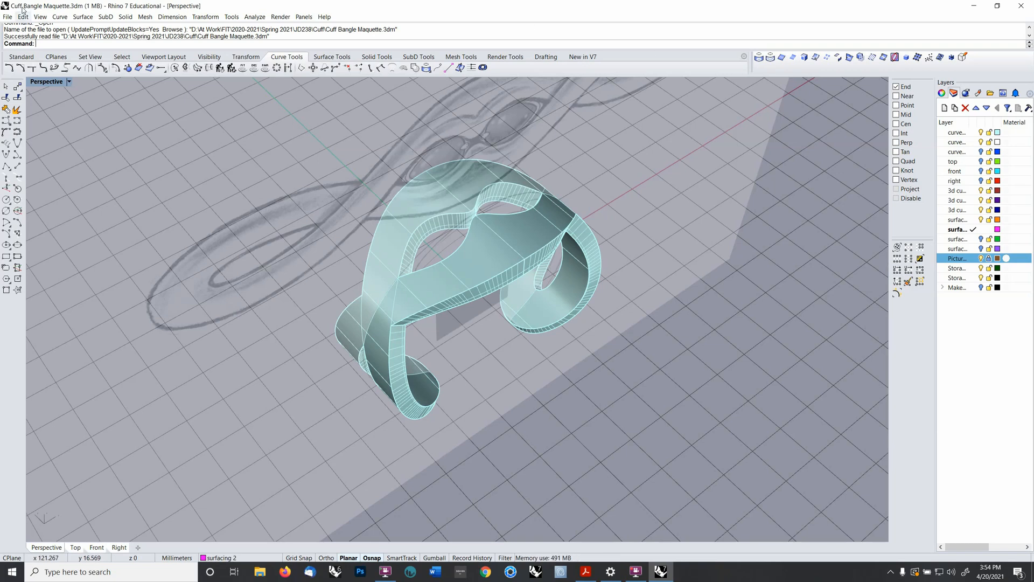
- Save a copy of the model in the same folder under the file name Cuff Bangle Workup.3dm
left_click(7, 17)
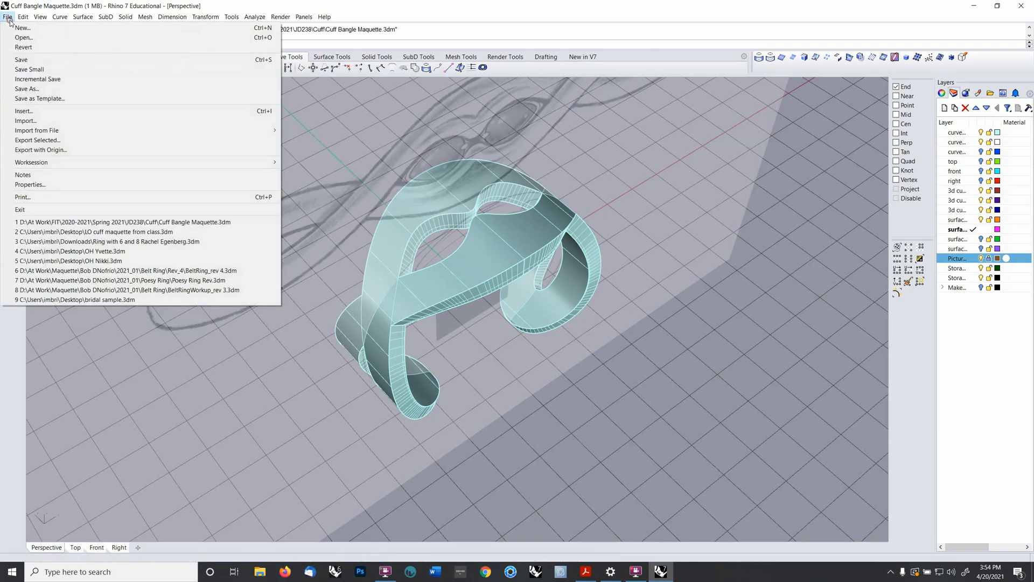
left_click(42, 90)
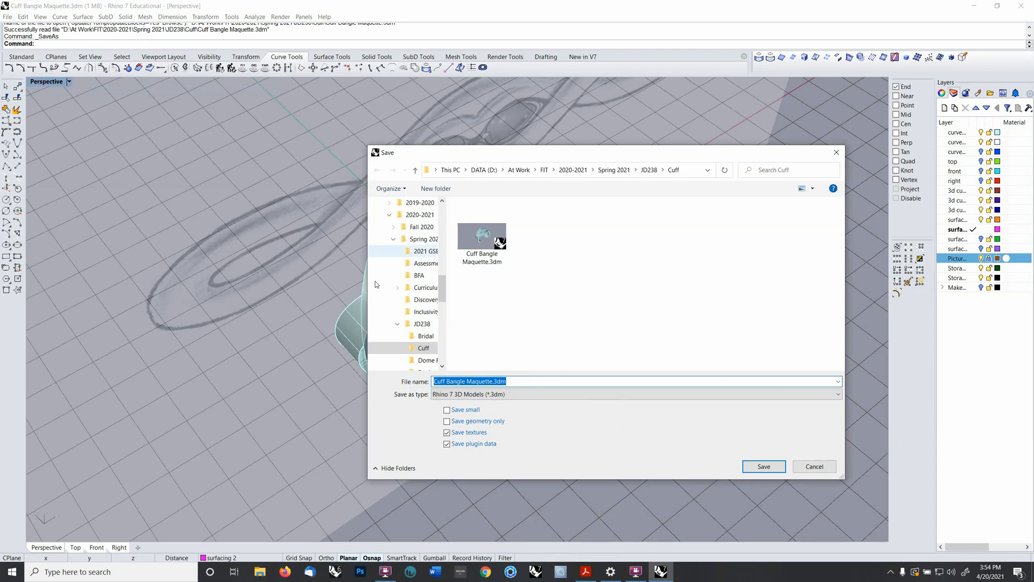
left_click(491, 380)
left_click_drag(492, 380, 467, 382)
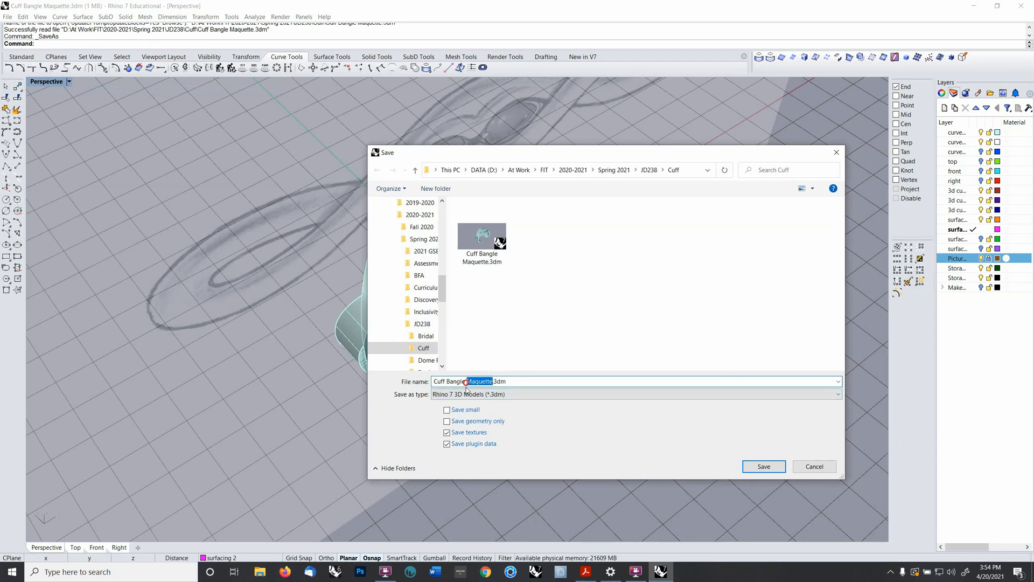
type("Workup")
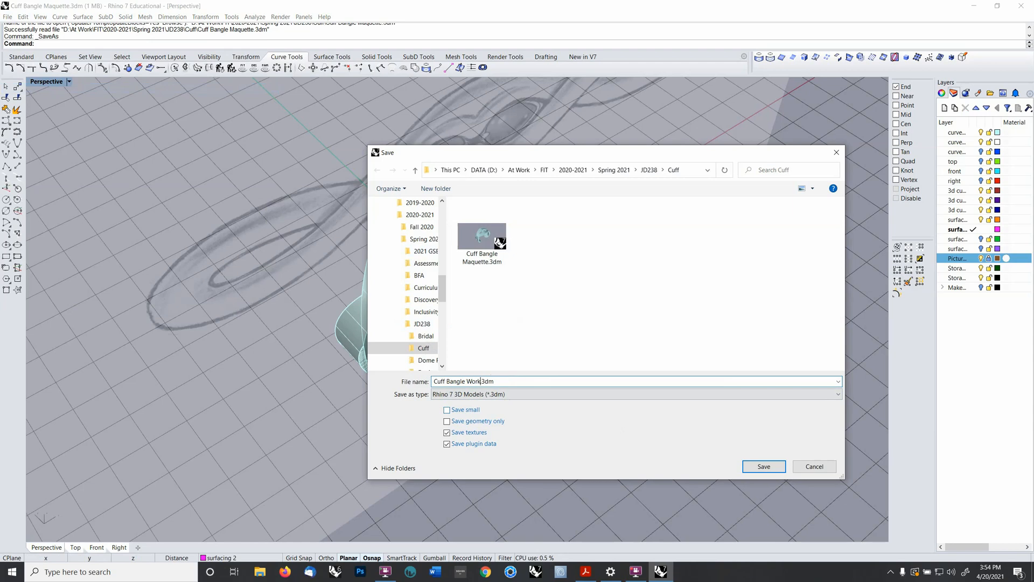
left_click(764, 467)
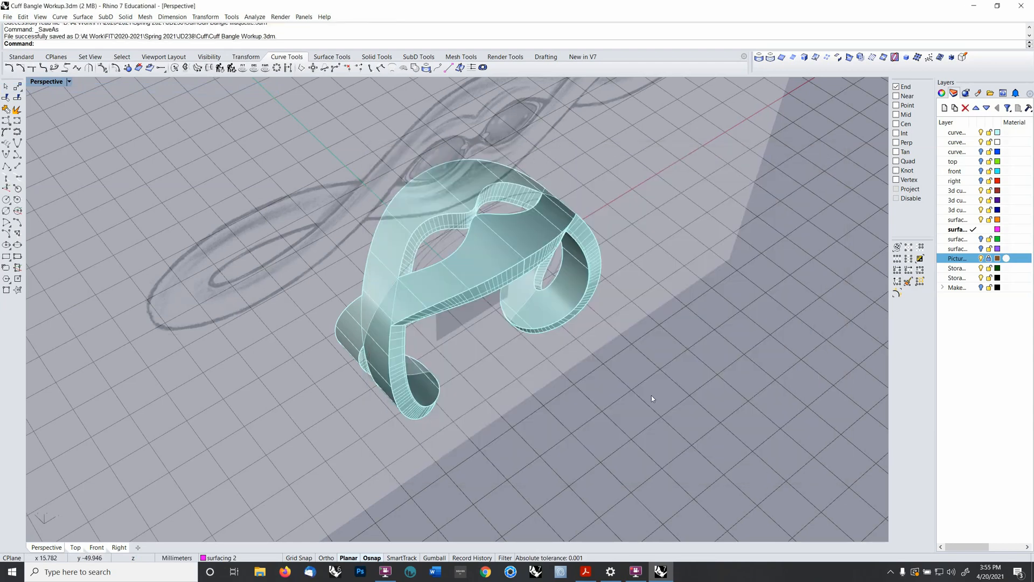
- Hide the picture layer so the reference sketch behind the cuff is turned off
right_click_drag(742, 319, 663, 310)
scroll(680, 252, "down", 7)
right_click_drag(676, 275, 582, 293, "shift")
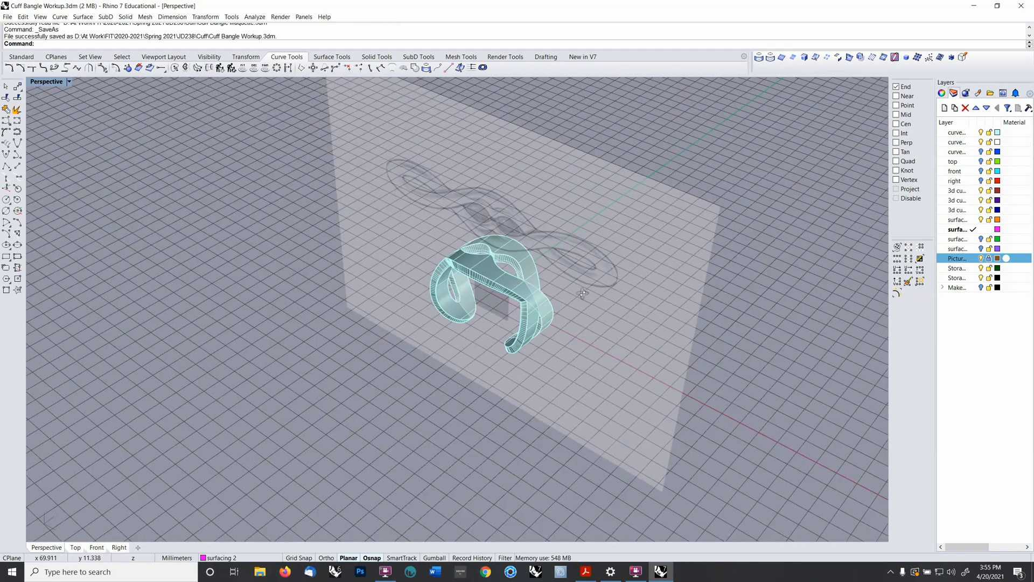
left_click(980, 258)
right_click_drag(521, 288, 587, 305)
- Check the contents of the dark blue curves layer, the top layer and the front layer by showing each briefly
left_click(981, 152)
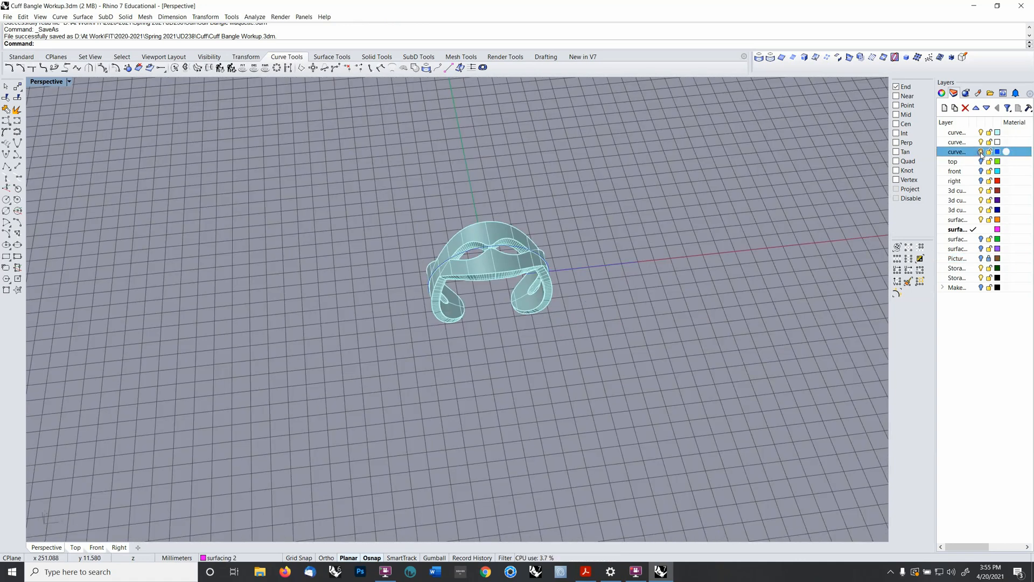
mouse_move(681, 330)
right_mouse_down()
mouse_move(711, 323)
mouse_move(674, 311)
right_mouse_up()
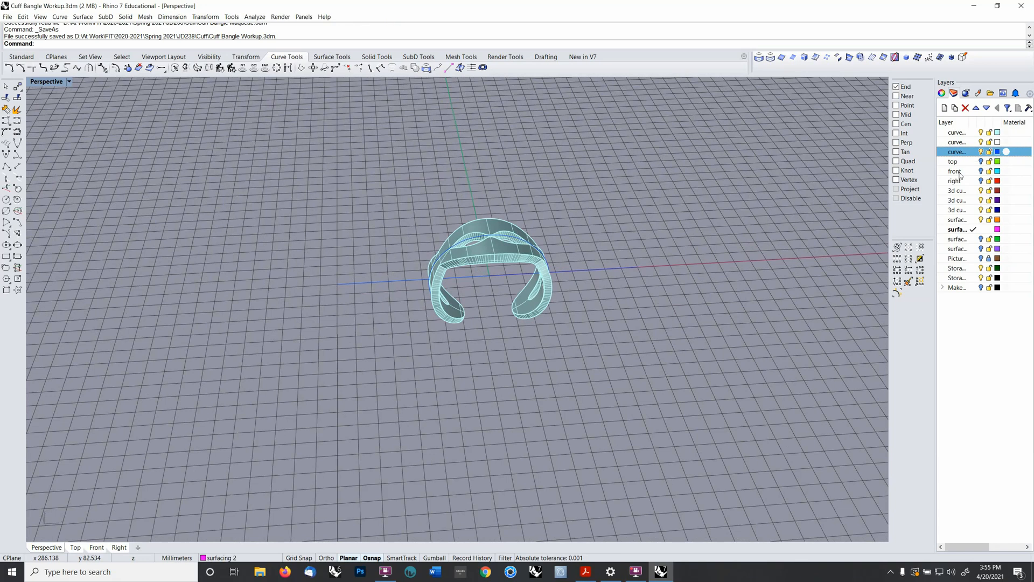
left_click(981, 152)
left_click(980, 162)
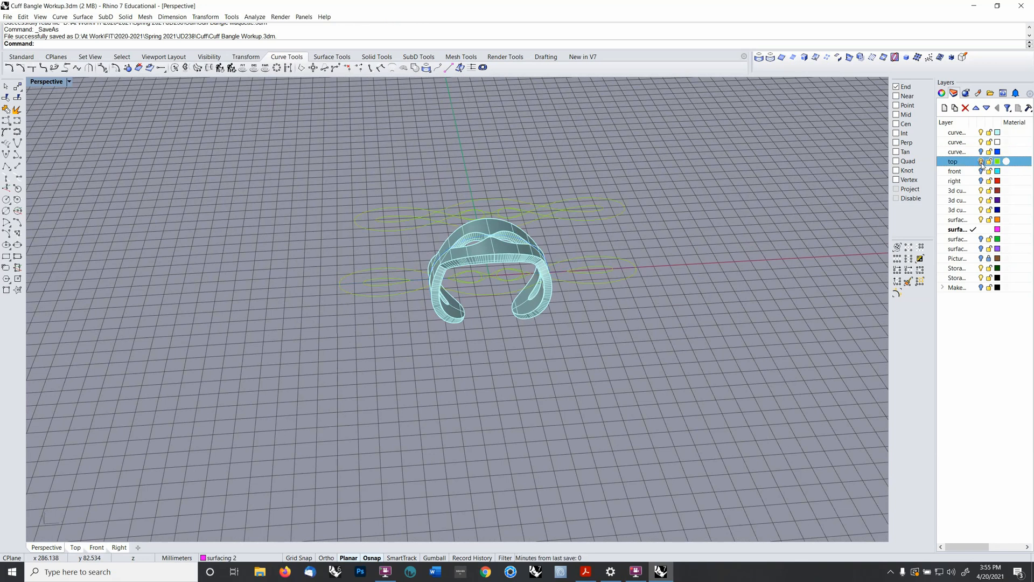
right_click_drag(626, 287, 642, 329)
left_click(981, 161)
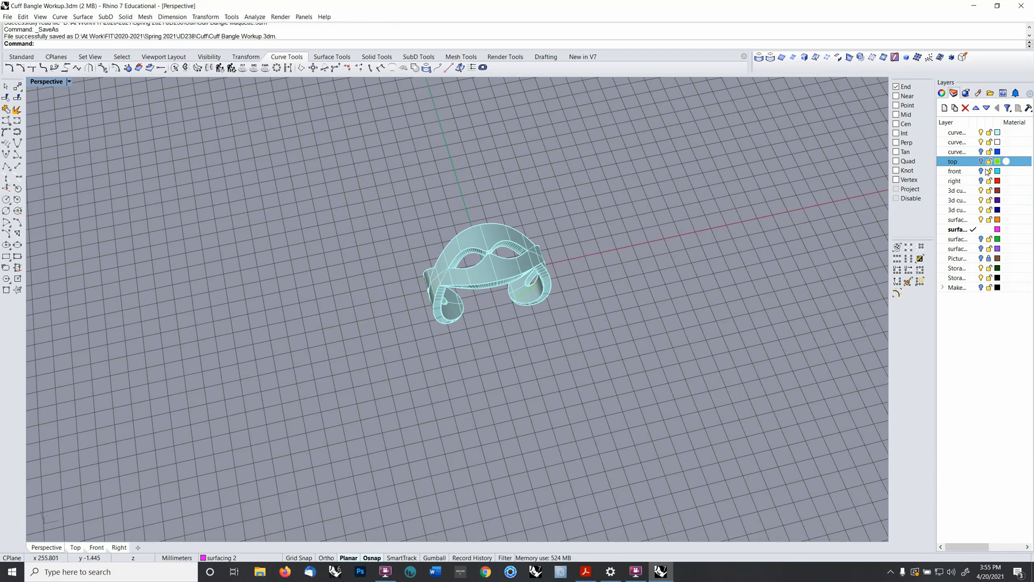
left_click(981, 170)
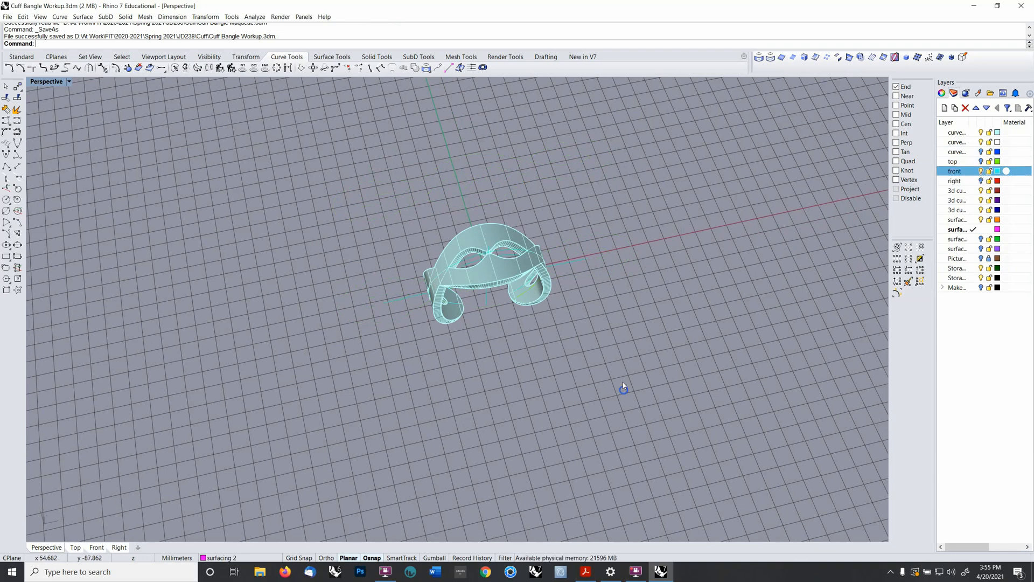
mouse_move(622, 382)
right_mouse_down()
mouse_move(617, 335)
mouse_move(628, 364)
right_mouse_up()
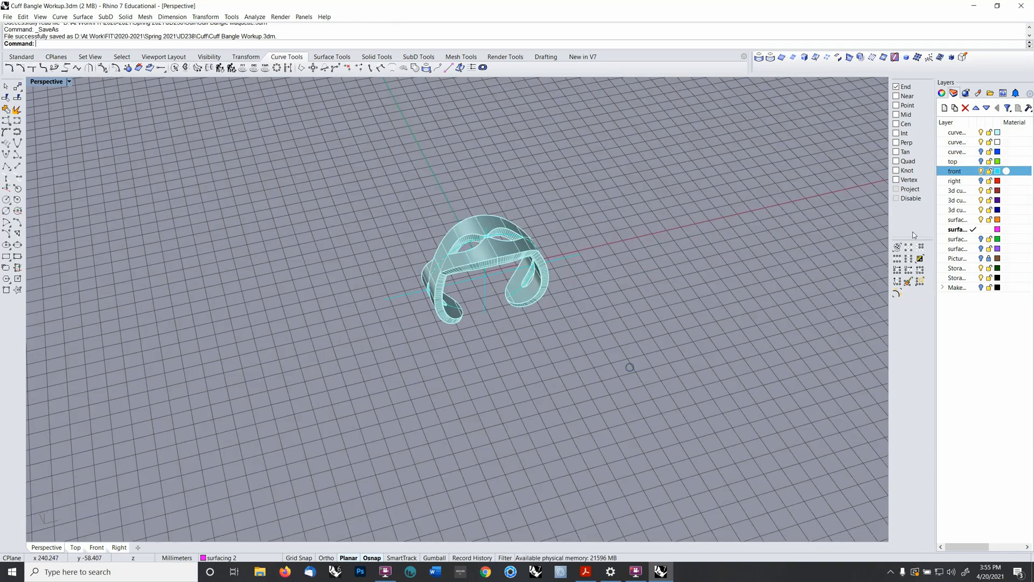
- Show the right layer and delete the small closed surface at the top centre of the cuff
left_click(982, 180)
mouse_move(493, 432)
right_mouse_down()
mouse_move(489, 371)
mouse_move(482, 416)
right_mouse_up()
left_click(489, 232)
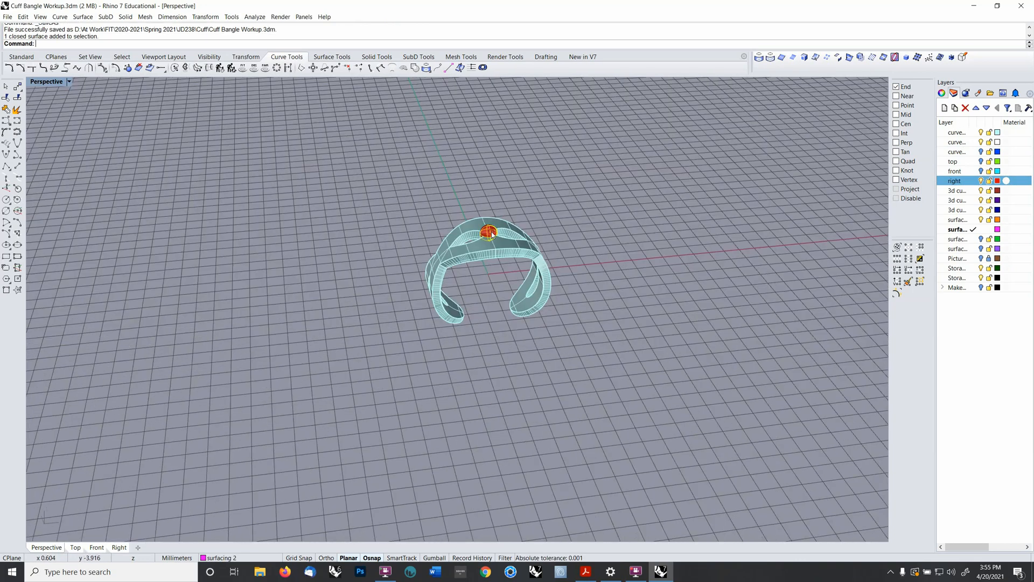
scroll(508, 244, "up", 3)
key("Delete")
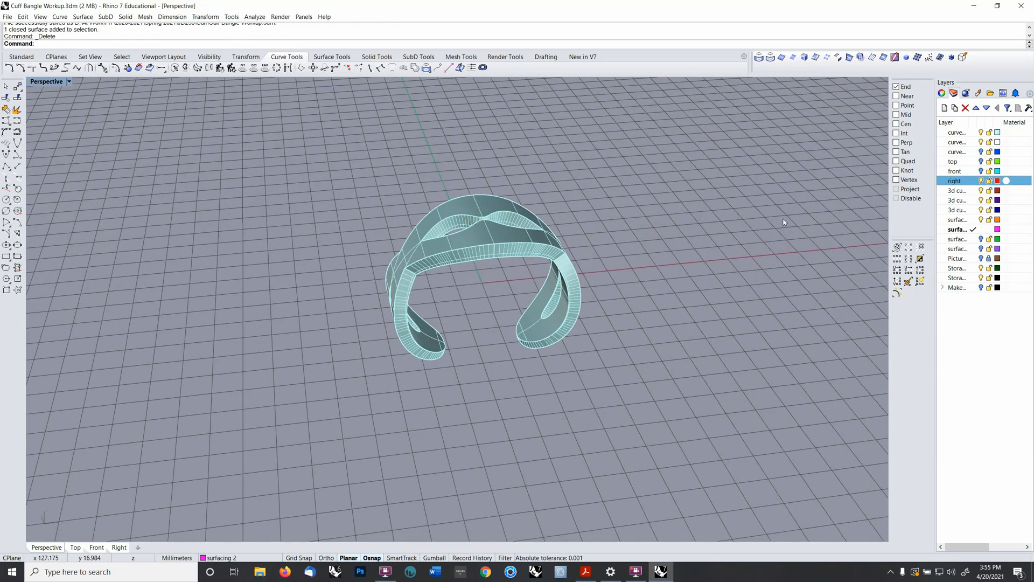
- Show the green surfacing 3 layer and the purple surfacing layer below it to examine their flat cuff patterns
left_click(981, 239)
right_click_drag(639, 300, 684, 318)
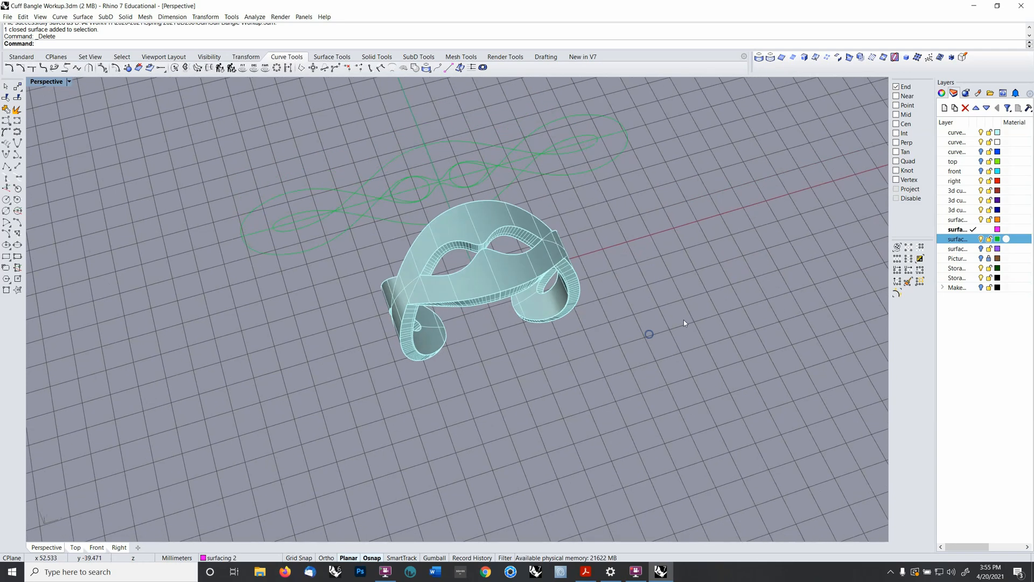
left_click(981, 249)
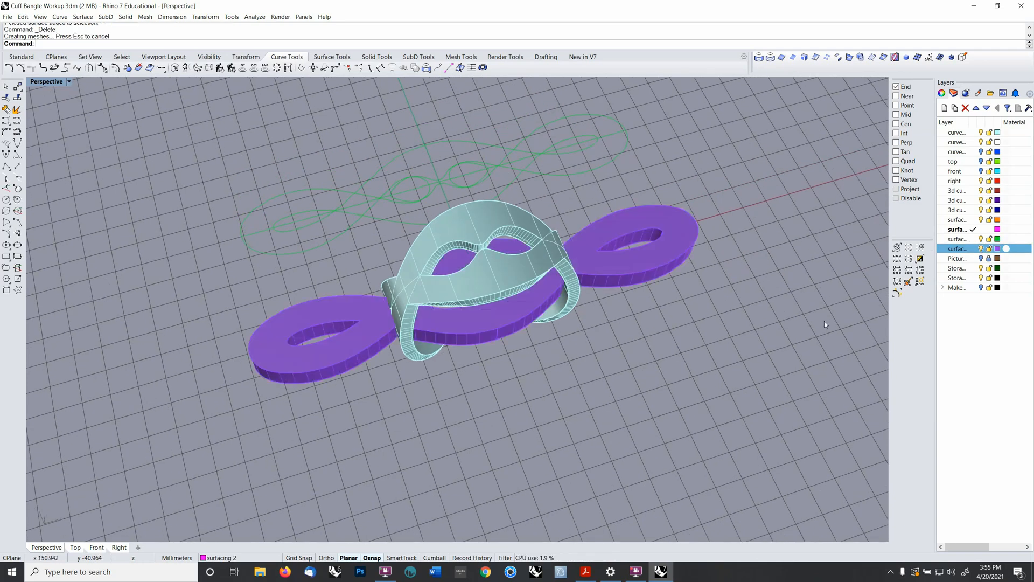
right_click_drag(451, 396, 459, 369)
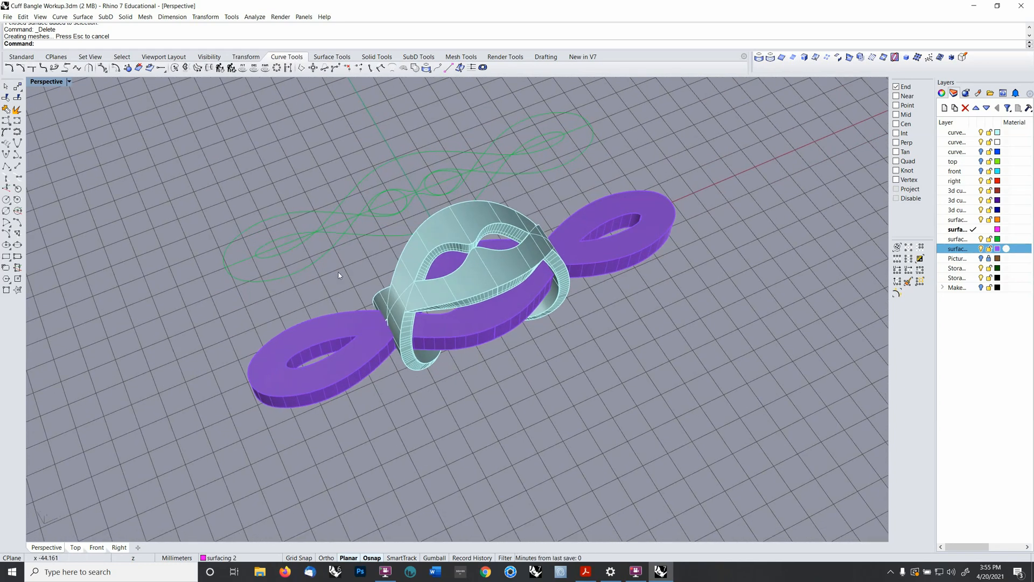
scroll(509, 252, "down", 1)
scroll(441, 281, "up", 5)
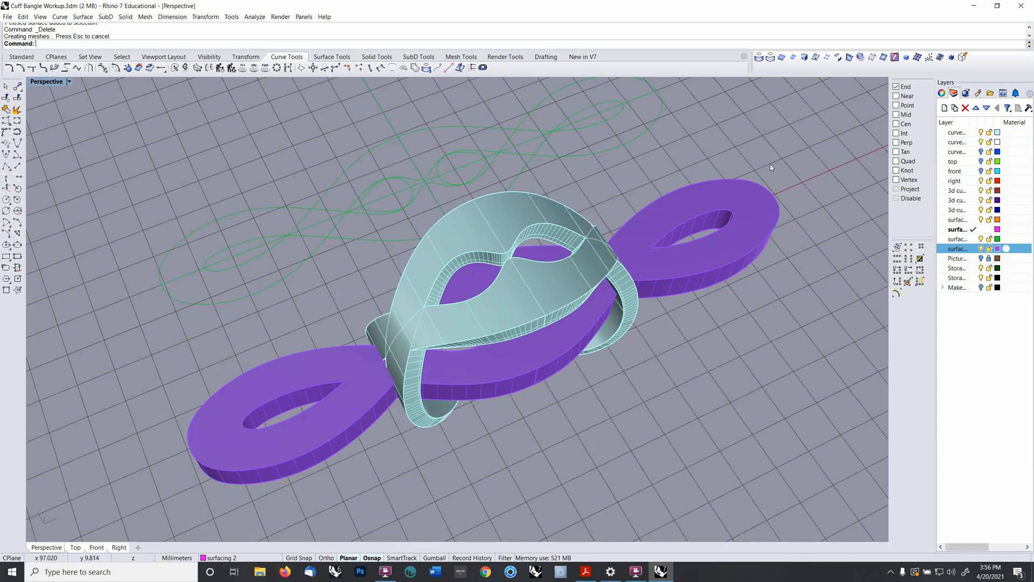
right_click_drag(767, 166, 738, 166)
scroll(738, 166, "down", 3)
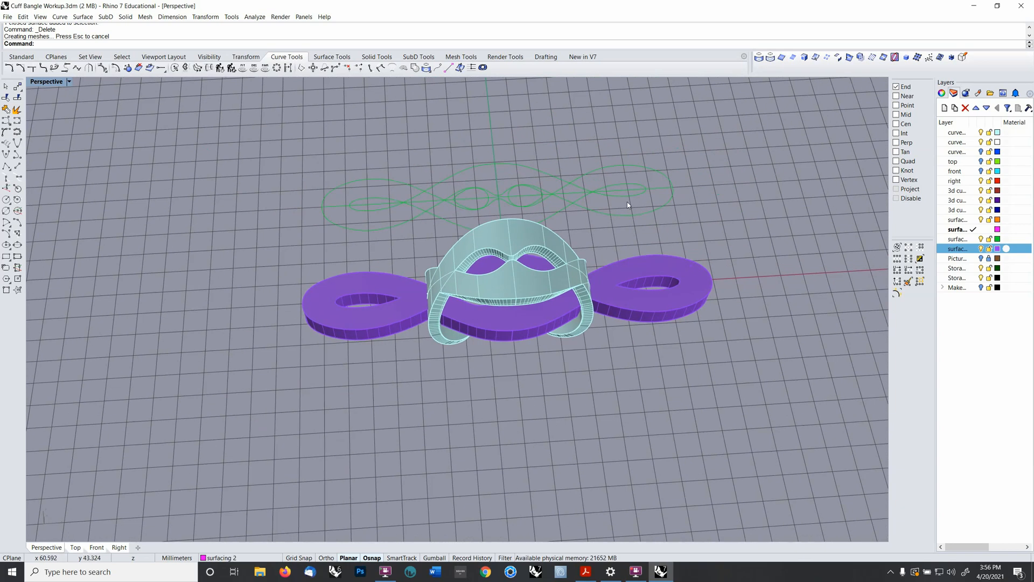
- Group all the green flat pattern curves of the surfacing 3 layer behind the cuff
left_click(597, 218)
scroll(470, 156, "down", 3)
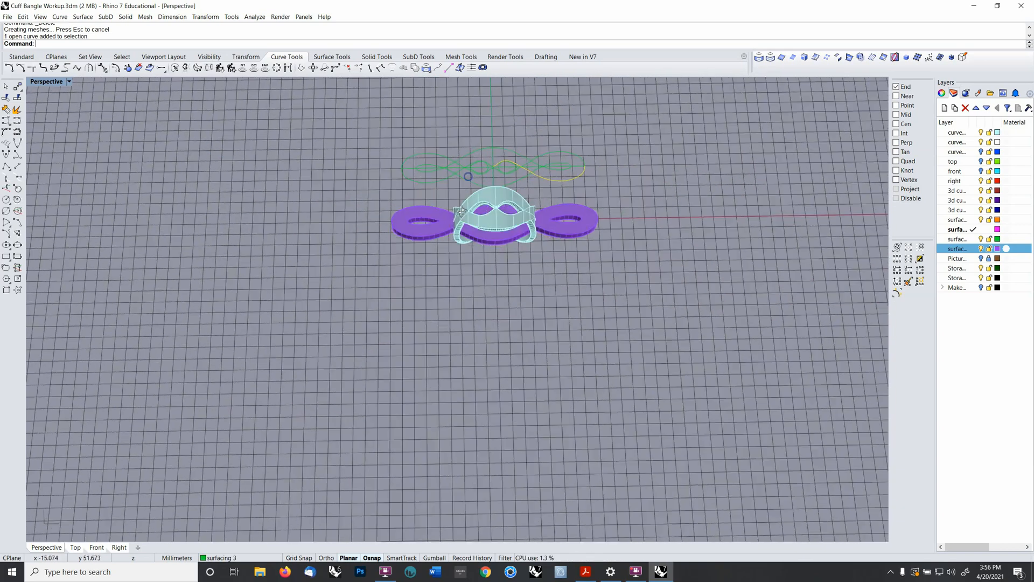
left_click_drag(383, 132, 639, 192)
scroll(572, 172, "up", 3)
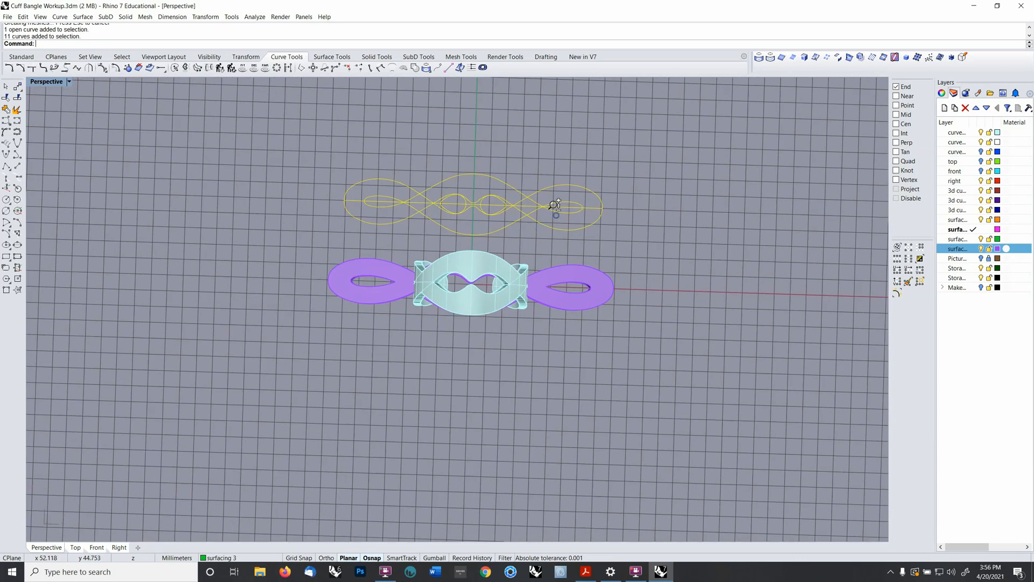
key("ctrl+g")
right_click_drag(558, 202, 564, 212)
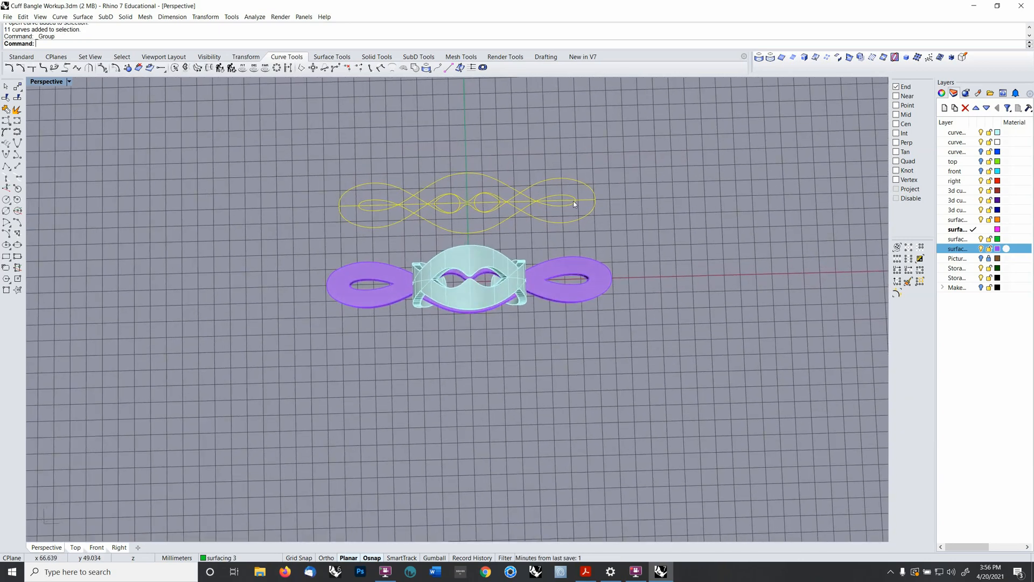
- Try to move the grouped green curves onto the flat purple solid with Grid Snap on
type("M")
key("Return")
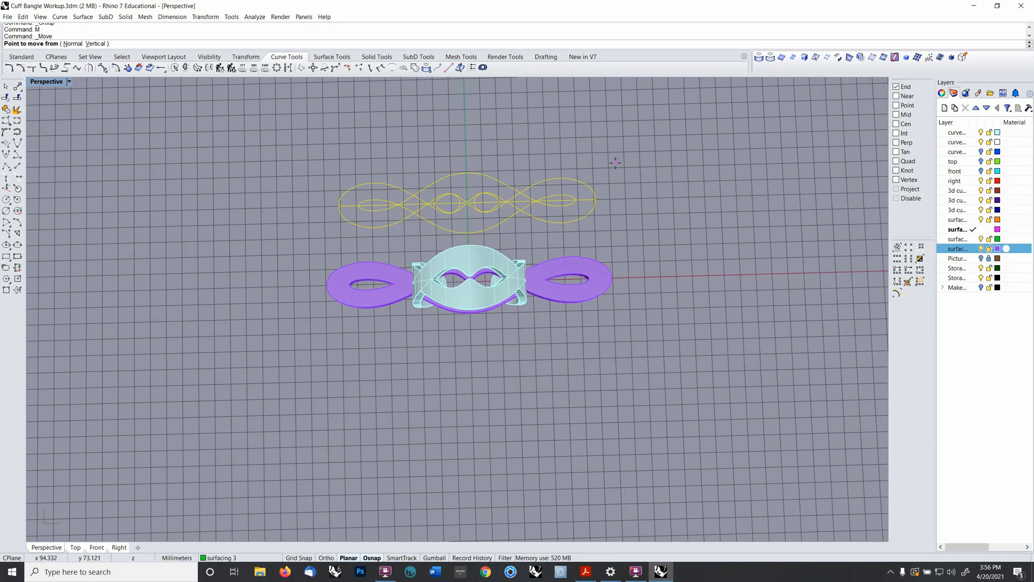
key("F9")
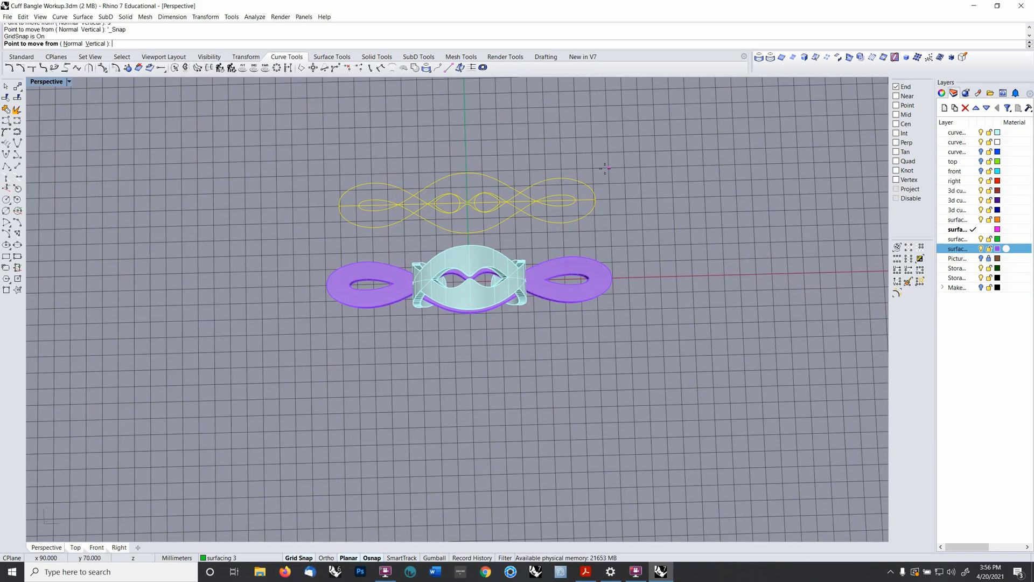
left_click(607, 168)
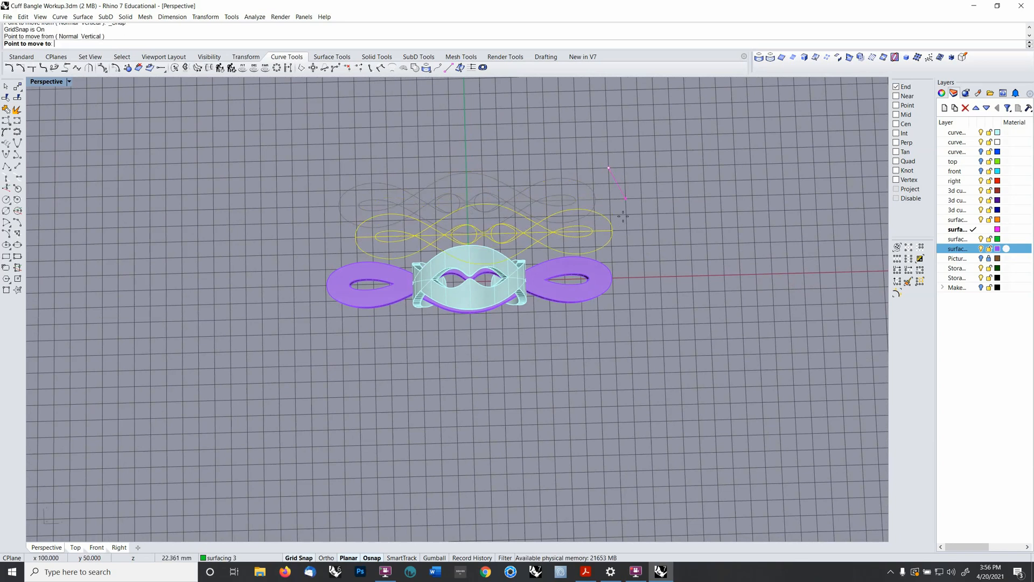
left_click(615, 248)
scroll(523, 296, "up", 6)
right_click_drag(522, 289, 548, 253)
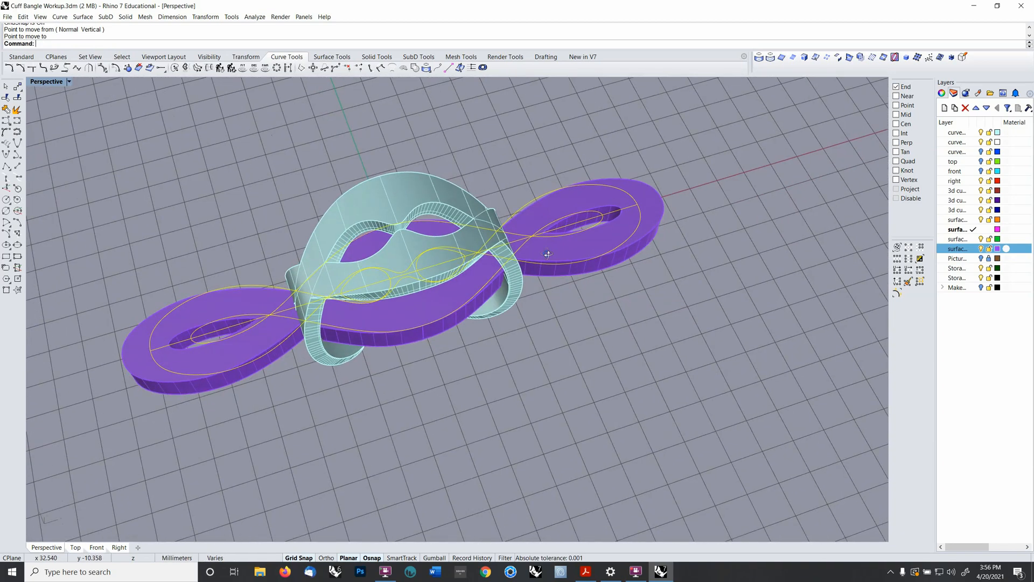
key("ctrl+z")
right_click_drag(632, 237, 638, 202)
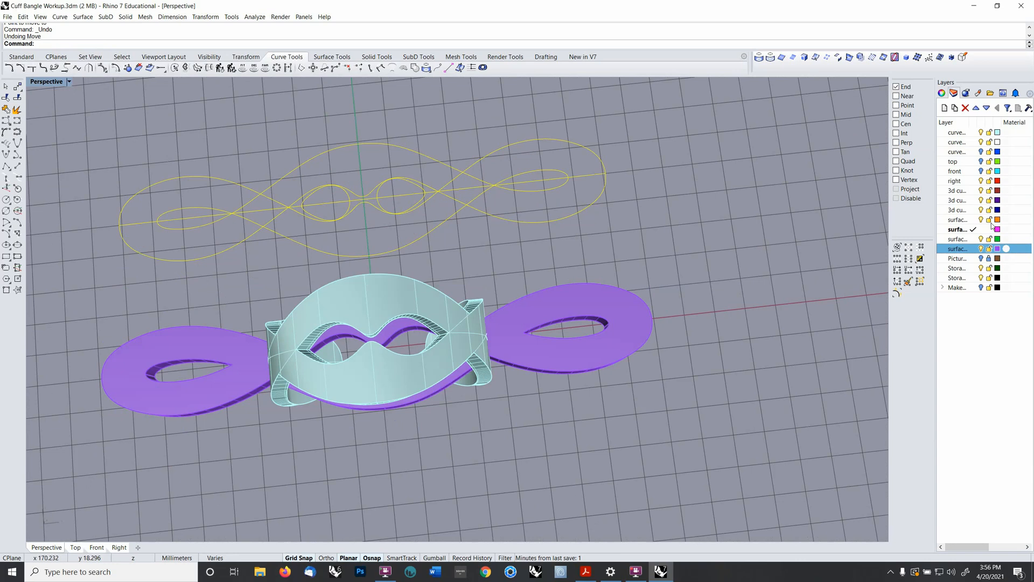
- Hide the surfacing 3 layer and show the top layer to compare its curves with the purple solid
left_click(981, 239)
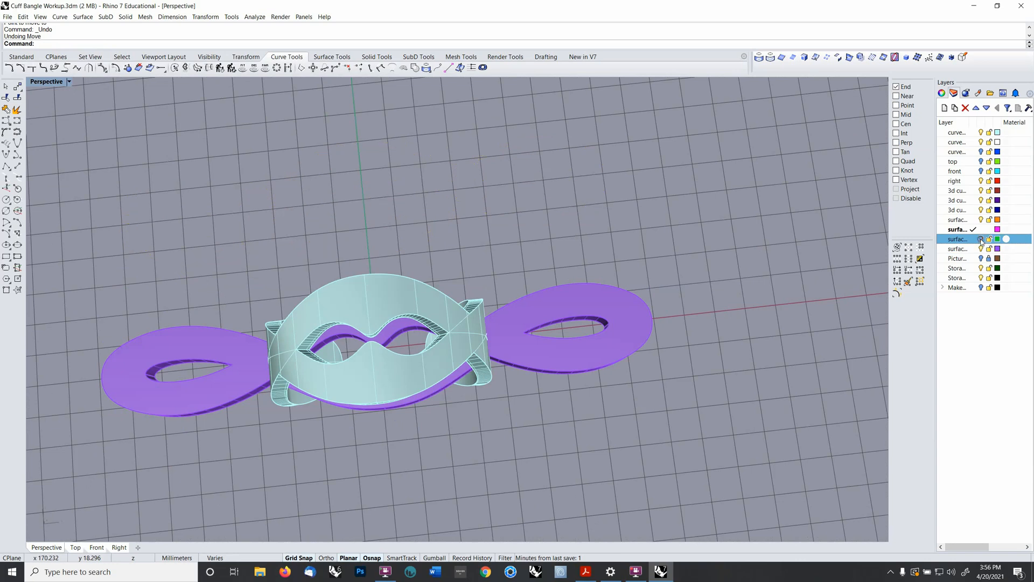
left_click(982, 161)
right_click_drag(752, 225, 547, 273)
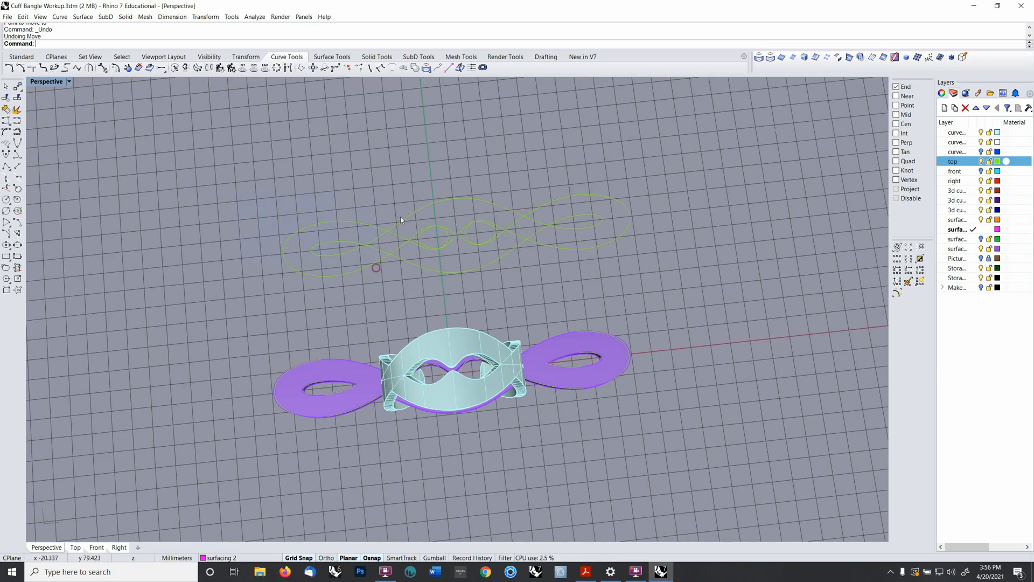
scroll(405, 223, "down", 2)
right_click_drag(409, 222, 451, 234)
scroll(437, 311, "up", 5)
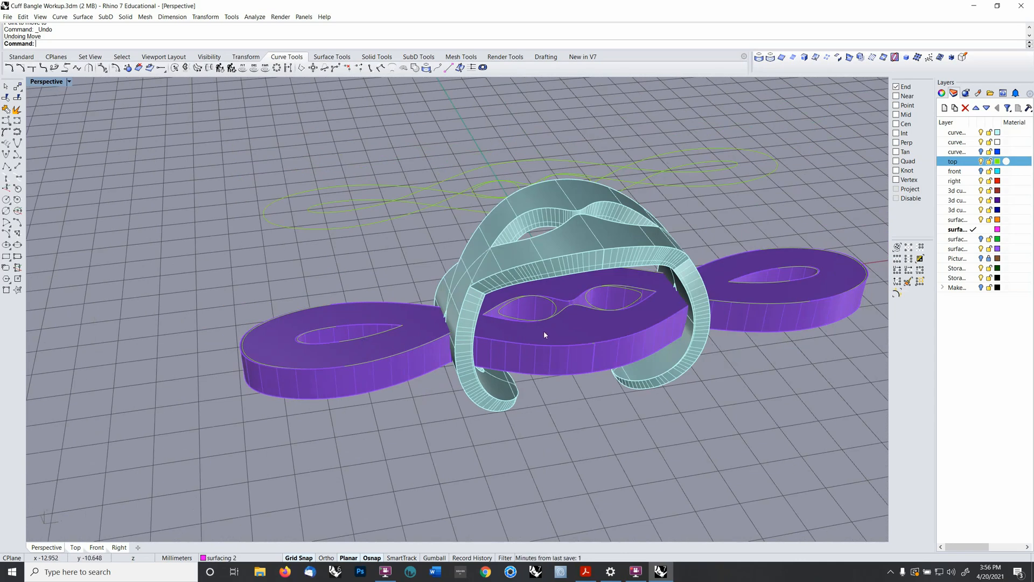
right_click_drag(537, 345, 544, 337)
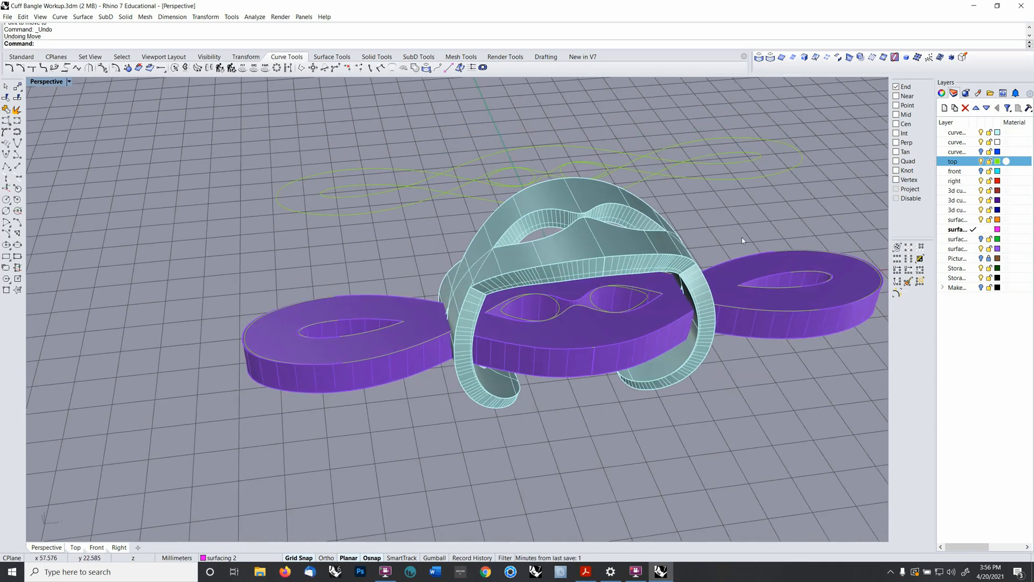
- Hide the purple surfacing layer, leaving the top layer's curves shown with the cuff
left_click(982, 249)
mouse_move(736, 311)
right_mouse_down()
mouse_move(723, 285)
mouse_move(752, 338)
mouse_move(734, 331)
right_mouse_up()
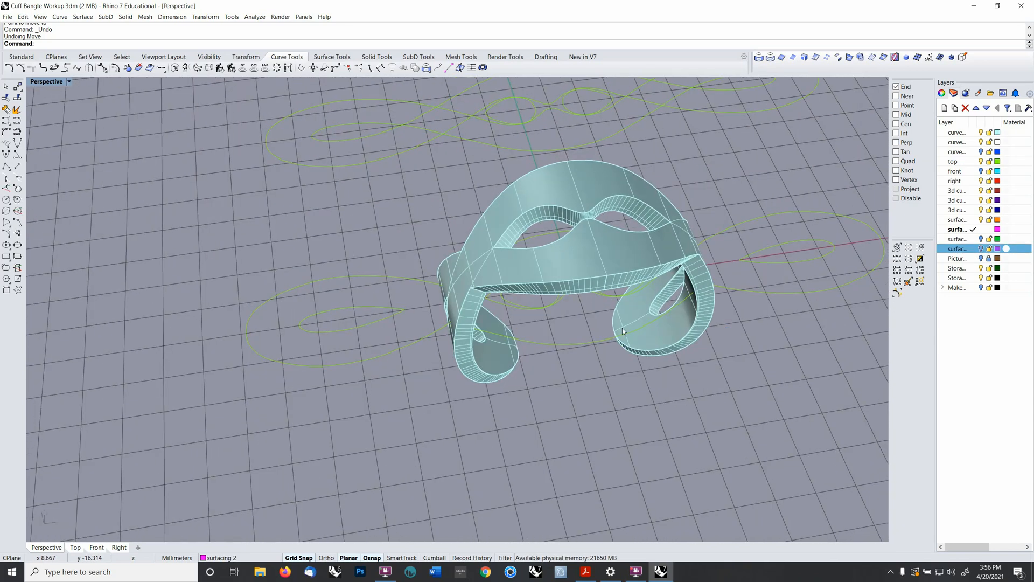
scroll(618, 287, "down", 5)
right_click_drag(627, 289, 431, 405, "shift")
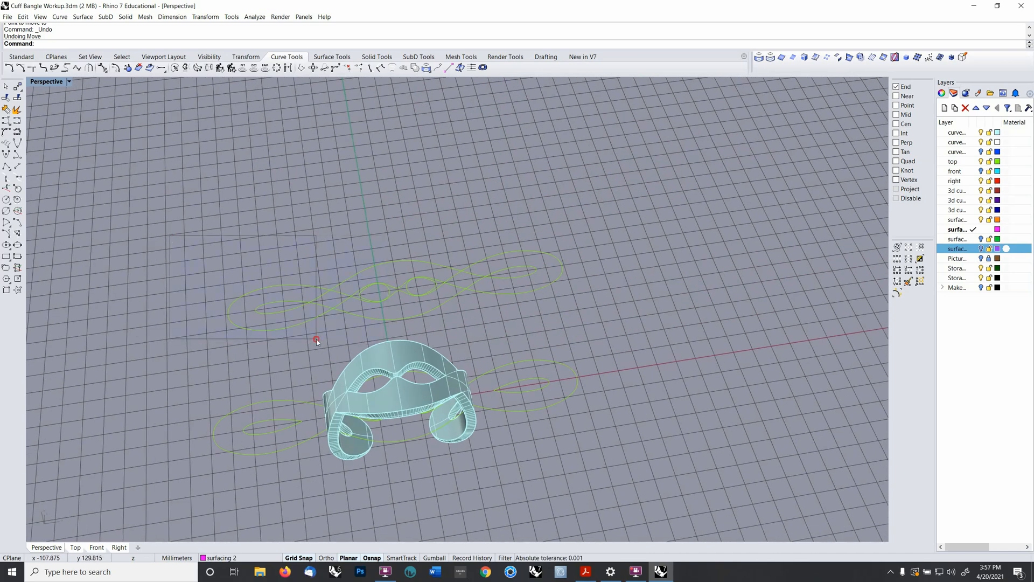
- Delete the set of flat pattern curves behind the cuff on the top layer
right_click_drag(316, 339, 420, 308)
left_click_drag(202, 190, 642, 343)
right_click_drag(574, 374, 500, 369)
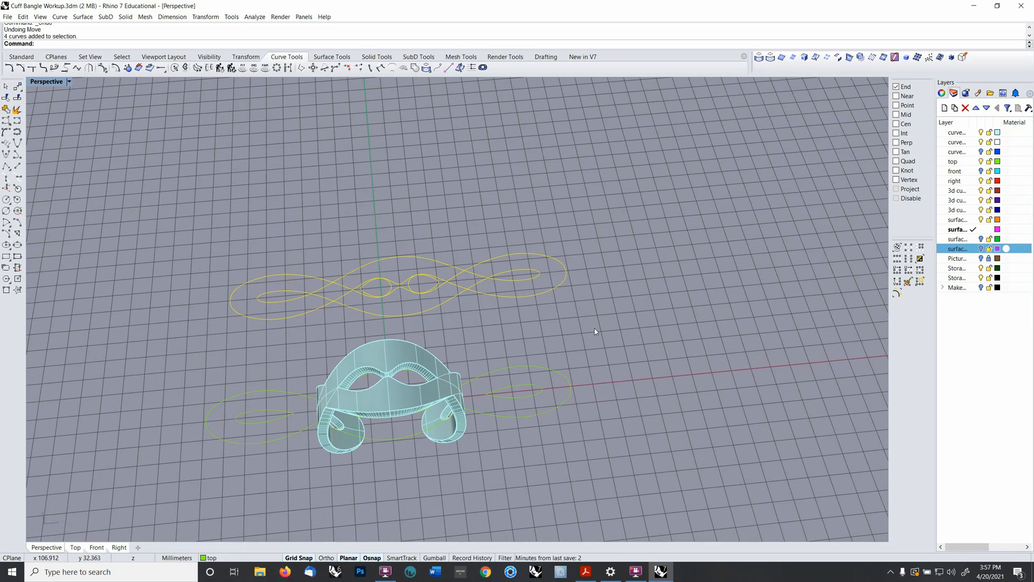
key("Delete")
- Zoom to the cuff bangle and examine its form from several angles
left_click(389, 362)
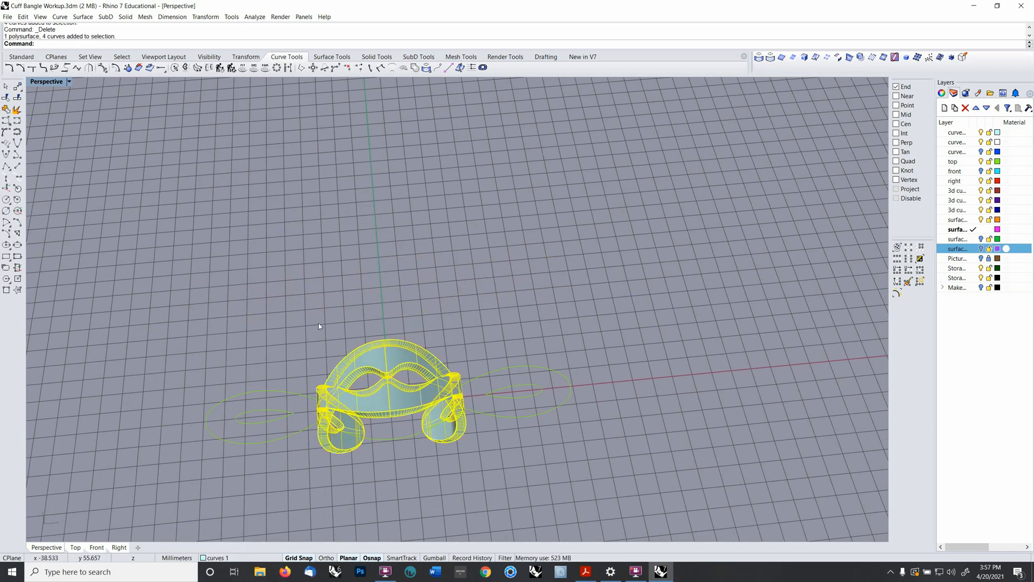
left_click(126, 57)
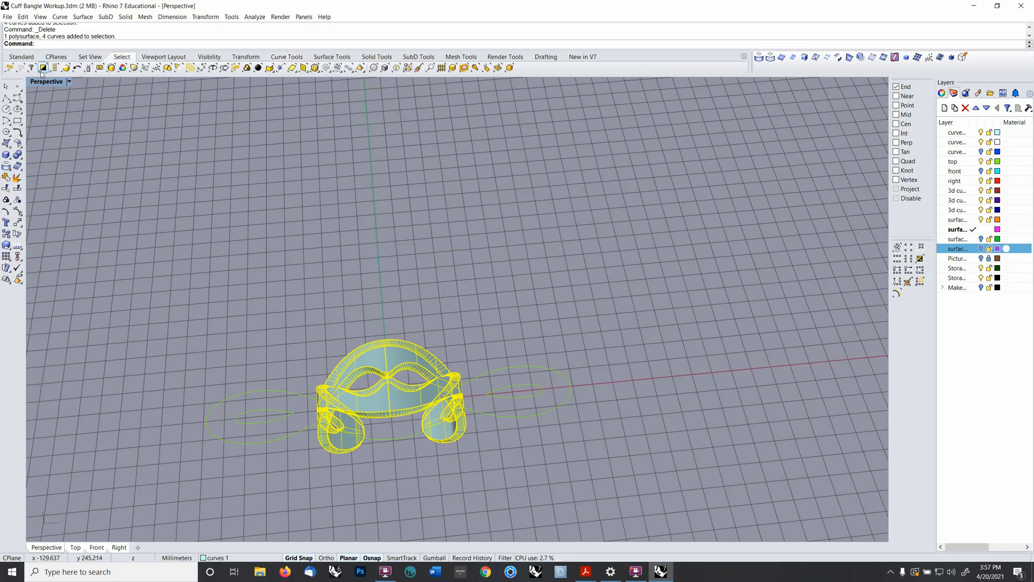
left_click(87, 58)
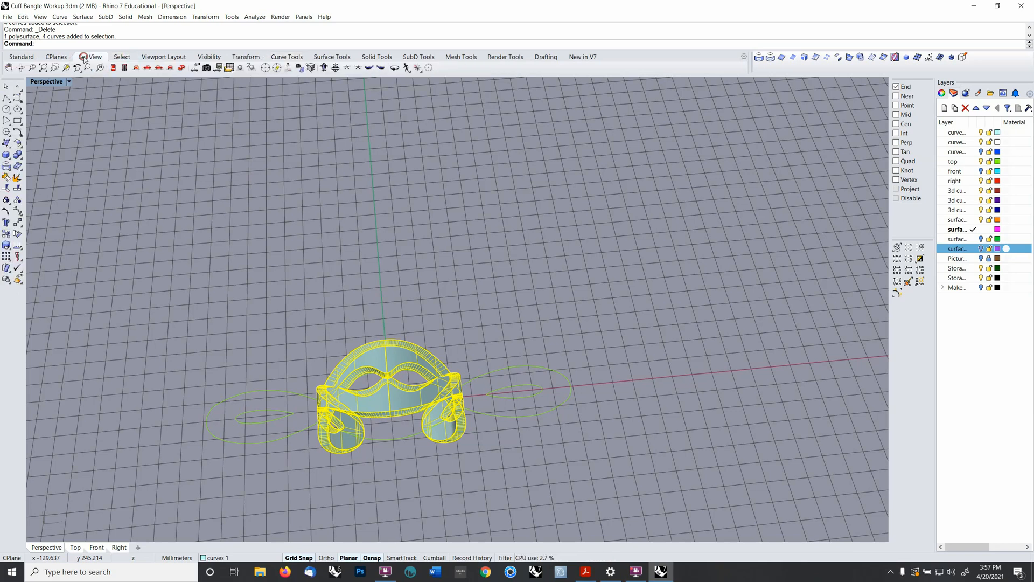
left_click(67, 68)
right_click_drag(215, 167, 362, 194)
scroll(469, 242, "down", 5)
right_click_drag(468, 242, 504, 202, "shift")
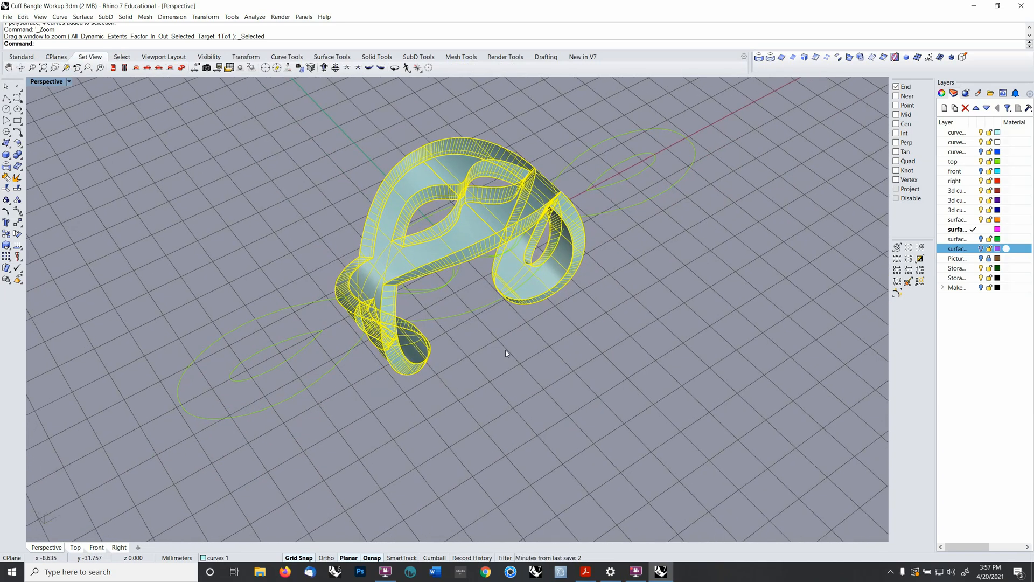
left_click(513, 367)
scroll(472, 287, "up", 3)
right_click_drag(478, 274, 499, 232)
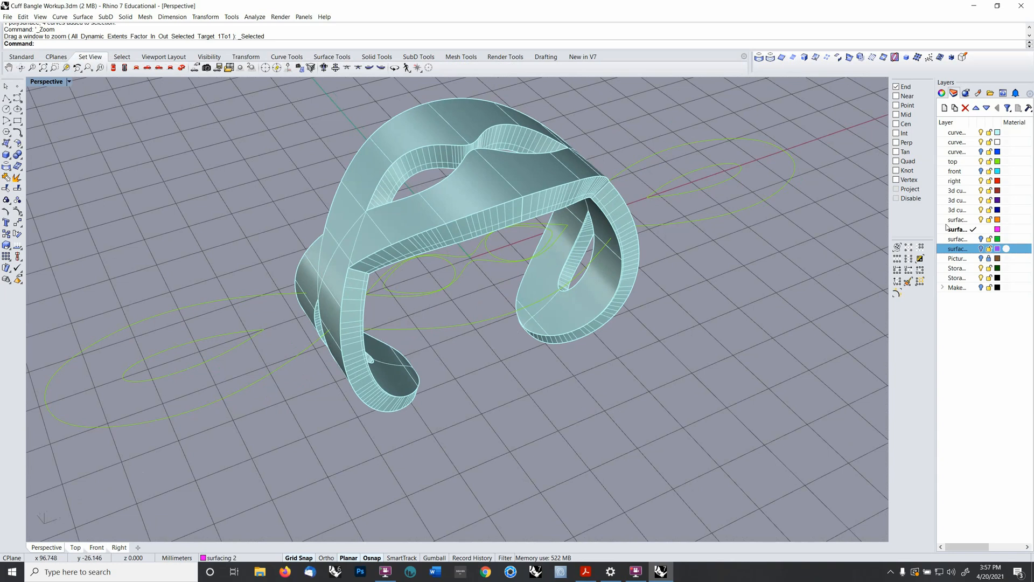
- Hide the curves 1 layer containing the cuff and show the surfacing 3 layer
left_click(980, 172)
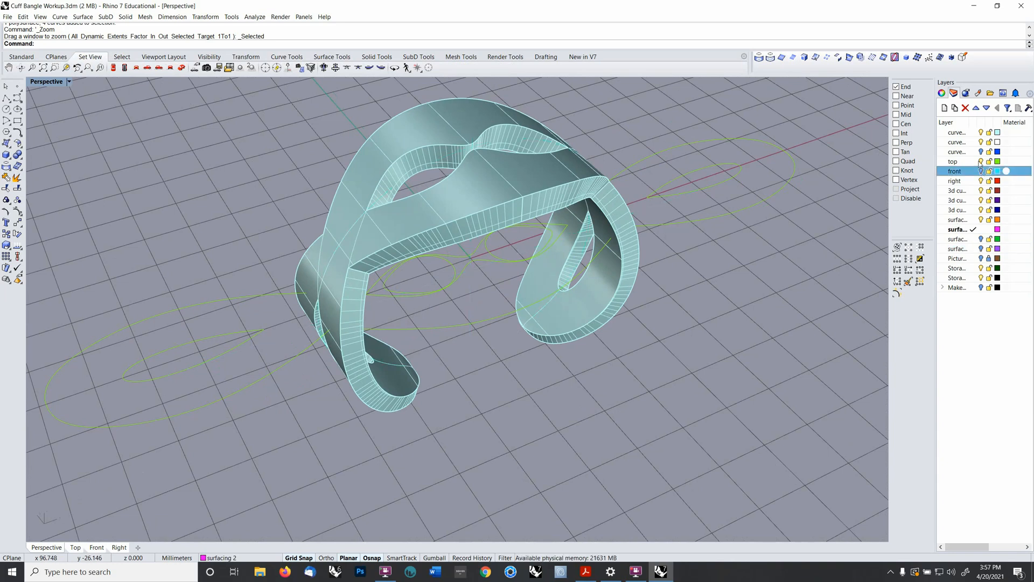
left_click(981, 133)
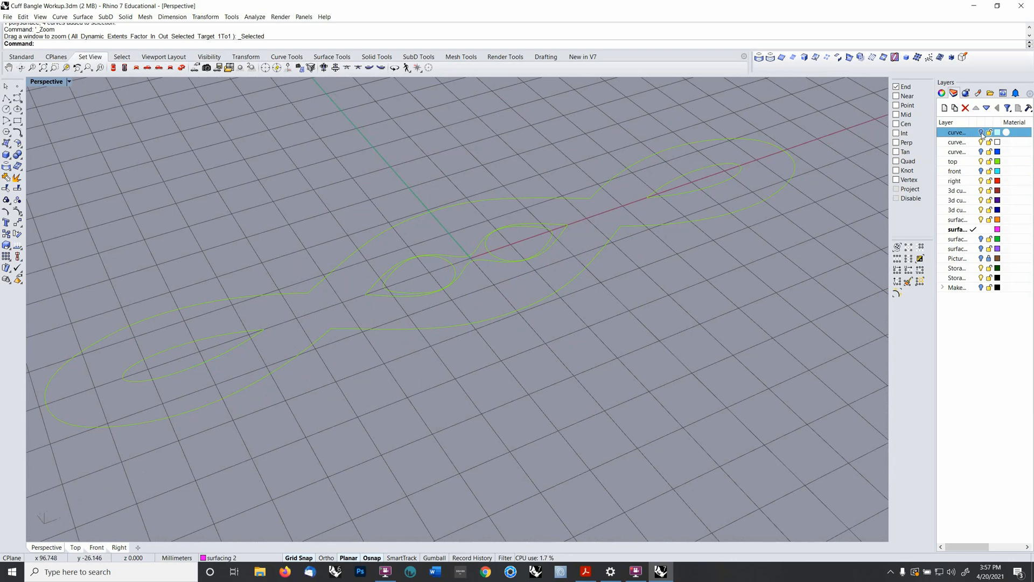
left_click(981, 239)
- Delete the set of green flat pattern curves on the surfacing 3 layer, behind the top layer's curves
scroll(580, 194, "down", 5)
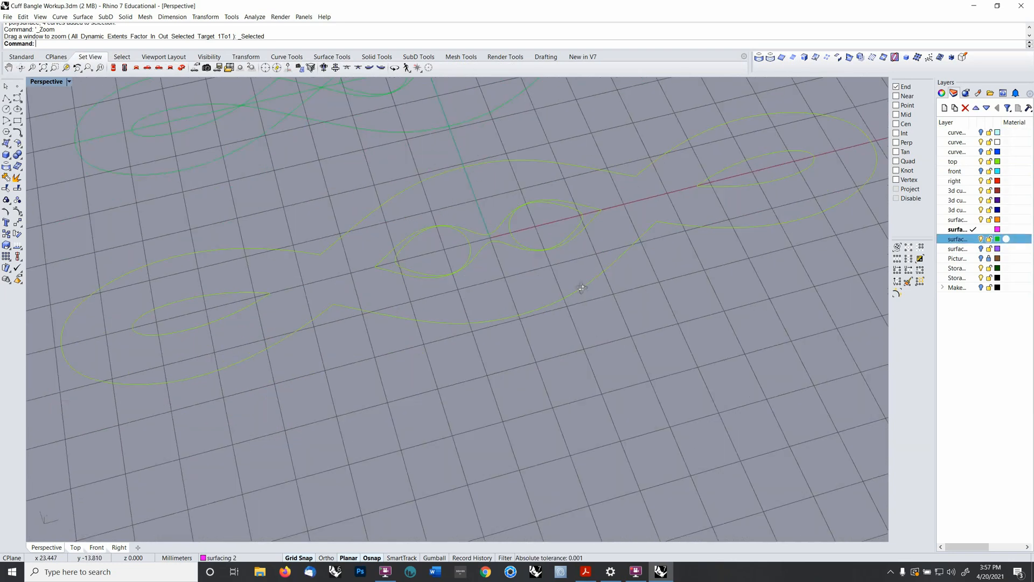
right_click_drag(584, 209, 307, 315)
left_click_drag(305, 282, 579, 372)
key("Delete")
scroll(518, 363, "up", 5)
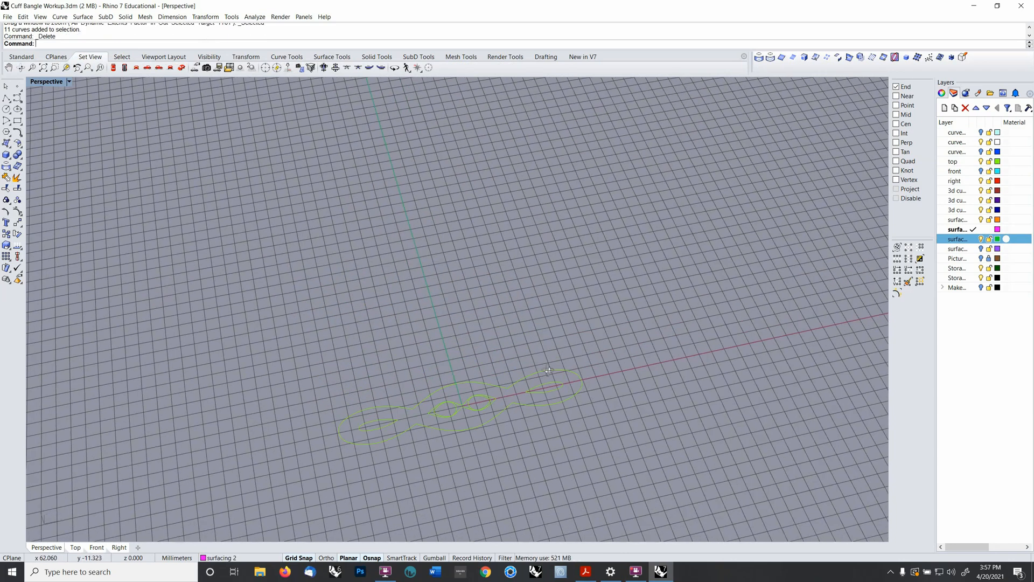
scroll(519, 363, "up", 2)
right_click_drag(519, 364, 626, 259, "shift")
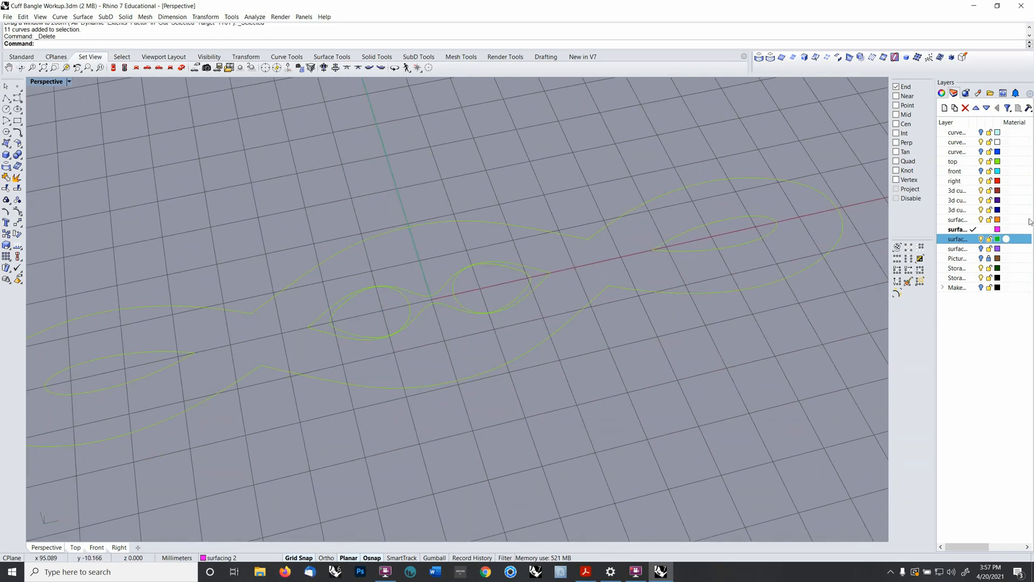
- Show the purple solid's layer and make surfacing 2 the current layer
left_click(974, 241)
left_click(981, 249)
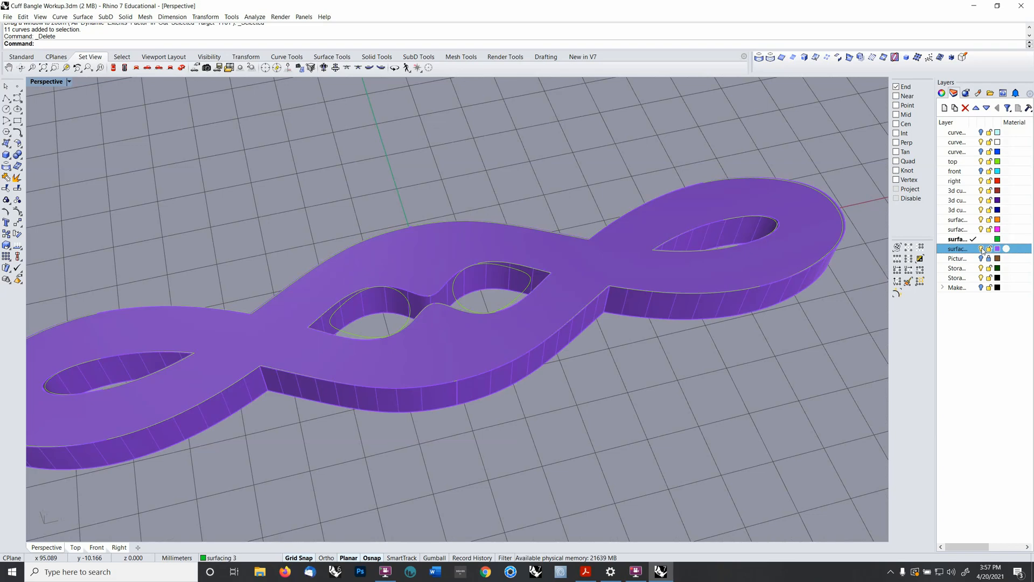
right_click_drag(741, 326, 768, 306)
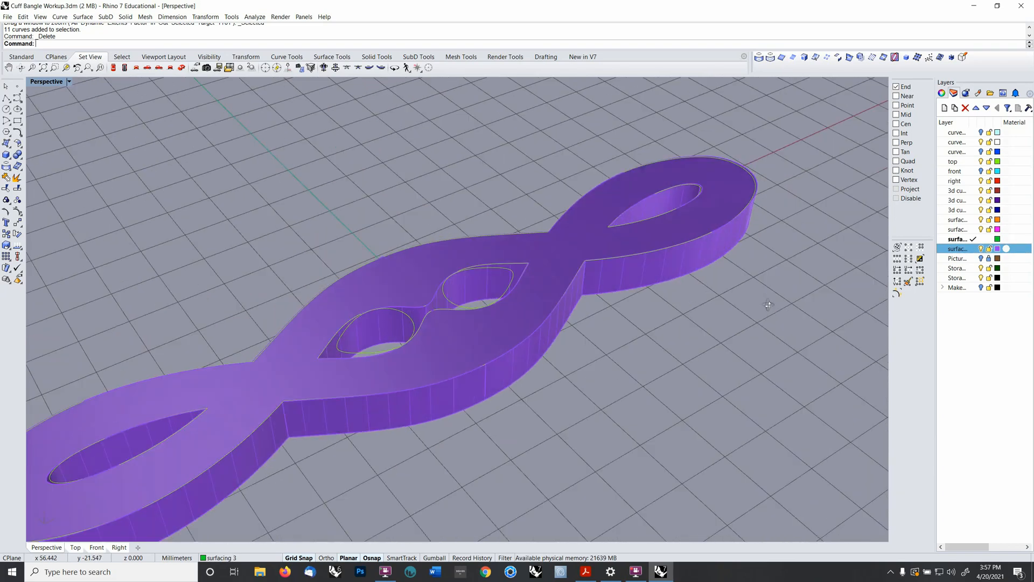
left_click(974, 230)
scroll(548, 347, "down", 3)
right_click_drag(408, 352, 512, 309, "shift")
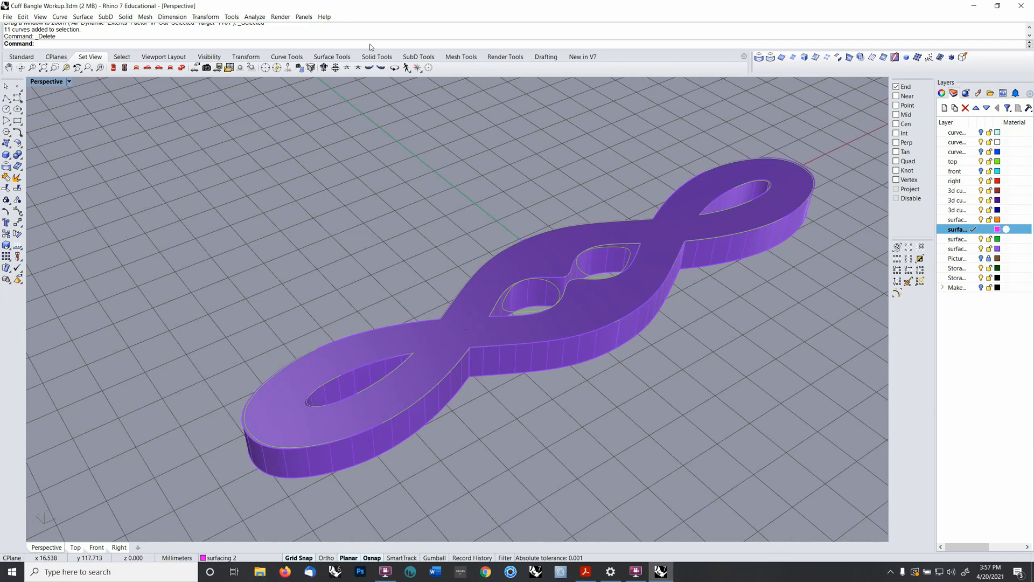
- Extract the purple solid's top face as a copy onto the current layer, with Copy=Yes
right_click(17, 178)
left_click(159, 44)
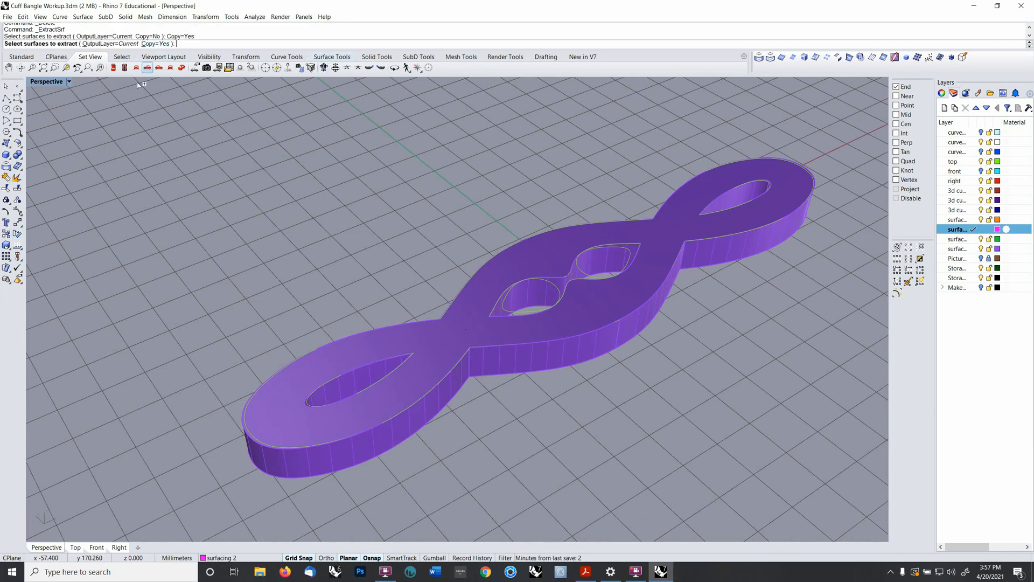
left_click(396, 334)
key("Return")
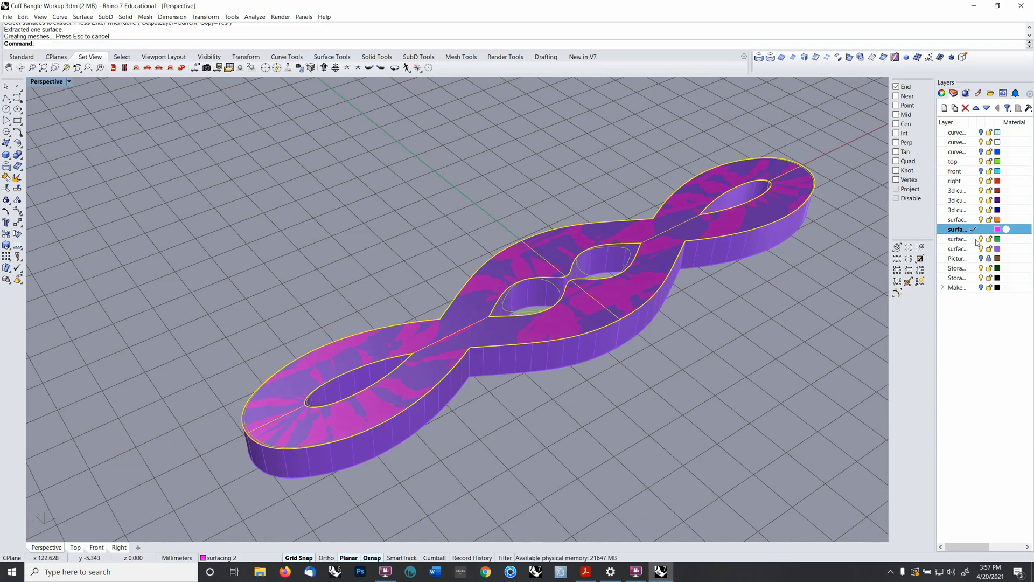
- Make surfacing 3 current, duplicate the borders of the extracted top face and copy the border curves to the clipboard
left_click(975, 240)
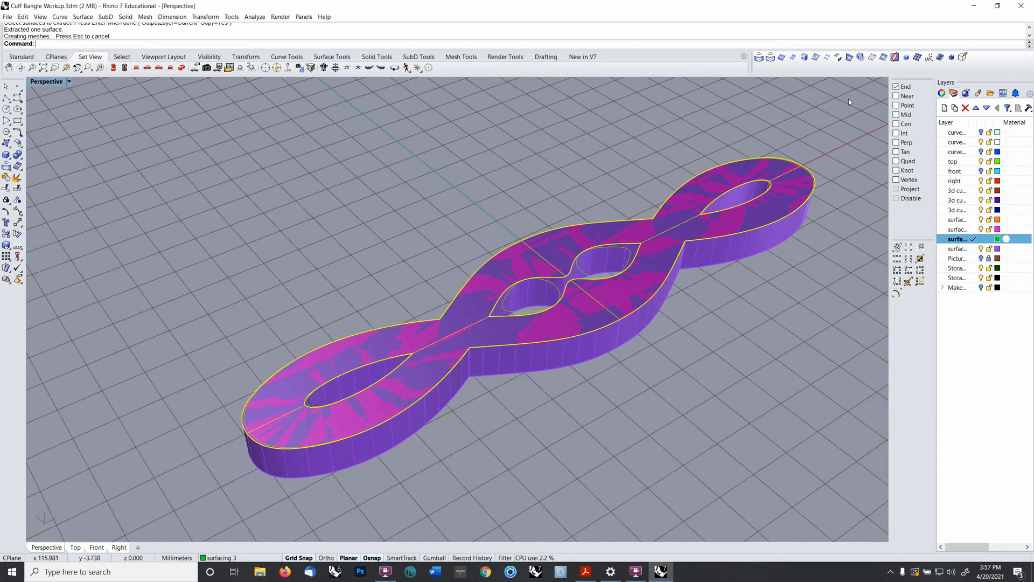
left_click(792, 57)
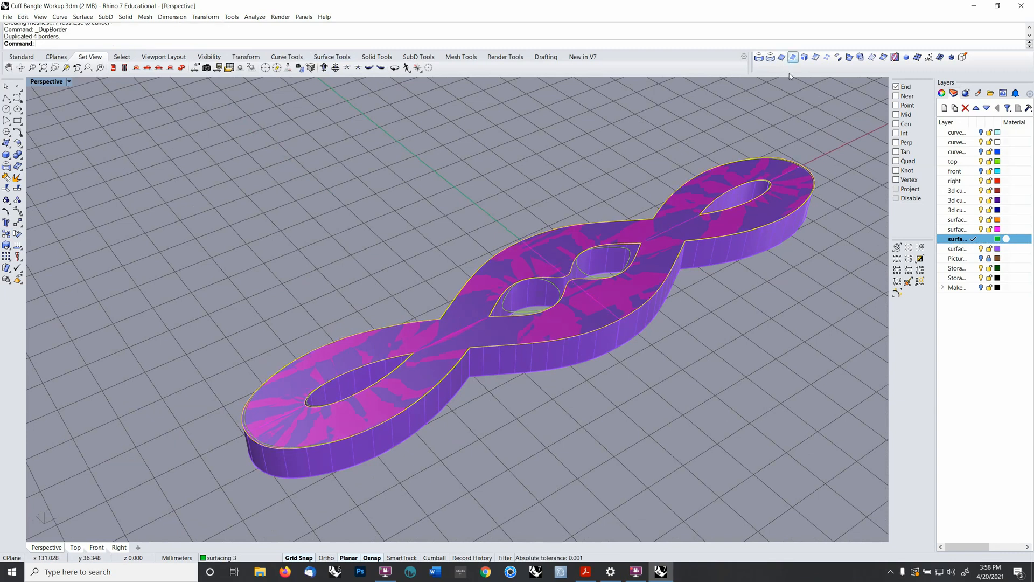
key("ctrl+c")
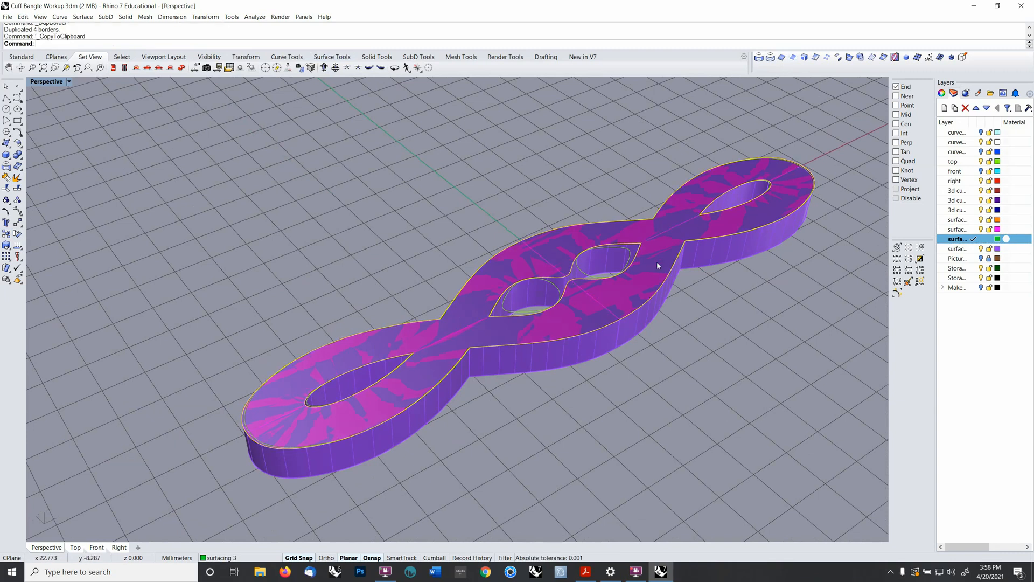
- Undo the border duplication and surface extraction, and paste the copied border curves onto surfacing 3
key("ctrl+z")
key("ctrl+z")
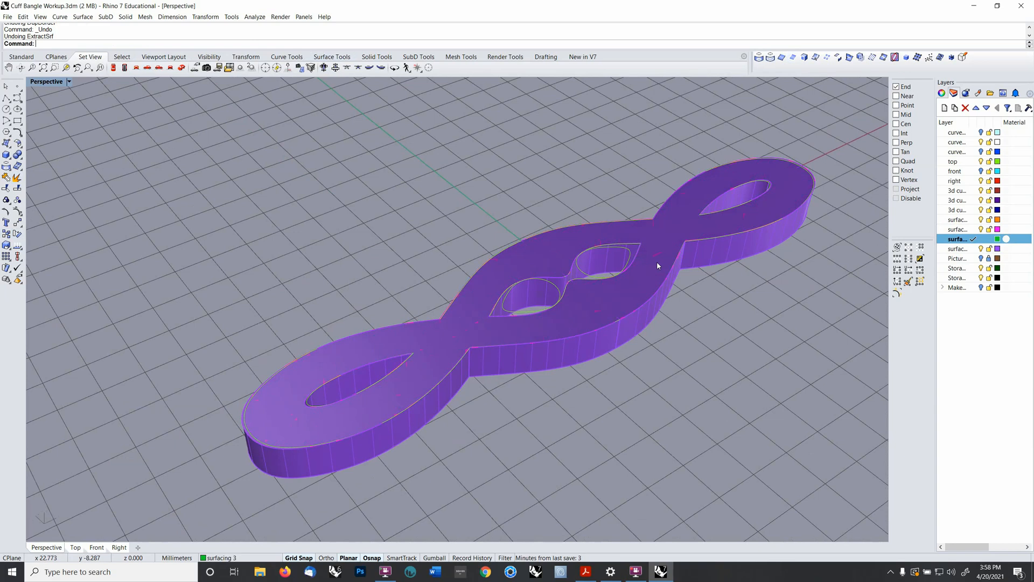
right_click_drag(657, 260, 755, 323)
key("ctrl+v")
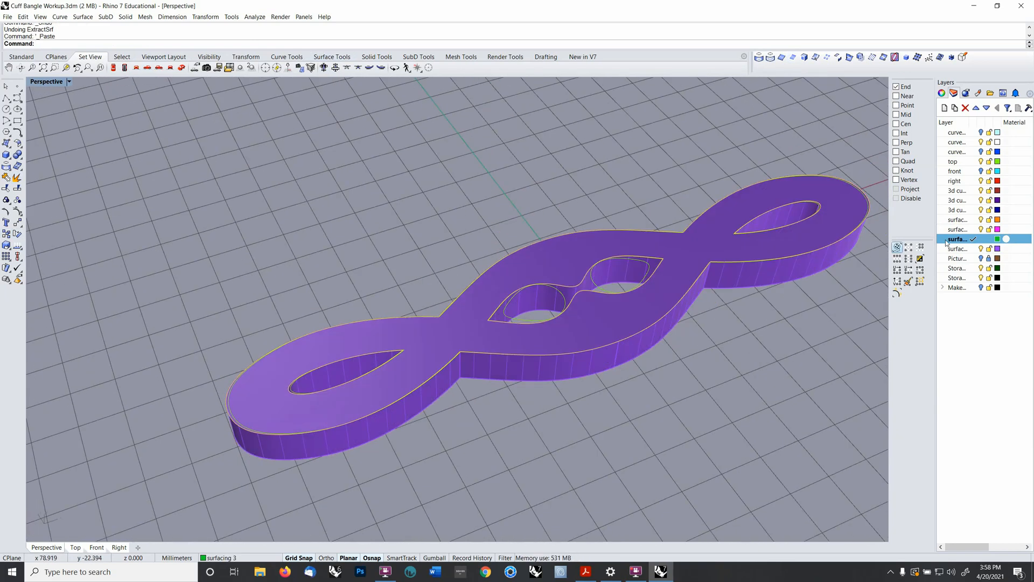
- Hide the purple solid's layer and compare the pasted border curves with the top layer's curves
left_click(981, 248)
right_click_drag(411, 309, 393, 333)
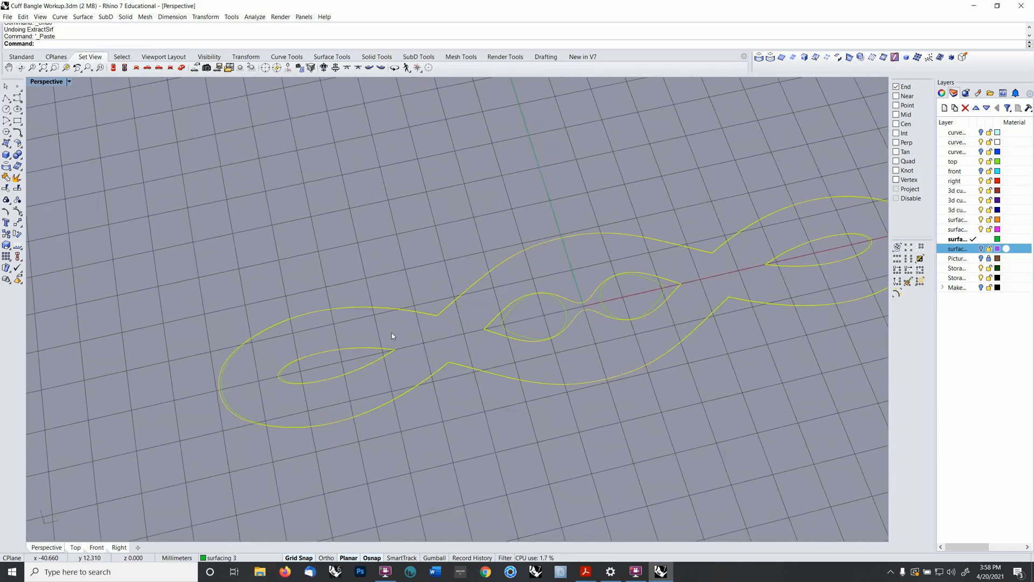
left_click(390, 272)
scroll(518, 264, "up", 5)
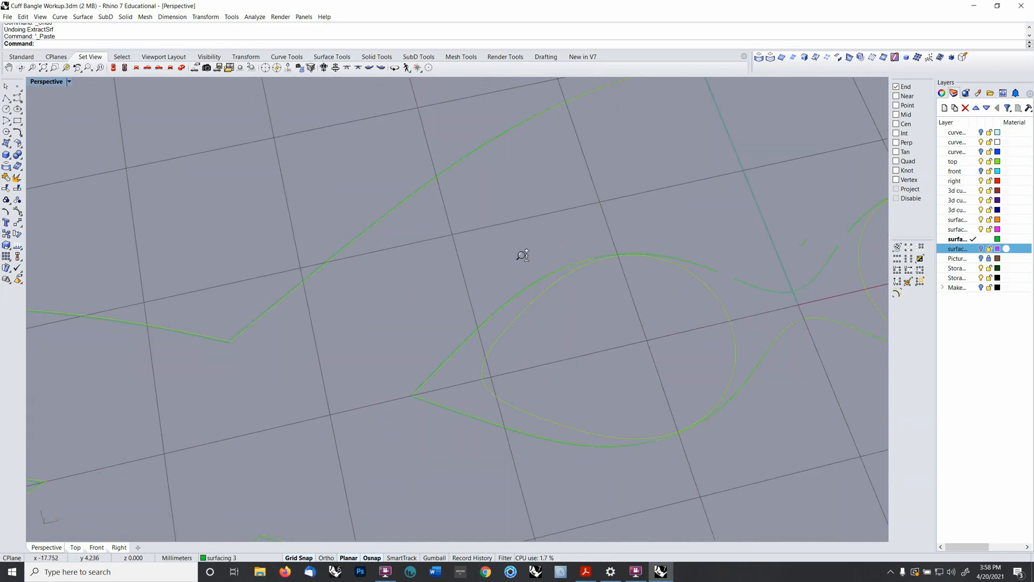
scroll(514, 269, "down", 4)
scroll(507, 284, "down", 3)
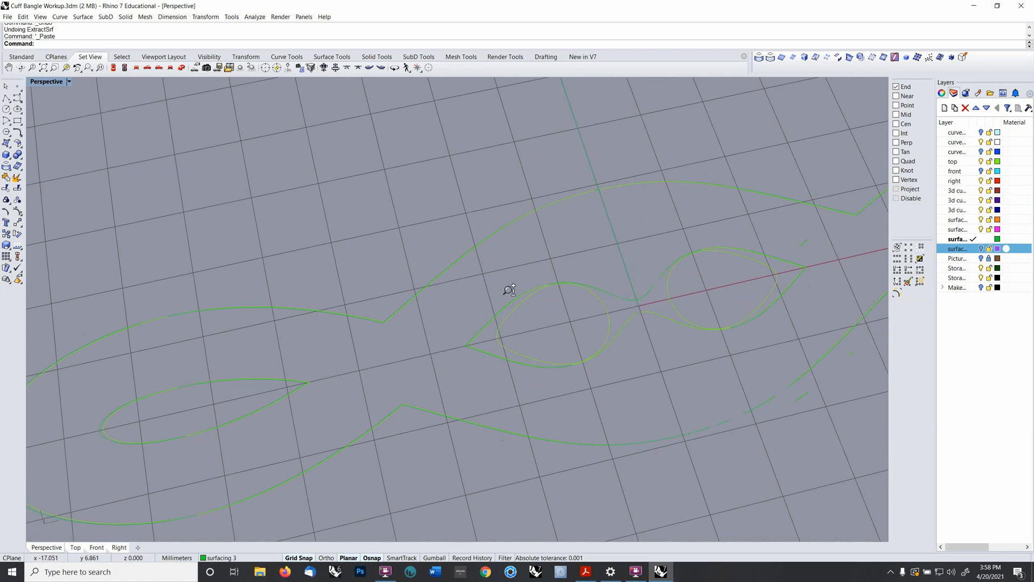
scroll(358, 386, "up", 4)
scroll(364, 341, "up", 2)
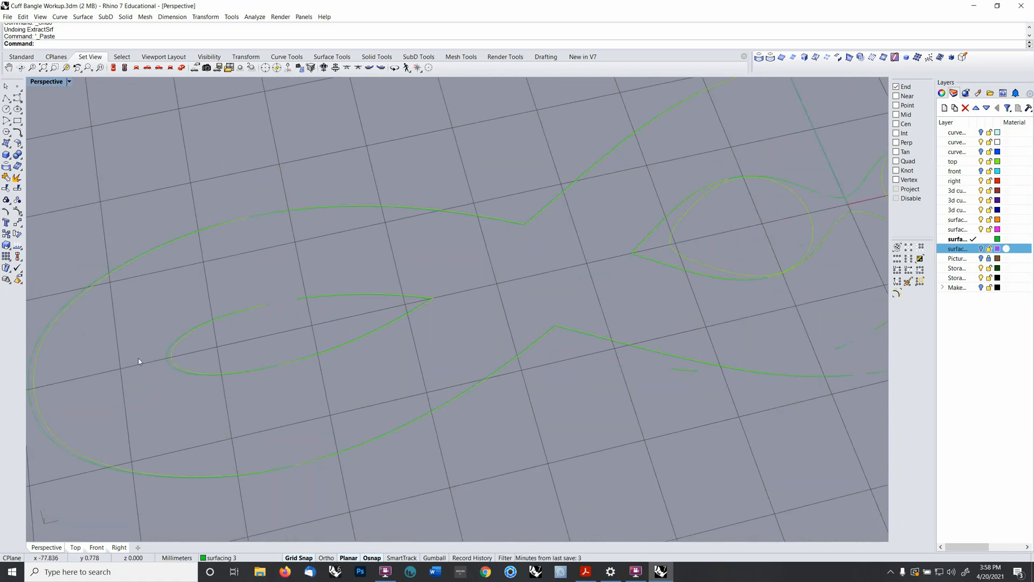
scroll(193, 346, "down", 5)
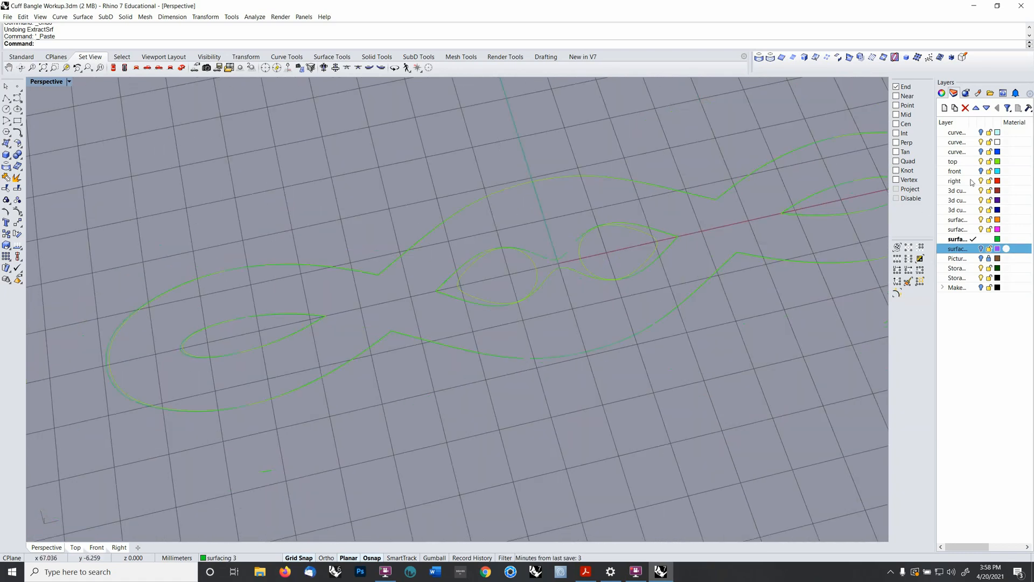
left_click(983, 163)
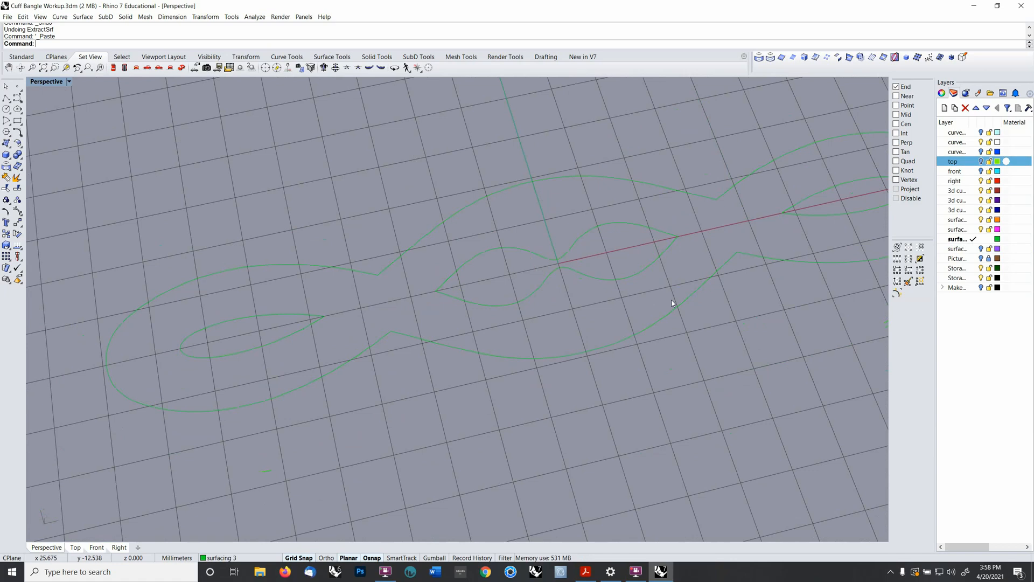
scroll(609, 263, "down", 3)
right_click_drag(540, 282, 509, 279, "shift")
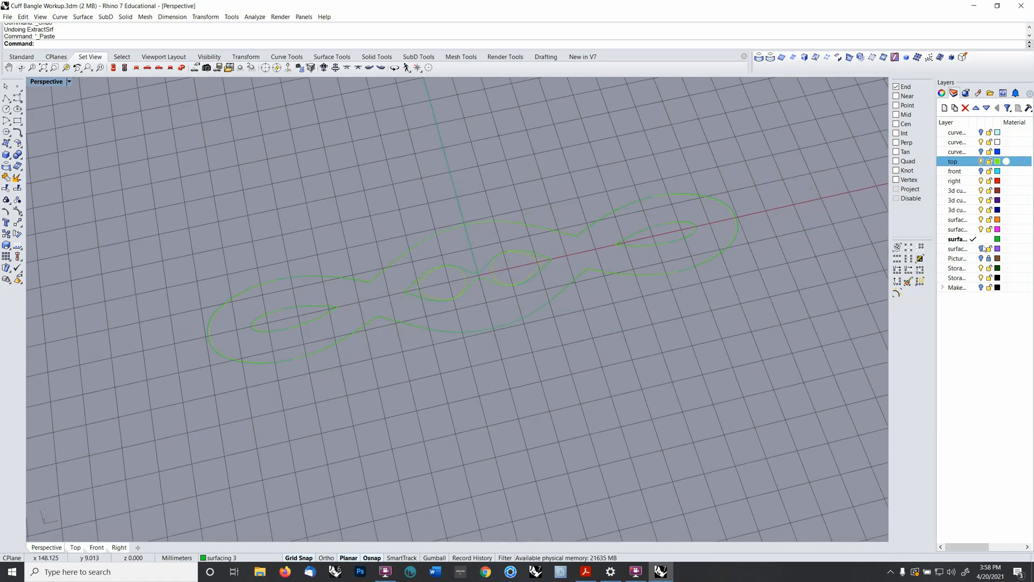
- Make surfacing 2 current and hide the surfacing 3 layer, leaving only the top layer's curves shown
left_click(975, 230)
left_click(976, 239)
scroll(609, 285, "down", 3)
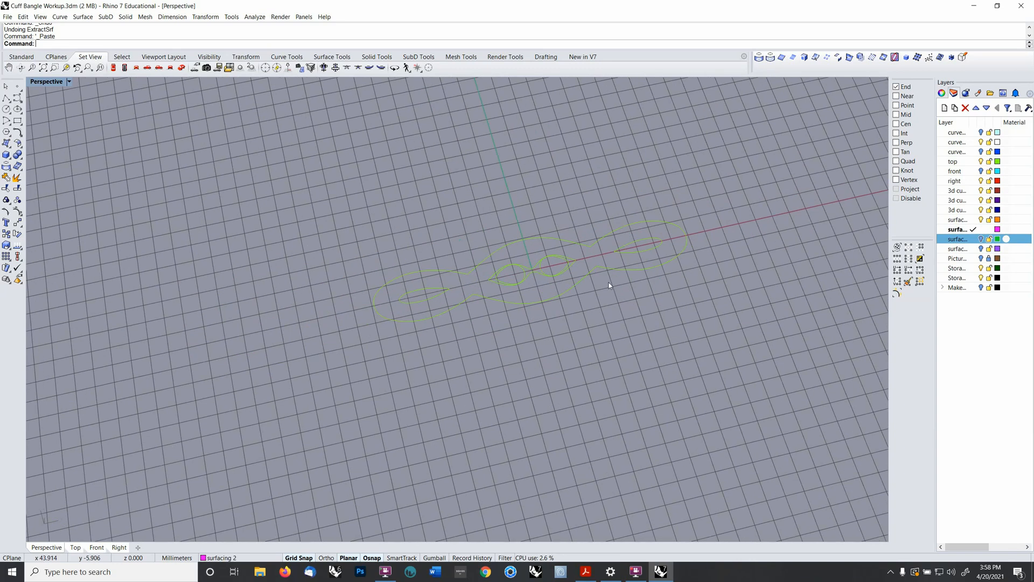
right_click_drag(609, 285, 688, 239)
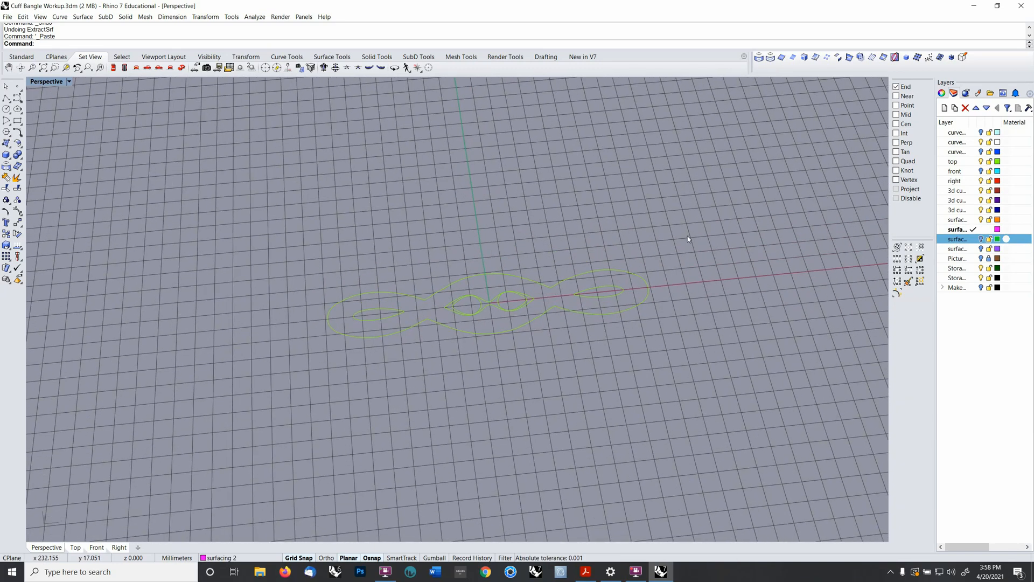
- Move all six curves of the top layer about 60 mm along the positive Y axis, away from the origin
left_click_drag(276, 239, 766, 402)
scroll(565, 286, "down", 3)
scroll(559, 296, "up", 4)
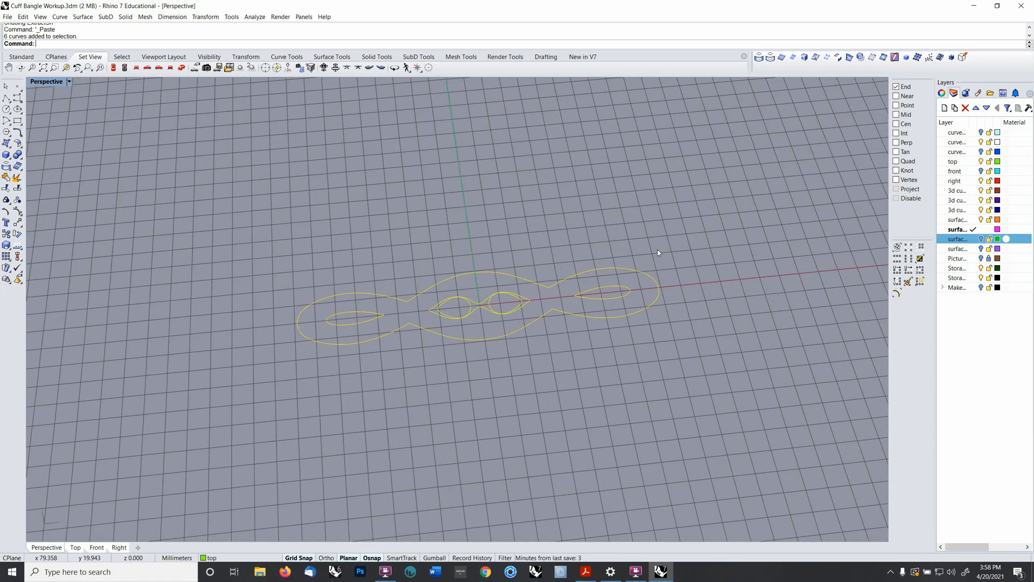
right_click_drag(658, 253, 642, 268)
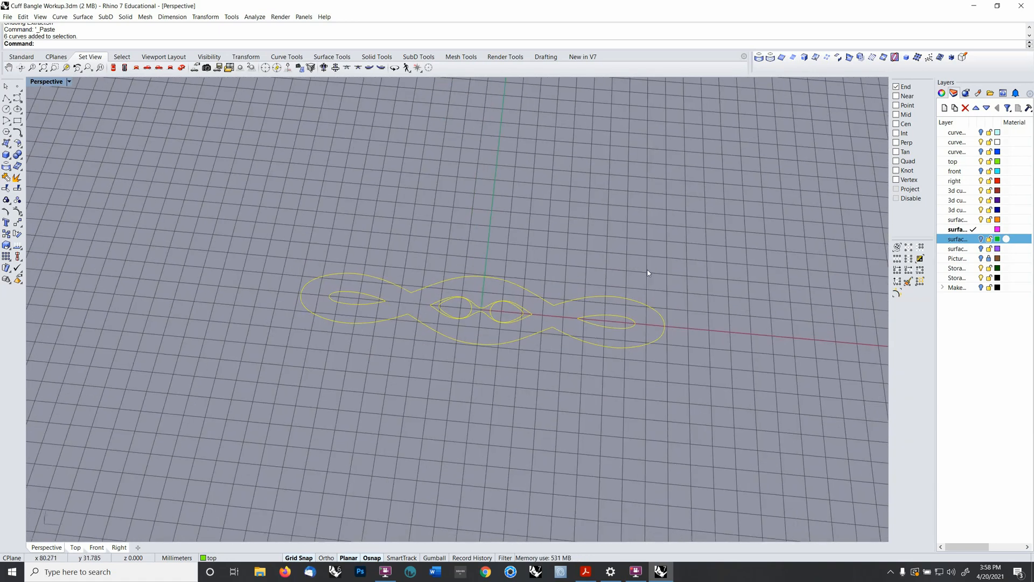
type("m")
key("Return")
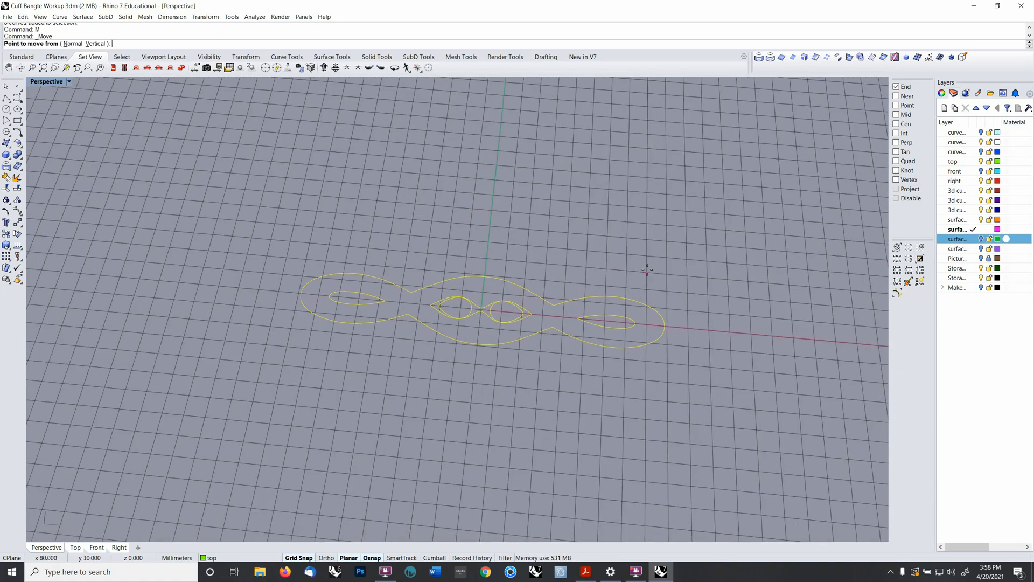
left_click(689, 329)
left_click(682, 219)
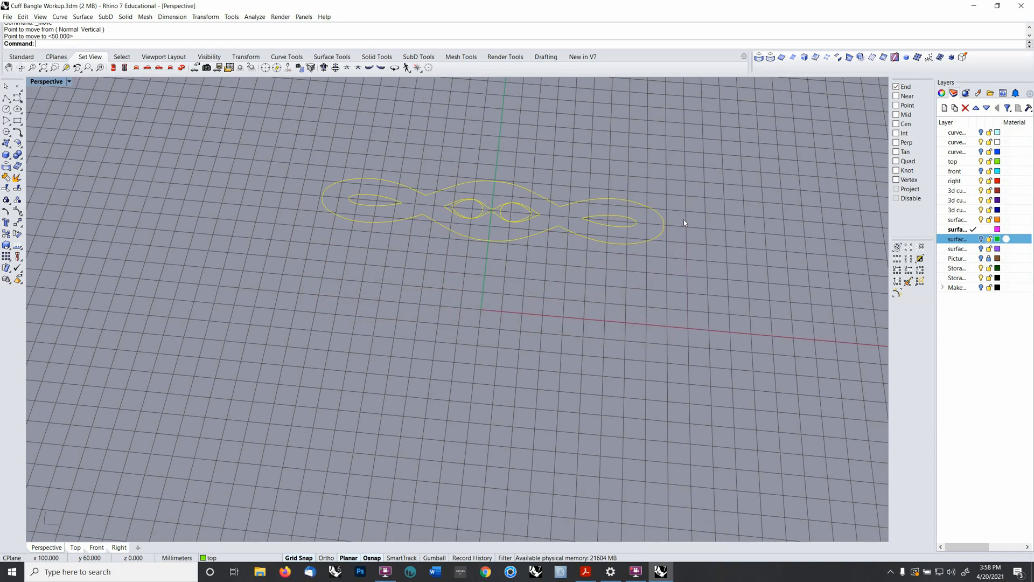
- Show the surfacing 3 layer and change its four pattern curves at the origin to the top layer
left_click(981, 239)
right_click_drag(326, 277, 275, 282)
left_click_drag(274, 258, 689, 384)
type("changelayer")
key("Return")
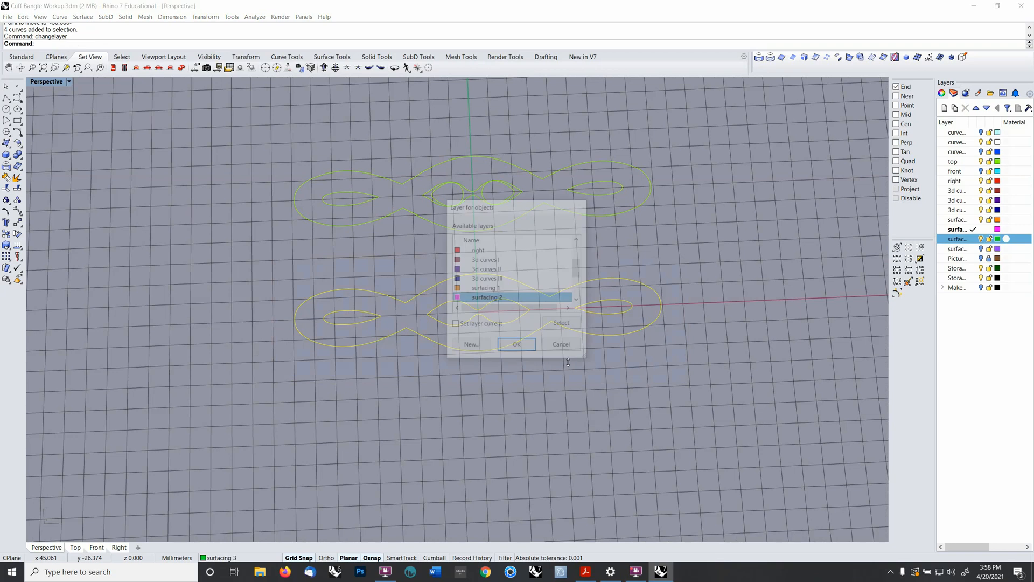
left_click(522, 288)
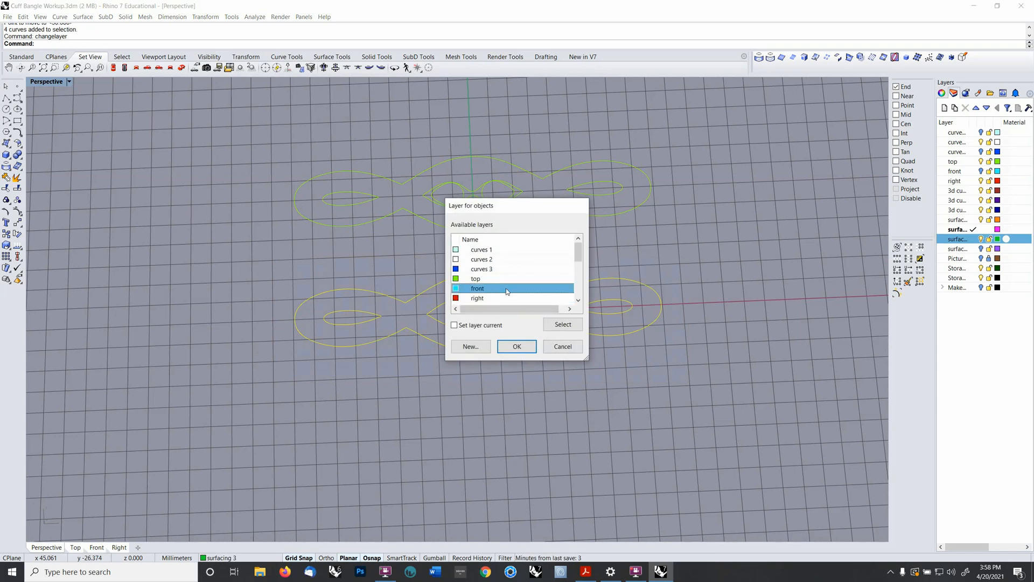
left_click(504, 279)
left_click(514, 346)
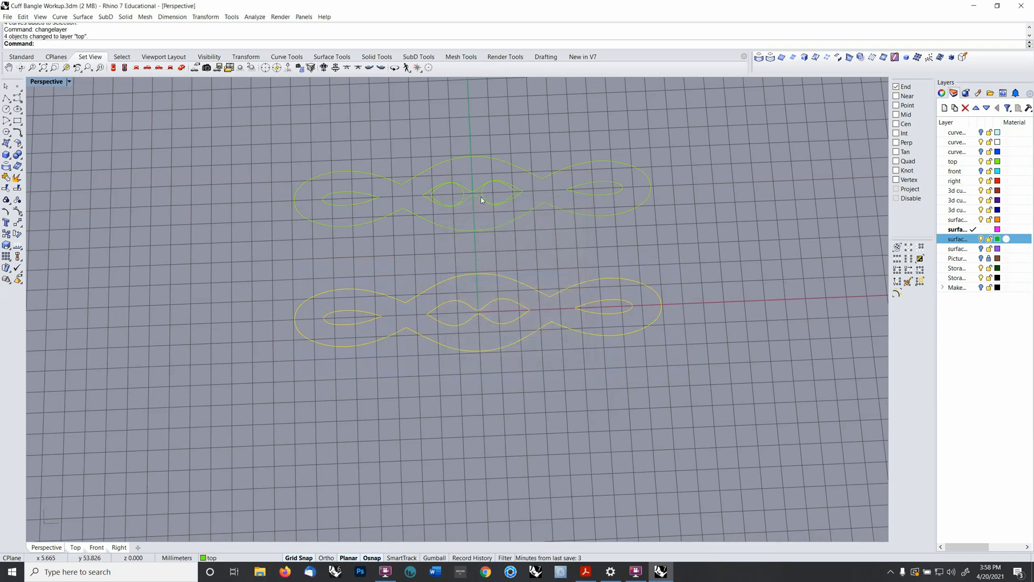
- Select the two round closed curves inside the central figure of the upper pattern
left_click(462, 208)
left_click(462, 193)
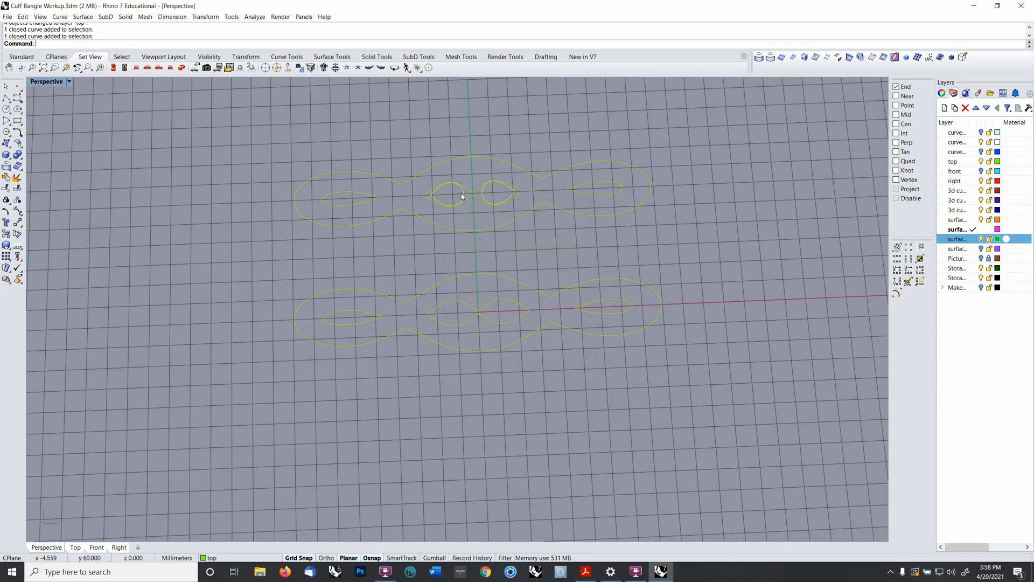
type("m")
key("Return")
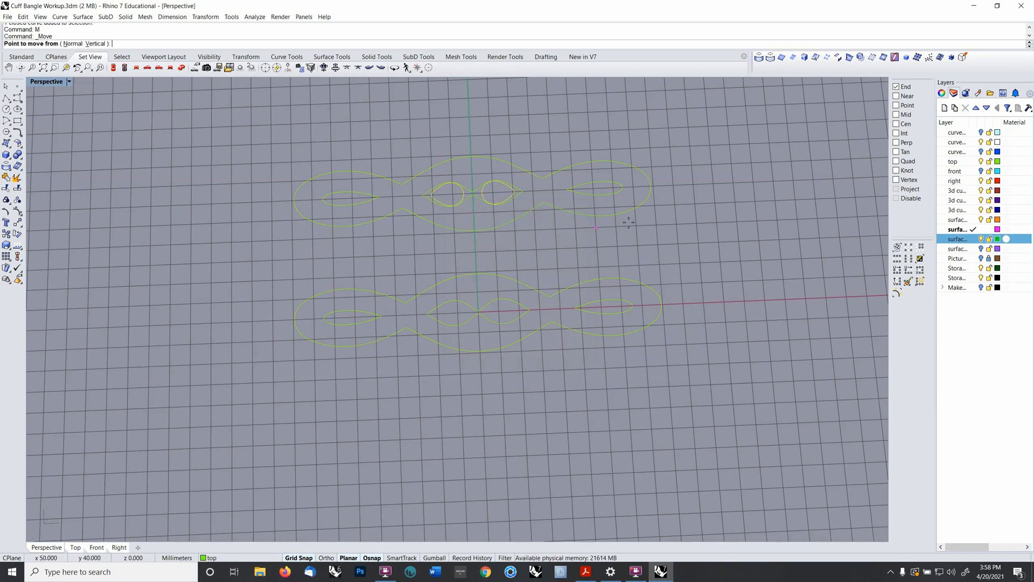
left_click(674, 208)
key("Escape")
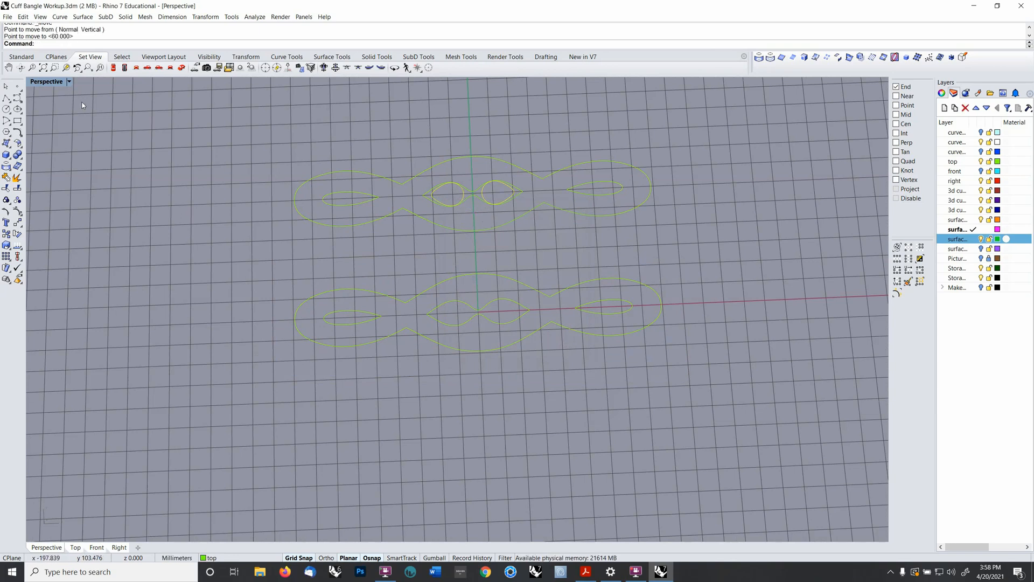
- Copy the two round curves 60 mm along negative Y into the central figure of the pattern at the origin
left_click(248, 57)
left_click(36, 67)
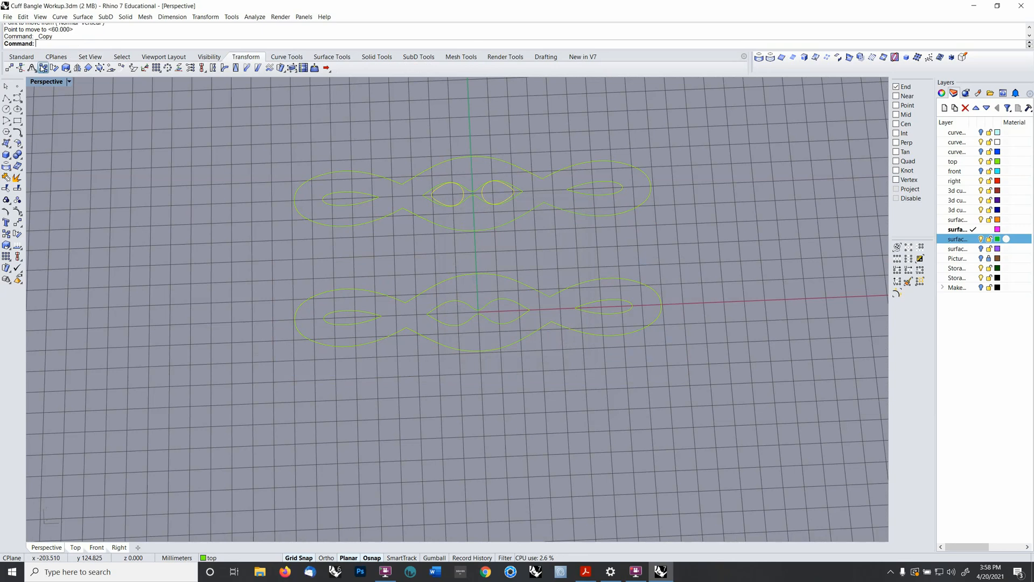
left_click(693, 183)
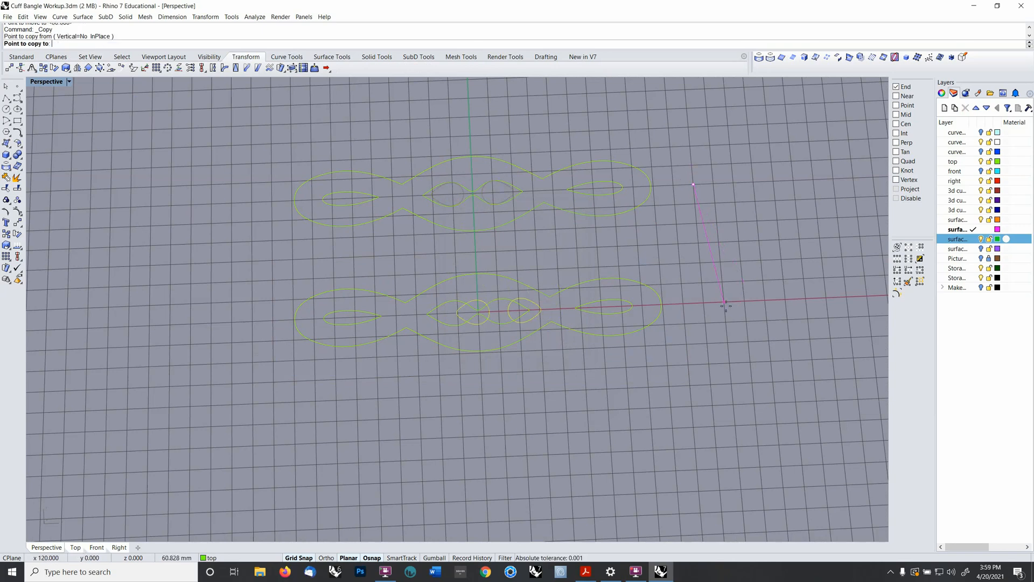
left_click(707, 305)
key("Return")
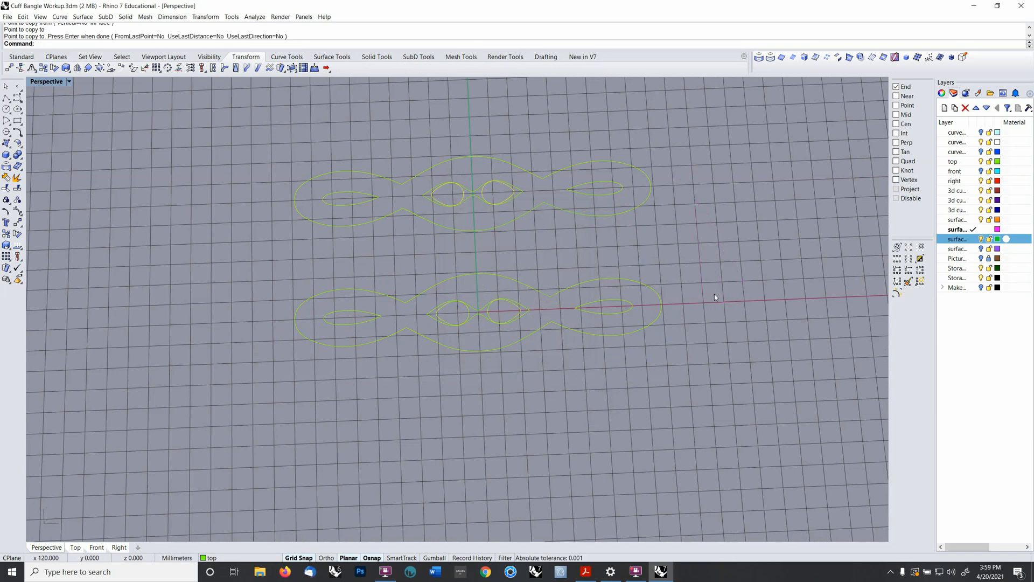
- Group the six curves of the upper pattern and store them on the Storage Curves layer, with that layer hidden
left_click_drag(222, 127, 696, 256)
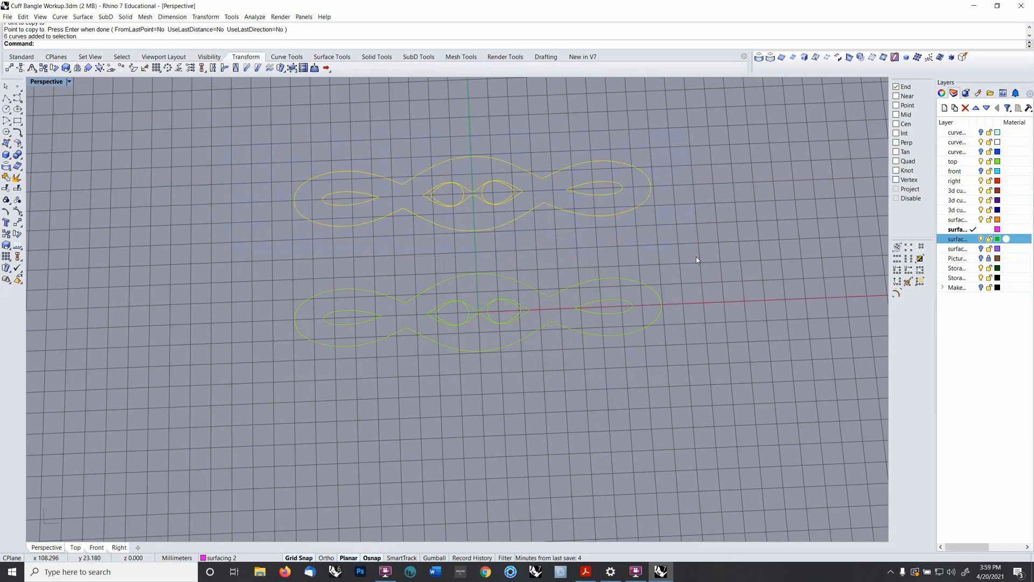
key("ctrl+g")
key("F4")
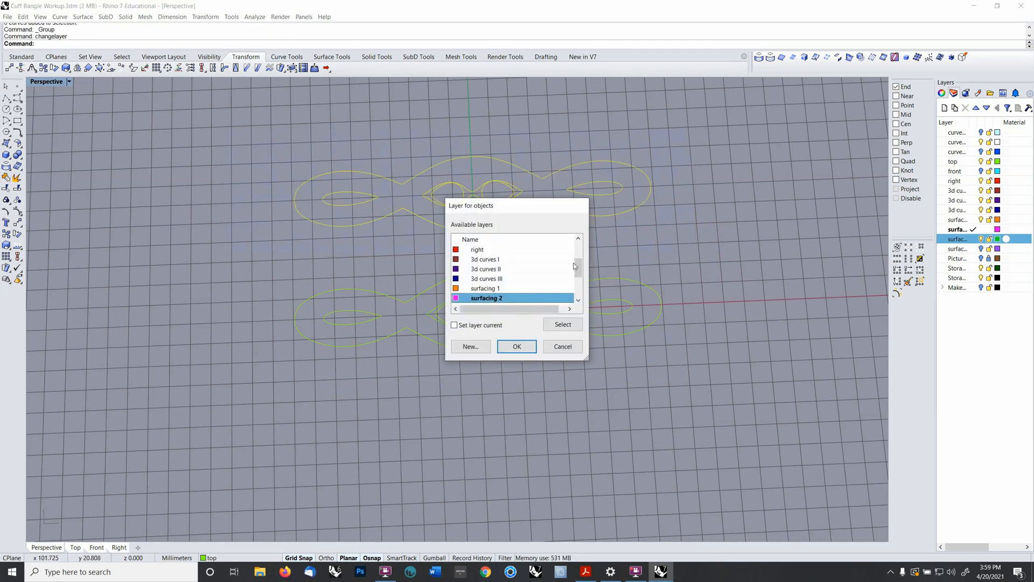
left_click_drag(579, 270, 579, 289)
left_click(510, 280)
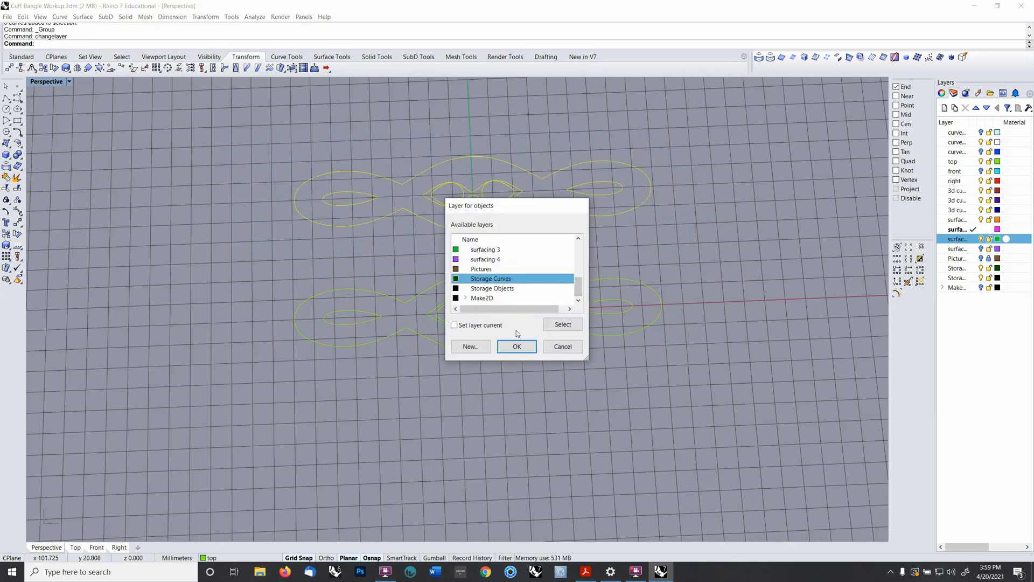
left_click(515, 347)
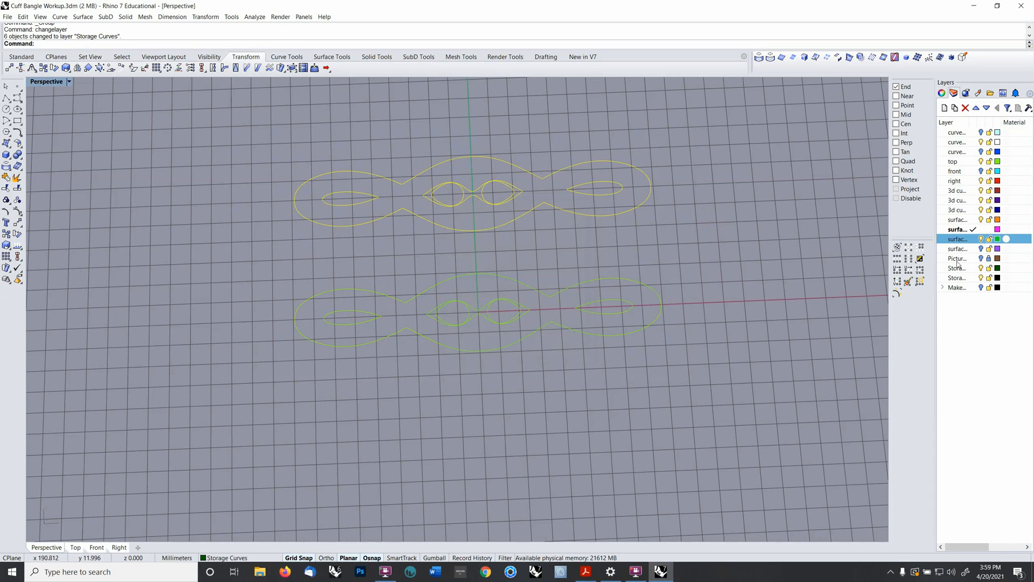
left_click(981, 269)
- Explode the outer border and the left teardrop curve into separate segments
right_click_drag(567, 376, 596, 321)
right_click_drag(428, 315, 548, 276, "ctrl")
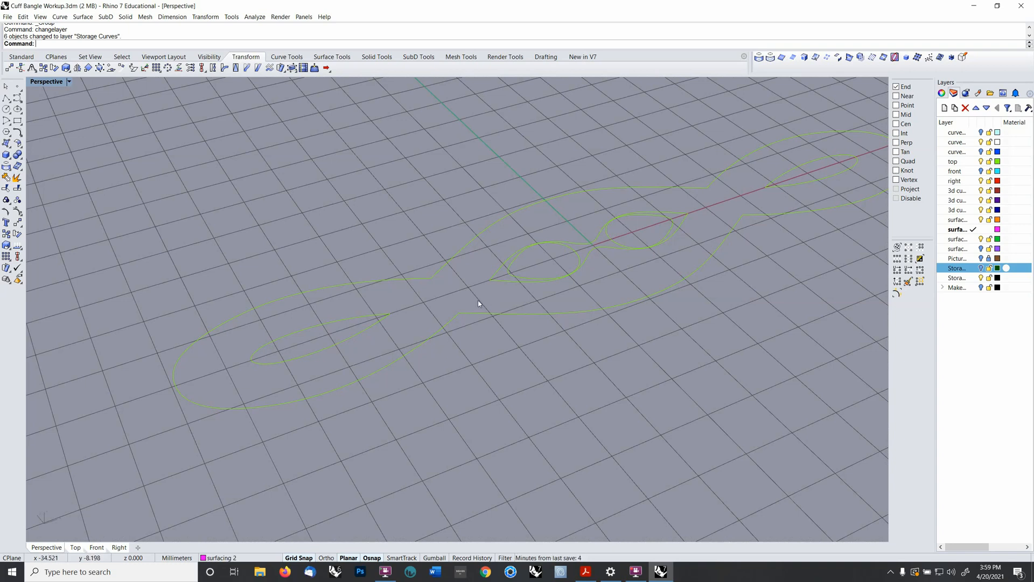
left_click(493, 279)
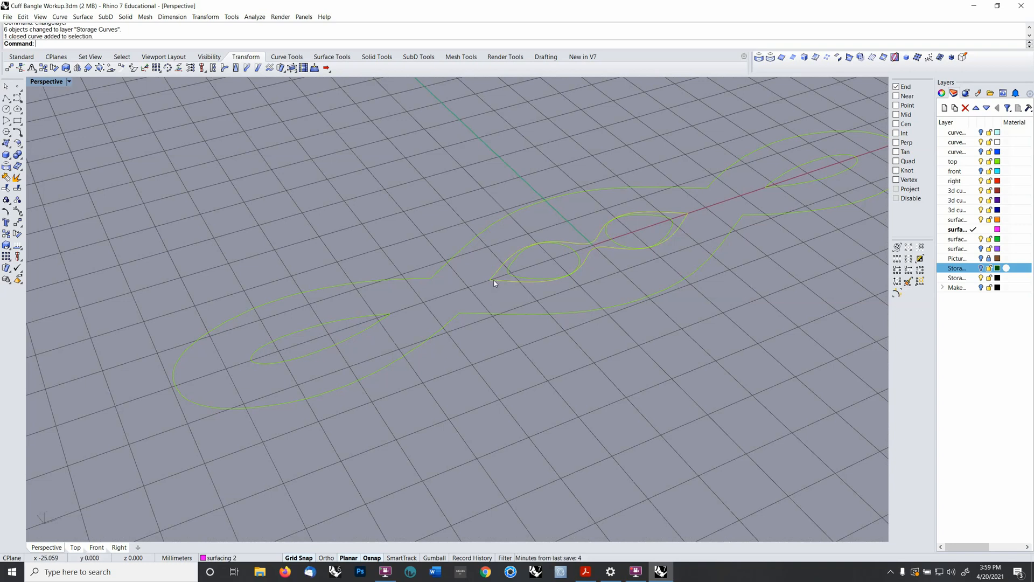
left_click(431, 277)
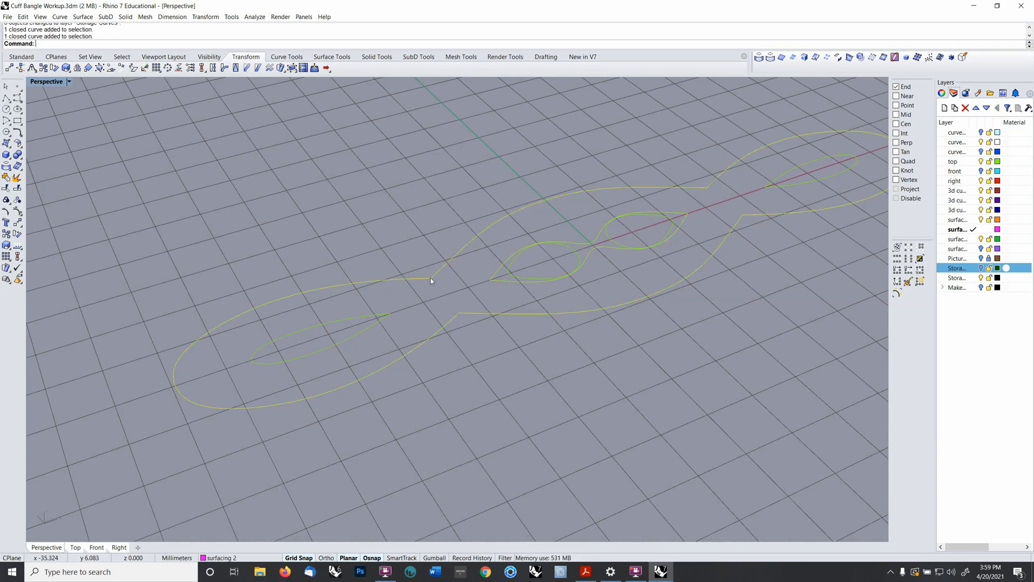
left_click(385, 323)
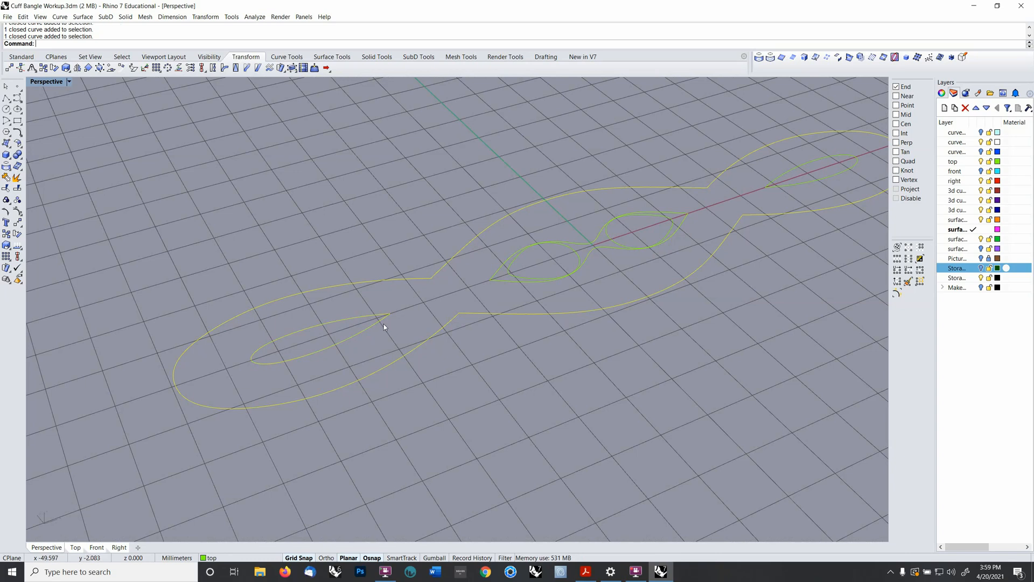
left_click(18, 188)
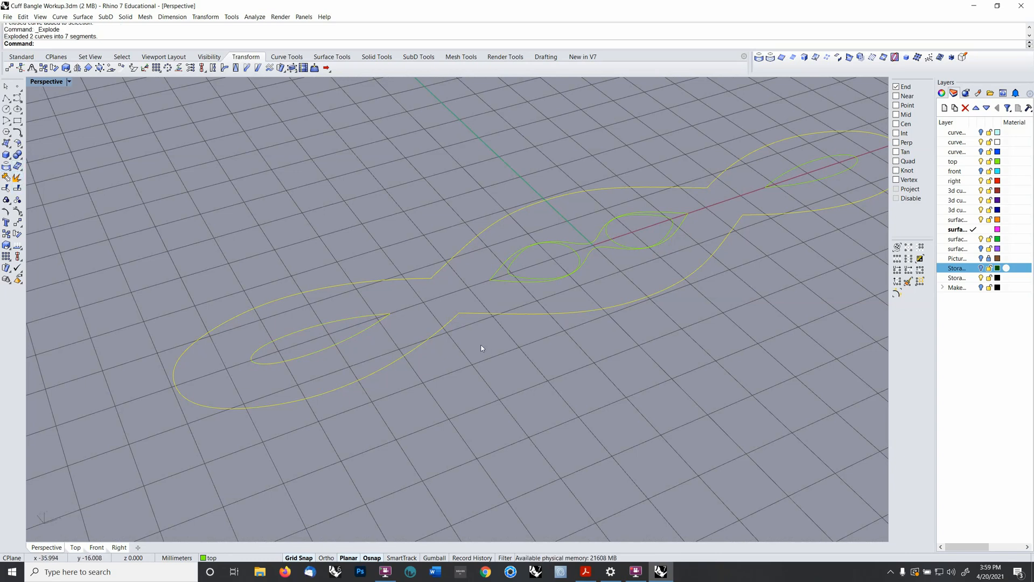
left_click(385, 322)
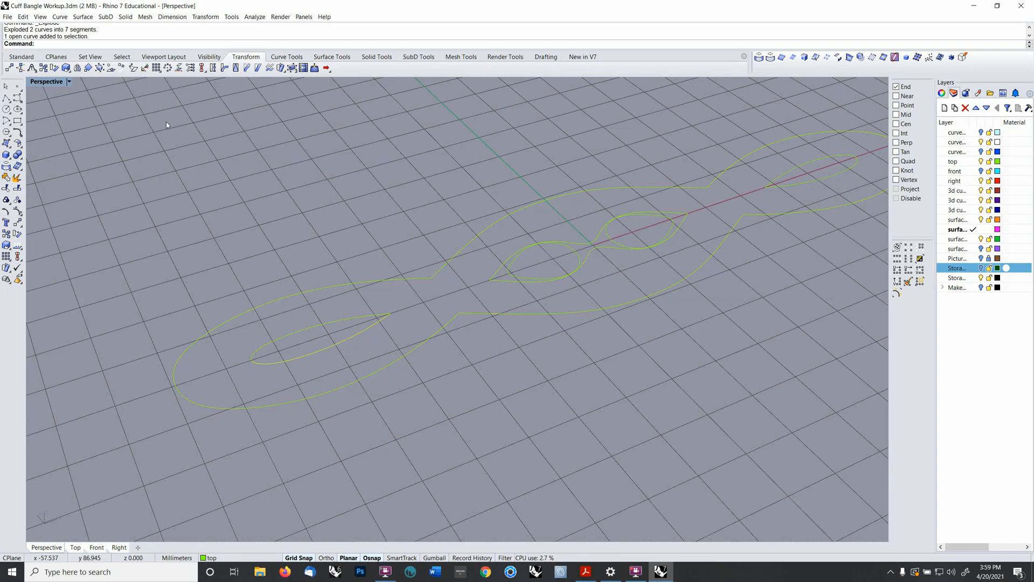
- With curves 2 current, create an adjustable blend from the left teardrop's inner tip to the central border arc at the upper-left notch
left_click(60, 17)
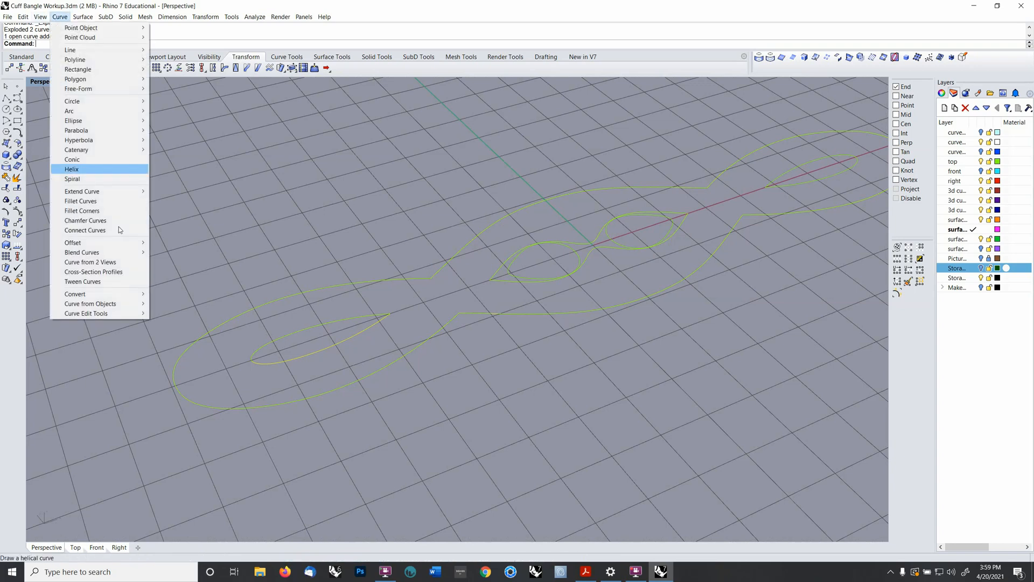
mouse_move(118, 252)
left_click(237, 251)
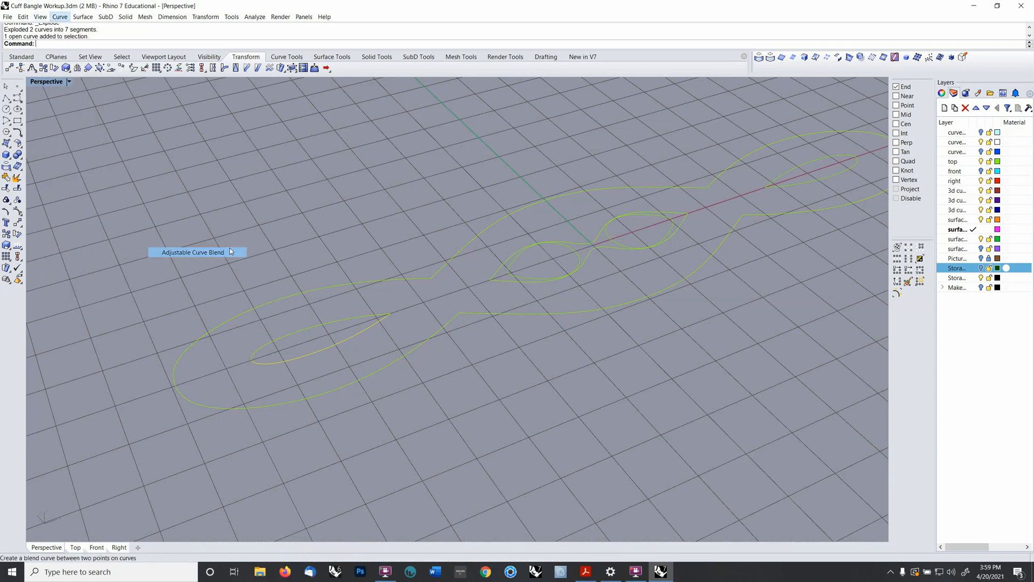
left_click(381, 318)
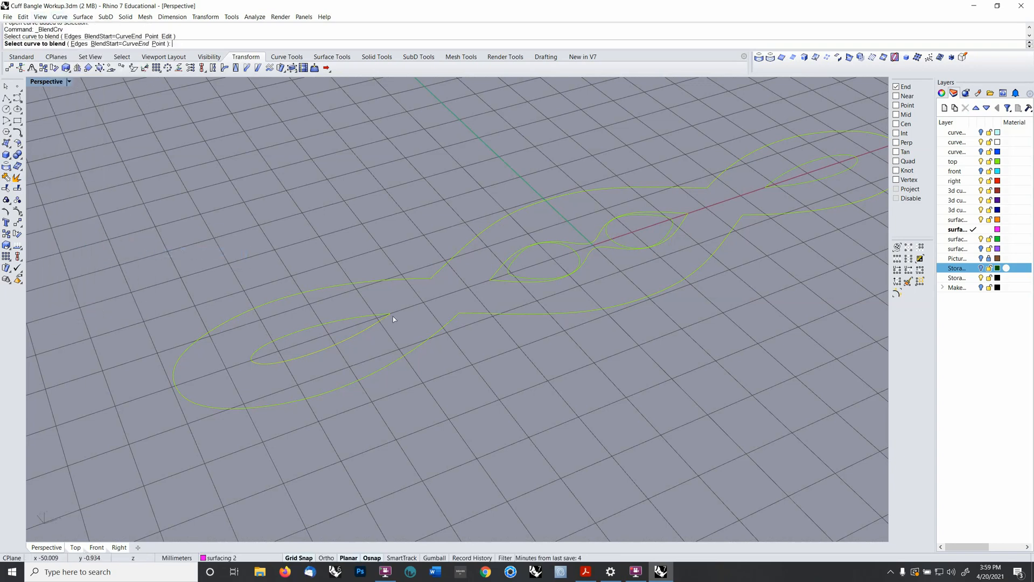
left_click(974, 143)
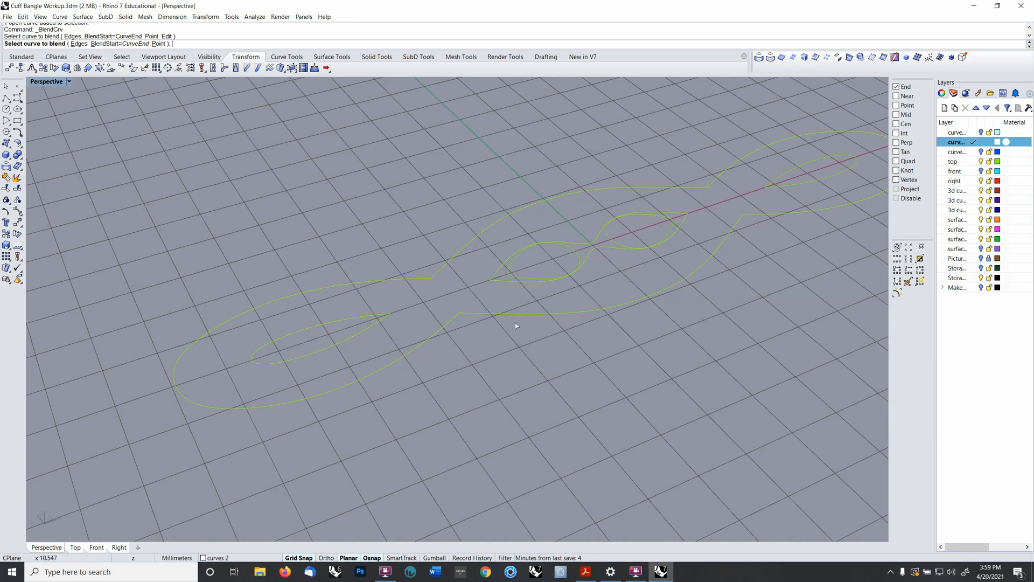
left_click(436, 272)
right_click_drag(443, 308, 421, 353)
right_click(431, 349)
- Blend the left border lobe at the lower notch to the left tip of the central figure-eight curve, and inspect both blends
right_click(466, 331)
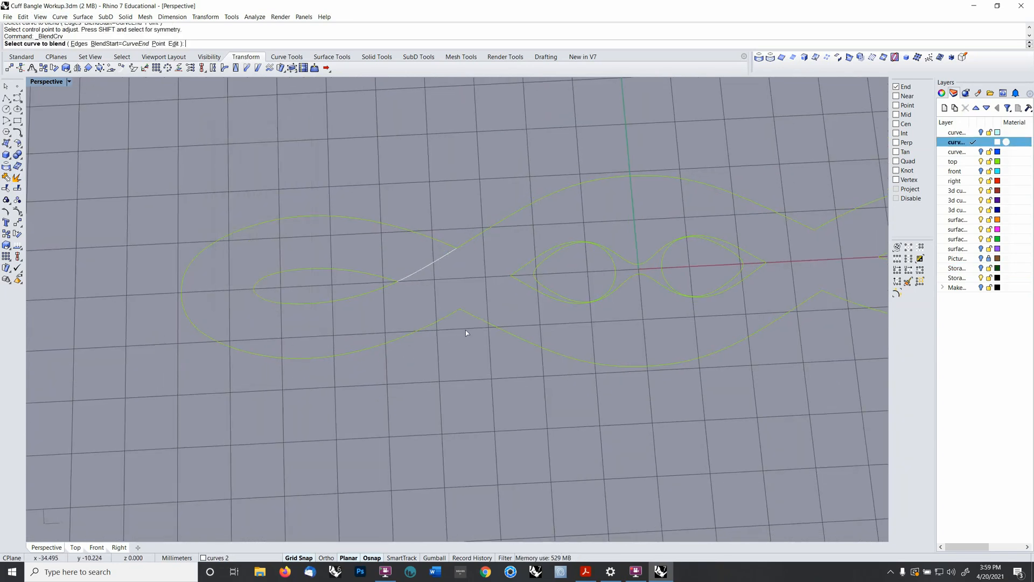
left_click(455, 311)
left_click(517, 271)
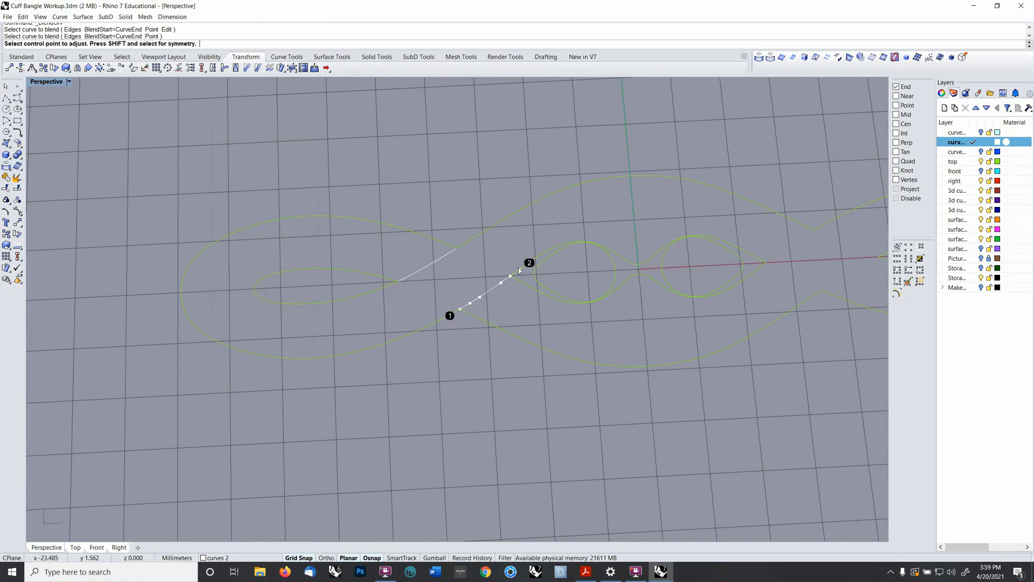
right_click(518, 267)
right_click_drag(514, 283, 398, 320, "shift")
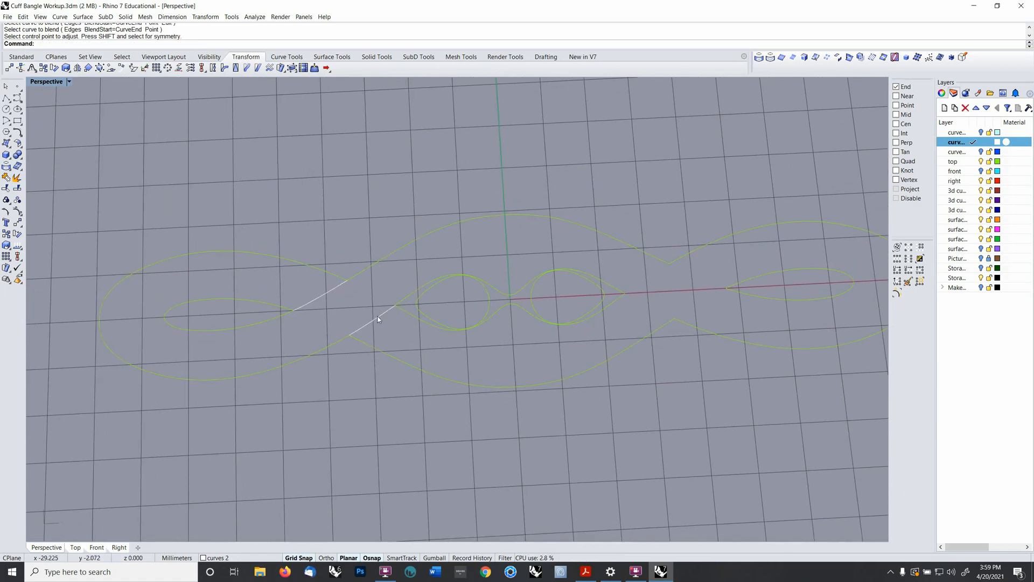
left_click(379, 318)
left_click(319, 301)
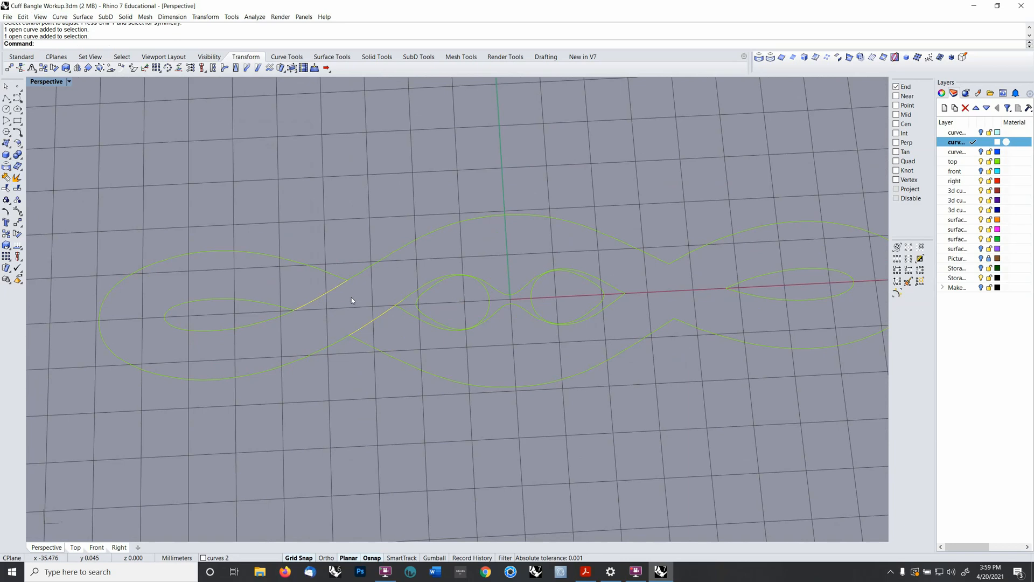
scroll(351, 299, "up", 4)
scroll(348, 298, "down", 2)
left_click(397, 329)
scroll(376, 333, "up", 1)
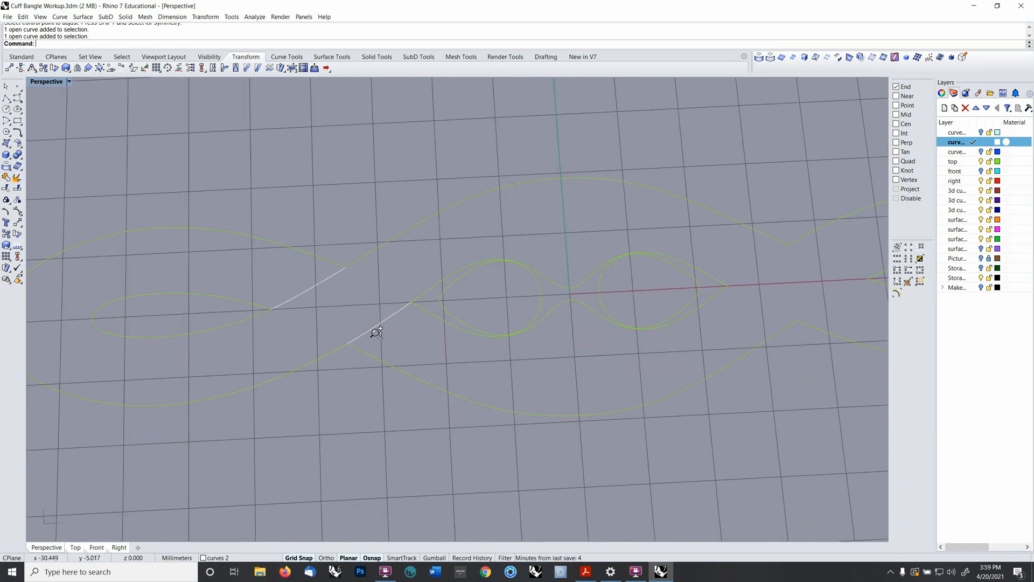
- Blend the lower central border arc at the left notch to the left teardrop's inner tip with curvature continuity
right_click(370, 342)
left_click(362, 351)
left_click(256, 307)
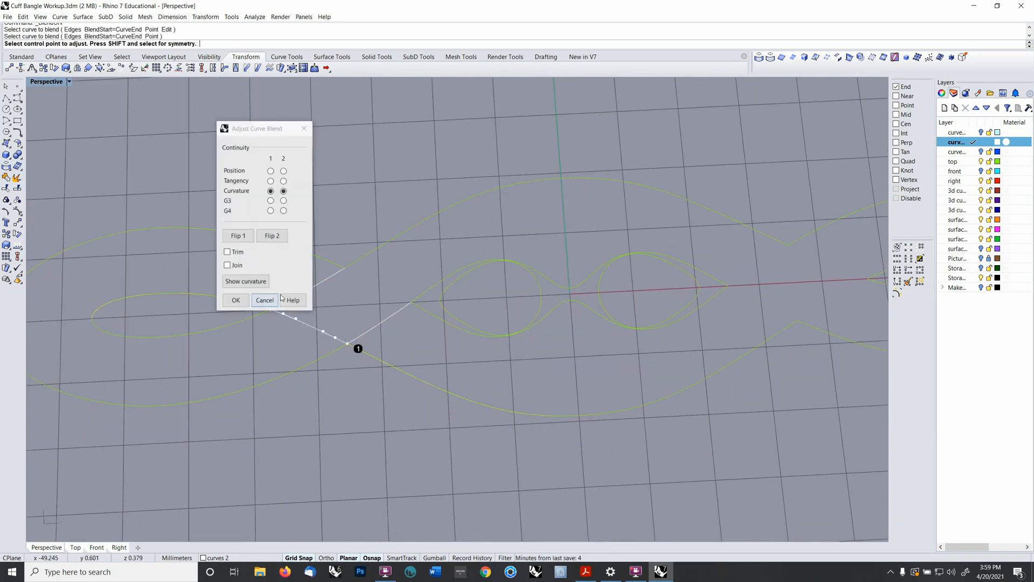
right_click(327, 276)
- Blend the left border lobe at the upper notch to the central figure's left tip, closing the diamond
right_click(336, 271)
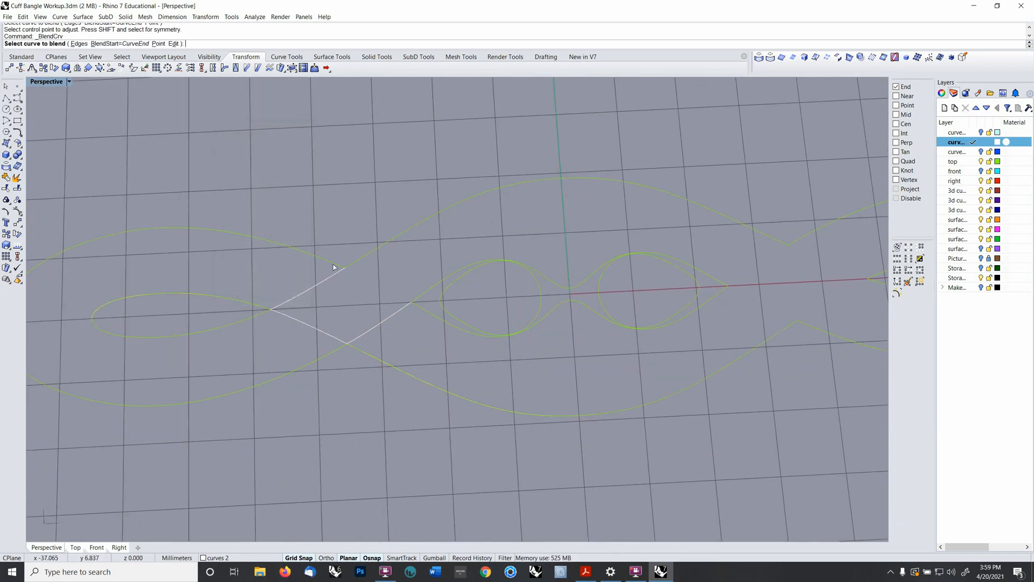
left_click(418, 309)
right_click(408, 302)
scroll(384, 294, "down", 5)
scroll(396, 294, "up", 1)
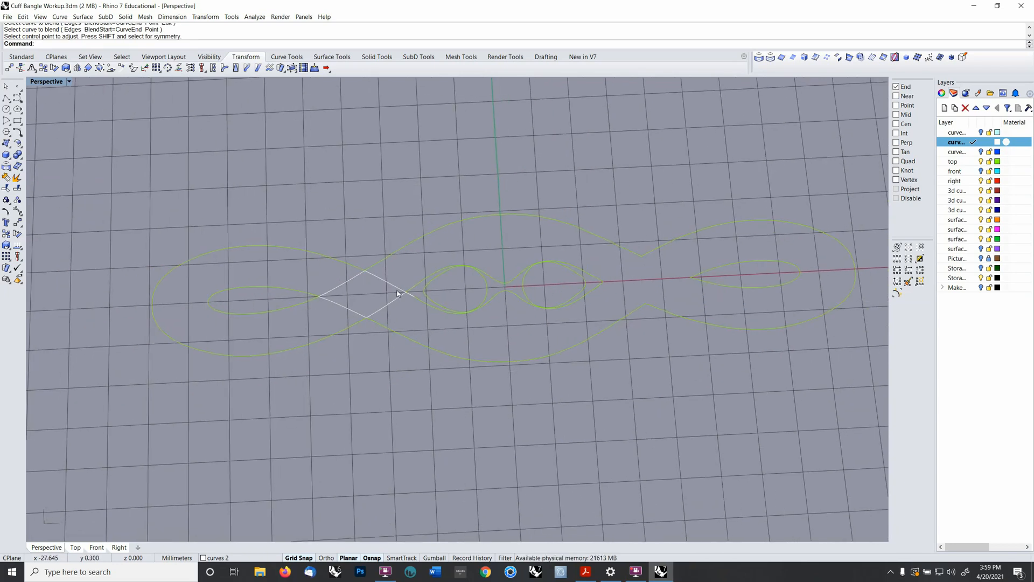
- Try to mirror a copy of the left diamond's four blend curves across the vertical center axis through the origin
left_click(395, 288)
left_click(352, 311)
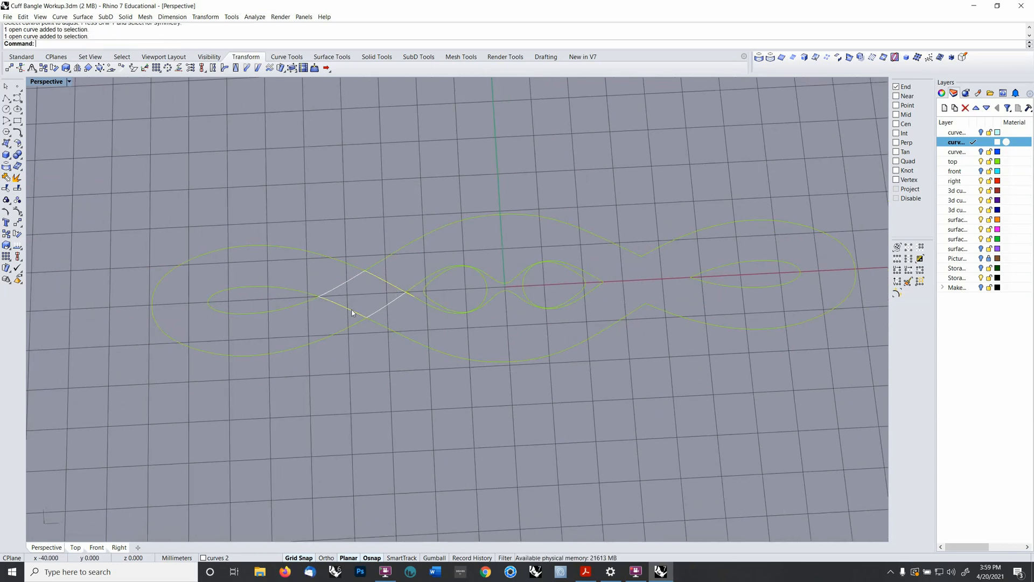
left_click(389, 306)
left_click(335, 285)
right_click_drag(454, 282, 385, 298, "shift")
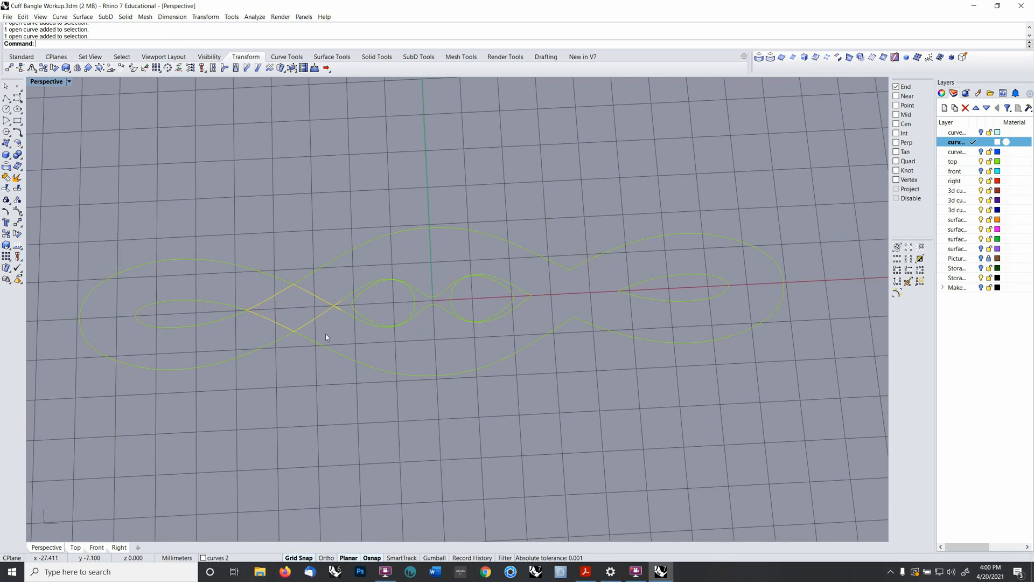
scroll(326, 325, "up", 1)
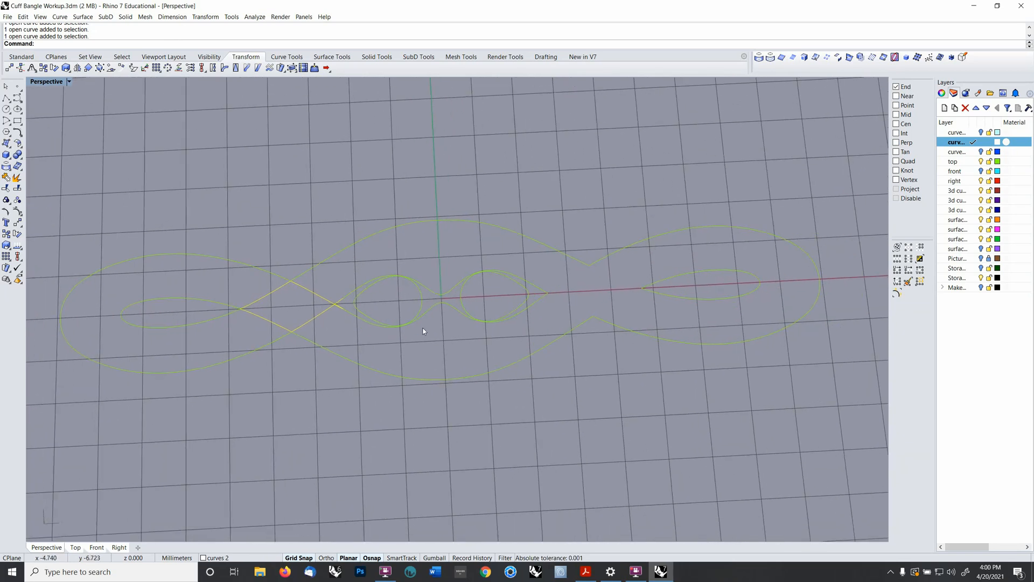
type("mirror")
key("Return")
type("0")
key("Return")
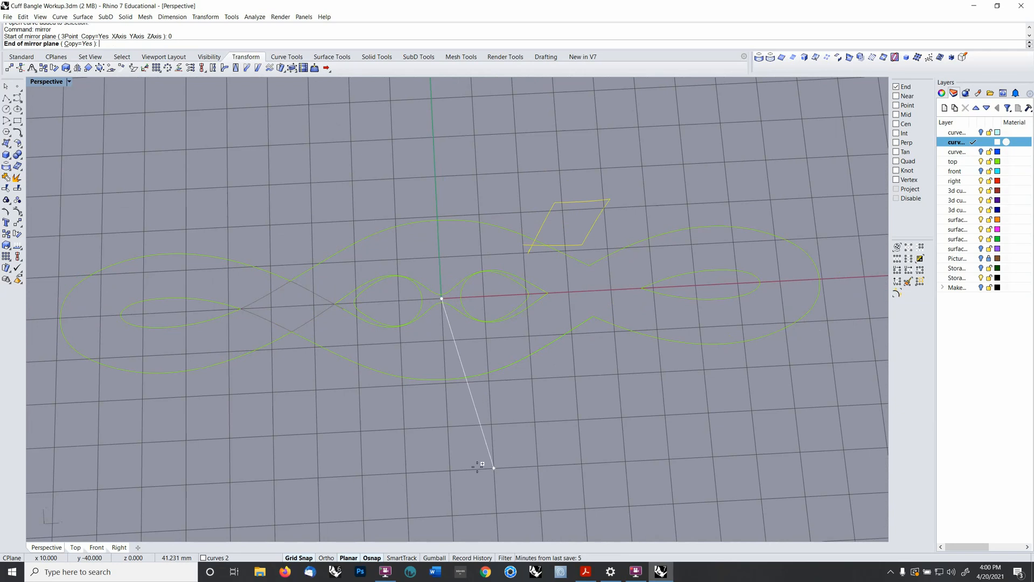
left_click(446, 451)
scroll(545, 291, "up", 5)
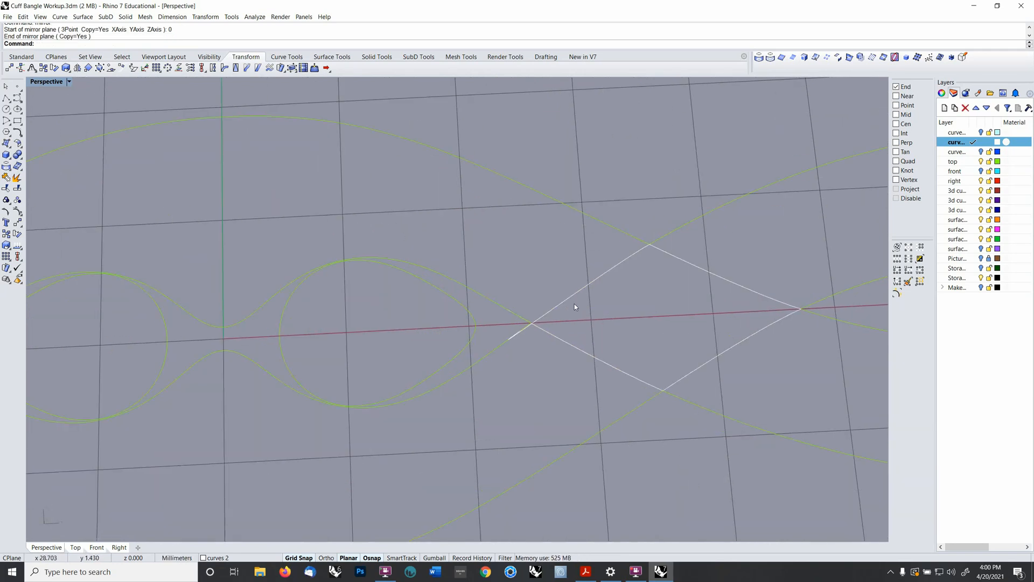
key("ctrl+z")
scroll(567, 303, "down", 8)
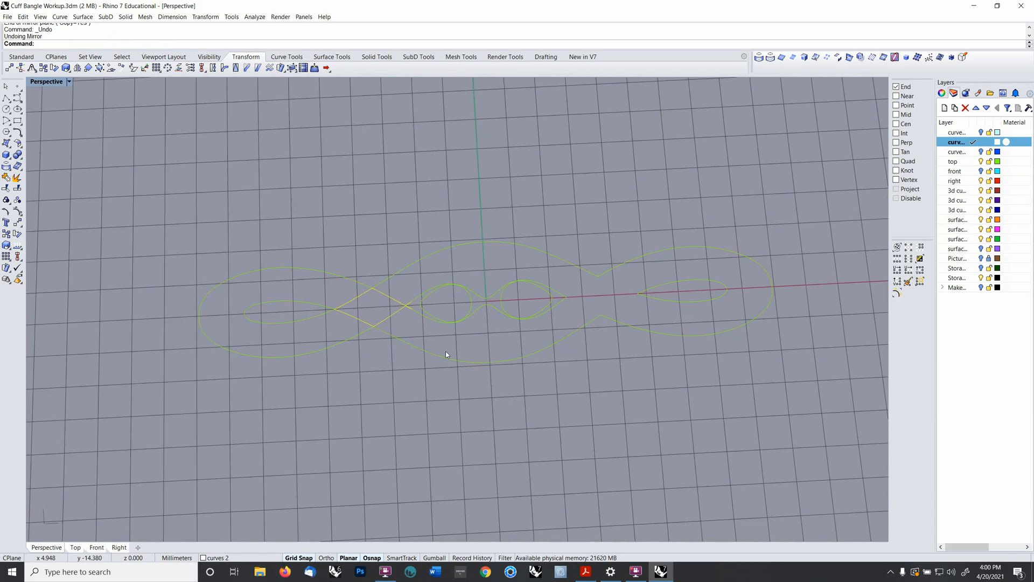
- Delete the four blend curves that form the left diamond
scroll(446, 354, "up", 5)
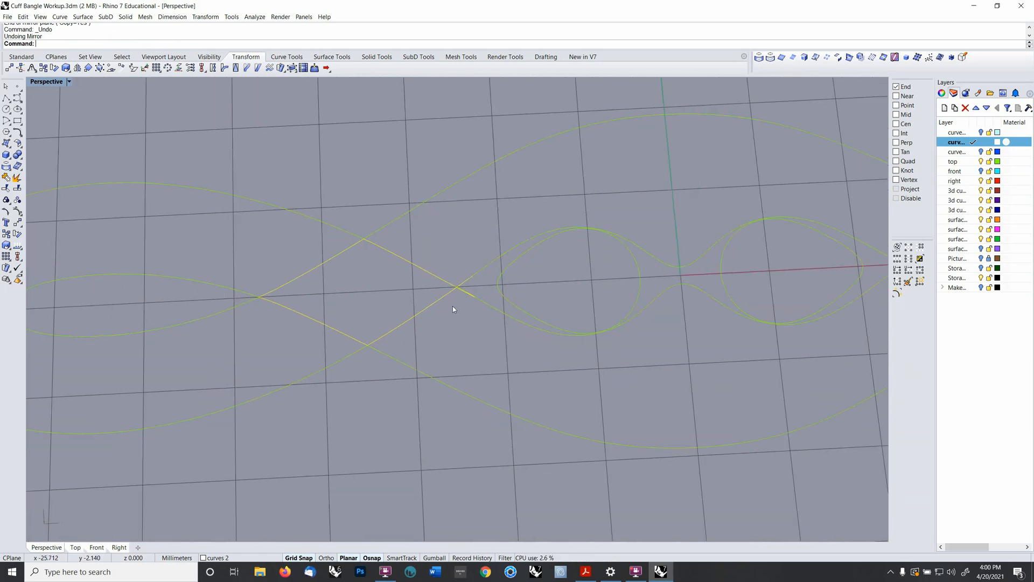
left_click(447, 294)
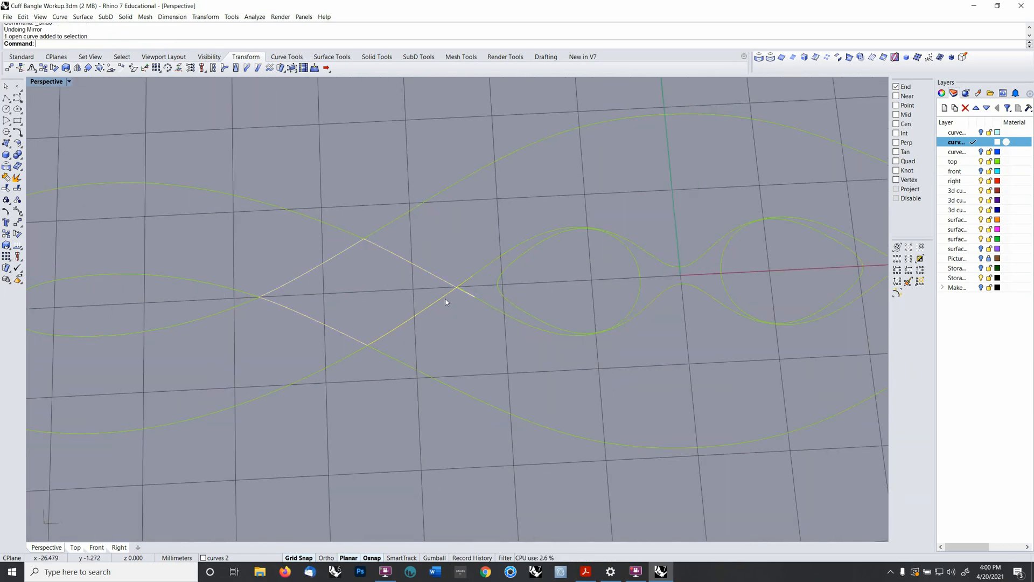
key("Delete")
left_click(440, 278)
key("Delete")
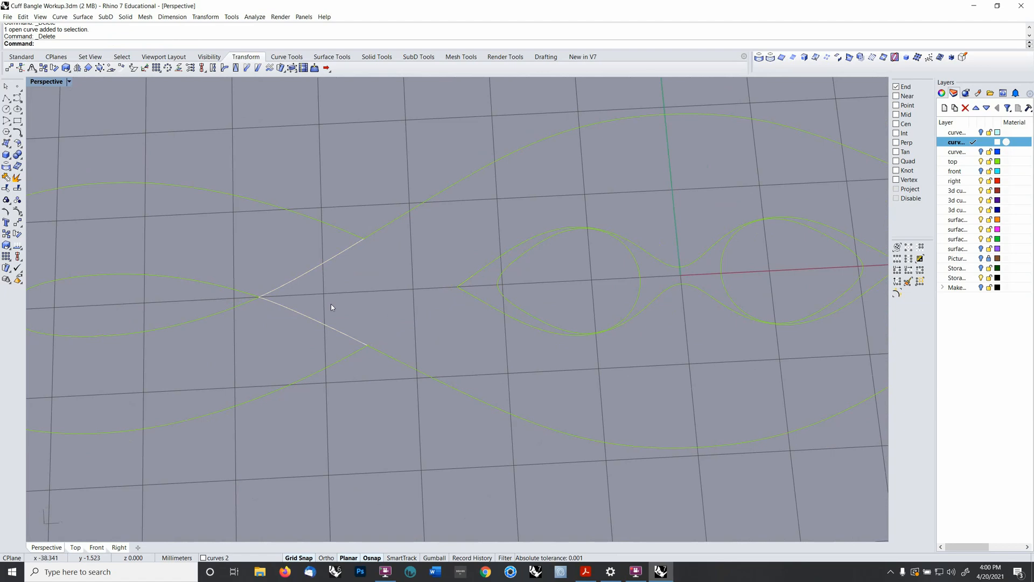
left_click(266, 301)
key("Delete")
- Explode the closed central figure-eight curve into its segments and check the left upper segment
left_click(470, 279)
scroll(535, 259, "down", 4)
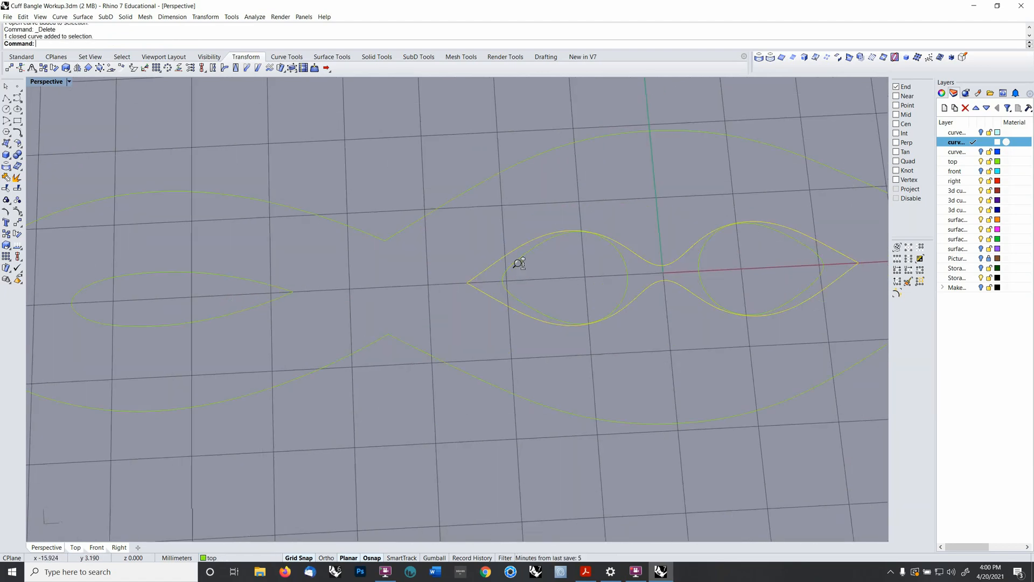
left_click(21, 181)
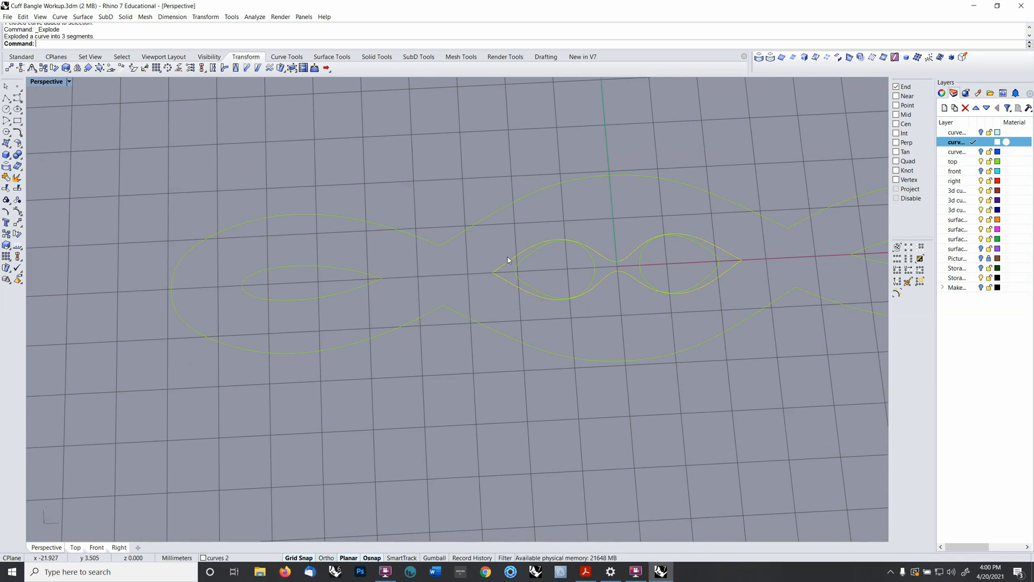
left_click(508, 260)
right_click_drag(506, 270, 455, 286, "shift")
scroll(430, 296, "up", 9)
scroll(423, 296, "down", 7)
left_click(415, 296)
- Create an adjustable blend from the left border lobe at the lower notch to the exploded central figure's upper segment at its left tip
right_click(307, 44)
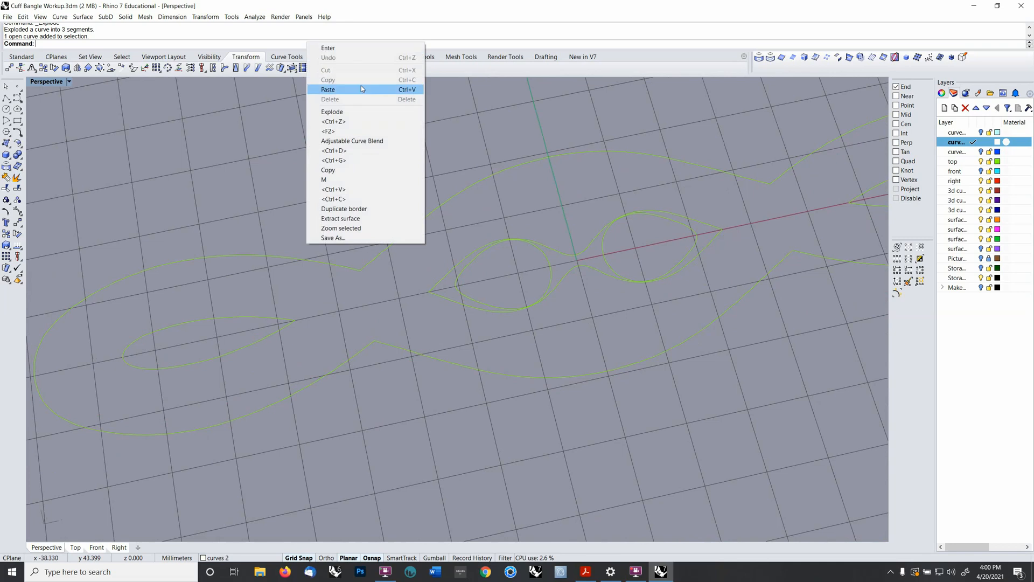
left_click(335, 142)
left_click(369, 345)
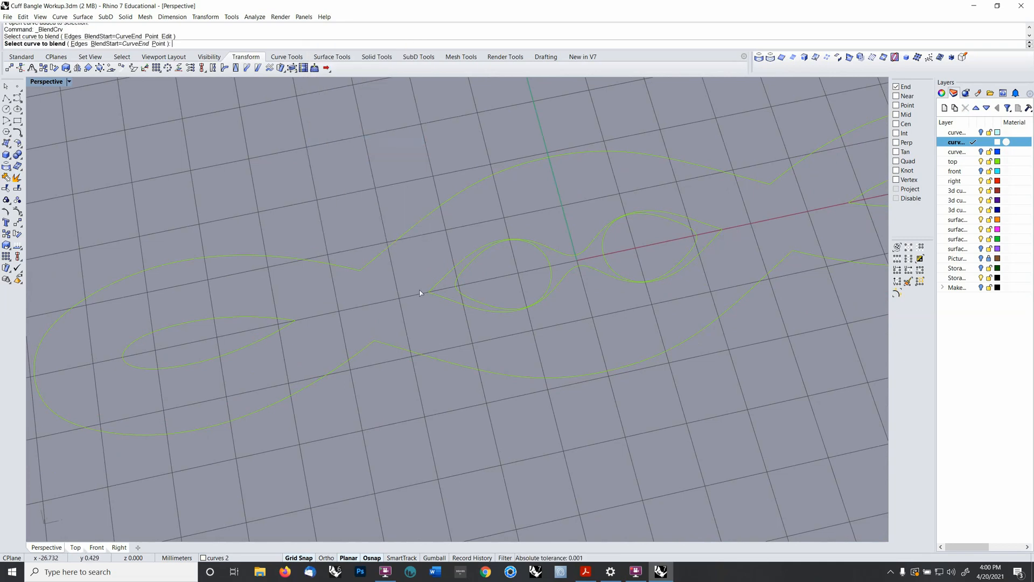
left_click(433, 283)
right_click(323, 326)
- Blend the lower edge of the left teardrop at its inner tip to the central border arc at the upper-left notch
right_click(279, 328)
left_click(283, 328)
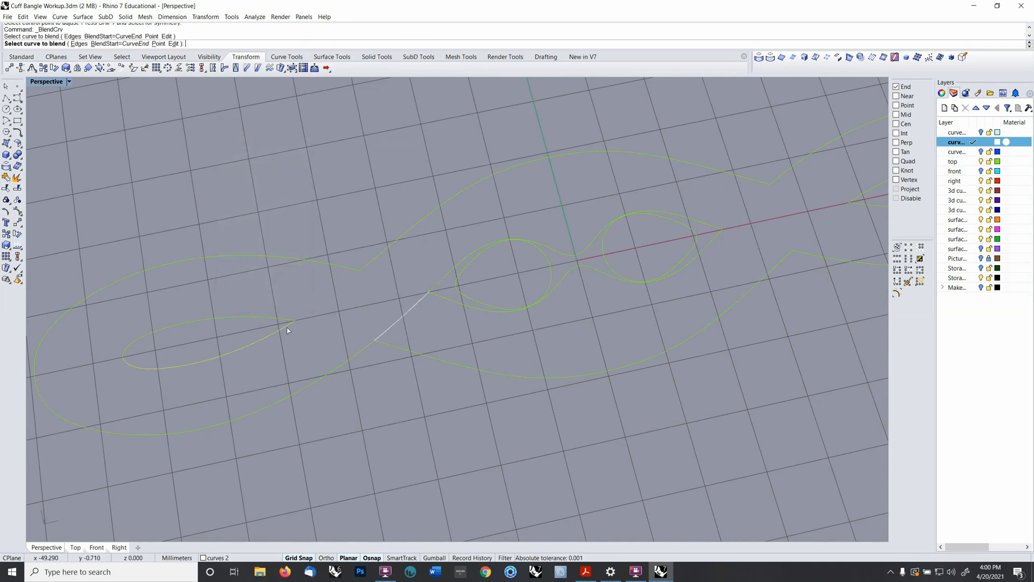
left_click(361, 272)
right_click(415, 313)
- Blend the central figure's lower segment at its left tip to the left border lobe at the upper notch
right_click(415, 312)
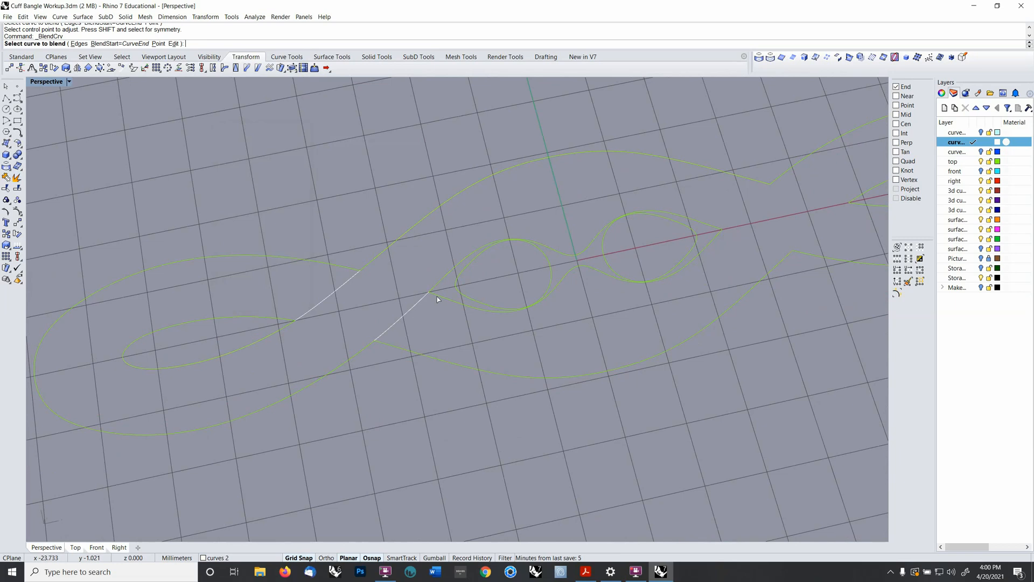
left_click(438, 296)
left_click(351, 268)
right_click(400, 341)
- Blend the lower central border arc at the left notch to the left teardrop's upper edge at its inner tip
right_click(399, 340)
left_click(387, 345)
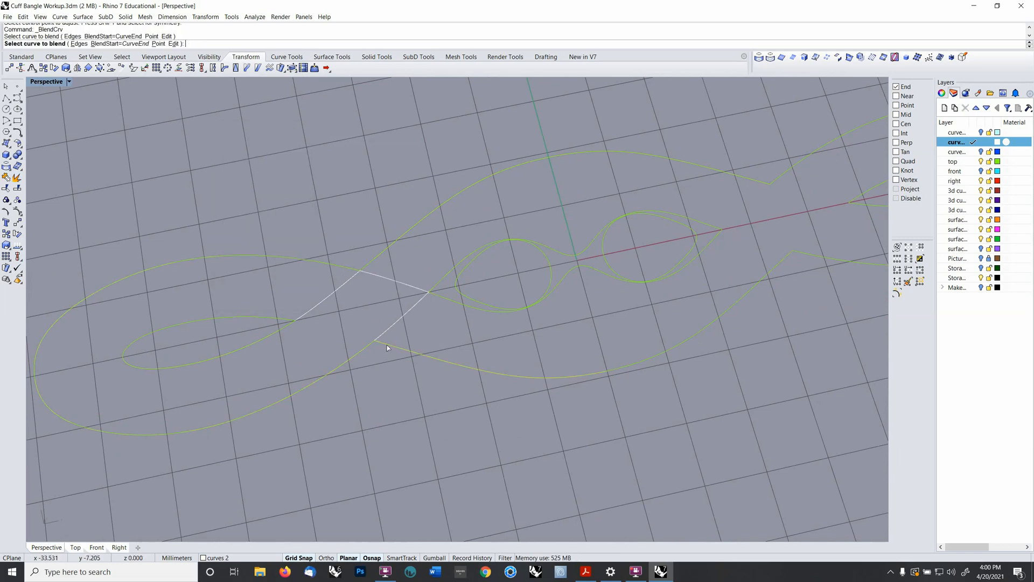
left_click(276, 318)
right_click(275, 318)
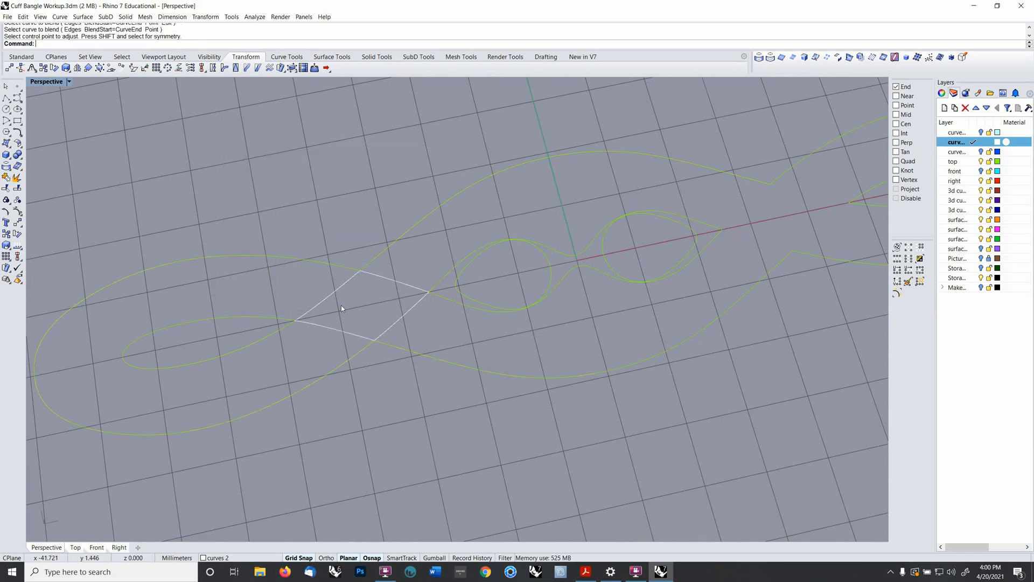
- Mirror a copy of the four rebuilt left diamond blends across the vertical center axis, starting the mirror plane at 0
left_click(383, 285)
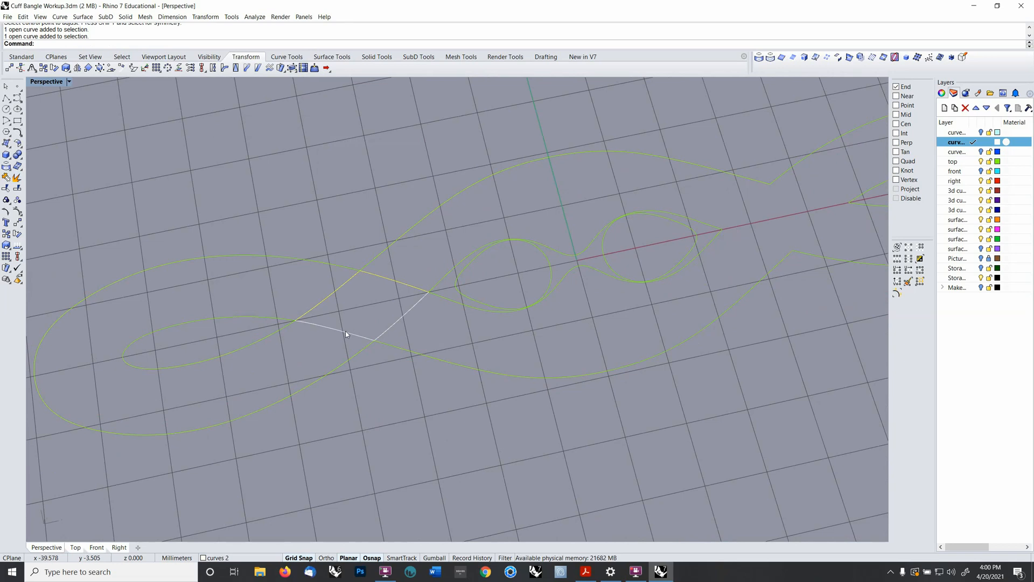
left_click(346, 332, "shift")
scroll(426, 286, "down", 5)
left_click(414, 308, "shift")
right_click_drag(542, 293, 519, 321)
type("mirror")
key("Return")
type("0")
key("Return")
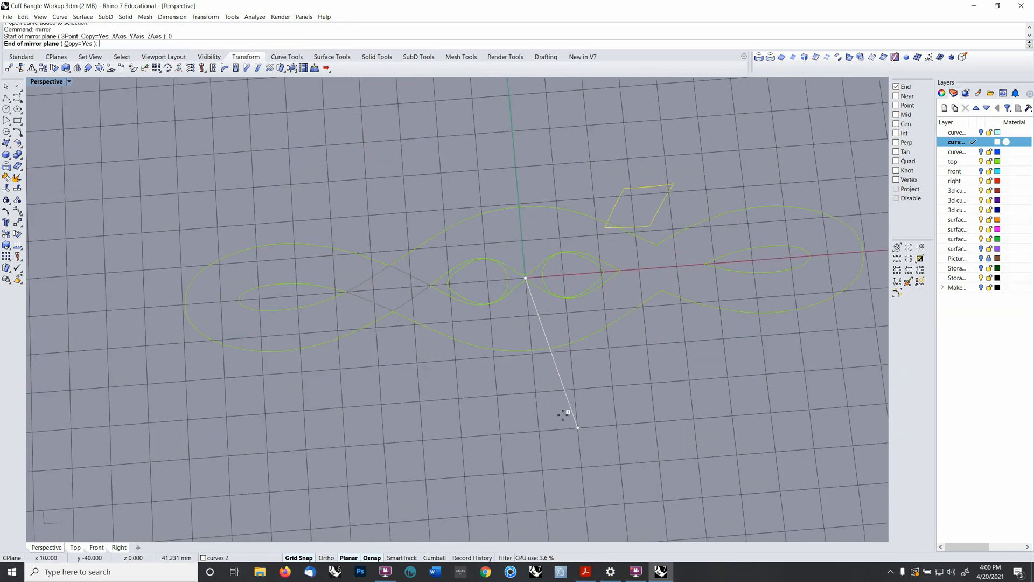
left_click(531, 456)
scroll(700, 258, "up", 5)
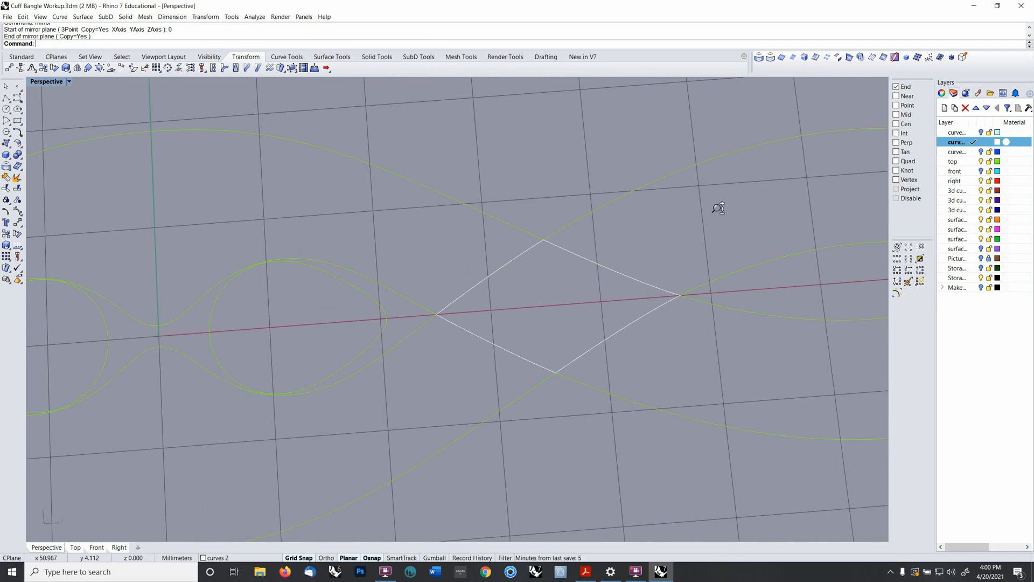
scroll(718, 208, "down", 8)
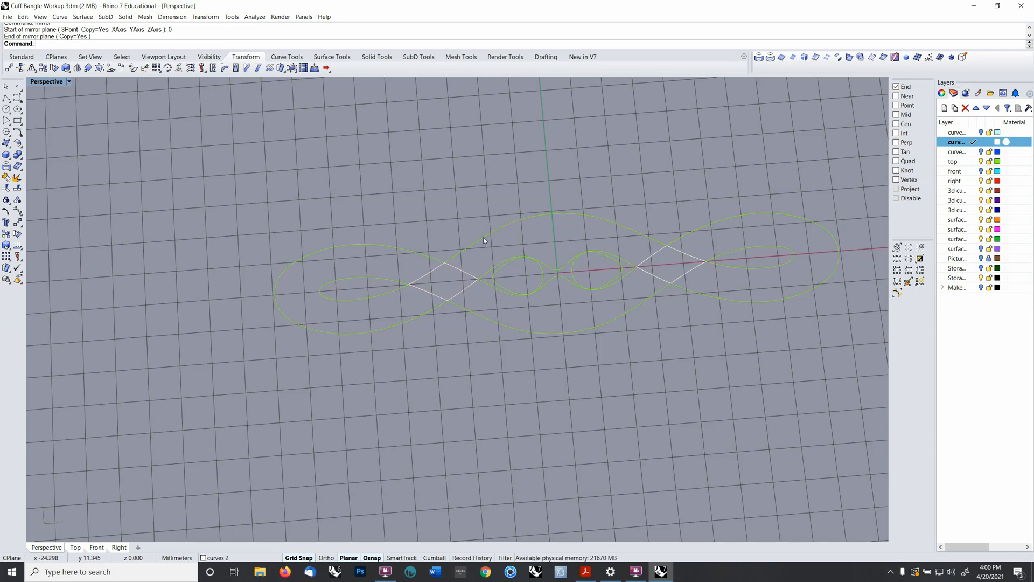
- With grid snap off, draw a line about 33 mm long perpendicular to the left border lobe's lower edge, passing near the teardrop's inner tip
scroll(512, 251, "up", 3)
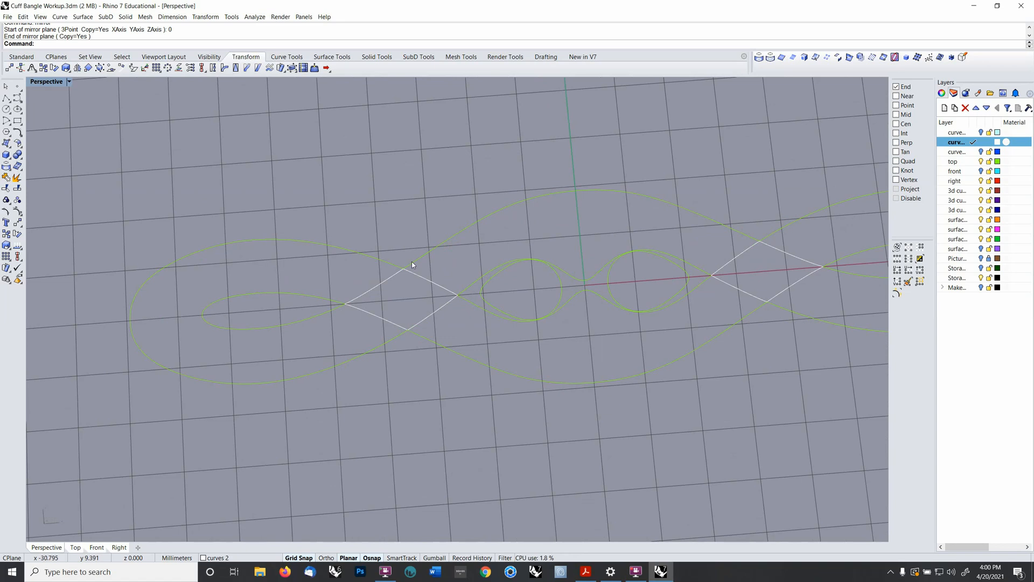
left_click(247, 330)
scroll(250, 326, "down", 3)
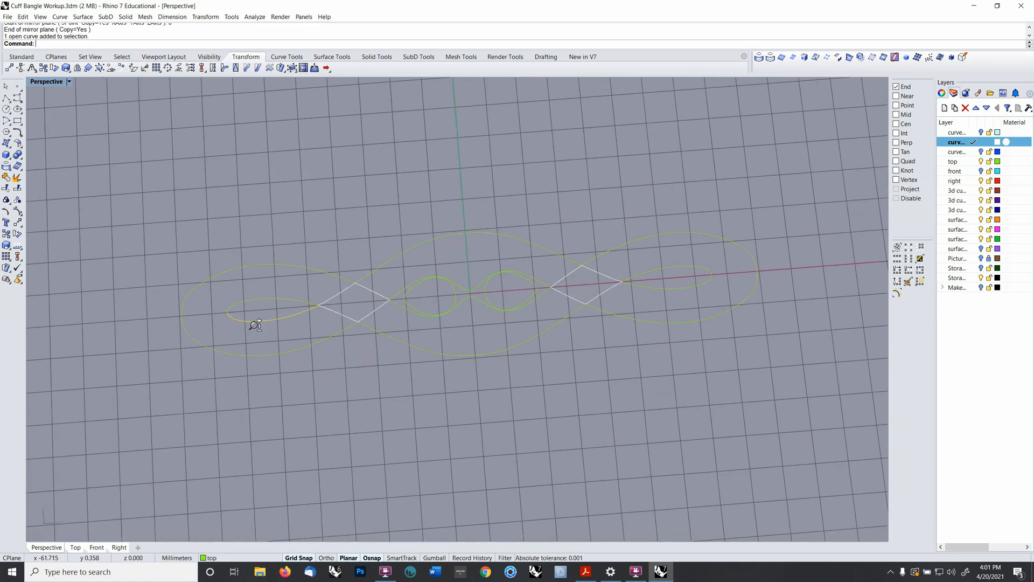
scroll(299, 335, "up", 5)
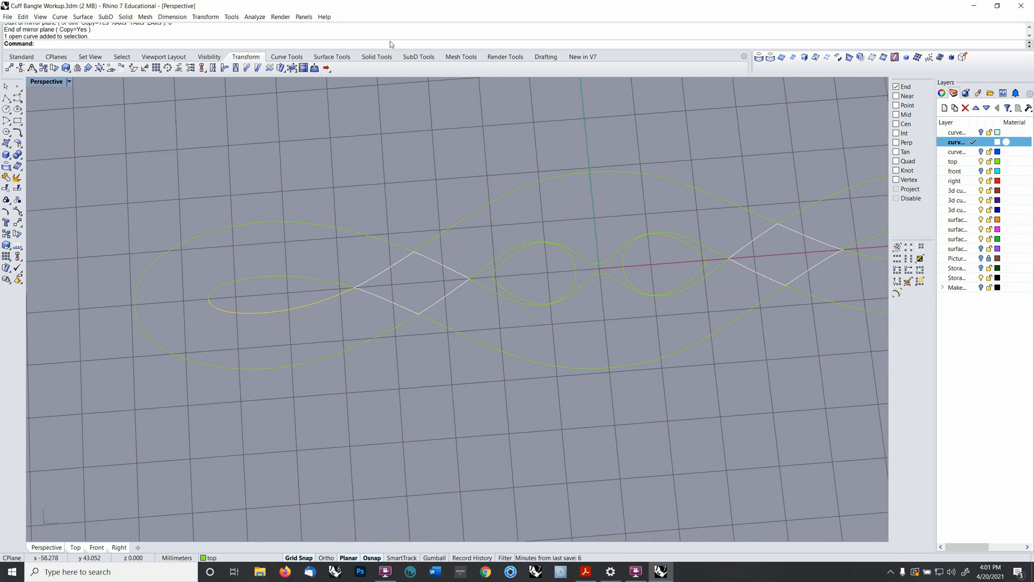
left_click(285, 57)
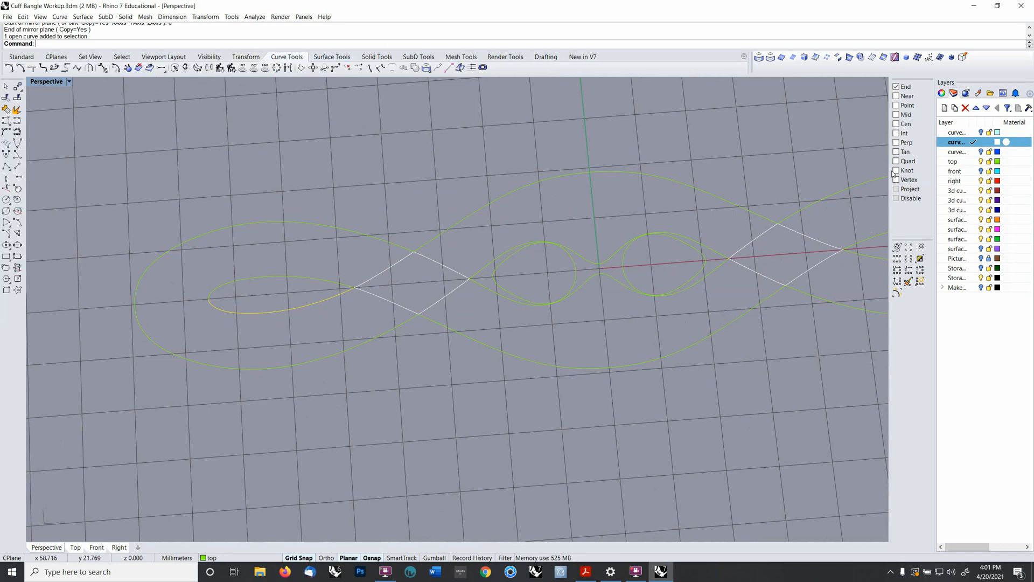
left_click(16, 170)
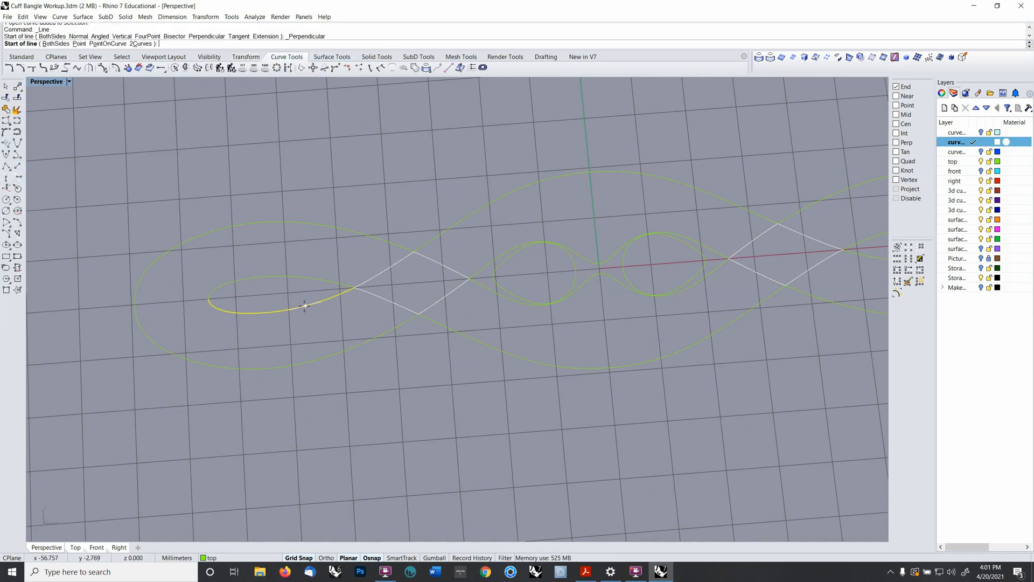
left_click(299, 558)
left_click(371, 339)
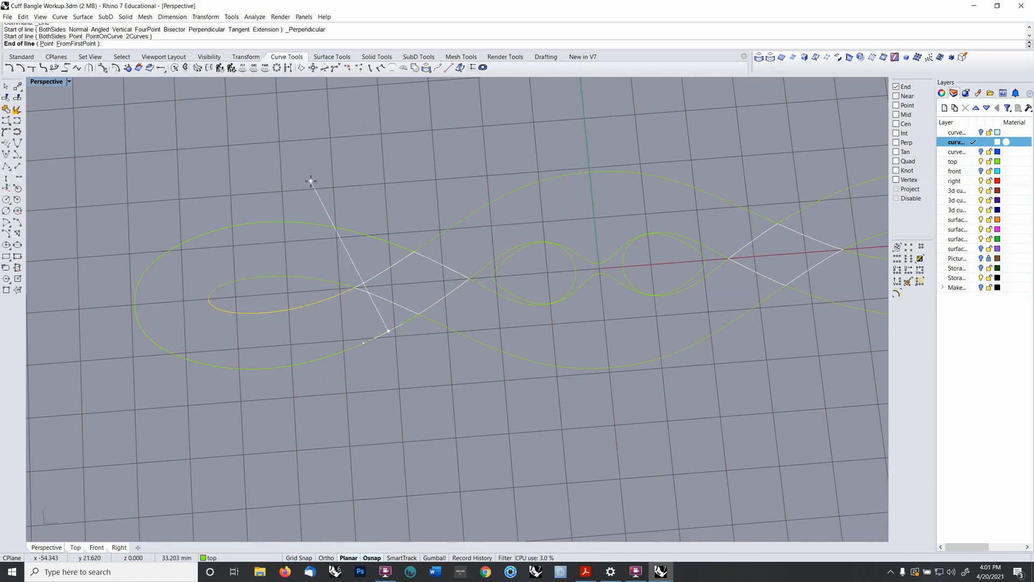
left_click(311, 181)
- Draw a second line about 15 mm long perpendicular to the left lobe's upper edge near the notch, crossing both teardrop blends
right_click(300, 344)
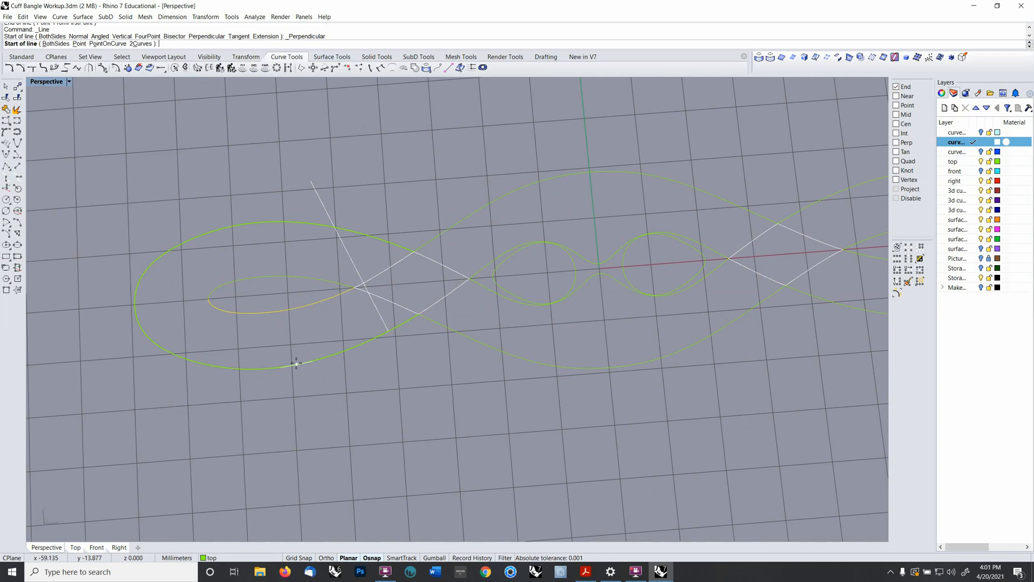
left_click(296, 364)
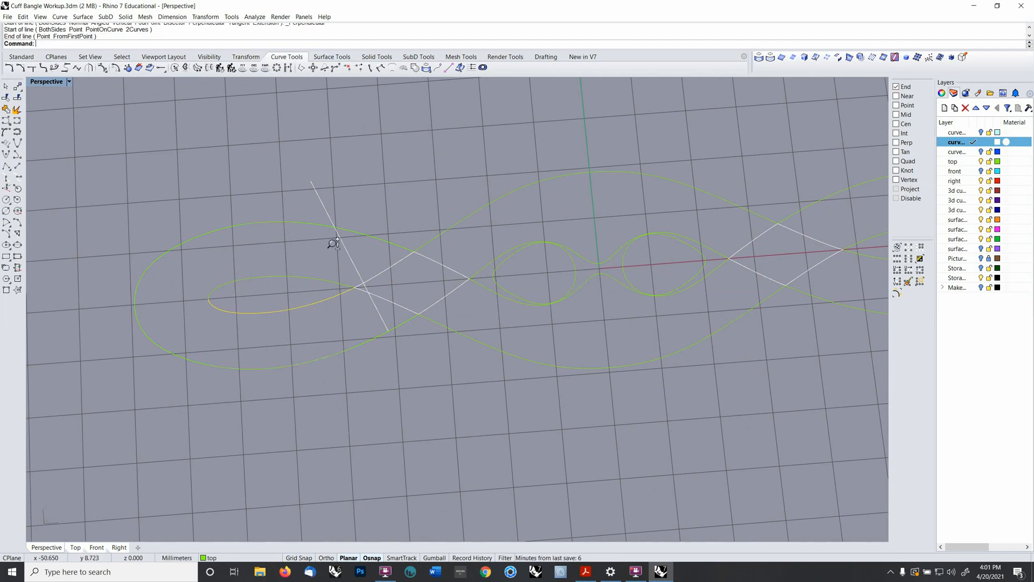
scroll(334, 243, "up", 2)
key("Return")
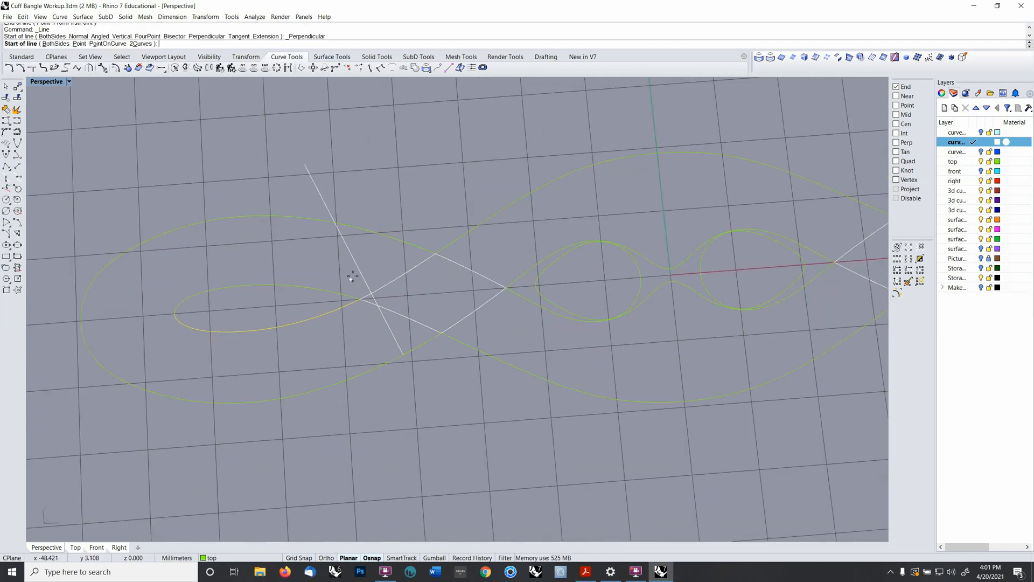
left_click(416, 238)
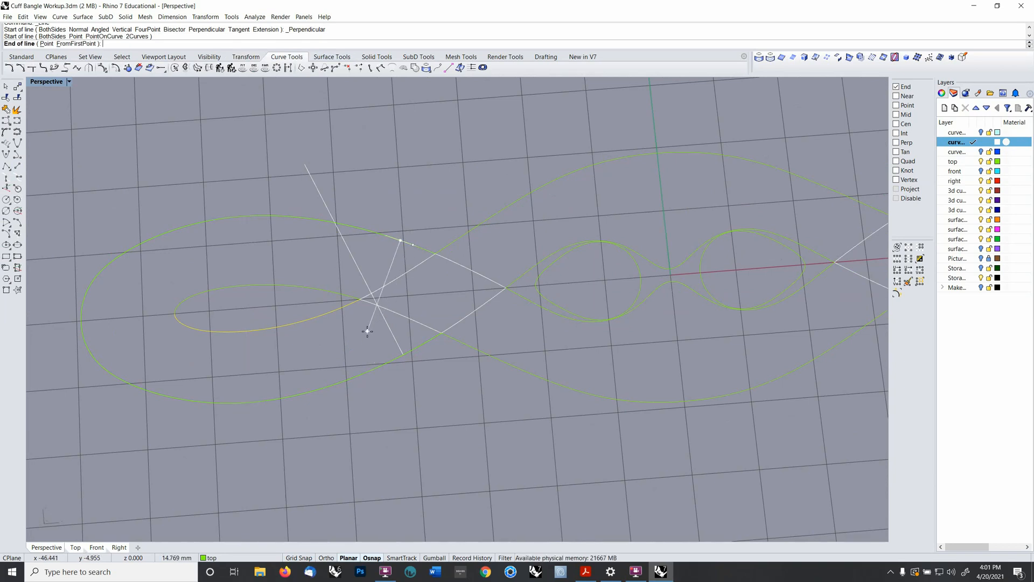
left_click(377, 330)
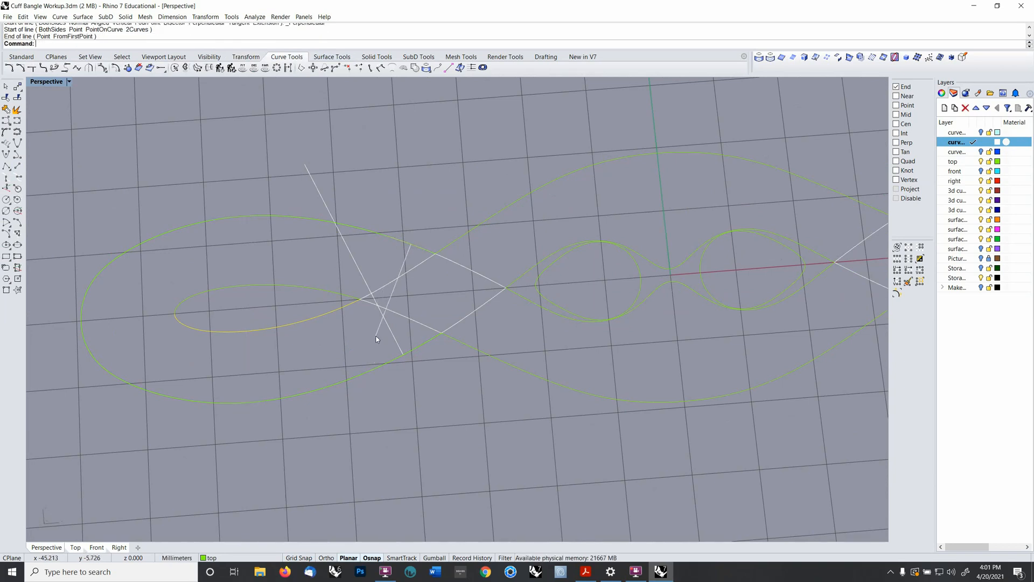
- Trim the short perpendicular line's end beyond the lower teardrop blend and the long line's end beyond the upper teardrop blend
left_click(392, 312)
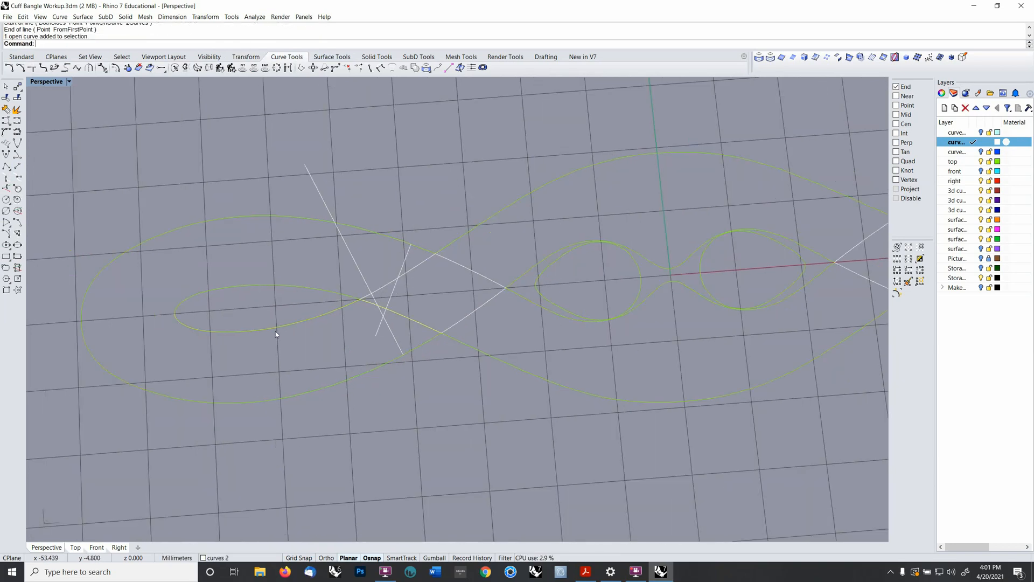
left_click(18, 98)
left_click(376, 332)
key("Return")
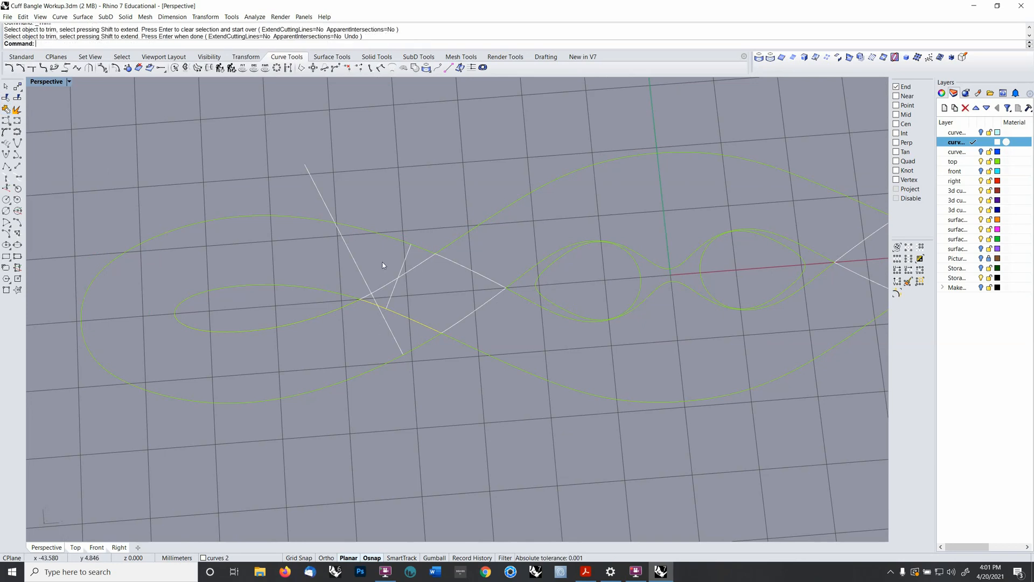
key("Return")
left_click(367, 282)
key("Return")
scroll(403, 318, "down", 3)
scroll(388, 316, "up", 3)
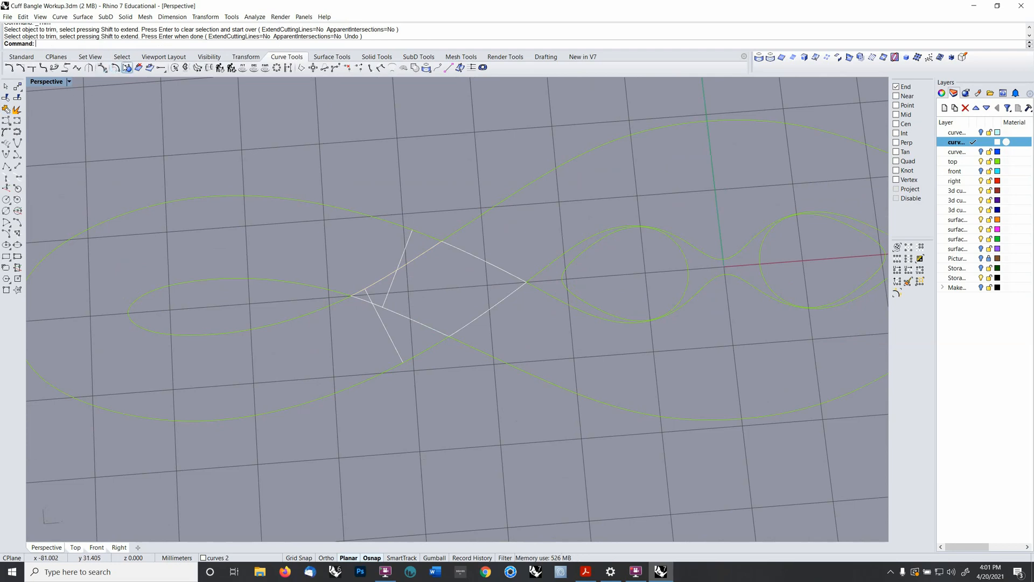
- Draw a circle of about 5.25 mm radius tangent to the left lobe's upper border and the teardrop's upper edge, beside the upper perpendicular line
left_click(17, 200)
left_click(8, 202)
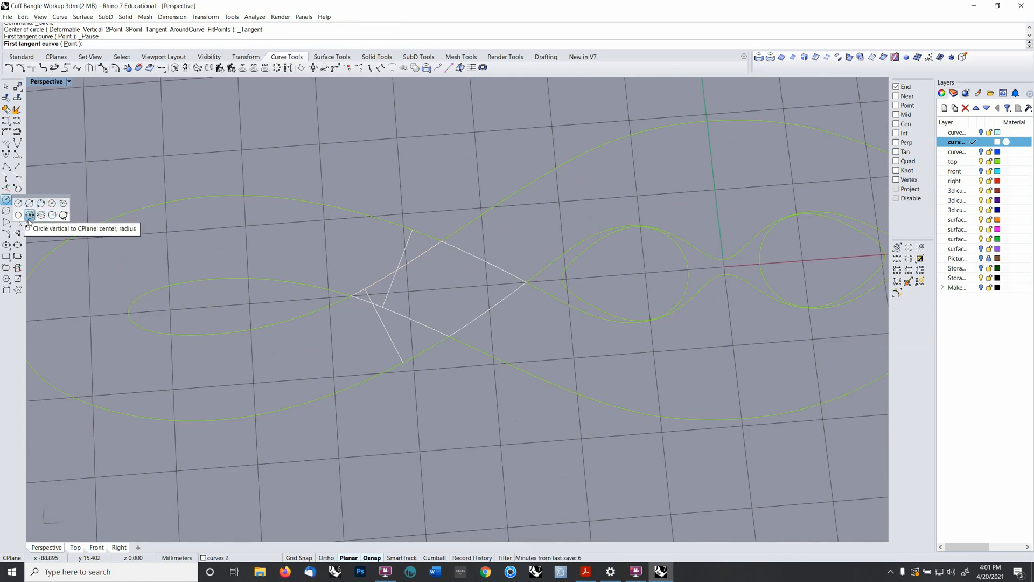
left_click(21, 217)
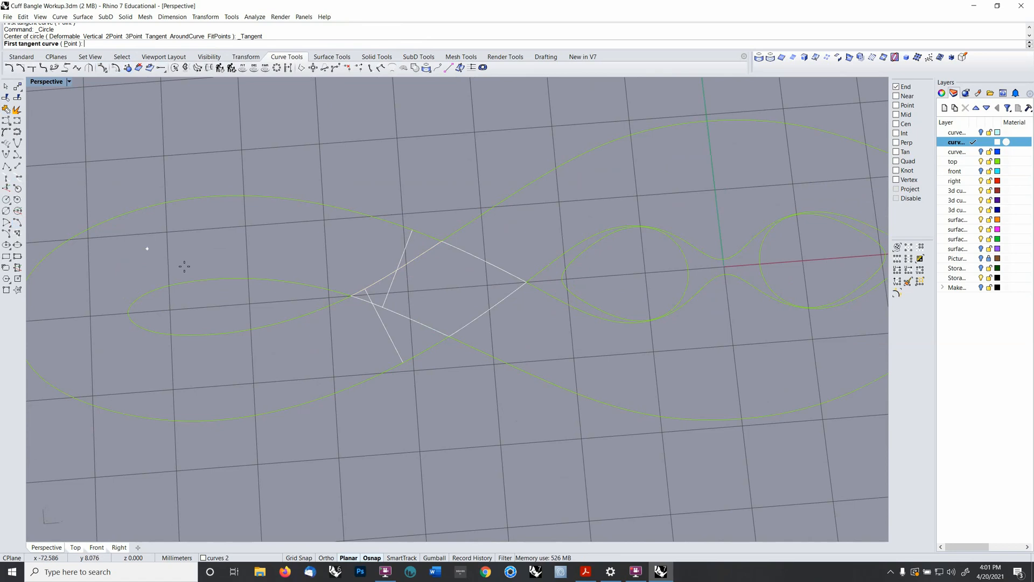
left_click(375, 214)
left_click(348, 293)
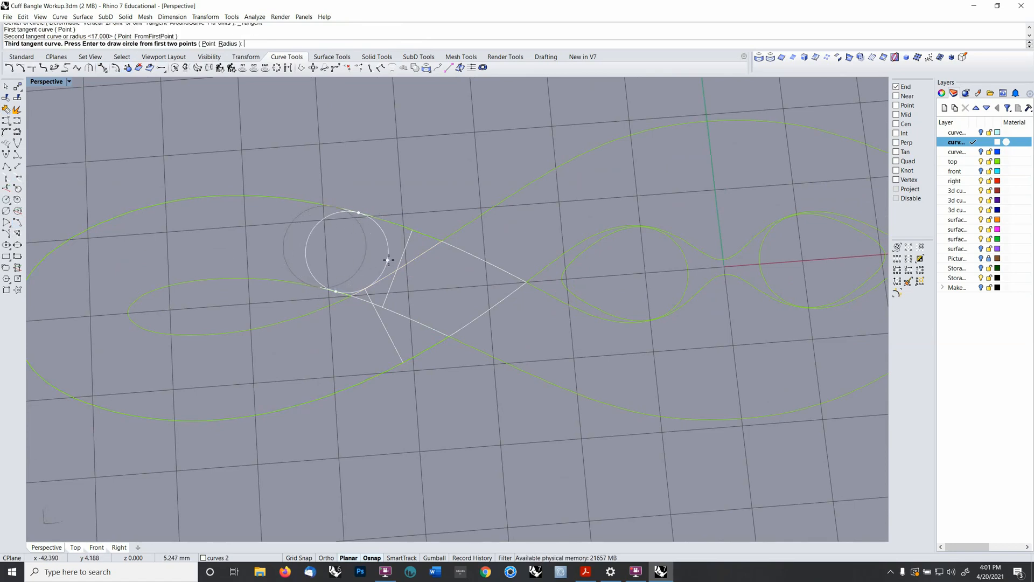
key("Return")
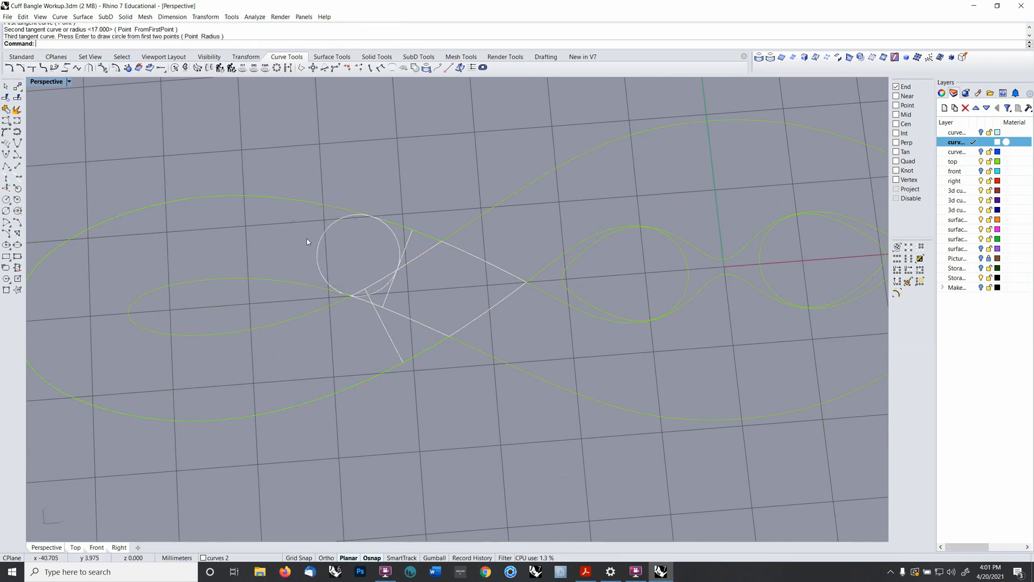
- Add two more circles, radii about 5.3 and 5.35 mm, tangent to the upper border and teardrop, continuing the row toward the rounded end
right_click(293, 203)
left_click(277, 198)
left_click(267, 279)
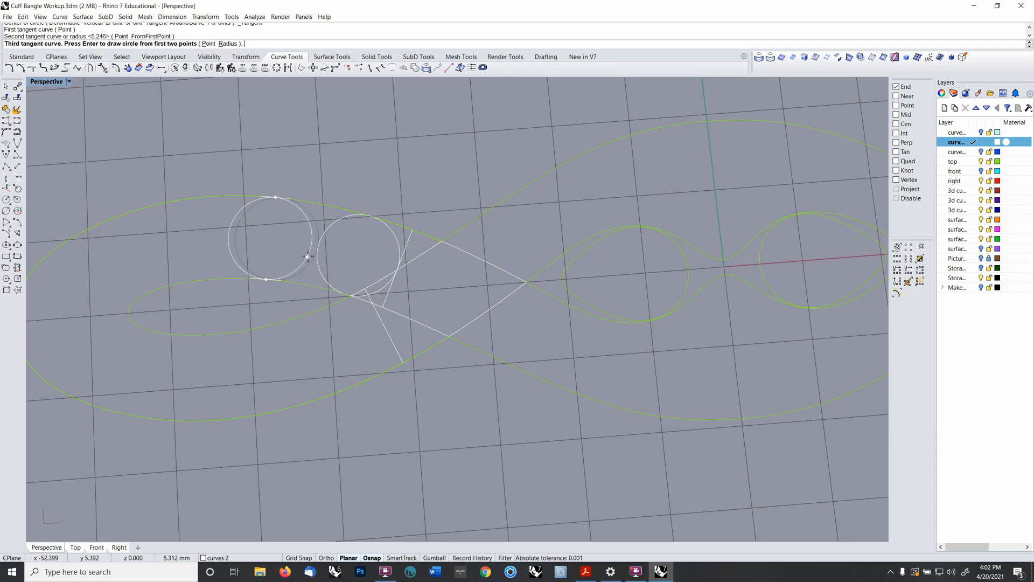
key("Return")
right_click(203, 196)
left_click(203, 197)
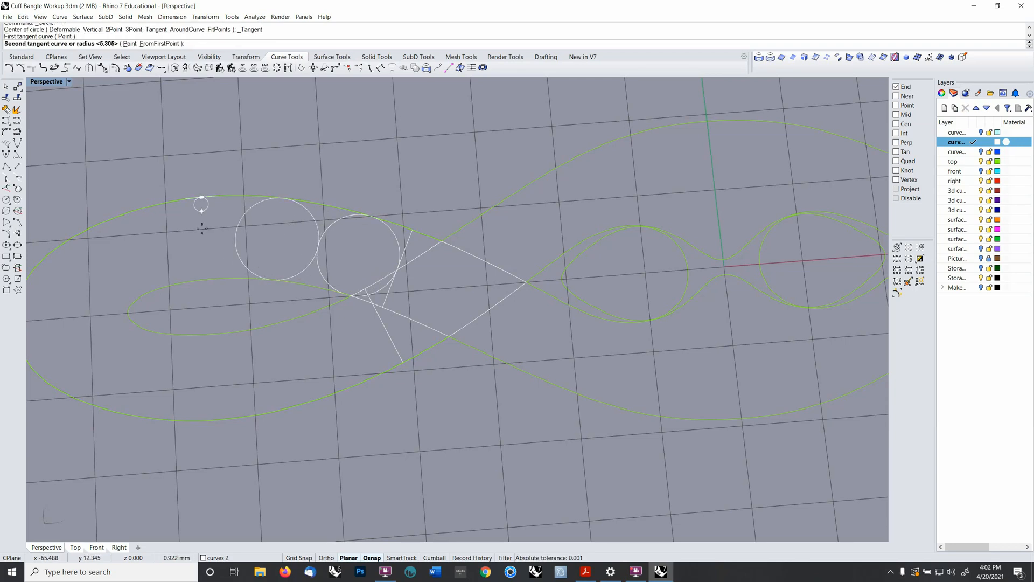
left_click(197, 281)
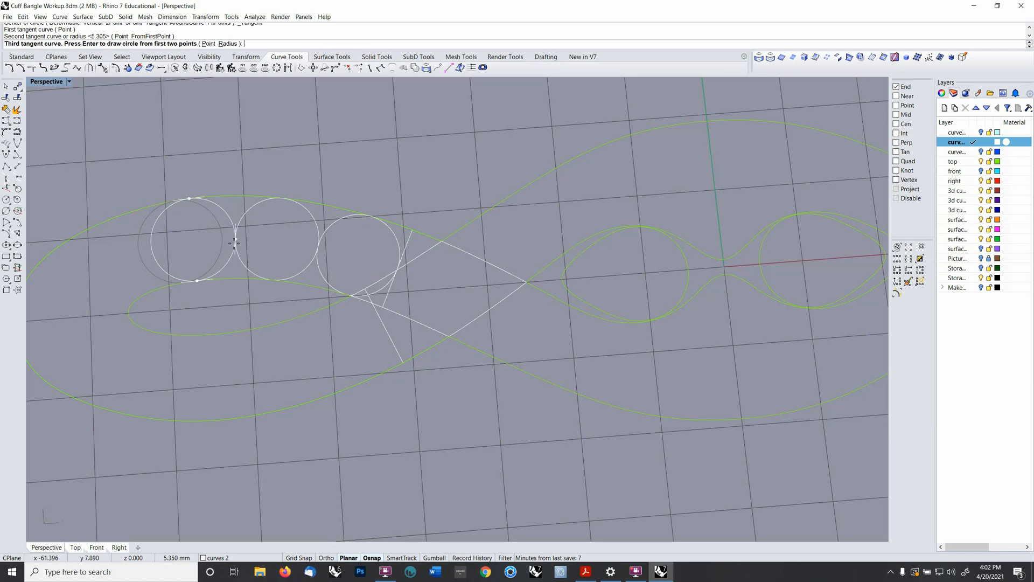
key("Return")
- Add a fourth tangent circle, about 5.58 mm radius, between the border's upper-left bend and the teardrop's rounded end
right_click(87, 243)
left_click(80, 232)
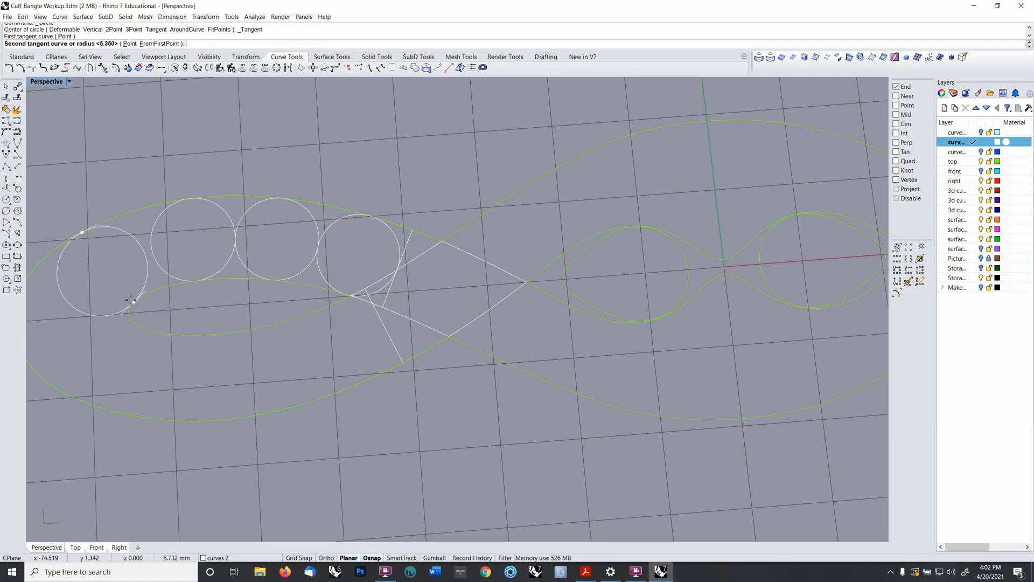
left_click(135, 299)
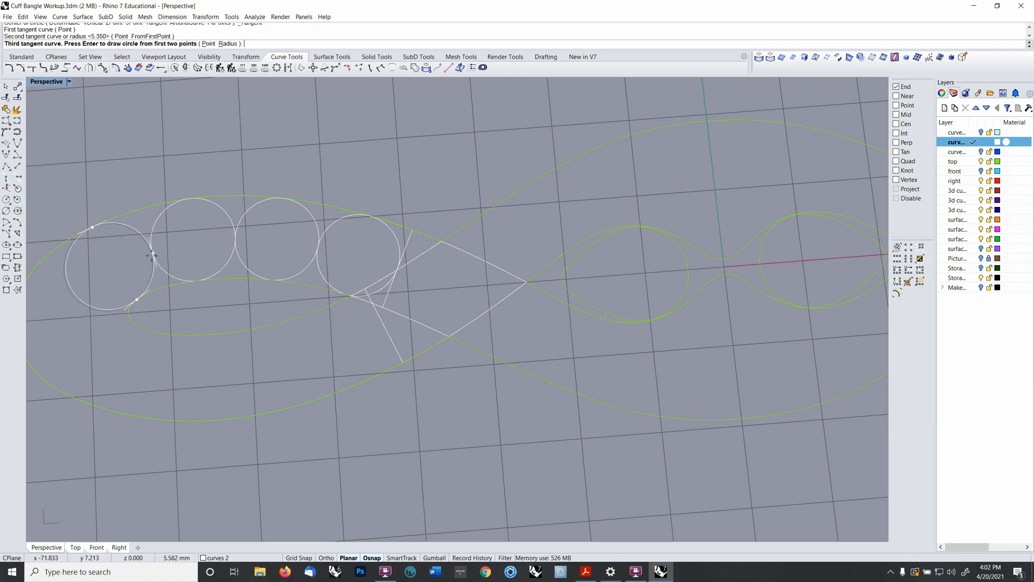
key("Return")
- Draw two circles, radii about 5.25 and 5.33 mm, tangent to the teardrop's lower edge and lower border, starting beside the lower perpendicular line
right_click(326, 308)
left_click(328, 307)
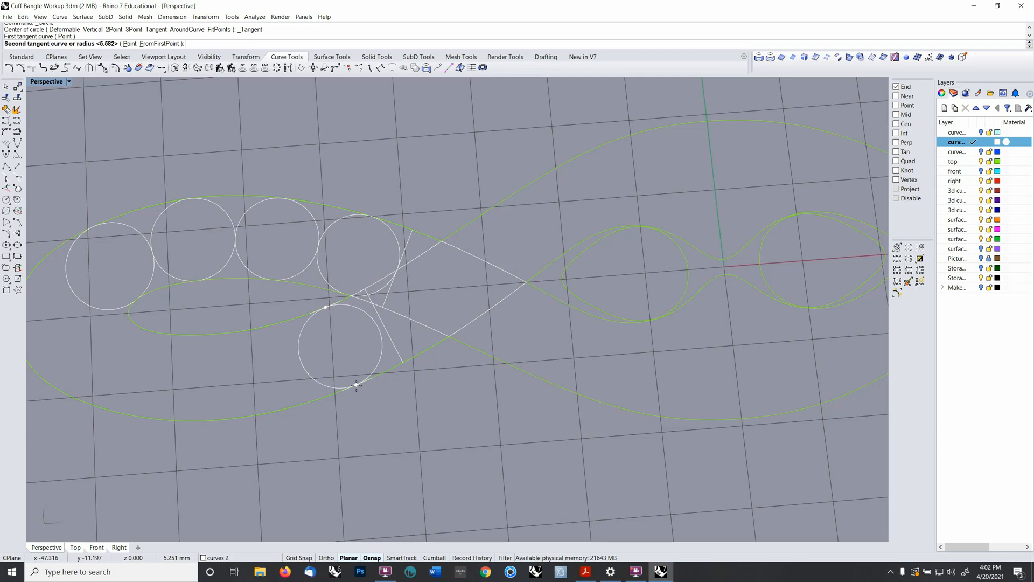
left_click(362, 382)
key("Return")
right_click(308, 354)
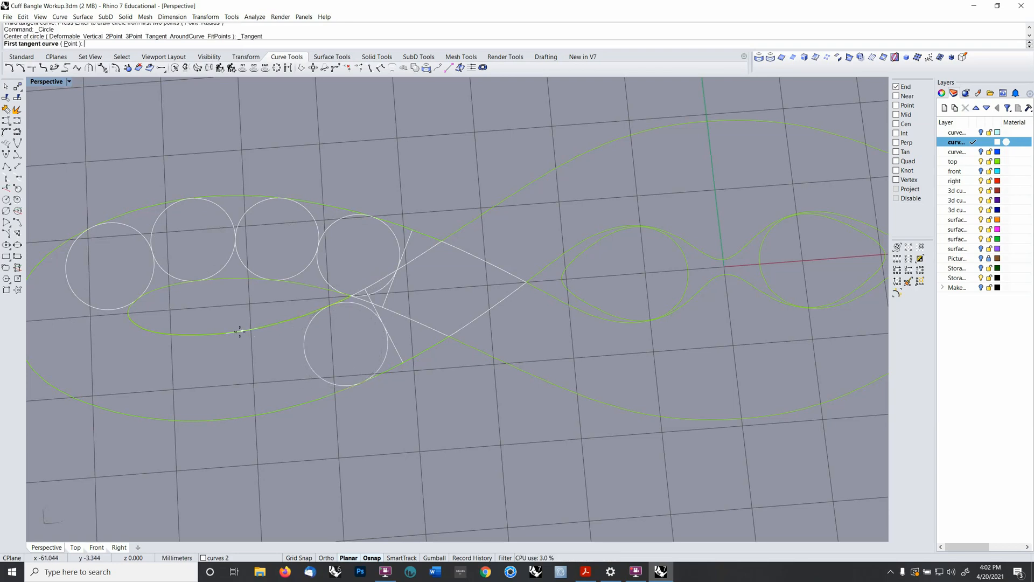
left_click(241, 330)
left_click(256, 412)
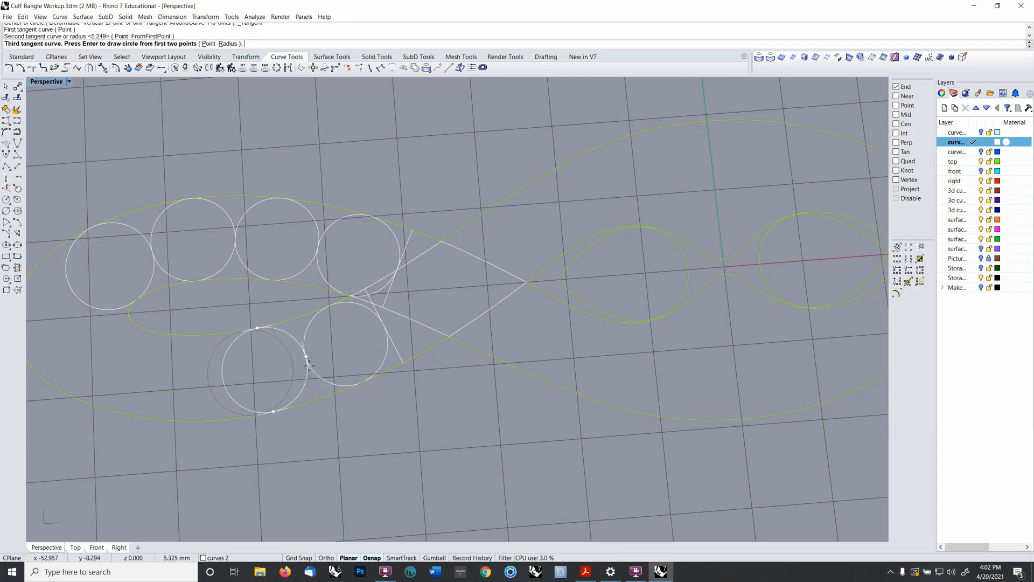
key("Return")
- Add a third lower circle of about 5.33 mm radius, tangent to the teardrop's lower edge and the lower border
right_click(214, 358)
left_click(170, 334)
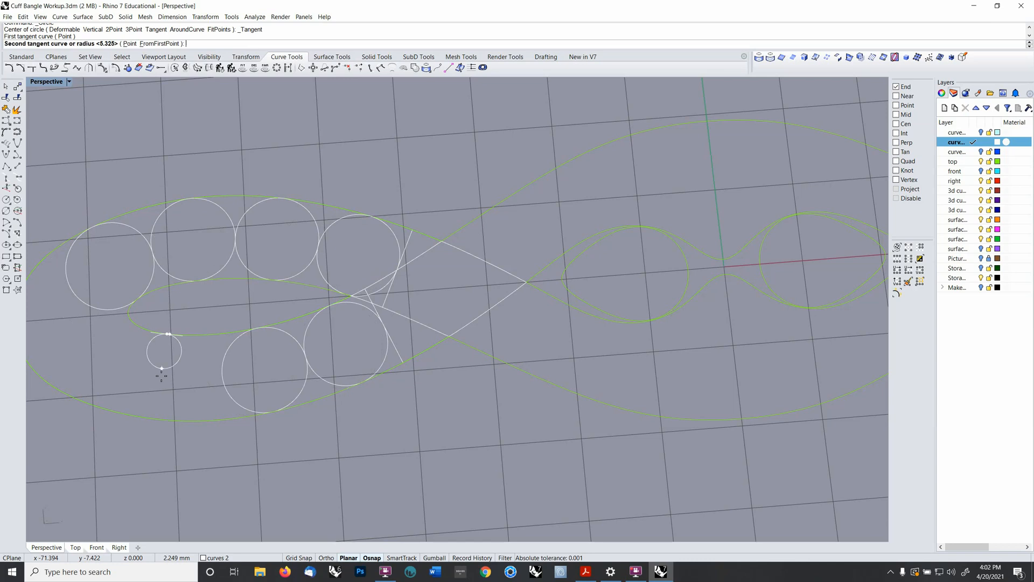
left_click(176, 420)
key("Return")
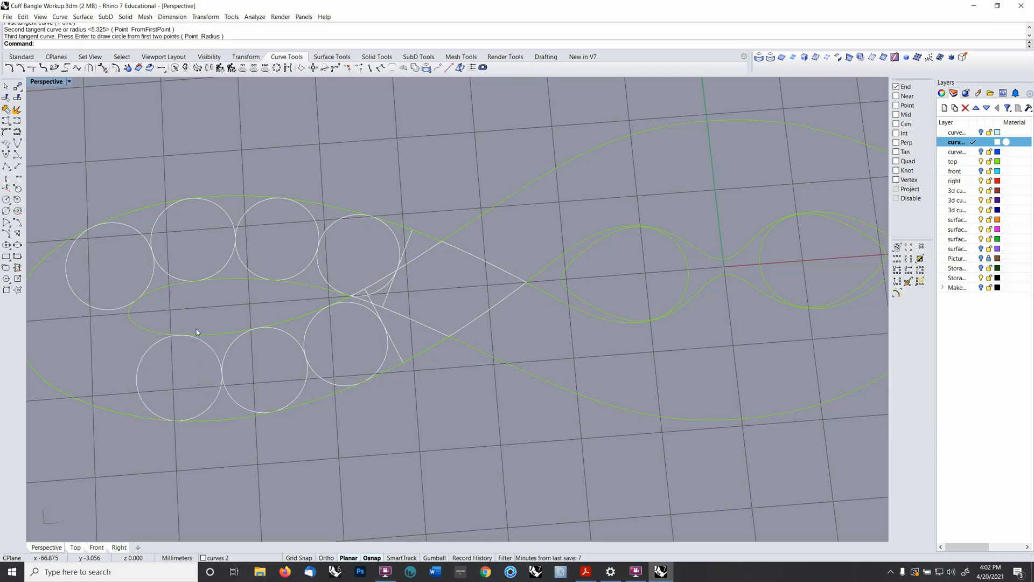
- Draw a circle tangent to the teardrop's rounded end and the border's lower-left bend, touching the last lower circle's side
right_click_drag(198, 326, 357, 284, "shift")
right_click(299, 285)
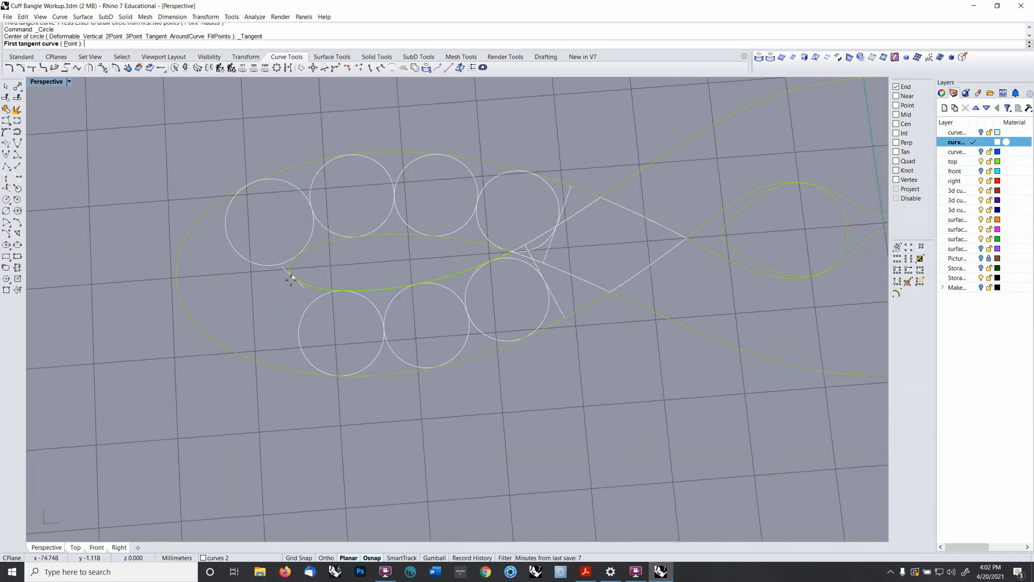
left_click(291, 275)
left_click(224, 347)
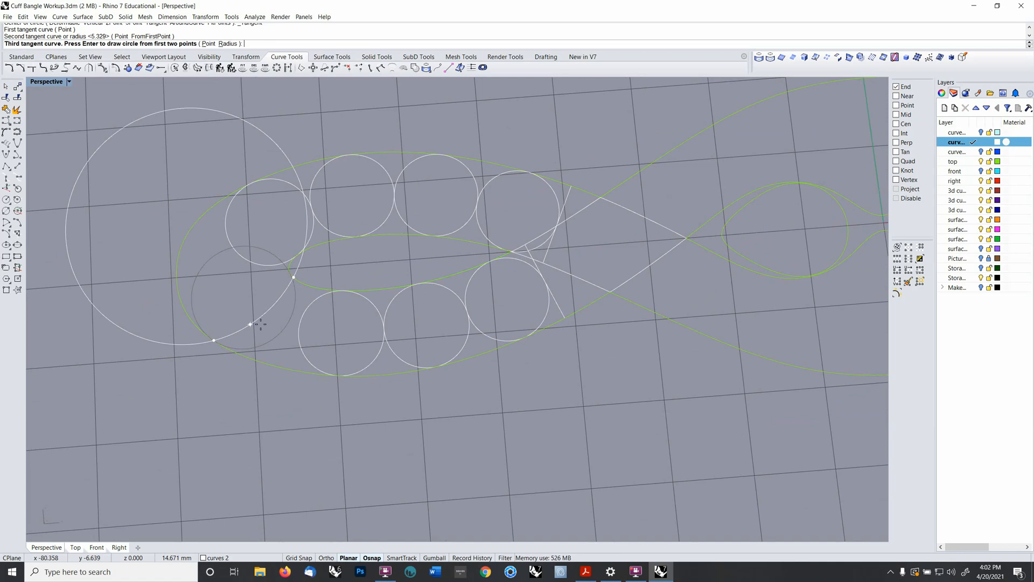
left_click(300, 325)
scroll(282, 279, "up", 4)
scroll(281, 278, "down", 4)
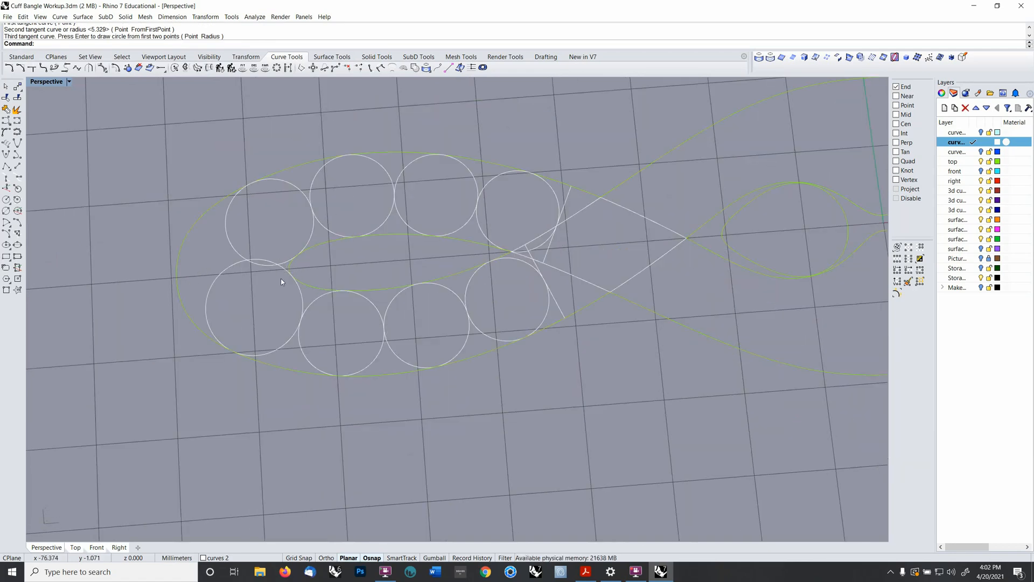
- With only the quadrant snap on, draw a two-point diameter circle from the border's leftmost quadrant to the teardrop's leftmost quadrant
right_click(200, 271)
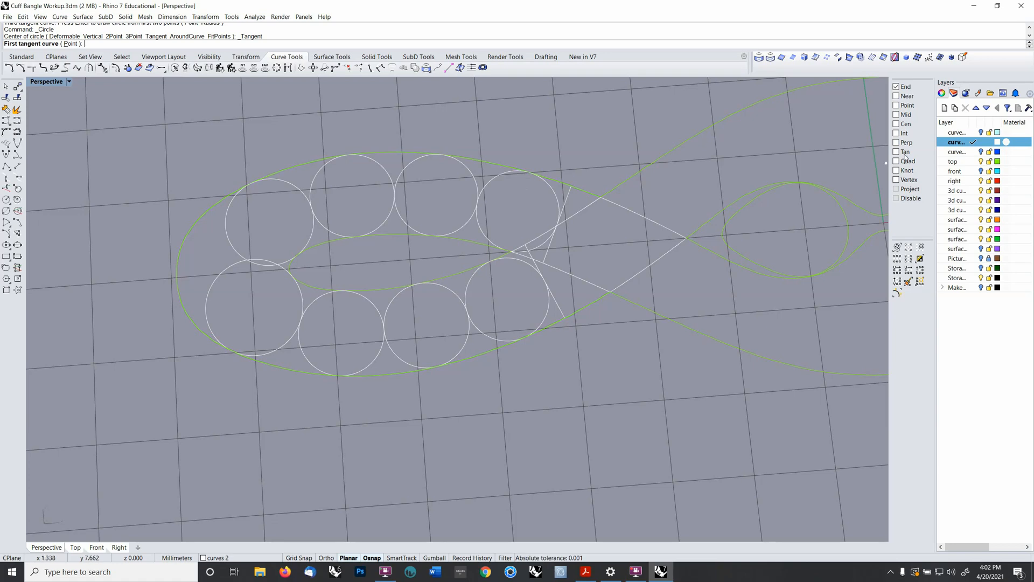
left_click(5, 211)
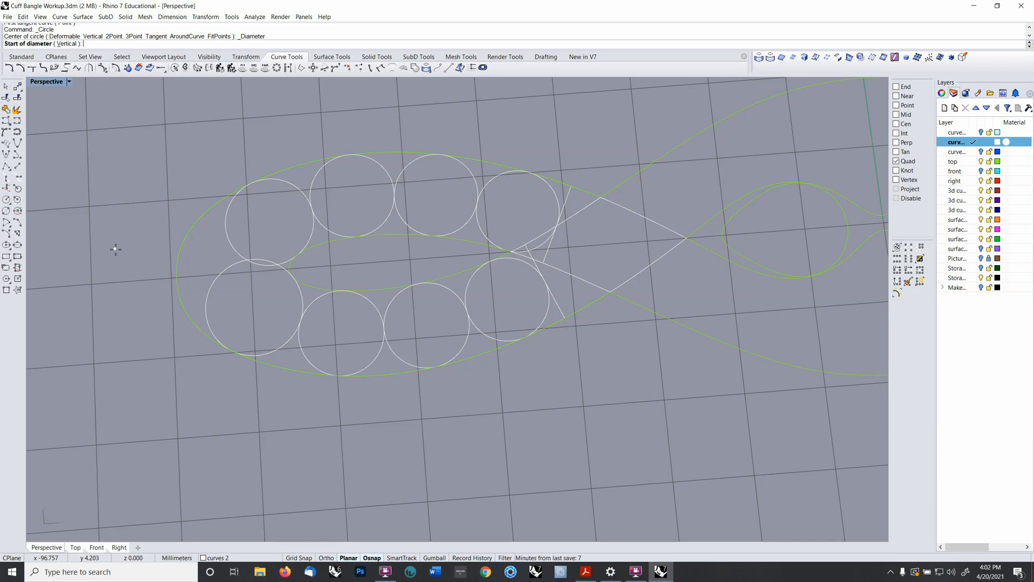
left_click(177, 278)
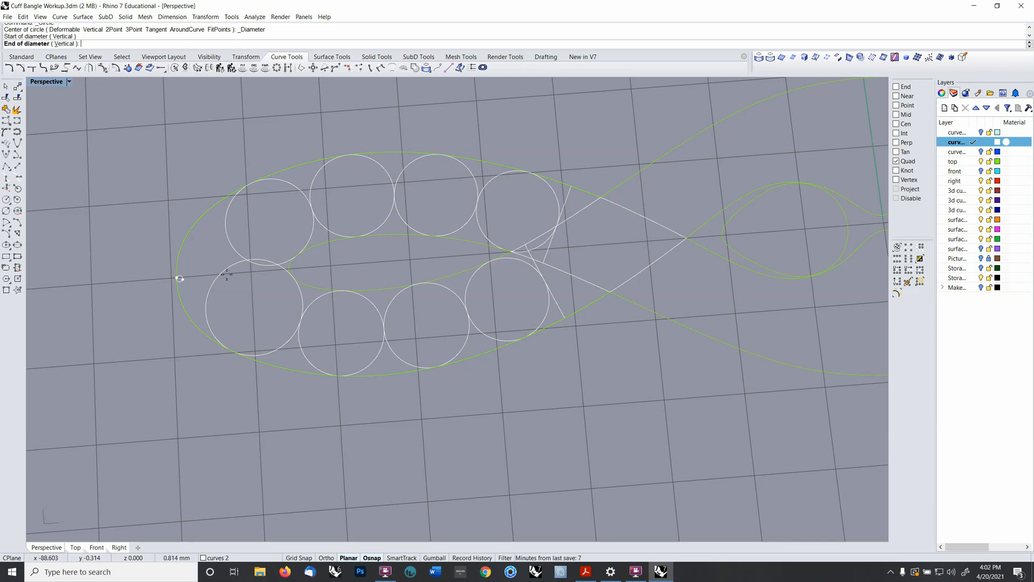
left_click(289, 266)
scroll(291, 263, "down", 3)
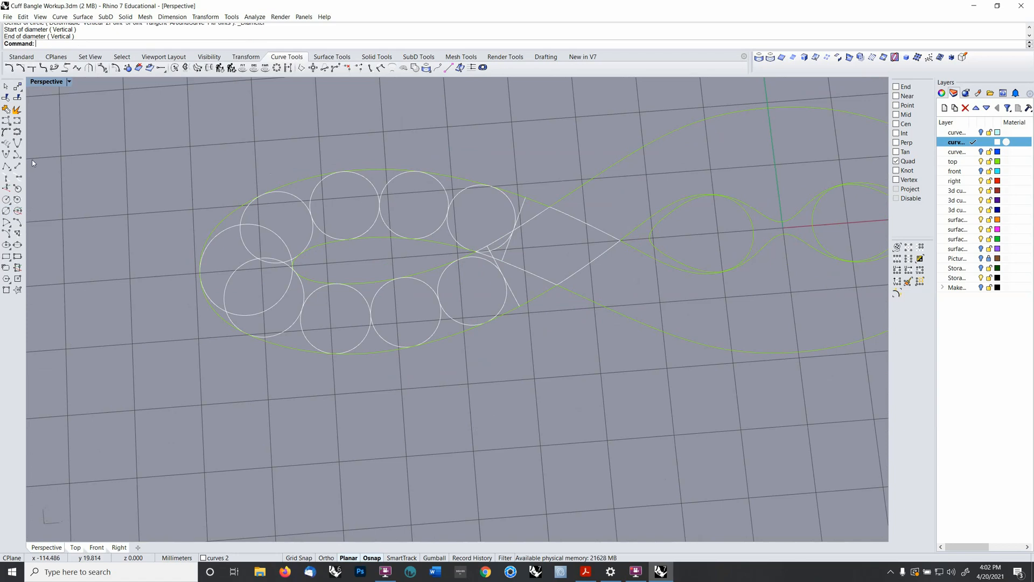
- Start an interpolated curve at the upper perpendicular line's midpoint and pass it through the centers of the four upper circles and the end circle
left_click(18, 121)
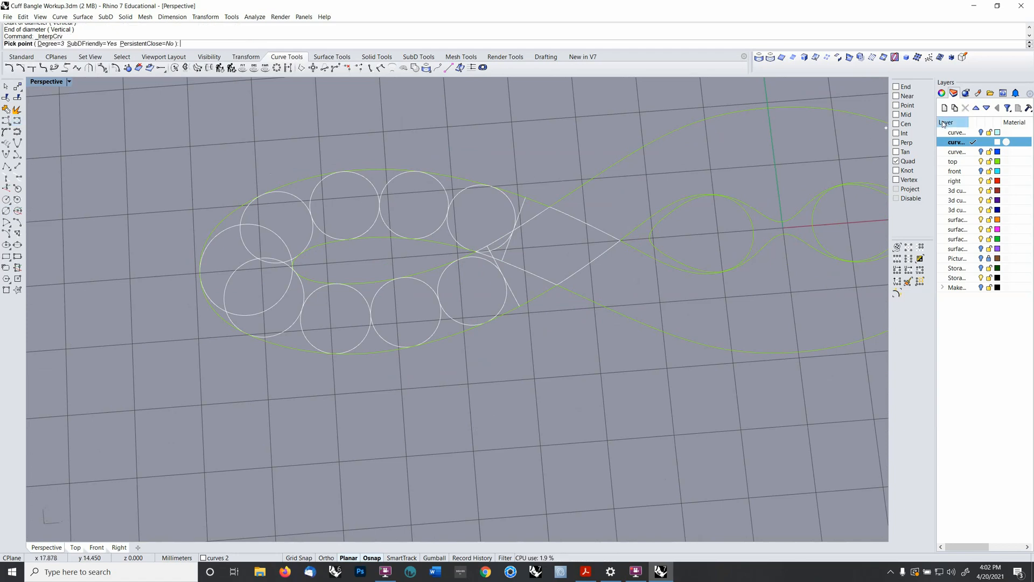
right_click(896, 114)
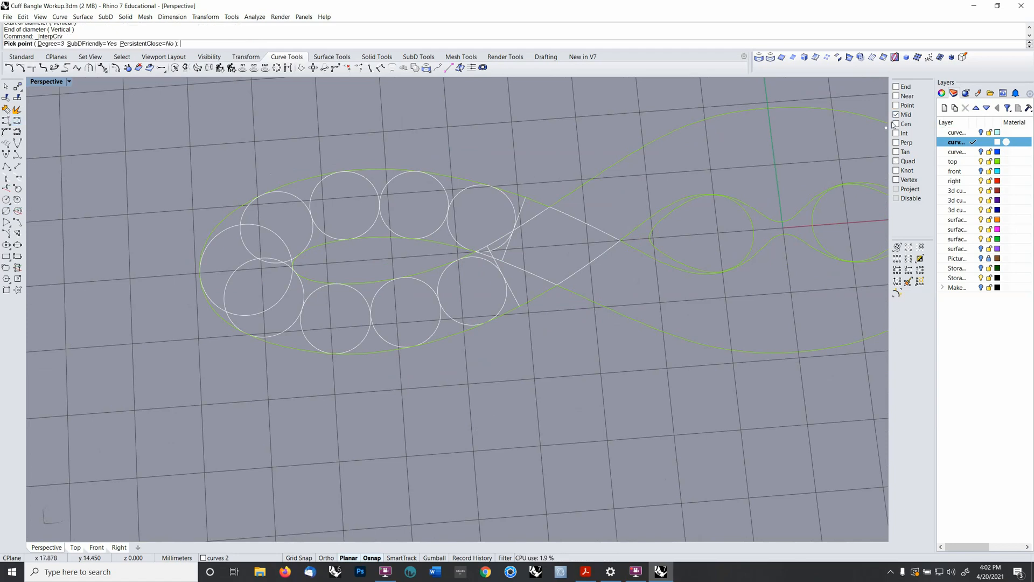
left_click(525, 238)
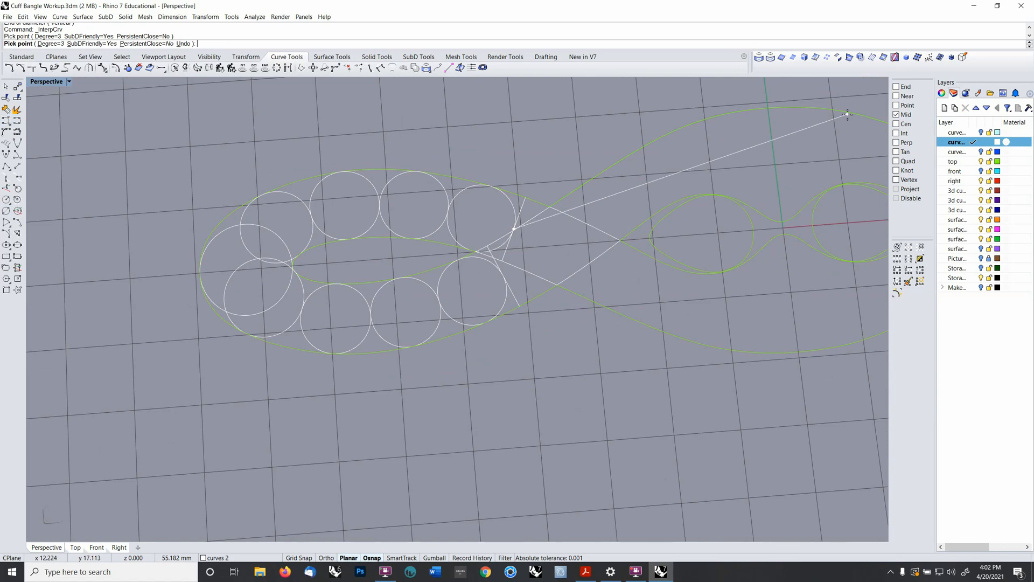
right_click(903, 124)
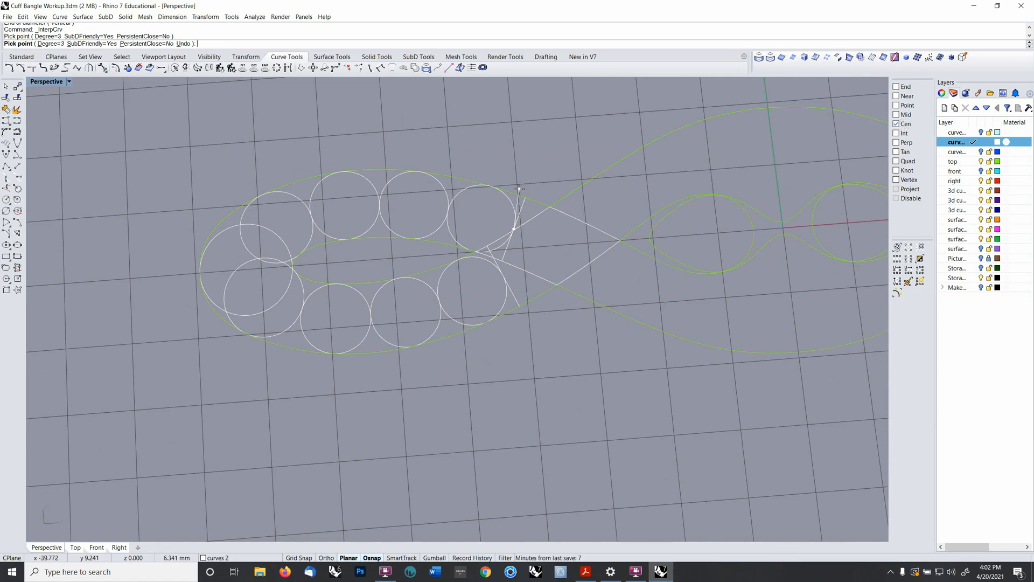
left_click(515, 214)
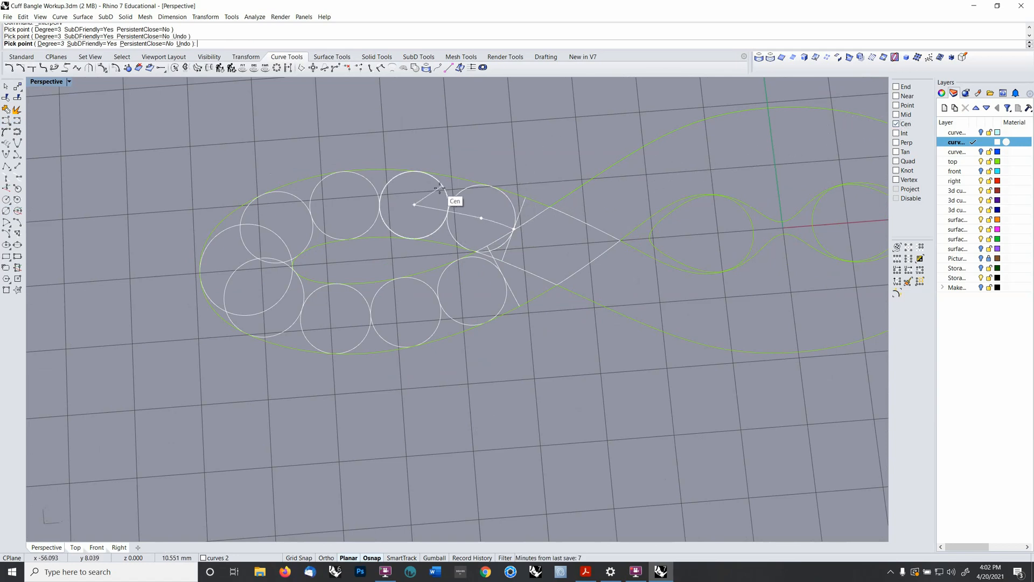
left_click(414, 204)
left_click(350, 188)
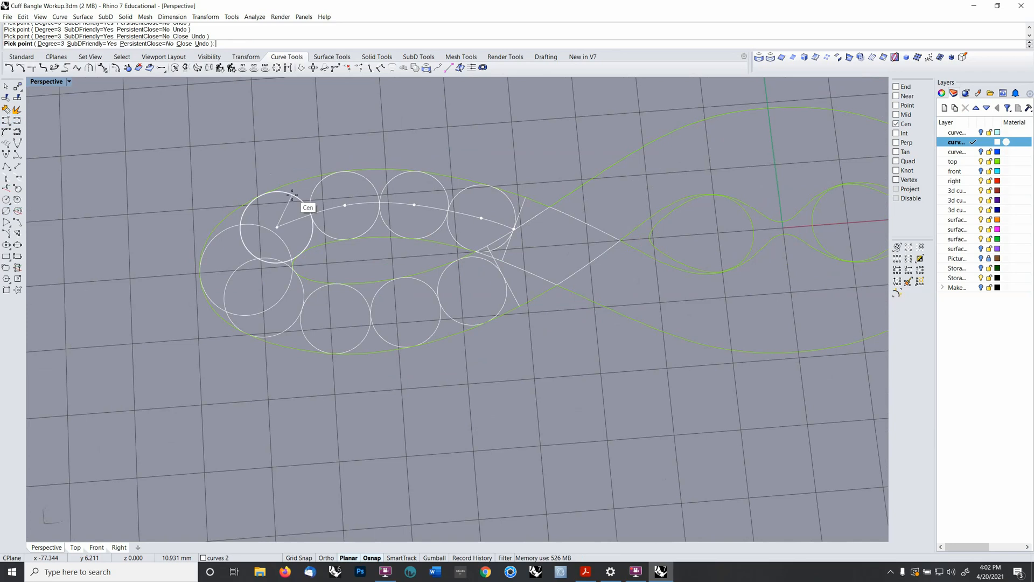
left_click(237, 221)
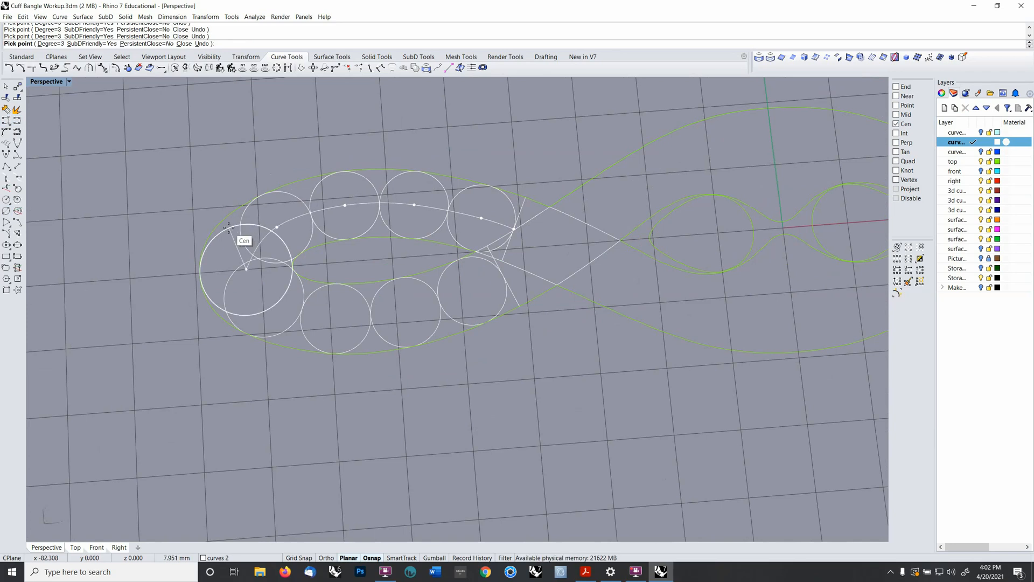
left_click(229, 227)
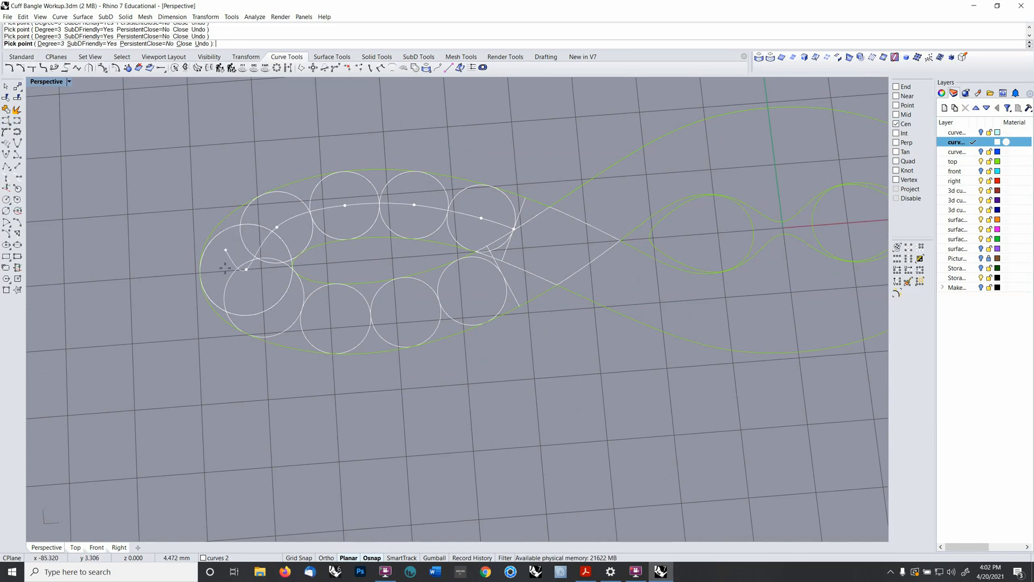
- Continue the curve through the four lower circles' centers and finish it at the lower perpendicular line's midpoint
left_click(286, 326)
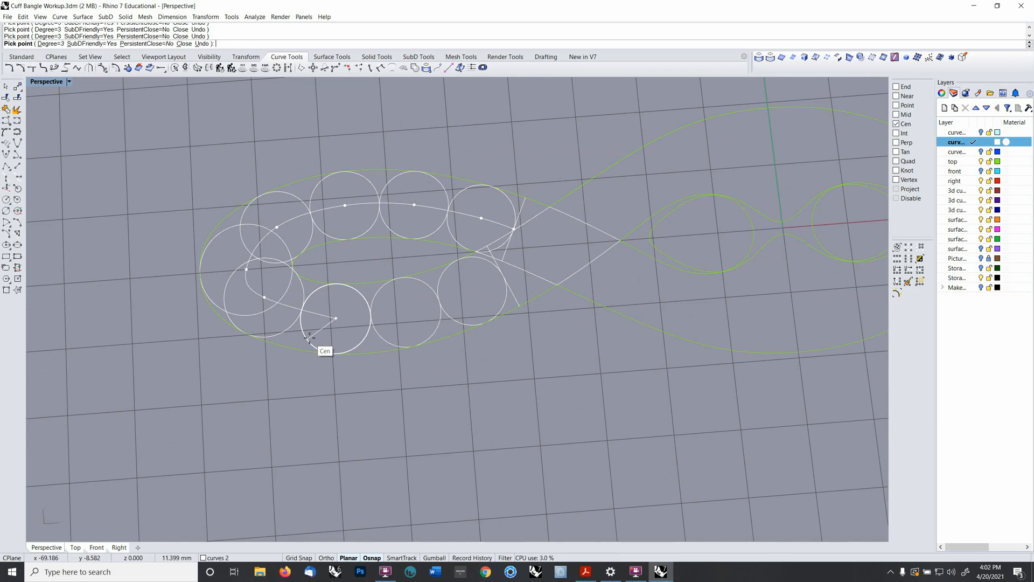
left_click(320, 338)
left_click(393, 338)
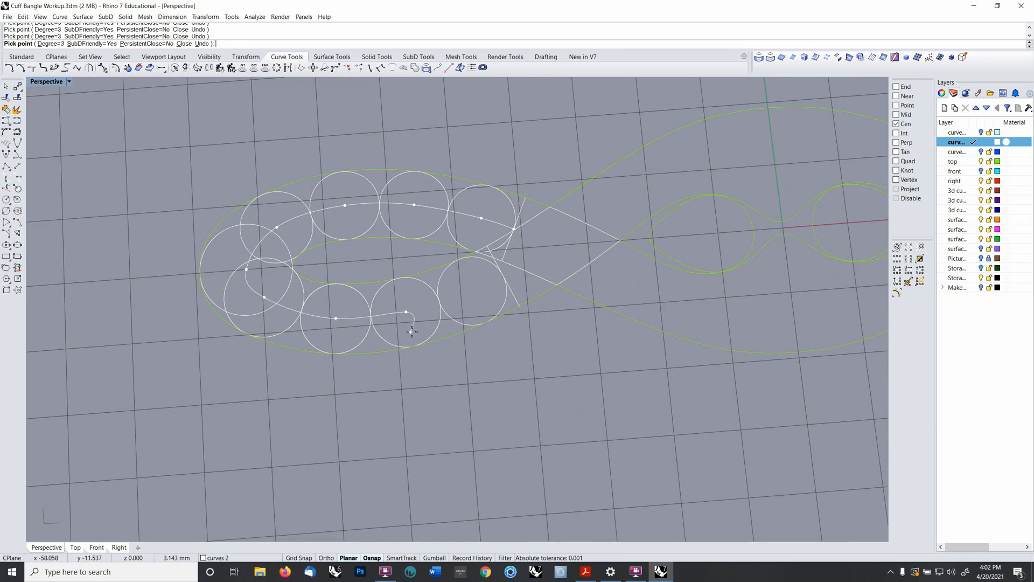
left_click(476, 327)
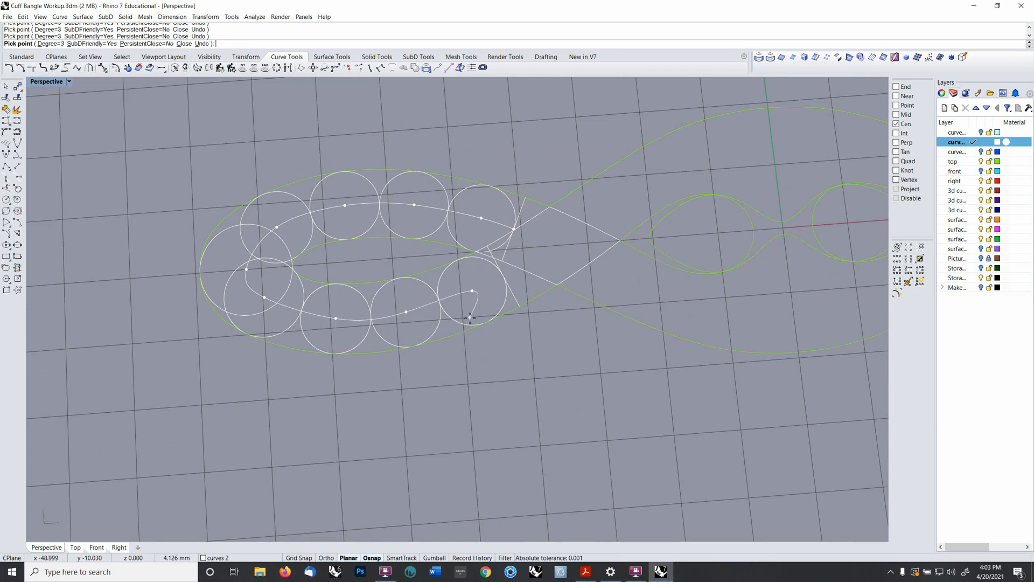
left_click(896, 124)
left_click(896, 114)
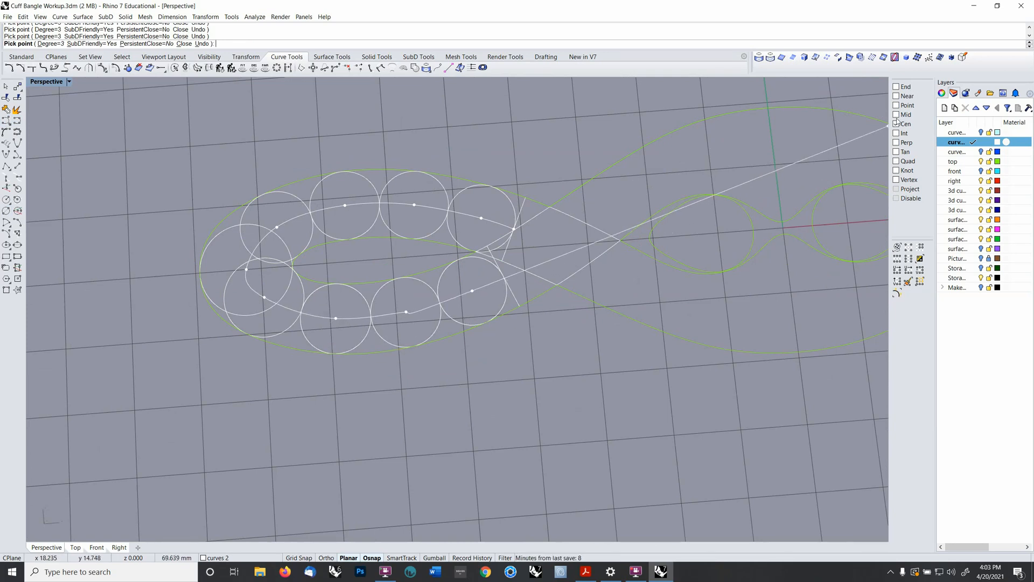
left_click(506, 275)
key("Return")
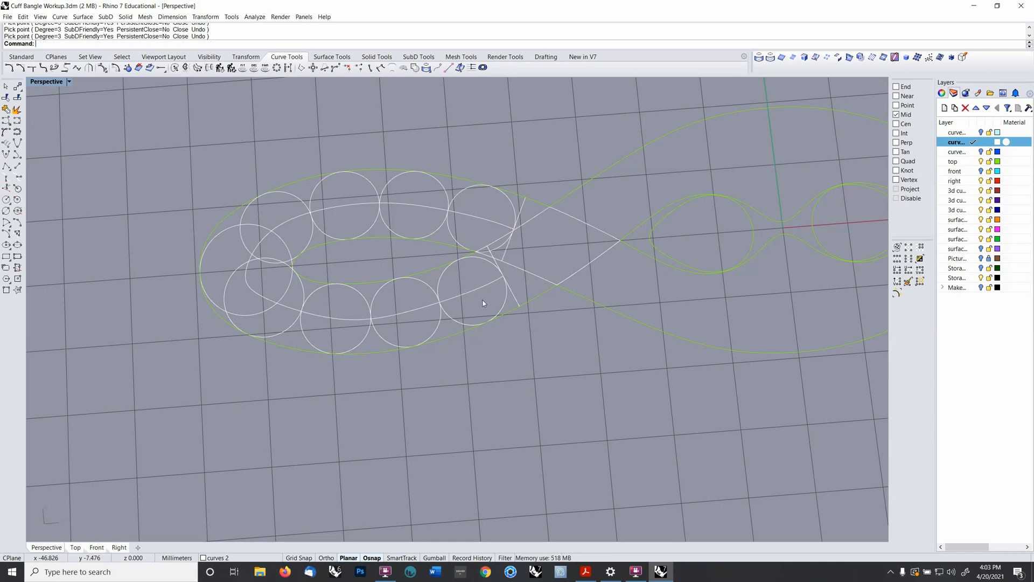
scroll(272, 302, "down", 2)
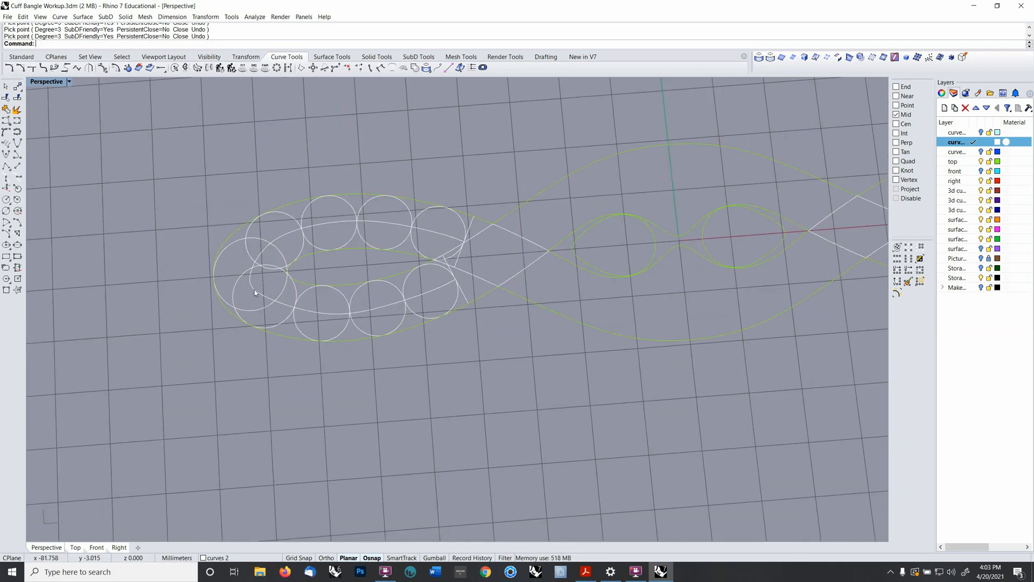
- Draw a straight construction line from the origin (0) along the X axis to beyond the left lobe's outer end
left_click(254, 290)
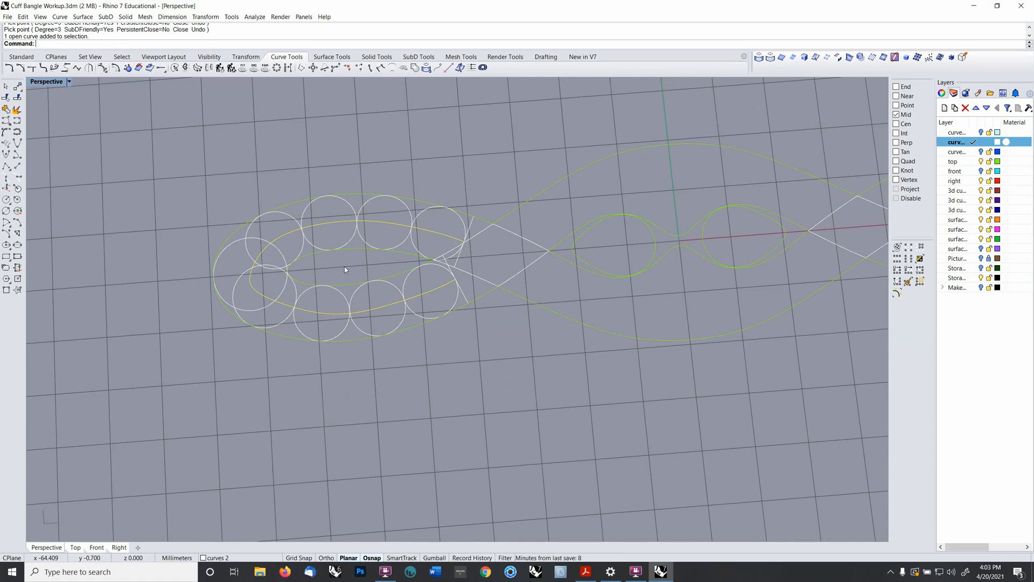
left_click(18, 166)
type("0")
key("Return")
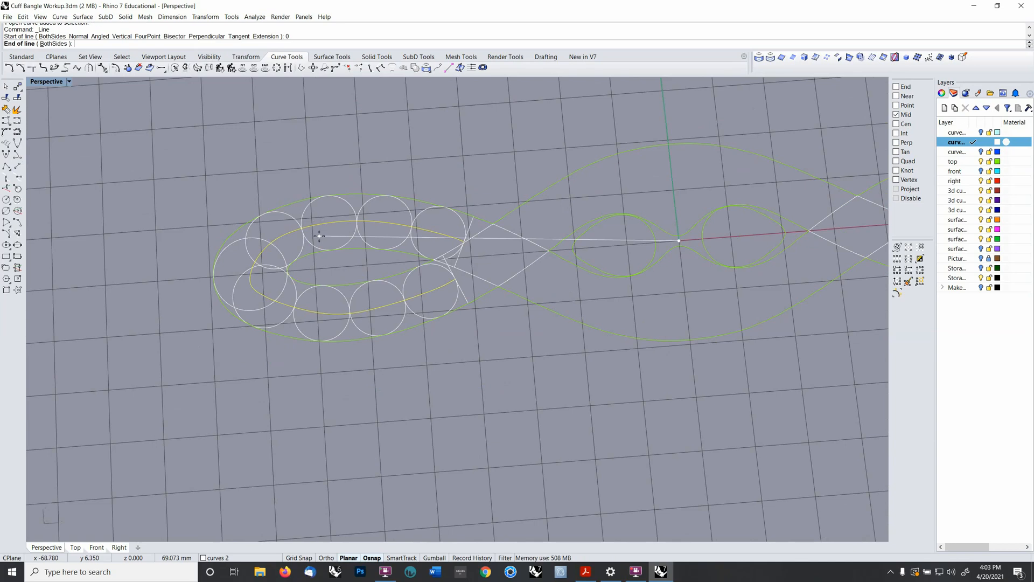
left_click(144, 282, "shift")
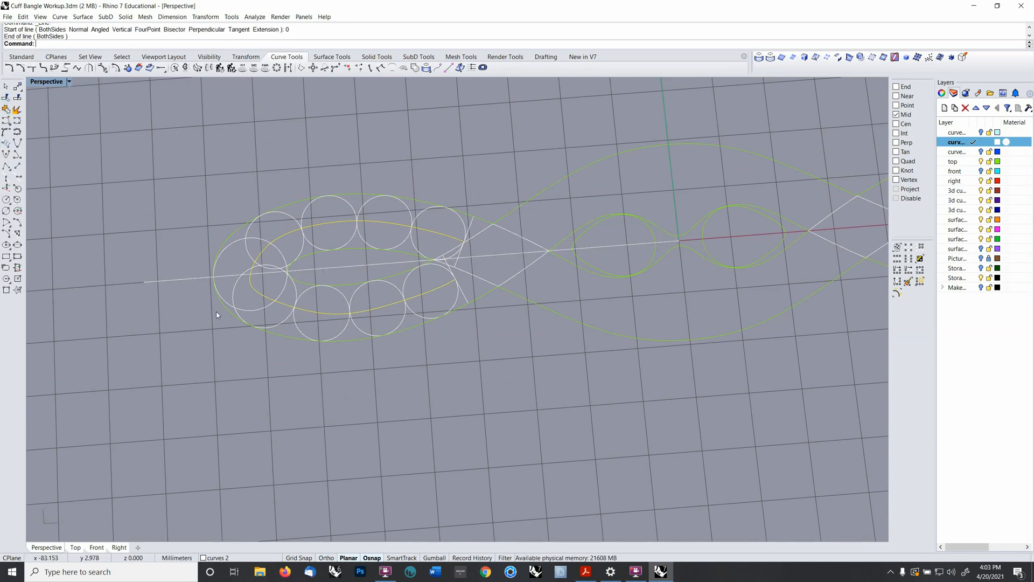
- Trim away the lower half of the centerline curve using the horizontal axis line as the cutter
left_click(176, 284)
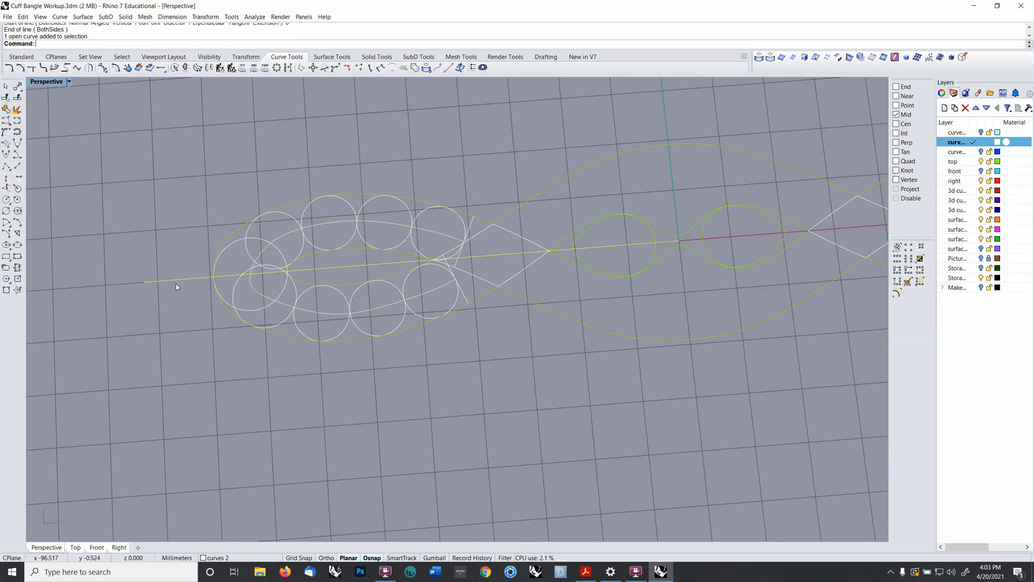
left_click(7, 110)
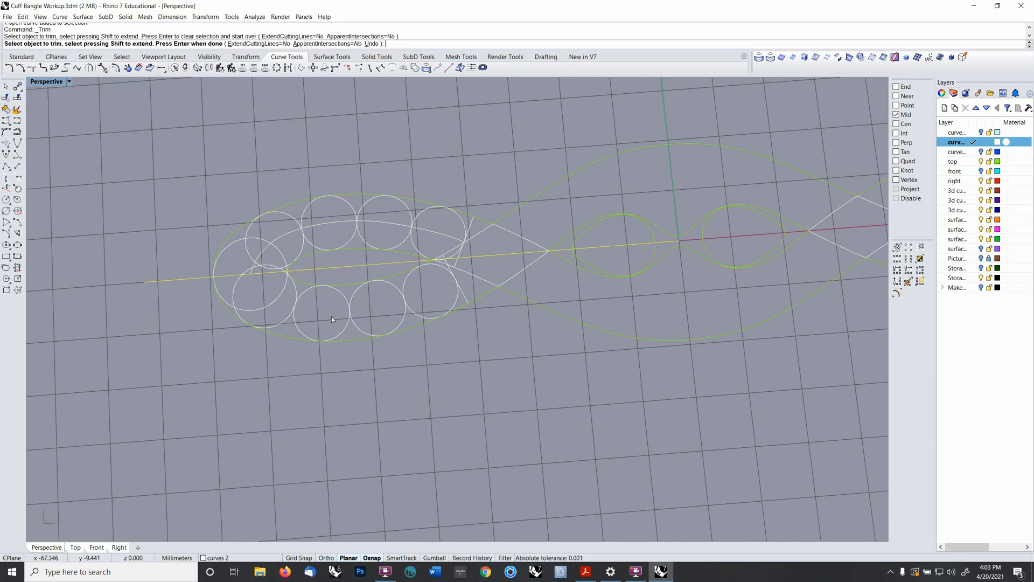
key("Return")
scroll(318, 220, "up", 5)
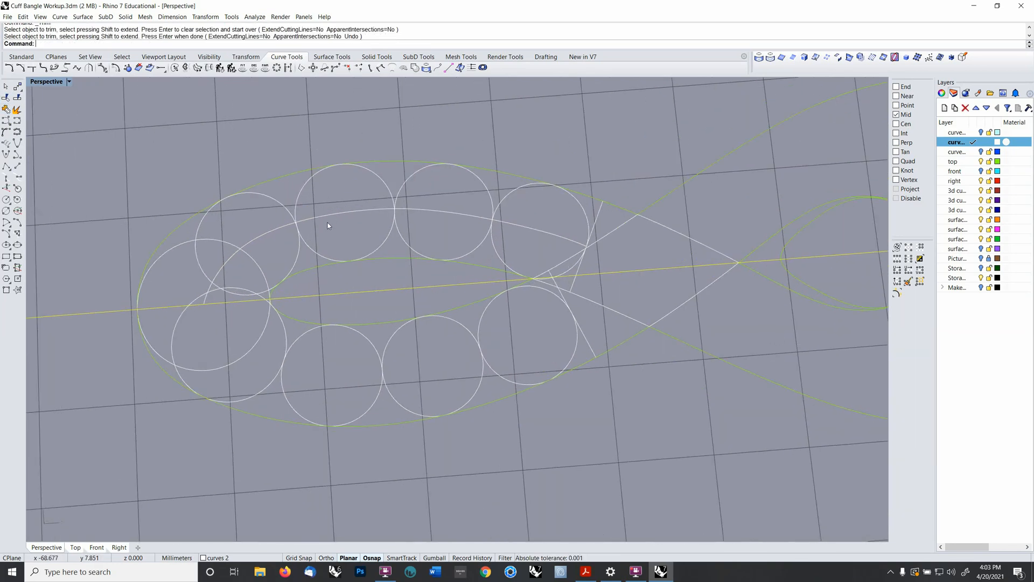
- With only the center snap on, draw a short guide line from the leftmost upper circle's center diagonally into the teardrop
left_click(338, 216)
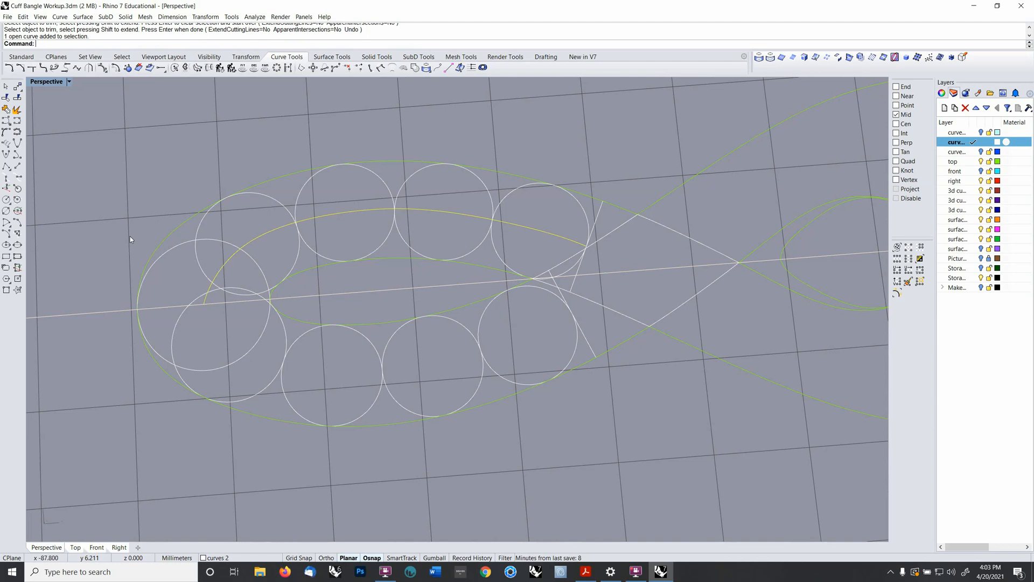
left_click(18, 168)
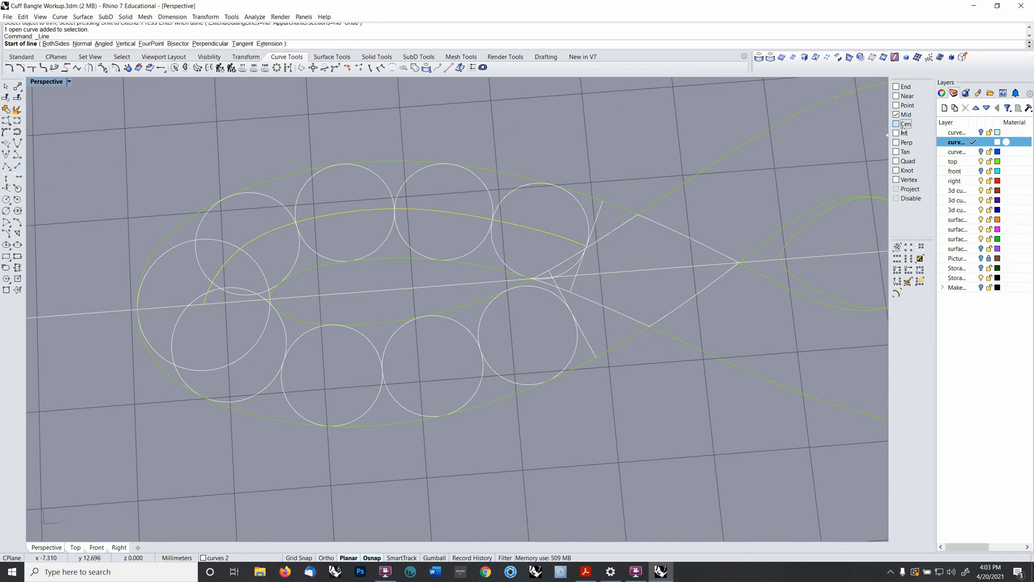
left_click(288, 207)
left_click(322, 307)
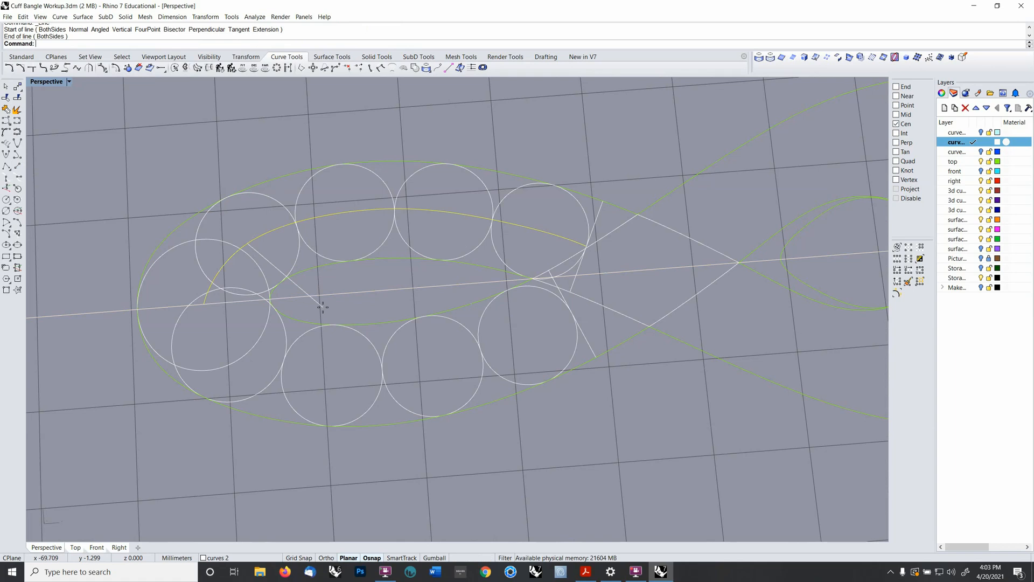
- Cut the upper centerline curve back to the diagonal guide line's start with a radius 0 fillet and trimming on
left_click(10, 66)
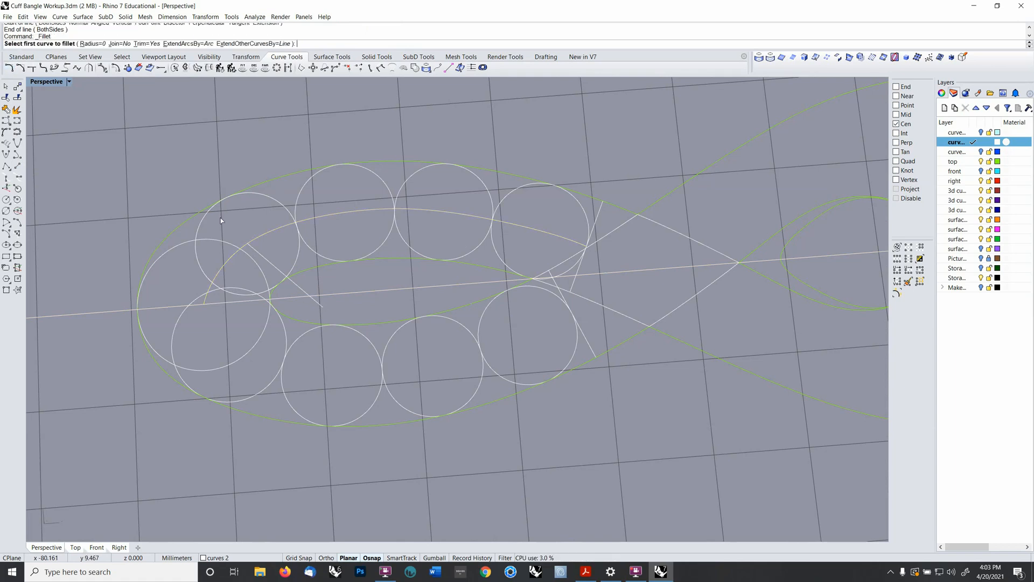
left_click(252, 253)
left_click(260, 237)
key("Return")
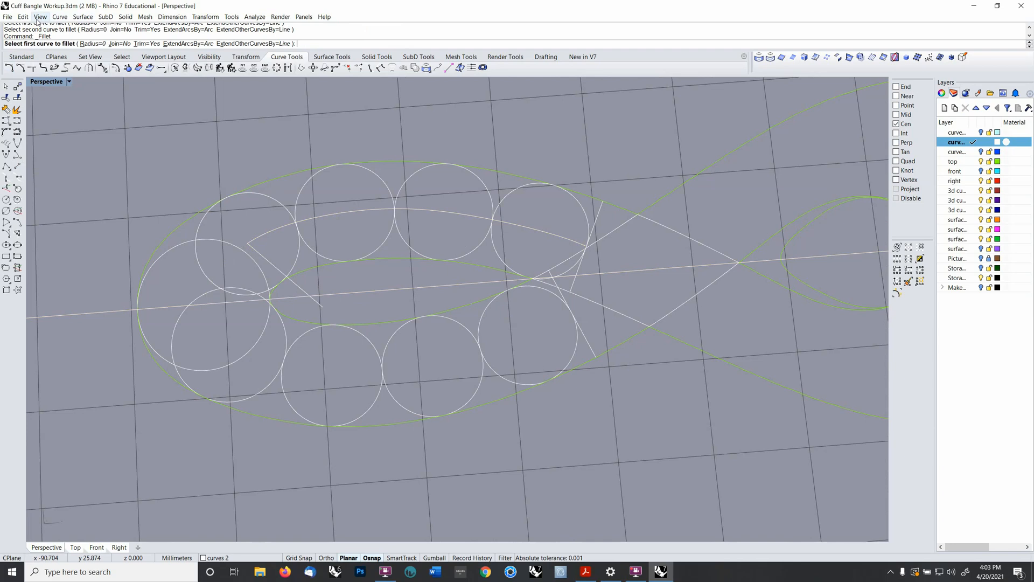
- Draw a guide line perpendicular to the horizontal axis from the large end circle's center to below the left lobe's border
left_click(17, 166)
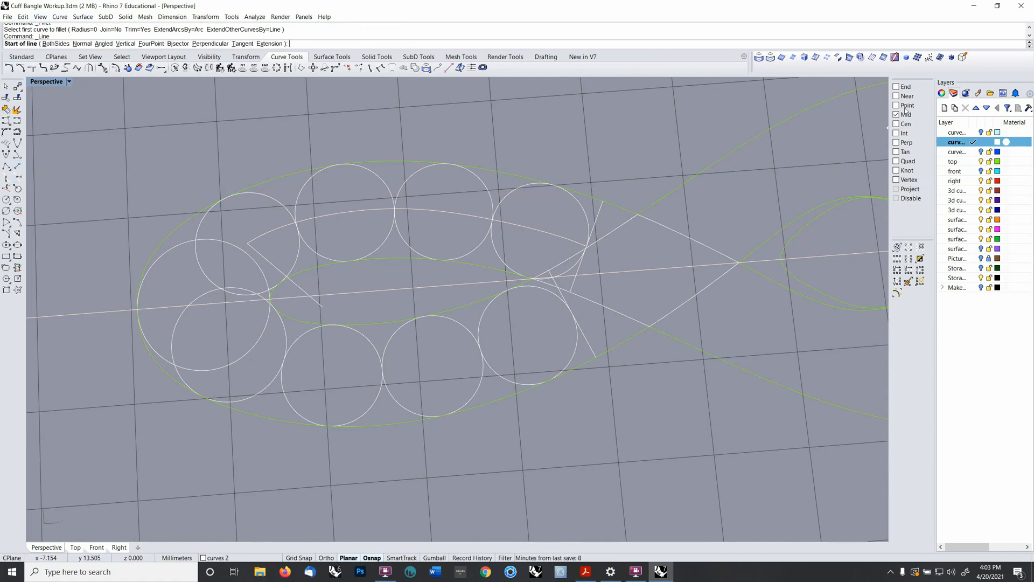
left_click(232, 380)
key("F8")
left_click(202, 428)
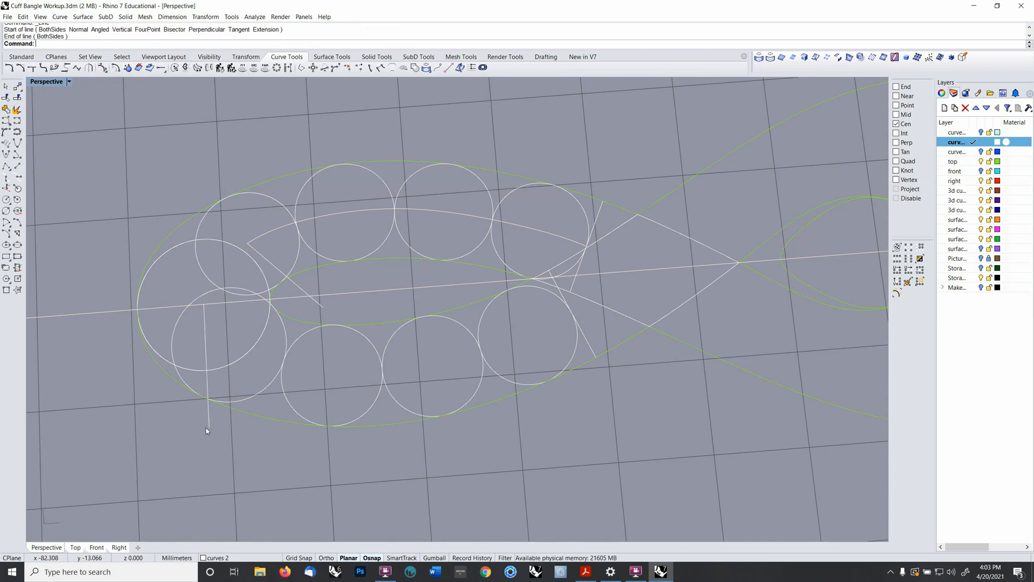
right_click_drag(206, 428, 409, 335)
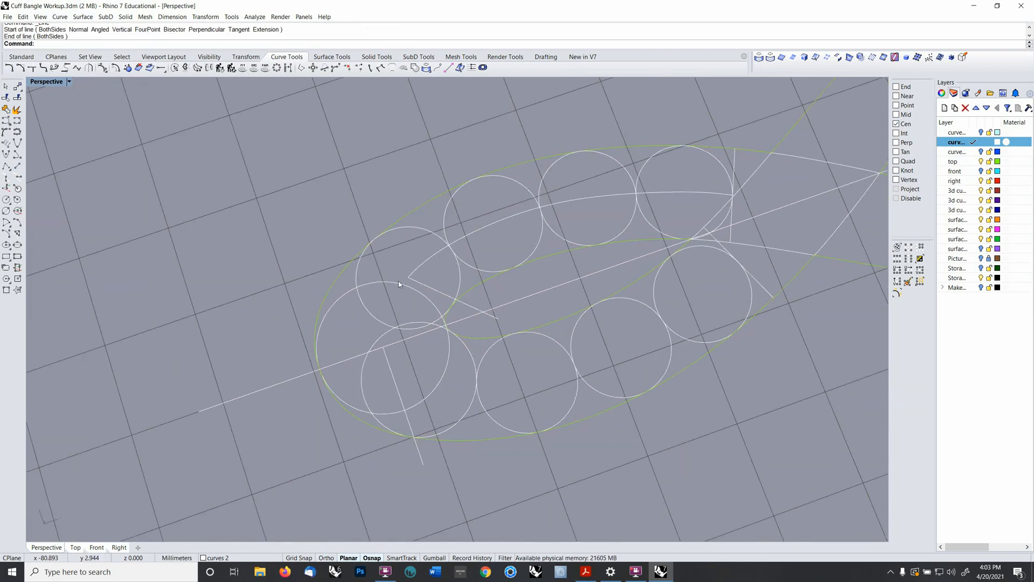
- Start an adjustable curve blend between the perpendicular guide line's upper end and the shortened centerline curve's left end
left_click(60, 17)
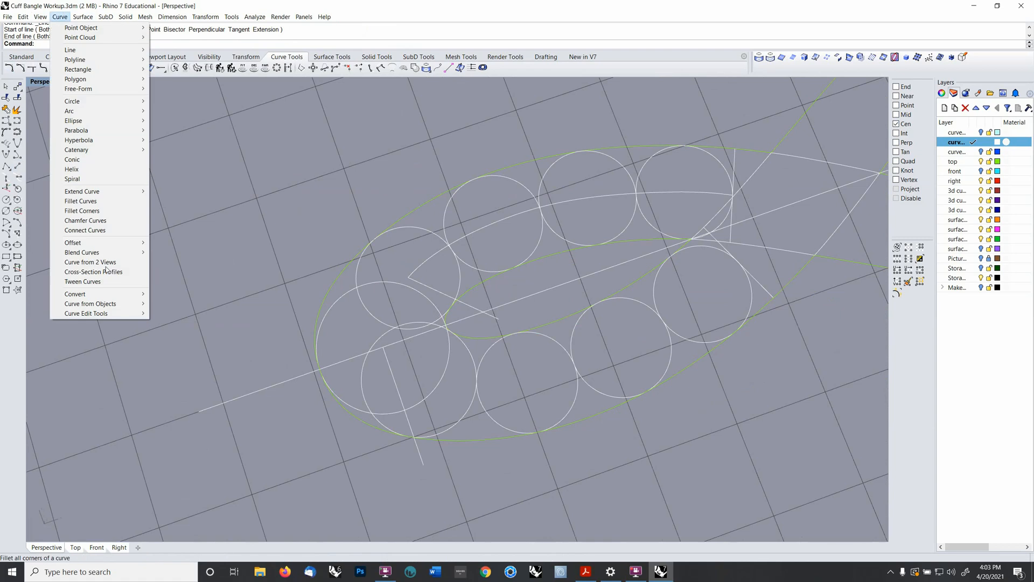
mouse_move(86, 252)
left_click(193, 252)
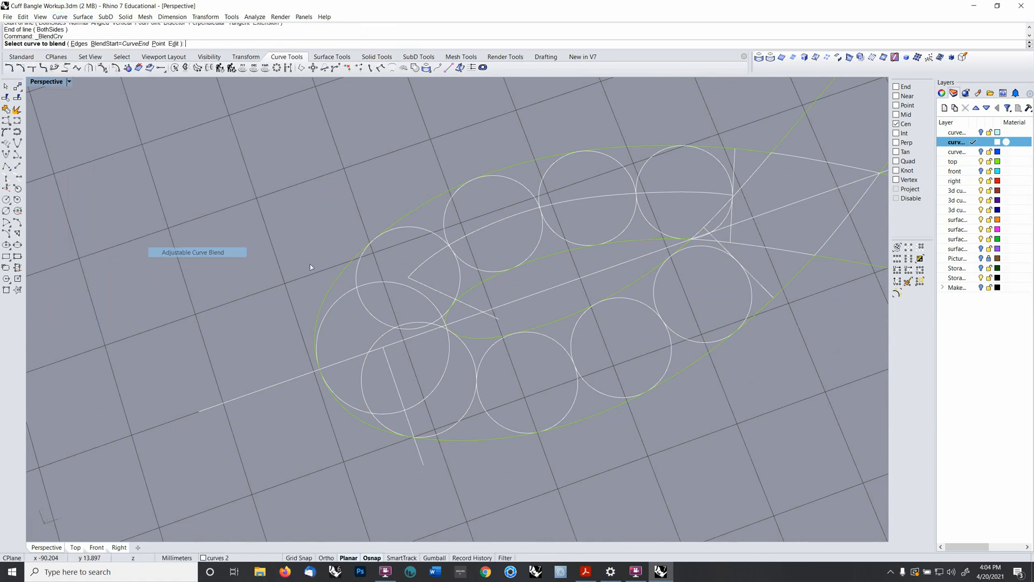
left_click(387, 358)
left_click(416, 276)
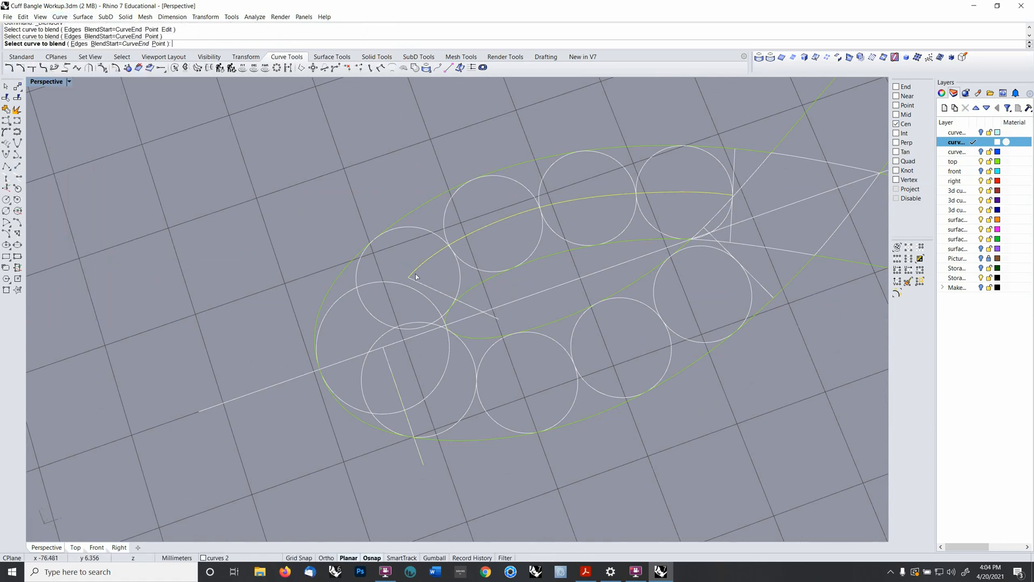
scroll(409, 318, "up", 4)
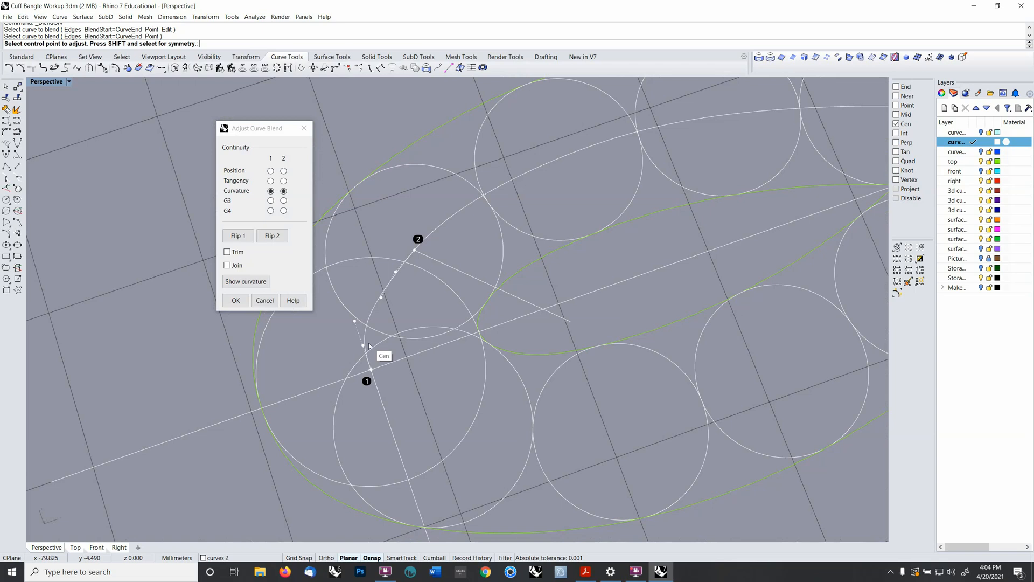
- Disable object snaps, reshape the blend by moving its control points with curvature continuity at both ends, and accept it
key("F4")
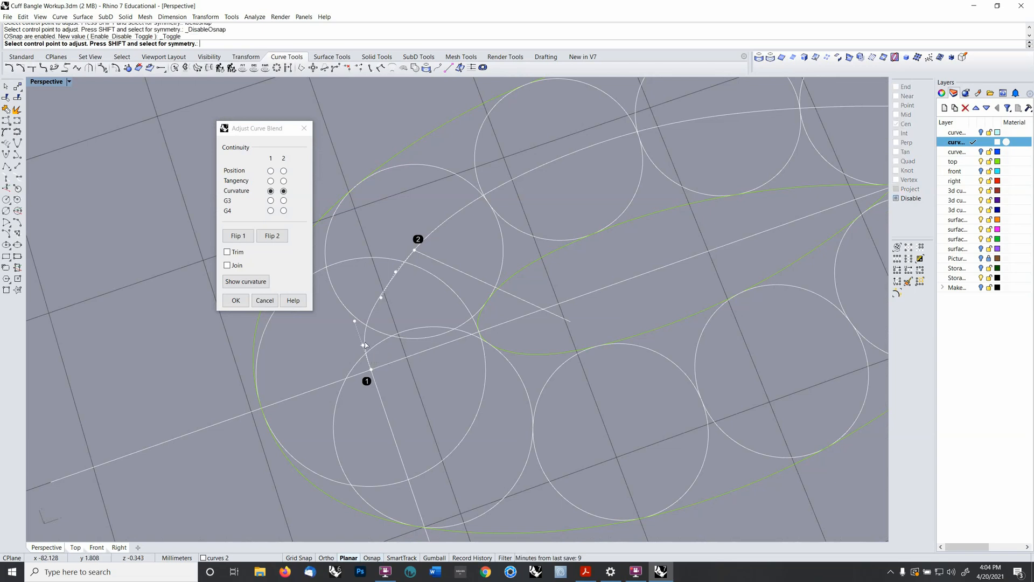
left_click(364, 346)
left_click(367, 358)
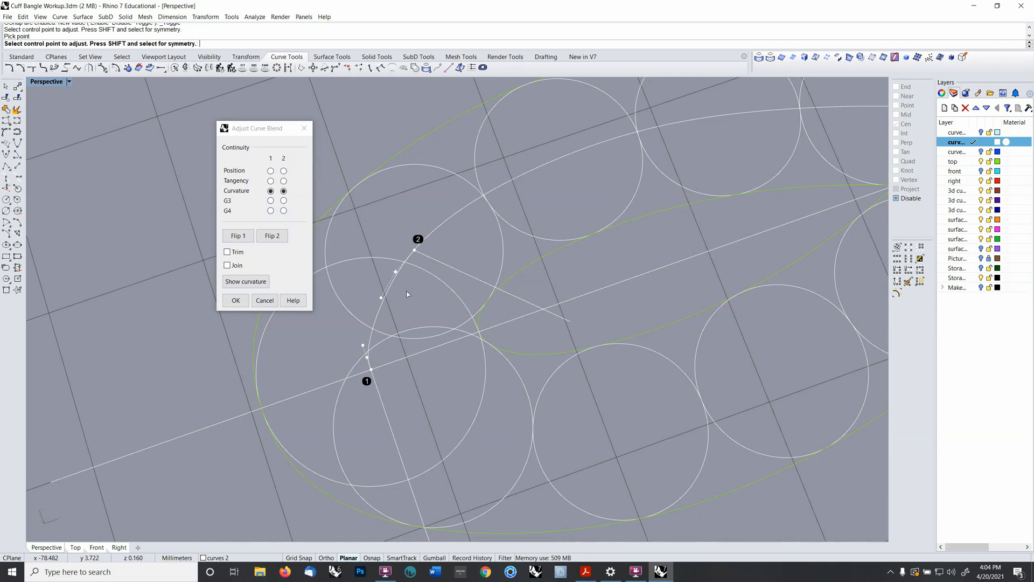
left_click(368, 345)
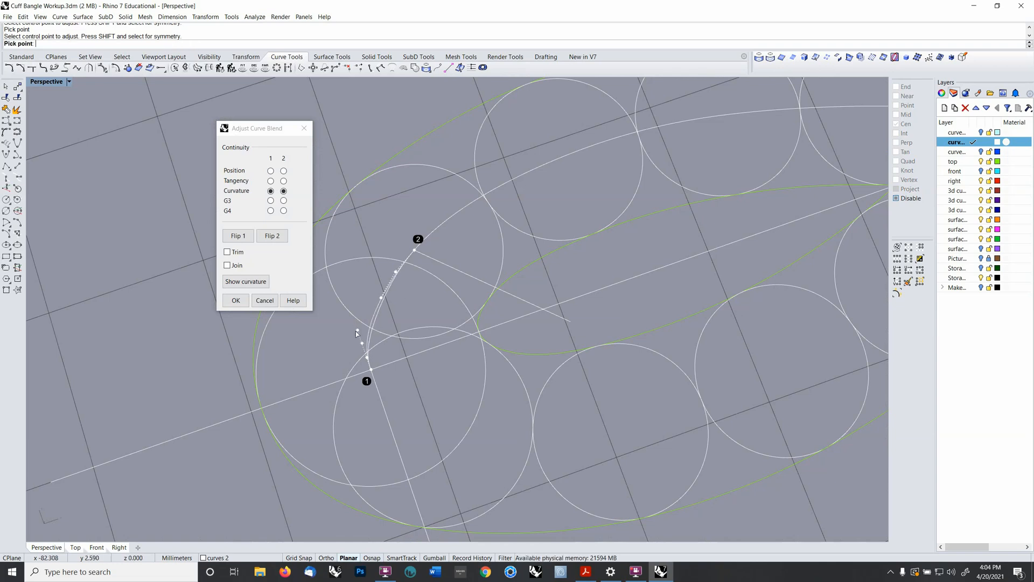
left_click(357, 330)
left_click(396, 271)
left_click(402, 265)
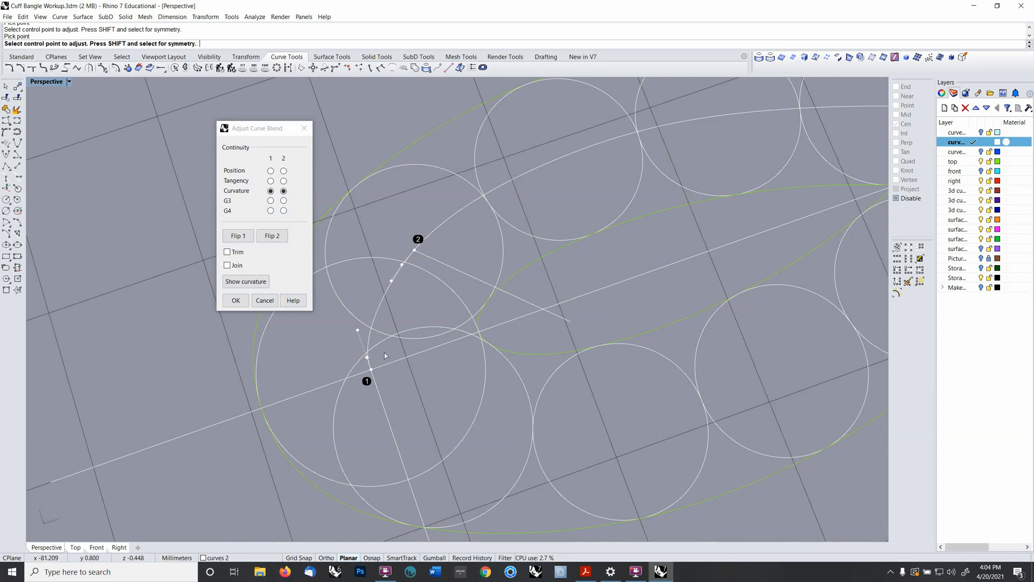
left_click(356, 329)
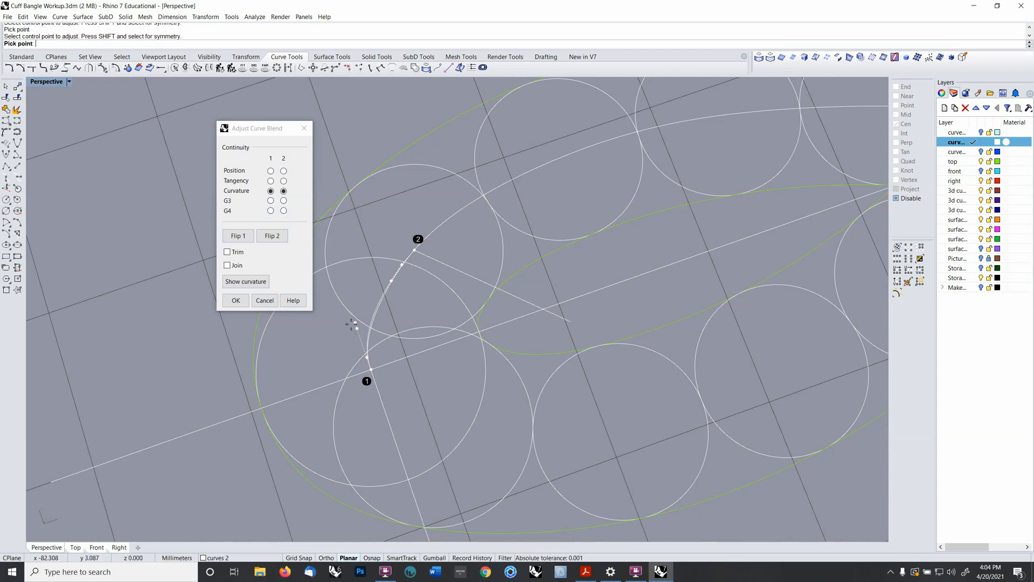
left_click(355, 323)
key("Return")
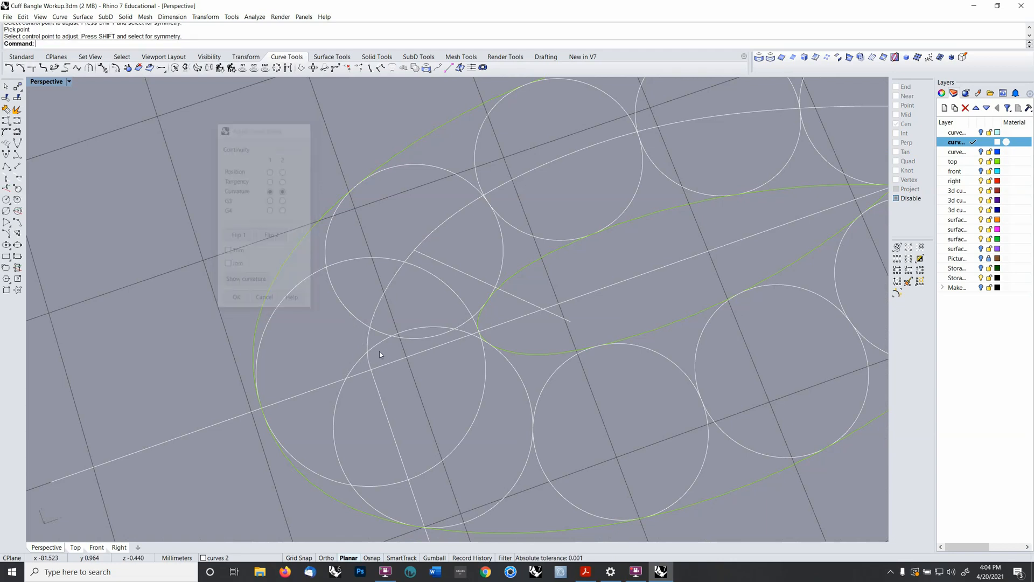
- Delete the perpendicular guide line at the end circle and join the blend to the upper centerline curve
scroll(399, 311, "down", 5)
left_click(396, 300)
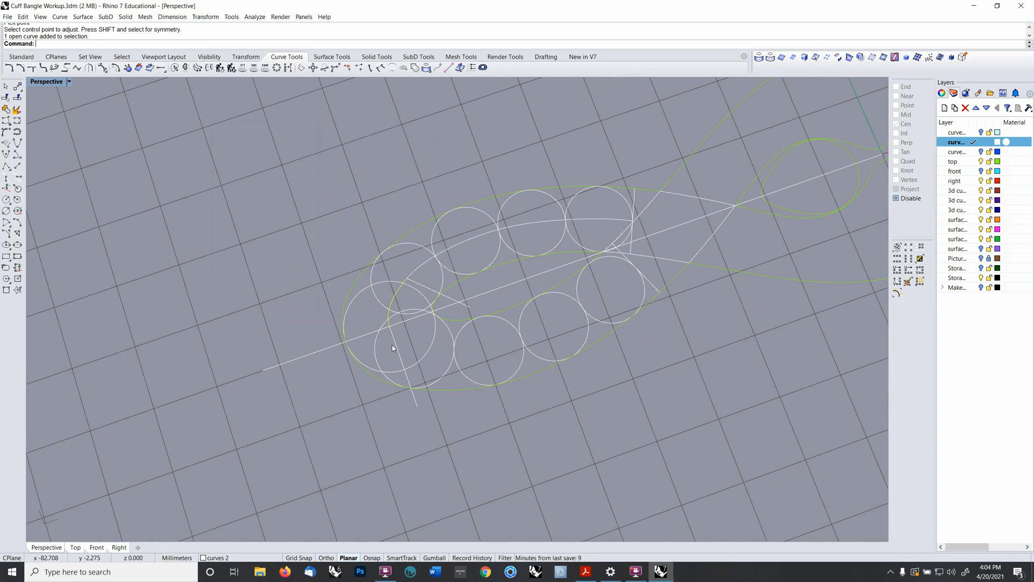
key("Delete")
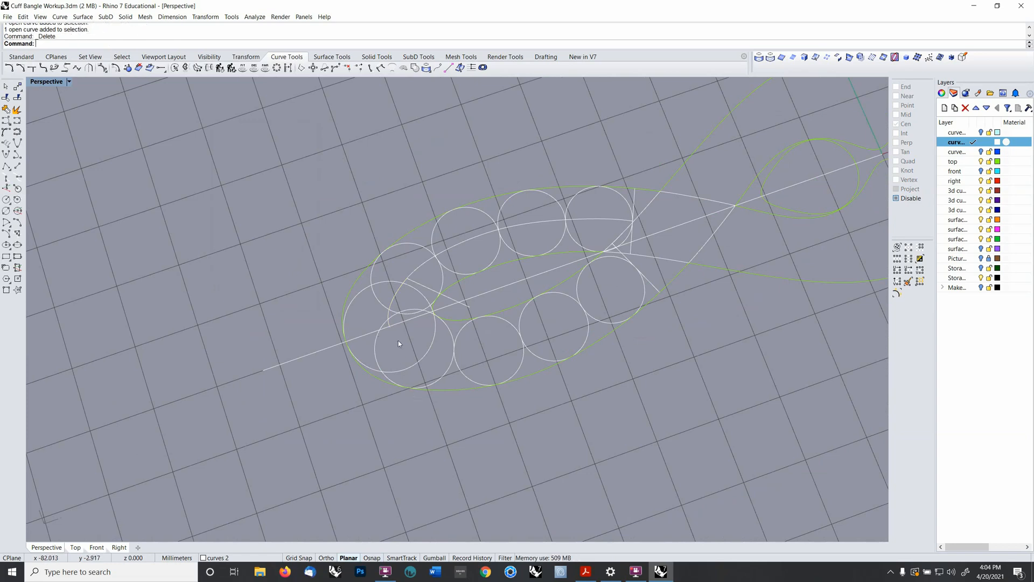
left_click(396, 303)
left_click(417, 271)
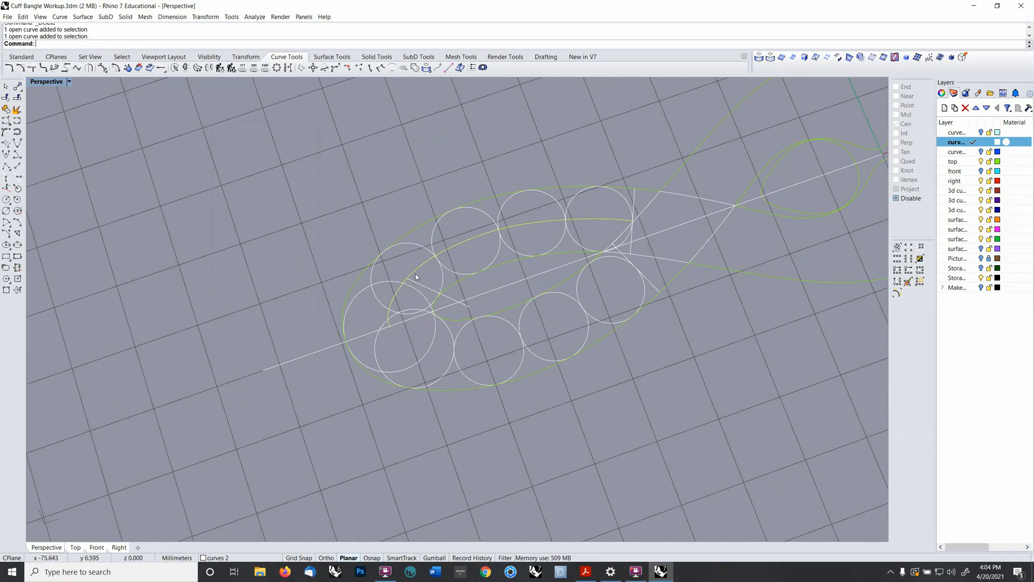
left_click(6, 110)
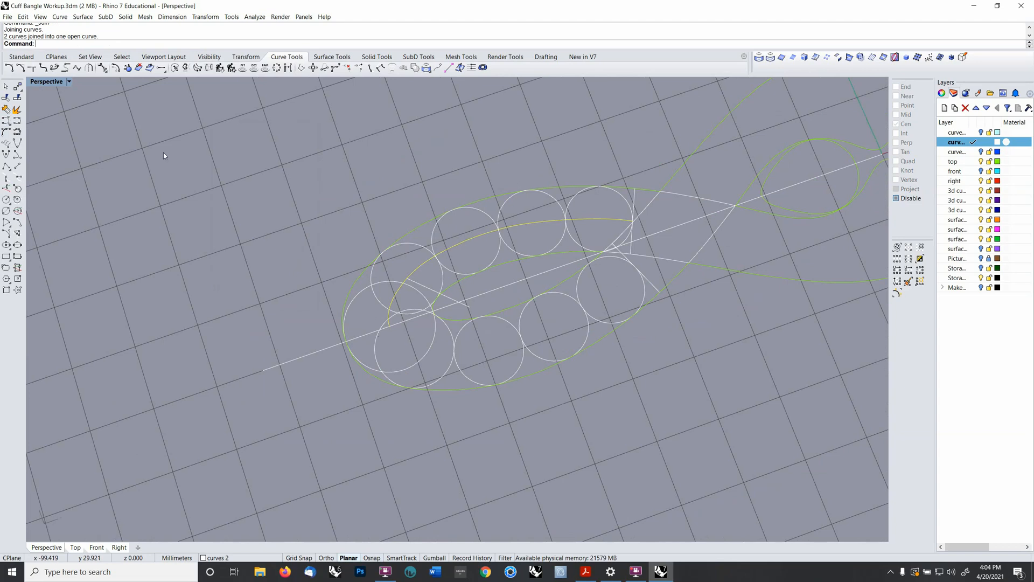
- Mirror a copy of the joined upper centerline curve across the horizontal axis through the origin (0)
type("mirror")
key("Return")
type("0")
key("Return")
left_click(231, 383, "shift")
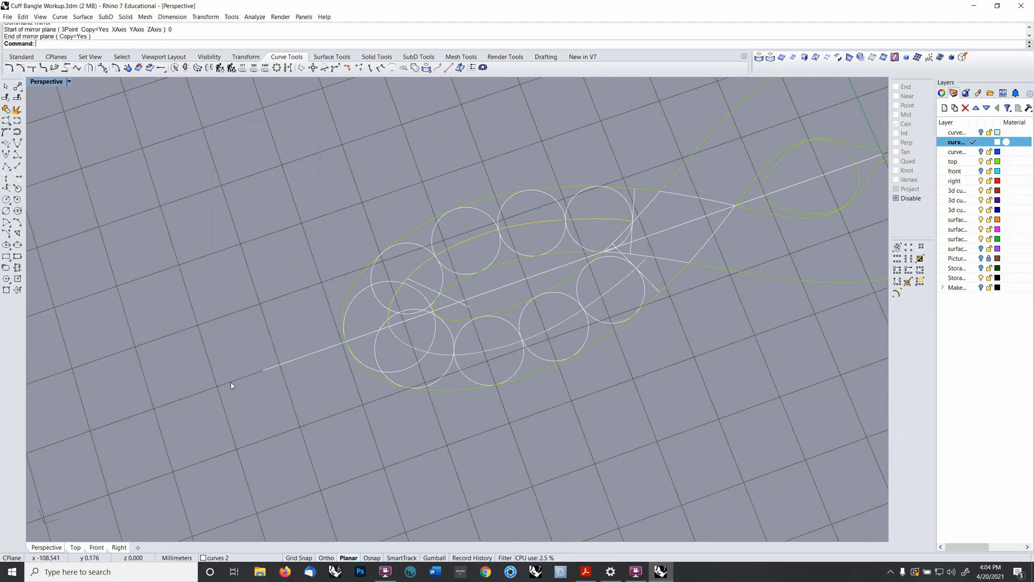
- Join the upper centerline curve and its mirrored lower copy into one open curve
scroll(532, 269, "down", 4)
right_click_drag(459, 321, 330, 376, "shift")
scroll(429, 317, "up", 3)
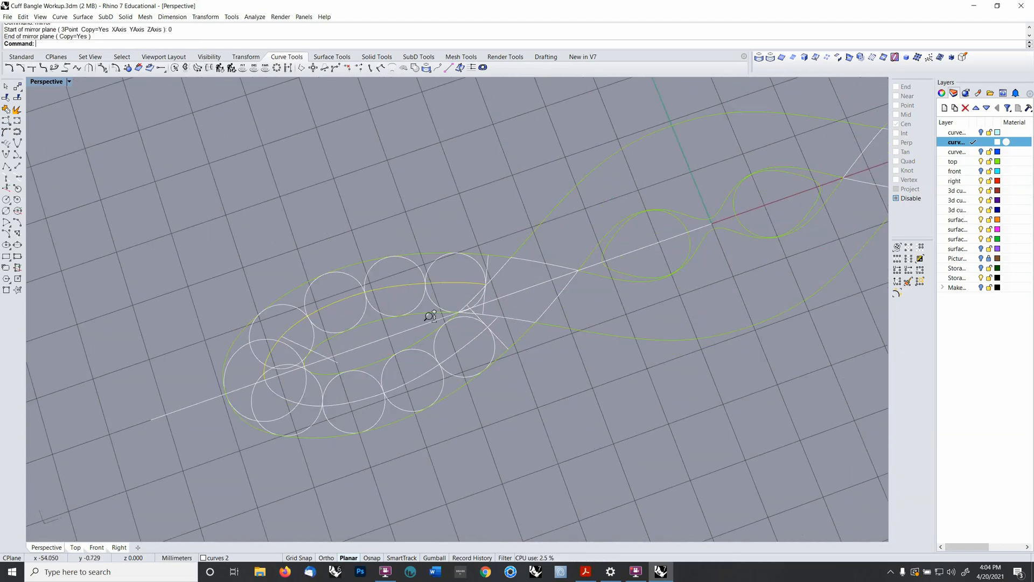
left_click(463, 348)
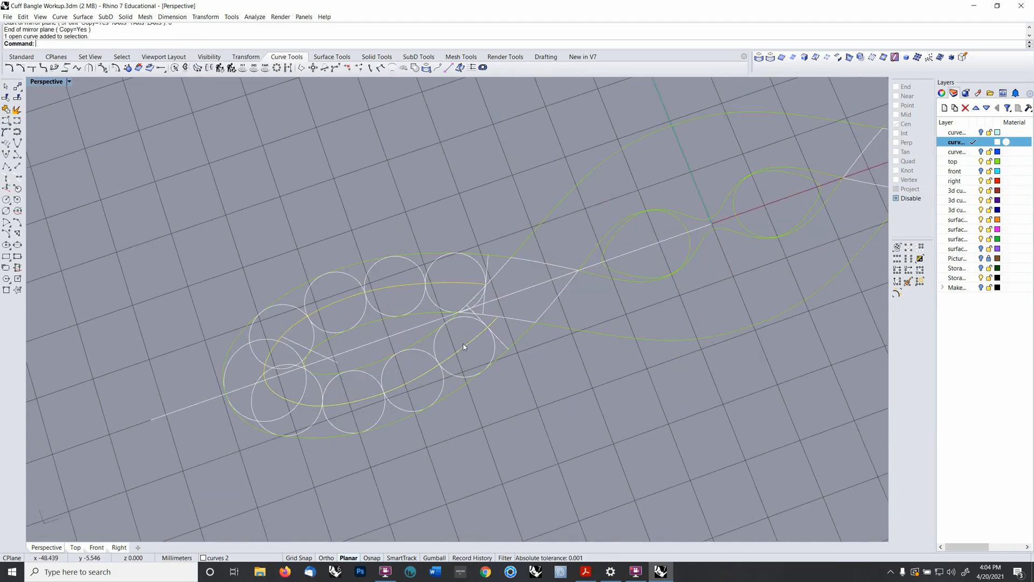
left_click(6, 109)
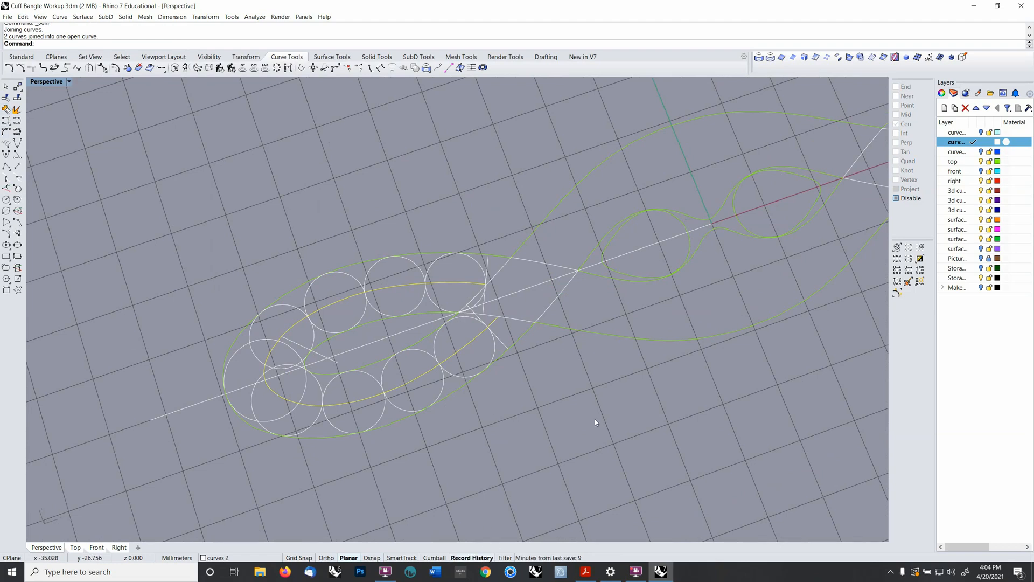
- Mirror a copy of the full left lobe centerline across the vertical axis through the origin (0)
type("mirror")
key("Return")
type("0")
key("Return")
left_click(722, 397, "shift")
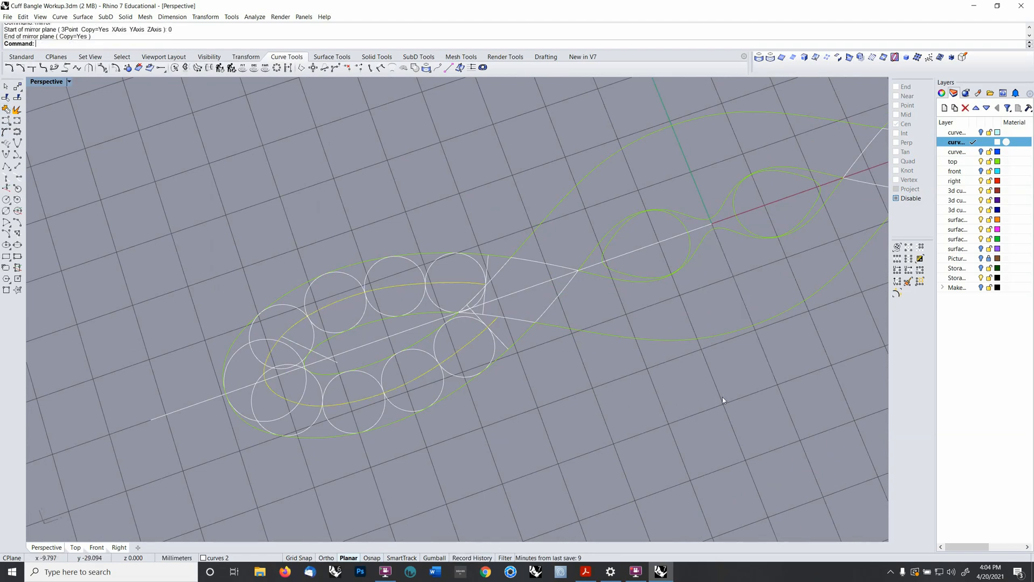
- Delete the construction circles along the lower side of the left lobe
scroll(608, 361, "down", 5)
scroll(523, 381, "up", 4)
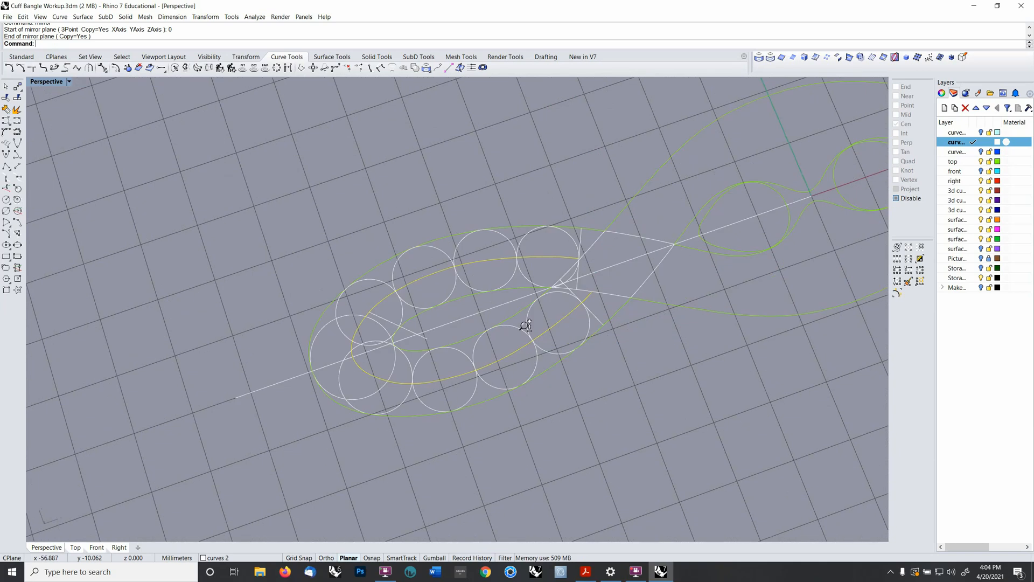
left_click(538, 350)
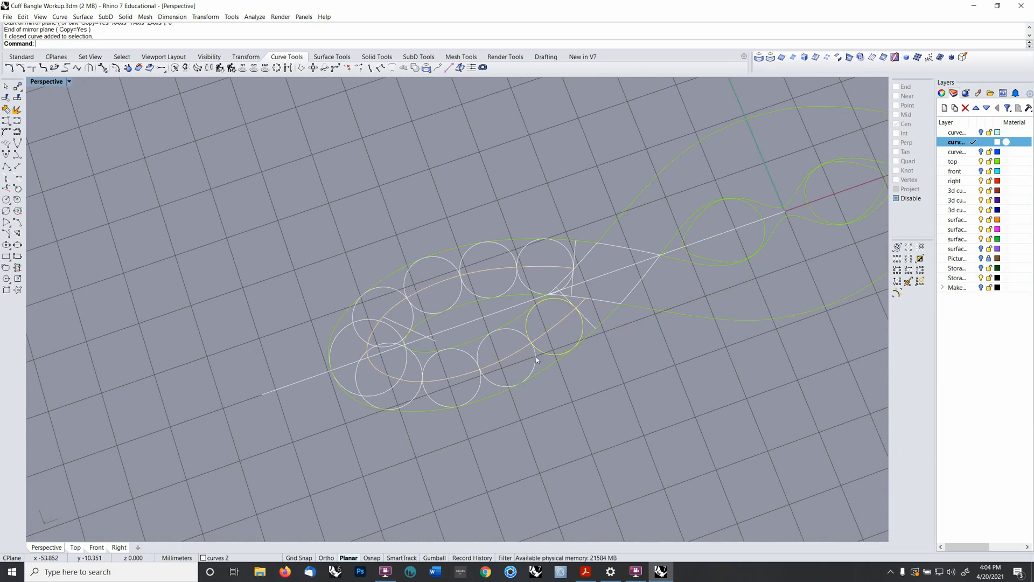
left_click(536, 356, "shift")
left_click(481, 388, "shift")
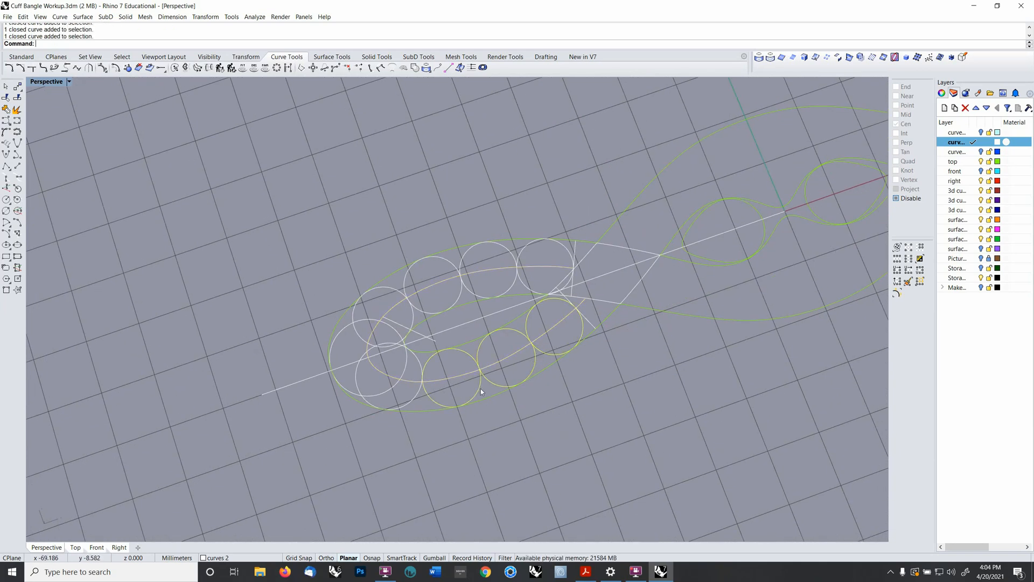
key("Delete")
- Delete the left lobe's outer end circle and all construction circles along its upper side
left_click(384, 393)
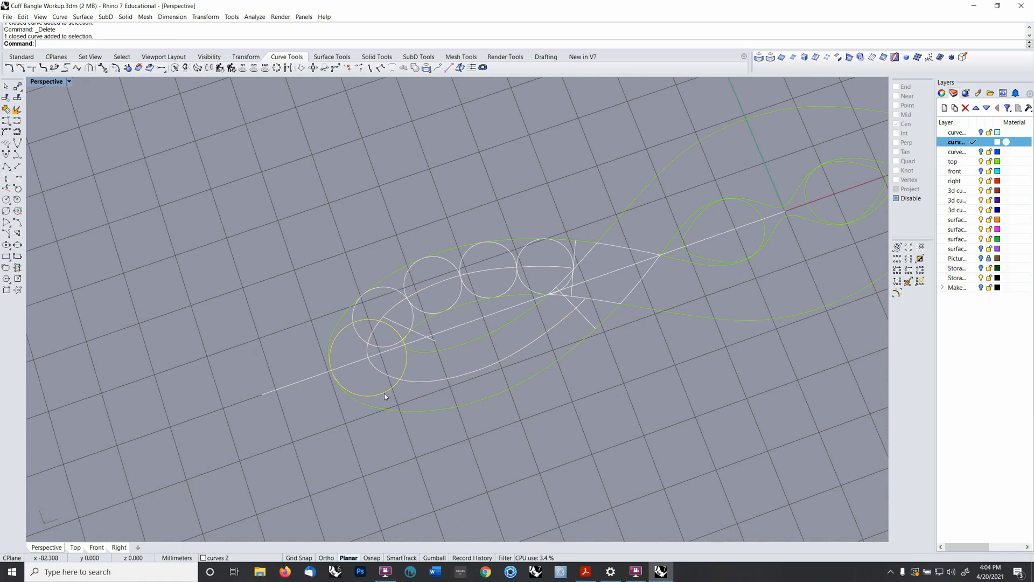
key("Delete")
left_click(356, 323)
key("Delete")
left_click(412, 275)
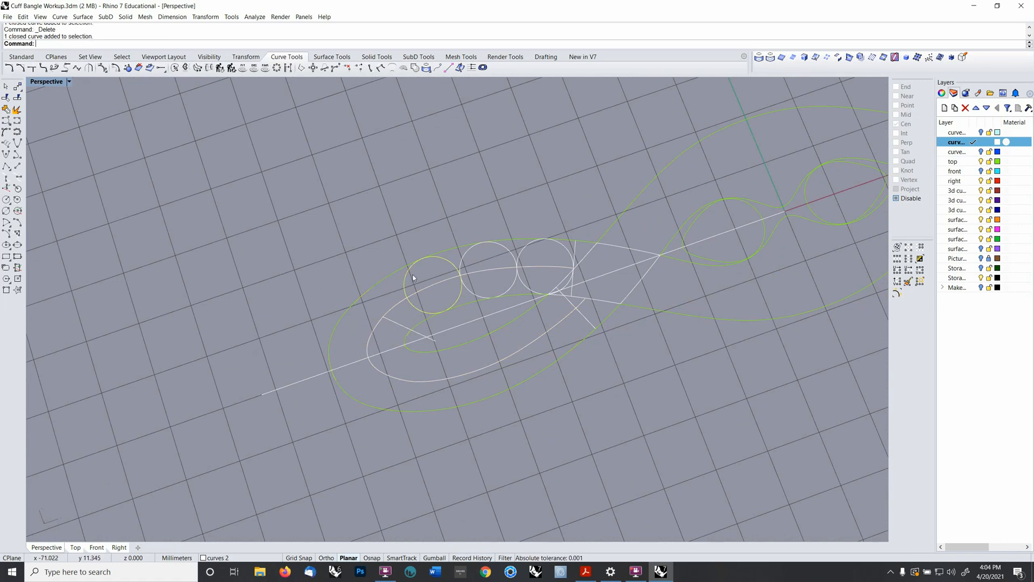
key("Delete")
left_click(465, 264)
key("Delete")
left_click(520, 254)
key("Delete")
- Delete the leftover perpendicular guide lines at the inner and outer ends of the left lobe's centerline
left_click(587, 320)
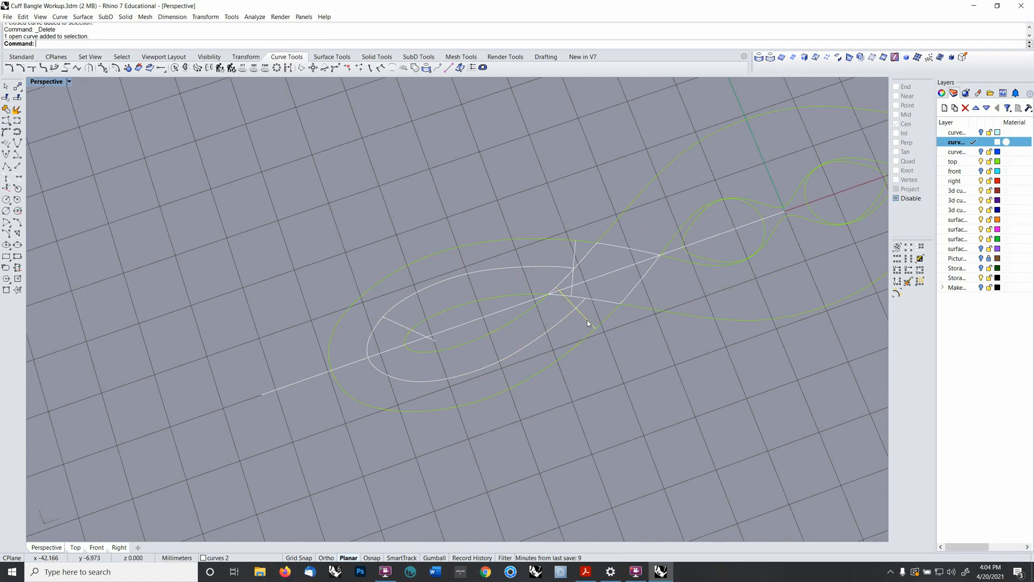
key("Delete")
left_click(575, 267)
key("Delete")
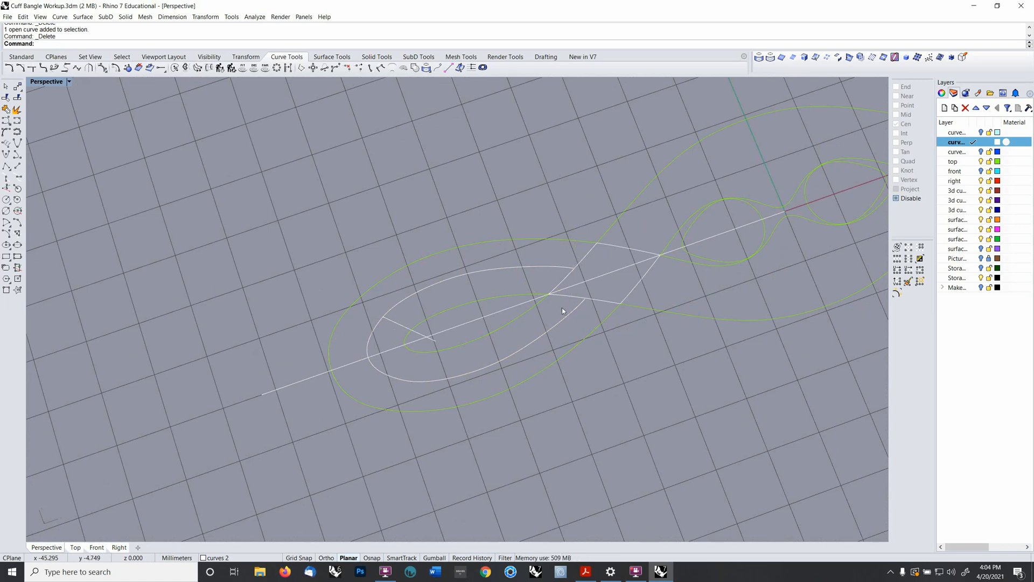
right_click_drag(563, 310, 465, 341)
left_click(459, 317)
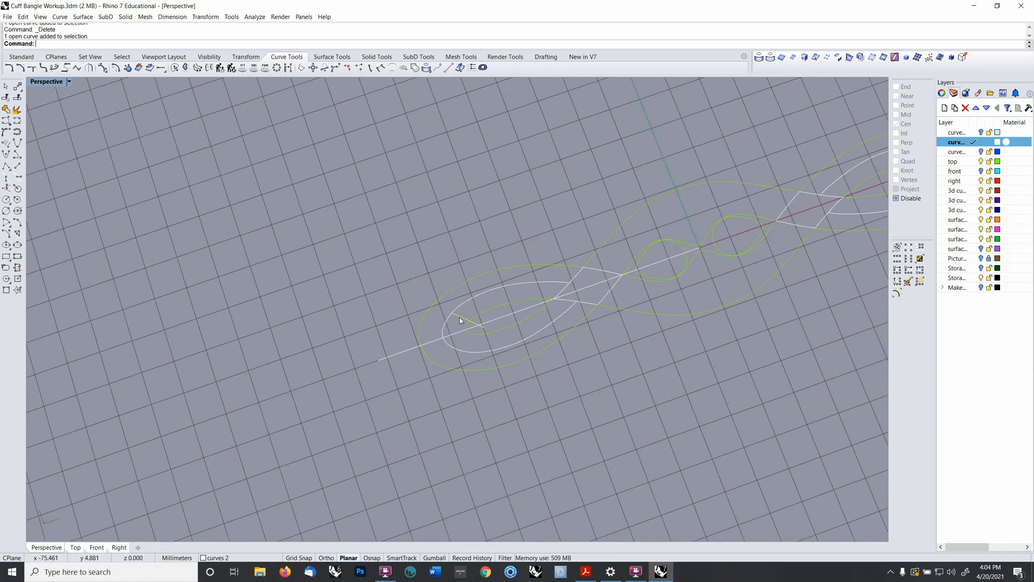
key("Delete")
scroll(526, 309, "down", 5)
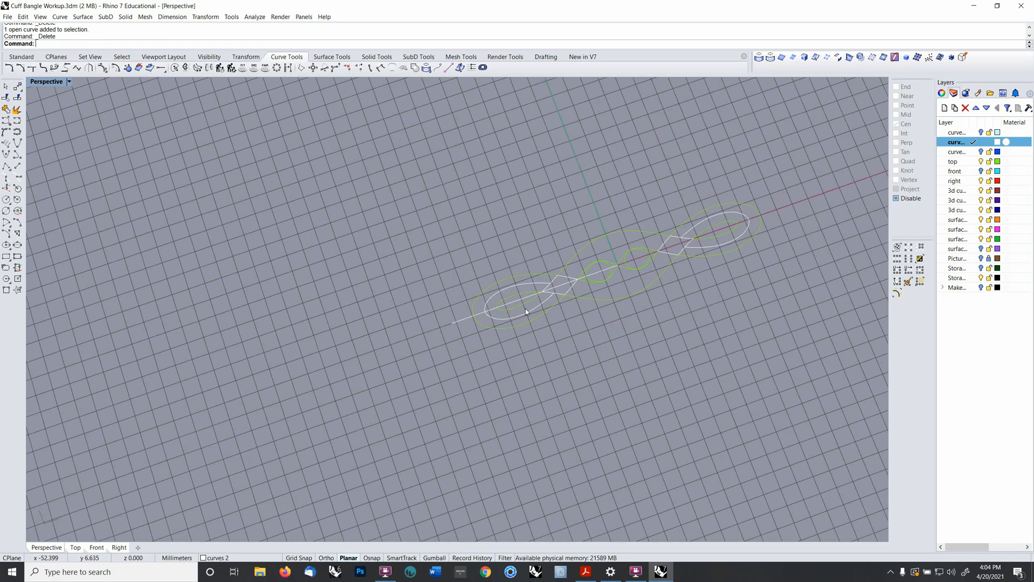
scroll(443, 300, "up", 4)
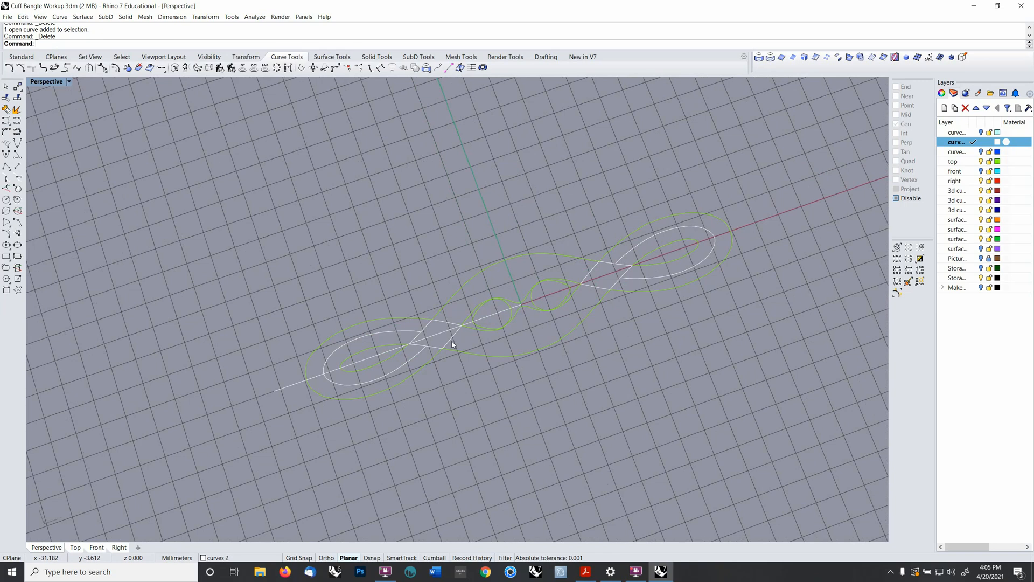
scroll(458, 340, "up", 5)
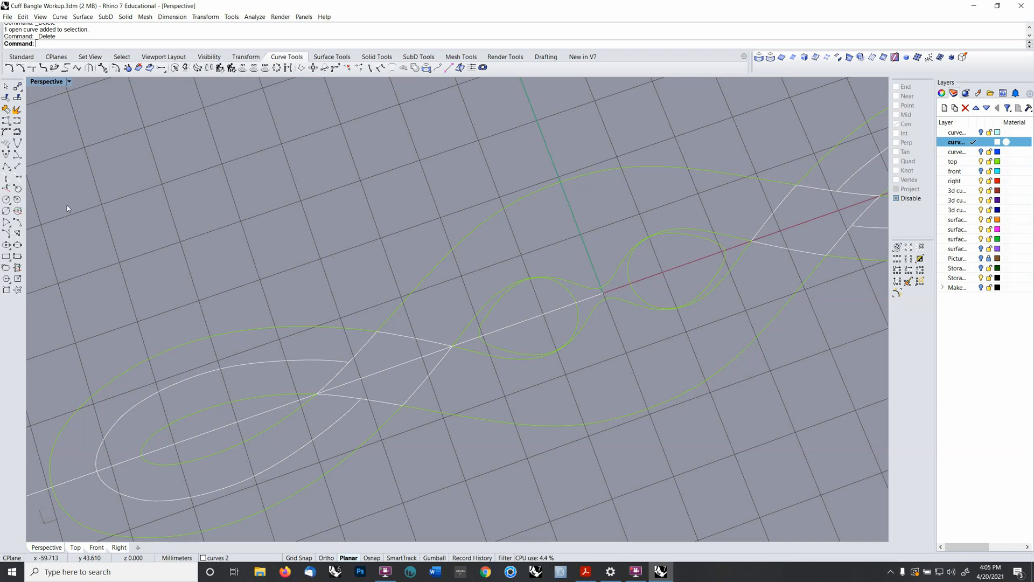
right_click(304, 46)
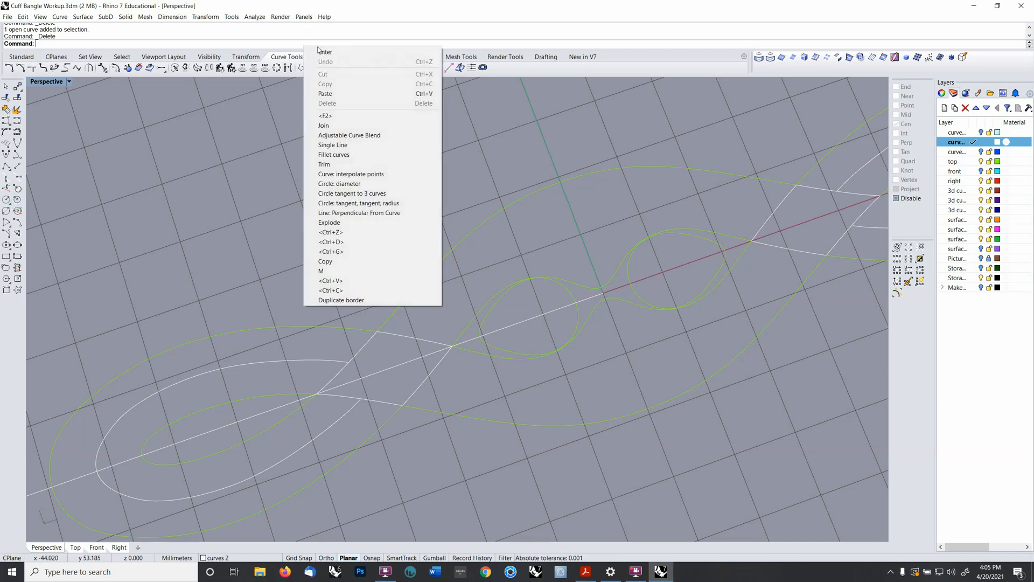
left_click(368, 193)
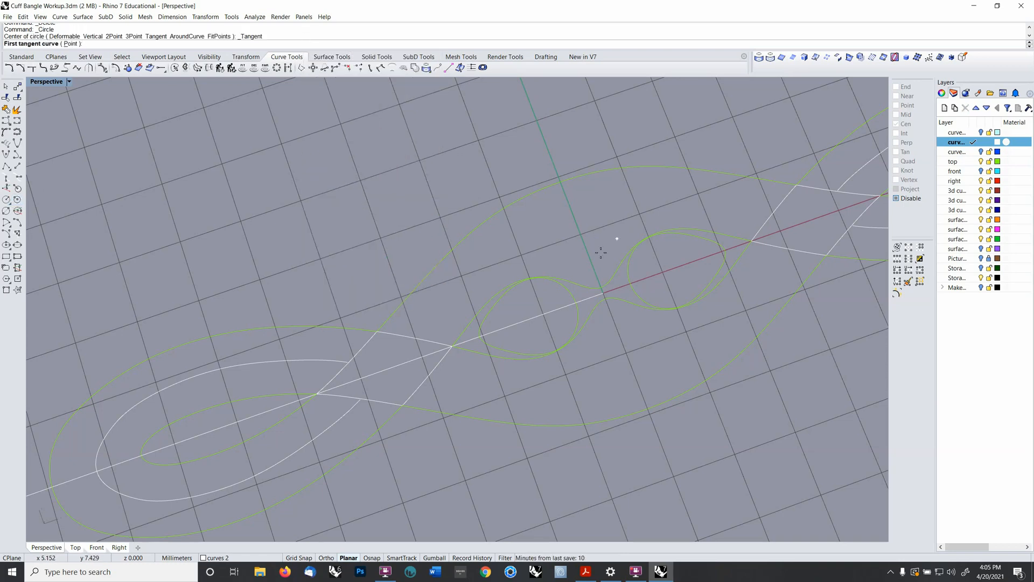
left_click(556, 277)
left_click(620, 249)
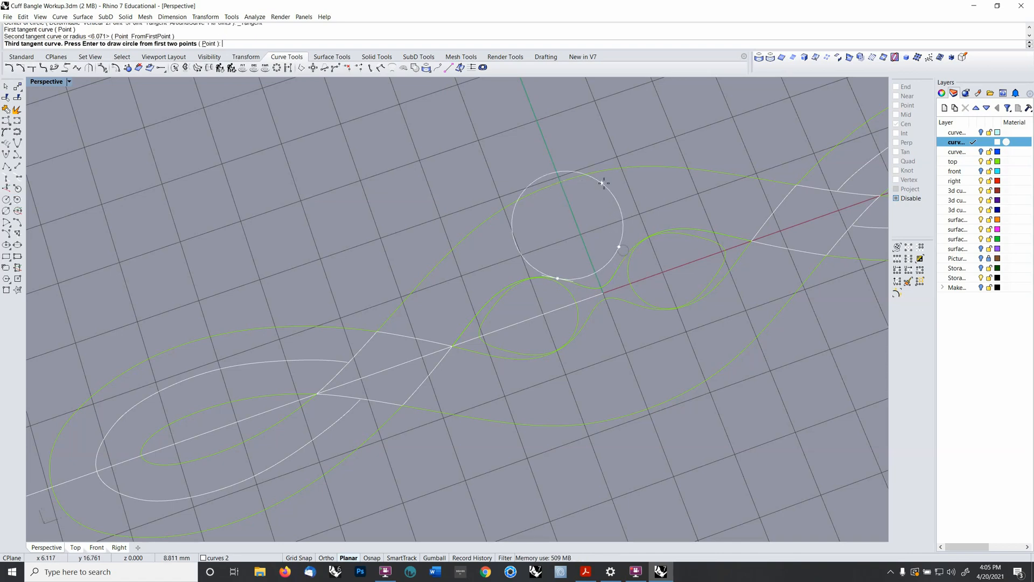
key("Escape")
- Using only the Quad snap, draw a circle about 8.4 mm in radius tangent to the middle section's upper outer curve at the vertical axis and the inner curve
right_click(593, 192)
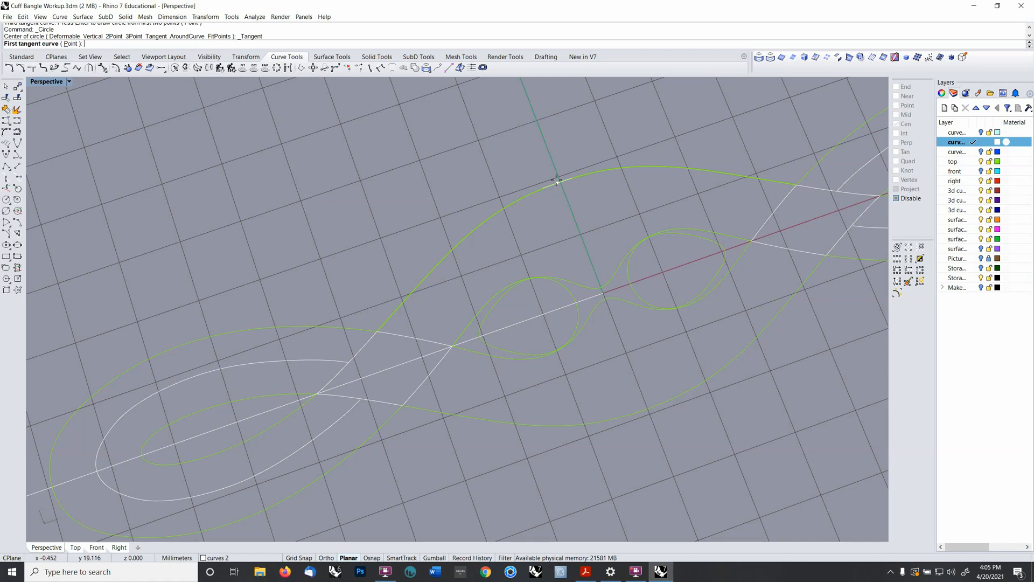
left_click(905, 198)
right_click(901, 164)
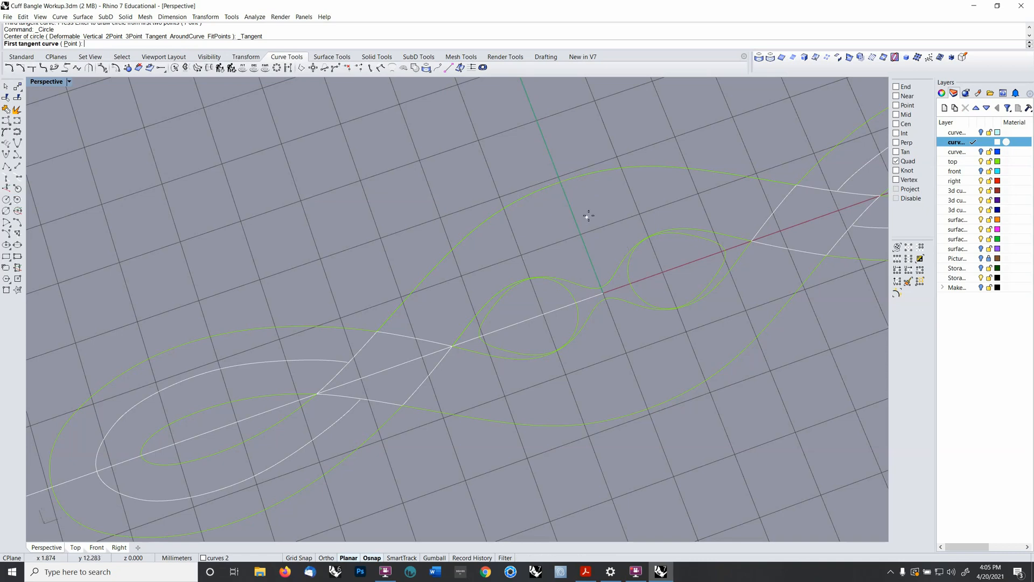
left_click(560, 182)
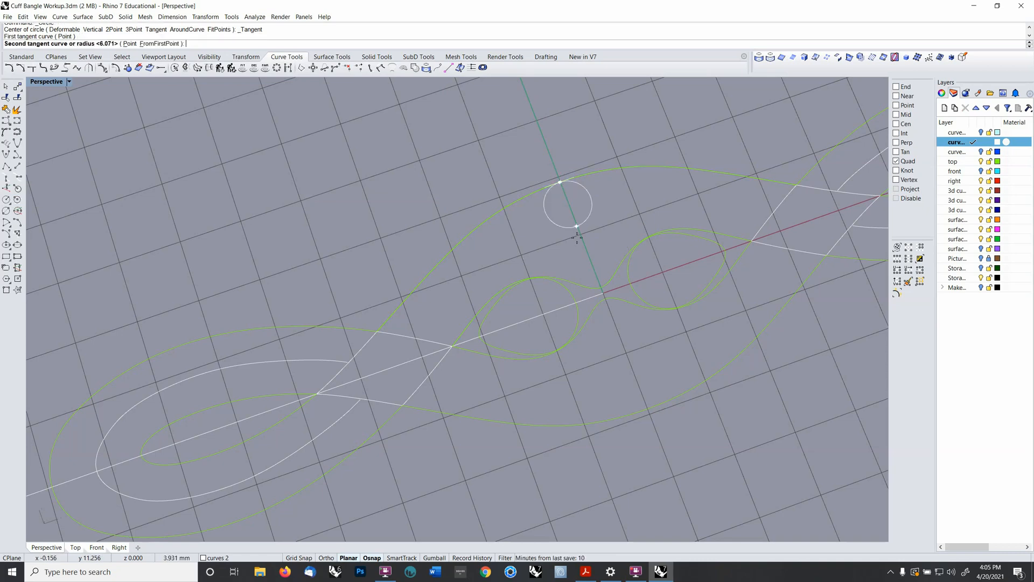
left_click(569, 278)
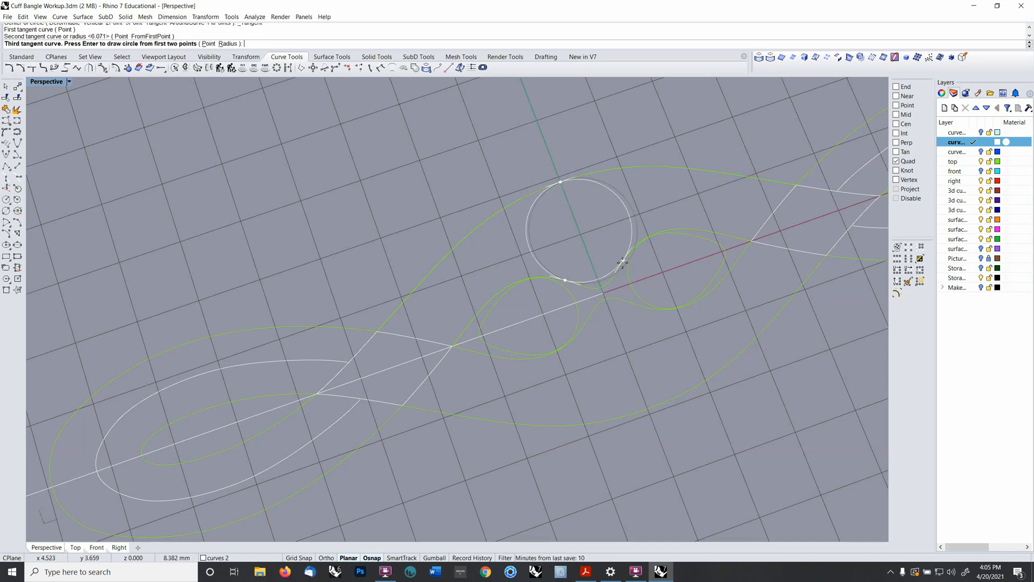
key("Return")
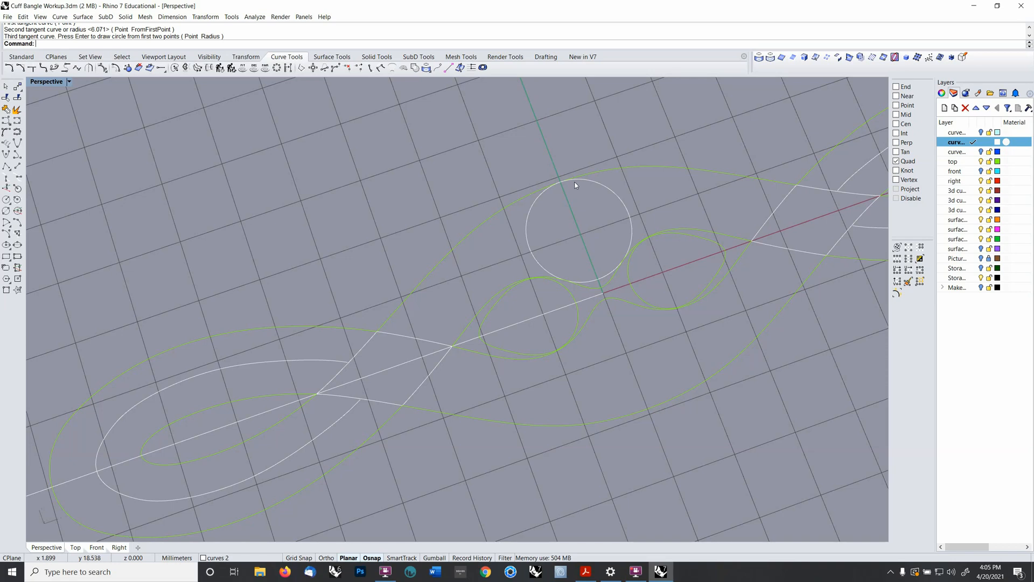
- Draw a circle about 5.3 mm in radius tangent to the upper outer curve, the inner curve and the left side of the large middle circle
left_click(600, 186)
mouse_move(602, 186)
right_mouse_down("ctrl")
mouse_move(591, 209)
mouse_move(594, 192)
right_mouse_up("ctrl")
mouse_move(544, 221)
right_mouse_down("shift")
mouse_move(578, 213)
mouse_move(548, 229)
right_mouse_up("shift")
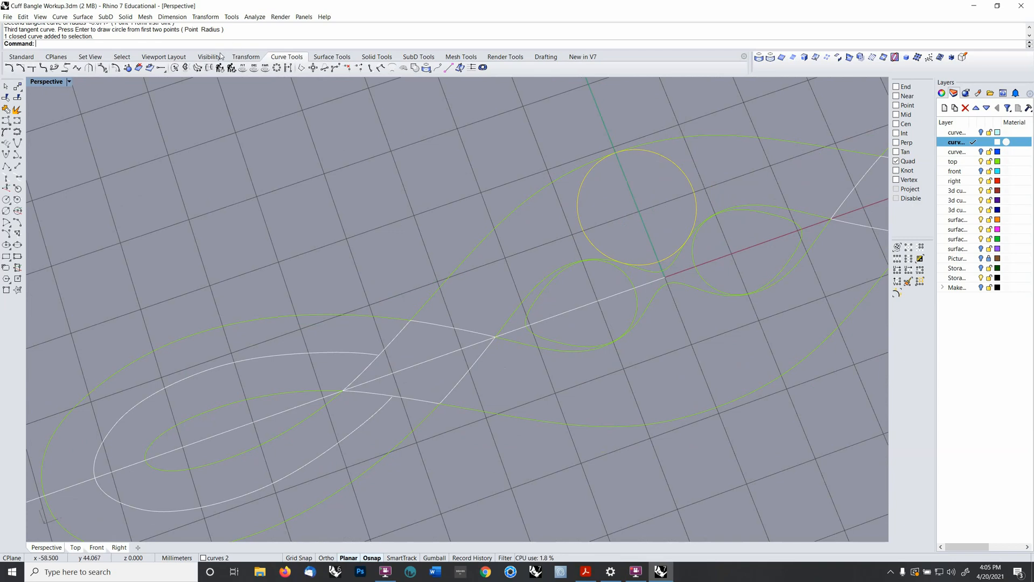
middle_click(234, 45)
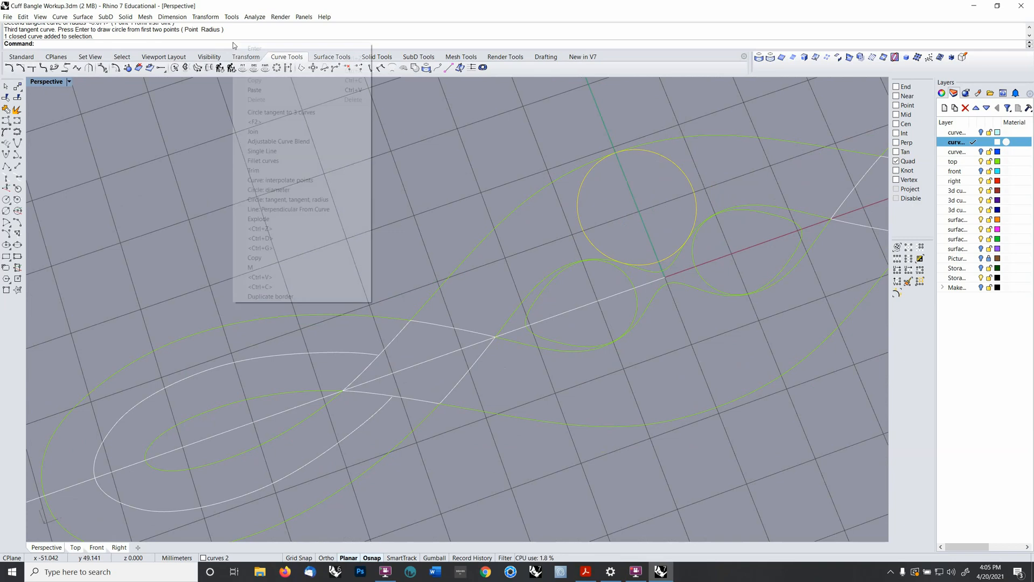
left_click(317, 113)
left_click(502, 219)
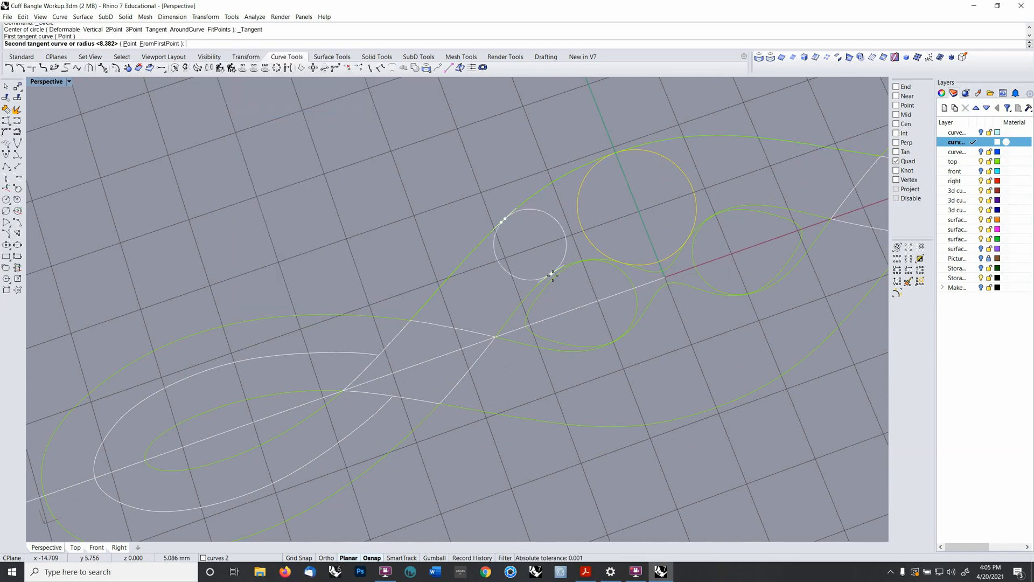
left_click(553, 275)
left_click(582, 230)
- Draw a third circle about 5 mm in radius tangent to the inner curve, the upper outer curve and the second circle
right_click(526, 299)
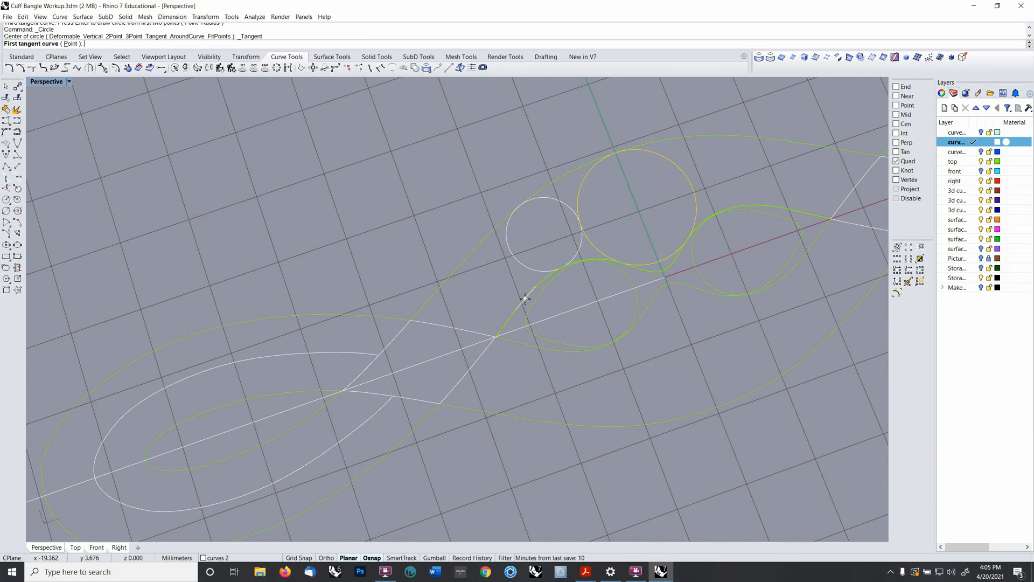
left_click(525, 299)
left_click(464, 259)
left_click(516, 263)
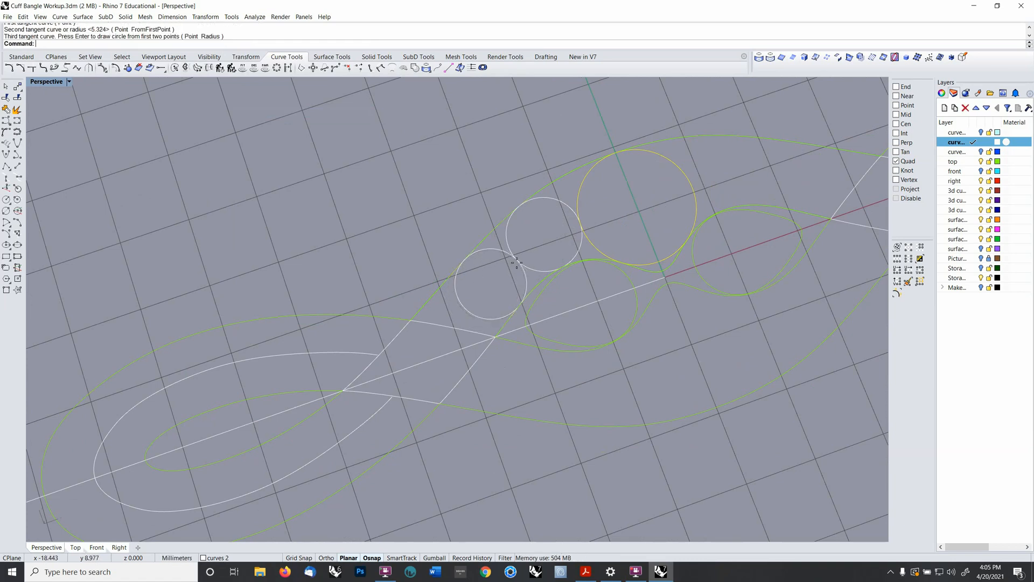
right_click(510, 343)
left_click(488, 345)
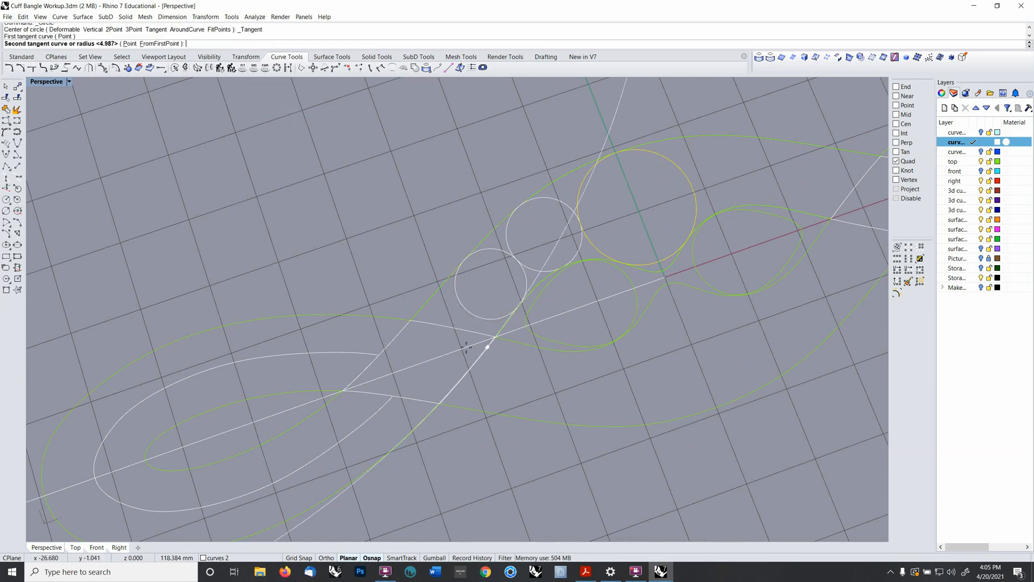
left_click(401, 327)
key("Escape")
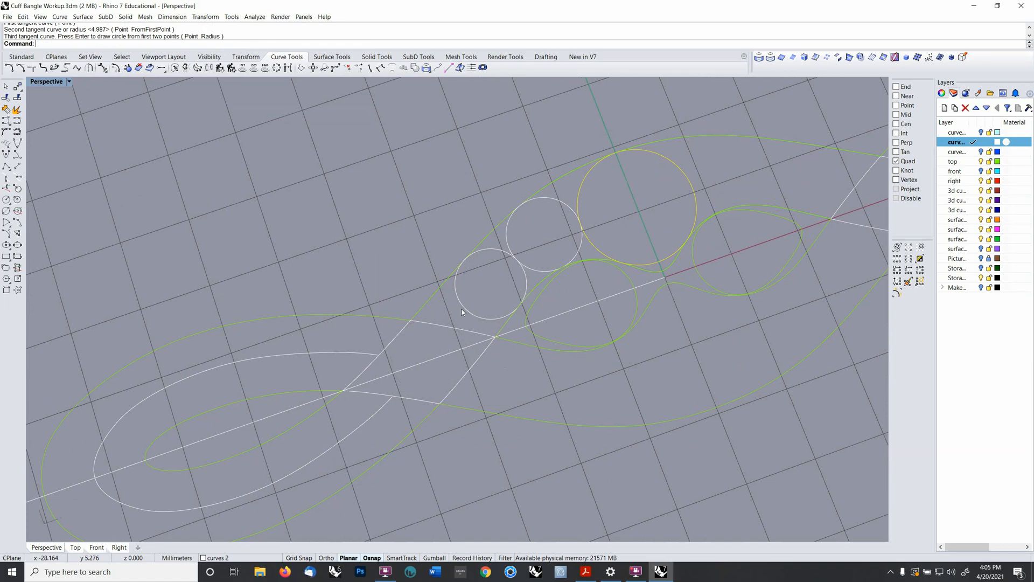
- Draw a fourth circle at the crossover tangent to the upper outer curve, the opposite crossing curve and the third circle
right_click(440, 309)
left_click(426, 303)
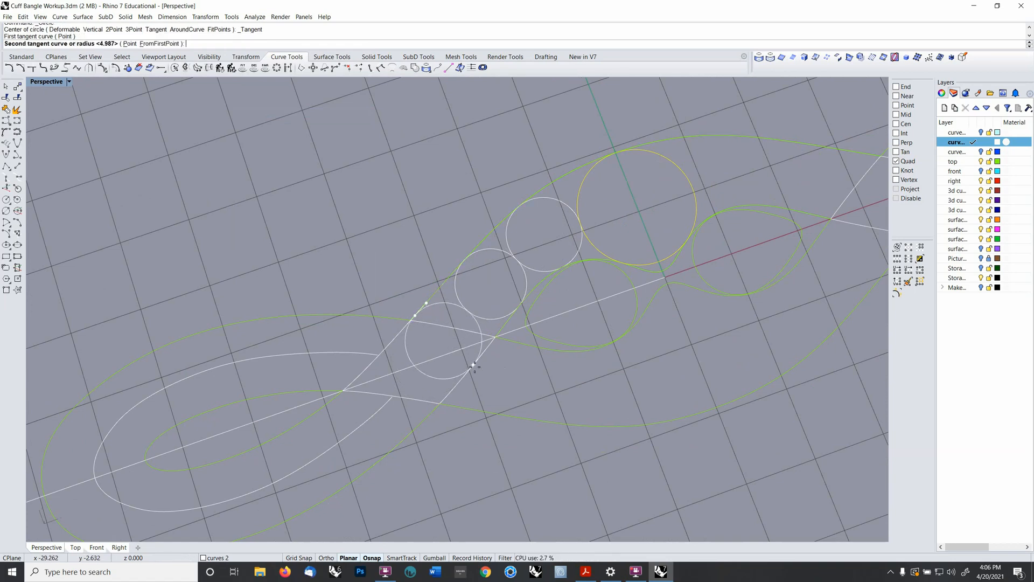
left_click(472, 365)
left_click(469, 314)
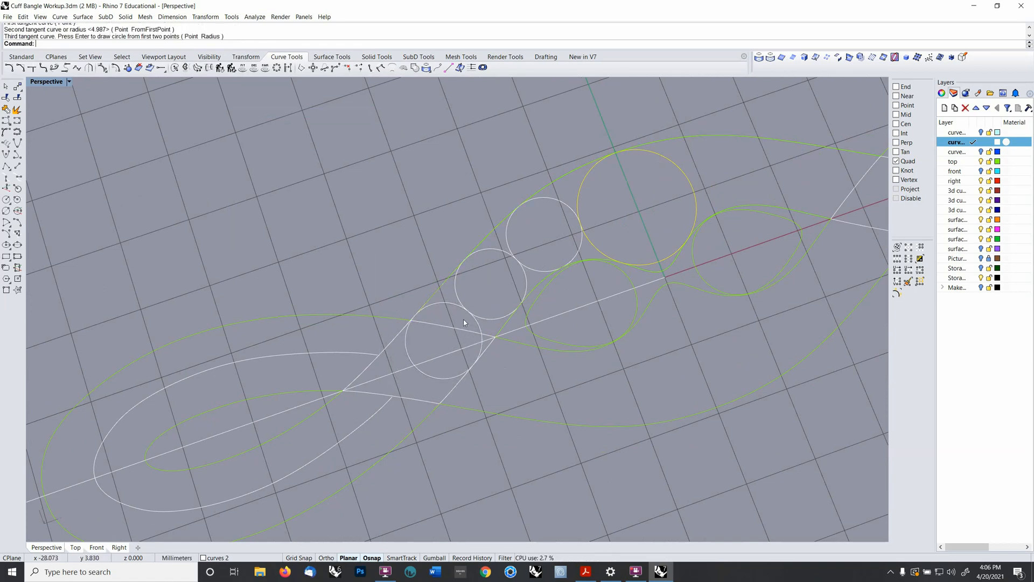
- Extend the left lobe's lower centerline by arc to point, ending at the center of the crossover circle using only the Cen snap
scroll(484, 295, "down", 5)
scroll(483, 296, "up", 4)
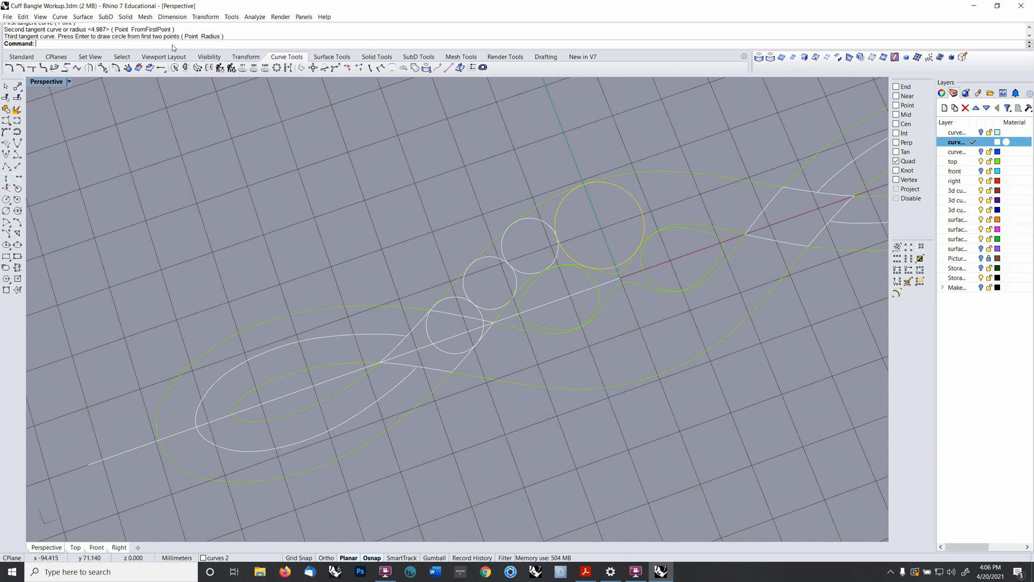
left_click(60, 17)
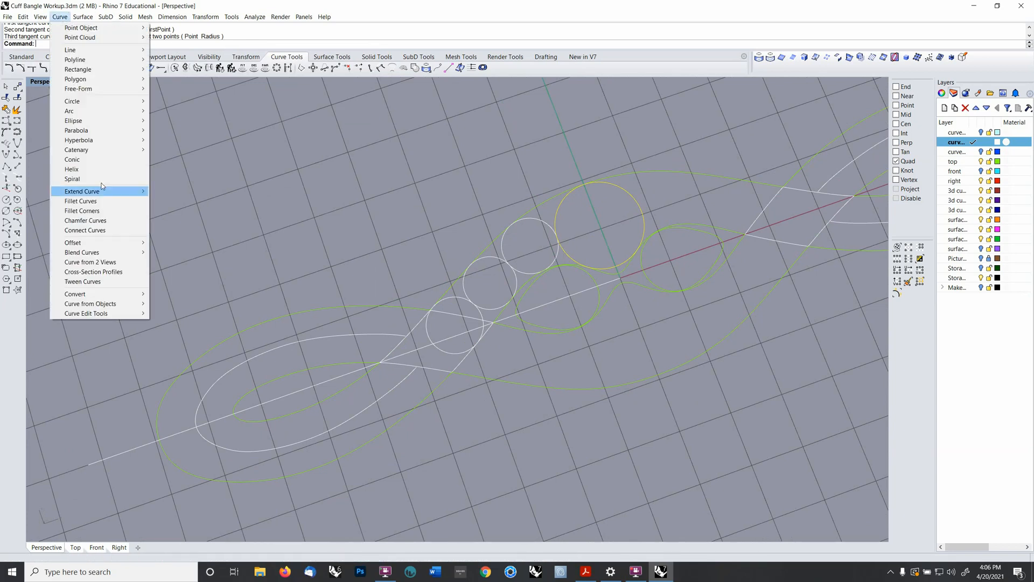
mouse_move(118, 193)
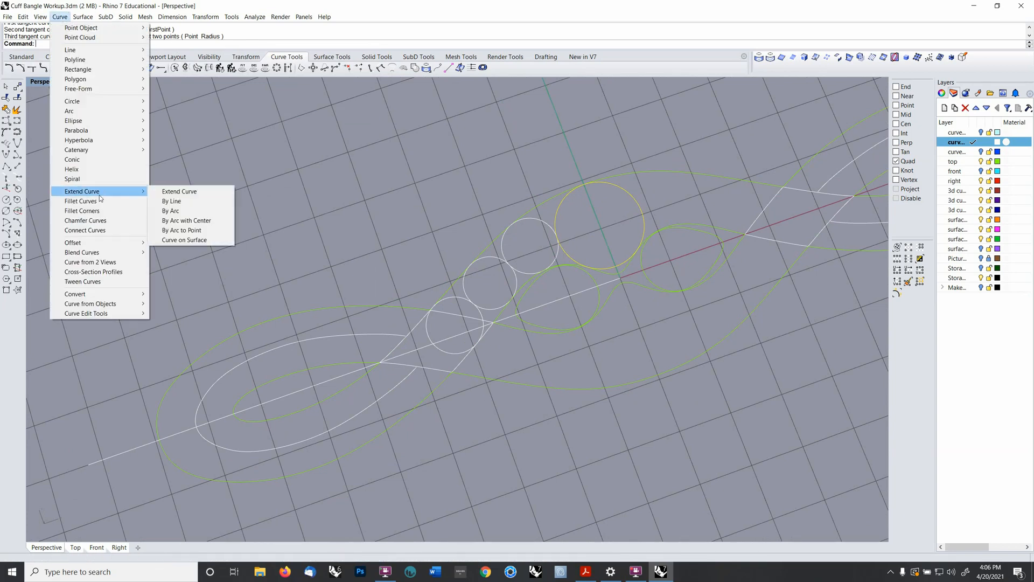
left_click(189, 222)
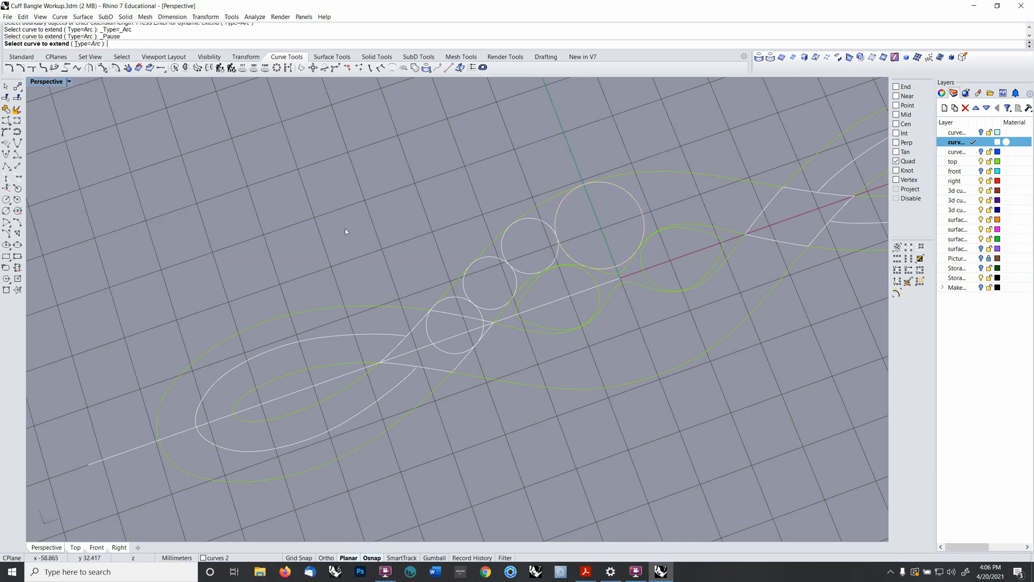
left_click(412, 371)
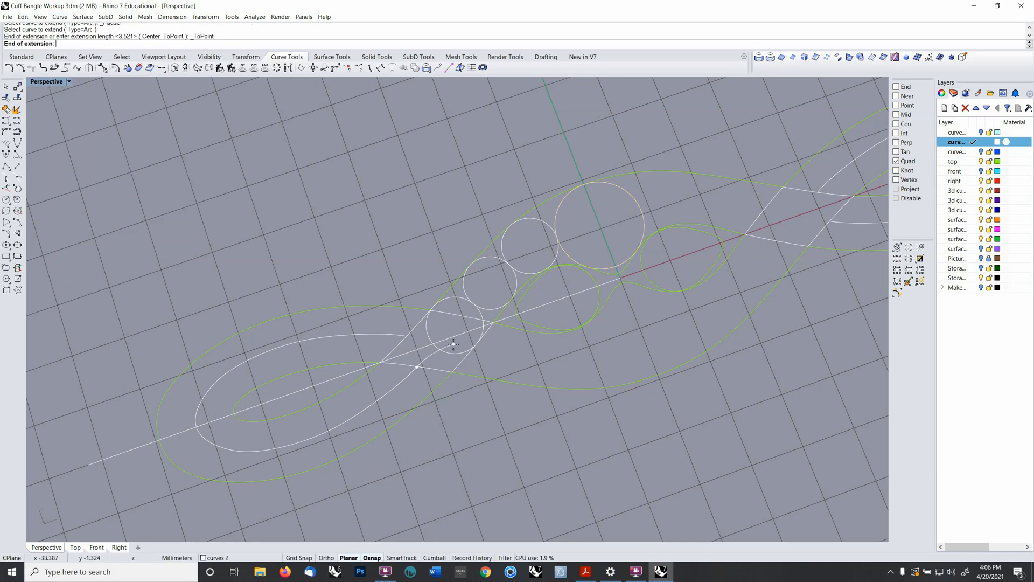
right_click(897, 123)
left_click(462, 345)
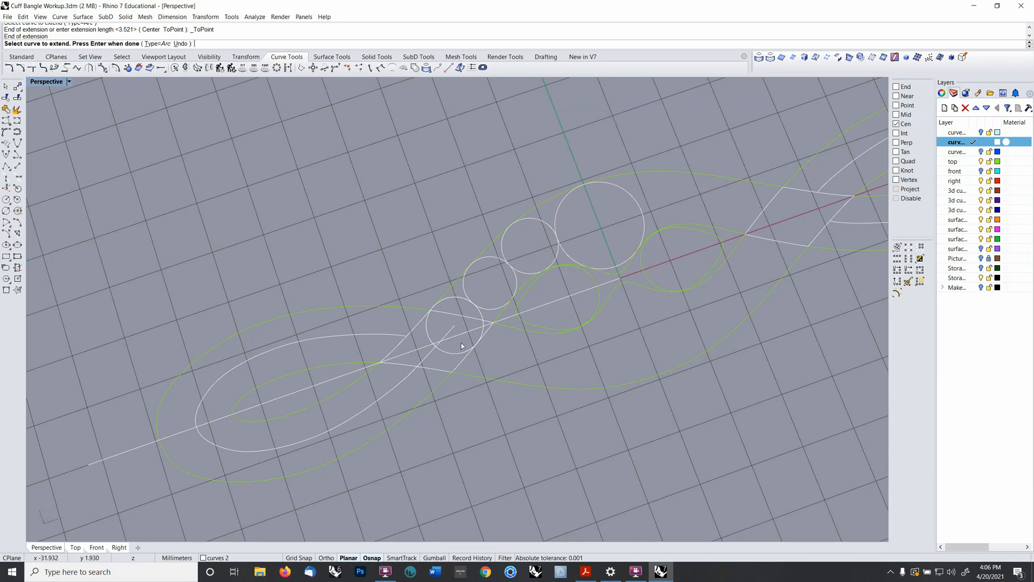
- Continue the arc extension of the centerline through the centers of the next two small tangent circles
left_click(451, 324)
left_click(489, 284)
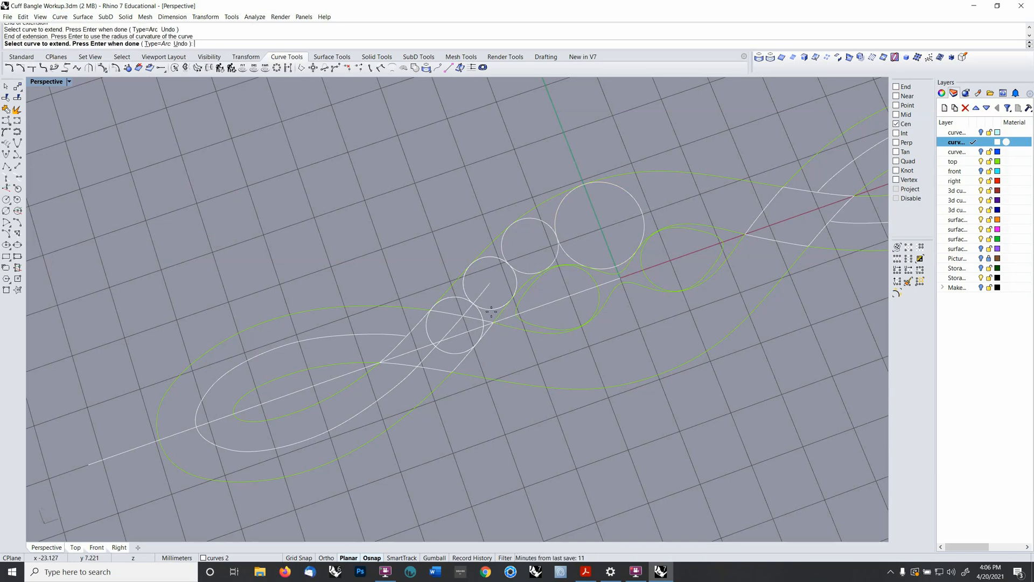
left_click(490, 285)
left_click(521, 274)
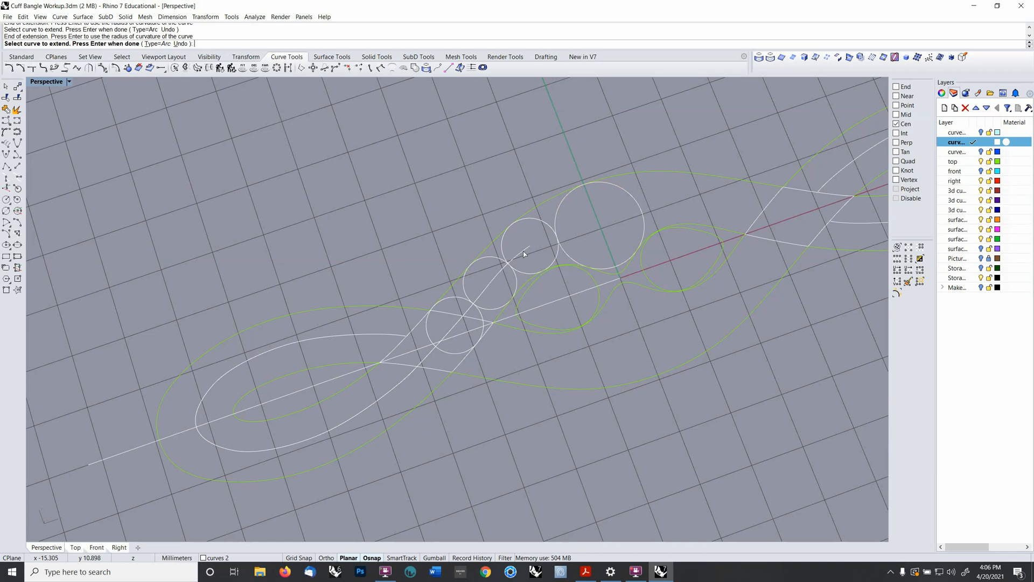
key("Return")
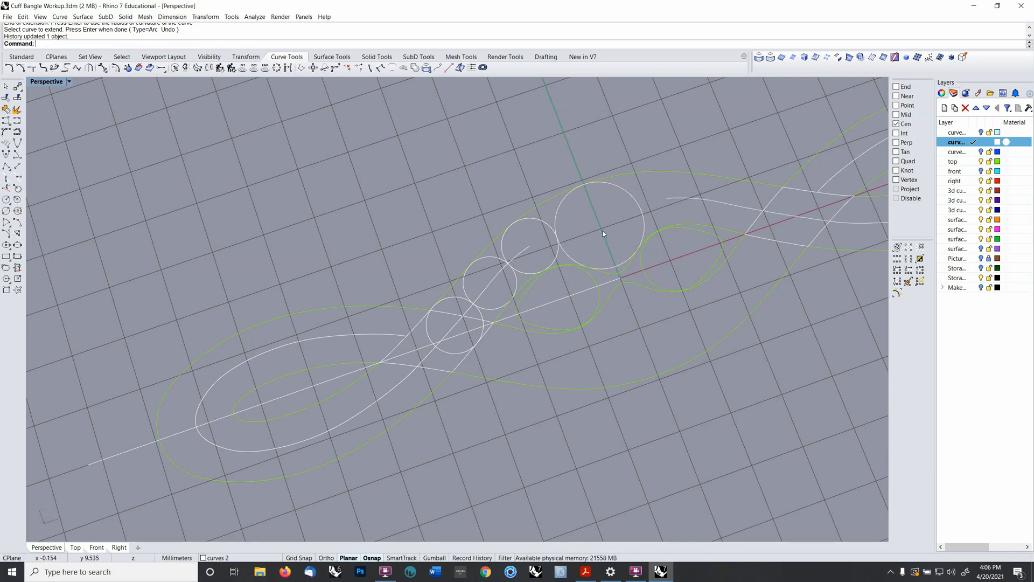
- Draw a helper line about 10 mm long along the x direction from the center of the large middle circle
left_click(18, 166)
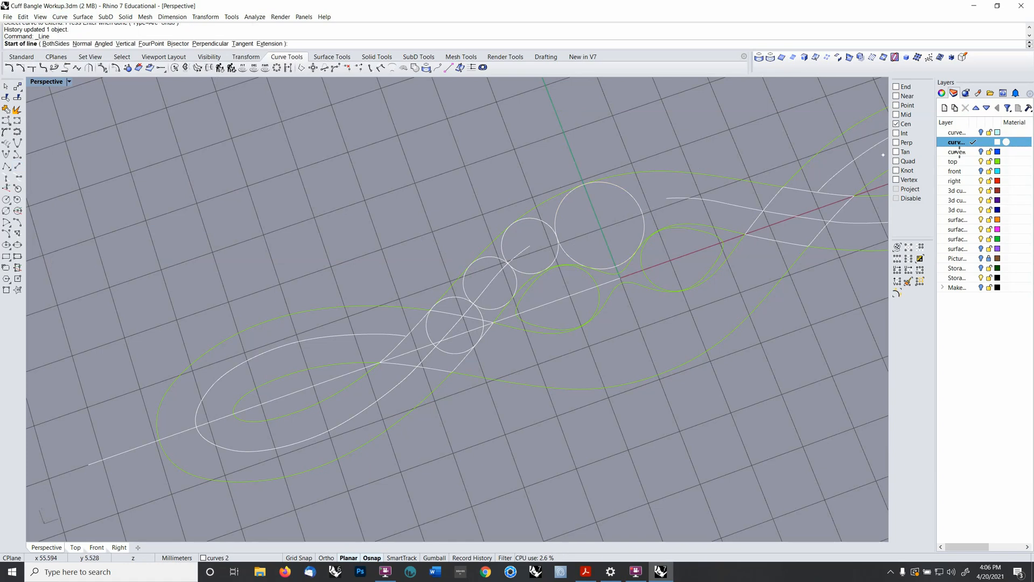
left_click(896, 114)
left_click(897, 124)
left_click(897, 106)
left_click(898, 114)
left_click(898, 124)
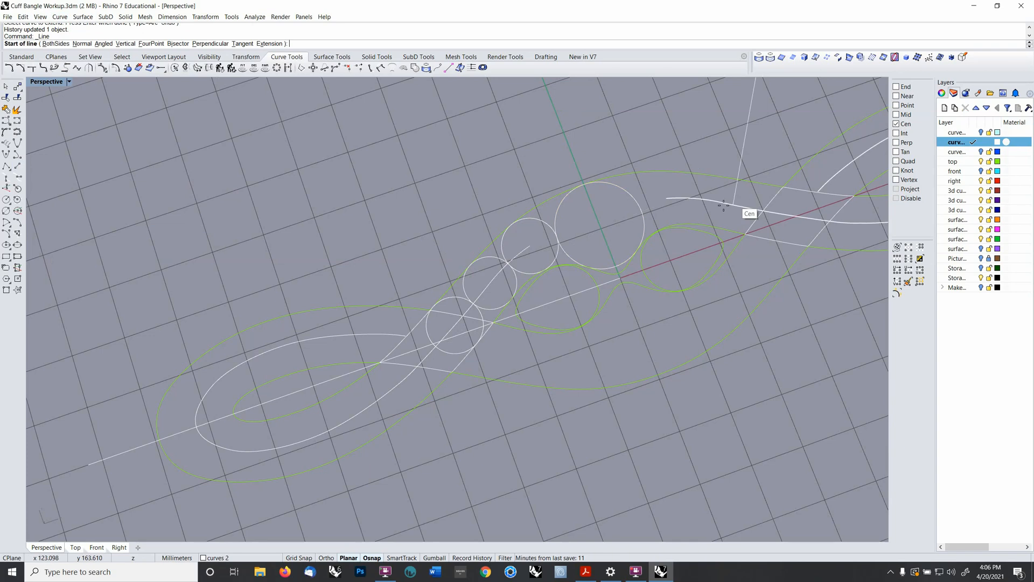
left_click(650, 221)
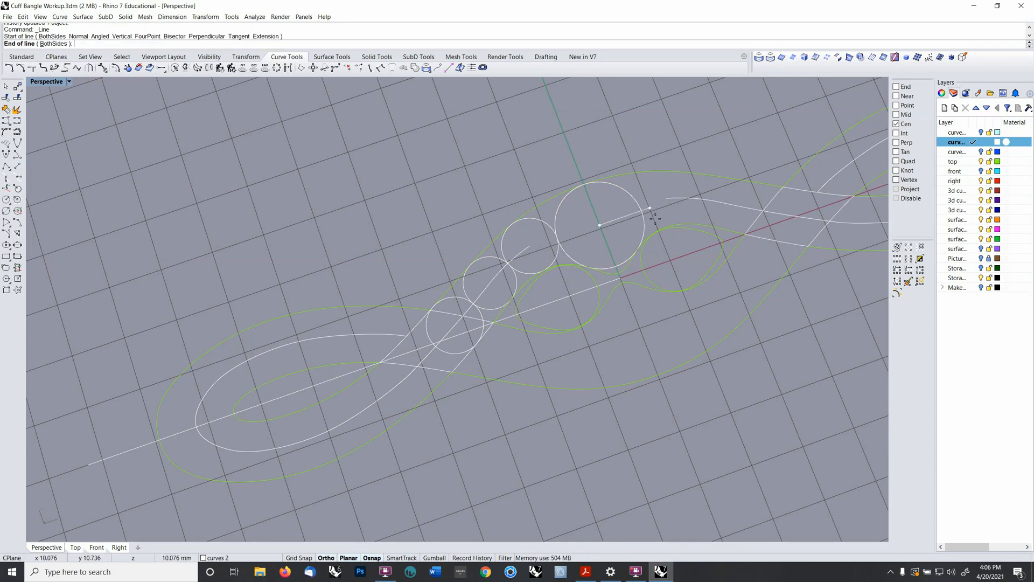
left_click(652, 206)
- Create an adjustable curve blend with curvature continuity from the extended centerline's end to the helper line's start at the large circle's center
scroll(560, 220, "up", 4)
scroll(560, 220, "down", 4)
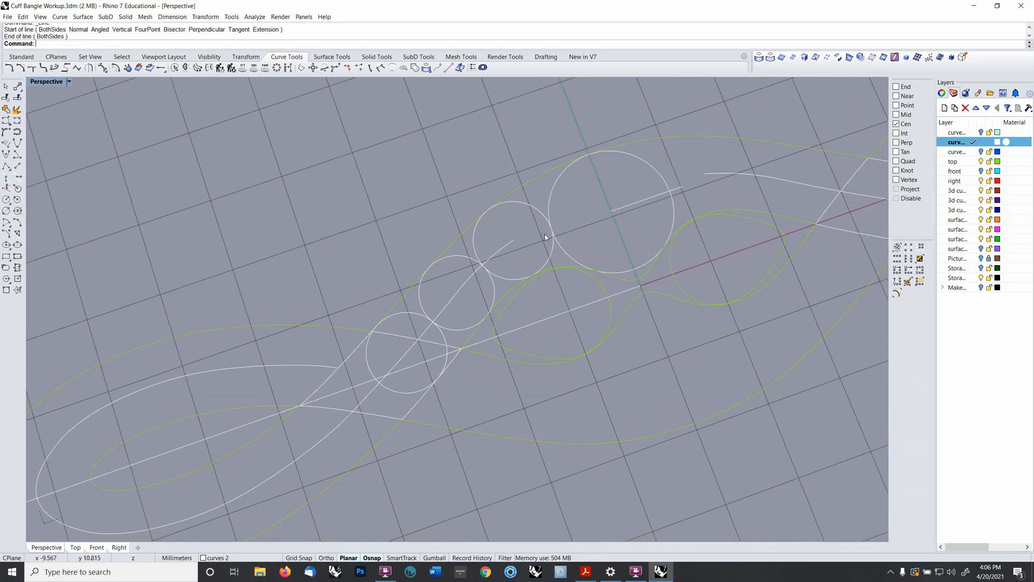
left_click(59, 17)
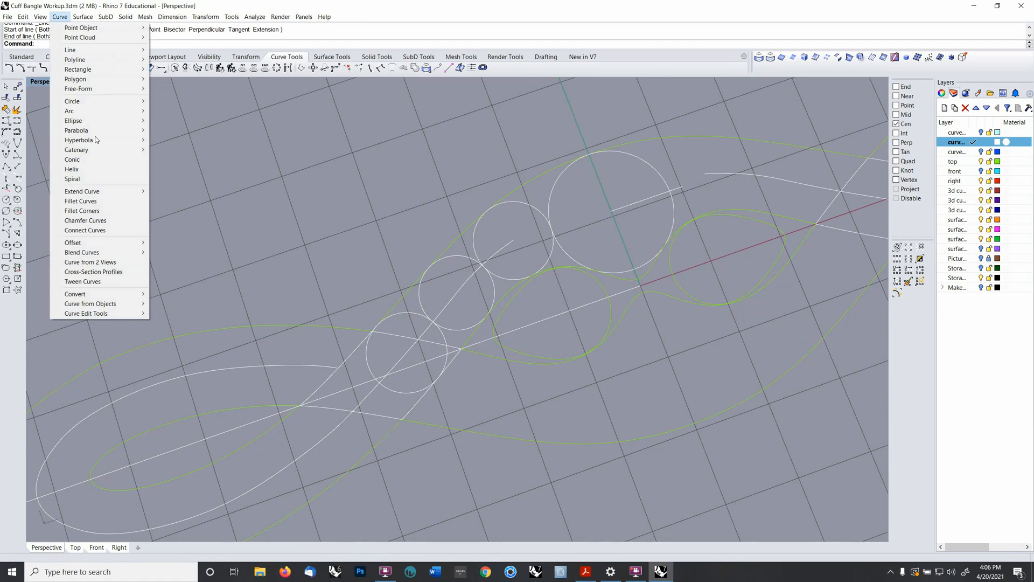
left_click(189, 252)
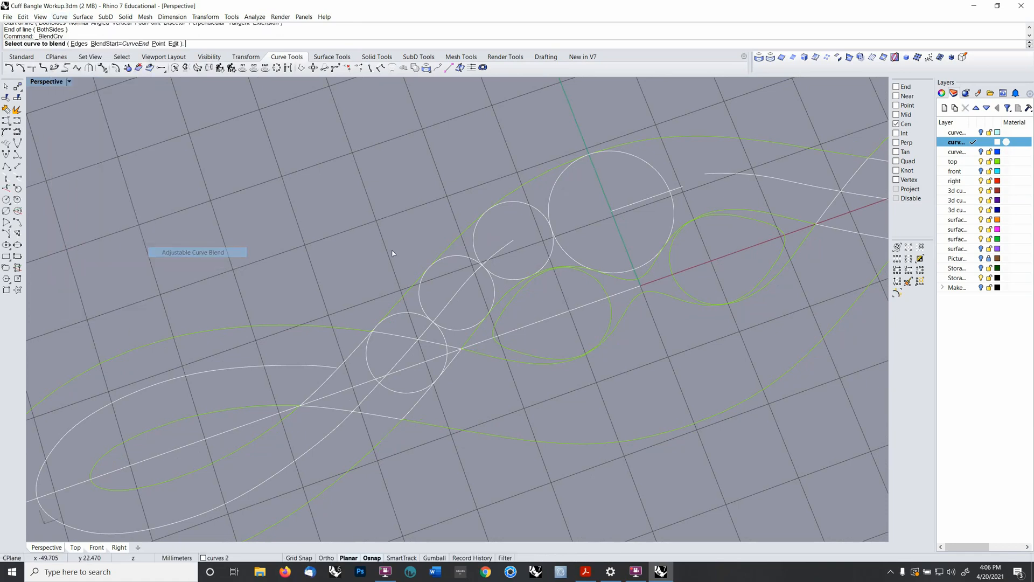
left_click(611, 211)
scroll(605, 226, "up", 1)
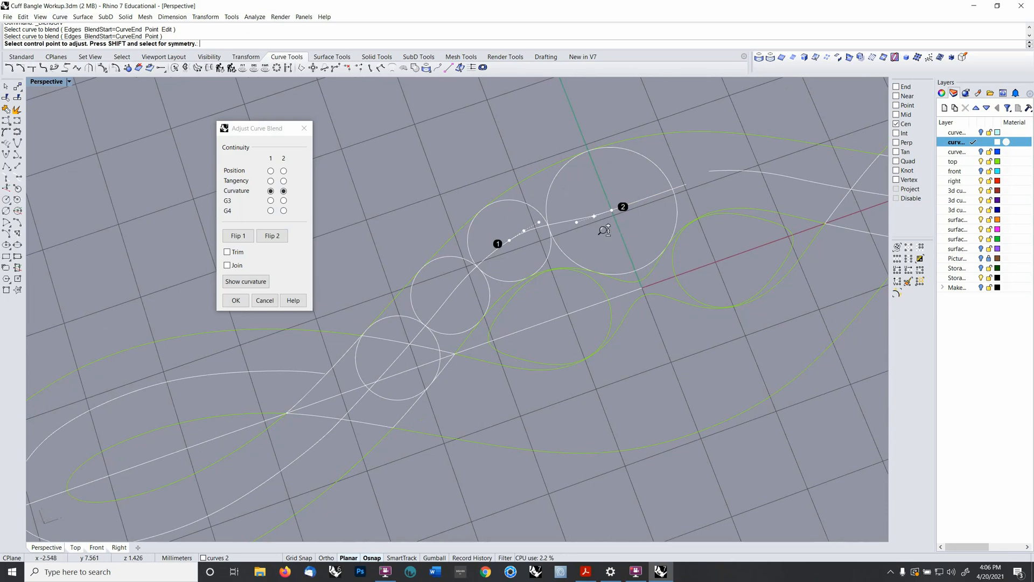
- Pull the blend's control points at the large circle's end closer to its center and accept the blend
scroll(603, 230, "up", 1)
left_click(593, 213)
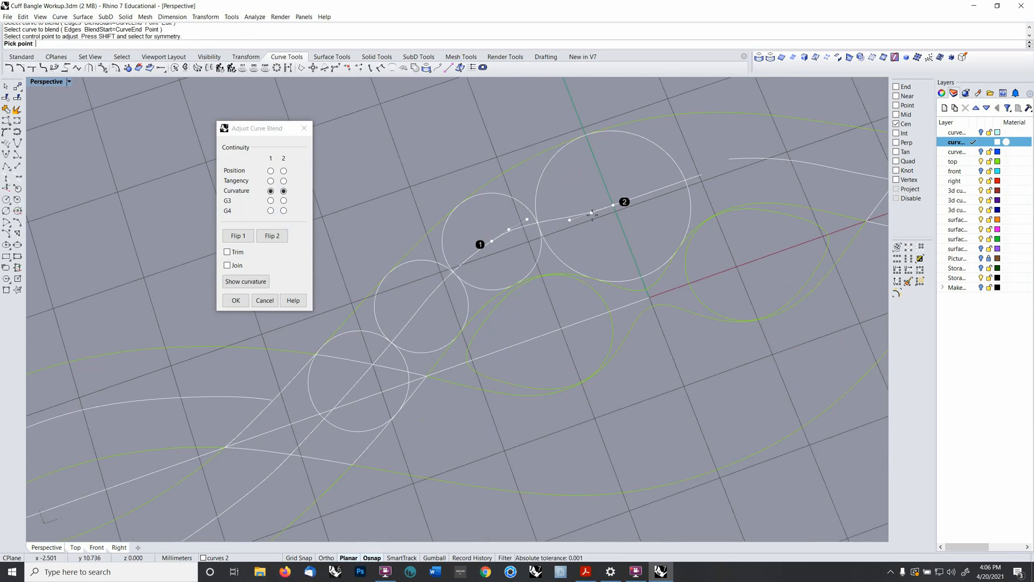
left_click(601, 210)
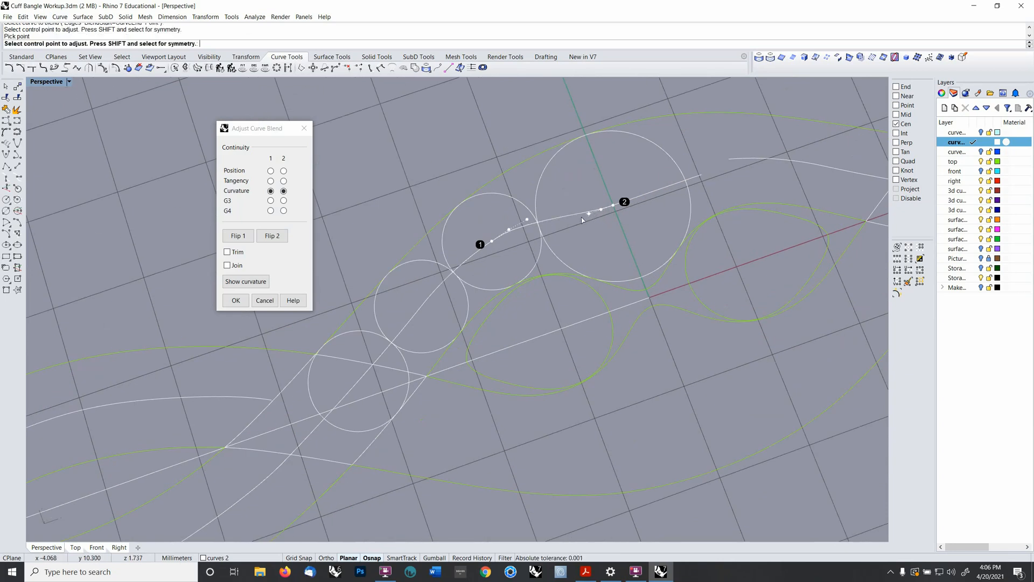
left_click(582, 220)
left_click(586, 218)
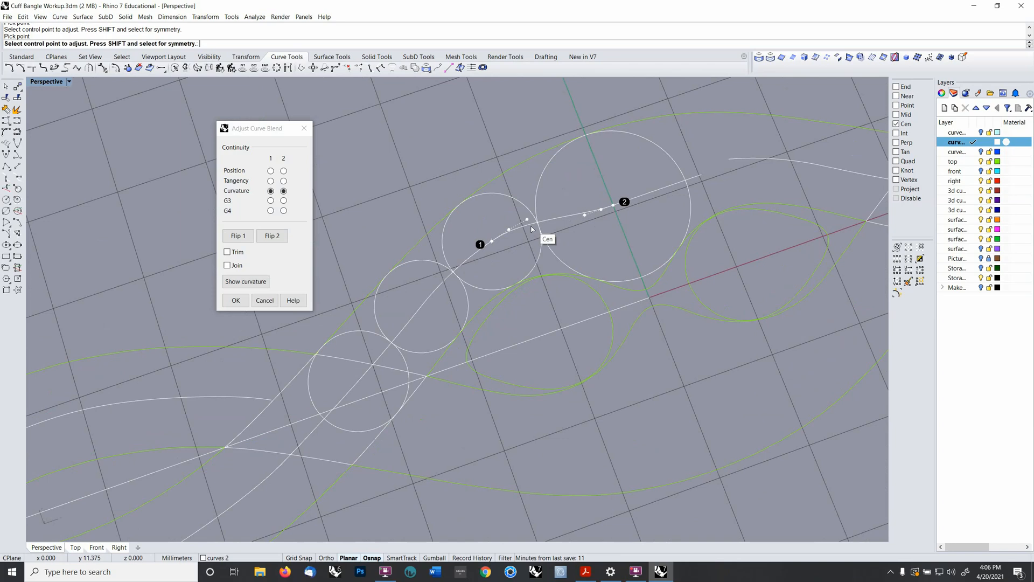
key("Return")
- Delete the helper line that starts at the center of the large middle circle
scroll(539, 218, "down", 5)
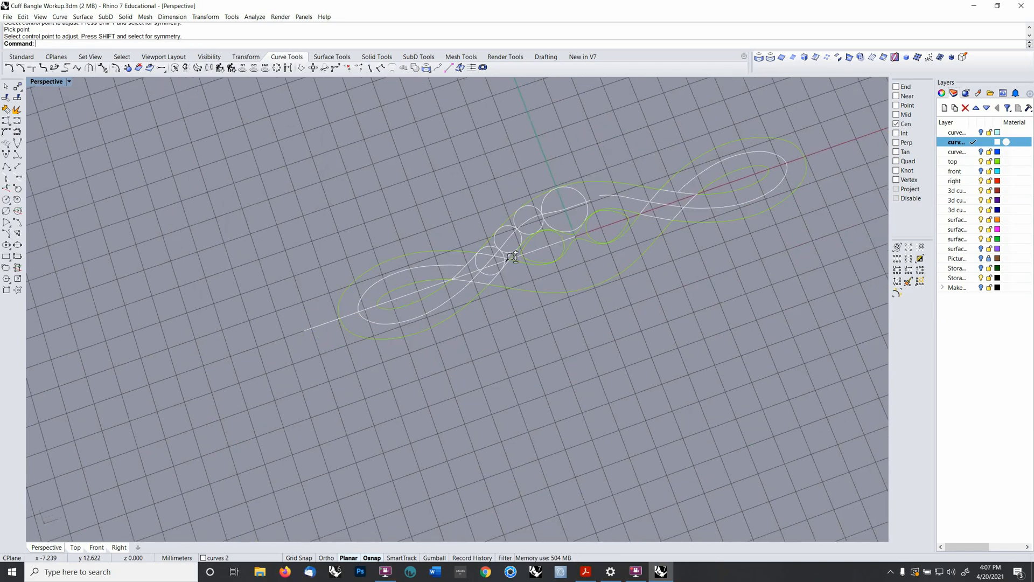
scroll(534, 224, "up", 4)
left_click(612, 202)
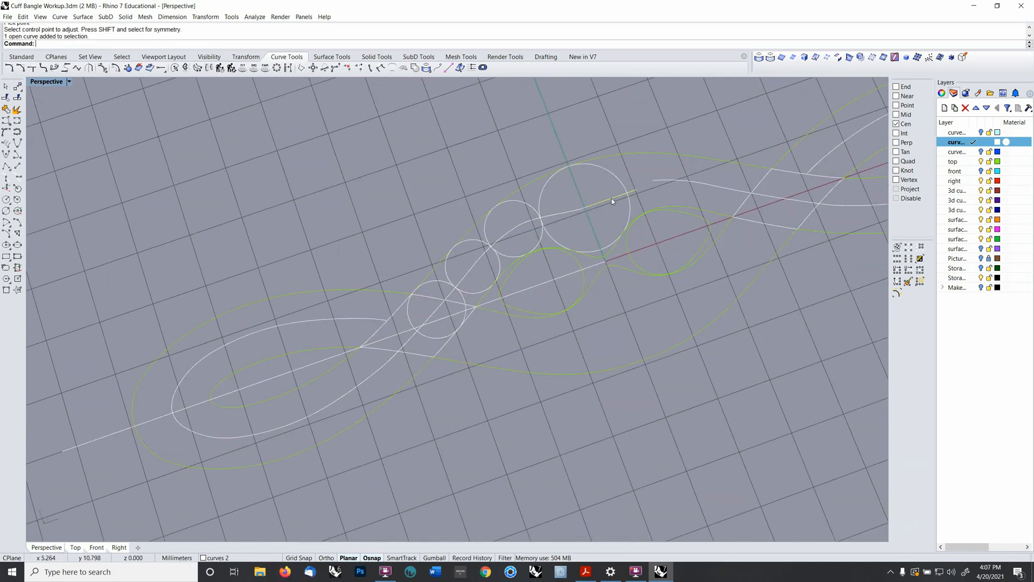
key("Delete")
- Explode the blend and the left centerline into segments and rejoin all of them except the lower lobe segment
left_click(577, 211)
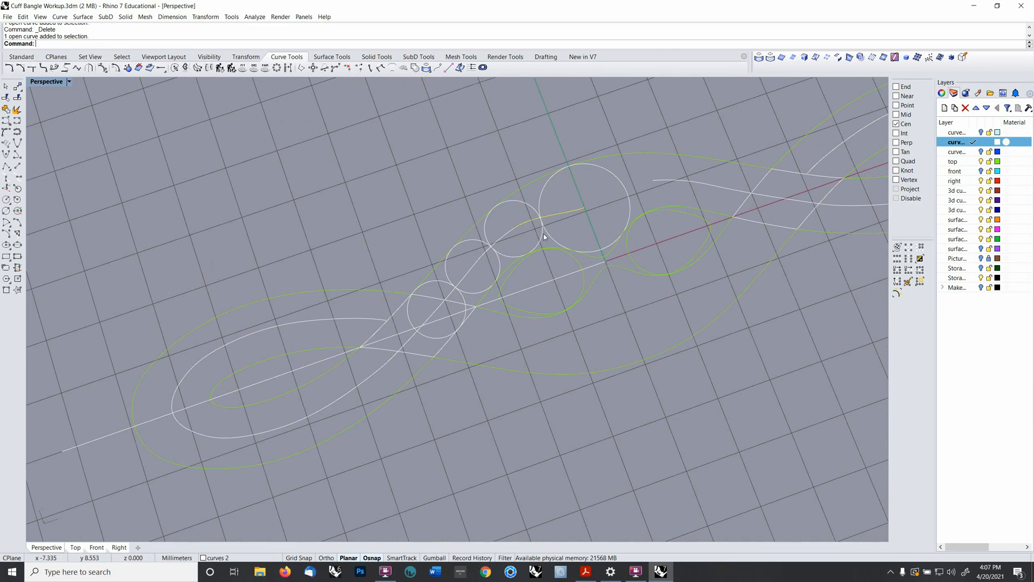
left_click(502, 242, "shift")
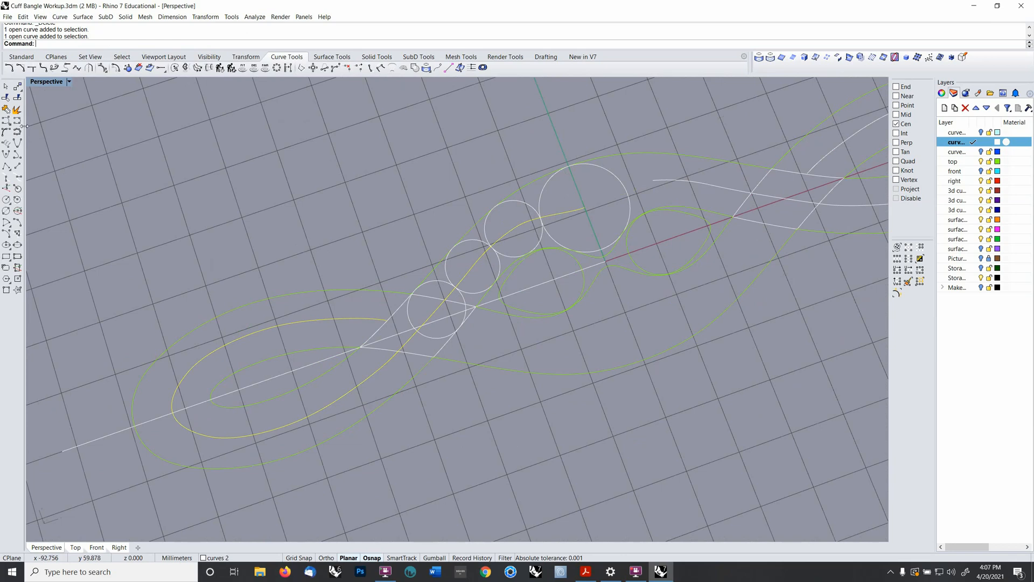
left_click(17, 110)
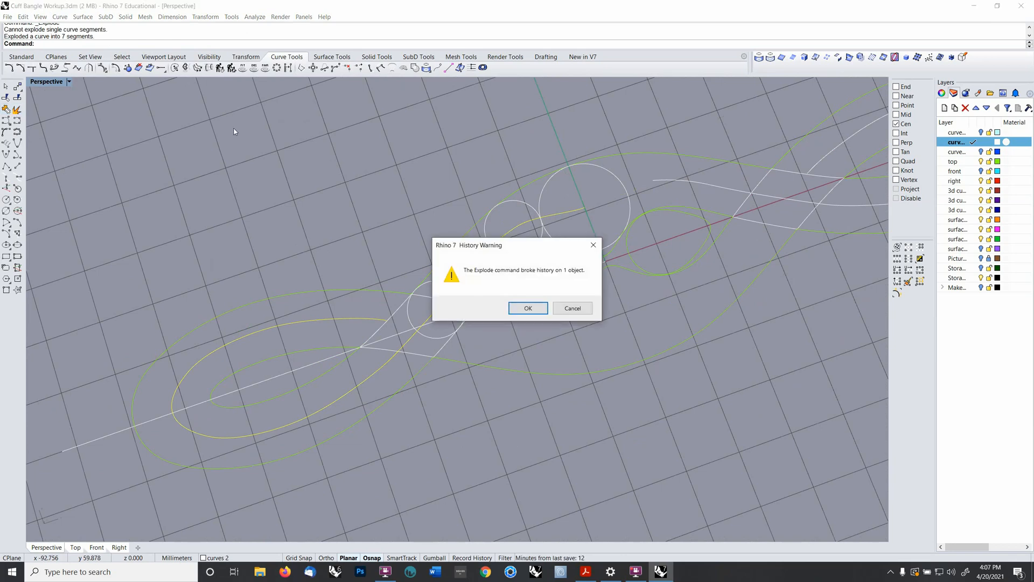
left_click(525, 307)
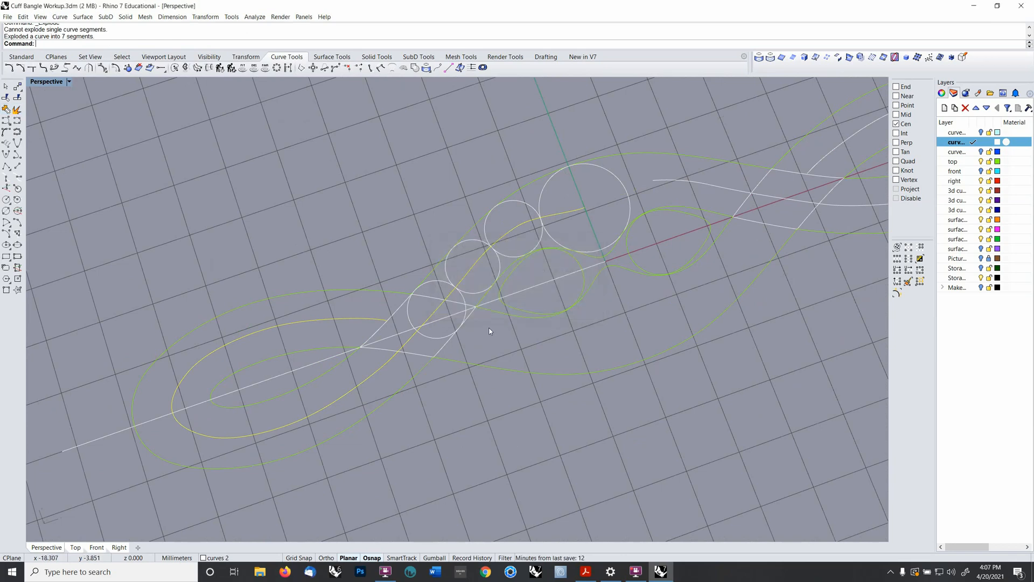
left_click(385, 360, "ctrl")
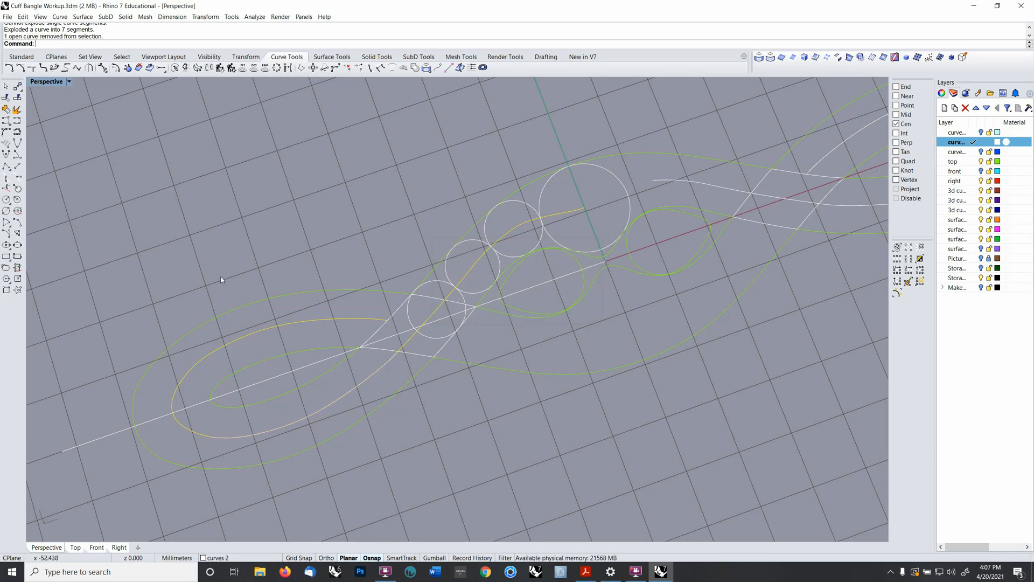
left_click(6, 109)
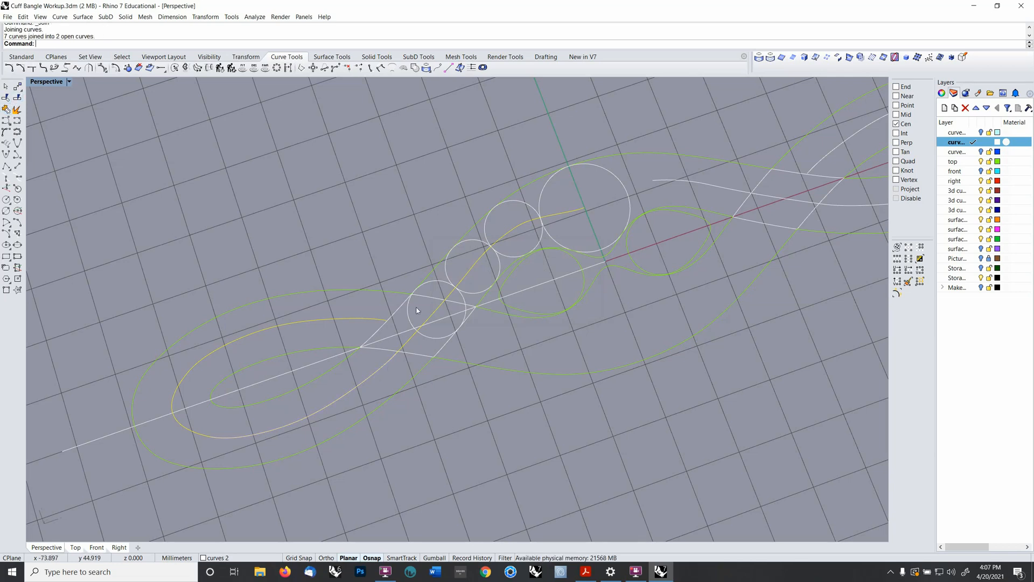
- Rebuild the joined centerline extension running through the tangent circles with 17 points at degree 4, deleting the input
right_click_drag(424, 356, 390, 361)
left_click(389, 363)
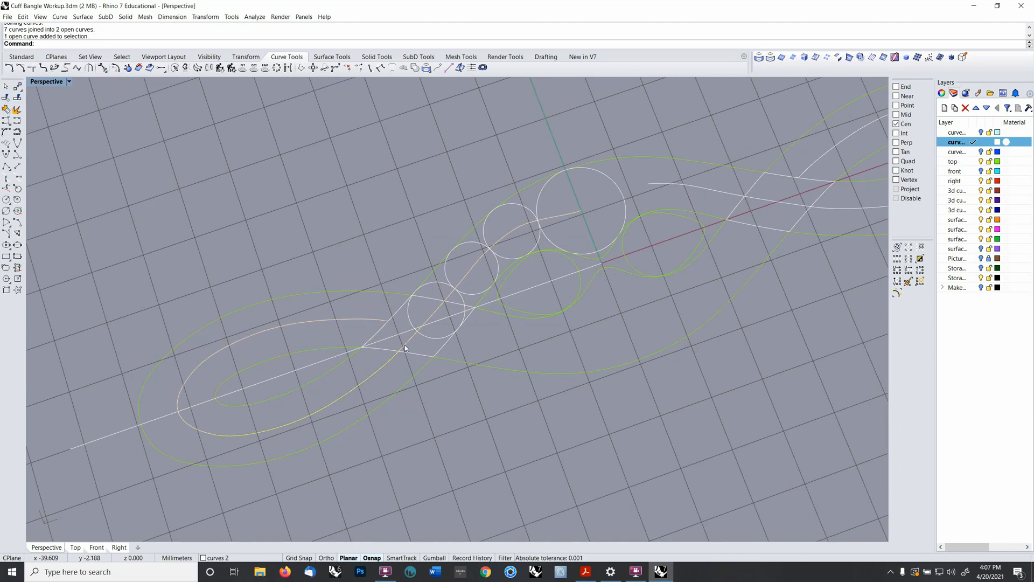
left_click(434, 330)
scroll(457, 295, "up", 3)
scroll(457, 296, "down", 2)
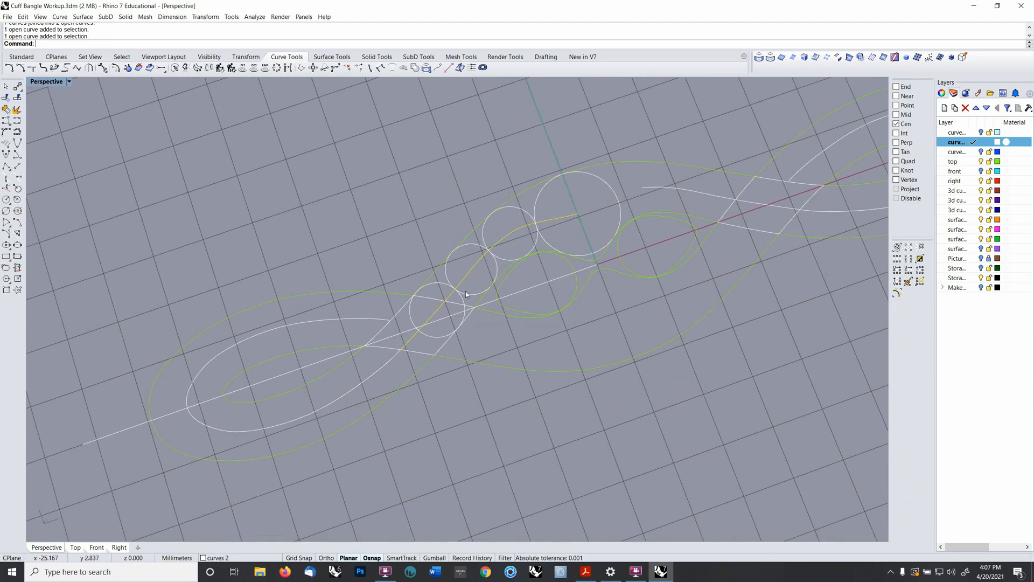
type("rebuild")
key("Return")
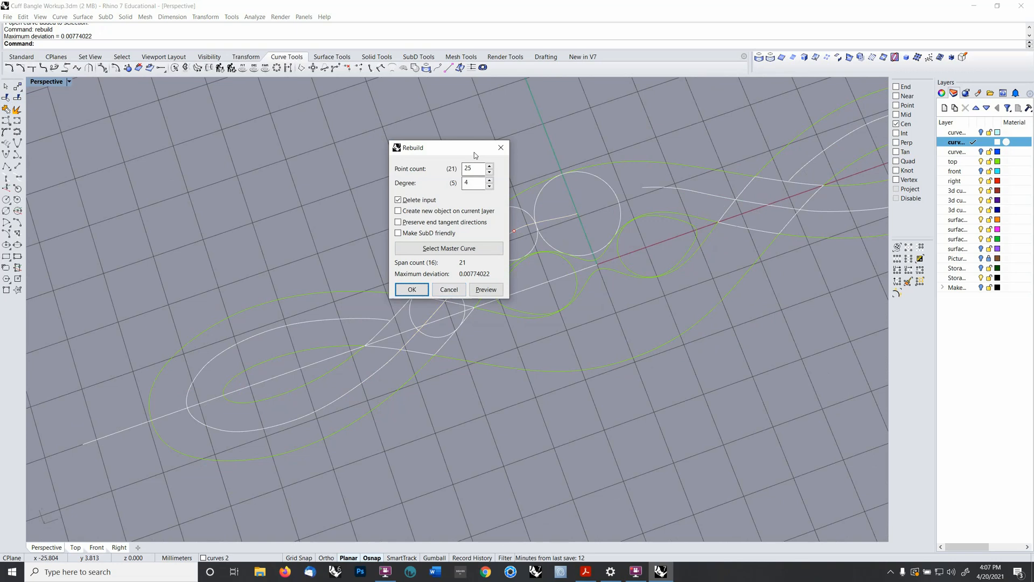
left_click_drag(474, 152, 278, 144)
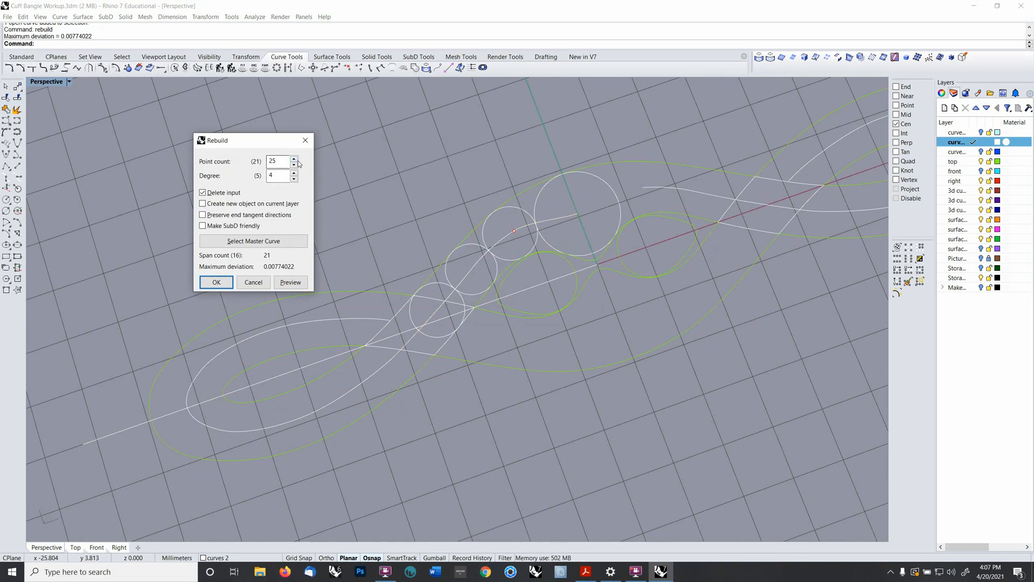
double_click(272, 160)
type("17")
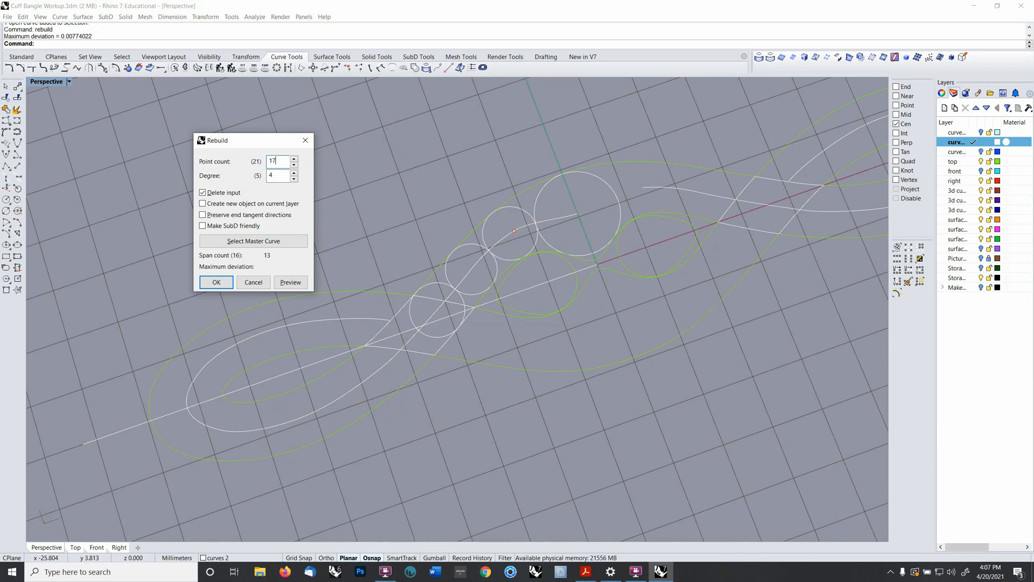
left_click(216, 282)
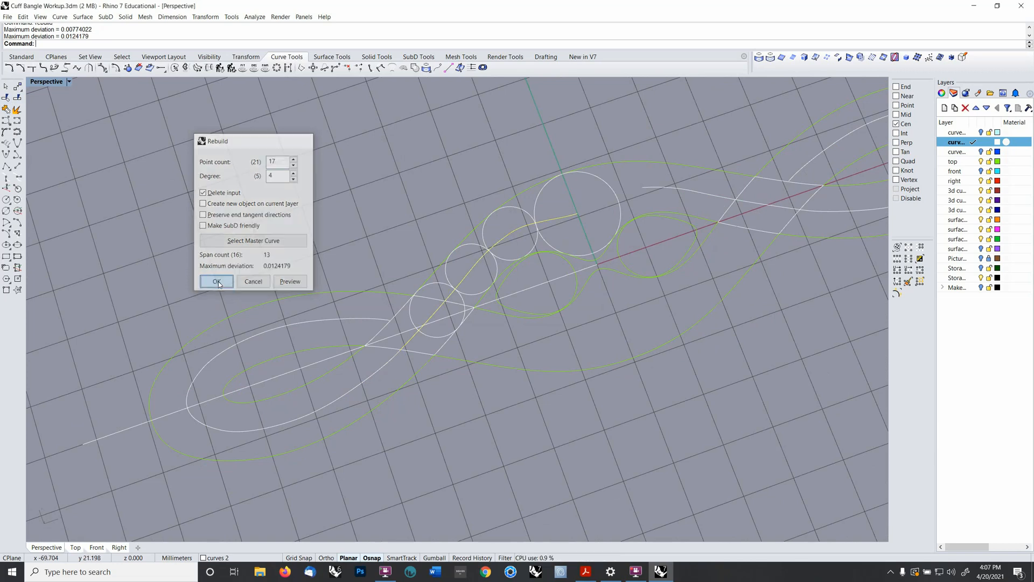
- Join the lower lobe segment to the rest of the left lobe's centerline
left_click(386, 365)
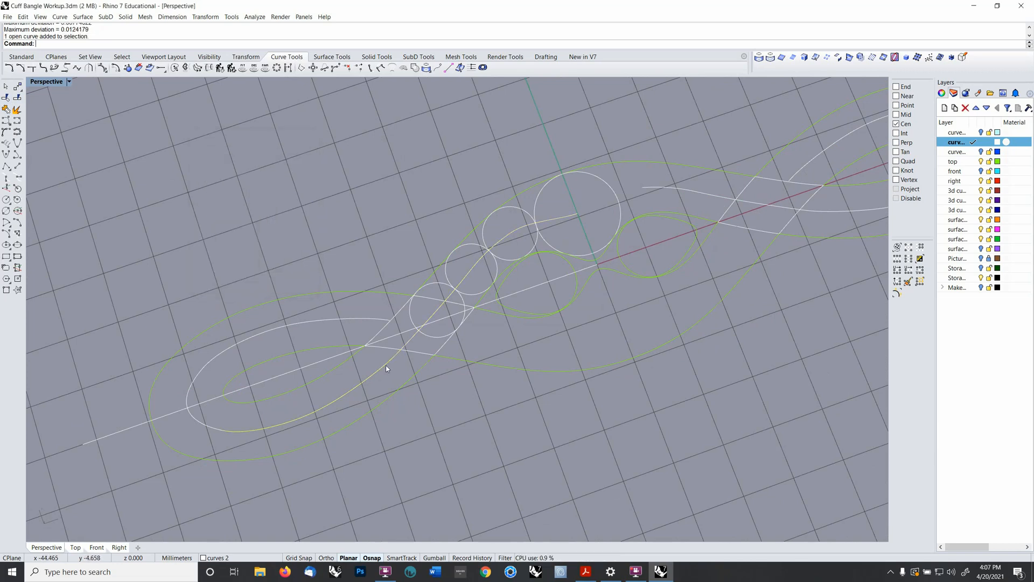
left_click(288, 325, "shift")
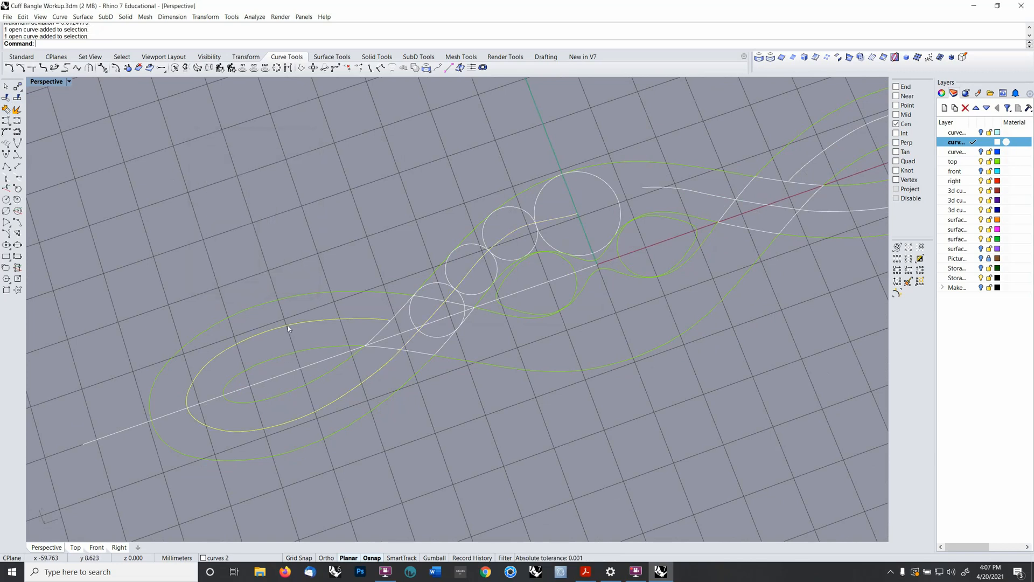
left_click(6, 109)
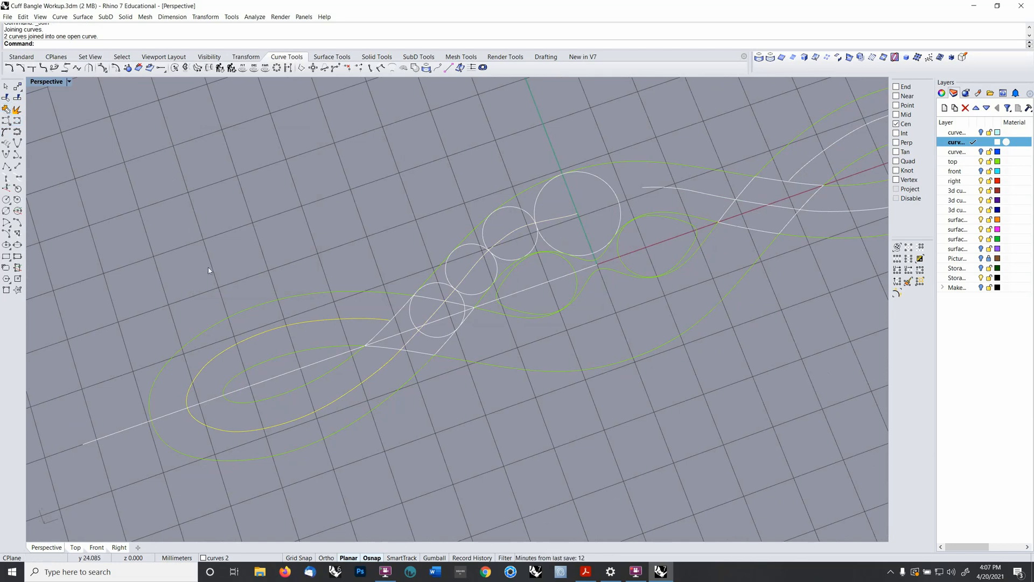
scroll(391, 296, "up", 5)
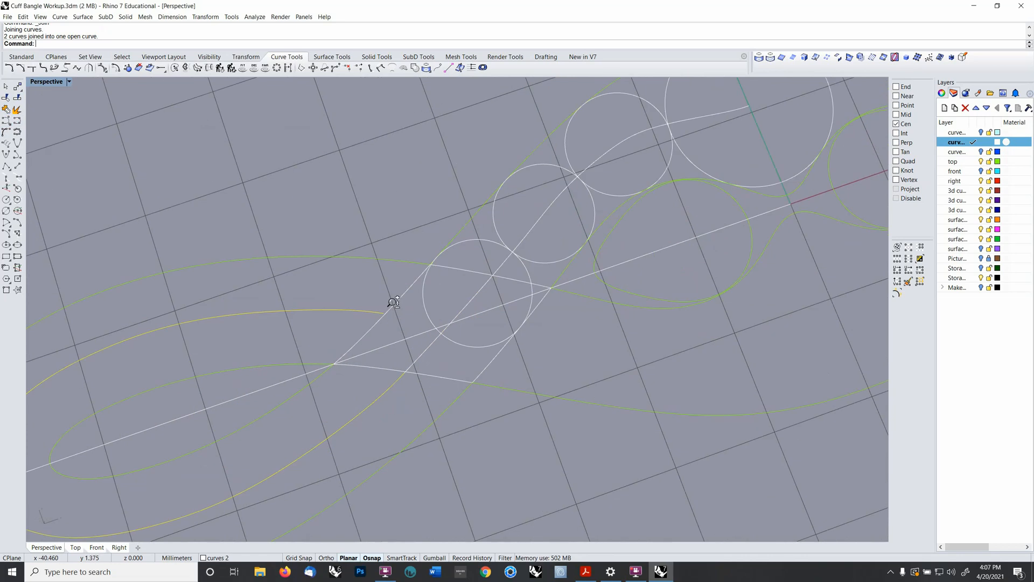
scroll(394, 290, "down", 4)
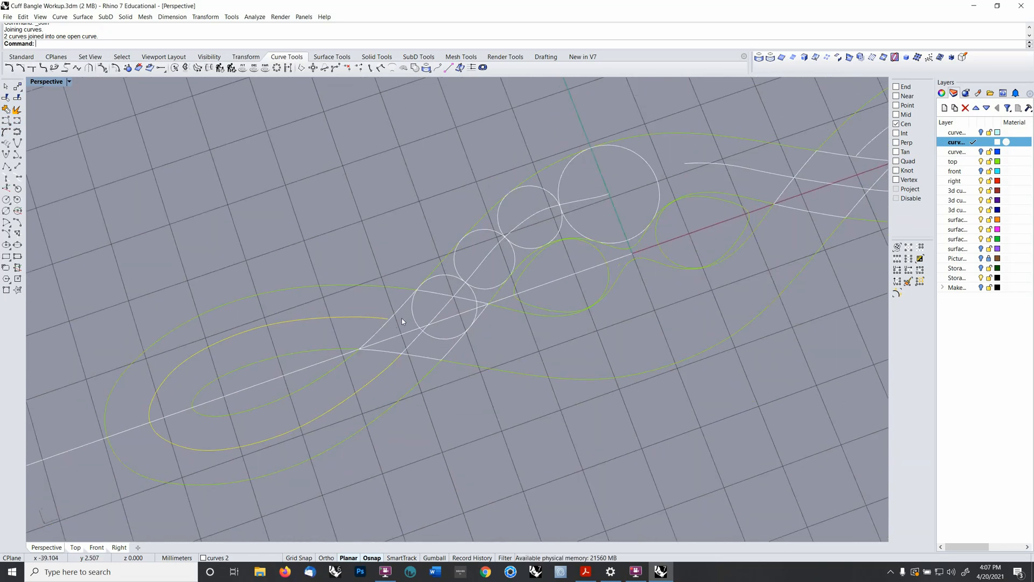
- Rebuild the joined left lobe centerline with 35 points at degree 4, deleting the input, and check its control points
type("rebuild")
key("Return")
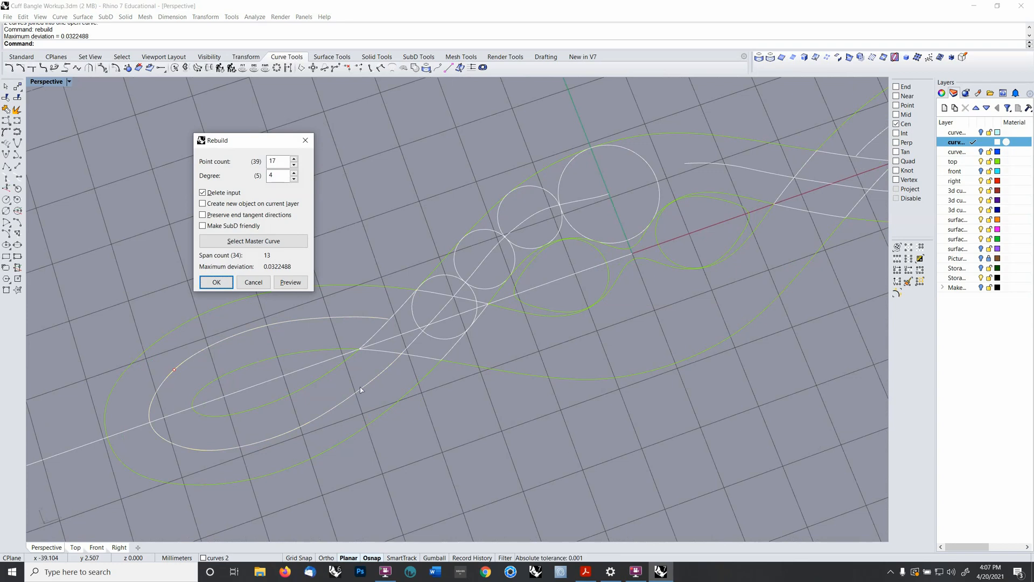
double_click(273, 161)
type("35")
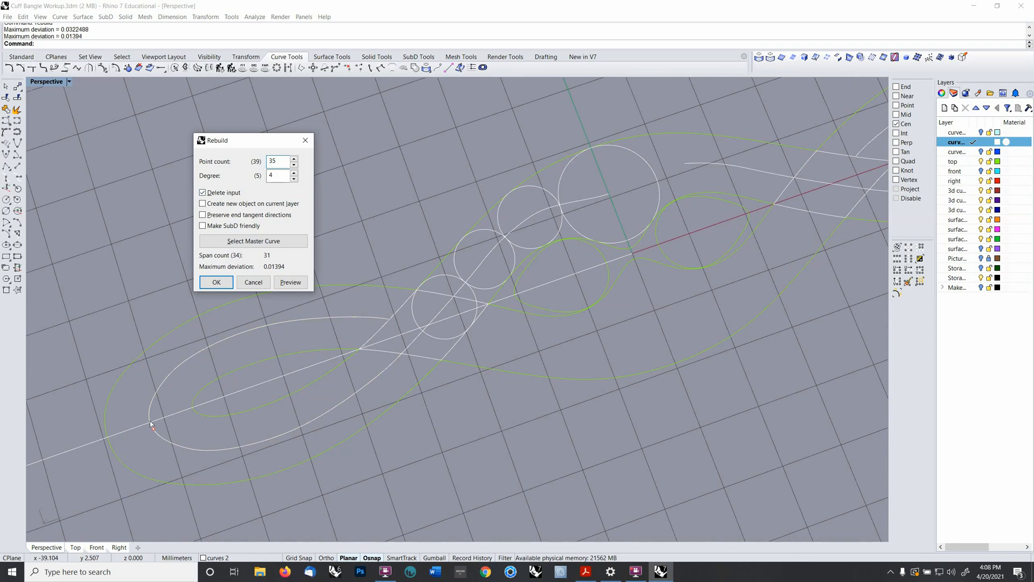
left_click(231, 286)
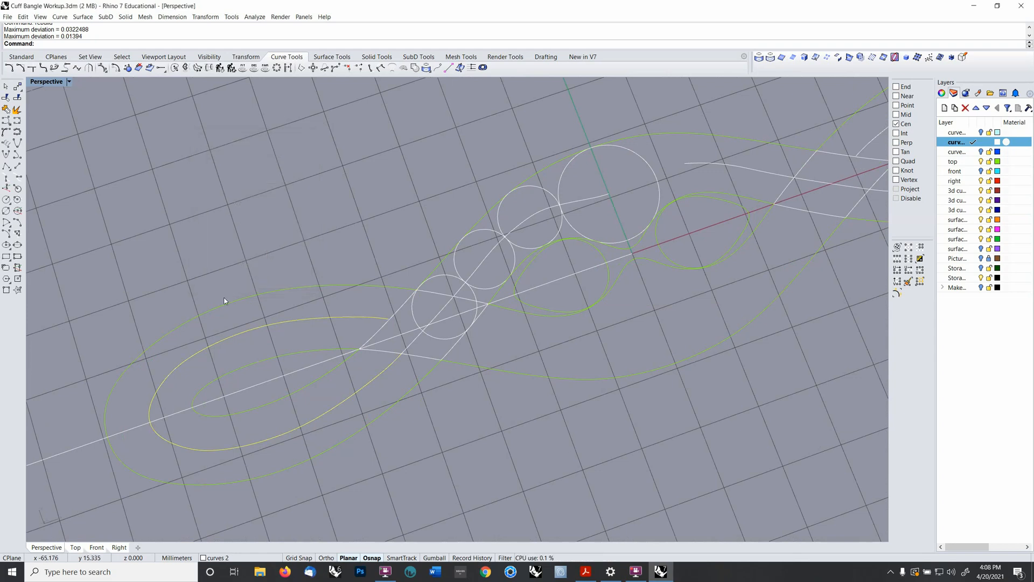
key("F10")
key("Escape")
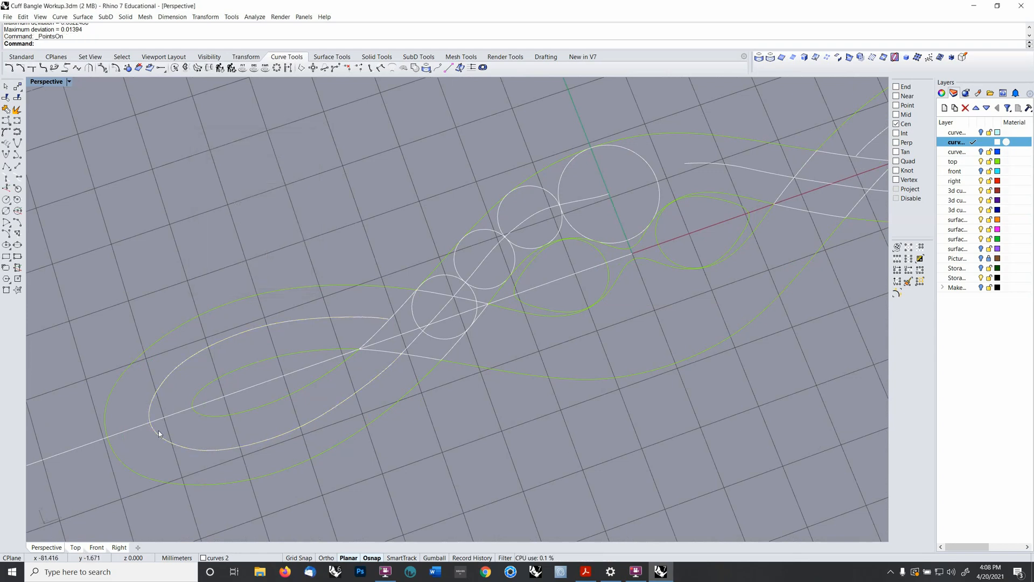
- Delete the old centerline curve on the right half of the bangle, including its lobe
left_click(403, 351)
scroll(404, 359, "up", 2)
scroll(405, 357, "down", 4)
right_click_drag(448, 314, 360, 390, "shift")
left_click(580, 276)
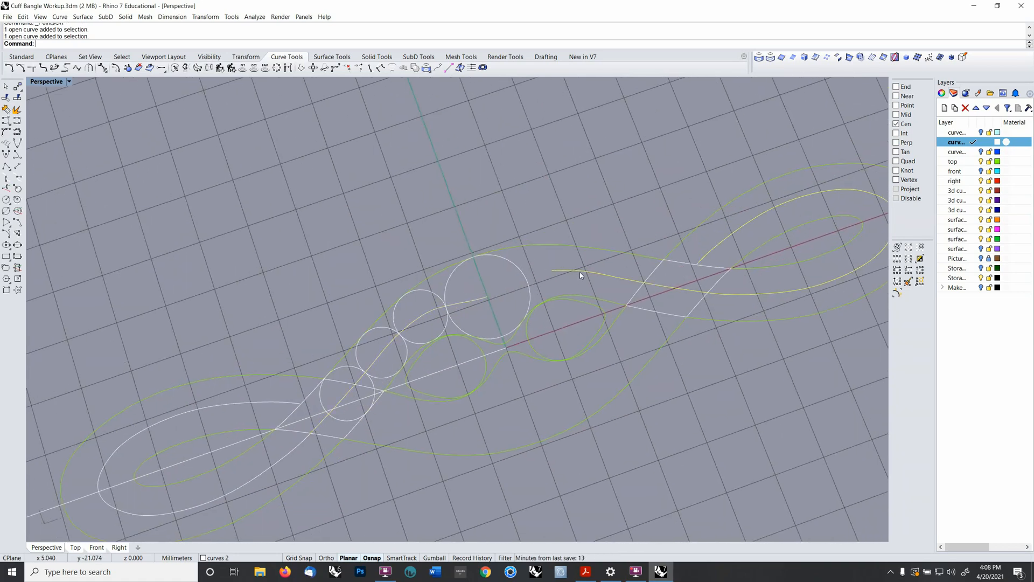
key("Delete")
- Mirror the centerline extension across the vertical axis through the origin, with history recording on and a copy kept
right_click_drag(477, 323, 524, 271)
left_click(526, 270)
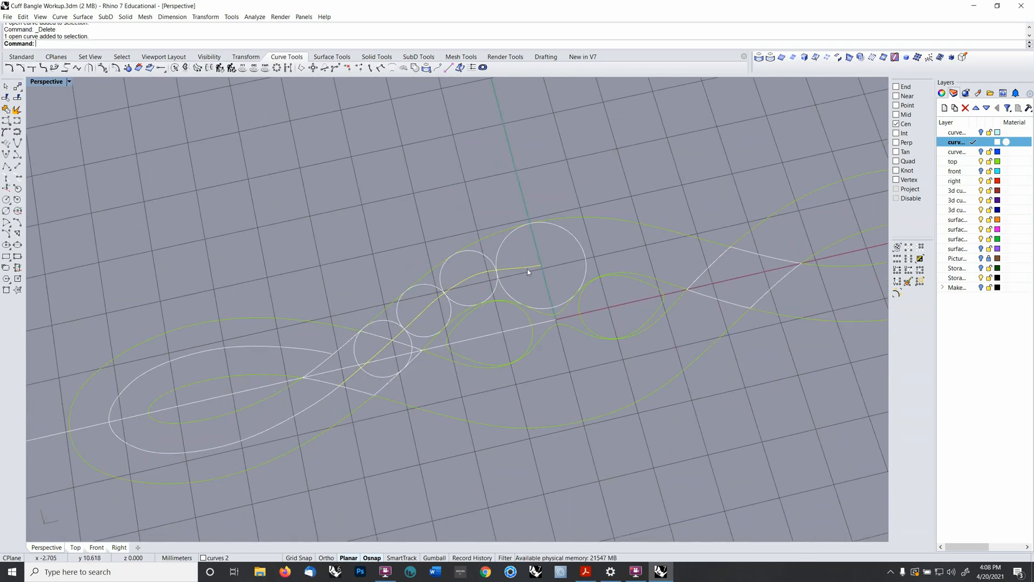
left_click(460, 557)
type("mirror")
key("Return")
left_click(555, 319)
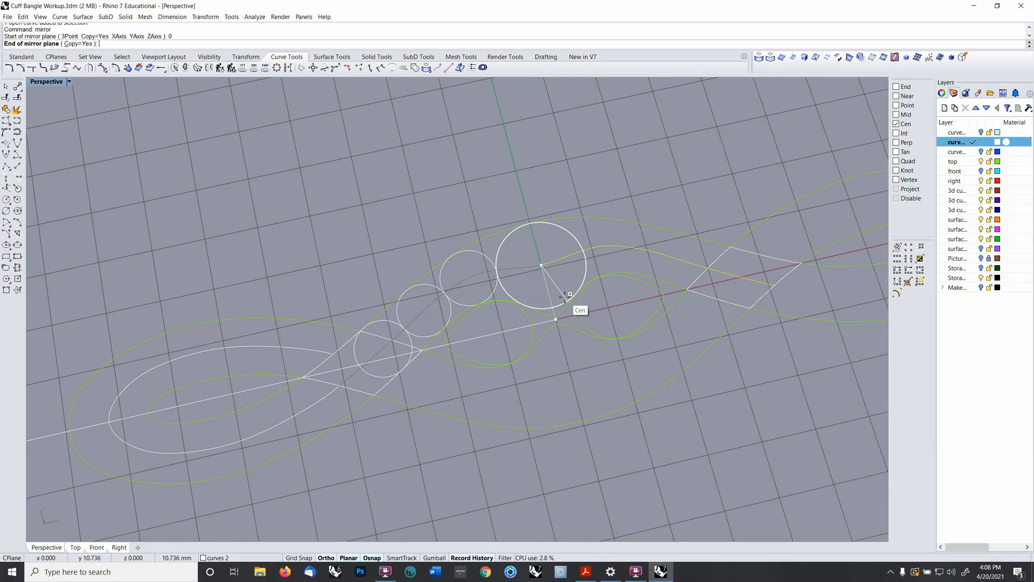
left_click(571, 305)
- Show the left extension's control points and, with Point snap on, shift its next-to-last point slightly toward the end at the large circle's center
scroll(533, 253, "up", 5)
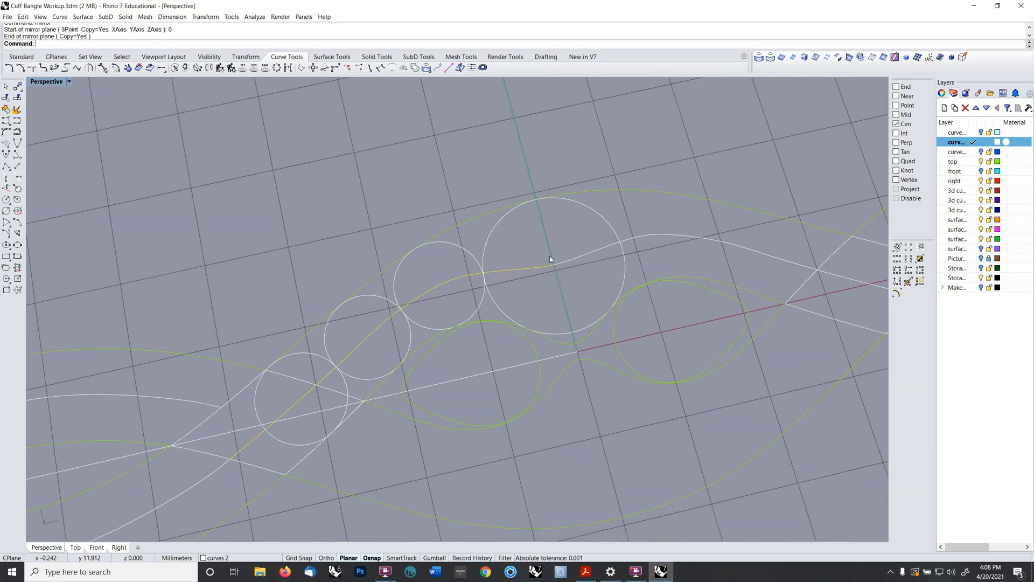
key("F10")
scroll(546, 268, "up", 4)
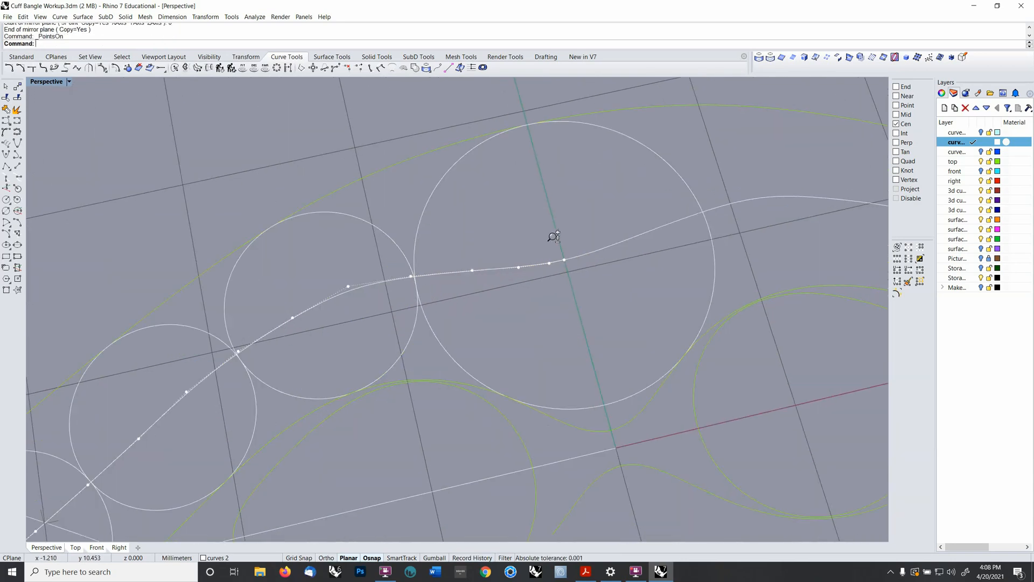
left_click(549, 264)
type("m")
key("Return")
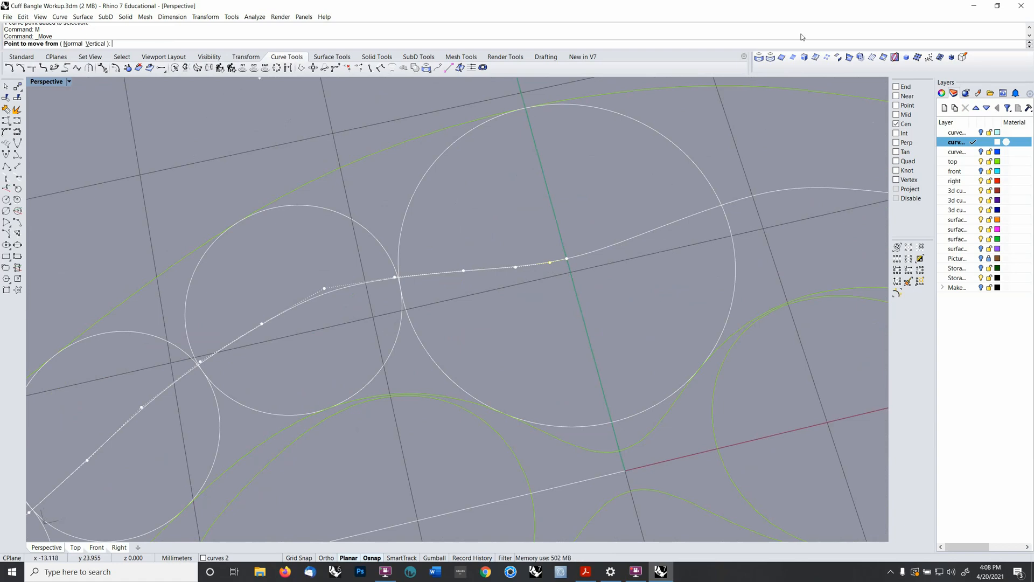
left_click(906, 106)
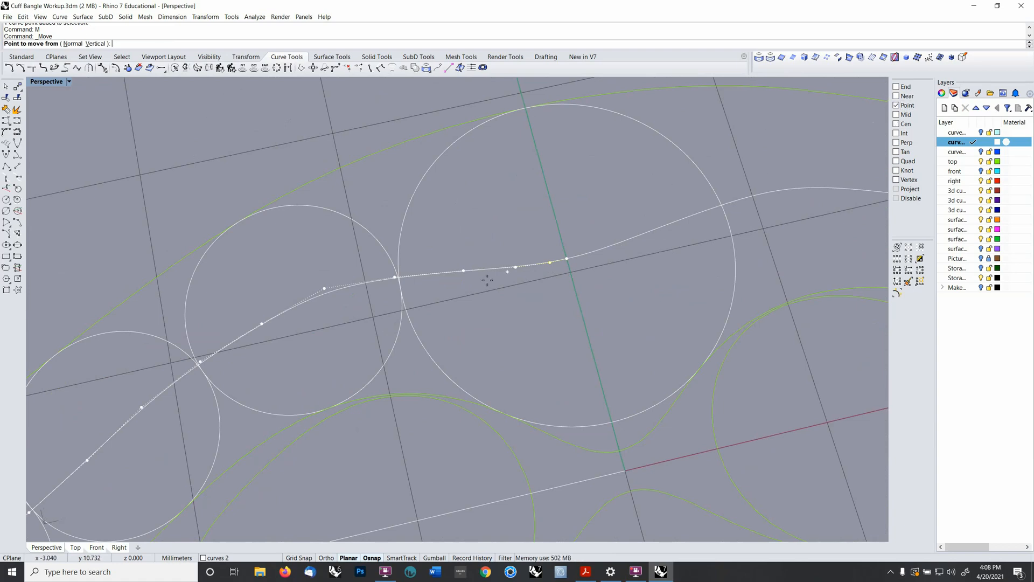
left_click(564, 259)
left_click(563, 258)
type("m")
key("Return")
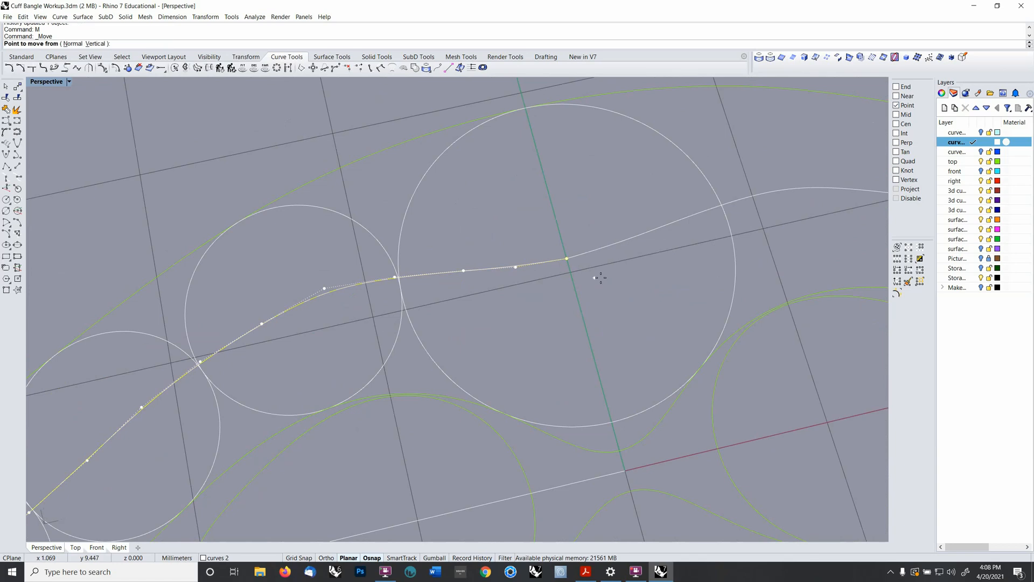
left_click(618, 276)
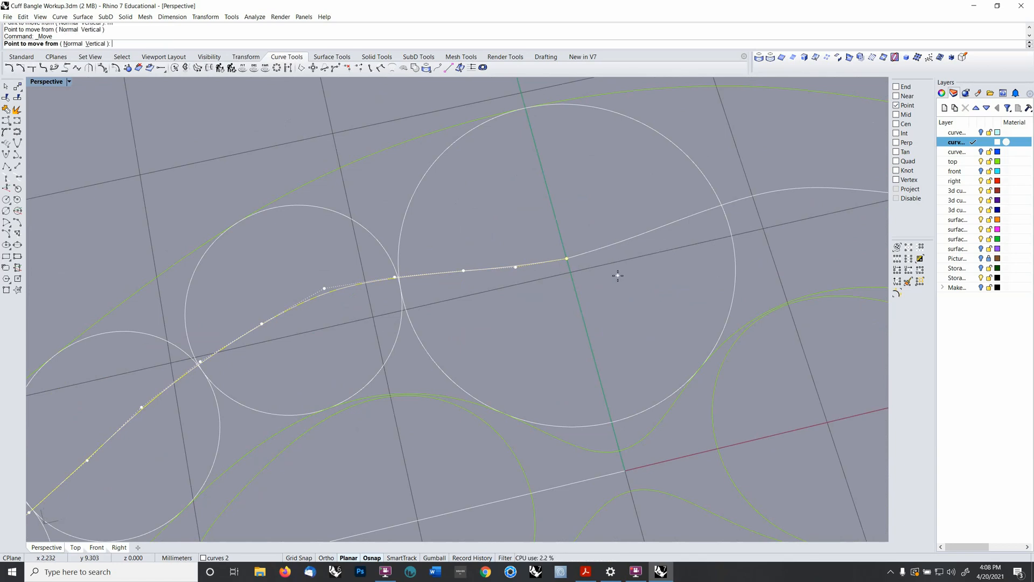
left_click(603, 277)
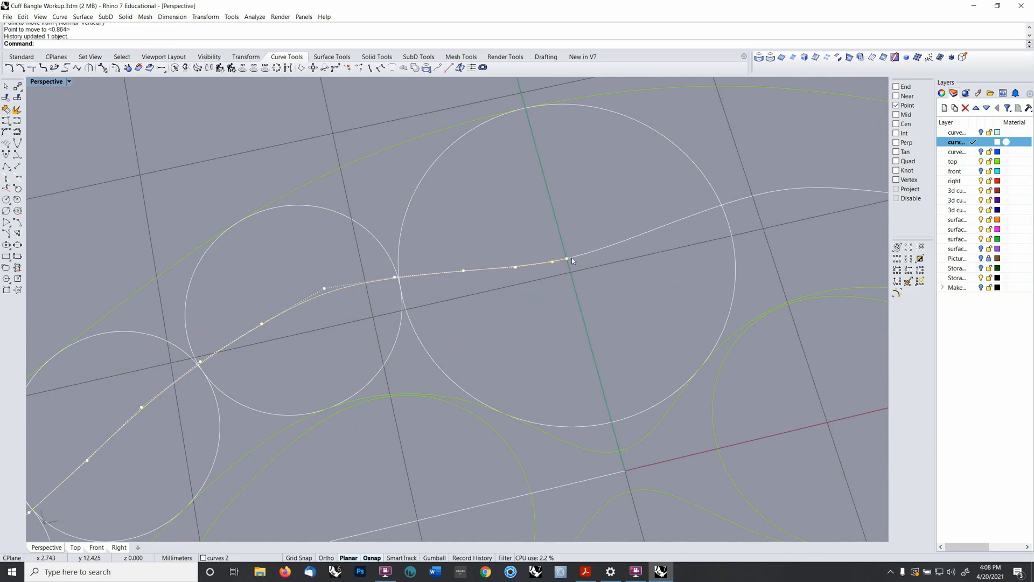
scroll(574, 272, "down", 5)
scroll(574, 273, "up", 1)
key("Escape")
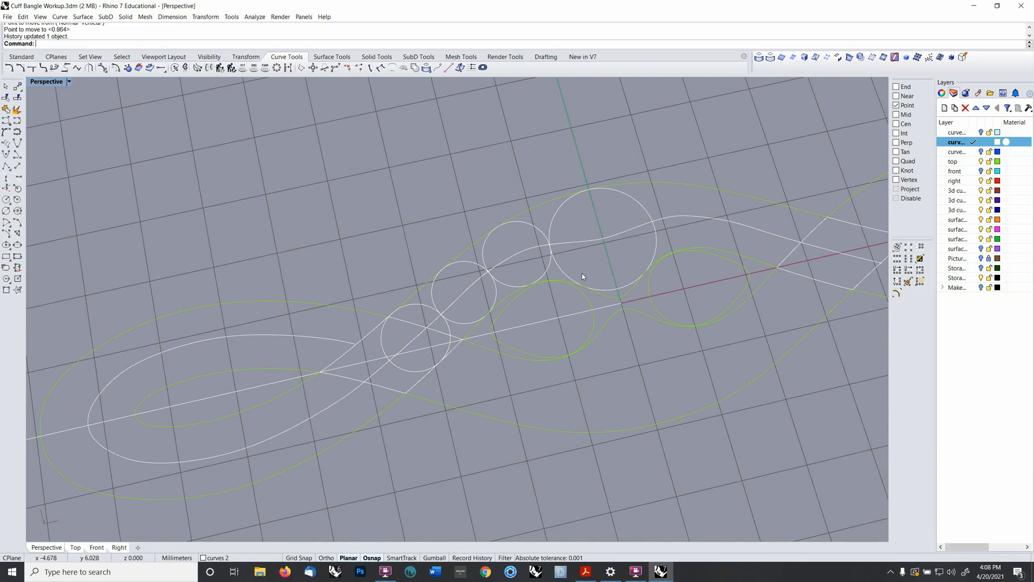
- Join the left extension and its mirrored copy into one middle centerline, accepting the history break
left_click(611, 236)
left_click(616, 235)
left_click(618, 235)
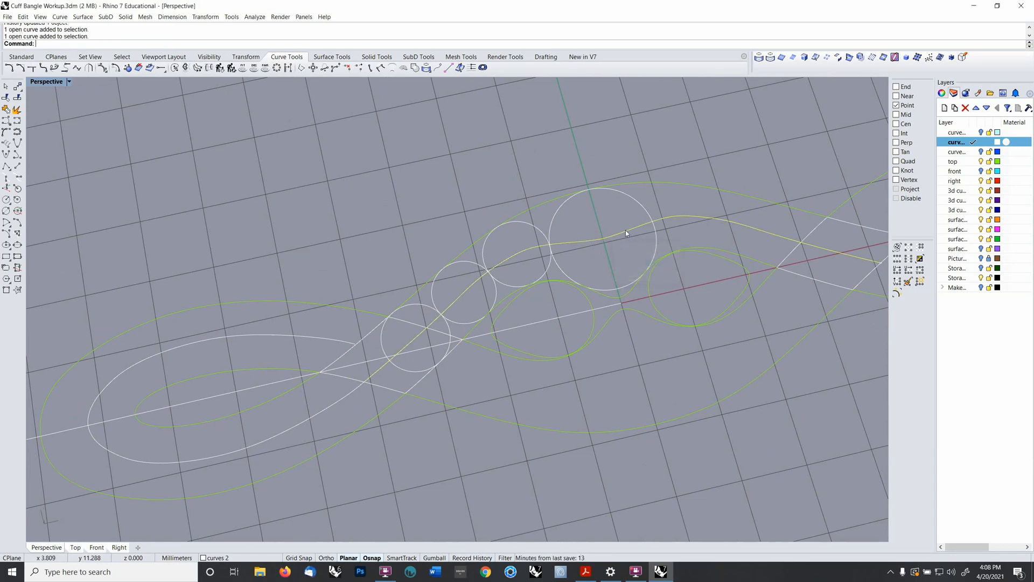
mouse_move(614, 241)
right_mouse_down("ctrl")
mouse_move(591, 266)
mouse_move(595, 252)
right_mouse_up("ctrl")
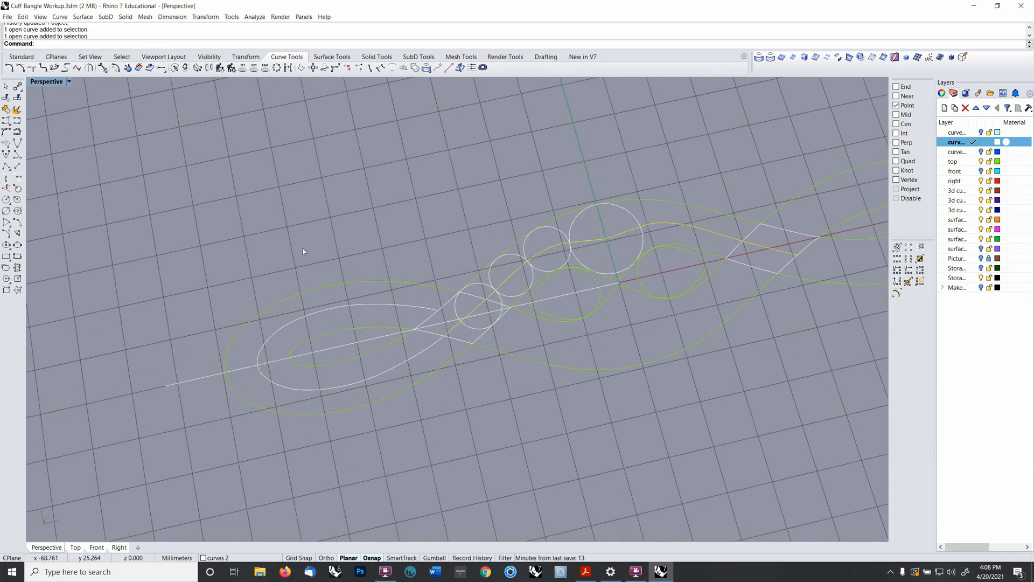
left_click(6, 109)
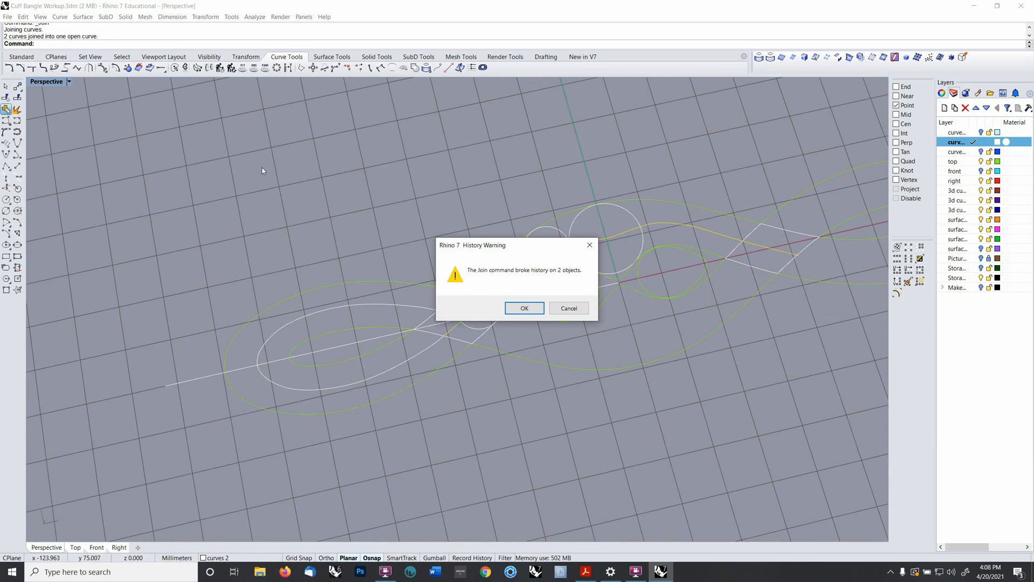
left_click(521, 310)
right_click_drag(558, 260, 498, 258, "ctrl")
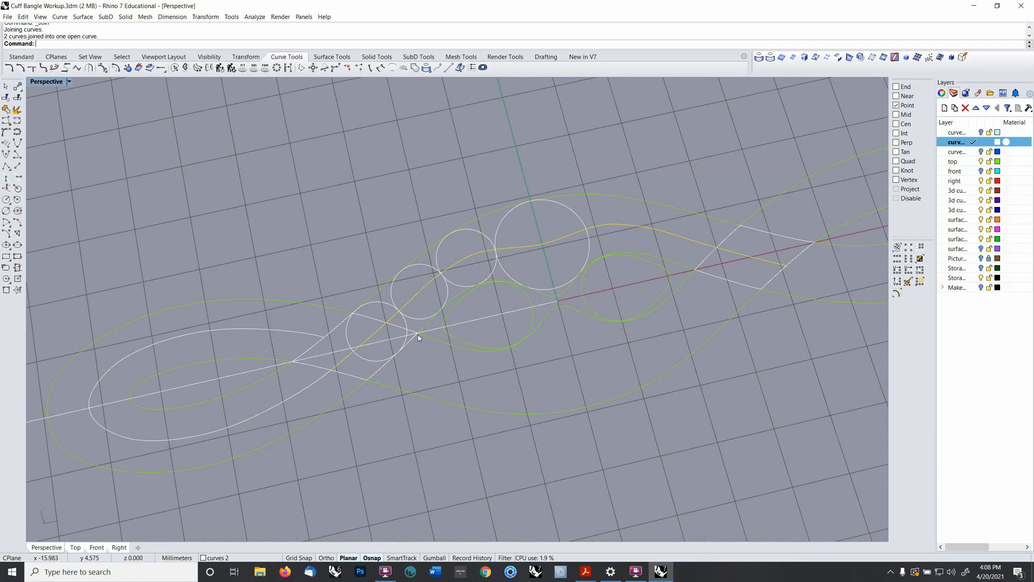
- Rebuild the joined middle centerline with 35 points at degree 4, deleting the input
type("rebuild")
key("Return")
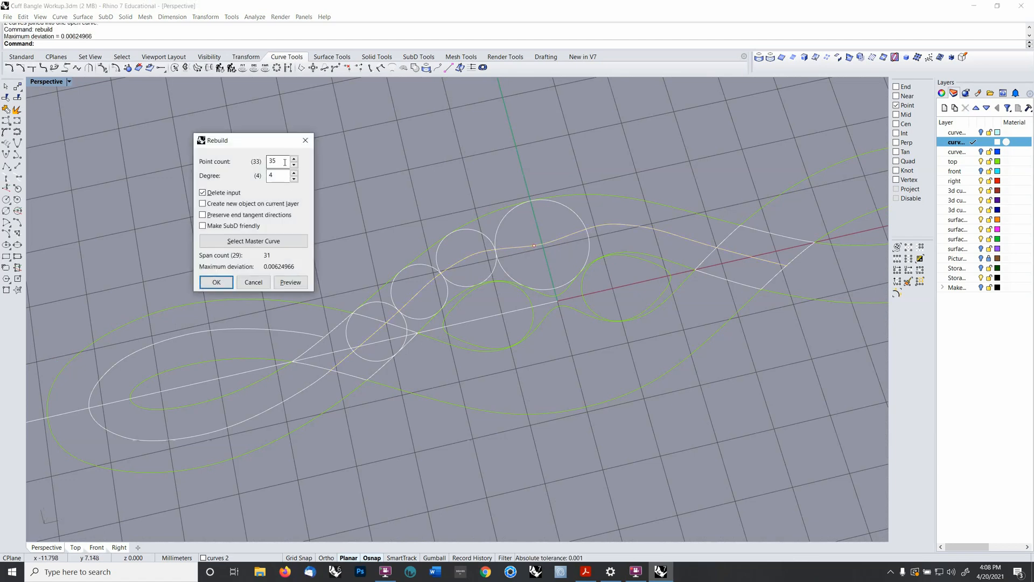
left_click(217, 282)
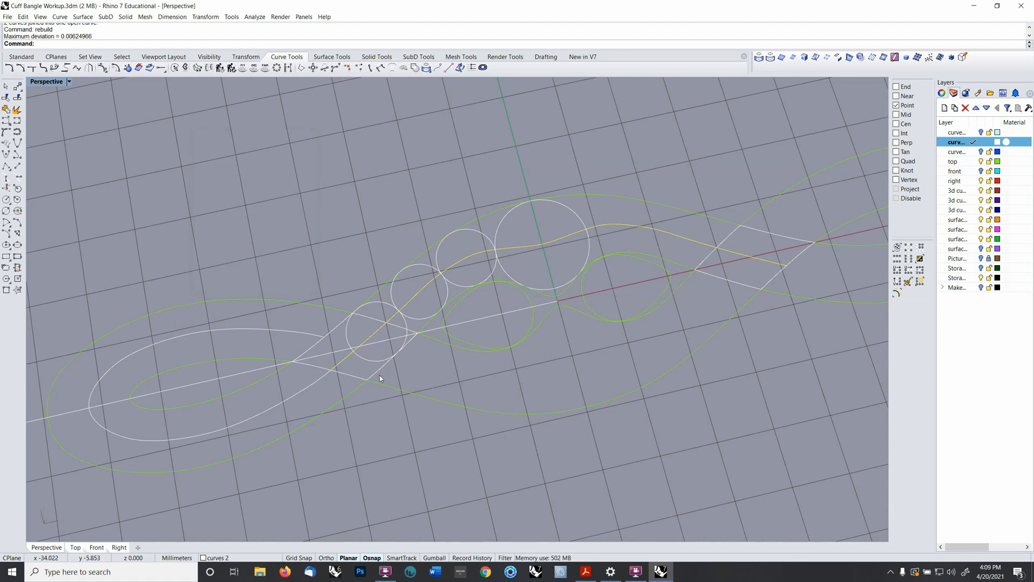
- Match the lobe centerline's lower end to the middle centerline with Tangency continuity, preserving Position at the other end and with Average curves off
scroll(354, 359, "up", 3)
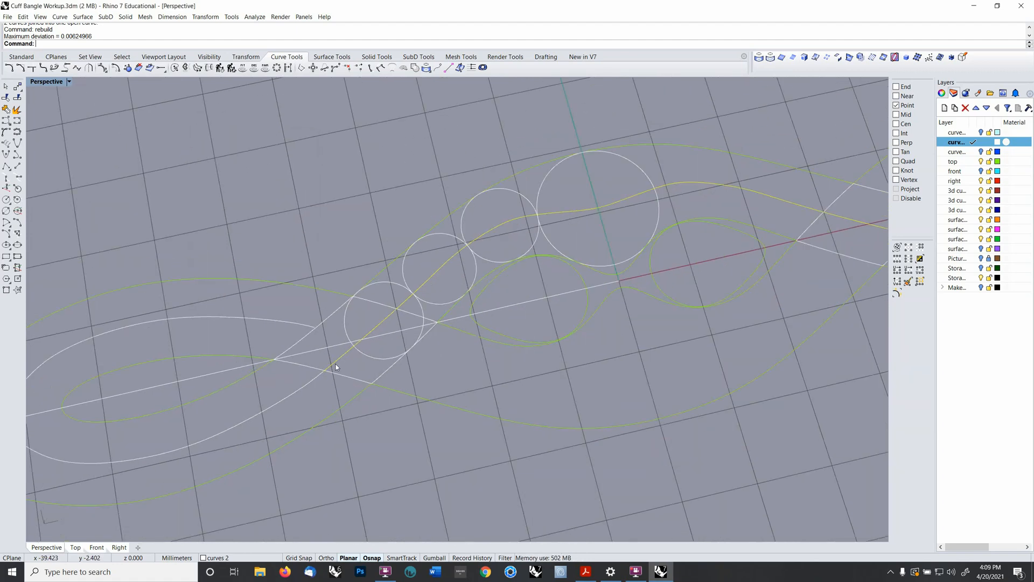
scroll(356, 339, "down", 2)
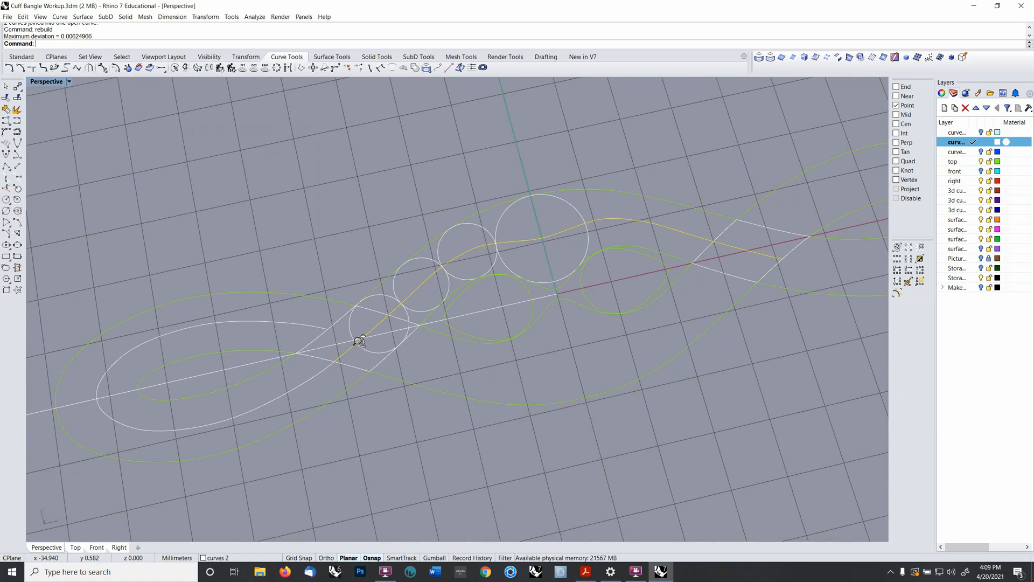
left_click(60, 17)
mouse_move(120, 313)
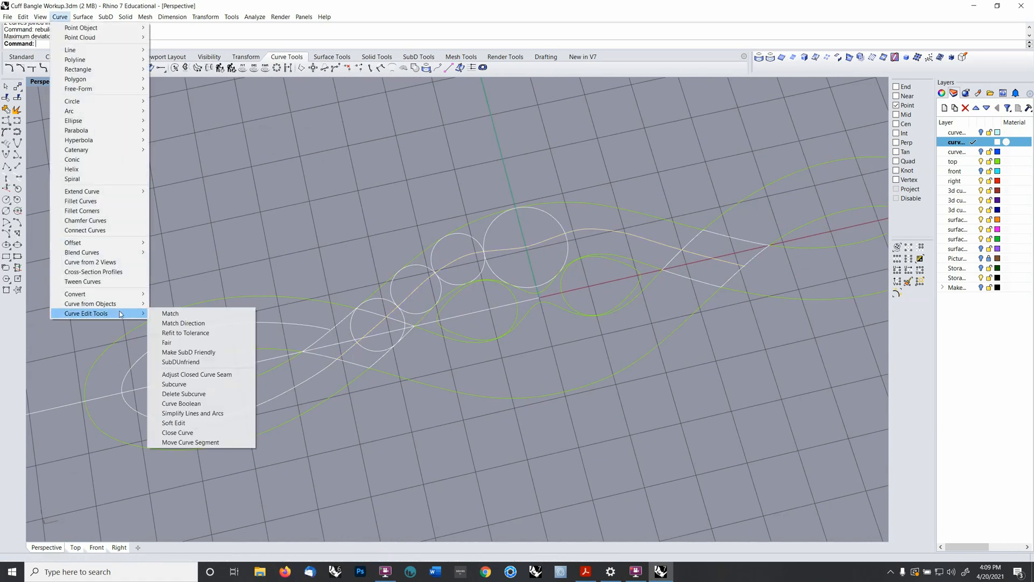
left_click(170, 313)
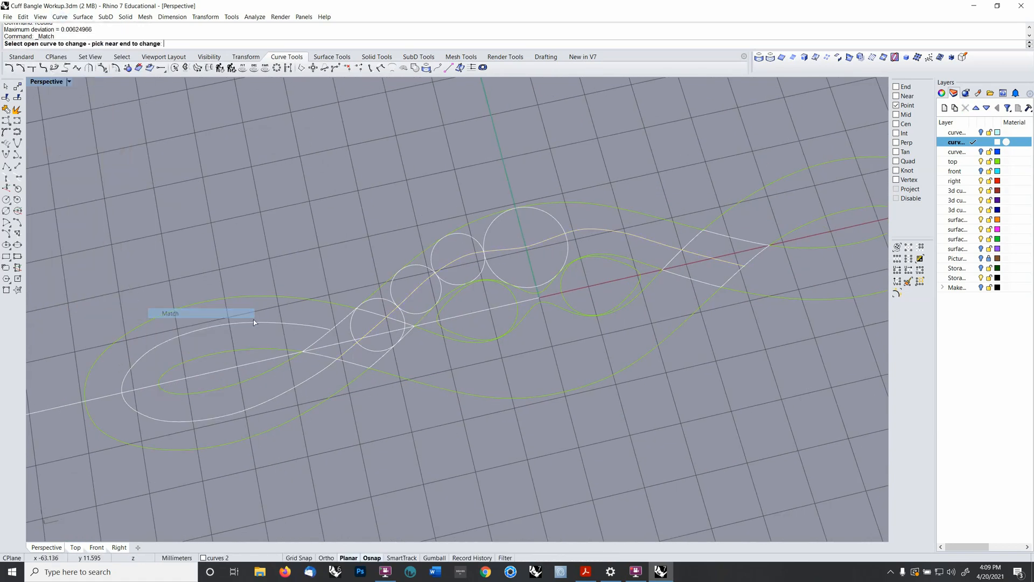
left_click(347, 351)
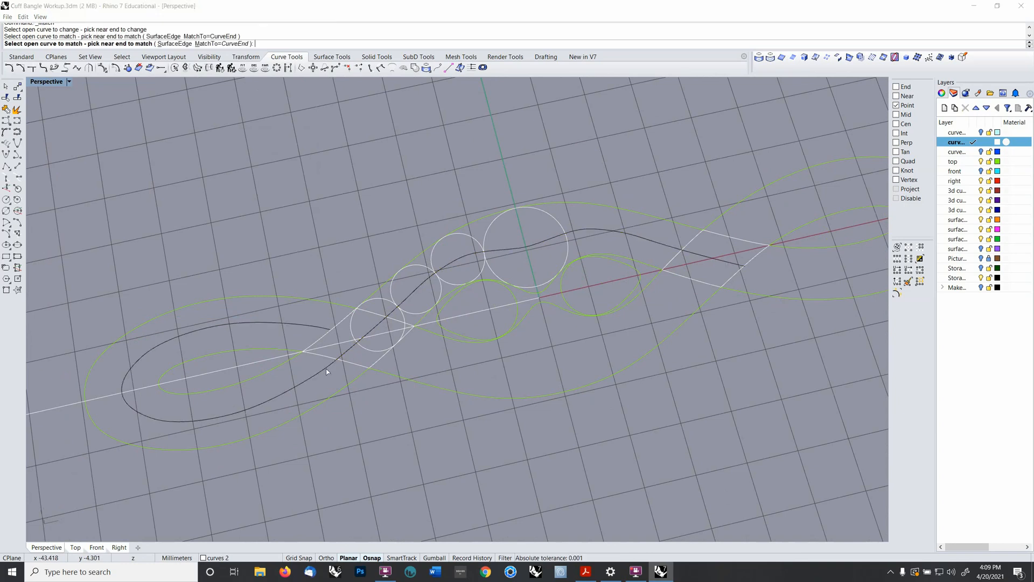
left_click(347, 363)
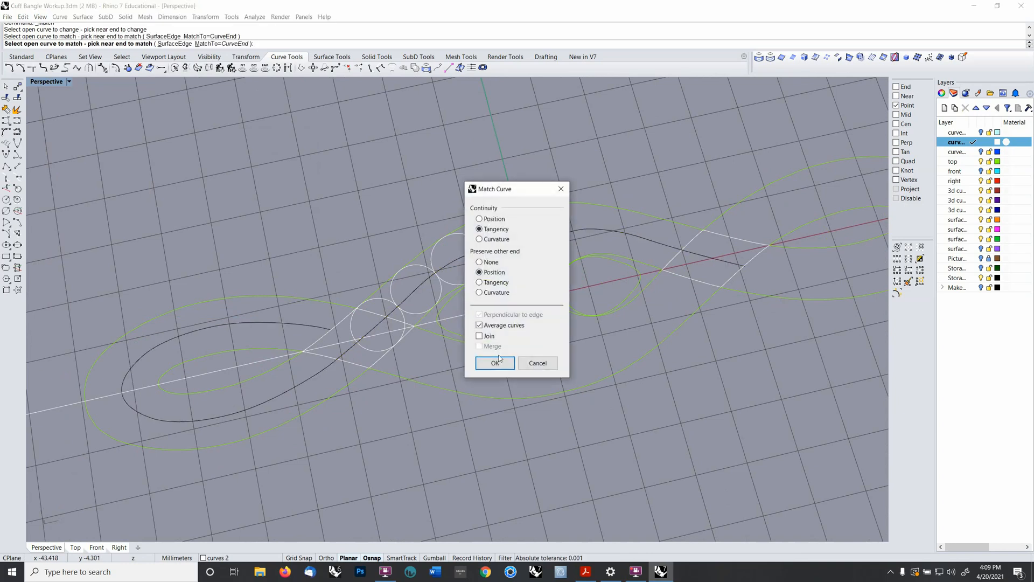
left_click(480, 326)
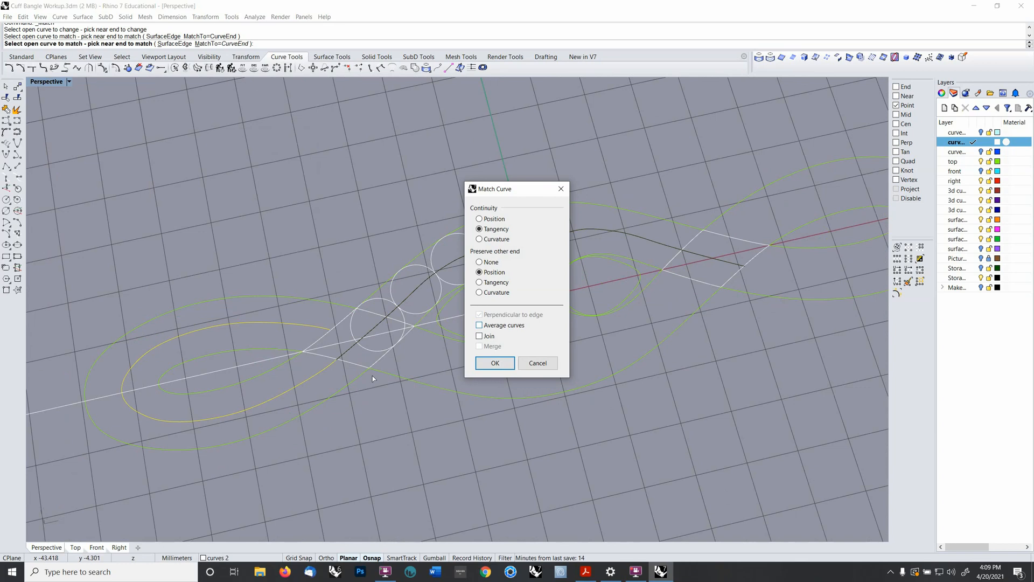
scroll(365, 332, "up", 5)
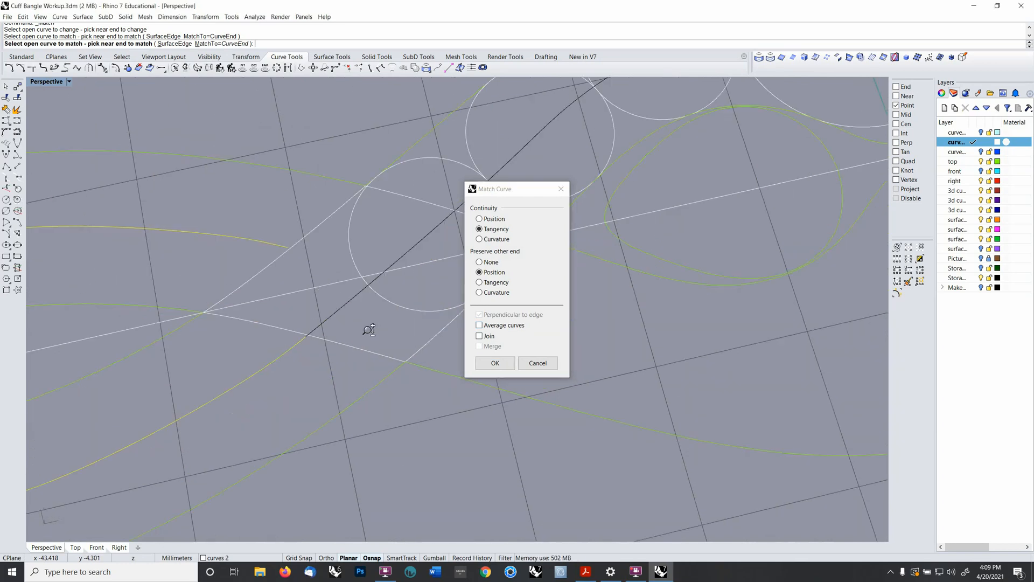
left_click(495, 363)
scroll(499, 357, "down", 5)
scroll(499, 357, "down", 3)
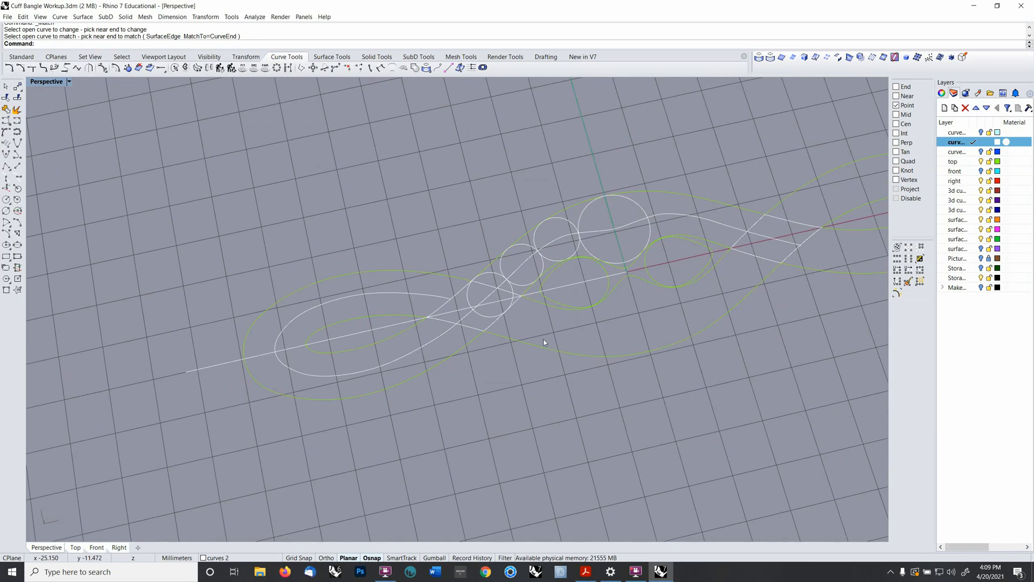
- Mirror the left lobe centerline across the Y axis through the origin 0 to the opposite end of the bangle
right_click_drag(578, 322, 402, 350, "shift")
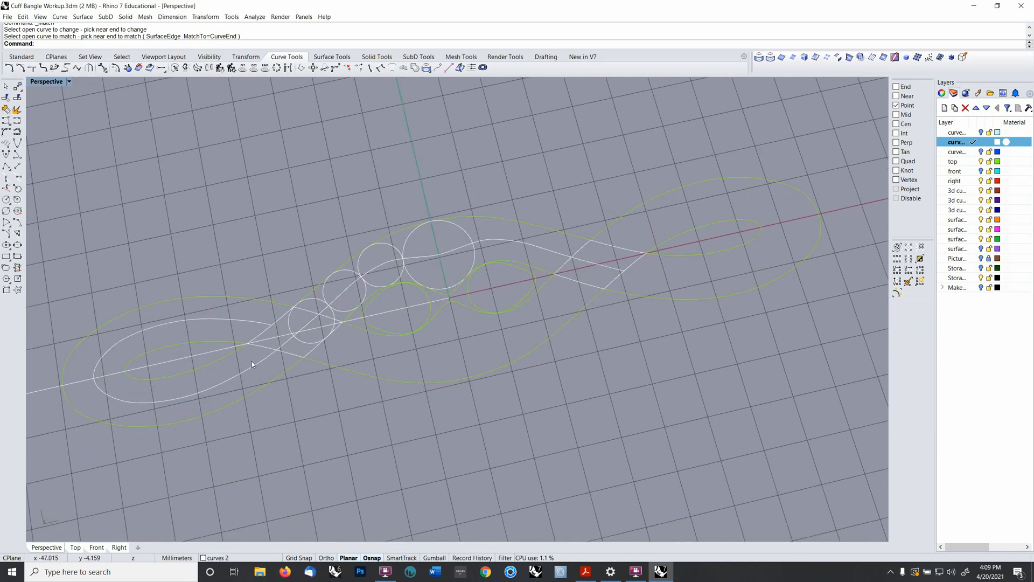
left_click(252, 367)
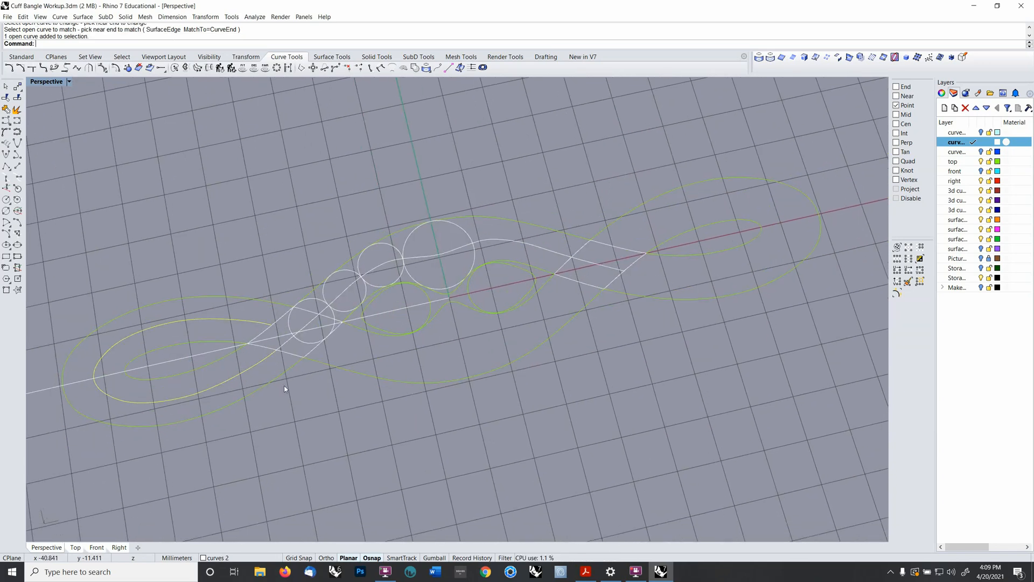
type("mirror")
key("Return")
type("0")
key("Return")
left_click(482, 373, "shift")
- Match the mirrored lobe centerline's lower end to the middle centerline with Tangency continuity, preserving Position at the other end
right_click_drag(621, 298, 577, 305, "shift")
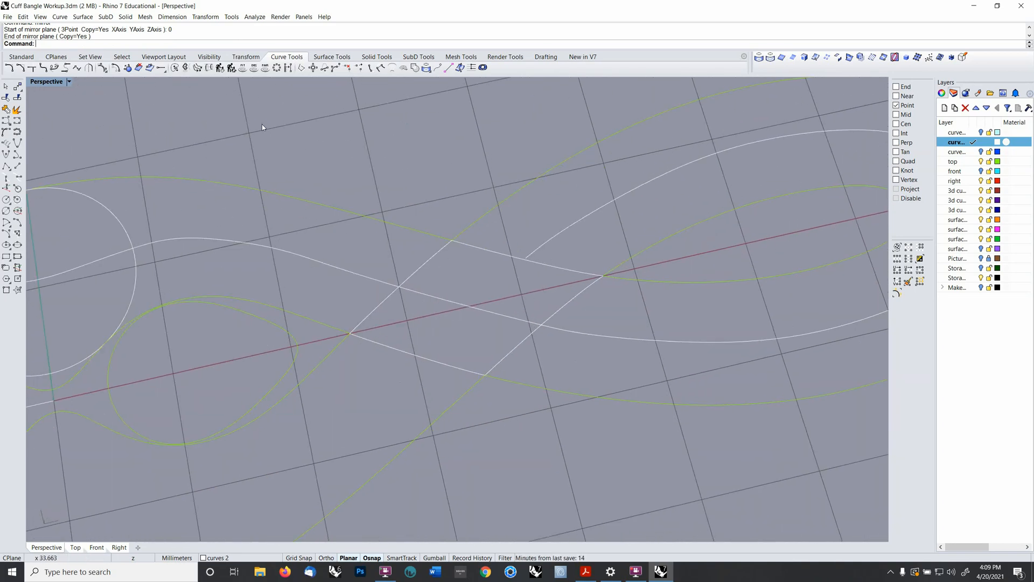
right_click(285, 45)
left_click(344, 126)
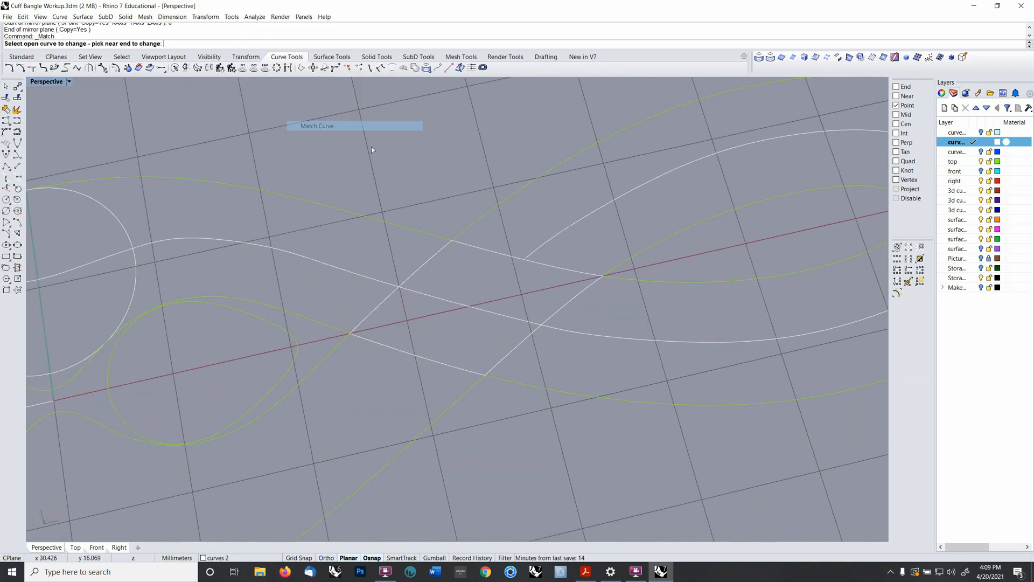
left_click(511, 314)
left_click(564, 331)
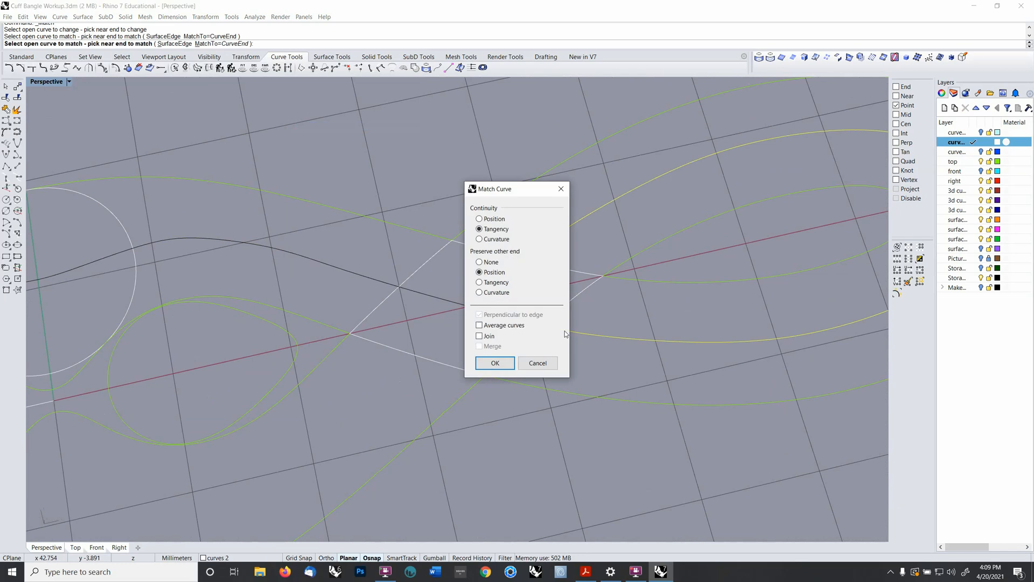
key("Return")
- Mirror the middle centerline across the X axis through the origin 0
scroll(564, 331, "down", 6)
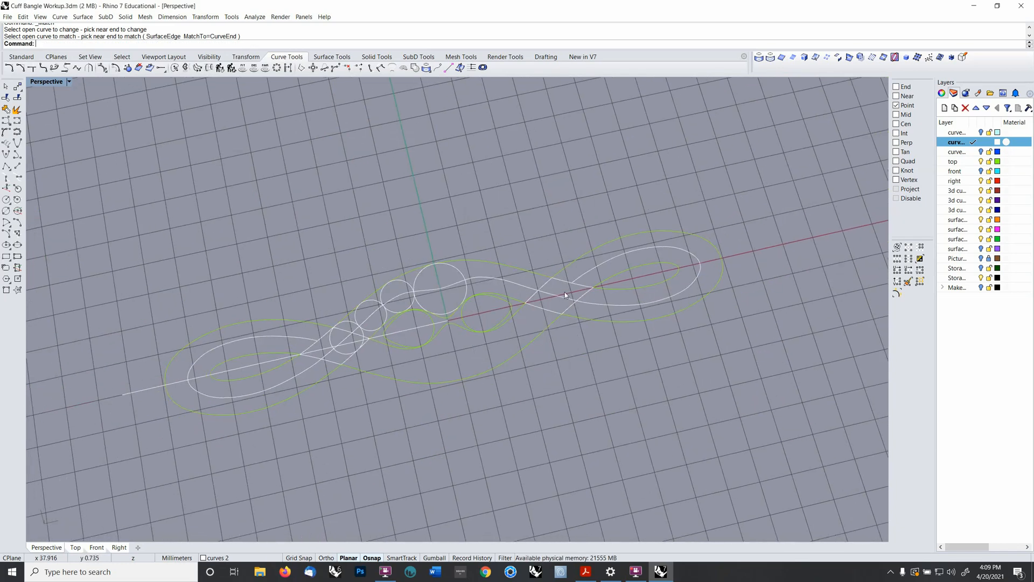
left_click(560, 298)
type("mirror")
key("Return")
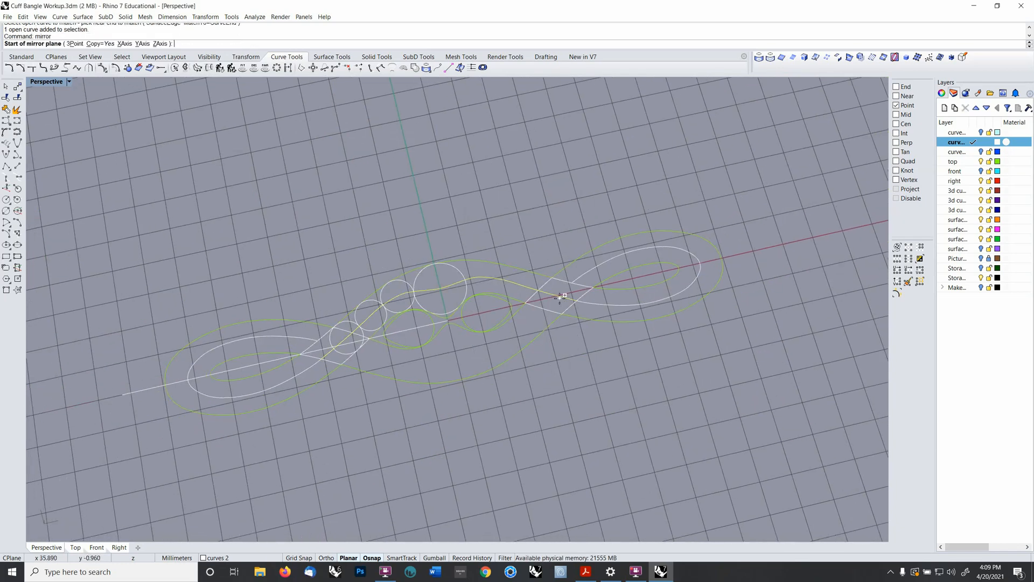
type("0")
key("Return")
left_click(602, 283)
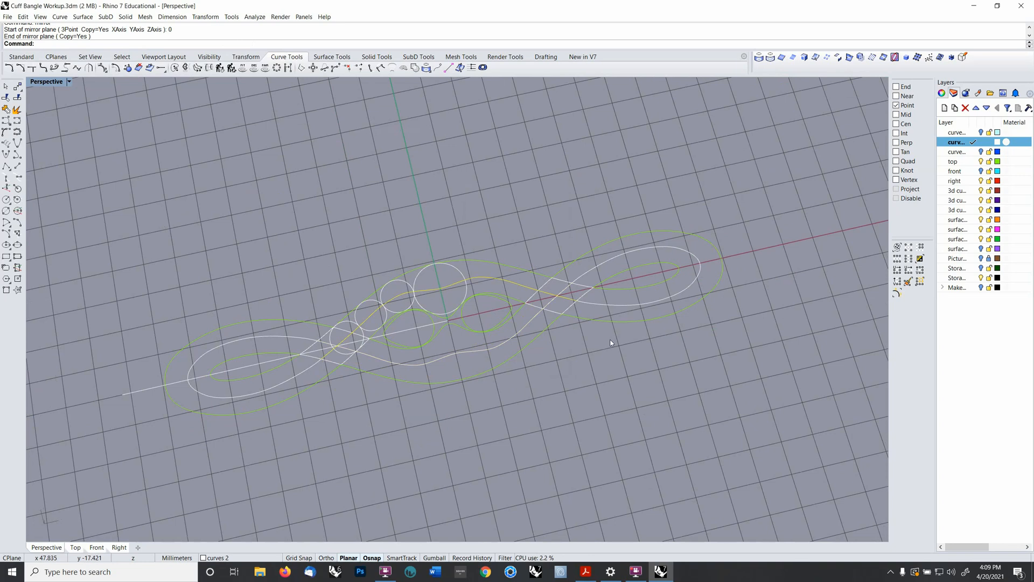
- Delete the leftover straight construction line and the four construction circles along the middle centerline
right_click_drag(611, 343, 367, 376)
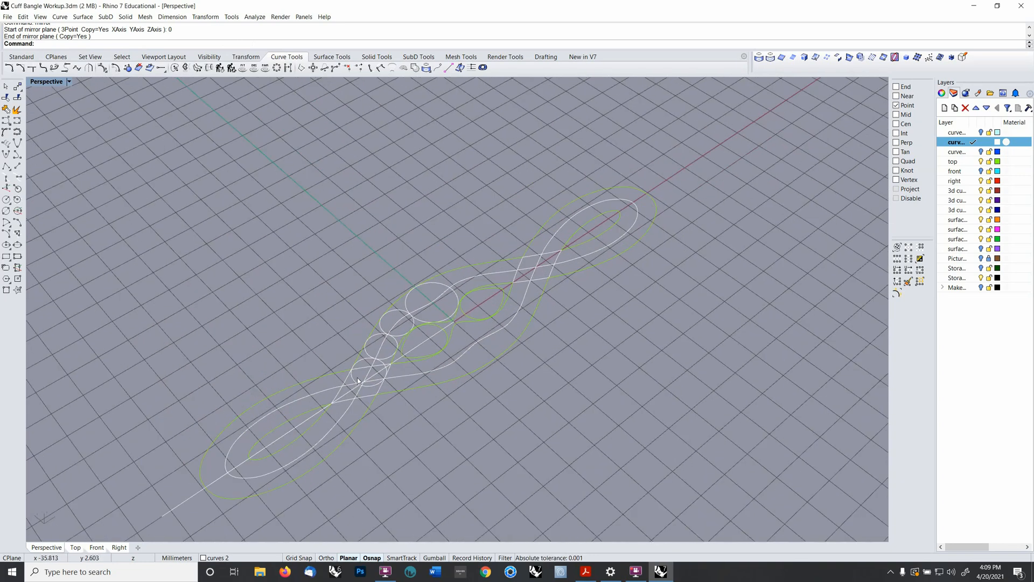
left_click(349, 394)
key("Delete")
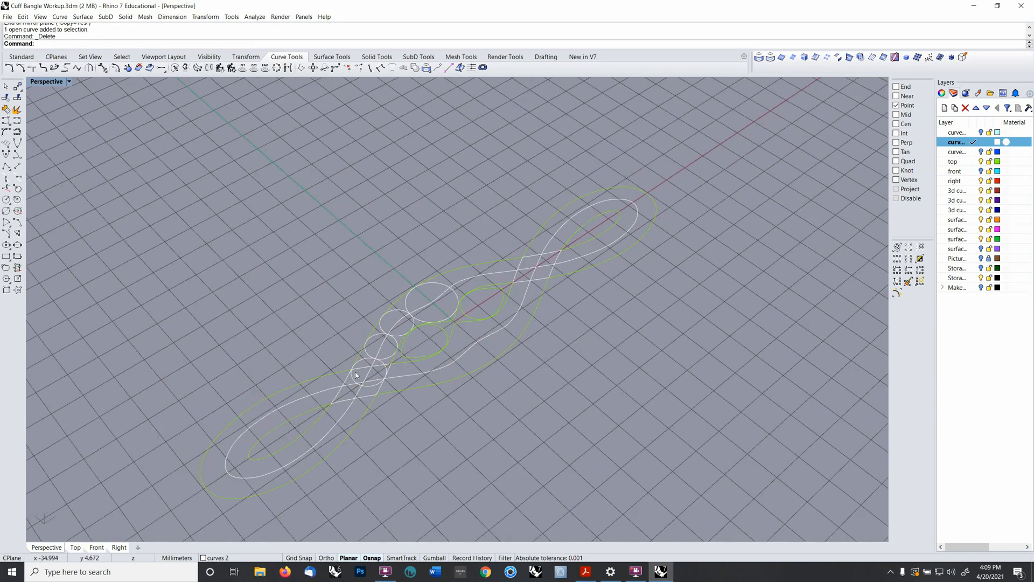
left_click(355, 375)
key("Delete")
left_click(366, 351)
key("Delete")
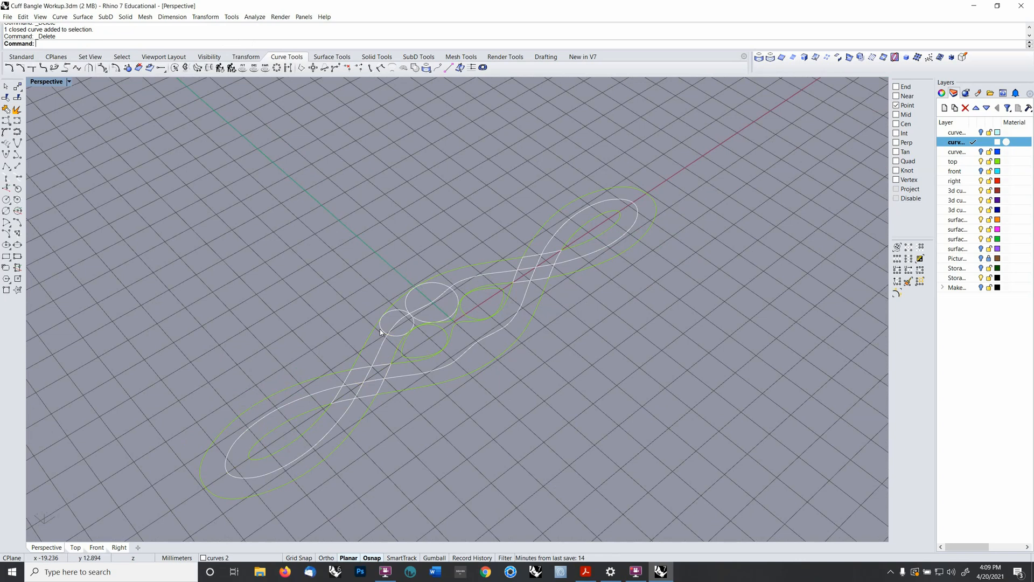
left_click(380, 328)
key("Delete")
left_click(407, 309)
key("Delete")
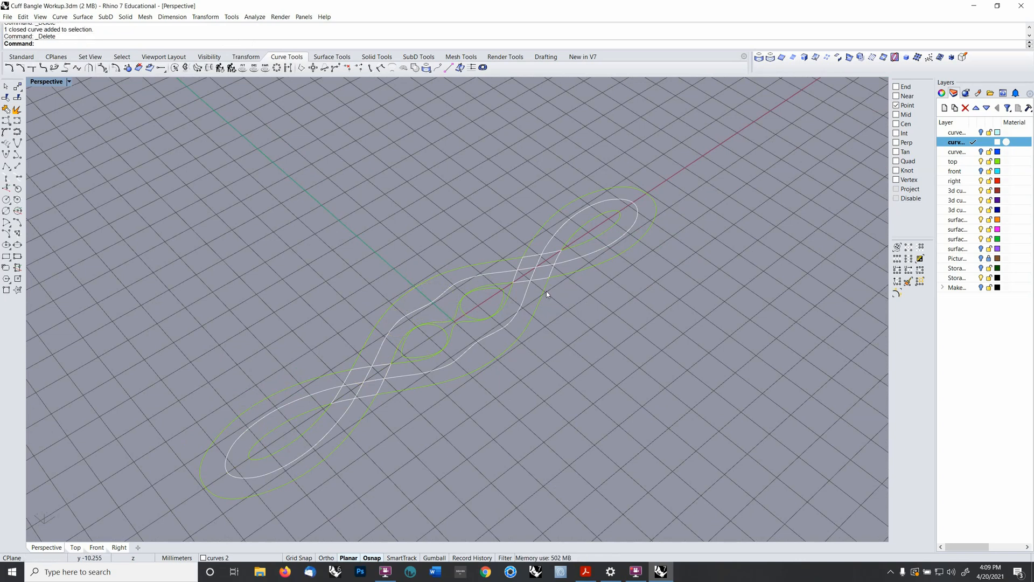
- Group the two lobe centerlines and two middle centerlines and move them to the "top" layer
right_click_drag(546, 293, 519, 323)
left_click(511, 338)
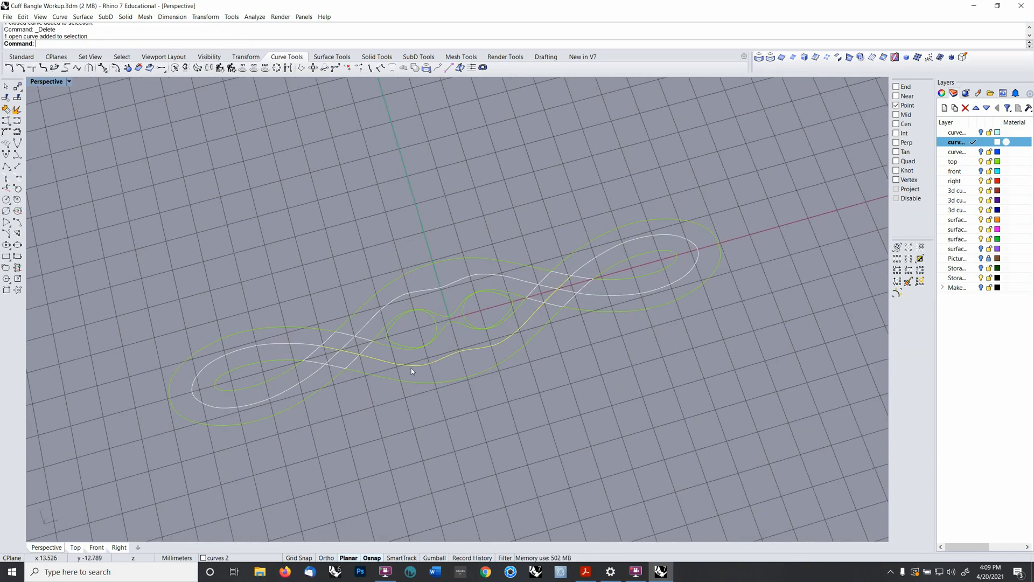
left_click(296, 347, "shift")
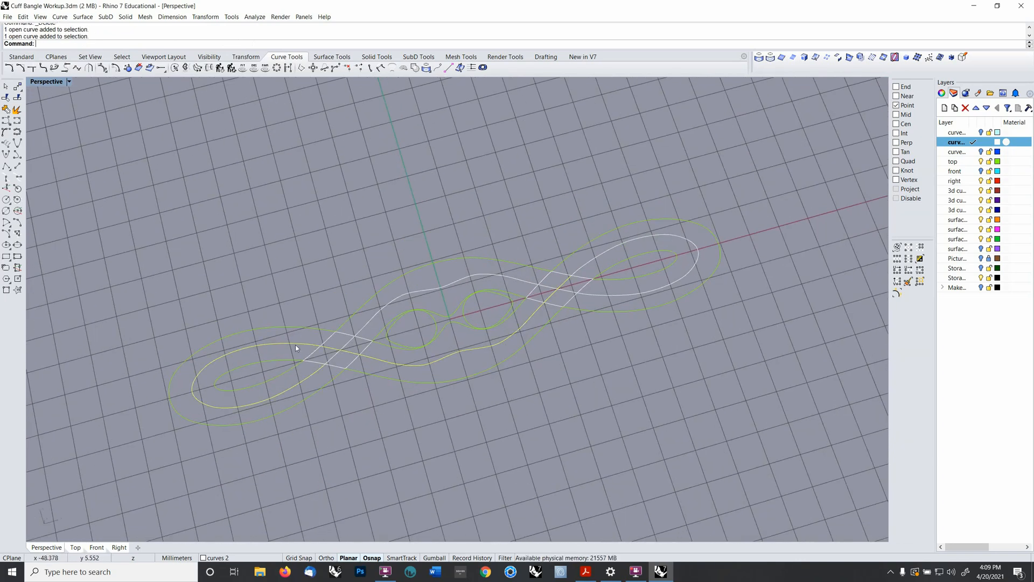
left_click(347, 348, "shift")
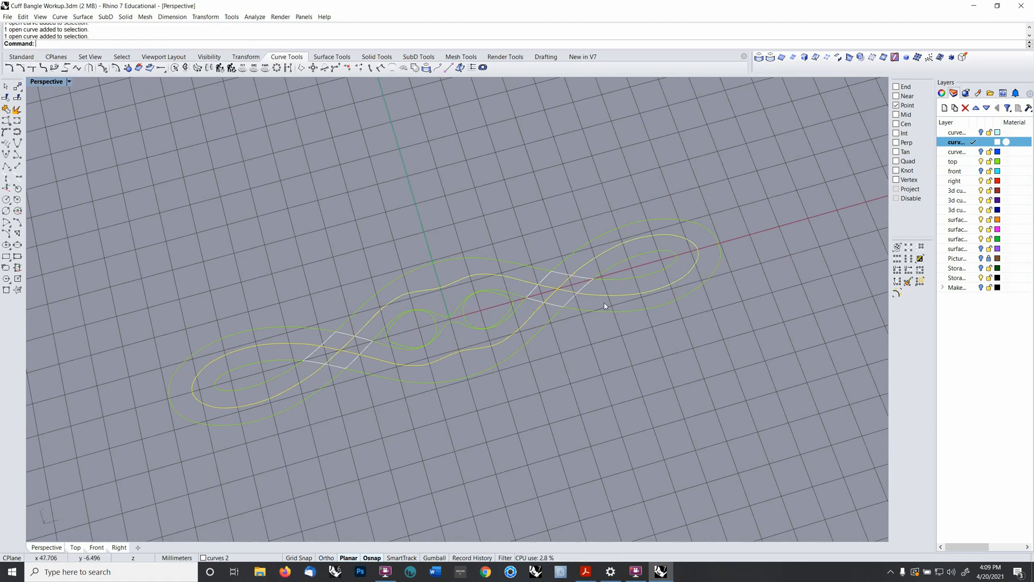
key("ctrl+g")
key("F4")
left_click(504, 285)
left_click(500, 281)
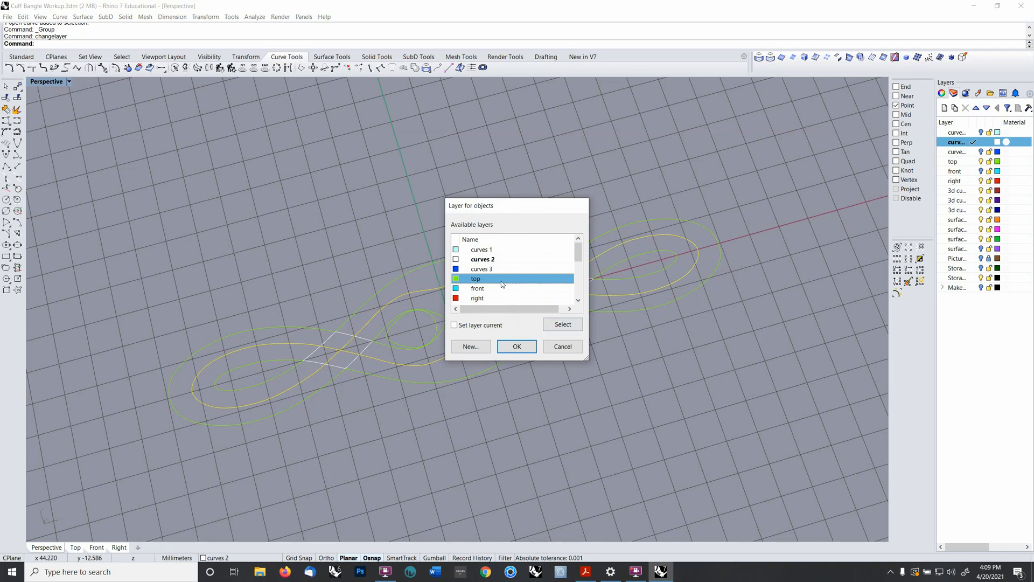
left_click(515, 352)
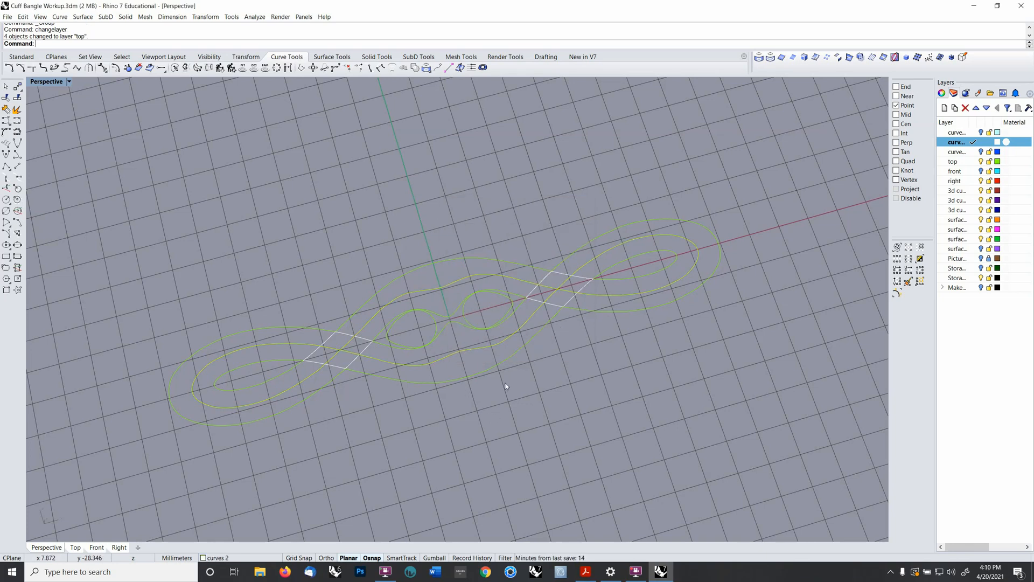
left_click(354, 361)
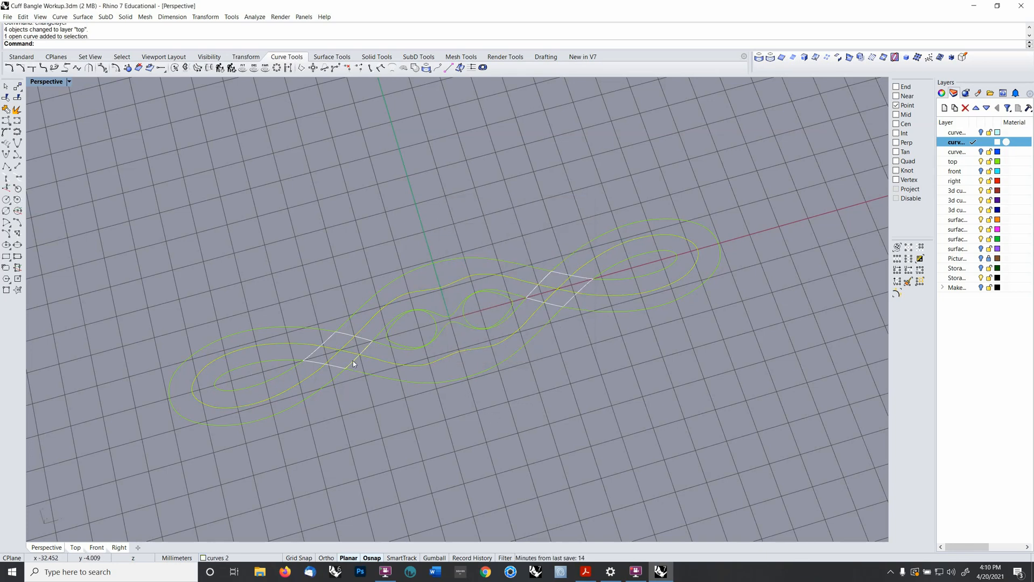
key("Delete")
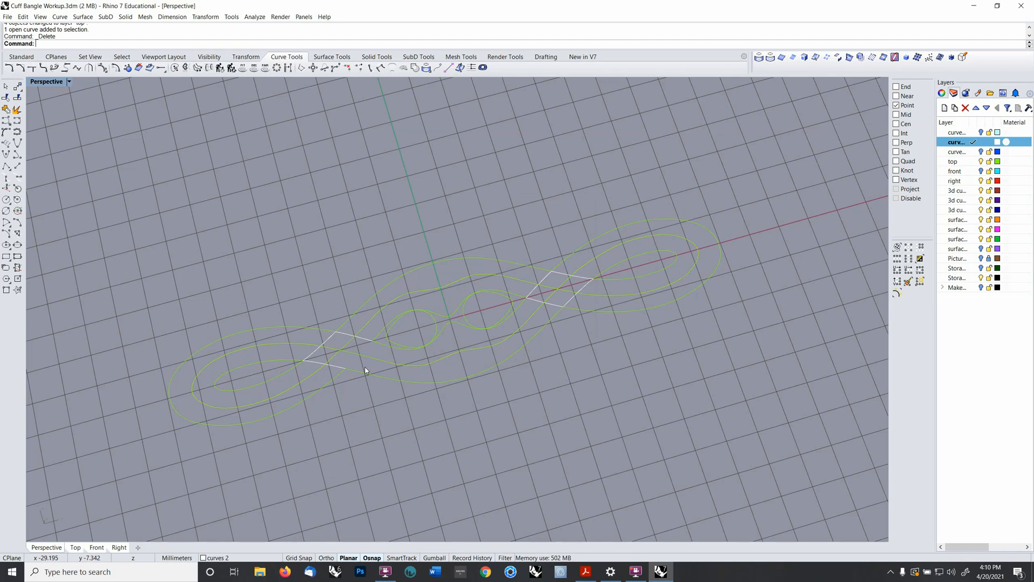
key("ctrl+z")
- Group the straight lines of the two diamonds at the crossings and move them to the "top" layer
scroll(362, 342, "up", 3)
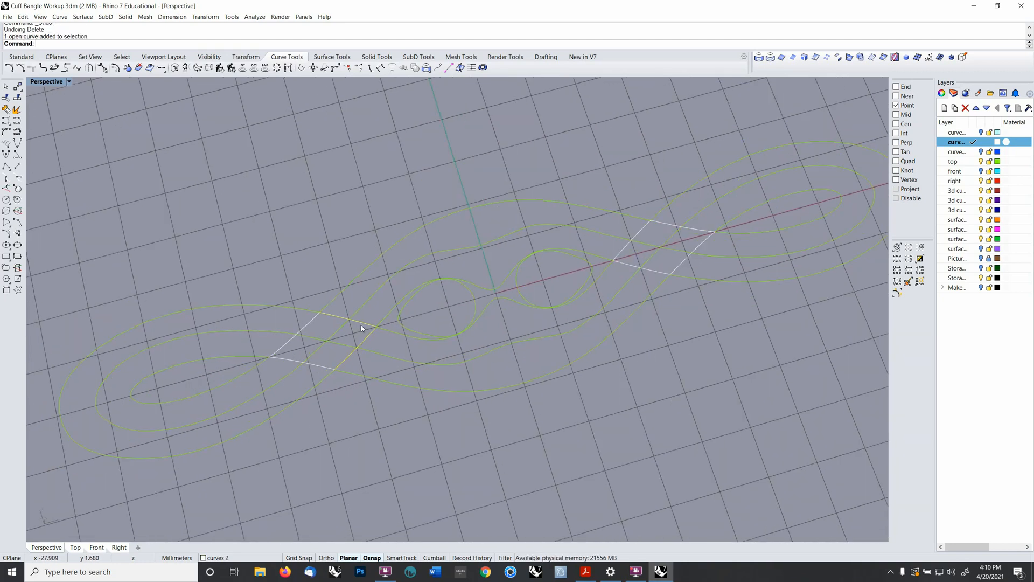
left_click(325, 366, "shift")
left_click(281, 345, "shift")
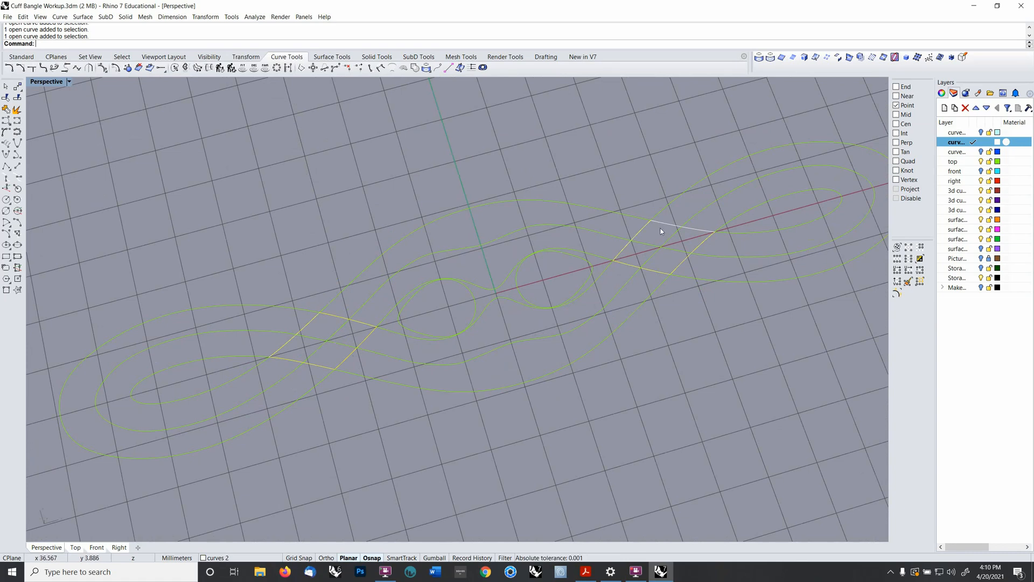
key("ctrl+g")
key("F4")
left_click(481, 279)
left_click(517, 346)
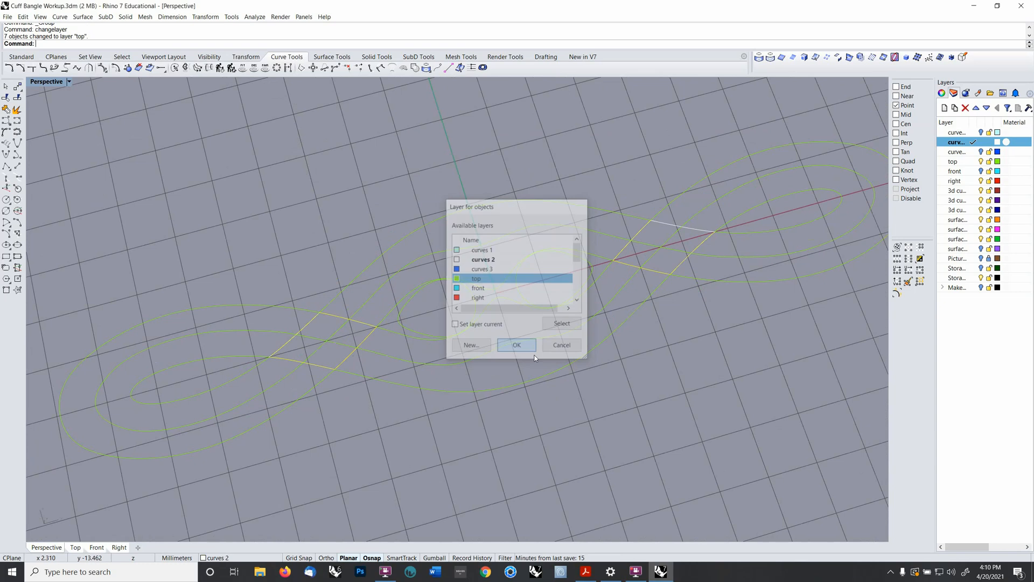
- Ungroup the diamond lines and regroup them together with the missed upper line of the right diamond
scroll(502, 328, "down", 5)
scroll(501, 328, "down", 3)
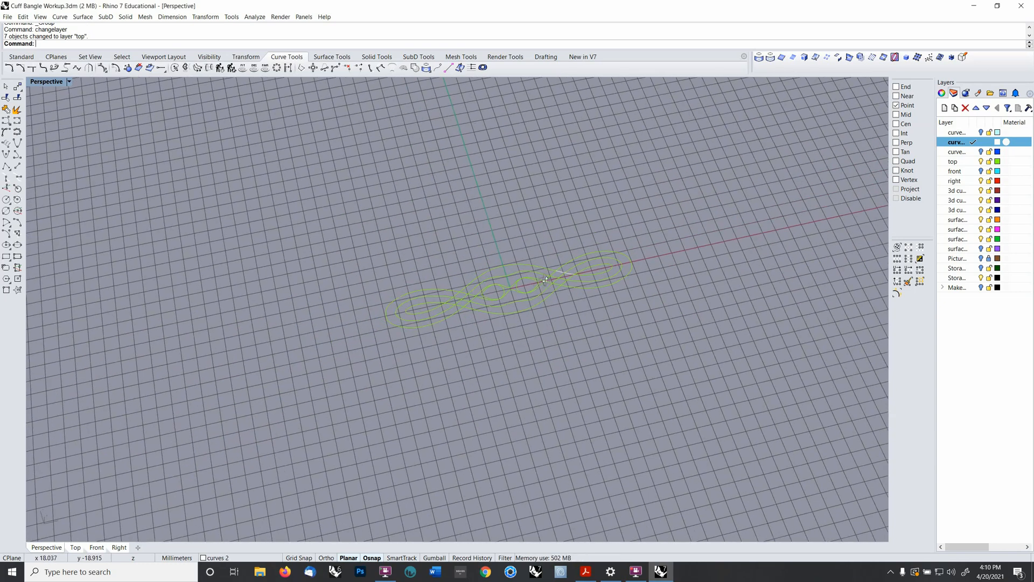
scroll(508, 282, "up", 10)
mouse_move(538, 227)
right_mouse_down()
mouse_move(523, 253)
mouse_move(517, 226)
right_mouse_up()
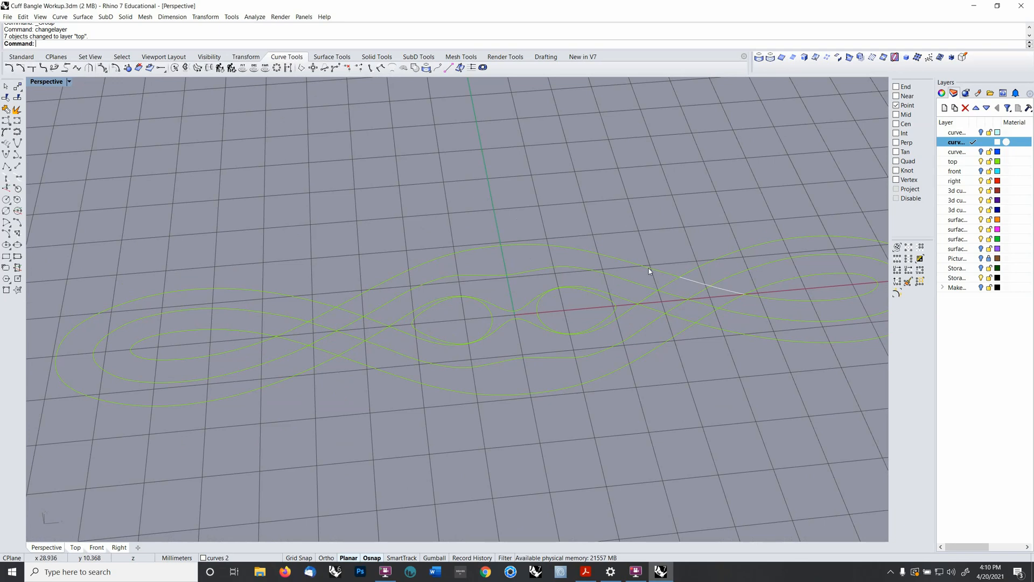
left_click(663, 315)
left_click(660, 315)
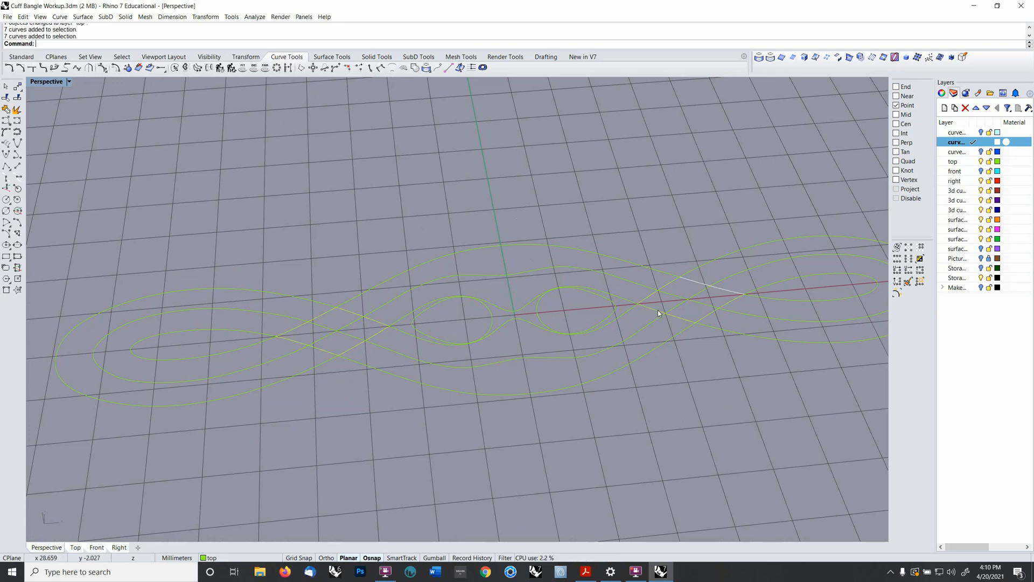
key("ctrl+shift+g")
left_click(691, 282)
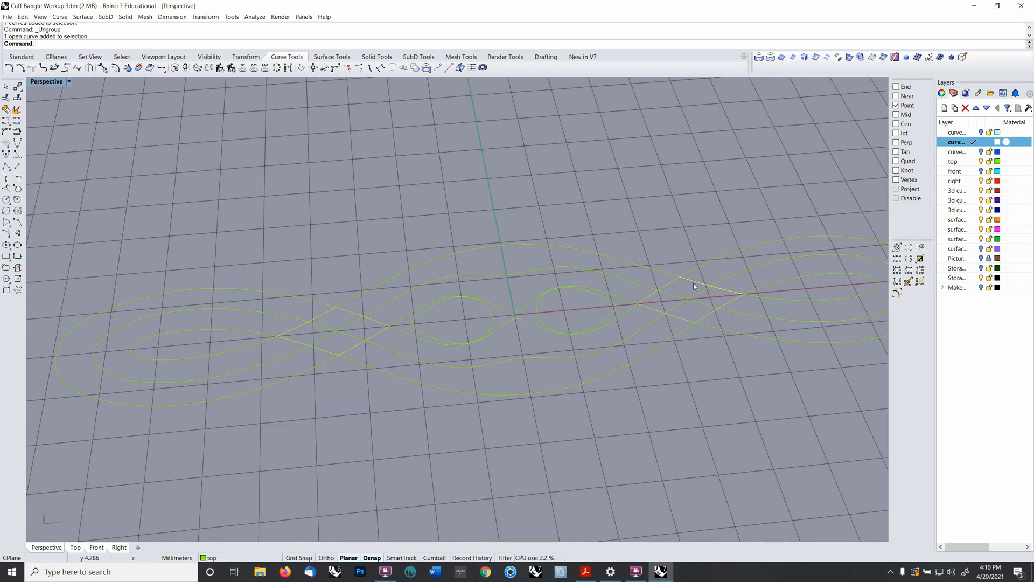
key("ctrl+g")
- Move the regrouped diamond lines to the "top" layer
key("F4")
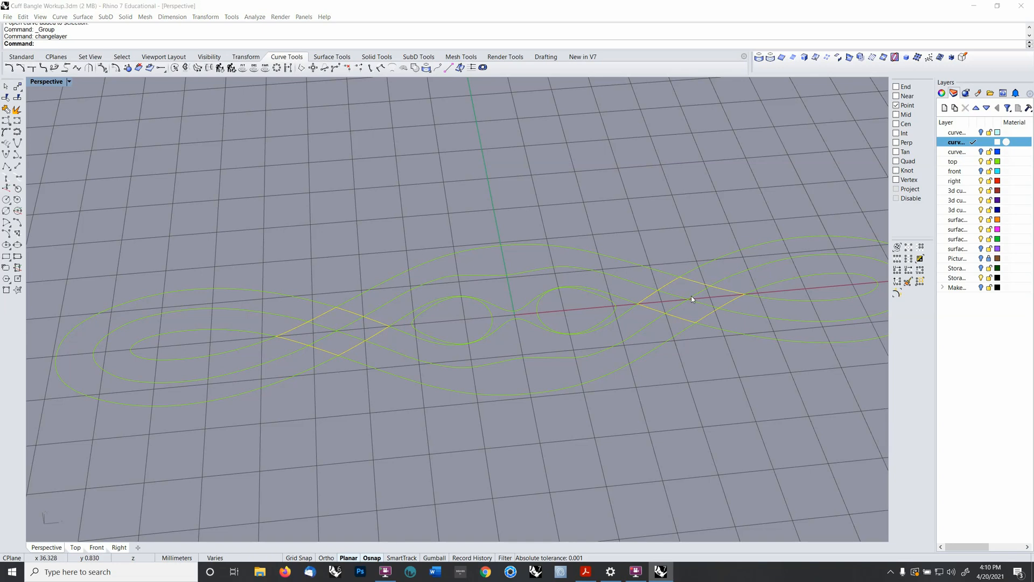
left_click(474, 278)
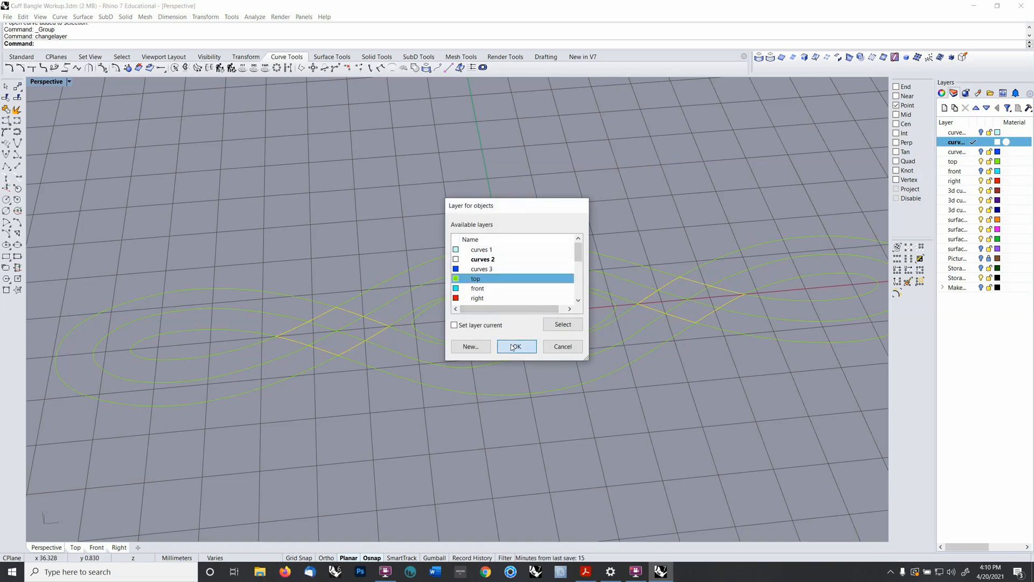
left_click(516, 346)
scroll(504, 366, "down", 4)
left_click(502, 371)
- Draw a perpendicular line between the inner and outer outlines on the lower side of the left lobe
right_click_drag(431, 286, 470, 324)
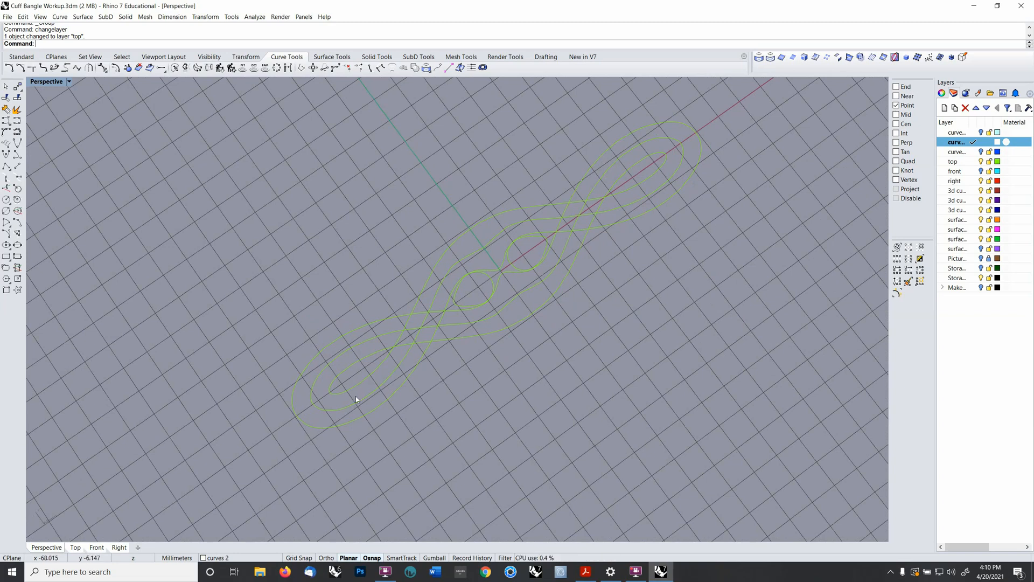
scroll(328, 379, "up", 3)
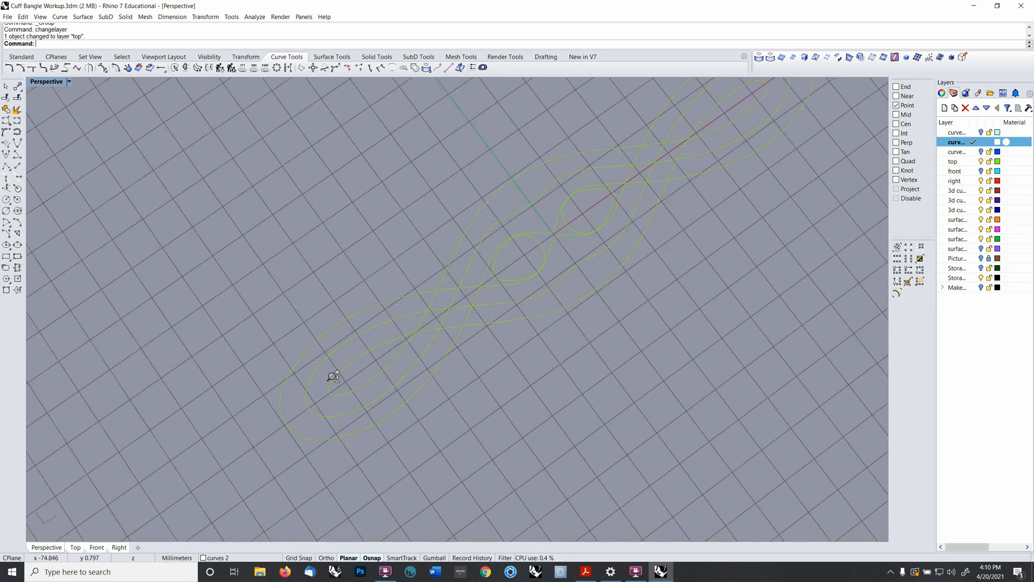
left_click(19, 178)
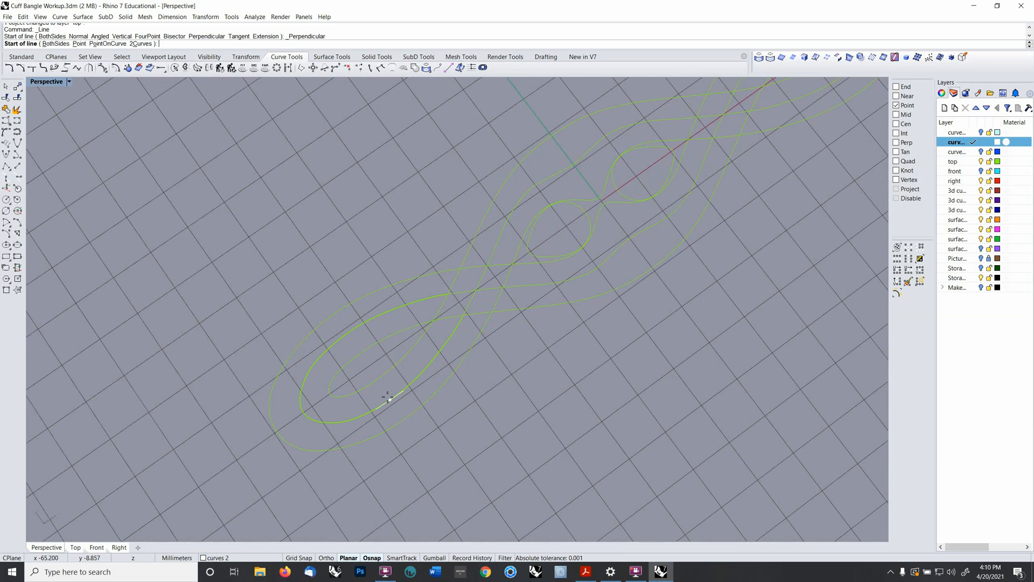
left_click(377, 379)
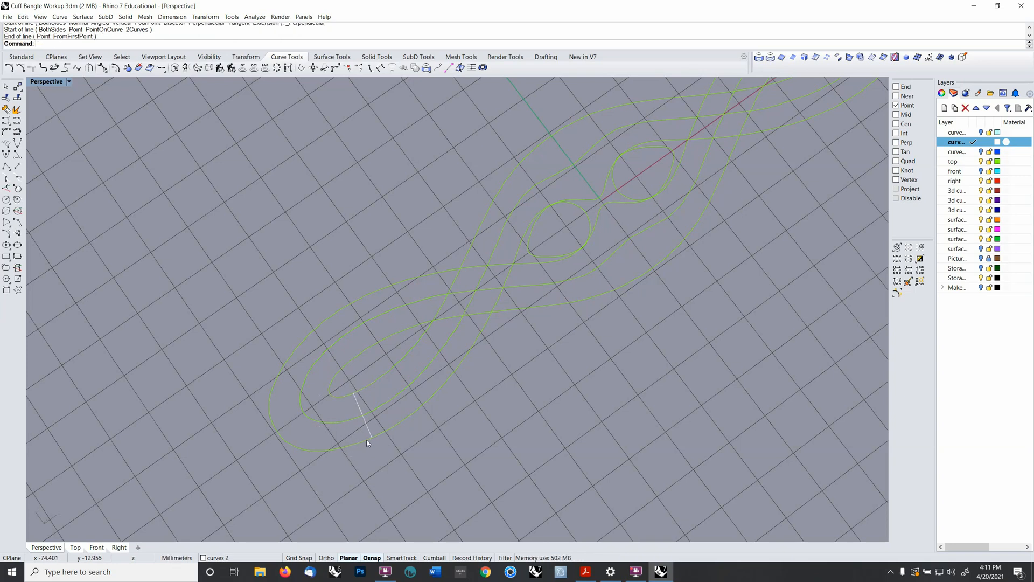
- Mirror the perpendicular line across the X axis through the origin 0 to the upper side of the left lobe
left_click(370, 433)
left_click(369, 433)
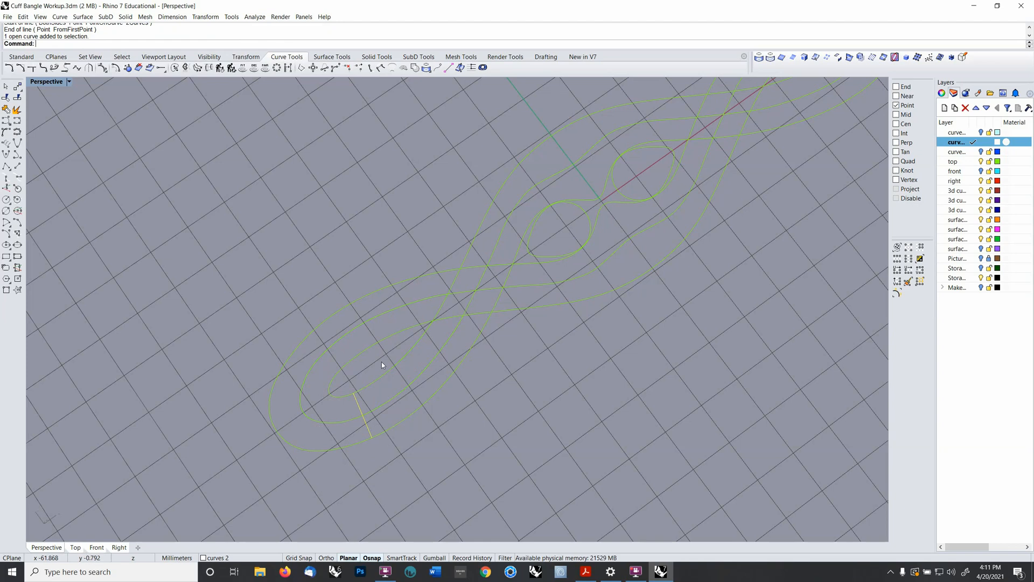
type("mirror")
key("Return")
type("0")
key("Return")
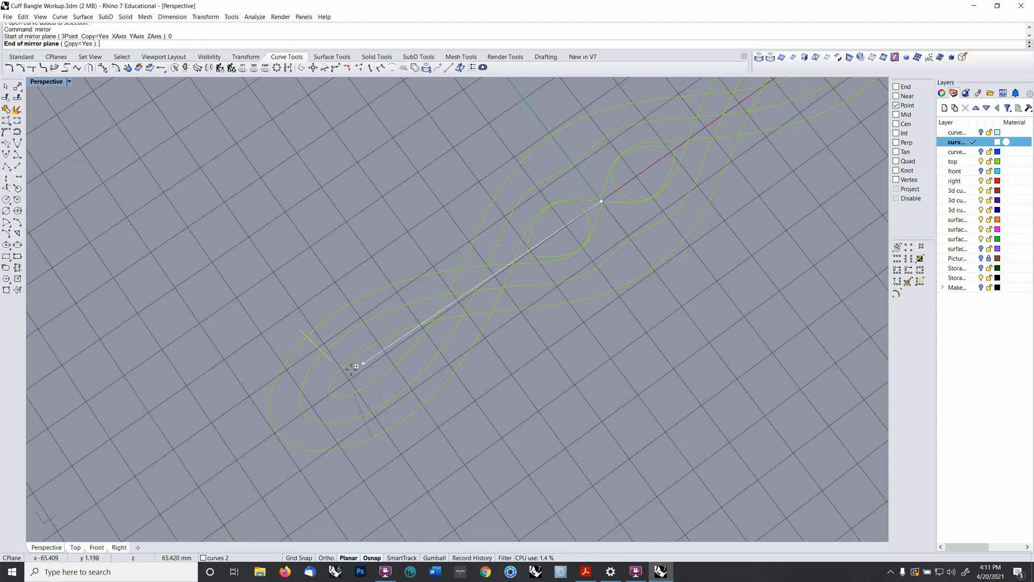
left_click(284, 435)
- Mirror both perpendicular lines of the left lobe across the Y axis through the origin 0 to the right lobe
right_click_drag(393, 387, 412, 379)
left_click(315, 306)
key("Return")
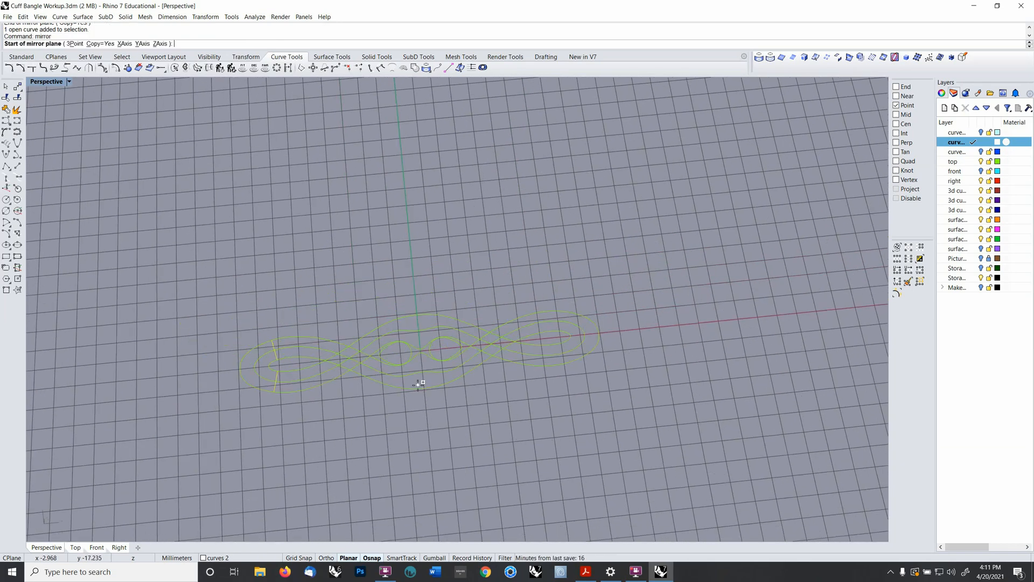
type("0")
key("Return")
left_click(426, 384)
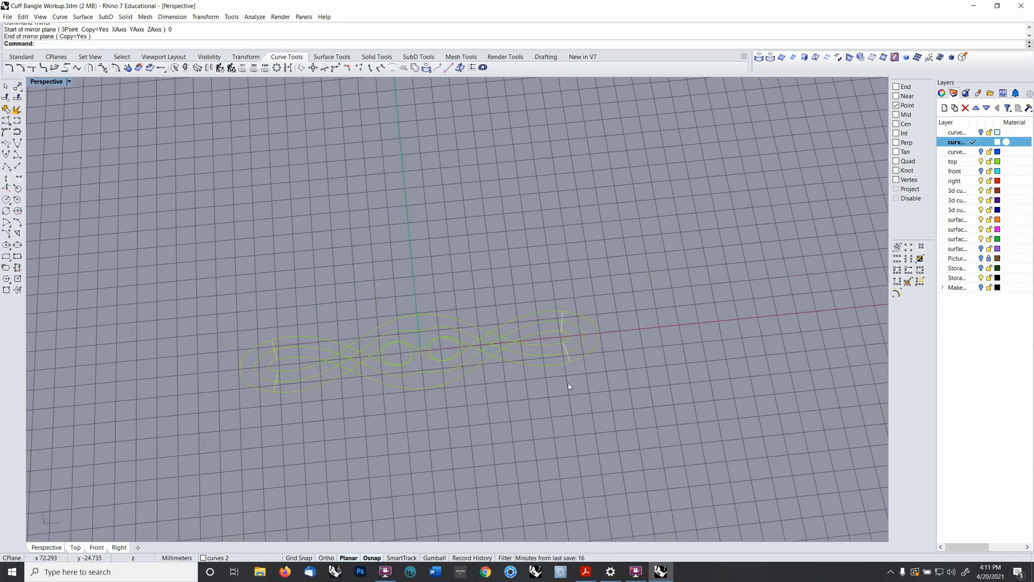
- Select the inner and outer outline curves of the left and right lobes together
scroll(317, 342, "up", 3)
right_click_drag(311, 358, 356, 354, "shift")
left_click(354, 362)
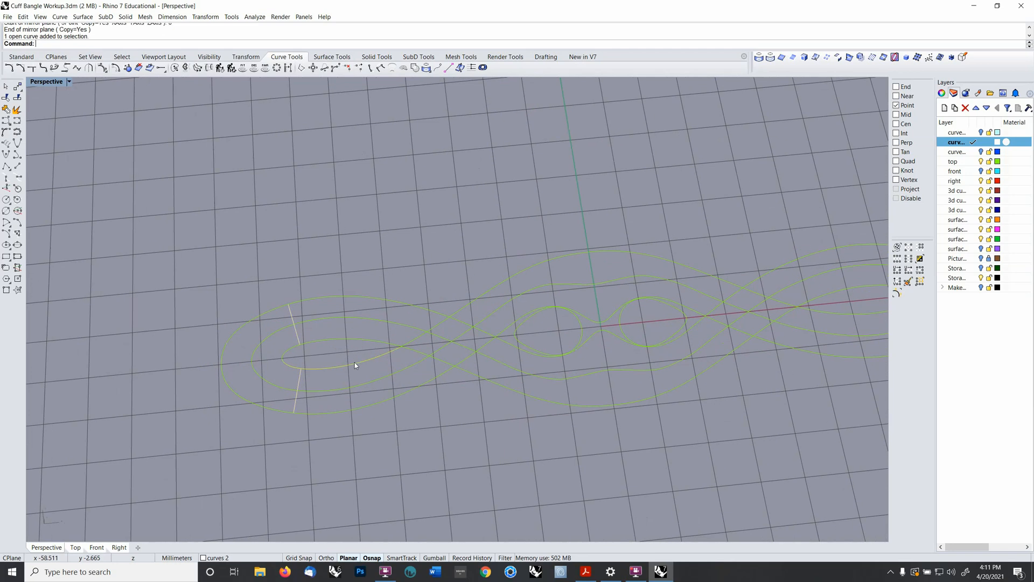
left_click(328, 416)
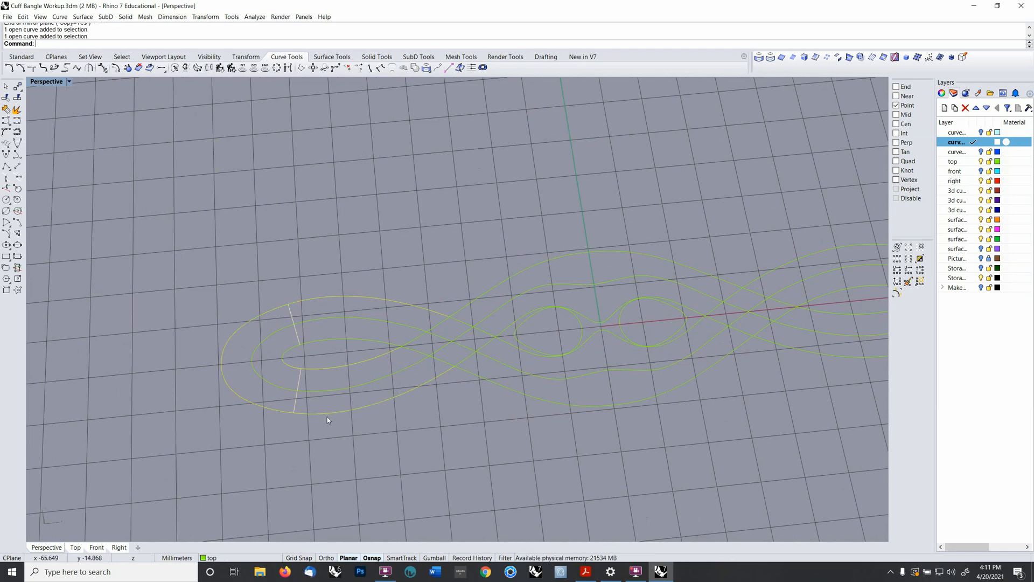
left_click(339, 340, "shift")
scroll(409, 323, "down", 6)
right_click_drag(681, 346, 559, 370, "shift")
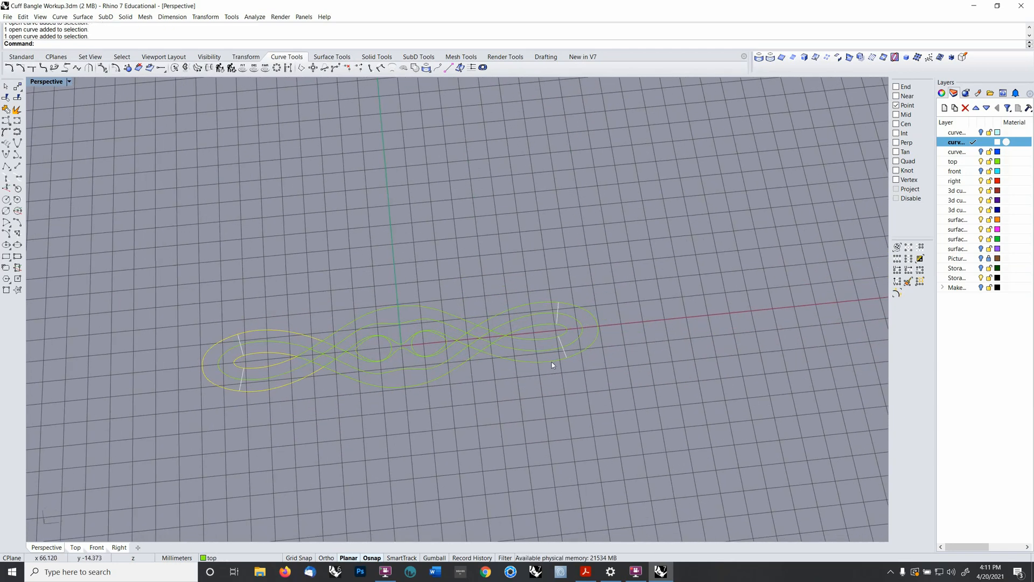
left_click(535, 328, "shift")
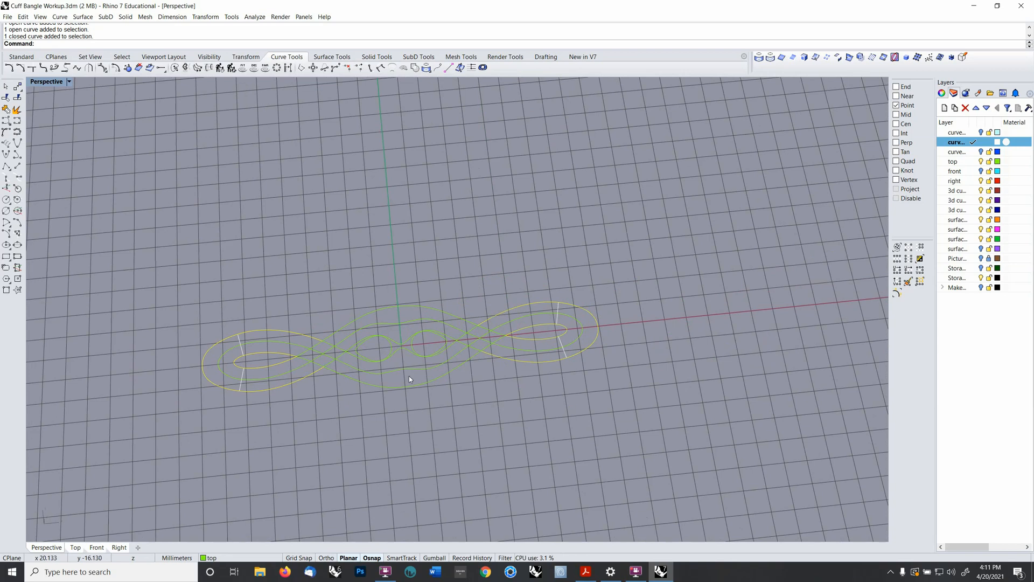
scroll(408, 376, "up", 5)
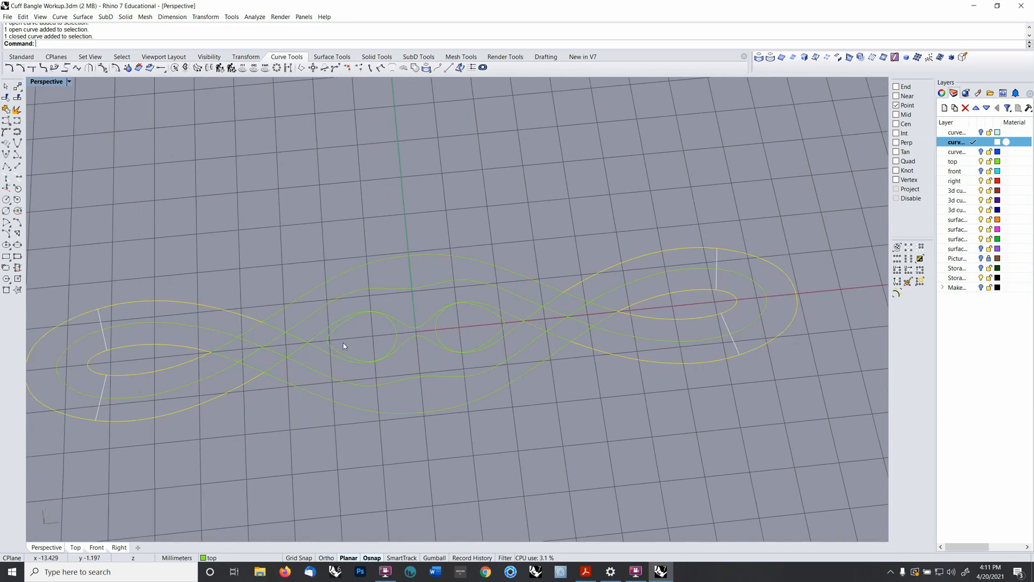
- Split the selected inner and outer cuff curves with the short white lines at both ends as cutting objects
left_click(17, 98)
left_click(105, 345)
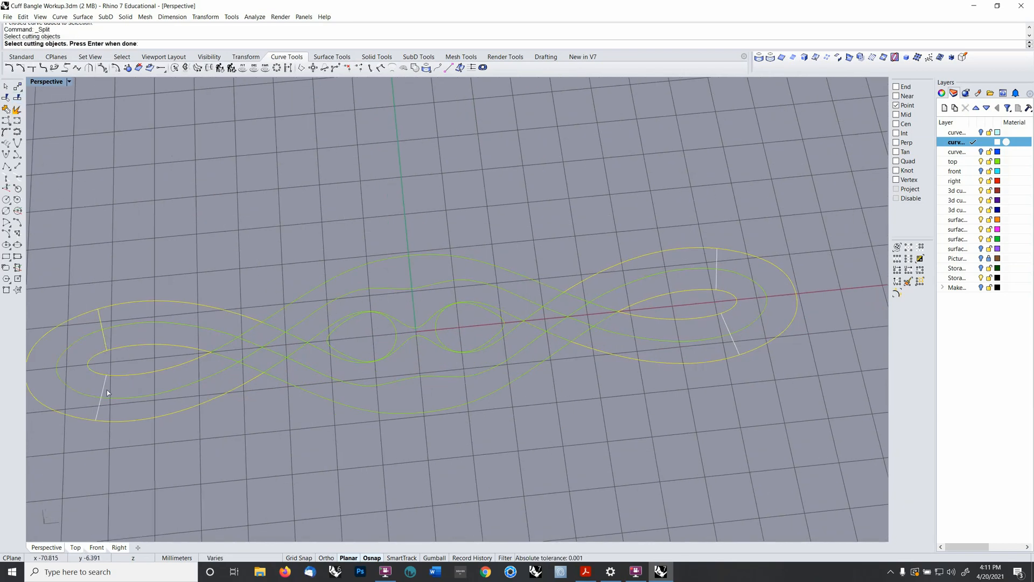
left_click(107, 392)
left_click(731, 341)
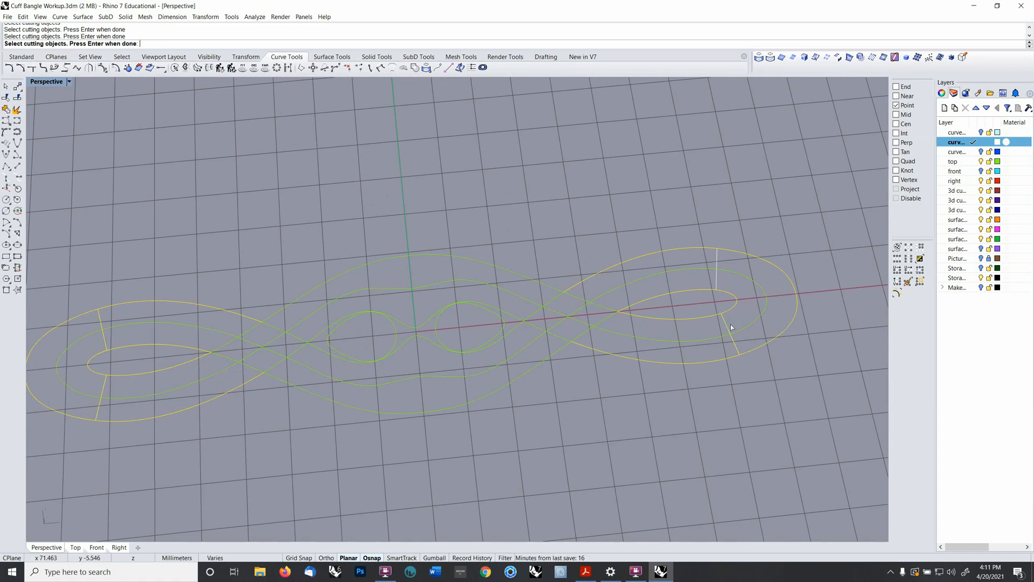
key("Return")
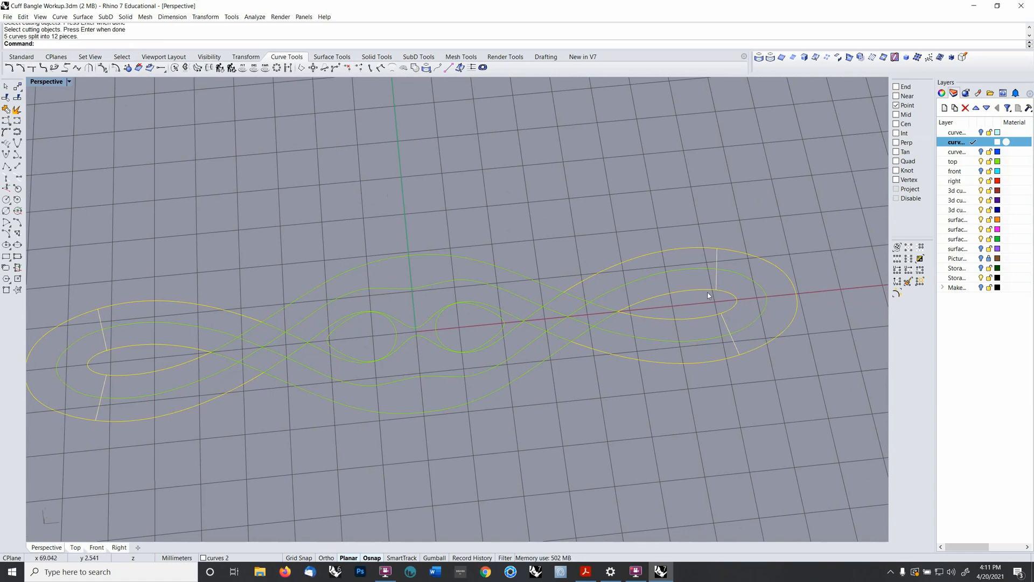
- Ungroup and explode the joined inner loop curve at the right end of the cuff into separate segments
left_click(707, 292)
scroll(637, 324, "up", 5)
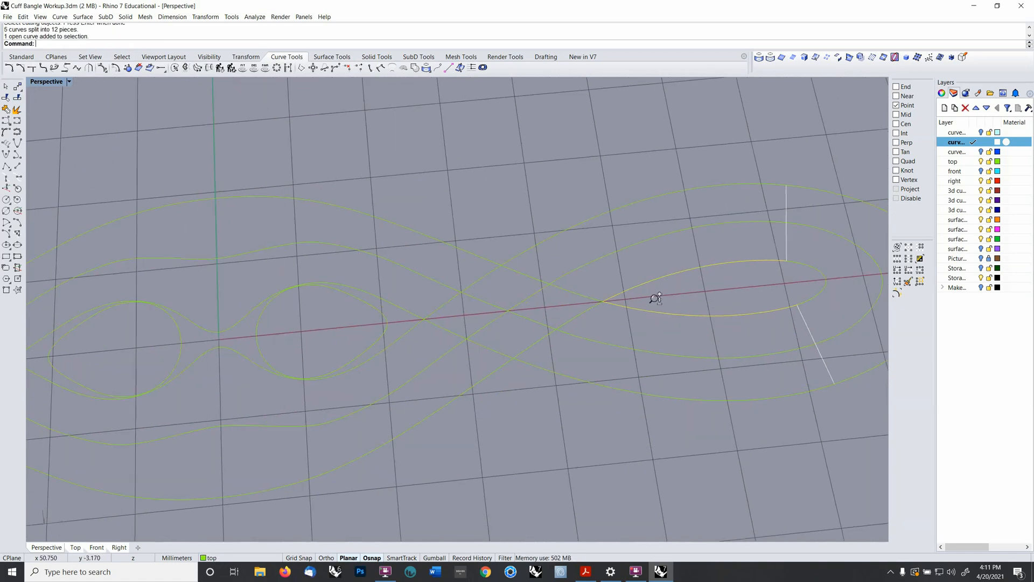
scroll(655, 312, "down", 2)
right_click_drag(637, 313, 676, 319, "shift")
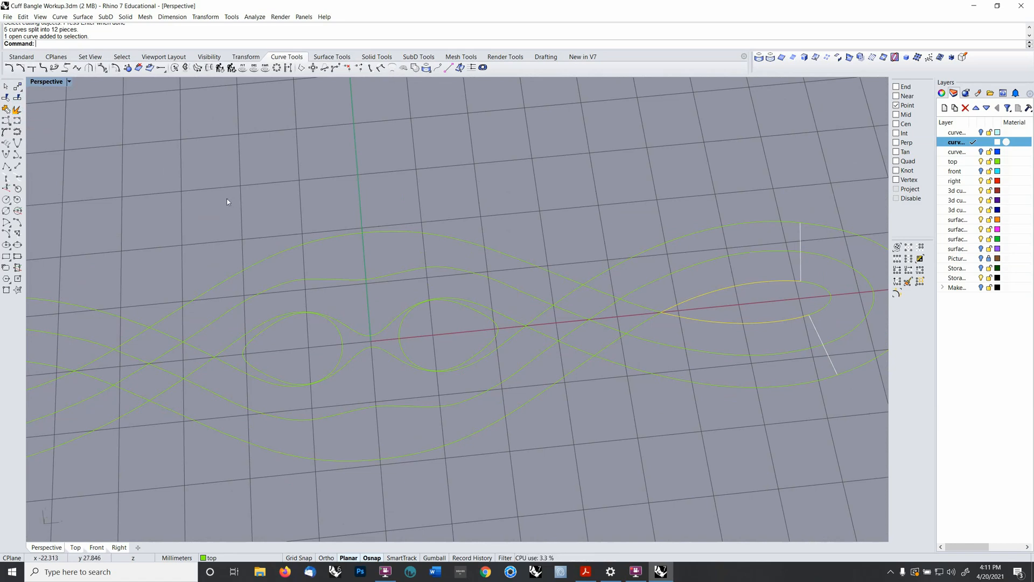
left_click(688, 319)
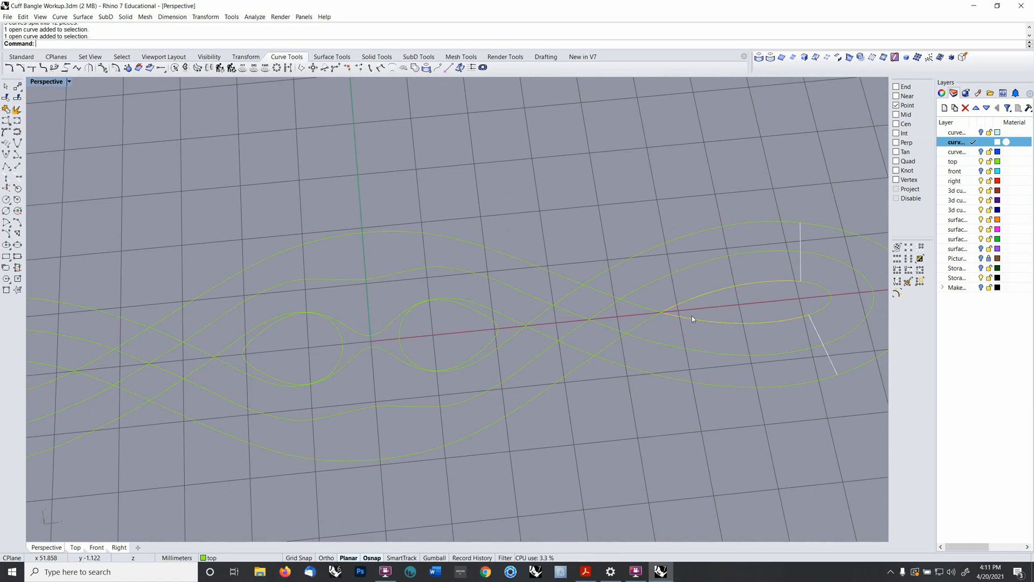
key("ctrl+shift+g")
scroll(691, 318, "down", 2)
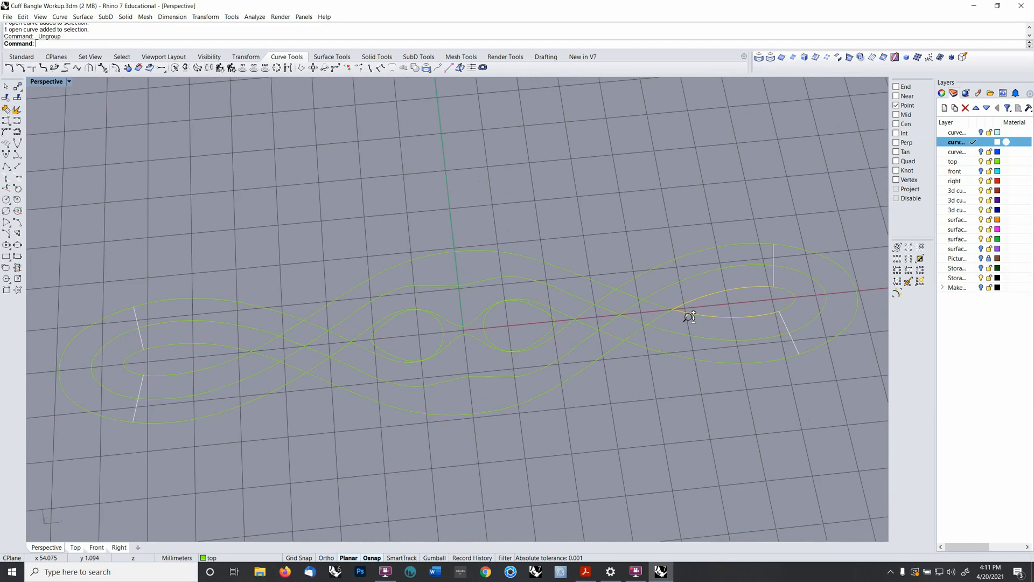
left_click(17, 109)
- Ungroup the short crossing segments that form the diamonds on both sides of the cuff's centre
left_click(186, 371)
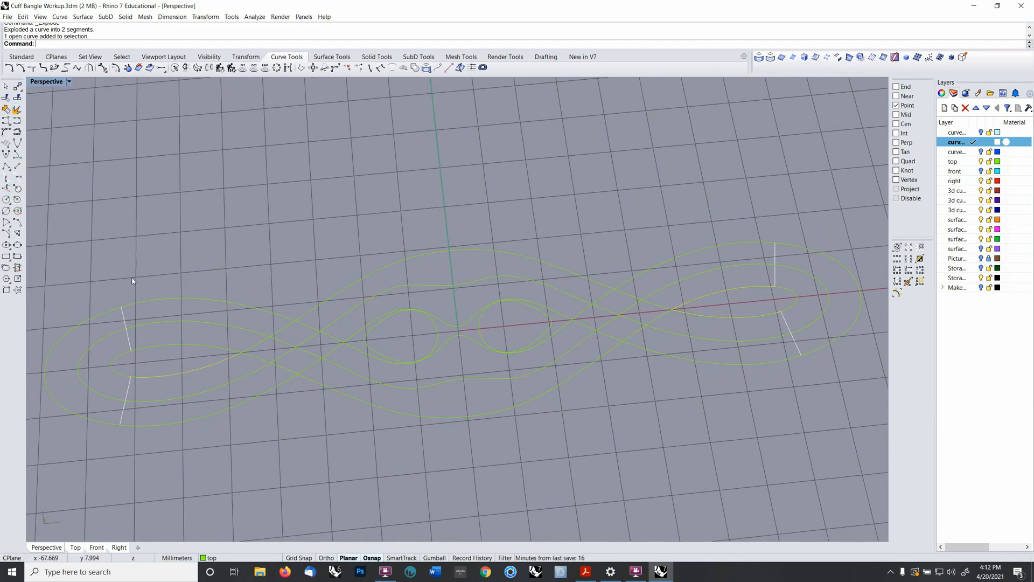
left_click(198, 349)
left_click(720, 320)
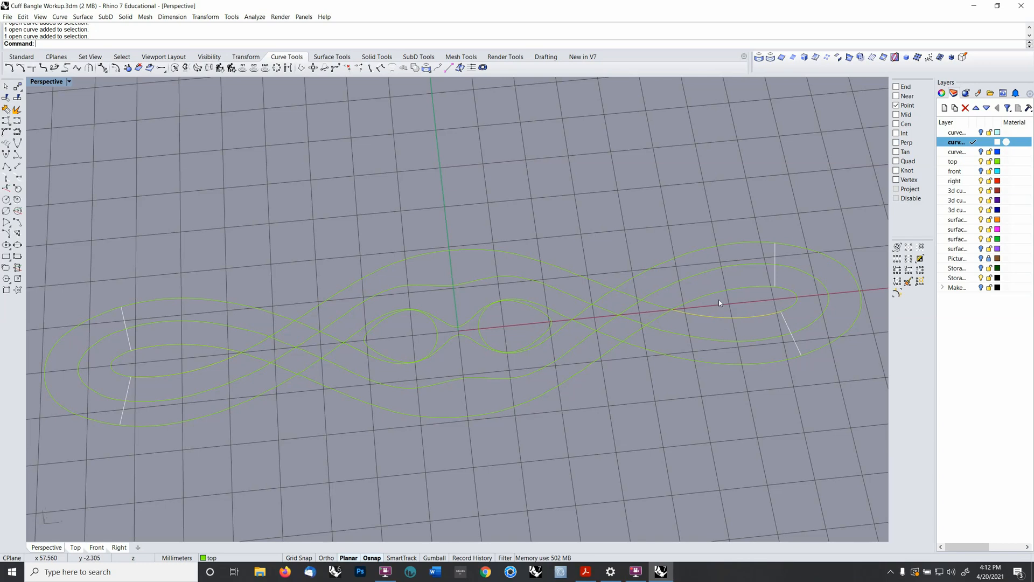
left_click(666, 316)
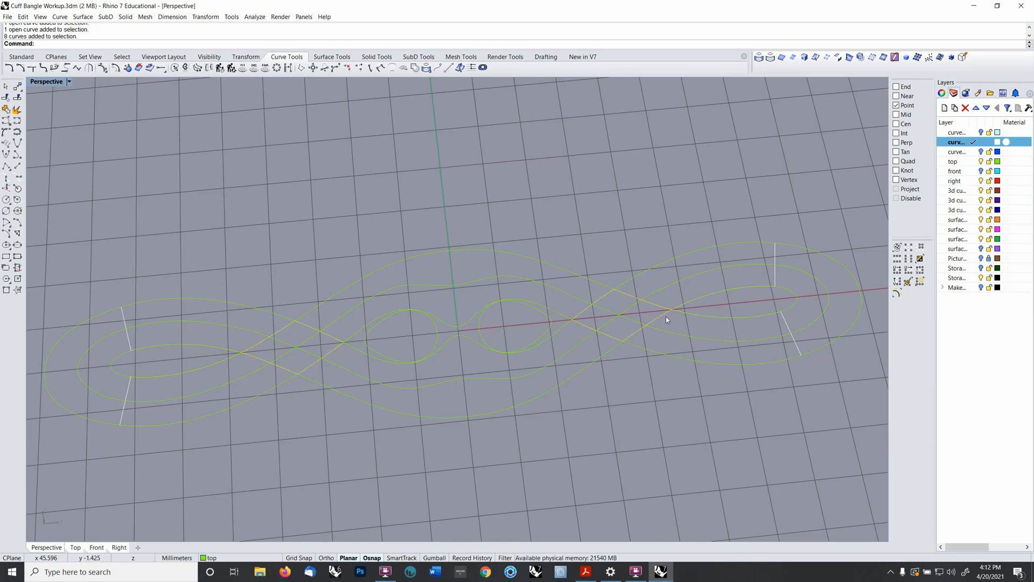
scroll(666, 316, "up", 3)
scroll(666, 318, "down", 4)
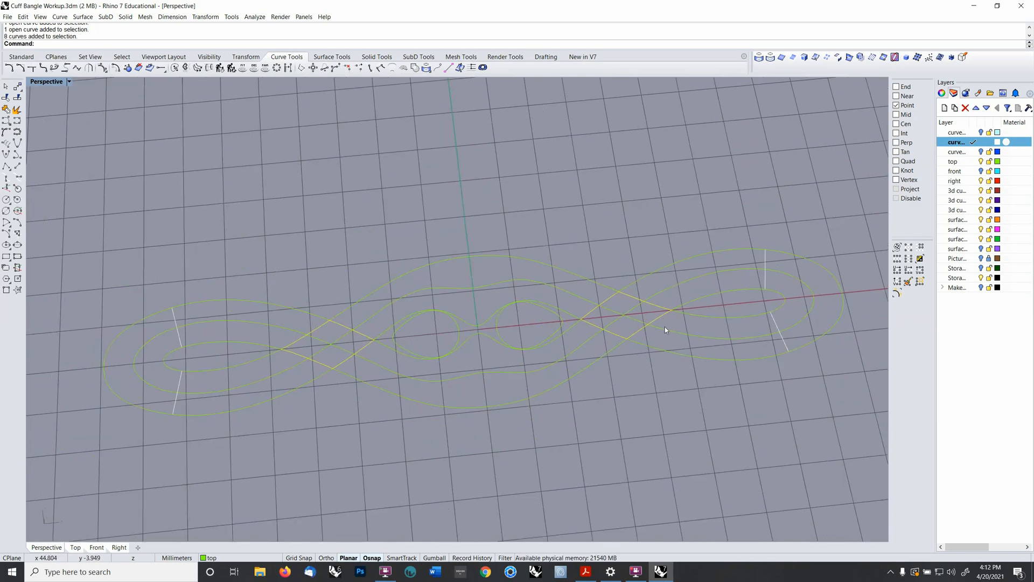
key("ctrl+shift+g")
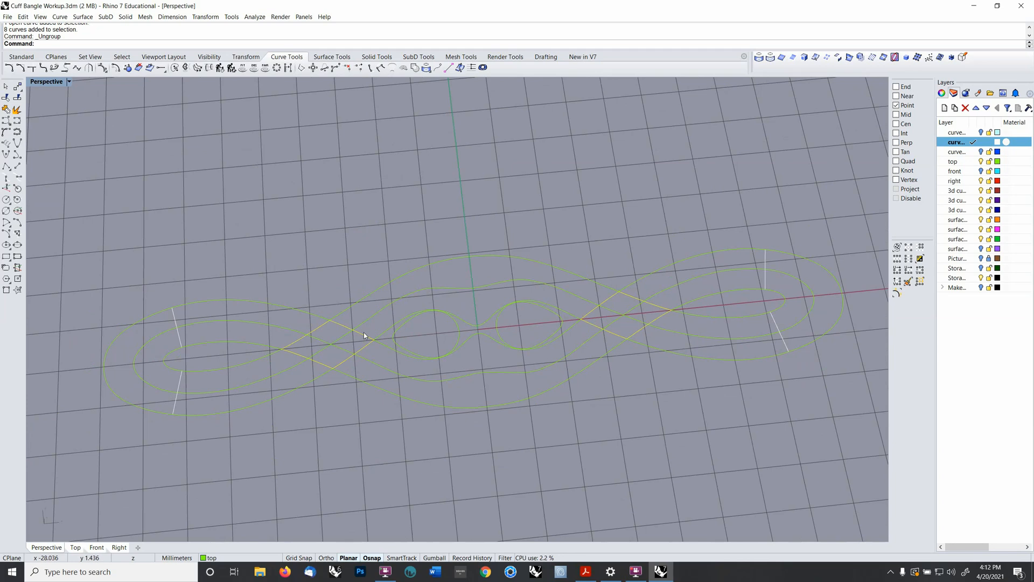
- Join the segments running from the upper left inner end through the lower central bow to the upper right inner end into one curve
left_click(353, 327)
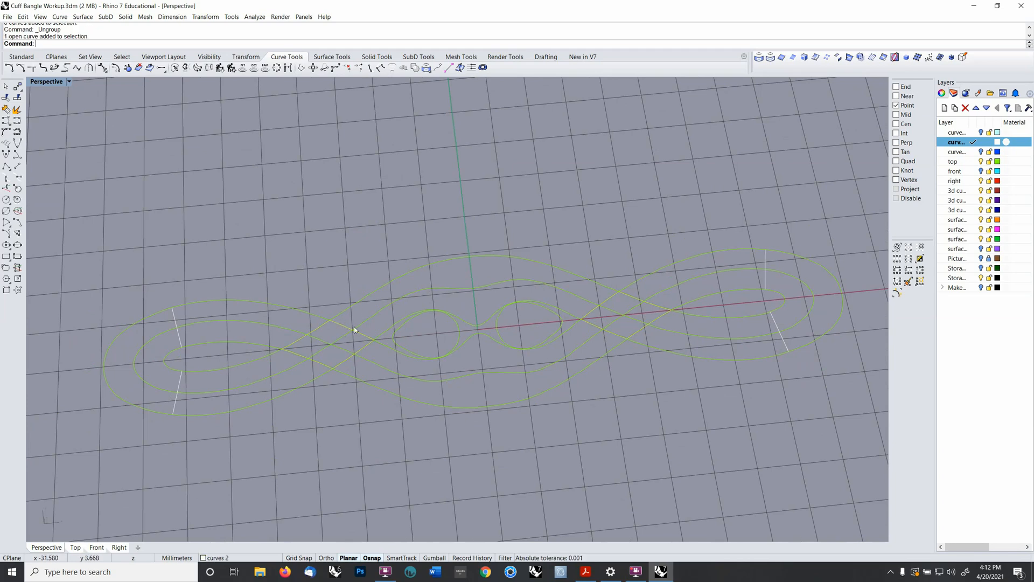
left_click(659, 312)
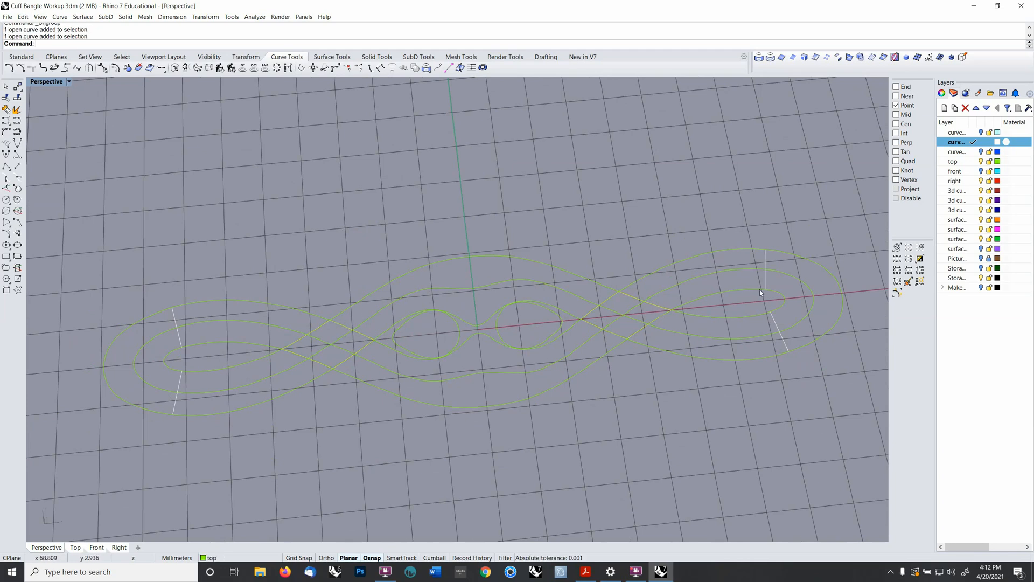
left_click(716, 296)
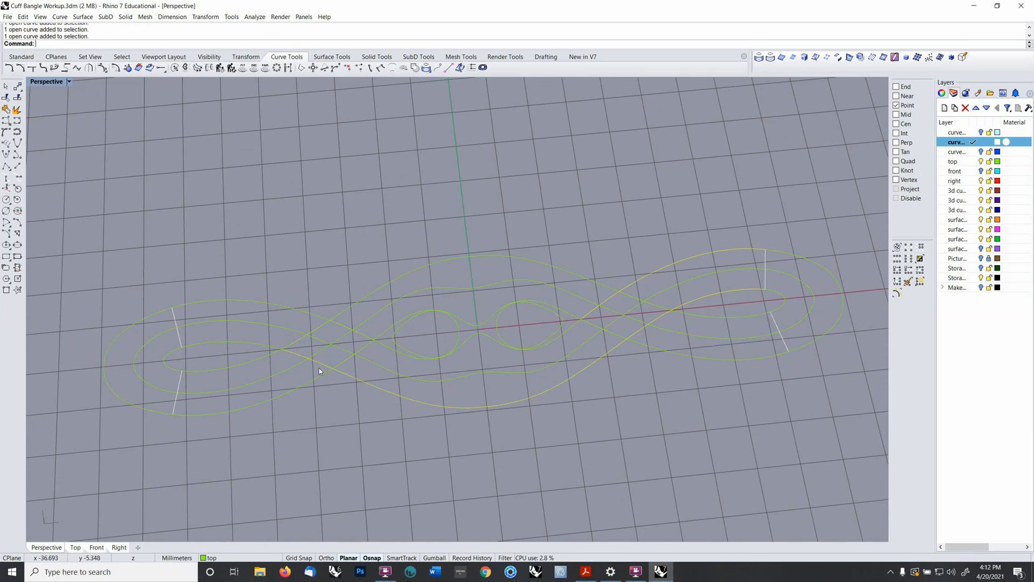
left_click(724, 251, "ctrl")
left_click(607, 300, "ctrl")
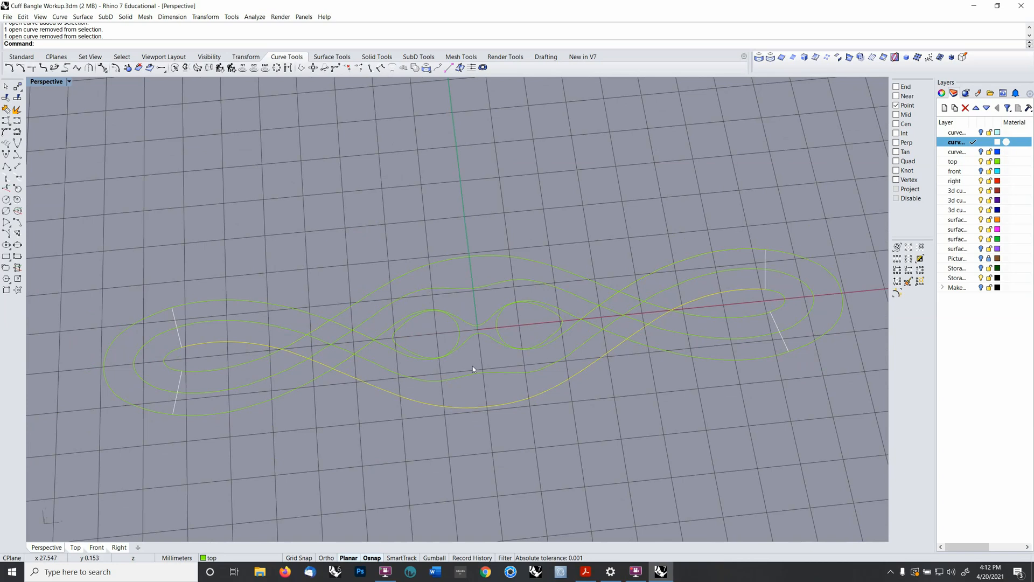
left_click(6, 108)
- Rebuild the joined lower-bow curve with a point count of 35 and degree 4, deleting the input
right_click_drag(498, 387, 531, 366)
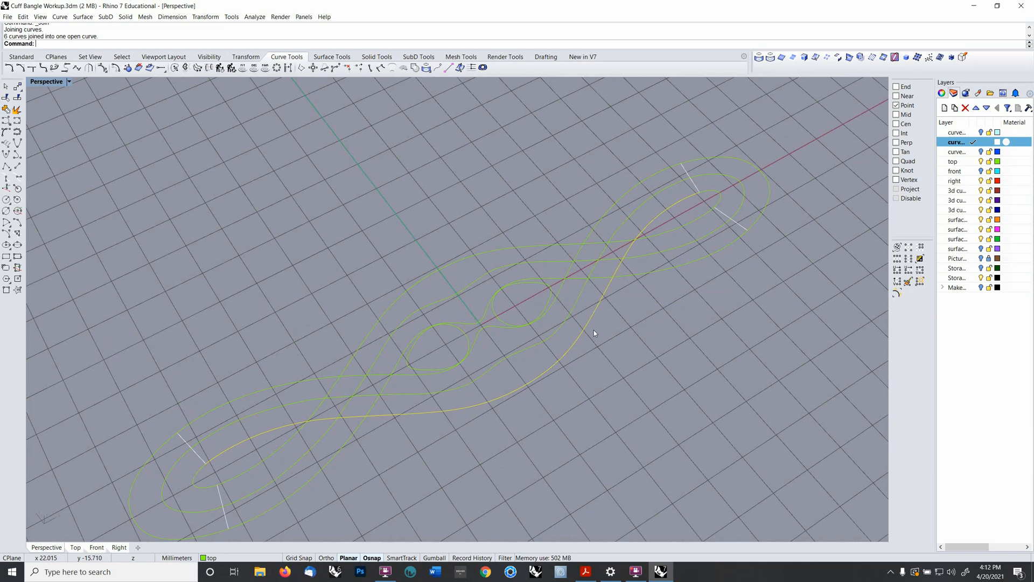
type("rebuild")
key("Return")
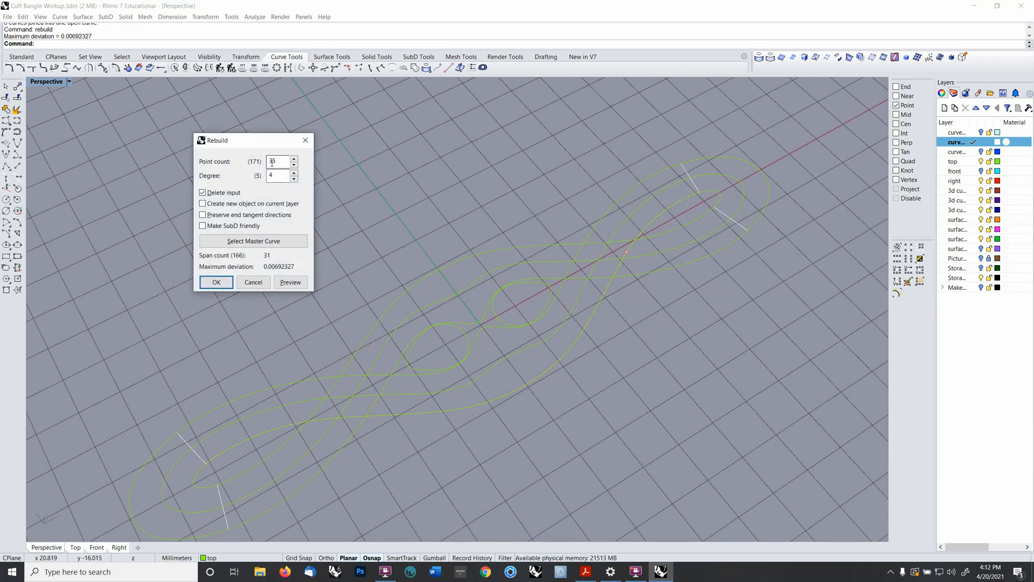
left_click(217, 282)
- Join the segments running from the upper left outer end along the undersides of the central circles to the upper right outer end
right_click_drag(730, 286, 687, 309)
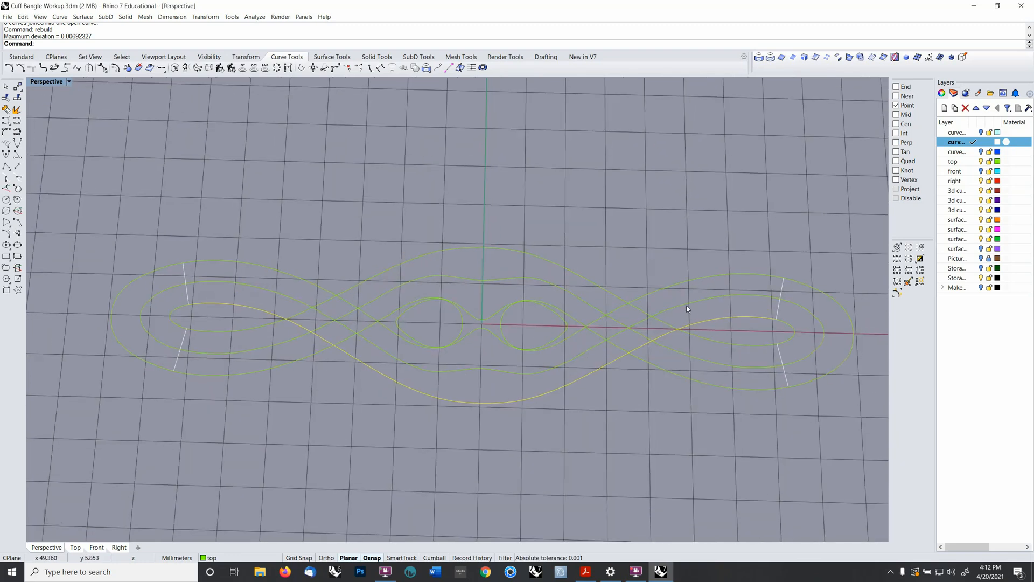
left_click(718, 279)
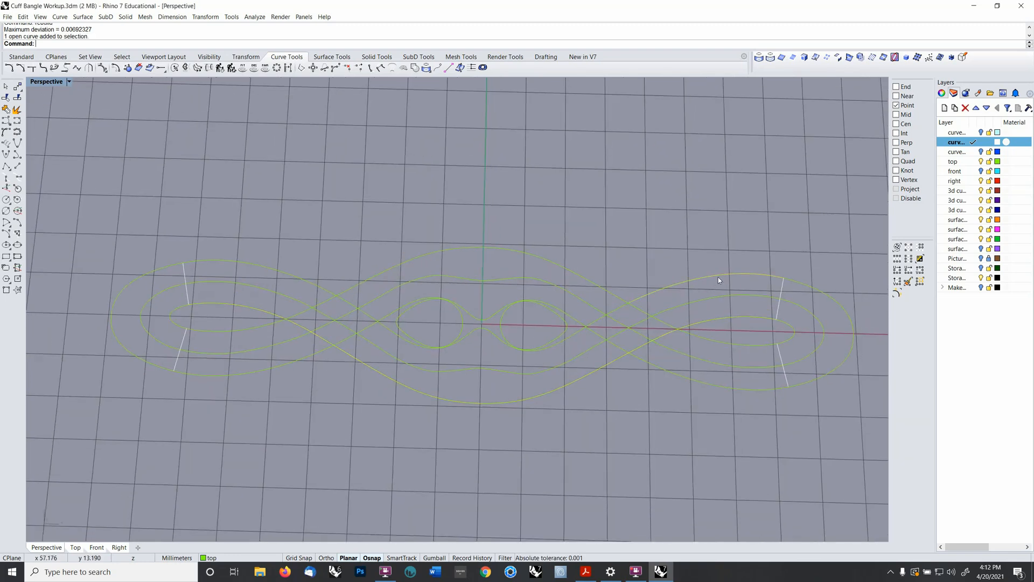
left_click(596, 324)
left_click(550, 348)
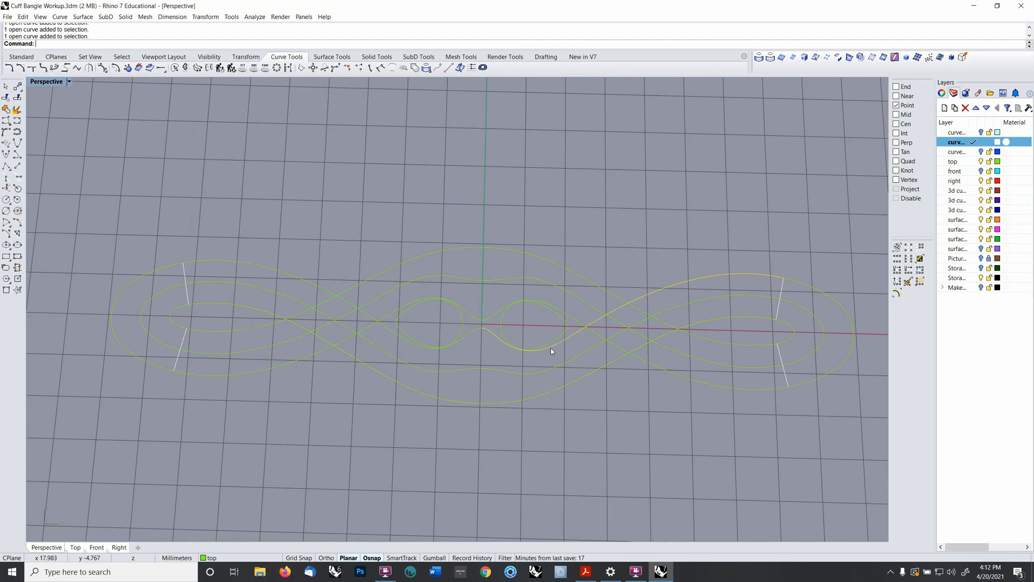
left_click(477, 329, "shift")
left_click(368, 316, "shift")
left_click(312, 283, "shift")
scroll(366, 286, "down", 3)
right_click_drag(371, 270, 292, 254)
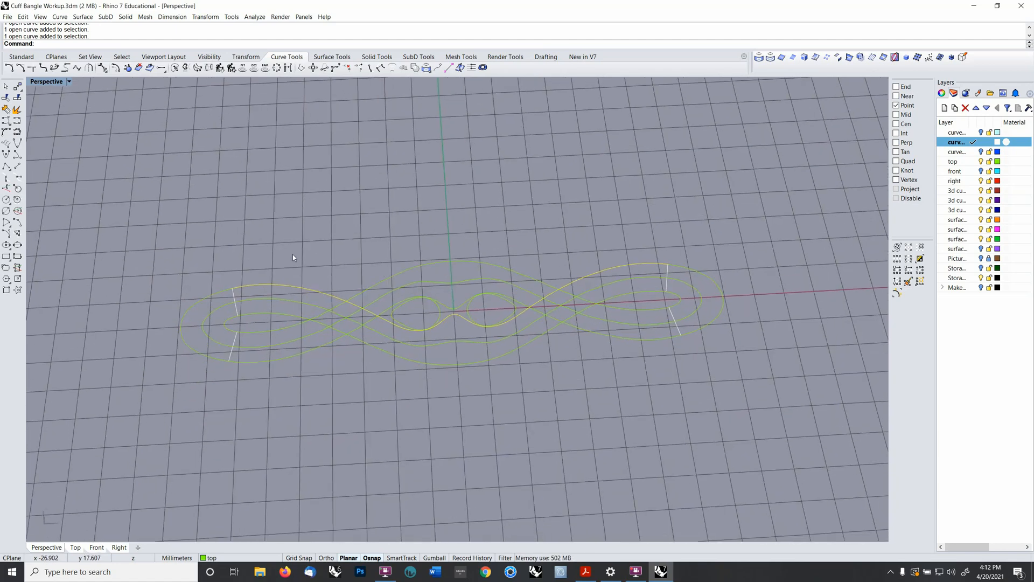
left_click(6, 109)
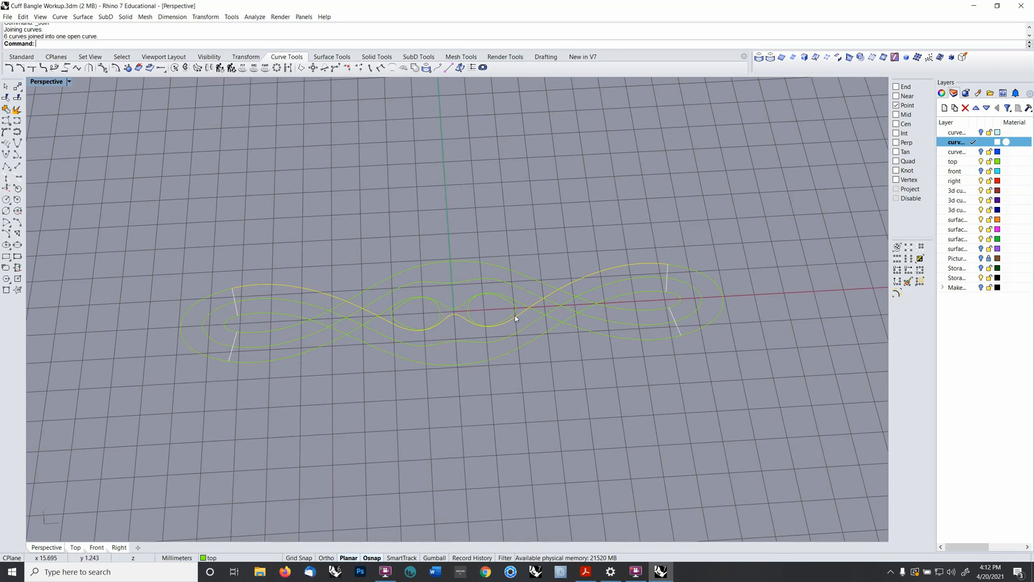
- Rebuild the joined curve through the cuff's centre with a point count of 41 and degree 4, deleting the input
scroll(485, 319, "up", 5)
right_click_drag(474, 340, 620, 287)
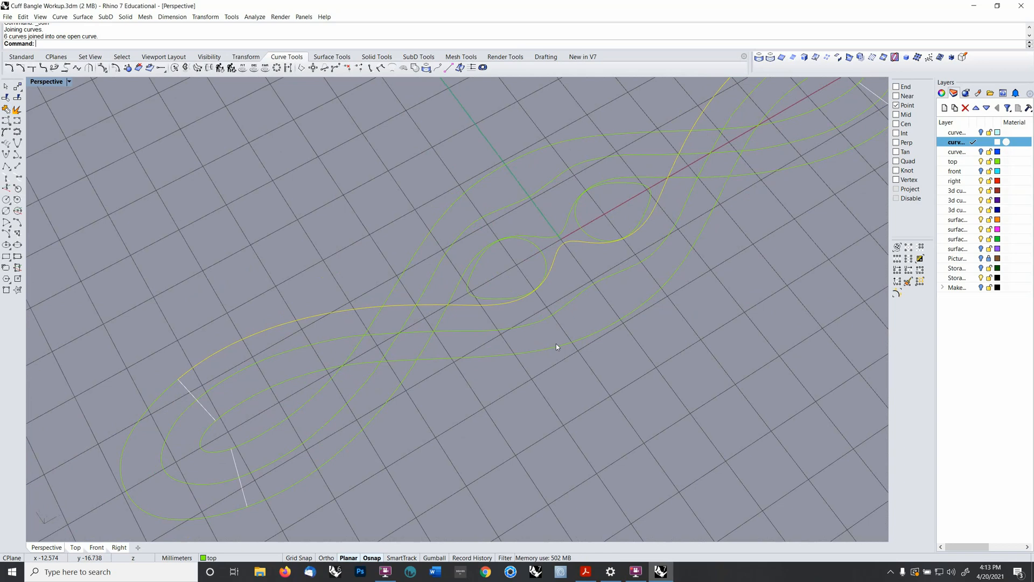
type("rebuild")
key("Return")
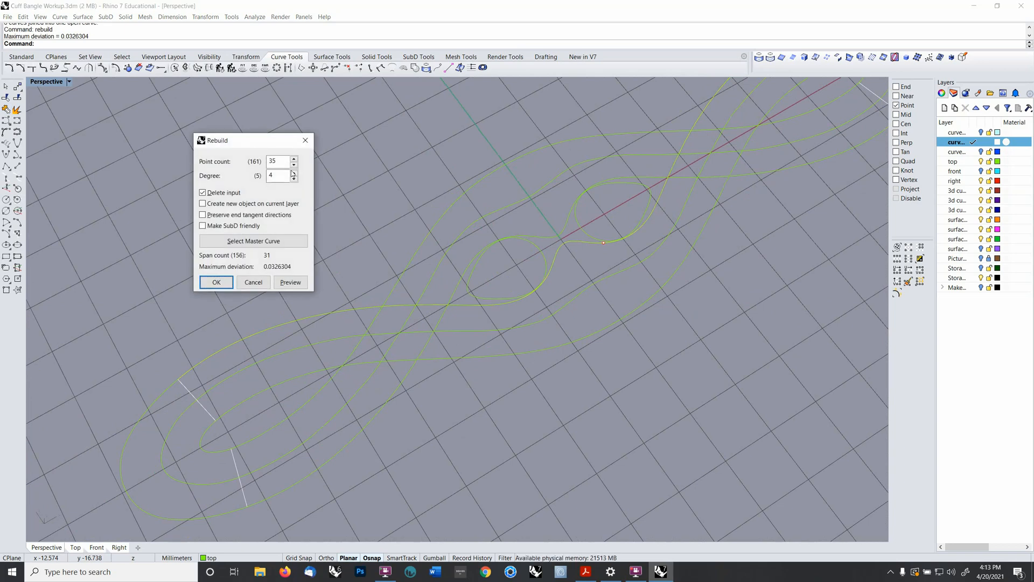
left_click_drag(278, 161, 267, 163)
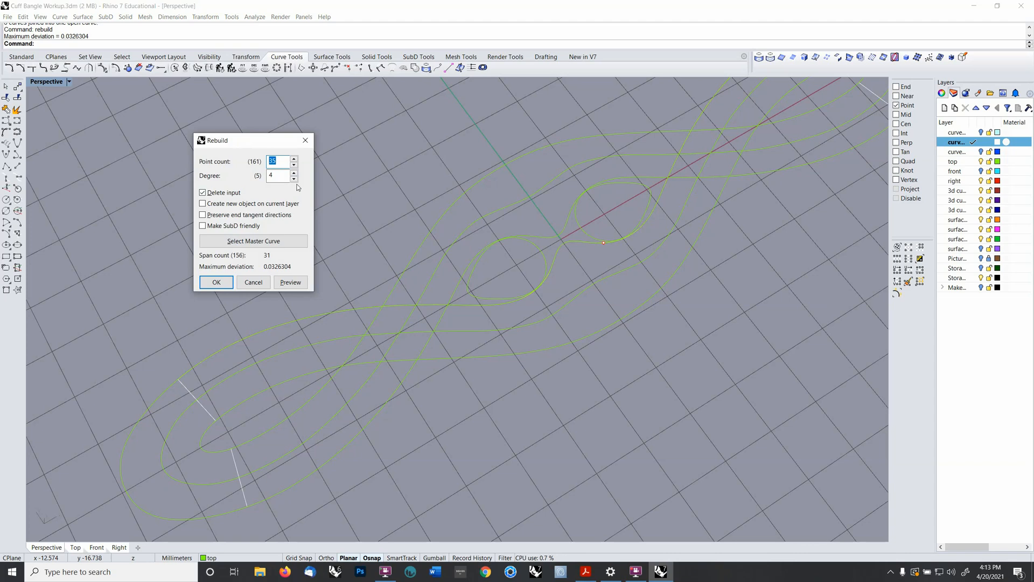
type("41")
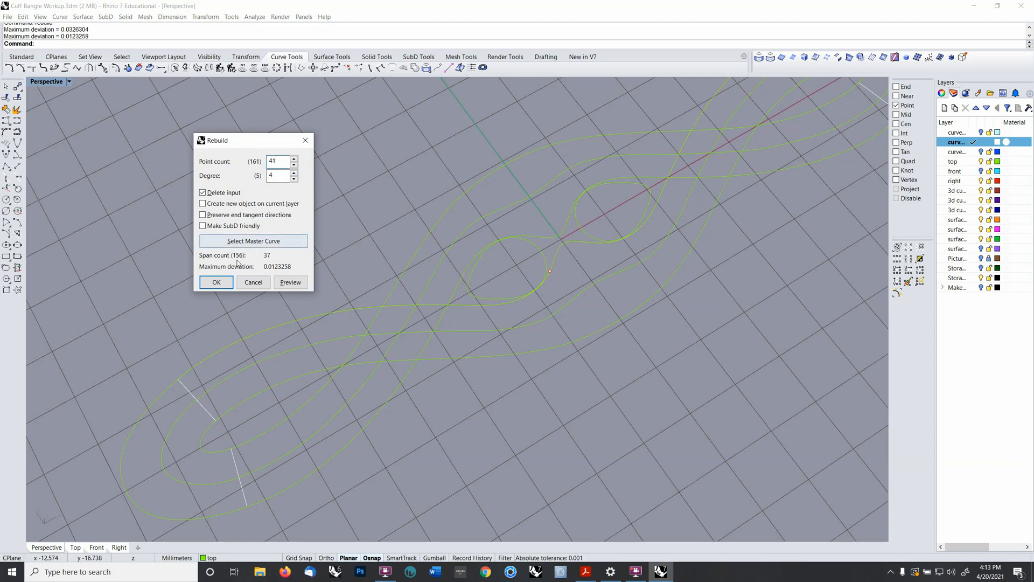
left_click(216, 282)
- Delete the leftover mirrored centre curve over the two circles and the upper outer bow
scroll(614, 290, "down", 3)
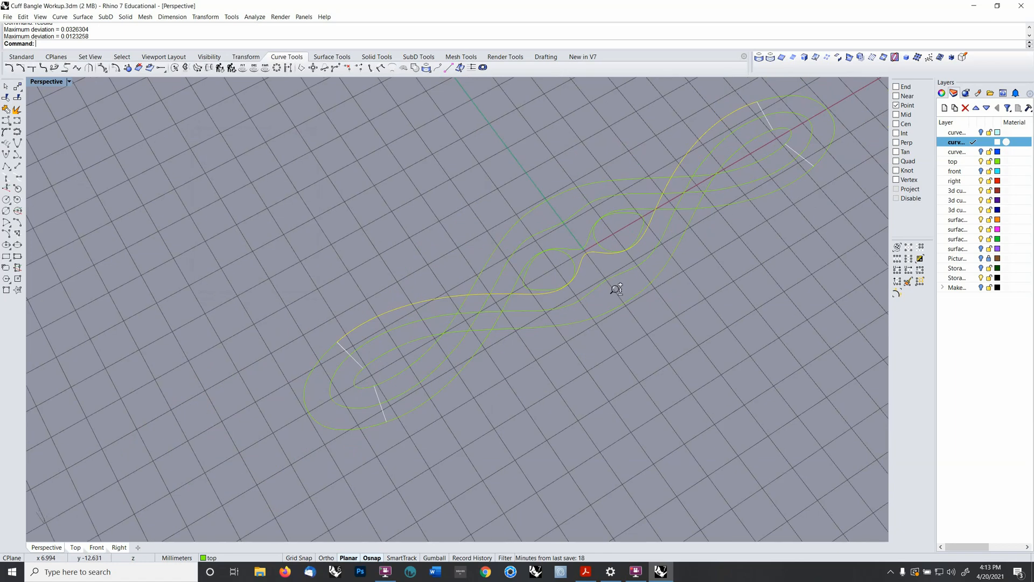
scroll(592, 280, "up", 5)
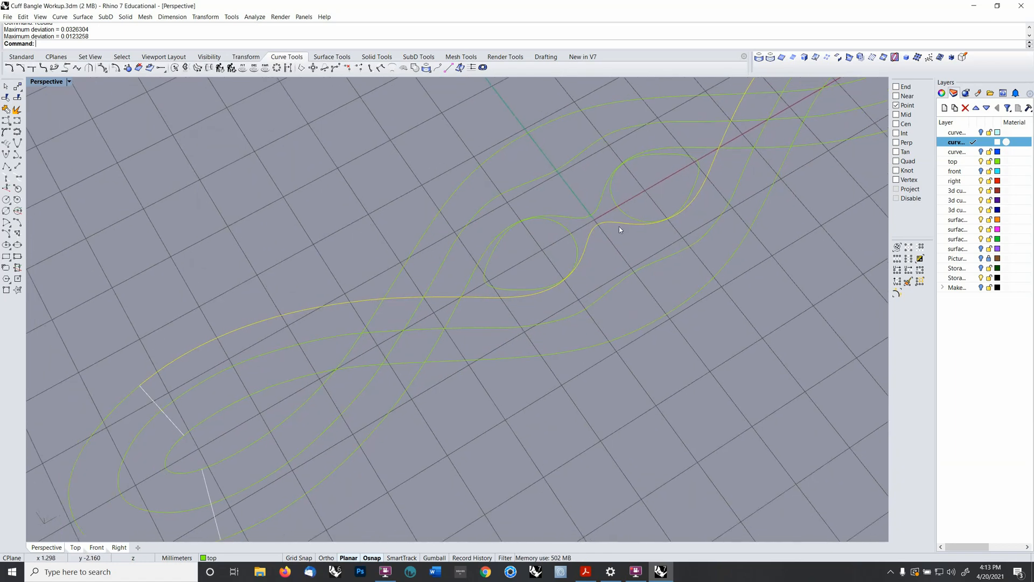
scroll(612, 219, "down", 3)
left_click(606, 216)
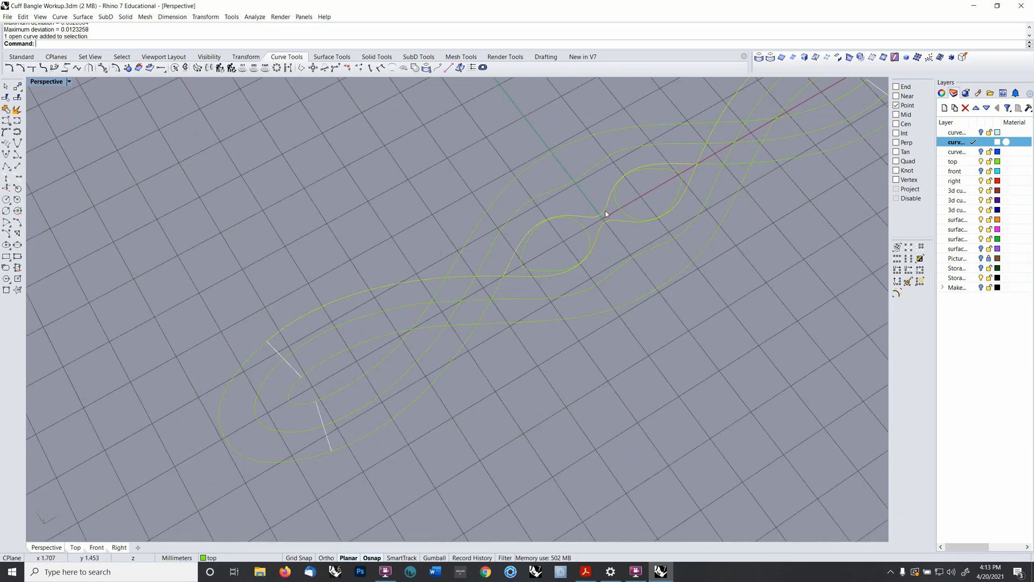
key("Delete")
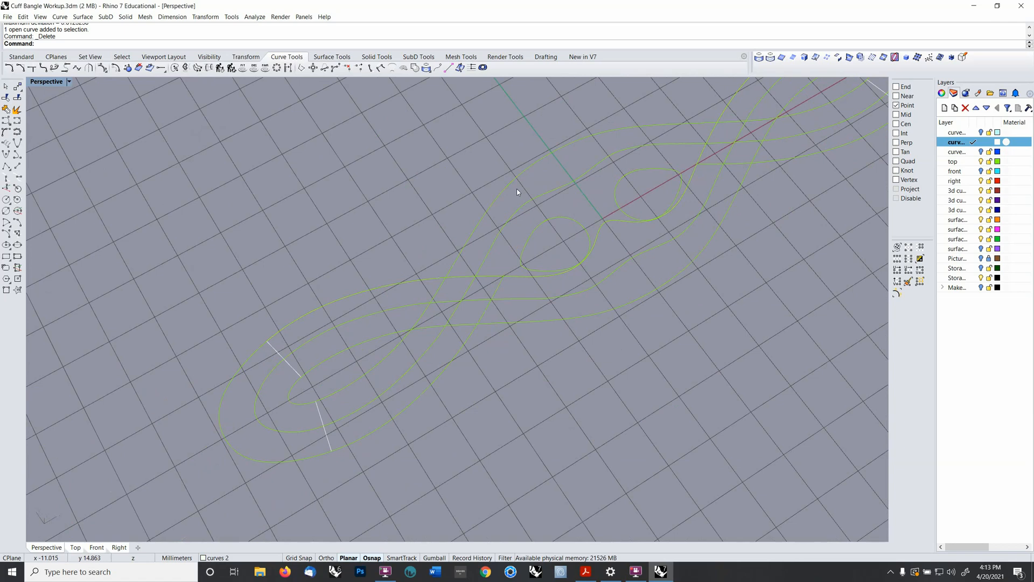
left_click(512, 187)
key("Delete")
- Delete the two leftover short crossing segments of the left diamond
left_click(495, 290)
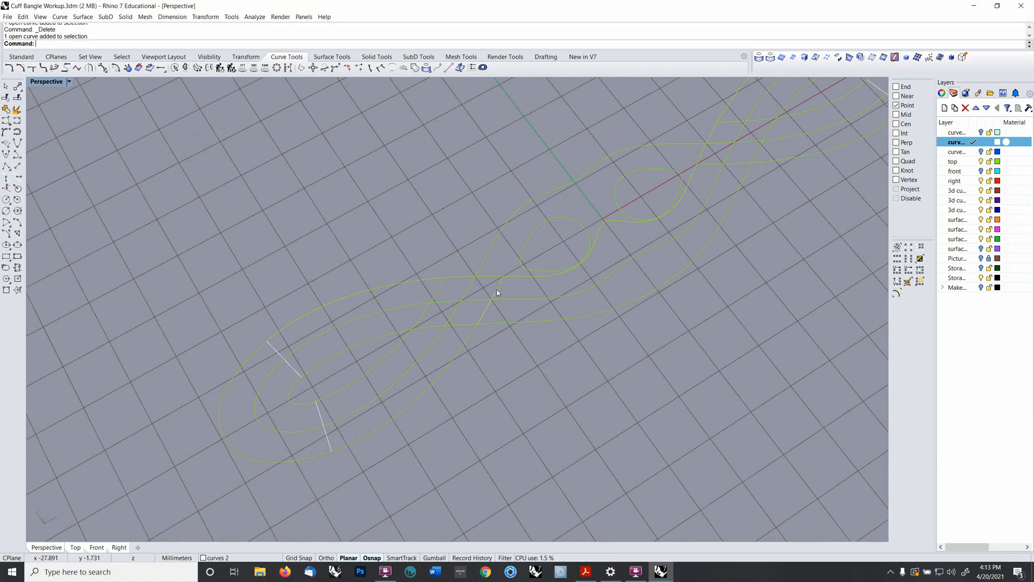
key("Delete")
left_click(438, 291)
key("Delete")
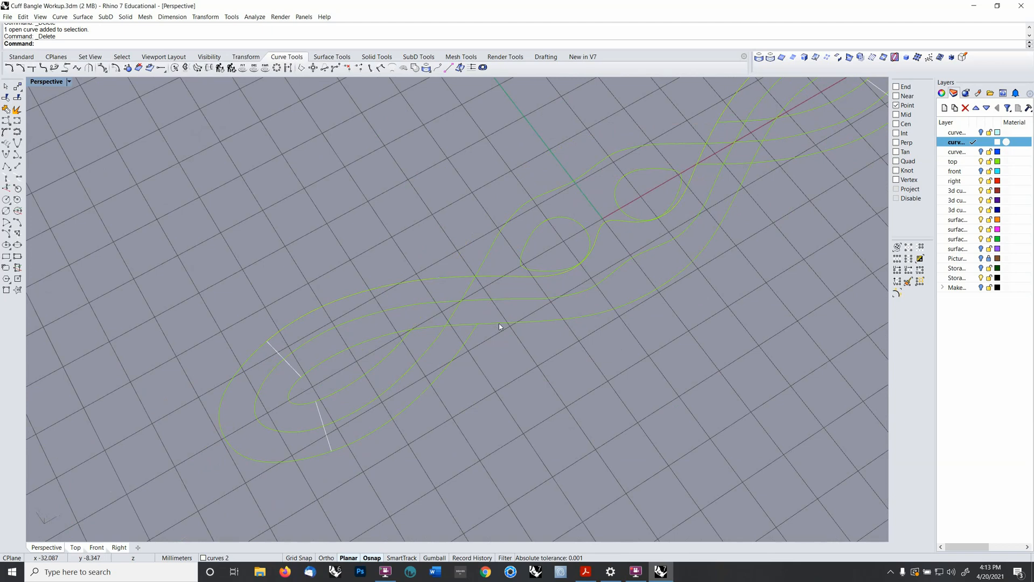
- Delete the leftover lower outer and inner edge segments between the left end loop and the crossing
left_click(505, 277)
left_click(458, 358)
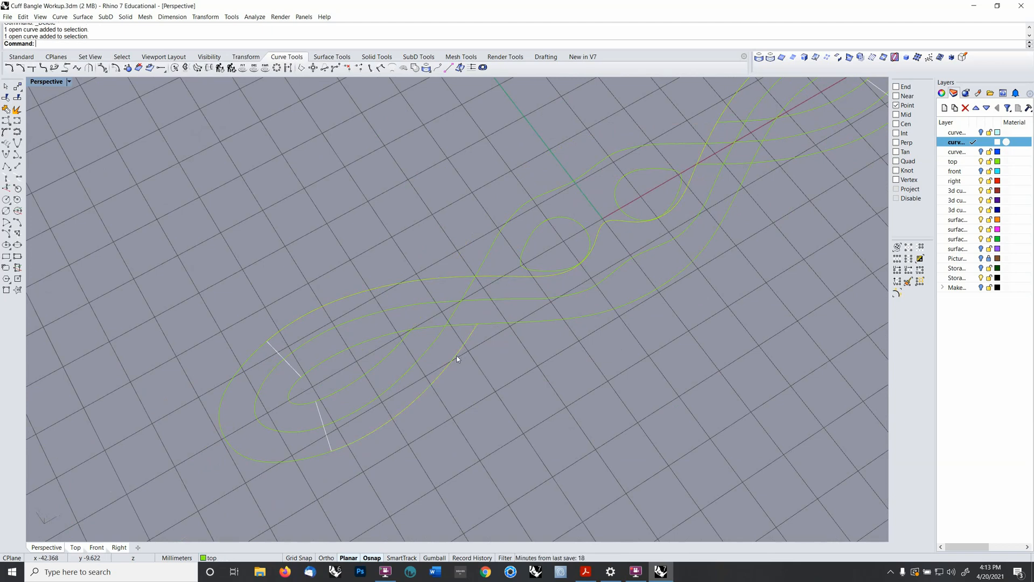
left_click(384, 369)
key("Delete")
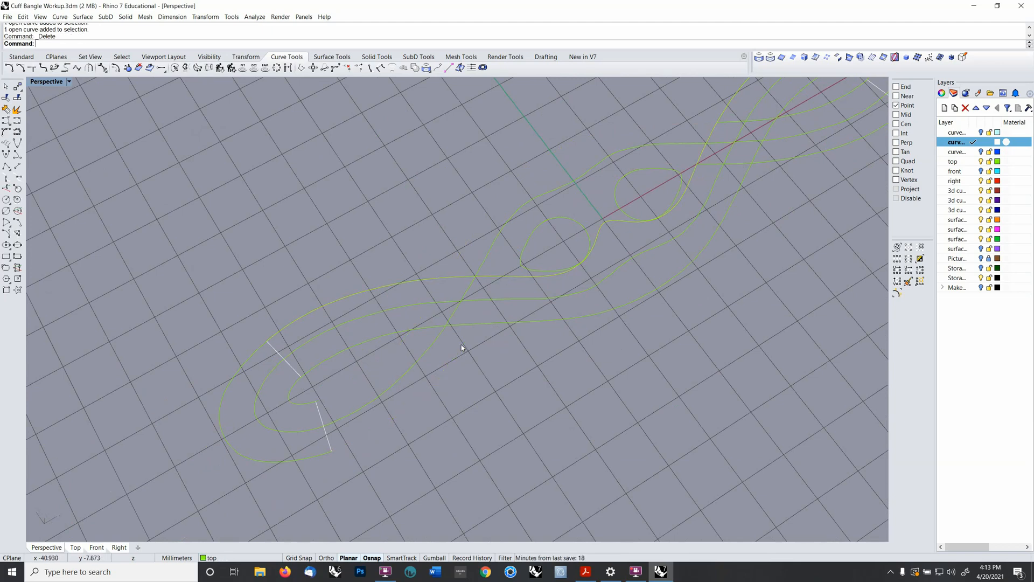
- Delete the leftover lower outer and inner edge segments between the right end loop and the crossing
right_click_drag(736, 264, 514, 304)
scroll(702, 261, "down", 5)
scroll(596, 237, "up", 3)
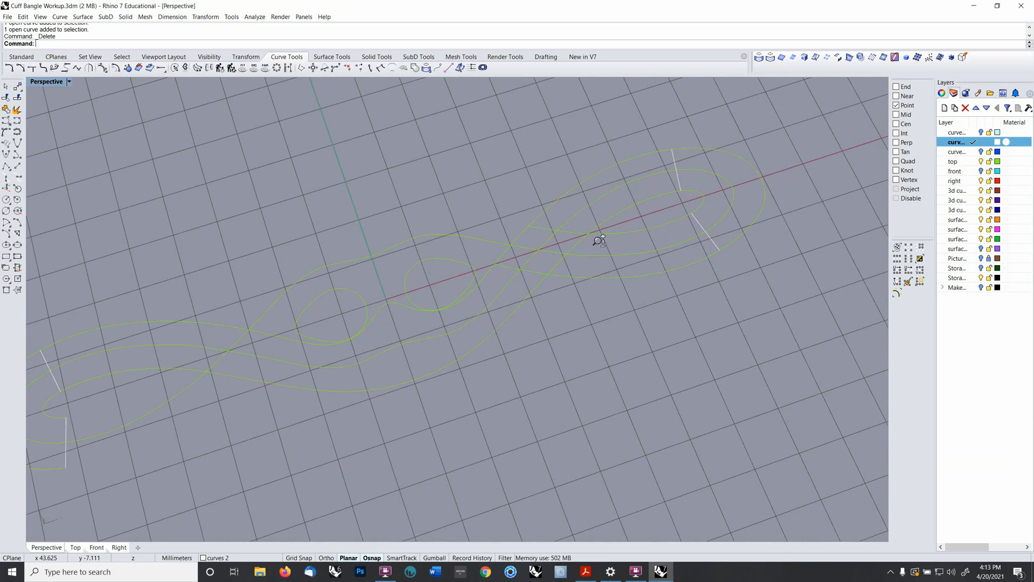
left_click(613, 237)
left_click(622, 277)
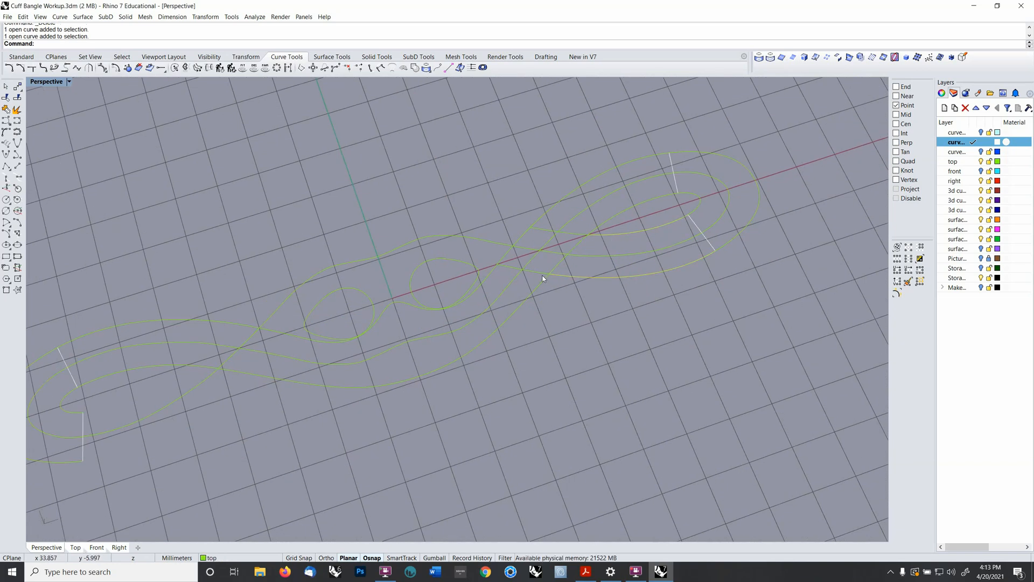
left_click(567, 239)
key("Delete")
- Mirror the continuous inner and outer strand edge curves across the X axis from the origin (0), keeping the originals
left_click(613, 215)
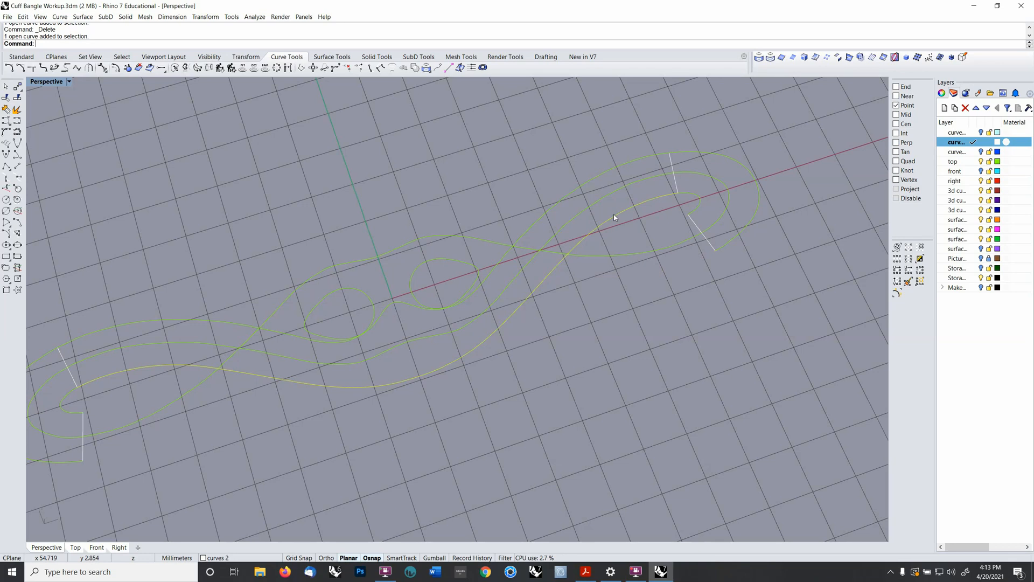
left_click(557, 206)
scroll(558, 208, "down", 3)
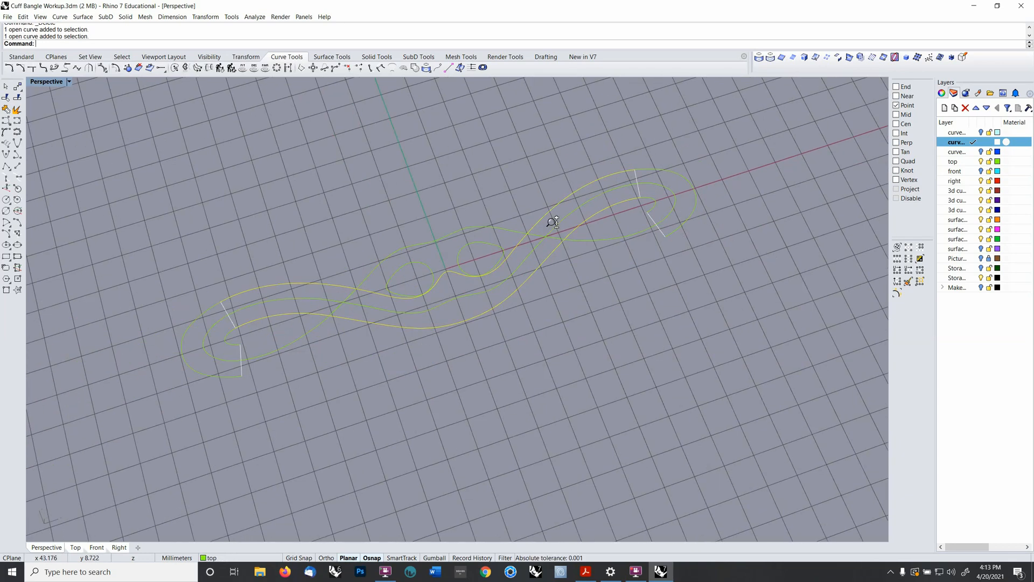
mouse_move(552, 245)
right_mouse_down()
mouse_move(554, 232)
mouse_move(536, 279)
mouse_move(547, 263)
right_mouse_up()
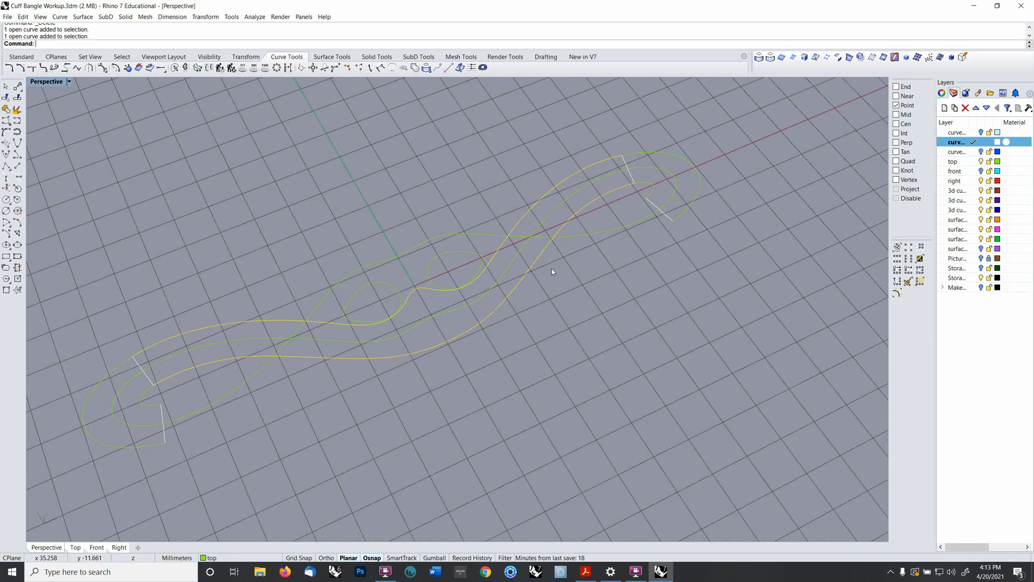
type("mirror")
key("Return")
type("0")
key("Return")
left_click(639, 222, "shift")
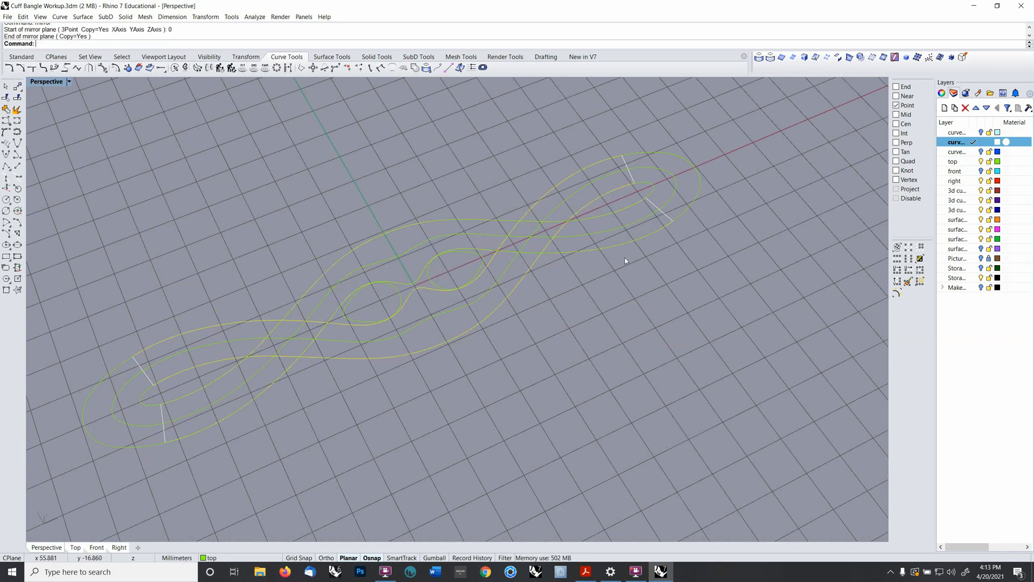
right_click_drag(596, 301, 563, 300)
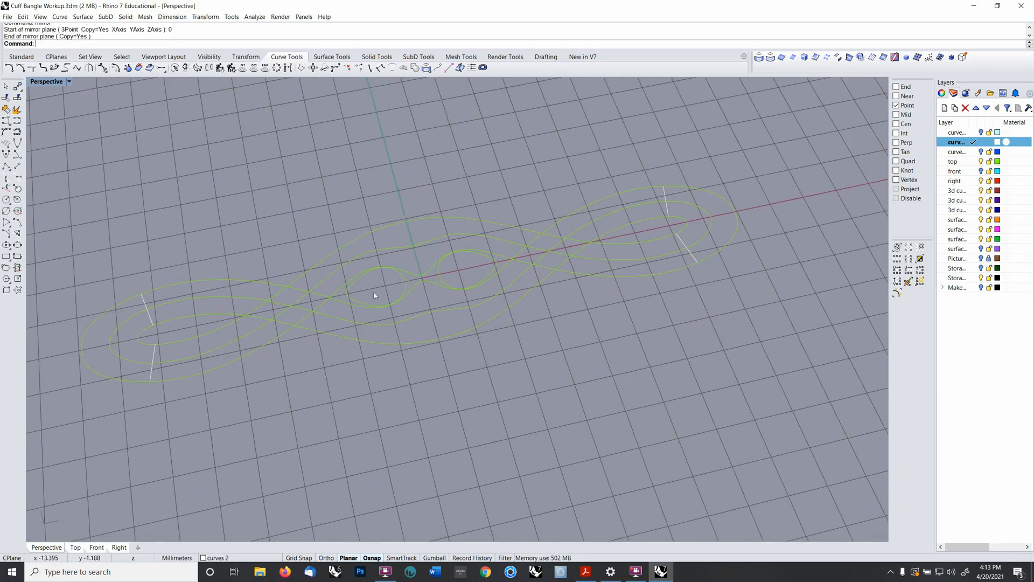
- Split the strands' middle centreline curves with the two short crossing lines at the cuff's left end
right_click_drag(374, 293, 592, 272, "shift")
scroll(442, 299, "up", 6)
right_click_drag(449, 274, 520, 274)
left_click(319, 422)
scroll(319, 422, "down", 5)
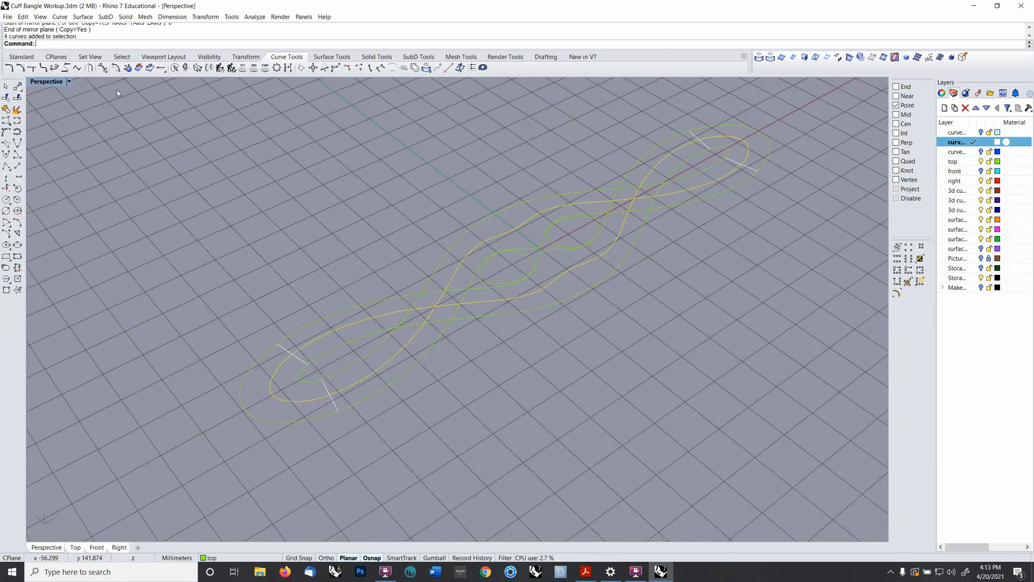
left_click(18, 97)
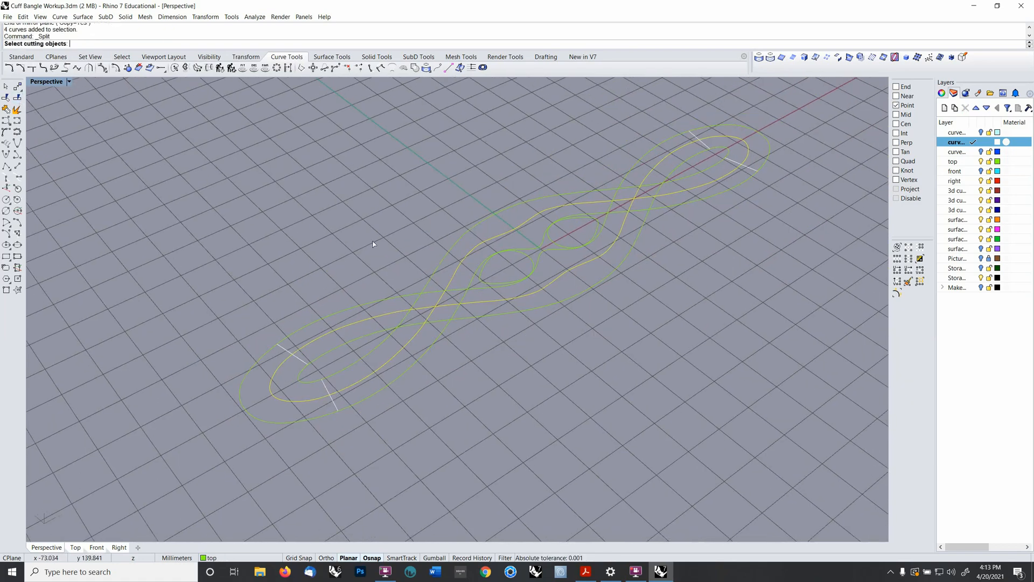
left_click(327, 389)
left_click(296, 357)
right_click(299, 358)
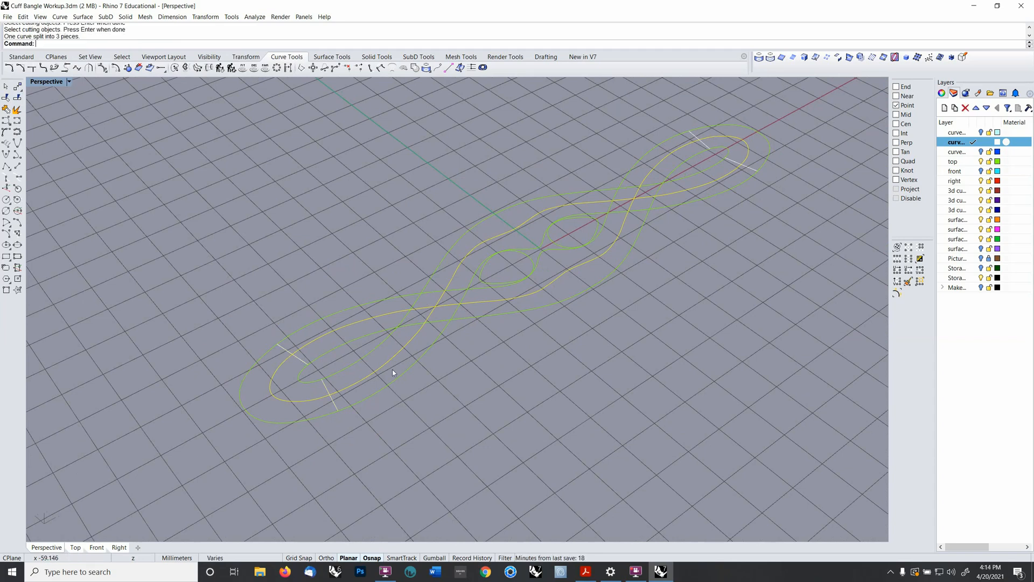
left_click(463, 390)
- Split the strands' middle centreline curves with the two short crossing lines at the cuff's right end
right_click_drag(619, 330, 334, 369, "shift")
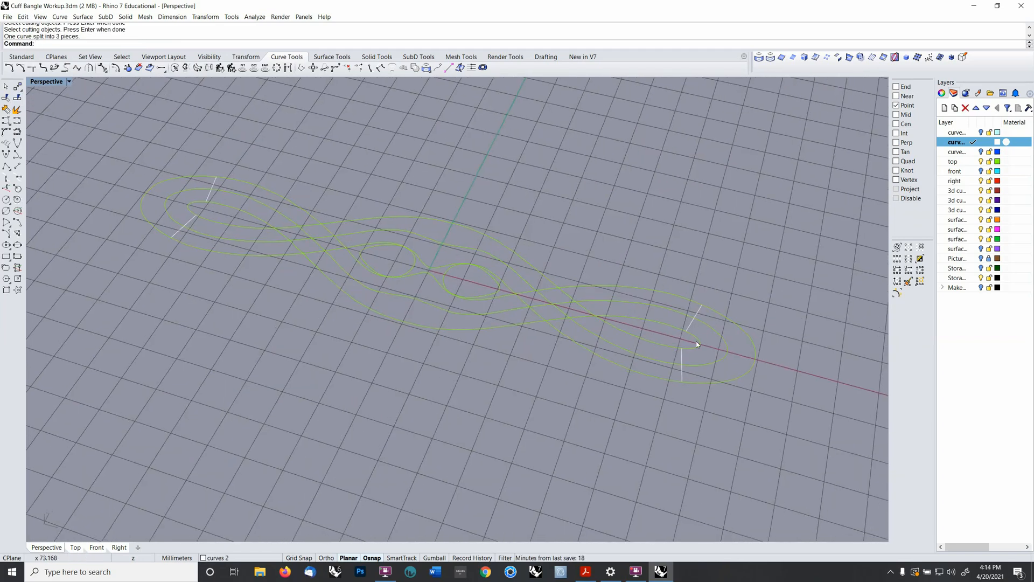
scroll(696, 343, "up", 6)
left_click(692, 390)
right_click(672, 373)
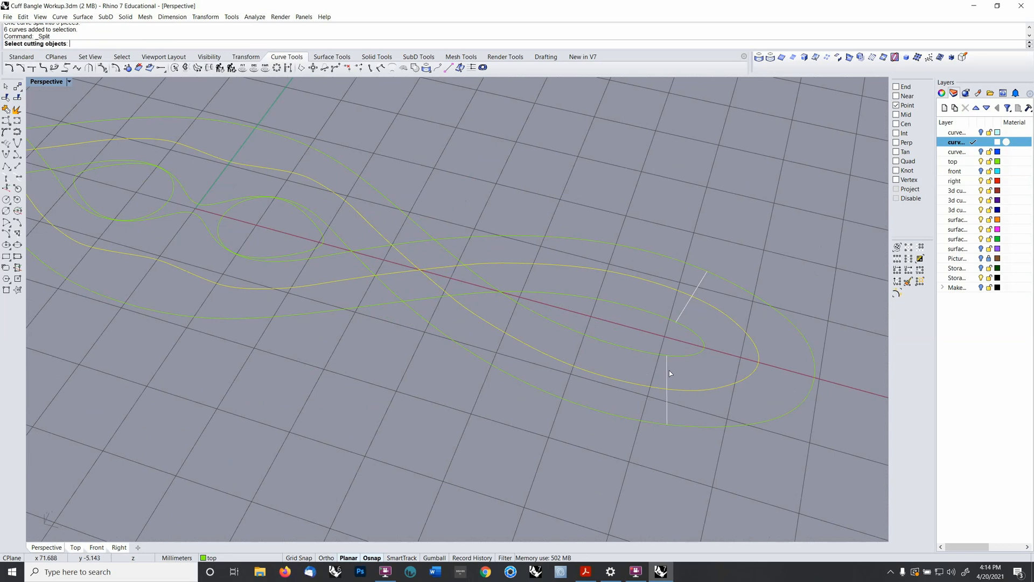
left_click(667, 370)
left_click(688, 316)
right_click(688, 316)
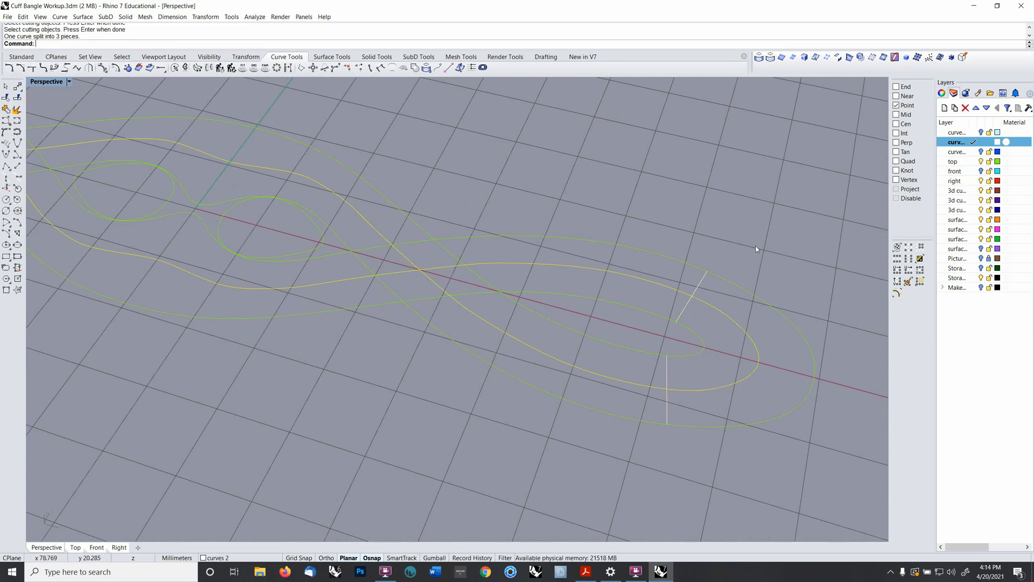
scroll(746, 264, "down", 5)
scroll(745, 277, "down", 2)
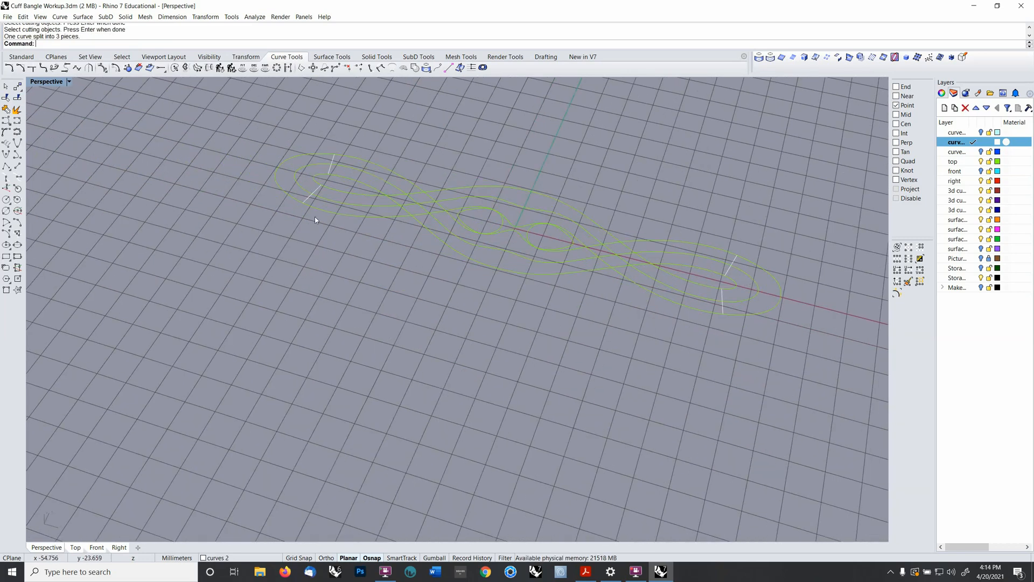
- Move the four short cutting lines at both cuff ends to the "top" layer
left_click(327, 182)
left_click(331, 171)
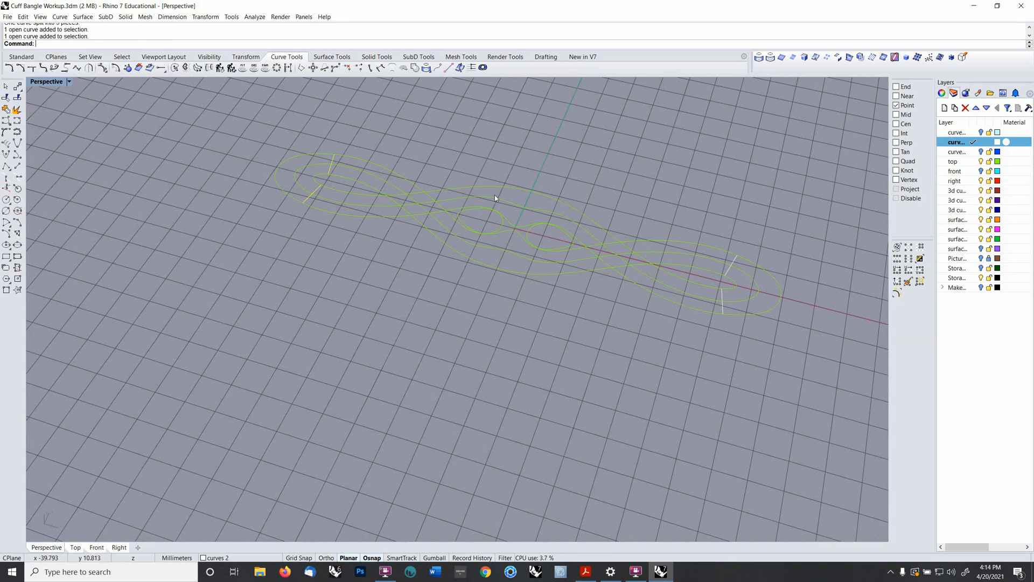
left_click(722, 303)
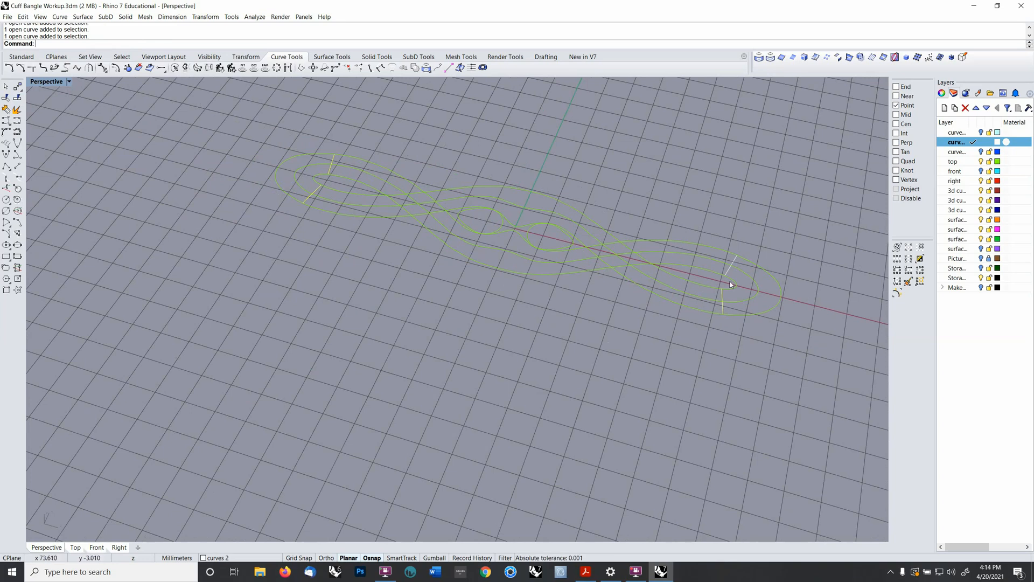
right_click_drag(730, 272, 621, 291)
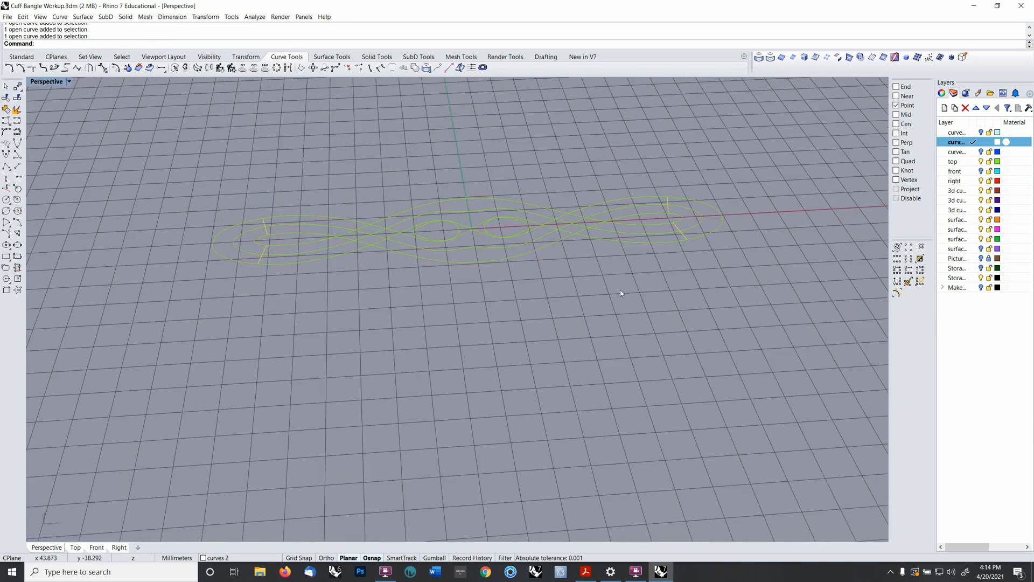
key("F4")
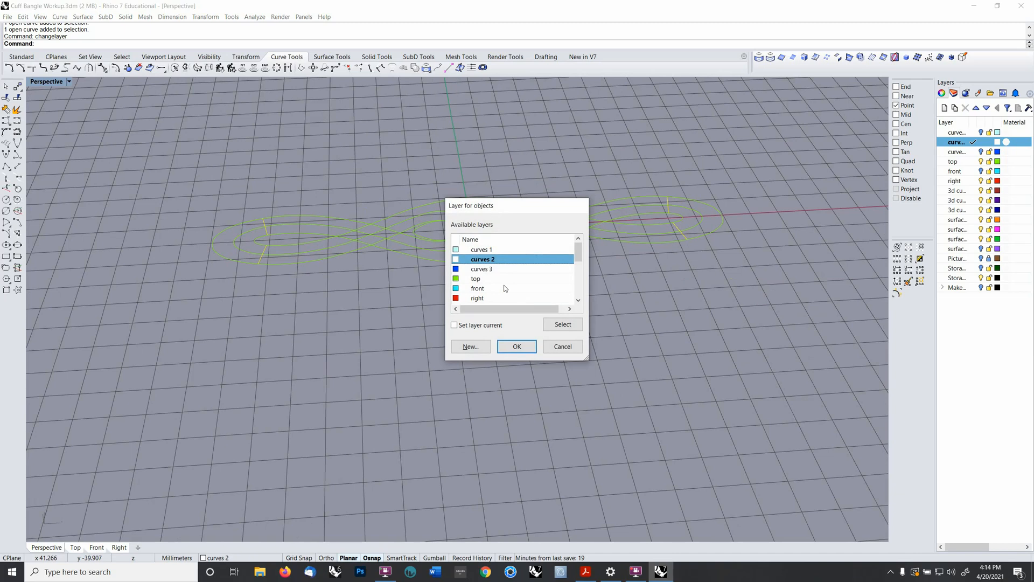
left_click(504, 280)
left_click(516, 346)
right_click_drag(512, 349, 477, 261)
right_click_drag(497, 227, 593, 270, "shift")
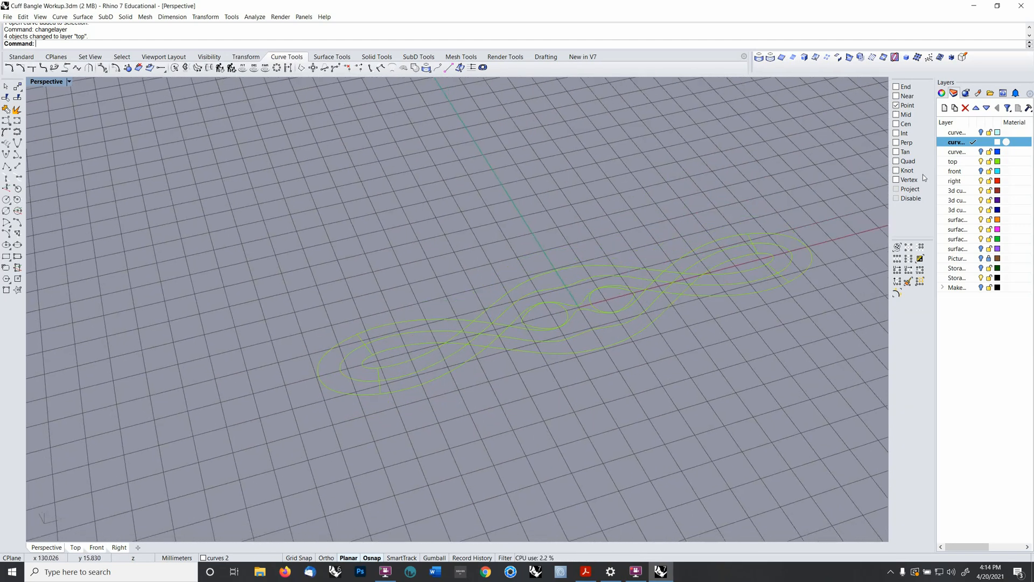
- Hide the "top" layer and show the "curves 3" layer with the open bangle curve
left_click(981, 161)
right_click_drag(703, 291, 573, 285, "shift")
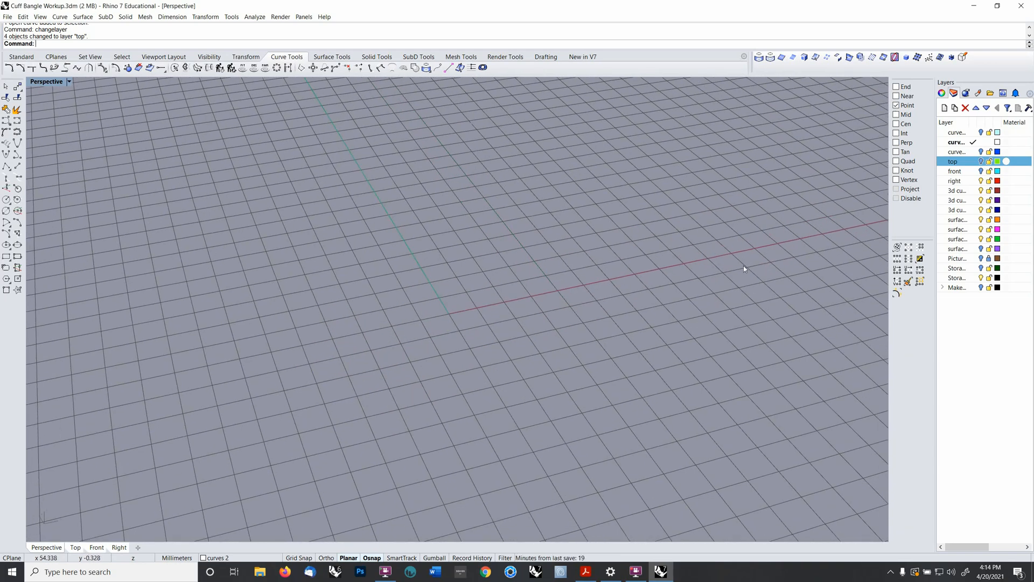
left_click(981, 171)
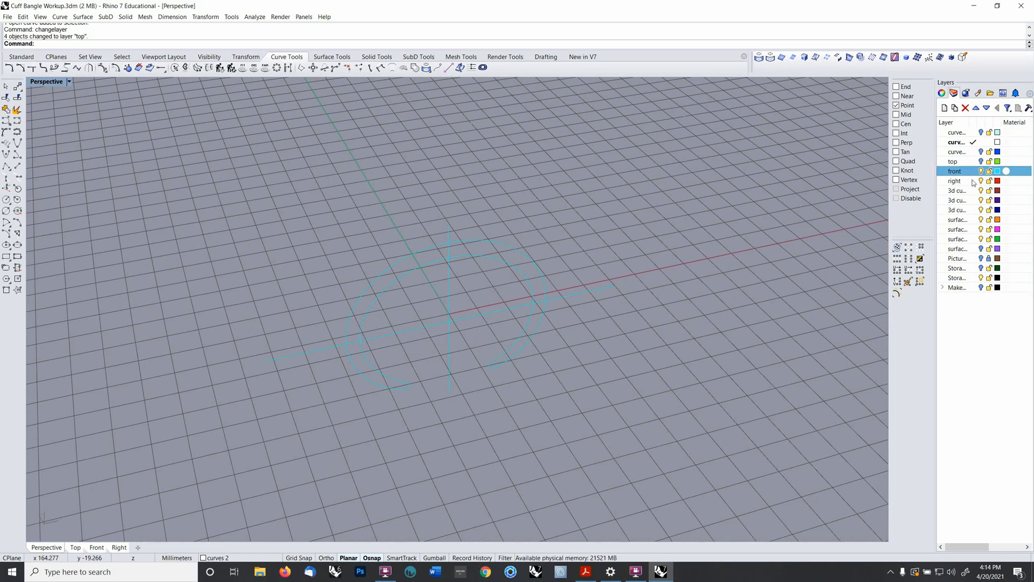
left_click(981, 151)
scroll(593, 338, "down", 3)
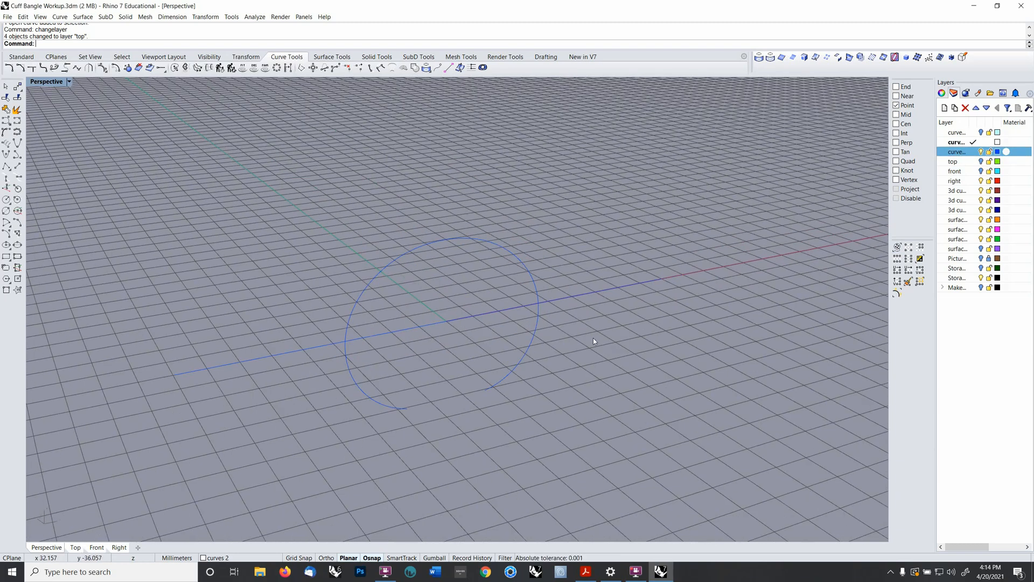
left_click(521, 364)
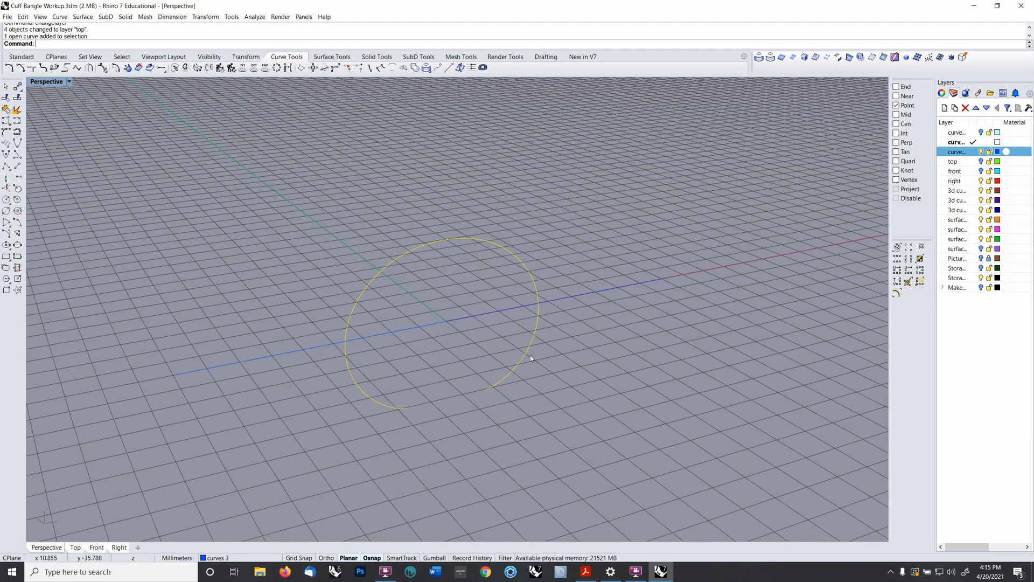
right_click_drag(587, 374, 566, 359)
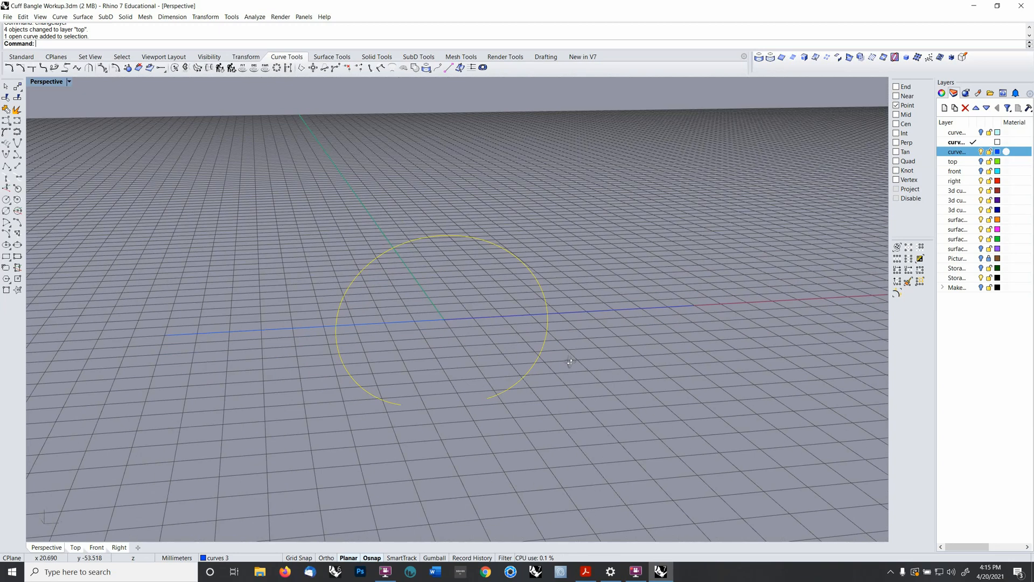
- Show the "front" layer, copy the closed cuff profile to the clipboard and explode the profile
left_click(981, 171)
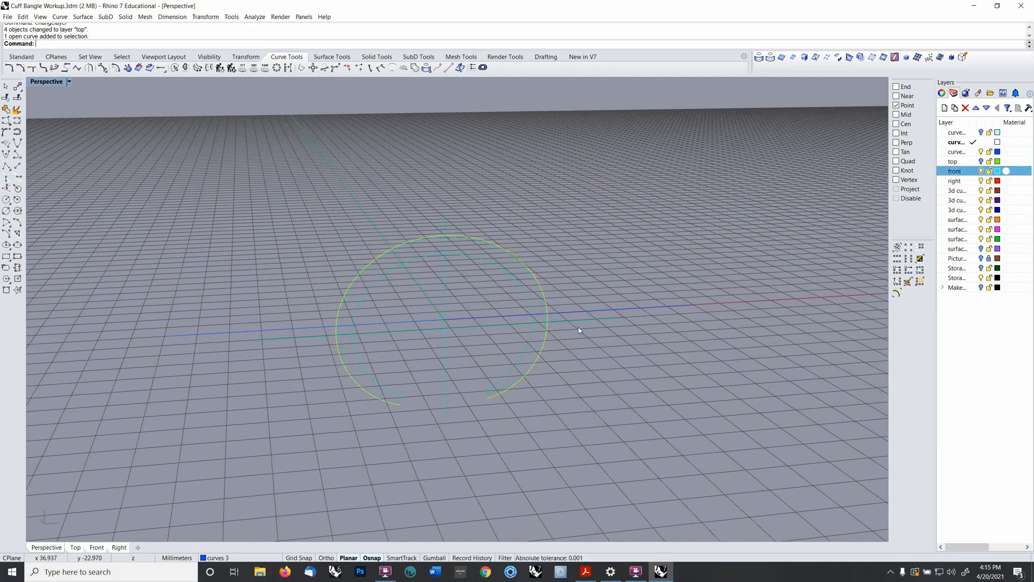
scroll(538, 317, "up", 5)
left_click(537, 303)
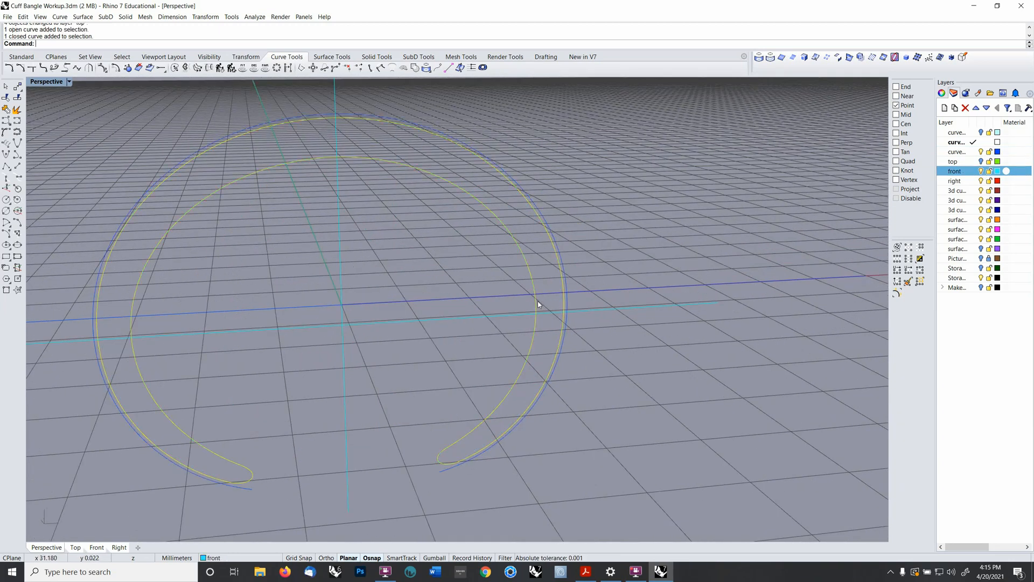
right_click_drag(521, 319, 613, 315, "shift")
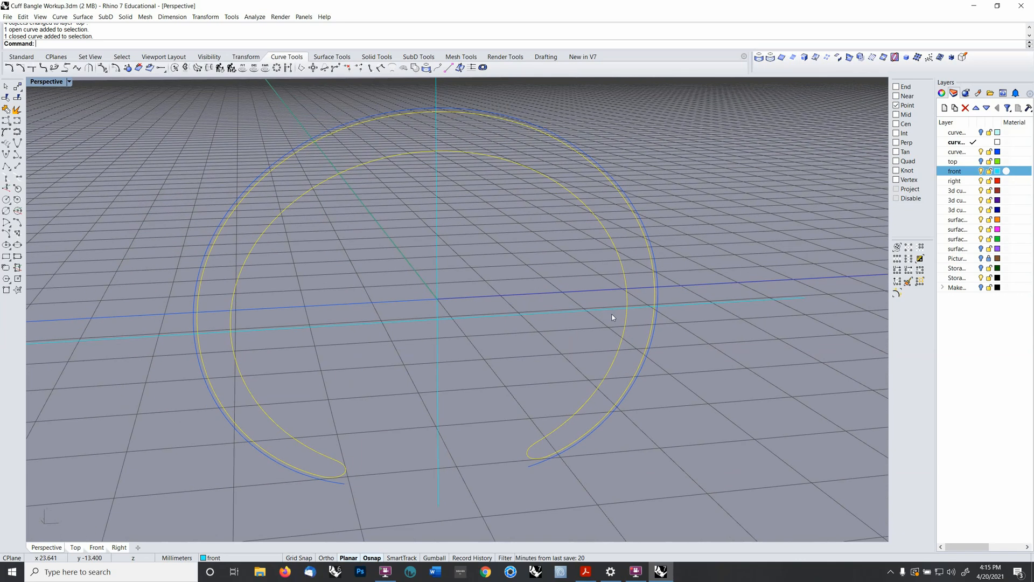
right_click_drag(330, 466, 383, 402)
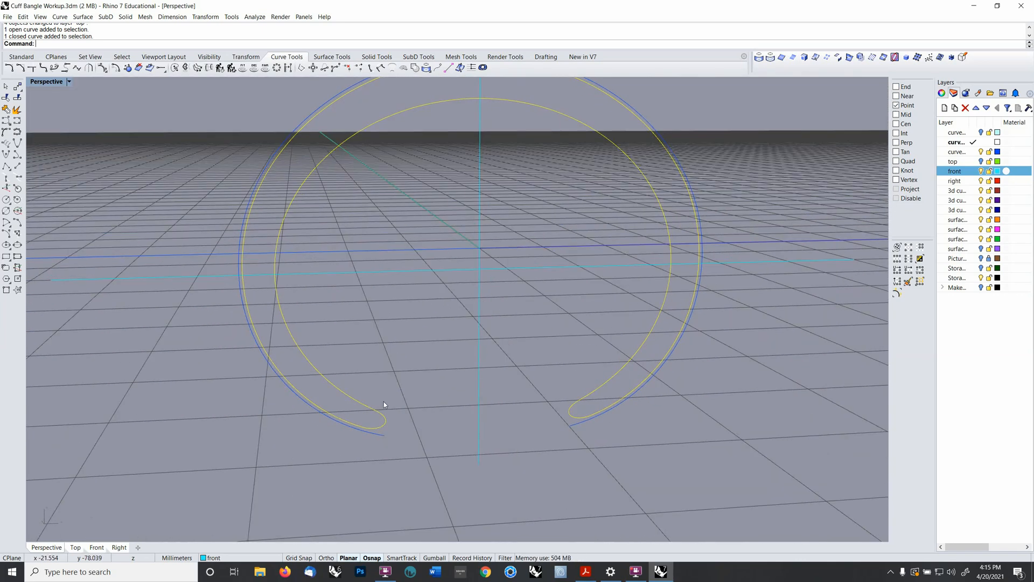
key("ctrl+c")
scroll(384, 404, "up", 3)
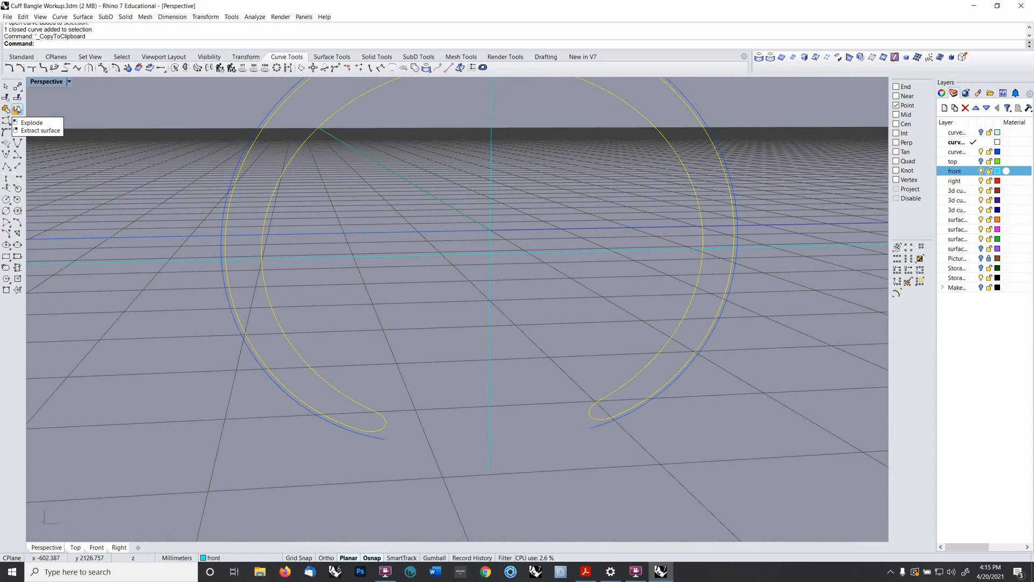
left_click(18, 109)
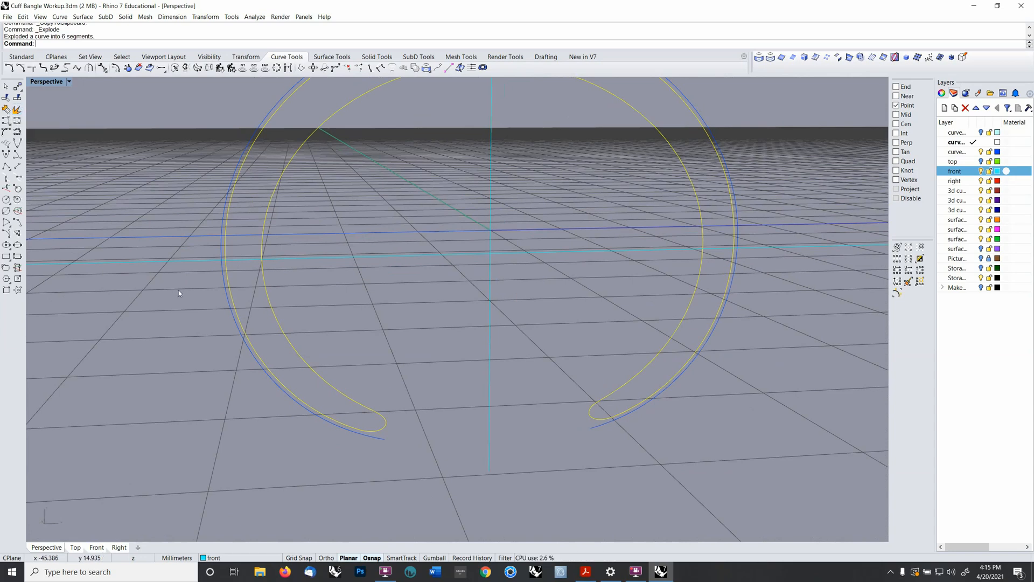
- Delete the exploded profile's outer arcs and rounded end segments, keeping its two inner arc halves
left_click(312, 371, "ctrl")
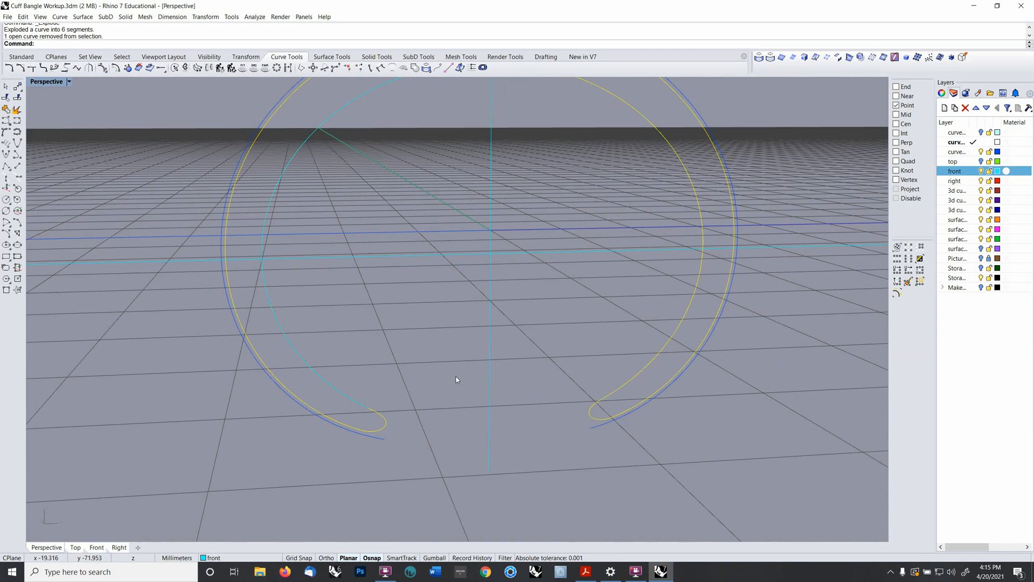
left_click(675, 335, "ctrl")
scroll(660, 340, "down", 5)
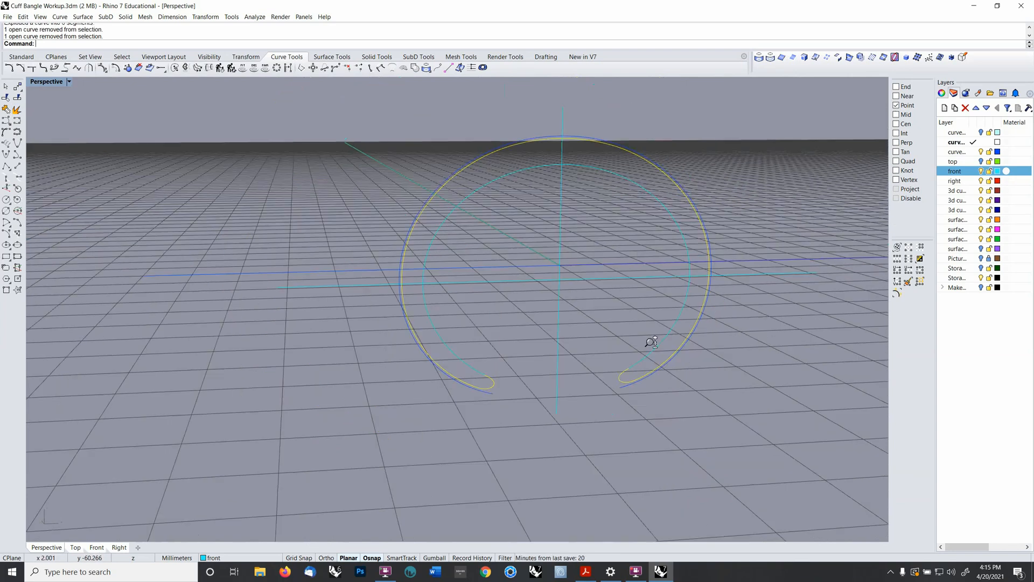
scroll(651, 334, "up", 3)
right_click_drag(653, 323, 645, 294, "shift")
scroll(596, 360, "up", 4)
scroll(594, 365, "down", 3)
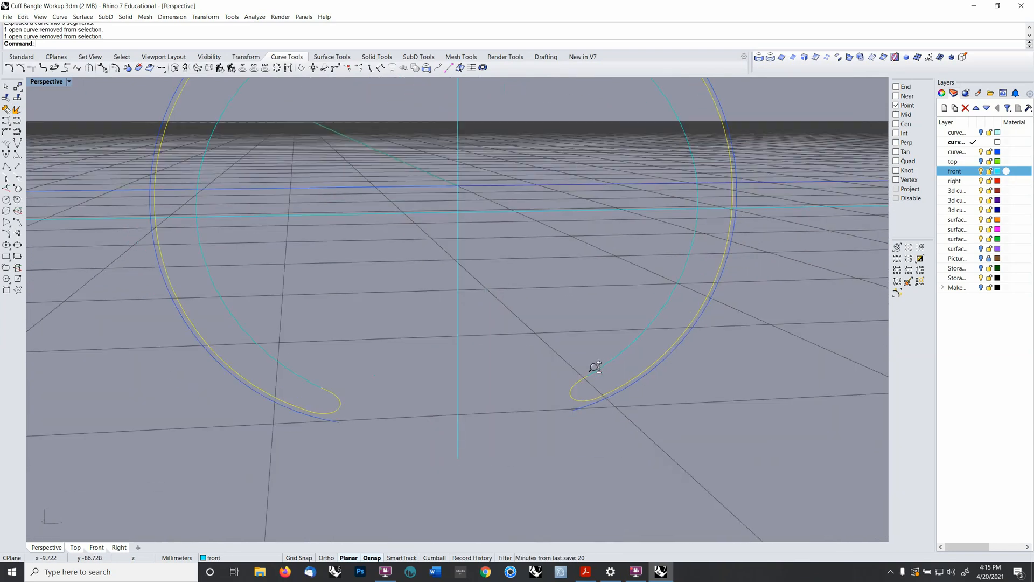
key("Delete")
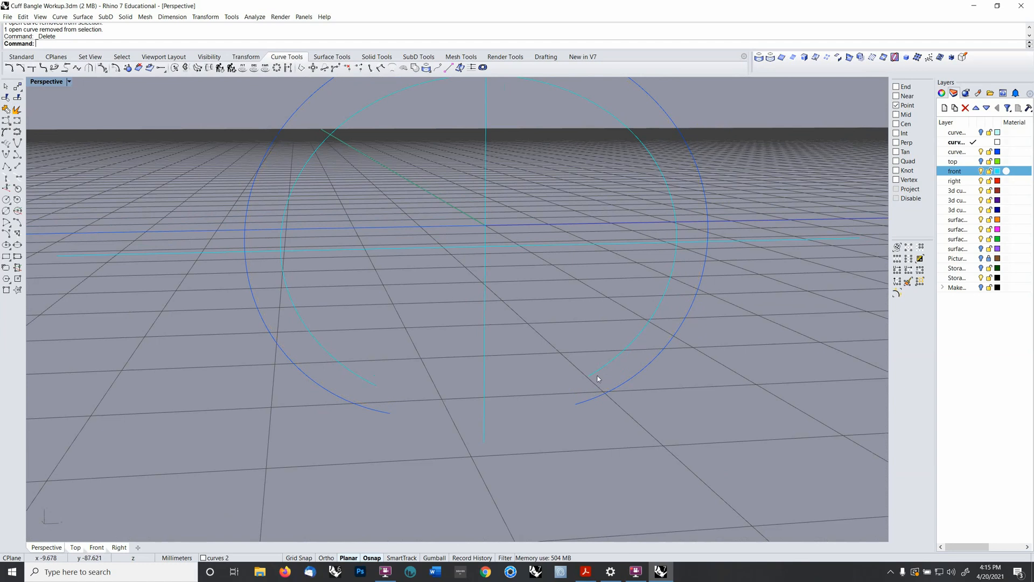
- Join the two inner arc halves into one curve and rebuild it with 35 points at degree 4
left_click(590, 374, "shift")
left_click(360, 373, "shift")
right_click_drag(373, 332, 343, 390, "shift")
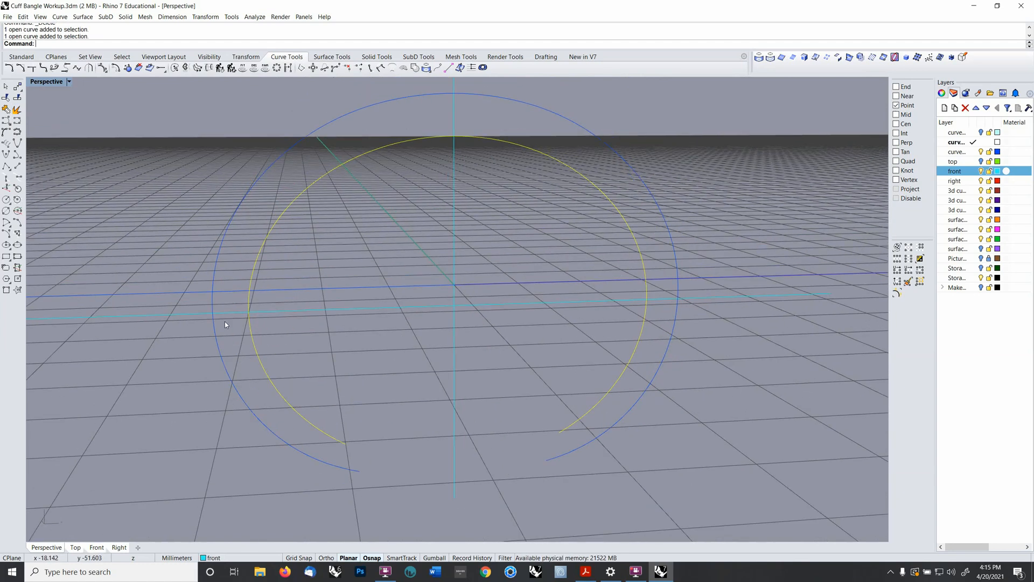
left_click(6, 110)
right_click_drag(357, 242, 409, 267)
type("rebuild")
key("Return")
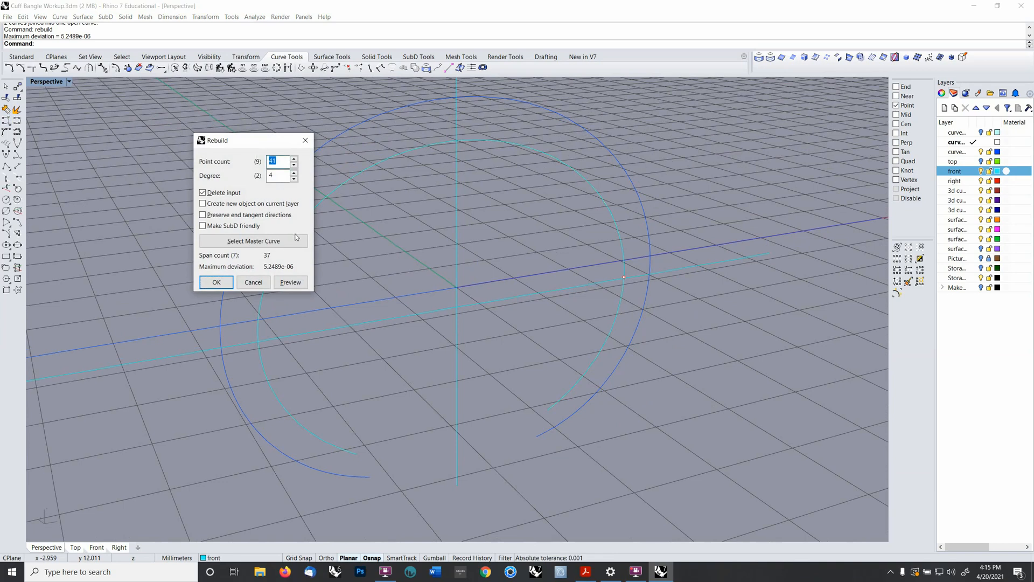
type("35")
left_click(216, 283)
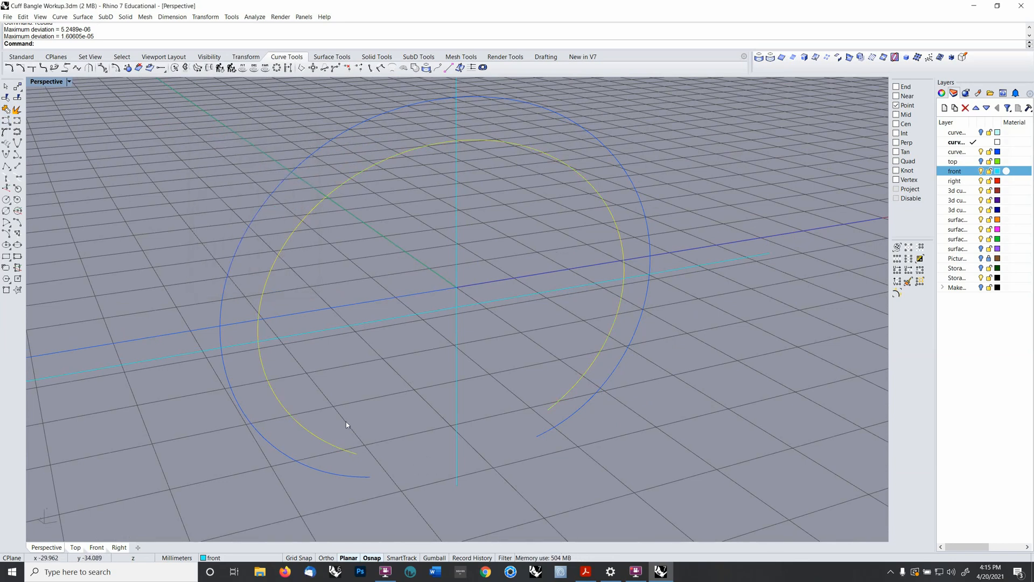
- Move the rebuilt inner curve to the "curves 3" layer
type("changelayer")
key("Return")
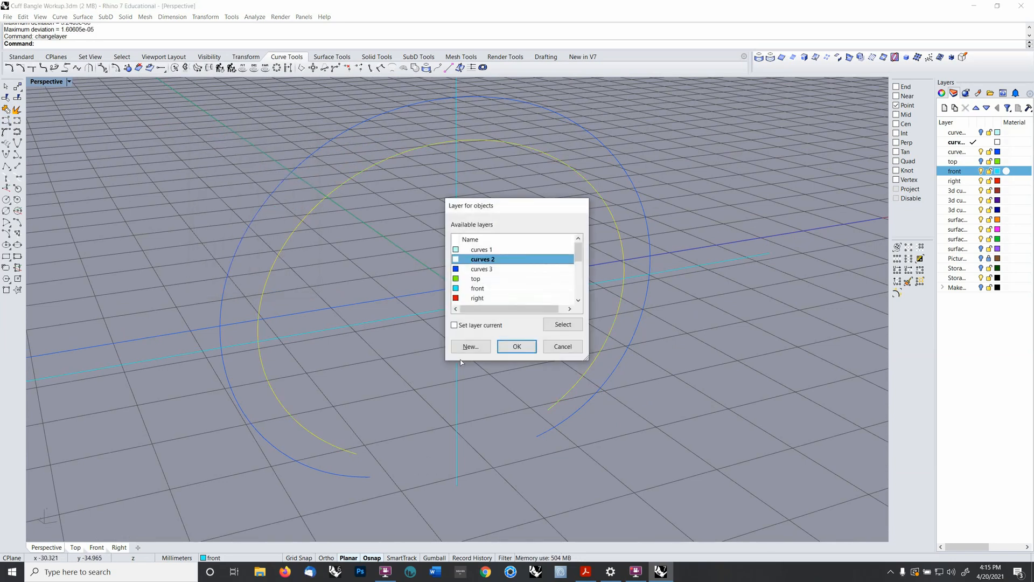
left_click(499, 268)
left_click(517, 346)
- Paste the copied closed cuff profile back in place and lock the "front" layer
right_click_drag(516, 345, 581, 339)
key("ctrl+v")
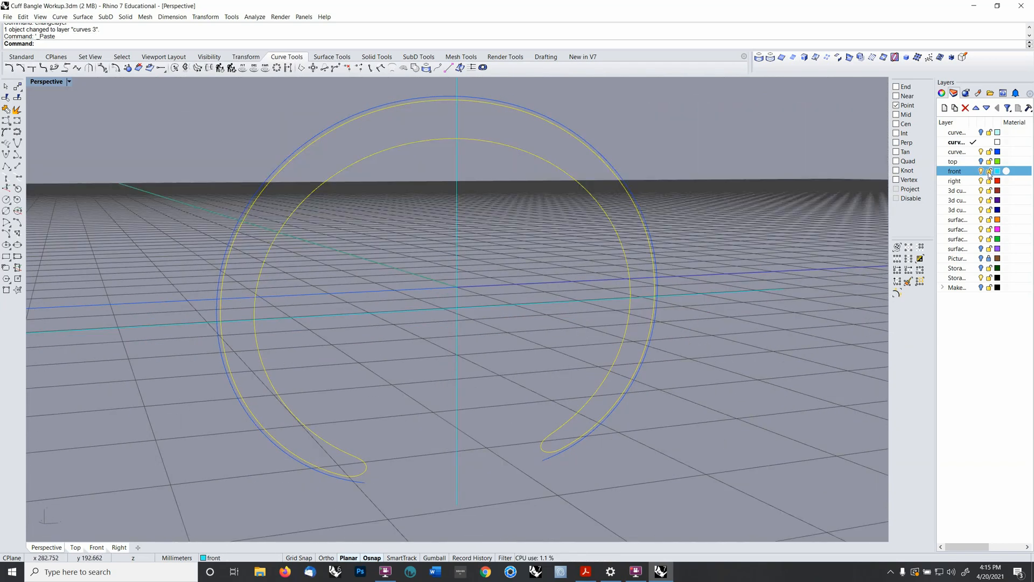
key("Escape")
- Show the "curves 1" layer and set the perspective view's construction plane to world Front
right_click_drag(842, 299, 637, 365)
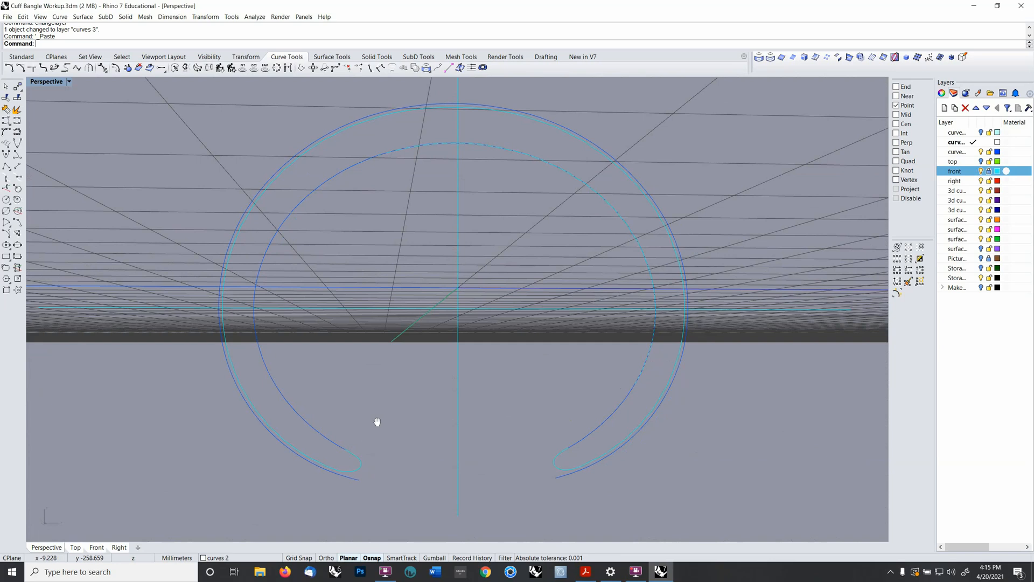
right_click_drag(377, 422, 427, 420, "shift")
scroll(426, 404, "up", 5)
scroll(431, 400, "down", 1)
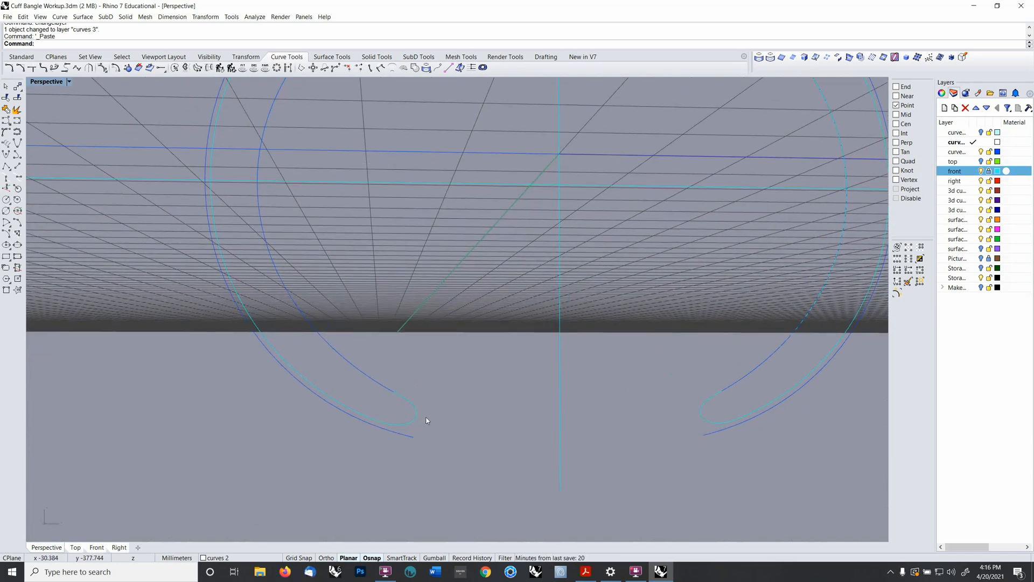
left_click(981, 132)
mouse_move(602, 327)
right_mouse_down()
mouse_move(596, 348)
mouse_move(560, 337)
mouse_move(450, 386)
mouse_move(474, 400)
right_mouse_up()
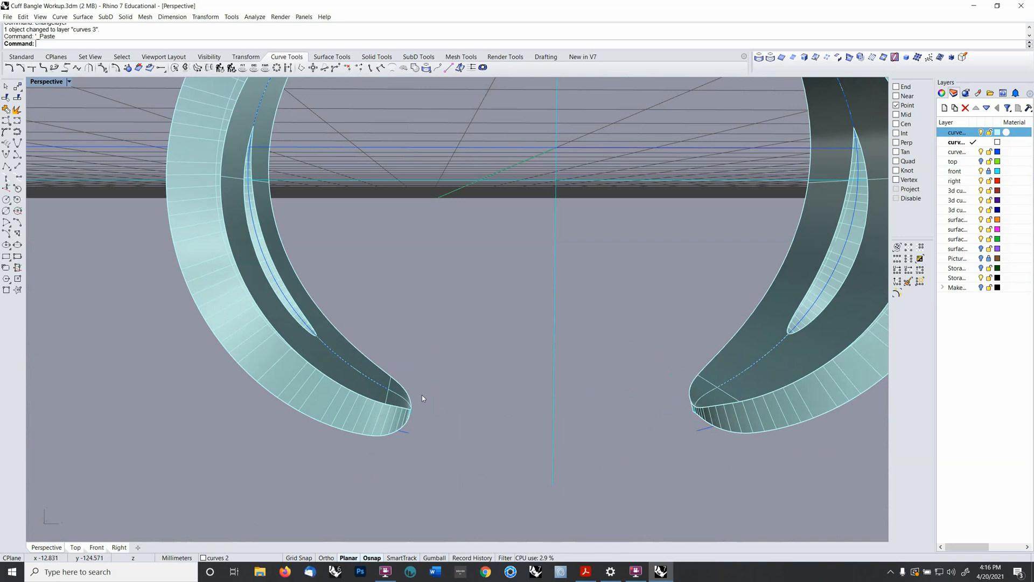
right_click_drag(422, 395, 416, 418)
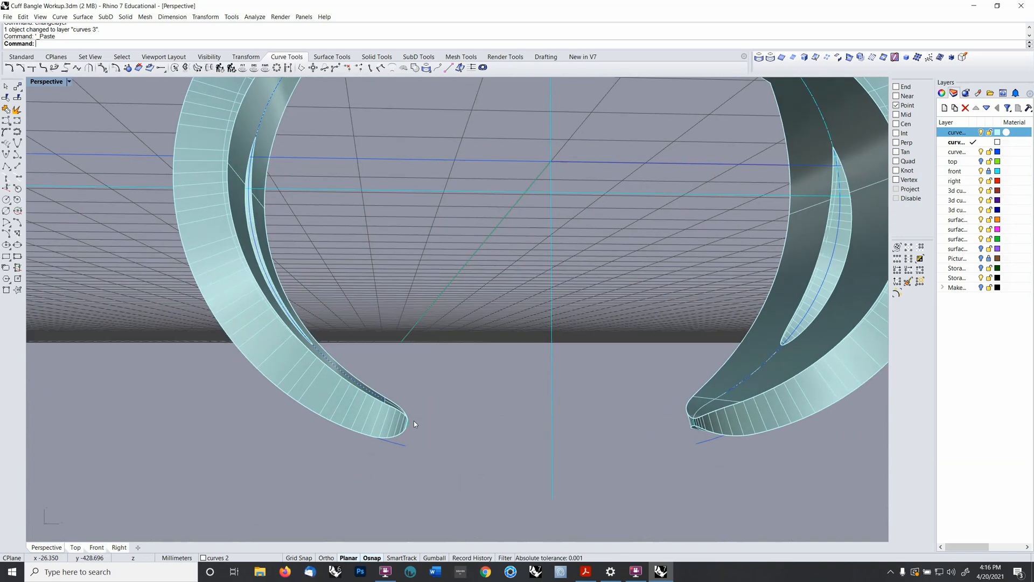
key("F2")
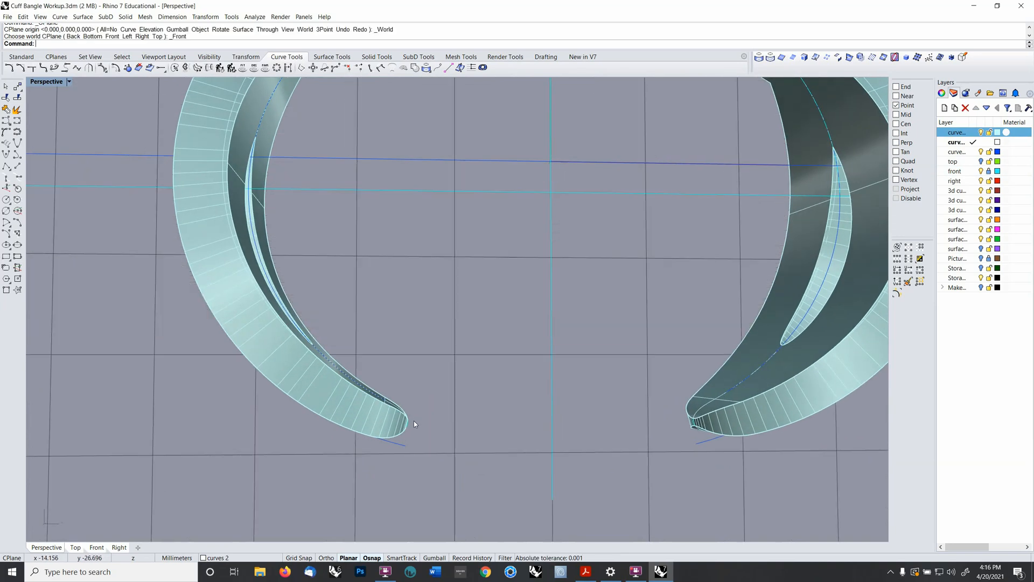
- In the Front view, draw a line about 5 mm long, perpendicular to the outer curve, inward from its left endpoint
left_click(399, 447)
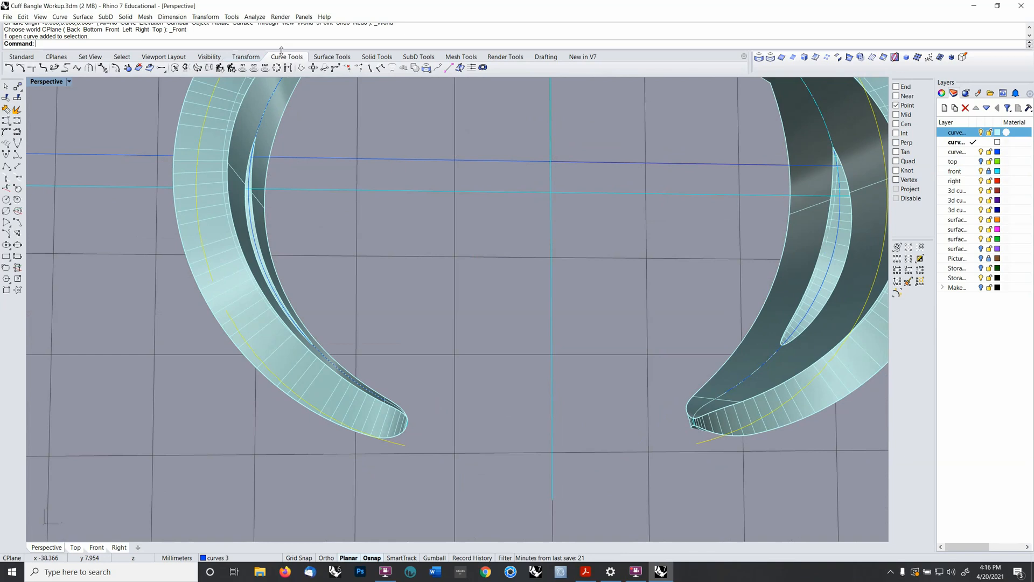
key("ctrl+Tab")
key("ctrl+Tab")
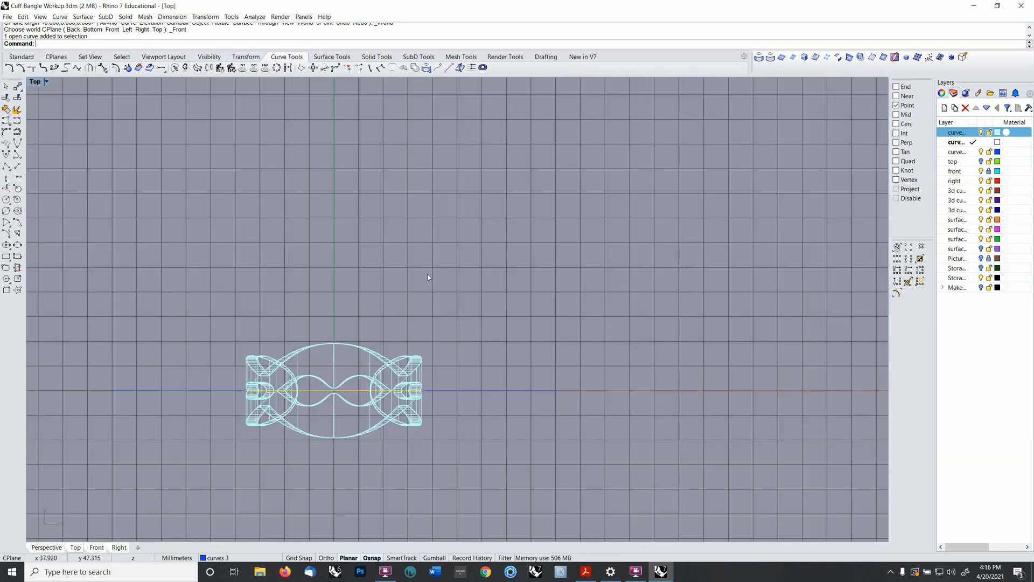
right_click_drag(440, 273, 417, 311, "ctrl")
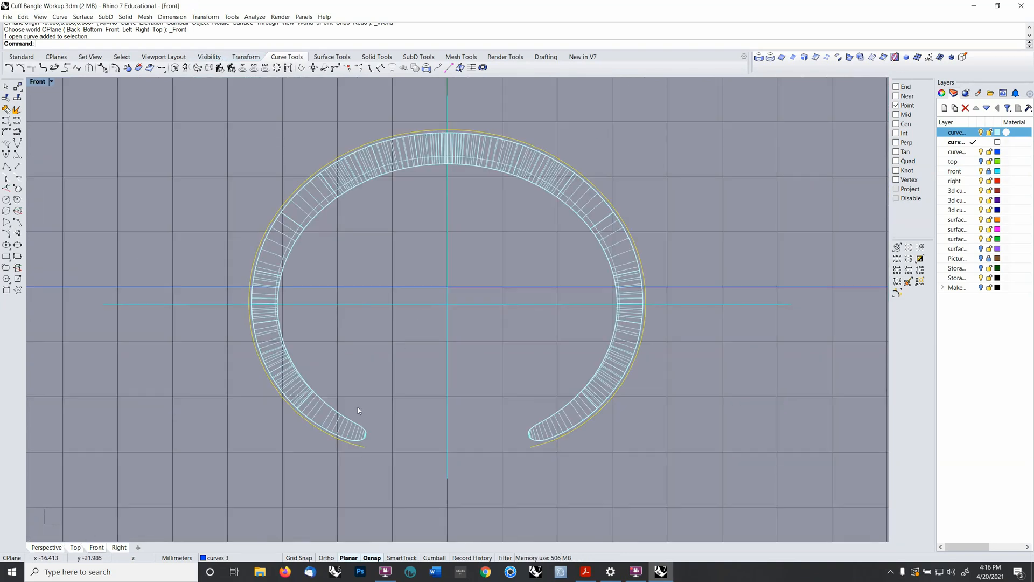
right_click_drag(358, 407, 401, 347)
right_click_drag(382, 381, 392, 336, "ctrl")
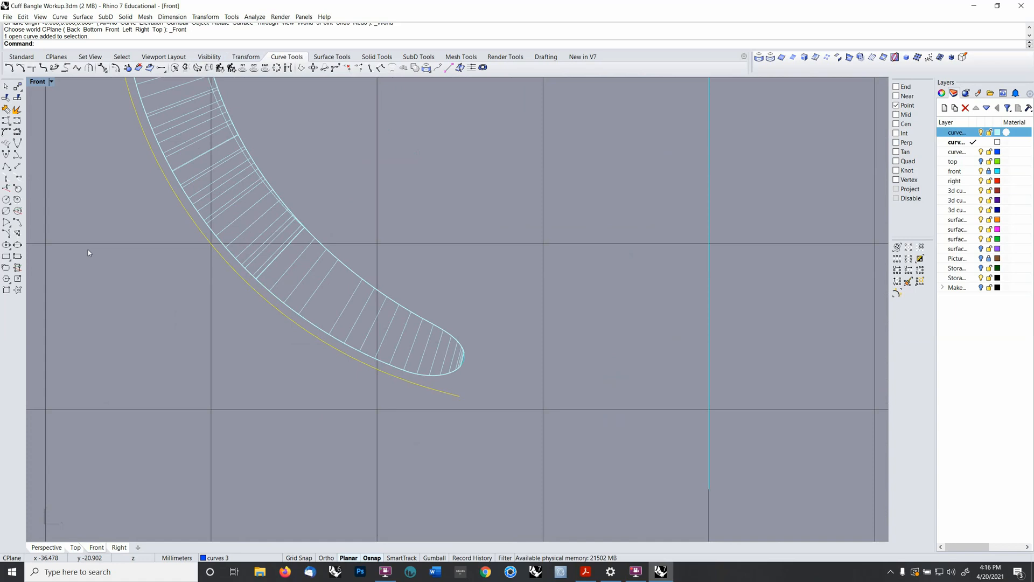
left_click(18, 177)
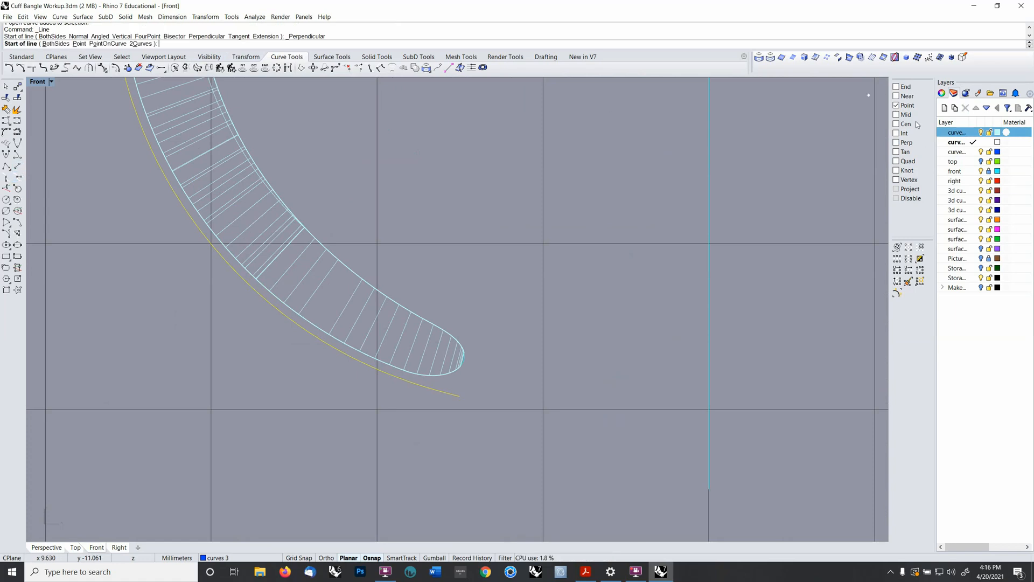
left_click(459, 396)
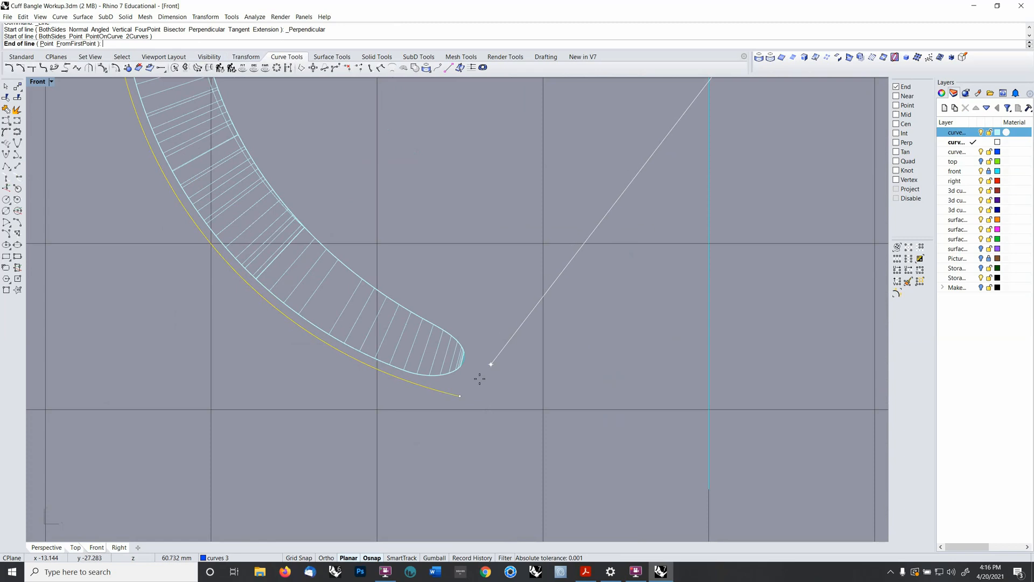
type("f")
key("Return")
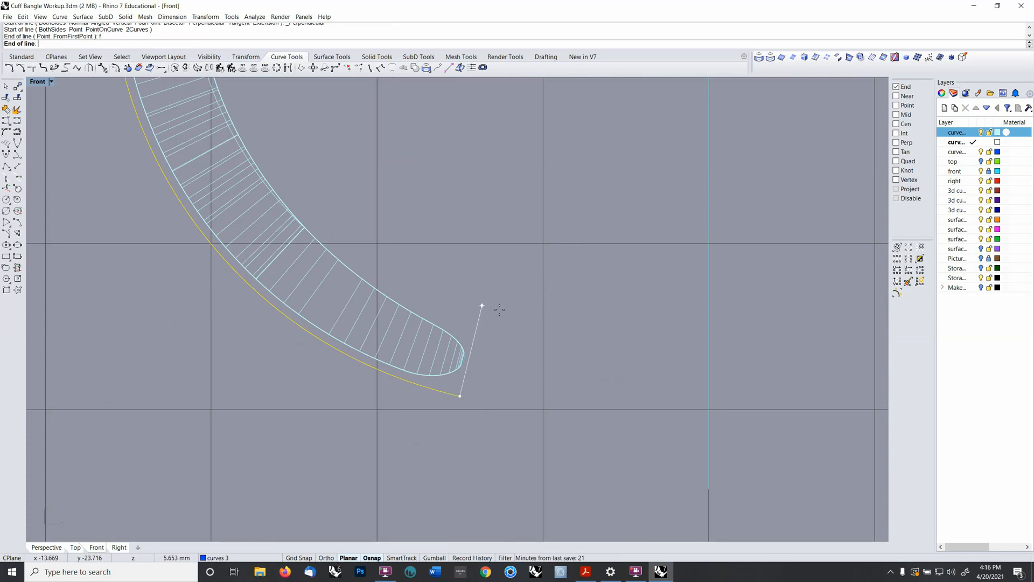
left_click(481, 312)
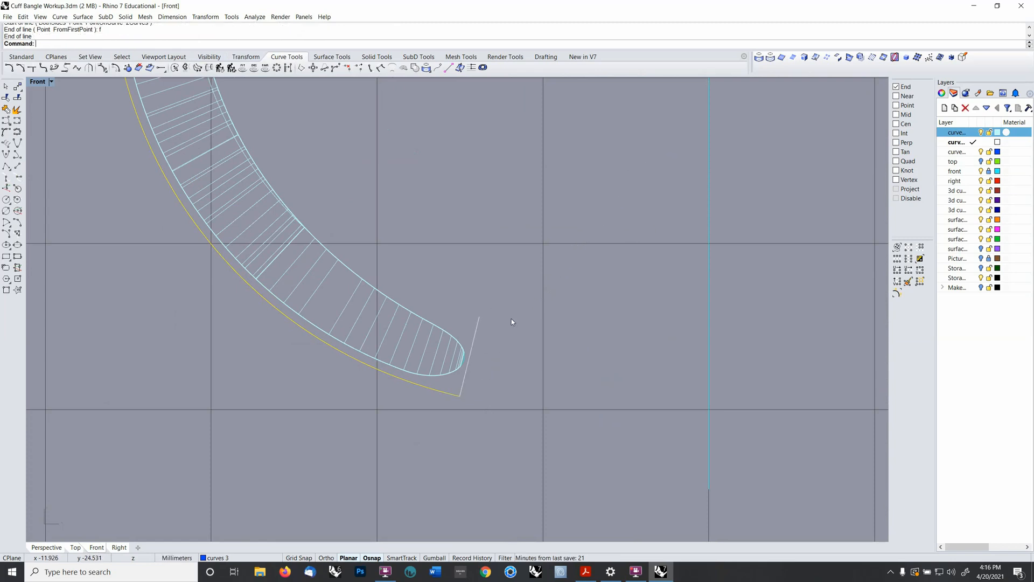
- Hide the "curves 1" layer to leave only the construction curves at the cuff end
scroll(492, 345, "down", 5)
scroll(498, 331, "up", 4)
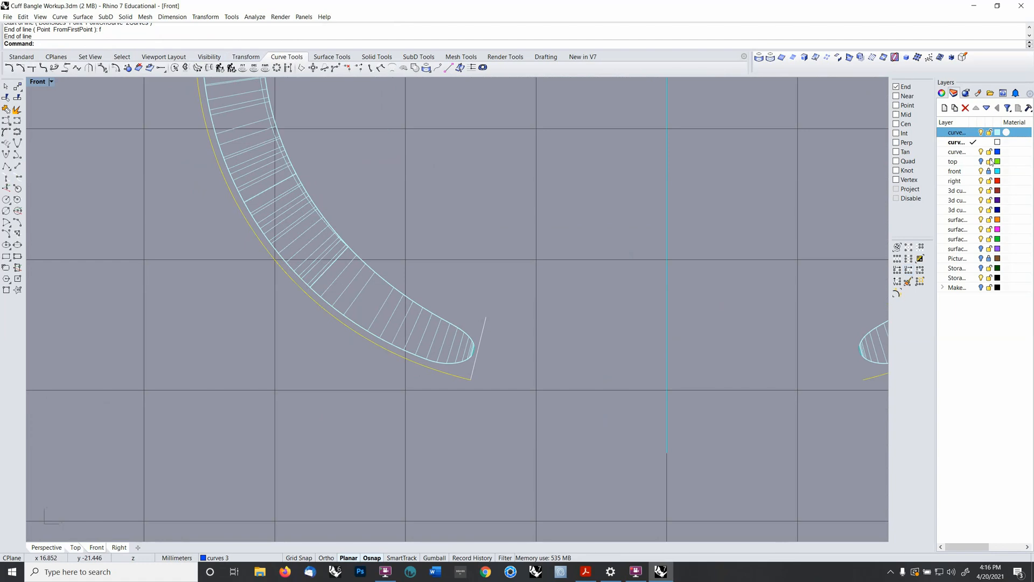
left_click(980, 133)
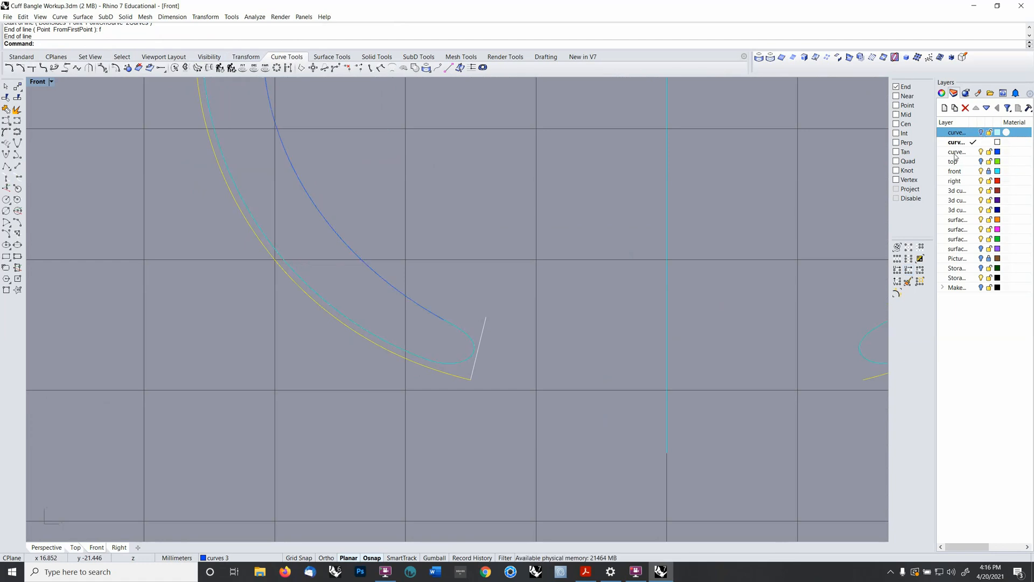
- Extend the inner curve's left end by arc to a point beyond the short perpendicular line
right_click_drag(509, 319, 518, 291, "ctrl")
left_click(399, 312)
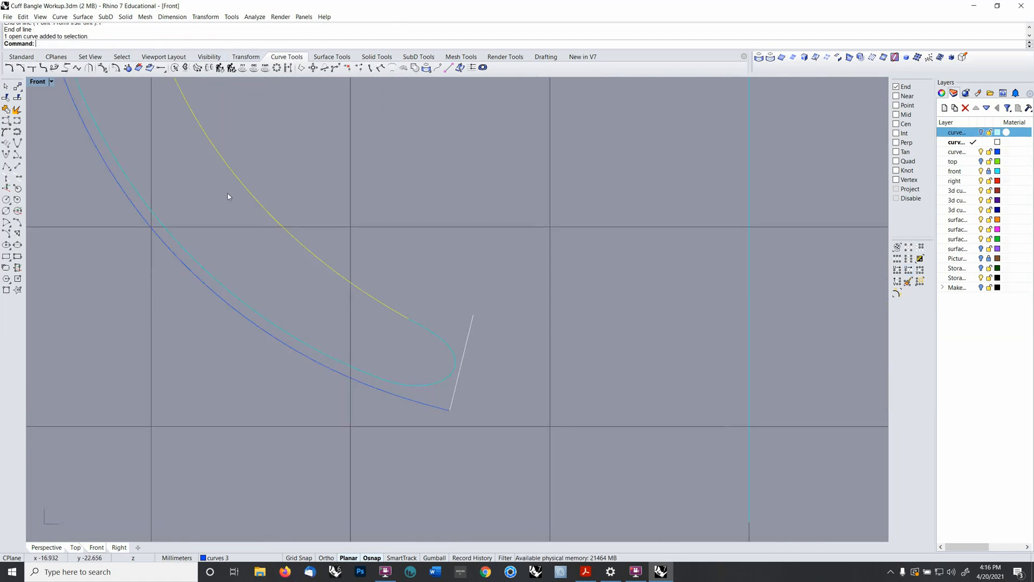
left_click(60, 17)
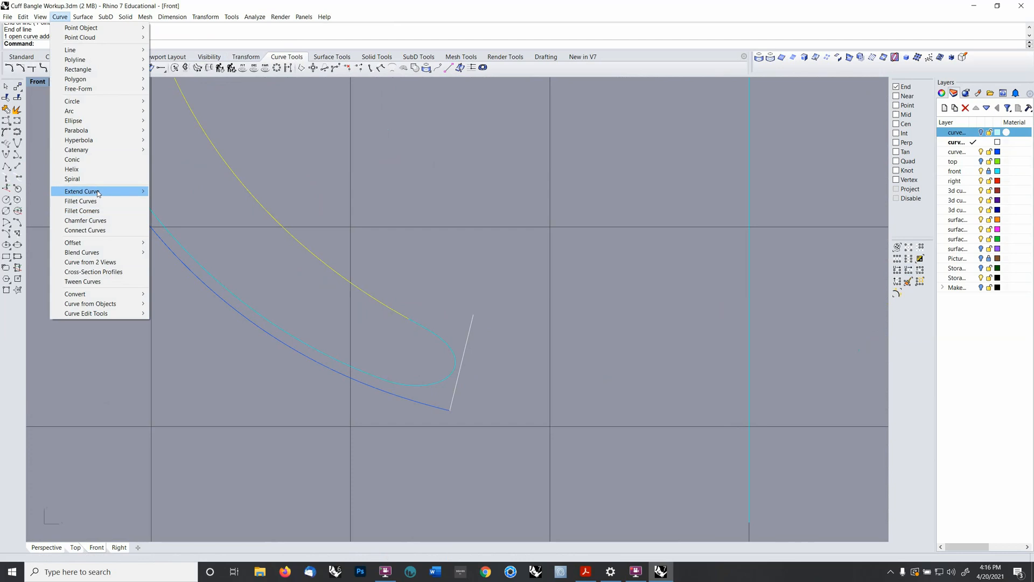
mouse_move(98, 193)
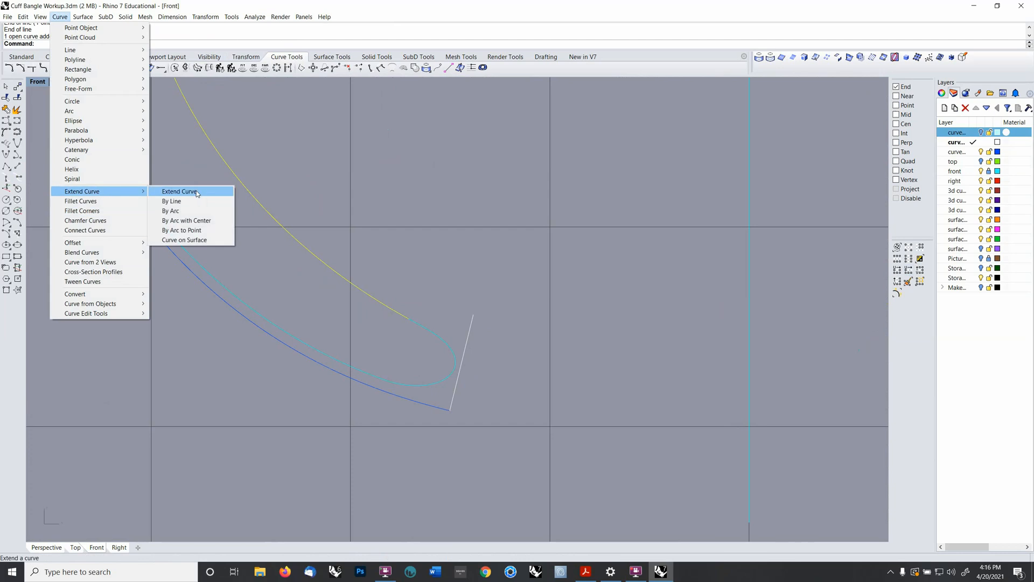
left_click(183, 230)
left_click(355, 286)
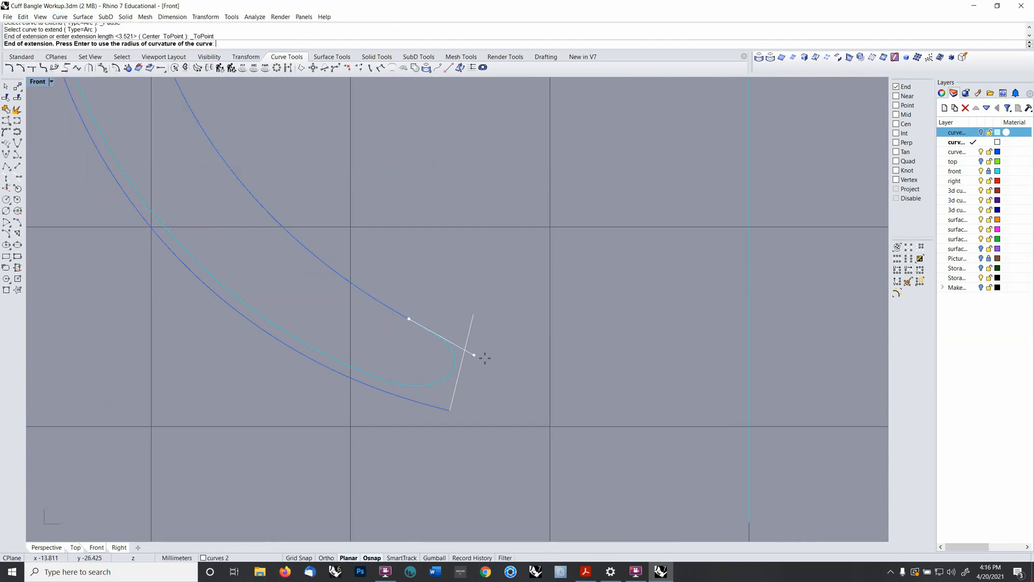
scroll(498, 362, "up", 8)
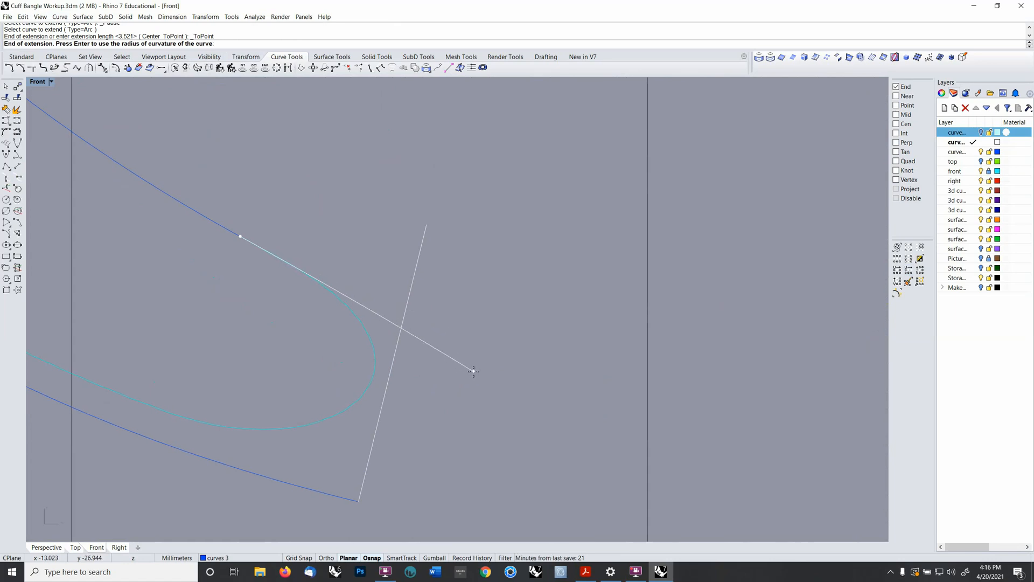
left_click(473, 371)
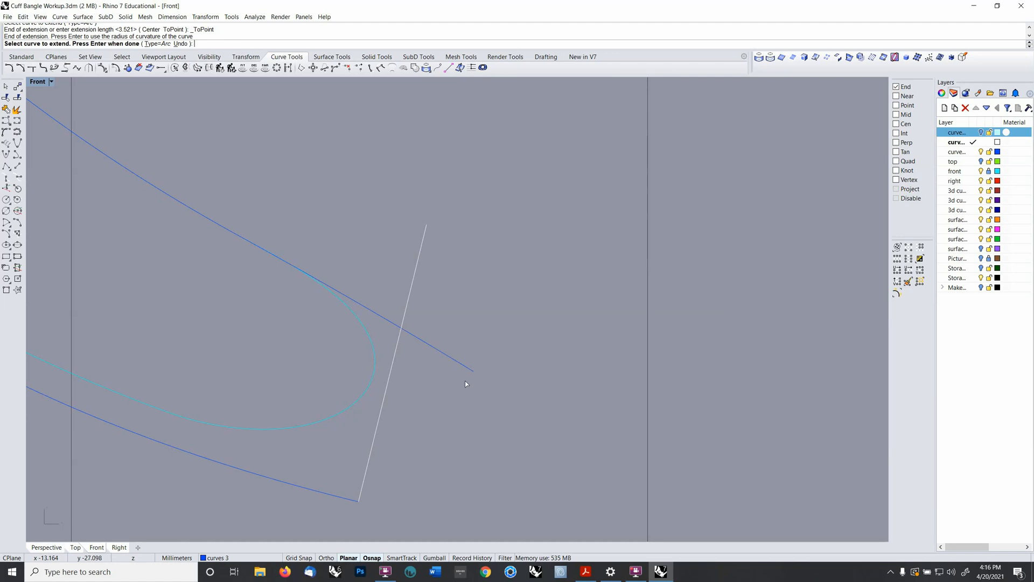
scroll(422, 337, "down", 10)
key("Return")
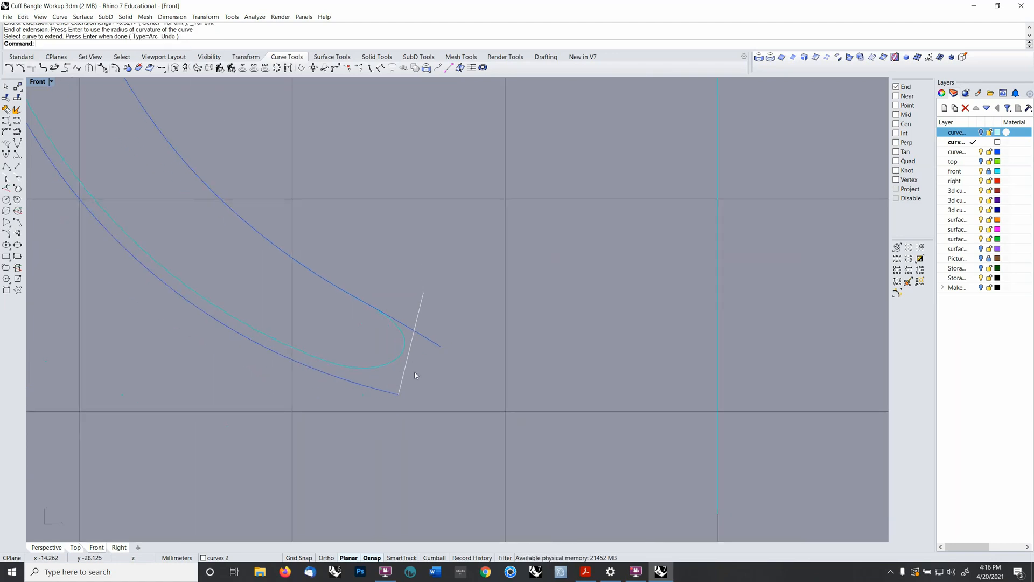
- Fillet the perpendicular line and the extended inner curve with radius 0, trimming both to a sharp corner
left_click(9, 67)
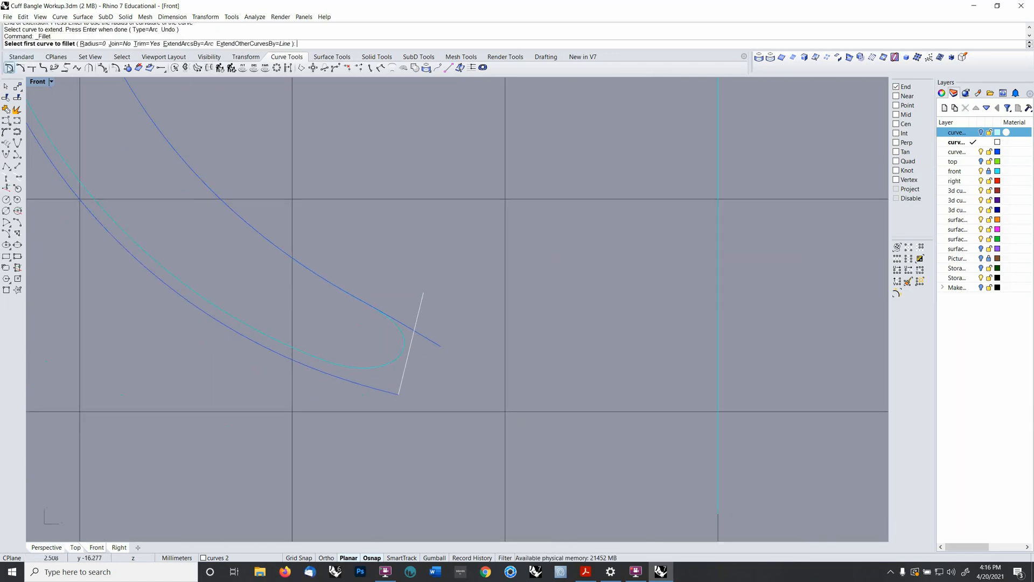
left_click(414, 345)
left_click(409, 337)
scroll(396, 344, "down", 5)
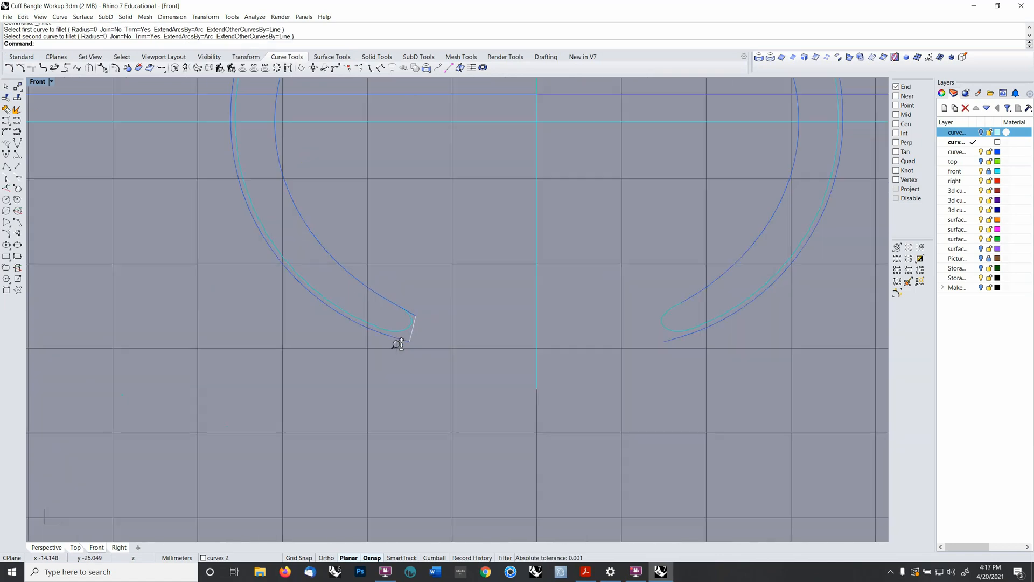
- Explode the extended inner curve to separate the extension segment from the main arc
scroll(399, 342, "up", 2)
left_click(409, 319)
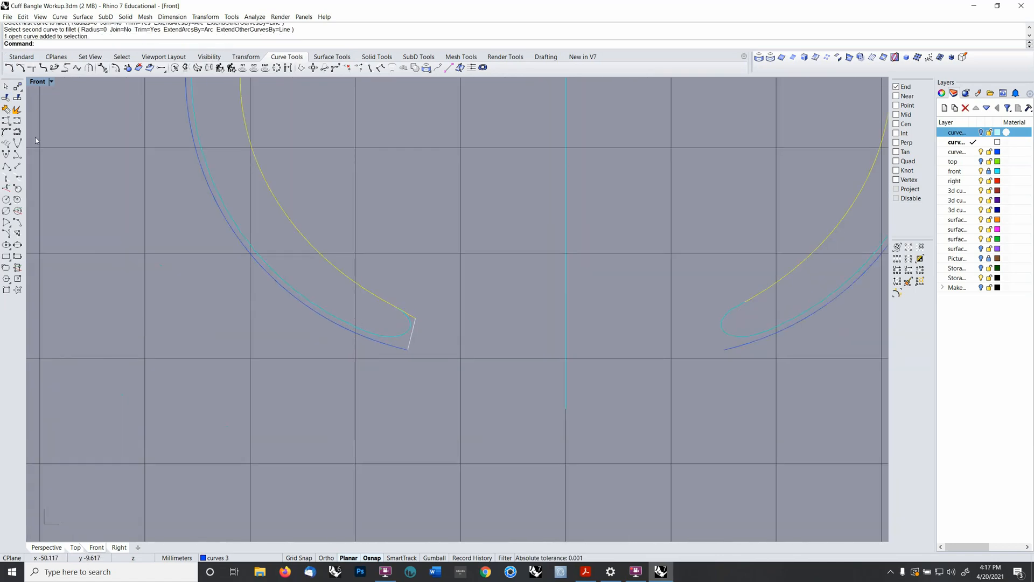
left_click(17, 109)
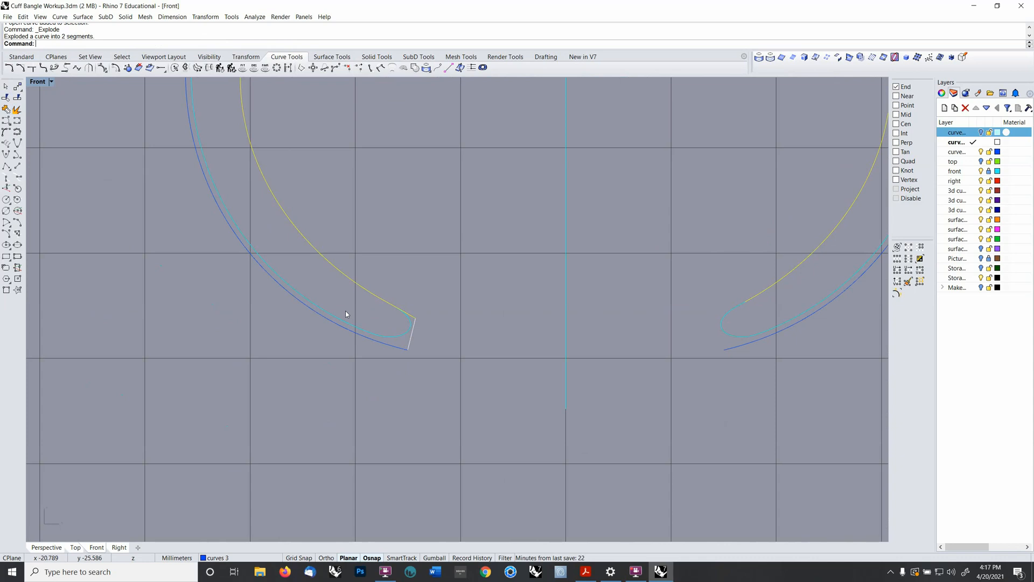
- Mirror a copy of the left extension segment across the vertical axis through the origin to the right cuff end
left_click(414, 318)
scroll(420, 299, "down", 3)
scroll(425, 301, "up", 3)
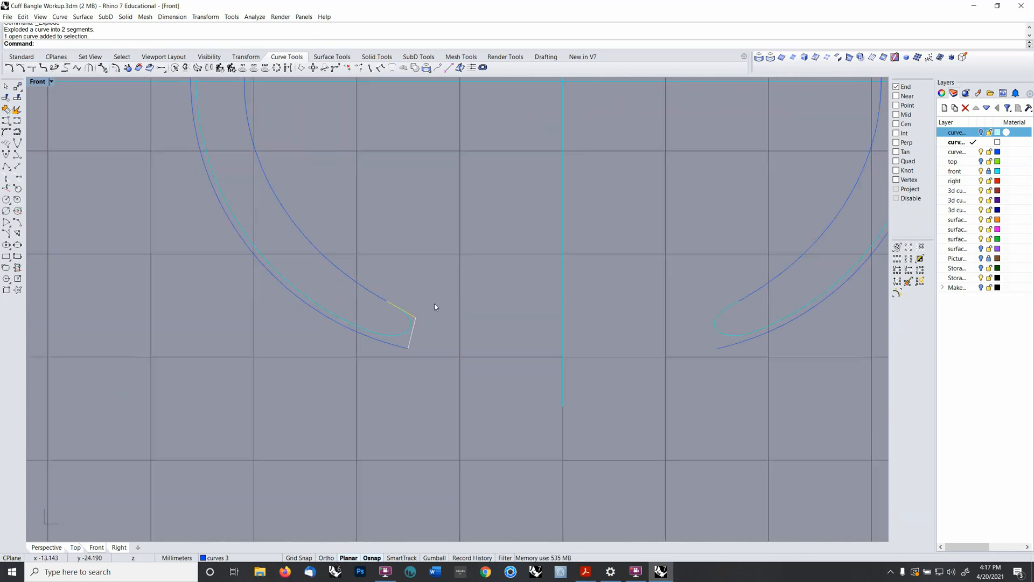
type("mirror")
key("Return")
type("0")
key("Return")
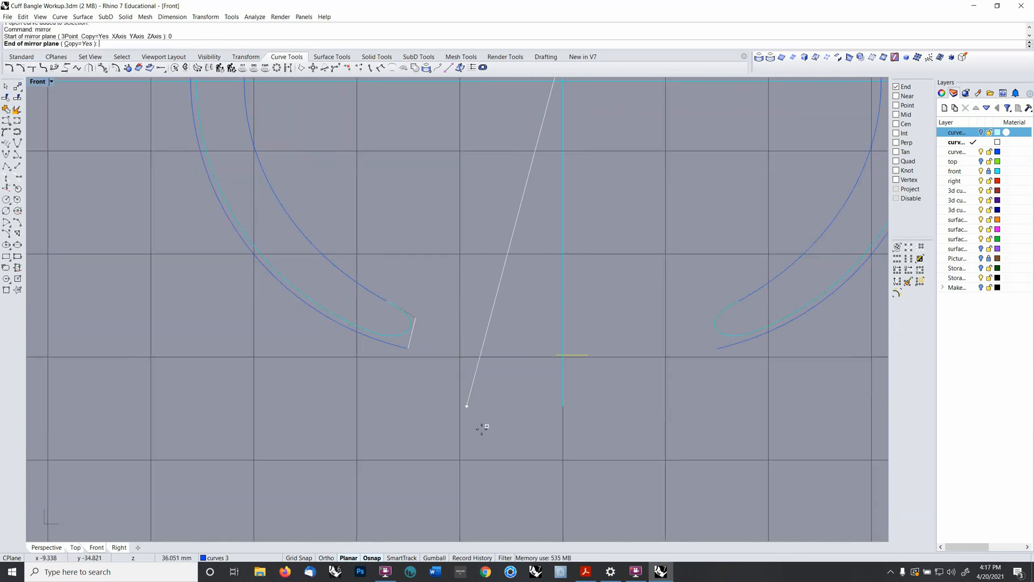
left_click(510, 442, "shift")
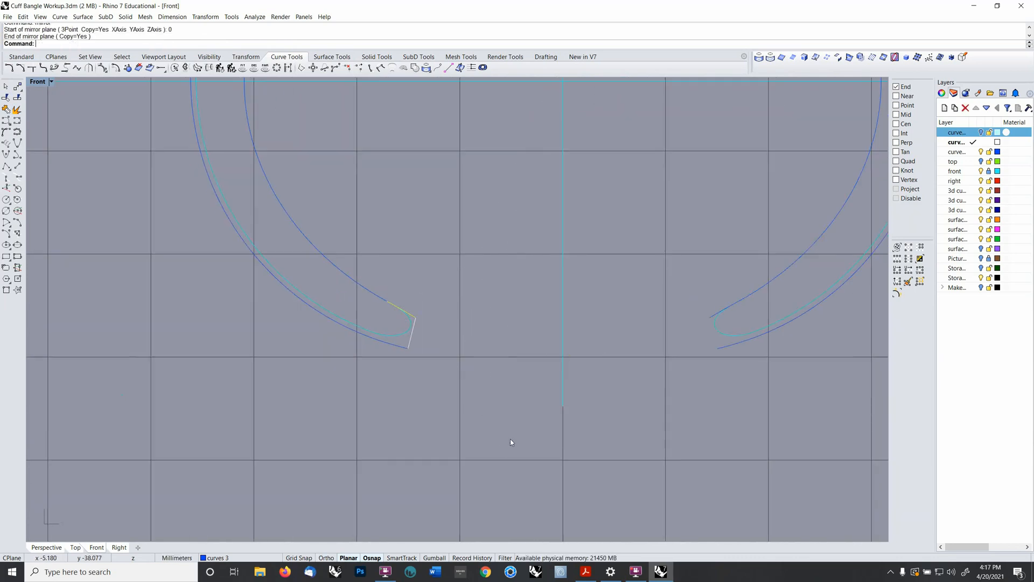
- Delete the short perpendicular line at the left cuff end and join the inner curve with its two end segments
left_click(413, 346)
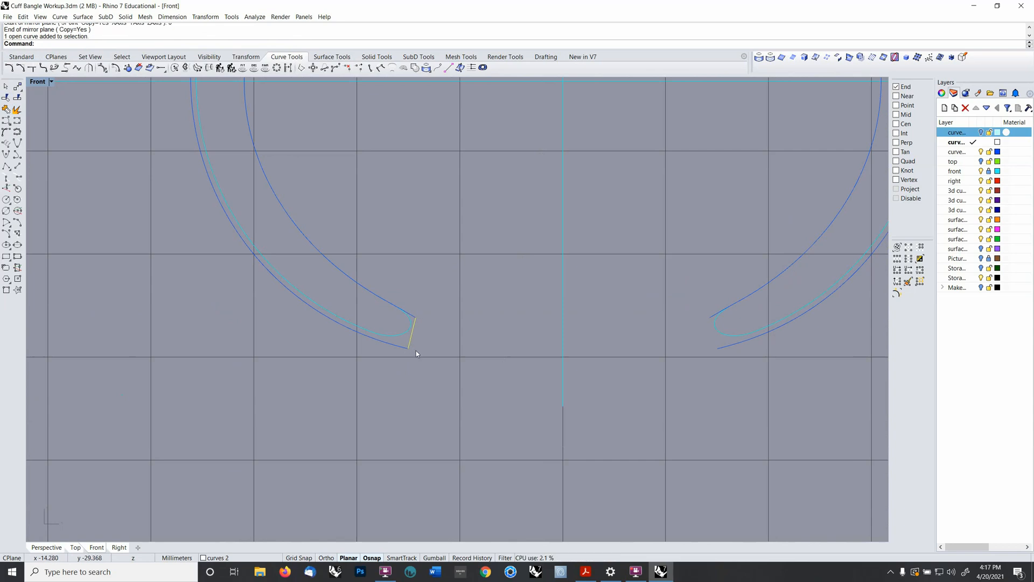
key("Delete")
left_click(414, 316)
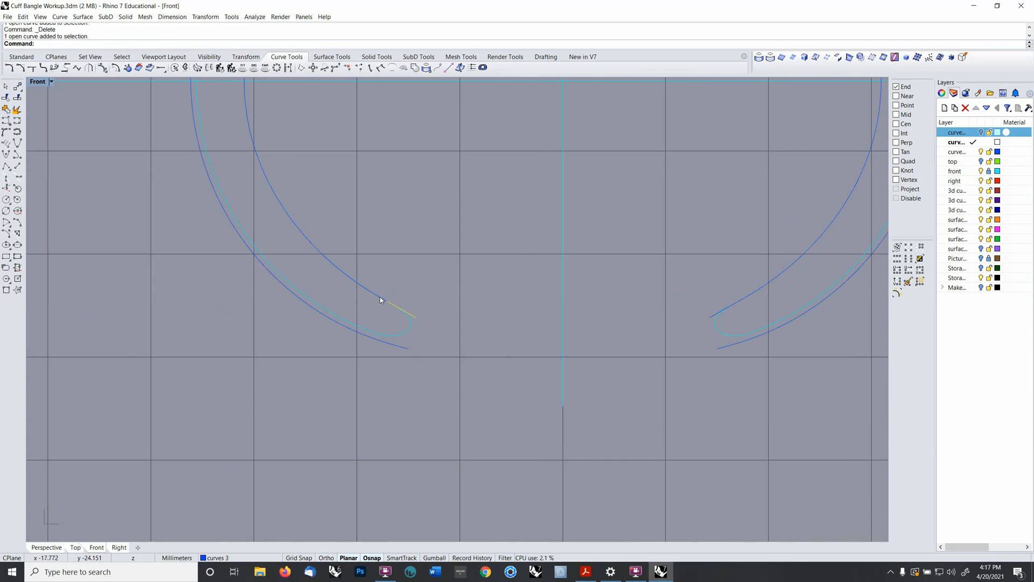
left_click(380, 296, "shift")
scroll(660, 321, "down", 5)
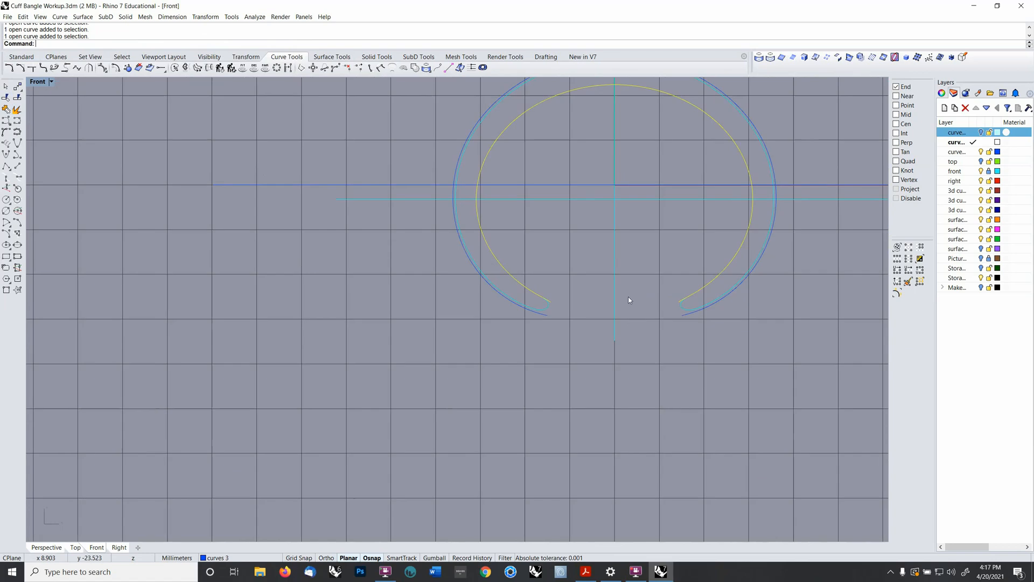
right_click_drag(628, 297, 379, 326)
key("ctrl+Tab")
key("ctrl+Tab")
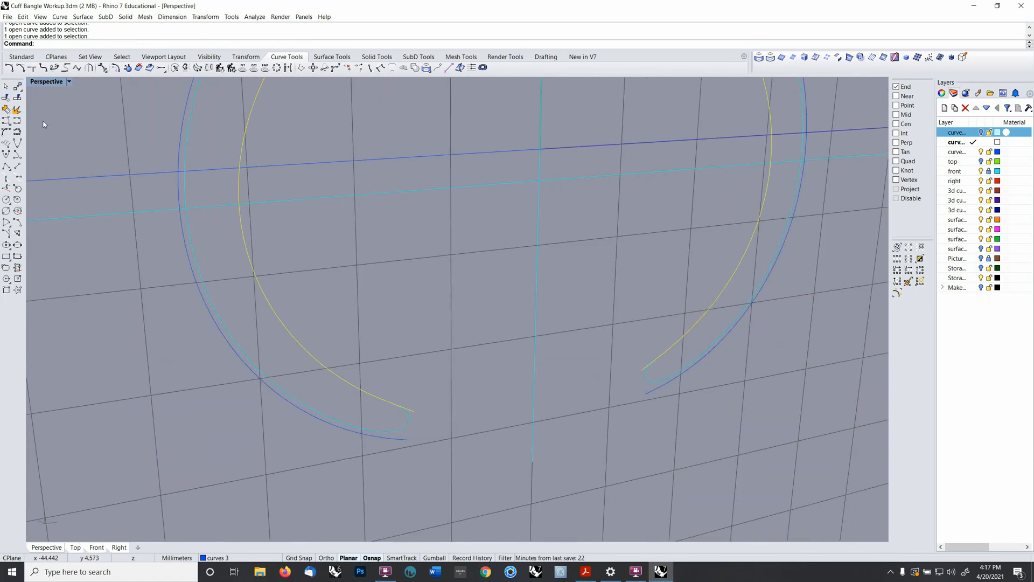
left_click(5, 109)
- Rebuild the joined inner curve with 35 points and degree 4, deleting the input
scroll(355, 214, "down", 6)
right_click_drag(356, 215, 387, 299, "shift")
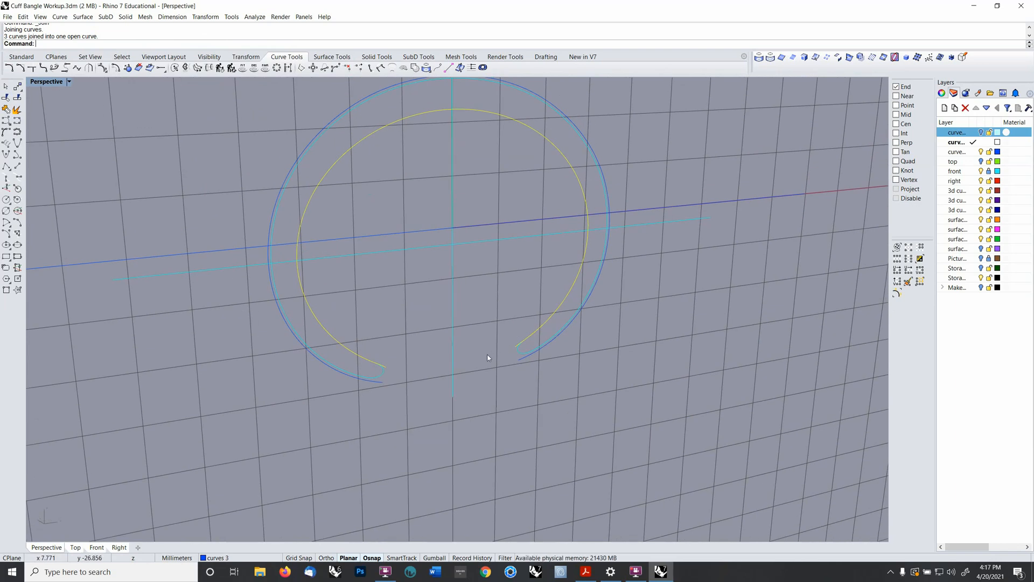
type("rebuild")
key("Return")
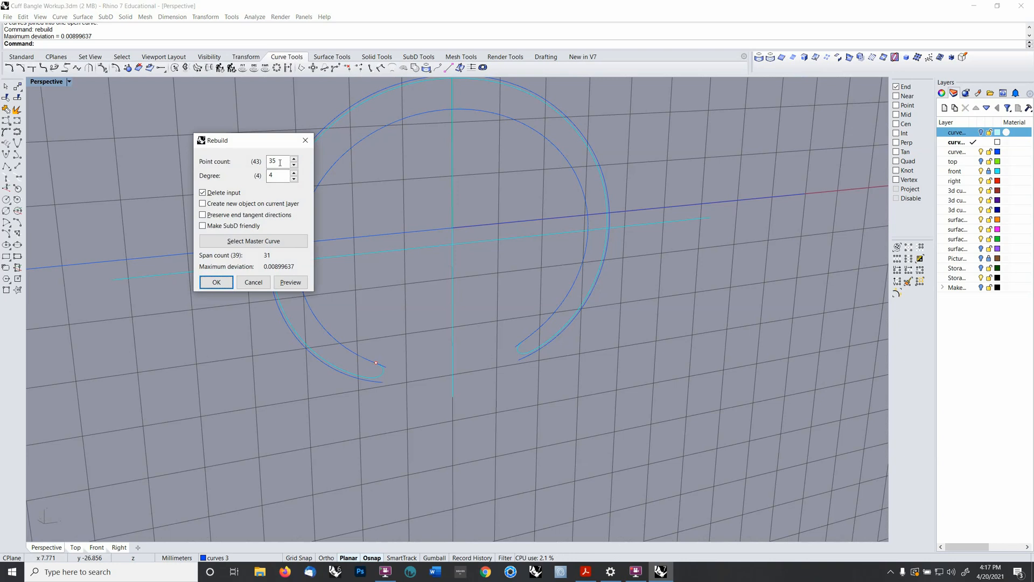
left_click_drag(280, 162, 266, 158)
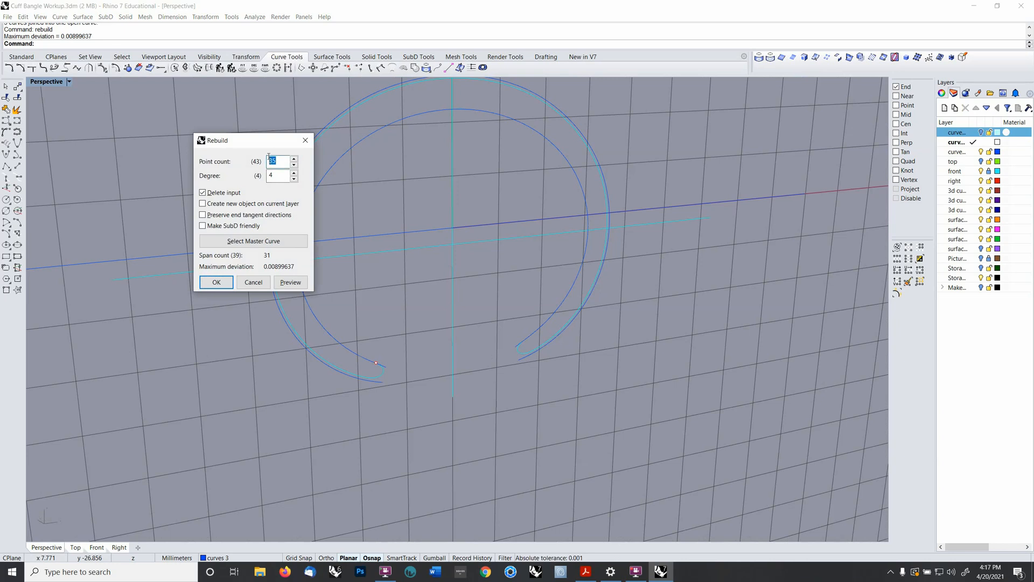
left_click(219, 284)
right_click_drag(366, 323, 416, 342, "ctrl")
left_click(393, 338)
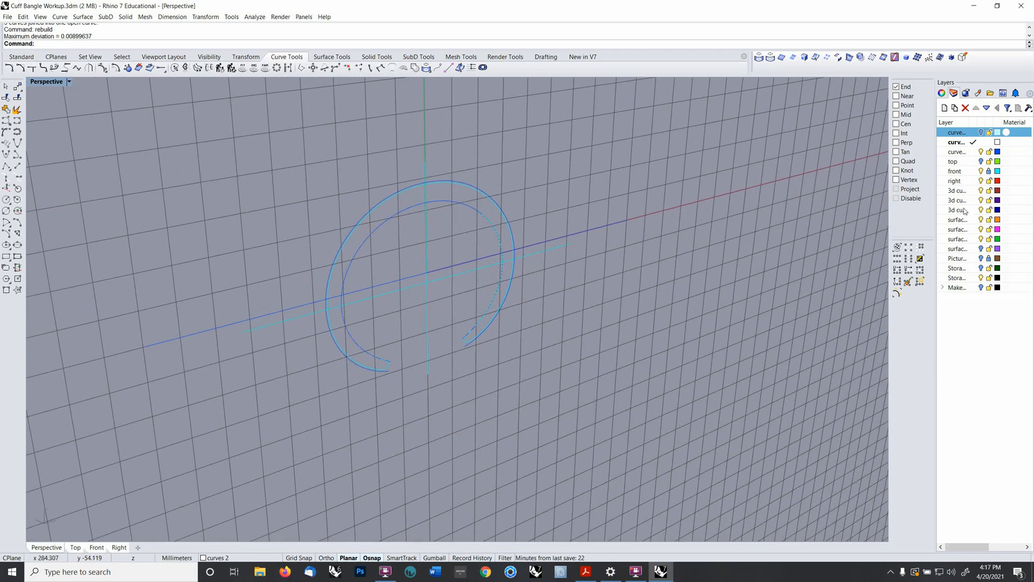
- Hide the front layer
left_click(982, 133)
left_click(982, 133)
left_click(981, 171)
- Group the outer profile curve with the long straight line and move both to the Storage Curves layer
right_click_drag(545, 273, 526, 292)
left_click(538, 252)
left_click(545, 258, "shift")
key("ctrl+g")
key("F4")
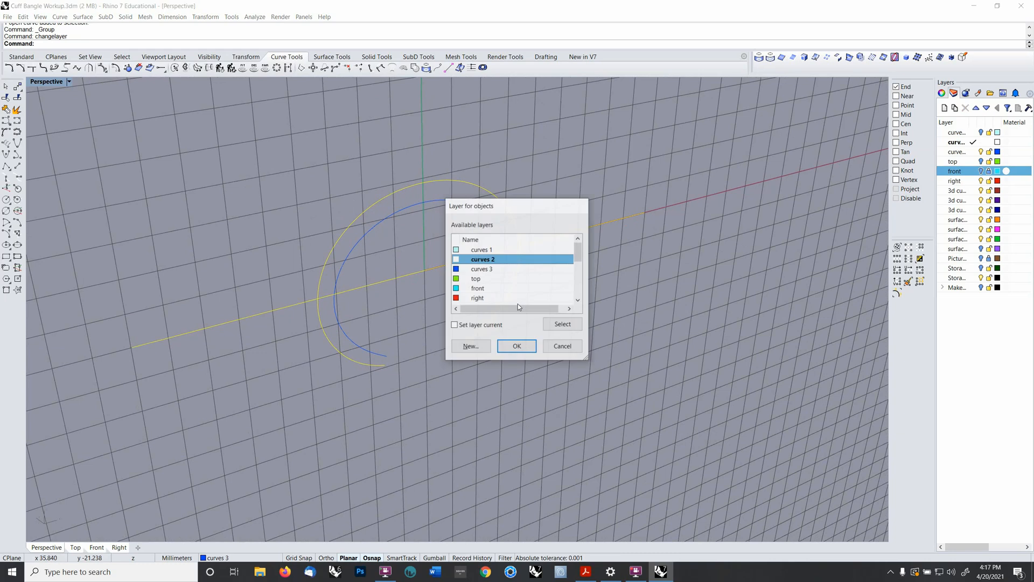
left_click_drag(578, 253, 574, 309)
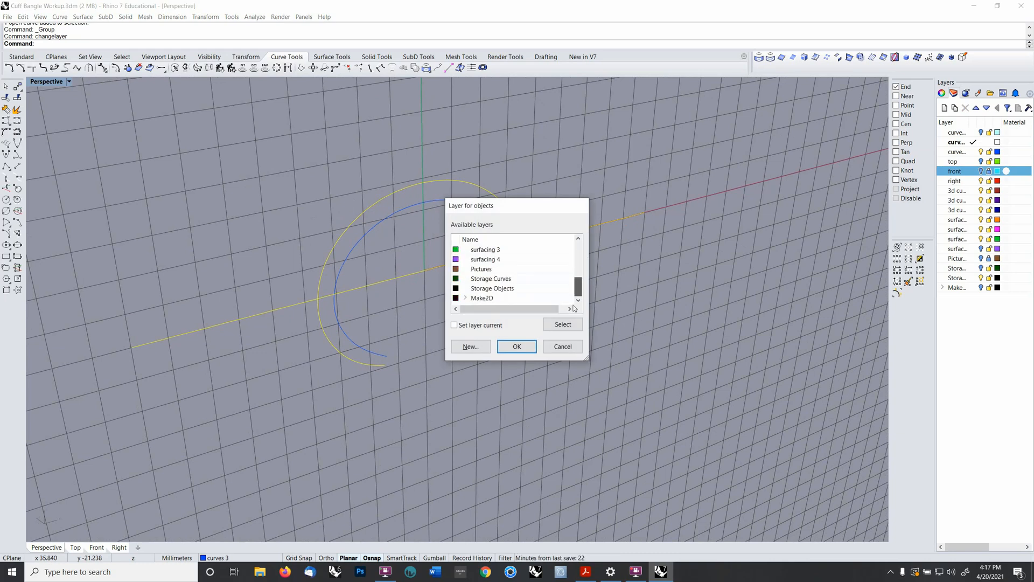
left_click(506, 280)
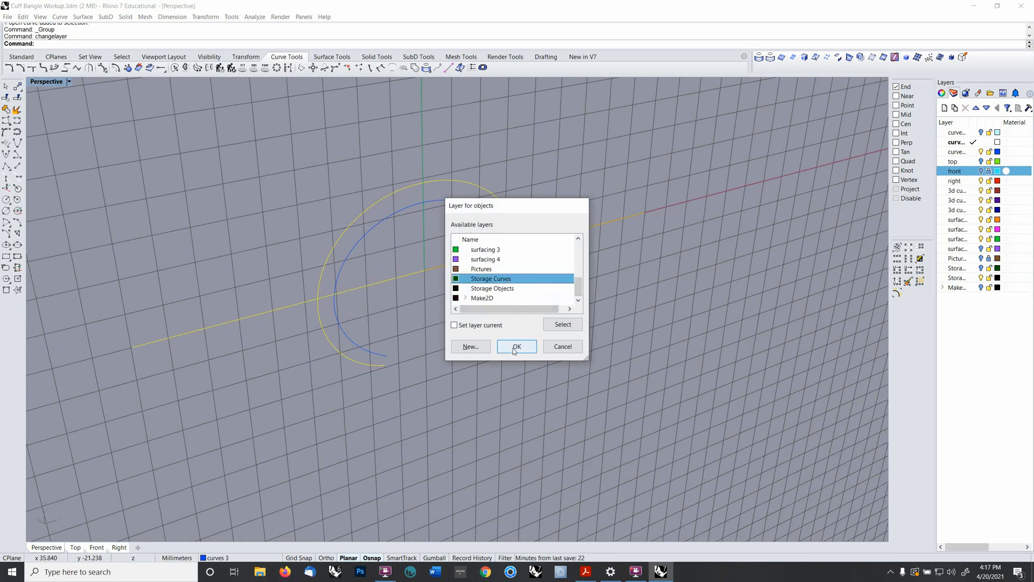
left_click(514, 347)
- Measure the length of the rebuilt inner curve
left_click(472, 324)
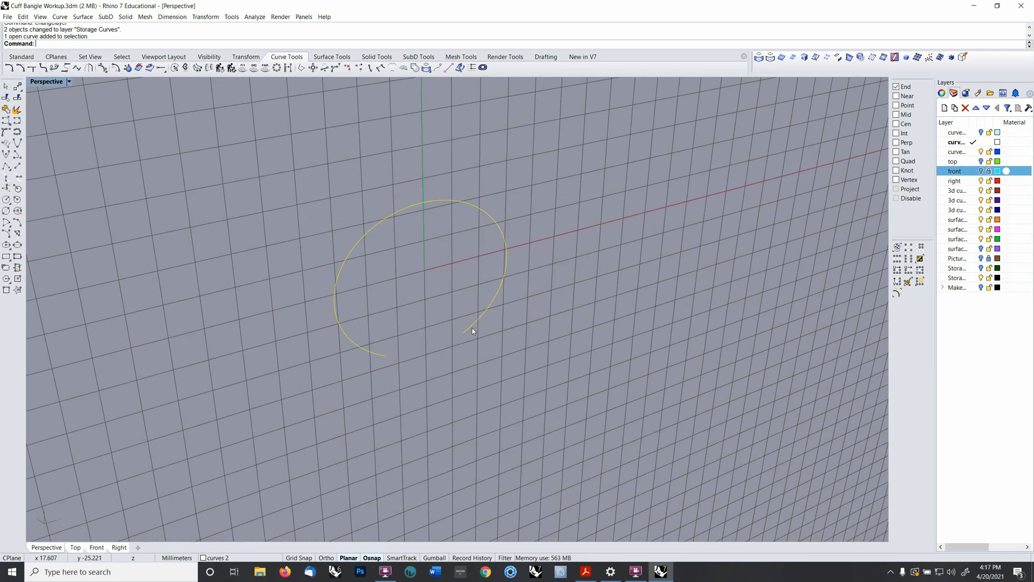
right_click_drag(432, 254, 457, 257)
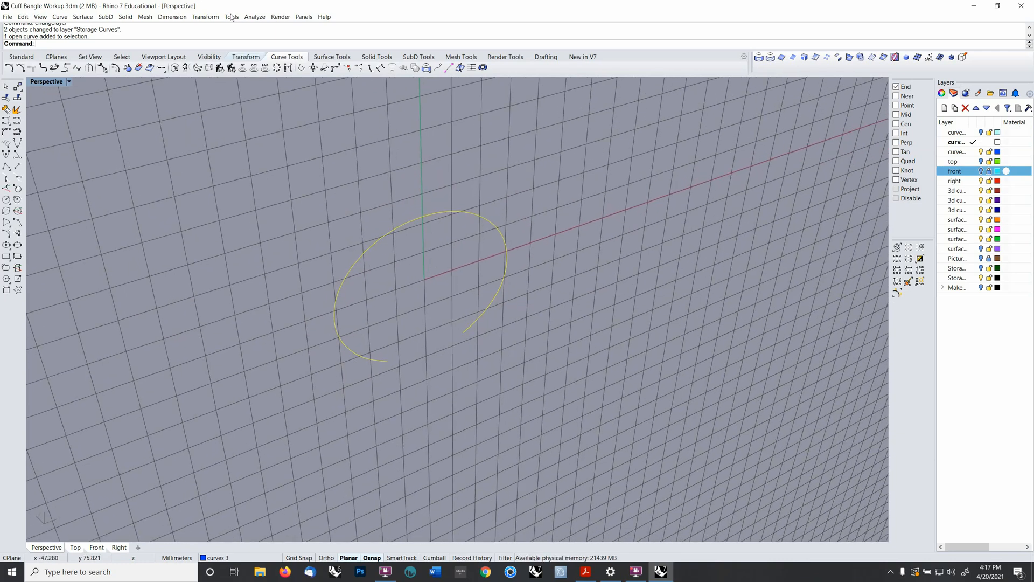
left_click(254, 17)
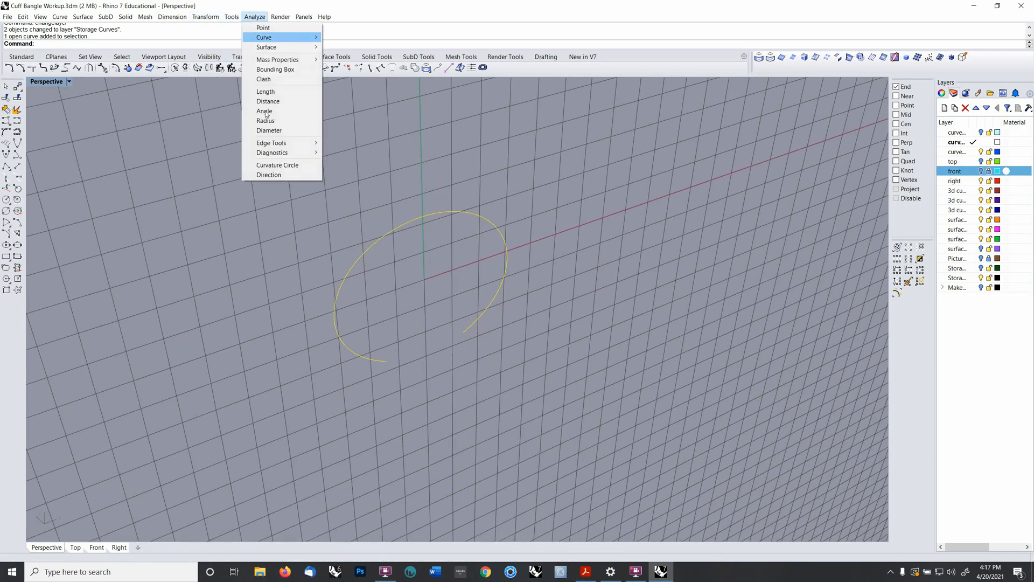
left_click(289, 97)
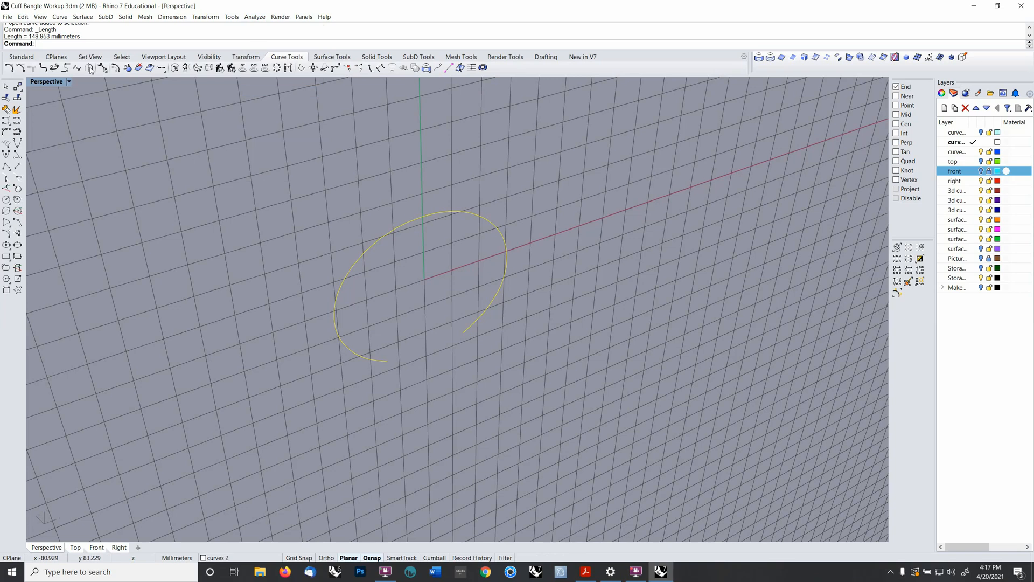
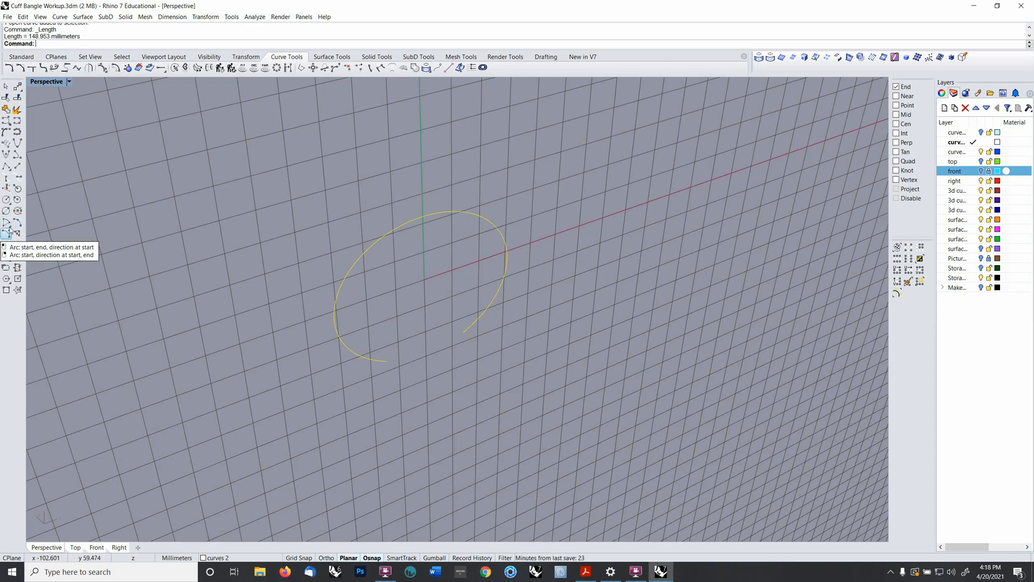
- Draw a 148.953 mm straight line from the origin along the X axis
left_click(18, 167)
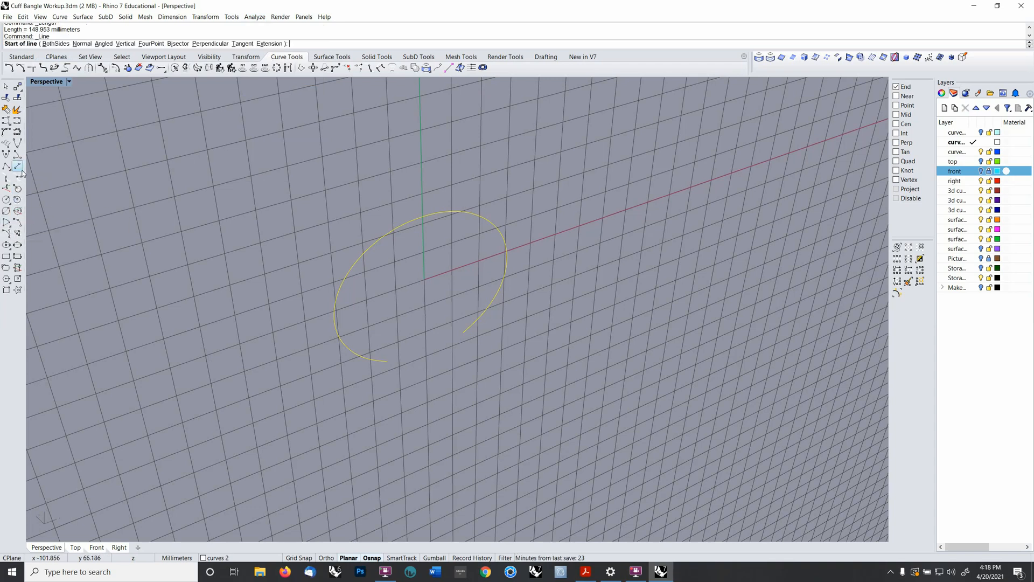
type("0")
key("Return")
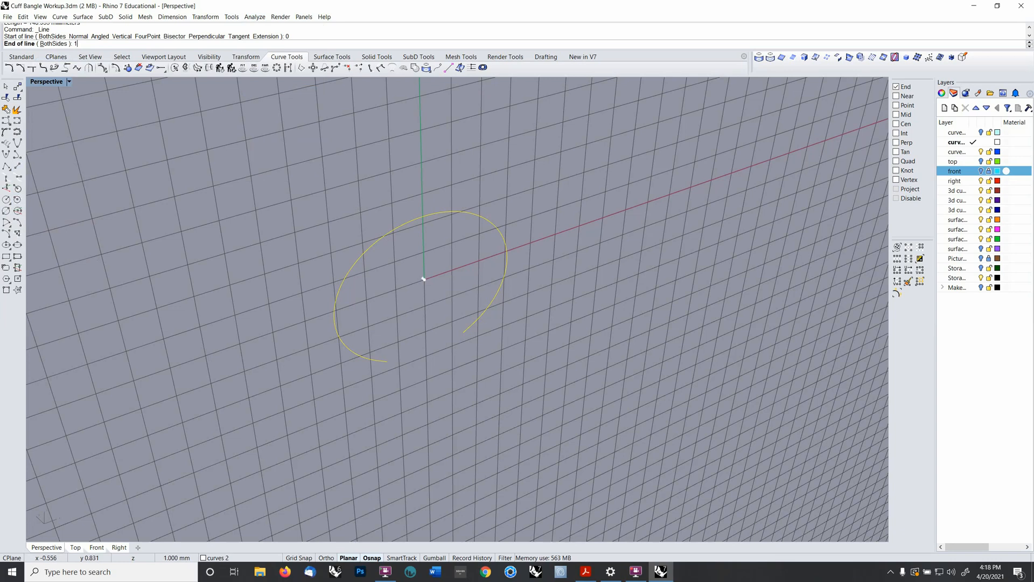
type("148.95")
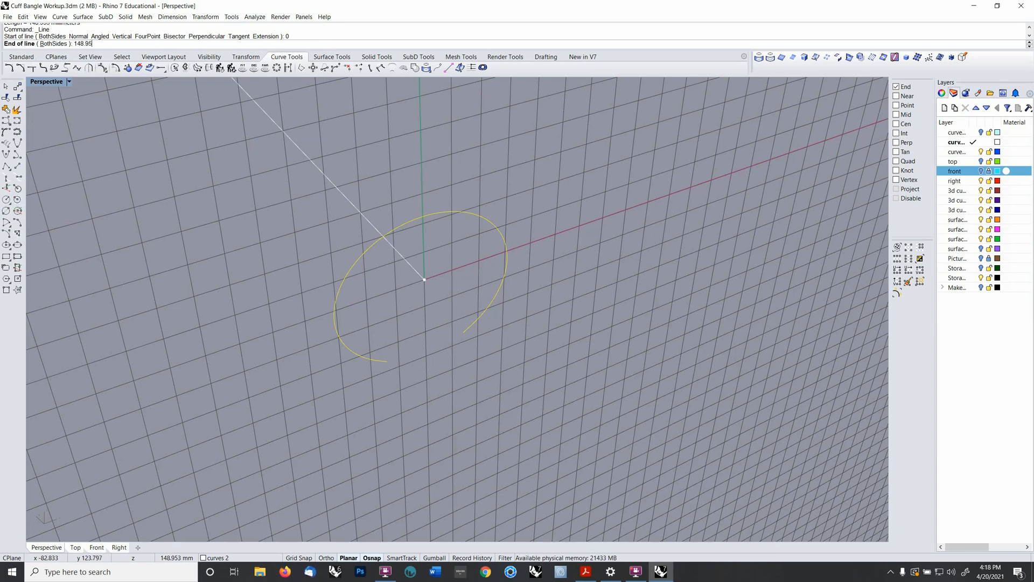
type("3")
key("Return")
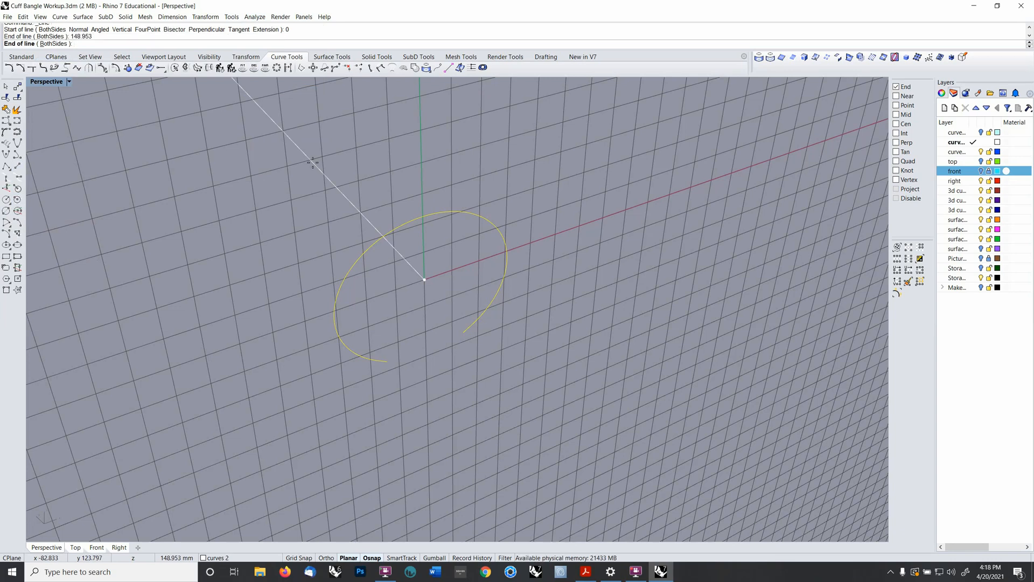
left_click(621, 211)
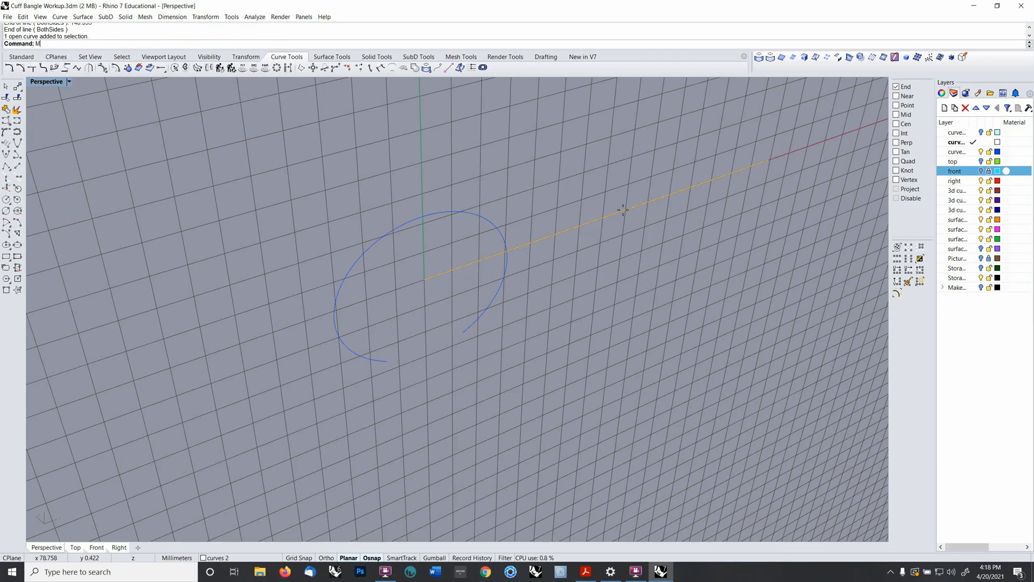
- Move the new line from its midpoint to the origin, 0, so it is centred
type("M")
key("Return")
right_click(896, 114)
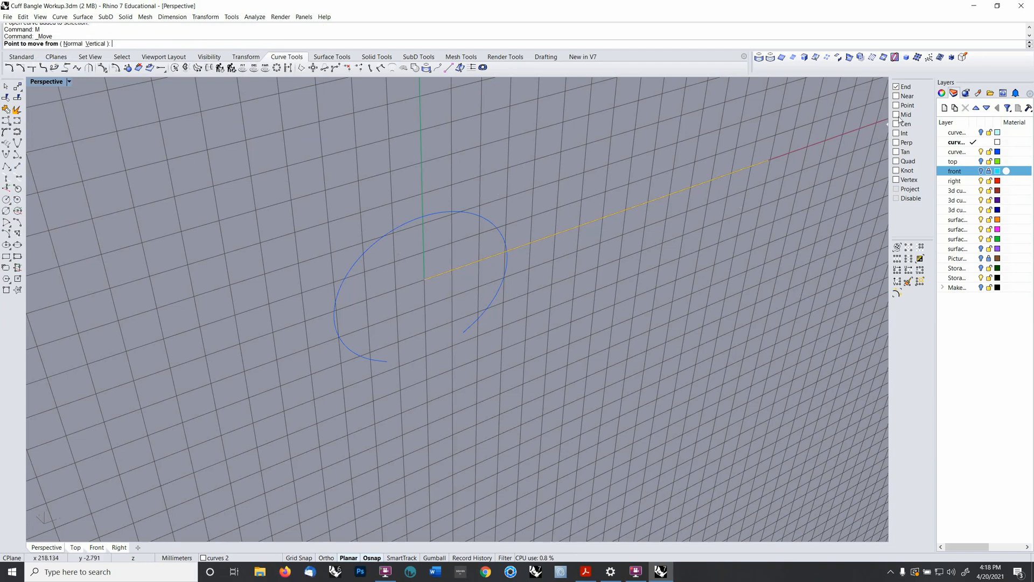
left_click(619, 224)
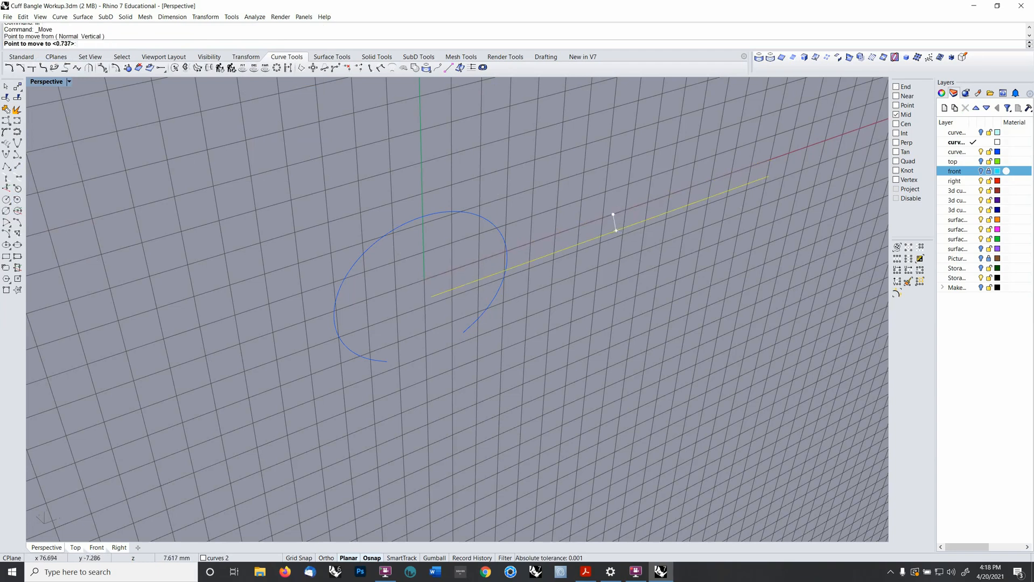
type("0")
key("Return")
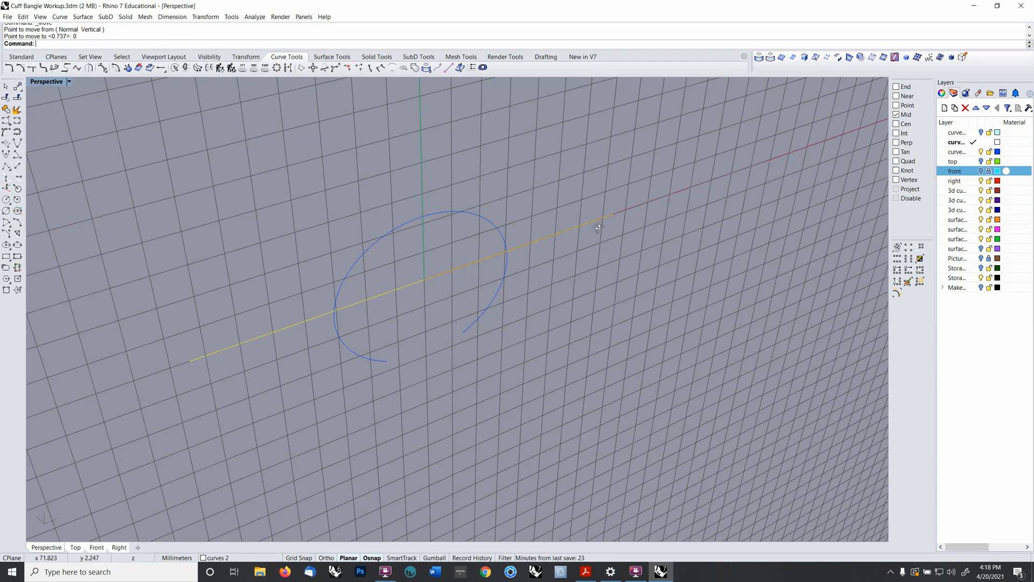
- Change the centred line to the curves 3 layer
mouse_move(598, 227)
right_mouse_down()
mouse_move(597, 261)
mouse_move(600, 217)
right_mouse_up()
key("F4")
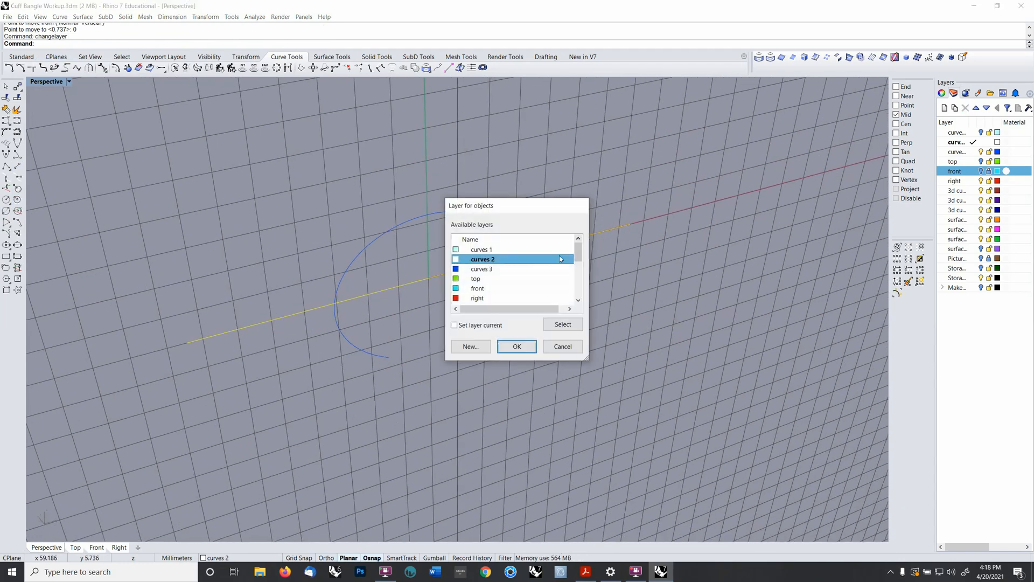
left_click(535, 269)
left_click(516, 345)
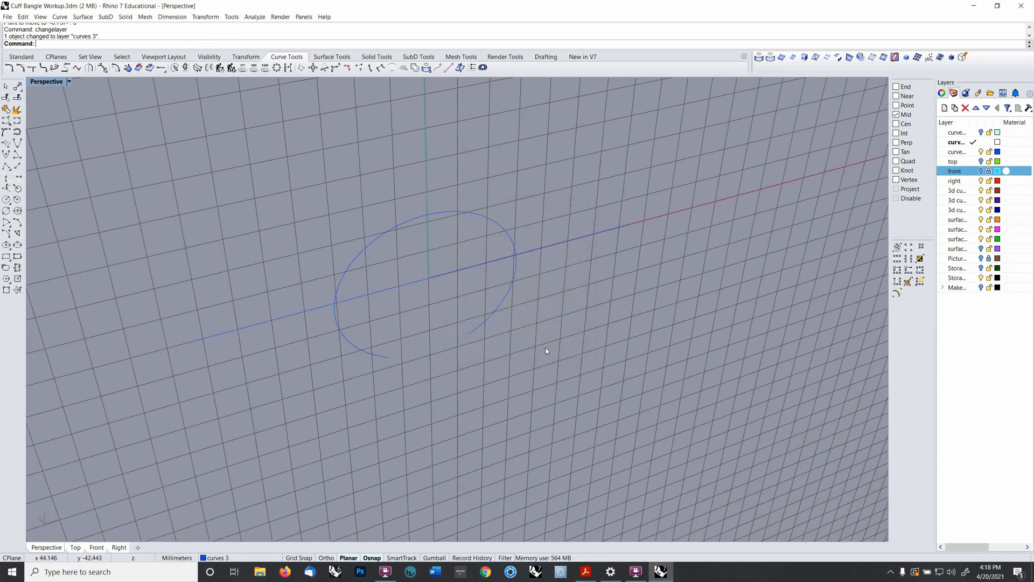
- Compare the lengths of the centred straight line and the inner cuff curve
right_click_drag(534, 345, 533, 310)
left_click(496, 255)
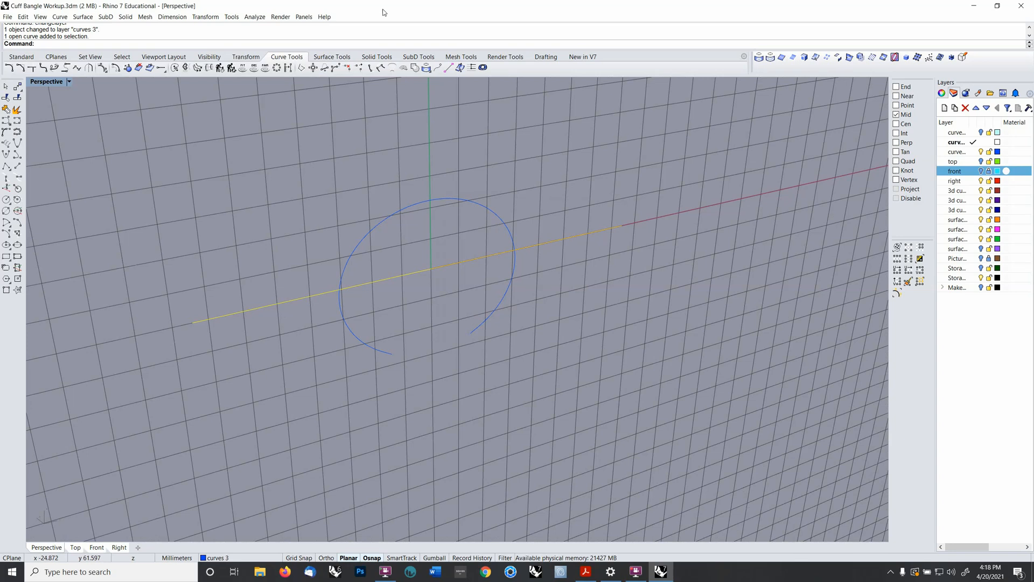
right_click(365, 44)
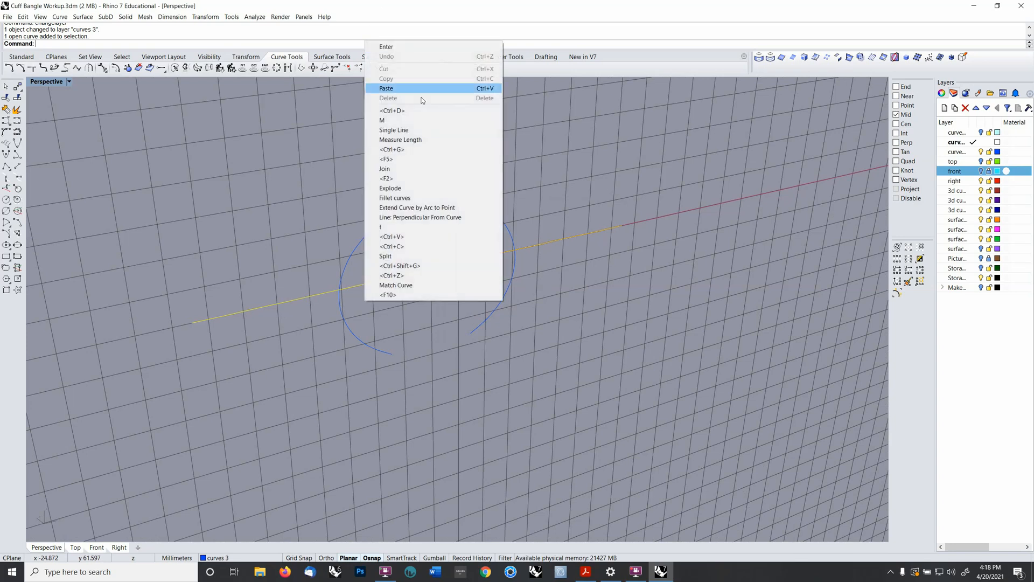
left_click(401, 139)
left_click(454, 199)
right_click(454, 199)
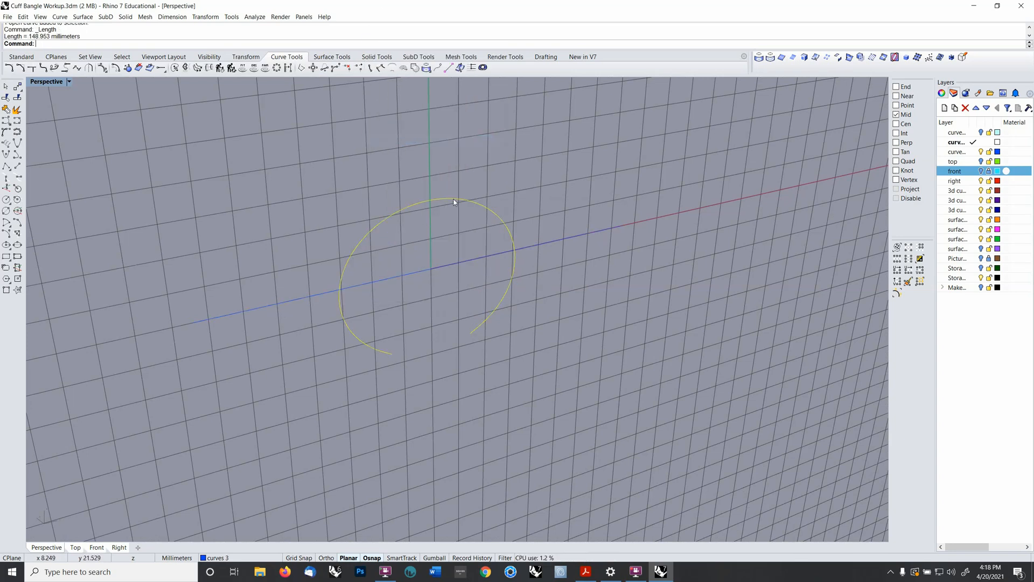
key("Escape")
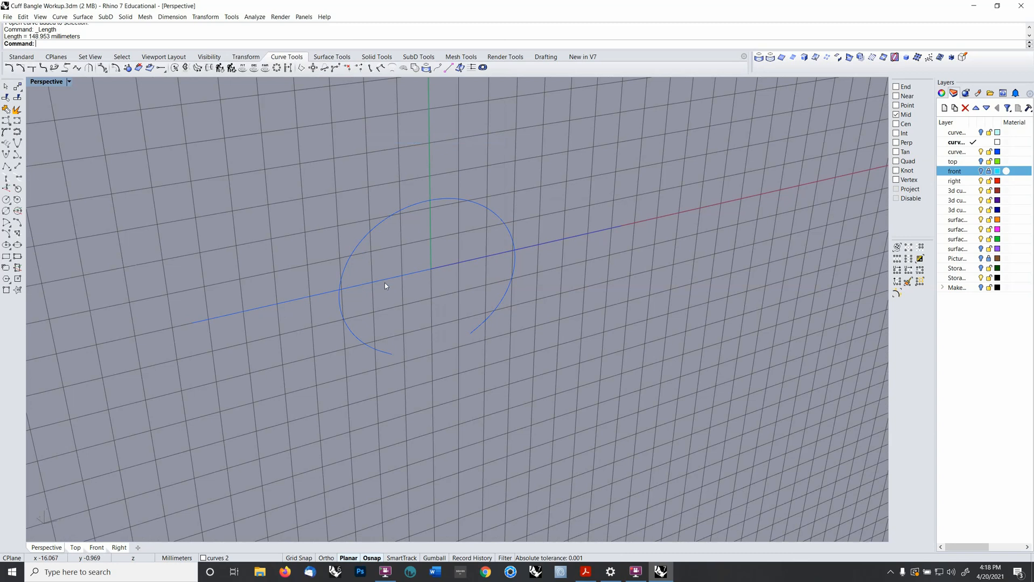
- Rebuild the centred straight line with 35 points and degree 4 to match the inner curve
left_click(392, 280)
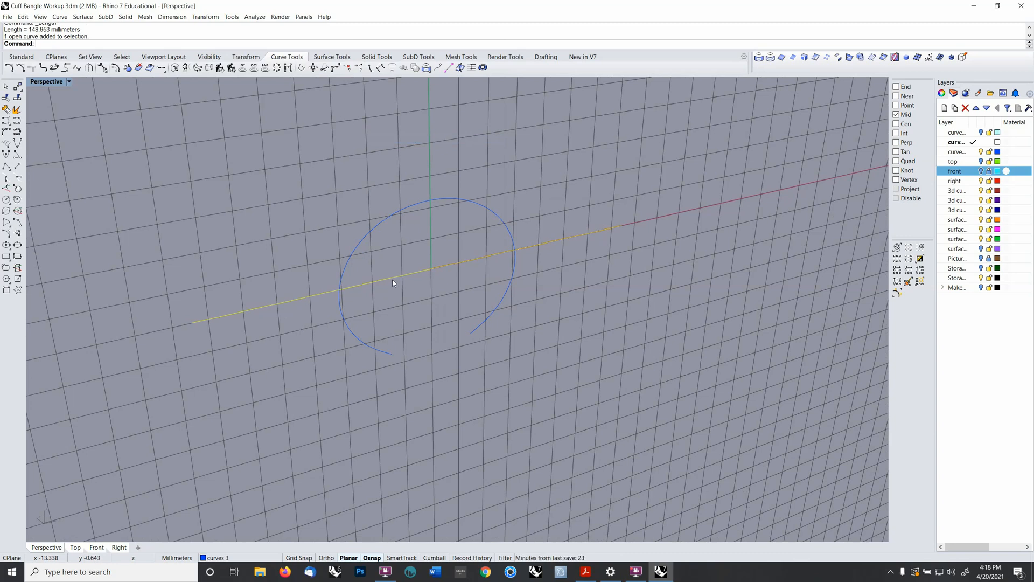
type("rebuild")
key("Return")
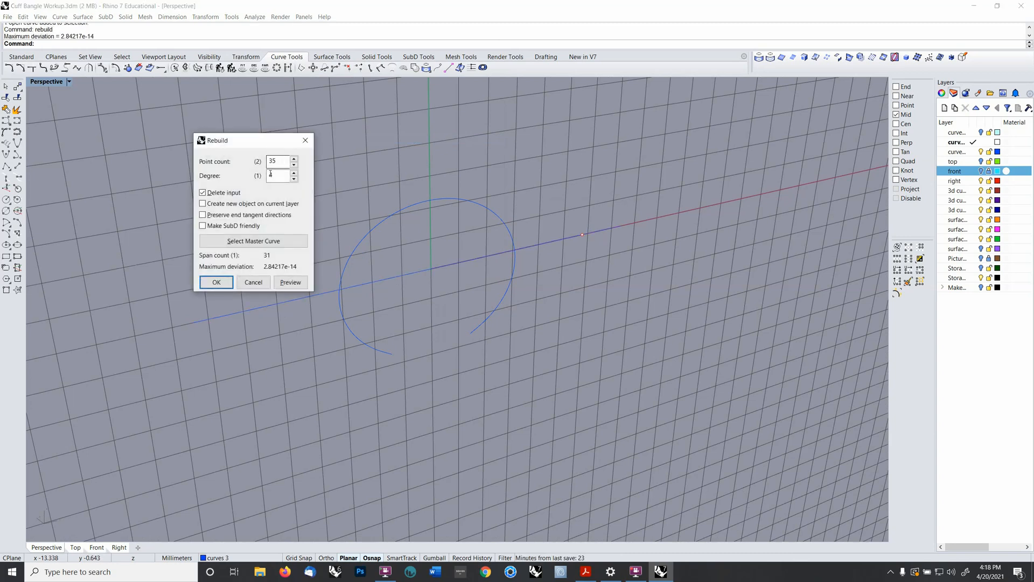
left_click(216, 281)
left_click(436, 319)
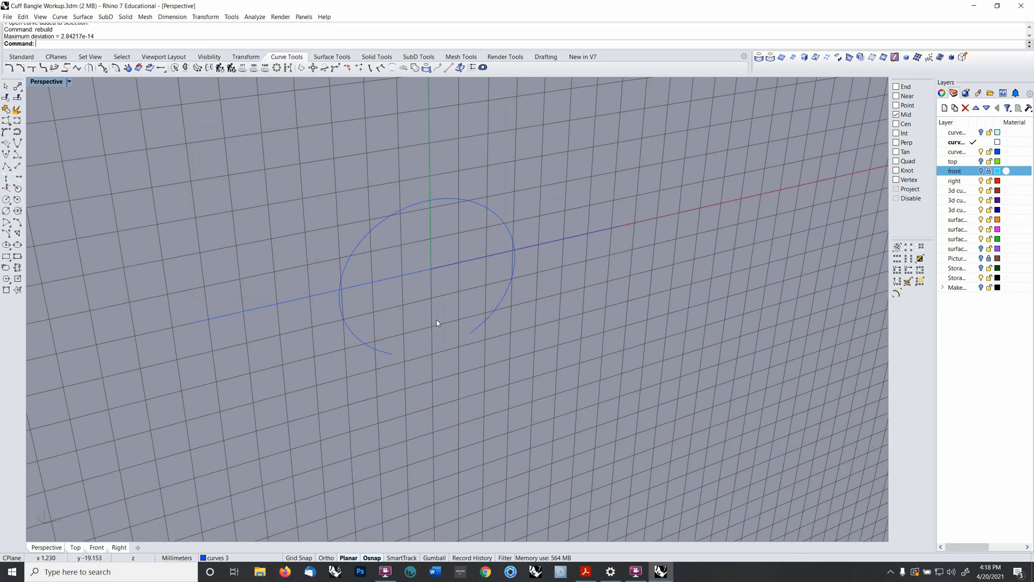
- Set the perspective view's construction plane to World Top
scroll(437, 322, "down", 3)
scroll(436, 315, "up", 3)
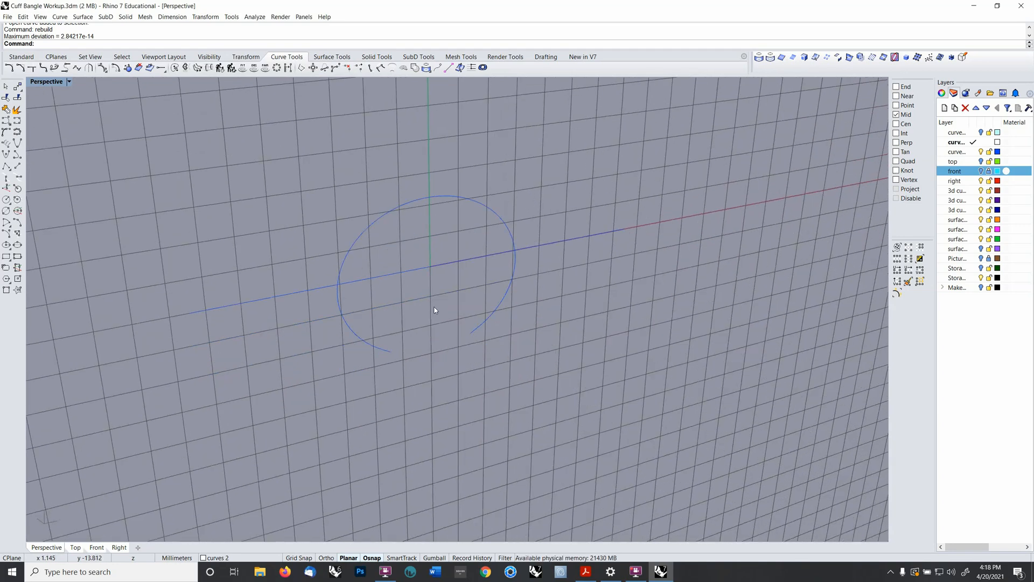
key("F4")
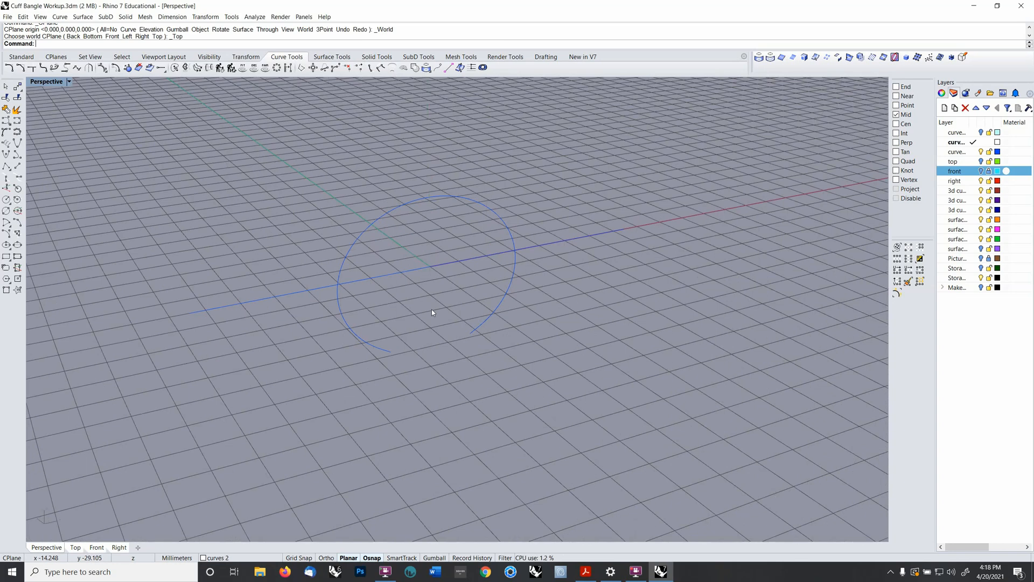
- Show the curves 1 layer and flow a copy of the bangle and its curves from the inner cuff curve onto the straight line
right_click_drag(432, 310, 498, 310)
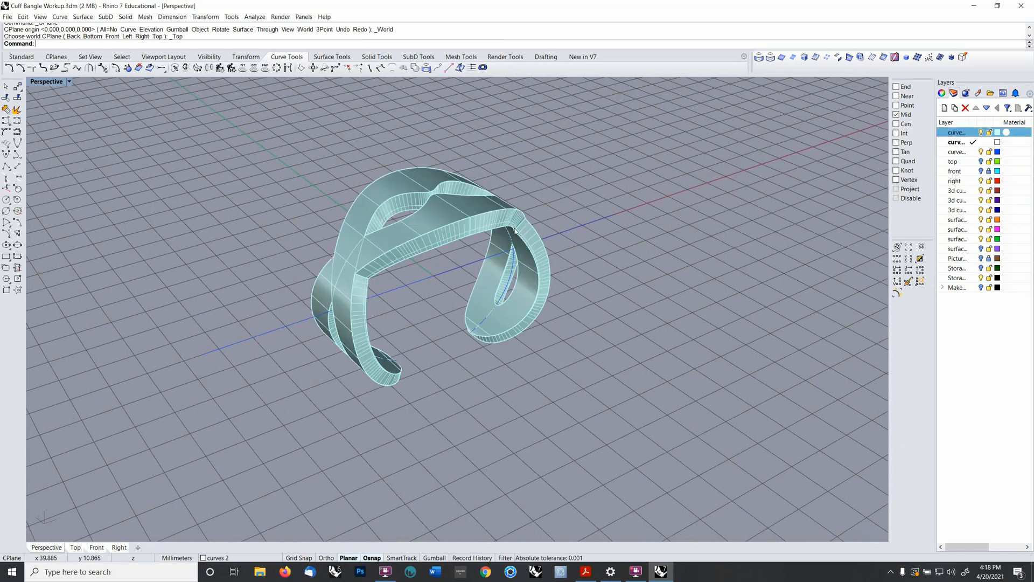
mouse_move(515, 230)
right_mouse_down()
mouse_move(538, 241)
mouse_move(532, 197)
mouse_move(524, 229)
right_mouse_up()
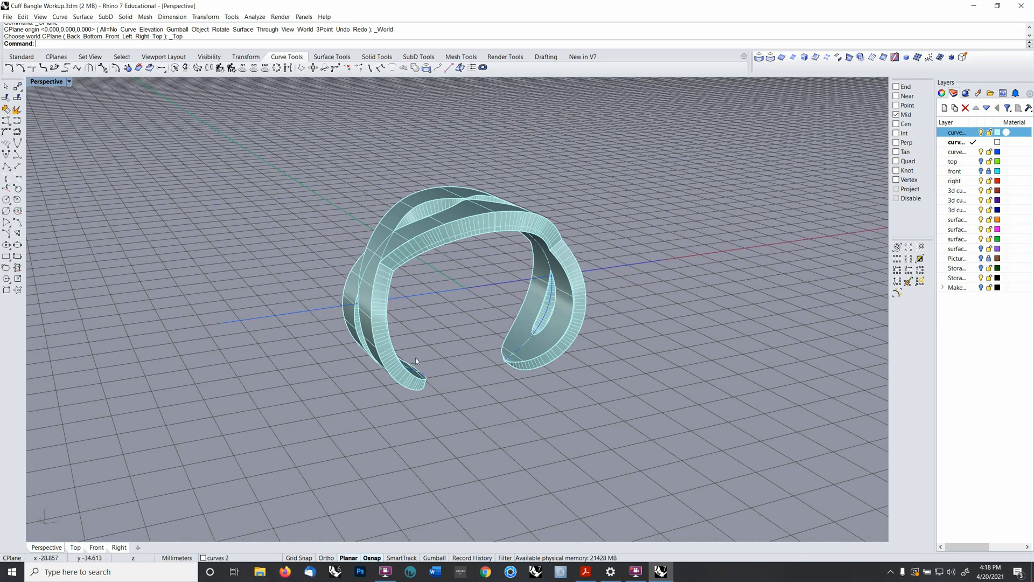
left_click(404, 375)
right_click_drag(405, 385, 358, 406)
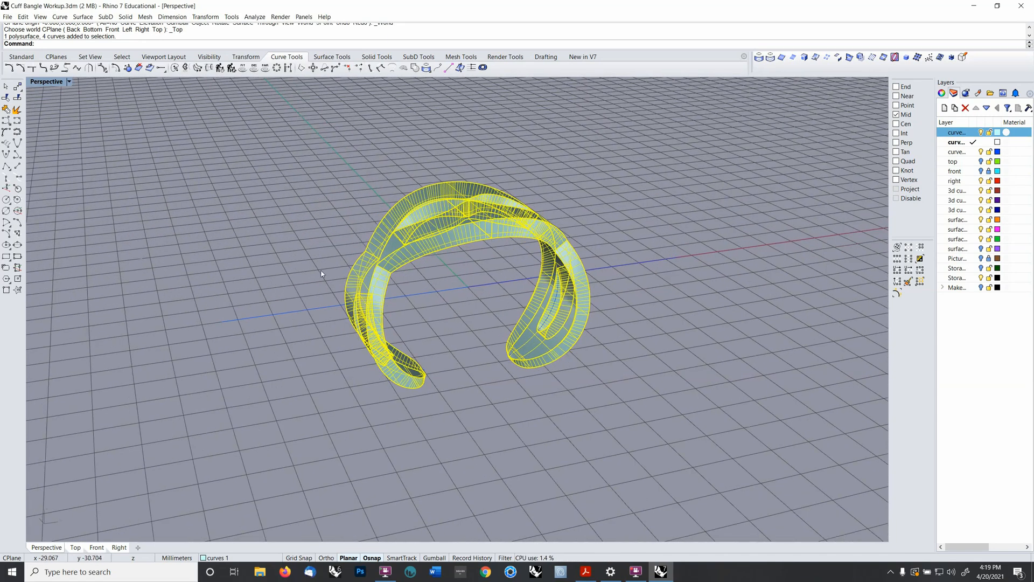
left_click(242, 57)
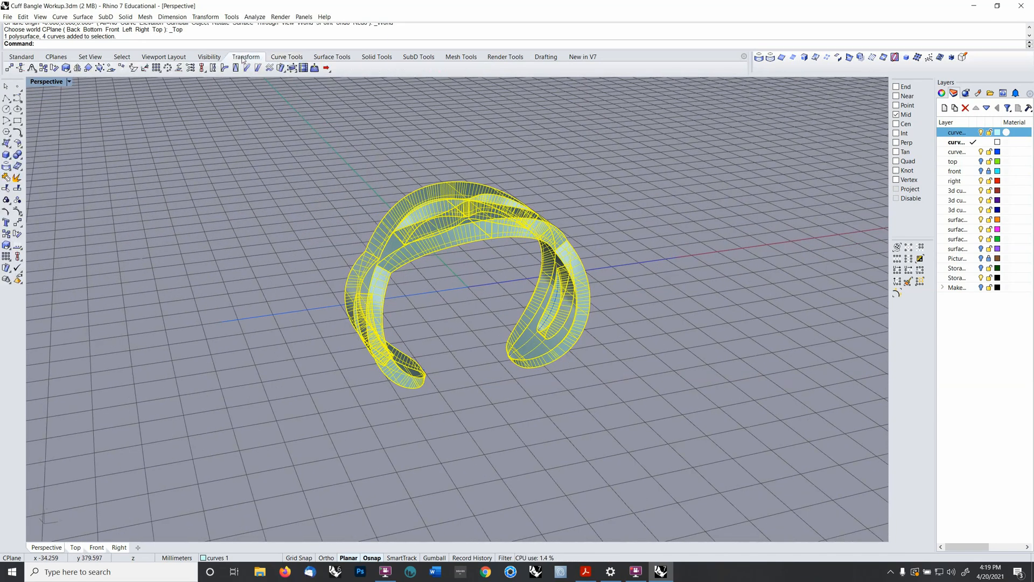
left_click(205, 17)
left_click(221, 199)
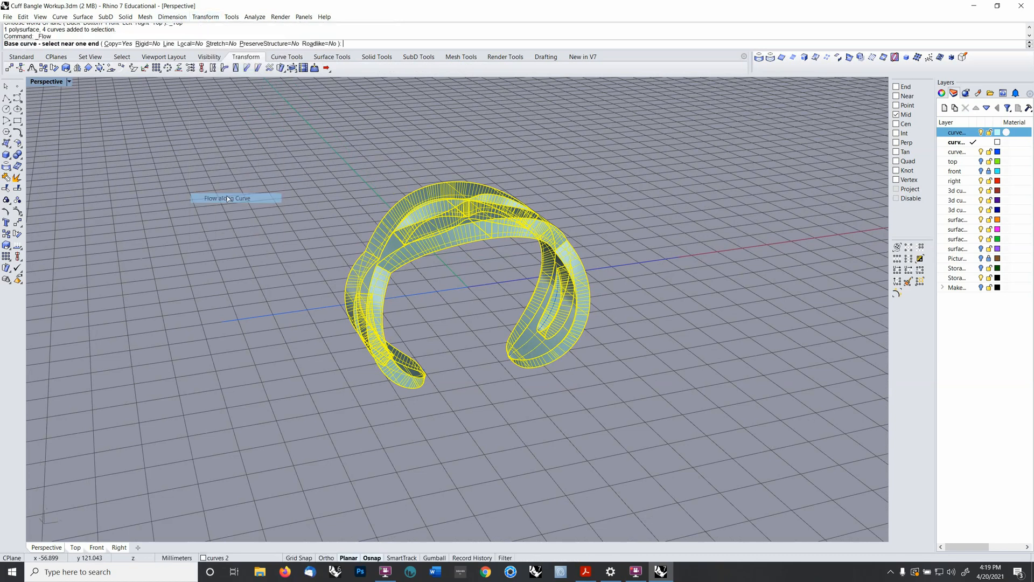
right_click_drag(415, 325, 406, 315)
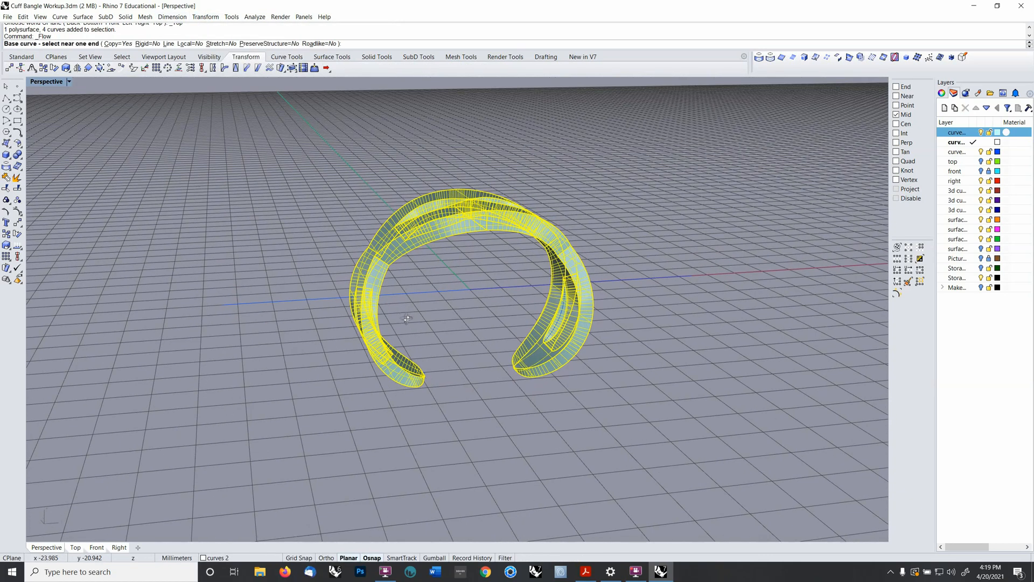
scroll(438, 354, "up", 5)
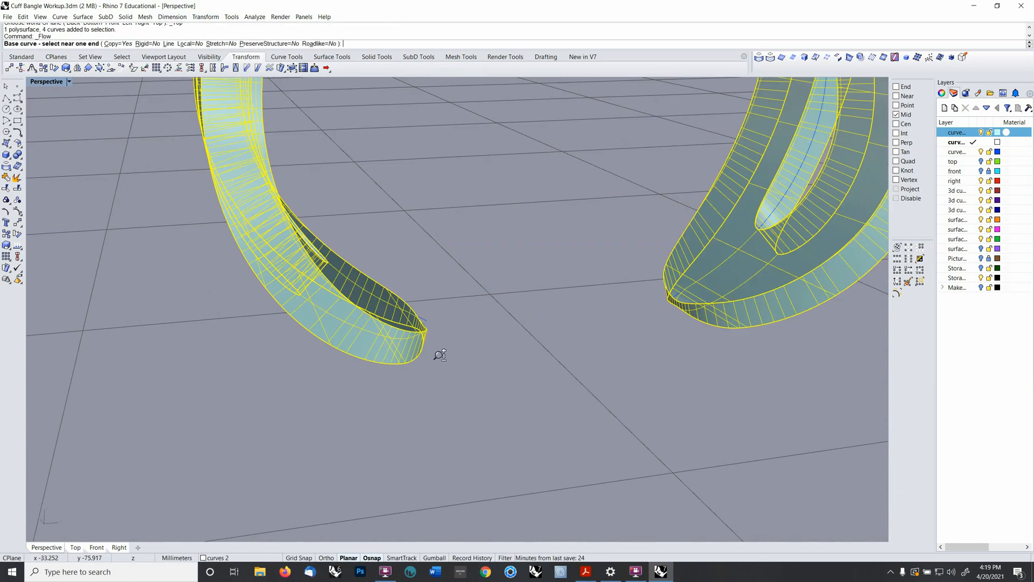
left_click(429, 320)
scroll(464, 295, "down", 7)
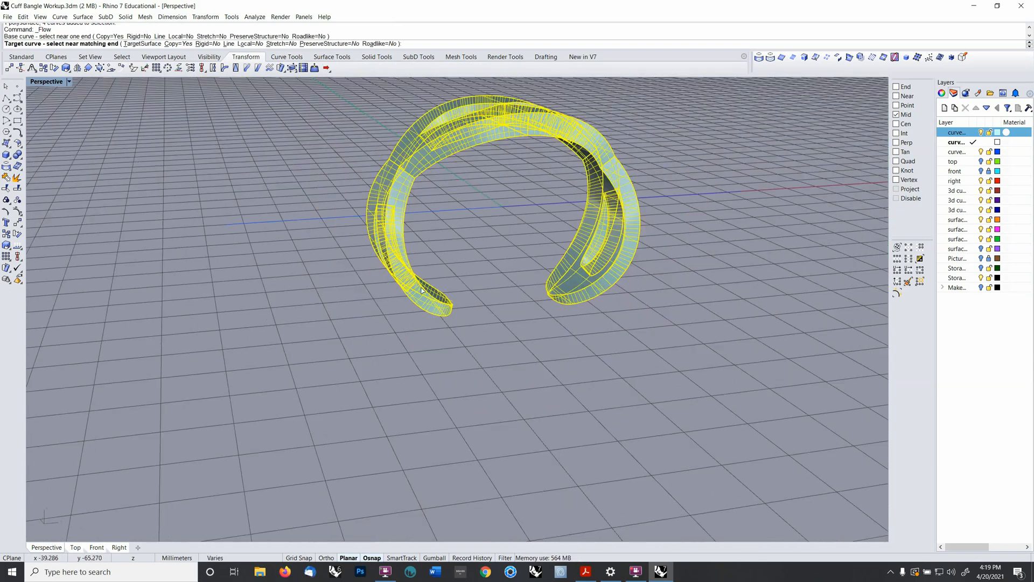
right_click_drag(261, 238, 307, 302, "shift")
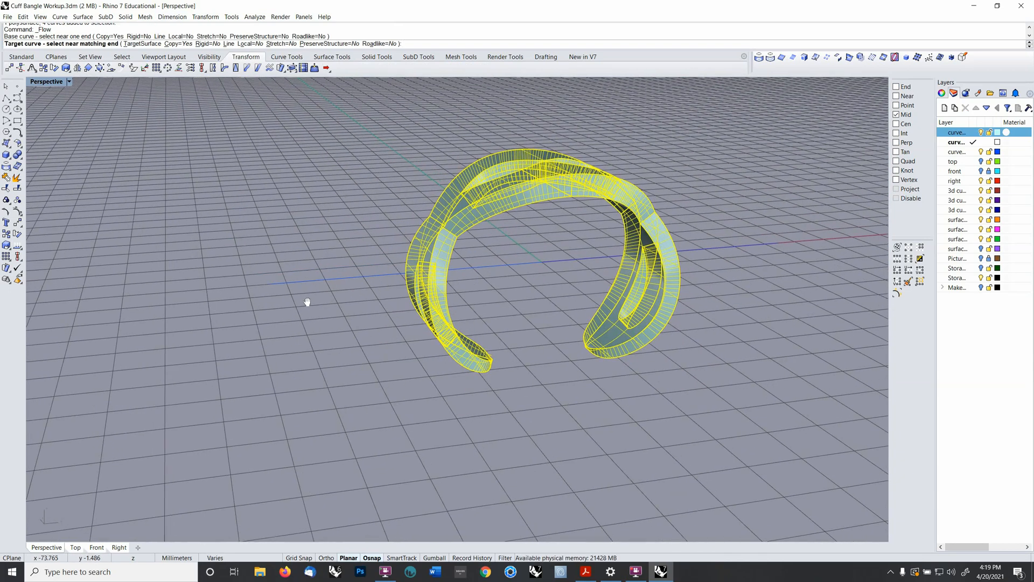
left_click(269, 284)
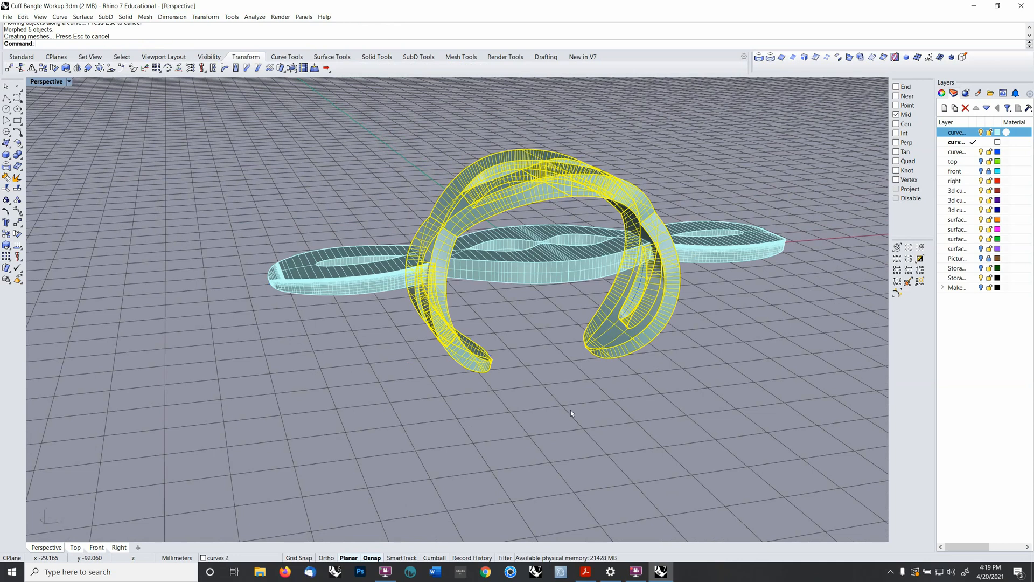
mouse_move(572, 413)
right_mouse_down()
mouse_move(546, 375)
mouse_move(564, 476)
mouse_move(619, 389)
mouse_move(463, 413)
mouse_move(569, 417)
mouse_move(567, 432)
right_mouse_up()
key("Escape")
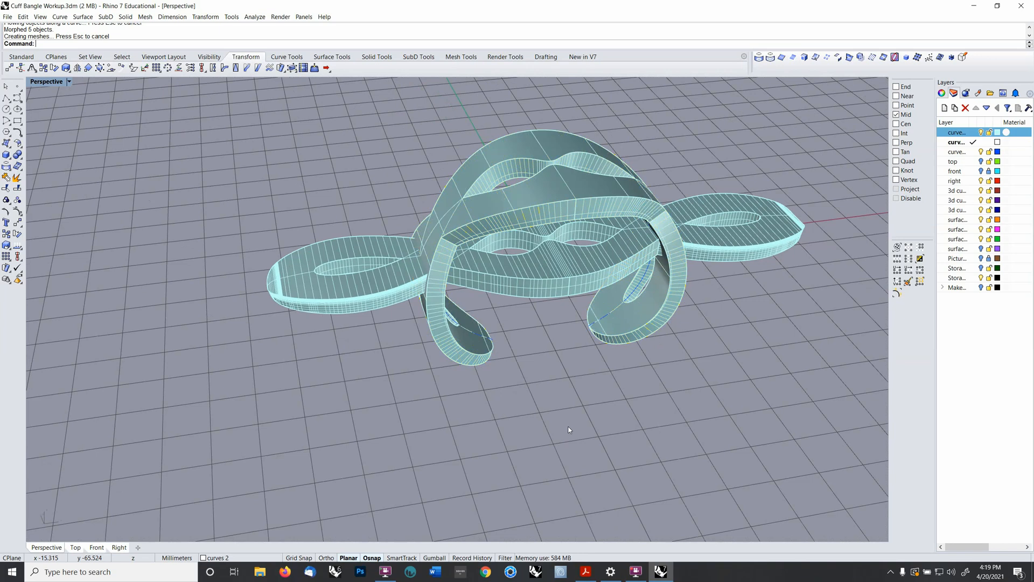
- Move the bent bangle and its curves to the Storage Objects layer and hide that layer
left_click_drag(492, 364, 483, 357)
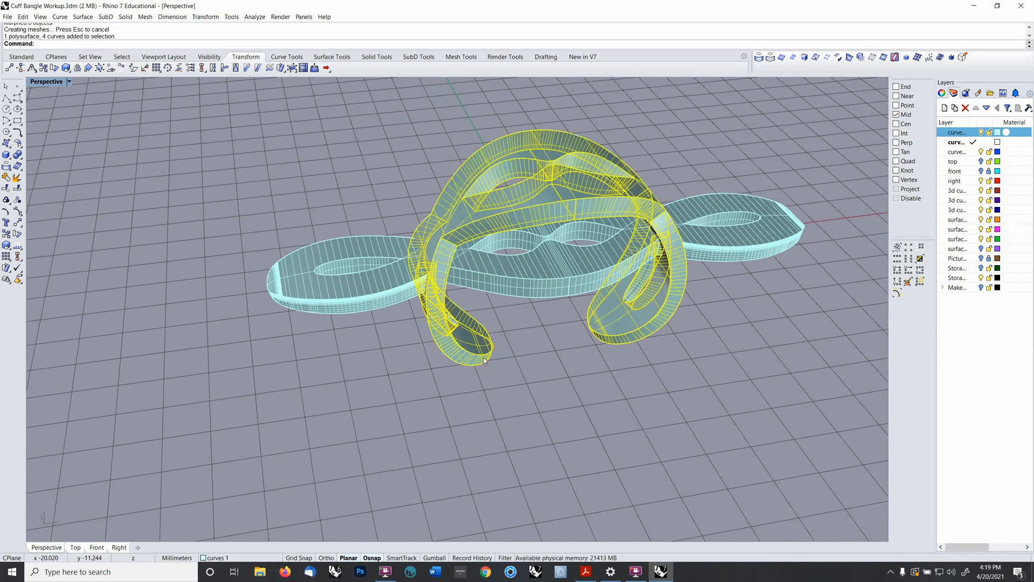
key("F4")
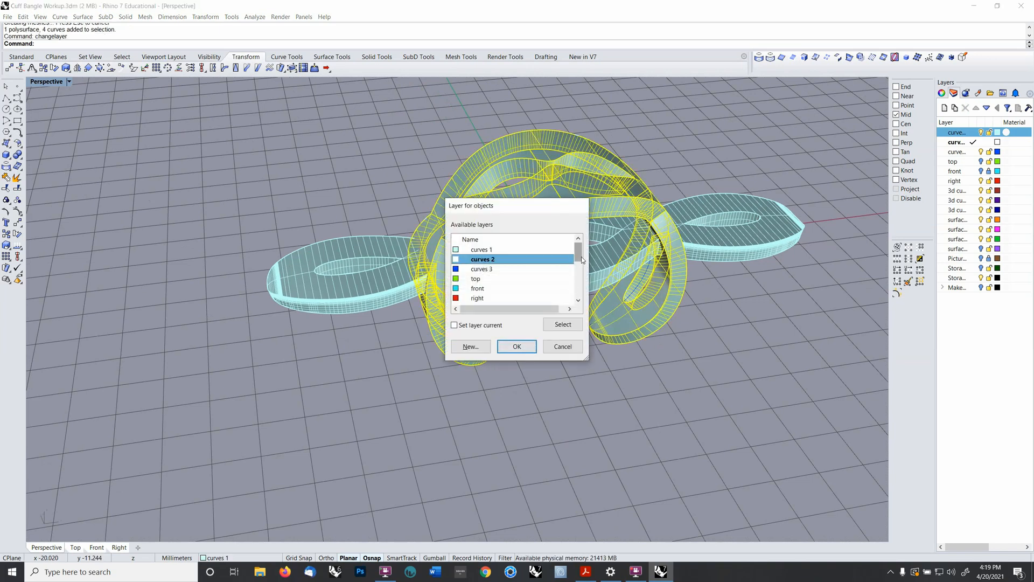
left_click_drag(579, 257, 576, 299)
left_click(516, 289)
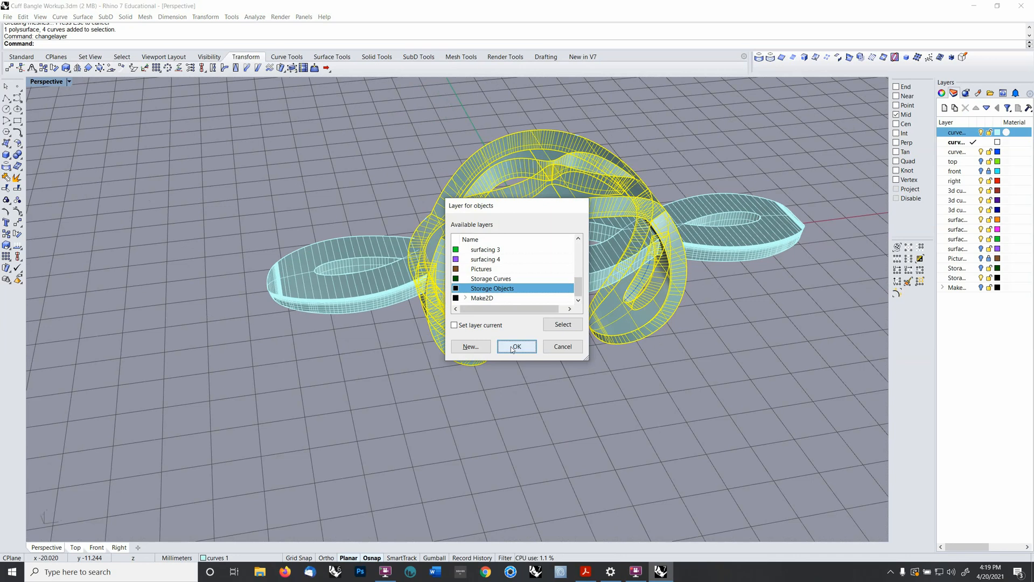
left_click(512, 347)
left_click(981, 278)
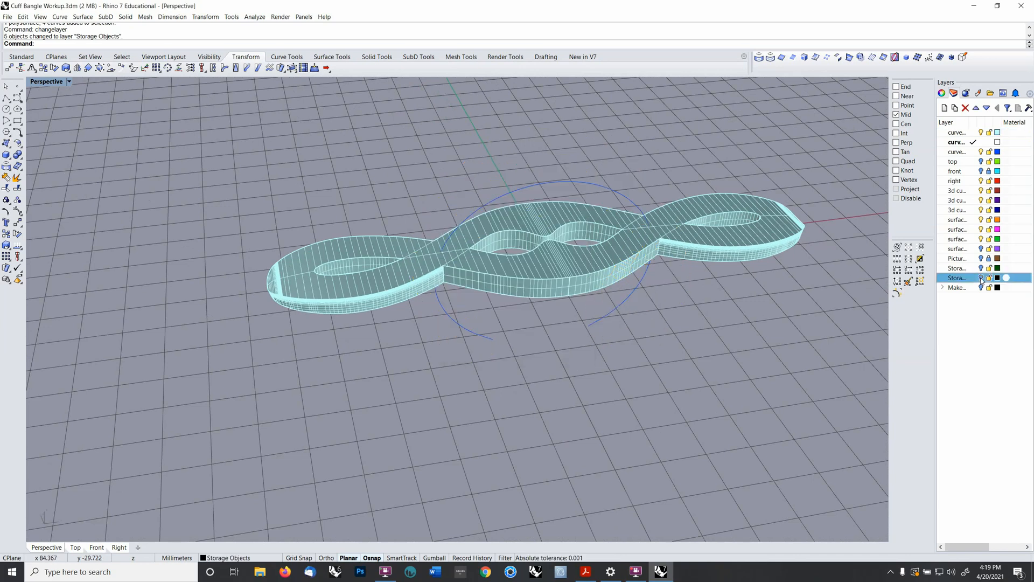
- Examine the flattened bangle's edges, side walls and surface structure up close and from several angles
right_click_drag(494, 318, 526, 252)
scroll(487, 254, "up", 10)
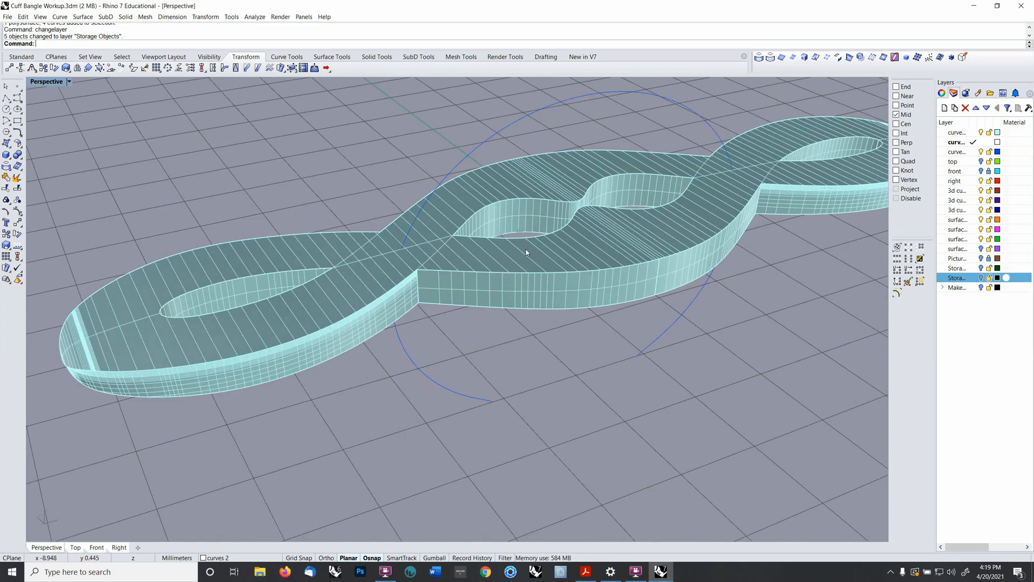
right_click_drag(448, 265, 593, 319)
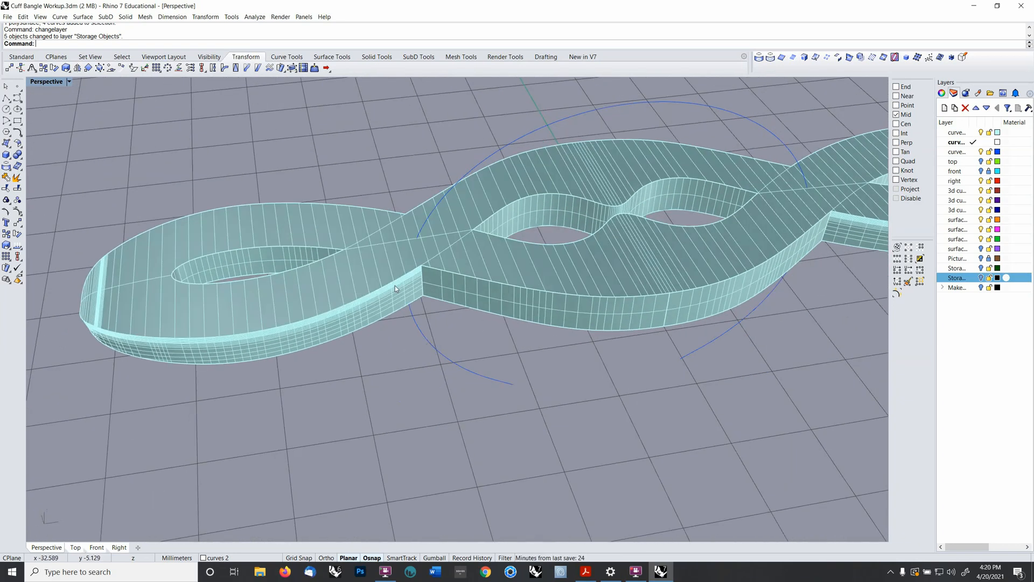
right_click_drag(364, 311, 349, 296)
scroll(396, 275, "up", 5)
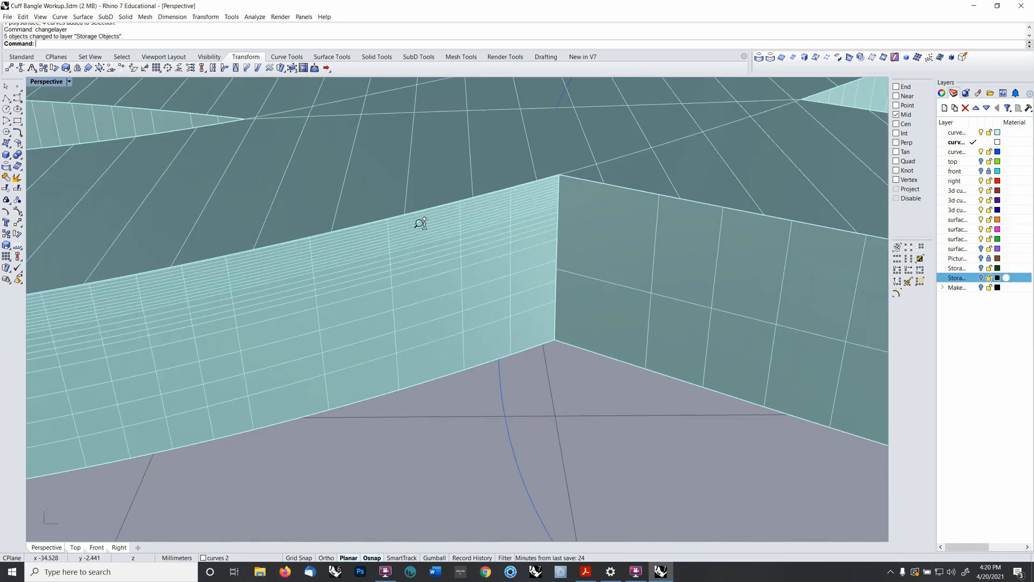
scroll(469, 236, "down", 8)
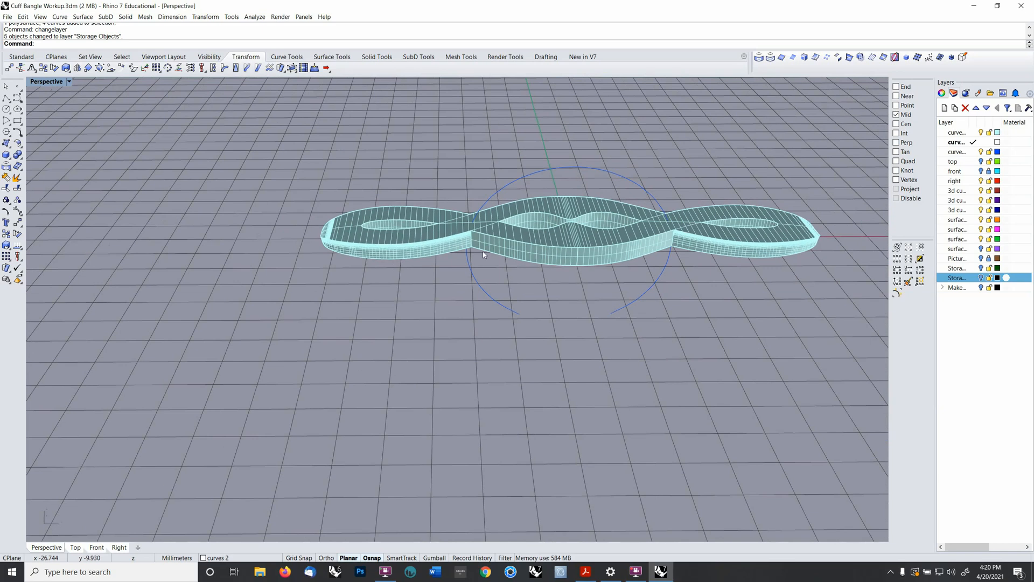
right_click_drag(482, 251, 462, 314)
scroll(517, 260, "up", 2)
scroll(517, 260, "up", 2)
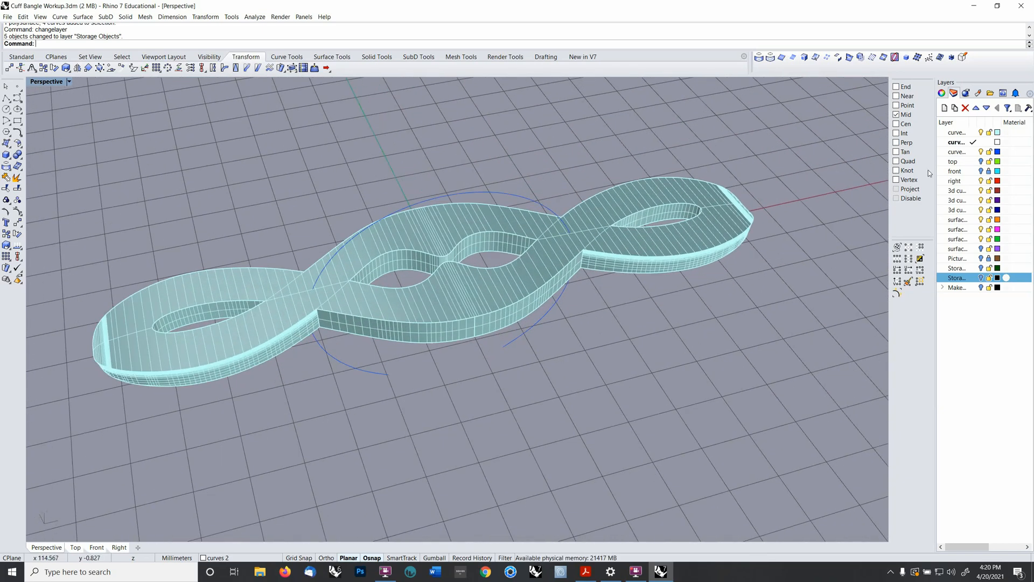
- Hide the curves 3 and right layers, leaving the flattened bangle on curves 1 displayed
left_click(981, 132)
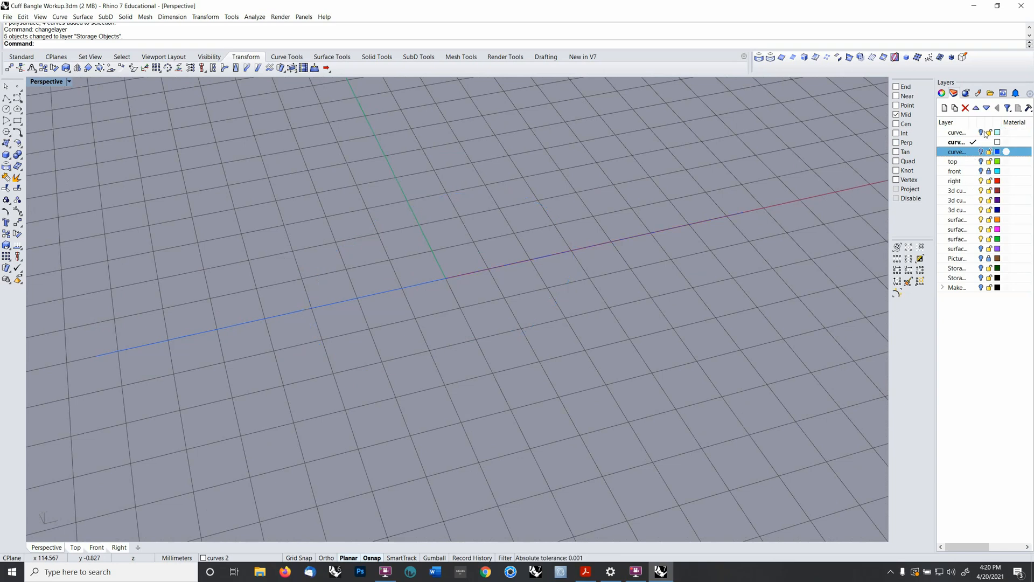
left_click(982, 132)
left_click(983, 182)
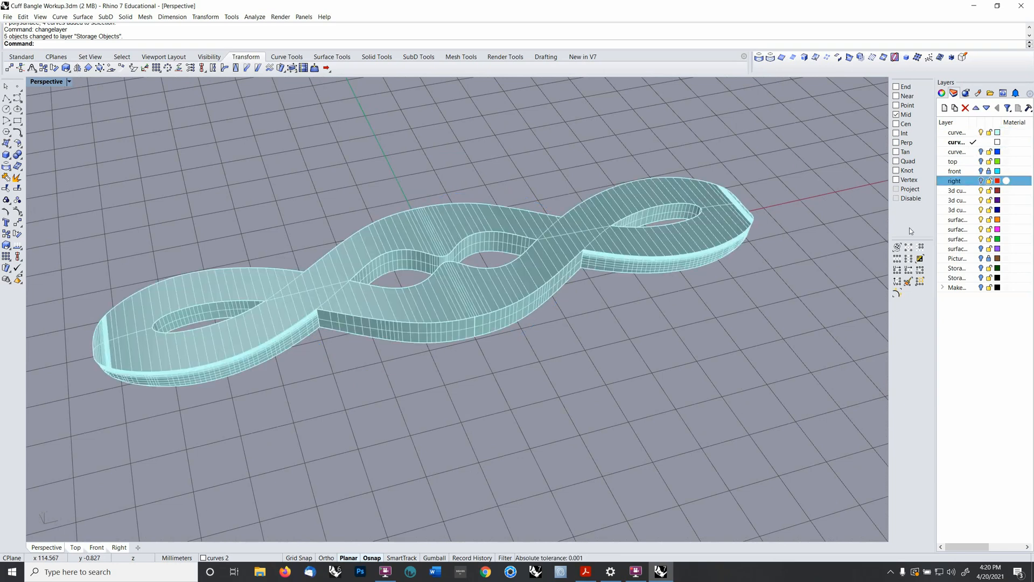
- Try a lengthwise section through the flattened bangle along the X axis, with the right layer current and grid snap on
right_click_drag(690, 269, 634, 261)
key("ctrl+a")
right_click_drag(694, 231, 696, 255)
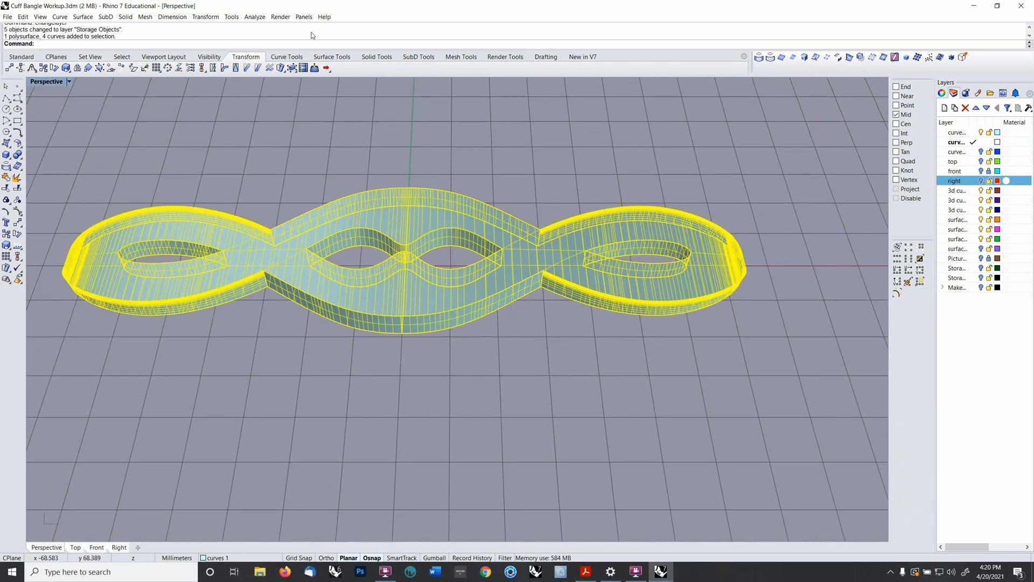
left_click(883, 58)
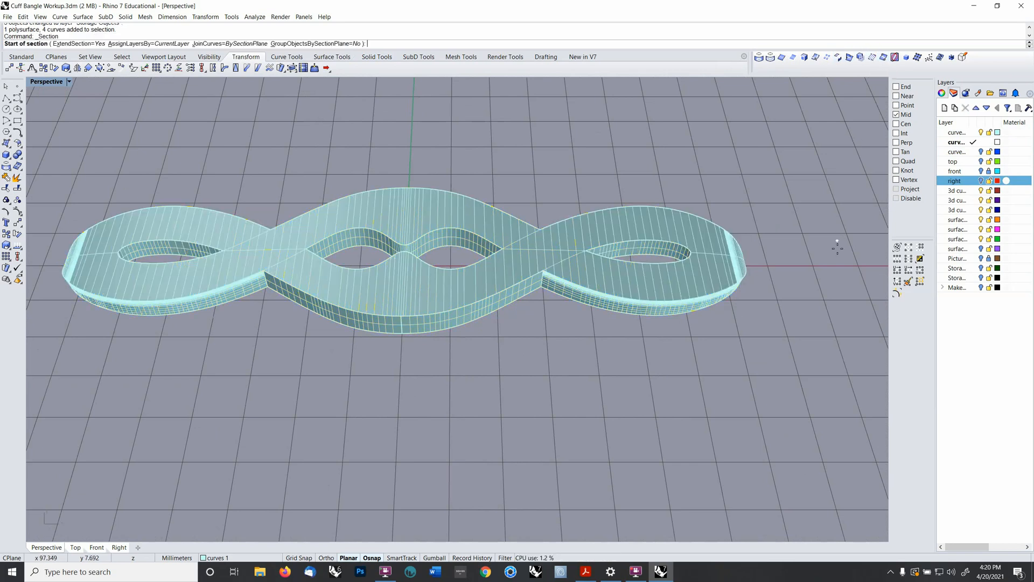
left_click(974, 180)
key("F9")
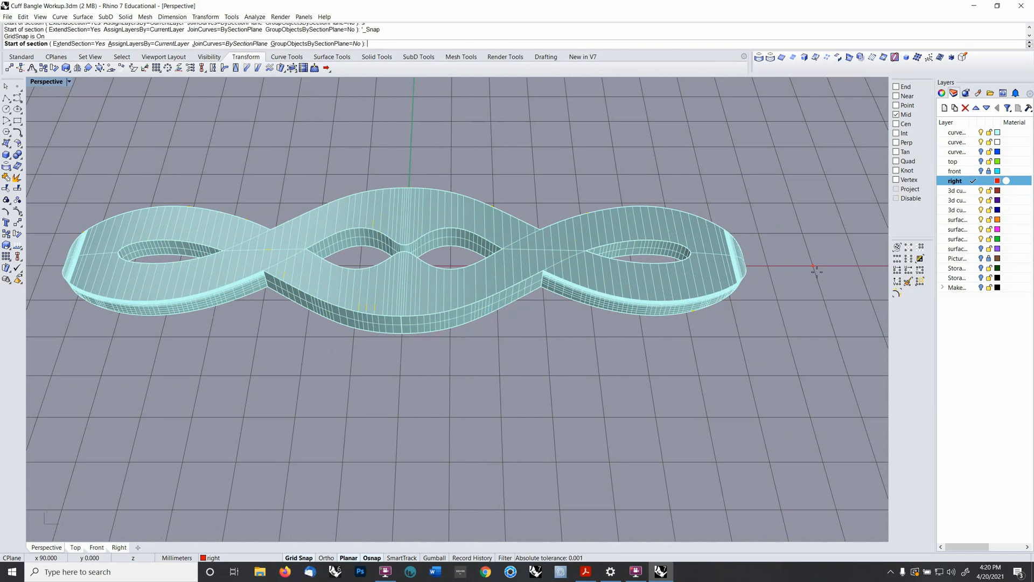
left_click(814, 265)
right_click_drag(423, 295, 648, 221, "shift")
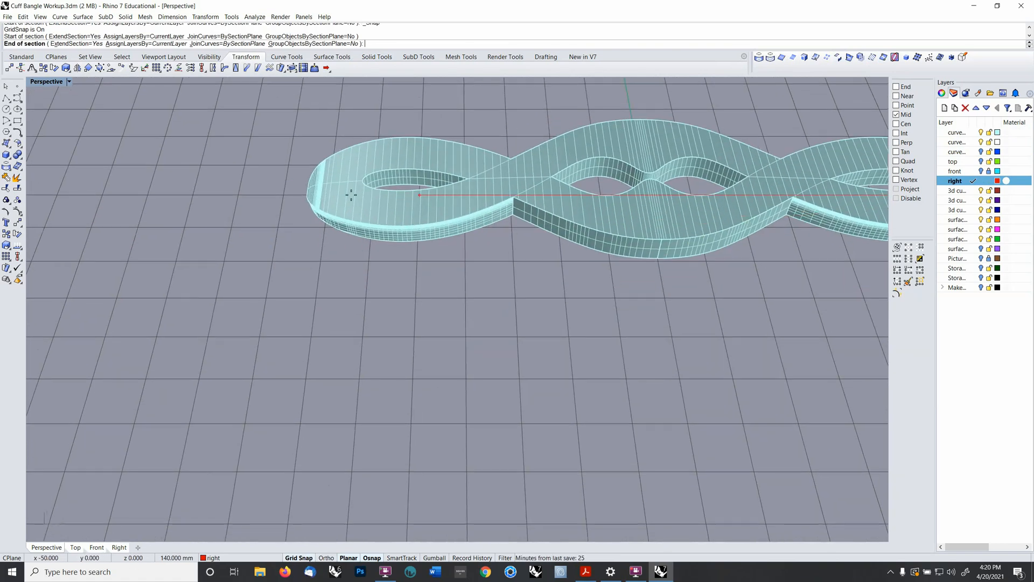
left_click(252, 193)
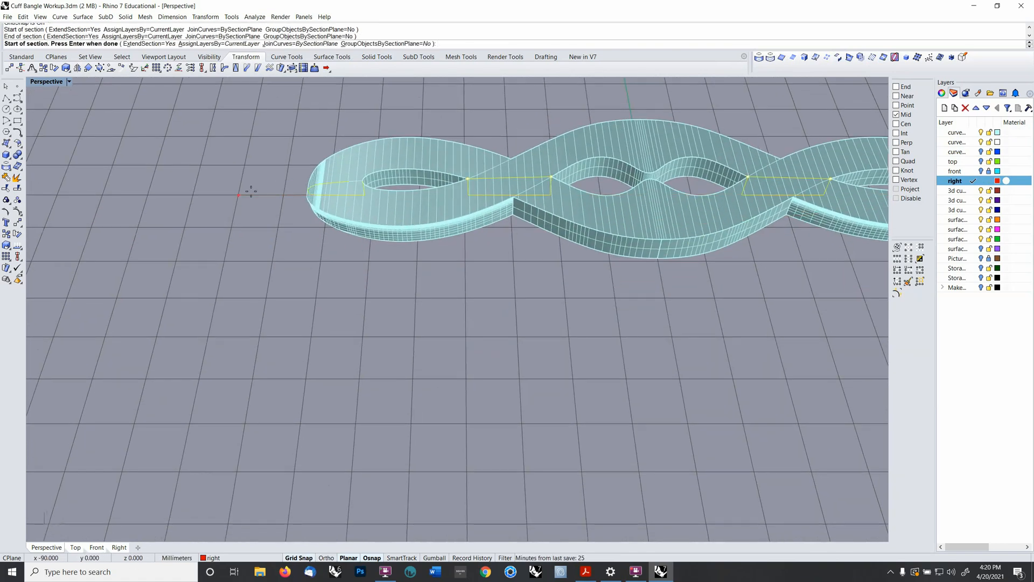
key("Return")
- Check the section curves on the flattened bangle and undo the section
right_click_drag(318, 248, 409, 199)
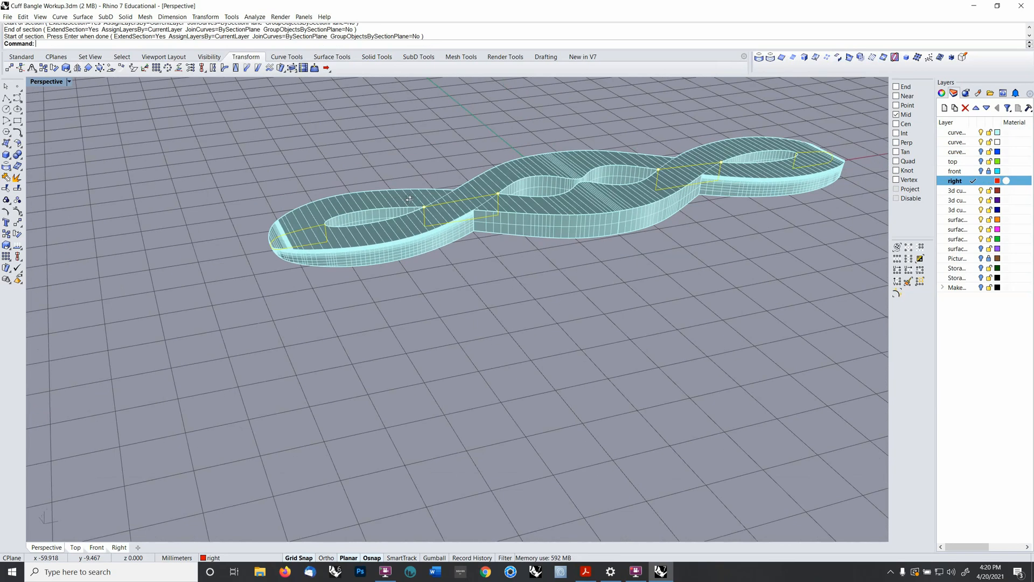
scroll(489, 174, "up", 6)
right_click_drag(506, 173, 460, 206, "shift")
key("ctrl+z")
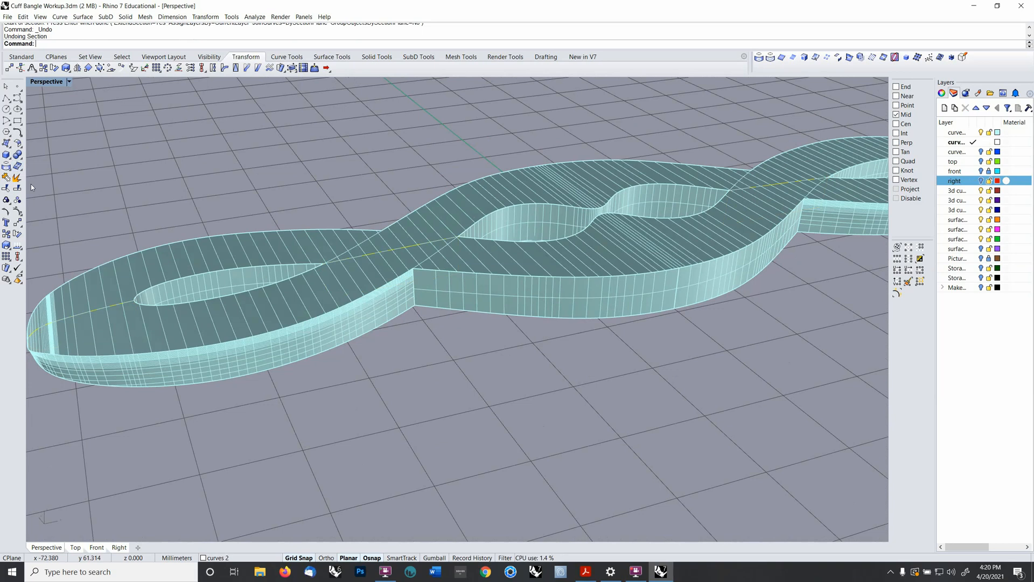
- Extract a copy of the flattened bangle's upper face onto the current layer
left_click(17, 179)
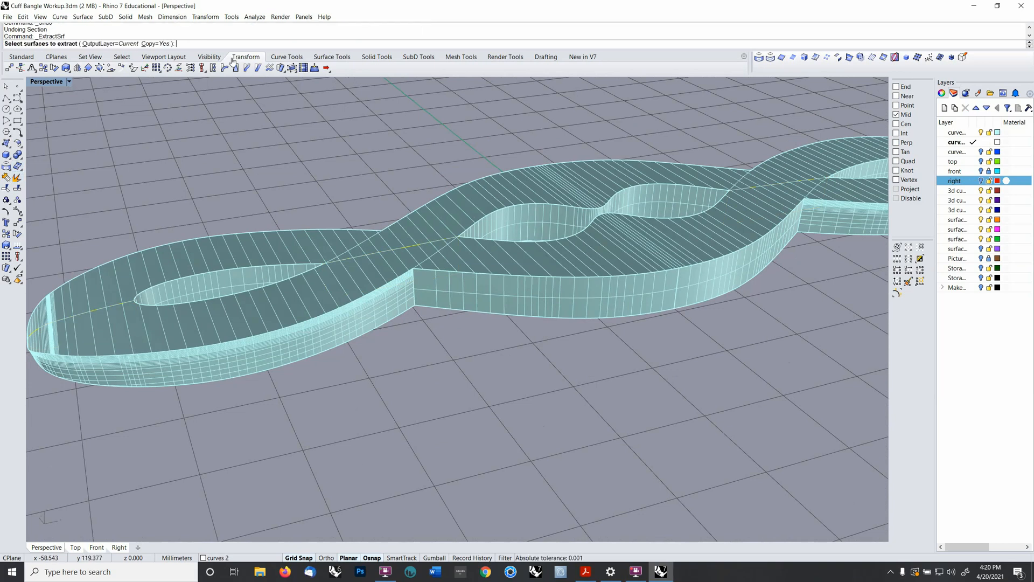
left_click(419, 231)
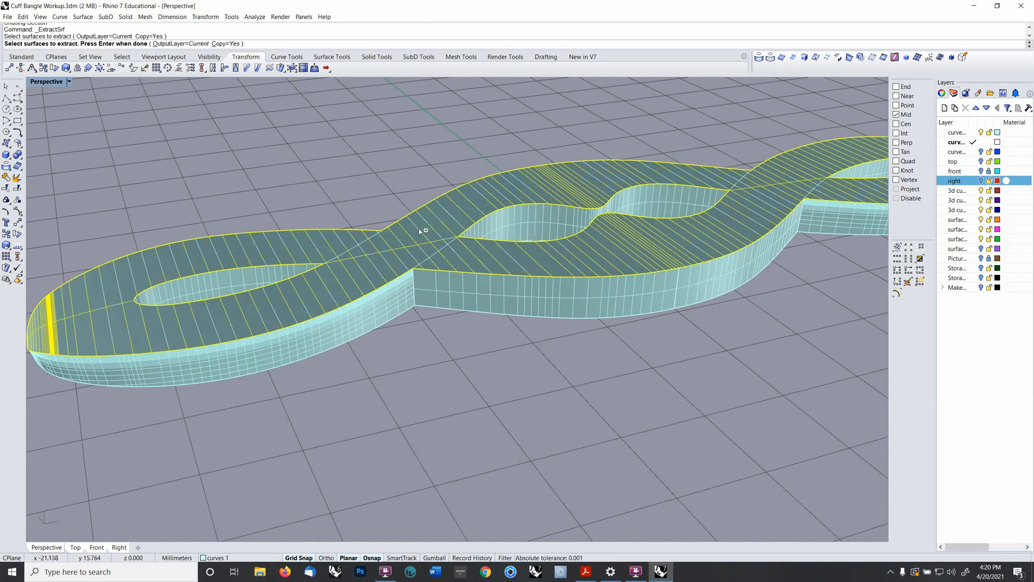
key("Return")
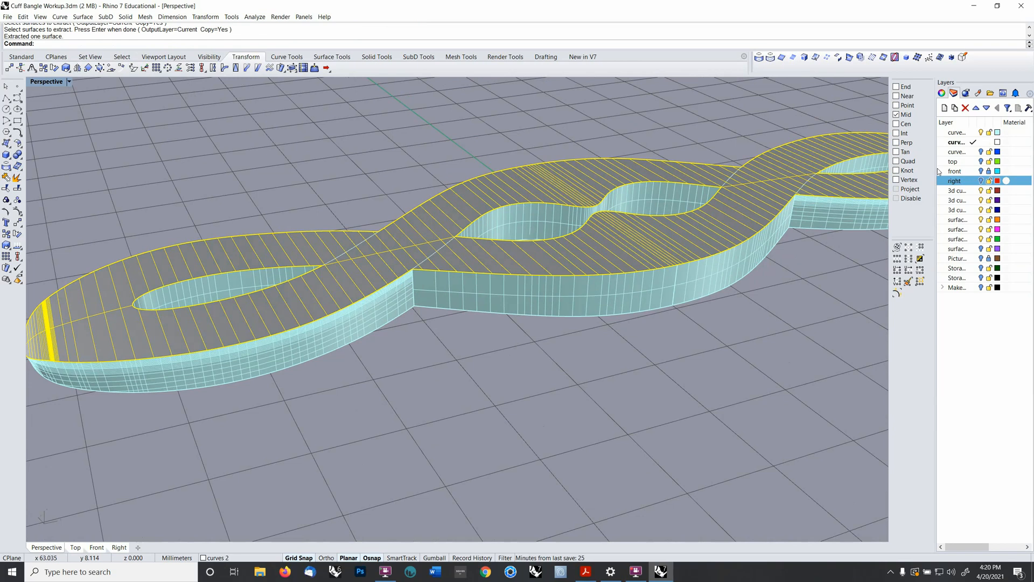
- Hide the curves 1 layer and remove all trims from the extracted upper face with Untrim All
left_click(981, 132)
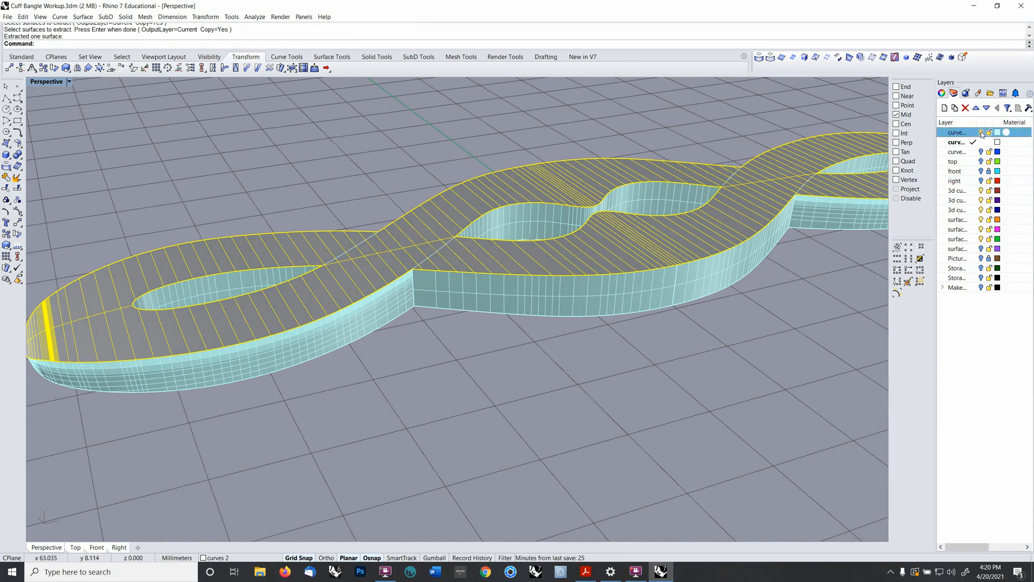
left_click(339, 170)
right_click_drag(339, 170, 379, 178)
left_click(383, 219)
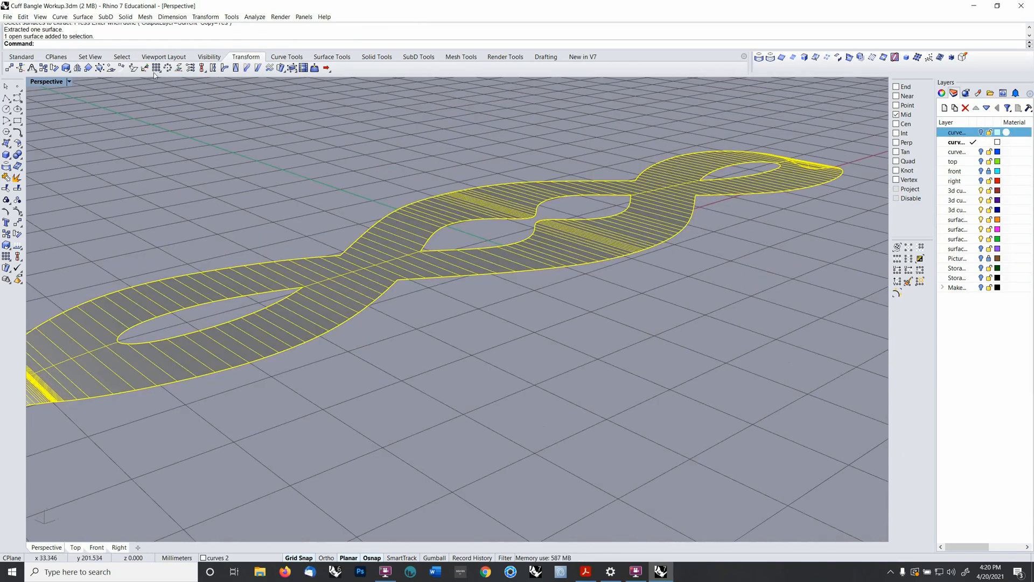
left_click(59, 17)
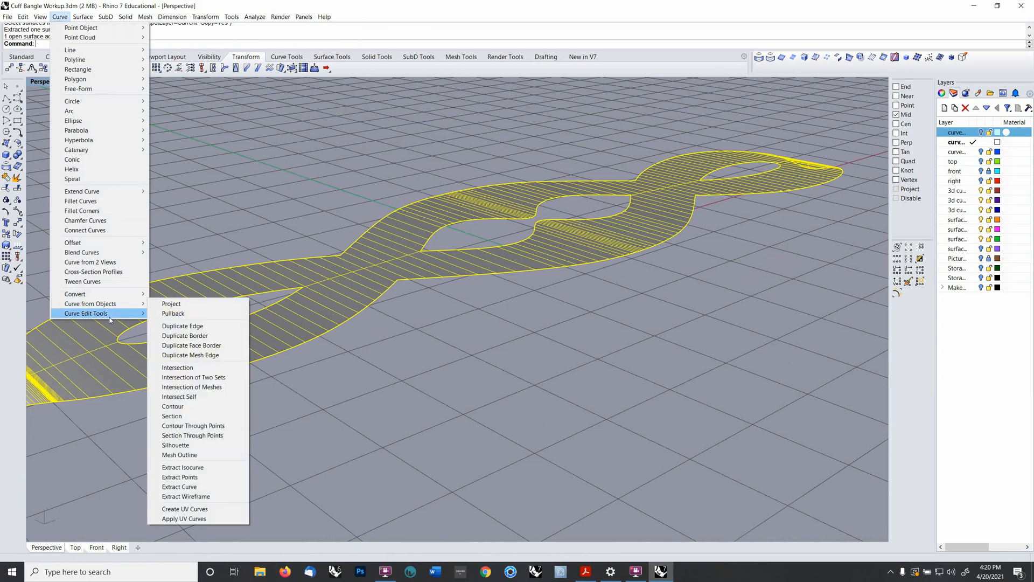
mouse_move(110, 313)
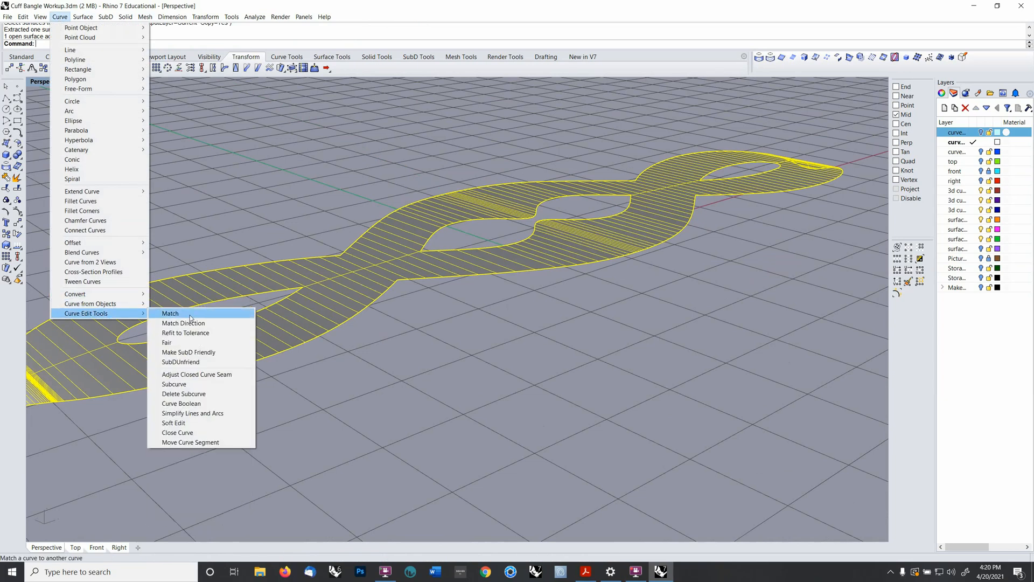
mouse_move(93, 20)
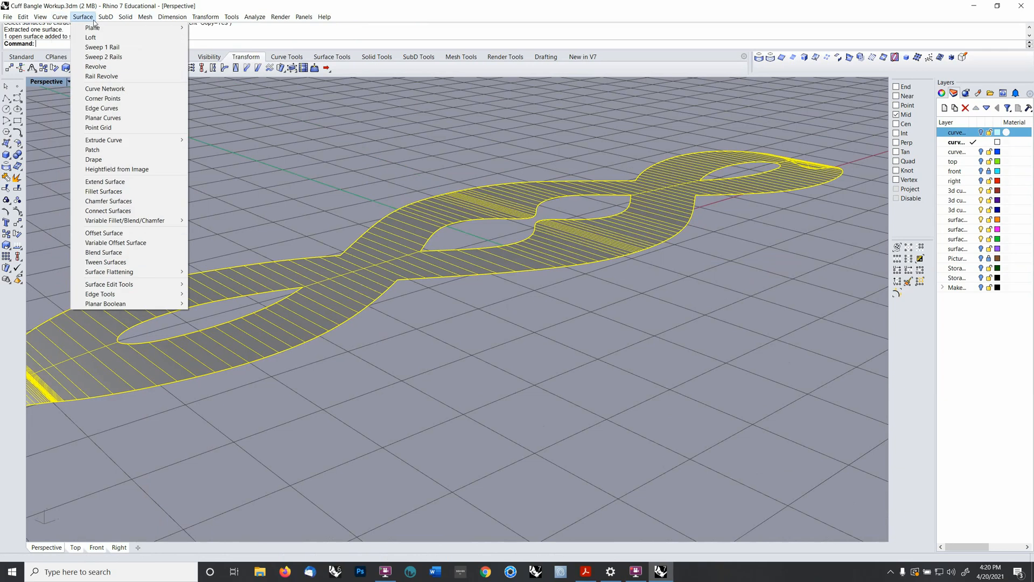
mouse_move(157, 283)
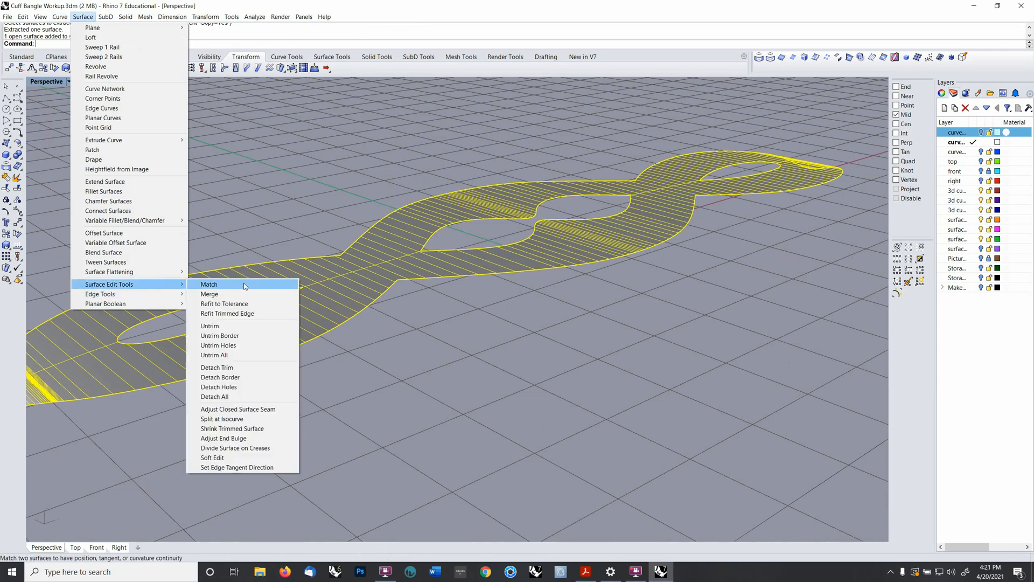
left_click(235, 354)
scroll(484, 327, "up", 3)
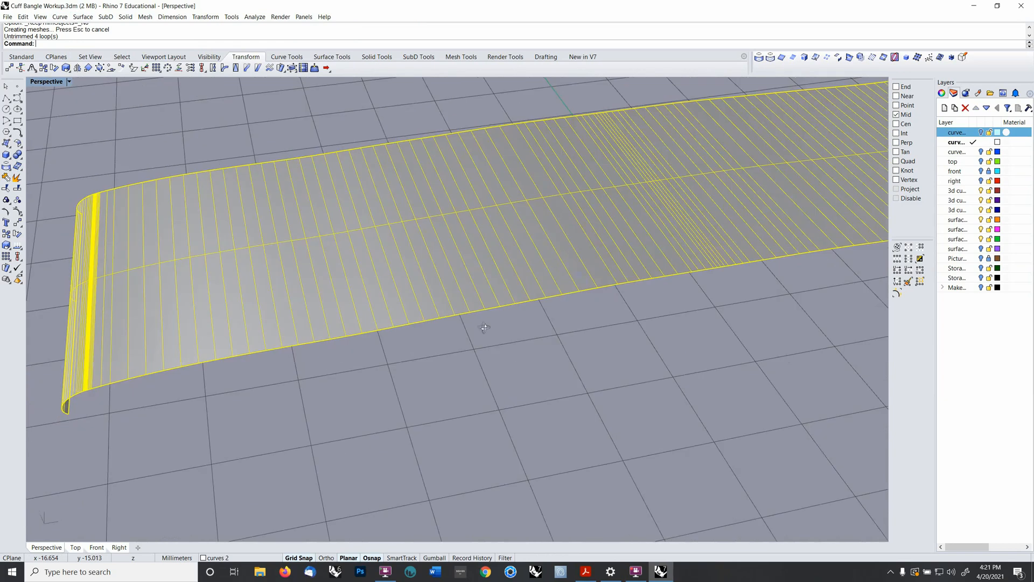
right_click_drag(484, 326, 439, 385)
scroll(508, 296, "down", 5)
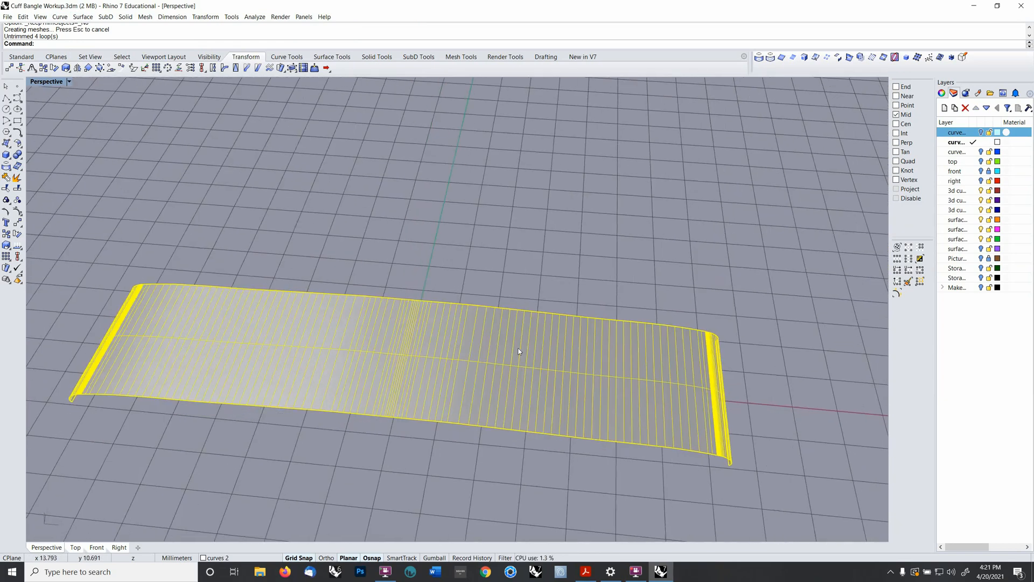
- Make the right layer current and cut a lengthwise section through the untrimmed upper surface along the X axis
left_click(973, 182)
scroll(637, 297, "down", 3)
right_click_drag(638, 297, 628, 254)
left_click(884, 58)
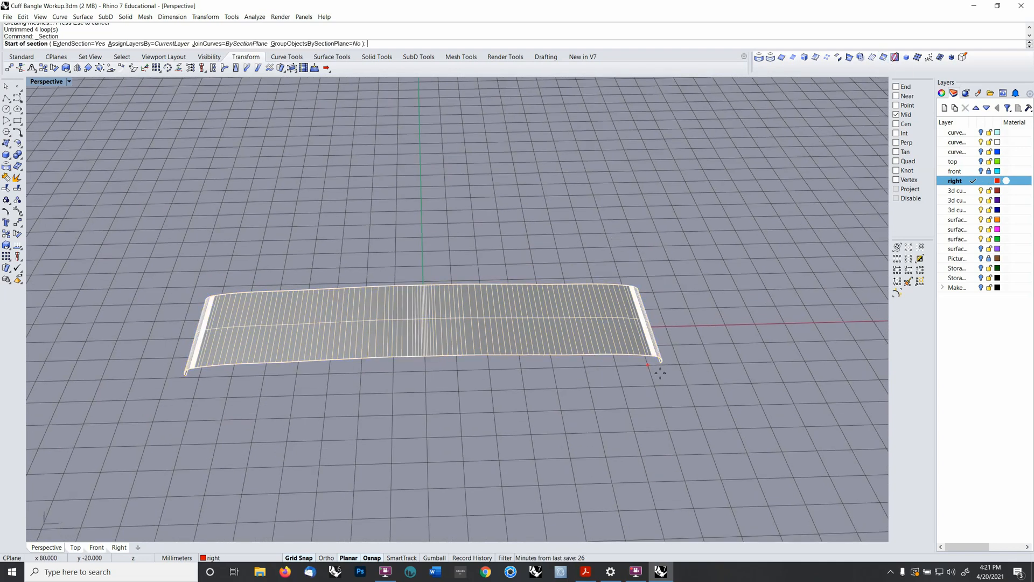
left_click(696, 326)
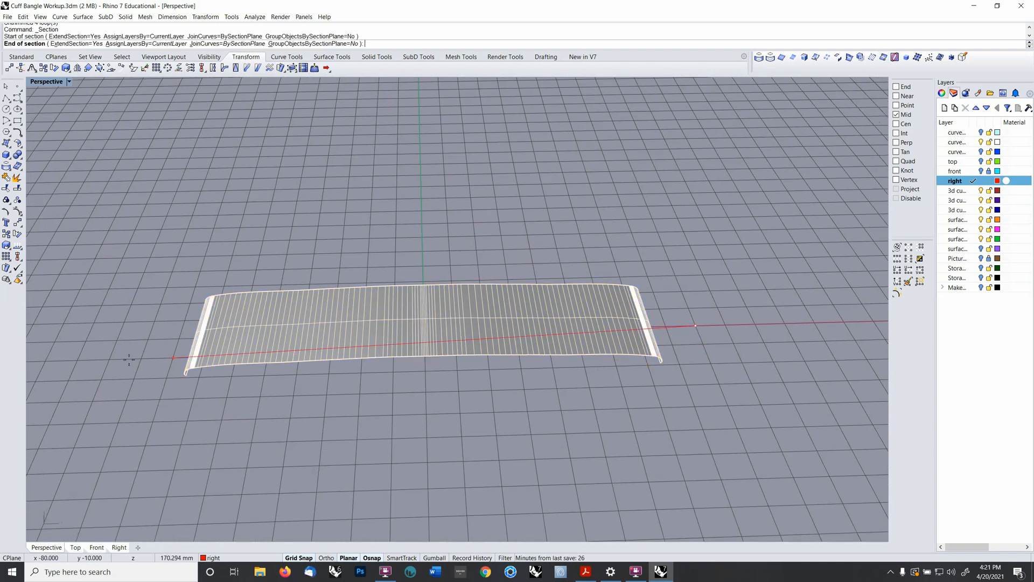
left_click(119, 339)
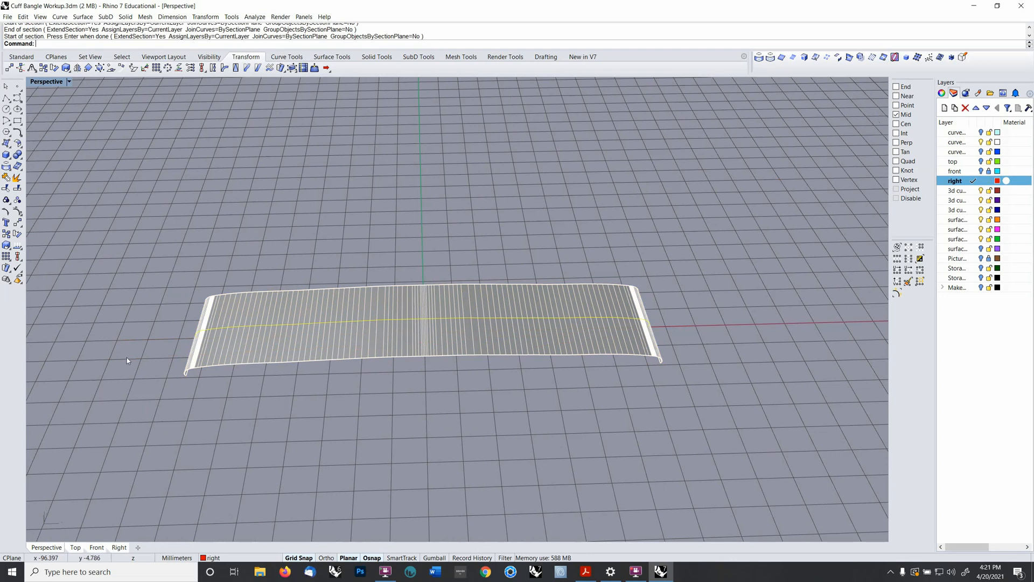
- Delete the untrimmed upper surface, keeping its section curve, and inspect that curve
scroll(333, 353, "up", 6)
left_click(393, 321)
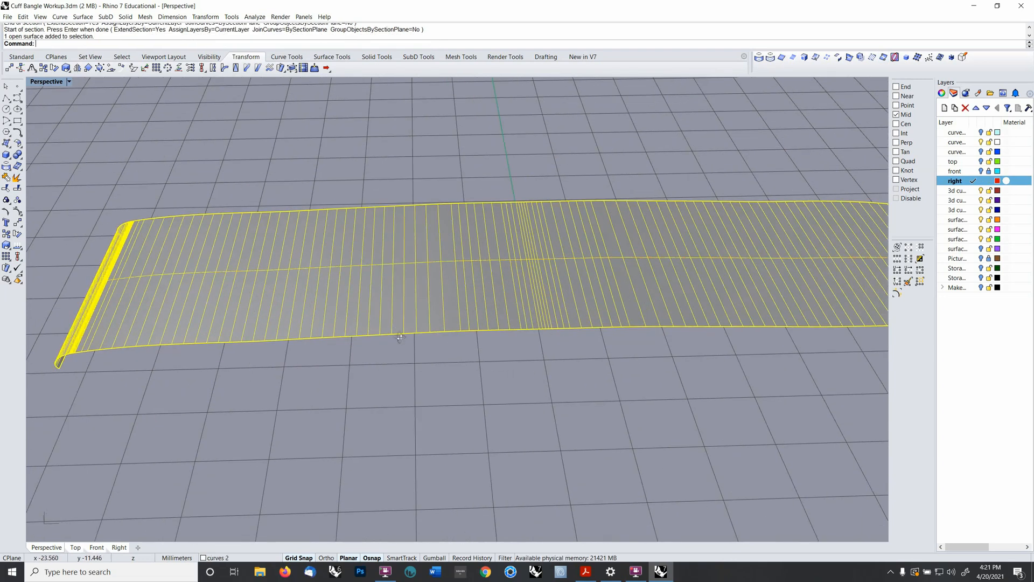
right_click_drag(394, 327, 416, 324)
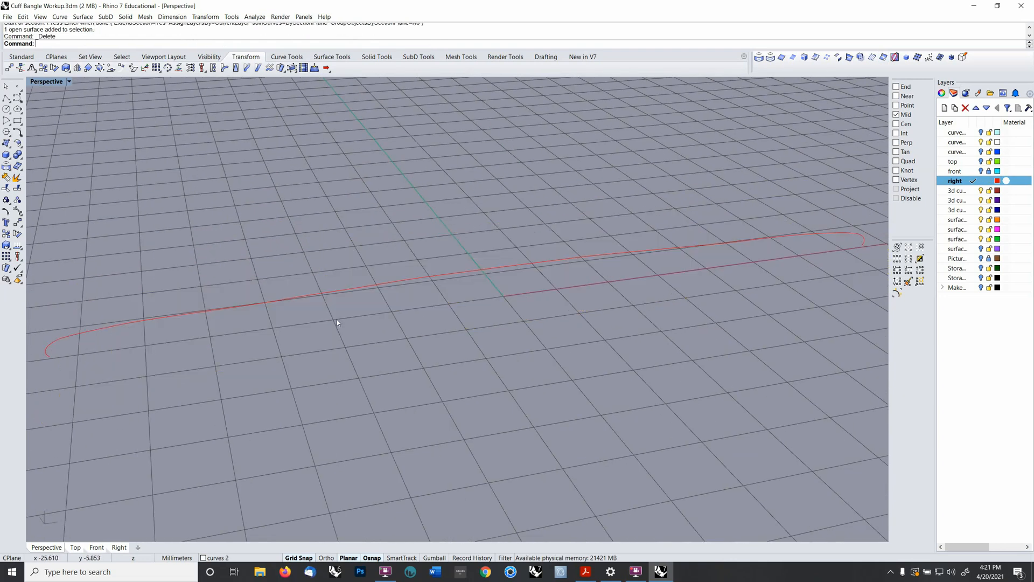
left_click(344, 291)
scroll(325, 310, "down", 5)
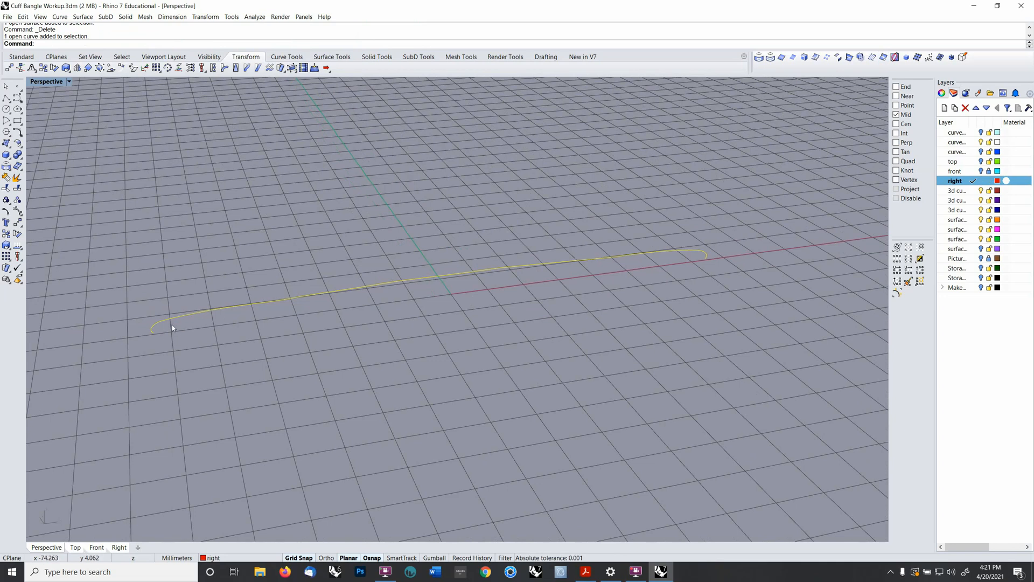
right_click_drag(463, 271, 641, 281)
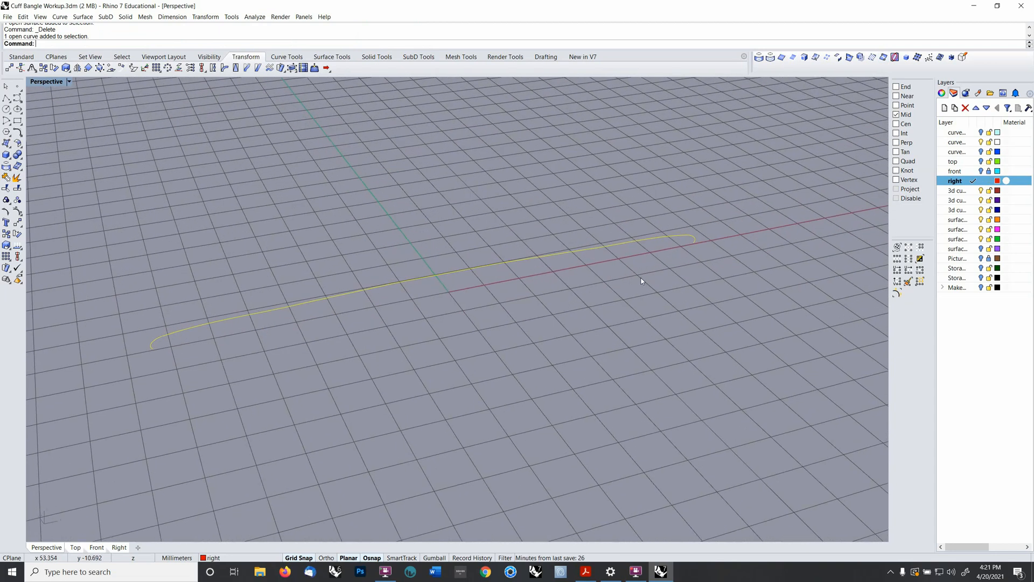
- Show the curves 1 layer and extract a copy of one half of the bangle's underside face onto the curves 2 layer
left_click(980, 132)
right_click_drag(473, 357, 397, 297)
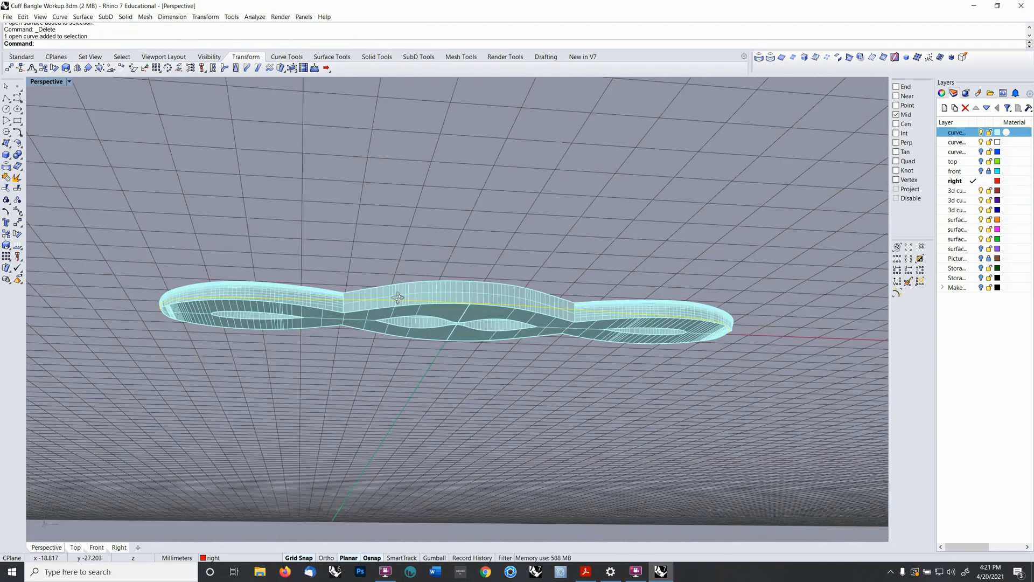
scroll(409, 291, "up", 5)
key("ctrl+a")
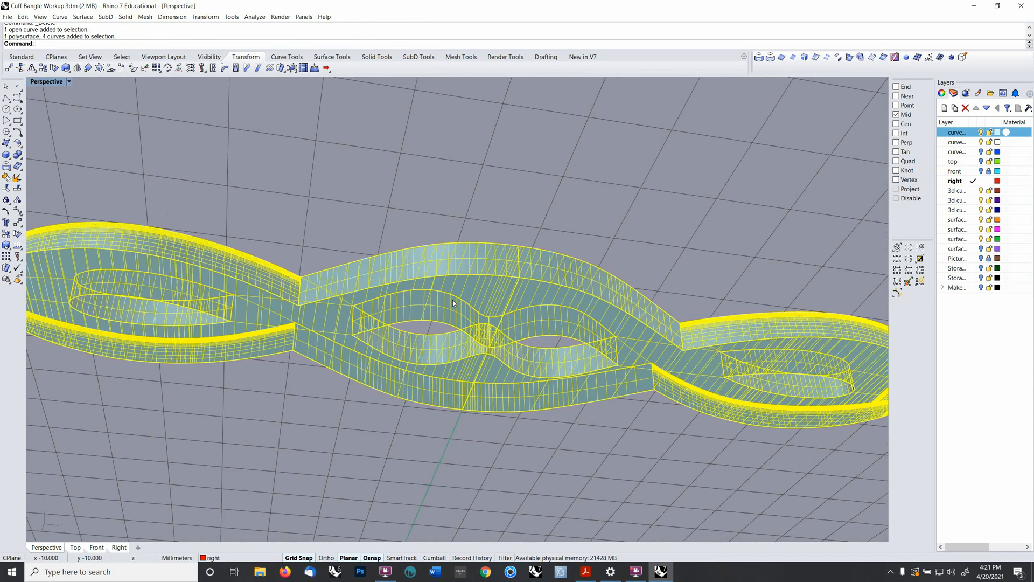
scroll(452, 300, "down", 5)
right_click_drag(452, 300, 144, 273)
left_click(453, 367)
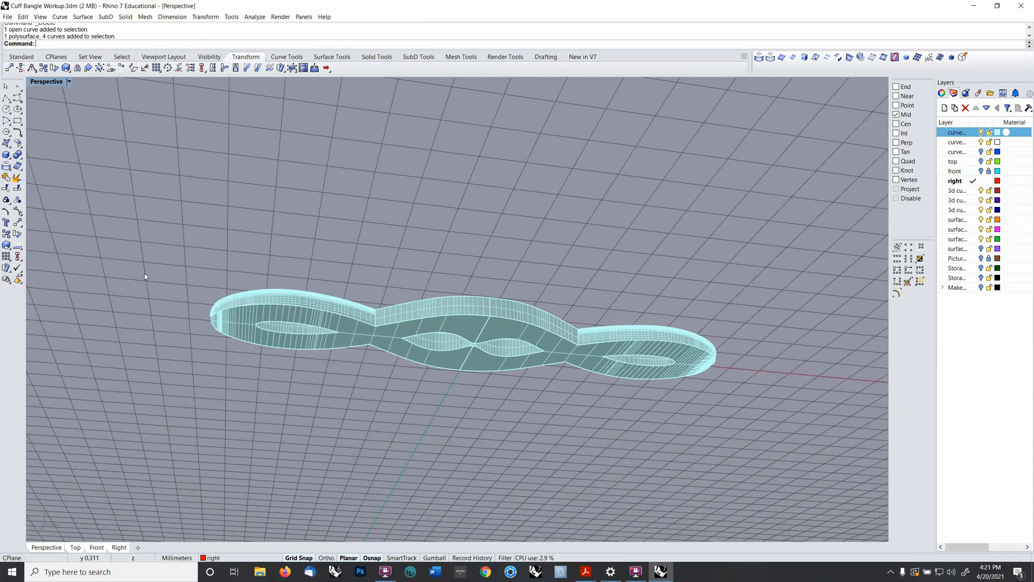
left_click(20, 181)
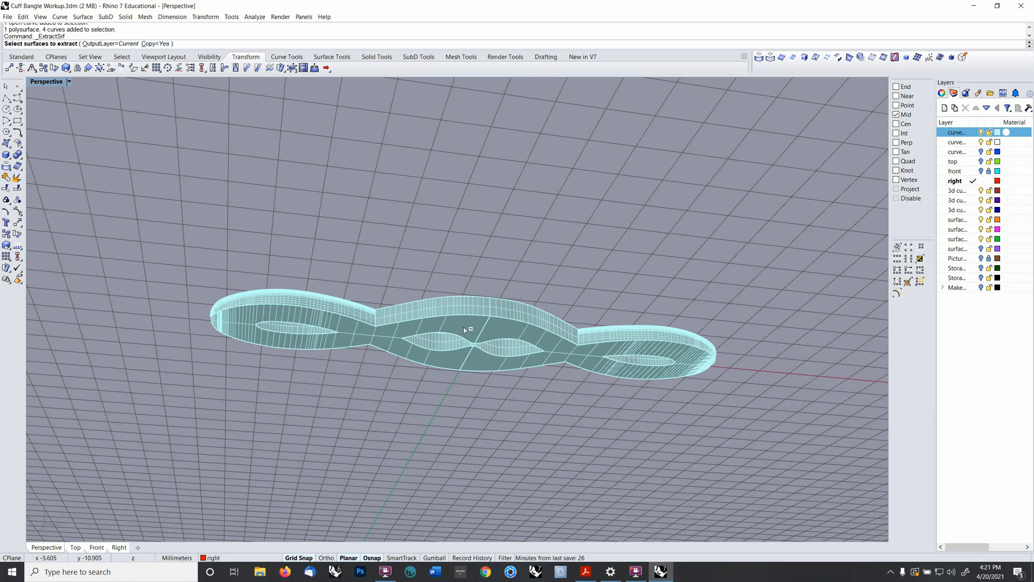
left_click(975, 142)
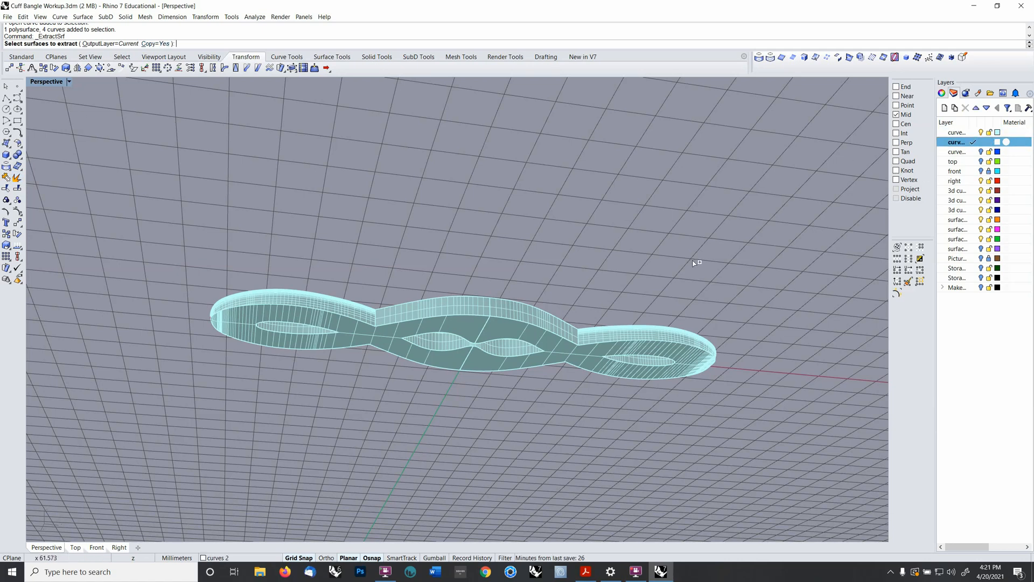
left_click(525, 334)
key("Return")
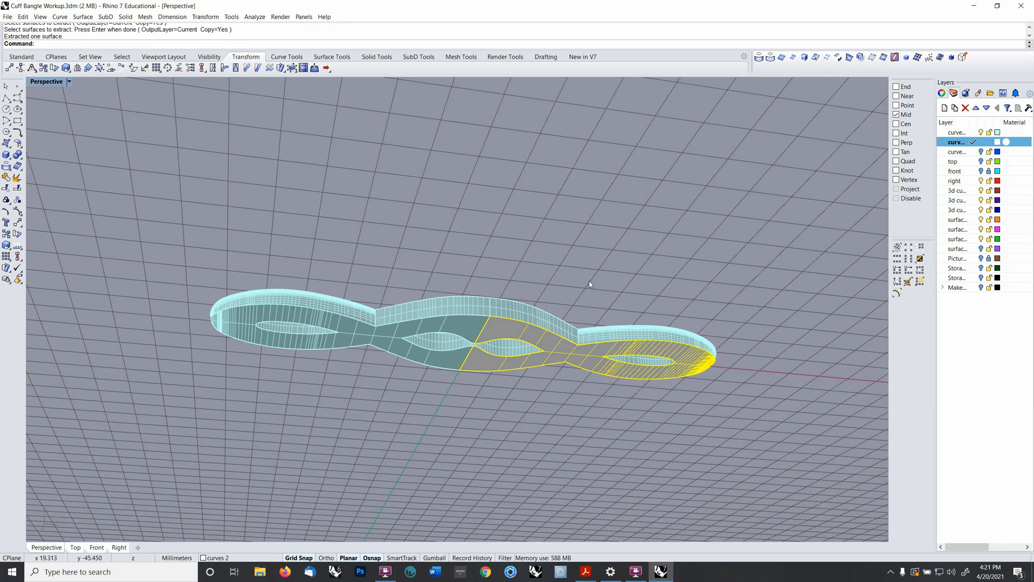
- Hide the curves 1 layer and remove all trims from the extracted underside half with Untrim All
right_click_drag(590, 285, 593, 418)
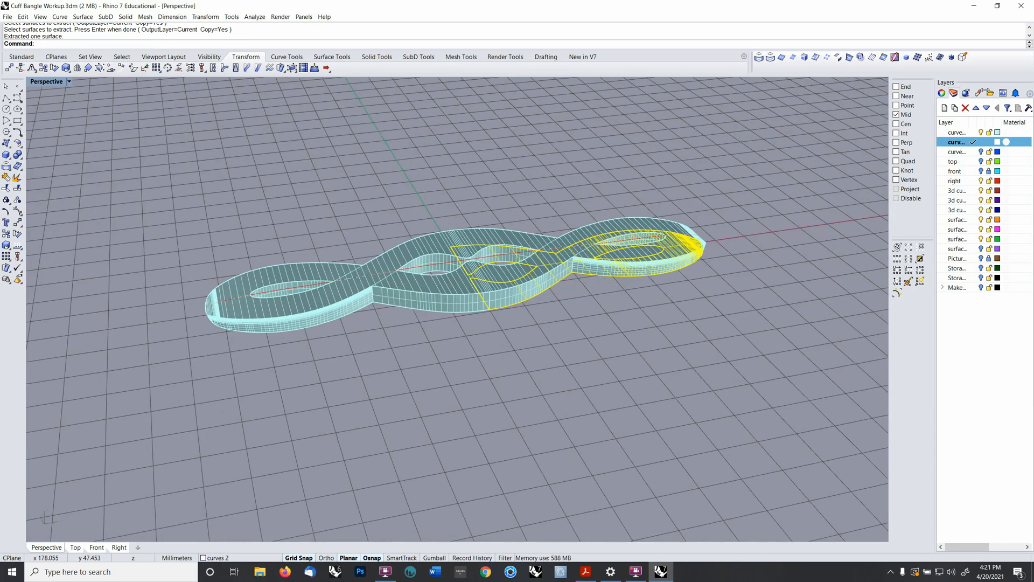
left_click(980, 142)
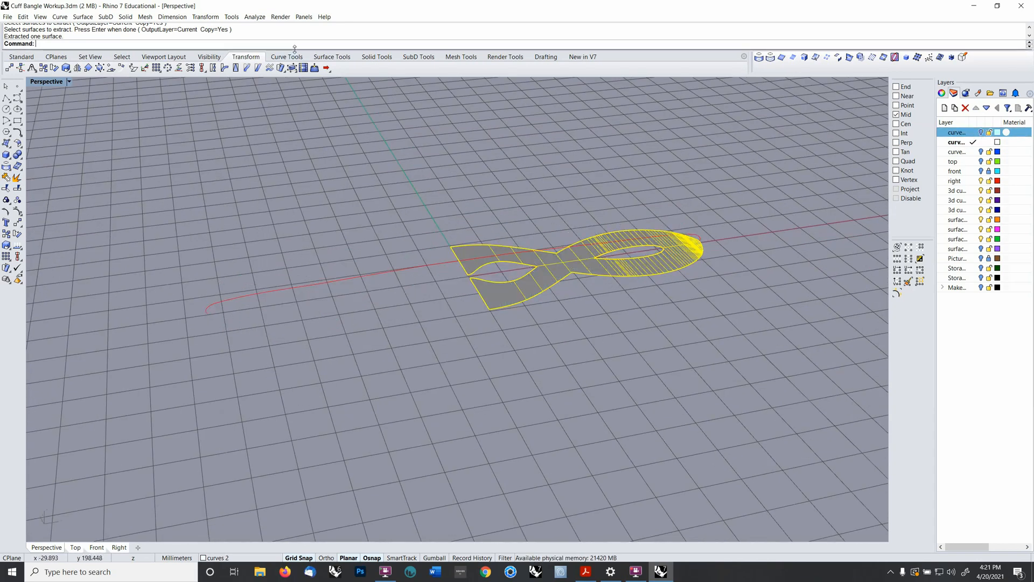
right_click(307, 44)
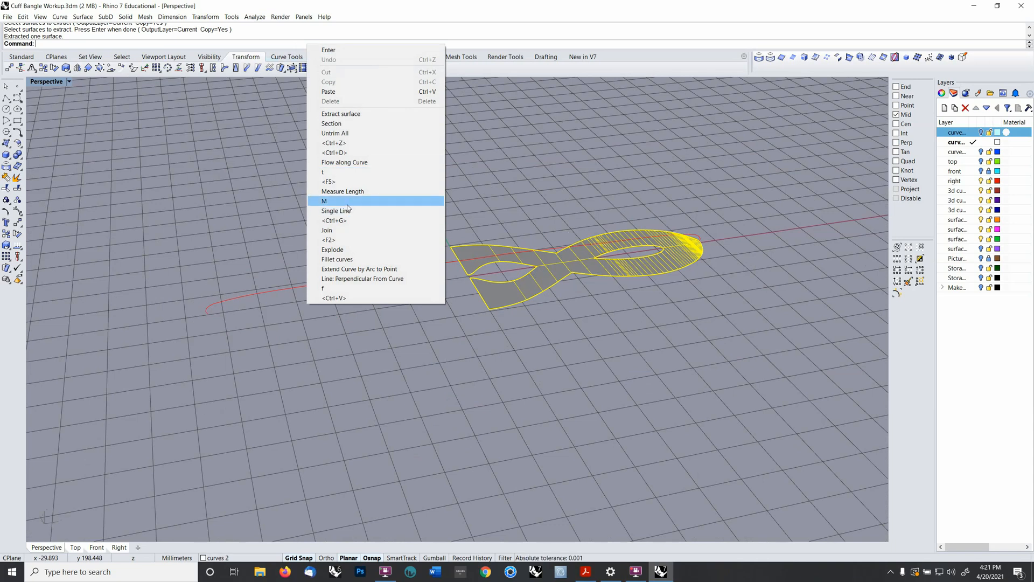
left_click(349, 133)
right_click_drag(392, 211, 452, 282)
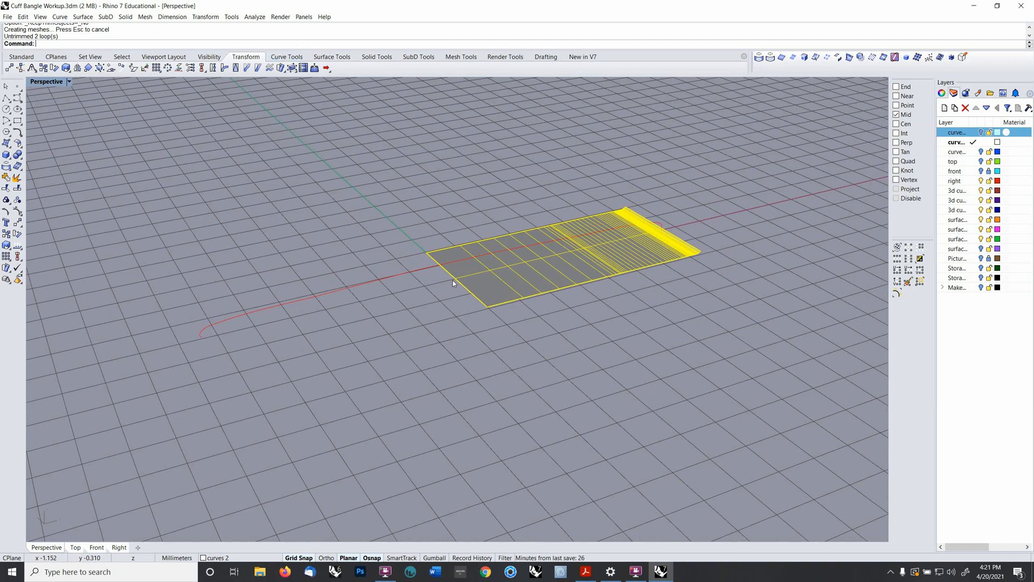
- Mirror a copy of the untrimmed underside half across the Y axis from origin 0 and join the two halves
type("mirror")
key("Return")
type("0")
key("Return")
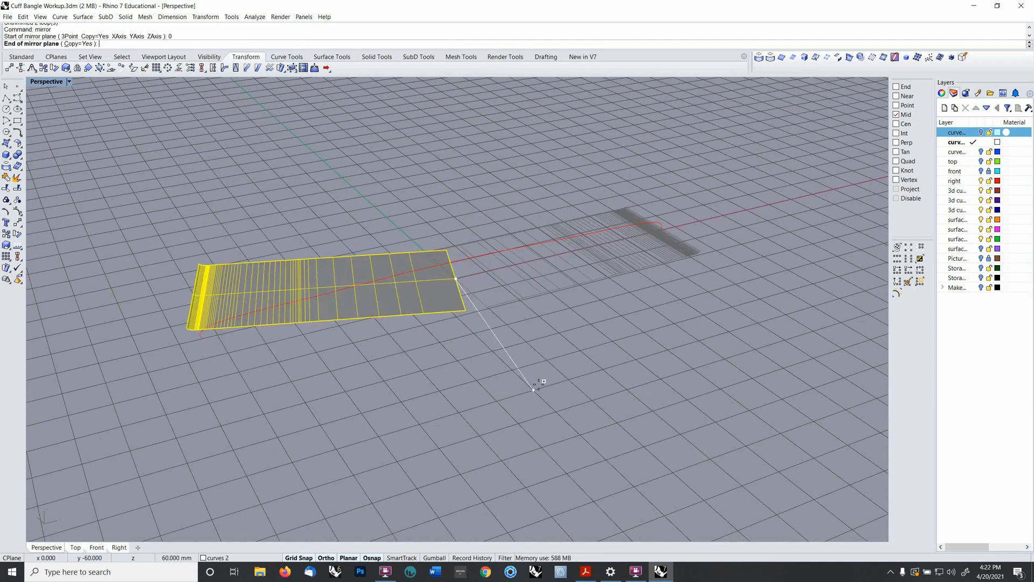
key("F8")
left_click(569, 374)
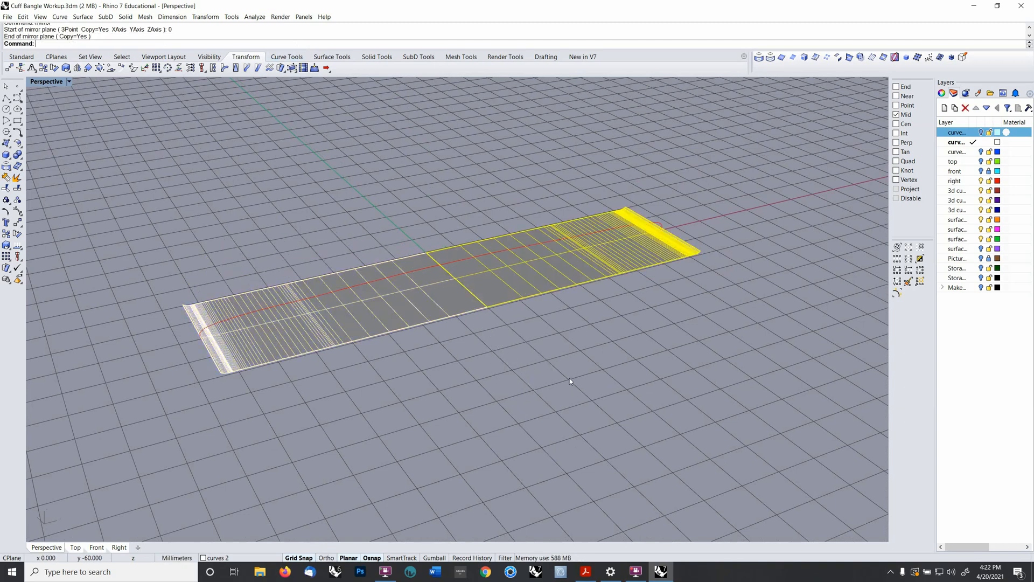
left_click(435, 297, "shift")
left_click(9, 180)
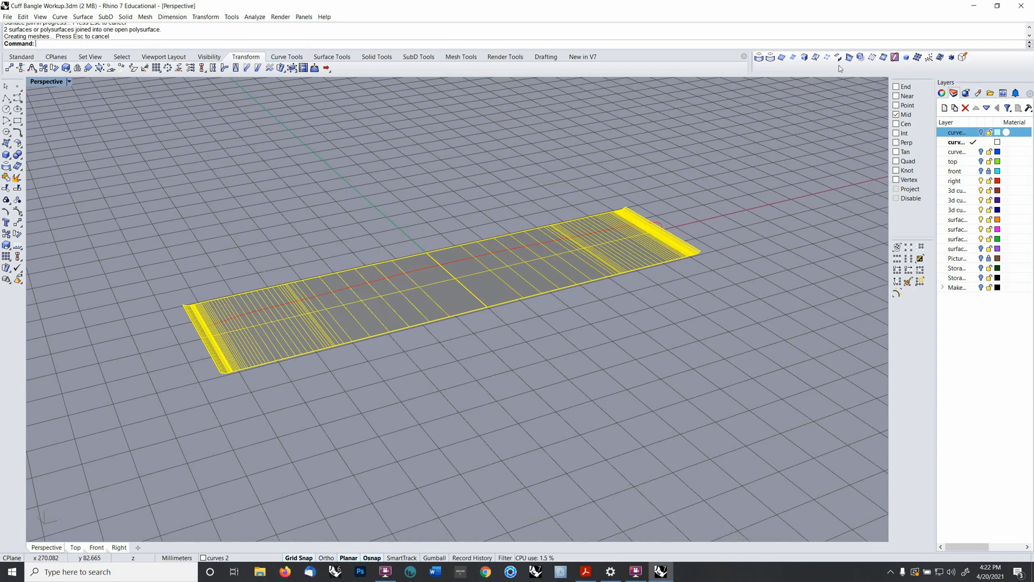
- Cut a lengthwise section through the joined underside surface along the X axis onto the right layer
left_click(805, 57)
left_click(974, 182)
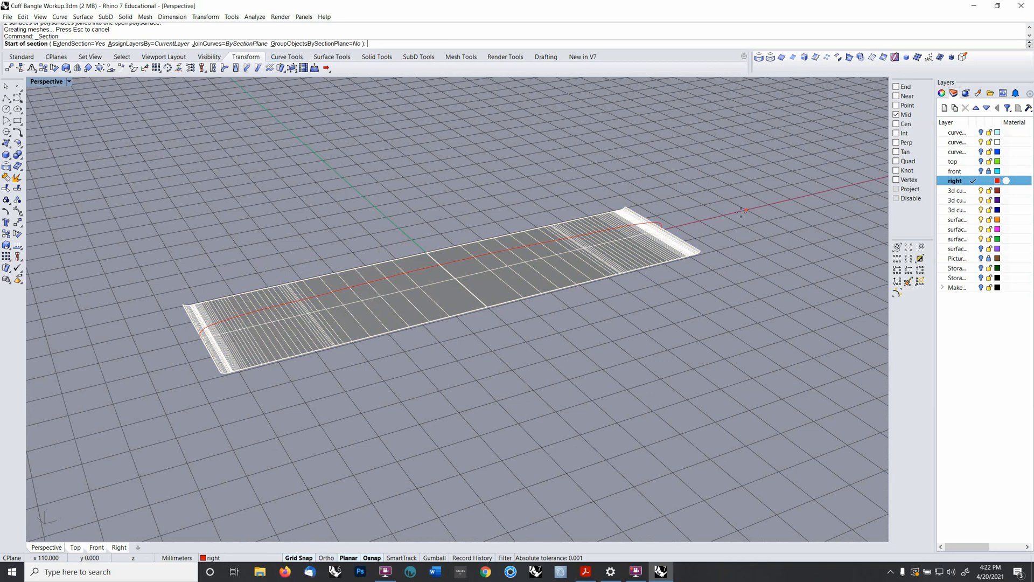
left_click(747, 211)
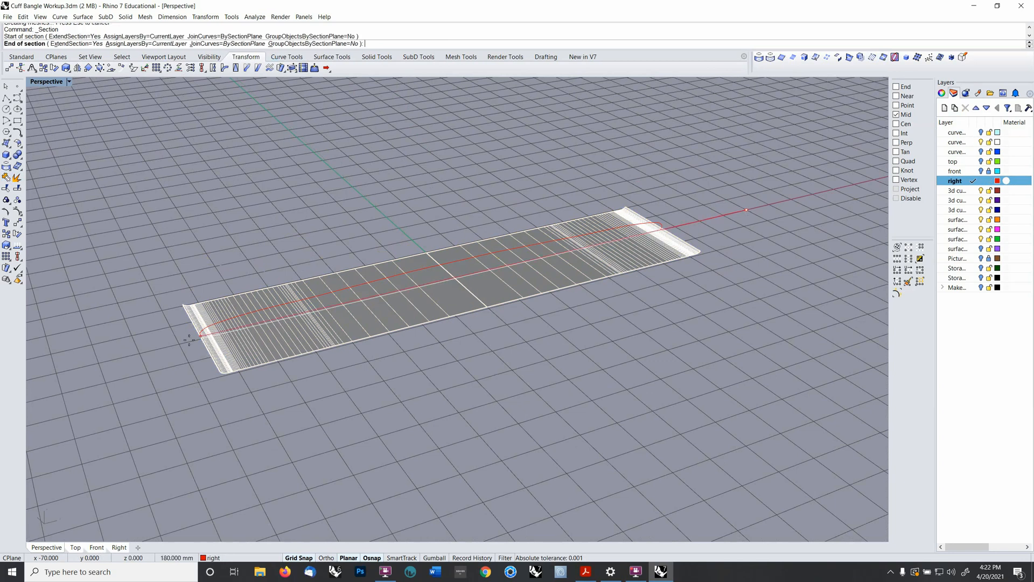
left_click(127, 352)
right_click(130, 355)
left_click(131, 358)
- Delete the joined underside surface, keeping only the section curves
right_click_drag(318, 393, 336, 336)
left_click(337, 329)
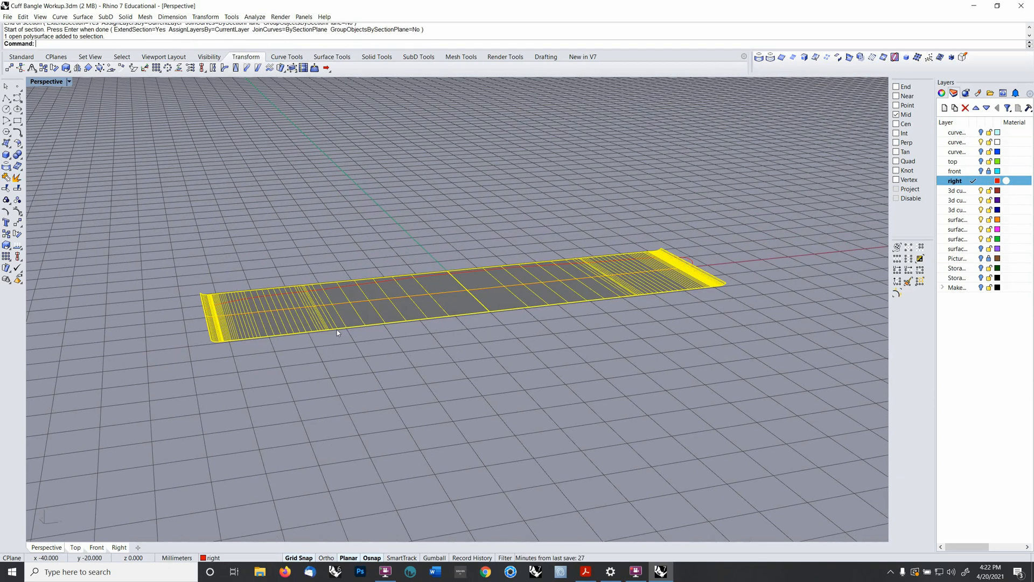
key("Delete")
- Set the construction plane to World Front and briefly show the curves 1 layer to compare the bangle with its section curves
right_click_drag(557, 317, 501, 320)
key("F2")
left_click(981, 132)
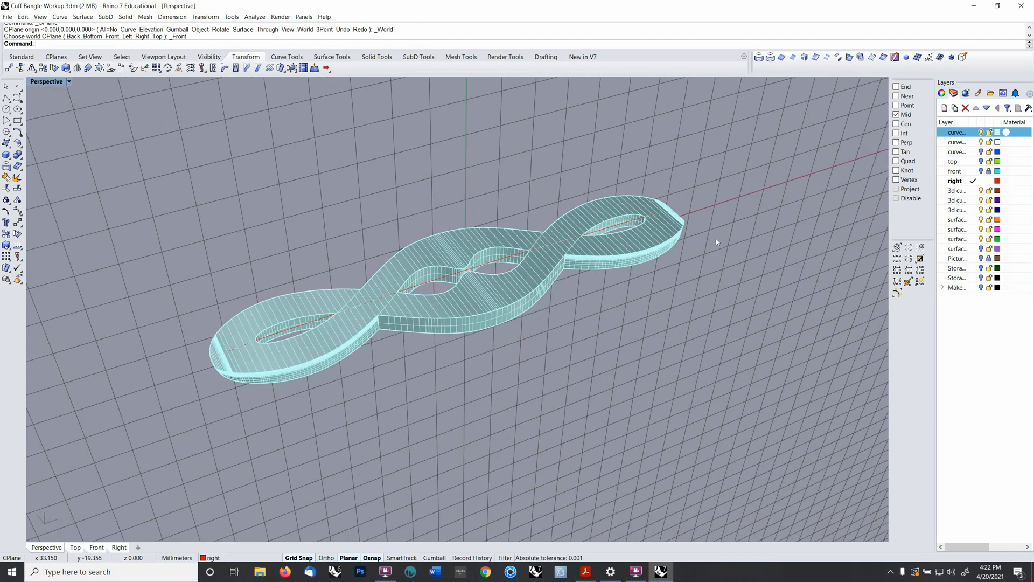
left_click(982, 132)
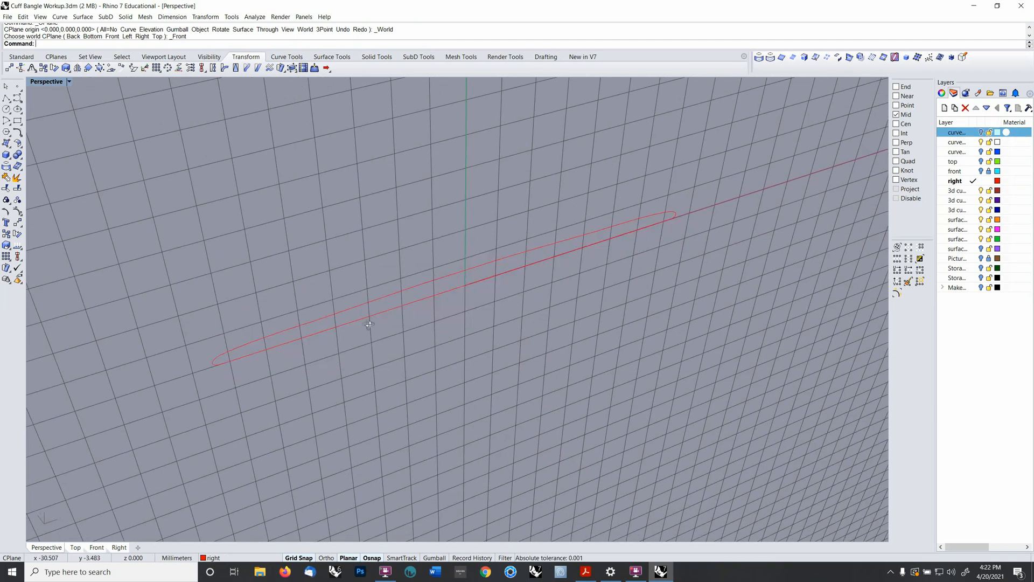
- Try to join the upper and lower section curves into one profile
right_click_drag(369, 324, 351, 284)
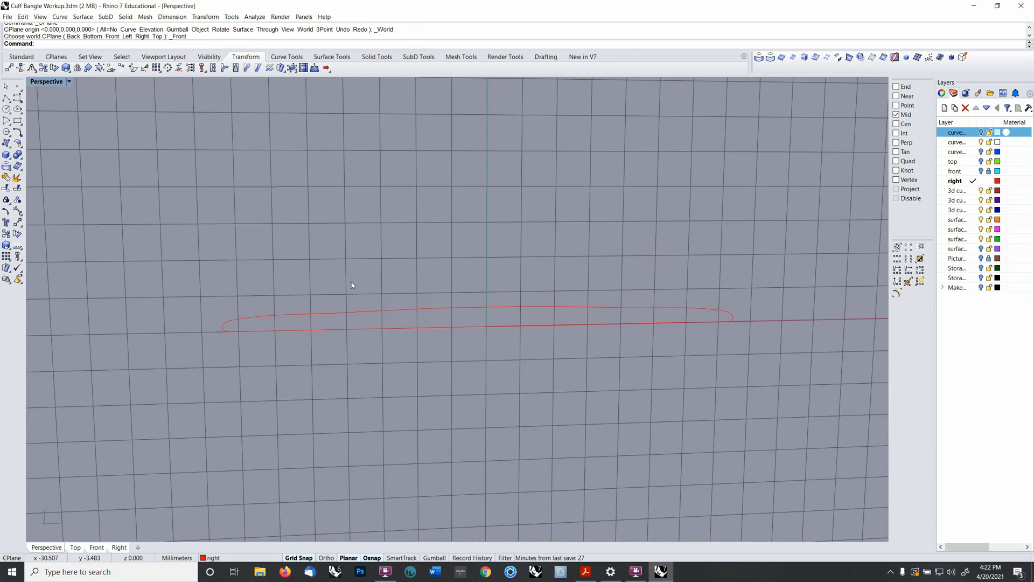
scroll(348, 300, "up", 3)
left_click(348, 303)
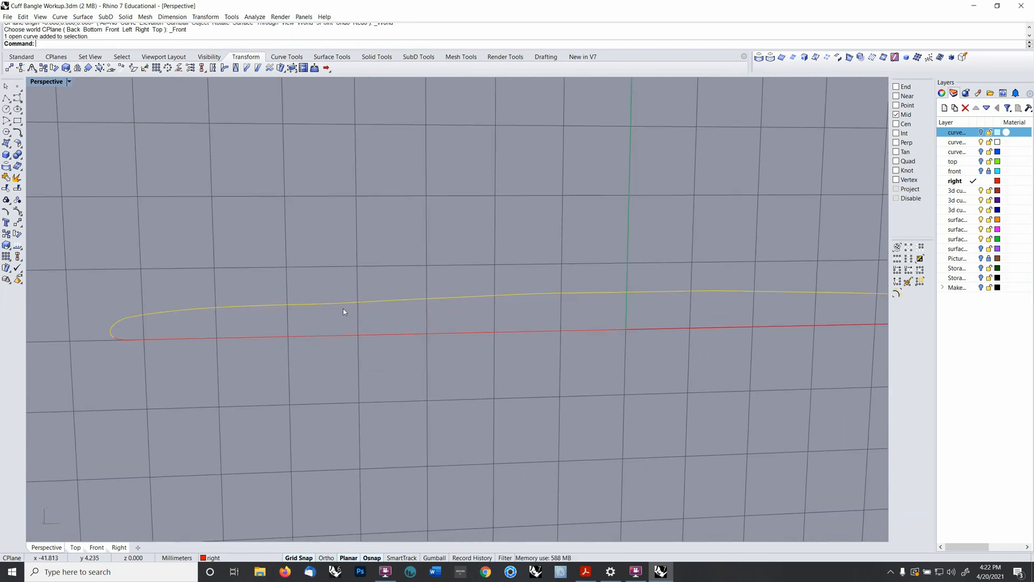
scroll(342, 306, "down", 3)
left_click(324, 316)
right_click_drag(324, 316, 349, 295)
left_click(7, 177)
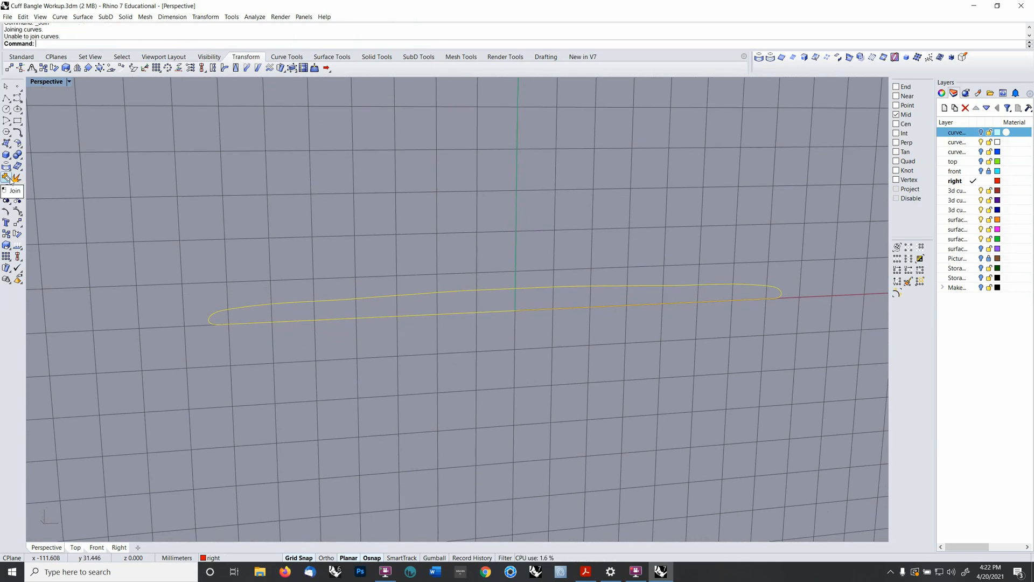
key("Escape")
- Examine how the upper and lower section curves meet at one rounded end by selecting each curve
scroll(216, 313, "up", 5)
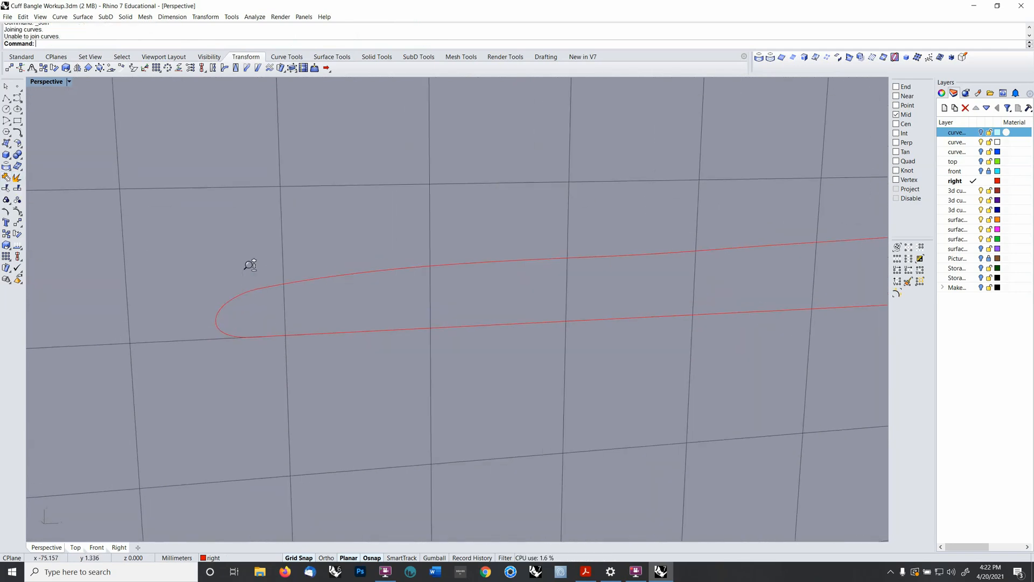
left_click(244, 295)
left_click(256, 348)
scroll(249, 346, "up", 4)
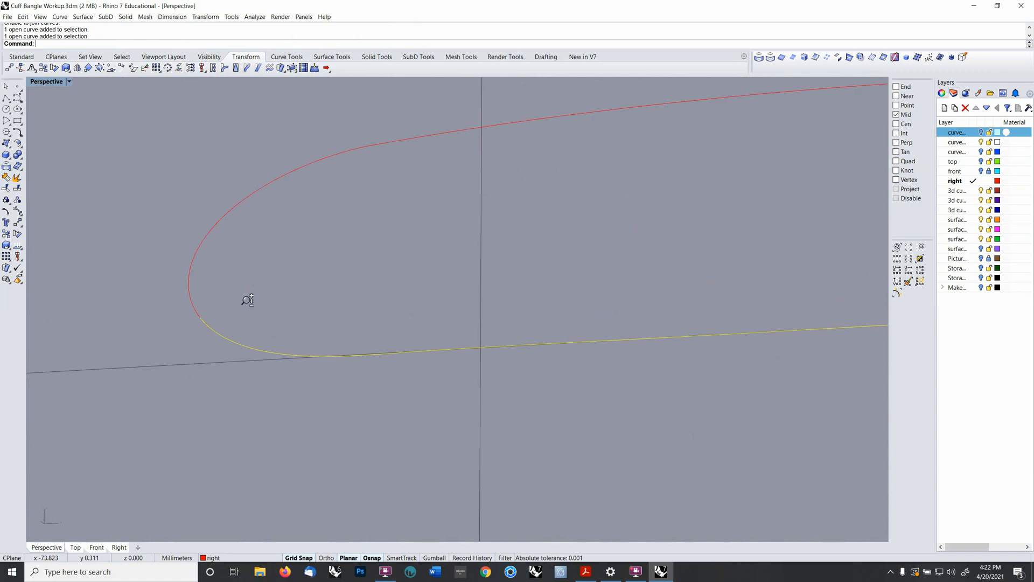
scroll(226, 315, "down", 1)
left_click(204, 319)
scroll(224, 307, "down", 5)
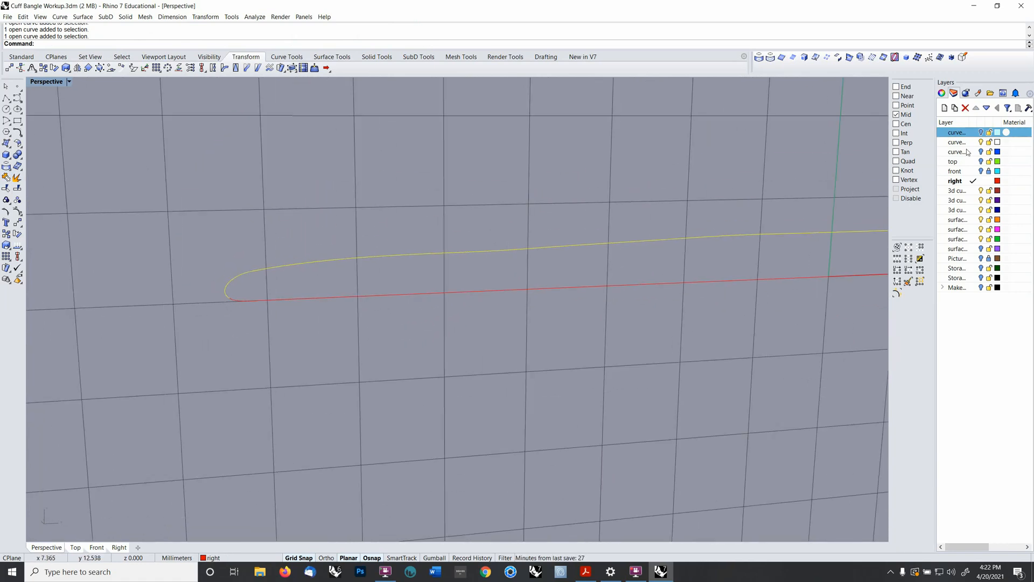
- Show the top layer to compare its plan outlines with the section curves
left_click(980, 161)
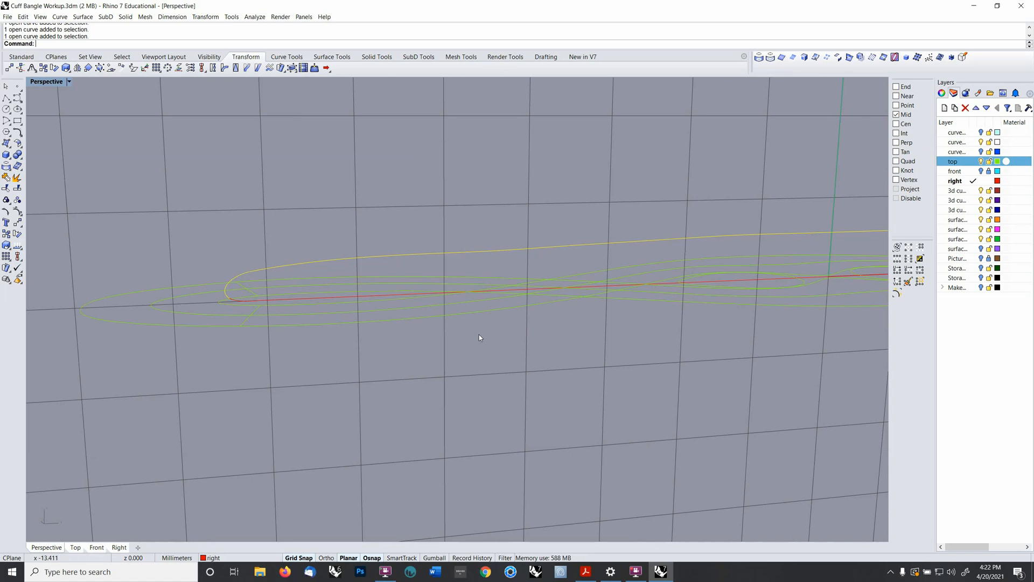
right_click_drag(480, 340, 189, 366)
scroll(272, 310, "up", 4)
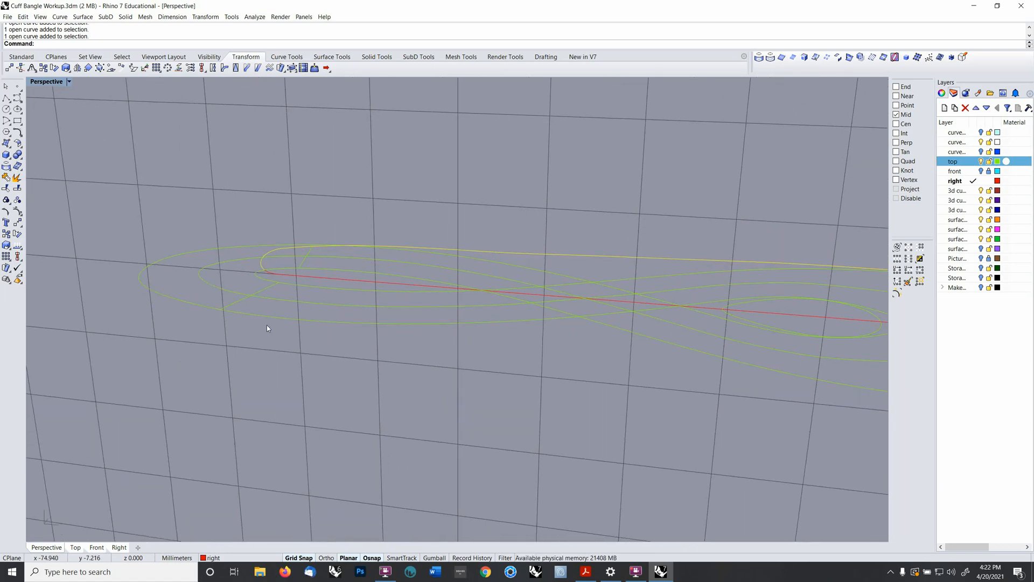
mouse_move(280, 282)
right_mouse_down()
mouse_move(269, 284)
mouse_move(270, 307)
mouse_move(278, 266)
right_mouse_up()
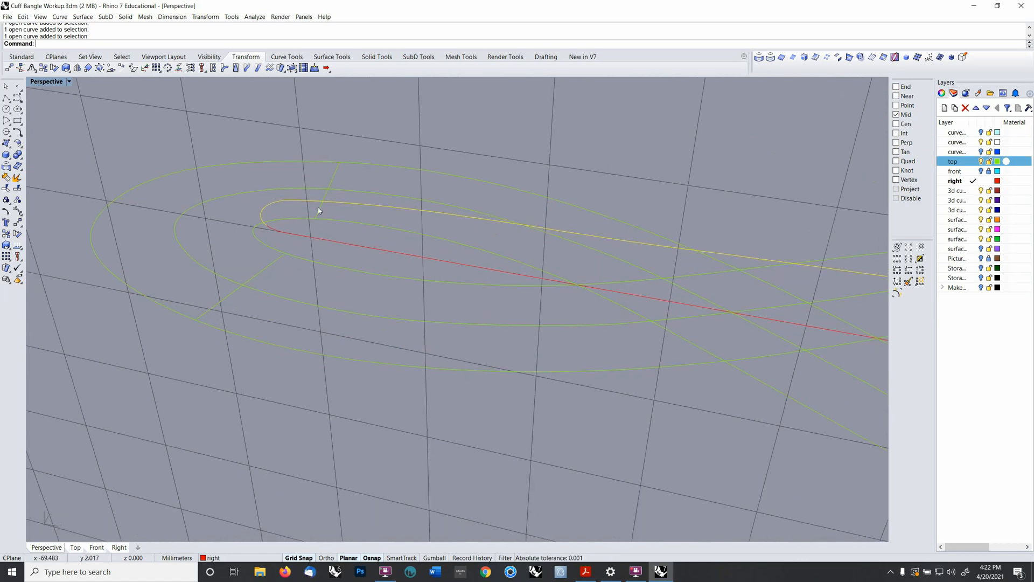
right_click_drag(263, 290, 305, 295)
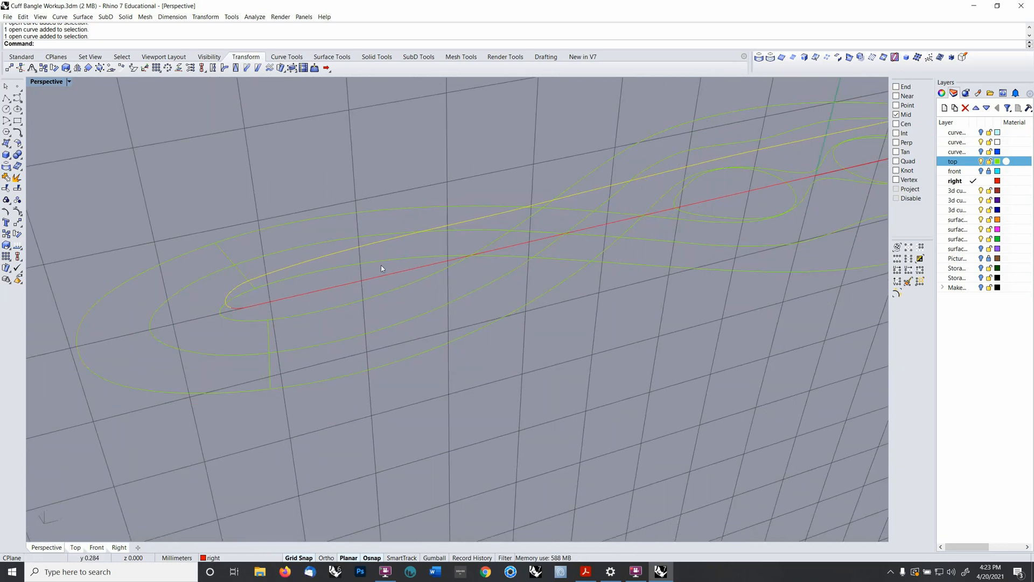
- Temporarily show the curves 1 layer to compare the flat bangle with the plan and section curves, then hide it
left_click(980, 133)
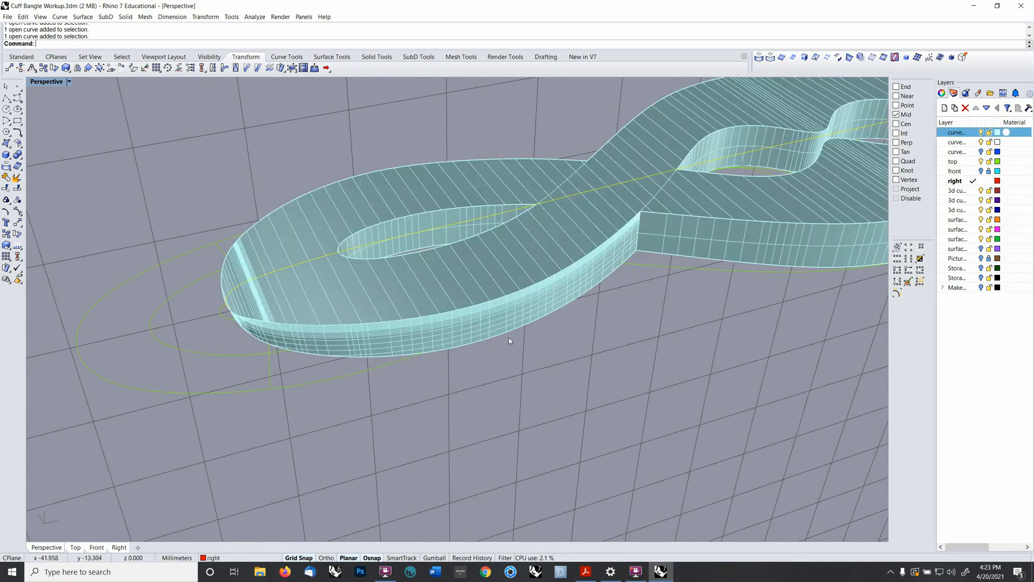
mouse_move(509, 340)
right_mouse_down()
mouse_move(515, 301)
mouse_move(517, 330)
mouse_move(509, 309)
mouse_move(494, 331)
right_mouse_up()
right_click_drag(420, 361, 450, 346)
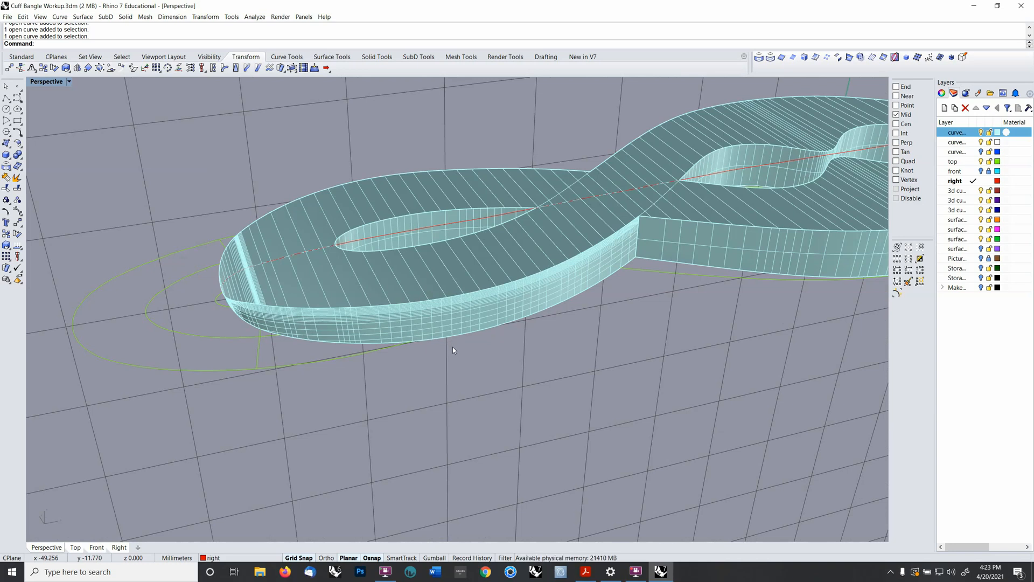
mouse_move(454, 318)
right_mouse_down()
mouse_move(447, 206)
mouse_move(447, 343)
mouse_move(463, 323)
right_mouse_up()
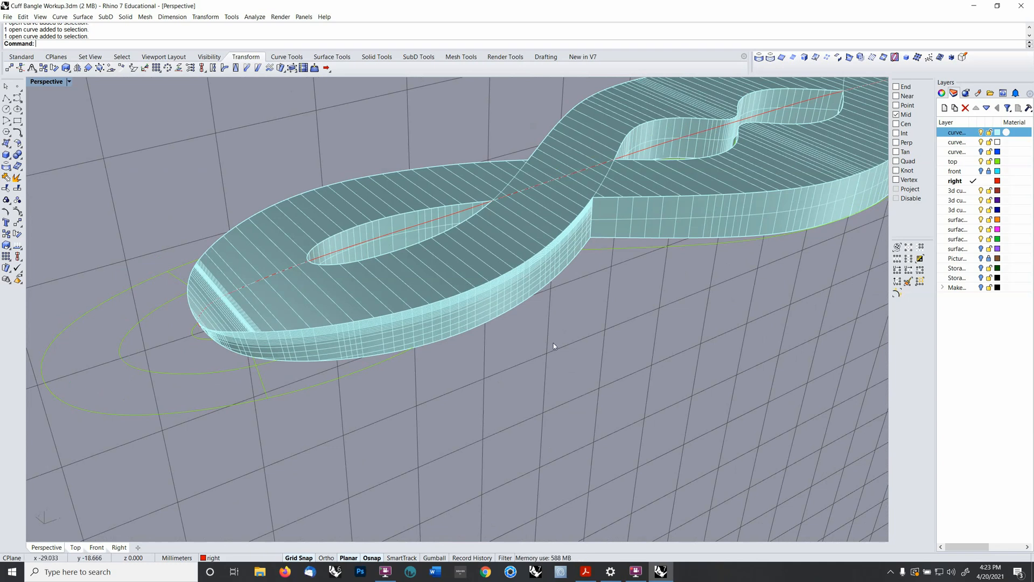
right_click_drag(554, 346, 540, 316)
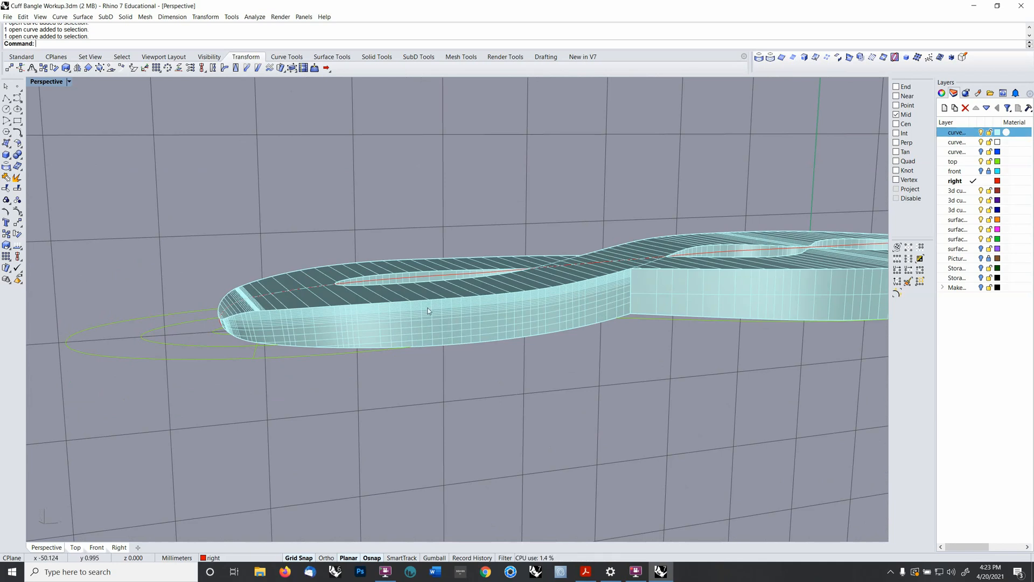
left_click(981, 132)
right_click_drag(570, 297, 562, 314)
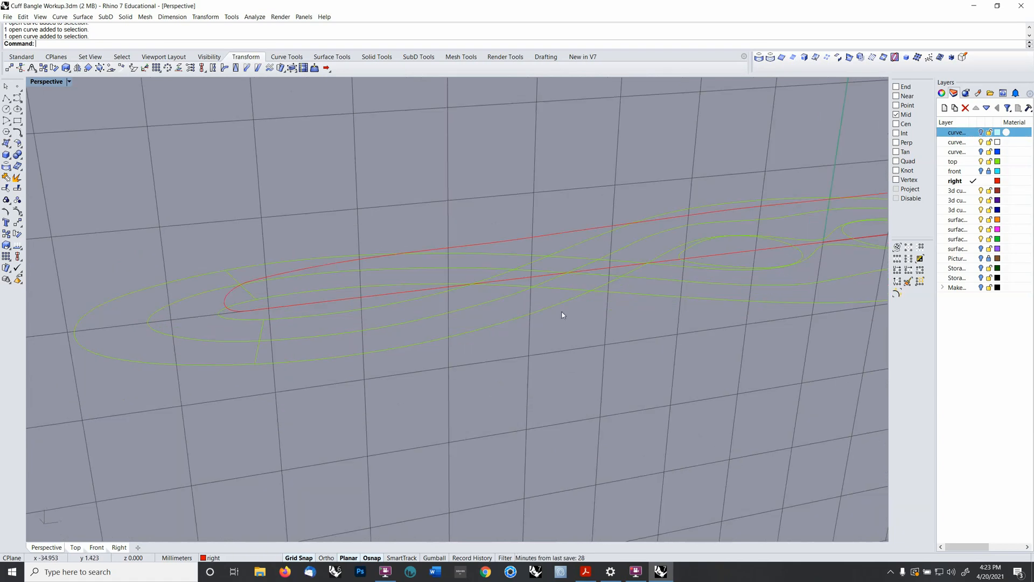
- Make the first 3d curves layer current, hide the right layer and show the Storage Curves layer
left_click(972, 190)
left_click(981, 180)
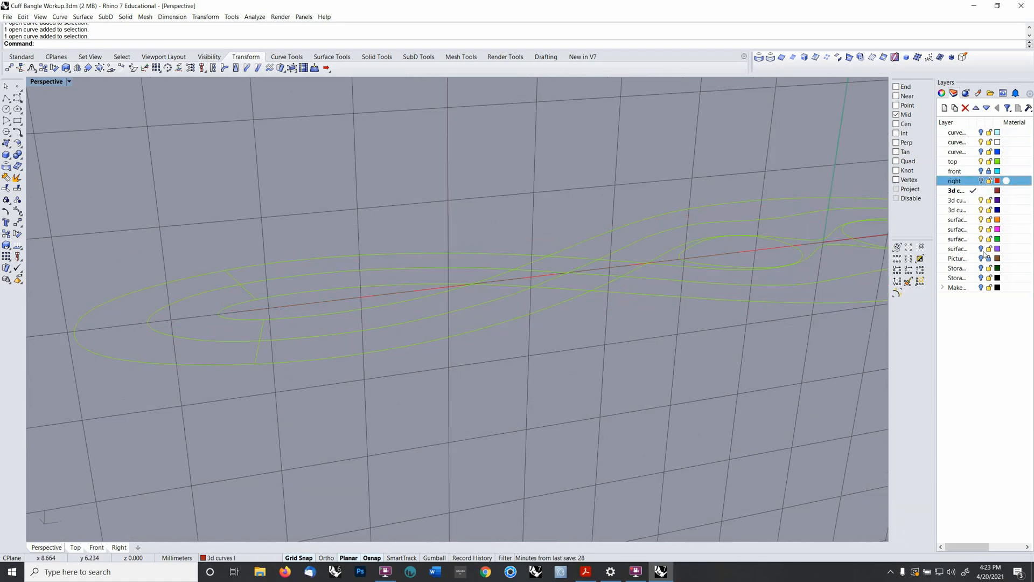
left_click(980, 268)
right_click_drag(538, 312, 469, 334)
scroll(501, 318, "down", 6)
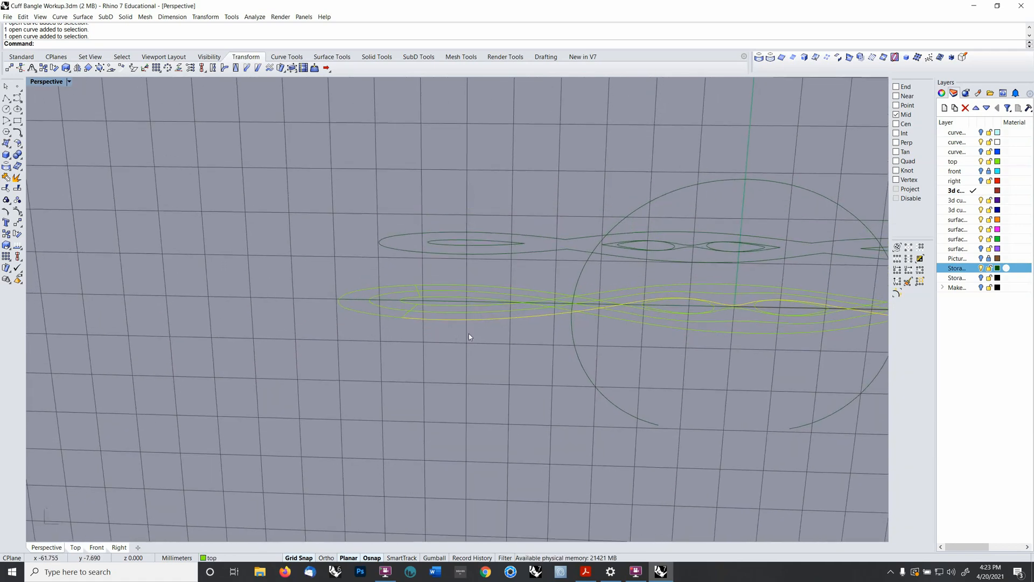
- Transfer the straight base line and the open circular arc to the curves 2 layer and hide the Storage Curves layer
left_click(580, 286)
right_click_drag(581, 285, 591, 292)
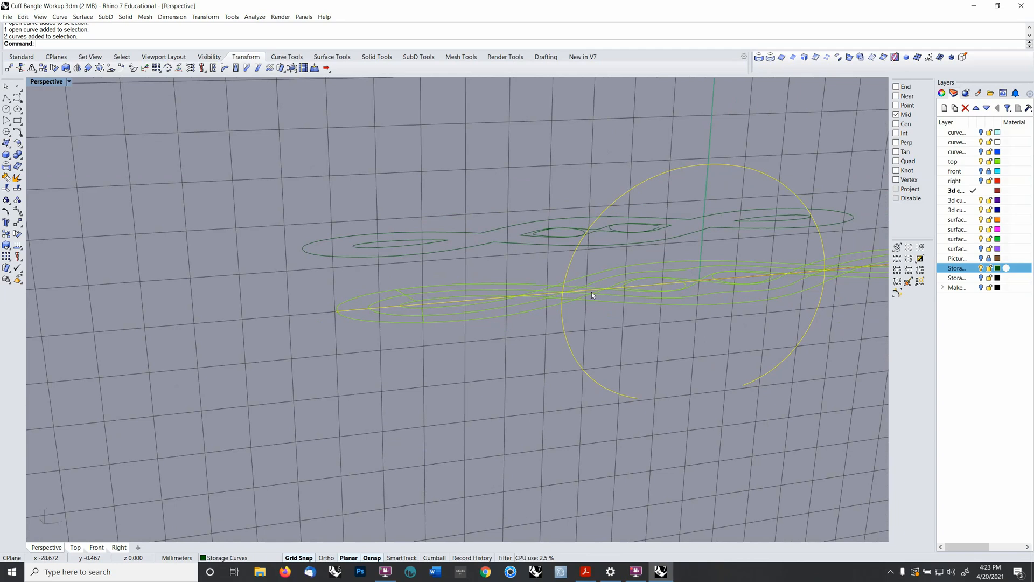
right_click(587, 297)
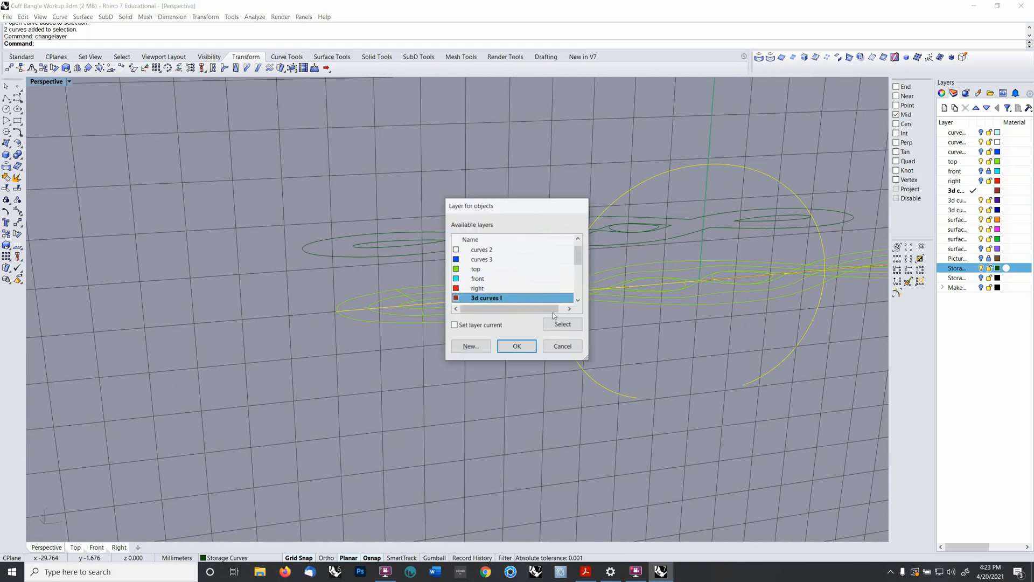
left_click(472, 257)
left_click(456, 251)
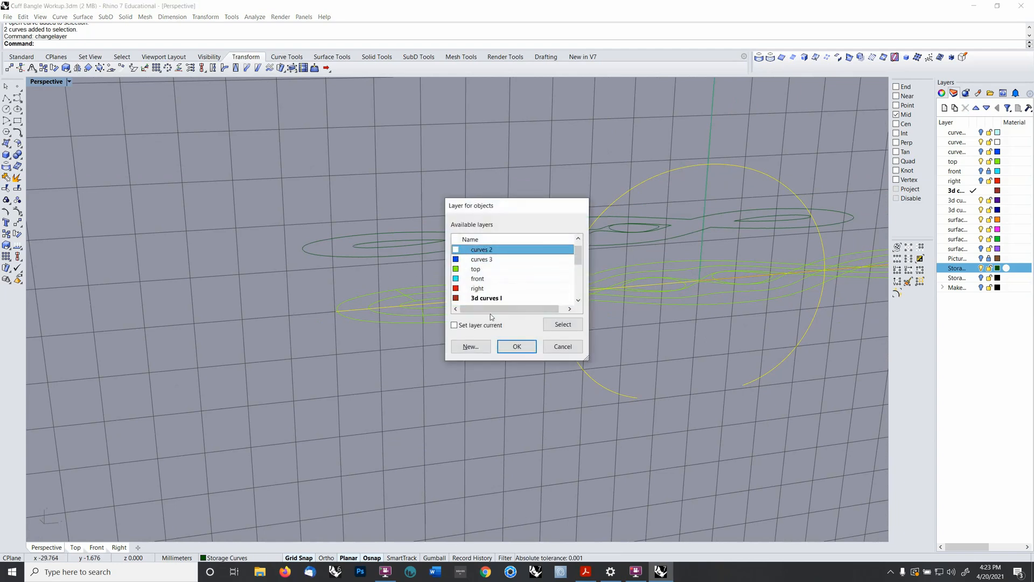
left_click(504, 345)
mouse_move(489, 383)
right_mouse_down()
mouse_move(514, 367)
mouse_move(500, 374)
right_mouse_up()
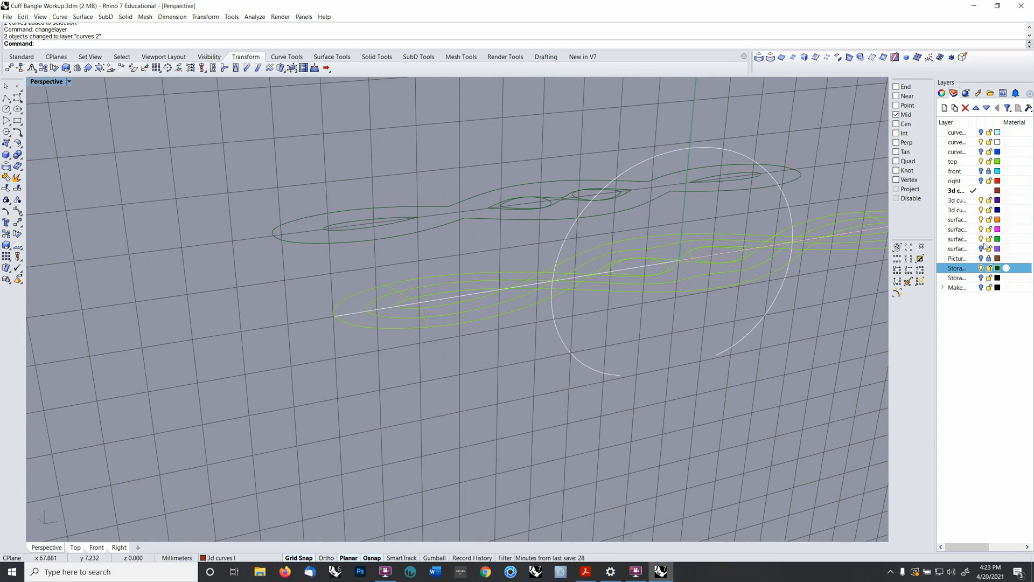
left_click(981, 268)
- Lock the curves 2 layer and group all the plan curves on the top layer
right_click_drag(758, 248, 593, 262)
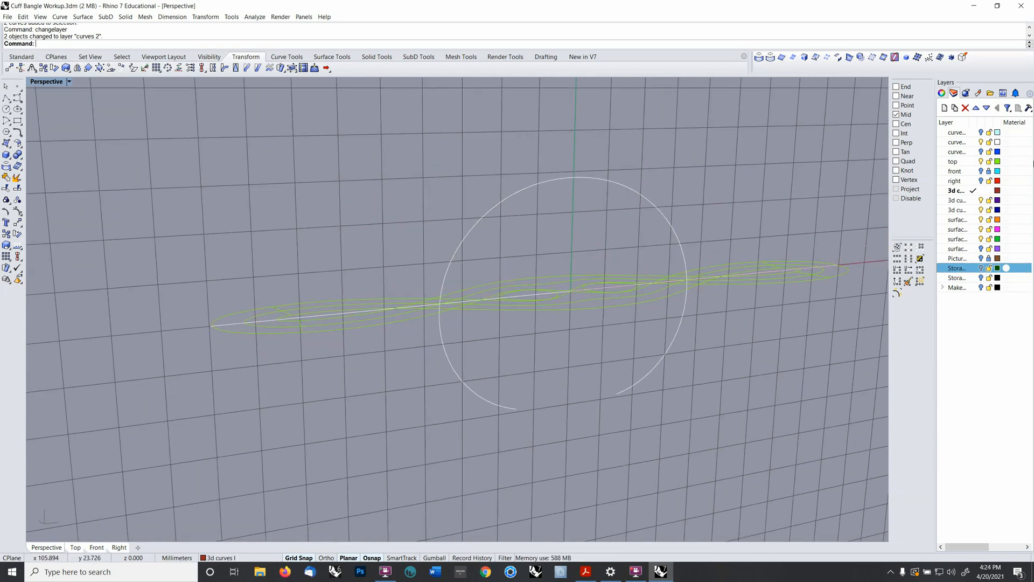
left_click(989, 142)
right_click_drag(667, 264, 539, 293)
scroll(615, 317, "down", 1)
scroll(615, 317, "down", 3)
left_click_drag(250, 243, 859, 329)
right_click_drag(517, 290, 443, 249)
scroll(445, 253, "up", 2)
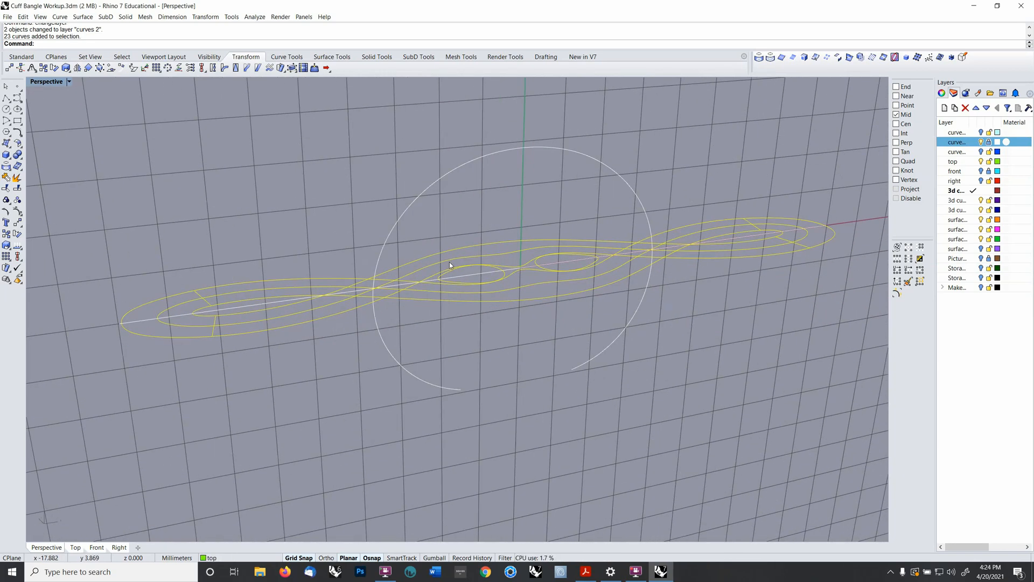
key("ctrl+g")
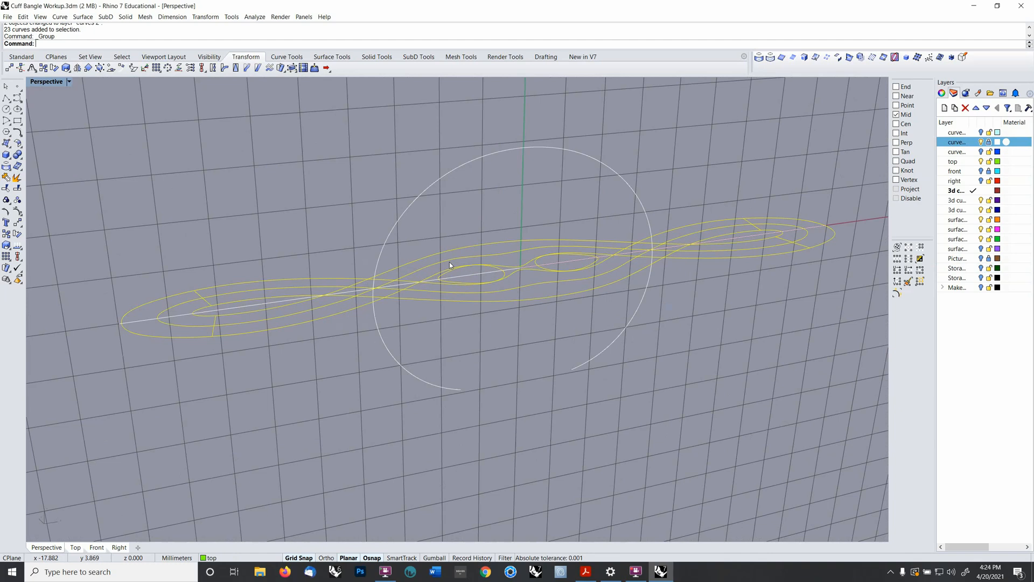
- Set the construction plane to World Top and flow a copy of the grouped curves from the straight line onto the arc
right_click_drag(359, 296, 312, 95)
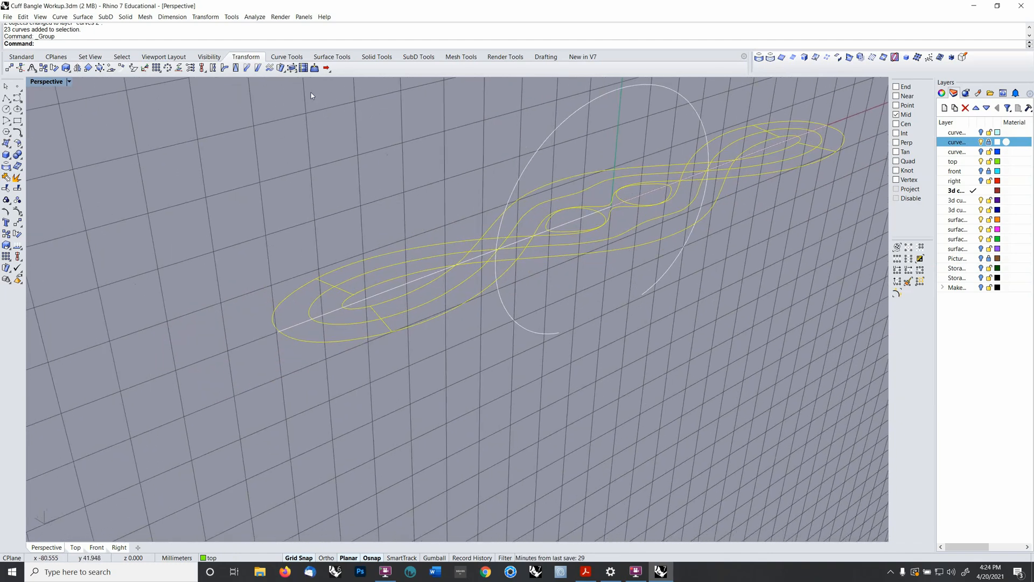
key("F1")
left_click(209, 16)
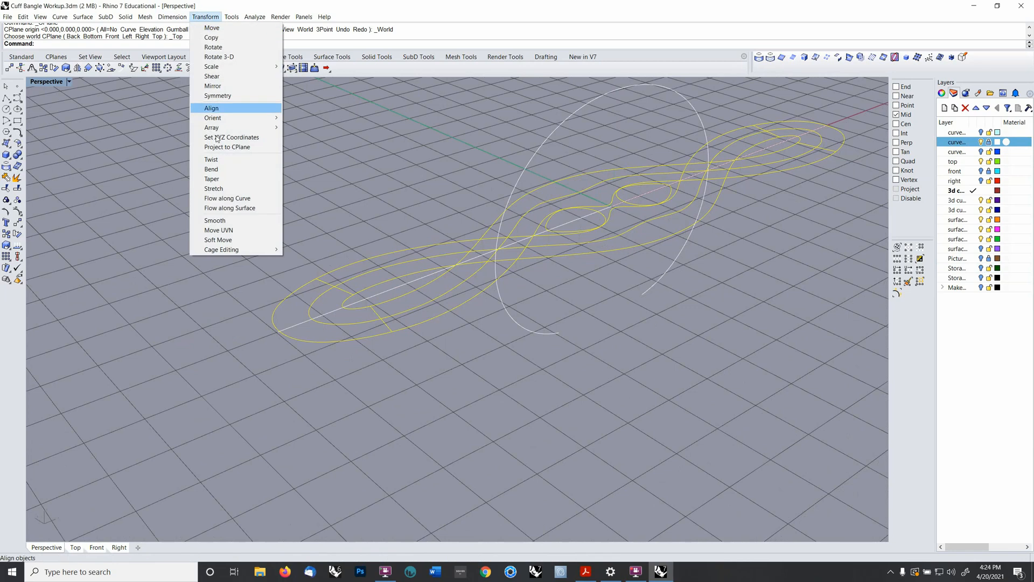
left_click(234, 200)
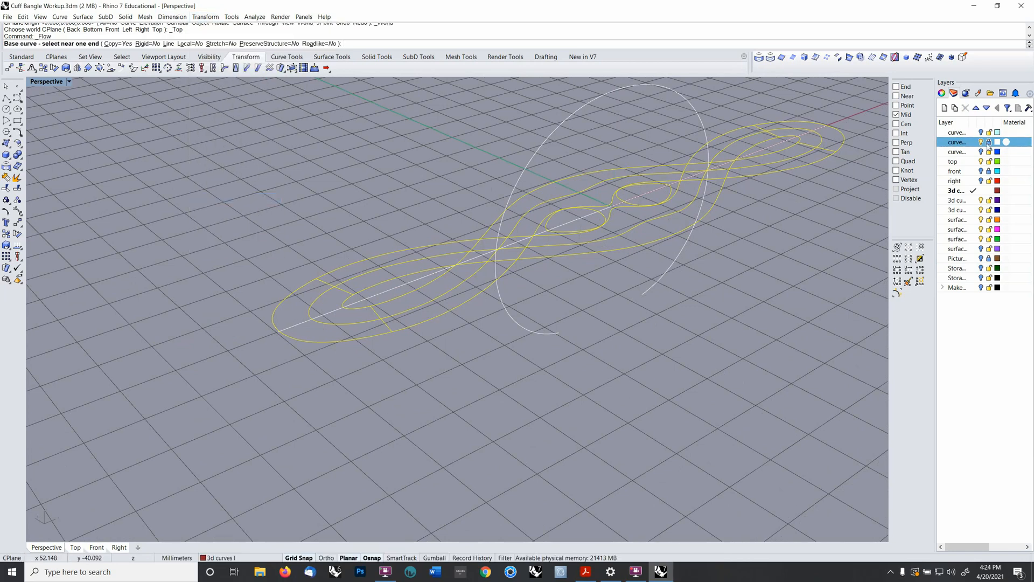
left_click(291, 327)
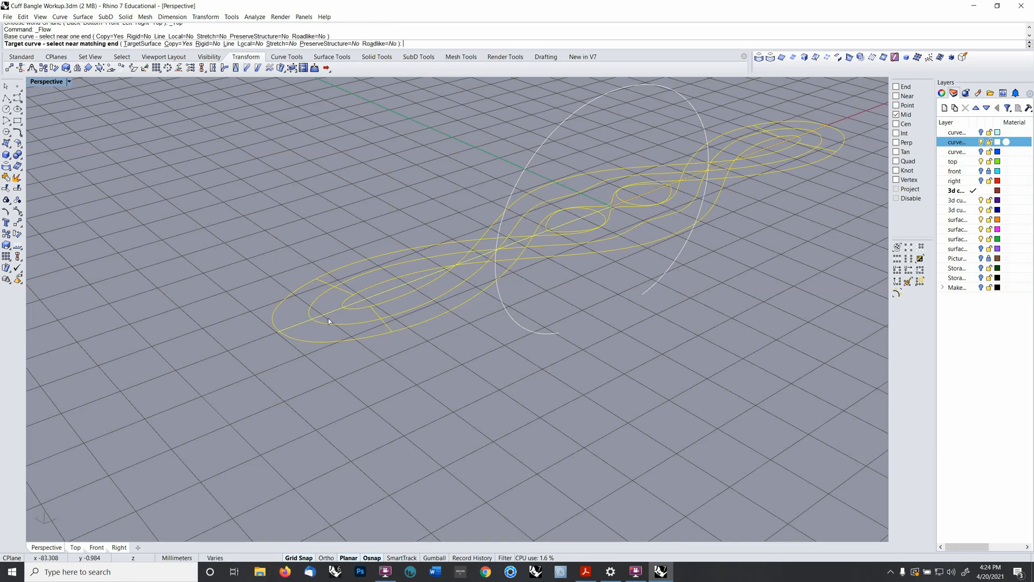
left_click(538, 331)
- Move the flat group of plan curves off to the side, clear of the bent copy
right_click_drag(539, 333, 553, 391)
scroll(642, 317, "down", 5)
type("M")
key("Return")
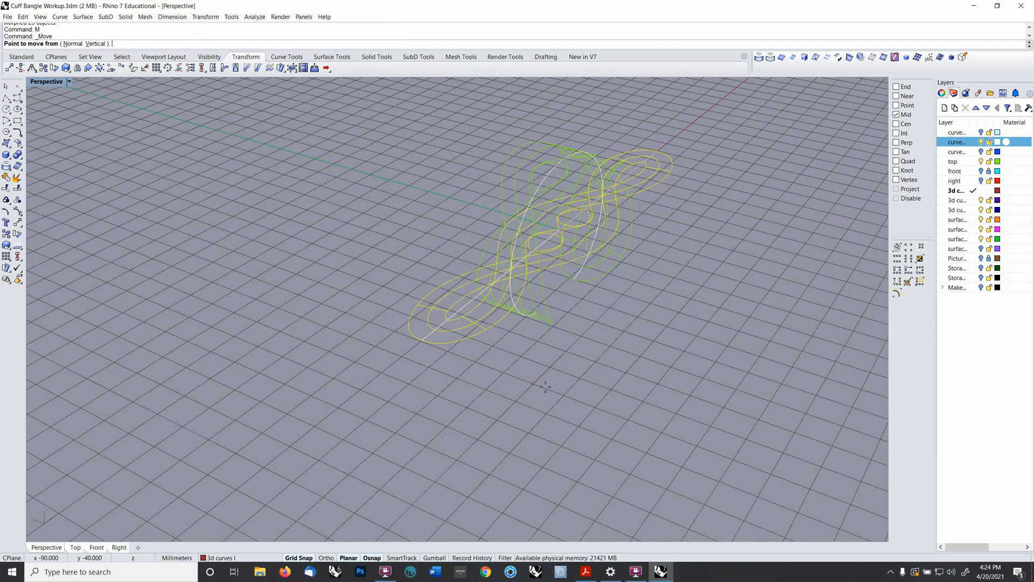
left_click(467, 407)
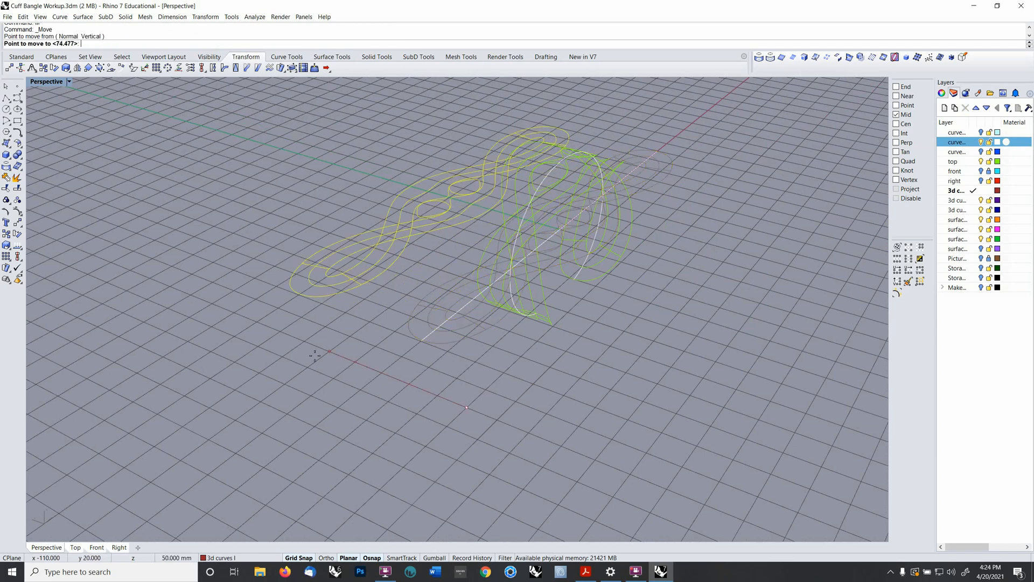
left_click(289, 334)
right_click_drag(506, 269, 649, 231)
right_click_drag(551, 237, 581, 289, "shift")
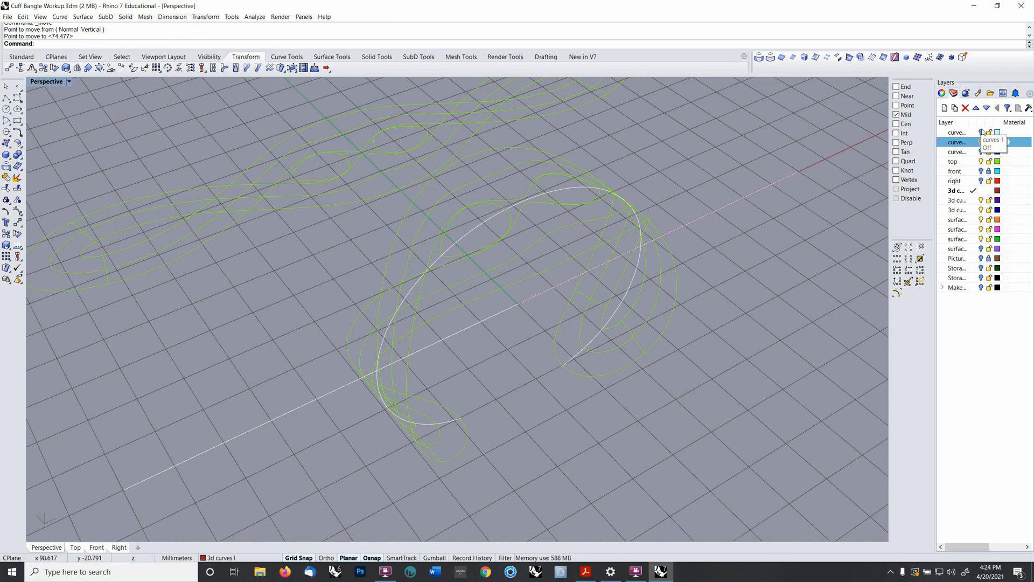
- Show the Storage Objects layer to bring up the bent bangle with the flowed curves
left_click(981, 277)
right_click_drag(881, 296, 560, 330)
scroll(547, 261, "down", 6)
mouse_move(520, 279)
right_mouse_down("shift")
mouse_move(542, 317)
mouse_move(539, 281)
right_mouse_up("shift")
- Make surfacing 1 the current layer and extract a copy of the bent bangle's outer face onto it
left_click(16, 177)
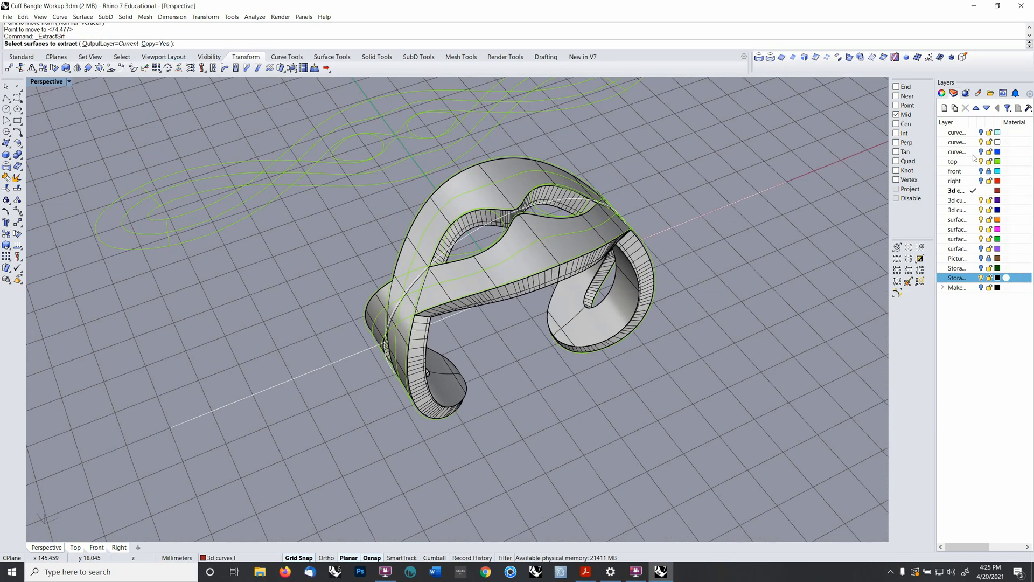
left_click(974, 220)
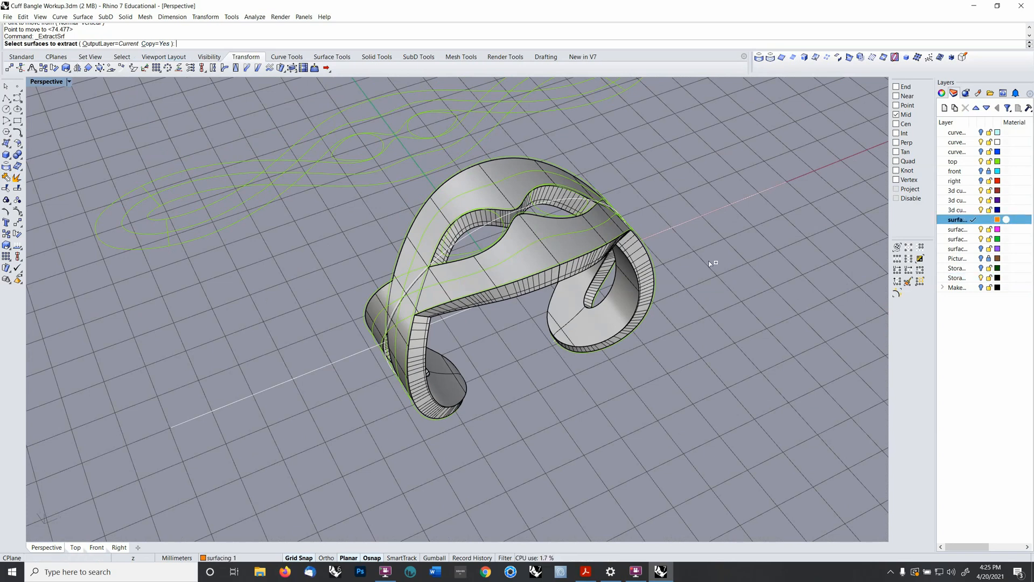
left_click(552, 266)
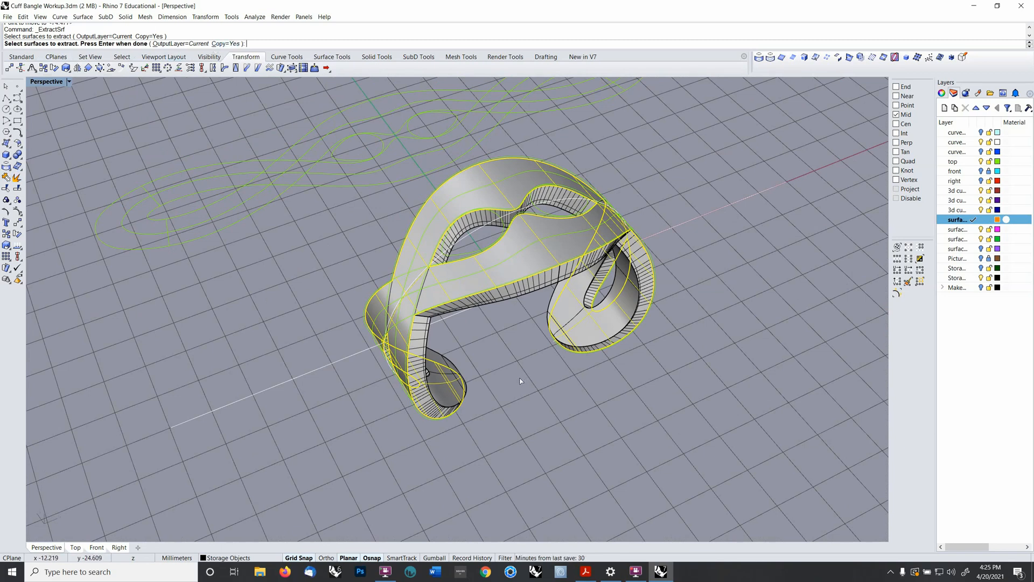
key("Return")
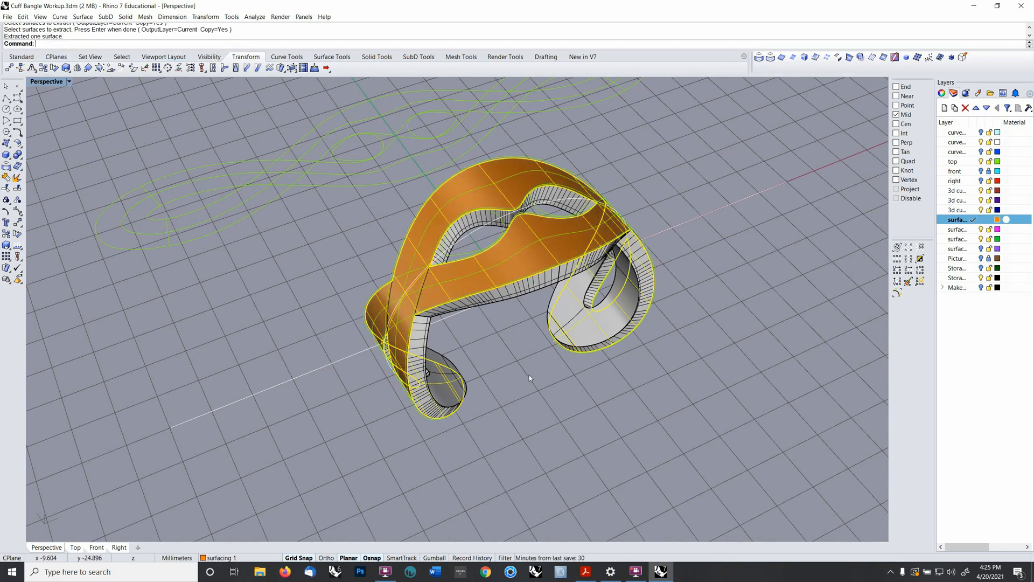
- Hide the Storage Objects layer and remove all trims from the extracted outer surface of the bangle
left_click(982, 278)
right_click_drag(625, 323, 719, 307)
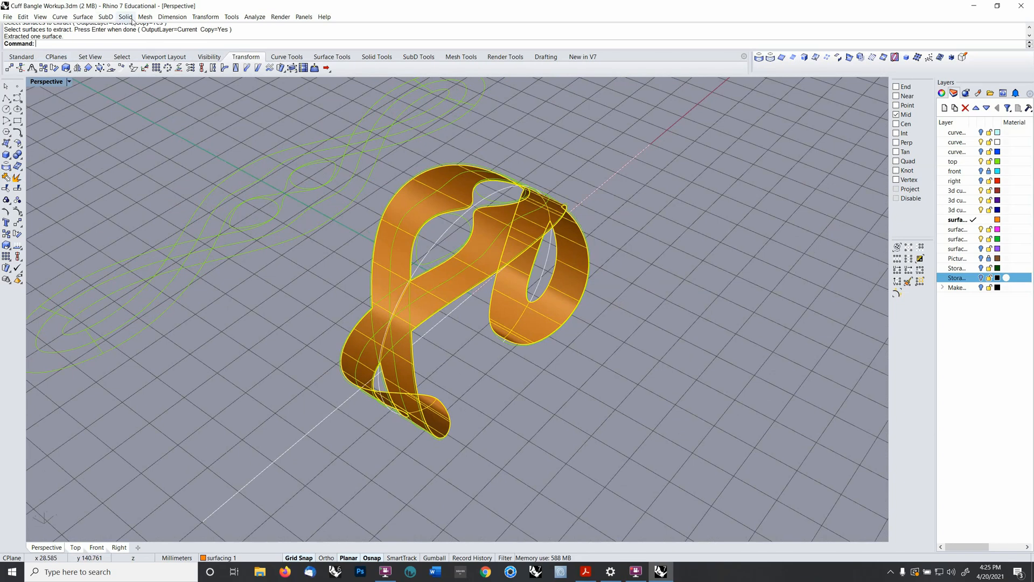
right_click(166, 43)
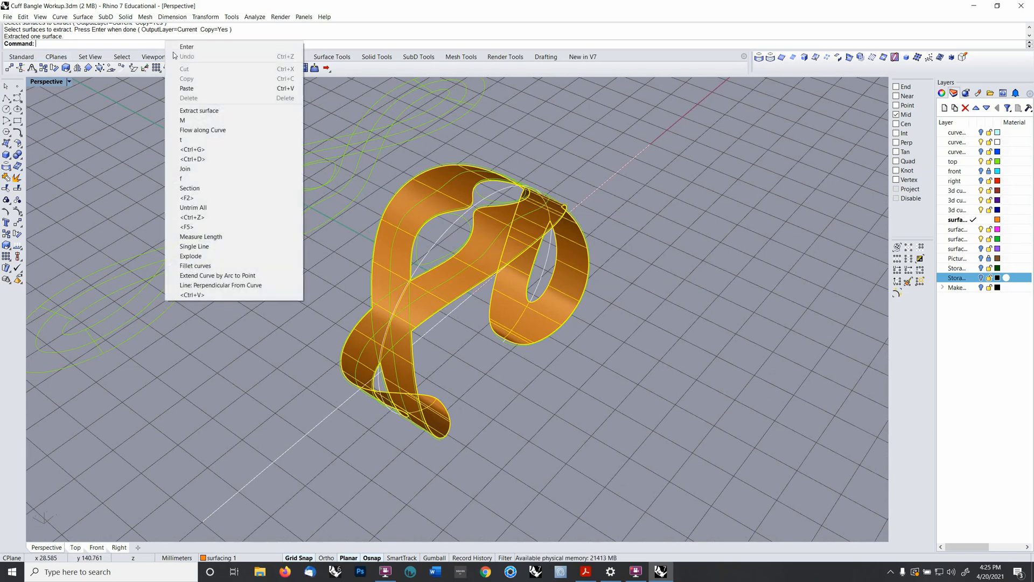
left_click(200, 208)
right_click_drag(599, 334, 557, 363)
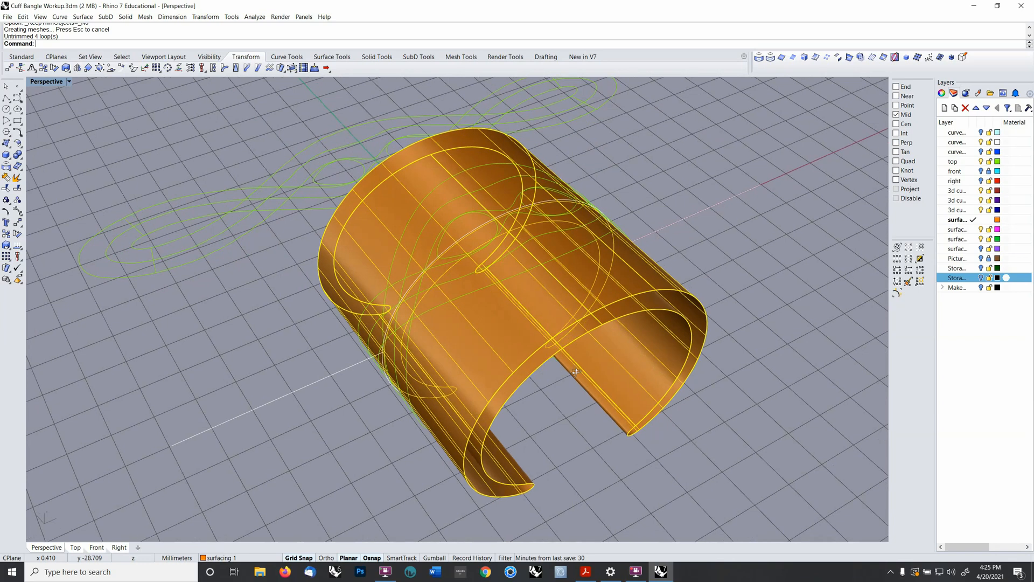
- Make 3d curves III the current layer
scroll(550, 415, "up", 2)
right_click_drag(547, 436, 582, 334)
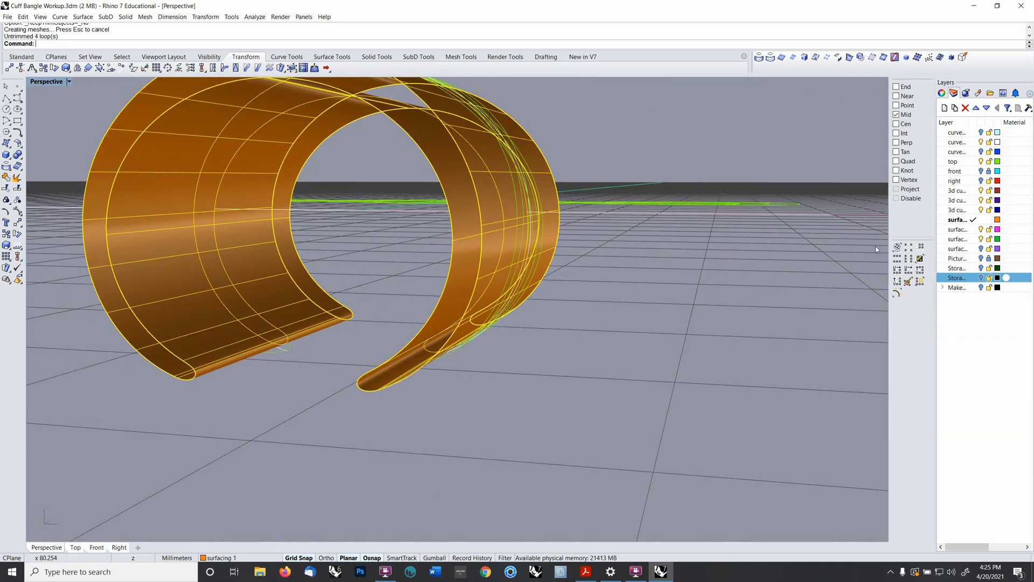
left_click(973, 211)
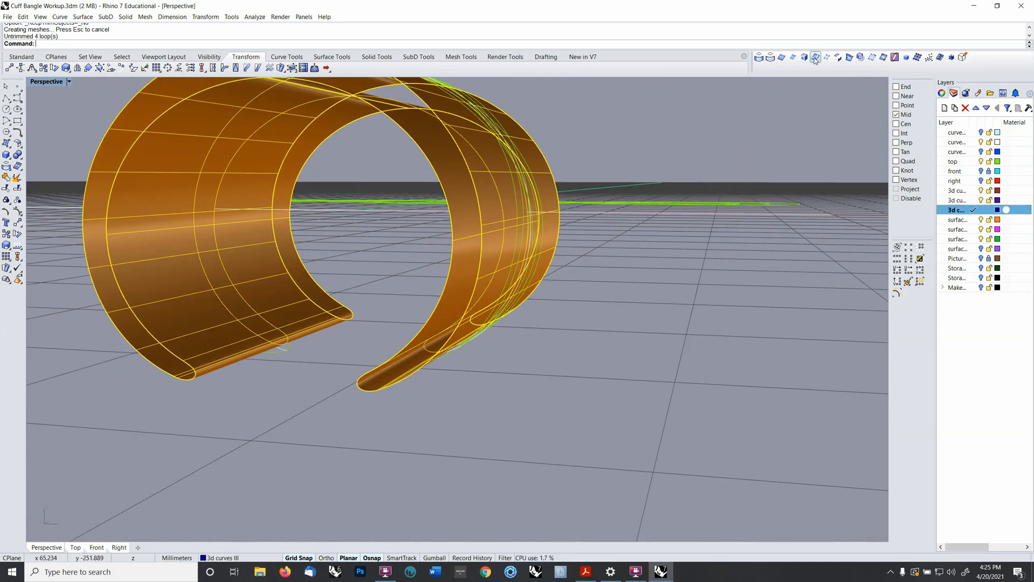
left_click(816, 58)
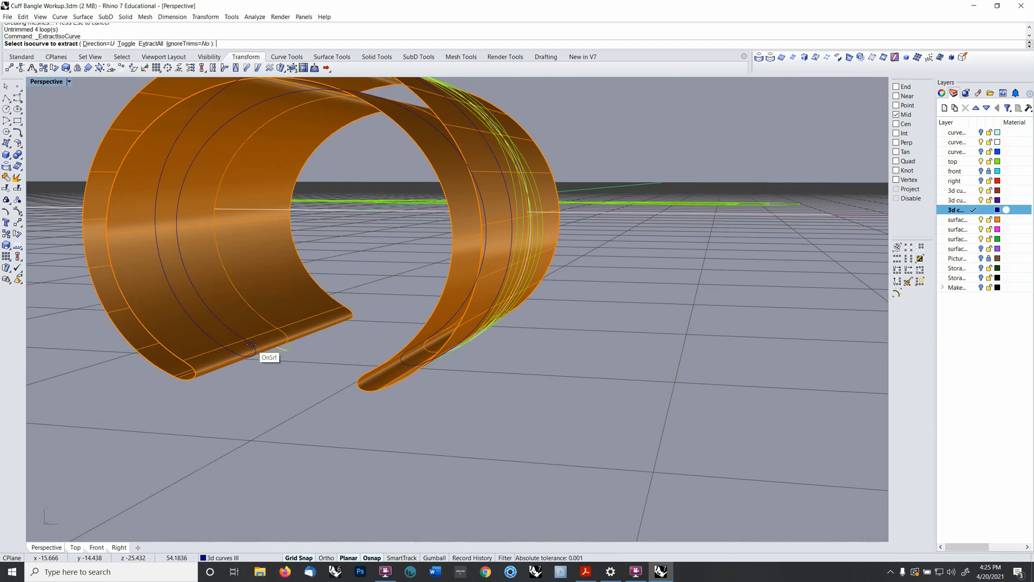
type("t")
key("Return")
key("Return")
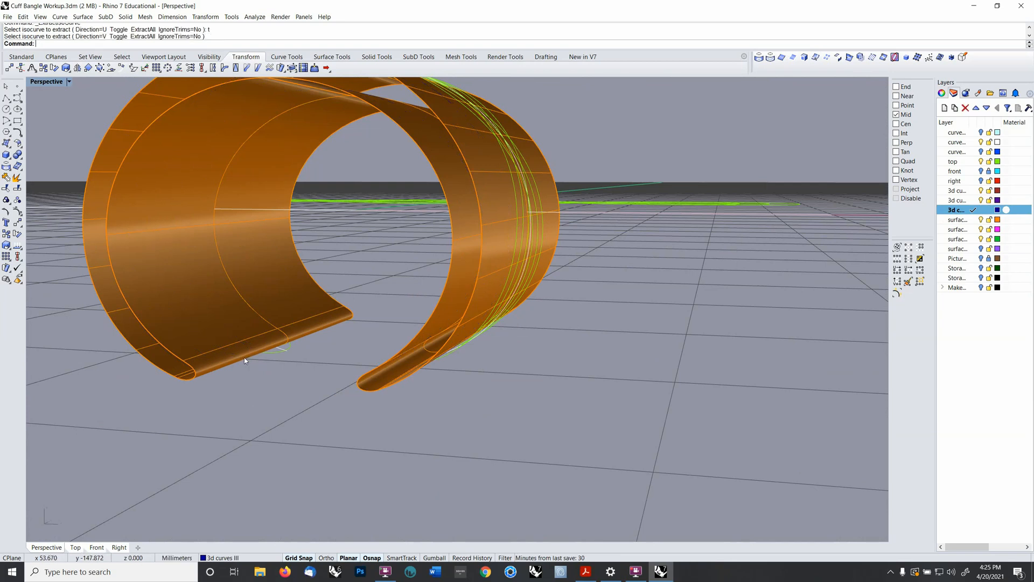
- Extract a V-direction isocurve from the untrimmed surface just before one of its rounded ends at the cuff opening
left_click(233, 351)
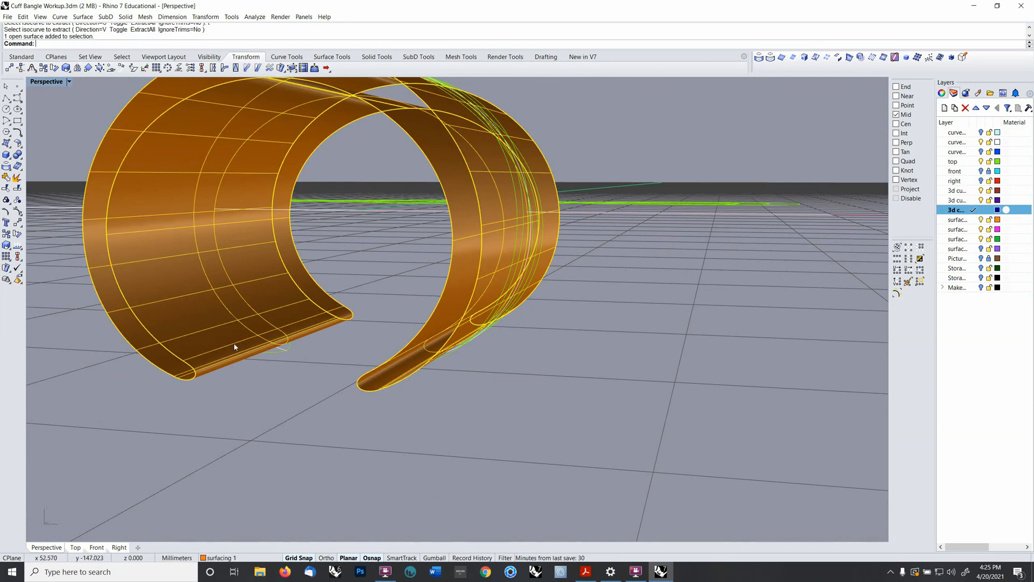
key("Return")
type("t")
key("Return")
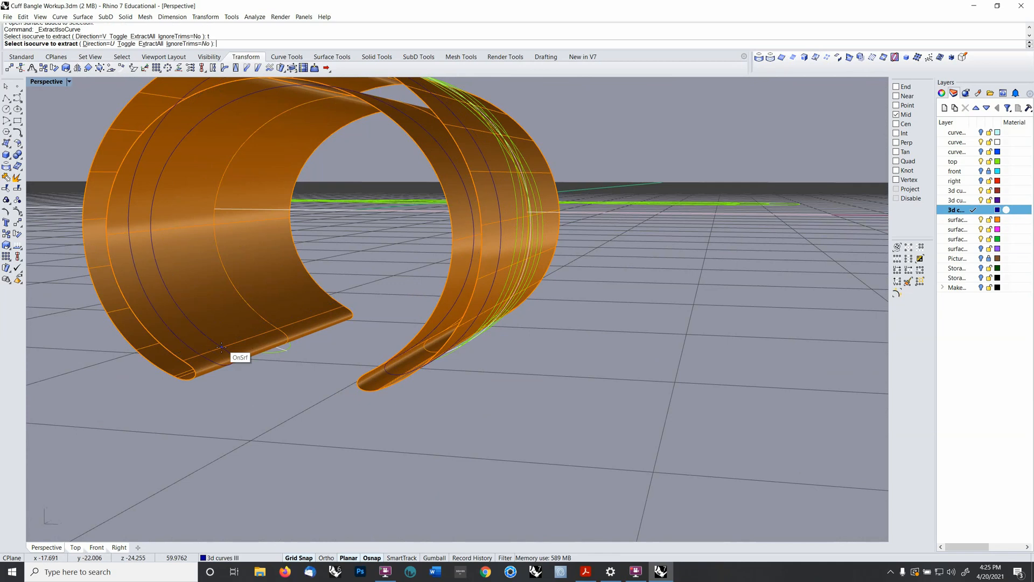
type("t")
key("Return")
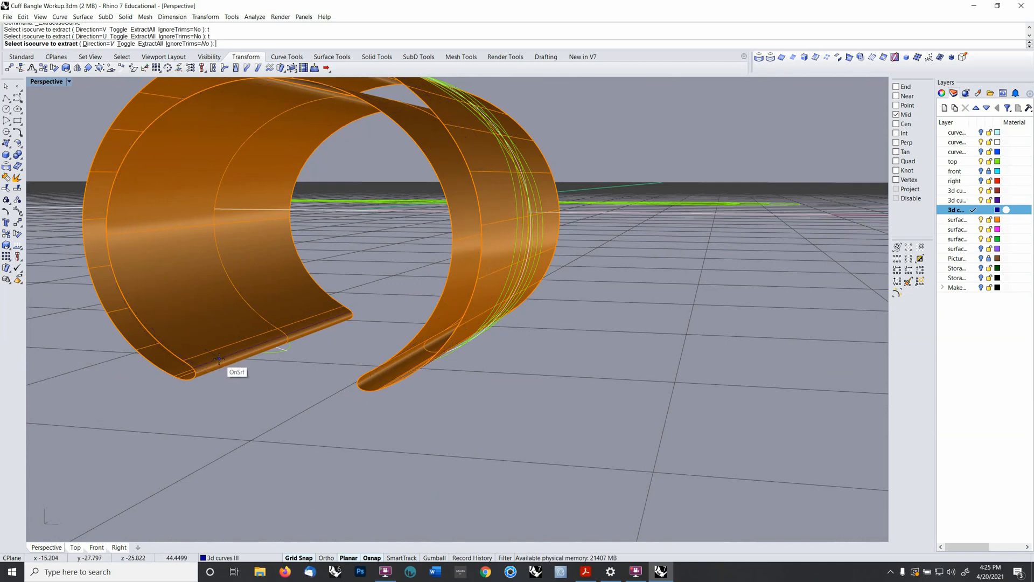
right_click_drag(250, 369, 226, 333)
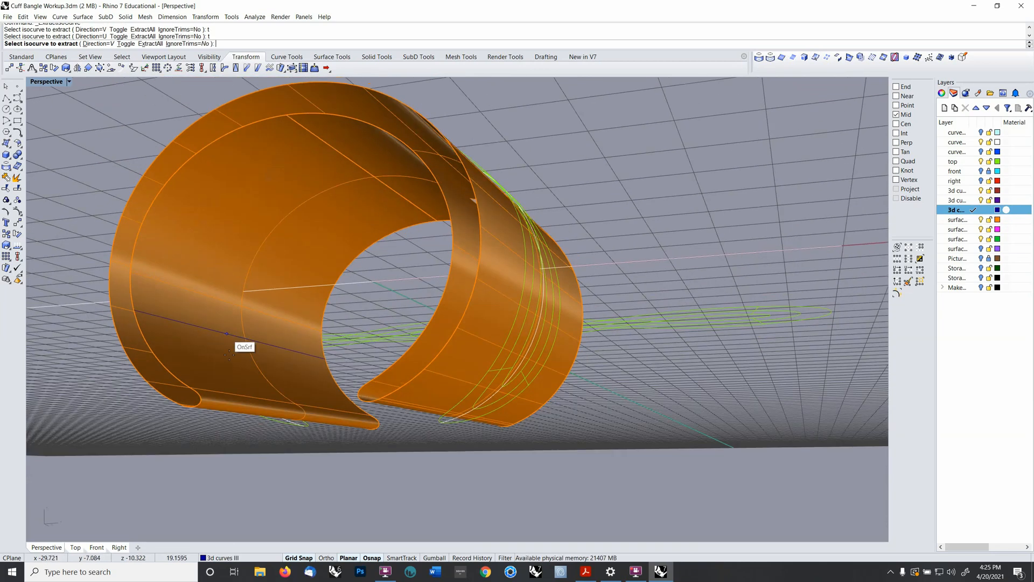
left_click(218, 404)
key("Return")
scroll(277, 342, "down", 5)
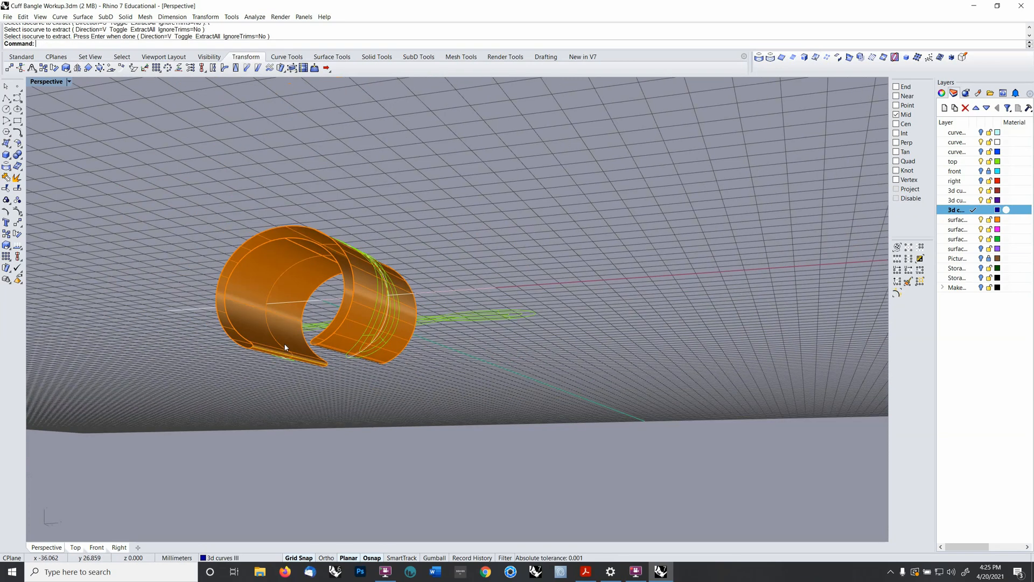
- Mirror a copy of the extracted isocurve to the opposite cuff end, across the plane from the origin (0) along the Y axis
right_click_drag(282, 346, 364, 389)
type("mirror")
key("Return")
type("0")
key("Return")
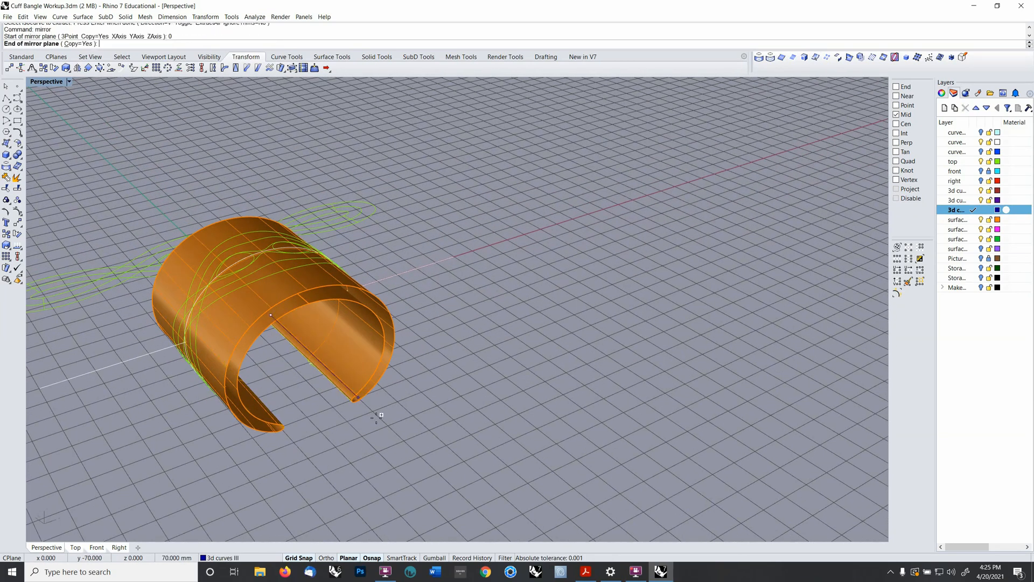
left_click(433, 466)
- Trim the rounded end strips off both sides of the surface with the two isocurves and delete those cutting curves
right_click_drag(433, 466, 371, 415)
scroll(361, 362, "up", 5)
scroll(326, 365, "up", 6)
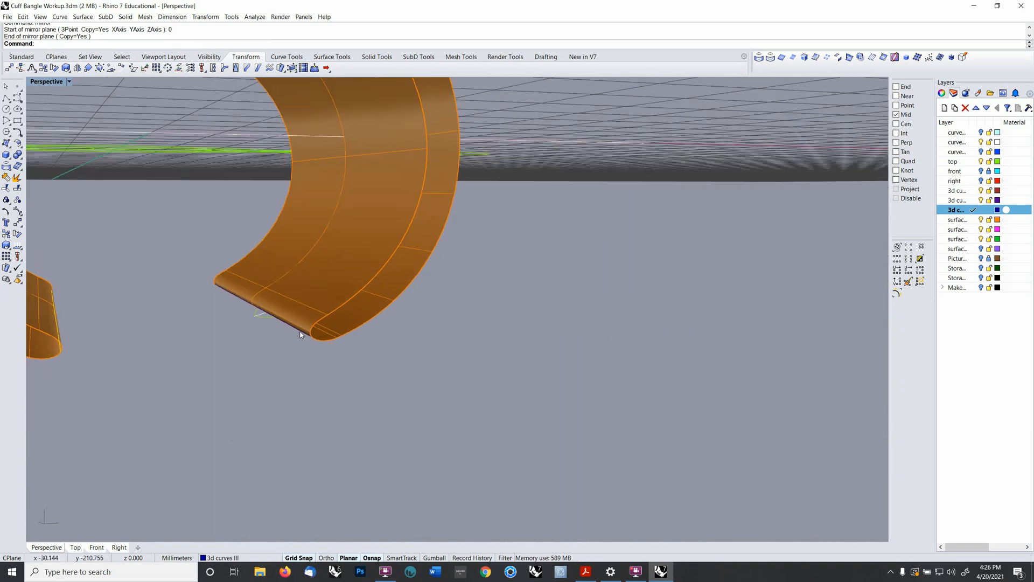
left_click(299, 334)
scroll(302, 329, "down", 8)
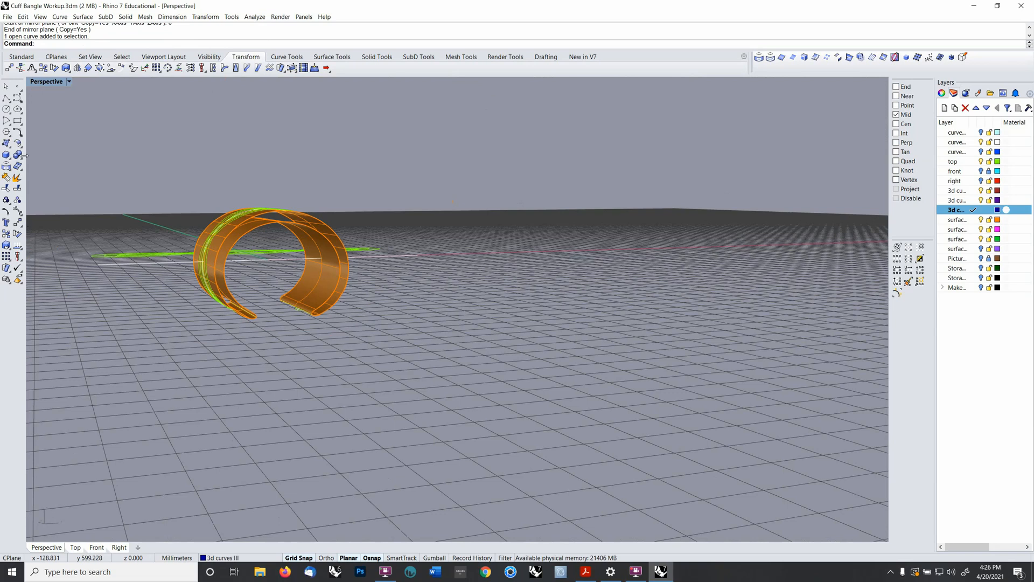
left_click(7, 188)
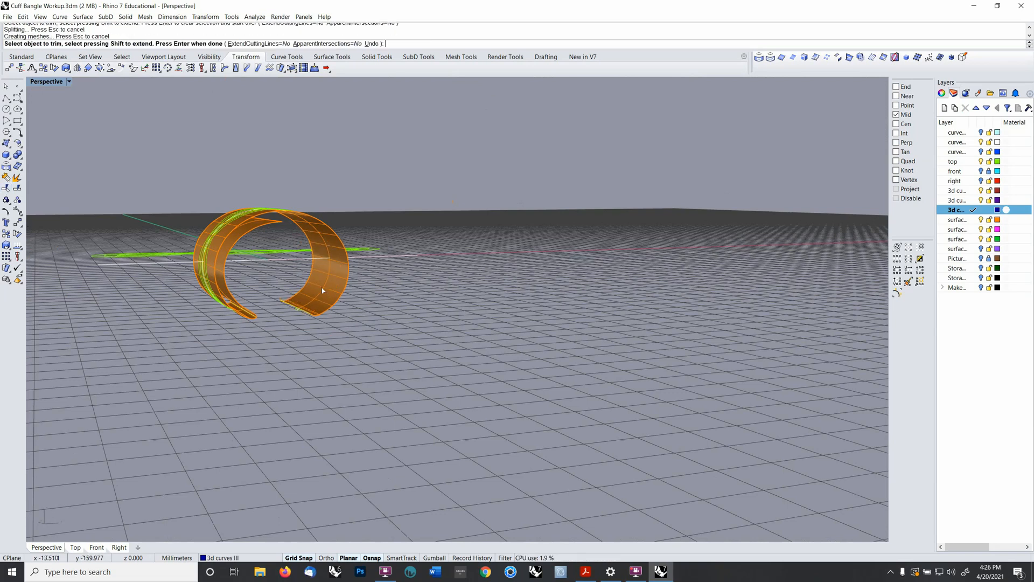
right_click_drag(322, 291, 311, 318)
left_click(279, 286)
key("Return")
key("Delete")
- Lock and hide the curves layer that holds the white straight line and arc
scroll(253, 281, "up", 6)
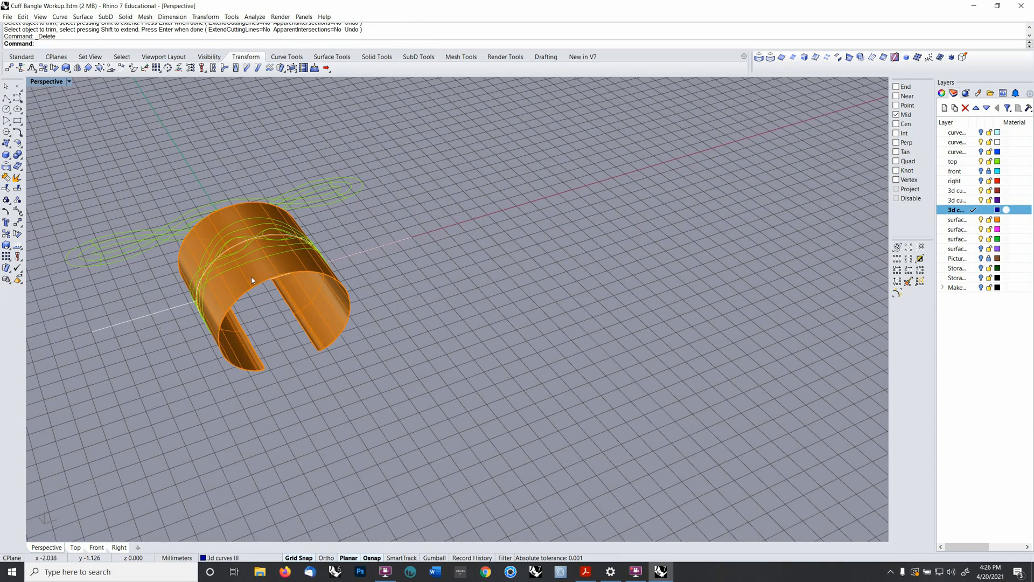
right_click_drag(240, 267, 420, 308)
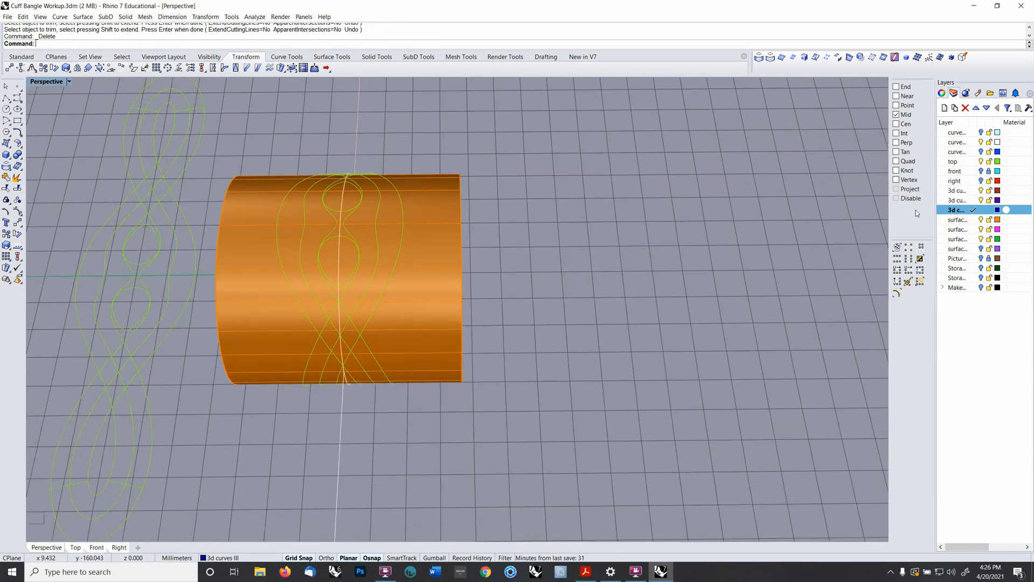
left_click(988, 142)
left_click(981, 143)
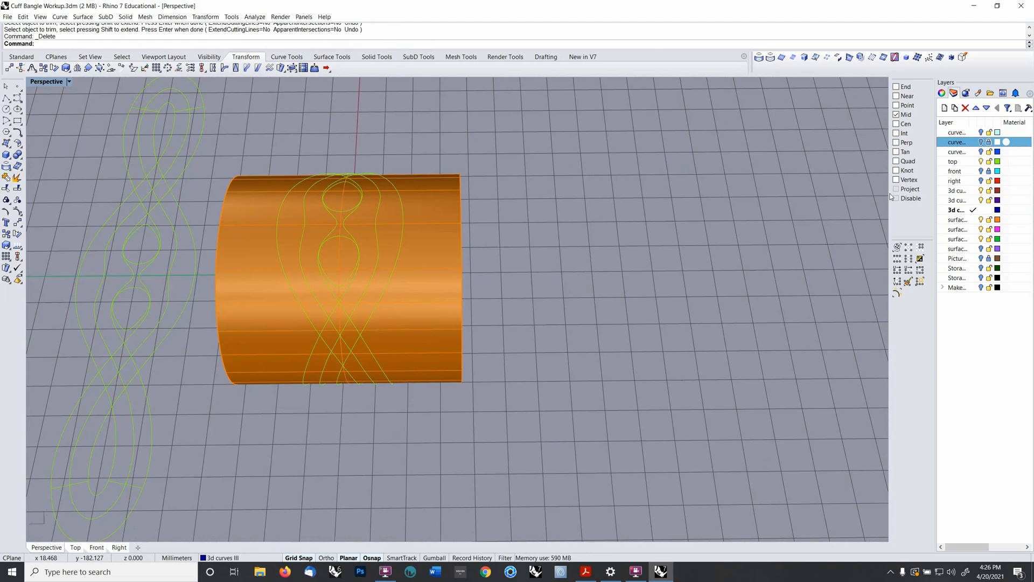
- Pull the group of flowed curves onto the trimmed surface with DeleteInput=Yes and the current layer as output
scroll(412, 246, "down", 7)
right_click_drag(411, 248, 438, 257)
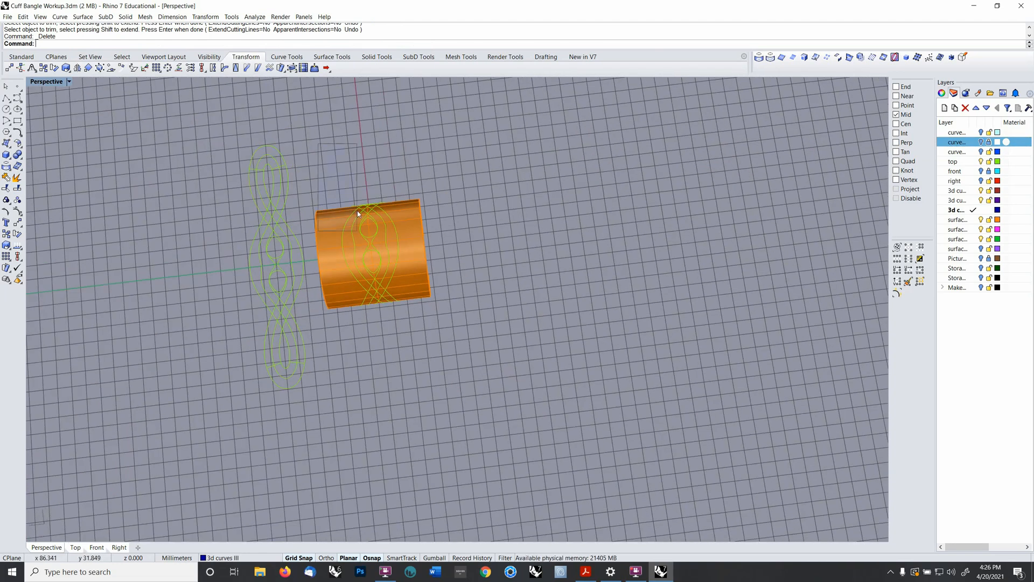
left_click(343, 231)
left_click(372, 265)
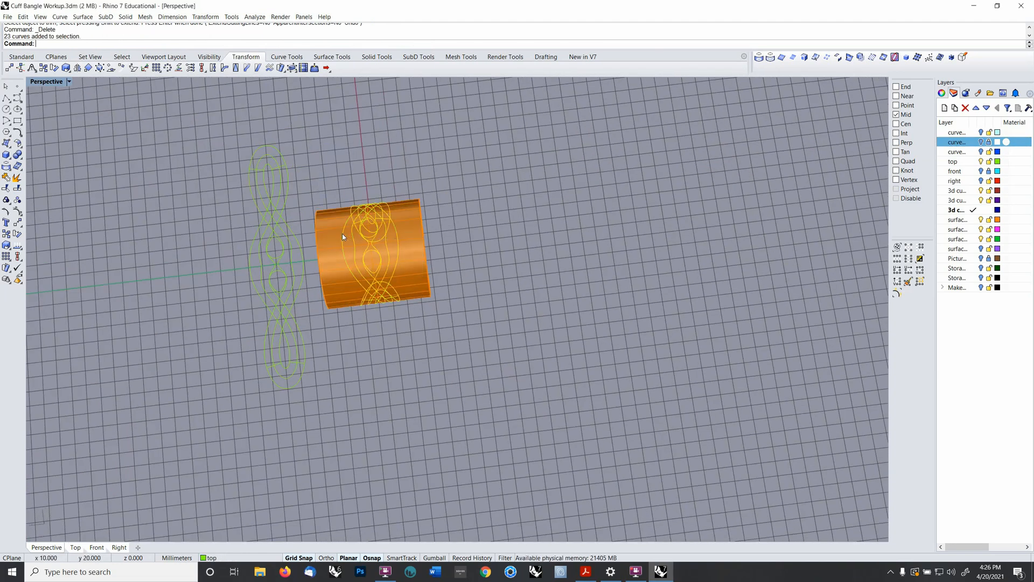
right_click_drag(417, 332, 222, 210)
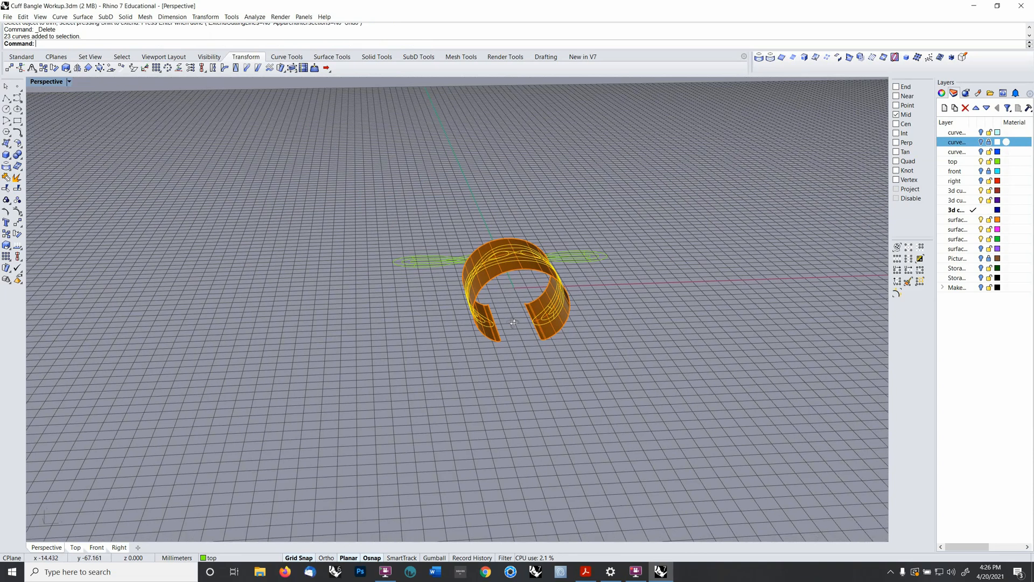
right_click_drag(513, 318, 523, 254, "ctrl")
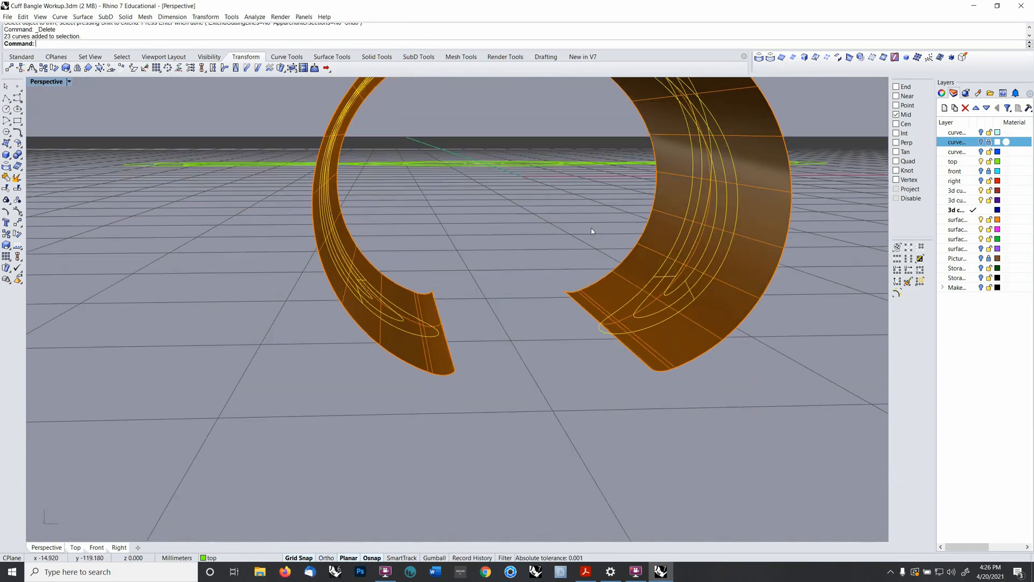
left_click(770, 60)
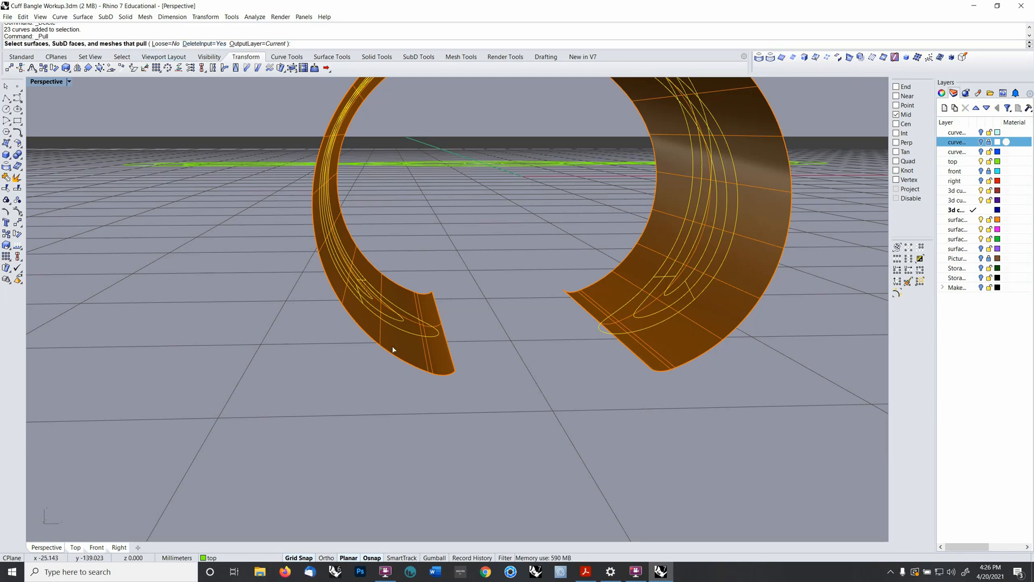
right_click_drag(473, 349, 441, 369)
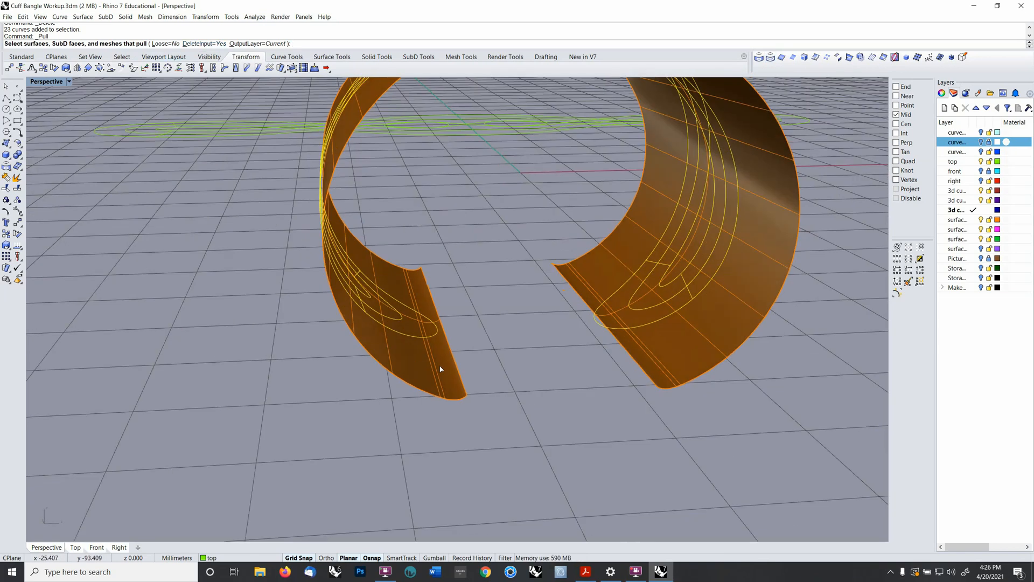
left_click(440, 369)
key("Return")
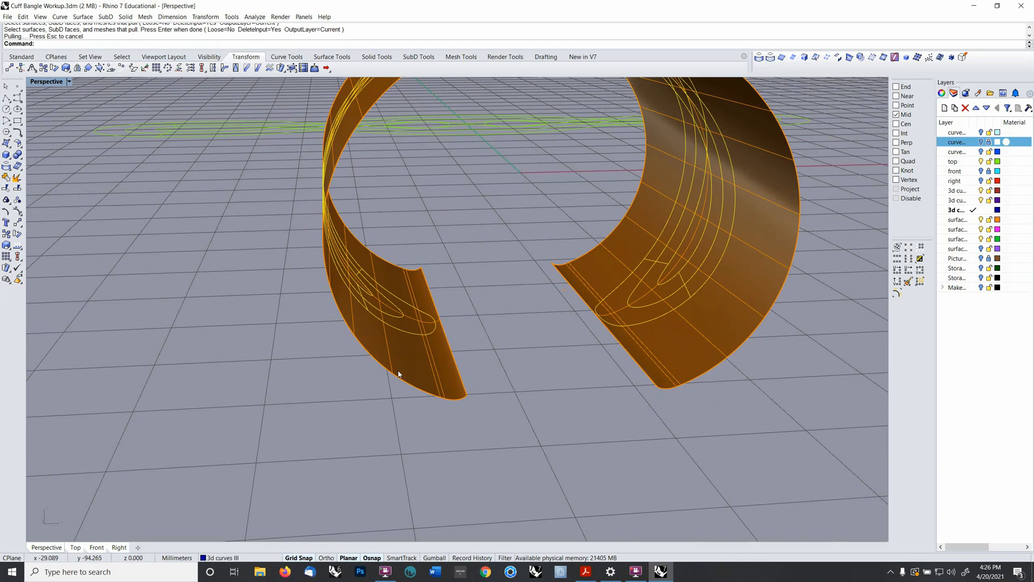
- Inspect the pulled curves on the surface and hide the surfacing 1 layer
right_click_drag(399, 374, 462, 346)
scroll(465, 294, "down", 6)
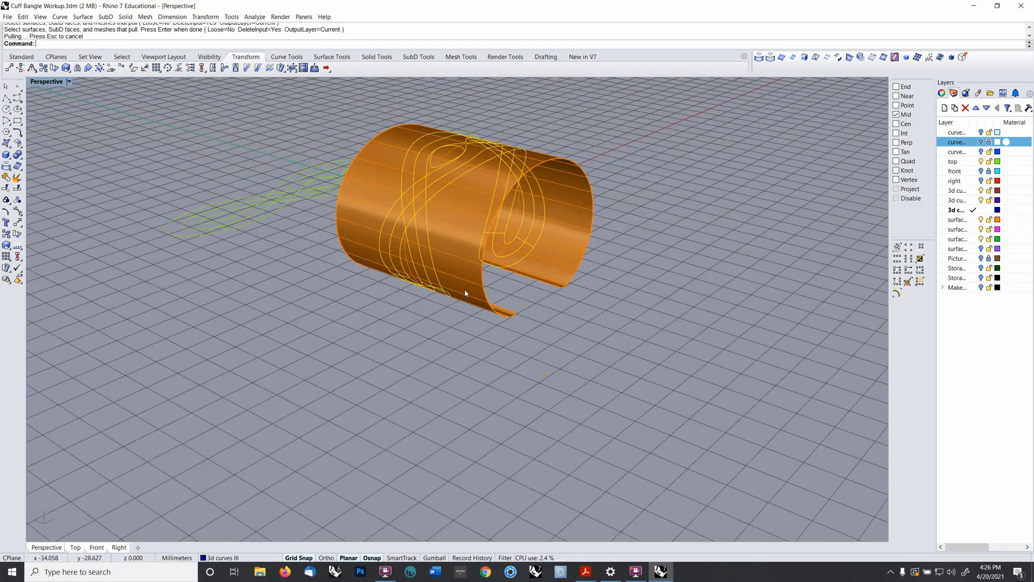
right_click_drag(464, 289, 414, 301)
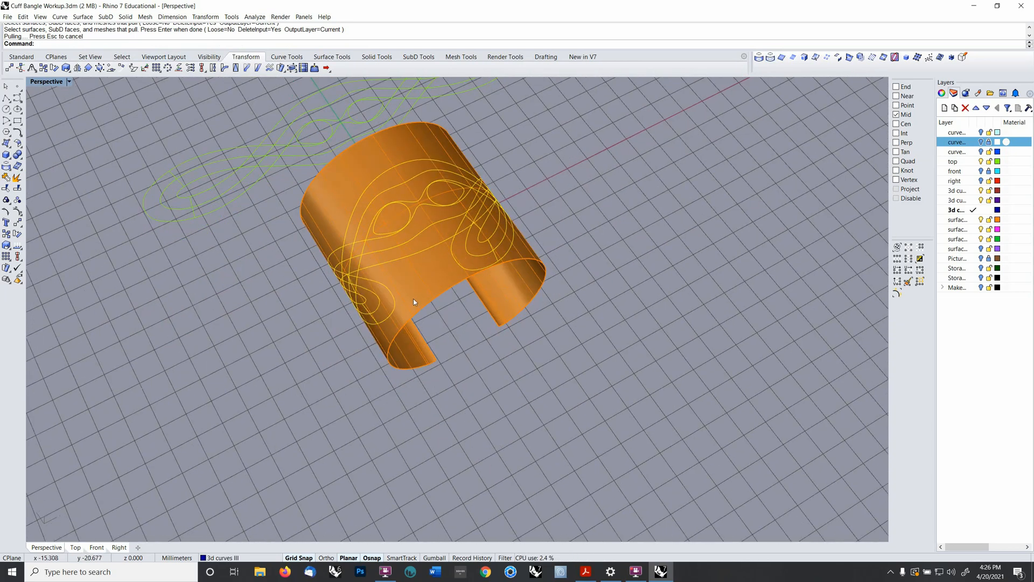
left_click(414, 301)
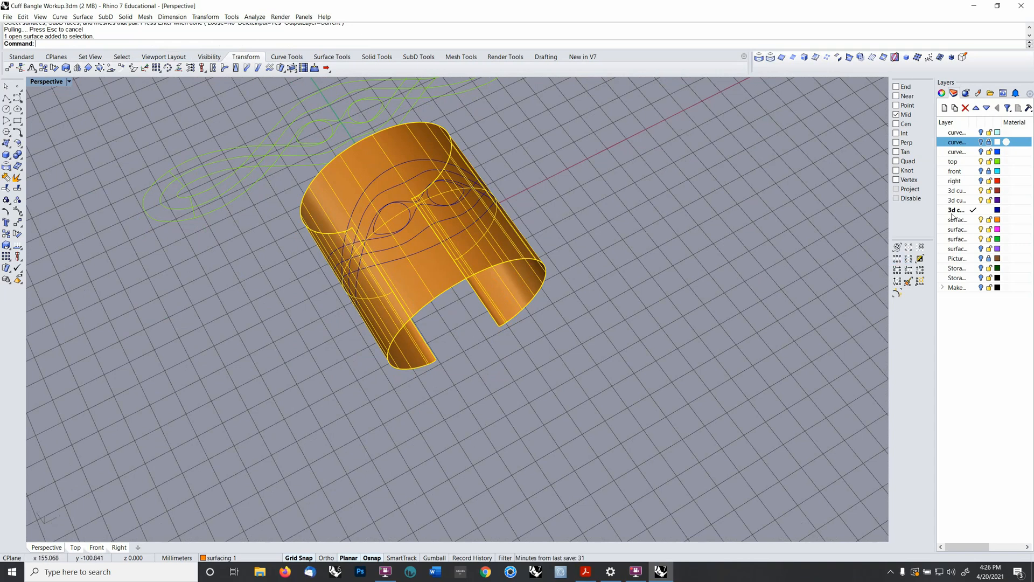
left_click(982, 220)
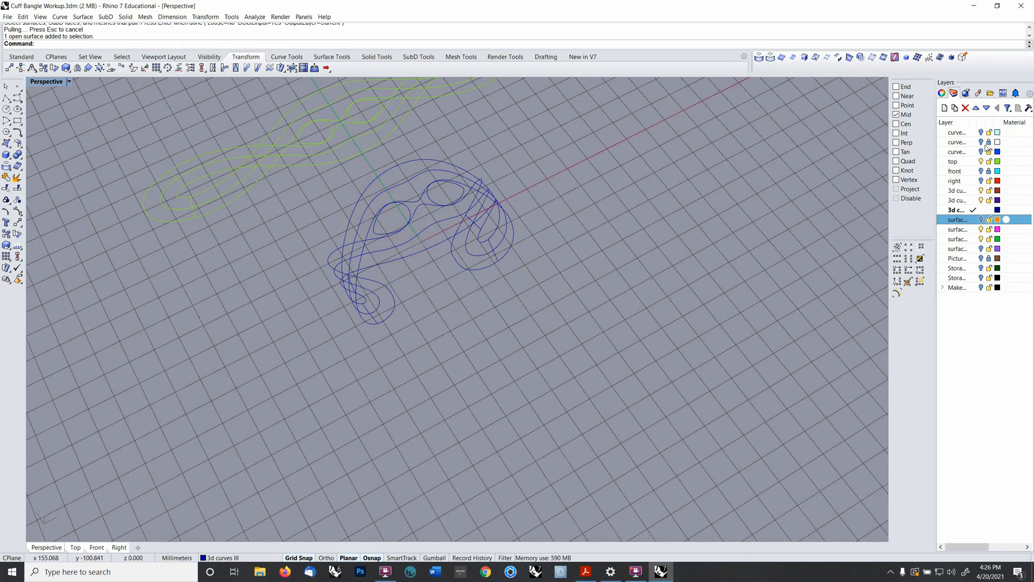
- Compare the pulled curves with the bent bangle by temporarily showing the Storage Objects layer
left_click(981, 277)
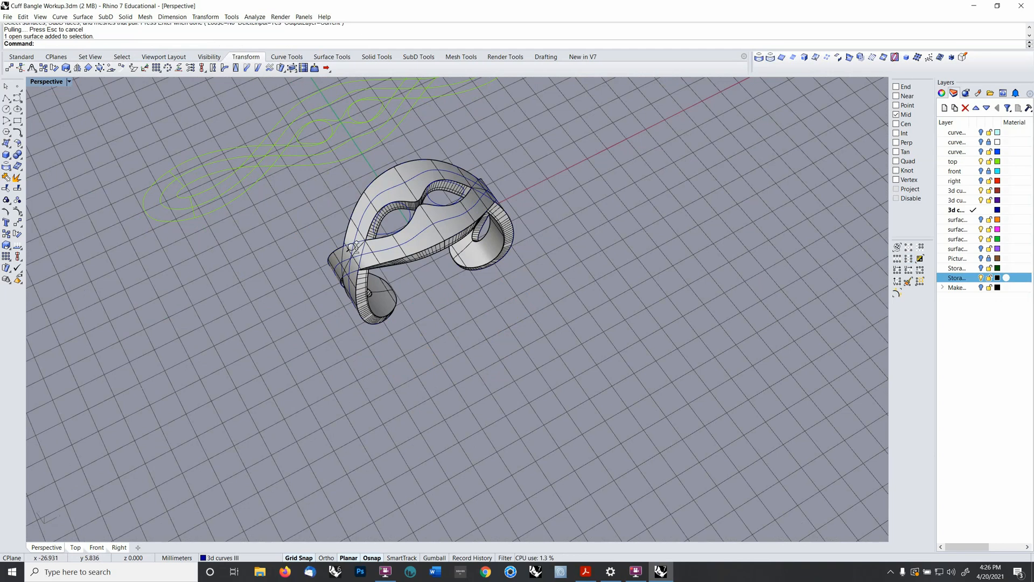
scroll(353, 246, "up", 6)
right_click_drag(454, 230, 432, 251)
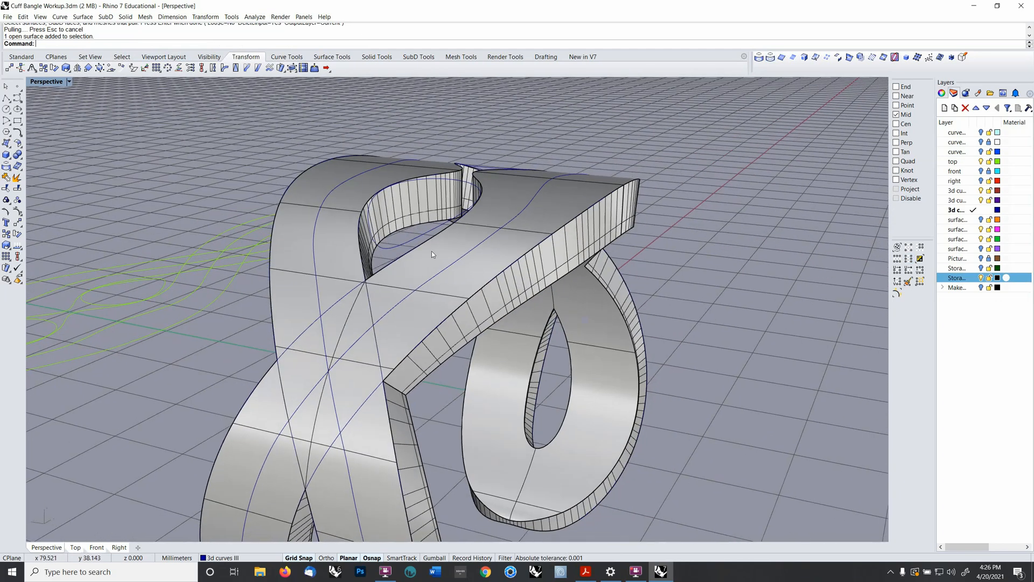
left_click(330, 307)
right_click_drag(331, 307, 376, 402)
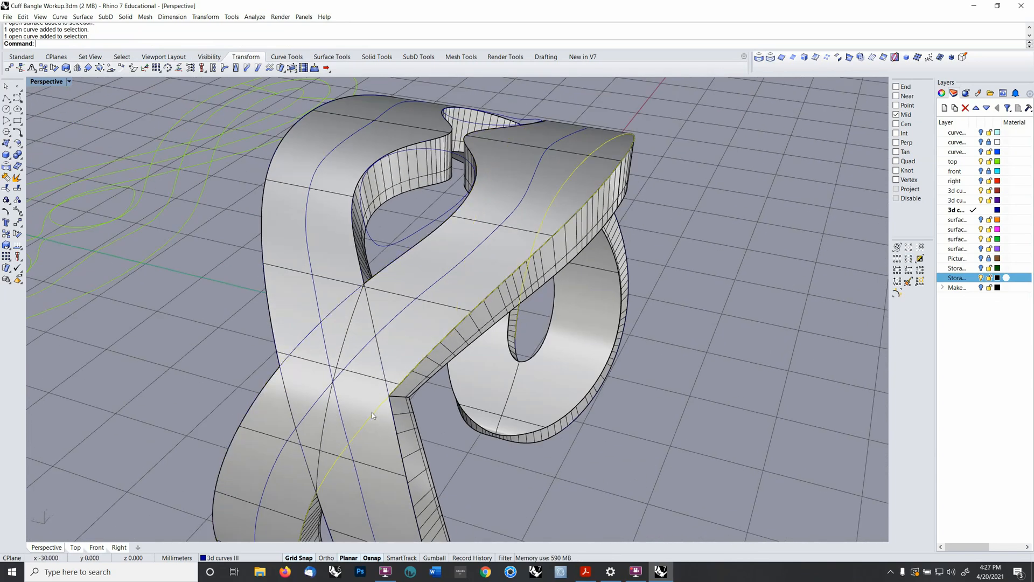
scroll(416, 341, "down", 5)
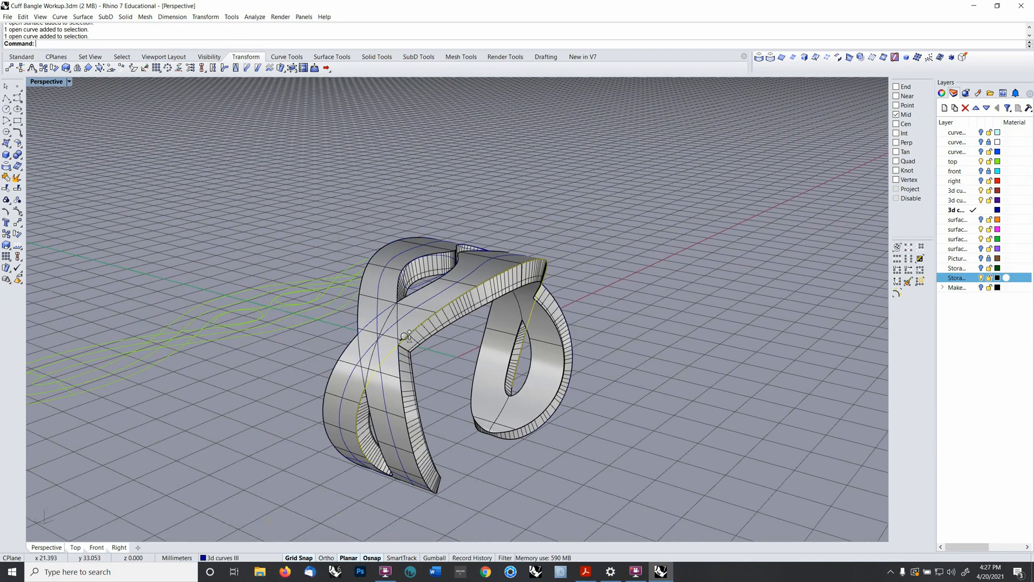
right_click_drag(415, 341, 443, 405)
left_click(981, 278)
left_click(540, 339)
scroll(459, 349, "down", 5)
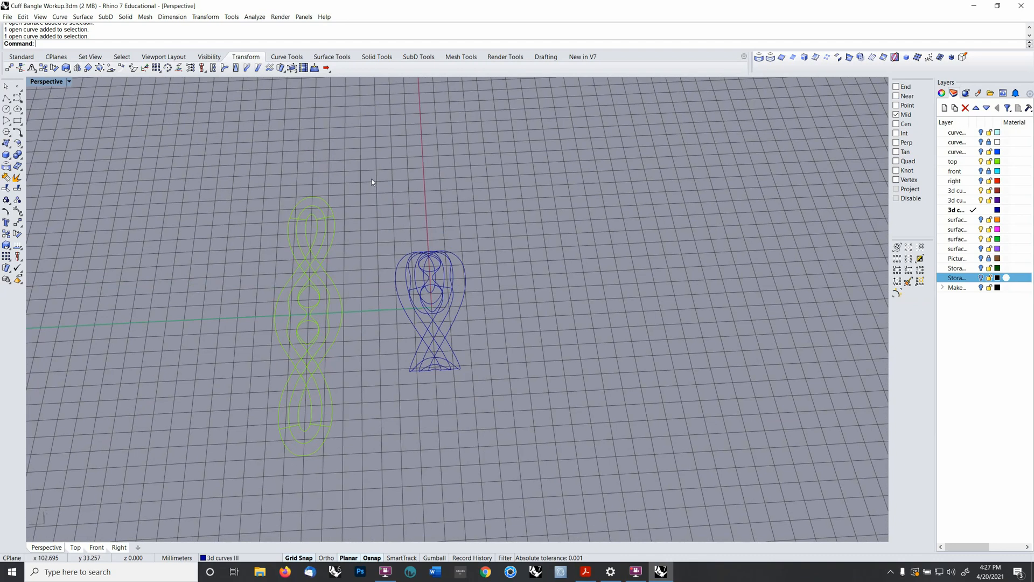
- Group the curves that were pulled onto the bent bangle surface
left_click_drag(371, 179, 511, 426)
right_click_drag(511, 425, 660, 294)
key("ctrl+g")
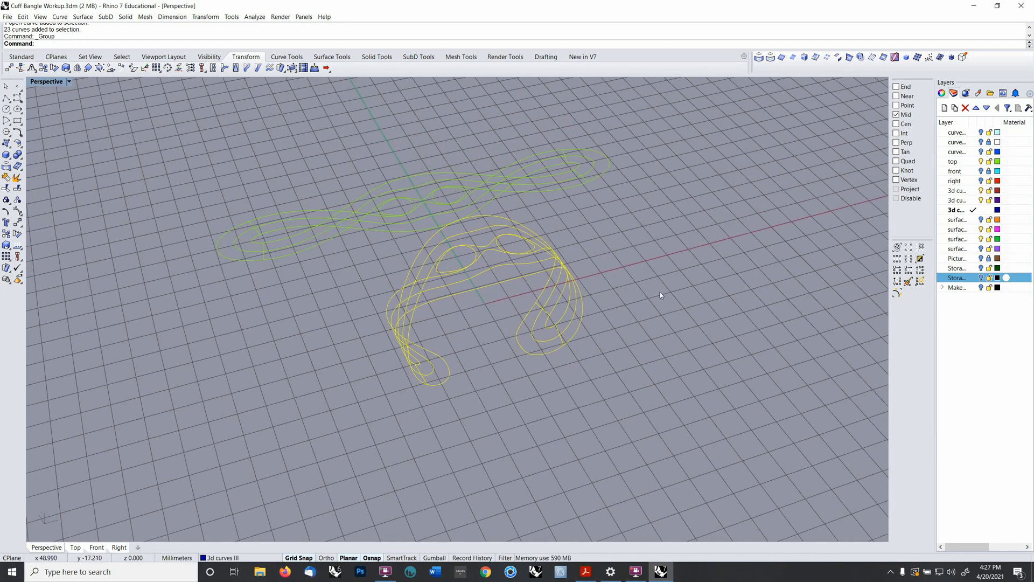
- Show the layer with the blue arc and line, and flow the grouped curves from the arc onto the straight line with Copy=Yes and Stretch=No
left_click(981, 152)
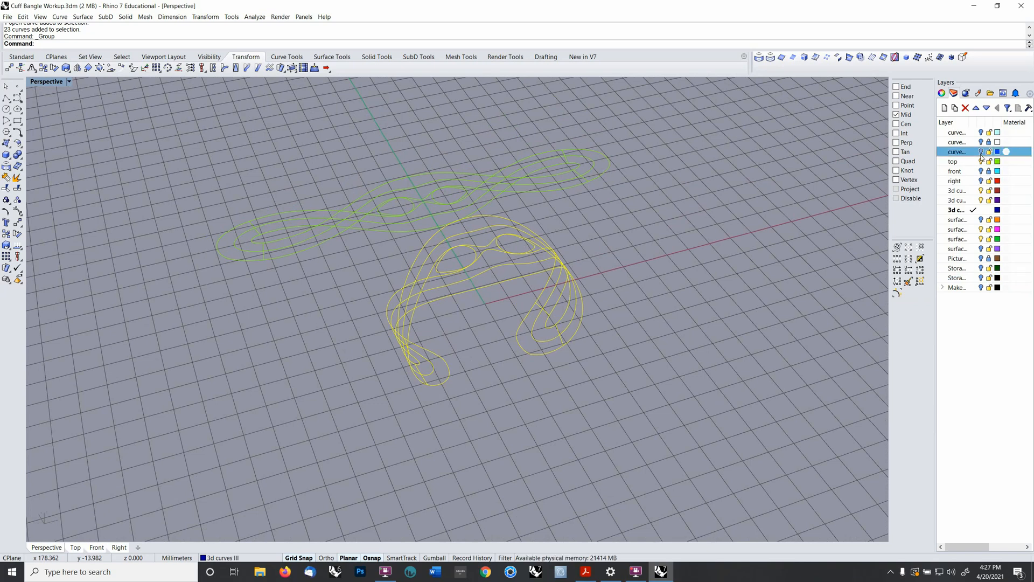
right_click_drag(481, 368, 430, 375)
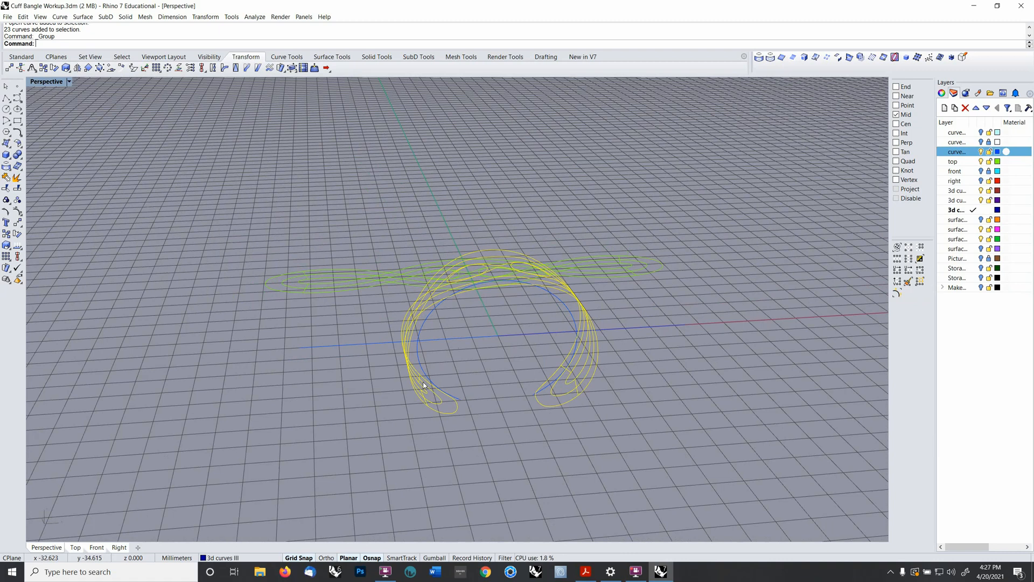
right_click_drag(437, 362, 453, 380)
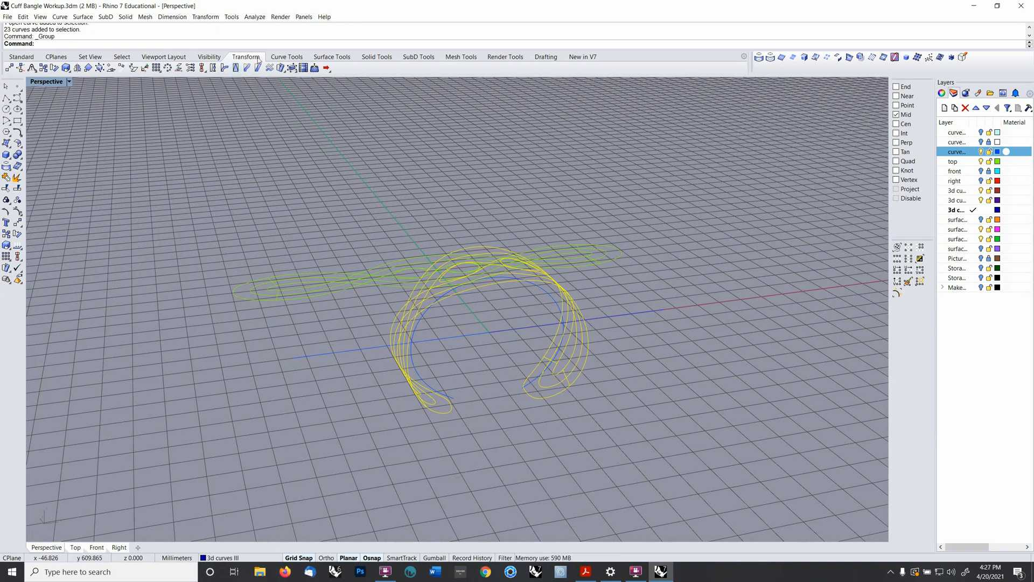
left_click(205, 17)
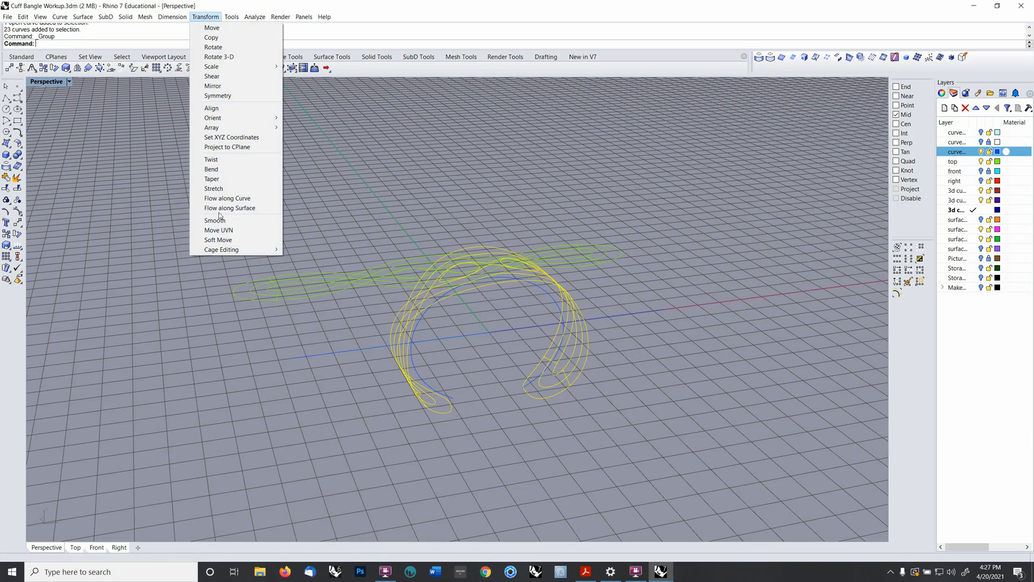
left_click(227, 198)
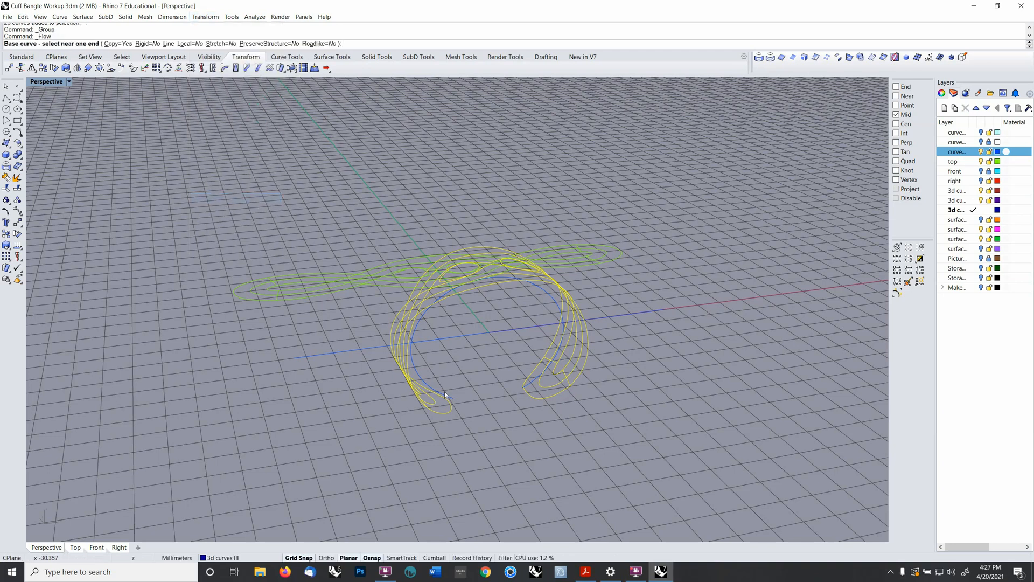
left_click(453, 402)
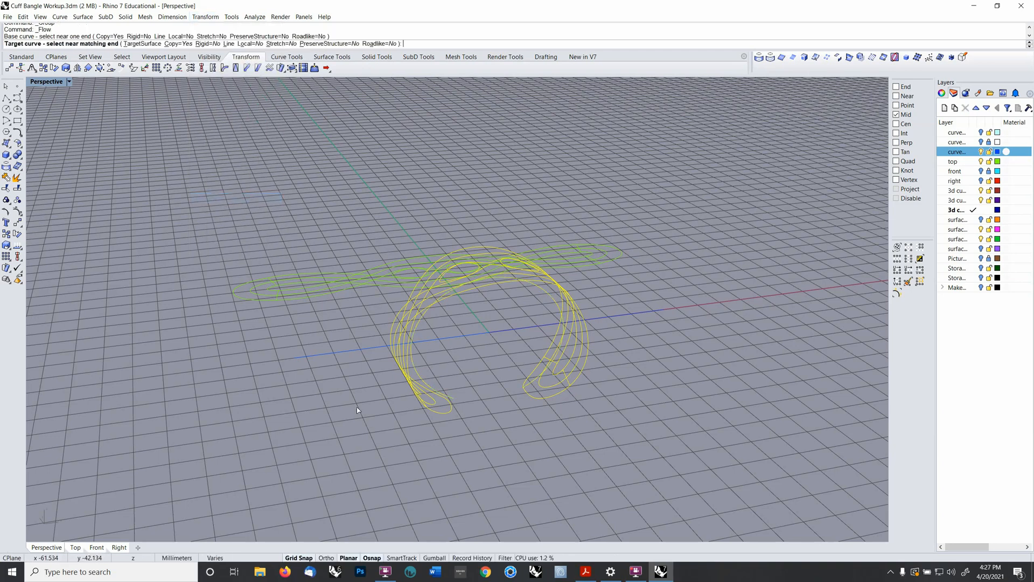
left_click(302, 362)
right_click_drag(302, 360, 478, 355)
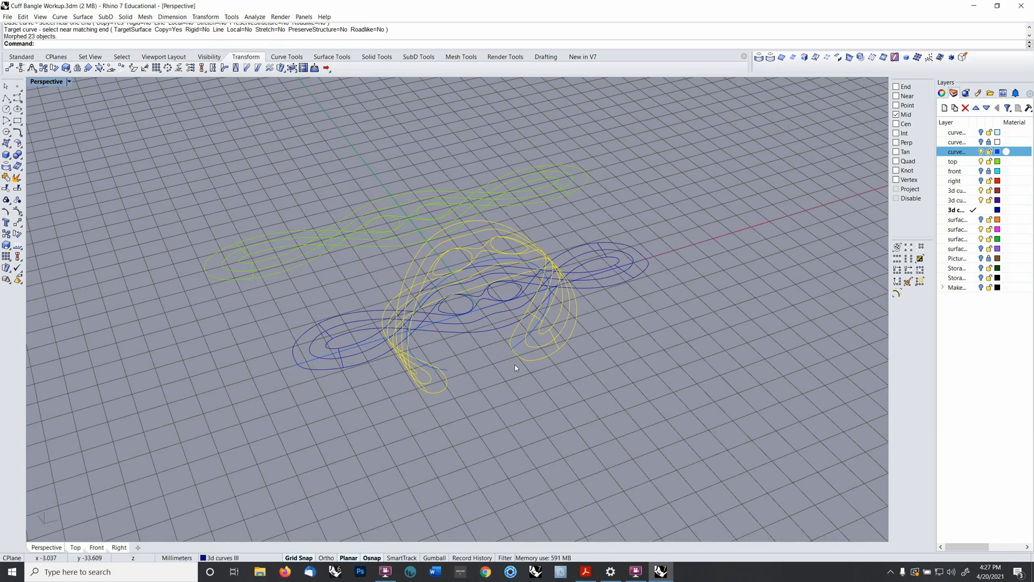
- Delete the bent curve group and hide the layer holding the blue arc and line
key("Delete")
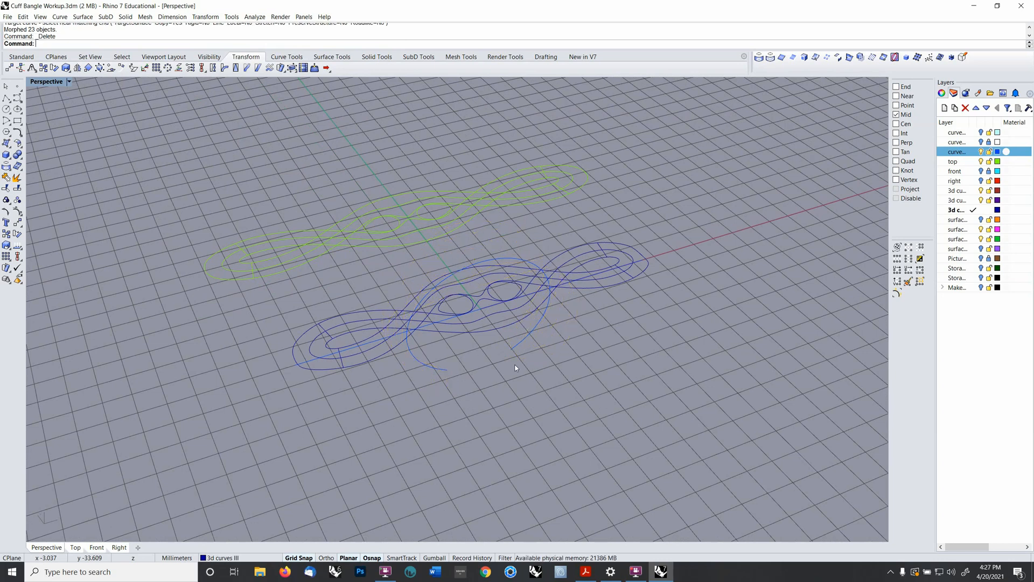
left_click(981, 152)
right_click_drag(438, 298, 389, 279)
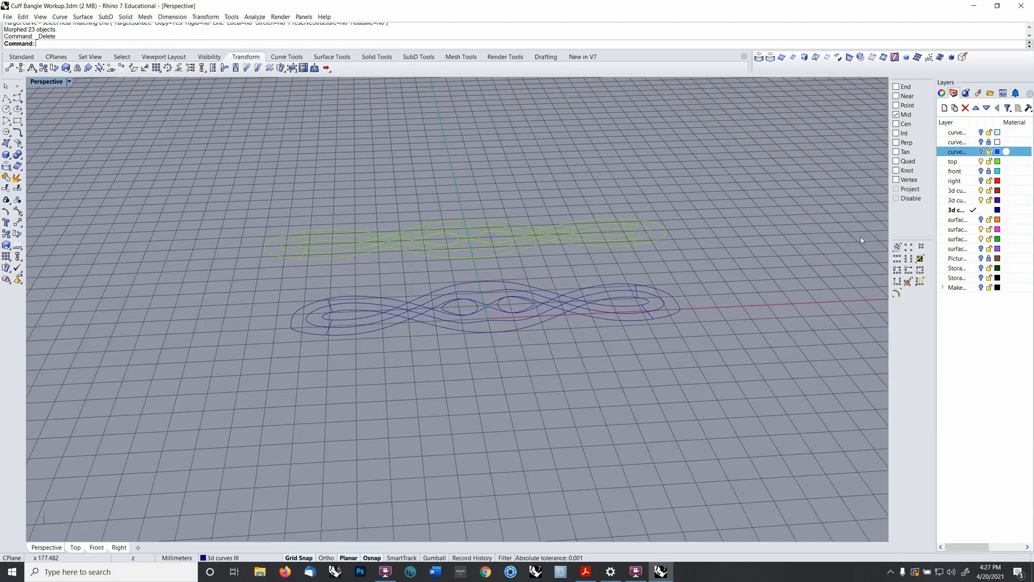
- Compare the flattened curves with the purple flat solid by temporarily showing its surfacing layer
left_click(981, 248)
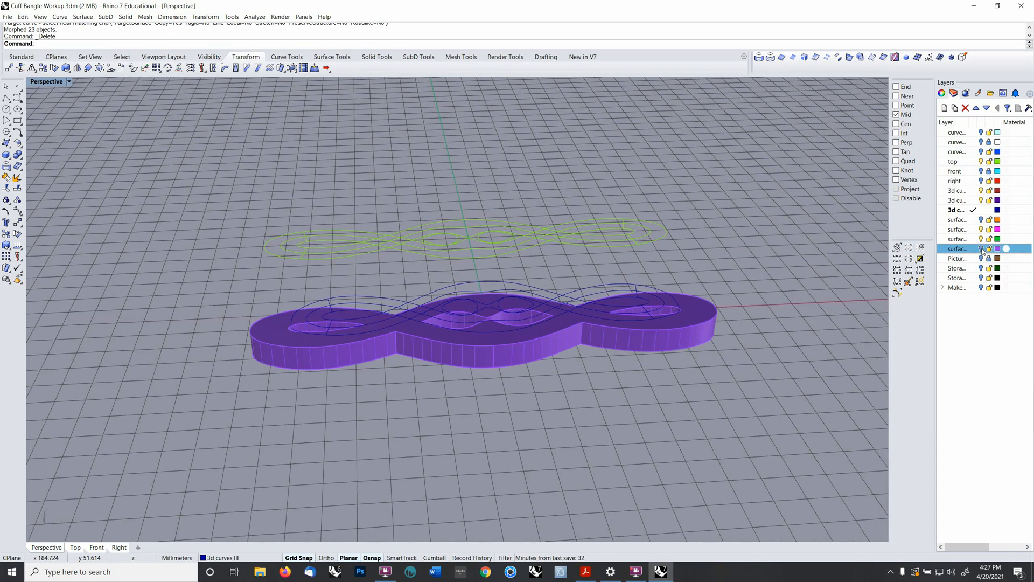
right_click_drag(677, 357, 365, 439)
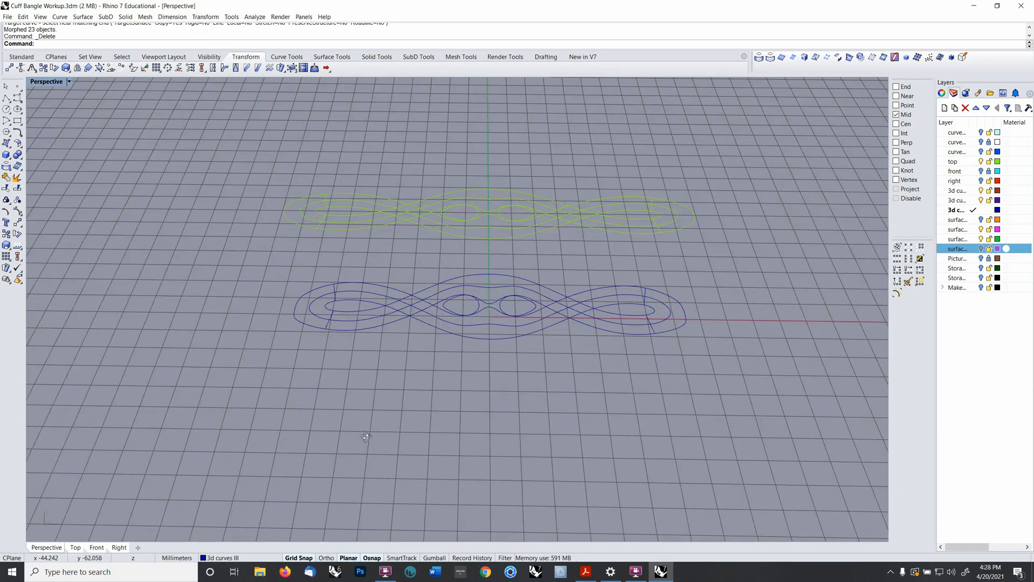
- Project the flattened curve group to the construction plane, deleting the input objects
left_click_drag(247, 248, 713, 379)
right_click_drag(713, 379, 496, 384)
type("projecttocplane")
key("Return")
type("y")
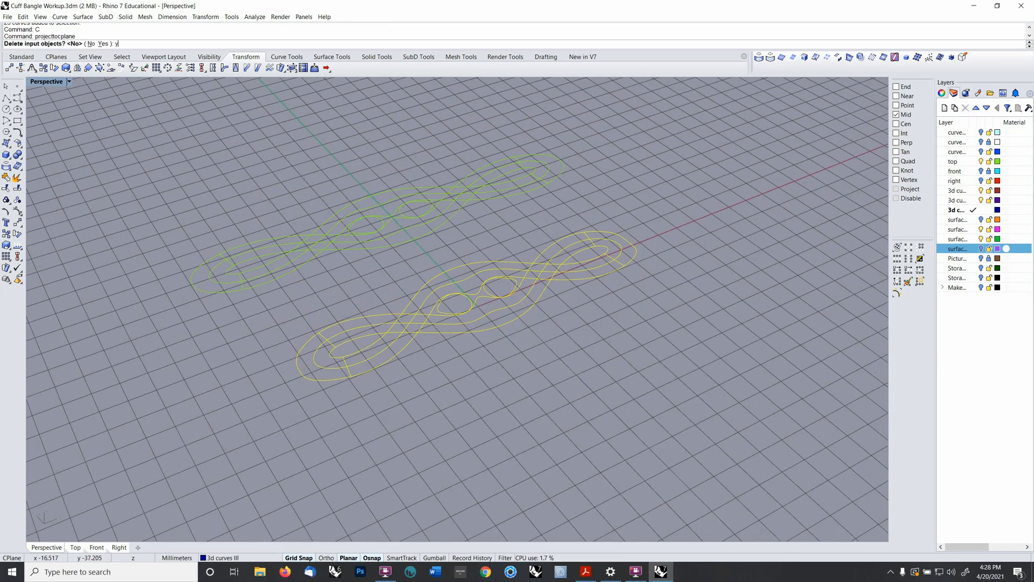
key("Return")
right_click_drag(333, 359, 360, 394)
left_click(477, 393)
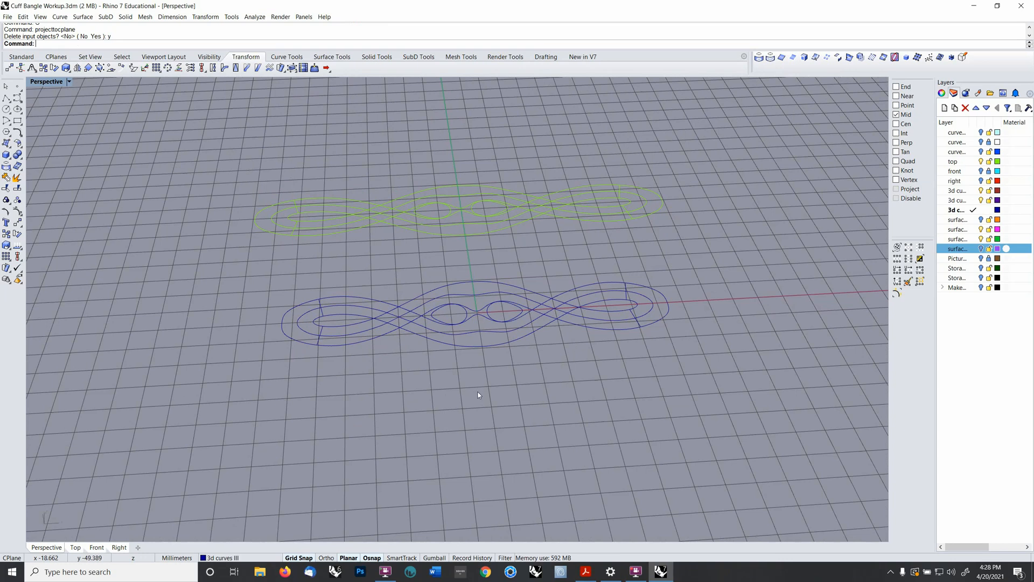
- Compare the projected plan curves with the tapered flat bangle by temporarily showing the curves 1 layer
left_click(980, 142)
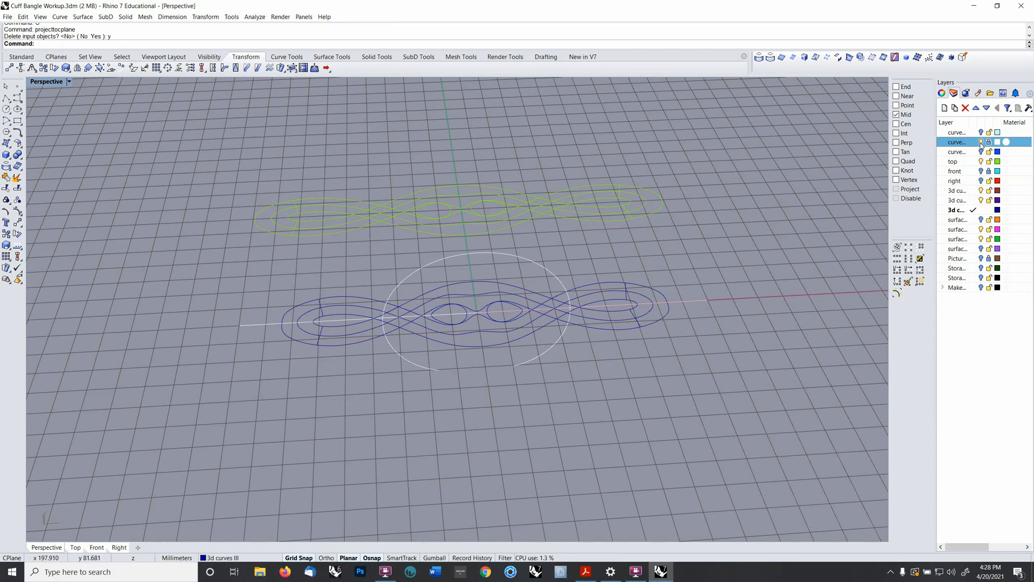
left_click(981, 142)
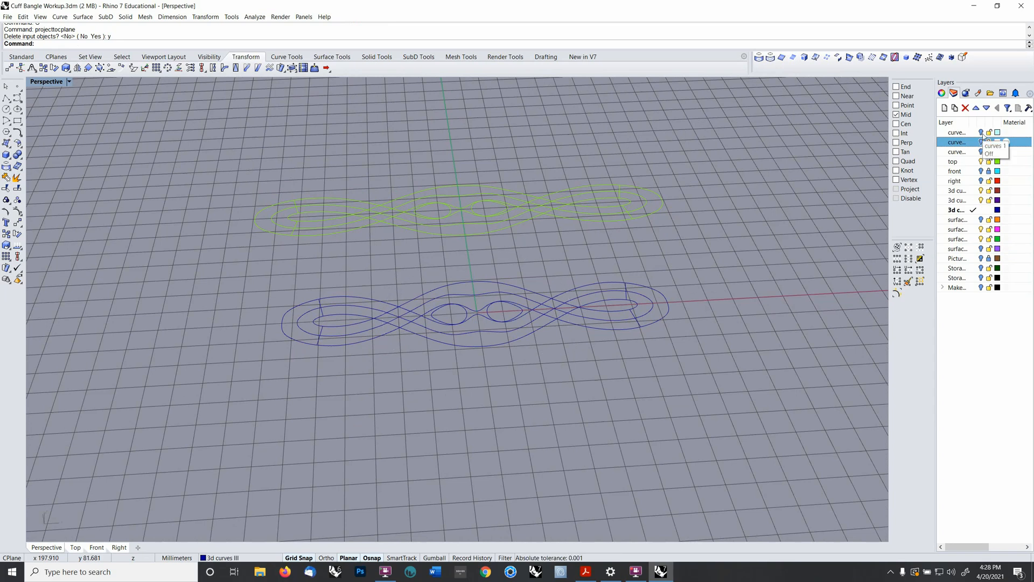
left_click(981, 133)
right_click_drag(404, 353, 390, 353)
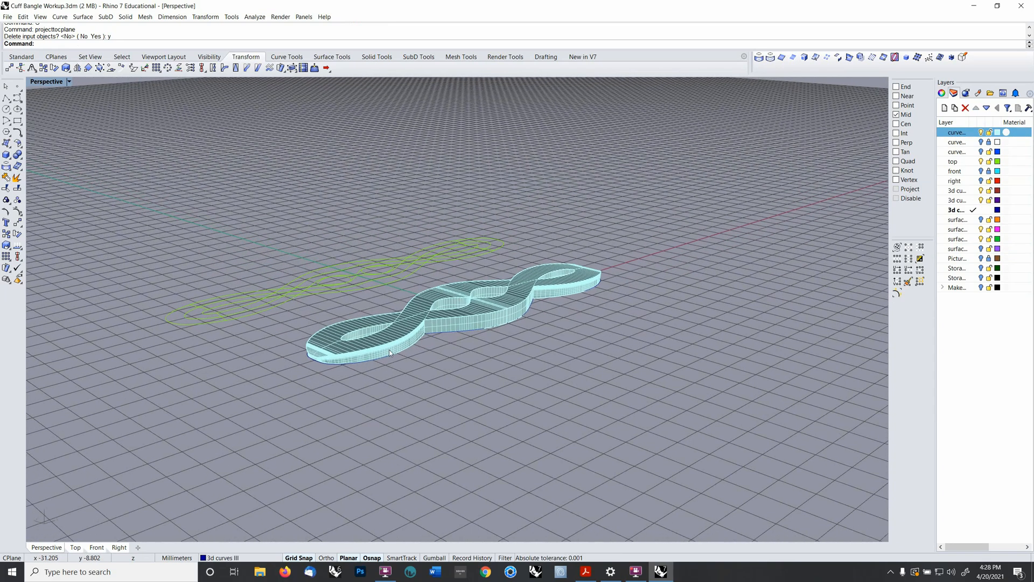
scroll(328, 352, "up", 8)
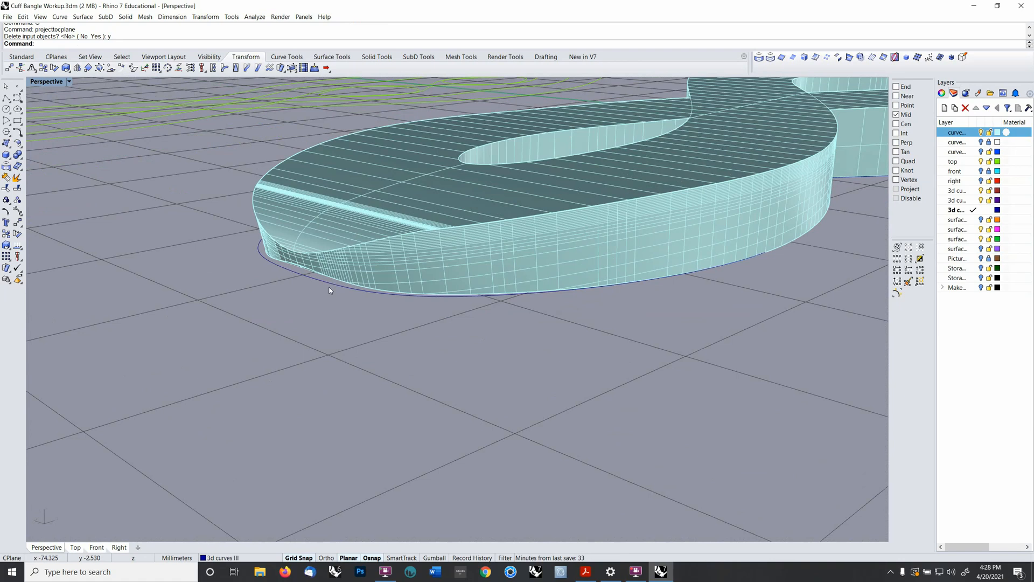
left_click(328, 286)
scroll(442, 284, "down", 6)
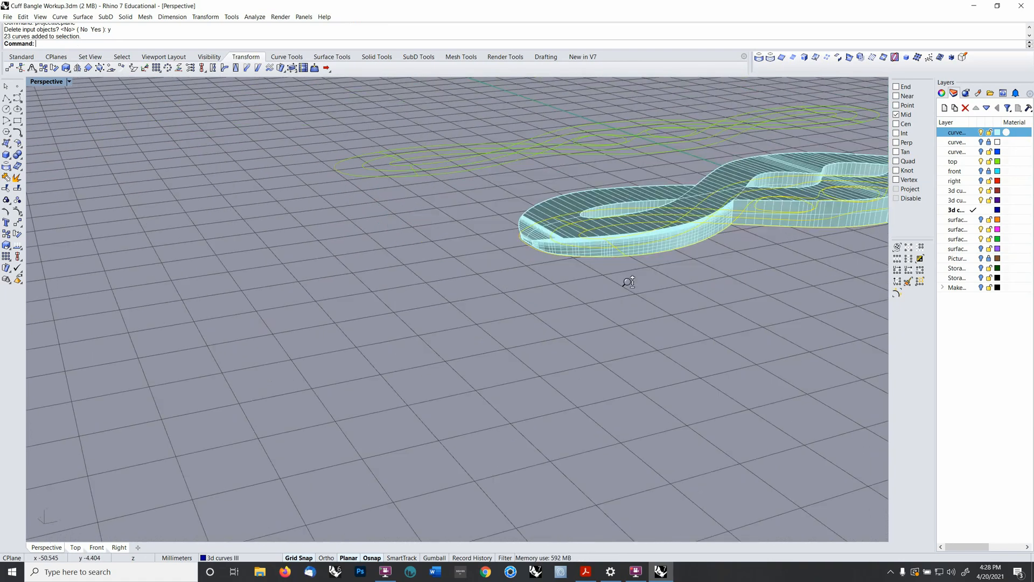
right_click_drag(628, 282, 566, 328, "shift")
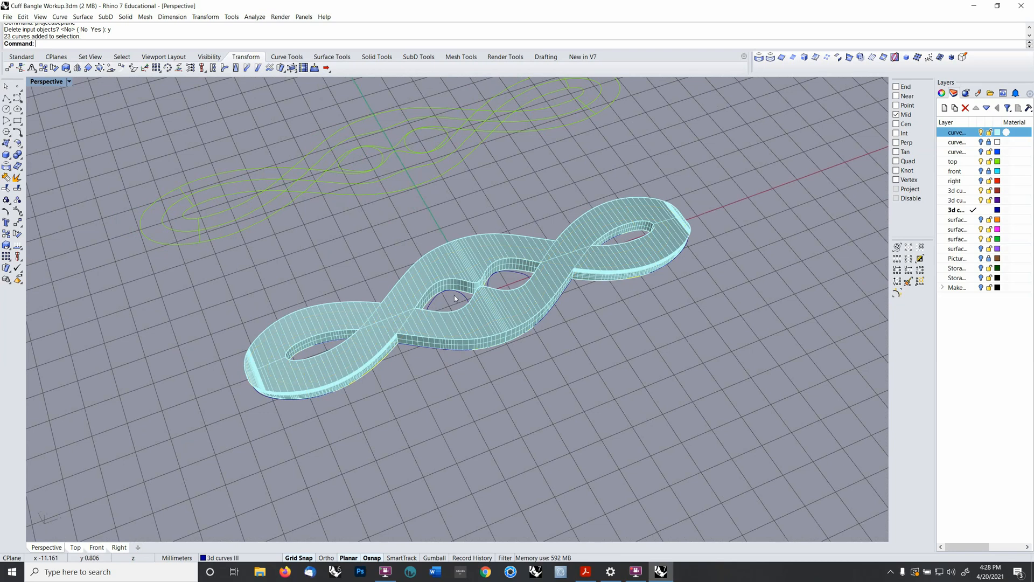
right_click_drag(557, 308, 642, 267)
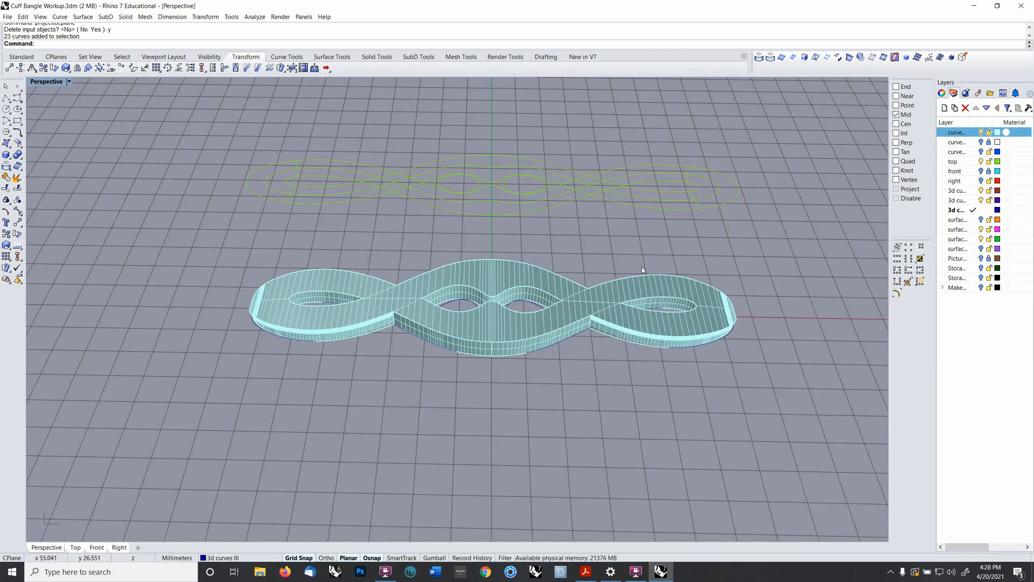
left_click(677, 292)
left_click(981, 132)
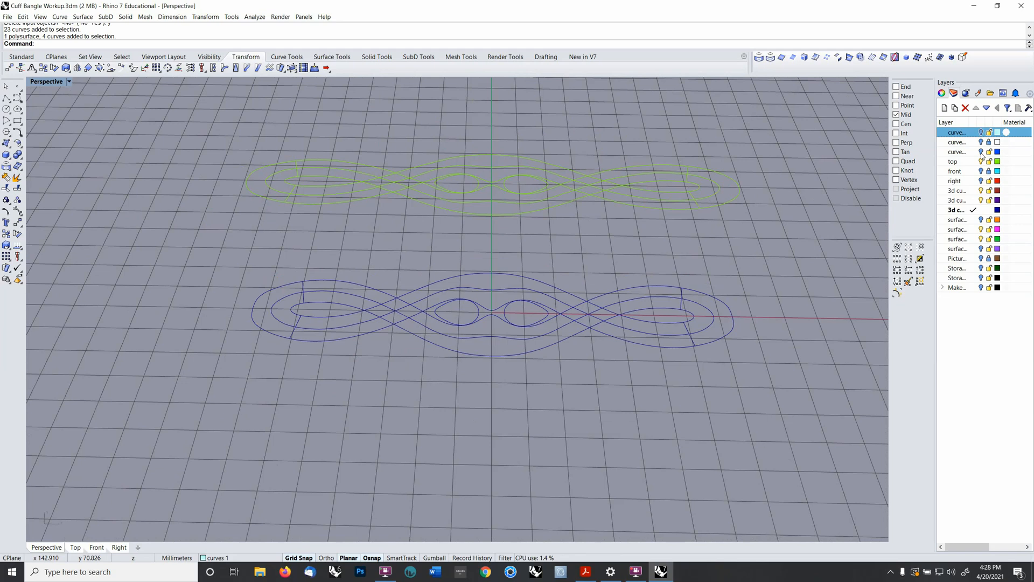
right_click_drag(579, 366, 622, 260)
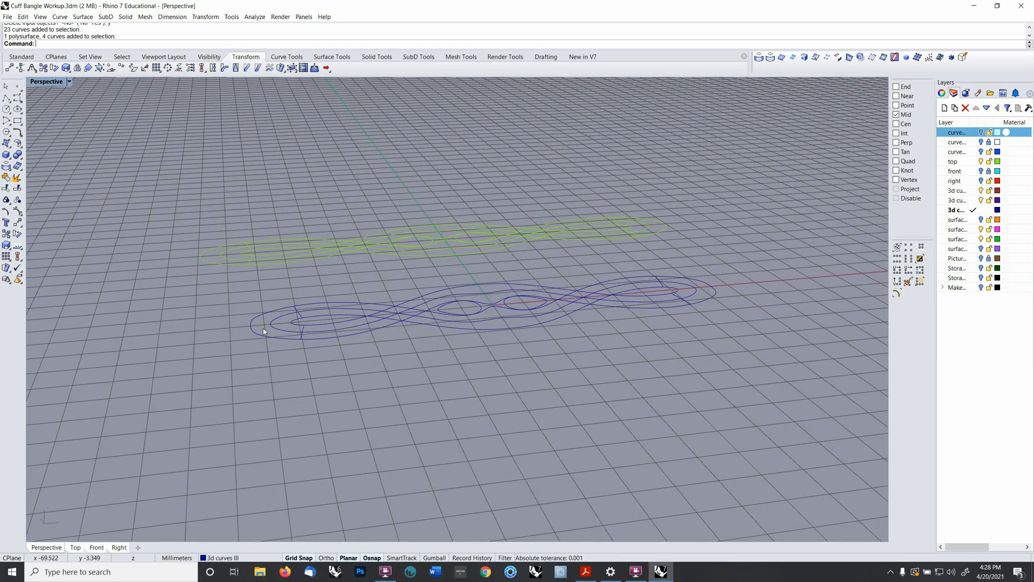
left_click(342, 325)
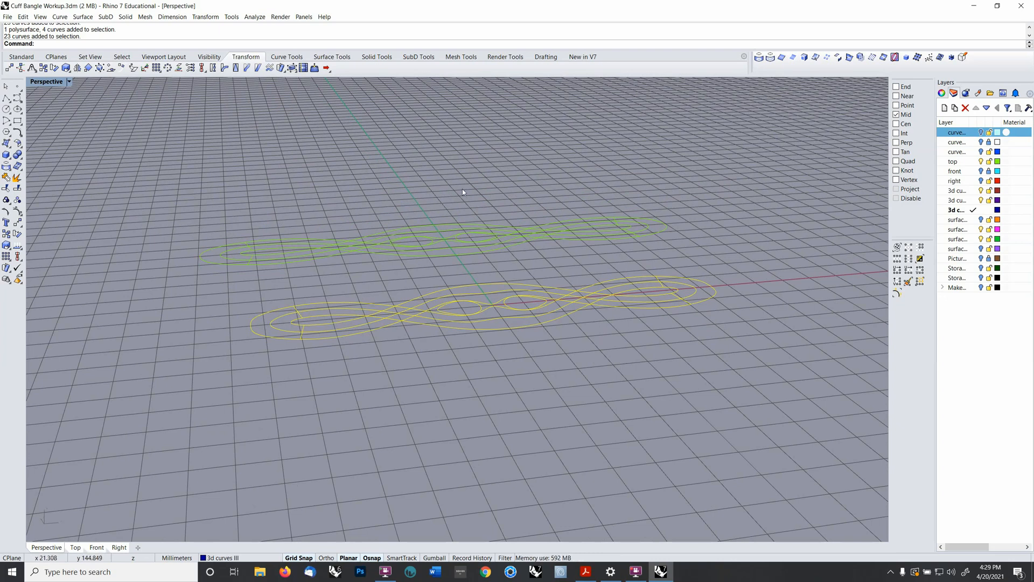
key("Escape")
right_click_drag(415, 238, 481, 250)
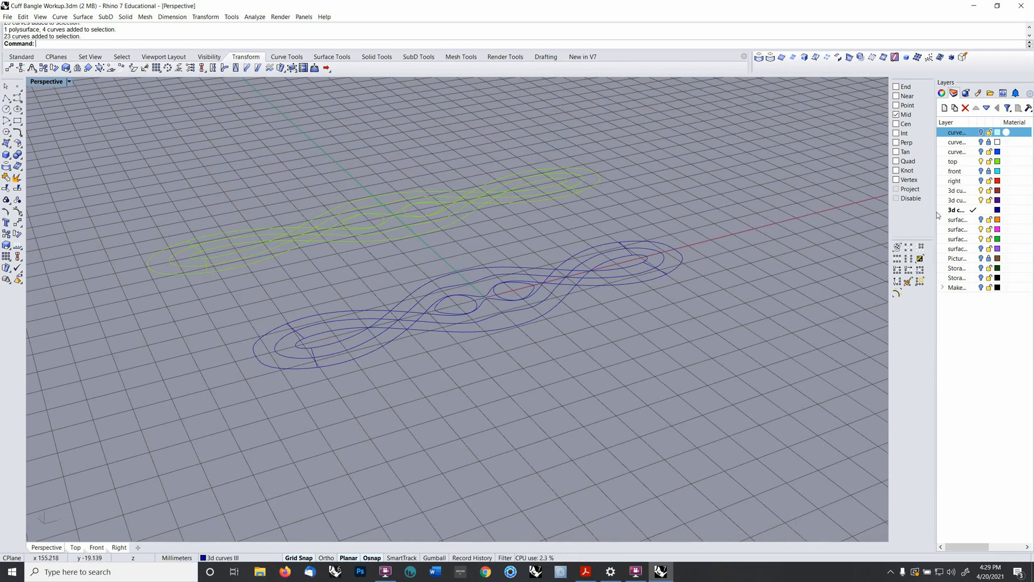
- Show the right layer with the side profile curves and move the flattened curve group to the top layer
left_click(981, 181)
mouse_move(480, 330)
right_mouse_down()
mouse_move(418, 322)
mouse_move(514, 300)
mouse_move(552, 179)
mouse_move(460, 326)
right_mouse_up()
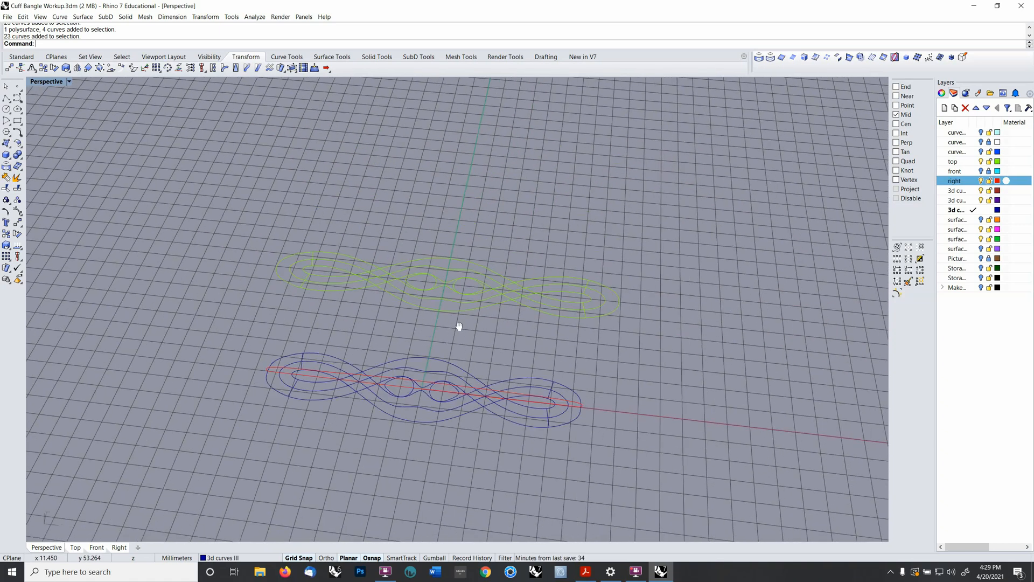
left_click_drag(616, 322, 658, 332)
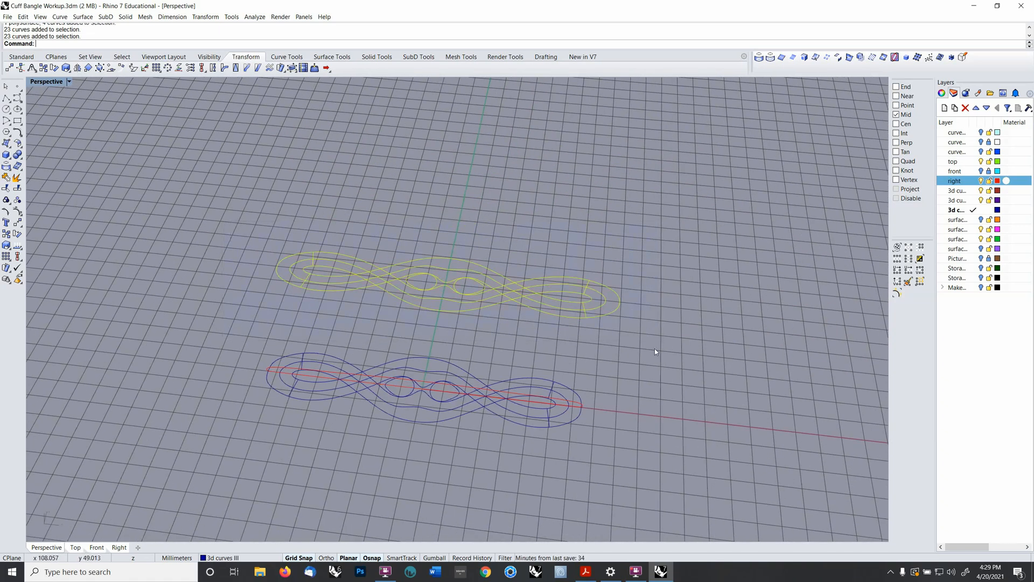
right_click_drag(650, 359, 480, 387)
left_click(477, 386)
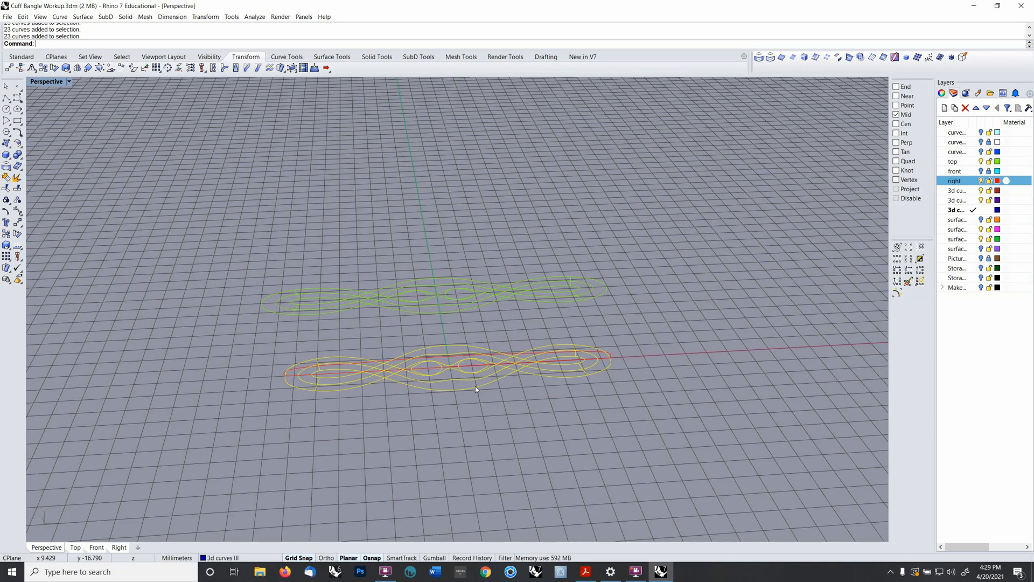
right_click(481, 397)
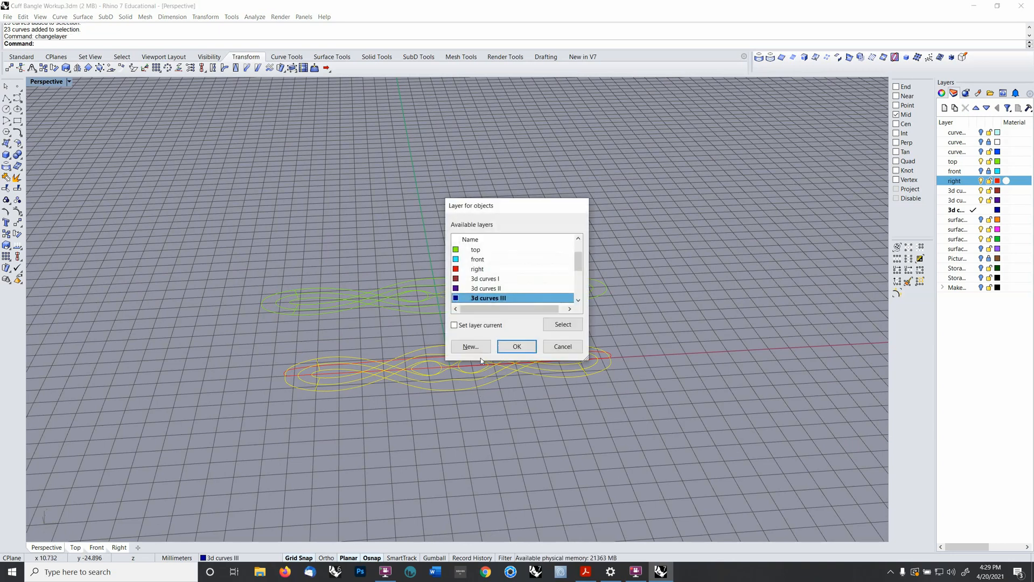
left_click(489, 250)
left_click(515, 346)
- Inspect the side profile against the flattened plan curves, and ungroup the plan curves
right_click_drag(467, 472, 367, 338)
left_click(438, 332)
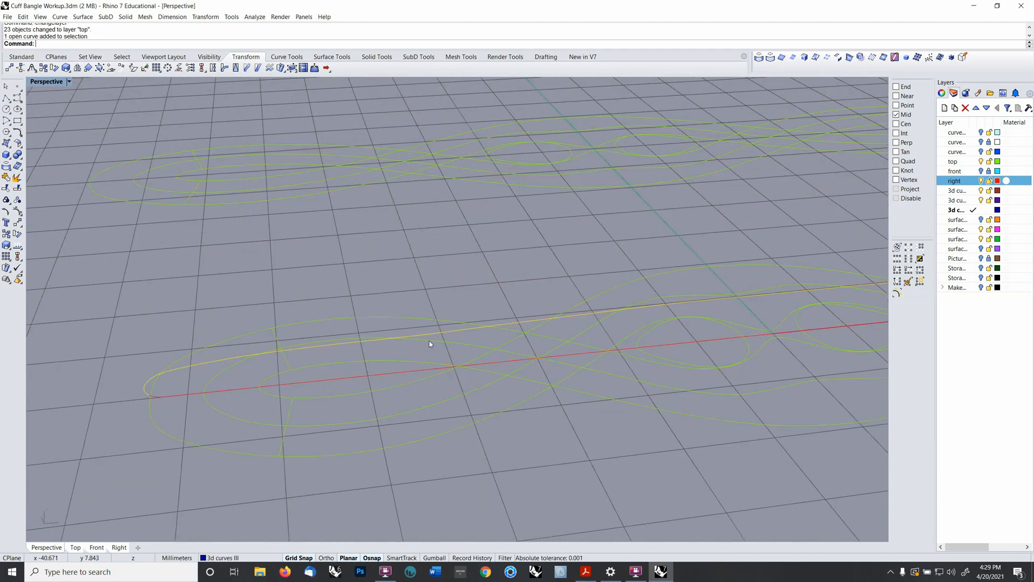
right_click_drag(429, 342, 301, 397)
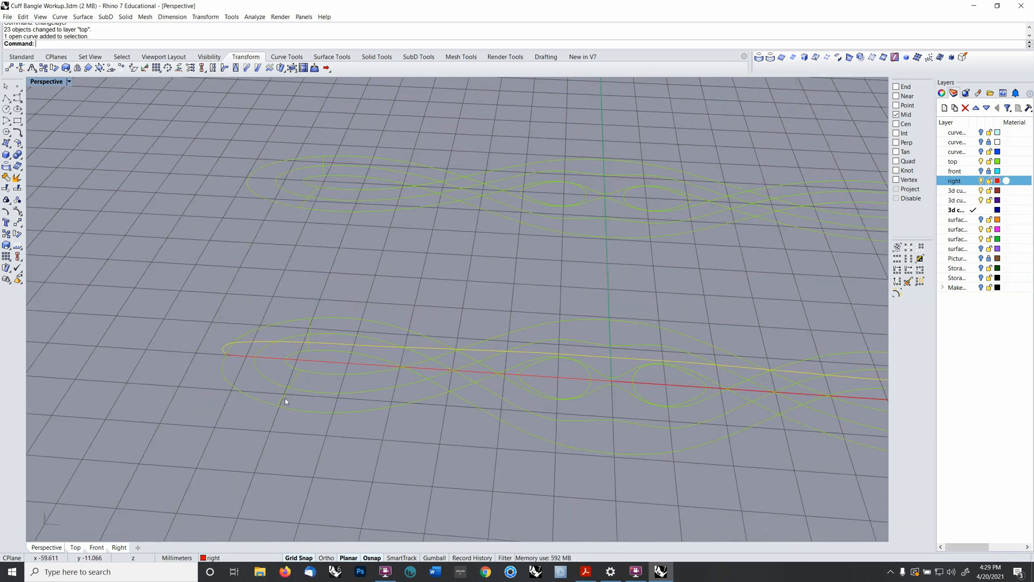
left_click(285, 401)
key("ctrl+shift+g")
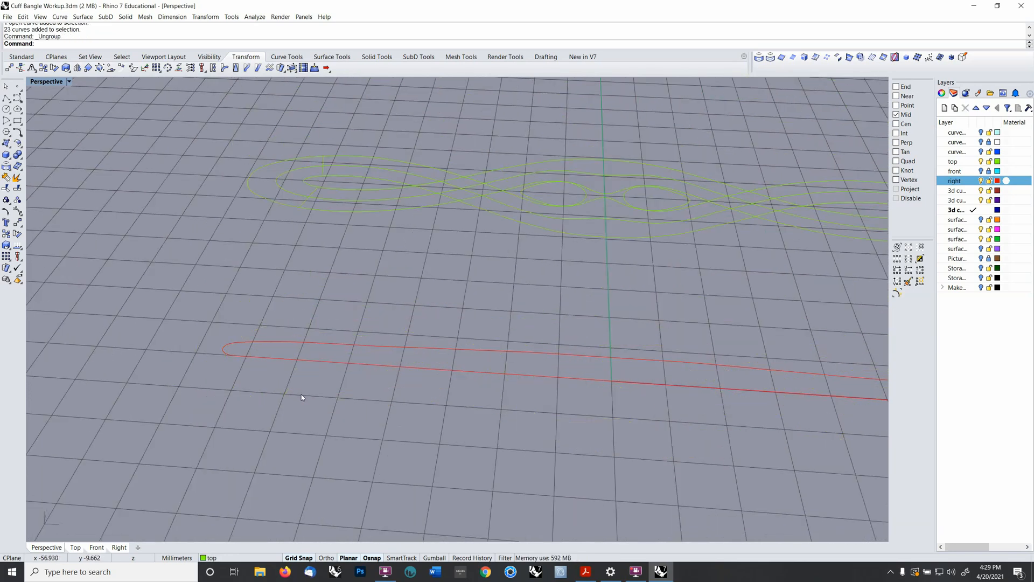
- Check the short cross curves at the end of the plan and the straight profile curve by selecting them individually
left_click(283, 399)
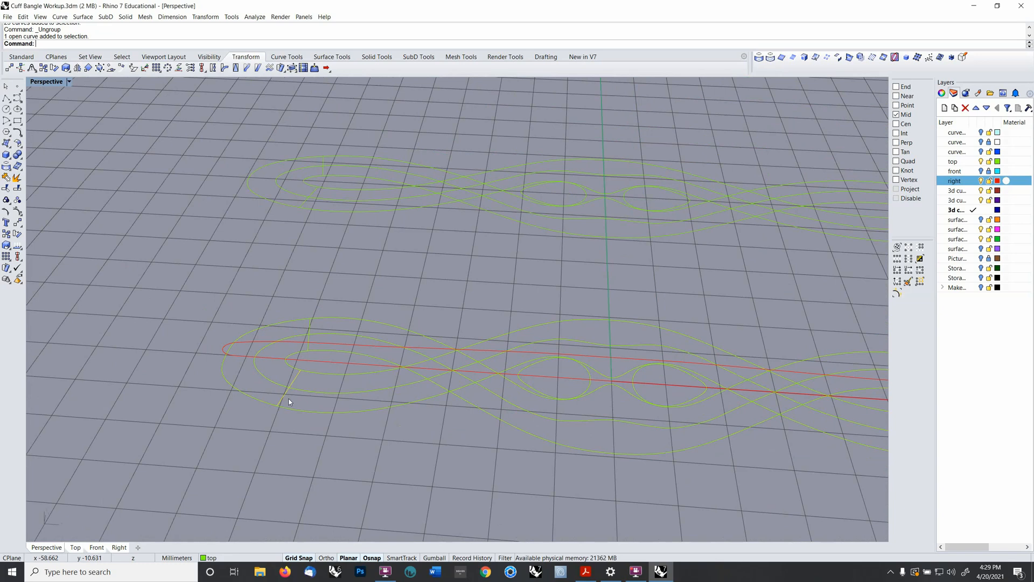
left_click(307, 337)
right_click_drag(309, 370, 318, 322)
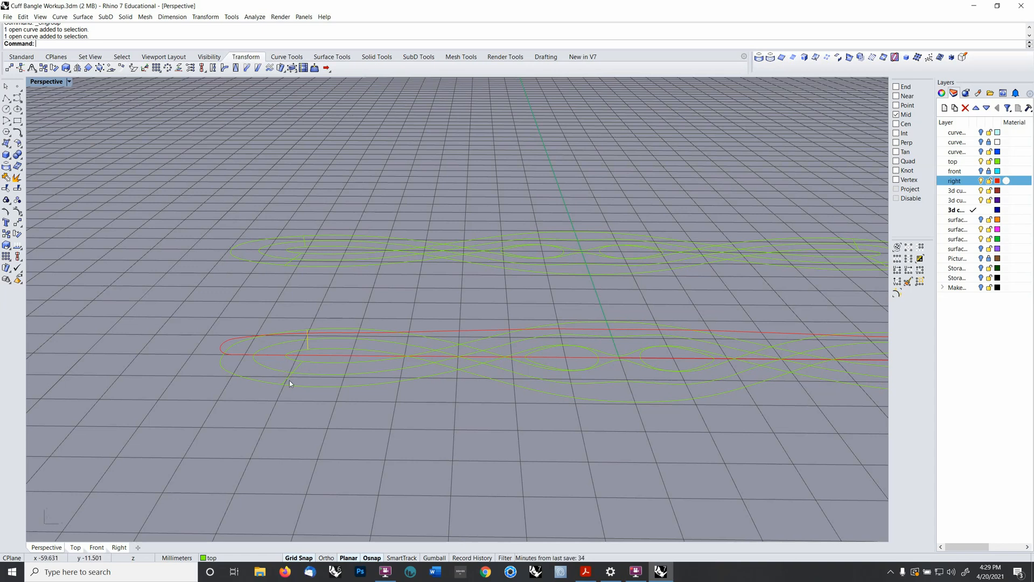
left_click(327, 360)
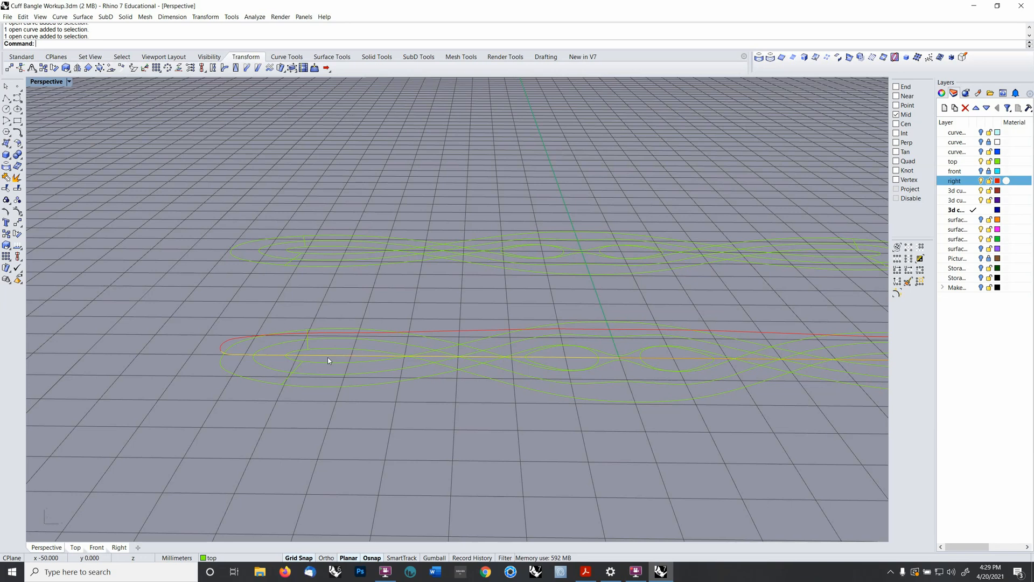
- Set the construction plane to world Front and create a vertical cutting plane through the upper profile curve, starting at the short cross curve's outer end
right_click_drag(328, 341, 353, 276)
left_click(327, 315)
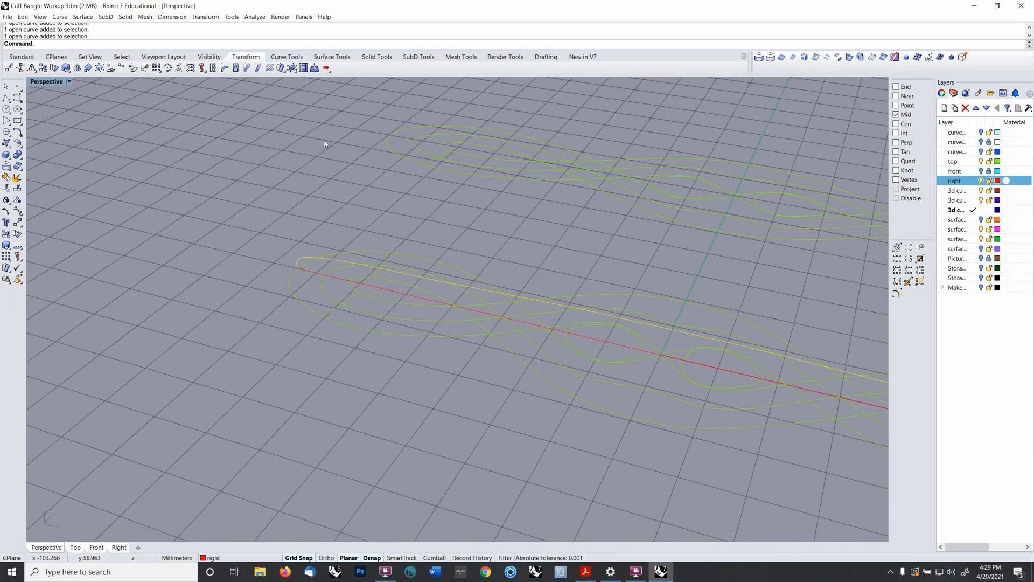
key("F5")
left_click(295, 56)
left_click(328, 57)
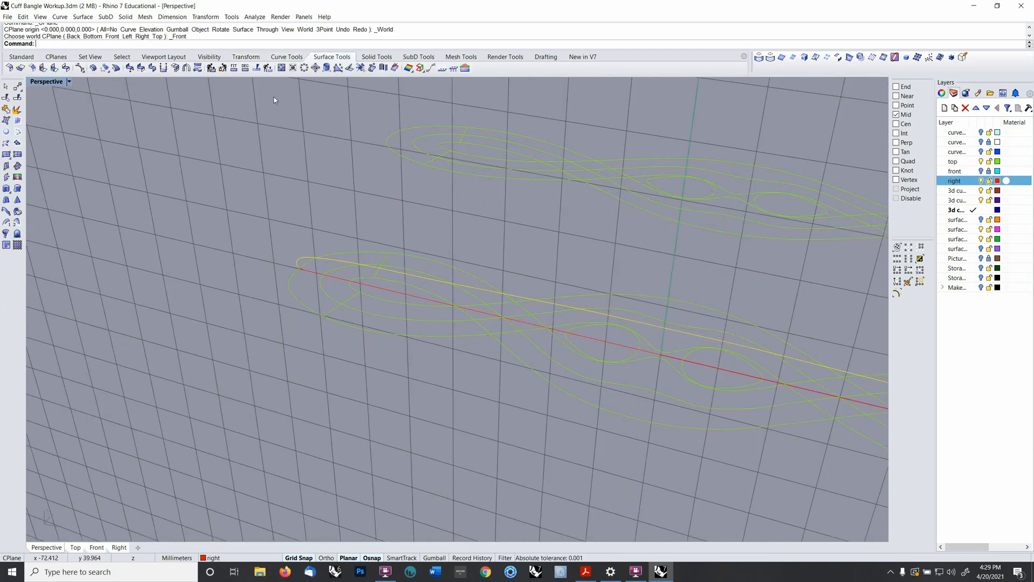
left_click(6, 177)
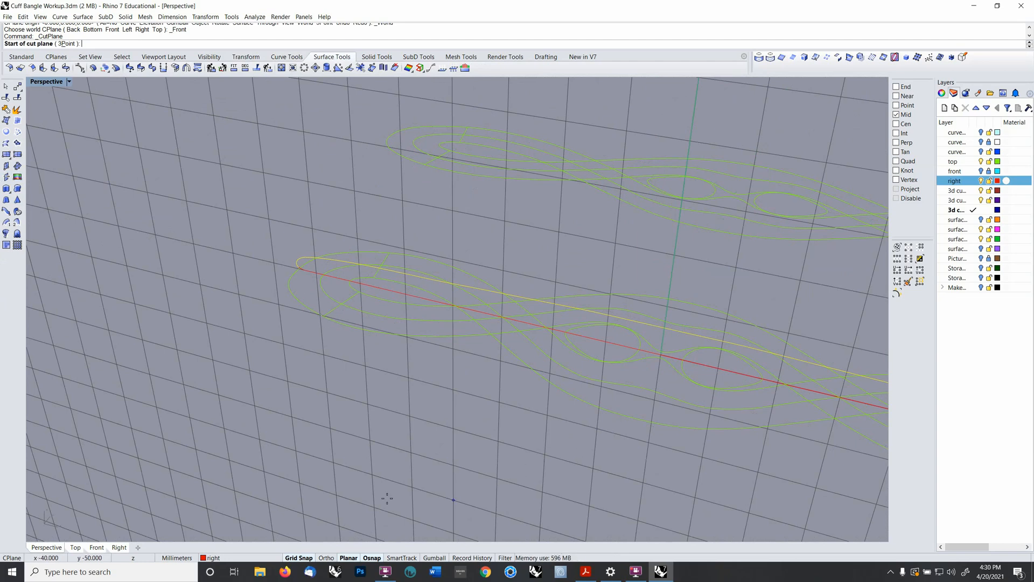
left_click(291, 559)
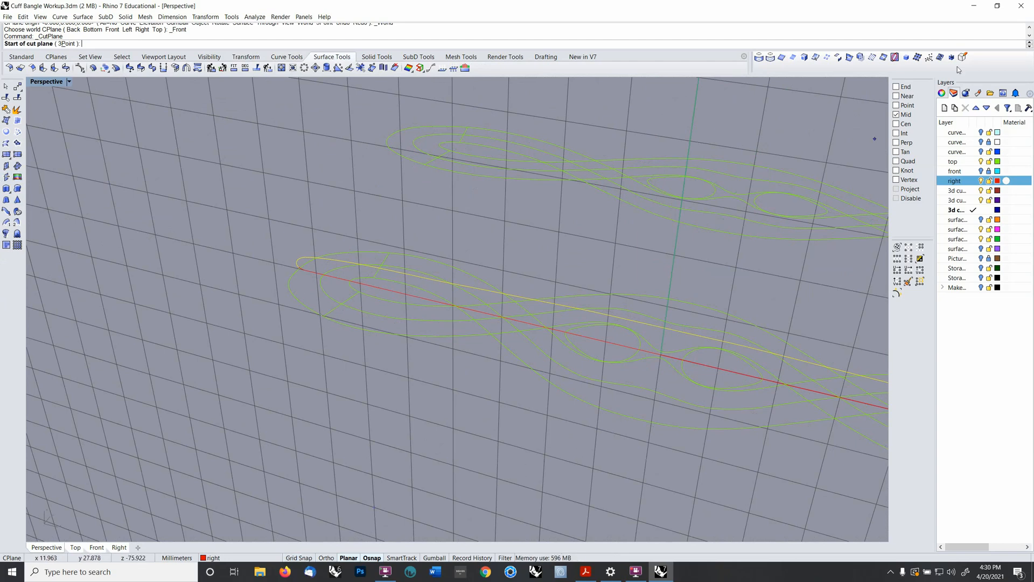
right_click(903, 89)
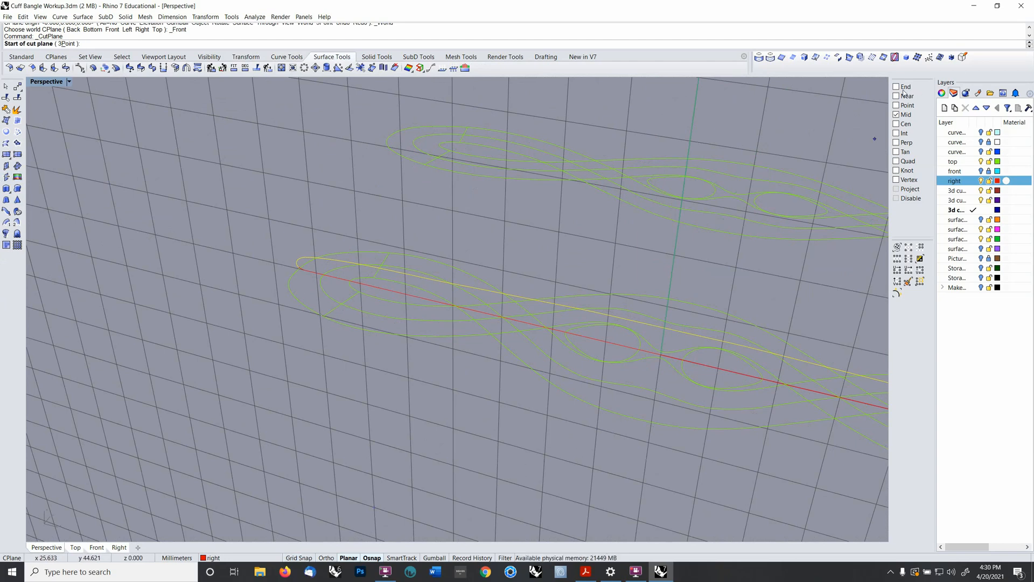
left_click(335, 326)
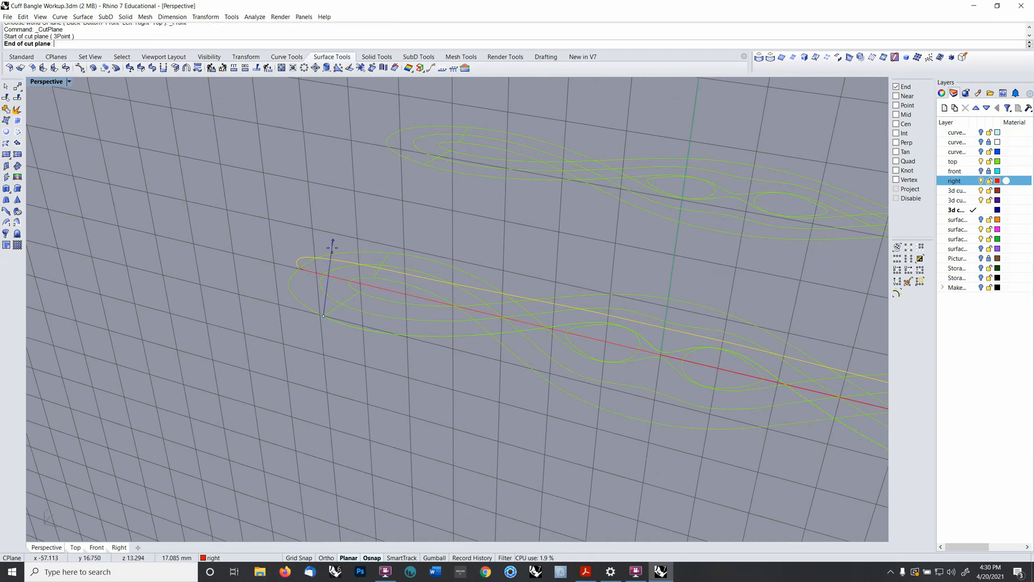
left_click(324, 219)
key("Escape")
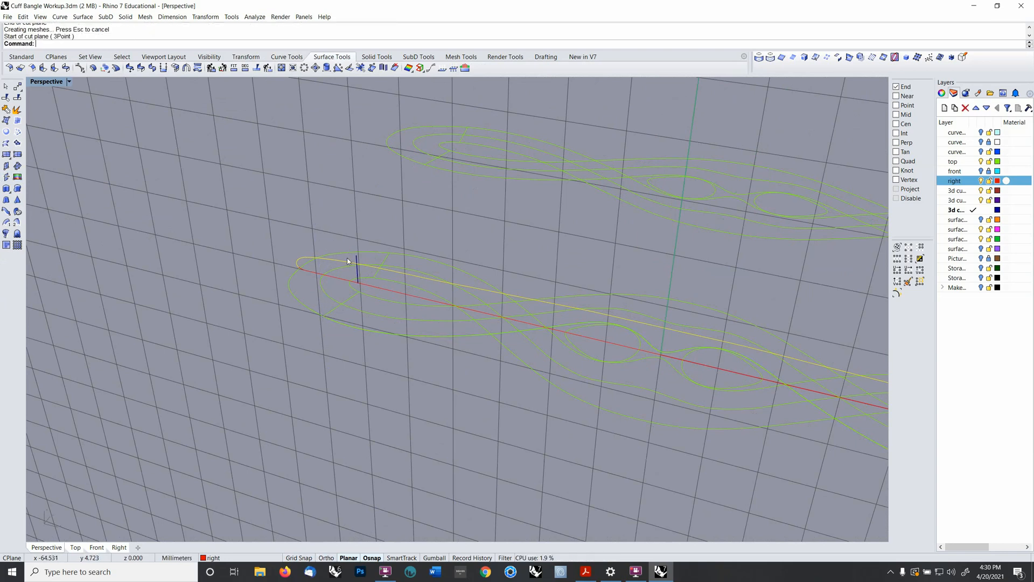
- Move the cutting plane about 0.7 mm along the bangle's length toward its nearer tip
scroll(359, 262, "up", 3)
scroll(359, 262, "up", 2)
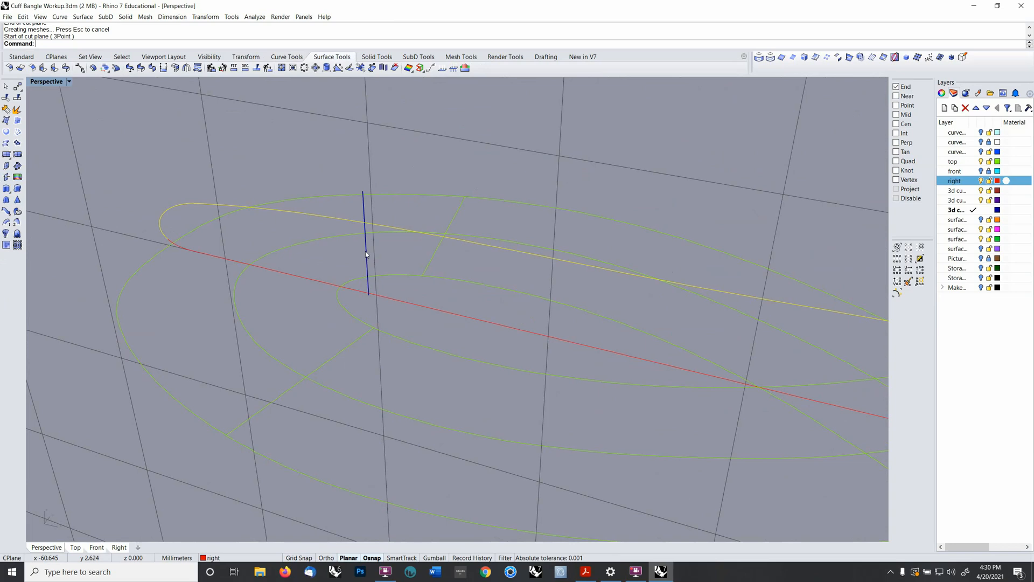
left_click(365, 251)
right_click_drag(376, 263, 446, 252)
scroll(434, 261, "down", 3)
scroll(434, 262, "down", 2)
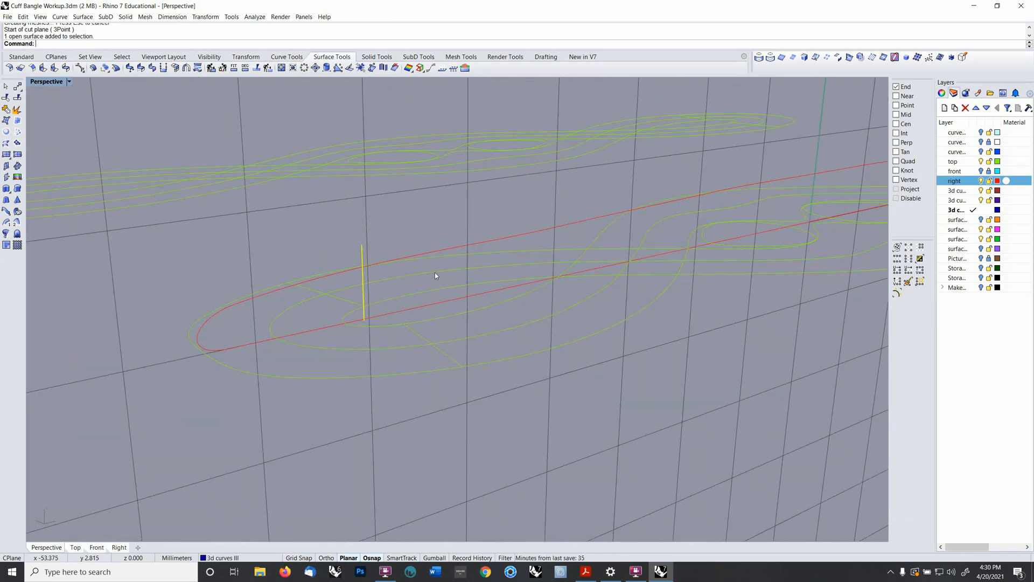
type("m")
key("Return")
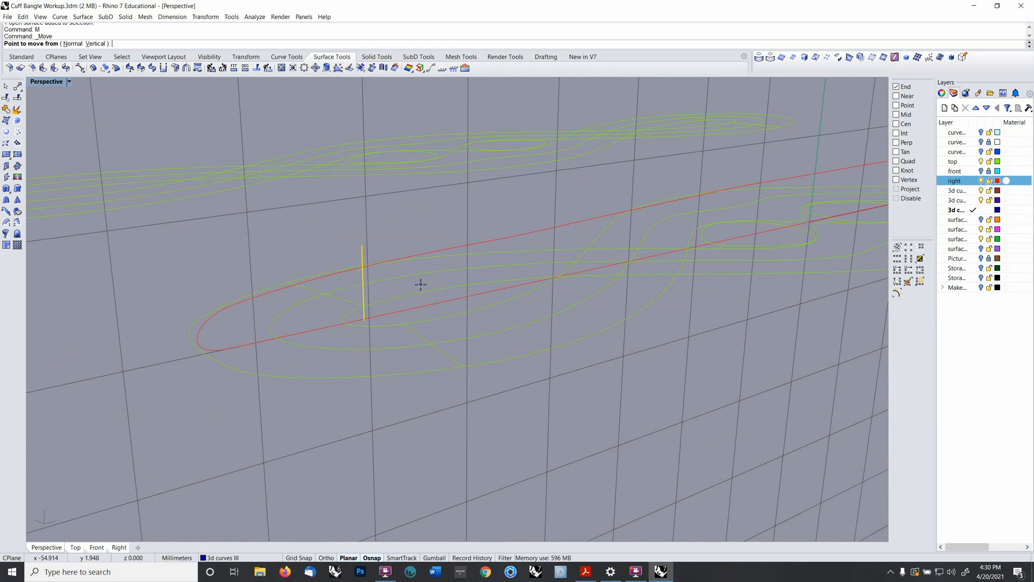
left_click(421, 284)
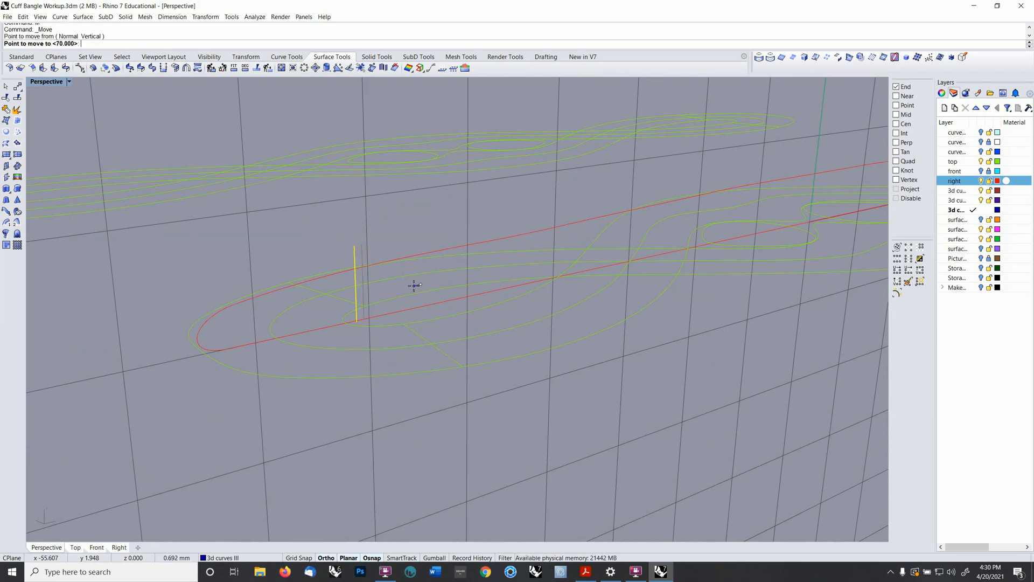
left_click(413, 287)
- Mirror a copy of the cutting plane across the origin to the other end of the bangle
scroll(421, 268, "down", 7)
right_click_drag(407, 299, 461, 323)
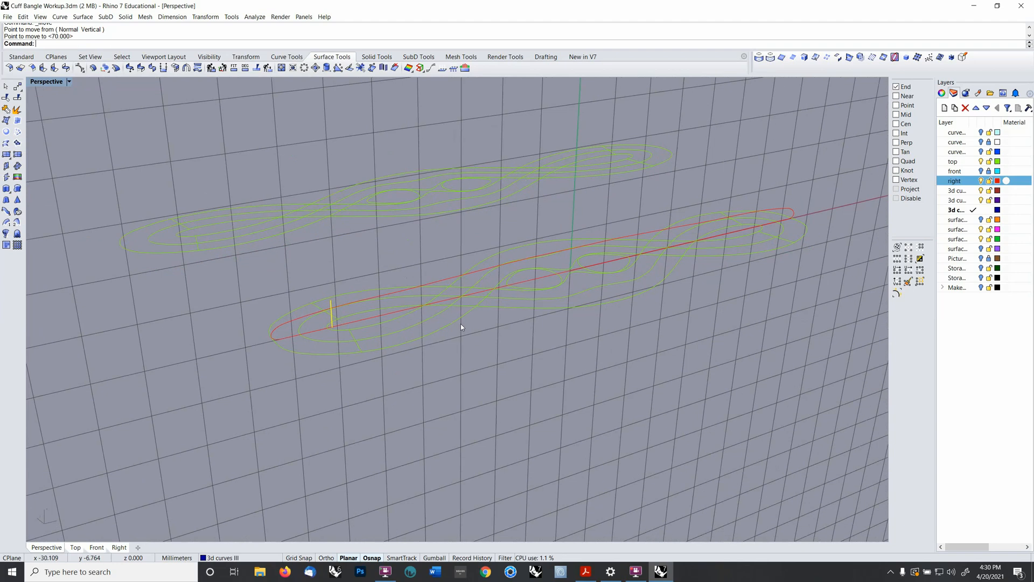
type("mirror")
key("Return")
type("0")
key("Return")
left_click(580, 348)
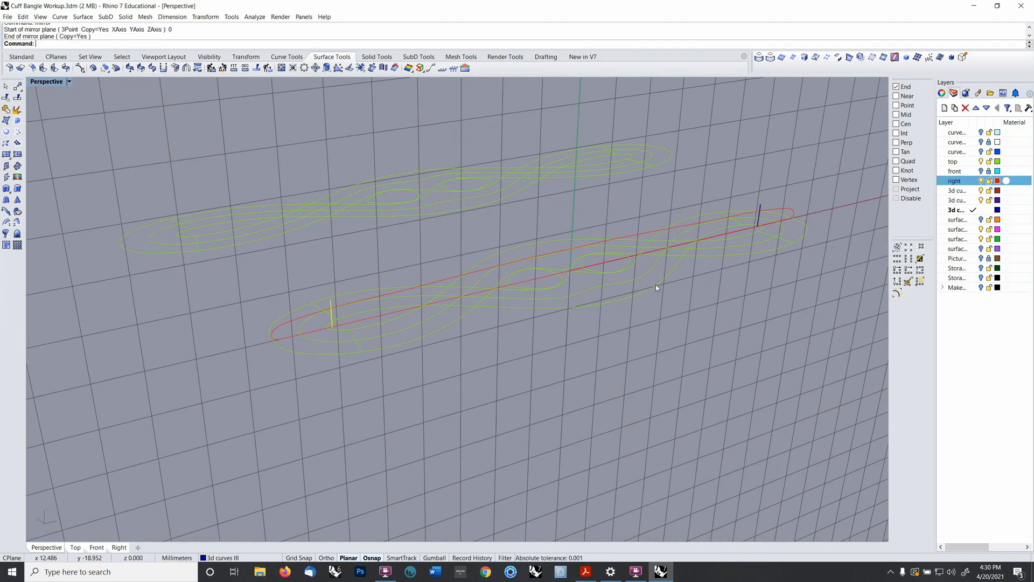
- Split the upper profile curve using the cutting planes at both ends as cutting objects
left_click(786, 210)
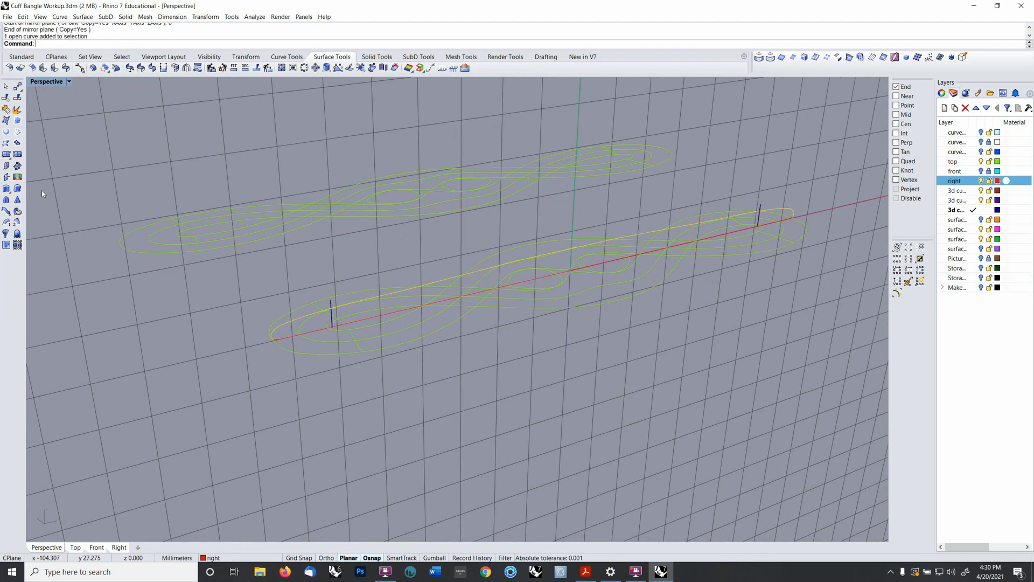
left_click(17, 99)
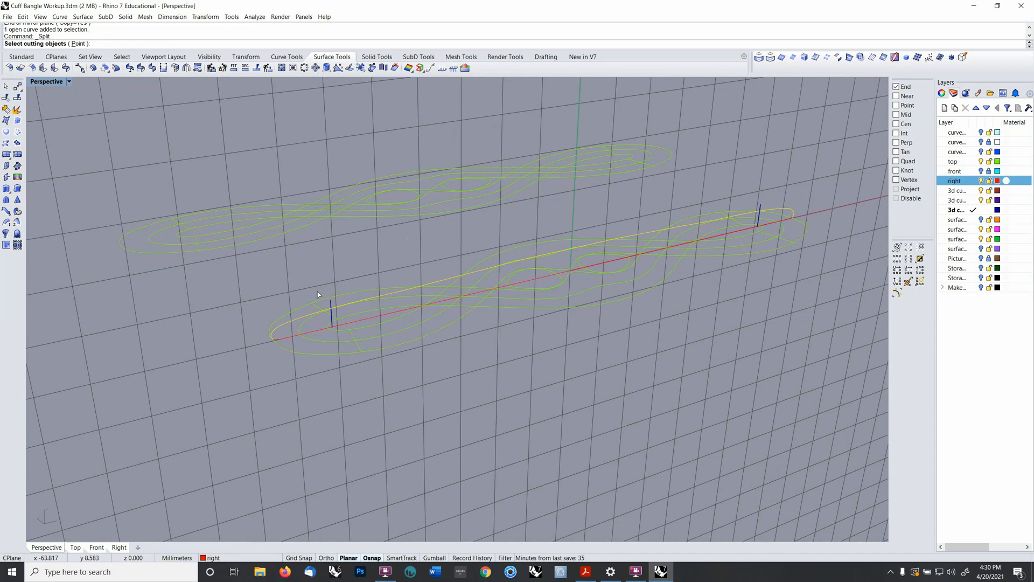
left_click(330, 304)
left_click(760, 209)
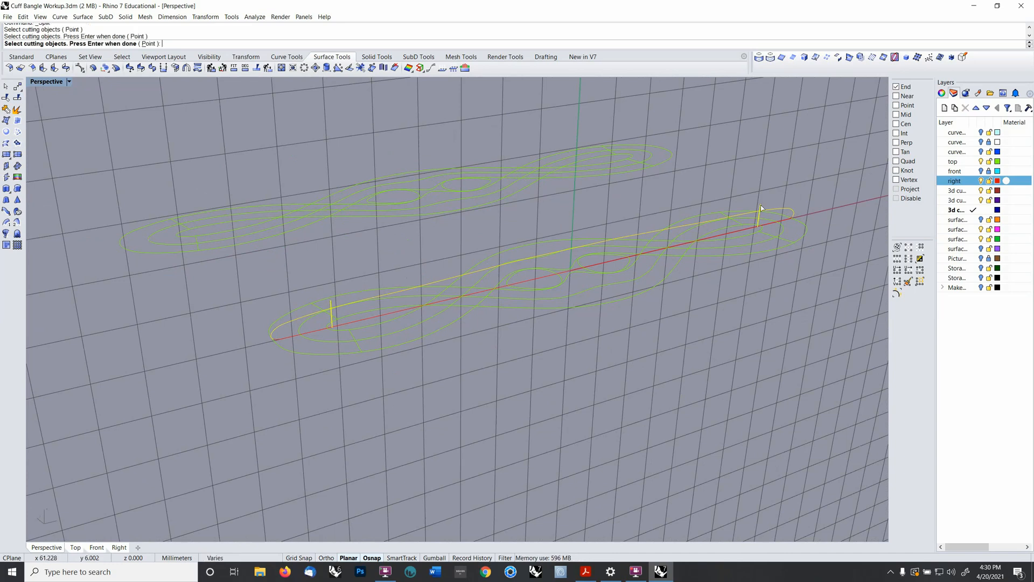
key("Return")
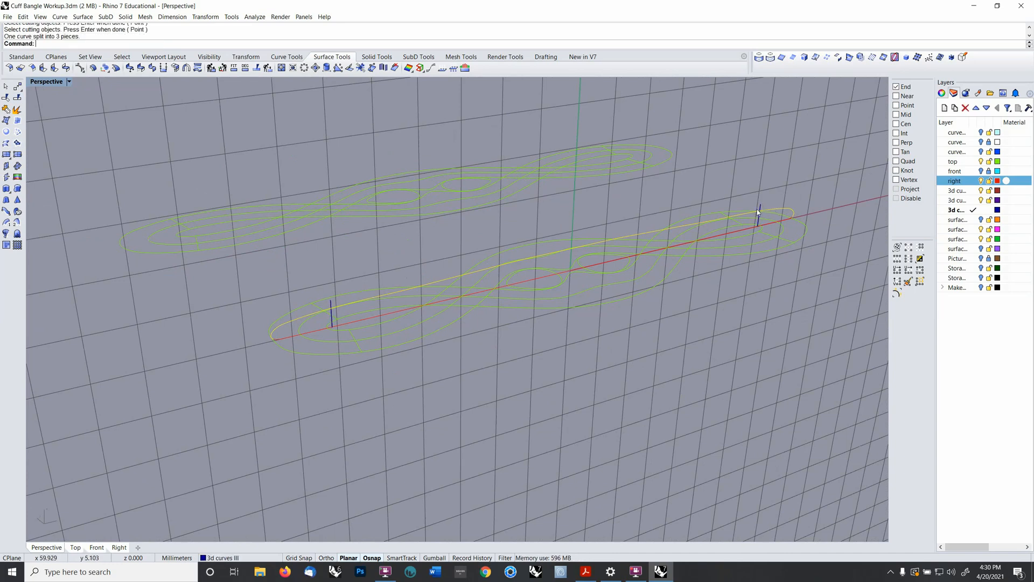
- Delete the two cutting planes
left_click(762, 209)
left_click(331, 306)
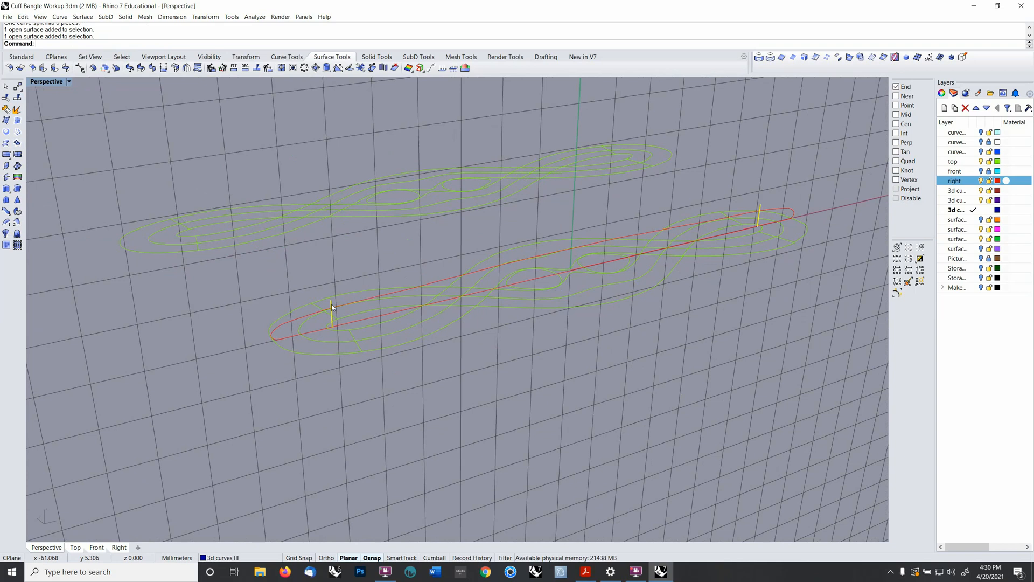
key("Delete")
- Start rebuilding the long middle segment of the upper profile curve, trying 4 points at degree 3
right_click_drag(342, 302, 393, 296)
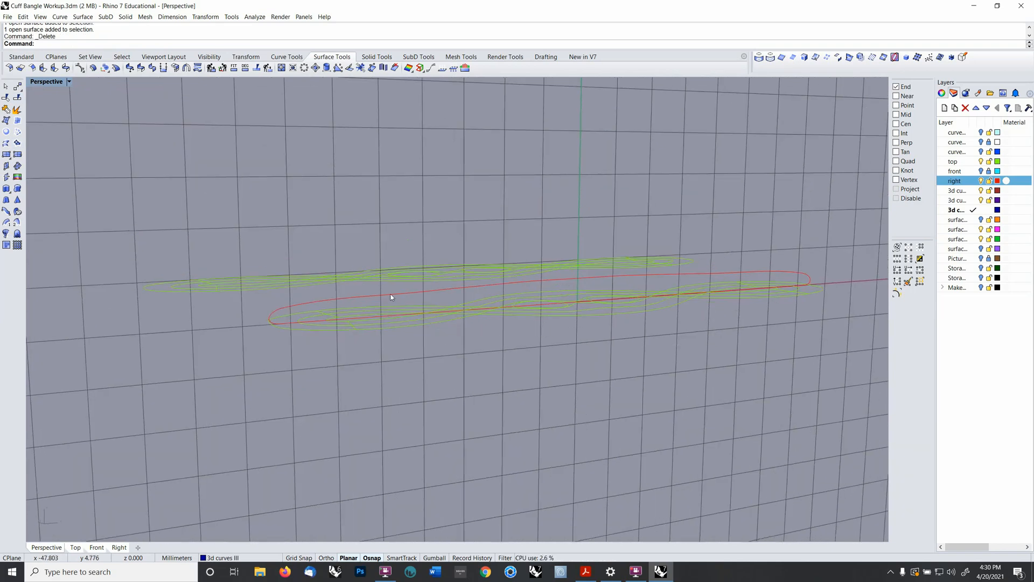
left_click(535, 285)
right_click_drag(534, 289, 592, 268)
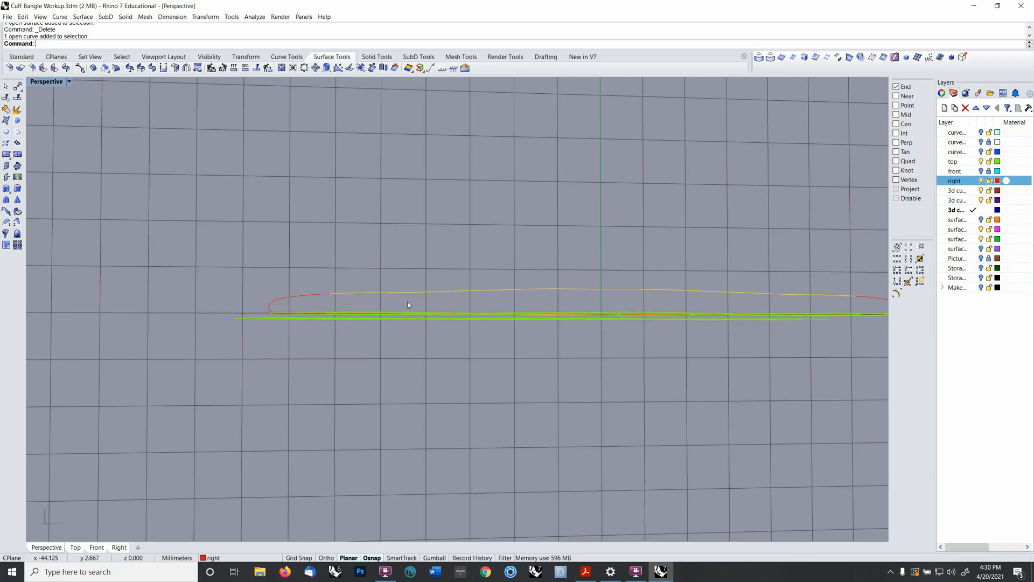
type("rebuild")
key("Return")
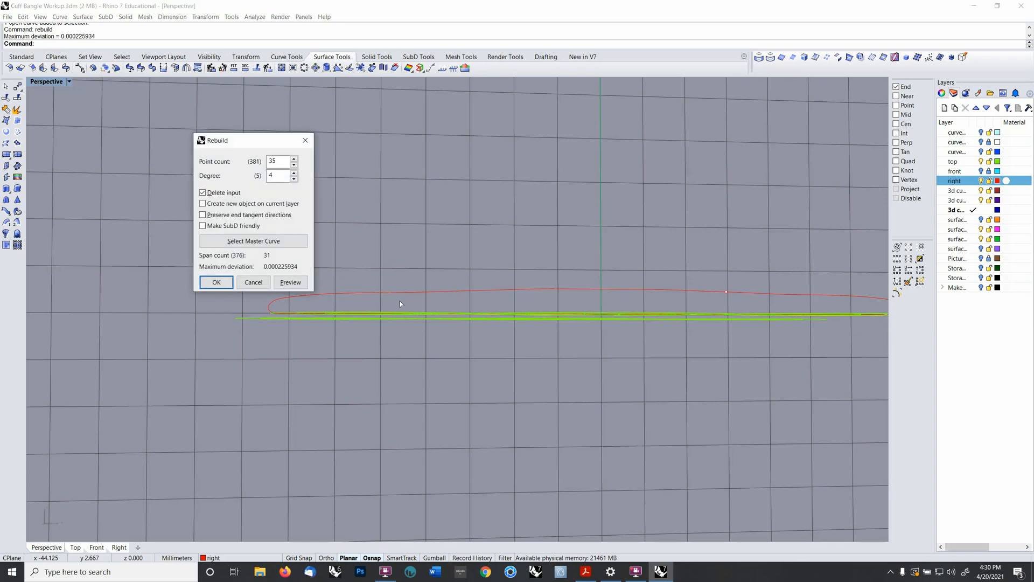
left_click_drag(280, 162, 264, 162)
type("4")
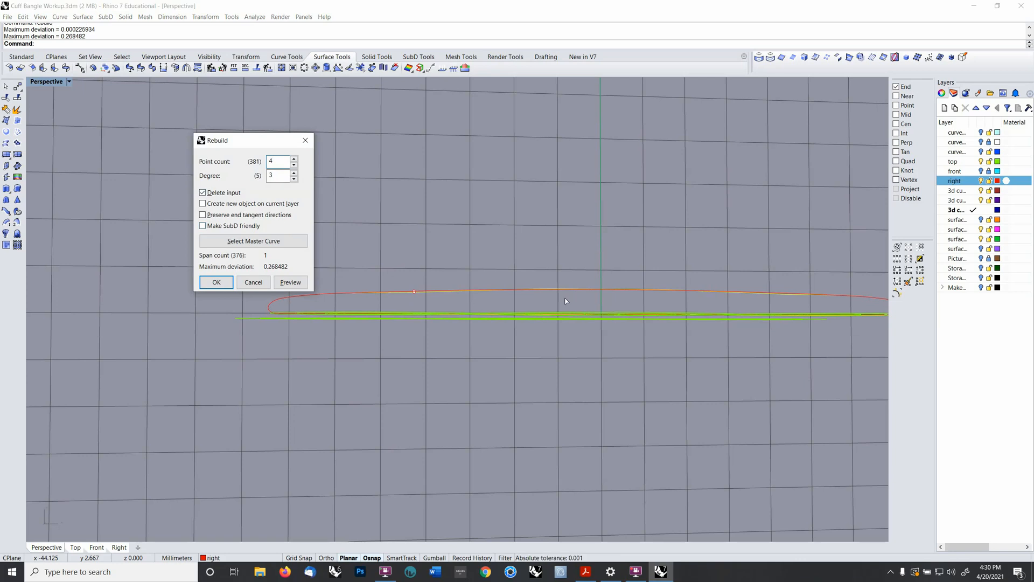
mouse_move(653, 299)
right_mouse_down("ctrl")
mouse_move(651, 287)
mouse_move(641, 297)
right_mouse_up("ctrl")
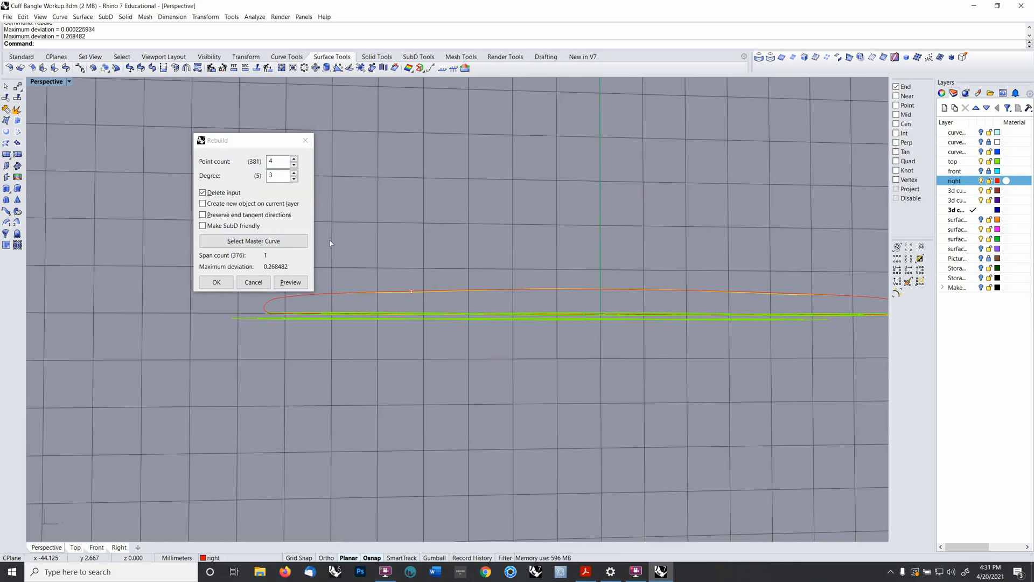
- Rebuild the middle profile segment with 5 points at degree 4, deleting the input curve
left_click(280, 161)
double_click(281, 160)
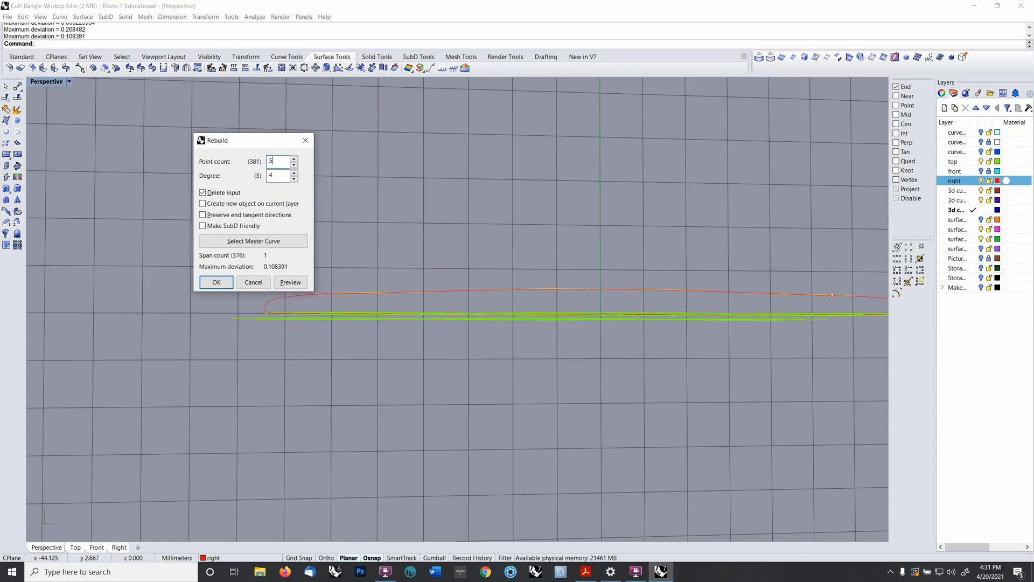
left_click(273, 174)
right_click_drag(560, 249, 589, 250)
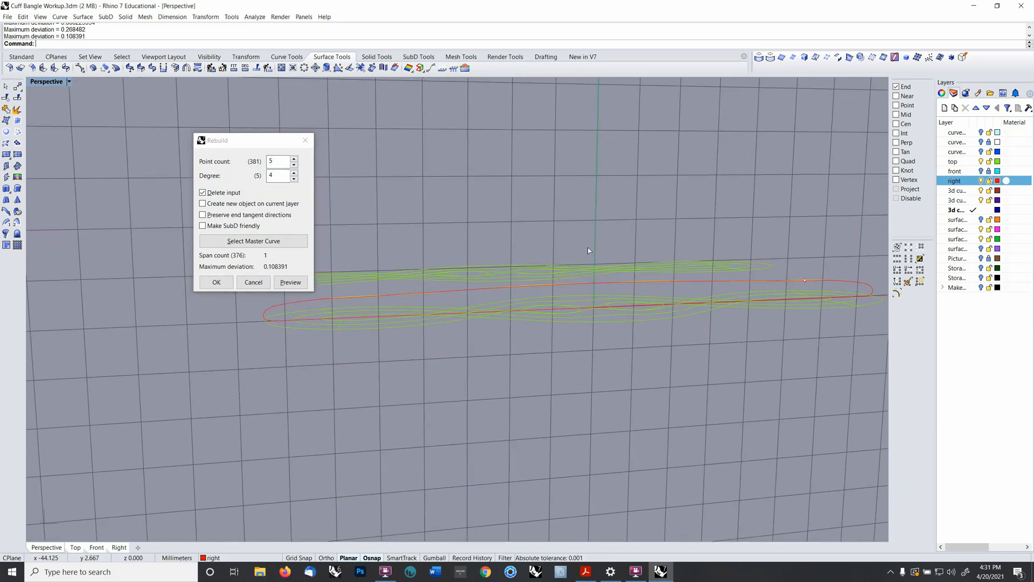
left_click(217, 282)
- Check the point count and degree of the rebuilt middle segment
right_click_drag(470, 296, 485, 280)
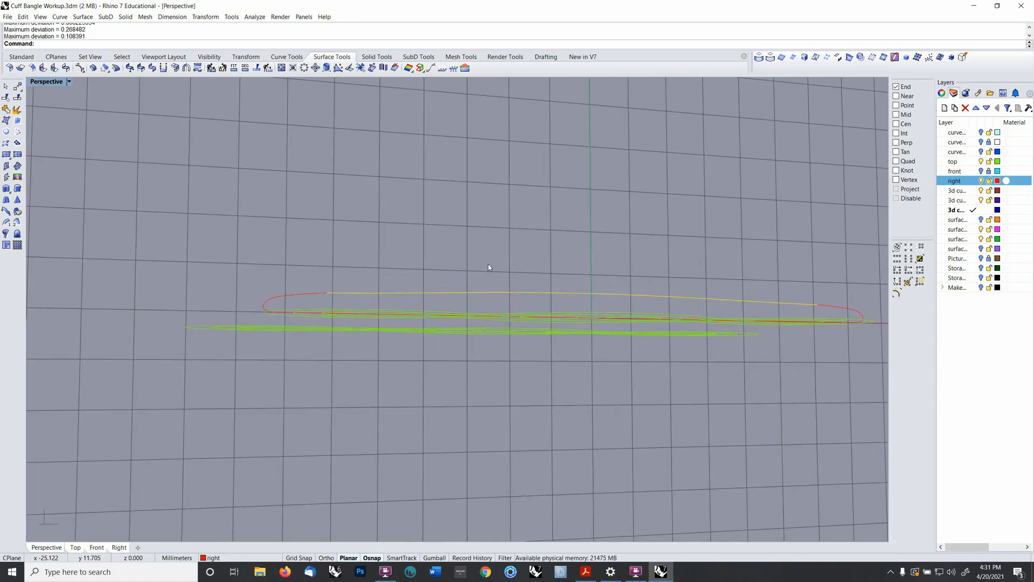
right_click(484, 277)
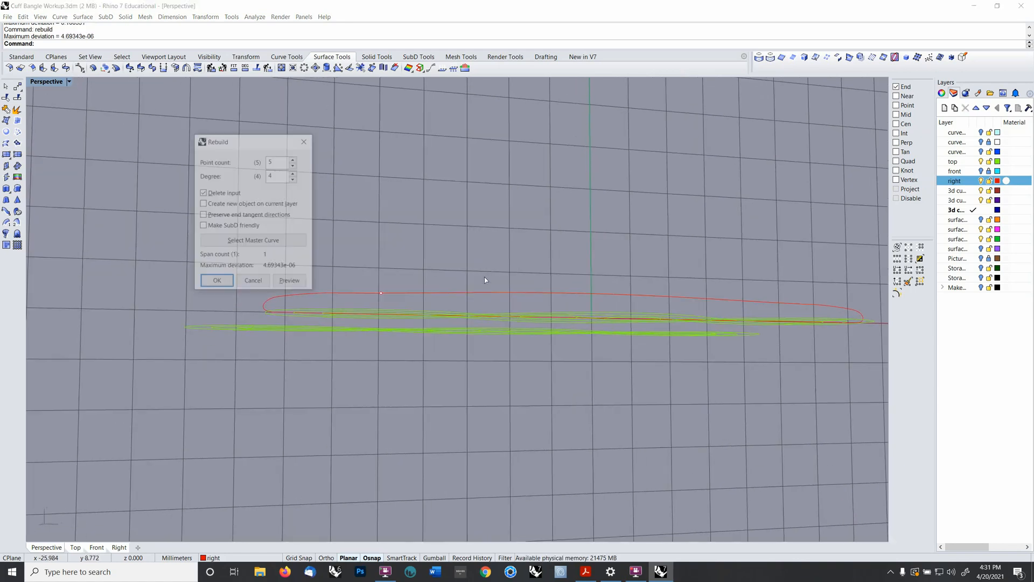
right_click_drag(484, 277, 479, 284)
key("Return")
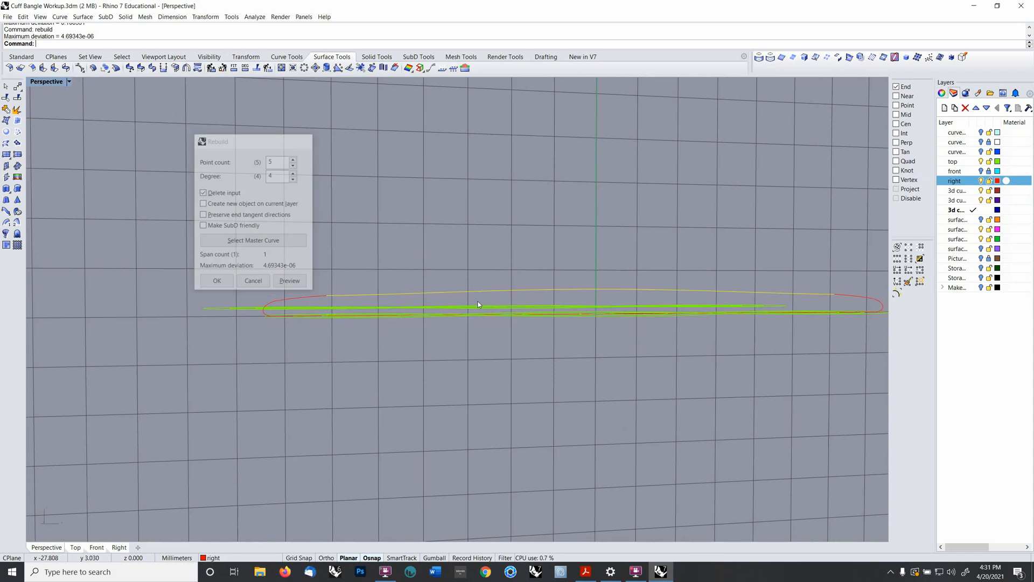
- Show the control points of the rebuilt profile segment, inspect them from the side, and begin analysing the curve
key("F10")
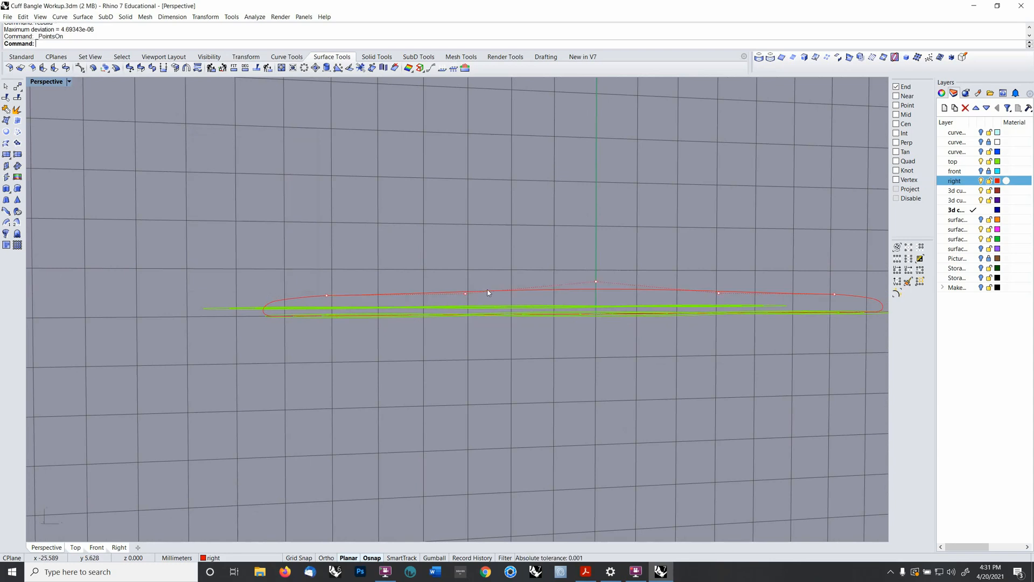
right_click_drag(485, 293, 490, 299)
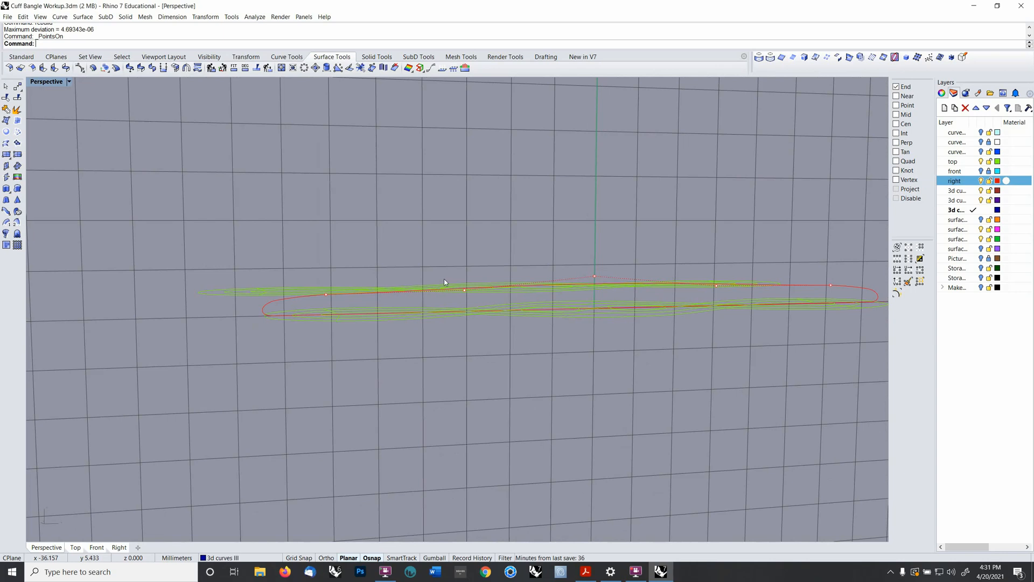
mouse_move(458, 261)
right_mouse_down()
mouse_move(469, 243)
mouse_move(470, 253)
right_mouse_up()
left_click(254, 17)
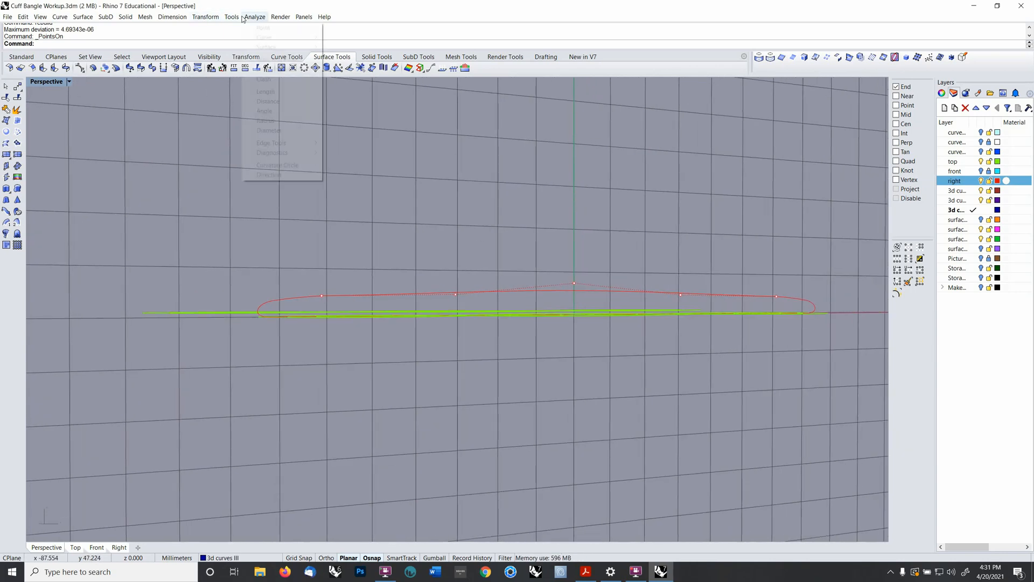
- Turn on the curvature graph for the long upper red curve and set its display scale to 122
mouse_move(291, 37)
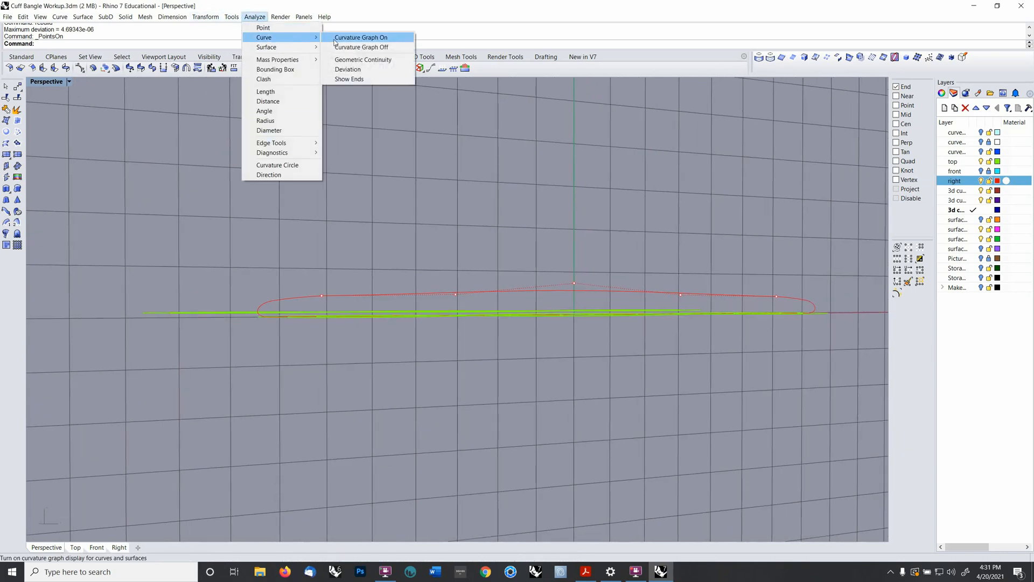
left_click(351, 40)
left_click(411, 295)
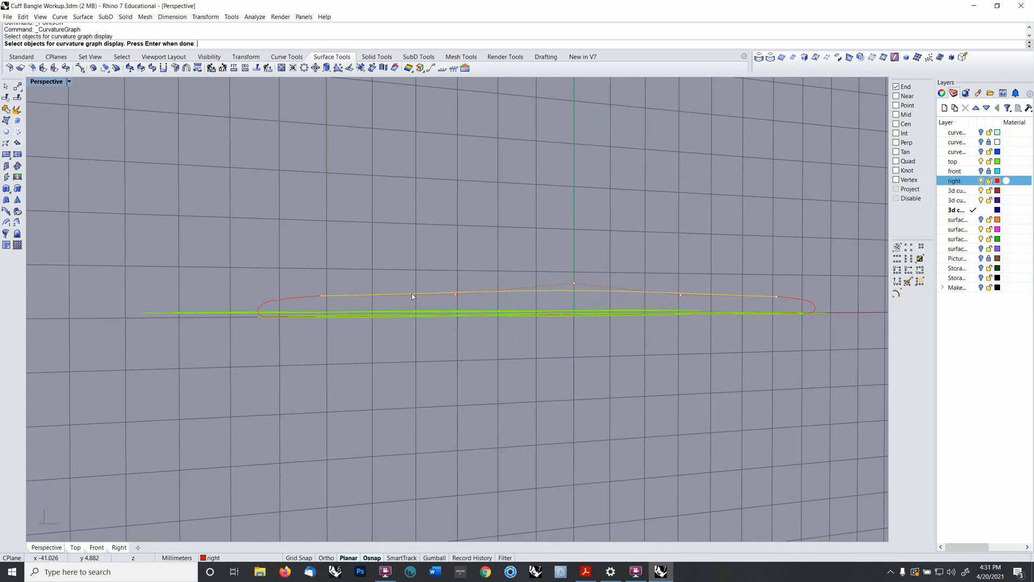
key("Return")
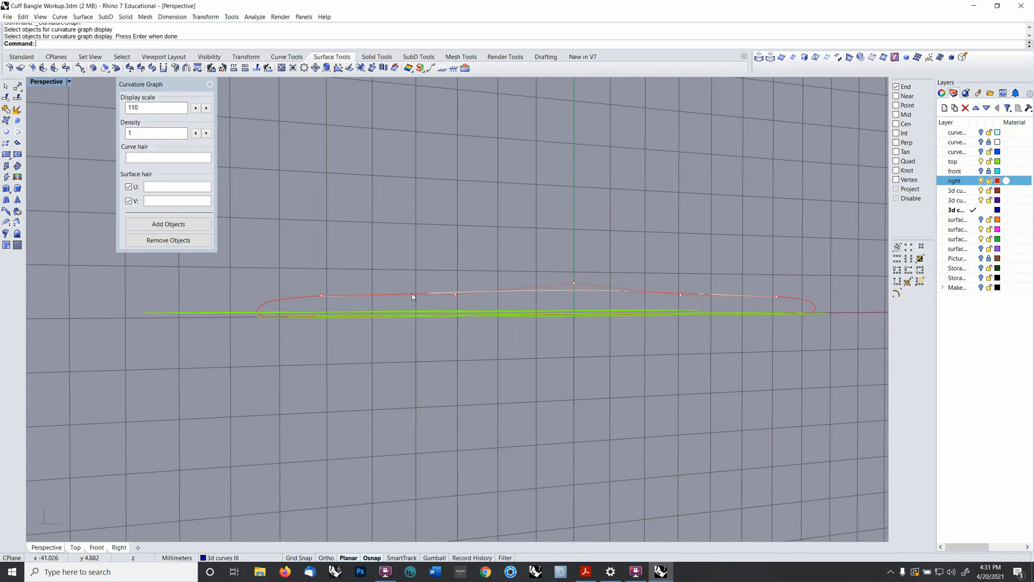
left_click(207, 109)
left_click(206, 109)
left_click(208, 110)
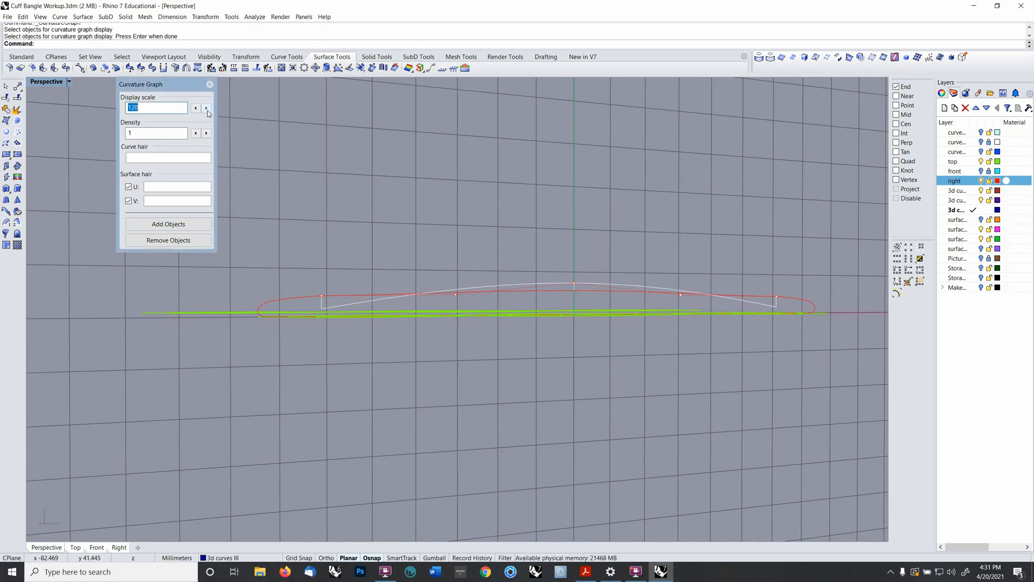
left_click(208, 109)
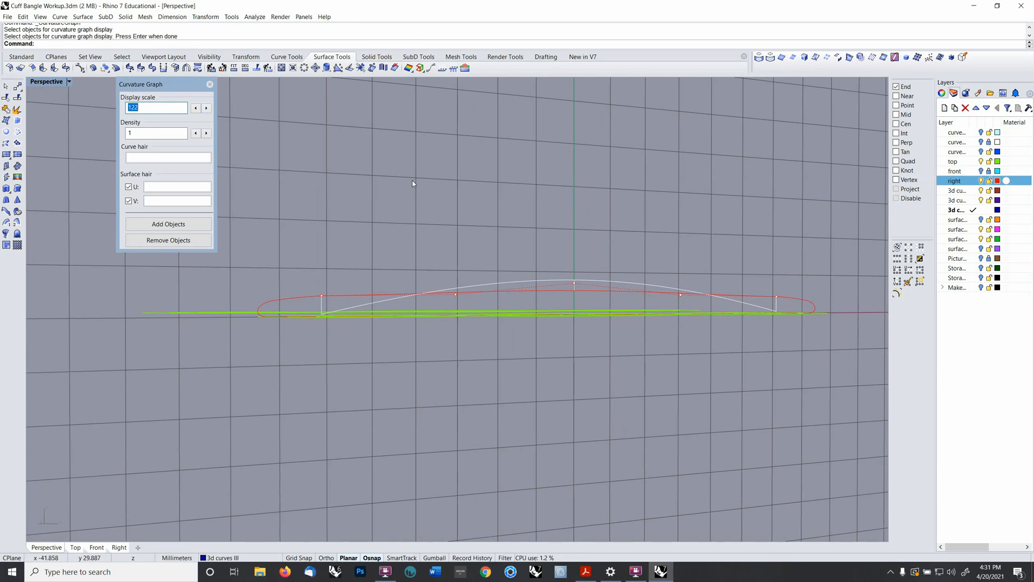
right_click_drag(413, 183, 483, 259)
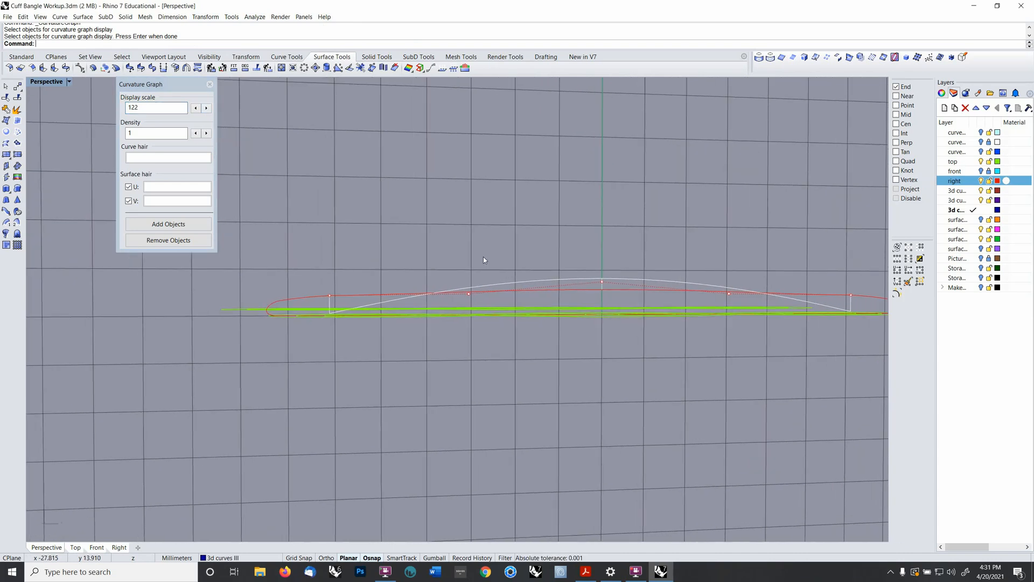
- Try to move the upper curve's two inner control points straight up by about 1 mm
left_click(469, 295)
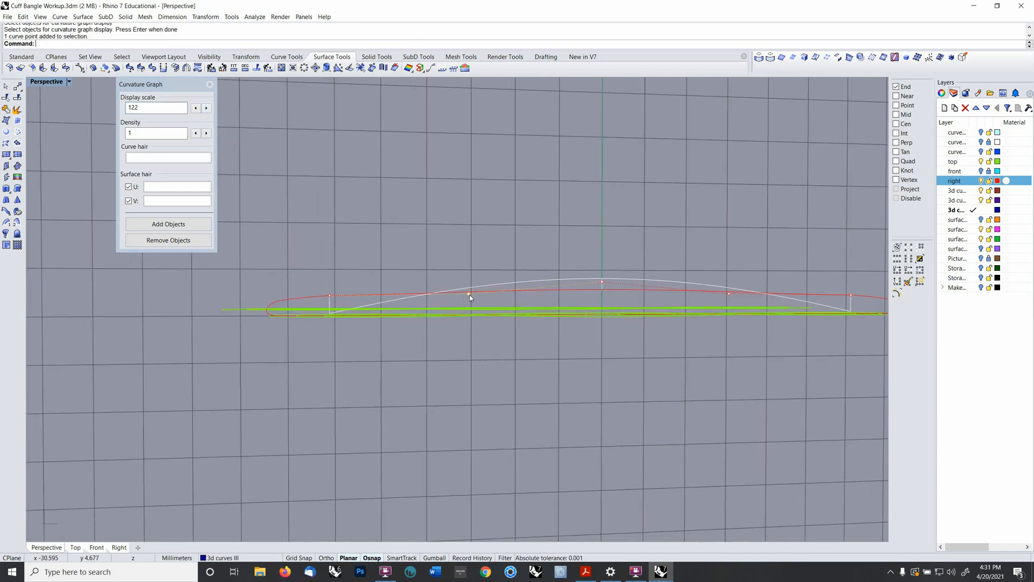
left_click(729, 295, "shift")
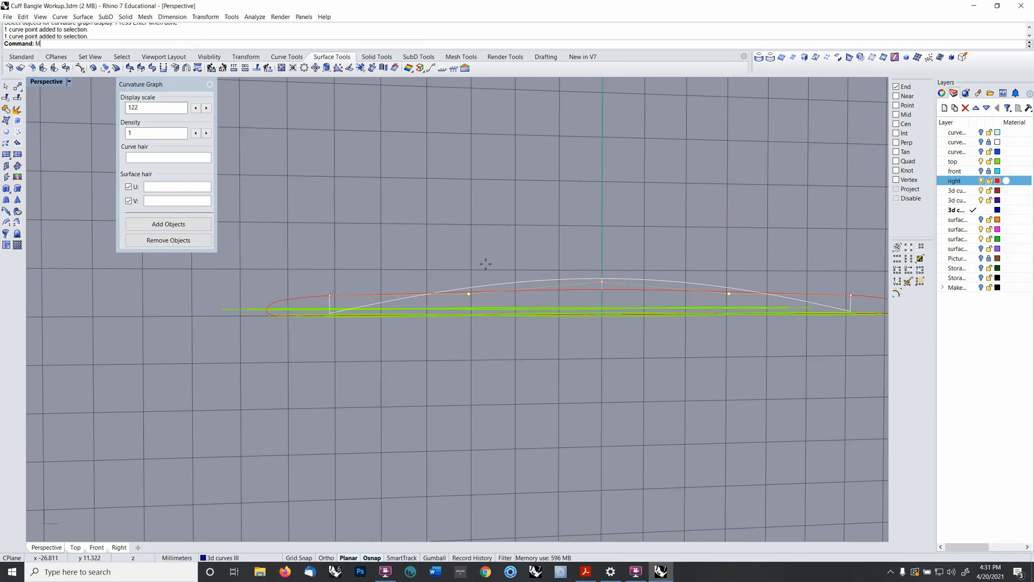
key("Return")
scroll(353, 304, "up", 3)
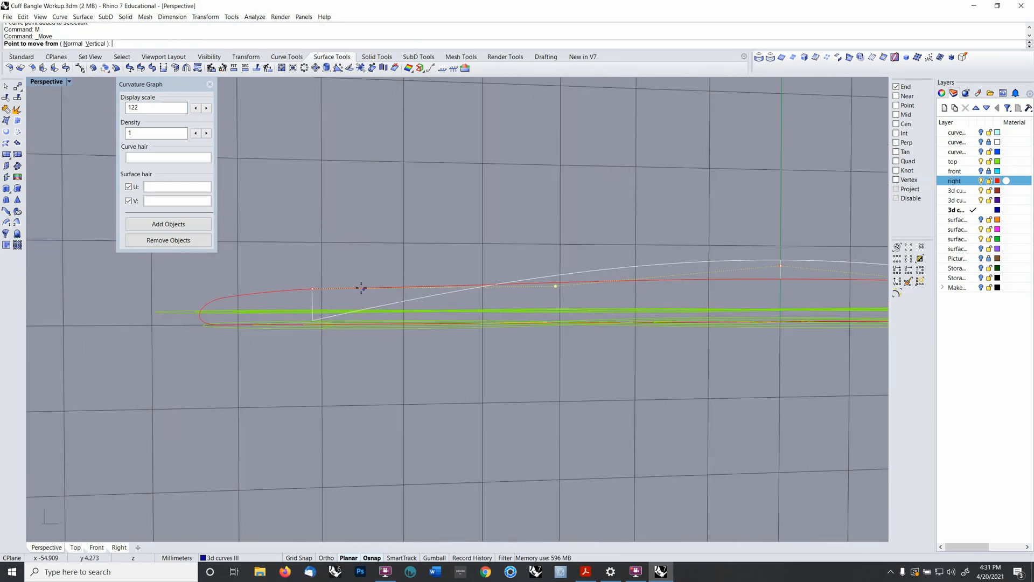
left_click(490, 241)
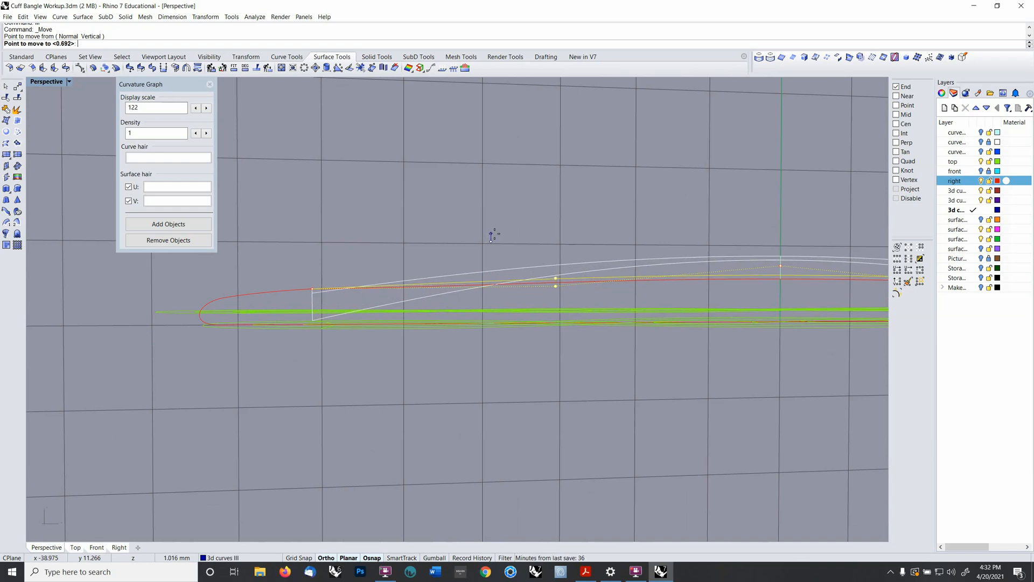
left_click(492, 237, "shift")
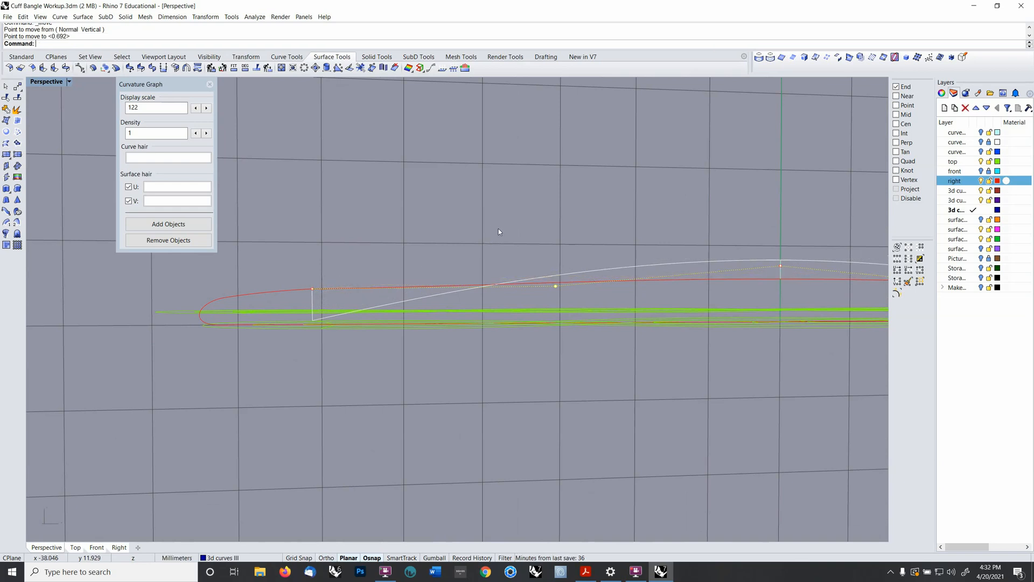
- Show the edit points of the long upper red curve in place of its control points
scroll(749, 264, "down", 6)
right_click_drag(750, 258, 591, 296, "shift")
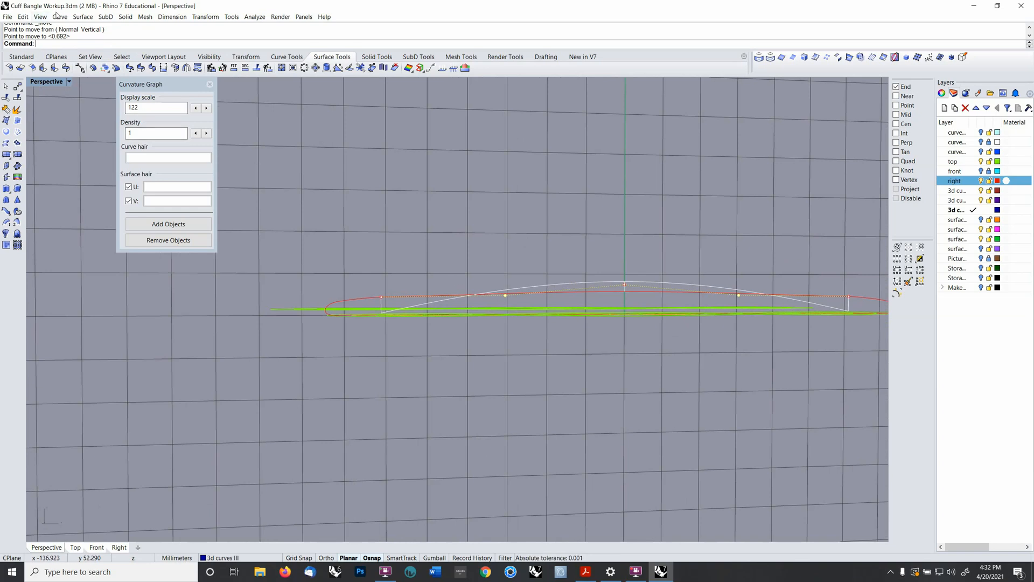
left_click(23, 16)
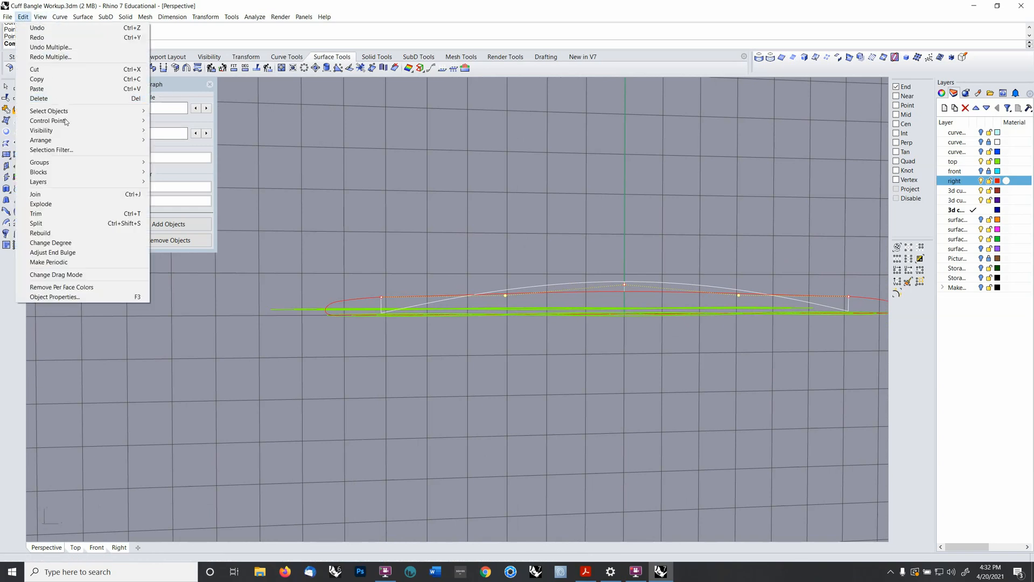
mouse_move(66, 122)
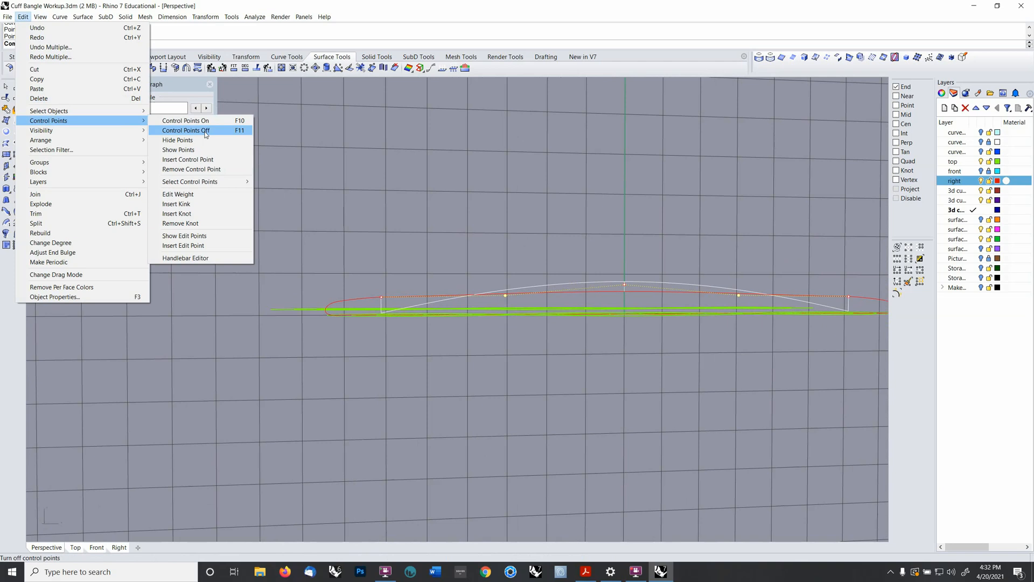
left_click(184, 235)
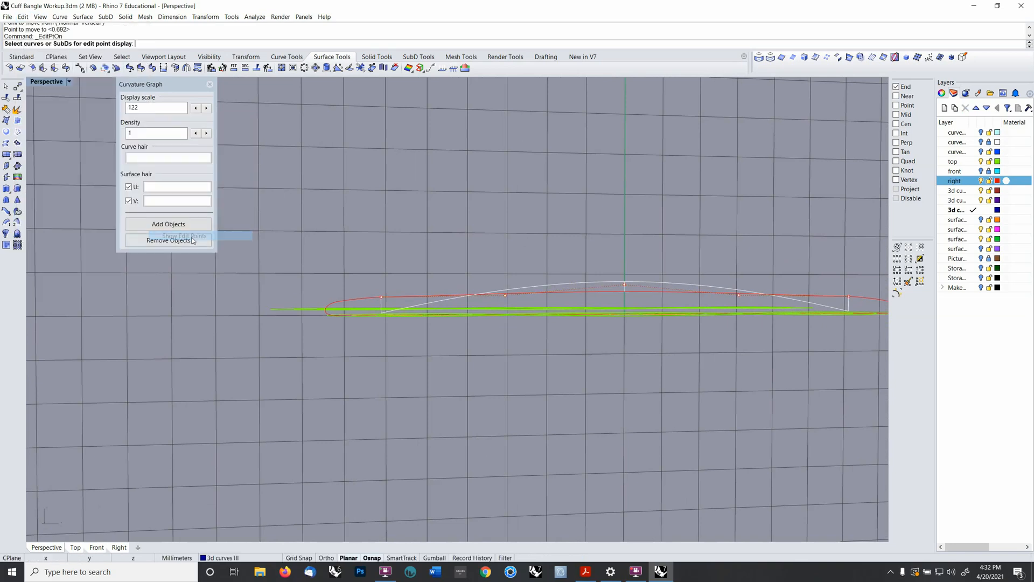
left_click(567, 291)
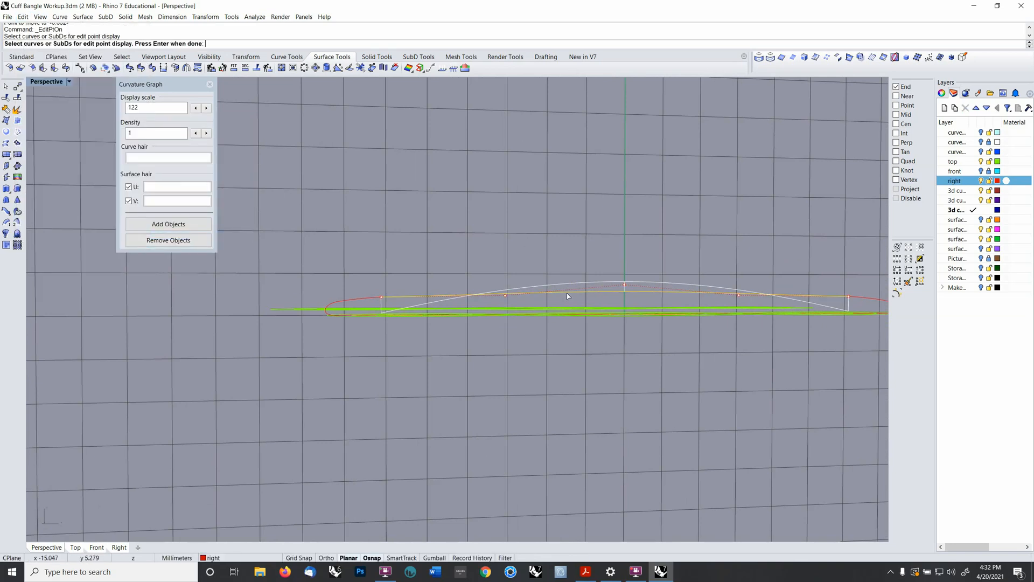
key("Return")
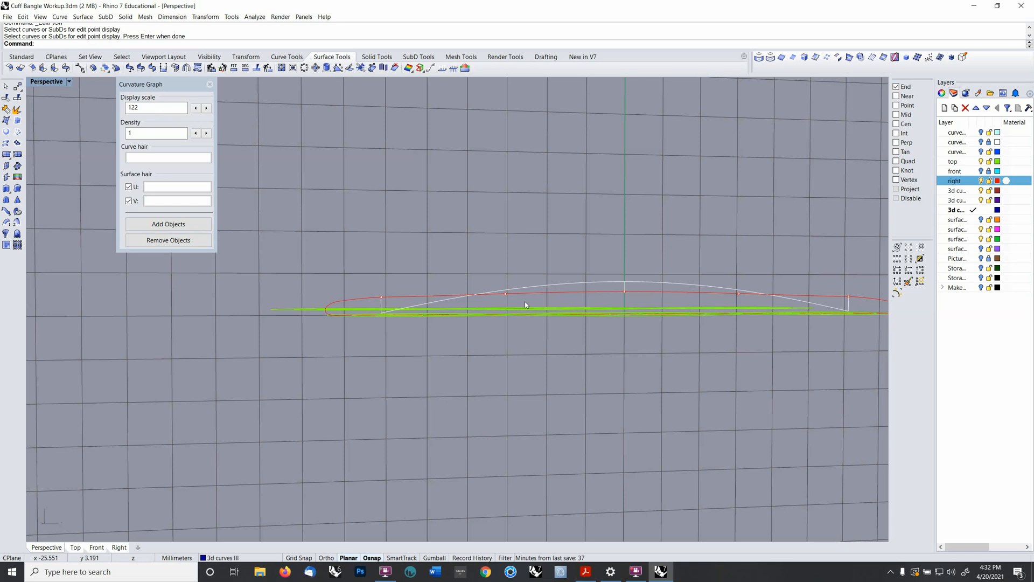
- Move the upper curve's two inner edit points straight up about 0.2 mm and turn off the curvature graph
scroll(523, 302, "up", 3)
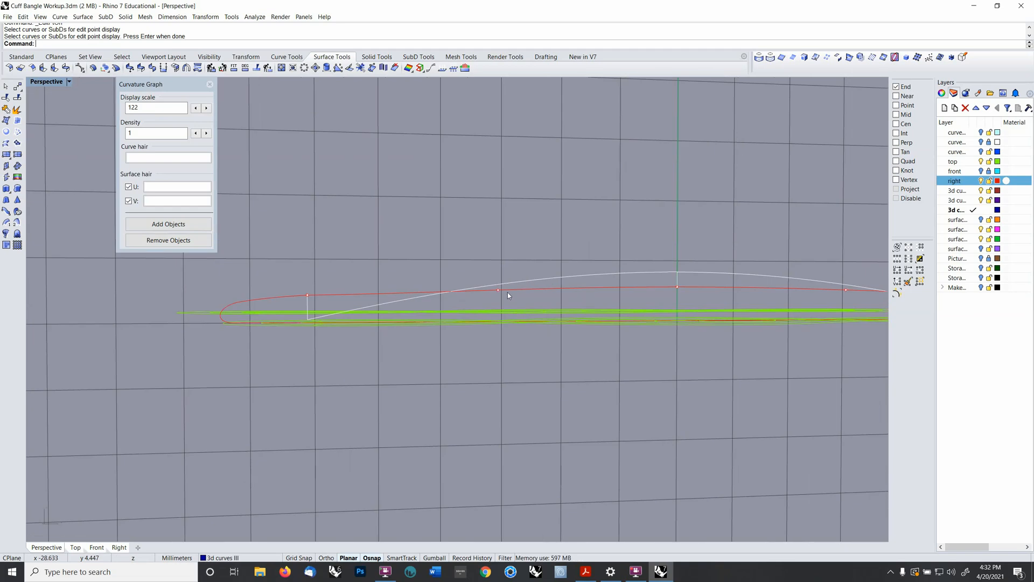
left_click(497, 291)
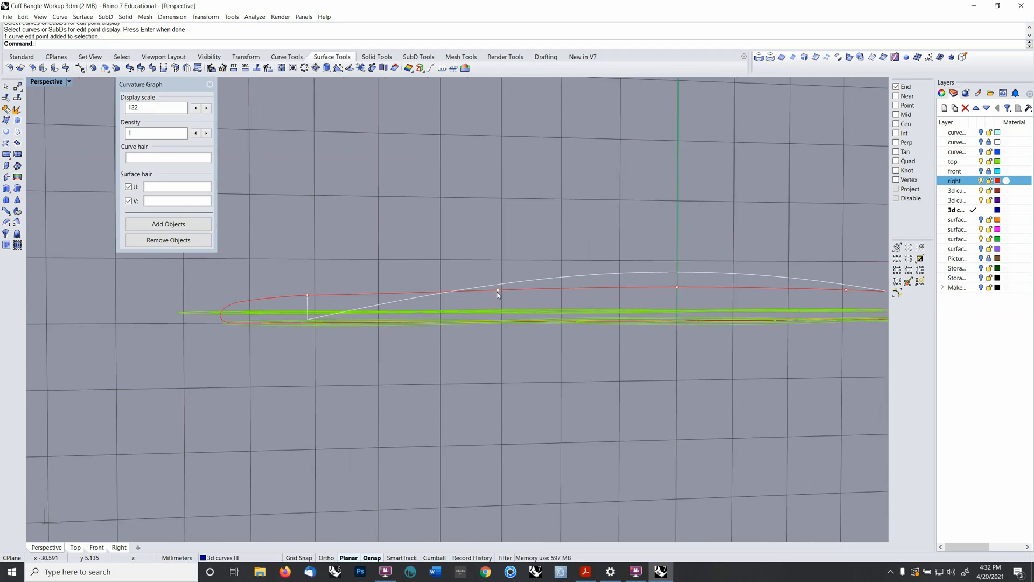
left_click(846, 291, "shift")
scroll(527, 279, "up", 1)
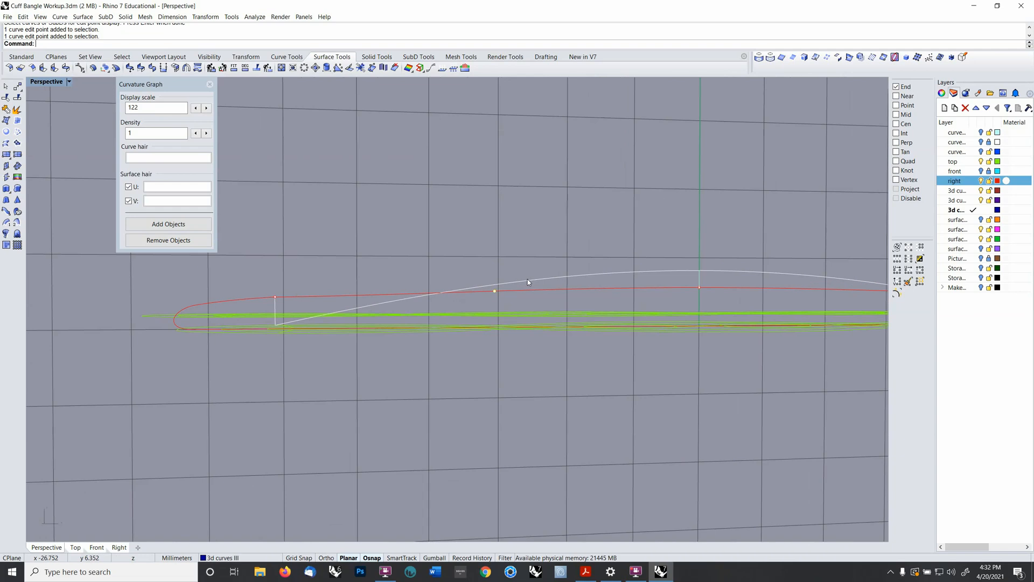
type("m")
key("Return")
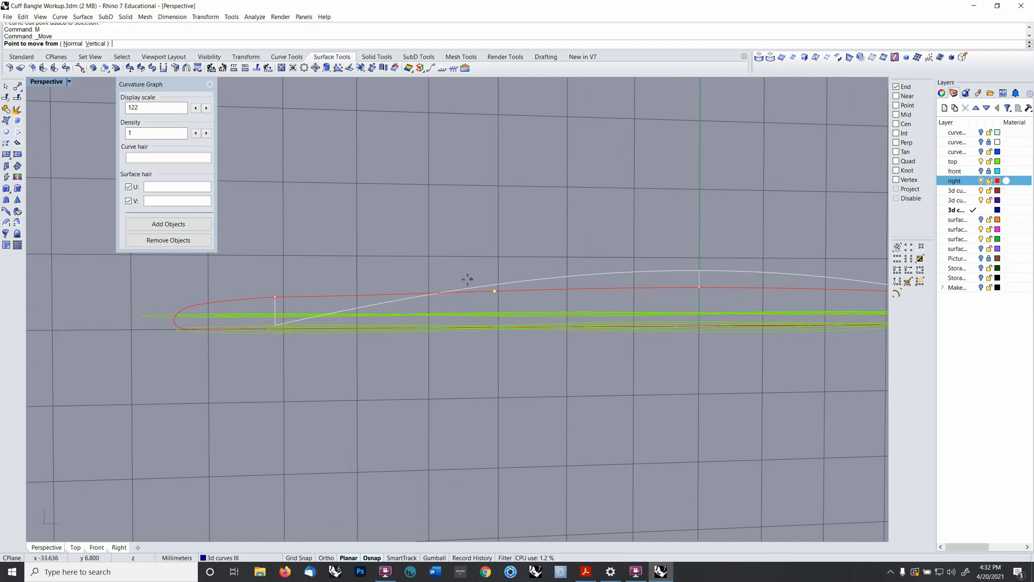
scroll(467, 270, "up", 2)
scroll(467, 271, "down", 2)
left_click(464, 280)
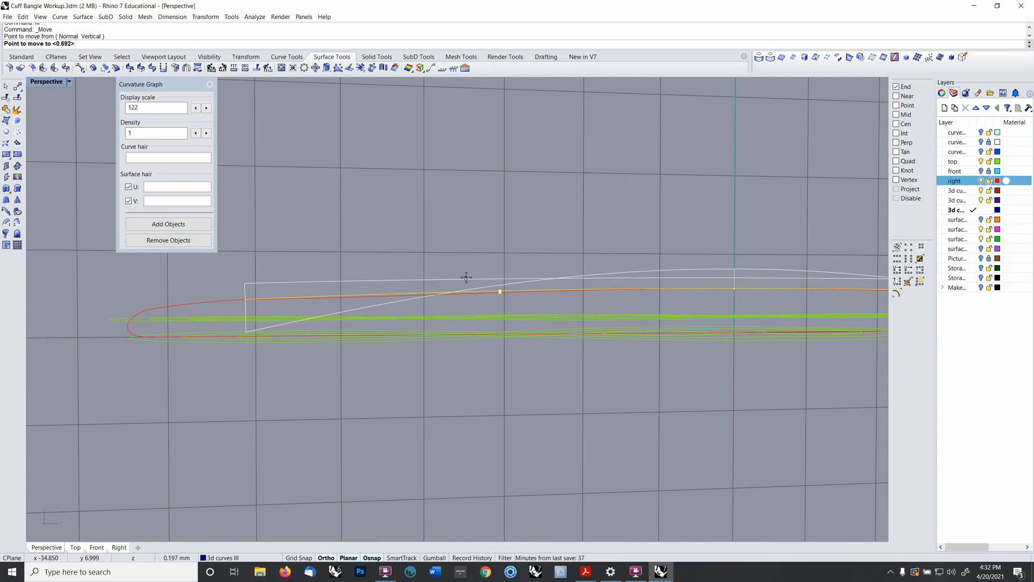
left_click(466, 277)
mouse_move(480, 273)
right_mouse_down("ctrl")
mouse_move(471, 291)
mouse_move(480, 279)
right_mouse_up("ctrl")
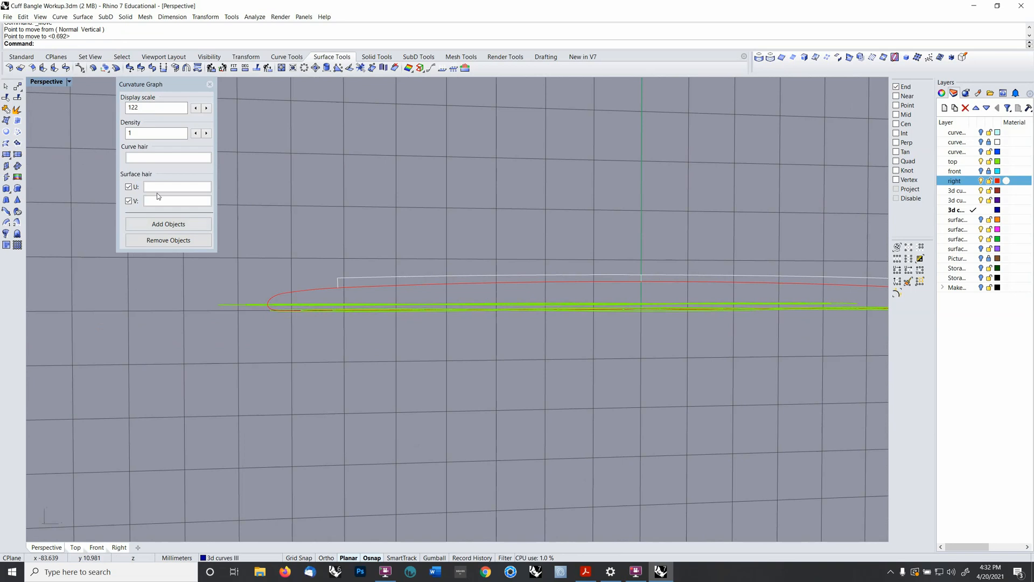
left_click(210, 85)
- Try assigning the long upper curve to the "curves 2" layer, and undo the layer change
right_click_drag(323, 201, 394, 275)
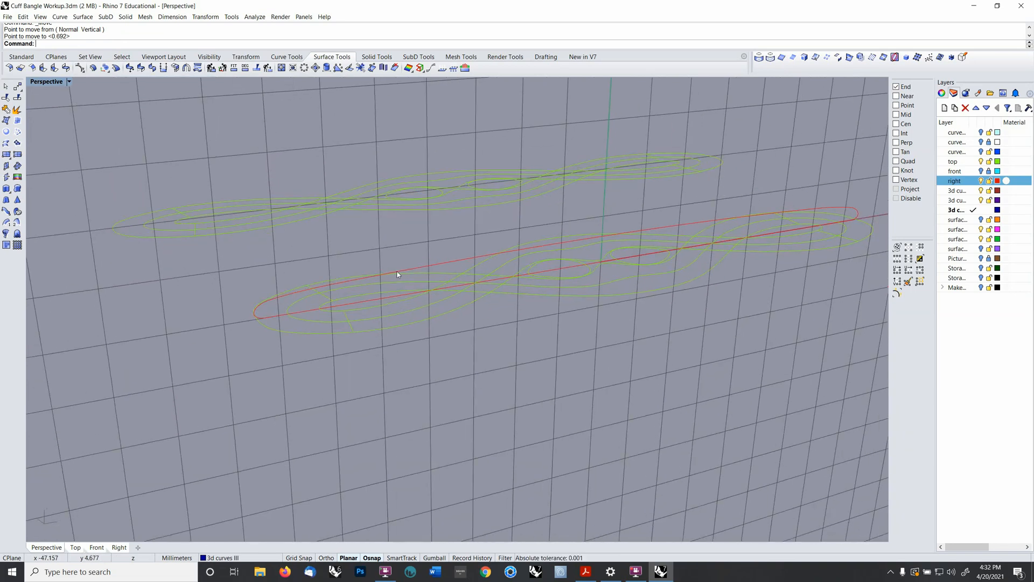
left_click(396, 271)
right_click_drag(358, 314, 479, 258)
scroll(359, 296, "up", 3)
left_click(354, 300)
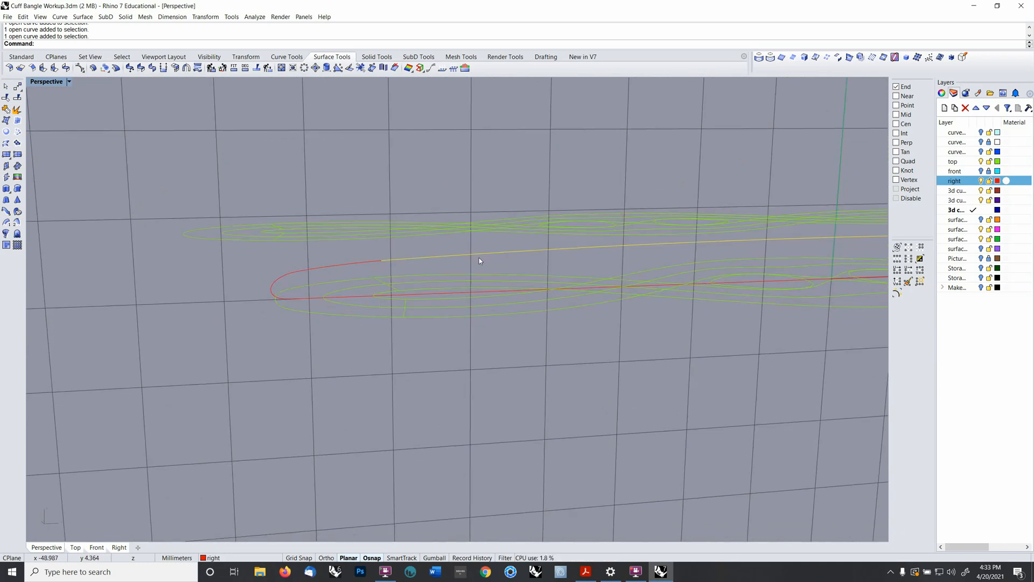
right_click(480, 258)
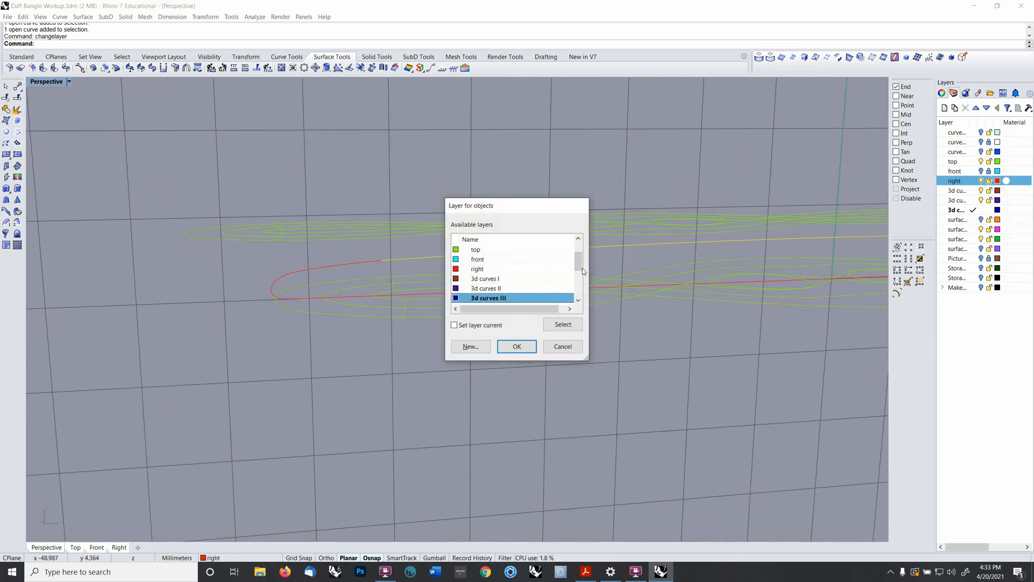
scroll(582, 271, "up", 1)
left_click(525, 259)
left_click(512, 345)
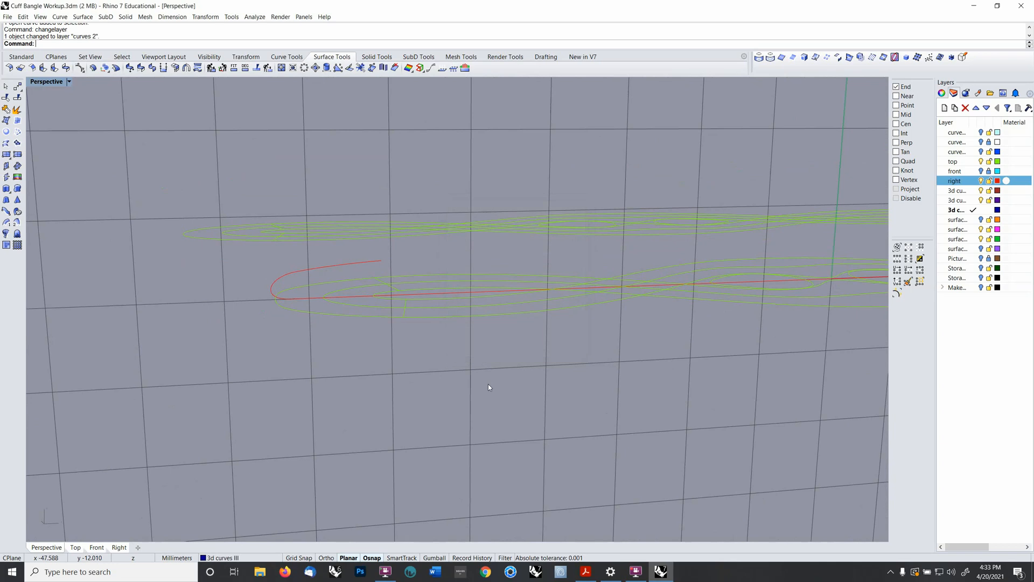
key("ctrl+z")
- Assign the long upper curve to the "surfacing 2" layer
left_click(514, 252)
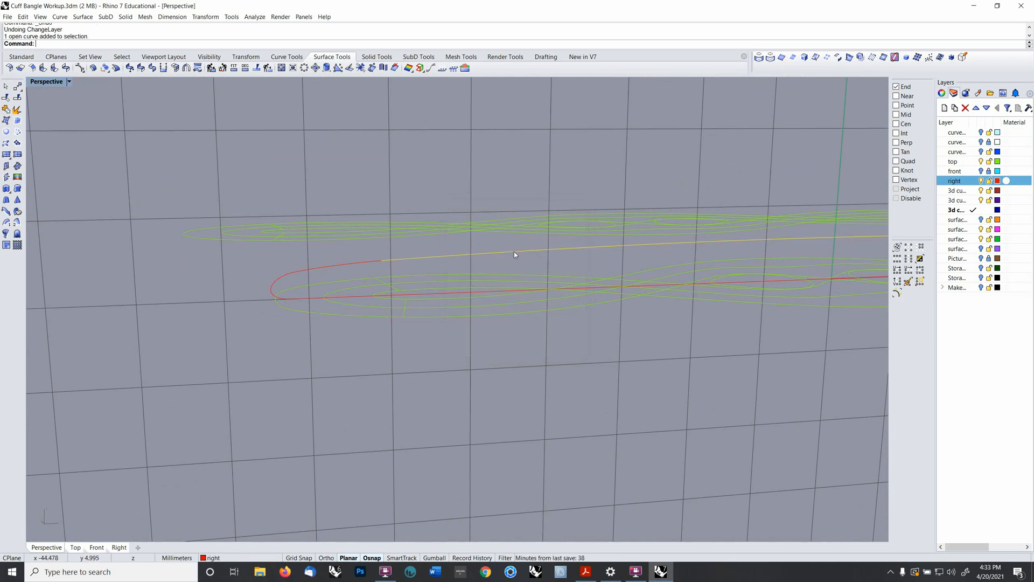
right_click(513, 251)
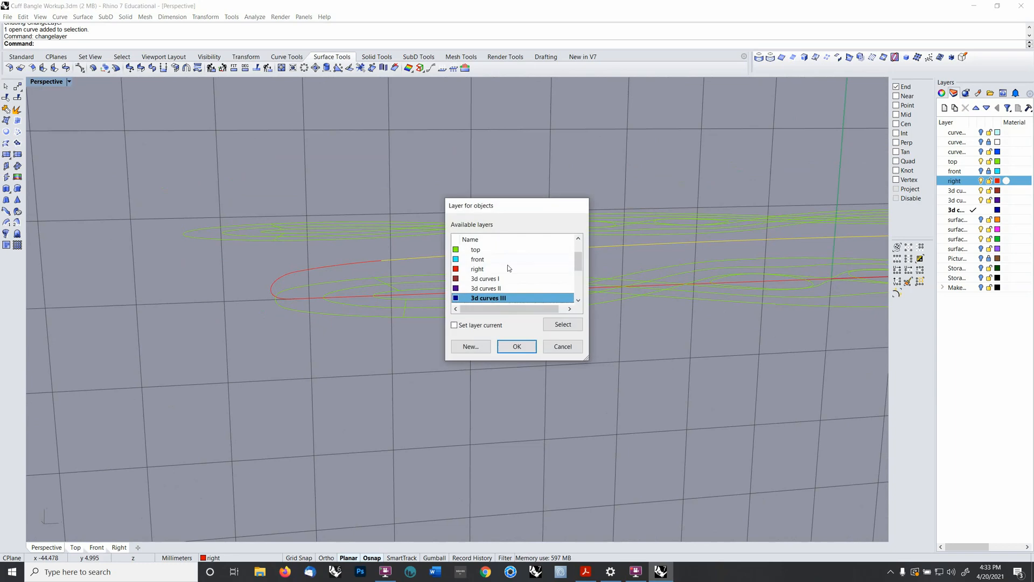
scroll(509, 263, "down", 2)
left_click(489, 259)
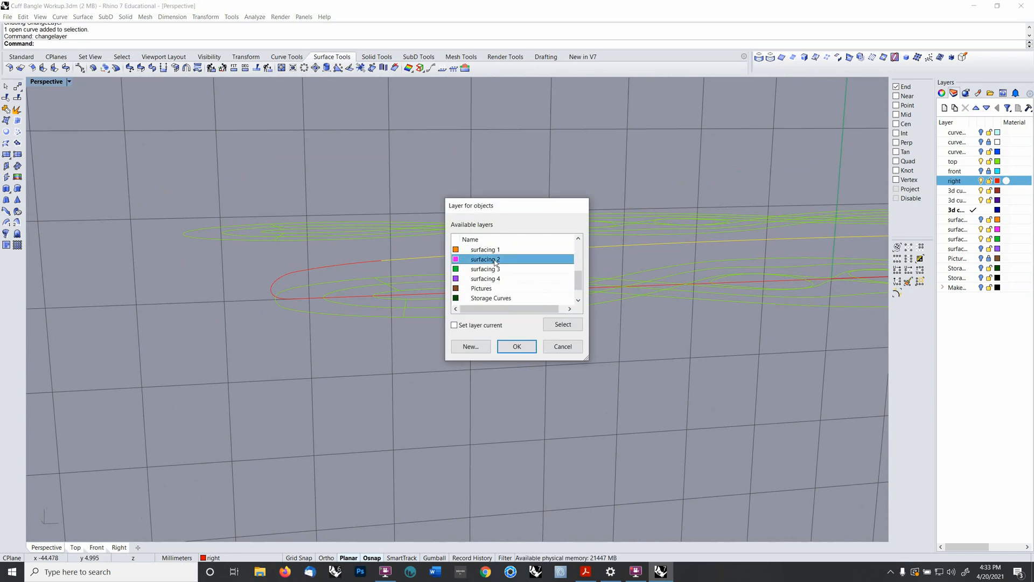
left_click(519, 347)
- Draw a straight line about 13.7 mm long downward from the end where the upper curve meets the rounded end curve
right_click_drag(492, 363, 439, 321)
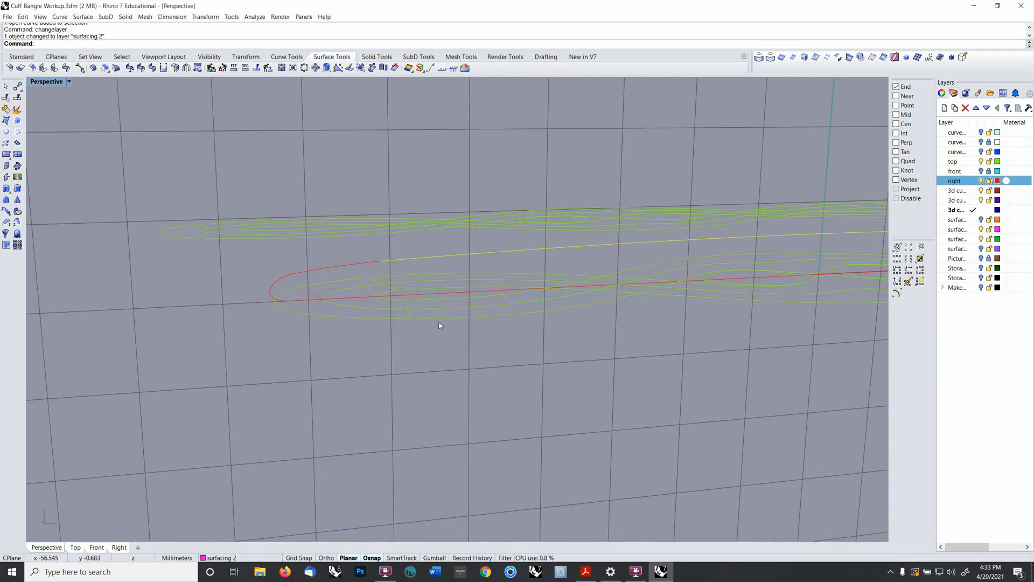
left_click(286, 56)
left_click(18, 166)
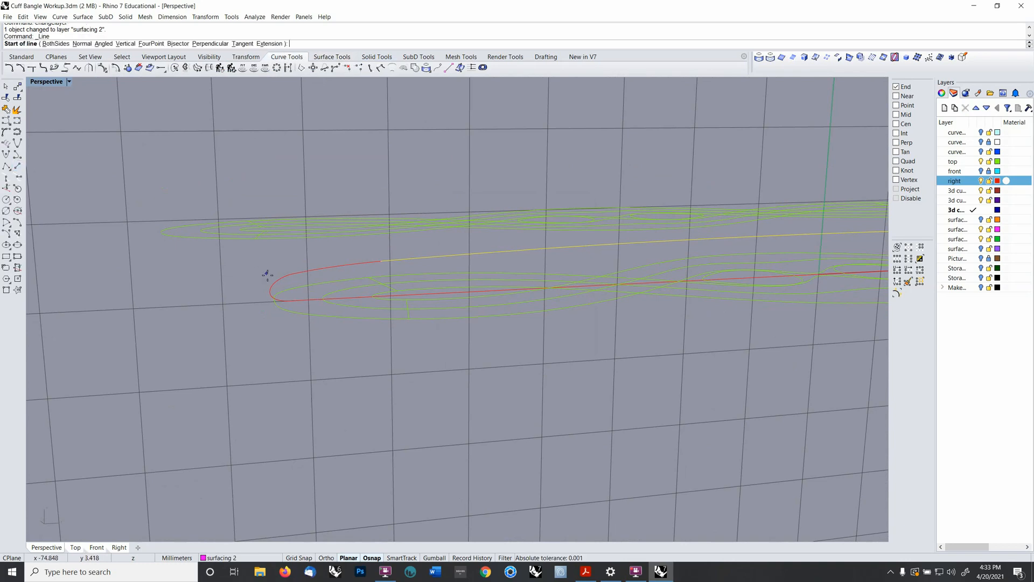
left_click(381, 262)
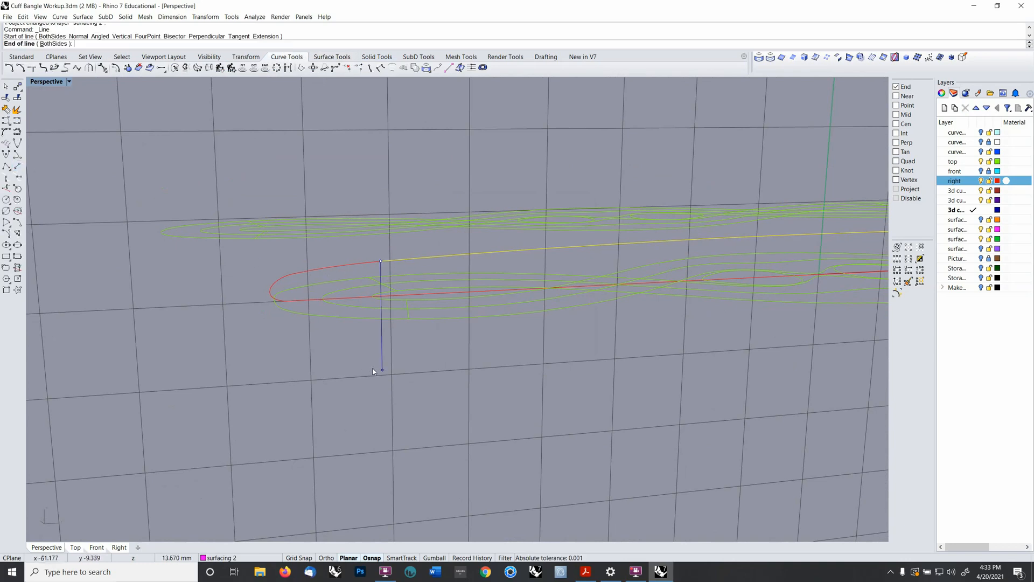
left_click(382, 368)
- Mirror a copy of the short vertical line to the opposite end of the profile, using a vertical mirror plane starting at 0
scroll(382, 347, "down", 5)
right_click_drag(433, 306, 346, 325, "shift")
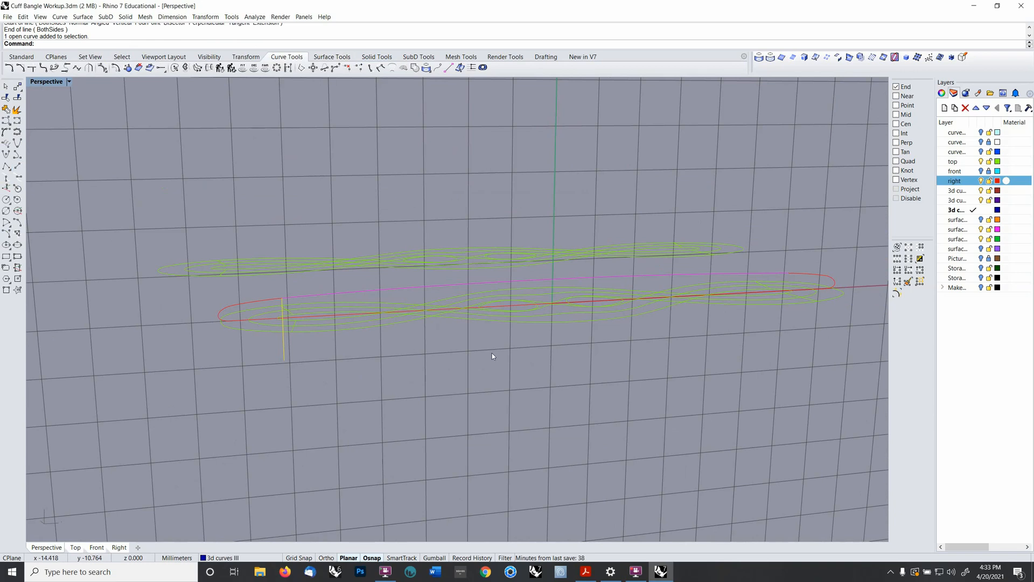
type("mirror")
key("Return")
type("0")
key("Return")
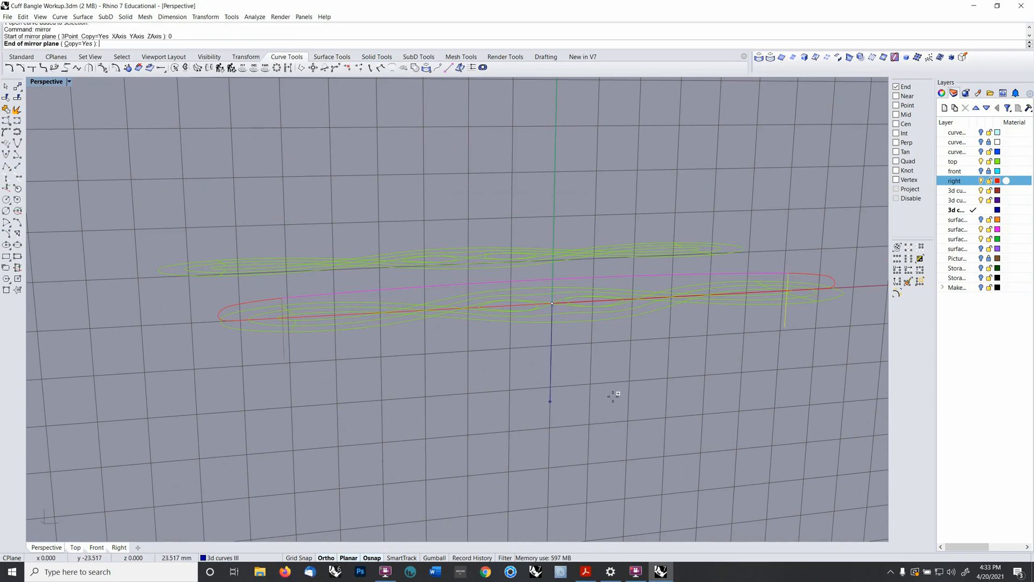
left_click(614, 396, "shift")
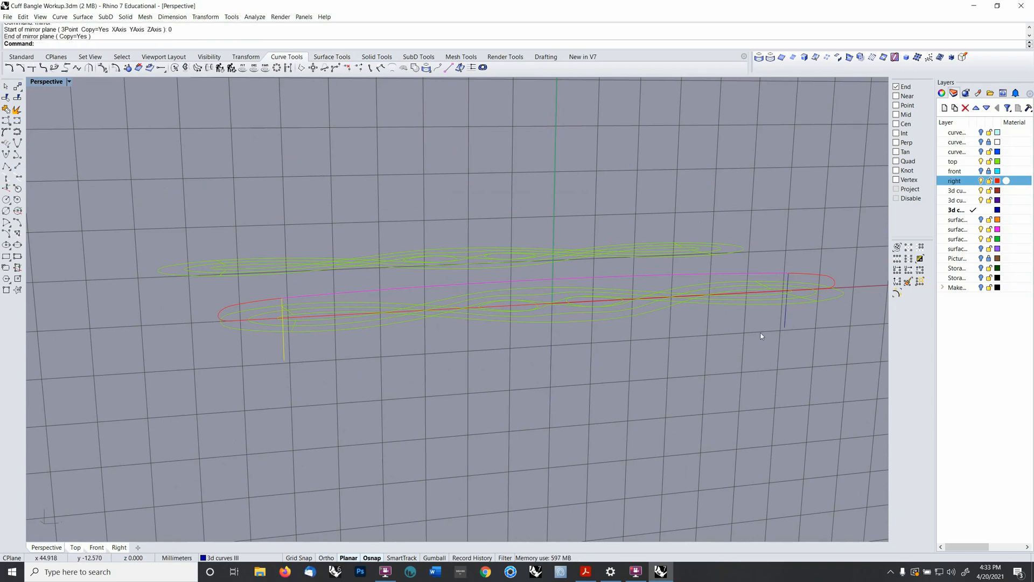
- Split the long straight lower profile curve using the two short vertical lines as cutting objects
scroll(761, 336, "up", 3)
left_click(745, 293)
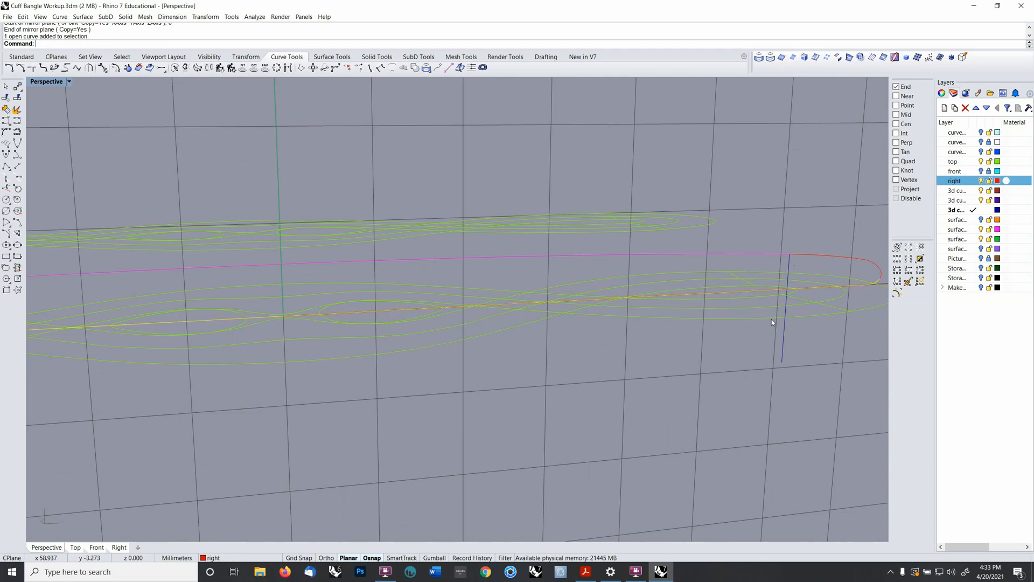
scroll(780, 339, "down", 4)
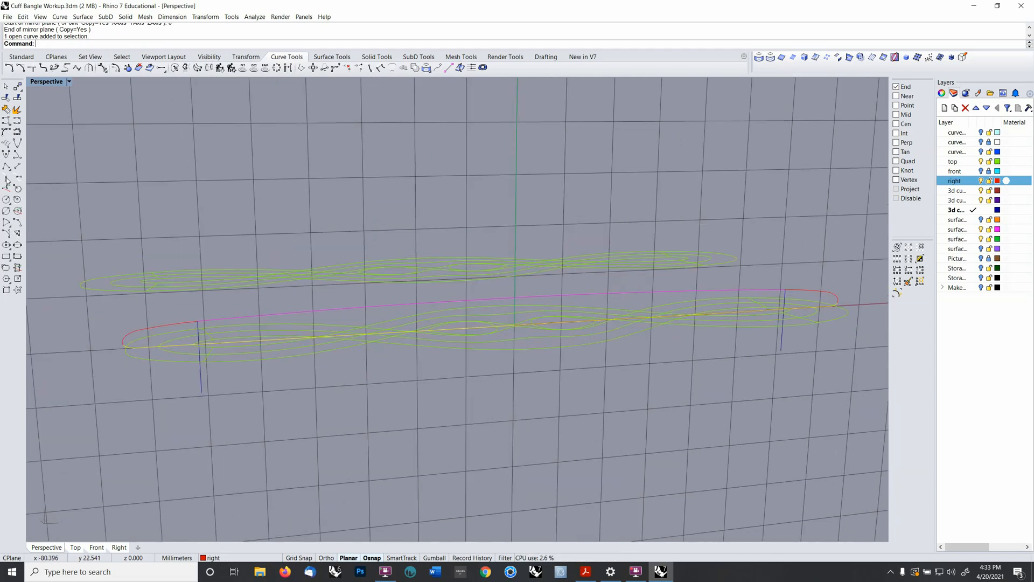
left_click(16, 98)
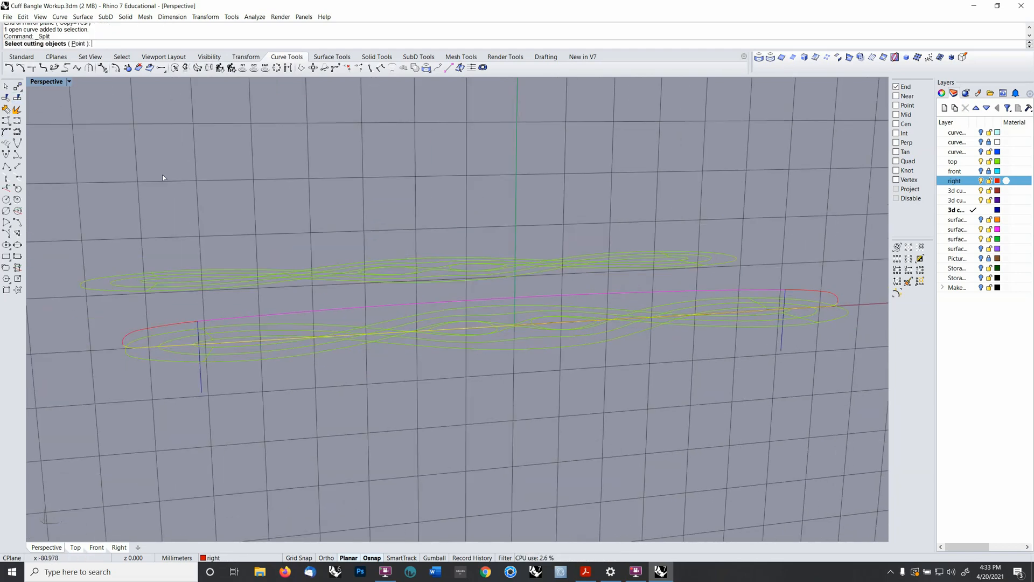
left_click(200, 377)
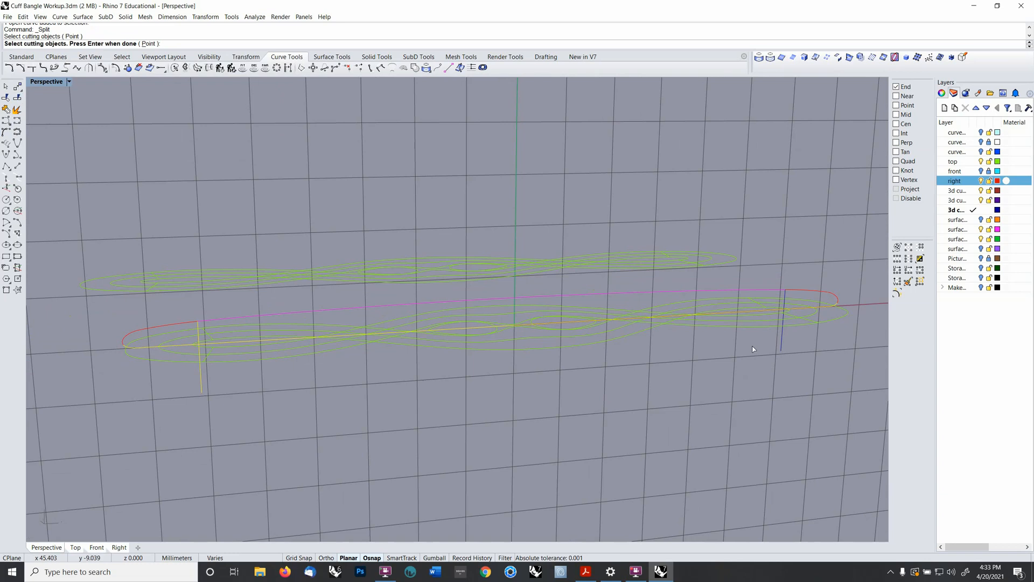
left_click(785, 341)
key("Return")
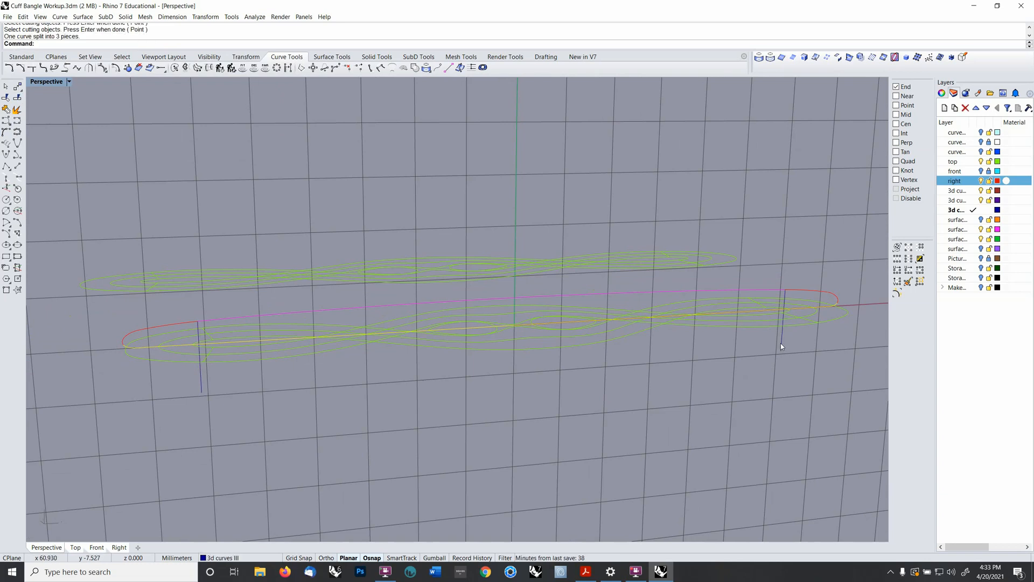
- Delete both short vertical cutting lines
left_click(781, 343)
key("Delete")
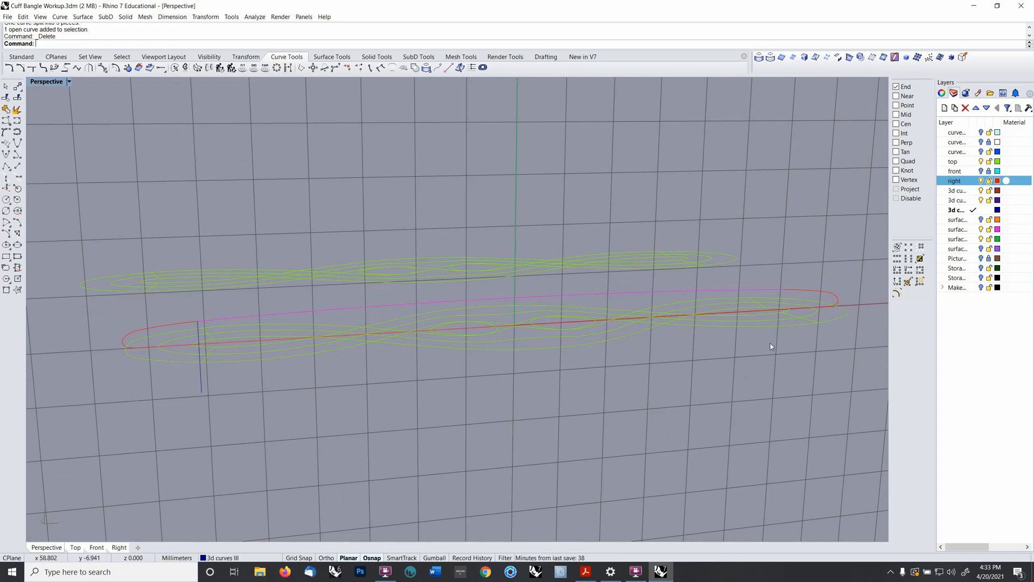
left_click(200, 386)
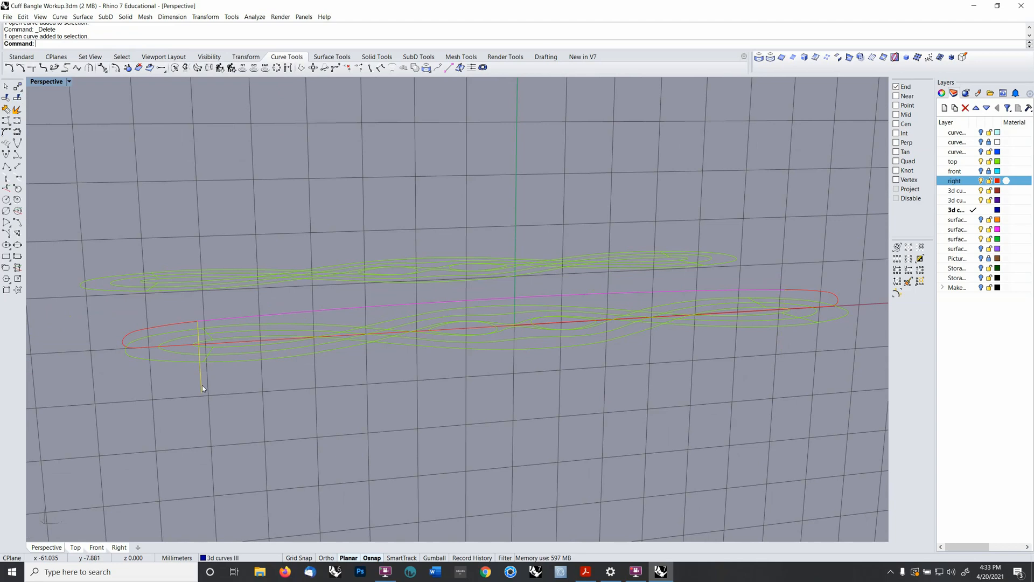
key("Delete")
- Assign the long middle piece of the split lower profile line to the "surfacing 2" layer
left_click(237, 345)
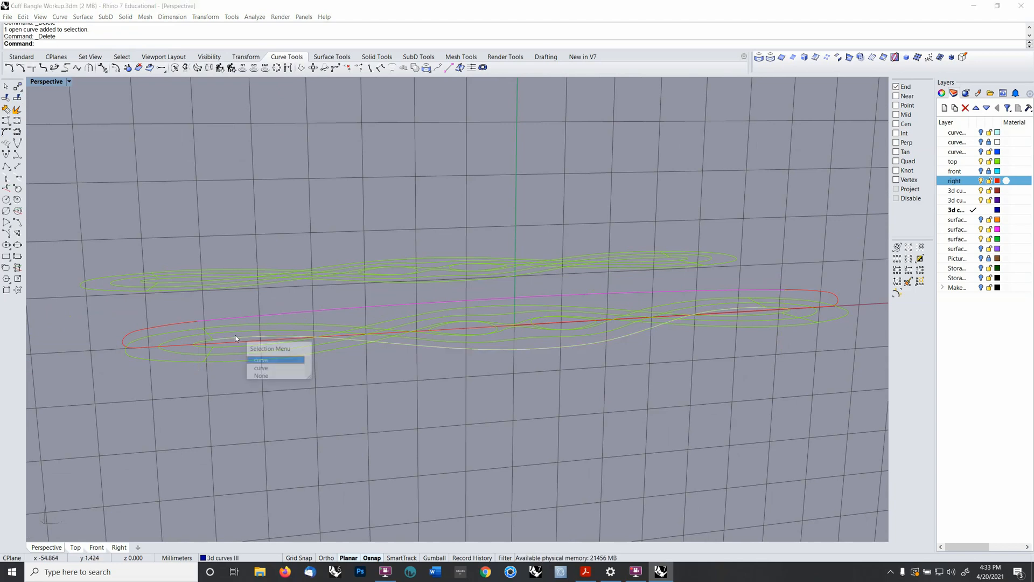
left_click(256, 359)
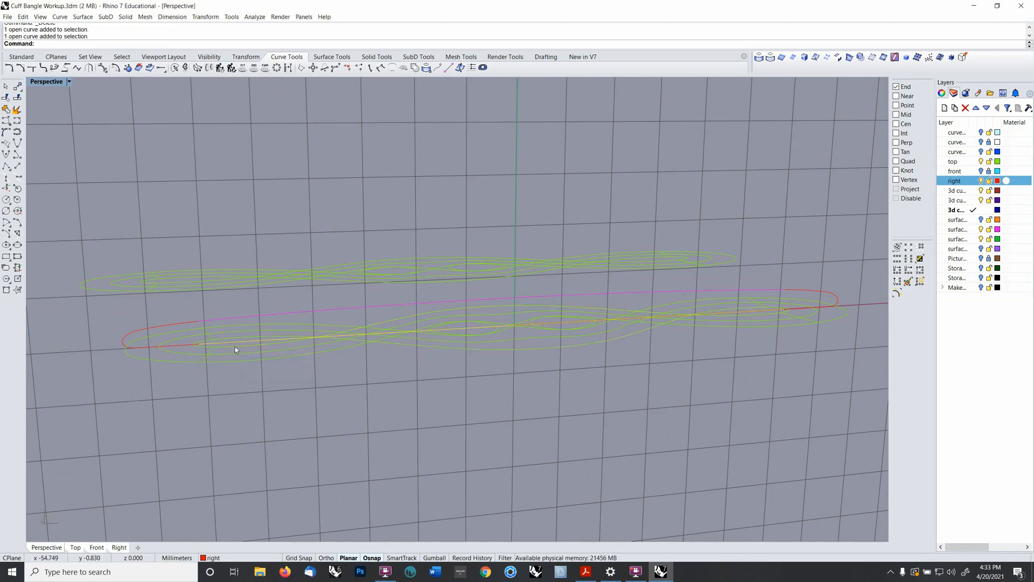
key("F4")
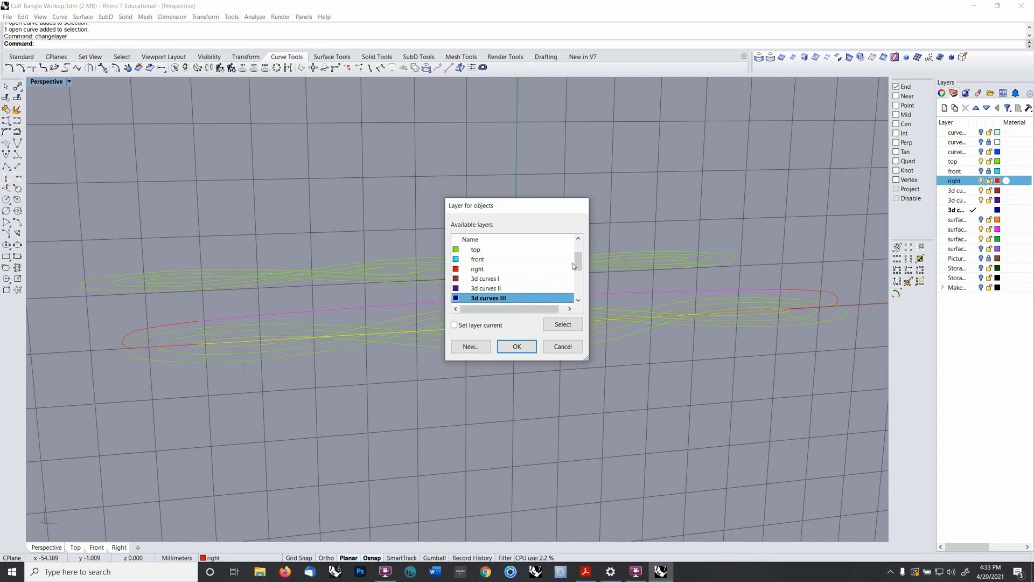
mouse_move(574, 265)
left_mouse_down()
mouse_move(574, 256)
mouse_move(575, 275)
left_mouse_up()
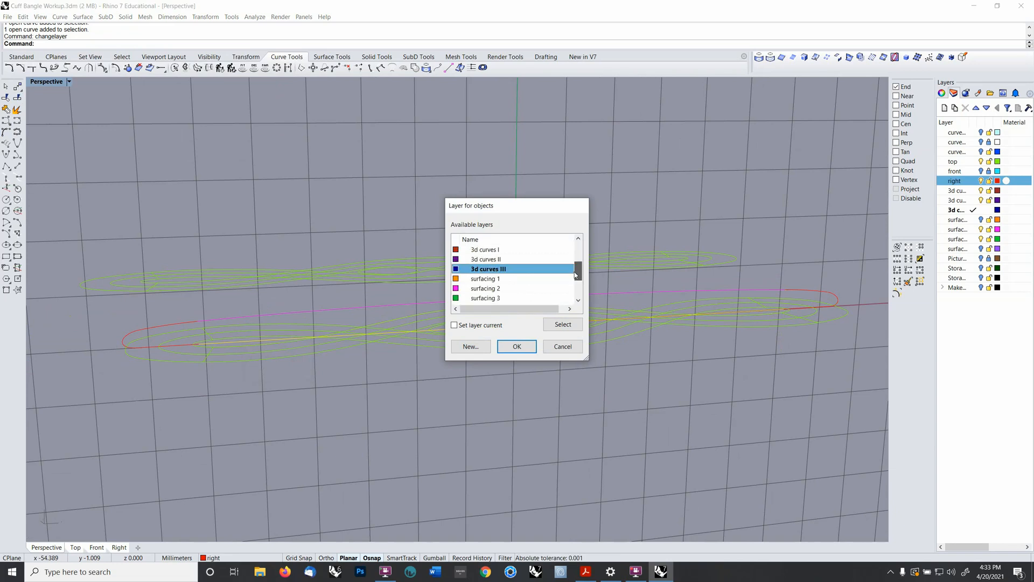
left_click(485, 288)
left_click(517, 346)
- Rebuild the long middle piece of the lower profile line with 2 points at degree 1, deleting the input
right_click_drag(345, 329, 286, 322)
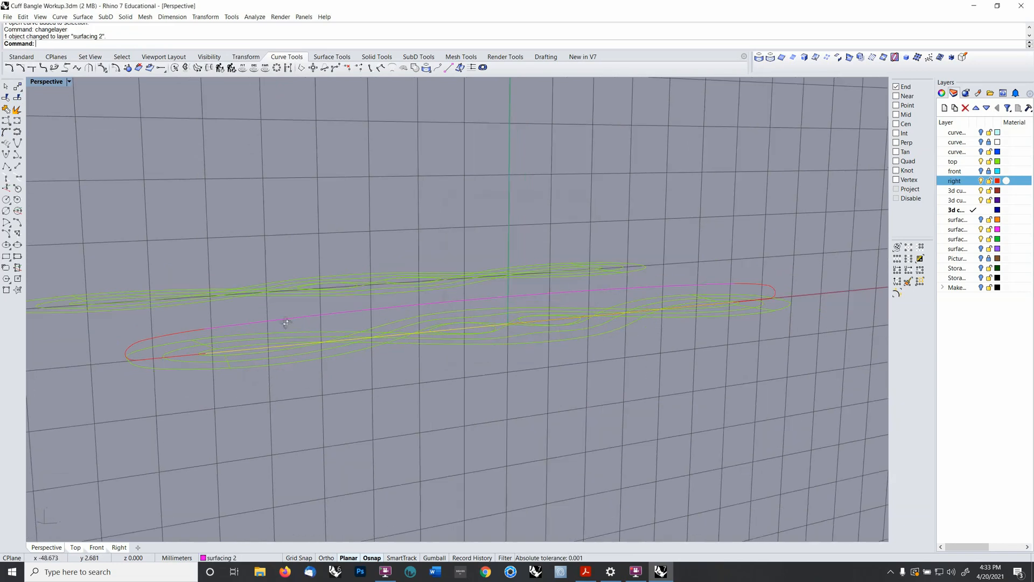
scroll(286, 323, "up", 2)
scroll(365, 323, "up", 2)
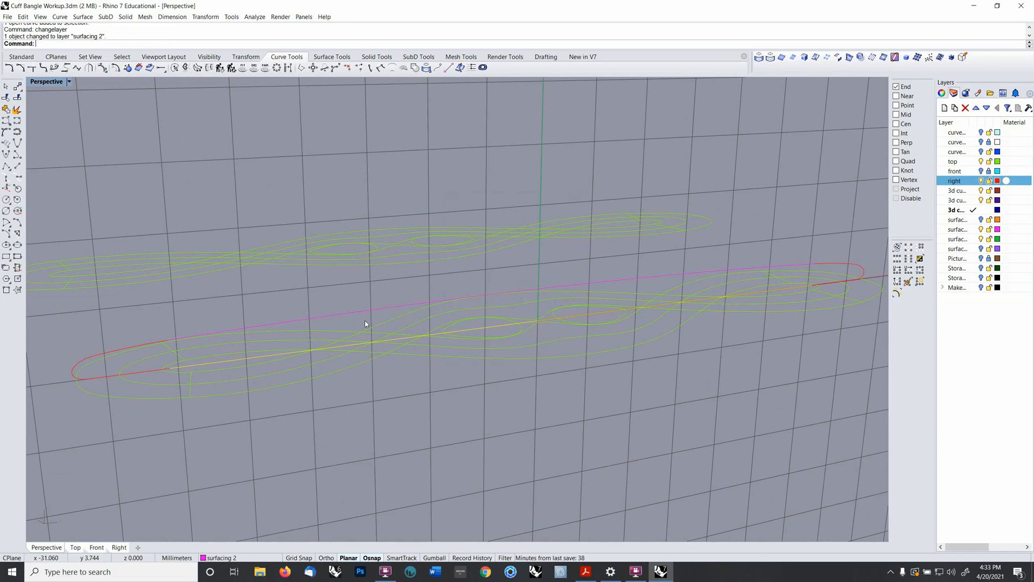
type("rebuild")
key("Return")
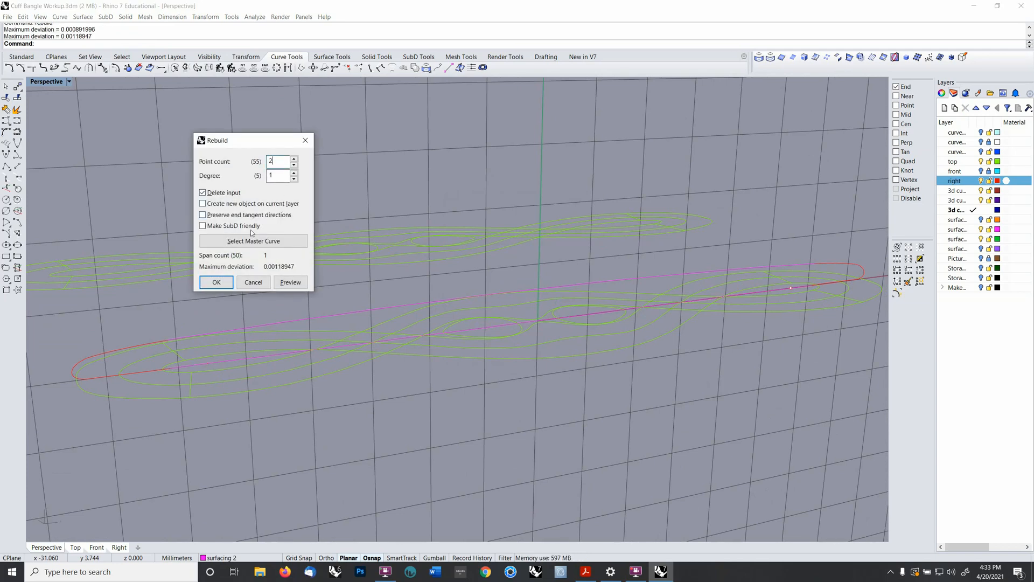
left_click(216, 282)
- Group the red rounded end curves together with the short straight end pieces at both ends of the profile
right_click_drag(452, 342, 340, 403)
right_click_drag(130, 294, 209, 280)
left_click_drag(134, 228, 291, 334)
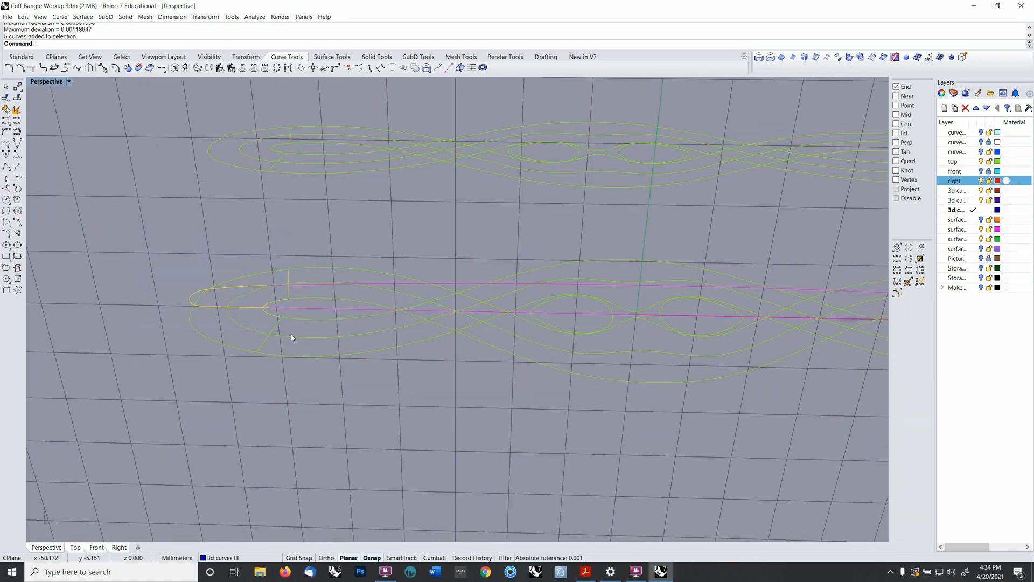
left_click(251, 305)
left_click(240, 290)
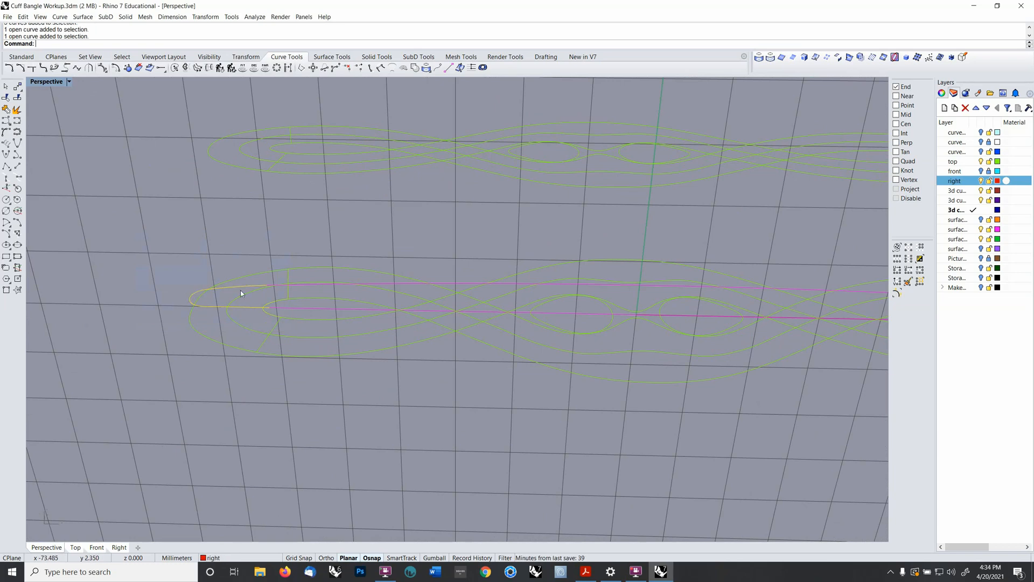
right_click_drag(240, 290, 662, 354)
left_click(696, 319)
key("ctrl+g")
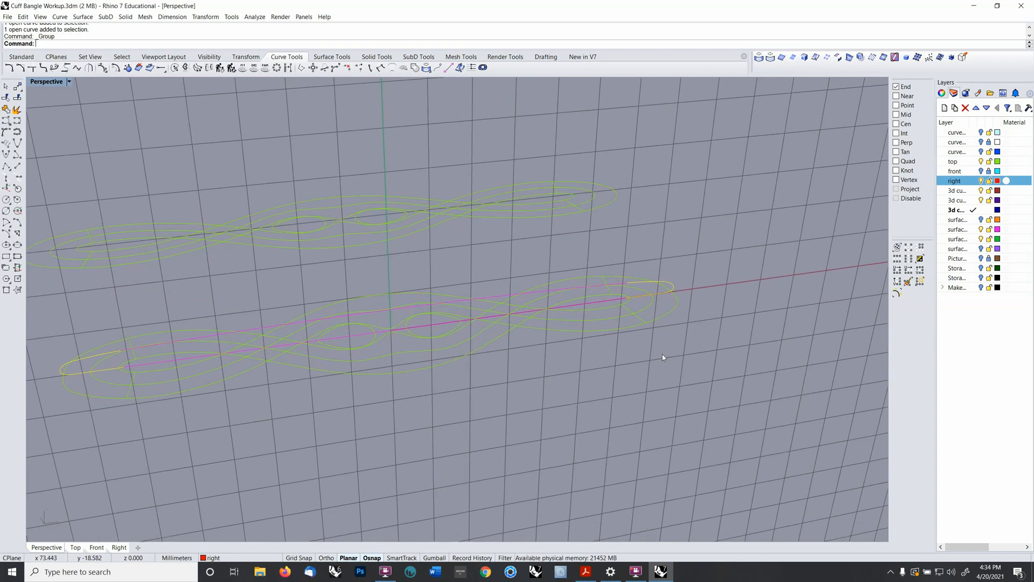
- Move the grouped end curves to the "Storage Curves" layer
key("F4")
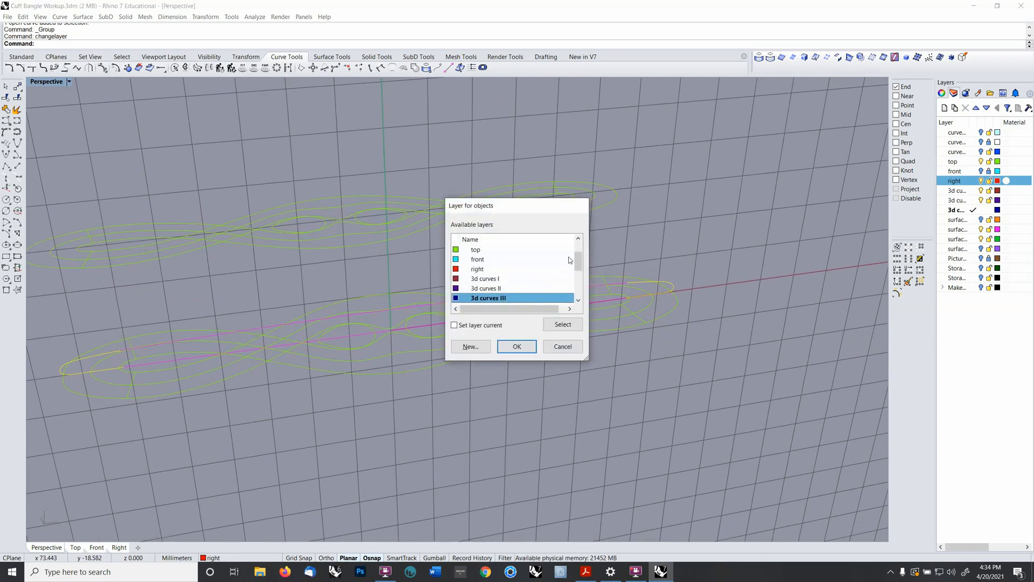
left_click_drag(578, 262, 586, 291)
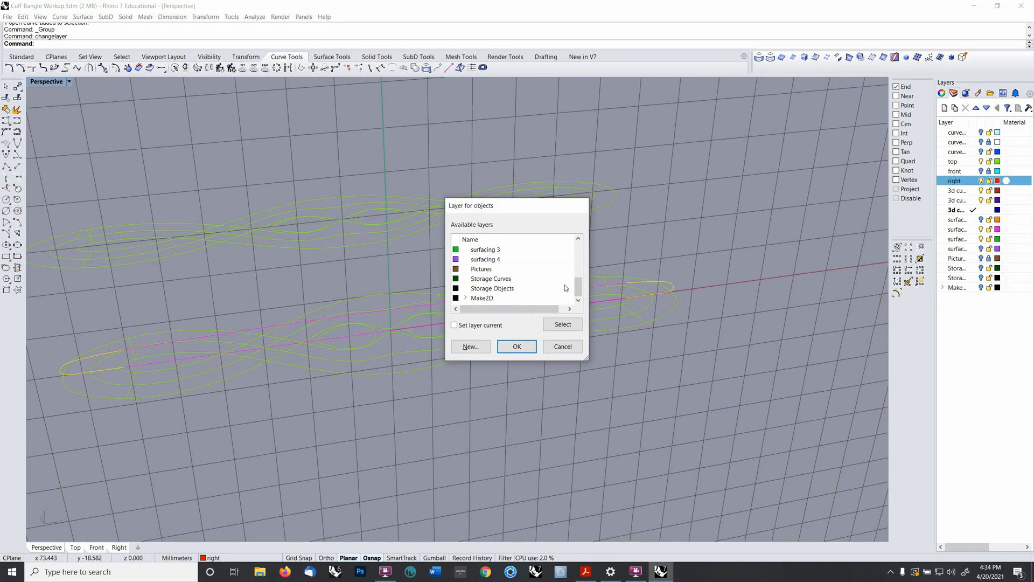
left_click(514, 278)
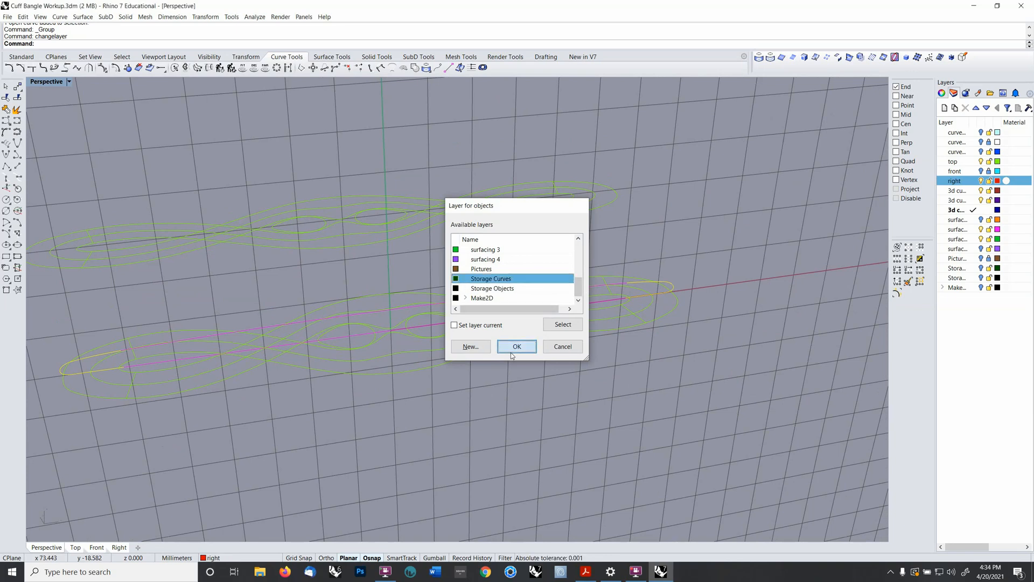
left_click(516, 347)
- Turn on the Pictures layer to show the reference sketches with the bangle curves
right_click_drag(318, 348, 359, 337)
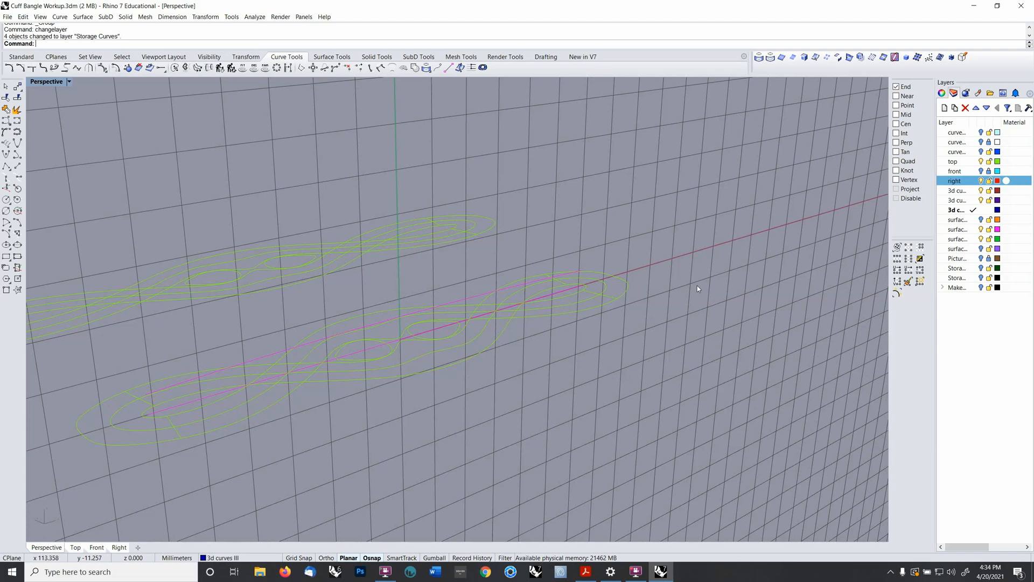
right_click_drag(700, 287, 673, 288)
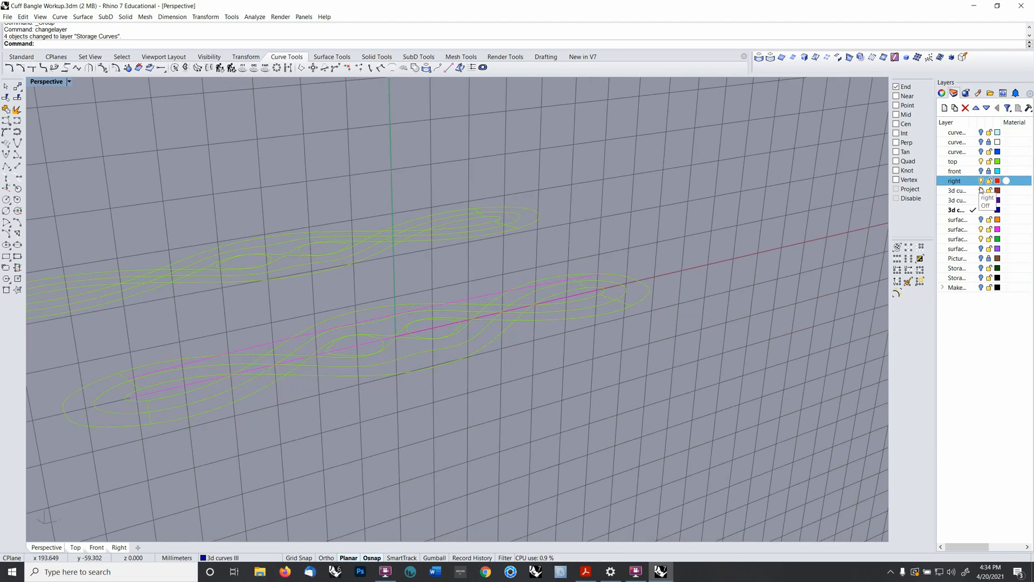
left_click(981, 259)
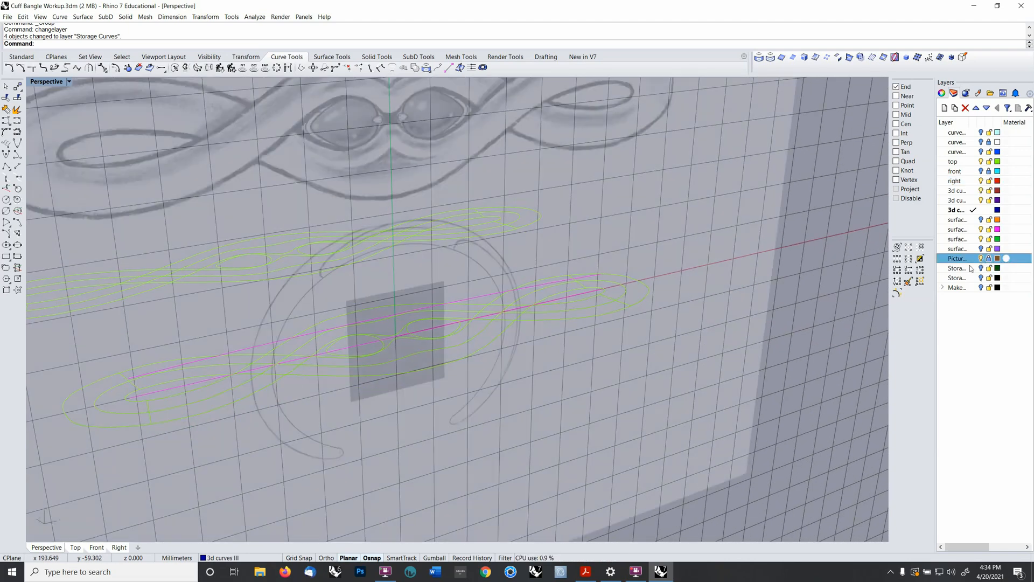
right_click_drag(767, 290, 531, 269)
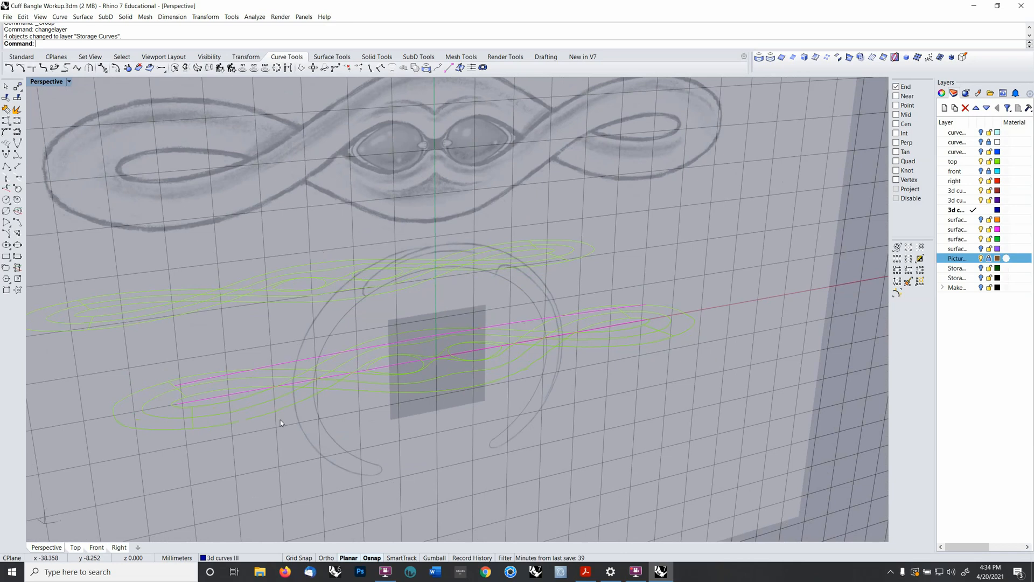
- Delete the surplus green strand curves crossing just below the middle of the lower top-view curve set
left_click(216, 425)
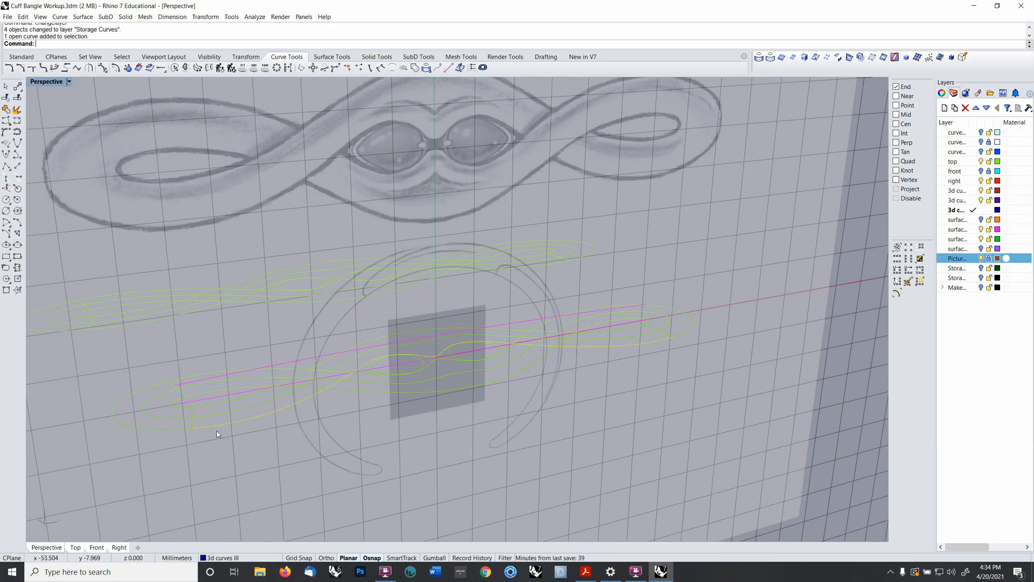
left_click(228, 405)
mouse_move(571, 364)
right_mouse_down()
mouse_move(559, 378)
mouse_move(538, 366)
right_mouse_up()
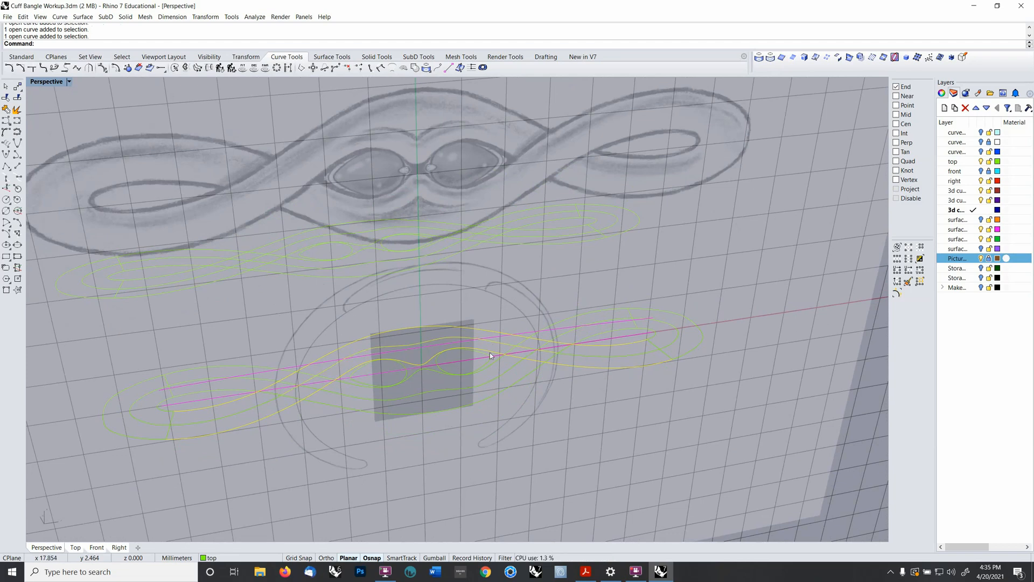
mouse_move(489, 352)
right_mouse_down()
mouse_move(502, 397)
mouse_move(506, 362)
mouse_move(496, 347)
mouse_move(492, 368)
right_mouse_up()
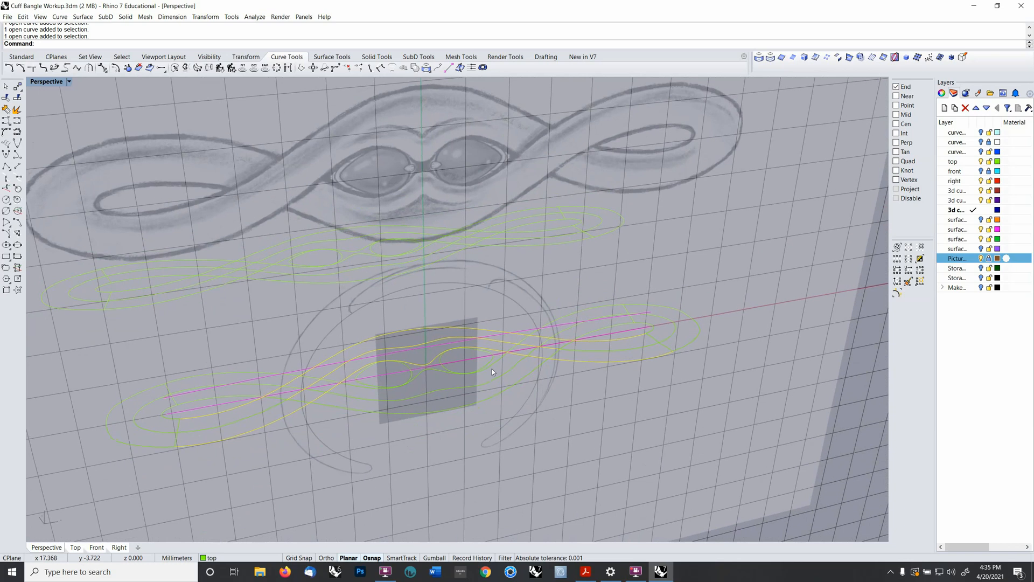
key("Delete")
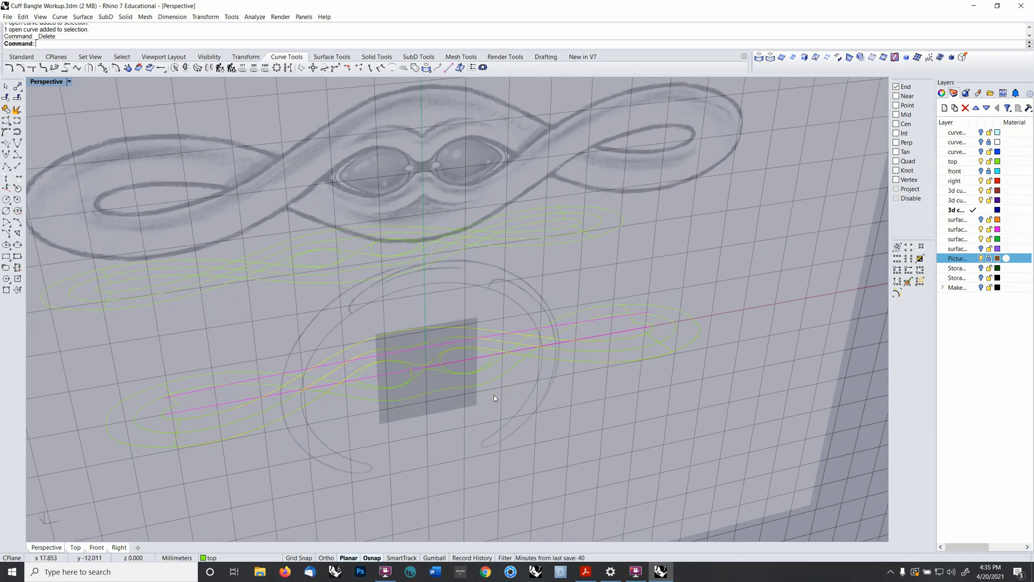
left_click(494, 382)
key("Delete")
left_click(496, 367)
key("Delete")
- Rebuild the outer lower strand curve of the front top-view set with 41 points at degree 4, deleting the input
mouse_move(367, 415)
right_mouse_down()
mouse_move(377, 434)
mouse_move(352, 425)
right_mouse_up()
left_click(335, 403)
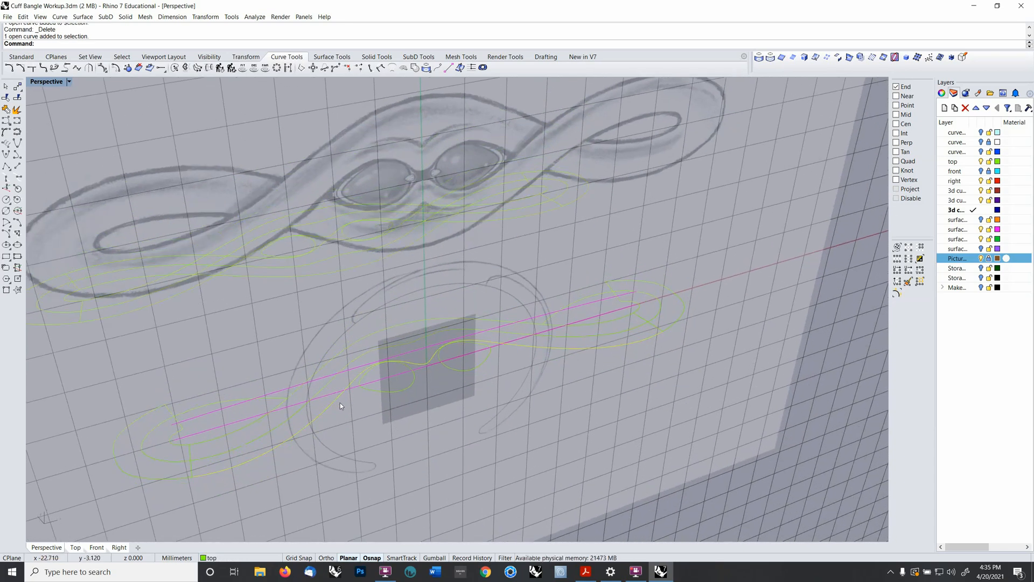
right_click(340, 401)
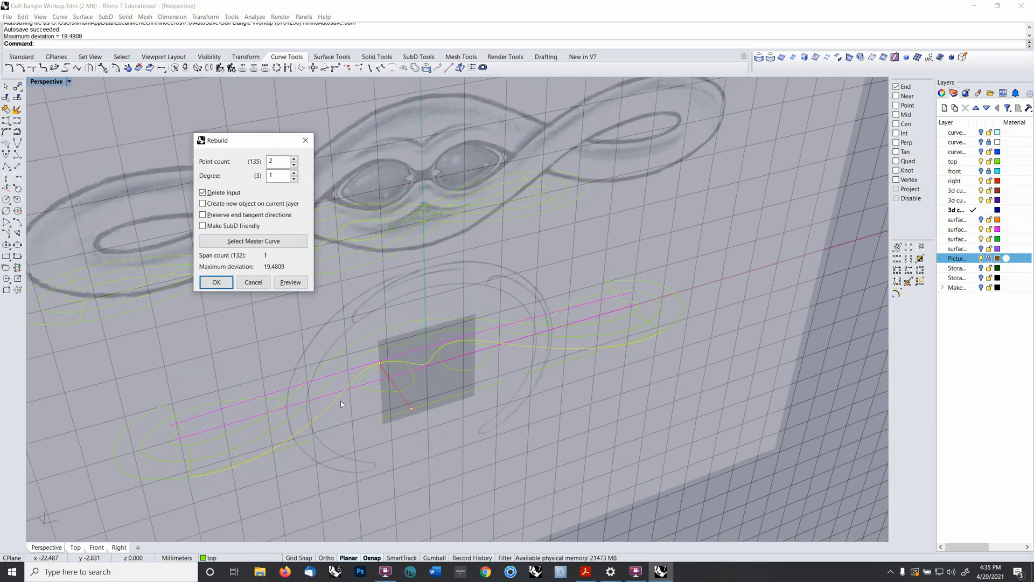
left_click(264, 283)
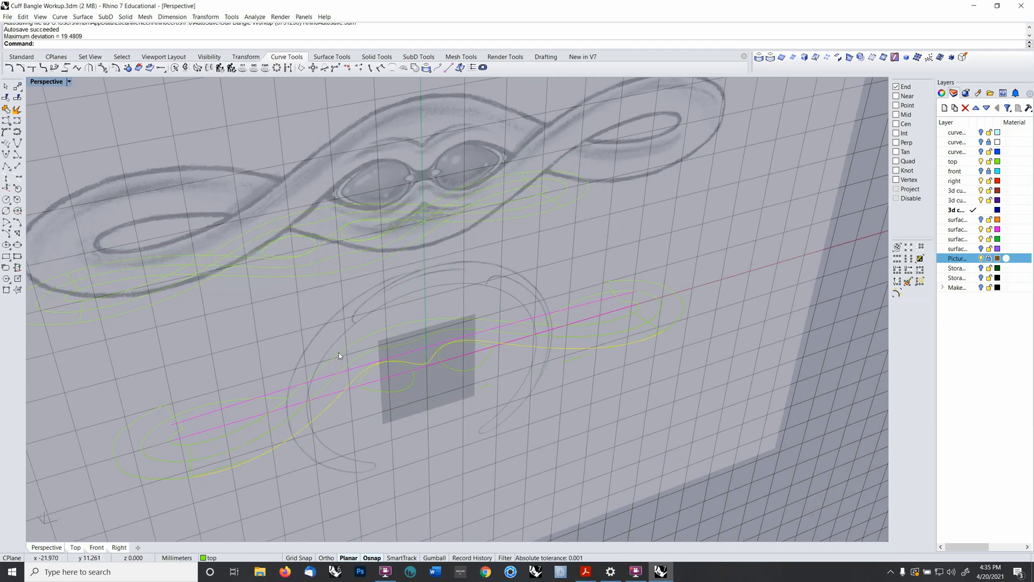
key("Return")
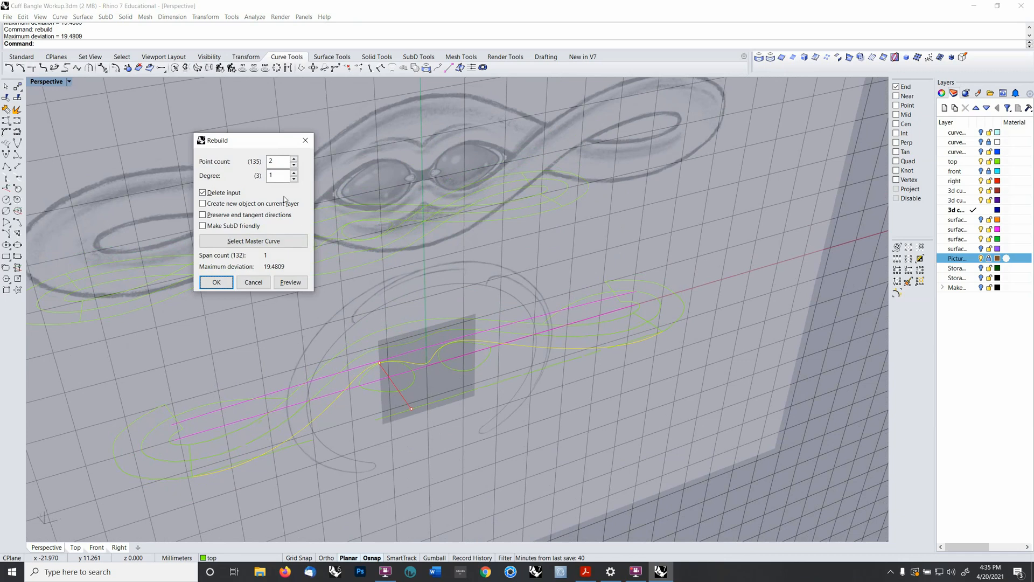
double_click(273, 161)
type("41")
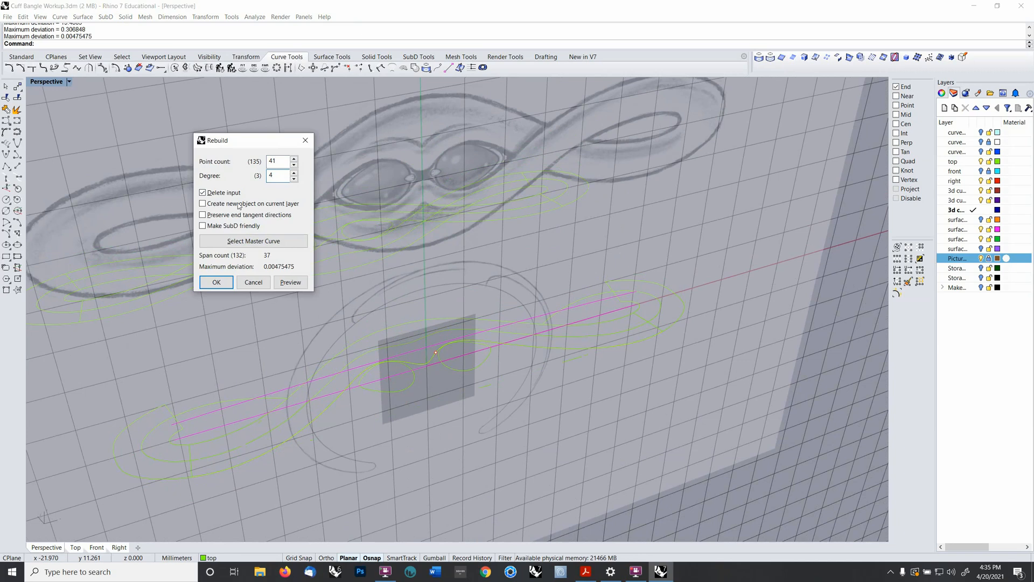
left_click(216, 282)
- Rebuild the outer upper strand curve of the same set with 35 points at degree 4
left_click(412, 322)
key("Return")
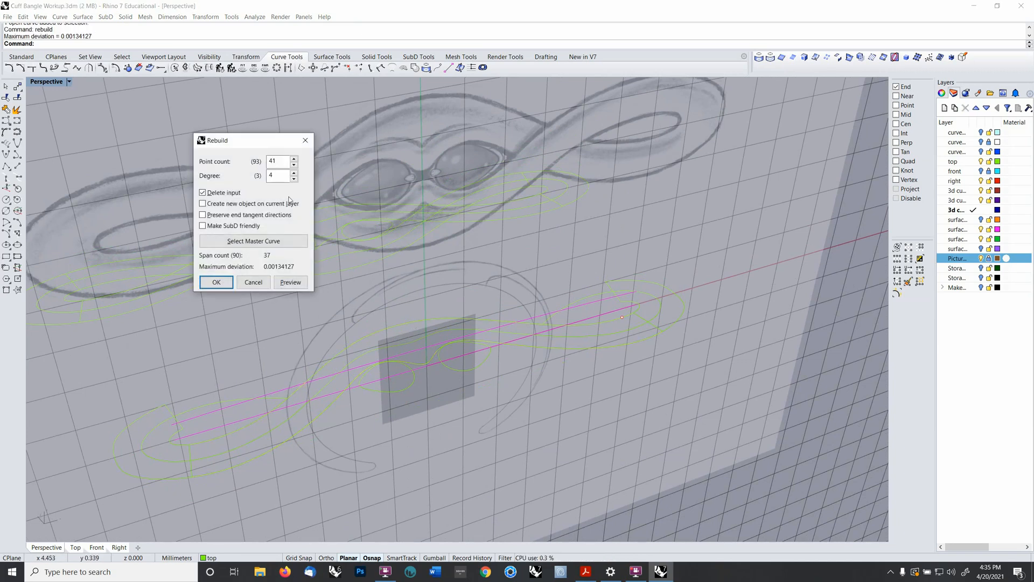
double_click(279, 160)
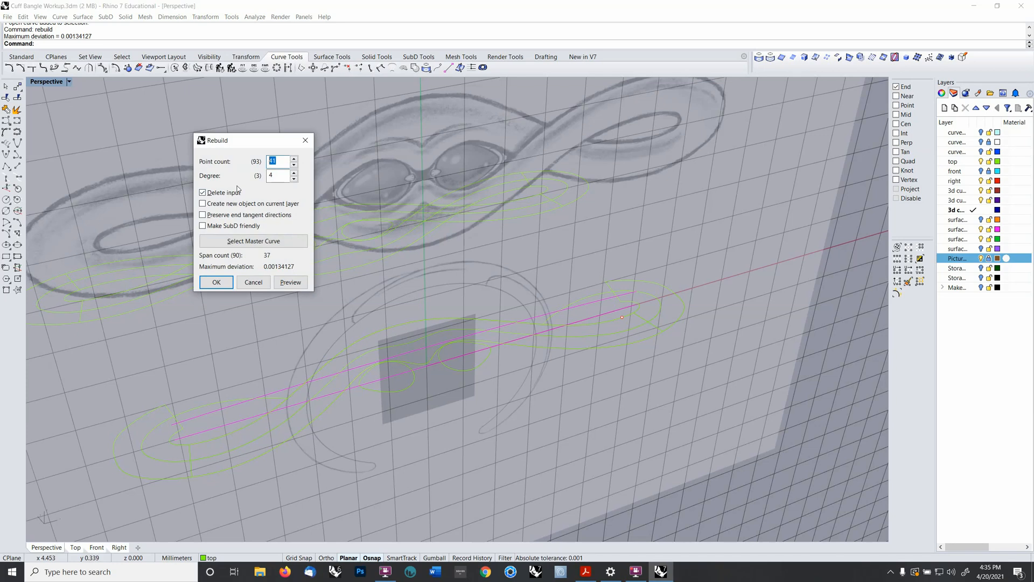
type("35")
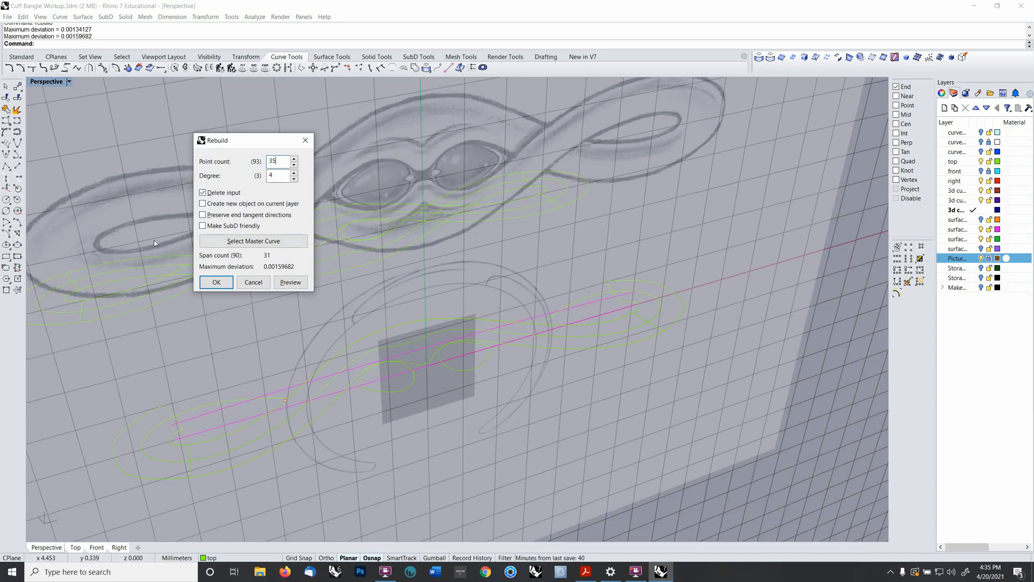
left_click(216, 283)
- Join the three open segments of the strand curve running between the two outer curves into one curve
left_click(428, 338)
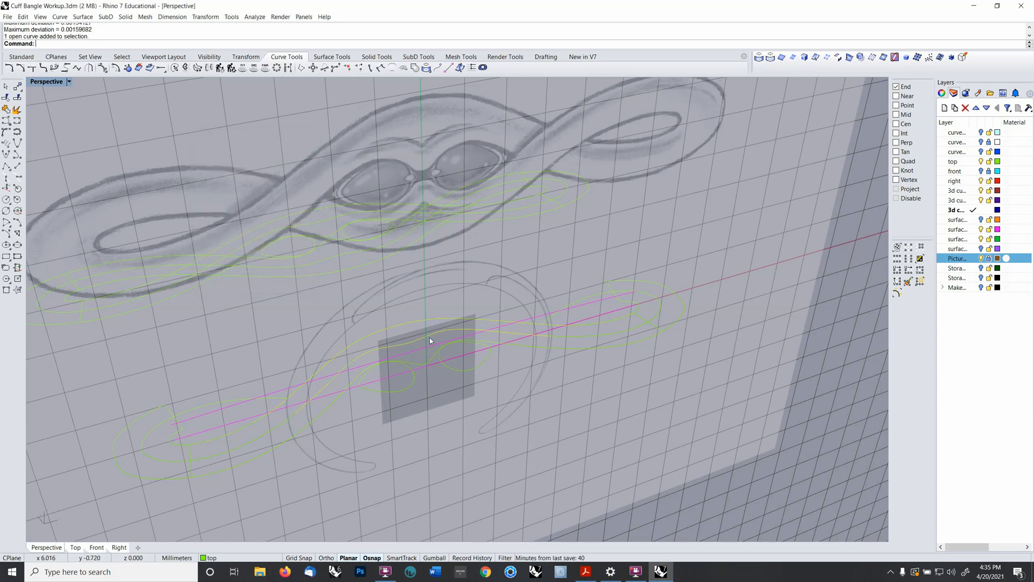
left_click(263, 436)
left_click(589, 338)
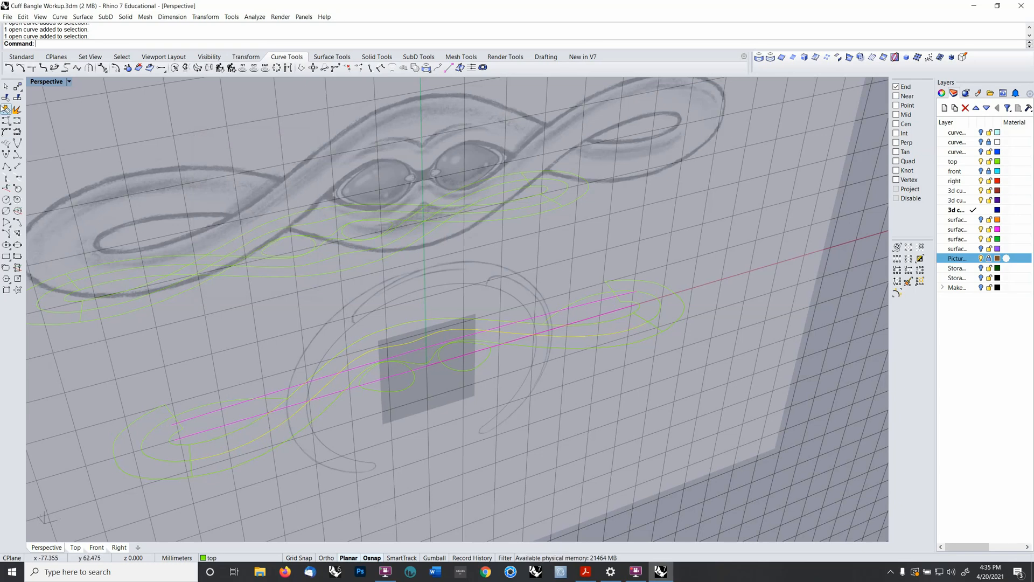
left_click(7, 109)
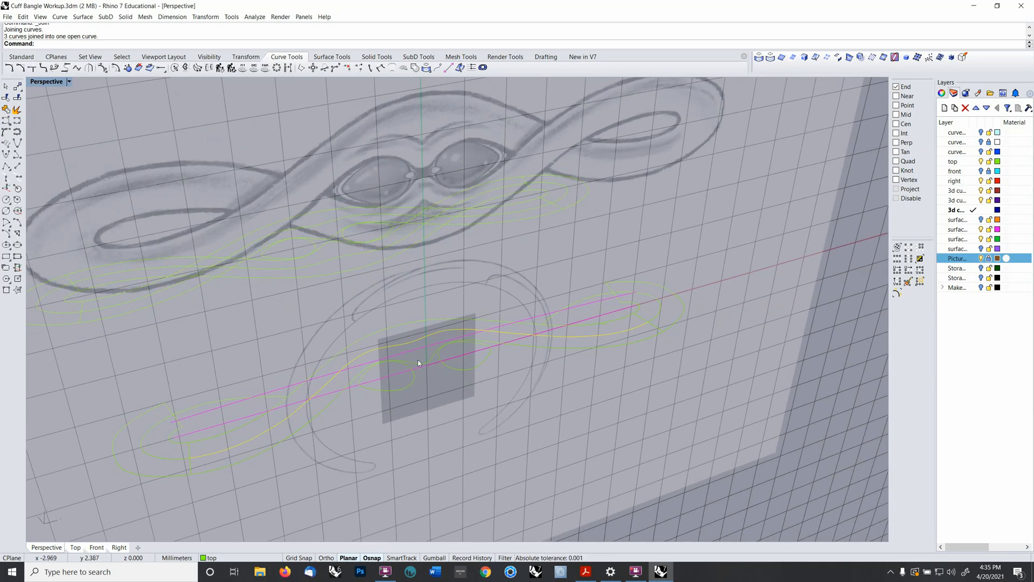
- Rebuild the joined strand curve with 41 points at degree 4
type("rebuild")
key("Return")
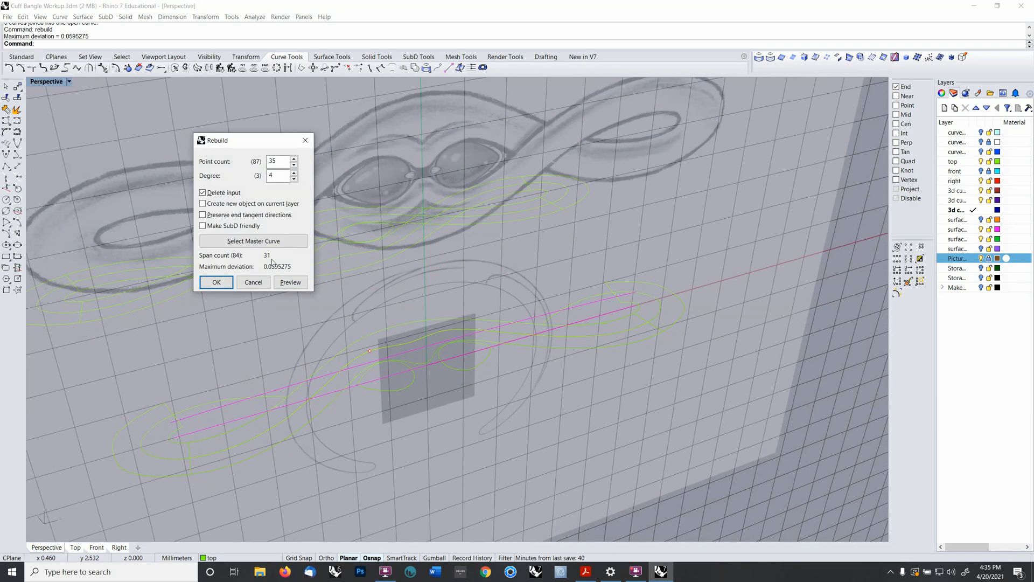
double_click(278, 163)
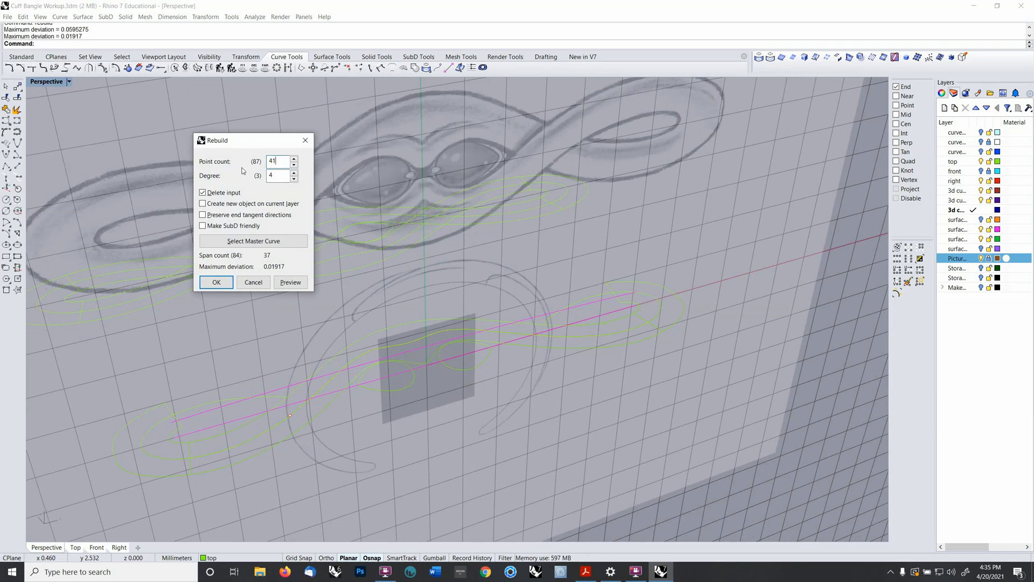
left_click(216, 283)
- Turn off the Pictures layer to hide the reference sketches
mouse_move(362, 308)
right_mouse_down()
mouse_move(474, 326)
mouse_move(624, 306)
mouse_move(479, 354)
right_mouse_up()
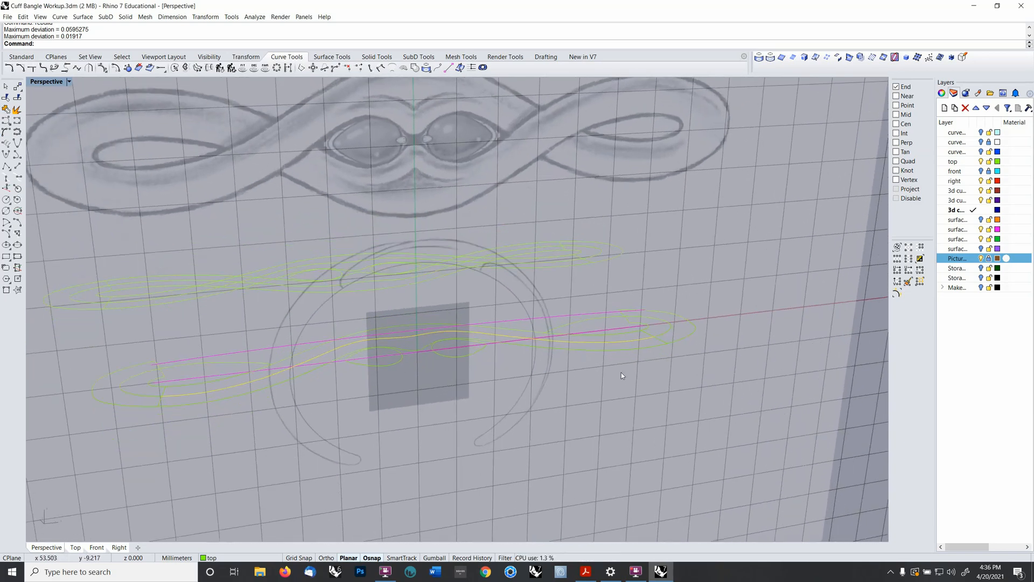
scroll(611, 370, "down", 4)
right_click_drag(639, 375, 690, 373, "shift")
right_click_drag(690, 373, 642, 386)
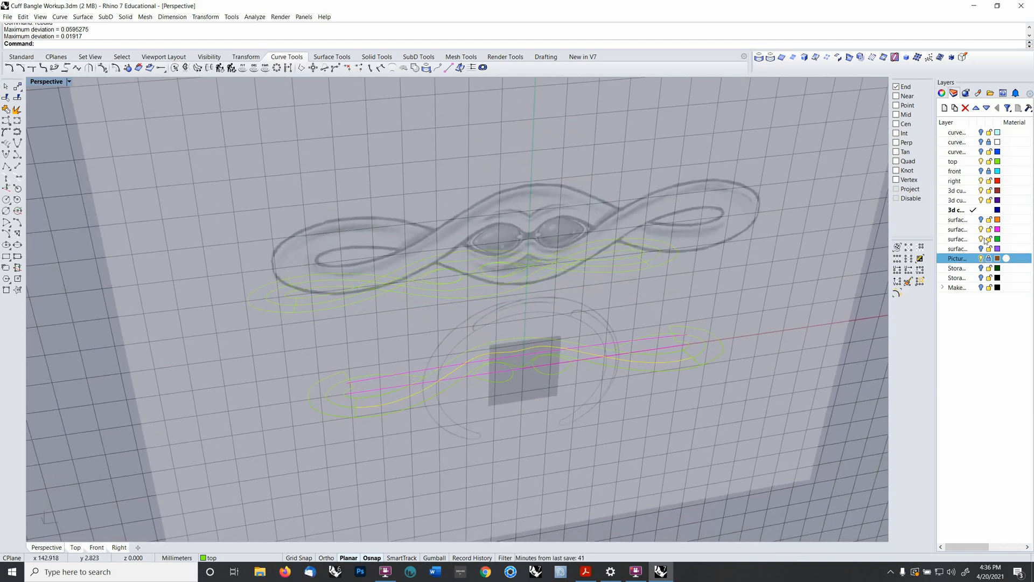
left_click(982, 259)
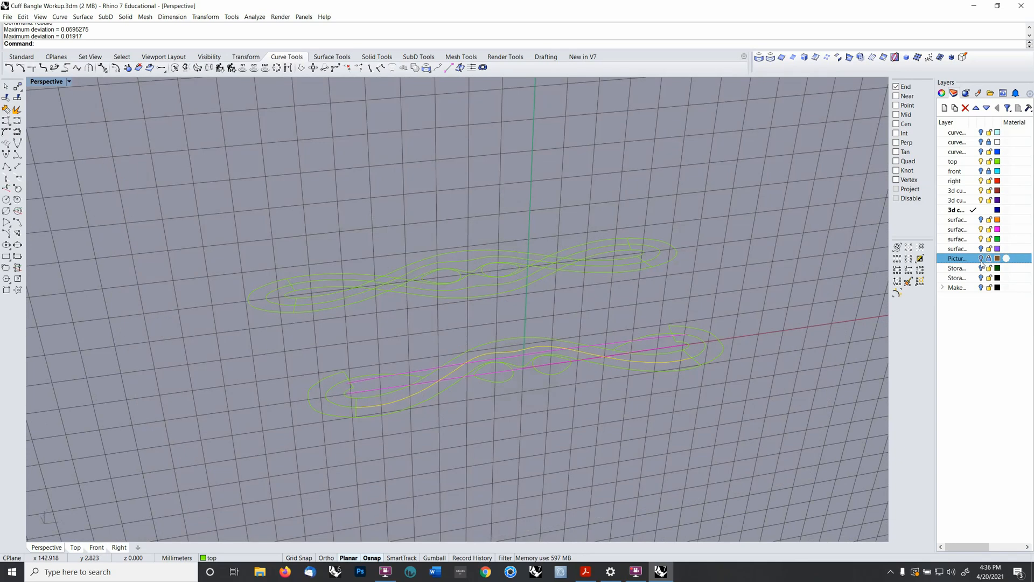
- Set the construction plane to World Top
scroll(434, 351, "up", 5)
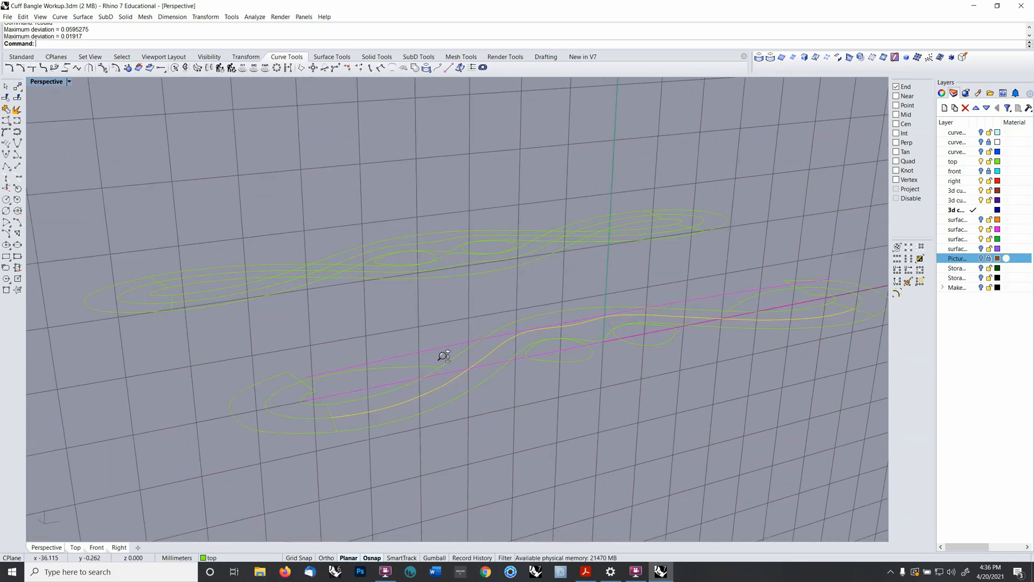
left_click(426, 410)
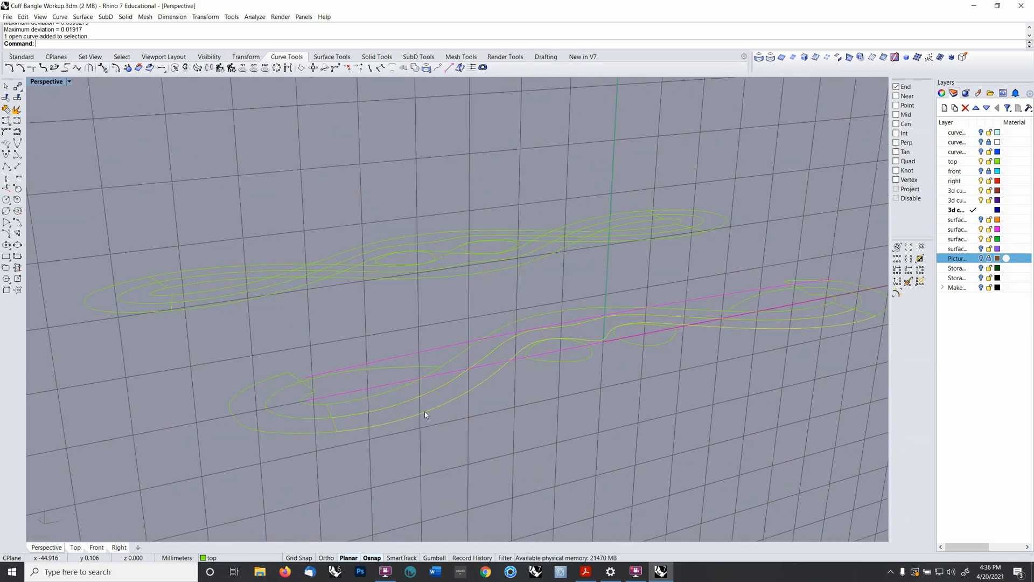
left_click(383, 403)
right_click_drag(384, 405, 405, 390)
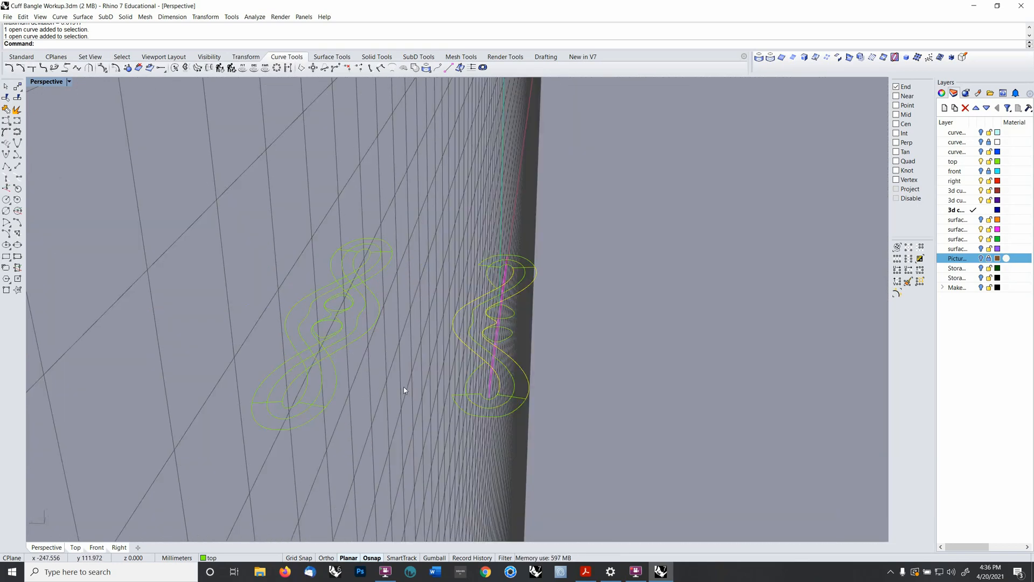
key("ctrl+F4")
right_click_drag(311, 368, 353, 371)
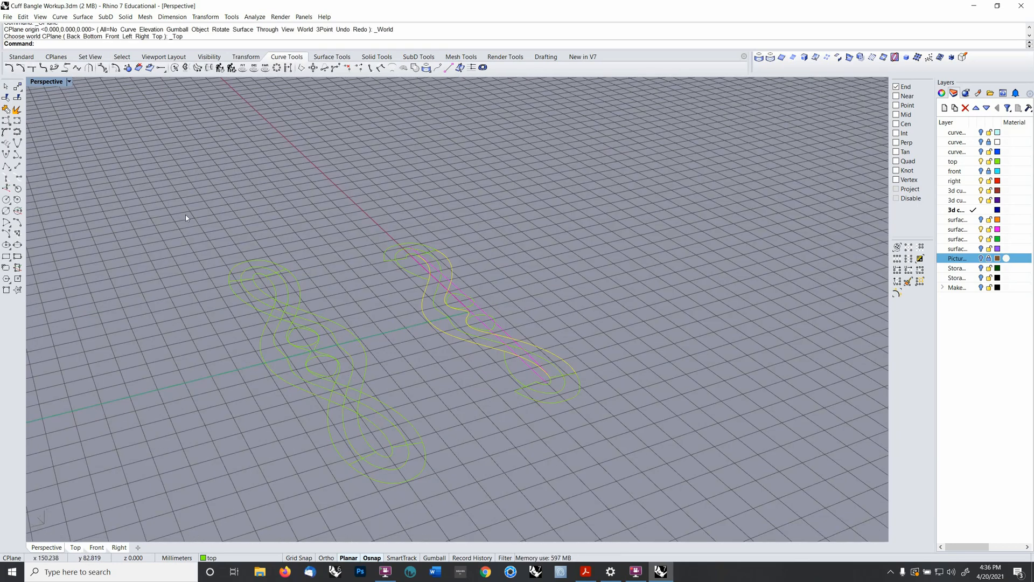
- Group all curves of the spare top-view strand set beside the working set and move them to the "Storage Curves" layer
left_click_drag(185, 215, 438, 529)
right_click_drag(445, 476, 382, 496)
key("ctrl+g")
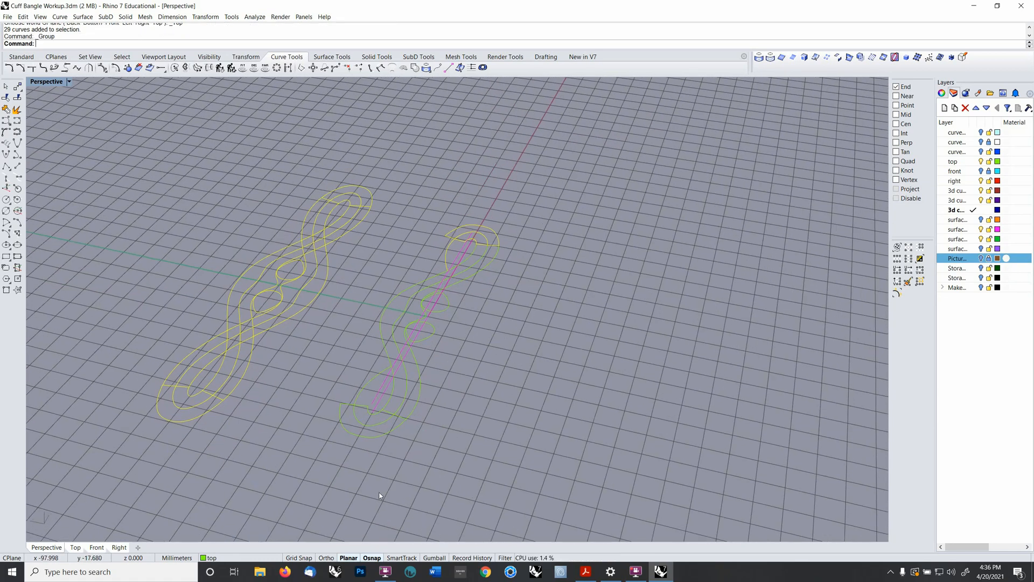
key("F4")
left_click_drag(577, 270, 574, 299)
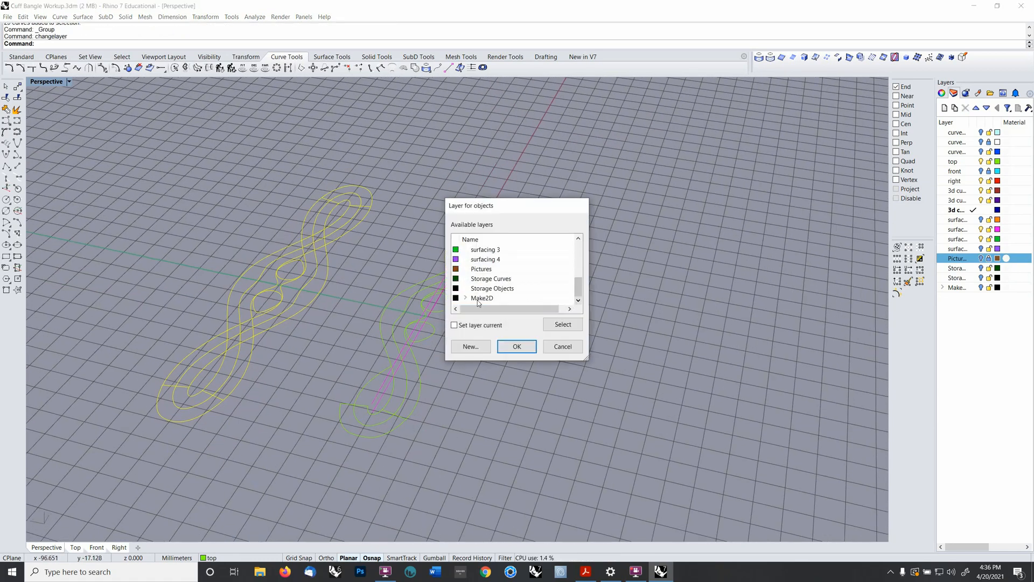
left_click(495, 278)
left_click(517, 345)
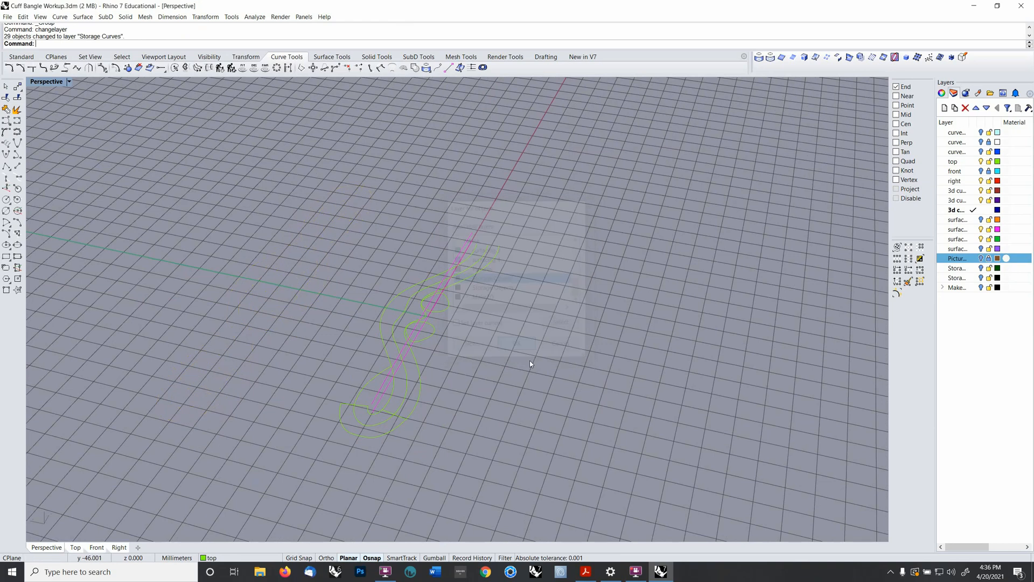
- Select the outer lower and joined middle strand curves and examine them against the magenta lines from a low angle
right_click_drag(530, 362, 411, 263)
scroll(429, 293, "up", 6)
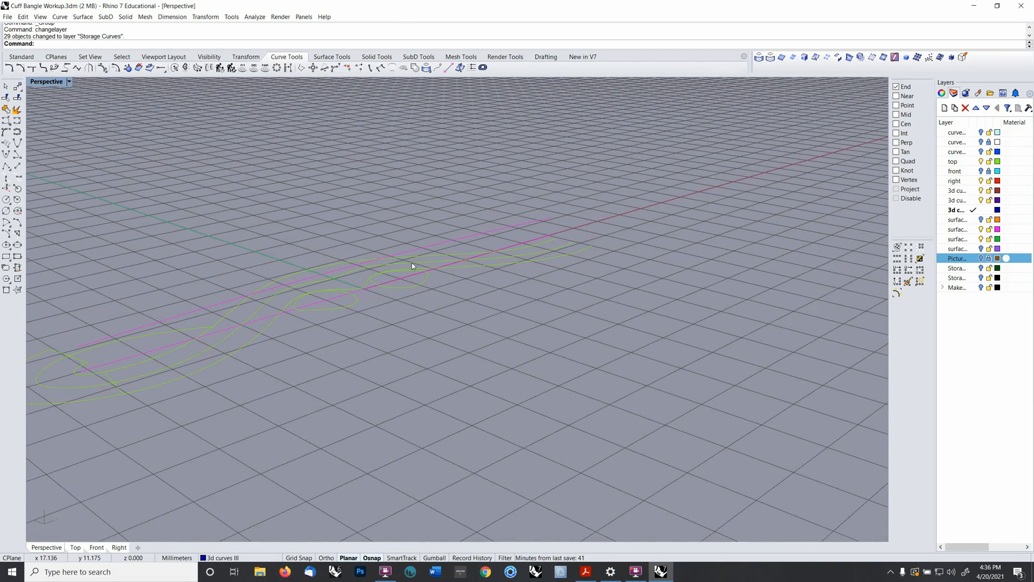
left_click(435, 247)
scroll(401, 294, "down", 2)
scroll(400, 293, "down", 1)
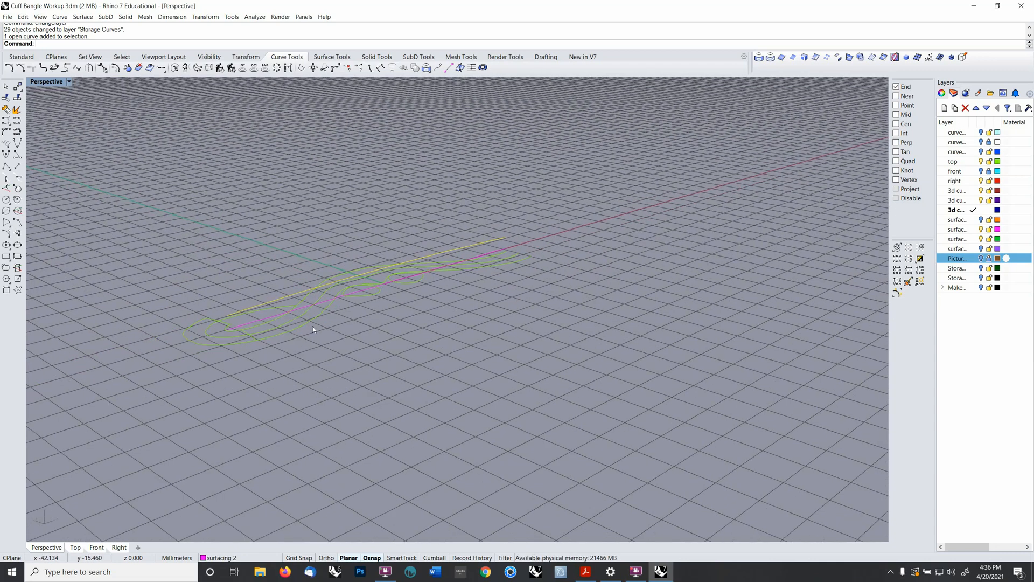
right_click_drag(311, 328, 299, 296)
left_click(283, 308)
left_click(267, 300, "shift")
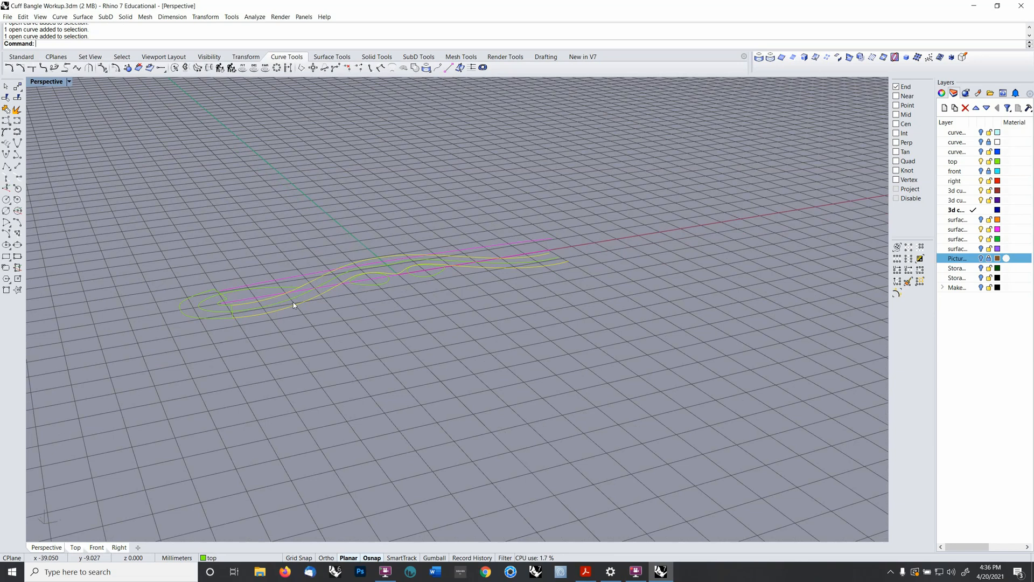
right_click_drag(447, 294, 416, 287)
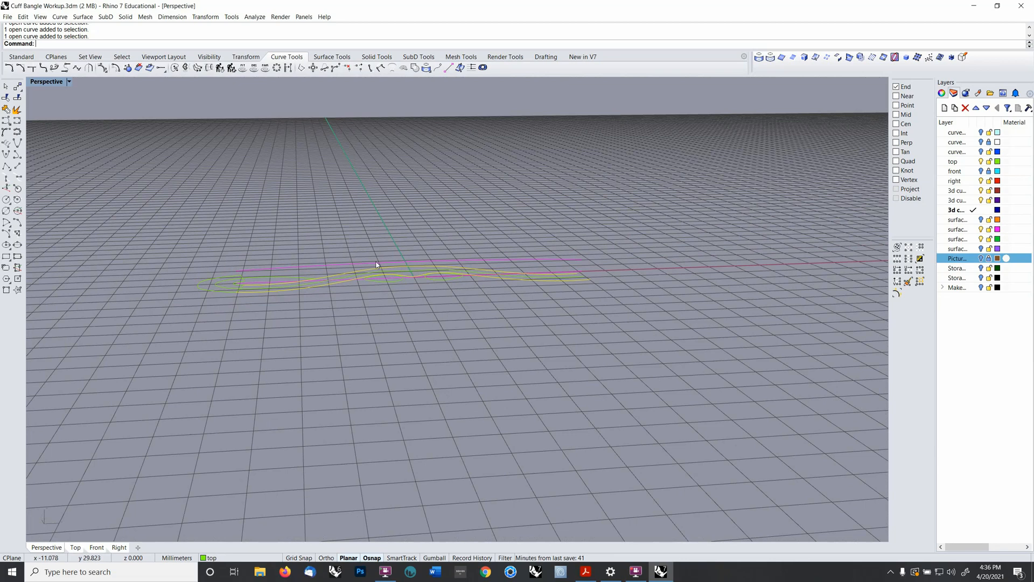
scroll(270, 254, "up", 2)
scroll(270, 253, "up", 4)
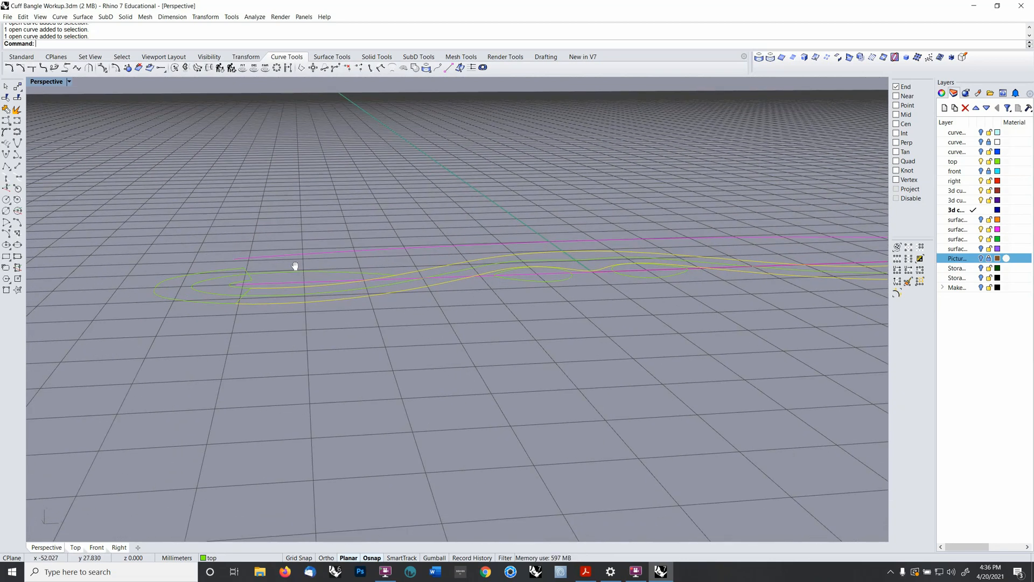
right_click_drag(313, 252, 317, 229)
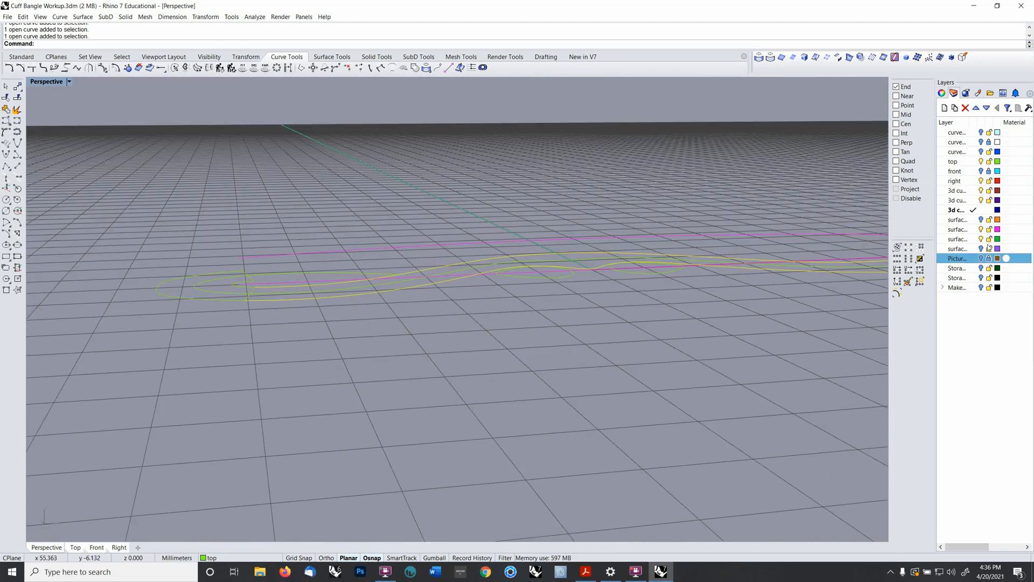
- Turn on the "surfacing 1" layer, delete its orange cuff surface and make the layer current
left_click(981, 220)
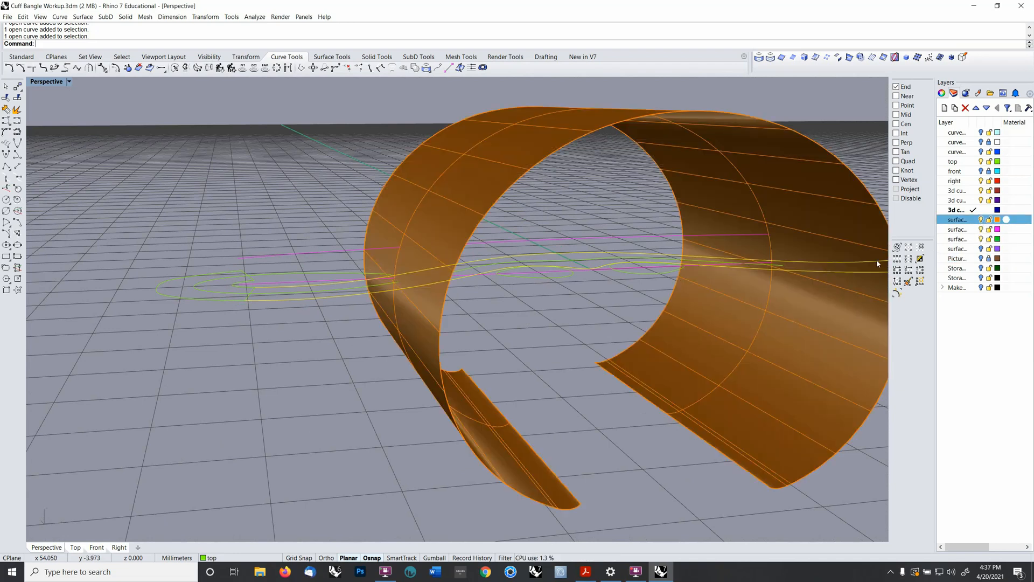
key("Delete")
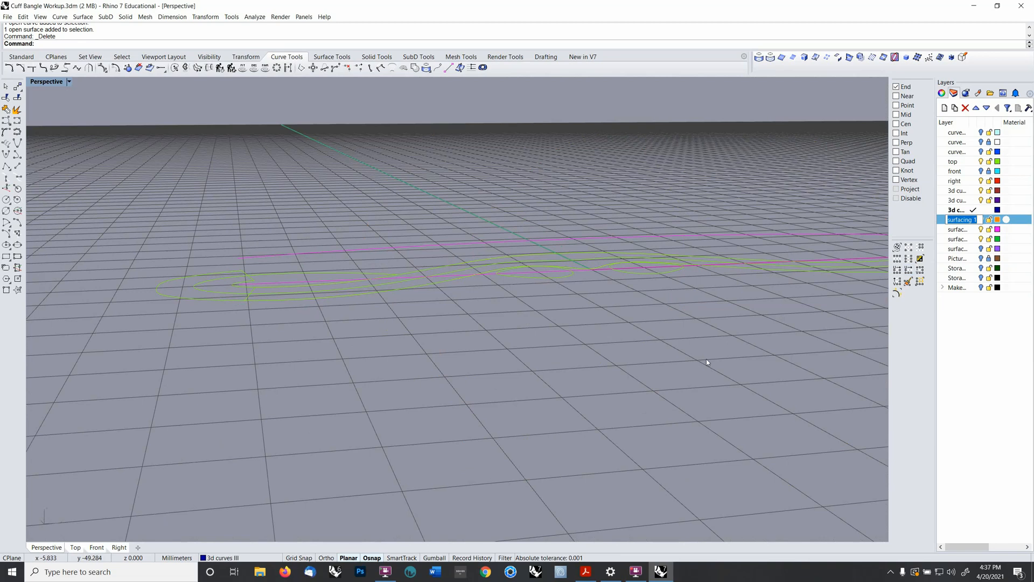
left_click(973, 220)
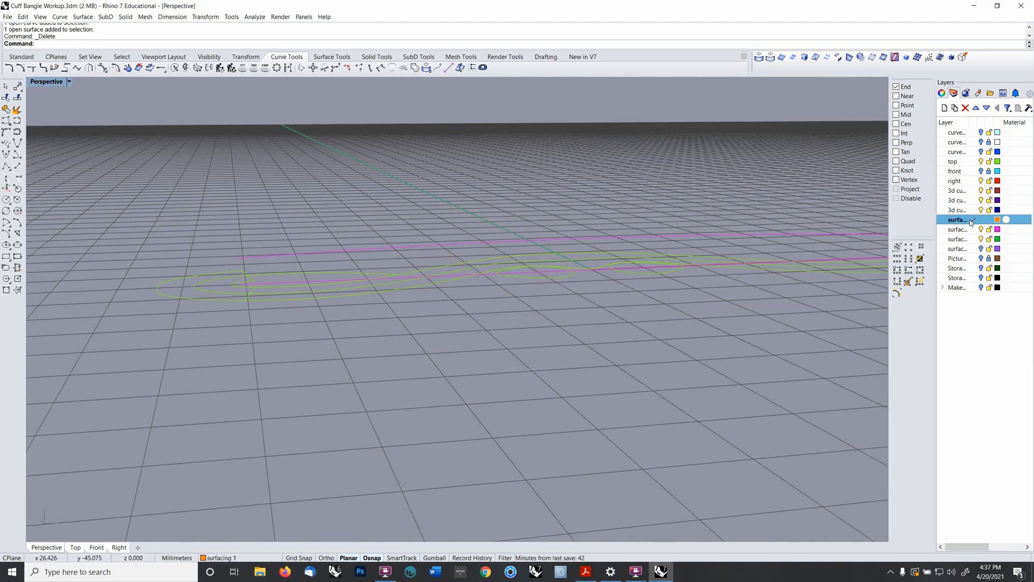
- Try extruding the outer lower and joined middle strand curves 0.8 mm to one side as open surfaces, and undo it
right_click_drag(447, 252, 279, 328)
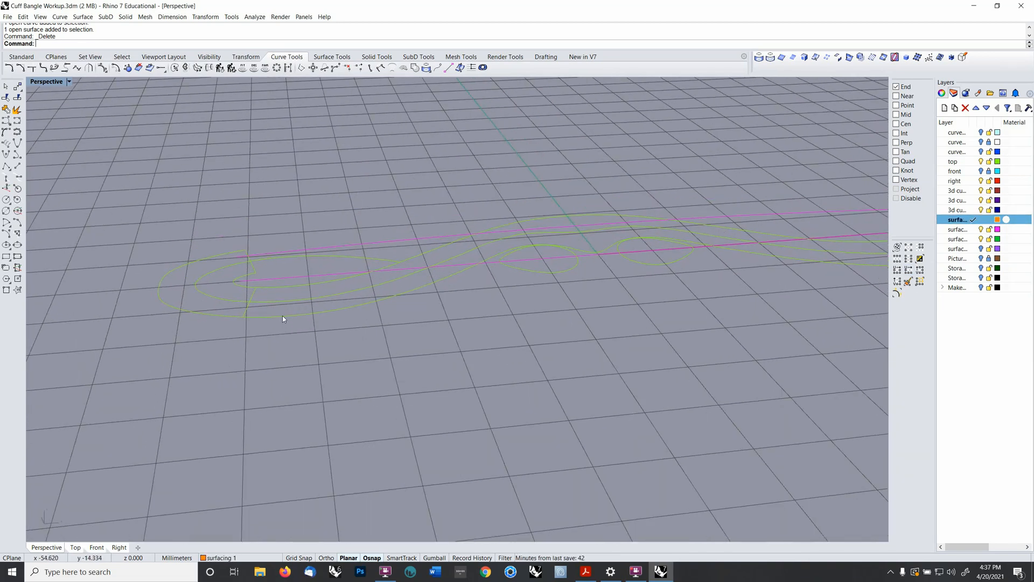
left_click(284, 316)
left_click(283, 288)
right_click_drag(283, 289, 338, 274)
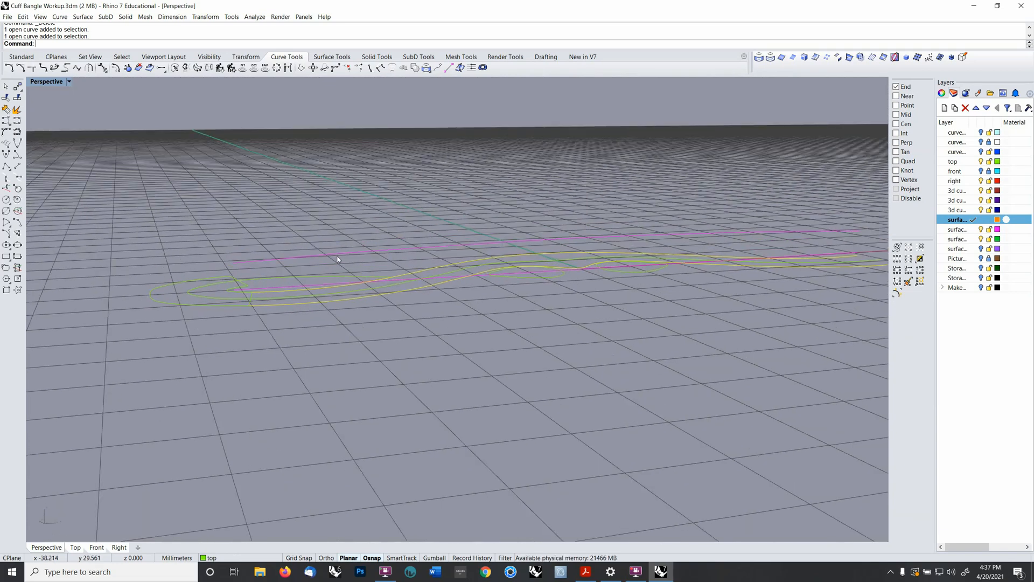
left_click(331, 56)
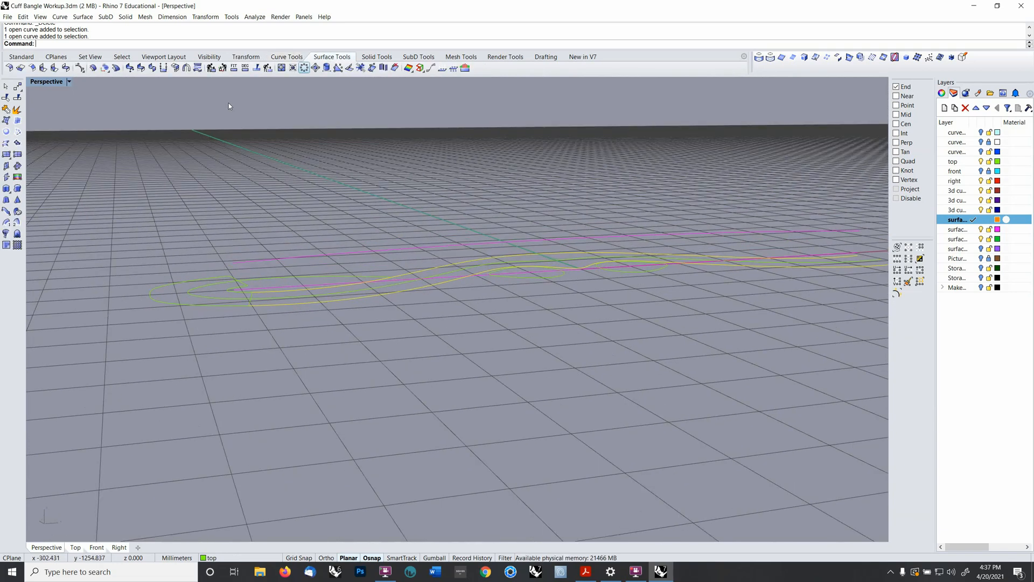
left_click(19, 202)
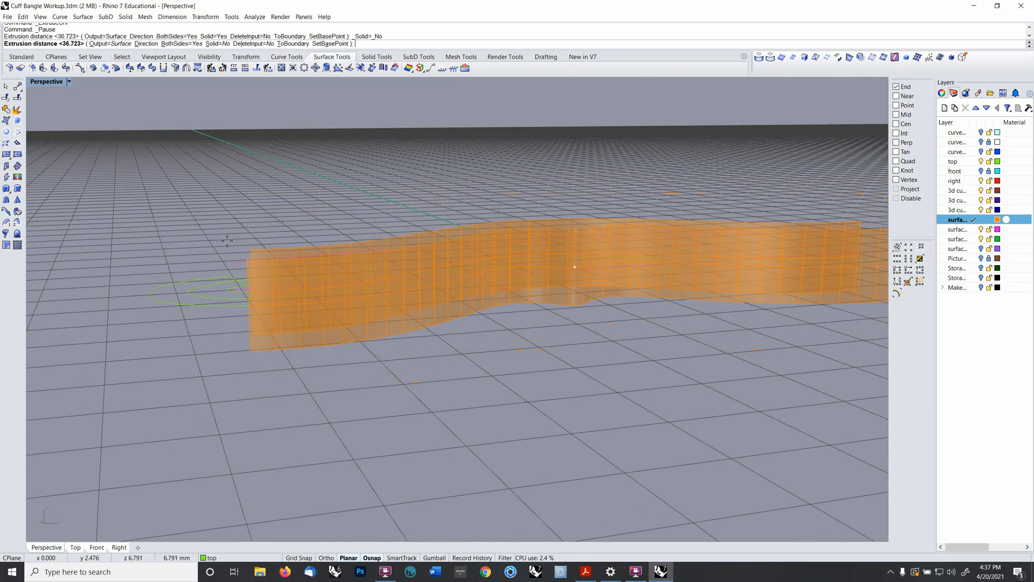
type("b")
key("Return")
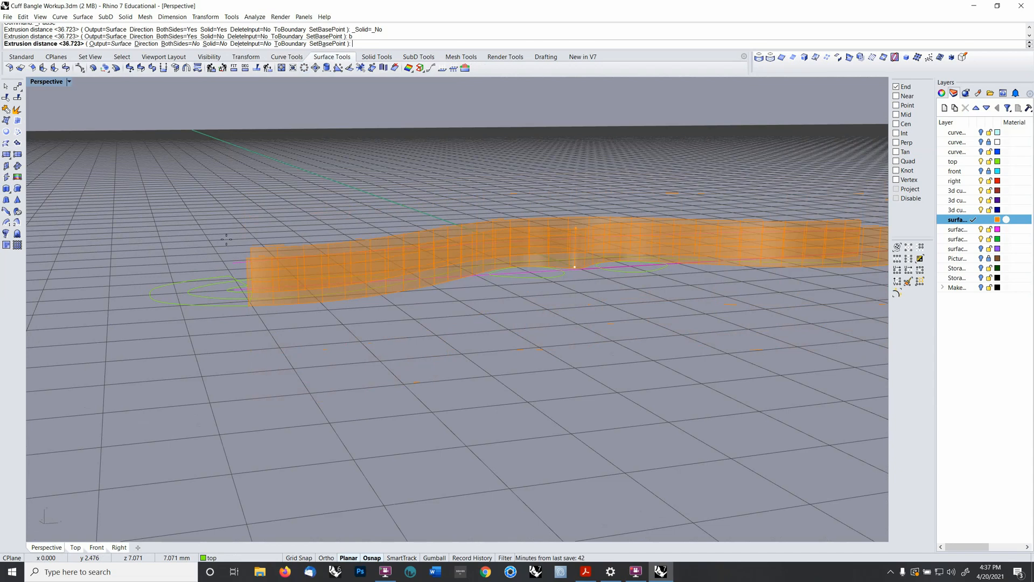
type(".8")
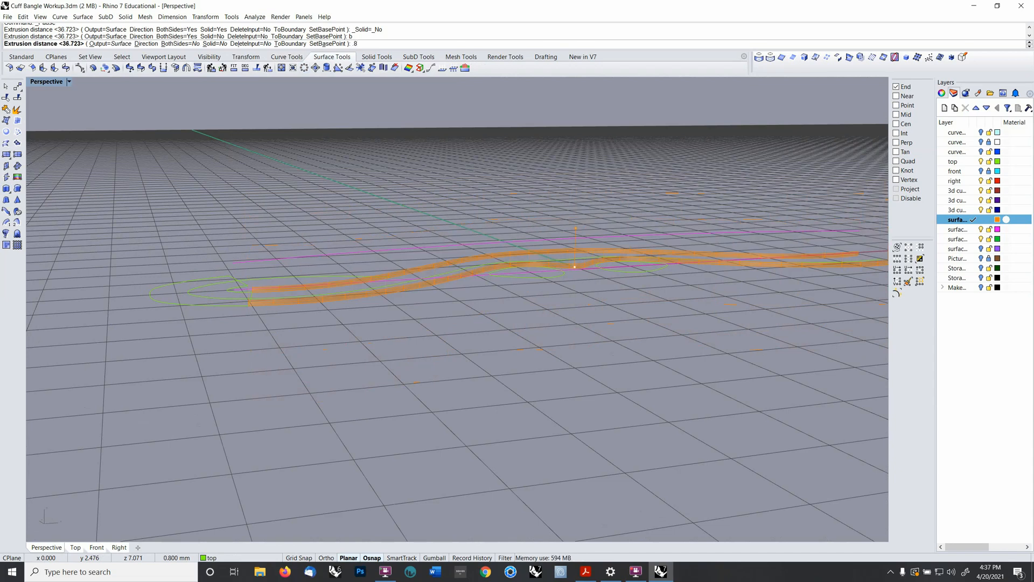
key("Return")
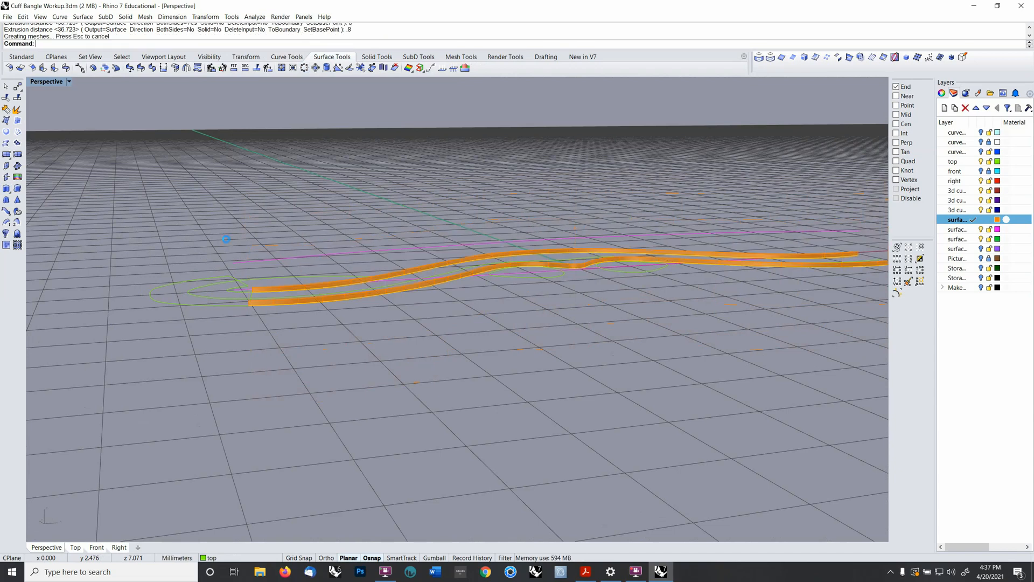
right_click_drag(316, 299, 324, 328)
key("ctrl+z")
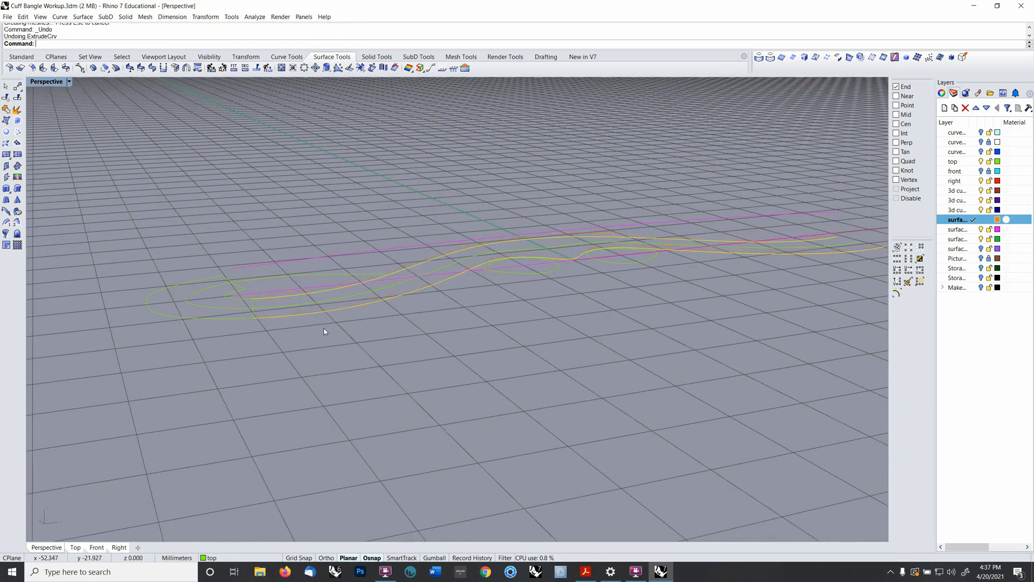
- Extrude the outer lower and joined middle strand curves 0.9 mm to one side as open surfaces
scroll(323, 314, "down", 2)
right_click(325, 318)
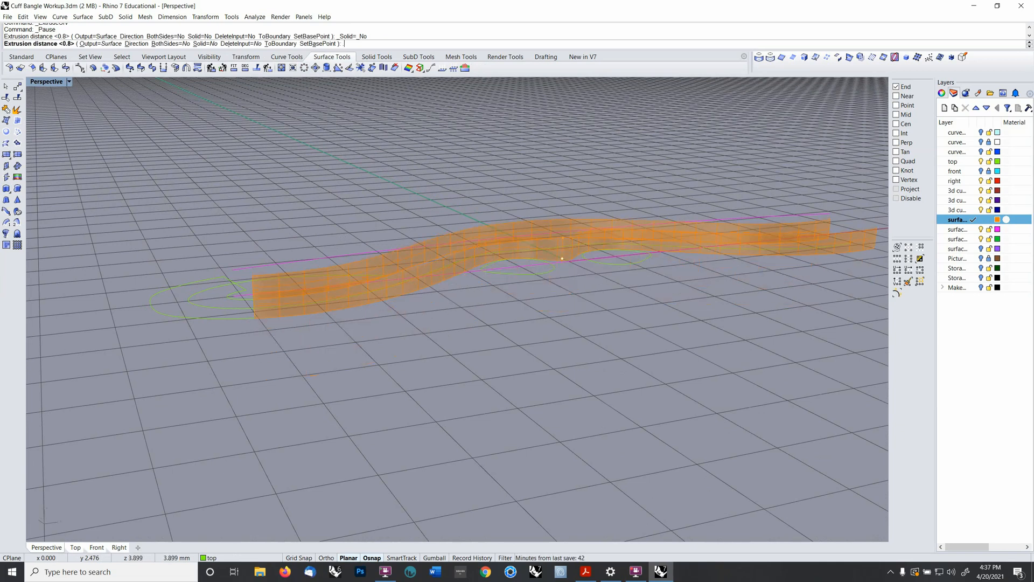
type(".9")
key("Return")
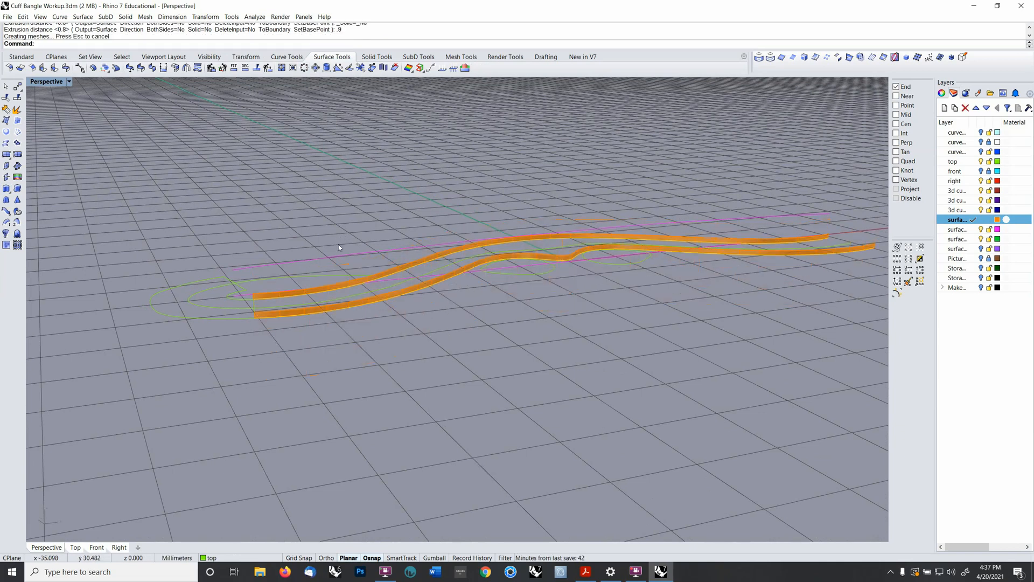
- Select only the upper magenta curve above the strands and set the construction plane to World Front
right_click_drag(351, 342, 286, 296)
left_click(400, 351)
left_click(291, 304)
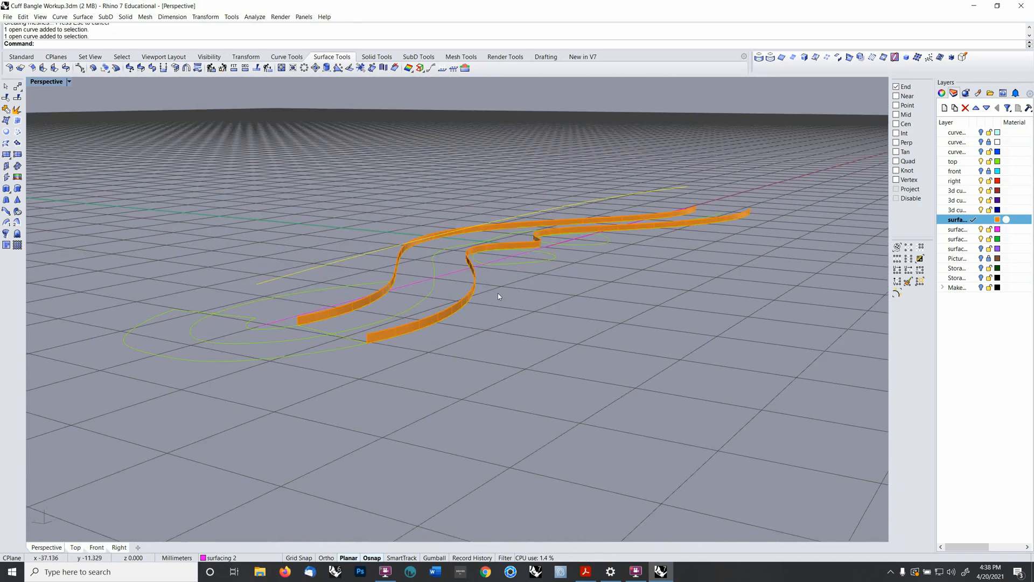
right_click_drag(498, 295, 526, 277)
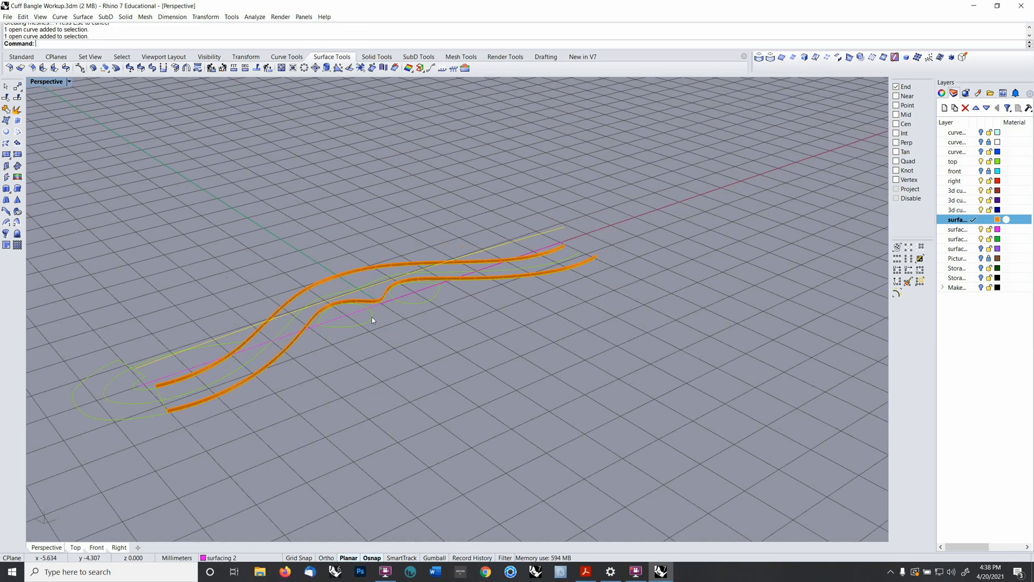
right_click_drag(344, 338, 265, 271)
scroll(188, 408, "up", 5)
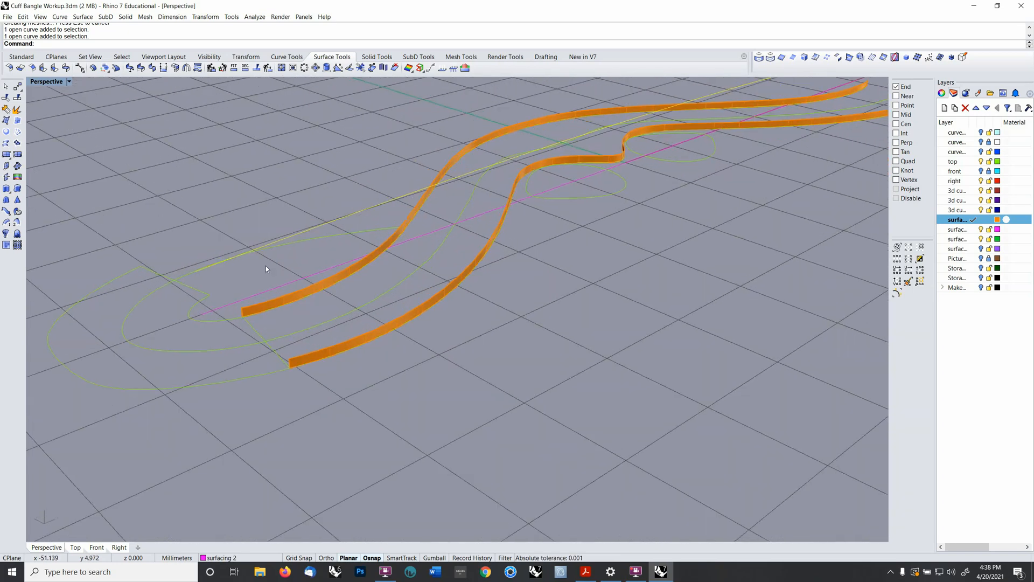
scroll(266, 268, "down", 4)
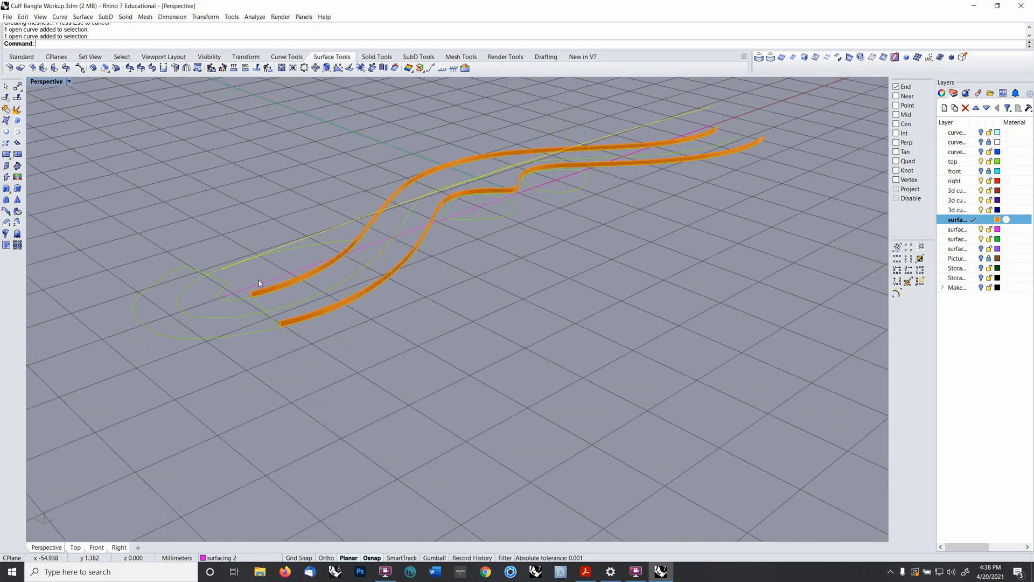
right_click_drag(269, 274, 268, 272)
key("F5")
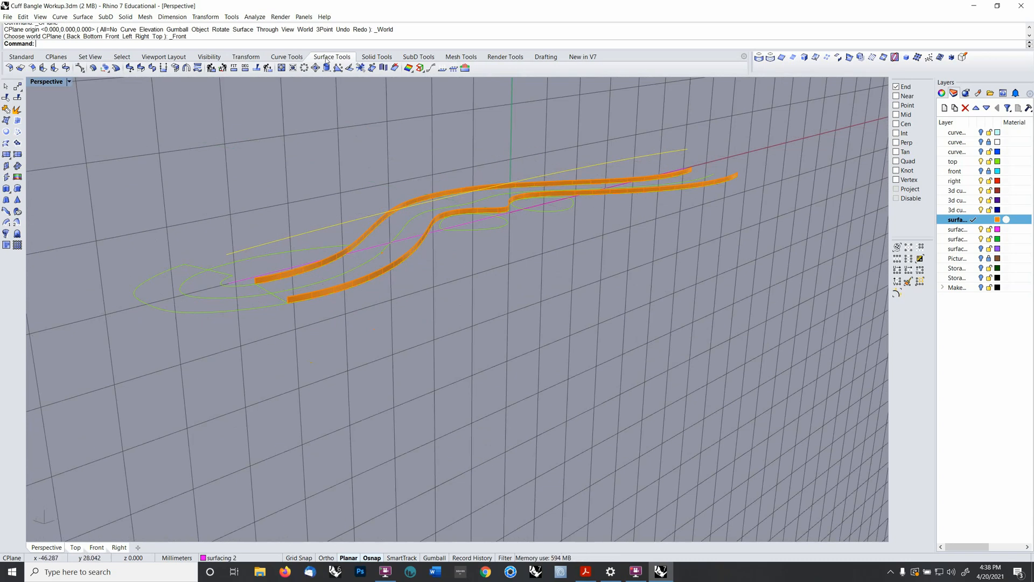
- Extrude the upper magenta curve to both sides into an open surface wider than the strand curves and select the surface
left_click(6, 189)
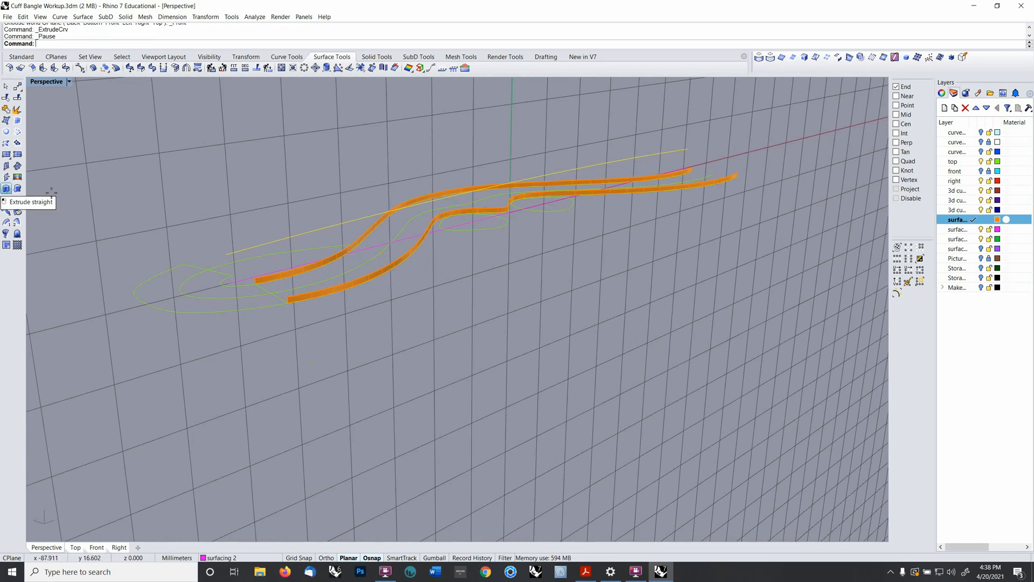
type("b")
key("Return")
left_click(587, 307)
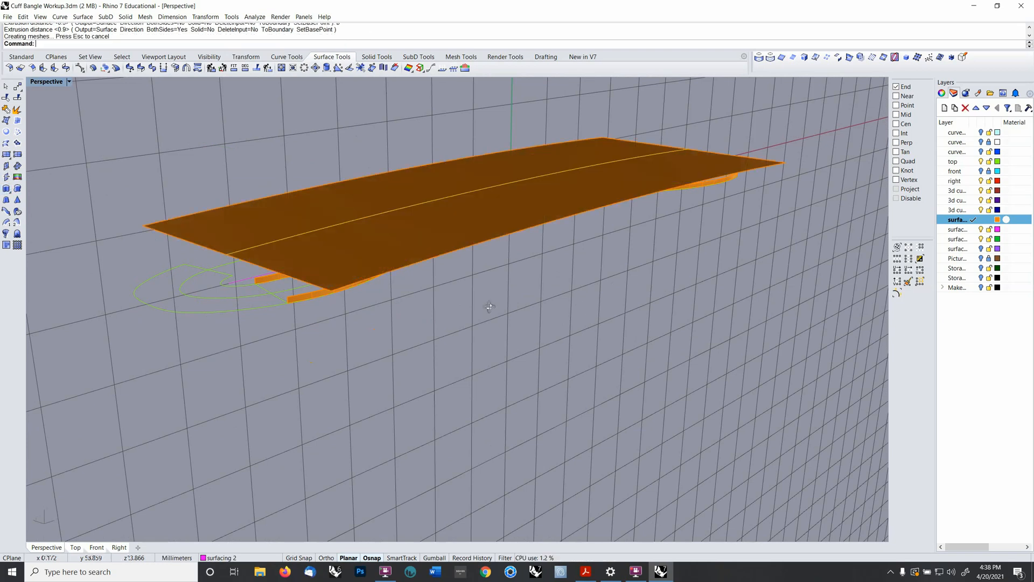
right_click_drag(489, 306, 426, 237)
left_click(431, 239)
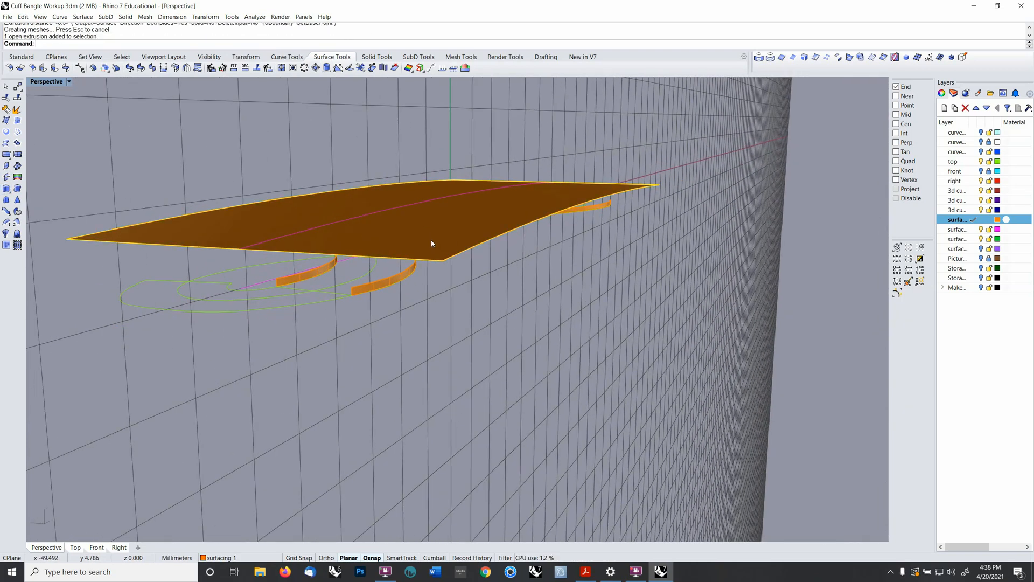
- Select the short green line across the ends of the two extruded strips and set the construction plane to World Top
right_click_drag(351, 226, 336, 281)
left_click(334, 294)
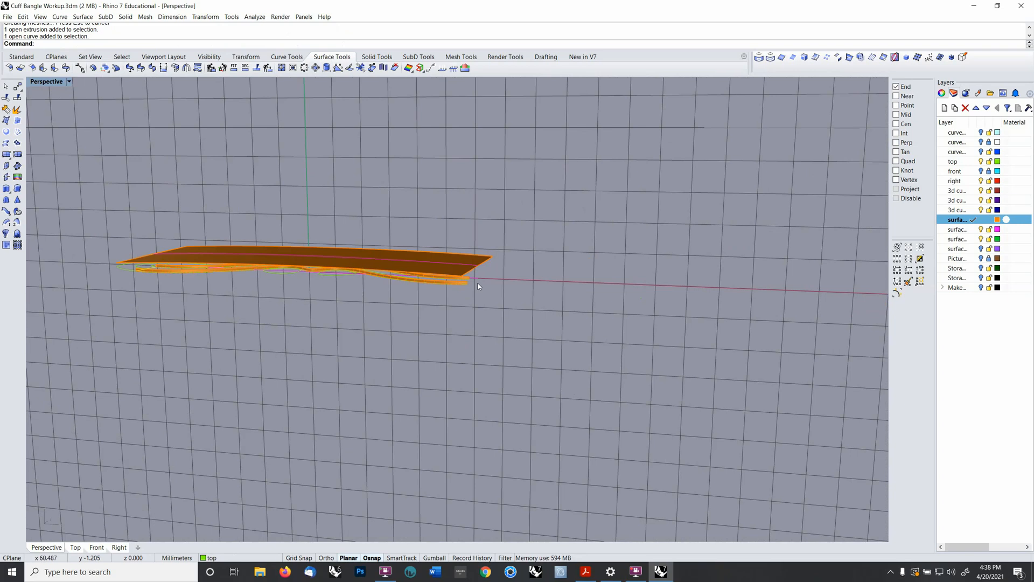
right_click_drag(478, 286, 321, 289)
scroll(321, 289, "down", 9)
right_click_drag(214, 295, 360, 339, "shift")
scroll(296, 284, "up", 7)
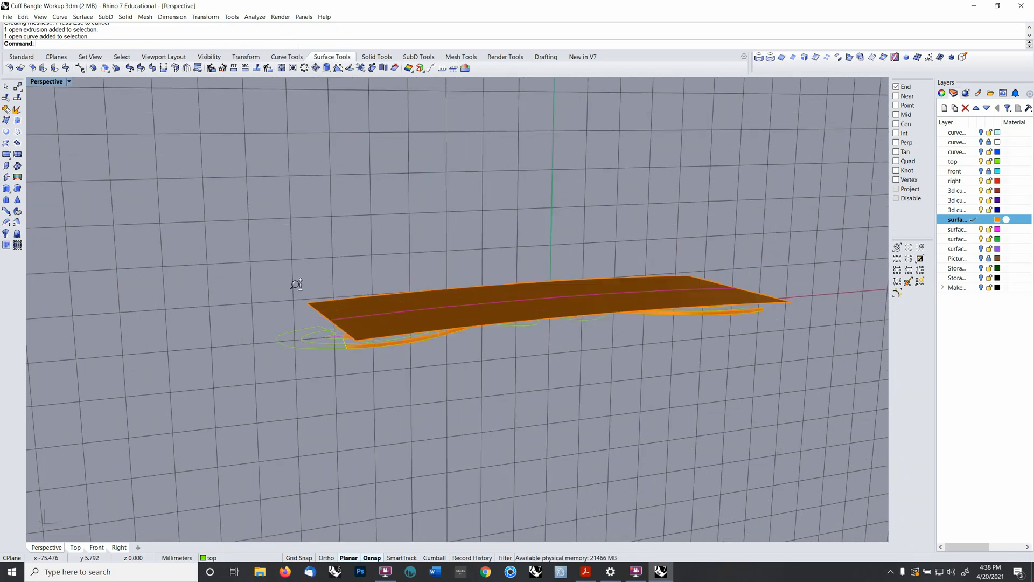
scroll(297, 283, "up", 3)
key("F4")
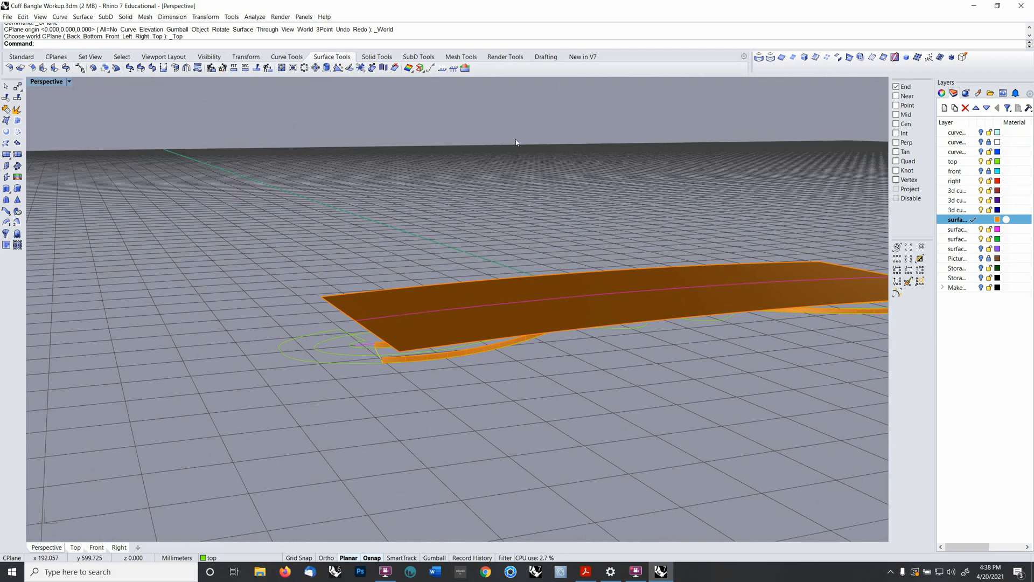
- Project the short end line onto the wide surface along the construction plane's Z direction, keeping the input curve, and compare both lines
left_click(759, 57)
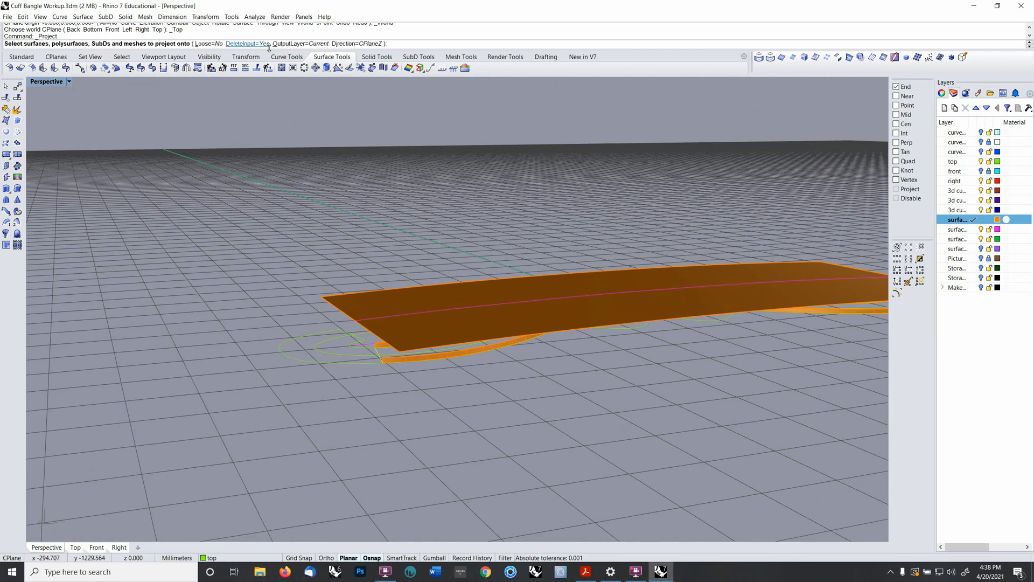
left_click(239, 43)
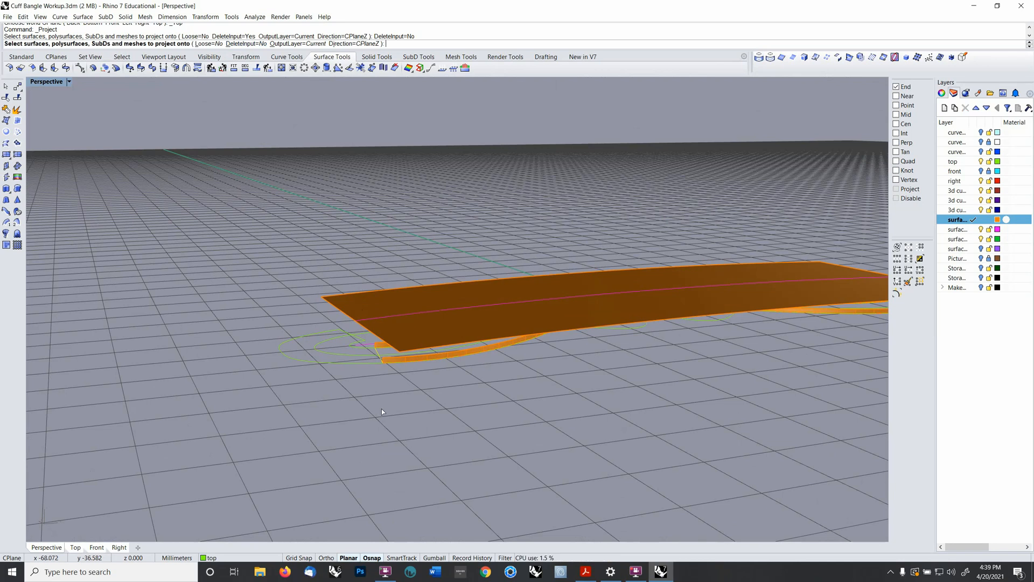
left_click(395, 339)
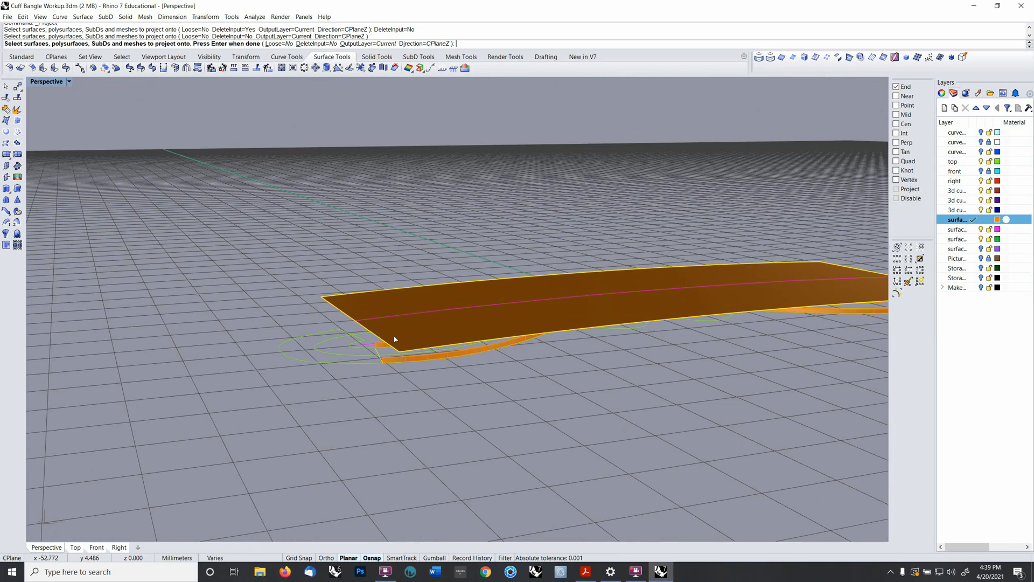
key("Return")
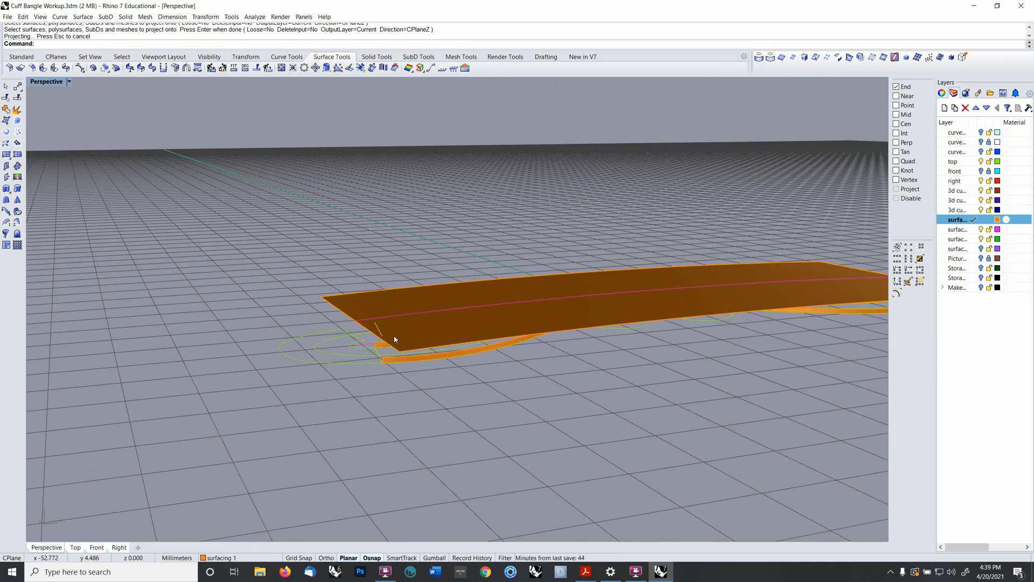
scroll(393, 335, "up", 5)
scroll(455, 309, "down", 5)
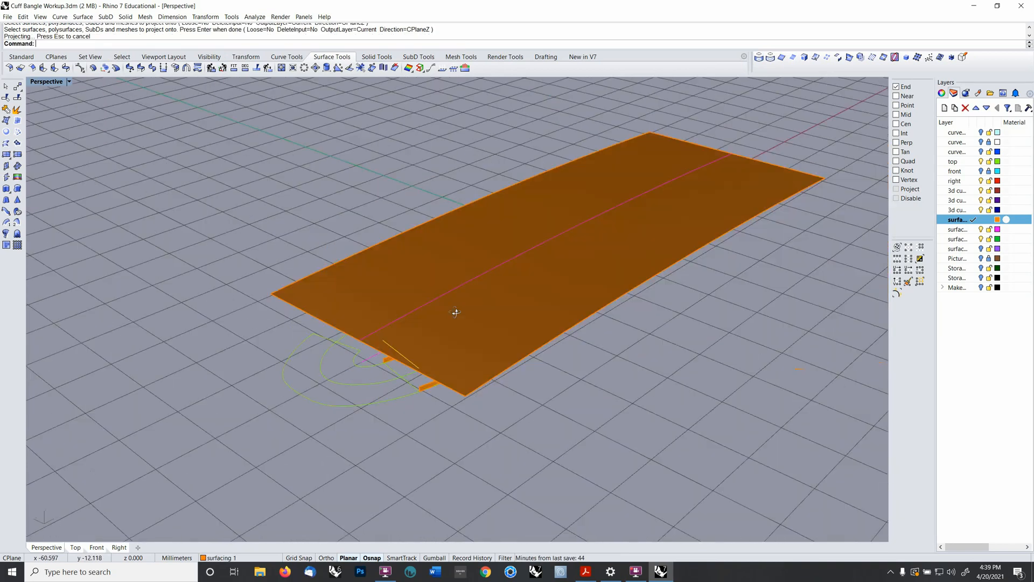
right_click_drag(455, 309, 425, 389)
left_click(479, 369)
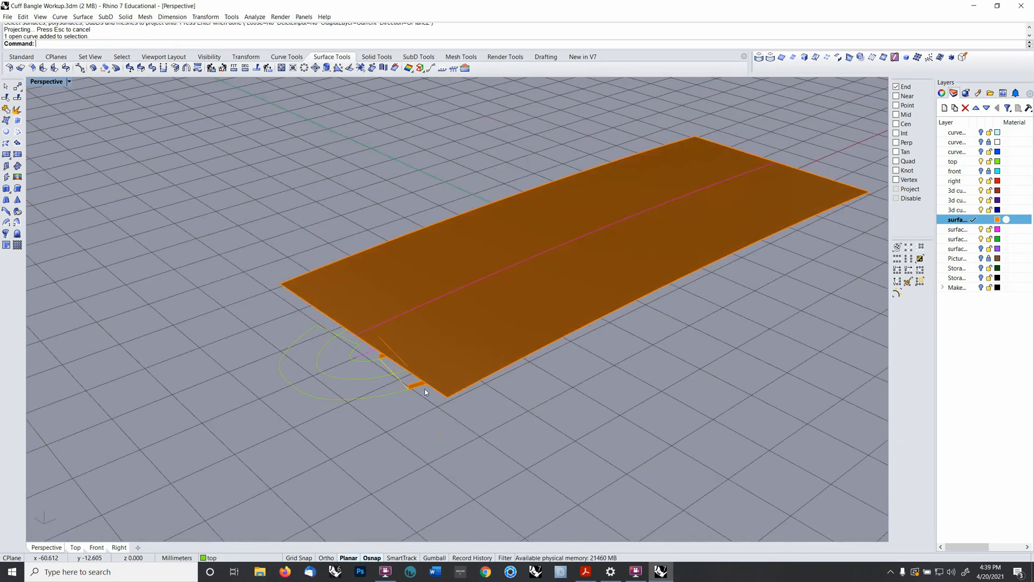
left_click(392, 347)
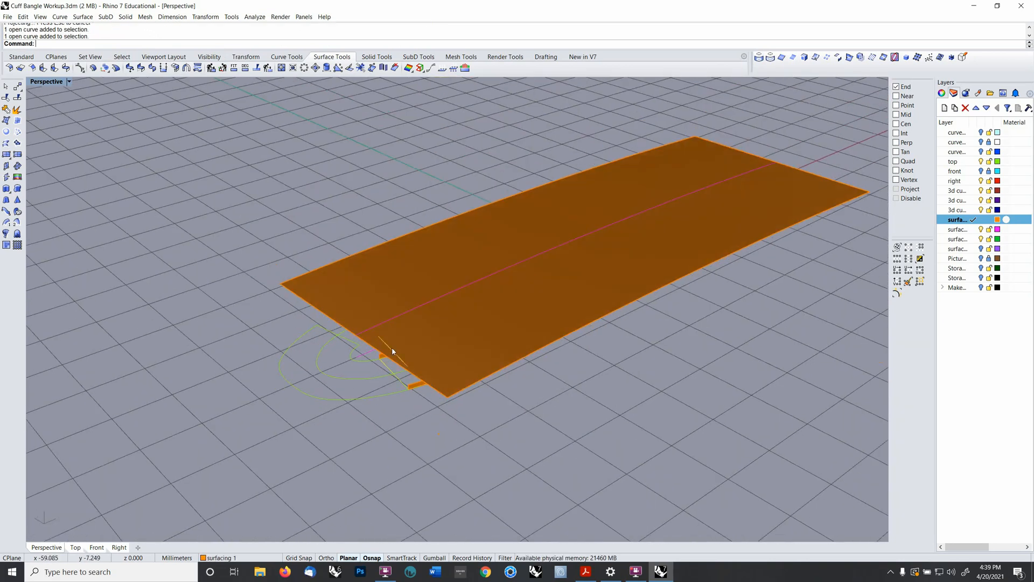
left_click(538, 396)
right_click_drag(538, 396, 527, 403)
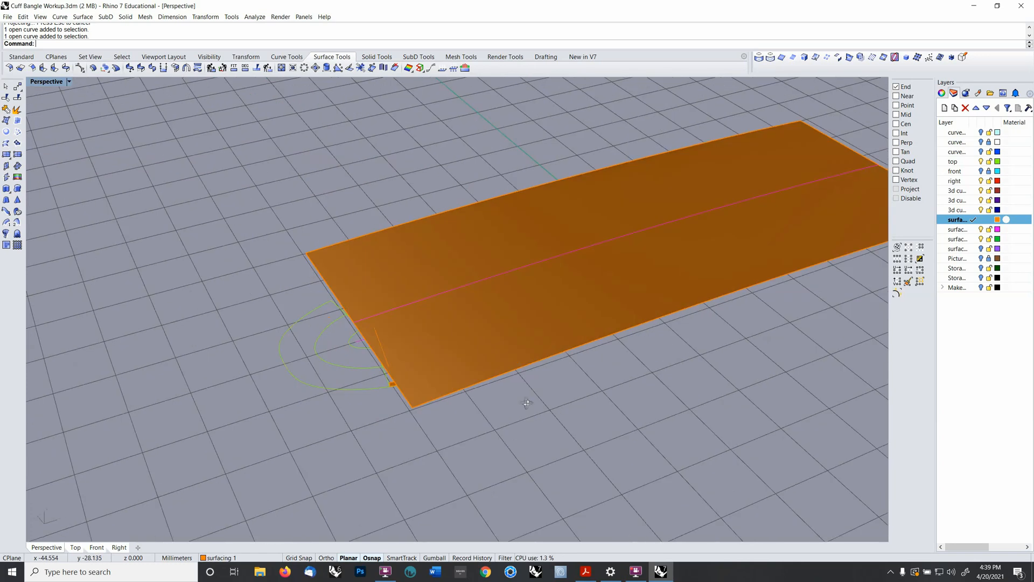
- Turn on the "curves 2" layer and select its open cuff outline and long straight line
left_click(981, 141)
right_click_drag(754, 310, 539, 226)
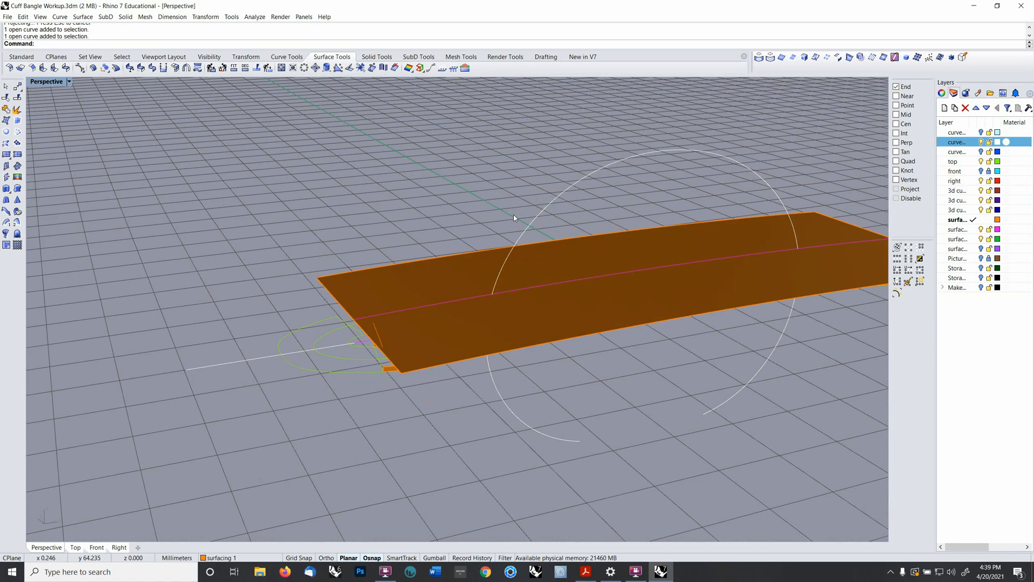
left_click(514, 254)
scroll(501, 289, "down", 3)
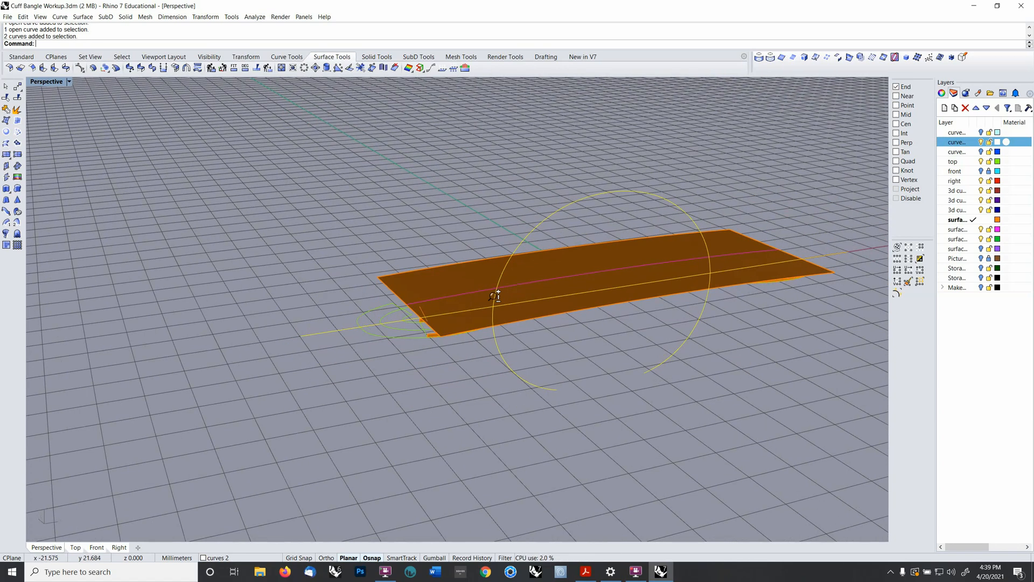
scroll(503, 296, "up", 3)
mouse_move(503, 295)
right_mouse_down()
mouse_move(520, 276)
mouse_move(503, 302)
right_mouse_up()
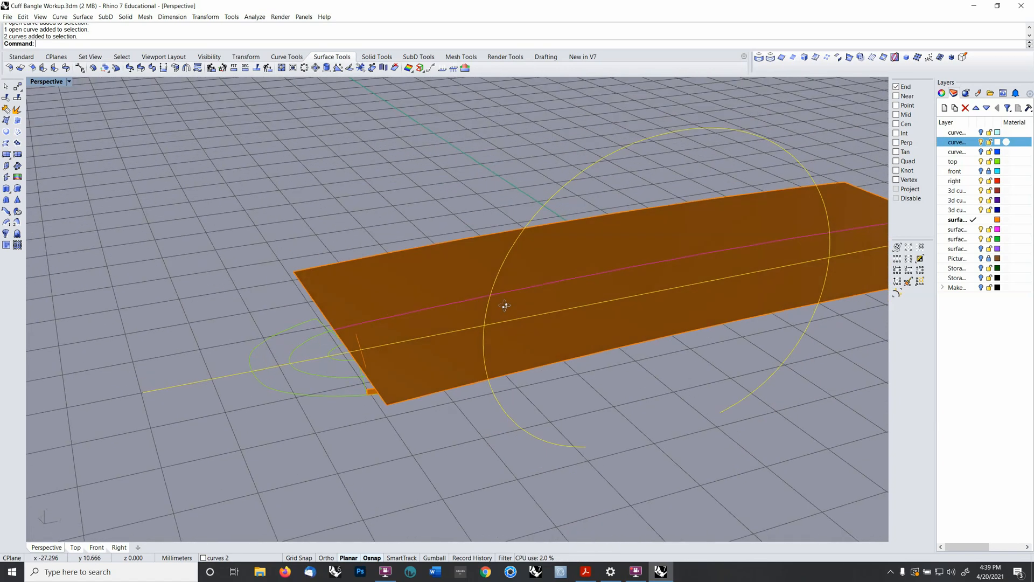
type("changelayer")
key("Return")
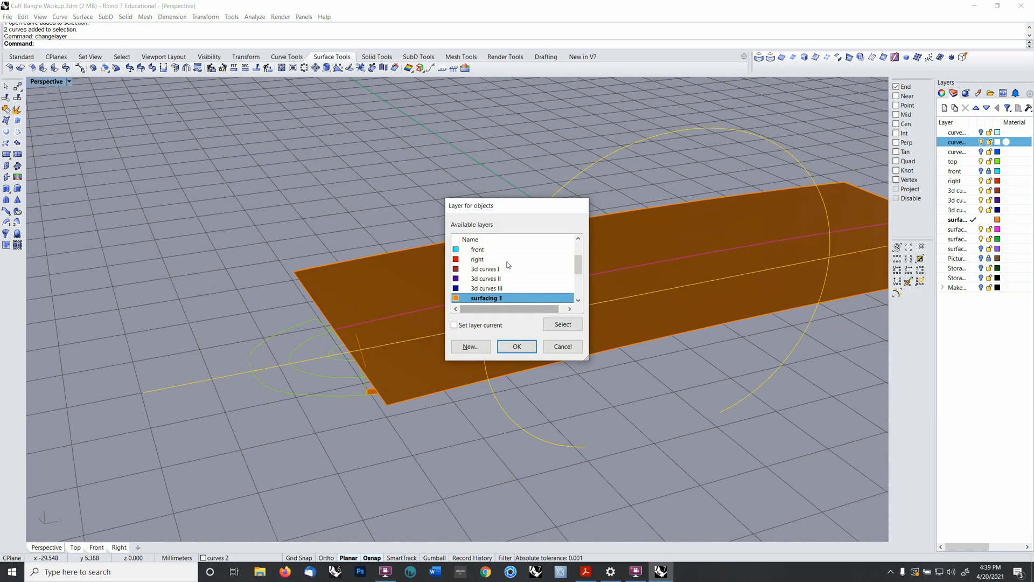
mouse_move(580, 266)
left_mouse_down()
mouse_move(576, 297)
mouse_move(577, 249)
left_mouse_up()
left_click(549, 347)
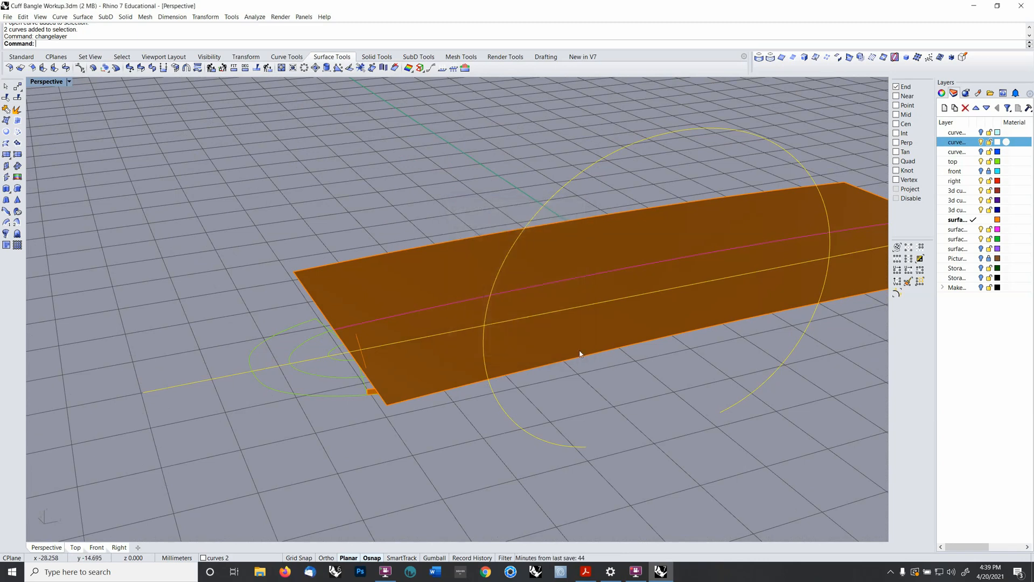
- Name the selected cuff outline and long straight line "Original Flow Ki" in the object properties and deselect them
left_click(946, 95)
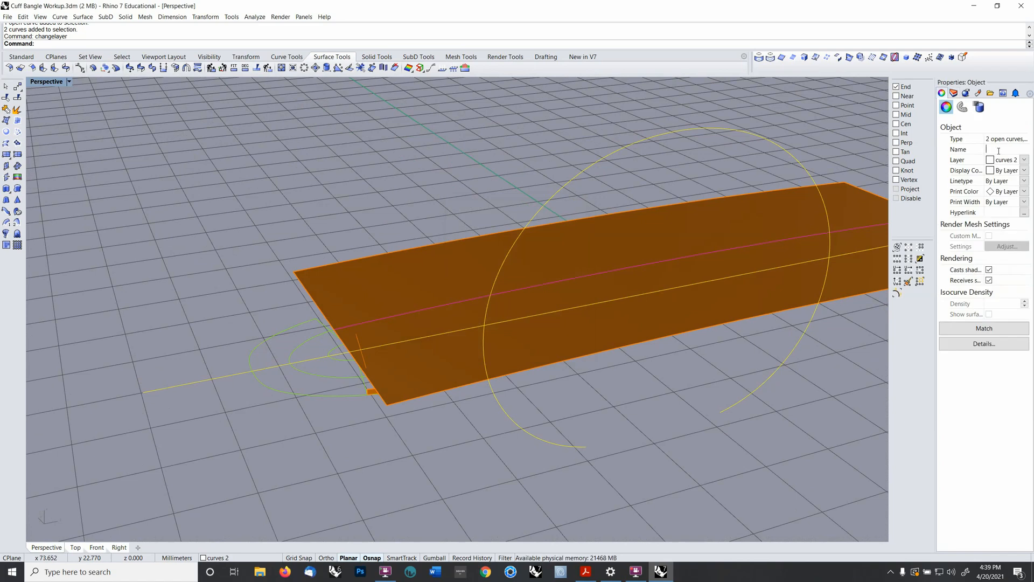
type("Original")
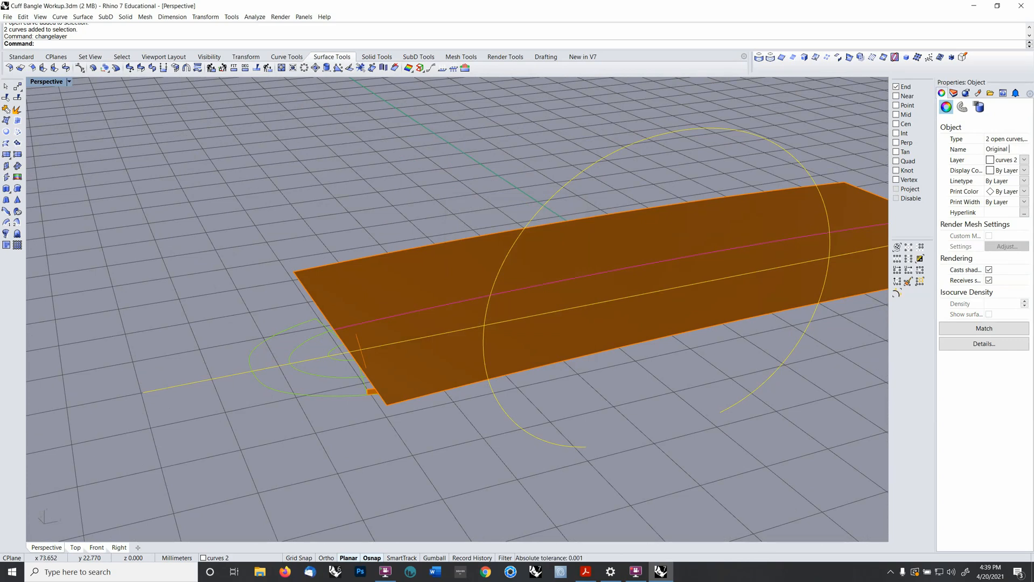
type(" ?Flow Ki")
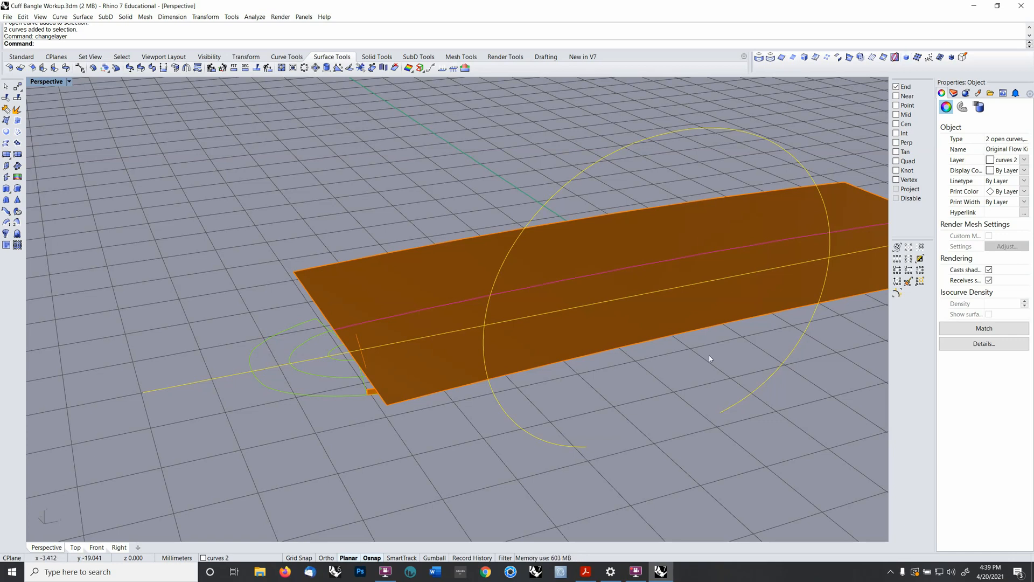
left_click(870, 467)
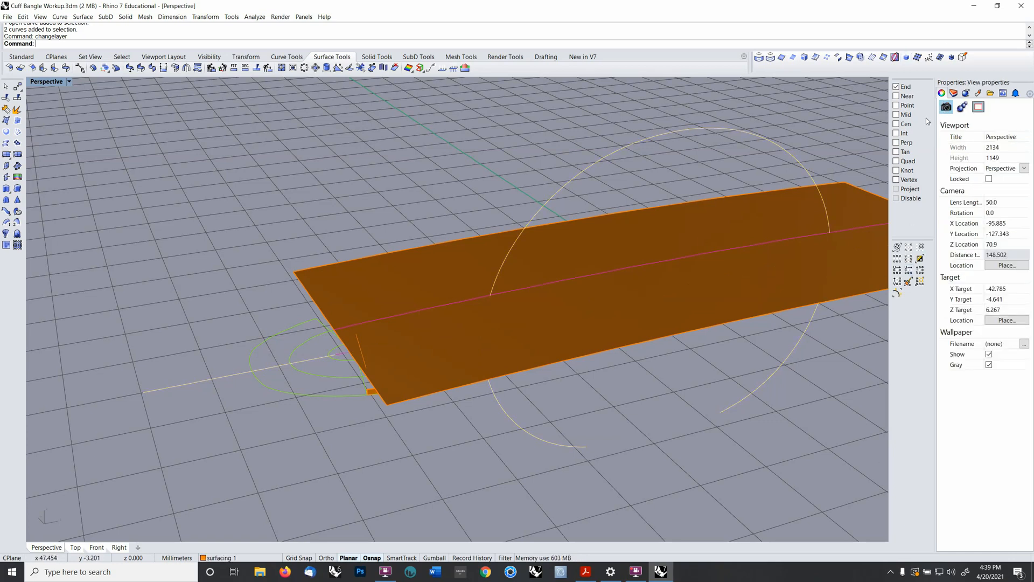
- Select the cuff outline and long straight line and move both to the "Storage Curves" layer
left_click(953, 92)
left_click(576, 175)
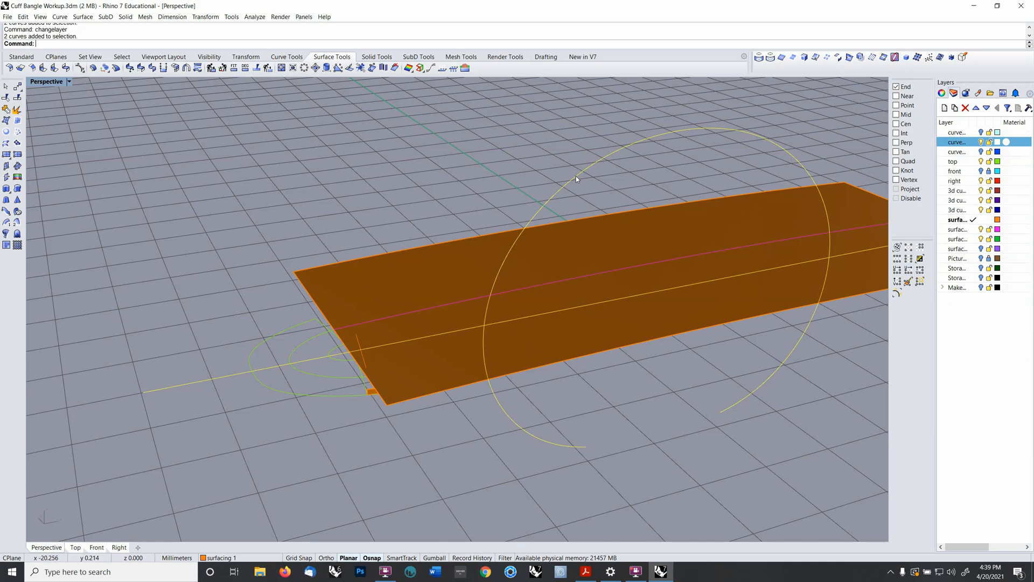
right_click(576, 176)
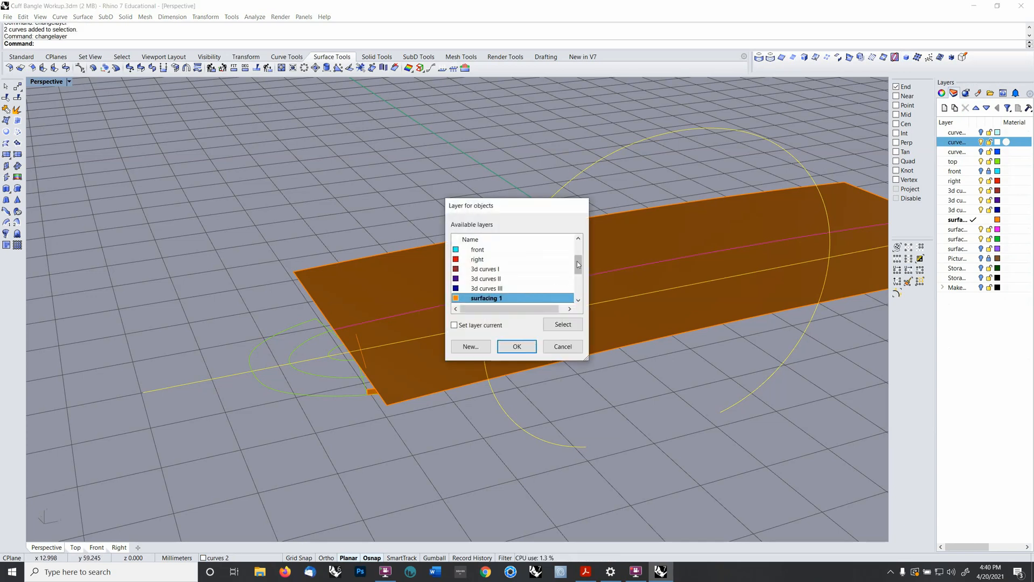
scroll(576, 291, "down", 3)
left_click(501, 281)
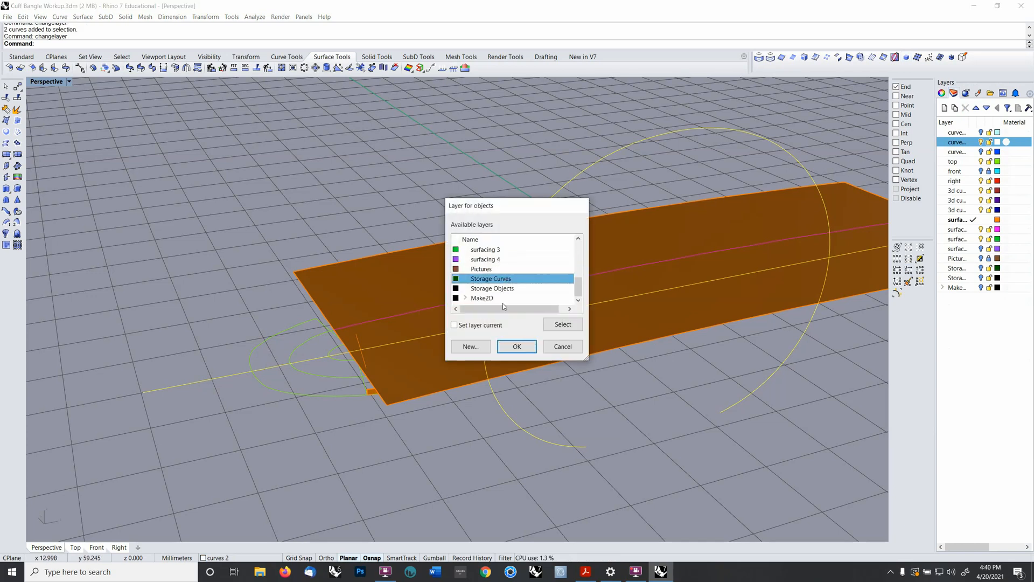
left_click(499, 348)
- Select the projected short line on the near end of the wide surface and move it to the "curves 2" layer
left_click(357, 343)
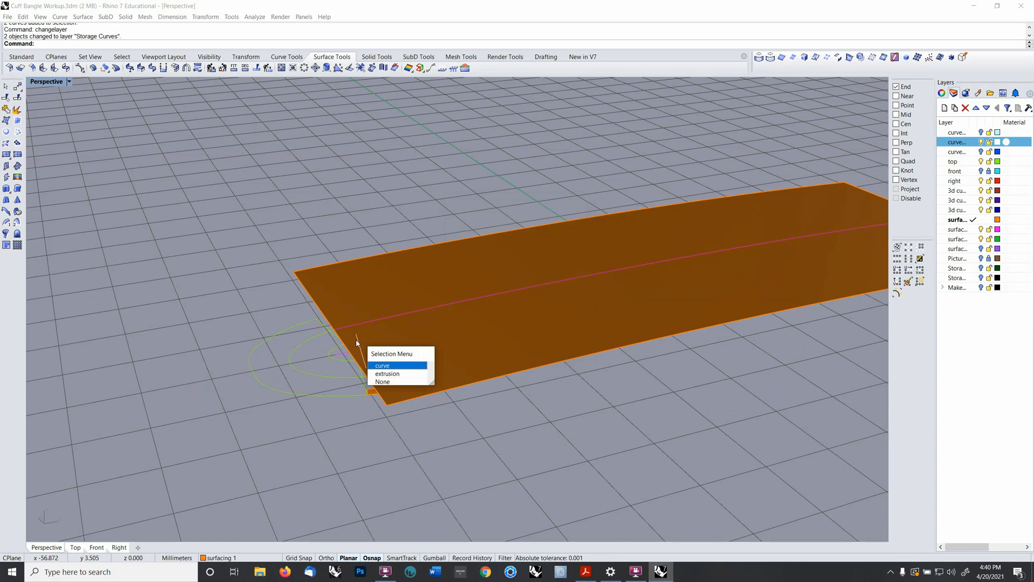
left_click(382, 365)
key("Return")
left_click_drag(578, 265, 578, 247)
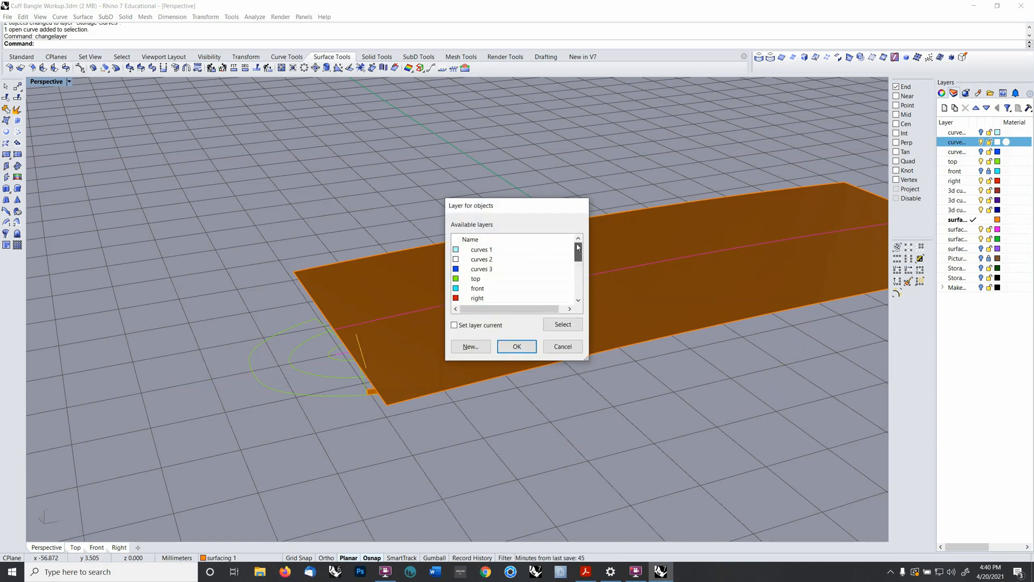
left_click(500, 260)
left_click(516, 346)
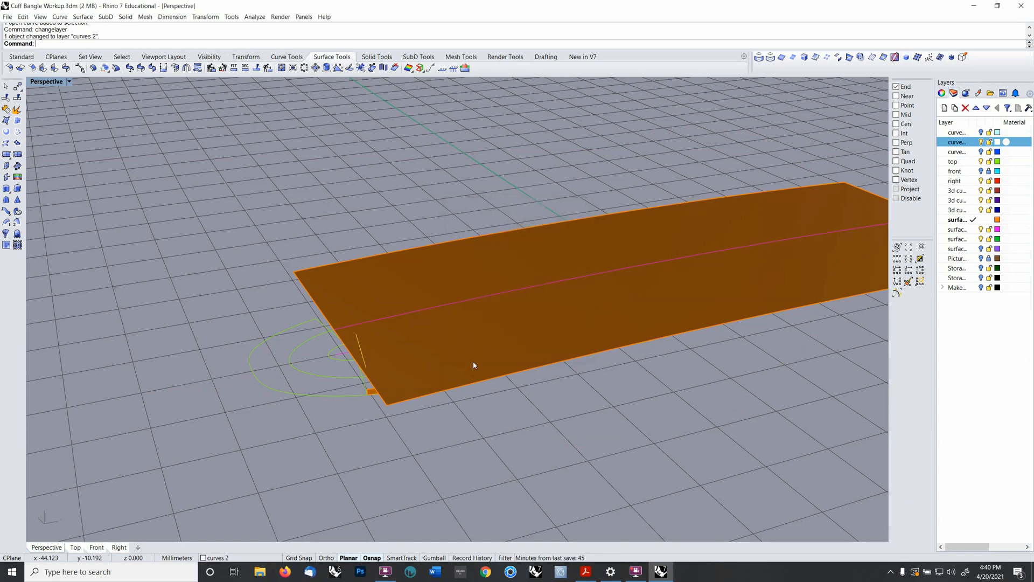
- Mirror a copy of the short projected line through origin 0 to the opposite end of the wide surface
right_click_drag(475, 362, 455, 345)
scroll(464, 321, "down", 6)
right_click_drag(390, 346, 526, 362)
type("mirror")
key("Return")
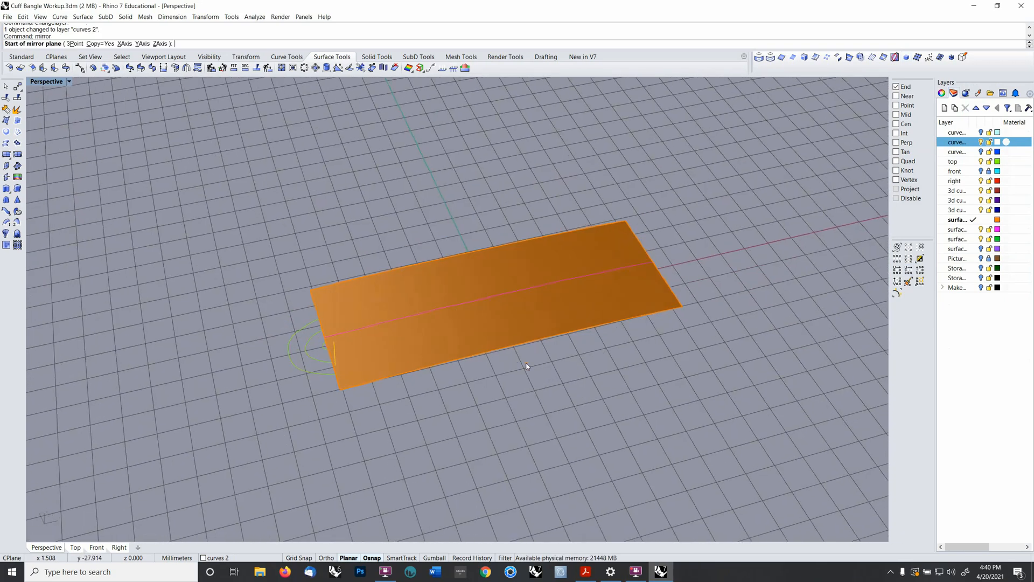
type("0")
key("Return")
left_click(539, 378)
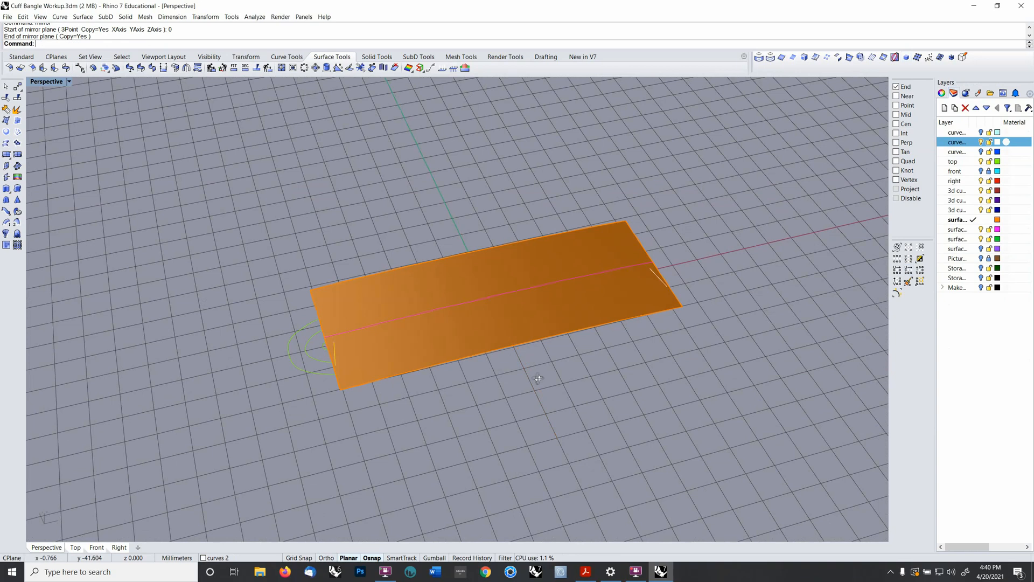
- Project the wavy strand curve on the "top" layer onto the wide surface along the construction plane's Z direction, keeping the input
right_click_drag(538, 378, 476, 354)
scroll(381, 326, "up", 6)
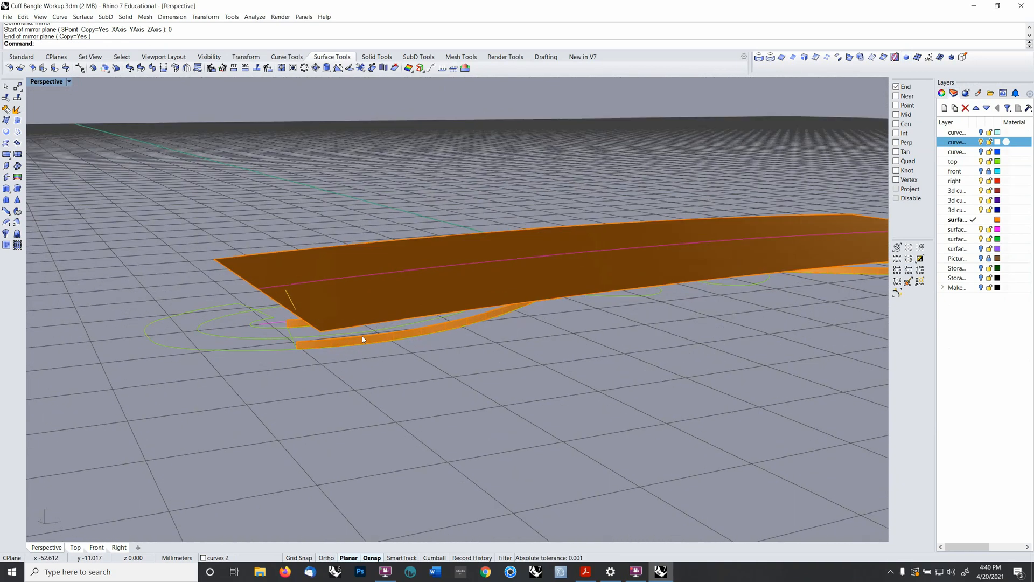
left_click(369, 330)
scroll(382, 327, "down", 5)
right_click_drag(387, 324, 452, 288)
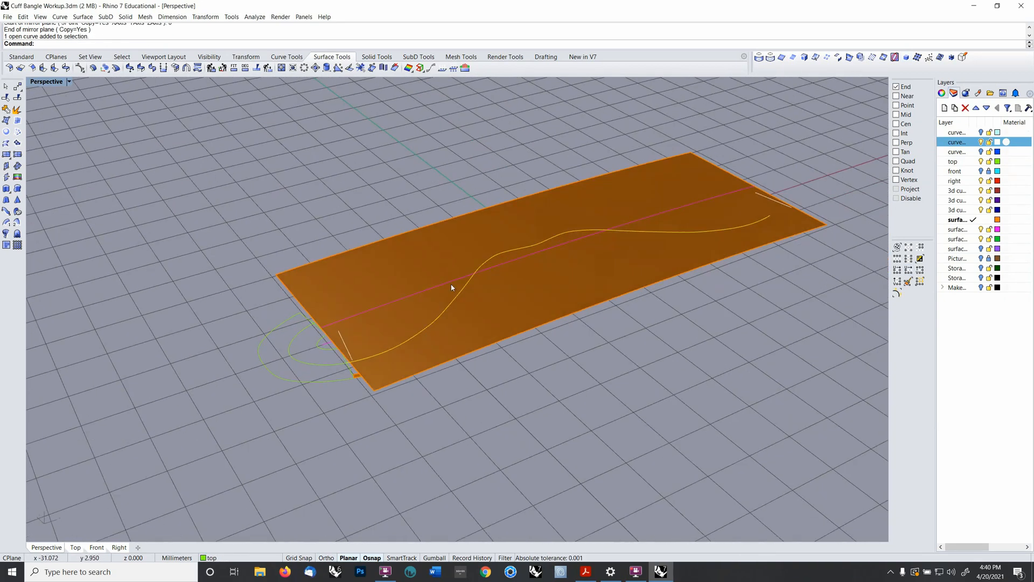
left_click(759, 58)
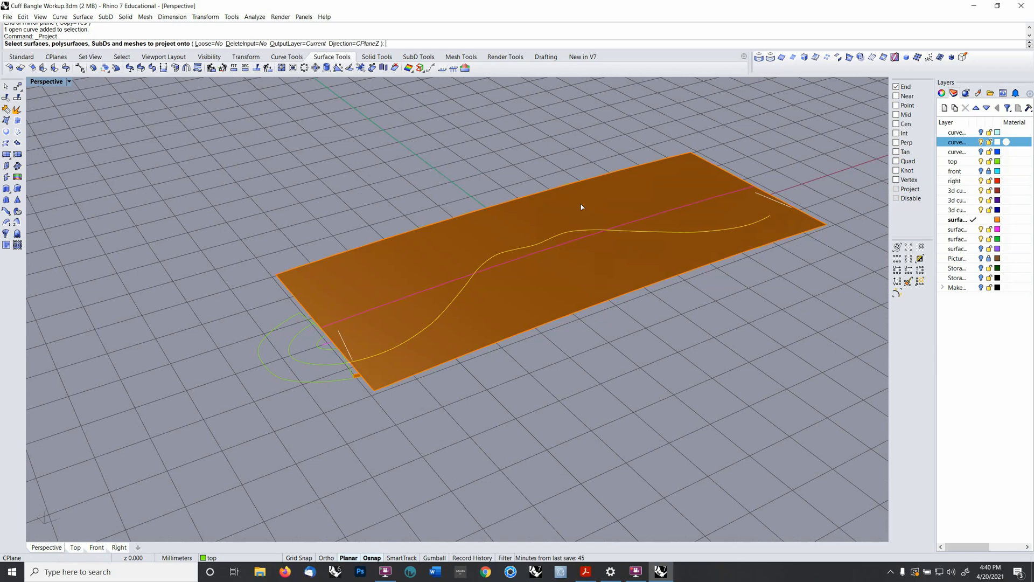
left_click(522, 311)
right_click(521, 307)
- Select the projected wavy curve and move it to the "curves 2" layer
right_click_drag(522, 307, 512, 337)
left_click(443, 342)
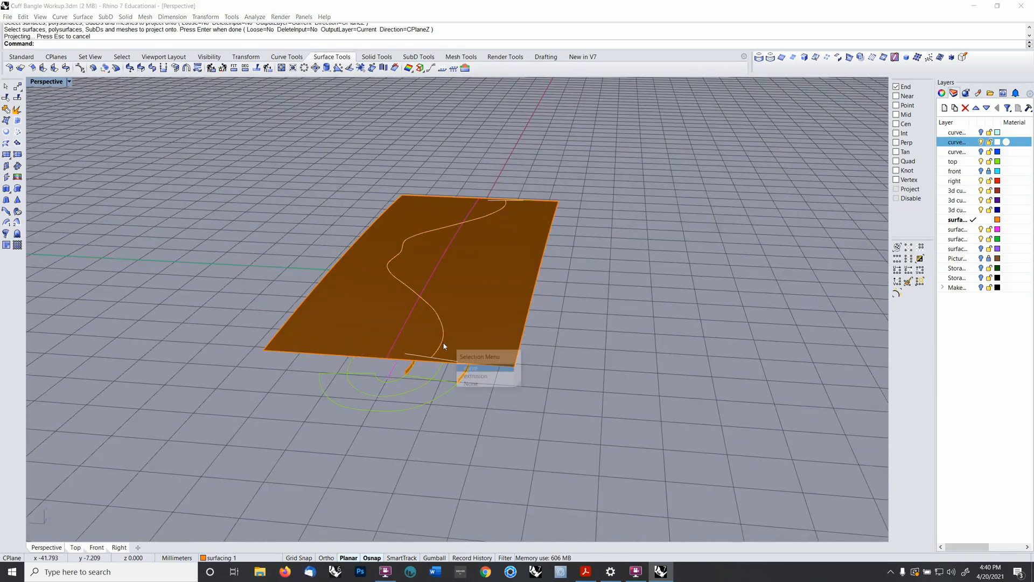
left_click(471, 368)
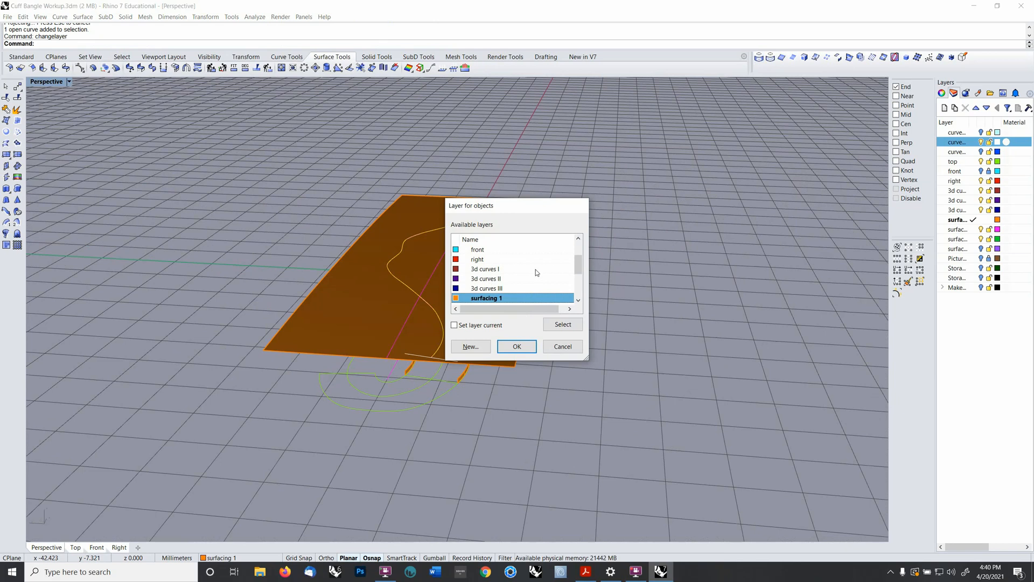
scroll(530, 269, "up", 2)
left_click(530, 269)
left_click(517, 347)
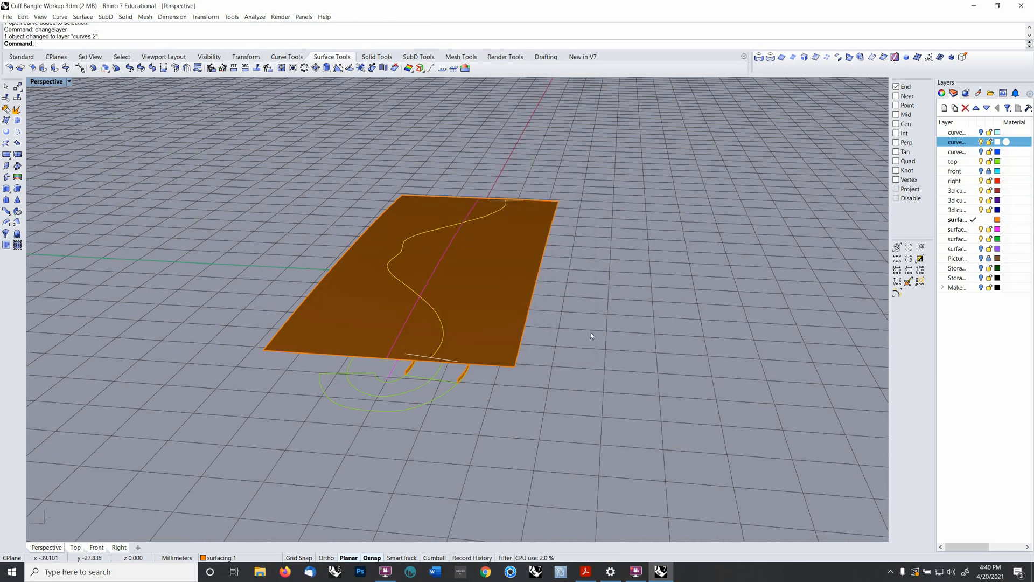
- Make "curves 2" the current layer and hide the wide extruded surface
right_click_drag(591, 335, 708, 305)
left_click(973, 143)
left_click(706, 304)
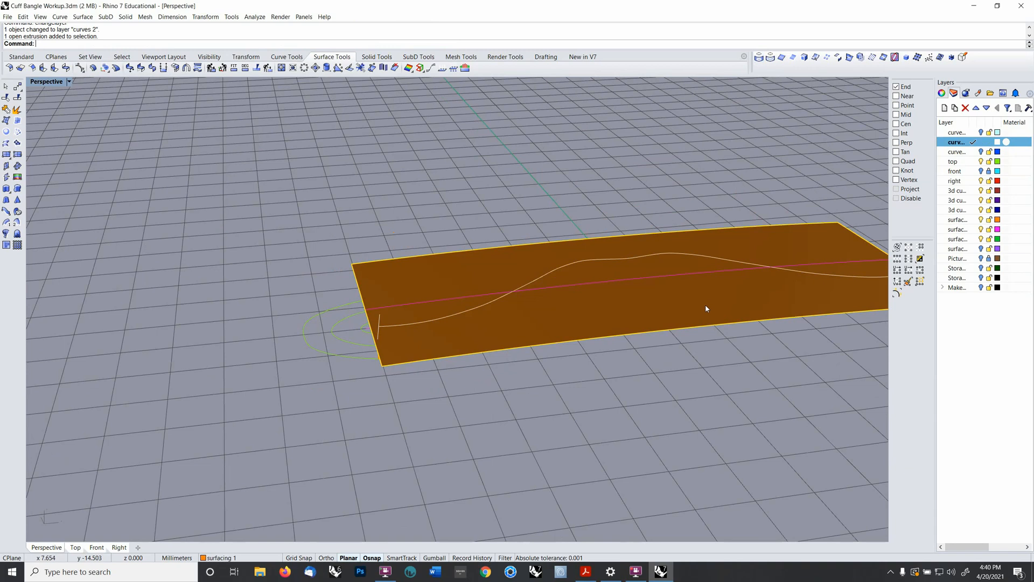
key("ctrl+h")
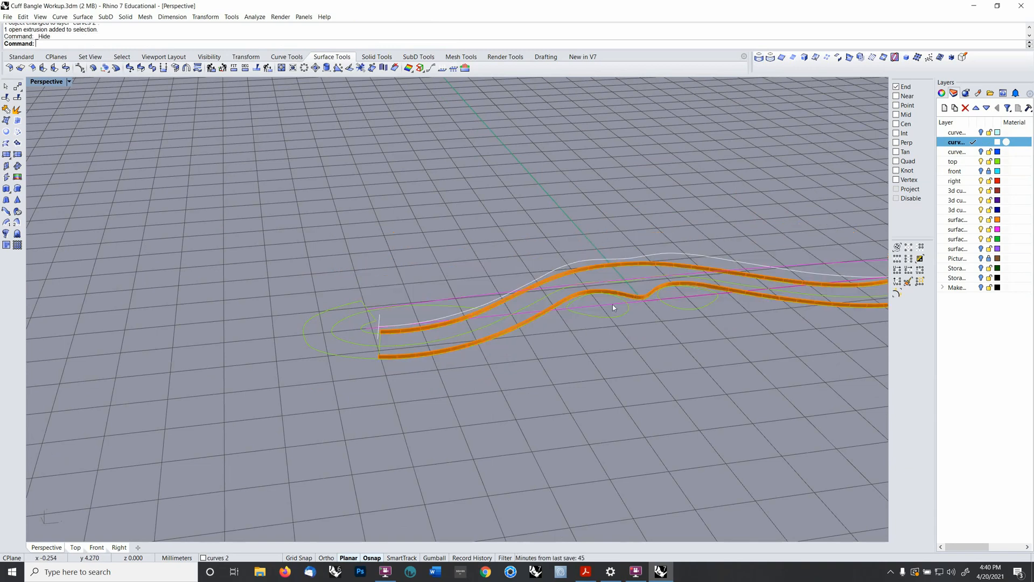
- Trim the short end line with the projected wavy curve, removing the half toward the outer extruded strip
right_click_drag(612, 305, 454, 348)
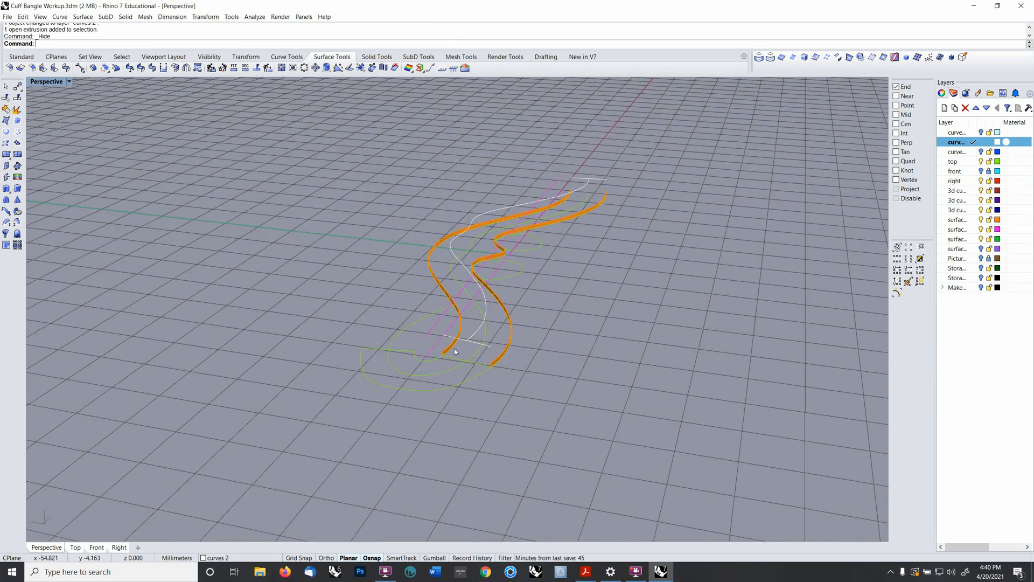
scroll(508, 316, "up", 6)
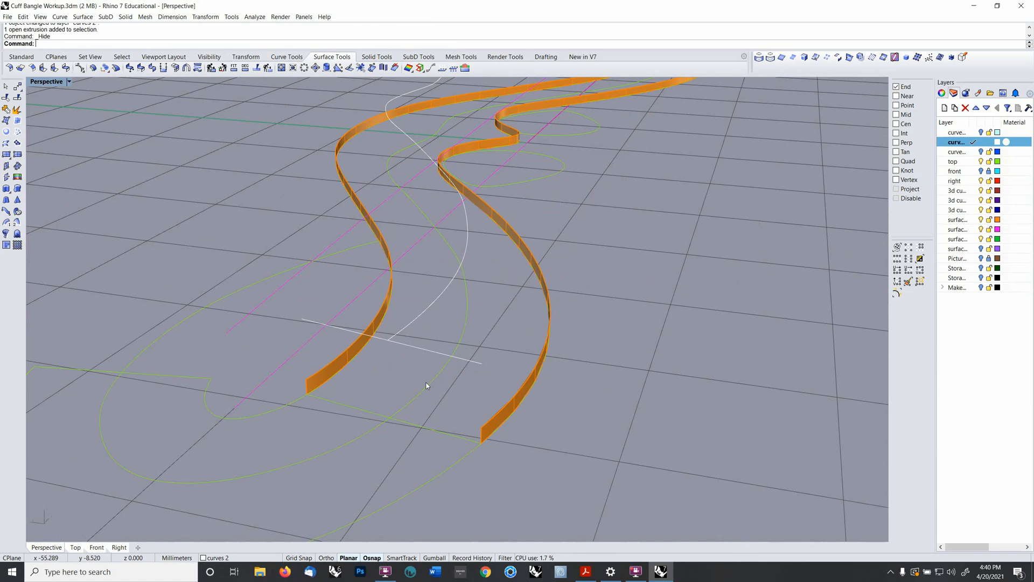
left_click(417, 319)
left_click(410, 344, "shift")
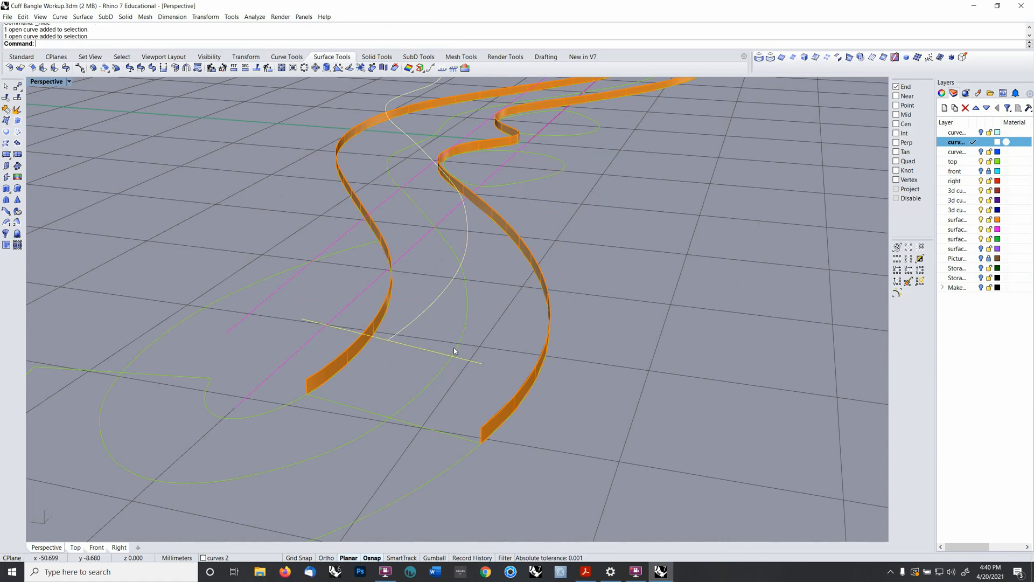
left_click(388, 333)
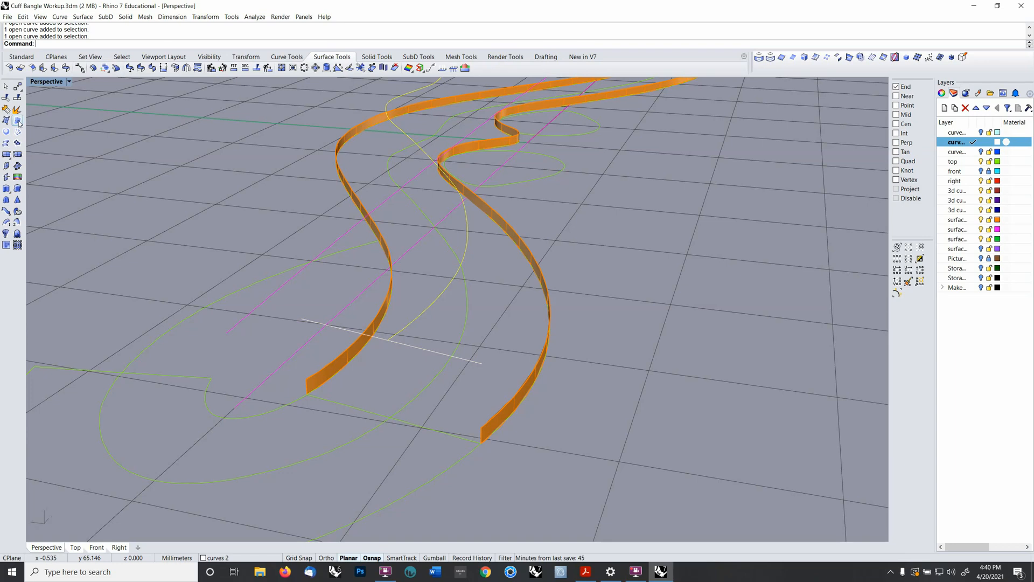
left_click(8, 99)
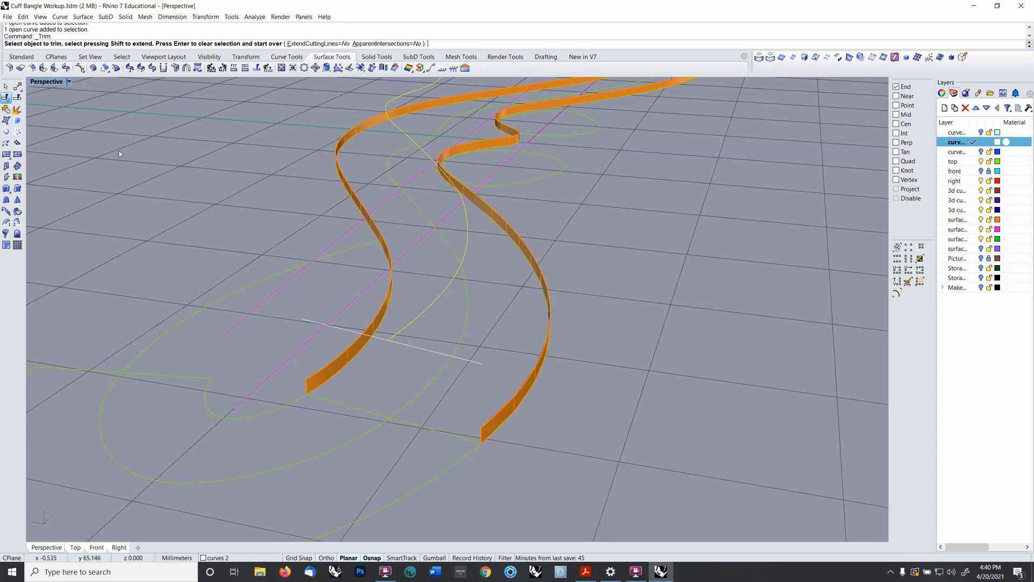
left_click(413, 346)
right_click(412, 346)
- Start an adjustable curve blend from the trimmed end line to the vertical end edge of the outer extruded strip
right_click_drag(413, 346, 433, 357)
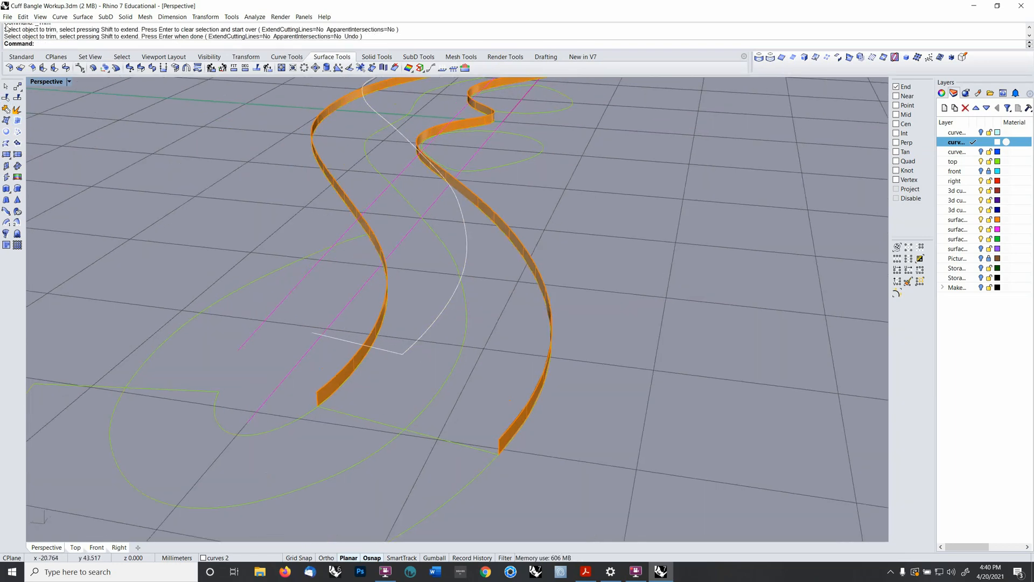
left_click(60, 16)
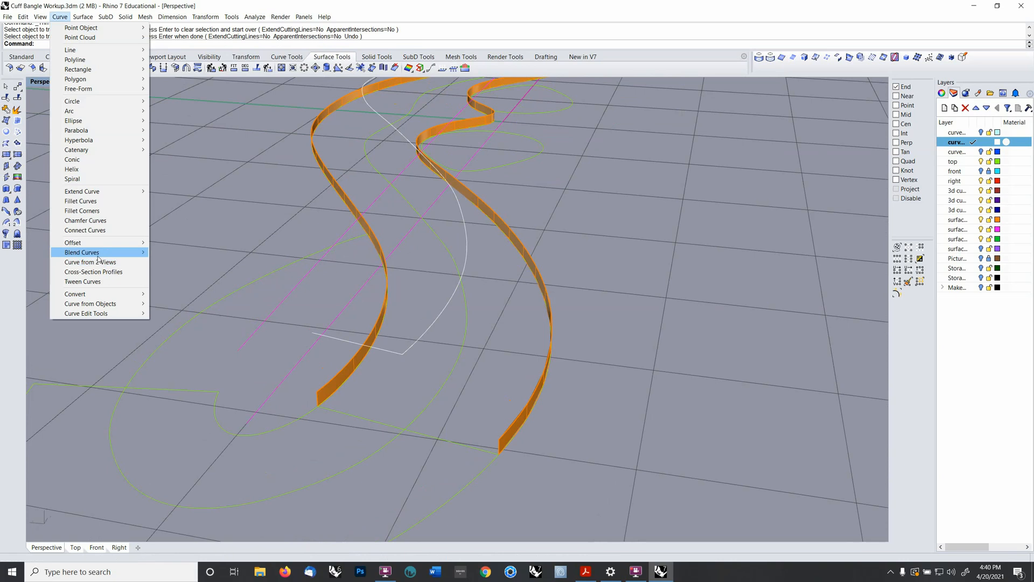
mouse_move(97, 254)
left_click(178, 252)
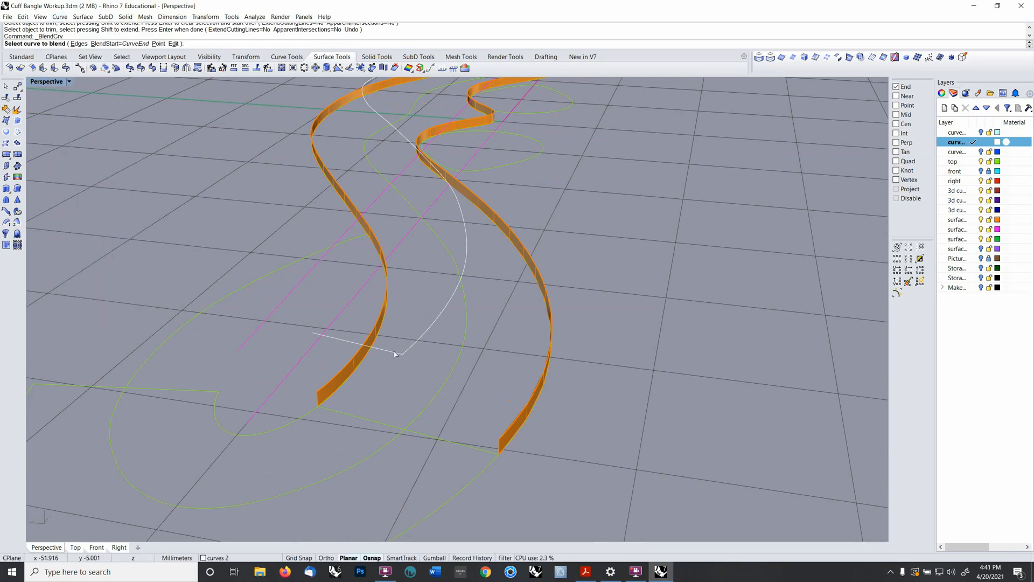
left_click(396, 353)
left_click(499, 446)
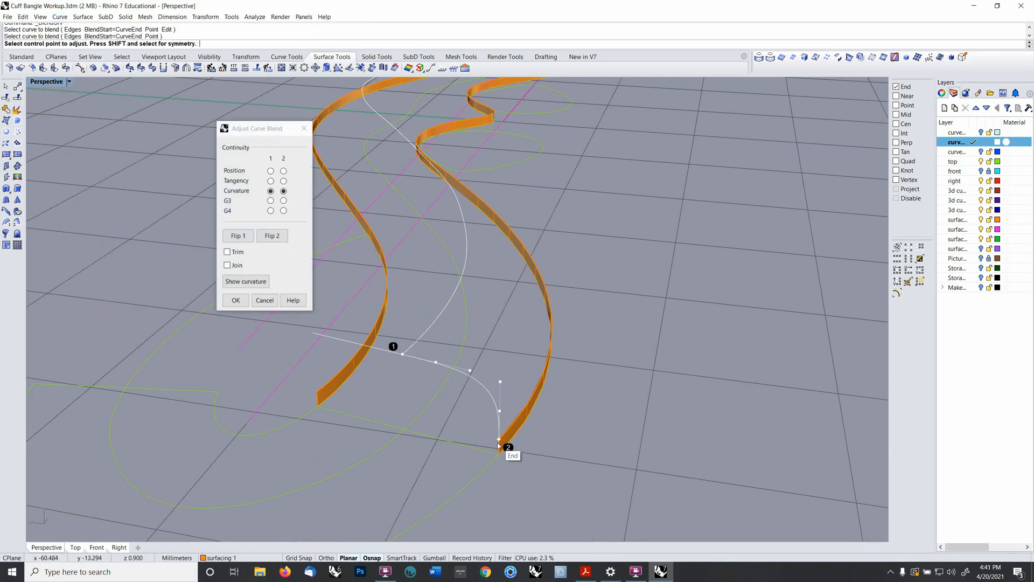
- Reshape the blend by adjusting its control points along the end line's direction and accept it with curvature continuity at both ends
right_click_drag(512, 455, 523, 396)
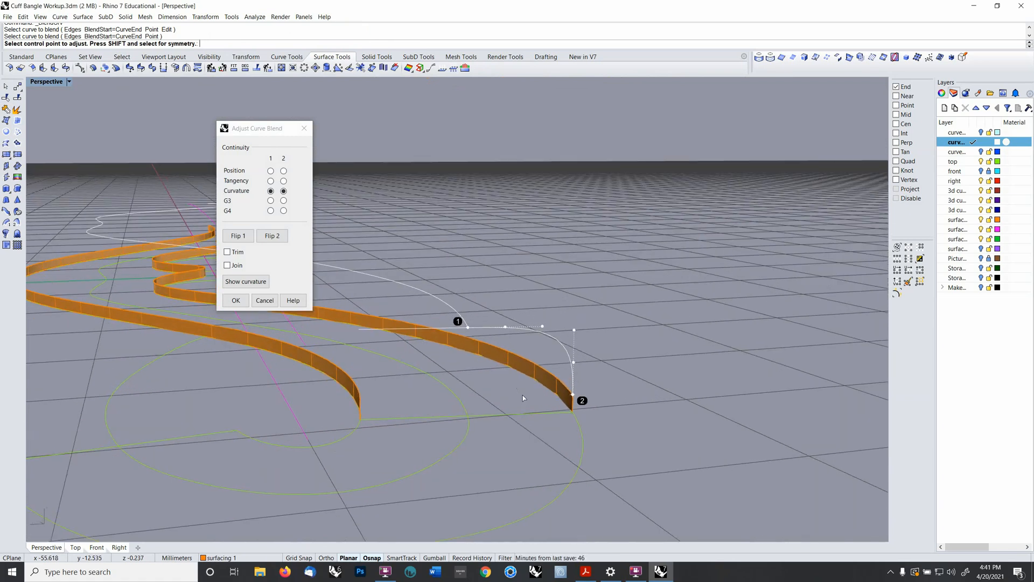
left_click(505, 326)
left_click(517, 328)
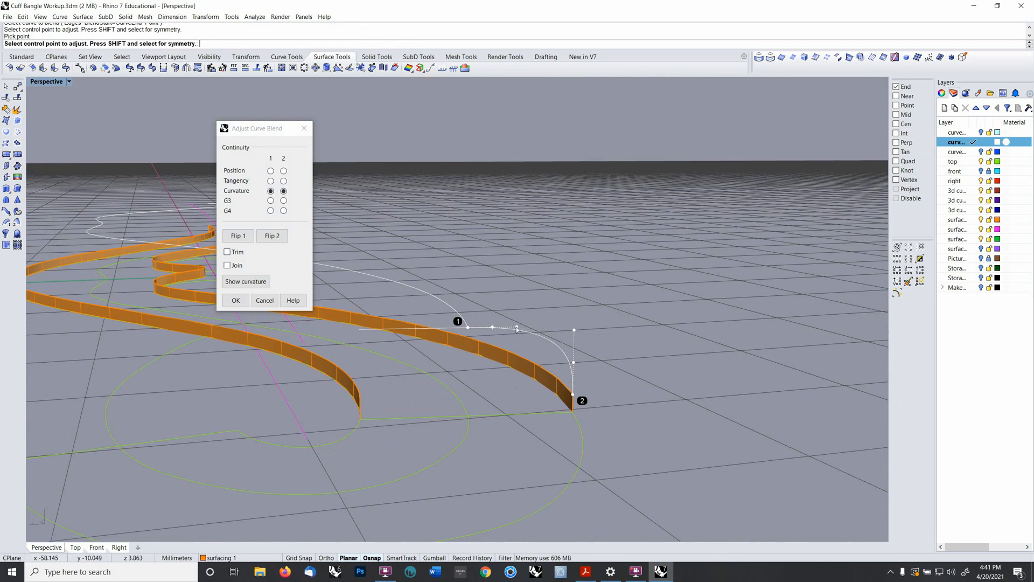
left_click(516, 327)
left_click(523, 328)
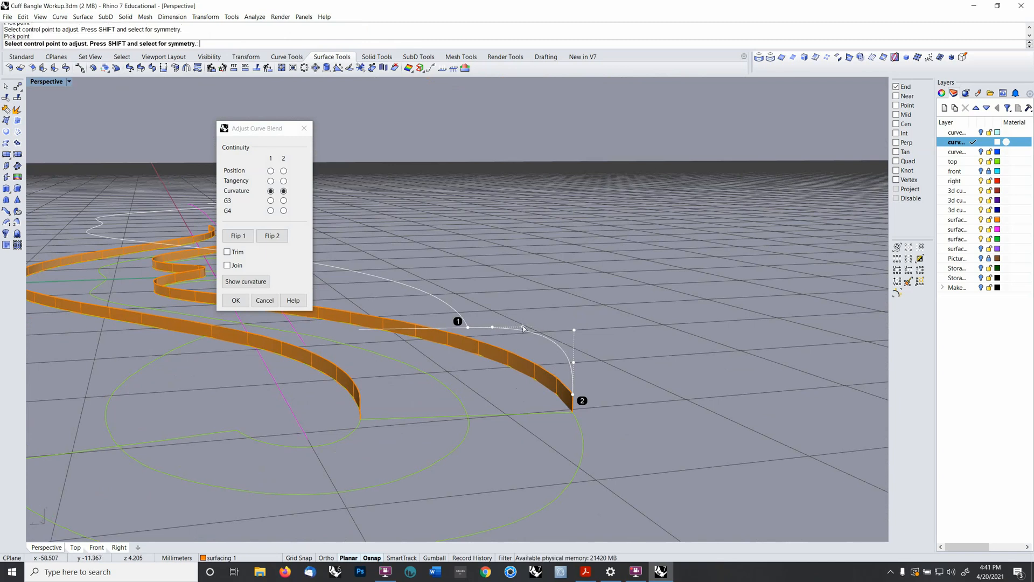
right_click_drag(524, 329, 512, 348)
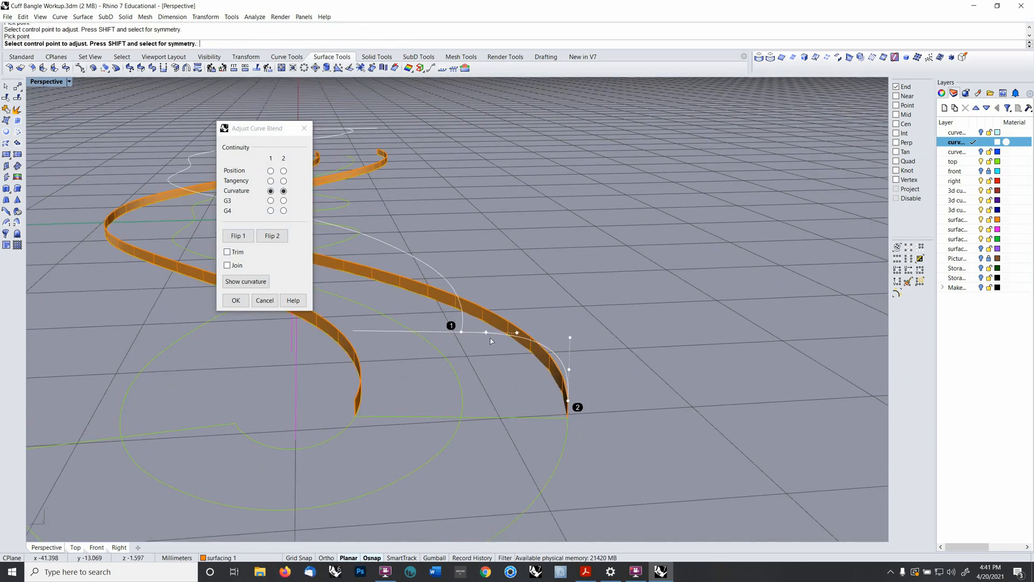
left_click_drag(517, 333, 525, 333)
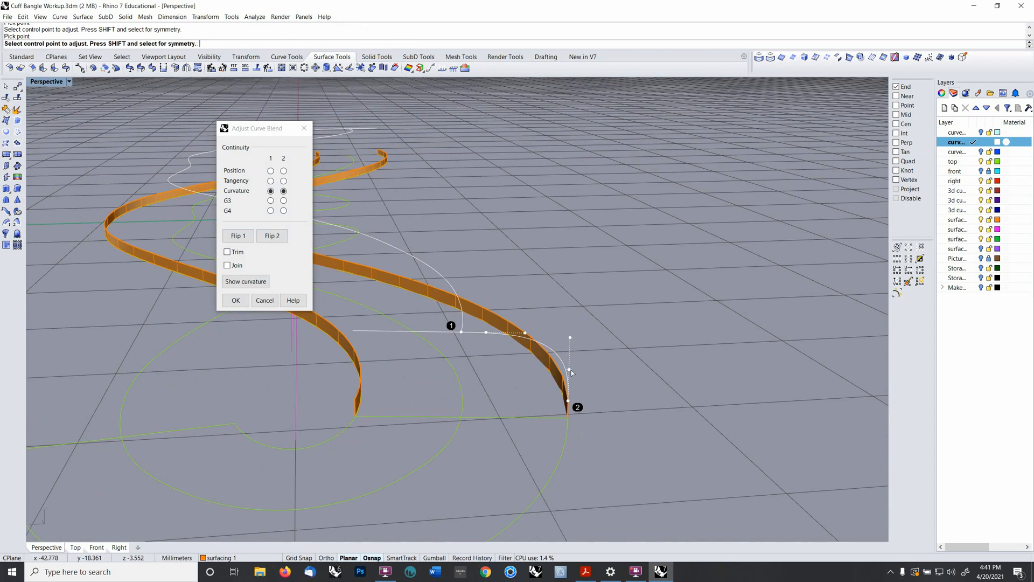
right_click_drag(582, 373, 580, 358)
key("Return")
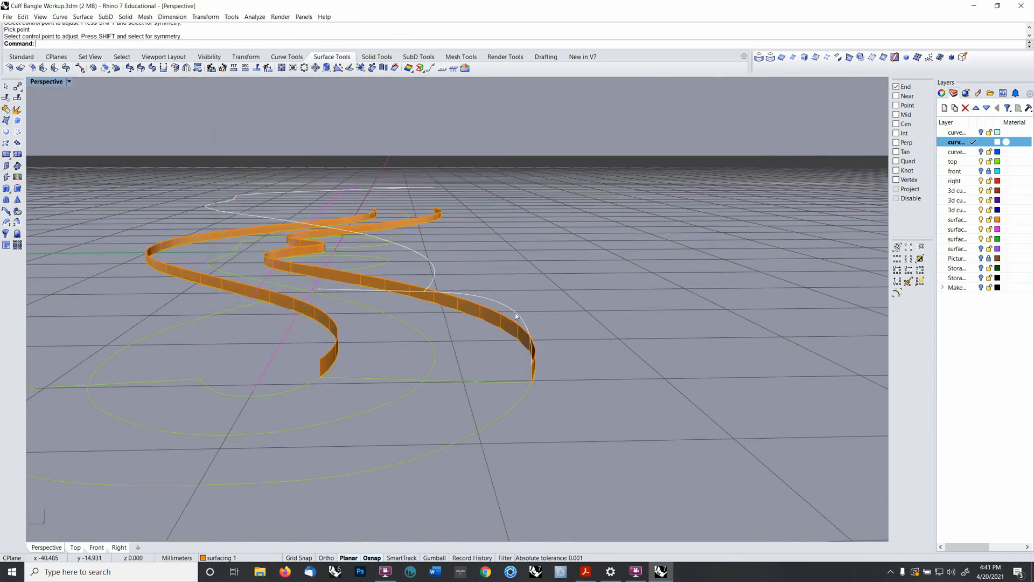
- Delete the remaining short end line beside the projected wavy curve, keeping the finished outer blend curve
scroll(516, 315, "up", 4)
left_click(498, 378)
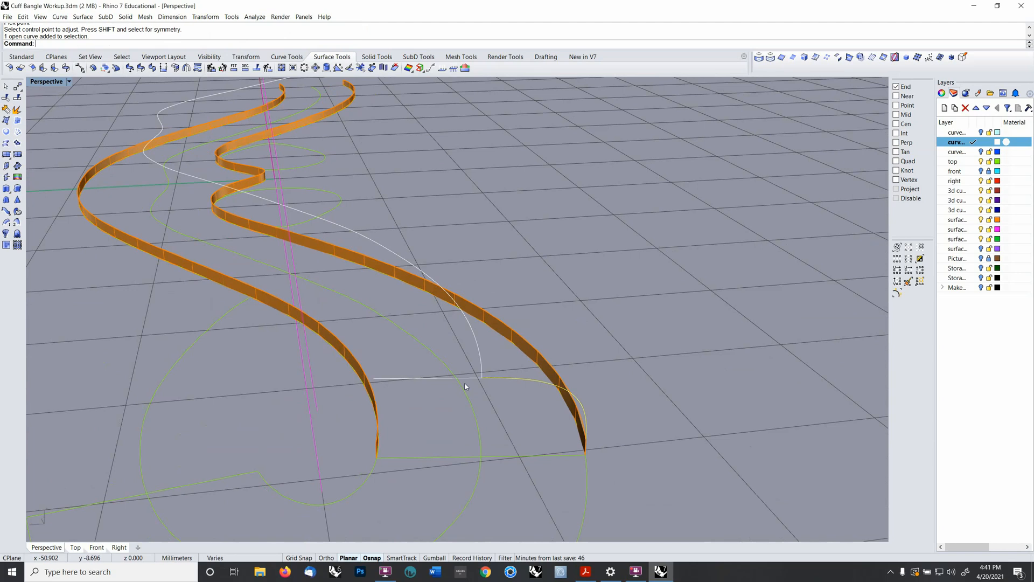
right_click_drag(474, 386, 626, 364)
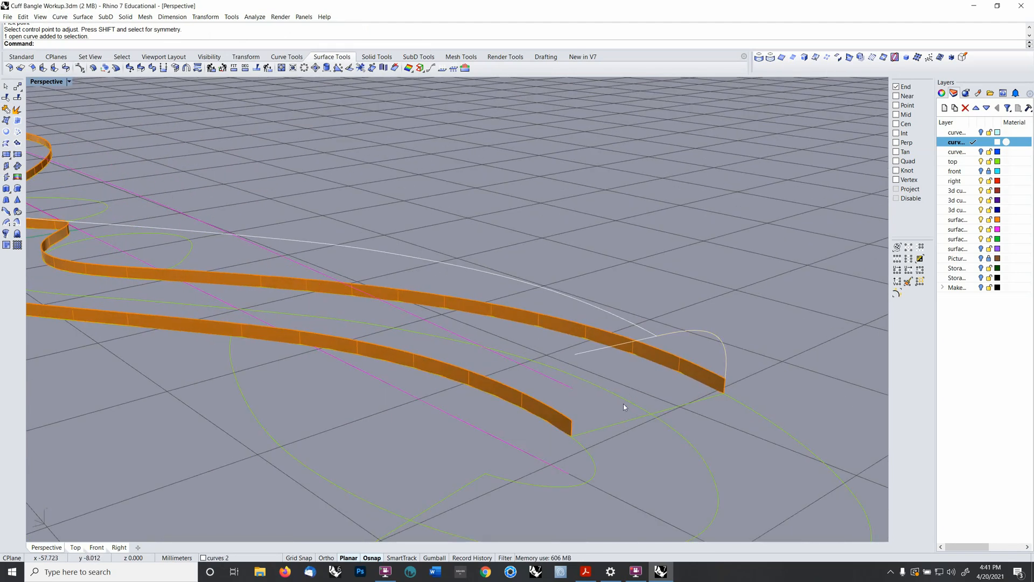
left_click(579, 355)
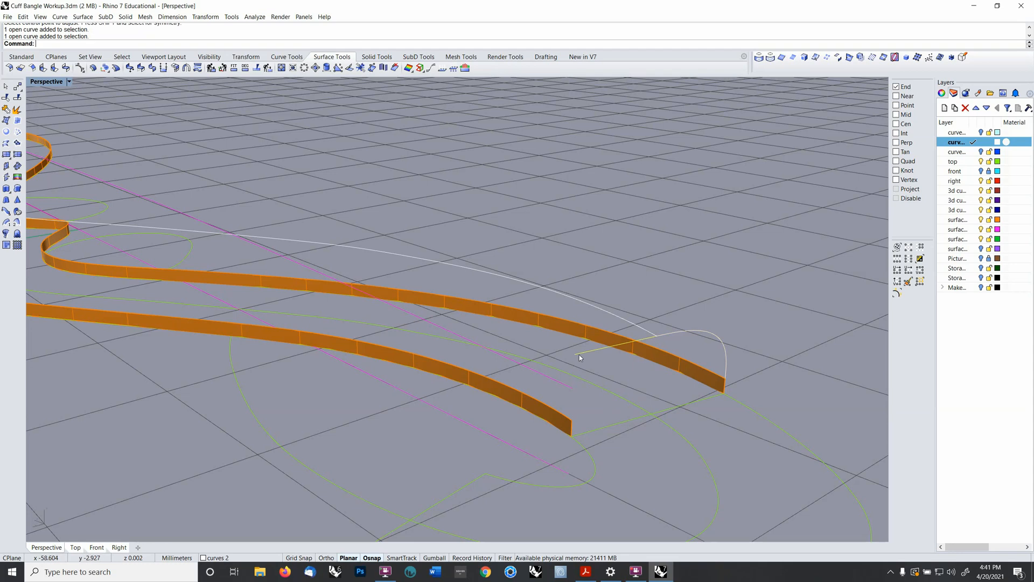
key("Delete")
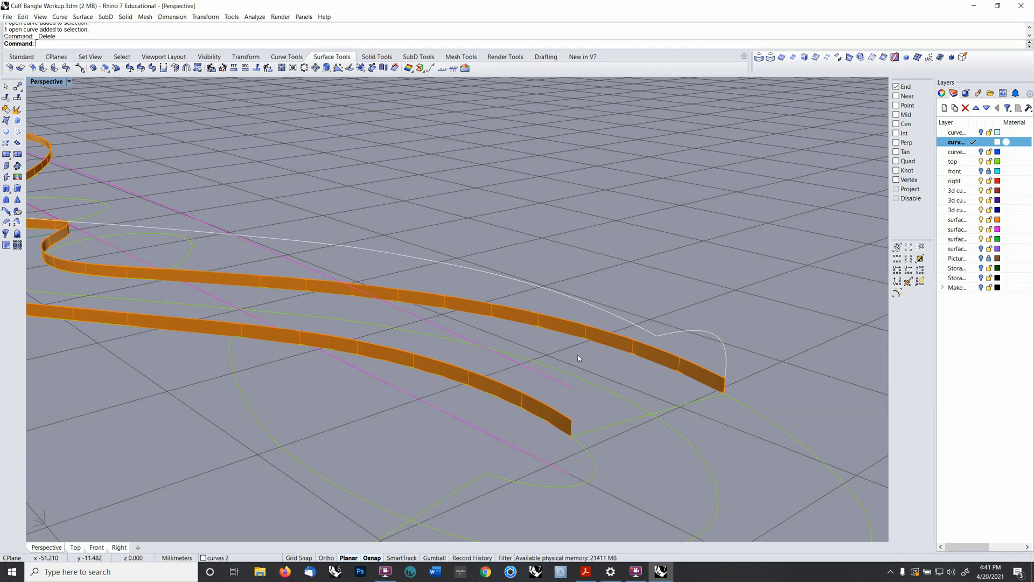
- Start an adjustable curve blend from the vertical end edge of the inner extruded strip to the peak of the outer blend curve
right_click(293, 45)
left_click(361, 113)
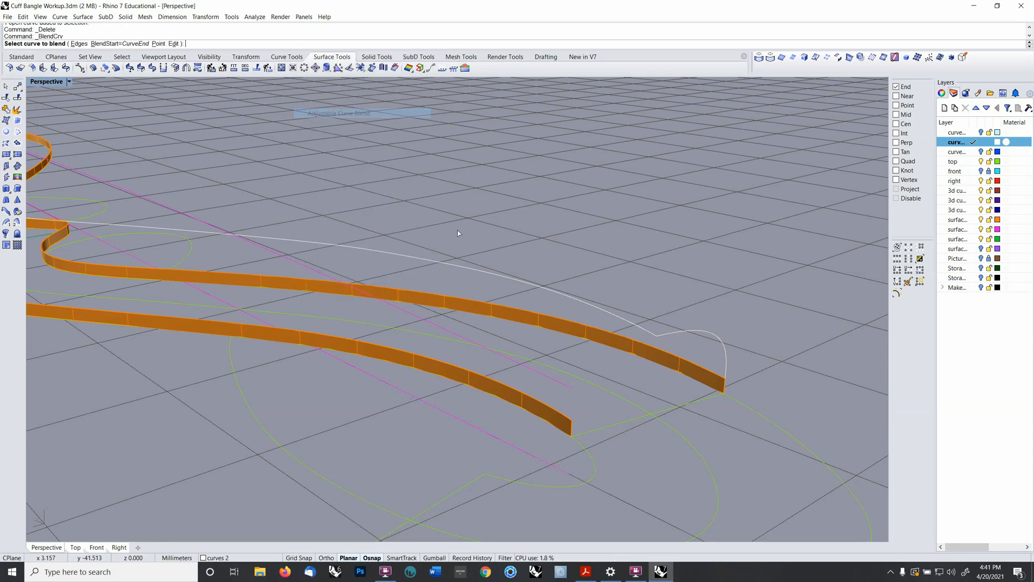
left_click(572, 427)
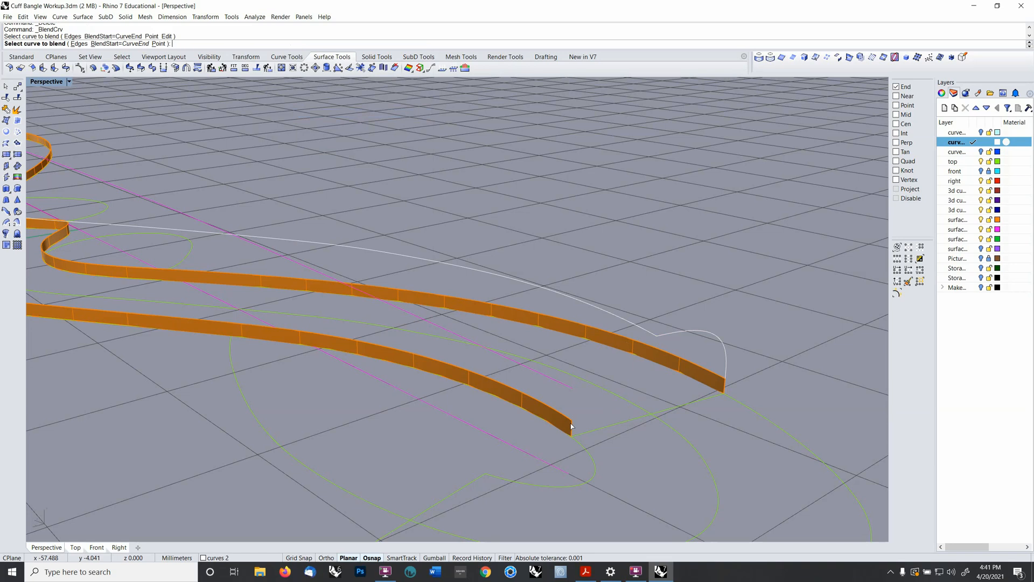
left_click(660, 337)
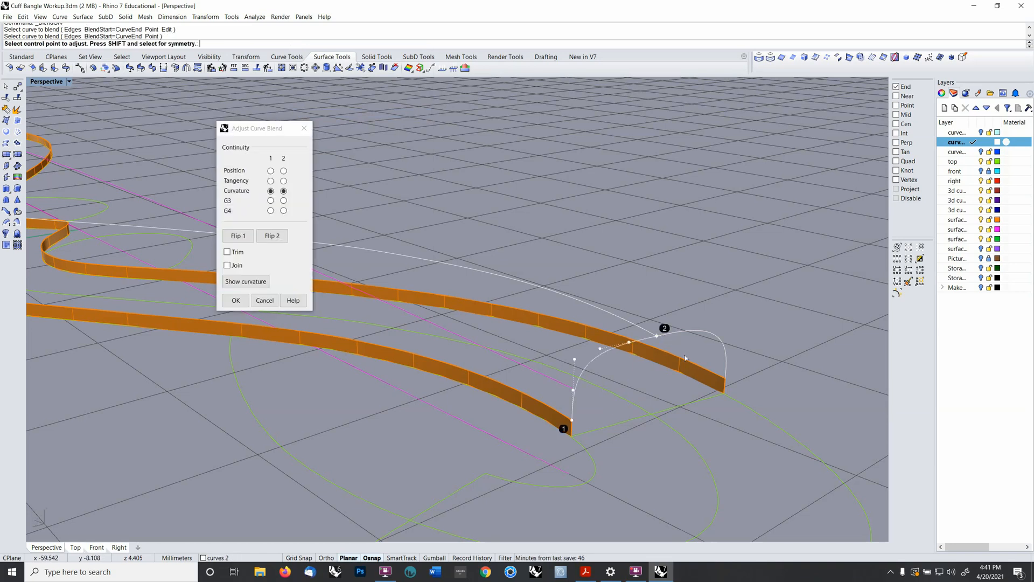
right_click_drag(661, 332, 657, 359)
scroll(535, 354, "up", 4)
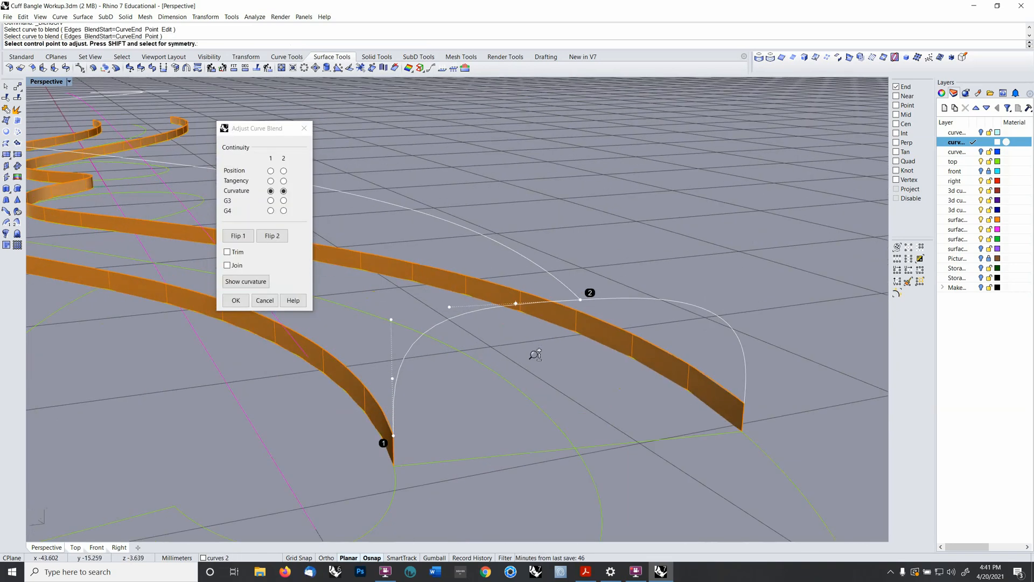
- Fine-tune the inner blend's control points along their tangent directions and accept it with curvature continuity at both ends
left_click(392, 379)
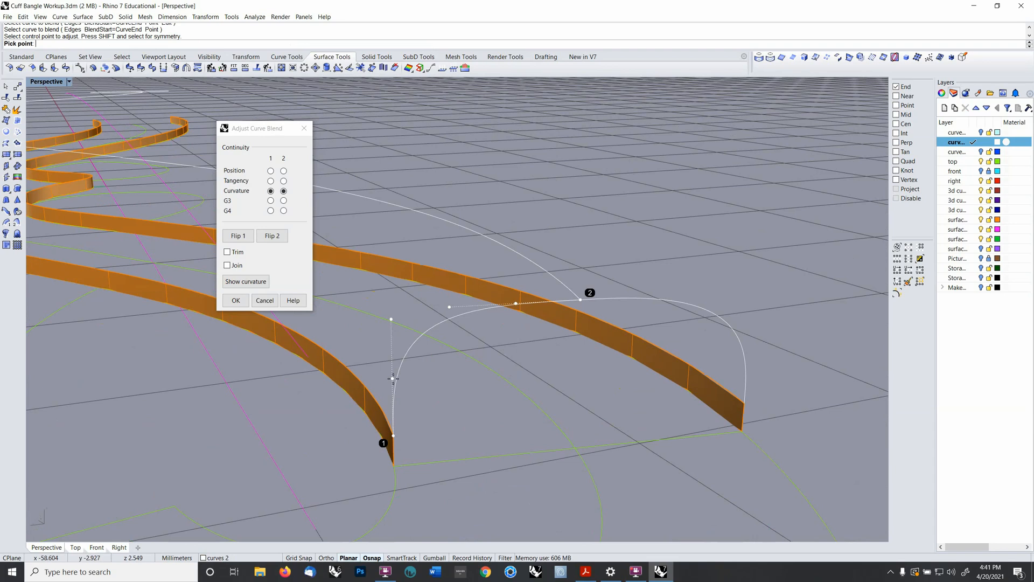
left_click(395, 384)
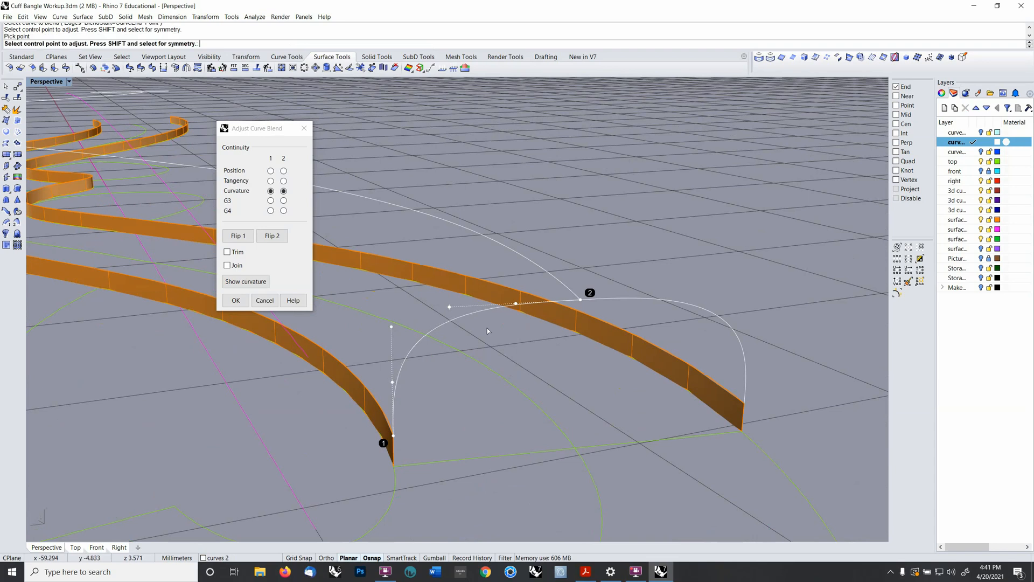
left_click(516, 303)
left_click(523, 305)
left_click(464, 306)
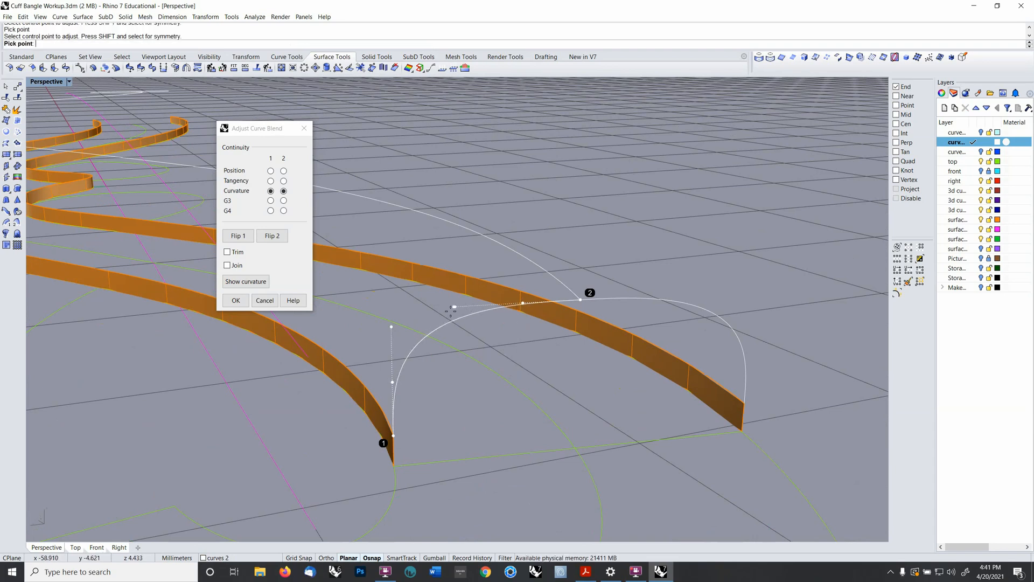
left_click(445, 307)
scroll(503, 329, "down", 3)
key("Return")
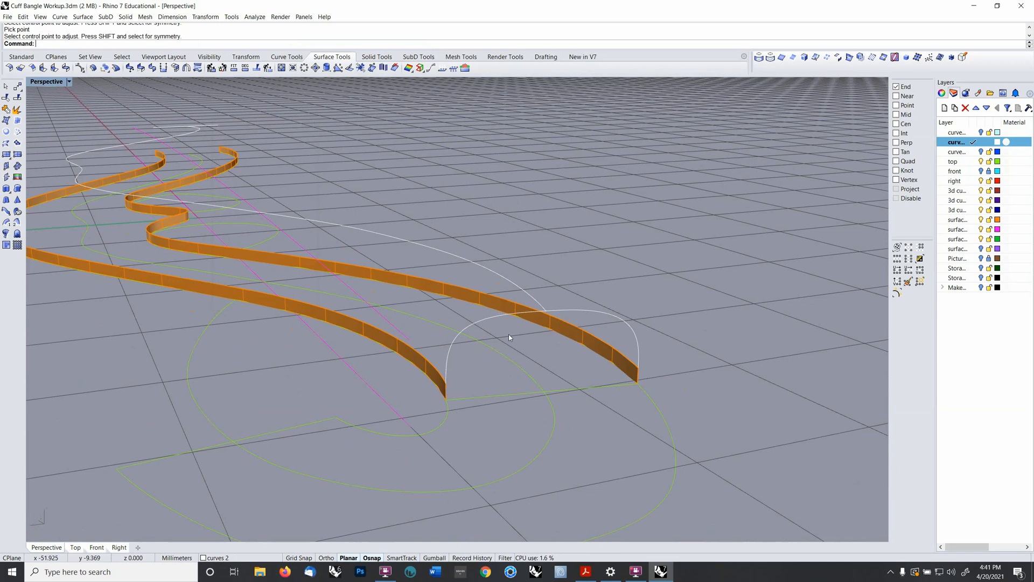
- Join the inner and outer blend curves into one arched end profile
left_click(490, 321)
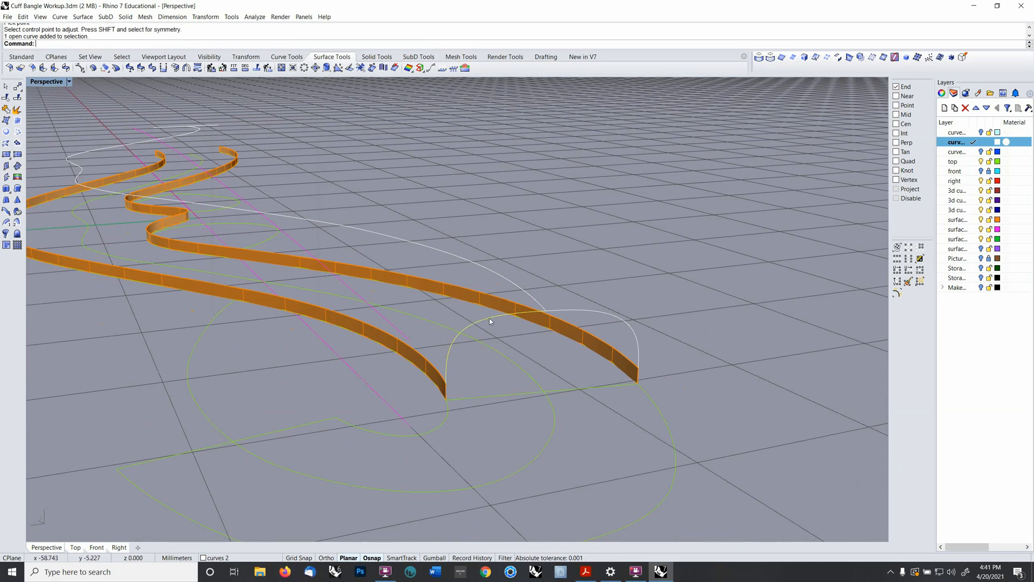
left_click(580, 312)
right_click_drag(580, 311, 531, 343)
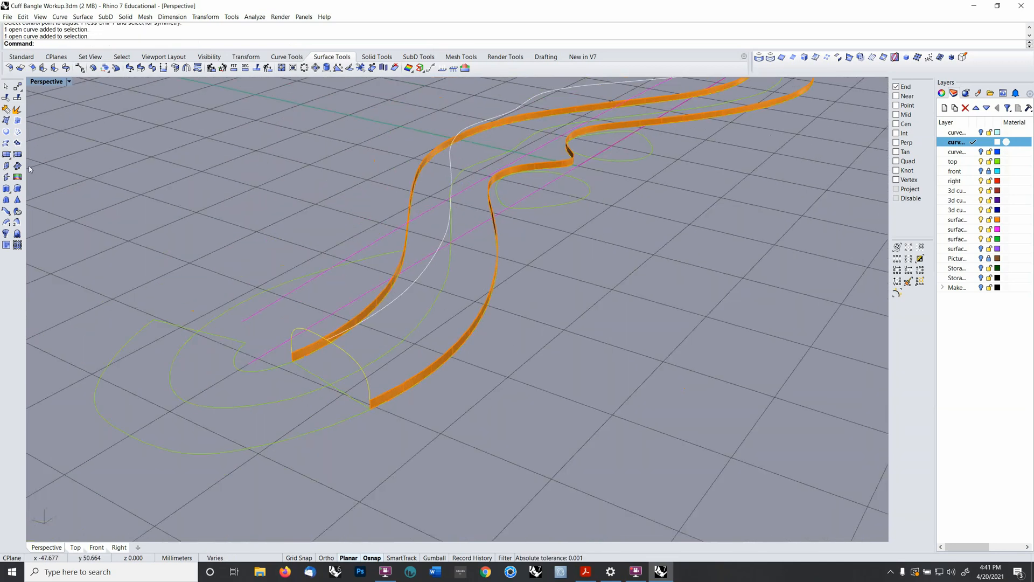
left_click(7, 109)
scroll(470, 321, "down", 4)
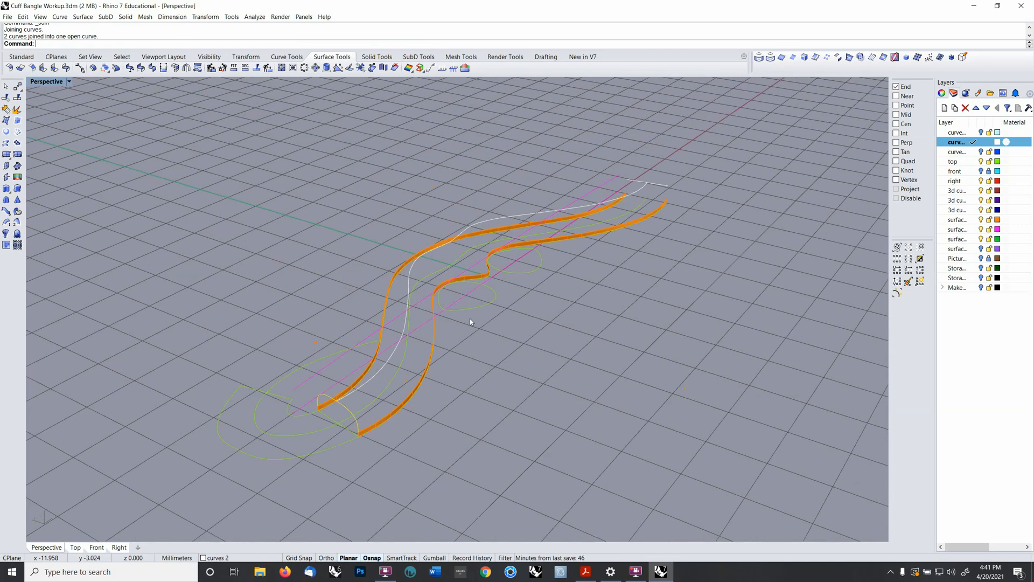
- Mirror a copy of the joined end profile across the Y axis from origin 0 to the strips' opposite end
right_click_drag(471, 322, 500, 310)
type("mirror")
key("Return")
type("0")
key("Return")
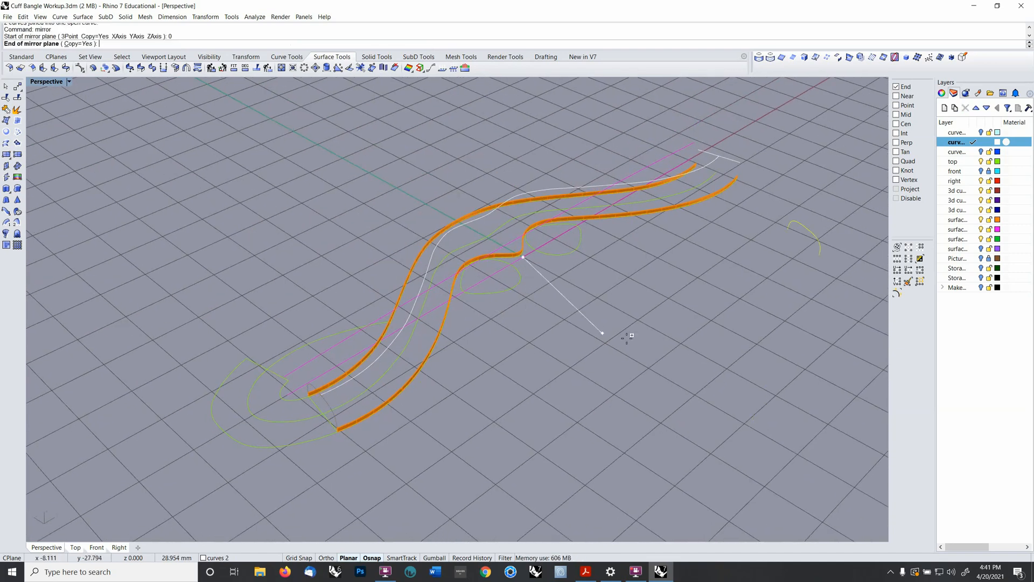
left_click(655, 348)
right_click_drag(655, 348, 615, 349)
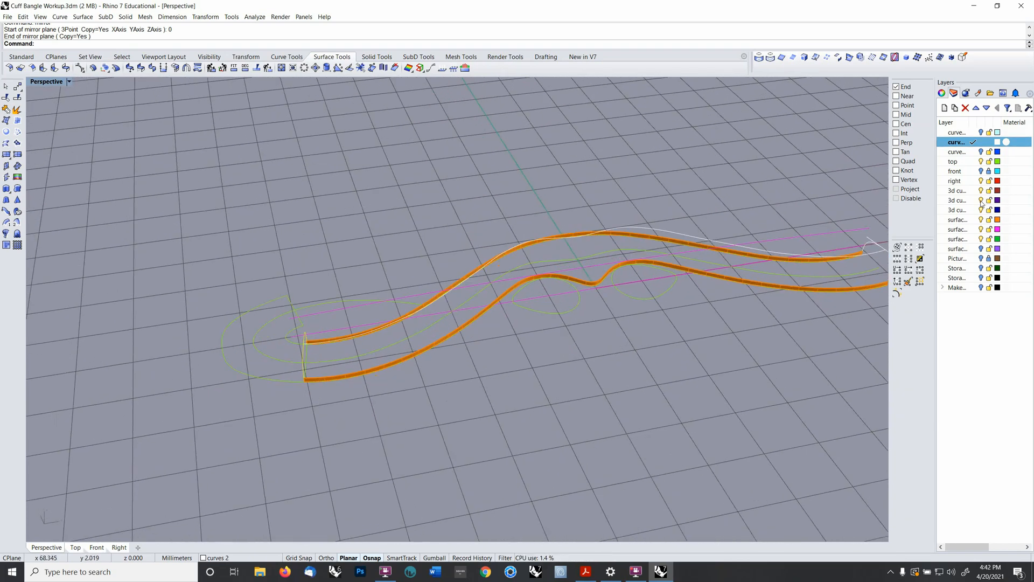
- Turn on and unlock the Pictures layer and show its hidden flat sketch picture beneath the strips
left_click(981, 258)
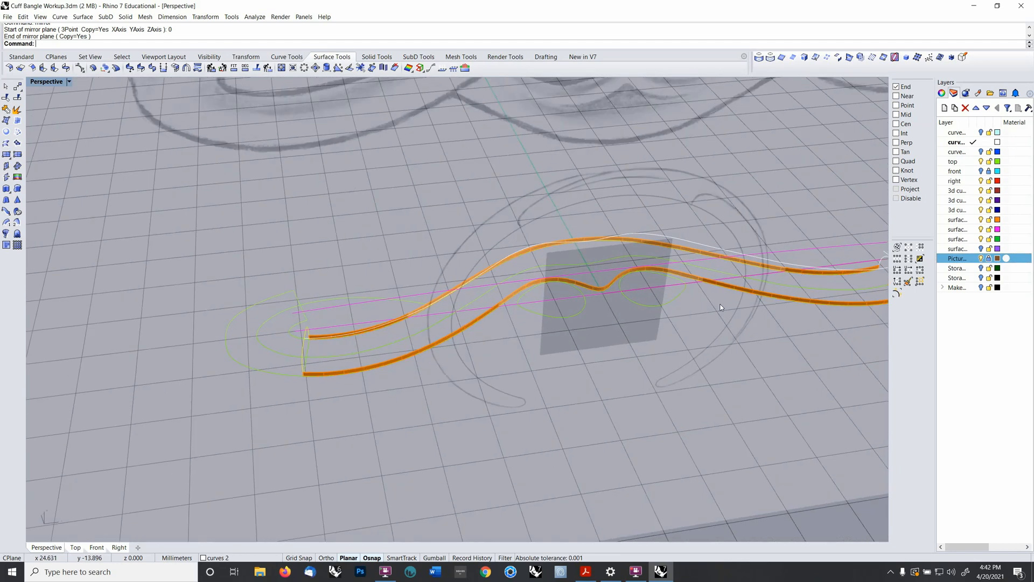
mouse_move(721, 307)
right_mouse_down()
mouse_move(662, 273)
mouse_move(682, 221)
mouse_move(639, 251)
mouse_move(488, 266)
right_mouse_up()
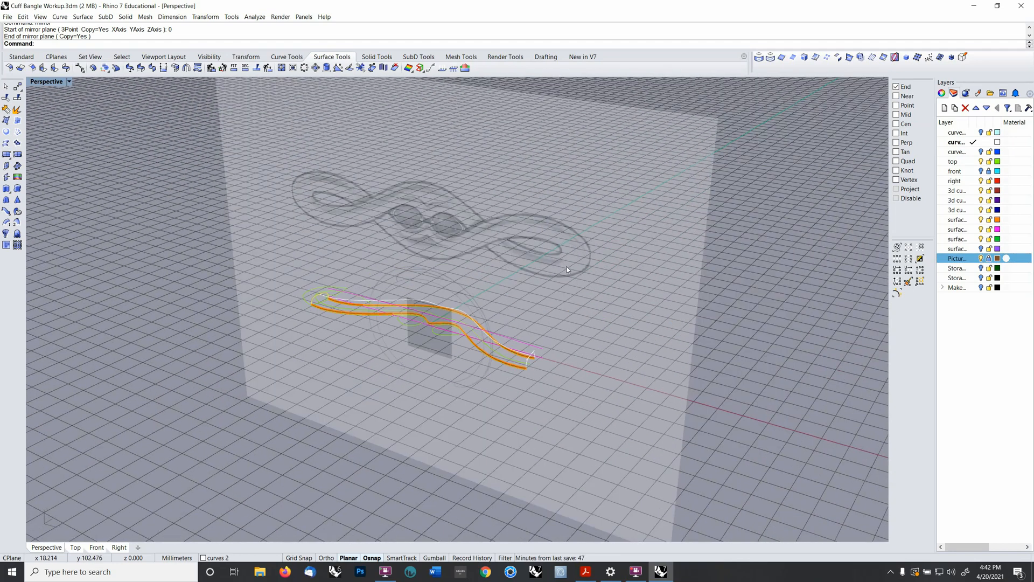
key("ctrl+shift+h")
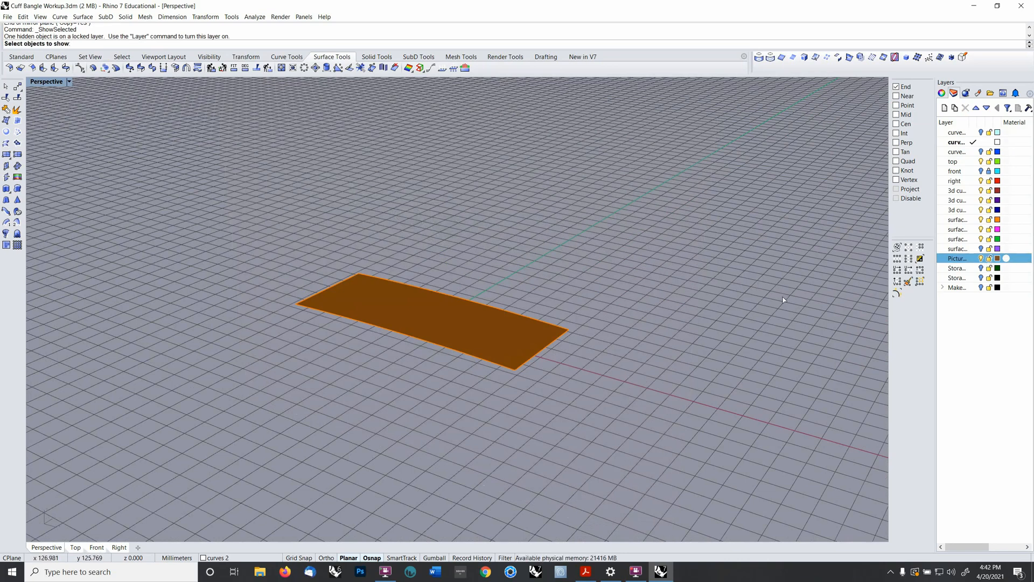
key("ctrl+shift+h")
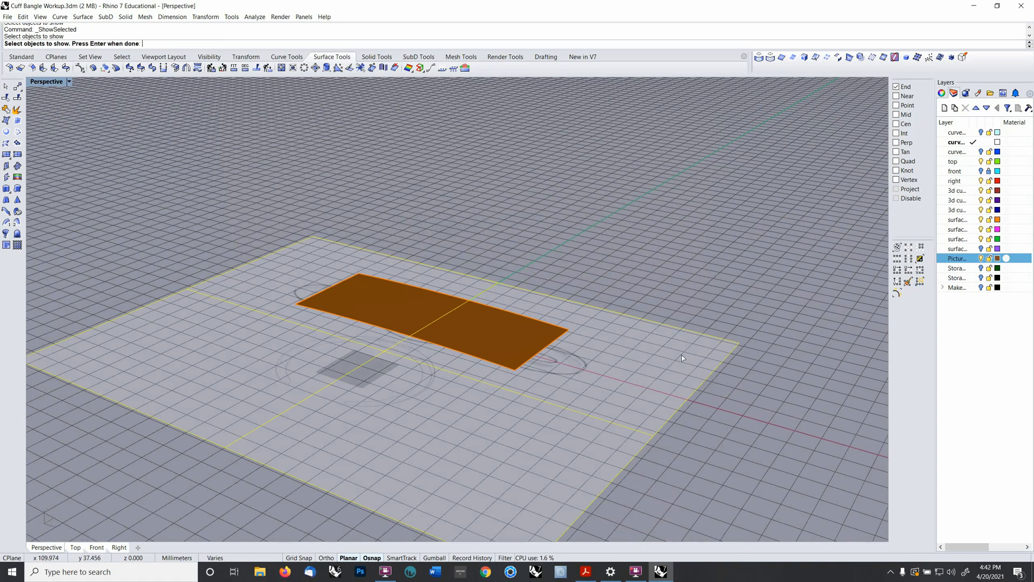
key("Return")
- Hide the upright sketch picture and lock the Pictures layer, leaving the flat sketch as reference
left_click(687, 208)
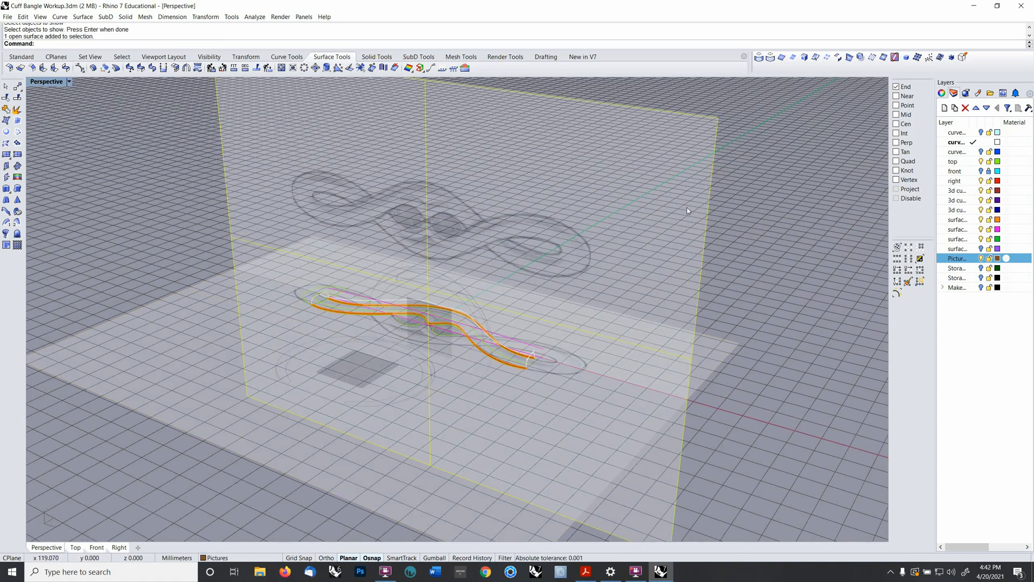
key("ctrl+h")
right_click_drag(524, 279, 425, 357)
scroll(508, 369, "up", 5)
scroll(463, 282, "up", 1)
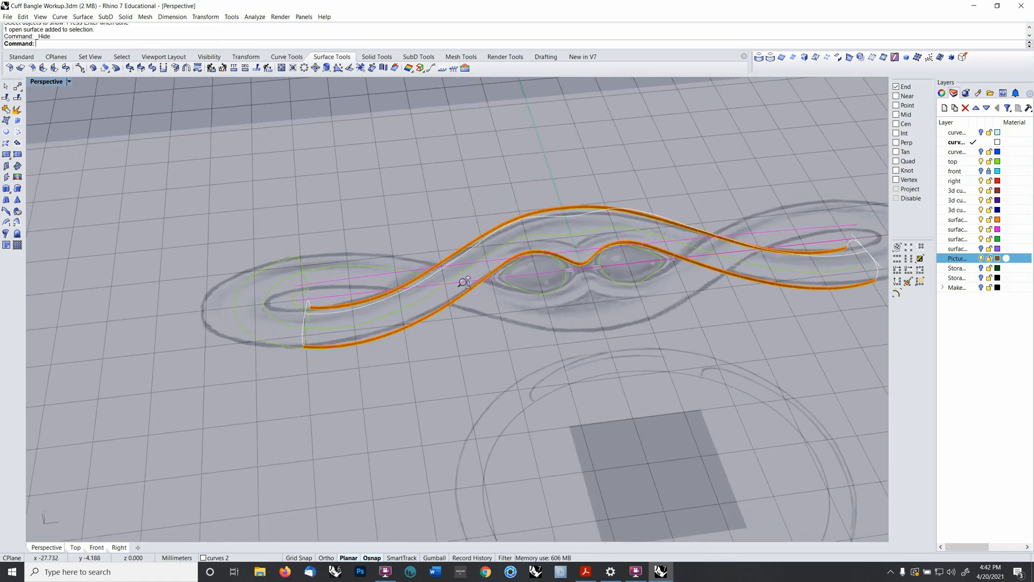
scroll(464, 282, "up", 2)
right_click_drag(467, 281, 457, 309)
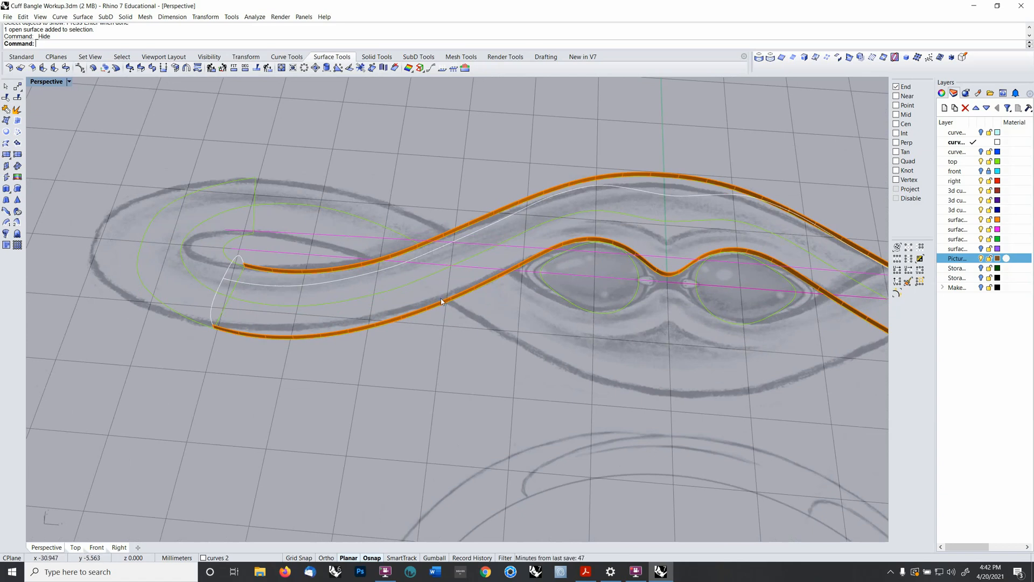
mouse_move(444, 297)
right_mouse_down()
mouse_move(494, 305)
mouse_move(484, 306)
right_mouse_up()
left_click(406, 312)
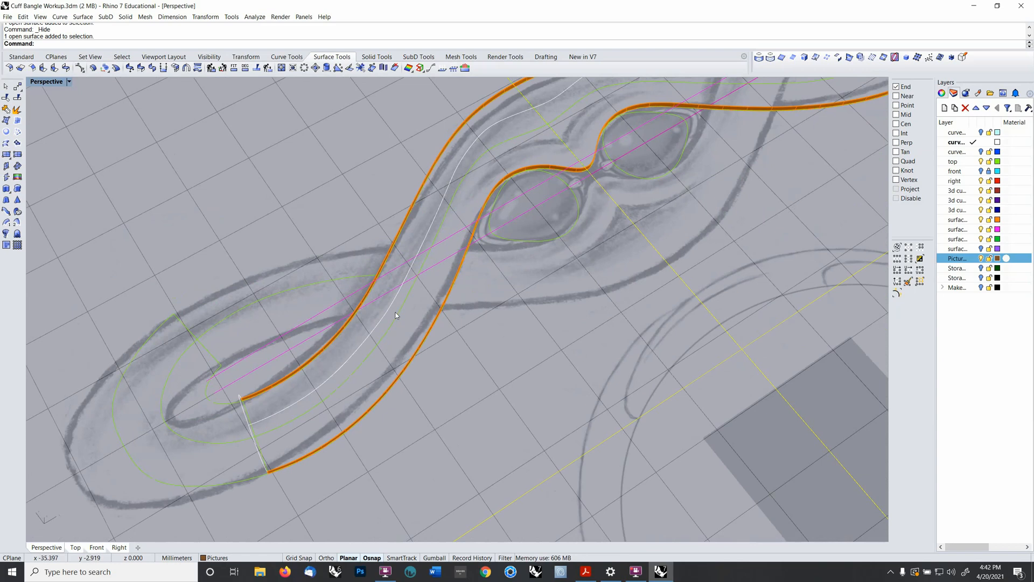
right_click_drag(396, 315, 431, 318)
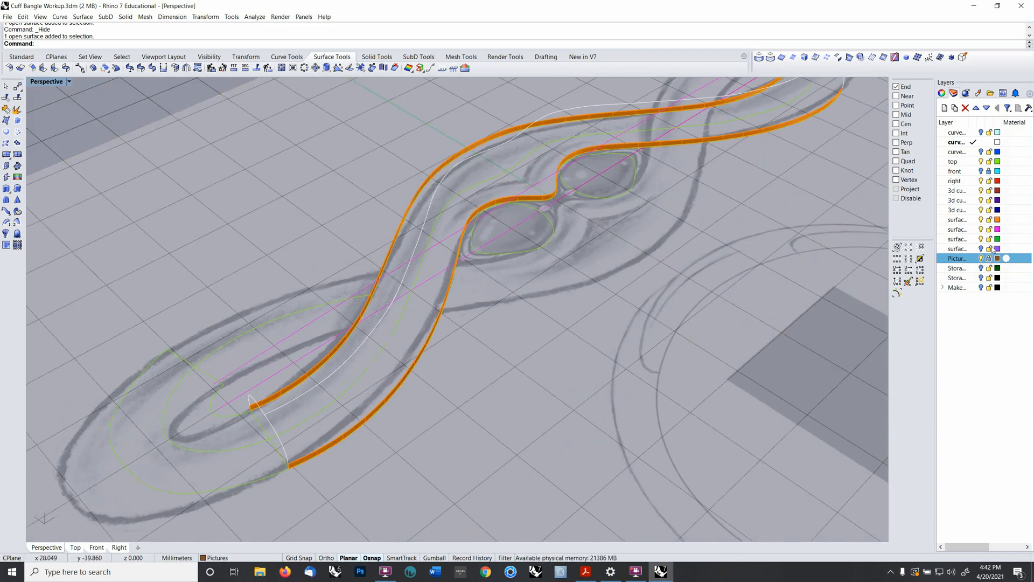
- Draw a both-sided line perpendicular to the green middle curve, centred on it where the strand crosses the end loop and extending past both strips
left_click(372, 351)
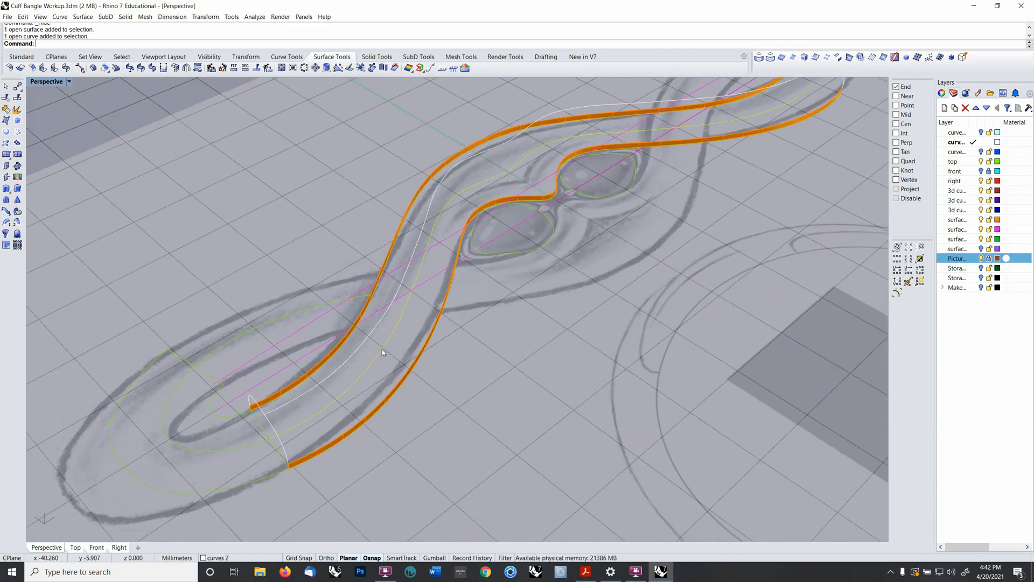
right_click_drag(402, 332, 184, 281)
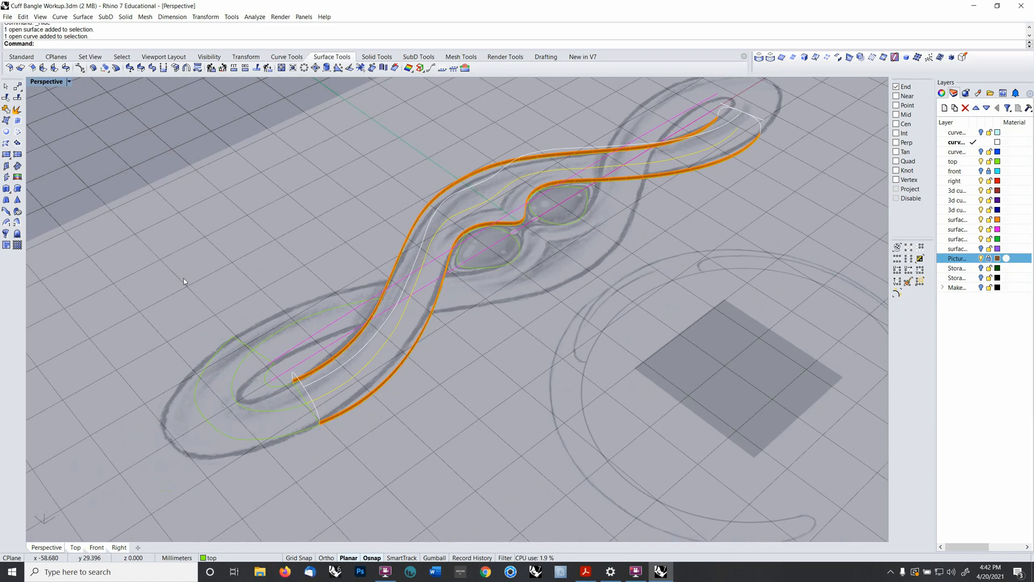
left_click(290, 58)
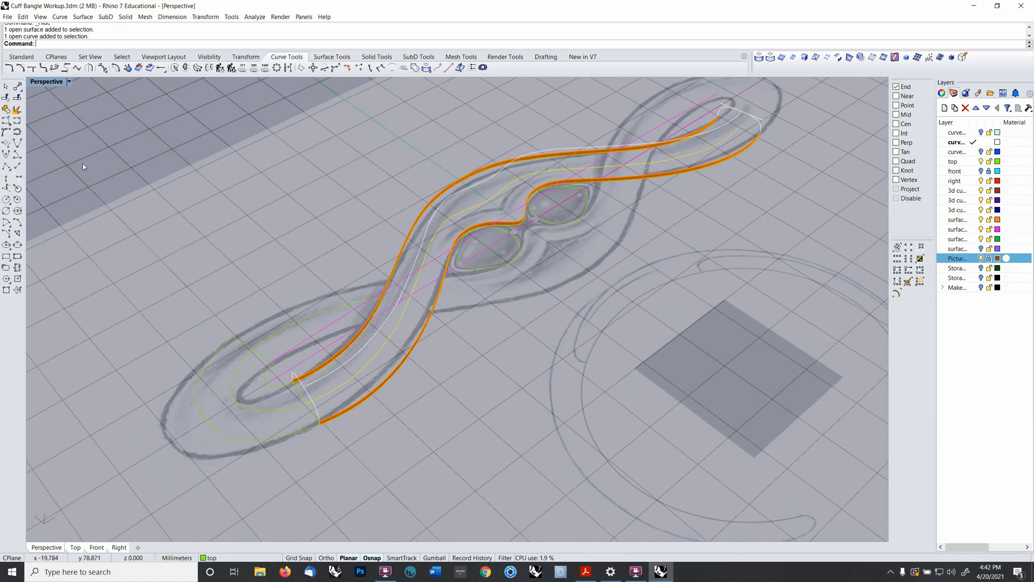
left_click(18, 177)
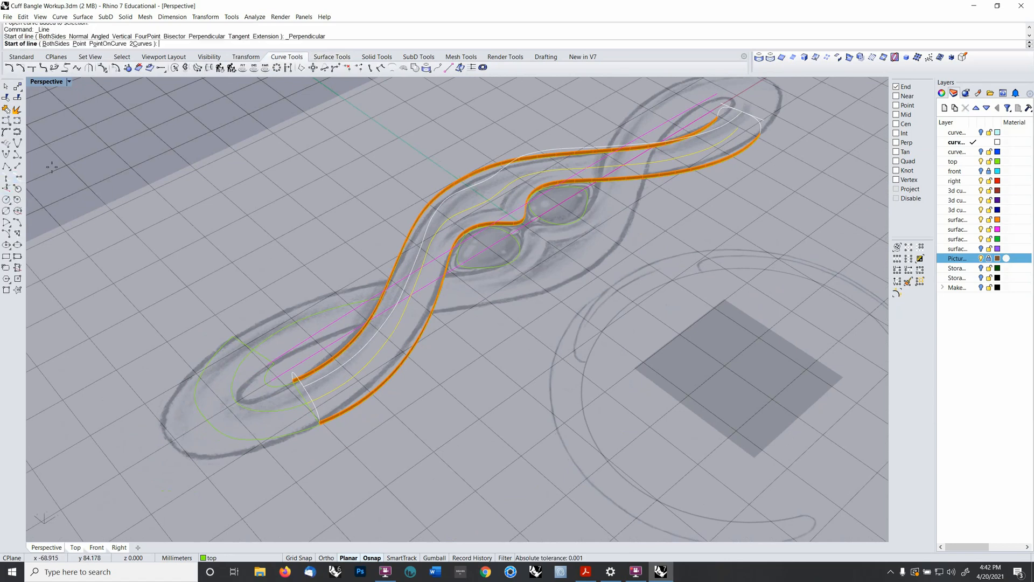
left_click(56, 44)
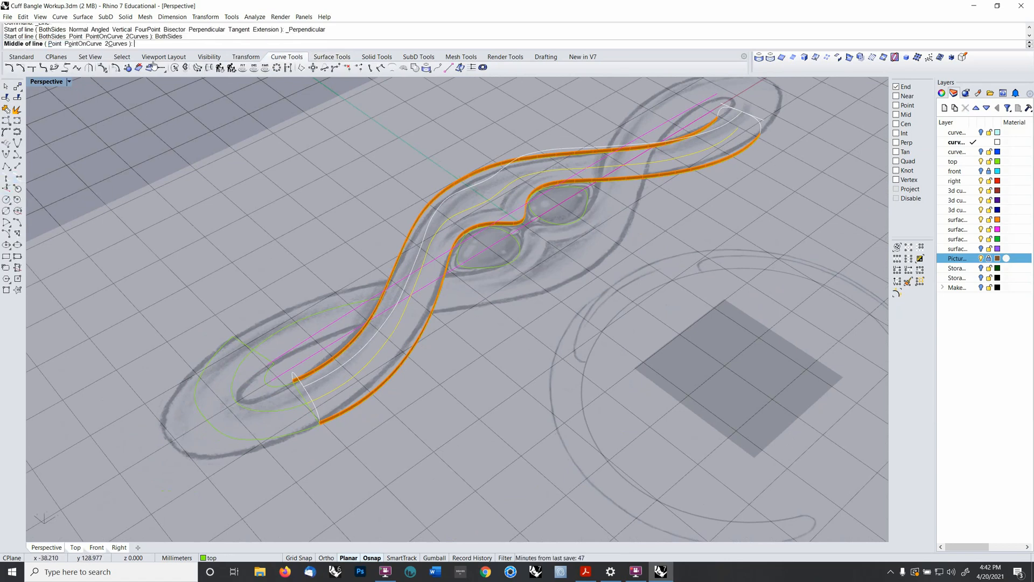
left_click(414, 302)
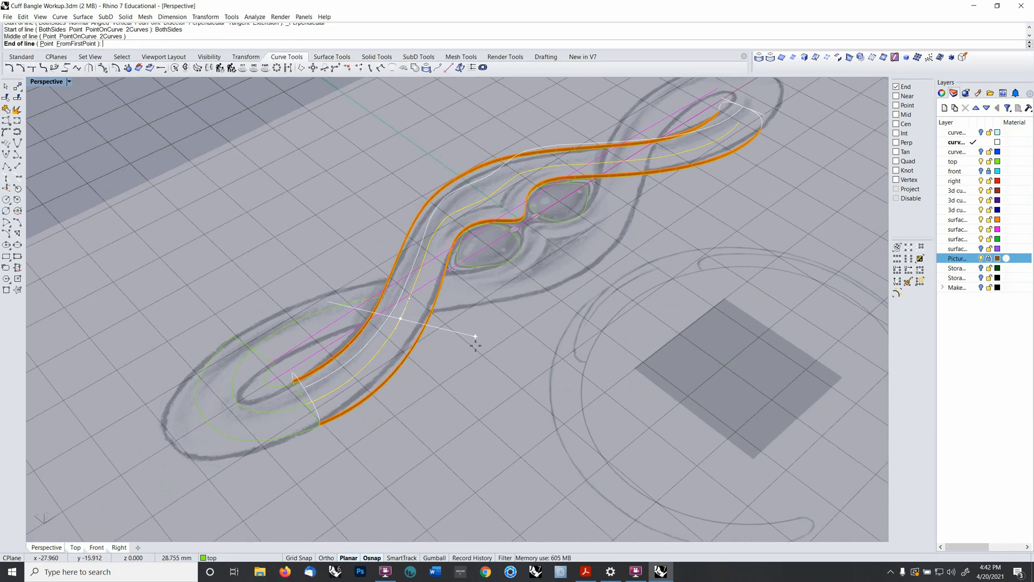
scroll(485, 339, "up", 4)
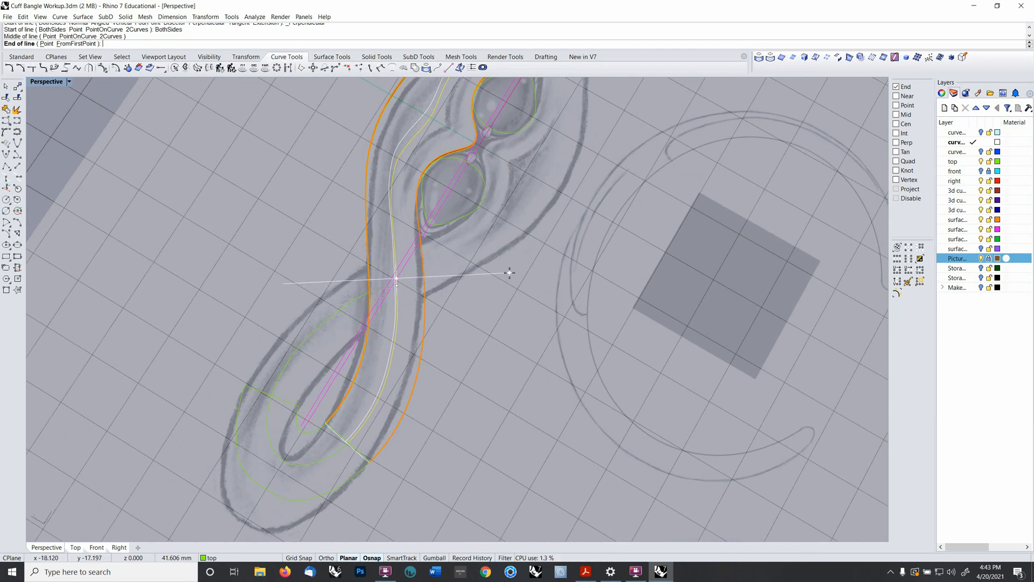
left_click(509, 272)
mouse_move(509, 273)
right_mouse_down()
mouse_move(485, 302)
mouse_move(472, 282)
mouse_move(484, 335)
mouse_move(448, 313)
mouse_move(443, 261)
right_mouse_up()
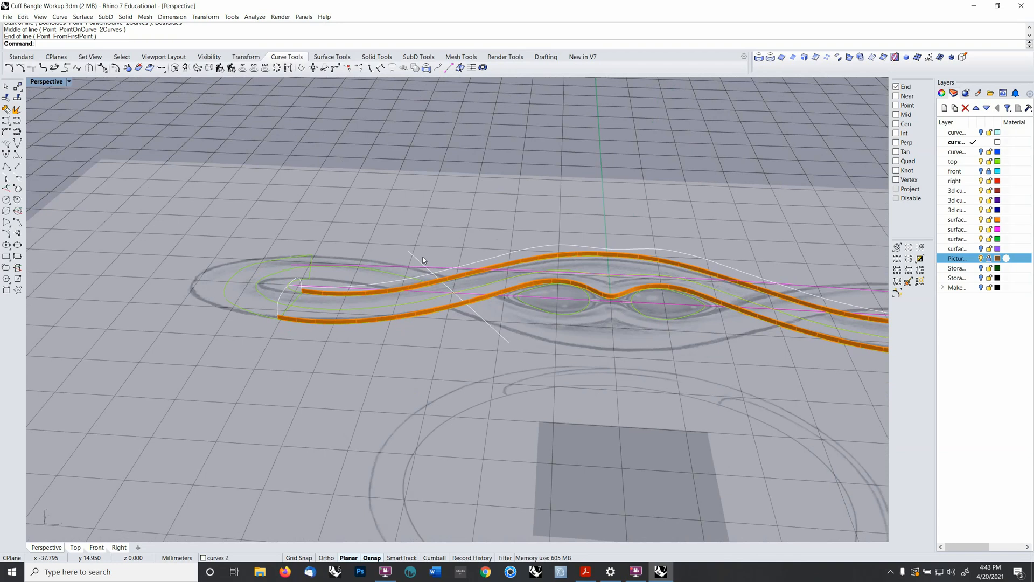
- Show the hidden broad curved surface over the strips and project the perpendicular line onto it along the CPlane Z direction
left_click(421, 257)
right_click_drag(415, 268, 490, 283)
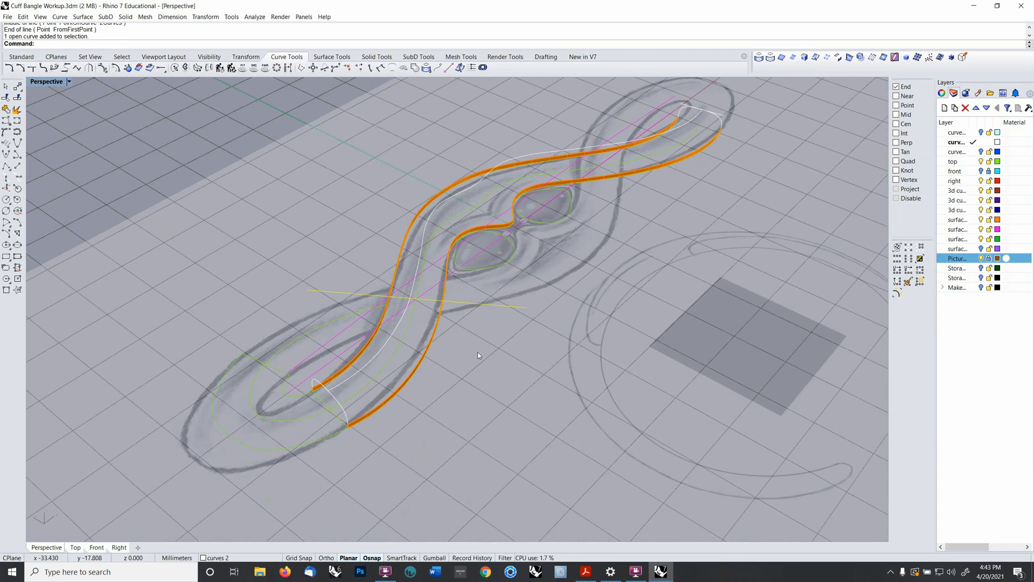
right_click_drag(475, 353, 506, 384, "shift")
right_click_drag(507, 383, 497, 355)
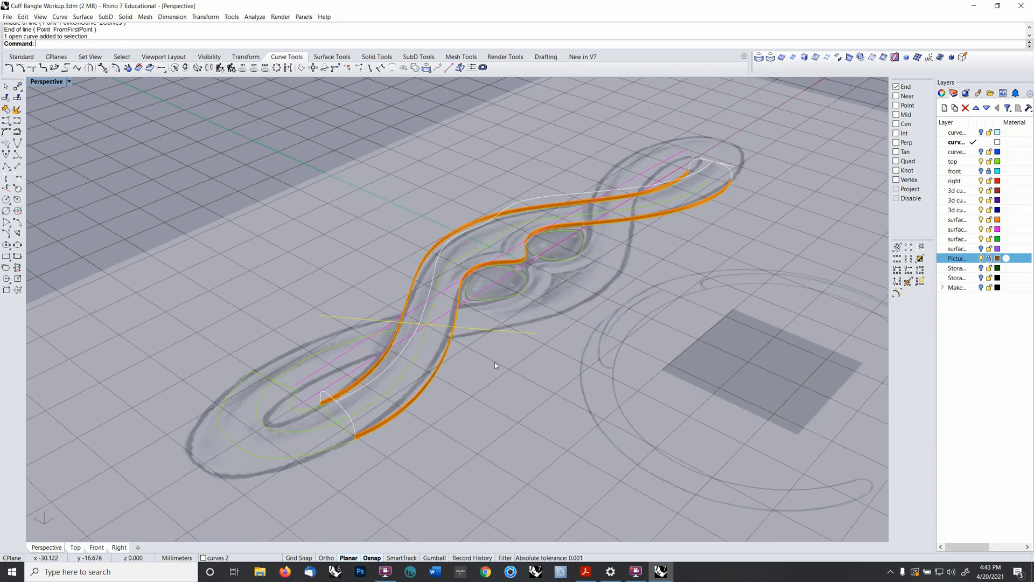
key("ctrl+shift+h")
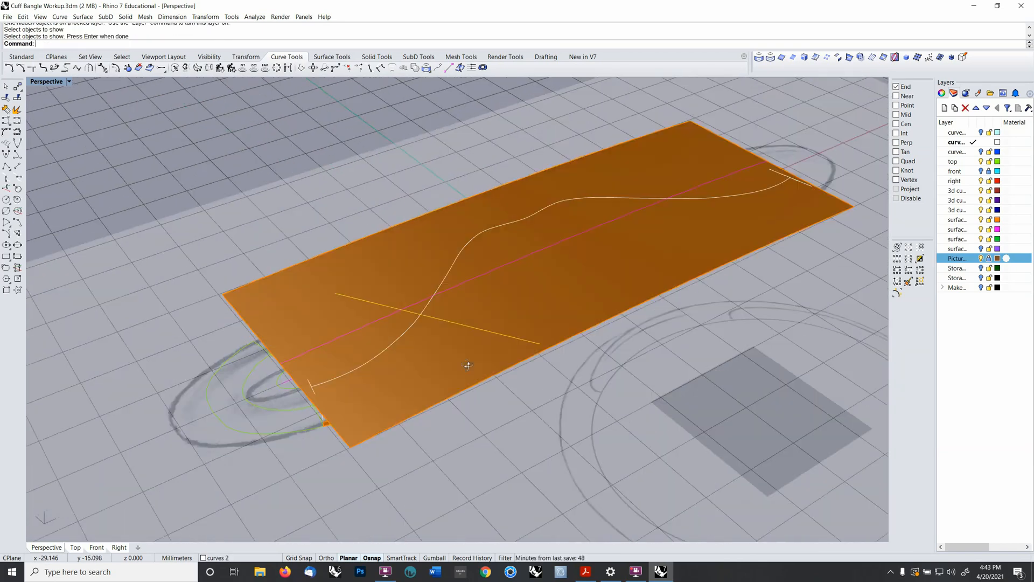
right_click_drag(468, 366, 465, 326)
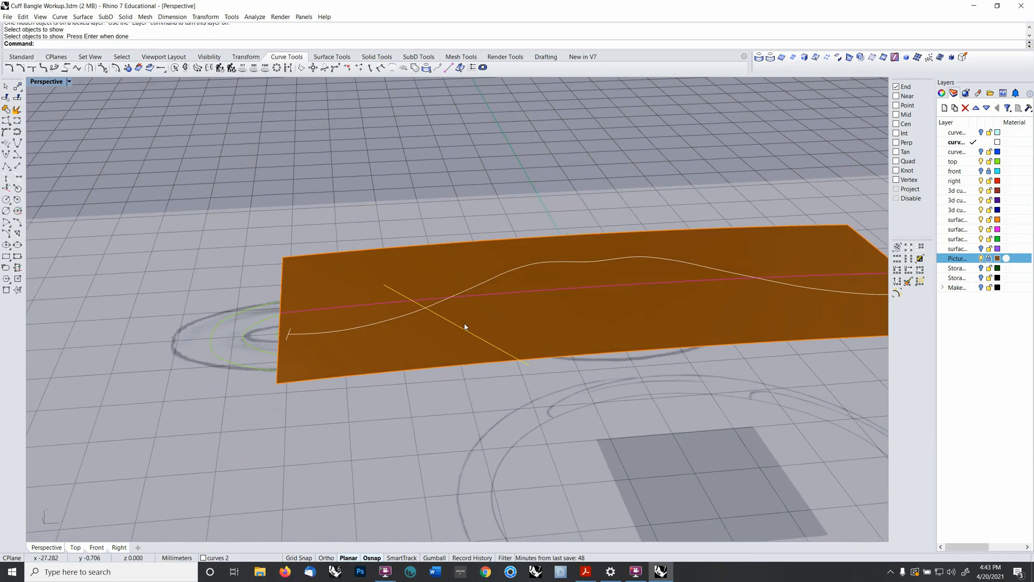
left_click(758, 57)
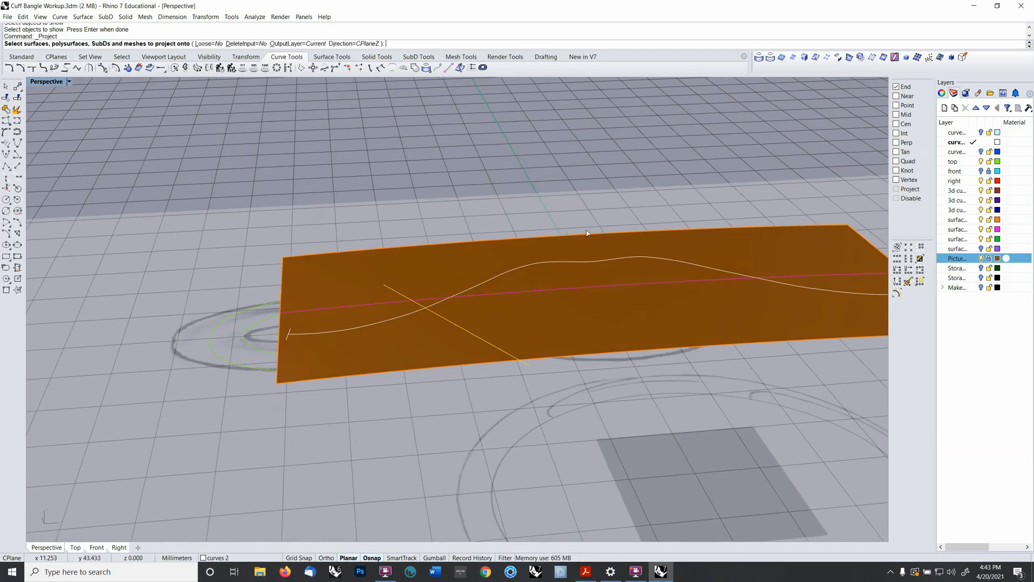
left_click(560, 247)
key("Return")
right_click_drag(561, 247, 637, 286)
- Toggle the orange surfacing layer off and back on to check the projected line, and hide the broad curved surface
left_click(981, 220)
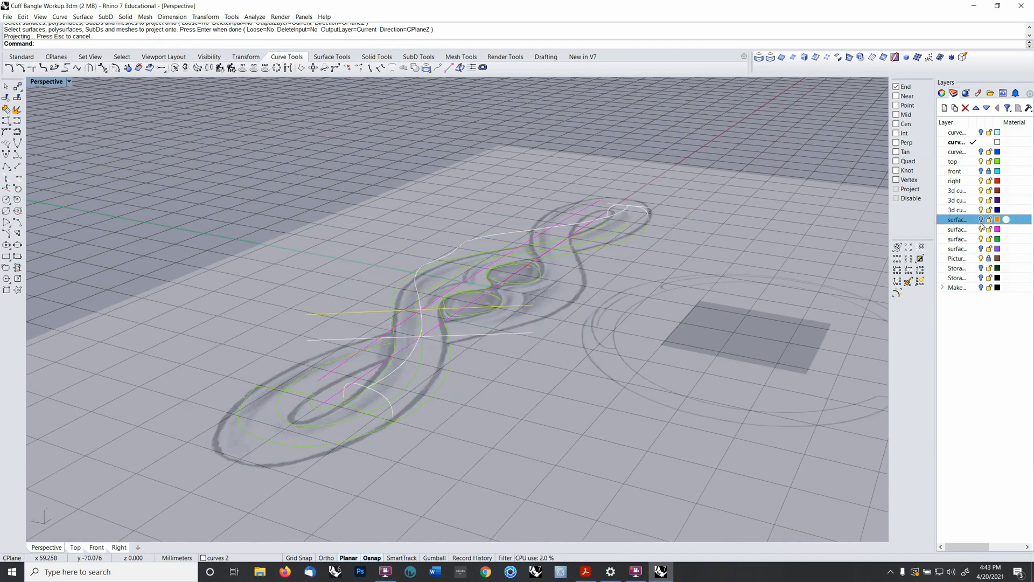
scroll(537, 335, "up", 5)
right_click_drag(537, 335, 556, 311)
scroll(479, 322, "up", 3)
right_click_drag(479, 322, 450, 307)
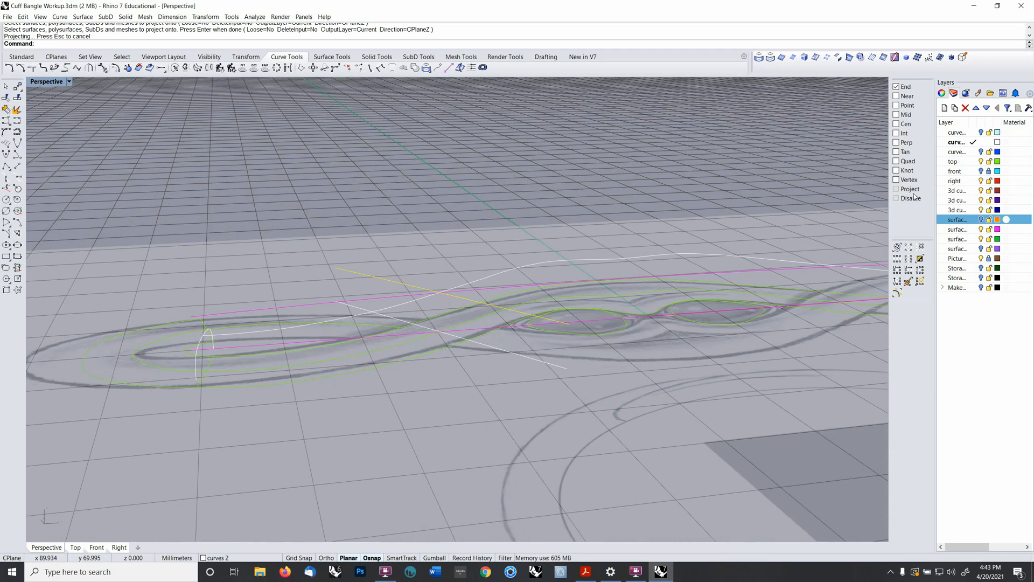
left_click(981, 220)
left_click(981, 220)
left_click(981, 220)
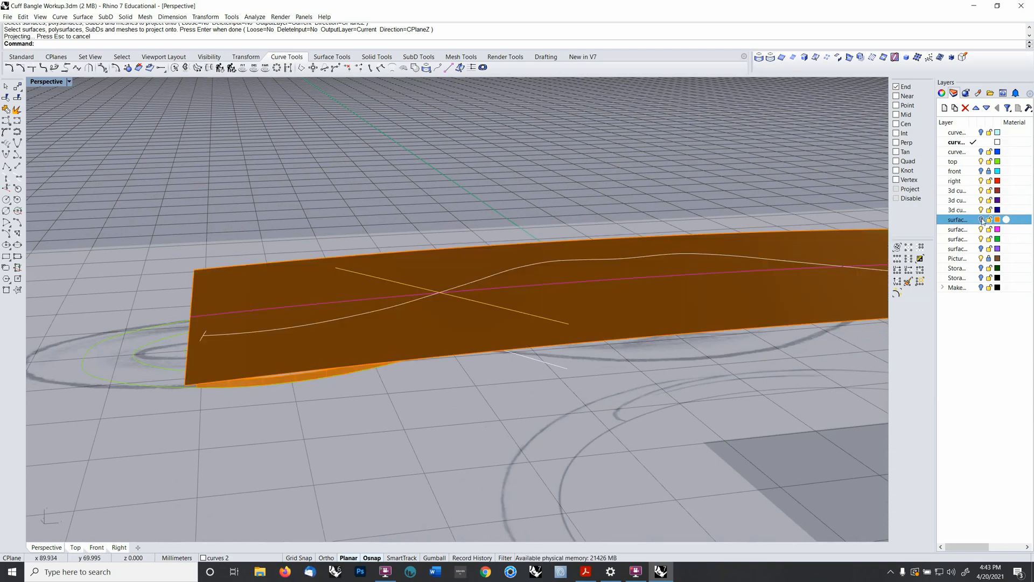
left_click(754, 245)
key("ctrl+h")
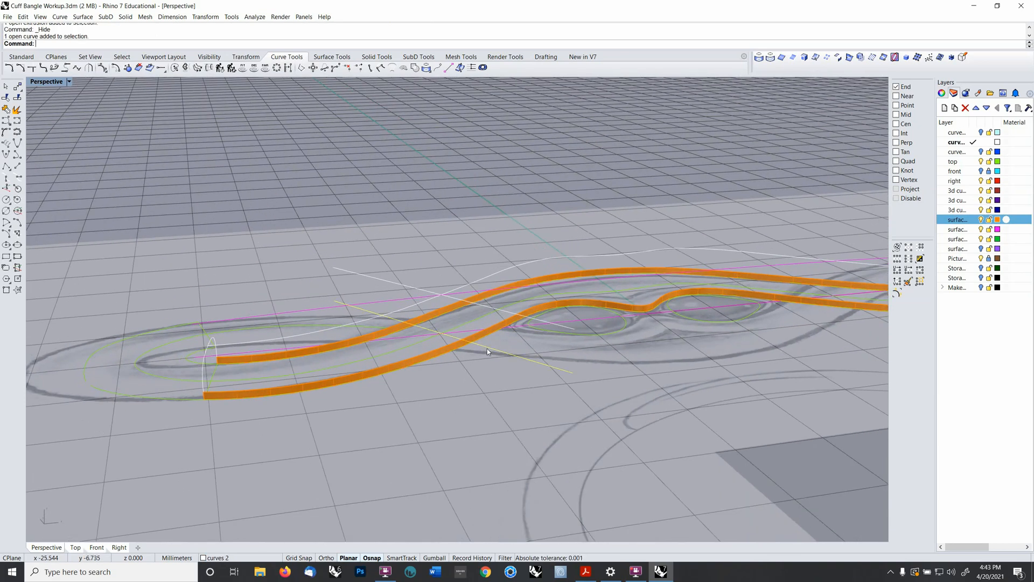
- Project the flat perpendicular line onto both orange strips along the CPlane Z direction
left_click(487, 348)
scroll(487, 347, "up", 2)
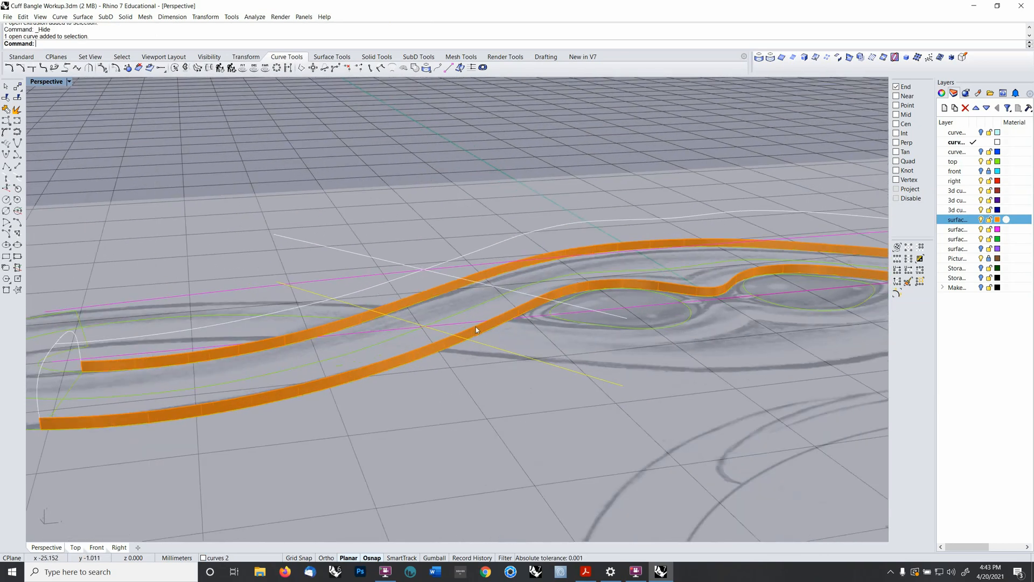
left_click(476, 326)
left_click(422, 297, "shift")
mouse_move(476, 328)
right_mouse_down()
mouse_move(491, 319)
mouse_move(468, 340)
right_mouse_up()
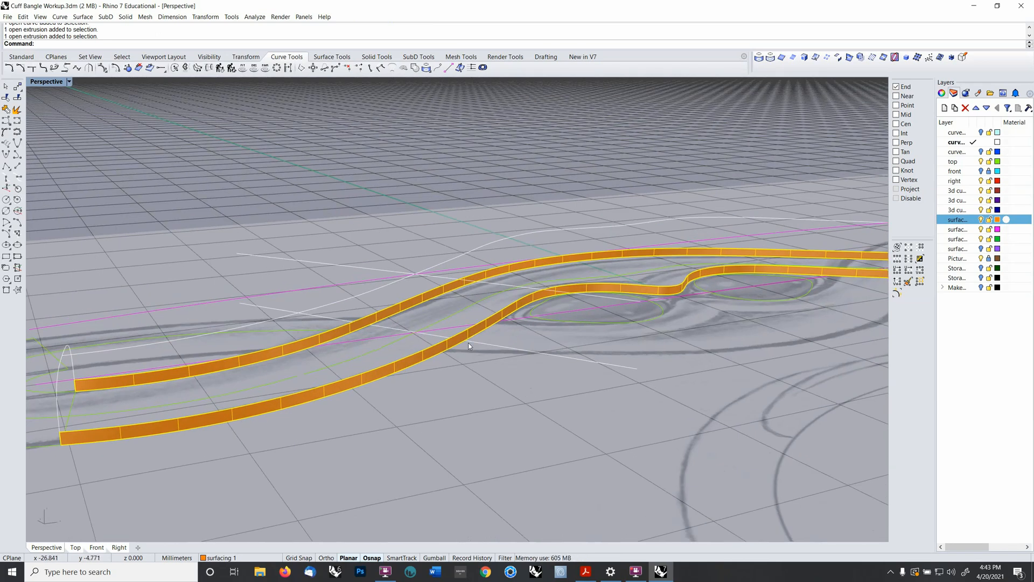
left_click(481, 347, "shift")
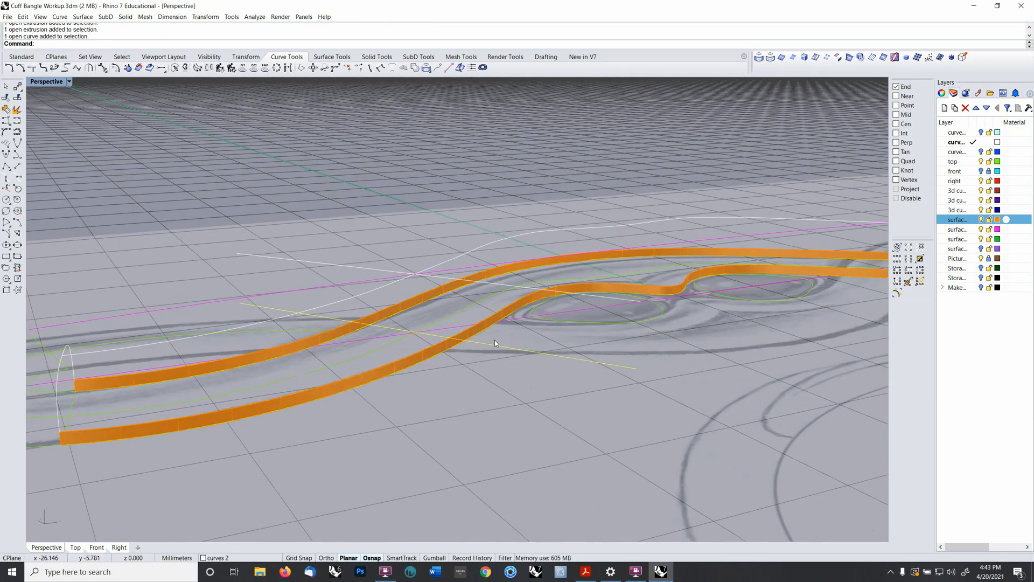
left_click(759, 58)
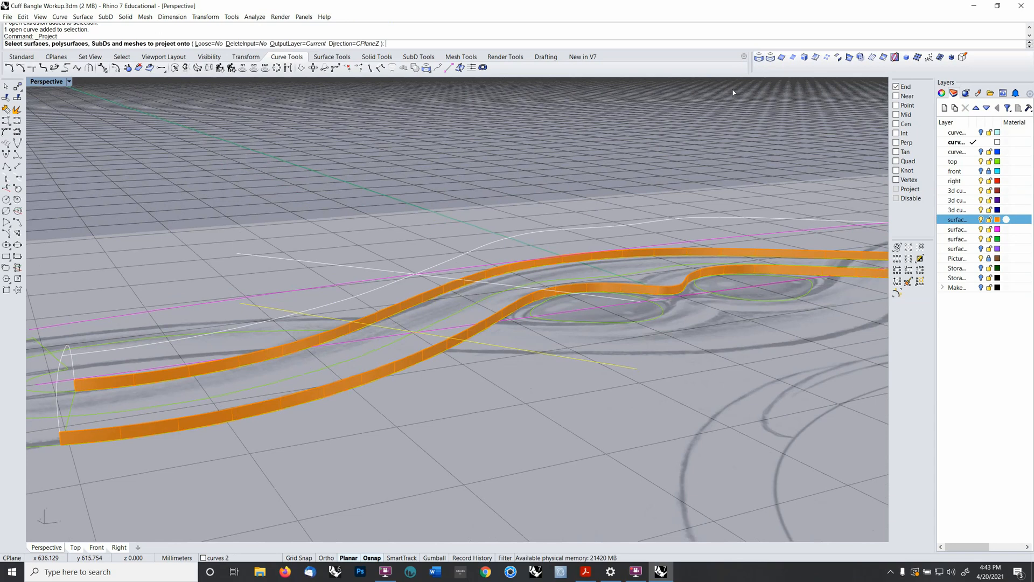
left_click(499, 317)
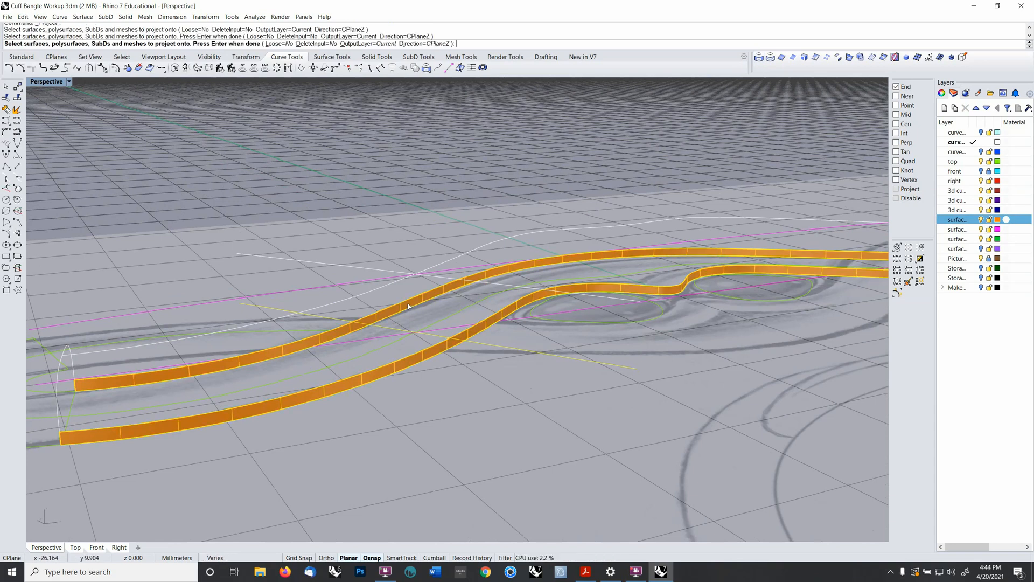
left_click(409, 306)
key("Return")
scroll(448, 347, "up", 5)
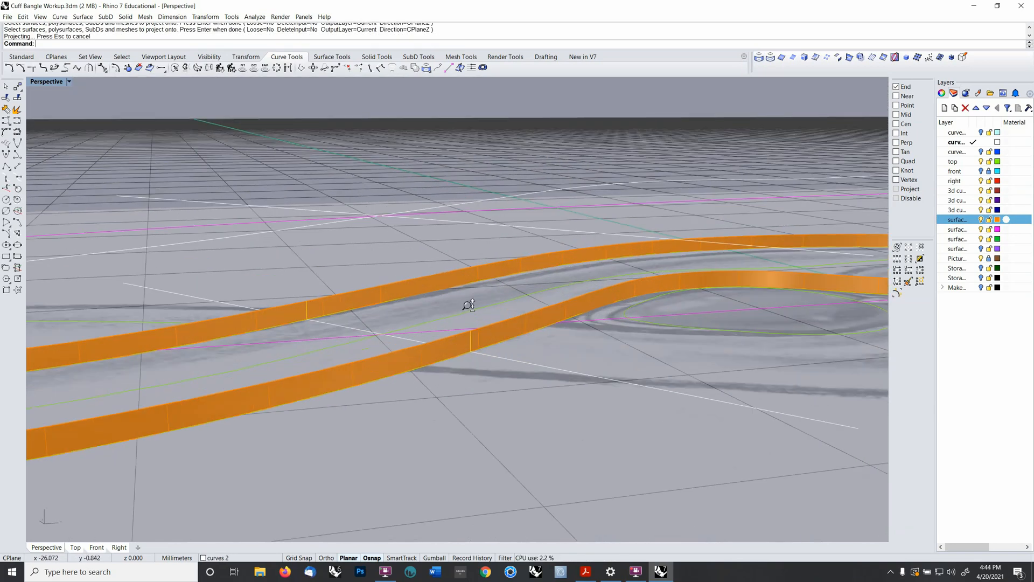
scroll(309, 314, "down", 6)
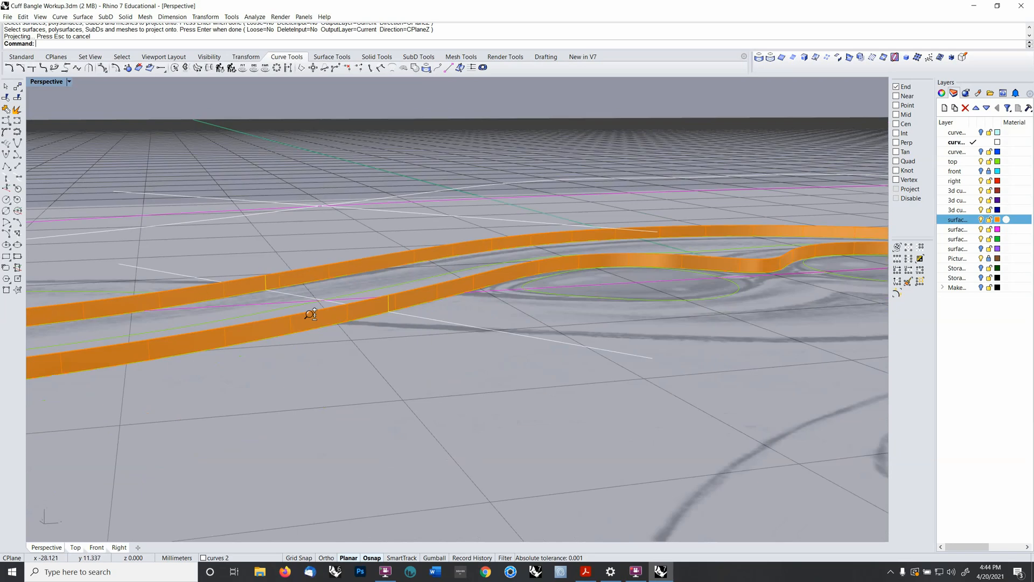
- Trim the raised projected line with the raised centre curve, removing the half on the gem side
right_click_drag(309, 314, 404, 355)
scroll(354, 306, "up", 3)
scroll(355, 307, "up", 2)
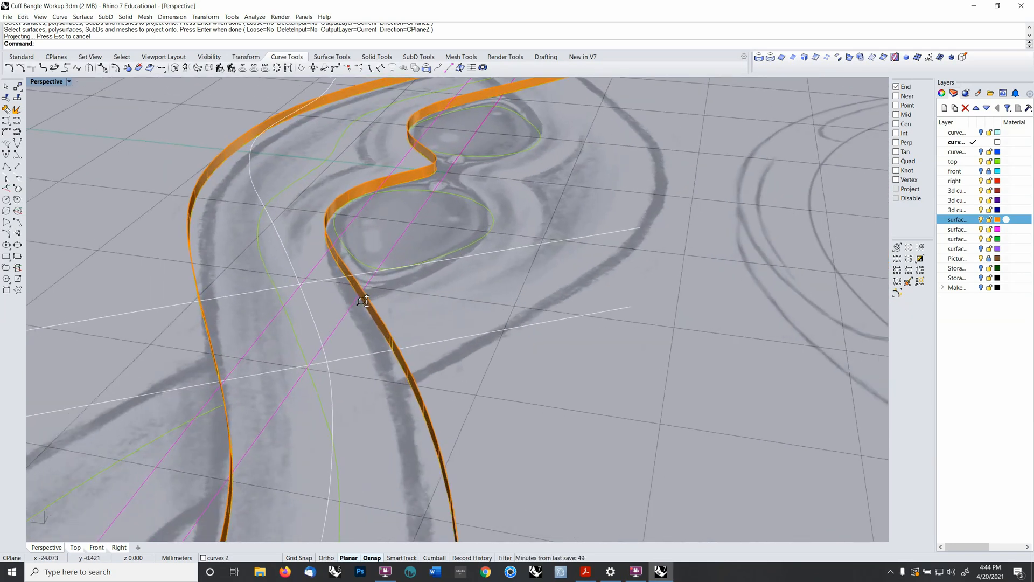
left_click(307, 311)
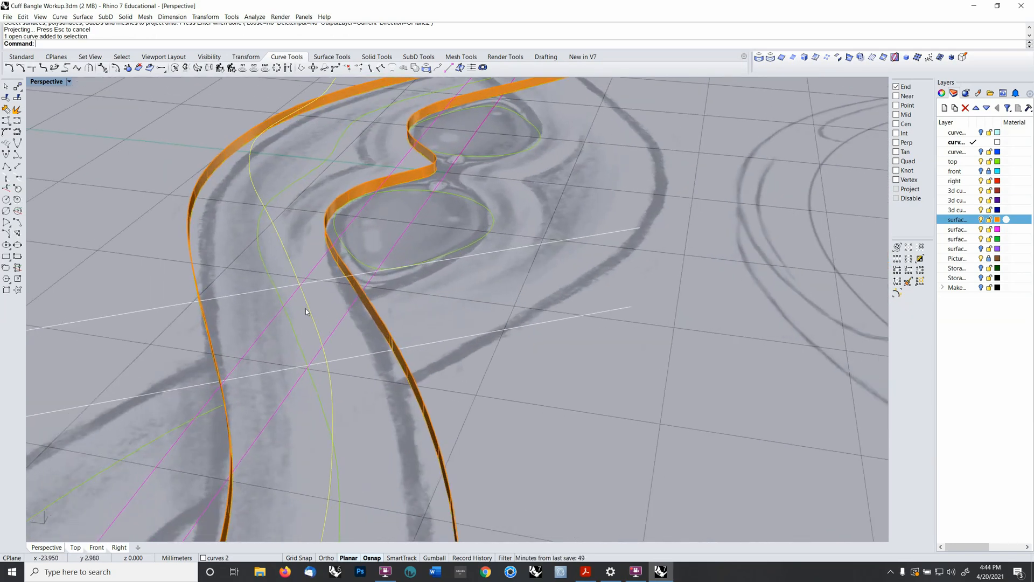
left_click(6, 98)
left_click(316, 280)
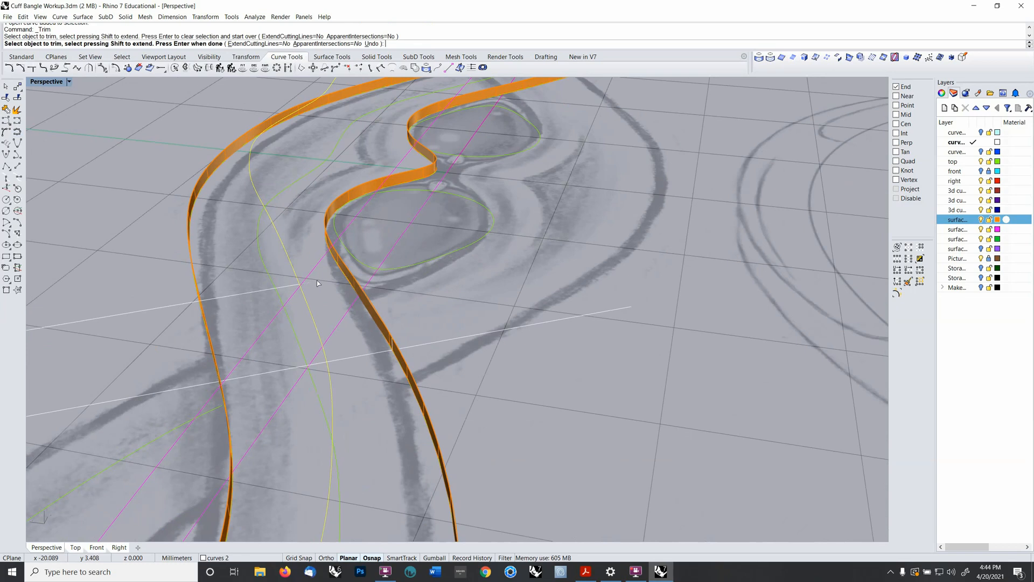
key("Return")
left_click(445, 305)
right_click_drag(444, 305, 450, 303)
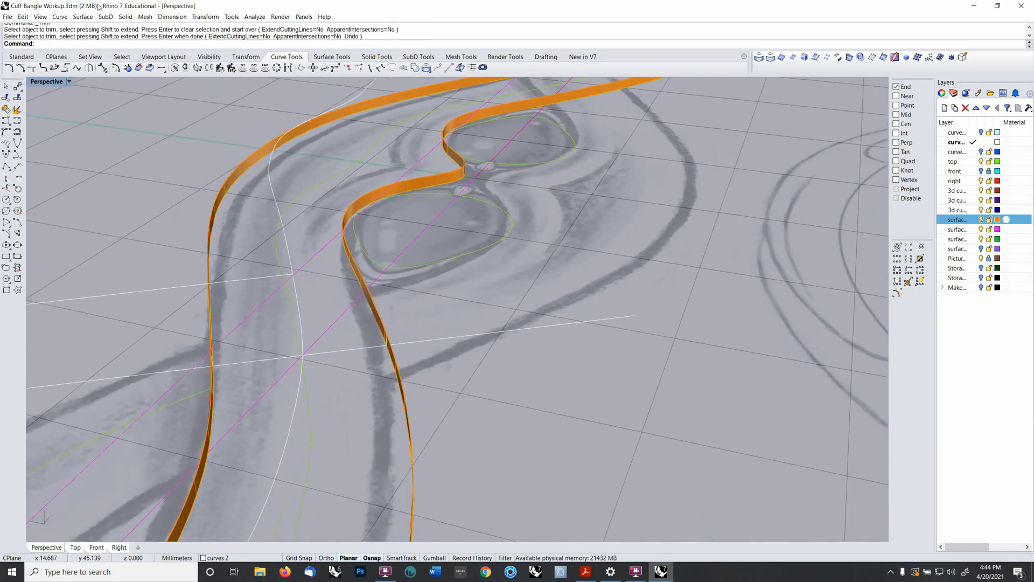
- Create an adjustable curvature-continuous blend from the trimmed raised line's end to the short projected segment on the gem-side strip
left_click(61, 16)
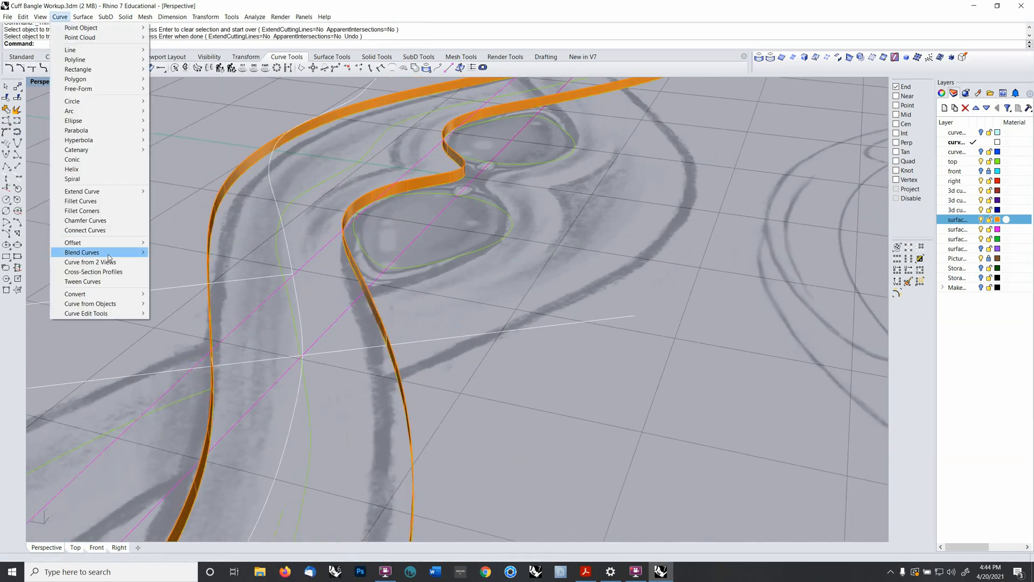
mouse_move(108, 255)
left_click(186, 252)
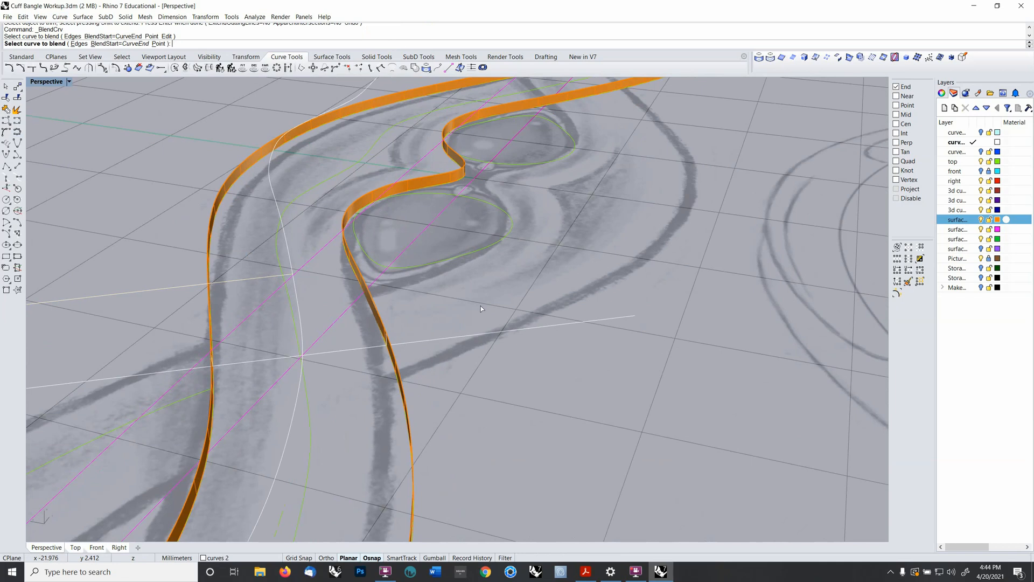
right_click_drag(481, 308, 444, 285)
left_click(373, 303)
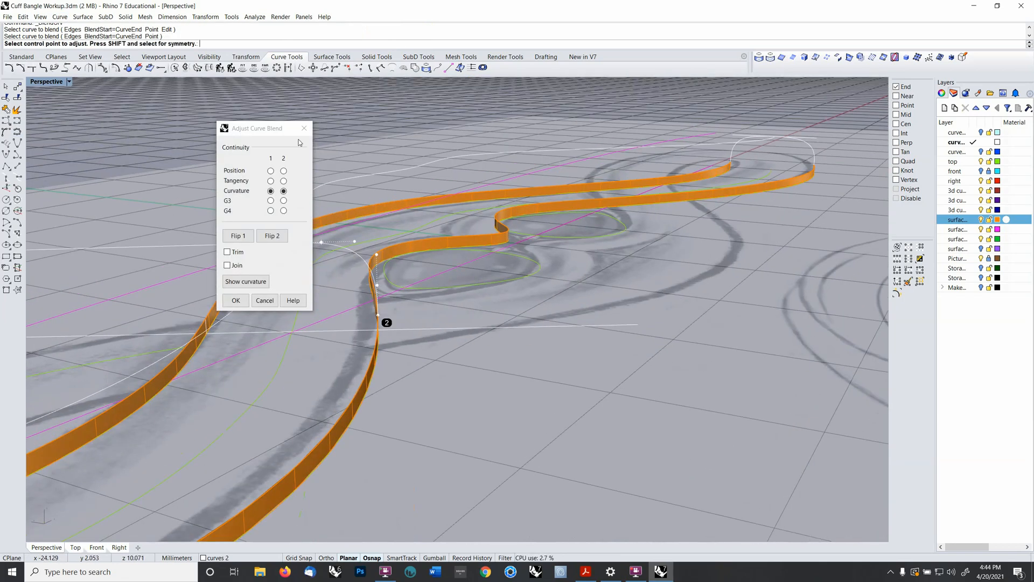
left_click_drag(289, 130, 148, 119)
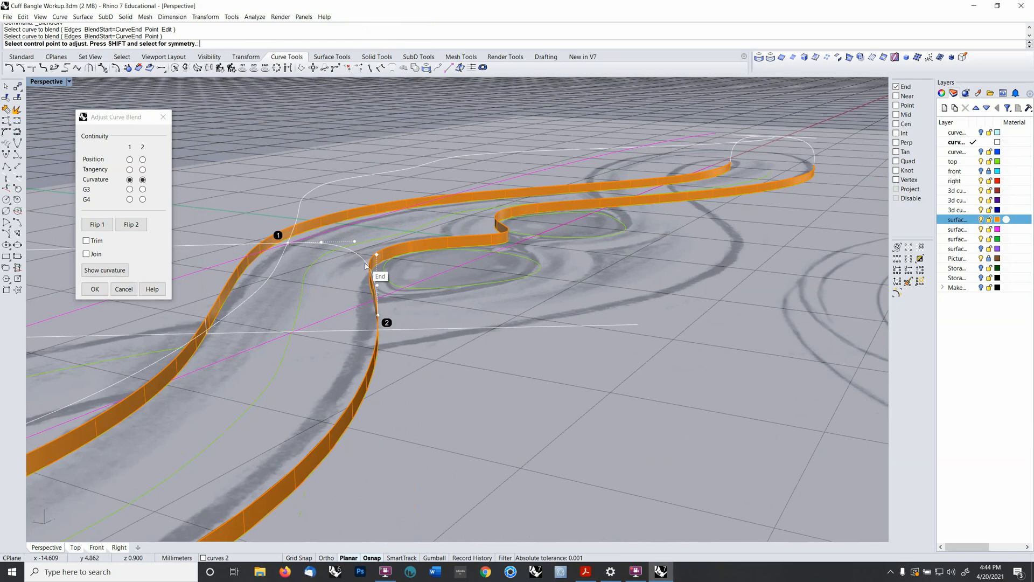
mouse_move(405, 302)
right_mouse_down()
mouse_move(411, 288)
mouse_move(393, 307)
right_mouse_up()
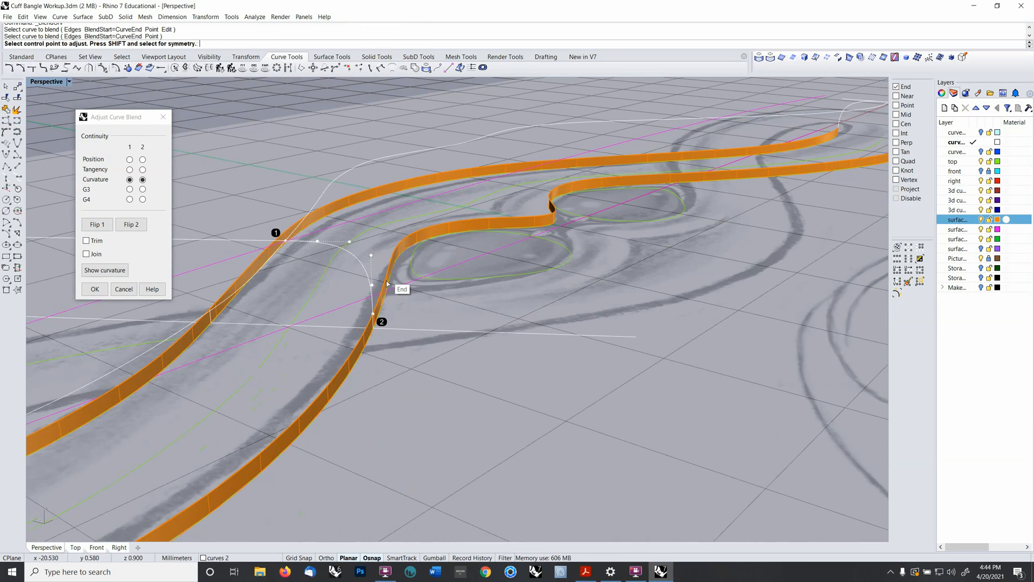
- Disable object snaps, nudge the blend's control point above the gem-side strip to shape the arch, and accept the blend
key("F4")
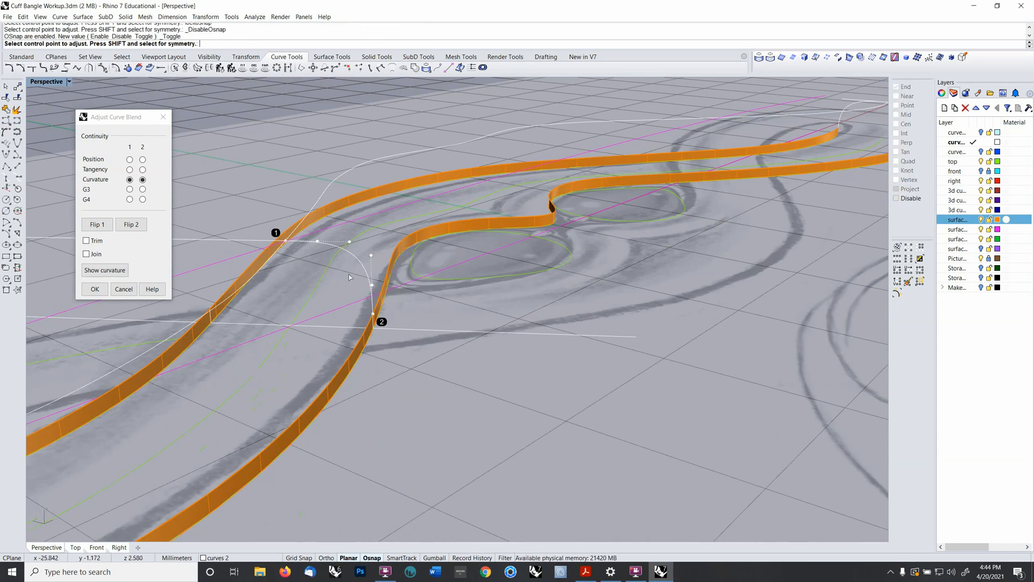
left_click(372, 283)
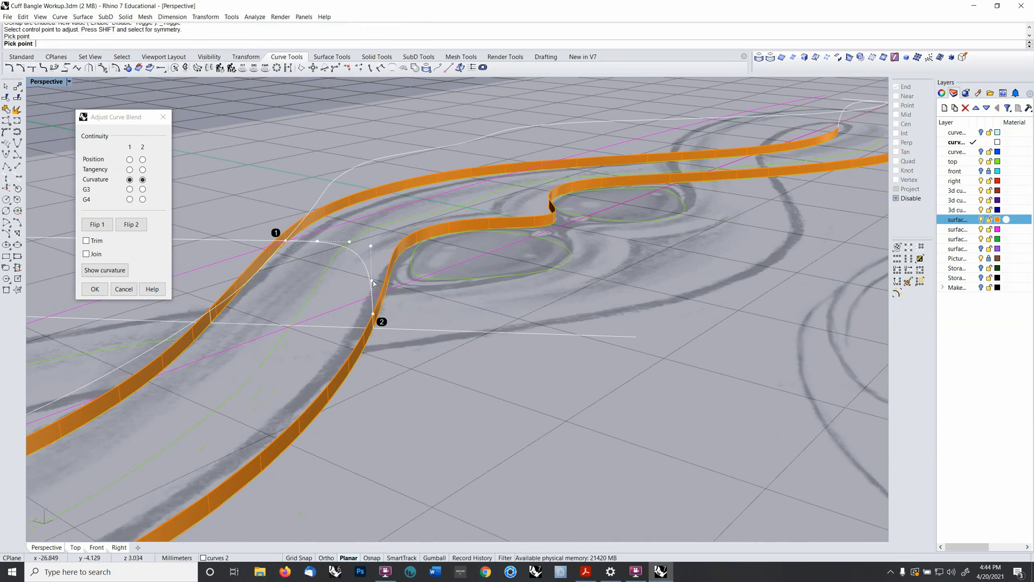
left_click(373, 284)
mouse_move(384, 292)
right_mouse_down()
mouse_move(412, 285)
mouse_move(402, 270)
mouse_move(378, 280)
right_mouse_up()
key("Return")
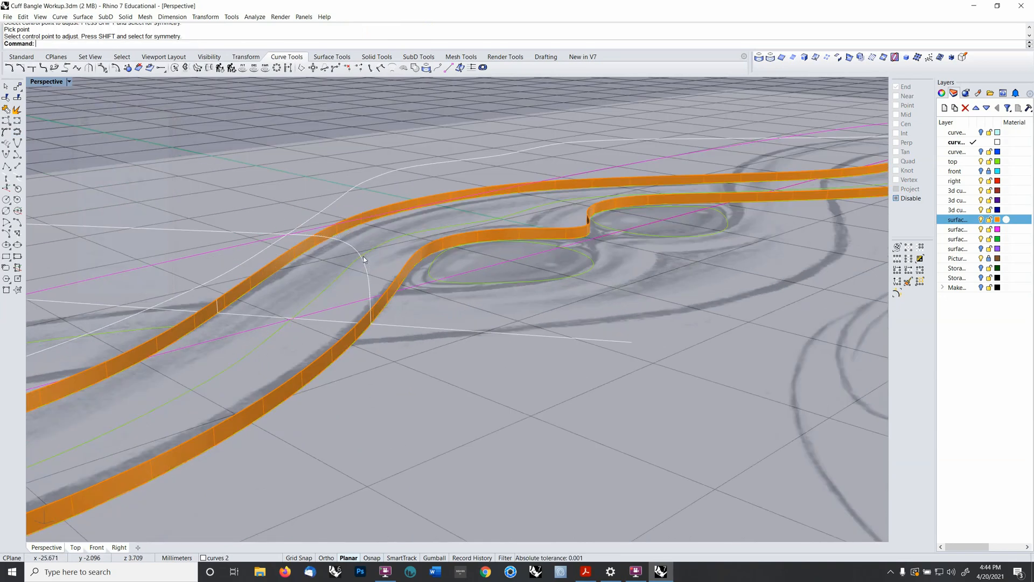
- Delete the remaining half of the raised projected line
left_click(332, 236)
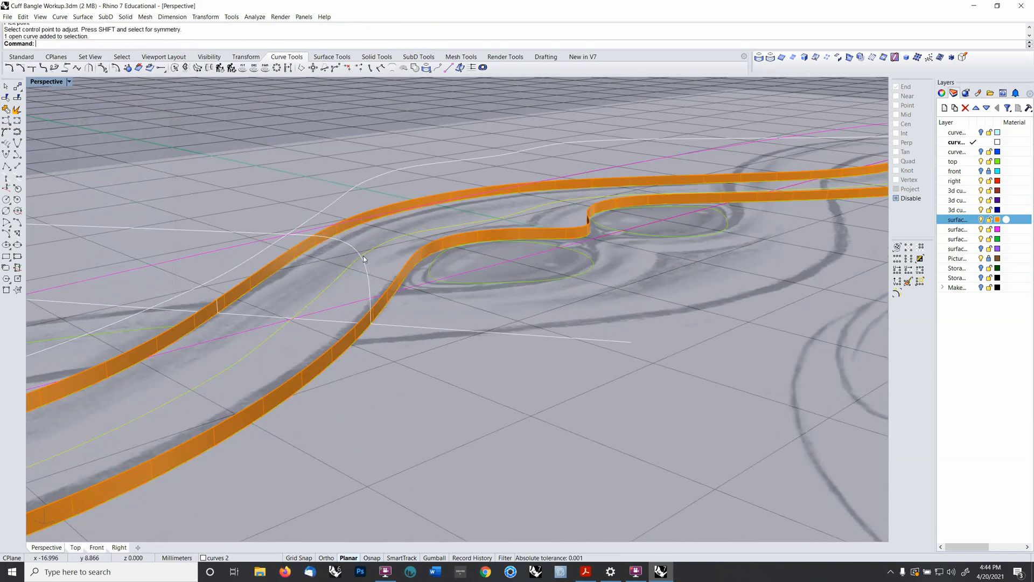
left_click(252, 235)
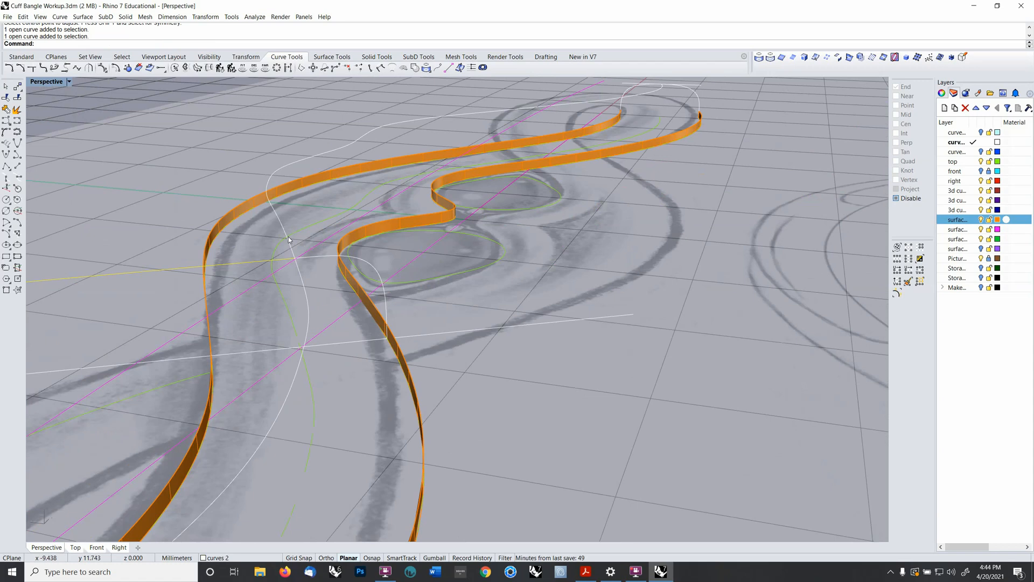
key("Delete")
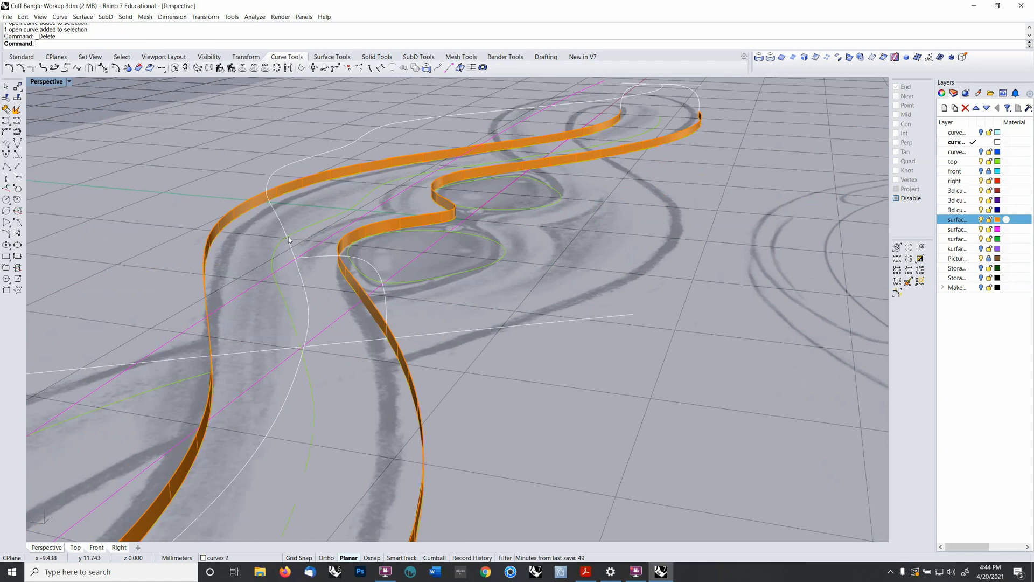
- Blend the first arch's free end to the projected segment on the outer strip with curvature continuity, adjusting the control point above that strip
right_click(344, 47)
left_click(380, 118)
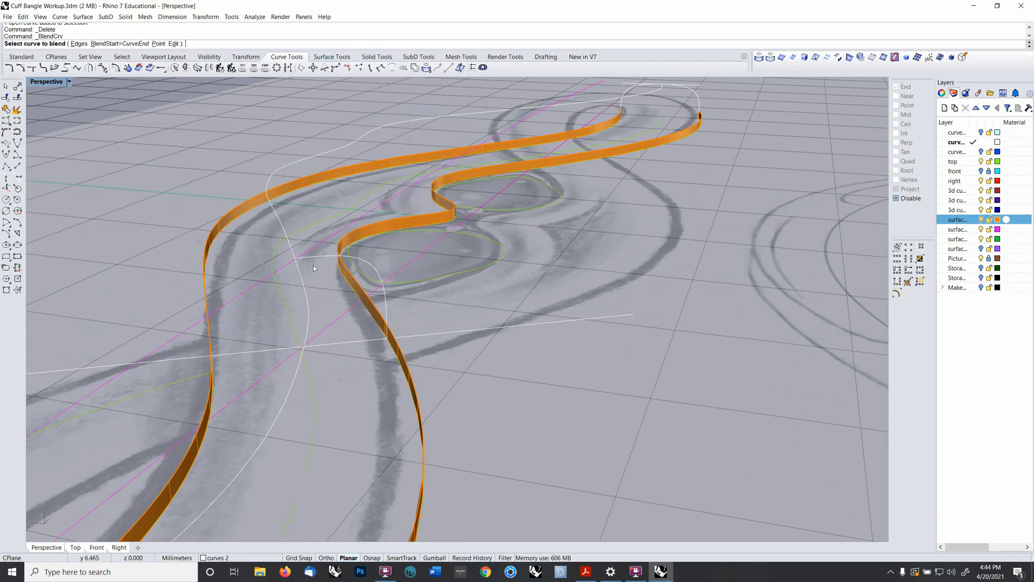
right_click_drag(232, 326, 218, 272)
left_click(226, 299)
left_click(219, 267)
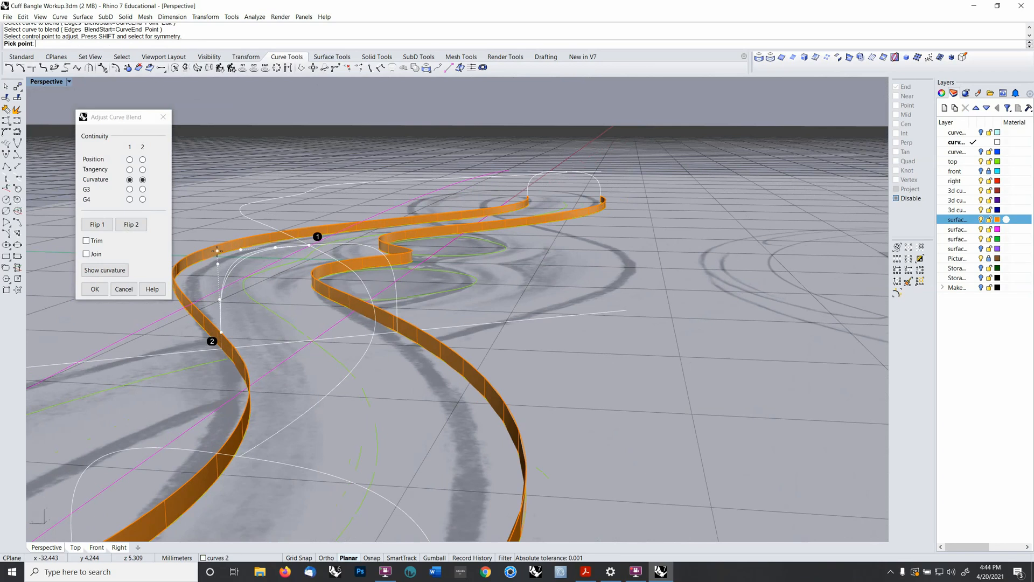
left_click(216, 254)
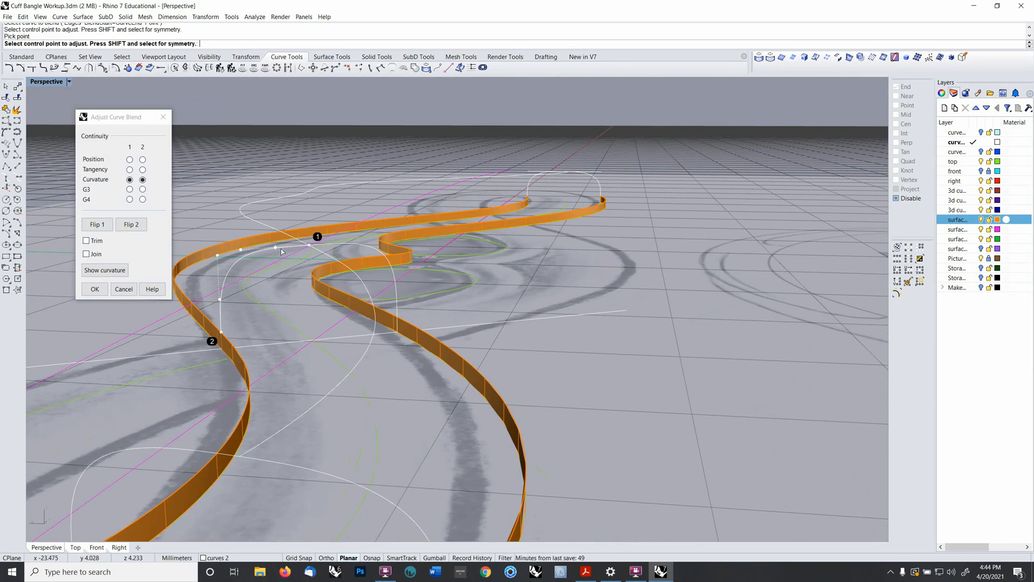
key("Return")
right_click_drag(281, 251, 276, 271)
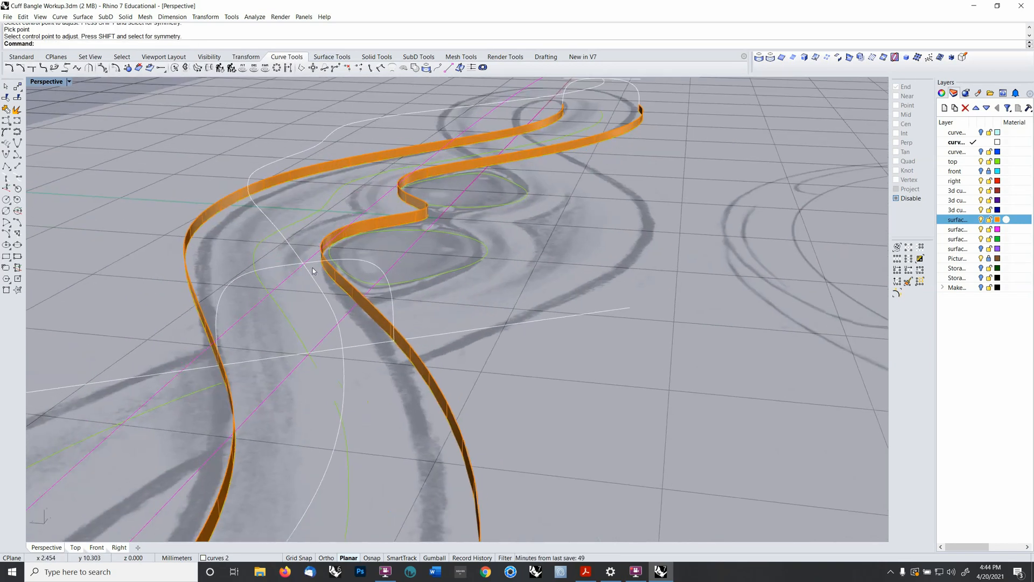
- Join the two blended arch curves into one open cross-section profile
left_click(368, 263, "shift")
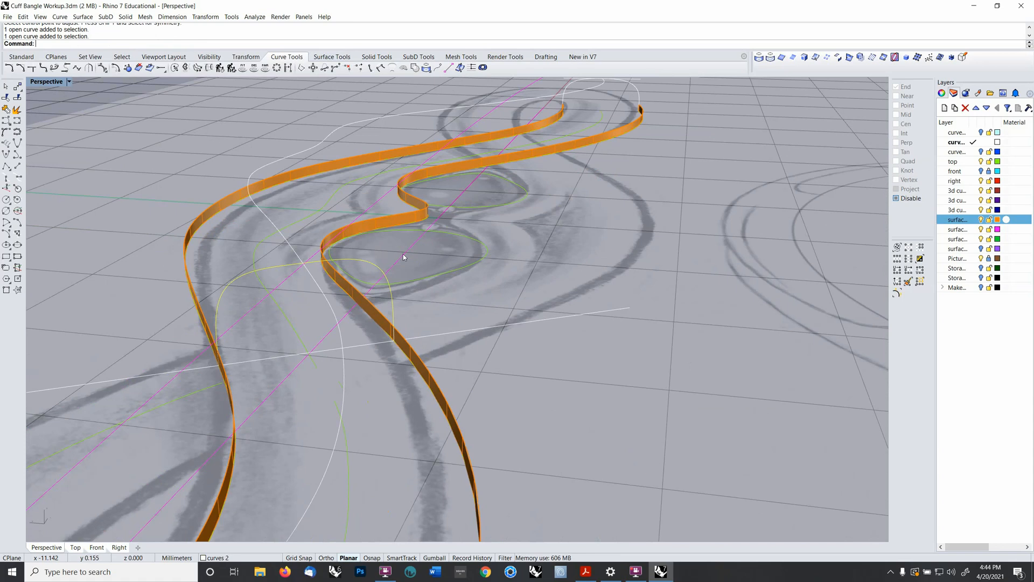
right_click_drag(403, 255, 328, 266)
left_click(6, 109)
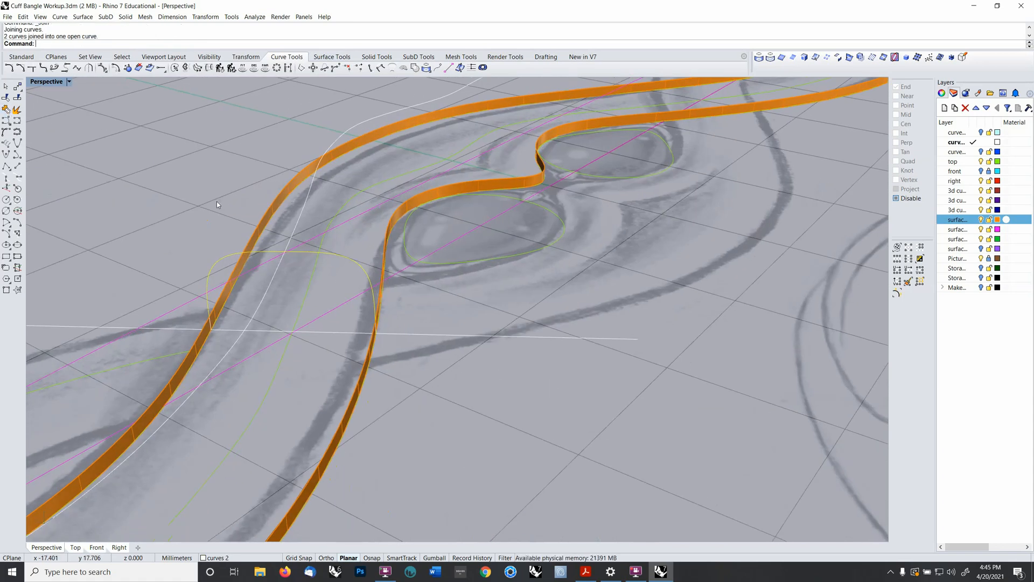
- Mirror the joined arch and its straight crossing line about the vertical plane through the origin (0) to the bangle's opposite half
scroll(350, 221, "down", 3)
scroll(352, 217, "up", 2)
right_click_drag(353, 218, 286, 237)
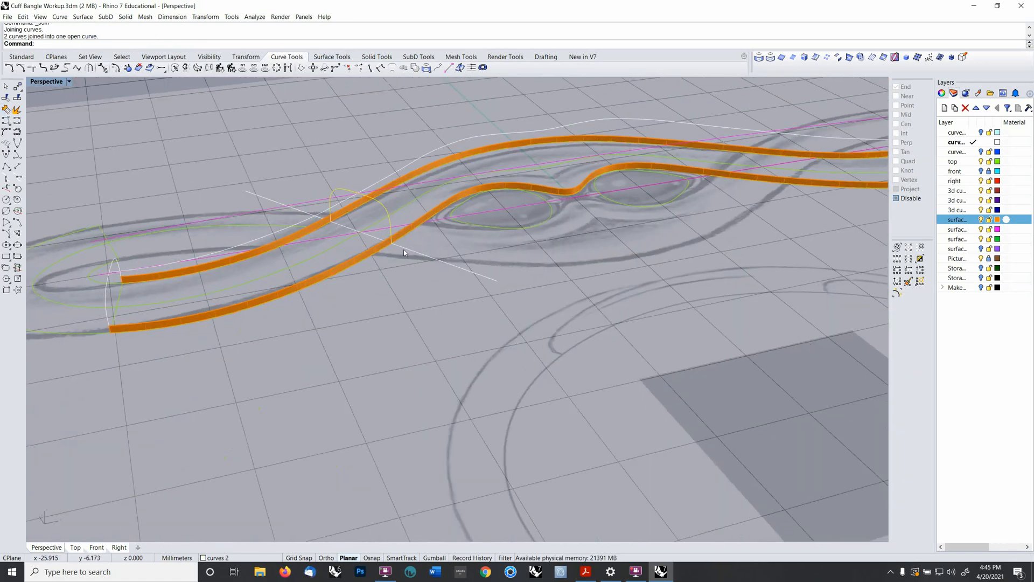
left_click(407, 254)
right_click_drag(407, 258, 408, 285)
scroll(434, 201, "down", 6)
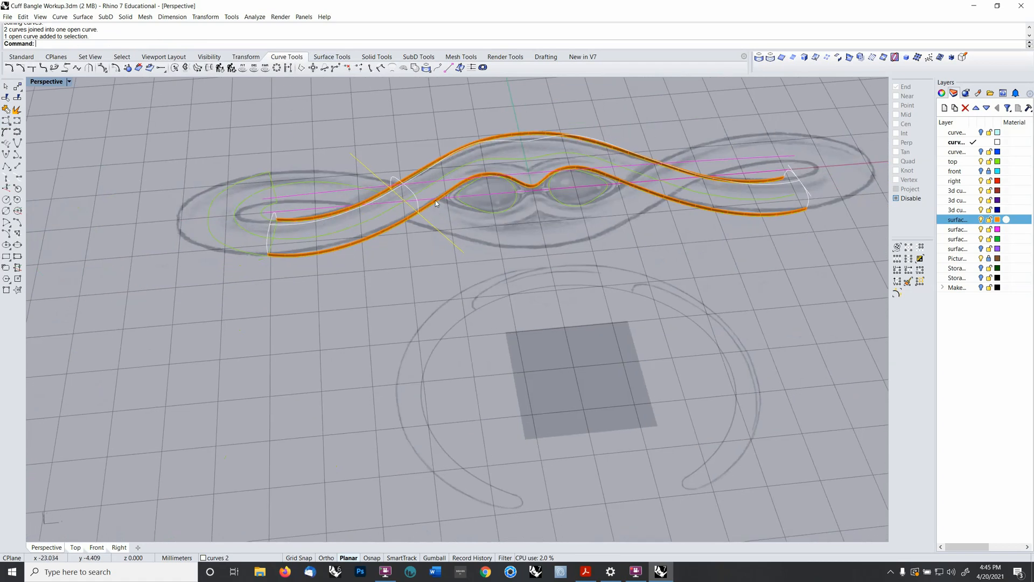
right_click_drag(437, 203, 287, 297, "shift")
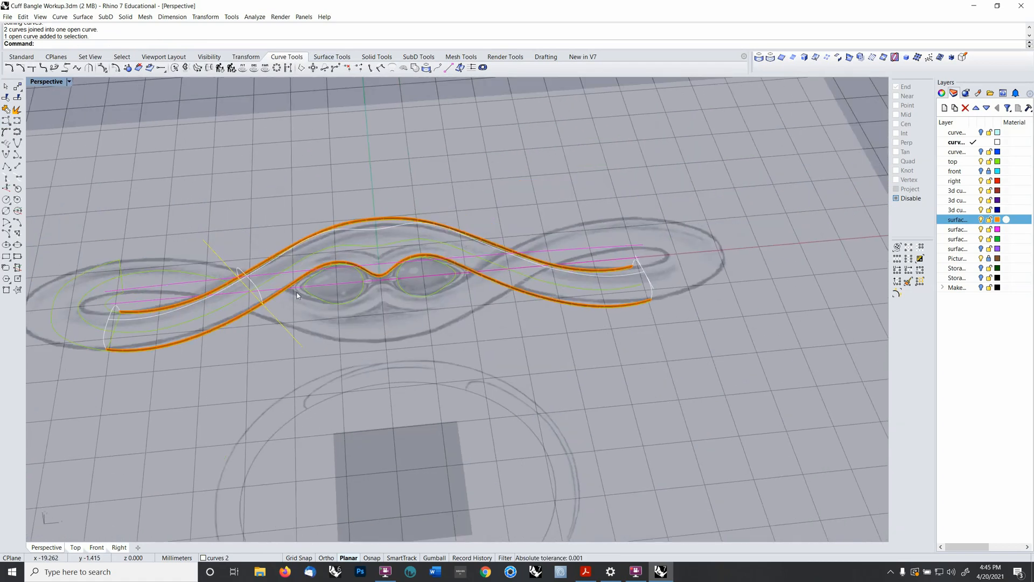
left_click(265, 291)
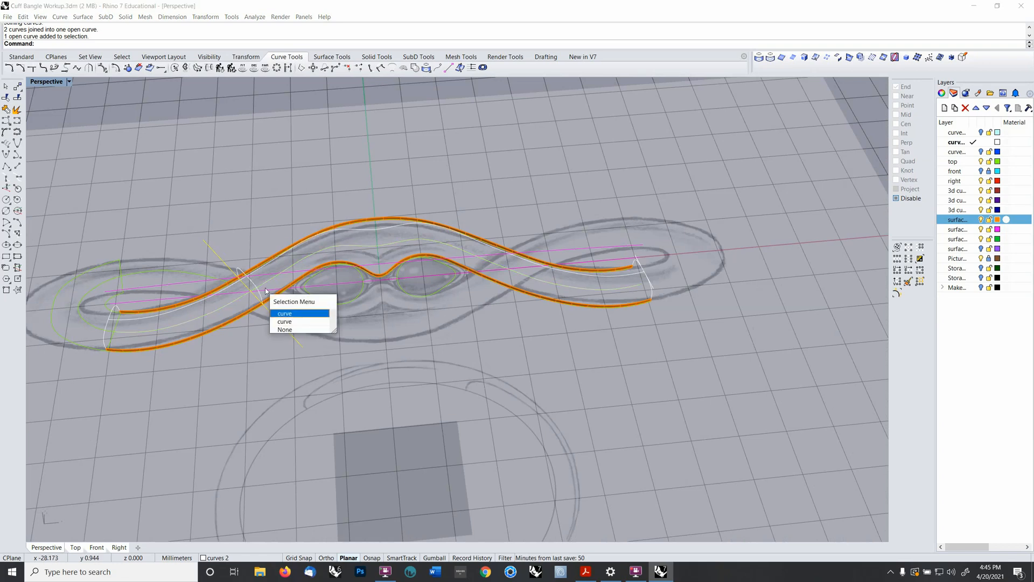
left_click(300, 314)
right_click_drag(299, 313, 252, 313)
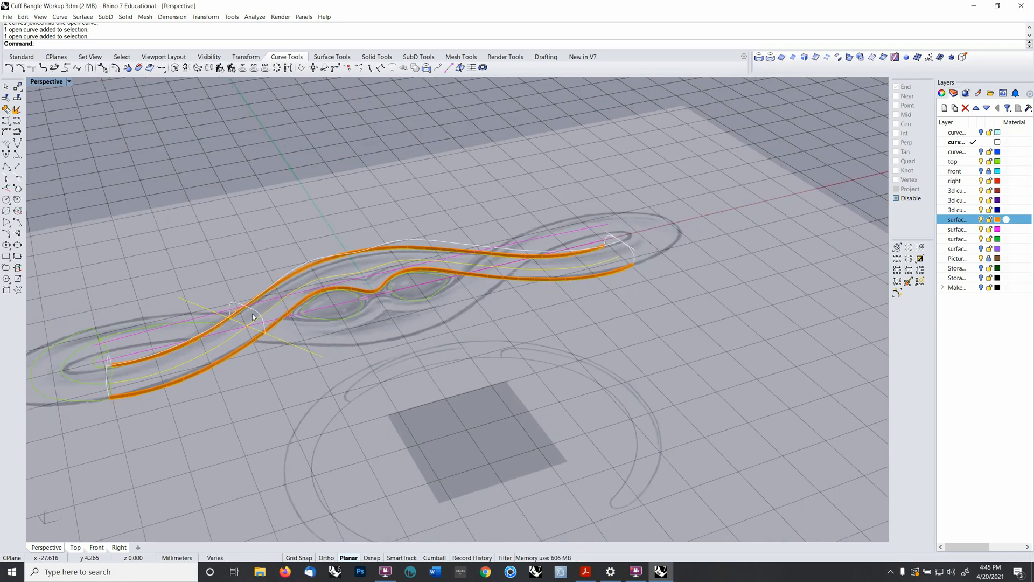
type("mirror")
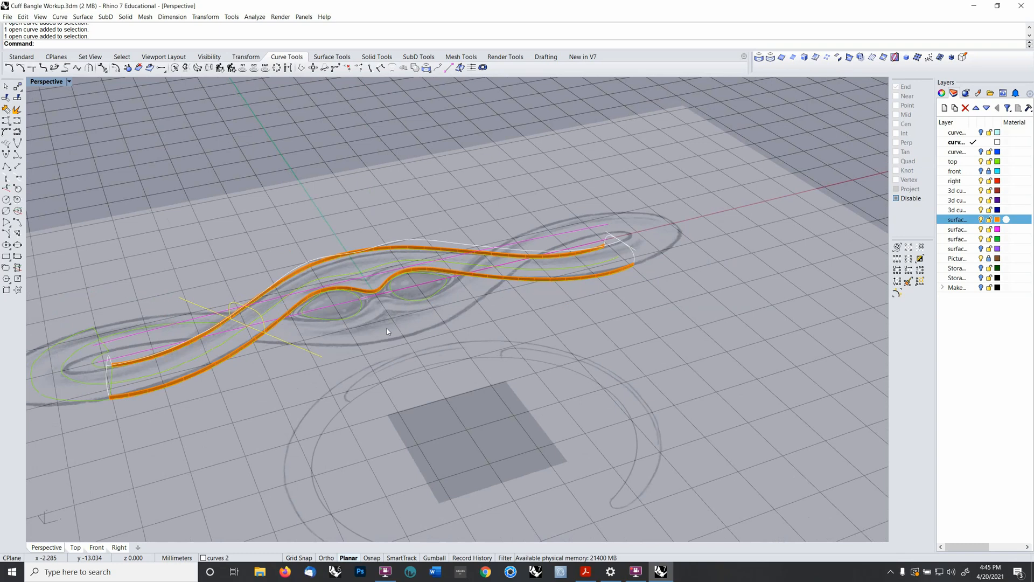
key("Return")
type("0")
key("Return")
left_click(419, 355)
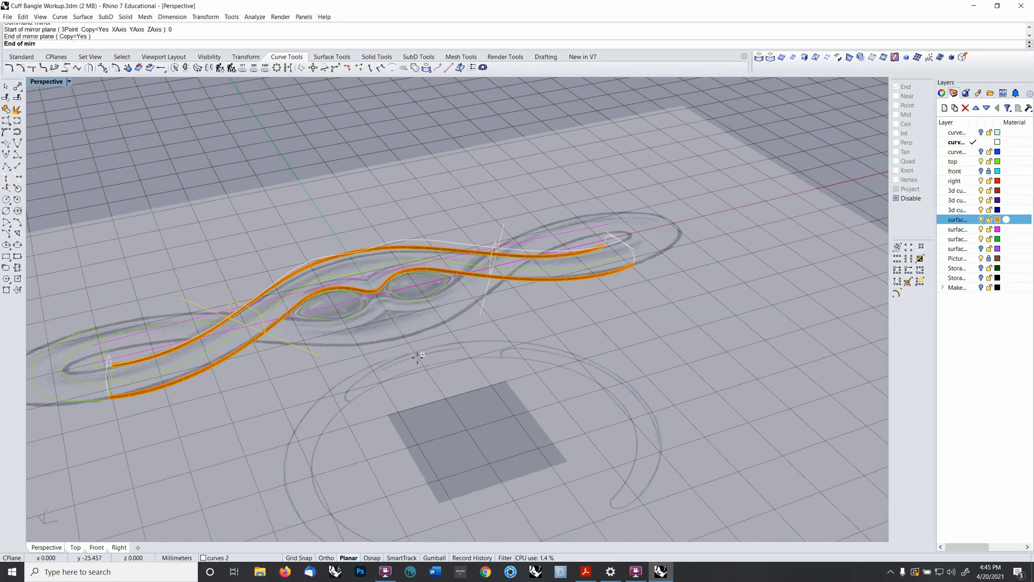
- Show the hidden wide extruded surface above the strand strips
mouse_move(517, 280)
right_mouse_down()
mouse_move(542, 283)
mouse_move(506, 266)
right_mouse_up()
scroll(507, 265, "up", 5)
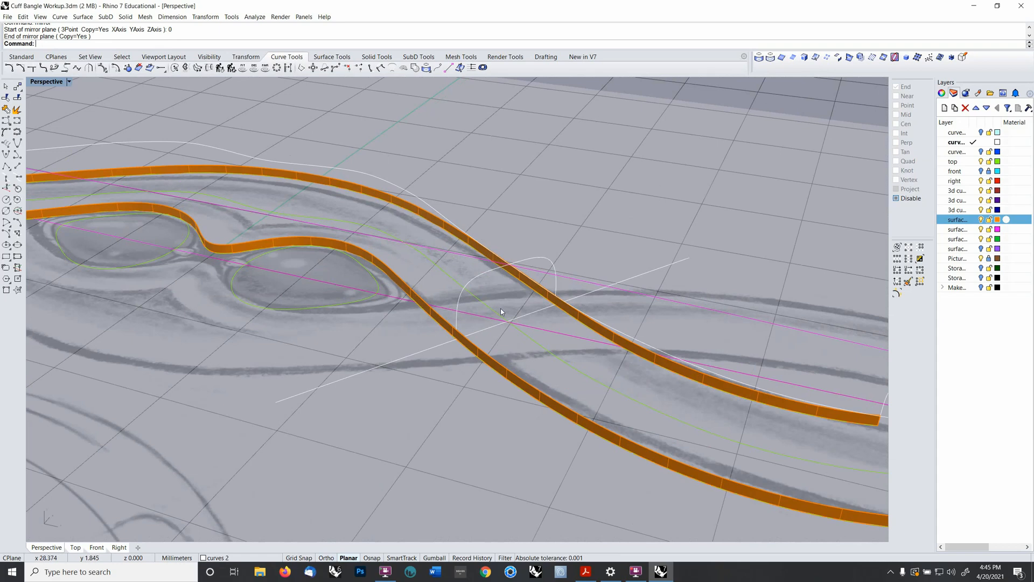
right_click_drag(500, 308, 549, 287)
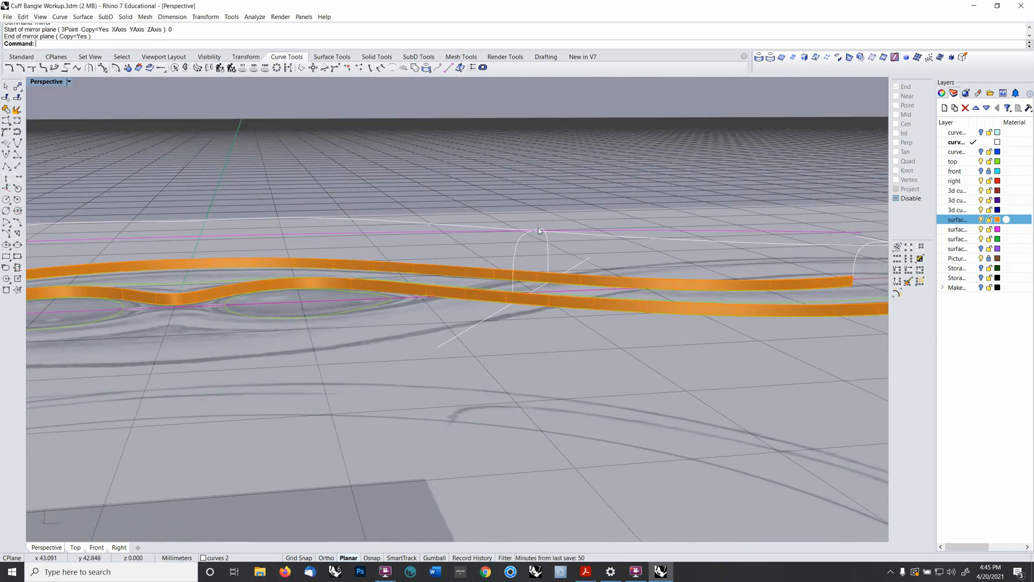
right_click_drag(546, 231, 542, 262)
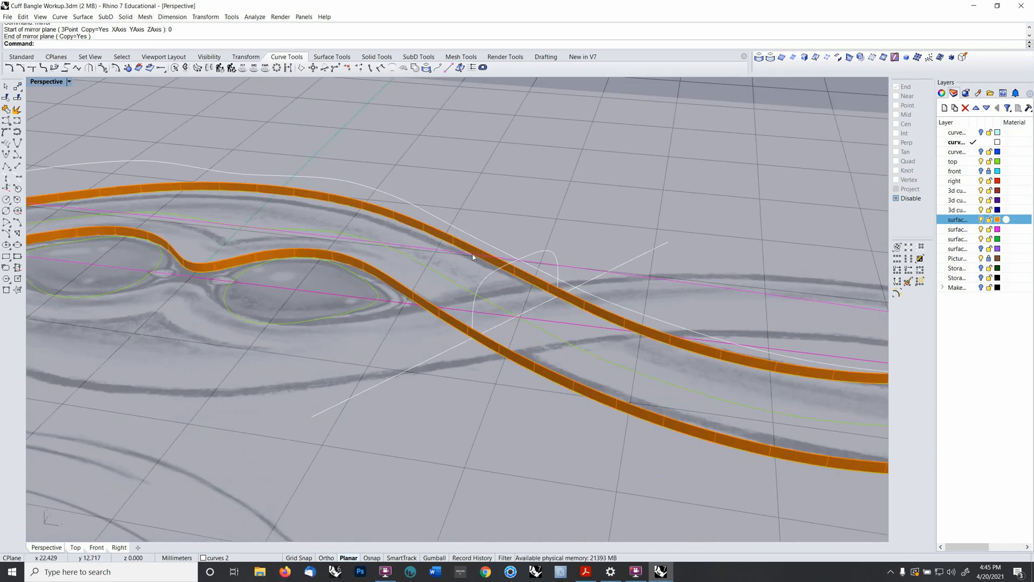
right_click_drag(473, 257, 496, 245)
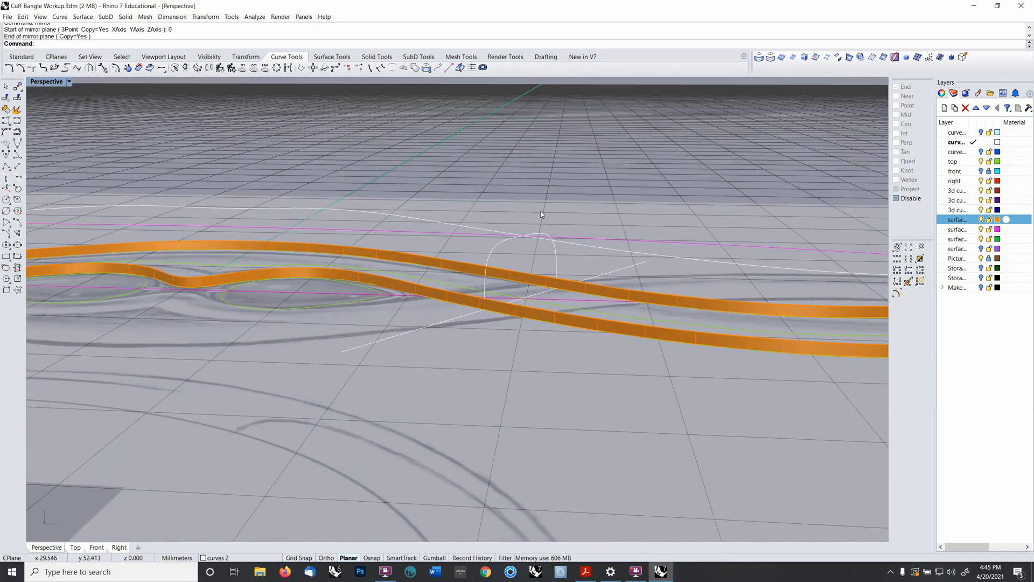
key("ctrl+shift+h")
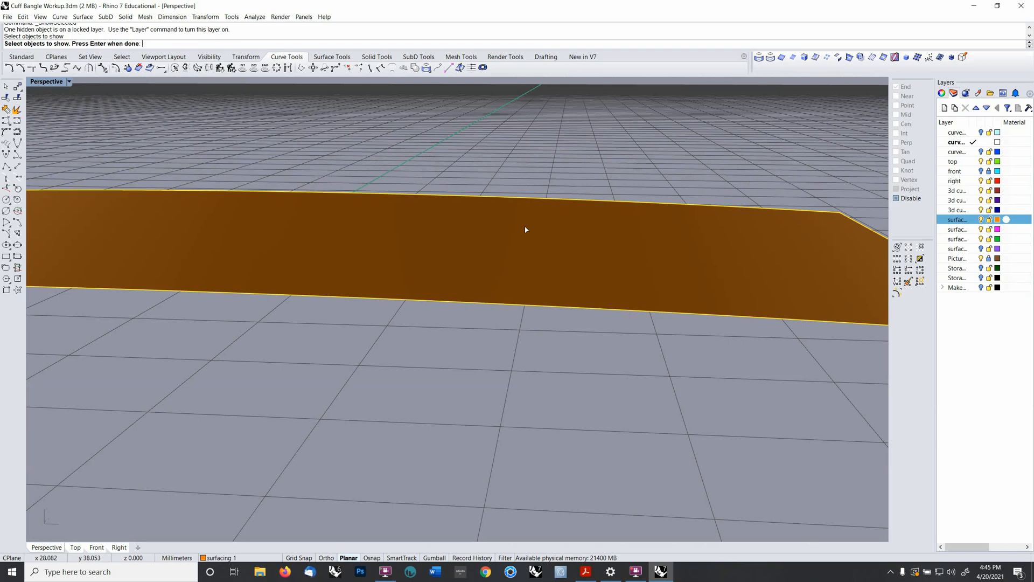
right_click(524, 241)
mouse_move(522, 247)
right_mouse_down()
mouse_move(511, 238)
mouse_move(518, 256)
right_mouse_up()
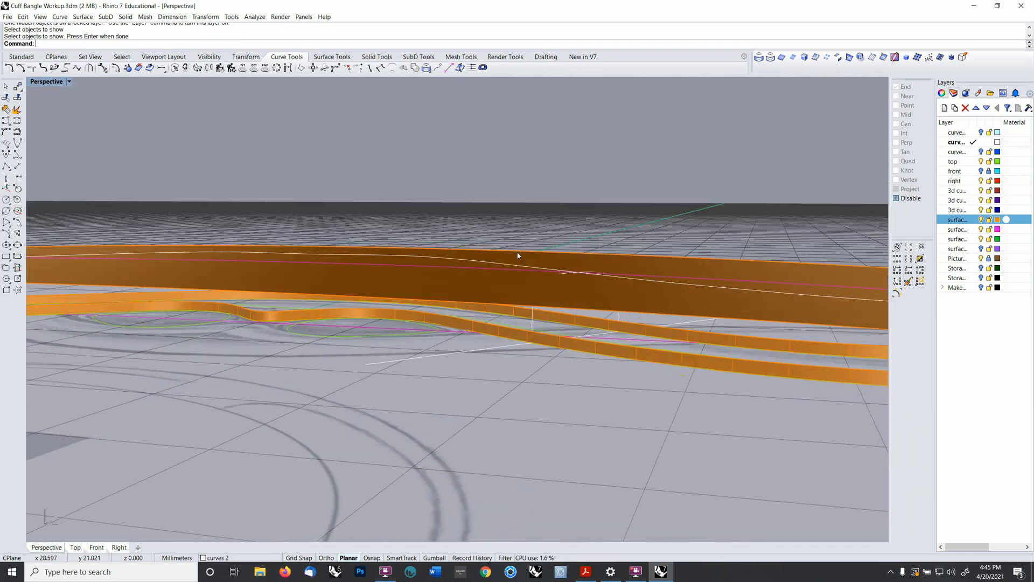
- With the construction plane set to World Front, copy the wide extruded surface about 2 mm straight down and hide the original
left_click(518, 256)
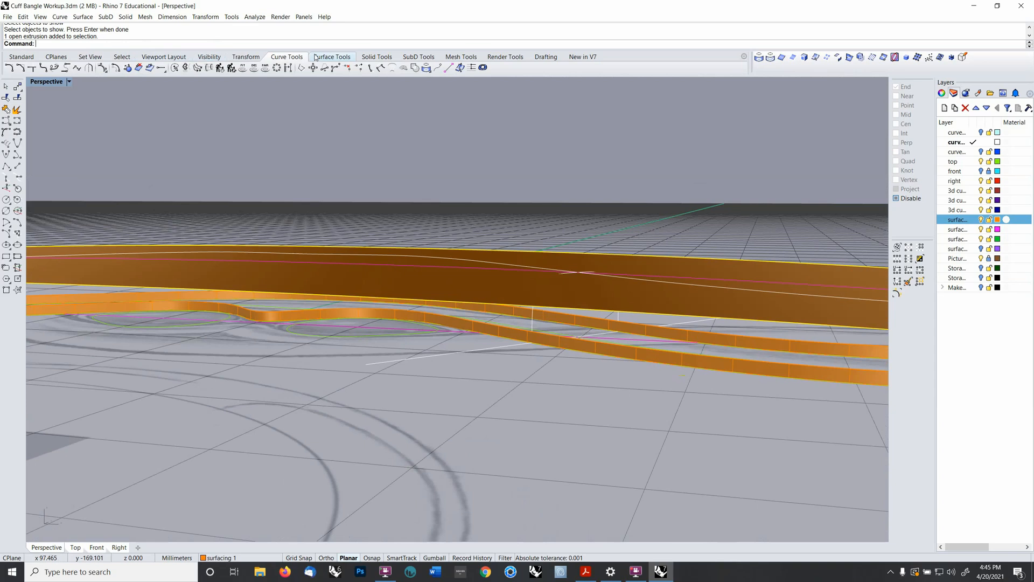
key("F2")
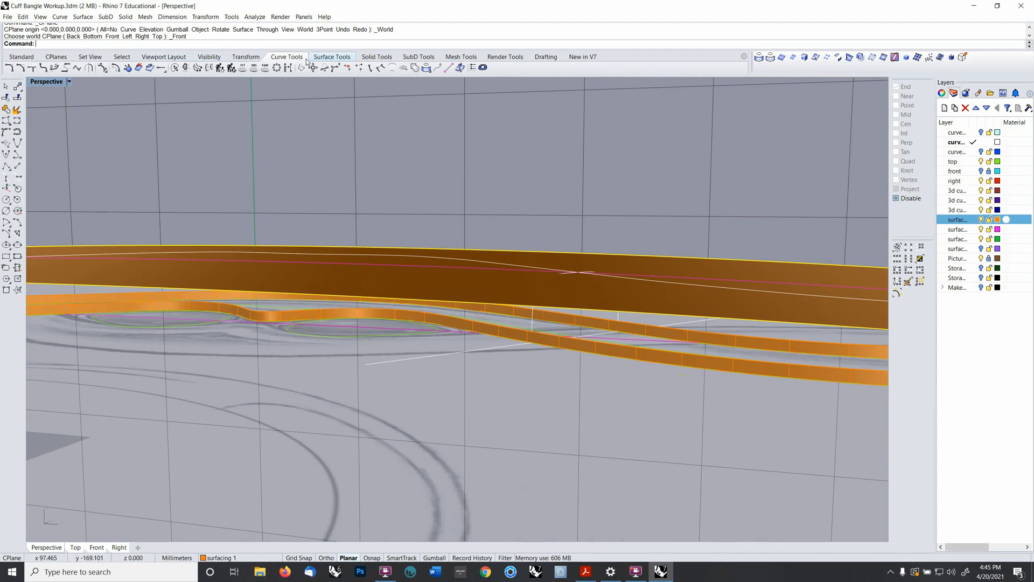
left_click(238, 60)
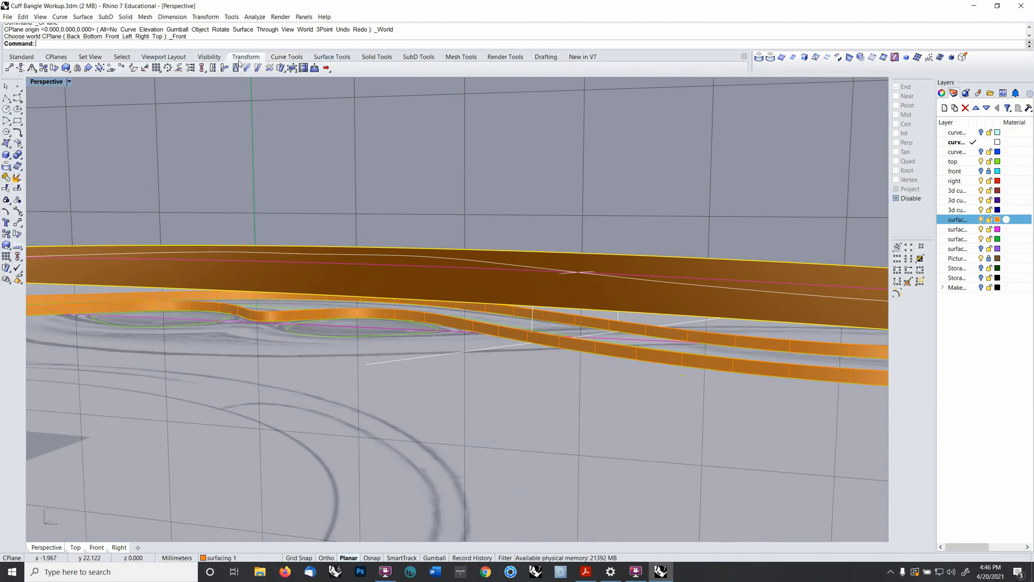
left_click(43, 68)
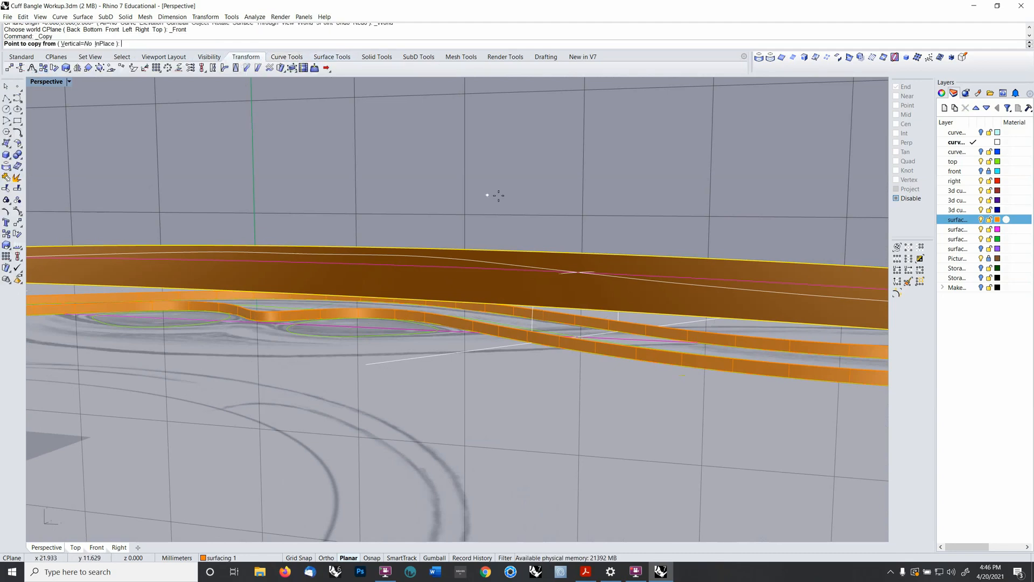
right_click_drag(558, 205, 563, 199)
left_click(572, 200)
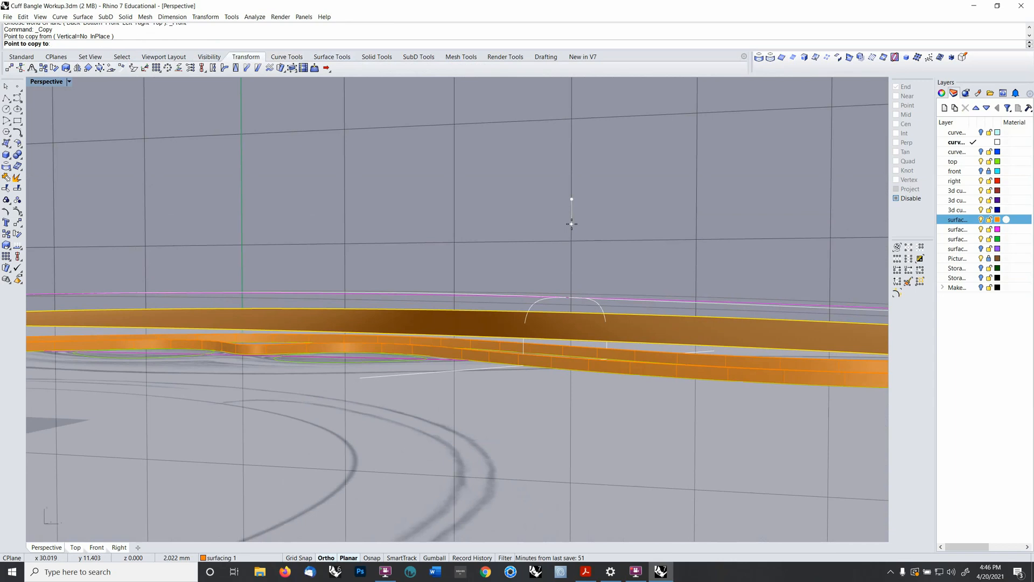
left_click(571, 224, "shift")
right_click(567, 238)
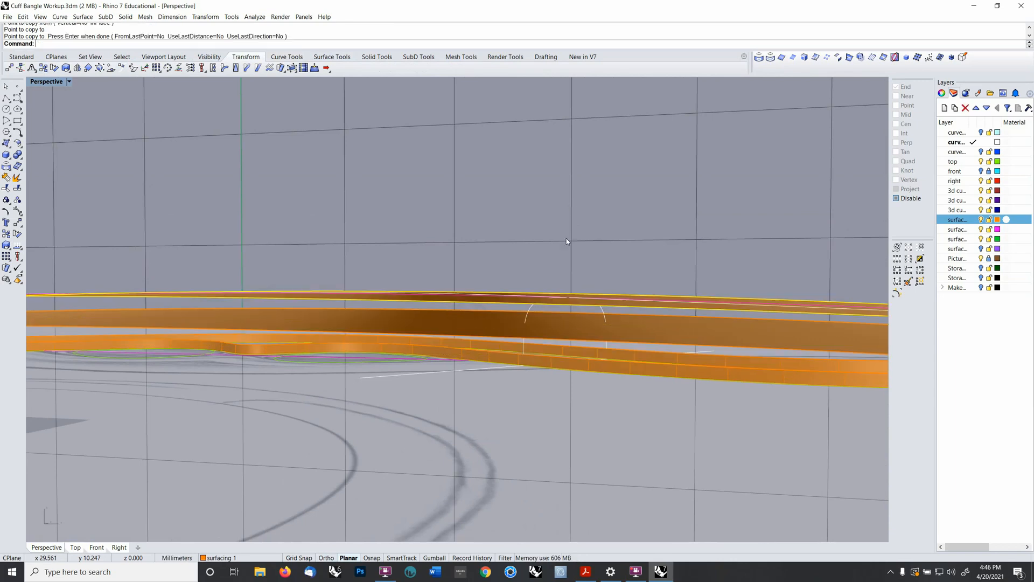
right_click_drag(566, 245, 562, 292)
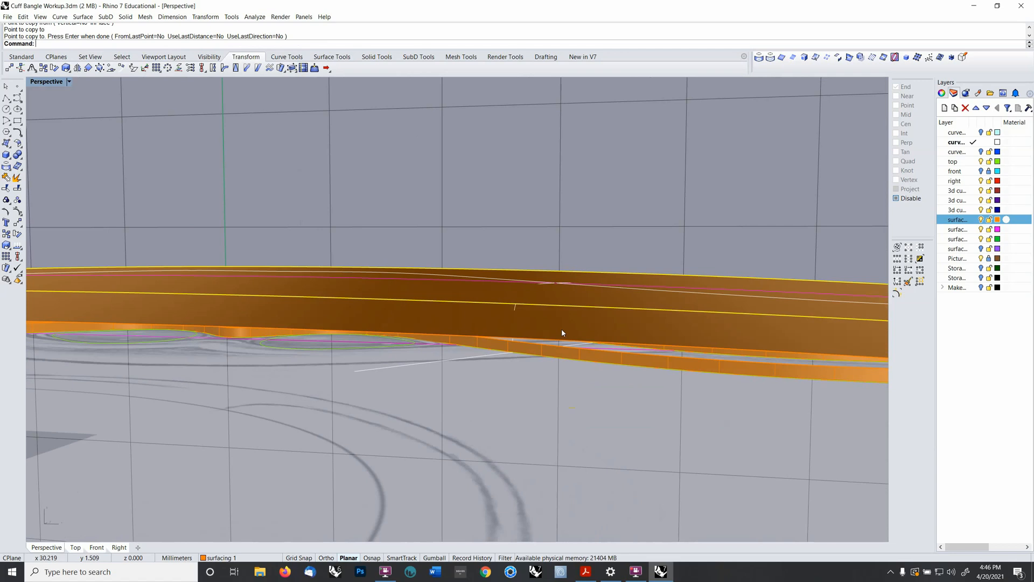
key("ctrl+h")
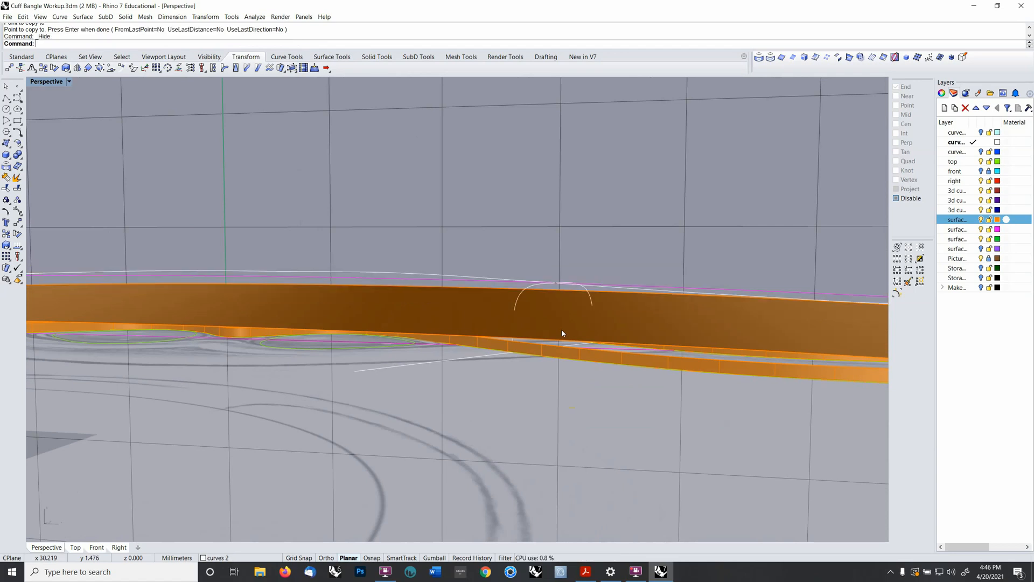
- Set the construction plane to World Top and project the strand's flat centre curve onto the lowered surface
right_click_drag(562, 329, 551, 306)
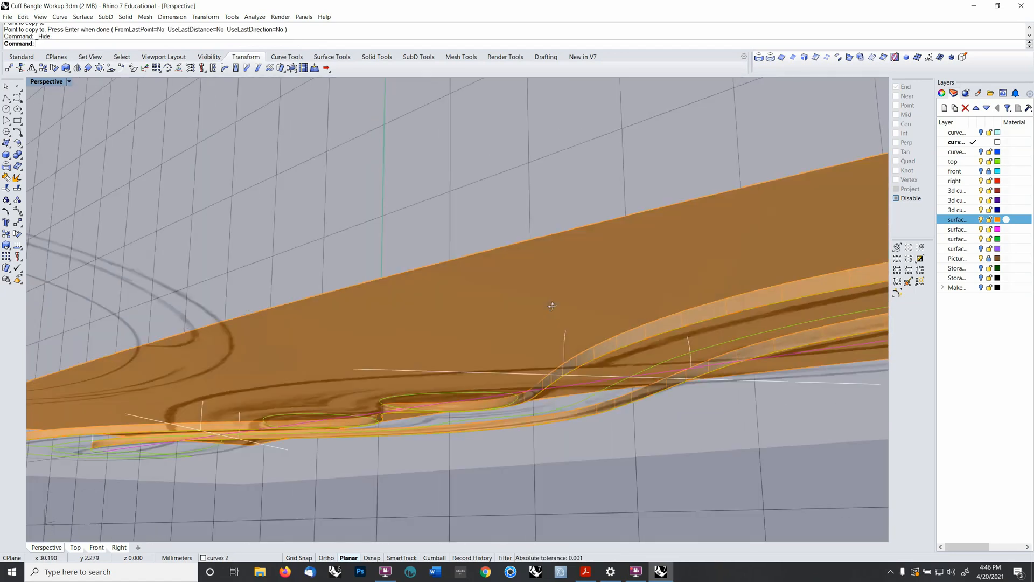
left_click(664, 364)
right_click_drag(663, 364, 659, 346)
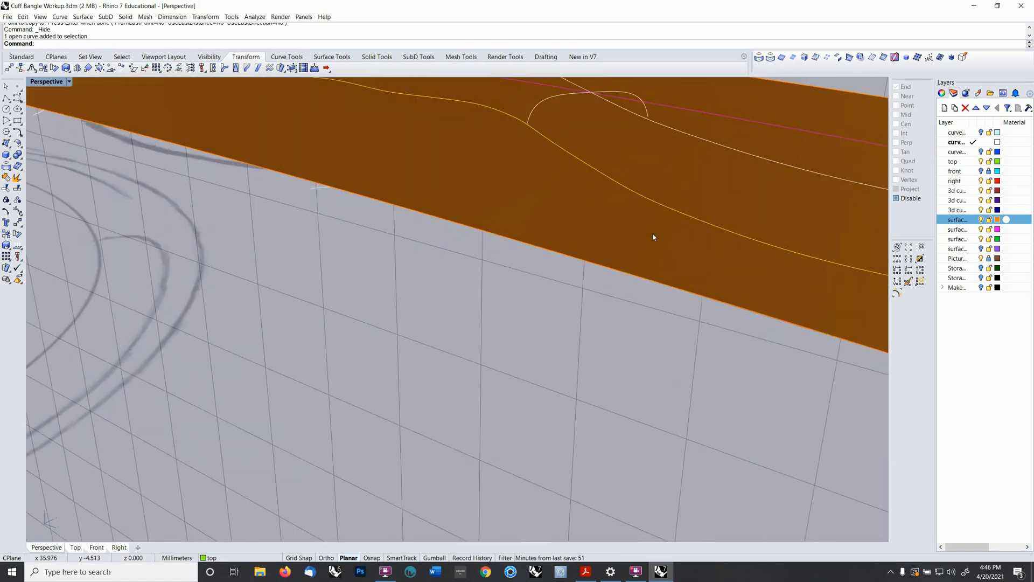
right_click_drag(653, 235, 548, 374)
key("F4")
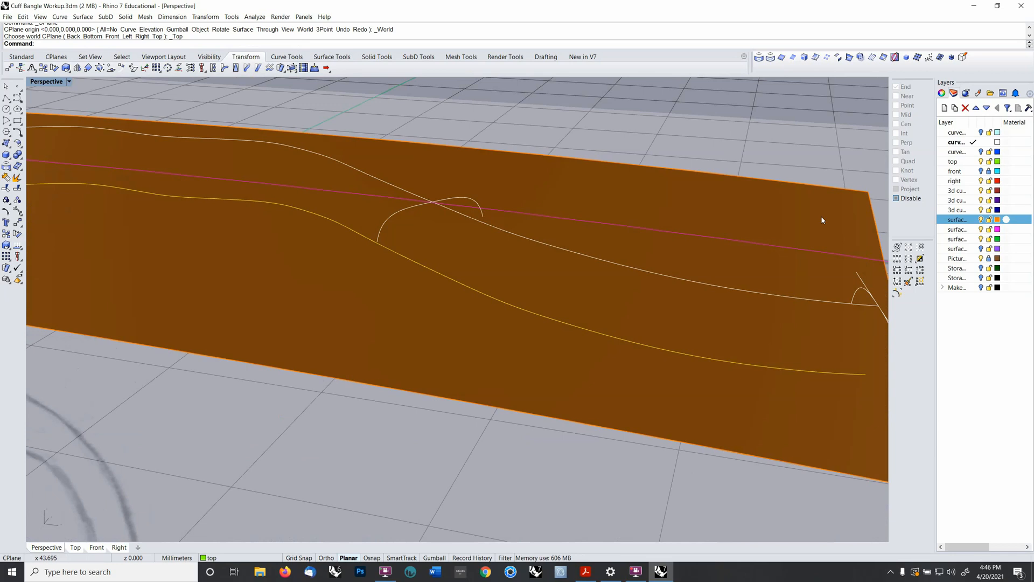
left_click(759, 57)
key("Return")
right_click_drag(574, 277, 397, 339)
- Project the mirrored straight crossing line onto the lowered surface and hide that surface
left_click(565, 300)
left_click(337, 348)
right_click_drag(337, 350, 400, 337)
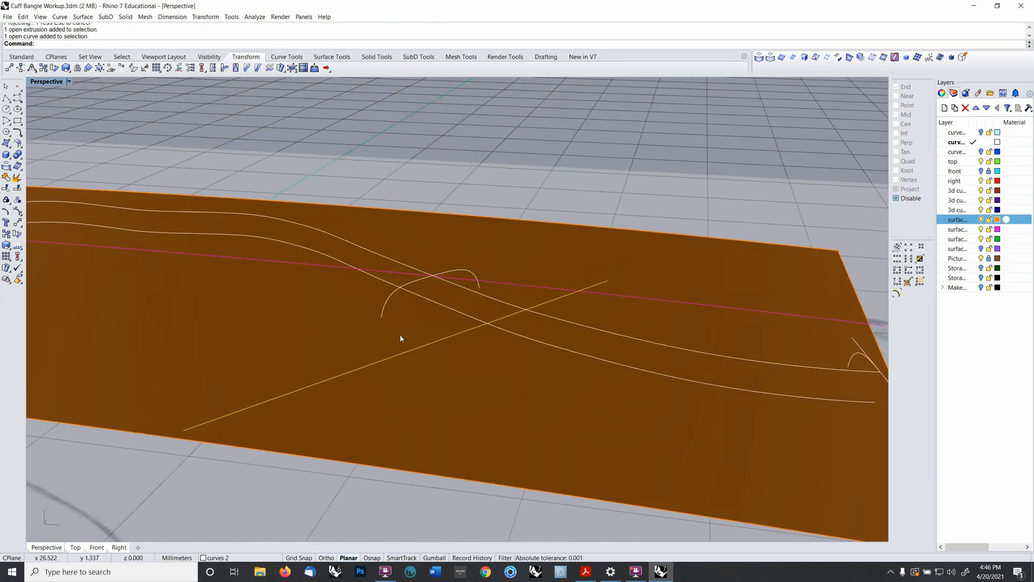
key("Return")
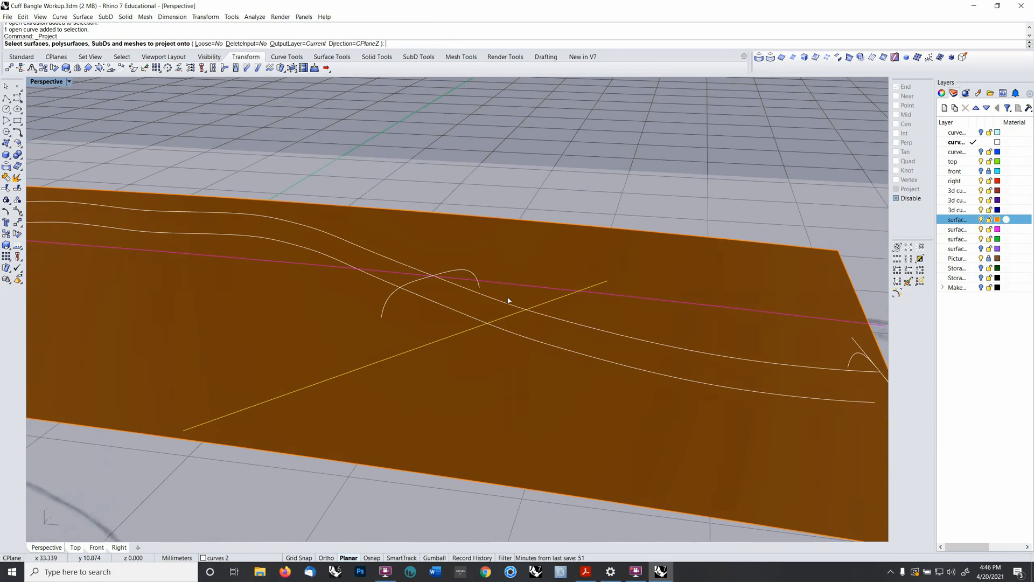
left_click(506, 342)
key("Return")
right_click_drag(506, 345, 475, 363)
left_click(477, 367)
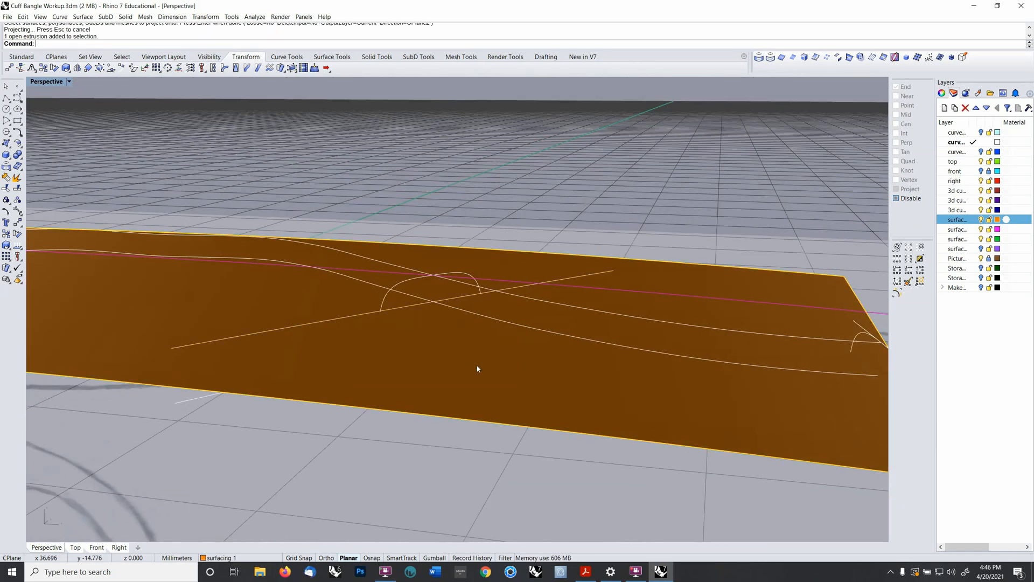
key("ctrl+h")
- Undo the last hide and project the flat mirrored crossing line onto both the gem-side and outer strips
scroll(477, 365, "up", 2)
left_click(360, 367)
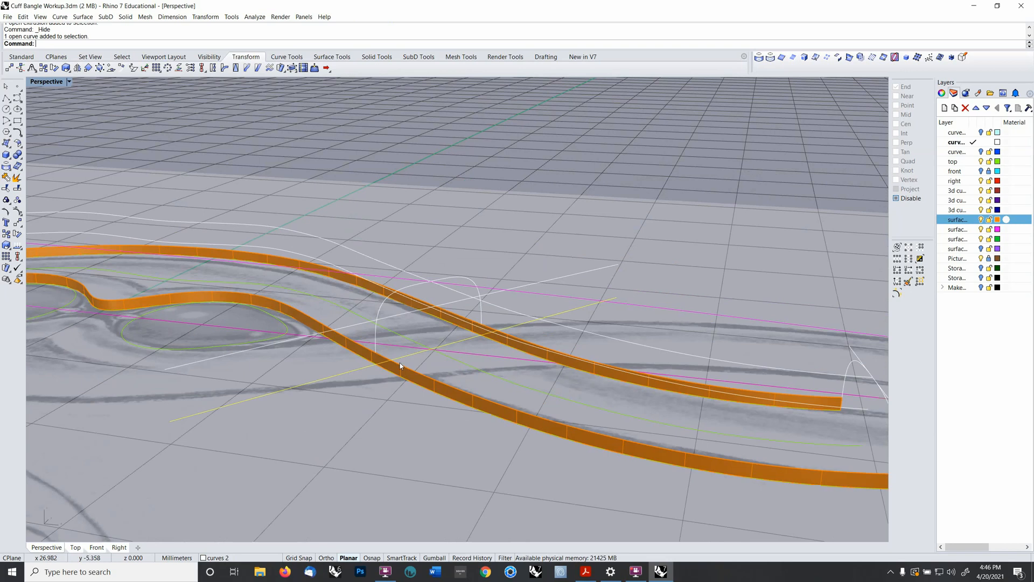
key("ctrl+z")
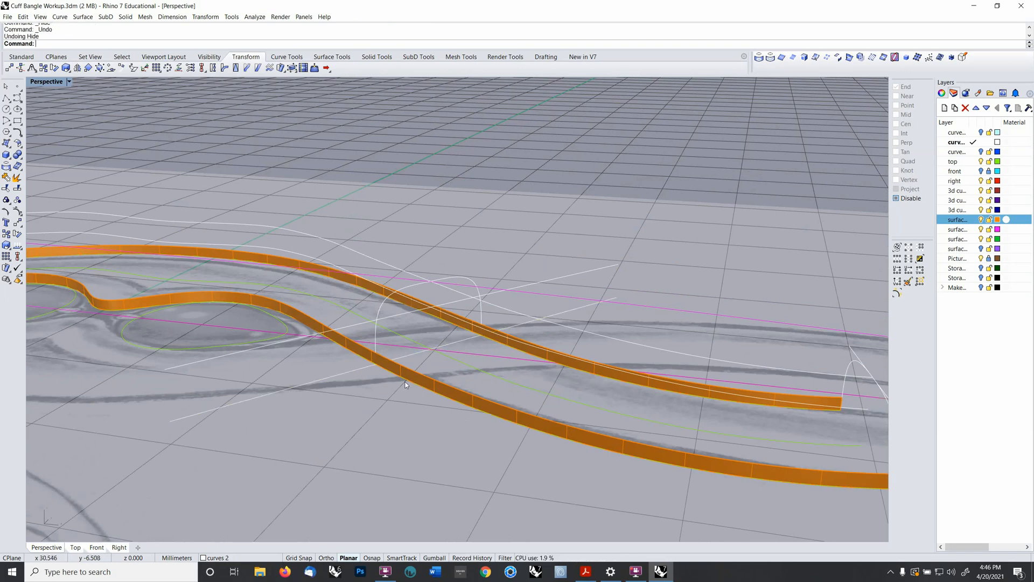
left_click(347, 373)
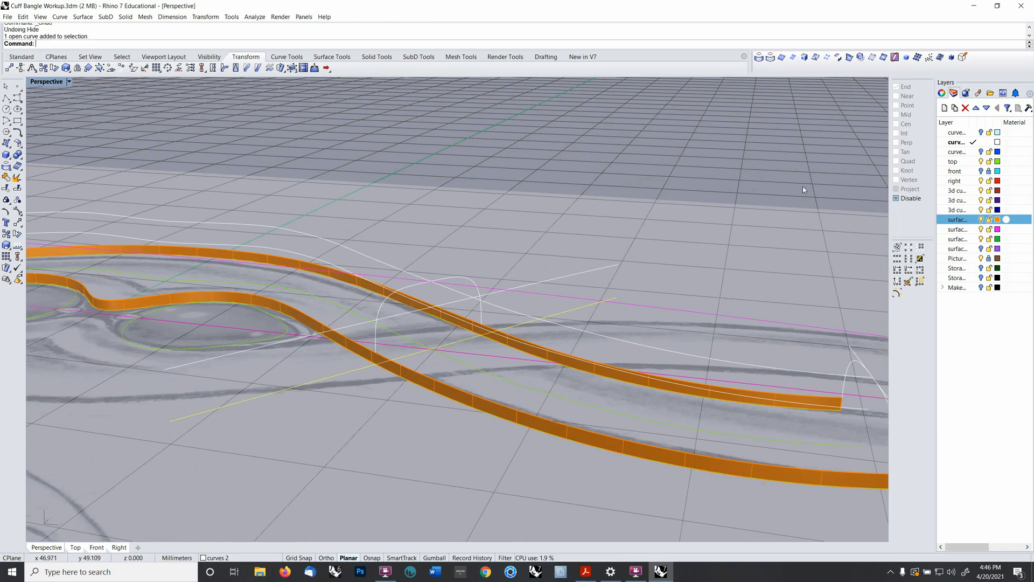
left_click(759, 60)
left_click(408, 378)
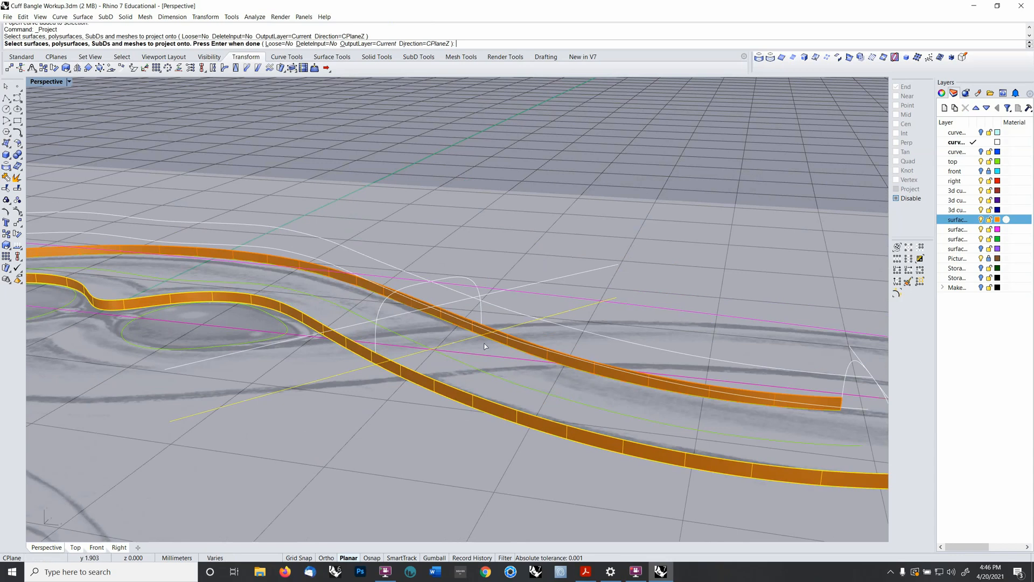
left_click(505, 341)
right_click(505, 342)
mouse_move(505, 342)
right_mouse_down()
mouse_move(482, 342)
mouse_move(517, 325)
right_mouse_up()
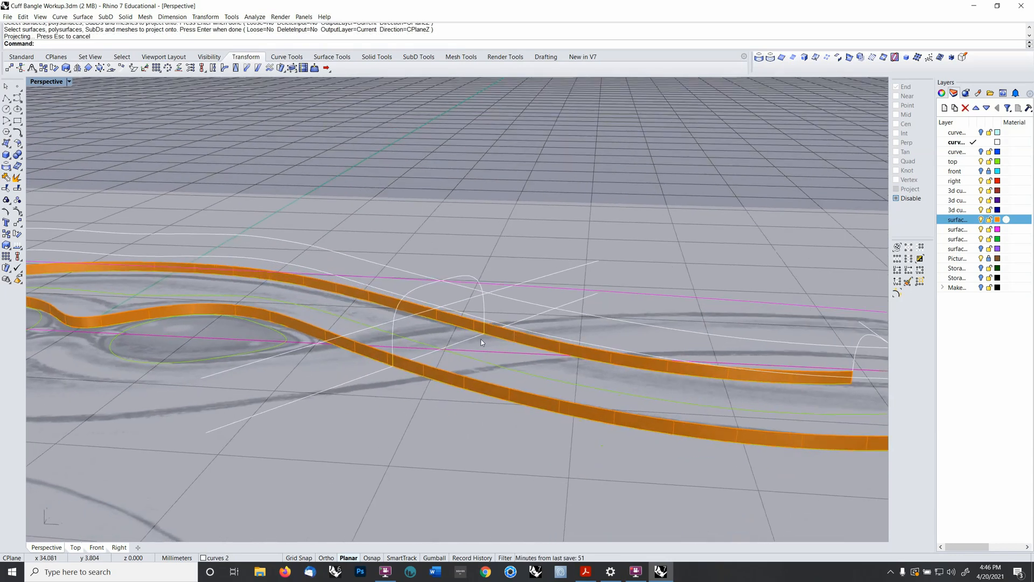
- Trim the raised crossing line at the lowered centre curve, removing its gem-side portion
scroll(463, 314, "up", 3)
scroll(462, 314, "up", 1)
left_click(461, 304)
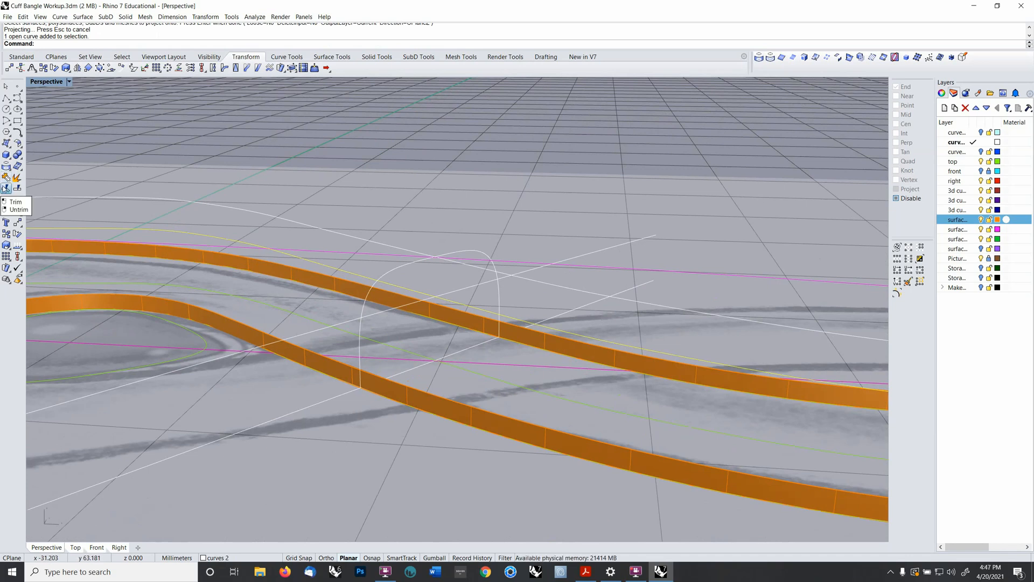
left_click(17, 177)
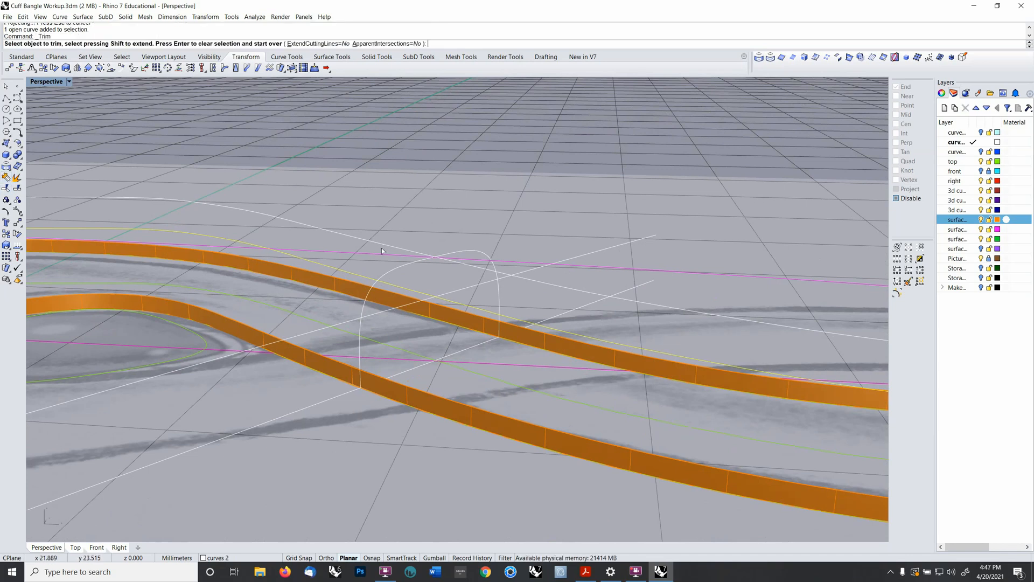
left_click(427, 299)
key("Return")
right_click_drag(439, 301, 406, 336)
right_click(313, 434)
right_click_drag(314, 434, 345, 434)
- Try an adjustable curve blend from the vertical line on the gem-side strip to the trimmed crossing line's end
left_click(60, 17)
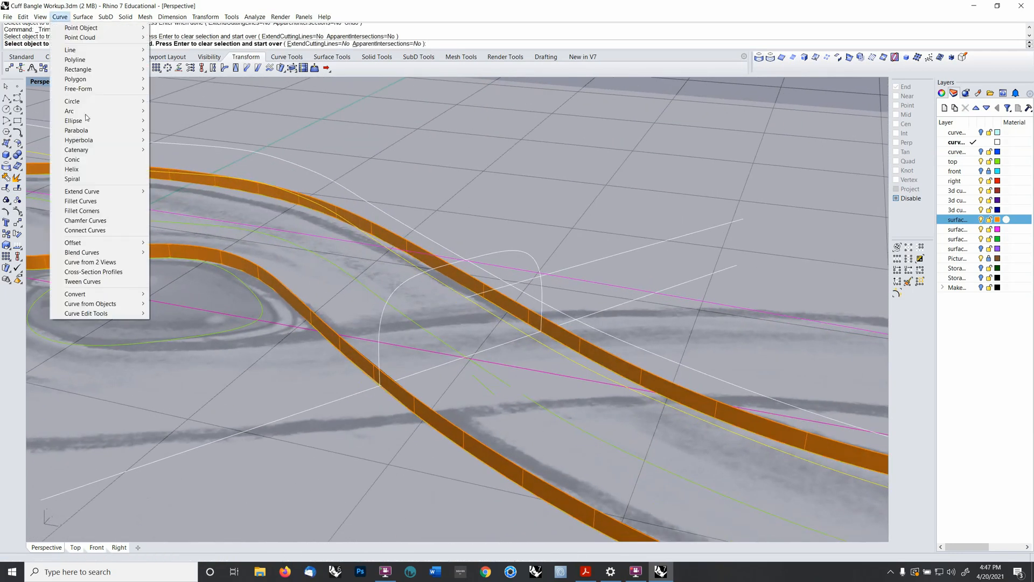
mouse_move(103, 256)
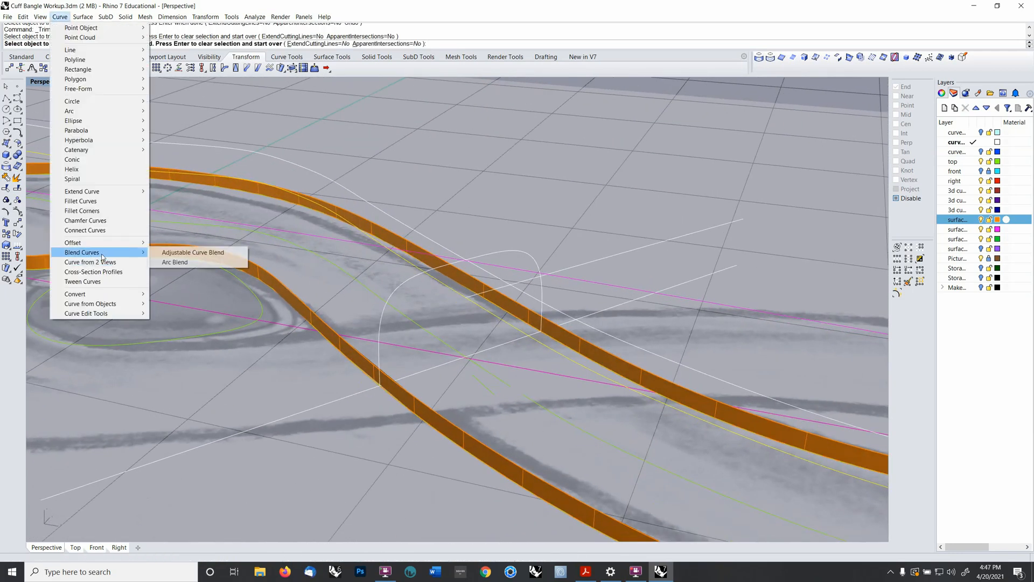
left_click(184, 252)
scroll(382, 369, "up", 1)
scroll(382, 369, "up", 1)
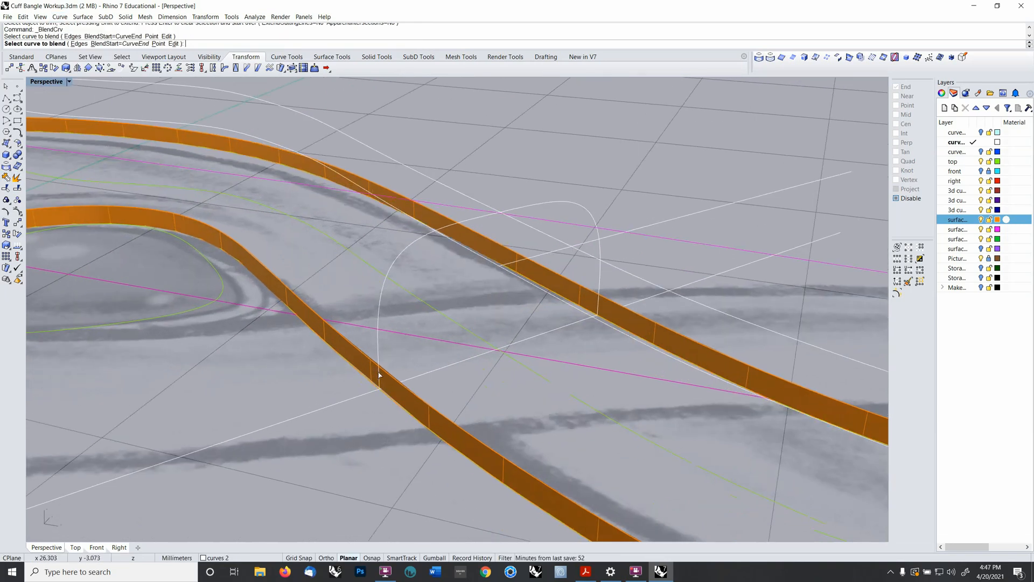
left_click(510, 266)
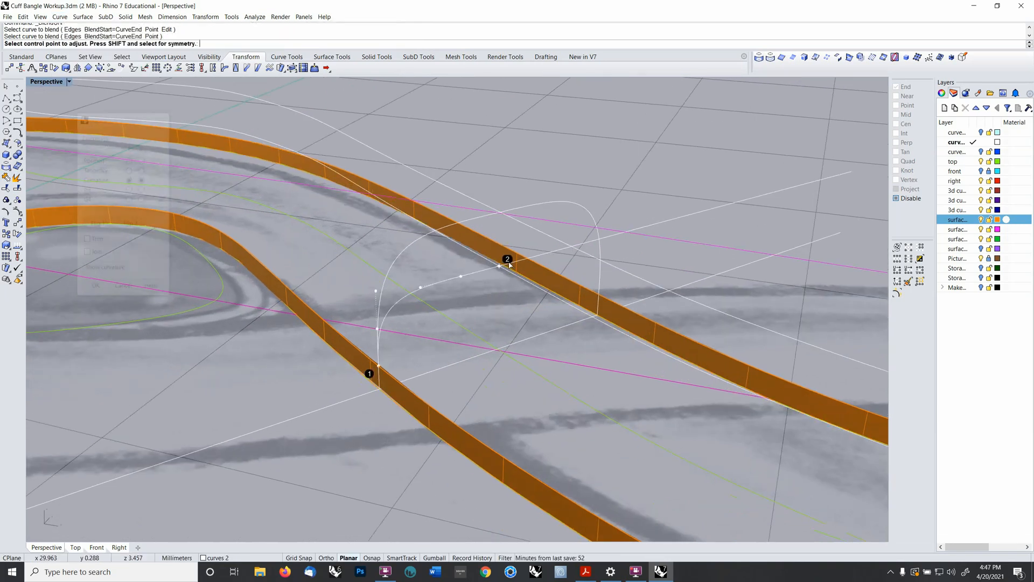
right_click_drag(511, 266, 445, 291)
- Adjust the blend's control points at both ends for a fuller shoulder and accept it with Curvature continuity
left_click(446, 293)
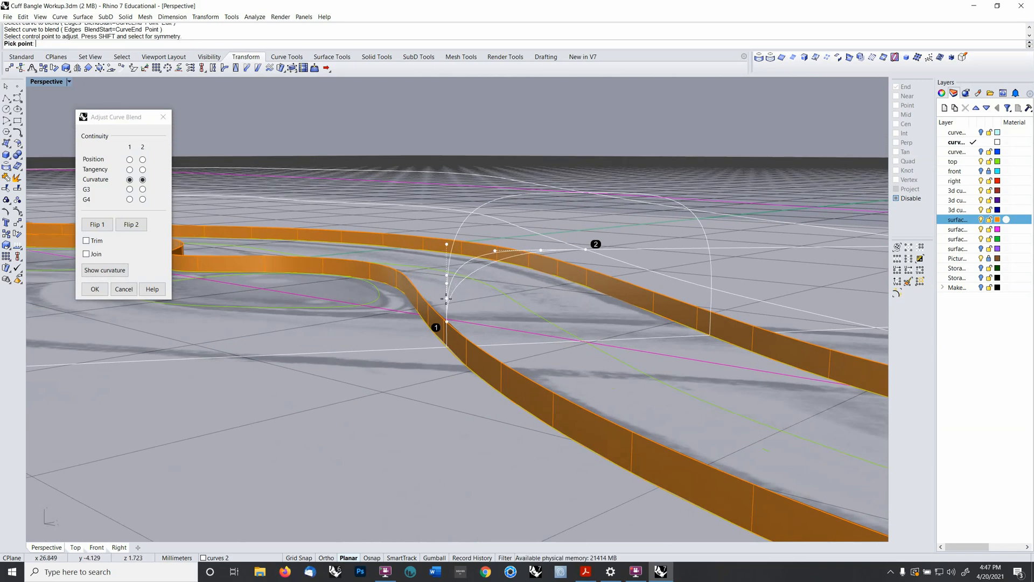
left_click(447, 297)
left_click(542, 250)
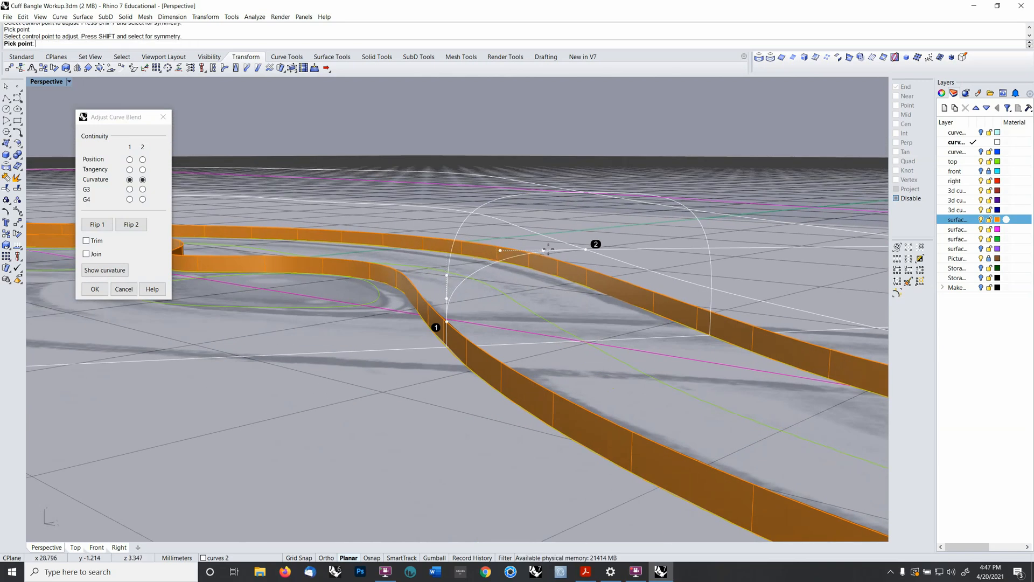
left_click(513, 251)
left_click(513, 251)
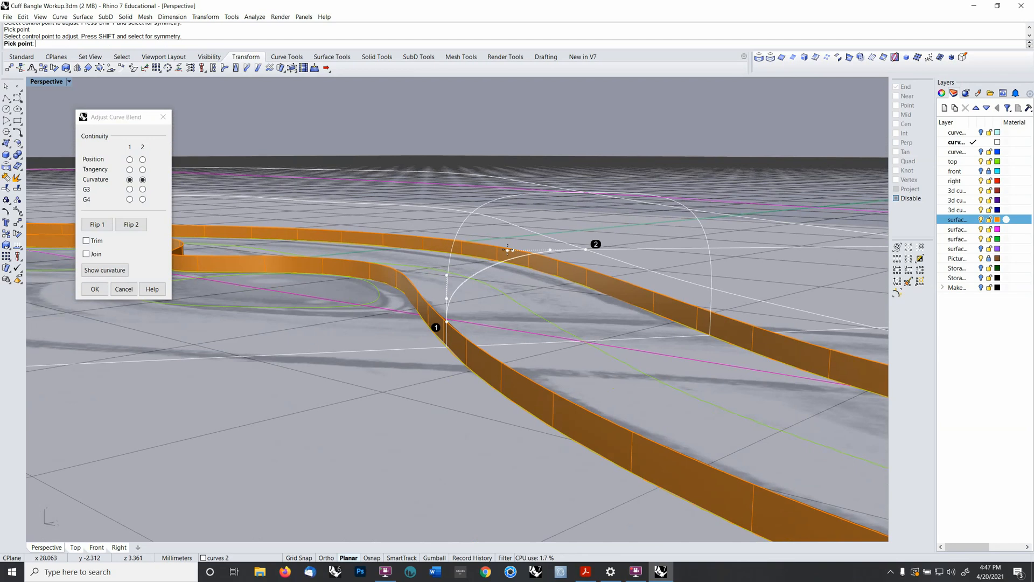
left_click(508, 252)
key("Return")
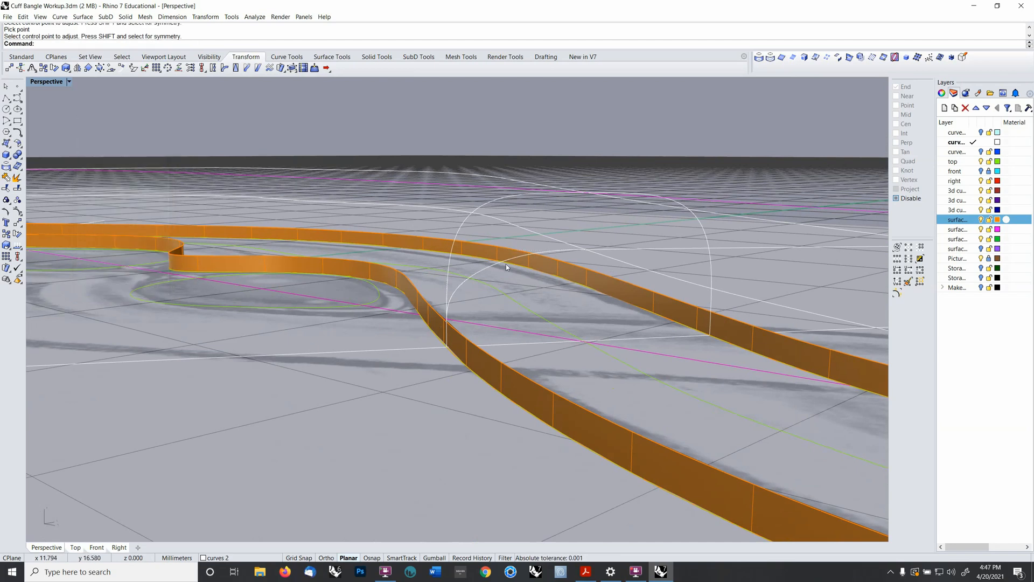
- Compare the new blend's height with the taller arch and undo the blend
left_click(506, 264)
right_click(486, 271)
right_click_drag(476, 279, 548, 267)
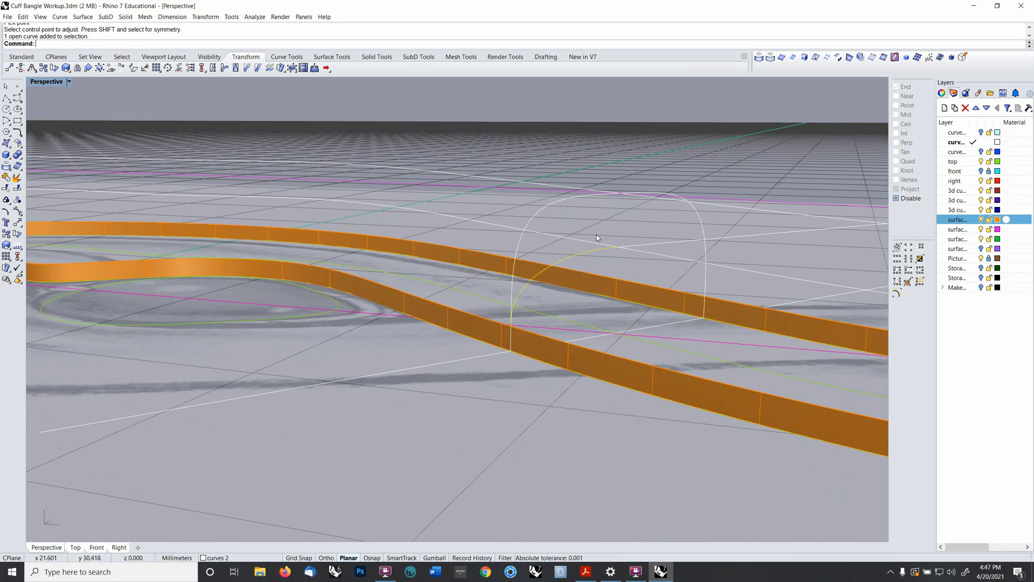
right_click_drag(596, 234, 599, 260)
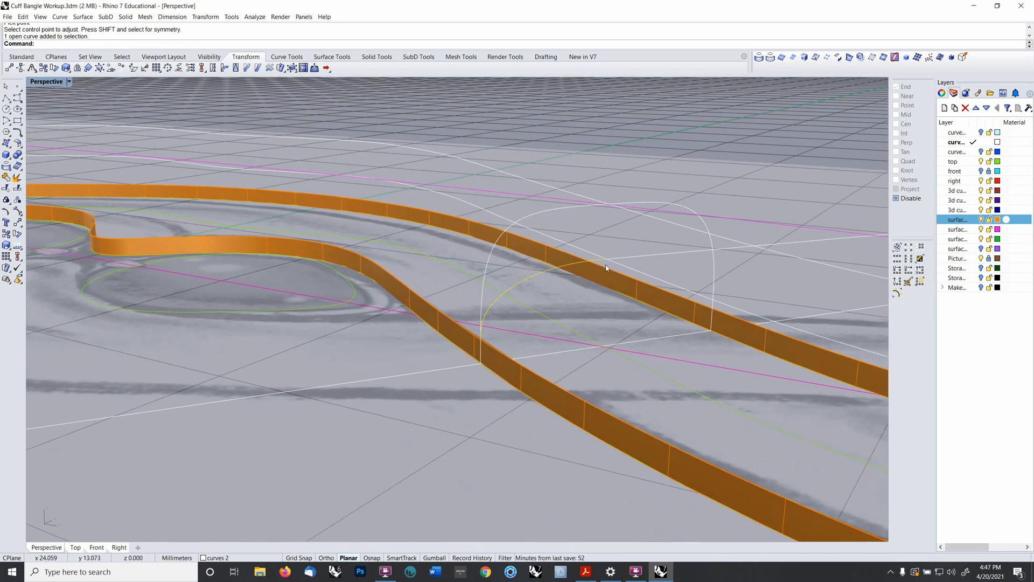
key("ctrl+z")
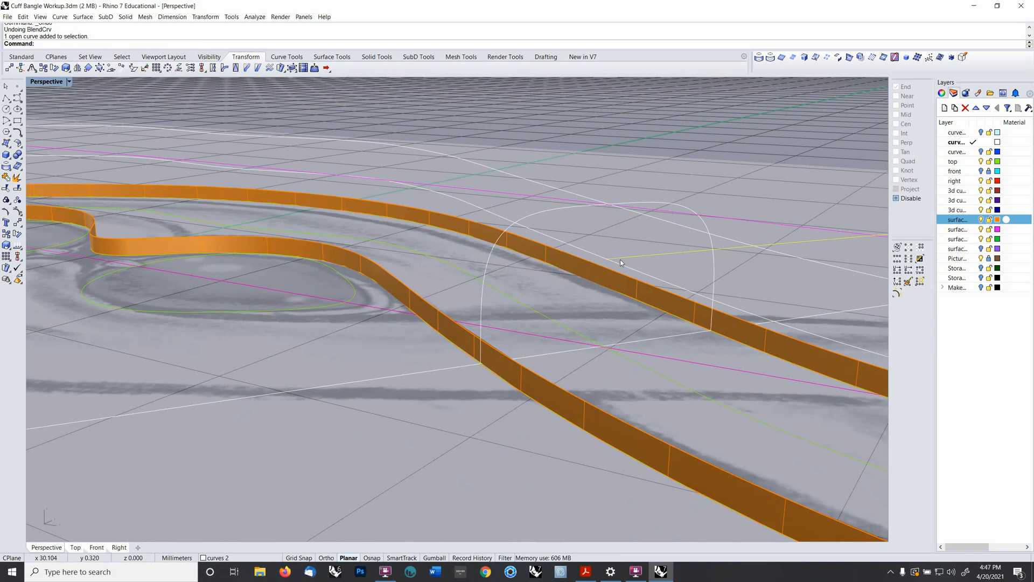
- With the construction plane set to World Front, move the trimmed crossing line and lowered centre curve about 0.6 mm straight up
key("F5")
left_click(620, 267, "shift")
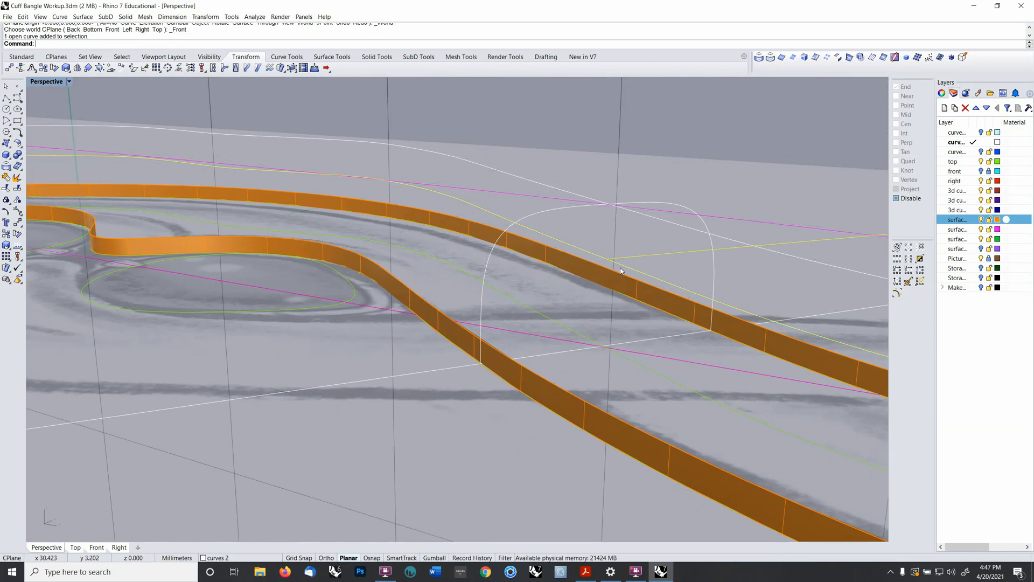
type("M")
key("Return")
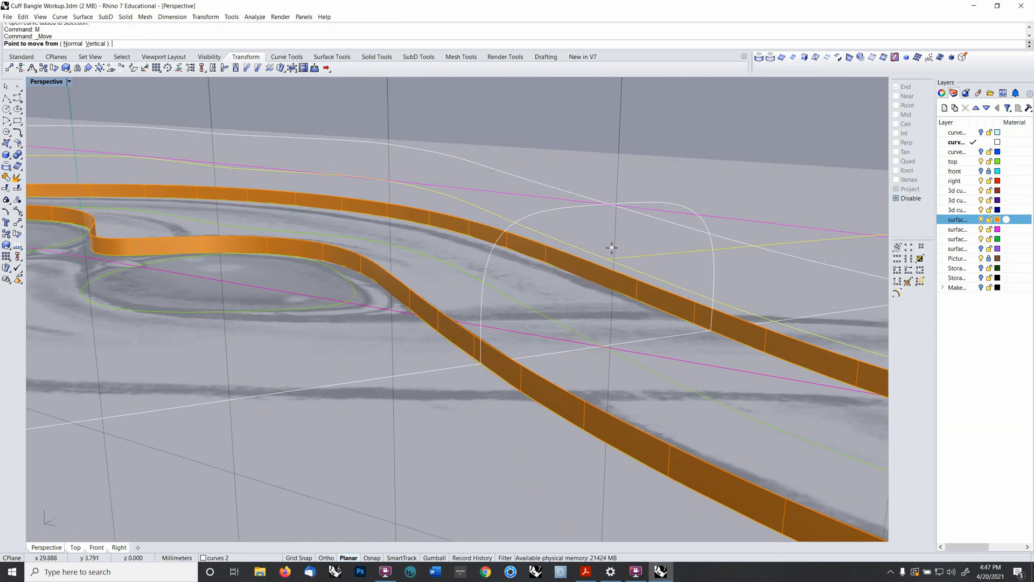
left_click(611, 248)
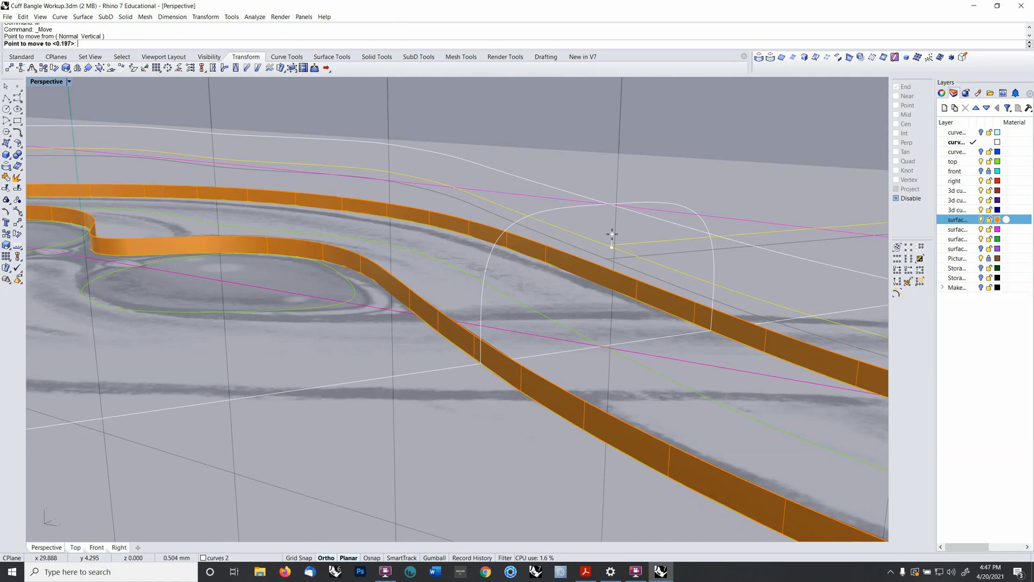
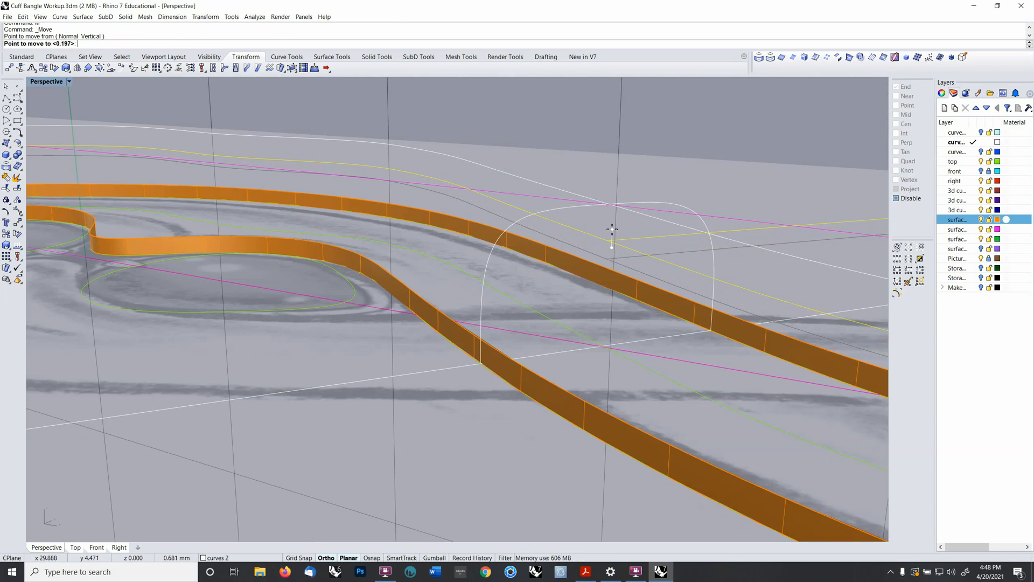
left_click(612, 232)
mouse_move(612, 234)
right_mouse_down()
mouse_move(586, 241)
mouse_move(612, 254)
mouse_move(625, 232)
right_mouse_up()
mouse_move(661, 158)
right_mouse_down()
mouse_move(649, 176)
mouse_move(662, 168)
right_mouse_up()
- Start an adjustable curve blend from the moved crossing line's end to the vertical line on the gem-side strip
right_click(525, 44)
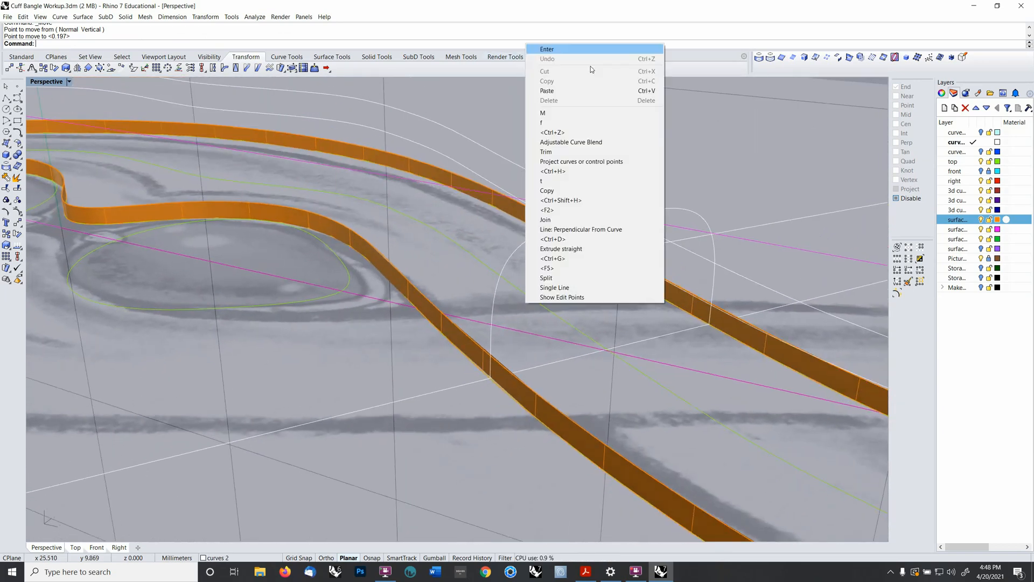
left_click(563, 143)
left_click(636, 250)
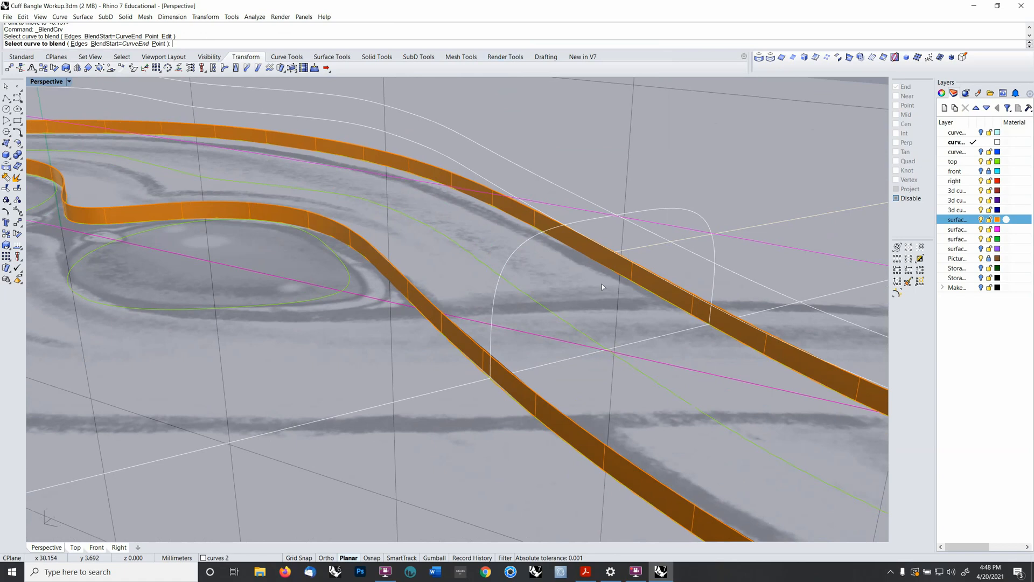
left_click(489, 368)
right_click_drag(483, 363, 480, 314)
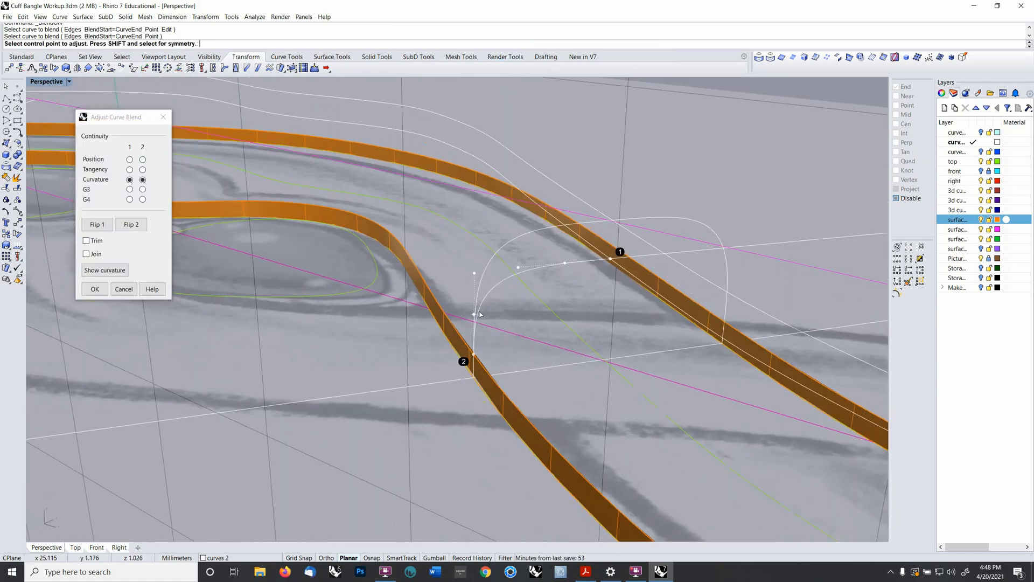
- Reshape the gem-side blend by lowering its strip-end handle and adjusting the crossing-line handles, keeping Curvature continuity, and accept it
left_click(475, 315)
left_click(475, 322)
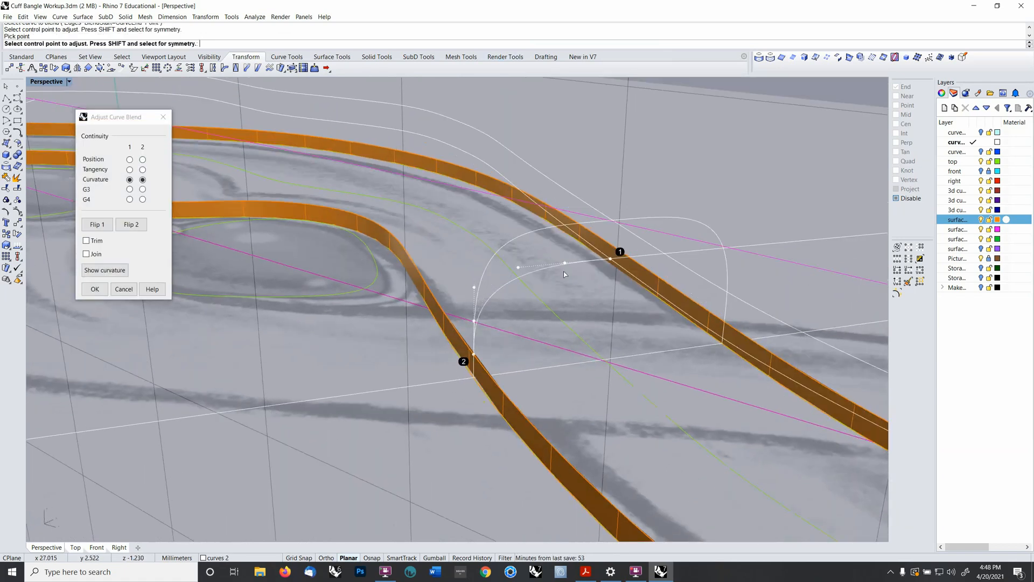
left_click(567, 264)
left_click(566, 266)
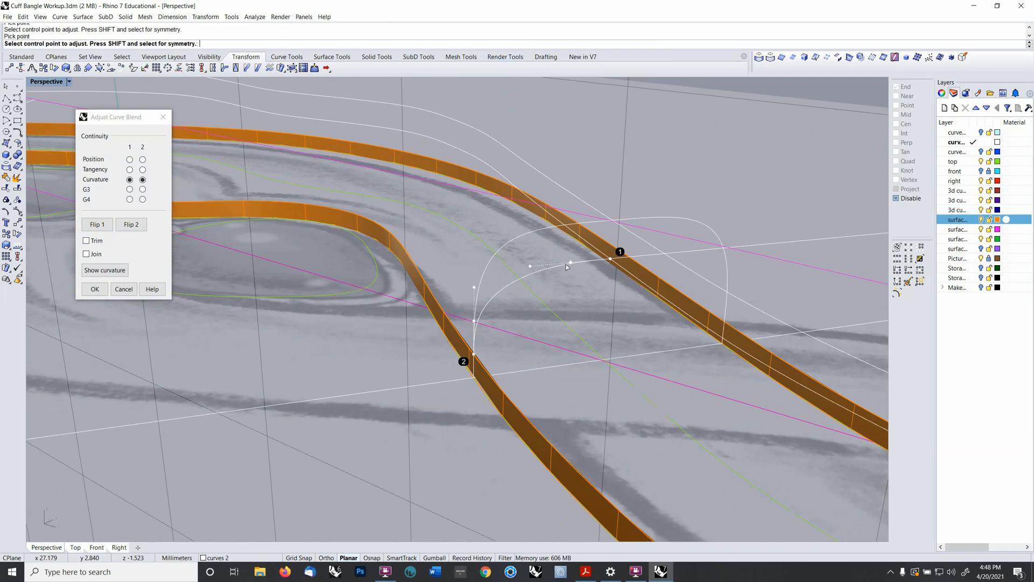
left_click(531, 268)
left_click(521, 271)
key("Return")
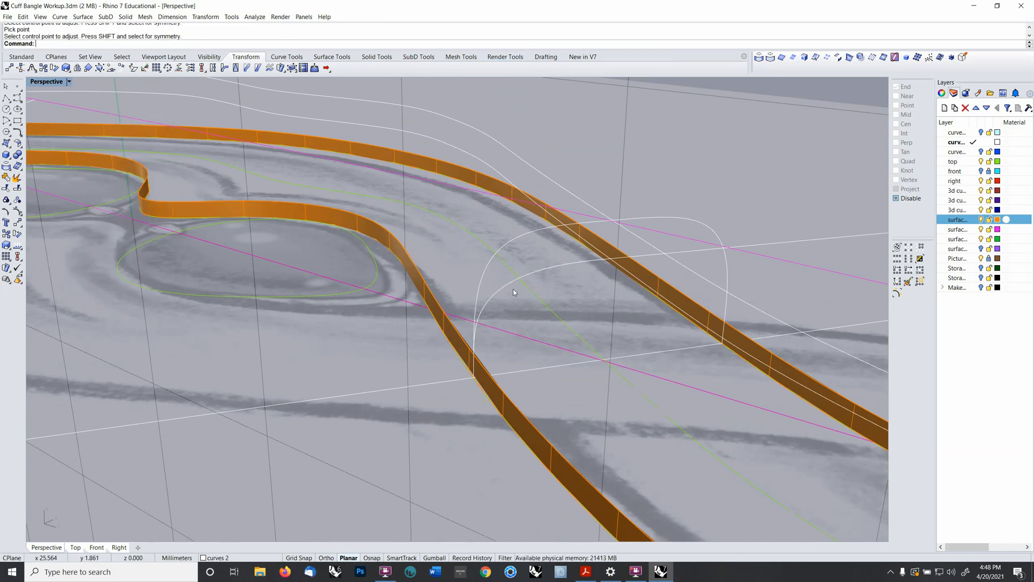
- Set the construction plane to World Top and check the vertical profile line on the outer strip
right_click_drag(675, 268, 594, 285)
key("F4")
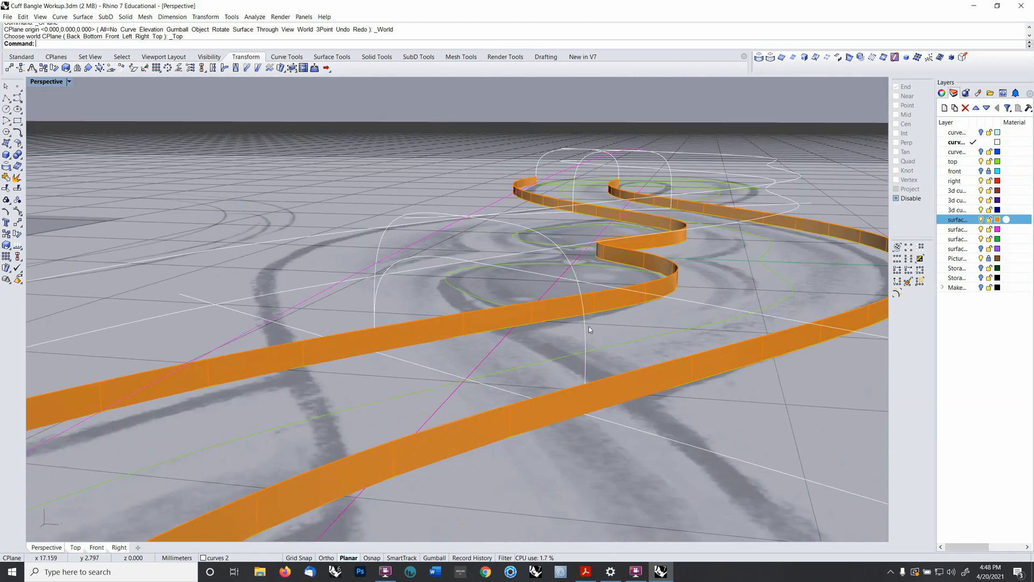
left_click(584, 397)
left_click(614, 418)
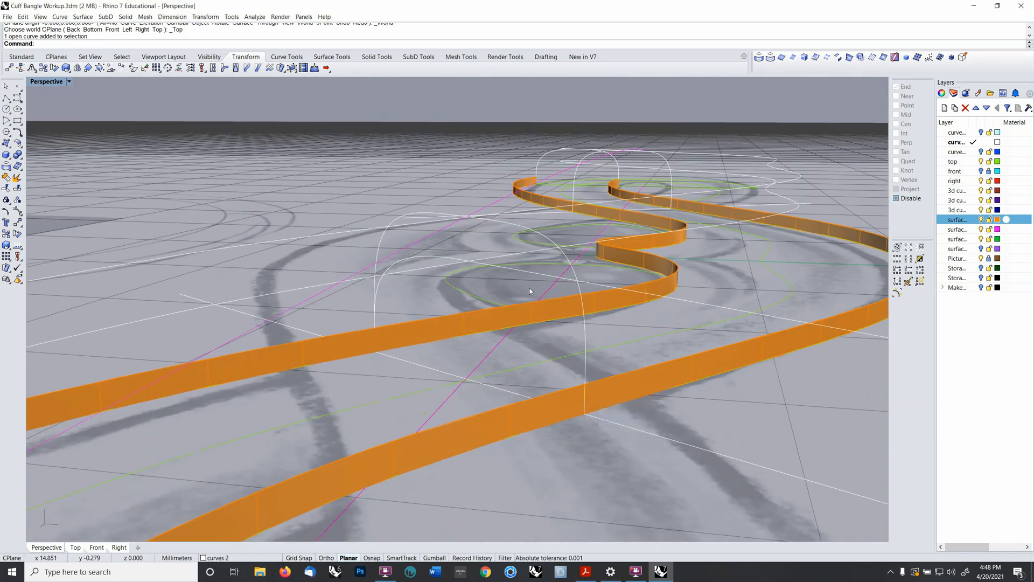
right_click_drag(530, 290, 491, 256)
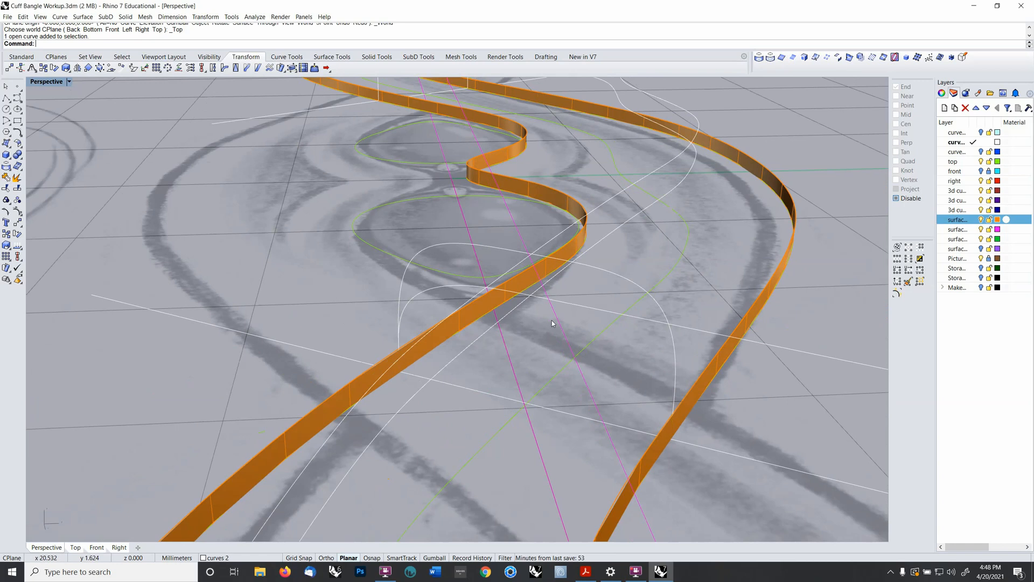
middle_click(452, 37)
middle_click(436, 78)
left_click(481, 123)
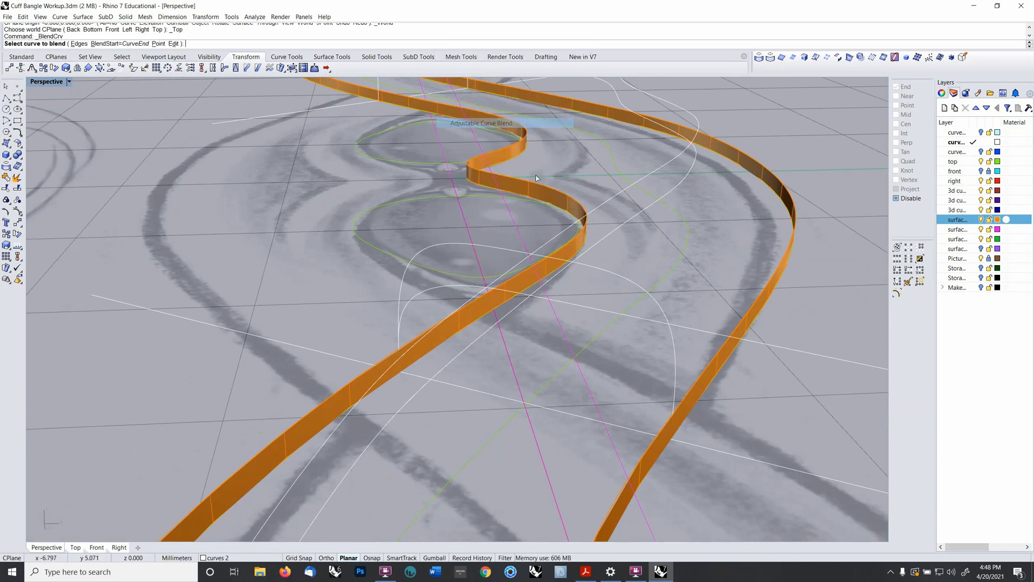
left_click(535, 299)
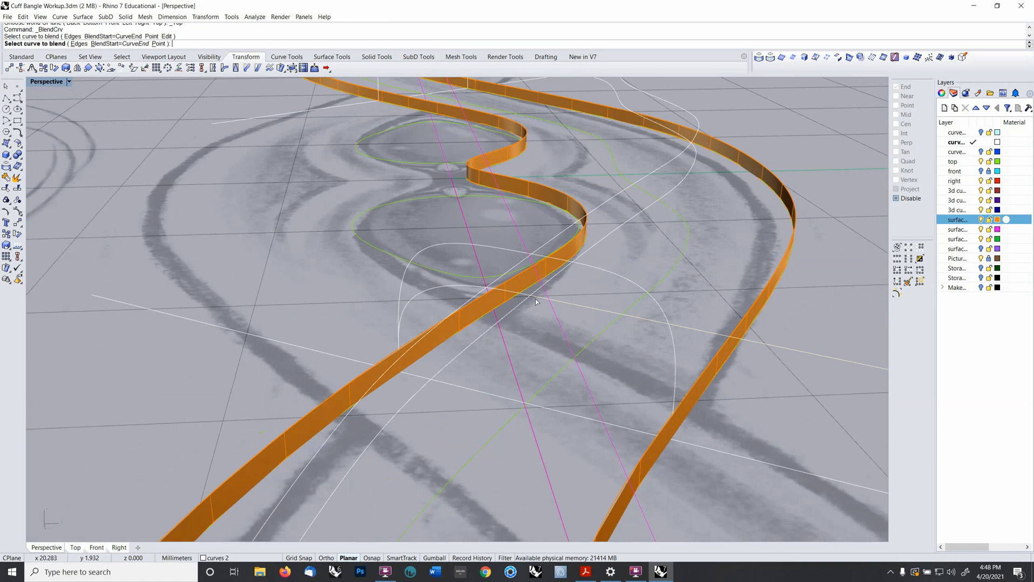
- Turn off the reference picture layer and cancel the pending curve blend
right_click_drag(536, 299, 929, 275)
scroll(638, 309, "up", 5)
left_click(981, 258)
key("Escape")
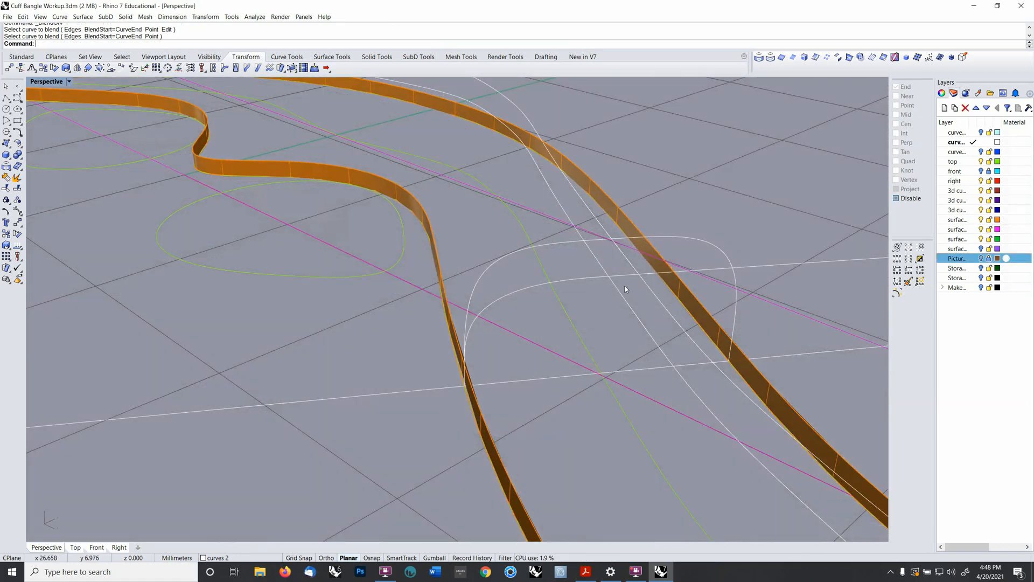
left_click(597, 279)
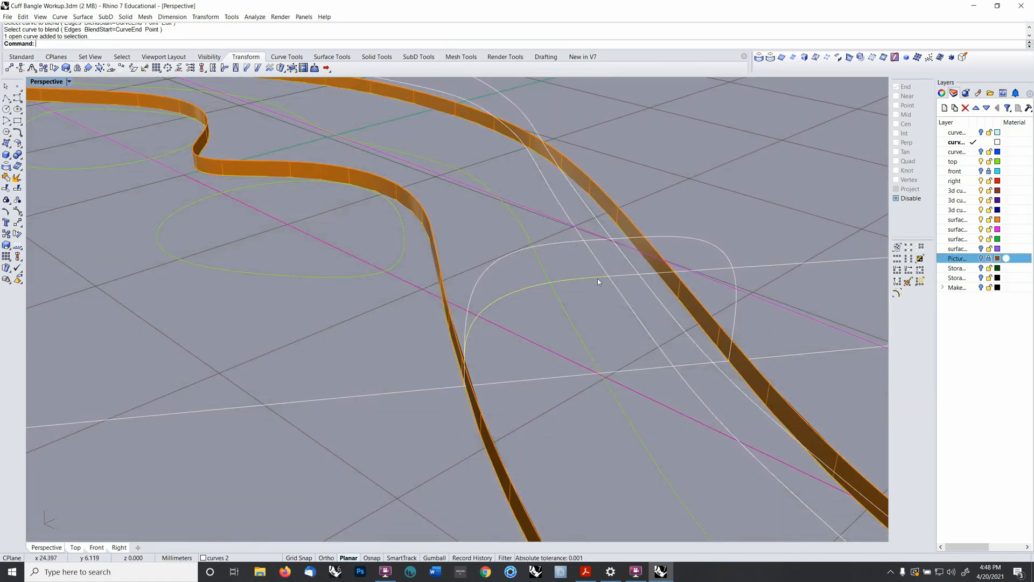
right_click(732, 346)
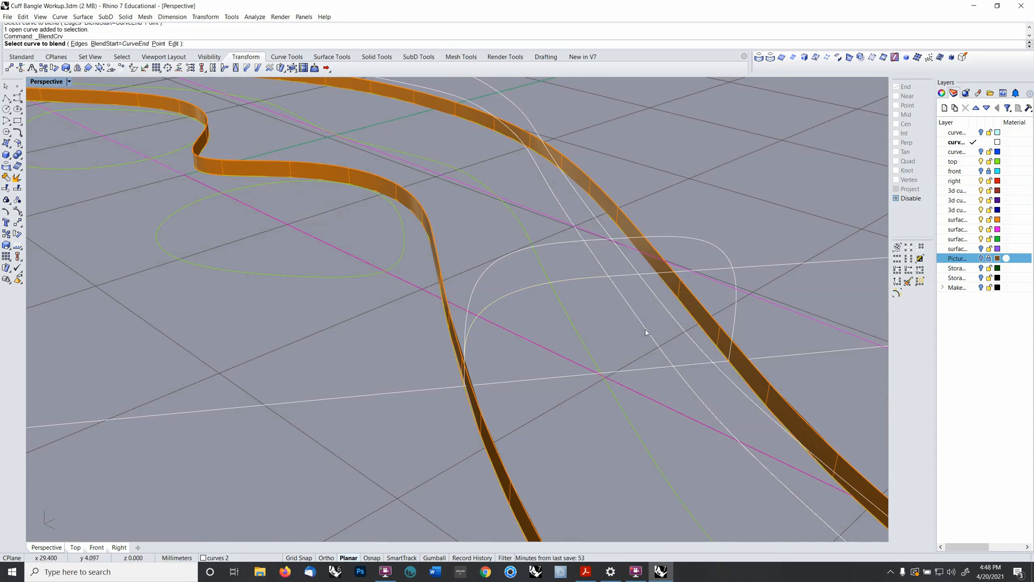
left_click(599, 279)
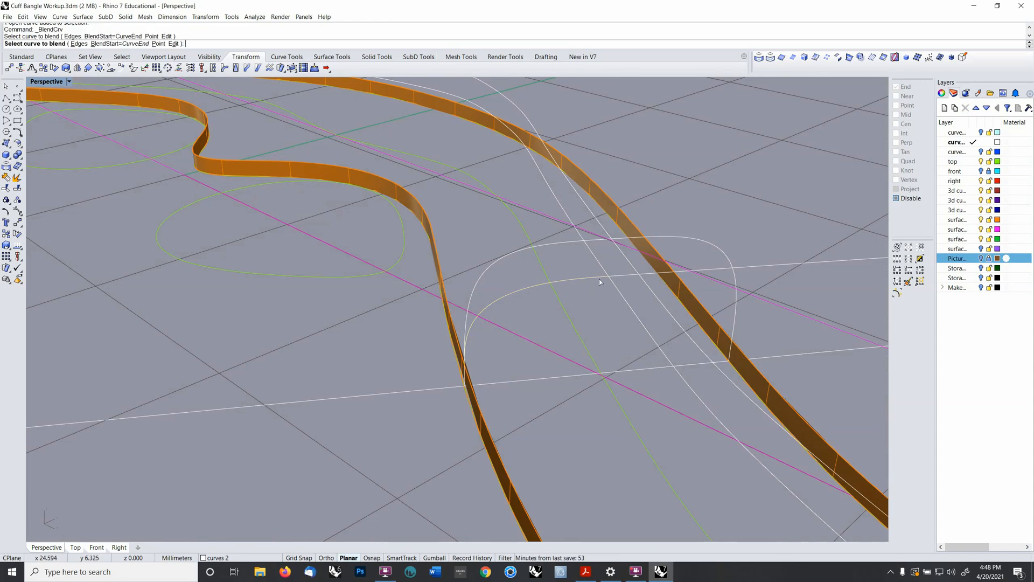
left_click(733, 348)
key("Escape")
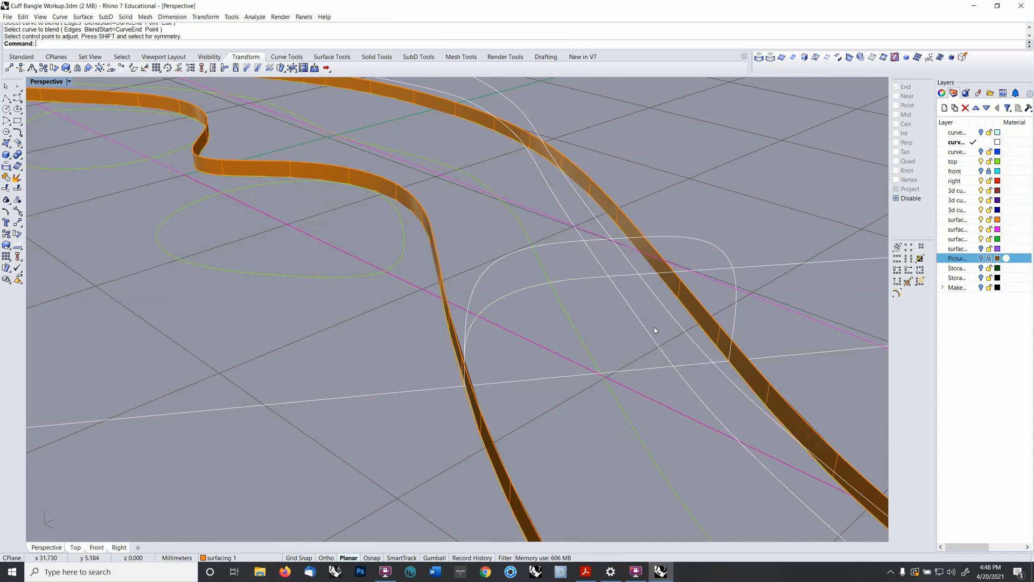
- Blend the lowered crossing curve's end to the vertical line on the outer strip, symmetrically adjusting its handles with Curvature continuity, and accept it
right_click(655, 330)
left_click(598, 283)
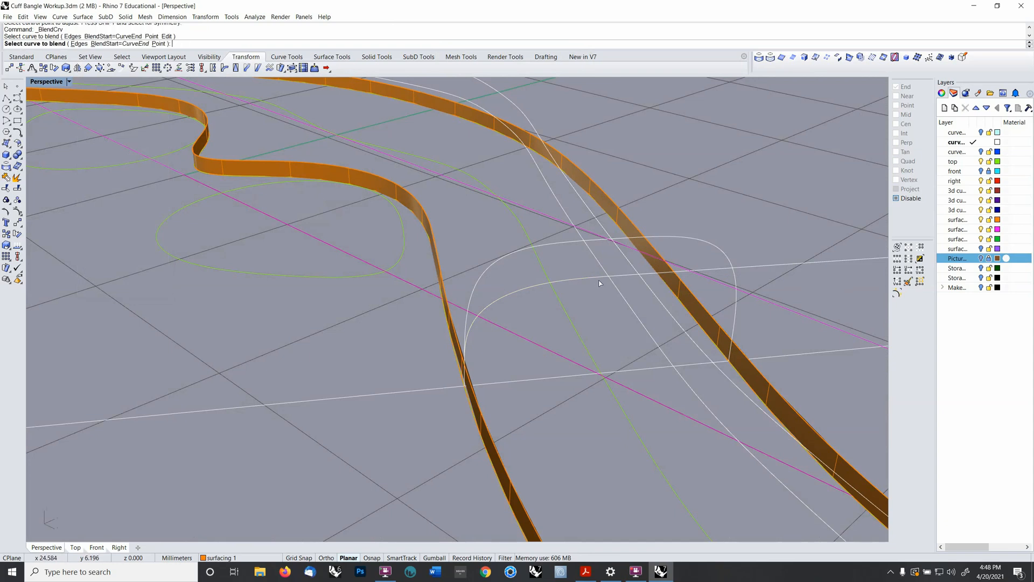
left_click(732, 350)
right_click_drag(732, 349, 731, 324)
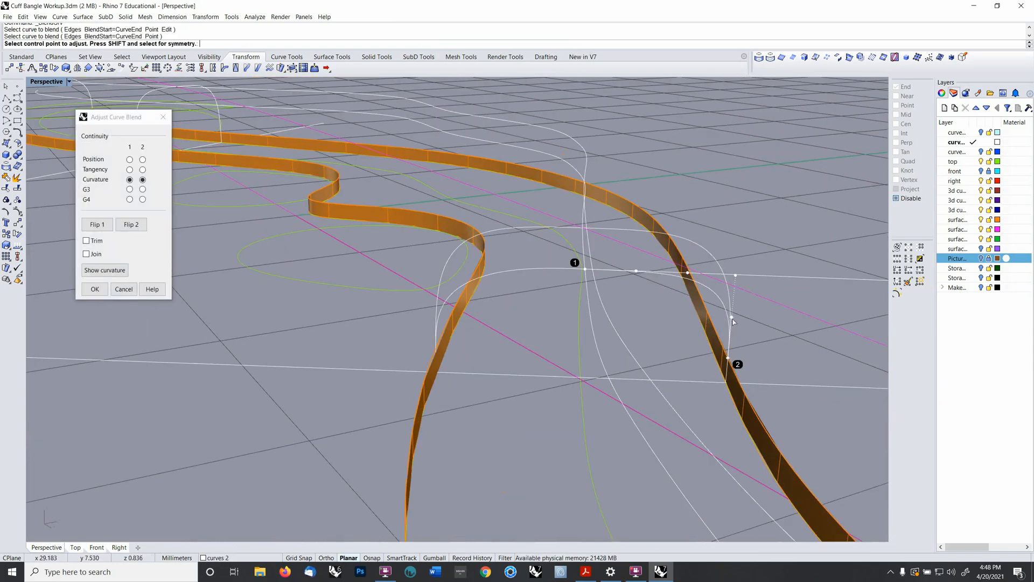
left_click(732, 318, "shift")
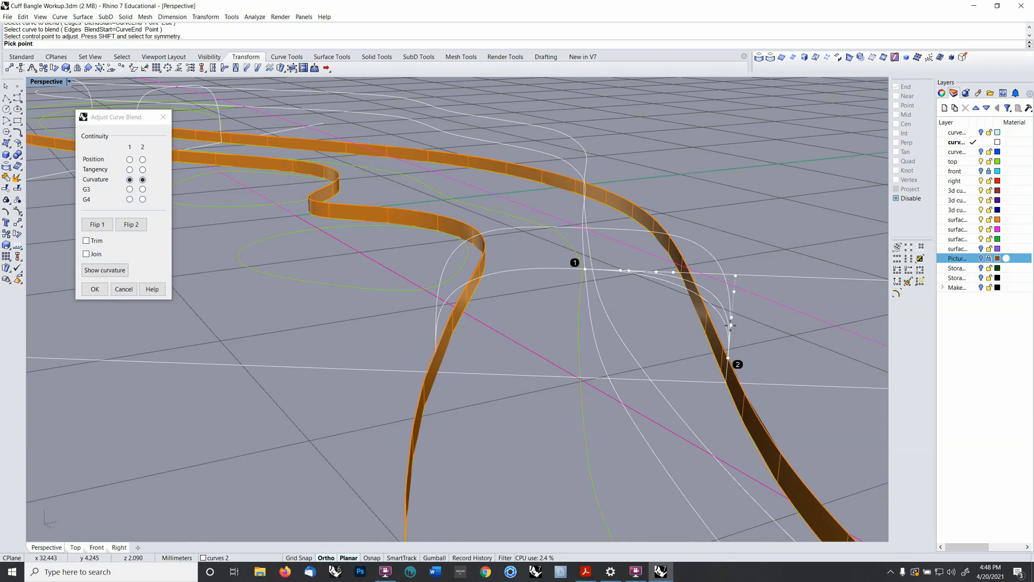
left_click(731, 321)
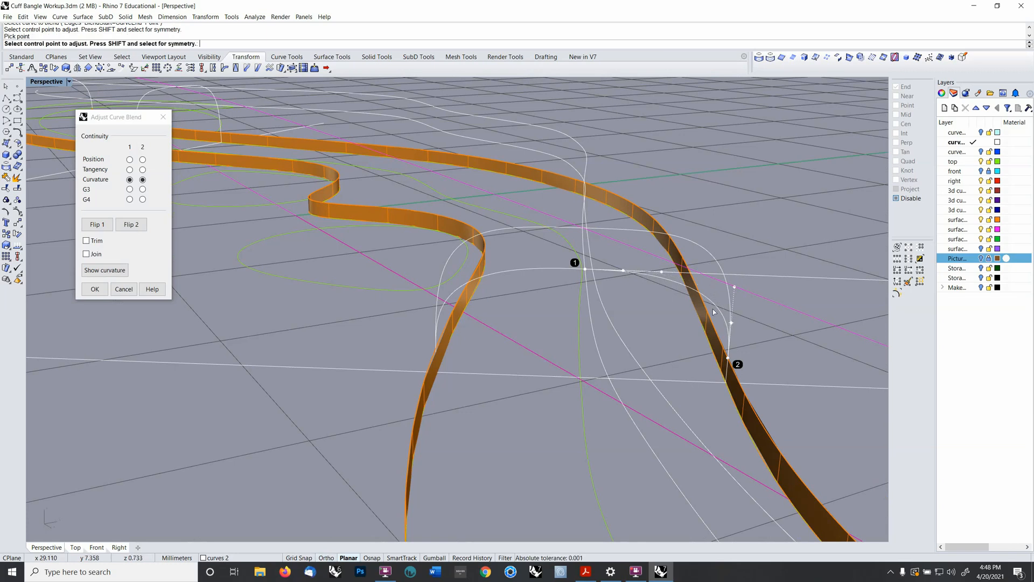
left_click(660, 274, "shift")
left_click(671, 274)
right_click(671, 274)
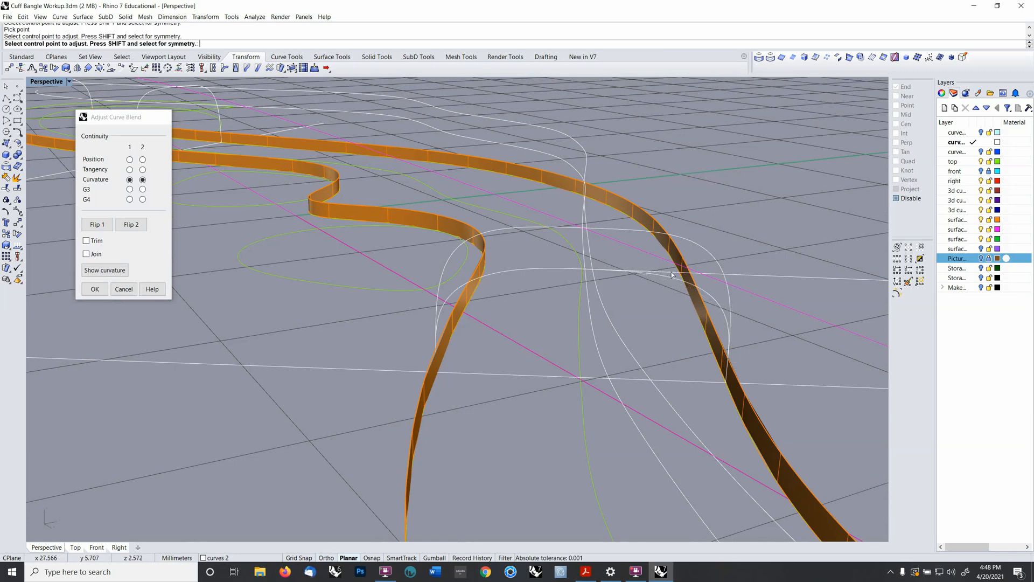
- Join the two blend halves of the lowered cross-section into one profile curve
scroll(671, 269, "down", 3)
left_click(662, 279)
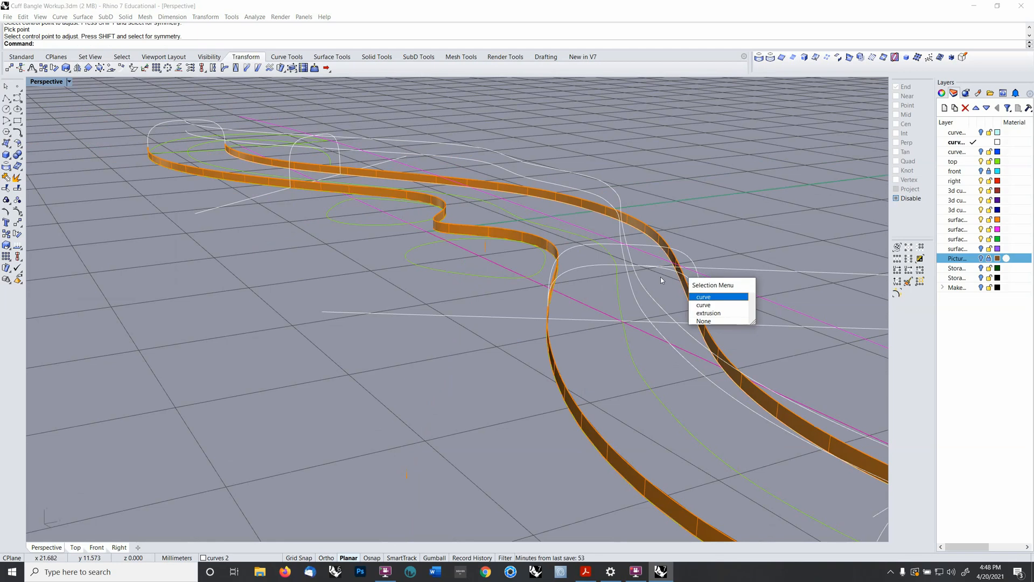
key("Escape")
left_click(667, 273)
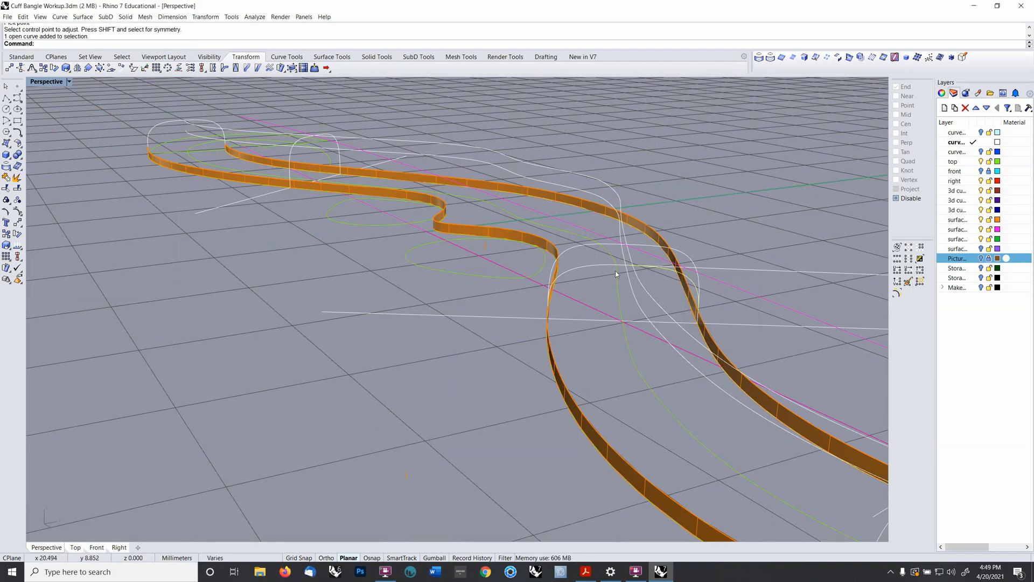
left_click(592, 266)
right_click_drag(593, 266, 649, 268)
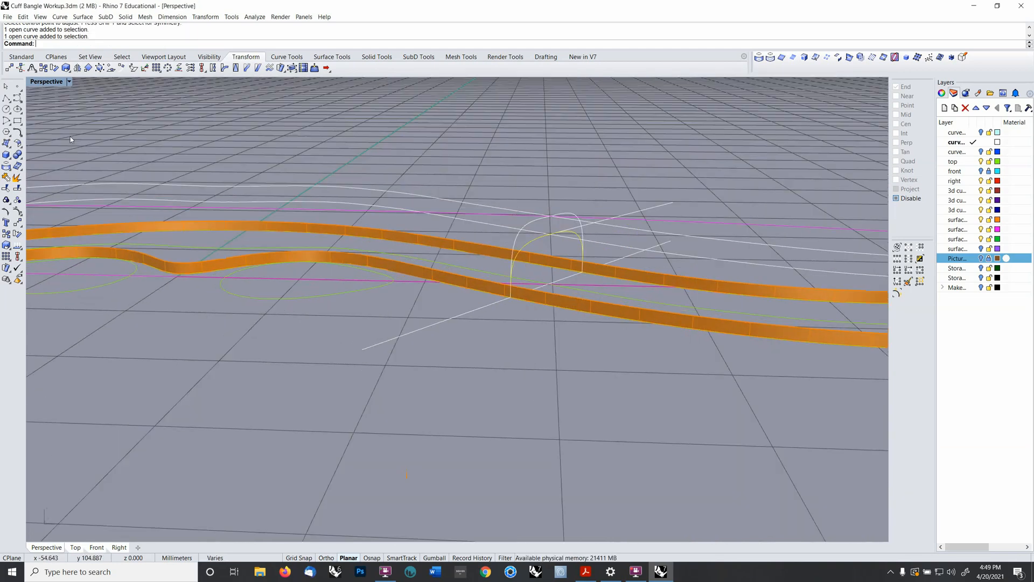
left_click(9, 178)
- Delete the taller profile curve above the lowered cross-section and the leftover raised crossing line
scroll(368, 167, "down", 5)
mouse_move(474, 181)
right_mouse_down()
mouse_move(459, 207)
mouse_move(457, 175)
right_mouse_up()
scroll(485, 189, "up", 1)
scroll(486, 191, "up", 4)
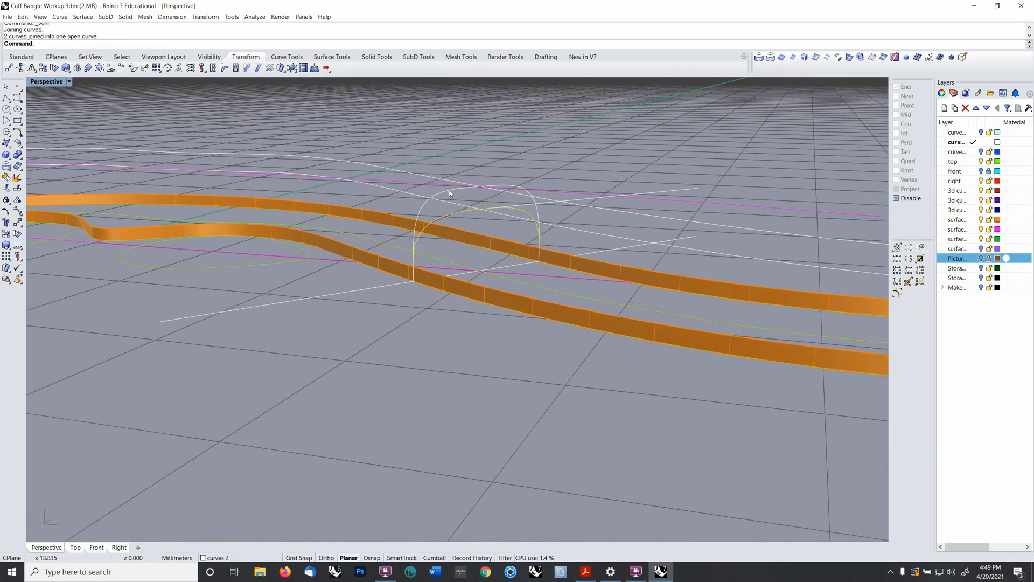
left_click(450, 193)
key("Delete")
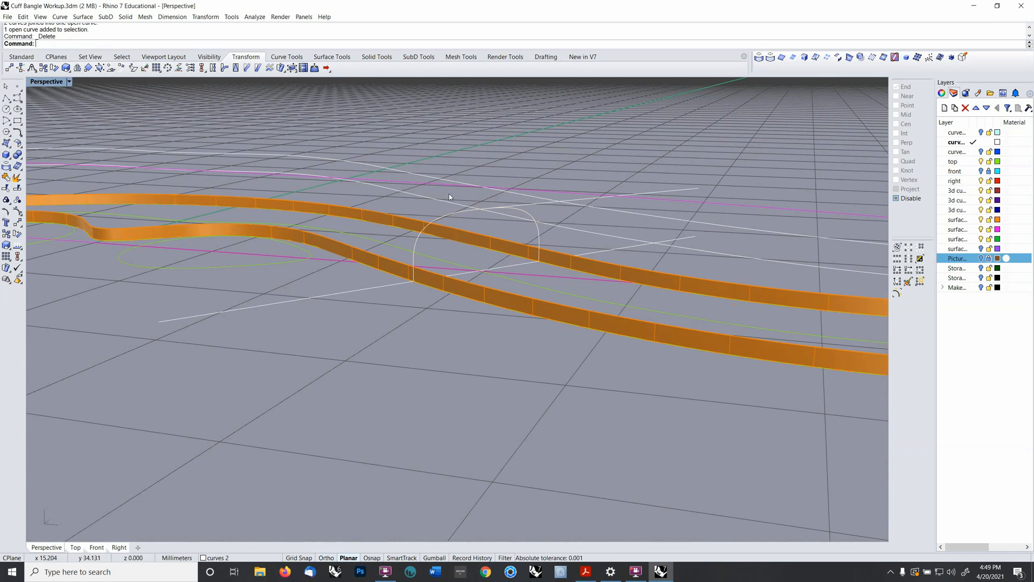
left_click(529, 207)
key("Delete")
- Compare the cross-section profiles along the bangle and delete the extra long white curve running above the strips
right_click_drag(372, 242, 429, 290)
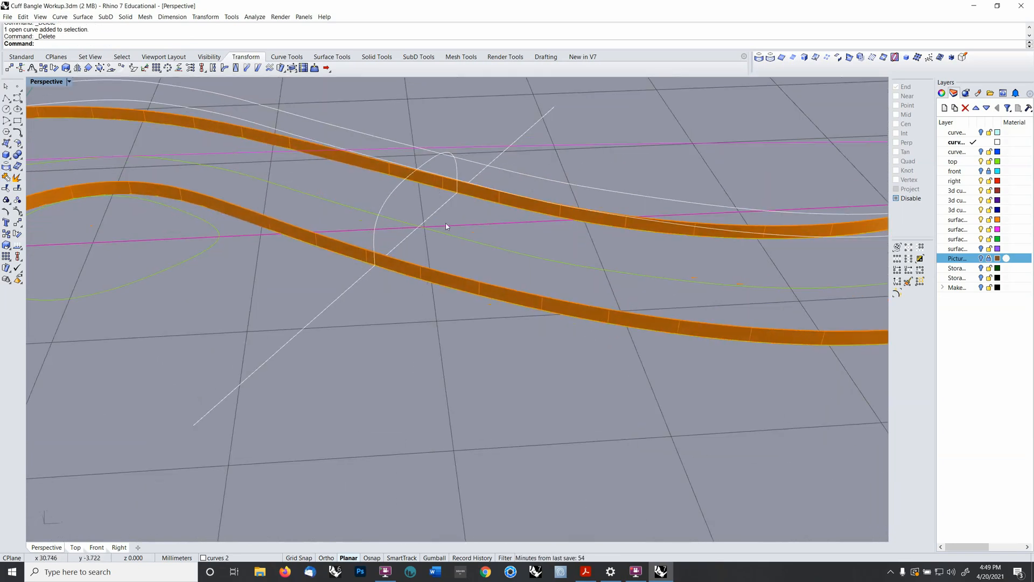
scroll(448, 227, "down", 6)
mouse_move(431, 237)
right_mouse_down()
mouse_move(423, 252)
mouse_move(435, 253)
right_mouse_up()
right_click_drag(420, 220, 502, 234, "shift")
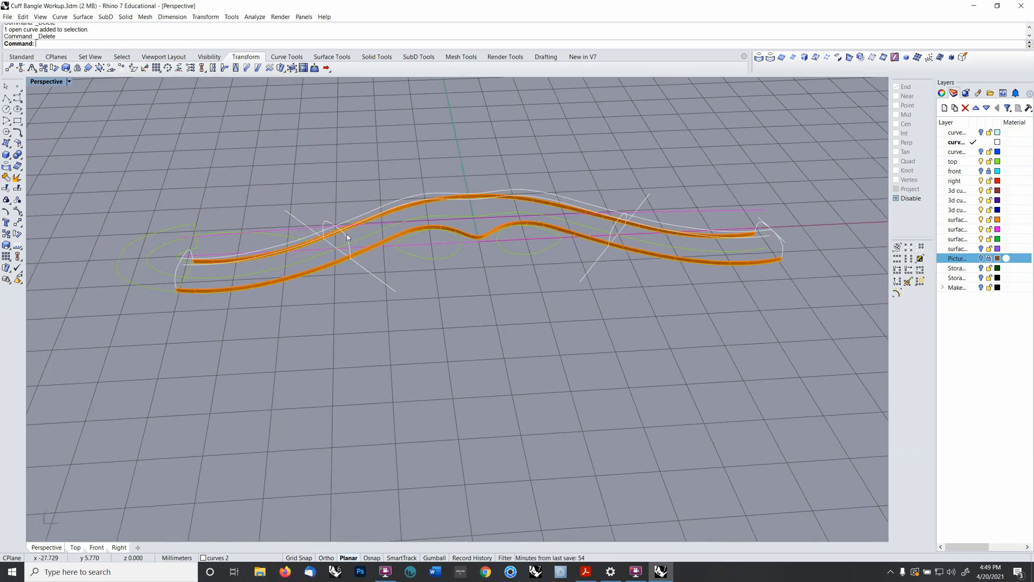
left_click(783, 241)
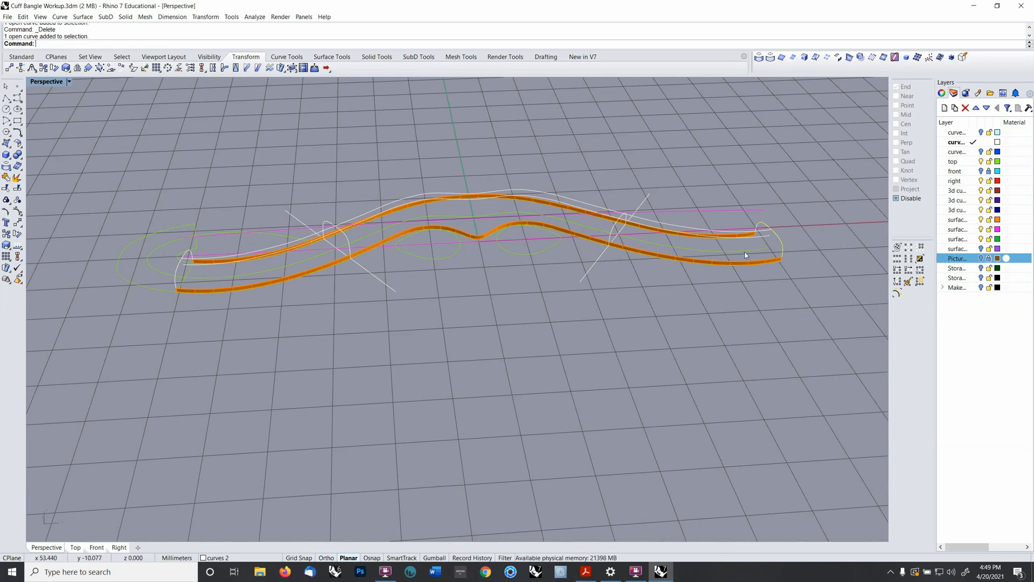
right_click_drag(744, 251, 754, 220)
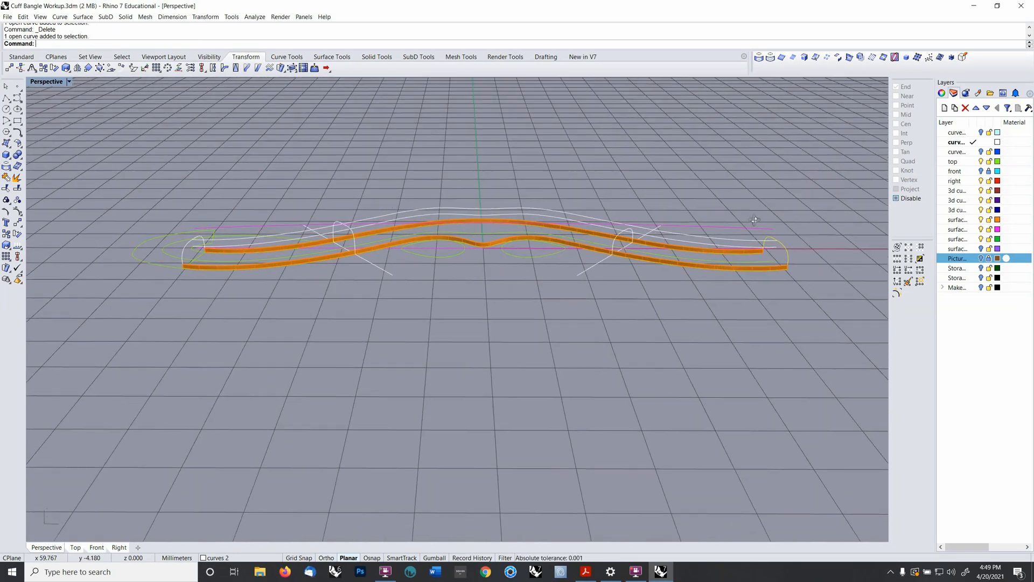
scroll(680, 242, "up", 3)
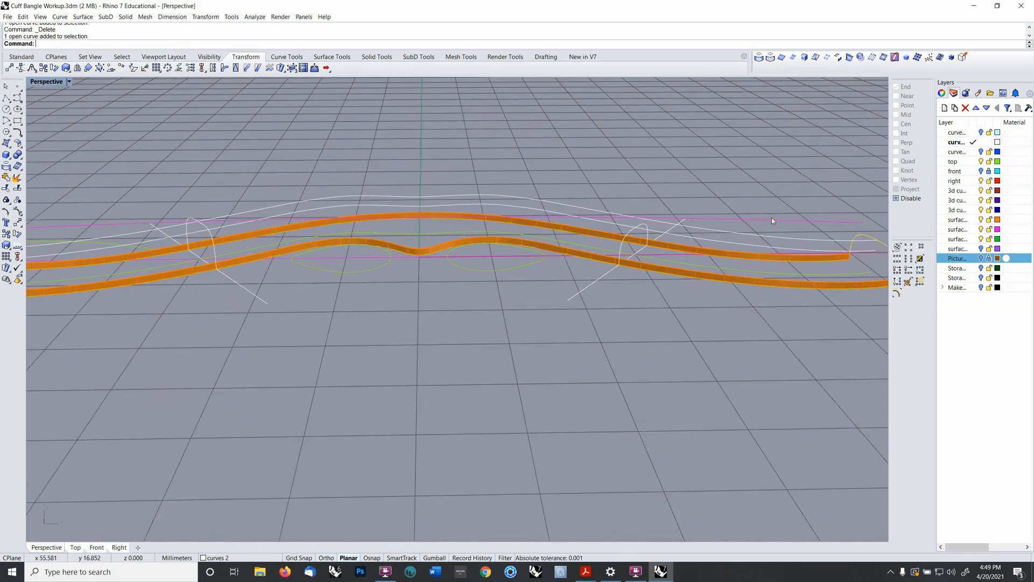
right_click_drag(235, 224, 668, 196)
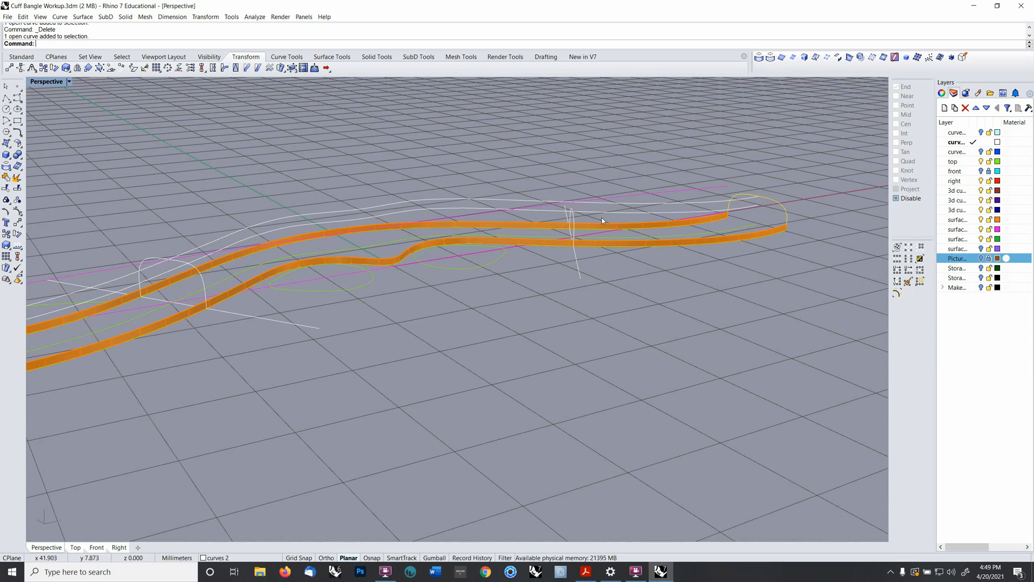
mouse_move(602, 218)
right_mouse_down()
mouse_move(609, 228)
mouse_move(615, 220)
mouse_move(558, 210)
mouse_move(597, 218)
mouse_move(604, 237)
right_mouse_up()
left_click(580, 209)
key("Delete")
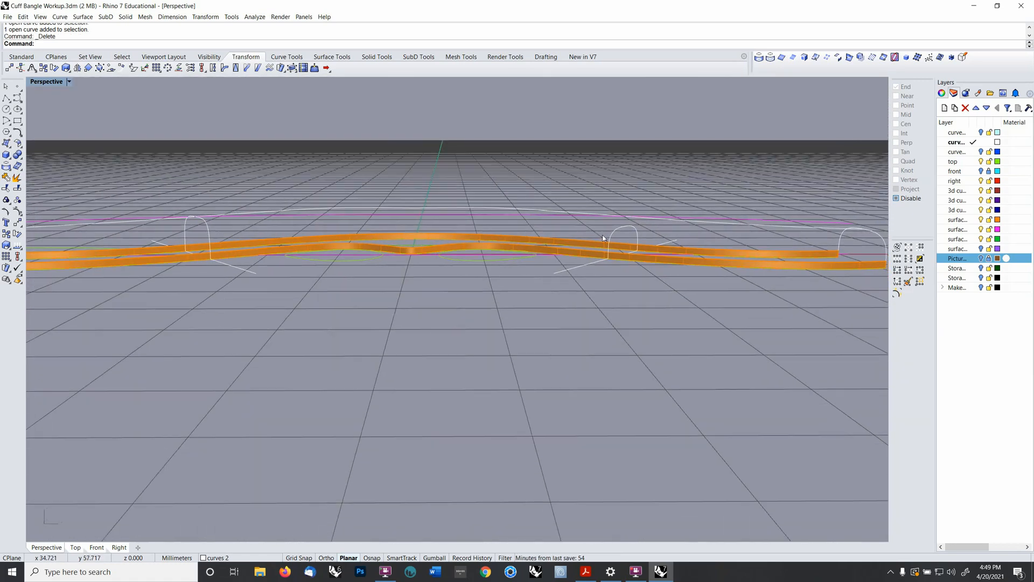
- Set the construction plane to World Front and make 3d curves III the current layer
key("F2")
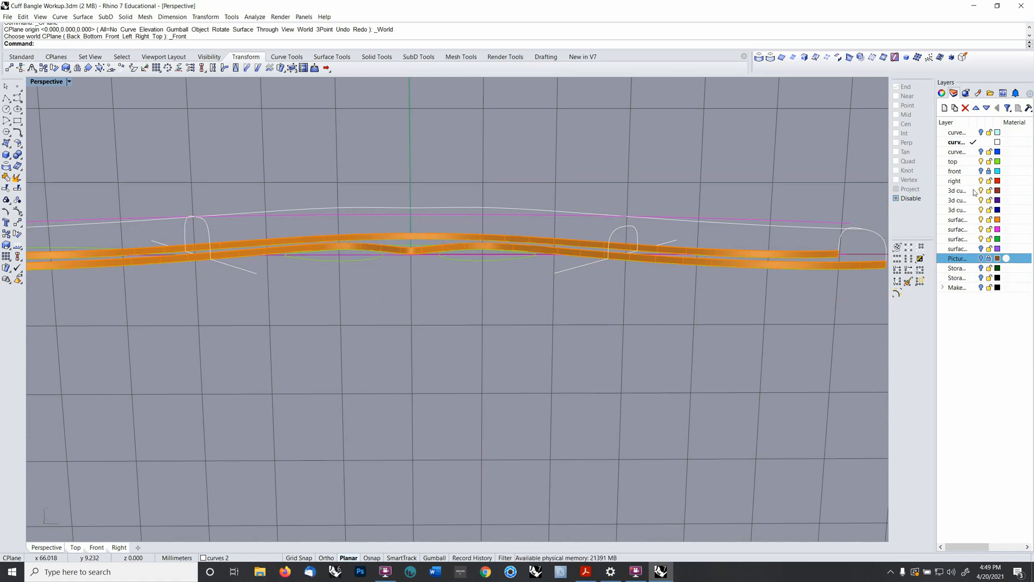
left_click(974, 191)
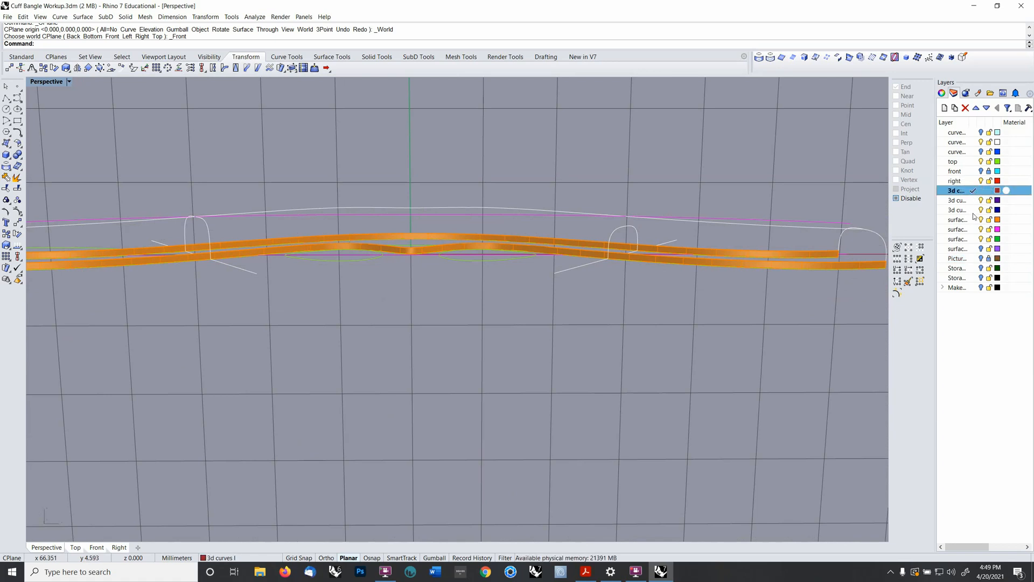
left_click(973, 210)
- Place a point object at the projected end of the blend joint on the lowered profile, with End snap and Project enabled
right_click_drag(832, 196, 684, 227)
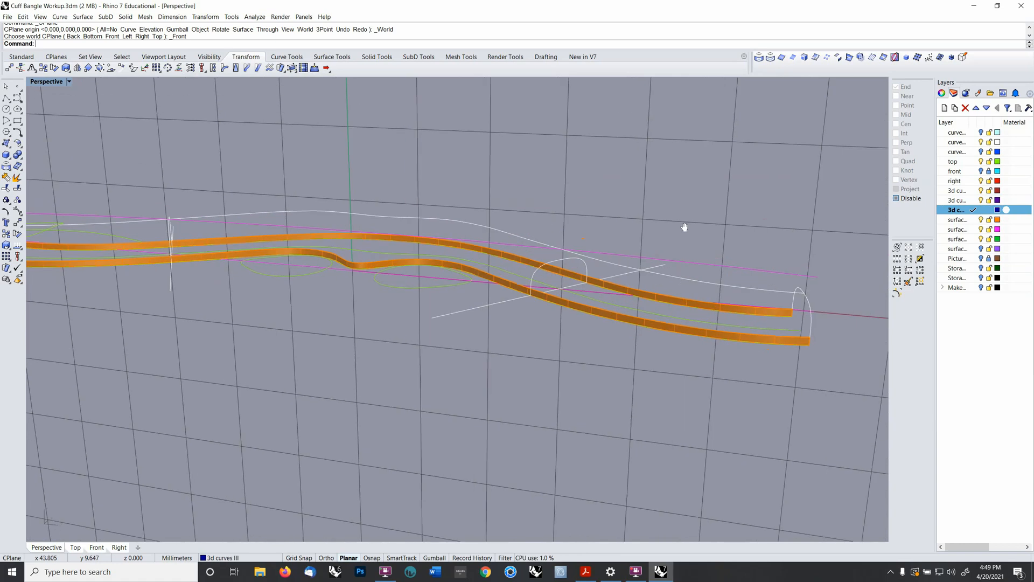
left_click(287, 56)
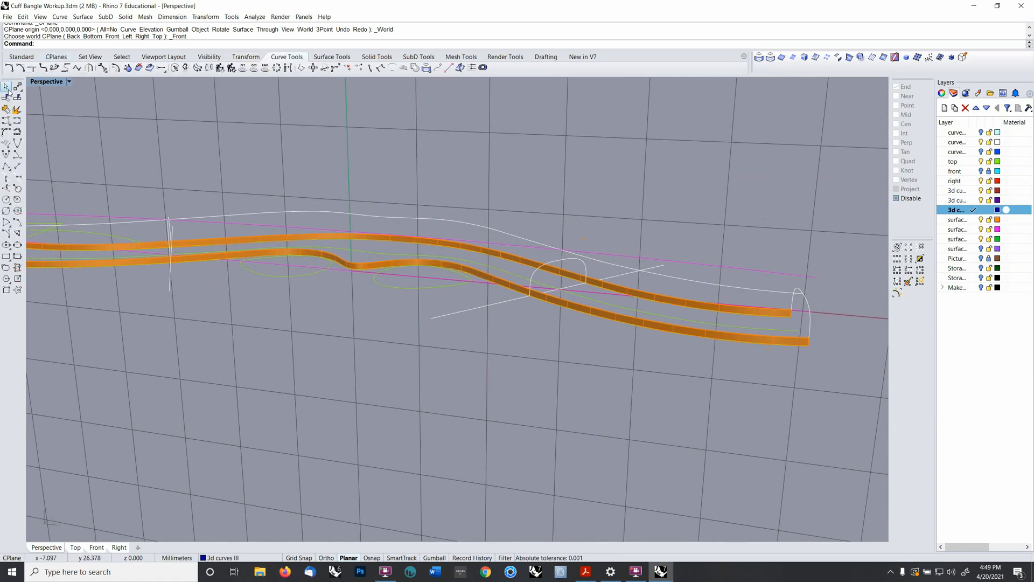
left_click(22, 56)
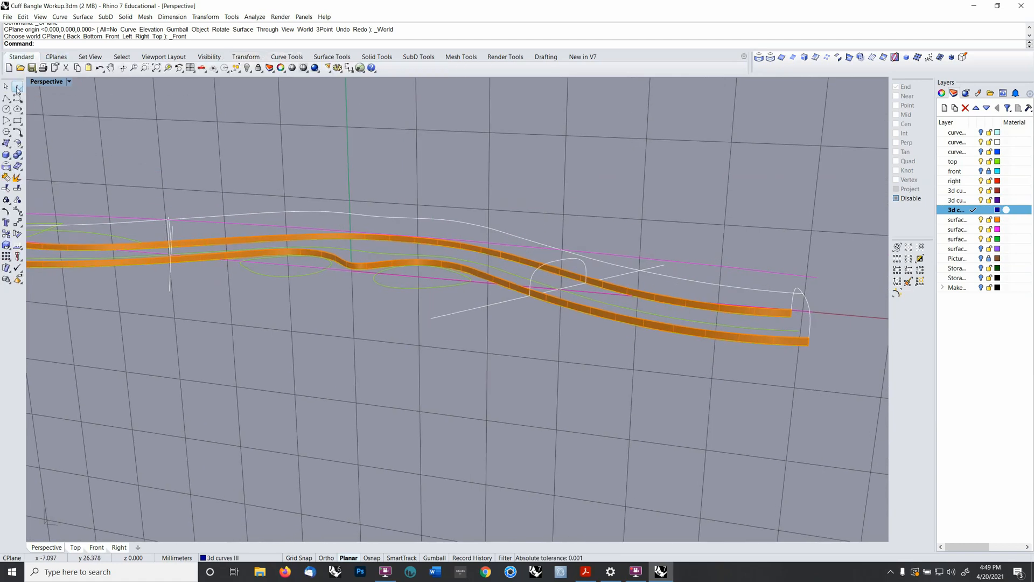
left_click(17, 87)
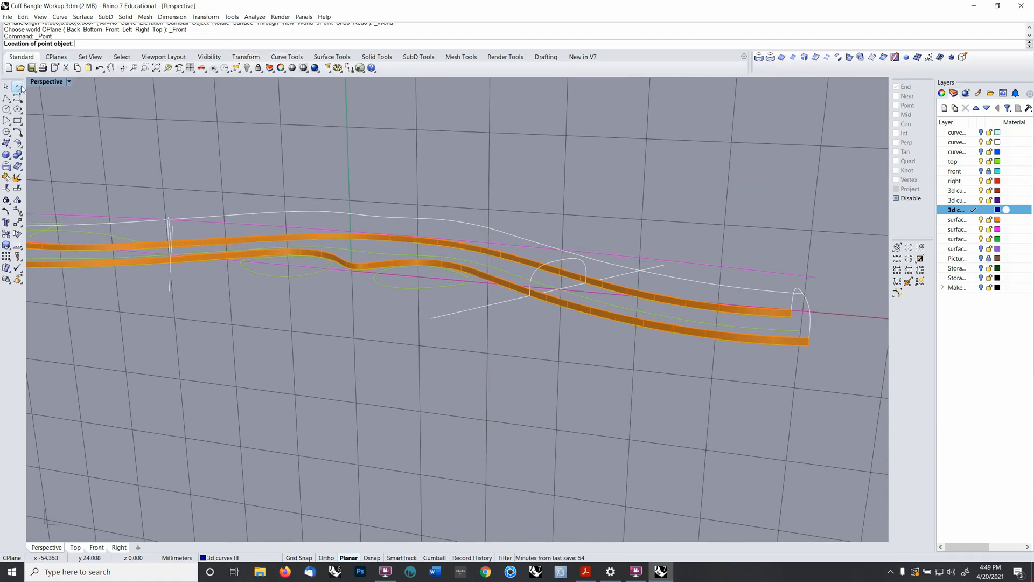
left_click(896, 198)
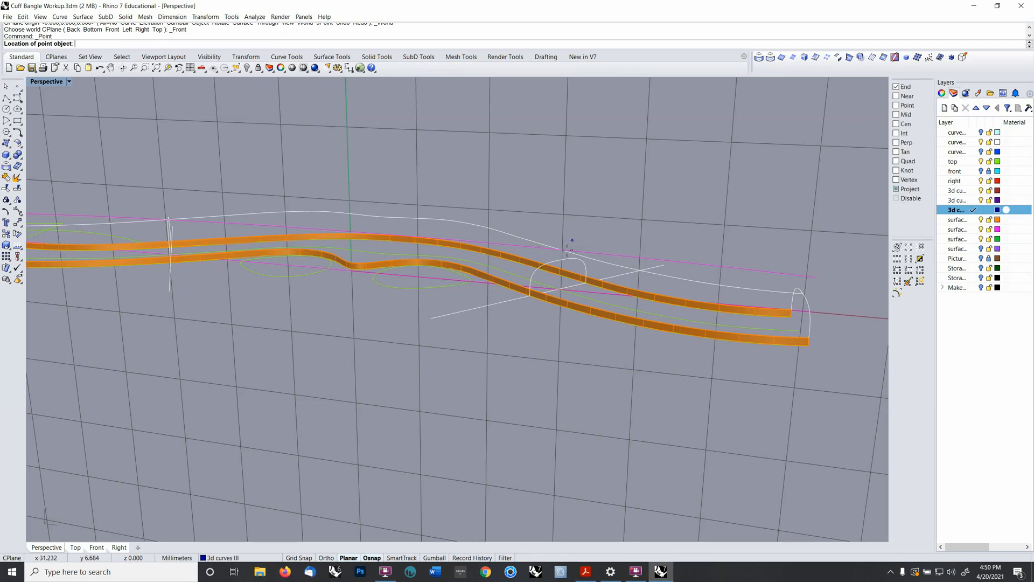
scroll(564, 237, "up", 5)
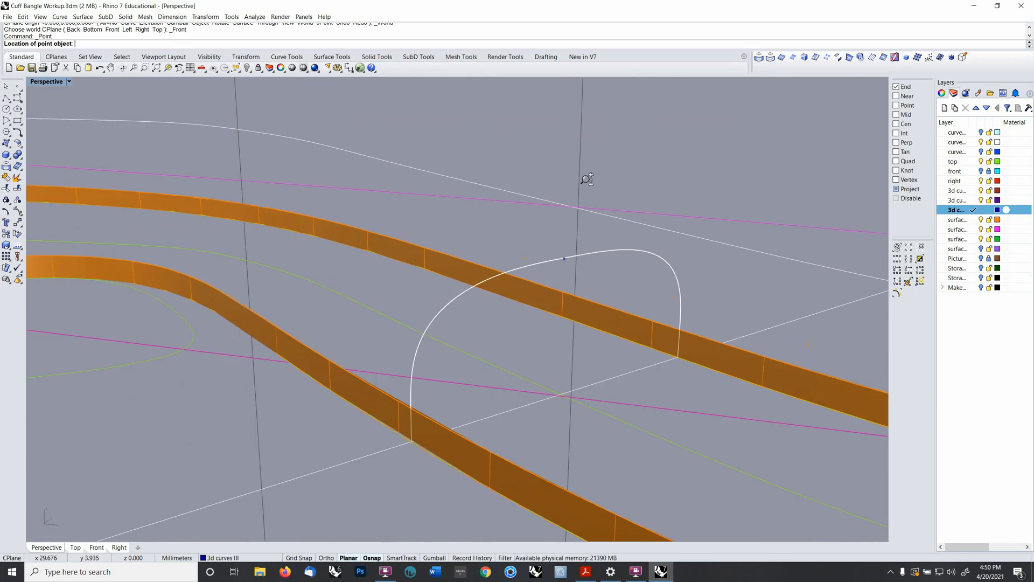
scroll(574, 243, "down", 2)
left_click(563, 264)
right_click_drag(562, 264, 527, 261)
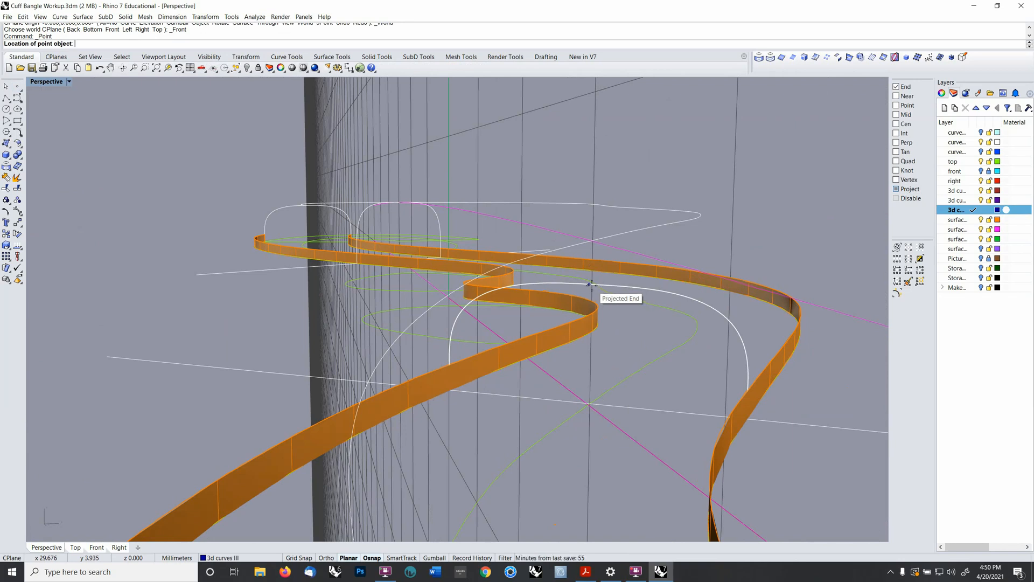
right_click_drag(589, 285, 612, 247)
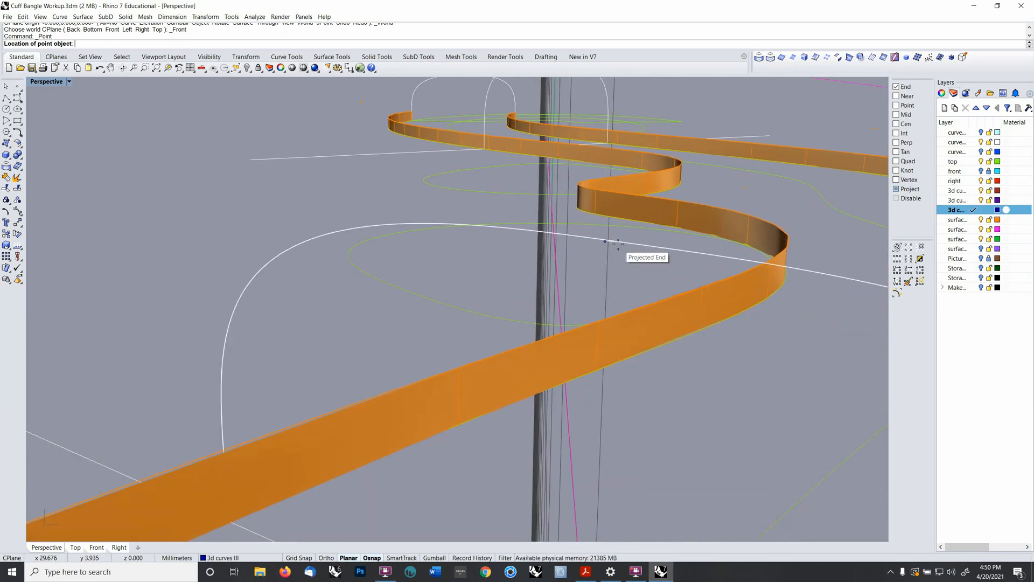
scroll(619, 242, "up", 4)
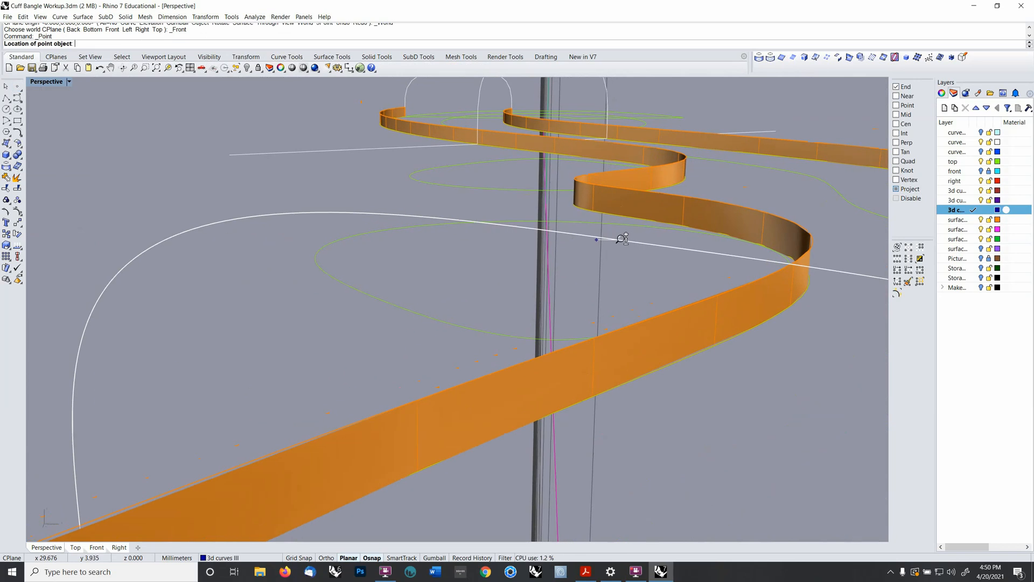
scroll(622, 238, "down", 2)
right_click_drag(623, 239, 618, 244)
left_click(619, 243)
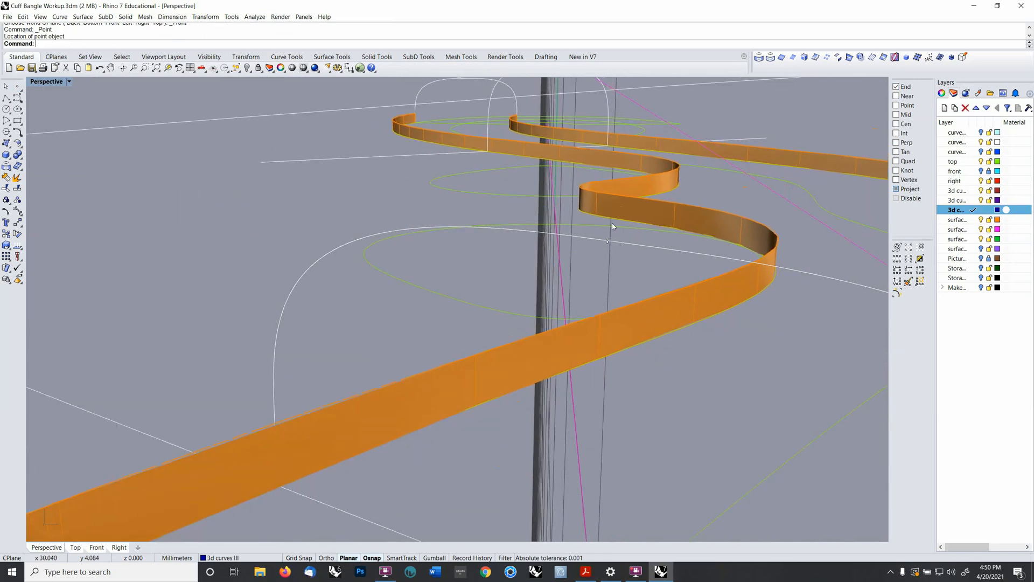
- Place a second point at the projected end of the top blend joint on the opposite half's taller profile
scroll(596, 255, "down", 5)
right_click_drag(591, 262, 700, 266)
scroll(528, 199, "down", 5)
right_click_drag(519, 214, 808, 273, "shift")
right_click_drag(232, 219, 501, 227, "shift")
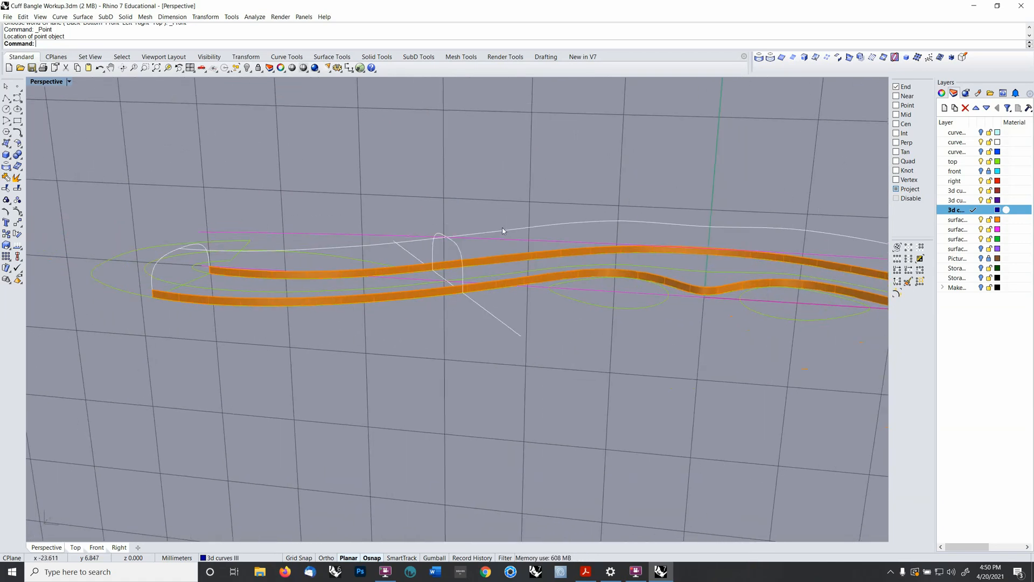
scroll(488, 178, "up", 6)
scroll(488, 176, "up", 2)
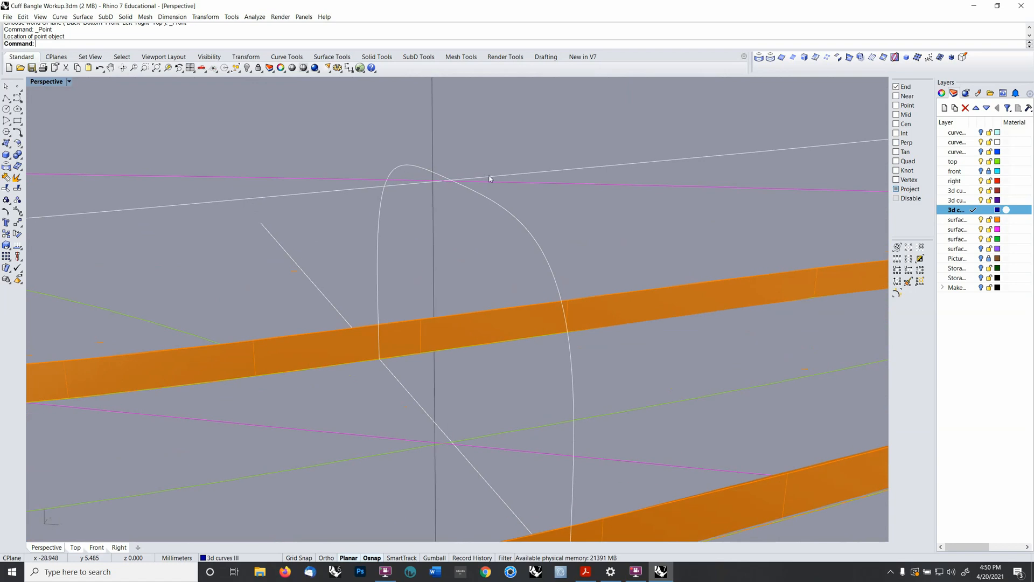
key("Return")
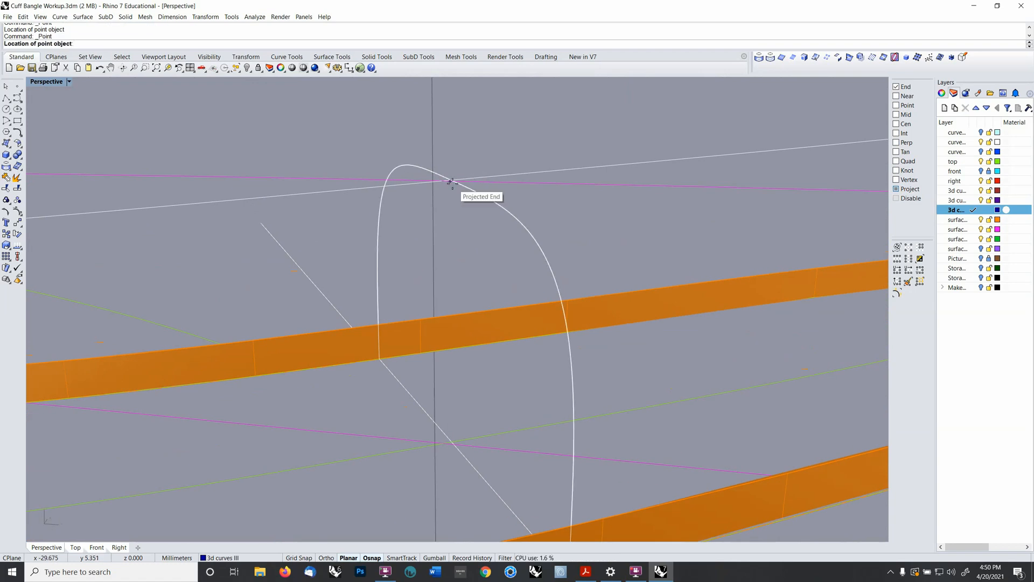
right_click_drag(470, 185, 609, 183)
scroll(611, 179, "up", 5)
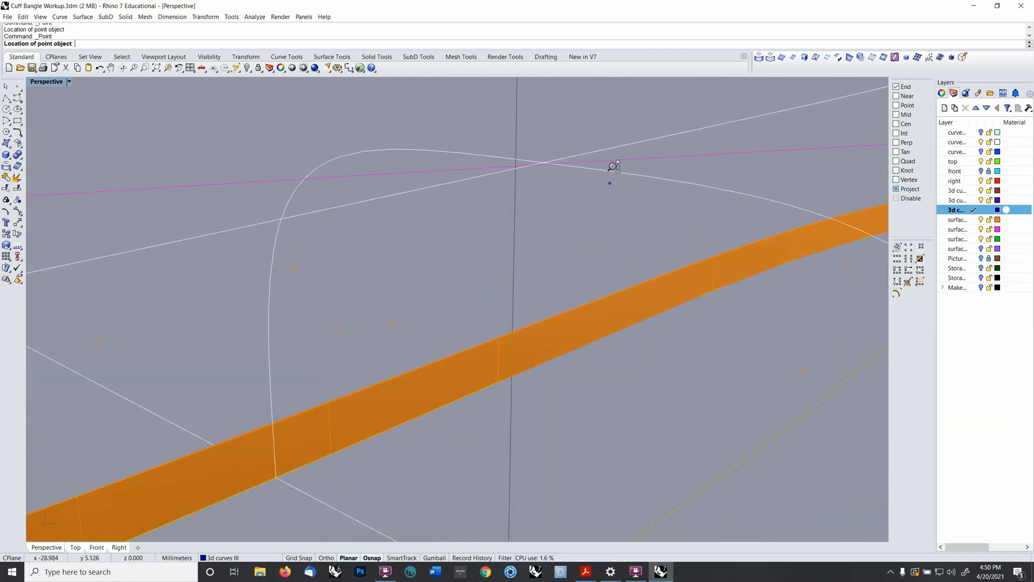
left_click(540, 161)
scroll(601, 163, "down", 10)
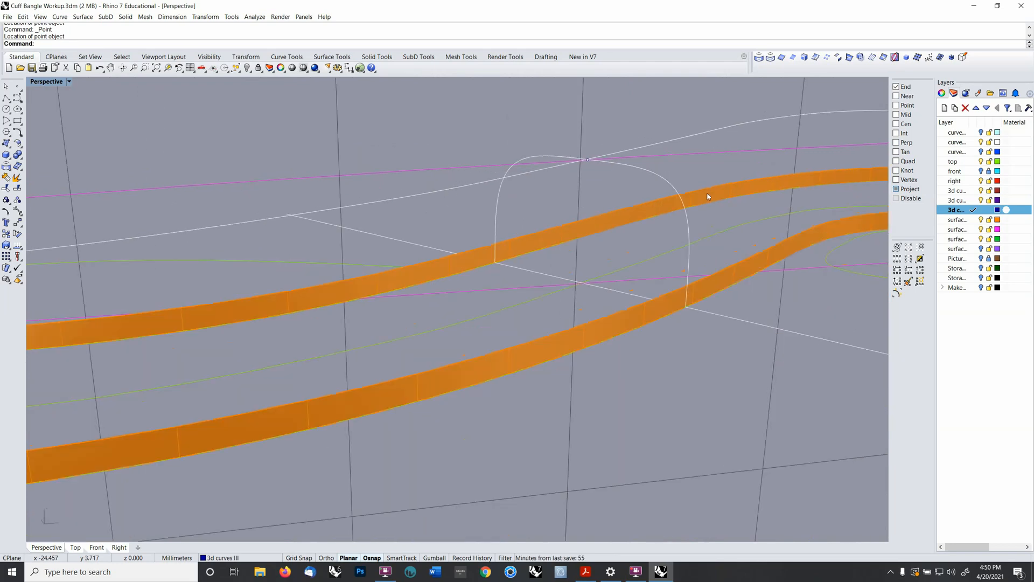
- Hide the white curves 2 layer and select the upper magenta curve passing over the strips
right_click_drag(712, 197, 611, 203, "shift")
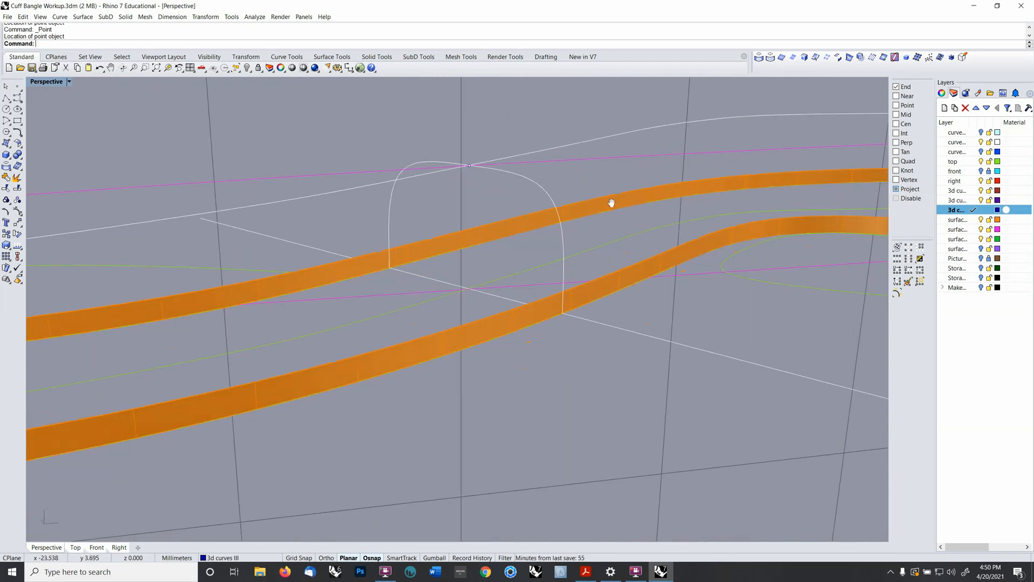
left_click(981, 141)
scroll(740, 215, "down", 10)
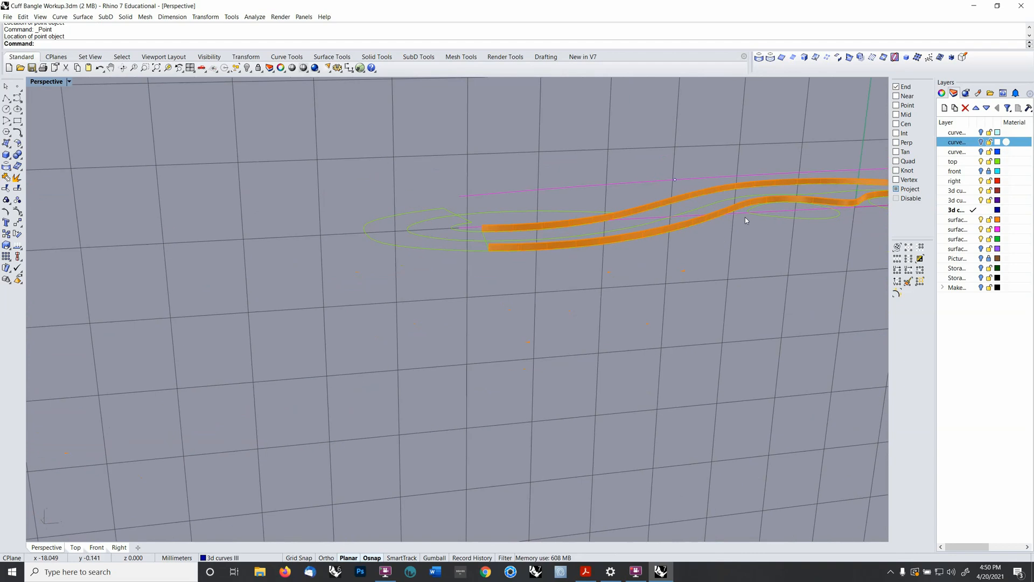
right_click_drag(746, 220, 575, 221)
left_click(571, 236)
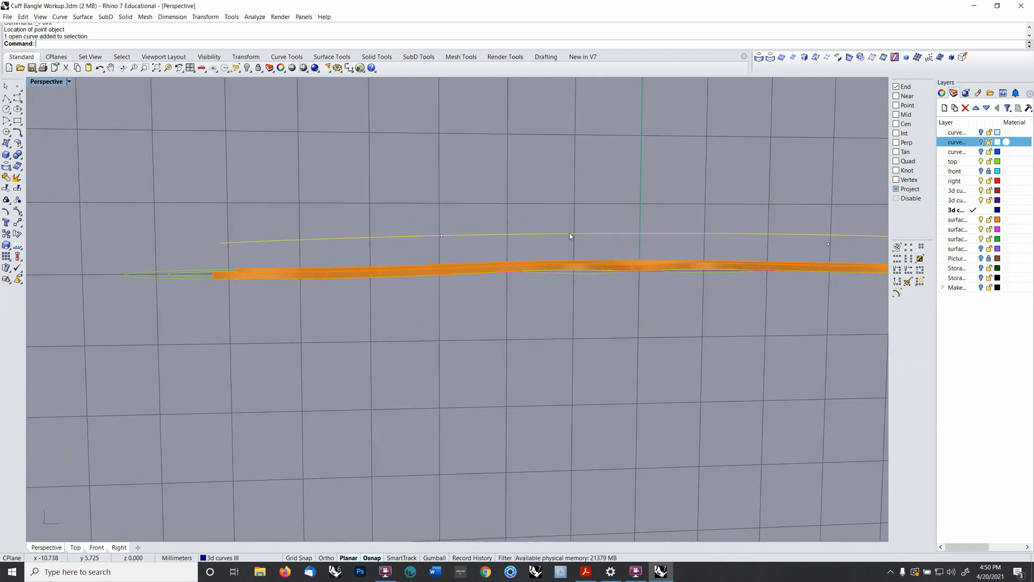
scroll(570, 233, "down", 5)
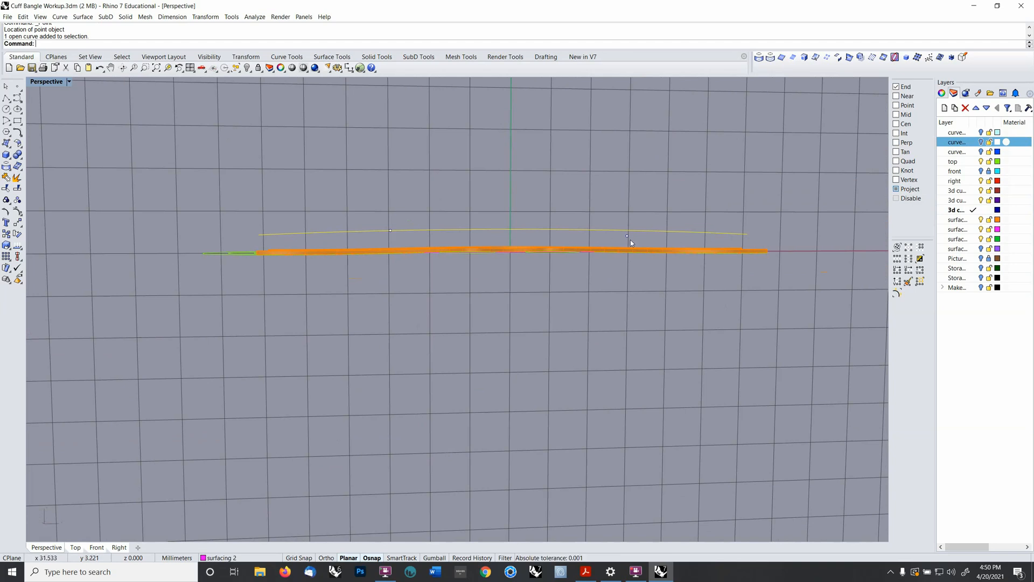
scroll(653, 229, "up", 5)
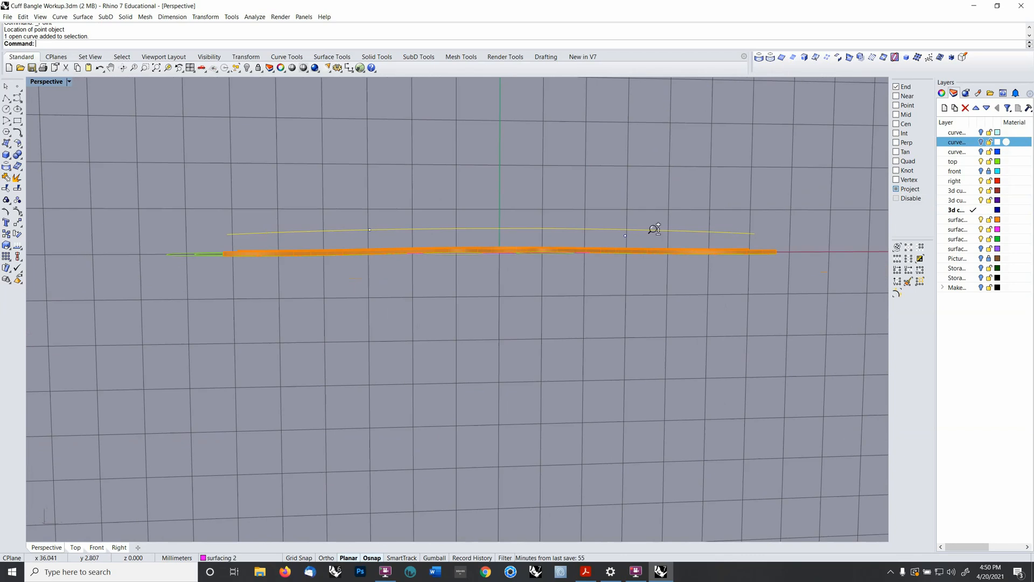
scroll(650, 230, "down", 1)
right_click_drag(680, 237, 576, 253, "shift")
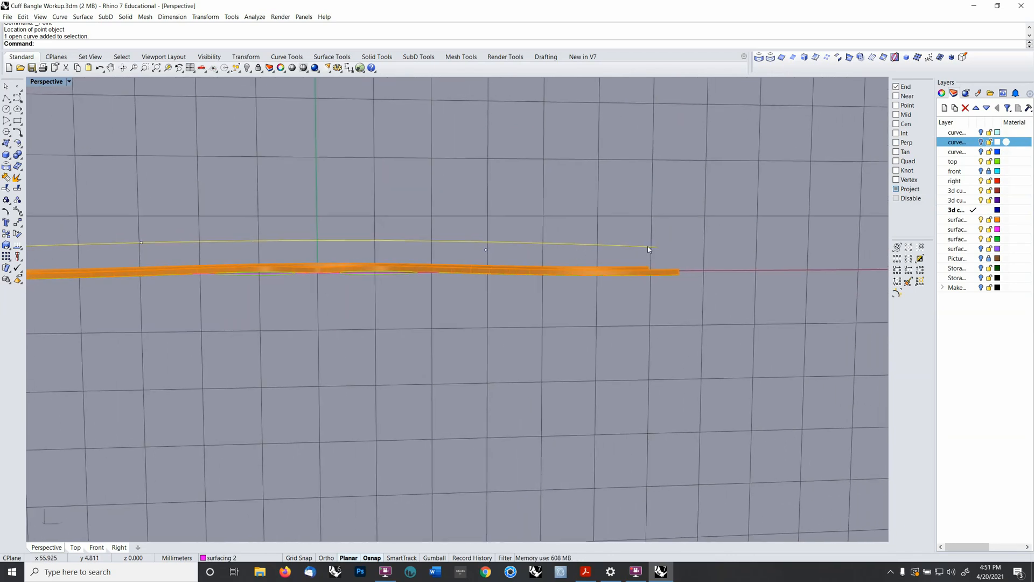
left_click(689, 243)
left_click(624, 250)
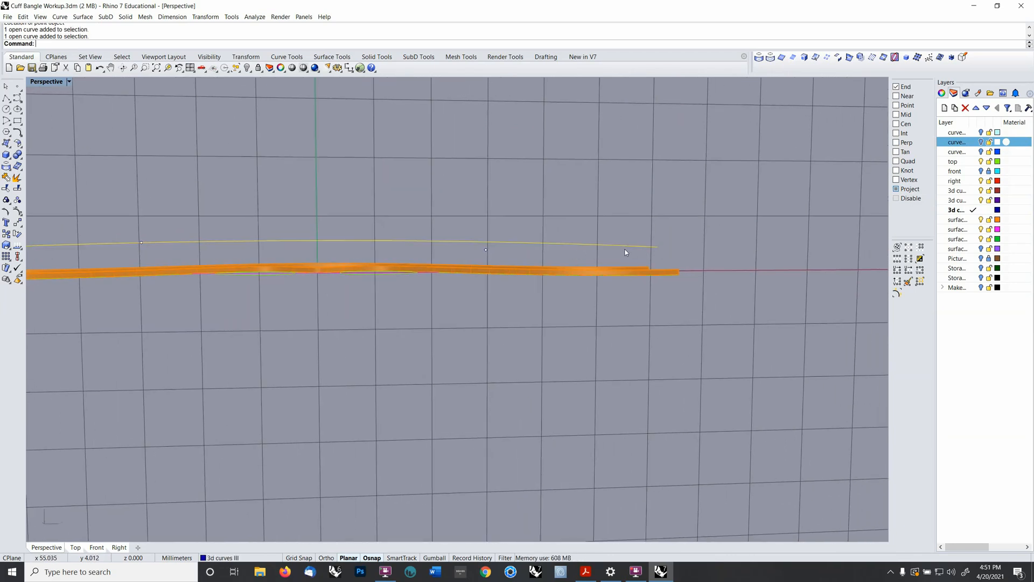
scroll(493, 225, "up", 2)
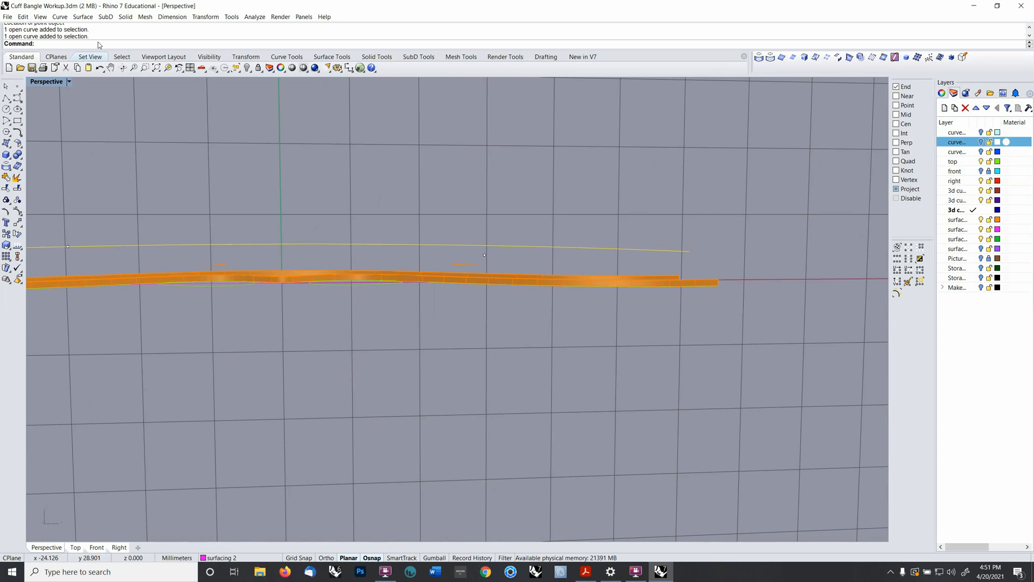
left_click(60, 17)
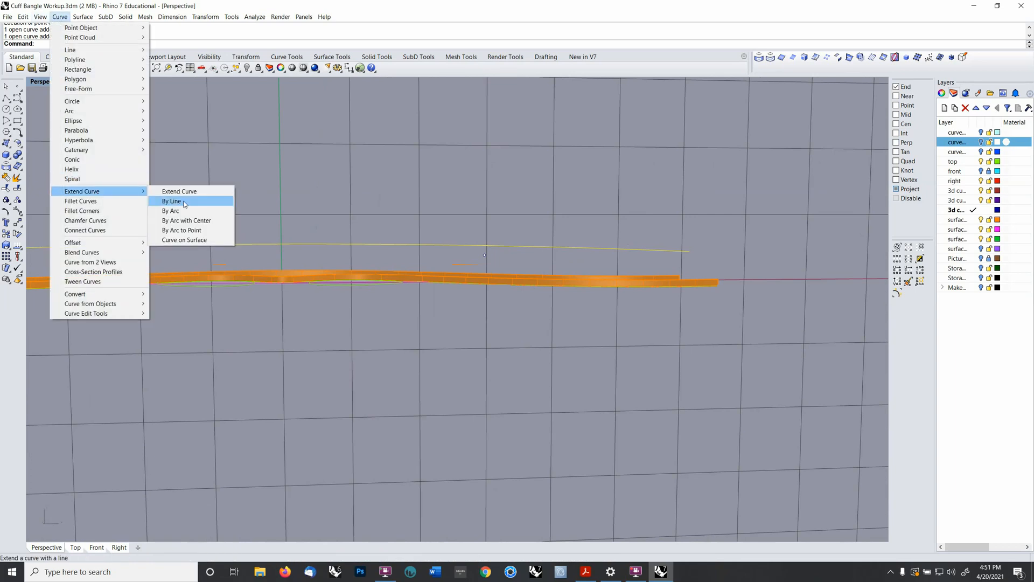
left_click(195, 231)
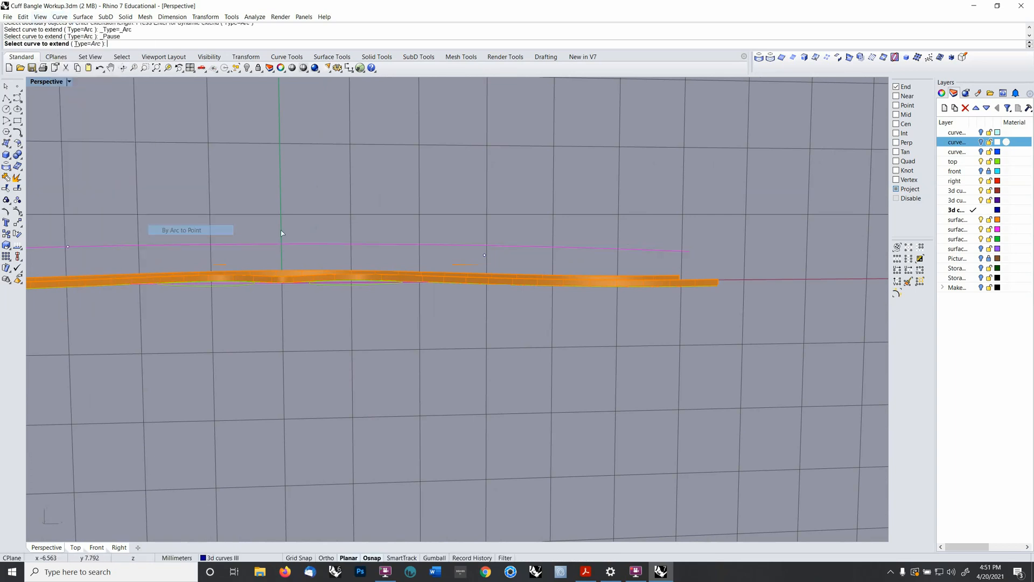
left_click(675, 251)
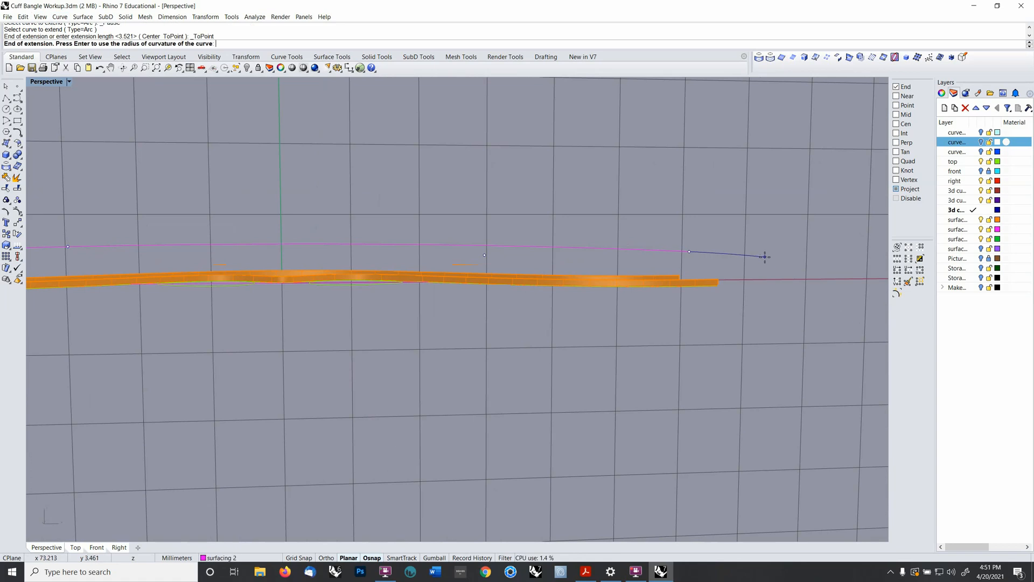
key("Escape")
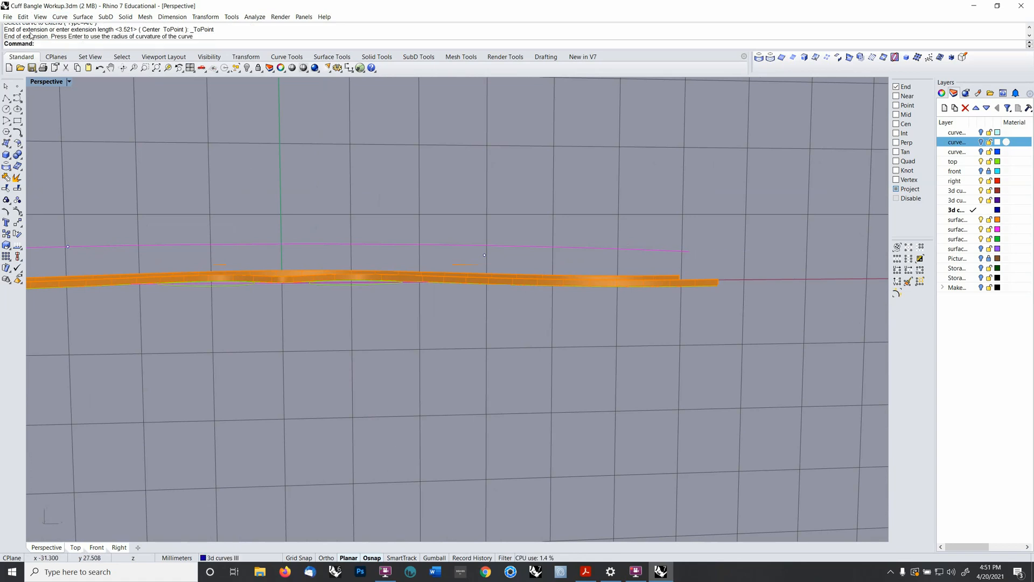
- Extend the end of the long curve above the bangle with a straight line, slightly past the bangle's end
left_click(59, 17)
mouse_move(120, 193)
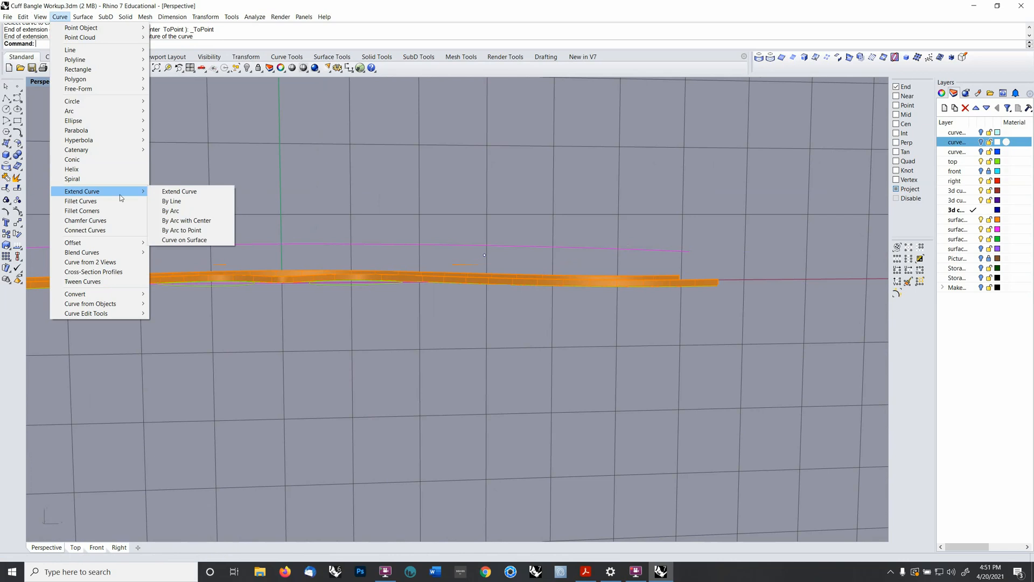
left_click(168, 201)
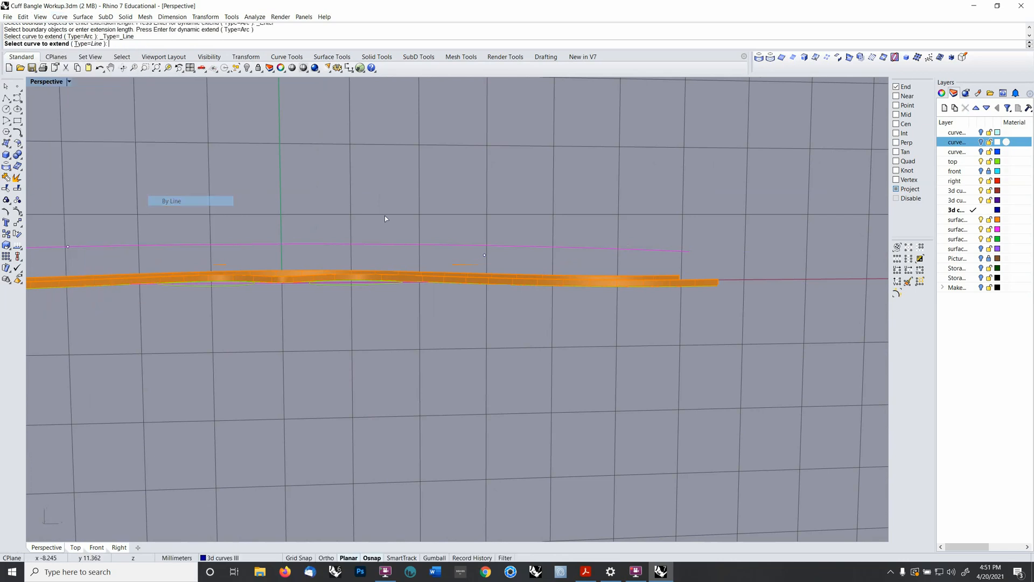
left_click(639, 249)
key("Return")
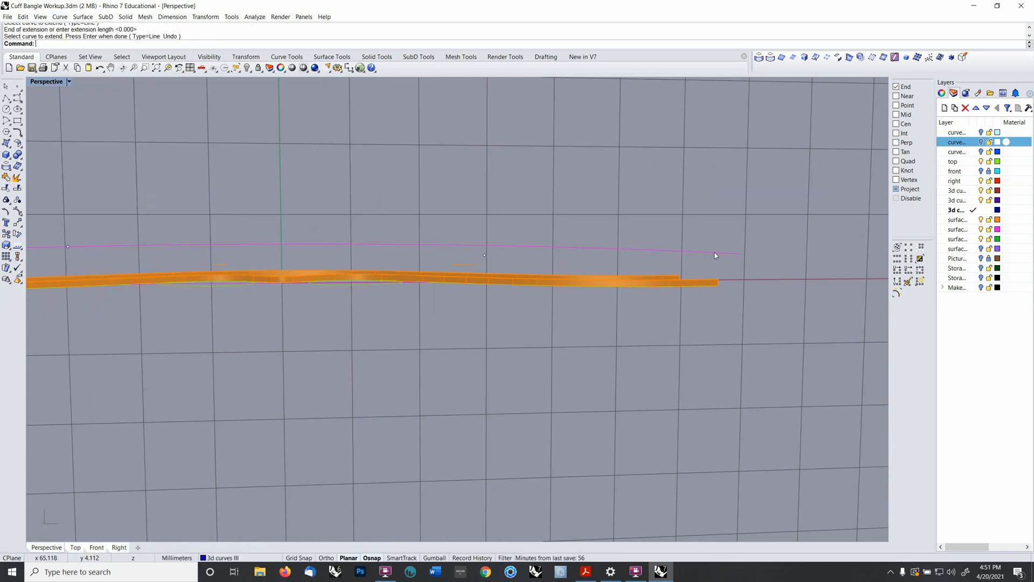
- Explode the extended curve and select its short straight end segment
left_click(714, 252)
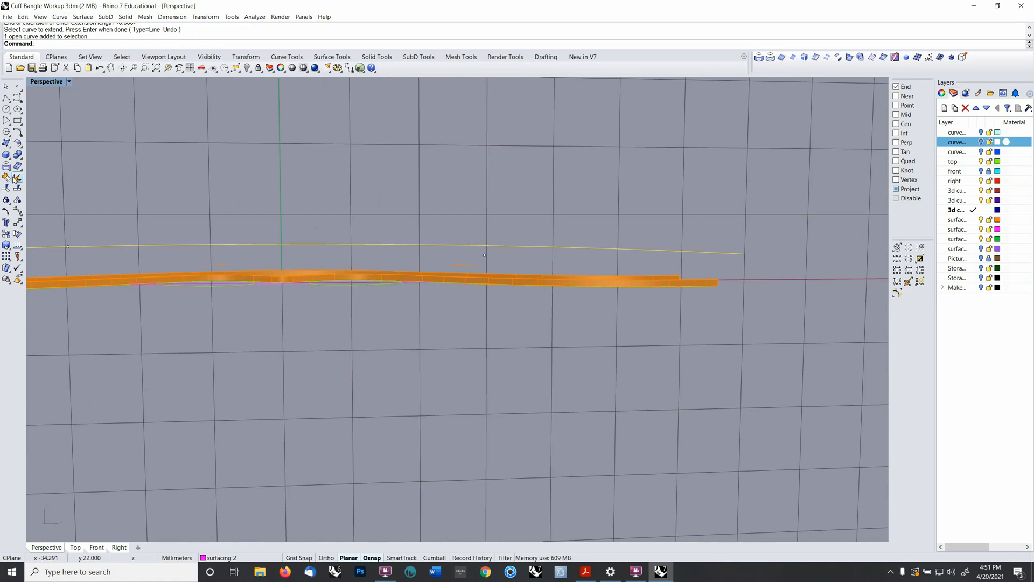
left_click(6, 143)
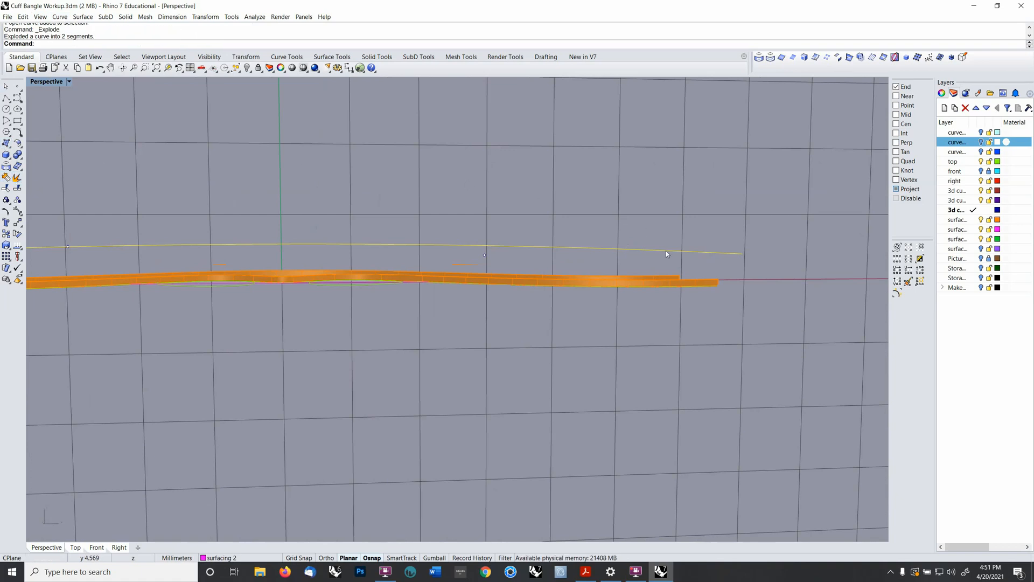
left_click(708, 252)
scroll(540, 239, "up", 3)
scroll(538, 242, "down", 6)
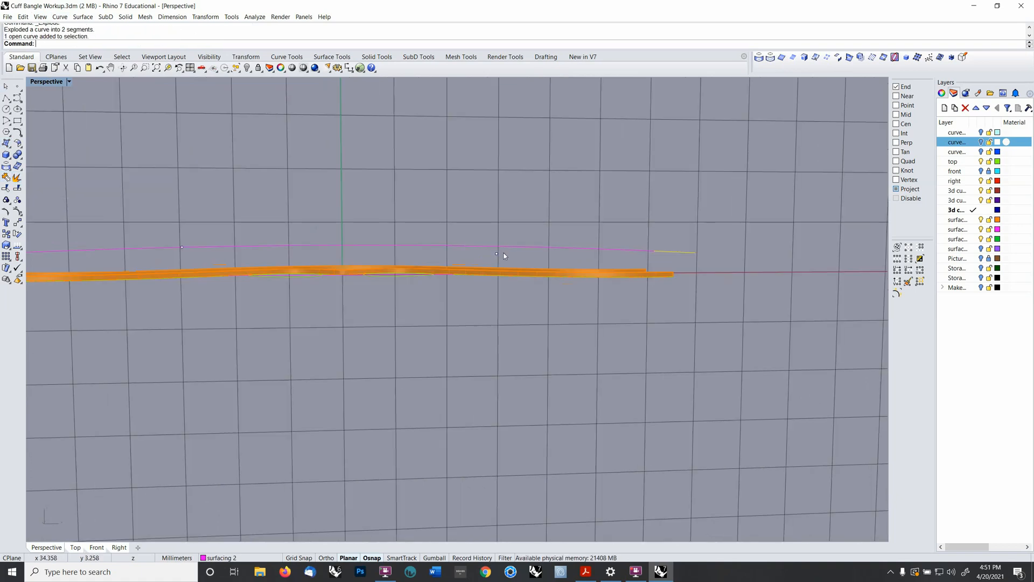
right_click_drag(507, 254, 574, 251, "shift")
scroll(540, 251, "up", 4)
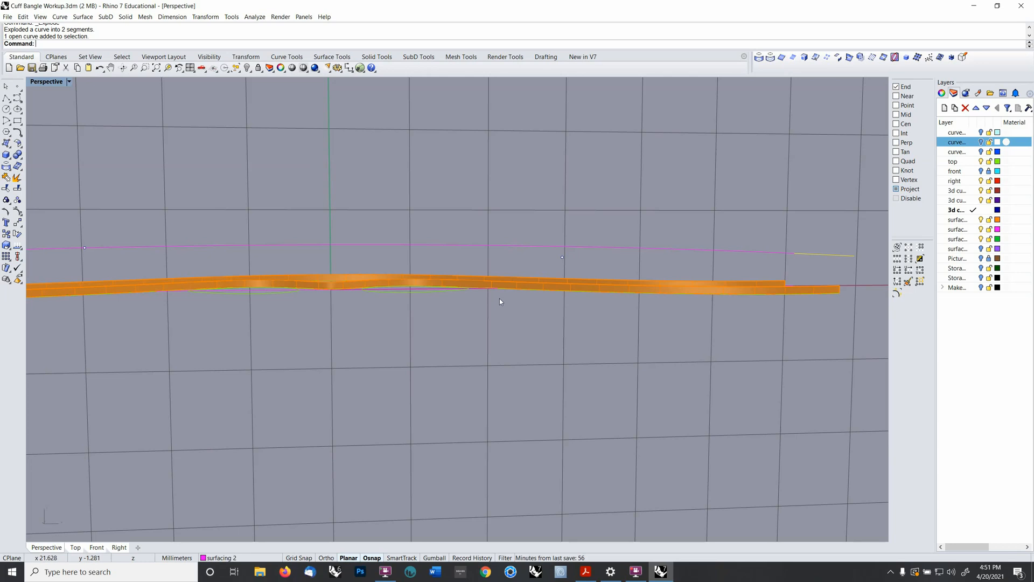
- Draw a short horizontal line starting exactly at the point object on the positive X side, snapping only to points
left_click(288, 58)
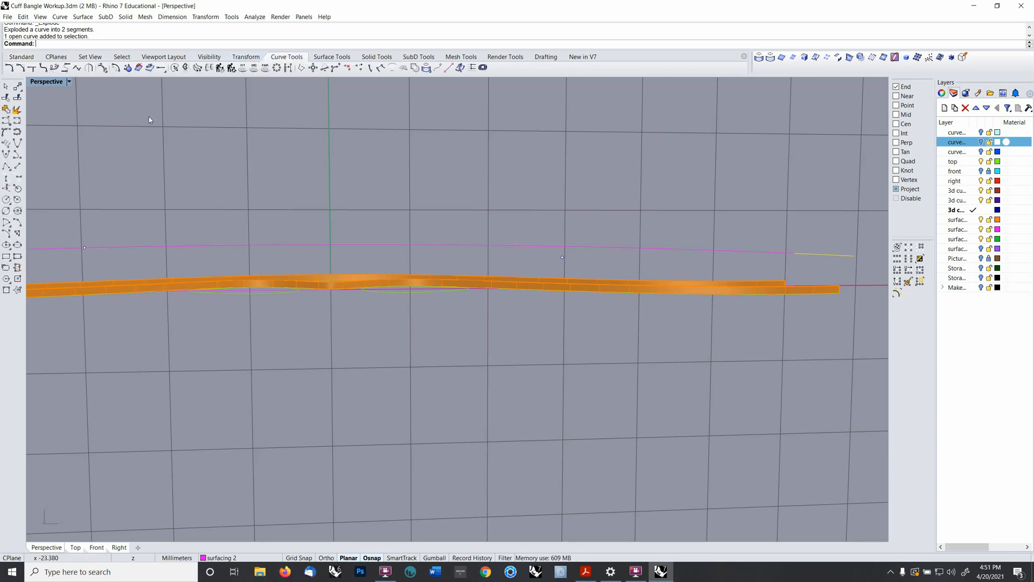
left_click(17, 166)
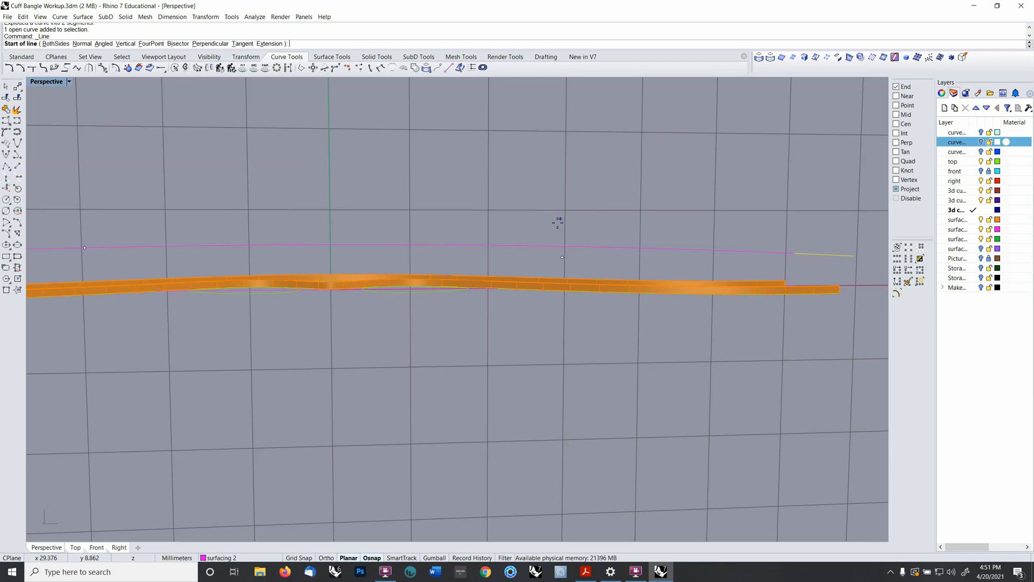
right_click(907, 105)
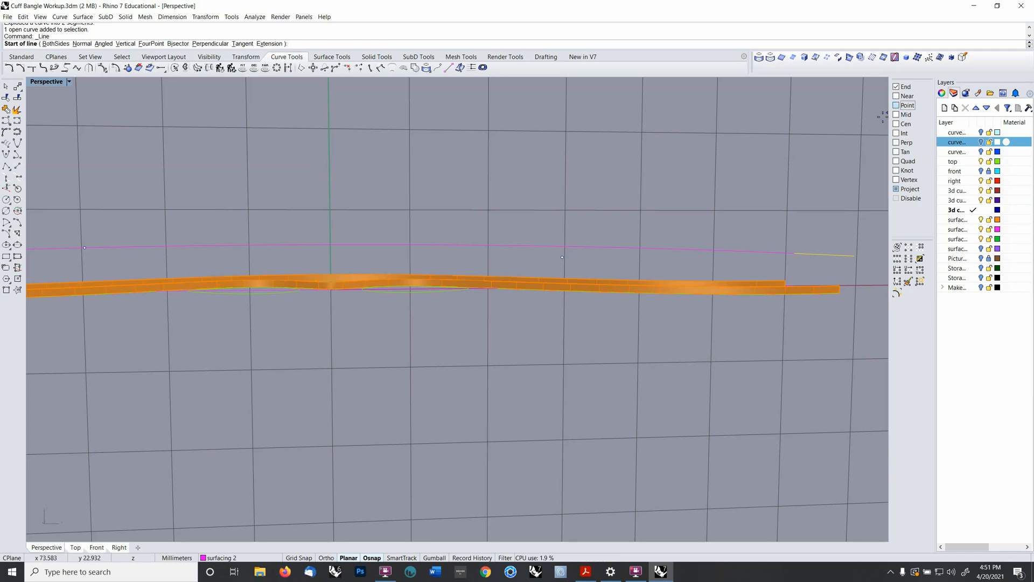
left_click(561, 257)
left_click(600, 257)
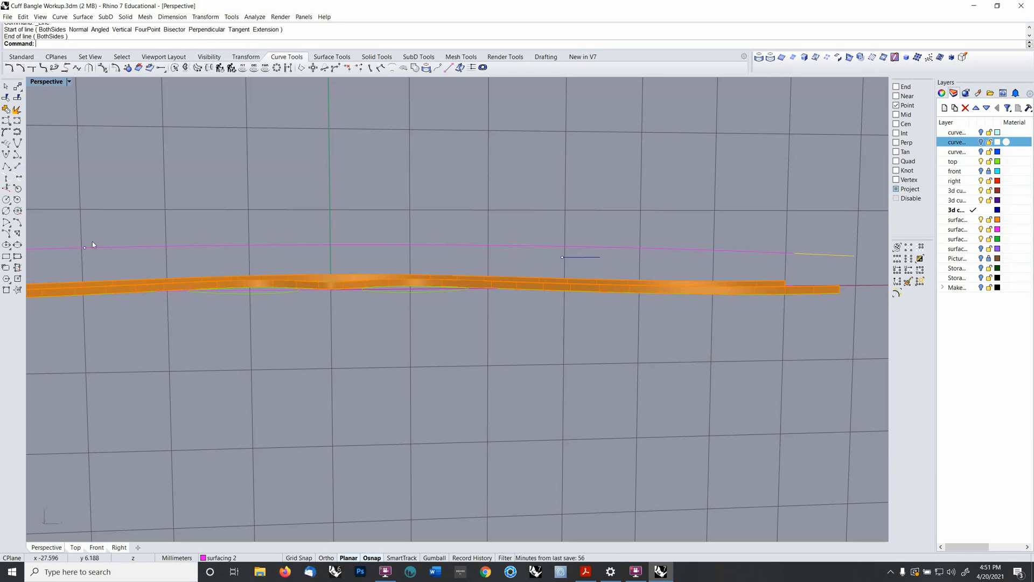
- Copy the long curve straight up by two grid squares with grid snap turned on
right_click_drag(153, 245, 362, 266, "shift")
left_click(361, 266)
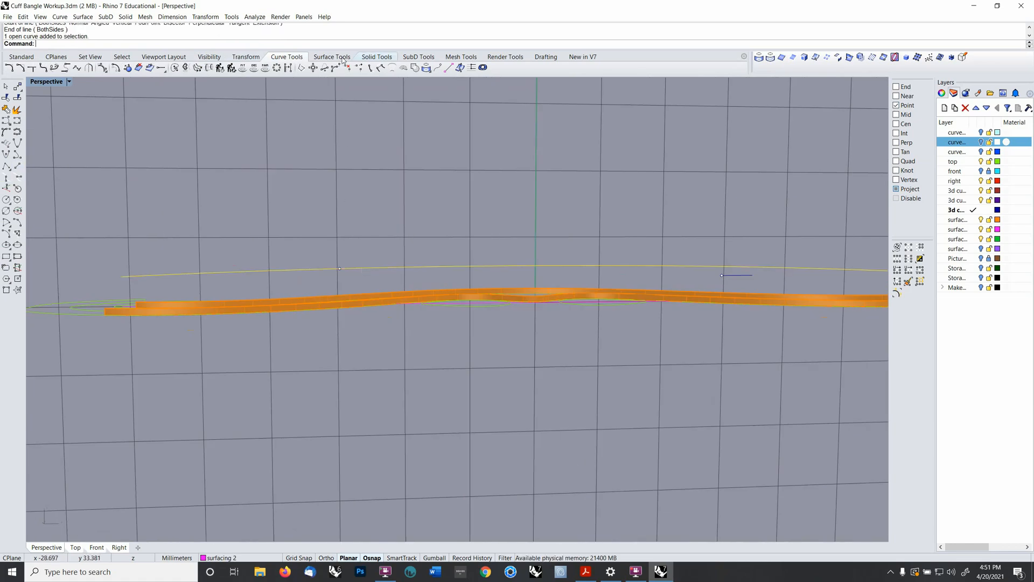
left_click(246, 56)
left_click(20, 68)
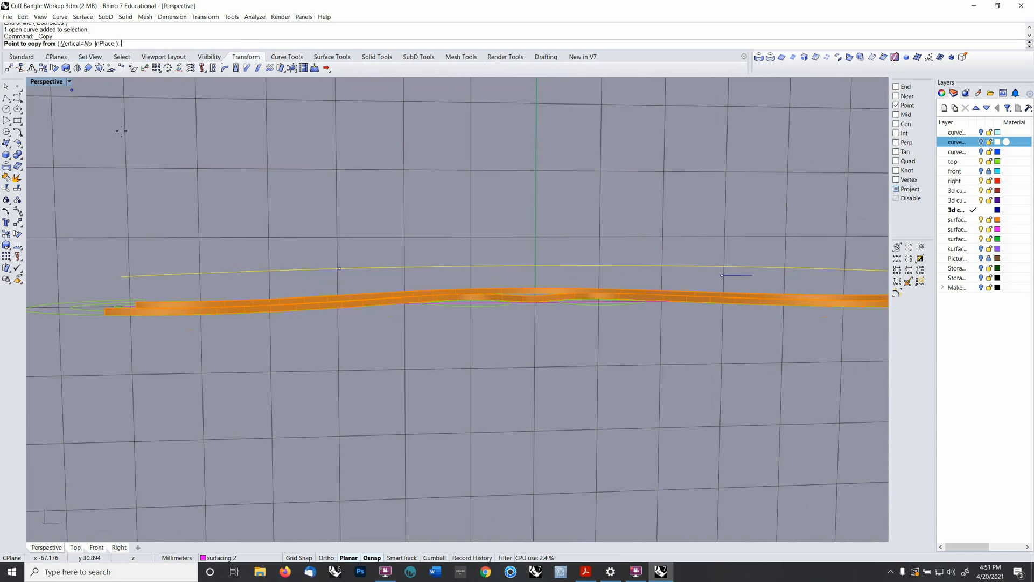
type("s")
key("Return")
left_click(199, 237)
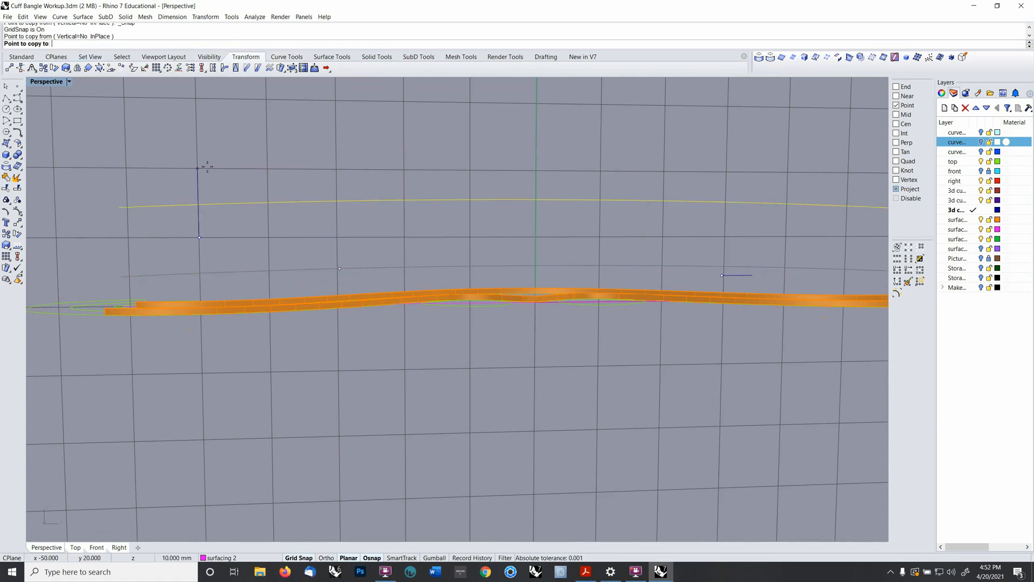
left_click(208, 121)
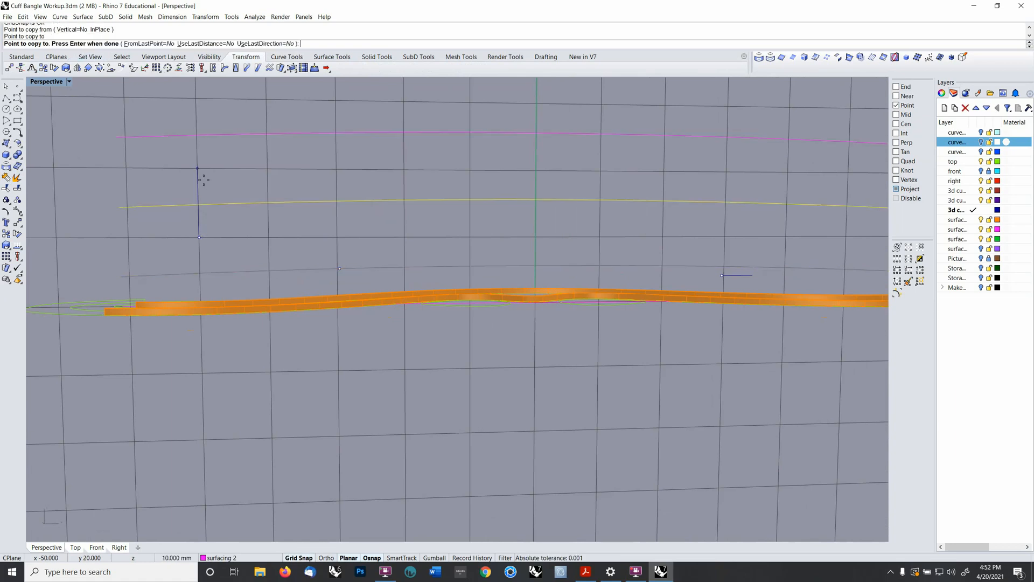
key("Return")
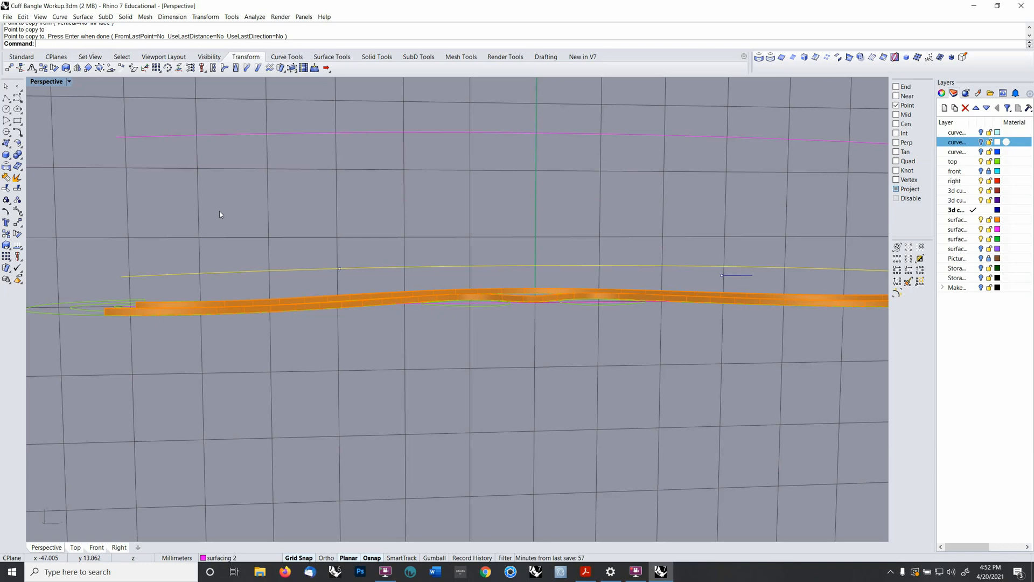
- Undo the curve copy, restore it and clear the selection
key("ctrl+z")
key("ctrl+y")
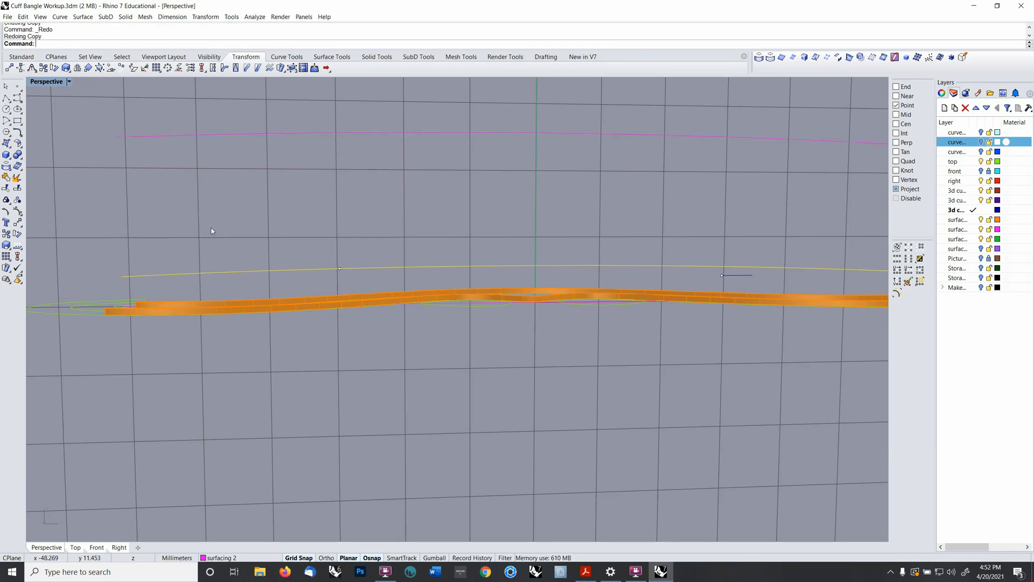
left_click(211, 232)
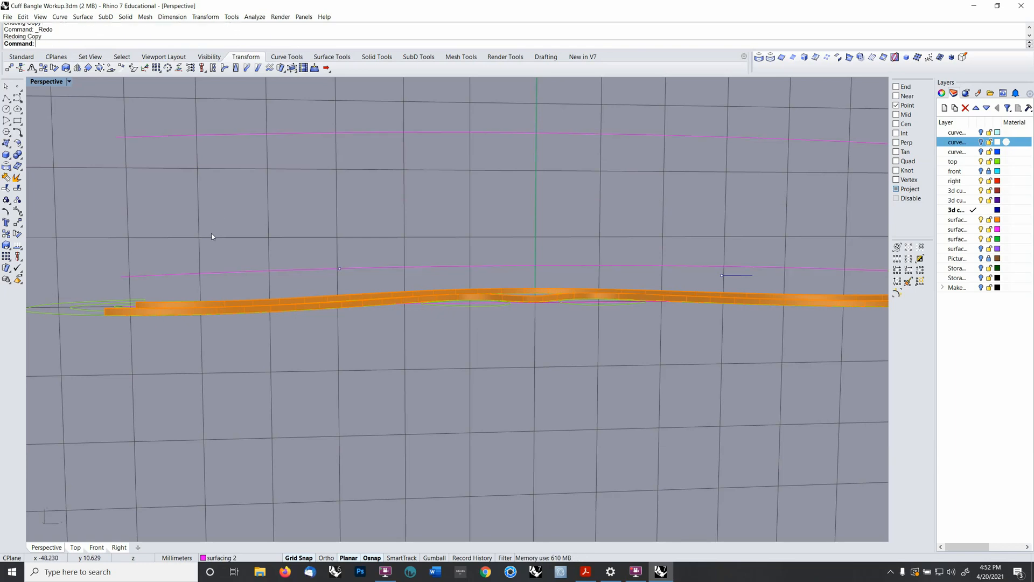
- With grid snap off, draw a vertical both-sides line centred on the point object on the negative X side, crossing the long curve
left_click(355, 269)
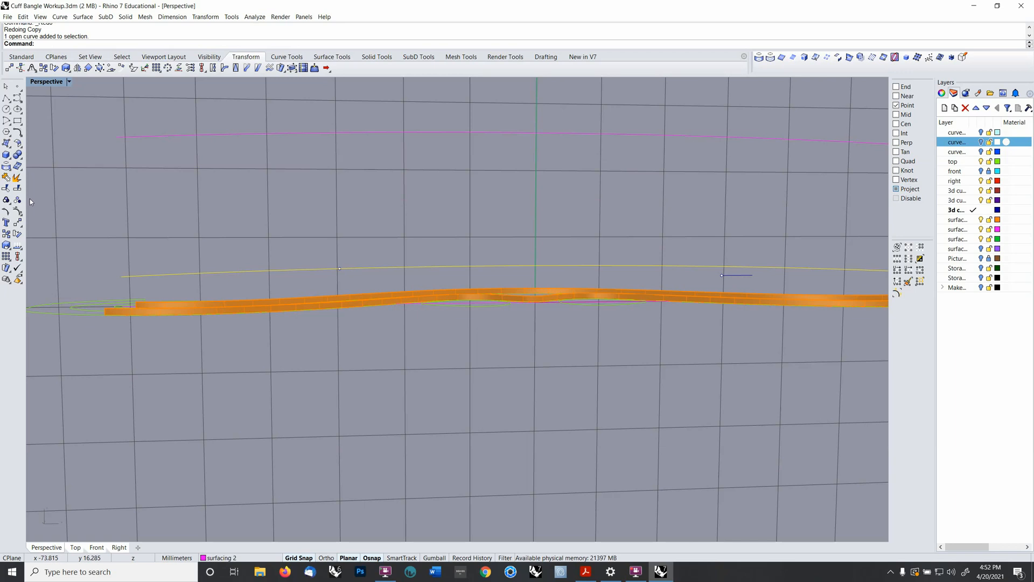
right_click_drag(472, 257, 416, 268, "shift")
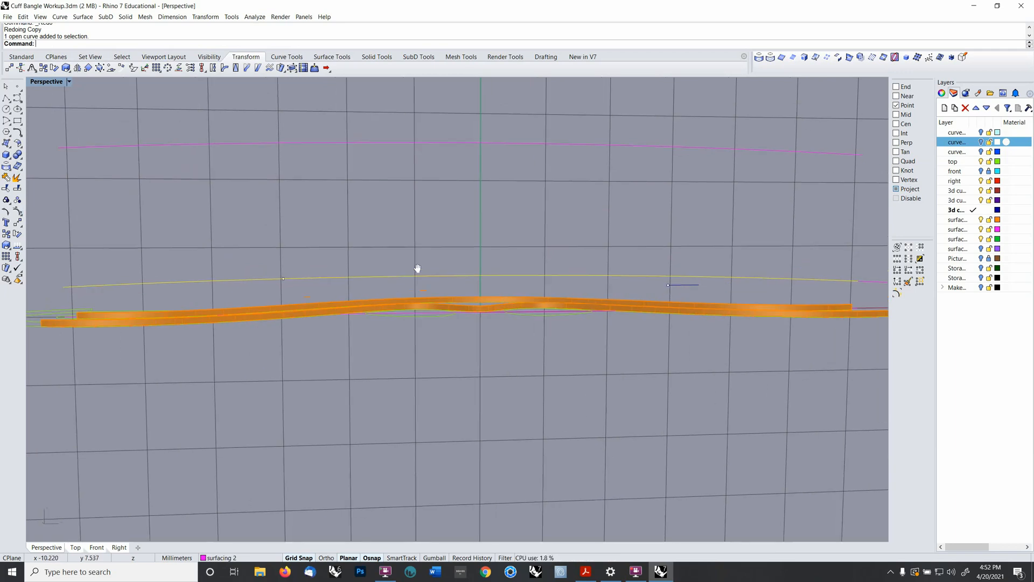
left_click(286, 56)
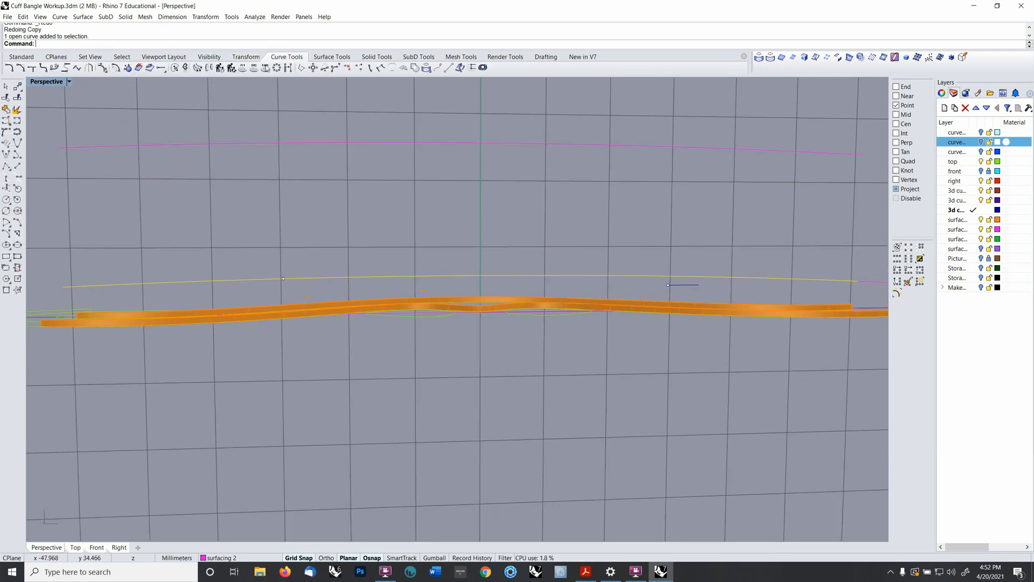
left_click(18, 166)
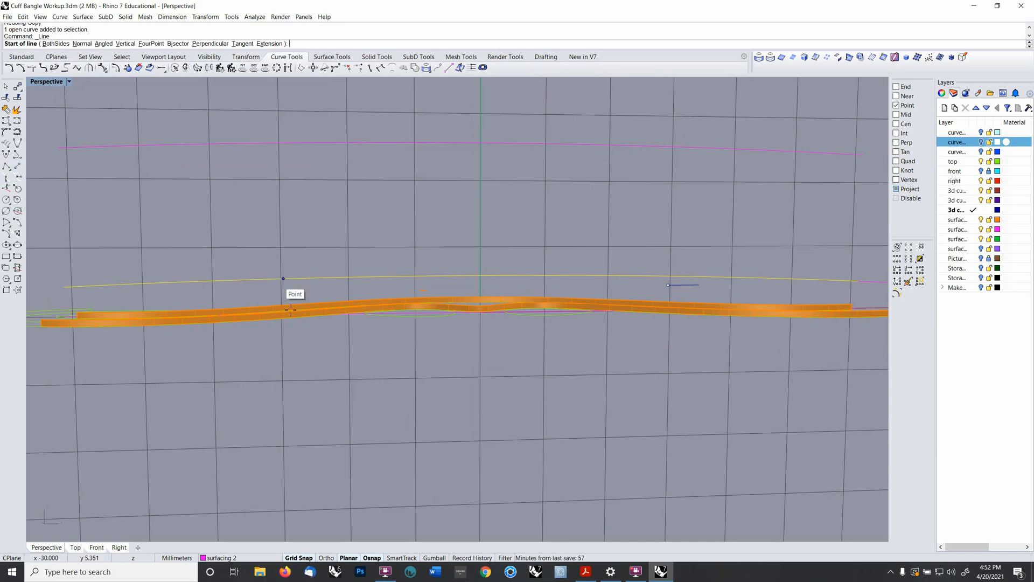
left_click(292, 558)
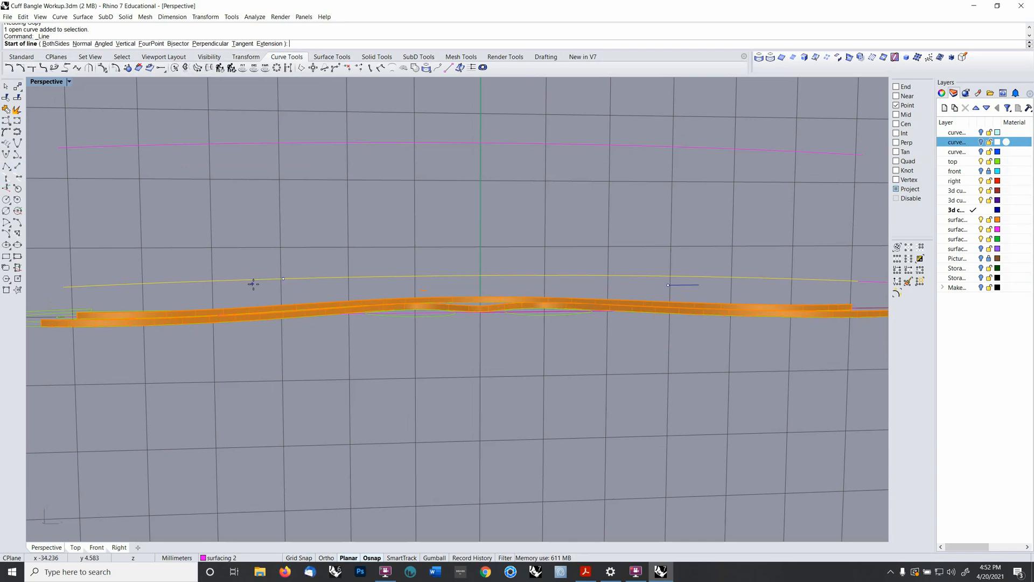
left_click(283, 279)
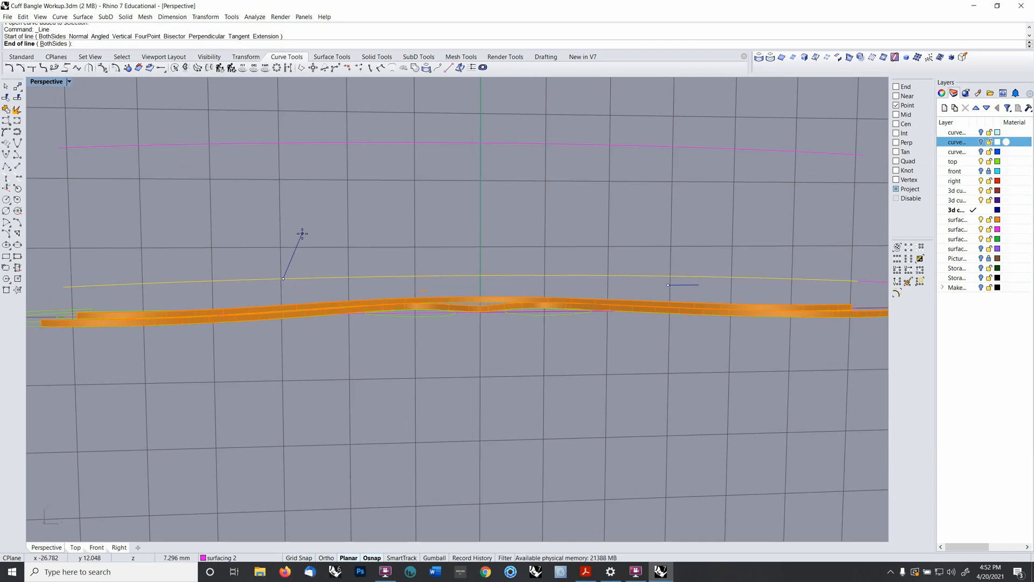
type("b")
key("Return")
left_click(282, 224)
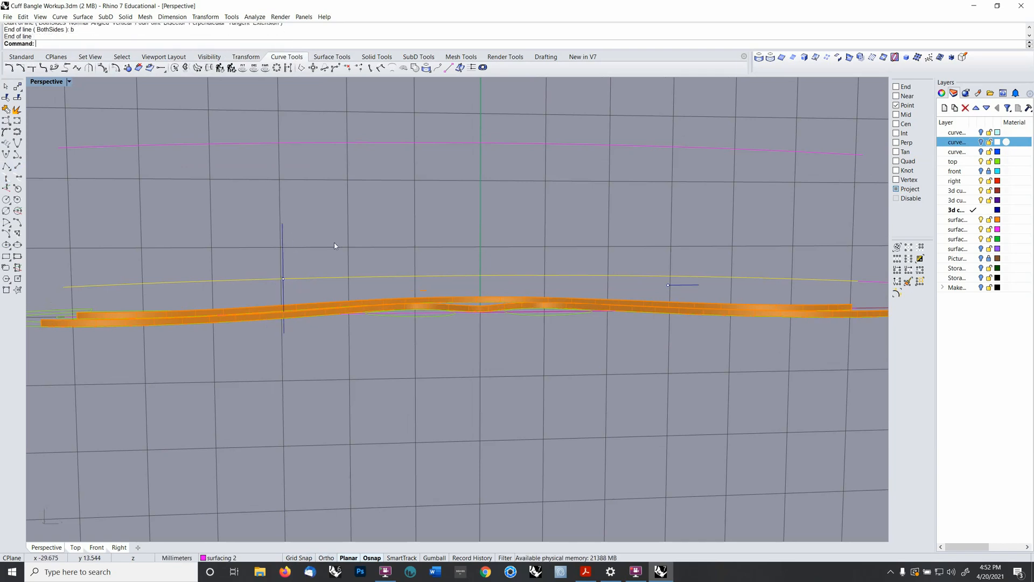
- Draw a vertical both-sides line centred on the point object on the positive X side, crossing the curve and bangle
key("Return")
left_click(668, 284)
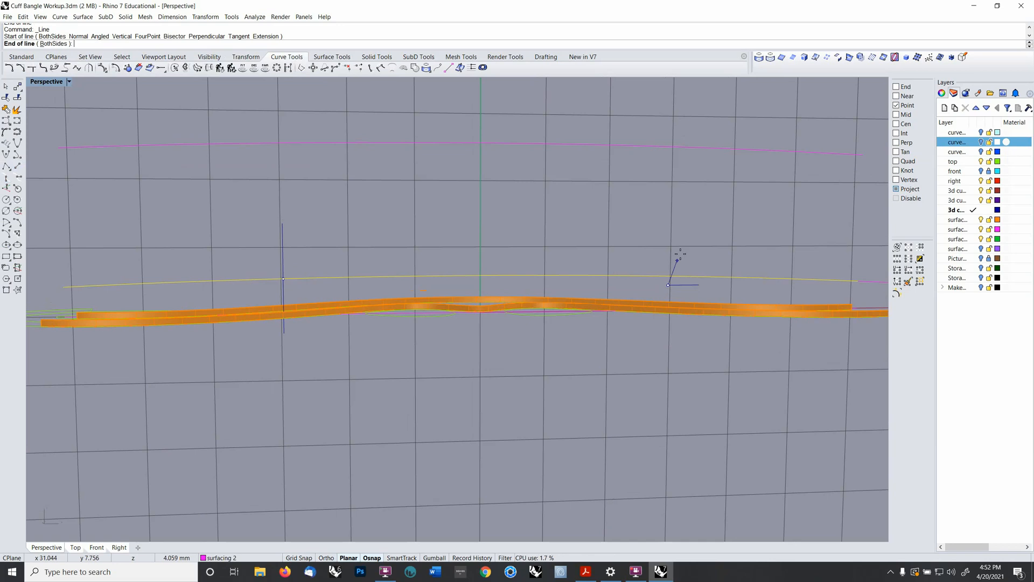
type("b")
key("Return")
left_click(670, 220)
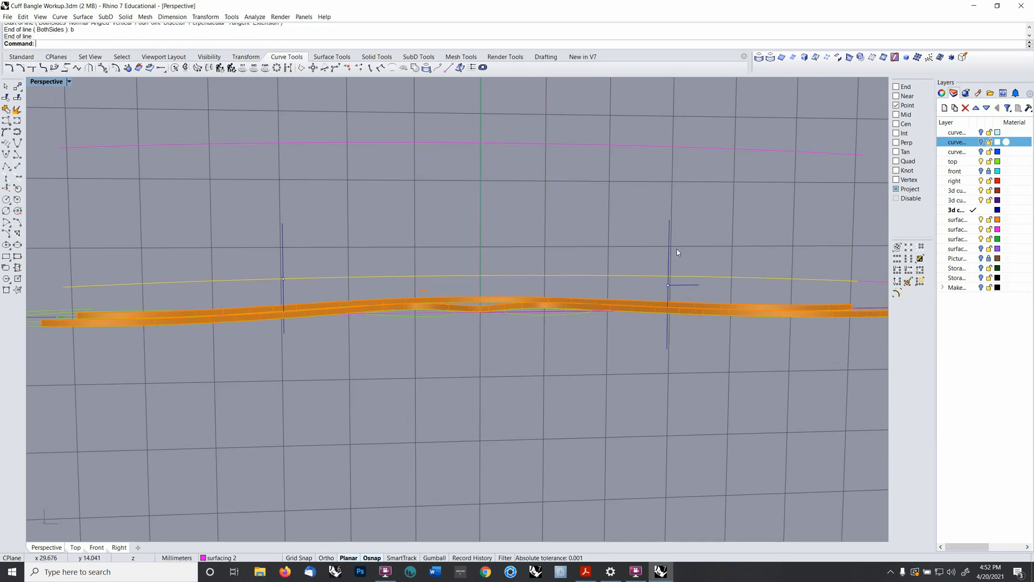
- Split the long curve at the two vertical lines through the marker points
left_click(669, 254)
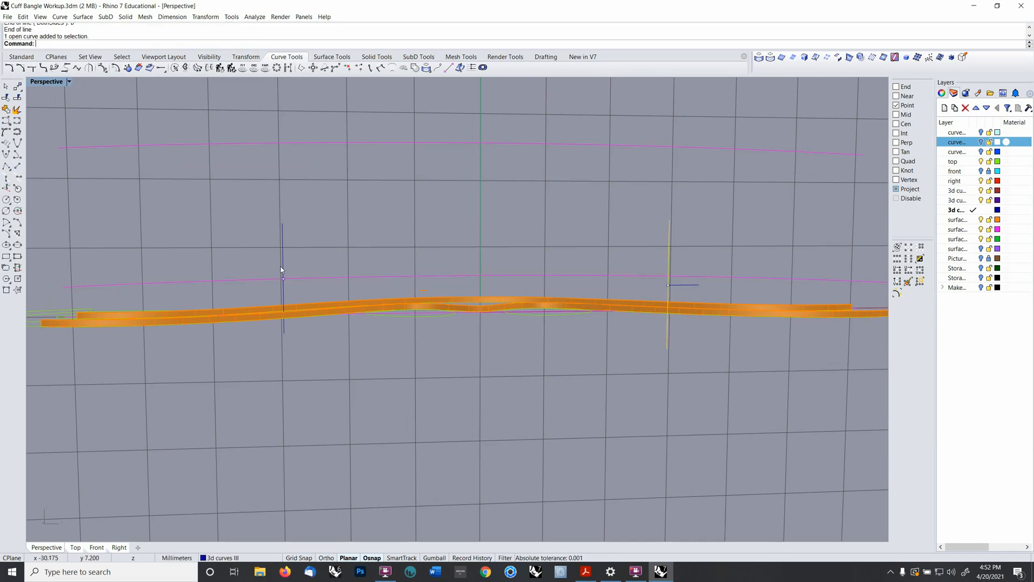
left_click(282, 269)
left_click(310, 280)
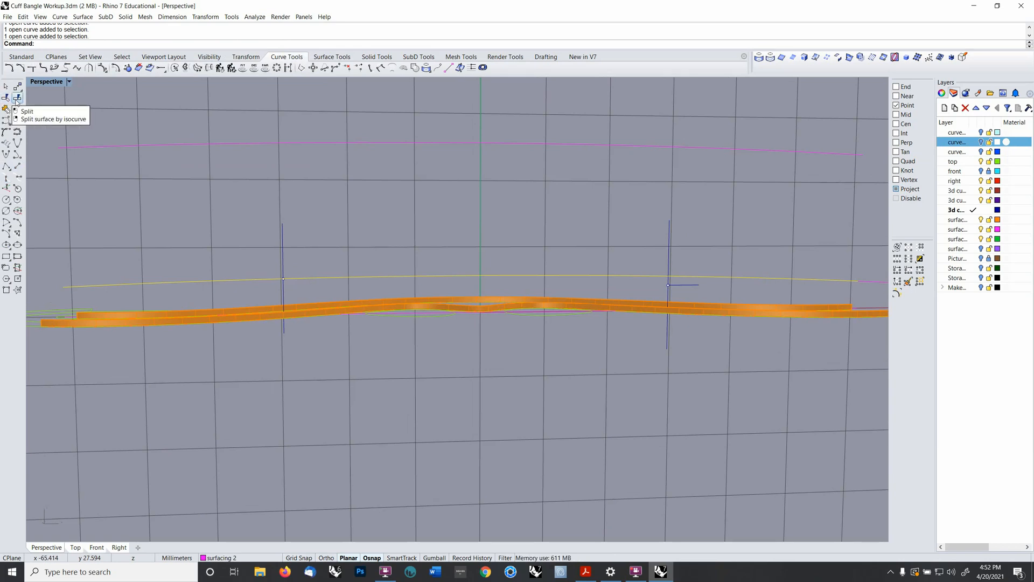
left_click(17, 98)
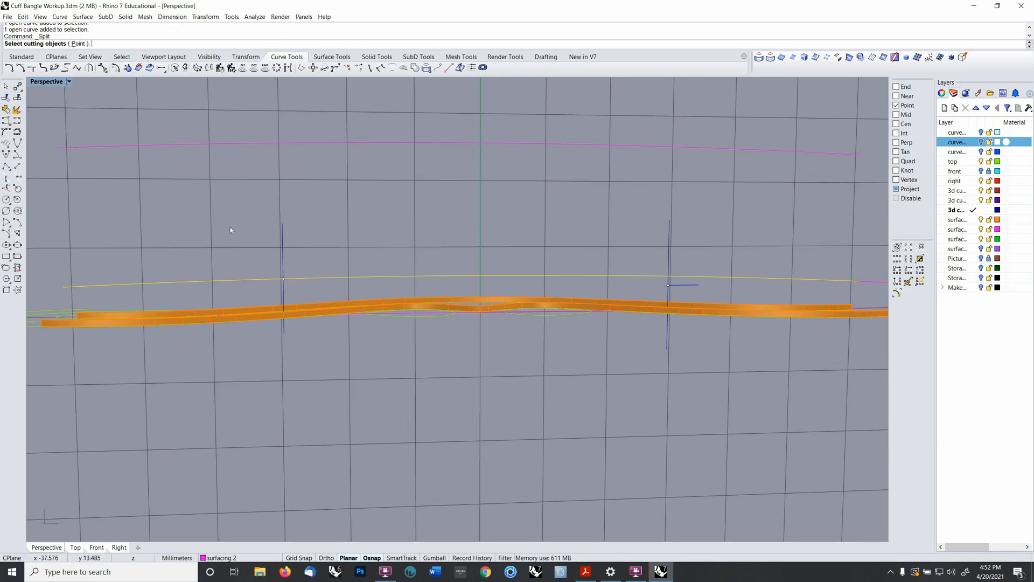
left_click(283, 261)
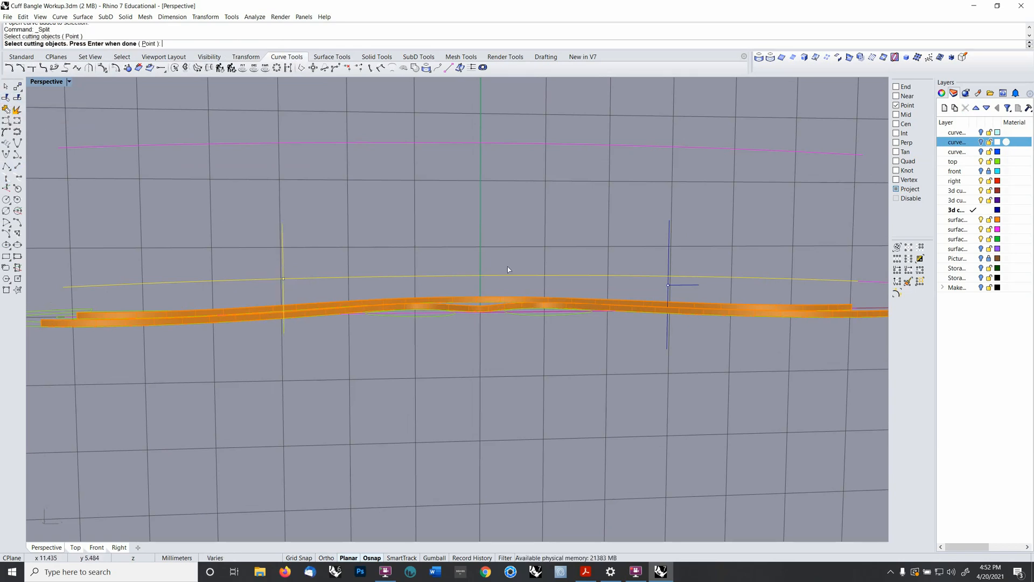
left_click(670, 259)
key("Return")
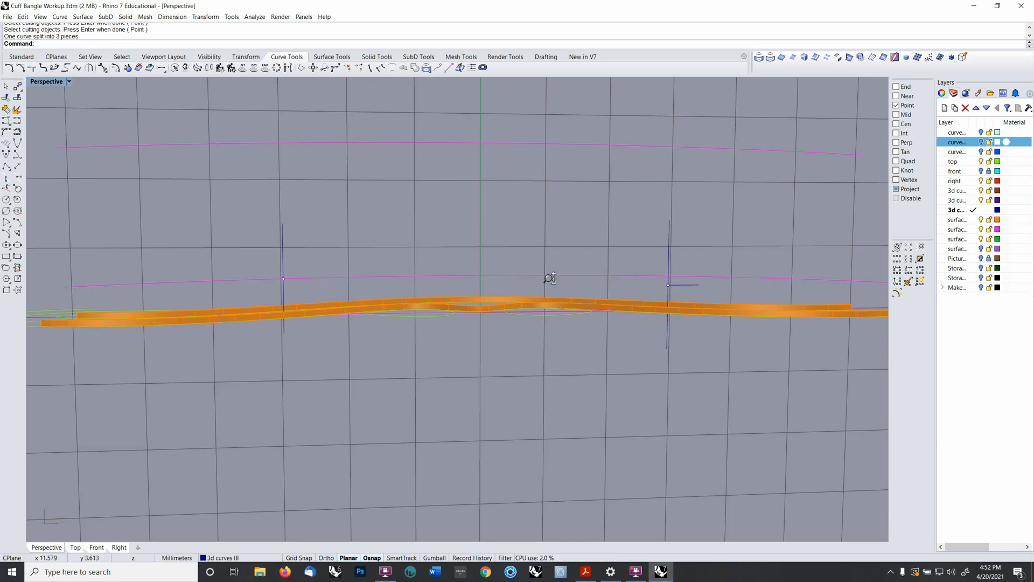
- Start an adjustable curve blend from the long curve's end segment at the negative X marker to the short horizontal line at the positive X marker
scroll(549, 278, "up", 3)
right_click_drag(392, 261, 469, 250, "shift")
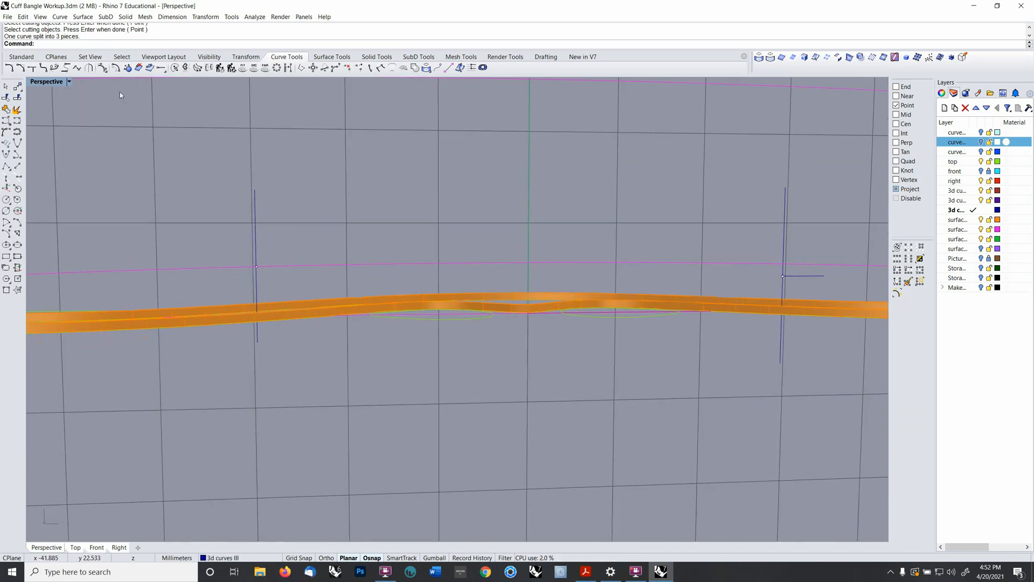
left_click(60, 17)
mouse_move(108, 252)
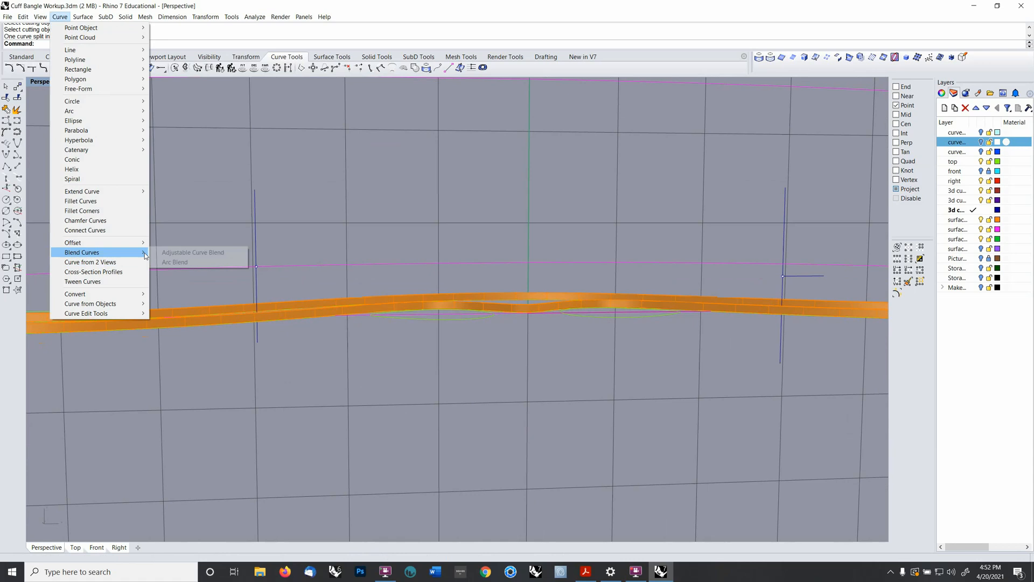
left_click(186, 253)
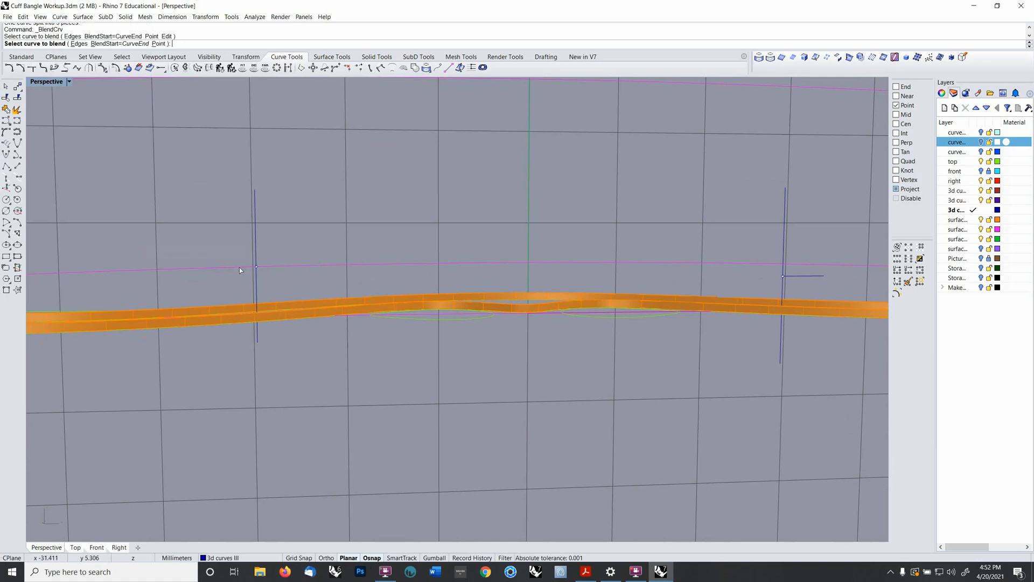
left_click(793, 277)
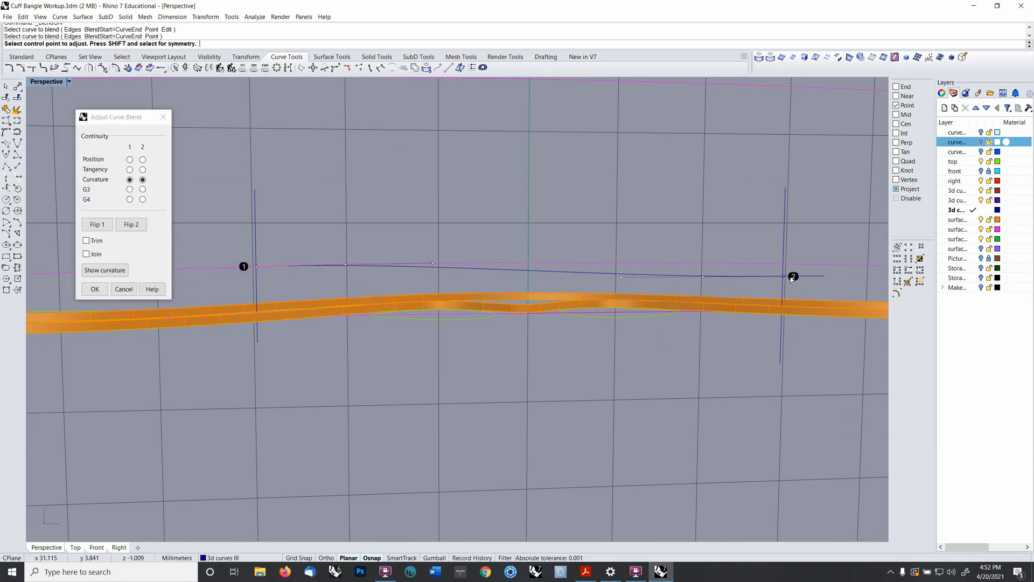
- Pull the blend's end 2 handles closer to that end, lengthen end 1's outer handle slightly, and accept the curvature-continuous blend
left_click(703, 276)
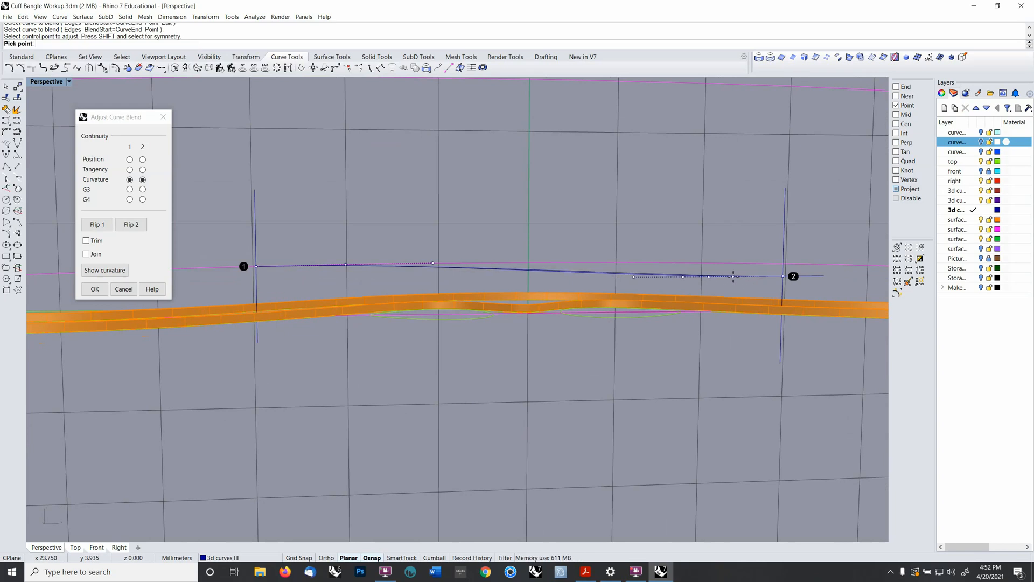
left_click(722, 277)
left_click(681, 277)
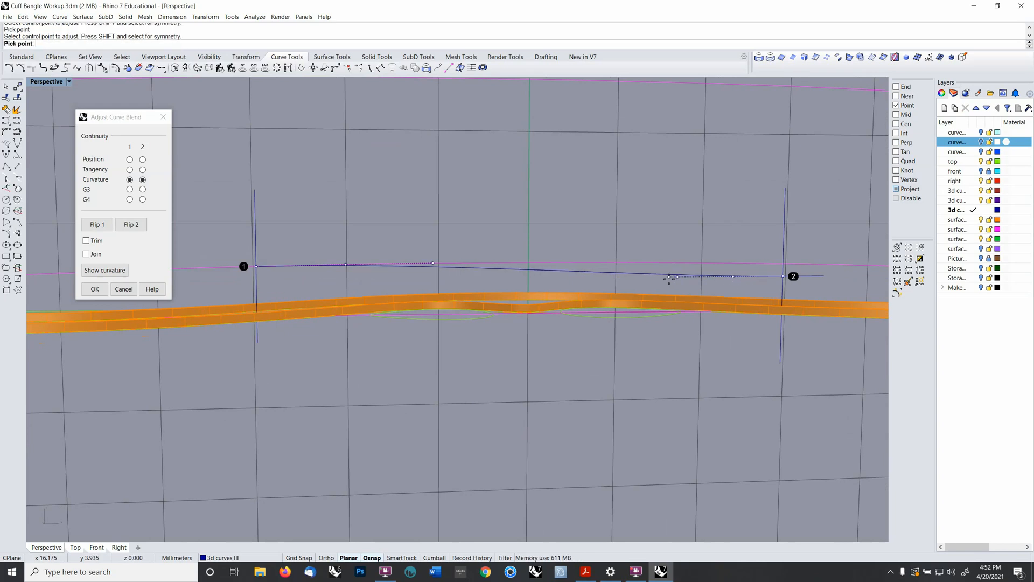
left_click(666, 277)
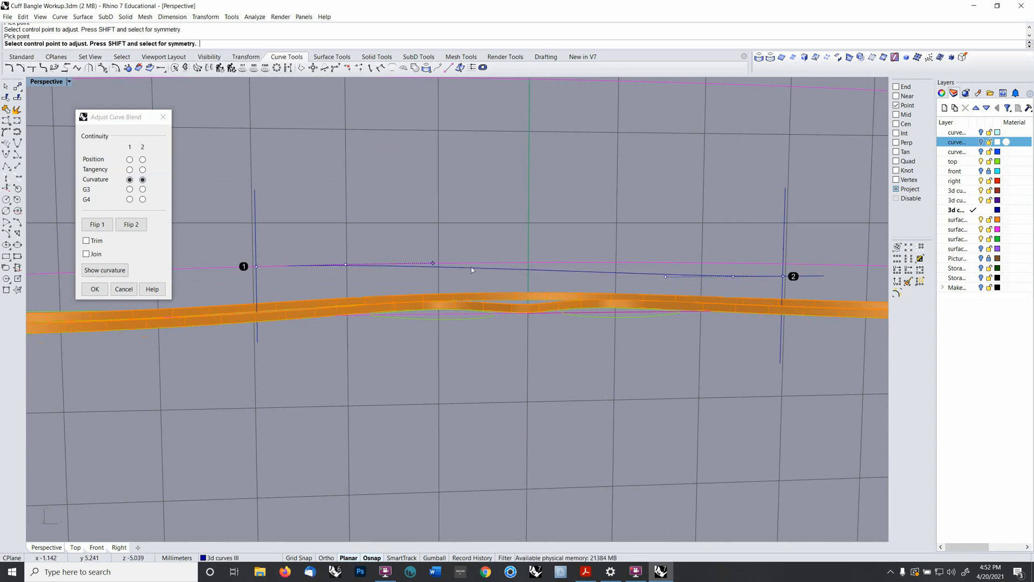
left_click(434, 264)
left_click(449, 263)
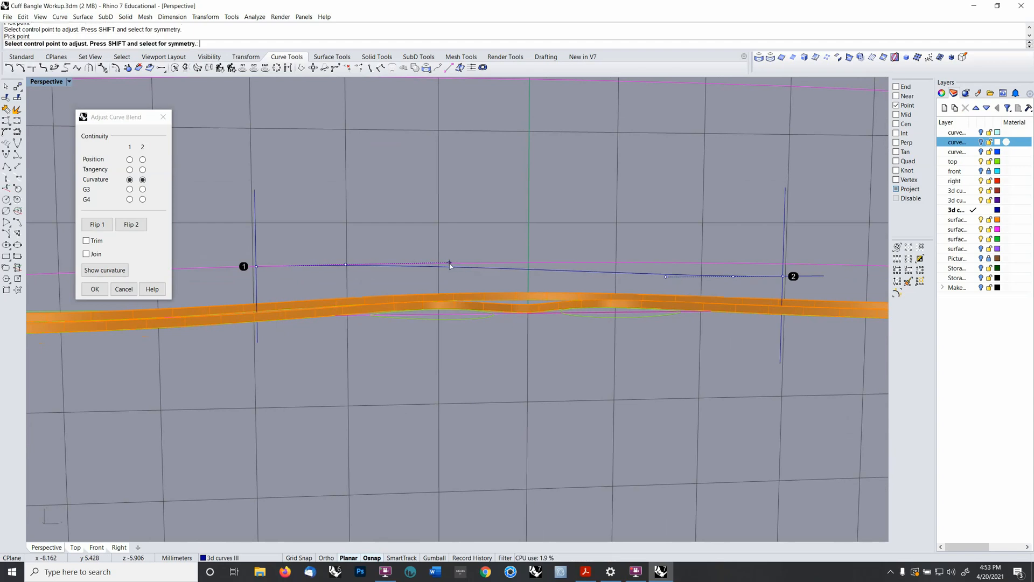
key("Return")
- Move the short extension curve at the long curve's positive X end to the 3d curves III layer
scroll(513, 238, "down", 5)
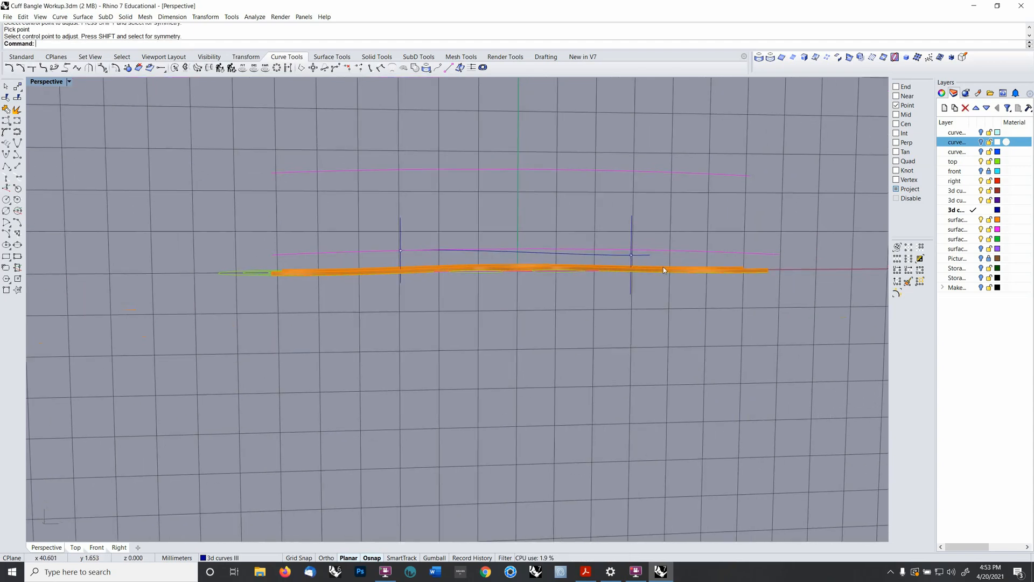
right_click_drag(664, 267, 591, 291, "shift")
scroll(579, 266, "up", 4)
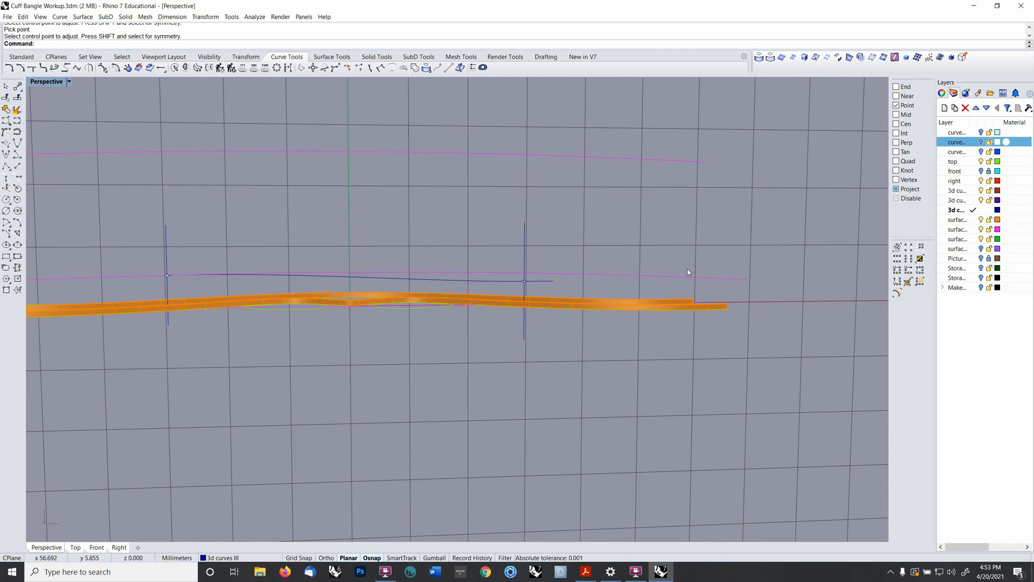
left_click(728, 281)
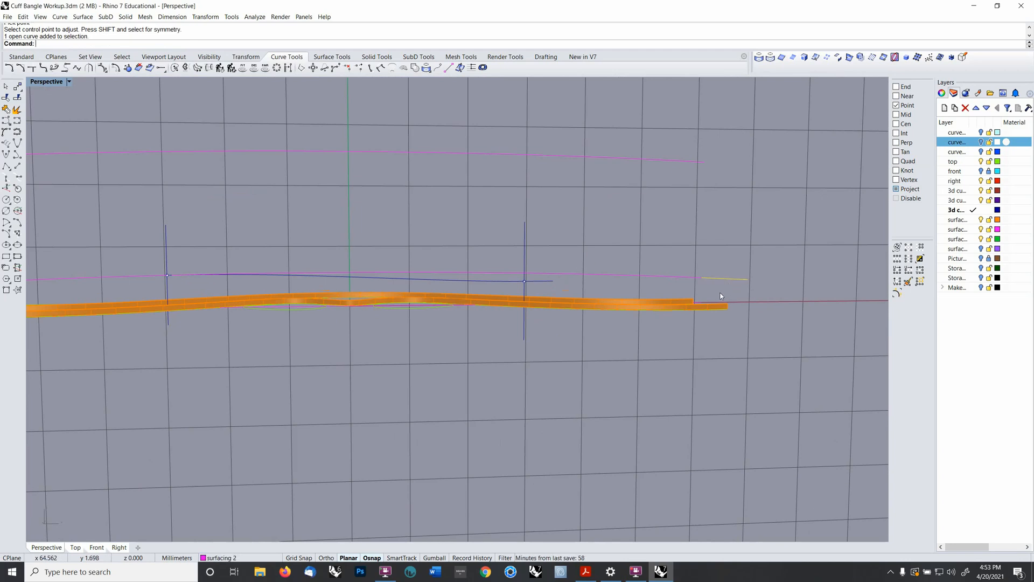
key("F4")
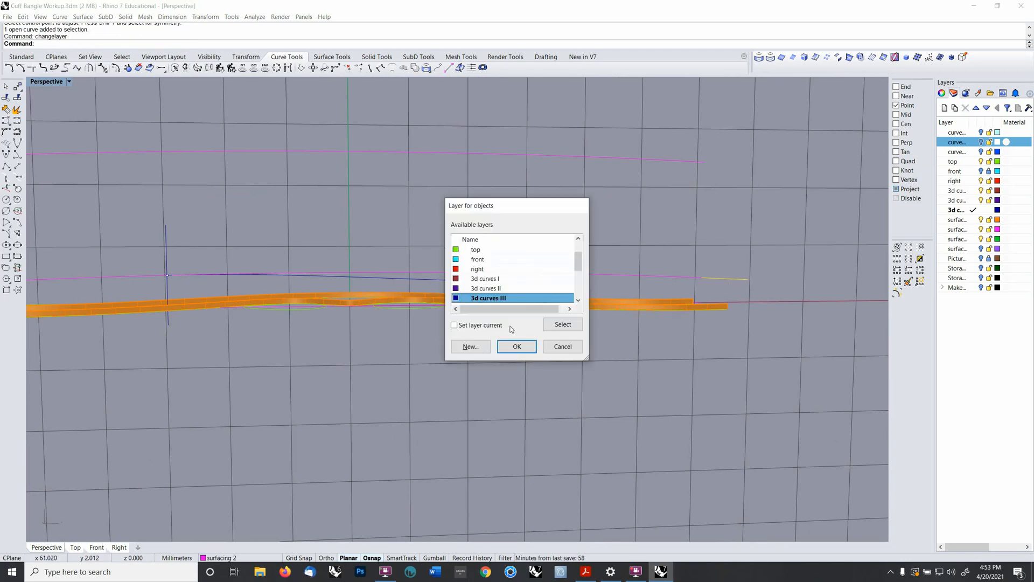
left_click(516, 346)
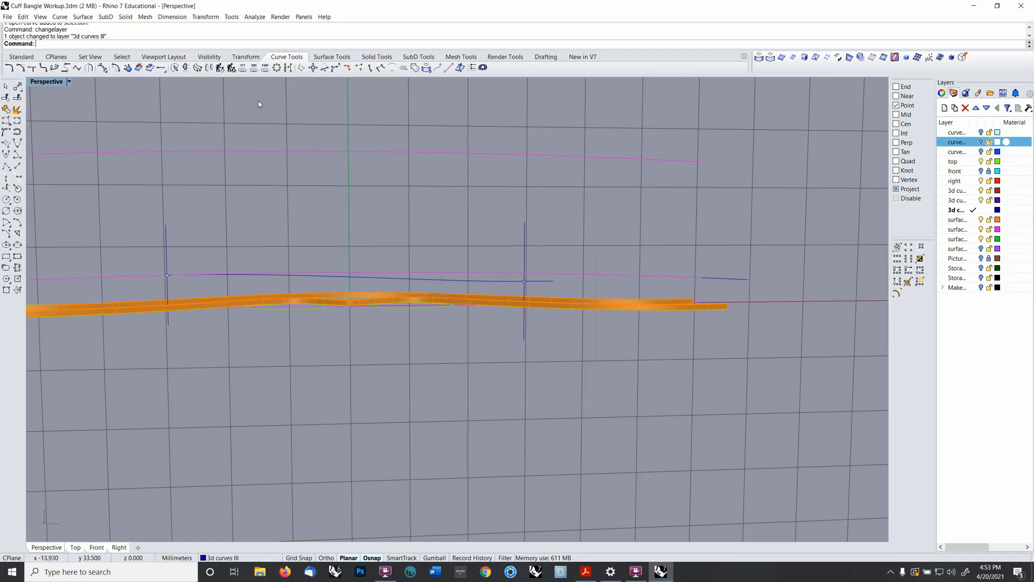
- Start an adjustable curve blend from the first blend's end at the positive X marker to the short extension curve
left_click(60, 16)
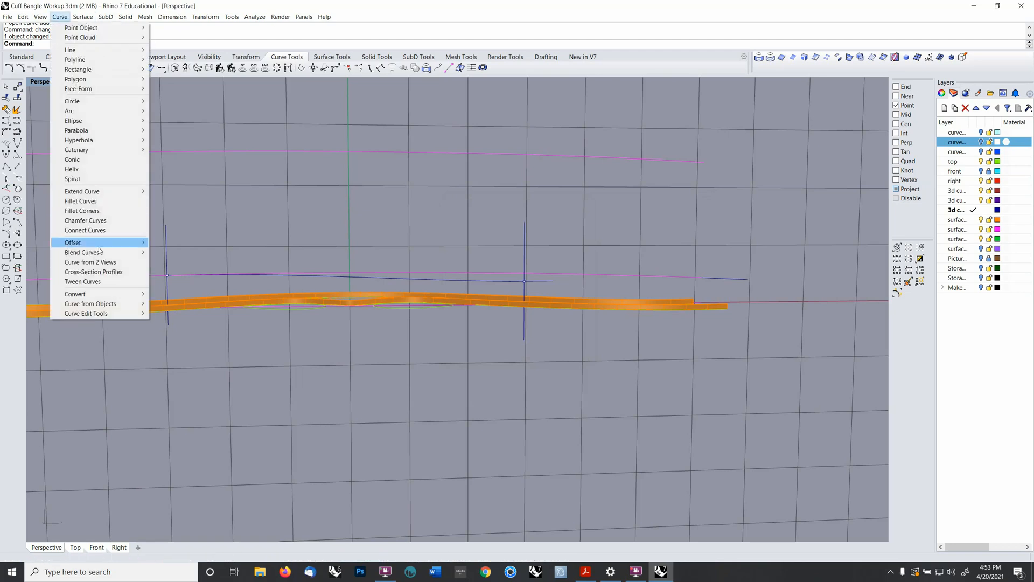
mouse_move(100, 252)
left_click(192, 252)
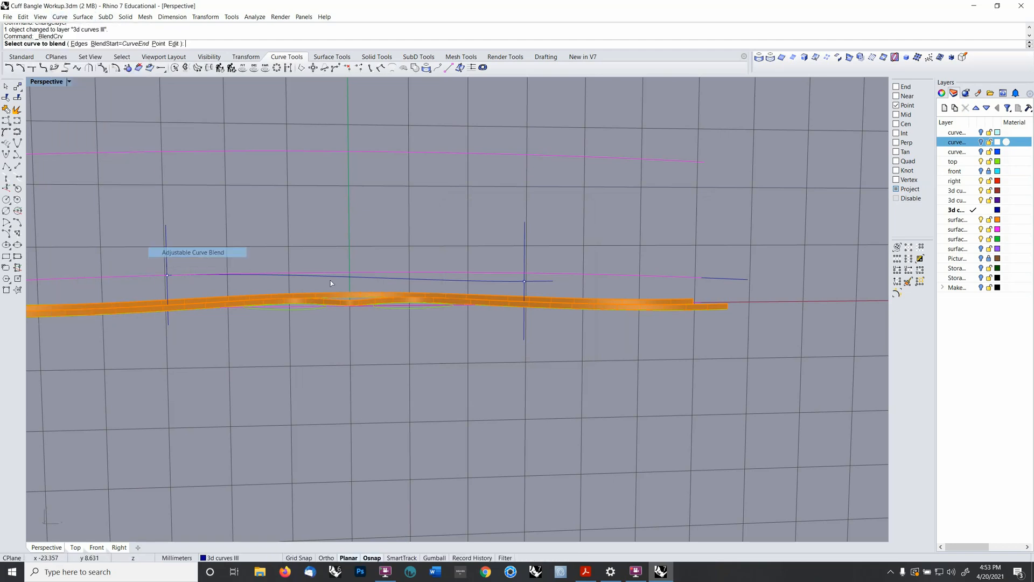
left_click(512, 280)
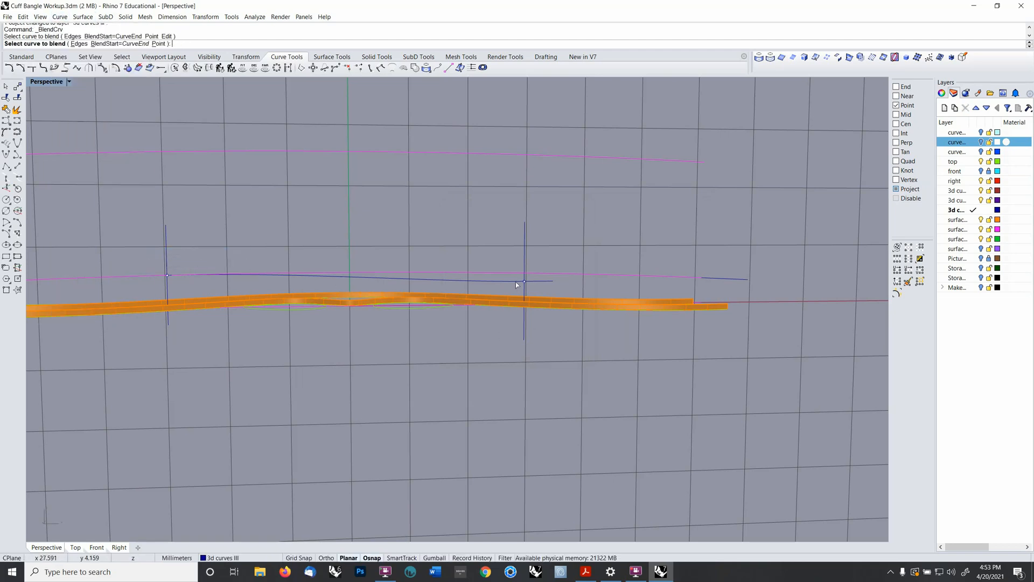
left_click(712, 277)
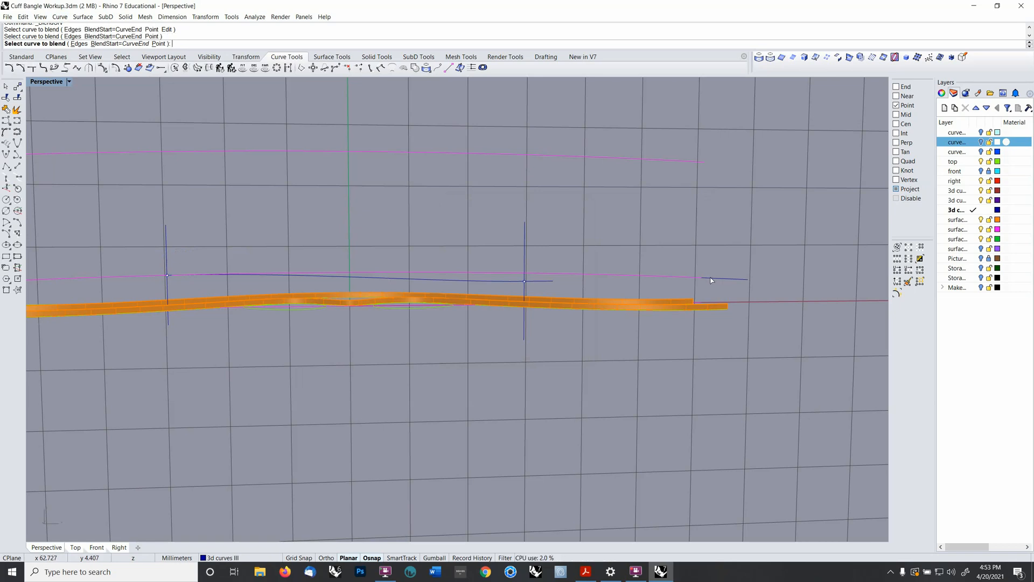
- Pull the second blend's end 1 handles inward, adjust both end 2 handles for a smooth flow, and accept the curvature-continuous blend
scroll(653, 293, "up", 1)
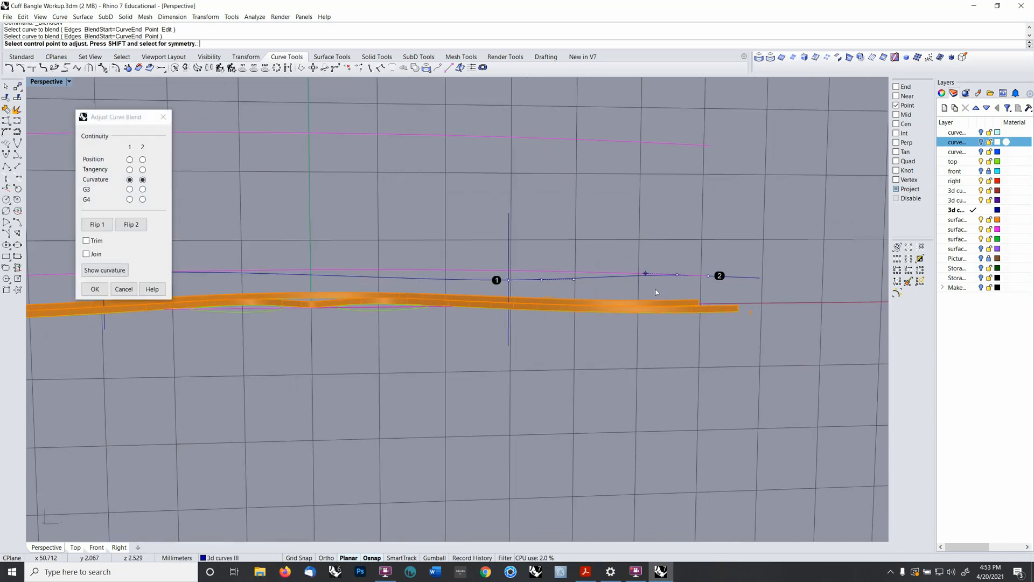
right_click_drag(666, 292, 754, 317, "shift")
scroll(753, 317, "up", 4)
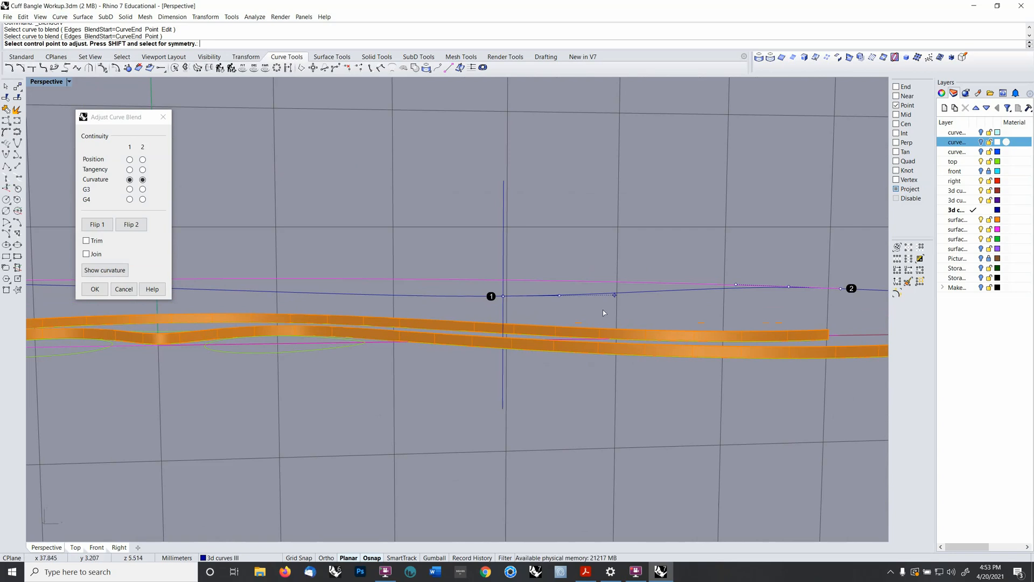
left_click(558, 296)
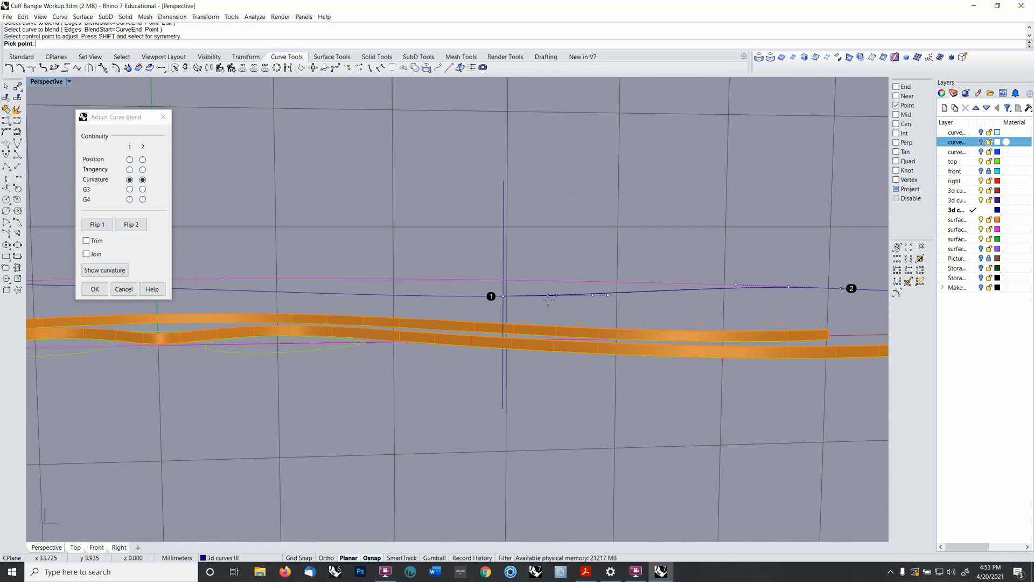
left_click(548, 296)
left_click(593, 295)
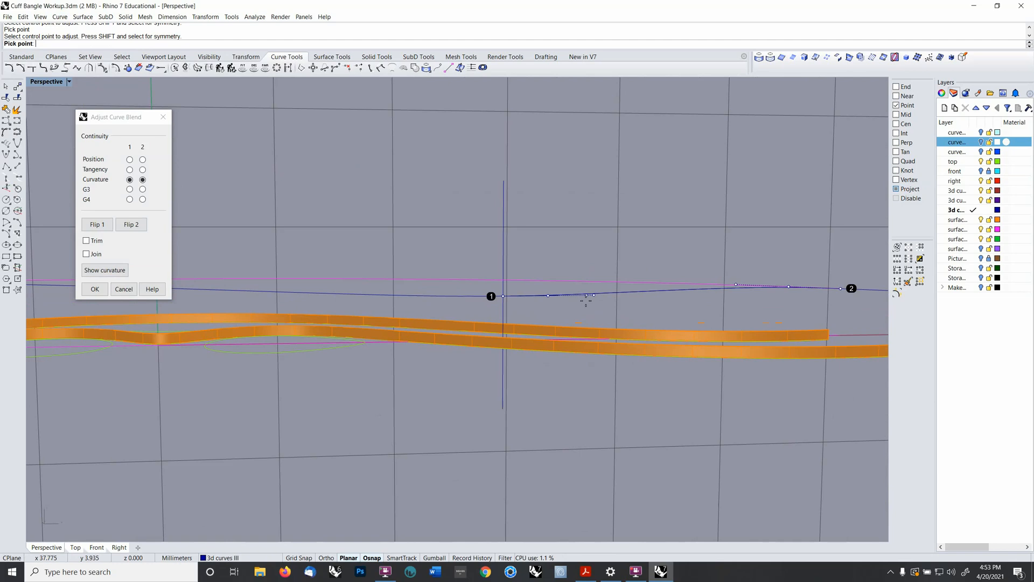
left_click(583, 296)
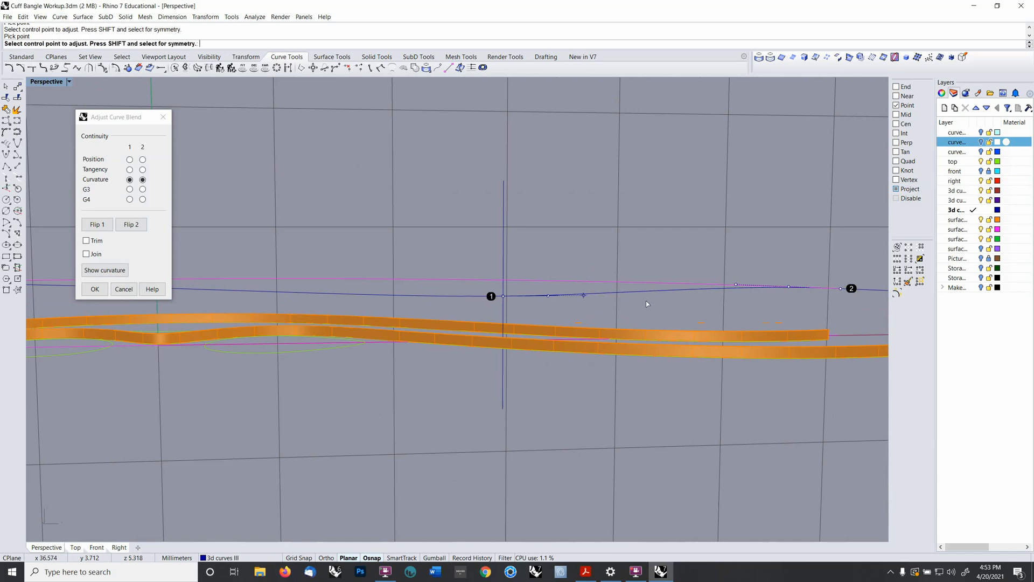
left_click(737, 285)
left_click(711, 301)
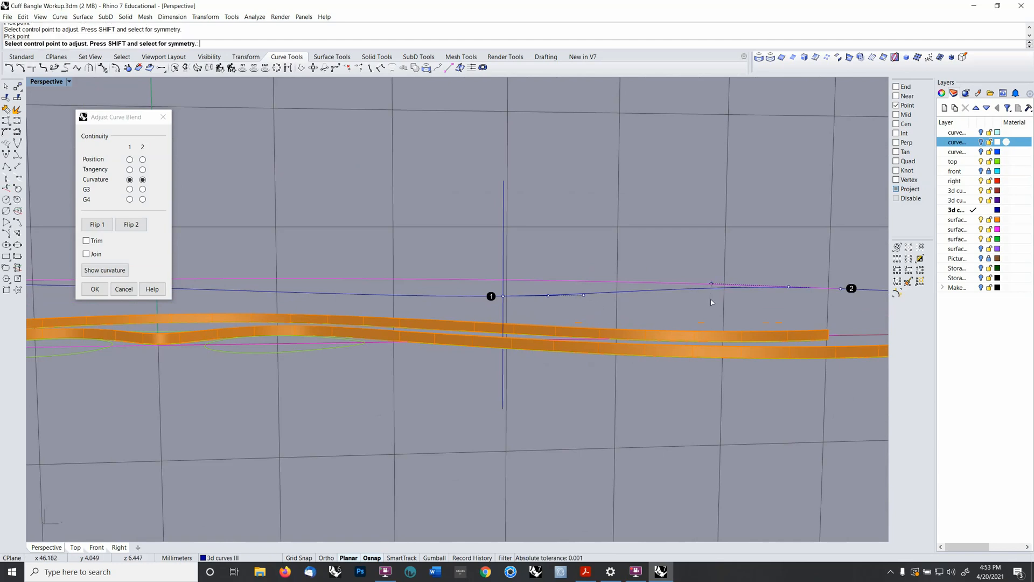
left_click(787, 289)
left_click(793, 290)
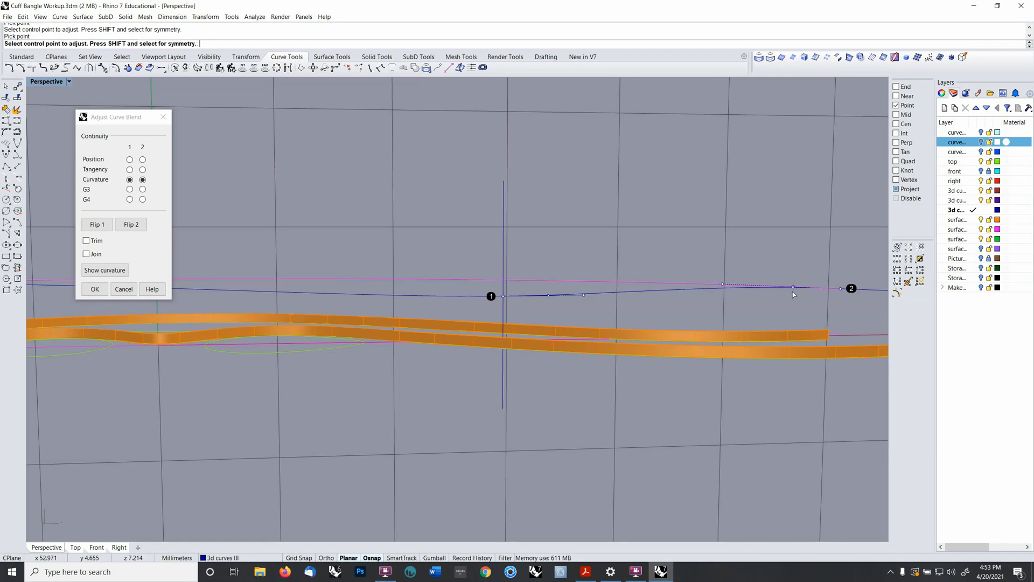
right_click(790, 294)
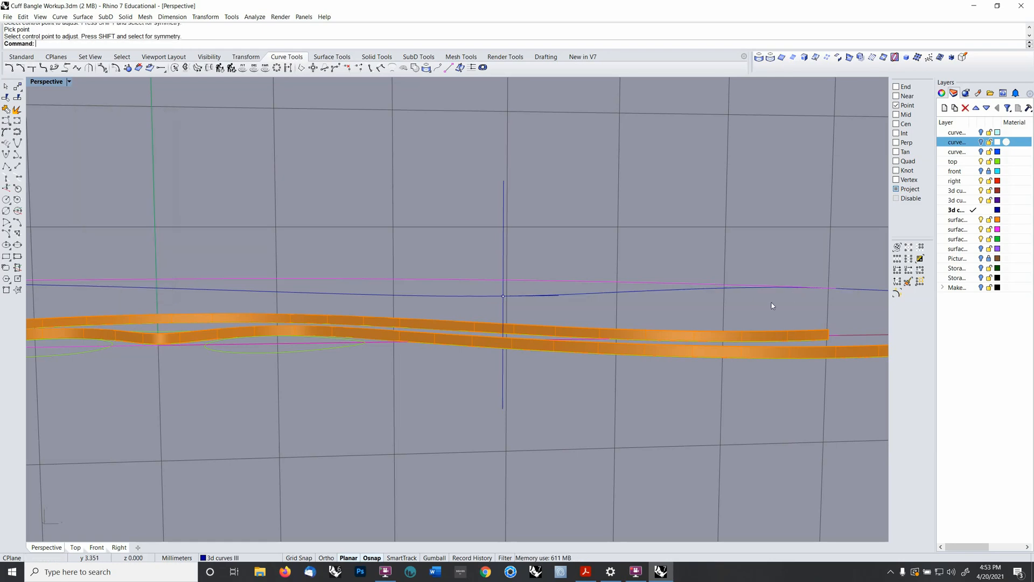
- Join the two blend curves into one open curve
scroll(770, 303, "down", 8)
left_click(715, 288)
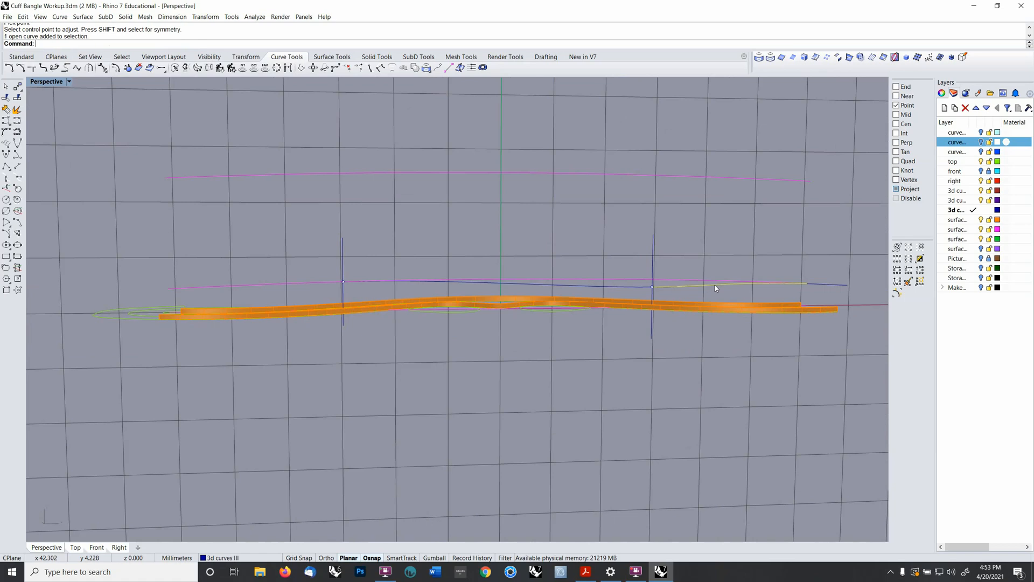
left_click(636, 286, "shift")
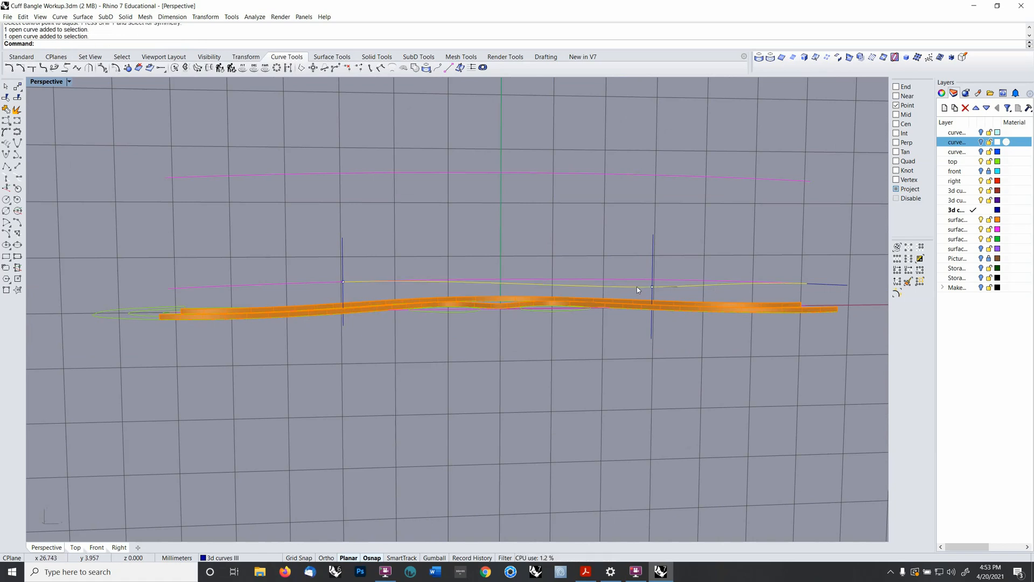
scroll(637, 289, "up", 5)
scroll(639, 291, "down", 5)
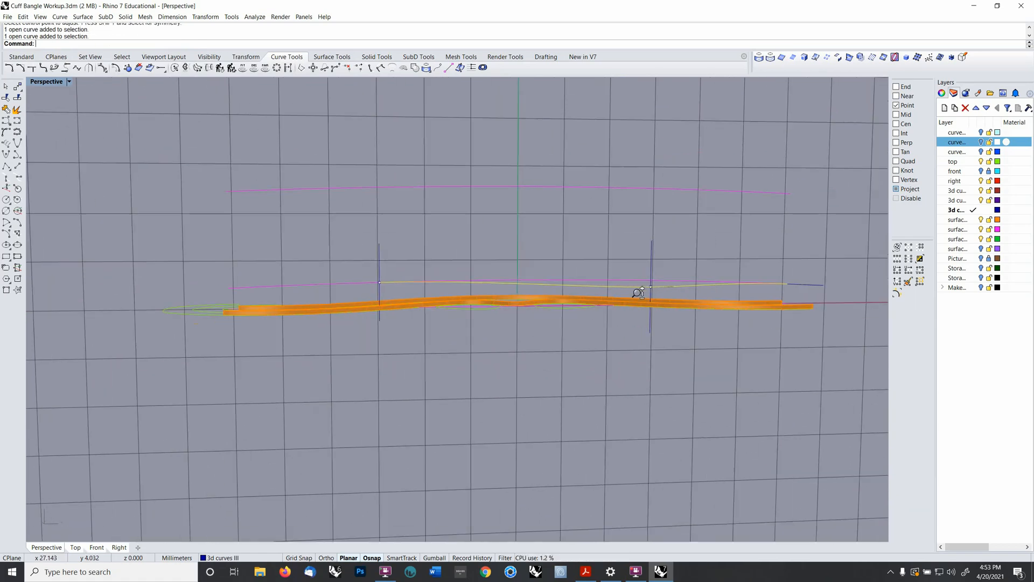
scroll(637, 290, "down", 1)
scroll(637, 289, "up", 2)
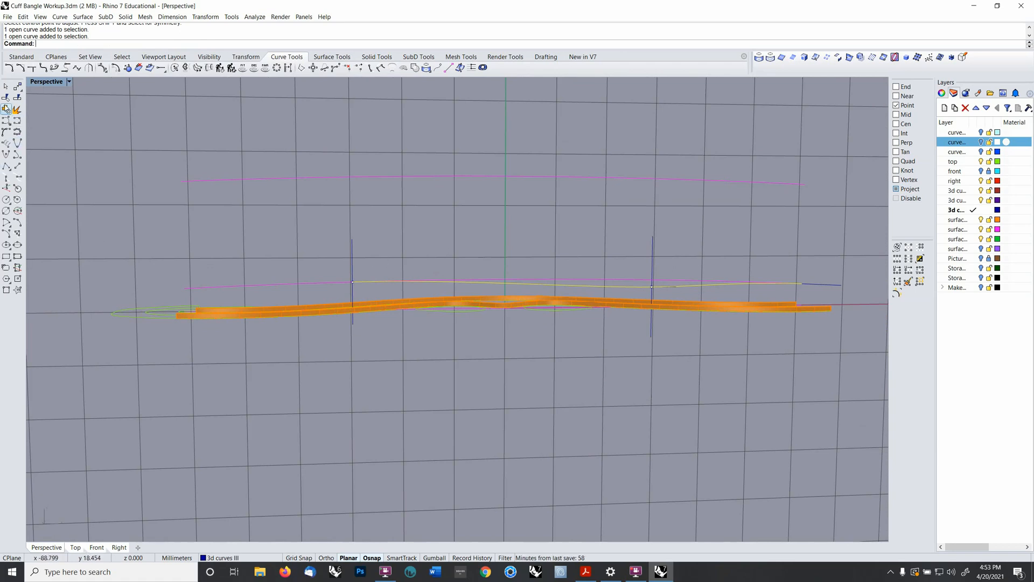
left_click(6, 108)
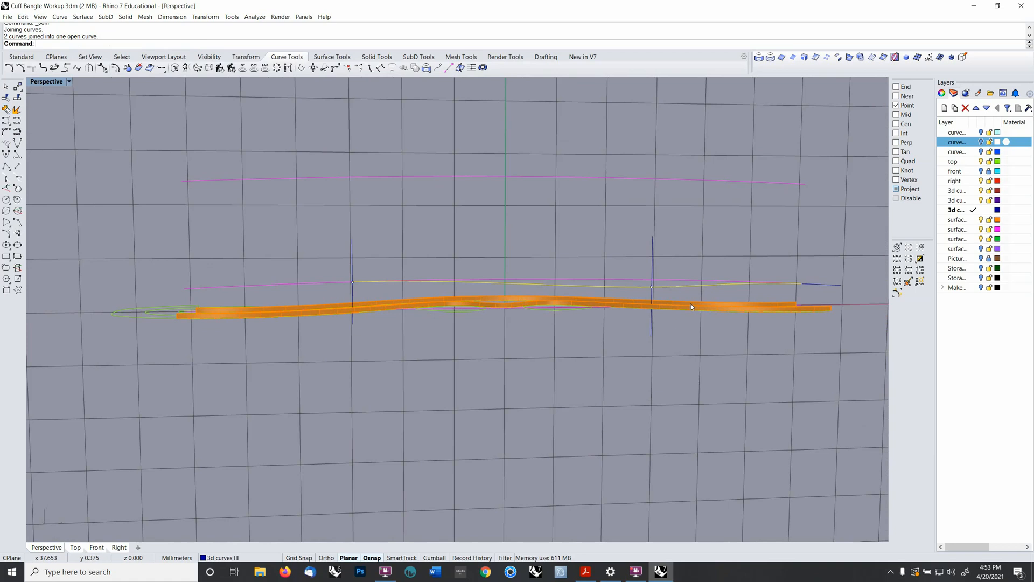
- Rebuild the joined blend curve with 12 points at degree 4, deleting the input curve
scroll(670, 283, "up", 1)
scroll(670, 282, "up", 3)
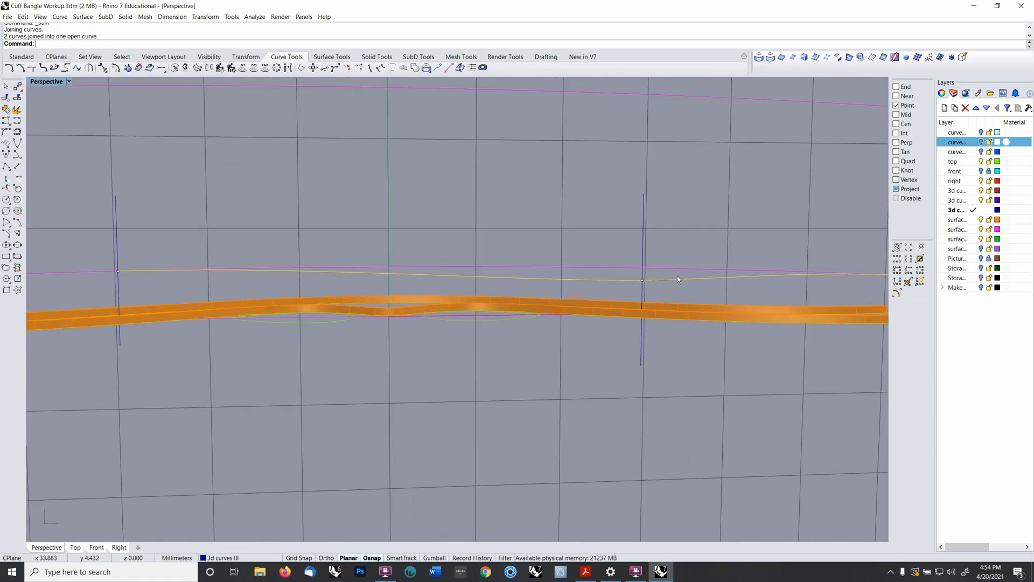
type("rebuild")
key("Return")
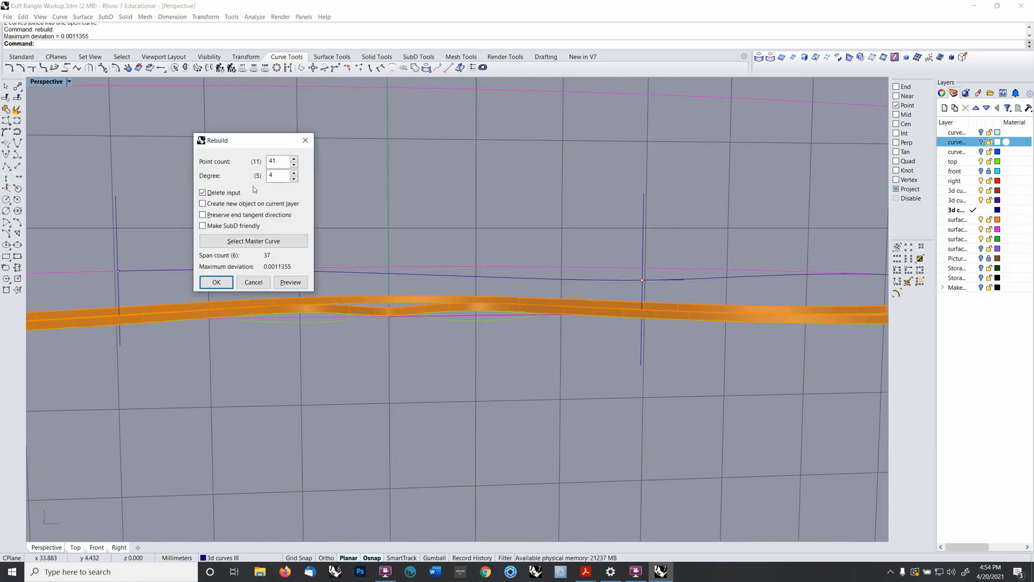
double_click(264, 161)
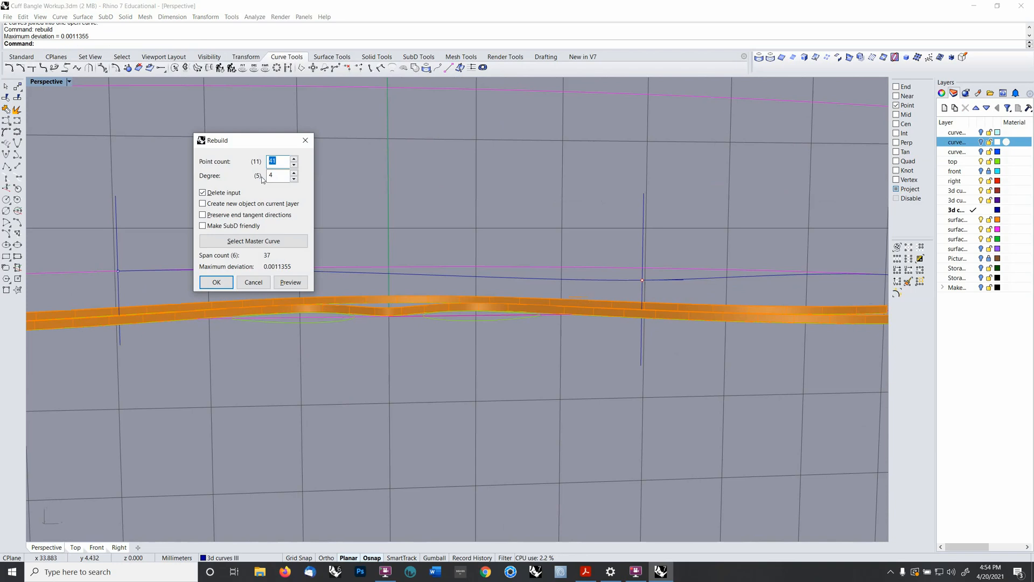
type("12")
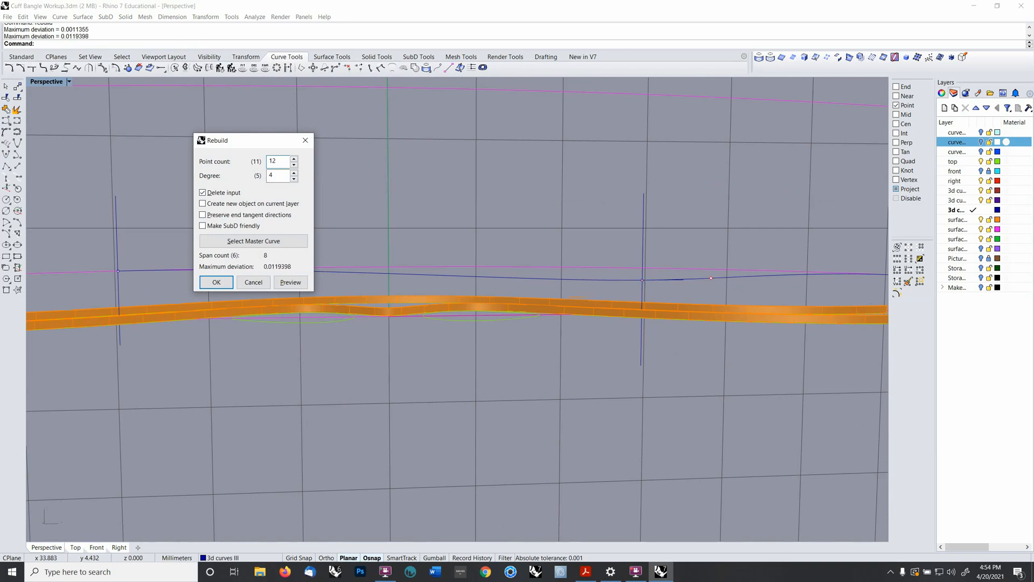
left_click(216, 282)
- Display the curvature graph of the rebuilt curve and turn on its control points
scroll(691, 268, "up", 3)
scroll(691, 267, "up", 1)
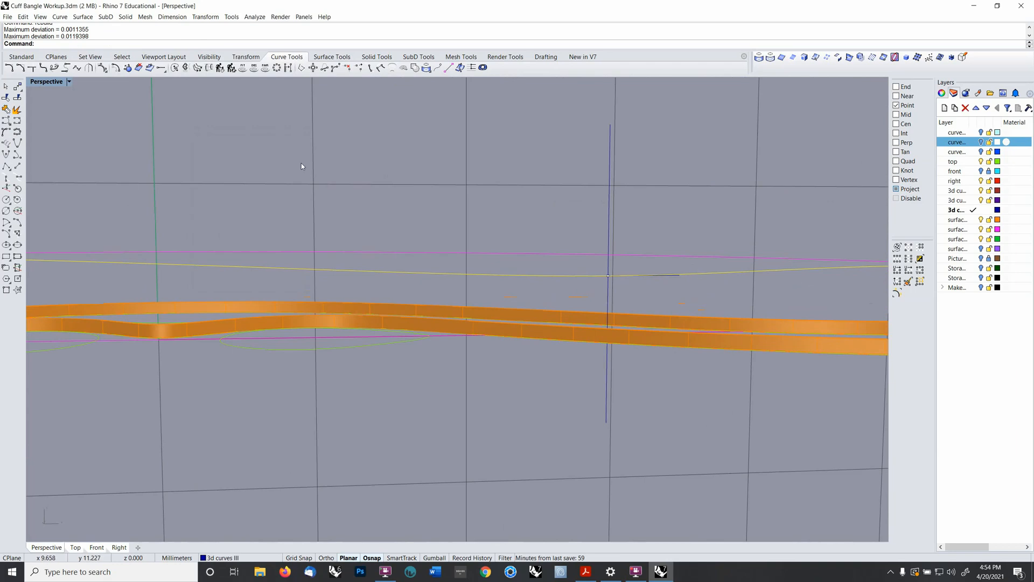
left_click(255, 17)
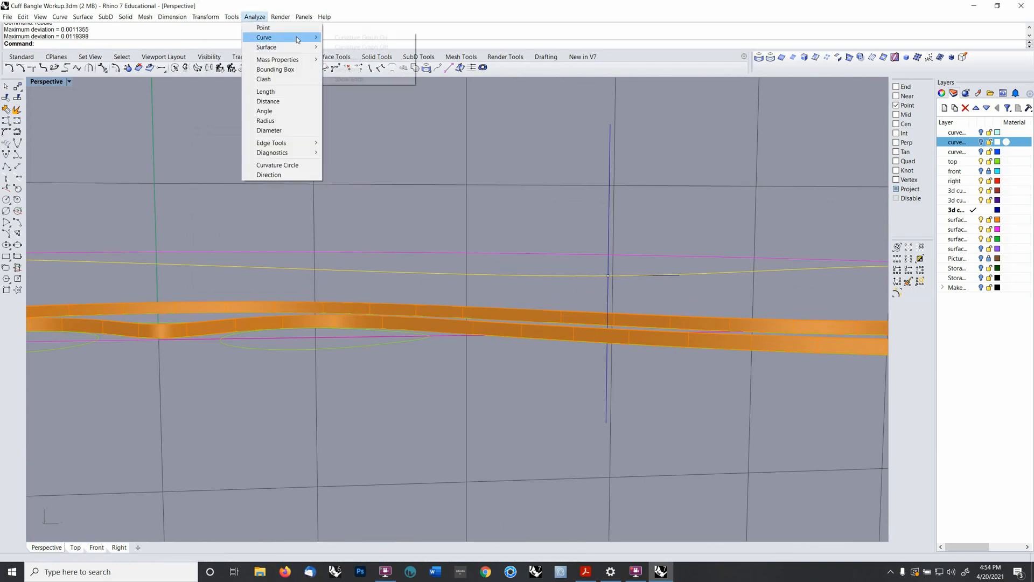
mouse_move(269, 37)
left_click(350, 37)
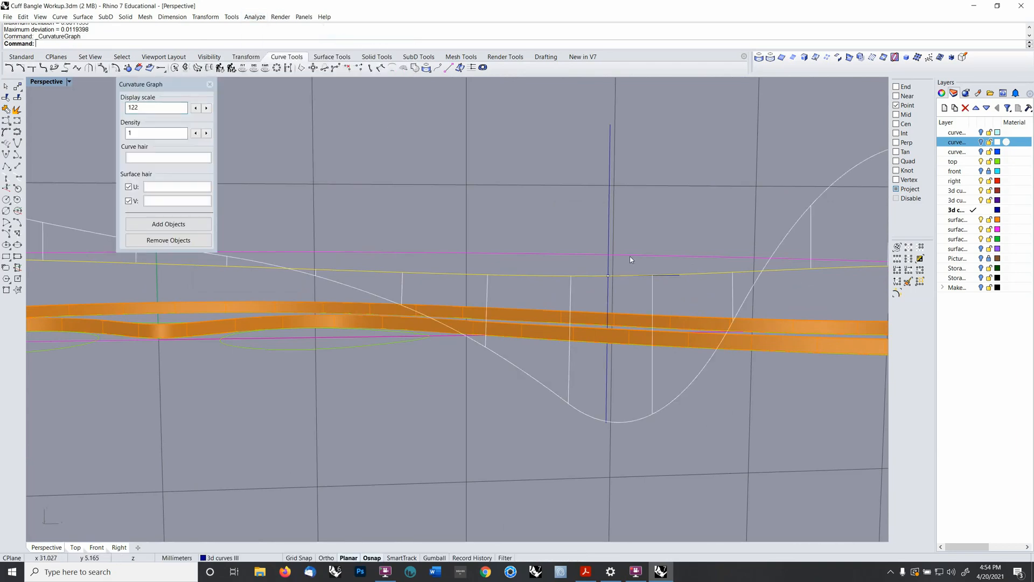
scroll(630, 258, "down", 4)
scroll(614, 277, "up", 3)
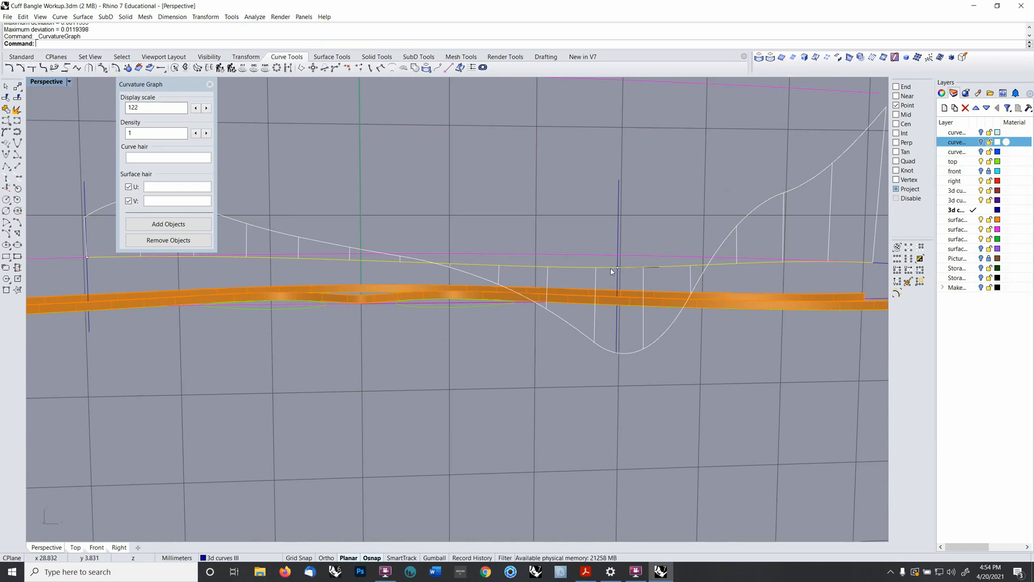
key("F10")
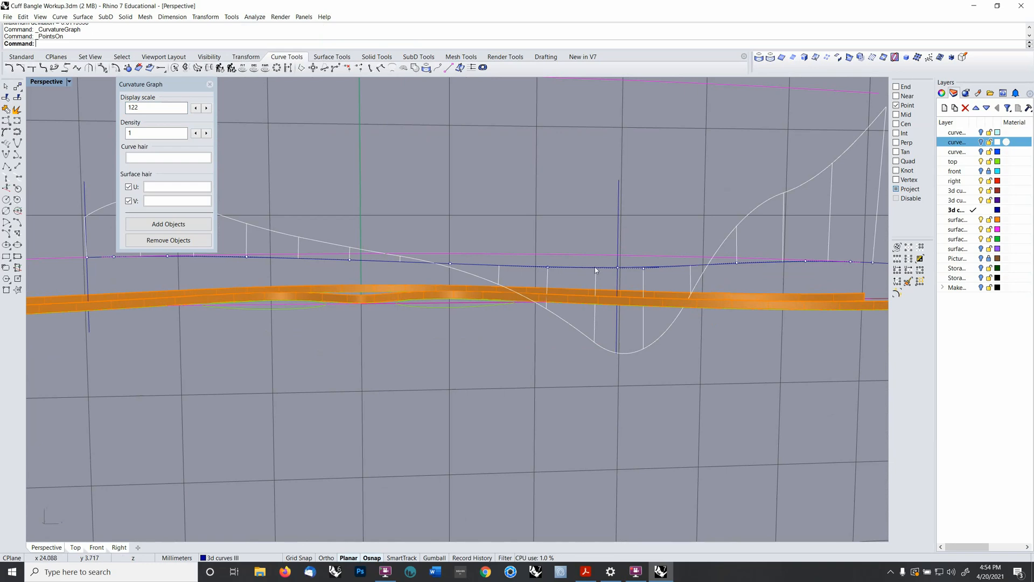
- Move the two control points on either side of the positive X marker together by about 0.11 mm toward positive Y
left_click(618, 267)
scroll(625, 277, "up", 2)
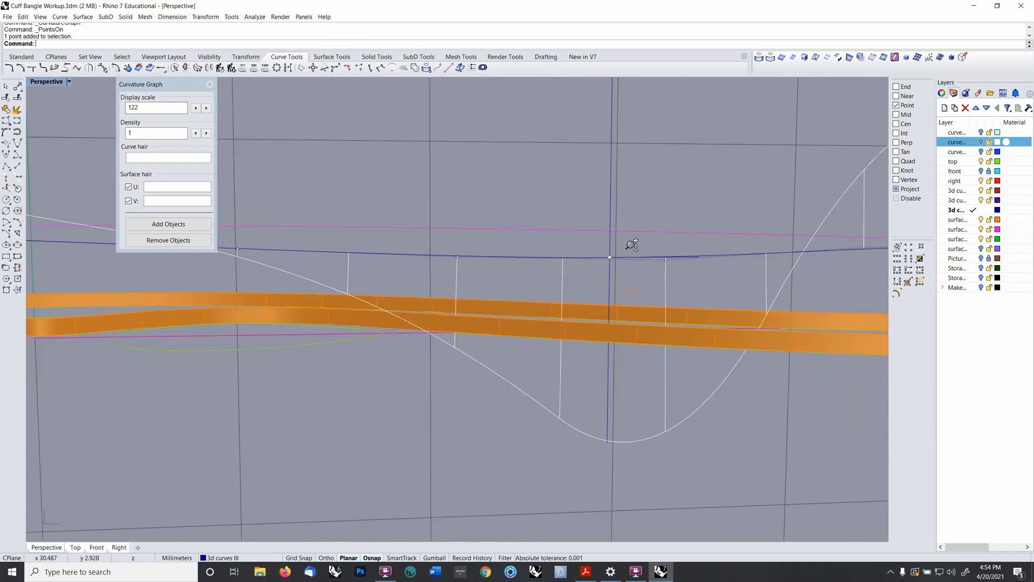
scroll(632, 244, "down", 3)
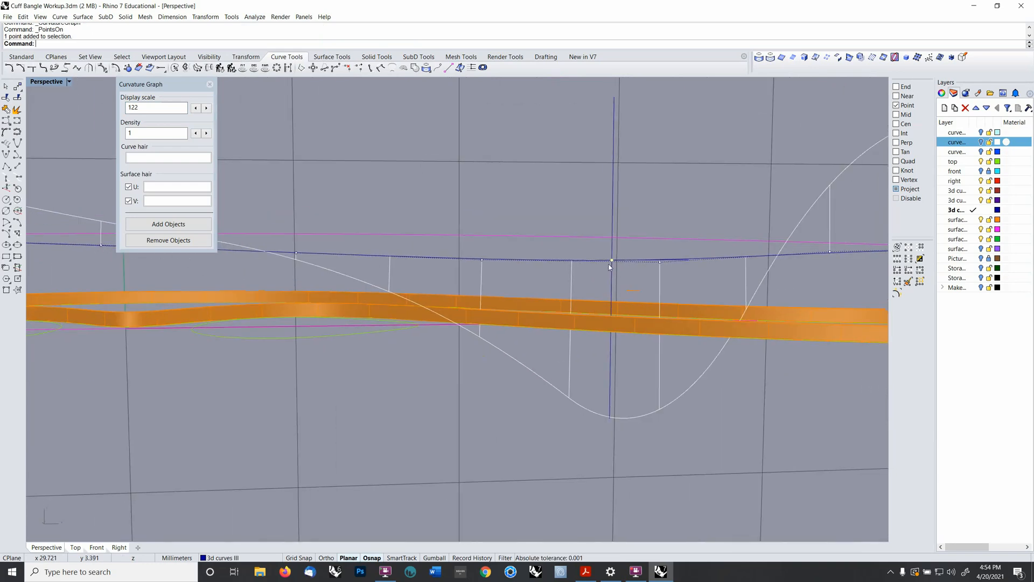
left_click(483, 260)
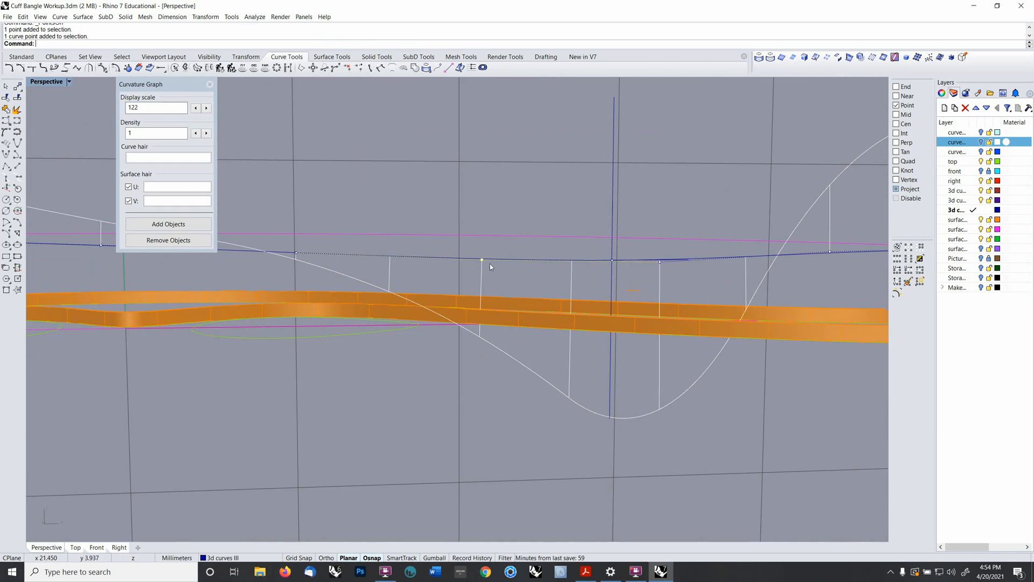
left_click(660, 263, "shift")
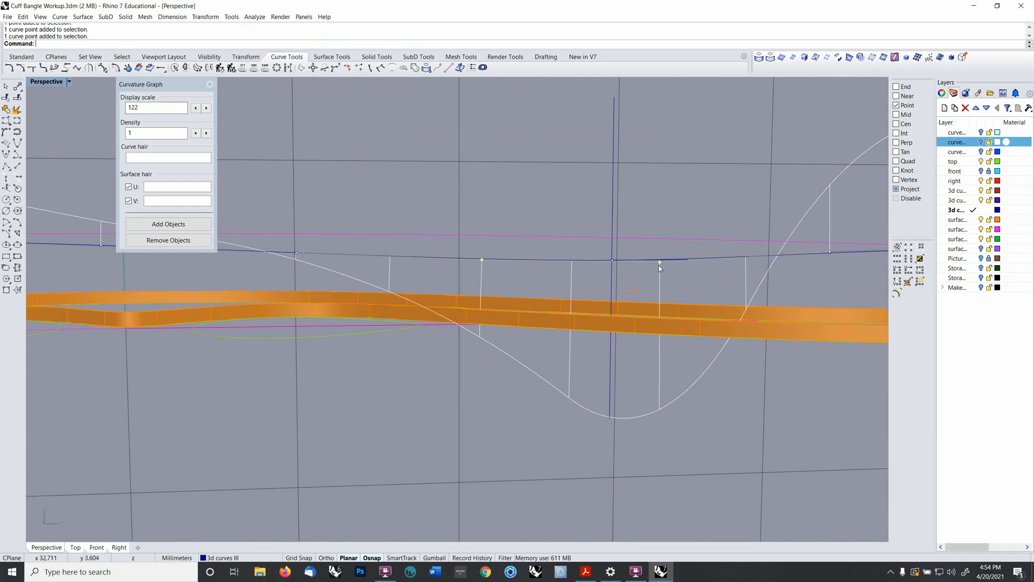
type("m")
key("Return")
left_click(560, 219)
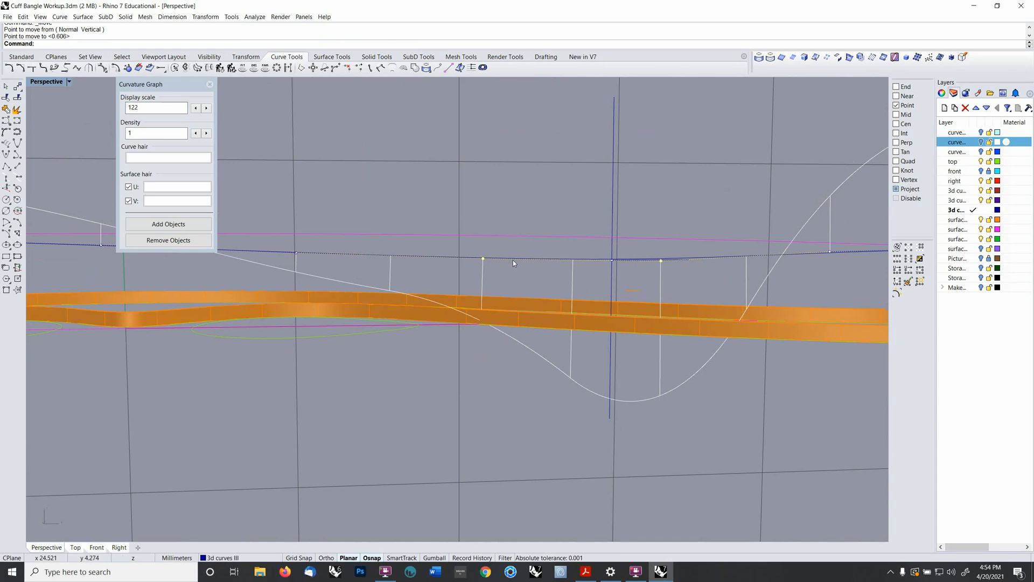
- Nudge the control point on the inner side of the positive X marker about 0.11 mm and the one beyond it about 0.17 mm
key("Return")
left_click(482, 260)
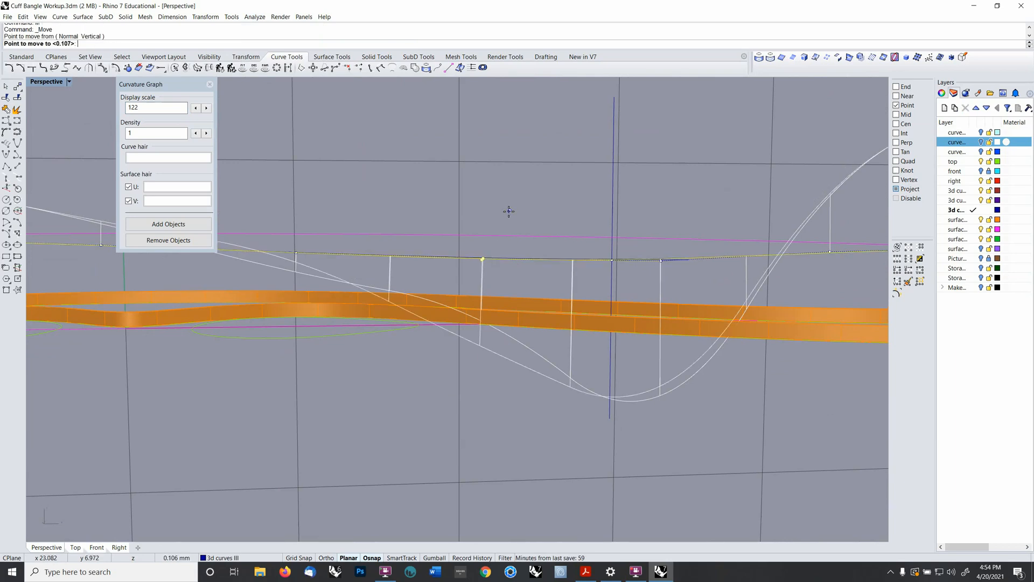
key("Escape")
left_click(661, 262)
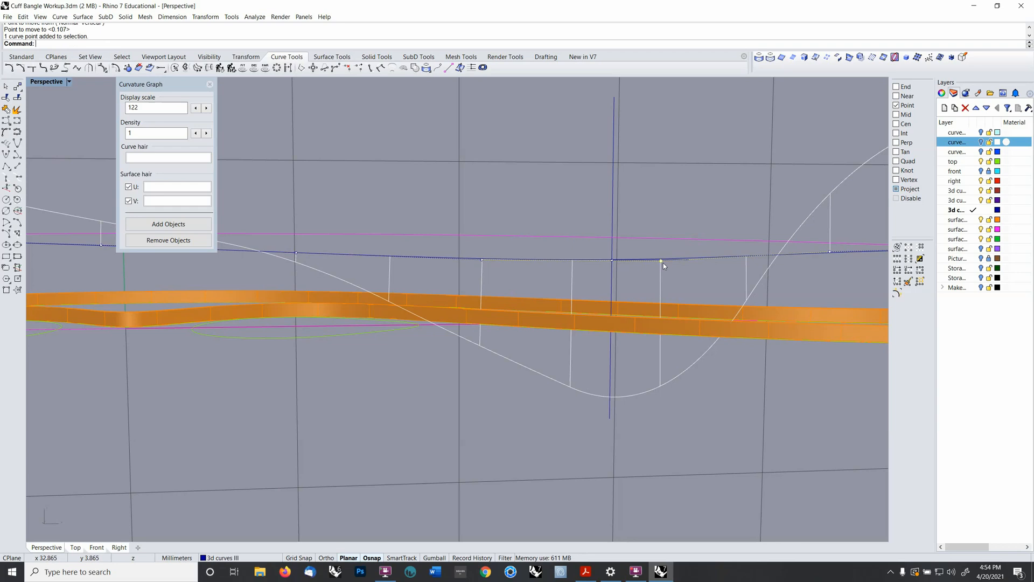
key("Return")
left_click(689, 224)
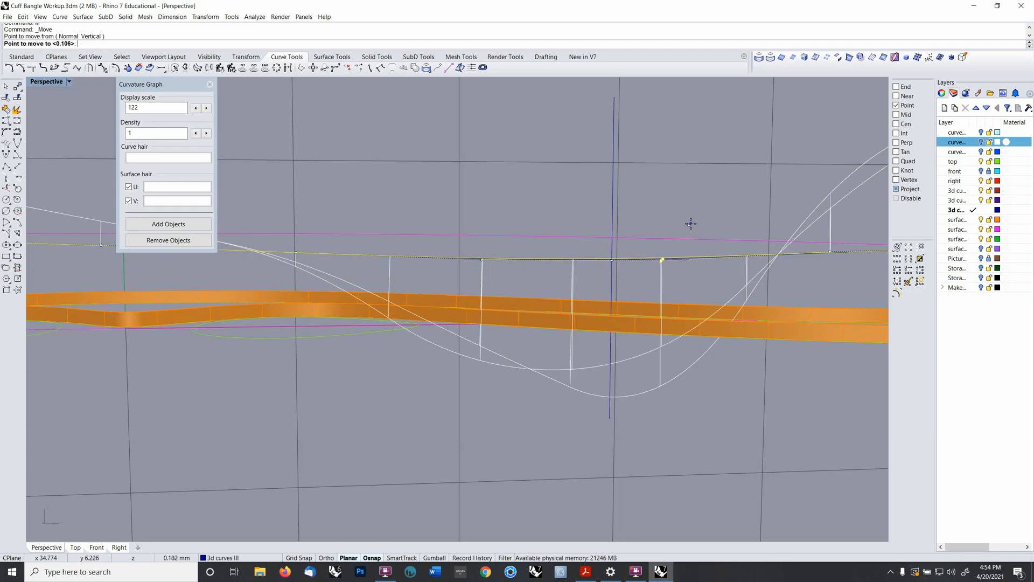
left_click(690, 224)
- Nudge the third control point from the curve's positive X end about 0.05 mm to even out the curvature graph there
scroll(723, 237, "down", 3)
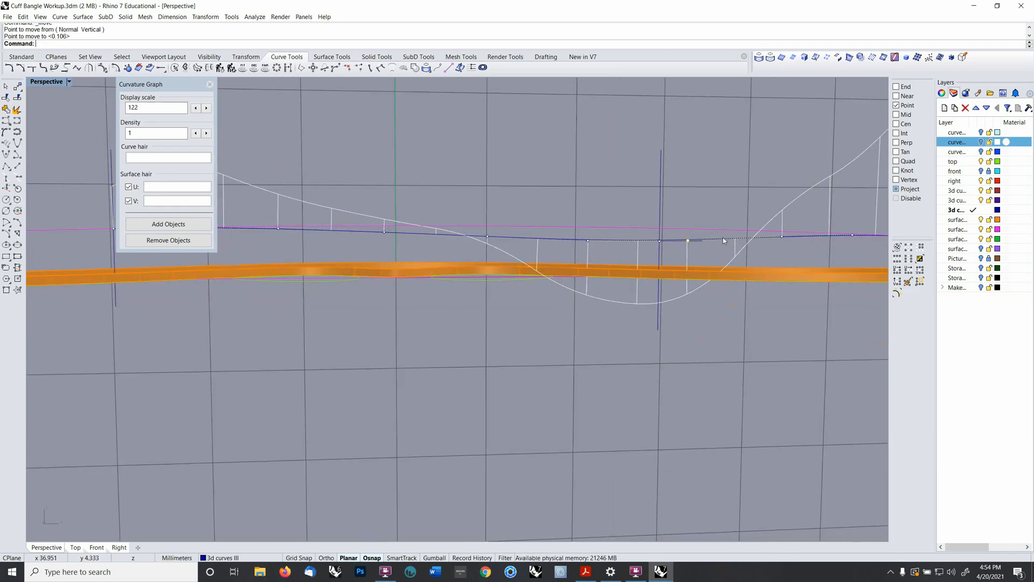
right_click_drag(722, 237, 457, 290, "shift")
right_click_drag(582, 291, 587, 289, "ctrl")
scroll(584, 290, "up", 3)
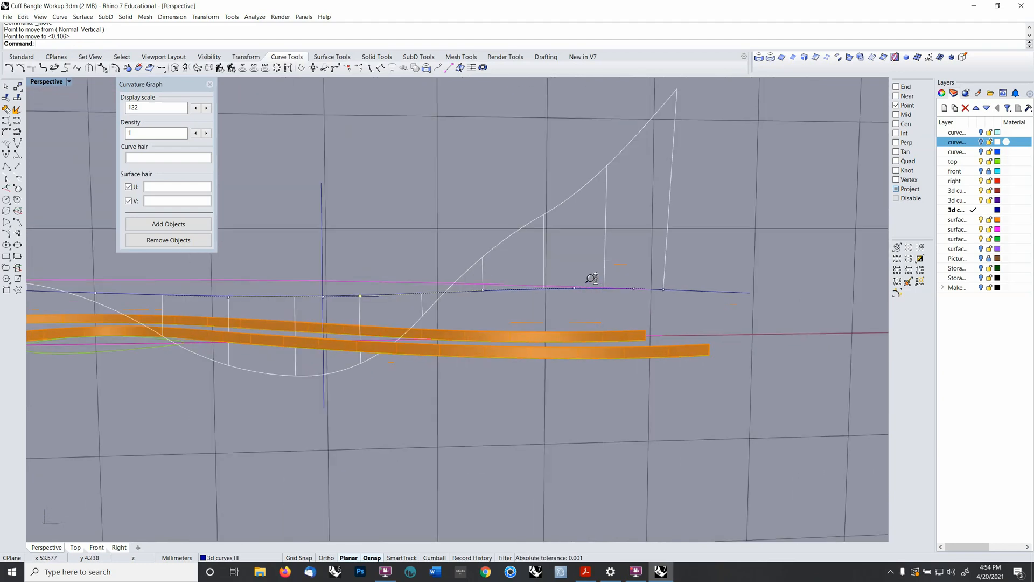
left_click(573, 289)
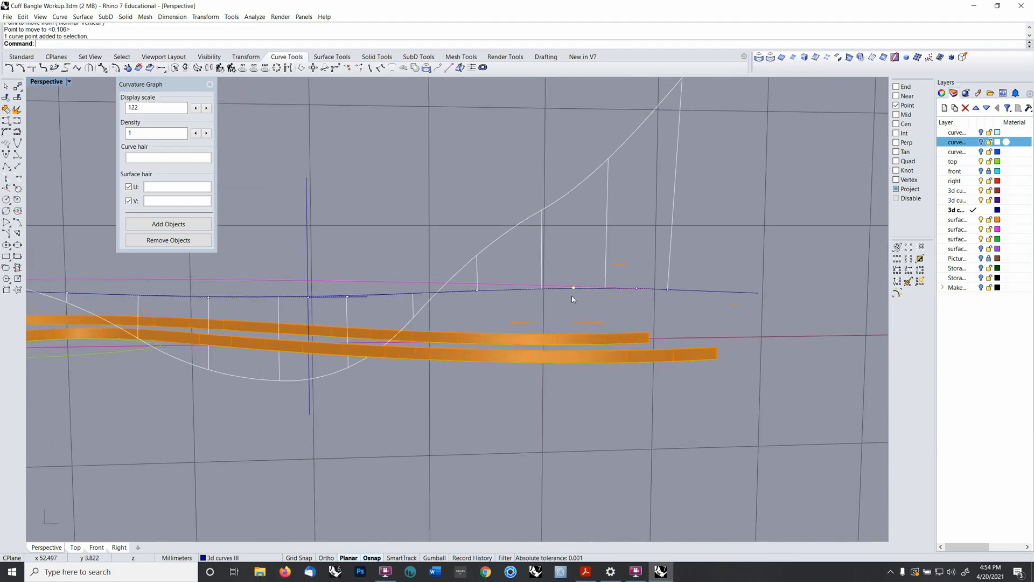
right_click_drag(573, 296, 577, 280, "ctrl")
type("m")
key("Return")
left_click(583, 260)
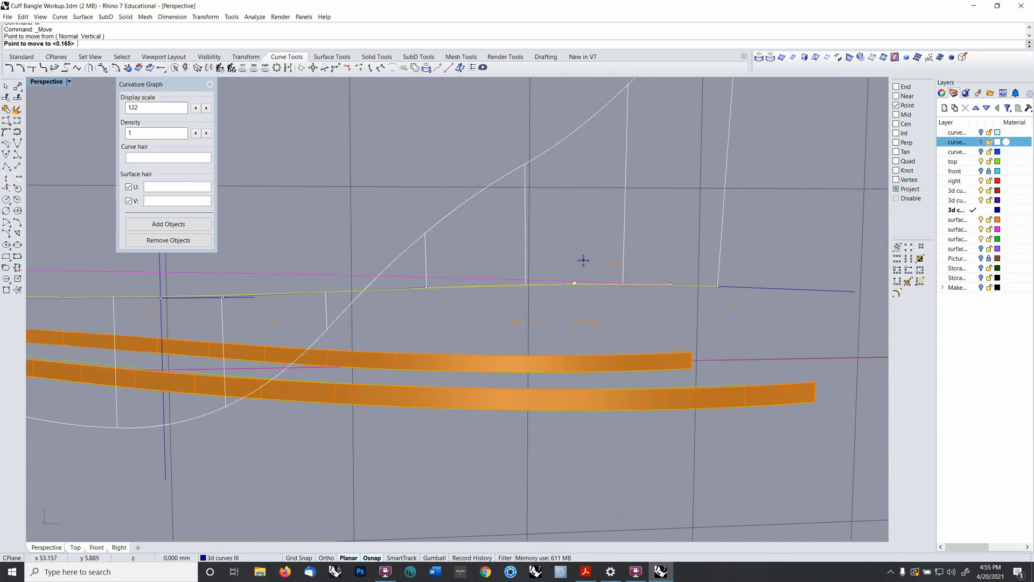
left_click(584, 261)
- Select the last two control points at the curve's positive X end
scroll(599, 273, "down", 3)
scroll(599, 273, "down", 2)
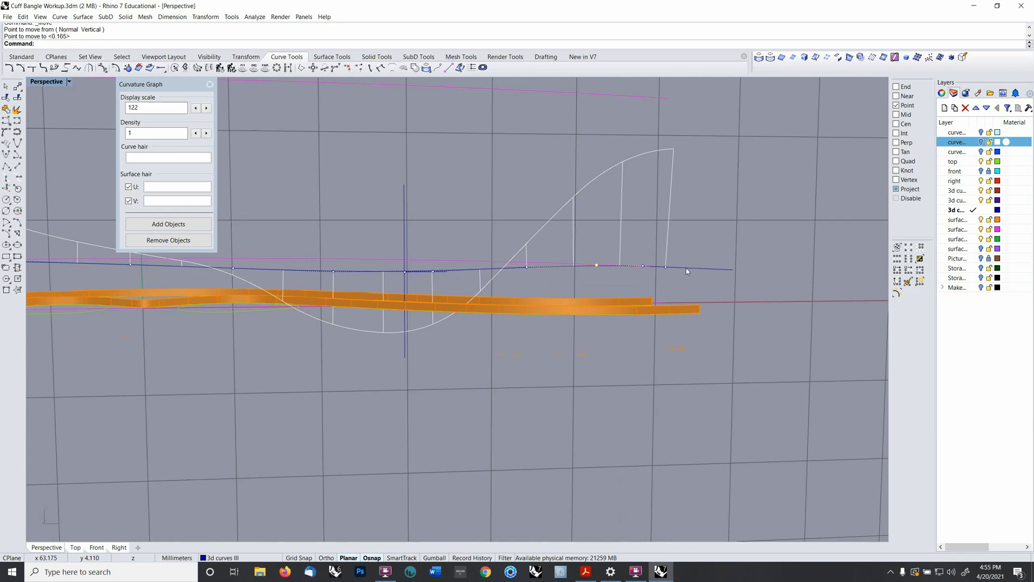
left_click(644, 267)
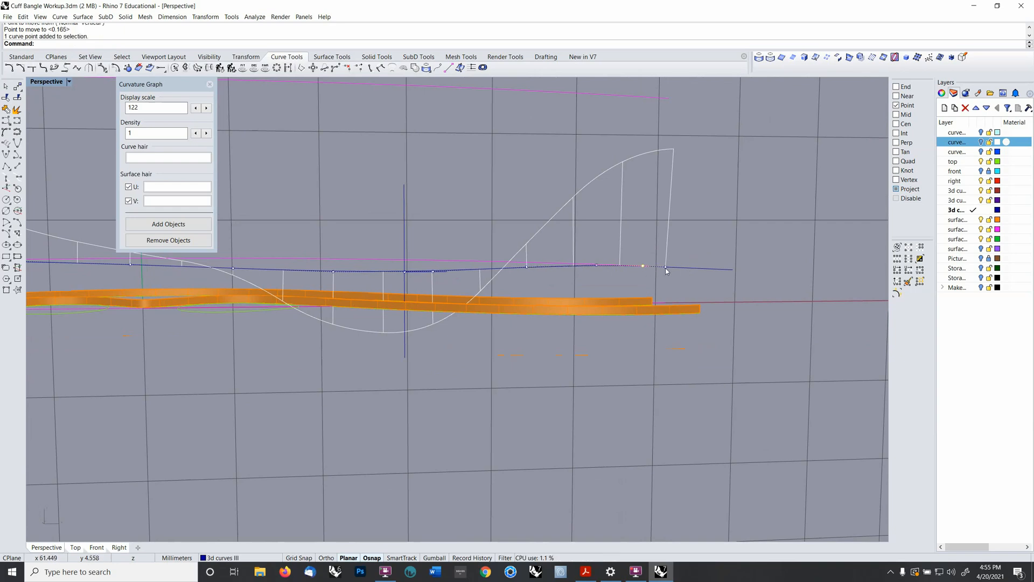
left_click(665, 267, "shift")
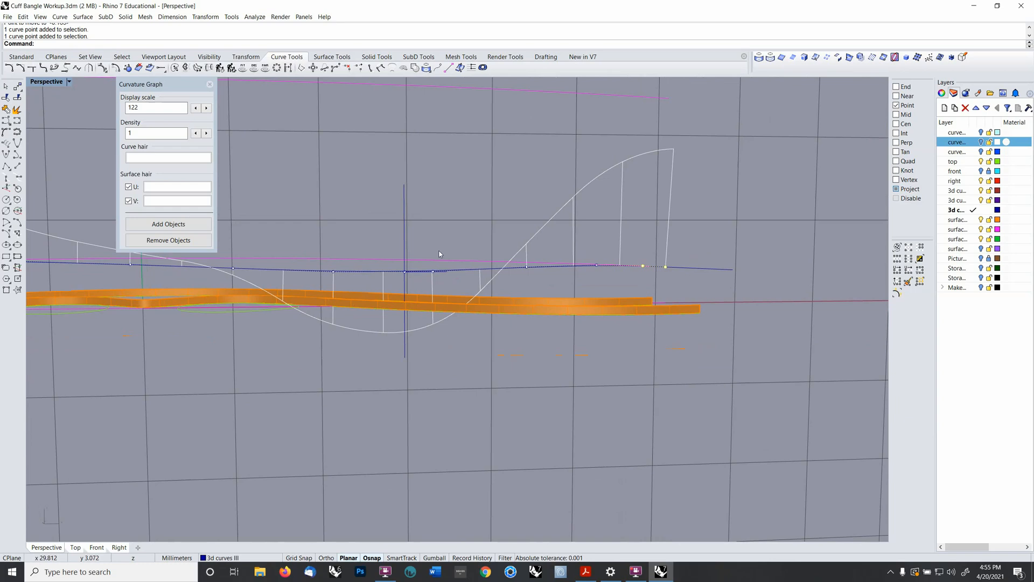
- Nudge the fourth control point from the curve's negative X end about 0.11 mm to smooth the curvature graph
scroll(447, 243, "down", 3)
right_click_drag(452, 258, 646, 318)
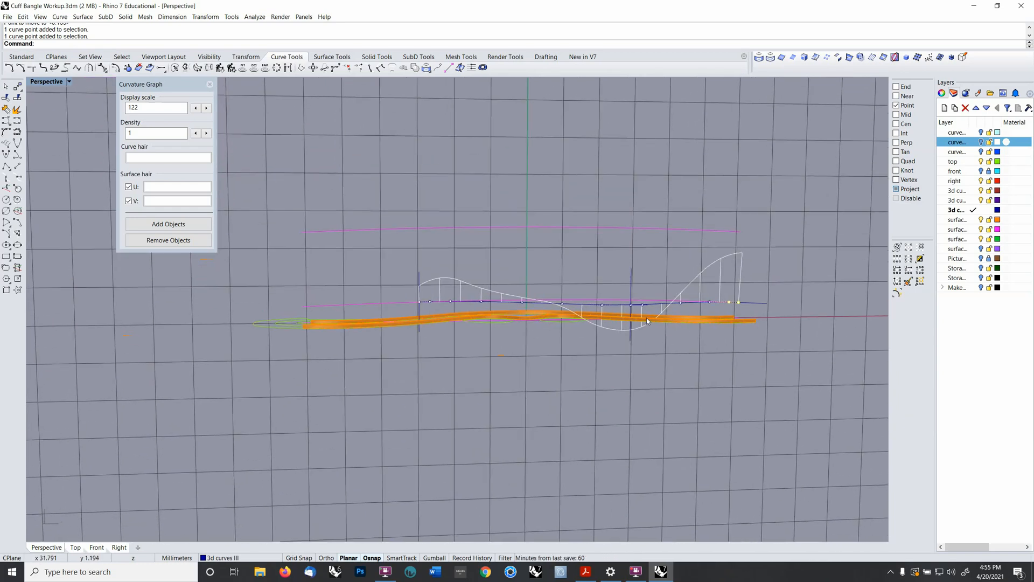
scroll(446, 279, "up", 6)
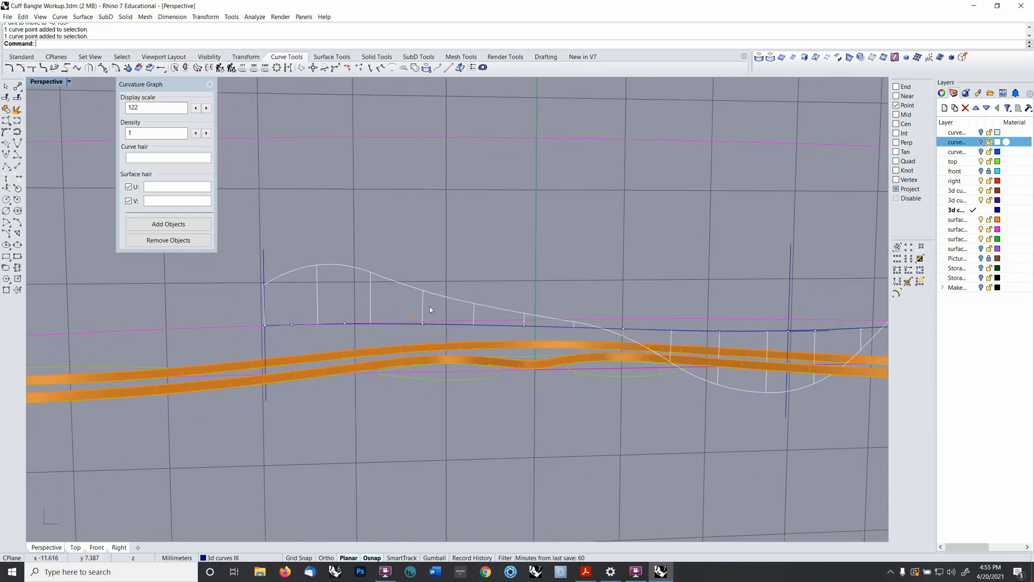
left_click(423, 330)
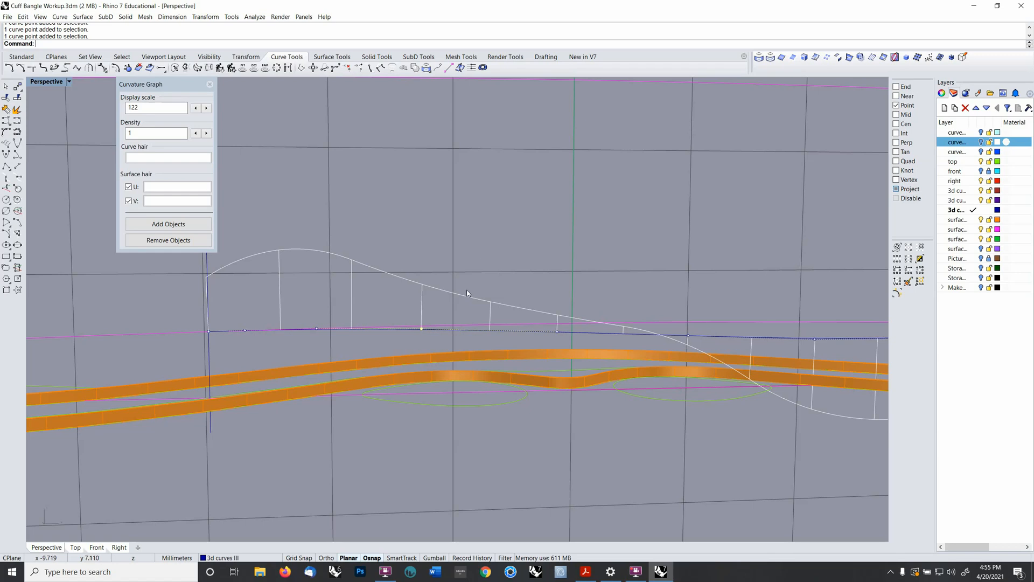
type("m")
key("Return")
left_click(481, 262)
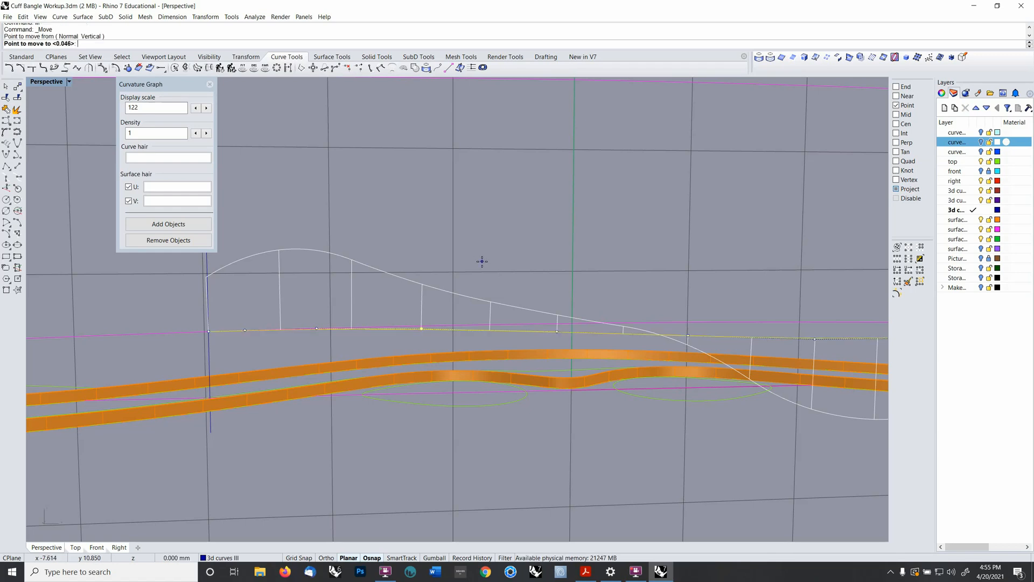
left_click(482, 262)
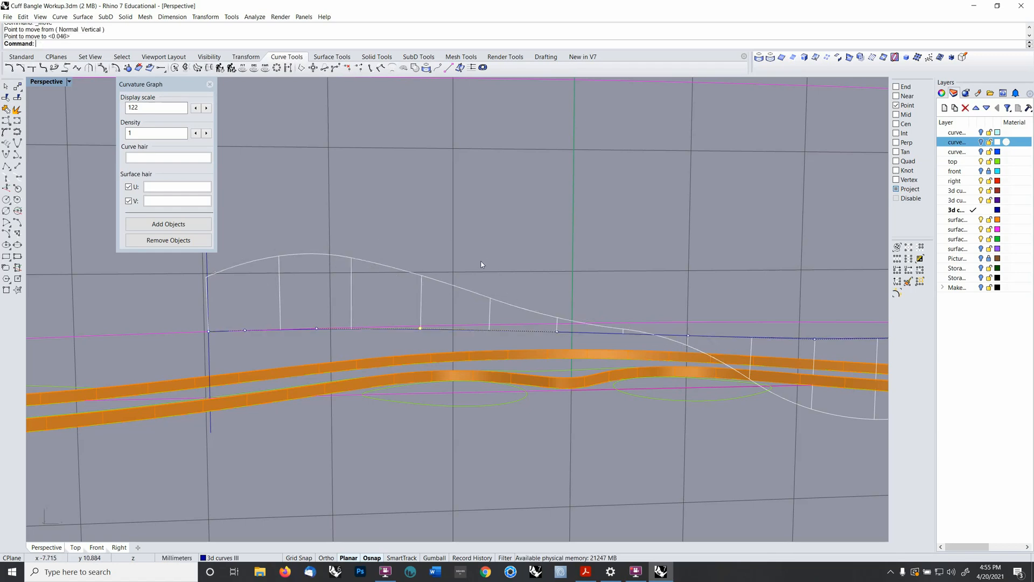
- Move the control point just on the negative side of the Y axis about 0.5 mm toward negative X to even out the curvature
scroll(474, 277, "down", 9)
scroll(467, 284, "up", 5)
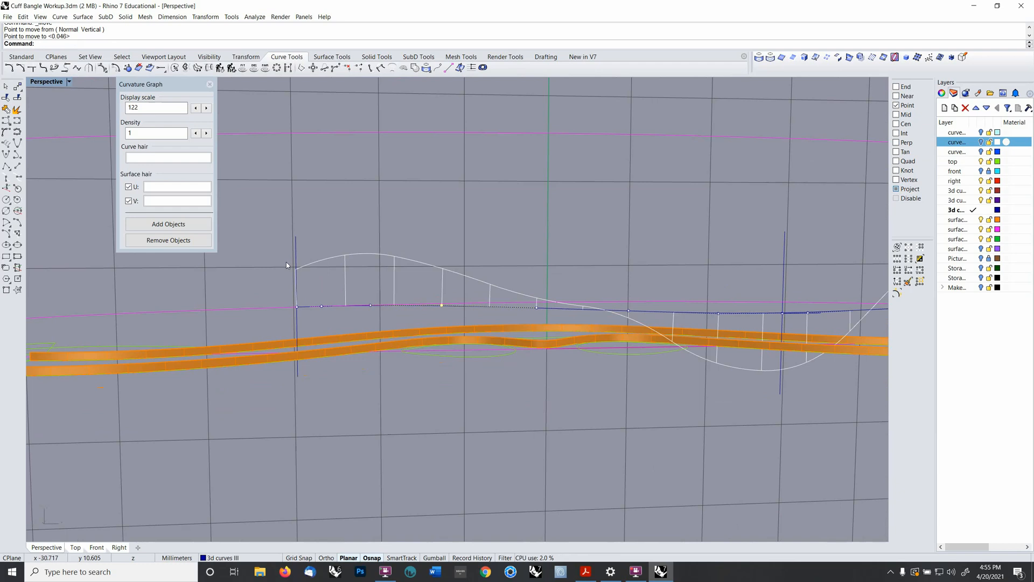
scroll(560, 299, "up", 2)
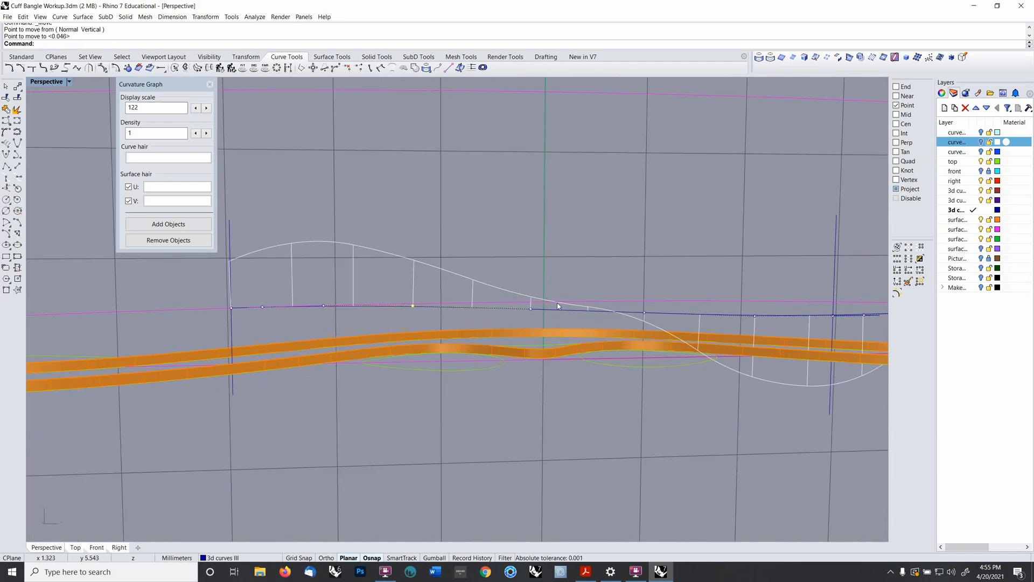
scroll(586, 305, "down", 2)
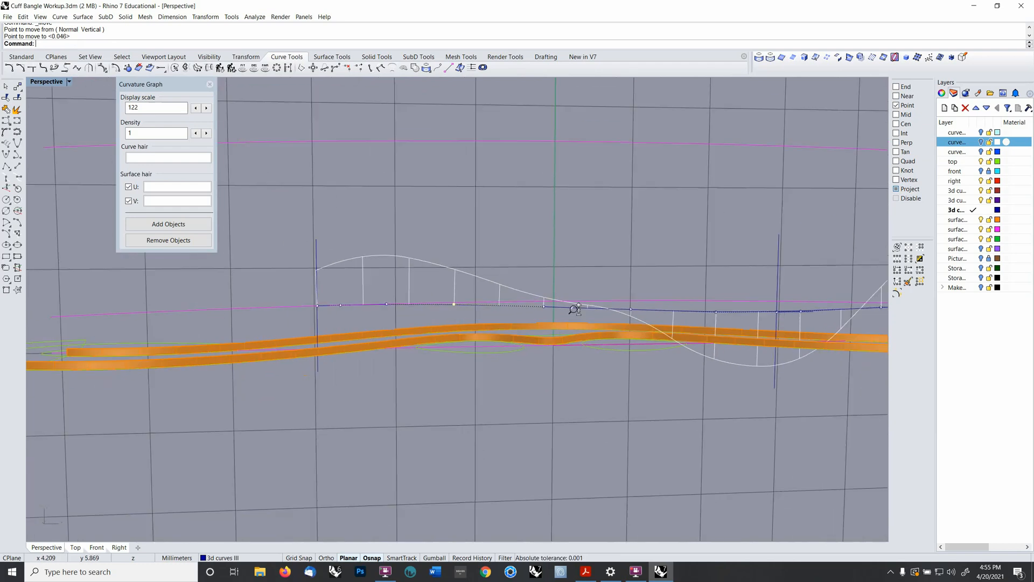
left_click(540, 308)
type("m")
key("Return")
left_click(566, 272)
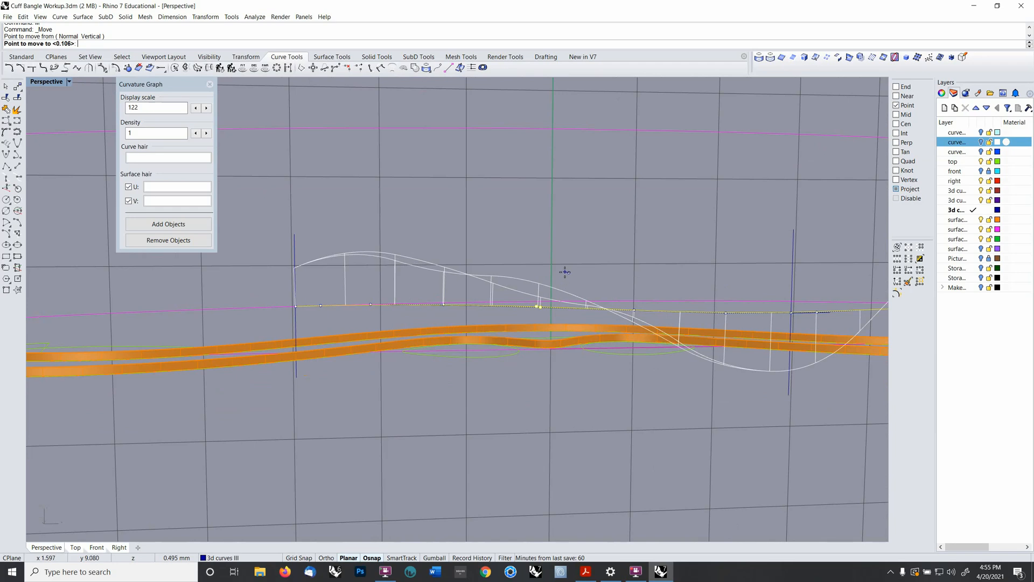
left_click(564, 273)
scroll(574, 274, "down", 3)
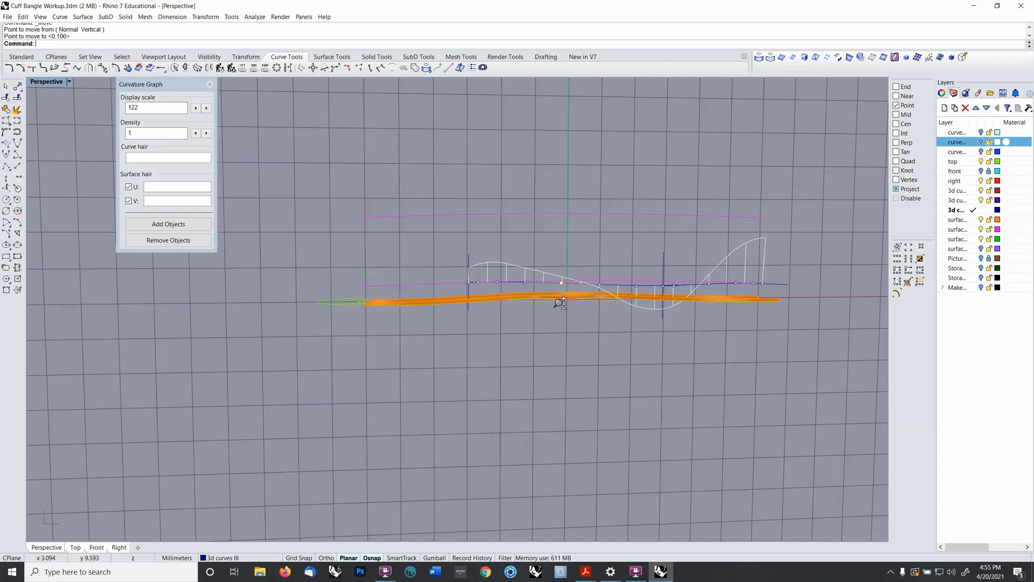
scroll(557, 302, "up", 1)
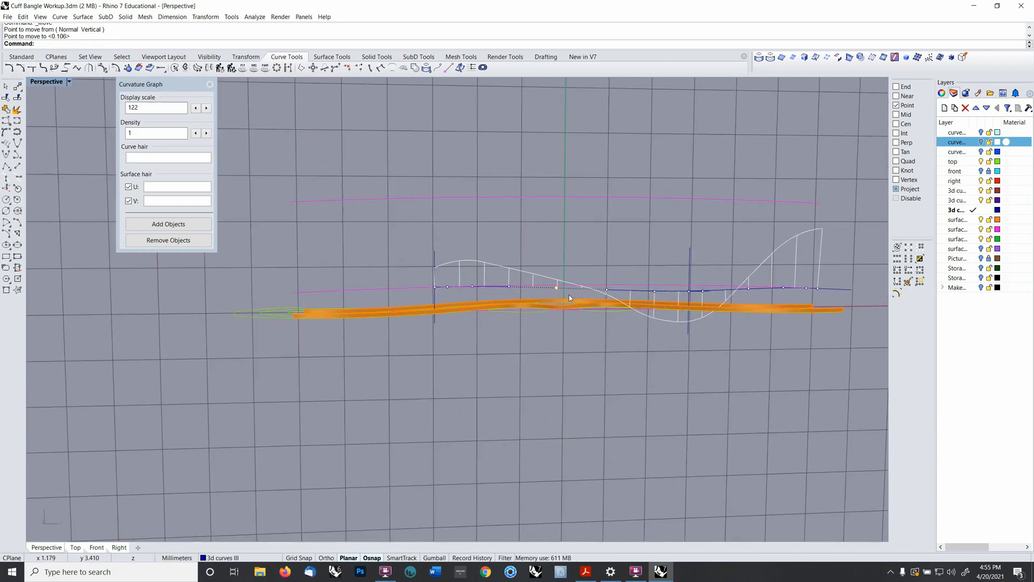
- Close the curvature graph and delete the leftover working curves along the lower wave line
left_click(209, 84)
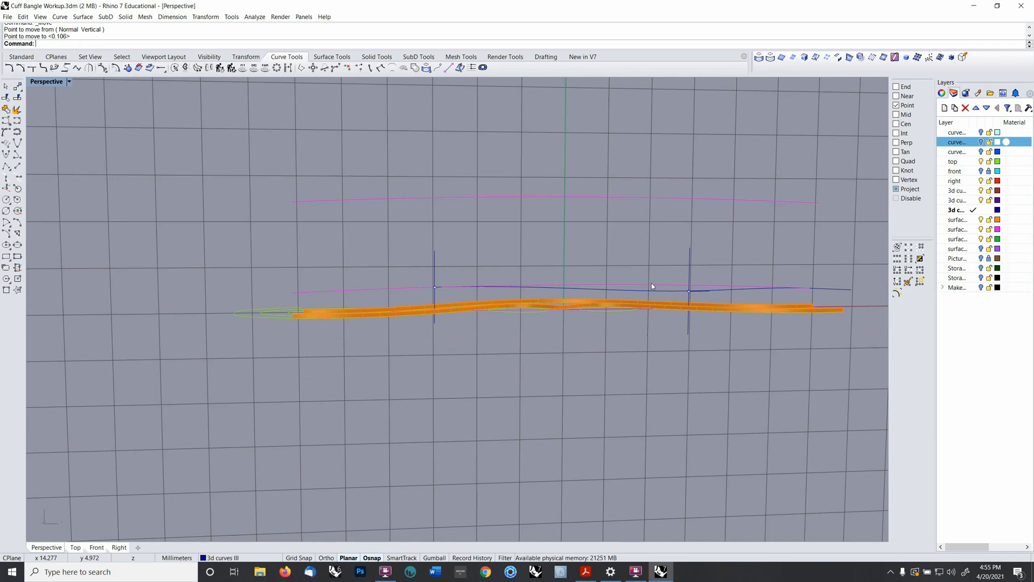
key("Delete")
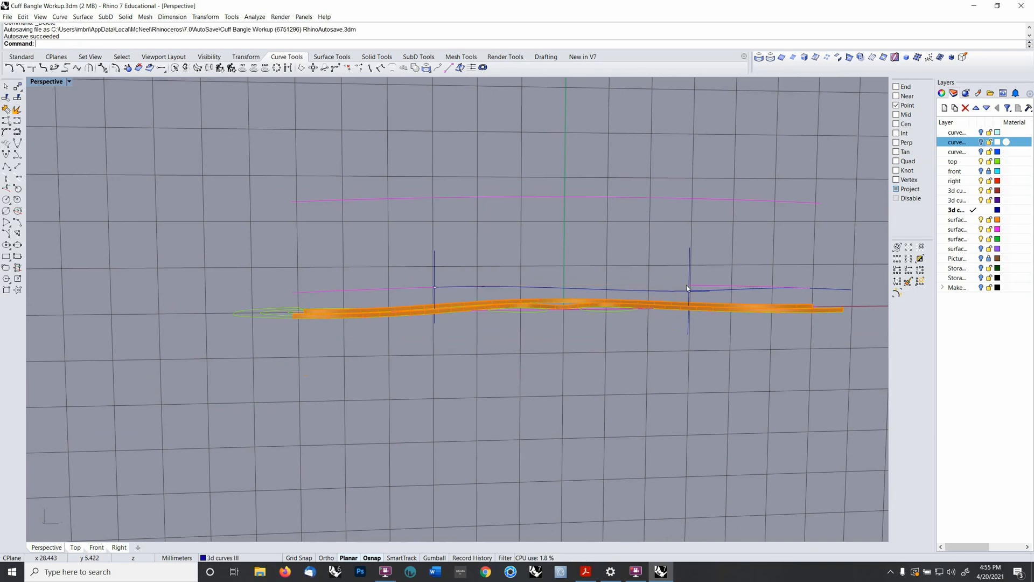
left_click(696, 287)
key("Delete")
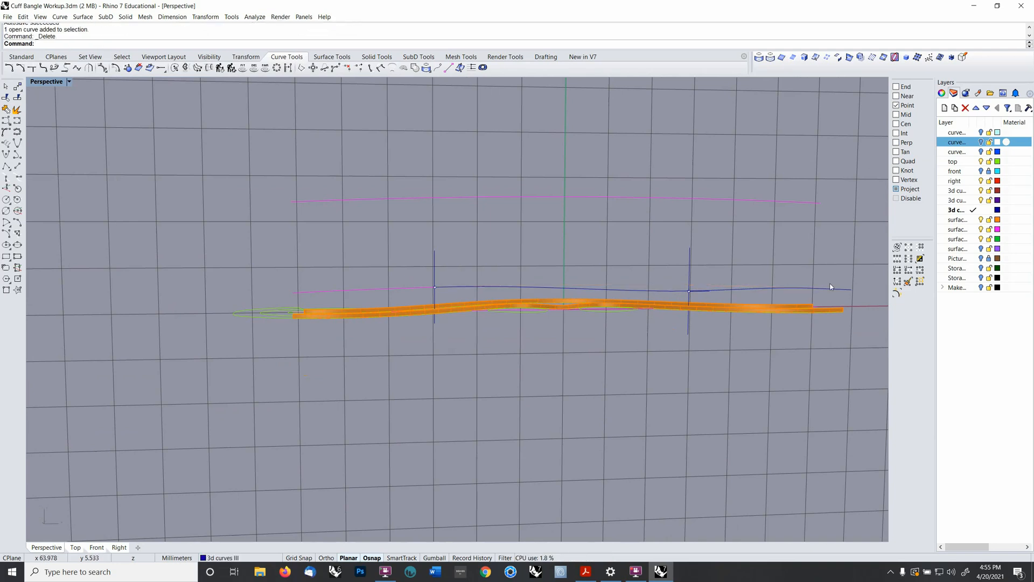
left_click(831, 289)
key("Delete")
- Join the two remaining magenta curves of the lower wave line into one curve
left_click(413, 289)
left_click(460, 289, "shift")
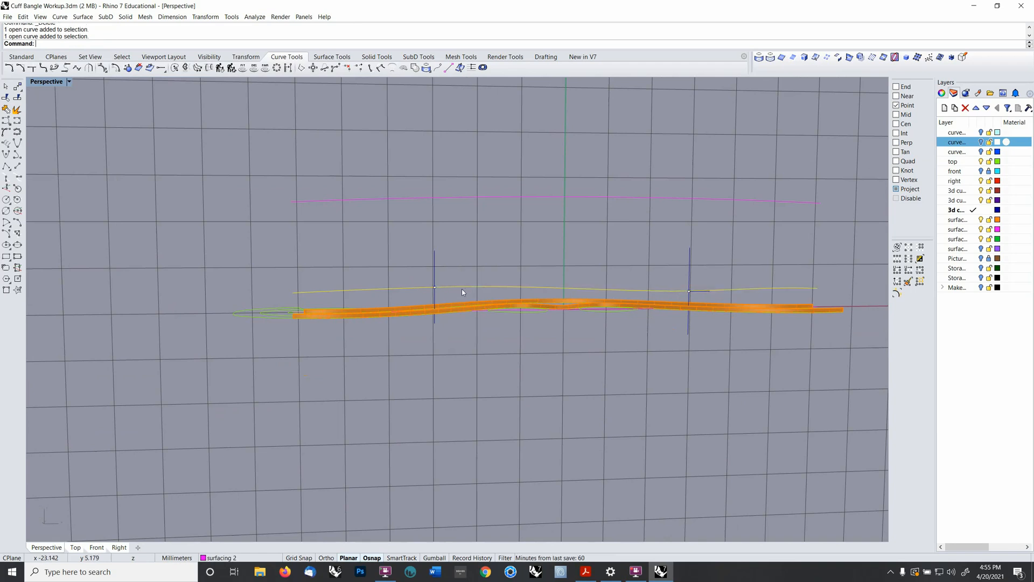
left_click(7, 110)
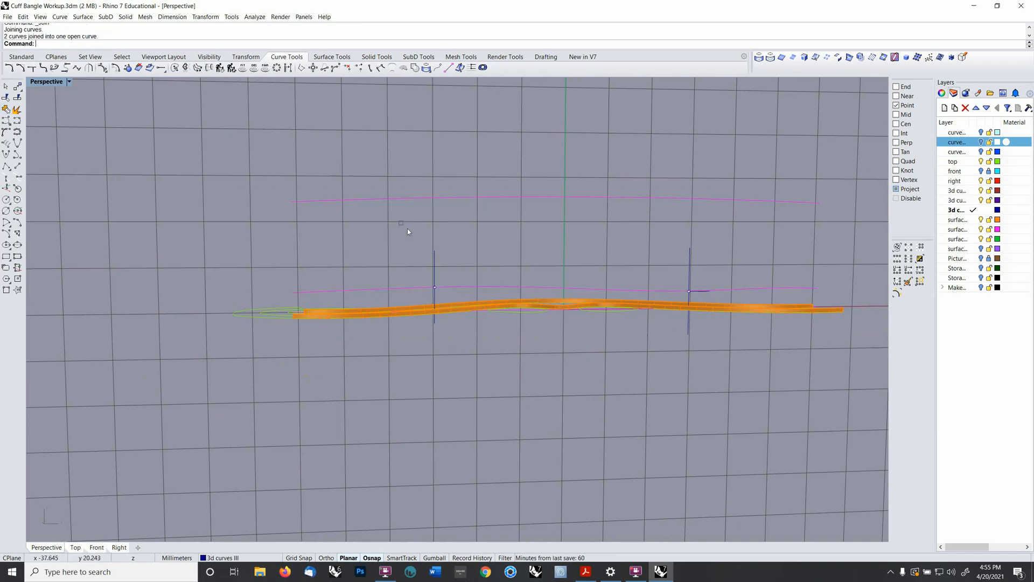
- Delete the blue marker lines and points at both junctions of the lower wave curve
left_click_drag(409, 230, 451, 360)
key("Delete")
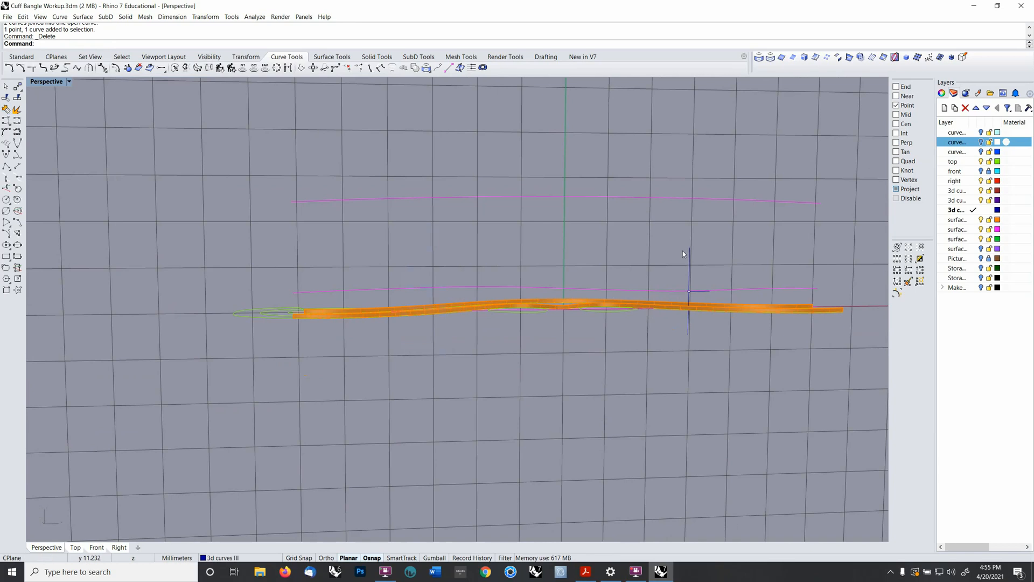
left_click(689, 278)
key("Delete")
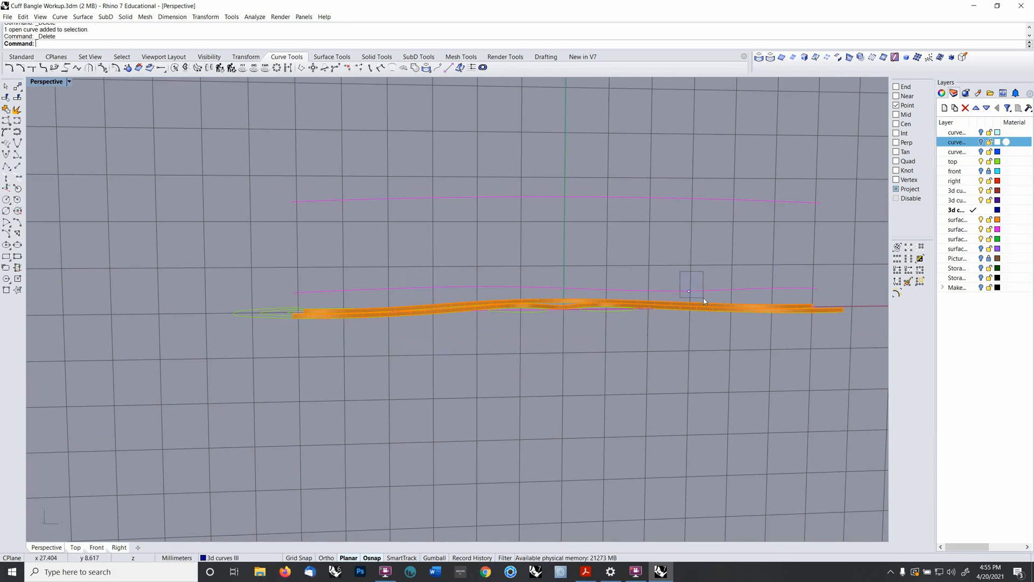
left_click_drag(704, 299, 704, 299)
key("Delete")
- Rebuild the joined lower wave curve with 20 points at degree 4
left_click(710, 290)
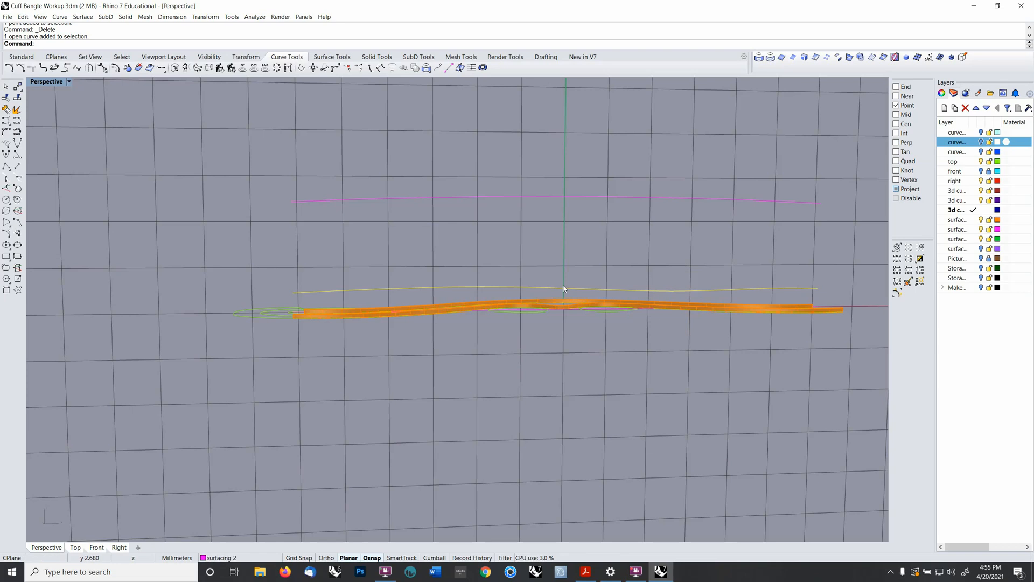
scroll(563, 288, "up", 3)
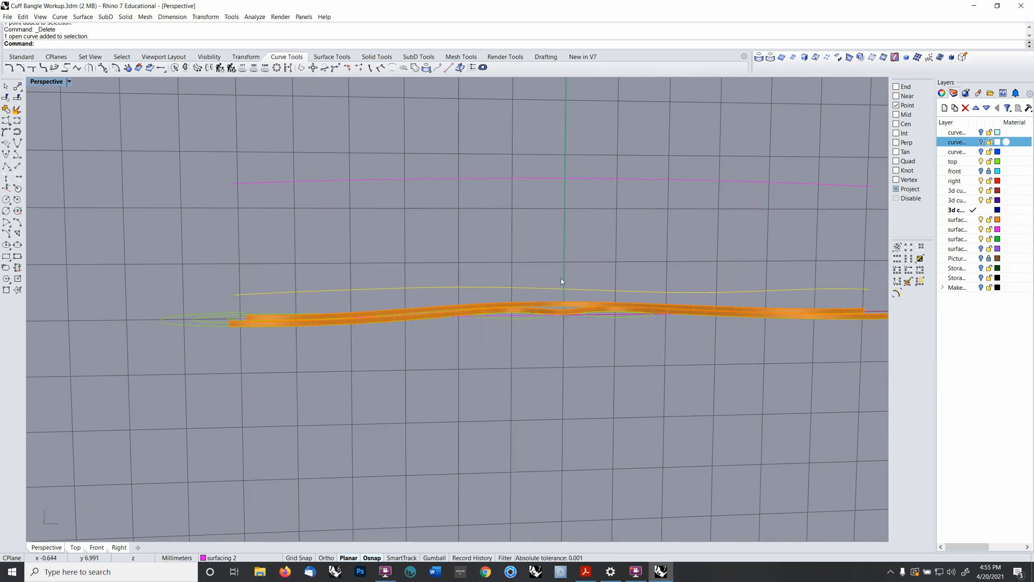
type("rebuild")
key("Return")
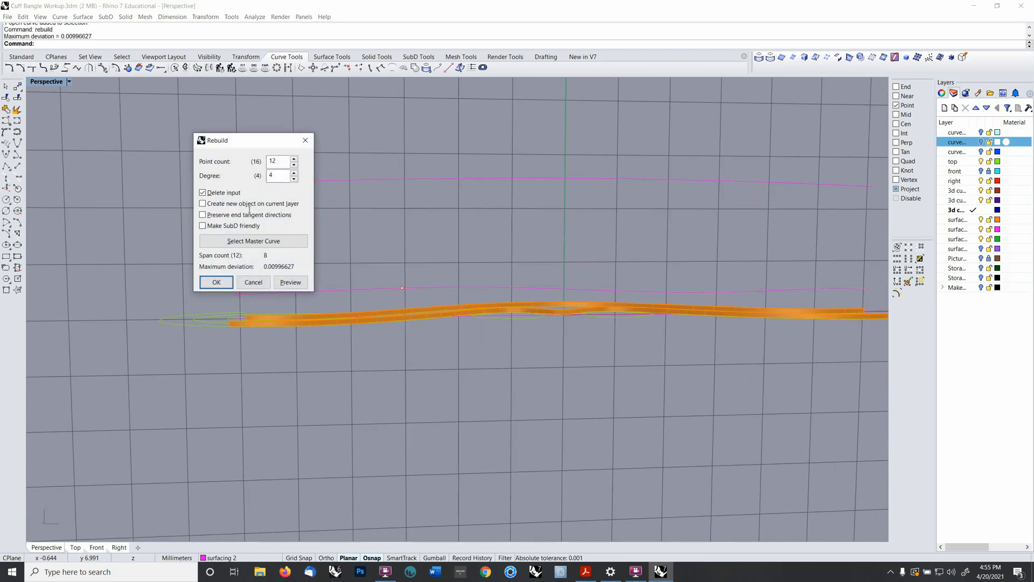
left_click_drag(282, 163, 264, 163)
type("20")
key("Return")
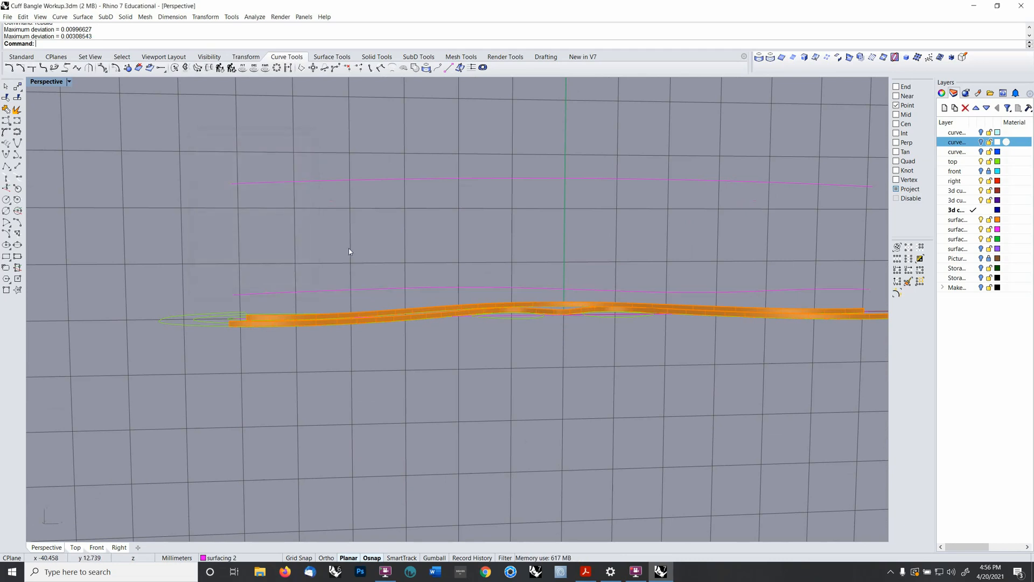
- Examine the rebuilt curve against the rest of the construction in the top, front, right and perspective views
scroll(349, 251, "down", 7)
scroll(350, 255, "up", 1)
key("ctrl+F1")
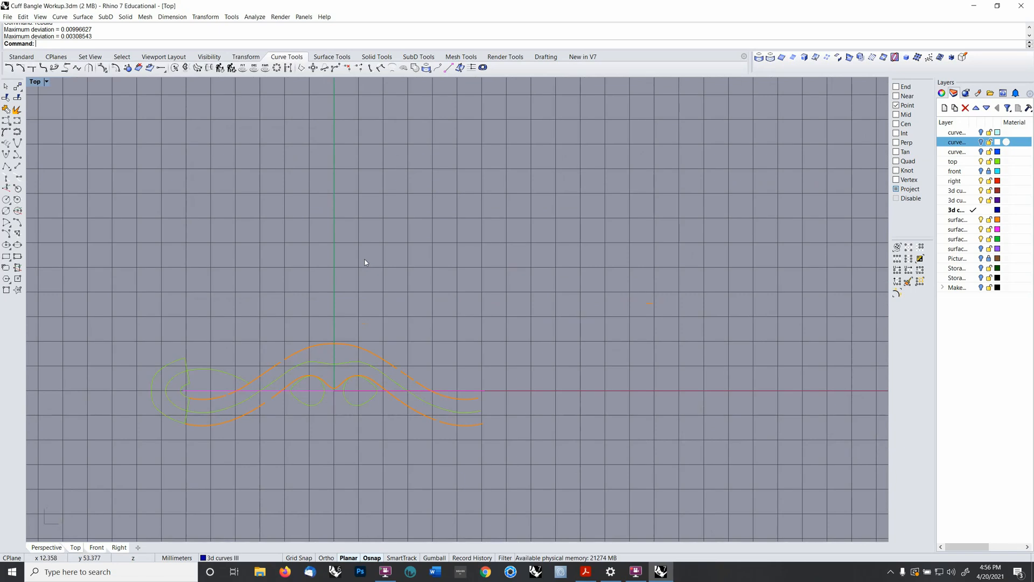
key("ctrl+F2")
mouse_move(370, 264)
right_mouse_down()
mouse_move(406, 304)
mouse_move(469, 318)
mouse_move(477, 270)
mouse_move(468, 249)
mouse_move(354, 262)
mouse_move(383, 263)
right_mouse_up()
key("ctrl+F3")
key("ctrl+F4")
left_click(349, 271)
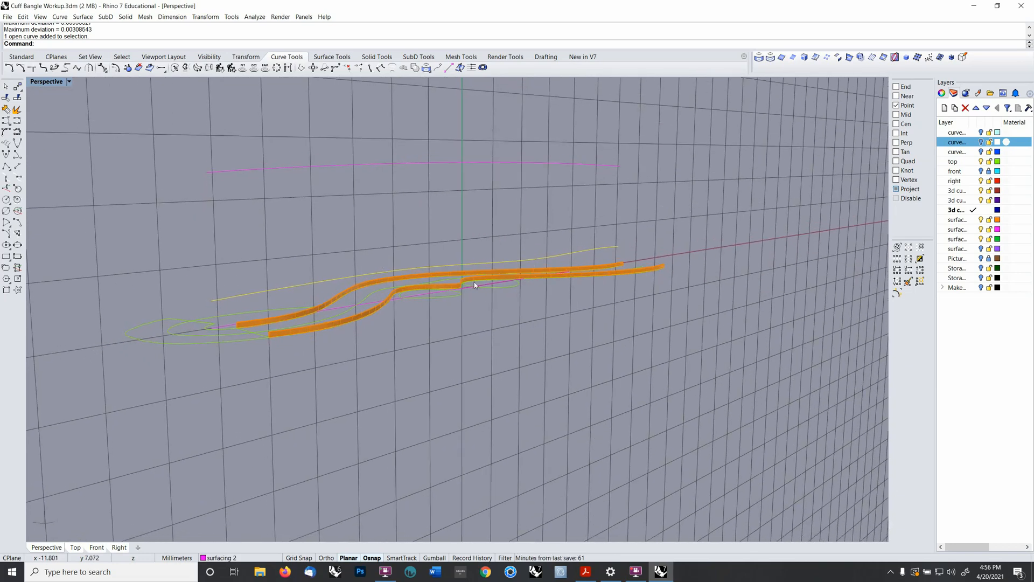
right_click_drag(410, 308, 345, 333)
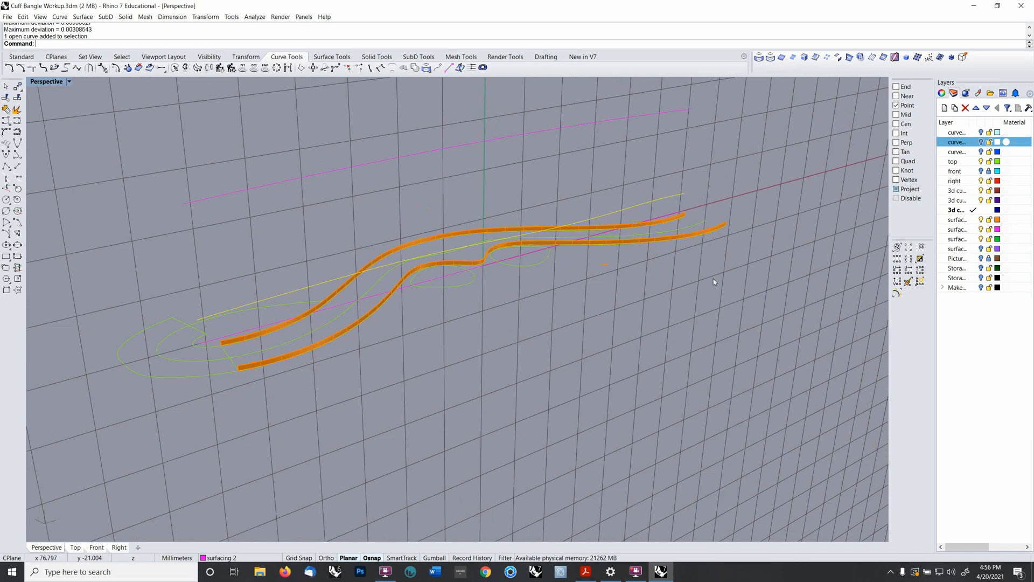
- Turn on the curves 2 layer and delete its old wave-shaped curve along the upper orange strip
left_click(980, 143)
right_click_drag(534, 286, 509, 265)
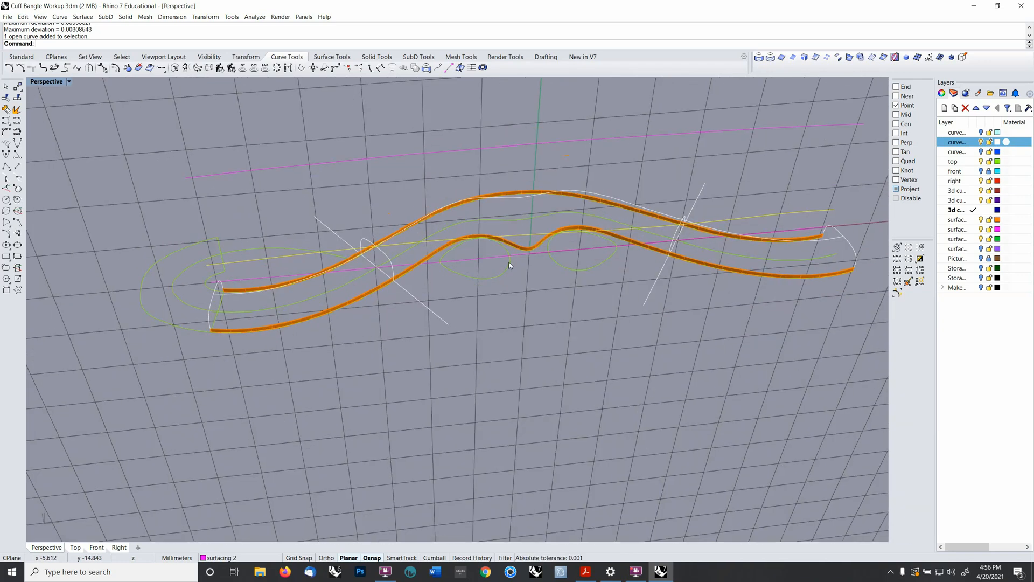
left_click(521, 202)
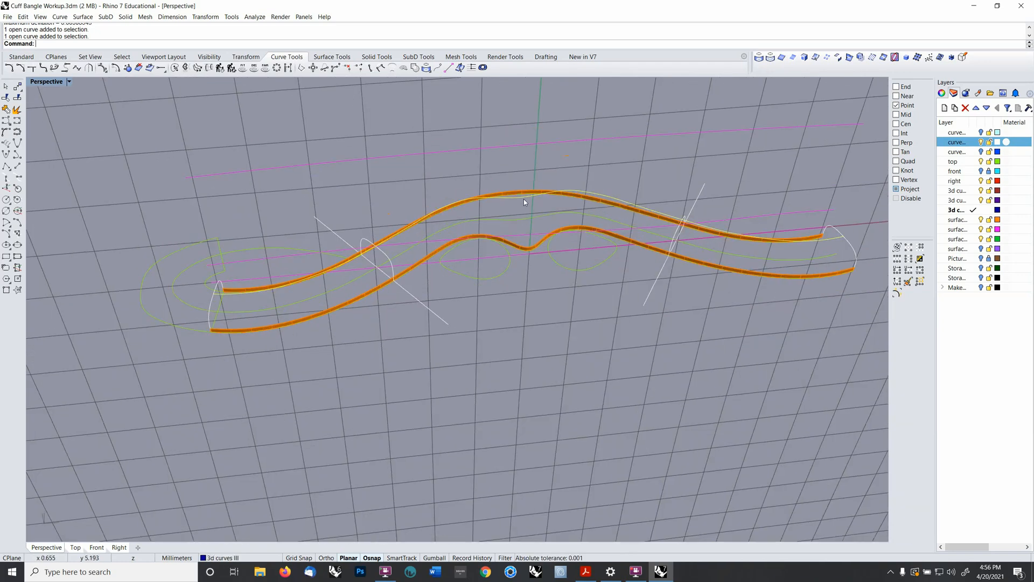
right_click_drag(523, 199, 509, 255)
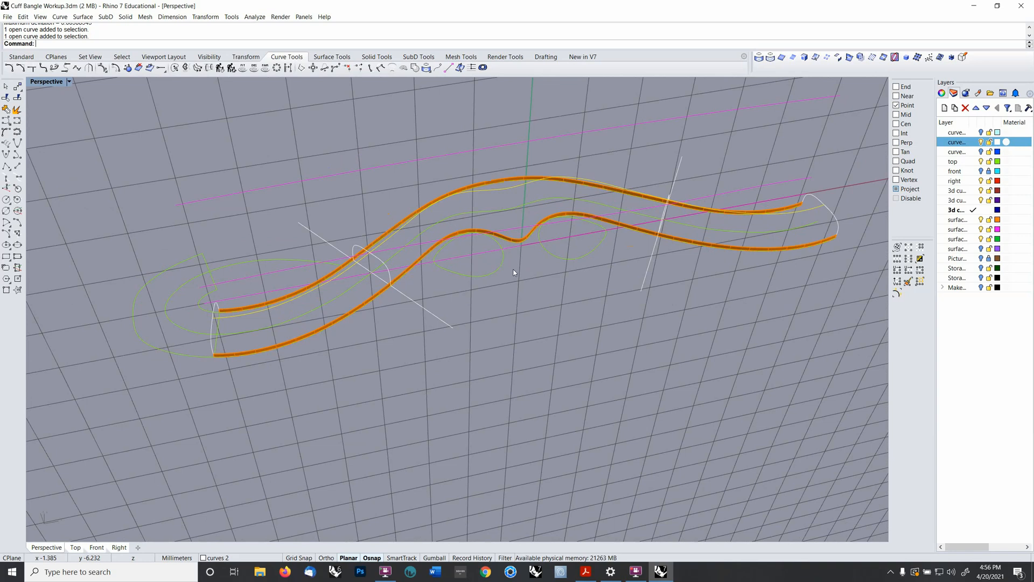
right_click_drag(516, 226, 478, 226)
key("Delete")
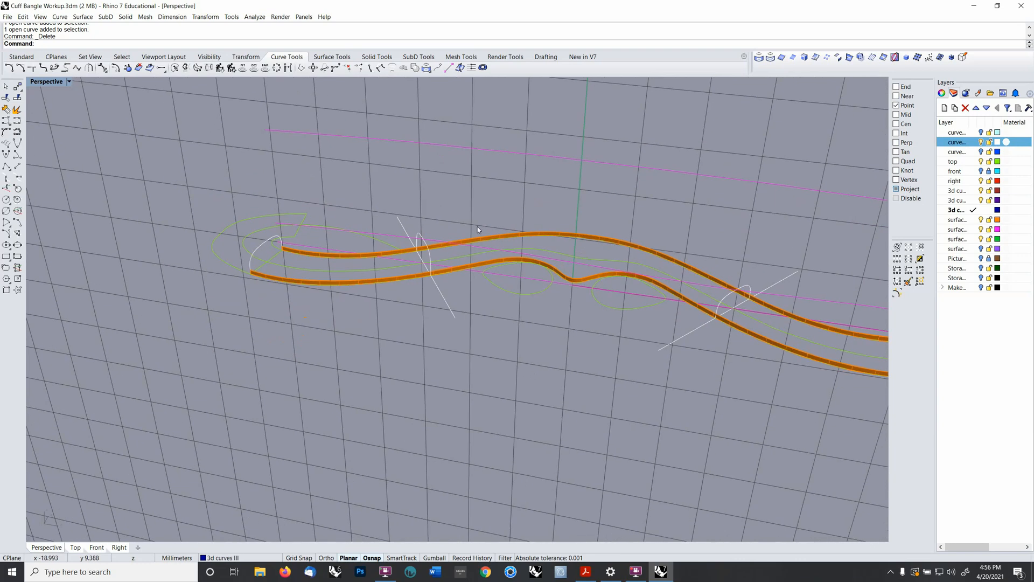
- Delete the arched cross-section curves at the two inner crossing lines, keeping the straight lines and end arches
left_click(431, 254)
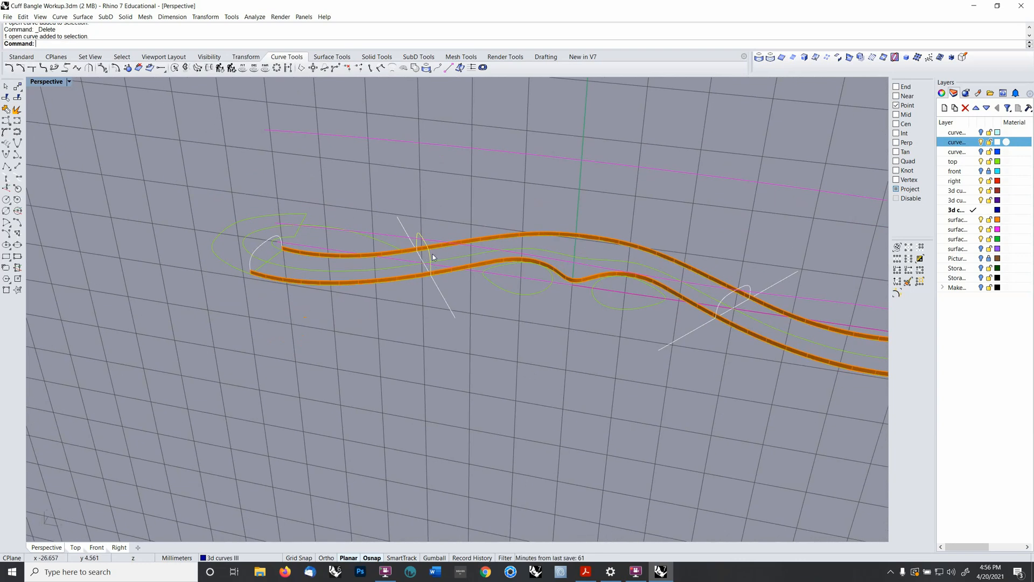
right_click_drag(434, 254, 467, 243)
left_click_drag(352, 221, 408, 318)
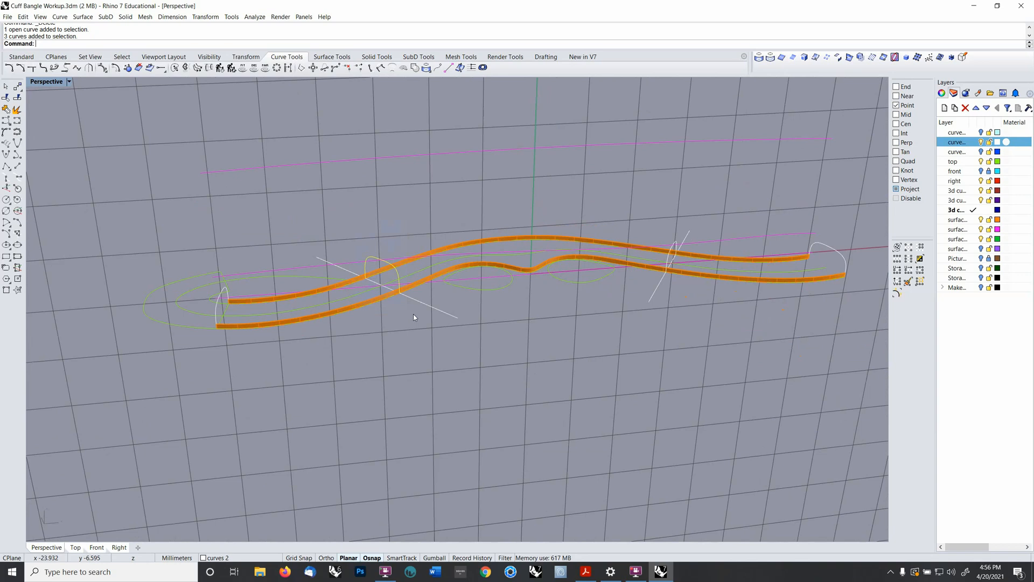
key("Delete")
left_click_drag(661, 212, 681, 287)
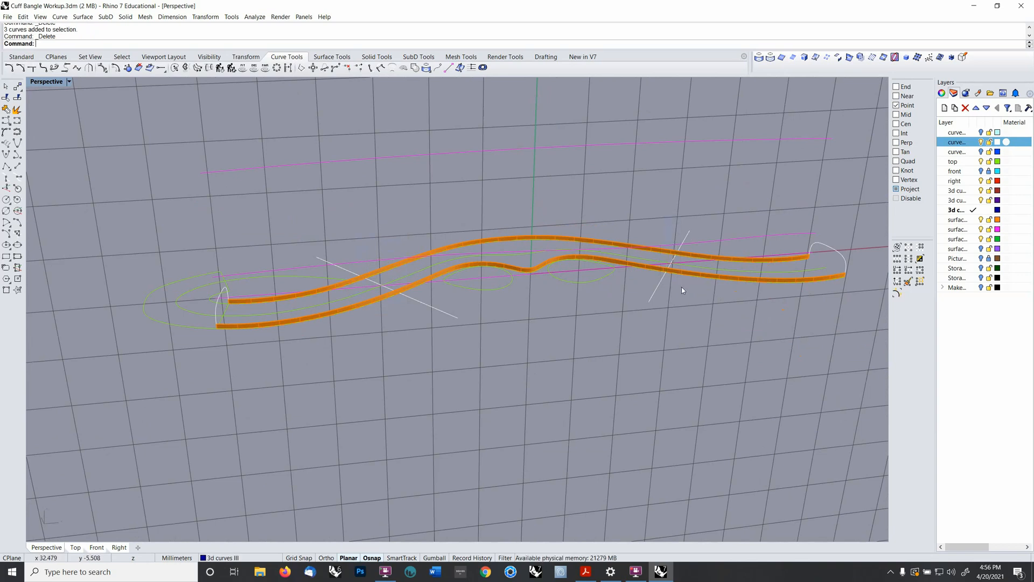
right_click_drag(673, 289, 652, 268)
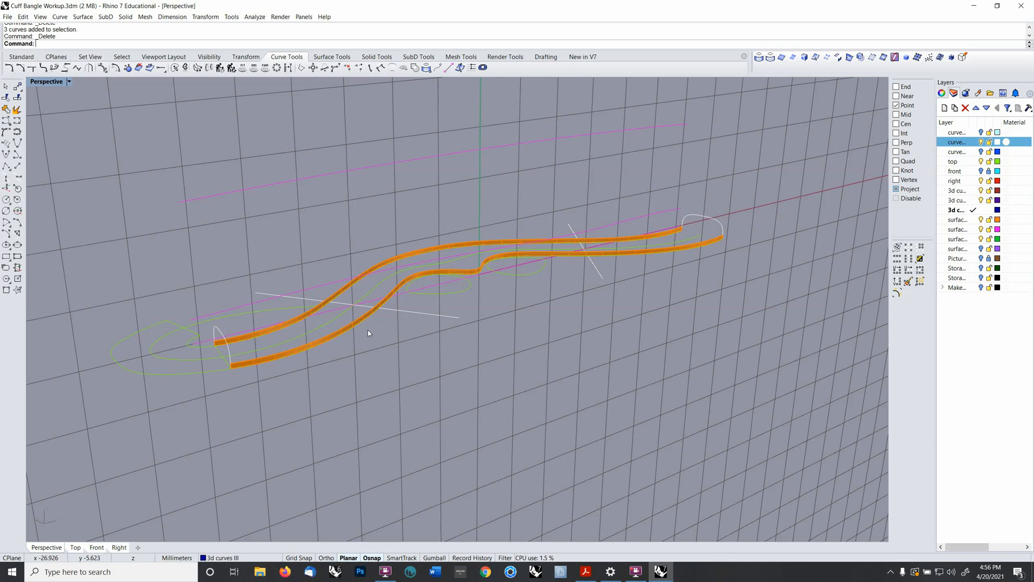
- Show the two hidden orange extruded surfaces and group them
key("ctrl+shift+h")
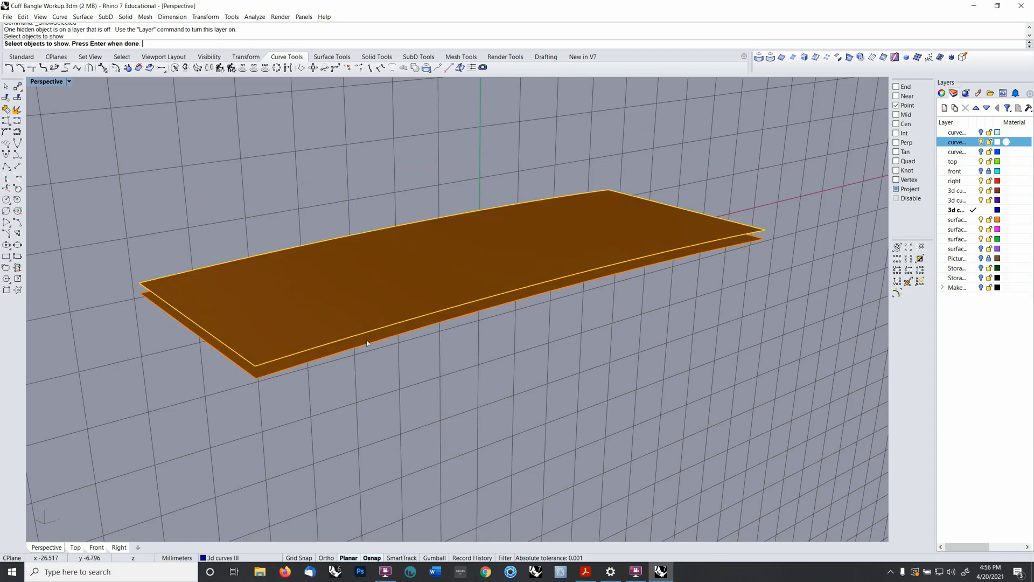
right_click(367, 345)
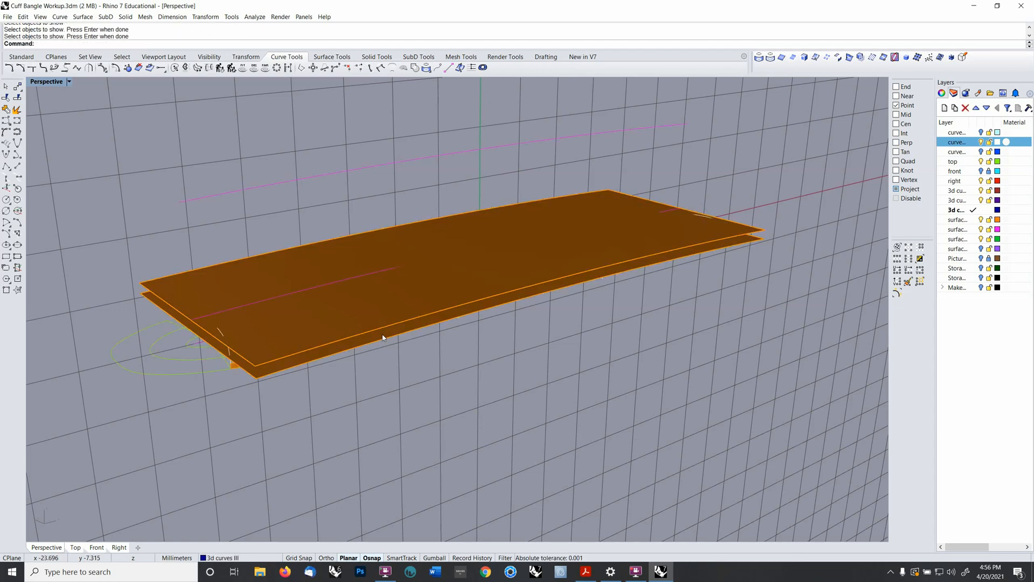
left_click(383, 338)
left_click(322, 296, "shift")
key("ctrl+g")
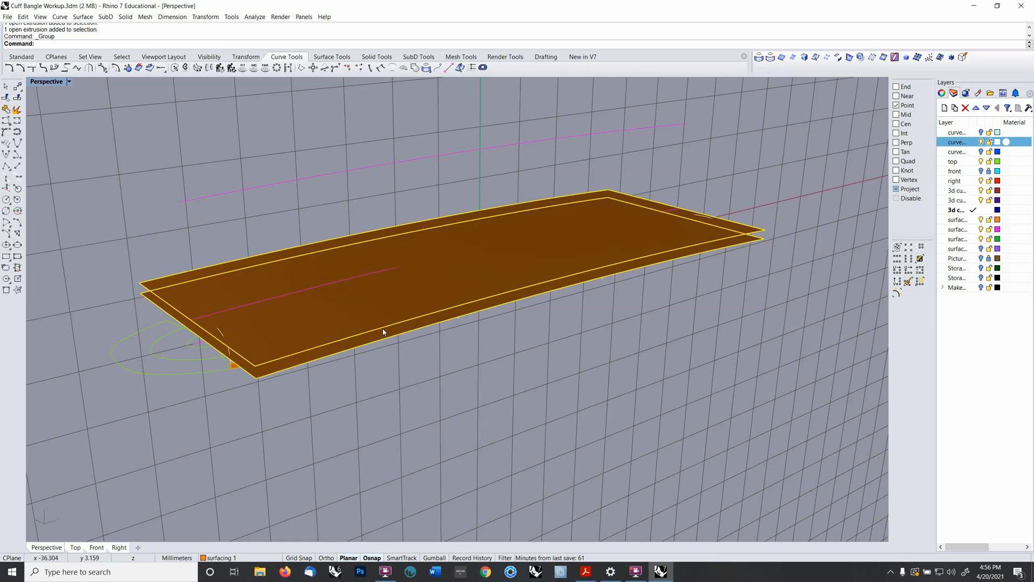
- Move the grouped orange surfaces to the Storage Objects layer
key("F4")
scroll(554, 285, "down", 3)
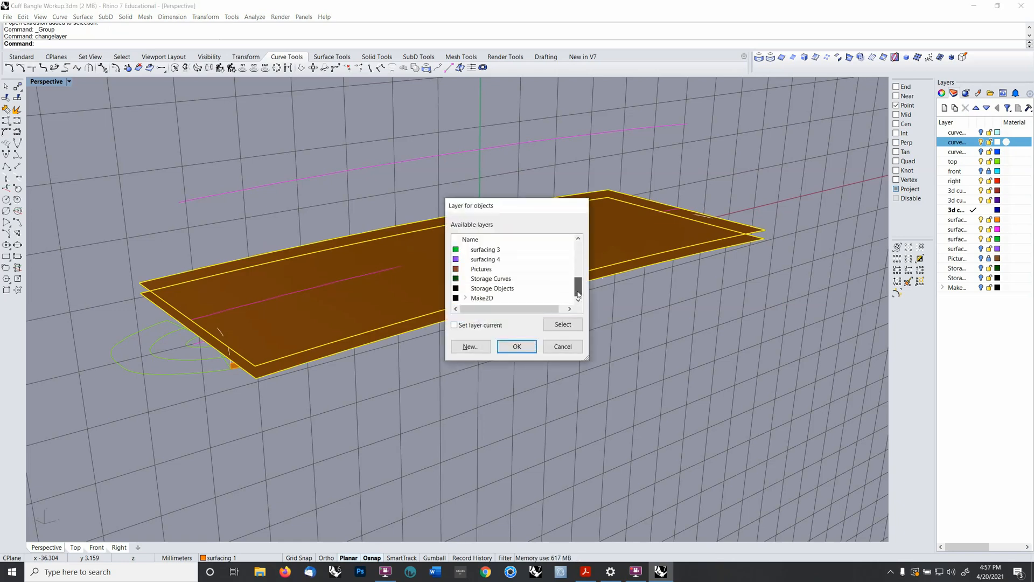
left_click(510, 290)
left_click(517, 346)
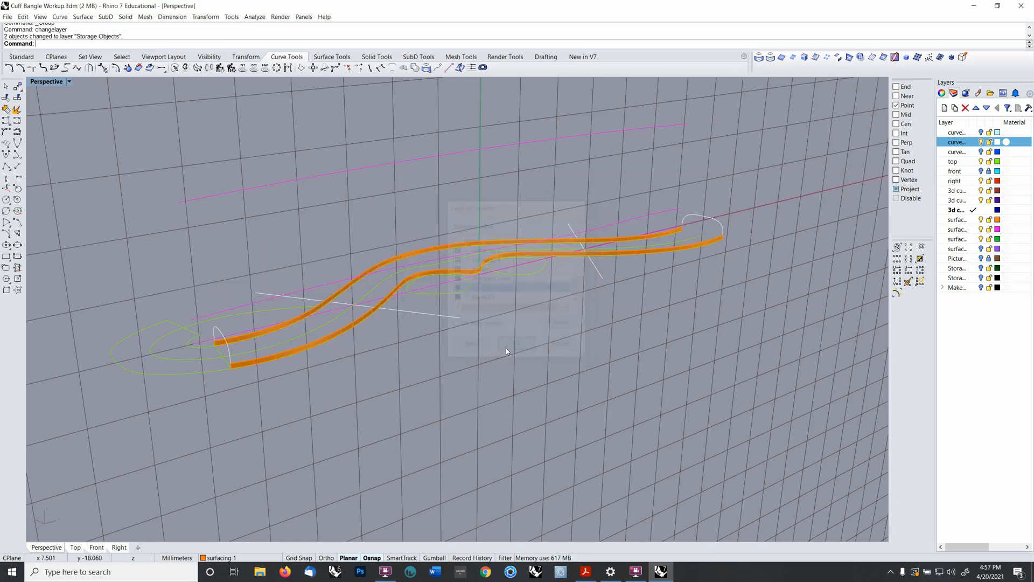
- Extrude the rebuilt lower wave curve about 25 mm to both sides as an open surface on the surfacing 2 layer
left_click(316, 289)
right_click_drag(315, 289, 352, 289)
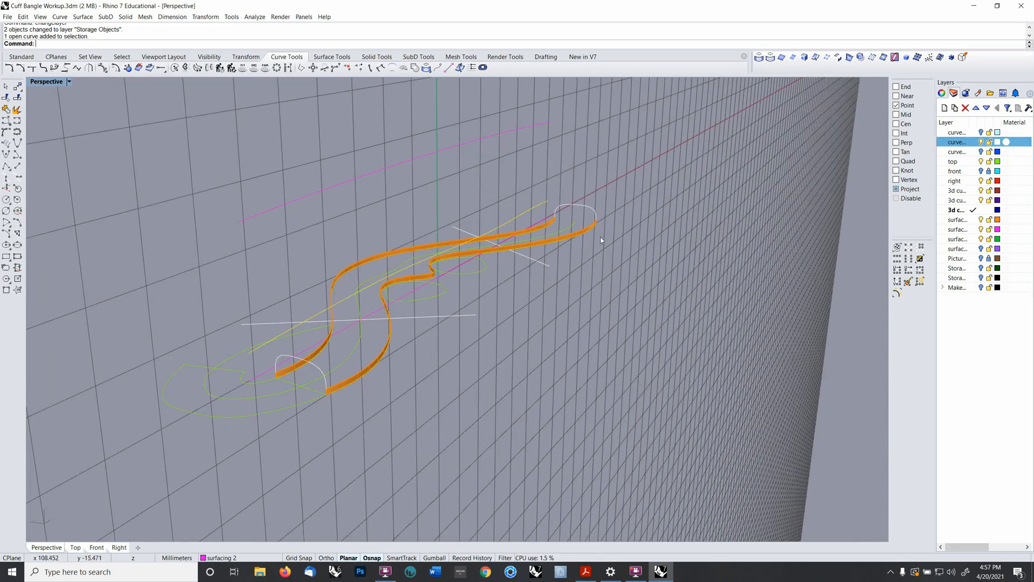
right_click_drag(628, 237, 582, 240)
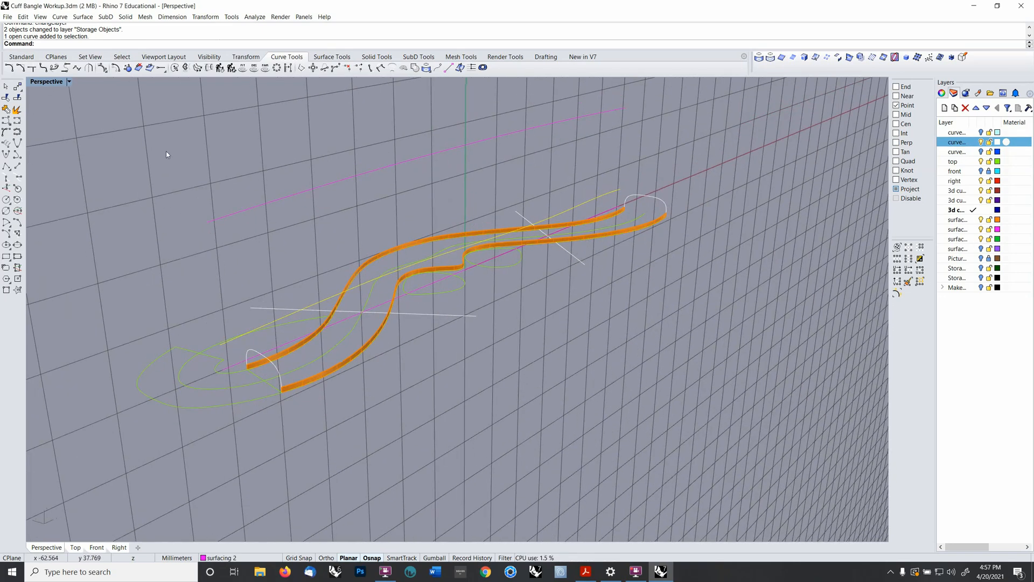
left_click(339, 56)
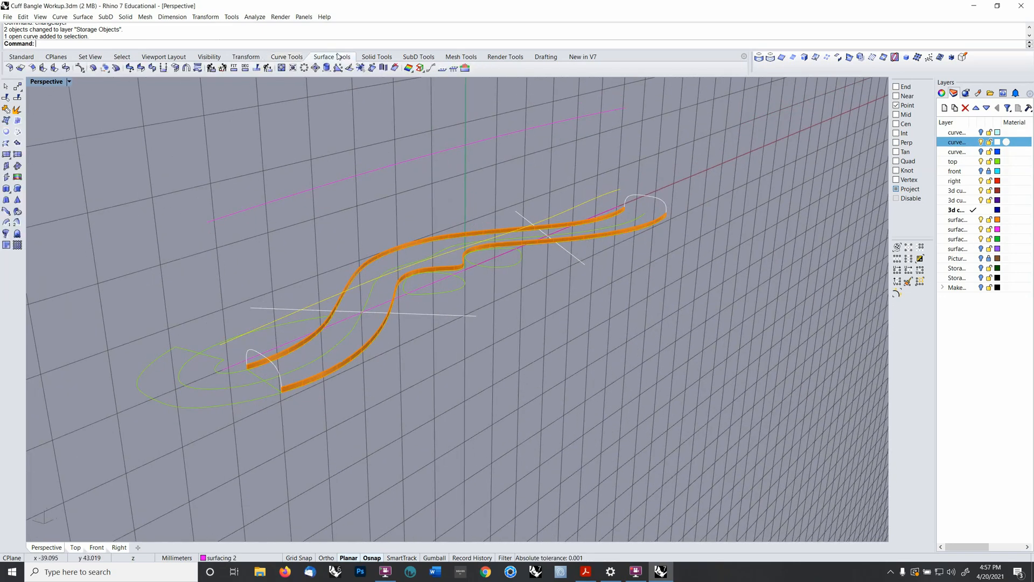
left_click(7, 188)
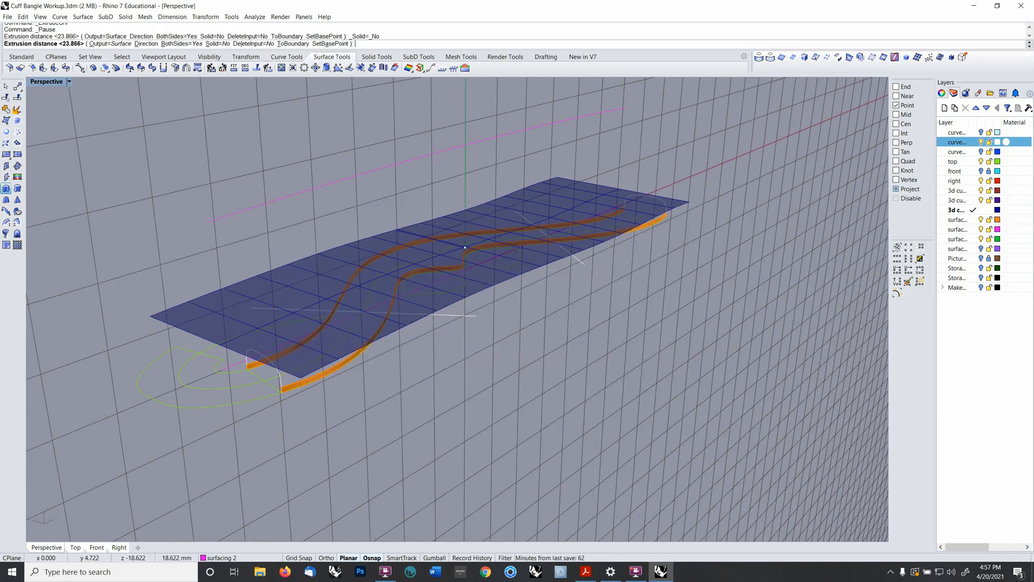
left_click(972, 230)
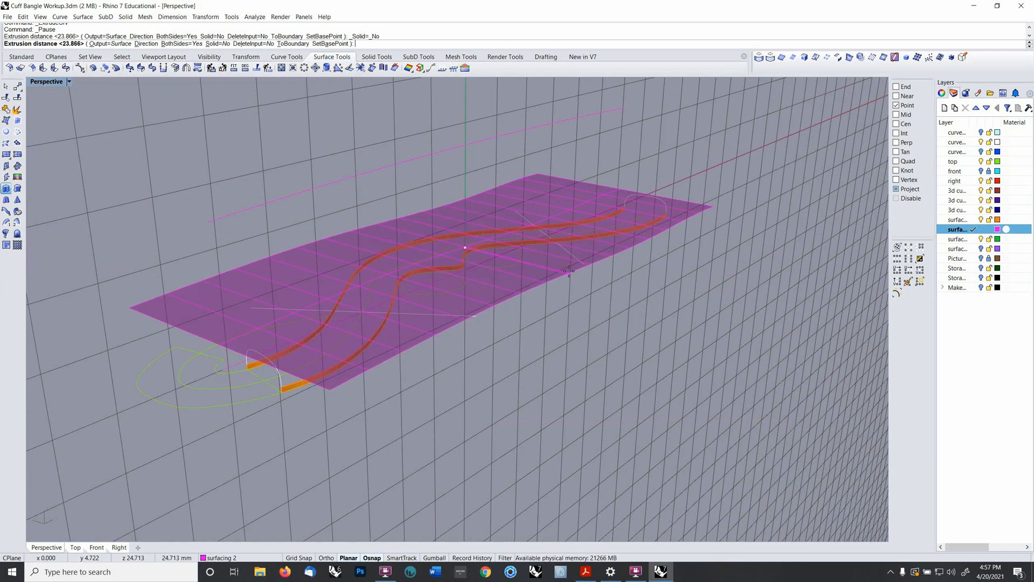
left_click(567, 284)
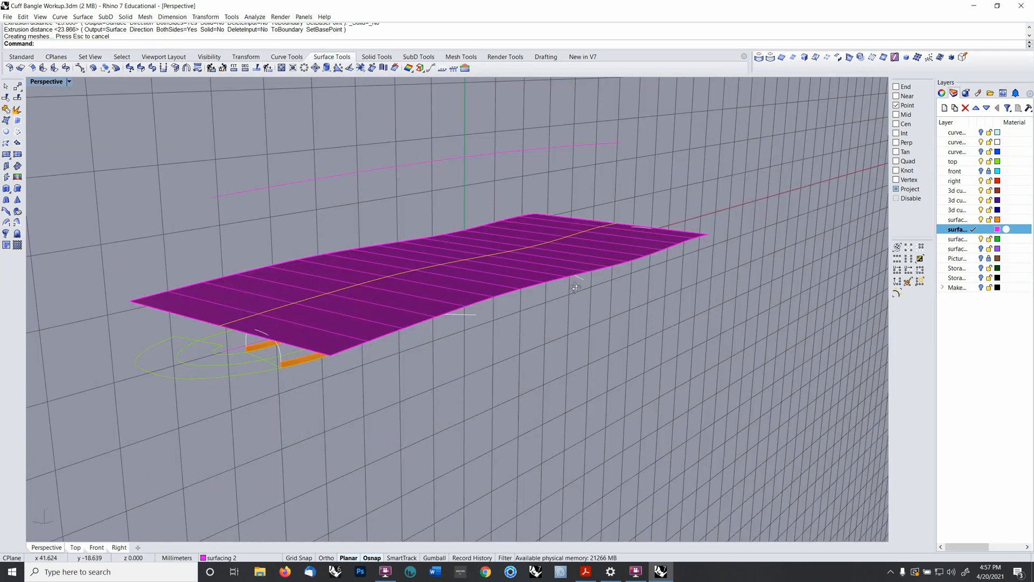
right_click_drag(575, 288, 513, 277)
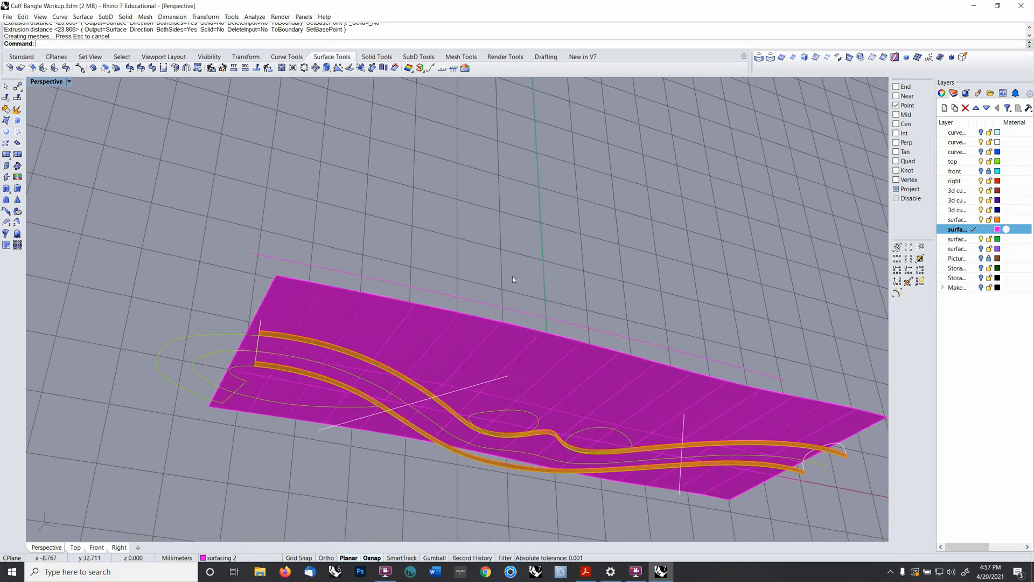
right_click_drag(328, 352, 289, 368)
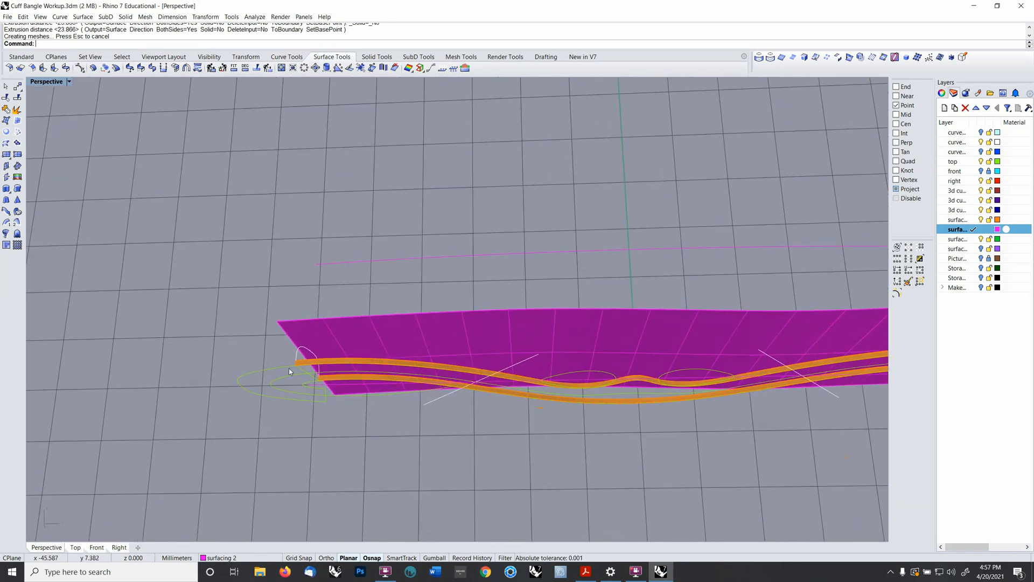
- Project the two crossing lines, the wave centre curve and the end lines vertically onto the magenta extruded surface, output to the curves 2 layer
left_click(424, 405)
right_click_drag(654, 378, 438, 354, "shift")
left_click(595, 366)
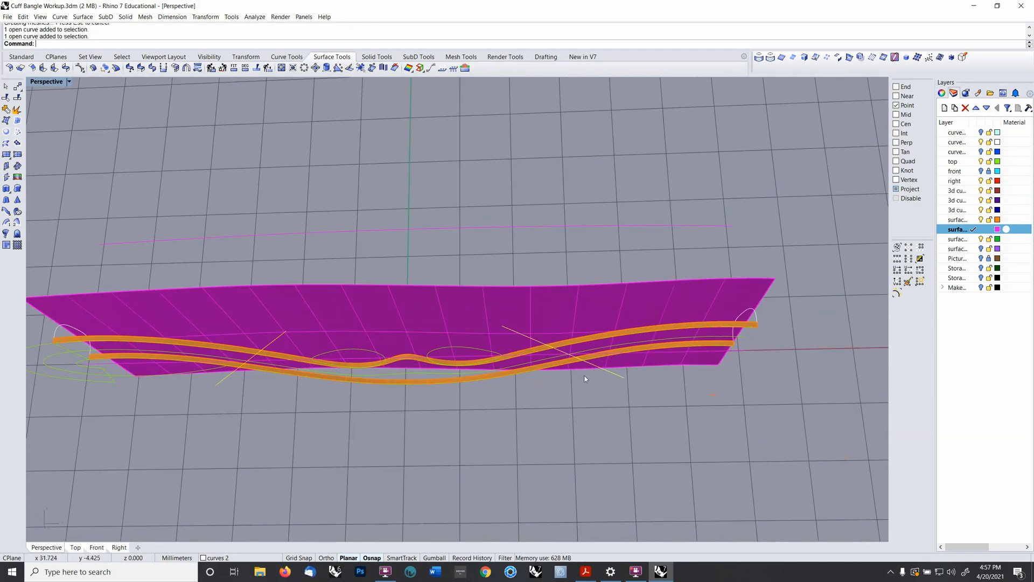
scroll(585, 379, "up", 5)
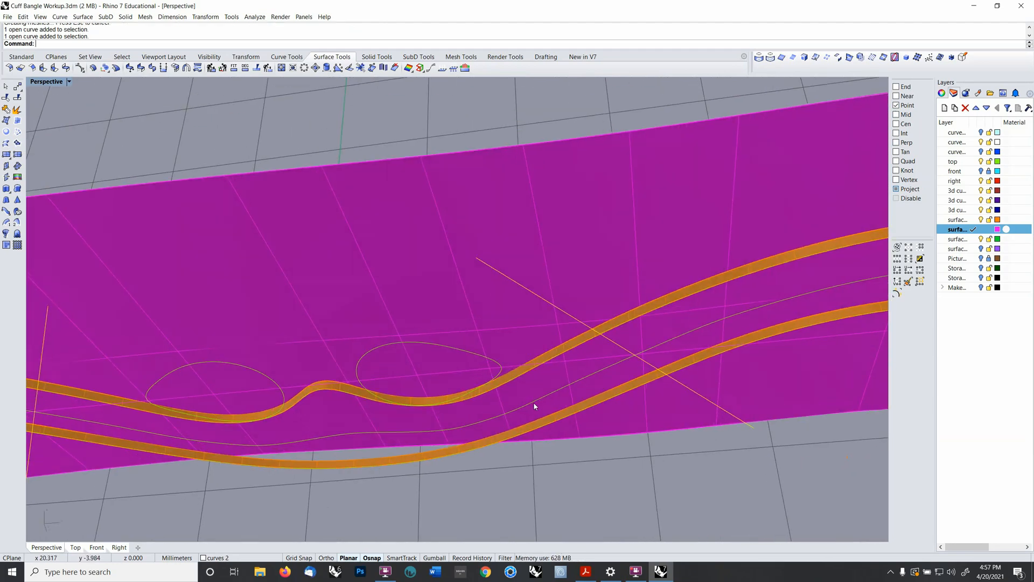
scroll(536, 398, "down", 5)
right_click_drag(538, 382, 616, 465)
key("F4")
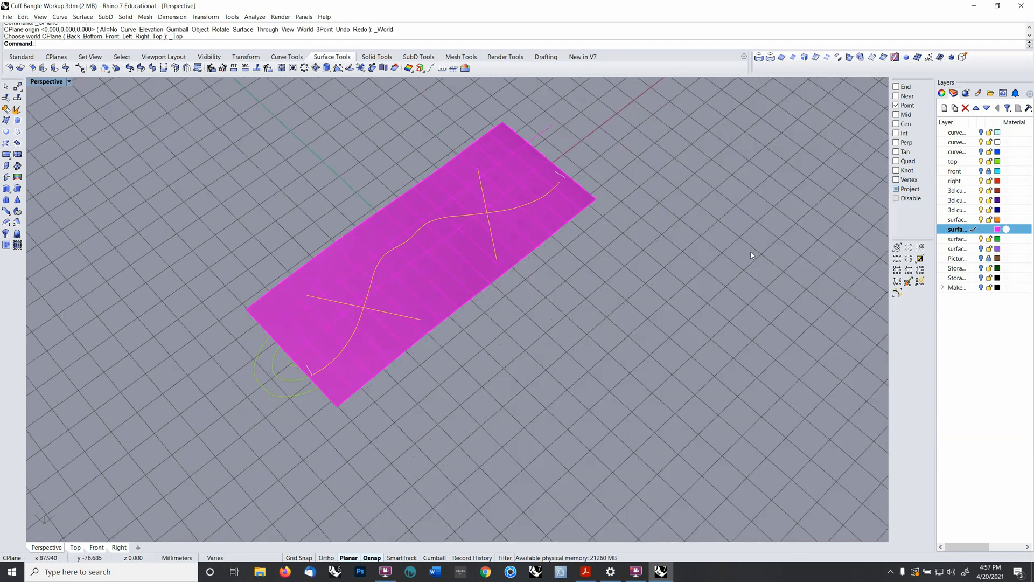
left_click(968, 141)
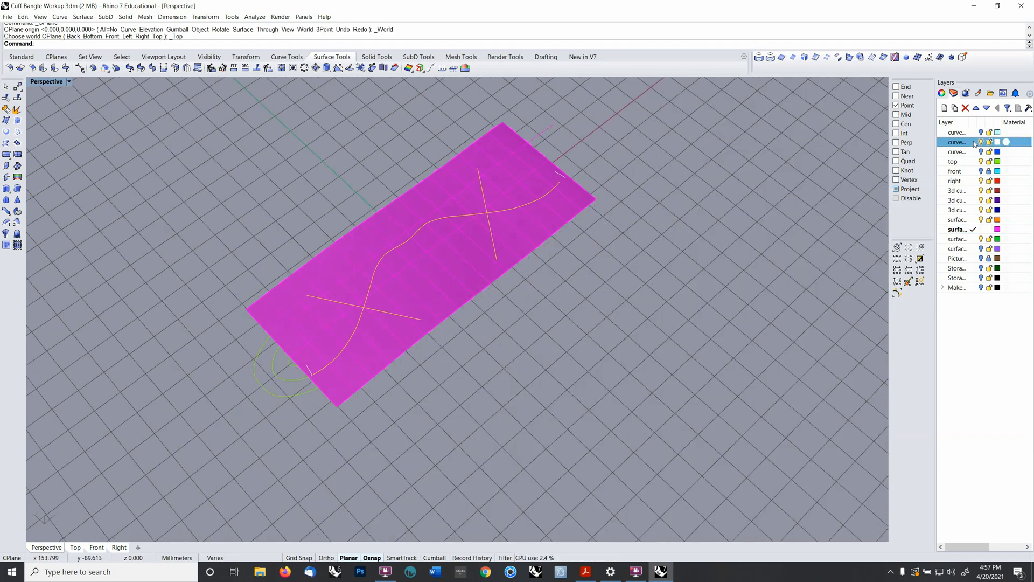
left_click(761, 58)
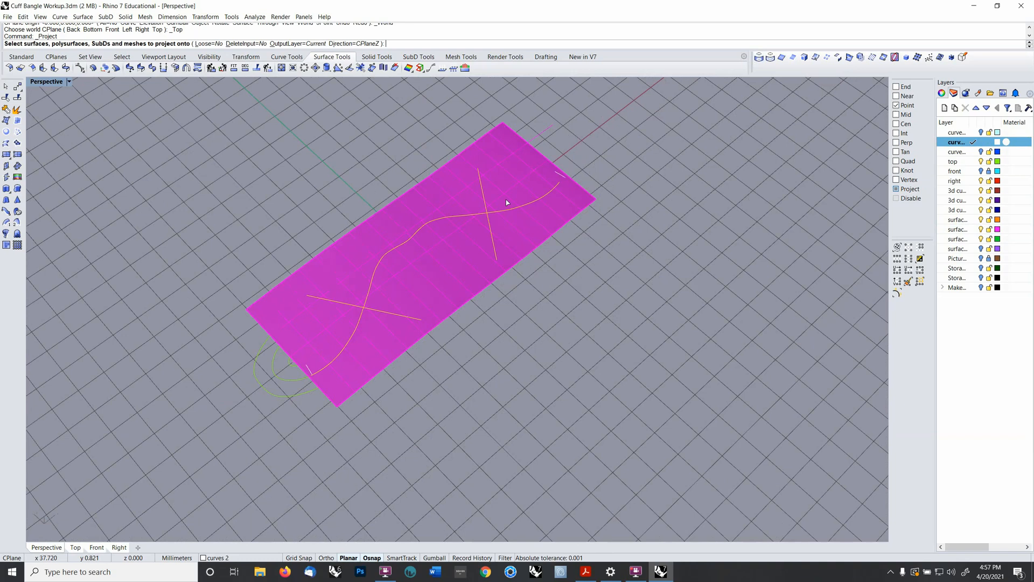
left_click(456, 178)
key("Return")
- Hide the magenta extruded guide surface
right_click_drag(522, 283, 486, 236)
left_click(473, 292)
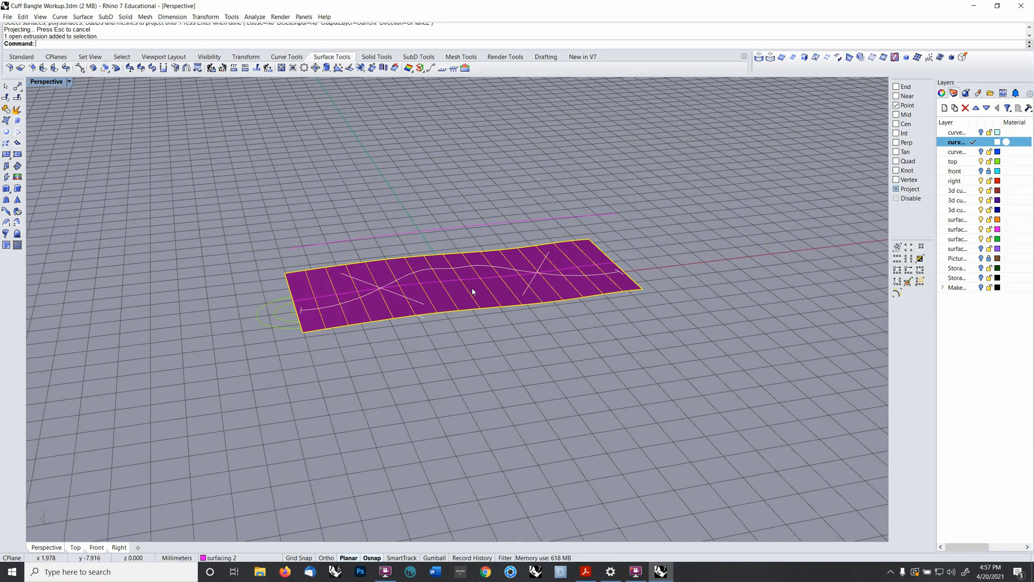
key("ctrl+h")
- Set the construction plane to World Front and move the upper arched curve straight down about 20 mm using grid snap
right_click_drag(472, 288, 455, 255)
left_click(455, 145)
scroll(455, 162, "down", 5)
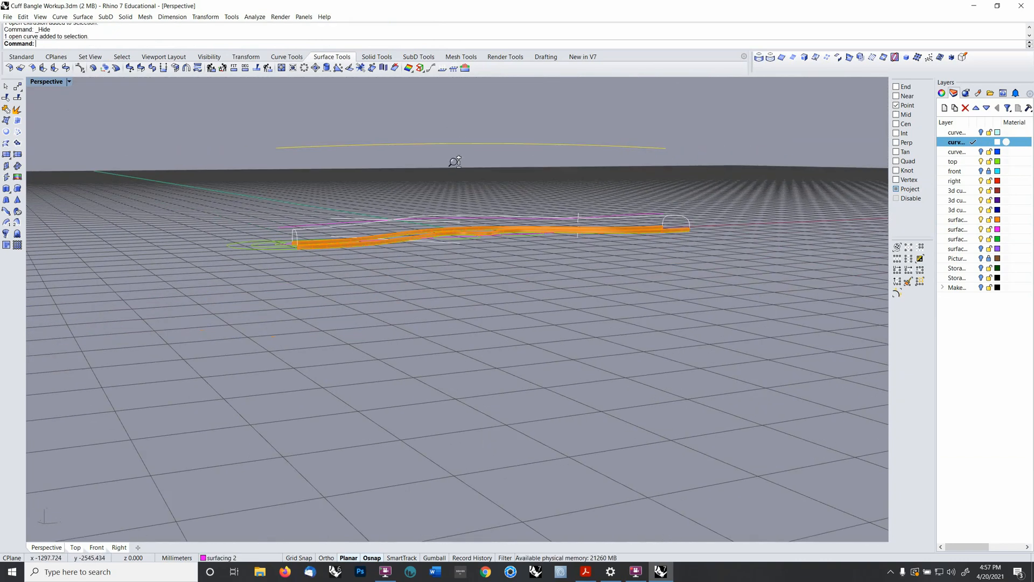
scroll(454, 161, "down", 1)
right_click_drag(480, 199, 459, 207)
key("F5")
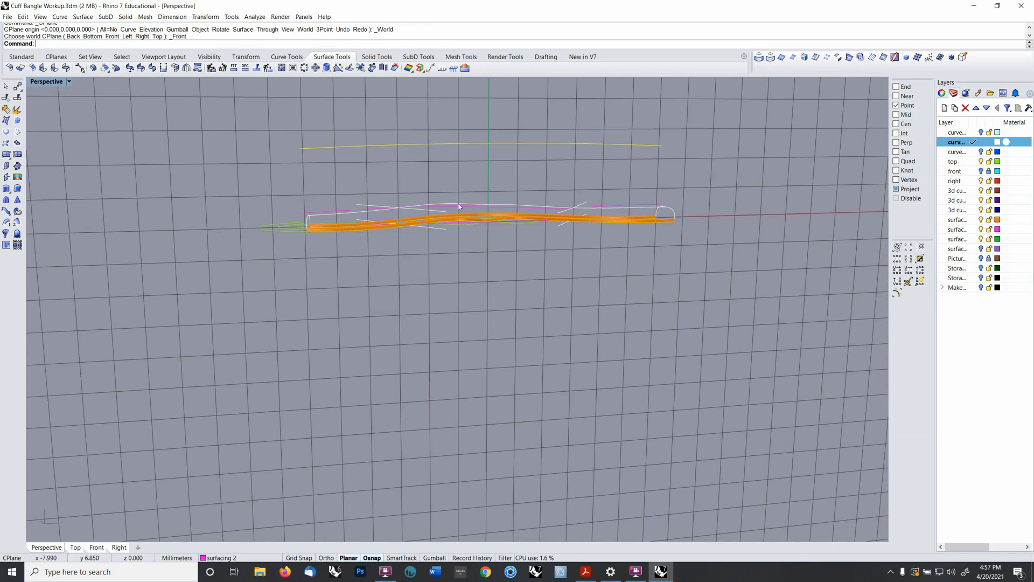
type("M")
key("Return")
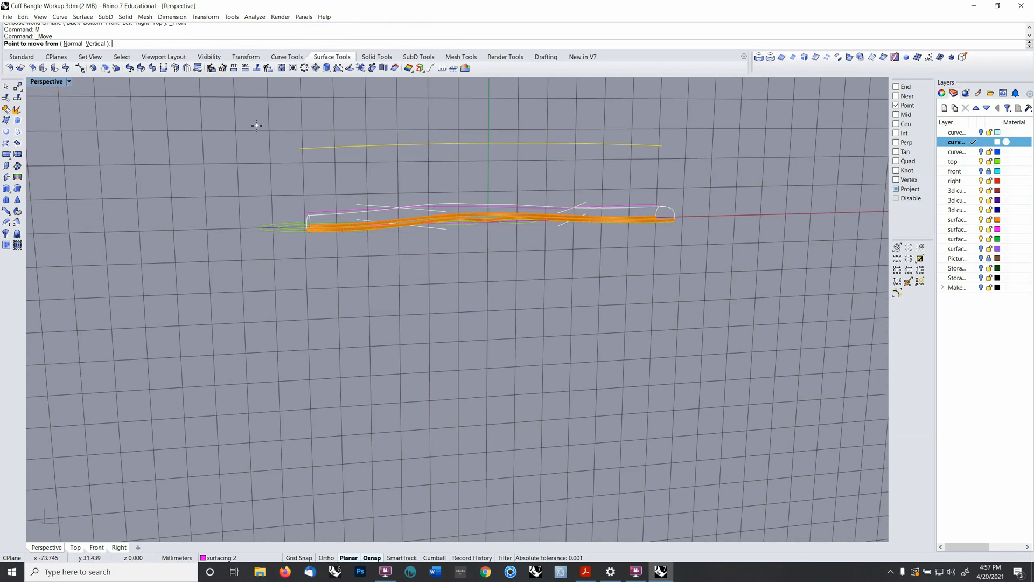
key("F9")
left_click(237, 131)
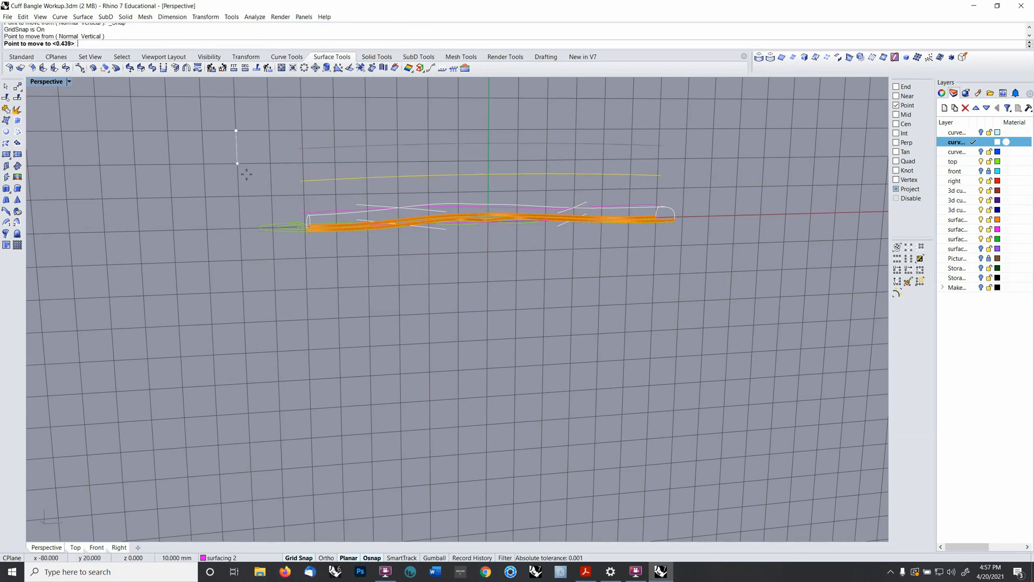
left_click(247, 195)
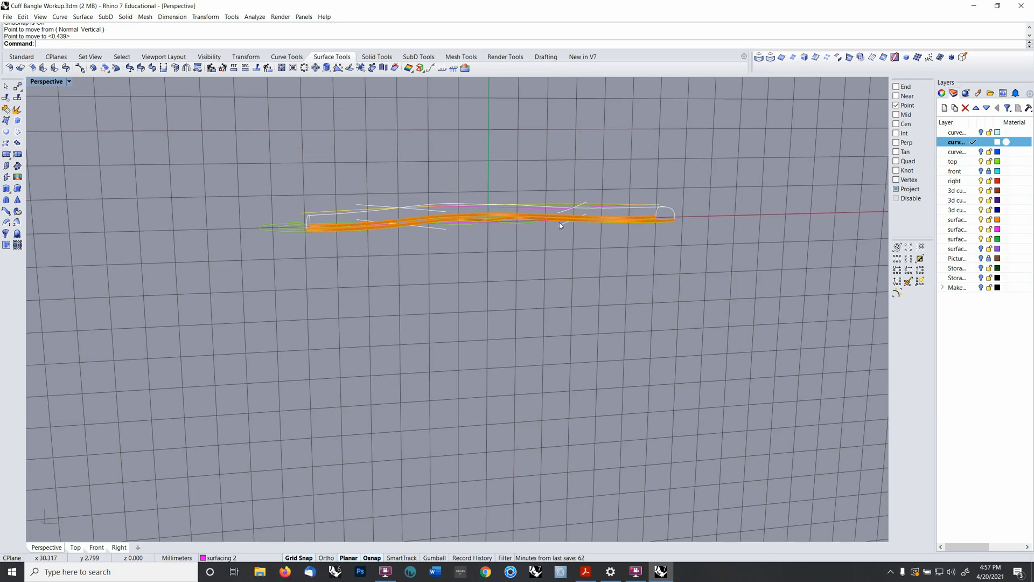
- Assign the moved arched curve to the Storage Objects layer
key("F4")
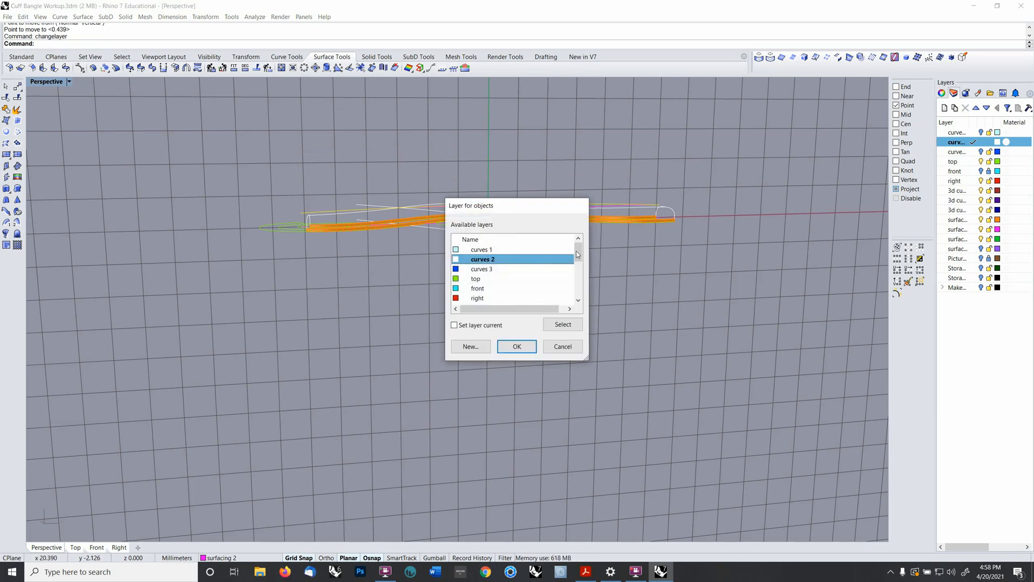
left_click_drag(577, 254, 577, 286)
left_click(511, 288)
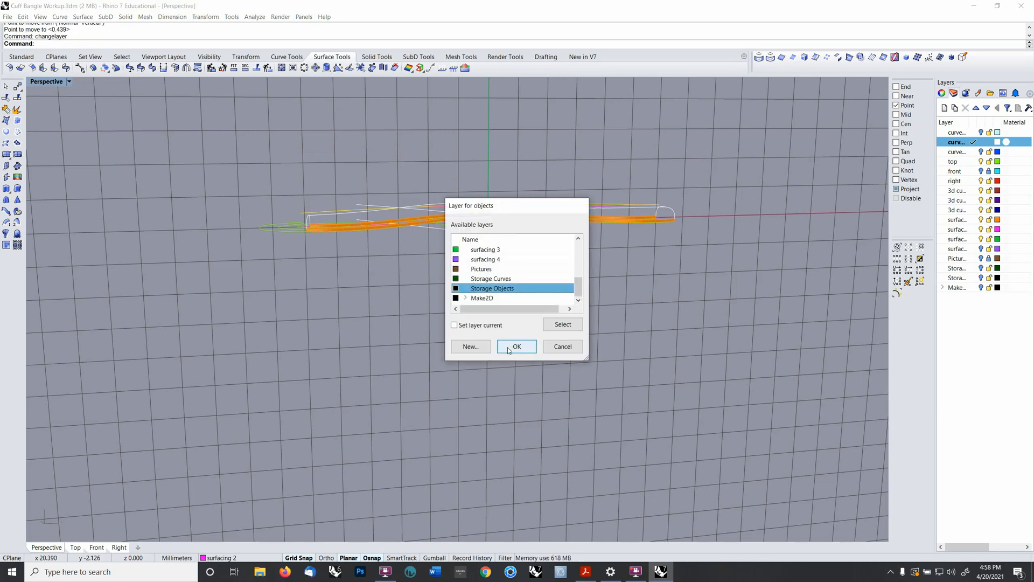
left_click(510, 346)
- Set the construction plane to World Top and select the flat green wave curve between the orange surfaces
right_click_drag(386, 245, 428, 244)
left_click(431, 182)
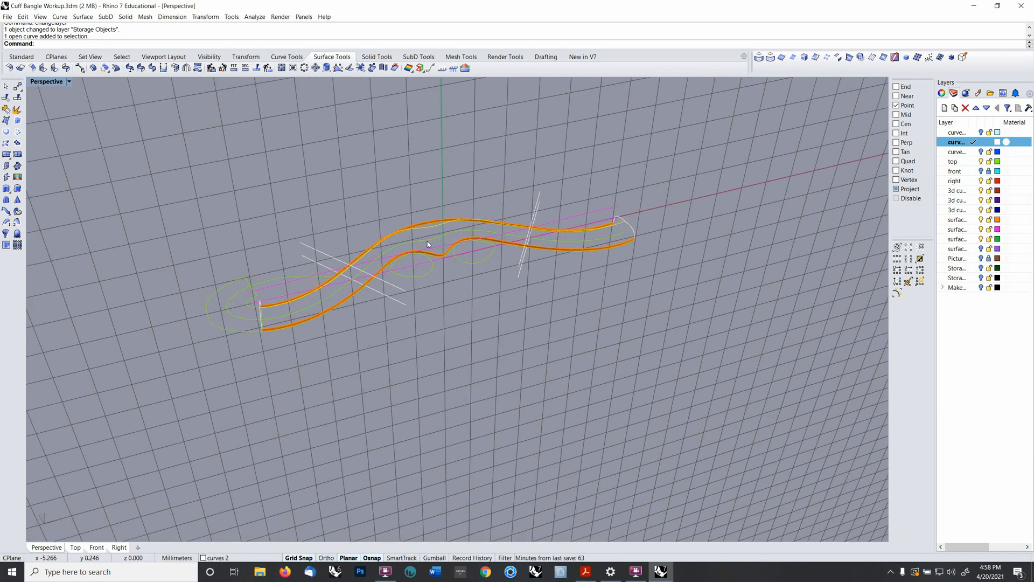
key("F4")
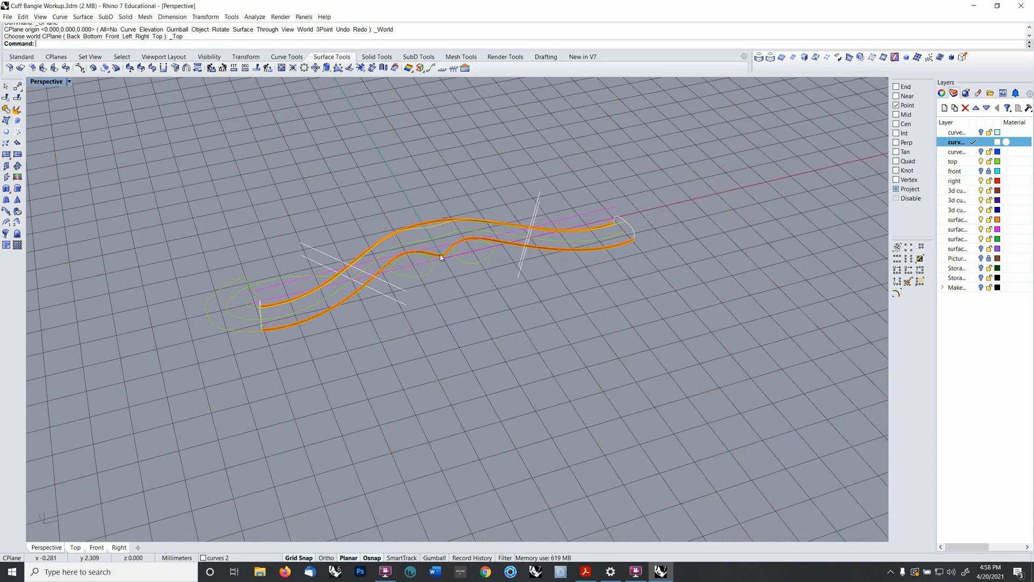
right_click_drag(439, 254, 441, 232)
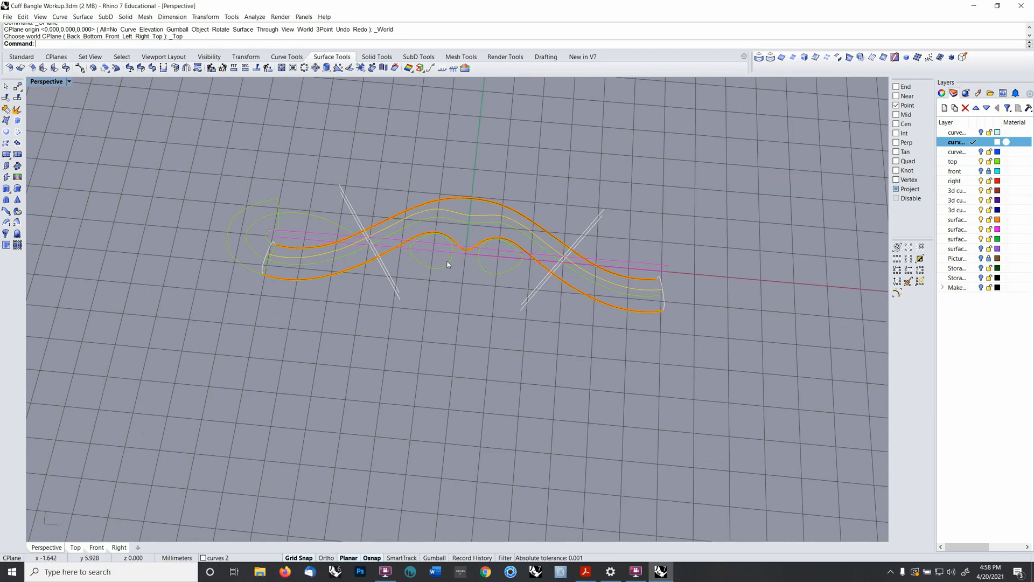
right_click_drag(452, 263, 472, 242)
scroll(414, 230, "up", 6)
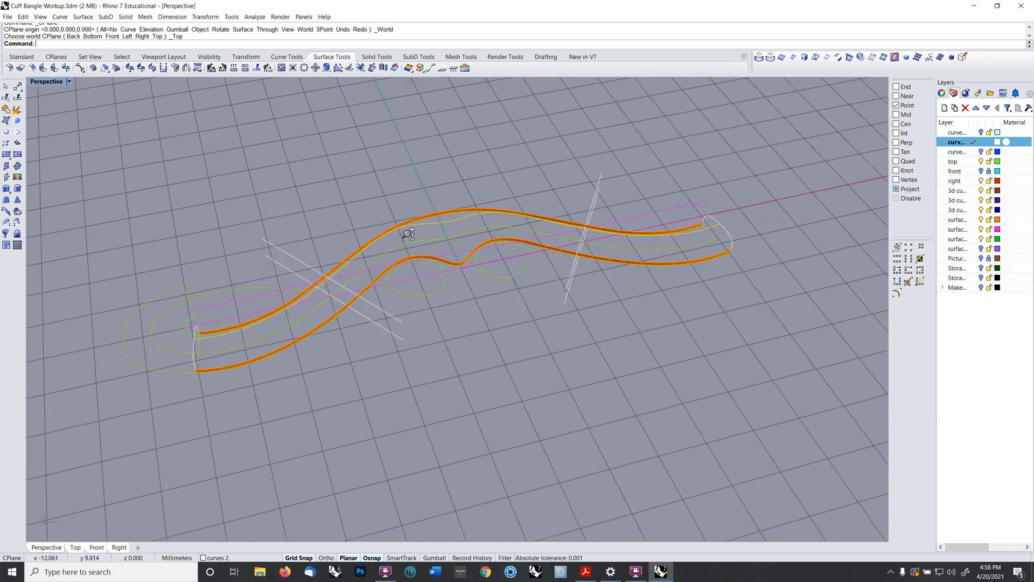
left_click(413, 242)
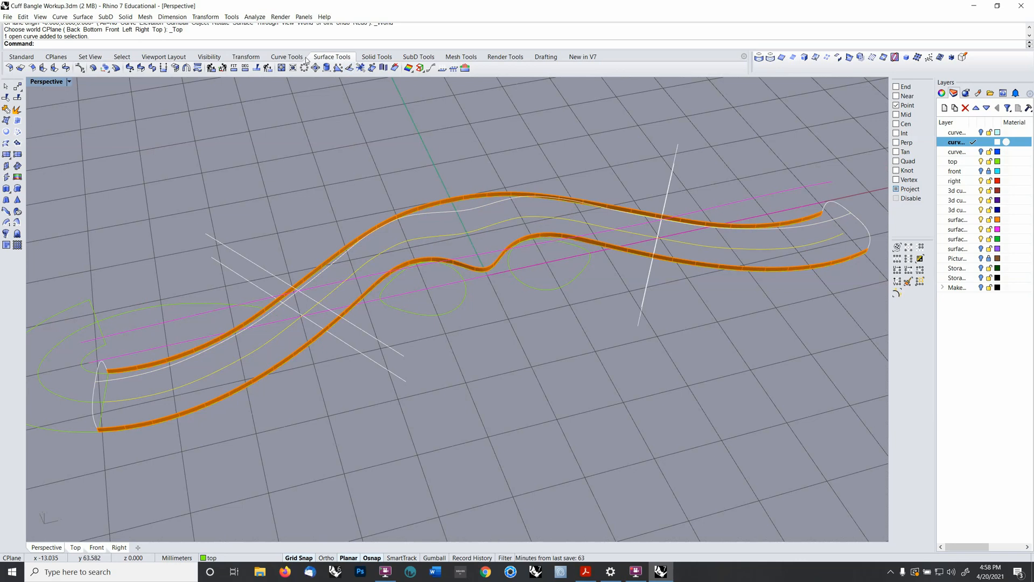
- Draw a straight line from the origin along the Y axis past the outer orange edge, with grid snap off
left_click(286, 56)
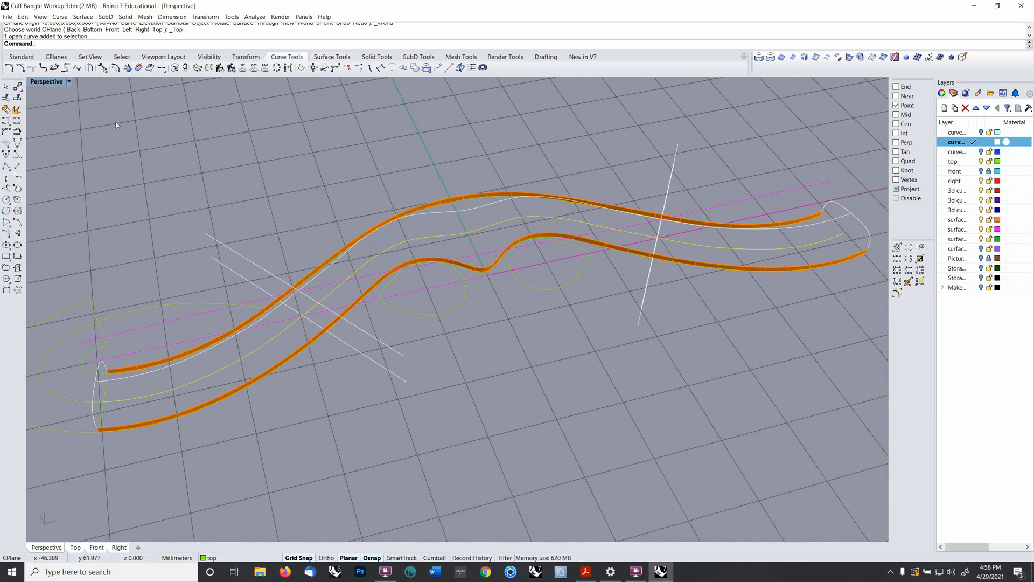
left_click(18, 167)
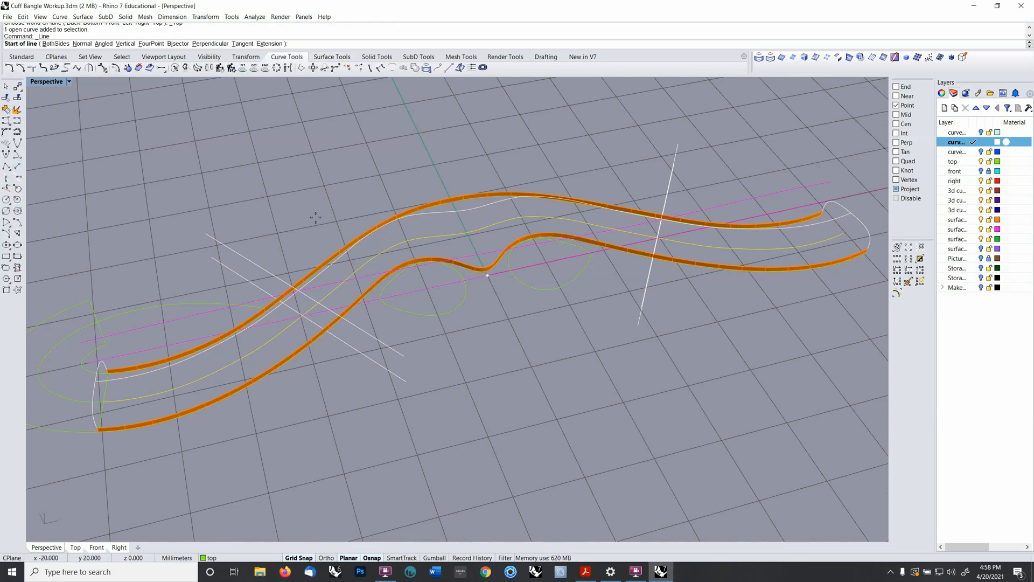
type("0")
key("Return")
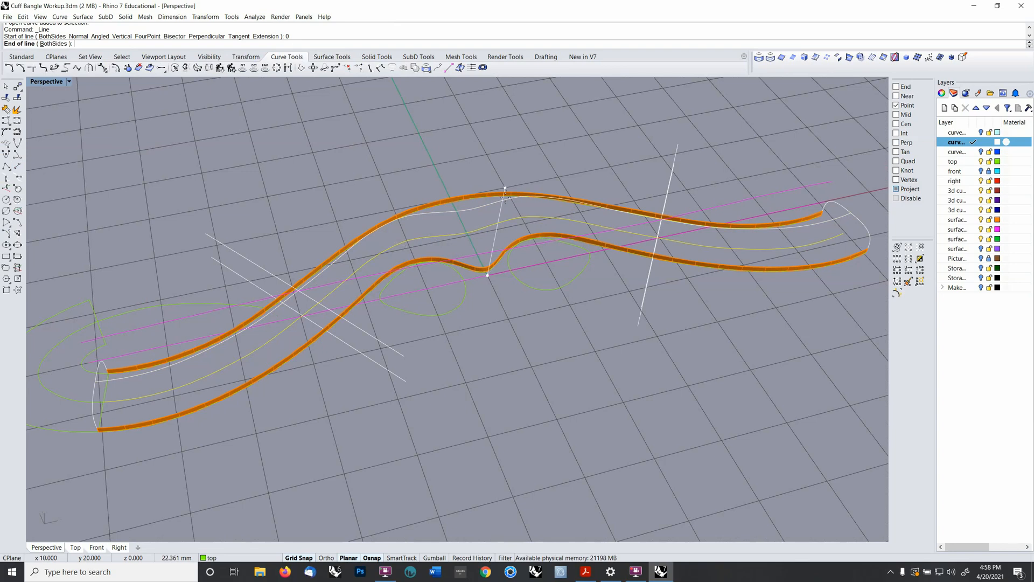
type("s")
key("Return")
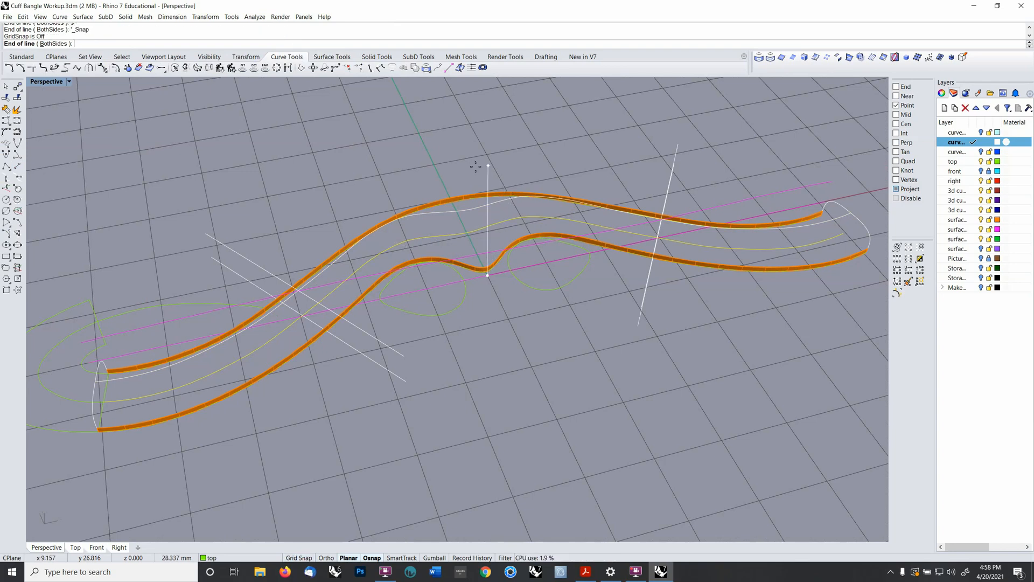
right_click_drag(461, 165, 468, 195)
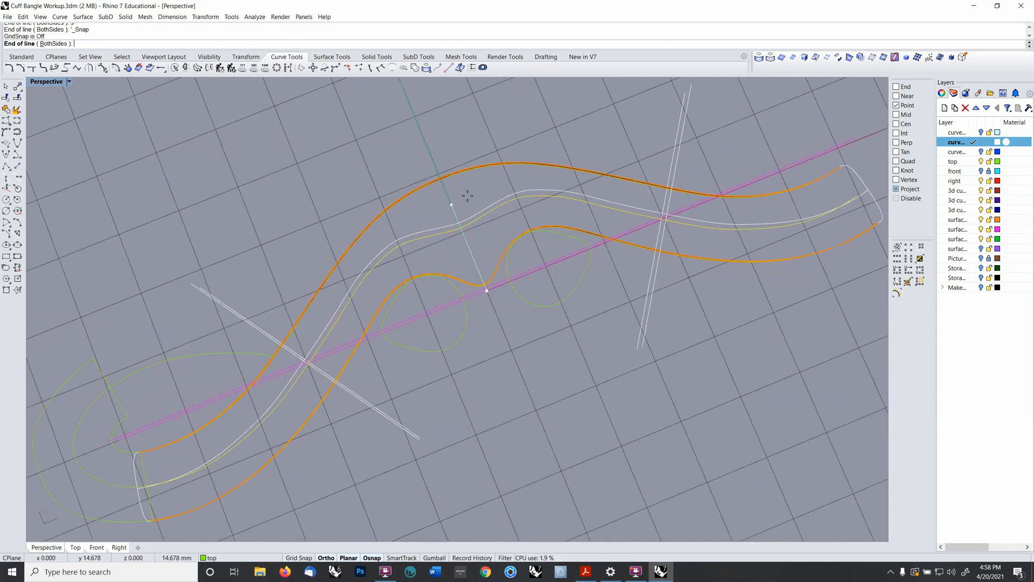
left_click(455, 159, "shift")
right_click_drag(488, 237, 493, 213)
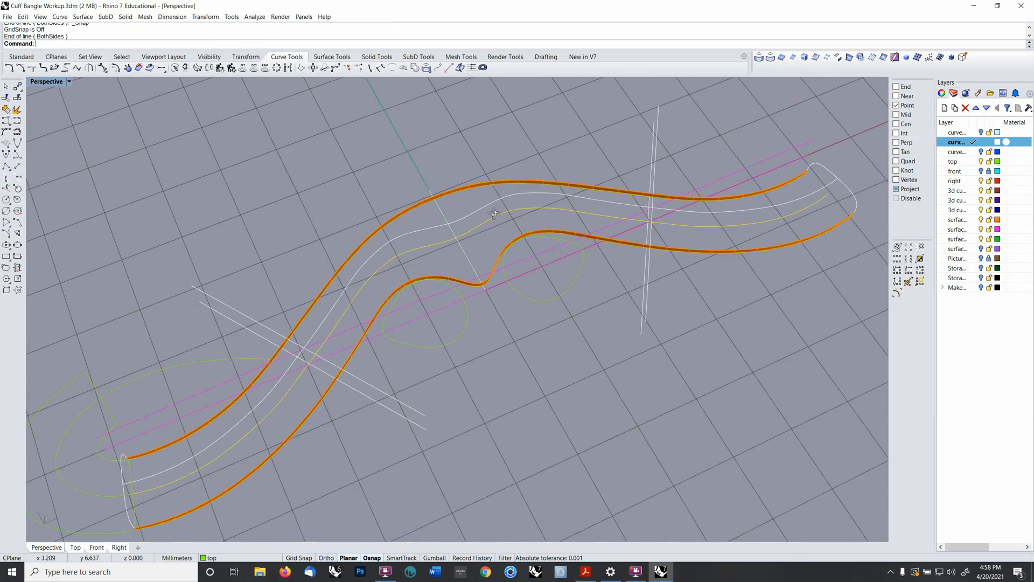
- Draw a both-sided line perpendicular to the flat wave curve beside one inner bump, crossing both orange edges
left_click(464, 253)
right_click_drag(467, 253, 422, 230)
left_click(451, 241)
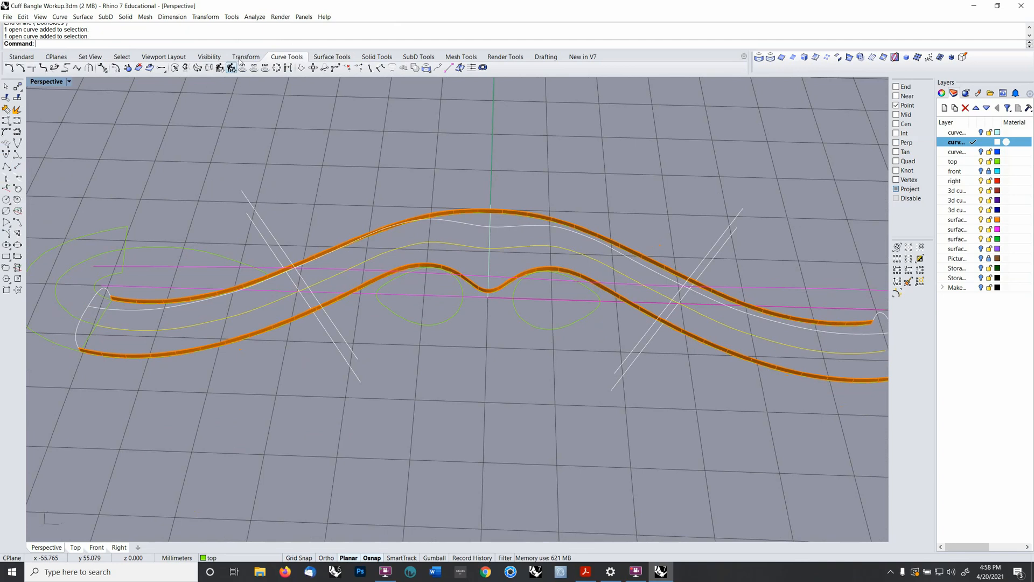
left_click(17, 179)
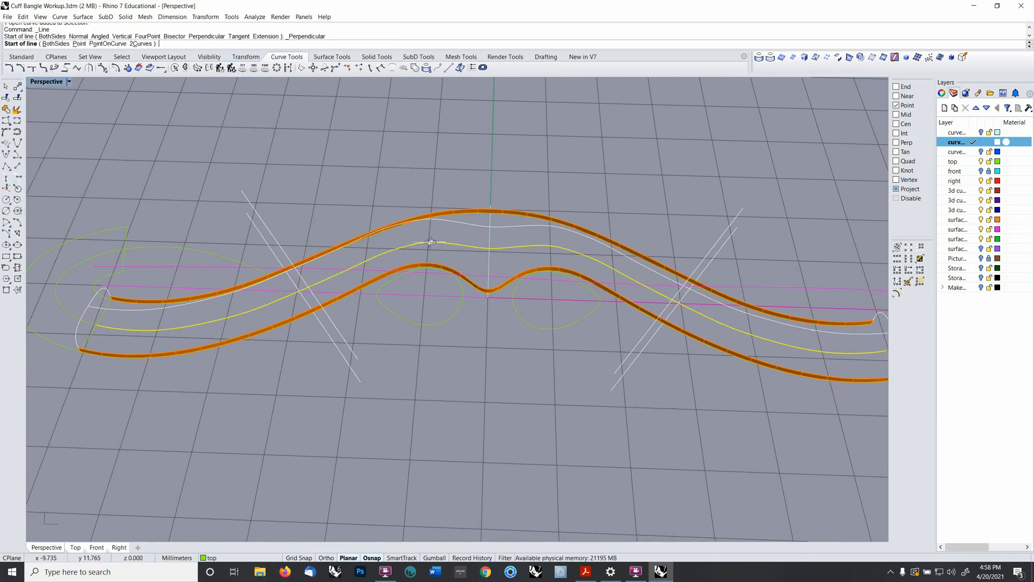
right_click_drag(431, 242, 445, 249)
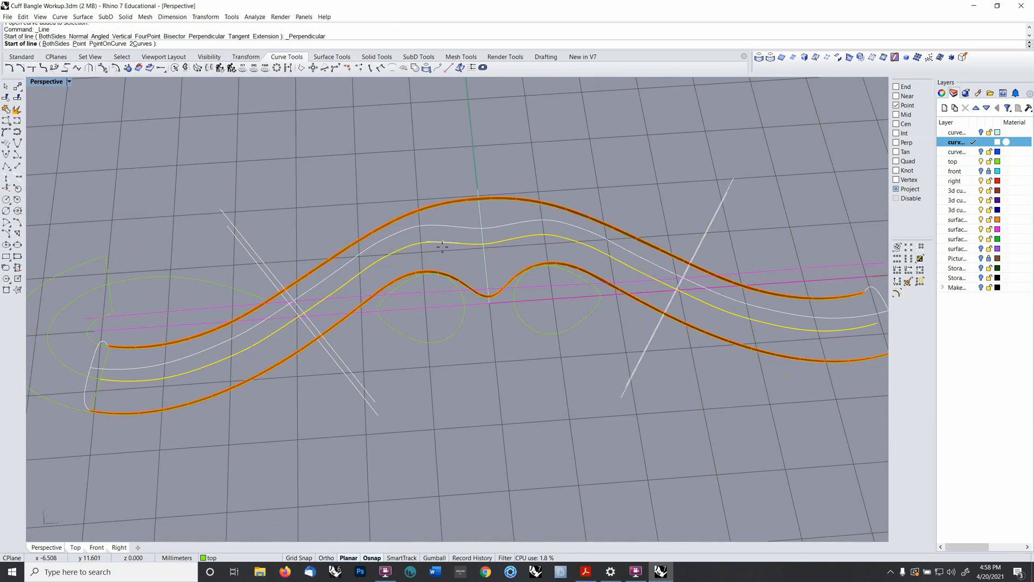
type("b")
key("Return")
left_click(445, 245)
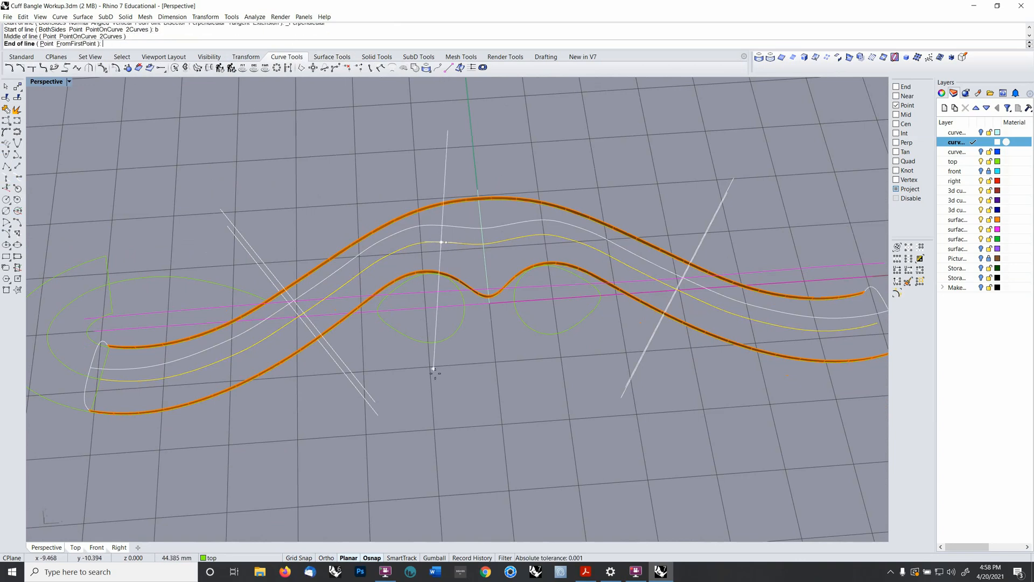
right_click_drag(435, 370, 482, 369)
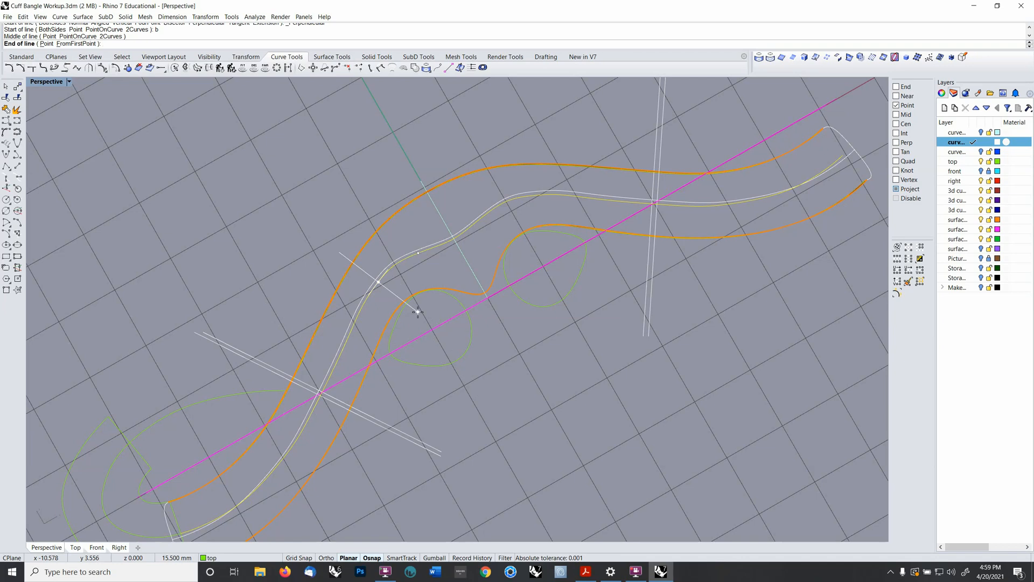
left_click(416, 311)
- Mirror a copy of the new perpendicular line across the Y axis from origin 0 to the other inner bump
left_click(403, 301)
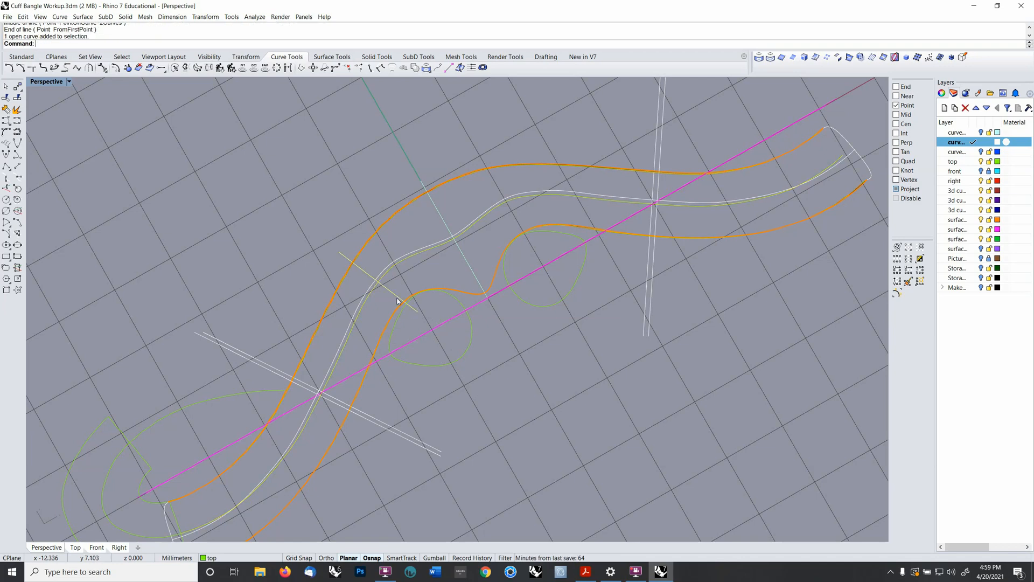
right_click_drag(403, 301, 466, 293)
key("F3")
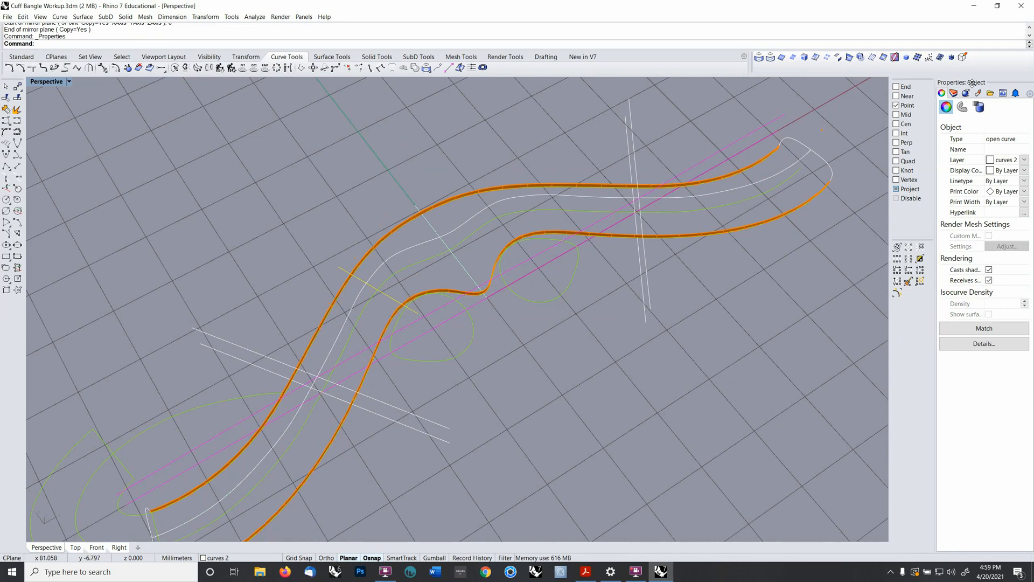
left_click(954, 93)
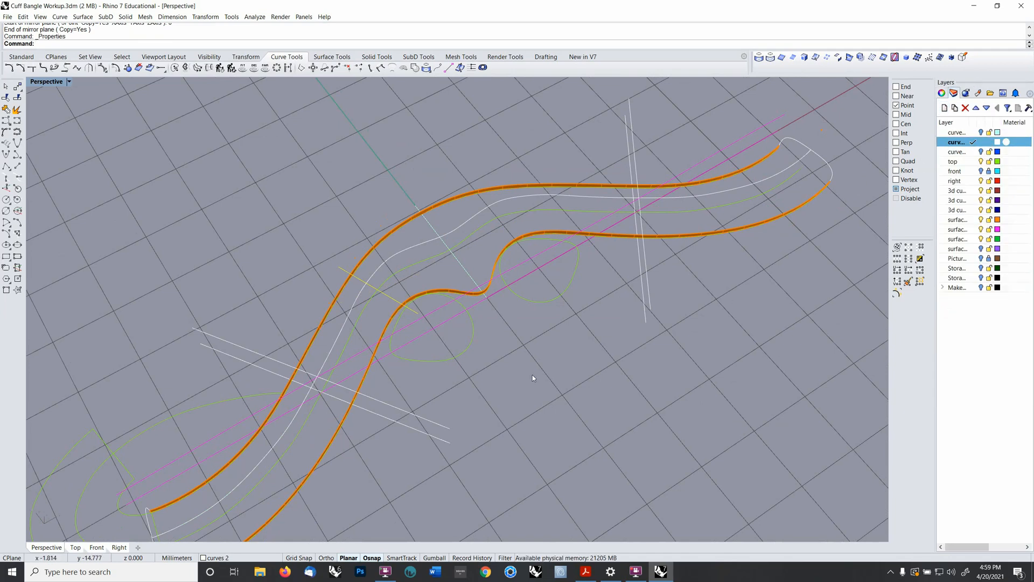
key("Return")
type("0")
key("Return")
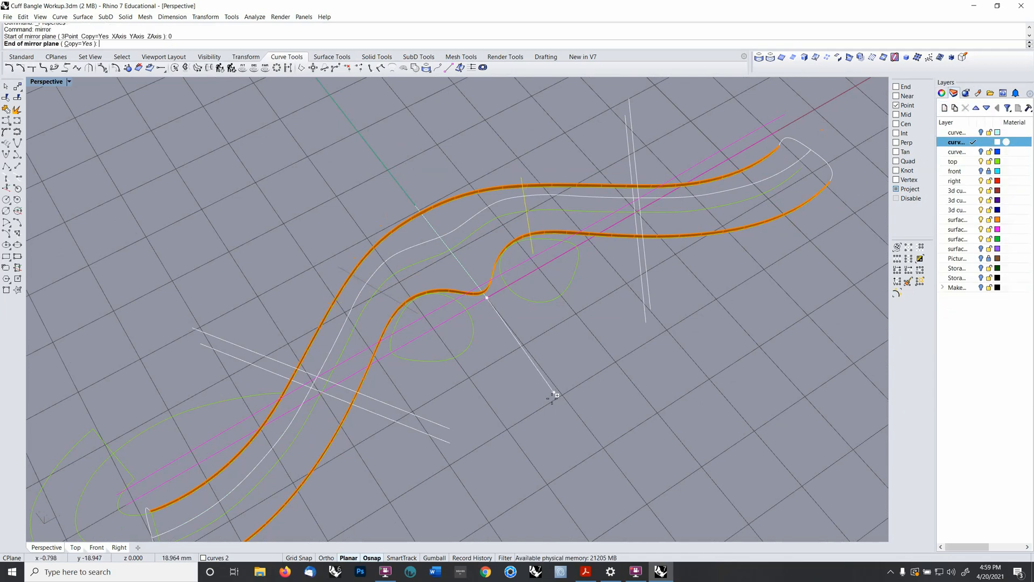
left_click(552, 399, "shift")
- Show only the magenta guide surface from the hidden objects, with the three new flat cross-section lines cleared from the selection
right_click_drag(554, 398, 406, 277)
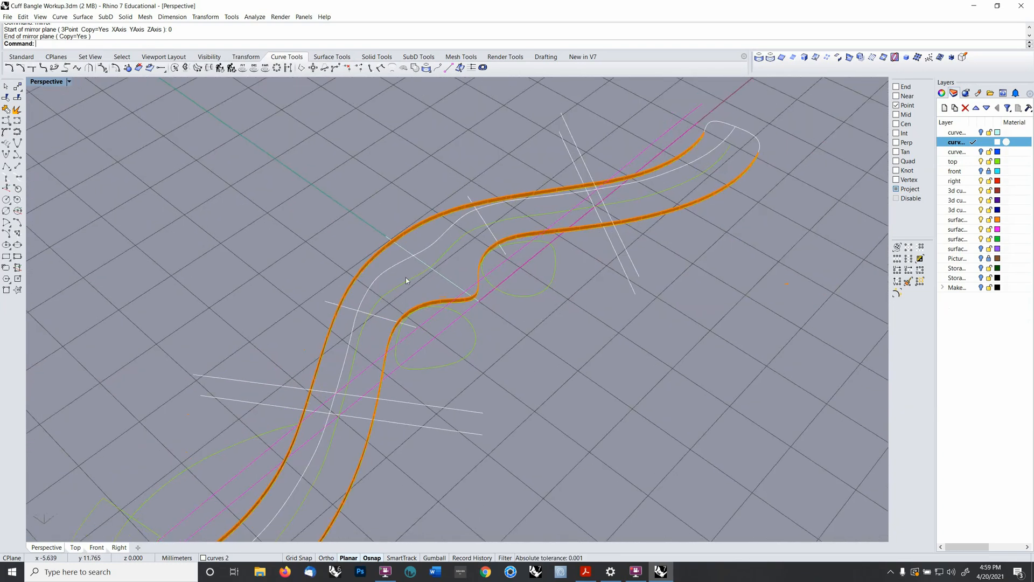
left_click(444, 277)
left_click(392, 321, "shift")
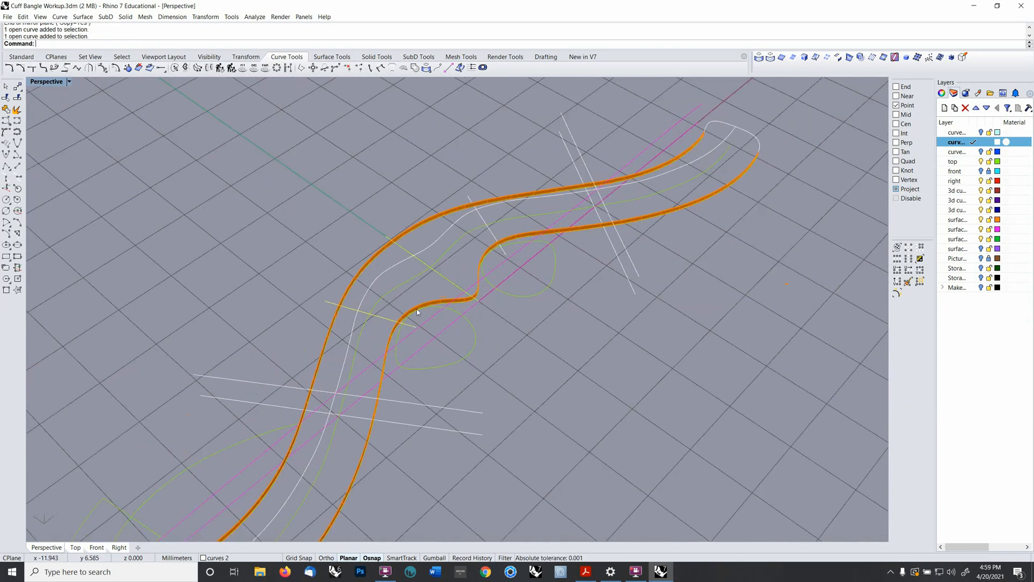
left_click(490, 230, "shift")
left_click(549, 360)
right_click_drag(549, 361, 478, 264)
key("ctrl+shift+h")
left_click(501, 354)
right_click(500, 353)
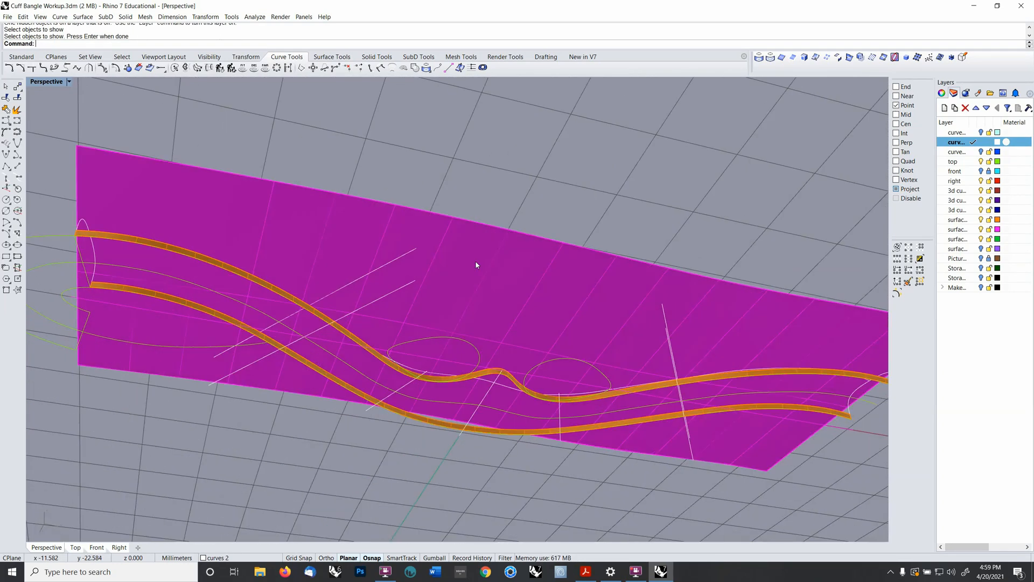
- Project the centre line and the two inner-bump lines onto the magenta guide surface along the construction plane's Z direction
left_click(408, 384)
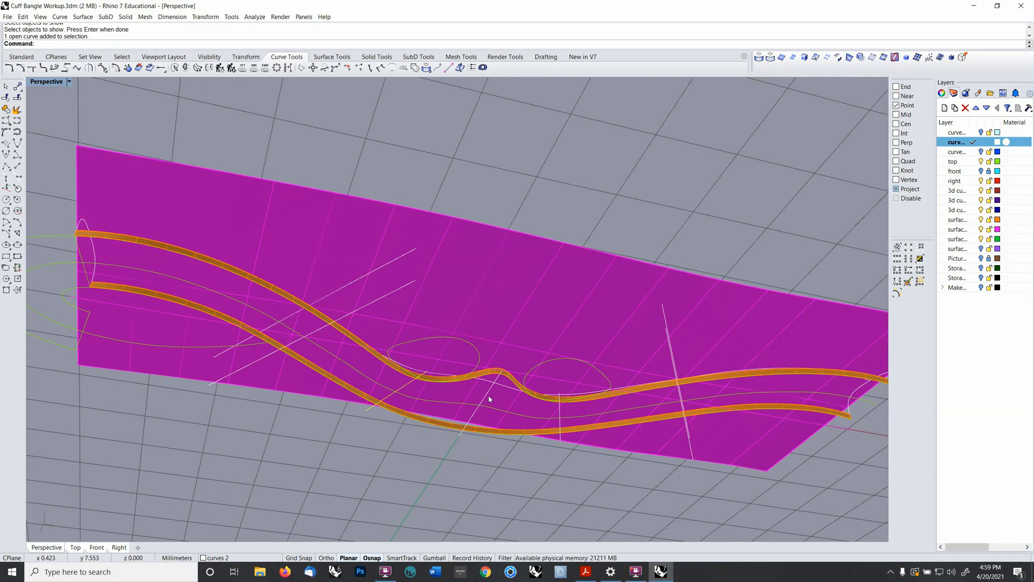
left_click(486, 397)
left_click(560, 411)
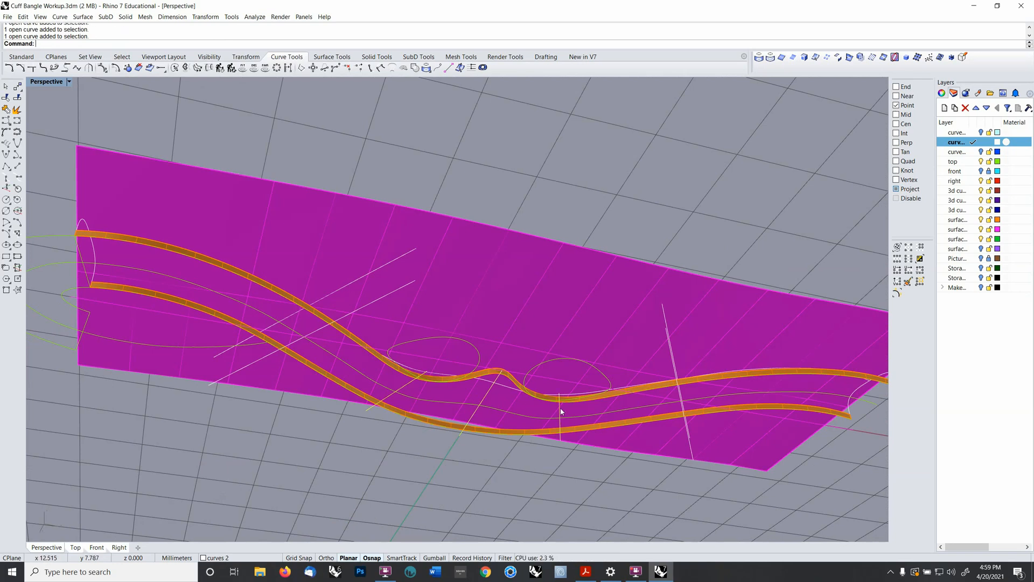
mouse_move(561, 411)
right_mouse_down()
mouse_move(551, 359)
mouse_move(563, 393)
right_mouse_up()
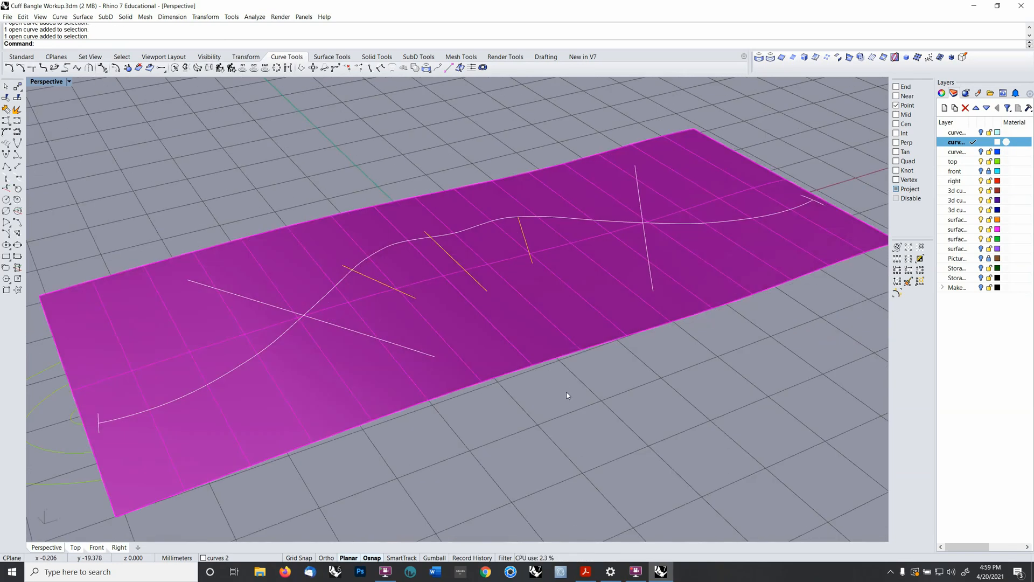
left_click(757, 56)
left_click(537, 319)
right_click(537, 319)
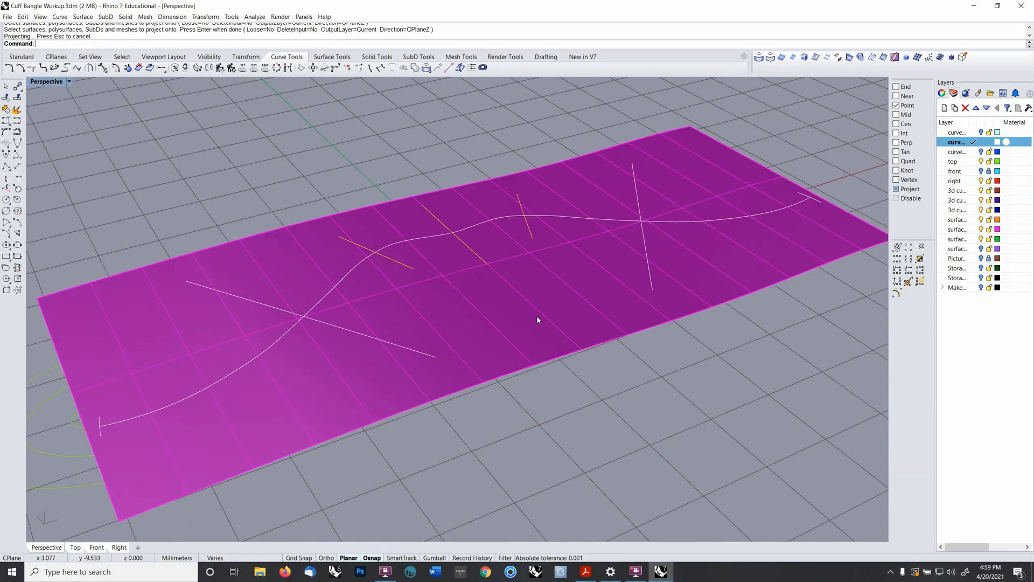
- Hide the magenta guide surface again
right_click_drag(549, 343, 555, 341)
left_click(556, 340)
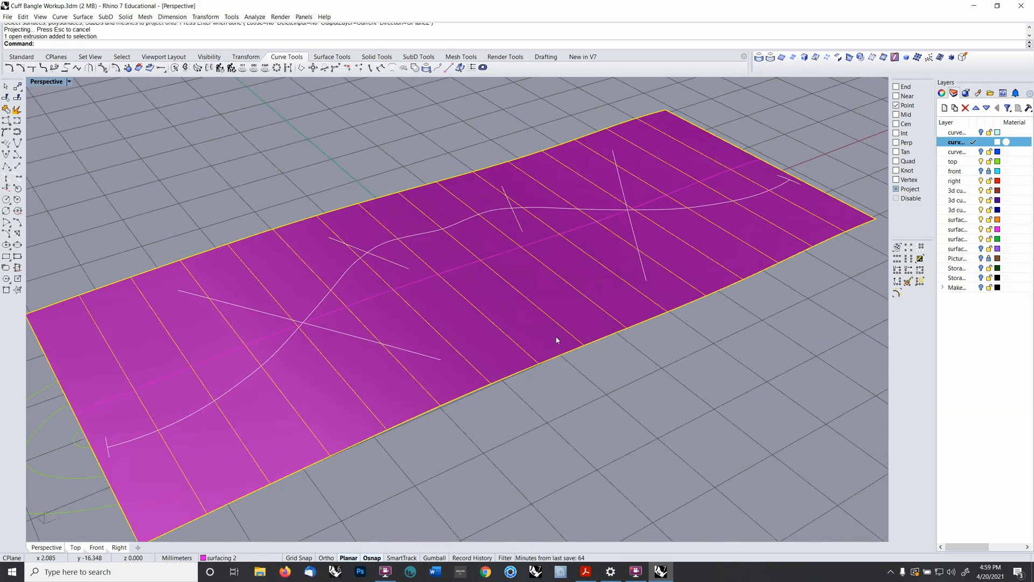
key("ctrl+h")
- Project the five flat crossing lines onto the orange wall surfaces along the construction plane's Z direction
right_click_drag(477, 290, 450, 283)
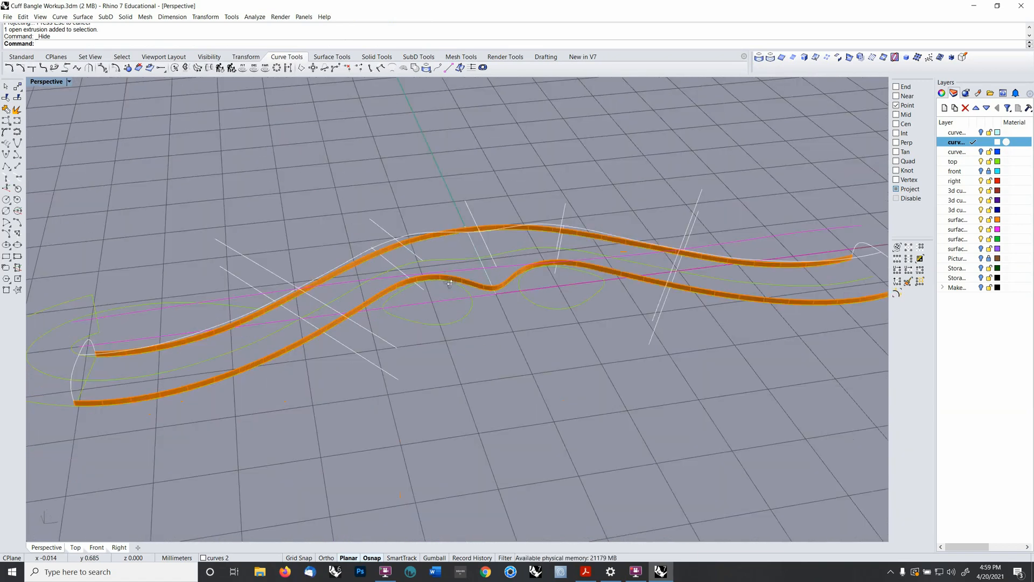
left_click(350, 346)
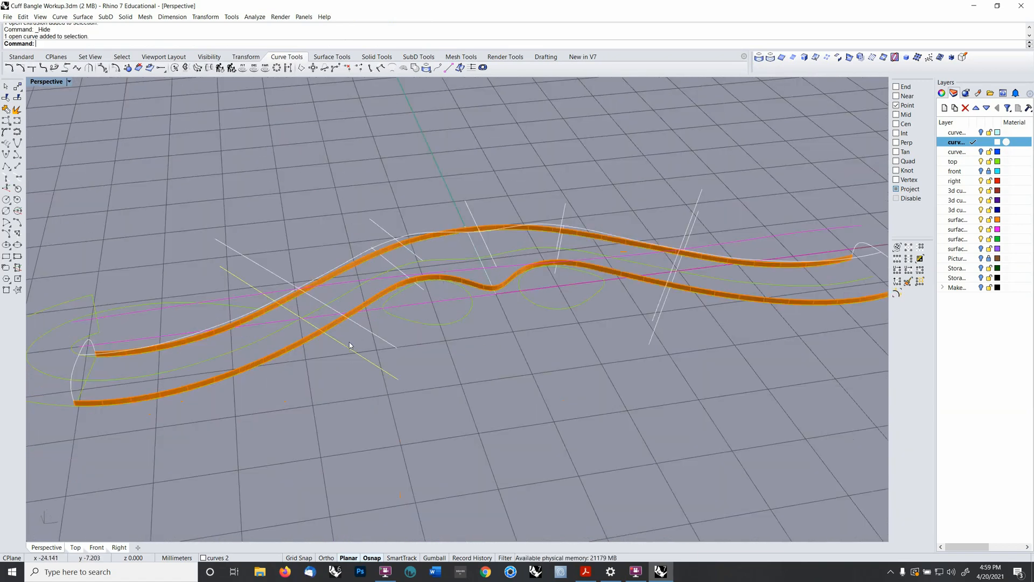
left_click(424, 291)
left_click(496, 296)
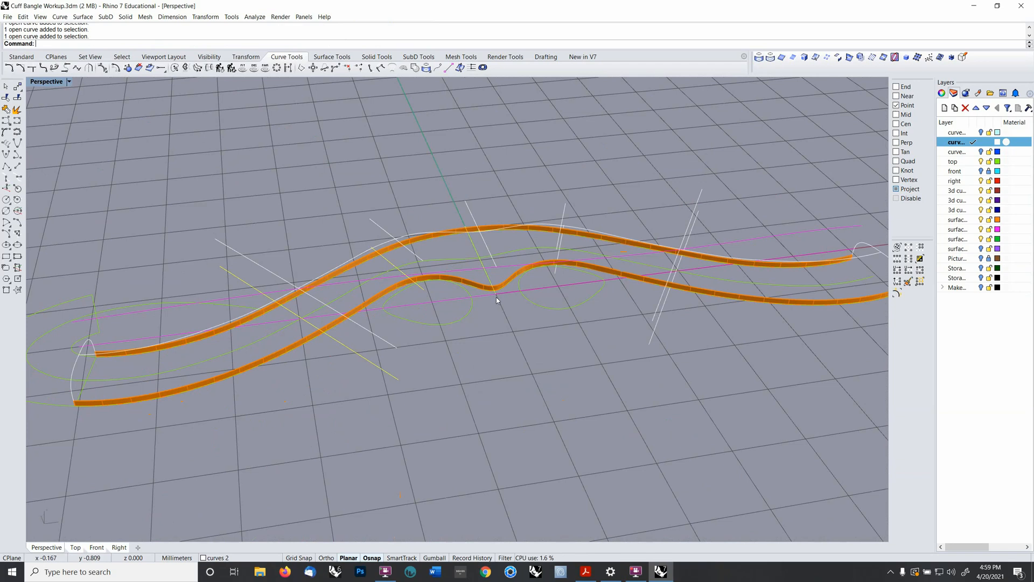
mouse_move(705, 324)
right_mouse_down()
mouse_move(772, 324)
mouse_move(714, 335)
right_mouse_up()
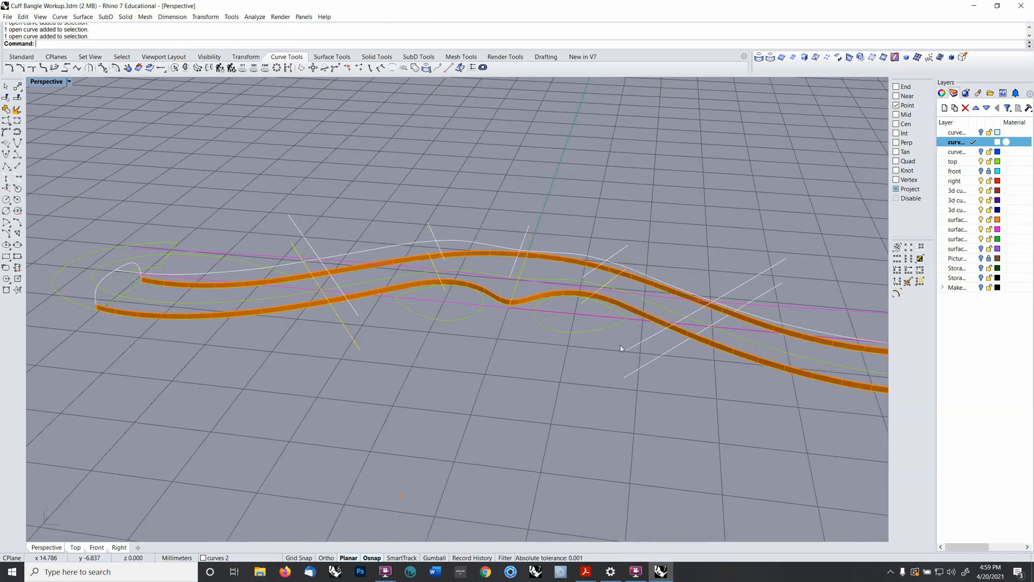
scroll(683, 302, "down", 3)
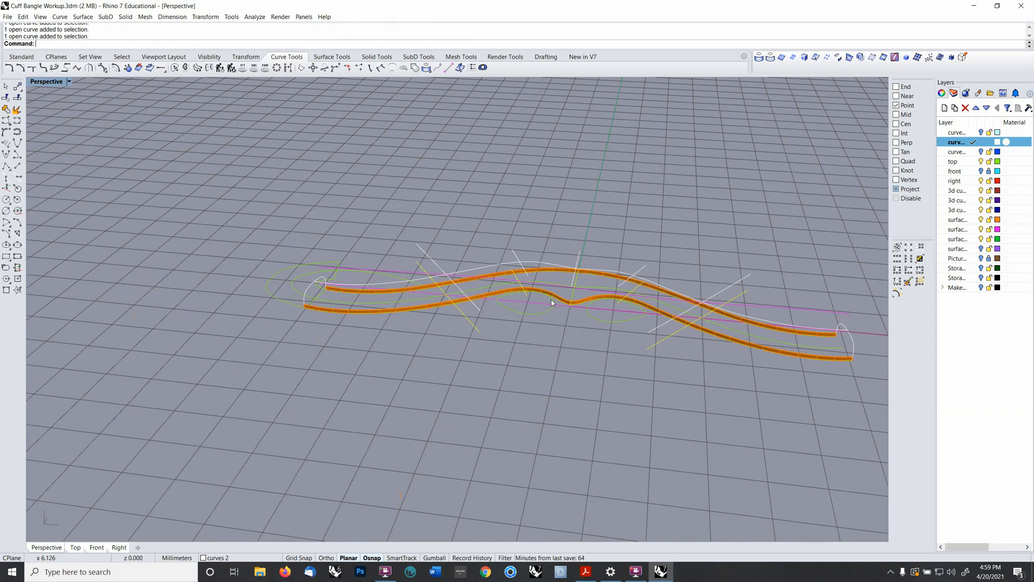
right_click_drag(551, 300, 579, 283)
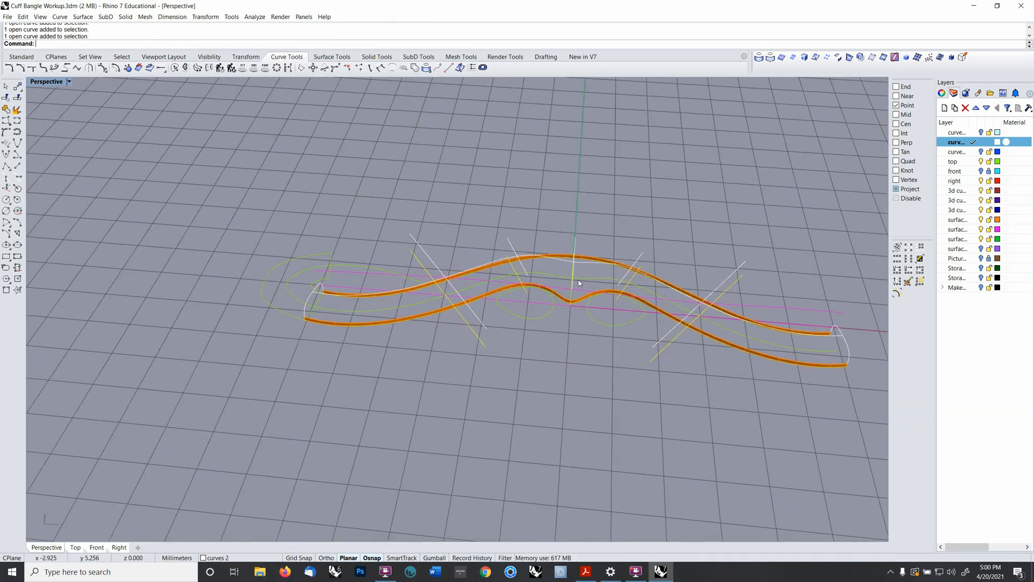
left_click(759, 59)
left_click(730, 345)
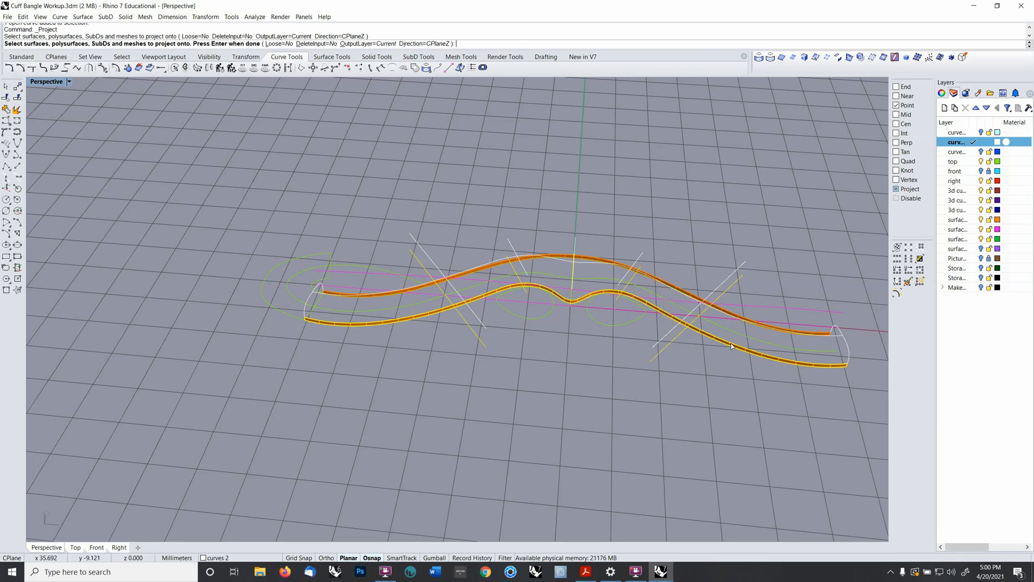
key("Return")
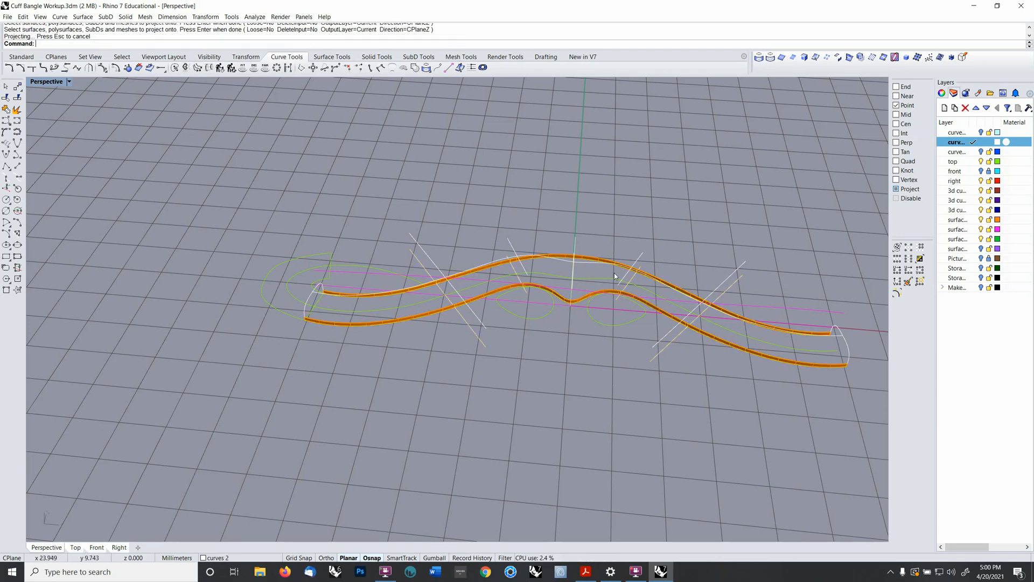
- Trim one outer projected crossing line at the projected wave curve, removing the part toward the inner orange surface
right_click_drag(555, 365, 566, 344)
scroll(542, 286, "up", 7)
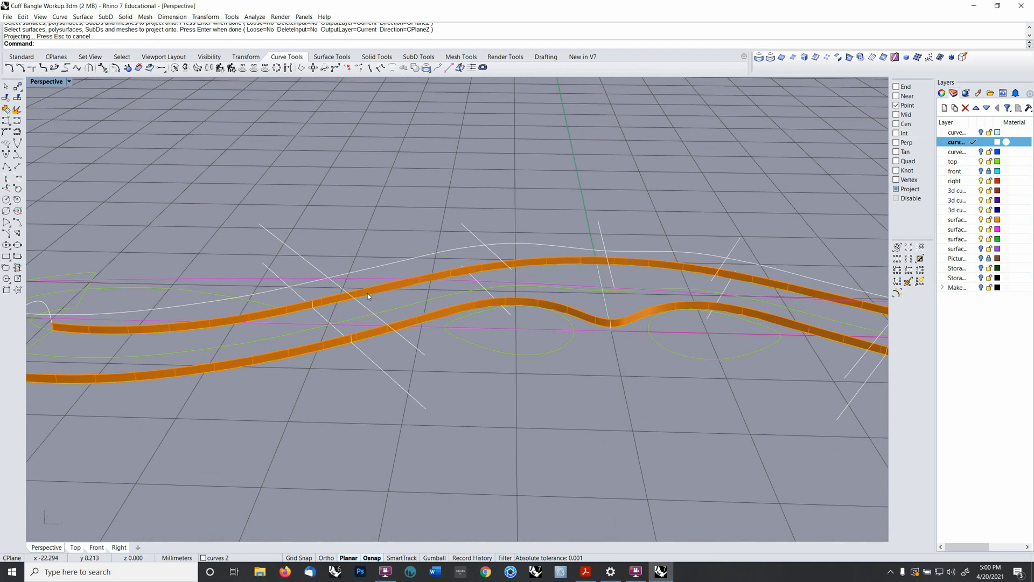
right_click_drag(367, 293, 474, 337)
left_click(475, 337)
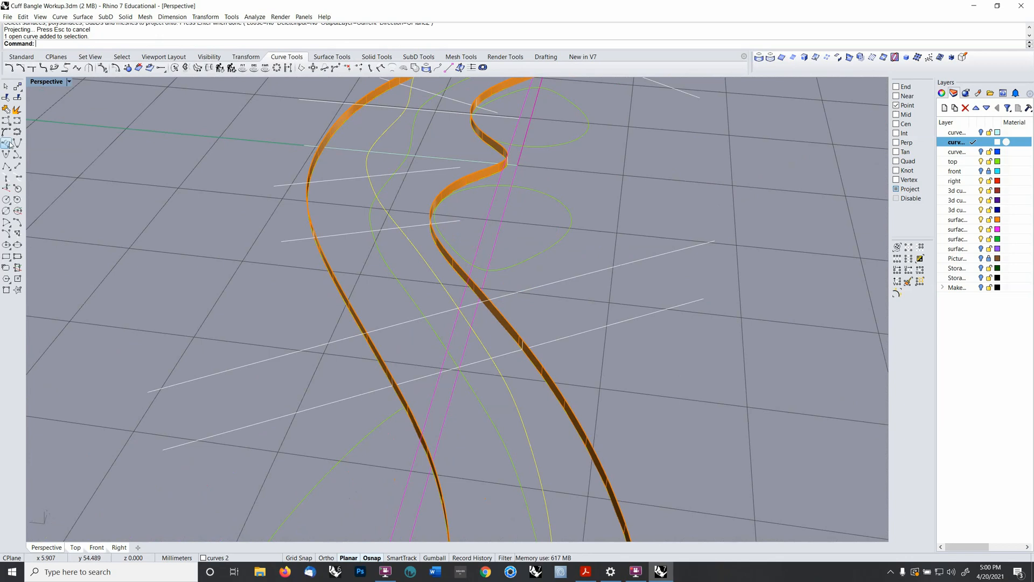
left_click(7, 97)
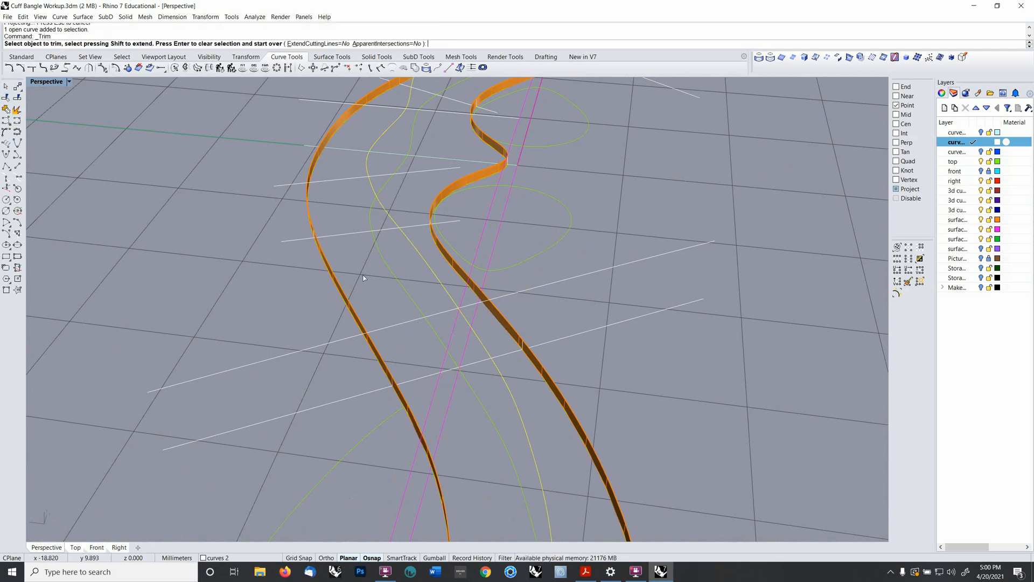
left_click(521, 292)
key("Return")
right_click_drag(529, 291, 241, 263)
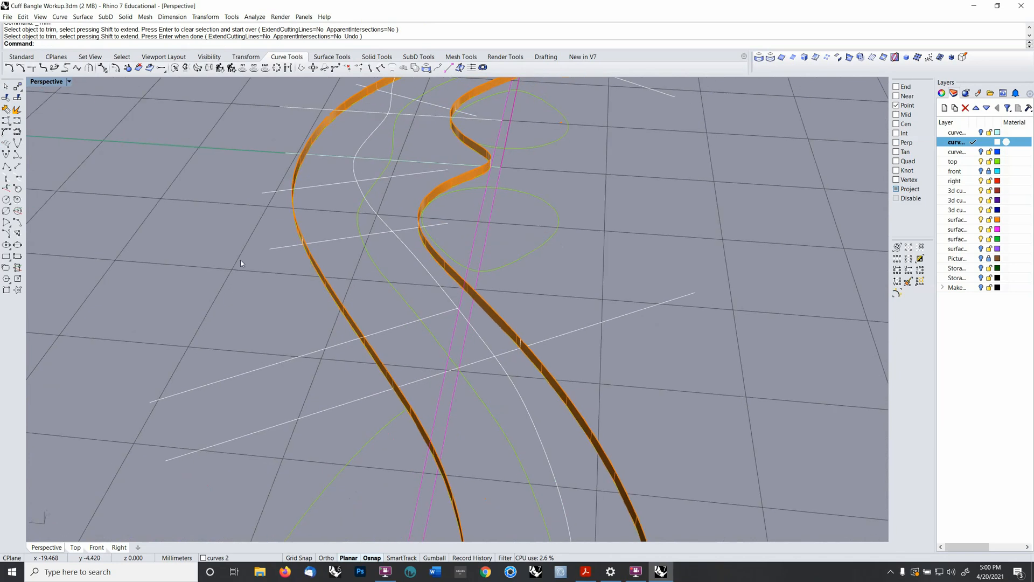
left_click(60, 17)
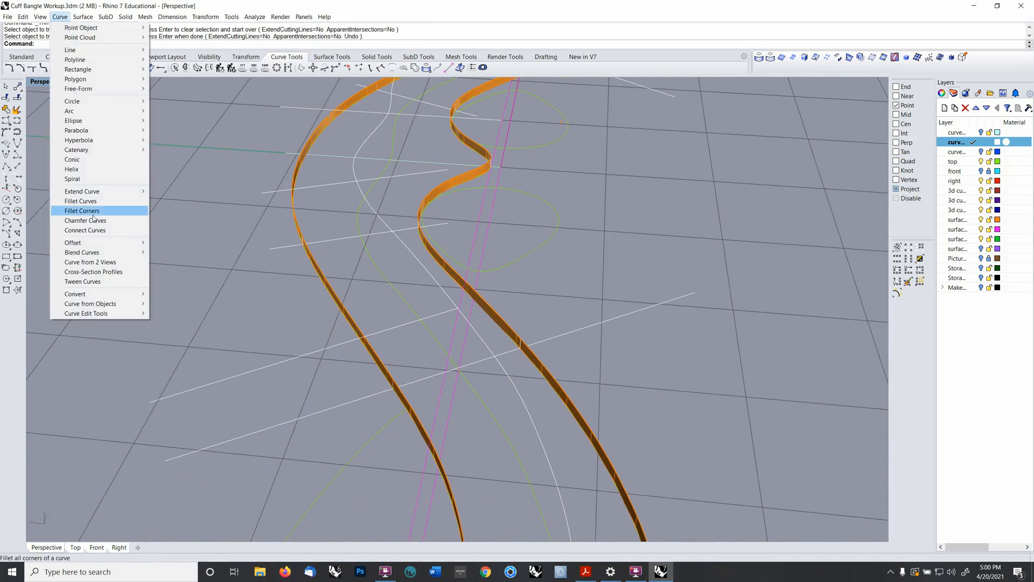
mouse_move(97, 252)
left_click(186, 254)
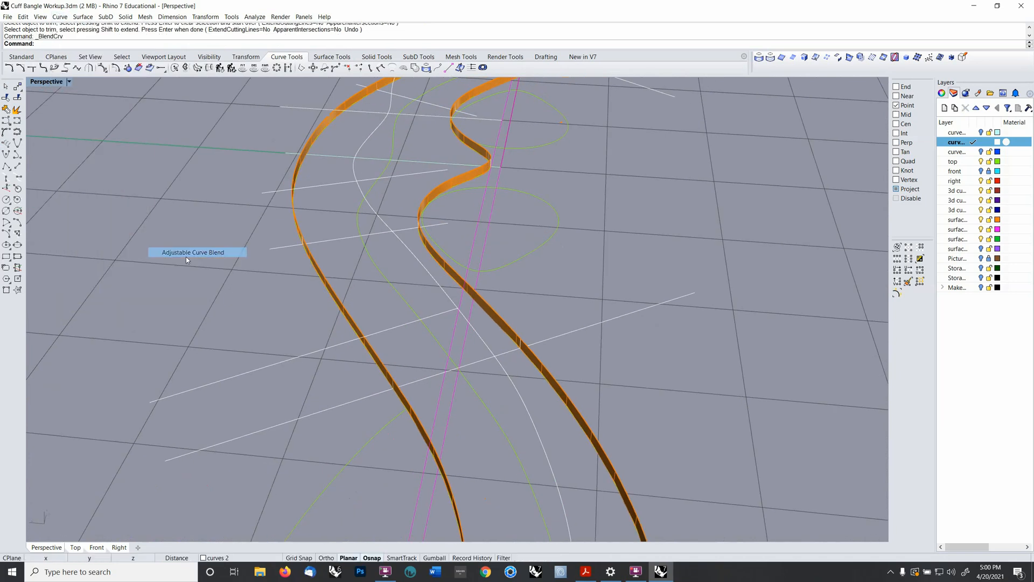
left_click(444, 313)
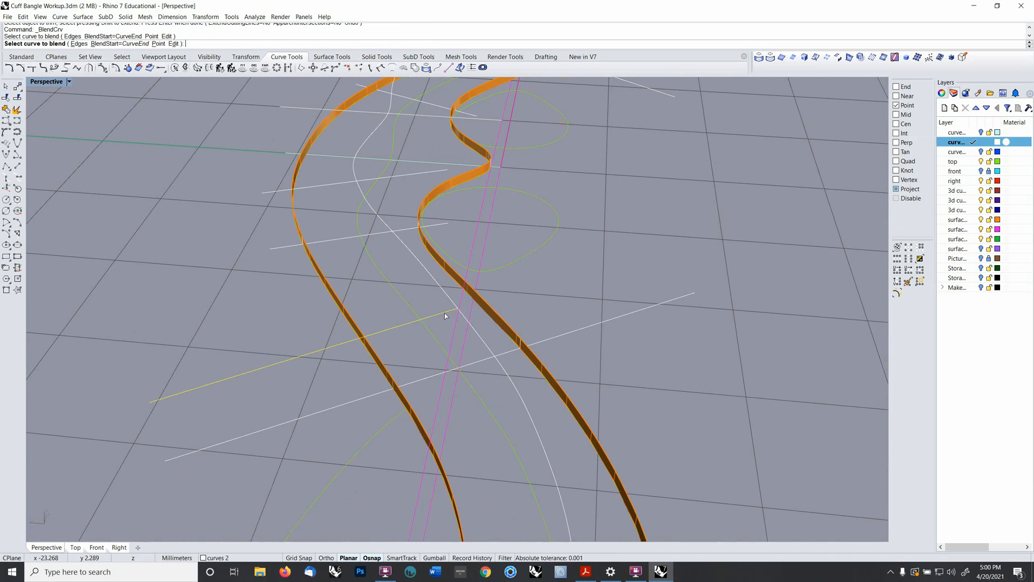
scroll(520, 347, "up", 2)
left_click(521, 342)
key("Escape")
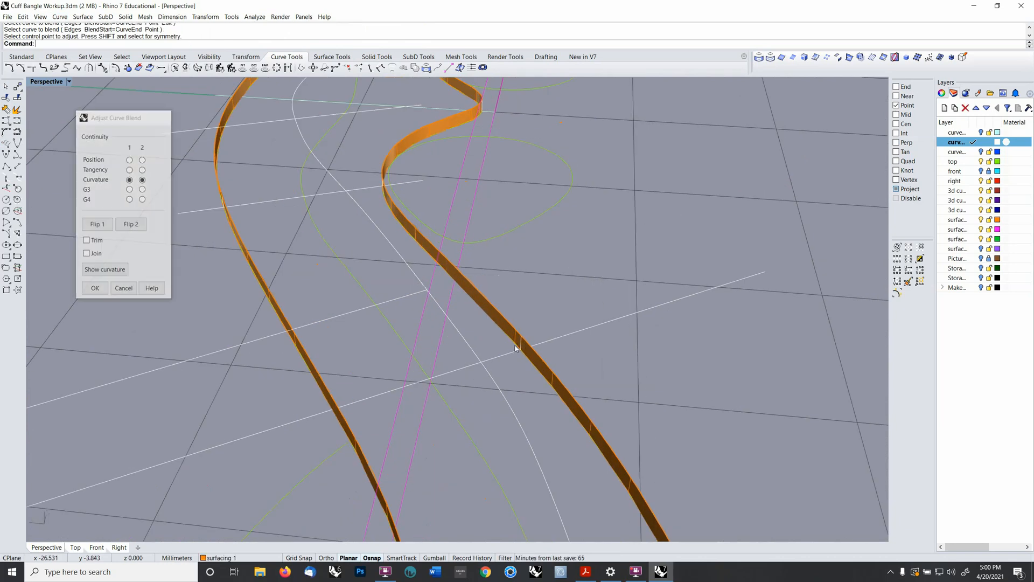
right_click(380, 316)
left_click(397, 300)
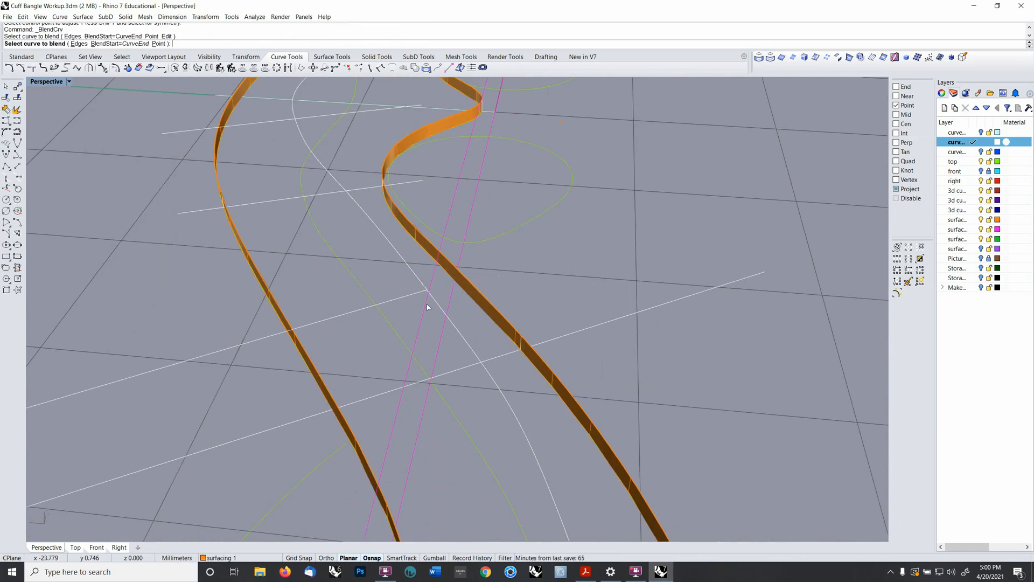
left_click(522, 341)
key("Escape")
- Blend the short vertical line on the inner orange surface to the trimmed line with Curvature continuity, adjust its shape, and delete the trimmed line
right_click(535, 331)
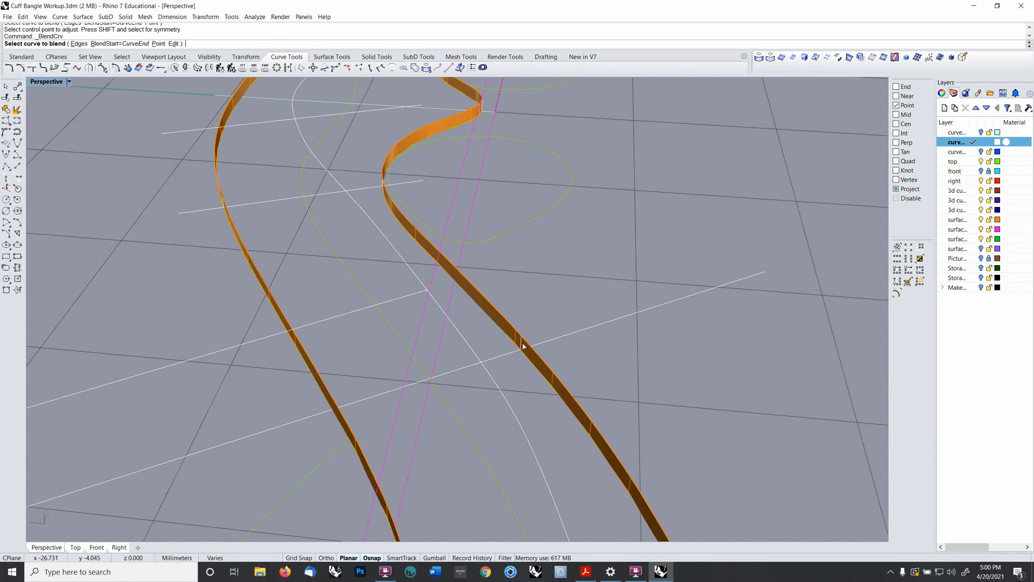
left_click(521, 343)
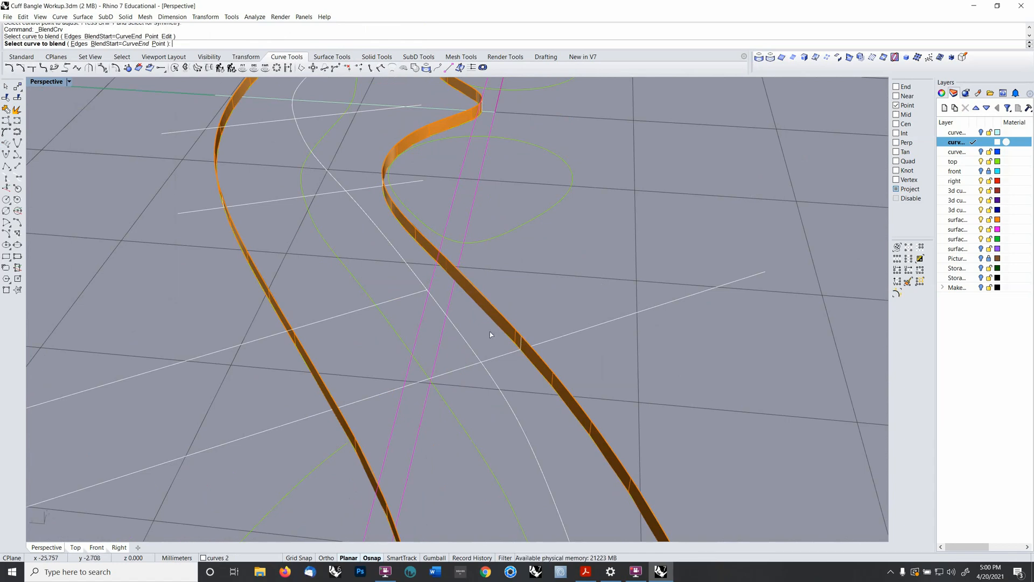
left_click(407, 297)
right_click_drag(408, 297, 484, 254)
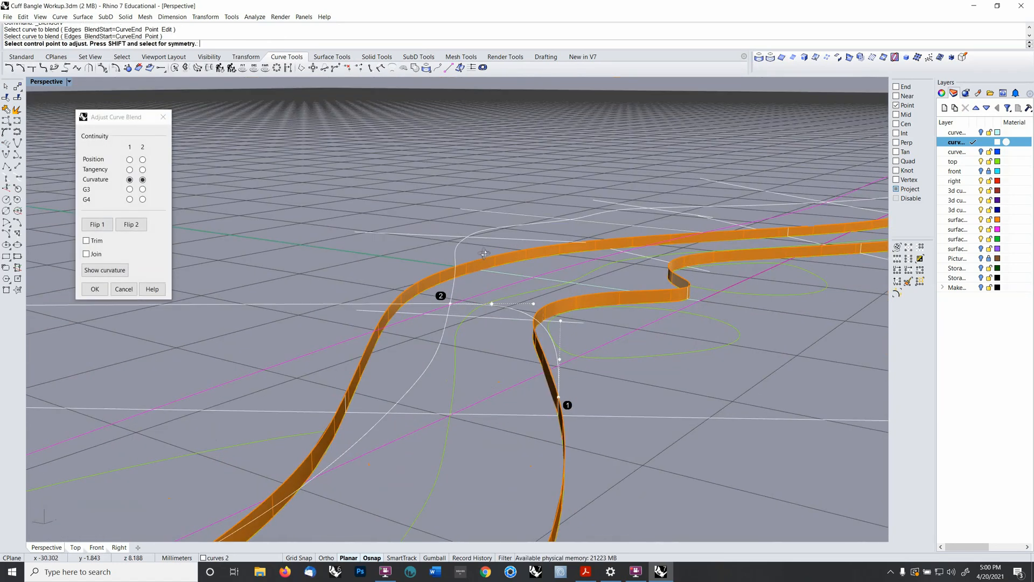
left_click(560, 321)
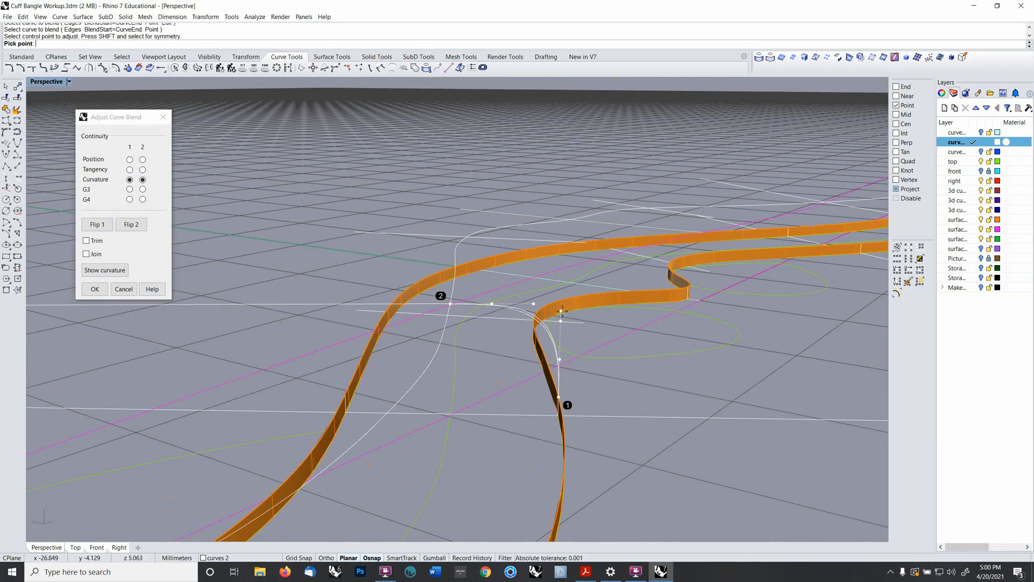
left_click(560, 309)
key("Return")
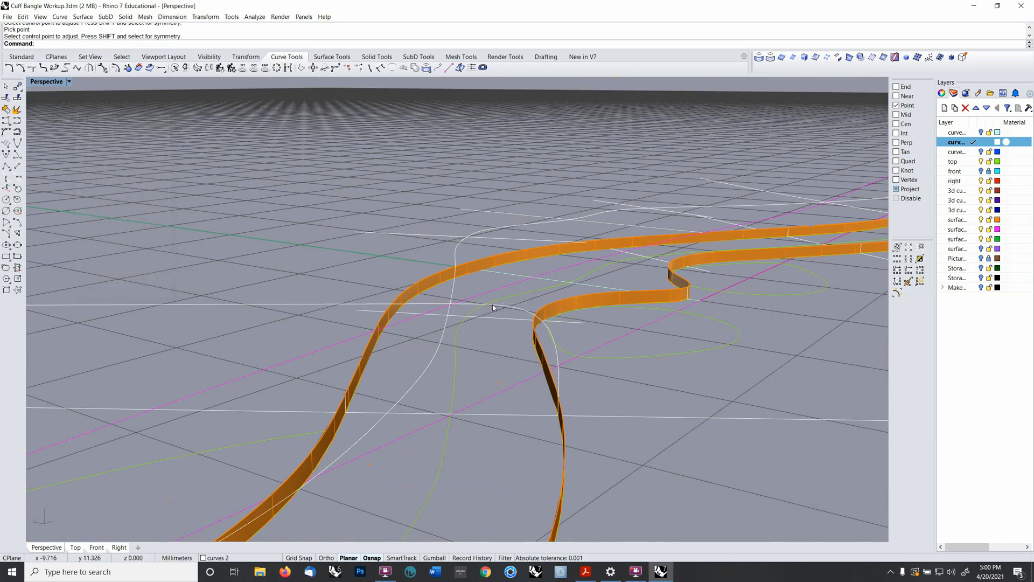
left_click(427, 305)
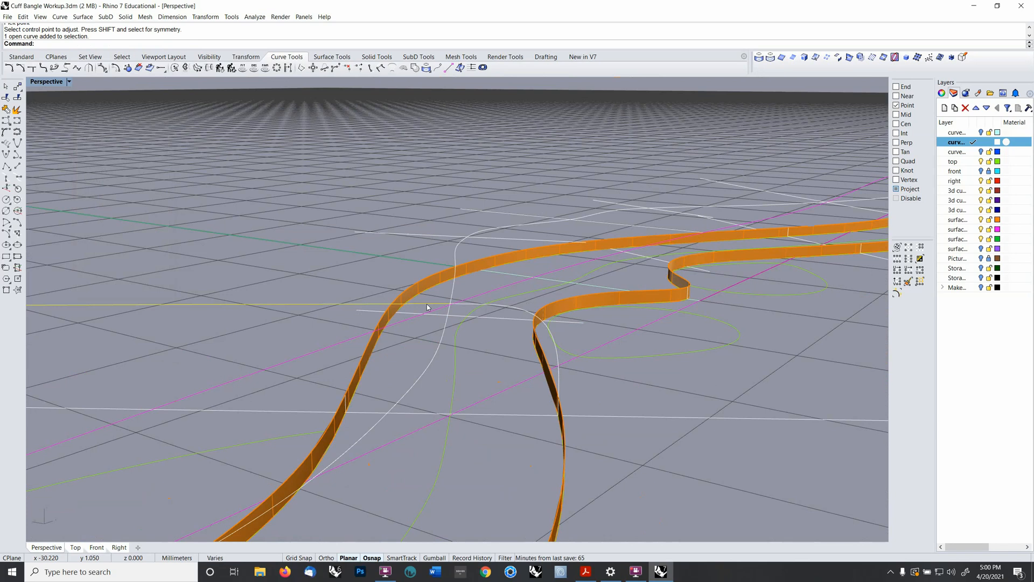
key("Delete")
right_click_drag(479, 256, 411, 328)
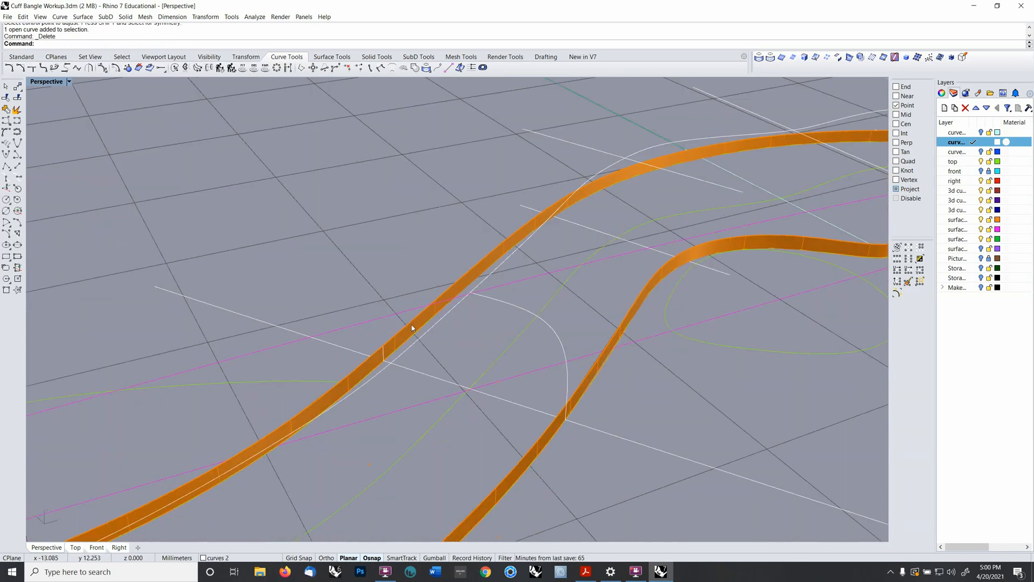
right_click(347, 48)
left_click(388, 115)
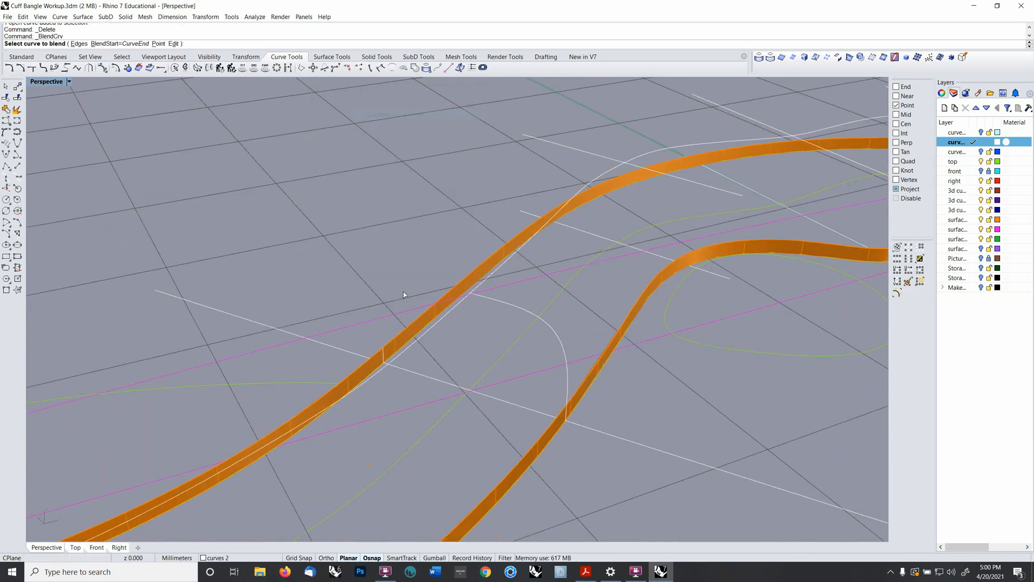
left_click(383, 354)
key("Escape")
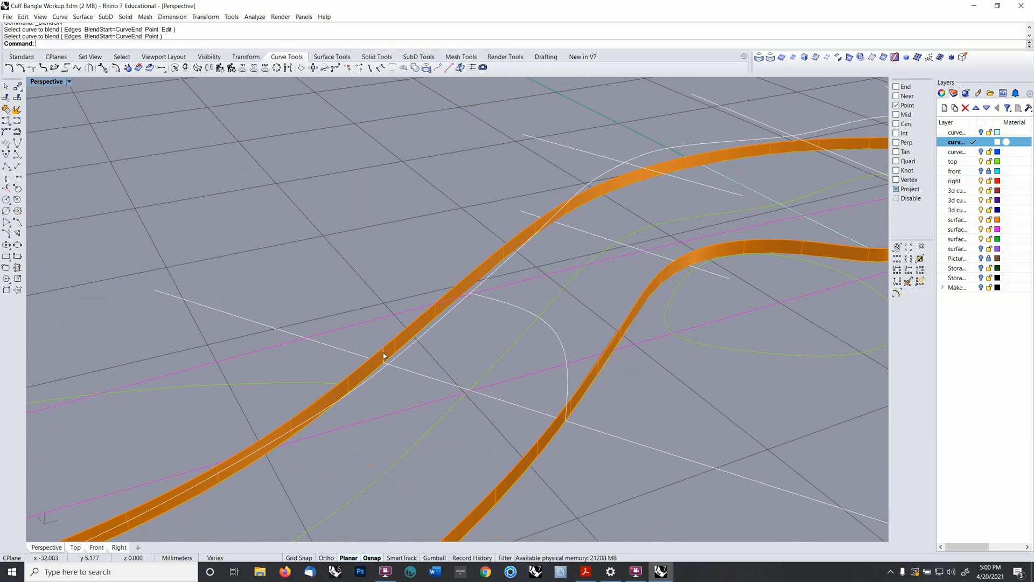
- Blend the short vertical line on the outer orange surface to the open end of the existing blend with Curvature continuity, raising its corner control point
right_click(384, 353)
left_click(384, 354)
key("Escape")
right_click(384, 354)
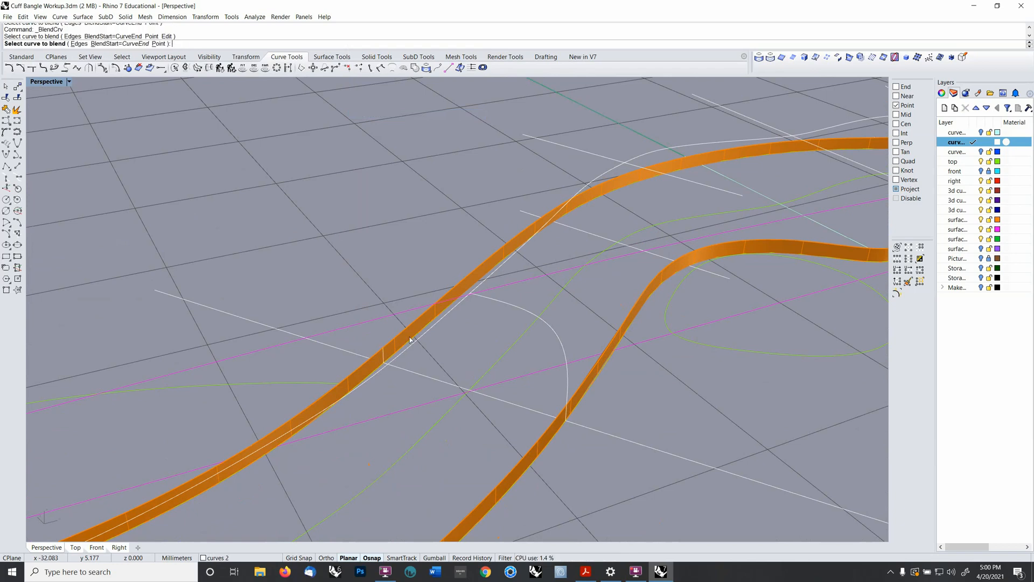
left_click(481, 297)
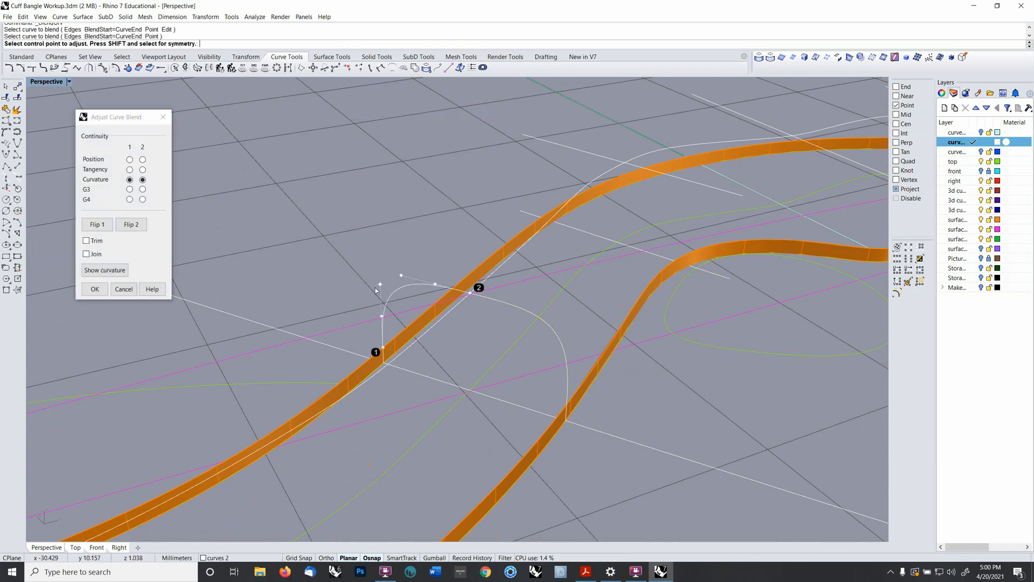
left_click_drag(381, 284, 380, 274)
right_click_drag(424, 291, 383, 249)
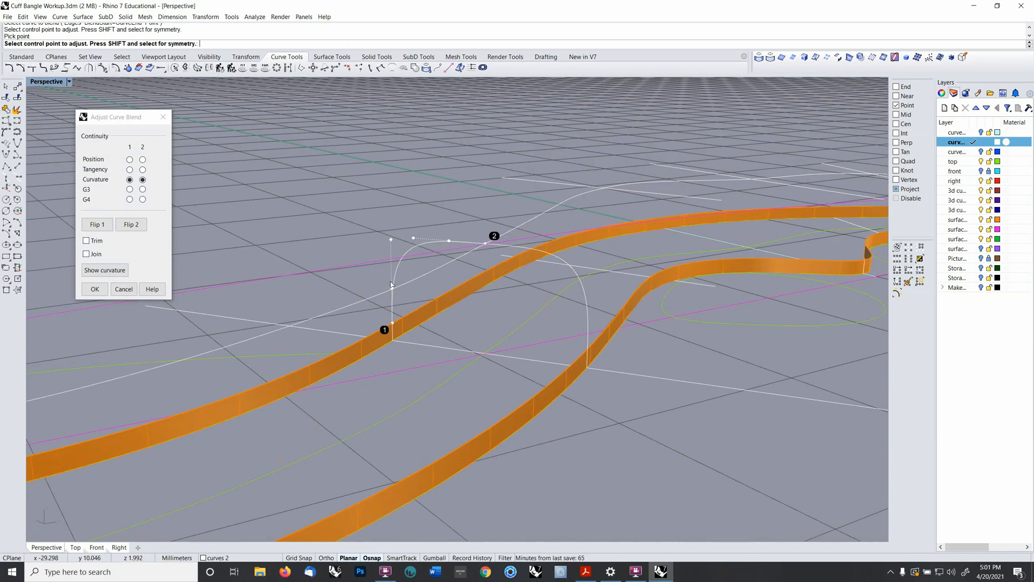
key("Return")
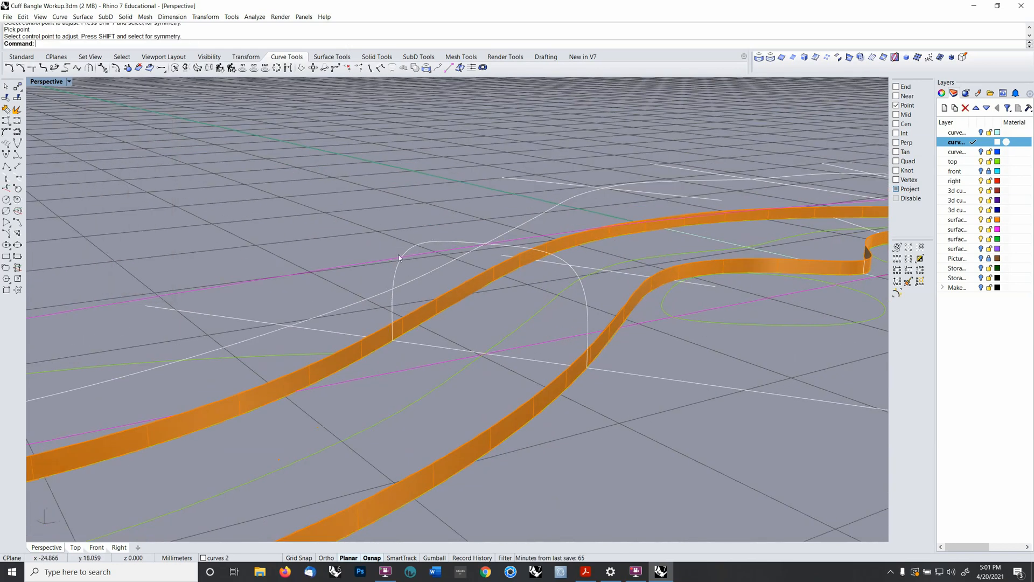
- Join the two blend curves into one cross-section curve spanning the two orange wall surfaces
left_click(398, 264)
left_click(396, 285)
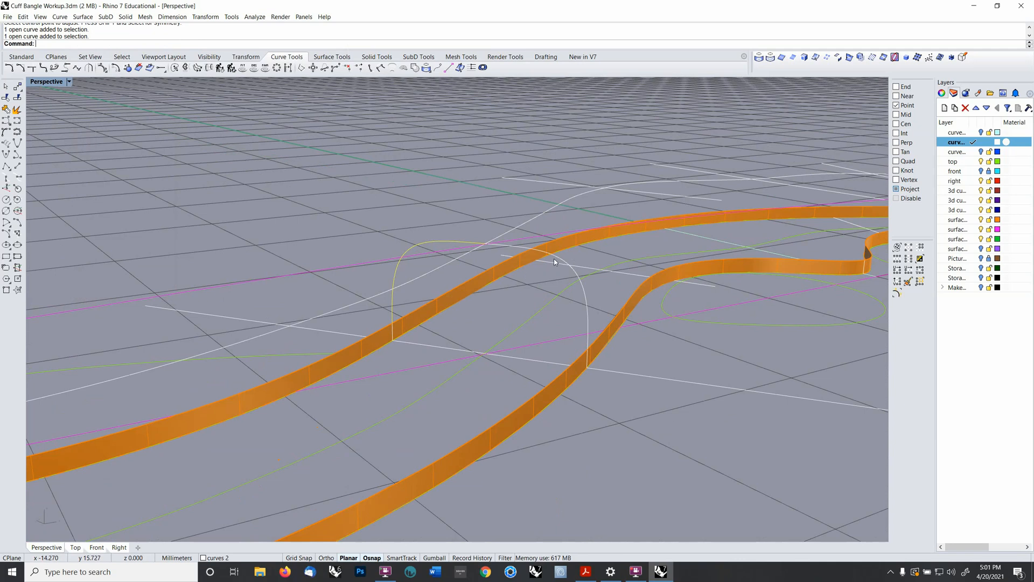
left_click(578, 277, "shift")
right_click_drag(558, 232, 509, 276)
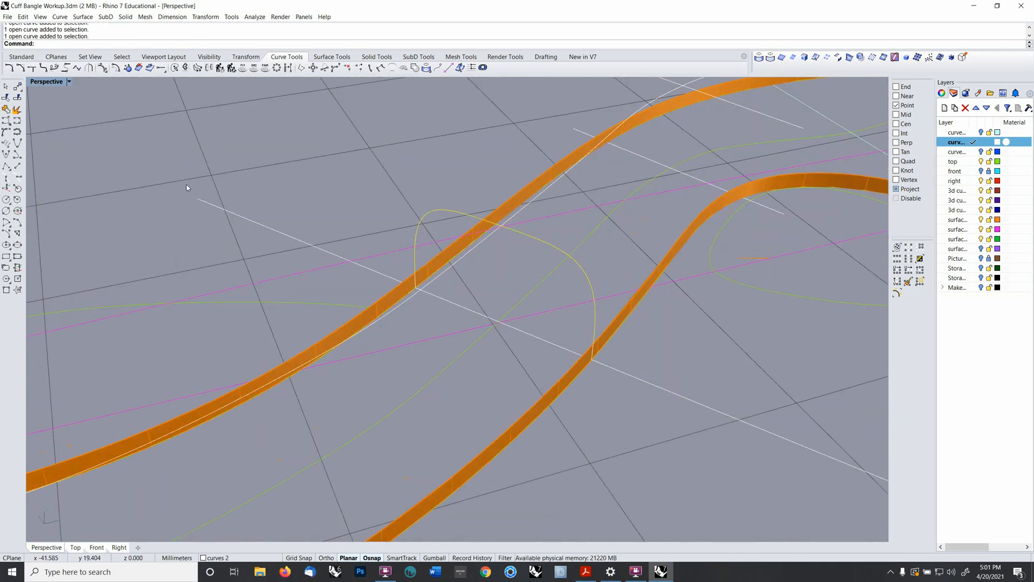
left_click(16, 131)
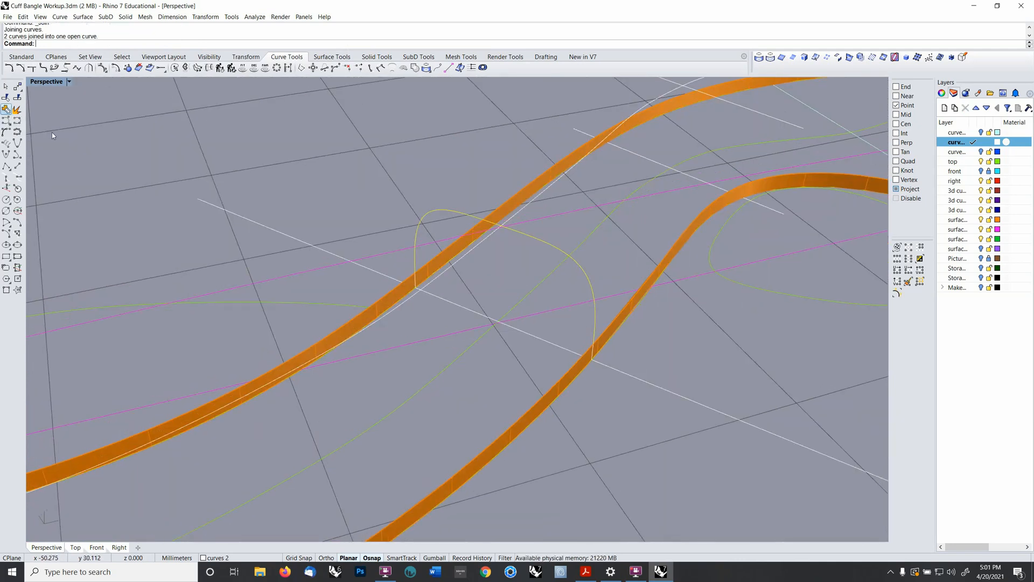
- Trim the next projected crossing line at the wave curve, removing the part toward the inner orange surface
right_click_drag(496, 111, 371, 302, "shift")
left_click(372, 305)
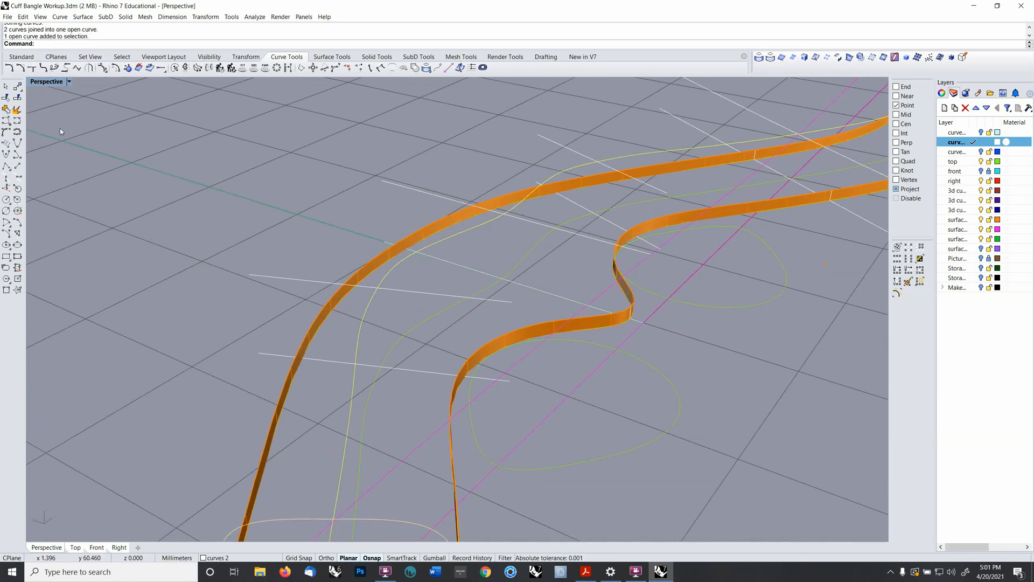
left_click(9, 68)
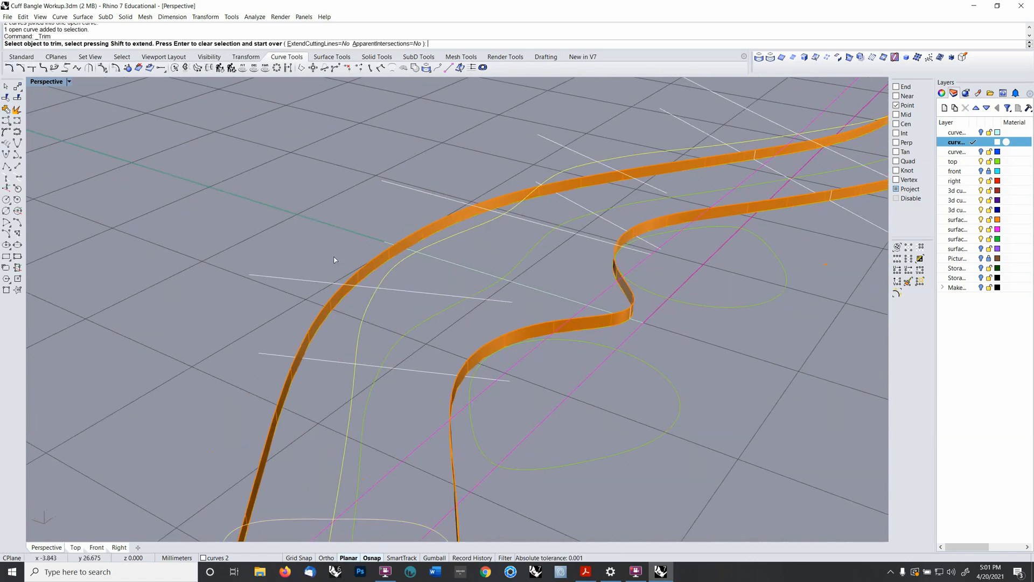
left_click(396, 293)
key("Return")
right_click_drag(398, 297, 488, 297)
right_click(500, 41)
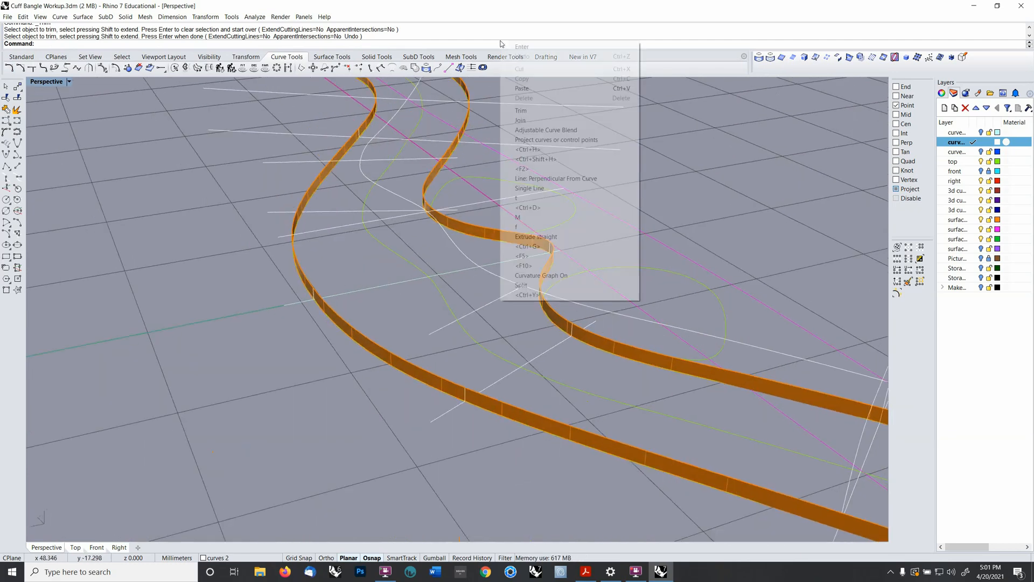
left_click(572, 333)
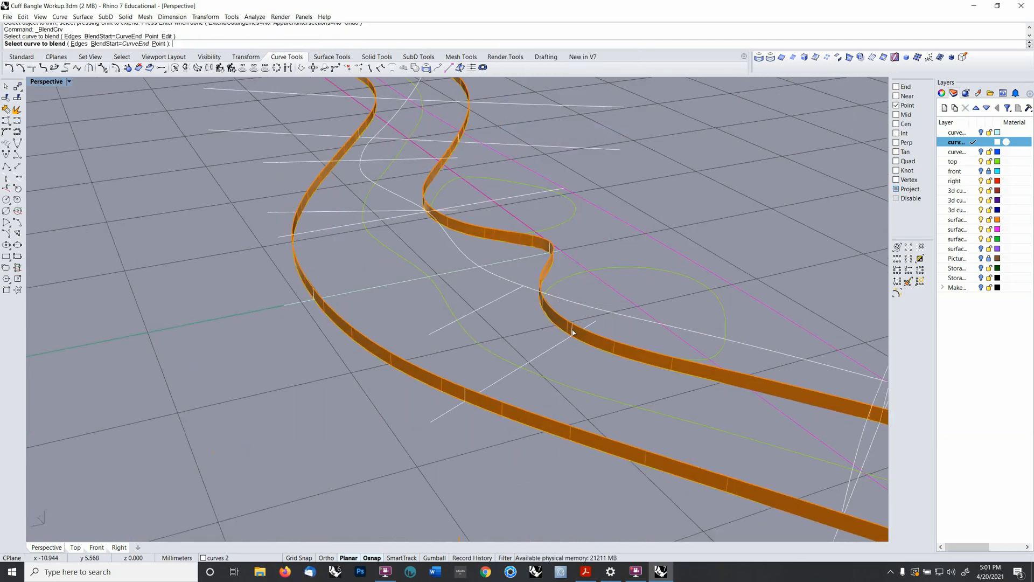
left_click(509, 293)
key("Return")
scroll(576, 310, "up", 3)
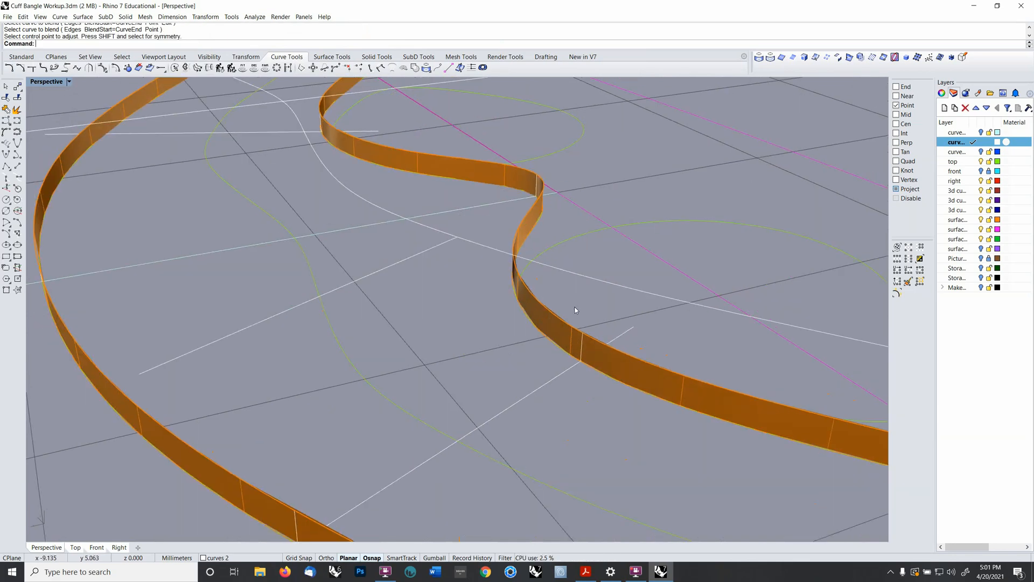
- Blend the short vertical line on the inner orange surface to the newly trimmed crossing line, and delete the trimmed line
key("Return")
left_click(583, 342)
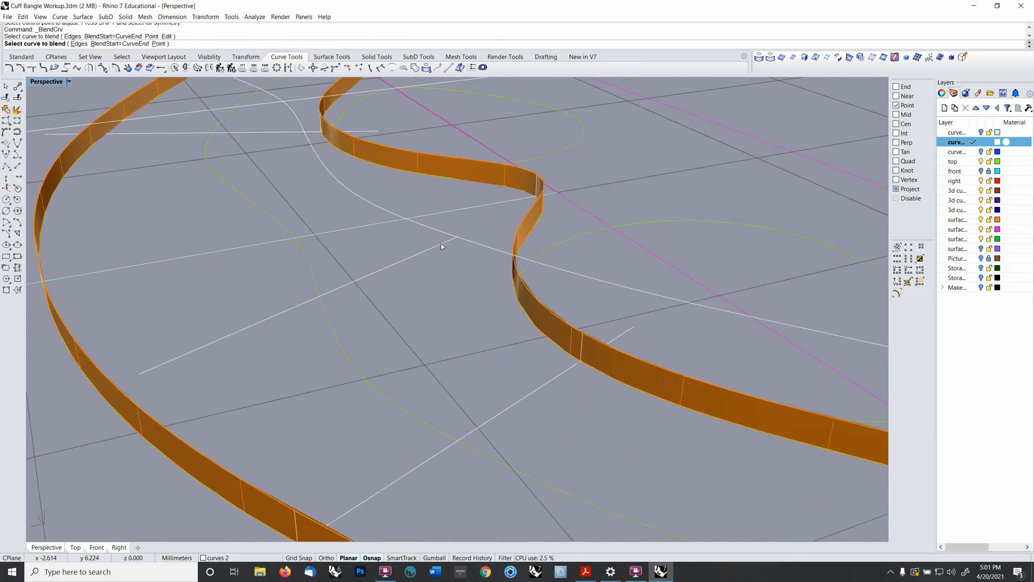
left_click(441, 245)
right_click_drag(476, 259, 624, 257)
key("Return")
scroll(463, 207, "down", 5)
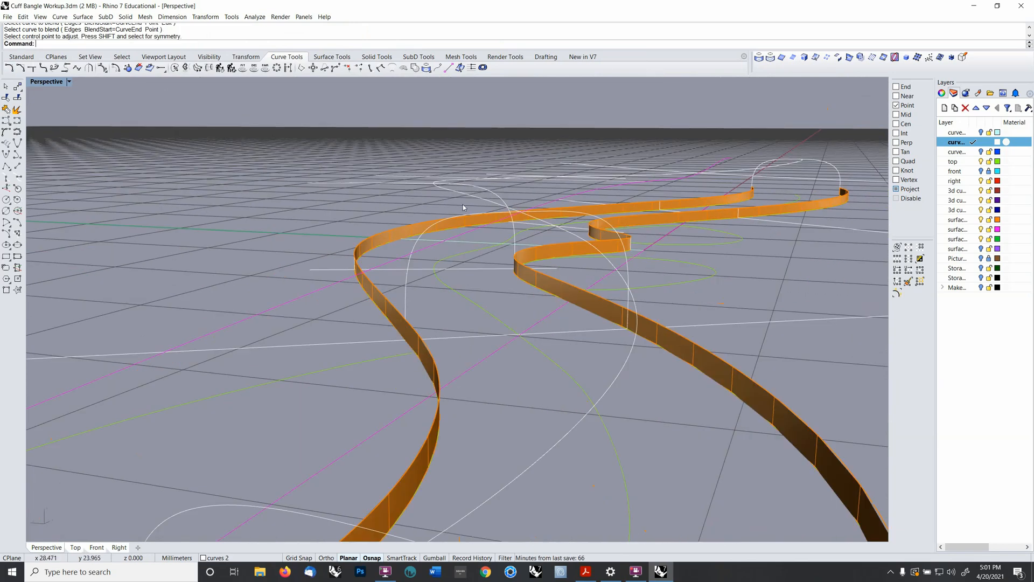
left_click(405, 184)
key("Delete")
right_click_drag(405, 182, 472, 262)
right_click_drag(317, 221, 458, 293, "shift")
right_click(378, 341)
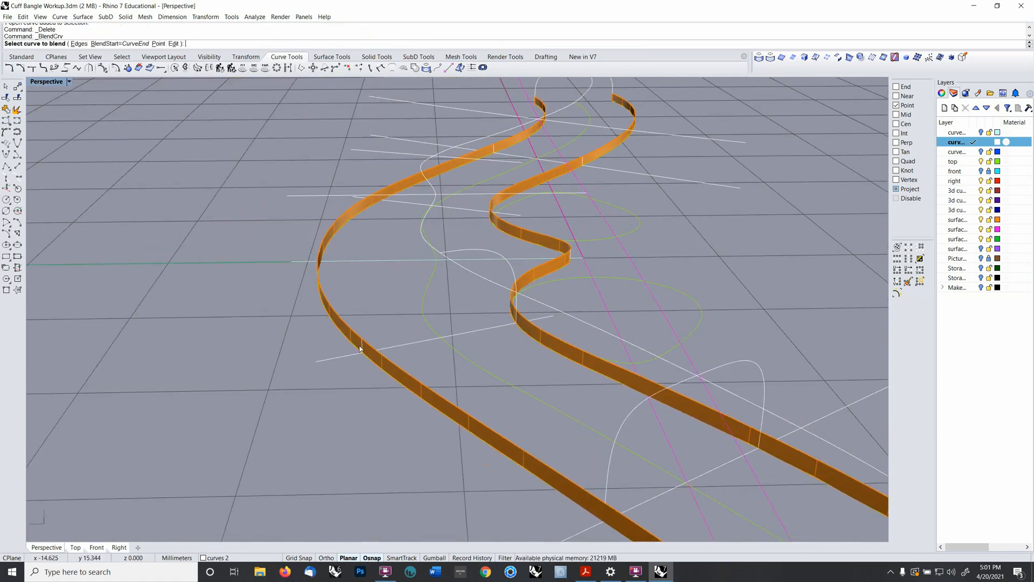
left_click(362, 346)
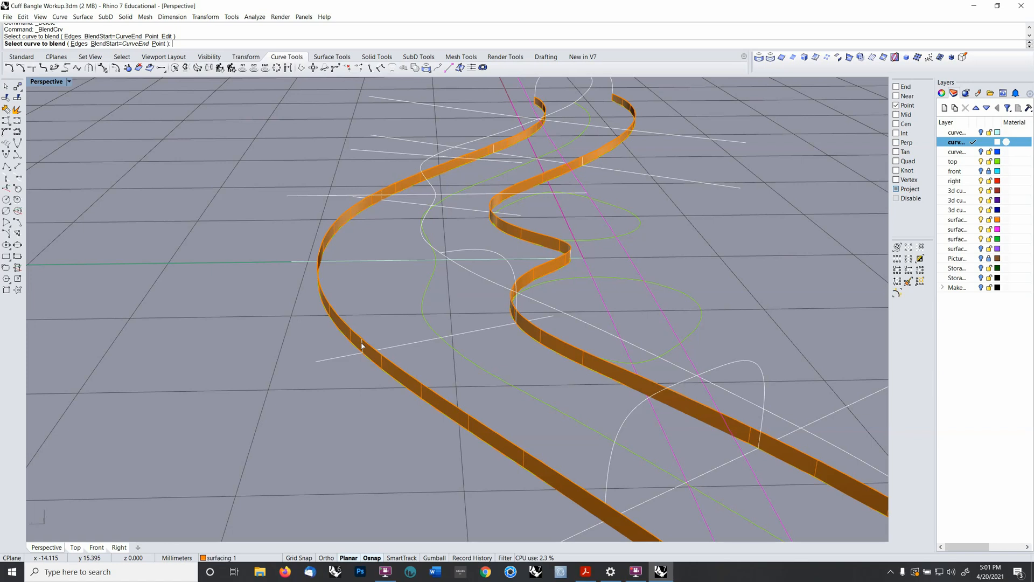
right_click(362, 345)
right_click(361, 345)
left_click(362, 345)
right_click(361, 345)
- Blend the outer orange surface's vertical line to the second cross-section's inner blend at the wave curve, using Curvature continuity at both ends
right_click(362, 345)
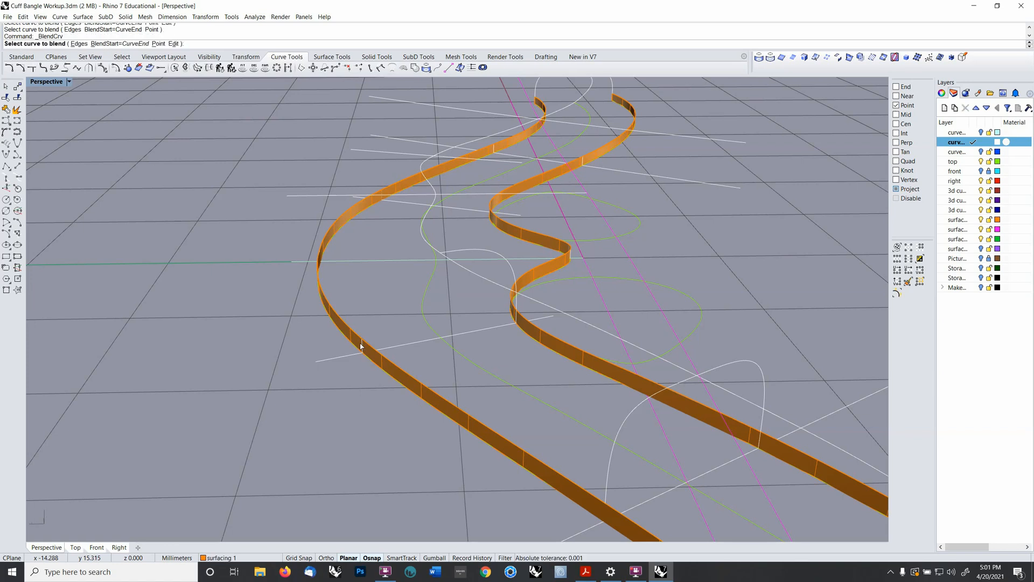
left_click(362, 346)
left_click(457, 250)
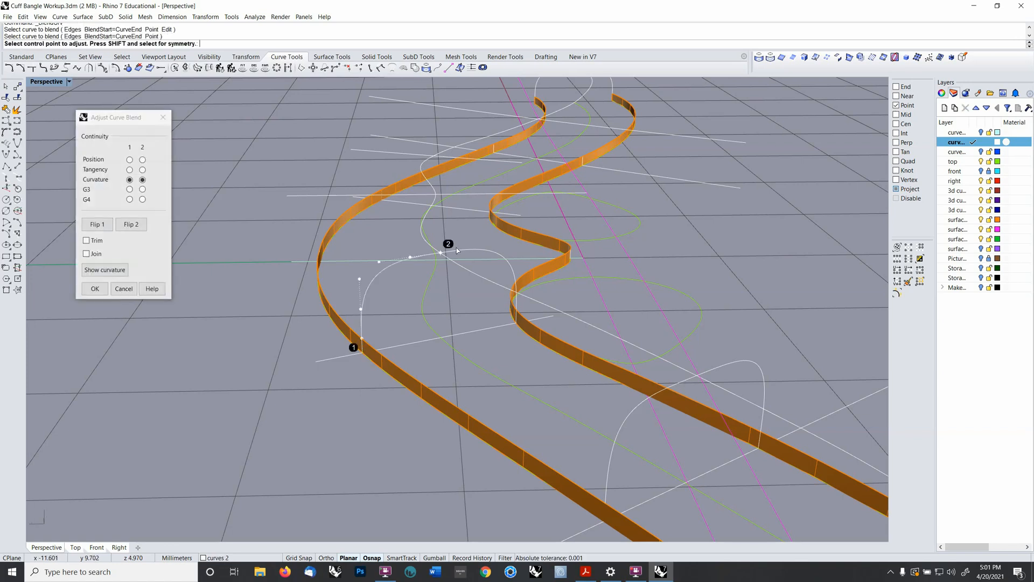
right_click_drag(422, 286, 344, 277)
right_click(416, 284)
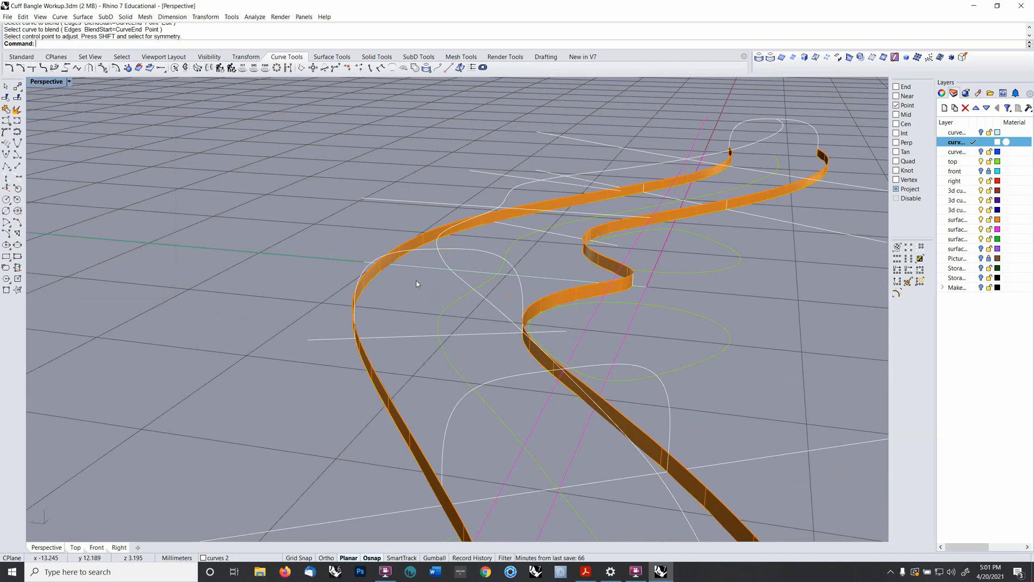
- Join the inner and outer blends of the second cross-section into one curve
left_click(410, 254)
left_click(470, 252)
scroll(470, 252, "up", 3)
right_click_drag(502, 281, 519, 282)
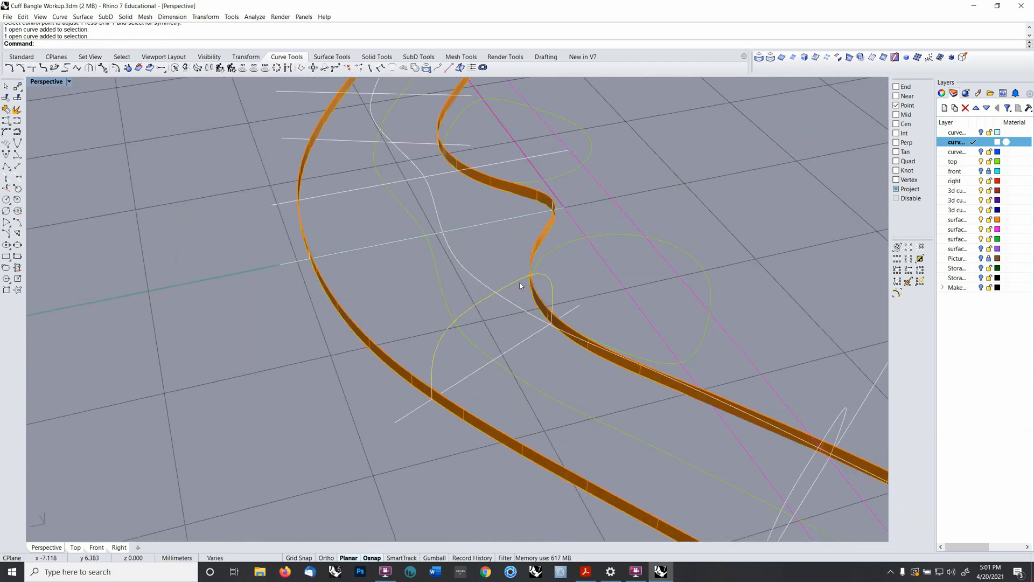
key("Delete")
key("ctrl+z")
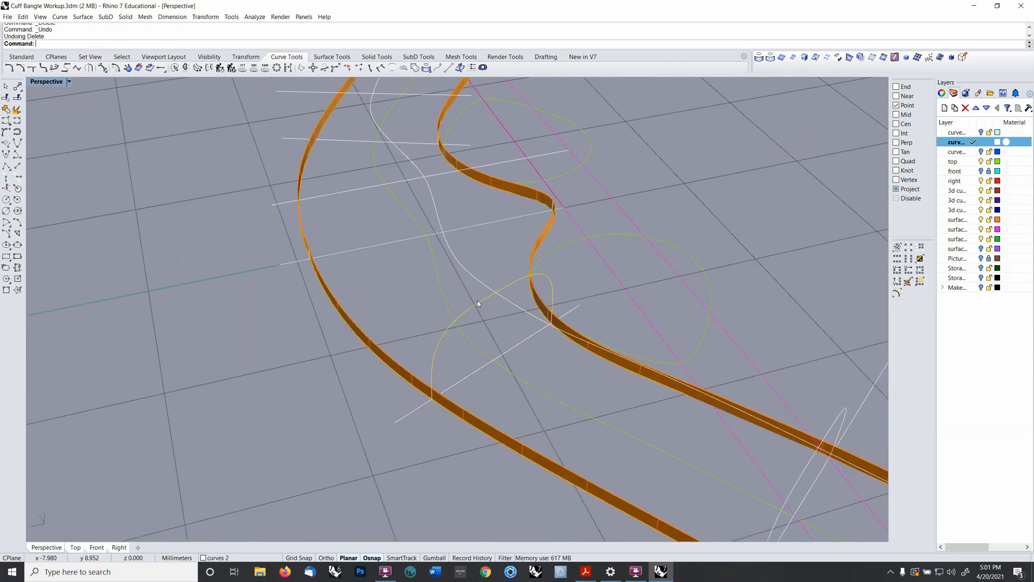
left_click(7, 109)
- Trim the middle projected crossing line at the wave curve, removing the part toward the inner orange surface
right_click_drag(410, 226, 533, 293)
left_click(534, 297)
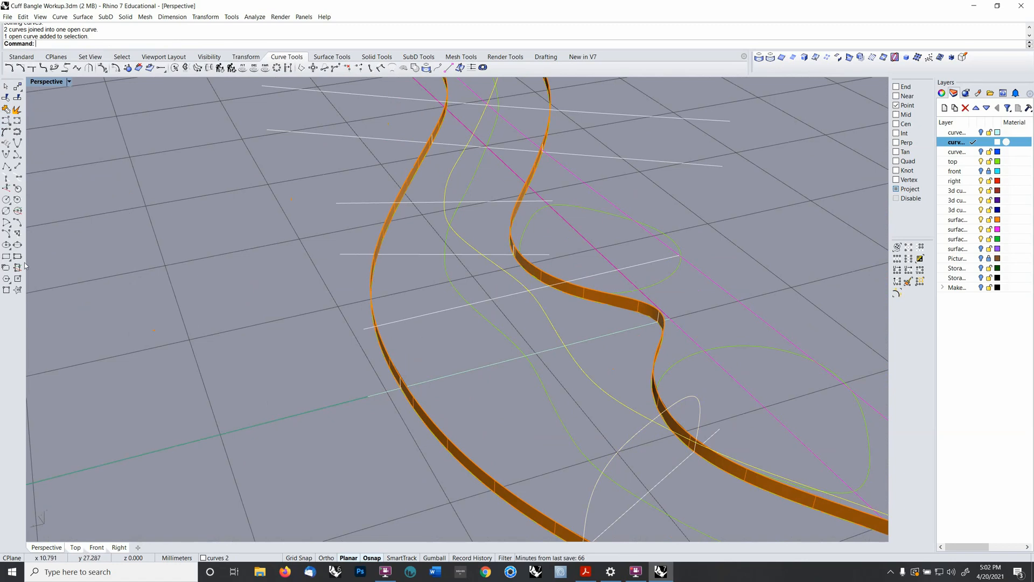
left_click(7, 98)
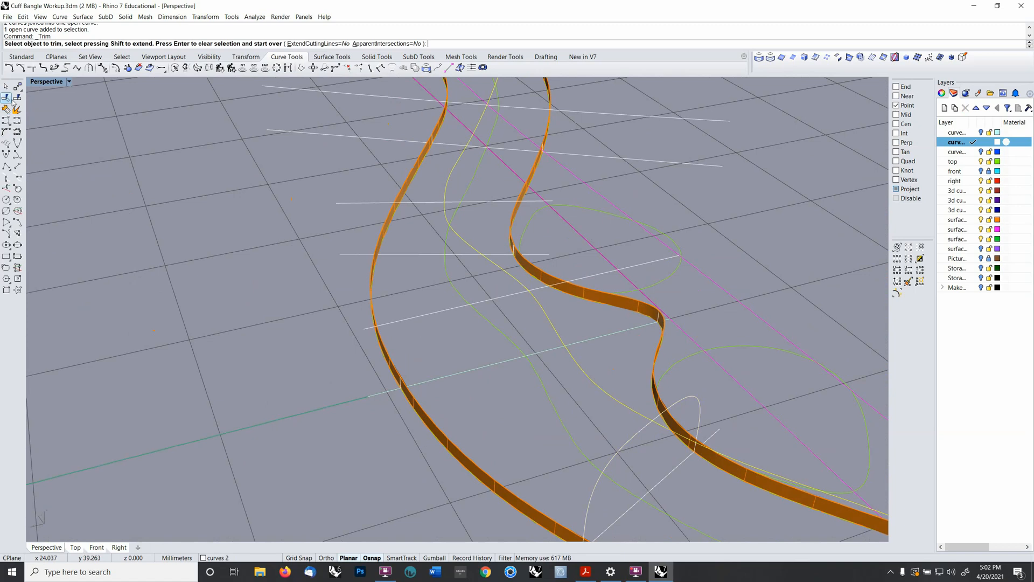
left_click(540, 290)
key("Return")
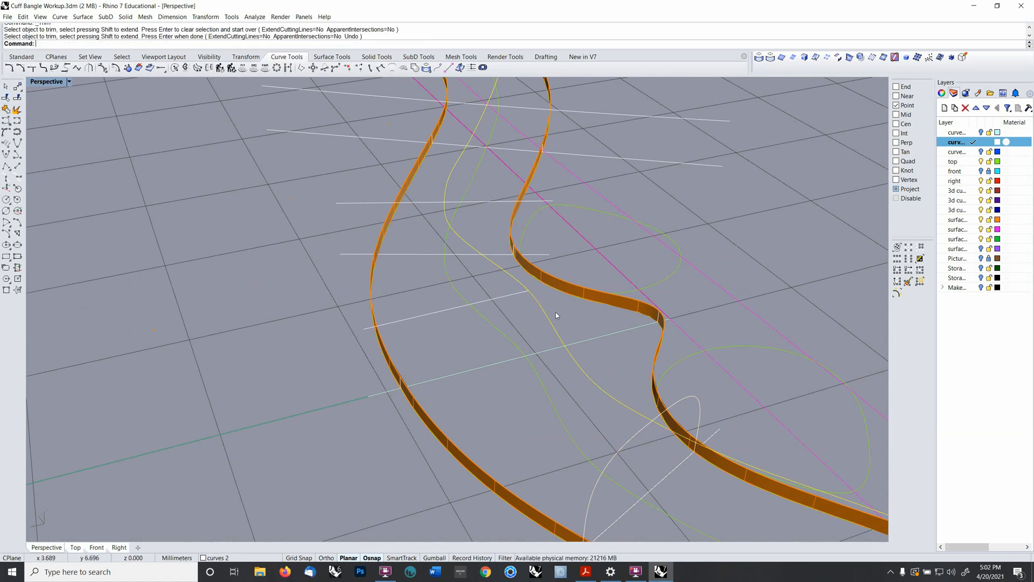
right_click(150, 45)
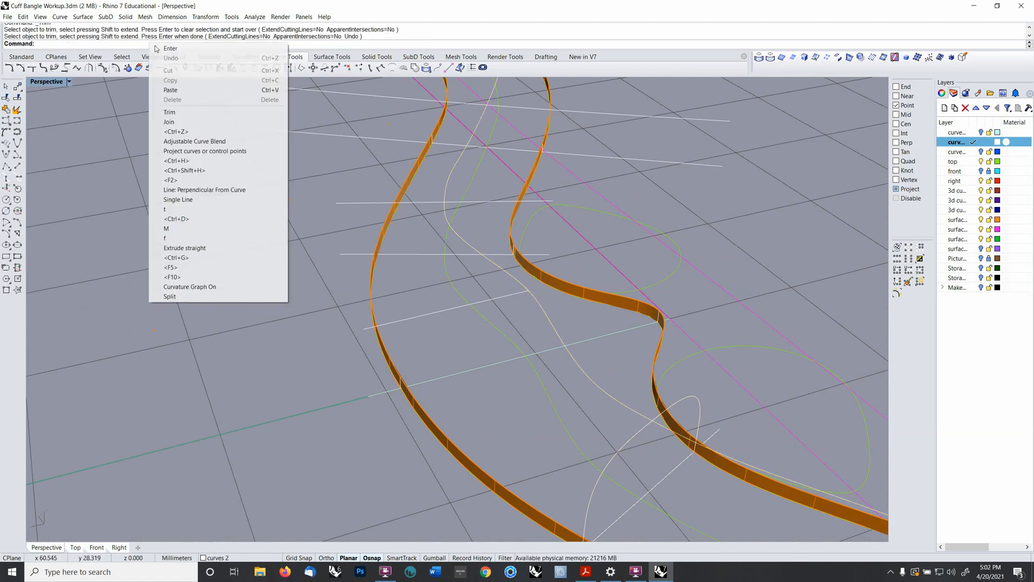
left_click(231, 141)
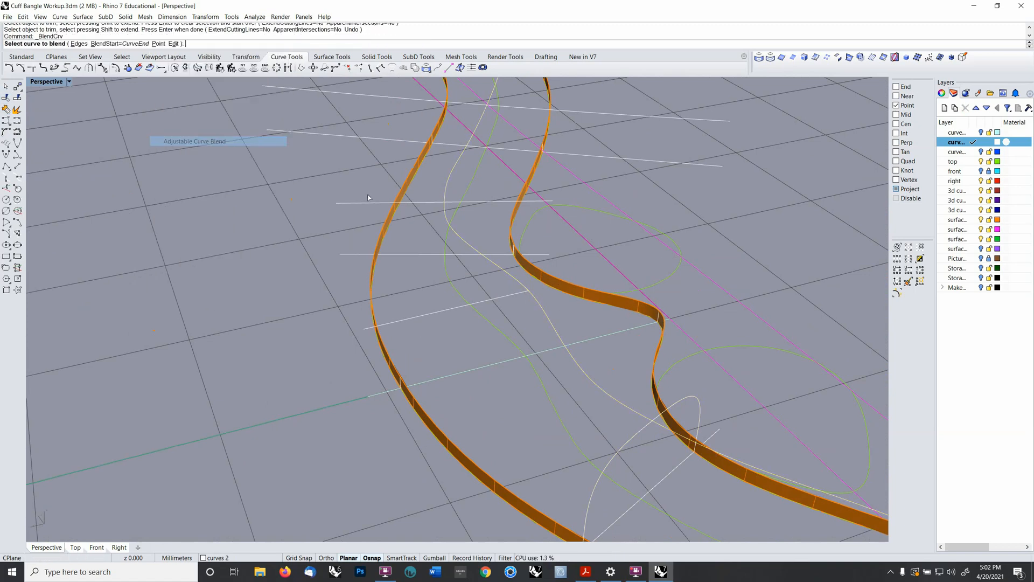
left_click(509, 297)
left_click(659, 318)
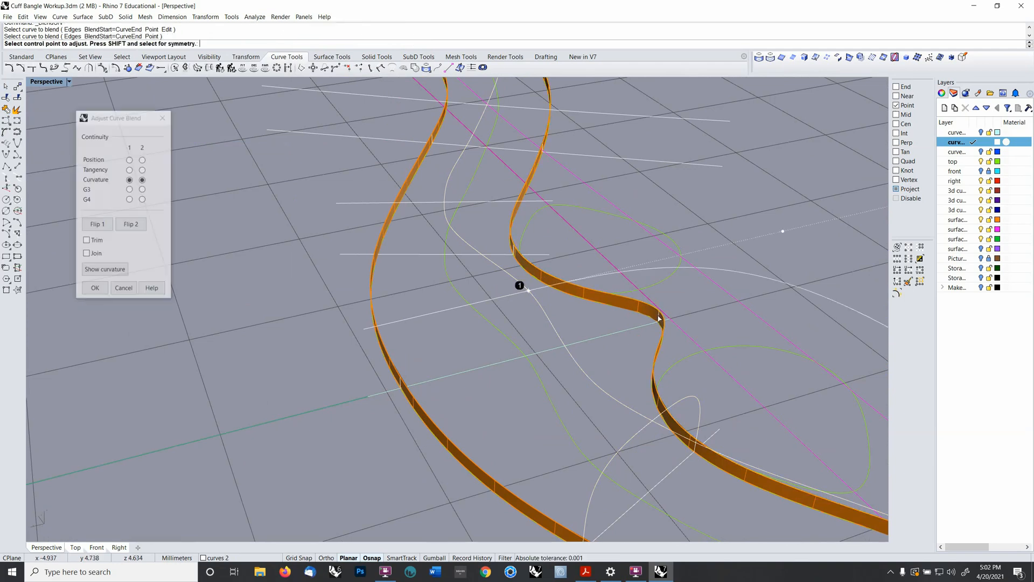
key("Escape")
- Blend the inner orange surface's vertical line to the trimmed middle crossing line at the wave curve, using Curvature continuity at both ends
right_click(659, 320)
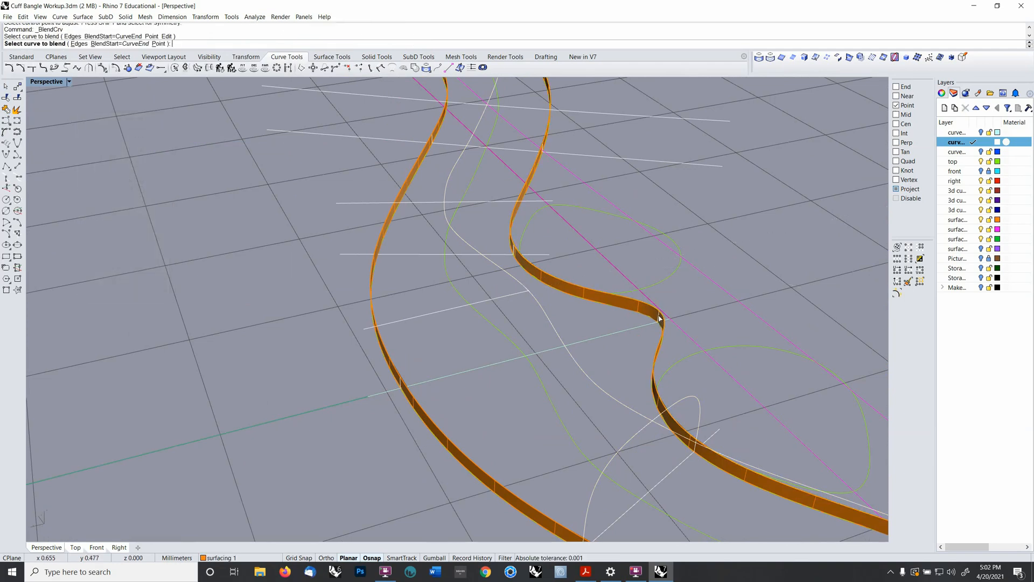
scroll(659, 318, "up", 4)
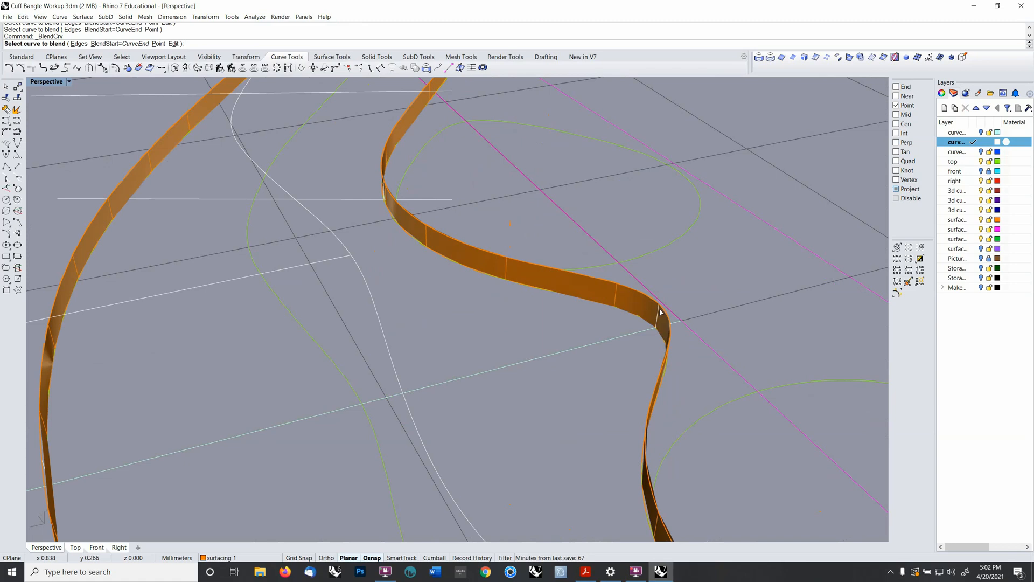
left_click(660, 313)
left_click(327, 262)
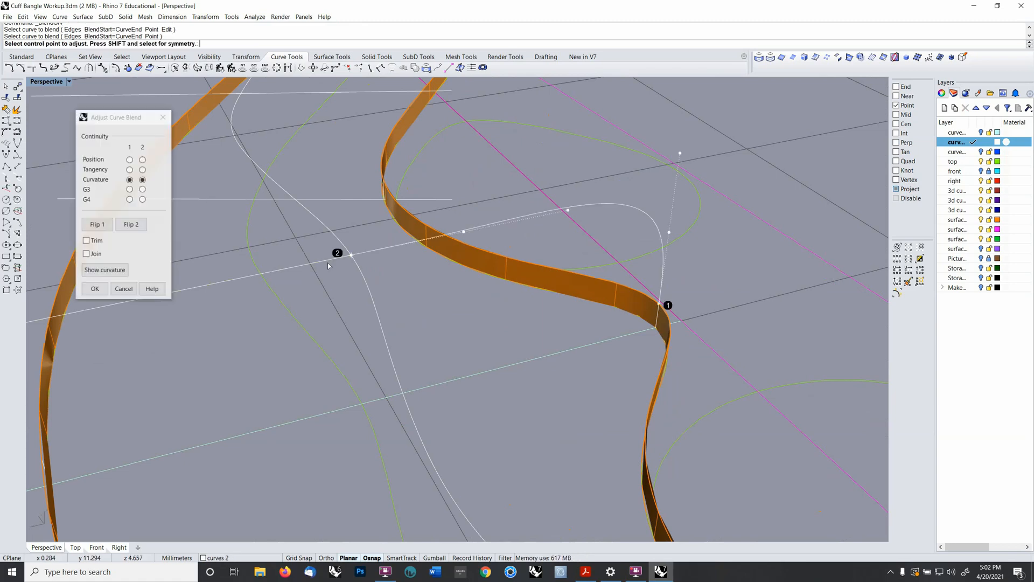
right_click_drag(327, 263, 472, 258)
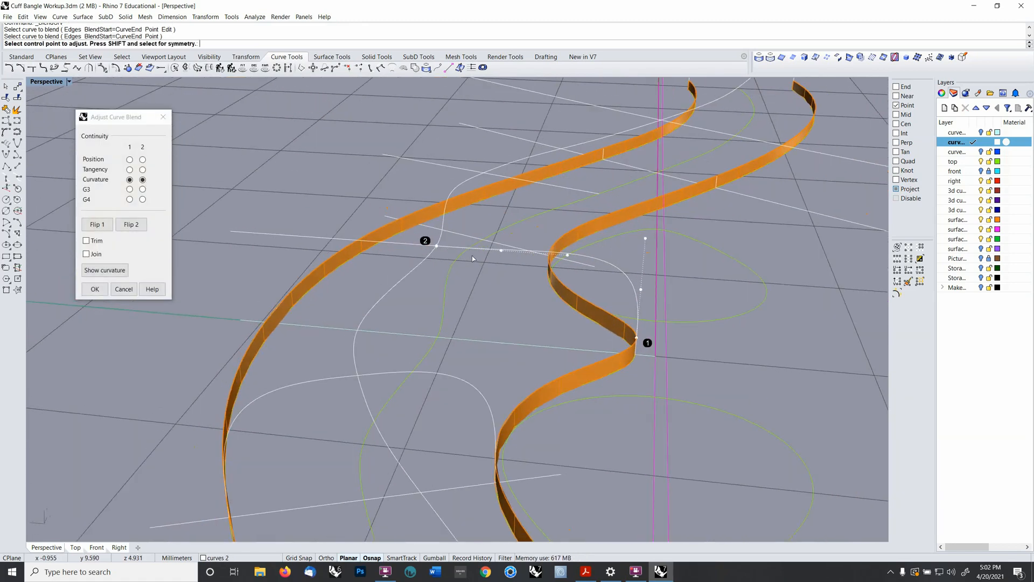
- Flatten the middle blend by shortening its handles at the inner surface and slightly lengthening the handle at the wave curve
left_click(501, 252)
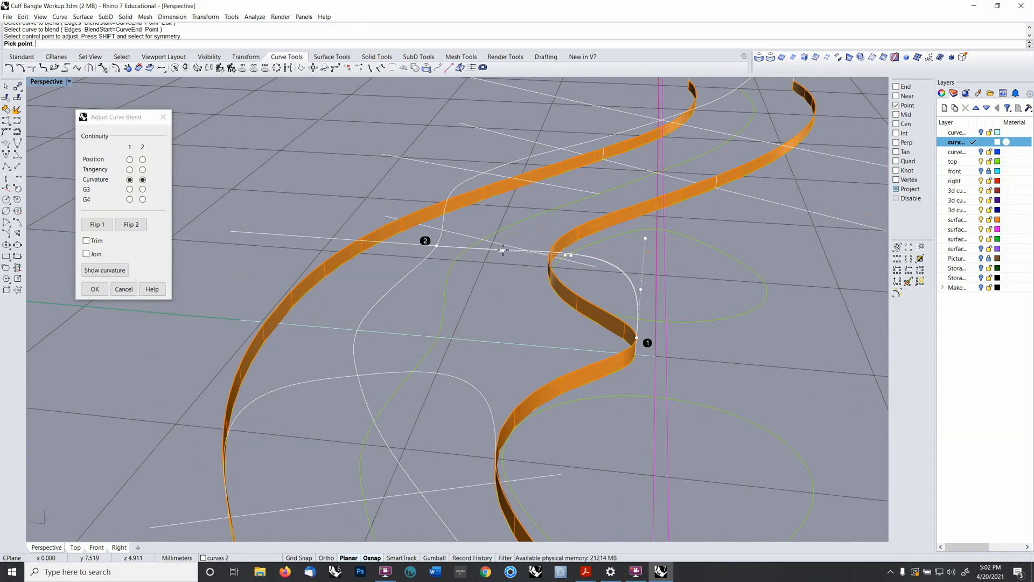
left_click(506, 252)
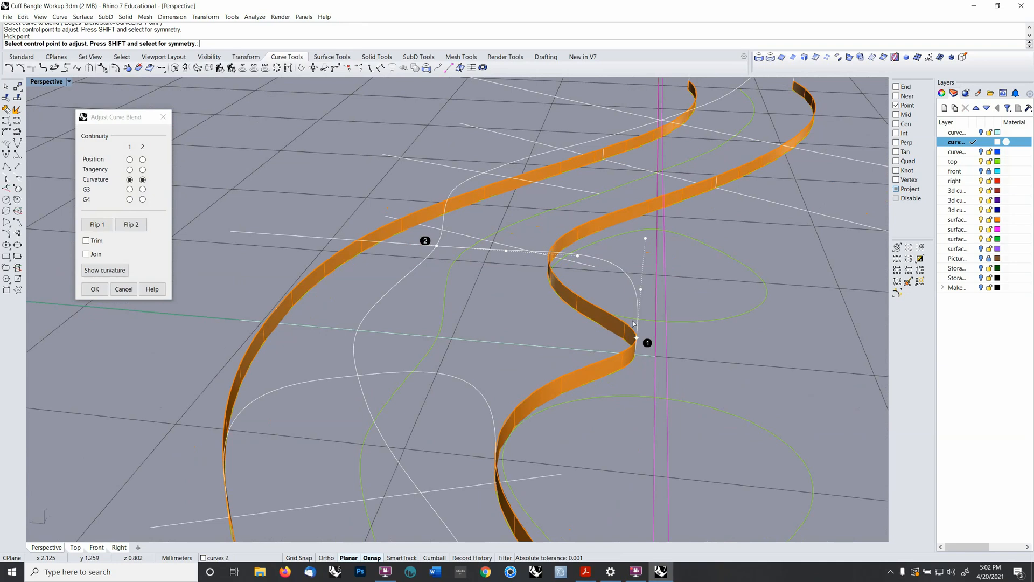
left_click(641, 292)
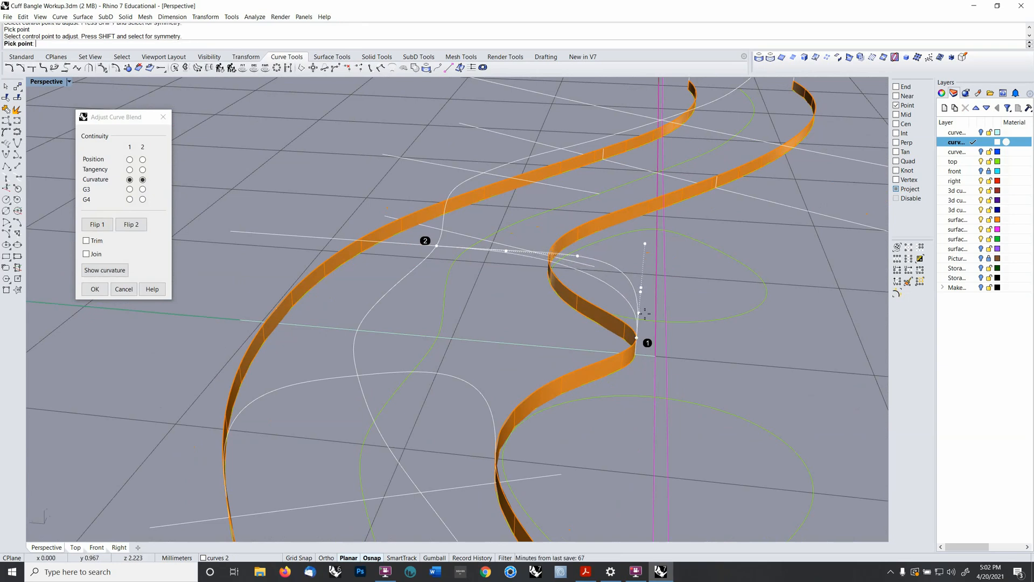
left_click(639, 308)
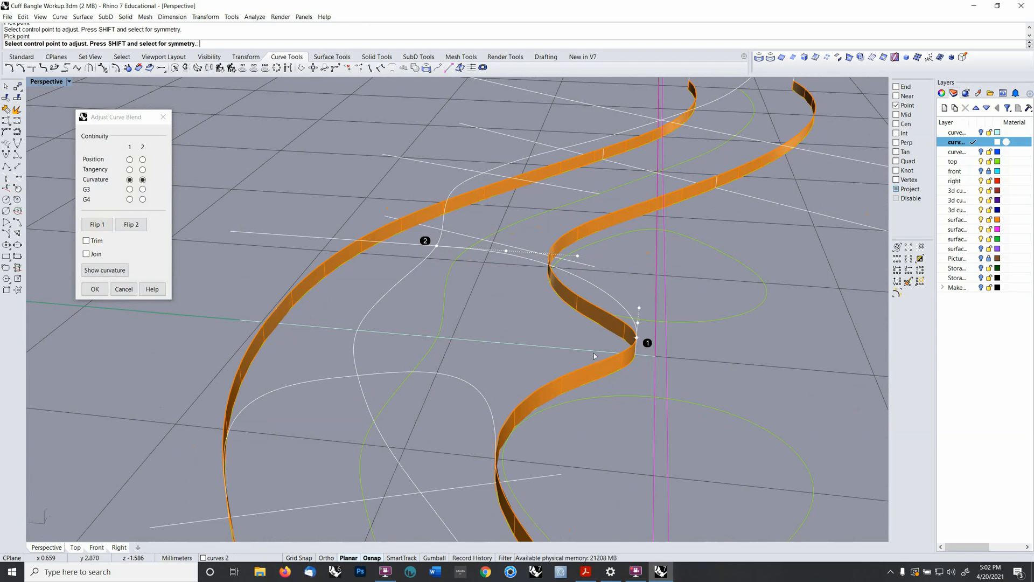
left_click(640, 309)
left_click(639, 302)
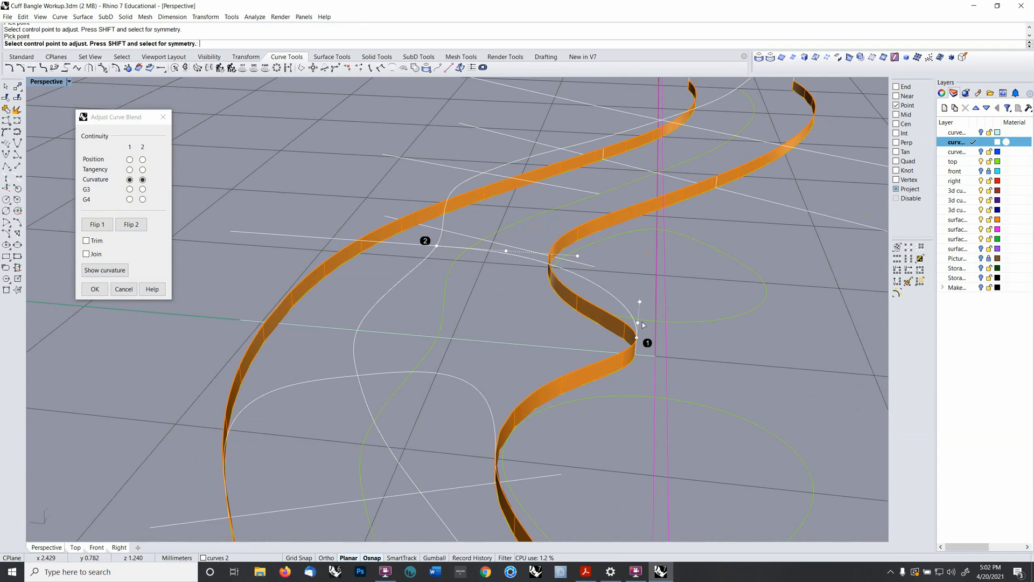
left_click(638, 323)
left_click(637, 324)
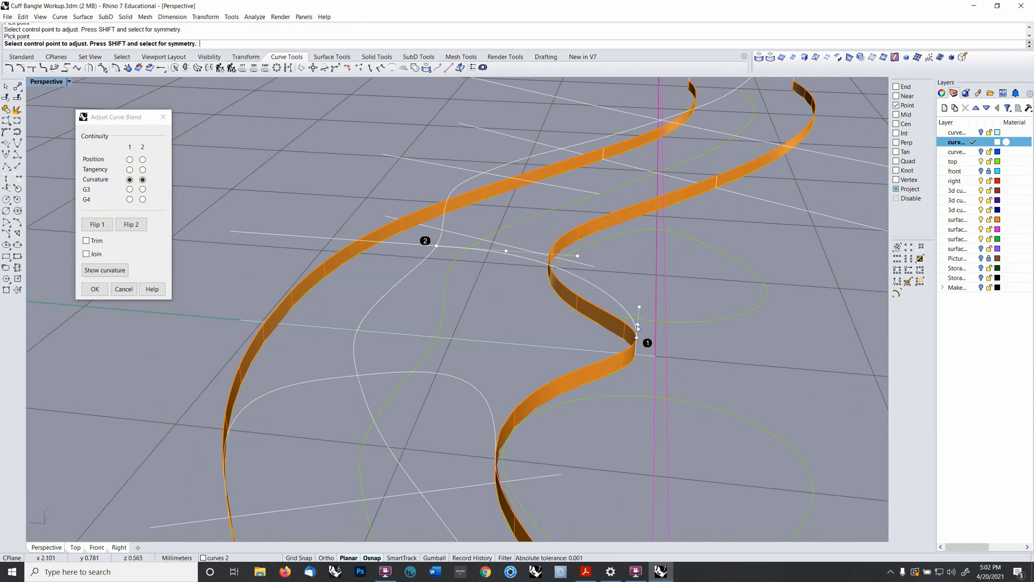
- Move both control points at the wave-curve end of the middle blend slightly farther out, and accept the blend
left_click(508, 250)
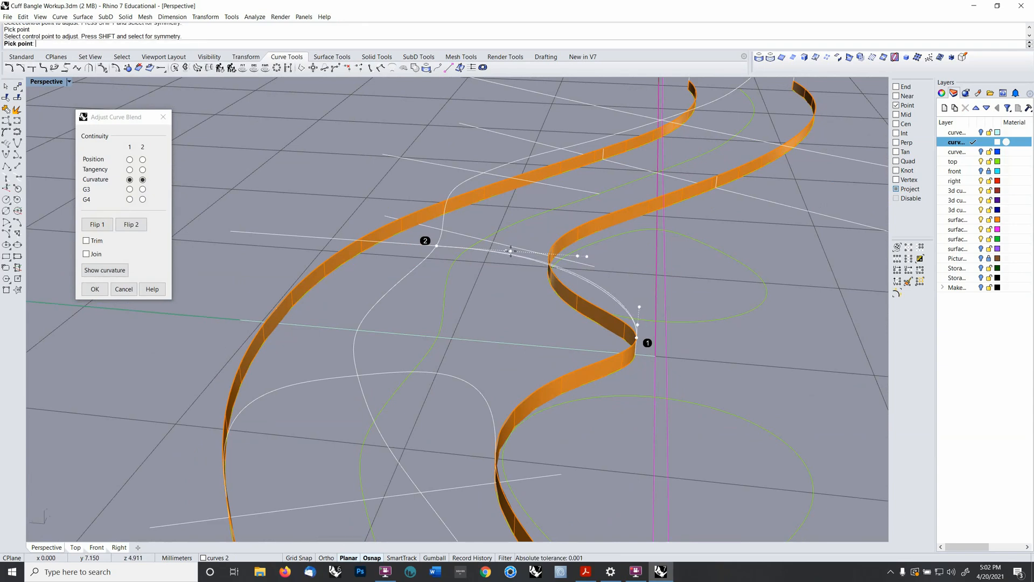
left_click(510, 252)
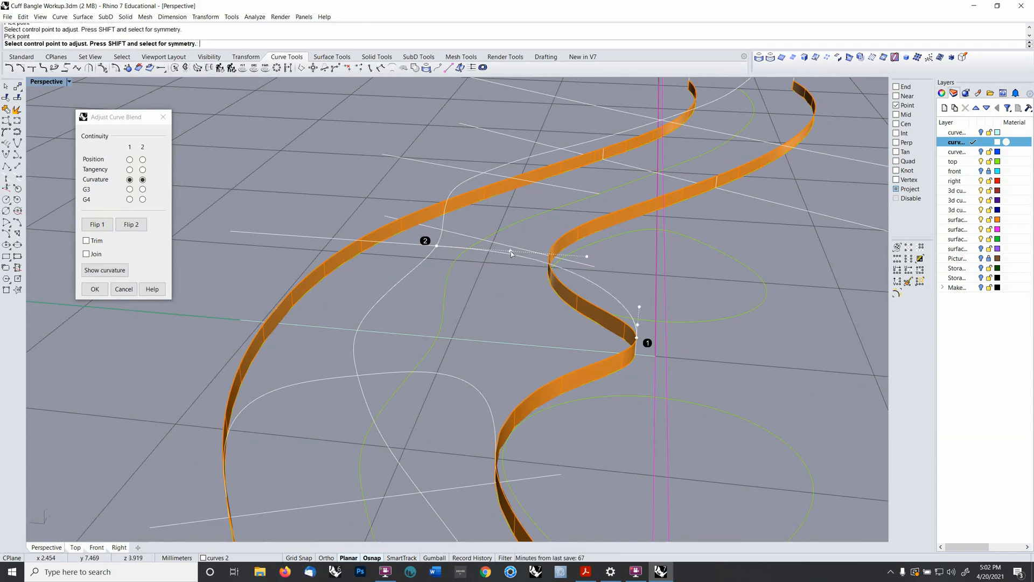
left_click(587, 256)
left_click(594, 258)
key("Return")
- Delete the trimmed middle crossing line that ends at the wave curve
right_click_drag(595, 267, 419, 279)
left_click(355, 252)
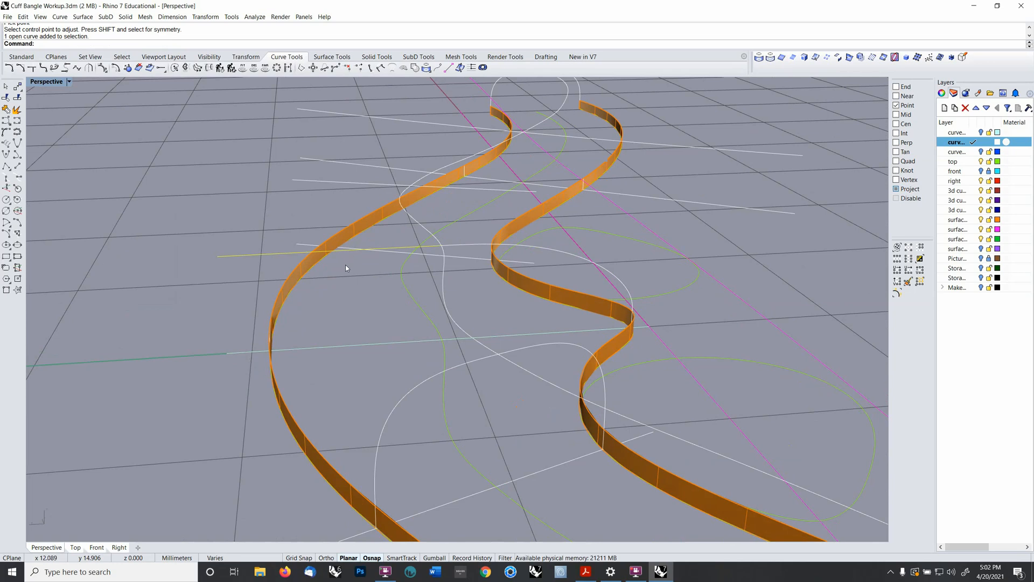
key("Delete")
right_click_drag(346, 268, 304, 270)
right_click(435, 294)
right_click_drag(421, 299, 428, 340)
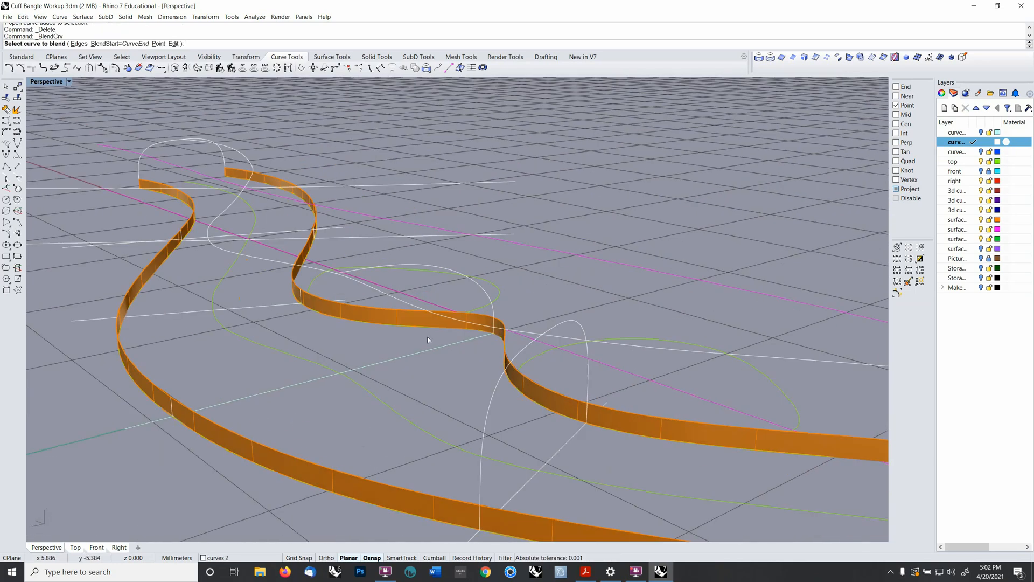
left_click(172, 405)
right_click(173, 407)
- Blend the outer orange surface's vertical line to the middle inner blend with Curvature continuity at both ends, slightly shortening the outer-end handle
right_click(173, 407)
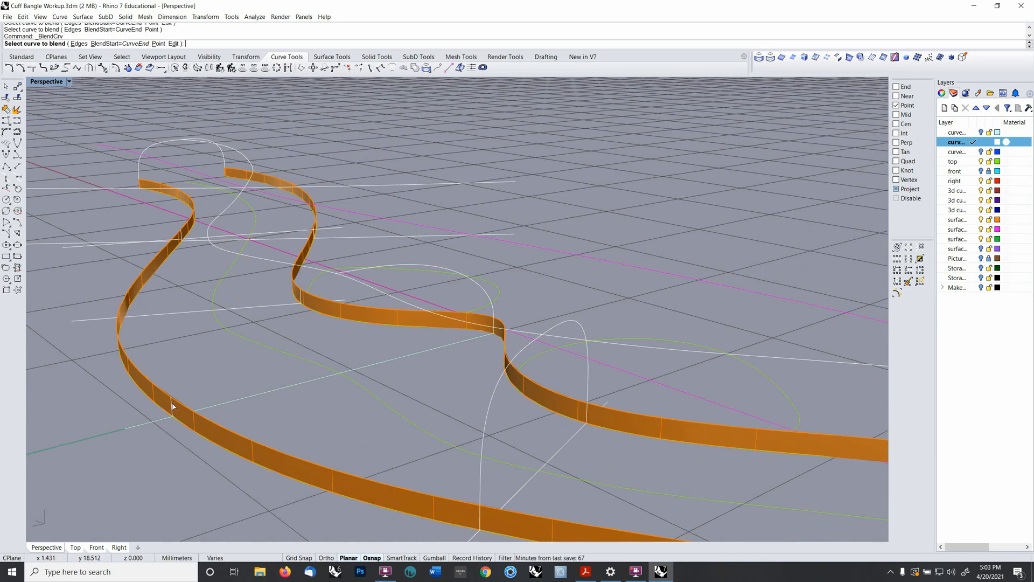
left_click(173, 406)
right_click_drag(355, 287, 500, 270)
left_click(356, 290)
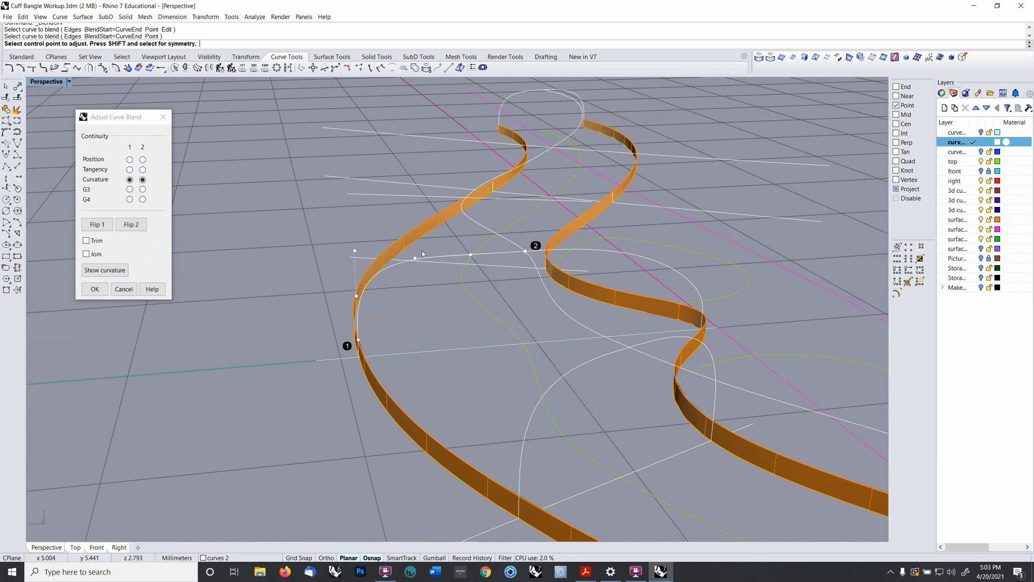
right_click_drag(395, 300, 350, 291)
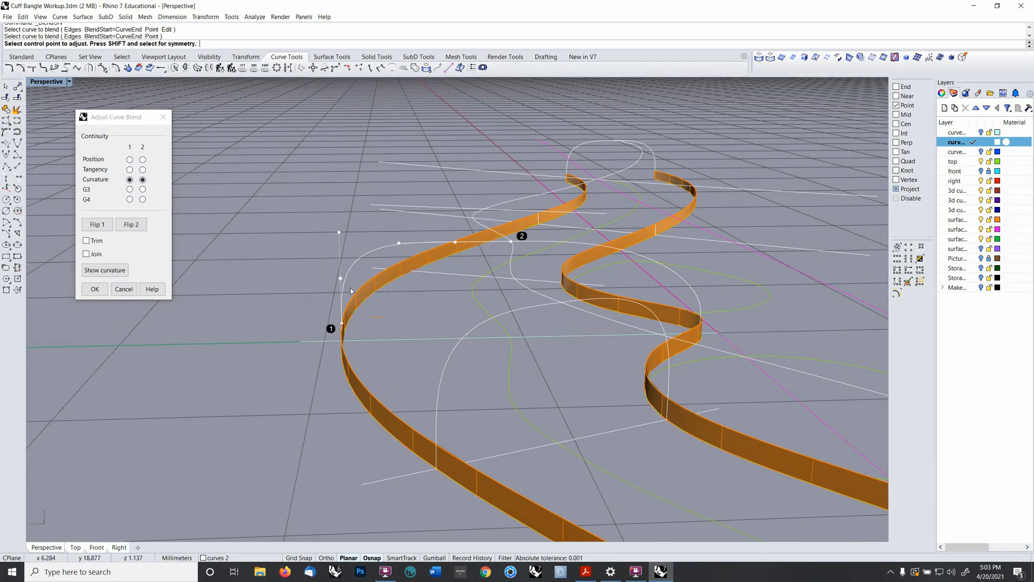
left_click_drag(340, 279, 340, 284)
key("Return")
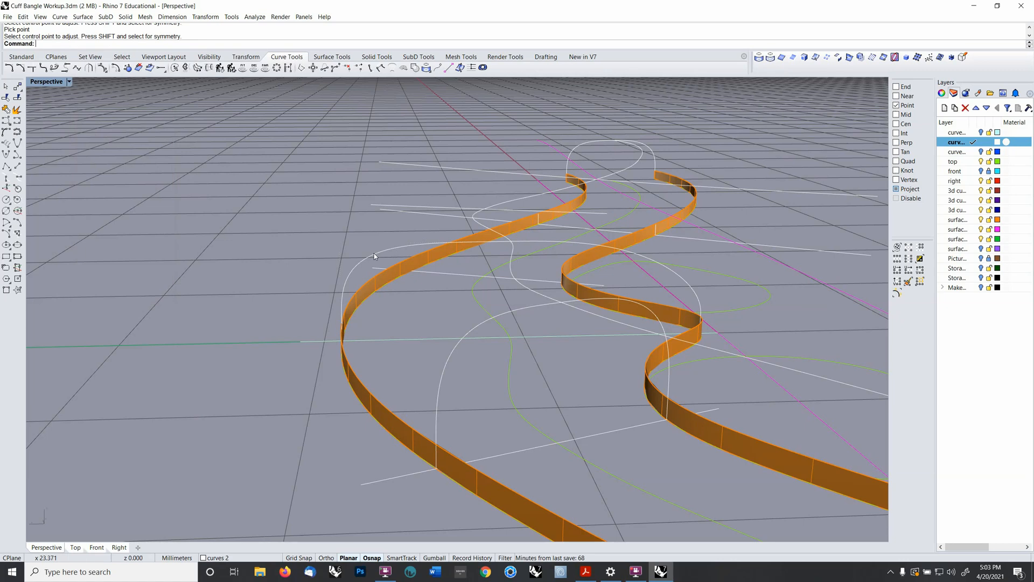
- Join the inner and outer blends of the middle cross-section into one curve
left_click(375, 254)
left_click(528, 244, "shift")
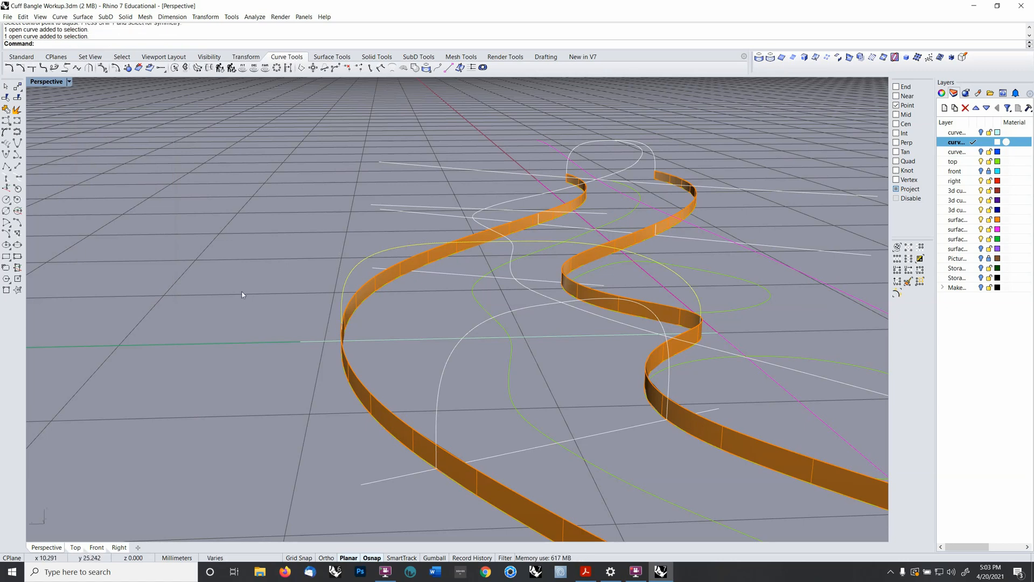
left_click(7, 109)
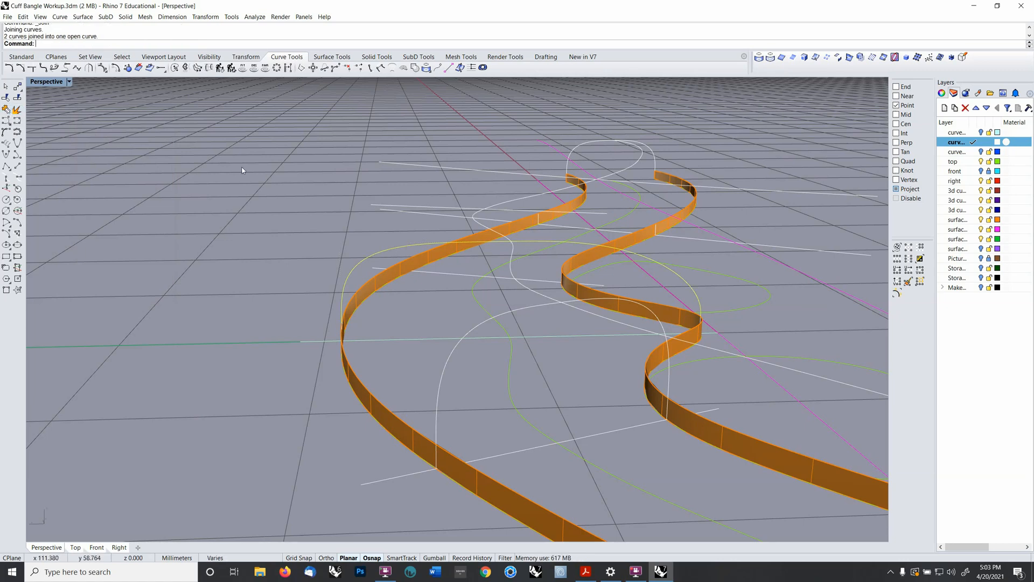
- Trim the fourth projected crossing line at the wave curve, removing the part toward the inner orange surface
right_click_drag(242, 170, 565, 401)
scroll(445, 308, "up", 8)
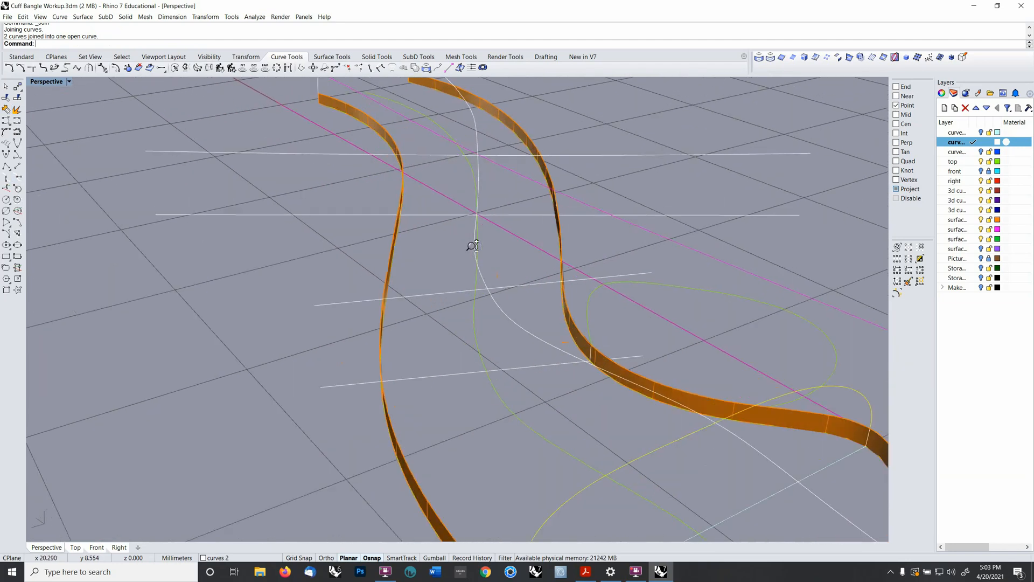
left_click(497, 300)
left_click(7, 98)
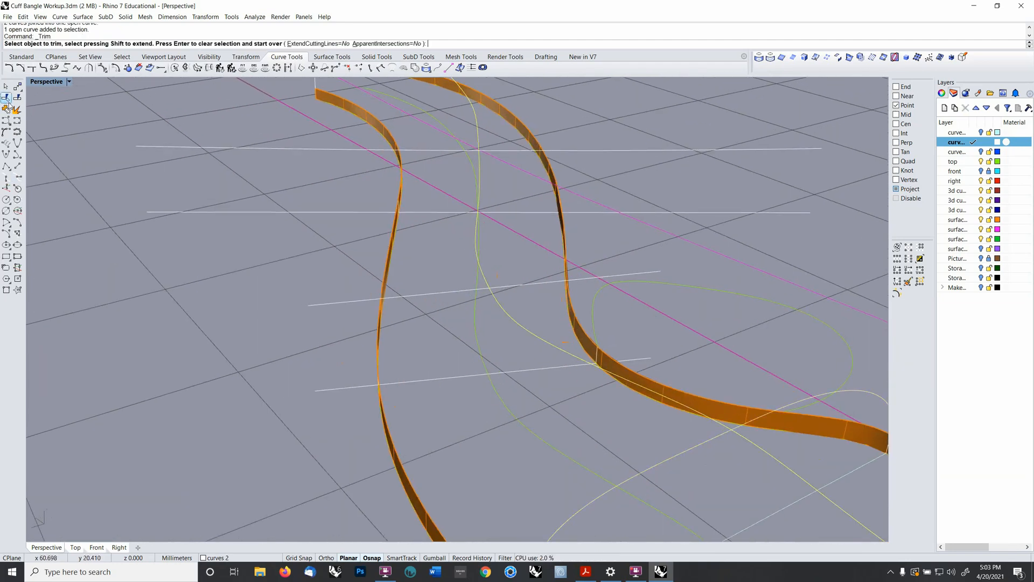
right_click_drag(509, 277, 268, 133)
left_click(506, 286)
right_click(509, 288)
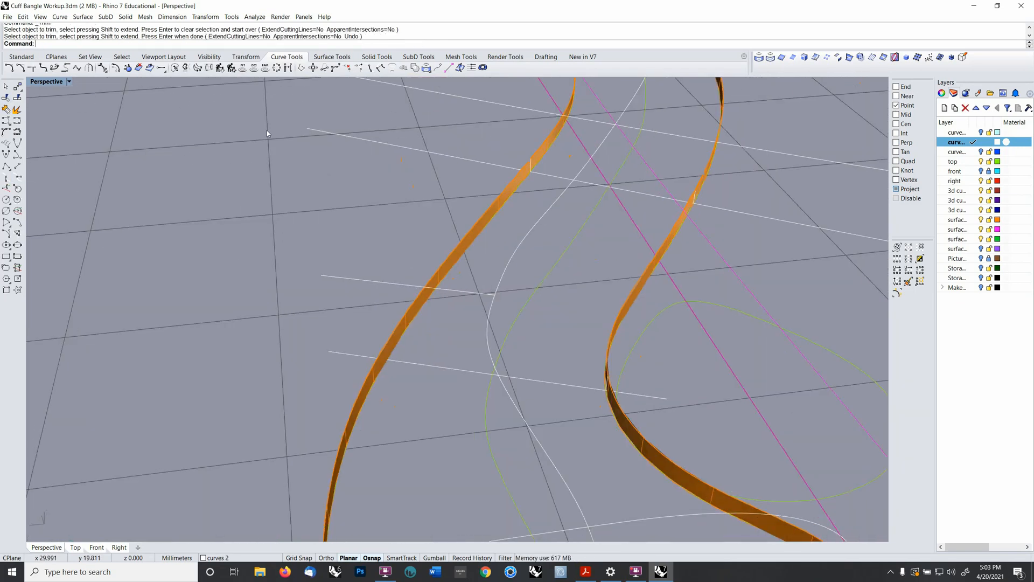
right_click(285, 48)
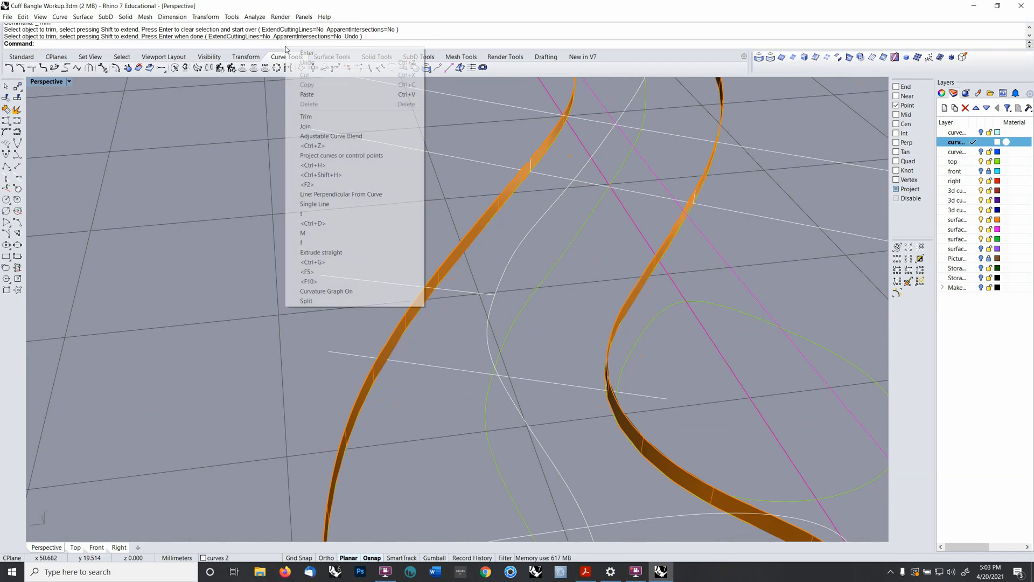
left_click(326, 137)
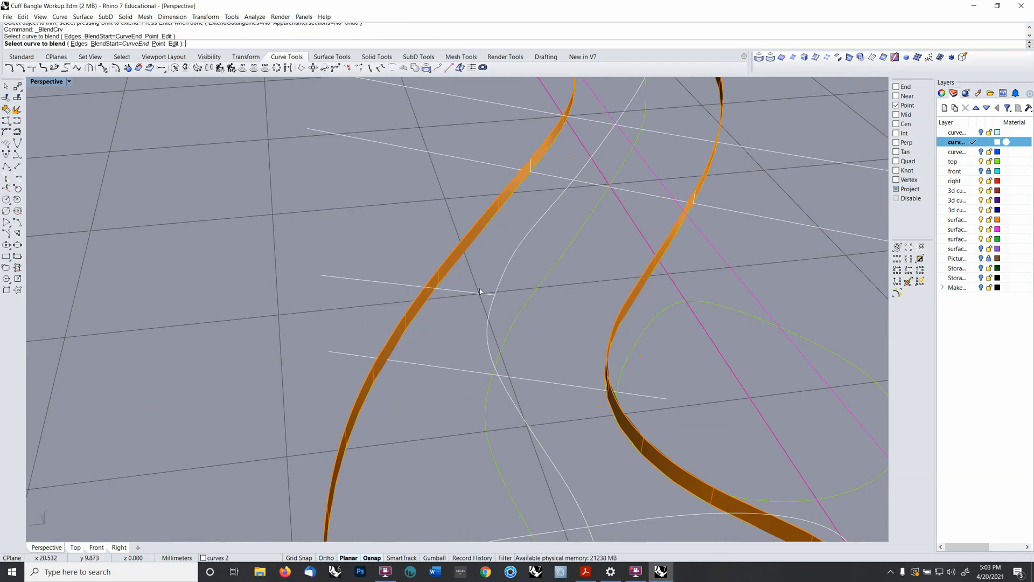
right_click_drag(591, 314, 637, 348)
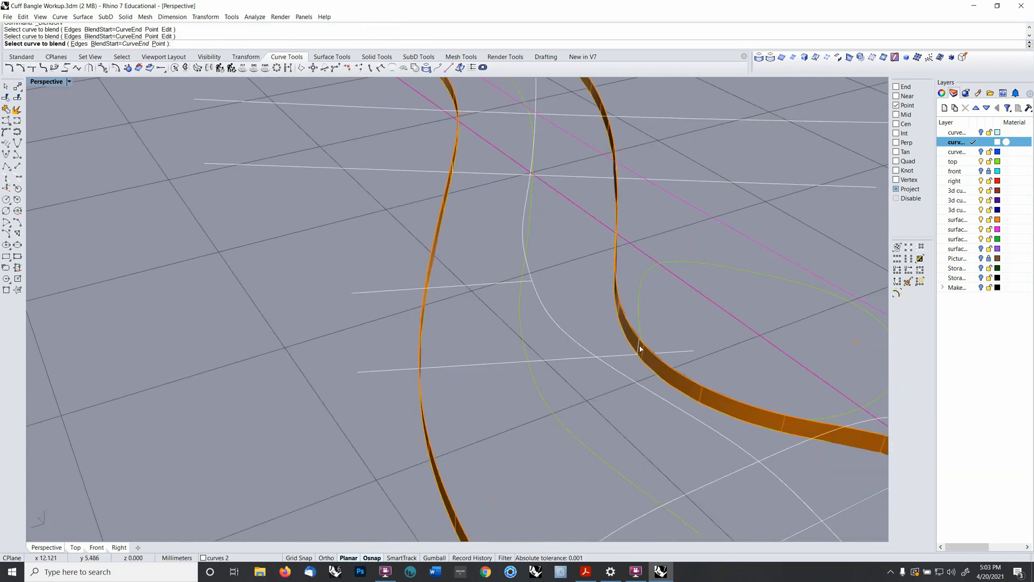
left_click(639, 345)
key("Escape")
right_click(639, 343)
left_click(639, 344)
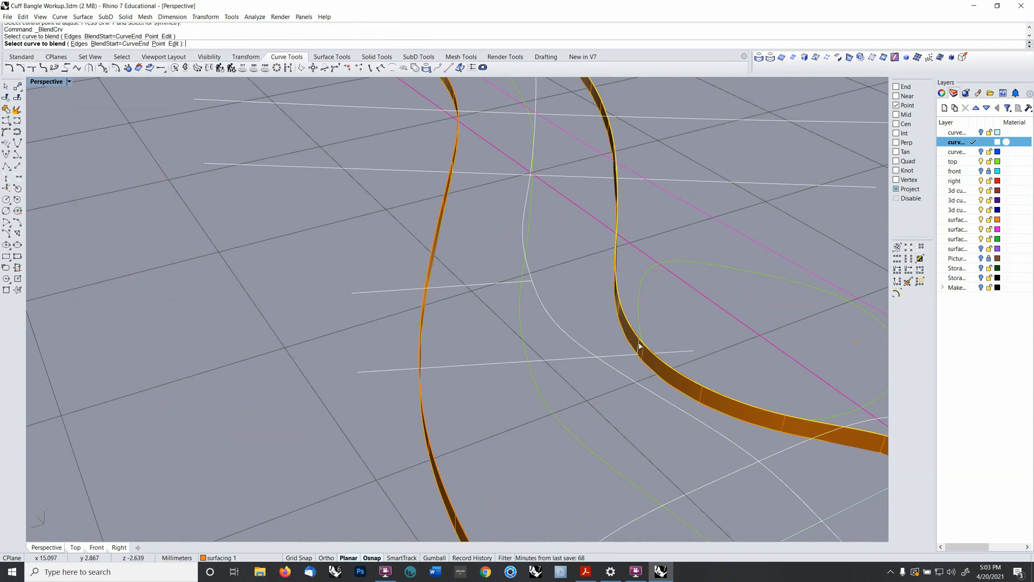
key("Escape")
- Blend the inner orange surface's vertical line to the trimmed fourth crossing line at the wave curve, and delete the trimmed line
scroll(640, 347, "up", 10)
right_click(640, 342)
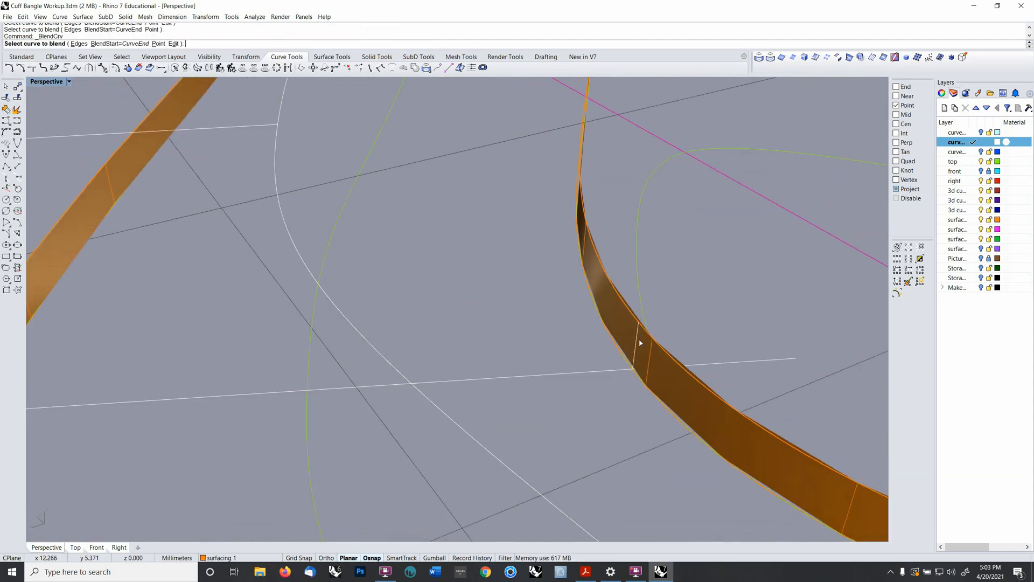
left_click(638, 341)
scroll(636, 342, "down", 2)
scroll(634, 343, "down", 2)
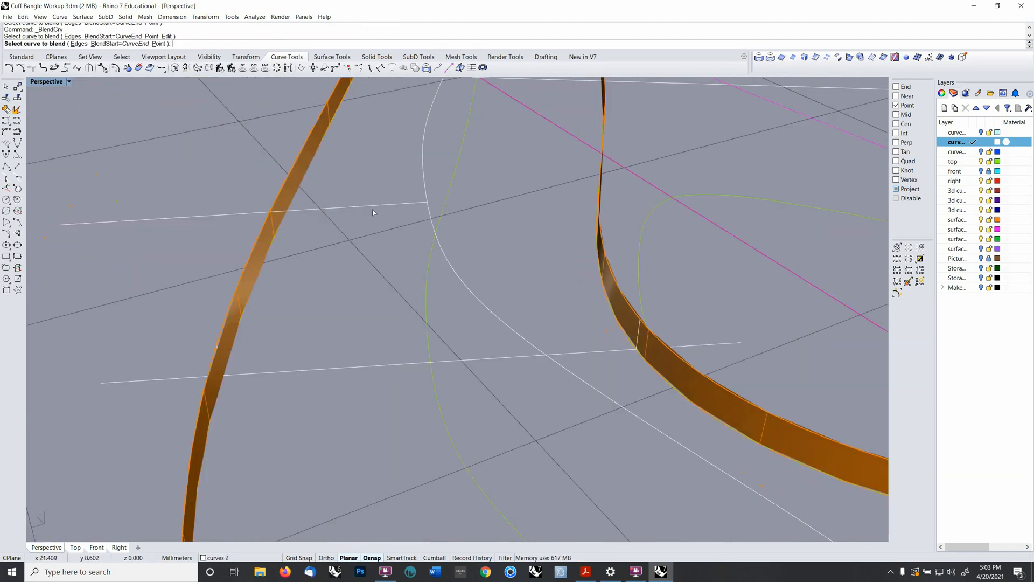
left_click(377, 205)
key("Return")
right_click_drag(445, 216, 337, 307)
left_click(420, 192)
key("Delete")
- Blend the outer orange surface's vertical line to the fourth cross-section's inner blend at the wave curve
right_click(338, 308)
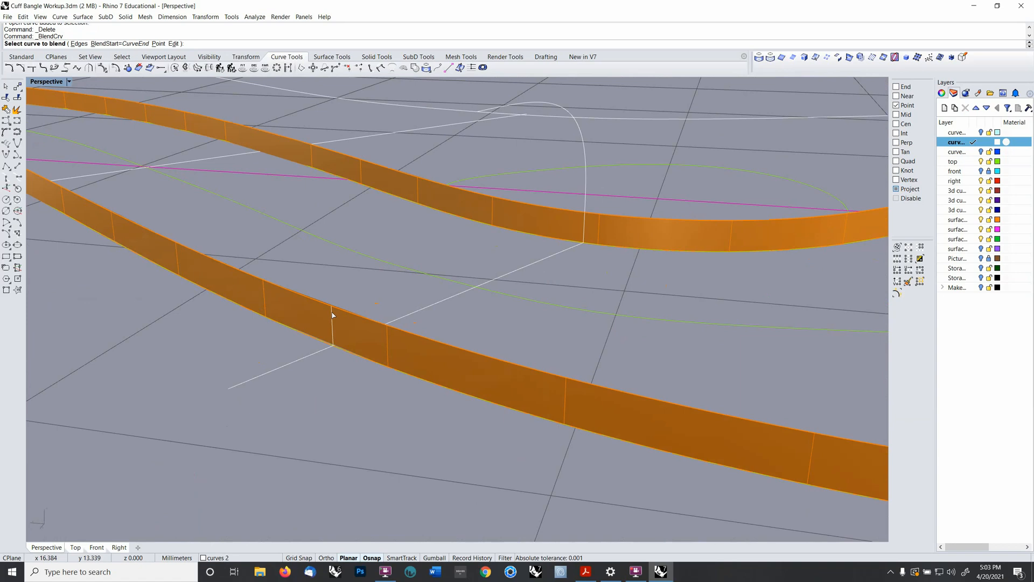
left_click(332, 313)
right_click_drag(418, 193, 397, 251, "shift")
left_click(467, 174)
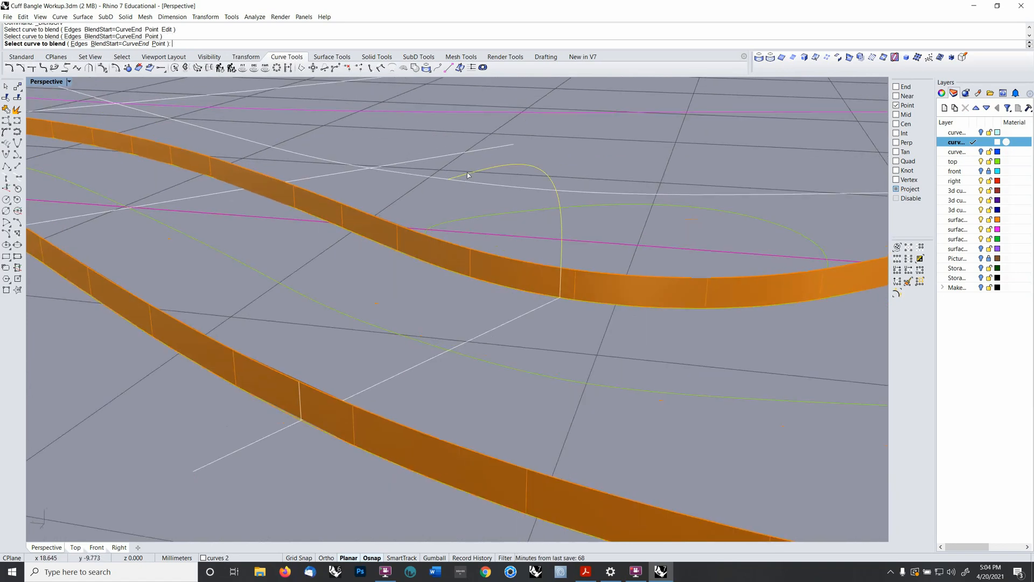
right_click(467, 172)
- Join the inner and outer blends of the fourth cross-section into one curve
left_click(451, 177)
left_click(437, 183, "shift")
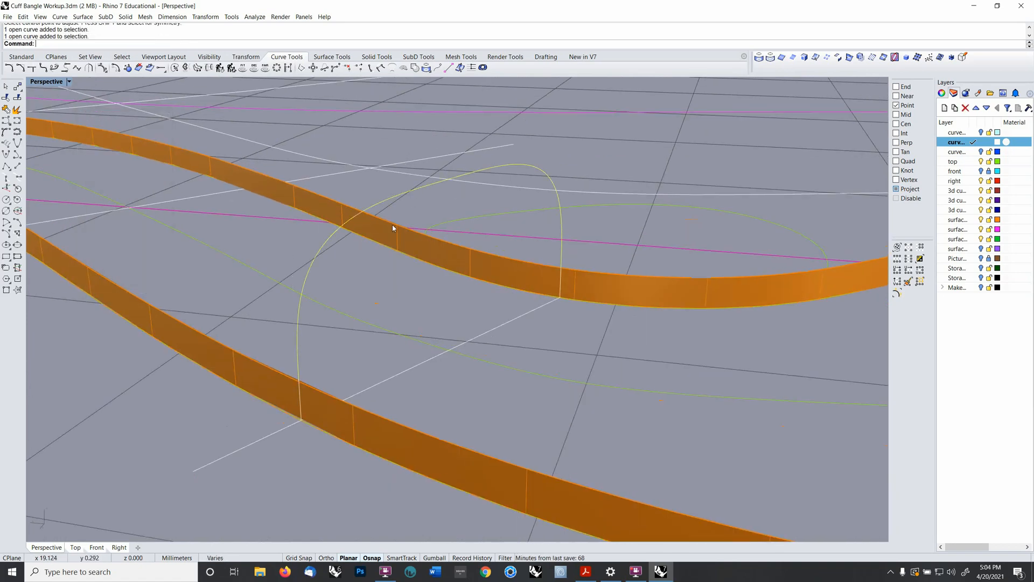
left_click(6, 110)
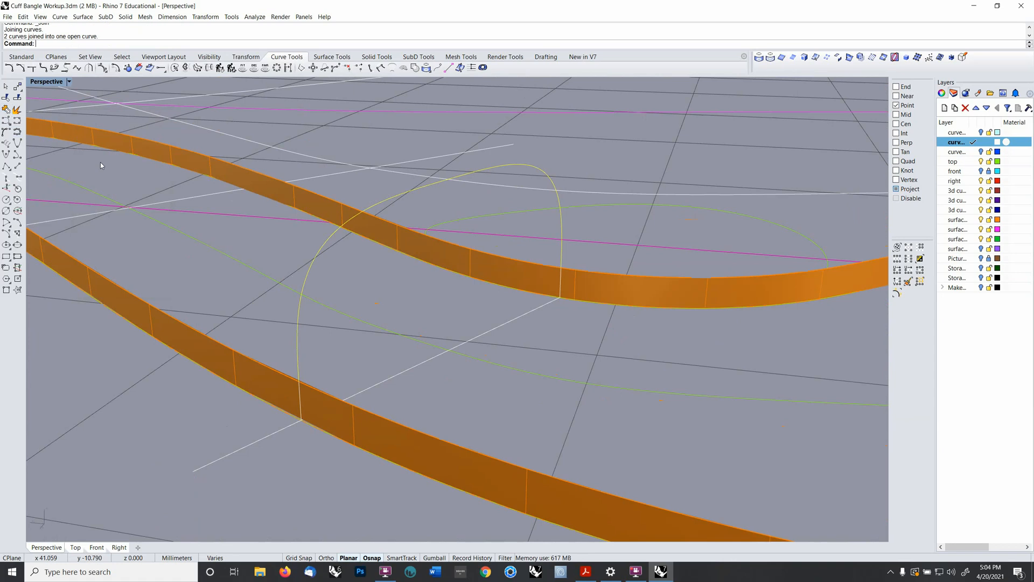
right_click_drag(412, 192, 257, 172)
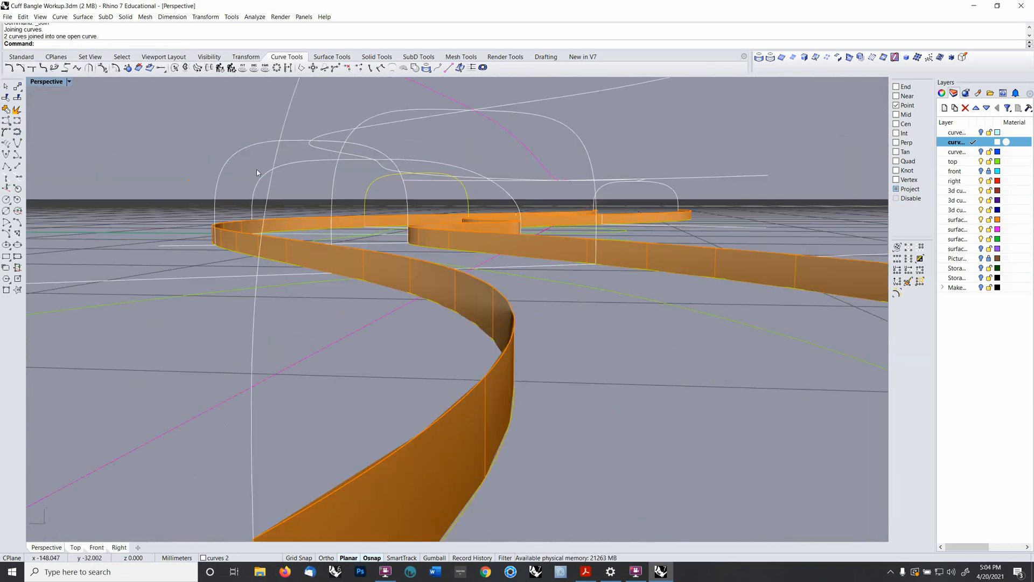
right_click_drag(456, 172, 432, 279)
scroll(431, 277, "up", 6)
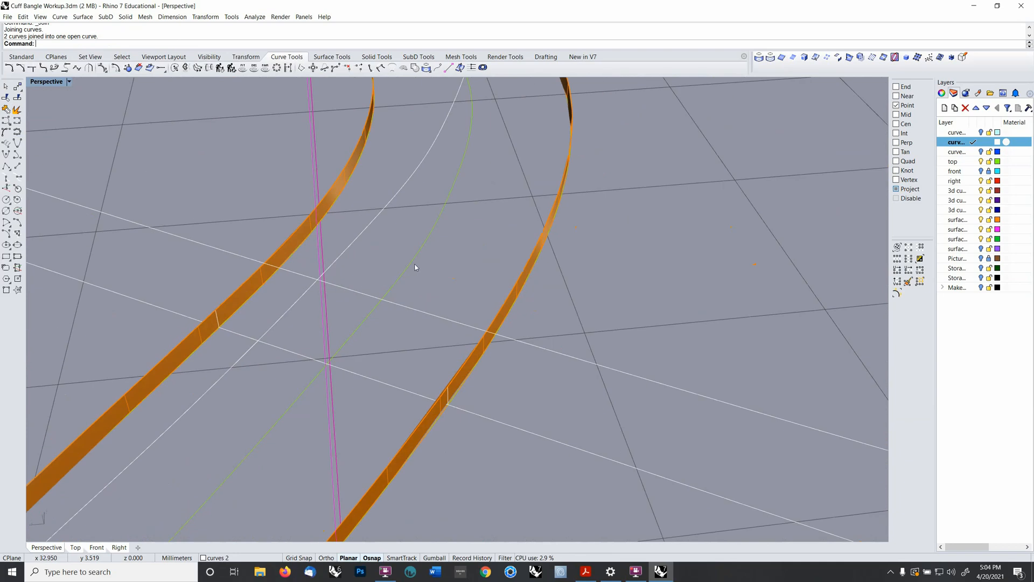
- Trim the fifth projected crossing line at the wave curve, removing the part toward the notched orange wall surface
left_click(309, 296)
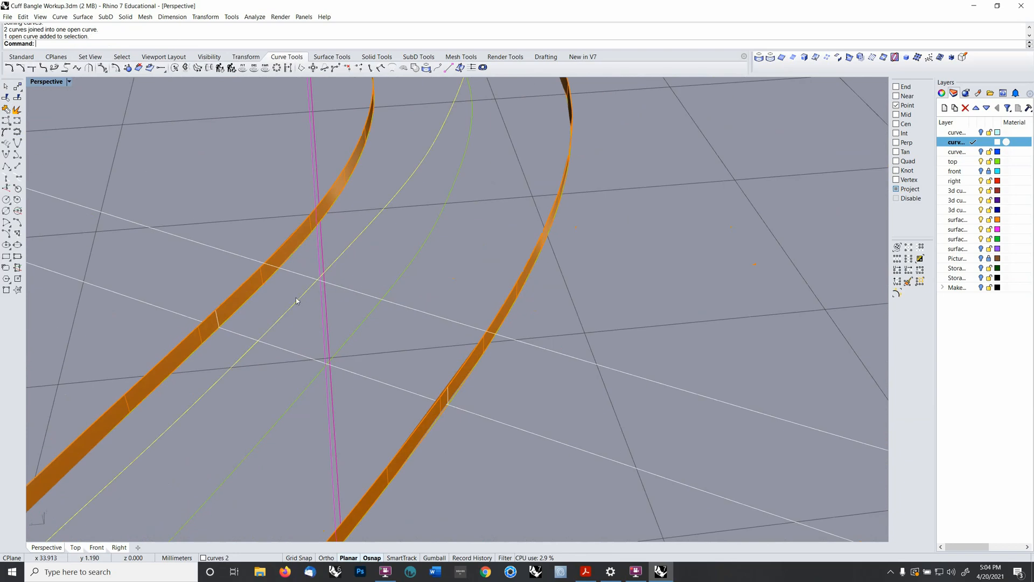
left_click(7, 96)
left_click(343, 289)
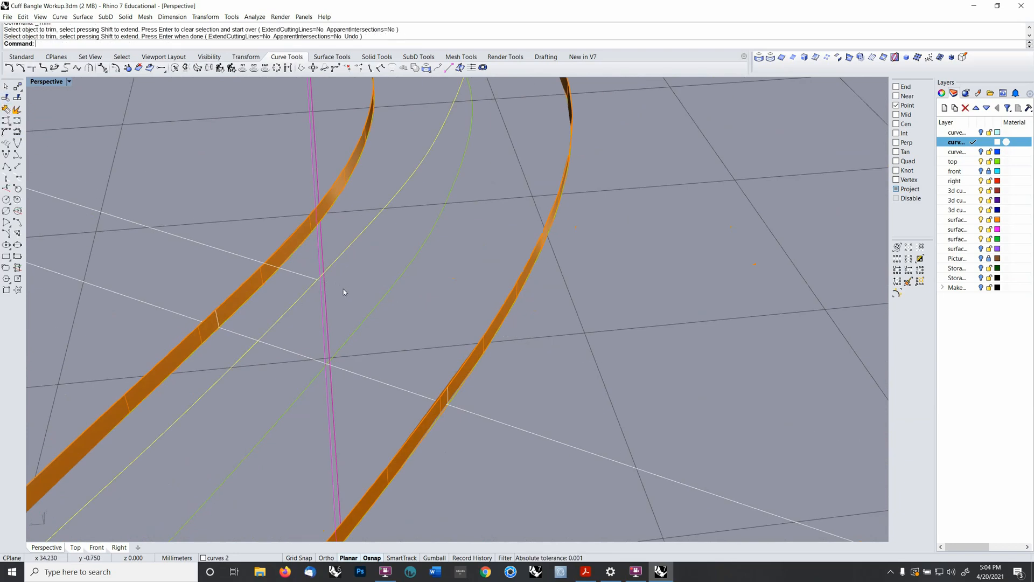
right_click_drag(344, 289, 329, 259)
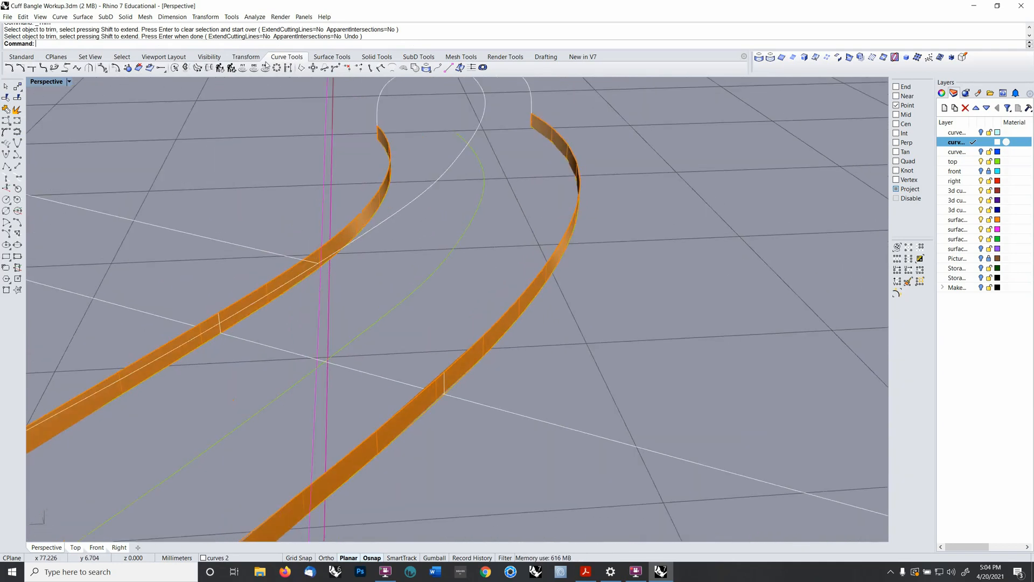
- Create an adjusted Curvature blend from the trimmed fifth crossing line to the notched orange surface's vertical line
left_click(289, 48)
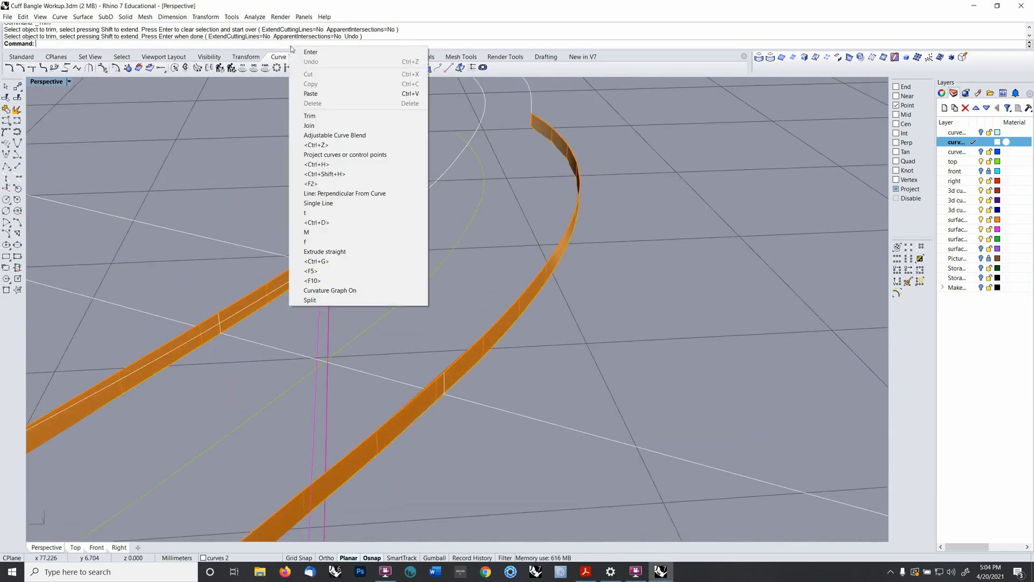
left_click(323, 135)
left_click(292, 259)
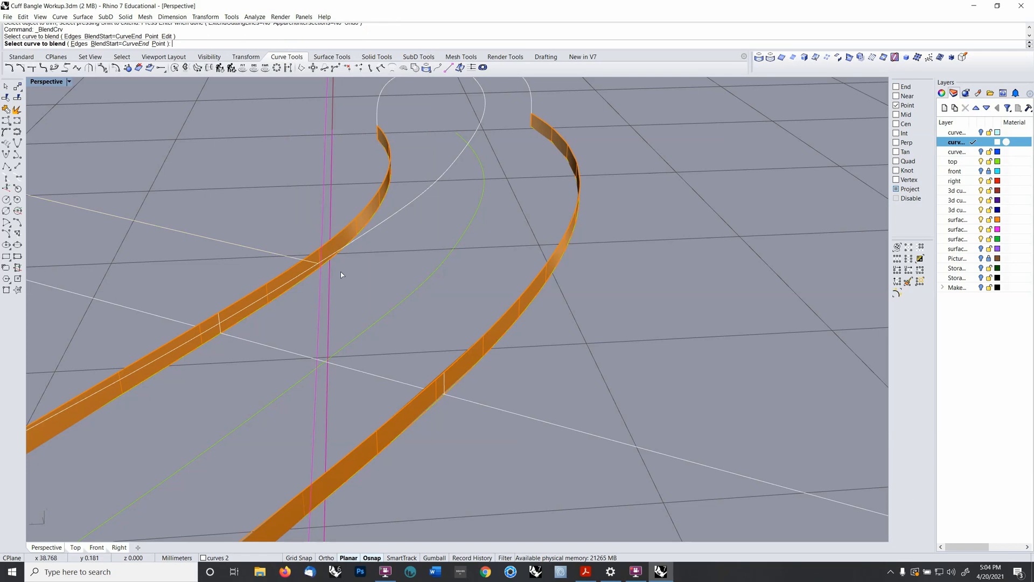
left_click(446, 382)
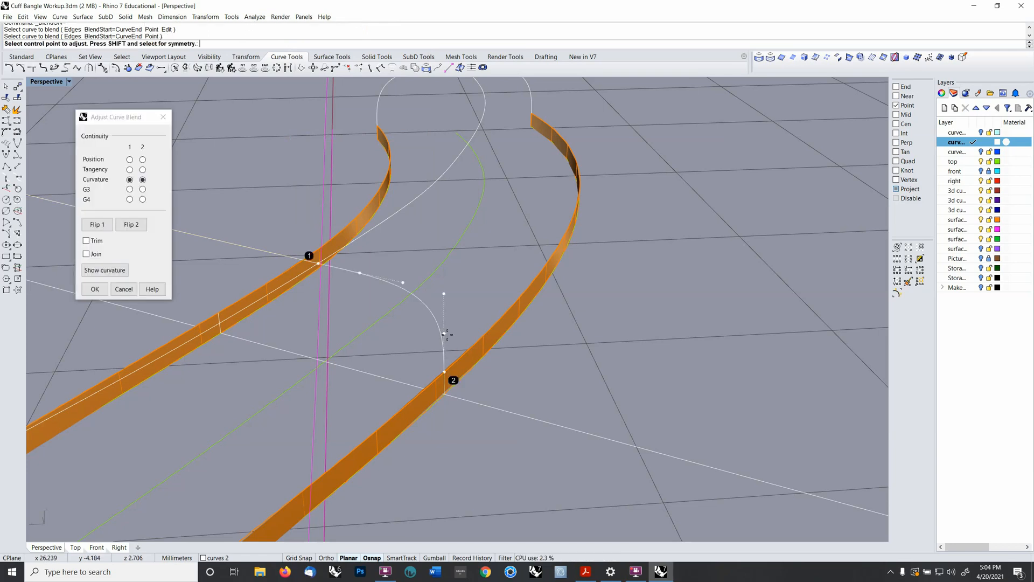
left_click(445, 334)
left_click(447, 343)
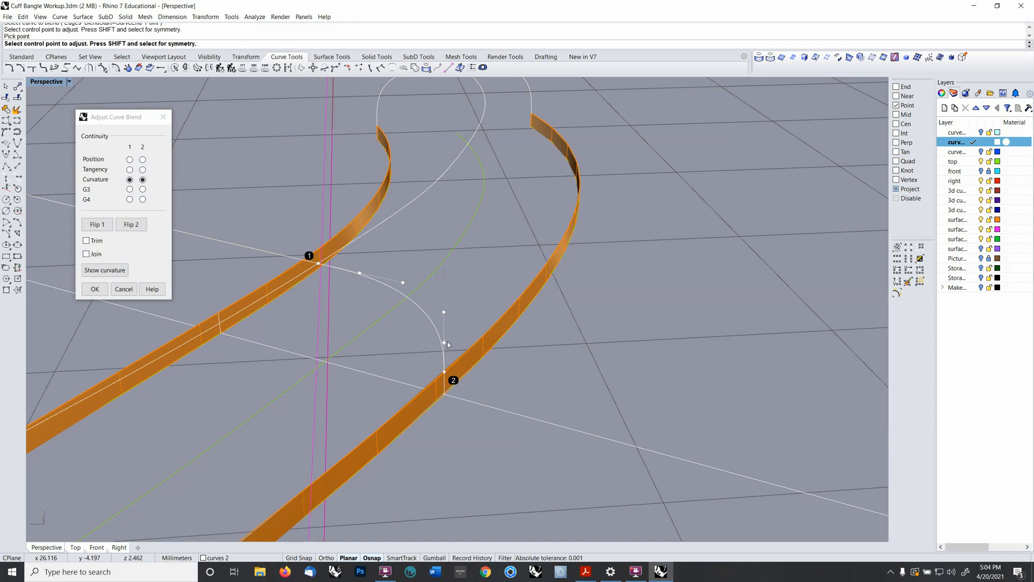
left_click(360, 274)
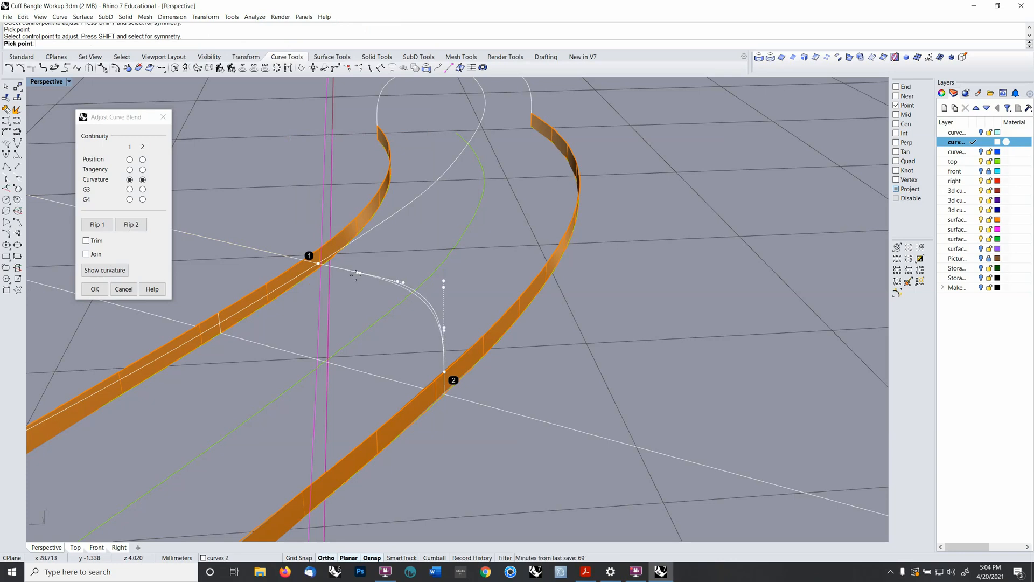
left_click(347, 281)
left_click(378, 277)
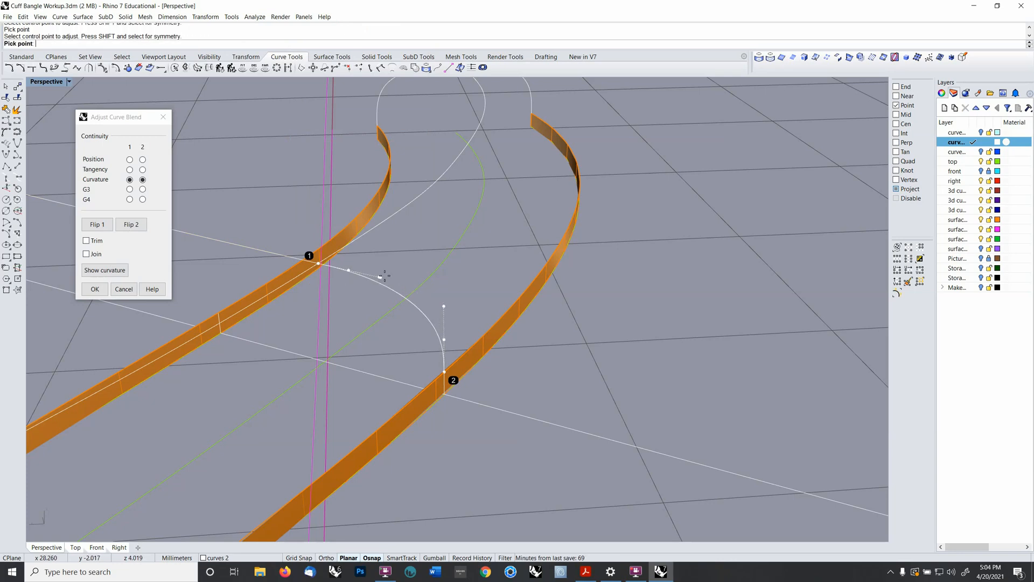
left_click(385, 279)
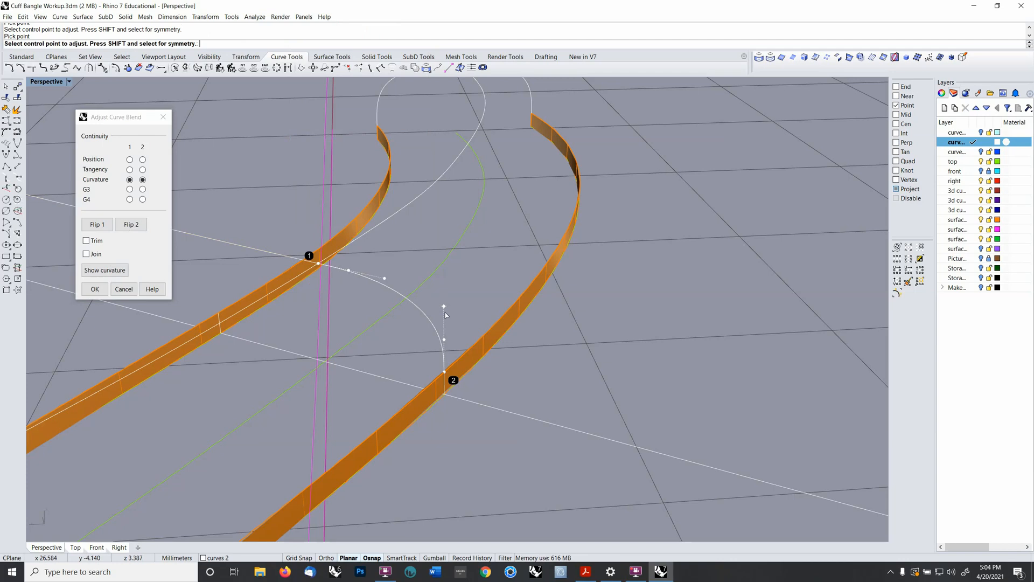
key("Return")
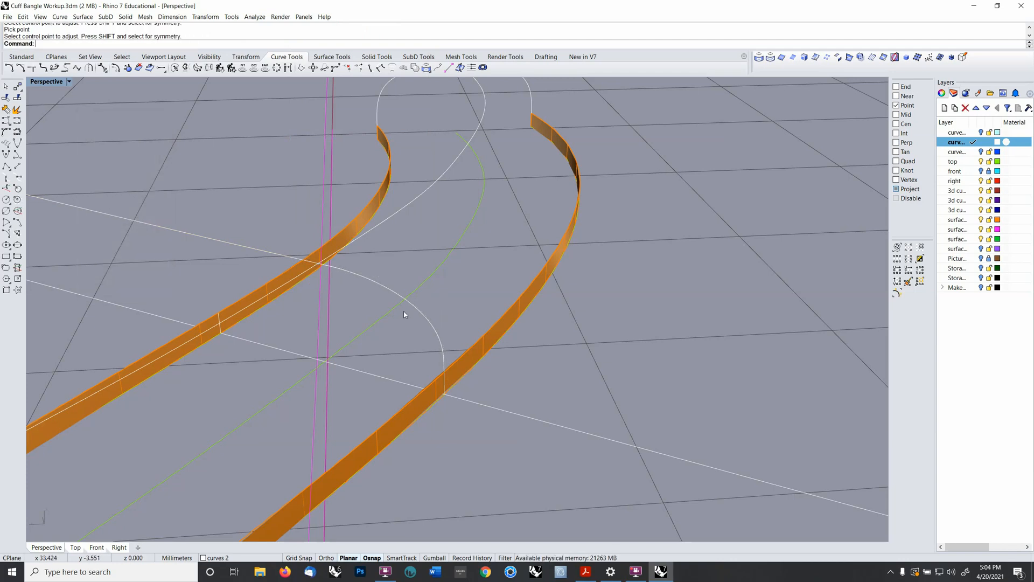
- Delete the trimmed fifth crossing line at the wave curve
right_click_drag(403, 311, 327, 273)
left_click(330, 279)
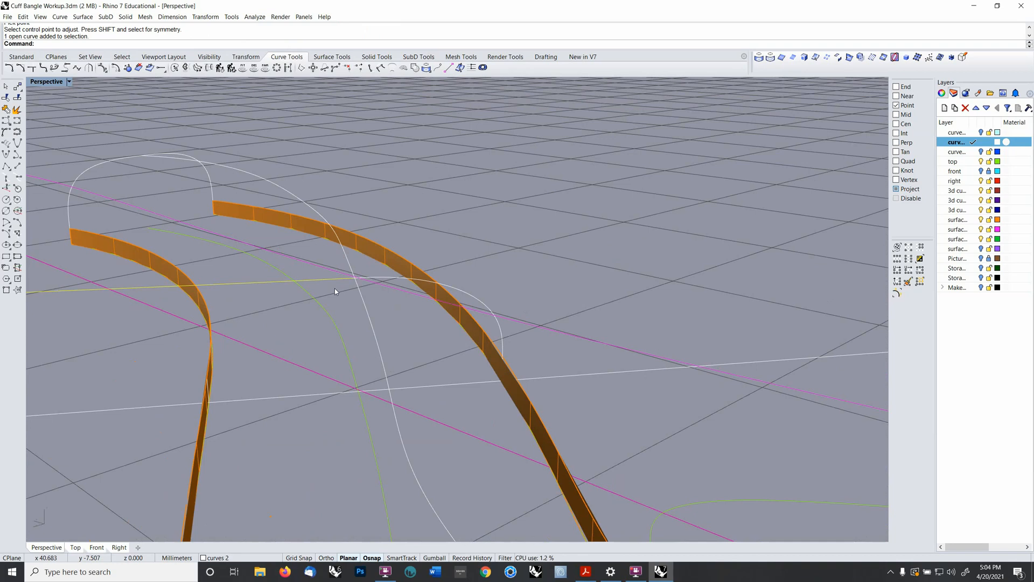
key("Delete")
right_click_drag(331, 283, 264, 280)
right_click(307, 43)
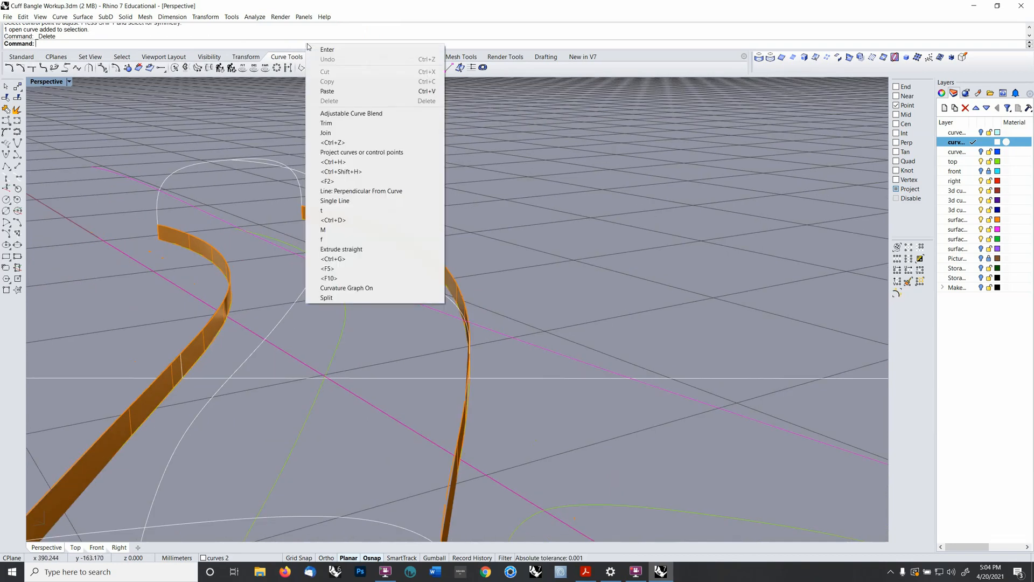
left_click(345, 113)
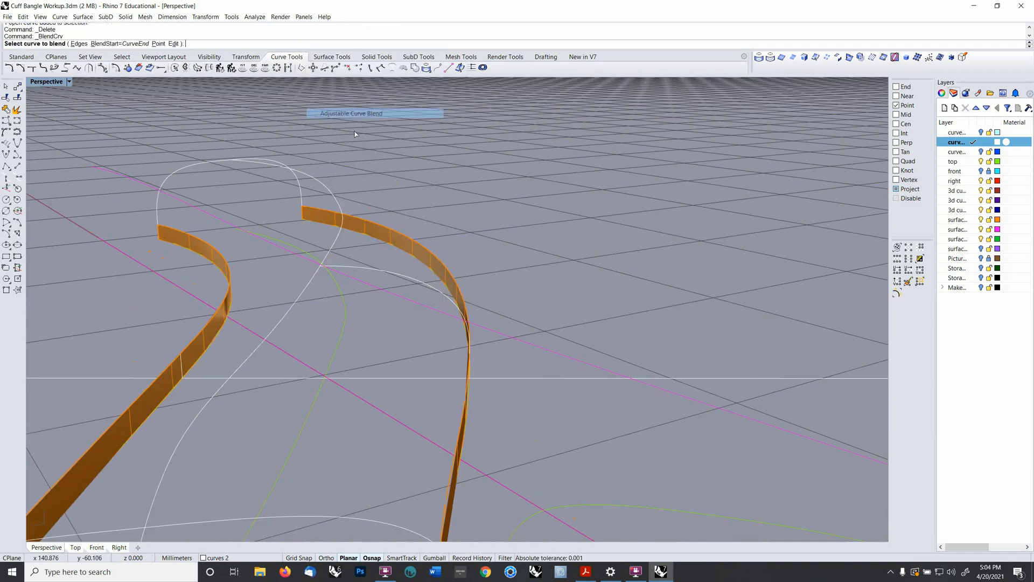
left_click(332, 269)
right_click_drag(333, 270, 542, 325)
key("Escape")
left_click(487, 369)
left_click(503, 377)
left_click(481, 359)
key("Escape")
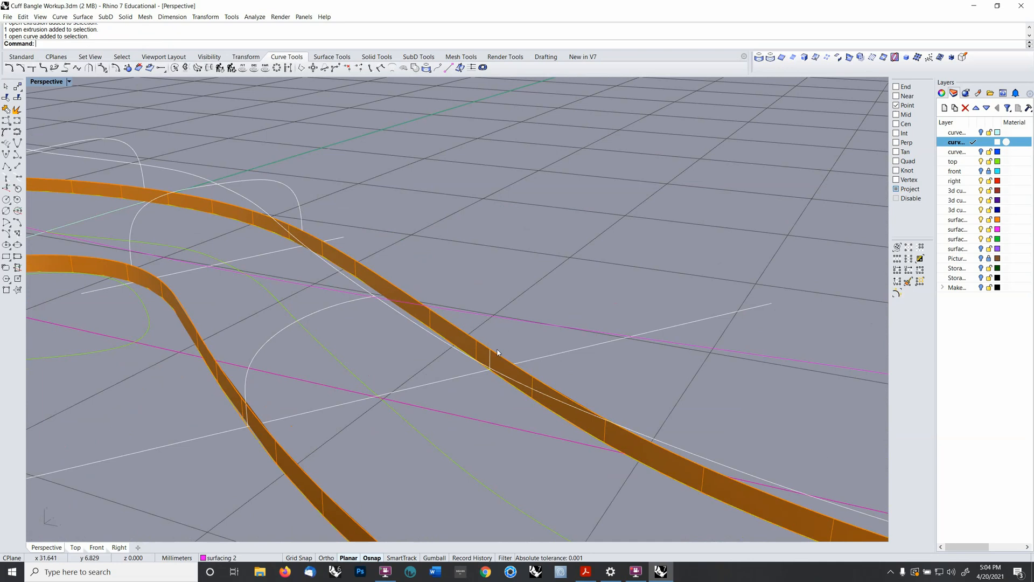
- Blend the opposite orange surface's vertical line to the fifth cross-section's first blend at the wave curve, using Curvature continuity and a raised wall-side handle
right_click(489, 354)
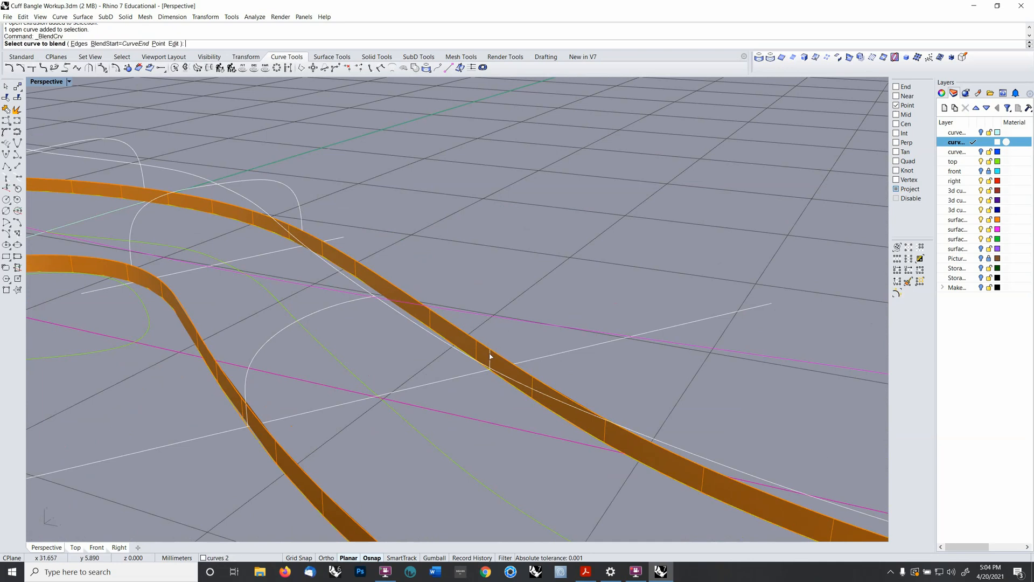
left_click(353, 302)
right_click_drag(446, 315, 446, 301)
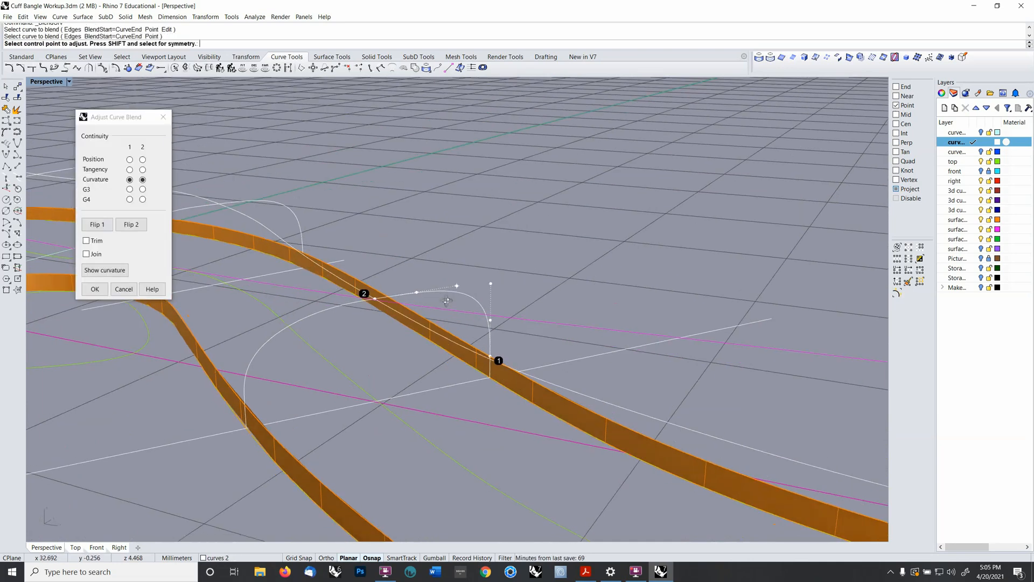
left_click_drag(495, 327, 493, 301)
key("Return")
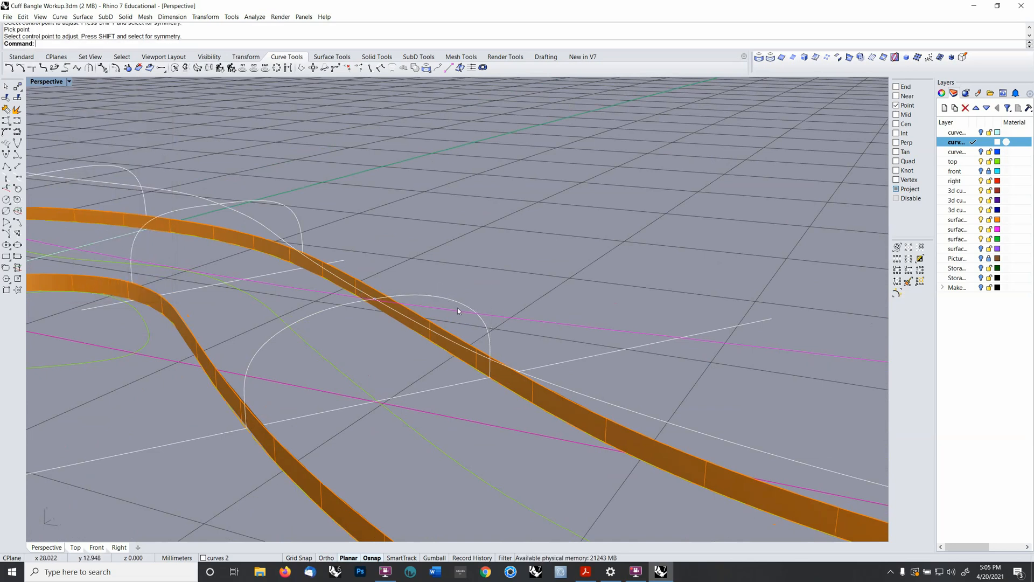
- Join the two blends of the fifth cross-section into one curve
left_click(321, 311)
right_click_drag(332, 318, 387, 326)
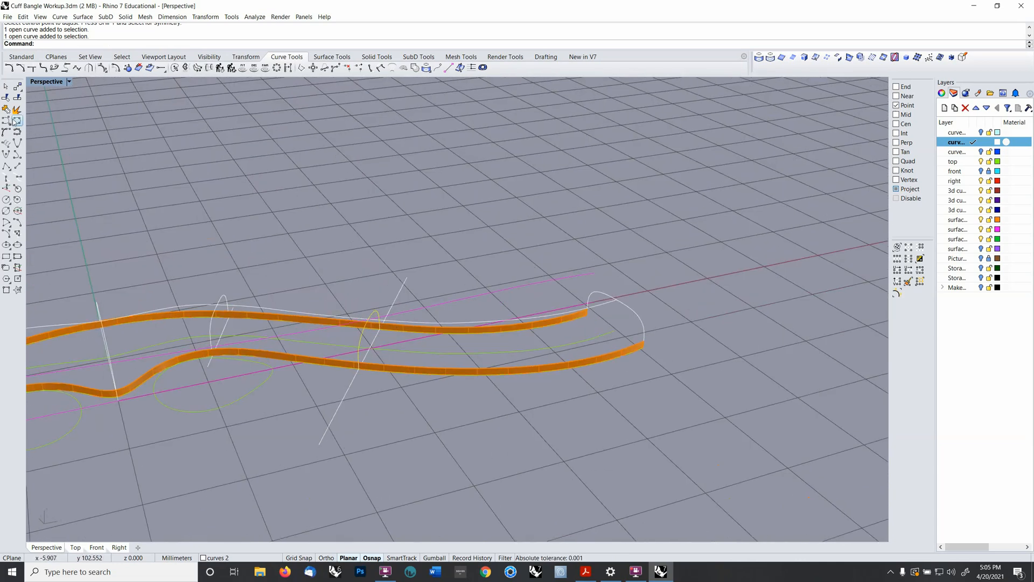
left_click(16, 121)
- Make surfacing 2 the current layer
scroll(381, 272, "down", 3)
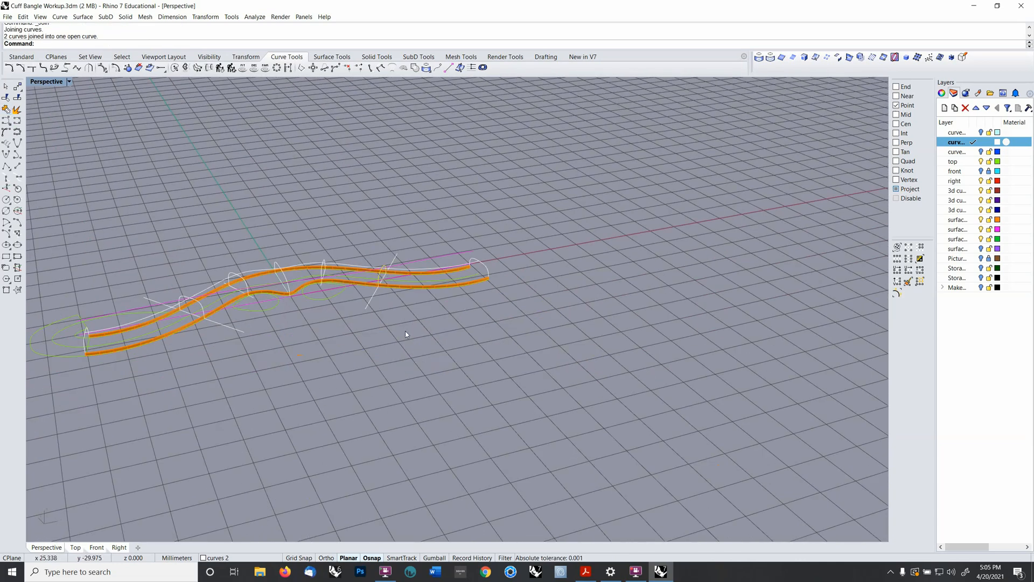
right_click_drag(277, 293, 459, 309, "shift")
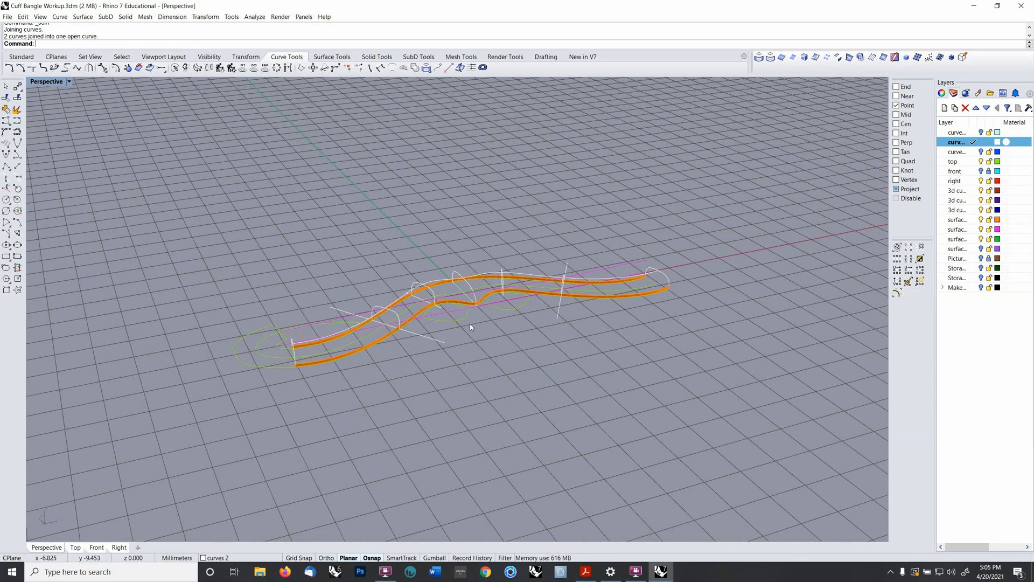
right_click_drag(464, 350, 440, 366)
scroll(290, 286, "up", 3)
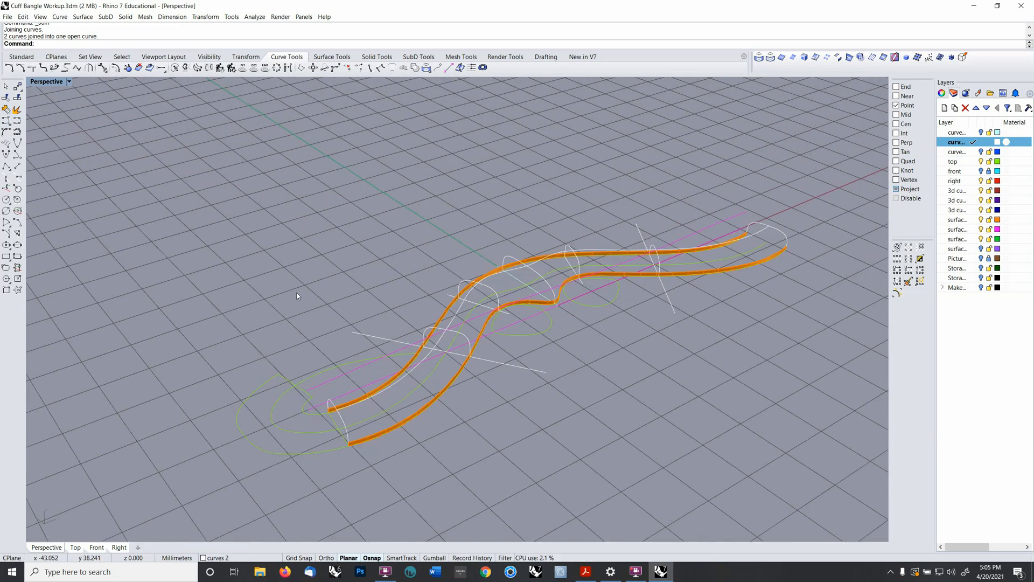
right_click_drag(306, 298, 272, 264, "shift")
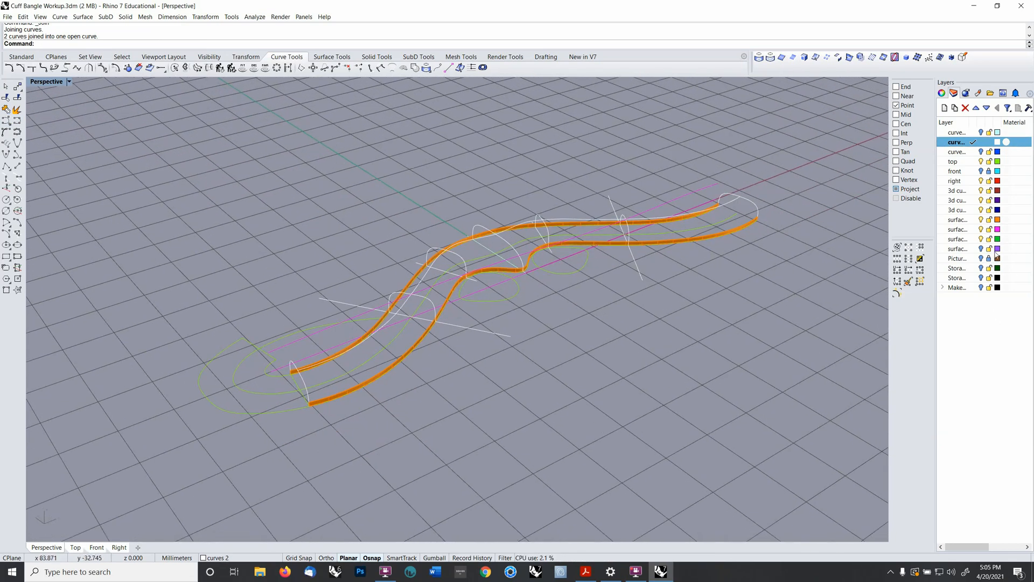
left_click(974, 230)
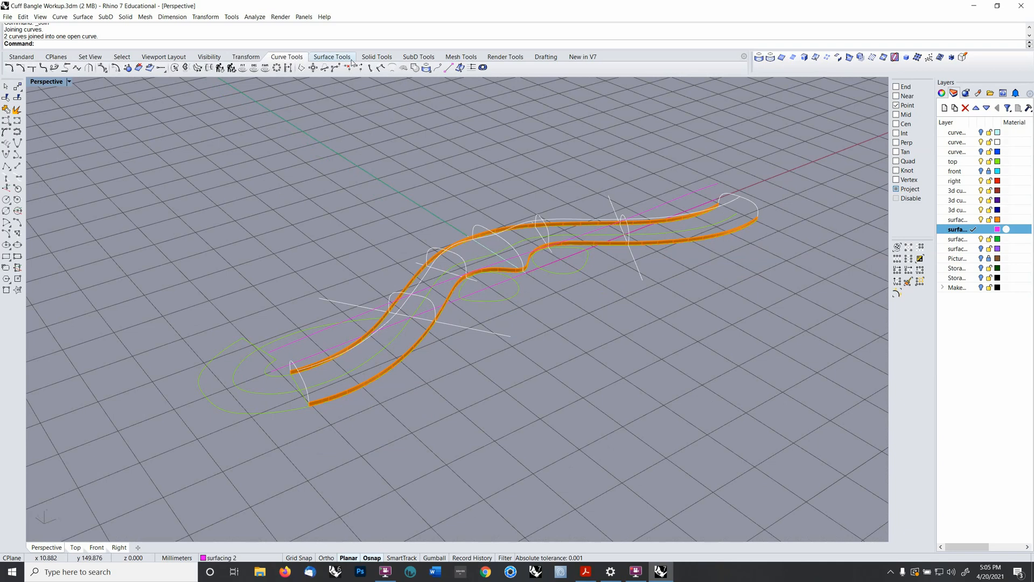
- Start a surface from a curve network and select the upper edges of both orange surfaces and the lengthwise wave curve
left_click(332, 57)
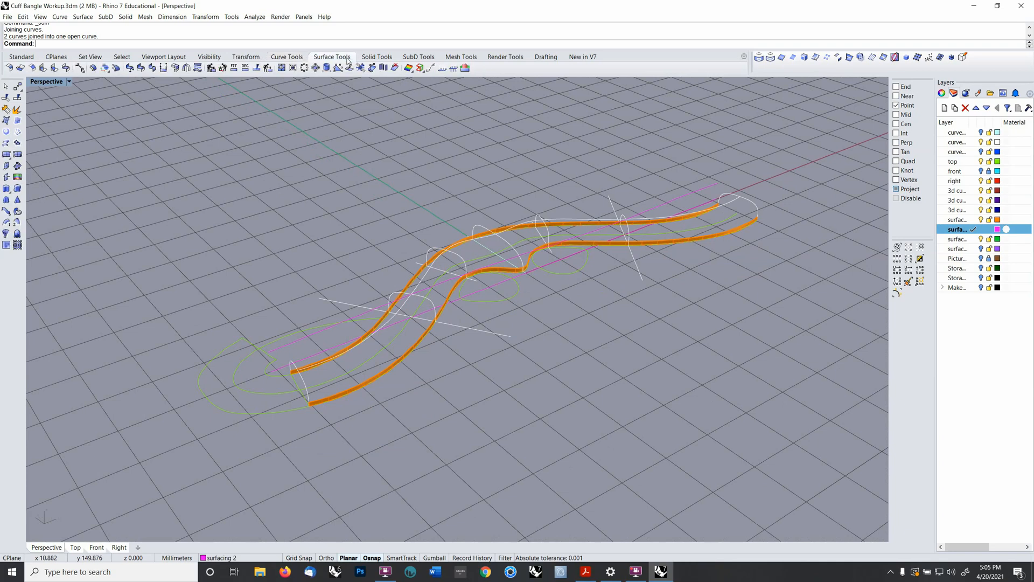
left_click(18, 132)
left_click(323, 396)
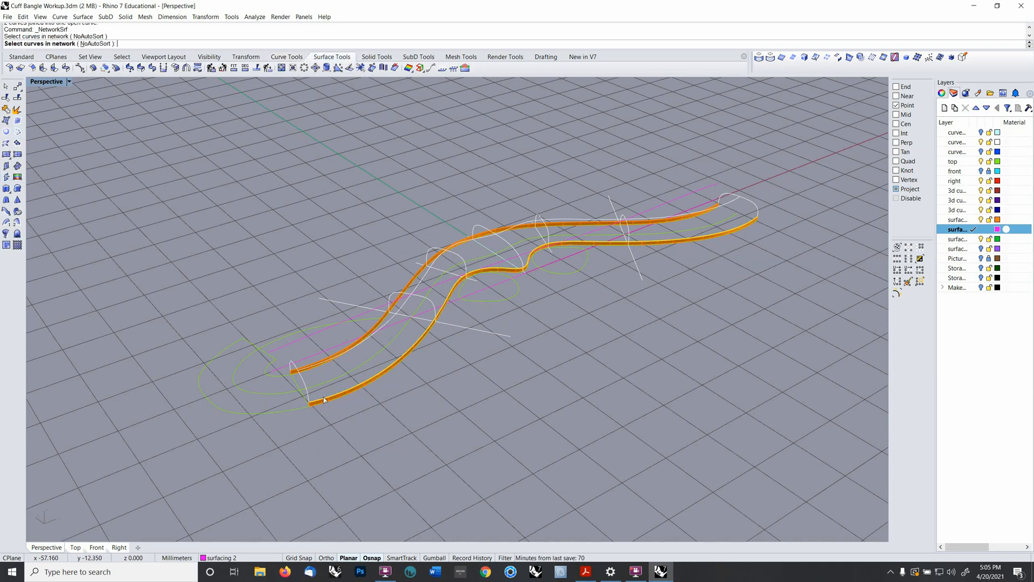
right_click_drag(323, 396, 323, 350)
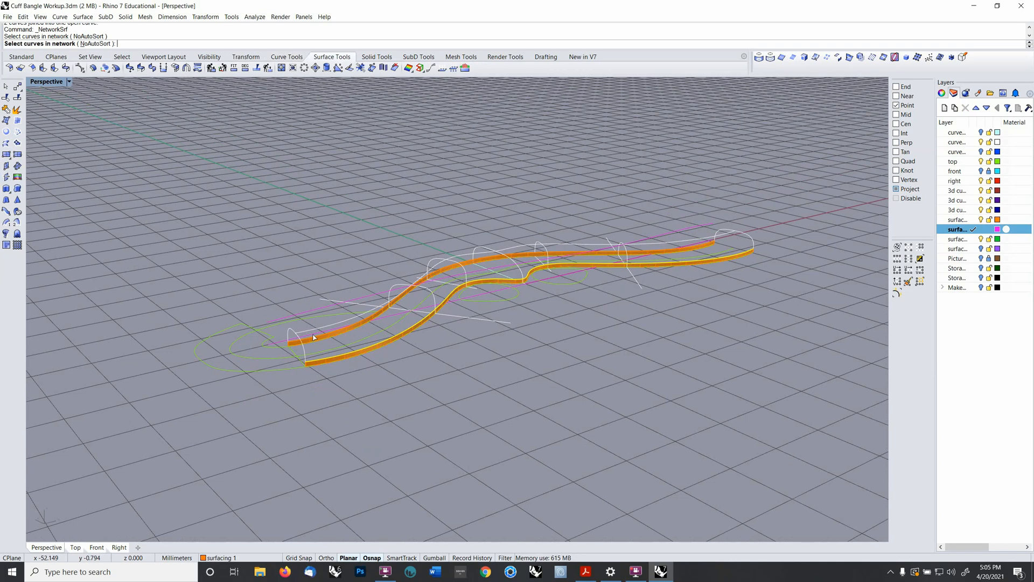
left_click(309, 329)
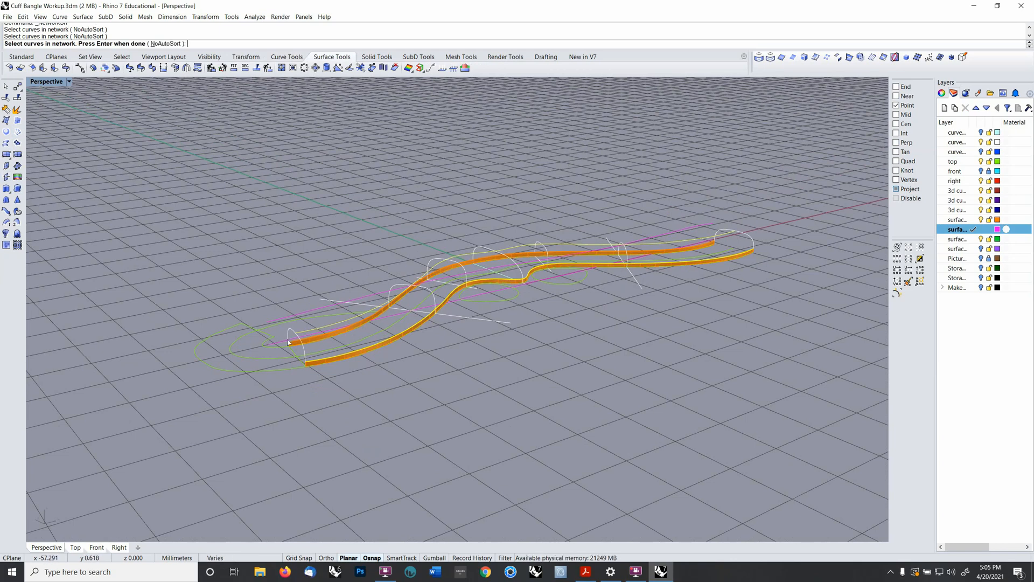
left_click(291, 343)
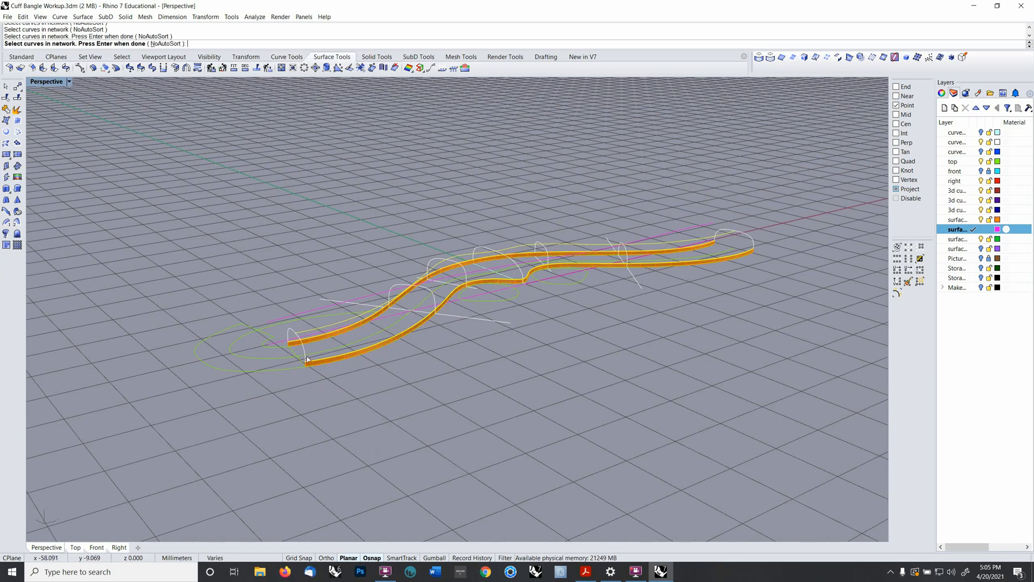
- Add all cross-section curves to the network selection, from one end of the cuff to the other
left_click(308, 359)
key("Down")
key("Down")
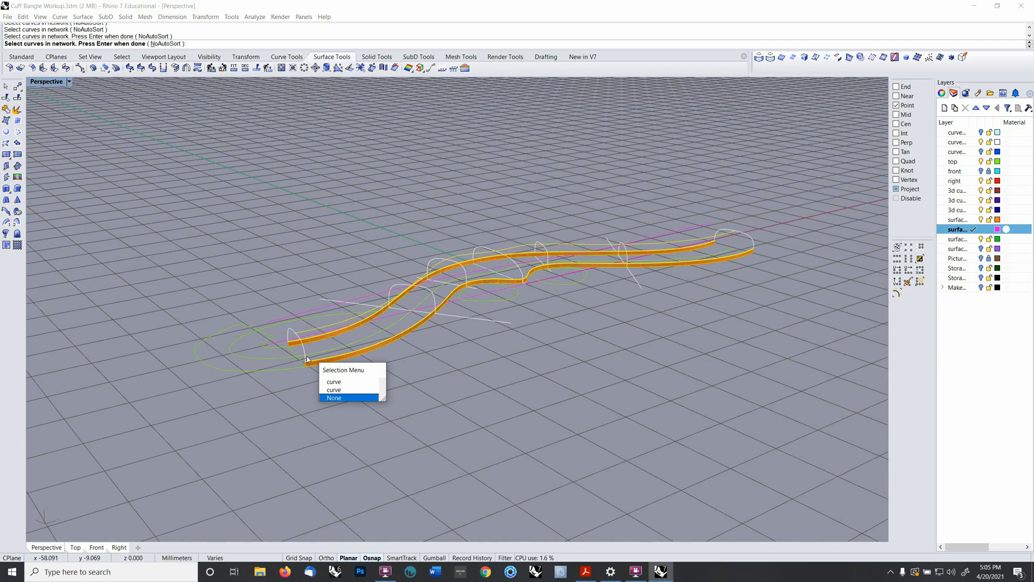
key("Return")
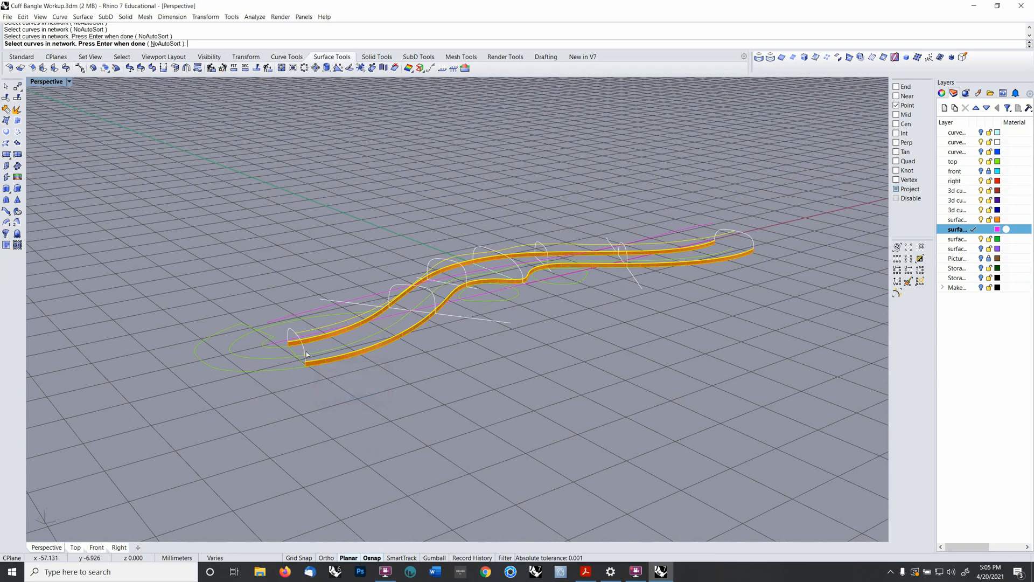
left_click(303, 354)
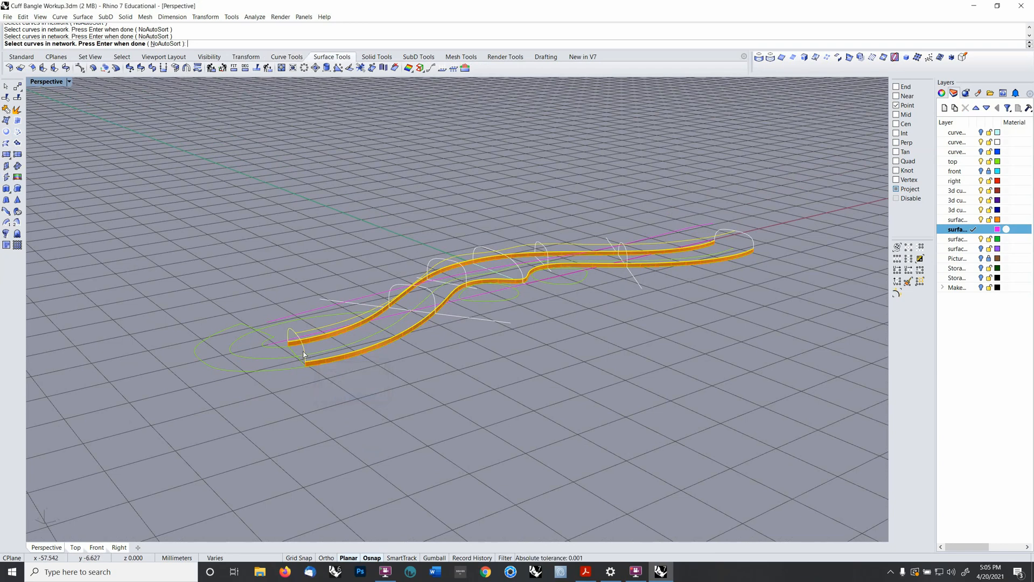
left_click(426, 289)
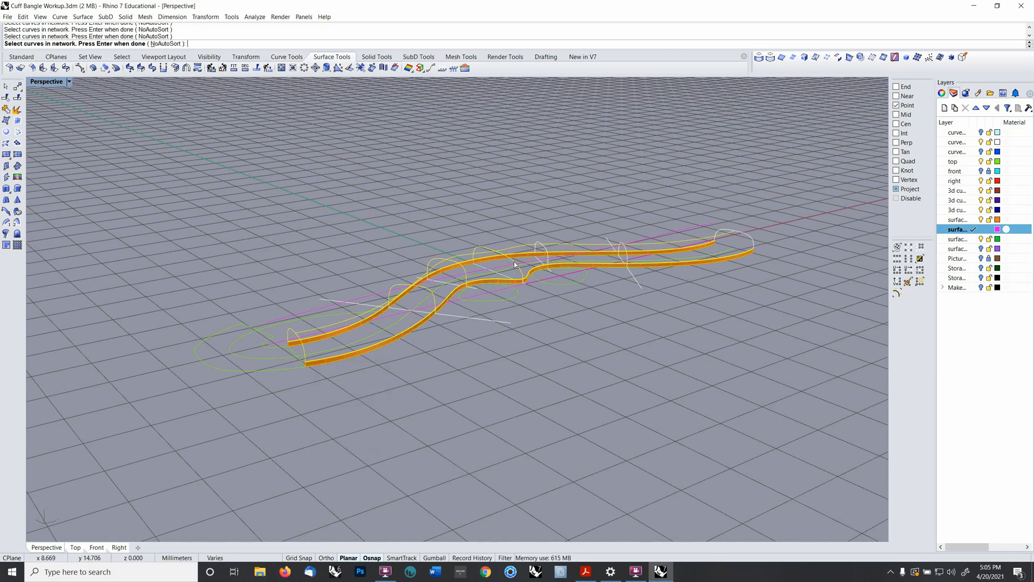
left_click(548, 251)
- Create the network surface with Position matching at edges A and C and Tangency at edges B and D
right_click_drag(735, 299, 710, 313)
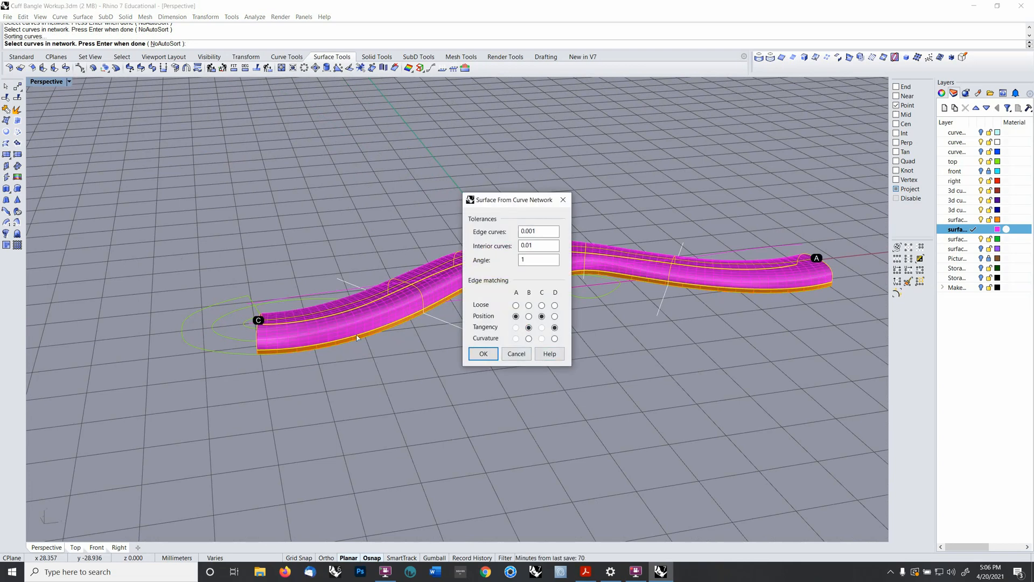
right_click_drag(314, 353, 402, 374)
left_click(483, 353)
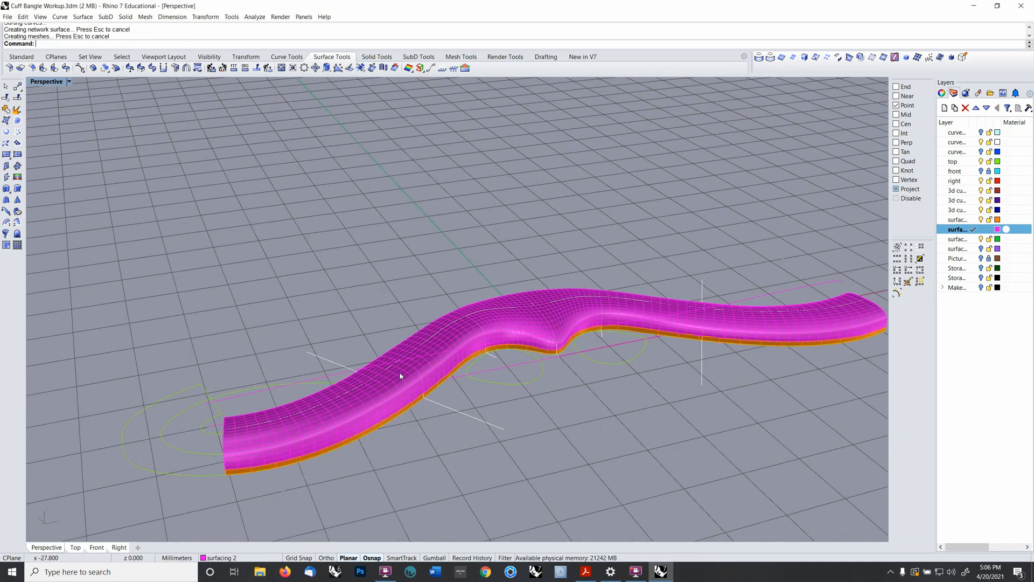
- Join the magenta network surface and both orange wall surfaces into one polysurface
left_click(6, 120)
left_click(312, 453)
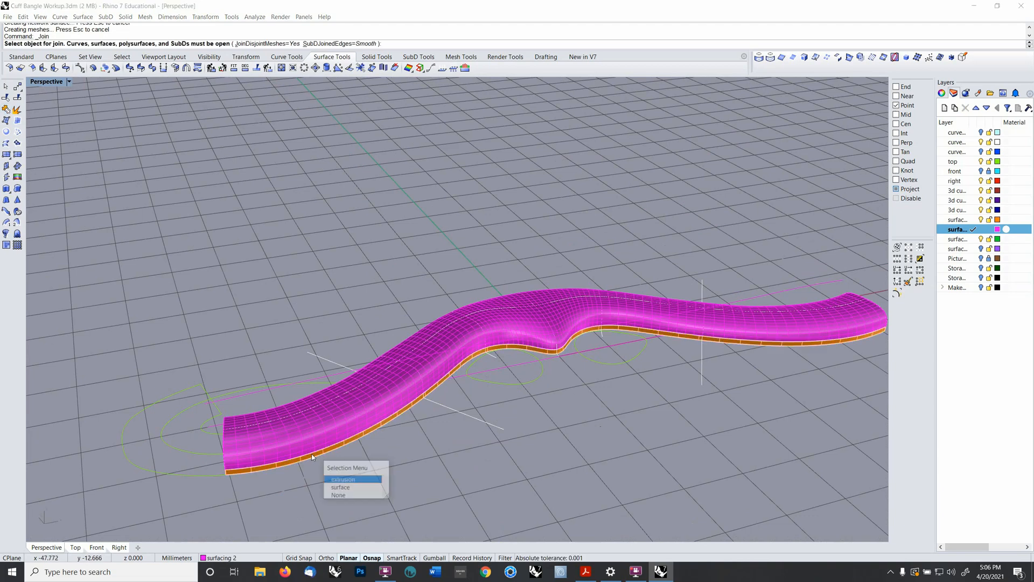
left_click(313, 443)
left_click(315, 442)
right_click_drag(315, 441, 521, 380)
right_click(602, 415)
- Rotate a copy of the joined cuff band 180 degrees about the origin (0)
left_click(554, 303)
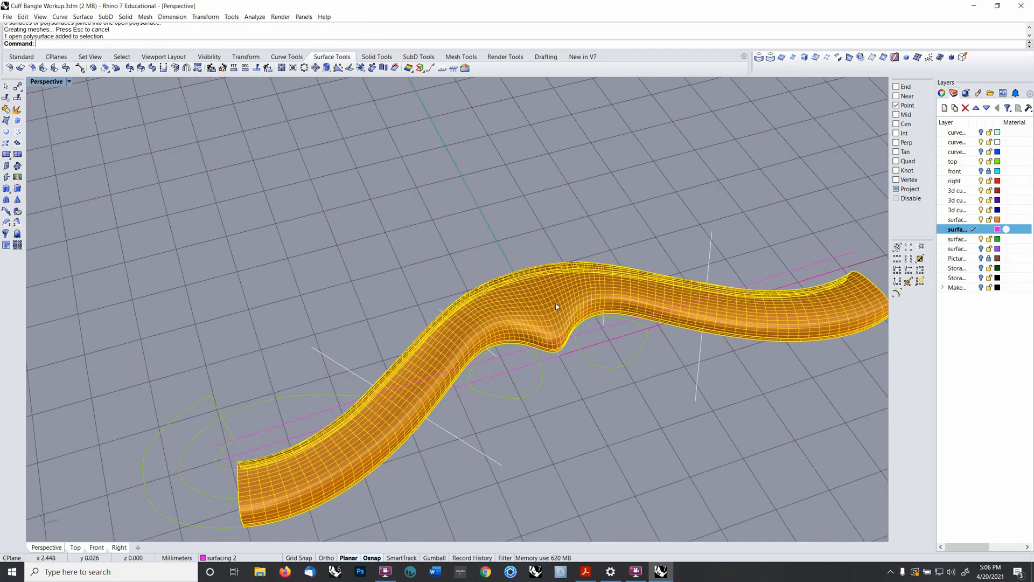
right_click_drag(554, 303, 467, 321)
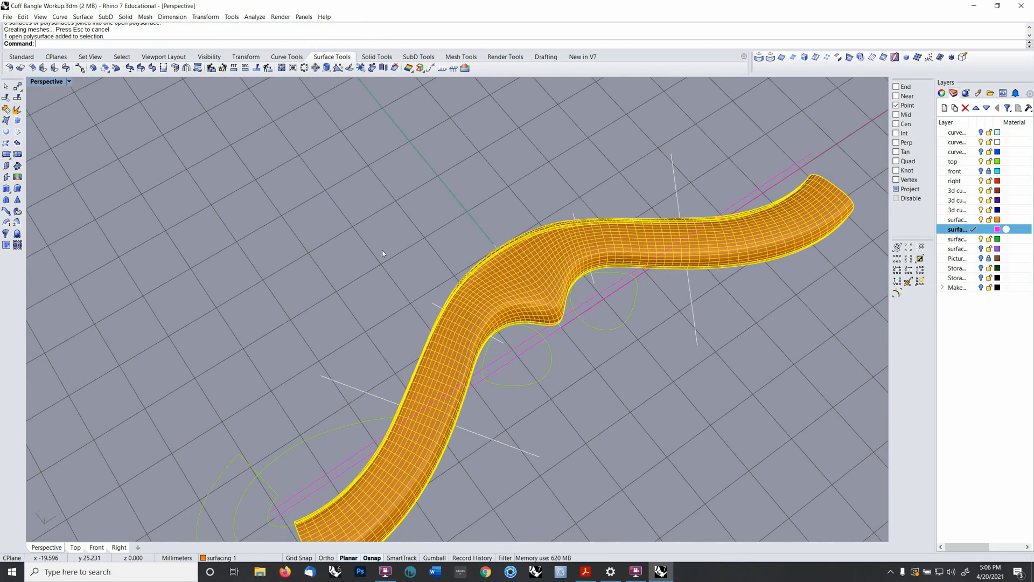
left_click(240, 58)
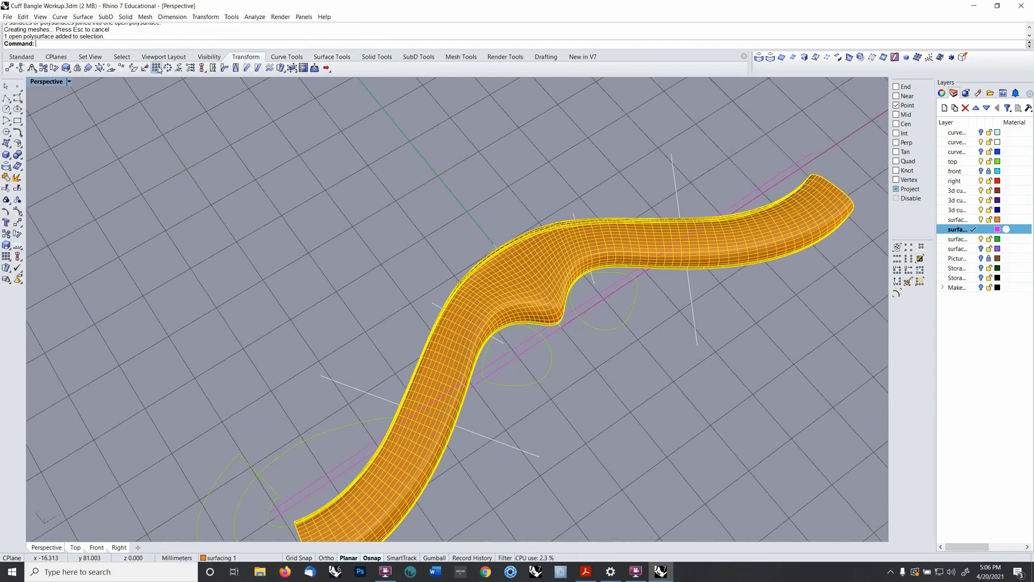
left_click(43, 69)
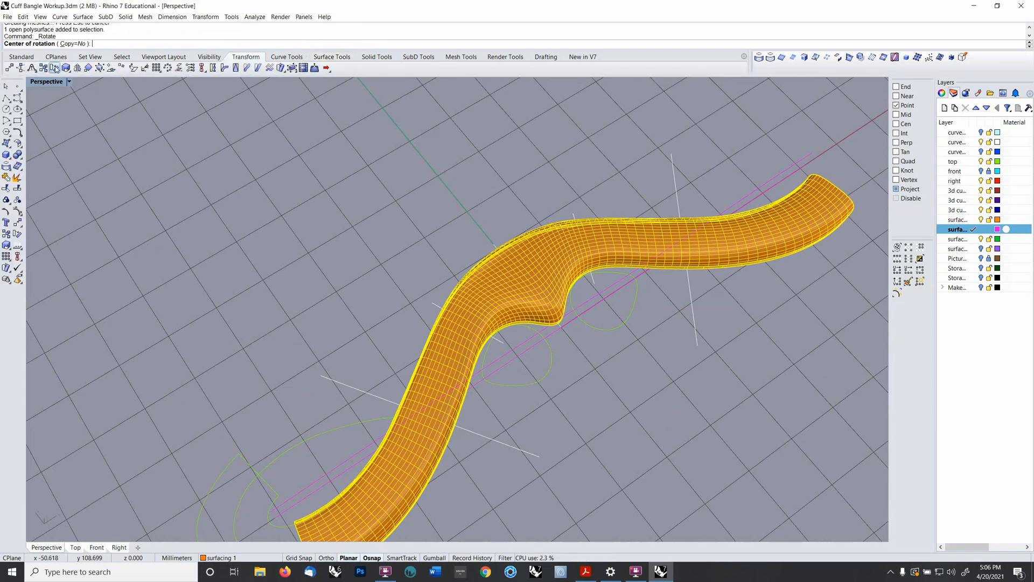
type("0")
key("Return")
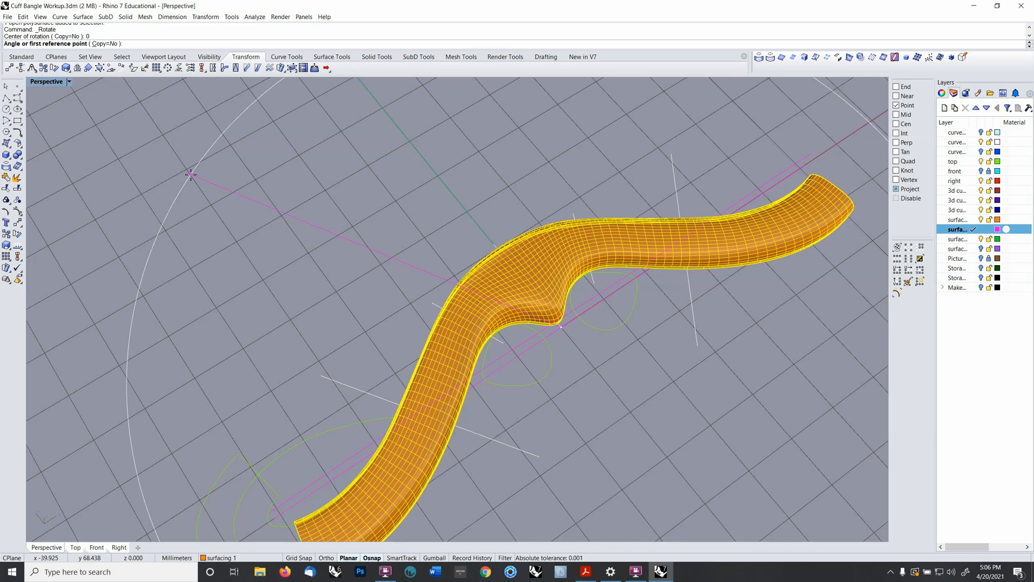
type("c")
key("Return")
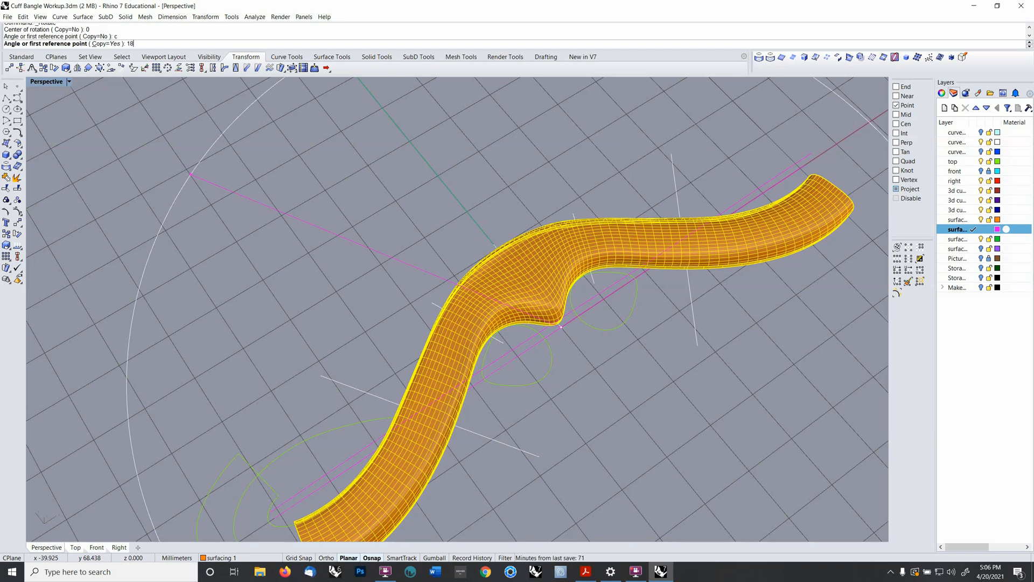
key("Return")
key("Return")
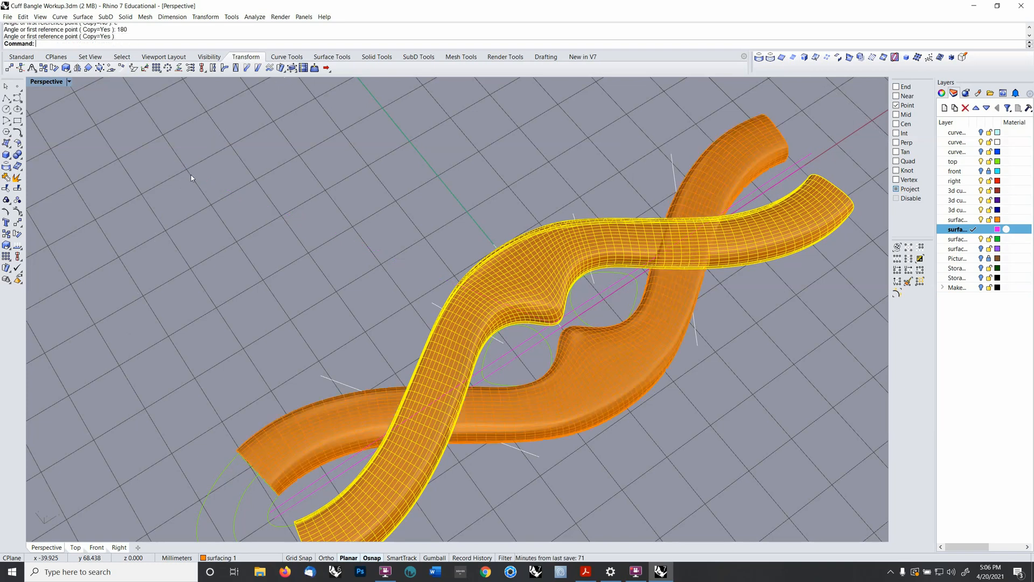
key("Escape")
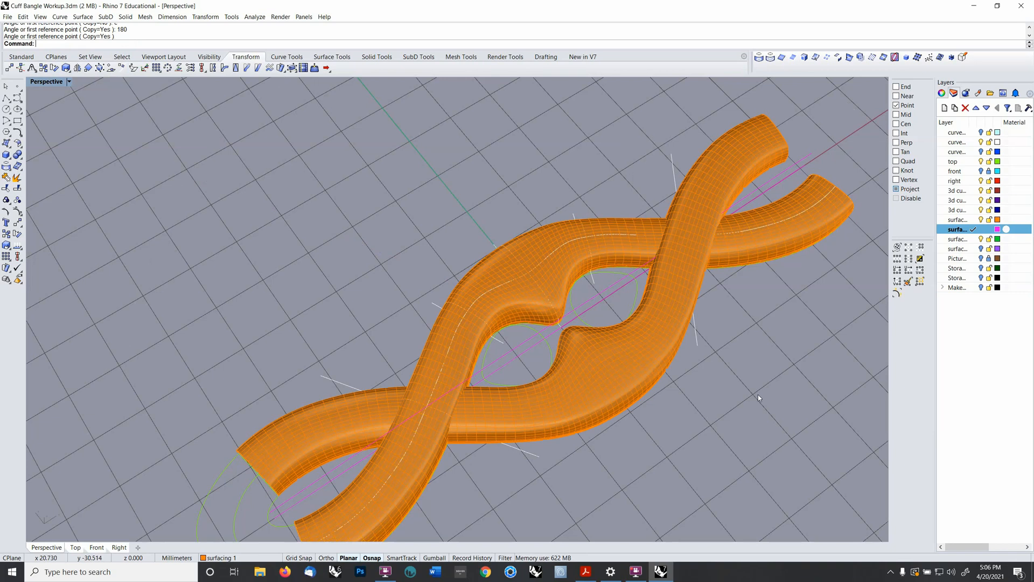
- Examine how the two bands cross and overlap, both in perspective and in a shaded top view
right_click_drag(697, 357, 645, 338)
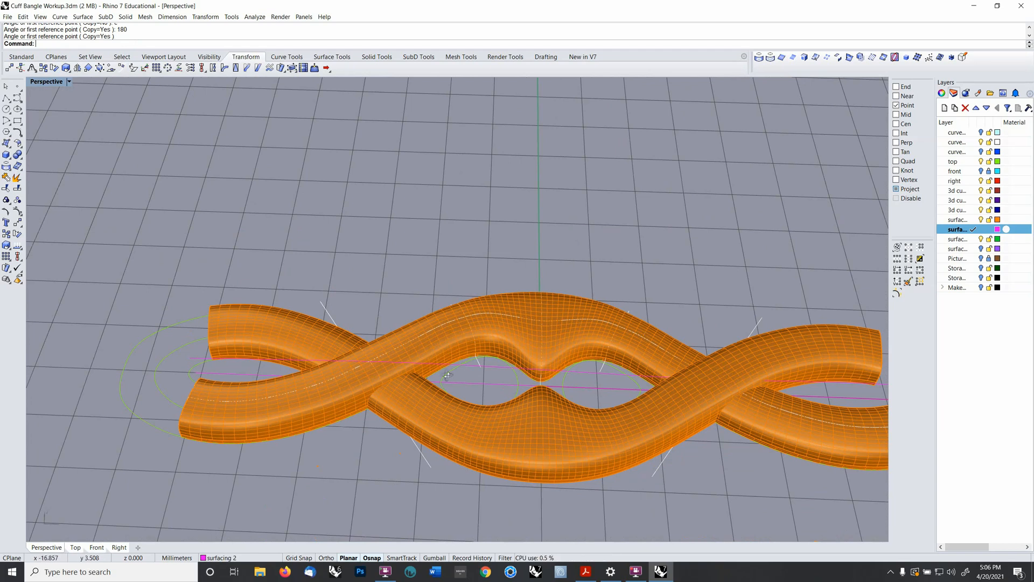
right_click_drag(620, 367, 453, 415)
key("ctrl+F1")
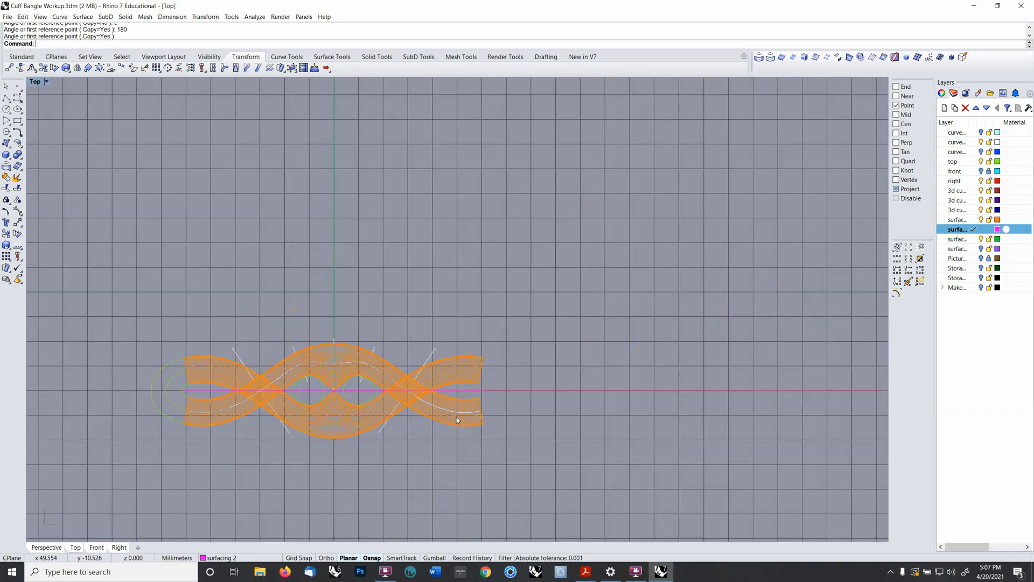
key("ctrl+alt+s")
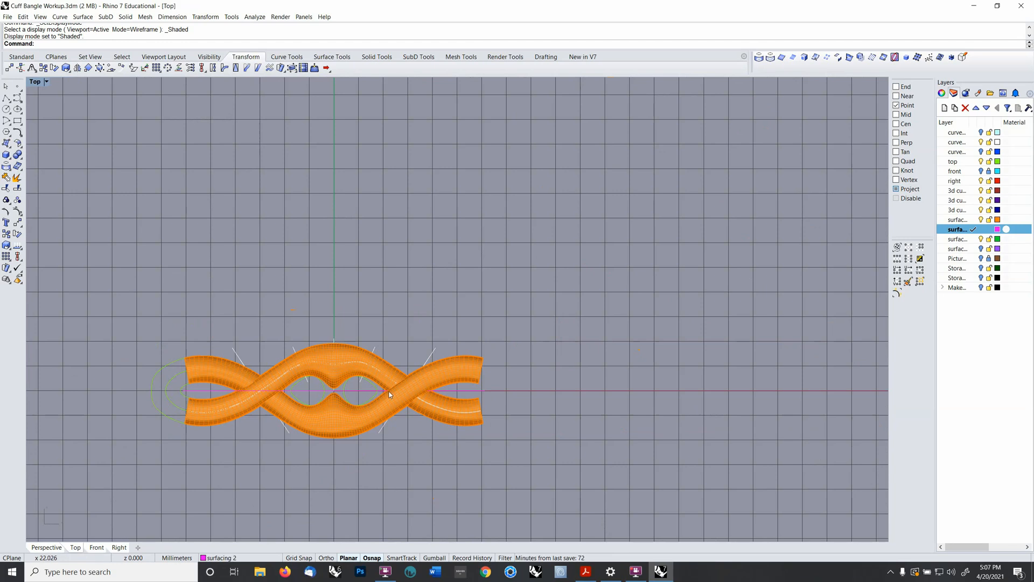
scroll(386, 385, "up", 6)
right_click_drag(575, 376, 686, 279)
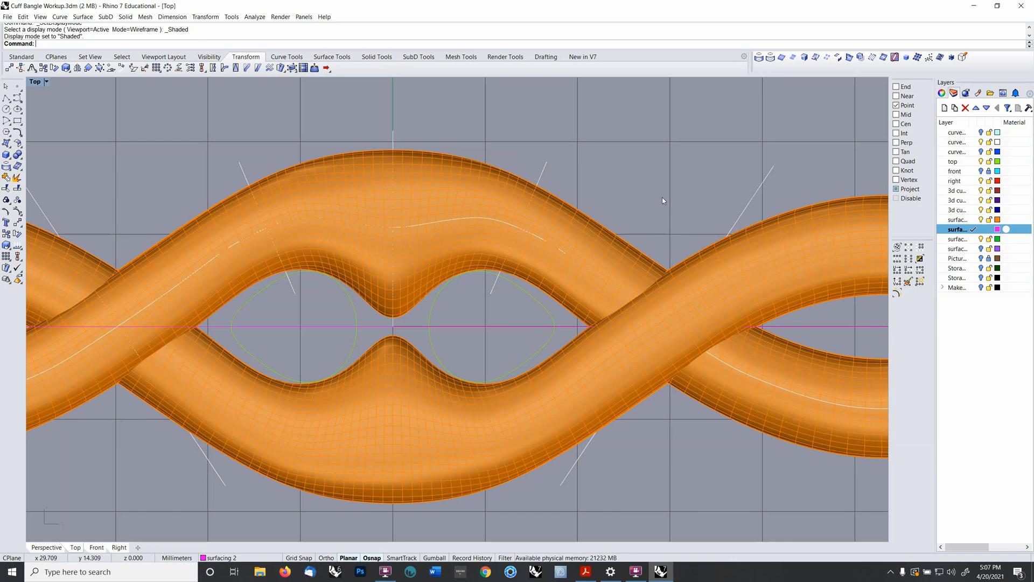
key("ctrl+F2")
key("ctrl+F4")
right_click_drag(651, 208, 607, 281)
scroll(547, 269, "up", 5)
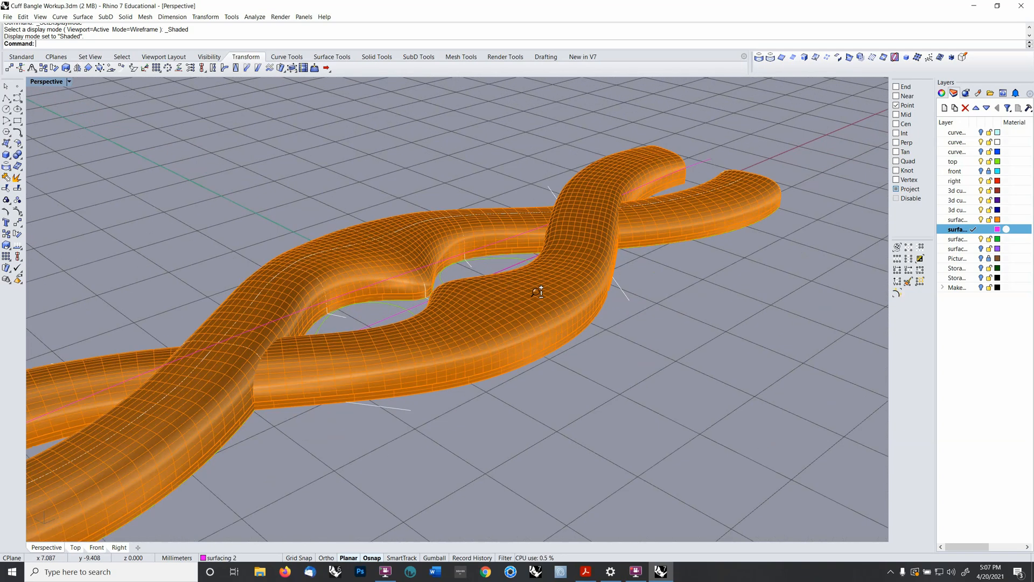
- Make 3d curves I the current layer and move the rotated copy of the band onto it
left_click(527, 304)
right_click_drag(527, 304, 555, 318)
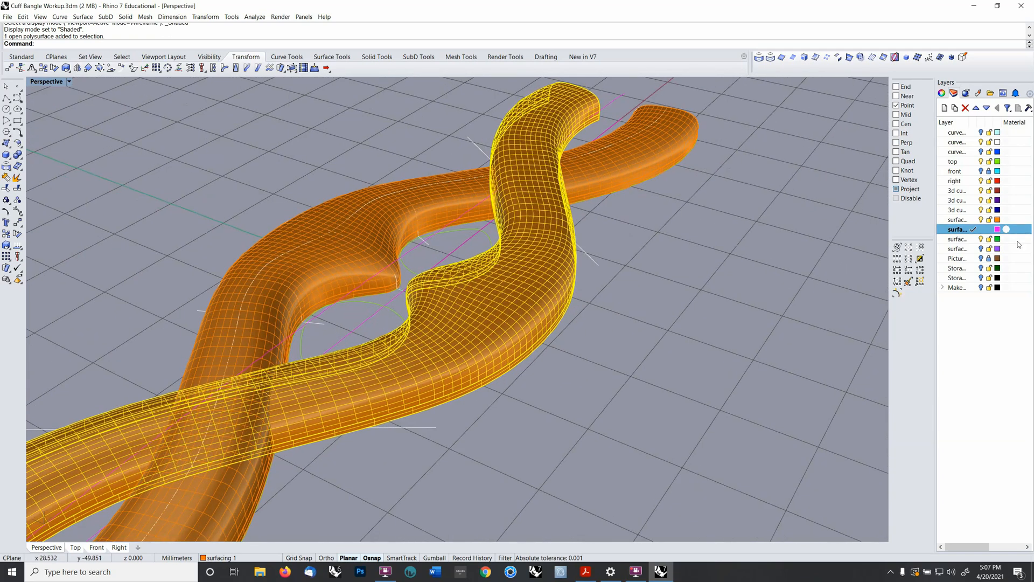
left_click(974, 190)
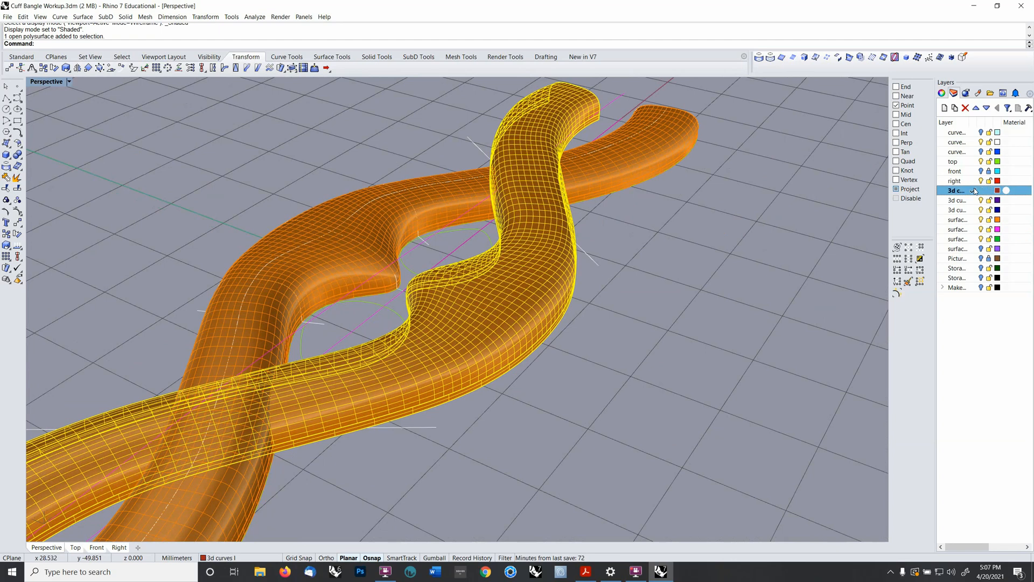
right_click(632, 308)
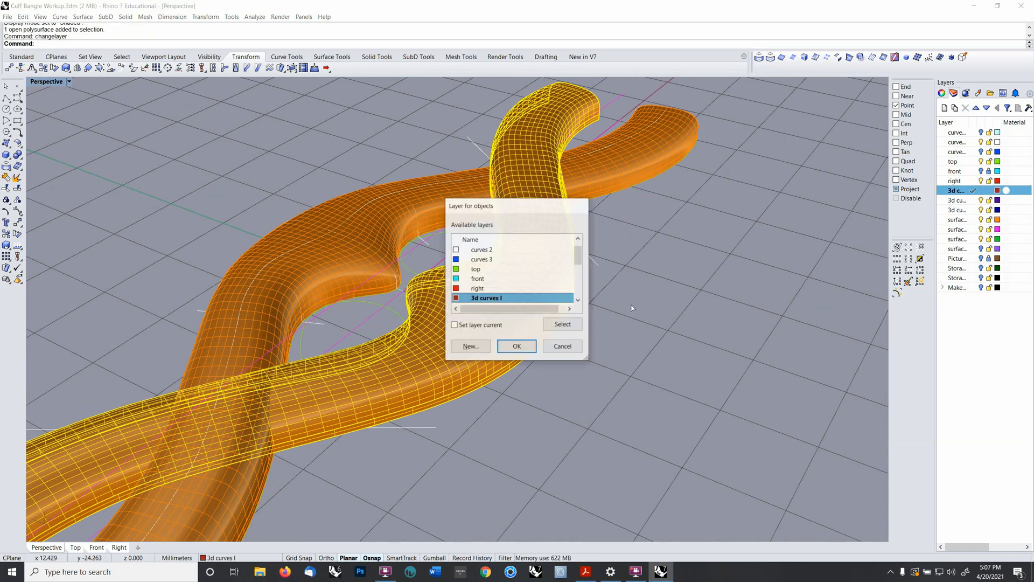
left_click(516, 348)
right_click_drag(714, 300, 734, 295)
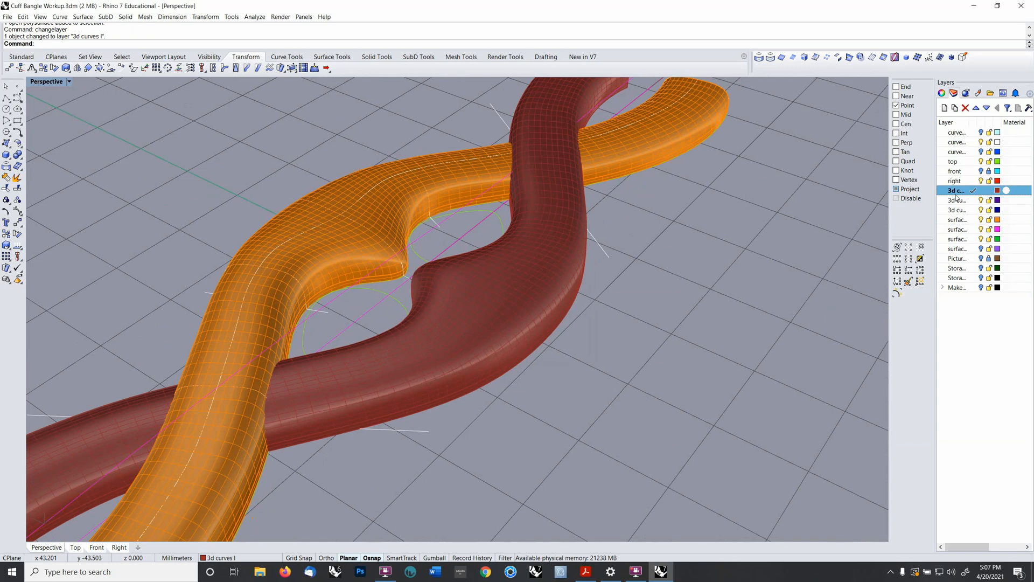
- Make curves 2 the current layer and delete the original orange band
left_click(973, 181)
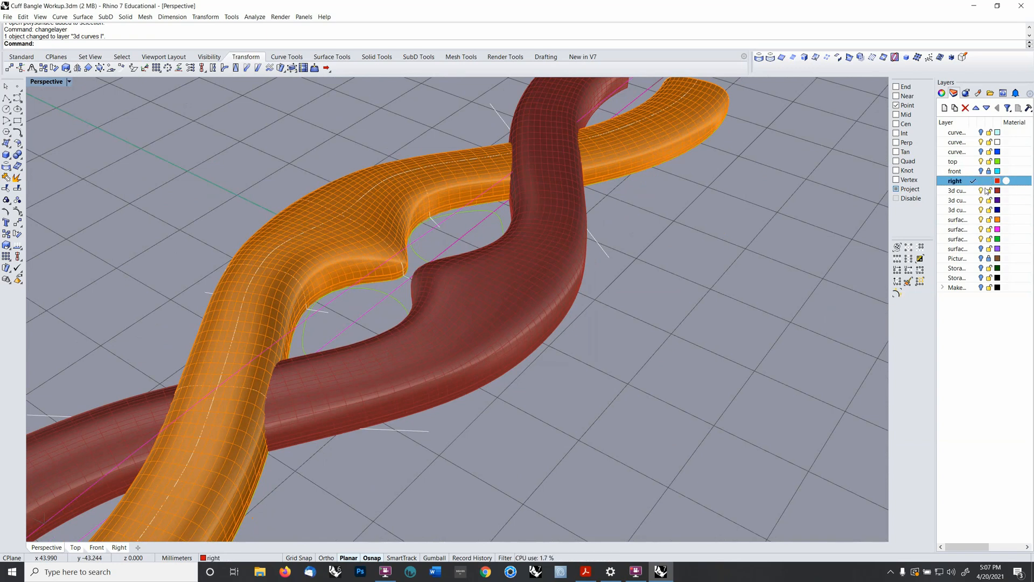
left_click(972, 142)
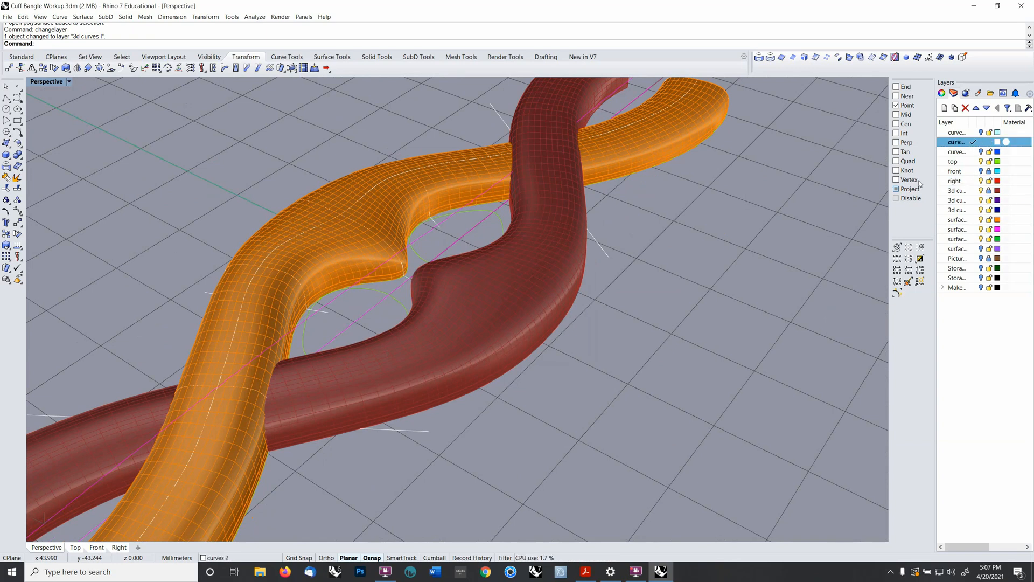
right_click_drag(588, 223, 516, 227)
scroll(497, 280, "up", 5)
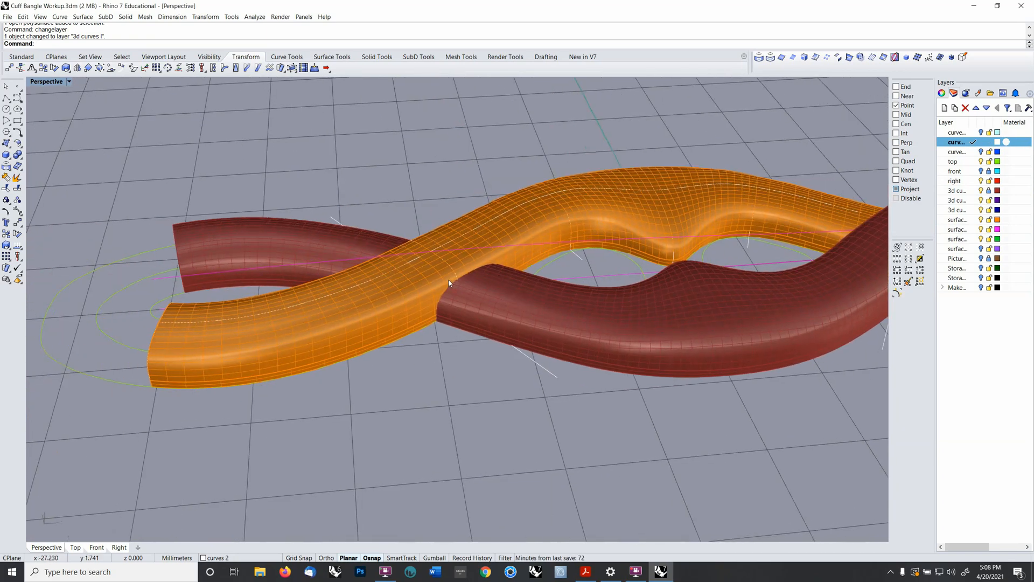
left_click(478, 253)
right_click_drag(479, 254, 496, 253)
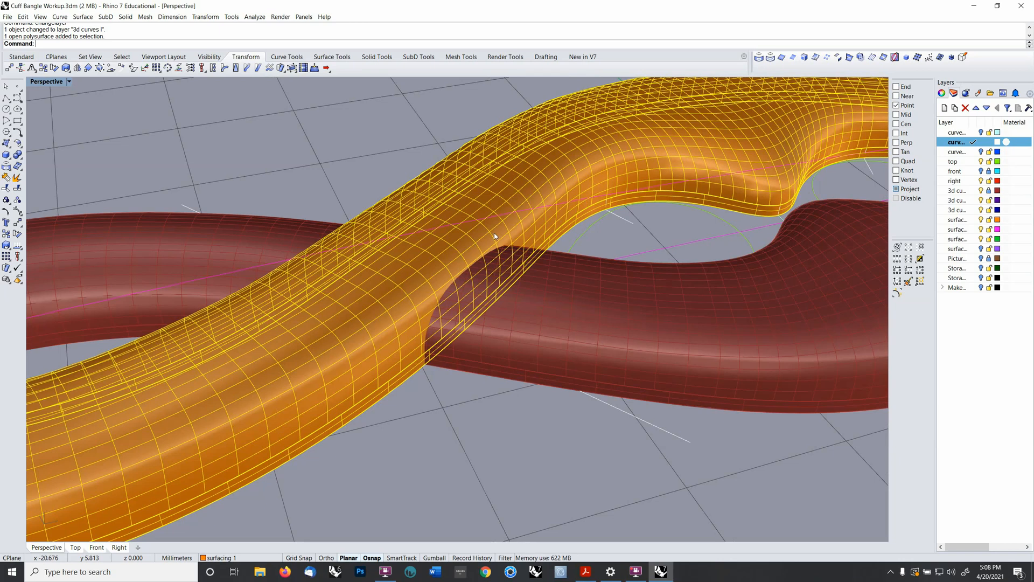
scroll(491, 241, "down", 7)
right_click_drag(614, 220, 377, 268, "shift")
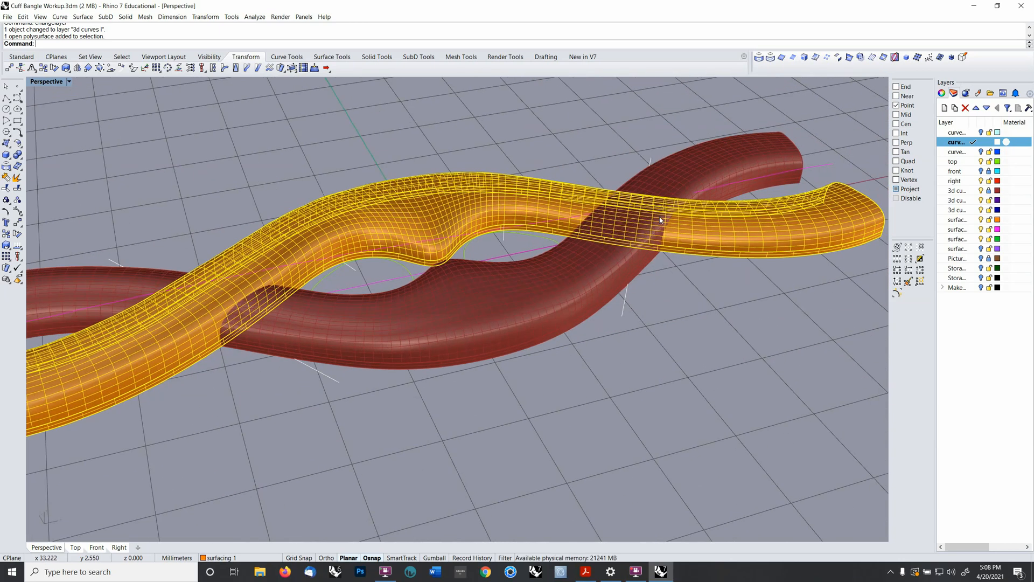
right_click_drag(575, 245, 645, 272)
key("Delete")
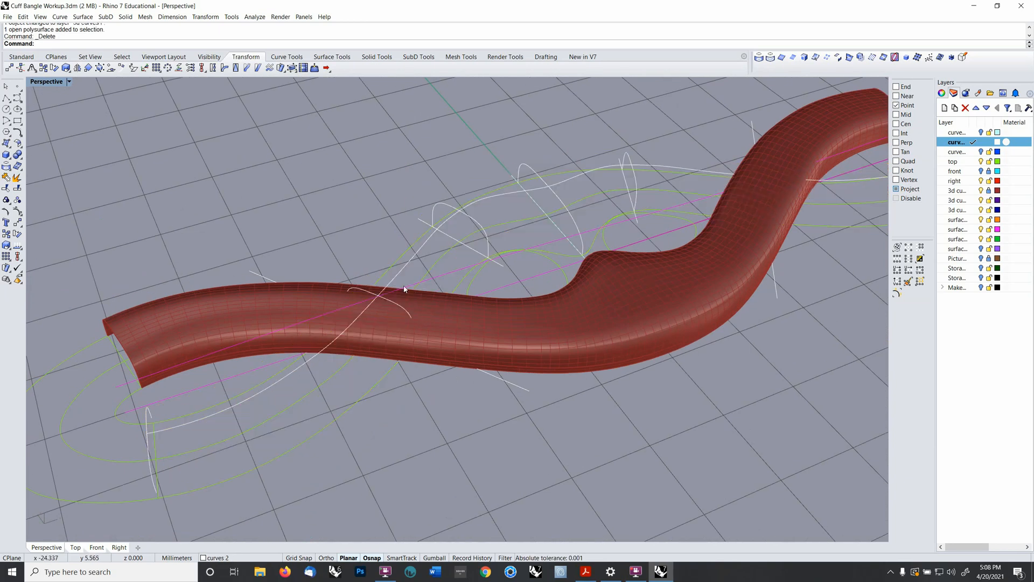
- Hide the 3d curves I layer and explode the cross-section curve at the crossing nearest the near end
right_click_drag(479, 291, 466, 273)
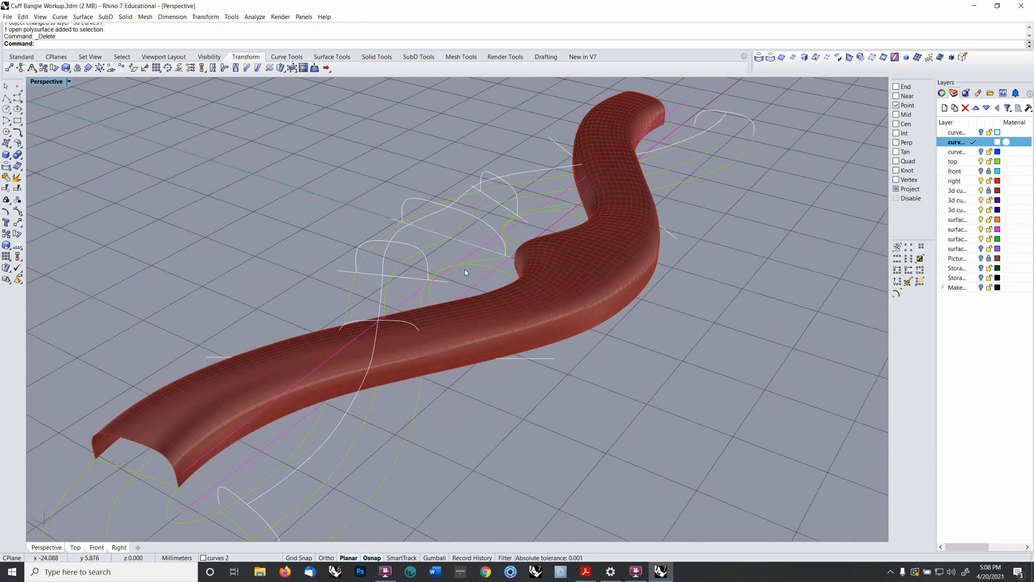
left_click(981, 191)
right_click_drag(378, 327, 394, 320)
left_click(396, 320)
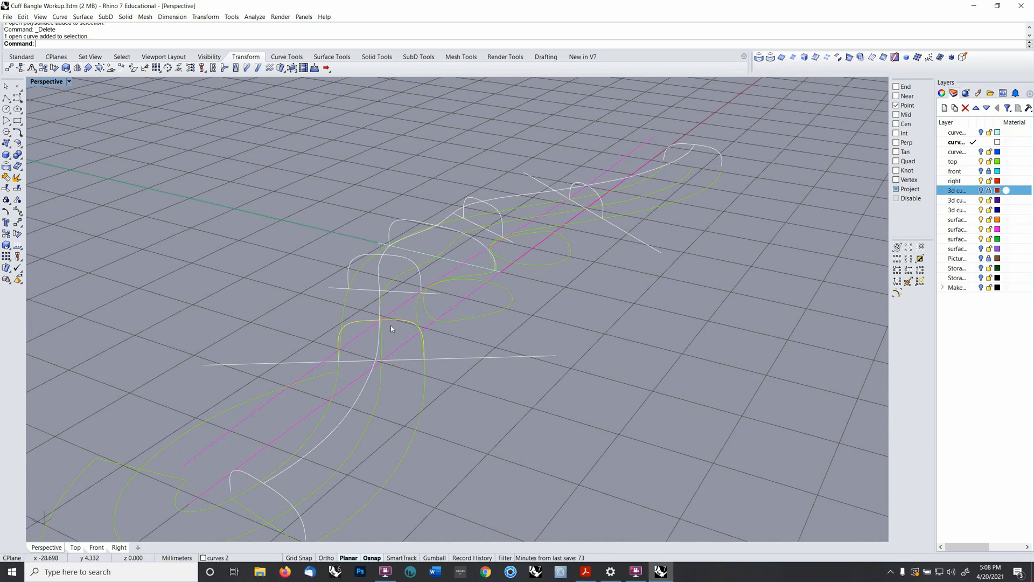
scroll(397, 308, "up", 2)
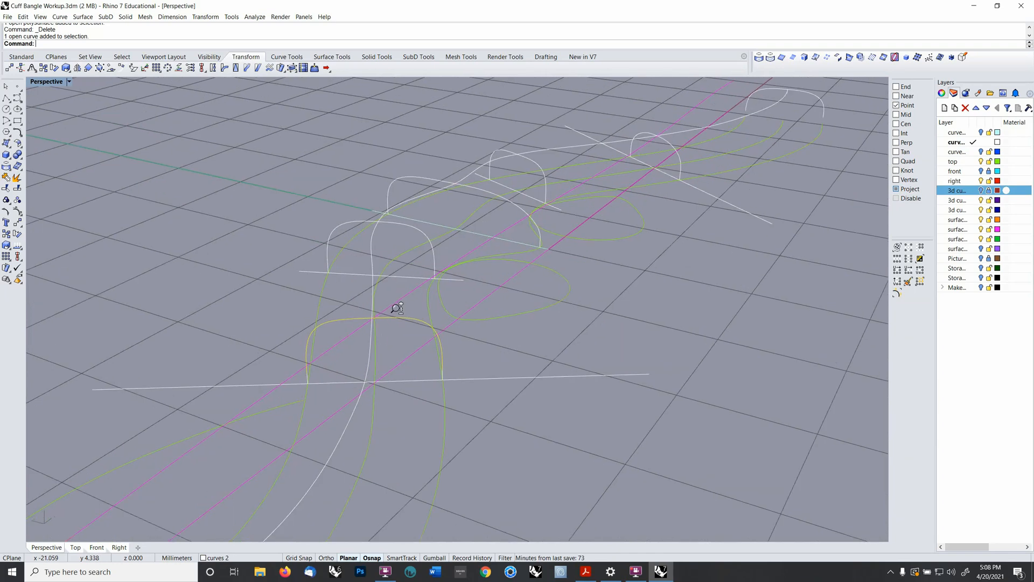
left_click(17, 178)
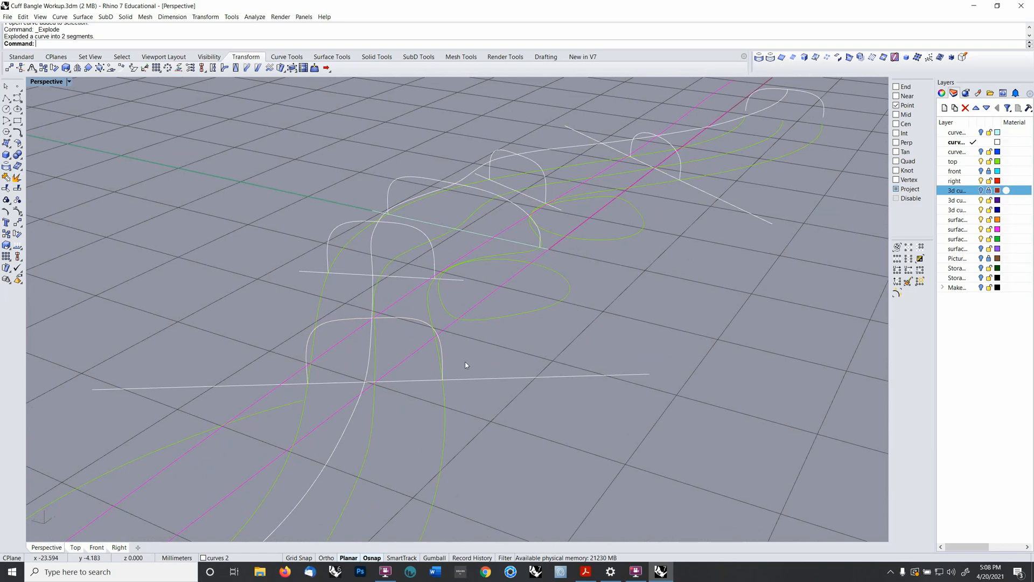
- Move the curved segment on one side of the exploded cross-section to the right layer and lock that layer
scroll(466, 365, "up", 4)
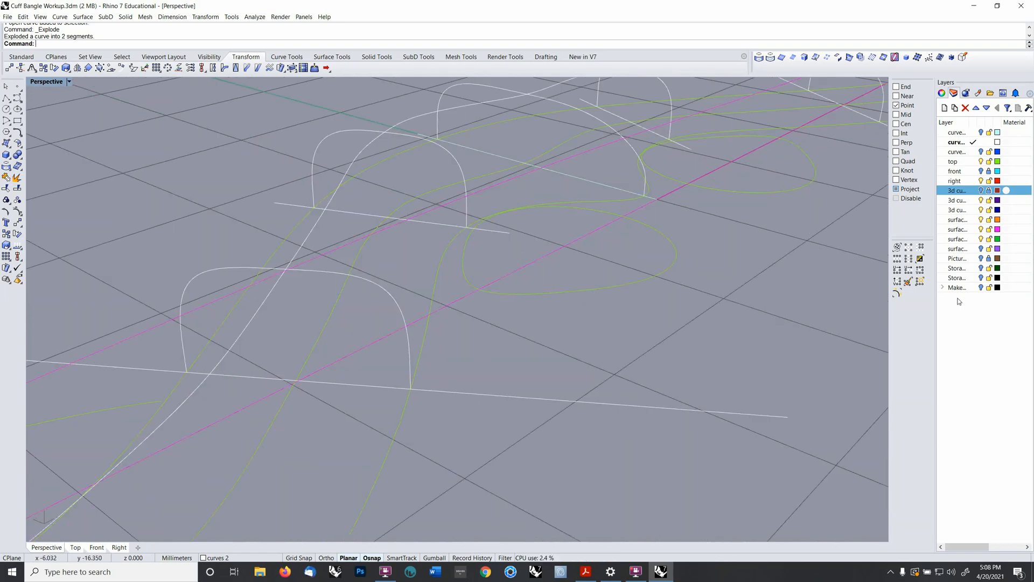
left_click(410, 371)
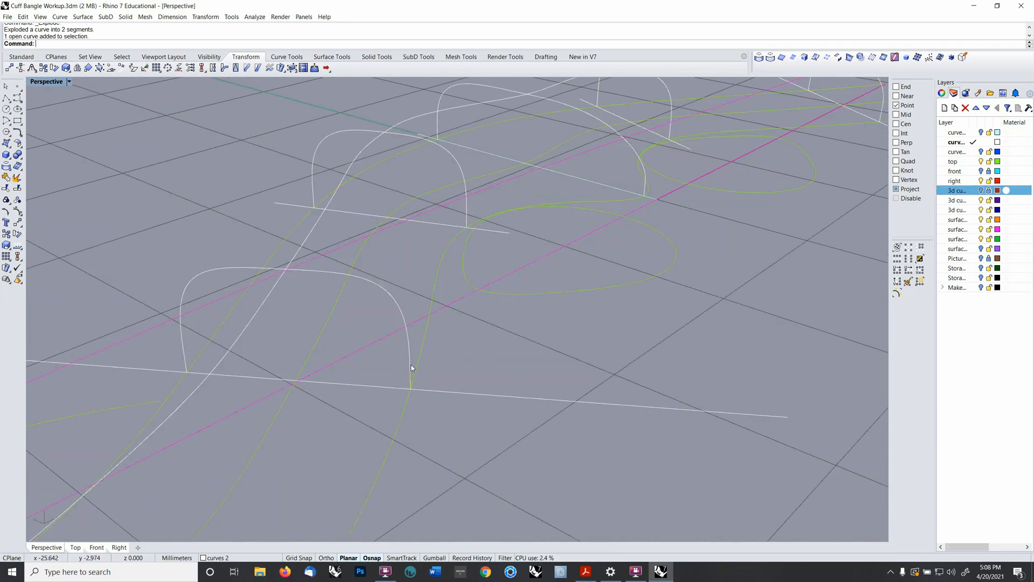
left_click(409, 337)
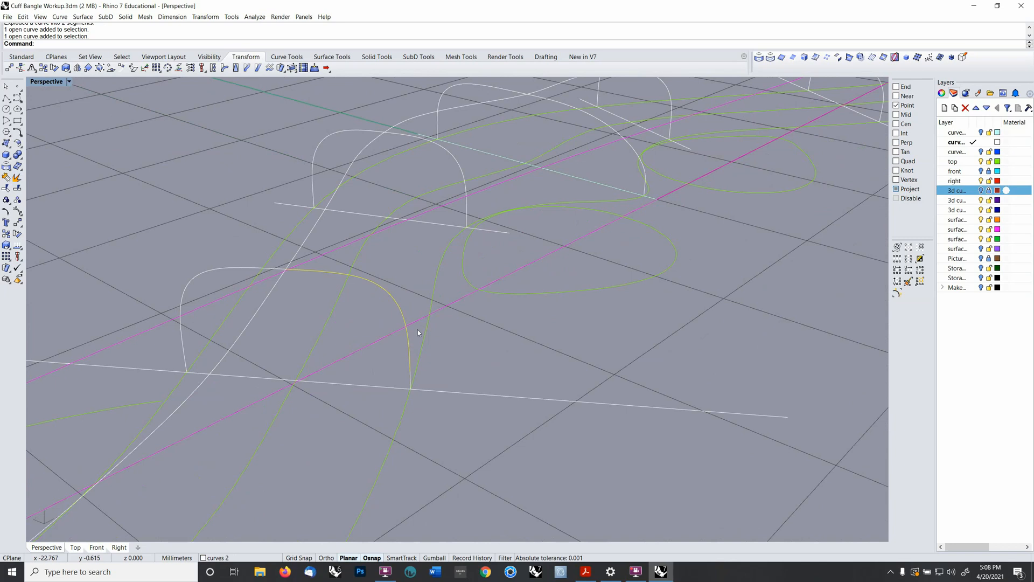
key("F4")
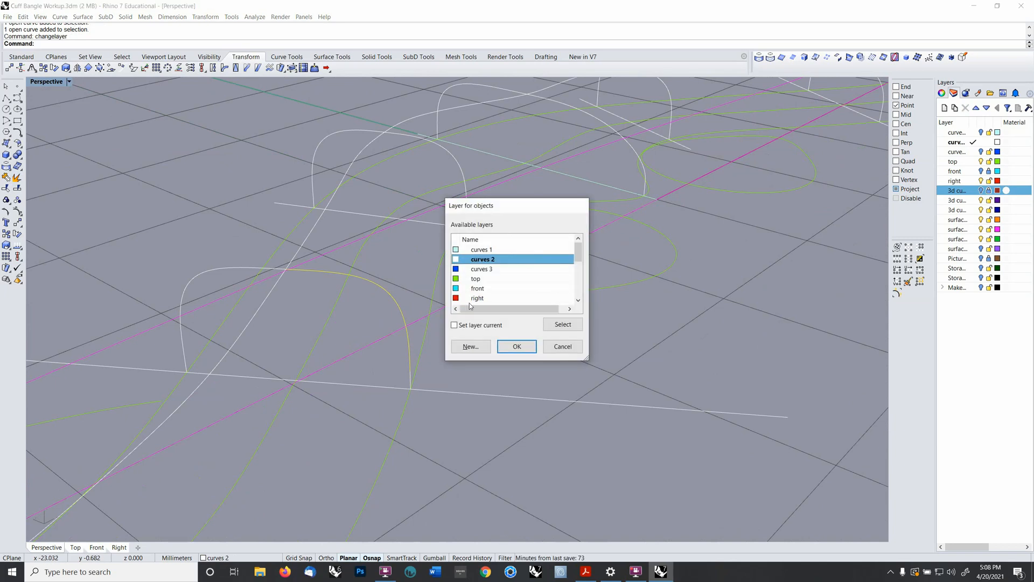
left_click(474, 298)
left_click(516, 346)
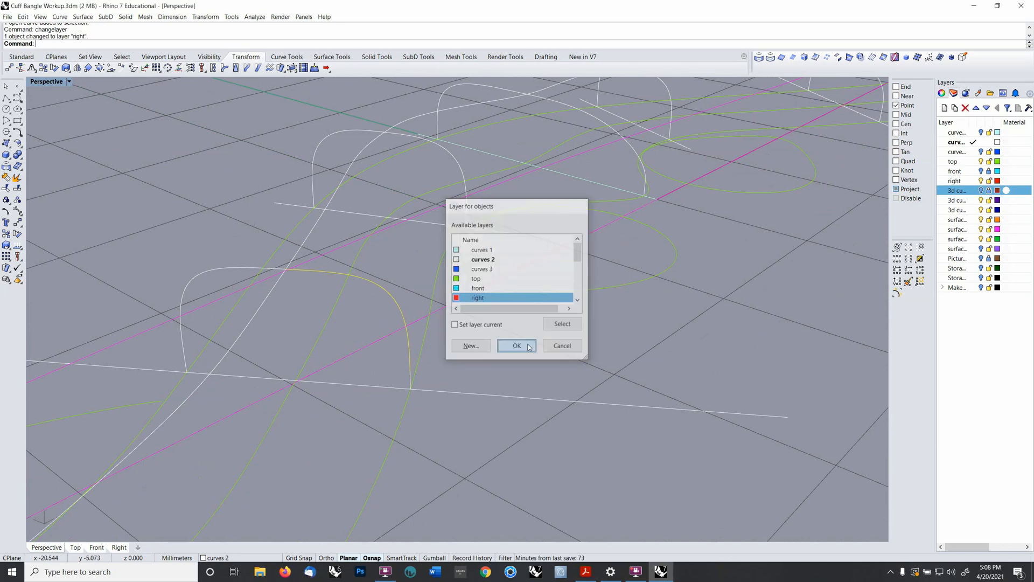
left_click(989, 182)
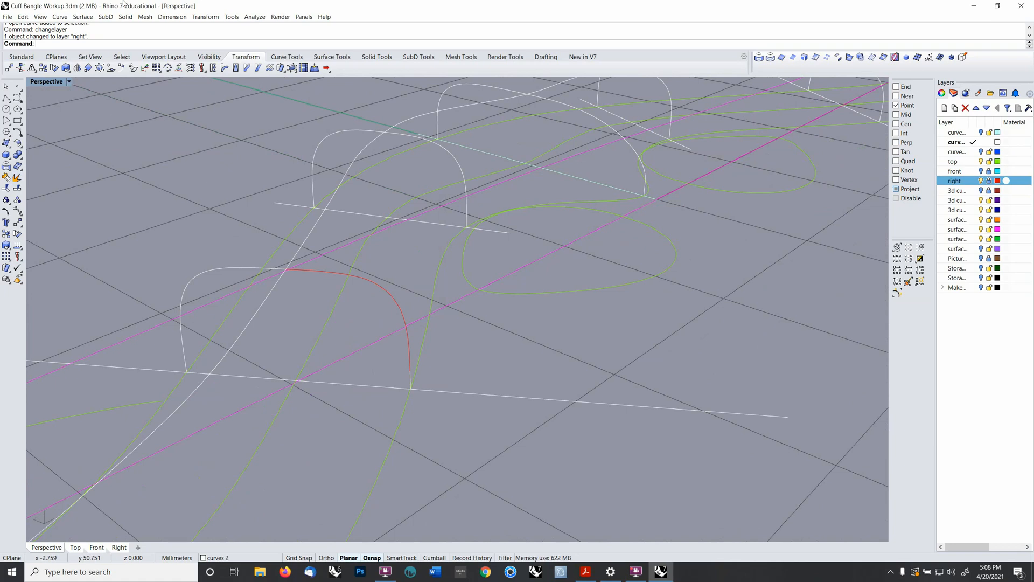
- Create an adjustable curvature blend from the profile's white half to the short line at the red half's foot, symmetrically adjusted for a fuller shoulder
left_click(60, 16)
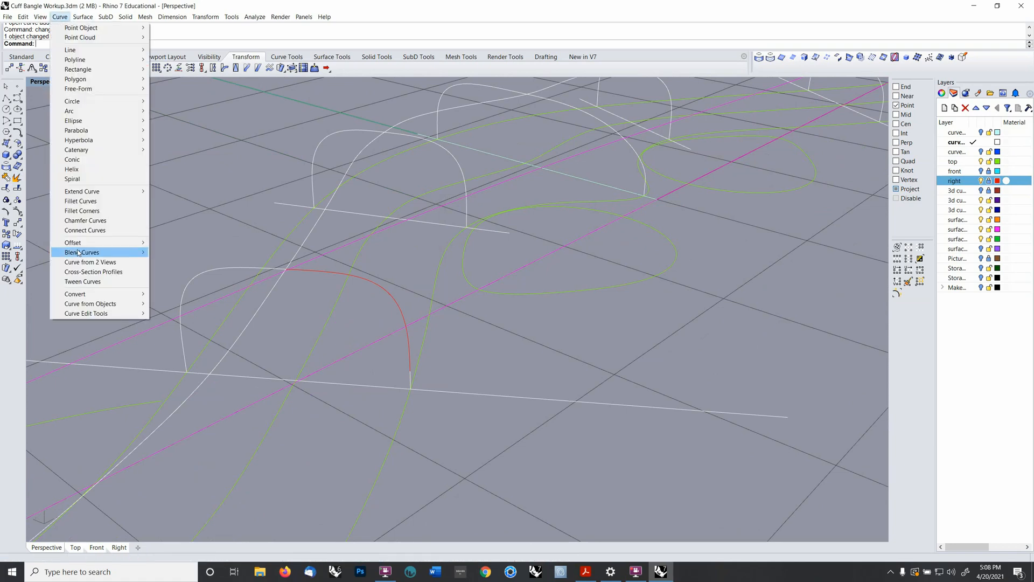
mouse_move(108, 252)
left_click(215, 254)
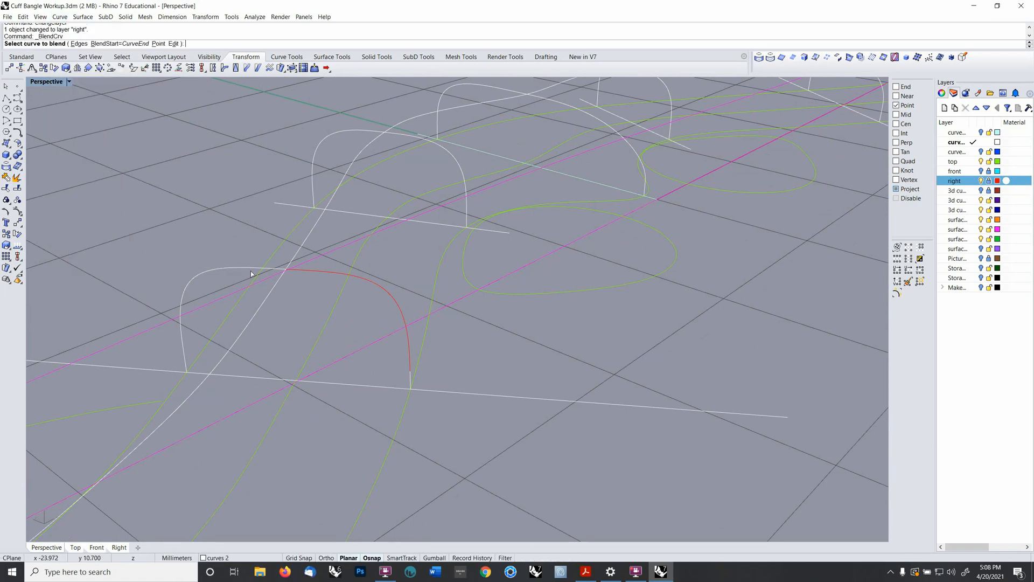
left_click(275, 272)
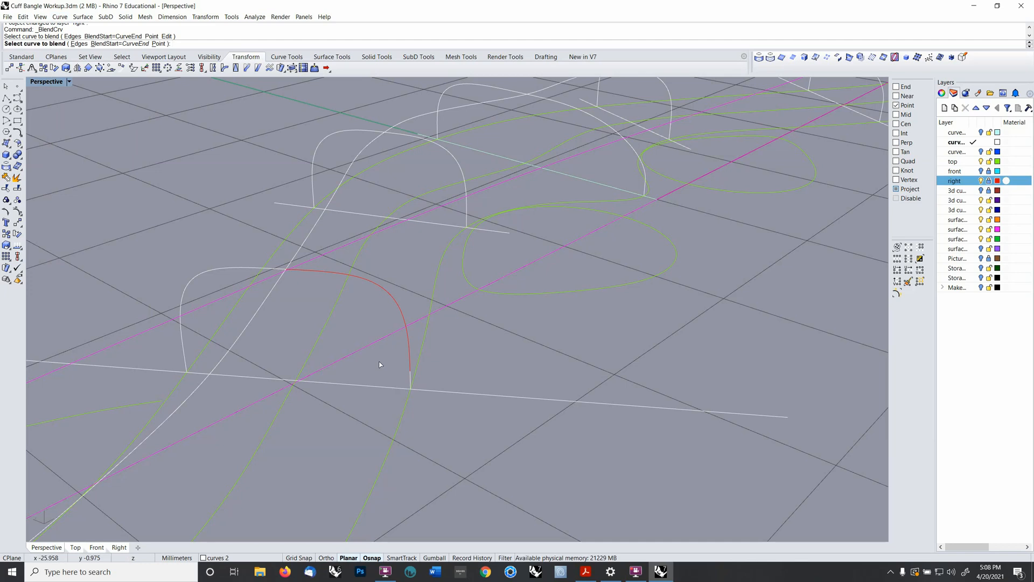
left_click(410, 379)
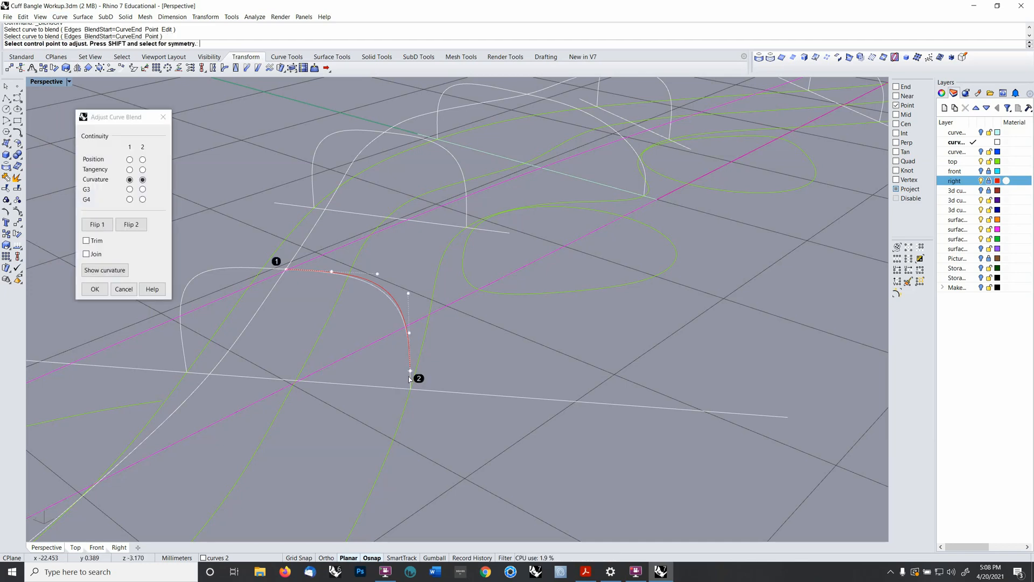
left_click(411, 336, "shift")
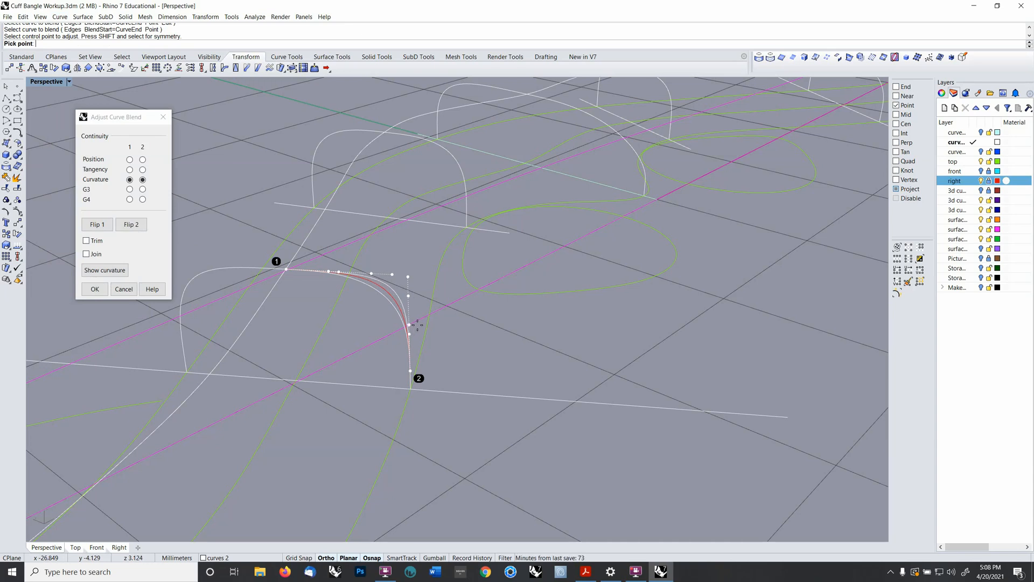
left_click(414, 325)
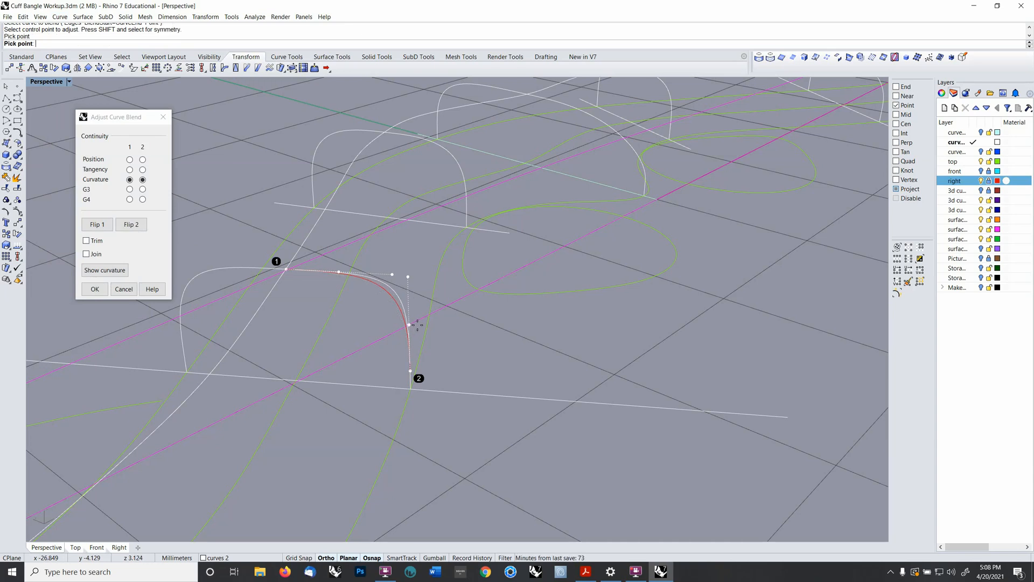
key("Return")
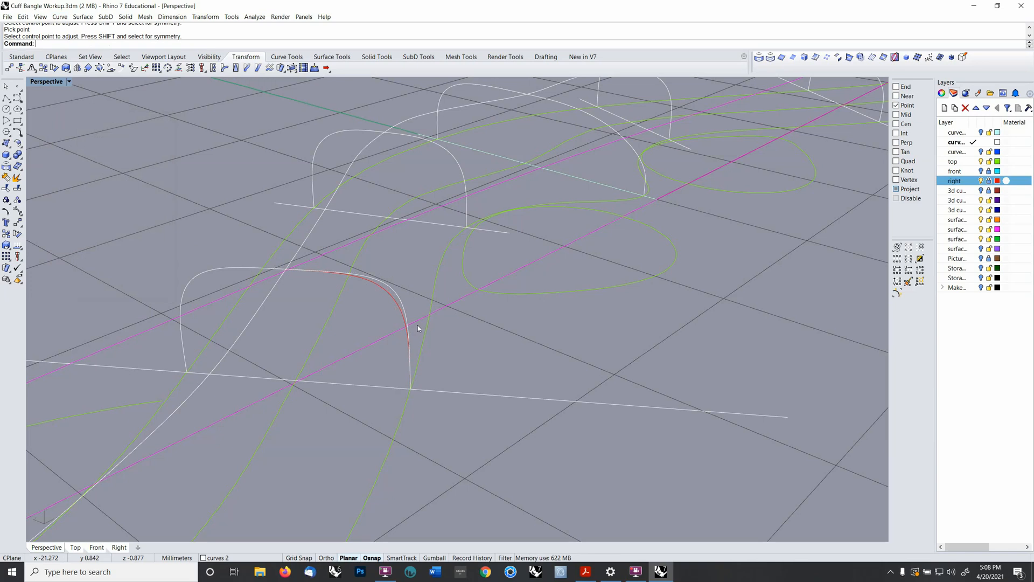
- Move the profile's original left half curve to the layer "right"
right_click_drag(450, 293, 484, 286)
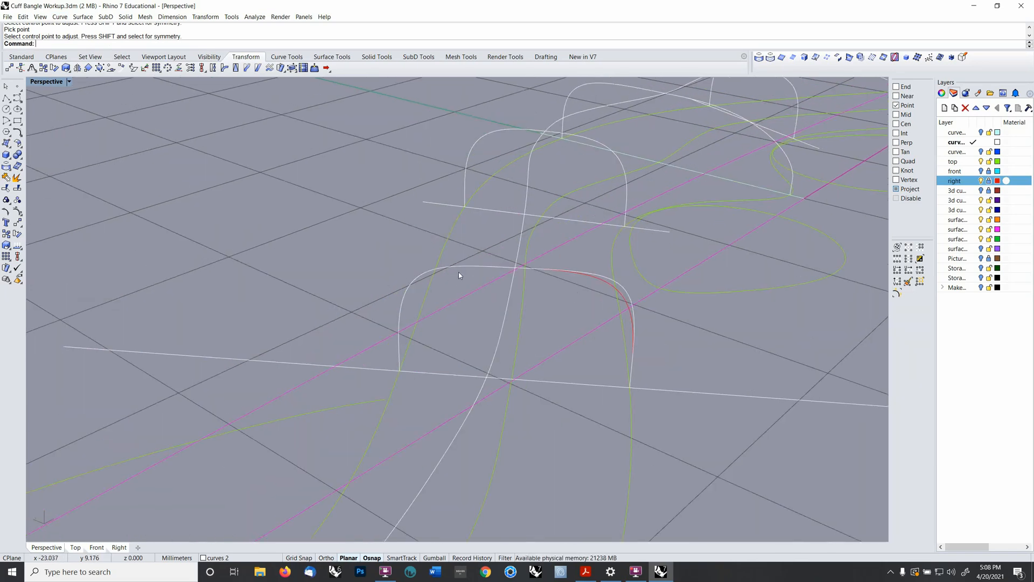
left_click(460, 274)
key("F4")
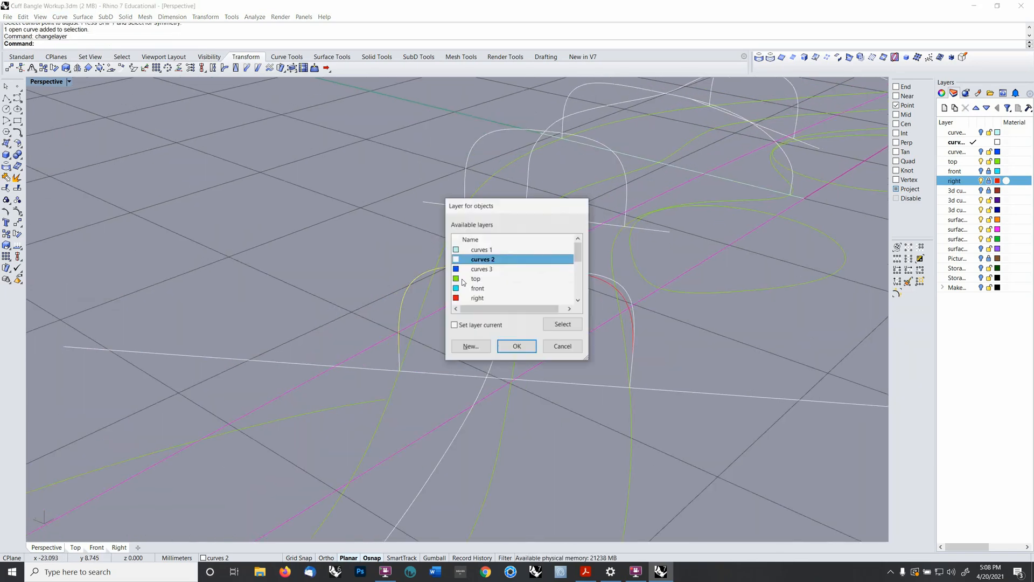
left_click(476, 298)
left_click(512, 349)
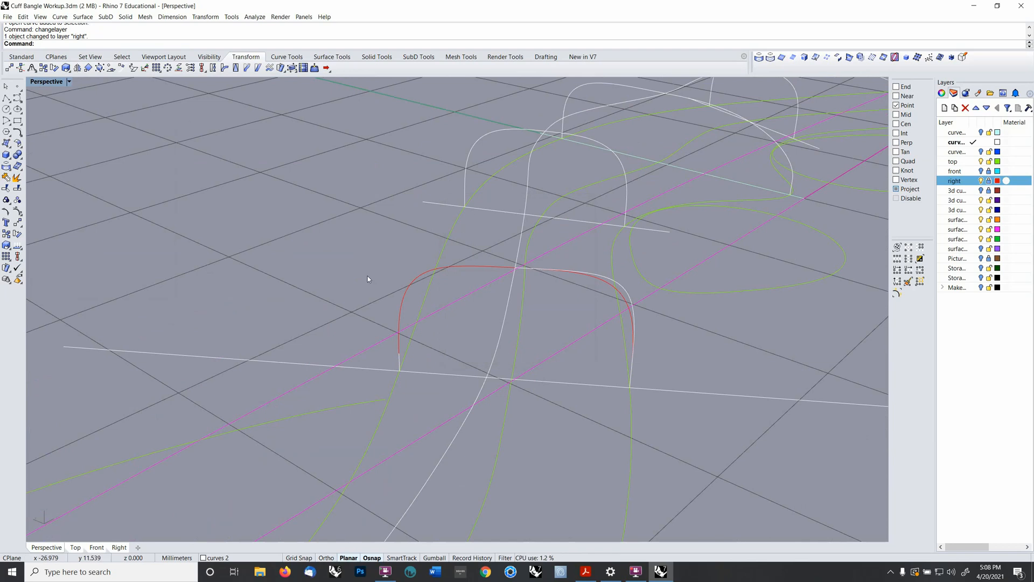
- Create an adjustable curvature blend from the short left foot line to the new right half, symmetrically adjusted for a fuller shoulder
middle_click(248, 48)
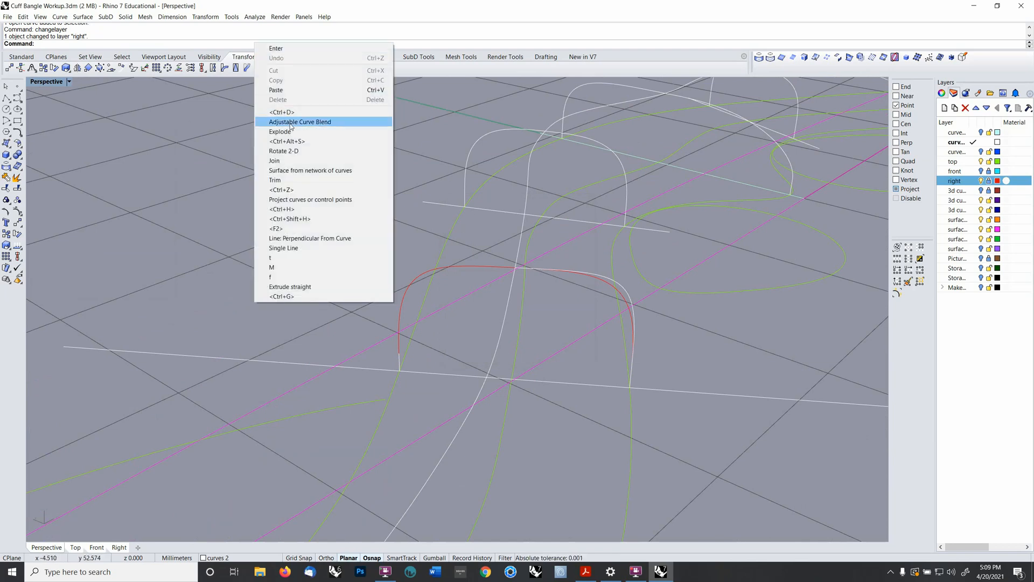
left_click(293, 122)
left_click(399, 360)
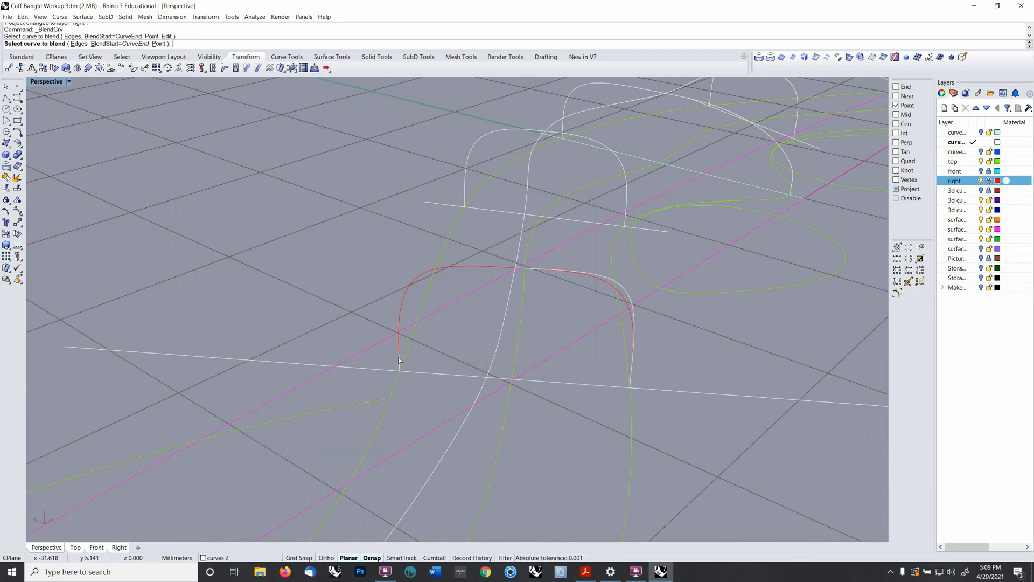
left_click(553, 272)
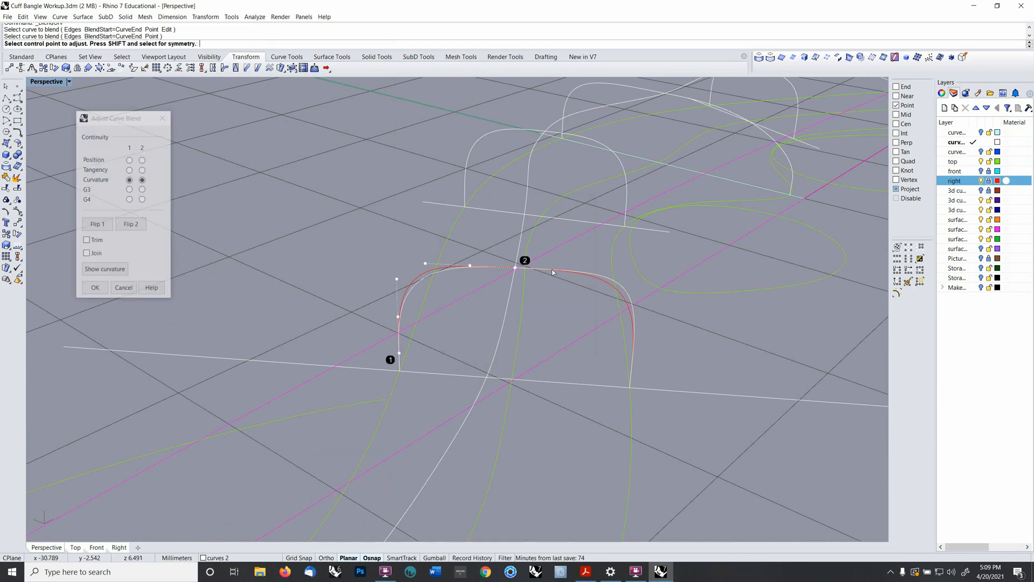
left_click(398, 316, "shift")
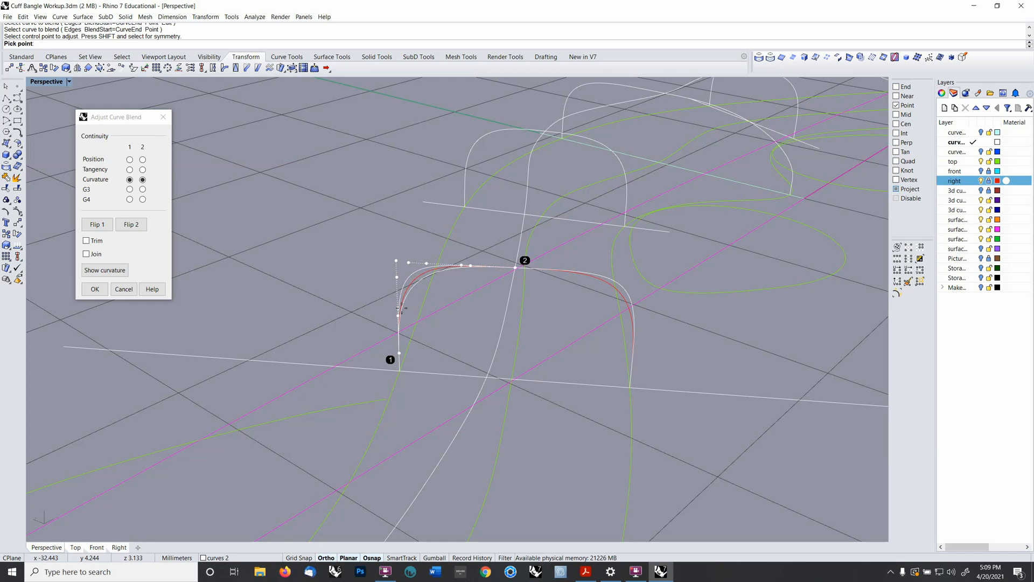
left_click(400, 308, "shift")
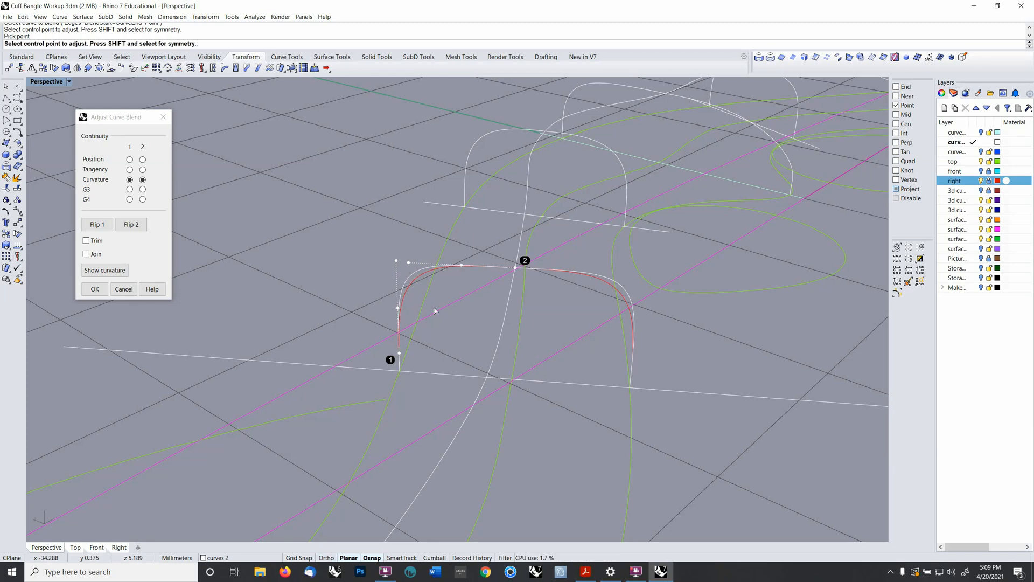
key("Return")
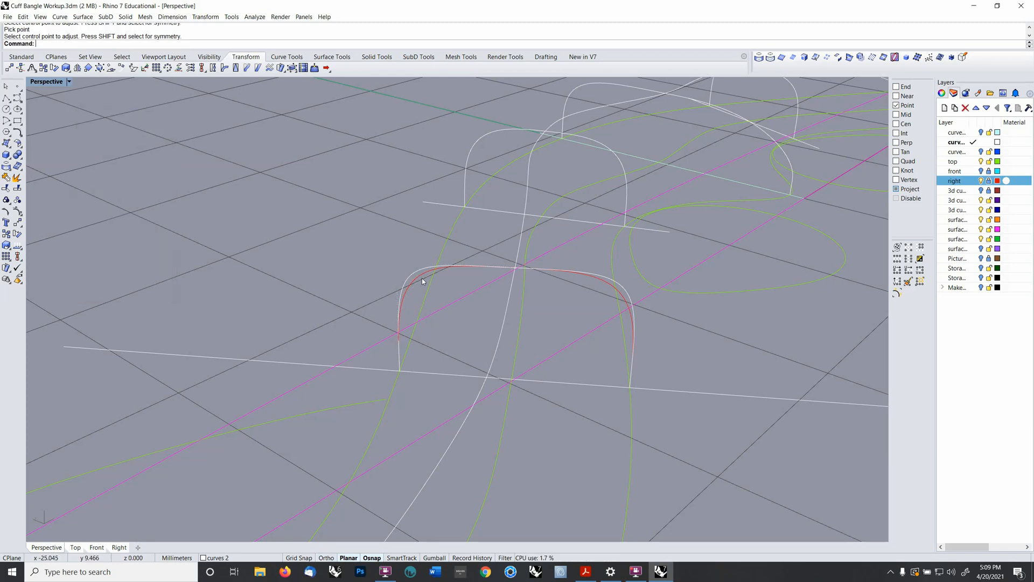
- Join the two new blend halves of the profile into one curve
right_click_drag(421, 278, 635, 338)
left_click(650, 324)
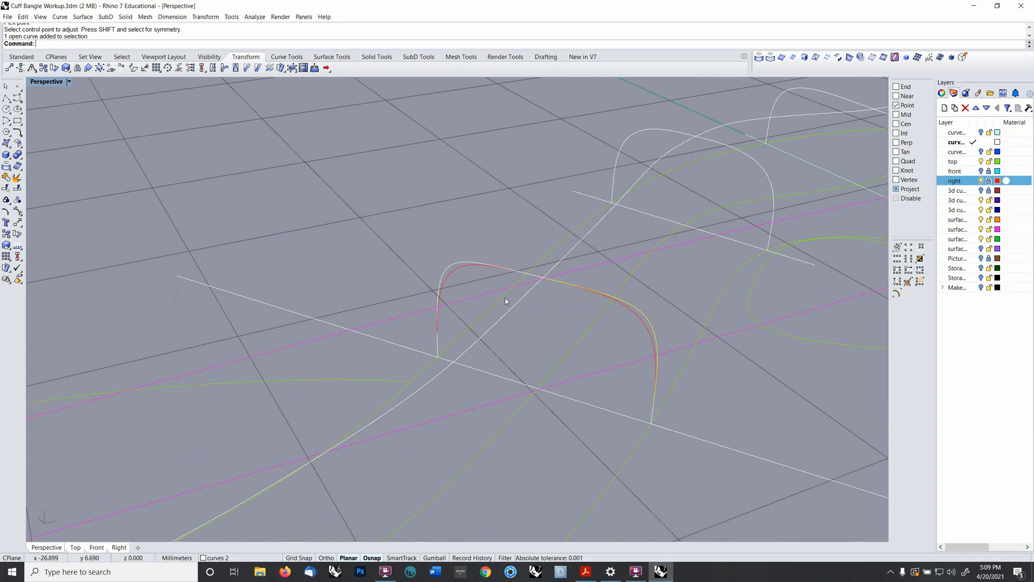
left_click(452, 264)
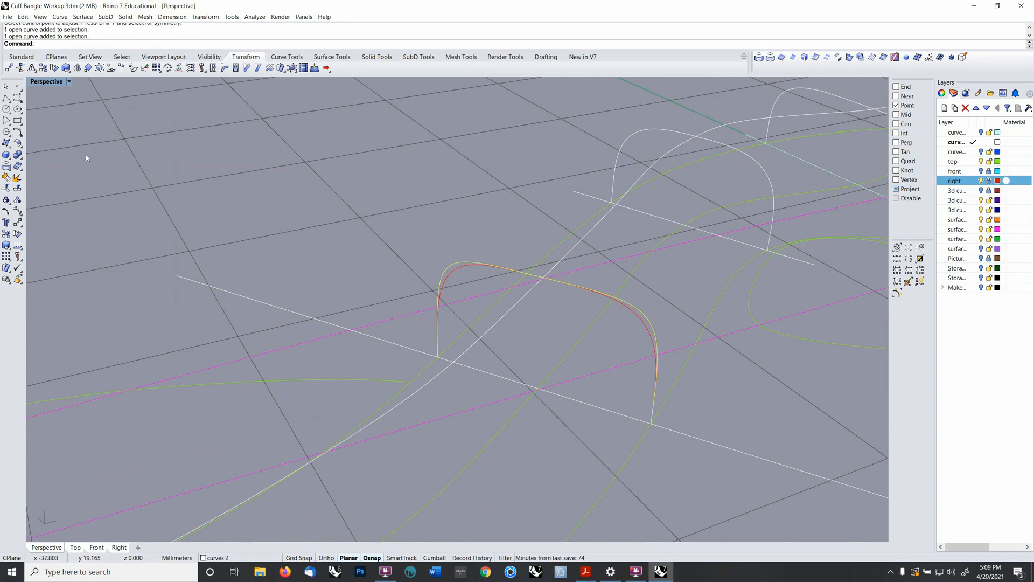
left_click(6, 179)
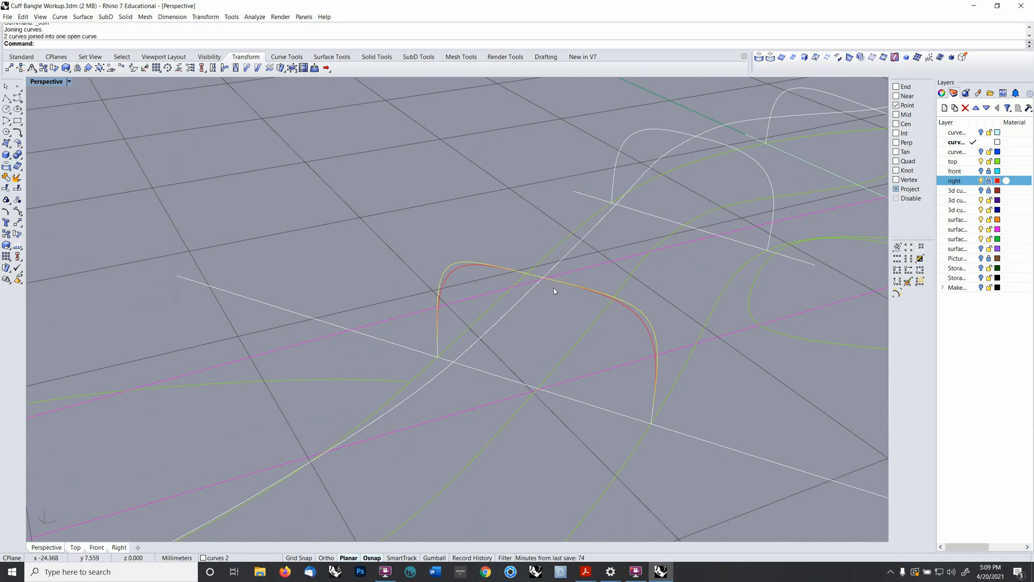
- Show the dark red 3D layer temporarily to compare the joined profile with the bangle surface, and hide the layer again
scroll(554, 290, "down", 7)
left_click(644, 335)
right_click_drag(644, 335, 736, 305)
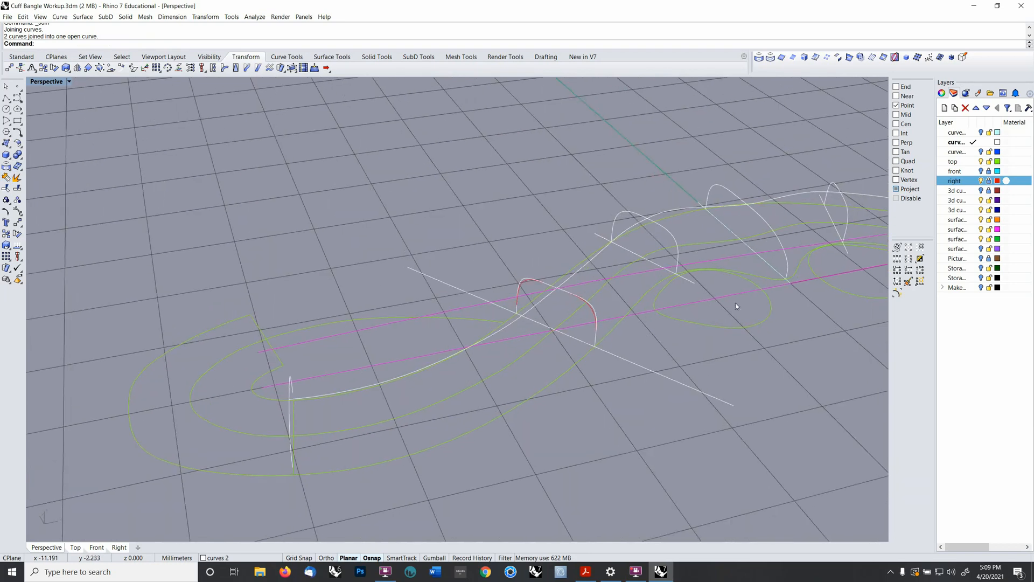
left_click(981, 191)
scroll(604, 291, "up", 8)
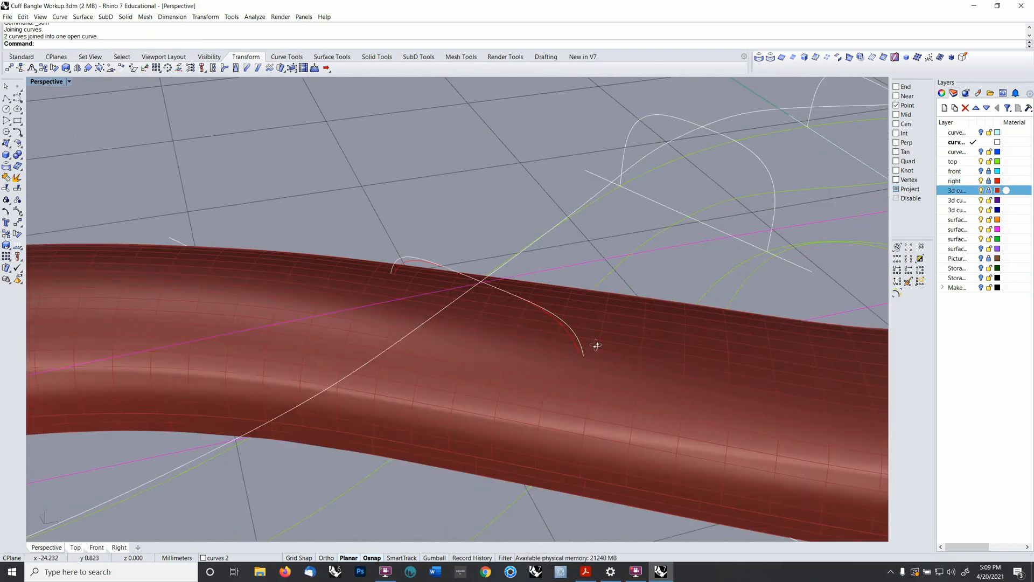
right_click_drag(596, 344, 434, 381)
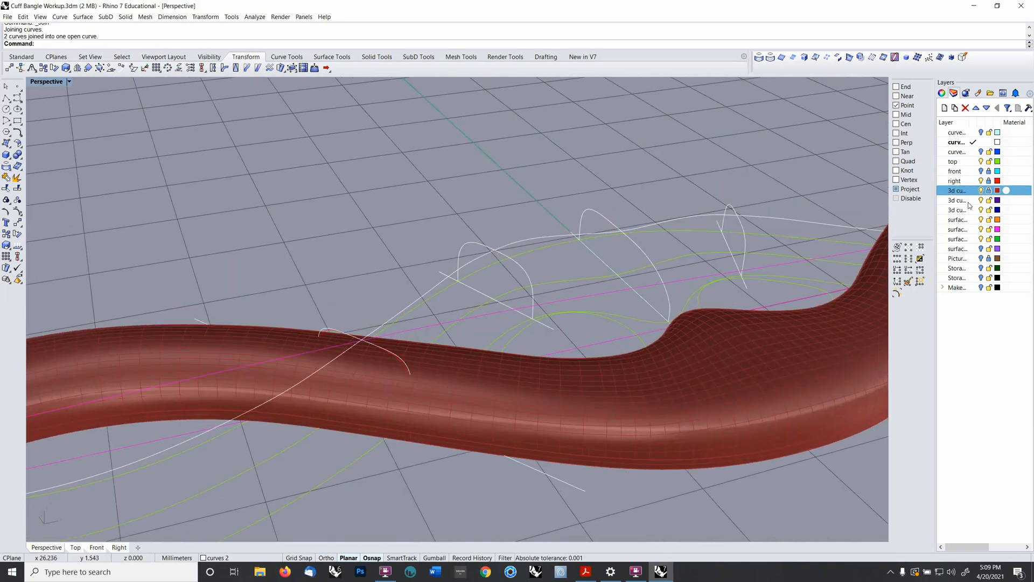
left_click(980, 191)
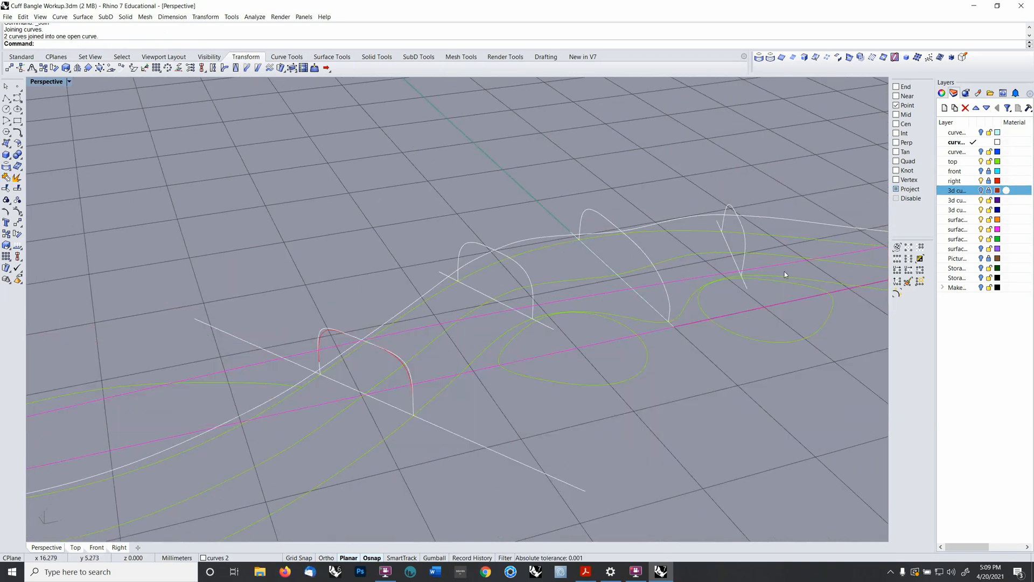
- Explode the cross-section profile next to the one at the bangle's far end into separate halves
right_click_drag(785, 272, 134, 337, "shift")
right_click_drag(307, 322, 468, 295)
scroll(496, 321, "up", 5)
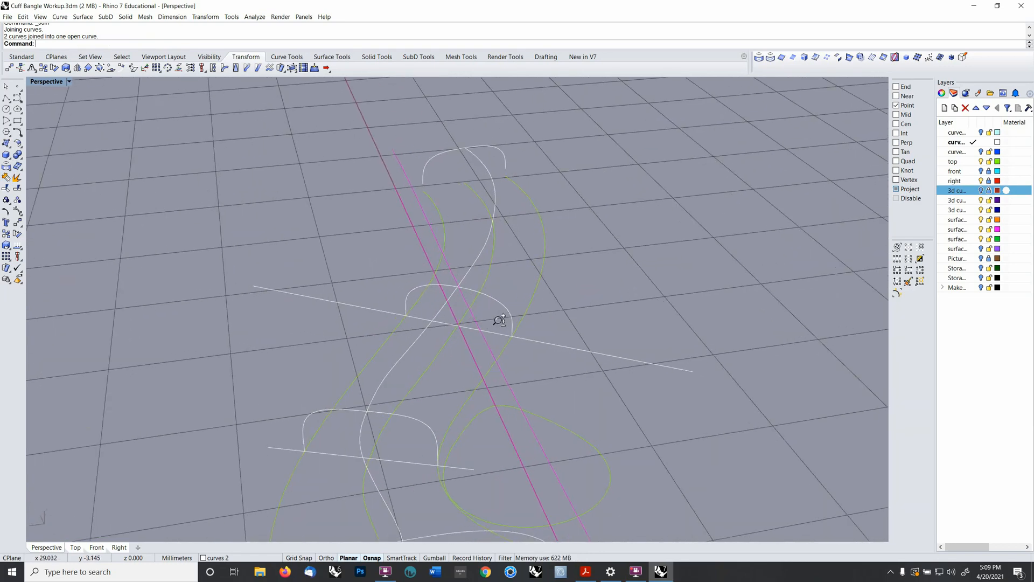
scroll(508, 304, "up", 2)
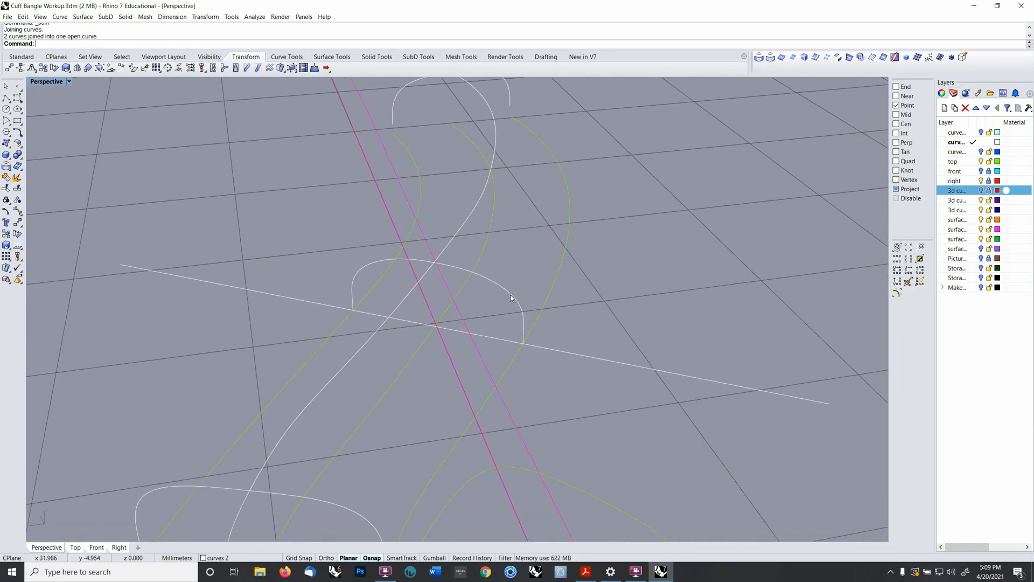
left_click(509, 295)
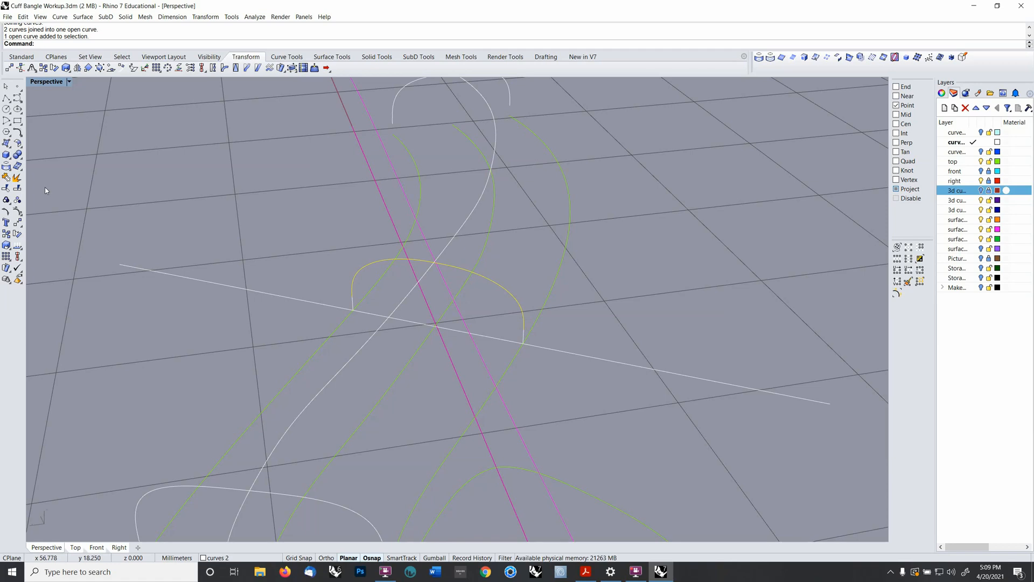
left_click(19, 179)
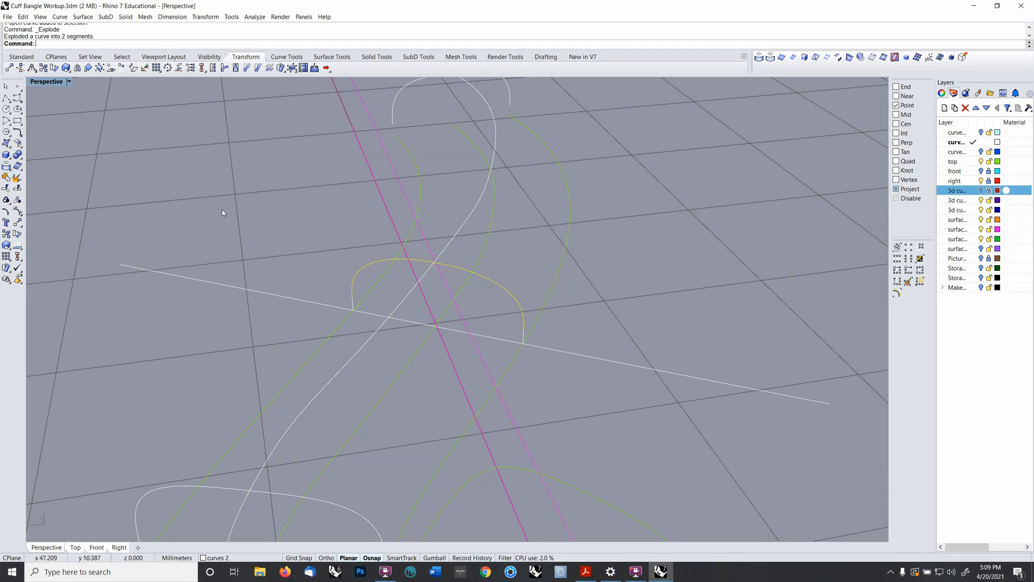
- Move the right half of the exploded profile to the layer "right"
left_click(485, 279)
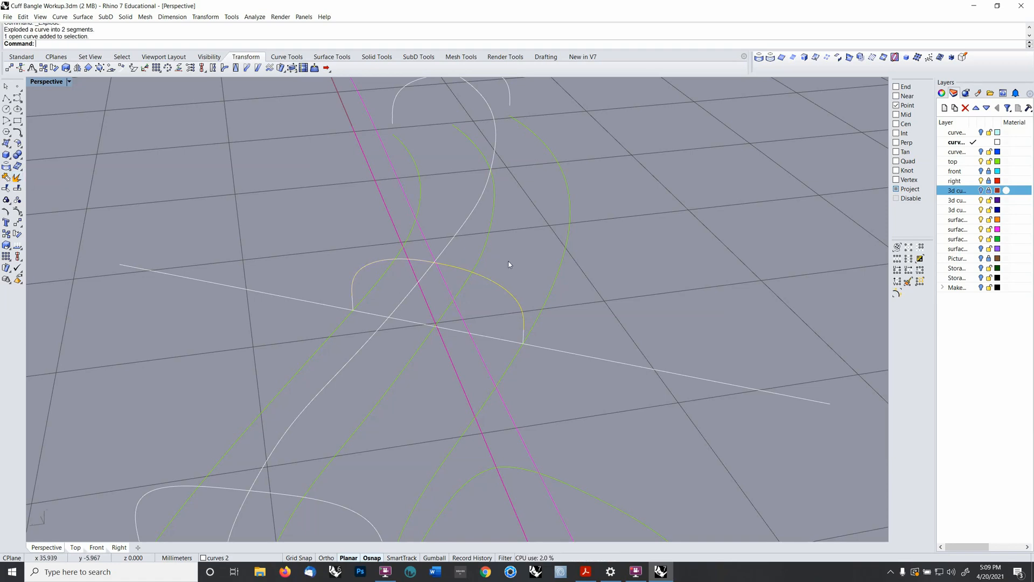
scroll(525, 267, "up", 3)
scroll(521, 254, "down", 1)
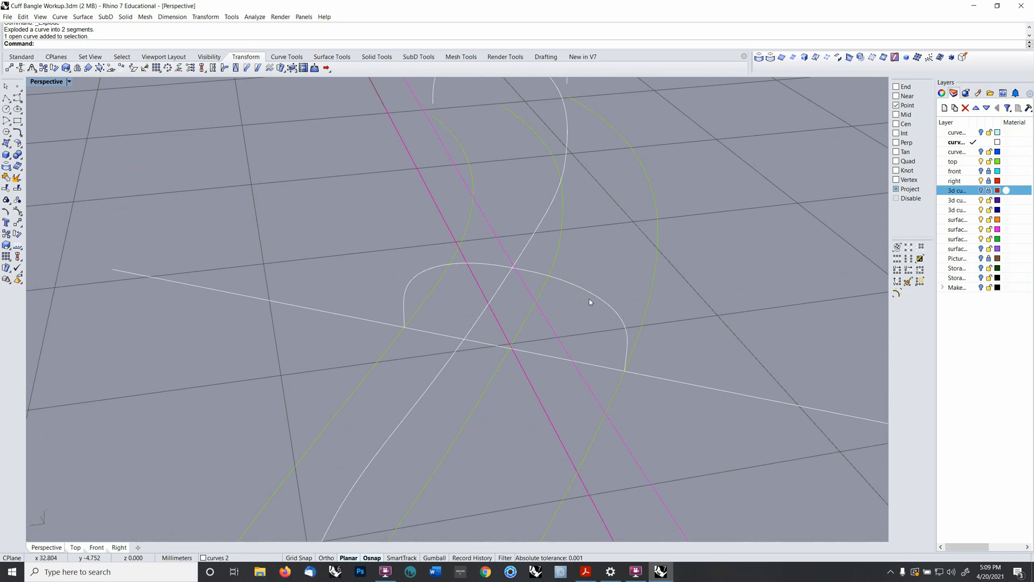
left_click(592, 295)
key("F4")
left_click(474, 298)
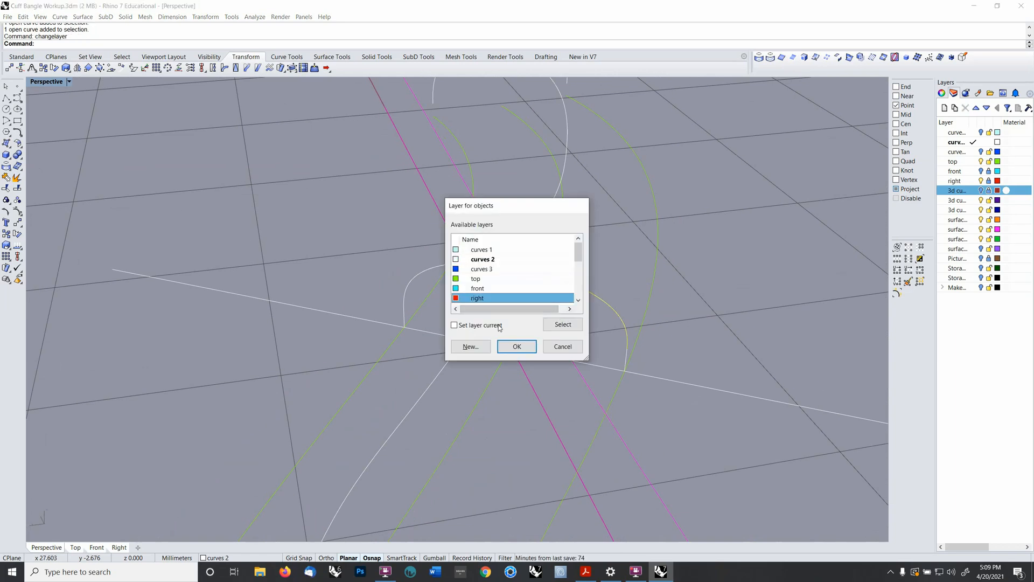
left_click(517, 346)
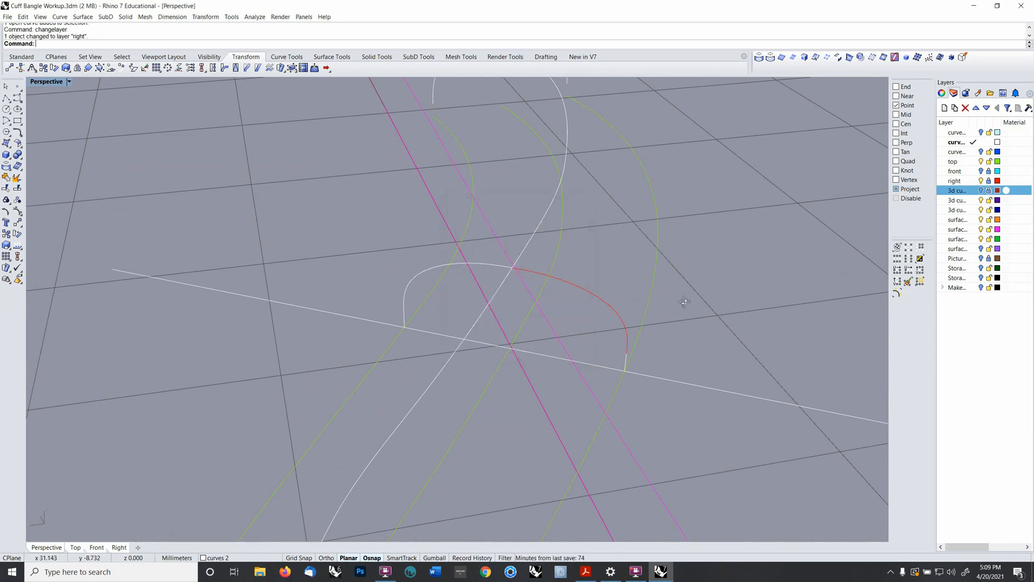
- Create an adjustable curve blend with curvature continuity from the profile's crown to its right short vertical line, pulling the handles to follow the red curve more roundly
right_click_drag(684, 302, 696, 291)
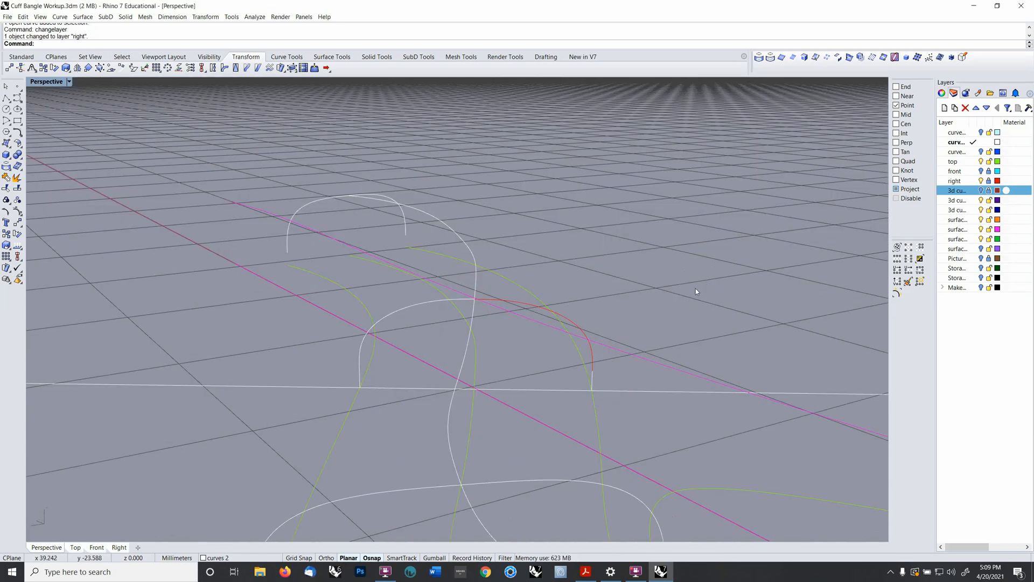
right_click(264, 47)
left_click(302, 144)
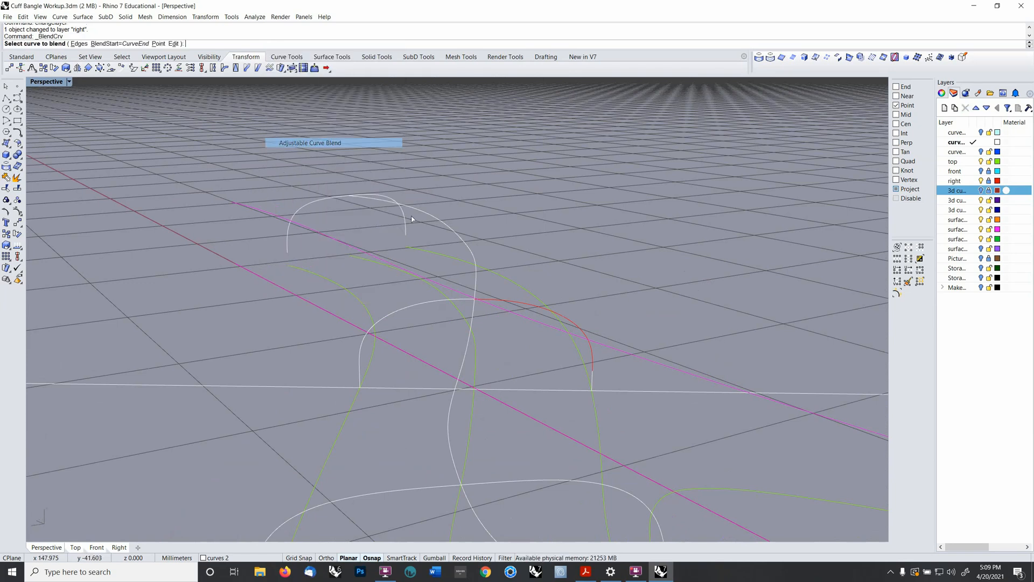
left_click(465, 299)
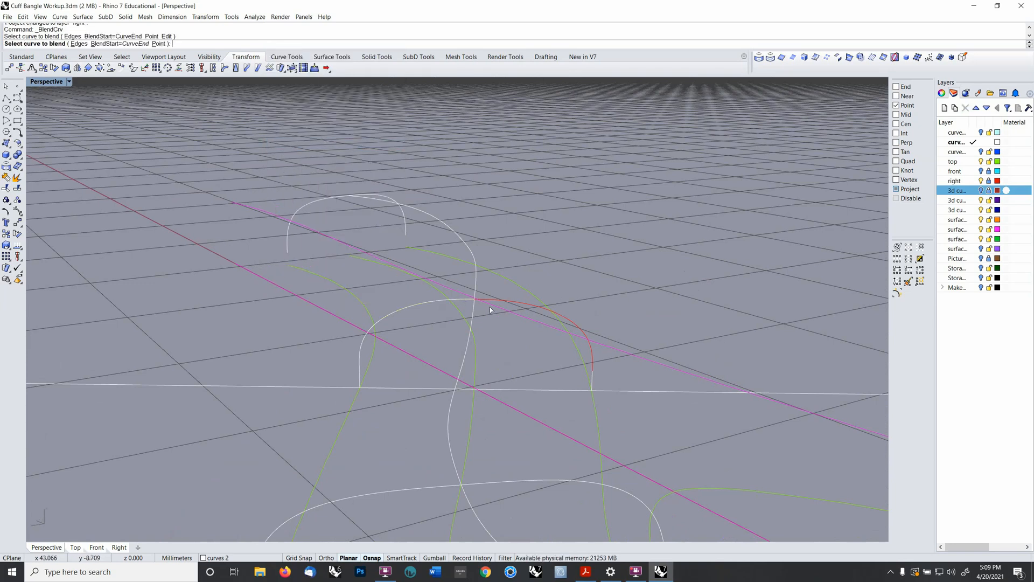
left_click(591, 379)
right_click_drag(610, 359, 619, 347)
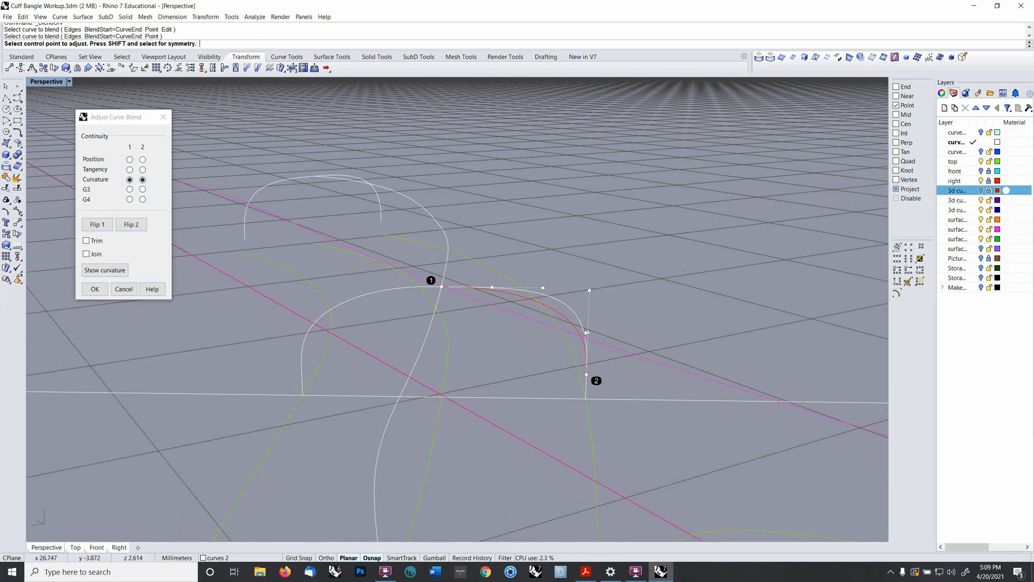
left_click(589, 334, "shift")
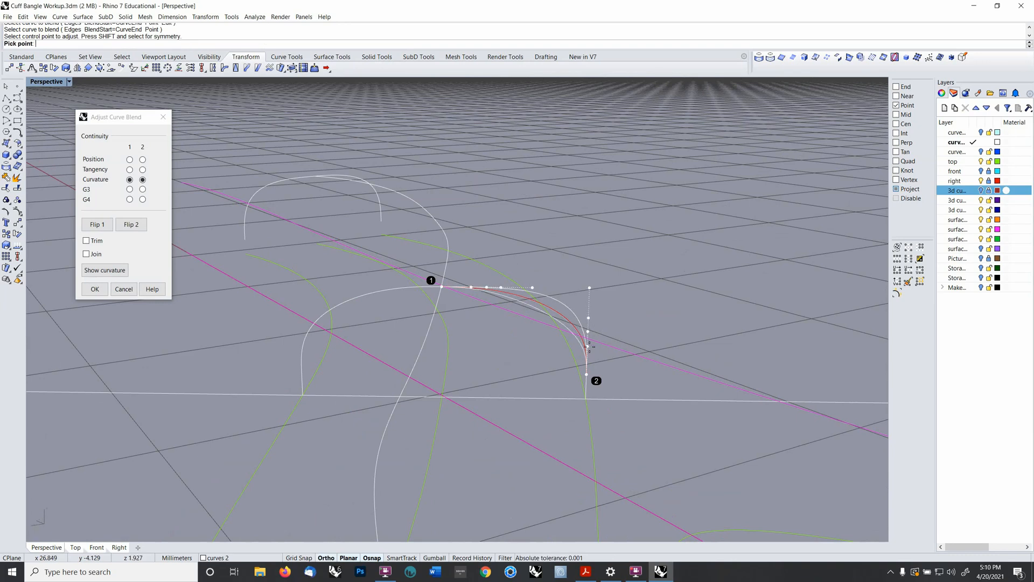
left_click(590, 349)
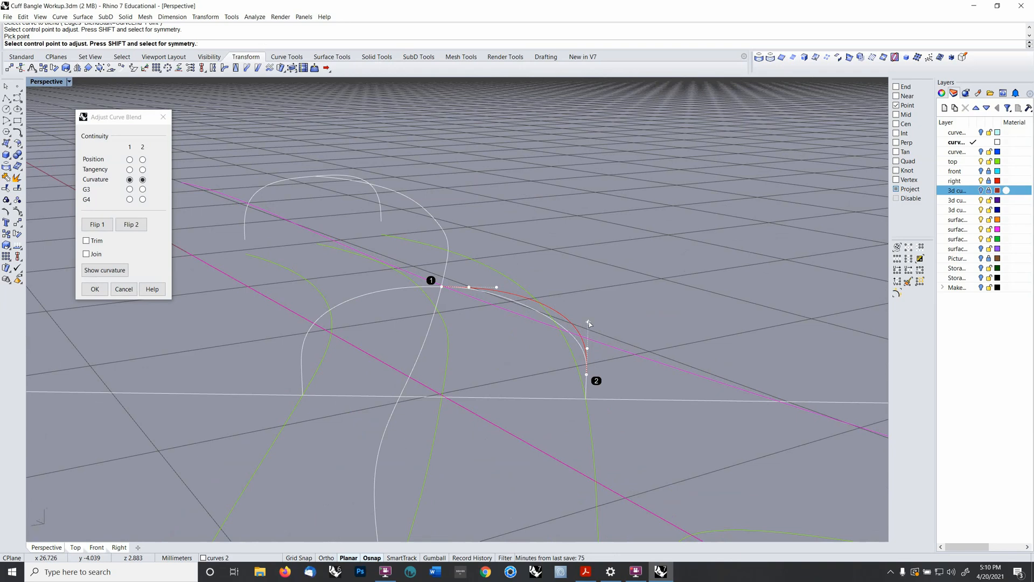
left_click(497, 286)
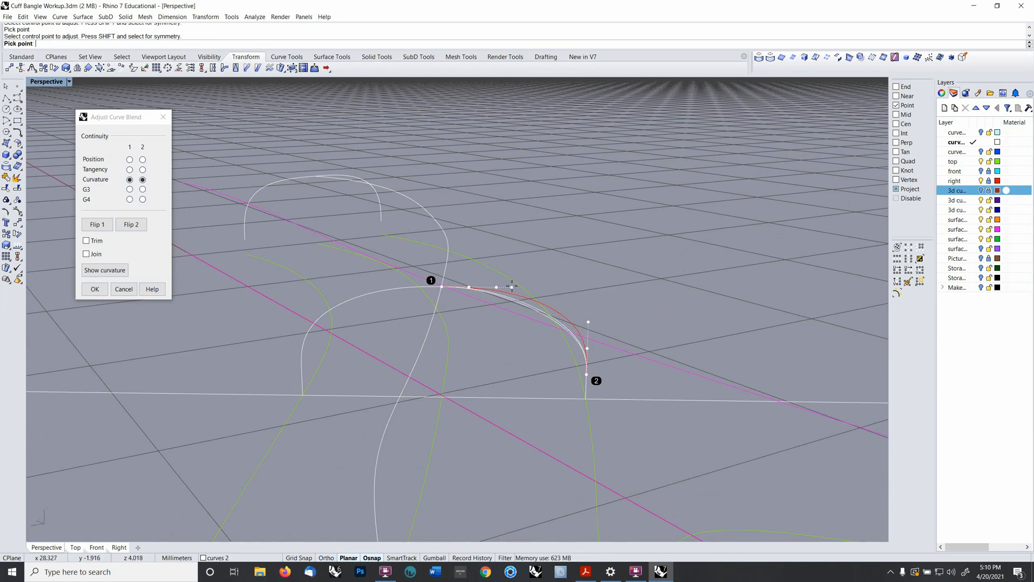
left_click(514, 286)
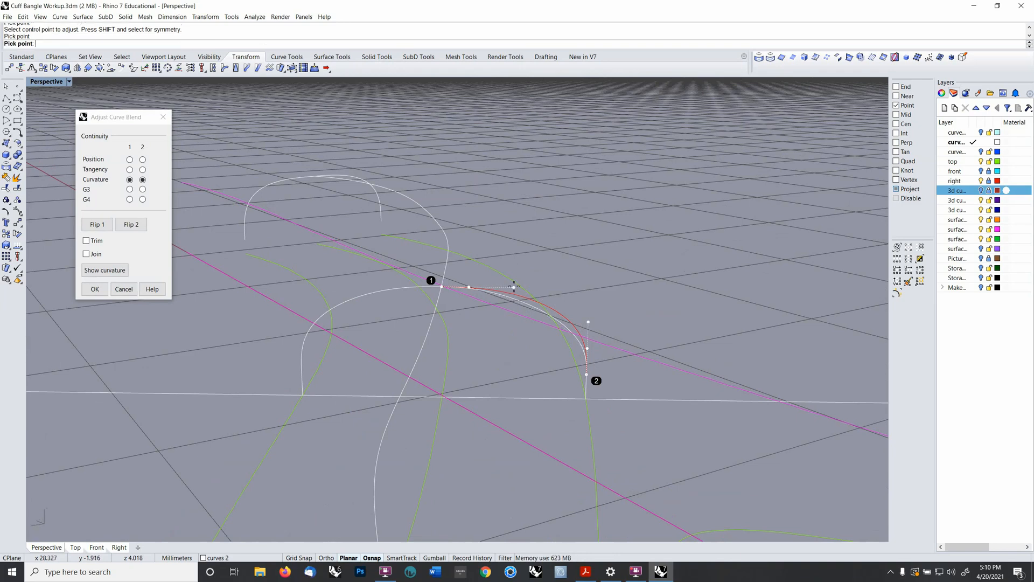
right_click(487, 326)
- Move the remaining old left half of the blended profile to the layer "right"
right_click_drag(487, 325, 441, 322)
left_click(393, 295)
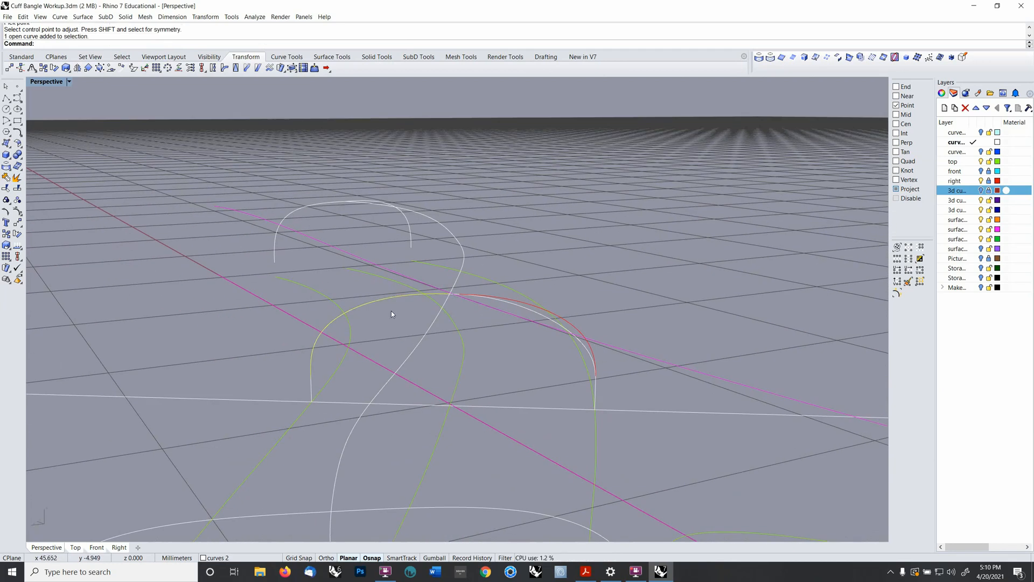
key("F4")
left_click(464, 299)
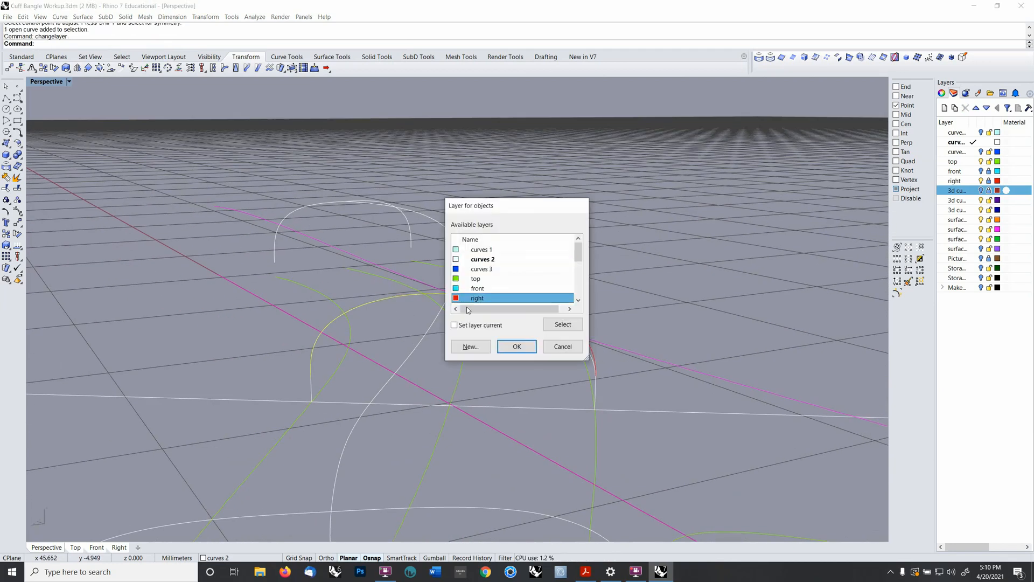
left_click(517, 346)
- Blend the new right half's crown end to the left short vertical line with curvature continuity, adjusting the handles to mirror the right shoulder
right_click_drag(516, 358, 515, 365)
right_click(374, 40)
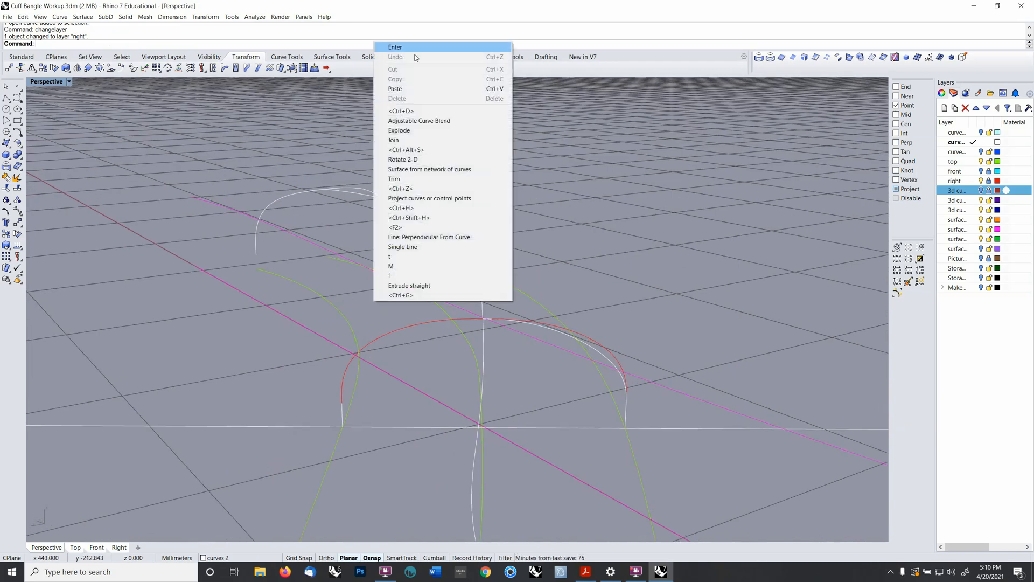
left_click(418, 121)
left_click(543, 328)
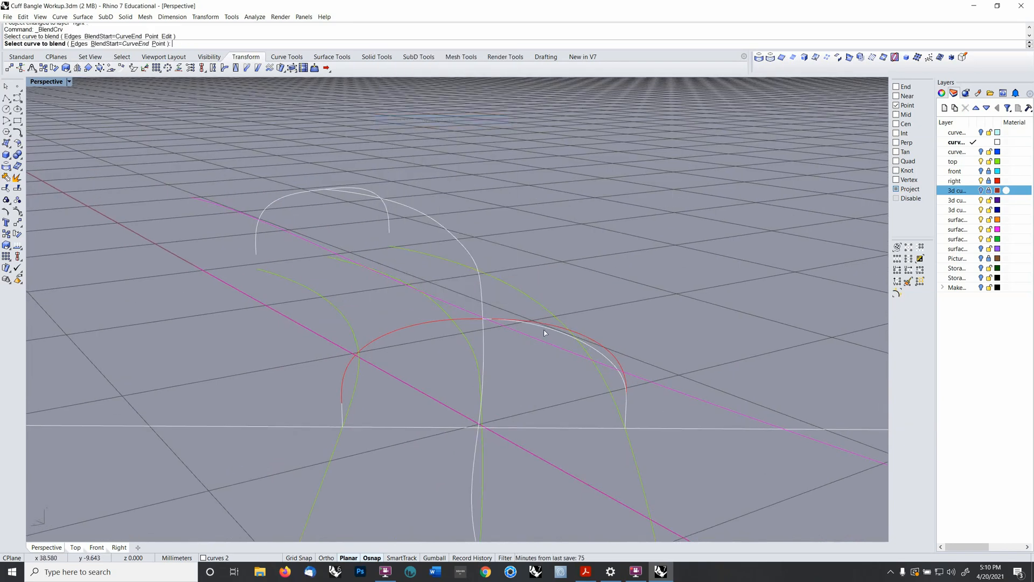
left_click(341, 416)
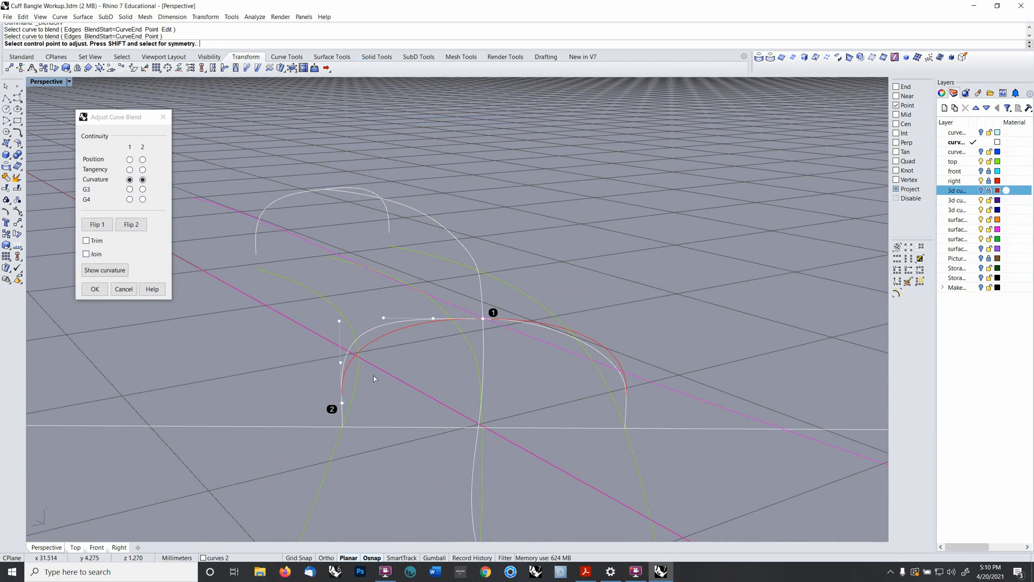
right_click_drag(374, 376, 408, 345)
left_click(340, 367, "shift")
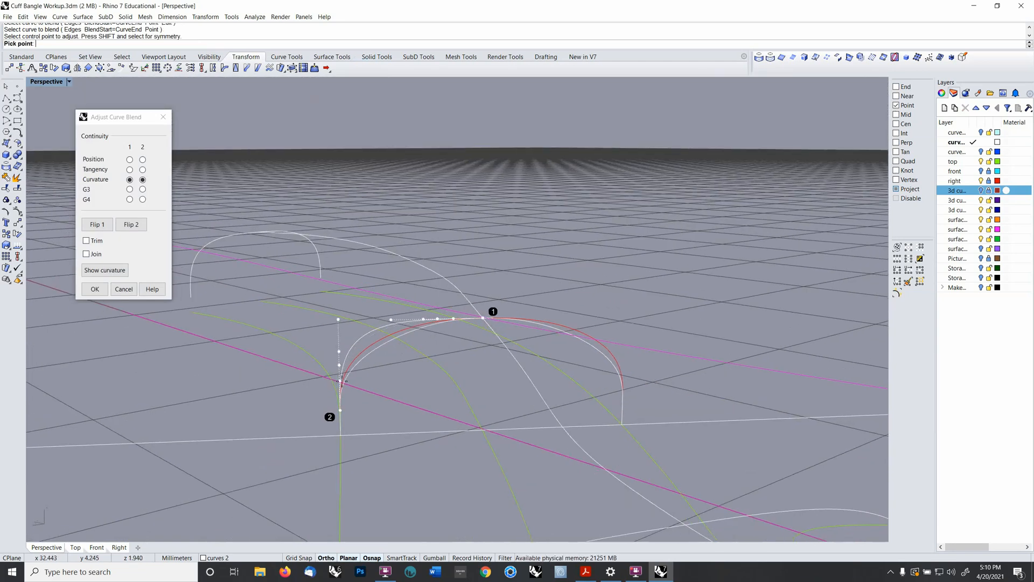
left_click(342, 383)
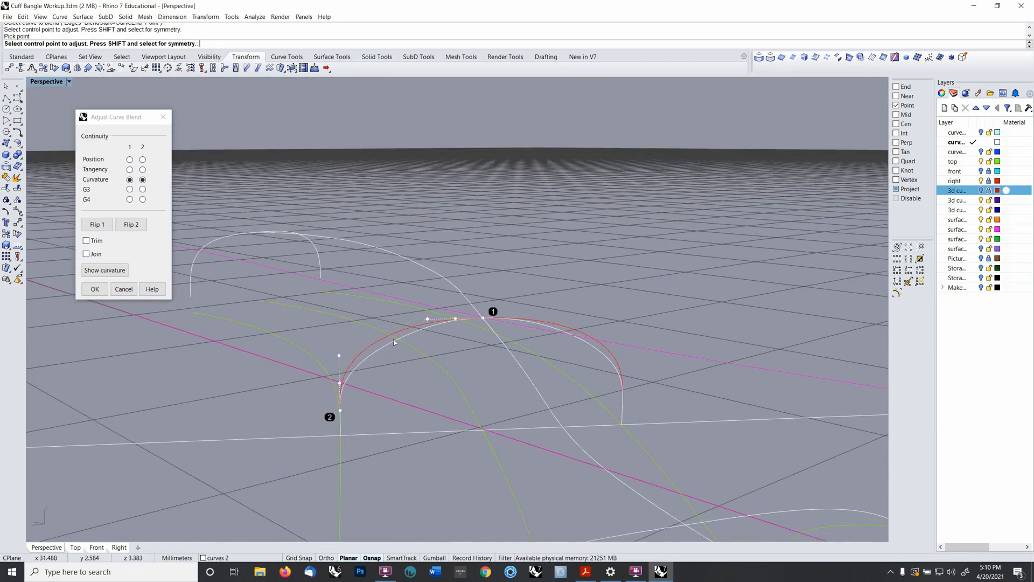
left_click(423, 317)
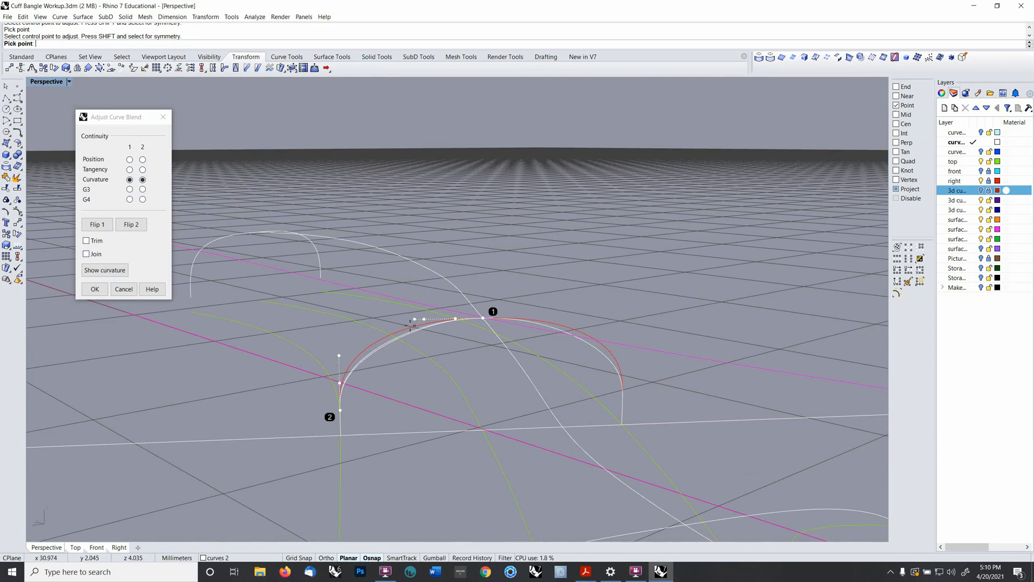
left_click(409, 327)
mouse_move(439, 356)
right_mouse_down()
mouse_move(459, 340)
mouse_move(457, 350)
right_mouse_up()
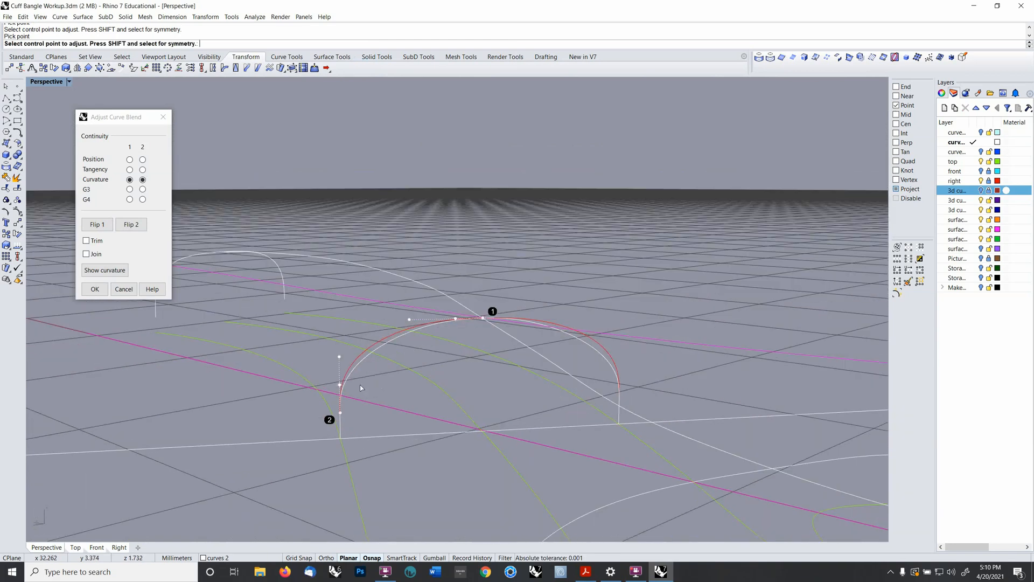
right_click(341, 370)
- Show the dark red 3D layer temporarily to compare the two new blend halves with the bangle surface, and hide it again
right_click_drag(341, 369, 529, 341)
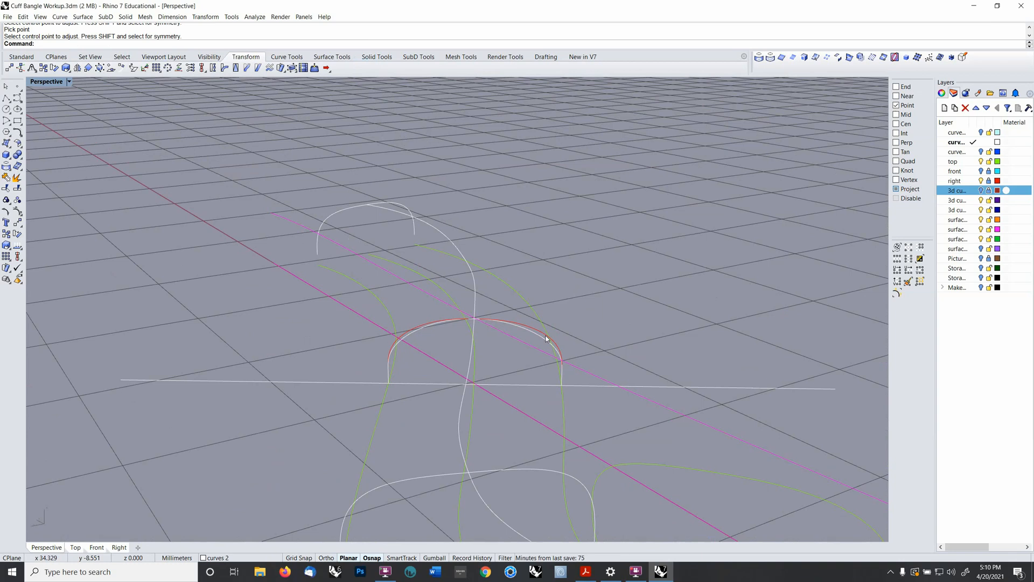
left_click(981, 191)
right_click_drag(620, 323, 548, 354)
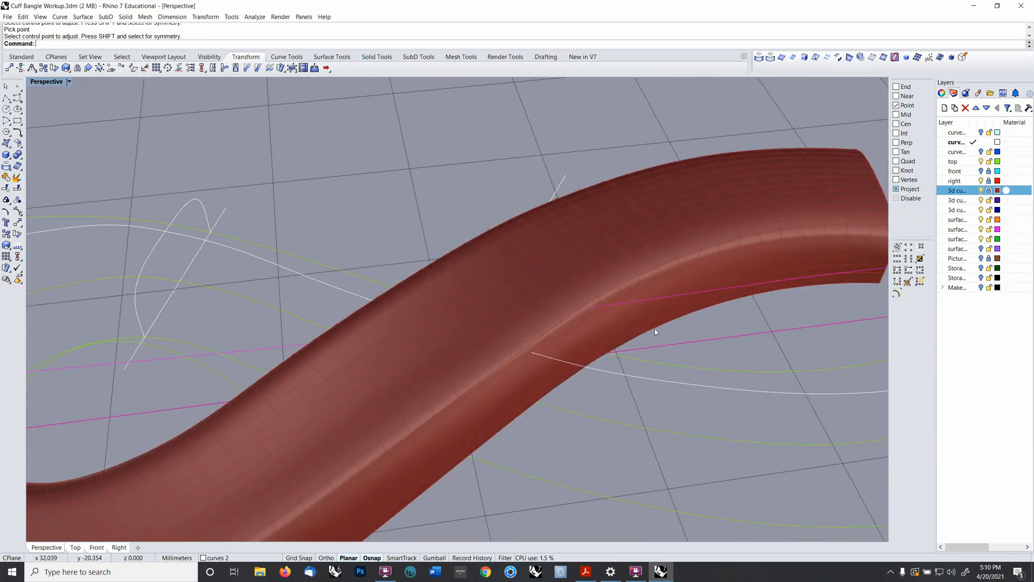
left_click(981, 191)
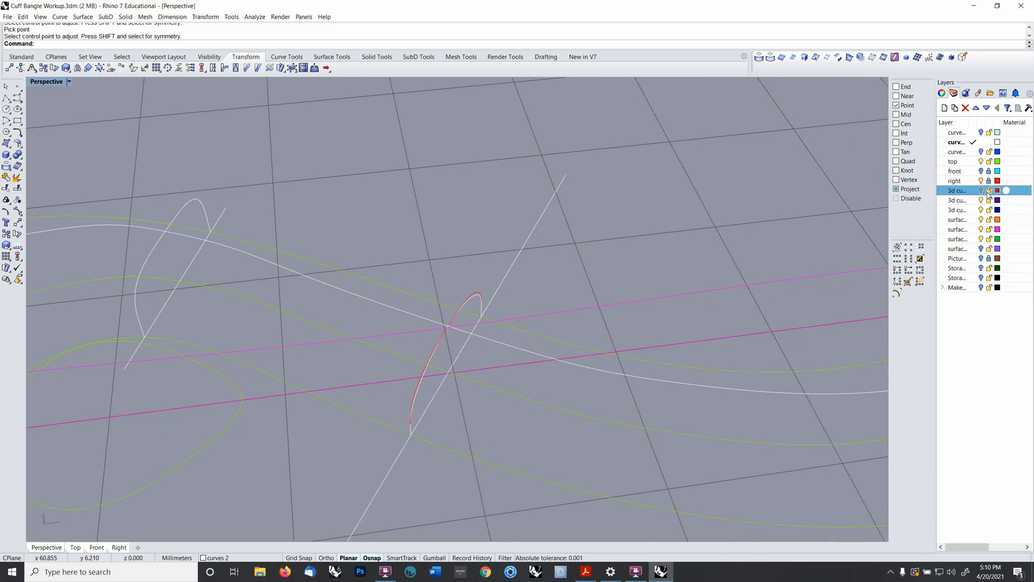
- Explode the next cross-section profile, beside the green oval outline, into its separate halves
right_click_drag(444, 439, 423, 371)
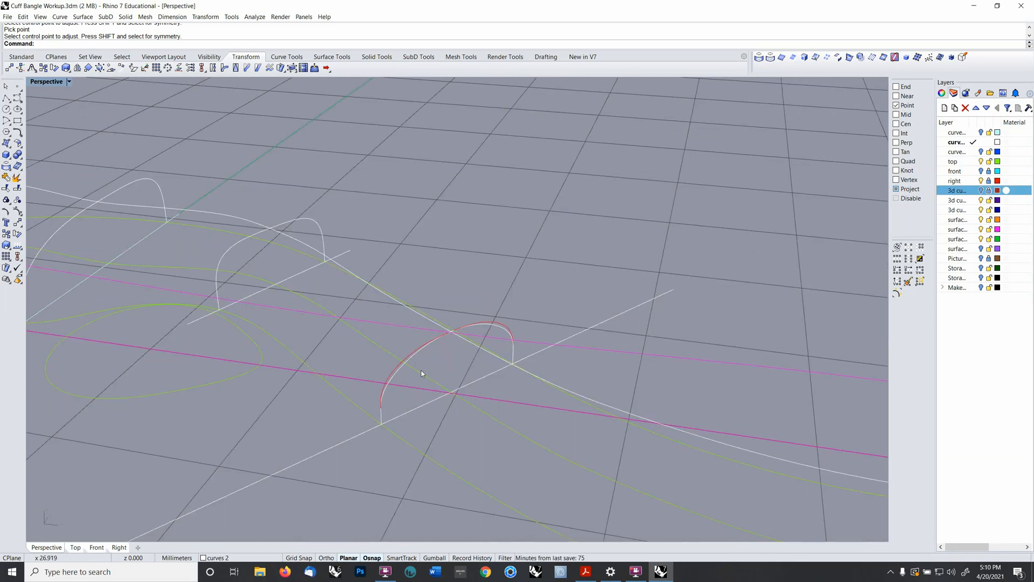
right_click_drag(176, 298, 470, 279)
left_click(394, 253)
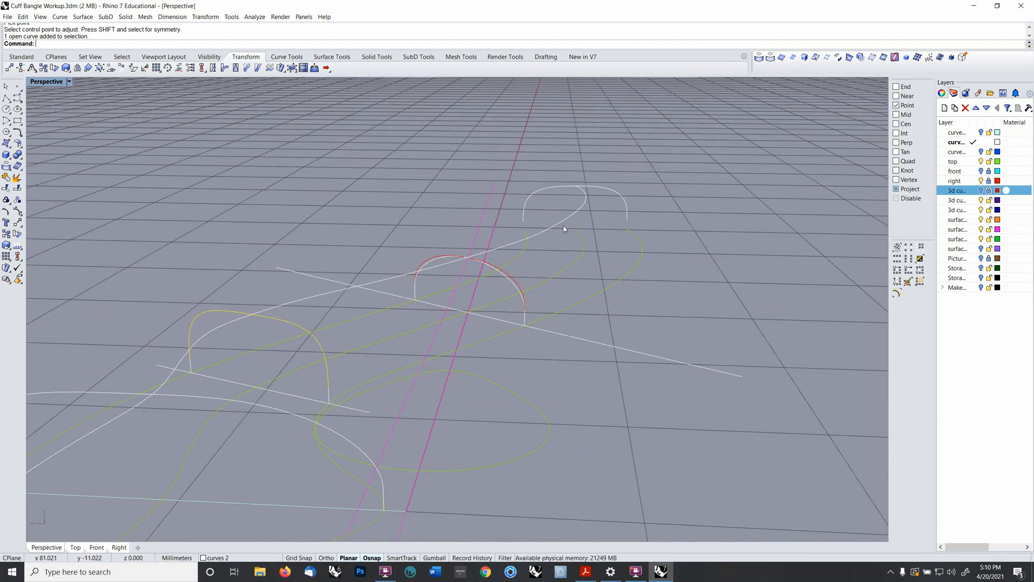
right_click_drag(317, 342, 394, 329)
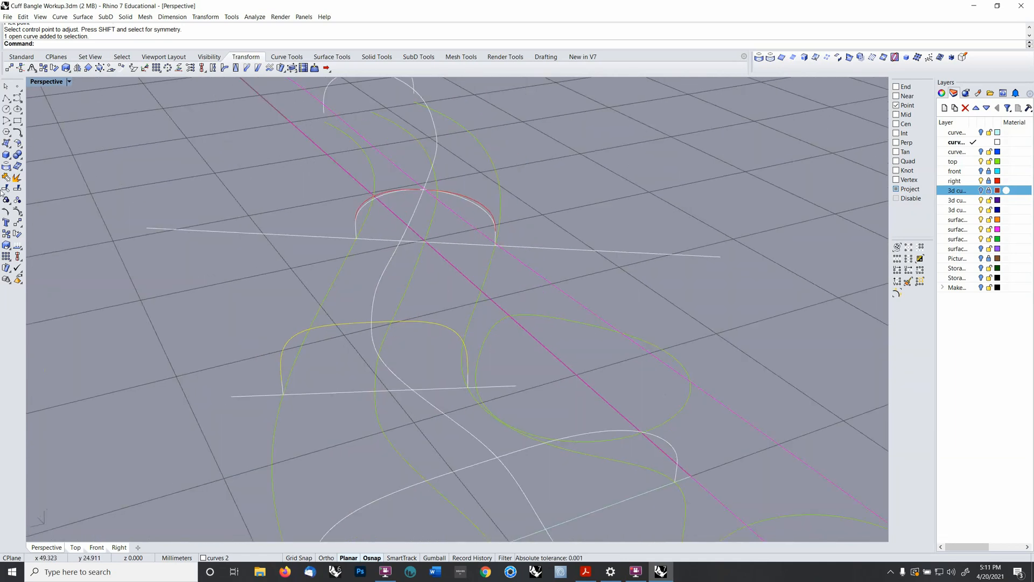
left_click(18, 179)
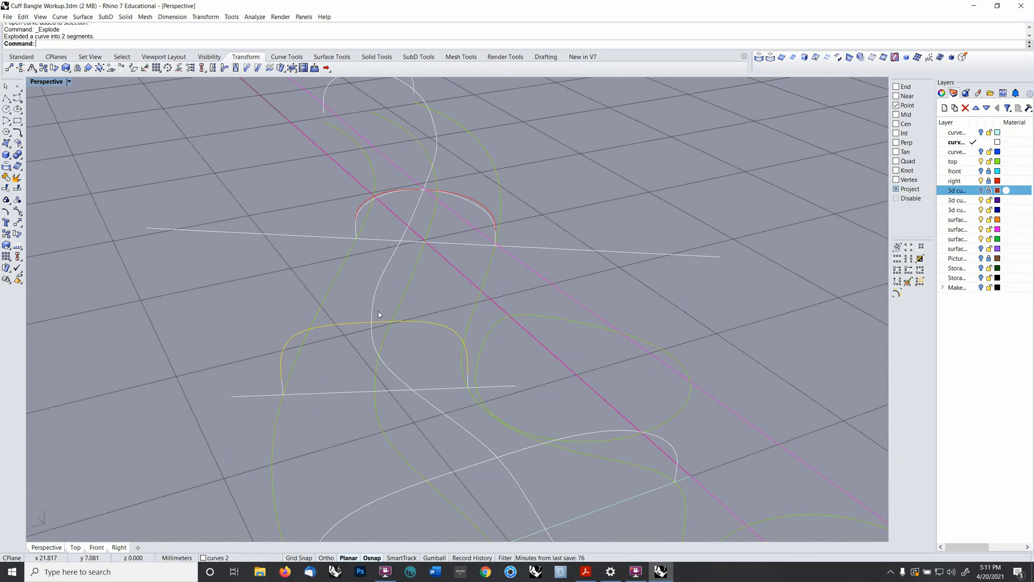
- Move the right half of the exploded profile beside the oval to the layer "right"
left_click(415, 325)
right_click_drag(424, 332, 425, 341)
key("F4")
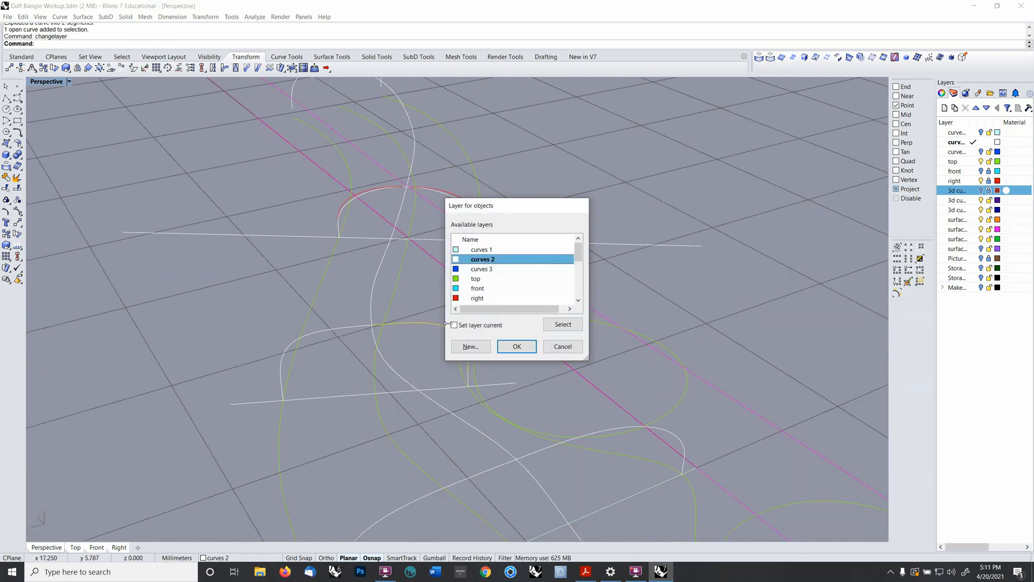
left_click(476, 301)
left_click(517, 346)
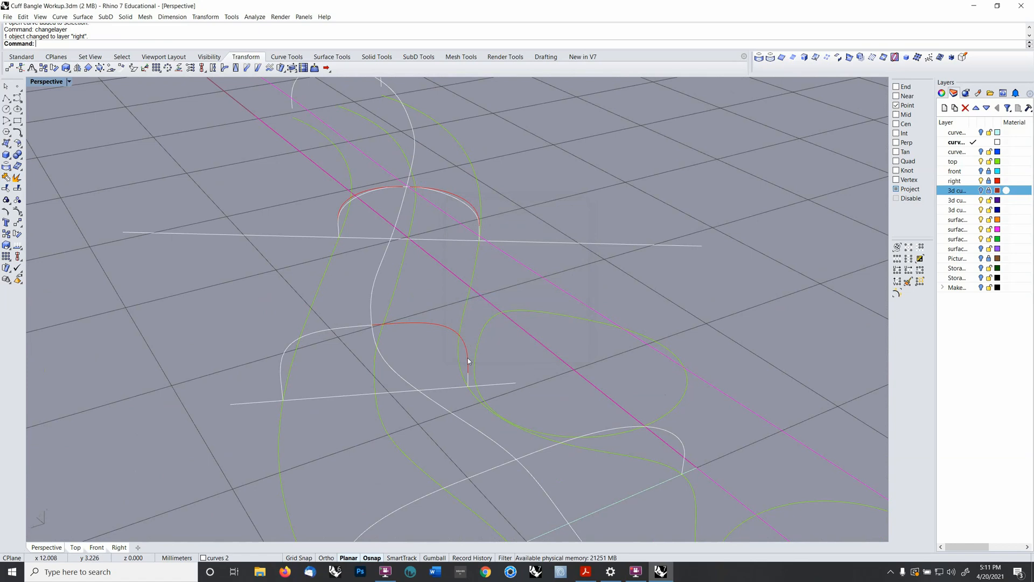
- Create a curvature-continuous adjustable blend for this profile's right half, from the crown to the short vertical line, extending the crown handle to fill out the shoulder
scroll(468, 358, "up", 5)
right_click(216, 43)
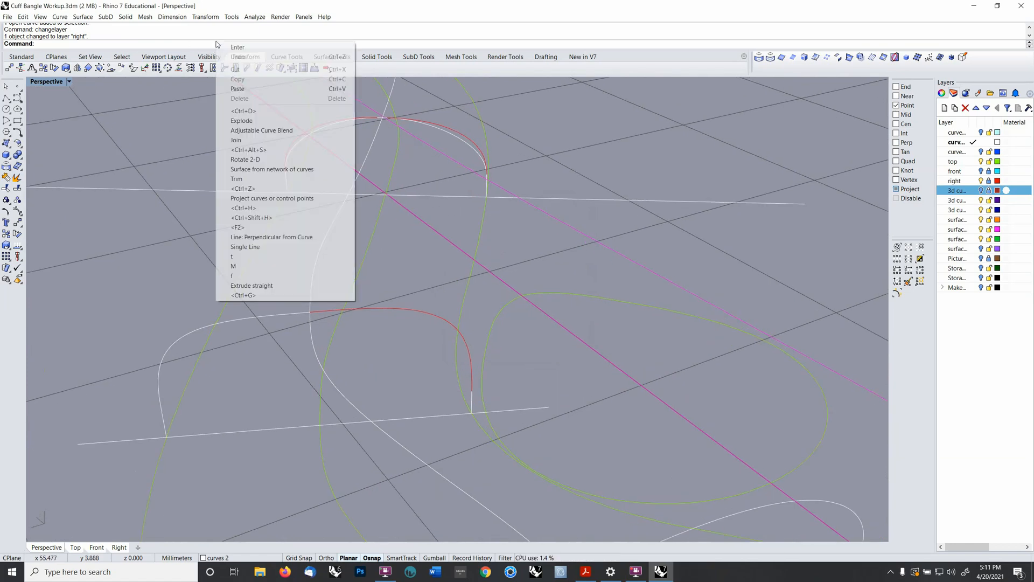
left_click(258, 130)
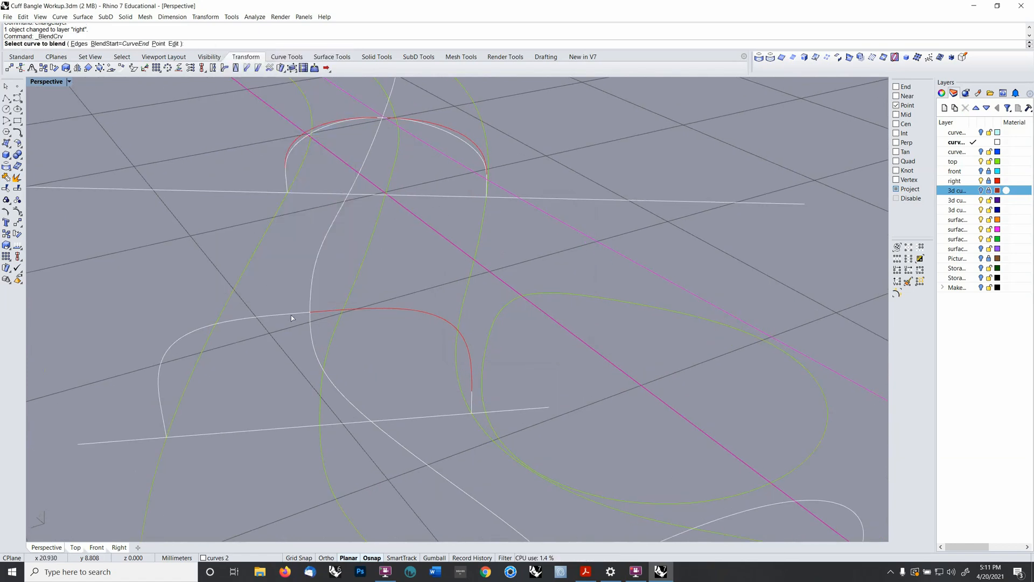
left_click(472, 397)
left_click(472, 351, "shift")
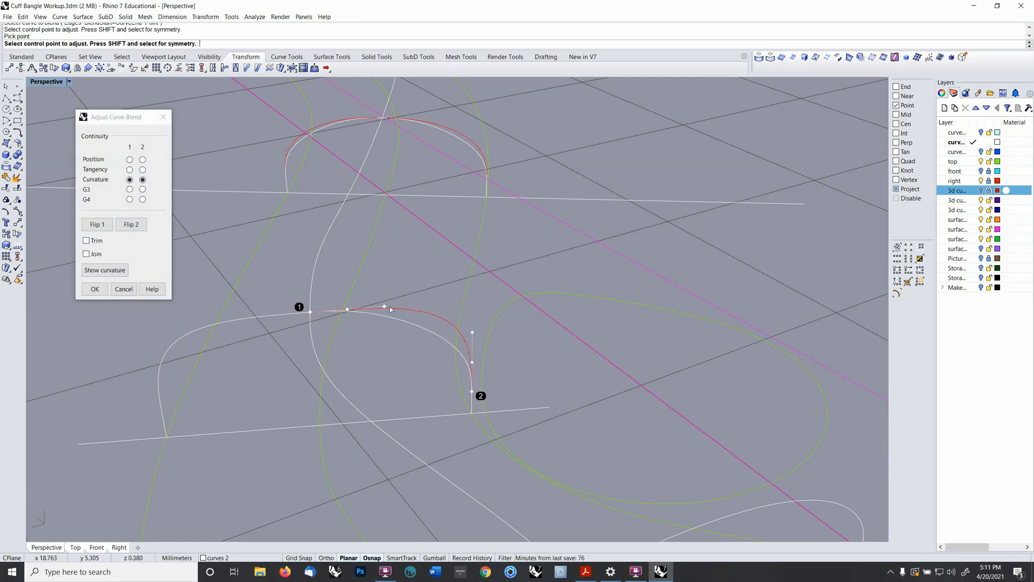
left_click(386, 306)
left_click(408, 304)
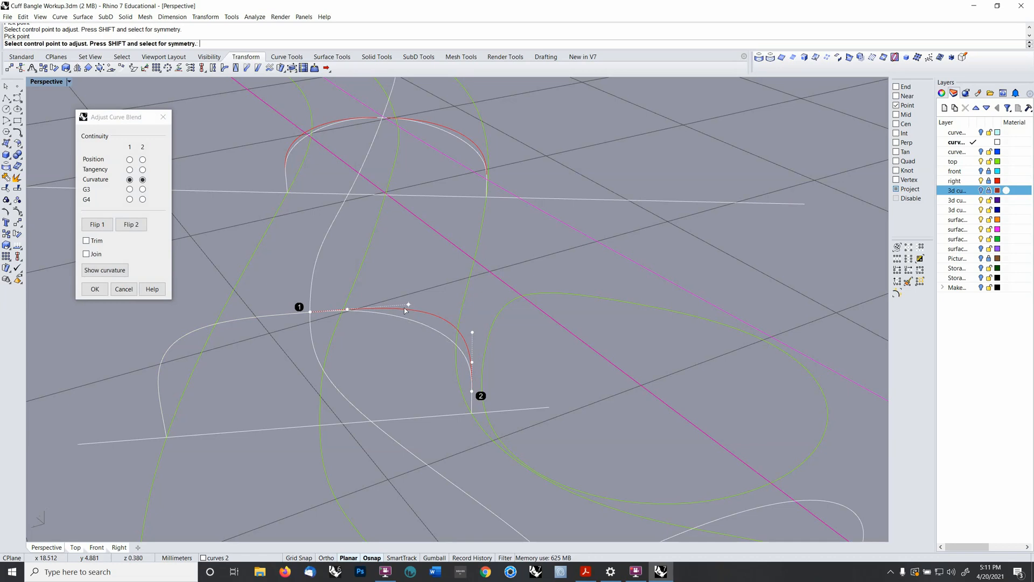
mouse_move(404, 308)
right_mouse_down()
mouse_move(411, 280)
mouse_move(412, 296)
right_mouse_up()
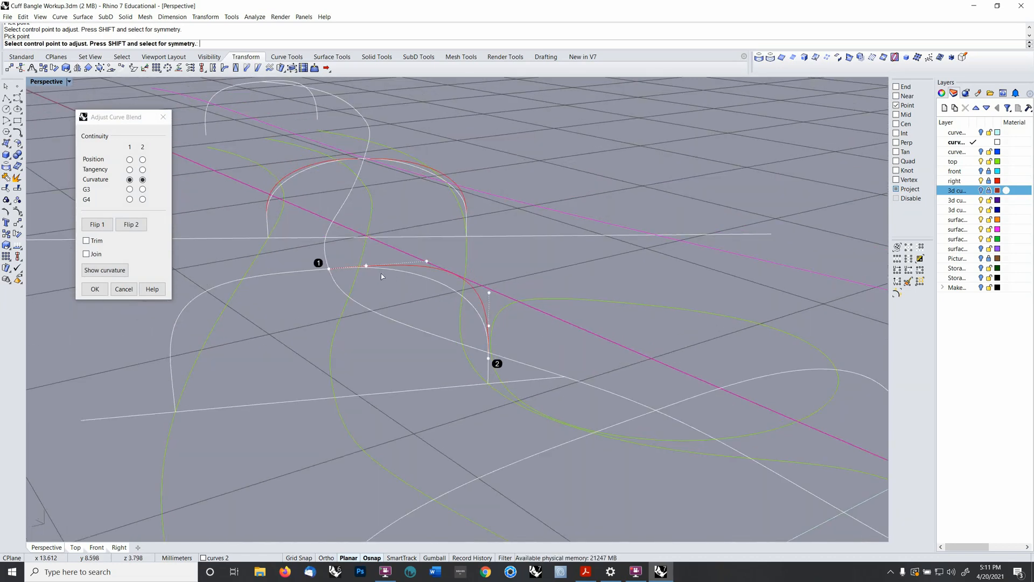
left_click_drag(365, 267, 438, 263)
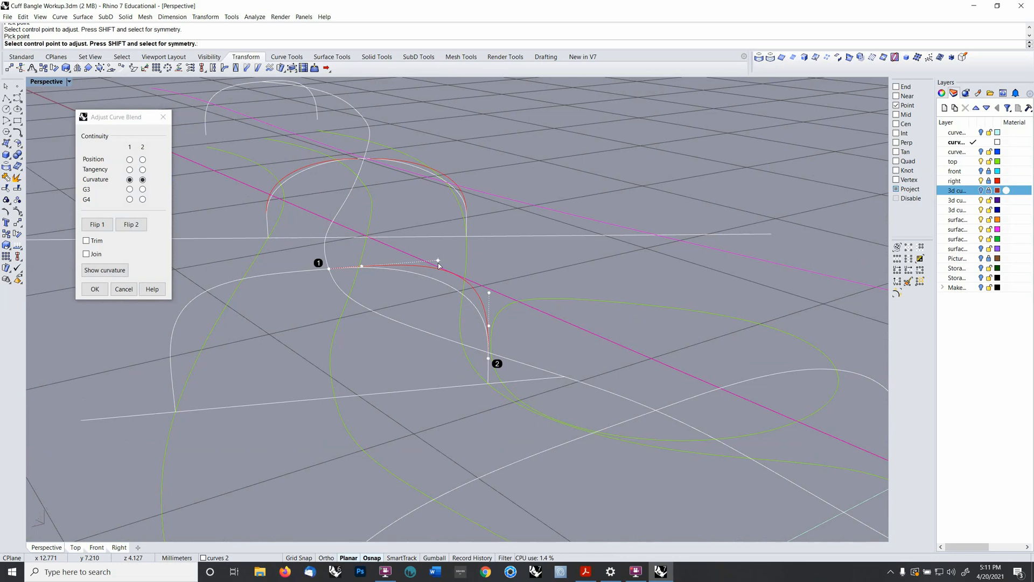
key("Return")
right_click_drag(438, 265, 452, 296)
key("Return")
left_click(442, 269)
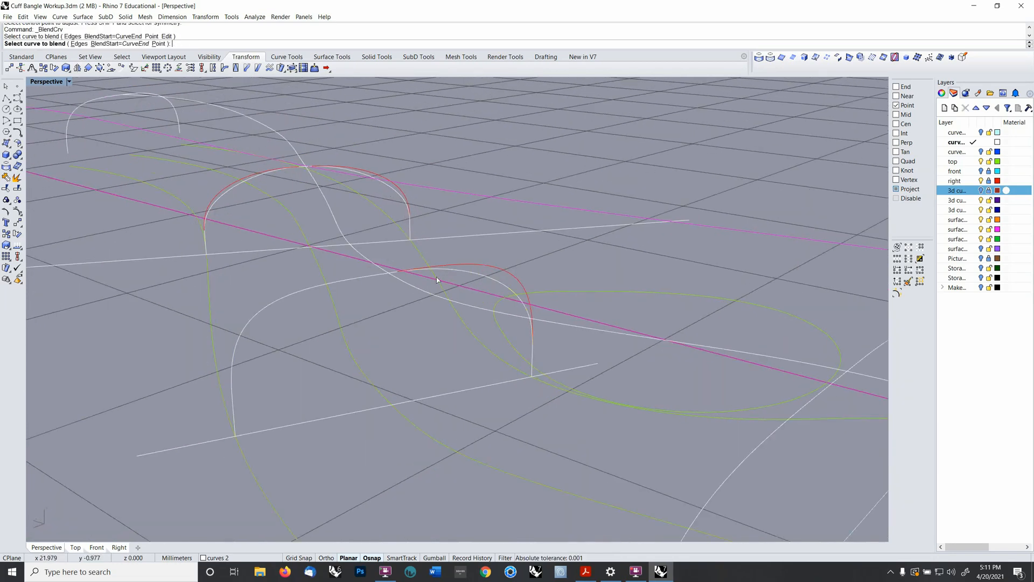
key("Escape")
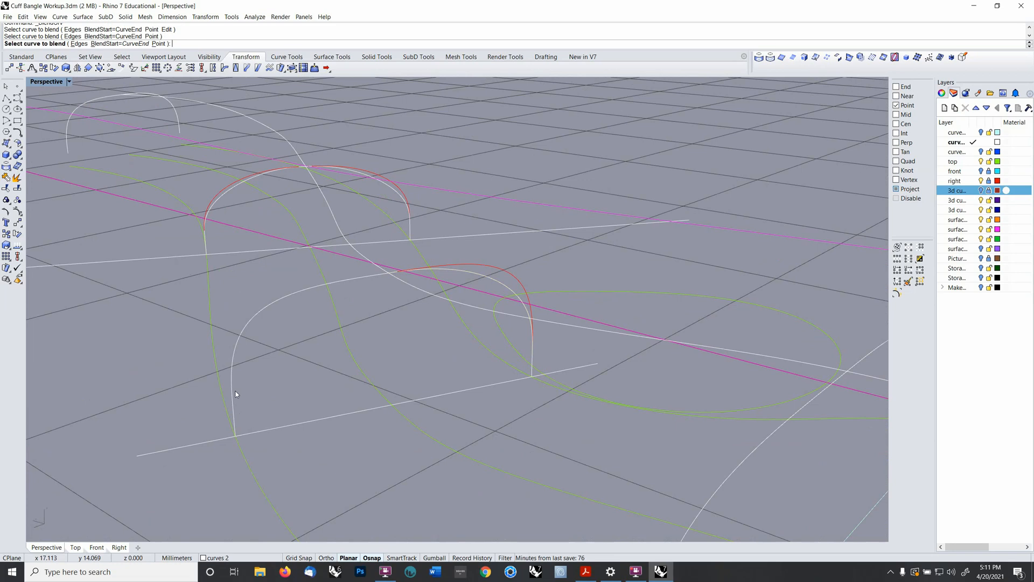
- Move the left half of the exploded profile beside the oval to the layer "right"
left_click(232, 372)
key("F4")
left_click(470, 300)
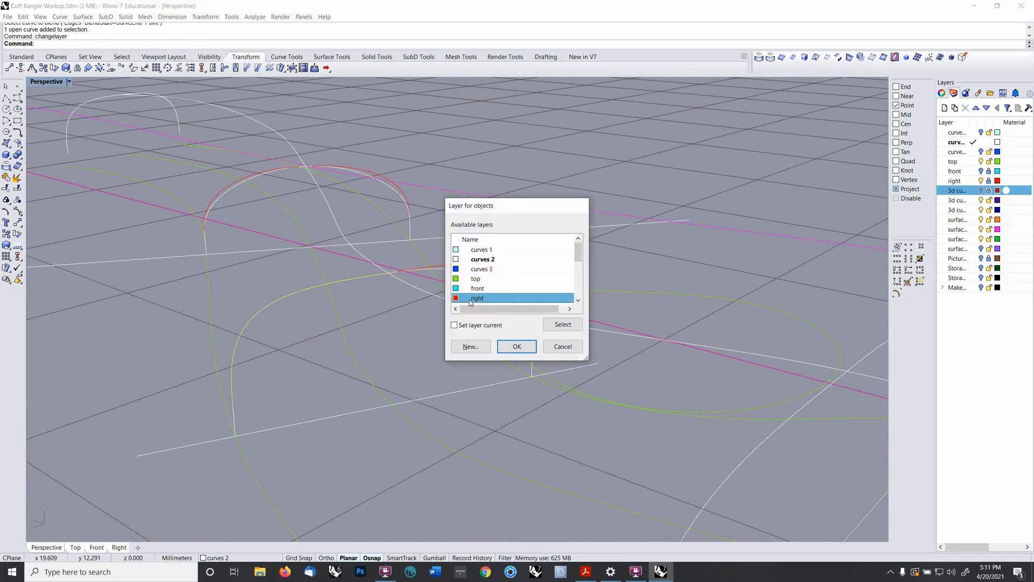
left_click(517, 346)
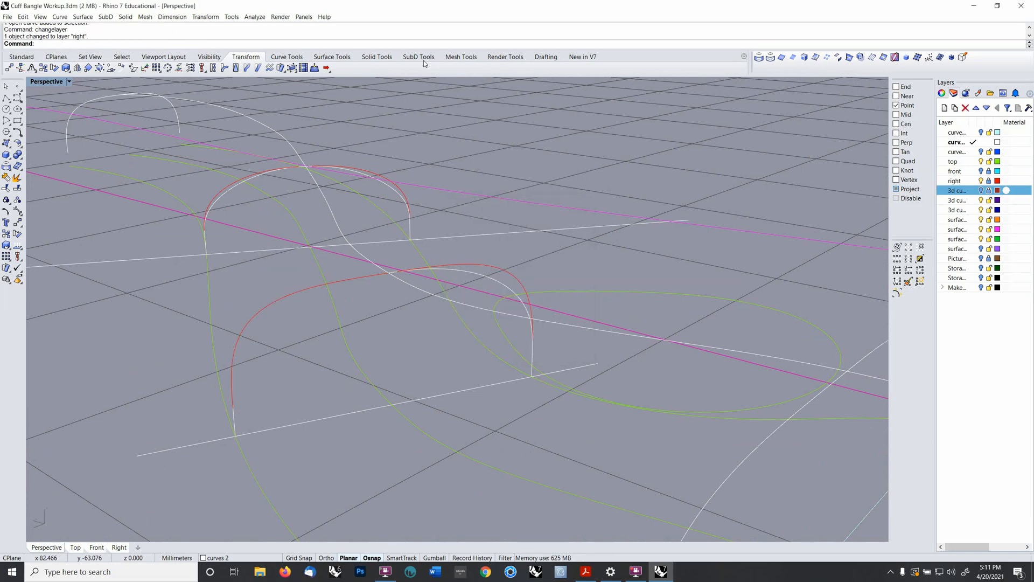
- Start a curvature-continuous adjustable blend for the profile's left half, from the crown to the short vertical line
right_click(440, 45)
left_click(482, 122)
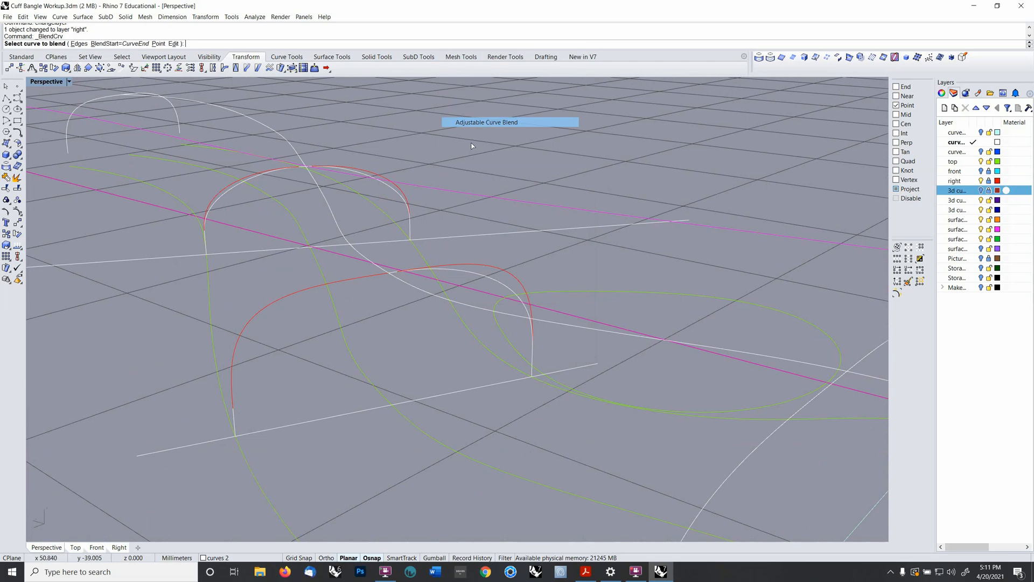
left_click(429, 274)
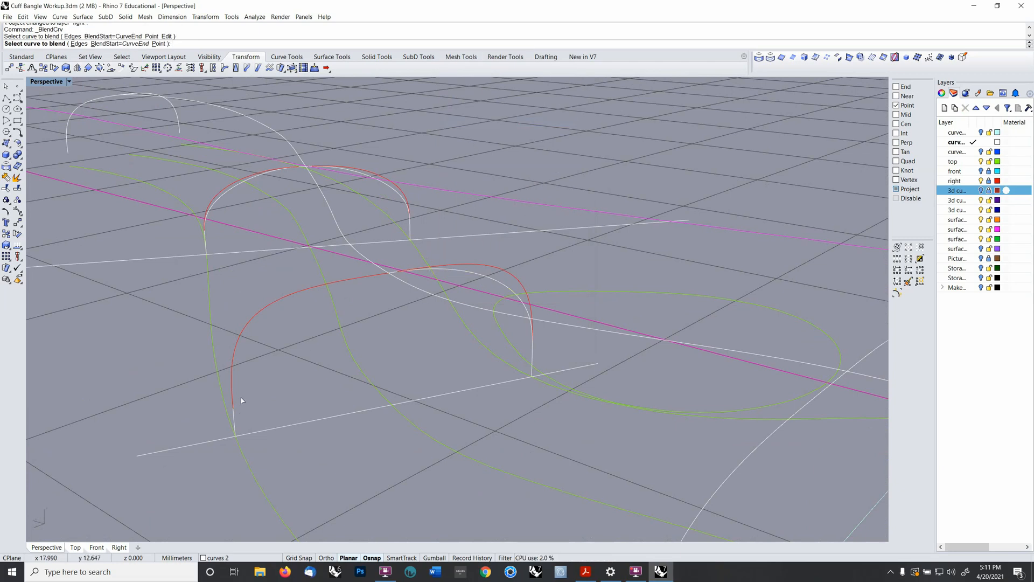
left_click(235, 412)
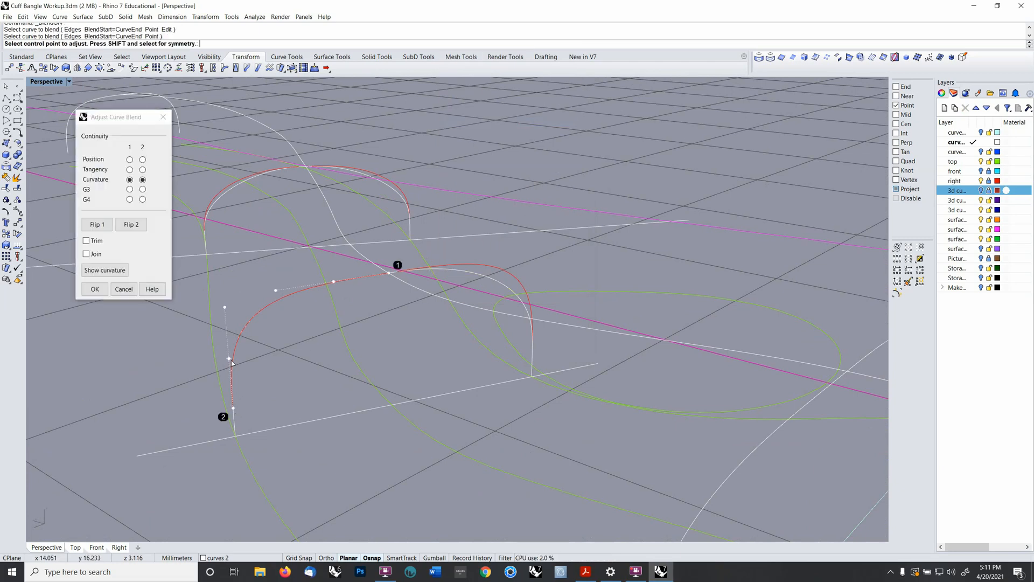
- Adjust the crown and side handles of the left blend to shape its shoulder just inside the old half, and accept the blend
left_click_drag(231, 360, 231, 369)
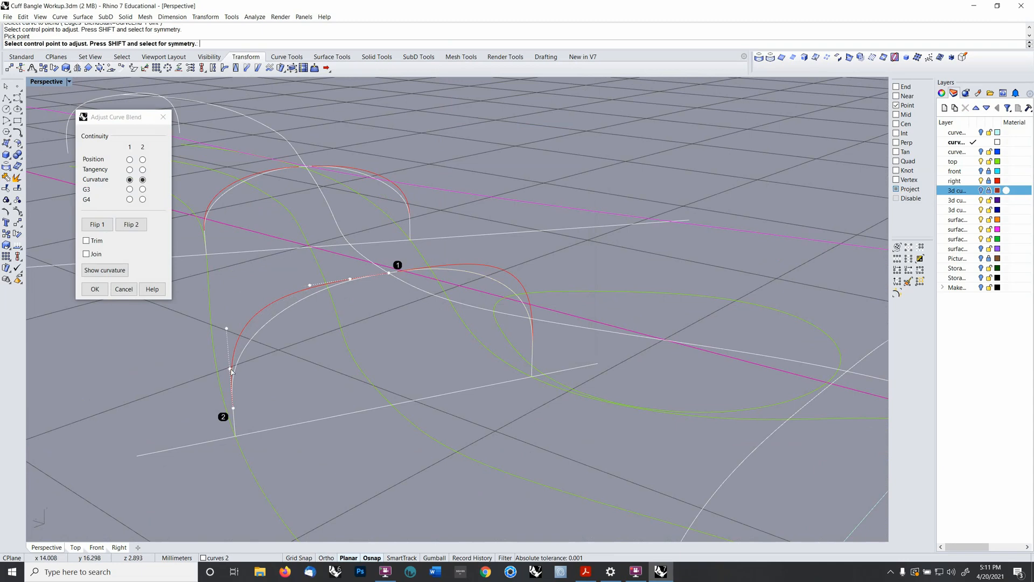
left_click_drag(308, 286, 302, 286)
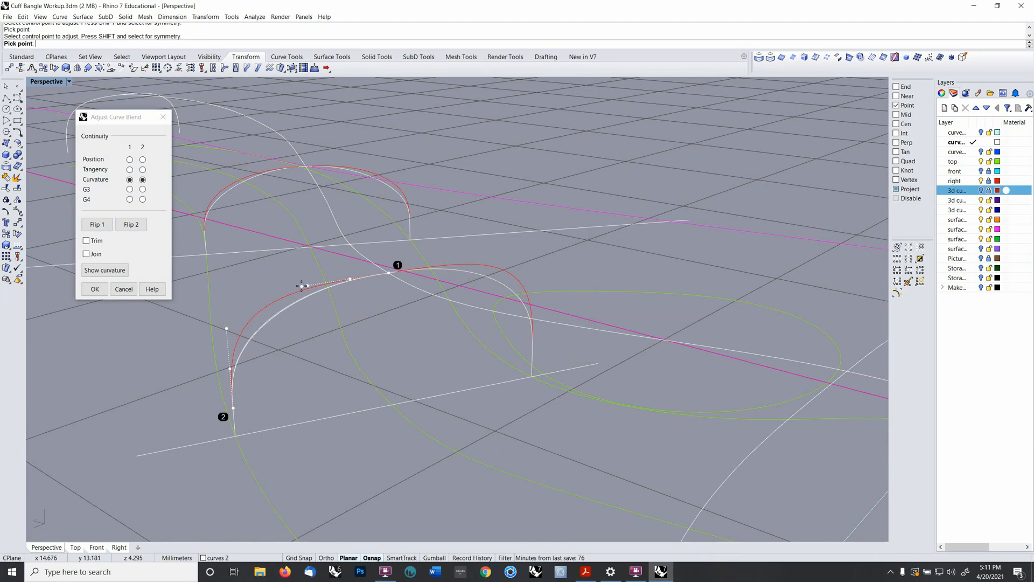
left_click(298, 289)
right_click_drag(298, 290, 308, 323)
left_click(234, 379)
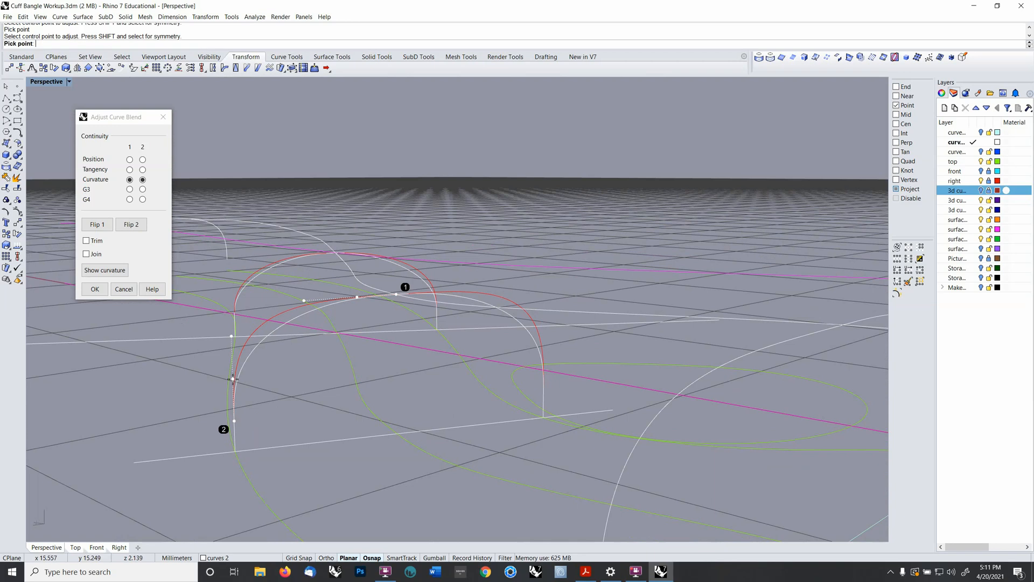
left_click(232, 345)
left_click(232, 346)
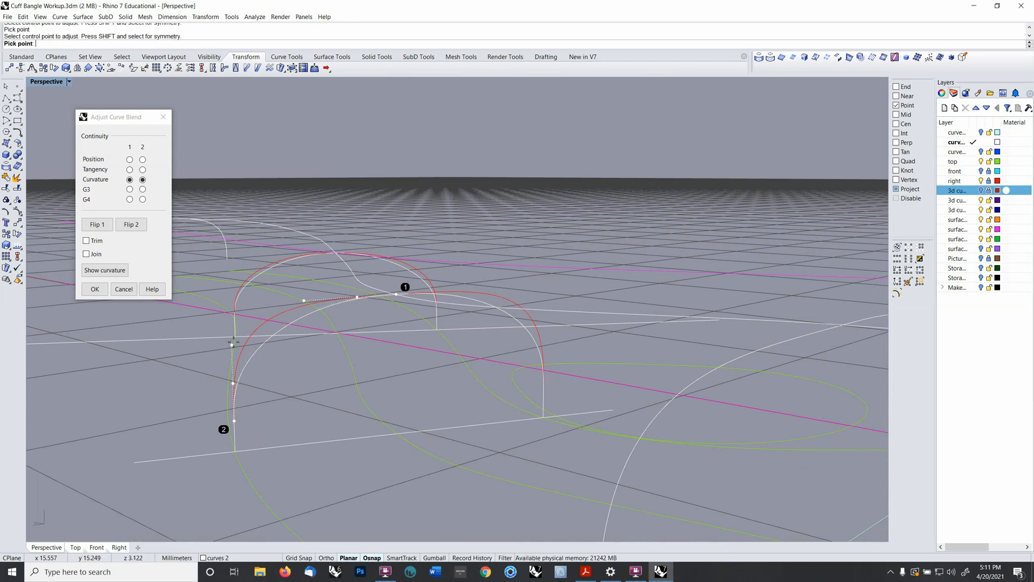
left_click(237, 337)
right_click_drag(237, 336, 305, 337)
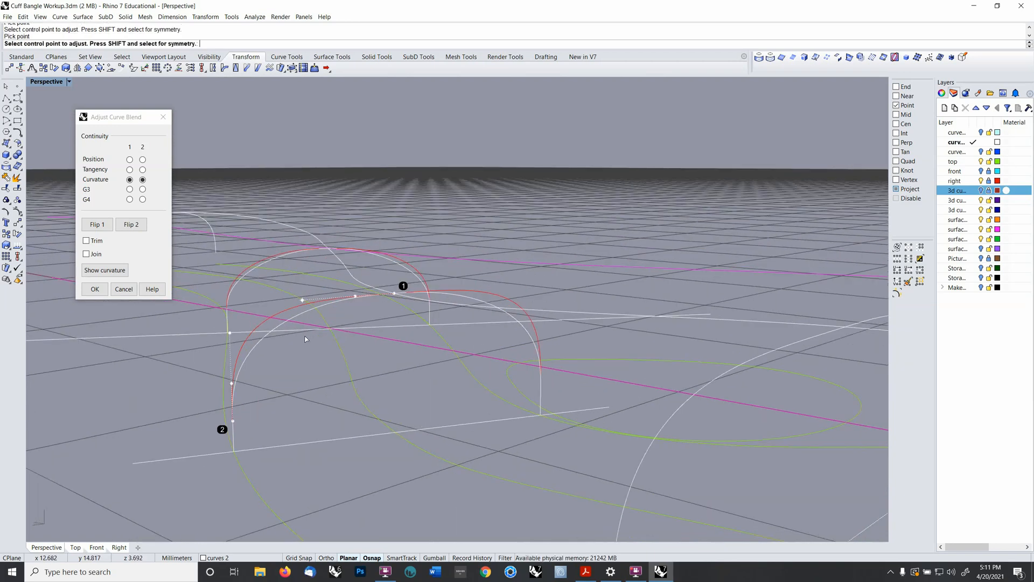
right_click(305, 337)
- Hide the layer "right" with the old profile halves, leaving the rebuilt profiles in view along the bangle
right_click_drag(357, 307, 441, 326)
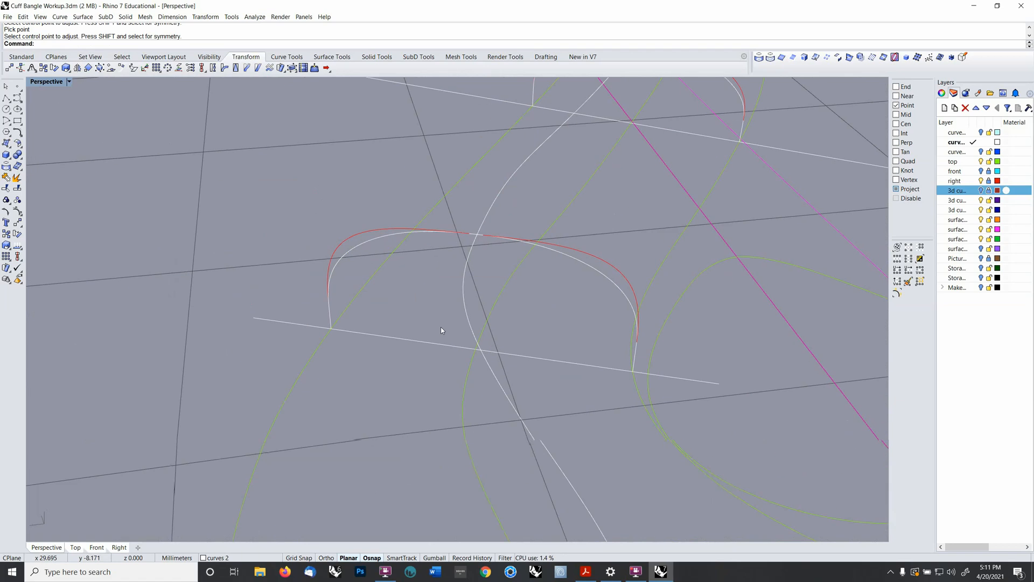
scroll(524, 267, "down", 10)
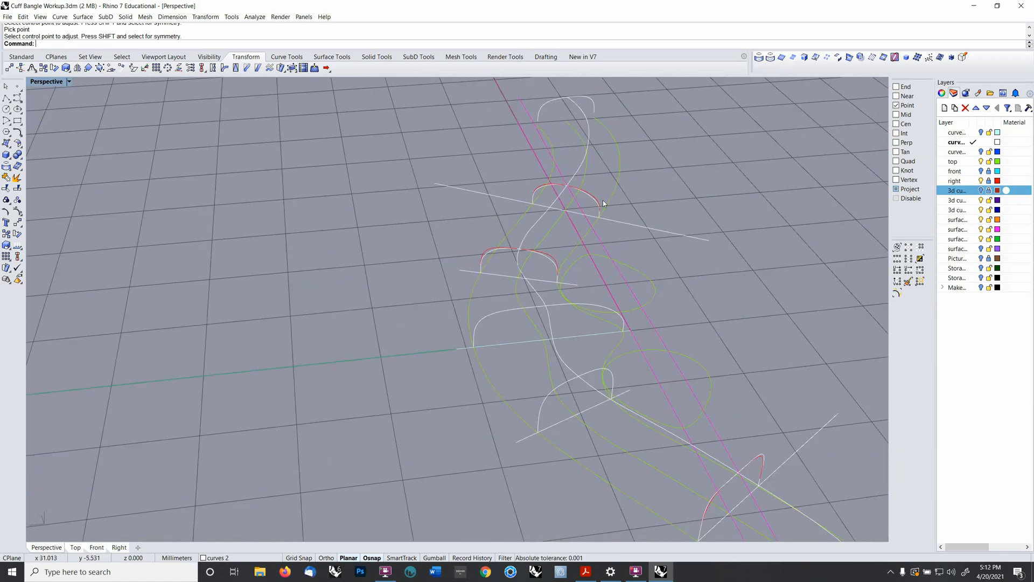
right_click_drag(630, 250, 299, 447)
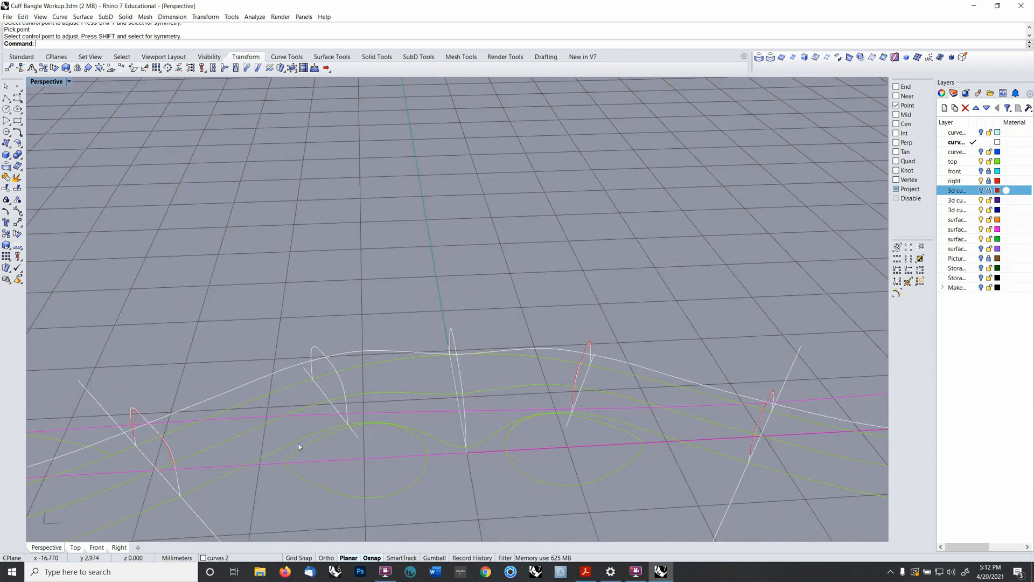
left_click(343, 383)
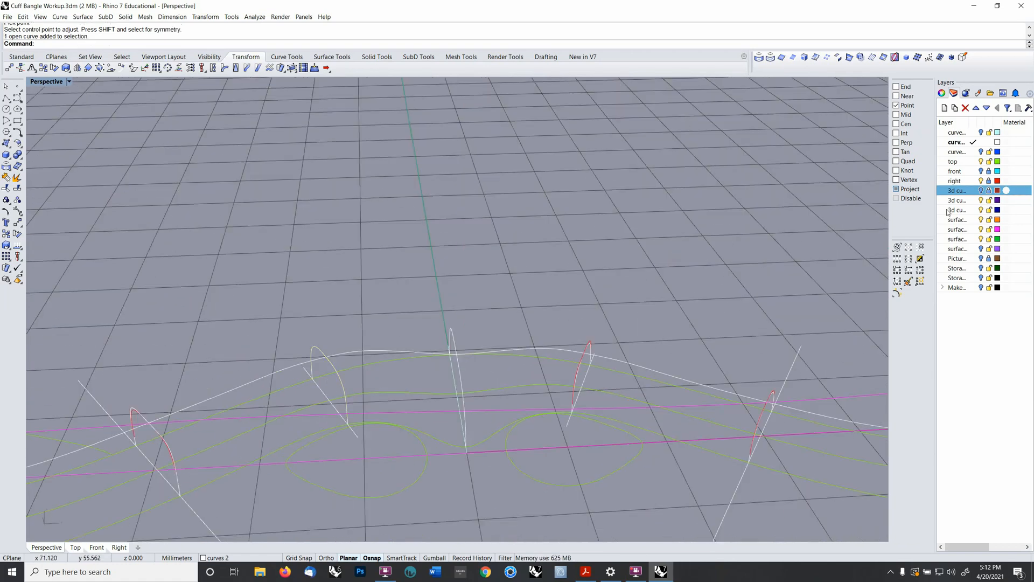
left_click(981, 182)
right_click_drag(516, 387, 593, 361)
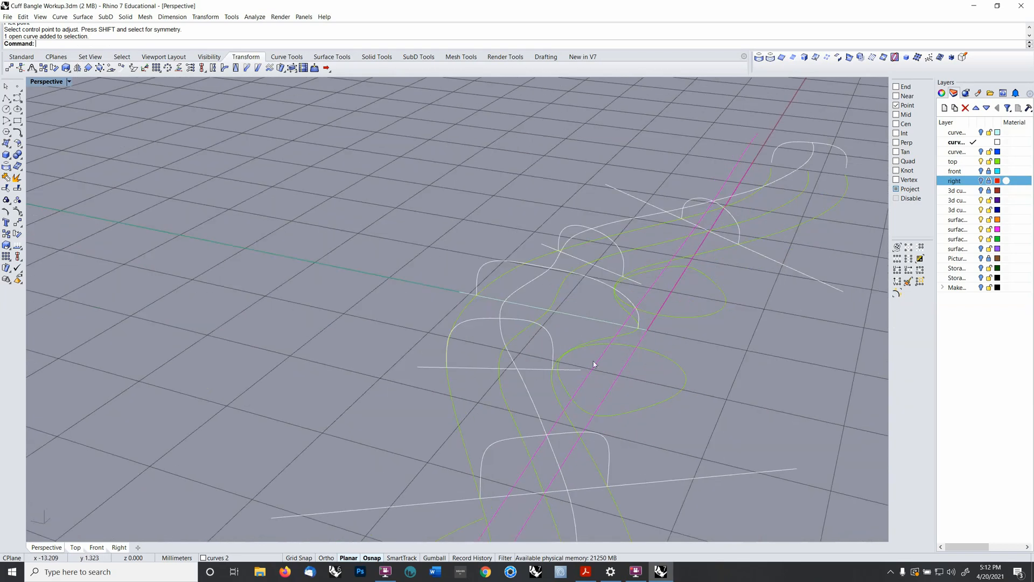
- Join the two halves of the profile beside the far green oval, and those of the neighbouring profile toward the bangle's end
left_click(572, 230)
left_click(598, 233)
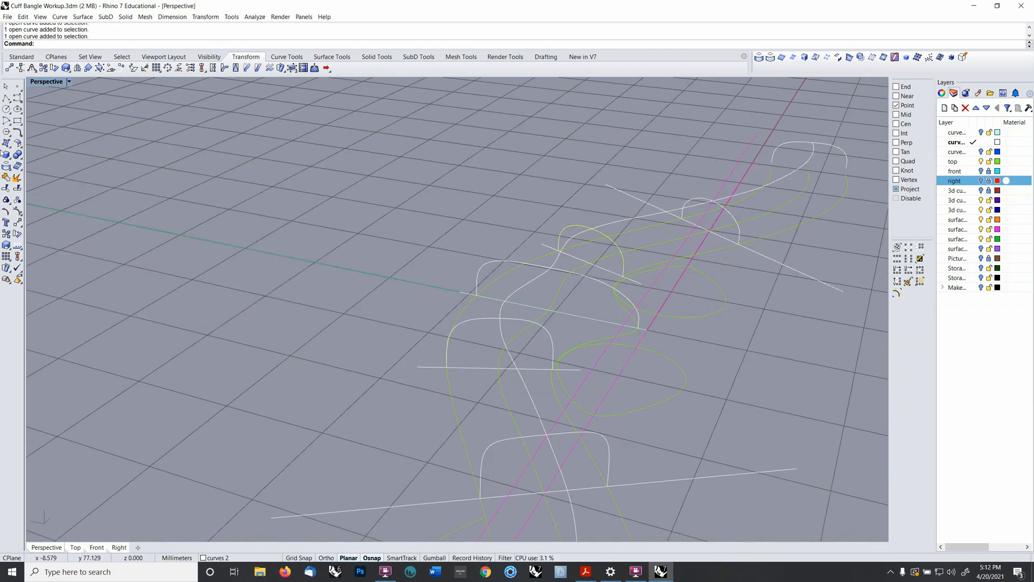
left_click(18, 178)
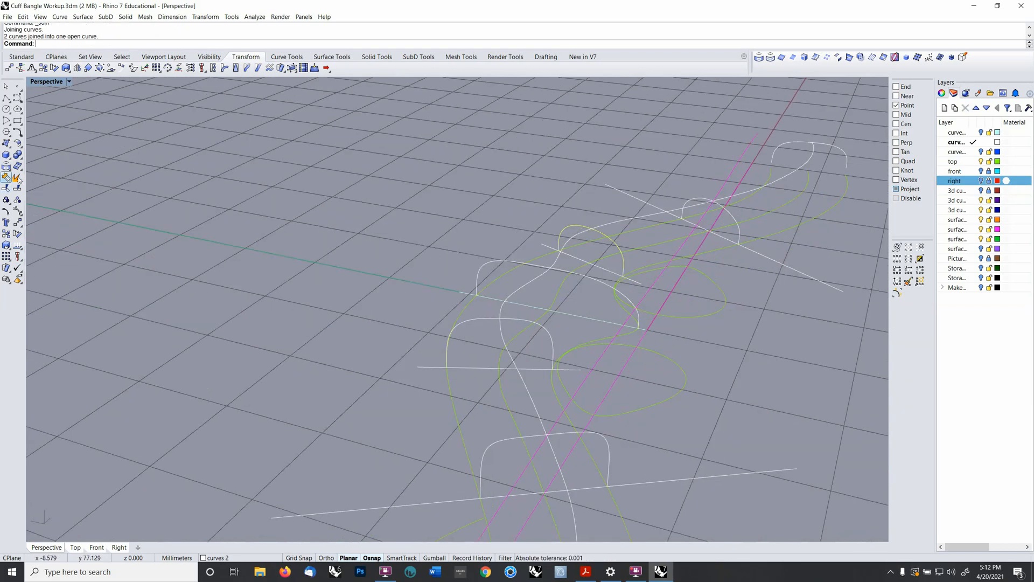
left_click(691, 202)
left_click(737, 222, "shift")
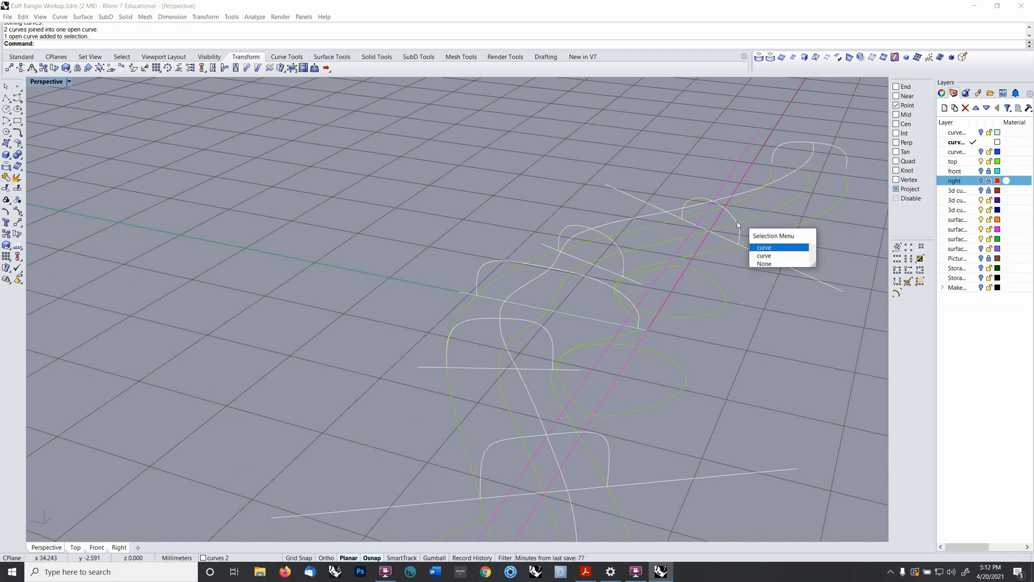
left_click(738, 222)
right_click(718, 258)
- Hide the magenta surface layer, and show and unlock the dark red 3D layer holding the bangle surface
right_click_drag(567, 429, 562, 287)
left_click(564, 286)
right_click_drag(590, 340, 641, 342)
left_click(984, 220)
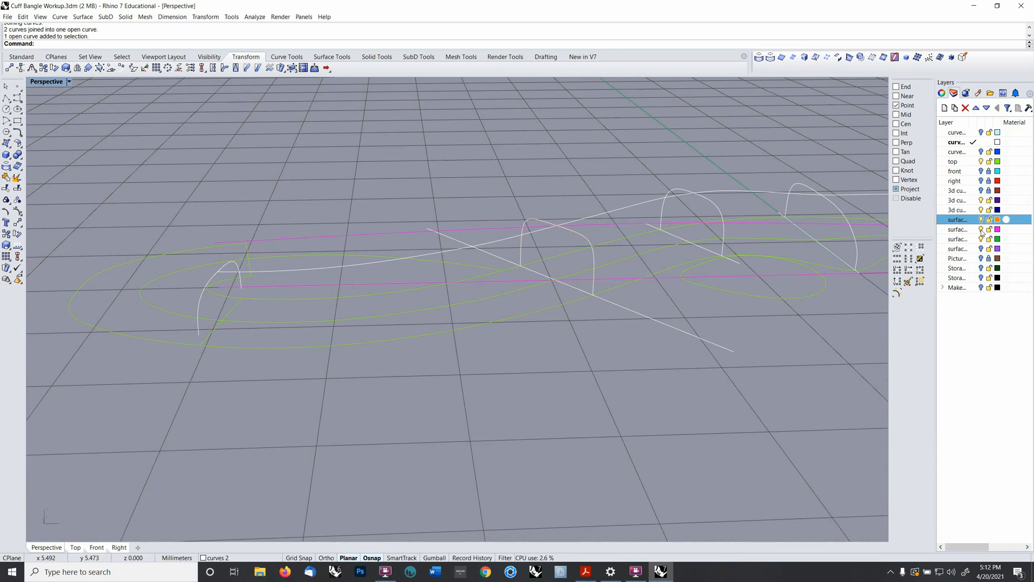
left_click(980, 230)
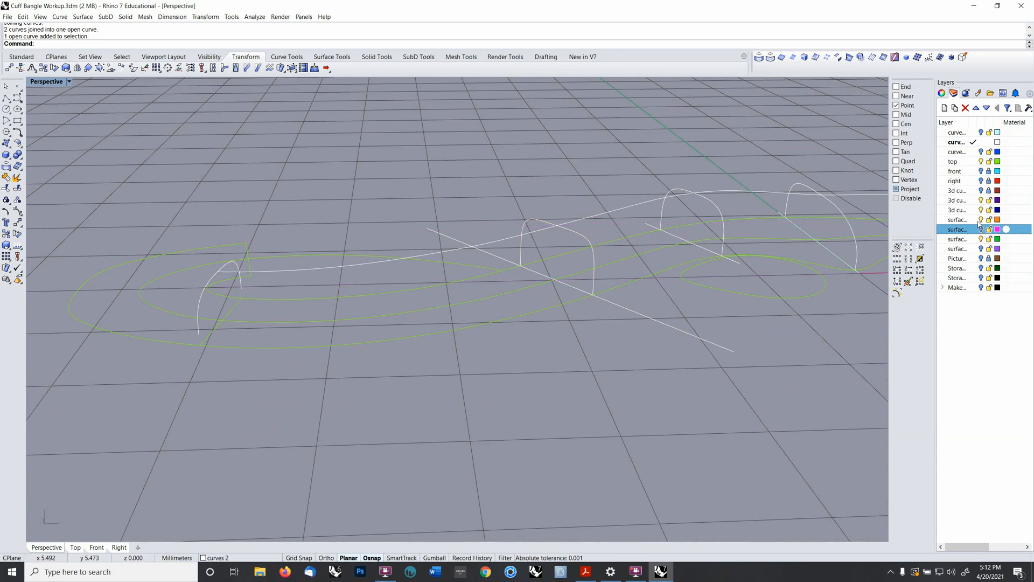
left_click(980, 193)
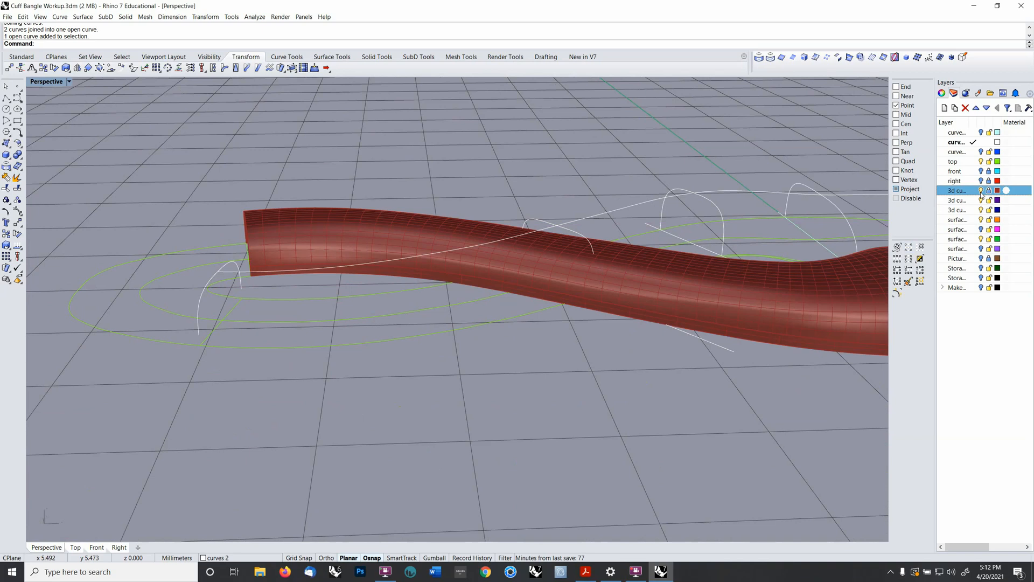
left_click(980, 229)
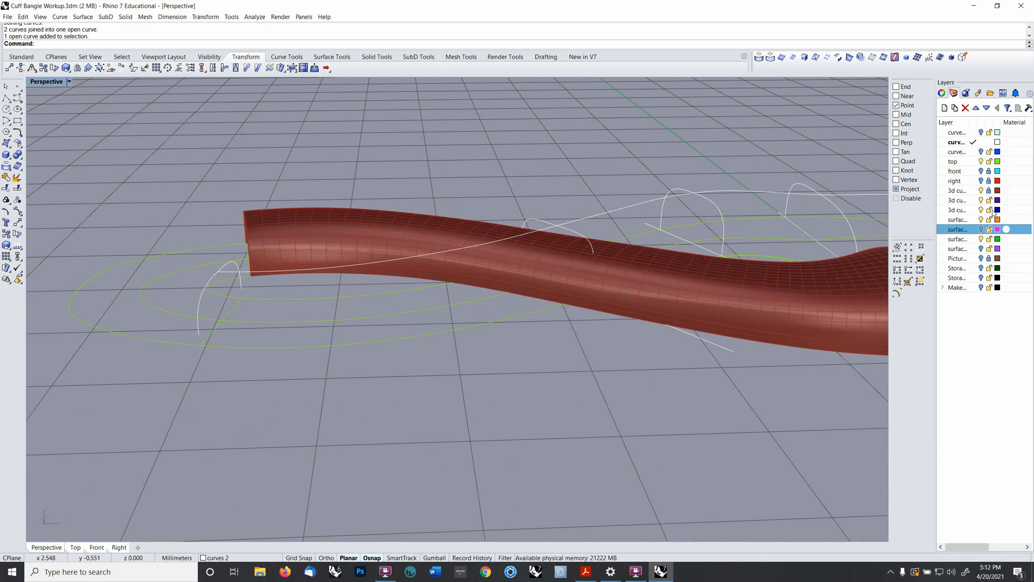
left_click(990, 191)
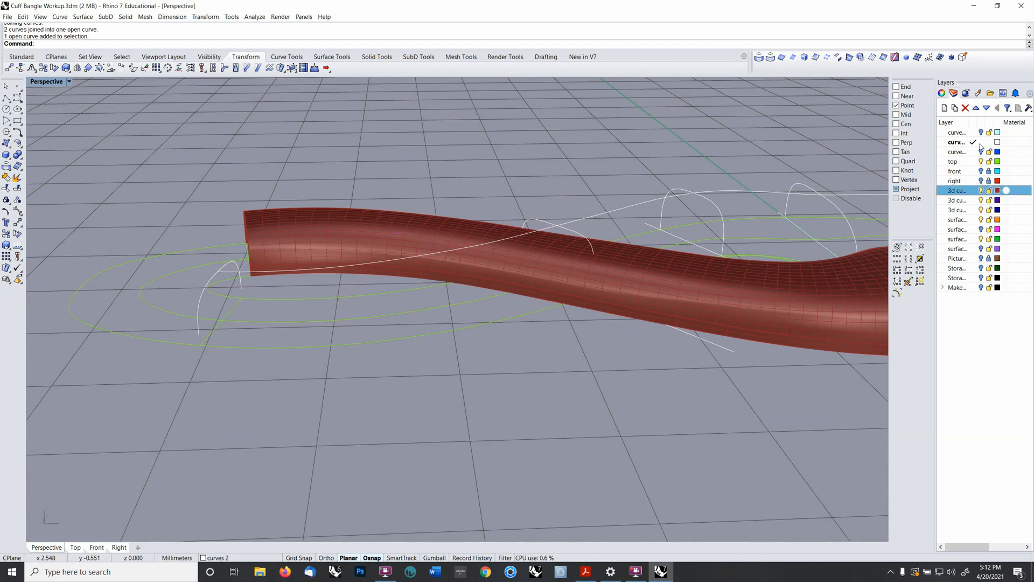
- Try to mirror a copy of the red bangle surface across the X axis, starting the mirror plane at the origin (0)
right_click_drag(662, 316, 349, 432)
left_click(433, 434)
right_click_drag(432, 435, 537, 378)
scroll(466, 392, "down", 3)
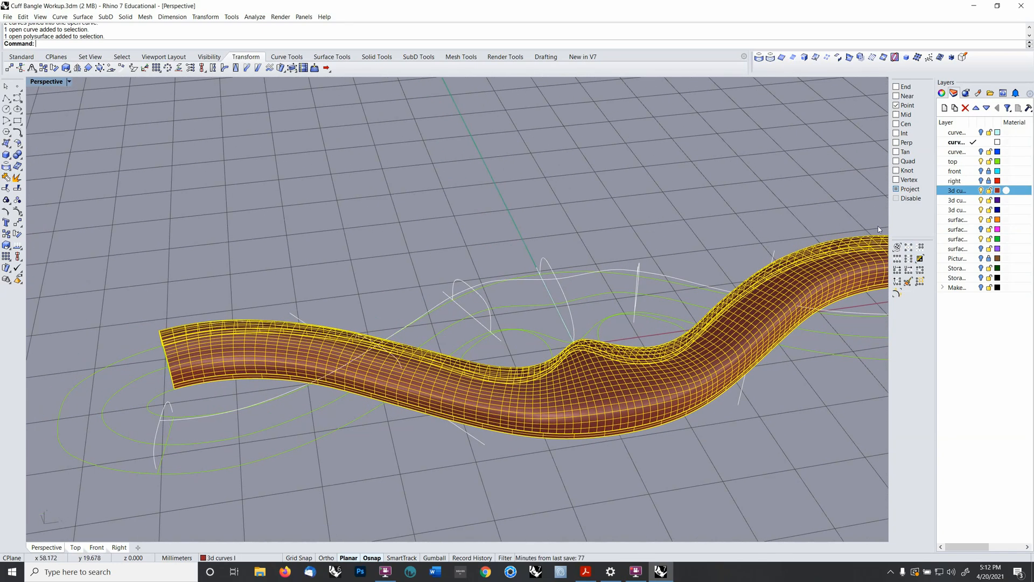
scroll(541, 315, "down", 2)
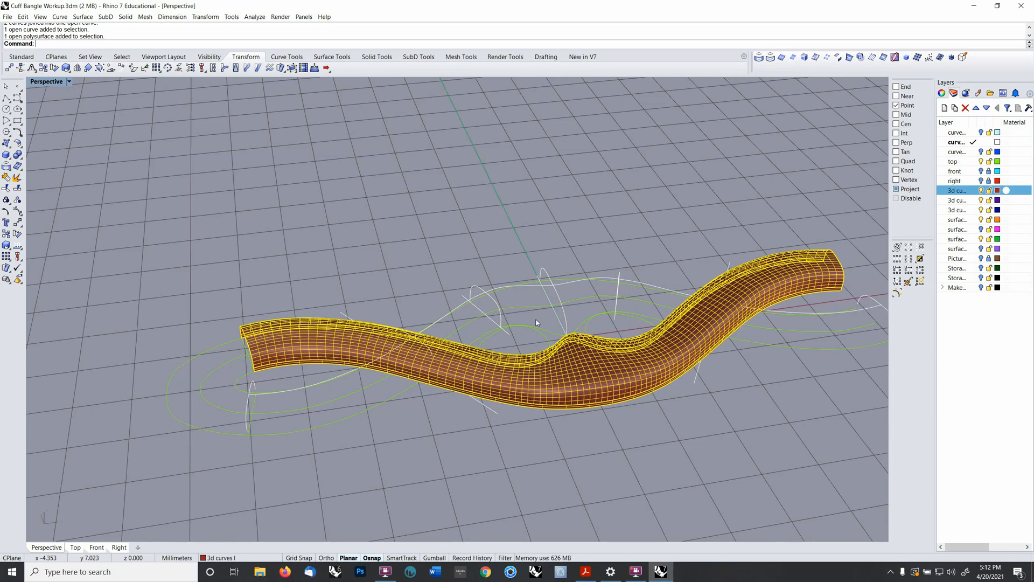
type("mirror")
key("Return")
type("0")
key("Return")
left_click(391, 372, "shift")
left_click(432, 466)
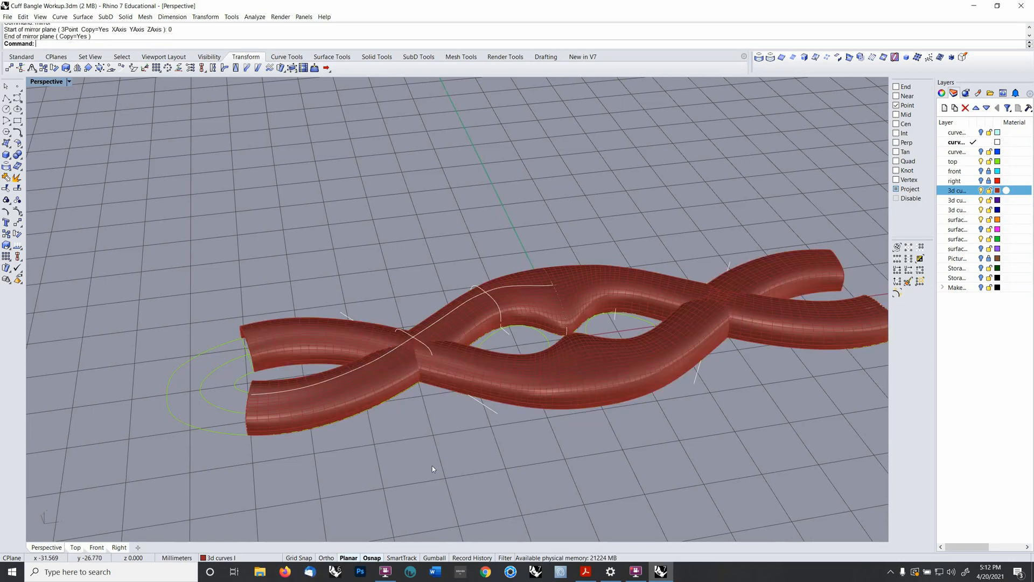
scroll(506, 350, "up", 4)
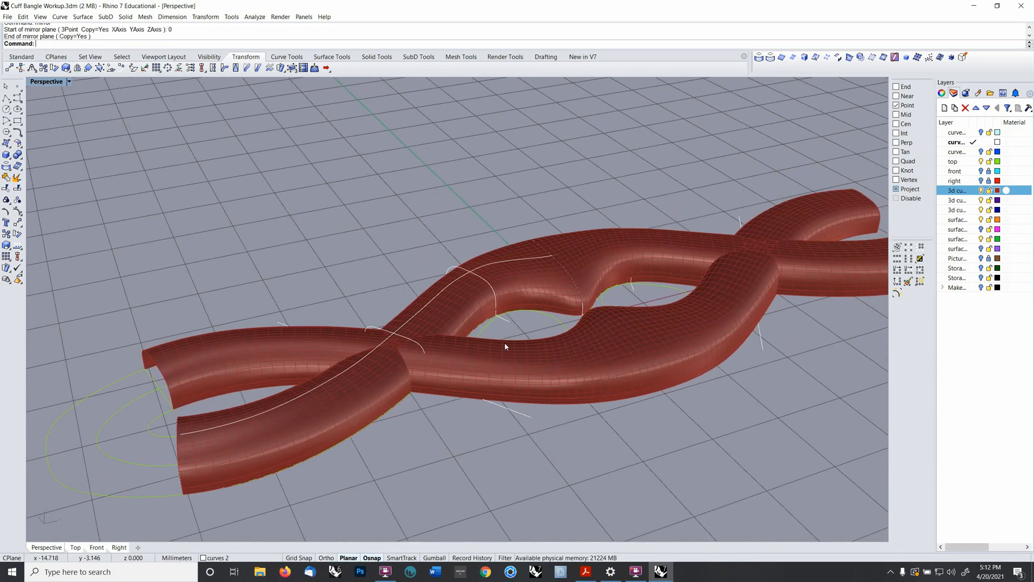
- Cancel a layer change for the mirrored bangle surface and undo the mirror
left_click(585, 273)
type("changelayer")
key("Return")
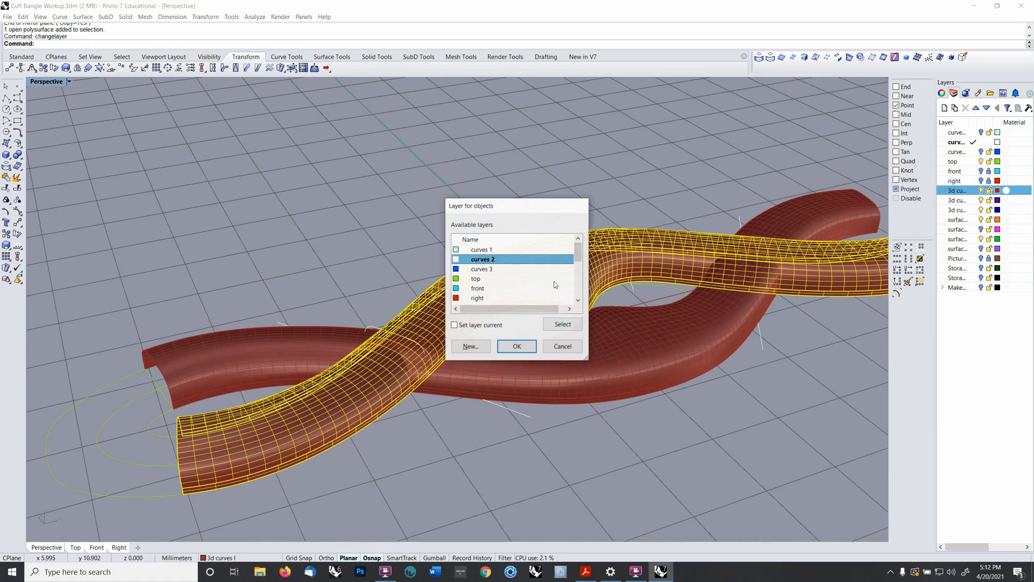
left_click(573, 249)
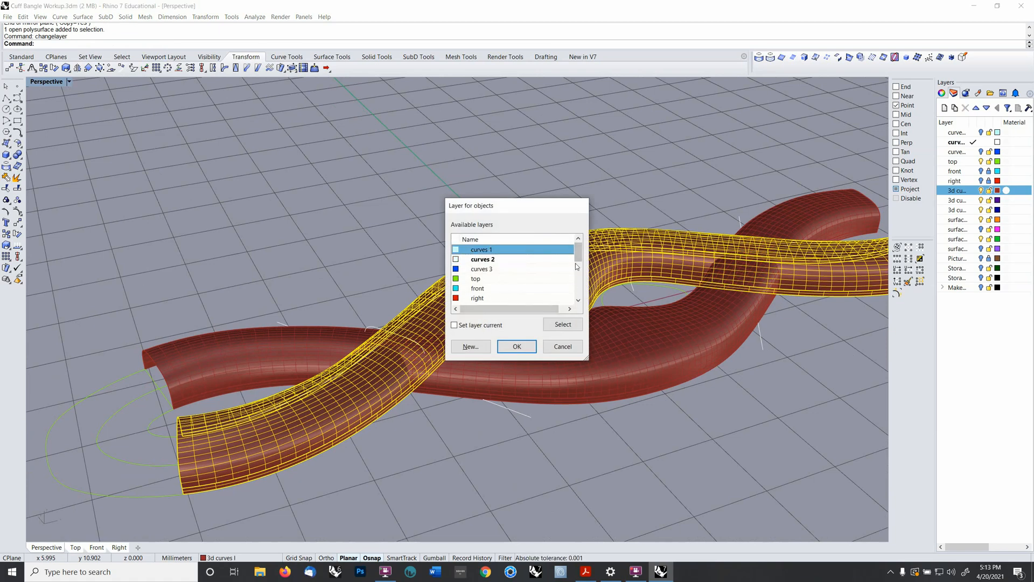
left_click(563, 346)
right_click_drag(563, 349, 556, 374)
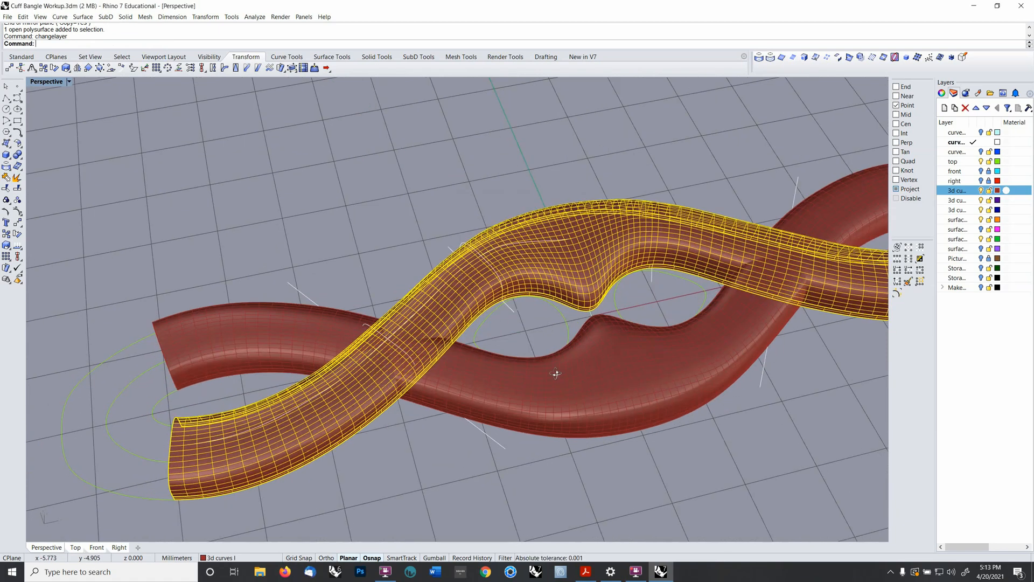
key("ctrl+z")
- Rotate a copy of the red bangle surface by 180 degrees about the origin (0)
left_click(547, 407)
scroll(542, 375, "down", 3)
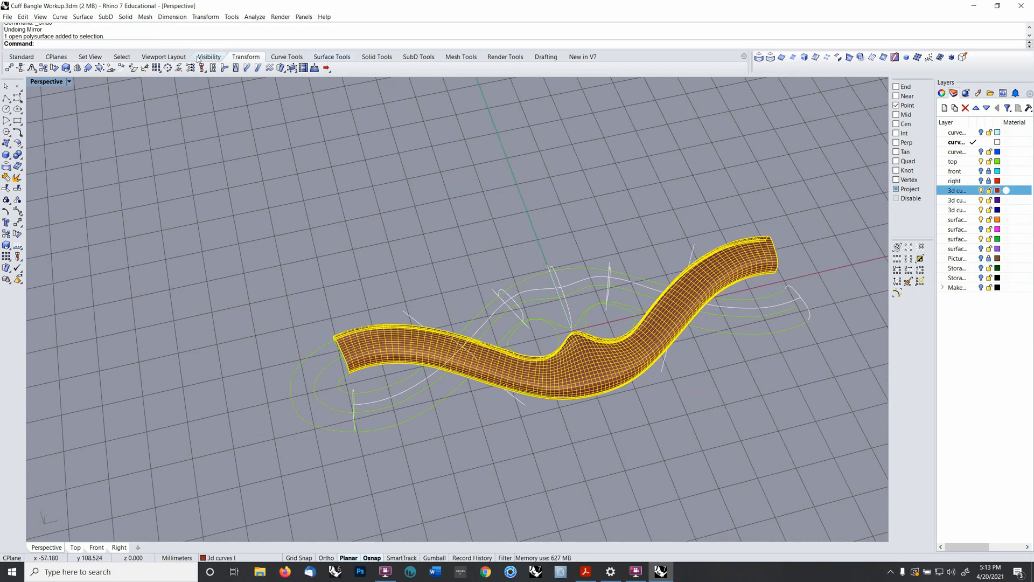
left_click(55, 68)
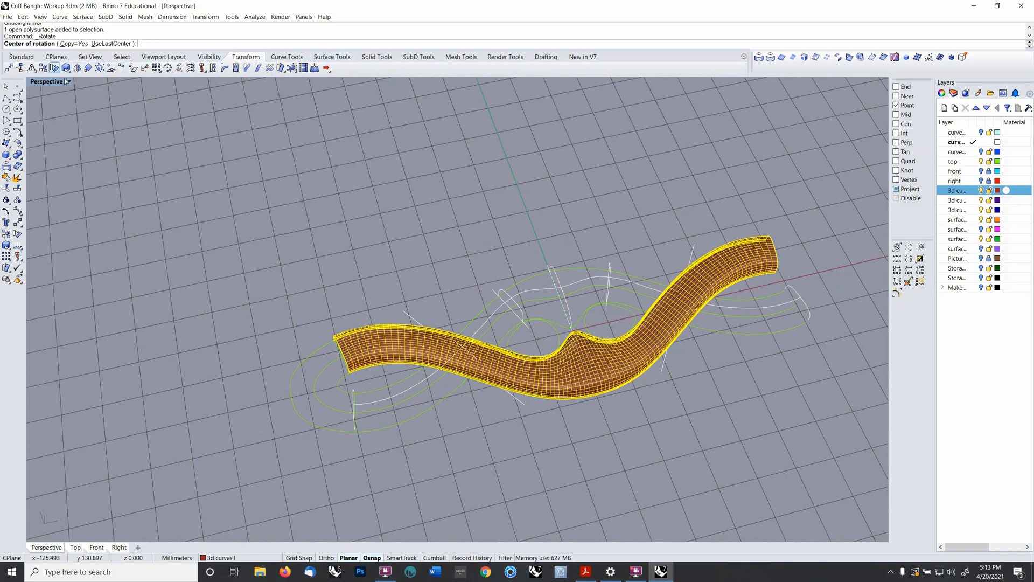
type("0")
key("Return")
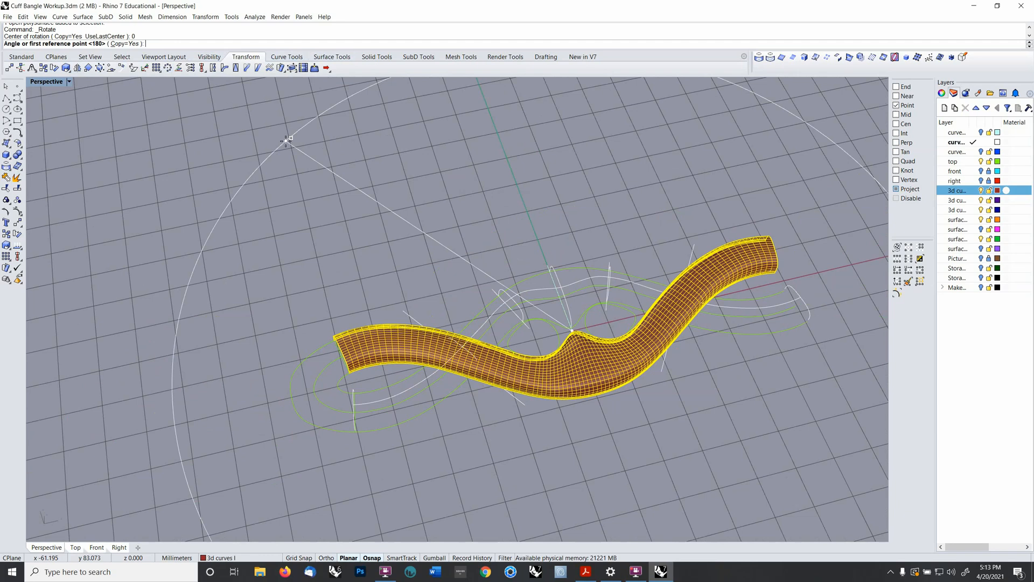
key("Return")
key("Return")
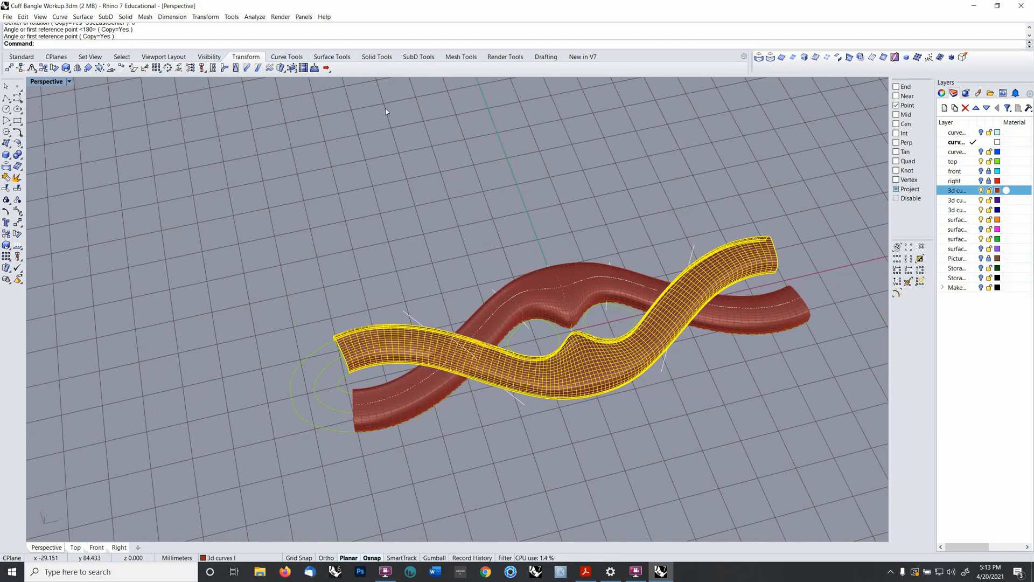
left_click(438, 155)
scroll(586, 284, "up", 2)
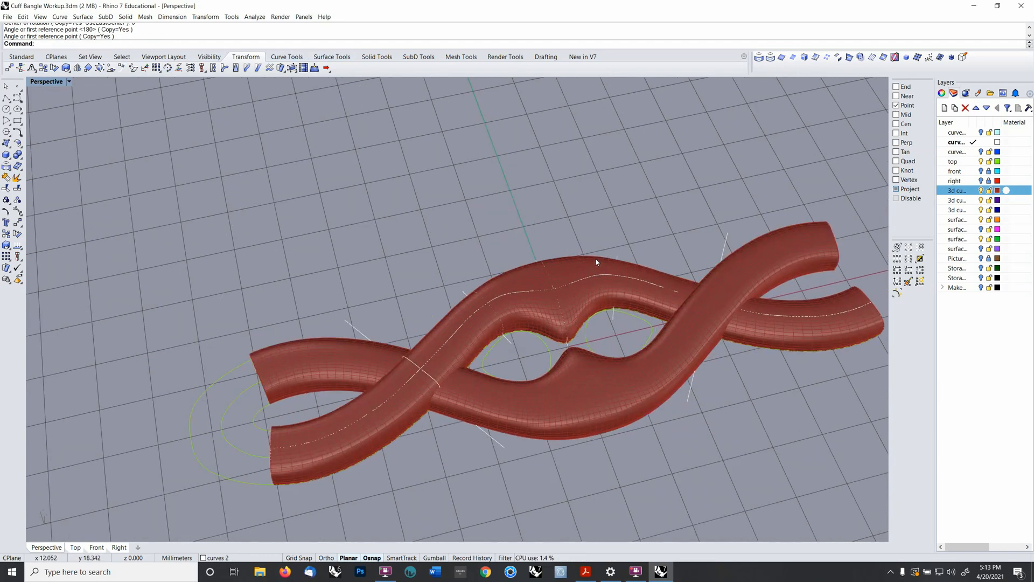
- Move the bangle surface on the upper crossing strand to the surfacing 1 layer
left_click(596, 259)
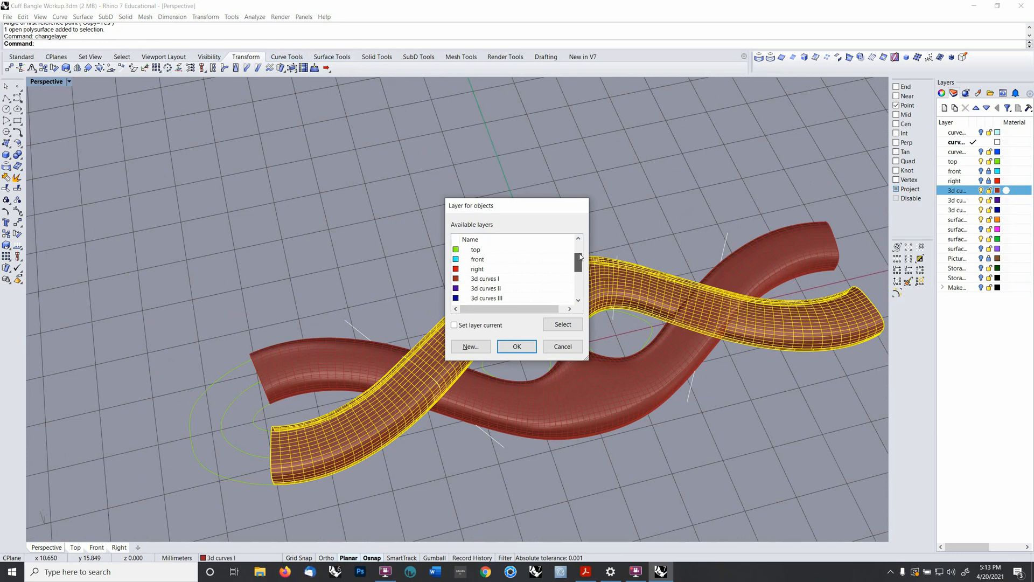
left_click_drag(580, 258, 579, 276)
left_click(476, 249)
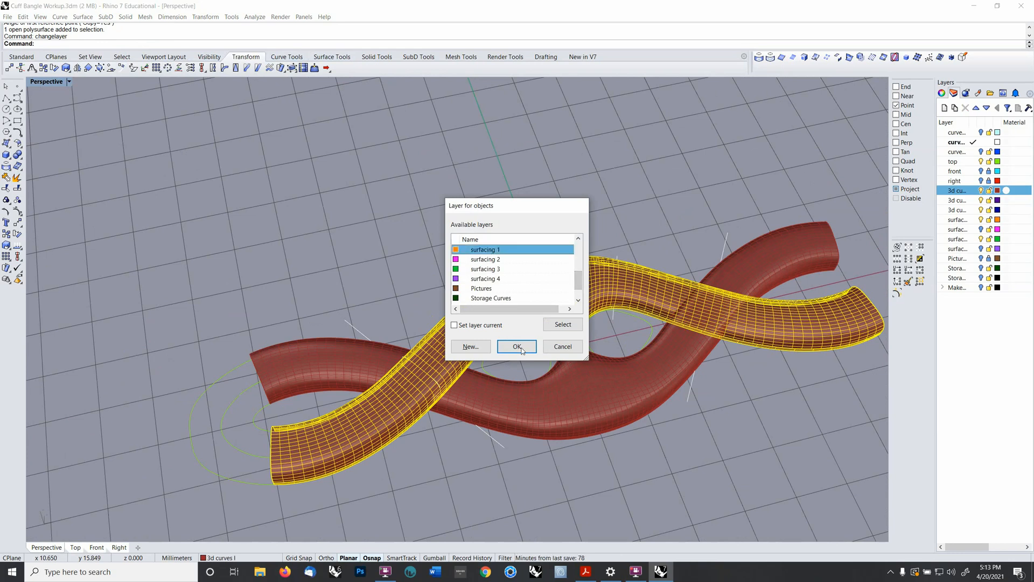
left_click(518, 346)
left_click(583, 467)
right_click_drag(625, 399, 735, 331)
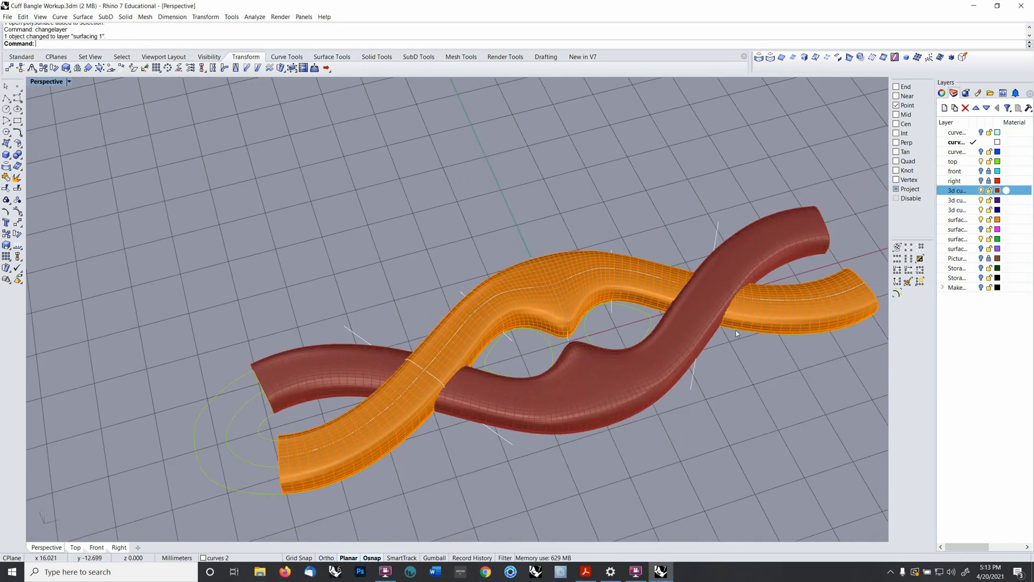
- Hide the 3d curves I layer, and extract the orange strand's top surface with Copy=No and delete it, keeping the thin edge strips
left_click(981, 191)
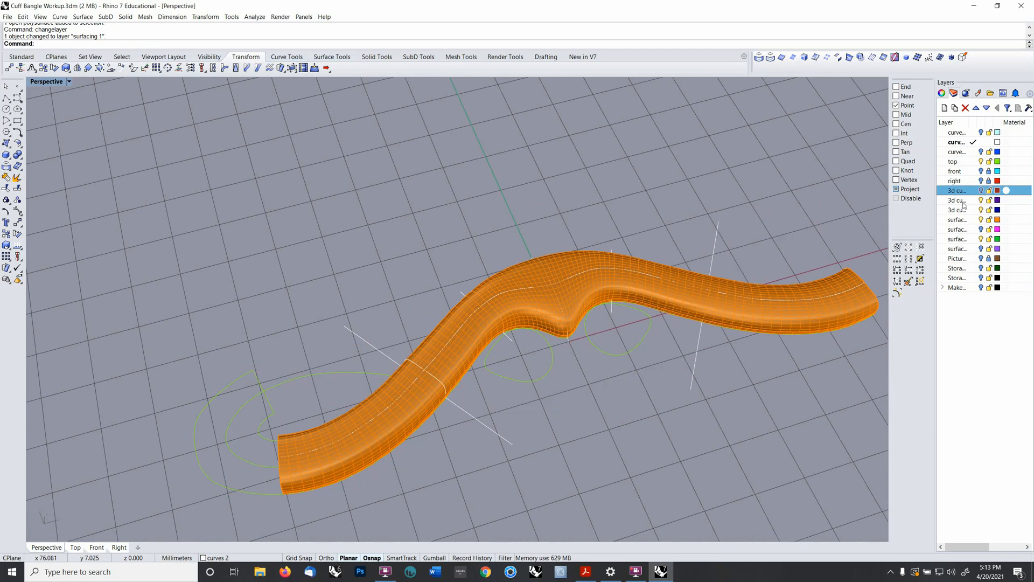
left_click(16, 179)
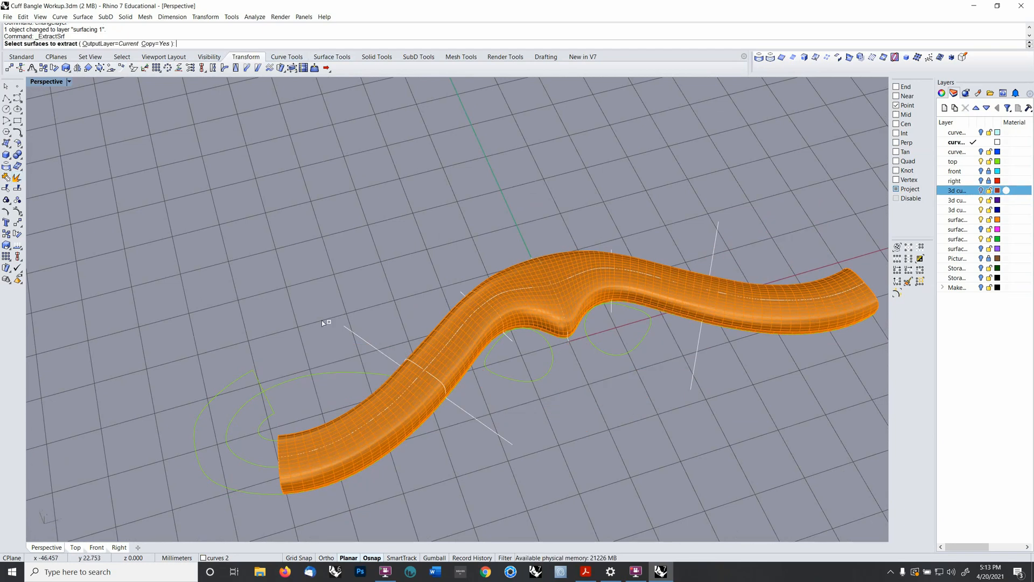
left_click(156, 44)
left_click(457, 365)
key("Return")
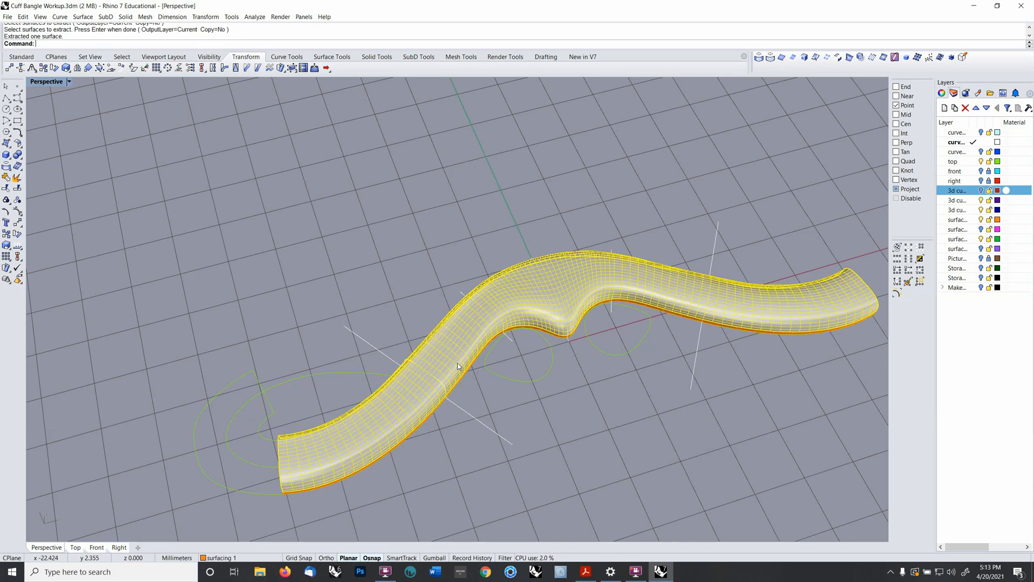
key("Delete")
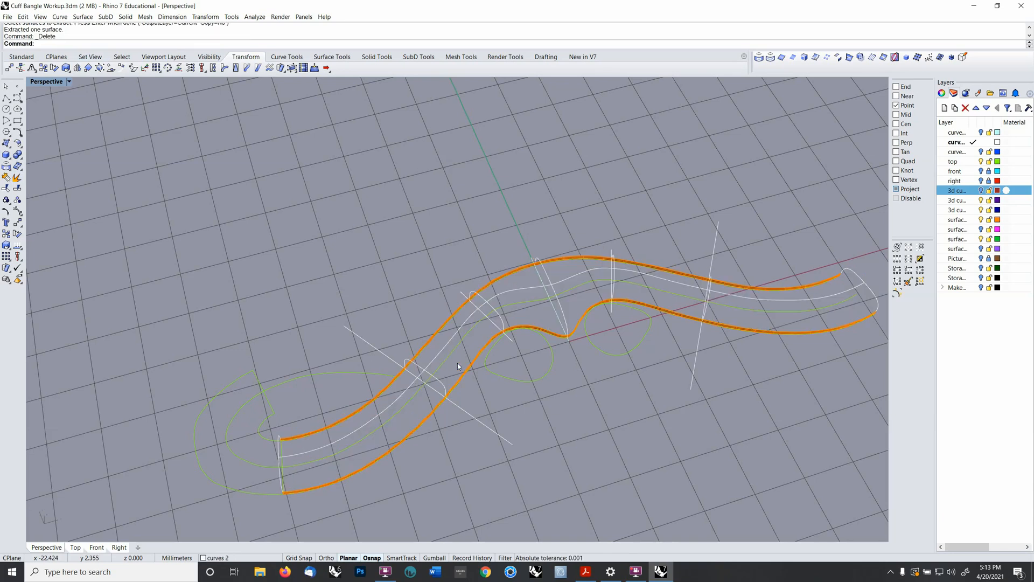
right_click_drag(470, 393, 544, 380)
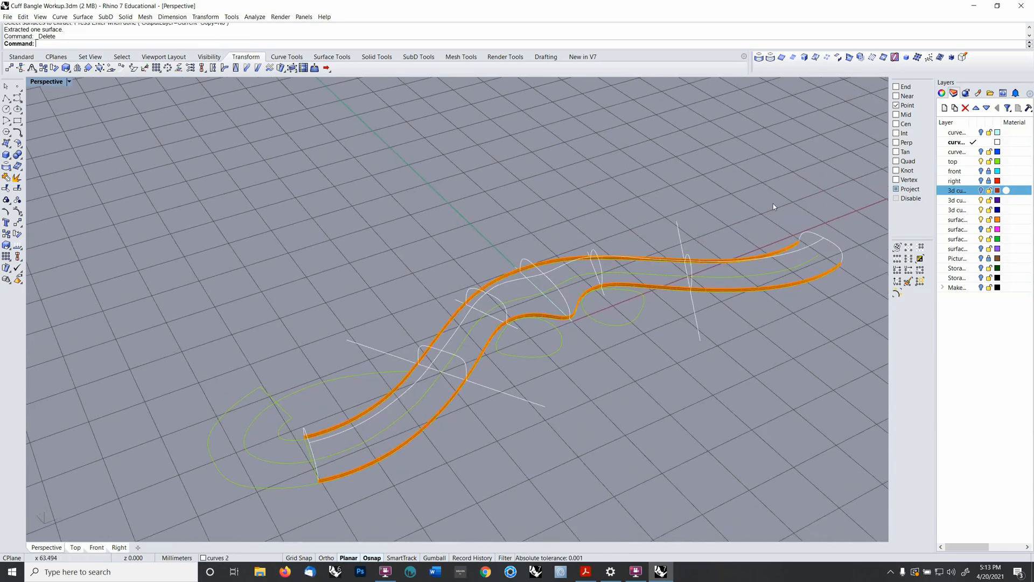
- On the 3d curves II layer, build a network surface from the orange strip edges, centre curve and cross-section profiles, with tangency along both strips
left_click(973, 200)
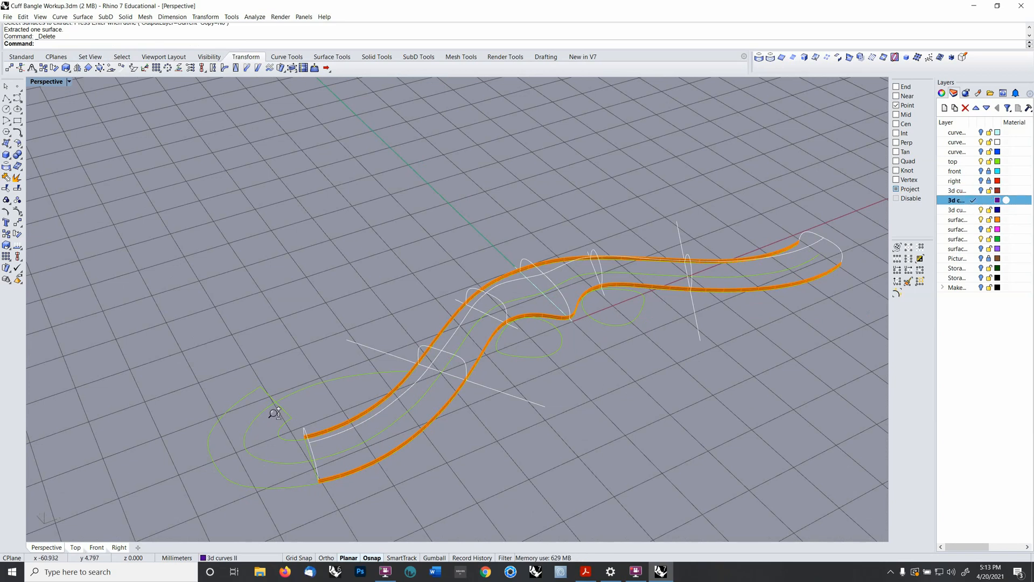
scroll(293, 363, "up", 5)
scroll(291, 328, "down", 4)
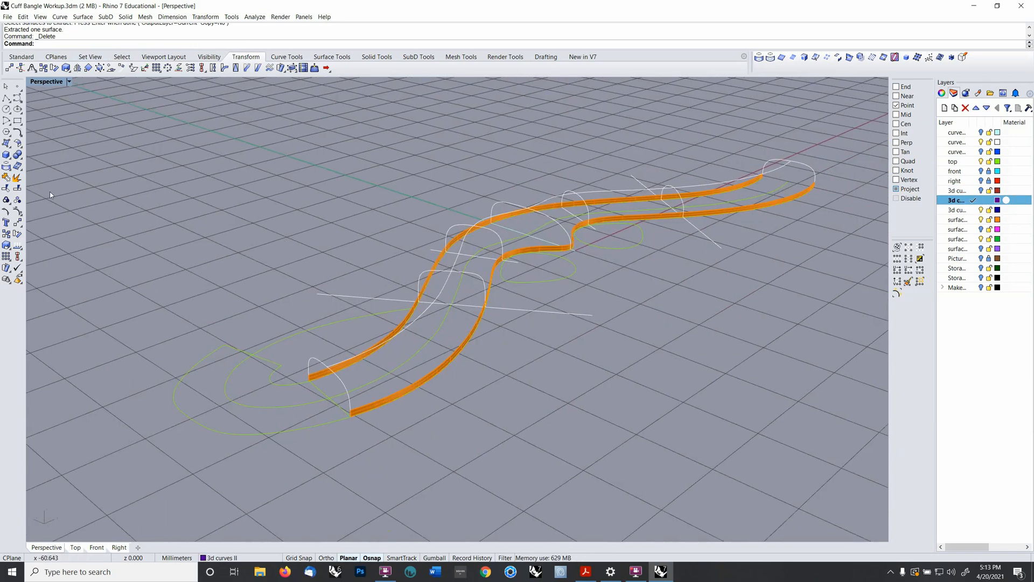
left_click(332, 57)
left_click(329, 69)
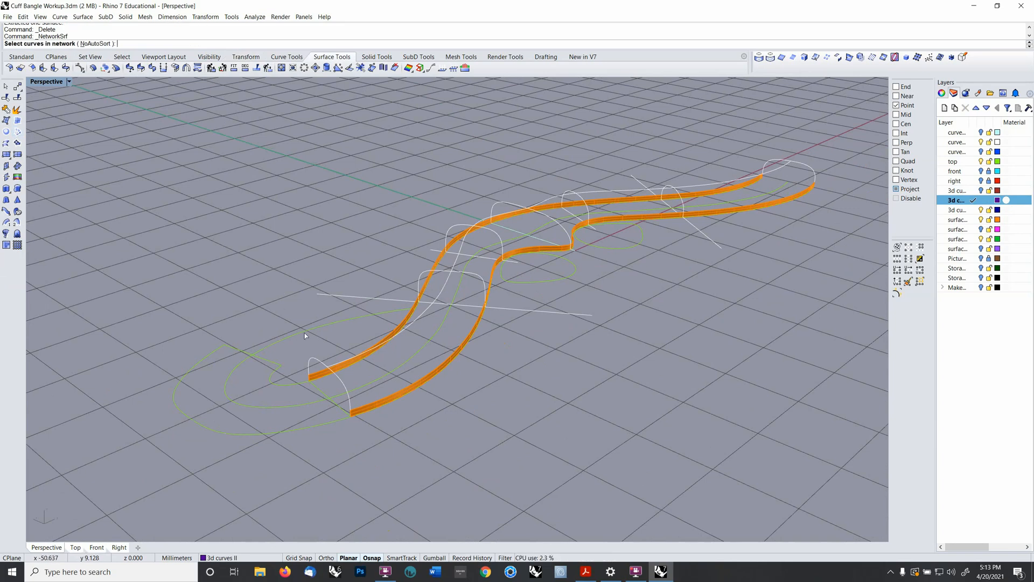
left_click(363, 405)
scroll(348, 366, "up", 3)
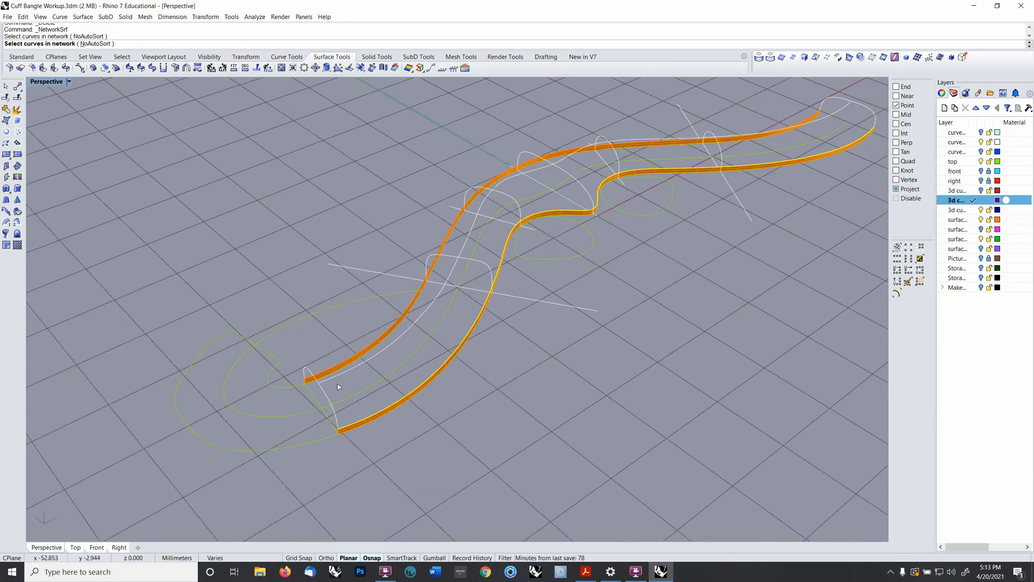
left_click(337, 377)
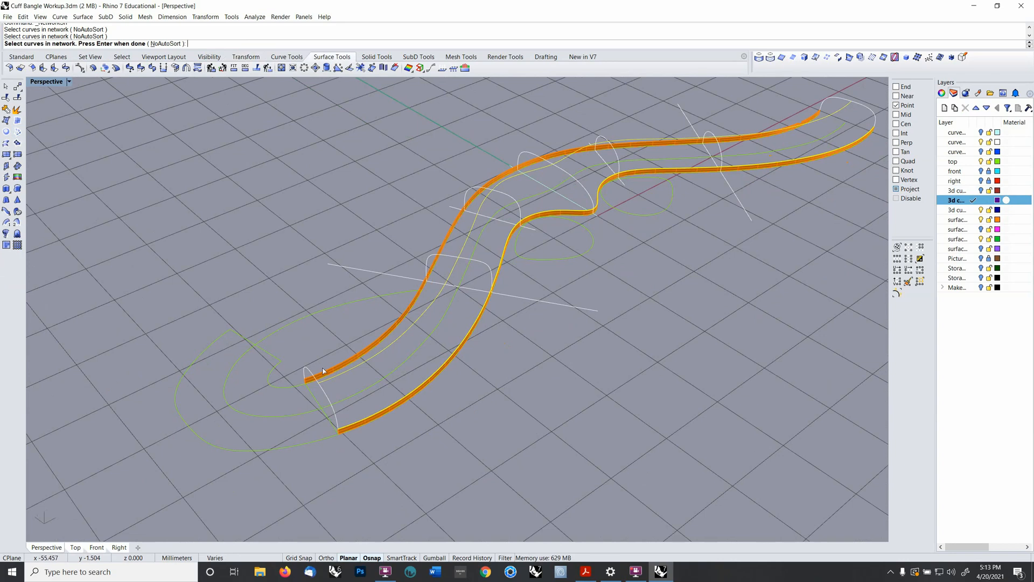
left_click(323, 372)
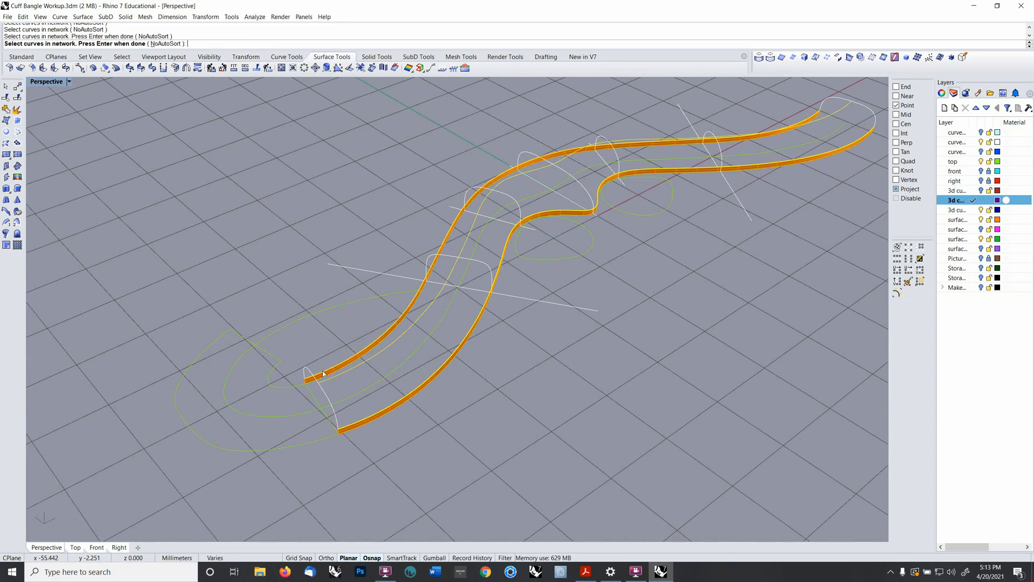
left_click(336, 415)
left_click(483, 263)
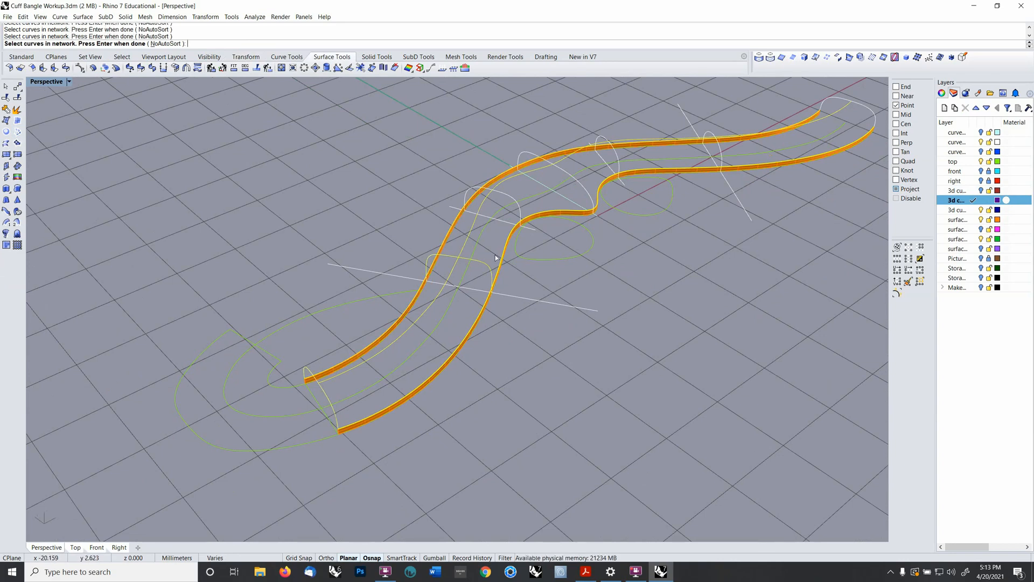
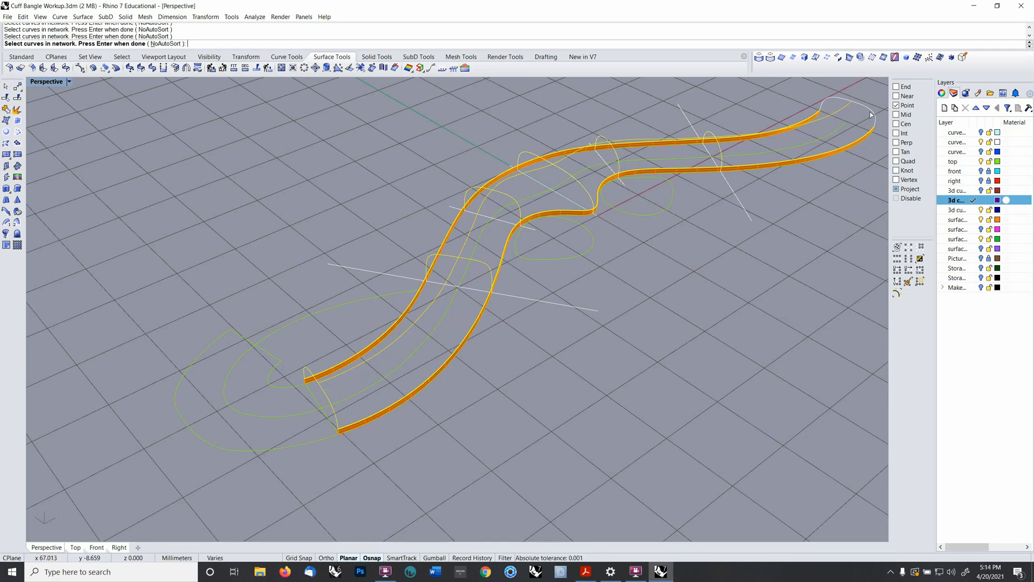
key("Return")
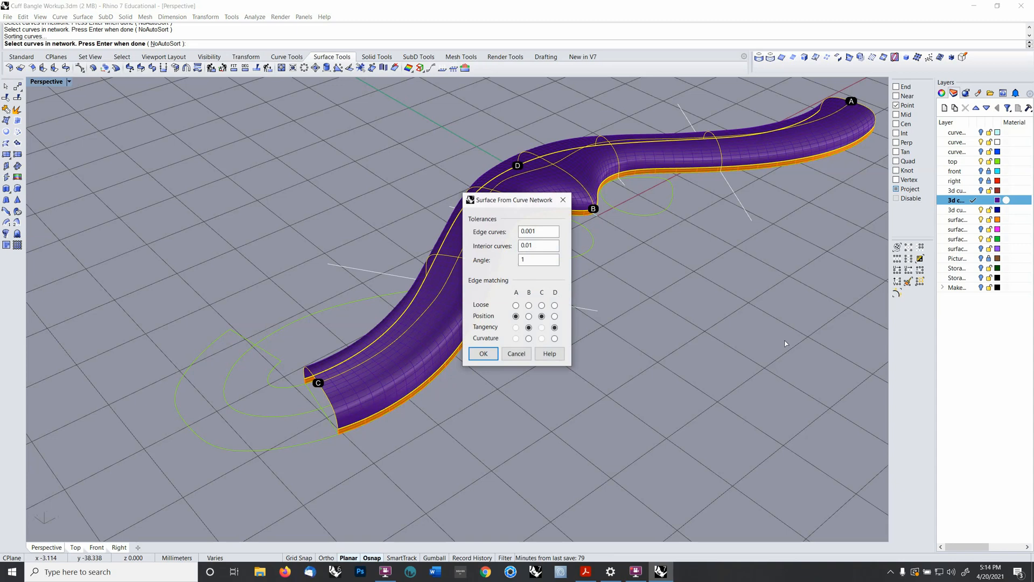
left_click(481, 353)
- Show the 3d curves I layer to compare its red bangle surface with the purple one, and delete the red surface
scroll(487, 280, "up", 5)
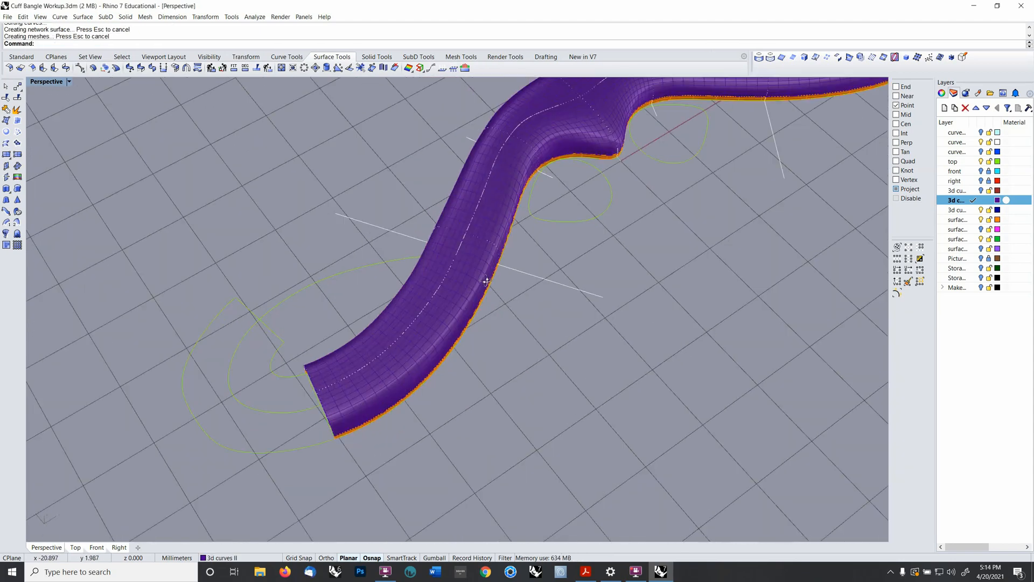
right_click_drag(487, 281, 541, 262)
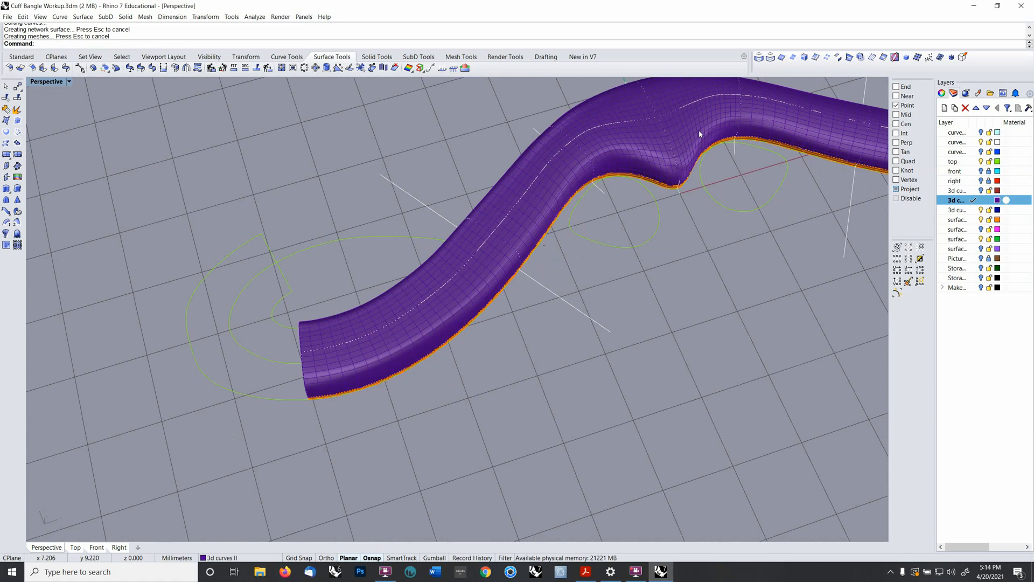
right_click_drag(699, 130, 430, 318, "shift")
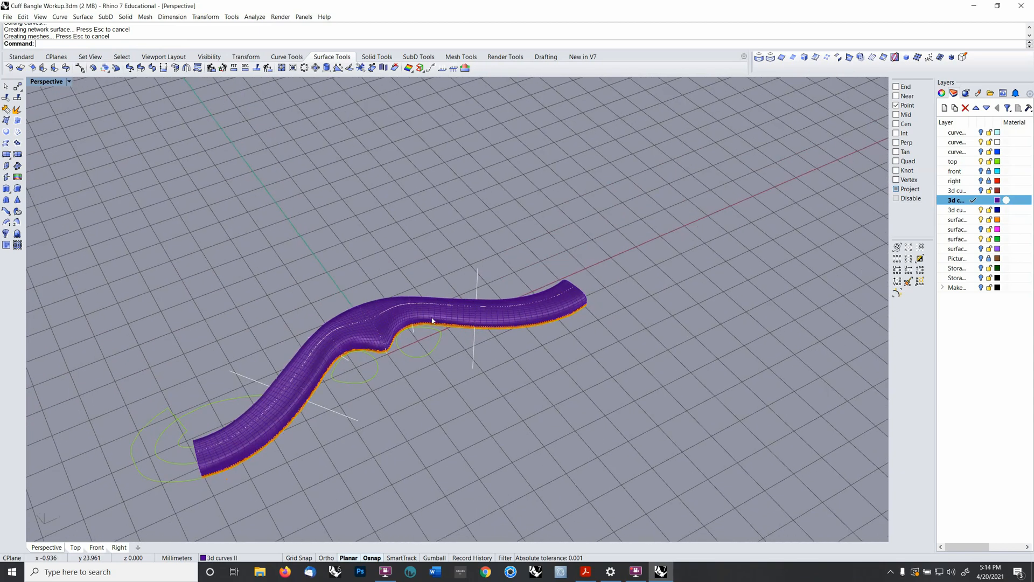
left_click(980, 191)
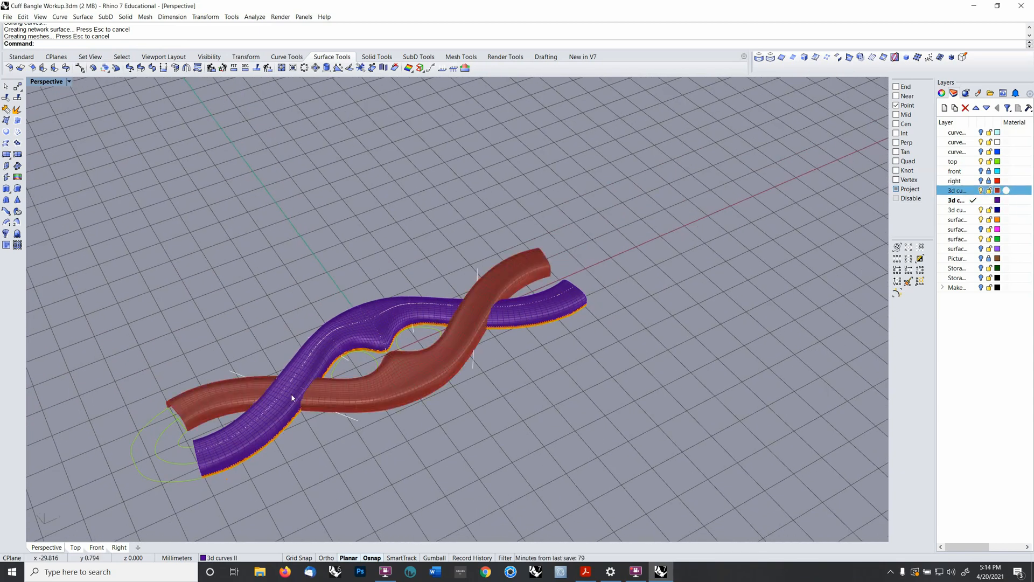
scroll(291, 397, "up", 5)
scroll(347, 411, "up", 4)
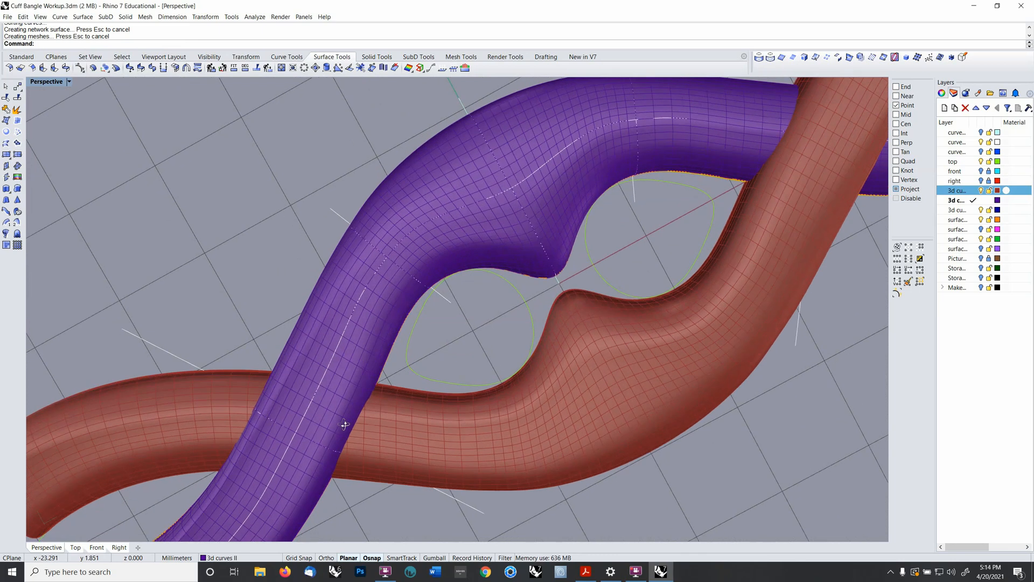
right_click_drag(345, 425, 471, 282)
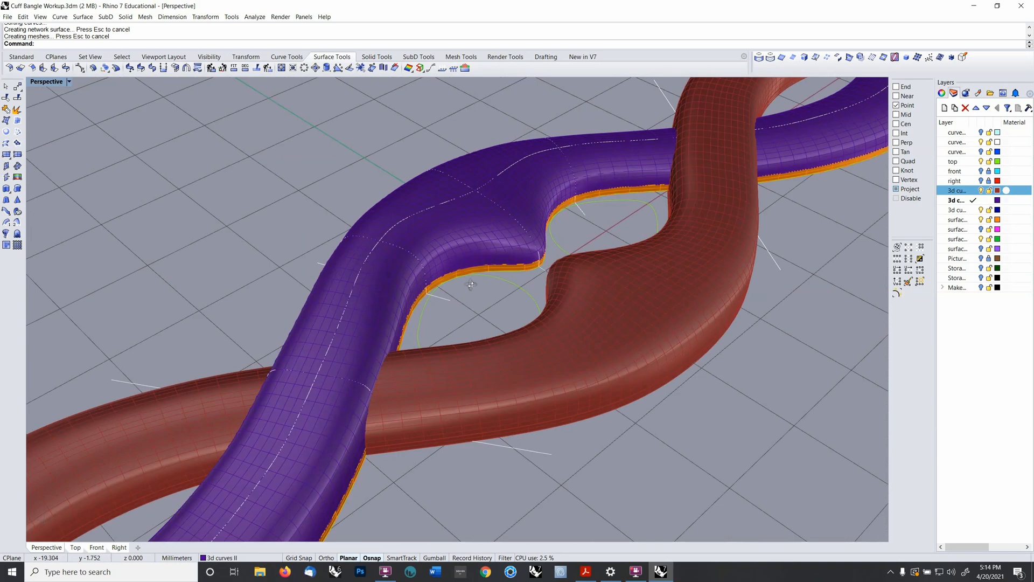
scroll(619, 246, "down", 6)
left_click(635, 246)
key("Delete")
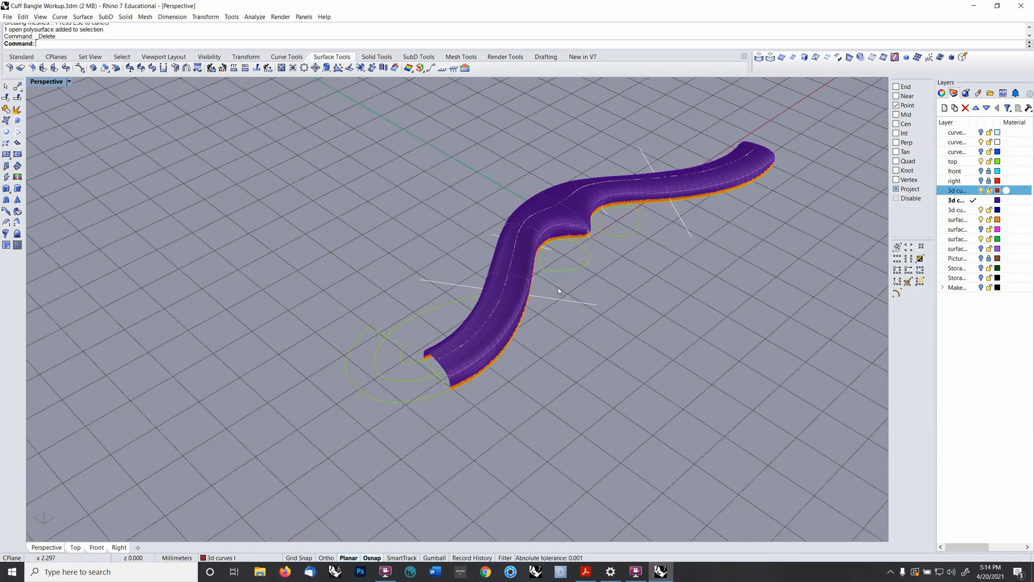
left_click(6, 98)
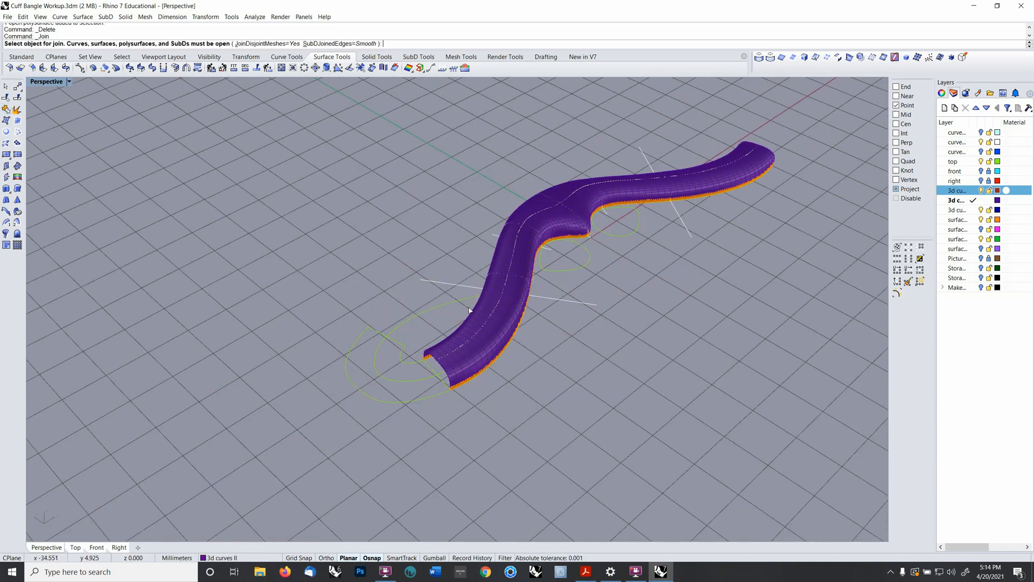
scroll(475, 300, "up", 3)
left_click(483, 432)
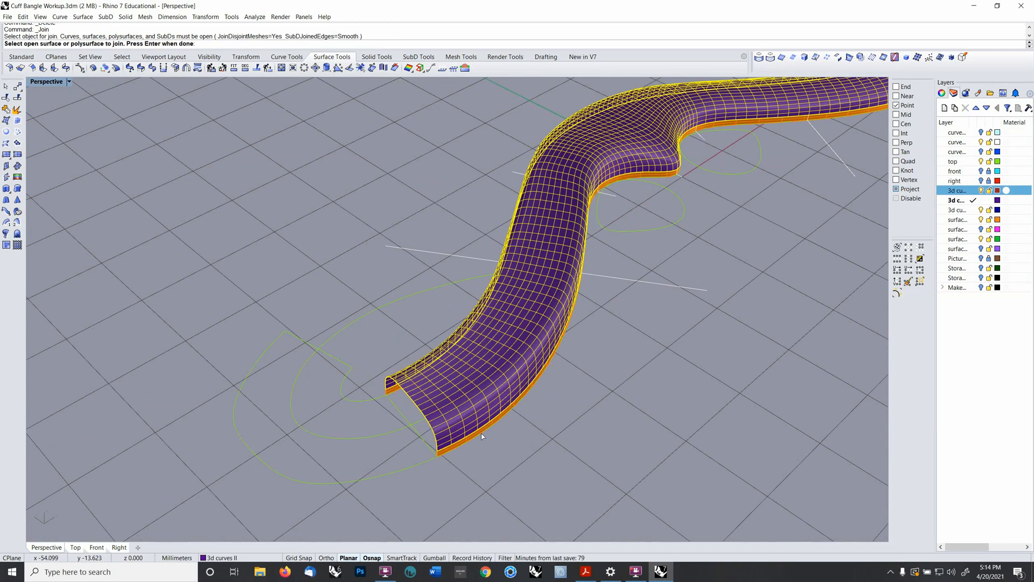
right_click(480, 431)
right_click(481, 431)
left_click(481, 431)
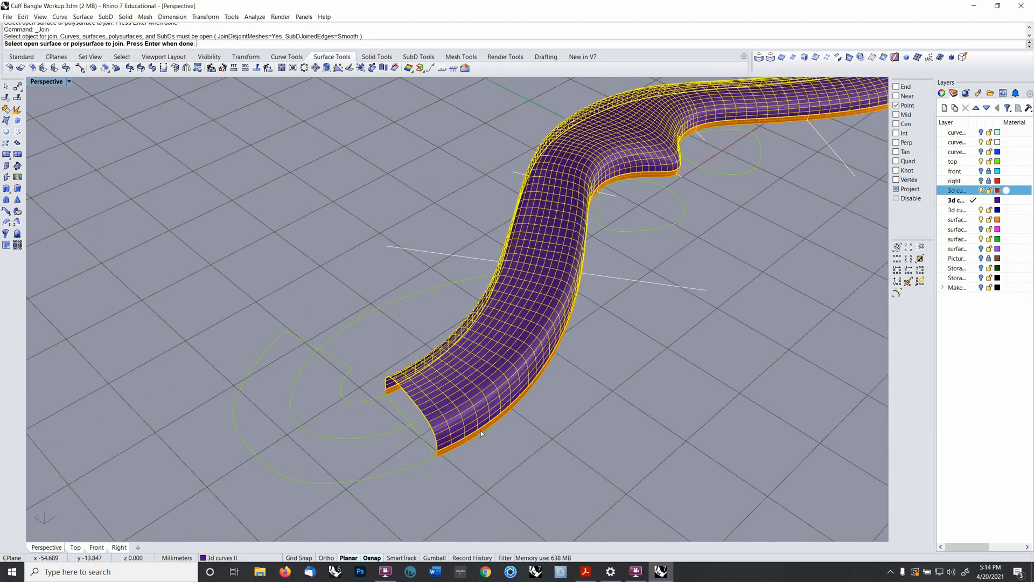
right_click(481, 431)
right_click(484, 429)
left_click(483, 428)
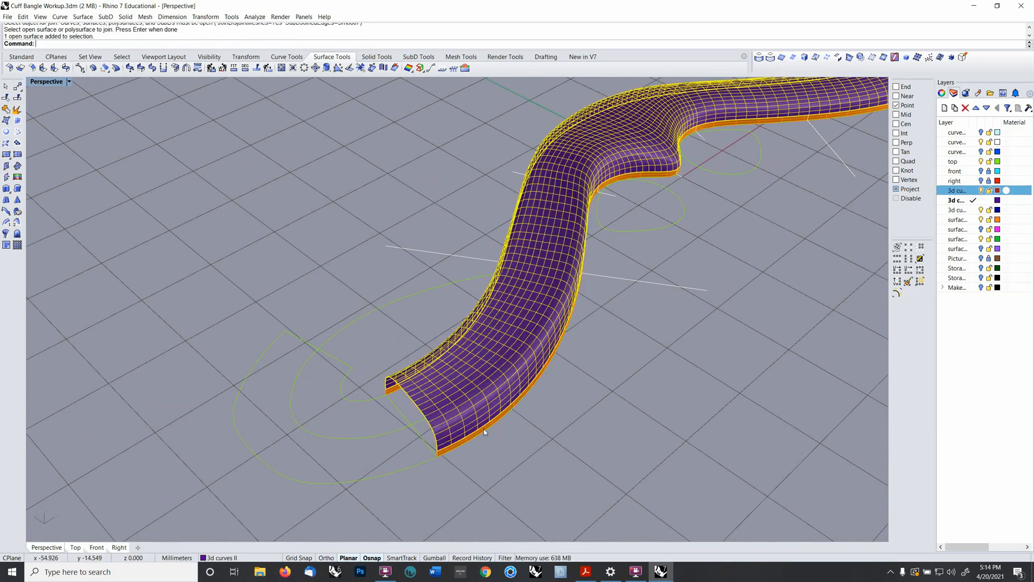
right_click(483, 448)
scroll(471, 422, "up", 1)
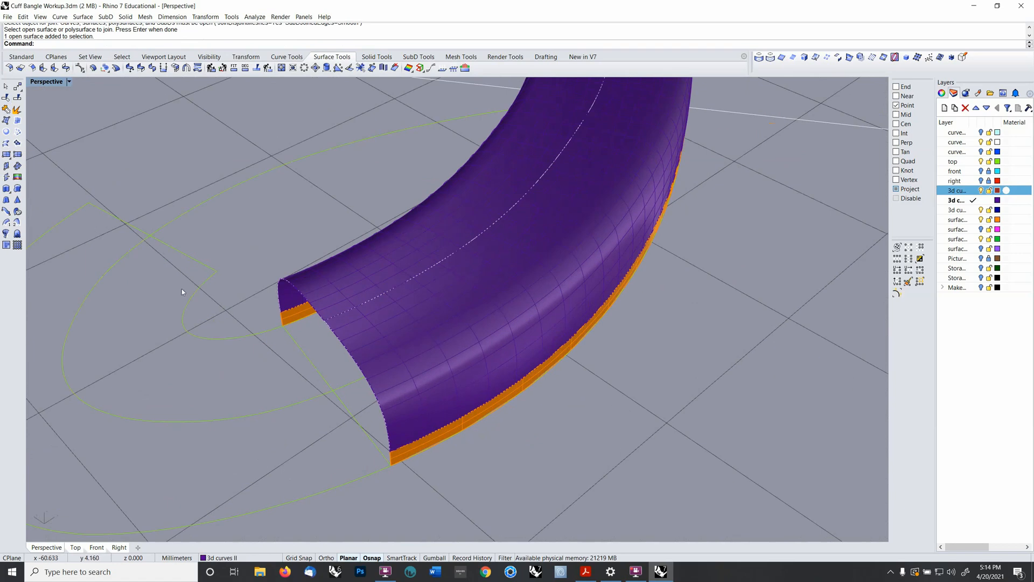
- Join the purple network surface with the two orange edge strips into one polysurface
left_click(6, 108)
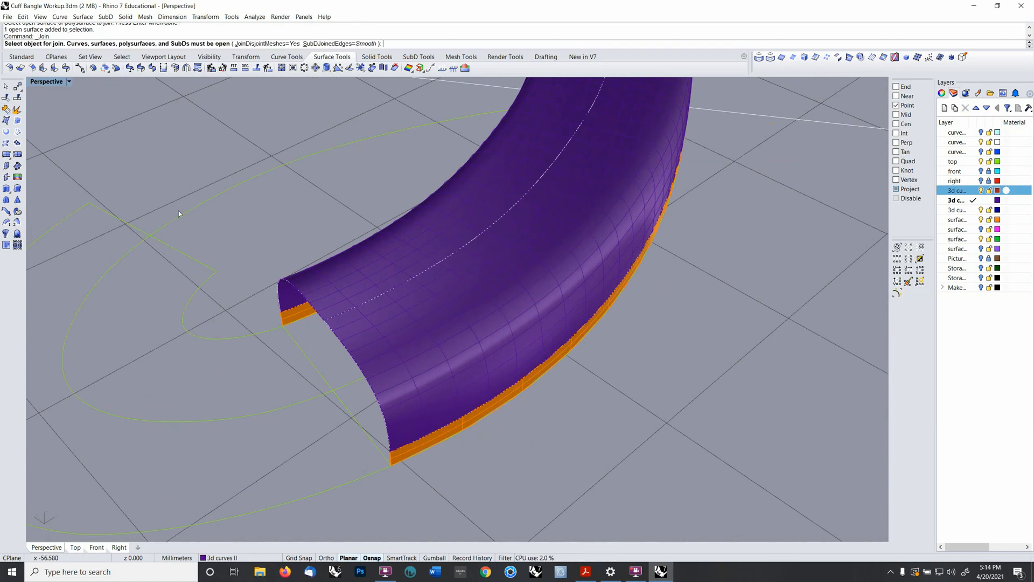
left_click(401, 441)
key("Return")
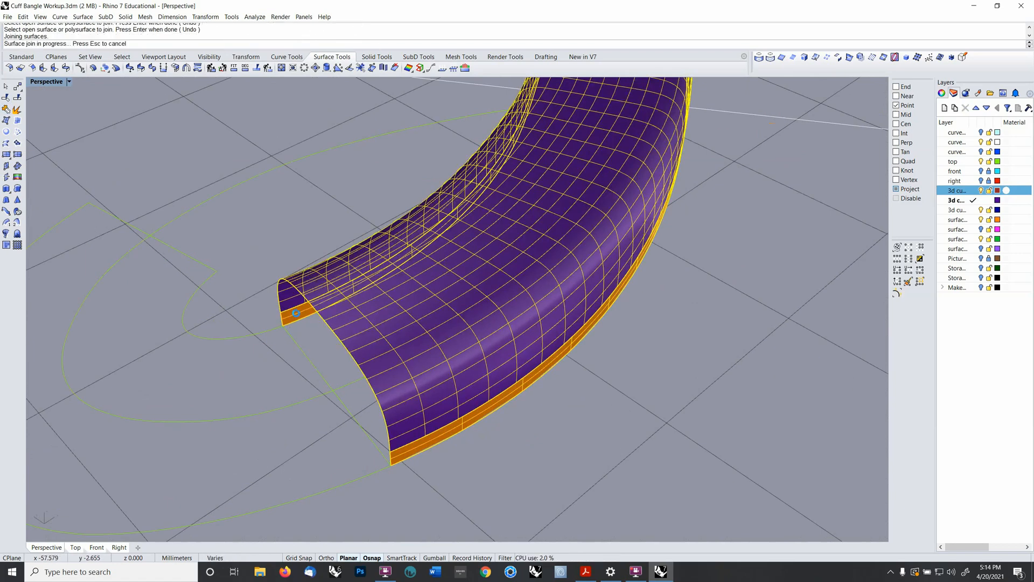
- Rotate a copy of the joined orange strand by 180 degrees around the origin (0) to form the crossing strand
scroll(374, 271, "down", 10)
right_click_drag(469, 259, 408, 472, "shift")
left_click(460, 325)
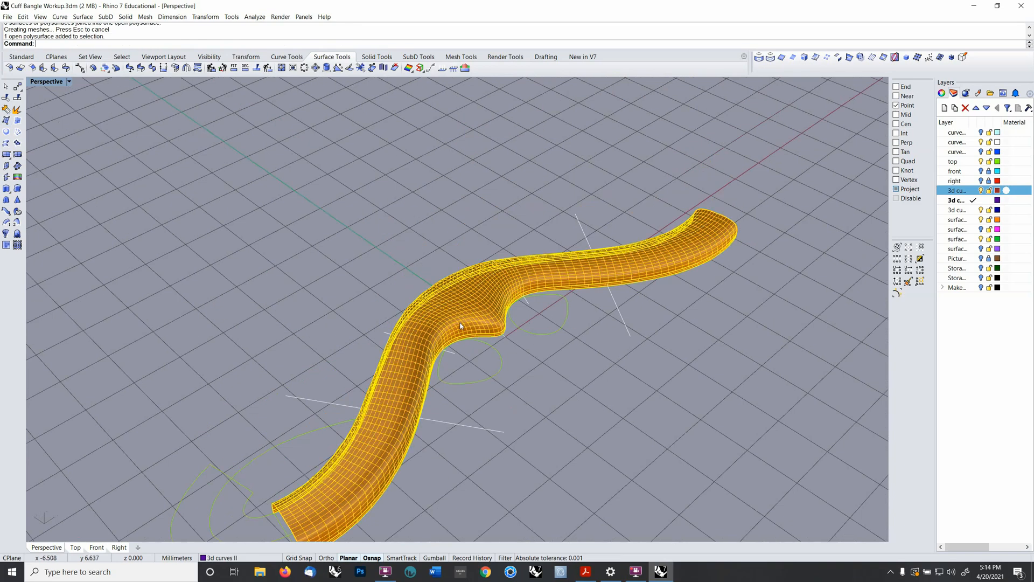
right_click_drag(460, 325, 409, 323)
left_click(247, 56)
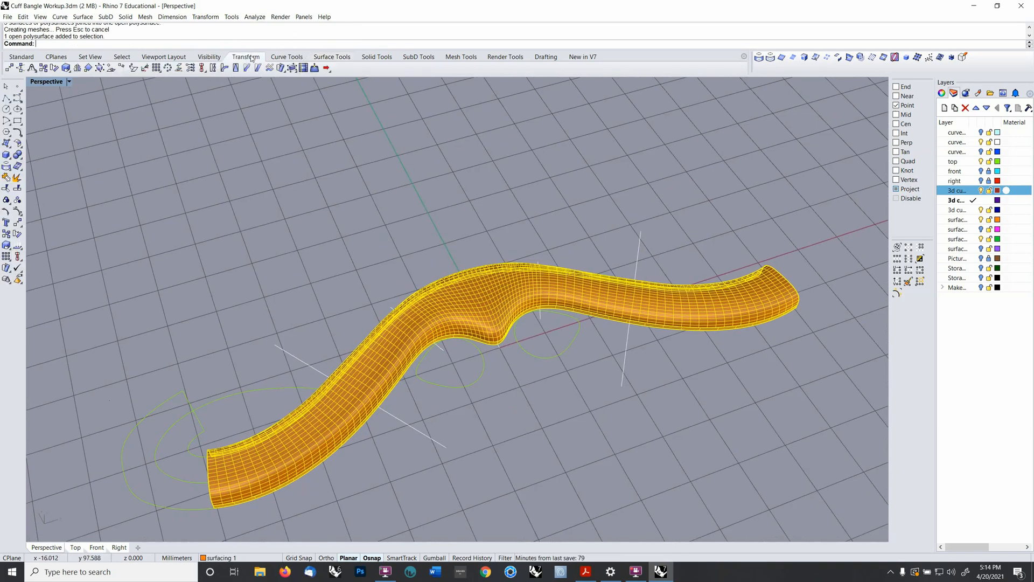
left_click(54, 68)
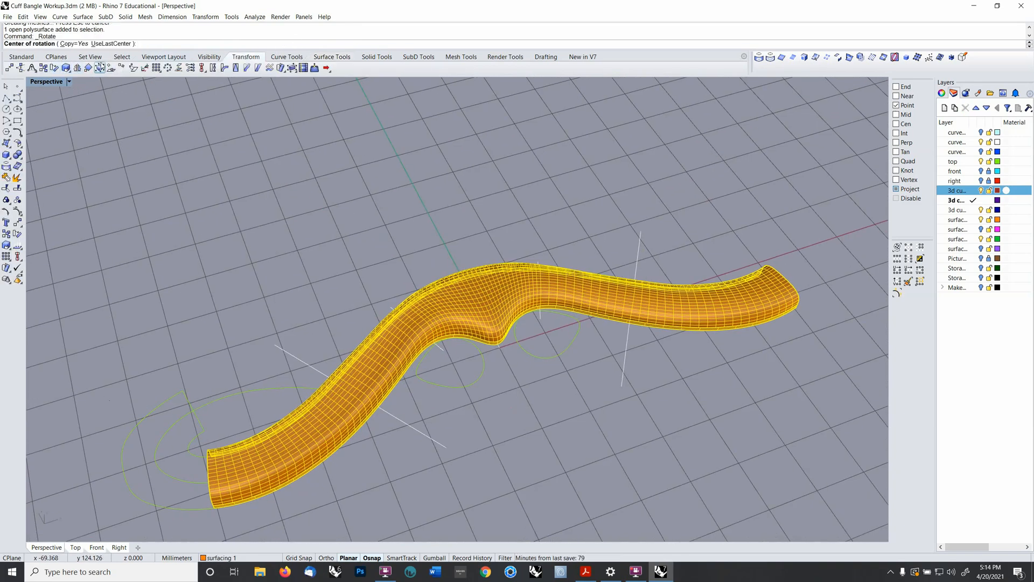
type("0")
key("Return")
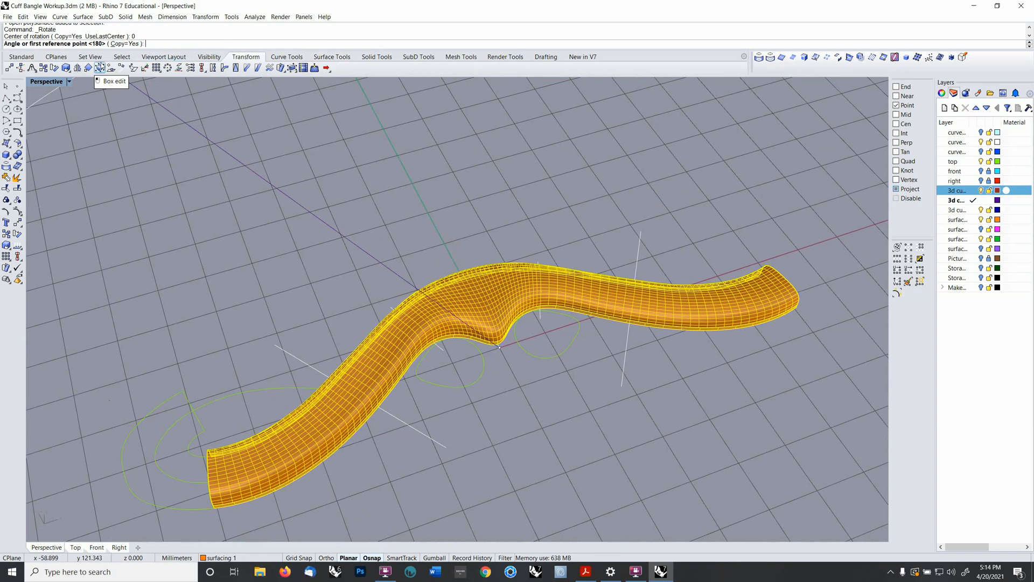
key("Return")
key("Return")
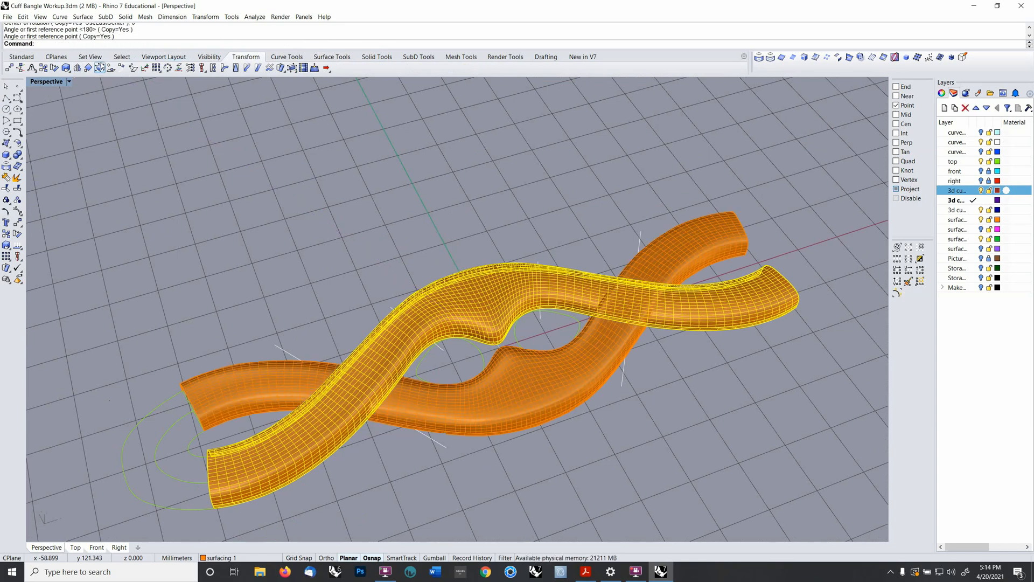
- Move the rotated copy of the strand to the 3d curves I layer
left_click(495, 378)
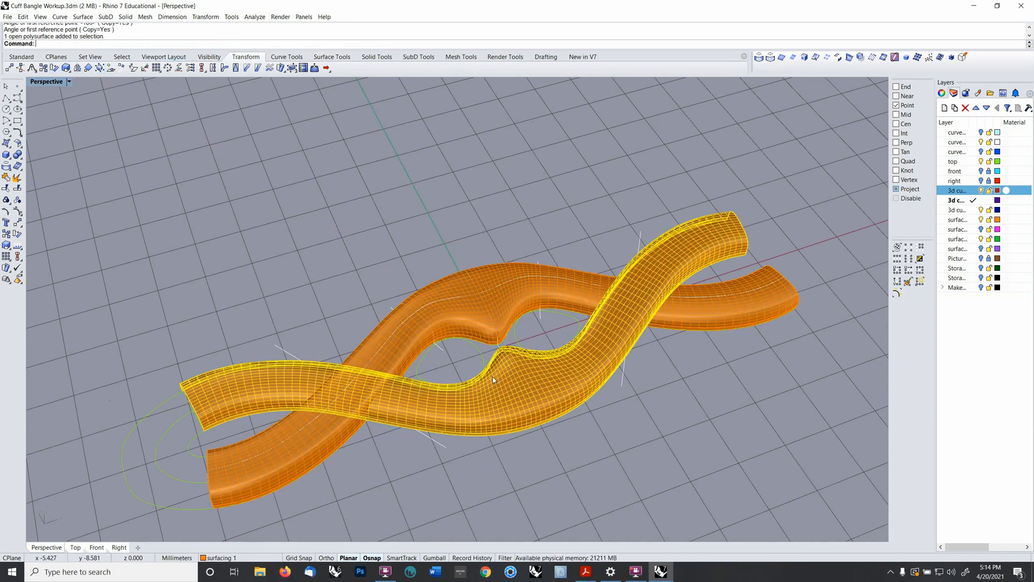
type("changelayer")
key("Return")
left_click(502, 289)
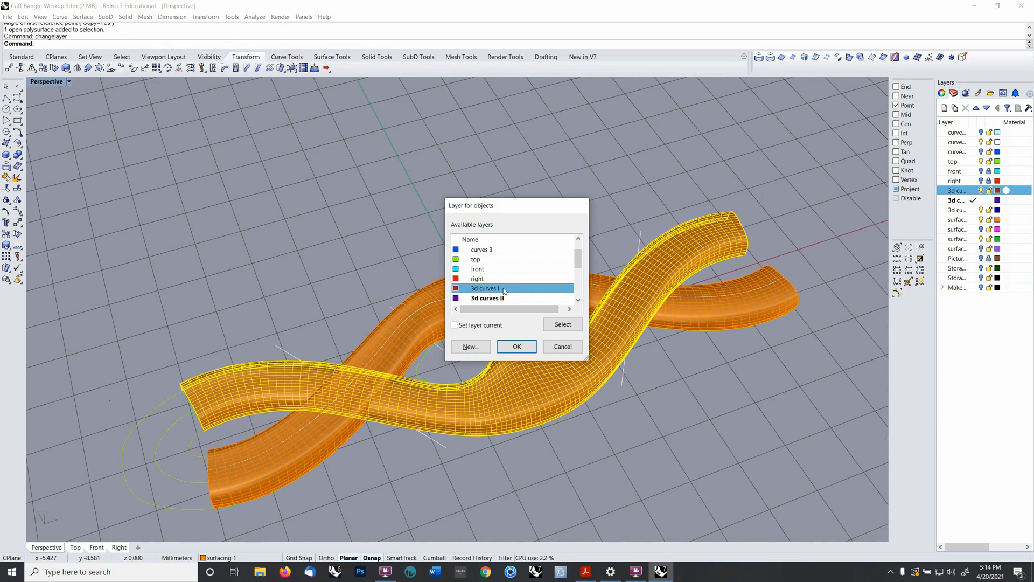
left_click(515, 347)
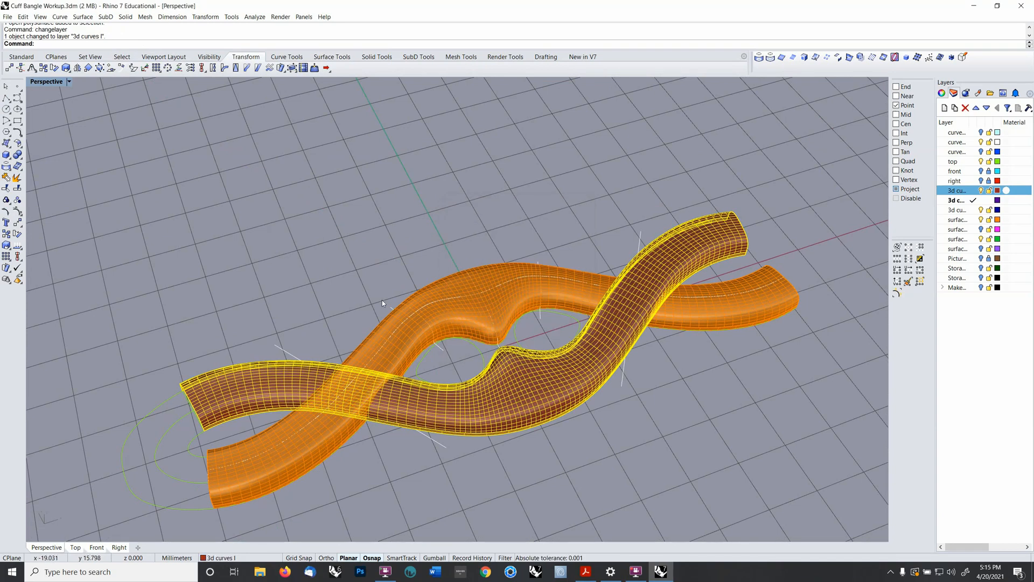
- Examine how the orange and red strands cross, from several perspective angles and in the Top, Front and Right views
right_click_drag(360, 245, 516, 246)
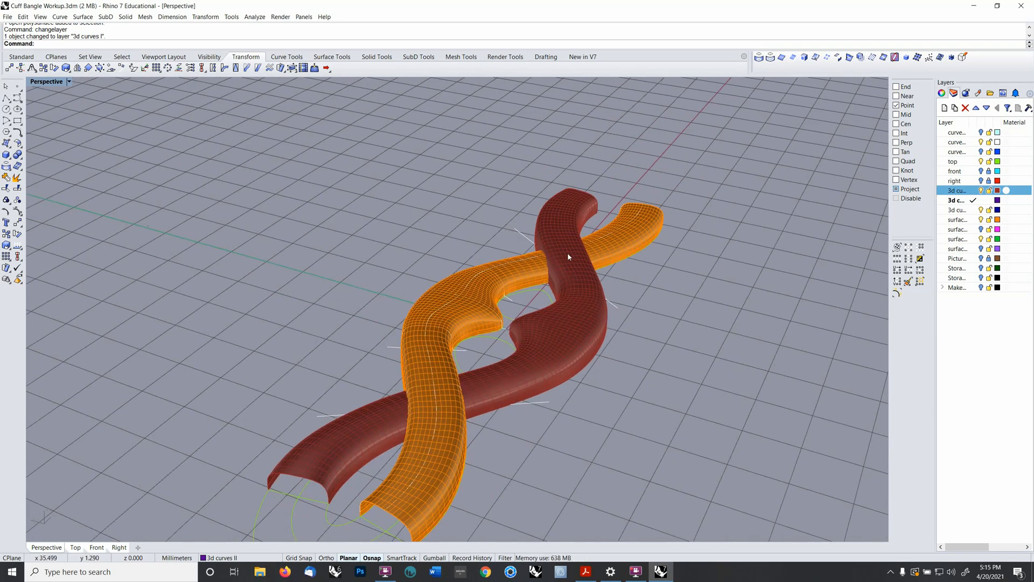
scroll(569, 257, "up", 10)
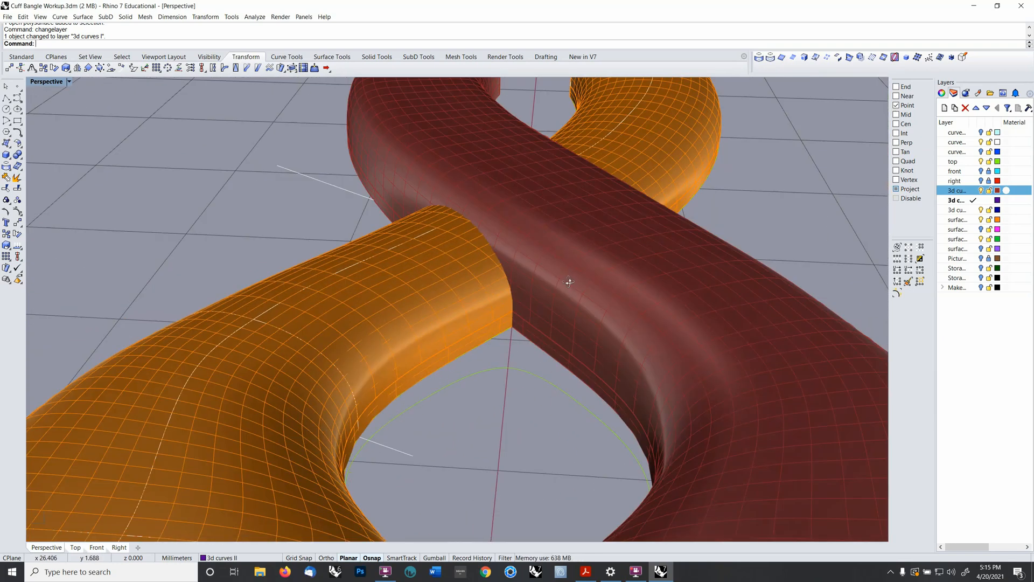
right_click_drag(569, 282, 490, 353)
scroll(535, 327, "down", 10)
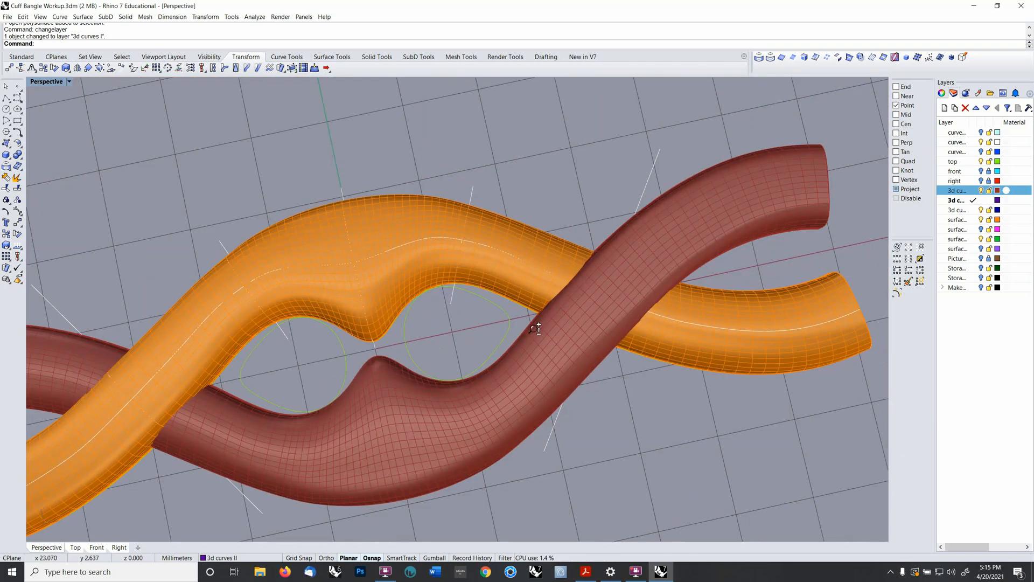
scroll(535, 326, "down", 2)
right_click_drag(260, 421, 248, 348)
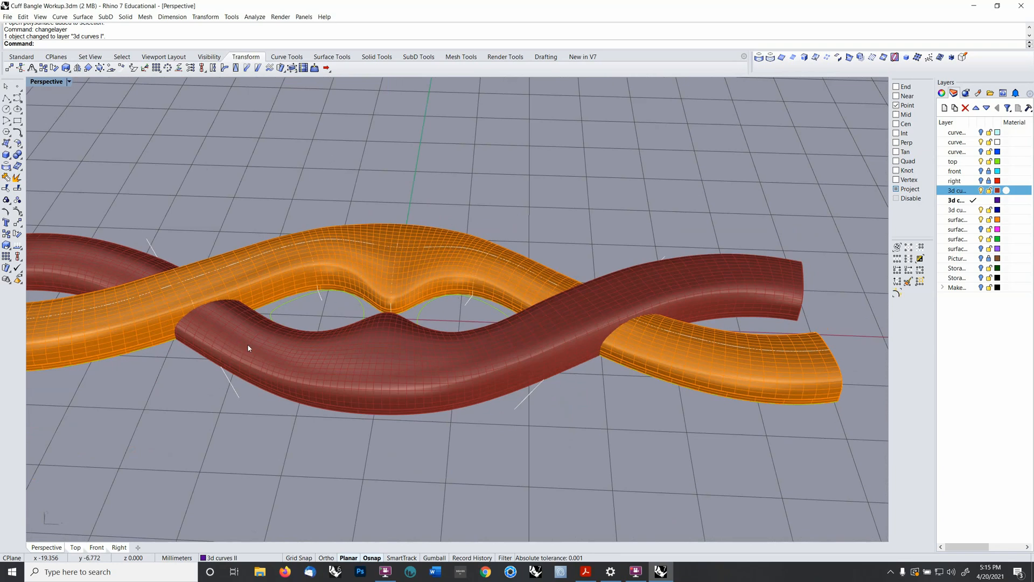
right_click_drag(302, 329, 466, 375, "shift")
key("ctrl+F1")
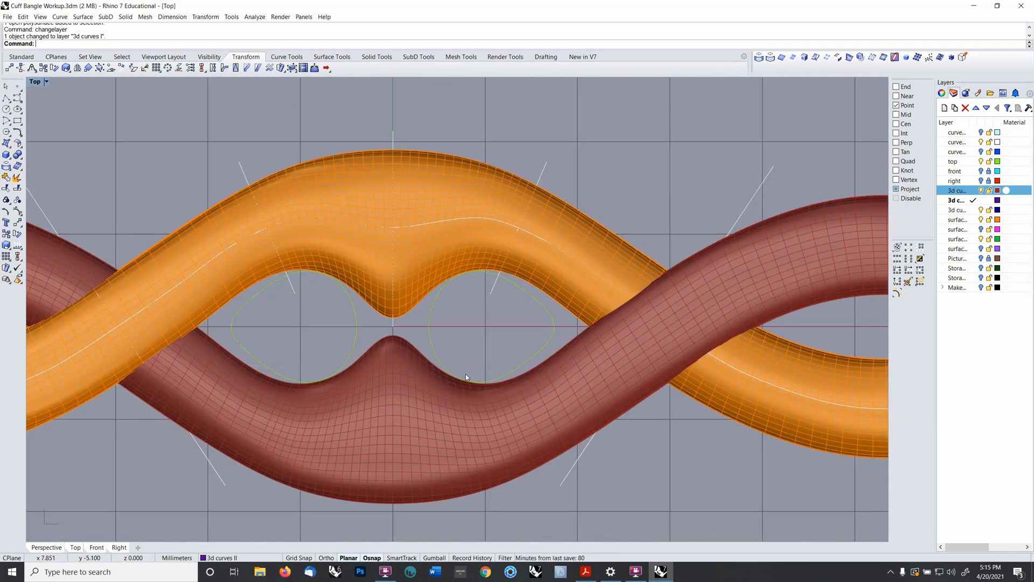
scroll(459, 379, "down", 3)
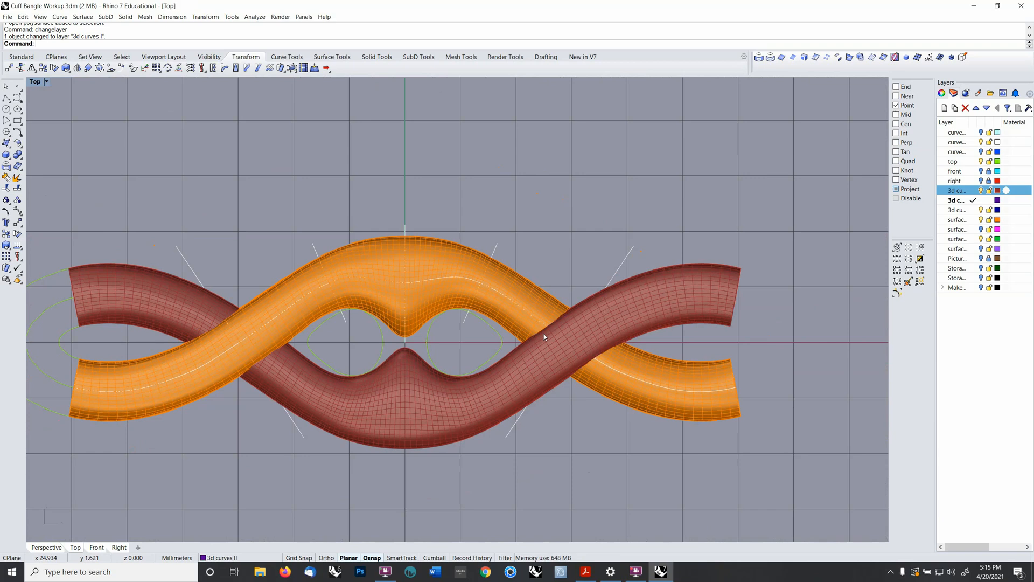
key("ctrl+F2")
key("ctrl+F3")
key("ctrl+F4")
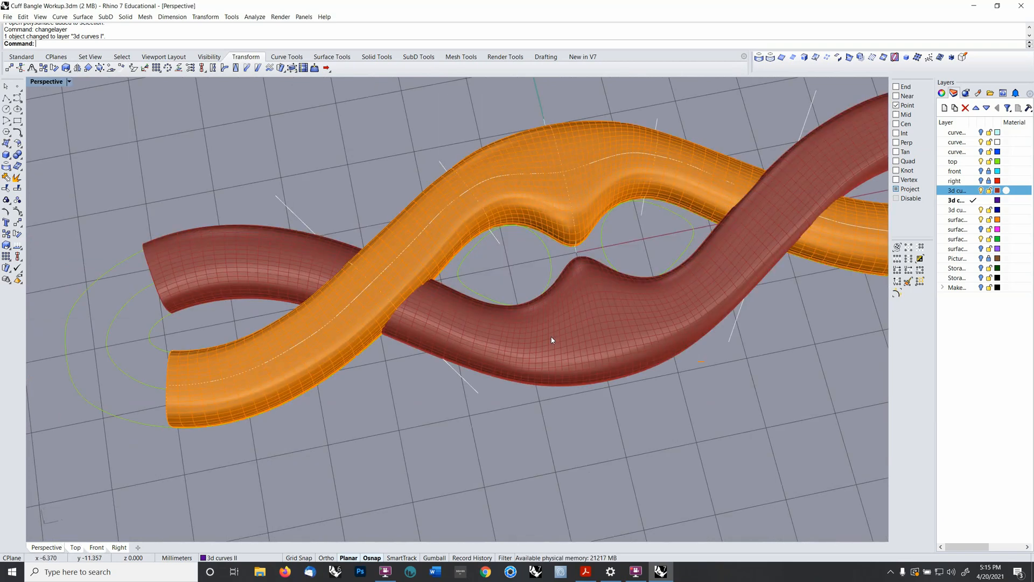
right_click_drag(551, 338, 531, 344)
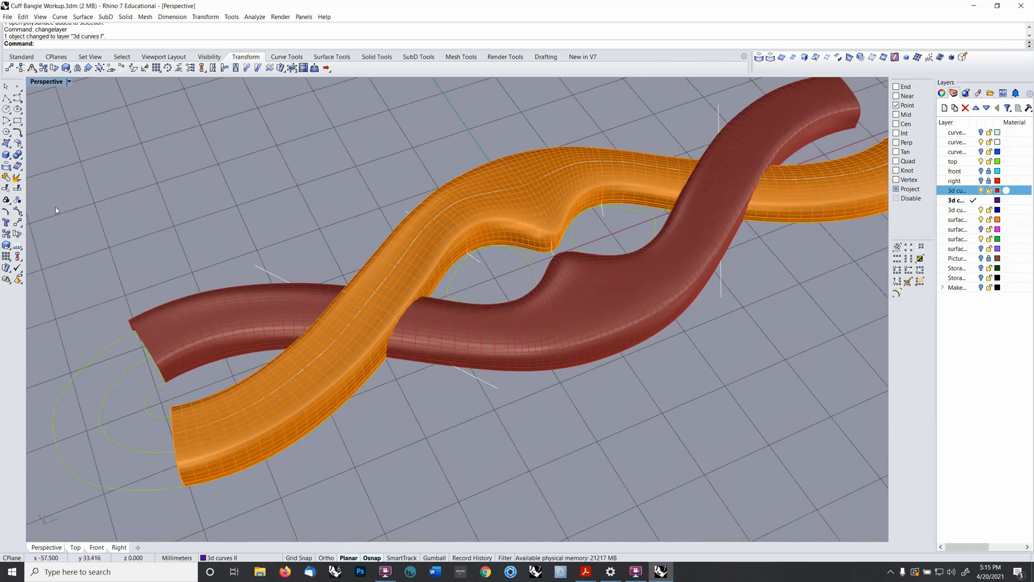
- Extract the orange strand's top surface with Copy=No and delete it, and hide the 3d curves I layer
left_click(17, 166)
left_click(394, 256)
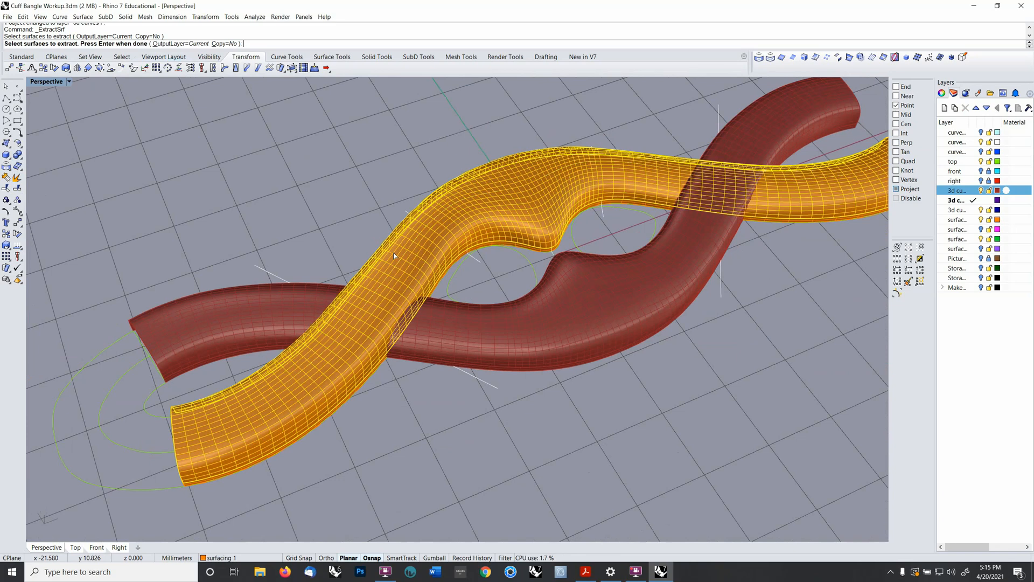
key("Return")
key("Delete")
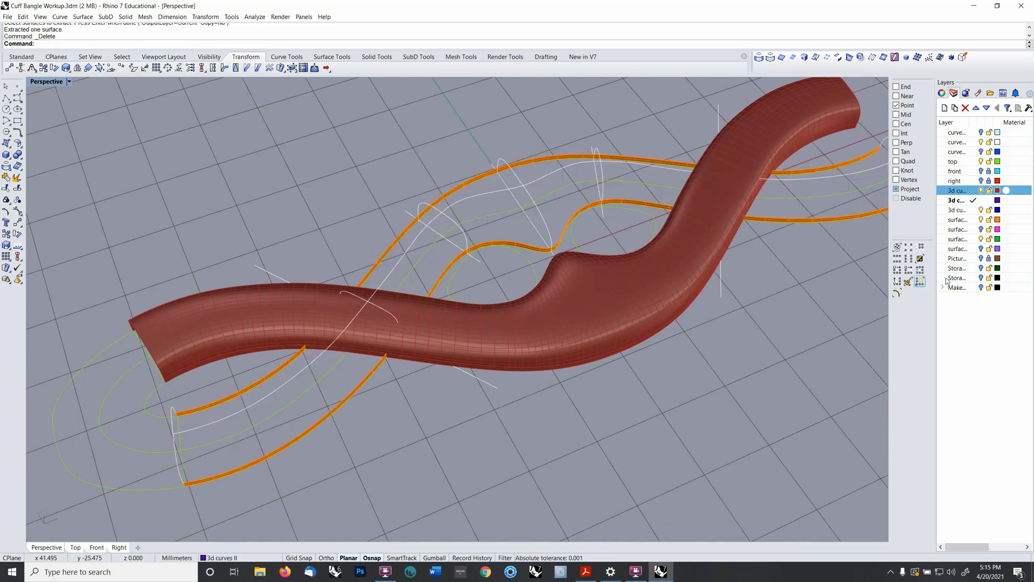
left_click(981, 191)
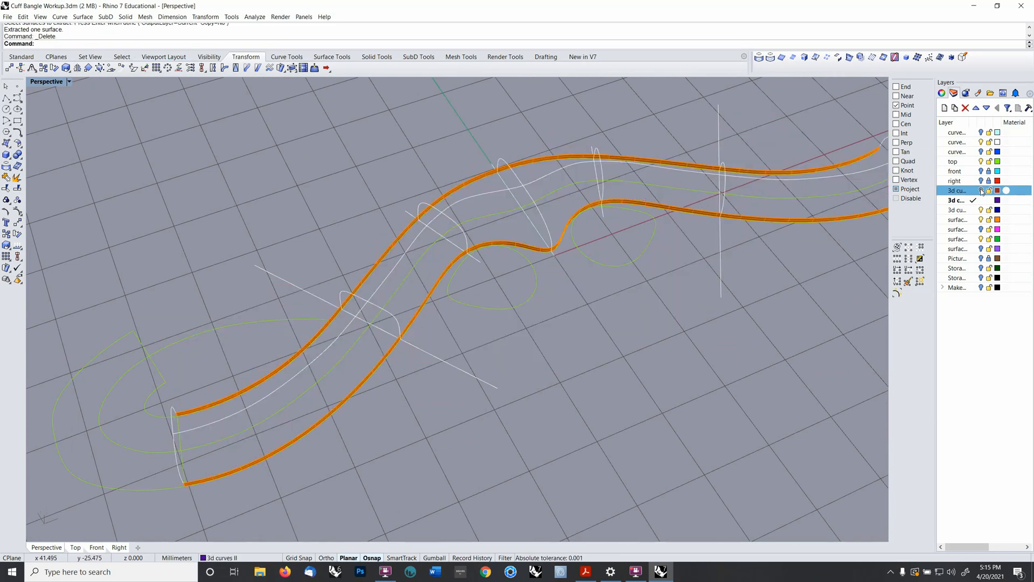
- Explode the white cross-section profile at the near strand crossing, and select its inner half
right_click_drag(441, 345, 354, 346)
scroll(366, 329, "up", 5)
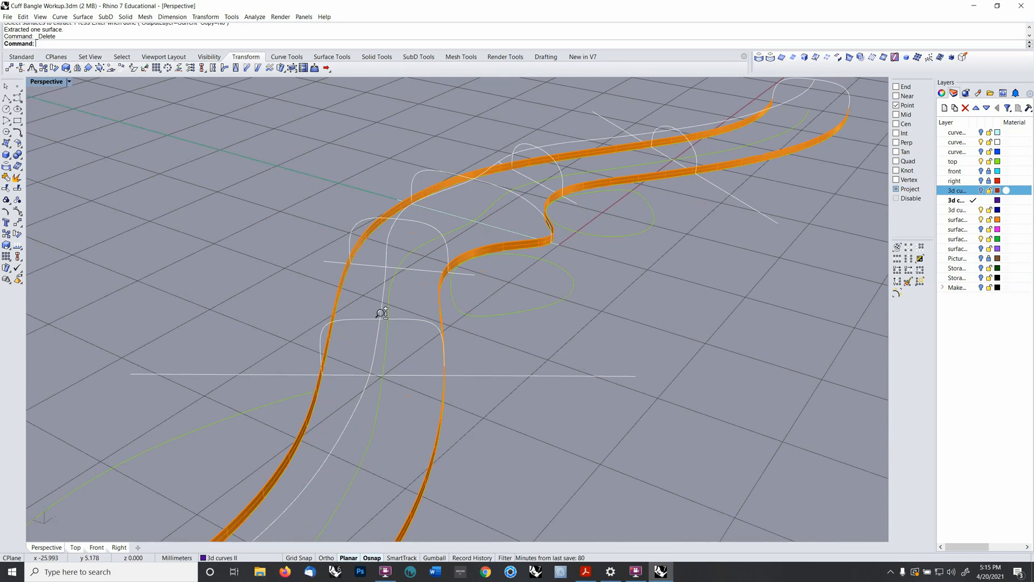
left_click(416, 316)
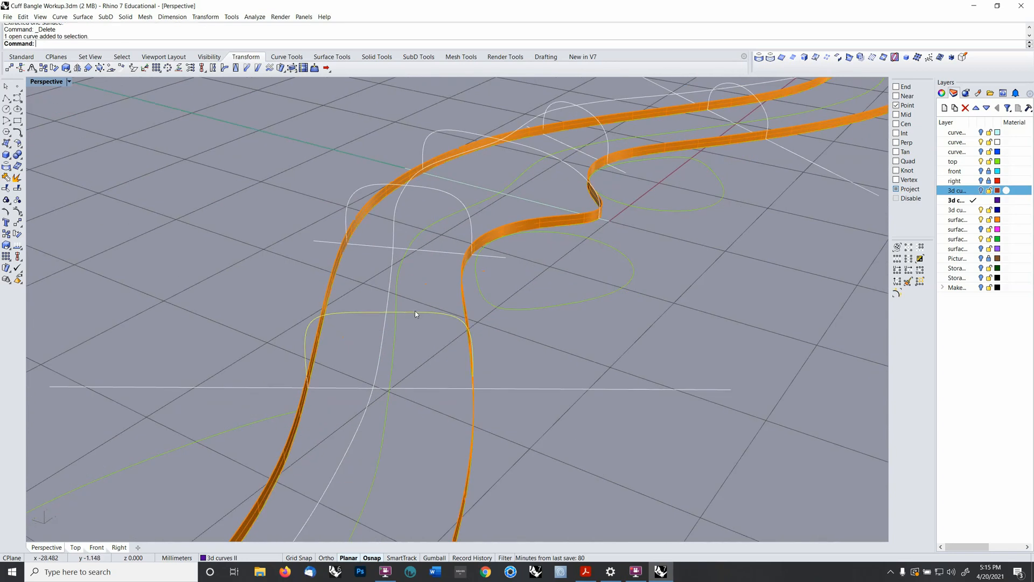
left_click(17, 177)
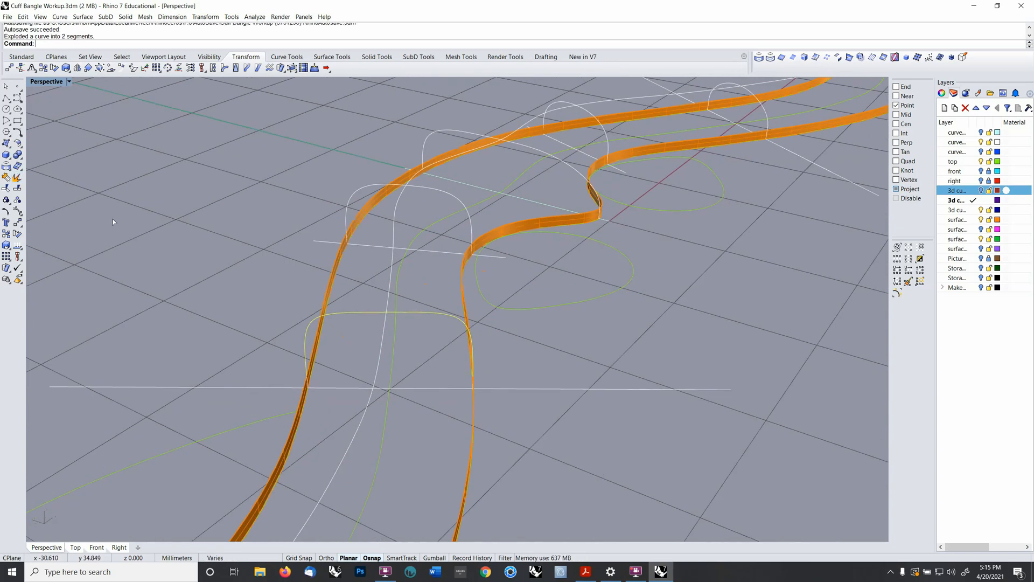
left_click(415, 311)
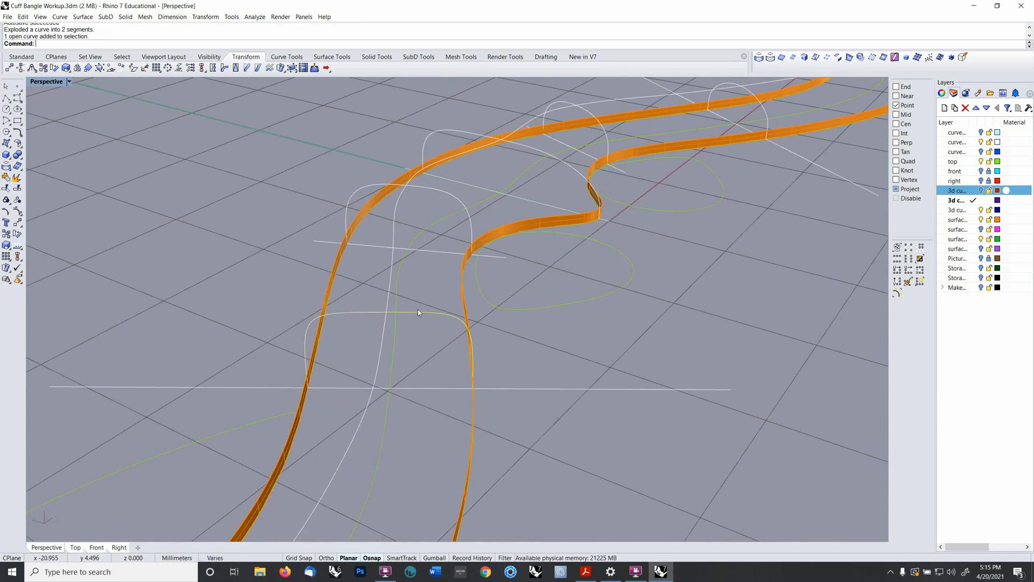
- Show and unlock the right layer, and delete both halves of the red profile at the near crossing
left_click(986, 180)
scroll(480, 318, "up", 3)
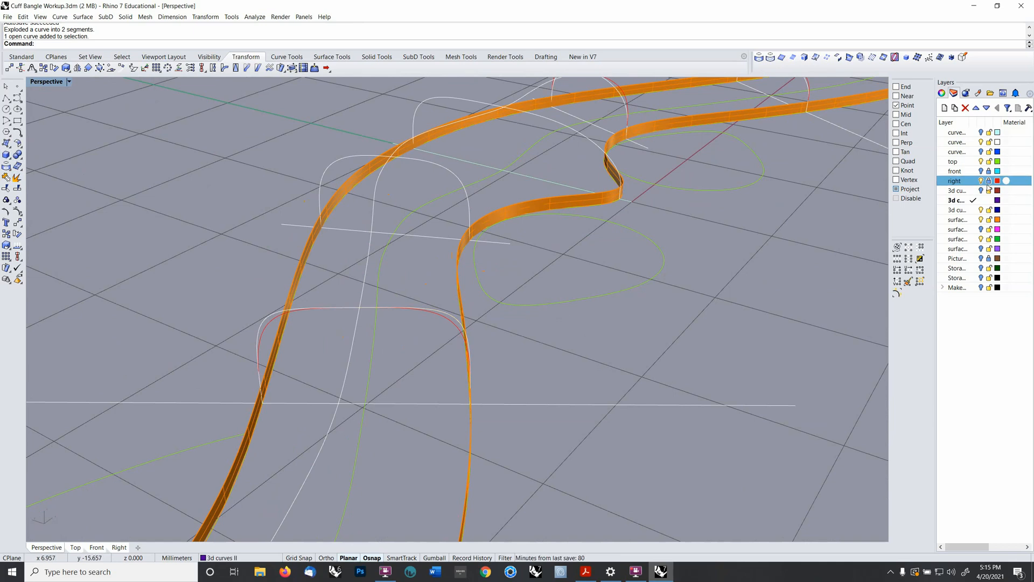
left_click(445, 322)
left_click(261, 322)
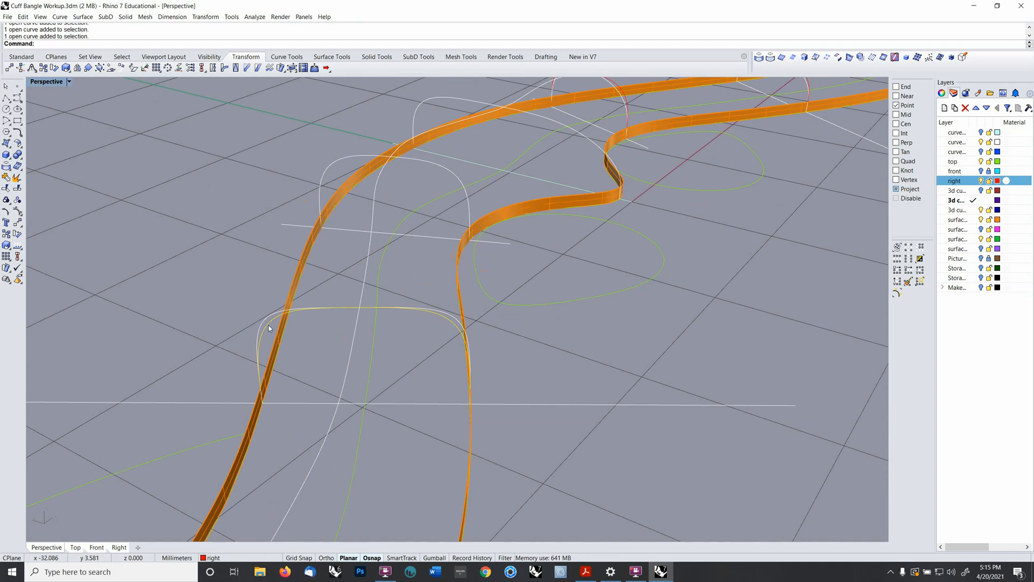
key("Delete")
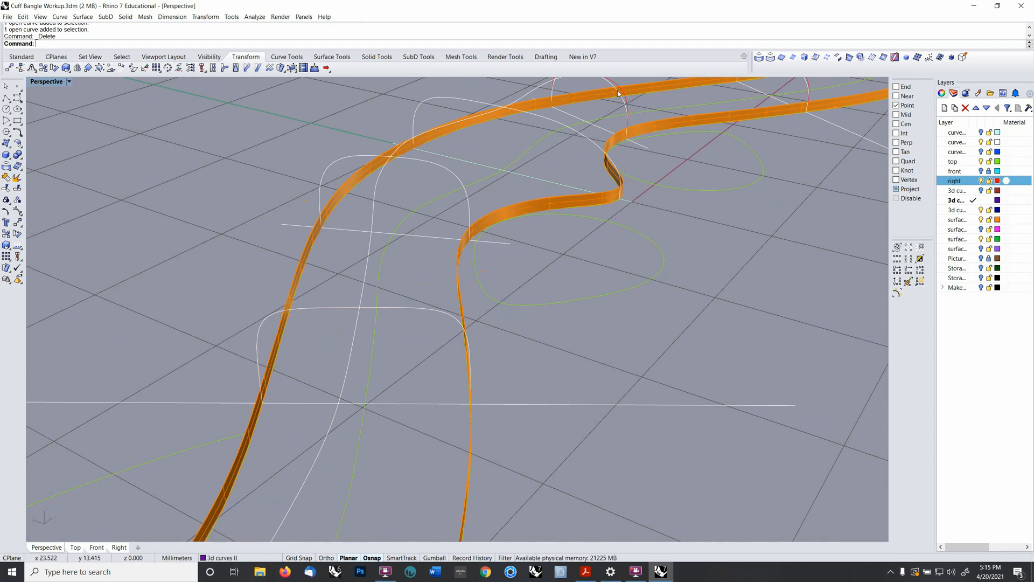
- Delete the remaining red profile halves at the two cross-sections beyond the strand's centre
left_click(628, 98)
right_click_drag(629, 94, 546, 124)
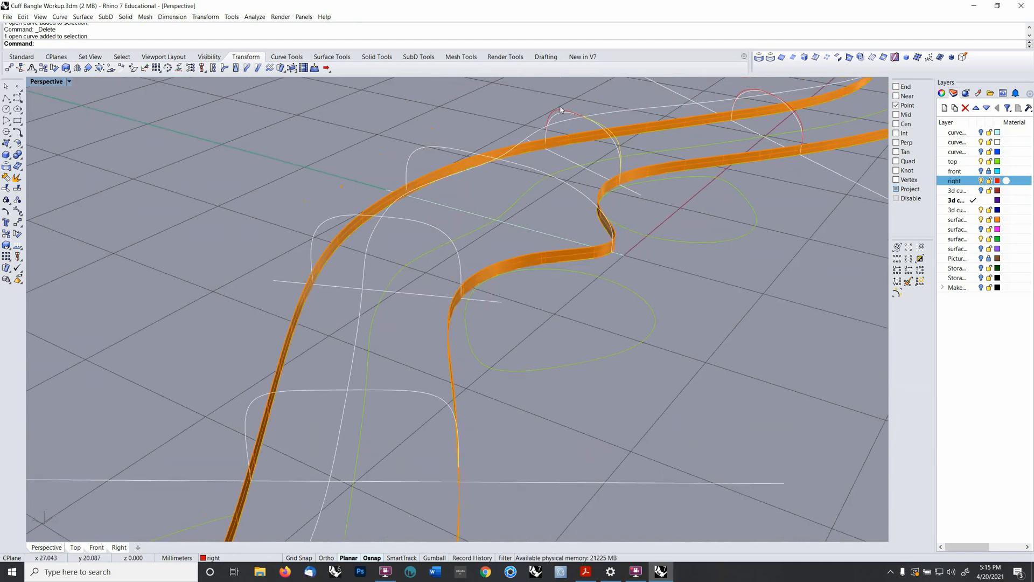
left_click(560, 108)
key("Delete")
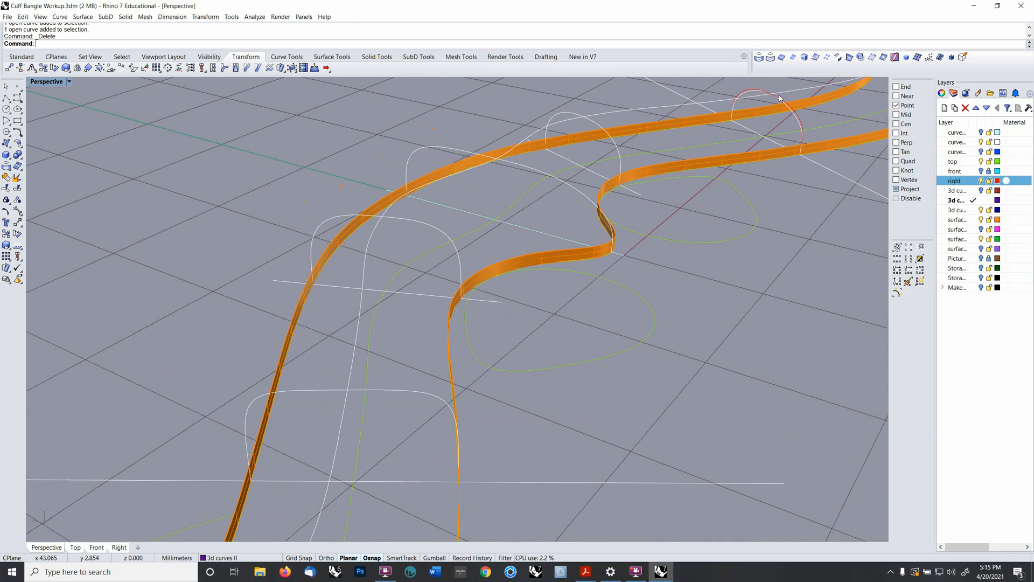
left_click(798, 118)
left_click(798, 117)
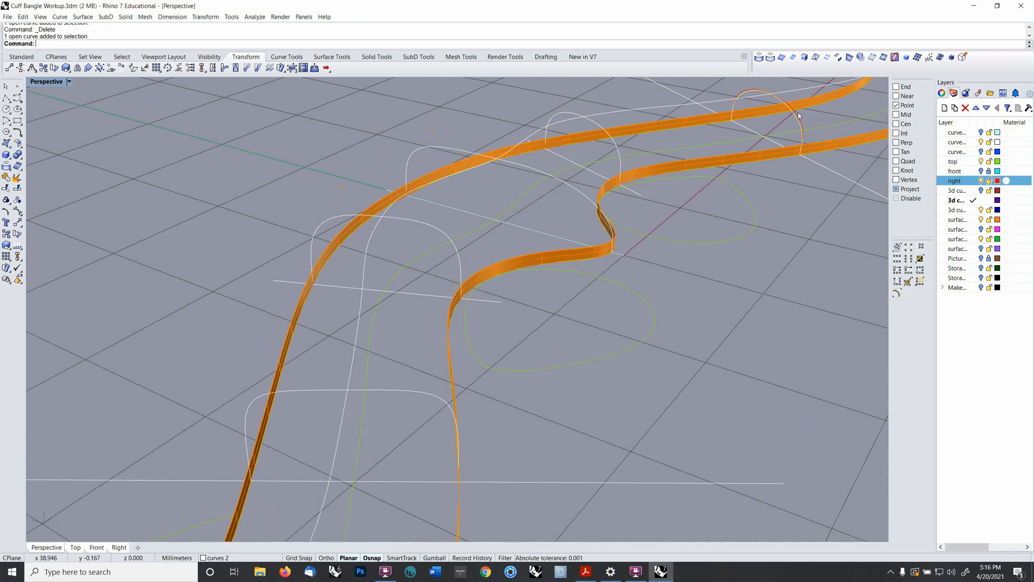
left_click(802, 119)
left_click(745, 92)
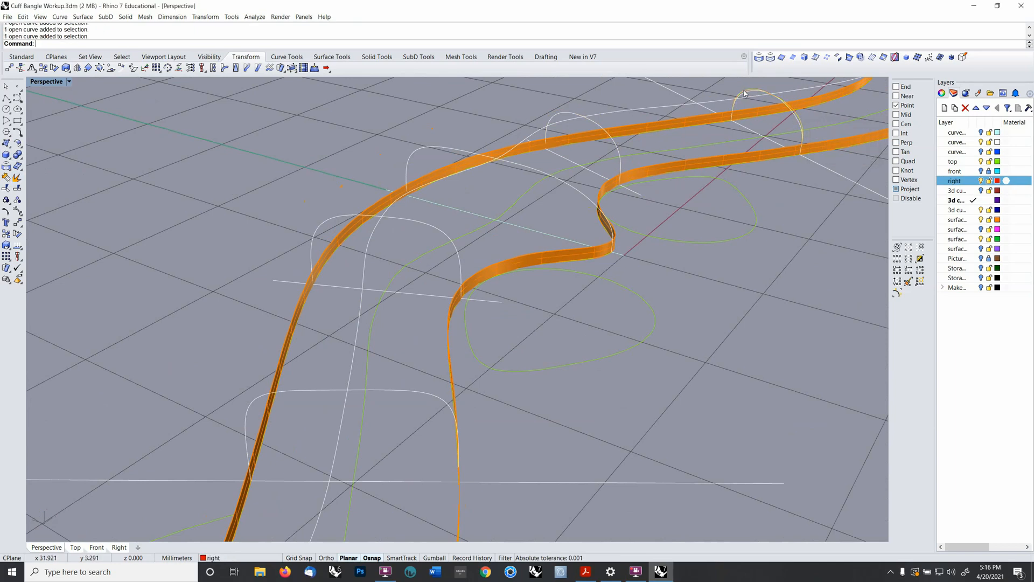
key("Delete")
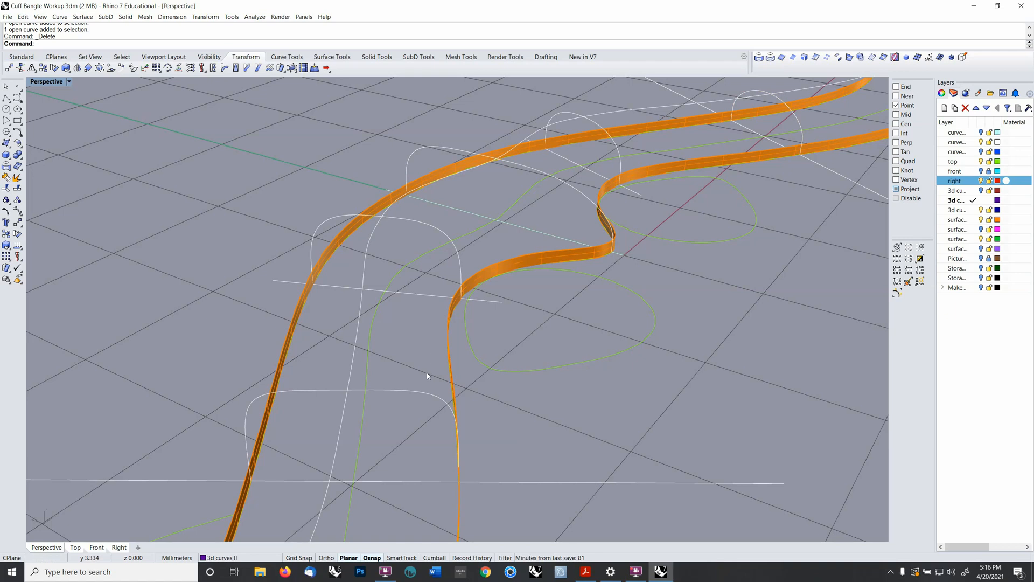
- Move the inner half of the exploded near-crossing profile to the right layer
mouse_move(427, 376)
right_mouse_down()
mouse_move(399, 374)
mouse_move(416, 394)
mouse_move(424, 385)
right_mouse_up()
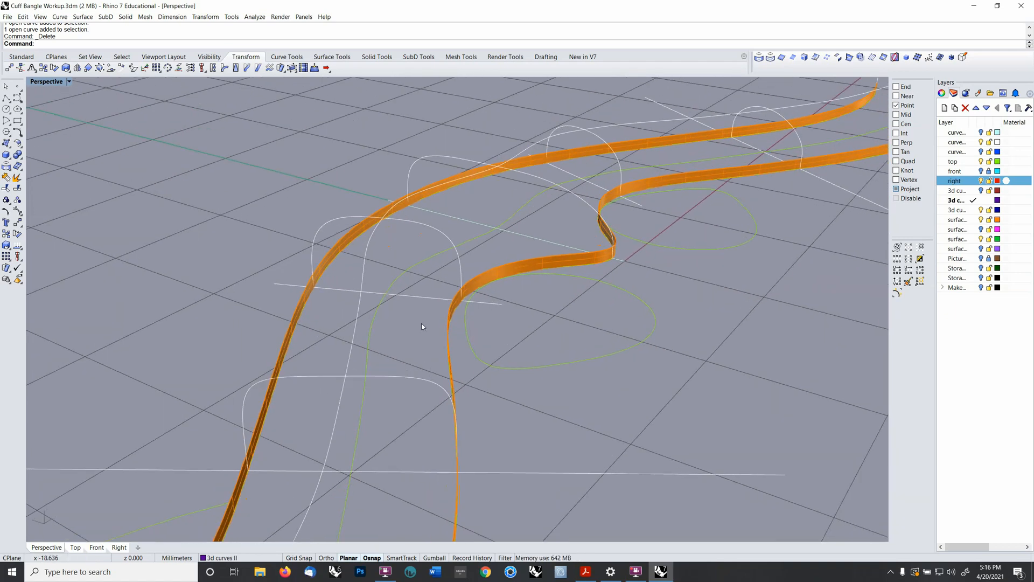
scroll(422, 326, "down", 5)
scroll(412, 356, "up", 4)
left_click(417, 351)
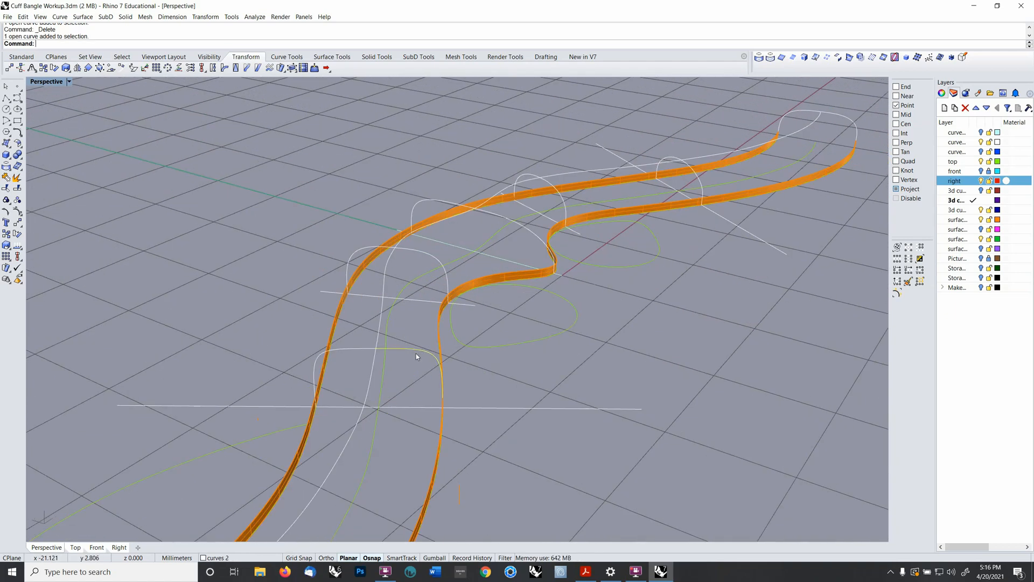
type("changelayer")
key("Return")
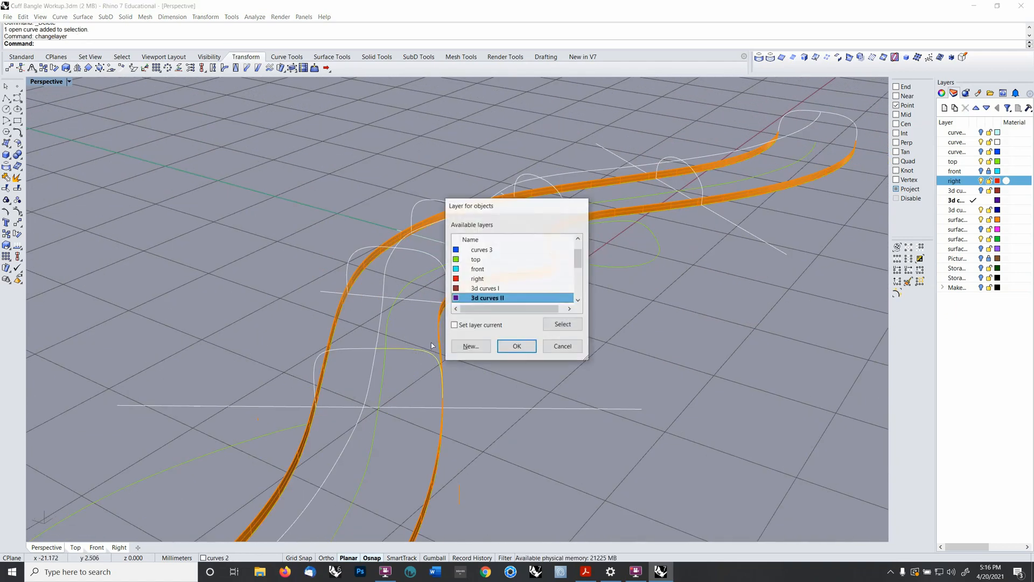
left_click(466, 279)
left_click(515, 346)
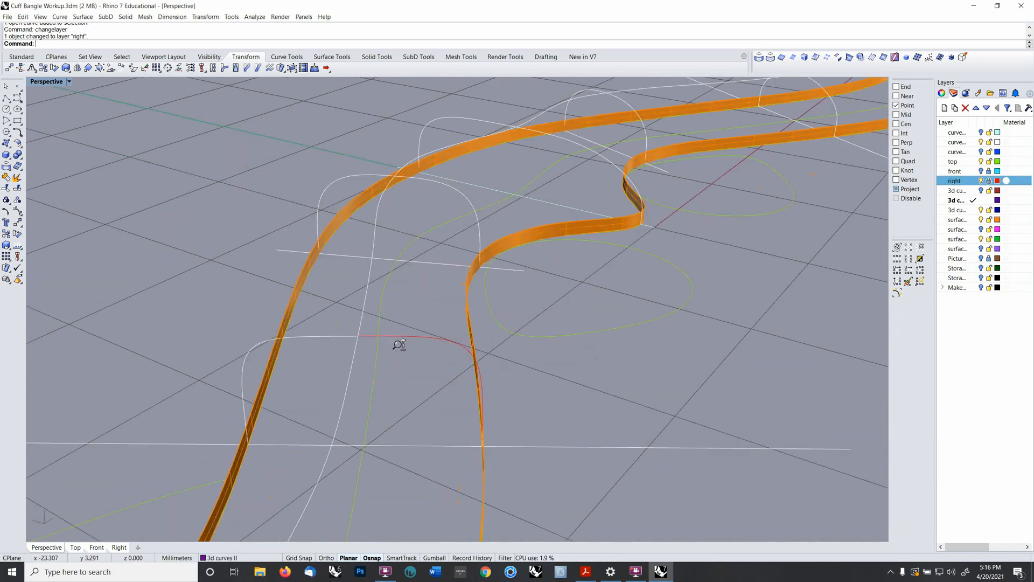
- Start an adjustable curve blend from the top end of the white outer profile half to the lower end of the red inner half
scroll(398, 345, "up", 3)
scroll(415, 337, "down", 5)
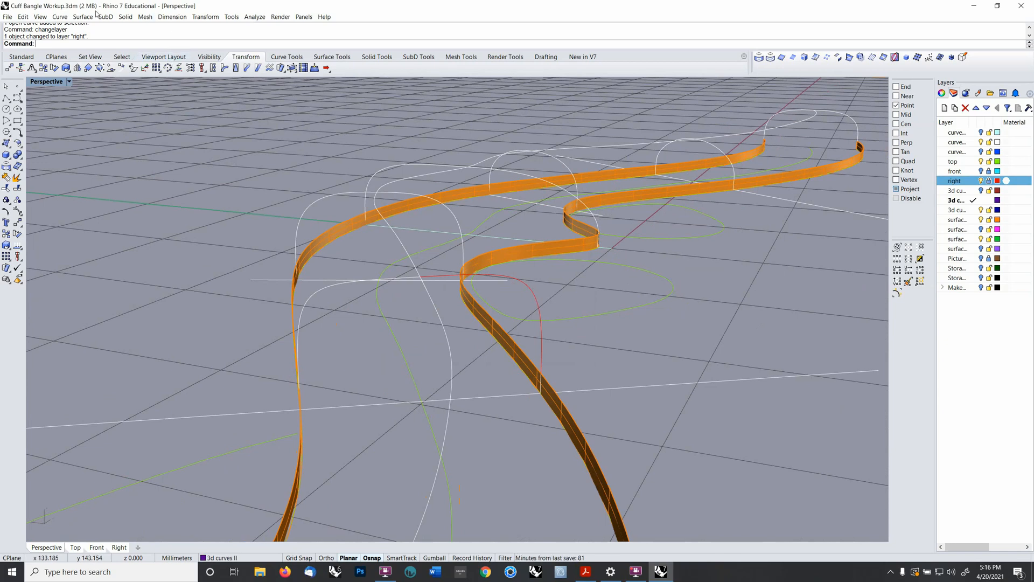
left_click(60, 17)
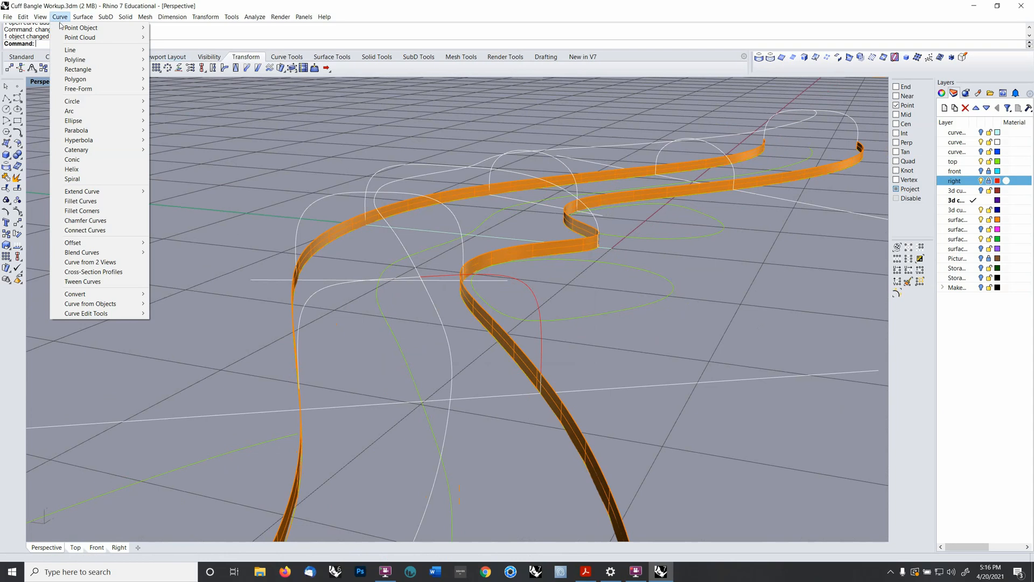
mouse_move(62, 27)
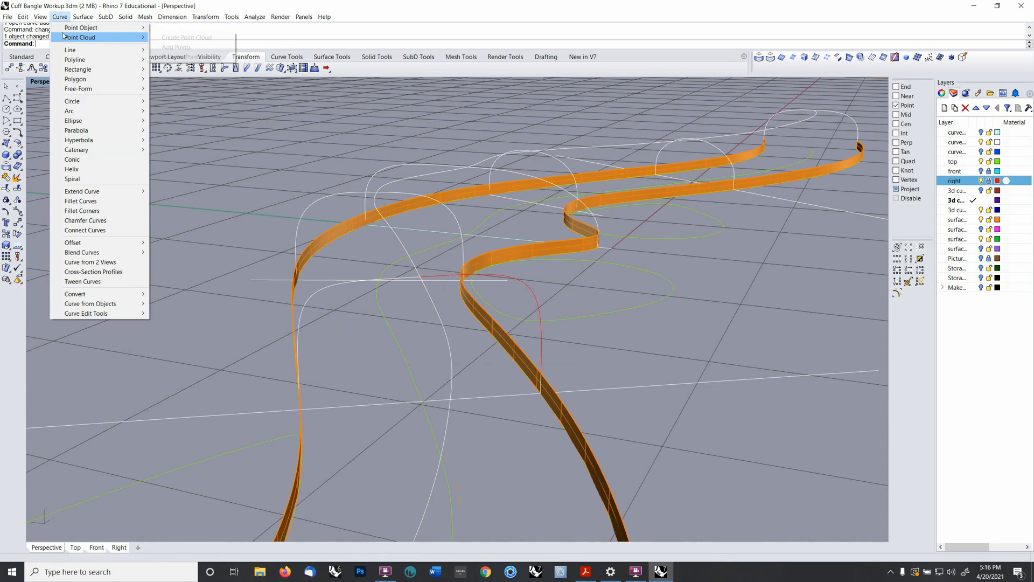
mouse_move(102, 143)
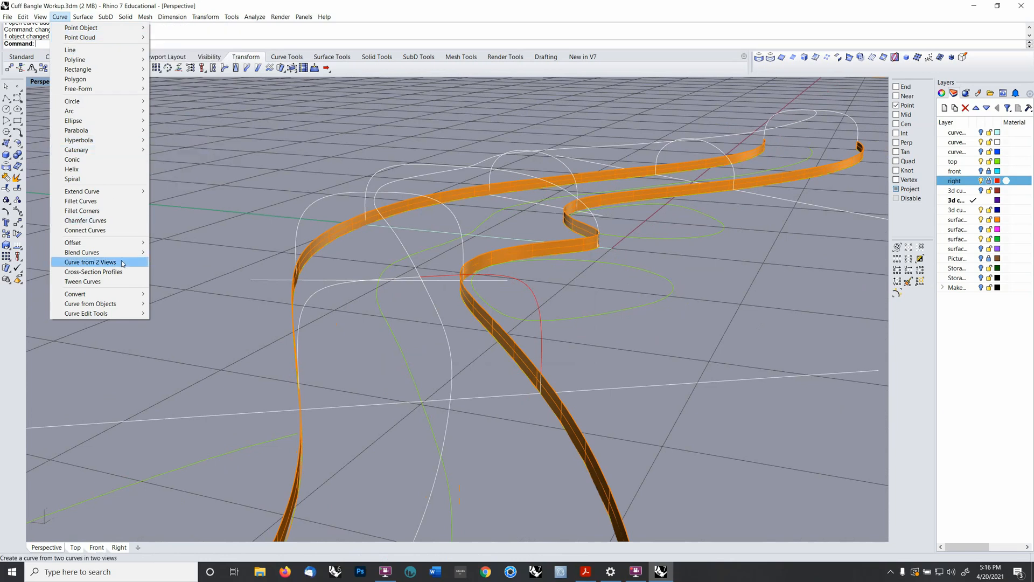
mouse_move(132, 253)
left_click(196, 254)
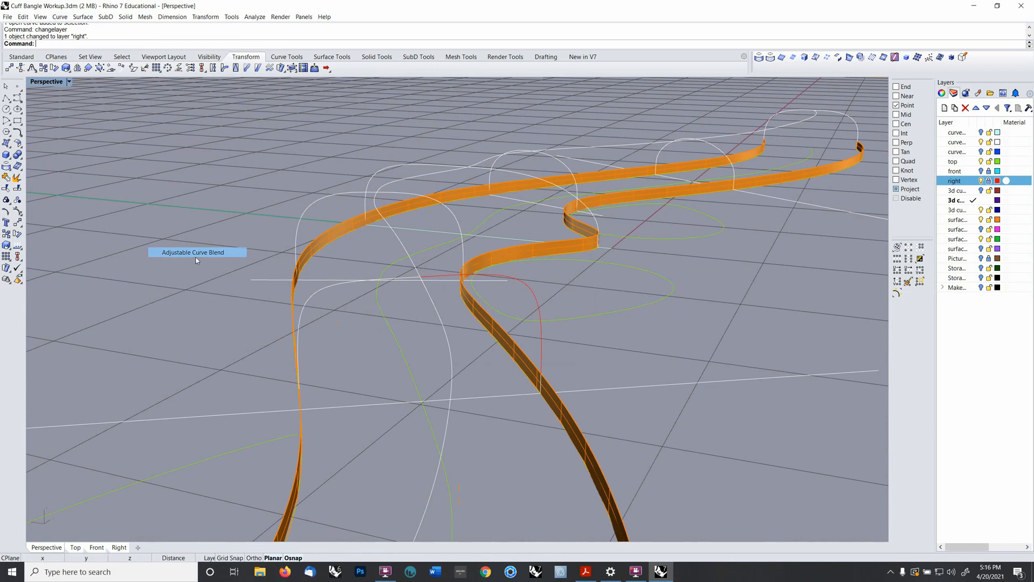
right_click_drag(377, 275, 344, 307)
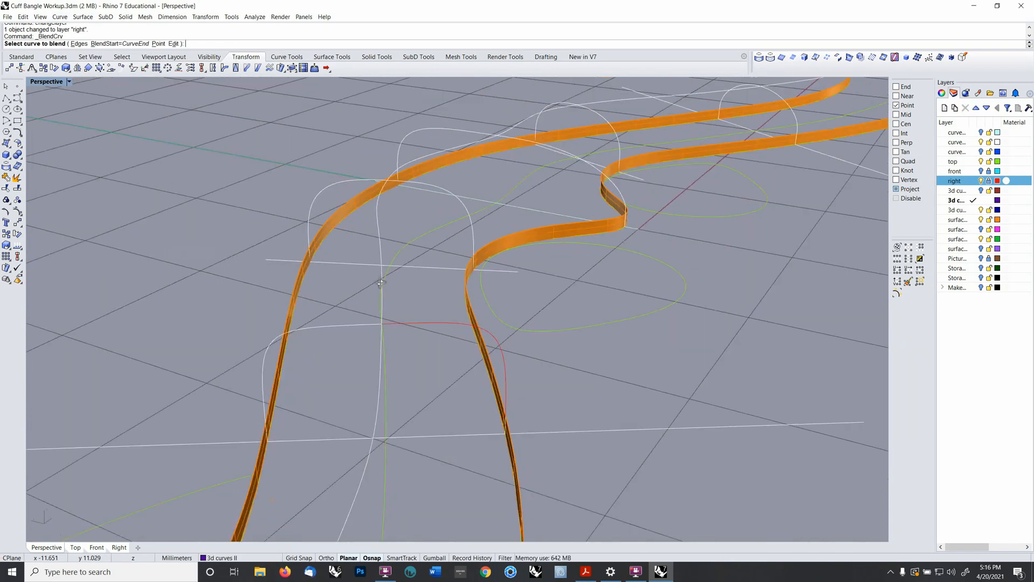
left_click(366, 326)
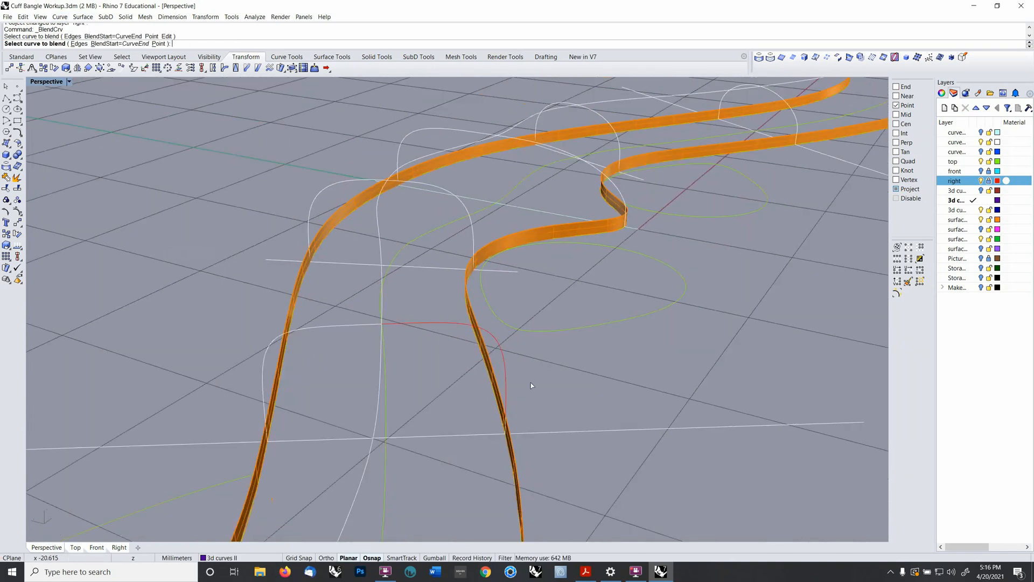
right_click_drag(531, 382, 574, 381)
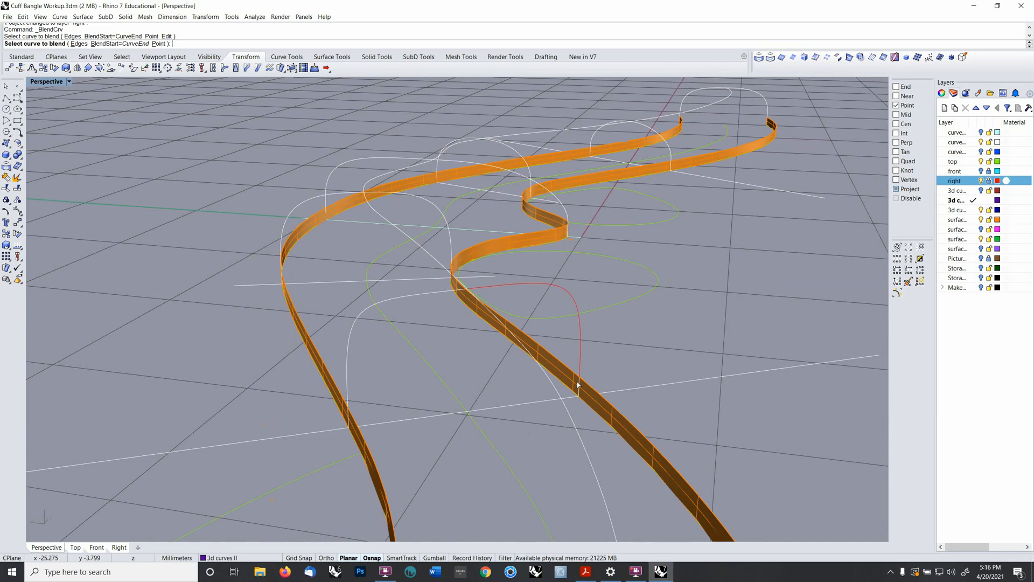
left_click(580, 384)
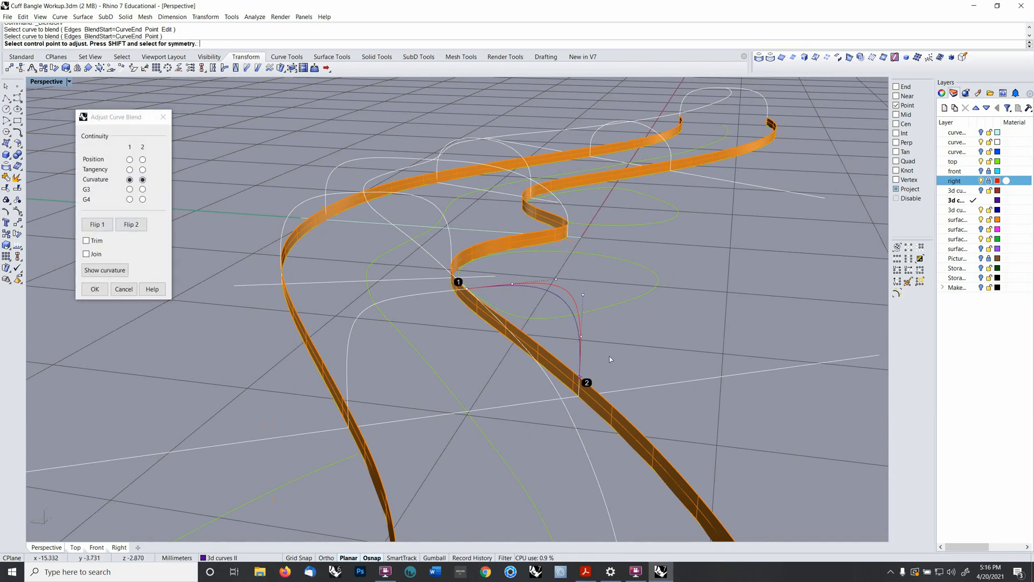
- Push the blend's handles outward symmetrically so it bulges slightly beyond the red inner half, keeping Curvature continuity at both ends, and accept it
right_click_drag(580, 384, 601, 359)
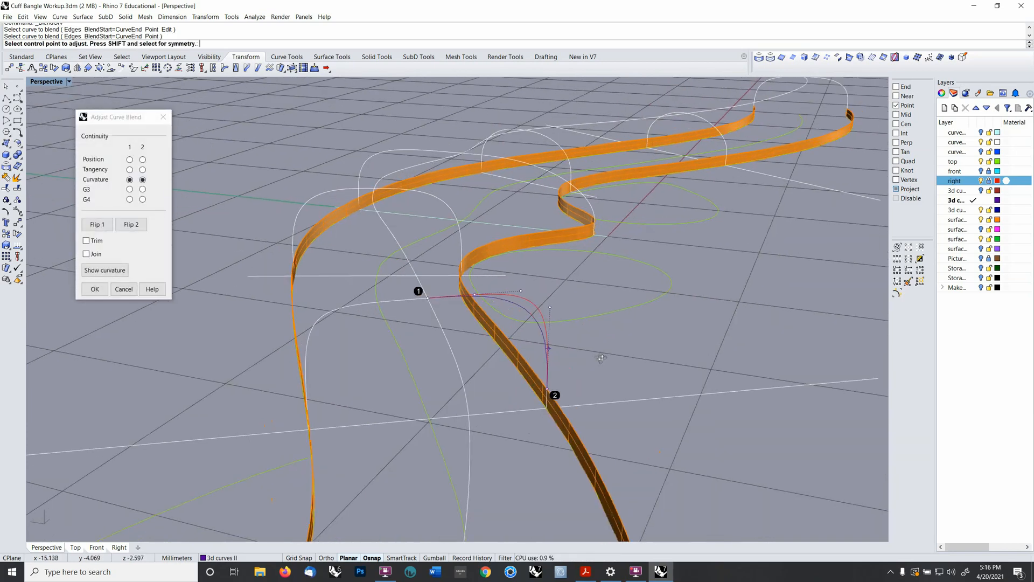
left_click(549, 348, "shift")
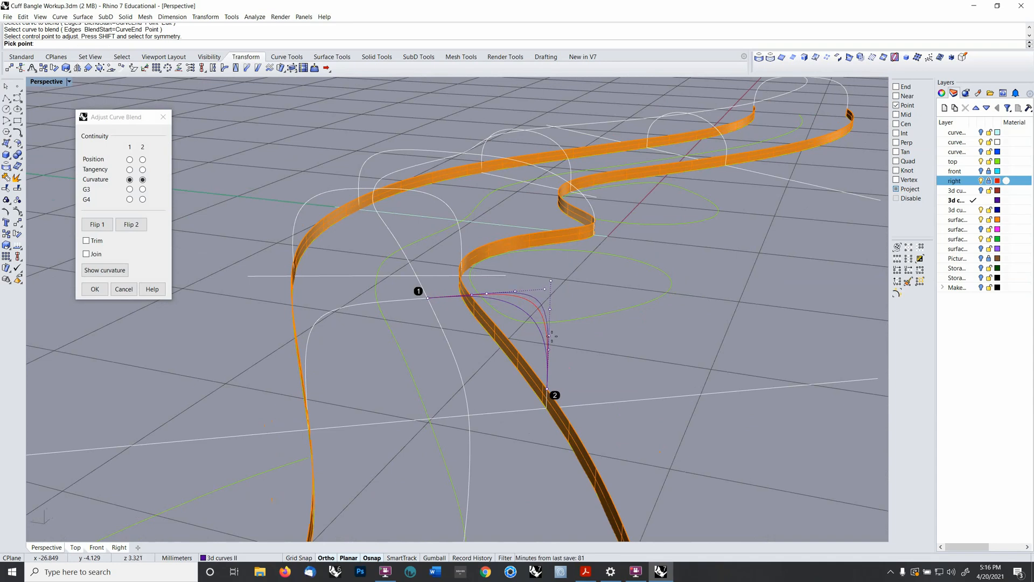
left_click(552, 336)
key("Return")
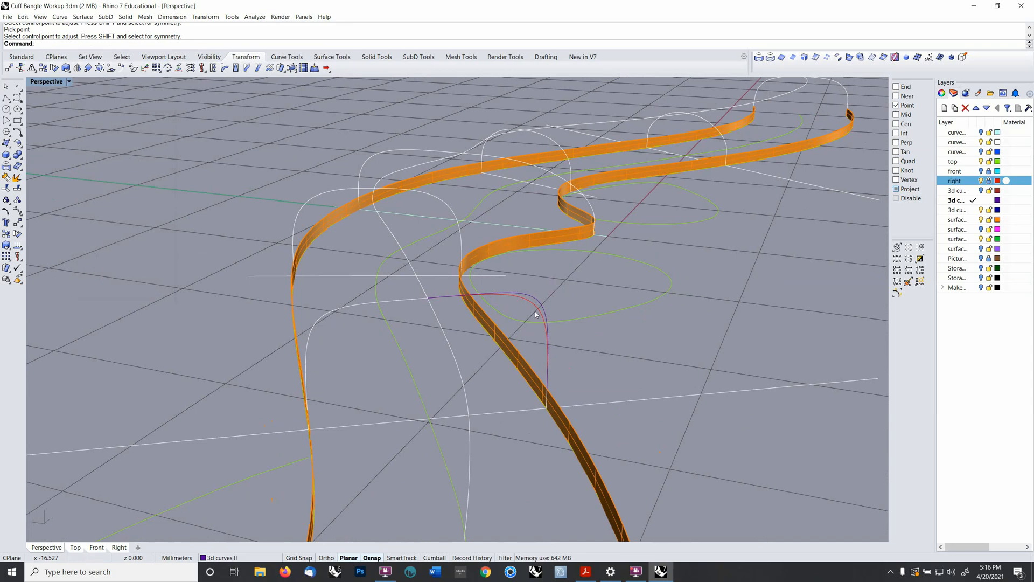
- Move the white outer half of the near-crossing profile to the right layer
left_click(405, 302)
key("F4")
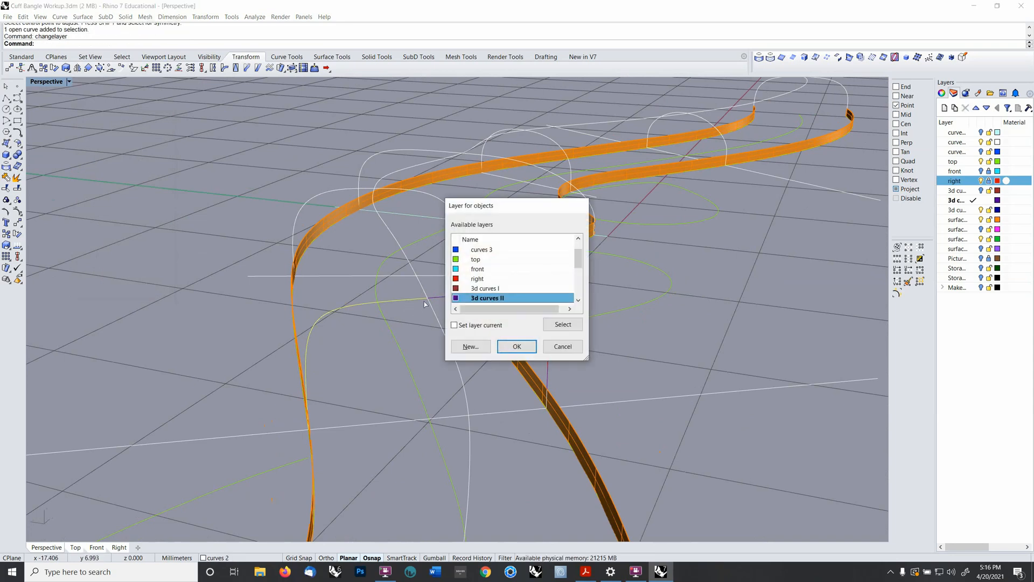
left_click(477, 279)
left_click(517, 345)
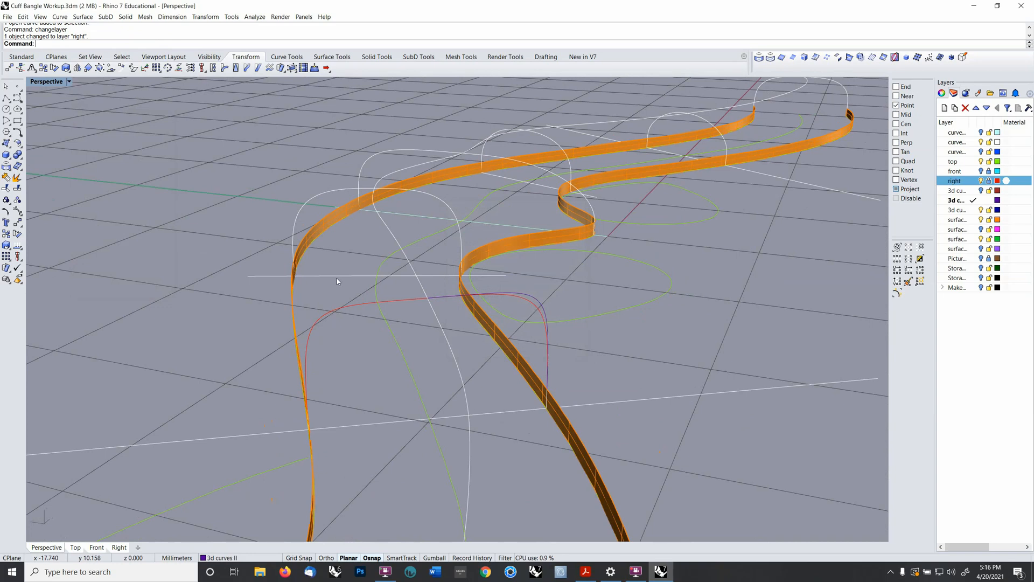
- Blend the new inner half's top end to the red outer half's lower end with Curvature continuity, extending the handles symmetrically for a fuller shoulder
right_click(353, 43)
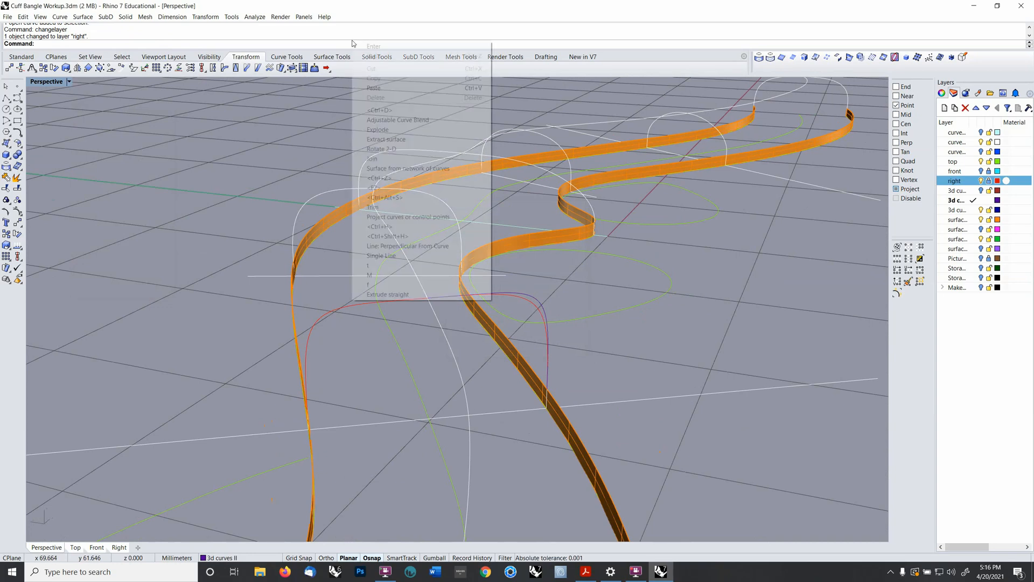
left_click(412, 120)
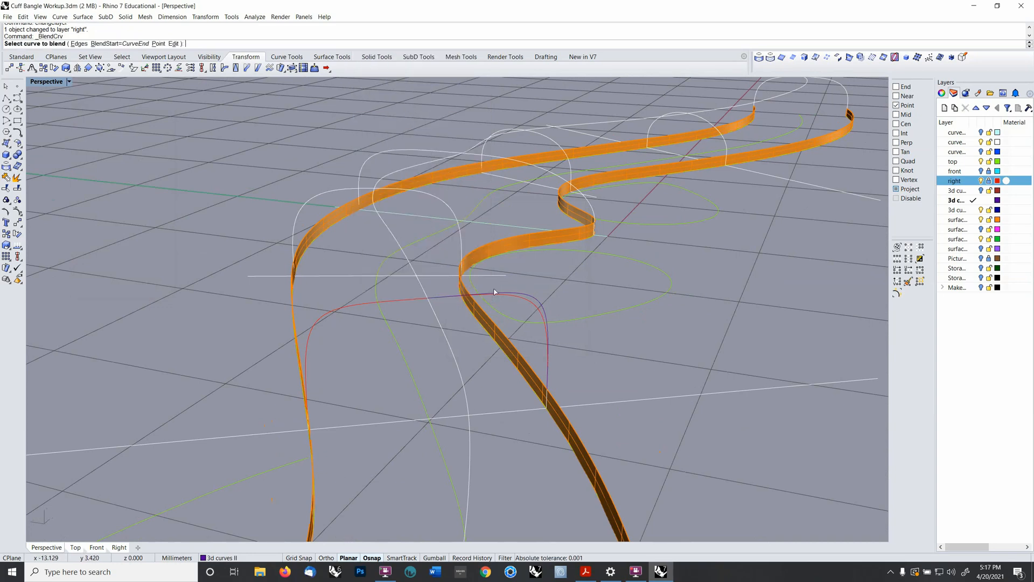
left_click(495, 292)
left_click(496, 293)
right_click_drag(323, 336, 198, 386)
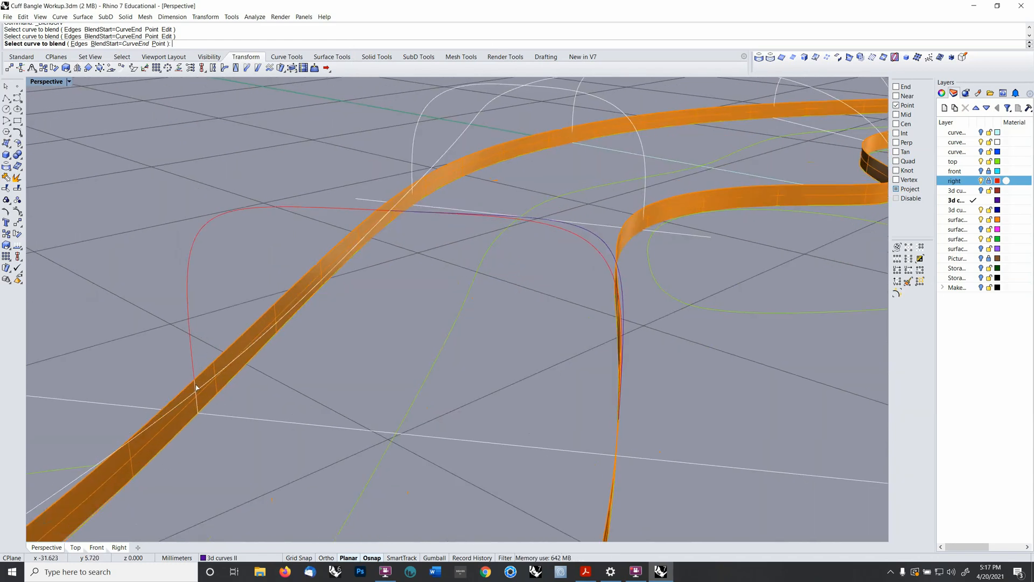
left_click(196, 387)
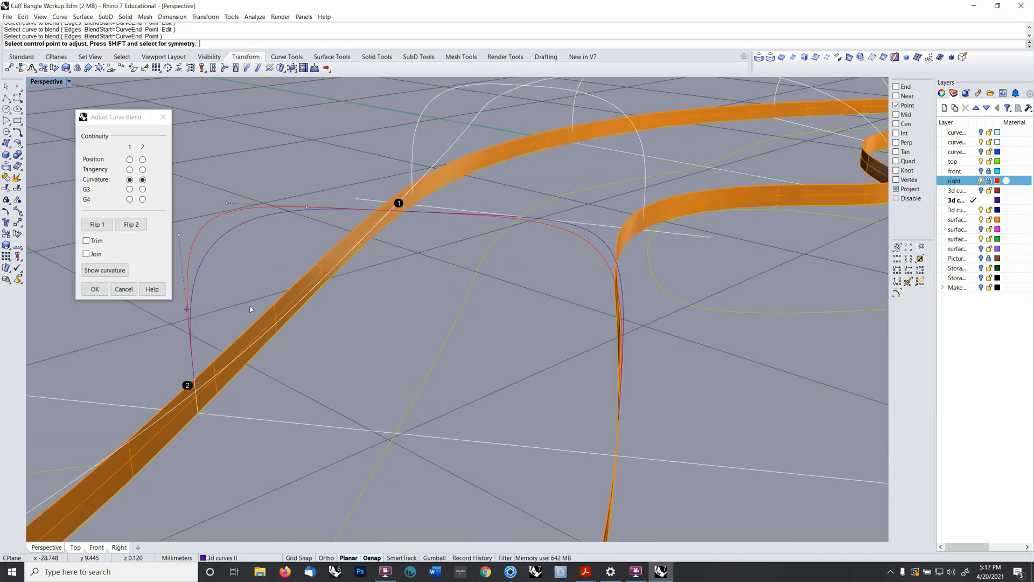
right_click_drag(251, 310, 436, 341)
left_click(423, 286)
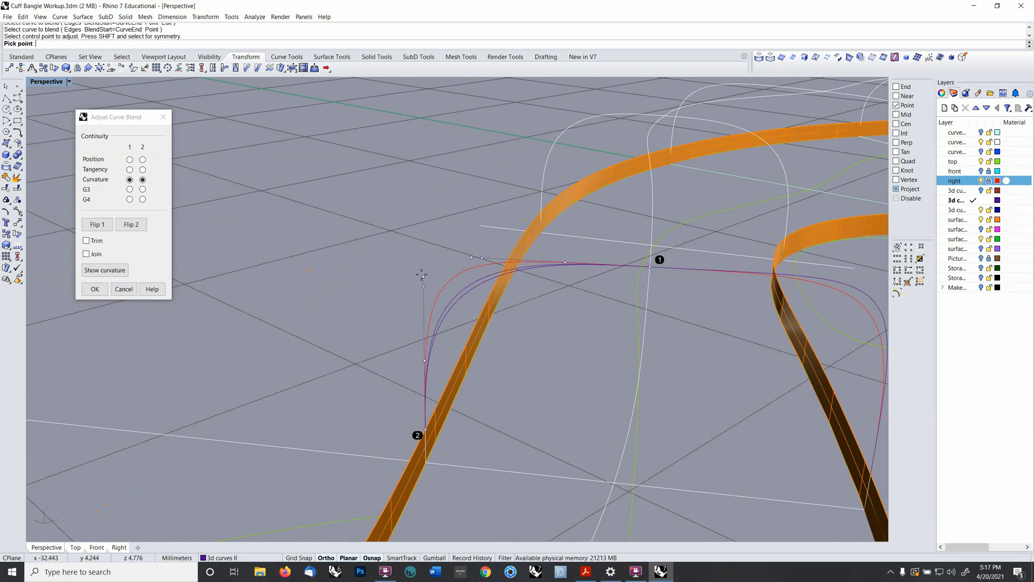
left_click(420, 230)
key("Return")
- Join the two new blend curves at the near crossing into one cross-section profile
right_click_drag(462, 266, 501, 283)
left_click(467, 268)
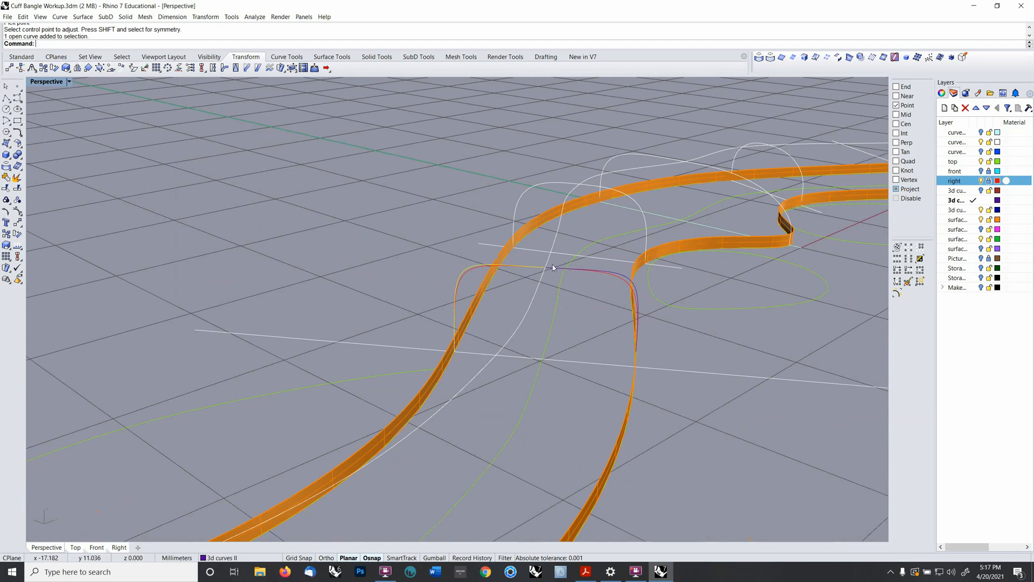
left_click(619, 274, "shift")
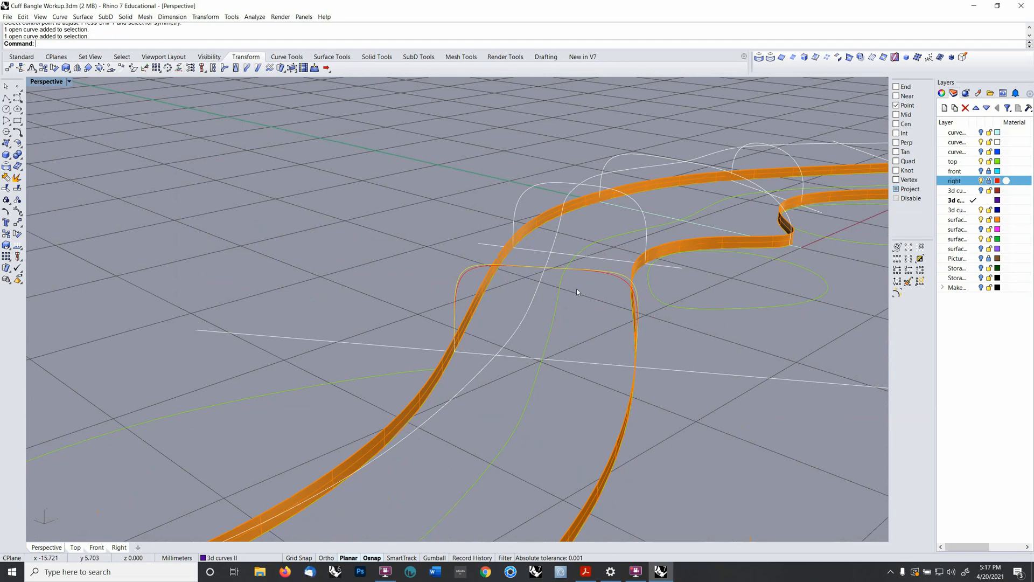
left_click(6, 177)
- Move the joined near-crossing profile to the curves 2 layer
key("F4")
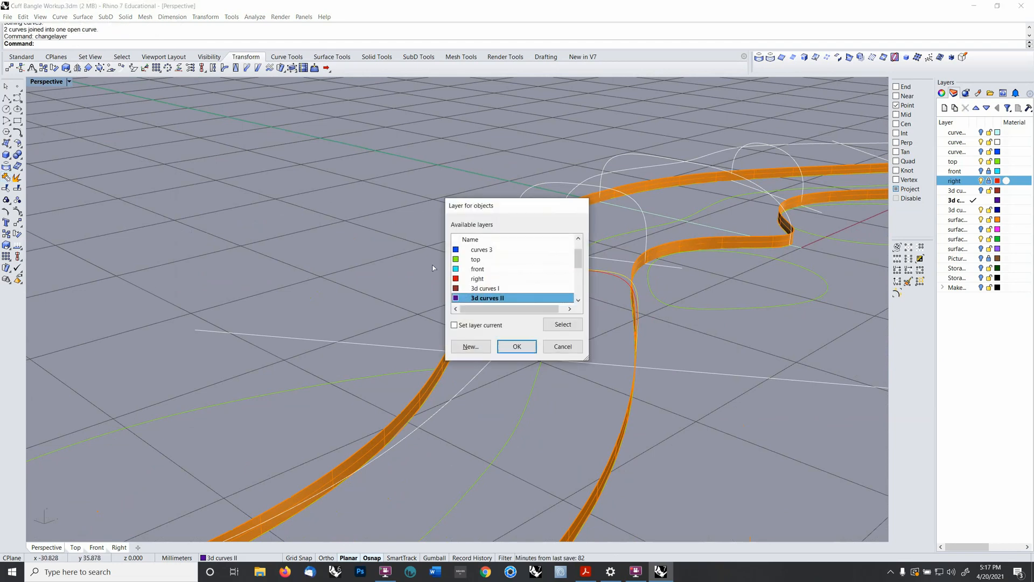
scroll(544, 263, "up", 1)
left_click(492, 260)
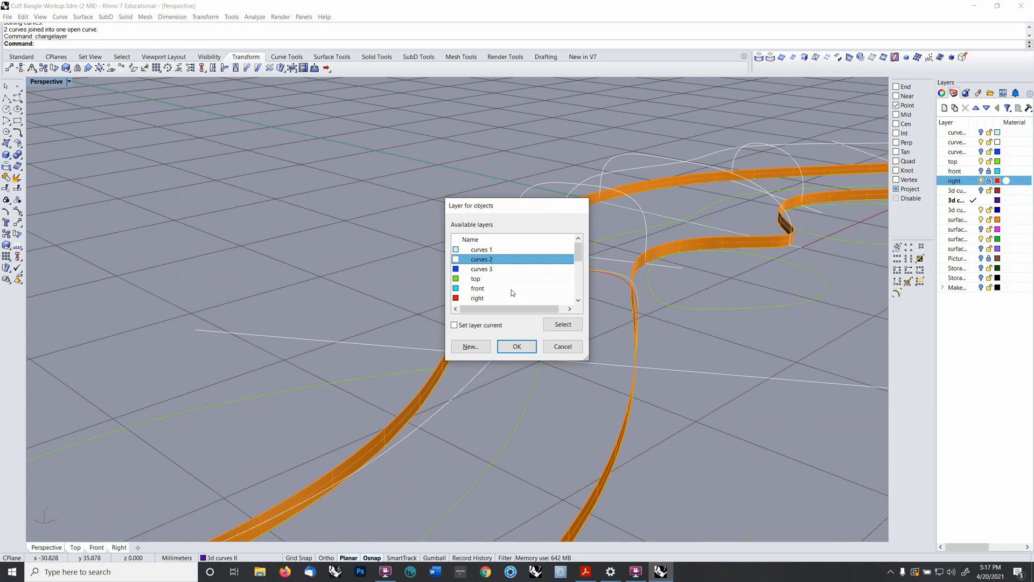
left_click(517, 347)
- Try to explode the white cross-section profile at the far strand crossing, and undo it
scroll(544, 282, "down", 6)
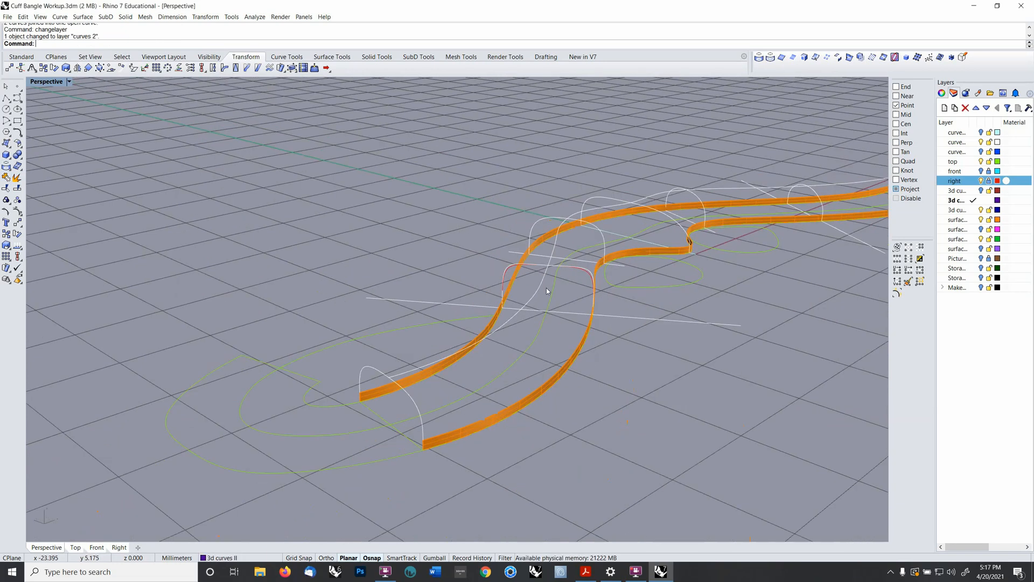
right_click_drag(546, 286, 419, 339, "shift")
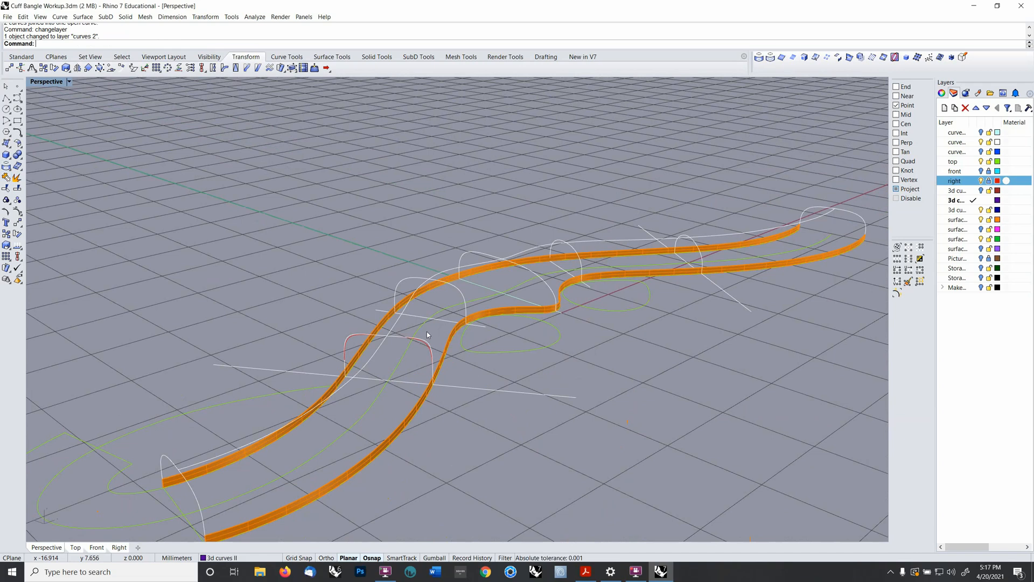
scroll(546, 261, "up", 3)
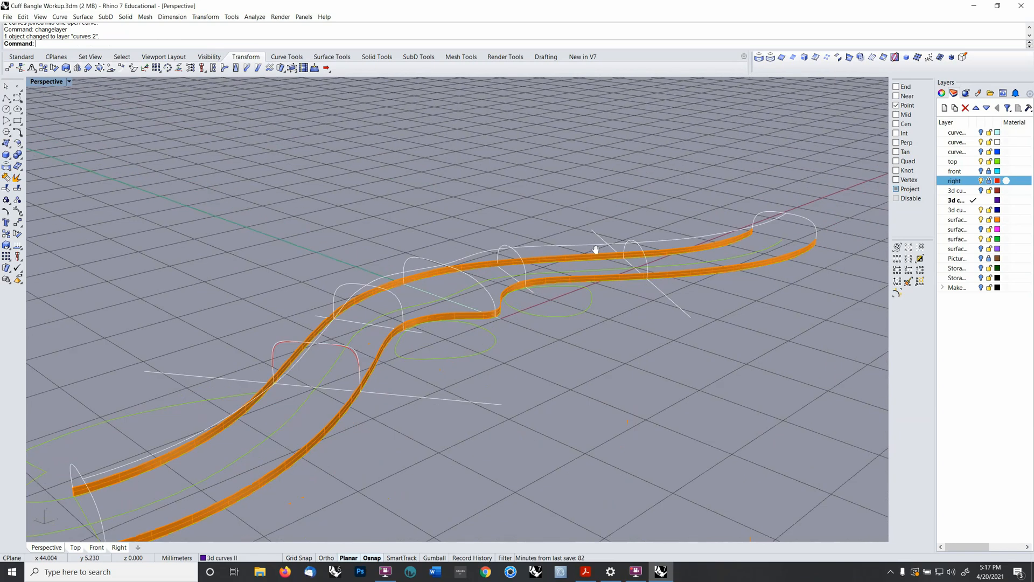
scroll(547, 261, "up", 6)
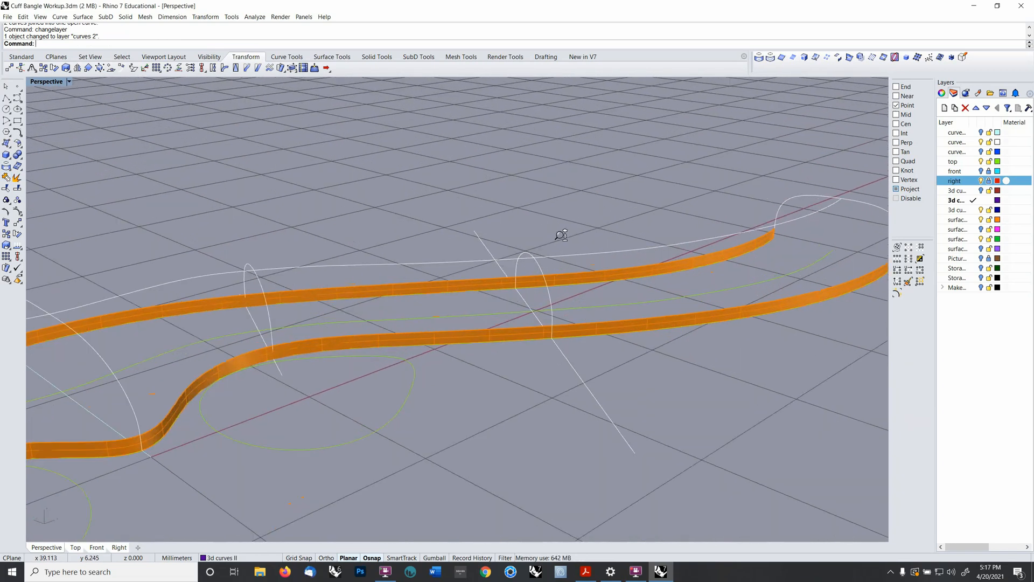
right_click_drag(587, 255, 628, 261)
scroll(473, 277, "up", 5)
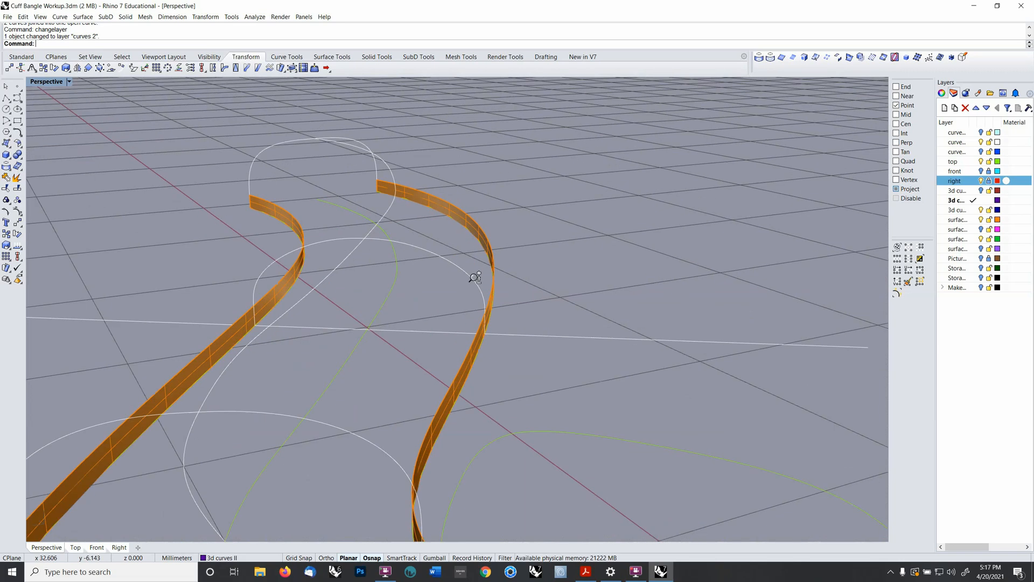
left_click(474, 277)
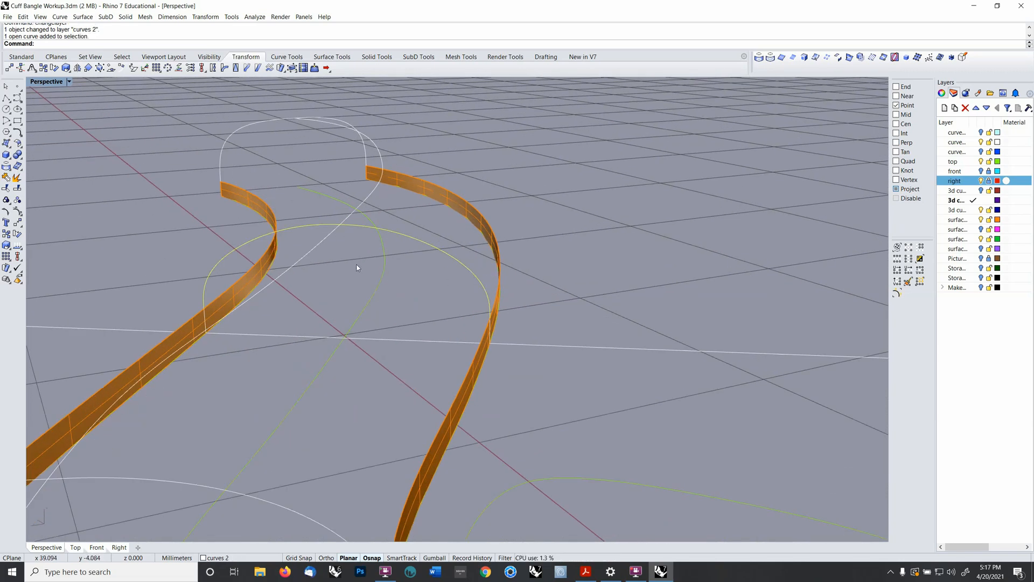
left_click(13, 179)
right_click_drag(318, 261, 382, 286)
key("ctrl+z")
- Build a network surface from the upper edges of both orange strips, the ridge curve and the cross-section profiles along the strand
right_click_drag(445, 240, 366, 273, "ctrl")
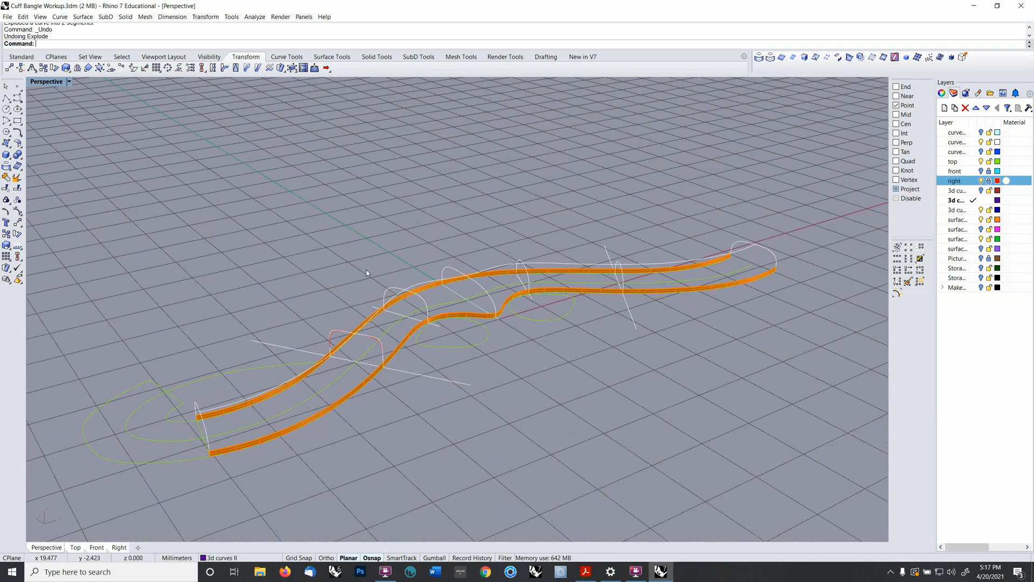
right_click(280, 44)
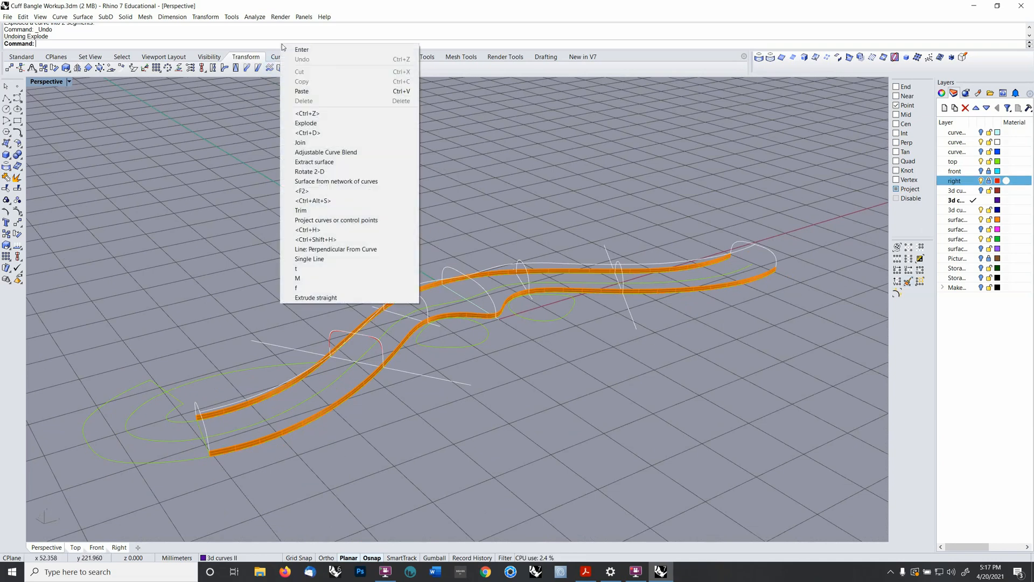
left_click(314, 181)
right_click_drag(320, 383, 322, 383)
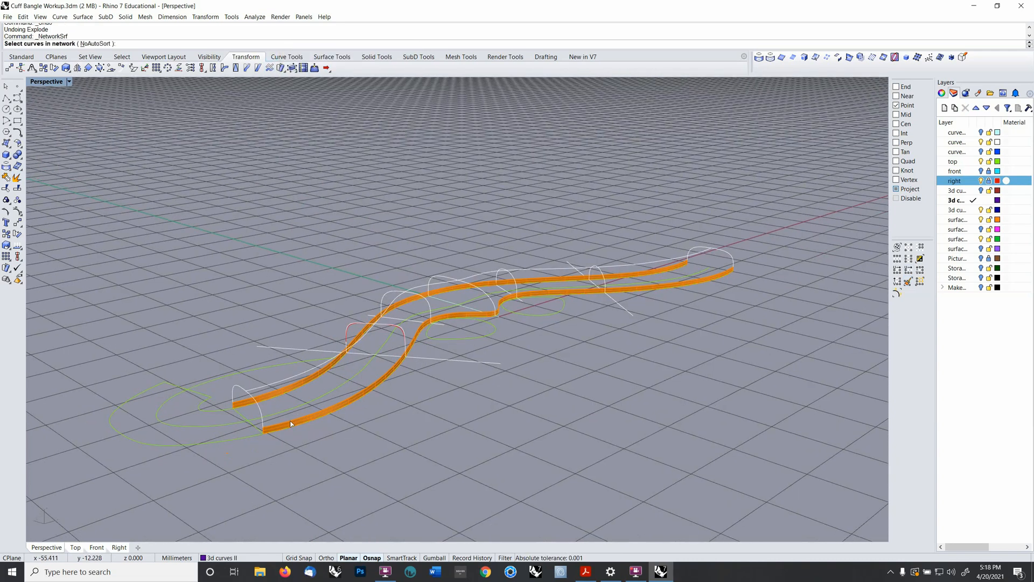
left_click(290, 420)
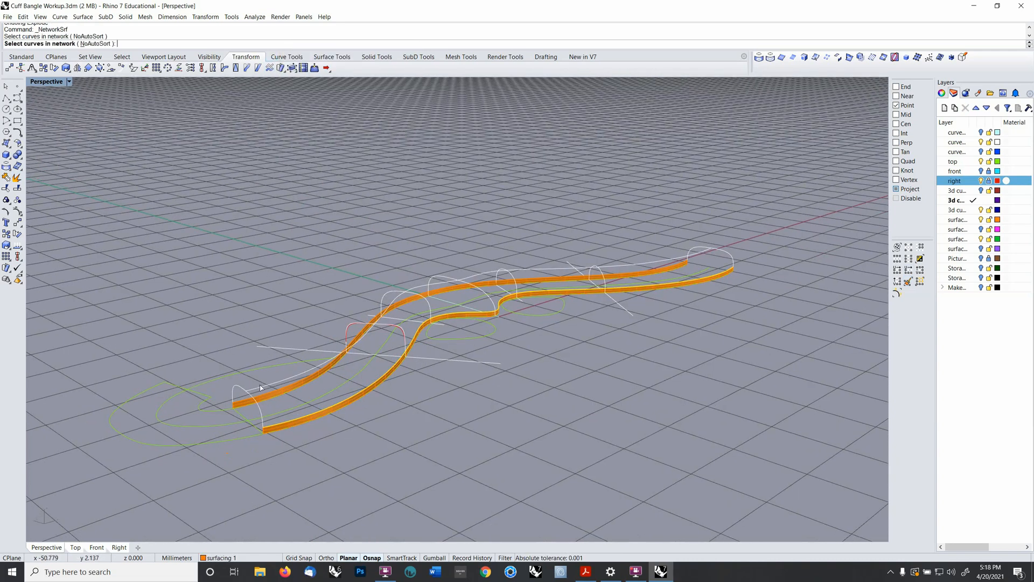
left_click(261, 400)
left_click(260, 408)
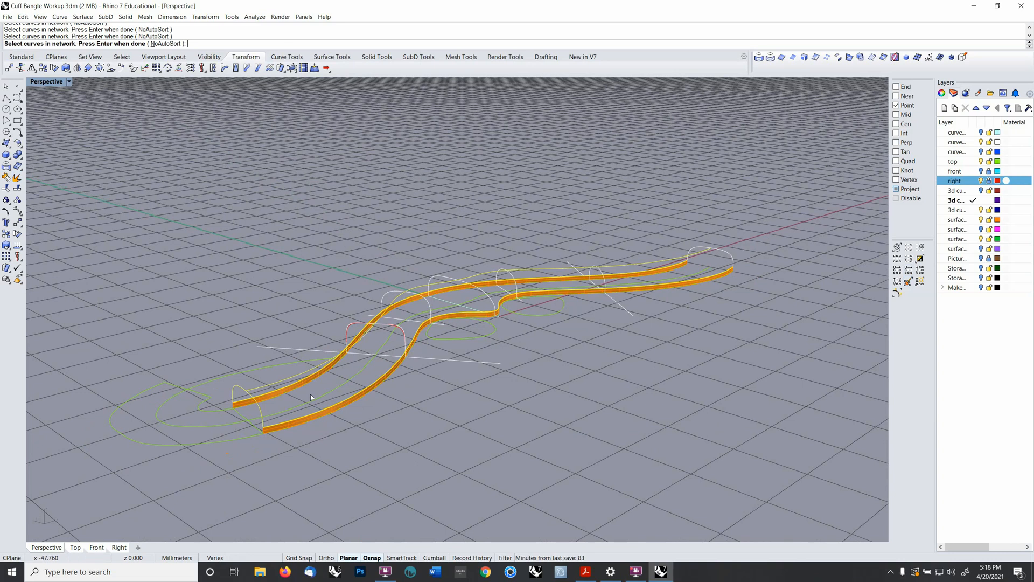
left_click(403, 330)
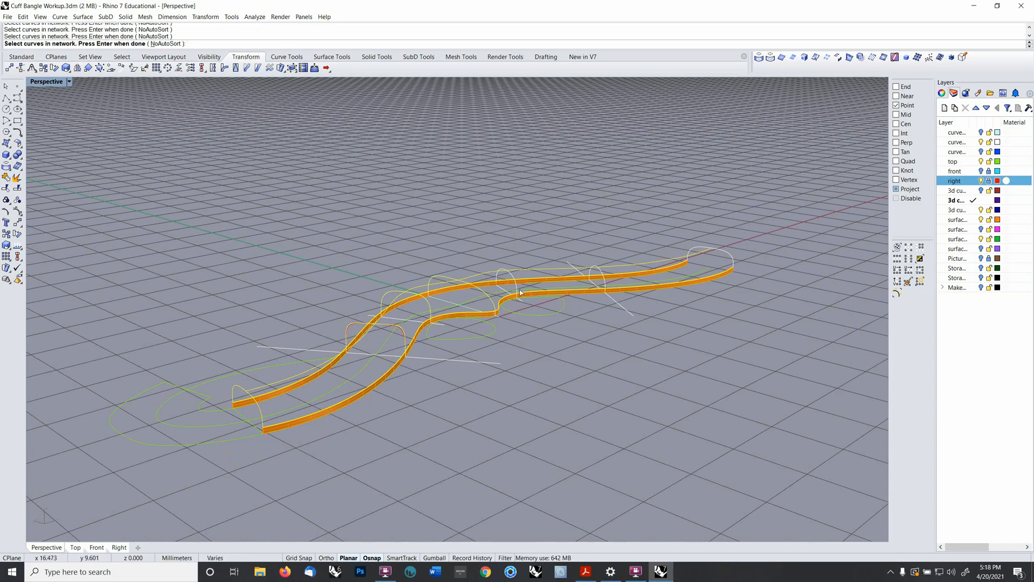
left_click(606, 284)
left_click(608, 286)
key("Return")
right_click_drag(467, 296, 286, 365)
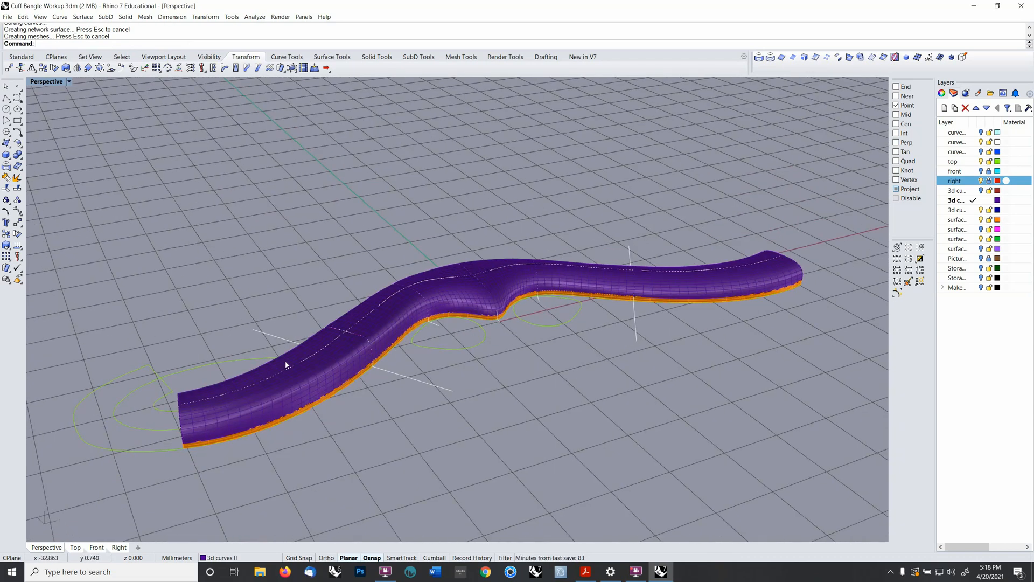
left_click(6, 187)
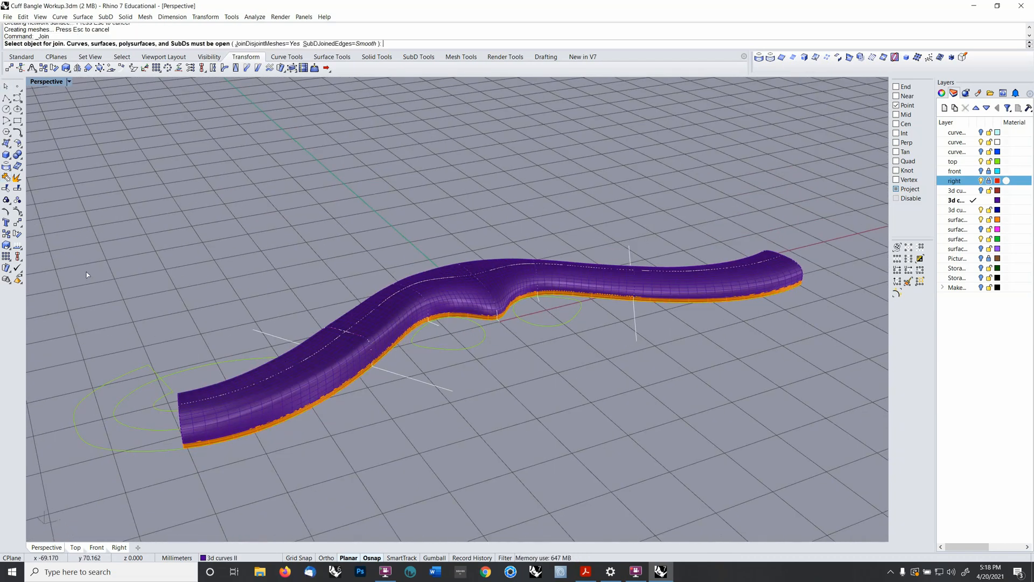
left_click(304, 411)
key("Return")
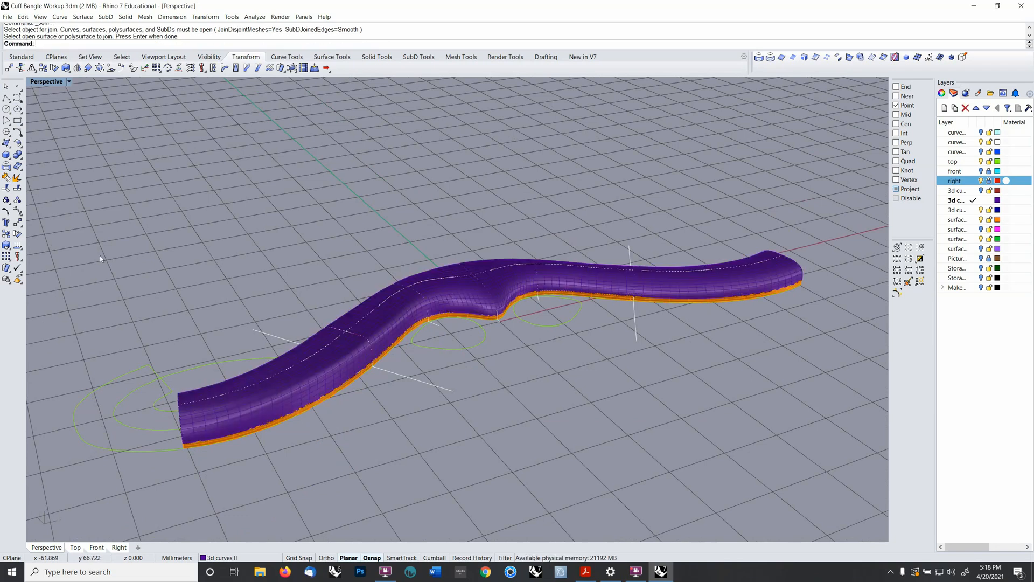
- Join the new network surface with both orange edge strips into one open polysurface
left_click(7, 177)
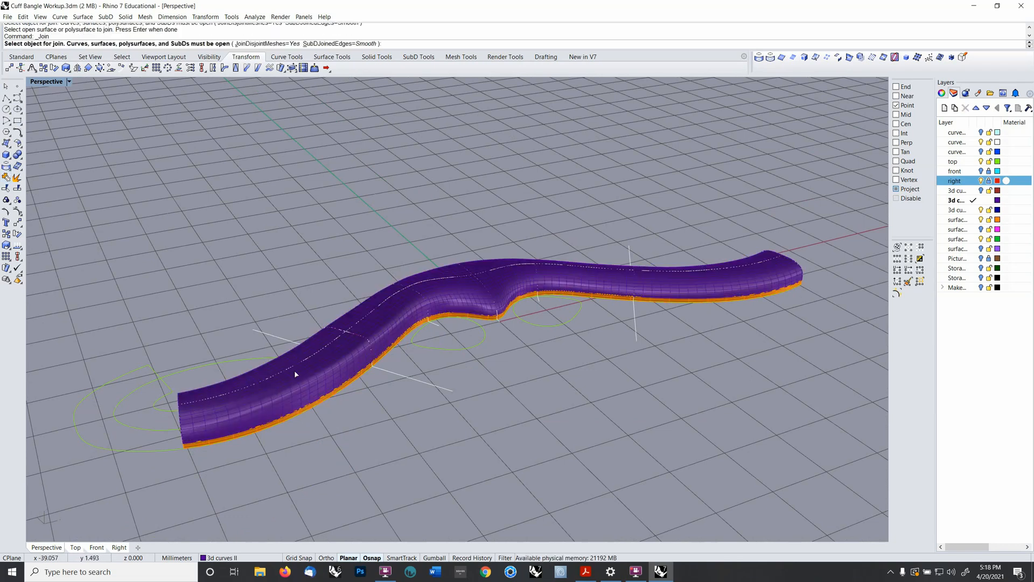
left_click(315, 407)
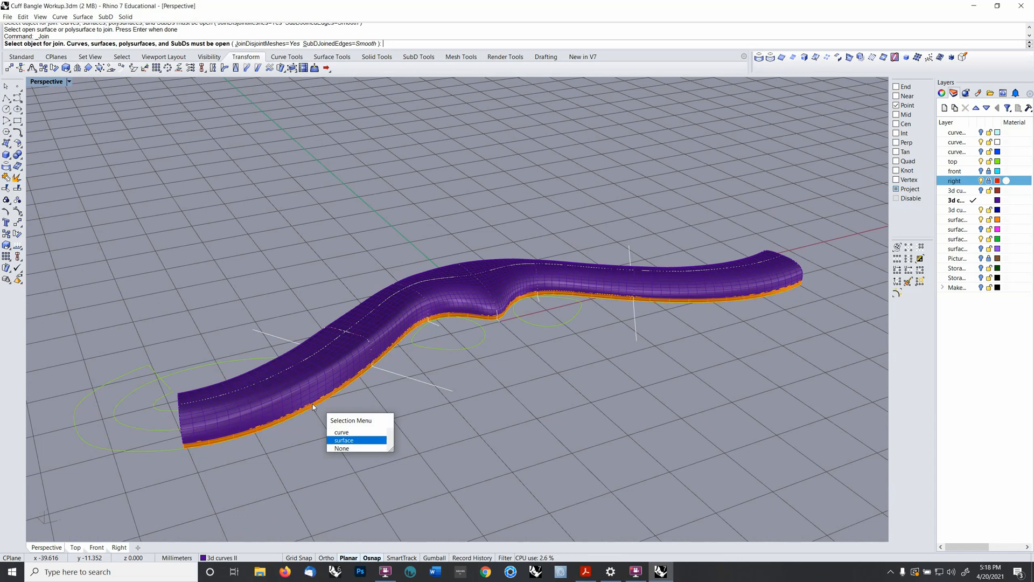
right_click(312, 404)
left_click(304, 390)
right_click_drag(305, 390, 351, 375)
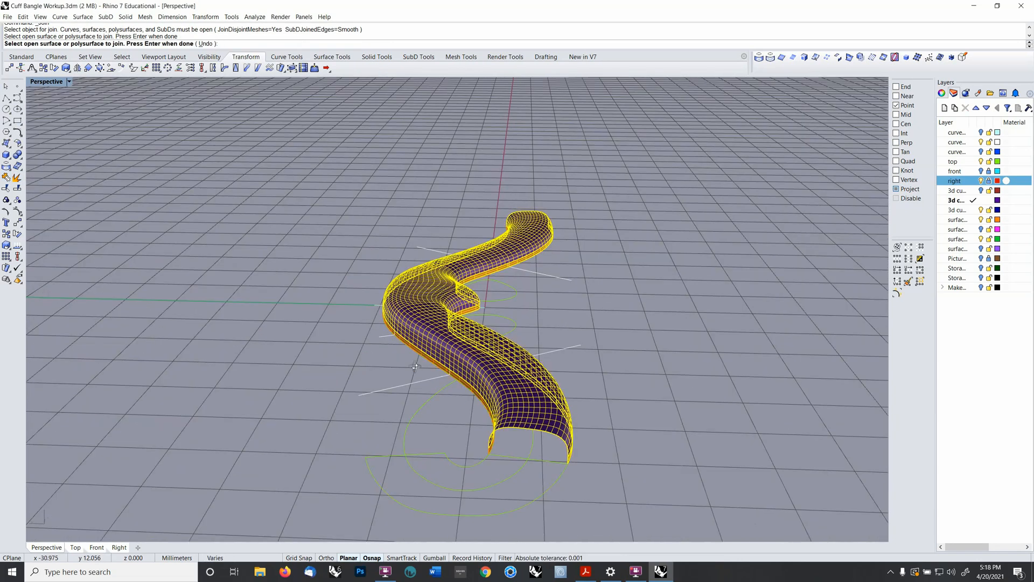
key("Return")
right_click_drag(415, 366, 406, 341)
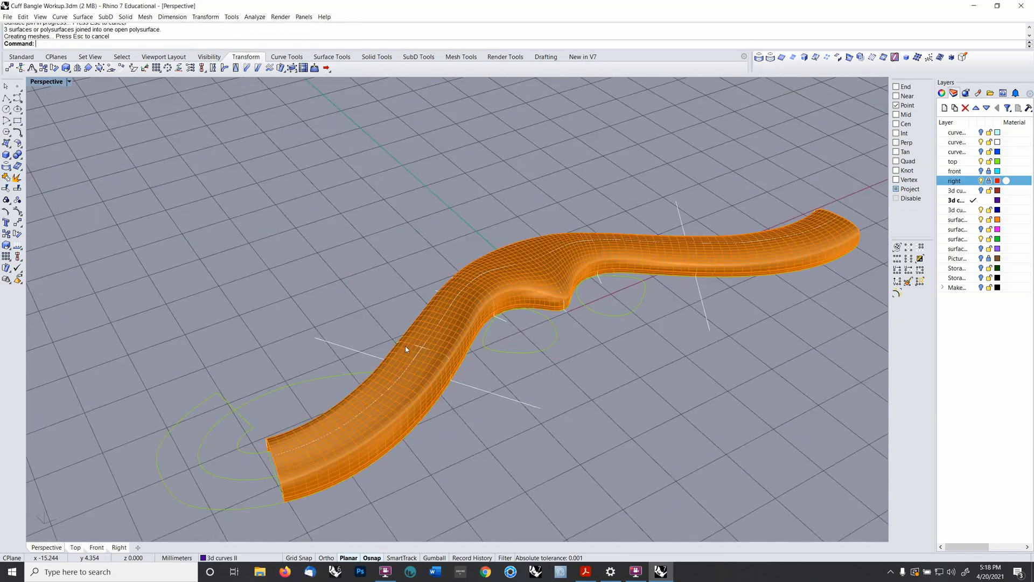
- Rotate a copy of the joined strand 180 degrees about the origin to form the crossing strand
left_click(485, 276)
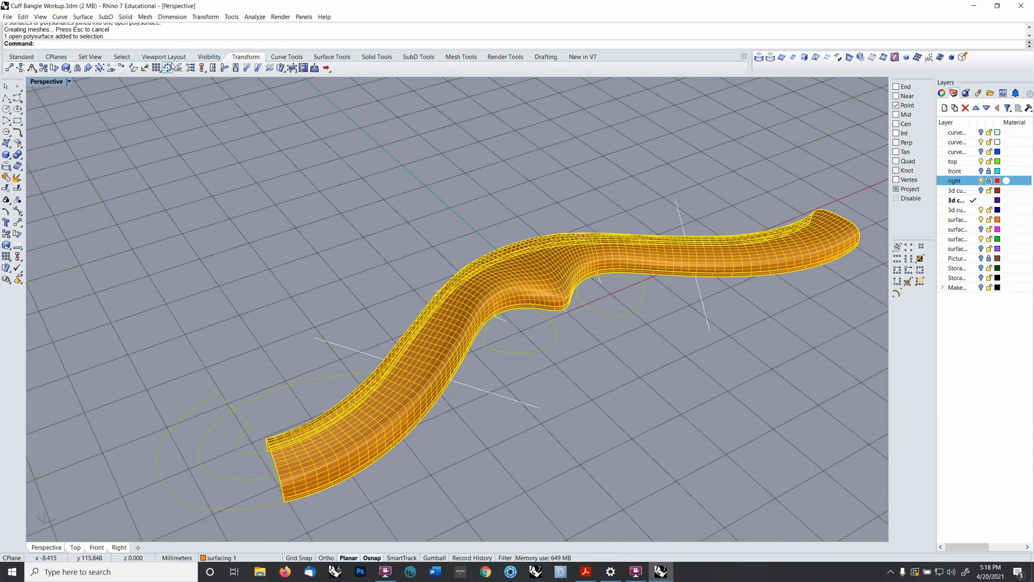
left_click(55, 67)
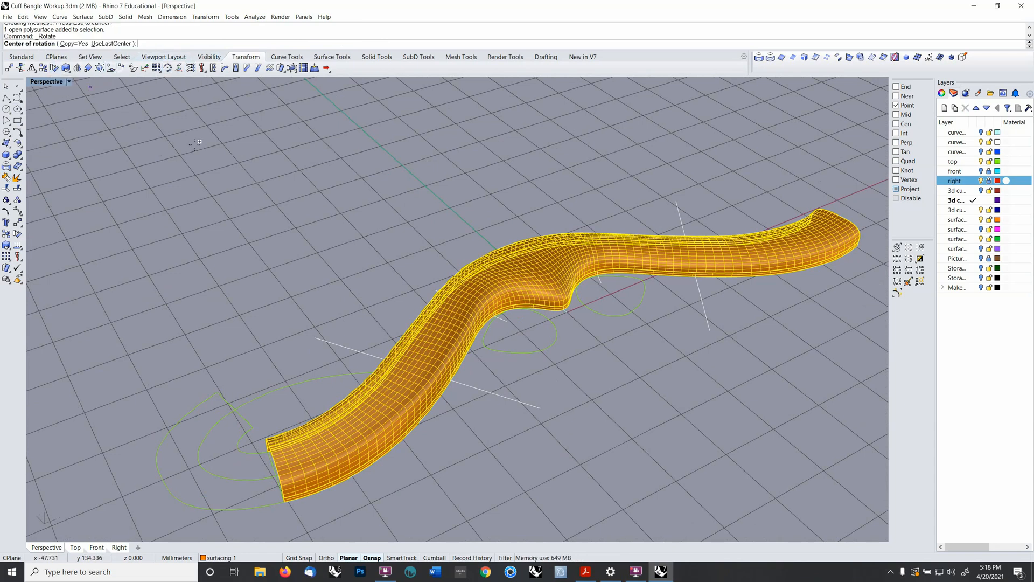
type("0")
key("Return")
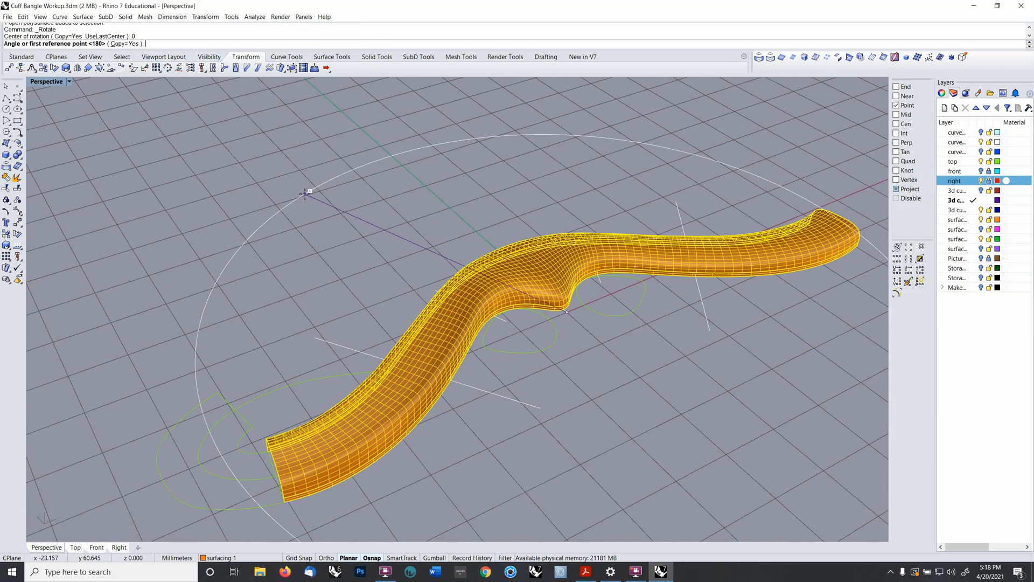
key("Return")
key("Return")
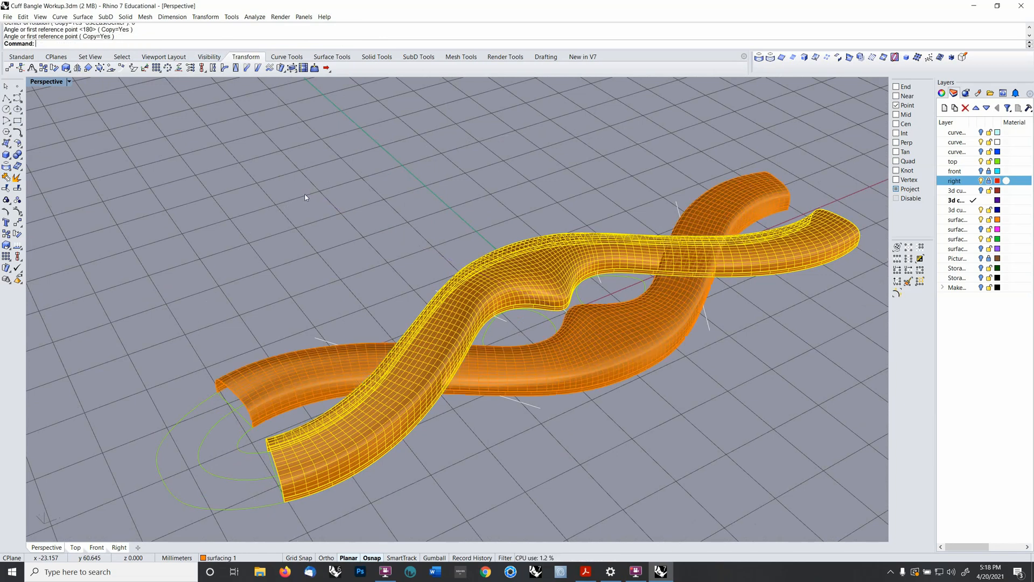
- Move the rotated strand copy to the 3d curves I layer and turn that layer on
left_click(626, 334)
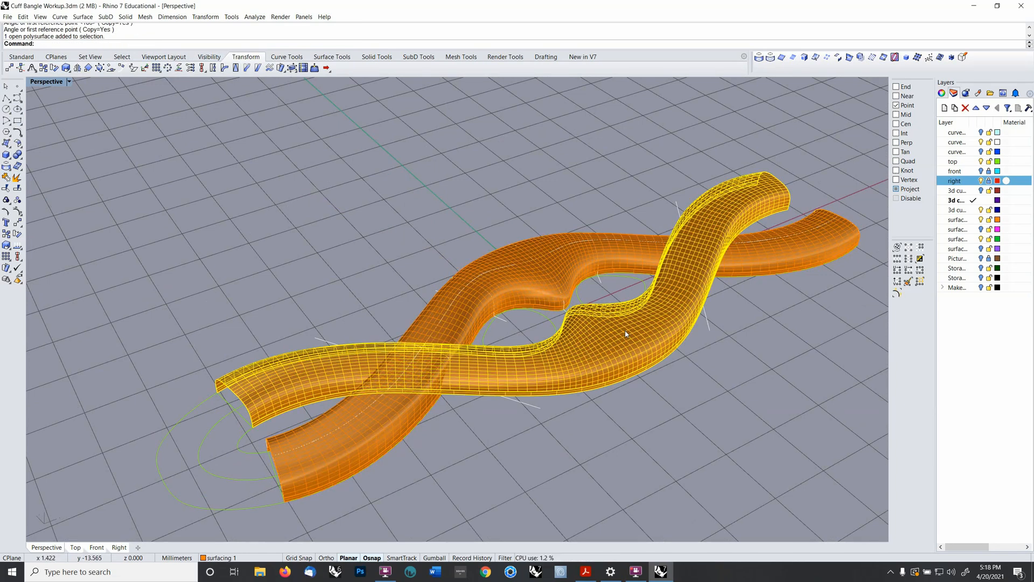
type("changelayer")
key("Return")
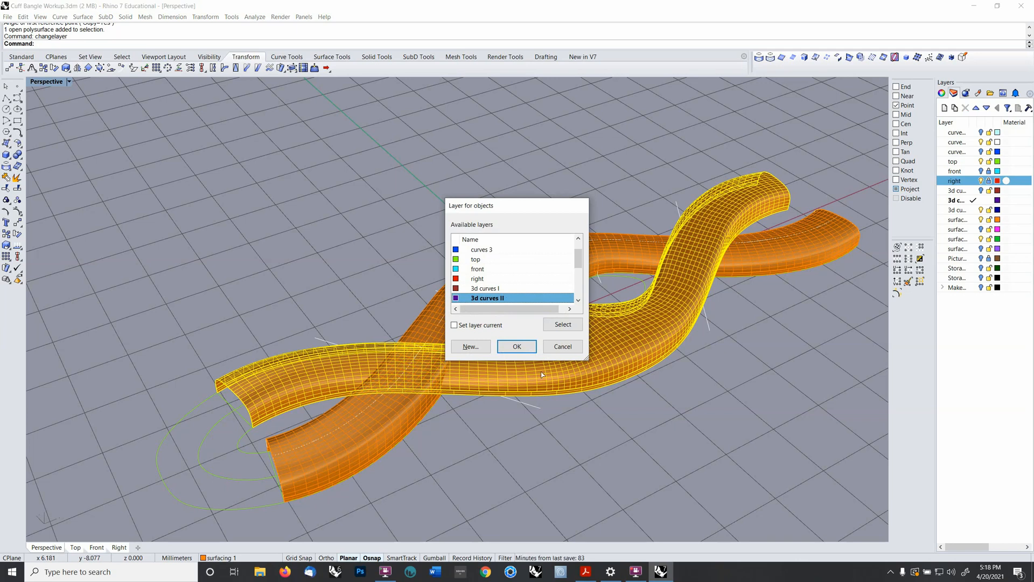
left_click(516, 346)
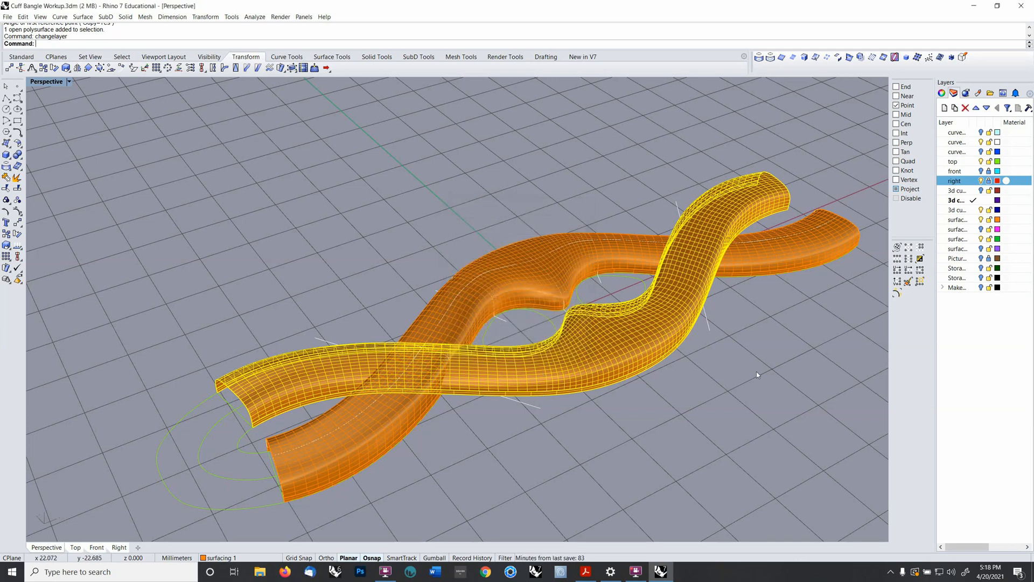
left_click(980, 191)
- Lock the surfacing 1 layer and delete the overlapping duplicate strand on the 3d curves I layer
left_click(678, 348)
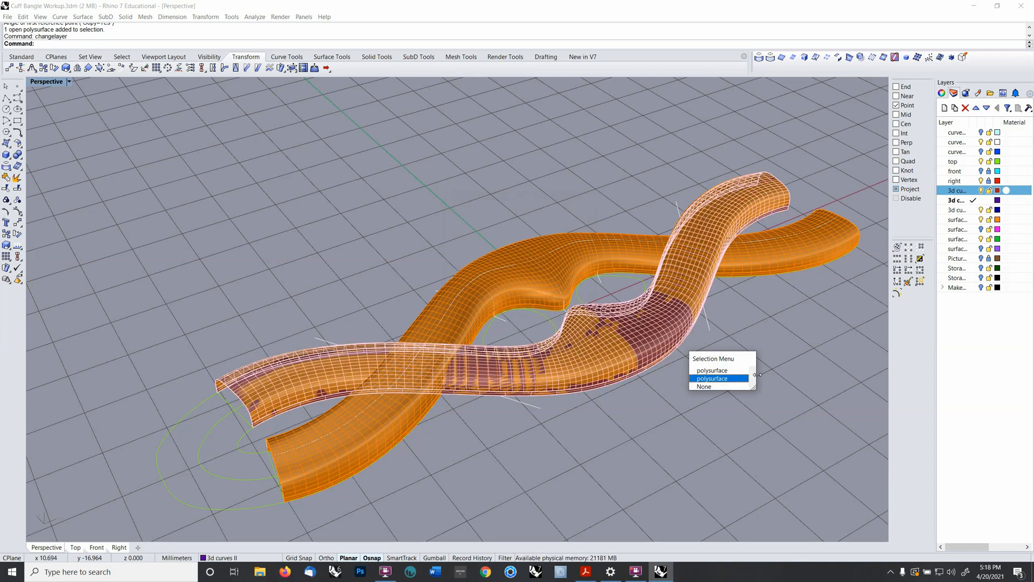
mouse_move(757, 374)
left_mouse_down()
mouse_move(784, 374)
mouse_move(753, 376)
mouse_move(758, 383)
left_mouse_up()
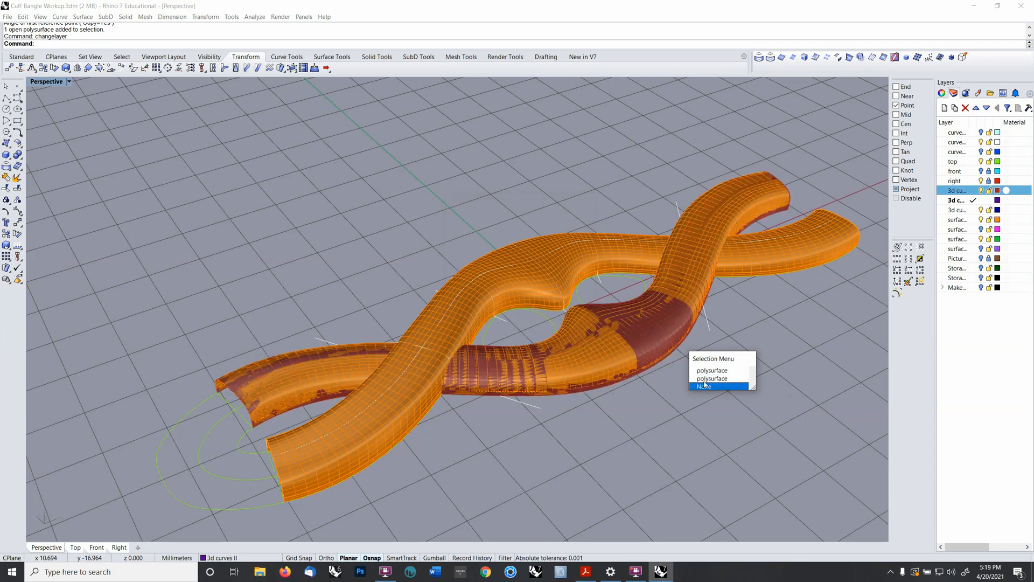
left_click(794, 348)
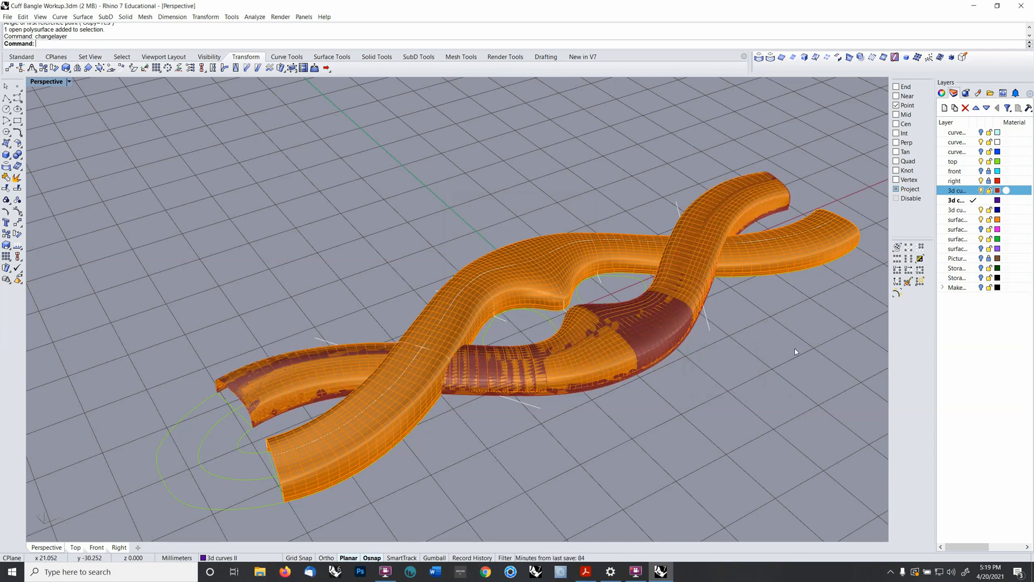
left_click(989, 223)
left_click(633, 345)
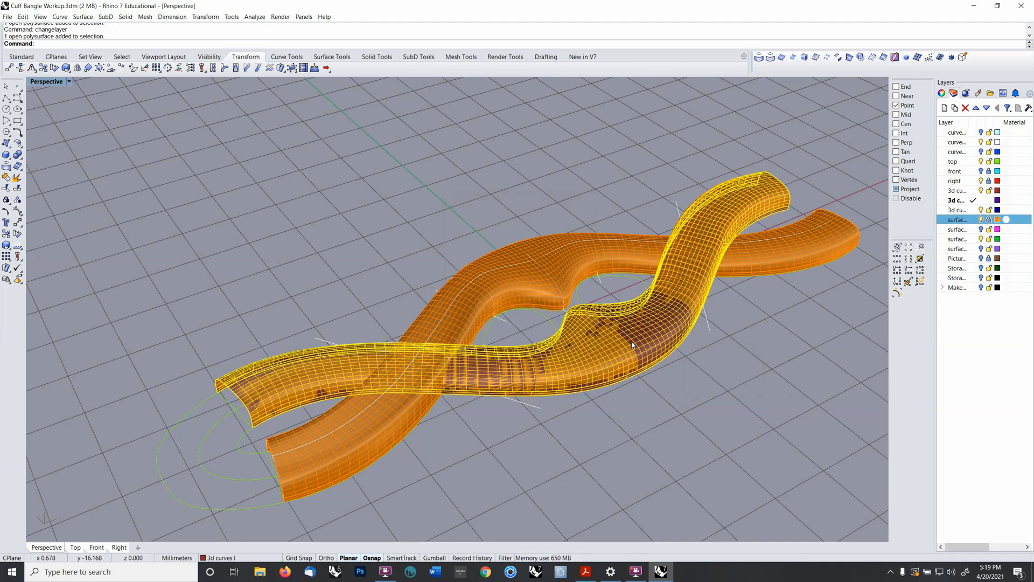
key("Delete")
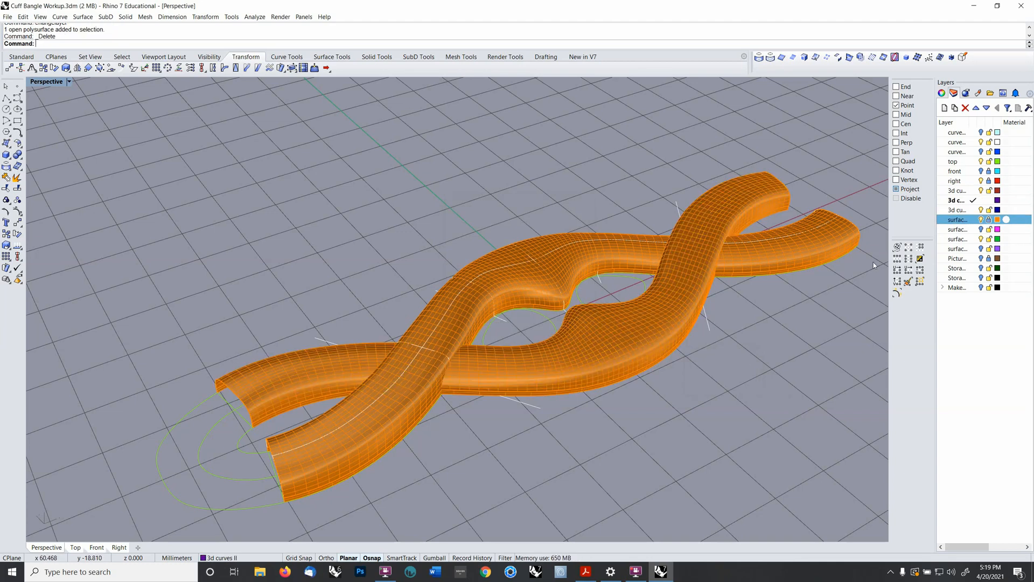
- Move the remaining rotated strand to the 3d curves I layer
left_click(629, 365)
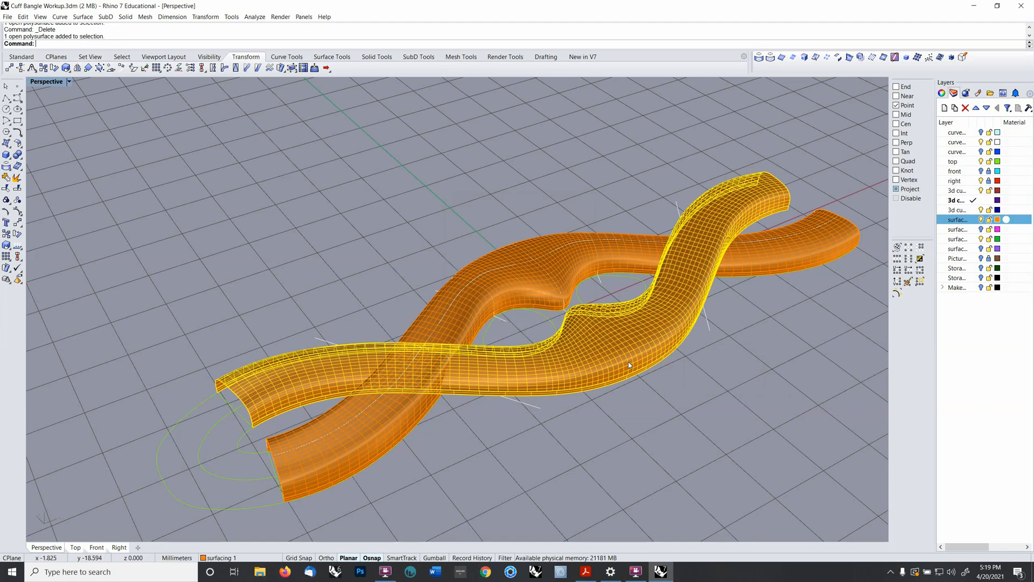
right_click(629, 361)
left_click(482, 290)
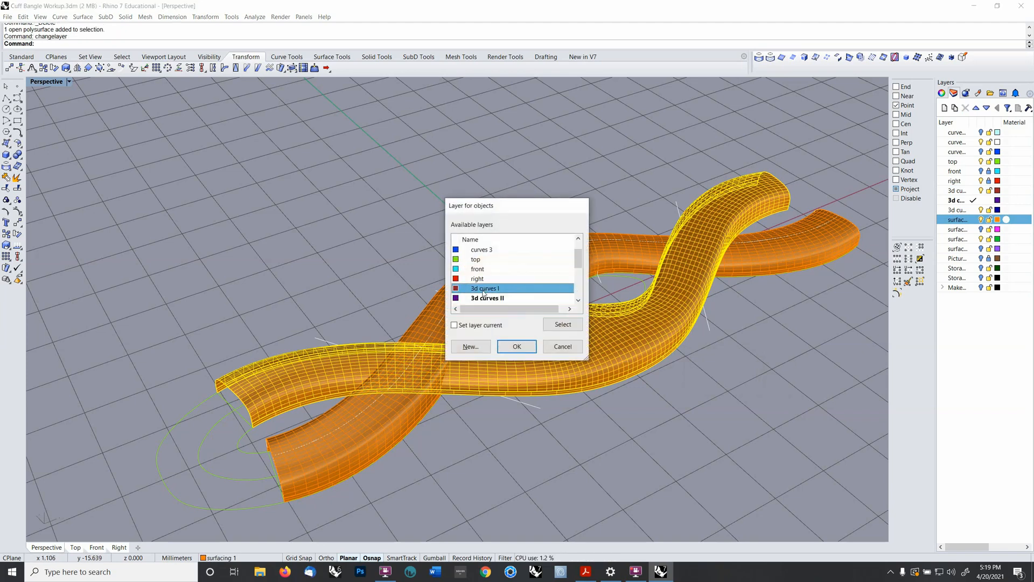
left_click(516, 347)
left_click(492, 236)
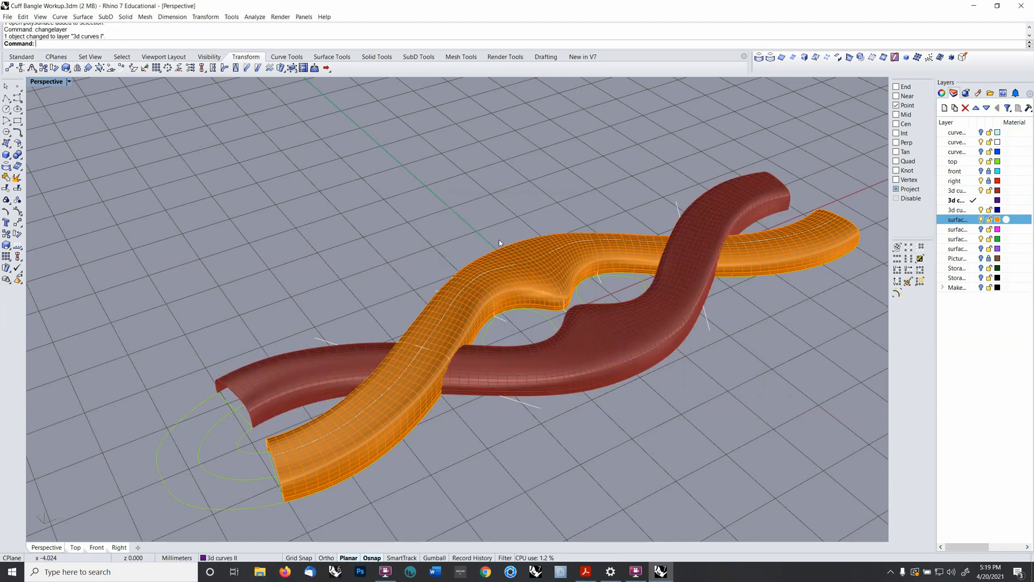
- Inspect how the two strands meet at both crossings, and delete the dark red rotated strand
right_click_drag(491, 236, 489, 299)
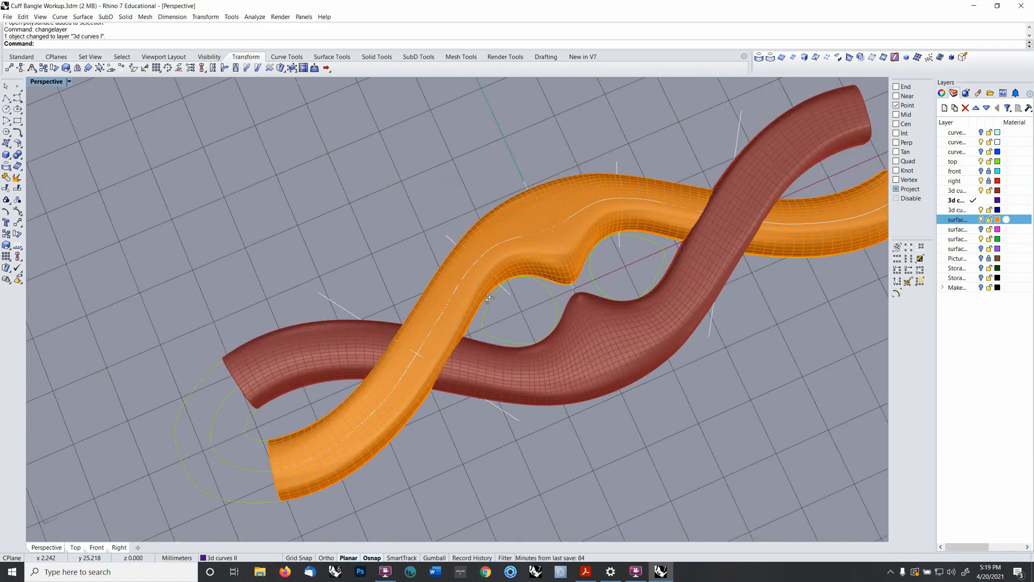
right_click_drag(715, 226, 597, 198)
scroll(566, 250, "up", 10)
scroll(596, 198, "down", 6)
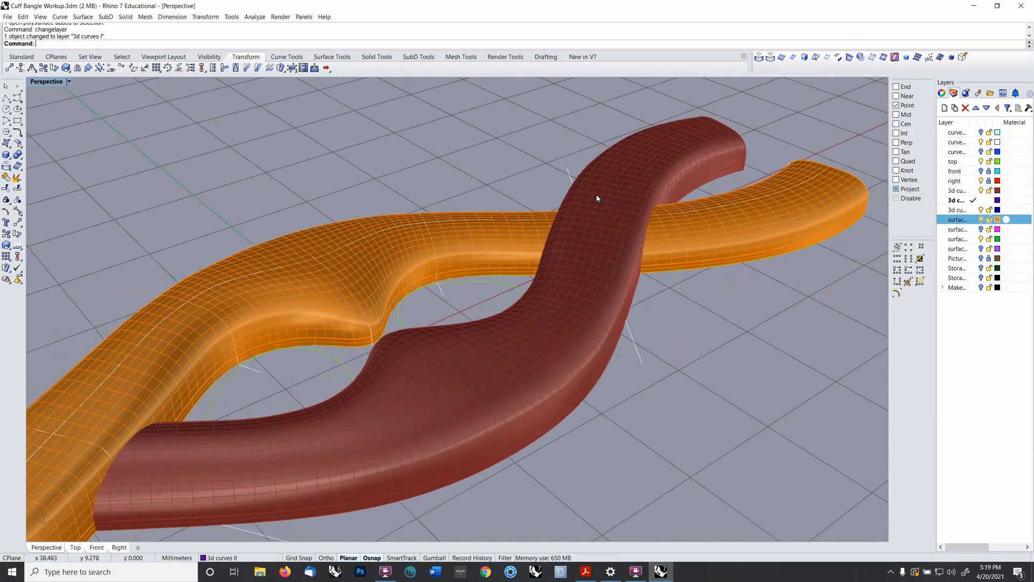
scroll(595, 215, "down", 3)
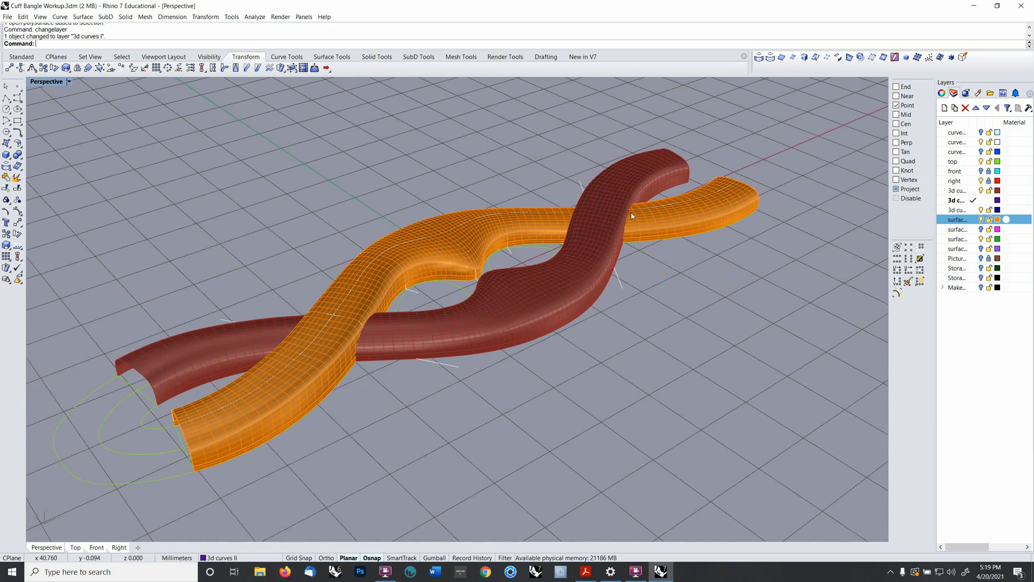
right_click_drag(653, 208, 628, 252)
left_click(629, 252)
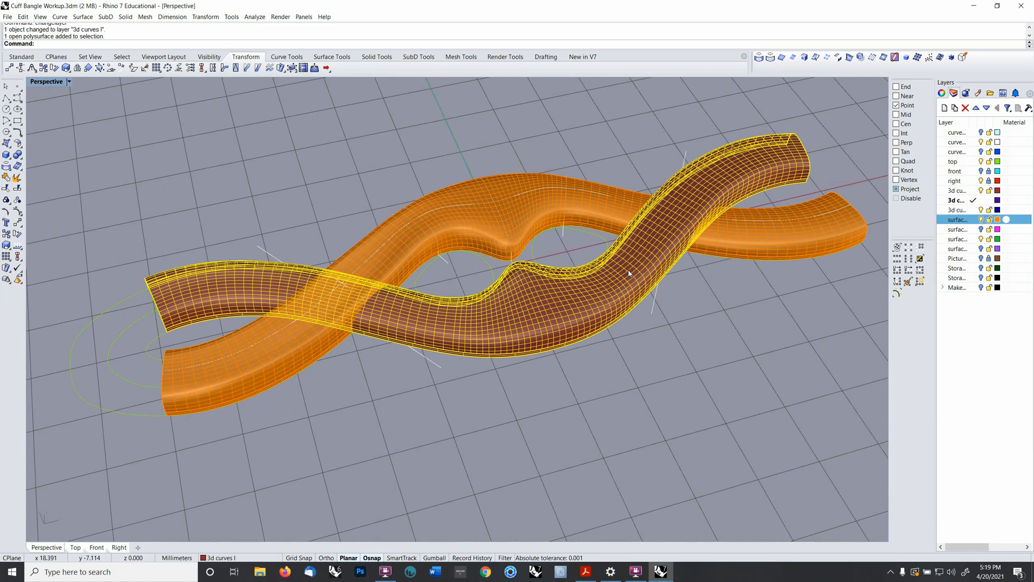
key("Delete")
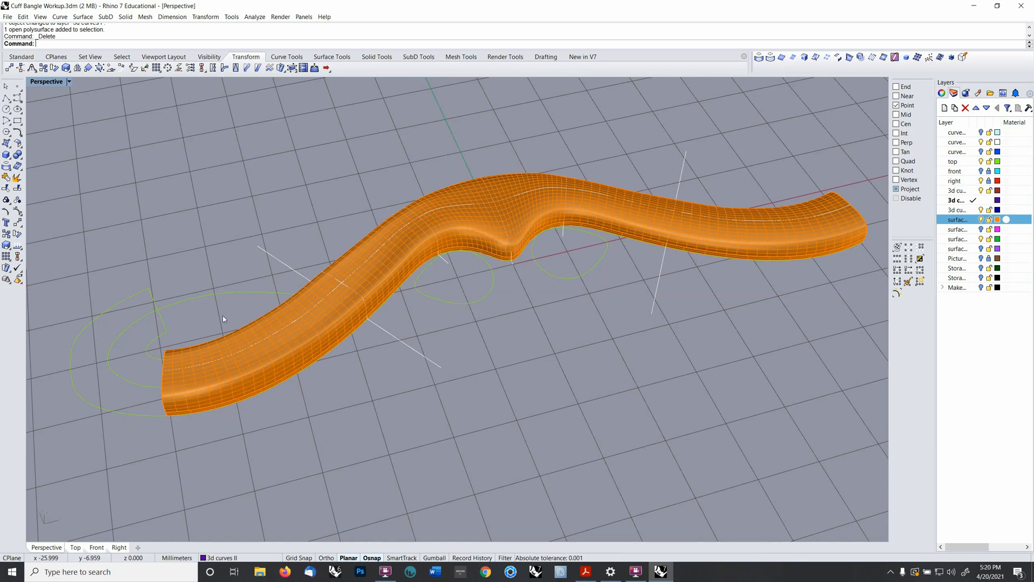
- Extract the network surface from the orange strand polysurface and delete it, keeping the edge strips and profile curves
left_click(17, 177)
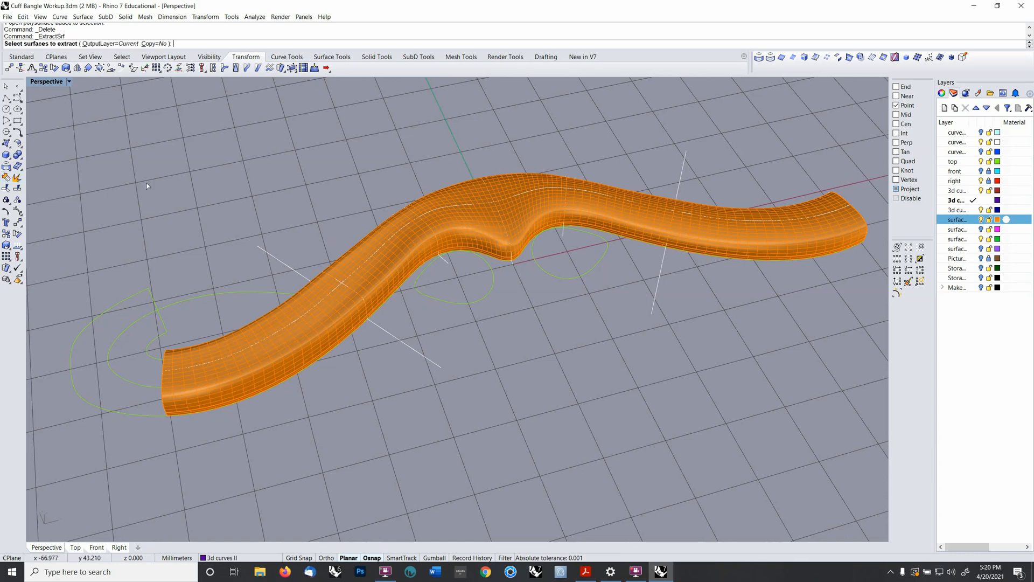
left_click(505, 221)
key("Return")
key("Delete")
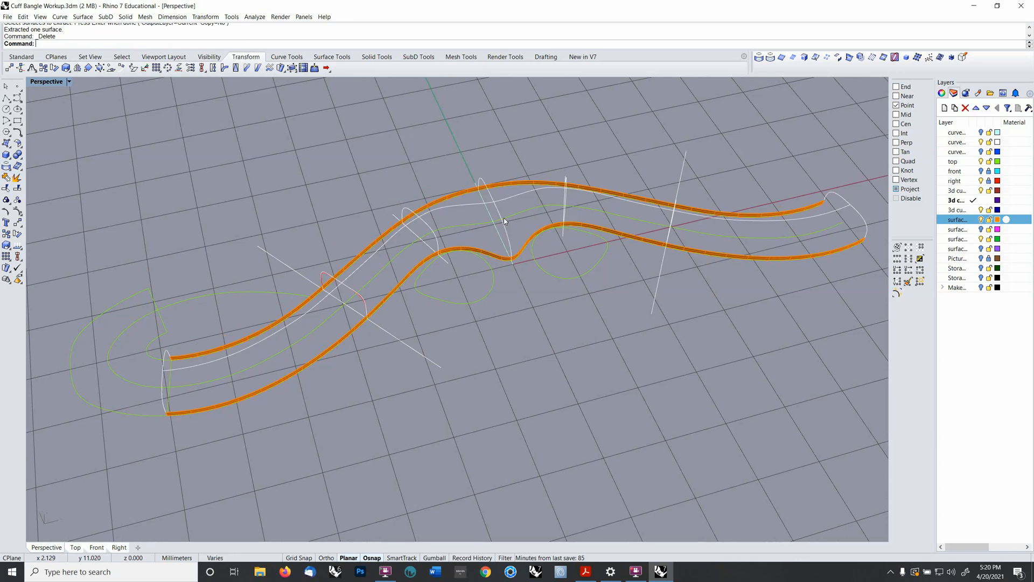
- Delete the two arched cross-section profiles between the strand's central profile and its far-right end profile
right_click_drag(503, 218, 732, 188)
scroll(732, 189, "up", 4)
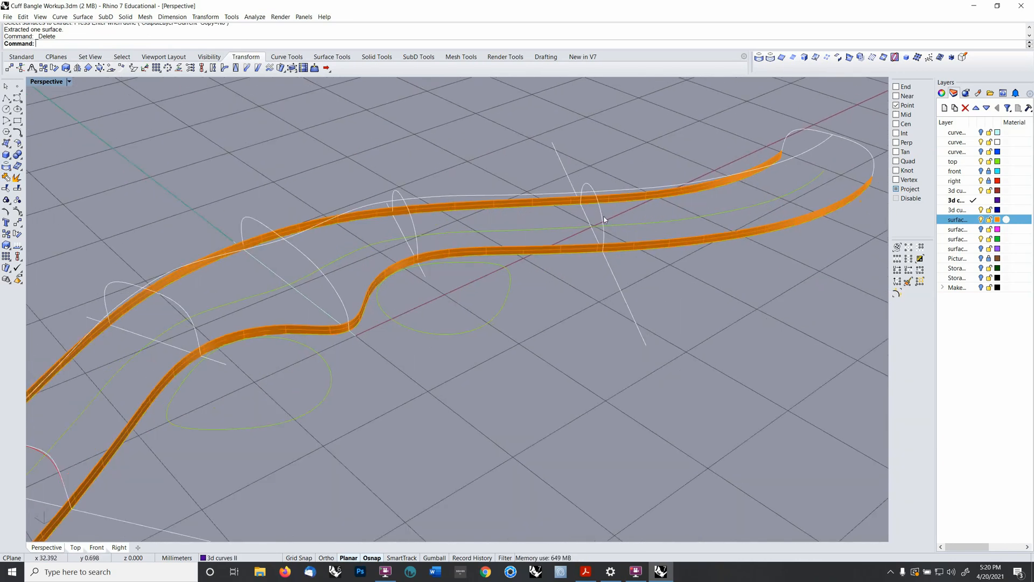
left_click(604, 219)
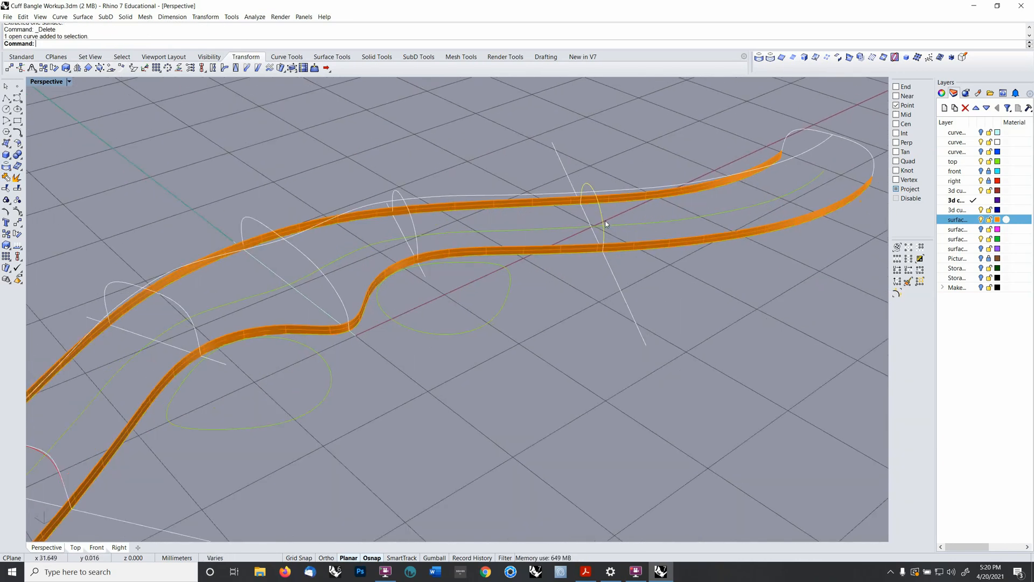
key("Delete")
right_click_drag(604, 224, 485, 197)
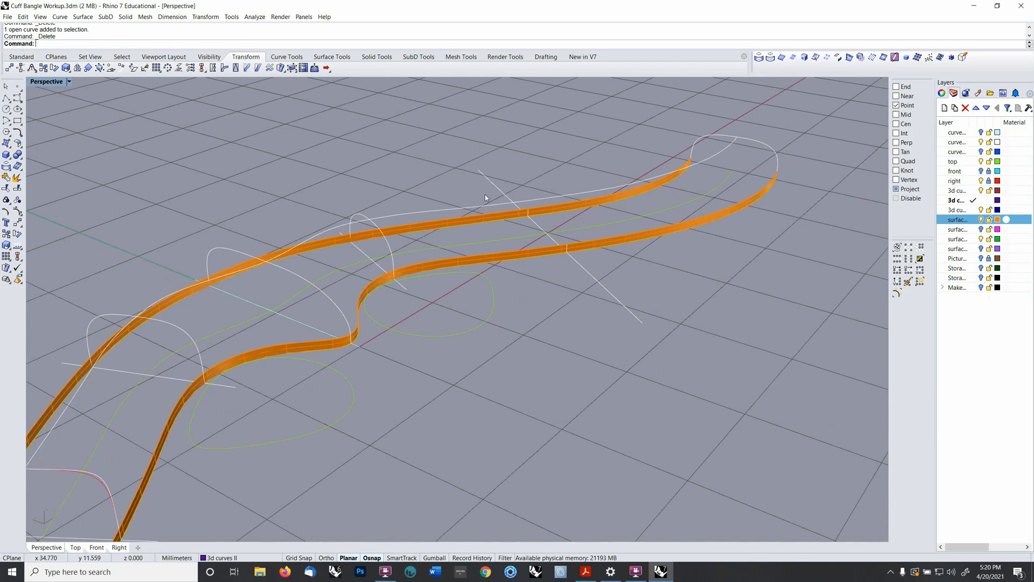
left_click(390, 246)
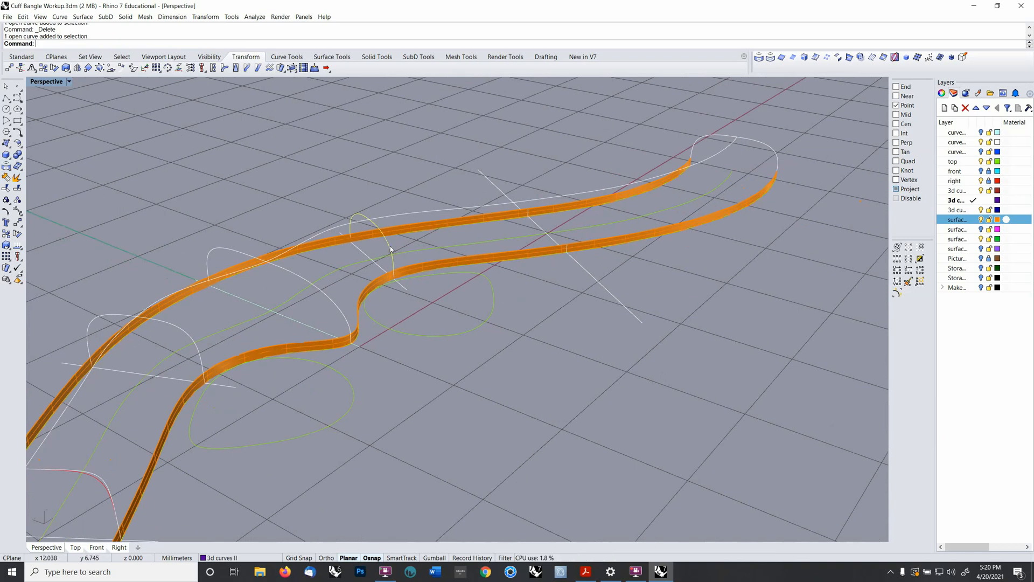
key("Delete")
- Turn on the surfacing 2 layer and delete the old 3D curve running along the top of the strand
right_click_drag(429, 251, 360, 244)
right_click_drag(545, 258, 486, 268)
scroll(427, 268, "down", 10)
scroll(430, 274, "up", 6)
left_click(476, 267)
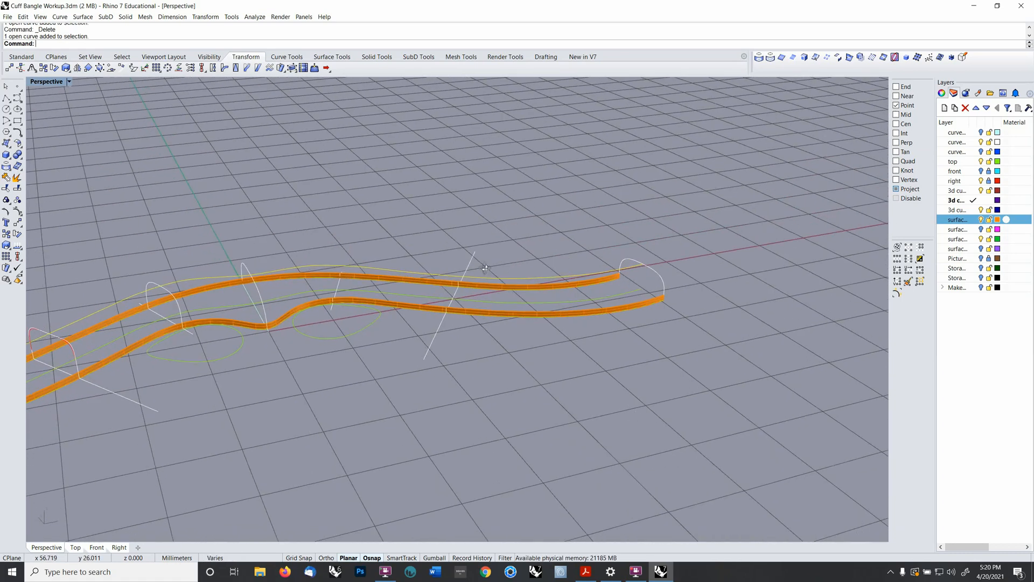
key("F10")
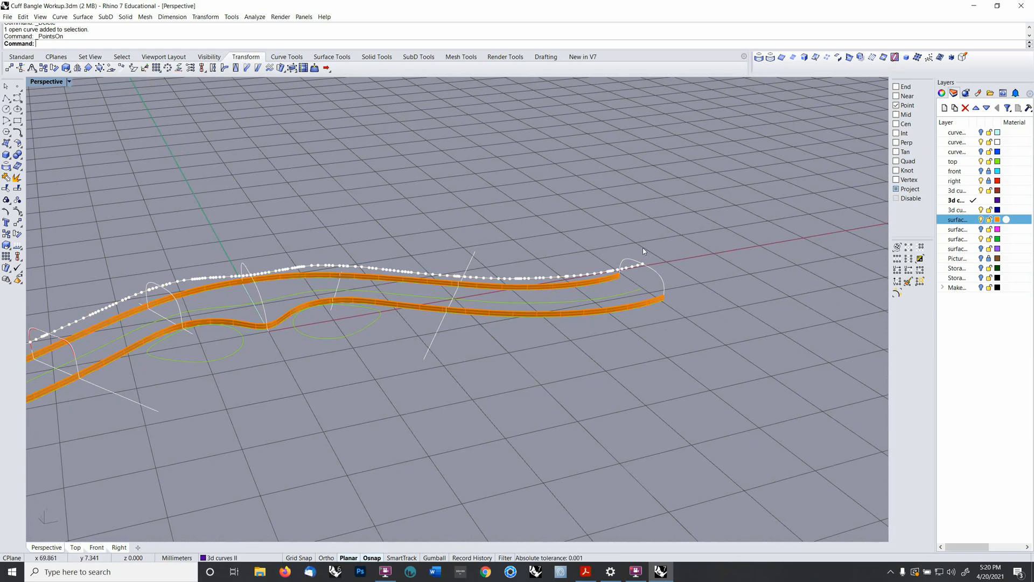
key("Escape")
left_click(634, 269)
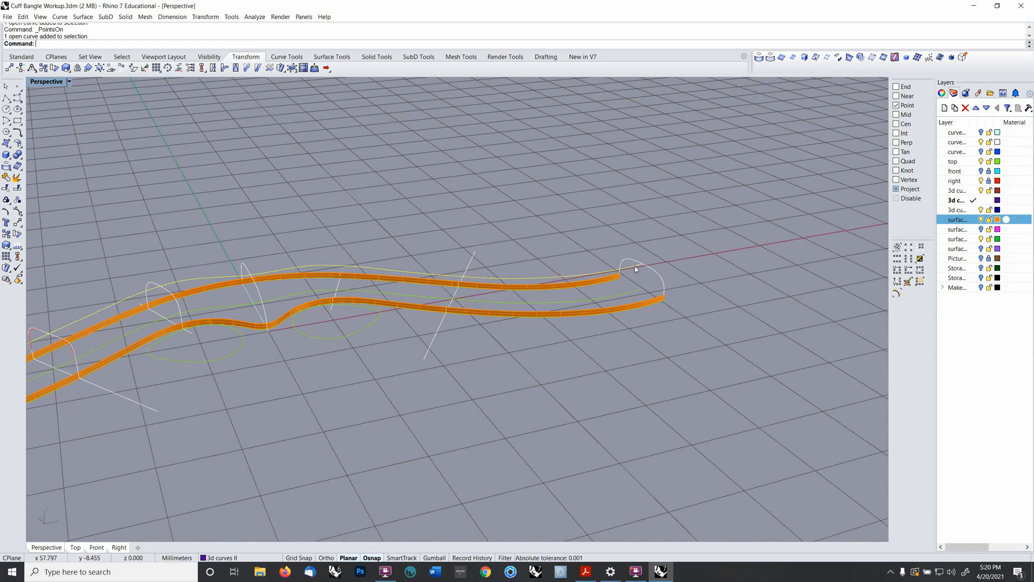
left_click(981, 230)
right_click_drag(738, 251, 653, 255)
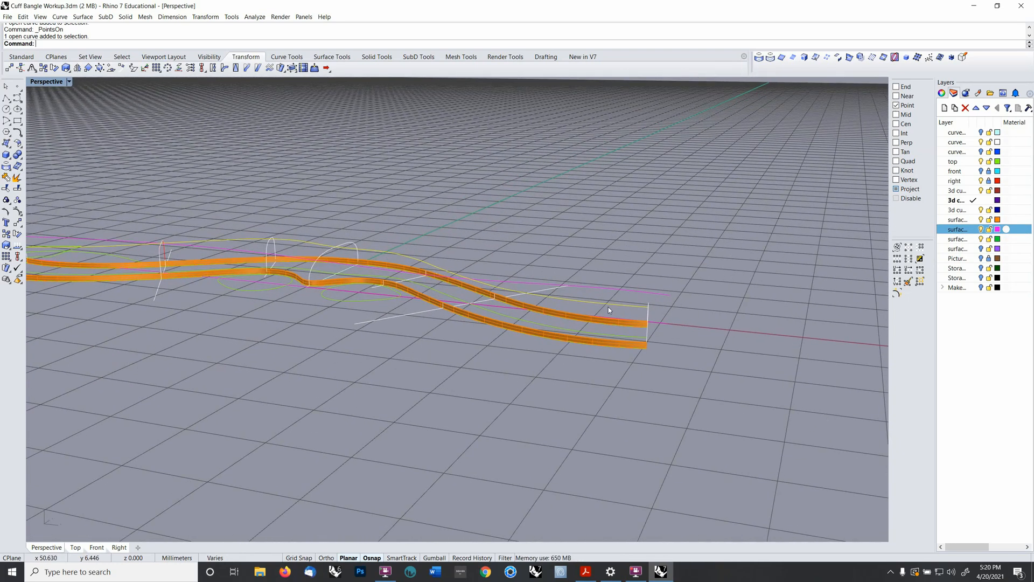
key("Delete")
- Display the curvature graph and control points of the magenta upper guide curve in the Front view
left_click(621, 290)
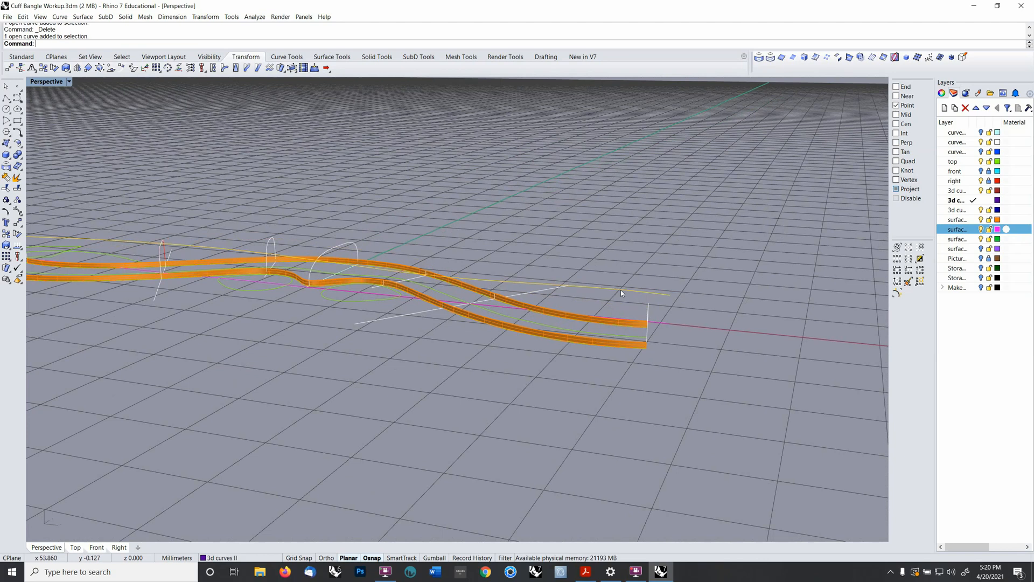
right_click_drag(571, 300, 592, 293)
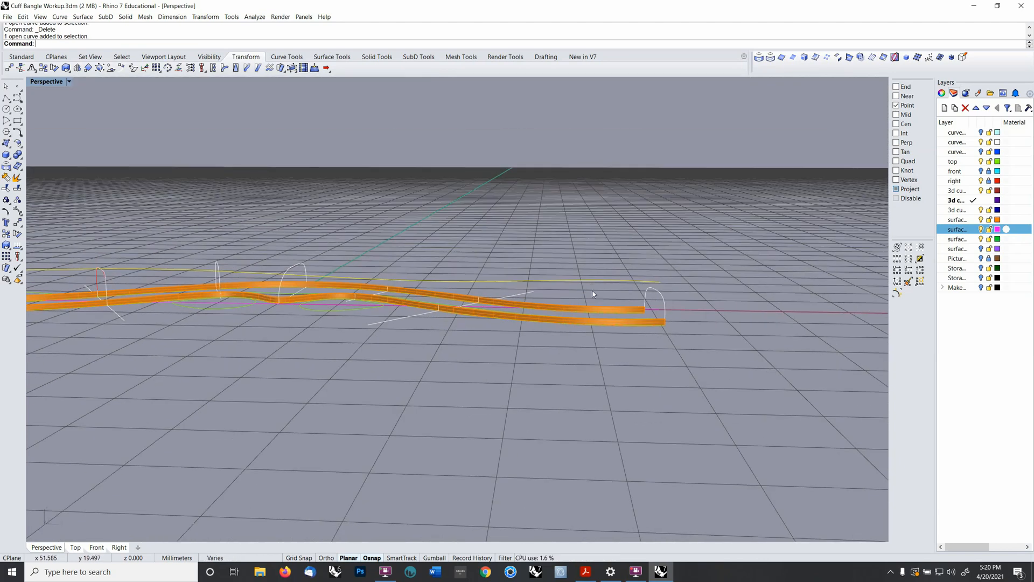
key("ctrl+F2")
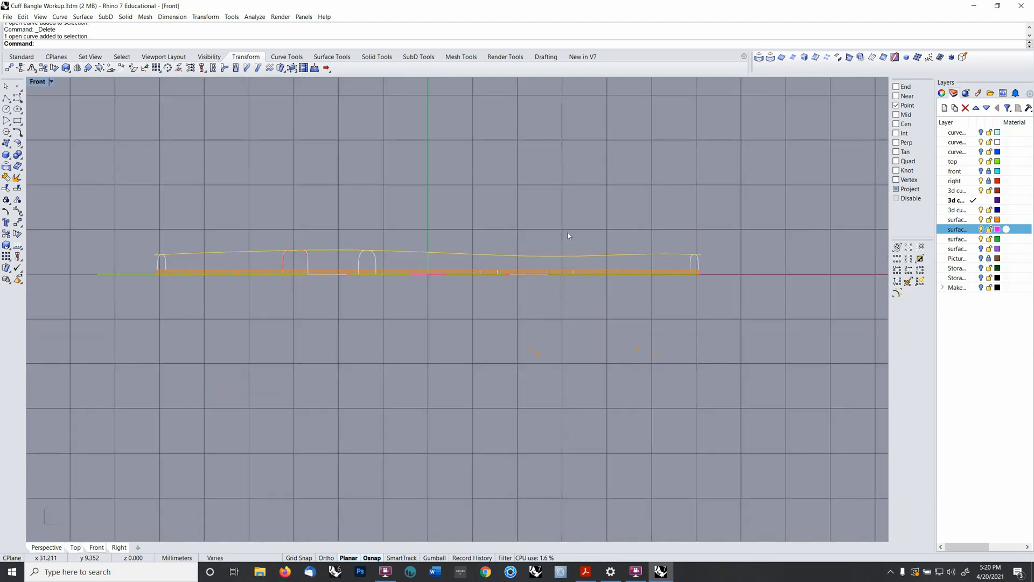
scroll(532, 233, "up", 3)
scroll(531, 233, "down", 3)
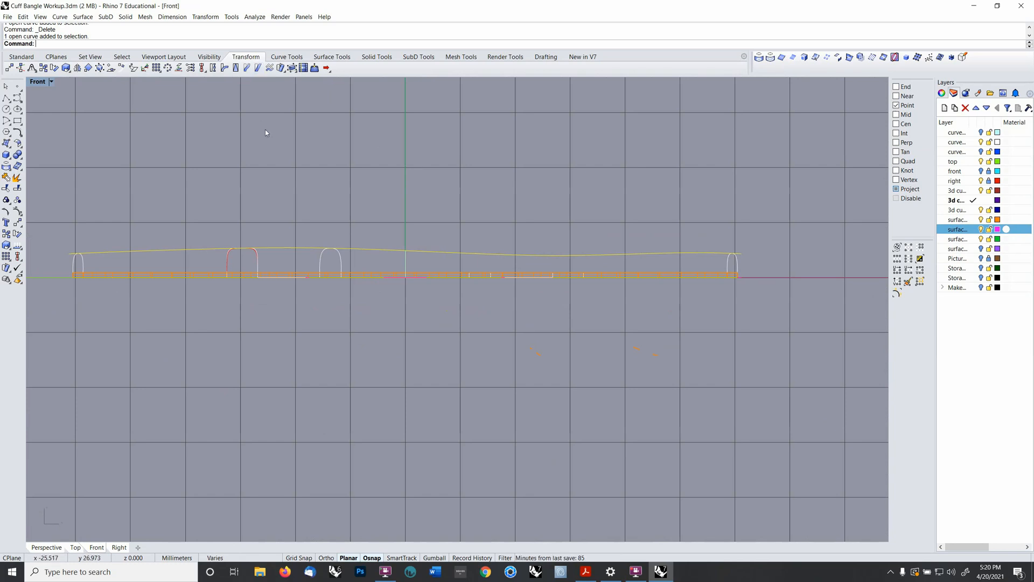
left_click(262, 19)
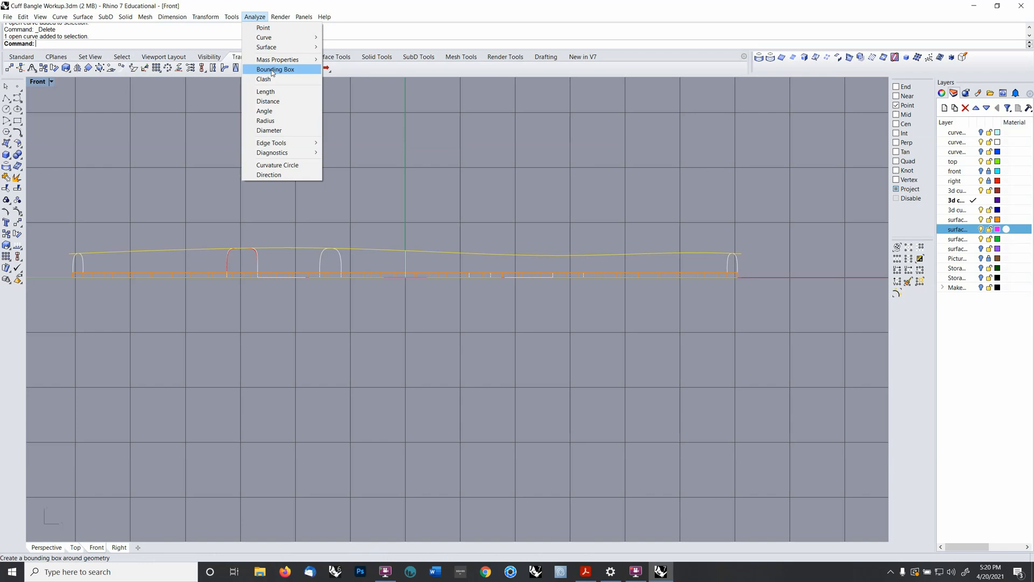
mouse_move(280, 37)
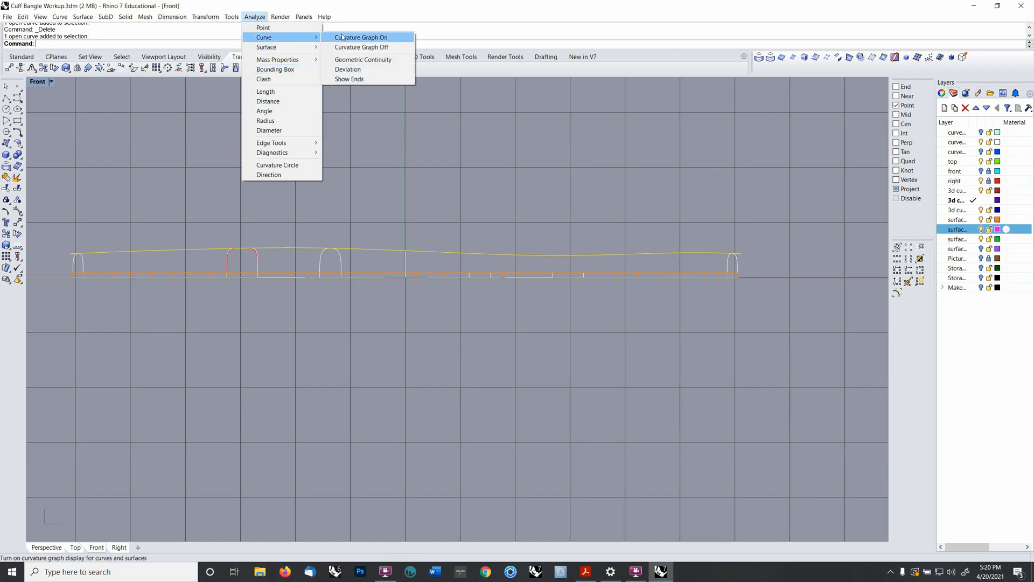
left_click(346, 38)
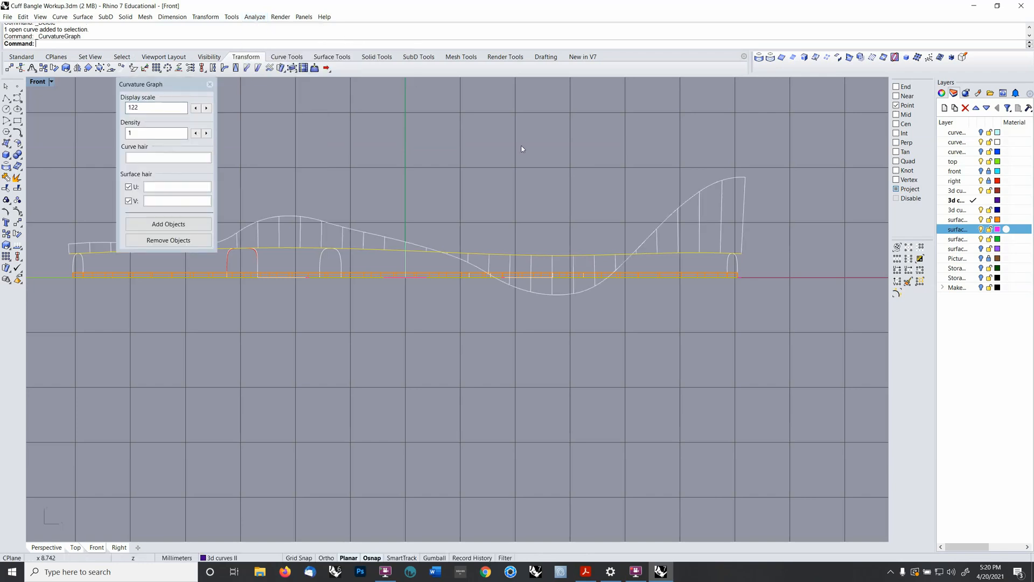
key("F10")
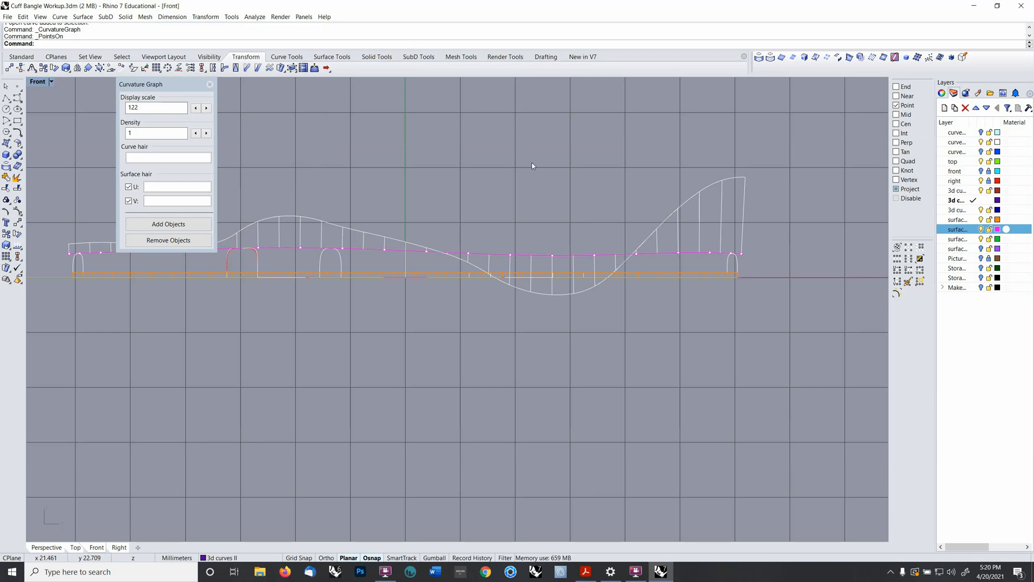
- Move the three control points in the dip of the magenta guide curve straight down about 0.72 mm
scroll(570, 247, "up", 6)
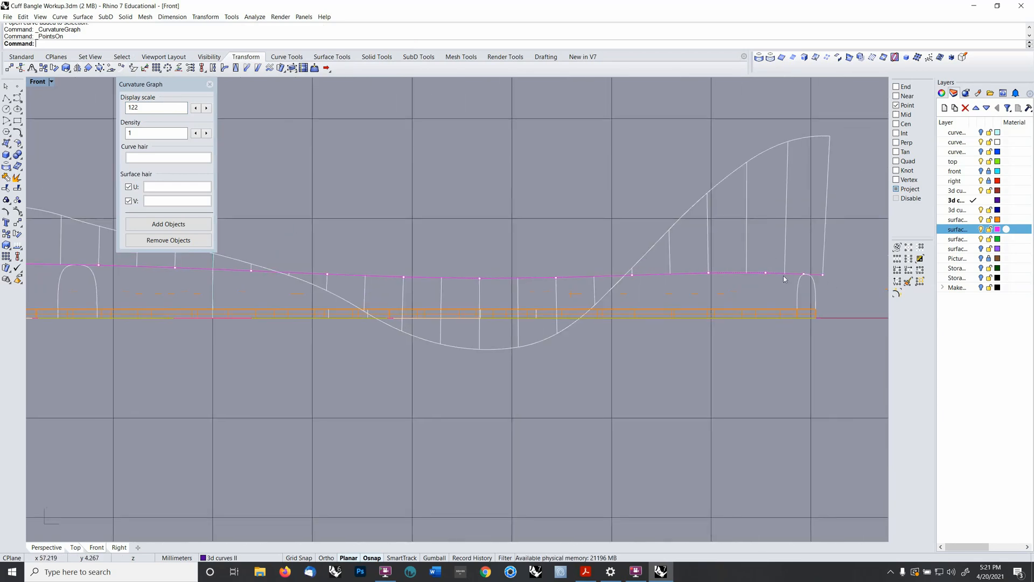
scroll(784, 279, "down", 7)
right_click_drag(776, 296, 629, 282)
key("ctrl+F3")
key("ctrl+F4")
key("ctrl+F2")
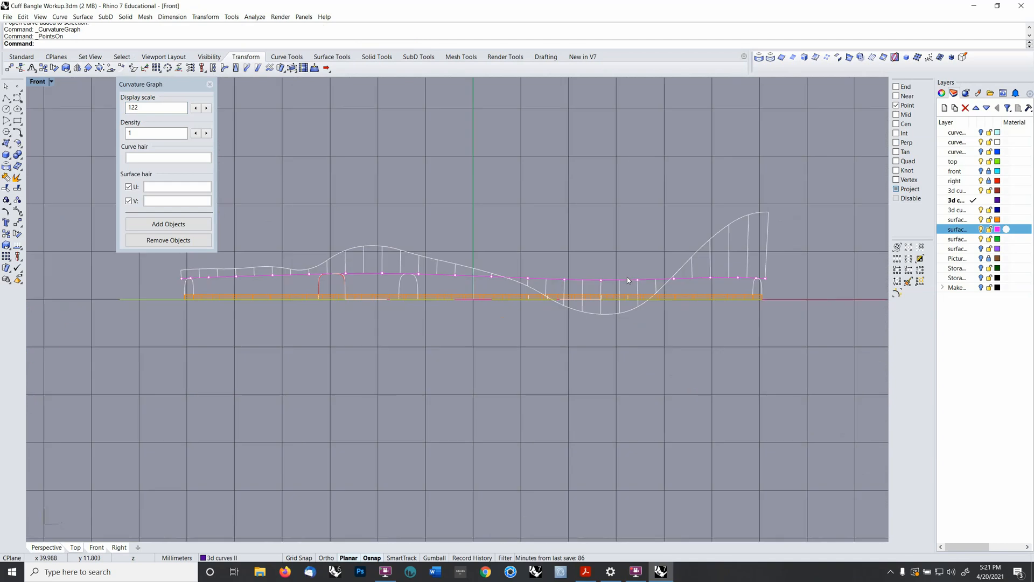
scroll(589, 276, "up", 1)
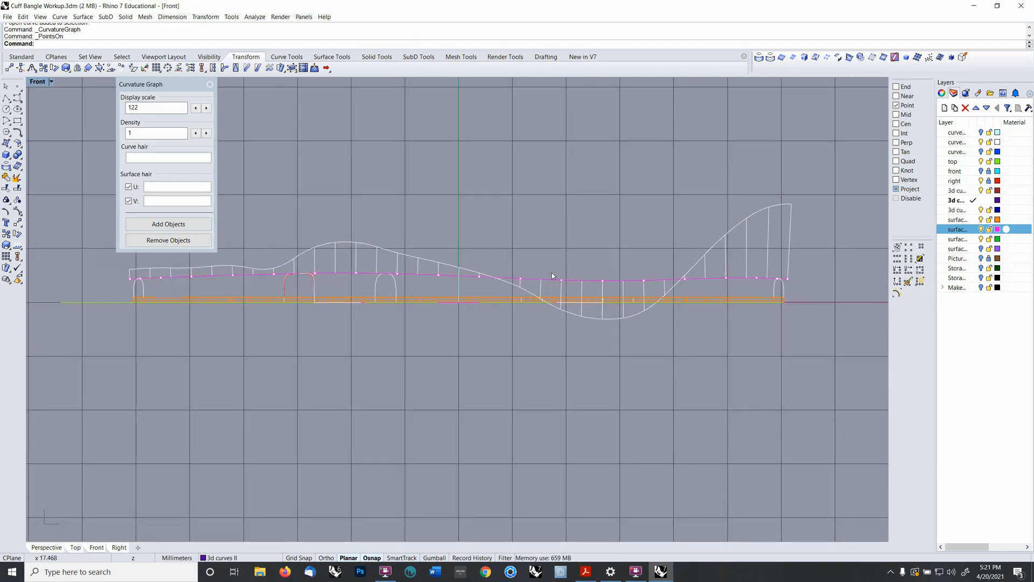
left_click_drag(549, 261, 656, 294)
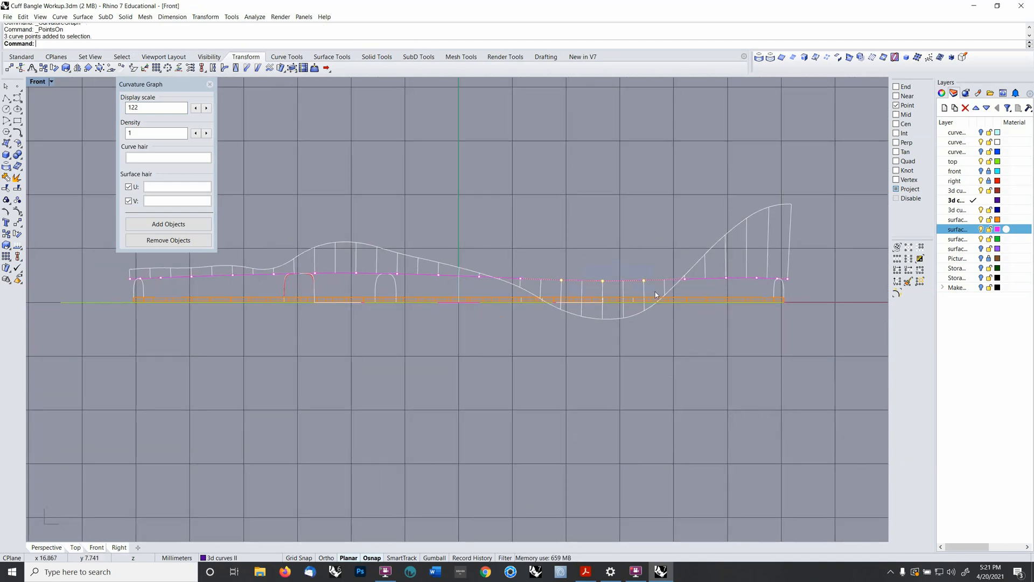
scroll(586, 240, "up", 1)
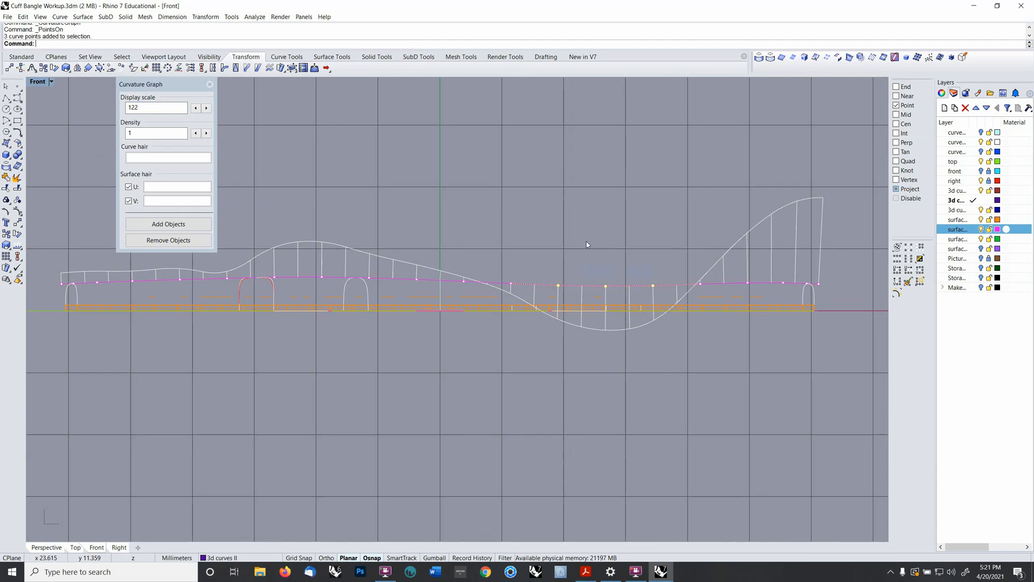
type("M")
key("Return")
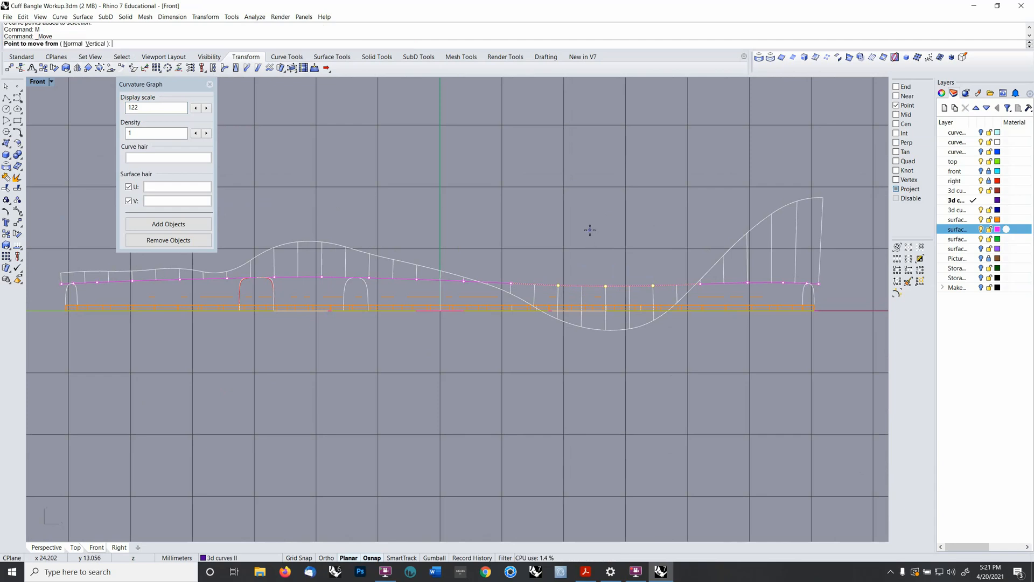
left_click(589, 230)
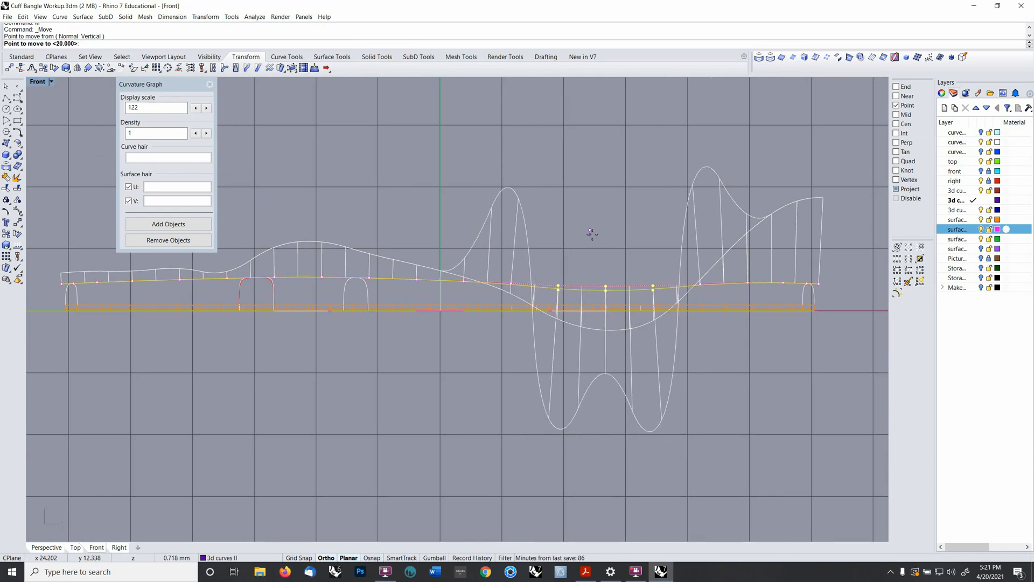
left_click(592, 237)
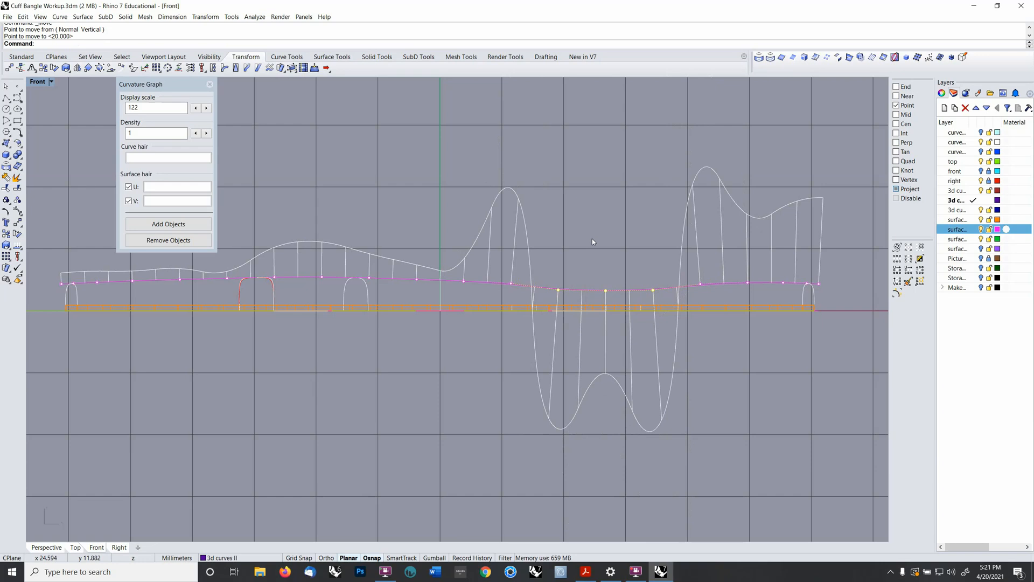
- Move the middle control point of the guide curve's dip straight down about 0.24 mm more
left_click(607, 291)
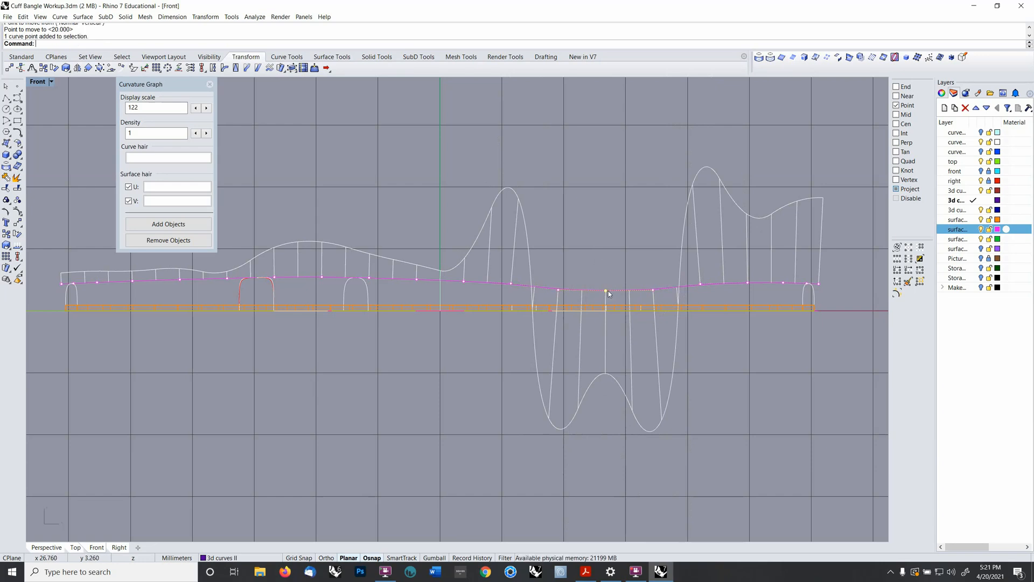
scroll(609, 270, "up", 4)
type("m")
key("Return")
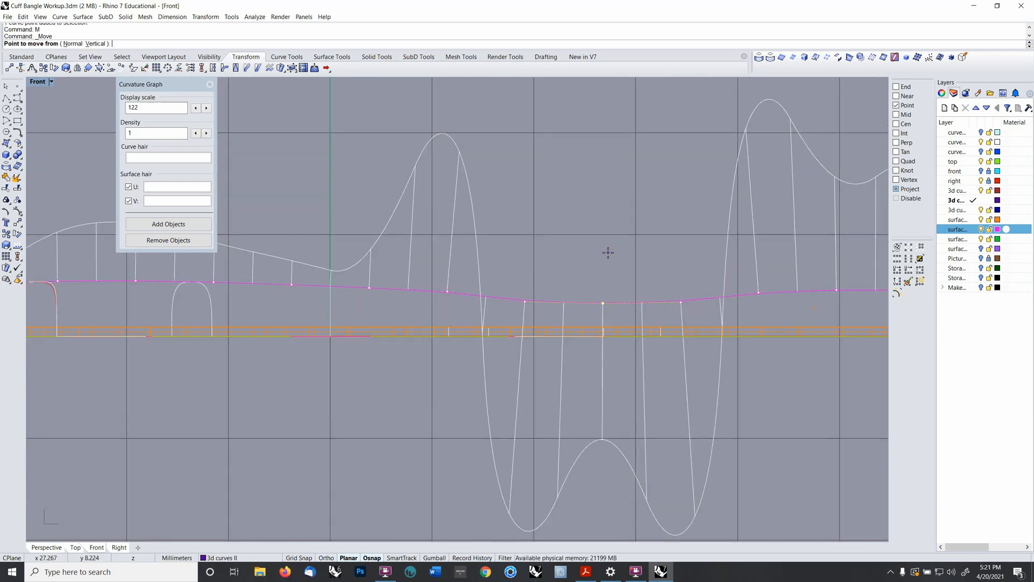
left_click(606, 252)
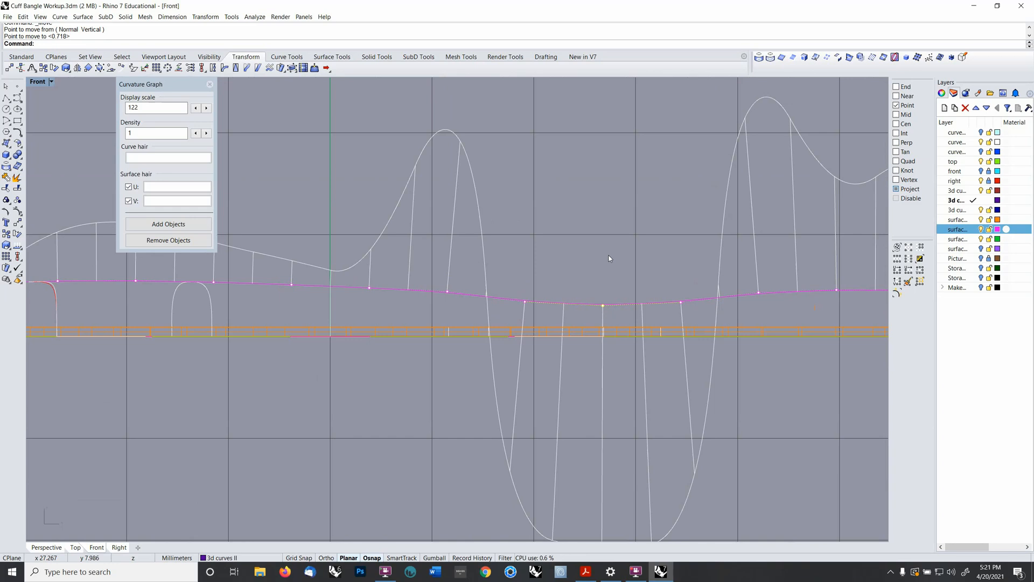
- Raise the two control points flanking the dip's middle by about 0.14 mm, and close the curvature graph
scroll(608, 256, "down", 3)
scroll(603, 267, "up", 1)
left_click(543, 292)
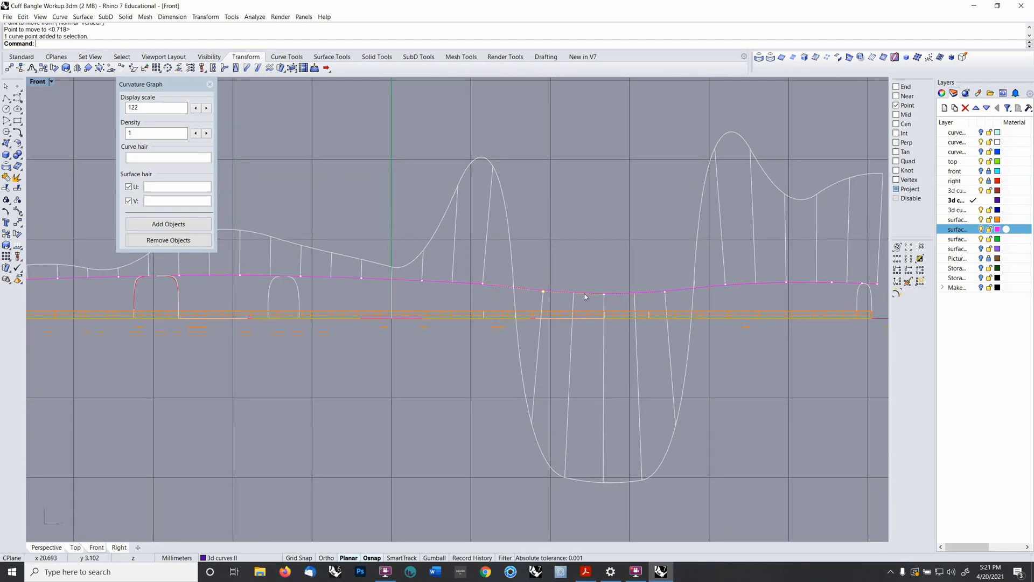
left_click(665, 292, "shift")
scroll(609, 267, "up", 2)
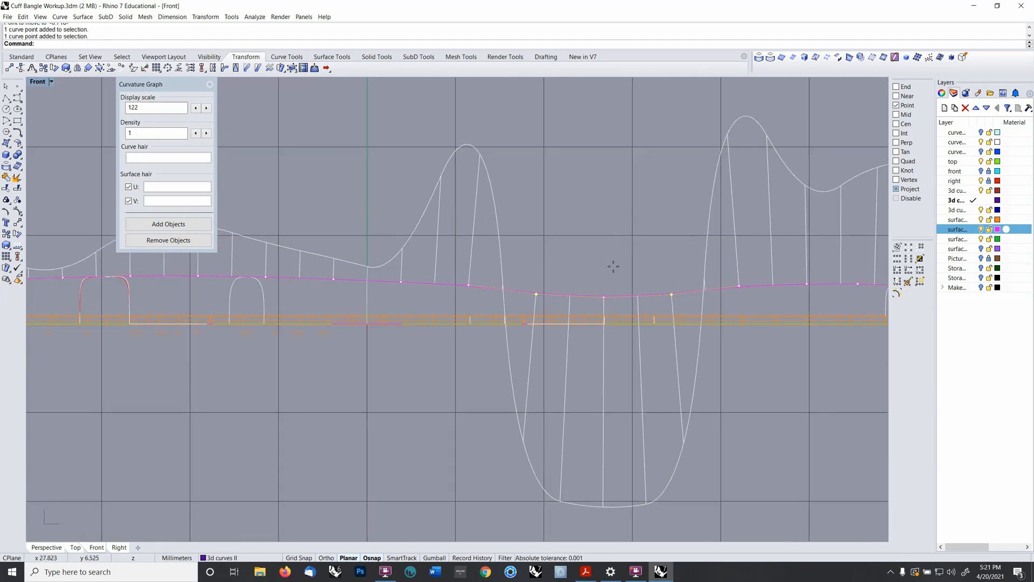
type("m")
key("Return")
left_click(613, 266)
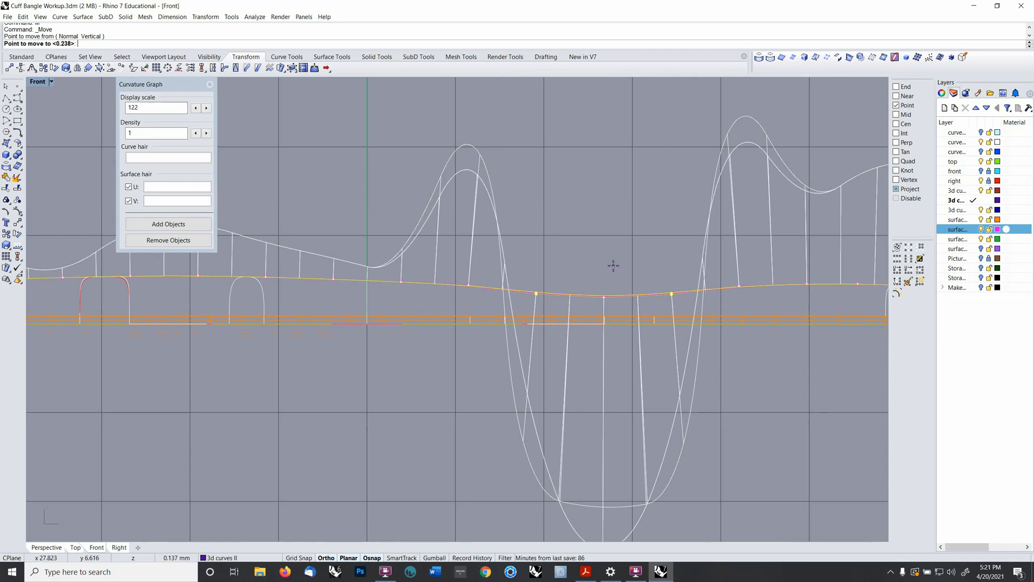
left_click(613, 266)
scroll(613, 285, "down", 5)
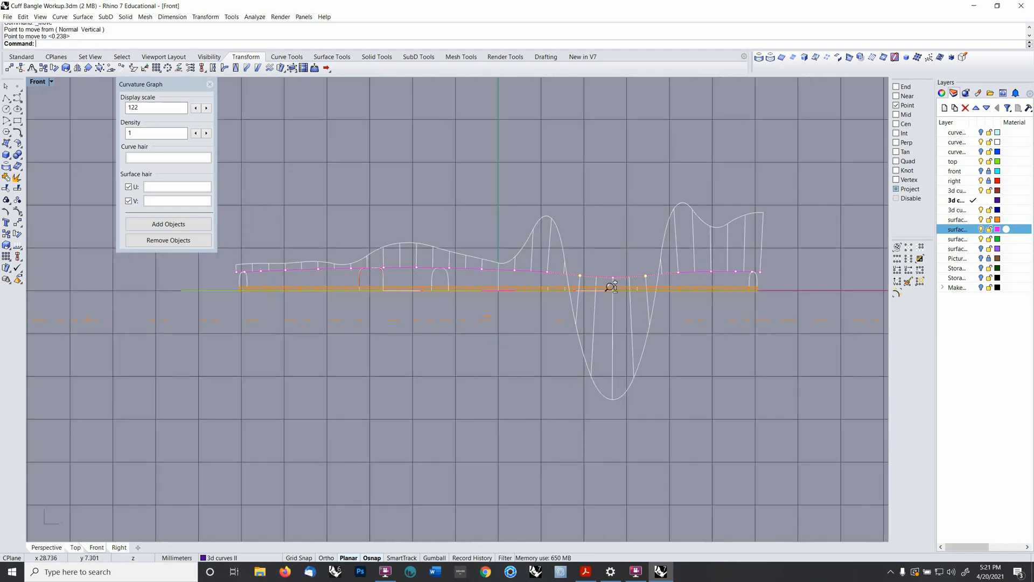
scroll(615, 295, "up", 5)
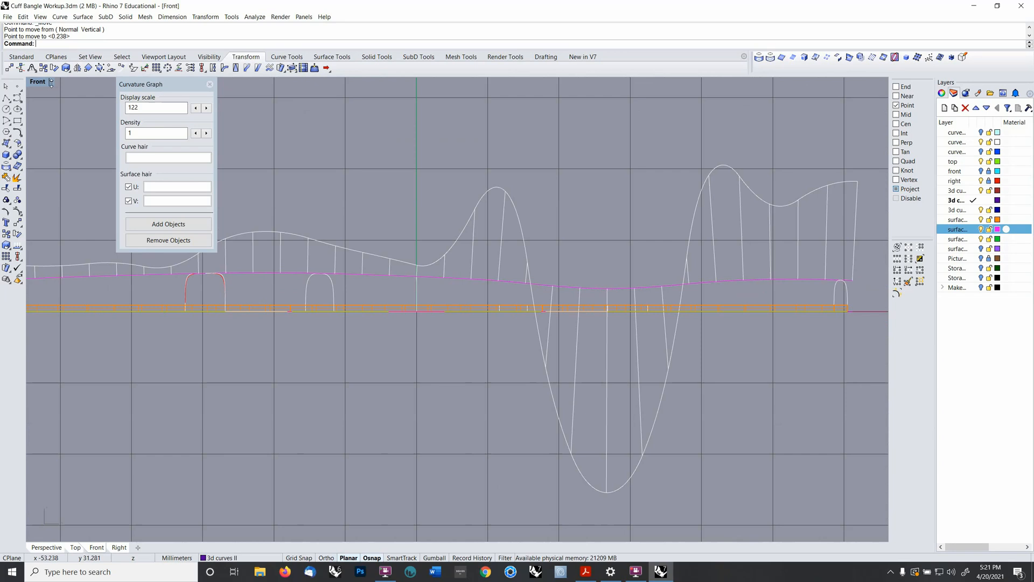
left_click(209, 84)
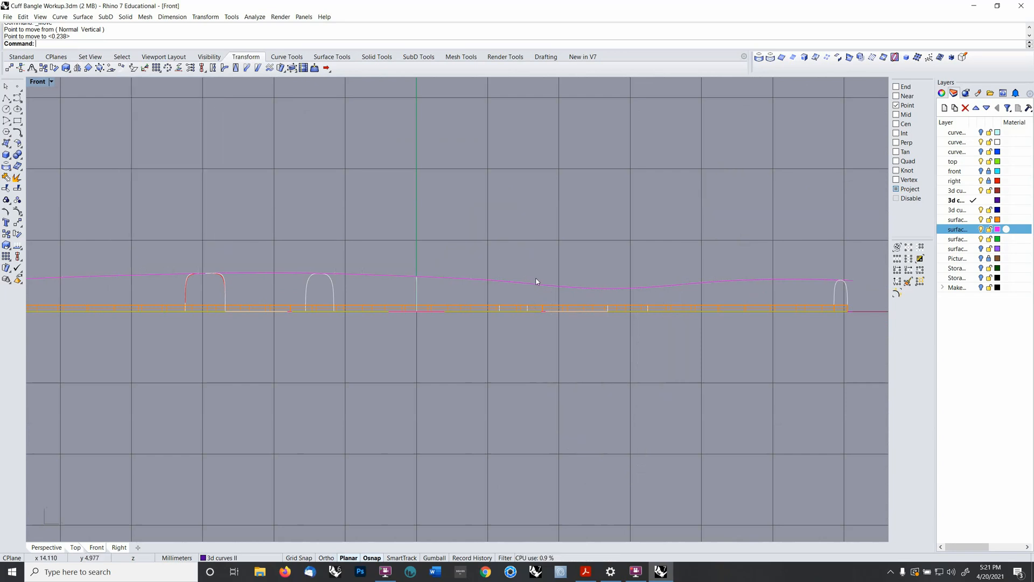
- Select the edited guide curve and unhide the magenta surface on the surfacing 2 layer in the Perspective view
left_click(542, 284)
key("ctrl+Tab")
key("ctrl+Tab")
right_click_drag(535, 307, 589, 337)
scroll(507, 242, "down", 8)
right_click_drag(520, 293, 545, 374, "shift")
scroll(517, 326, "up", 3)
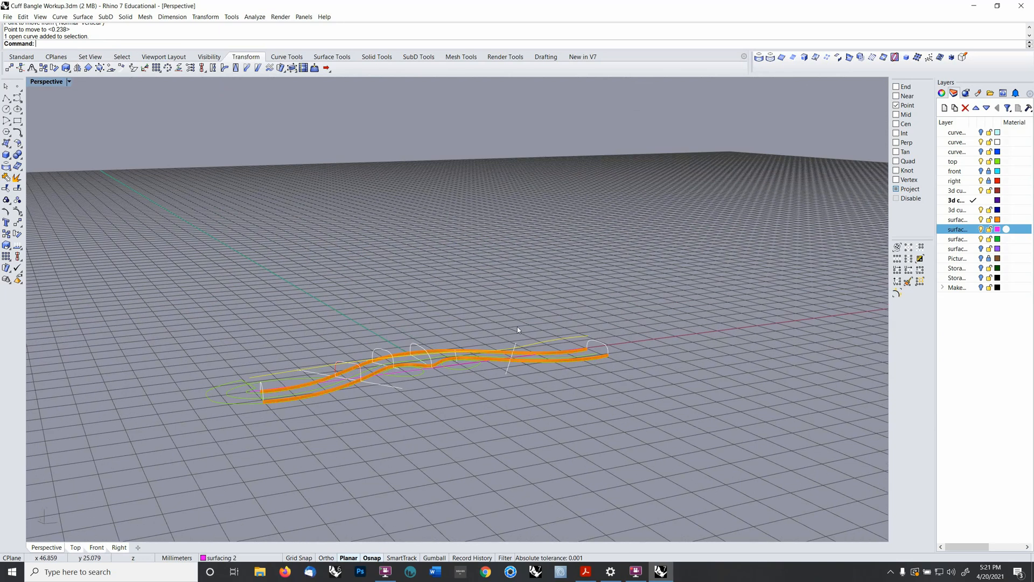
key("ctrl+shift+h")
left_click(521, 331)
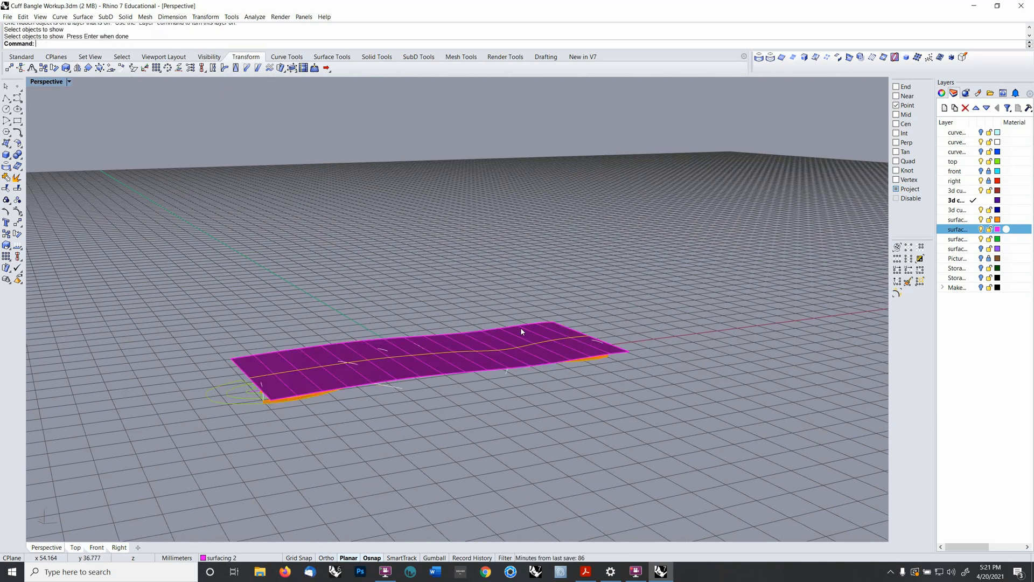
- Delete the old magenta surface and extrude the edited guide curve to both sides with the construction plane set to World Front
key("Return")
key("Delete")
left_click(544, 341)
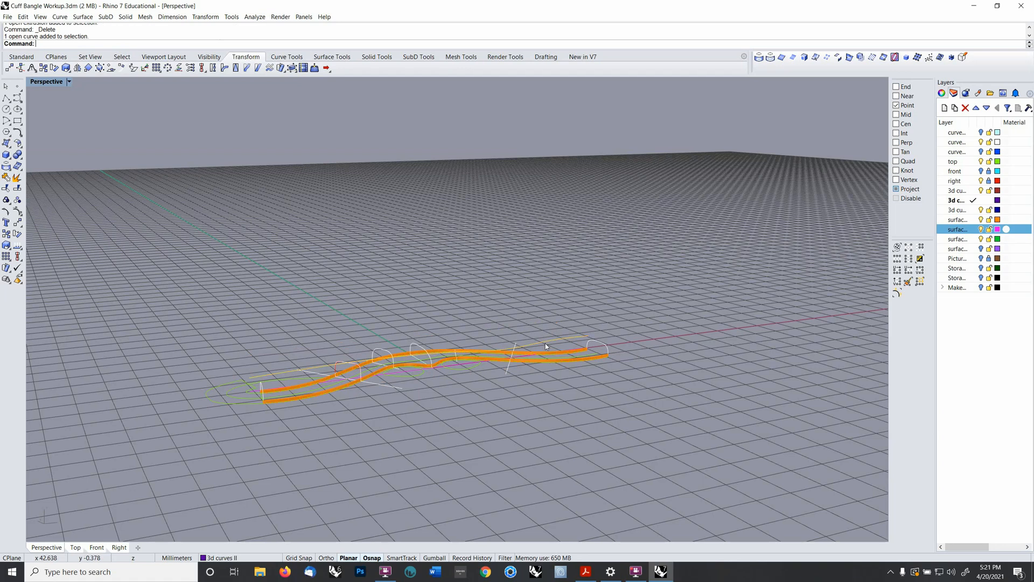
right_click_drag(545, 344, 396, 354)
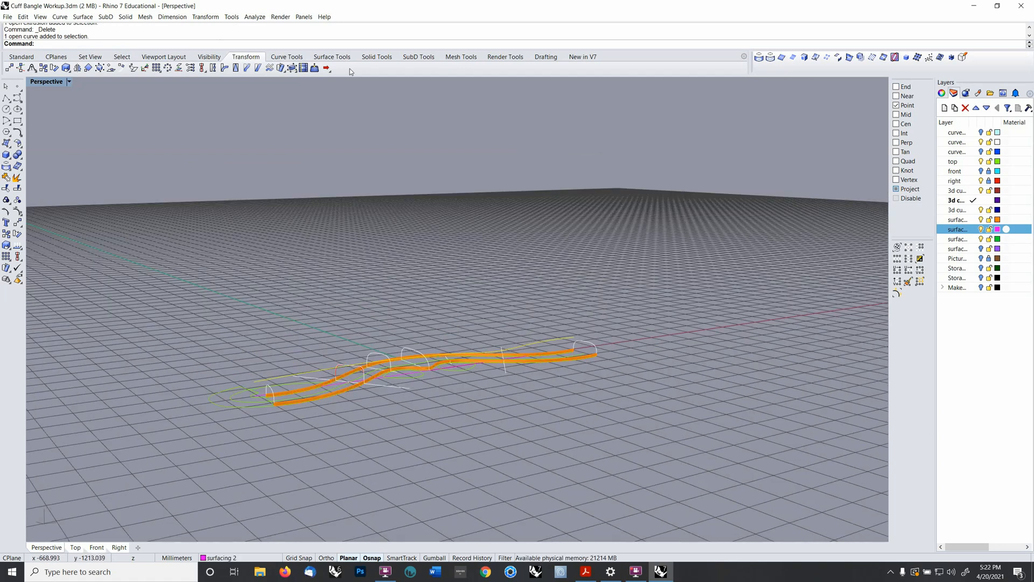
left_click(341, 58)
key("F2")
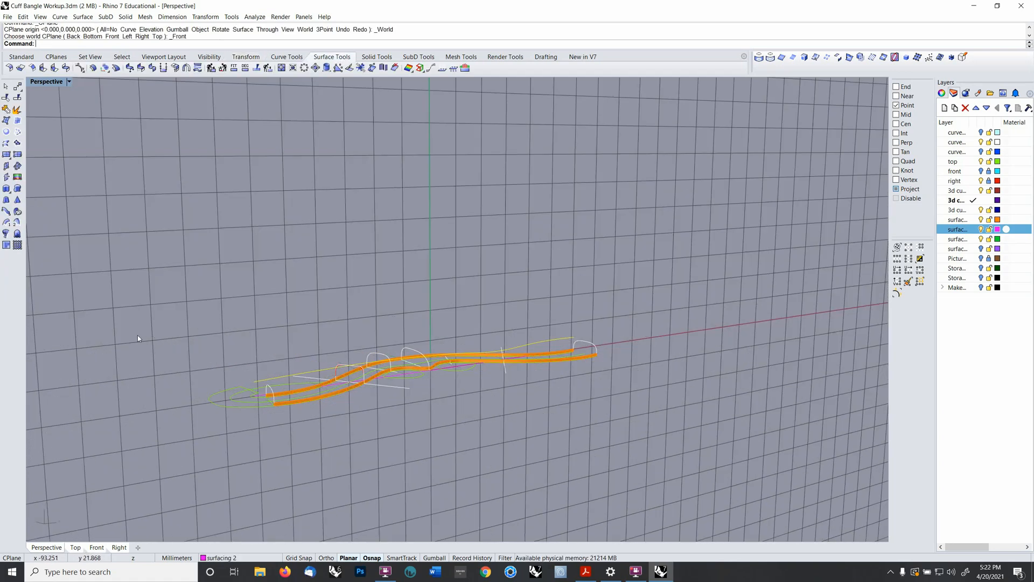
left_click(7, 187)
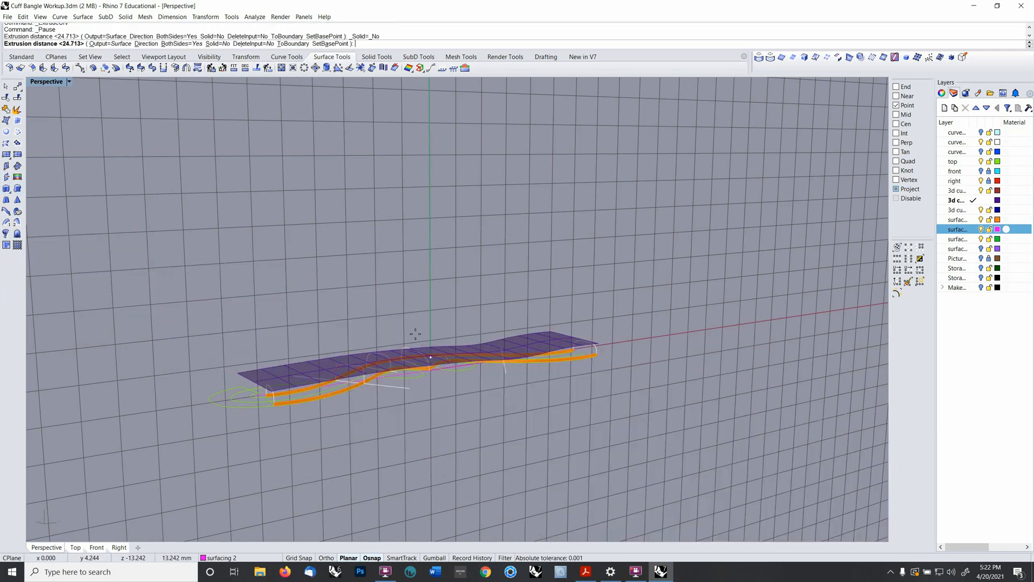
left_click(404, 311)
- Move the new extruded surface to the surfacing 2 layer
right_click_drag(439, 375, 459, 364)
left_click(460, 336)
key("F4")
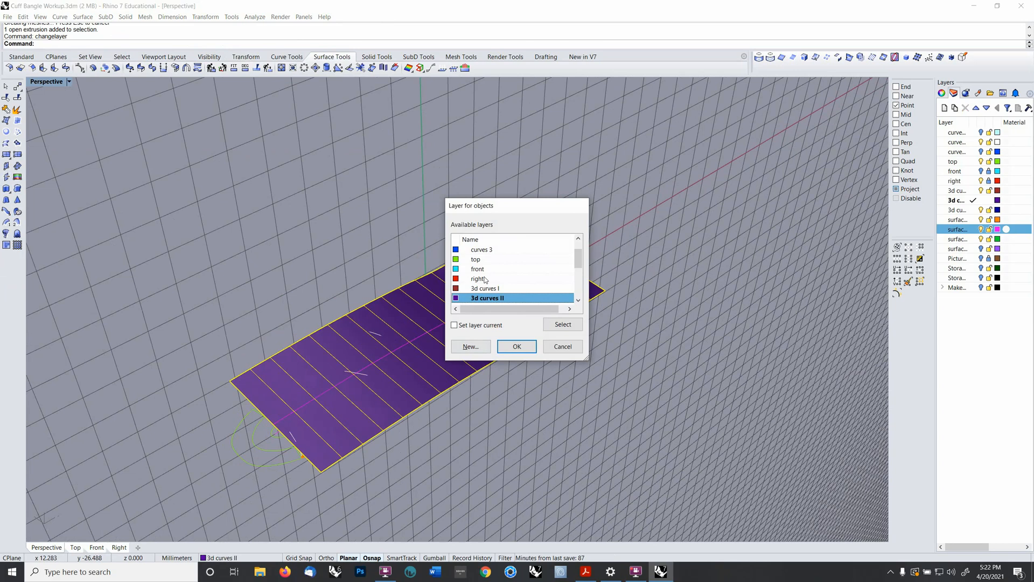
left_click_drag(578, 256, 578, 272)
left_click(530, 278)
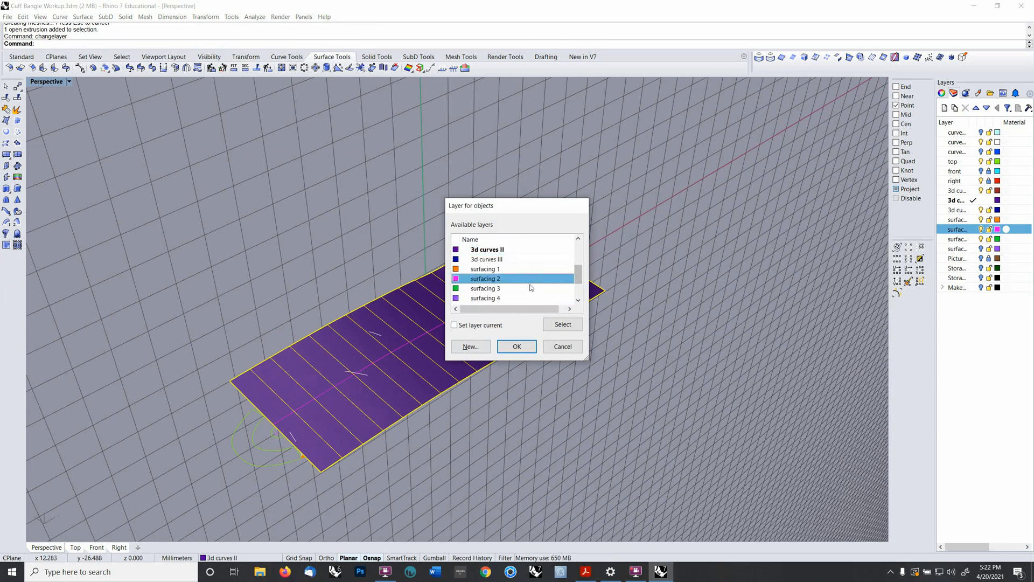
left_click(517, 346)
- Project the green centre curve and the two cross lines near it vertically onto the magenta surface, with curves 2 as the current layer
right_click_drag(552, 390, 516, 290)
scroll(517, 290, "up", 5)
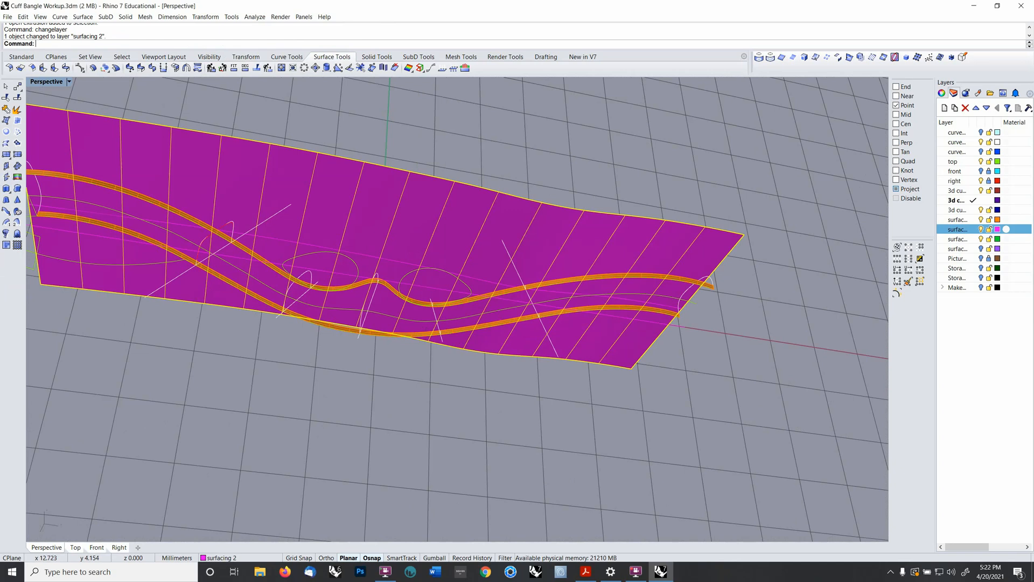
left_click(430, 324)
right_click_drag(430, 324, 506, 259)
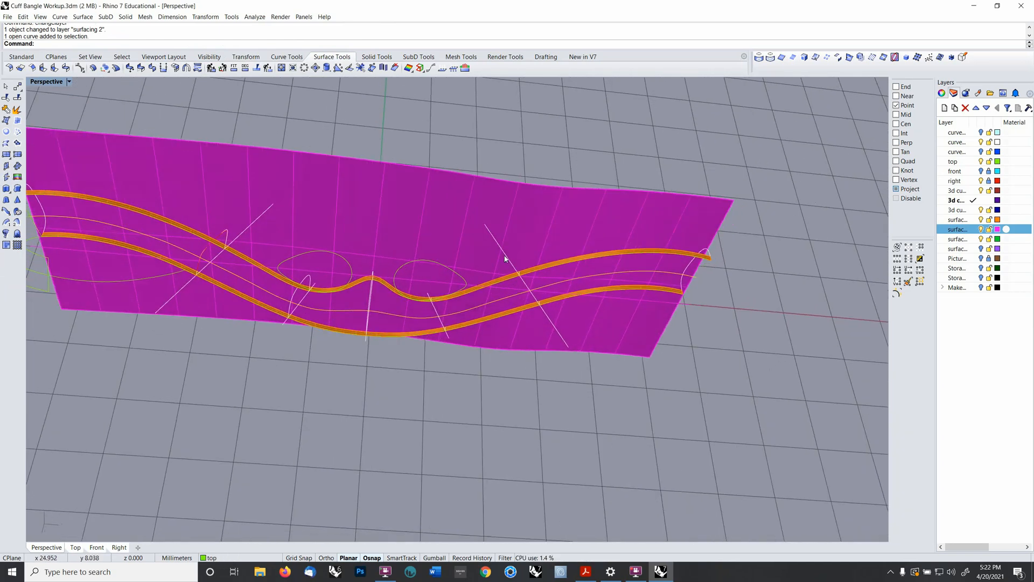
left_click(504, 259)
left_click(450, 291, "shift")
left_click(428, 296, "shift")
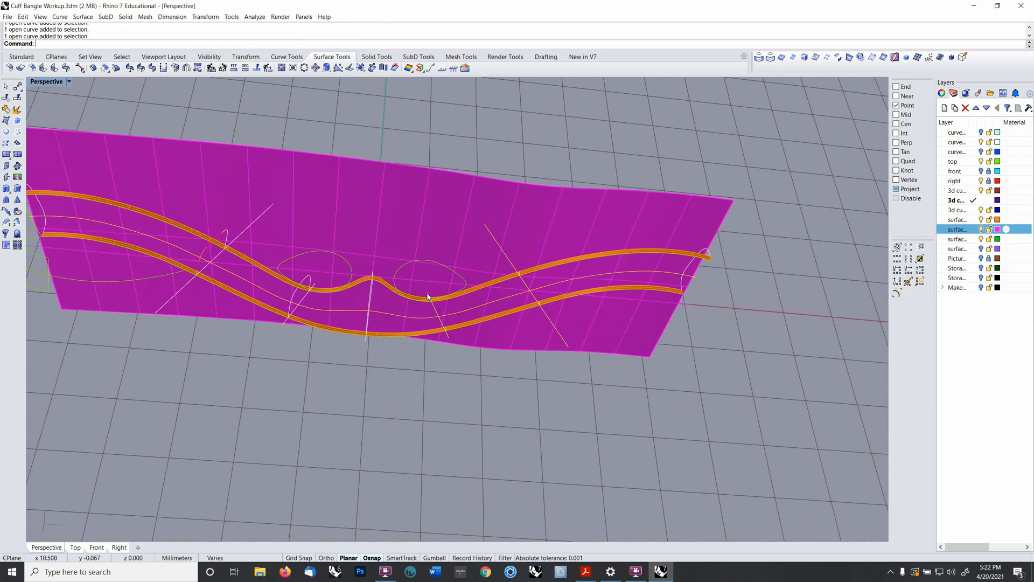
right_click_drag(463, 262, 464, 374)
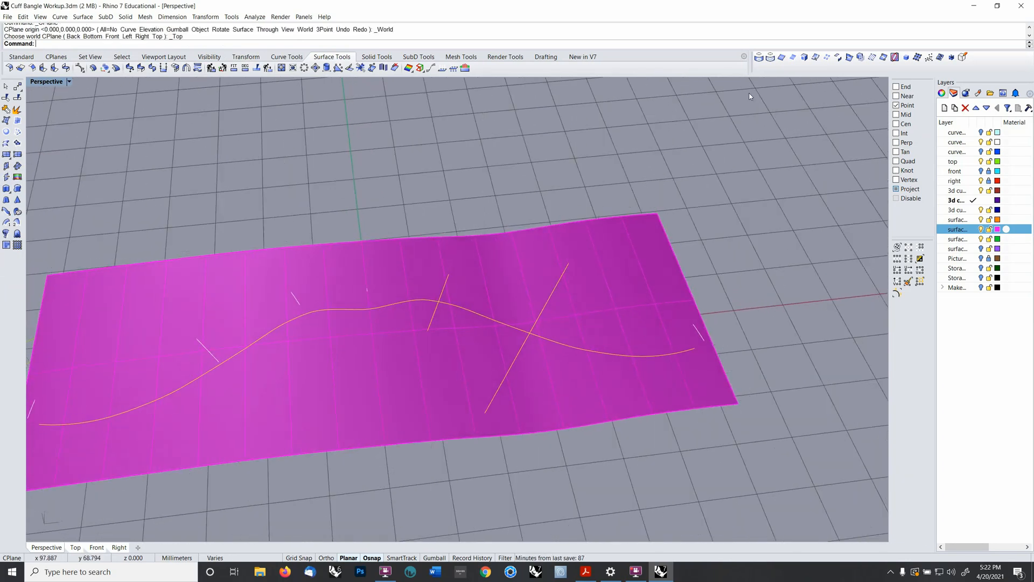
left_click(758, 58)
left_click(758, 60)
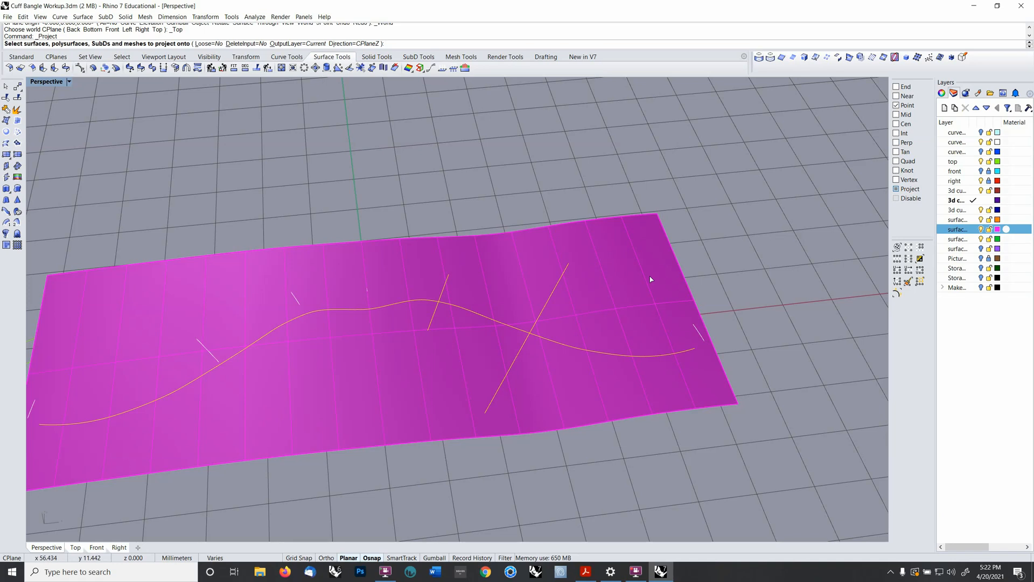
double_click(964, 143)
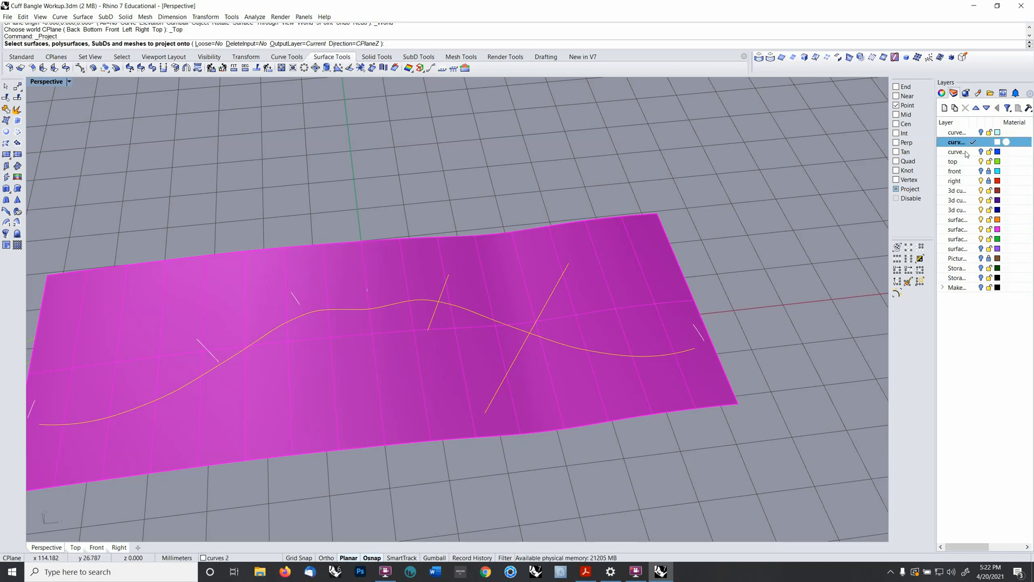
left_click(641, 324)
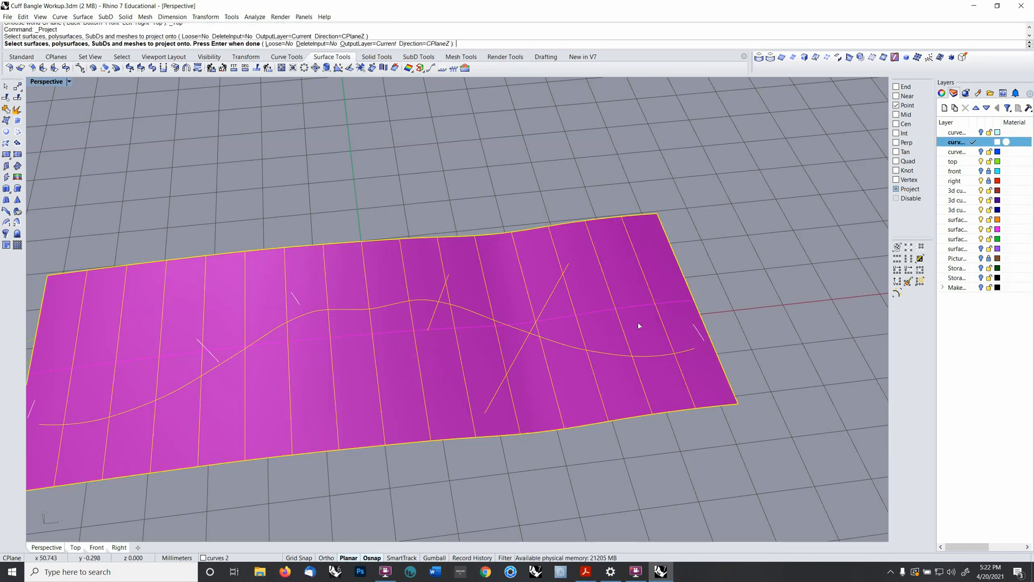
key("Return")
- Hide the extruded surface and turn off the surfacing 2 layer
right_click_drag(638, 326, 619, 349)
left_click(619, 351)
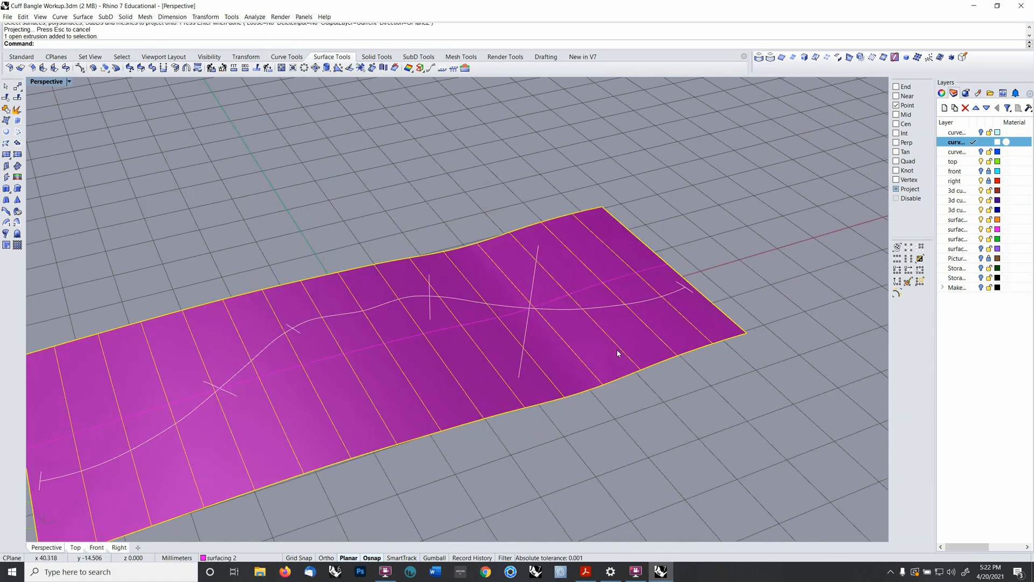
key("ctrl+h")
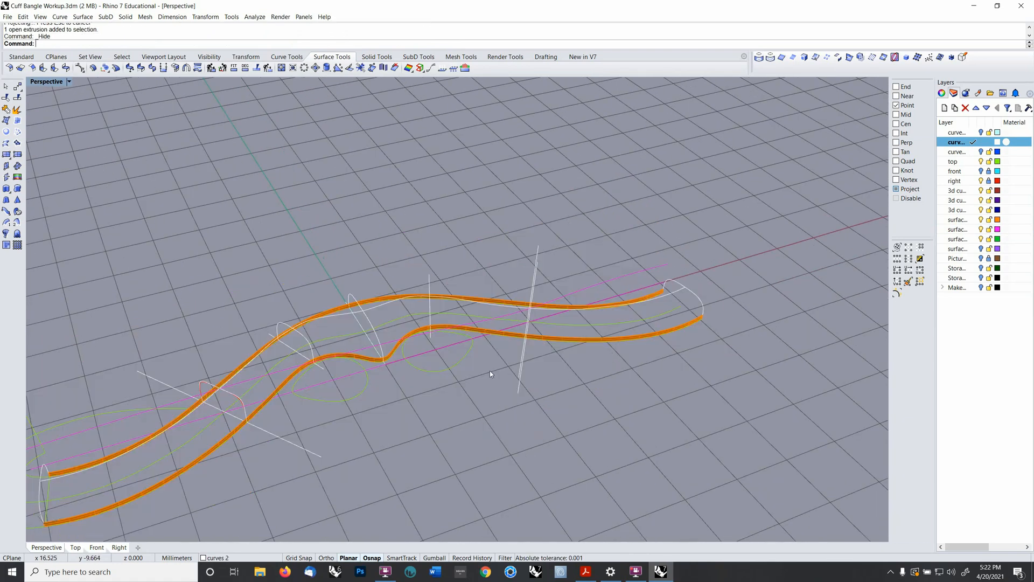
right_click_drag(611, 352, 584, 372)
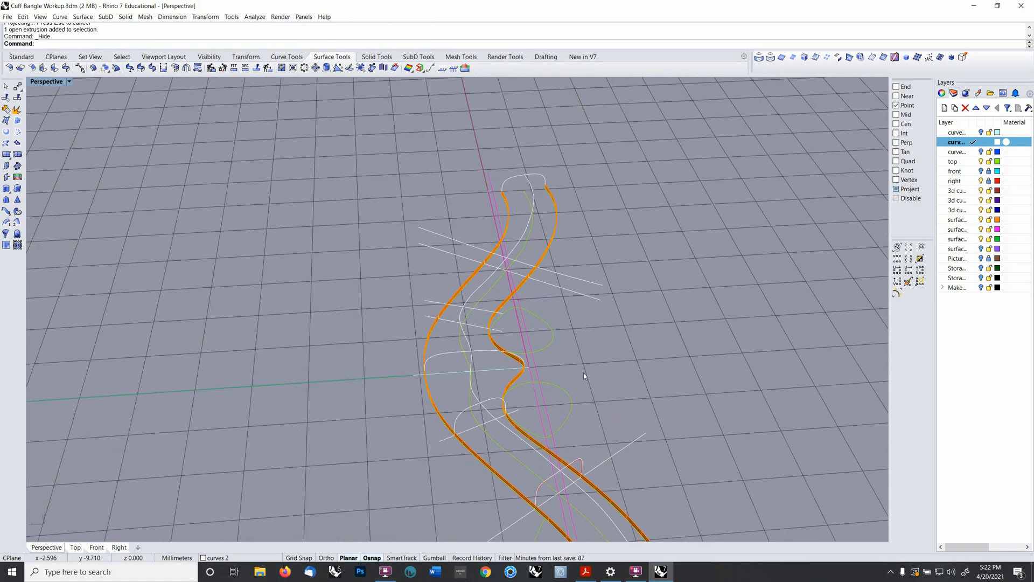
scroll(504, 238, "up", 5)
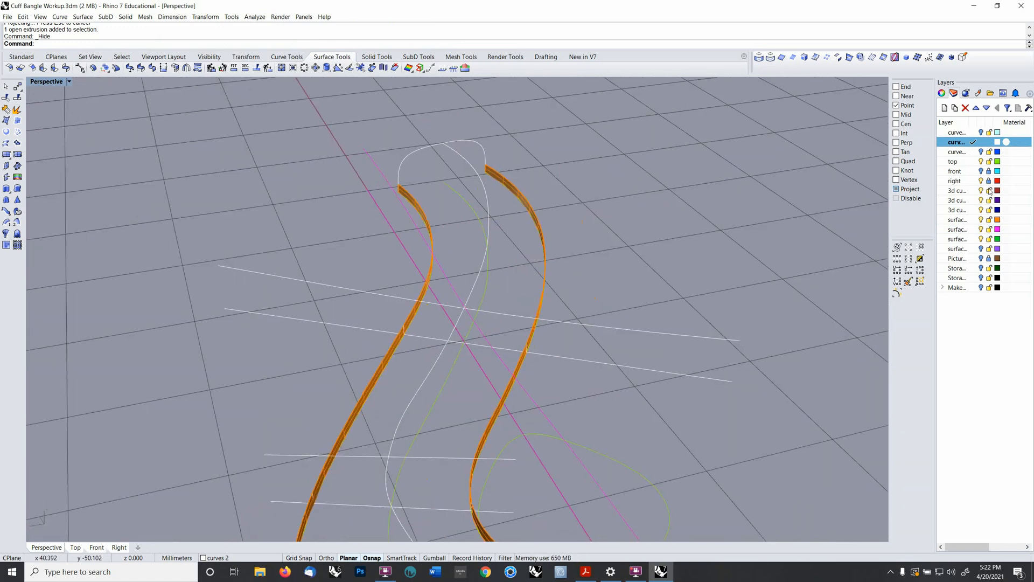
left_click(986, 231)
- Trim the projected long cross line at the projected centre curve, removing its half on one side
right_click_drag(600, 305, 589, 327)
left_click(462, 320)
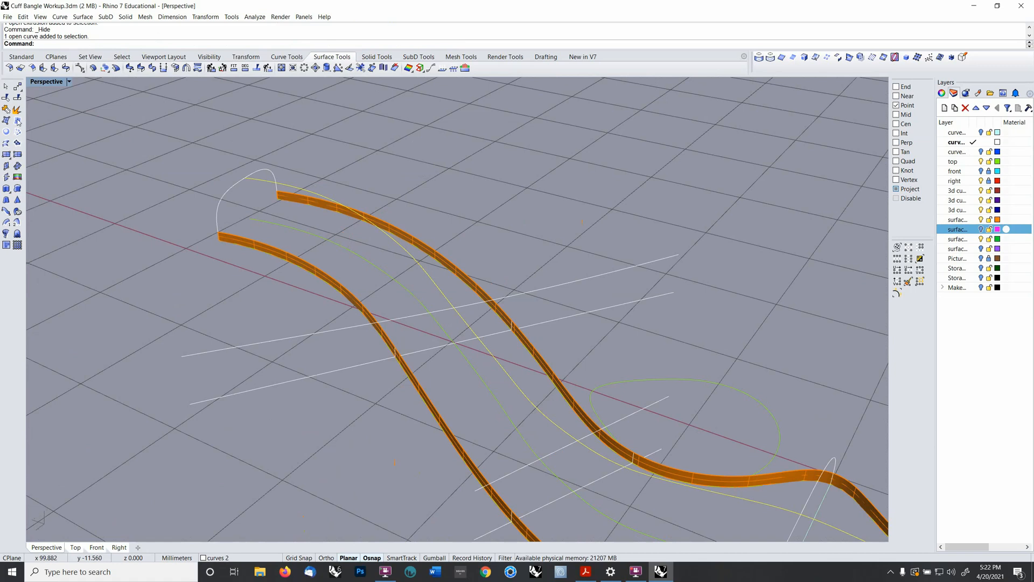
left_click(5, 97)
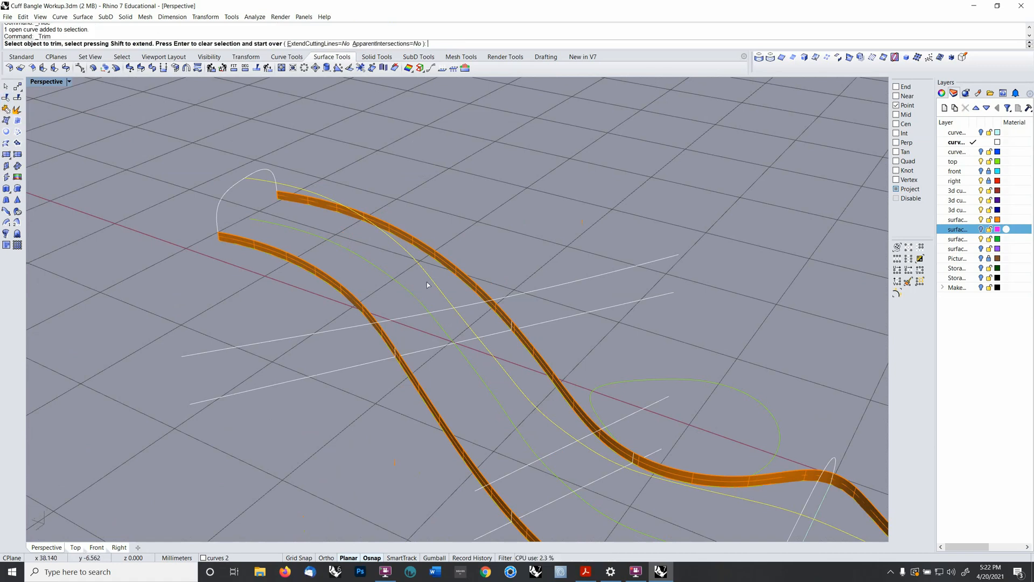
left_click(467, 315)
key("Return")
- Blend the trimmed cross line to the short vertical line on the orange strip with curvature continuity, shaping a rounded shoulder with the handles
scroll(517, 286, "up", 4)
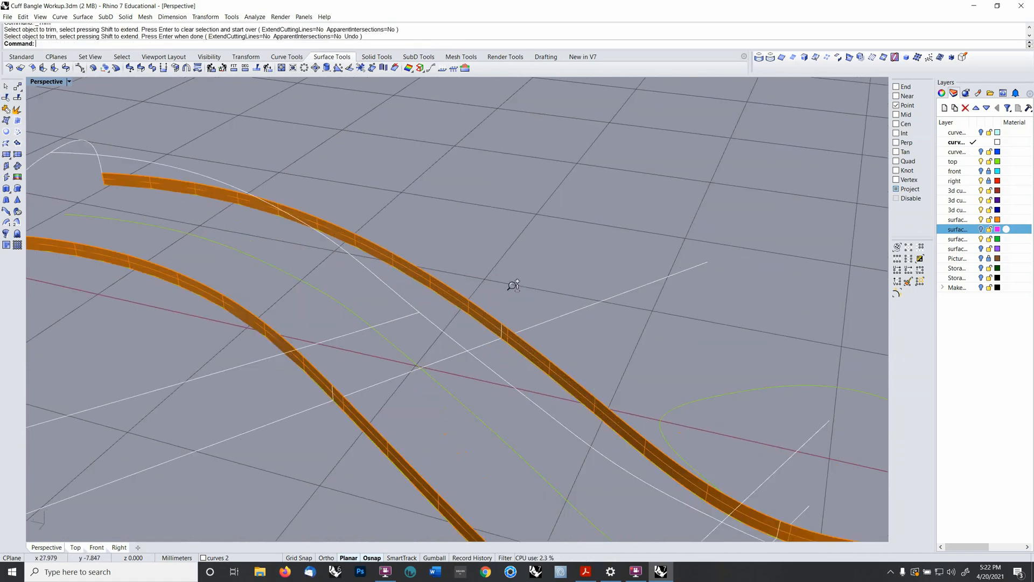
scroll(513, 285, "up", 1)
right_click(220, 43)
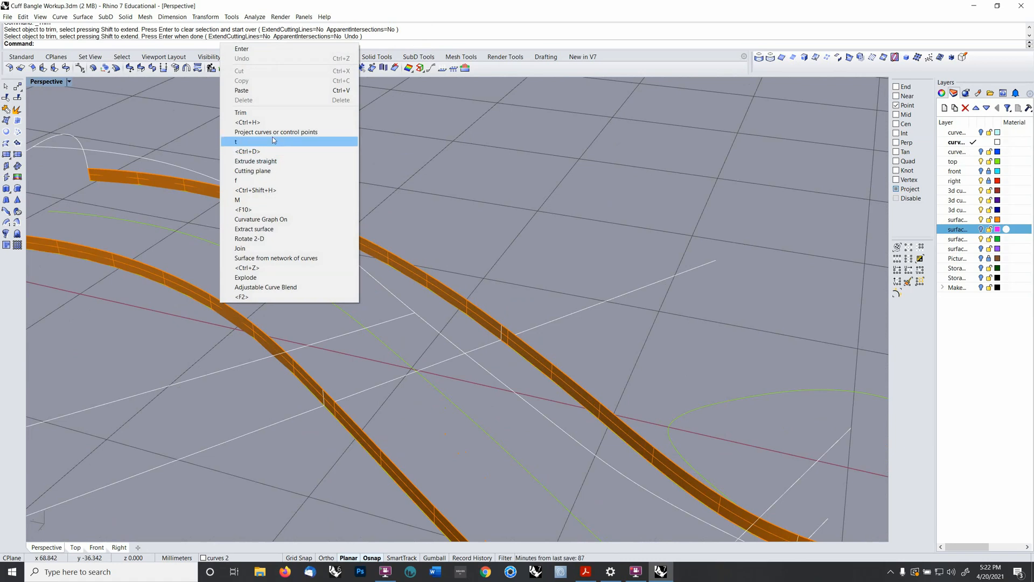
left_click(280, 287)
left_click(489, 329)
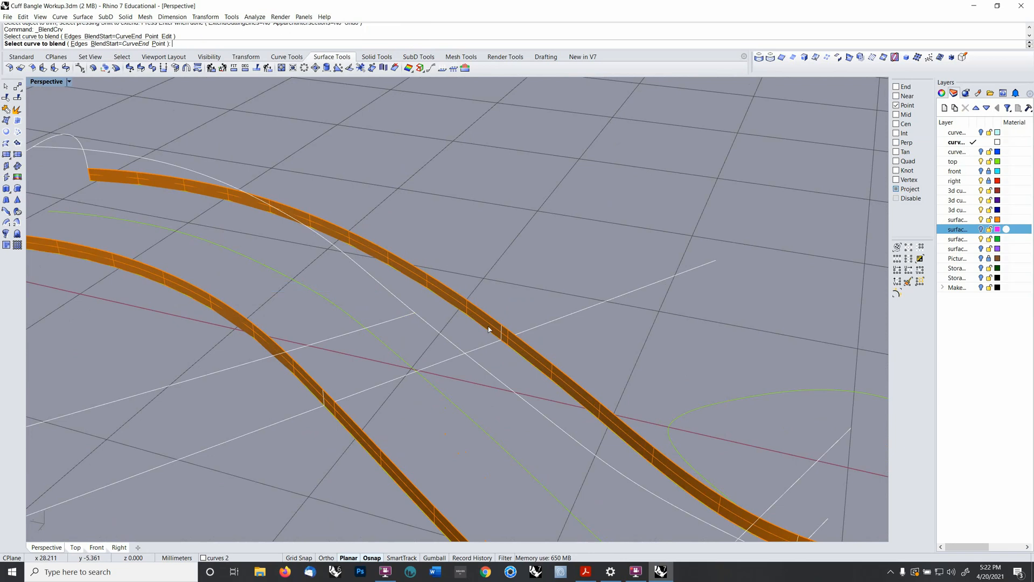
left_click(500, 333)
right_click_drag(502, 327, 509, 300)
left_click_drag(514, 316, 514, 325)
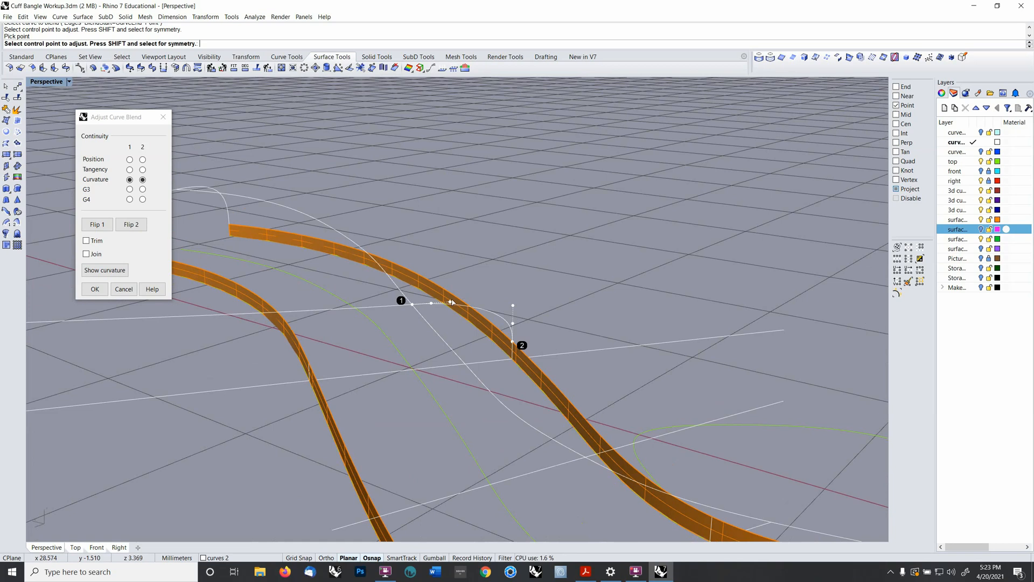
left_click_drag(452, 302, 462, 300)
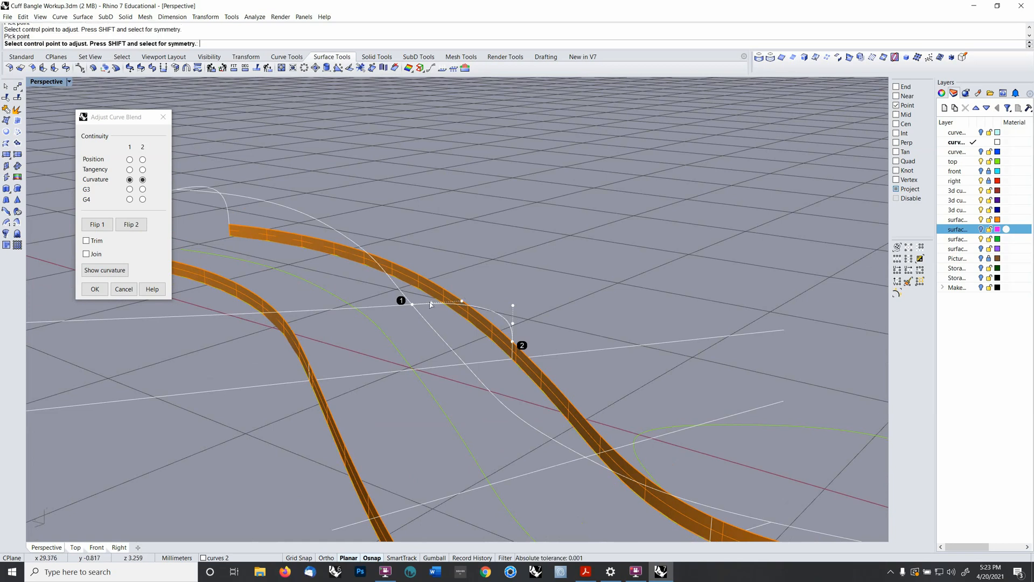
right_click_drag(607, 305, 584, 297)
right_click(584, 298)
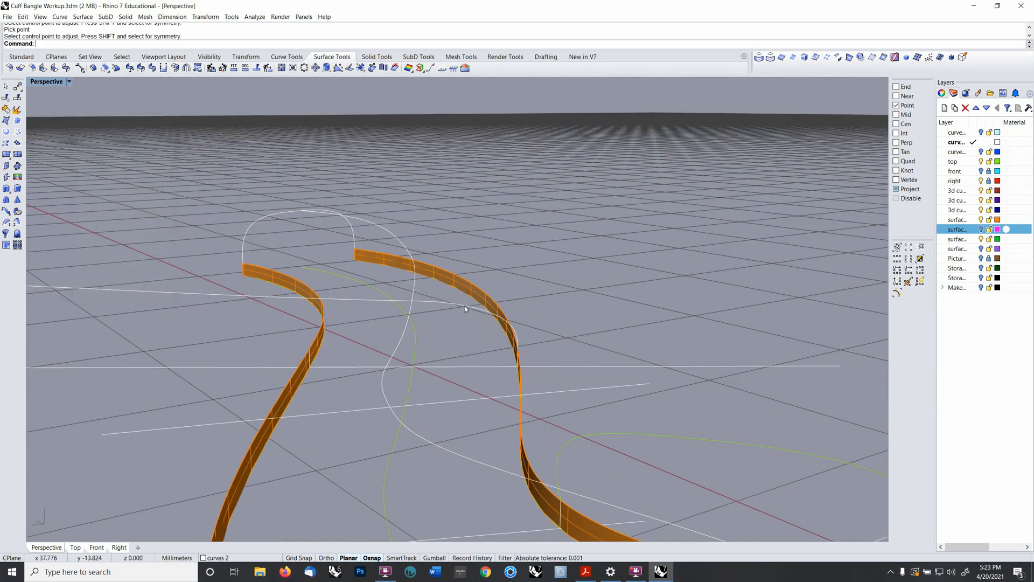
- Delete the remaining half of the trimmed cross line
right_click_drag(466, 309, 497, 297, "shift")
left_click(482, 298)
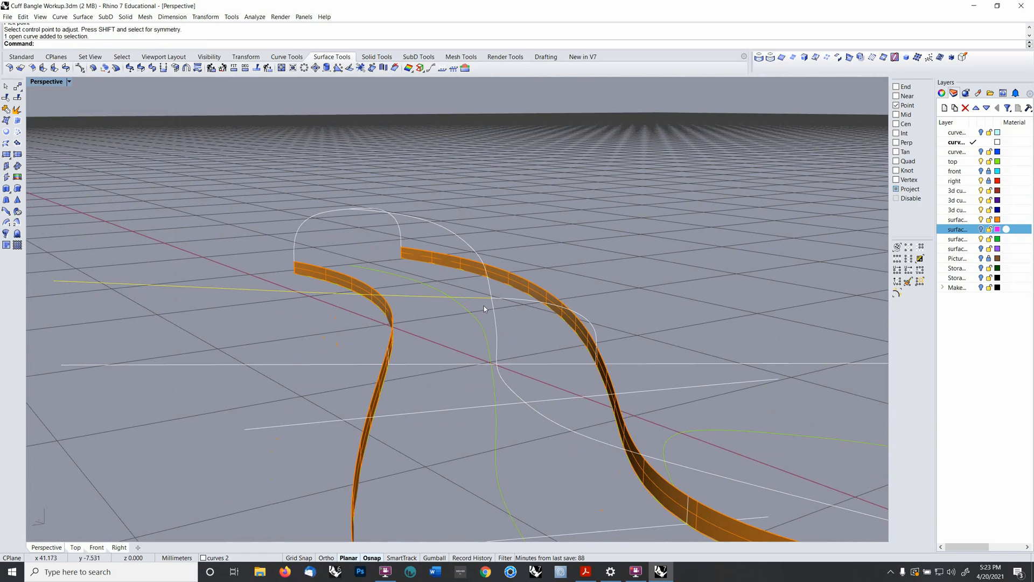
key("Delete")
- Blend the vertical line on the opposite orange strip to the first half-profile with curvature continuity, lowering the handles symmetrically for a softer shoulder
right_click_drag(484, 304, 490, 312)
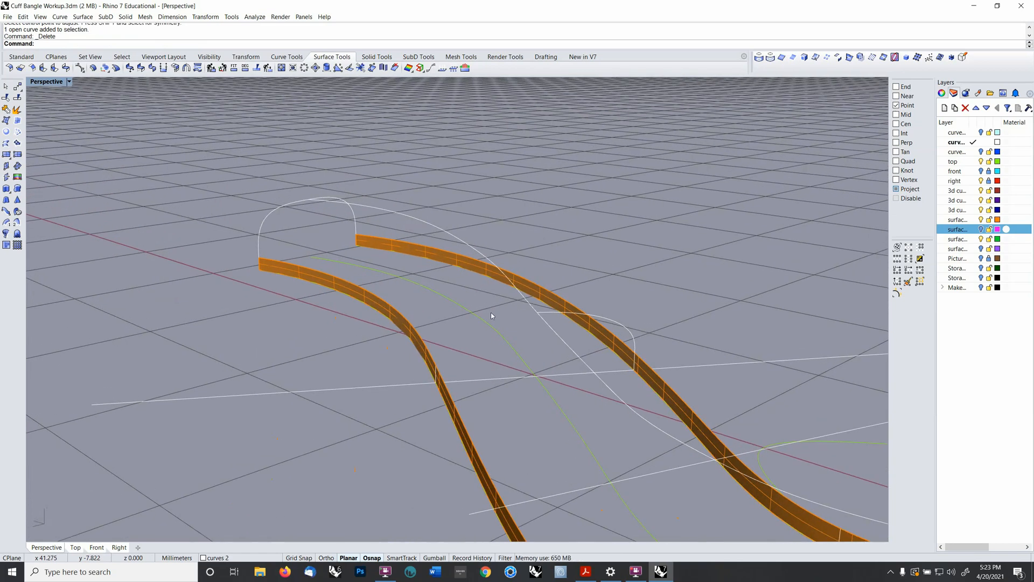
right_click(461, 355)
right_click_drag(464, 352, 487, 354)
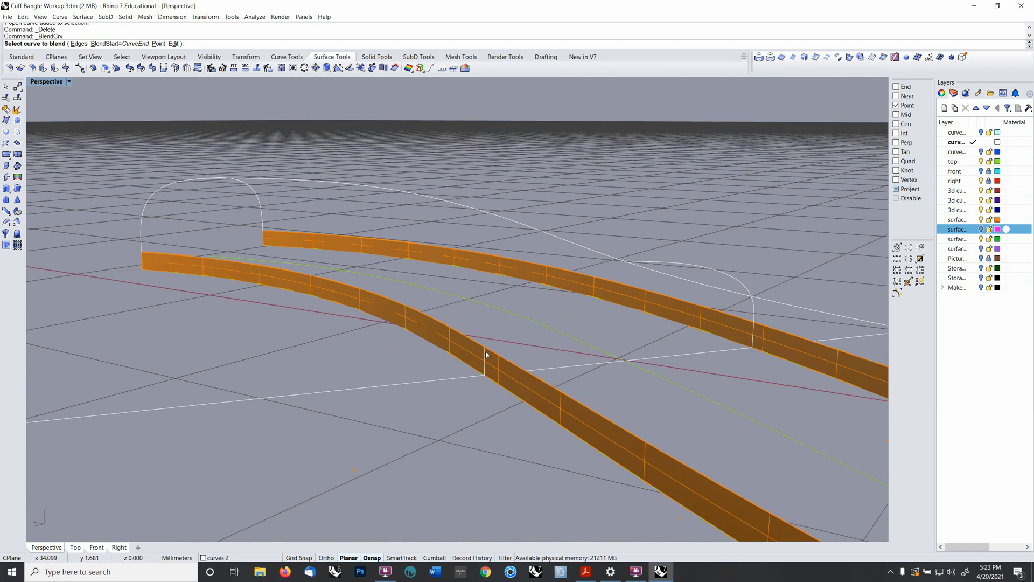
left_click(486, 355)
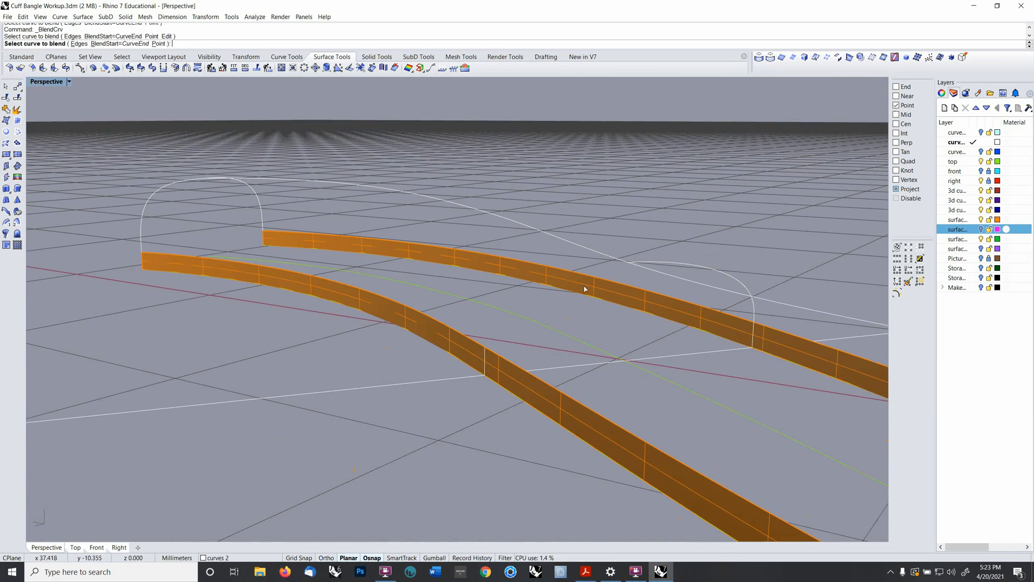
left_click(642, 262)
right_click_drag(641, 262, 487, 307)
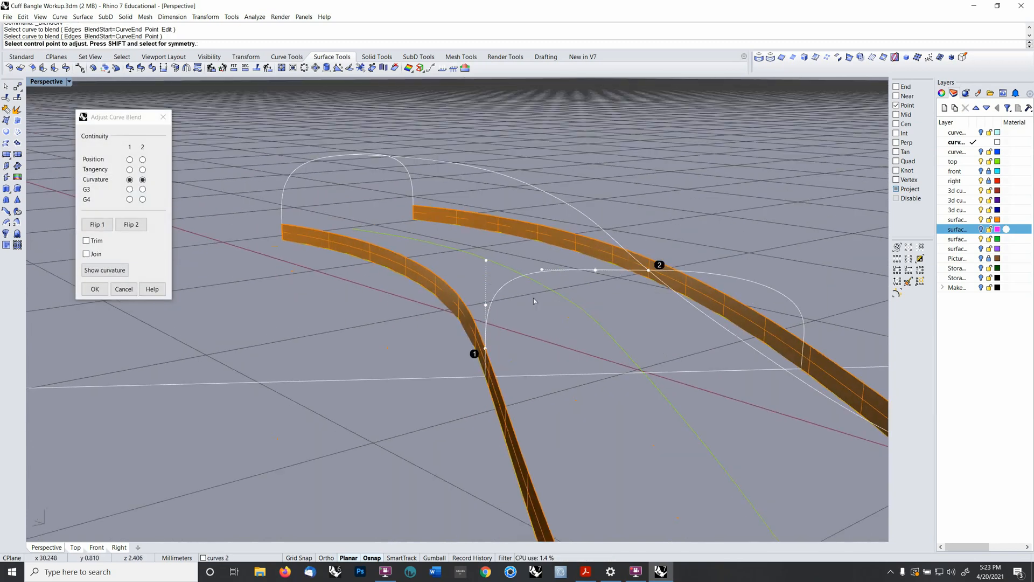
left_click(487, 305, "shift")
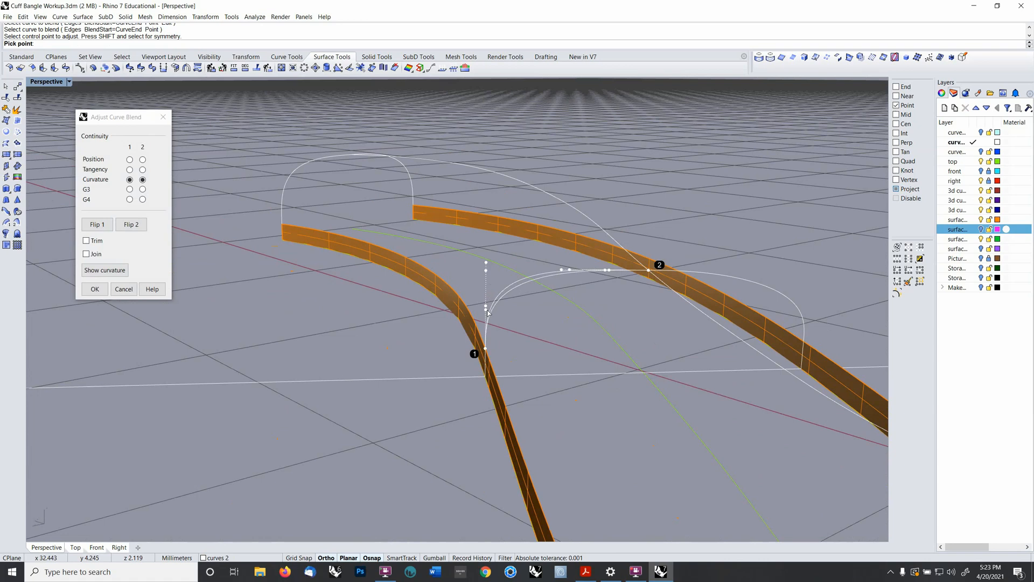
left_click(487, 310)
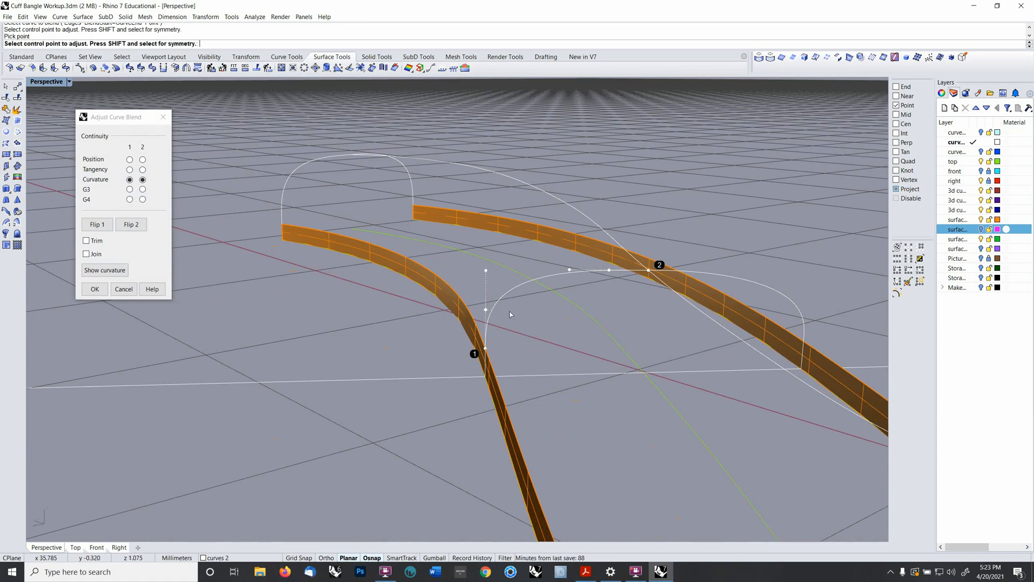
left_click(486, 309, "shift")
left_click(486, 317)
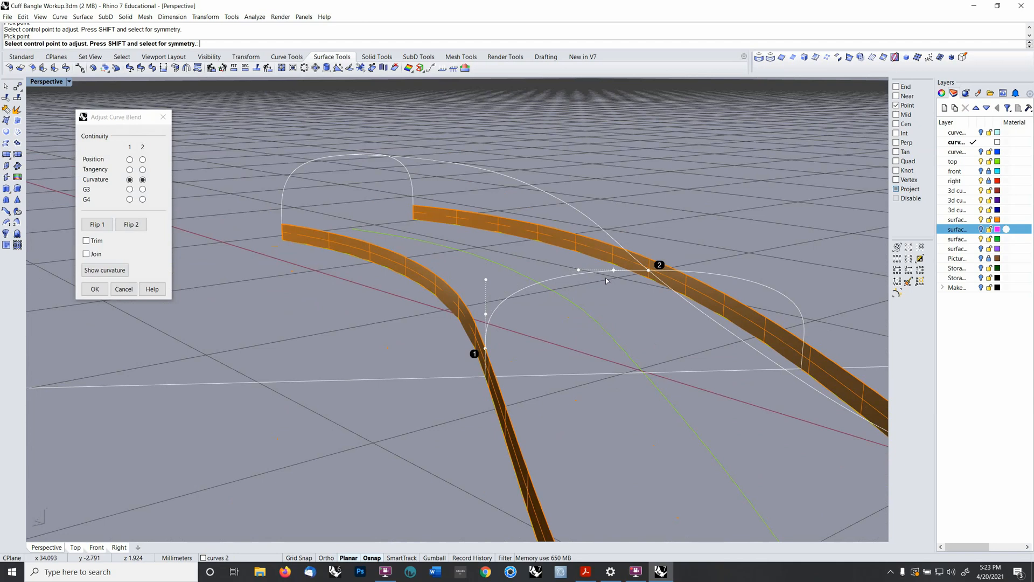
key("Return")
right_click_drag(606, 278, 628, 324)
left_click(638, 302)
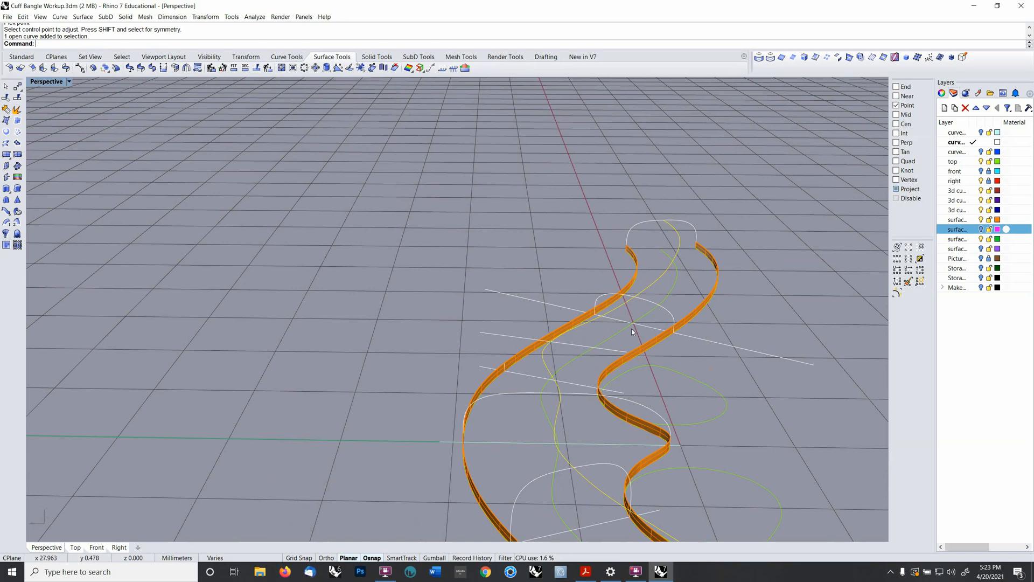
type("rebuild")
key("Return")
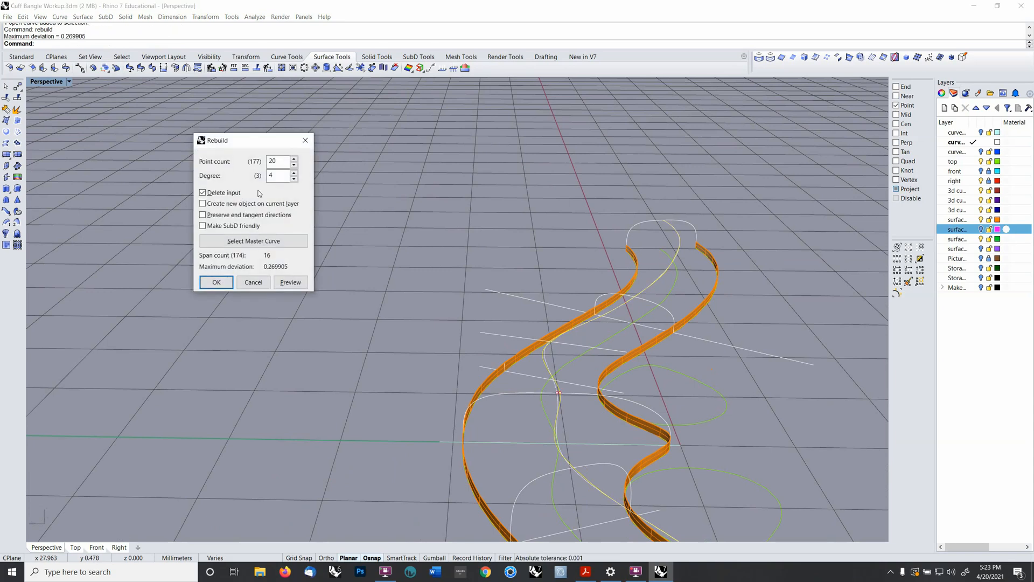
left_click(264, 285)
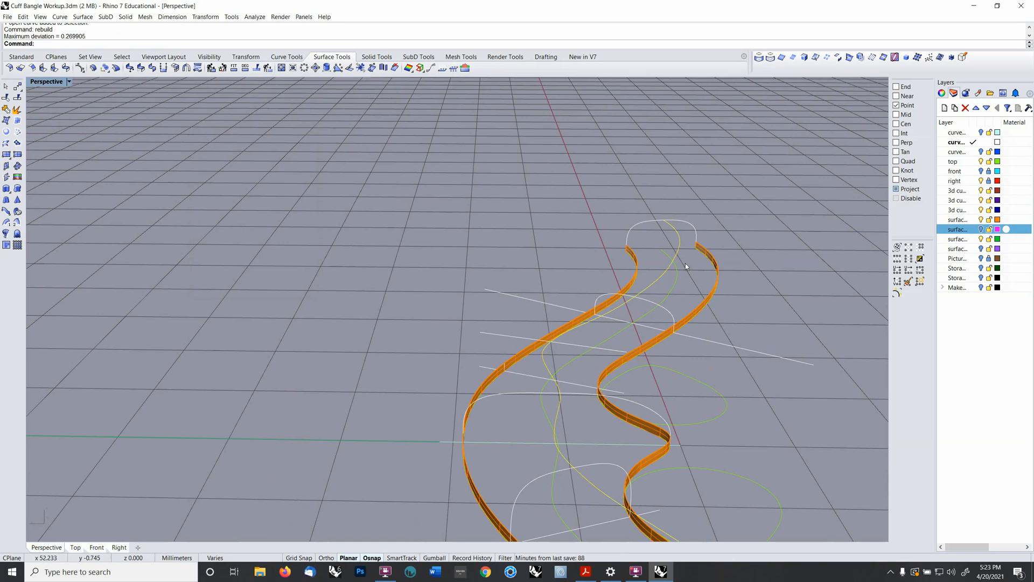
- Join the two newly blended halves of the cross-section near the strand's end into one profile curve
right_click_drag(730, 312, 692, 306)
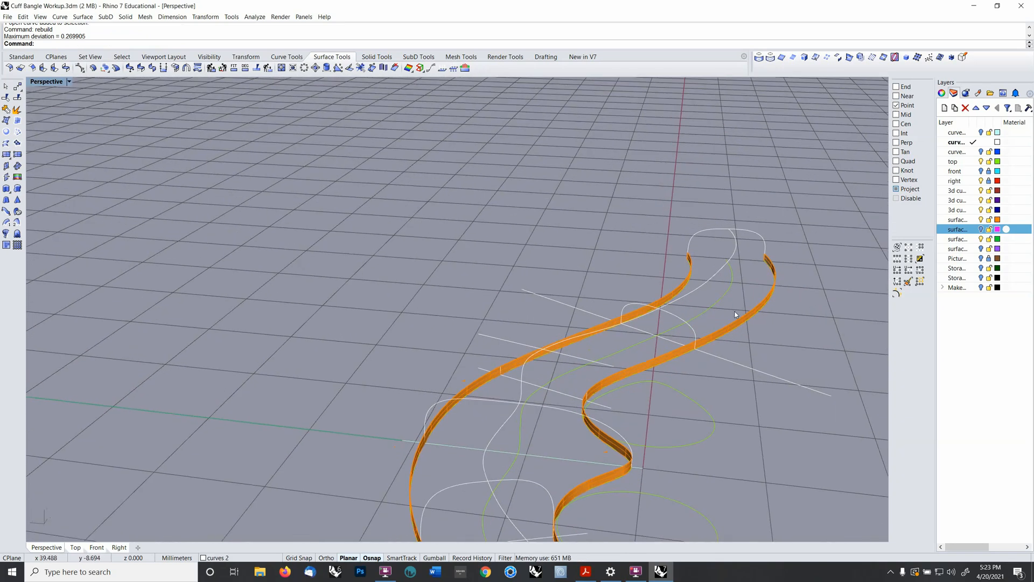
scroll(683, 306, "up", 3)
left_click(683, 305)
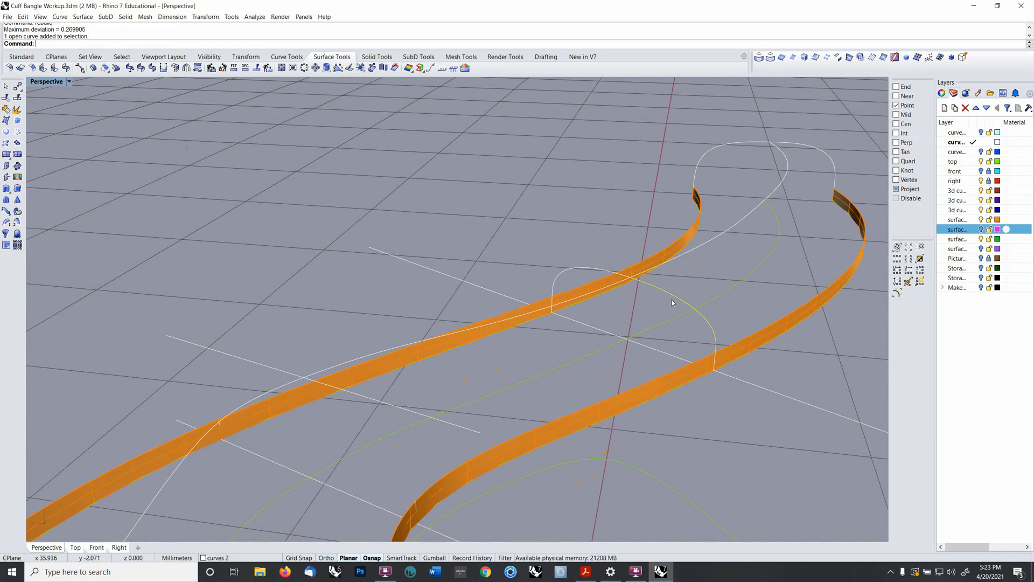
left_click(579, 268)
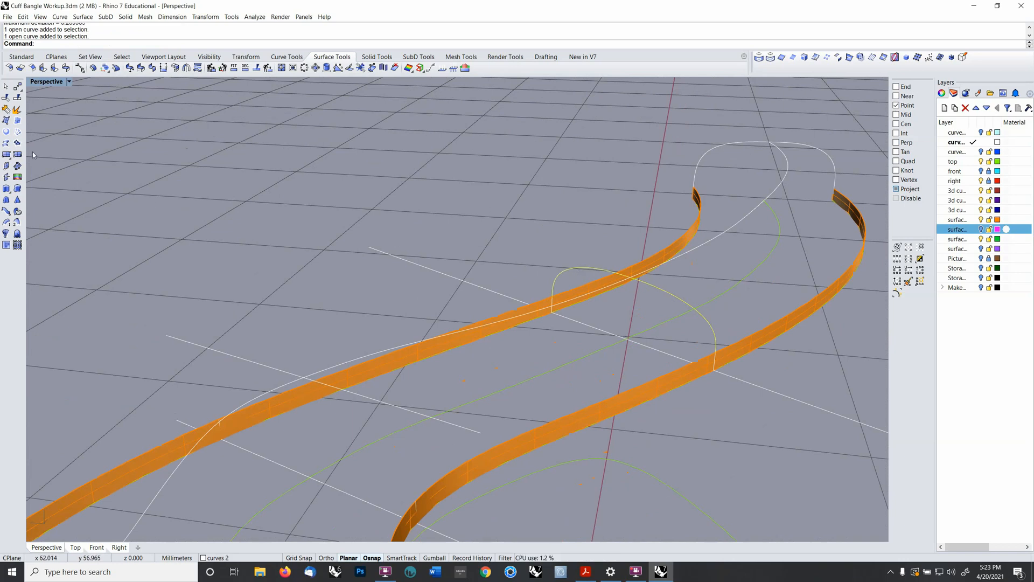
left_click(6, 110)
right_click_drag(321, 224, 370, 264)
scroll(383, 335, "up", 5)
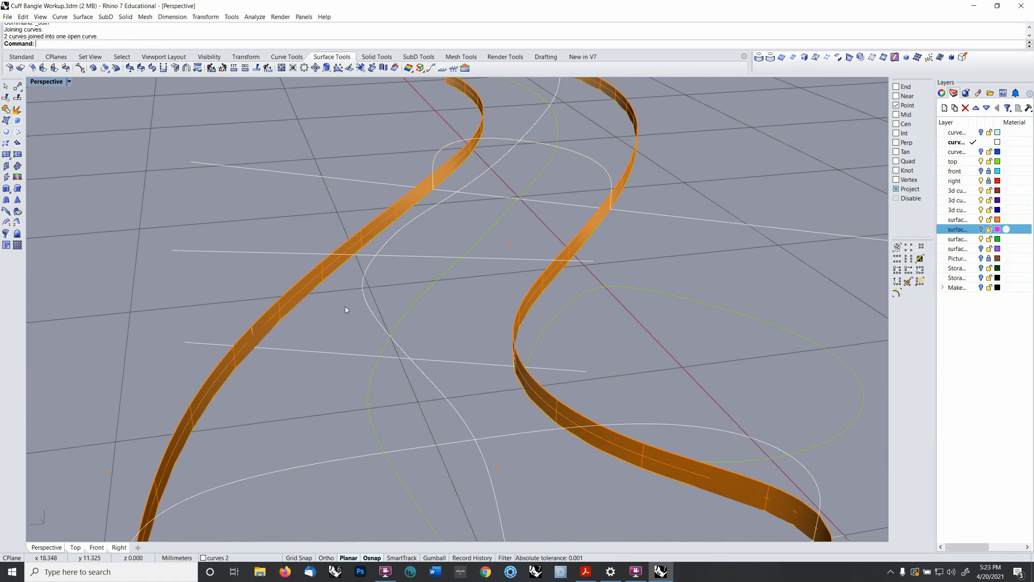
left_click(17, 110)
left_click(367, 272)
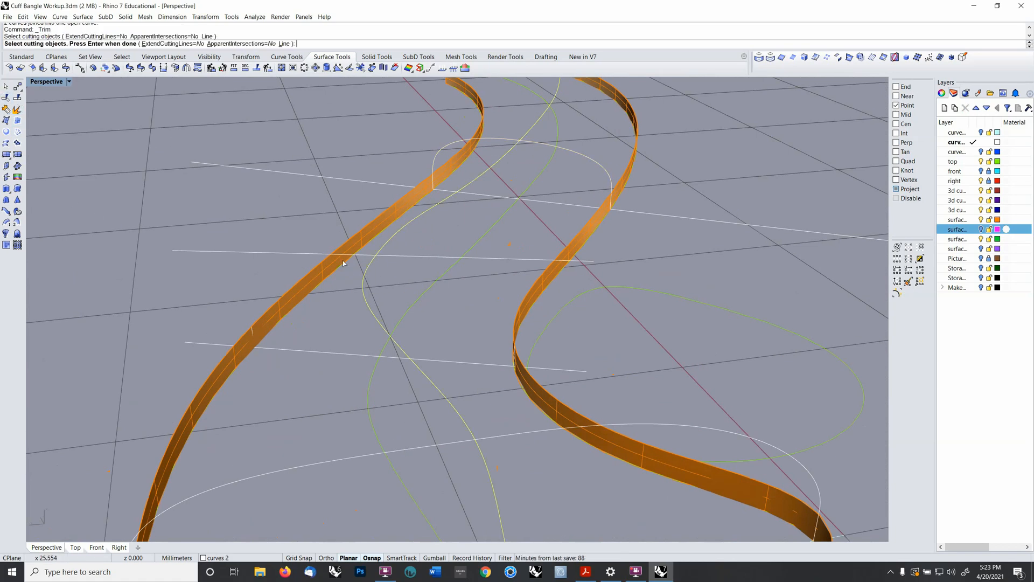
left_click(6, 98)
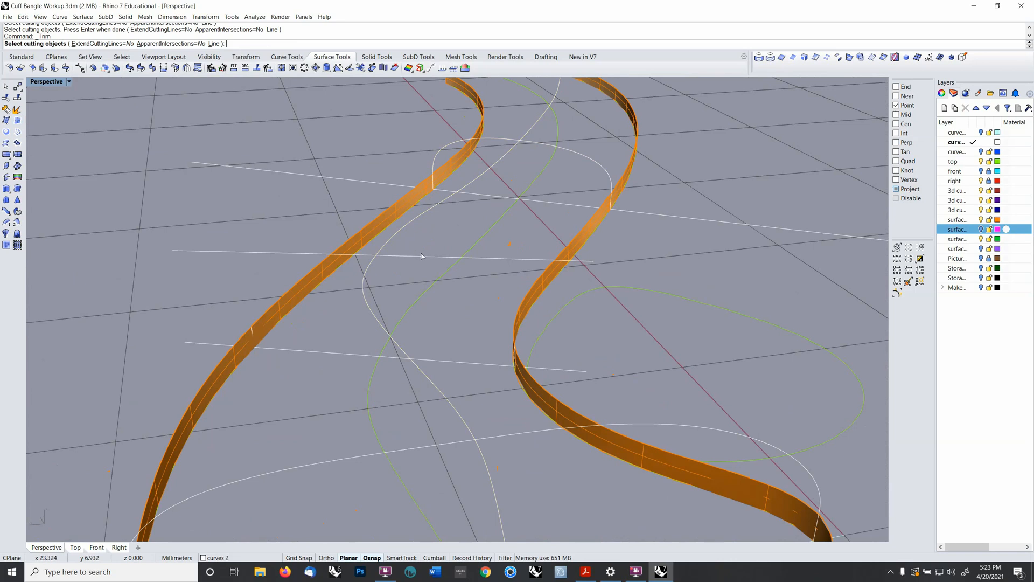
left_click(421, 254)
left_click(409, 257)
key("Escape")
- Trim the next projected cross line at the upper centre curve, removing its half on one side
left_click(365, 279)
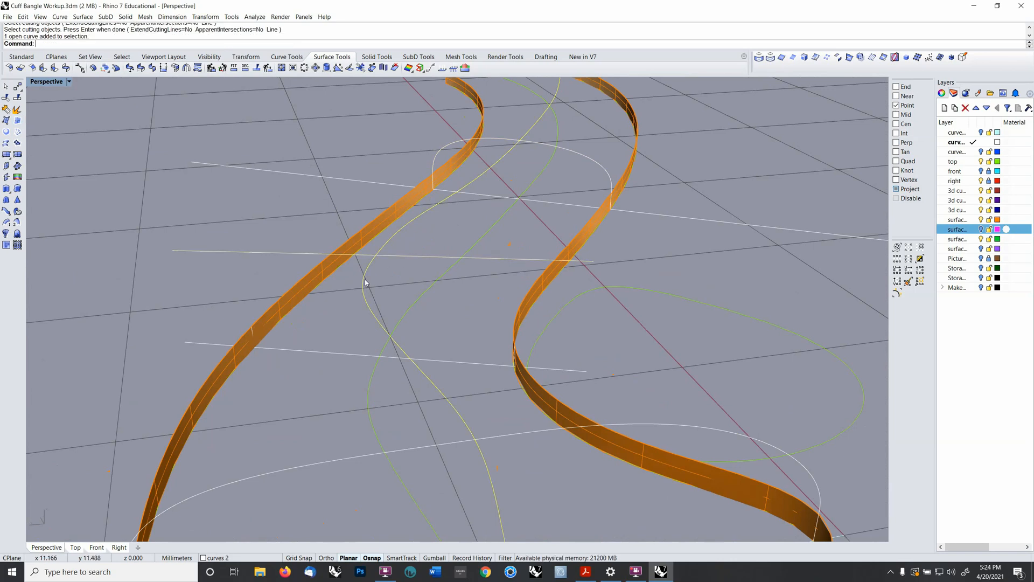
right_click_drag(364, 281, 120, 176)
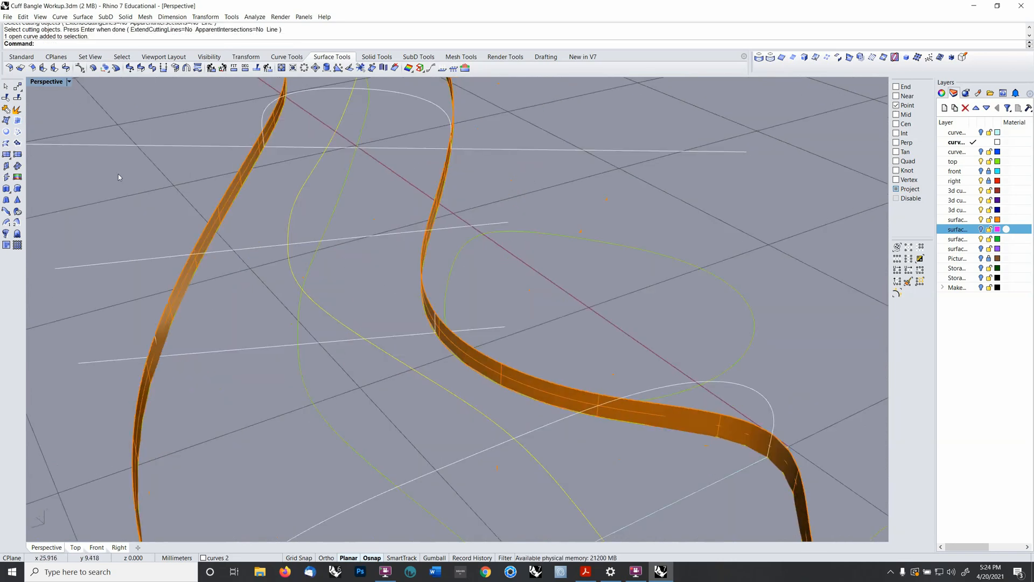
left_click(13, 109)
key("Return")
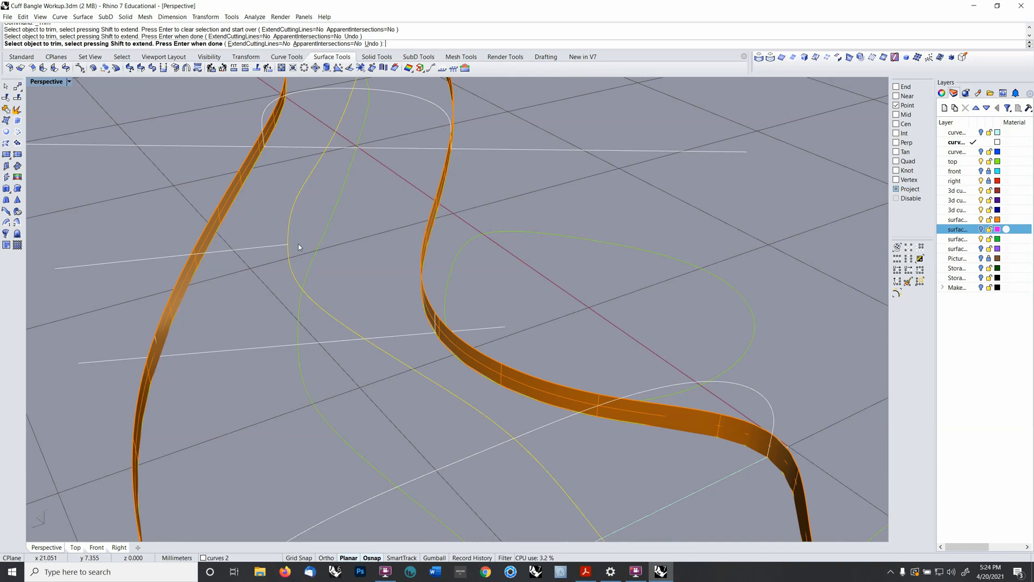
- Blend the trimmed cross line to the short vertical line on the orange strip with curvature continuity, pulling the handles in symmetrically
right_click_drag(392, 277, 362, 218)
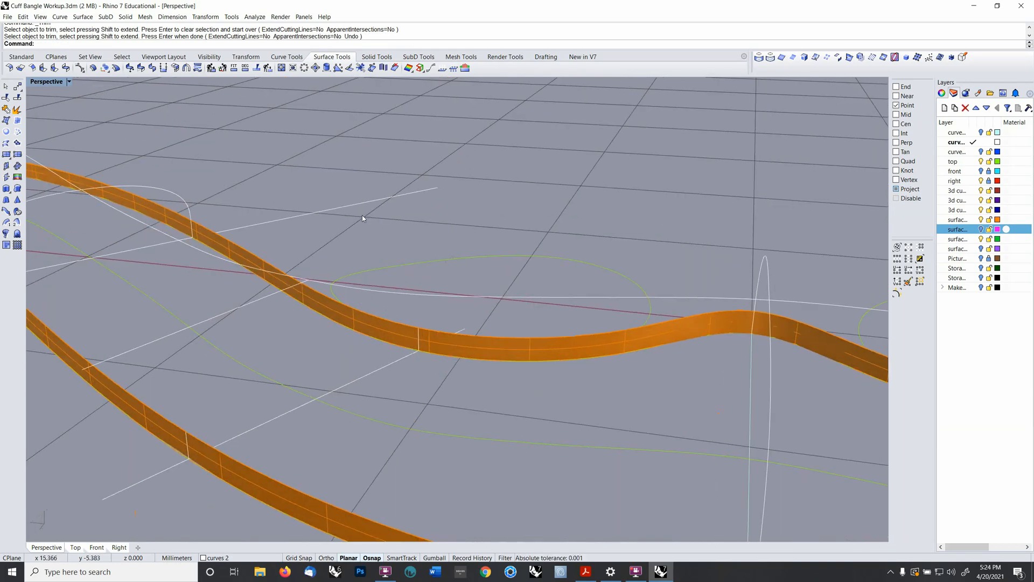
right_click(329, 44)
left_click(362, 141)
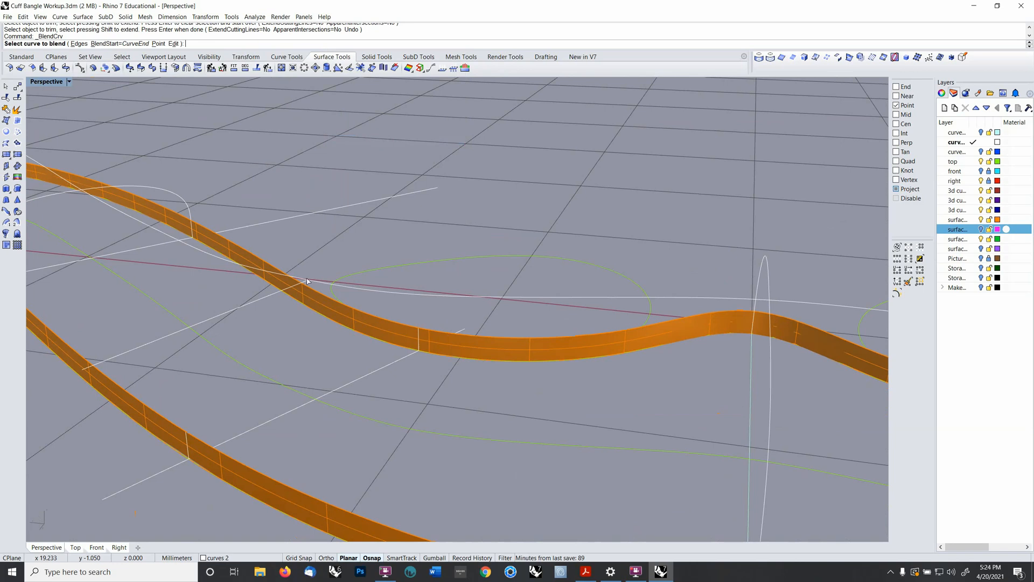
left_click(294, 288)
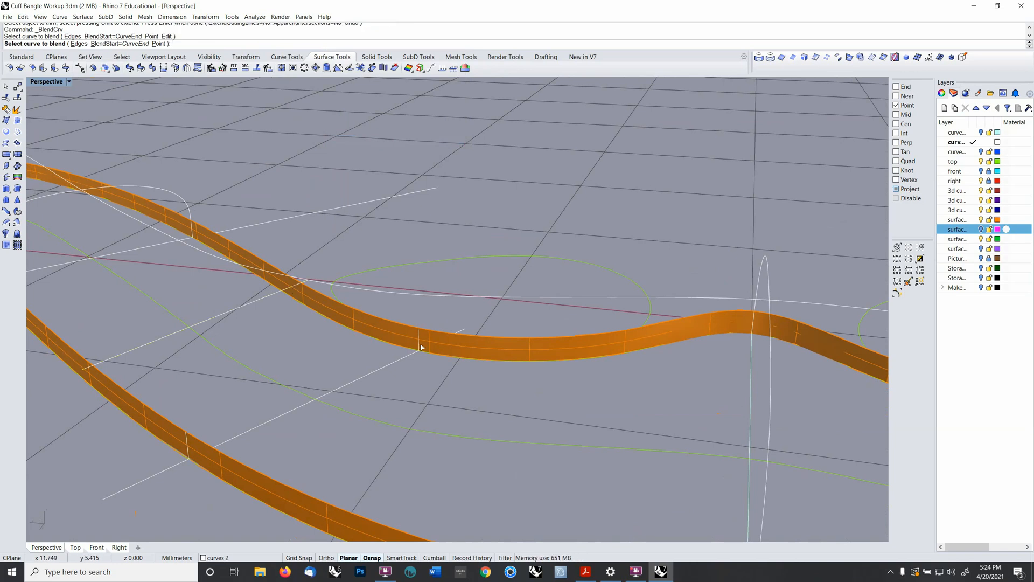
scroll(420, 331, "up", 2)
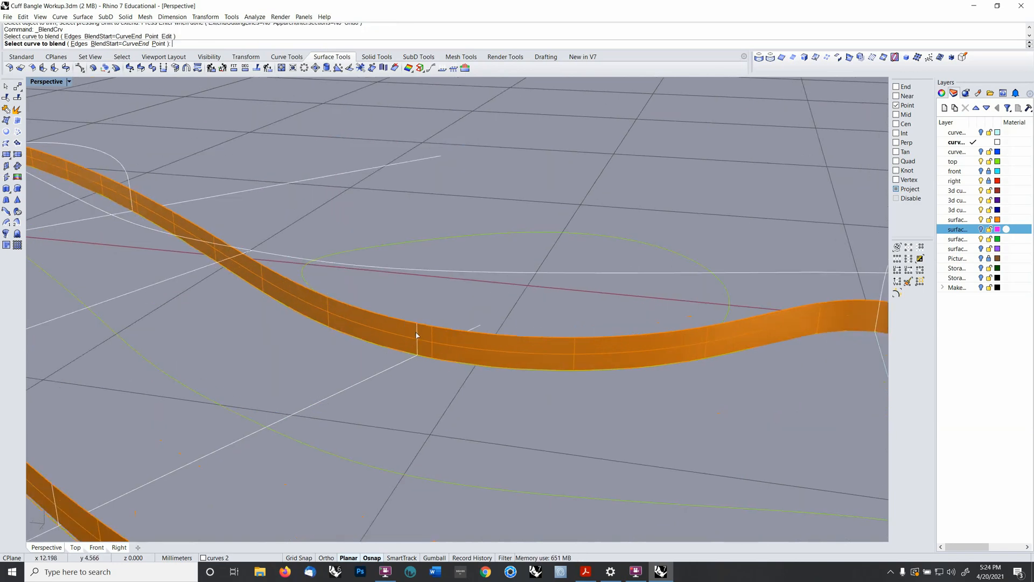
left_click(416, 335)
right_click_drag(413, 315, 399, 299)
left_click(425, 261, "shift")
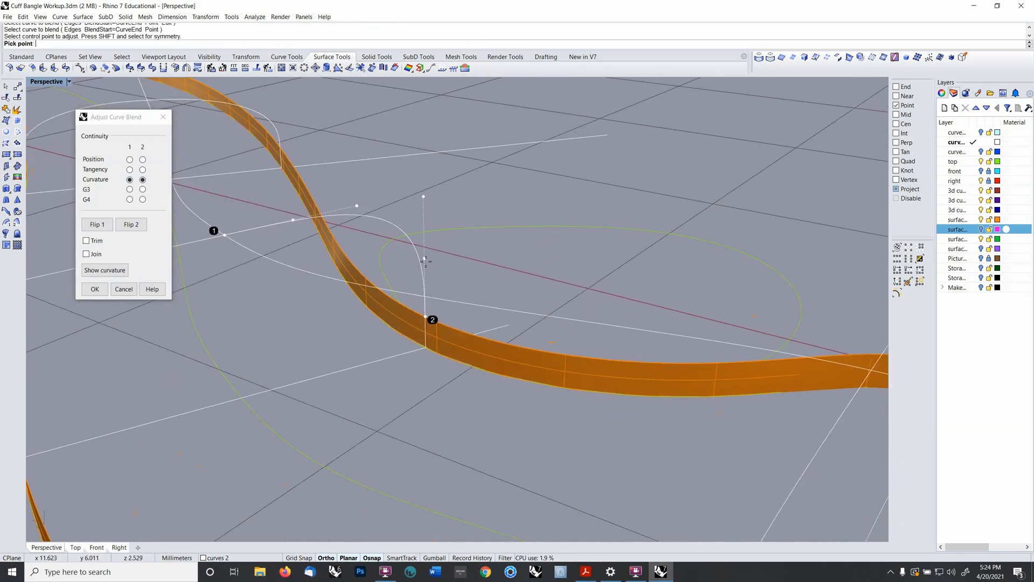
left_click(425, 274, "shift")
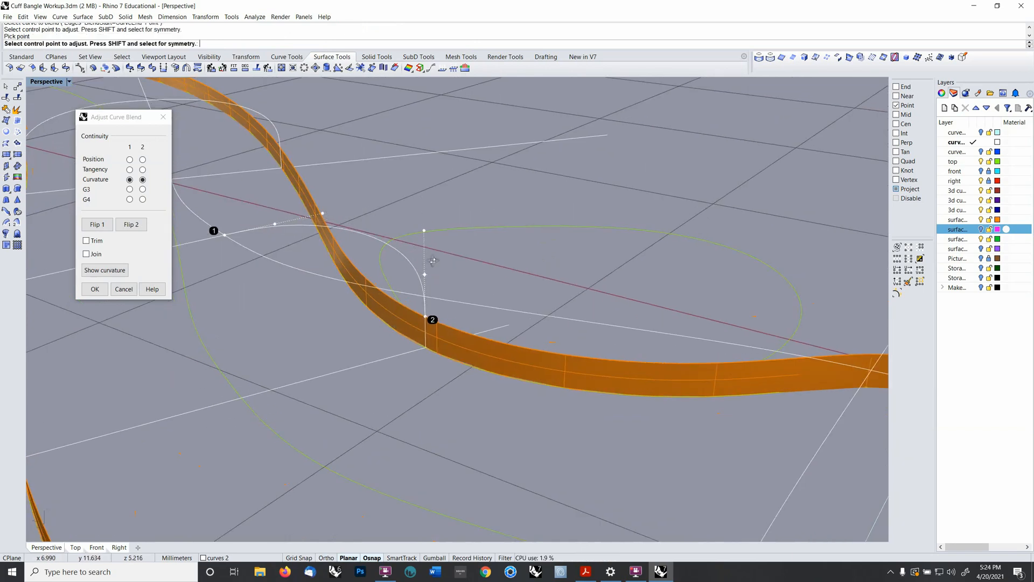
- Extend the blend's outer handles symmetrically for a slightly fuller shoulder and accept the half-profile
right_click_drag(431, 261, 413, 256)
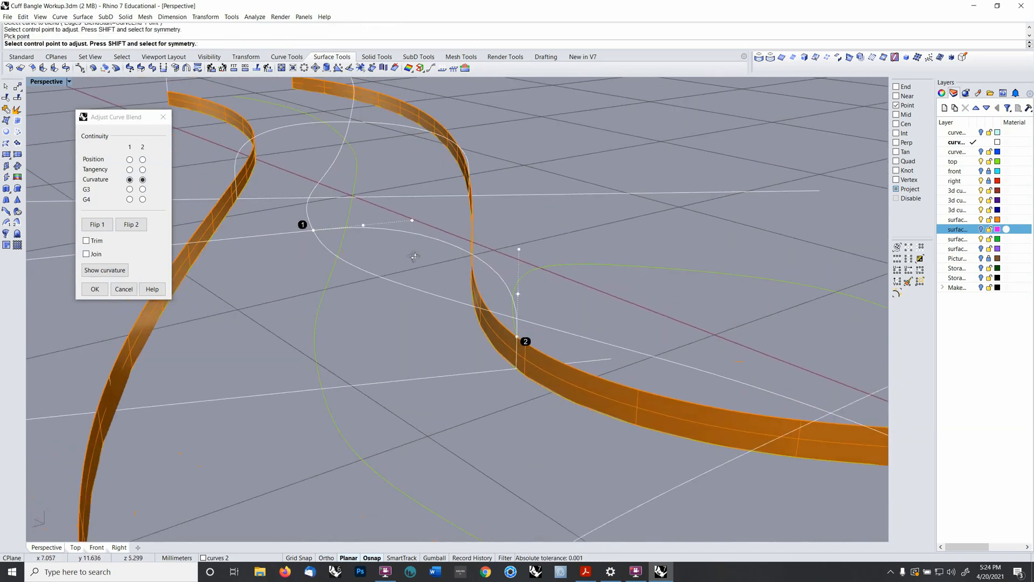
left_click(411, 221, "shift")
left_click(428, 219, "shift")
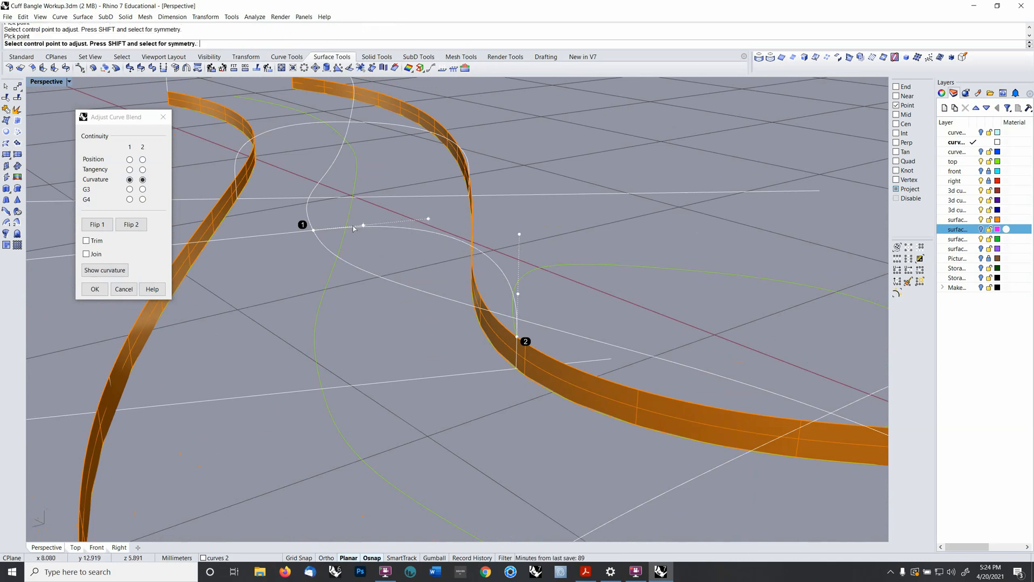
right_click_drag(440, 257, 421, 294)
right_click(451, 264)
- Delete the remaining half of this trimmed cross line
scroll(451, 269, "down", 4)
left_click(424, 233)
key("Delete")
- Blend the new half-profile to the vertical line on the opposite strip with curvature continuity, adjusting the handles symmetrically for a matching rounded shoulder
right_click(460, 241)
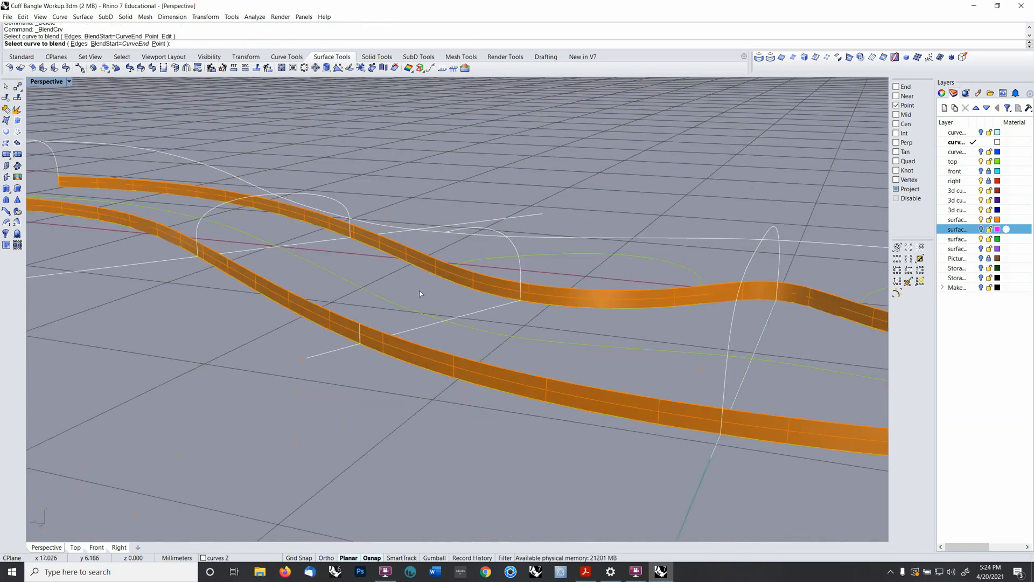
left_click(361, 334)
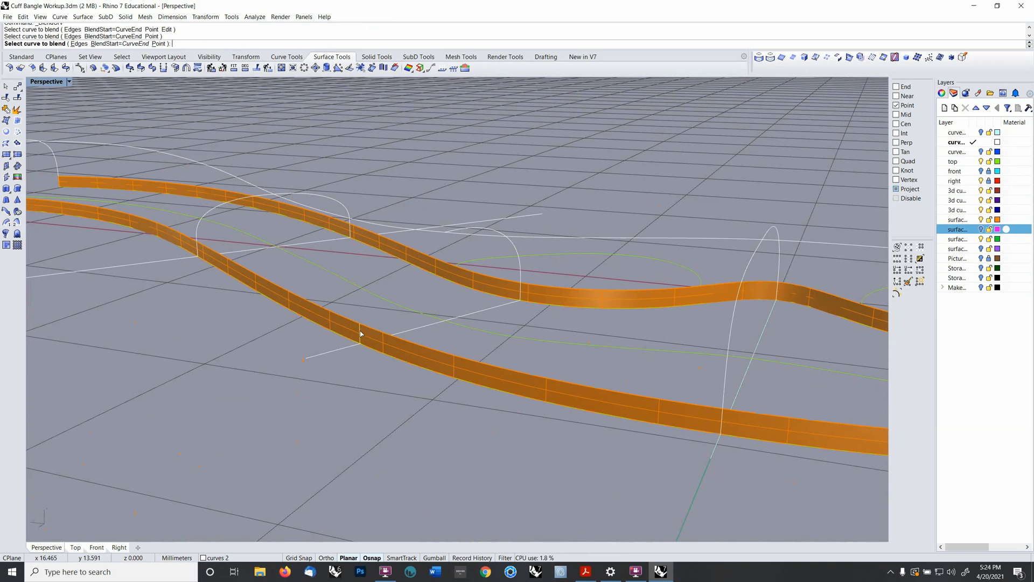
right_click_drag(360, 333, 364, 267)
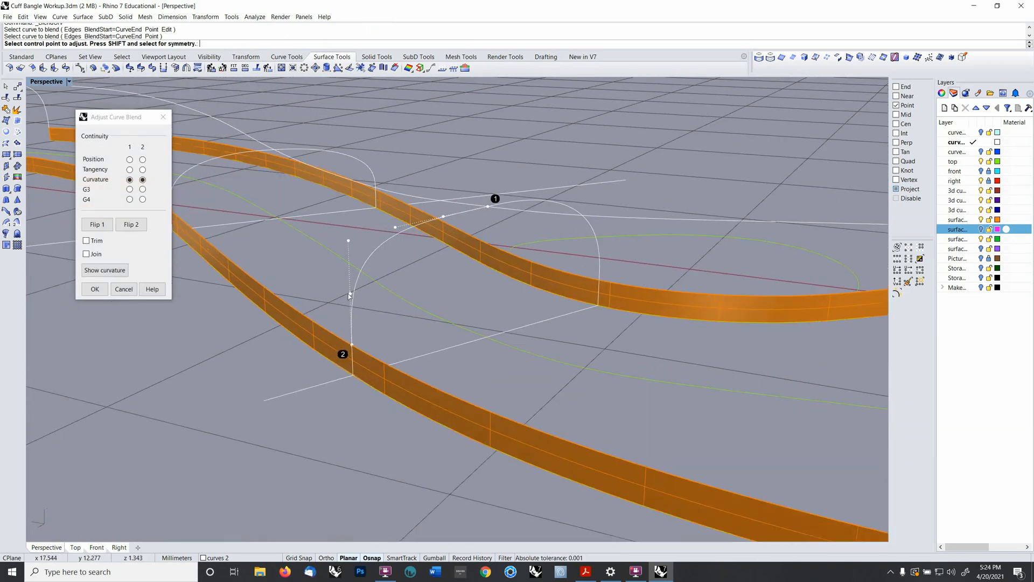
left_click(348, 296)
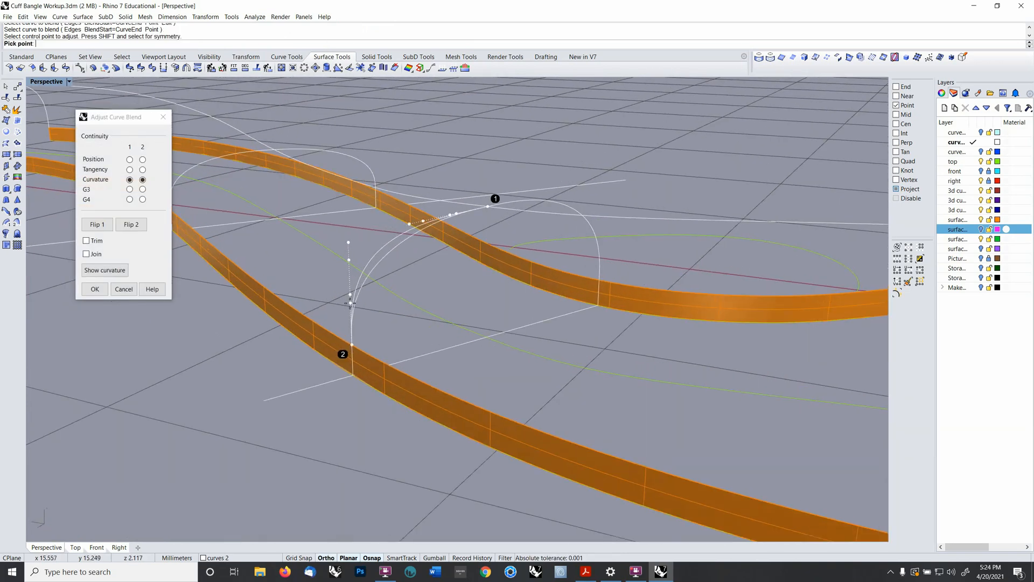
left_click(350, 305)
right_click_drag(455, 253, 434, 250)
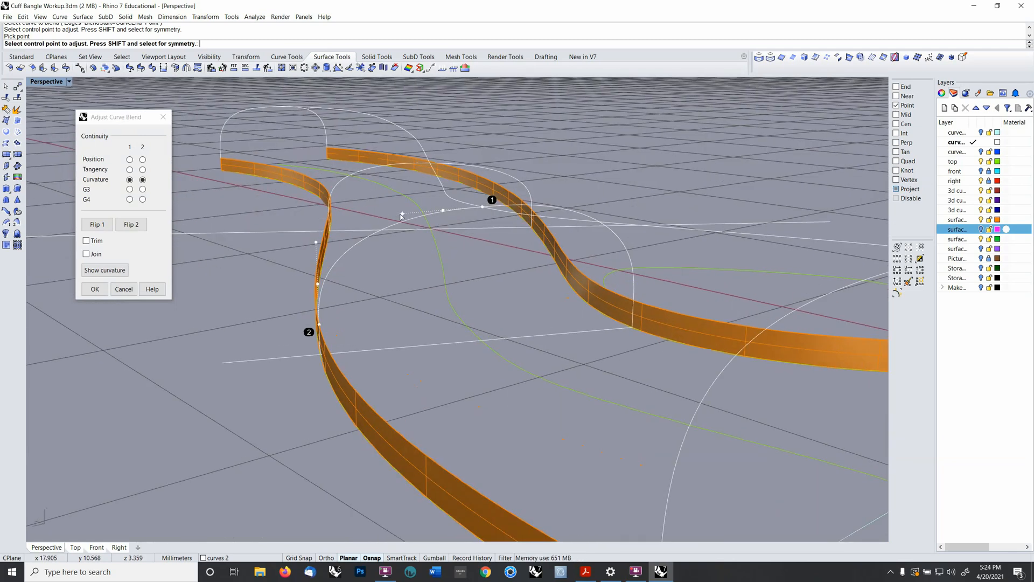
left_click_drag(402, 213, 395, 215)
right_click_drag(409, 223, 415, 229)
left_click_drag(381, 207, 372, 206)
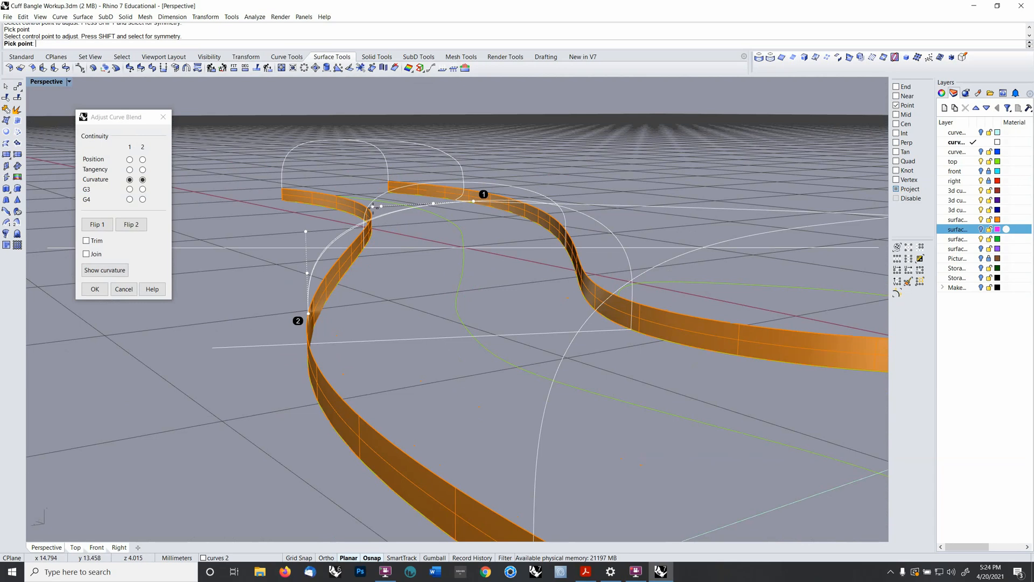
key("Return")
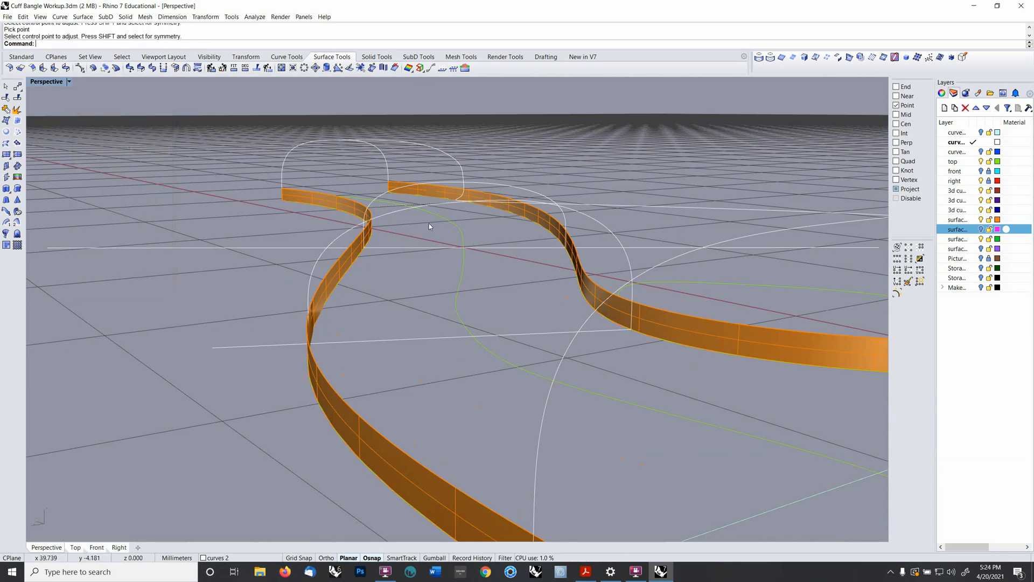
- Join the two blended halves of this cross-section into one profile, leaving the centre curve out of the selection
right_click_drag(429, 223, 474, 203)
scroll(475, 203, "down", 2)
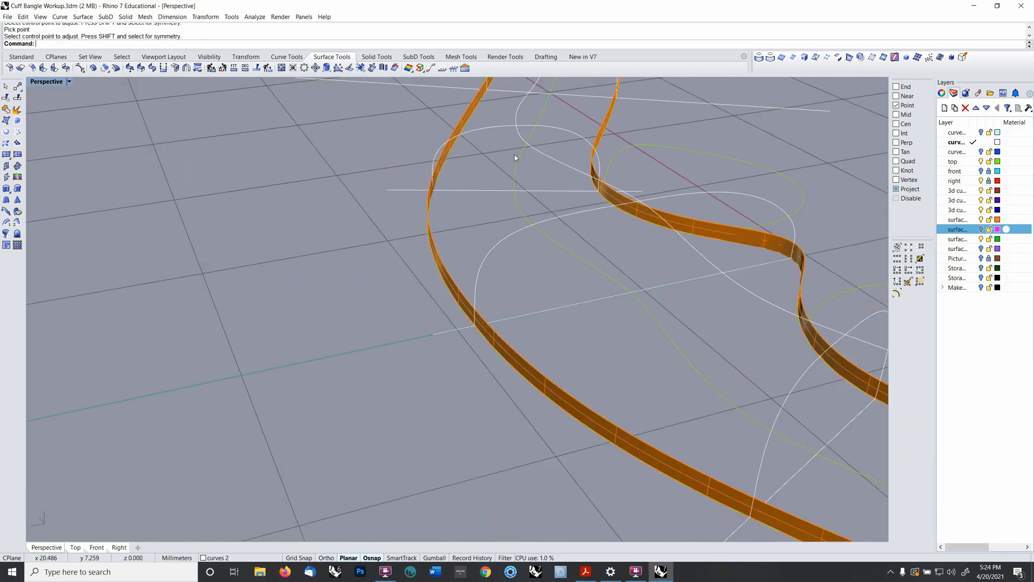
right_click_drag(514, 156, 374, 354, "shift")
left_click(368, 290)
left_click(415, 292, "shift")
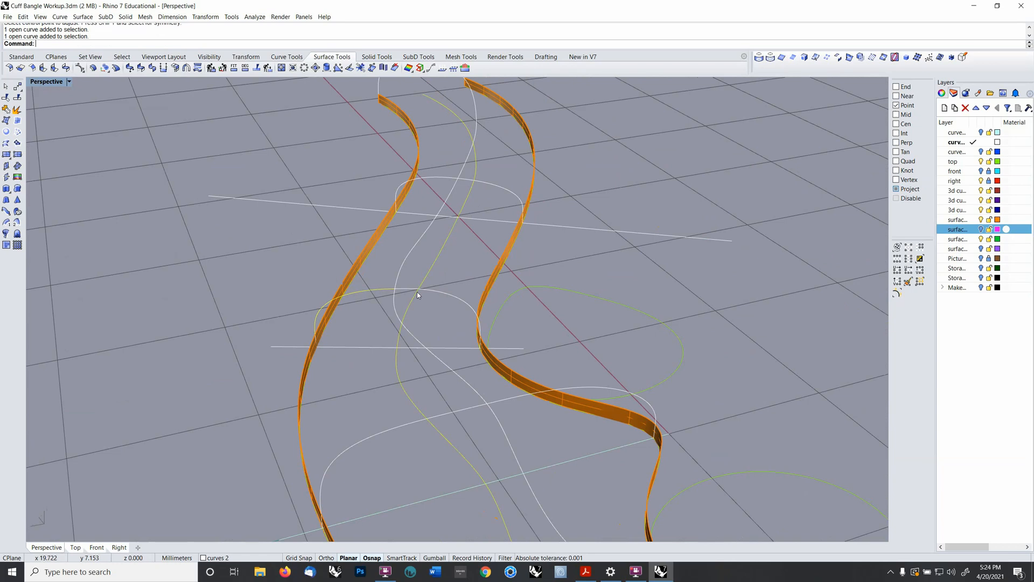
left_click(407, 305, "ctrl")
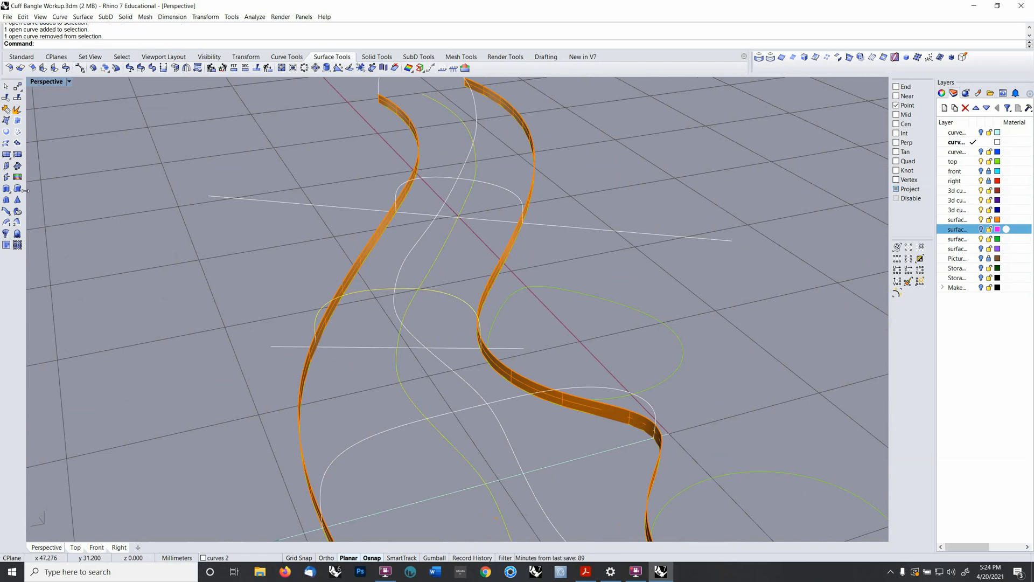
left_click(18, 110)
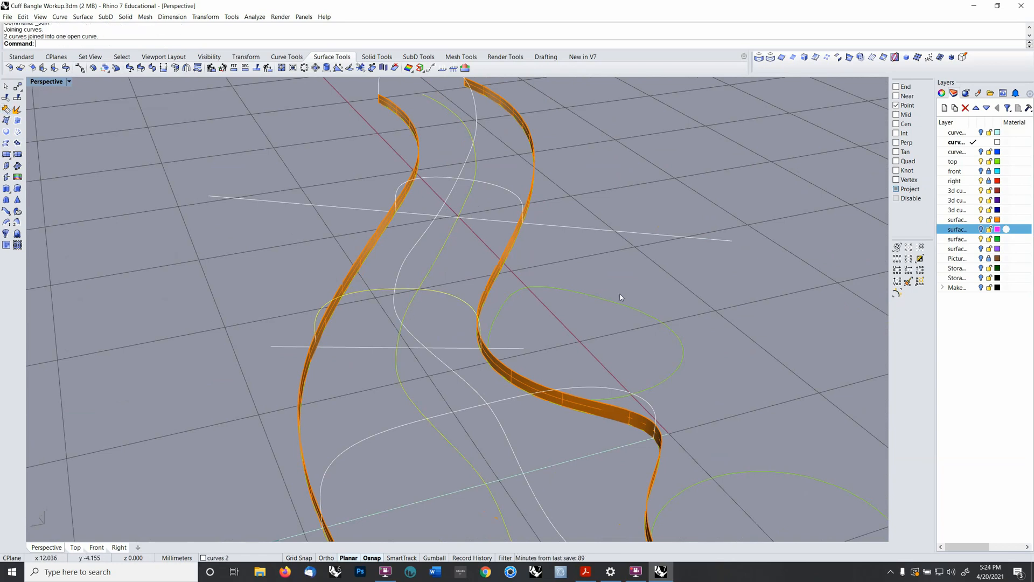
- Rebuild the projected upper centre curve with 55 points at degree 4, deleting the input curve
right_click_drag(619, 296, 497, 266)
scroll(505, 219, "down", 4)
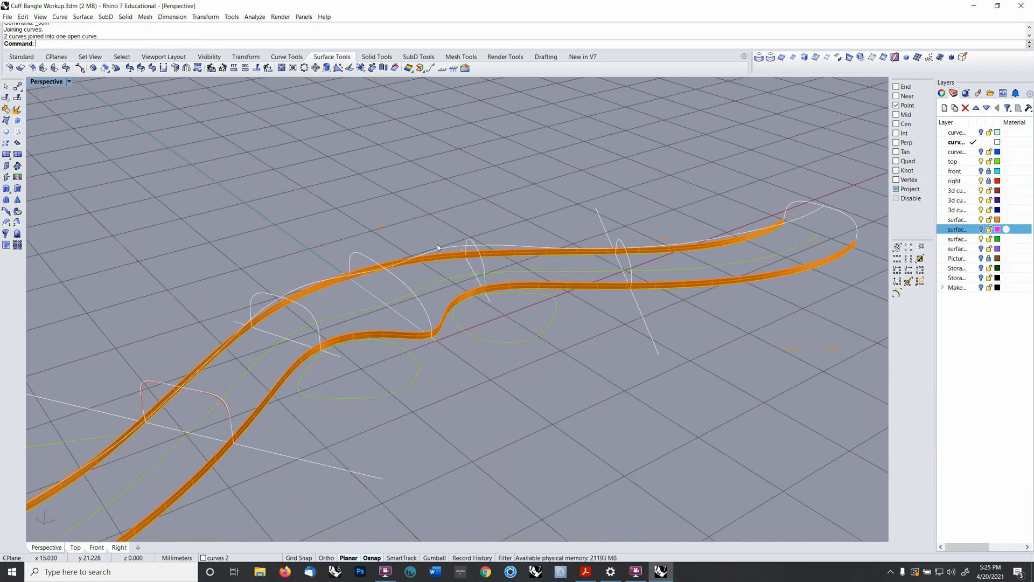
left_click(437, 248)
scroll(439, 248, "down", 5)
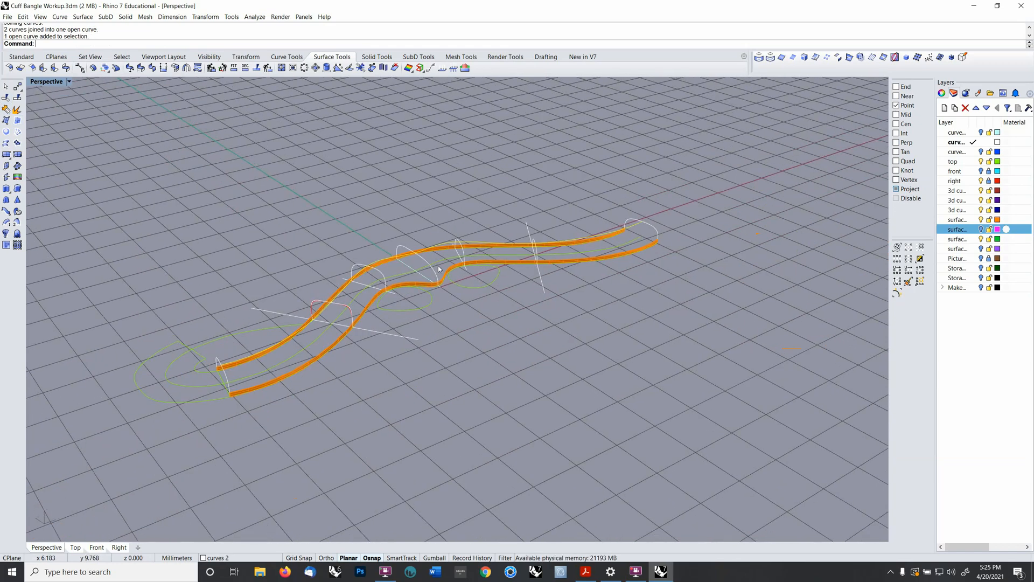
type("rebuild")
key("Return")
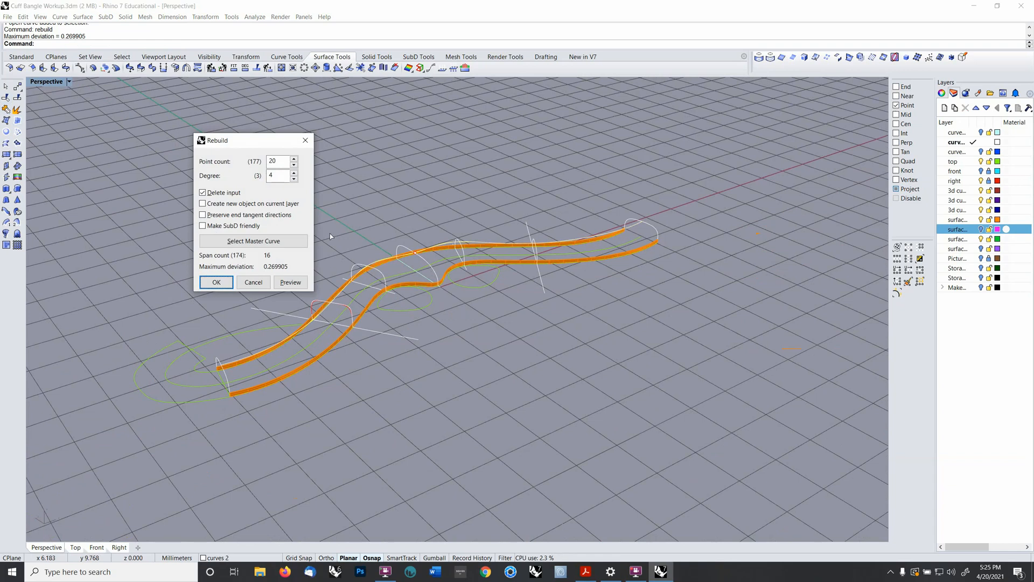
double_click(285, 158)
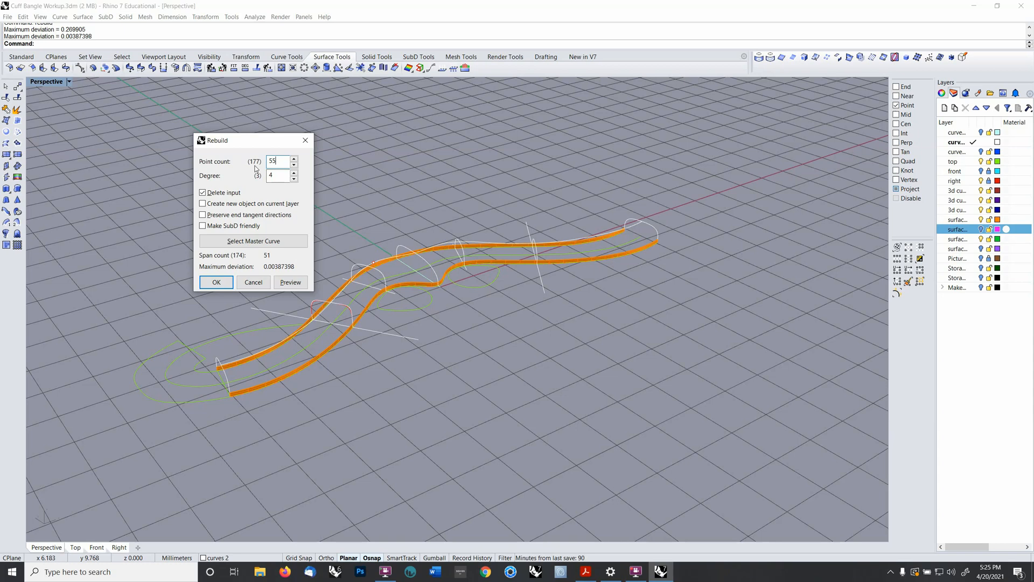
left_click(216, 282)
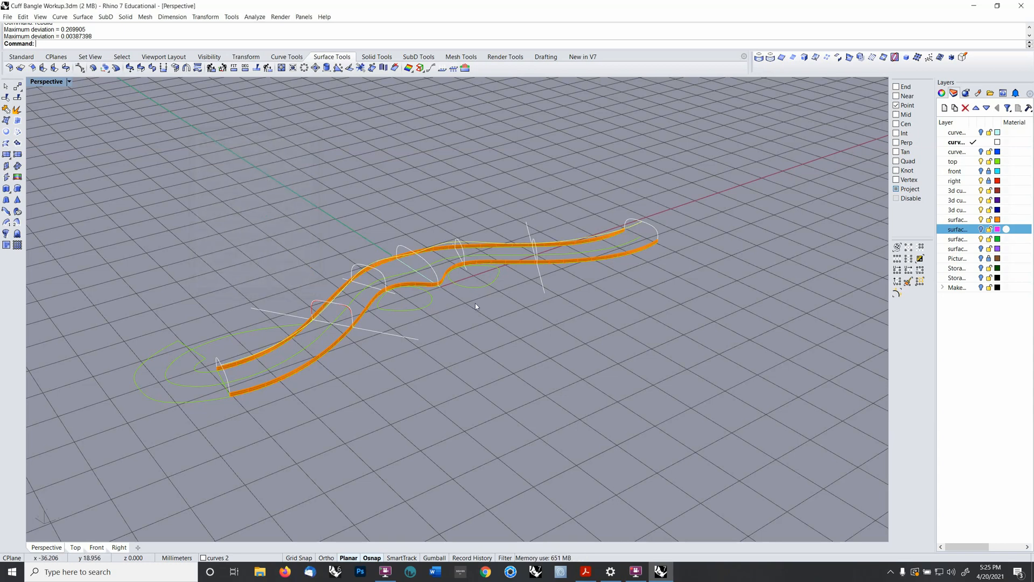
- Hide the right layer and make the 3d curves II layer current
right_click_drag(477, 303, 501, 315)
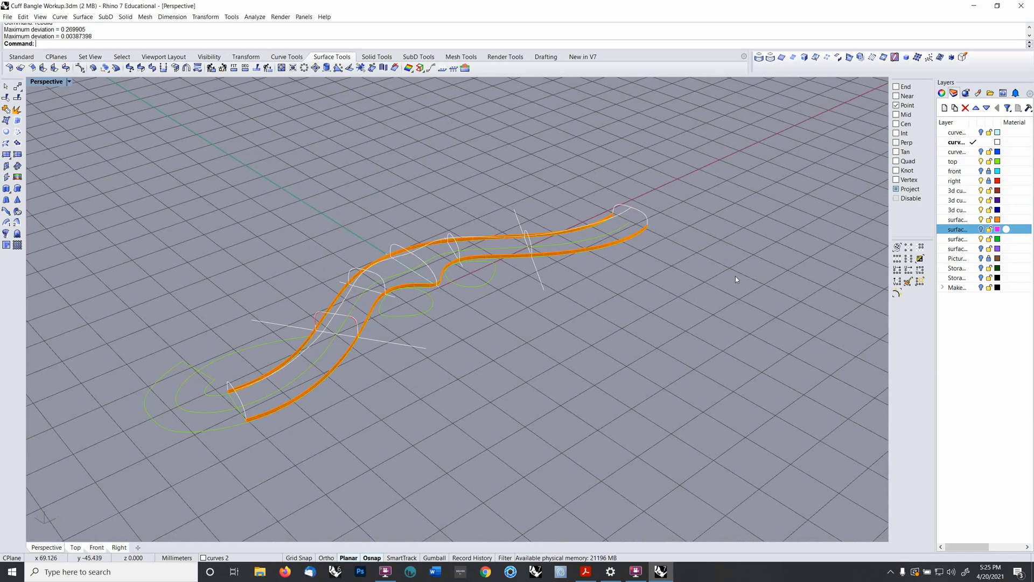
left_click(979, 183)
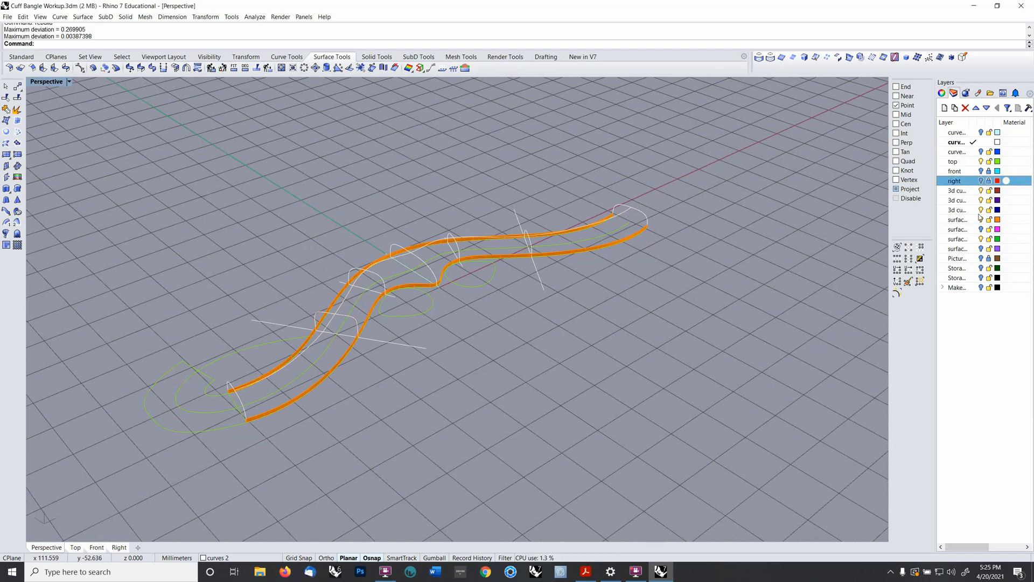
left_click(973, 200)
- Bring up the list of recently used commands
right_click_drag(278, 318, 302, 306)
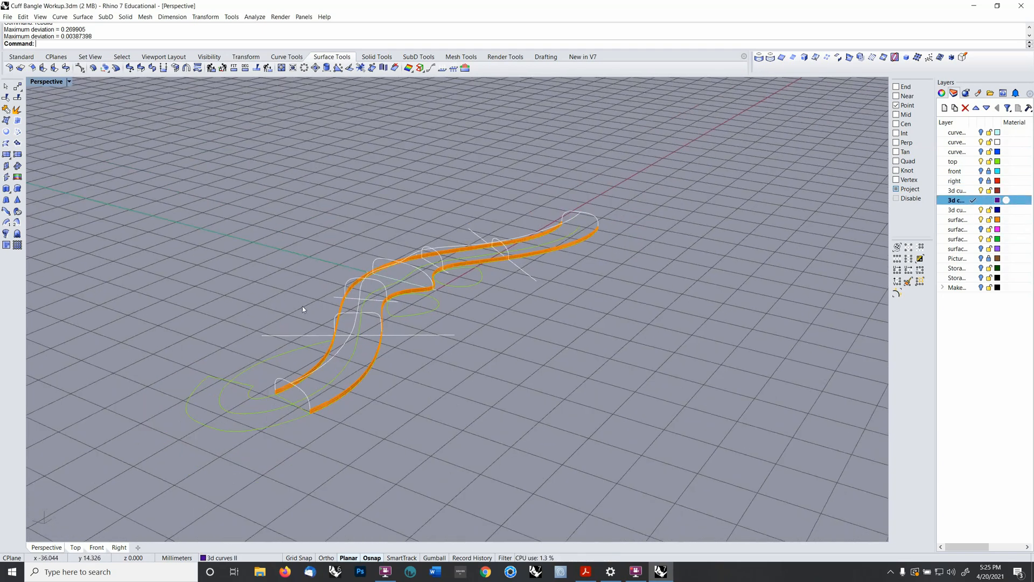
right_click(339, 45)
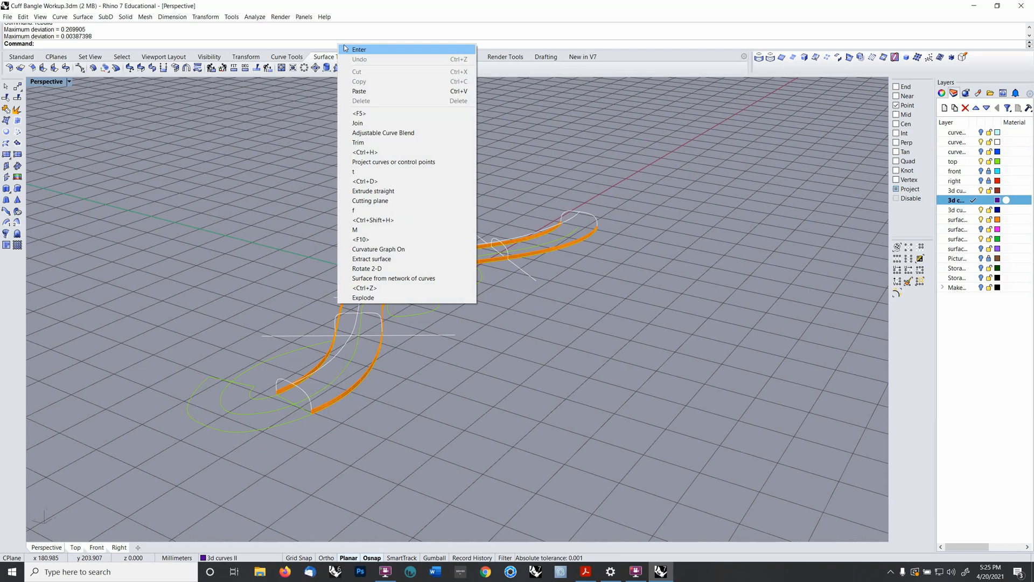
left_click(372, 278)
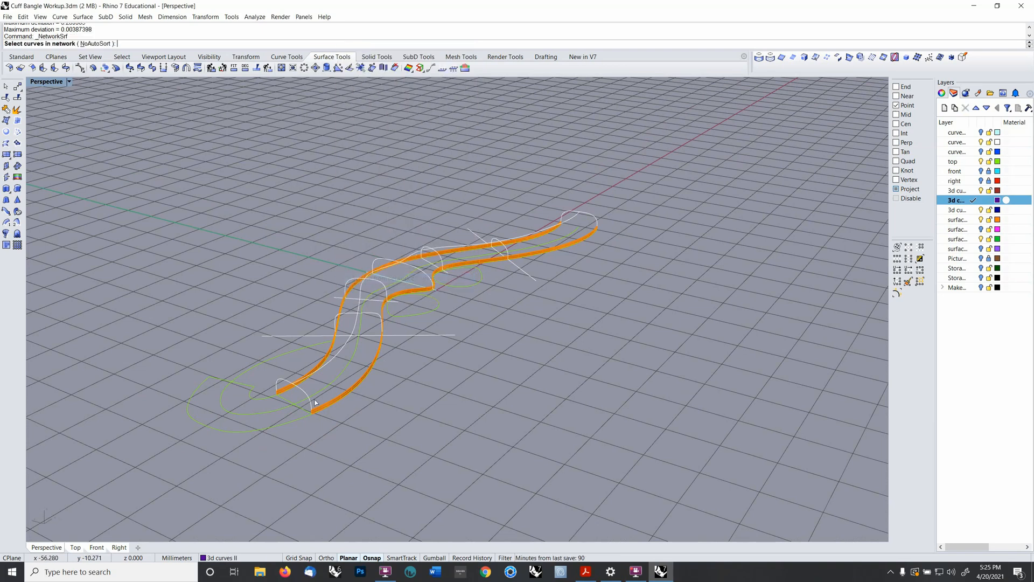
scroll(315, 401, "up", 4)
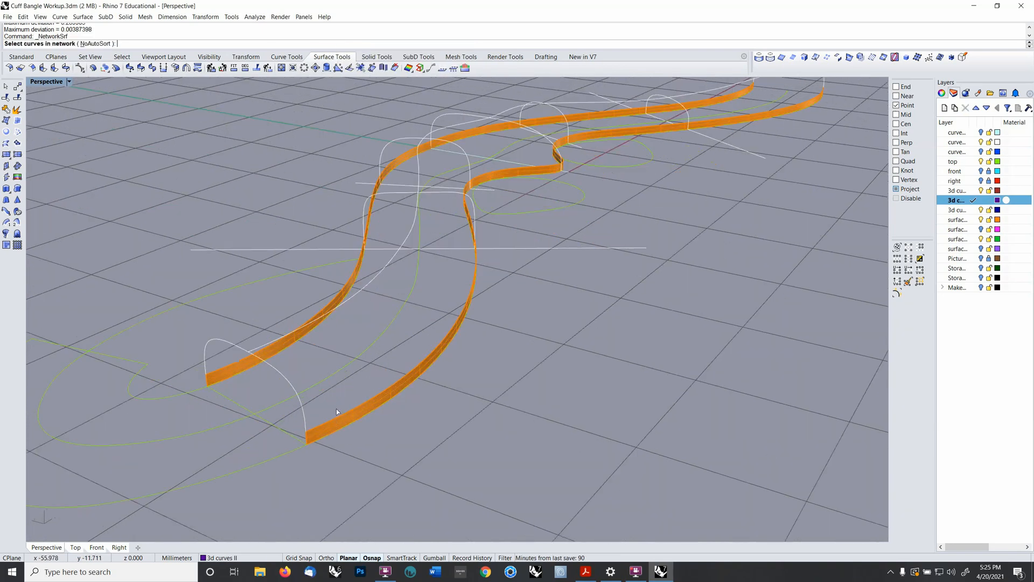
left_click(260, 344)
left_click(218, 372)
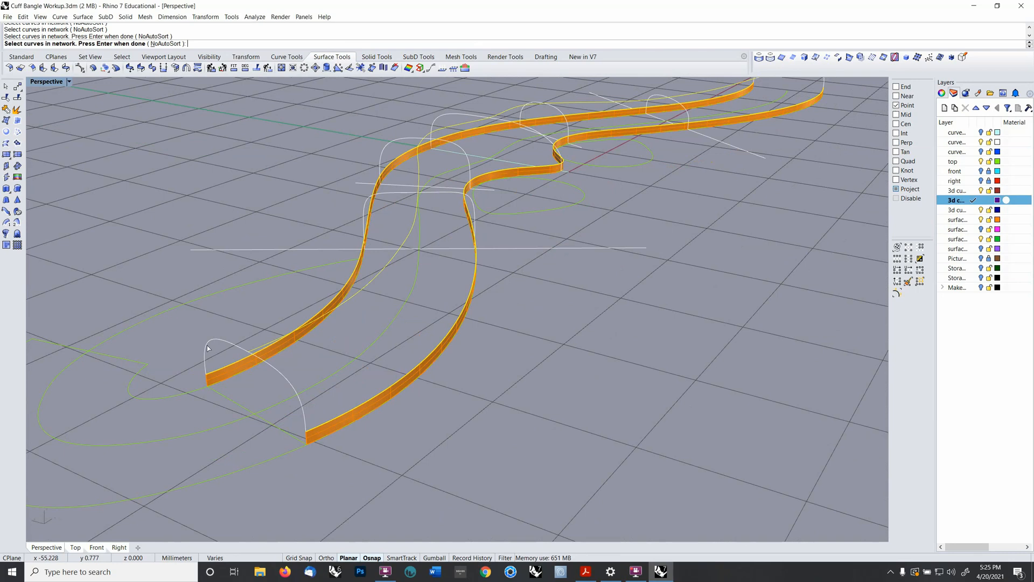
scroll(276, 273, "up", 3)
left_click(342, 289)
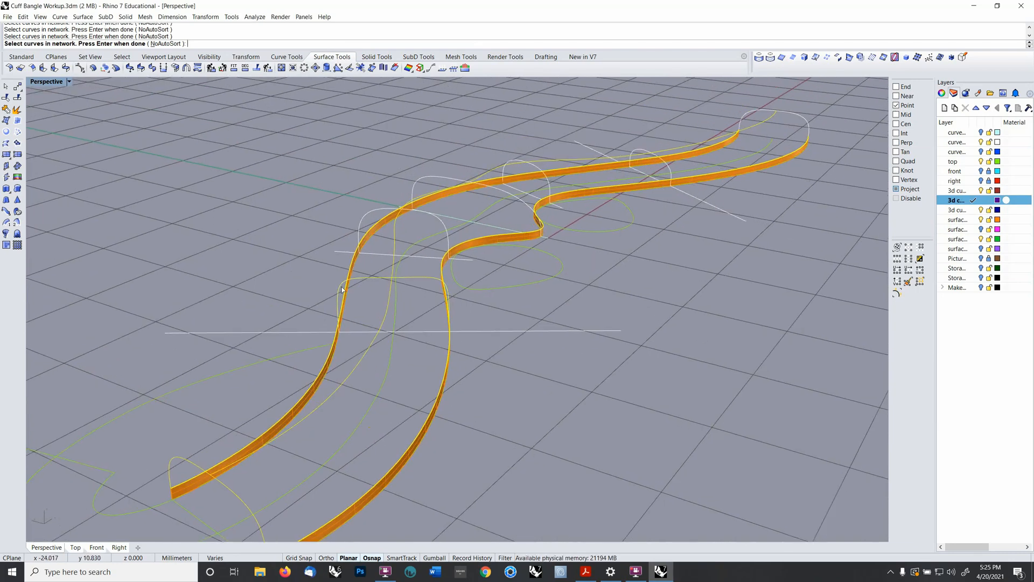
key("Escape")
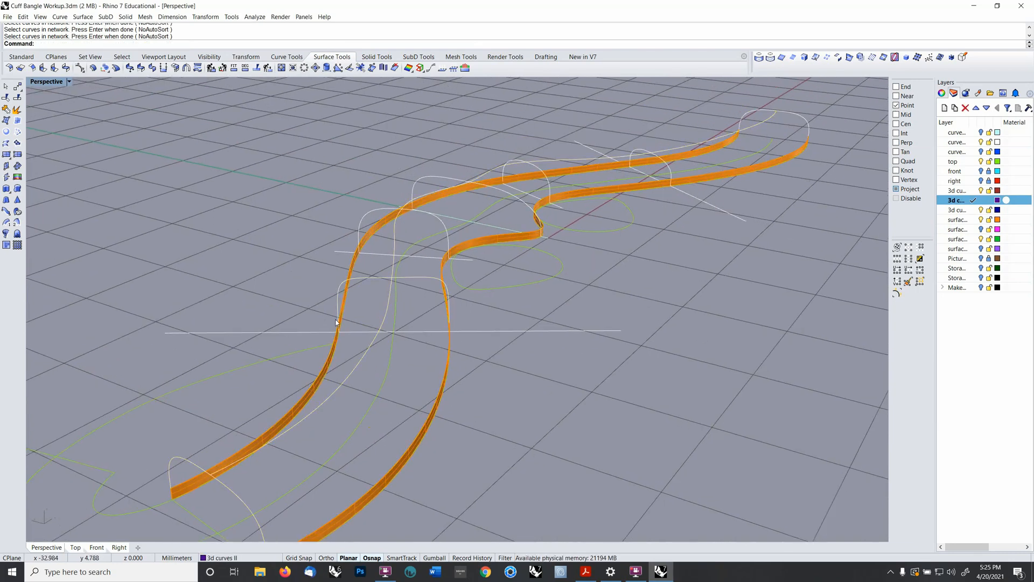
- Create a network surface from the two upper rail edges, the central spine curve and the arched cross-section curves, keeping the default tolerances and edge matching
scroll(336, 323, "down", 3)
right_click(343, 404)
left_click(351, 431)
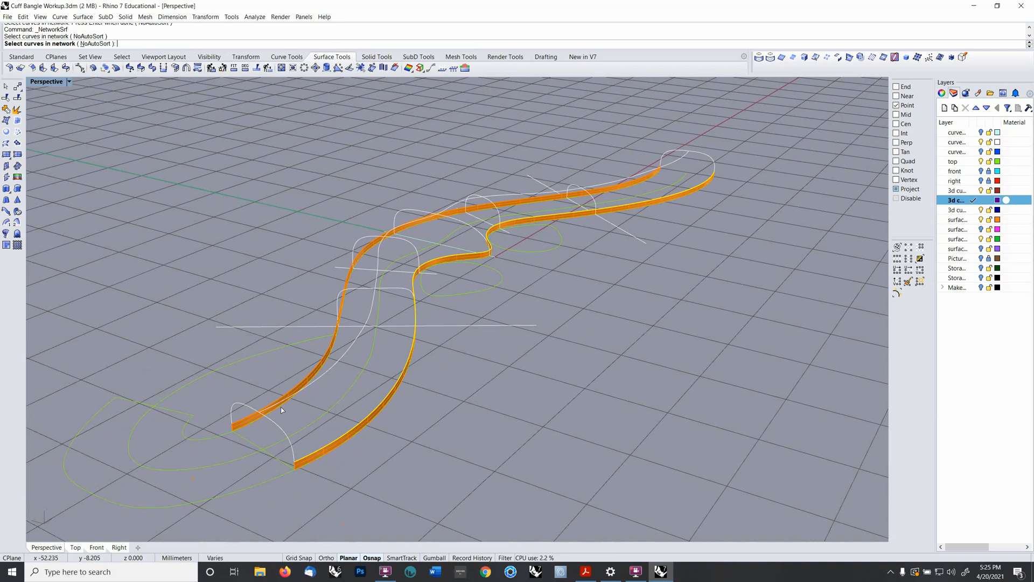
left_click(313, 385)
left_click(298, 381)
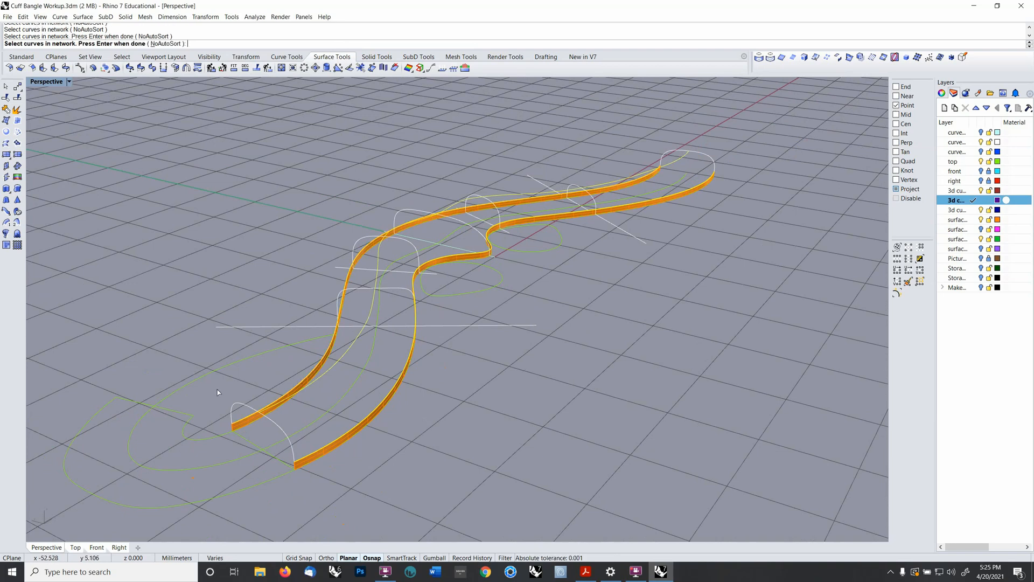
left_click(238, 405)
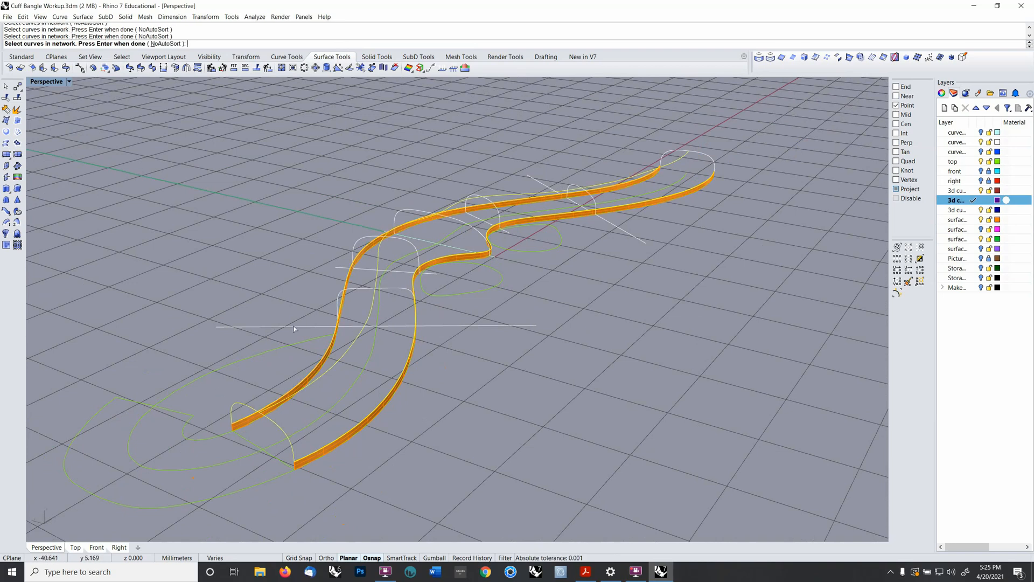
left_click(340, 297)
left_click(355, 242)
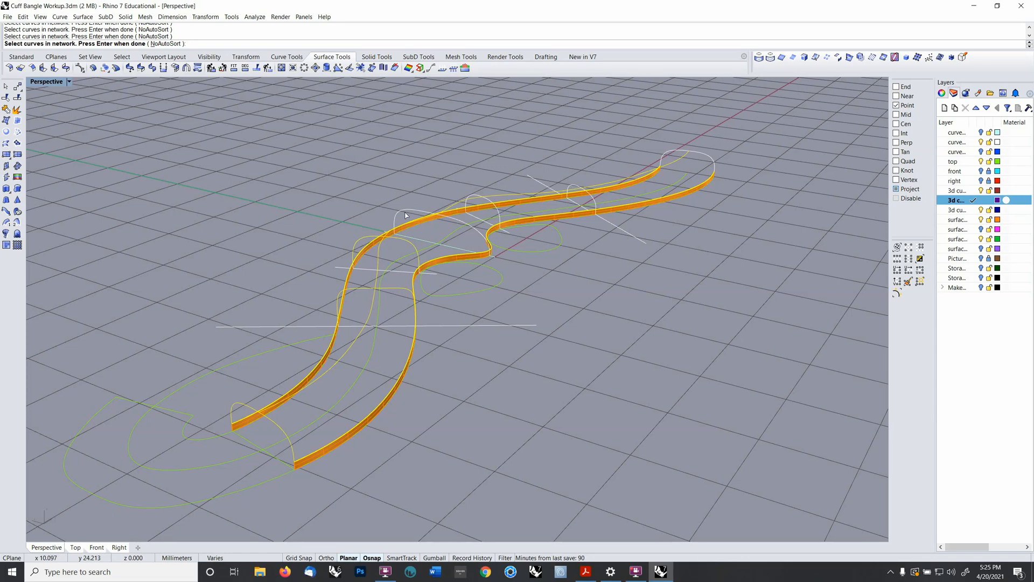
left_click(472, 194)
left_click(670, 152)
key("Return")
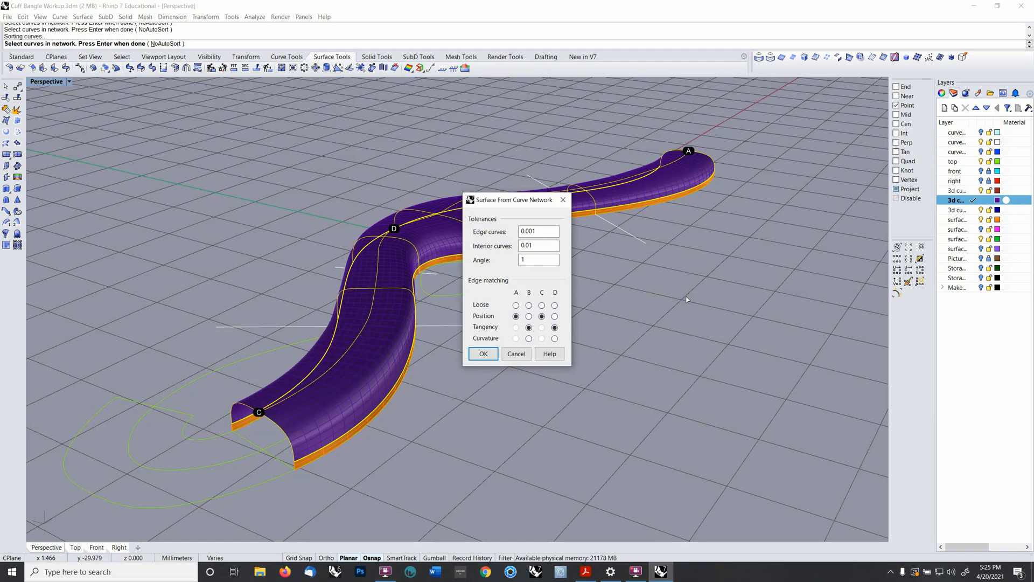
left_click(482, 354)
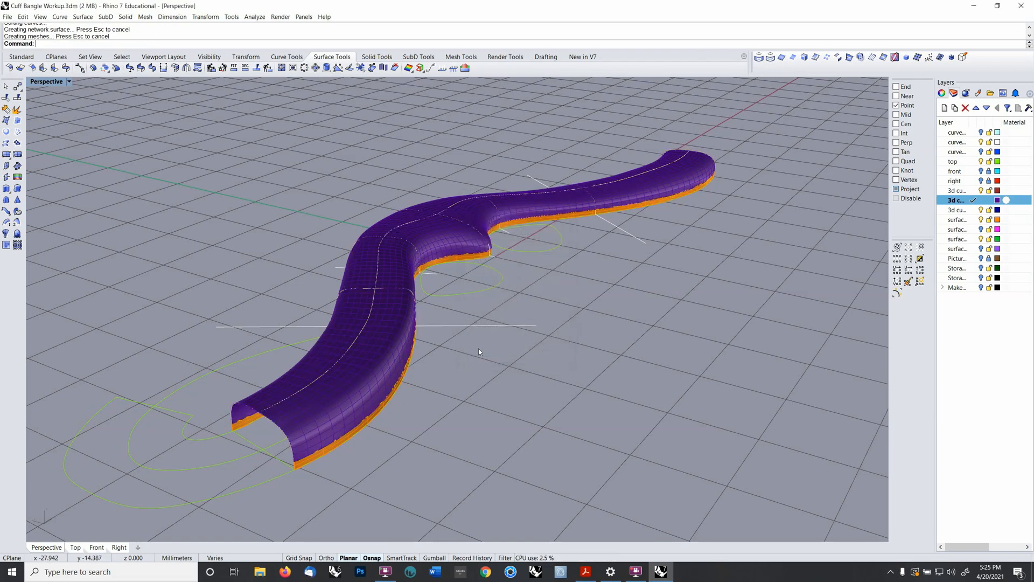
- Join the new network surface with the two orange side-wall surfaces along its long edges
right_click_drag(479, 348, 376, 311)
left_click(376, 312)
key("Escape")
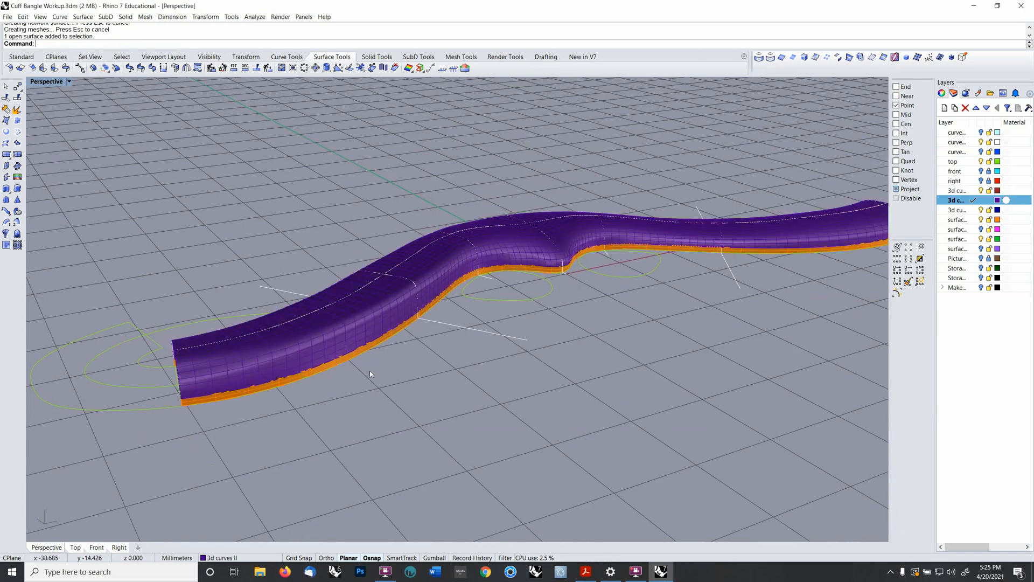
left_click(7, 110)
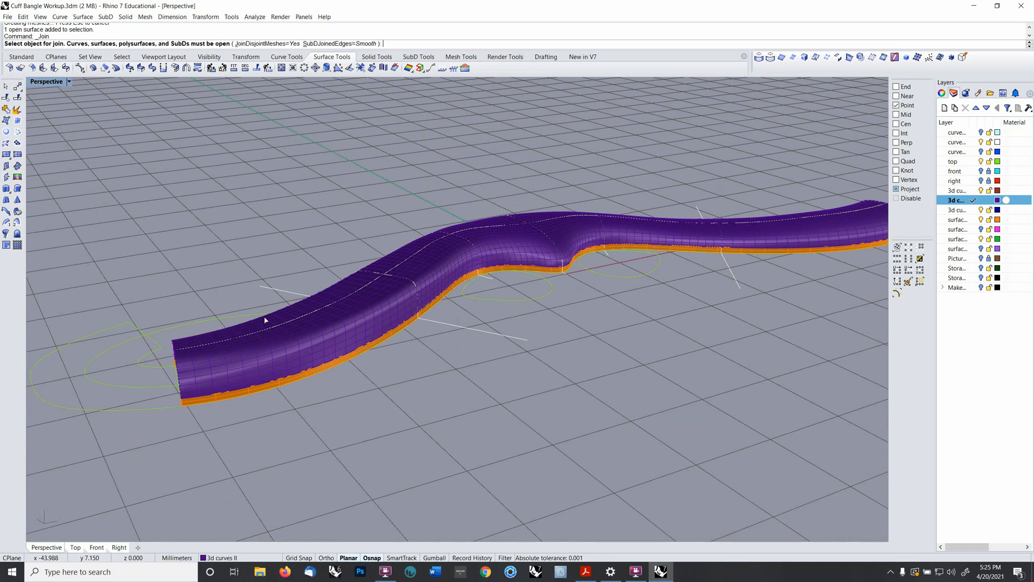
left_click(286, 370)
left_click(291, 380)
right_click_drag(300, 357, 431, 364)
left_click(509, 363)
key("Return")
- Rotate a copy of the joined band by 180 degrees around the origin
right_click_drag(527, 329, 485, 321)
left_click(500, 312)
scroll(504, 308, "down", 1)
right_click_drag(542, 266, 257, 323, "shift")
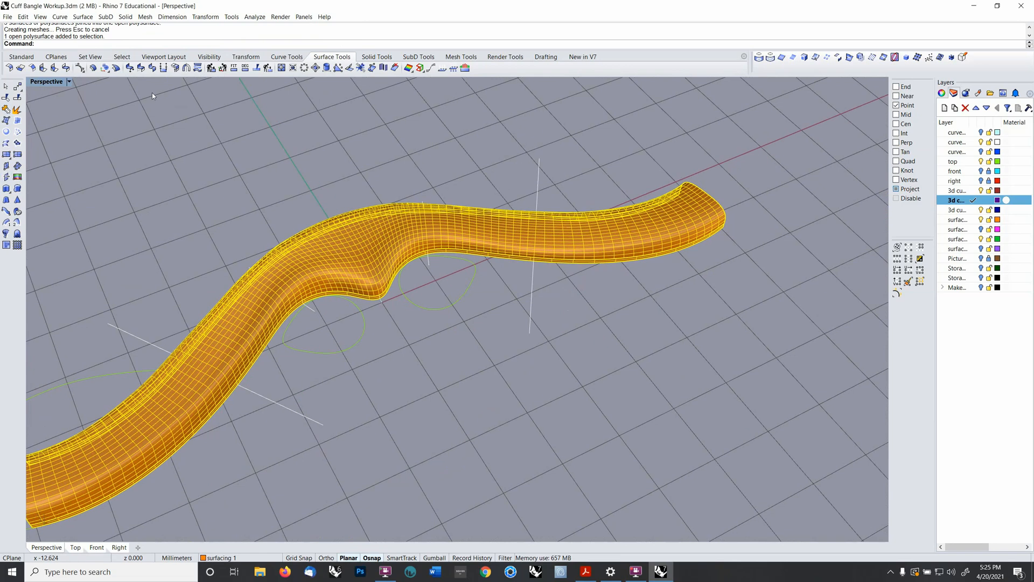
left_click(238, 59)
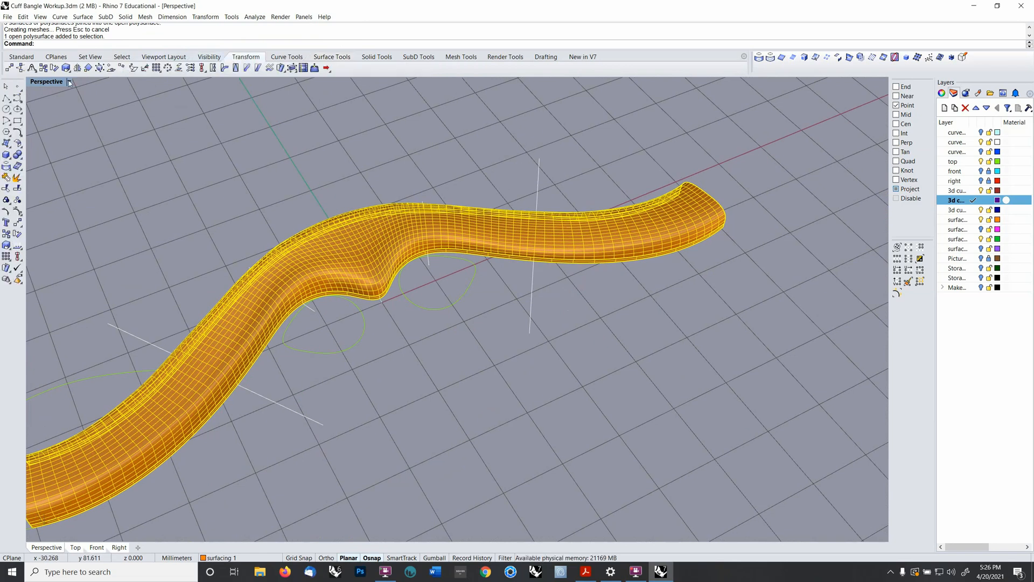
left_click(54, 67)
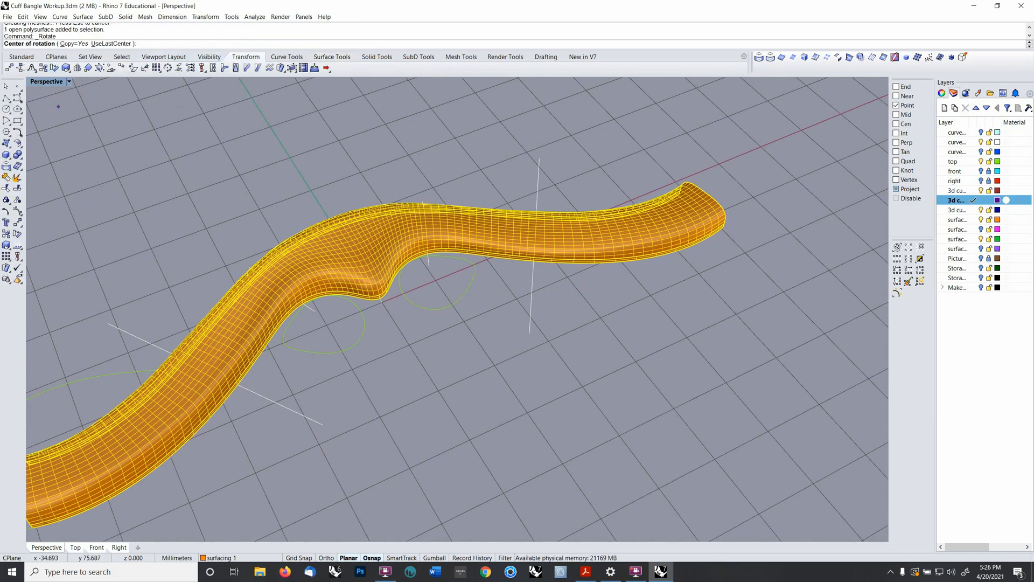
type("0")
key("Return")
key("Return")
key("Return")
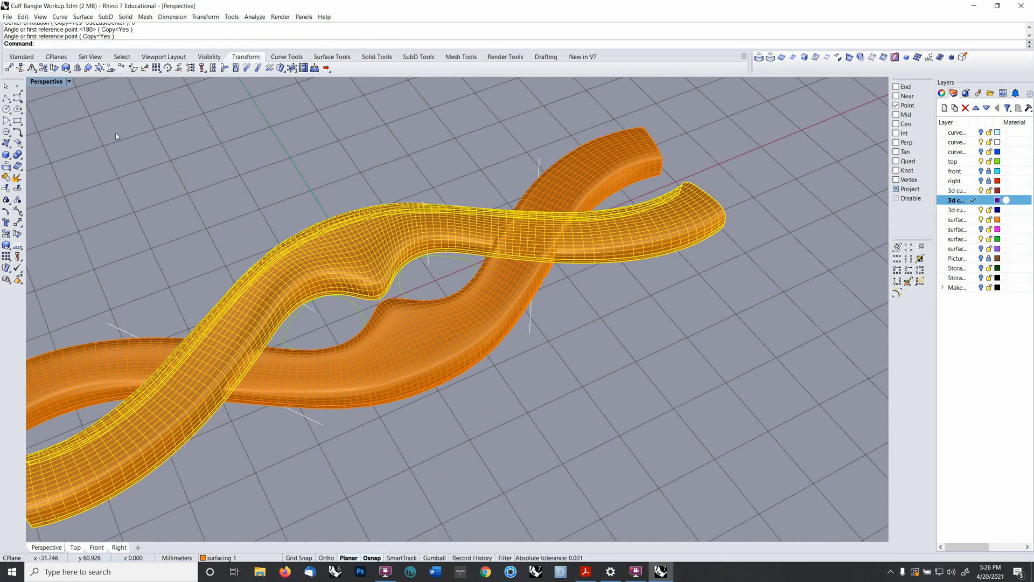
- Move the rotated copy of the band to the 3d curves I layer
left_click(389, 363)
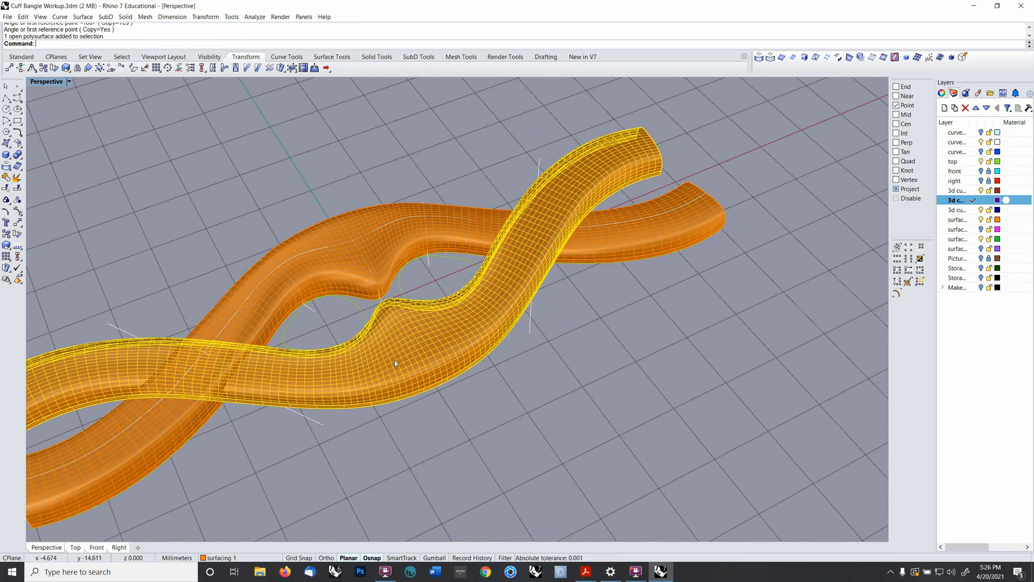
key("F4")
left_click(484, 290)
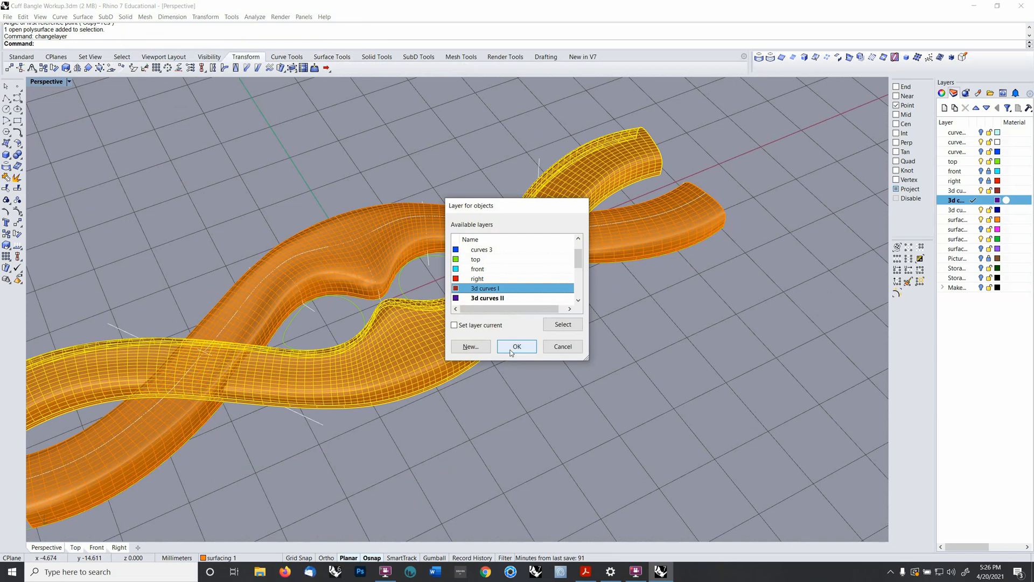
left_click(514, 346)
mouse_move(593, 280)
right_mouse_down()
mouse_move(604, 339)
mouse_move(554, 358)
mouse_move(551, 219)
mouse_move(606, 221)
mouse_move(603, 301)
mouse_move(619, 313)
mouse_move(593, 264)
right_mouse_up()
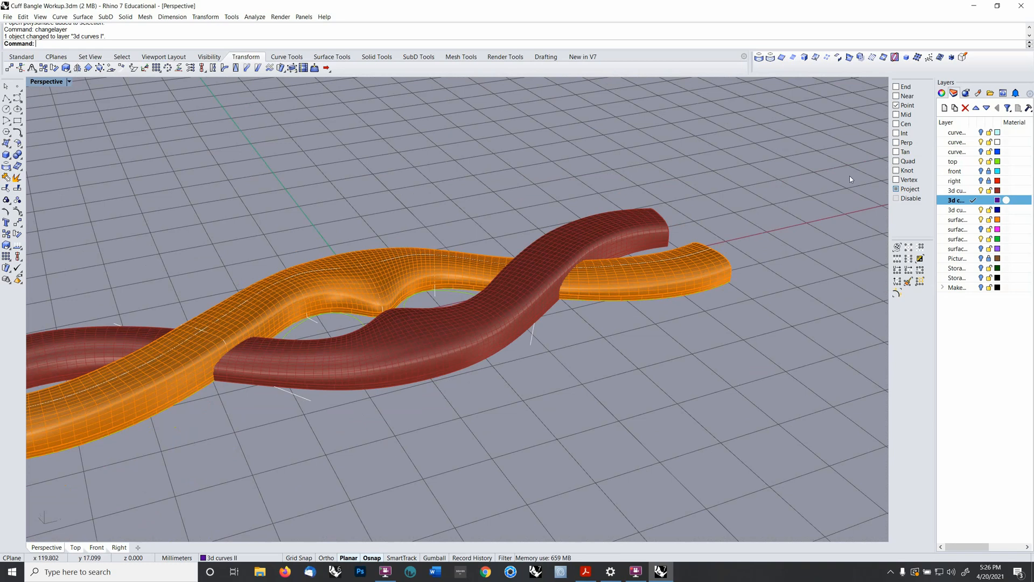
right_click_drag(634, 294, 744, 280)
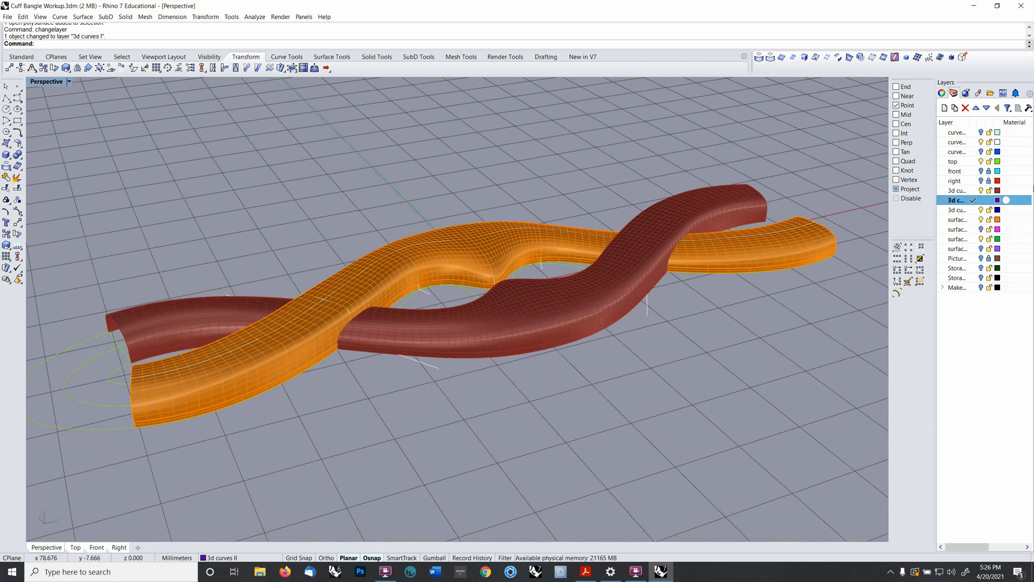
- Hide the white curves layer and the top layer, and show the curves 3 layer
left_click(982, 142)
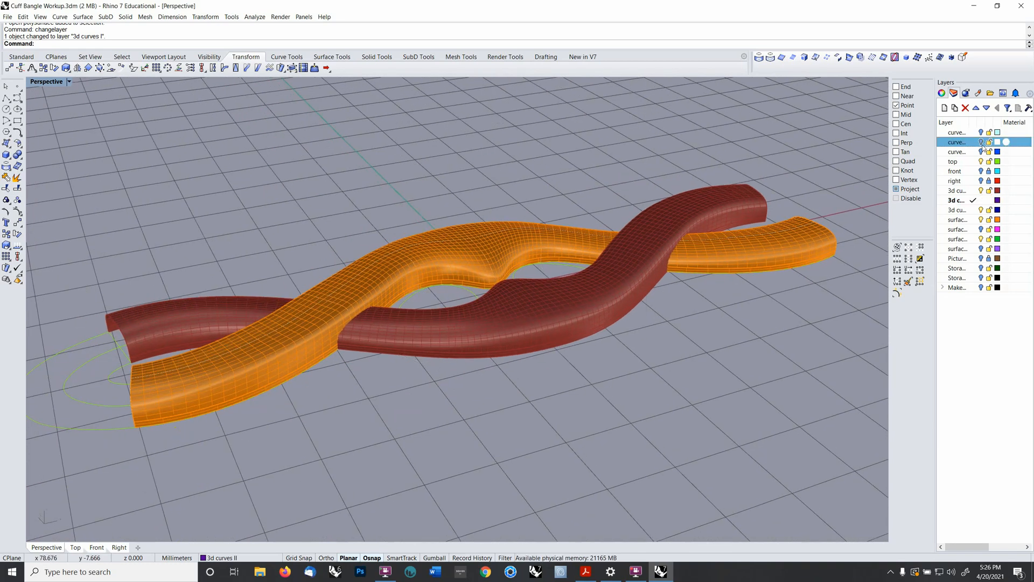
right_click_drag(601, 319, 677, 325)
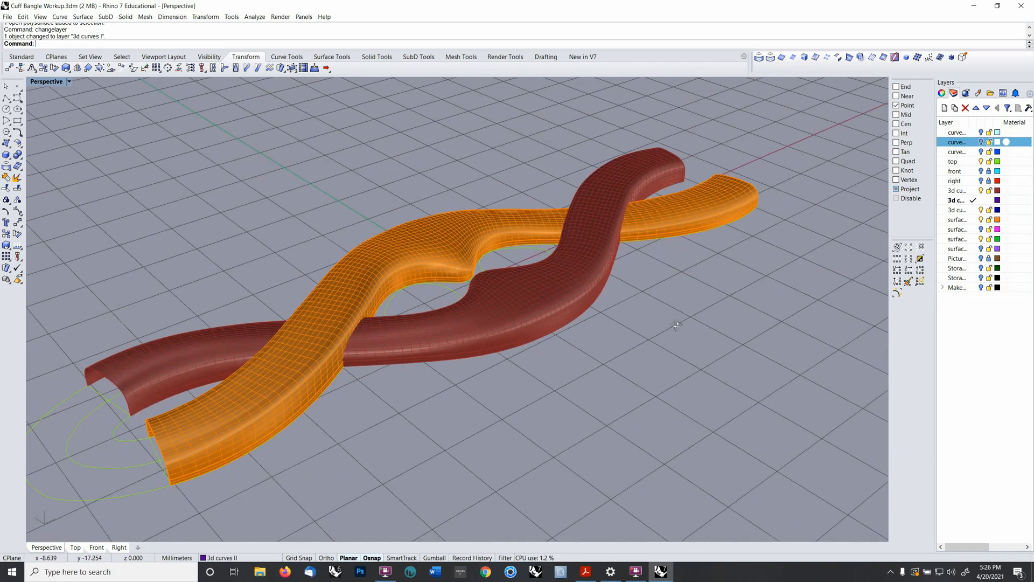
left_click(981, 161)
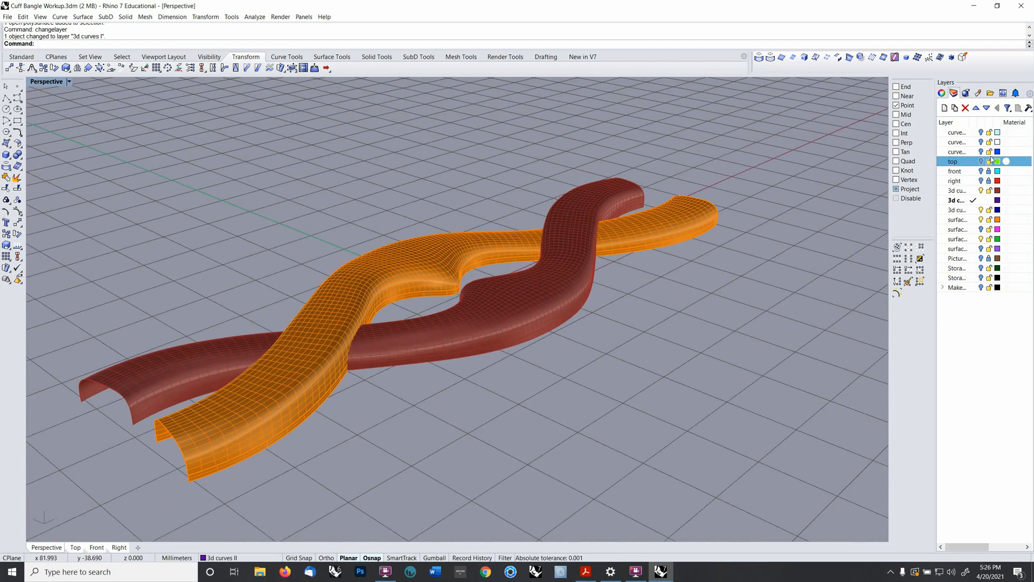
left_click(981, 152)
right_click_drag(463, 257, 491, 257)
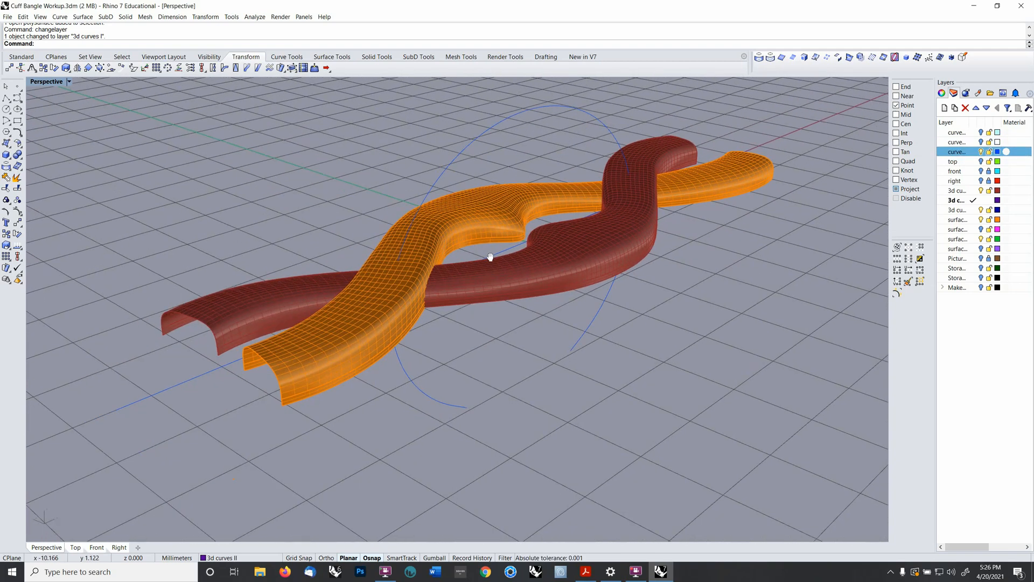
- Flow copies of both bands along a curve, from the straight blue base line to the open cuff-shaped target curve, starting at matching ends
left_click(352, 362)
left_click(235, 318, "shift")
right_click_drag(371, 272, 393, 277)
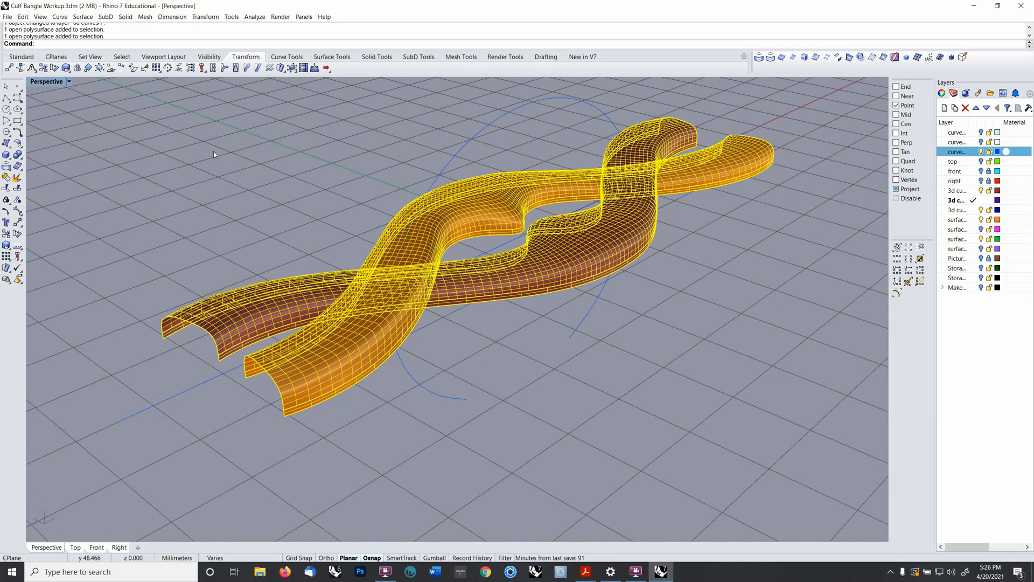
left_click(205, 17)
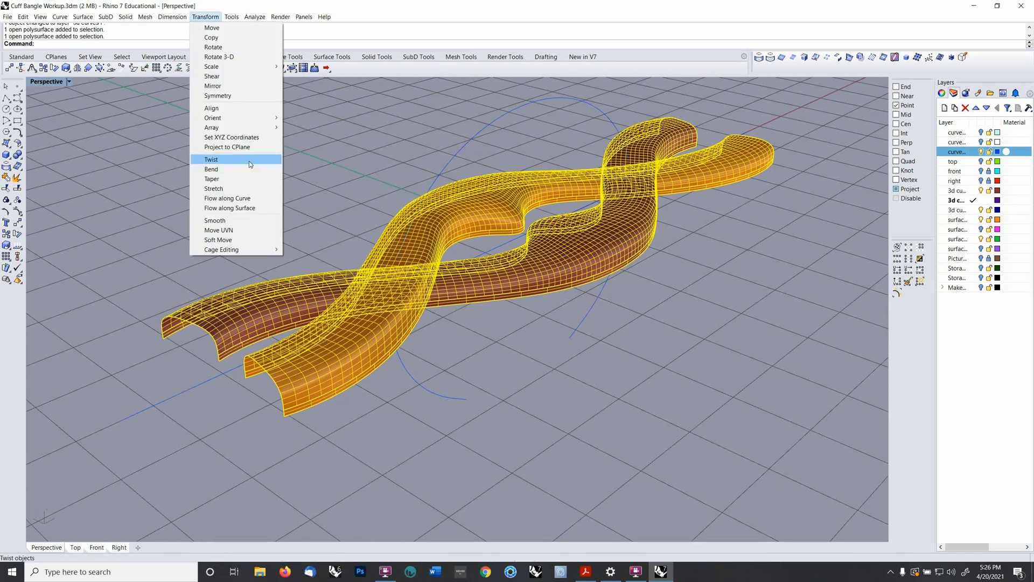
left_click(231, 198)
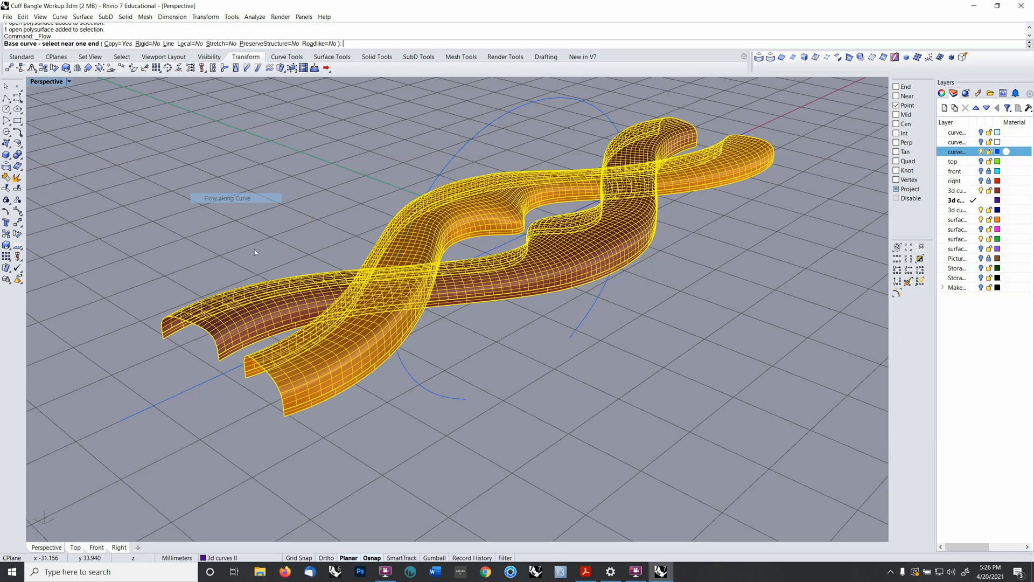
left_click(129, 424)
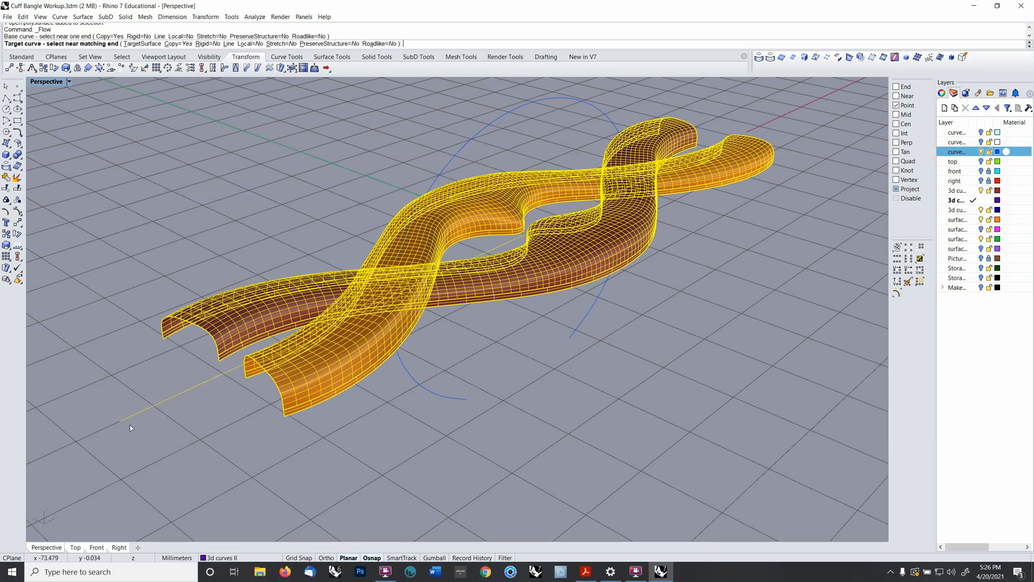
left_click(458, 398)
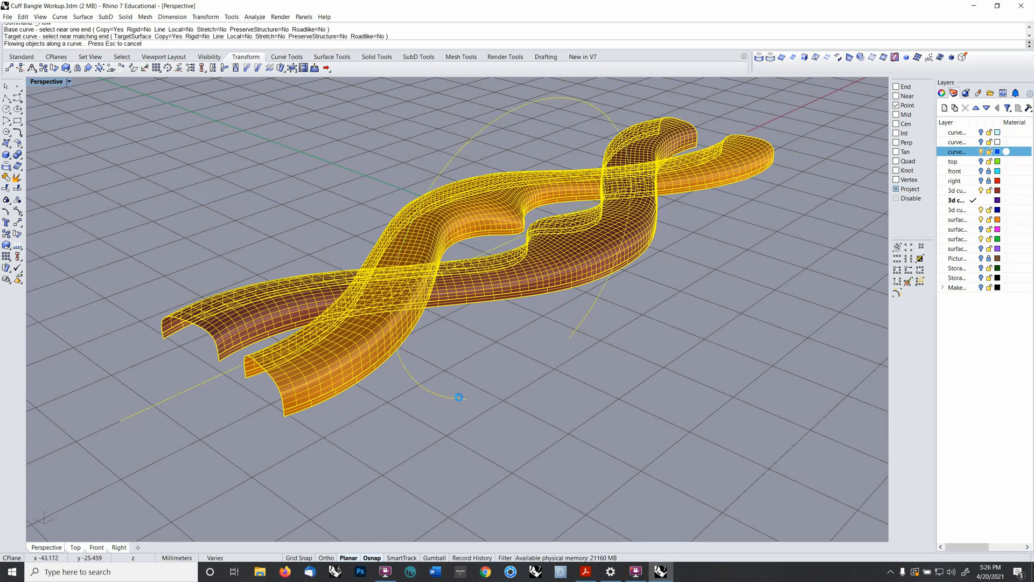
- Cut the two flat source bands out of the model, leaving only the bent copies
right_click_drag(535, 333, 494, 421)
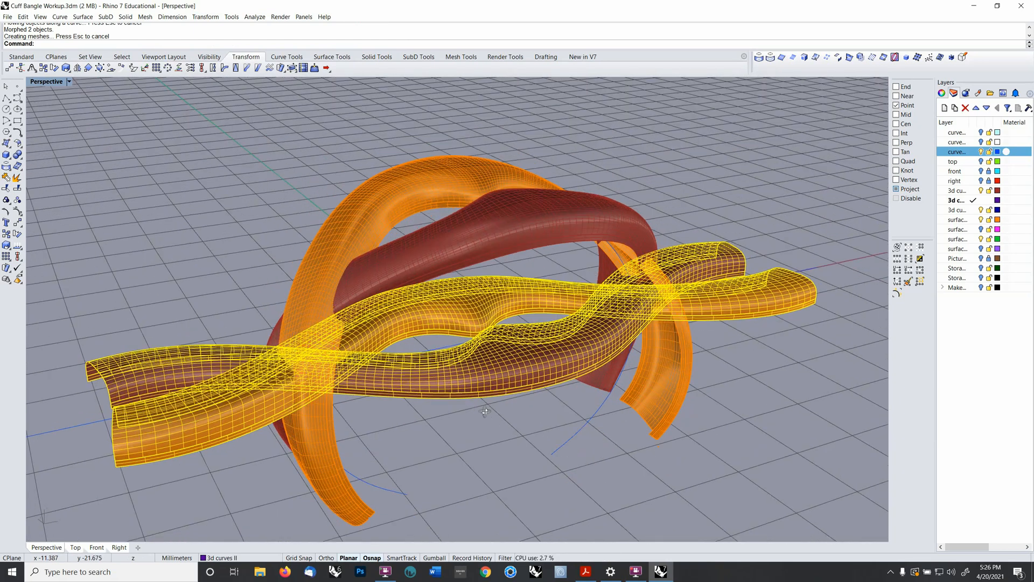
key("ctrl+x")
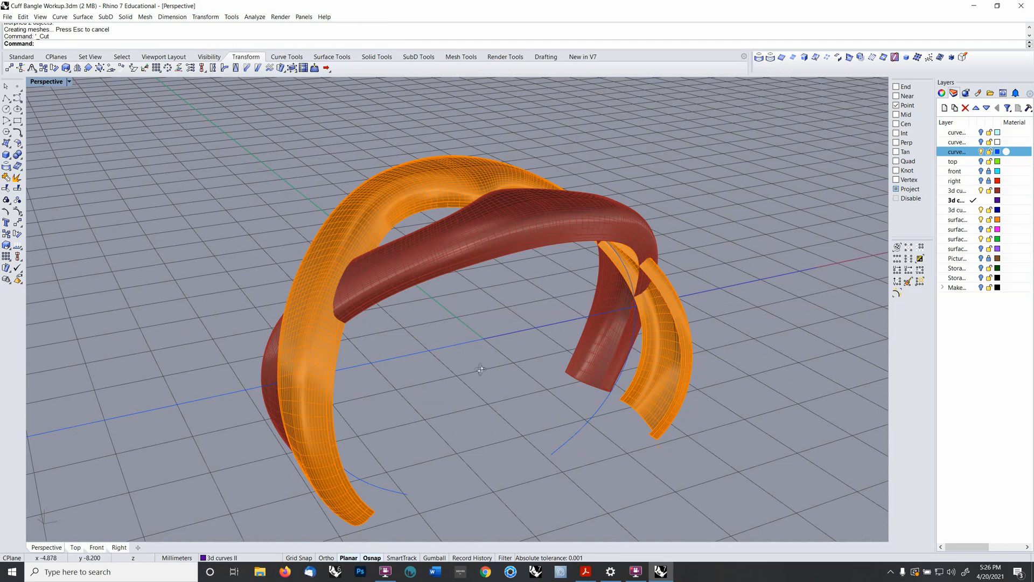
right_click_drag(480, 370, 502, 388)
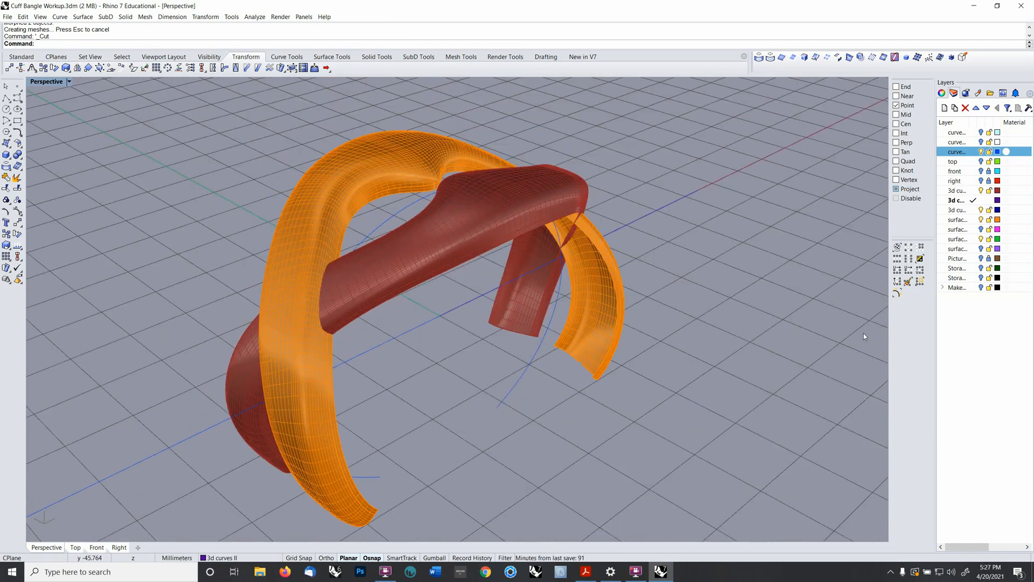
- Show the Storage Objects layer, move the stored cuff model to the 3d curves I layer, and hide Storage Objects again
left_click(981, 277)
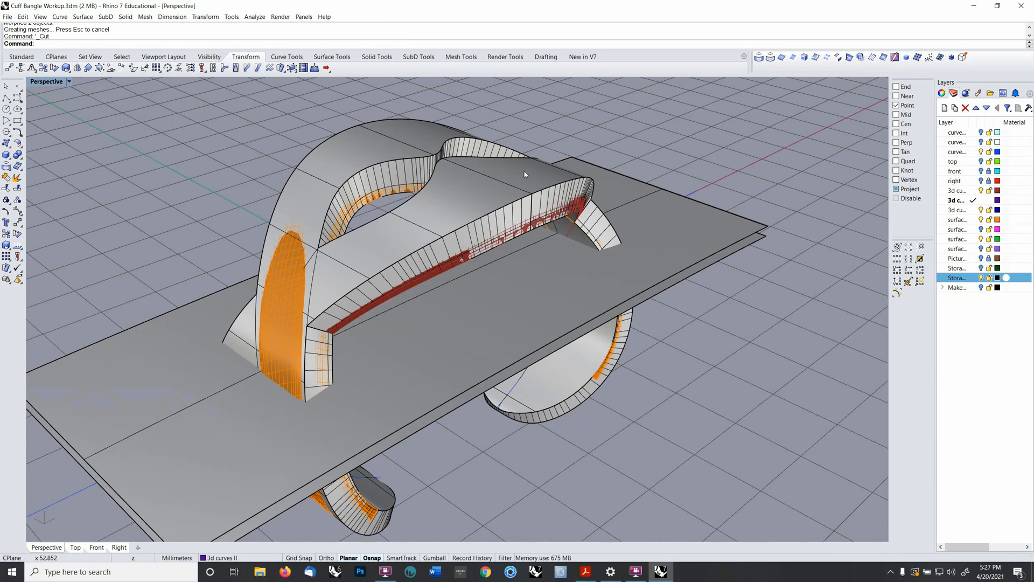
left_click(524, 168)
key("F4")
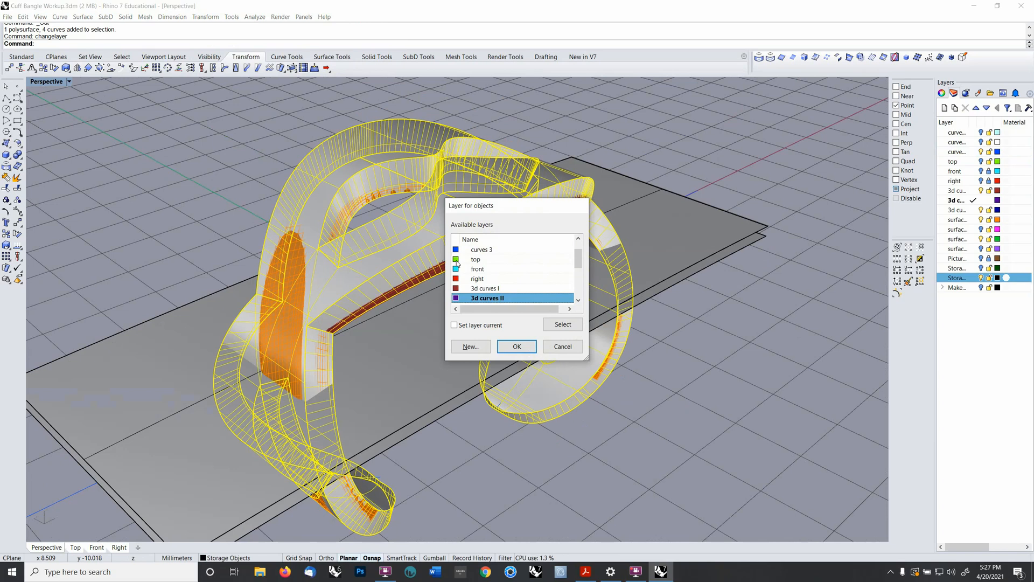
left_click(485, 288)
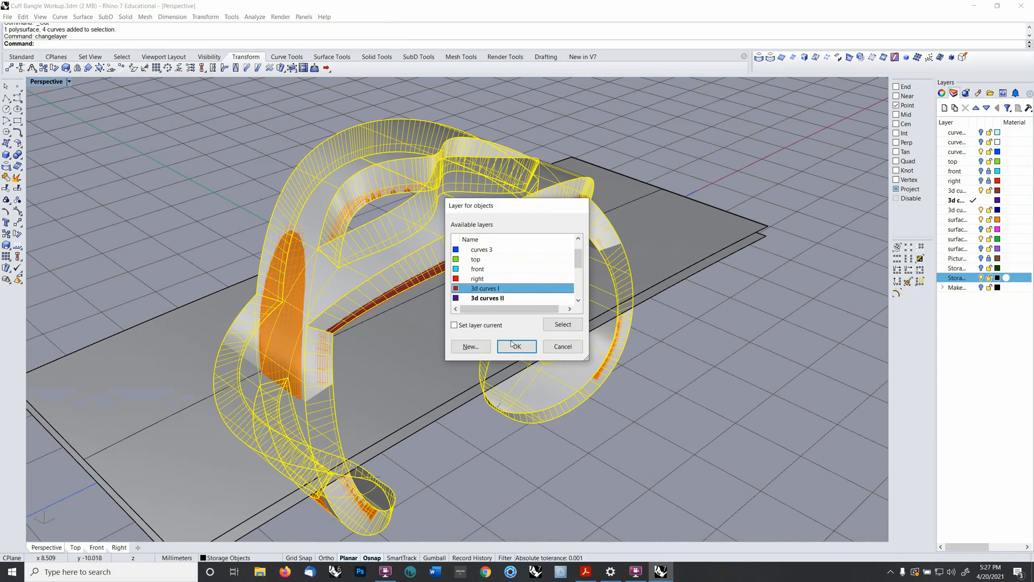
left_click(516, 347)
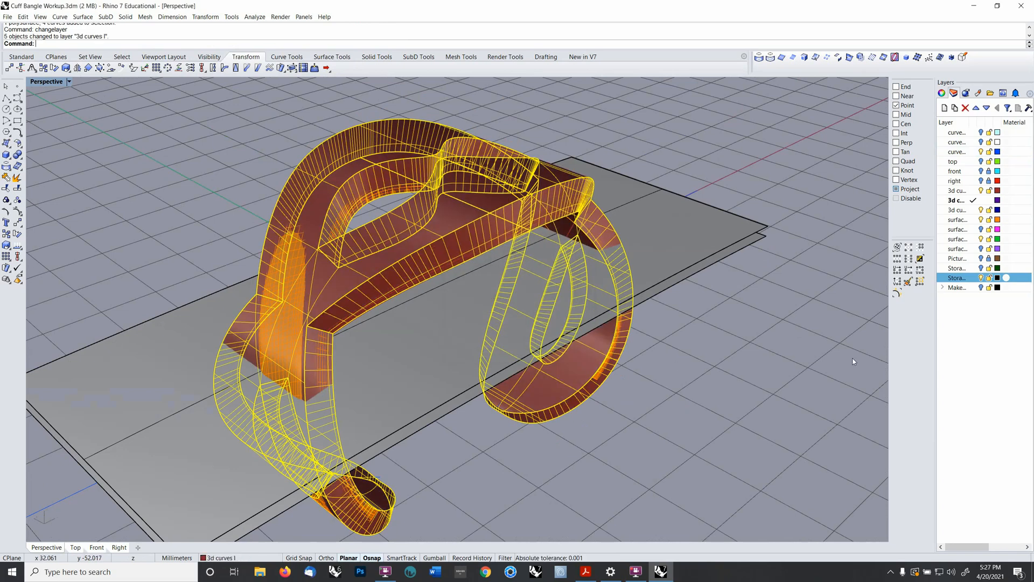
left_click(981, 278)
left_click(819, 344)
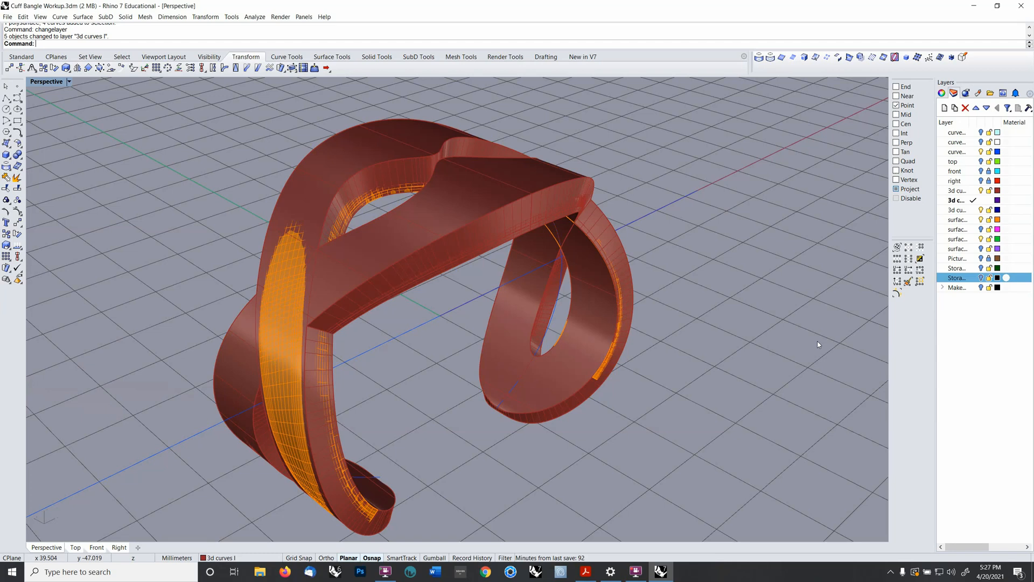
- Move the cuff model from the 3d curves I layer to the surfacing 3 layer
left_click(443, 253)
right_click_drag(442, 253, 418, 252)
left_click(418, 259)
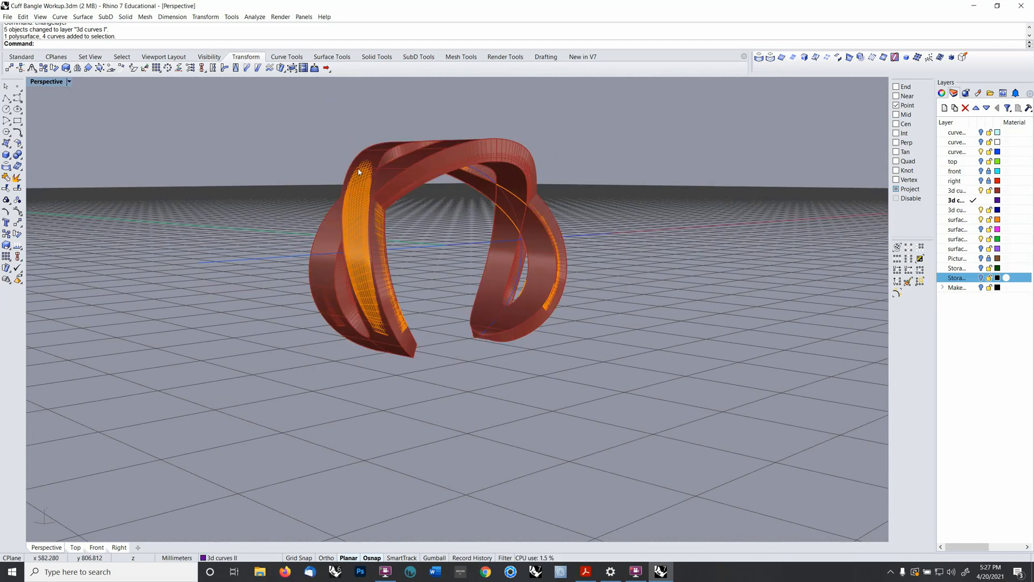
right_click_drag(589, 229, 586, 270)
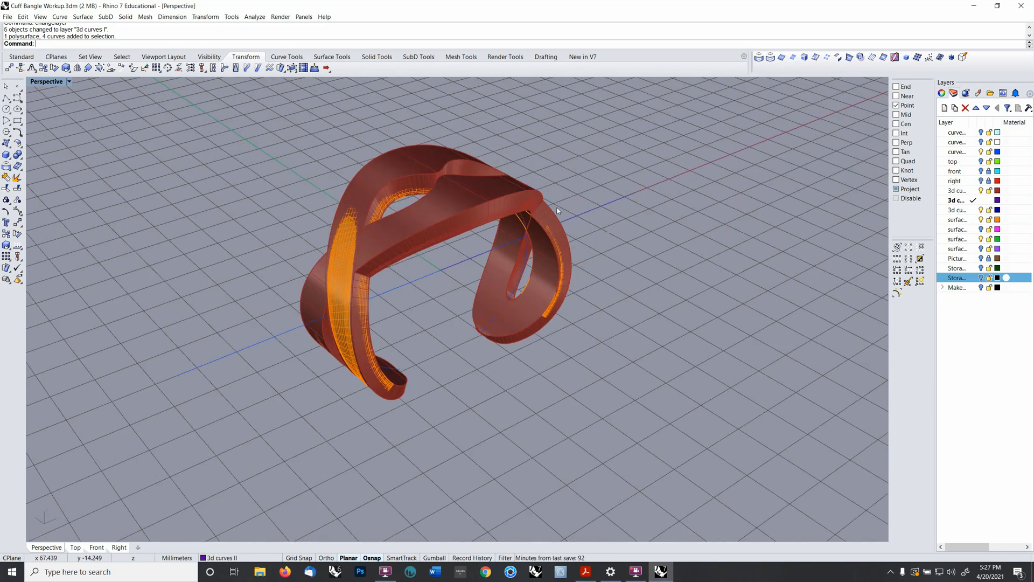
left_click(452, 190)
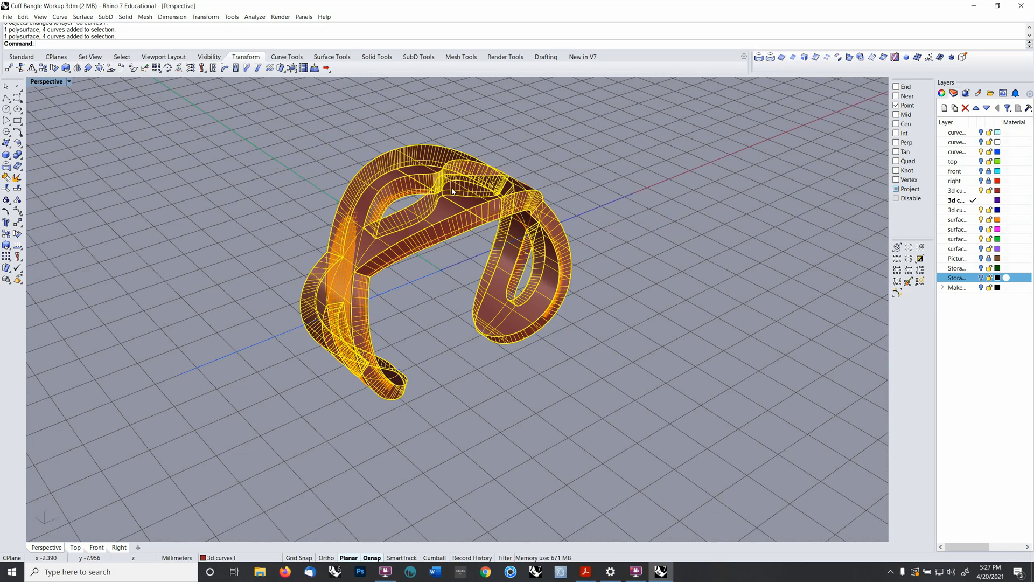
right_click(452, 190)
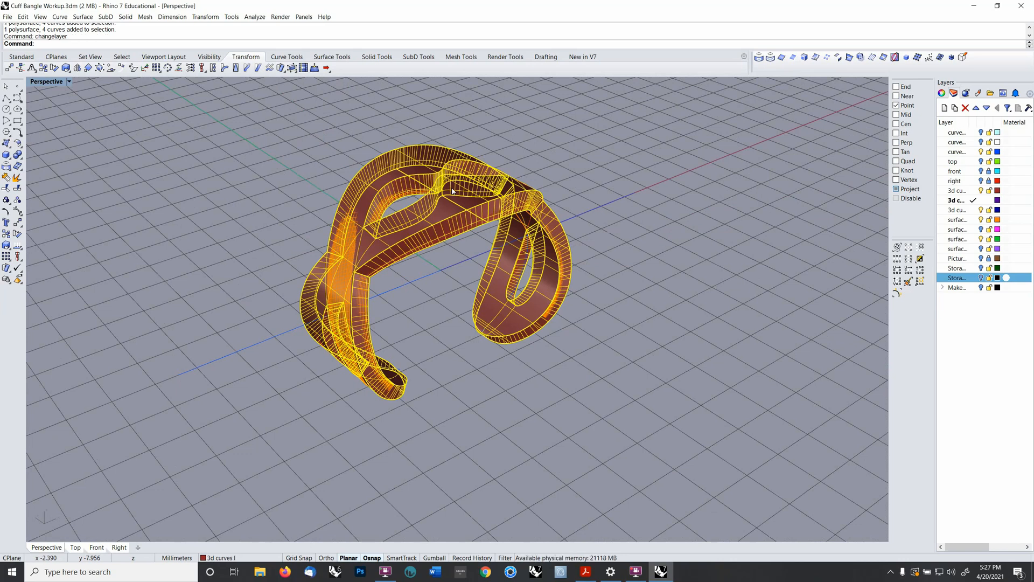
scroll(489, 256, "down", 1)
scroll(490, 257, "down", 2)
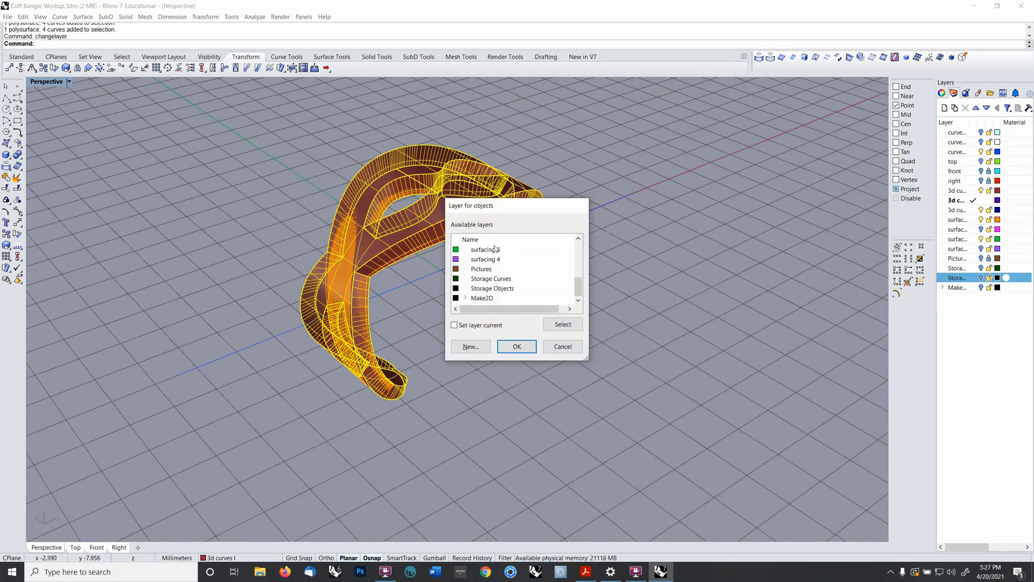
left_click(495, 248)
left_click(517, 347)
key("Escape")
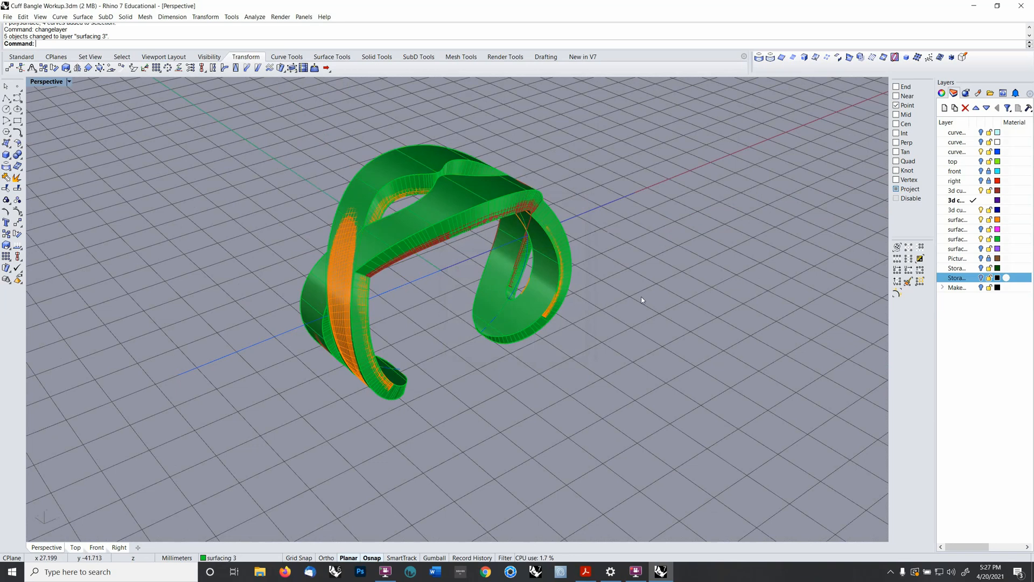
- Compare the green cuff with the bent bands from several sides, then hide the surfacing 3 layer
right_click_drag(693, 280, 428, 268)
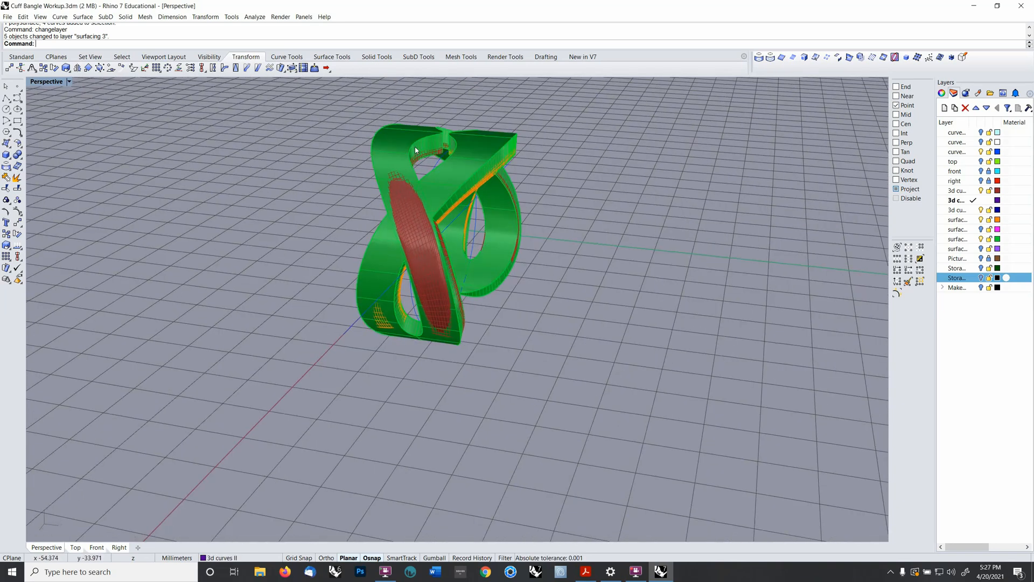
right_click_drag(415, 150, 659, 225)
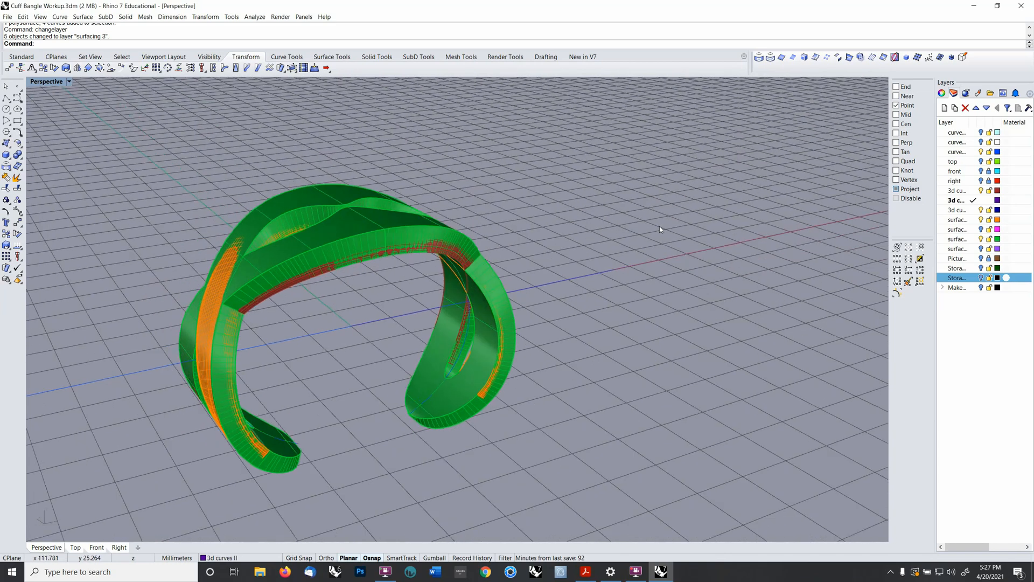
left_click(980, 240)
- Move the bent red band to the surfacing 1 layer
right_click_drag(475, 221, 474, 279)
left_click(474, 279)
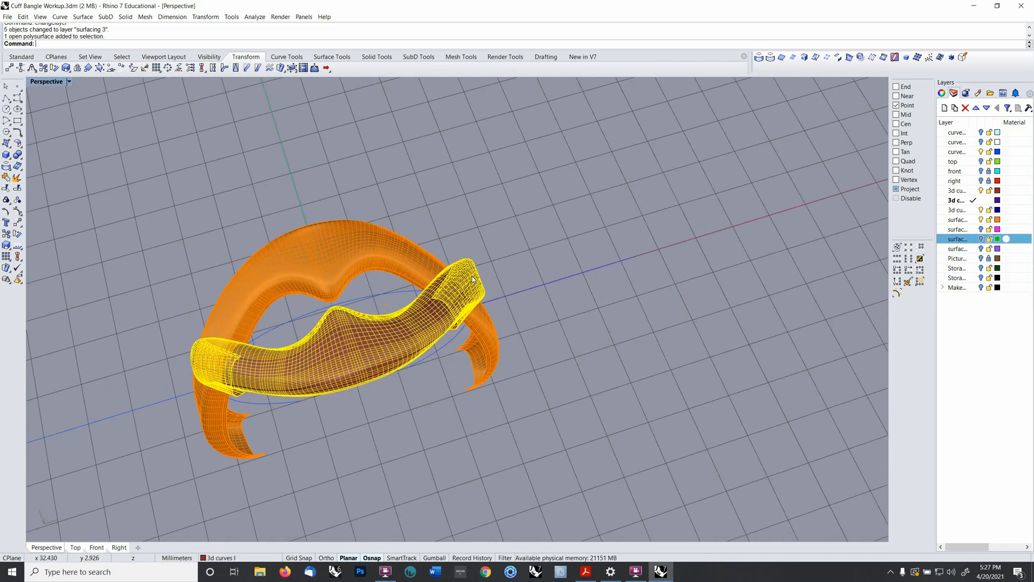
right_click(454, 224)
scroll(475, 269, "up", 2)
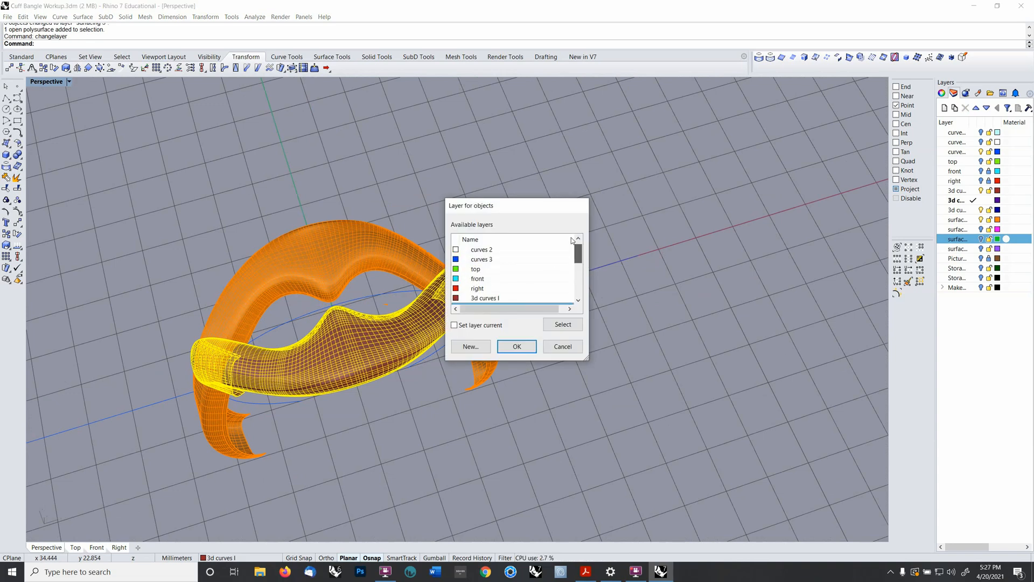
left_click_drag(579, 256, 579, 276)
left_click(472, 270)
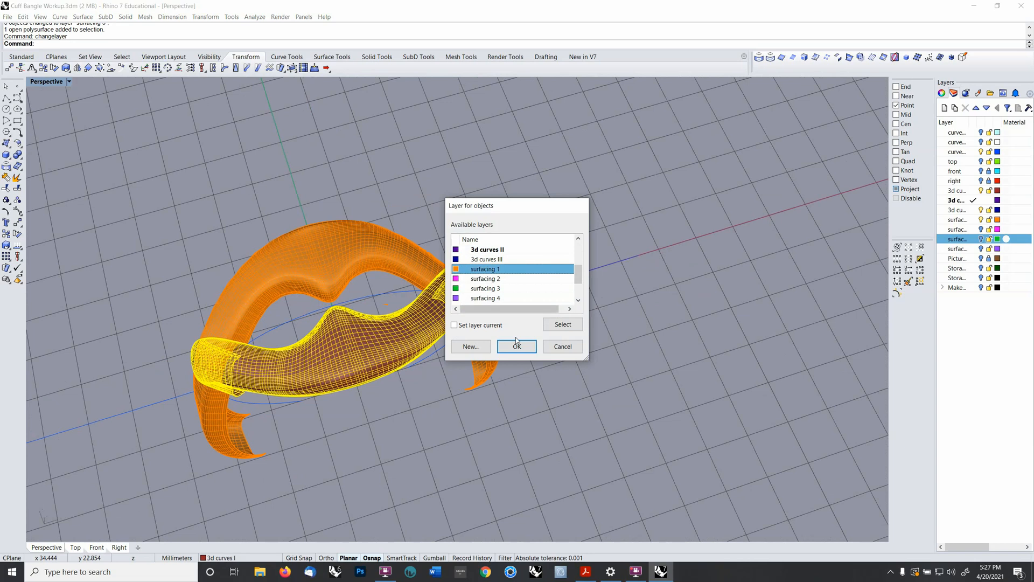
left_click(516, 346)
- Examine the surfaces of both bent bands with the environment map analysis (EMap)
right_click_drag(310, 311, 431, 274)
left_click(431, 274)
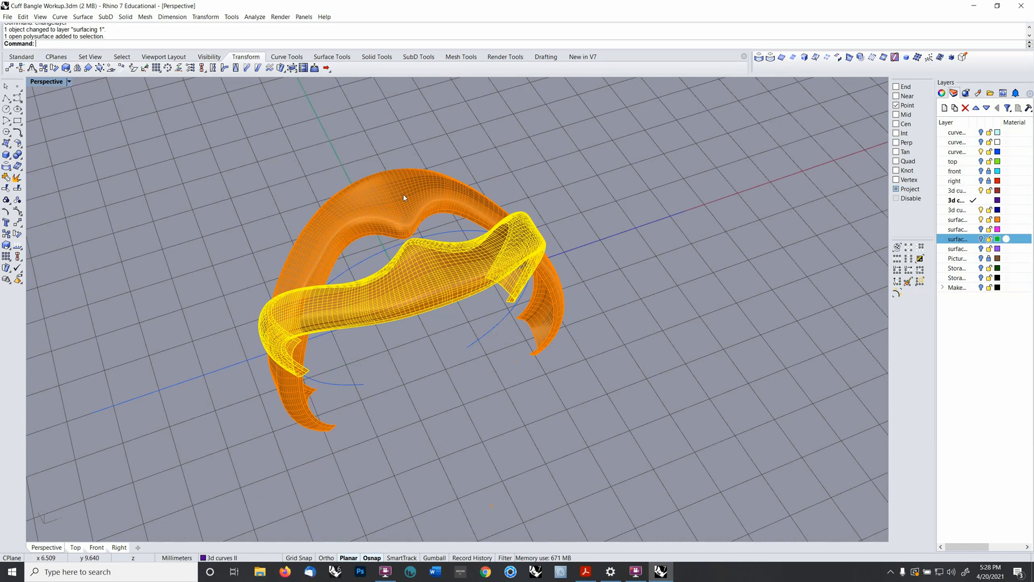
left_click(387, 202, "shift")
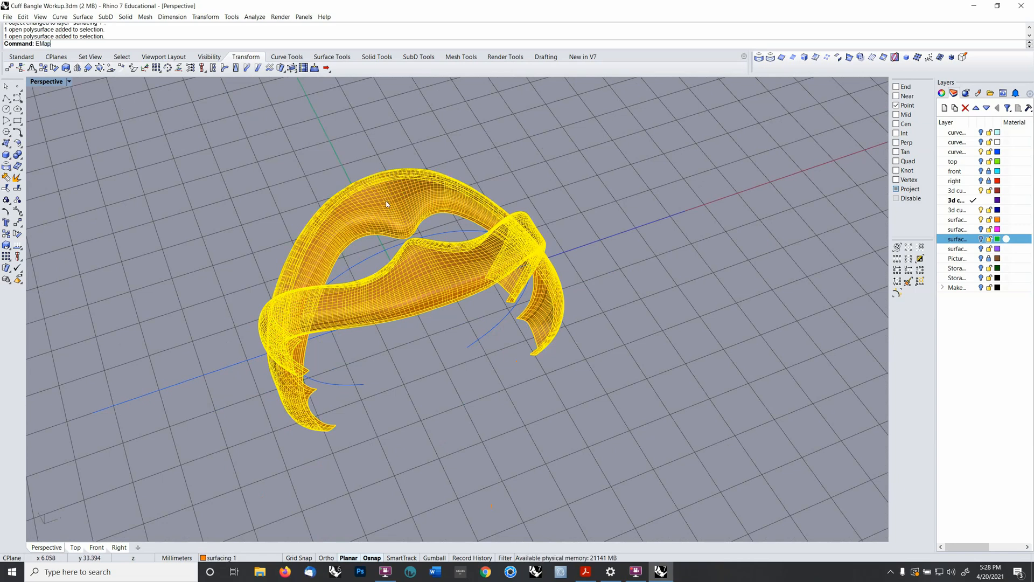
key("Return")
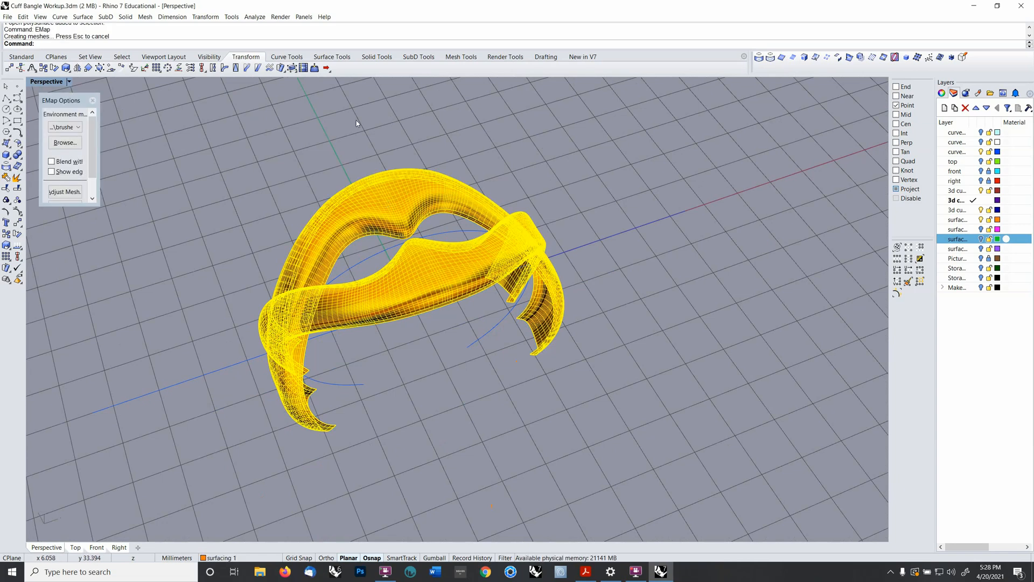
mouse_move(411, 272)
right_mouse_down()
mouse_move(415, 341)
mouse_move(513, 259)
mouse_move(655, 195)
mouse_move(623, 224)
mouse_move(421, 291)
mouse_move(342, 217)
mouse_move(527, 196)
mouse_move(538, 180)
mouse_move(409, 275)
right_mouse_up()
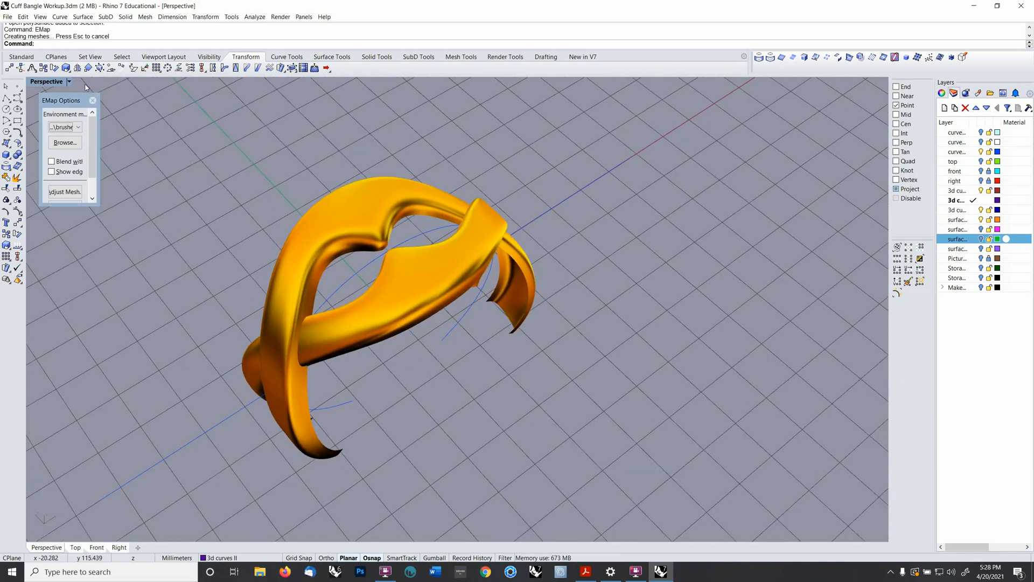
left_click(92, 101)
- Undo the recent layer changes, the cutting of the flat bands, and the flow along the cuff curve
mouse_move(126, 140)
right_mouse_down()
mouse_move(307, 224)
mouse_move(364, 166)
mouse_move(375, 194)
right_mouse_up()
key("ctrl+z")
key("ctrl+z")
key("ctrl+z")
key("ctrl+z")
key("ctrl+z")
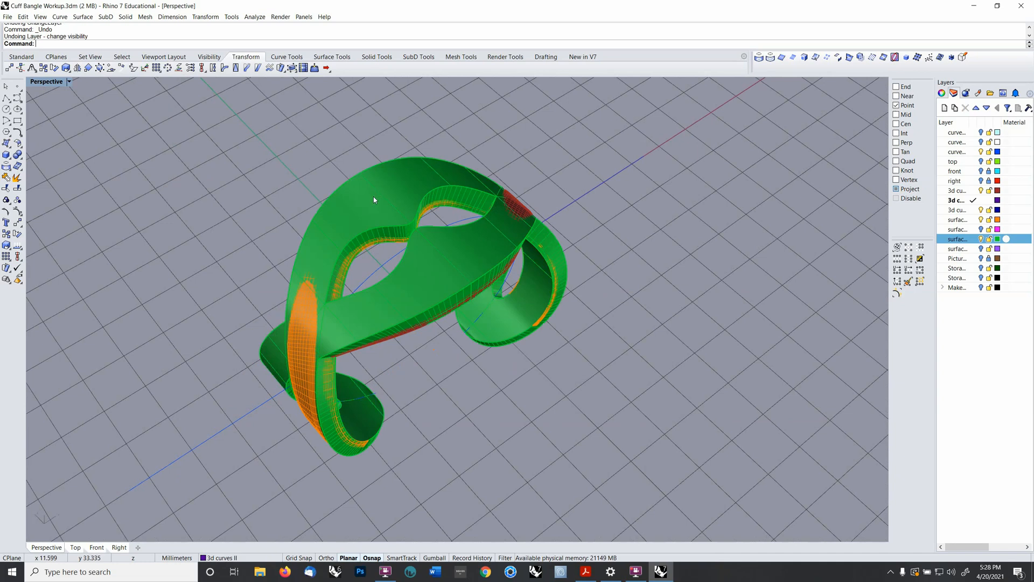
key("ctrl+z")
key("ctrl+z")
key("ctrl+z")
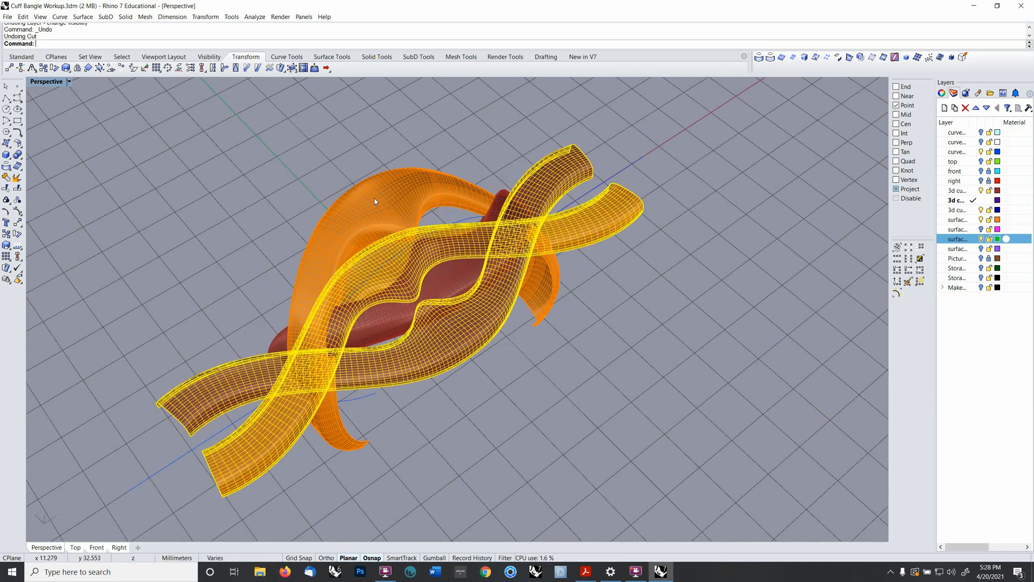
left_click(502, 424)
right_click_drag(501, 390, 509, 323)
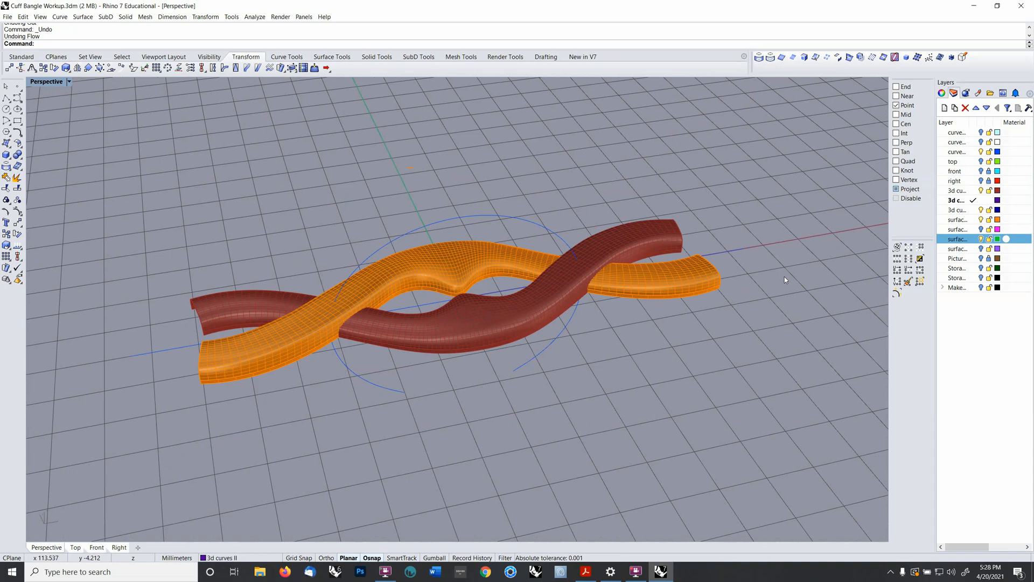
- Move the flat red band to the surfacing 1 layer
left_click(517, 329)
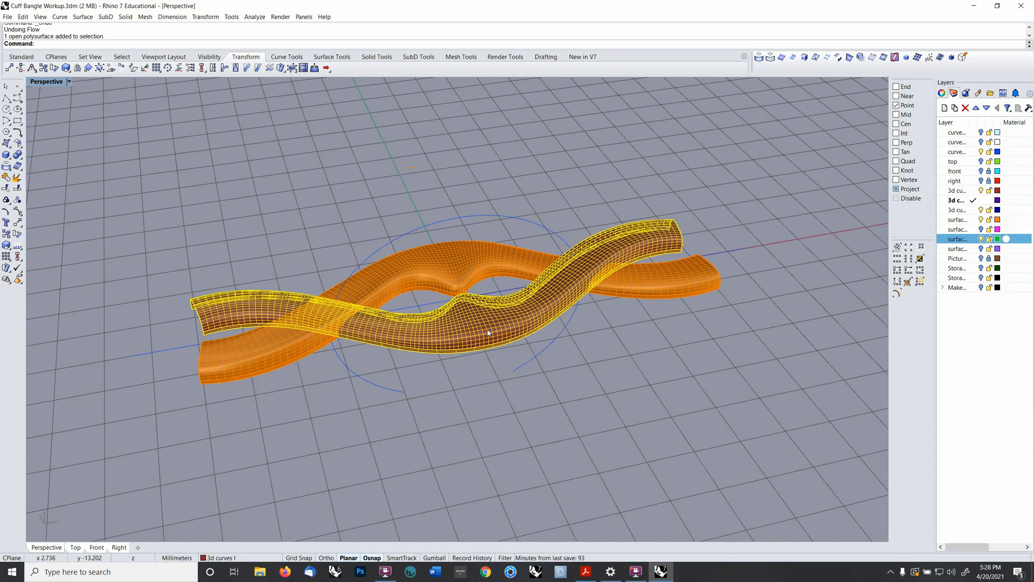
key("F4")
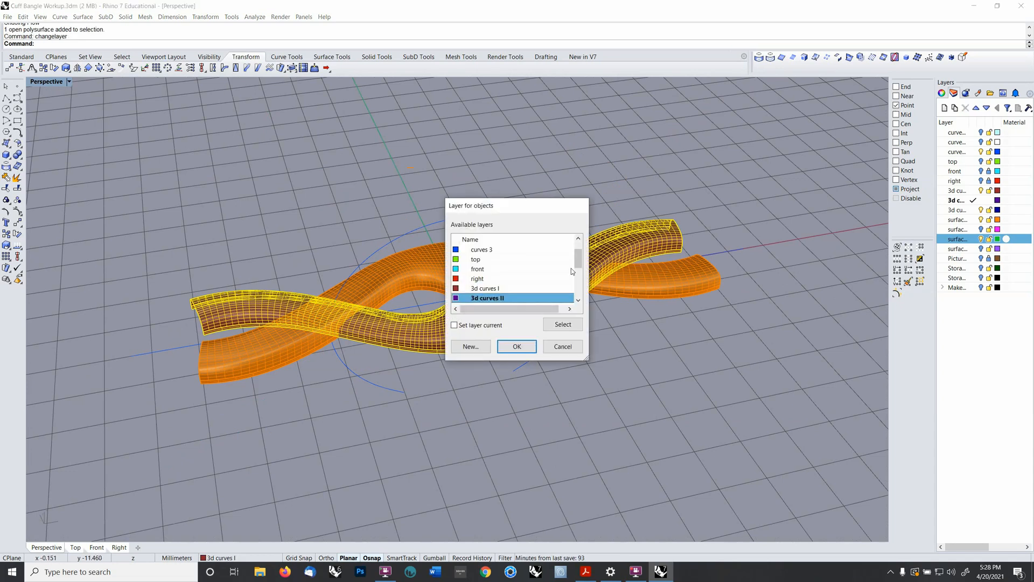
mouse_move(578, 258)
left_mouse_down()
mouse_move(576, 281)
mouse_move(576, 263)
mouse_move(573, 272)
left_mouse_up()
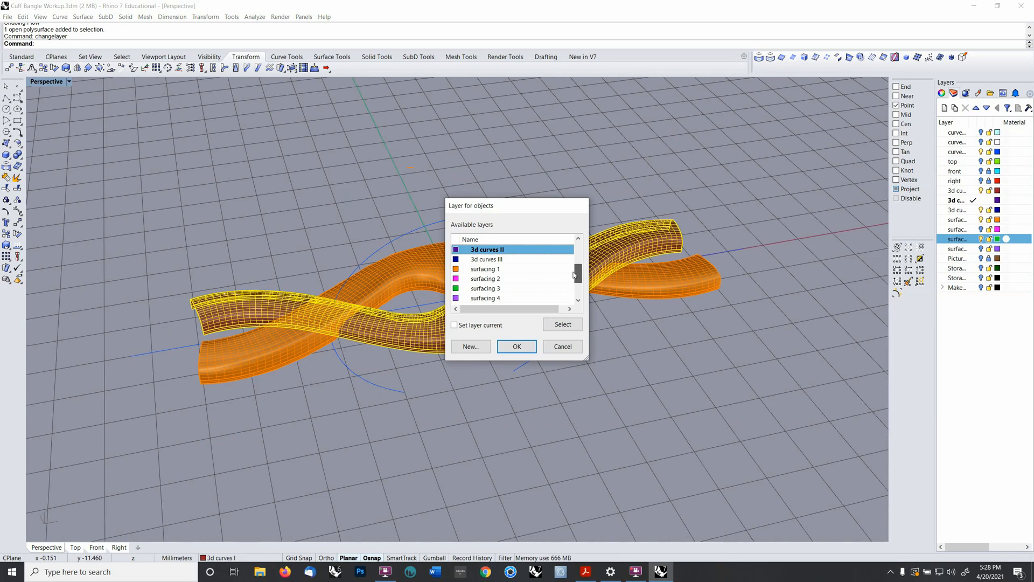
left_click(475, 268)
left_click(516, 346)
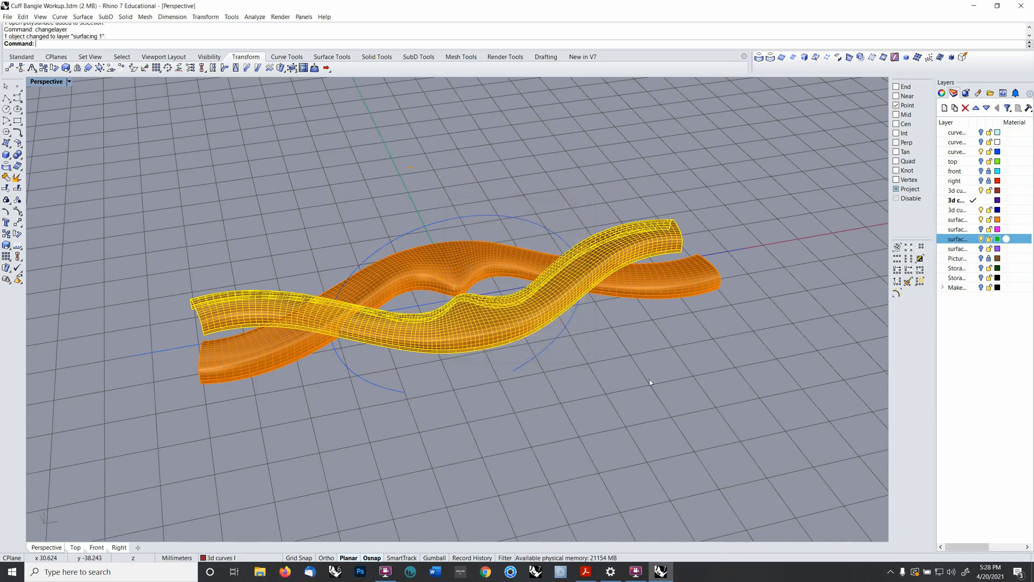
- Group the two flat interlaced bands
right_click_drag(594, 334, 791, 252)
left_click(634, 253)
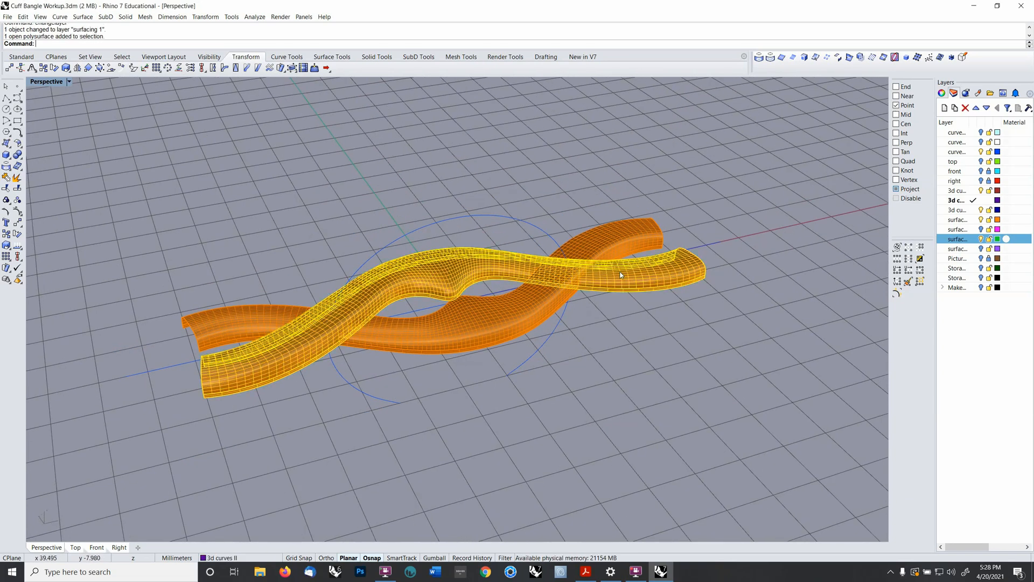
left_click(618, 247, "shift")
key("ctrl+g")
left_click(620, 317)
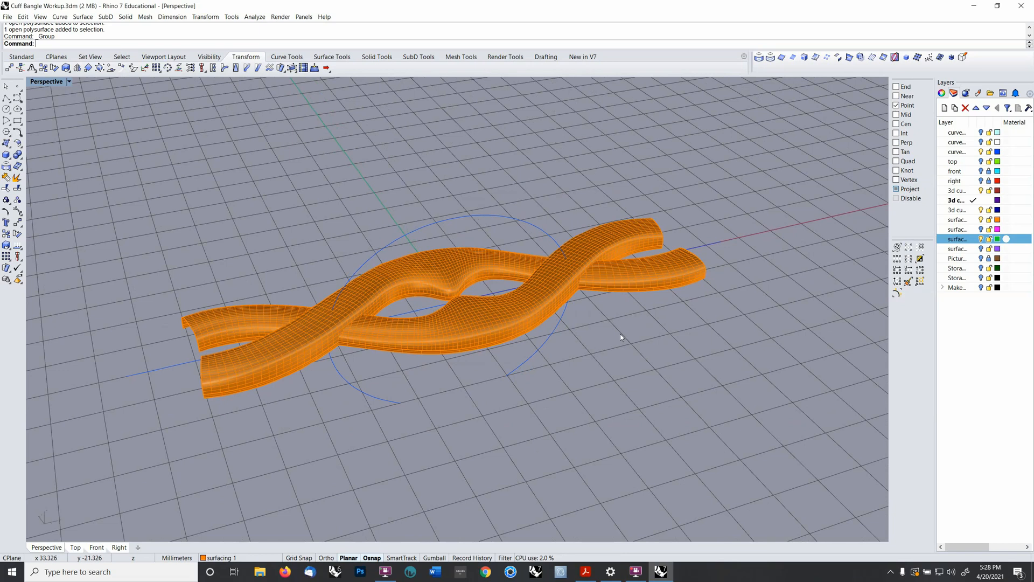
- Hide the surfacing 1 and curves 3 layers, and show the top and curves 2 layers
right_click_drag(619, 335, 641, 329)
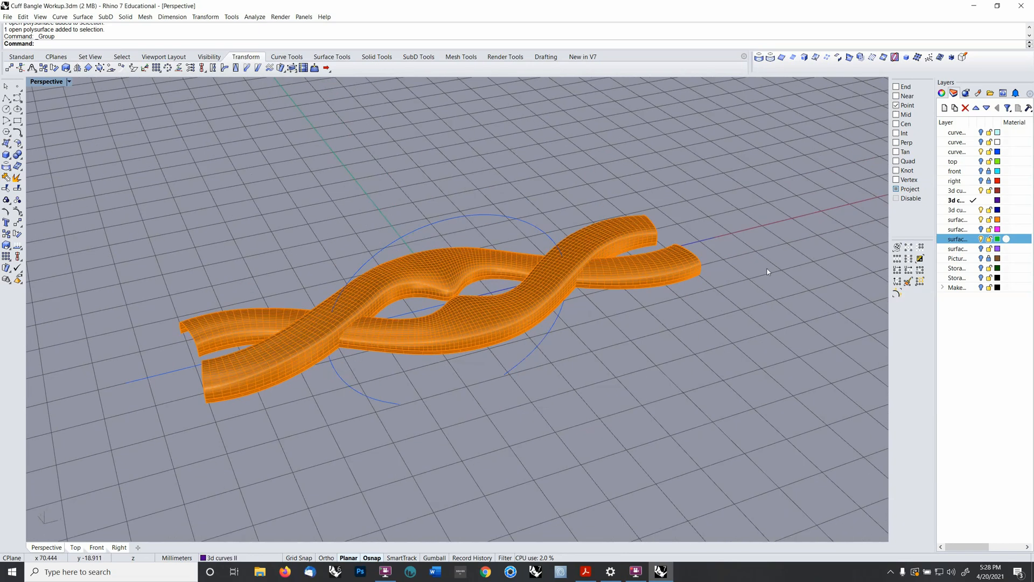
left_click(981, 219)
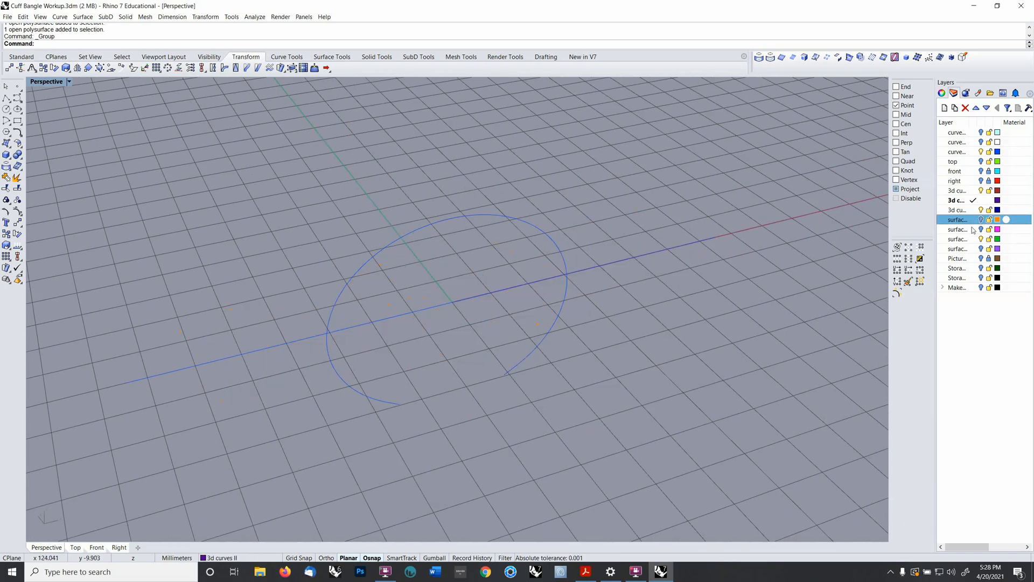
left_click(980, 161)
right_click_drag(539, 294, 521, 278)
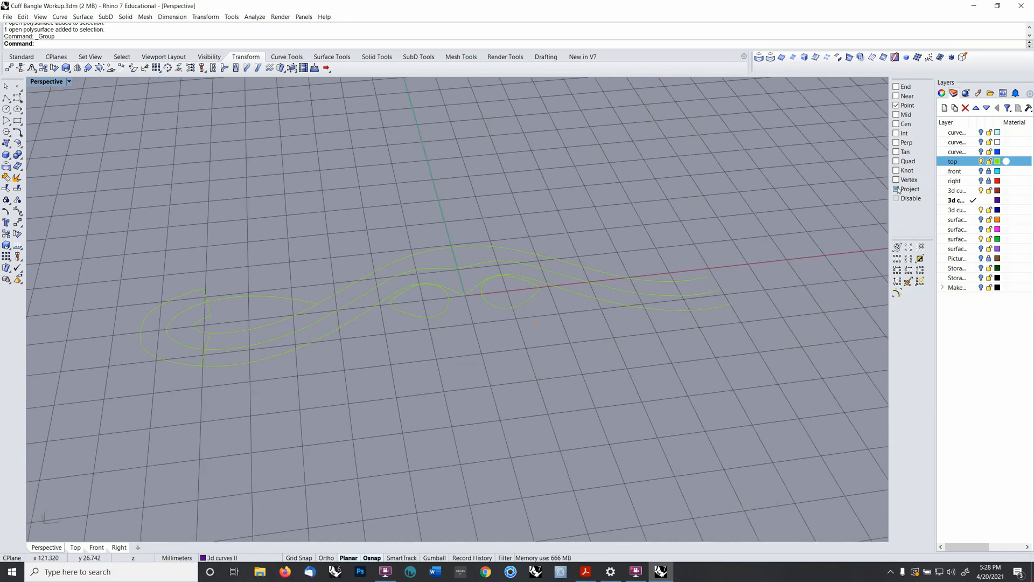
left_click(981, 142)
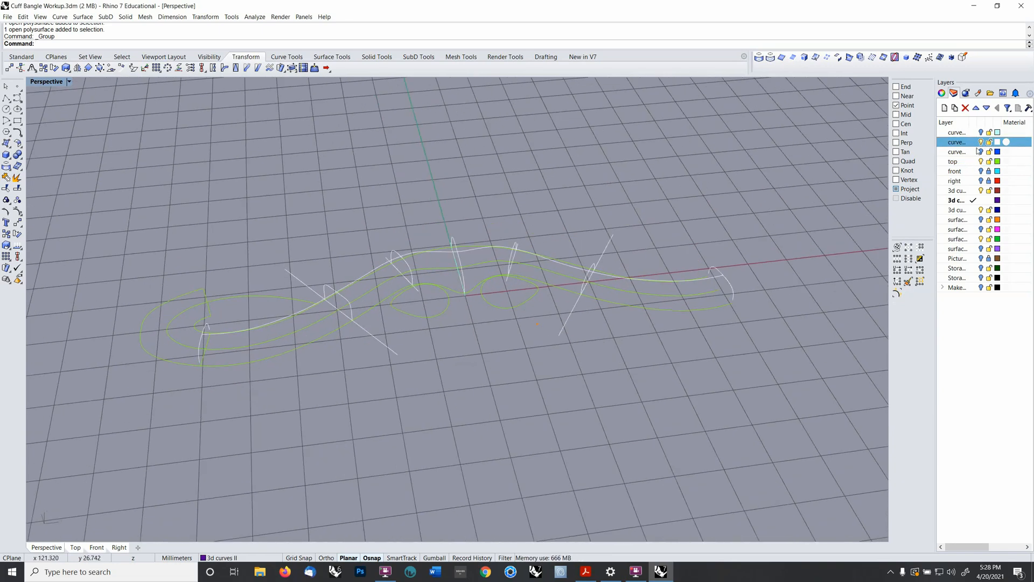
- Delete the long straight white line crossing the second cross-section profile from the band's near end
right_click_drag(485, 323, 250, 331)
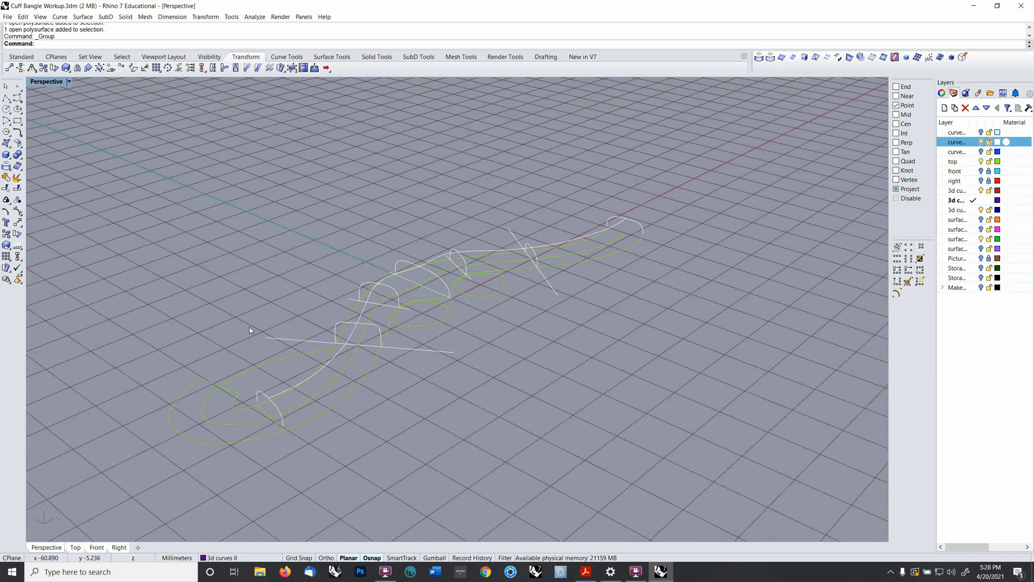
left_click(280, 342)
key("Delete")
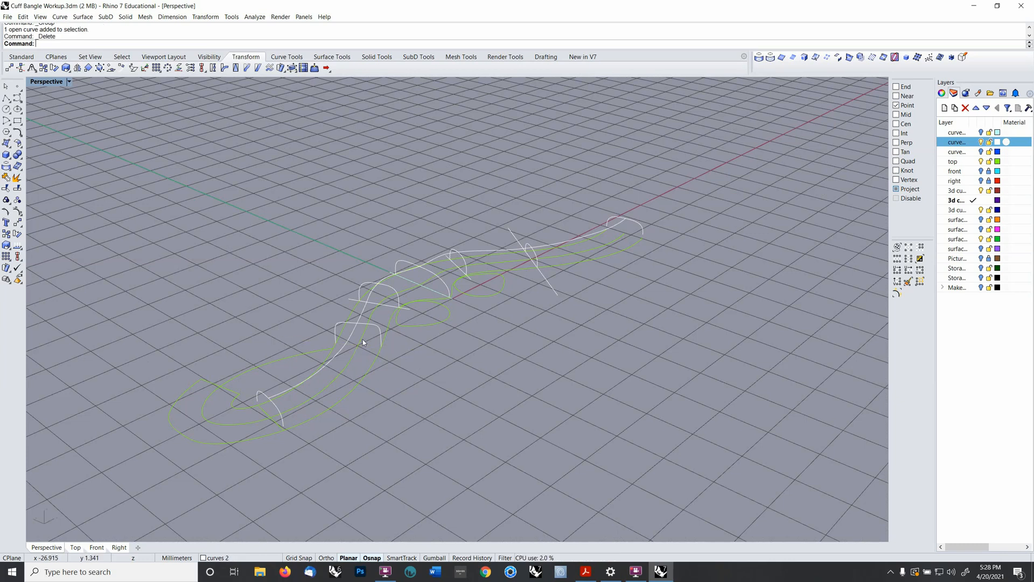
- Delete the straight white line crossing the third cross-section profile from the band's near end
left_click_drag(387, 366, 403, 374)
key("Delete")
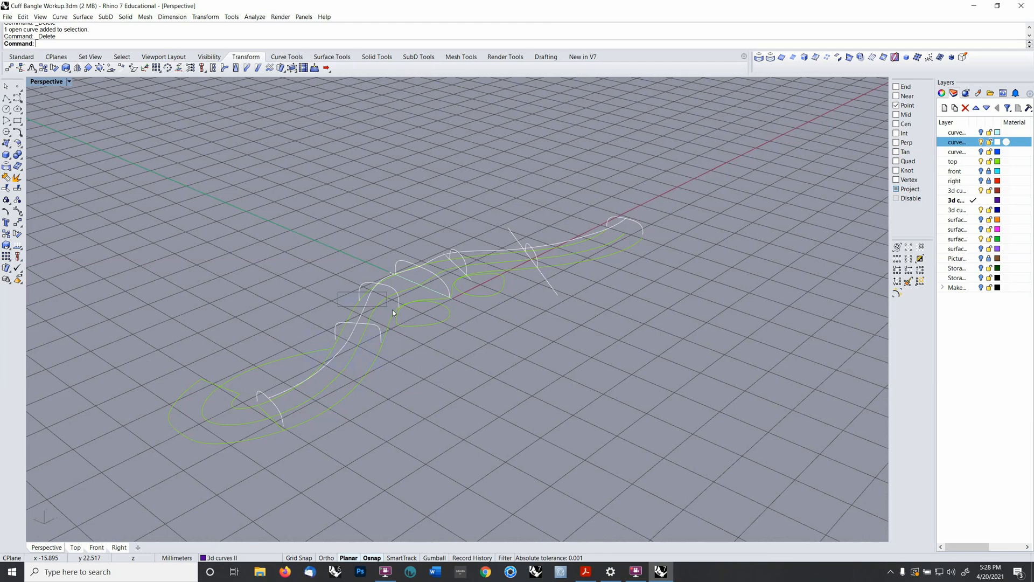
right_click_drag(412, 315, 327, 334)
left_click(334, 319)
key("Delete")
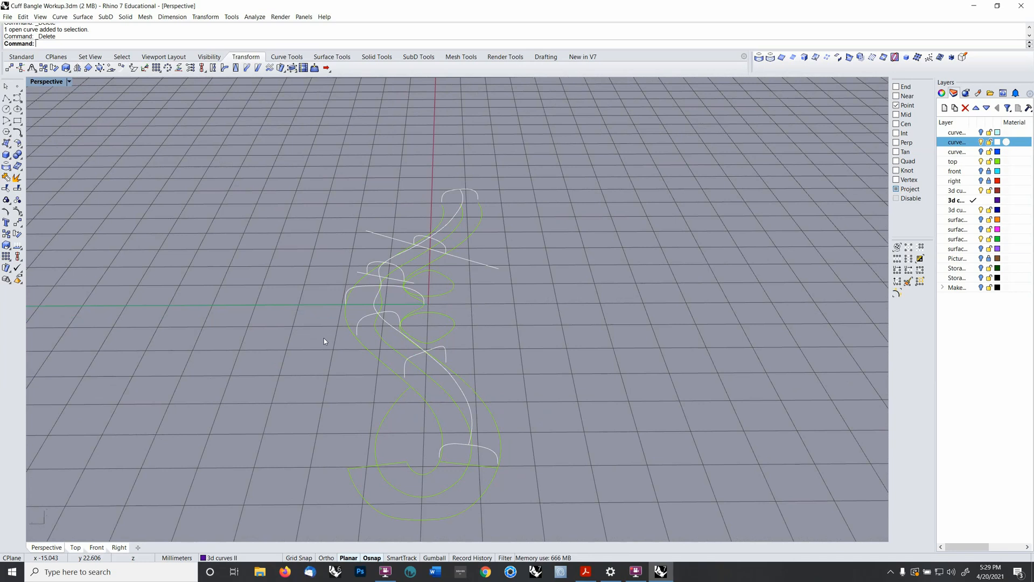
- Undo the deletions of the straight white lines crossing the second and third cross-section profiles
key("ctrl+z")
key("ctrl+z")
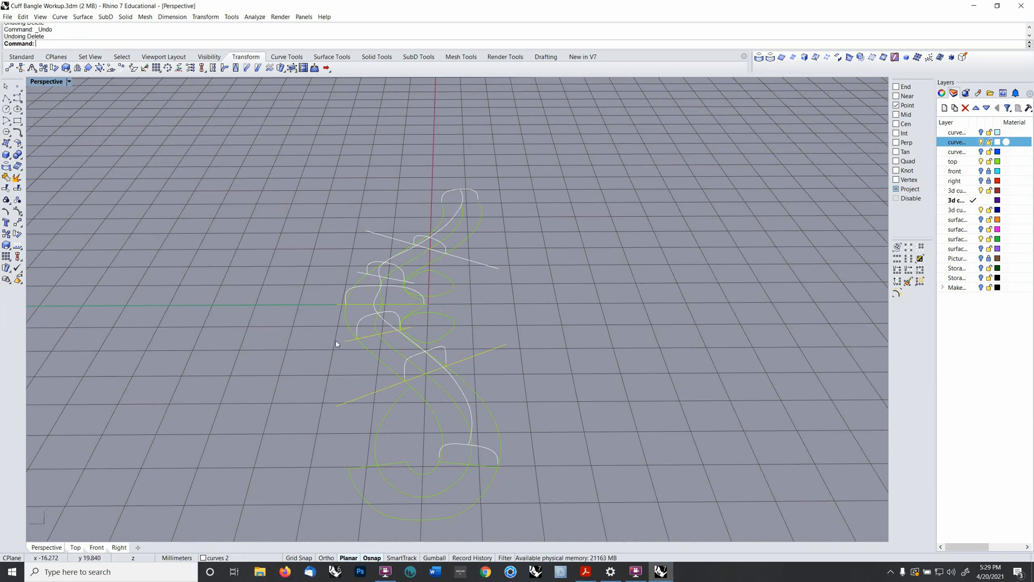
right_click_drag(501, 366, 209, 314)
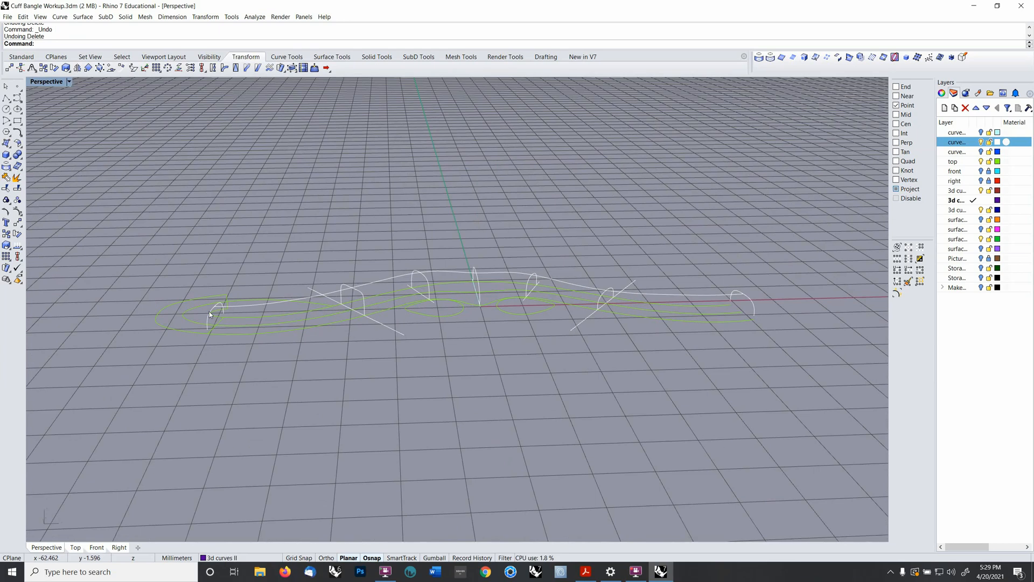
- Copy the cross-section profiles at both ends of the band to the clipboard
left_click(210, 313)
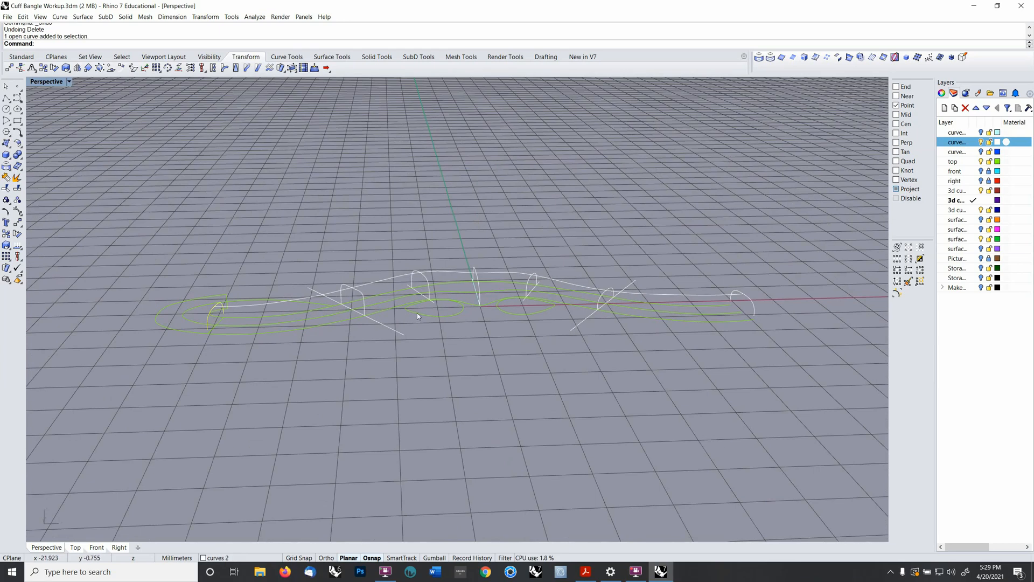
left_click(754, 307)
right_click_drag(646, 251, 510, 275)
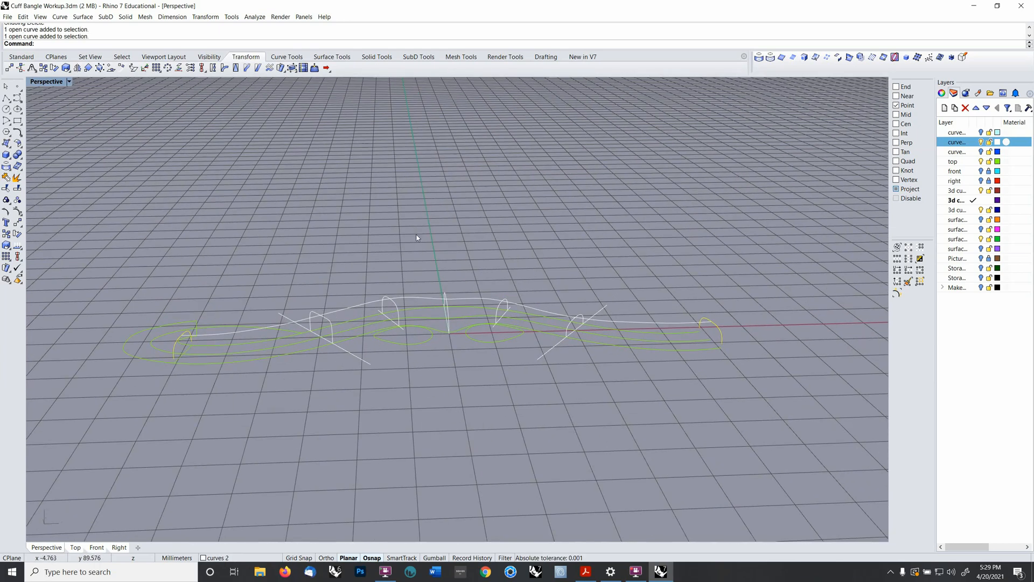
key("ctrl+c")
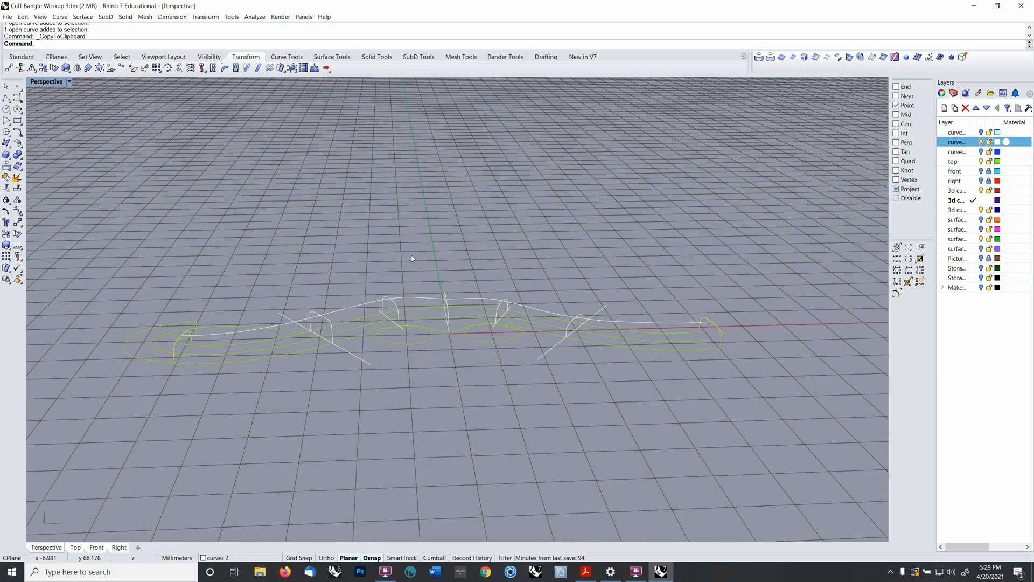
left_click(815, 265)
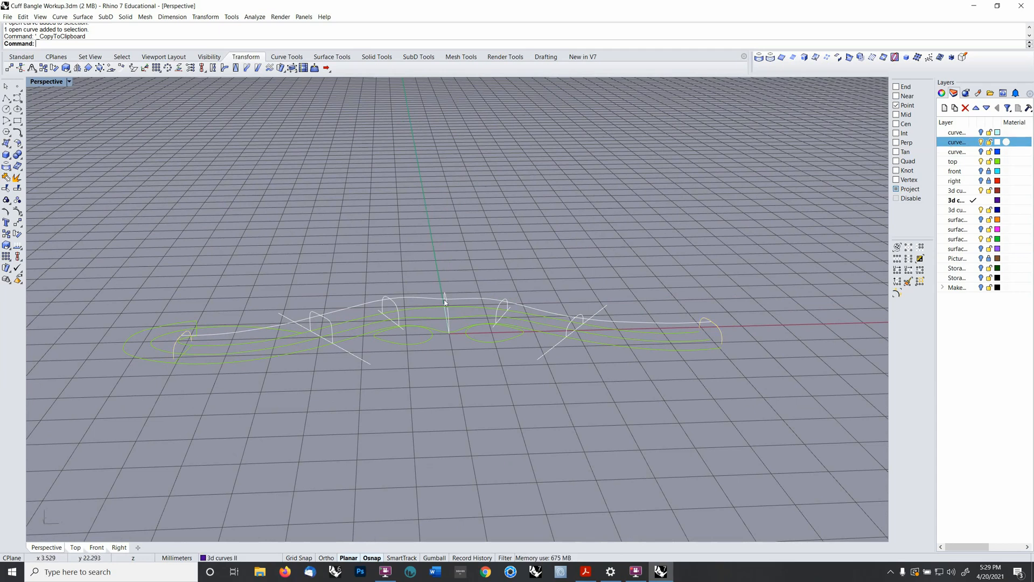
- Lock the top layer and paste the end profiles in place, copying them together with the long upper curve
left_click(990, 162)
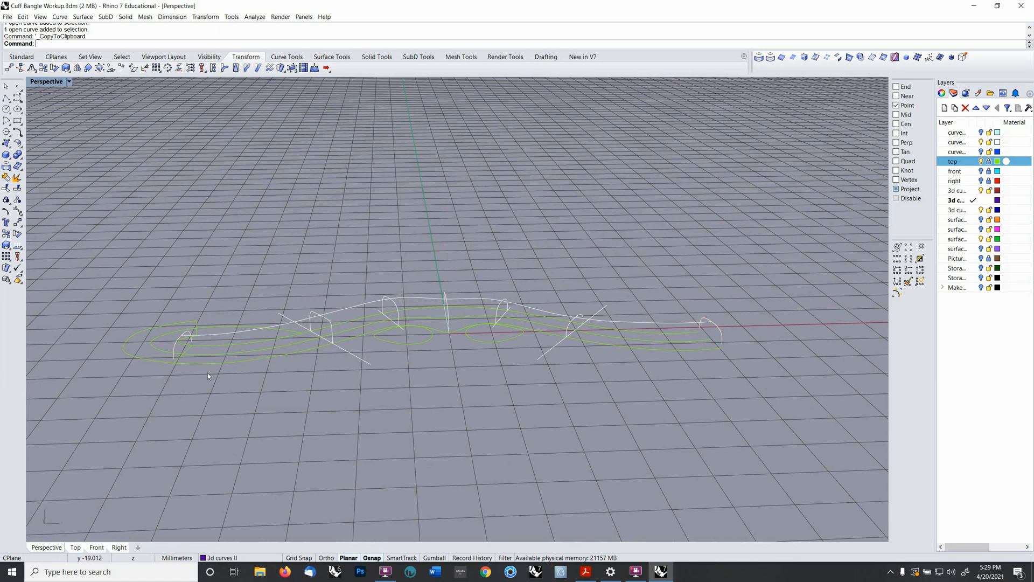
left_click_drag(128, 260, 636, 270)
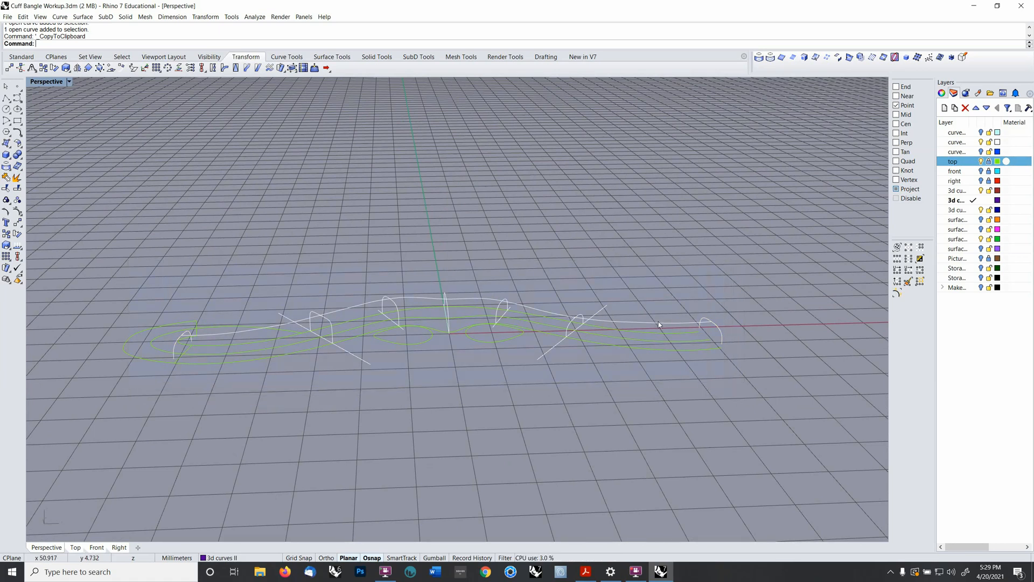
key("ctrl+v")
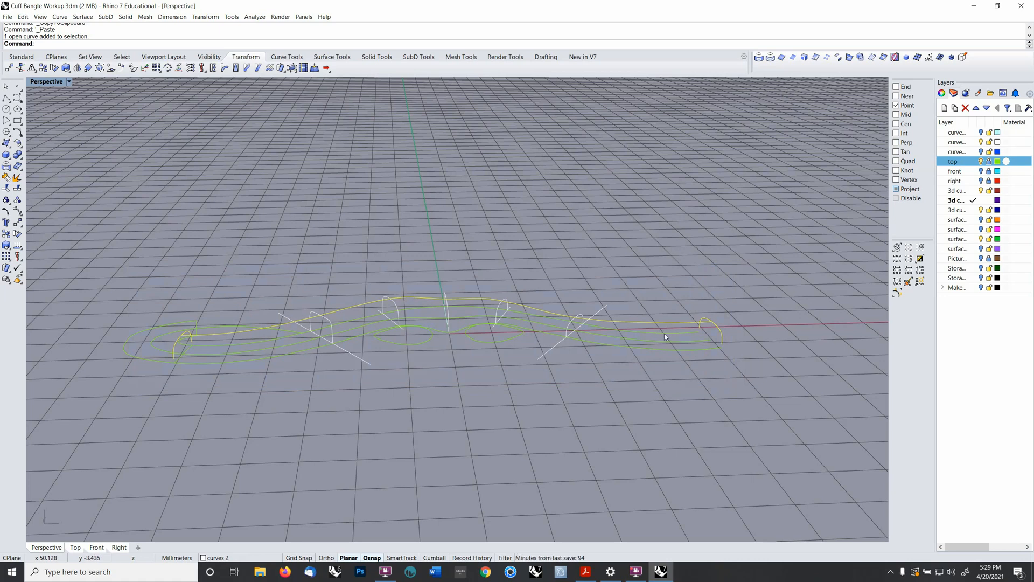
key("ctrl+c")
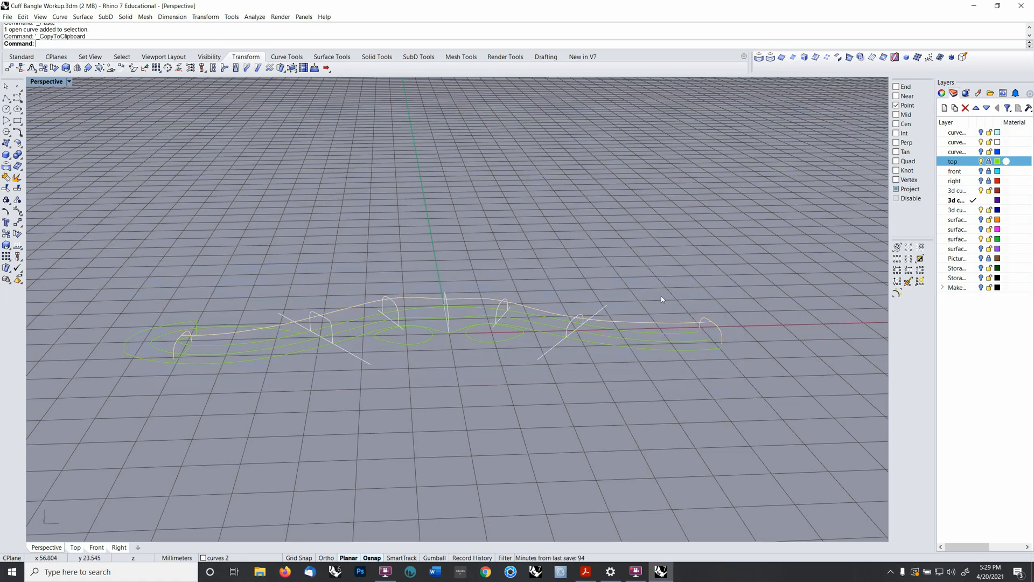
left_click(661, 297)
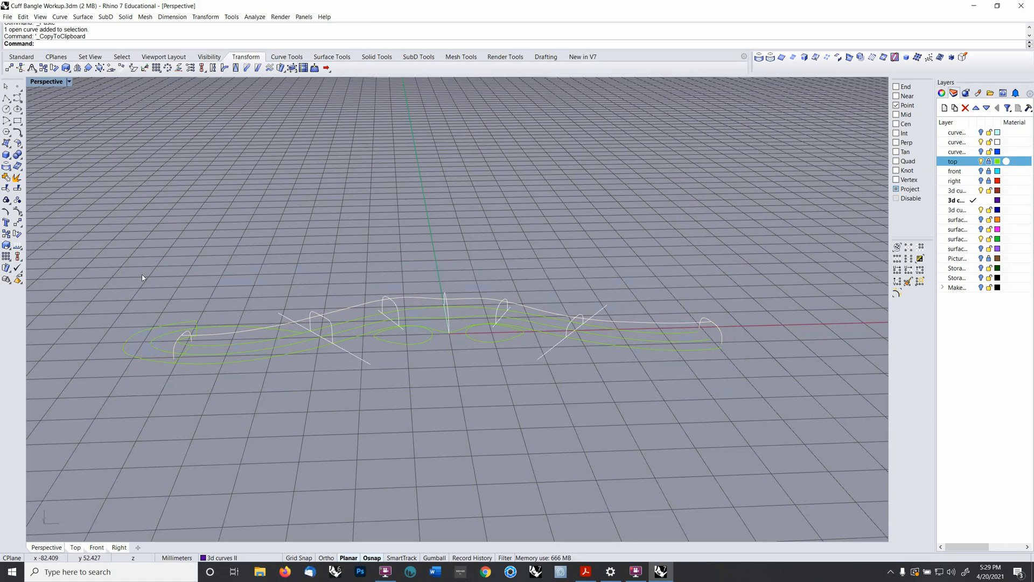
- Group all the white band curves on the curves 2 layer, leaving their layer assignment as it is
left_click_drag(142, 277, 767, 414)
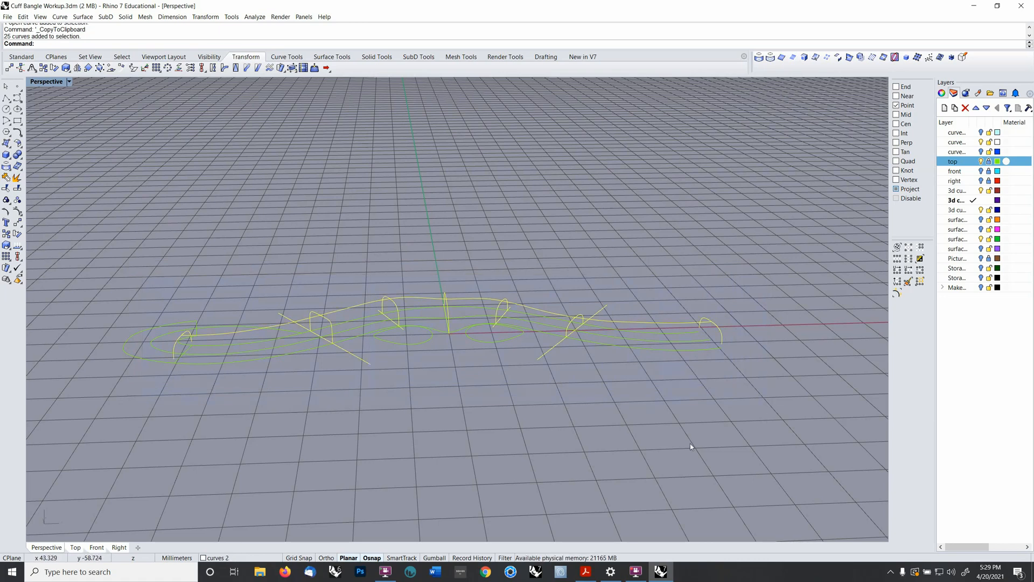
key("ctrl+g")
key("F4")
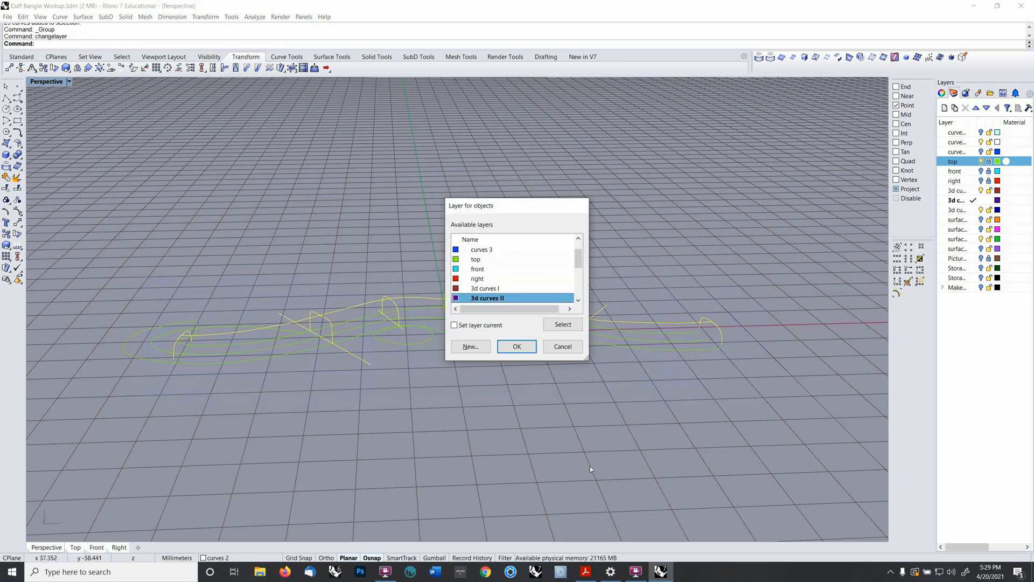
left_click(563, 349)
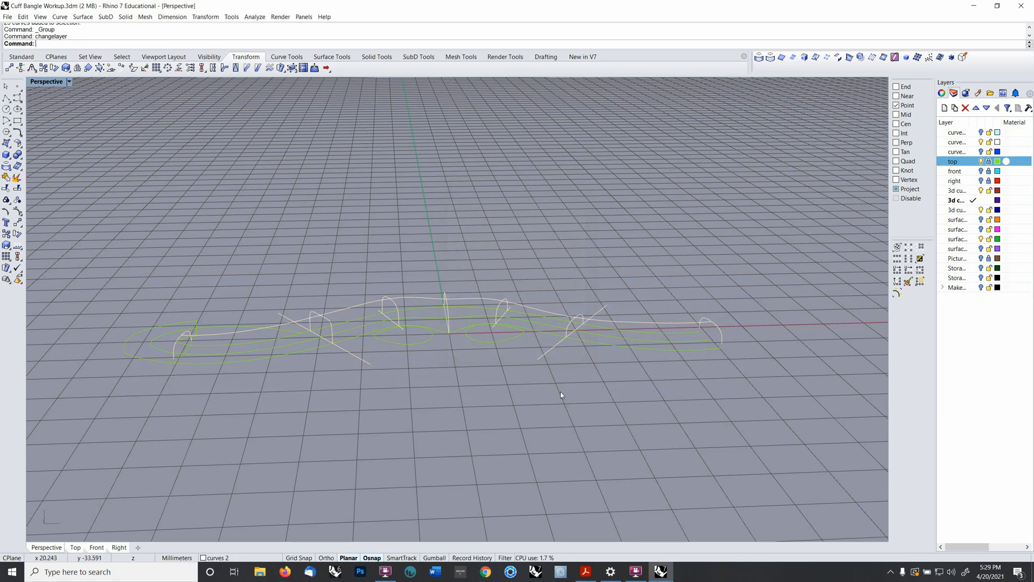
- Show the surfacing 1 layer and set the Extract Surface command to Copy=Yes
right_click_drag(562, 394, 583, 391)
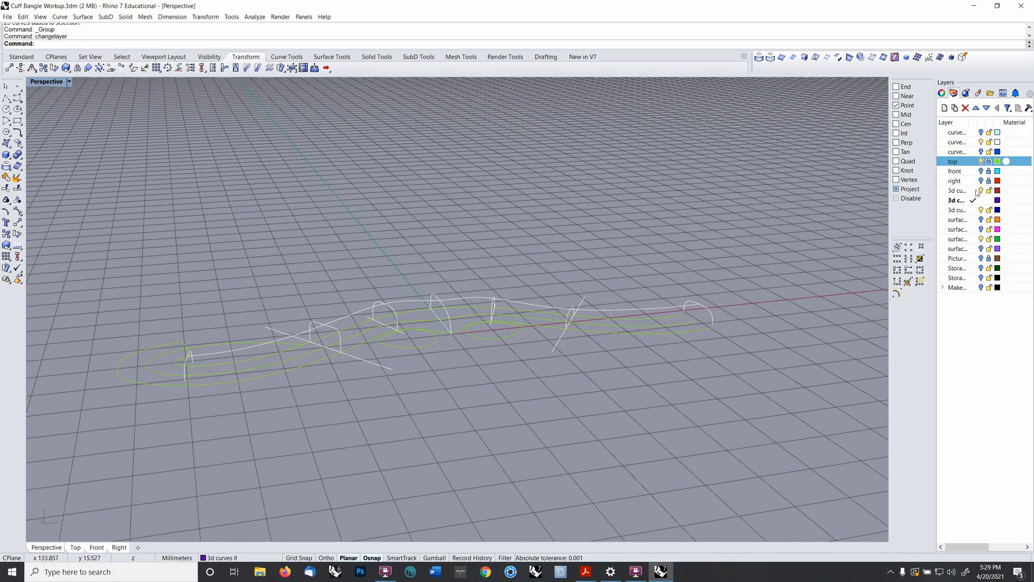
left_click(981, 219)
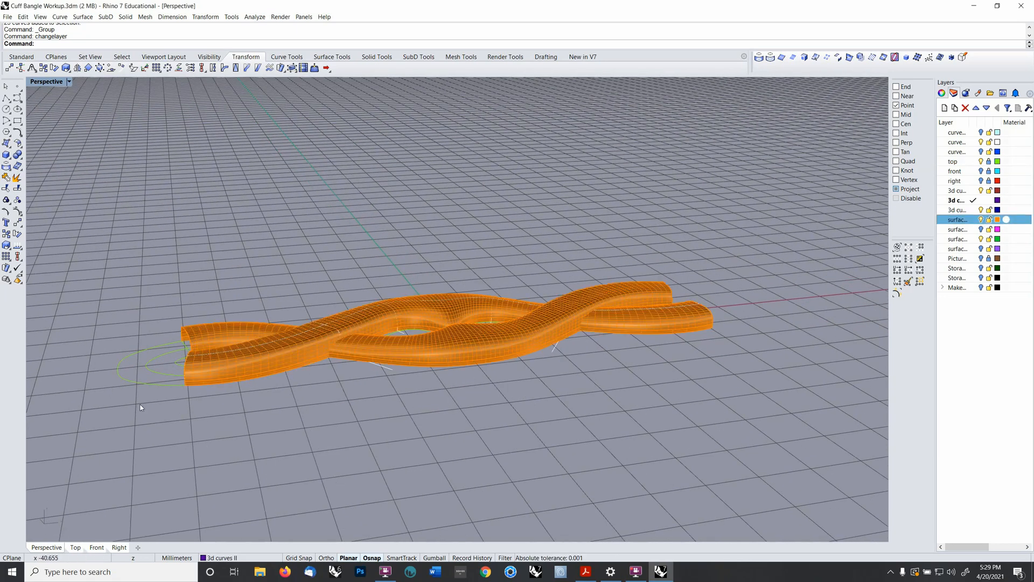
left_click(17, 177)
right_click_drag(216, 281, 306, 324)
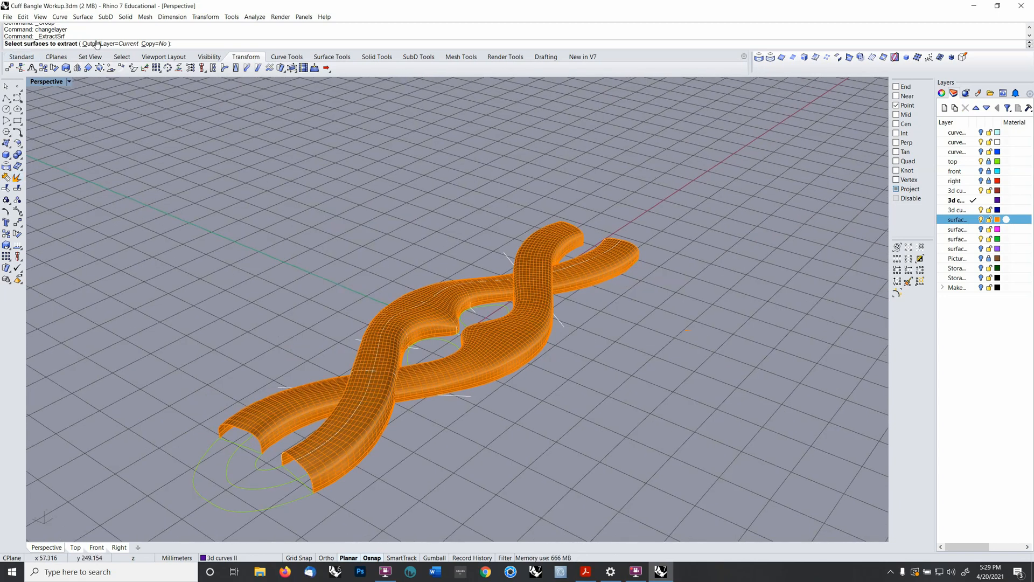
left_click(155, 44)
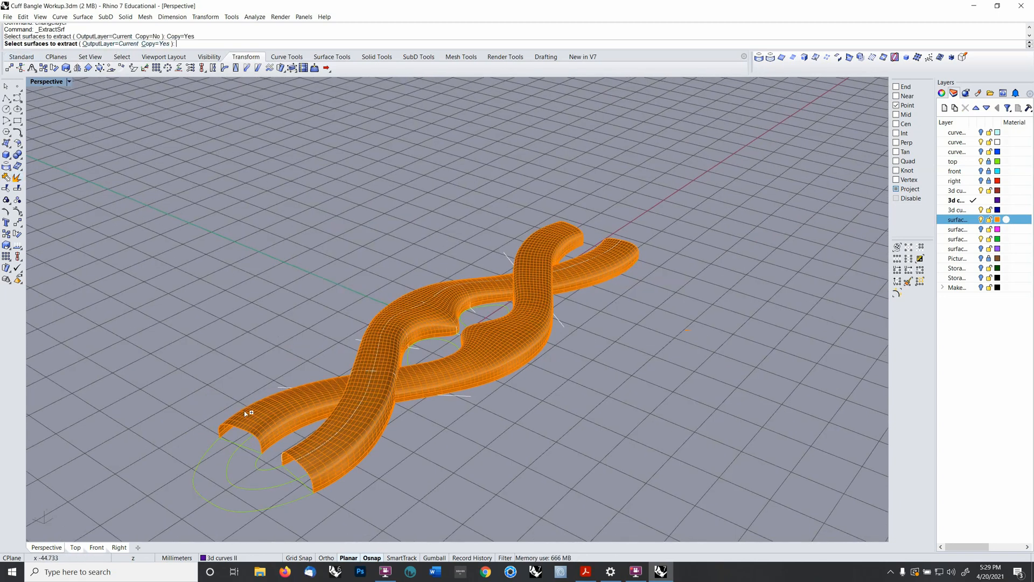
- Extract copies of the narrow bottom-edge surfaces along both sides of the back band, and hide the surfacing 1 layer
left_click(272, 445)
left_click(272, 445)
left_click(268, 434, "ctrl")
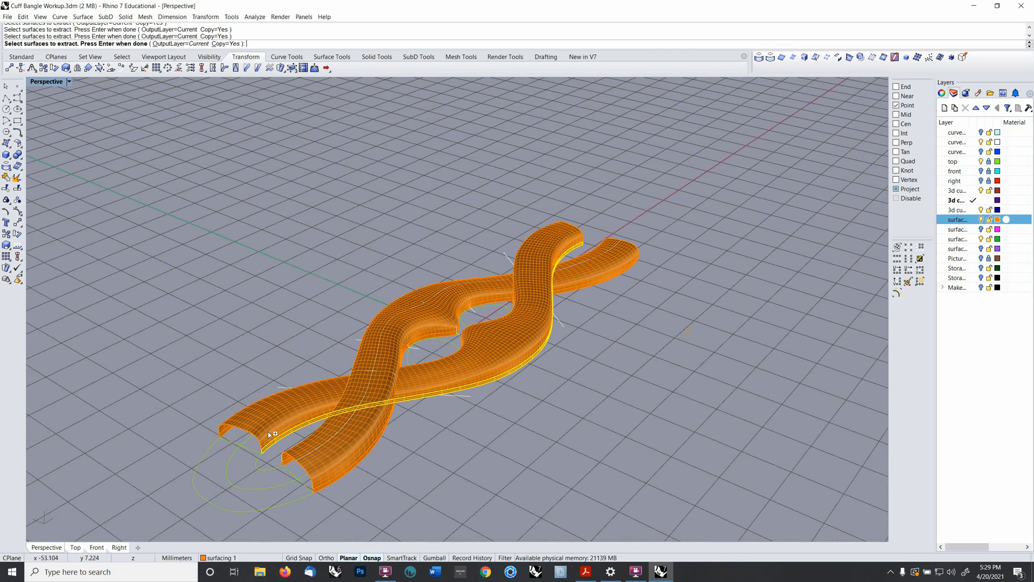
right_click_drag(261, 443, 641, 443)
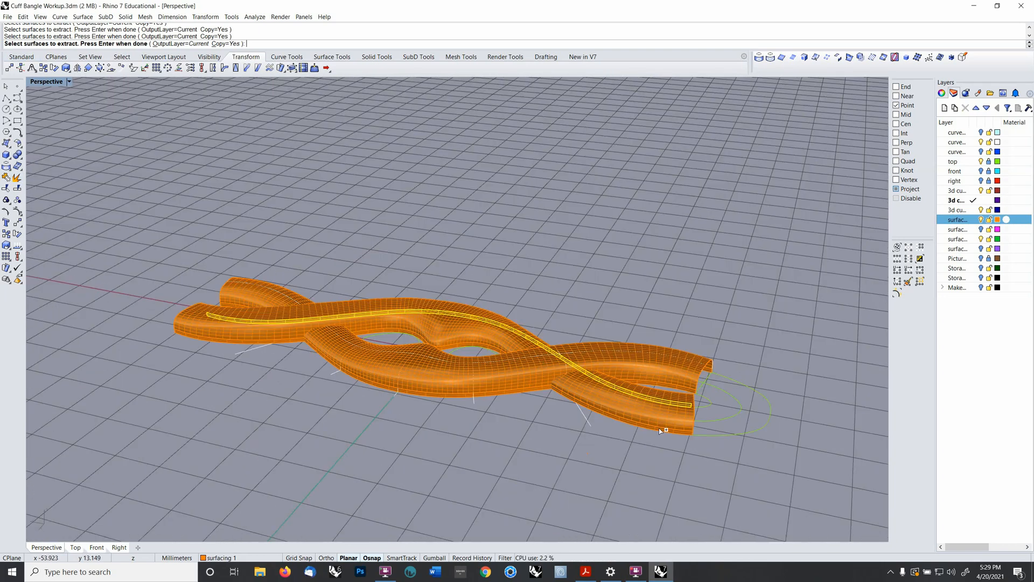
left_click(660, 430)
left_click(649, 453)
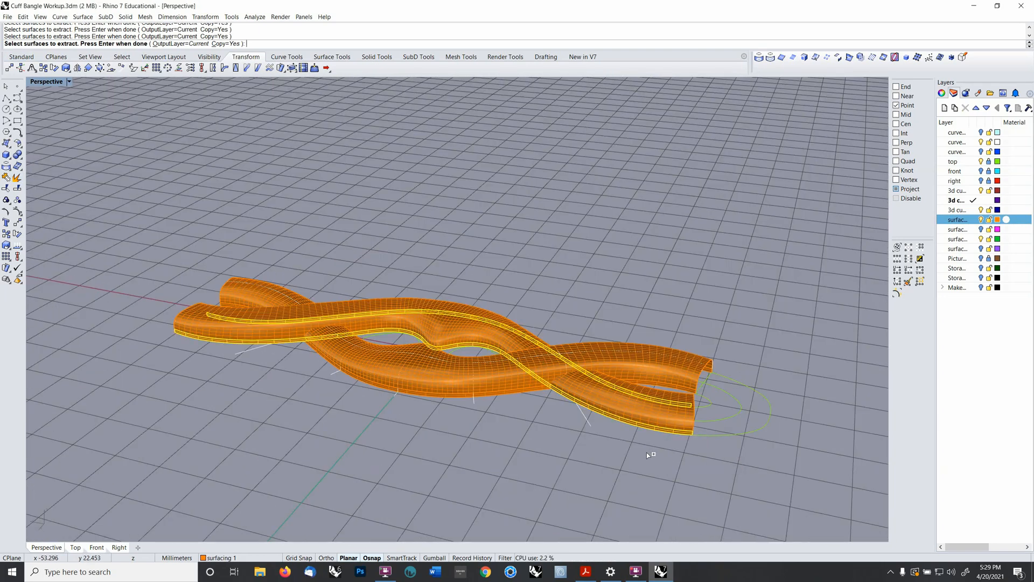
key("Return")
right_click_drag(680, 433, 849, 253)
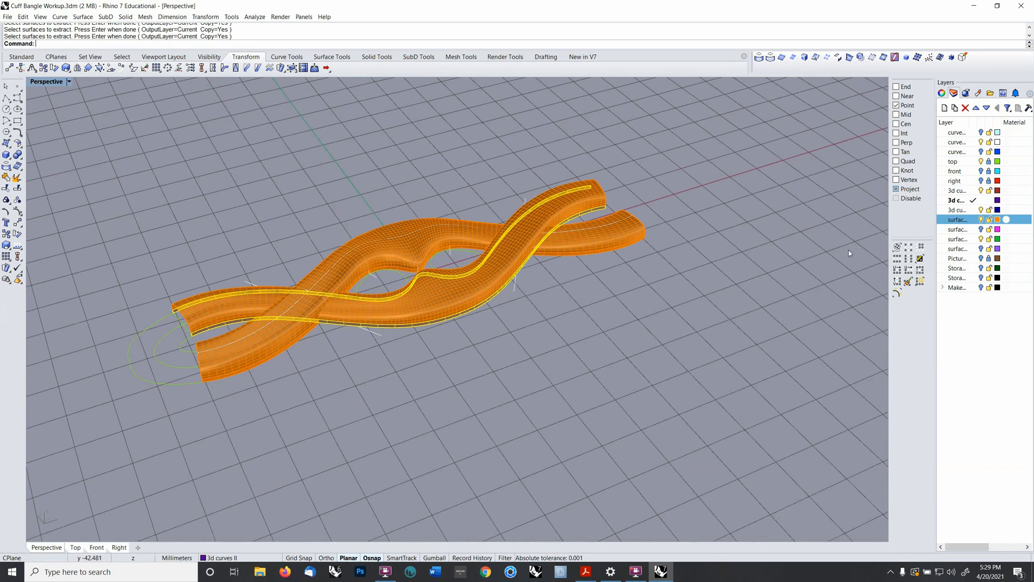
left_click(981, 220)
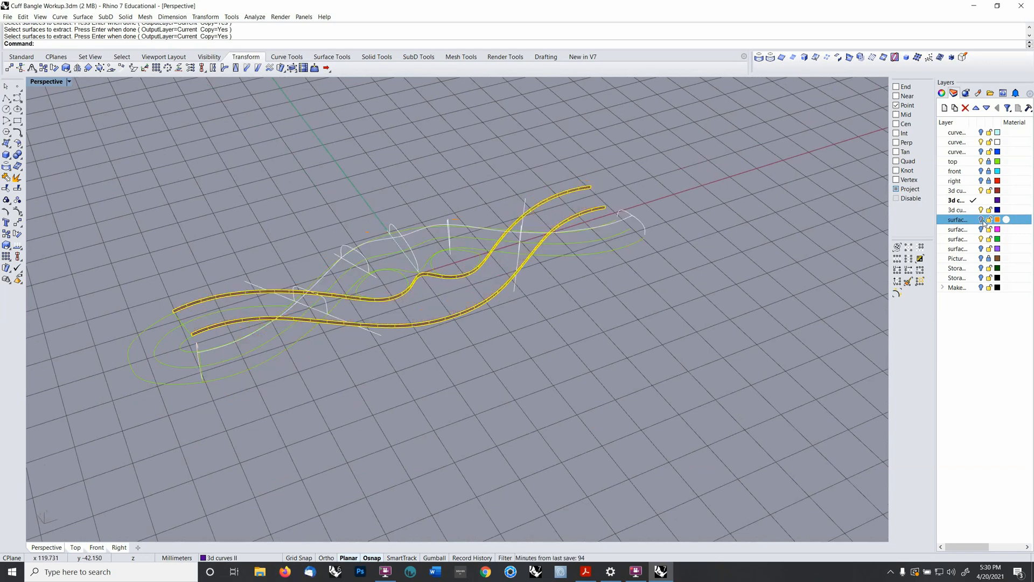
- Rotate the two extracted edge strips 180 degrees about the origin with Copy=No
right_click_drag(571, 359, 508, 391)
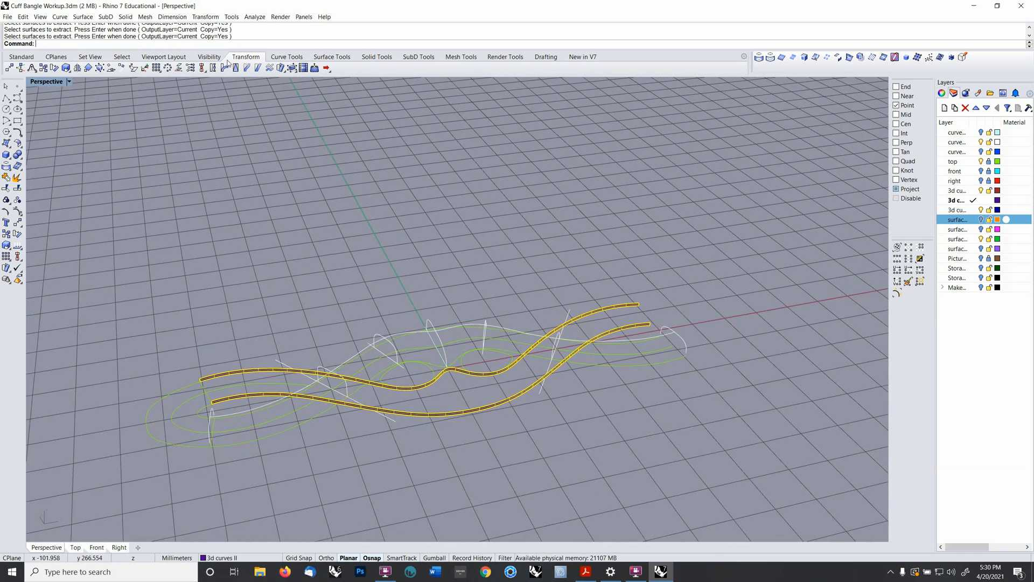
left_click(55, 68)
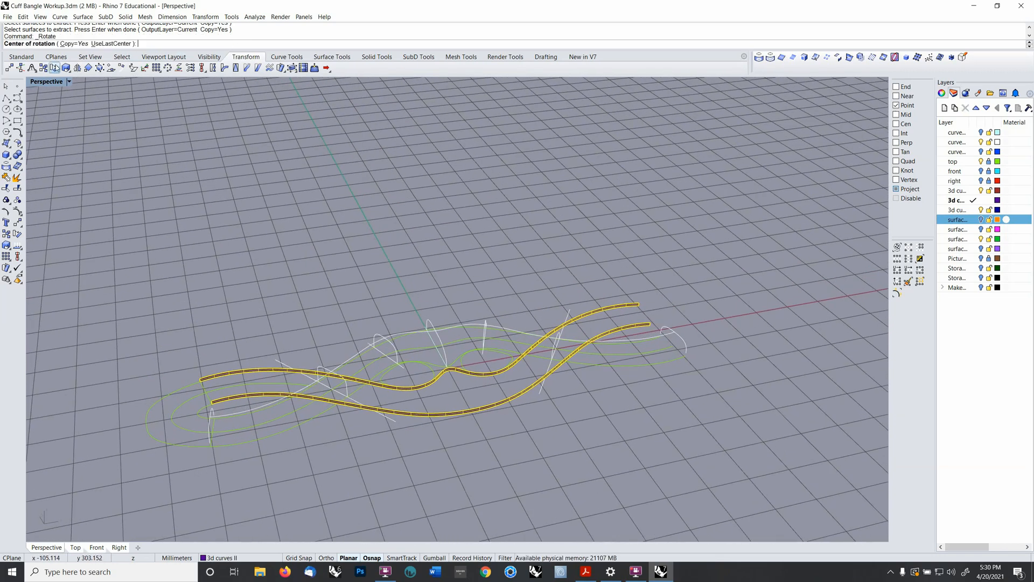
left_click(71, 44)
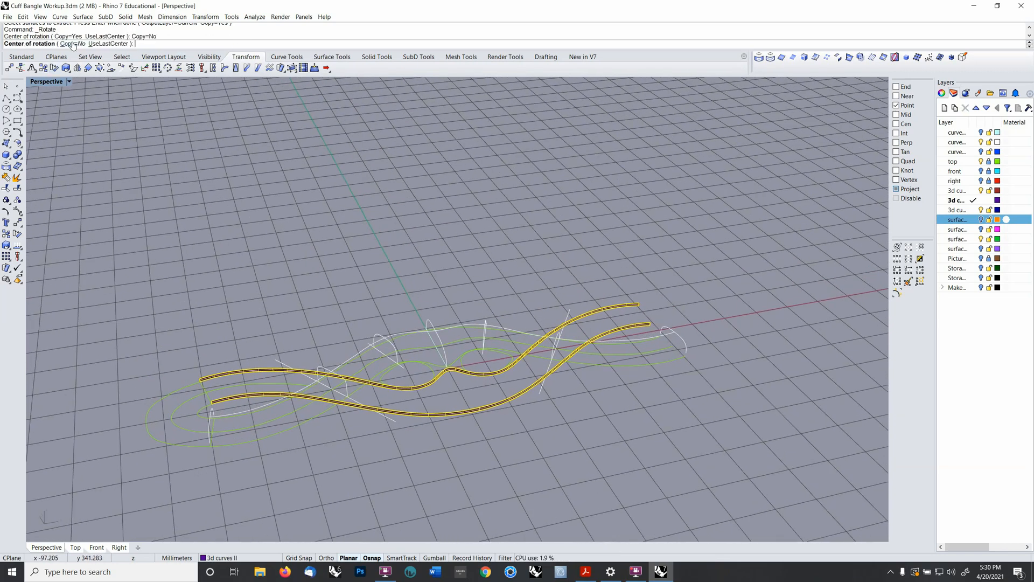
type("0")
key("Return")
left_click(229, 146)
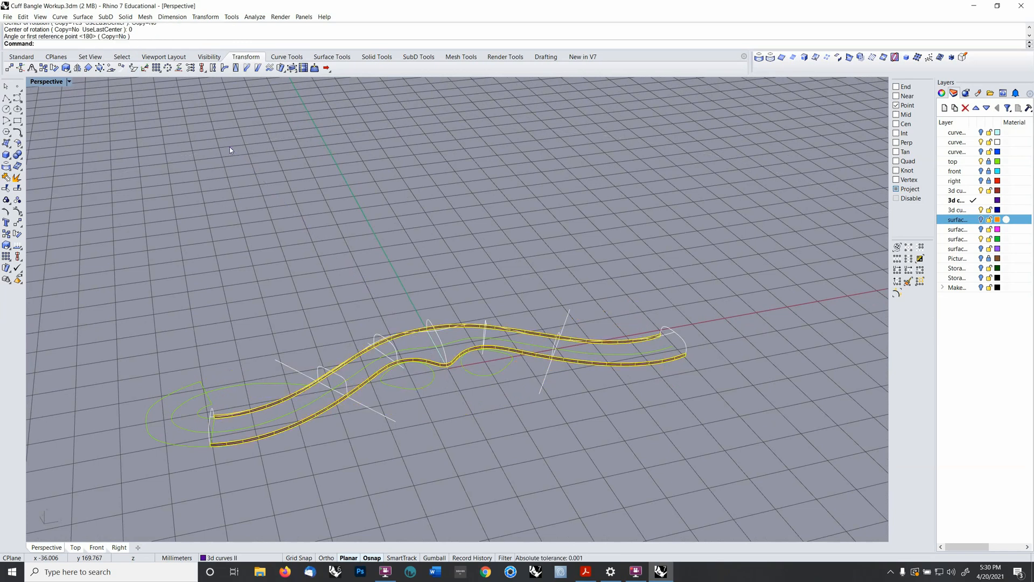
- Move the two edge strips to the curves 2 layer
left_click(473, 224)
left_click(457, 345)
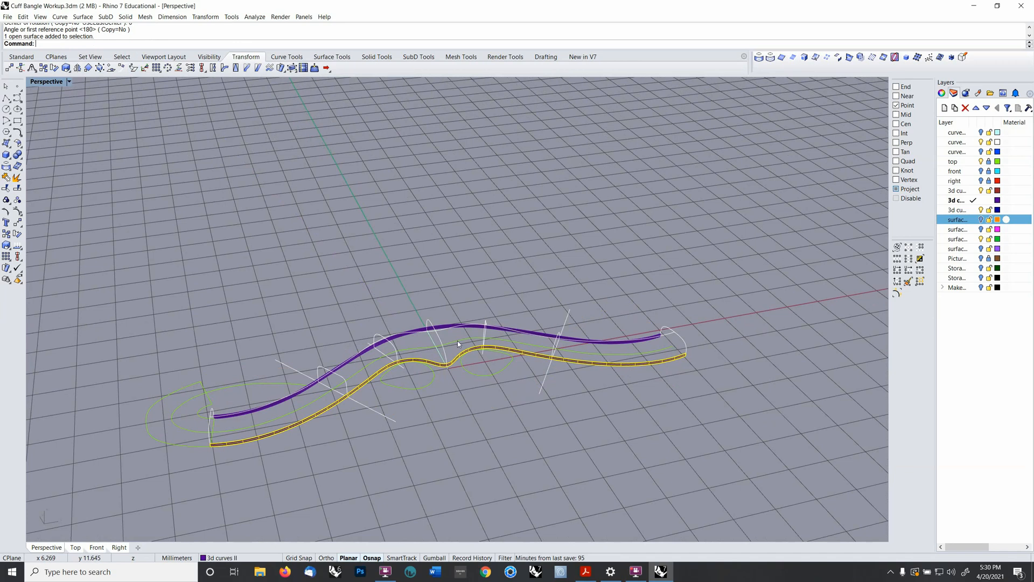
left_click(446, 329)
type("changelayer")
key("Return")
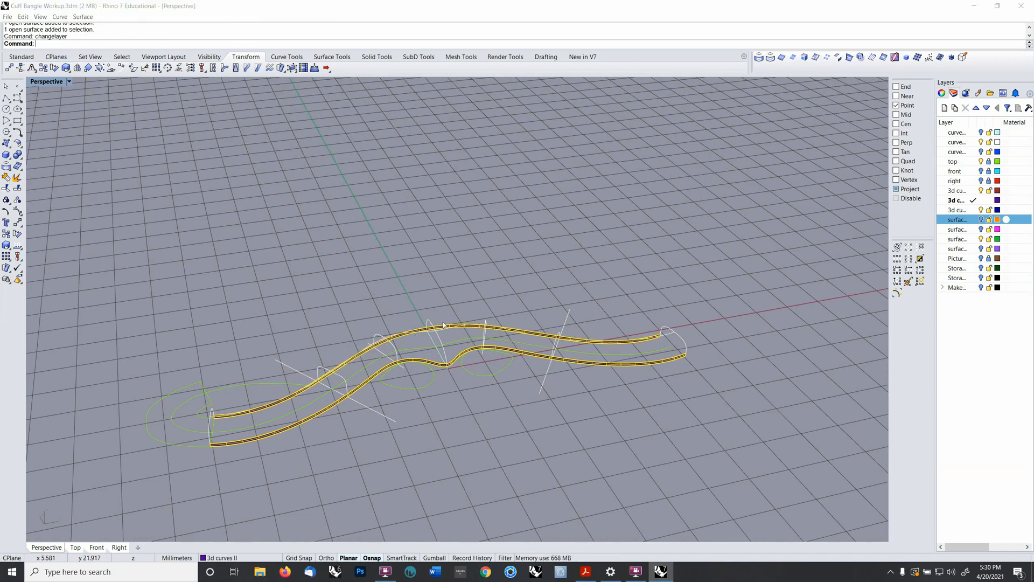
scroll(518, 252, "up", 1)
left_click(496, 259)
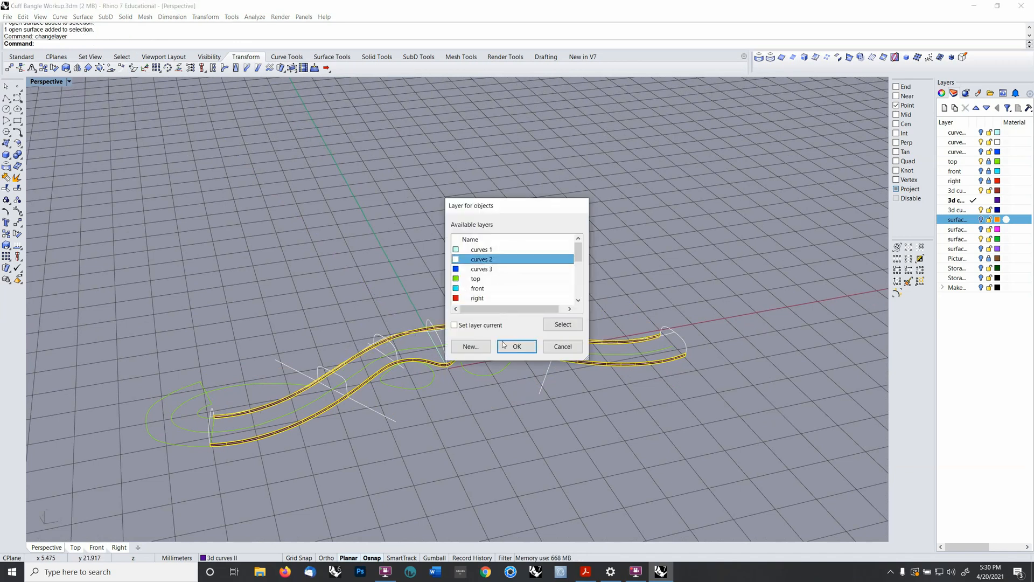
left_click(504, 345)
key("Escape")
- Group the two edge strips with all the white construction curves and move the group to the Storage Curves layer
scroll(486, 383, "down", 4)
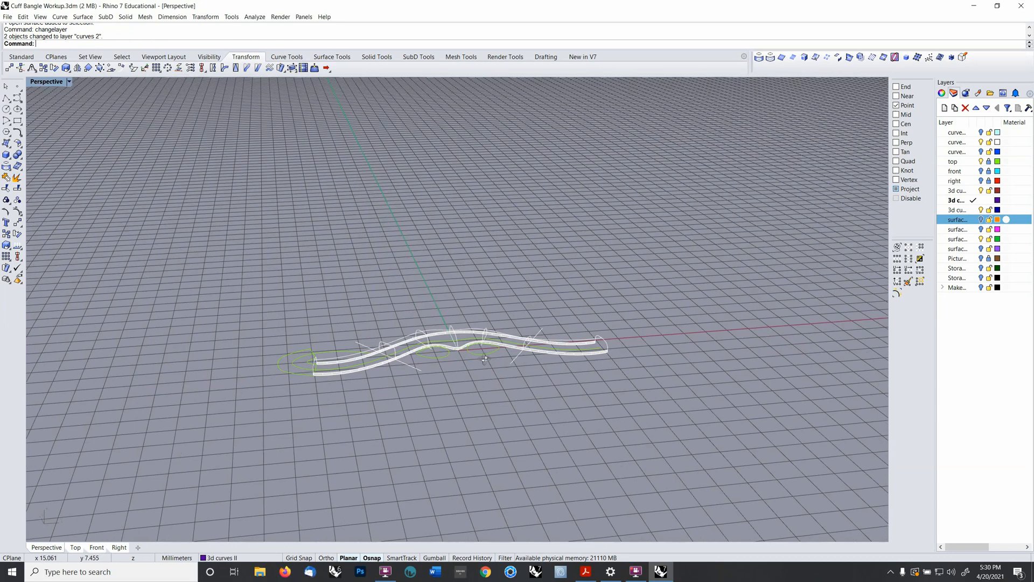
left_click_drag(357, 376, 675, 440)
scroll(390, 281, "up", 3)
scroll(391, 280, "up", 1)
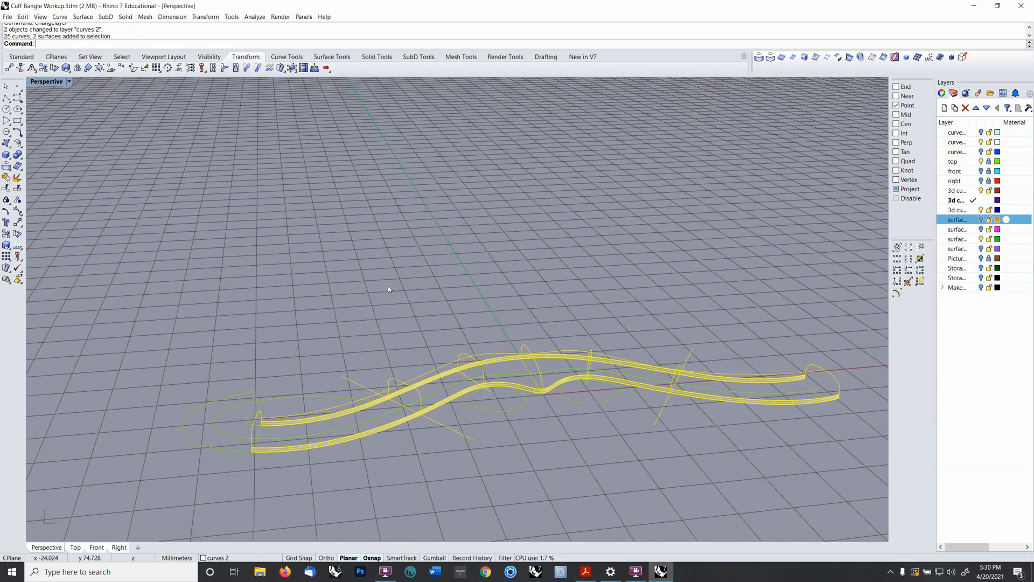
key("ctrl+g")
key("F4")
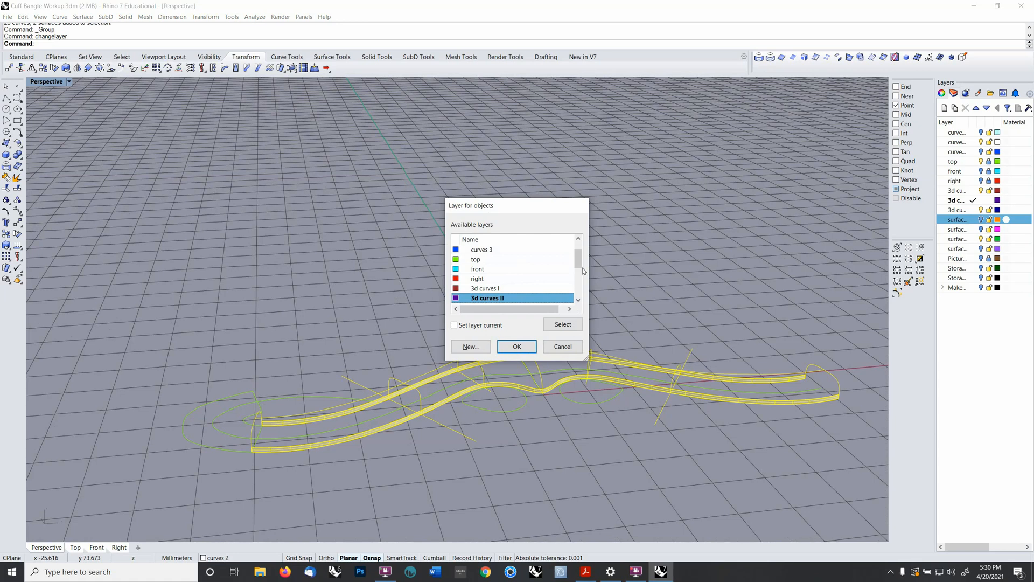
left_click_drag(583, 269, 583, 302)
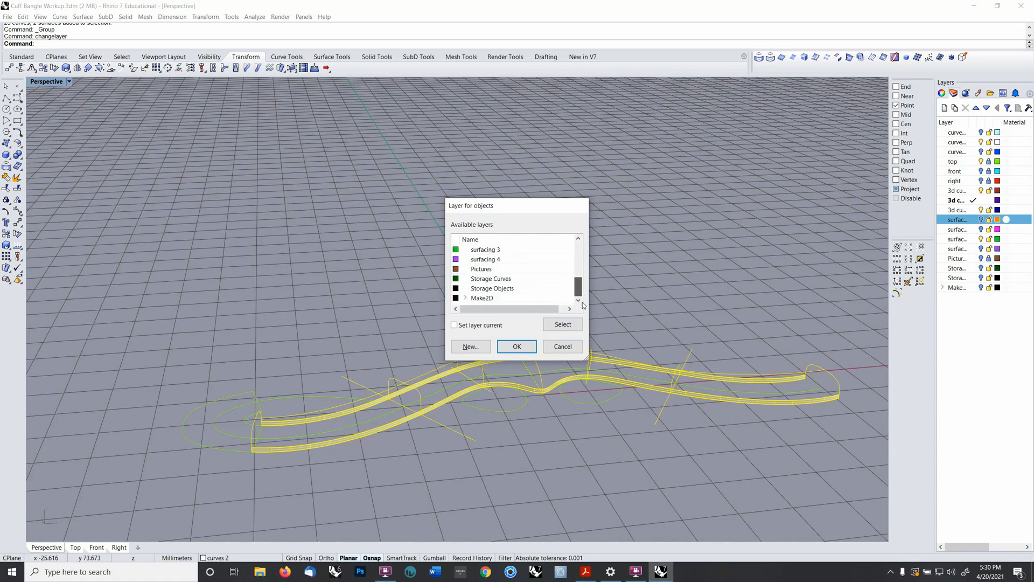
left_click(508, 280)
left_click(514, 346)
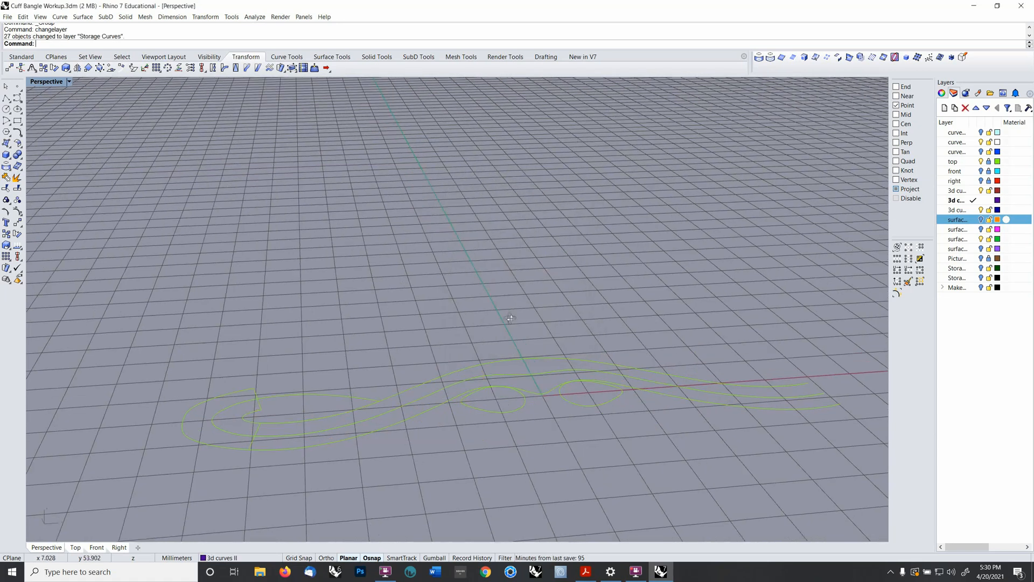
- Paste the copied curves and rotate a copy of the long centre curve 180 degrees about the origin with Copy=Yes
key("ctrl+v")
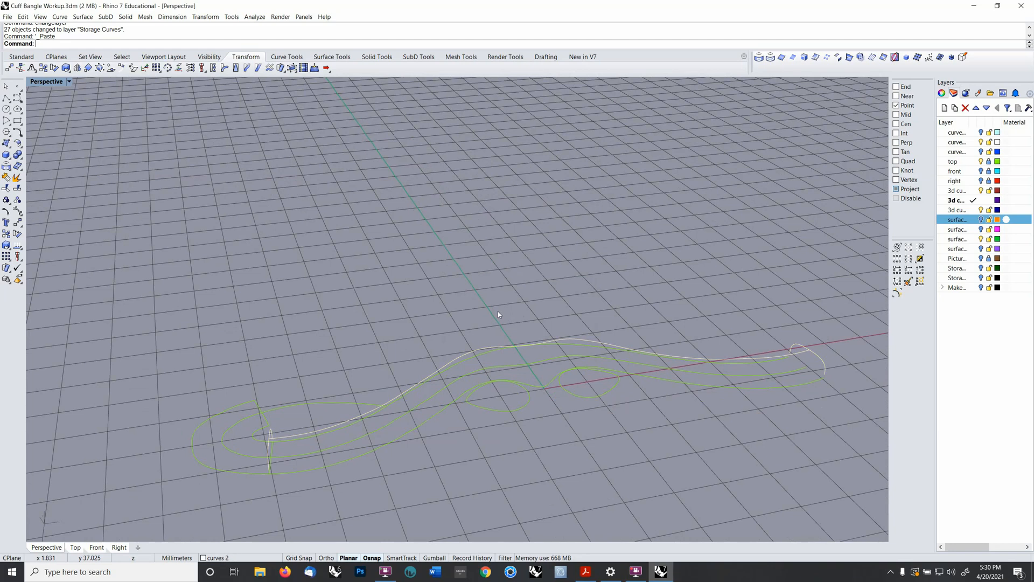
right_click_drag(498, 311, 387, 380)
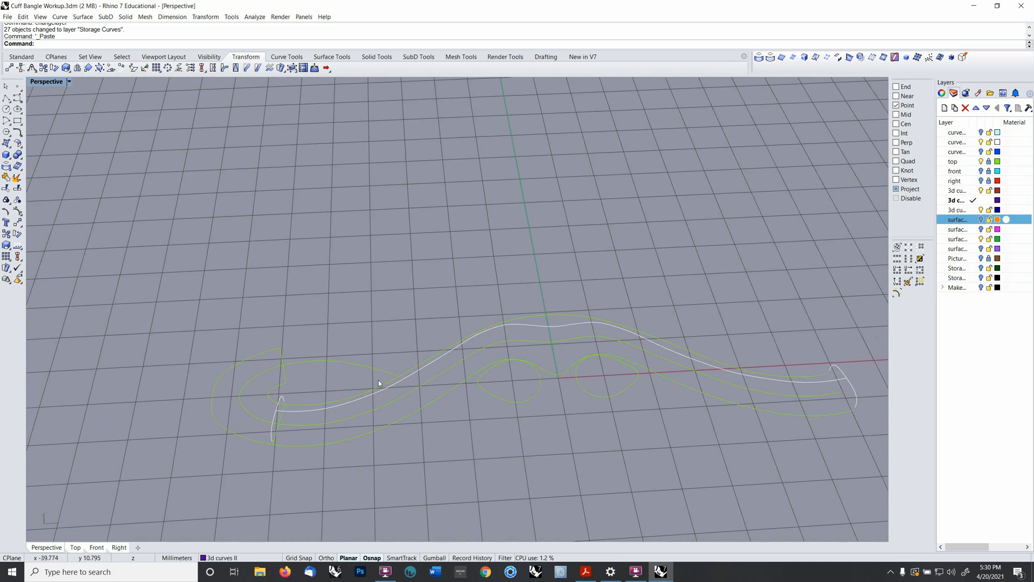
left_click(386, 395)
right_click_drag(385, 392, 363, 374)
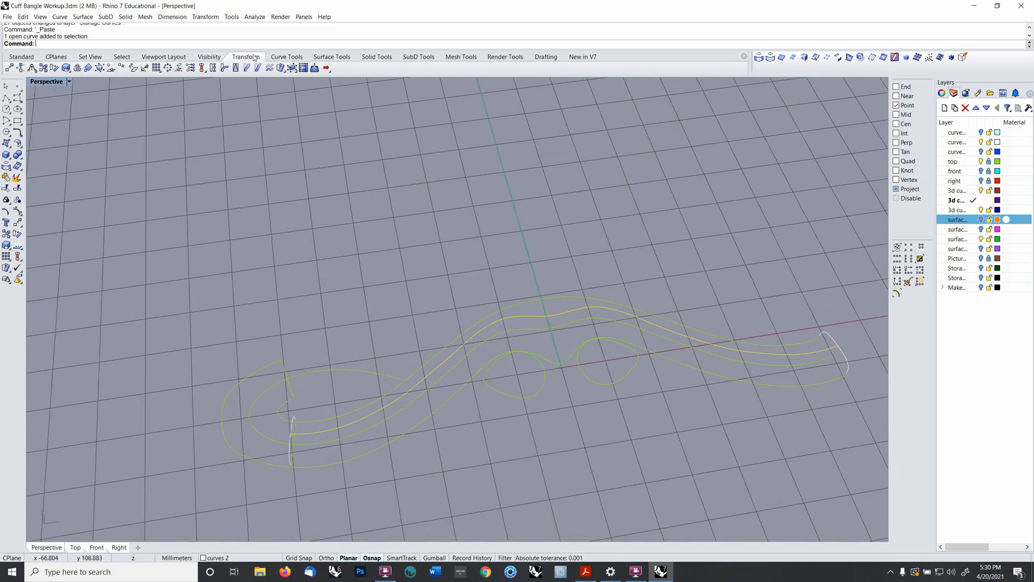
left_click(88, 67)
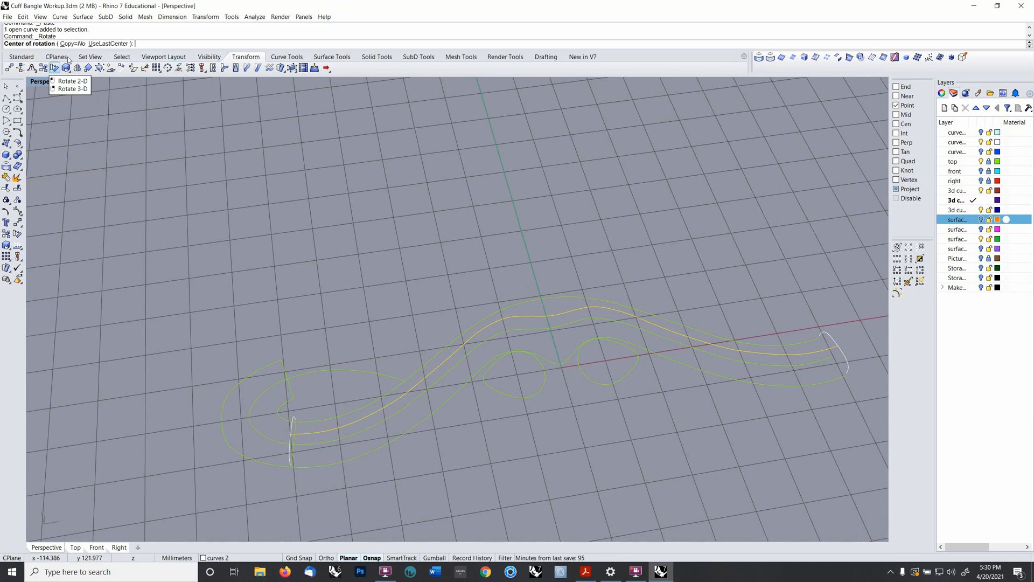
left_click(74, 44)
type("0")
key("Return")
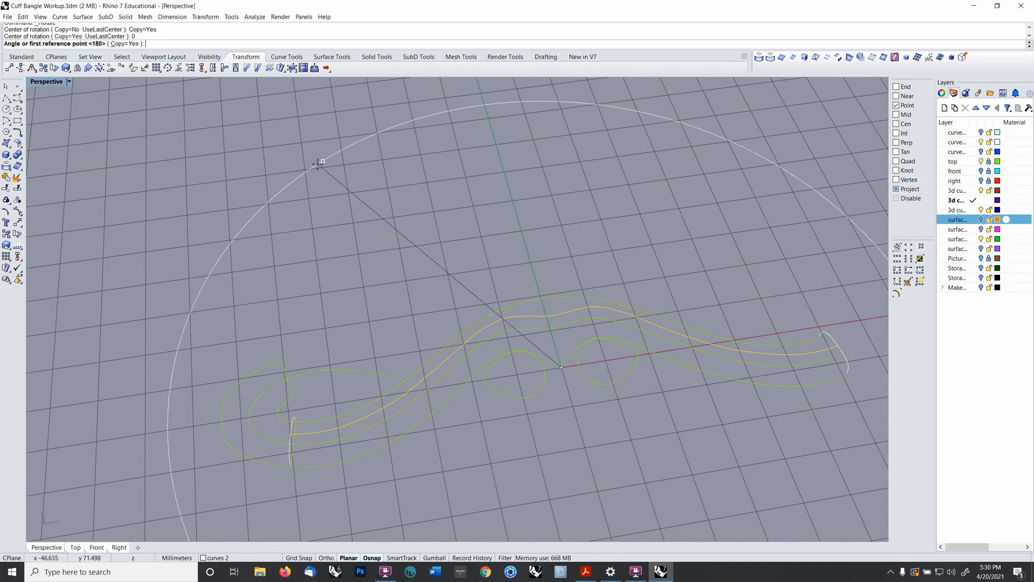
key("Return")
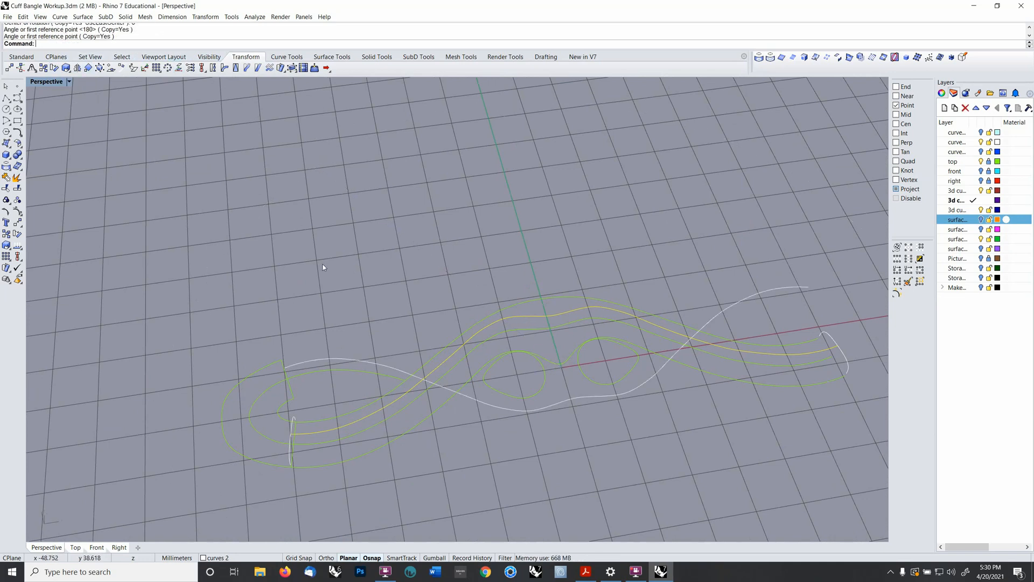
- Mirror a copy of the near end profile curve across the X axis through the origin onto the other band's end
right_click_drag(302, 324, 763, 224)
left_click(362, 437)
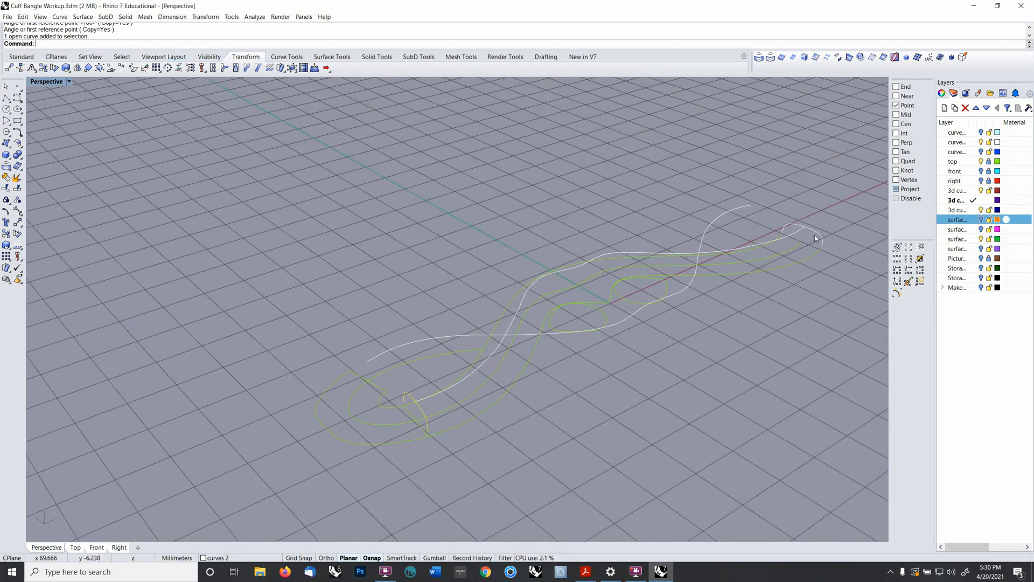
mouse_move(456, 398)
right_mouse_down()
mouse_move(487, 401)
mouse_move(458, 401)
right_mouse_up()
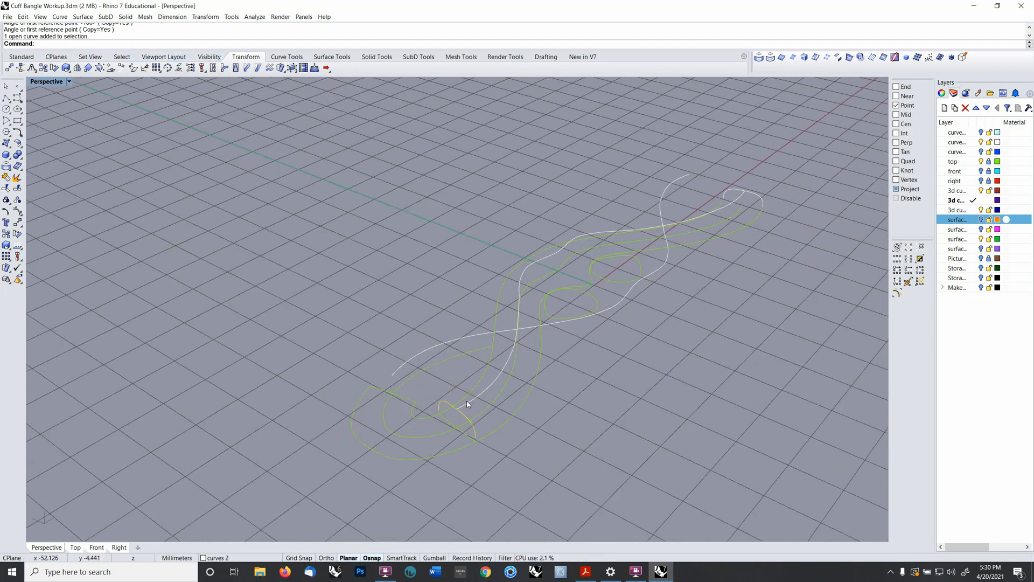
type("mirror")
key("Return")
type("0")
key("Return")
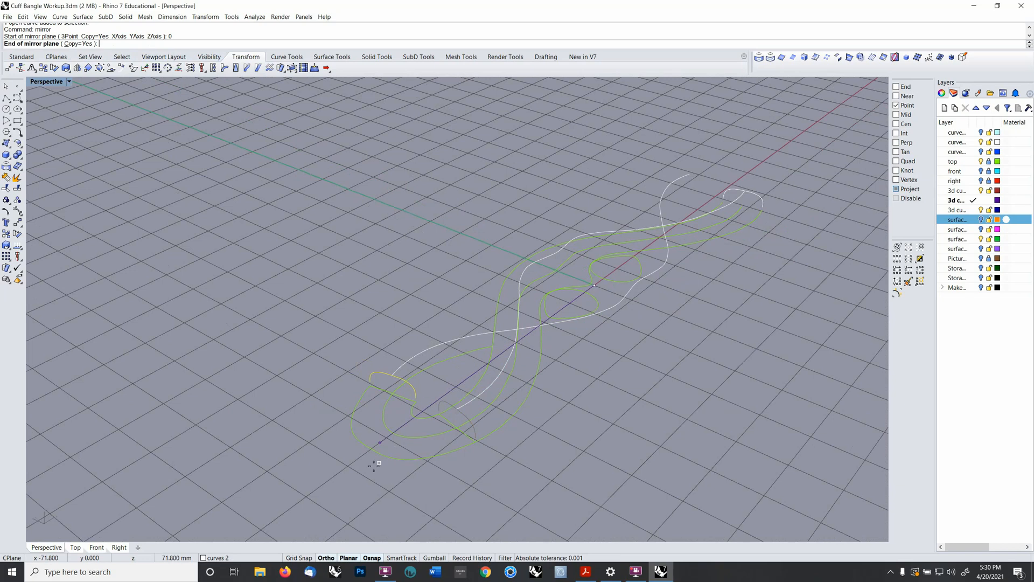
left_click(346, 487)
- Unlock the top layer and show the surfacing 1 layer
right_click_drag(345, 487, 402, 397)
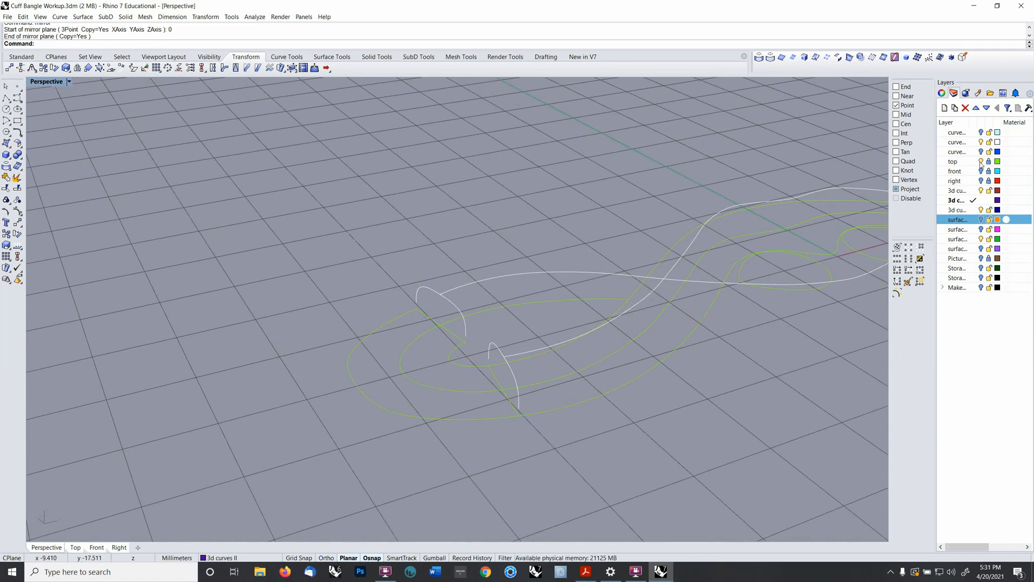
left_click(980, 162)
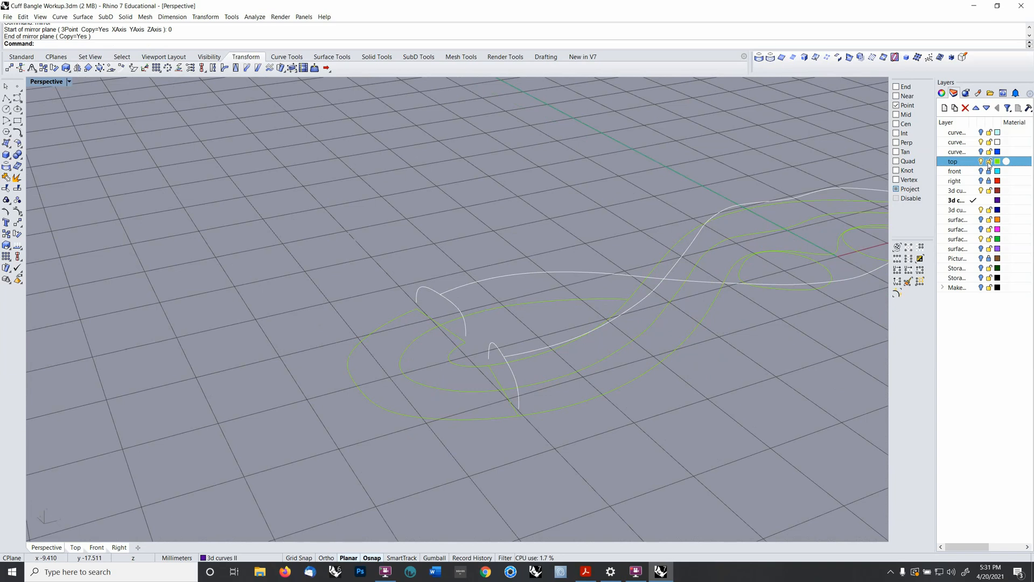
left_click(980, 219)
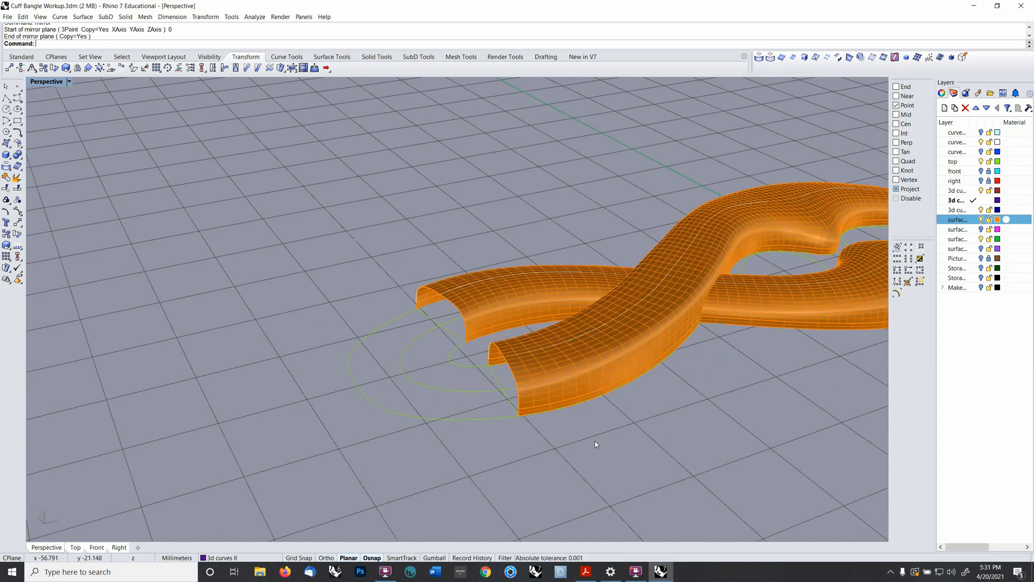
- Join the two segments of the innermost plan curve that loops between the two band ends
right_click_drag(595, 443, 450, 418)
left_click(464, 403)
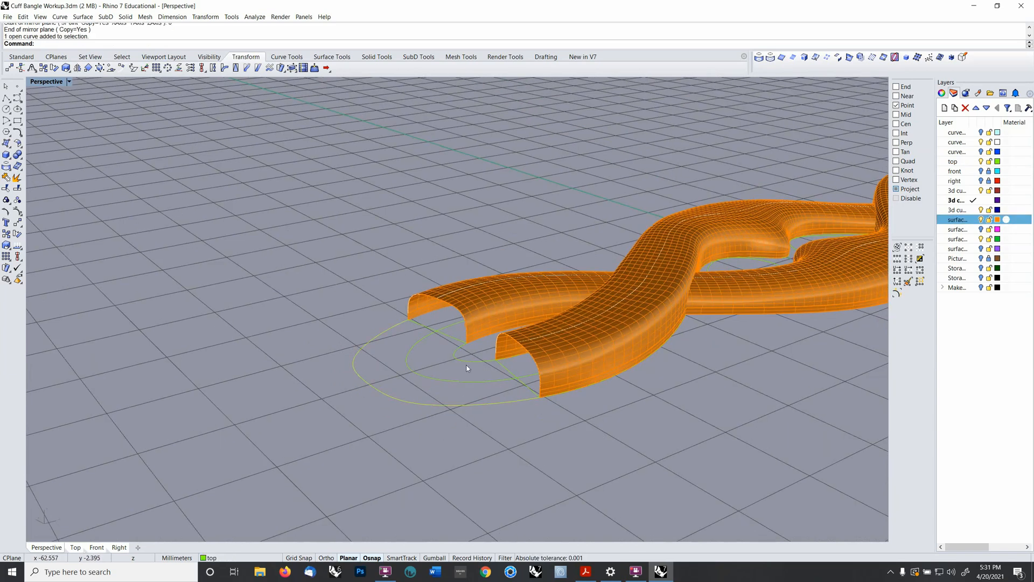
left_click(462, 371)
left_click(457, 360, "shift")
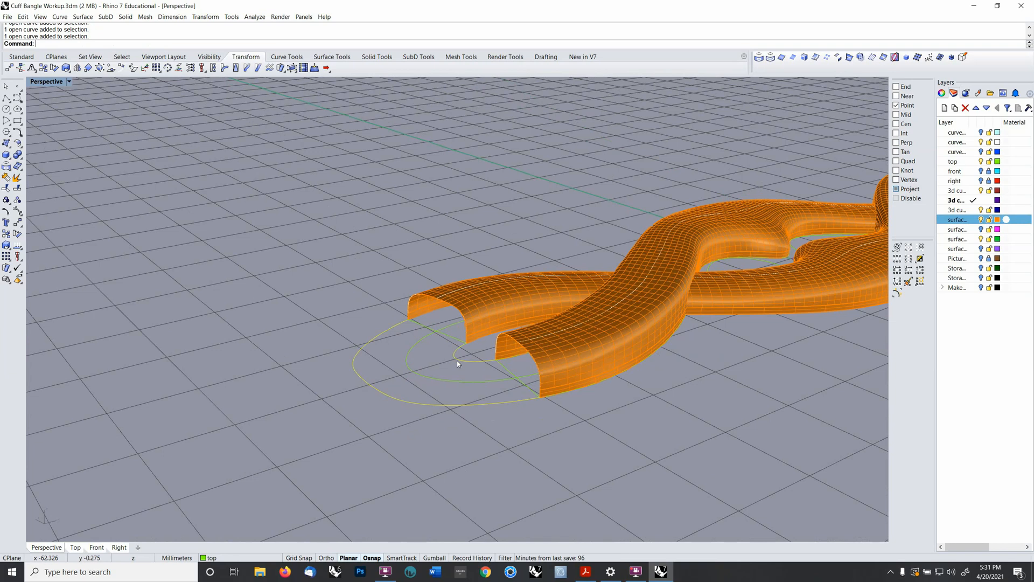
right_click_drag(457, 360, 476, 370)
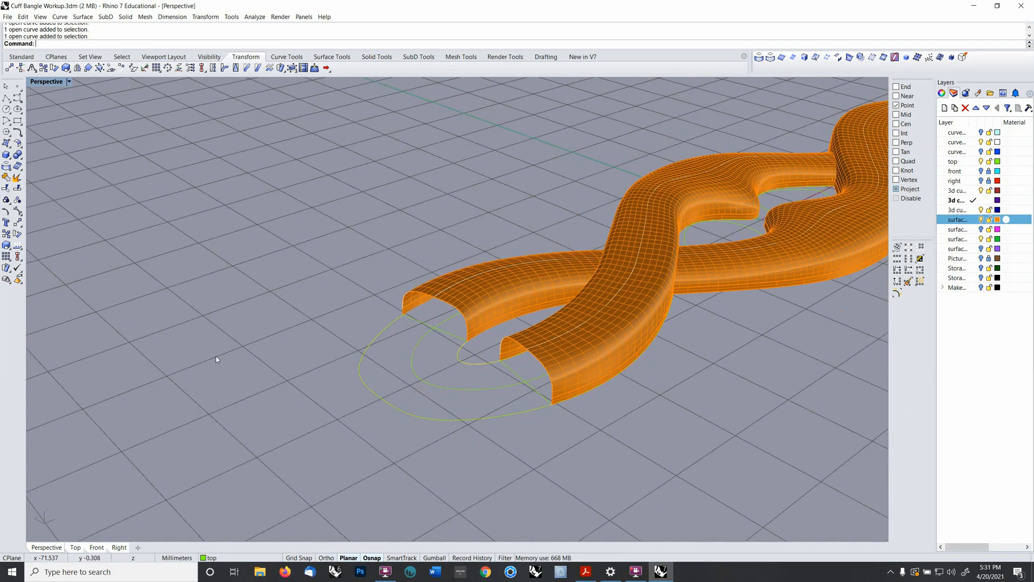
left_click(6, 180)
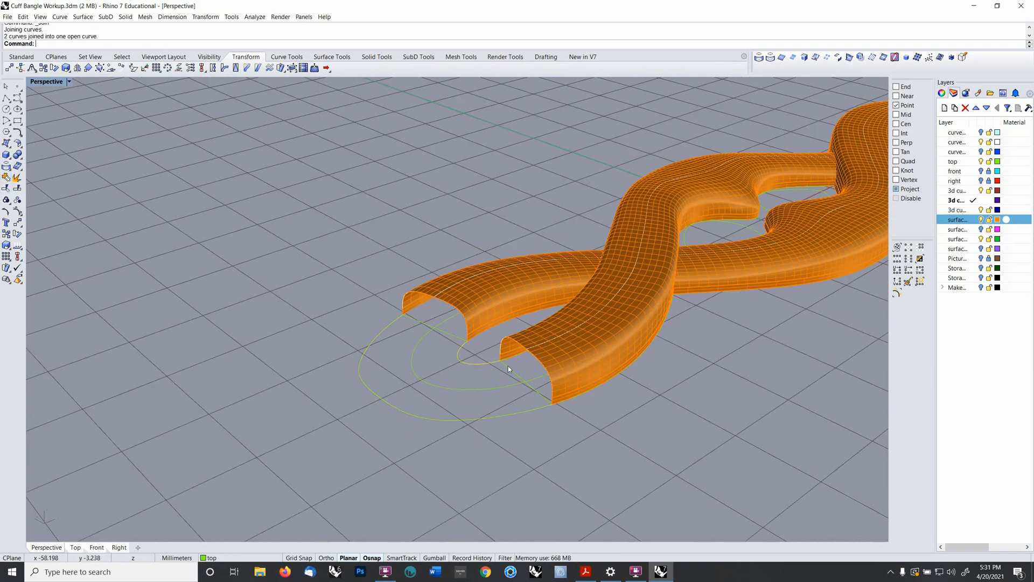
- Inspect the inner and outer loop curves at the band ends and check the outer curve's point count with Rebuild
right_click_drag(509, 366, 529, 371)
left_click(515, 414)
right_click_drag(516, 418, 558, 429)
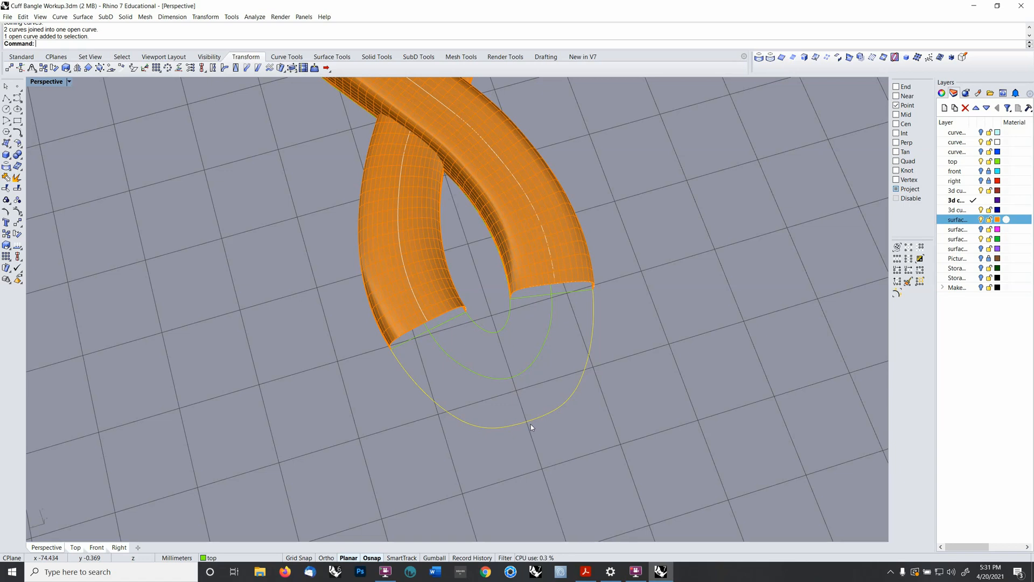
right_click_drag(544, 422, 456, 364)
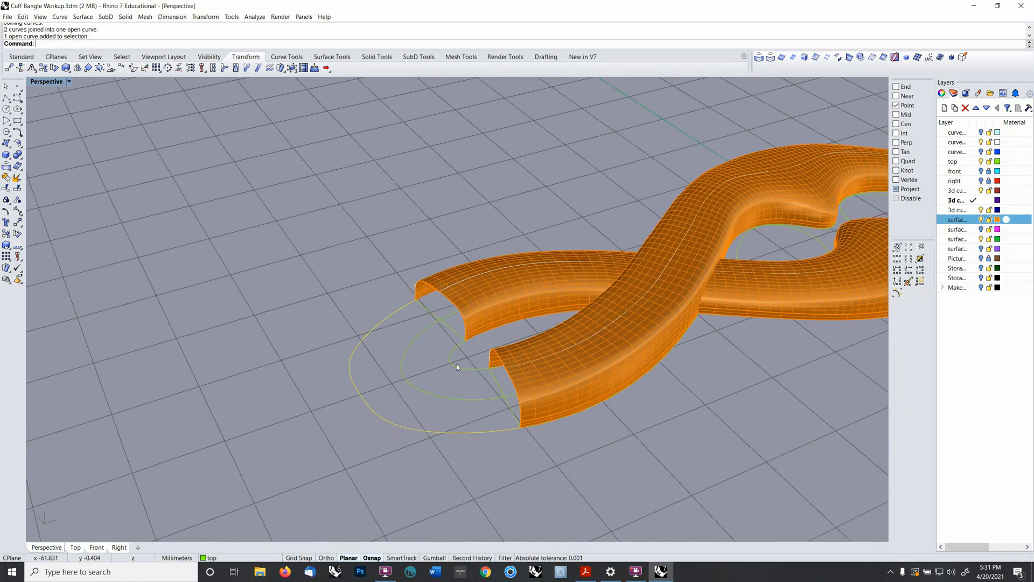
left_click(459, 365)
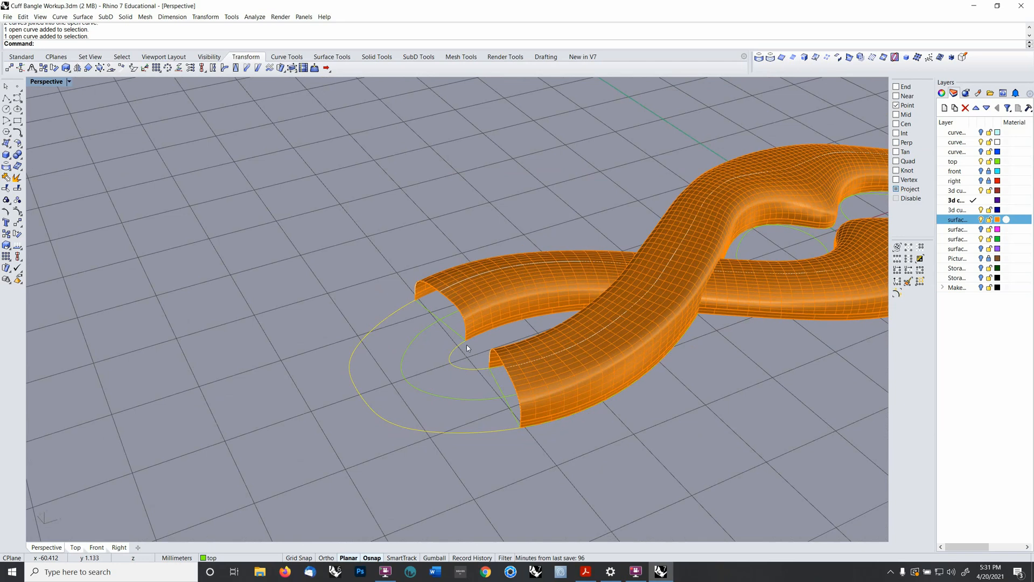
scroll(466, 344, "up", 3)
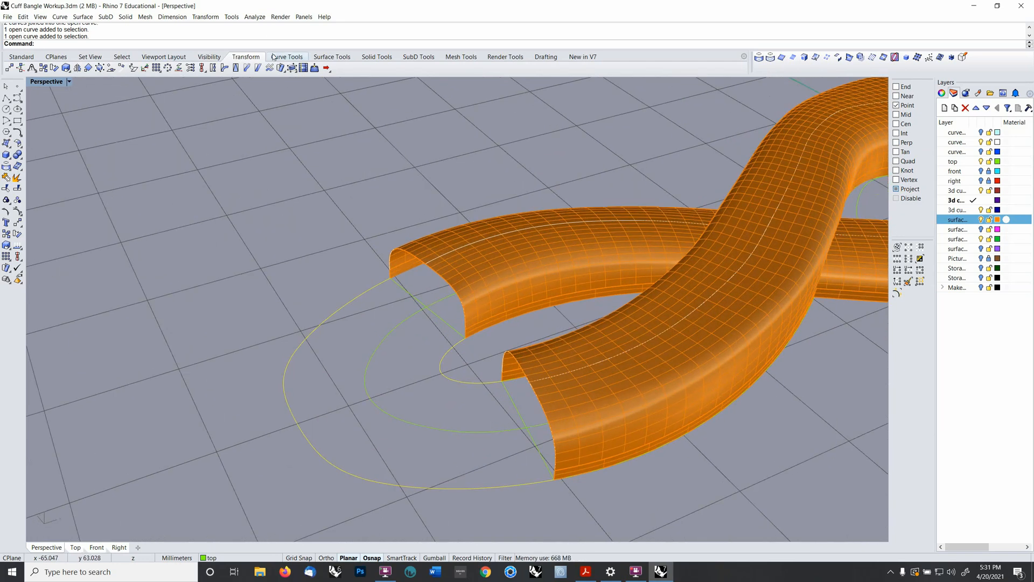
left_click(274, 57)
left_click(323, 57)
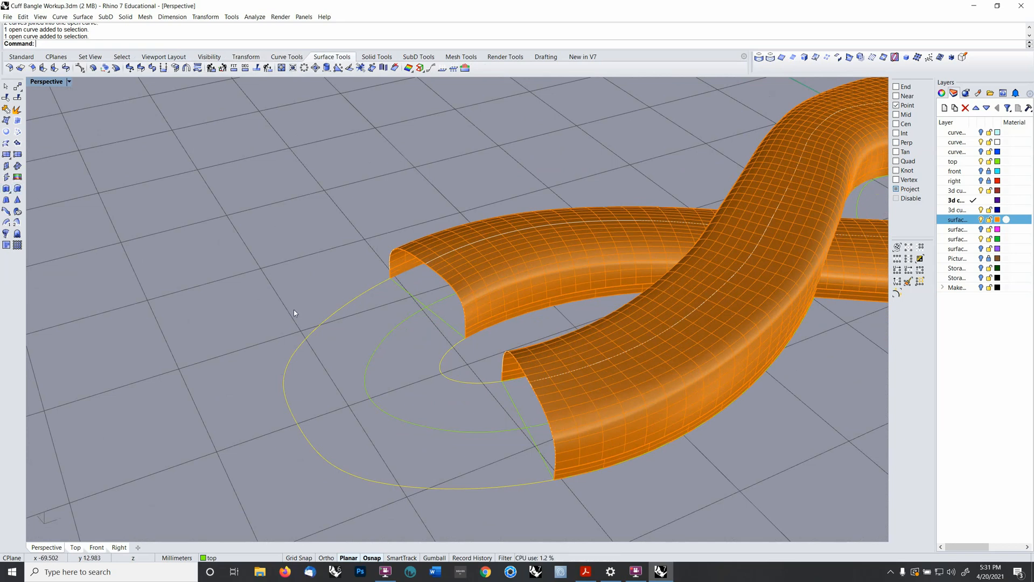
left_click(316, 329)
right_click(317, 329)
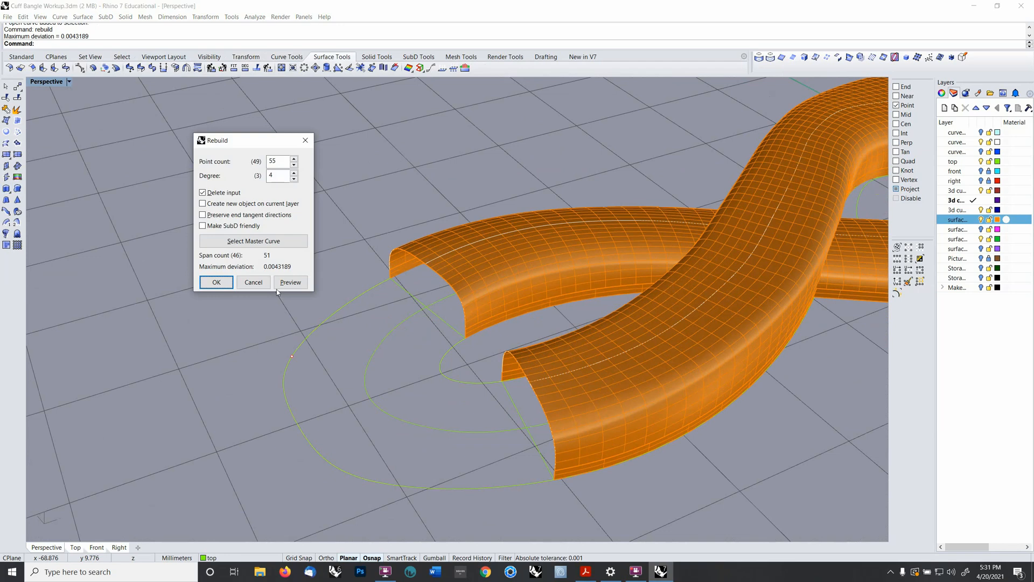
left_click(254, 282)
- Rebuild the innermost loop curve between the band ends with 35 points and degree 4
left_click(447, 378)
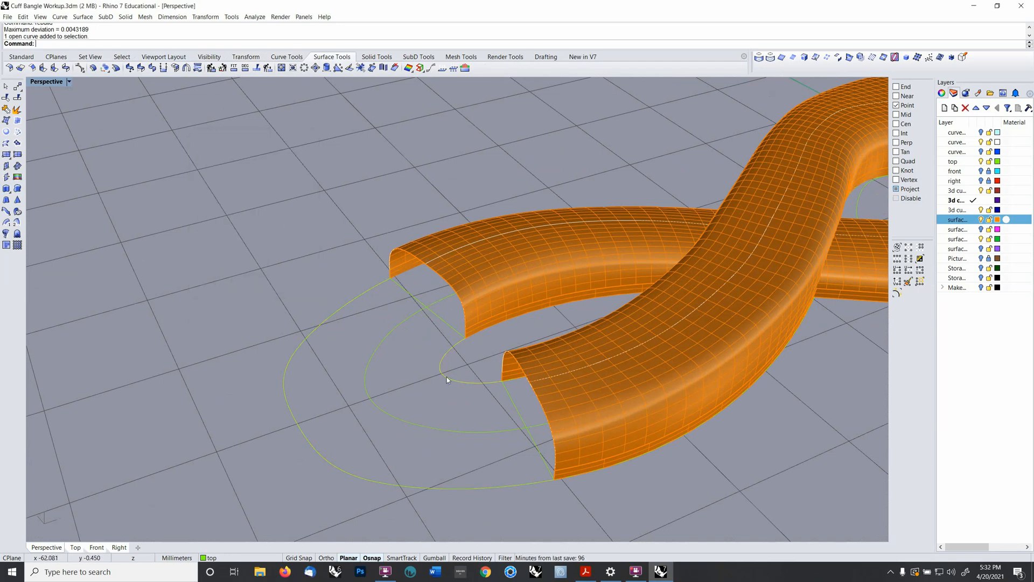
right_click(446, 377)
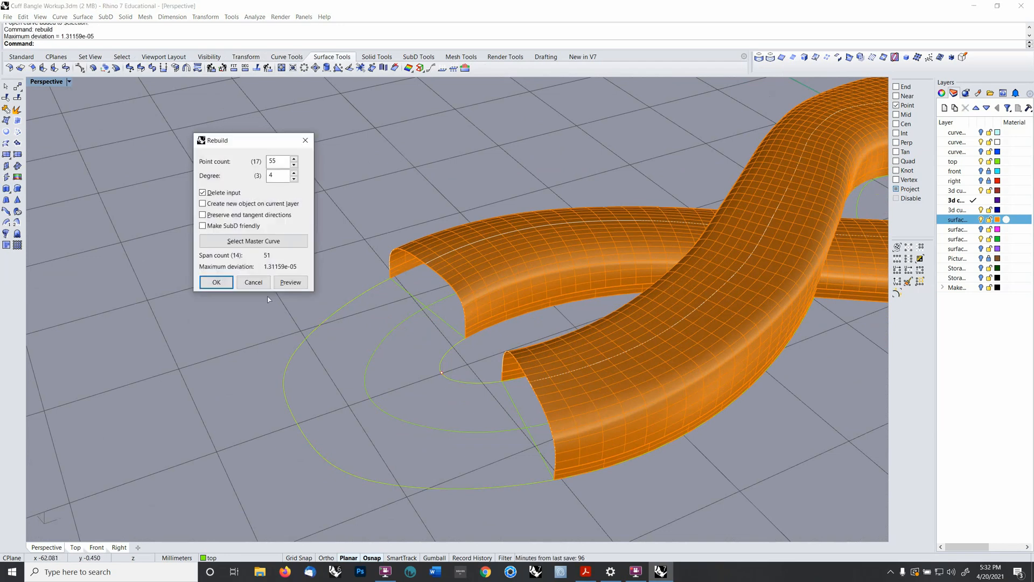
double_click(280, 165)
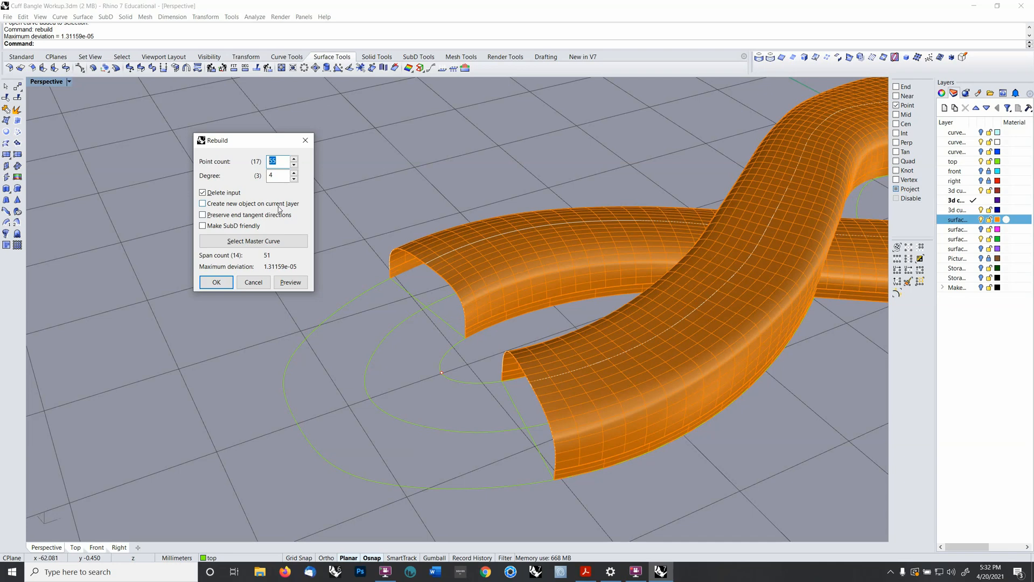
type("35")
key("Return")
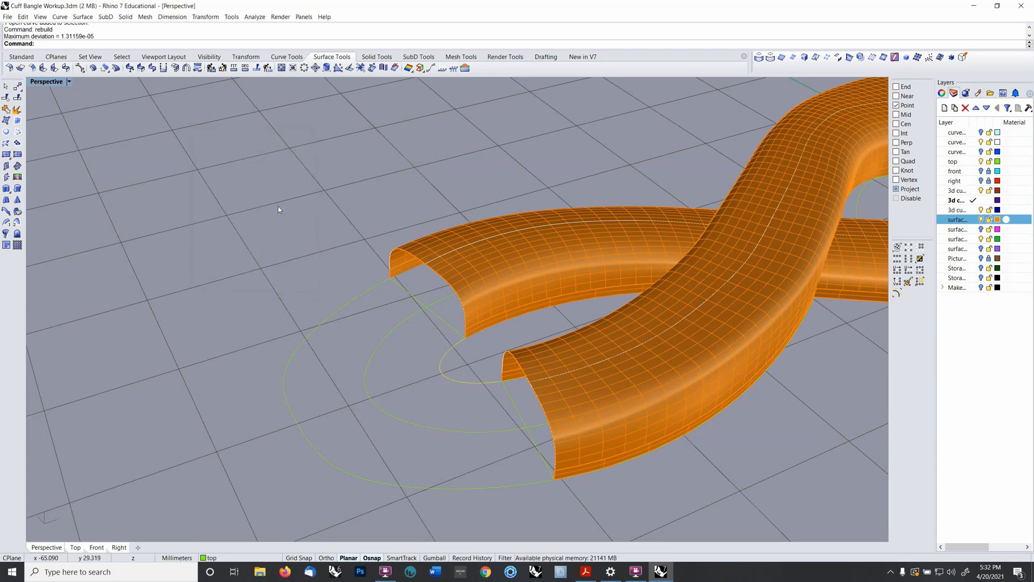
scroll(290, 211, "up", 2)
scroll(471, 371, "down", 3)
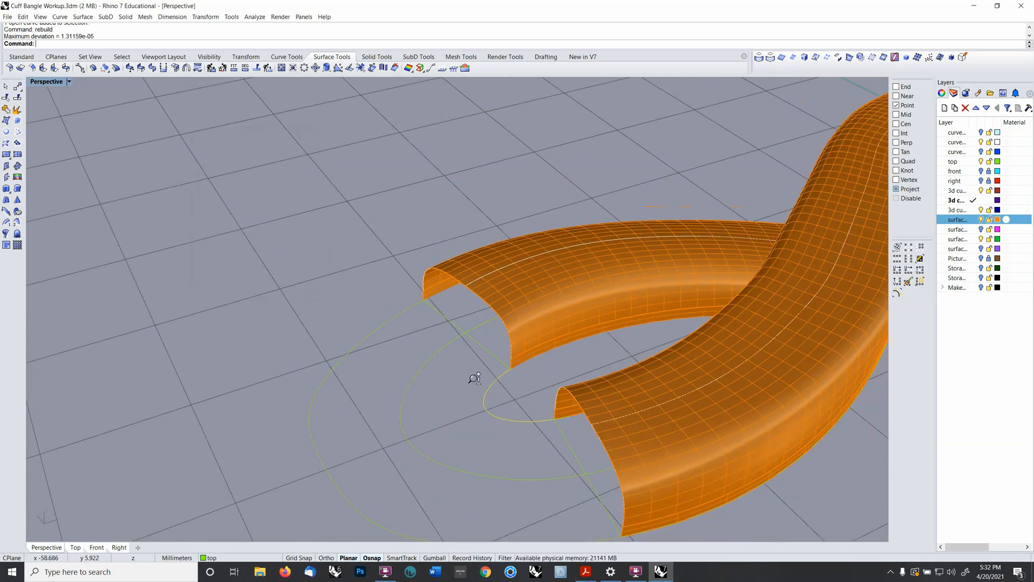
scroll(501, 371, "up", 2)
- Rebuild the middle loop curve between the band ends with 35 points and degree 4
left_click(492, 335)
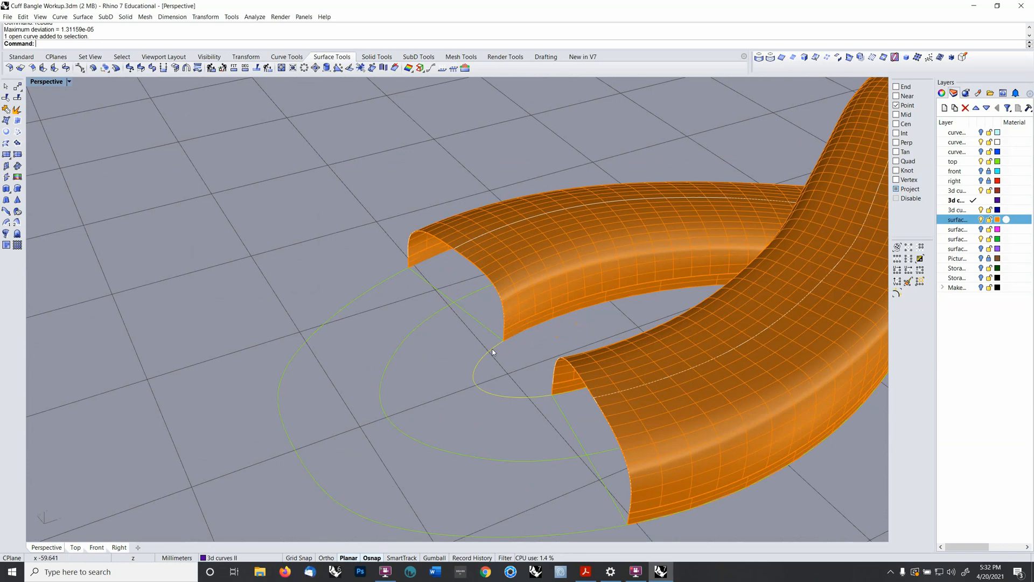
scroll(471, 369, "down", 3)
left_click(444, 350)
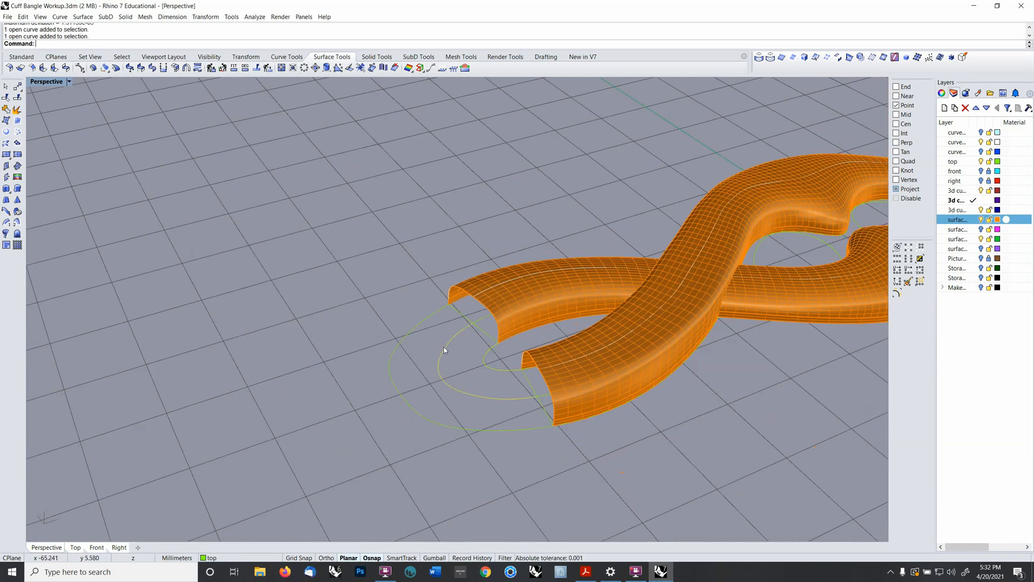
key("Return")
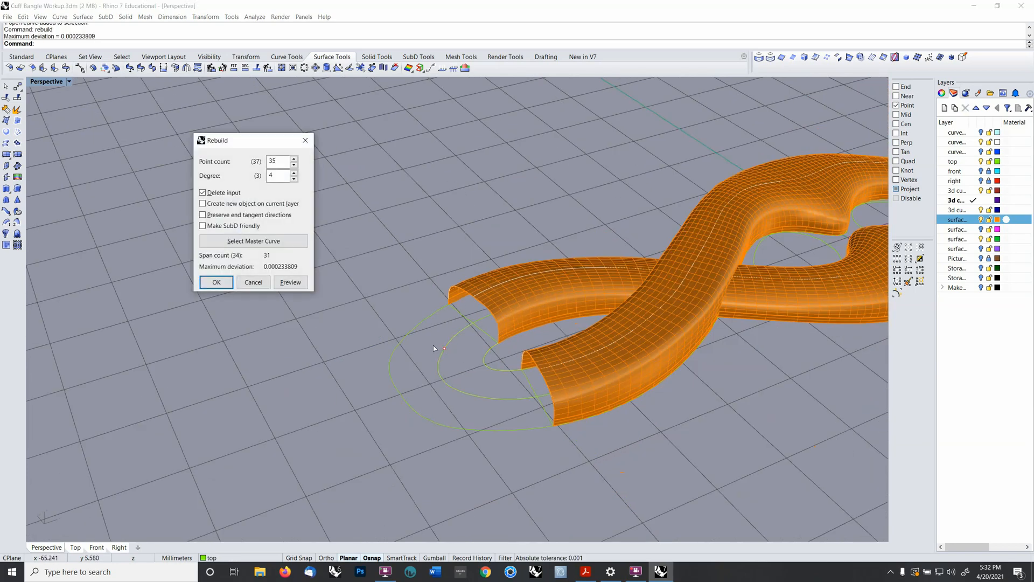
left_click(216, 282)
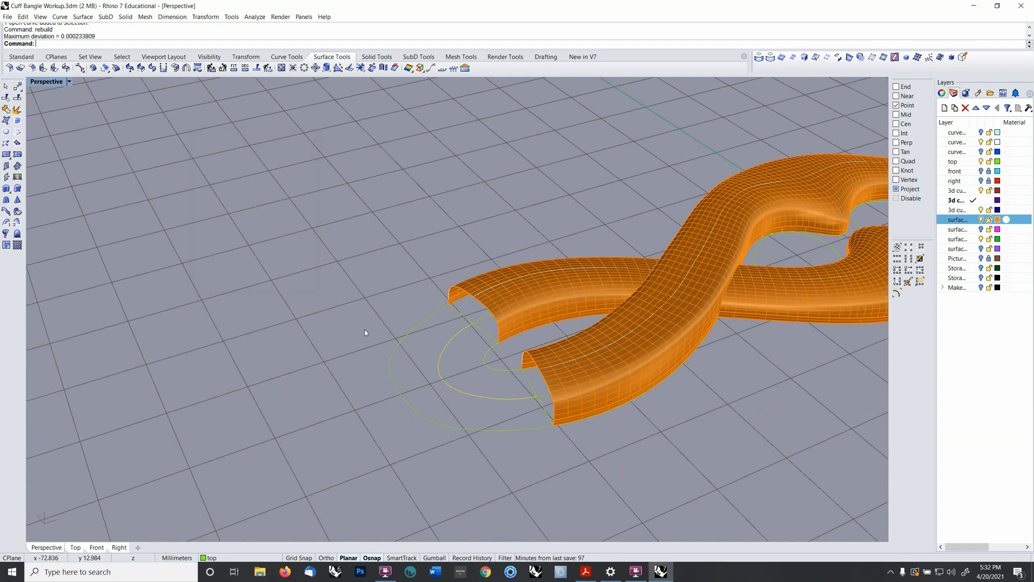
- Extrude the outer and innermost loop curves to one side by about 0.9 mm, ending at the lower corner of the band's end
left_click(397, 363)
left_click(492, 368, "shift")
right_click_drag(493, 370, 458, 342)
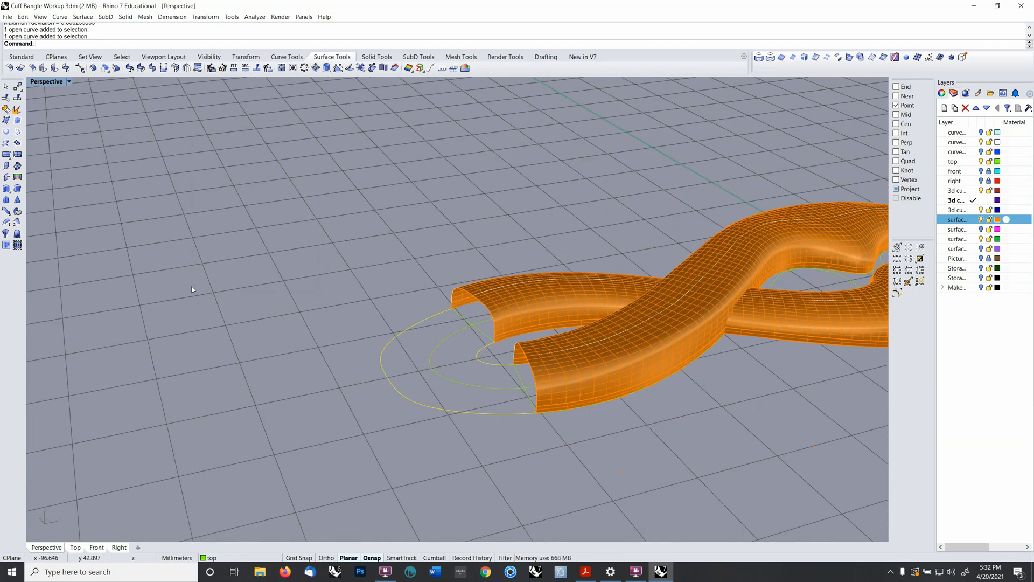
left_click(298, 57)
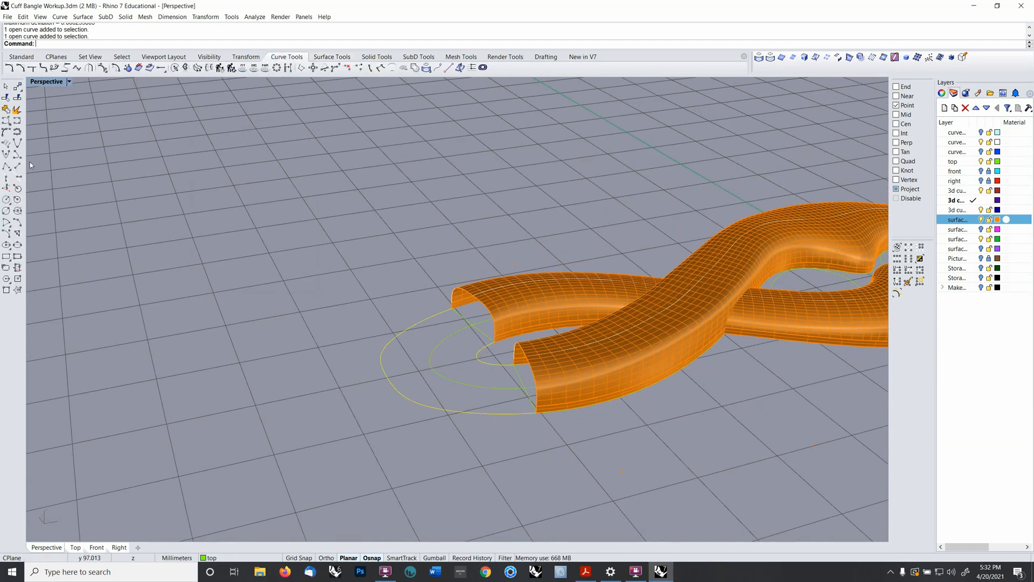
left_click(318, 57)
left_click(6, 188)
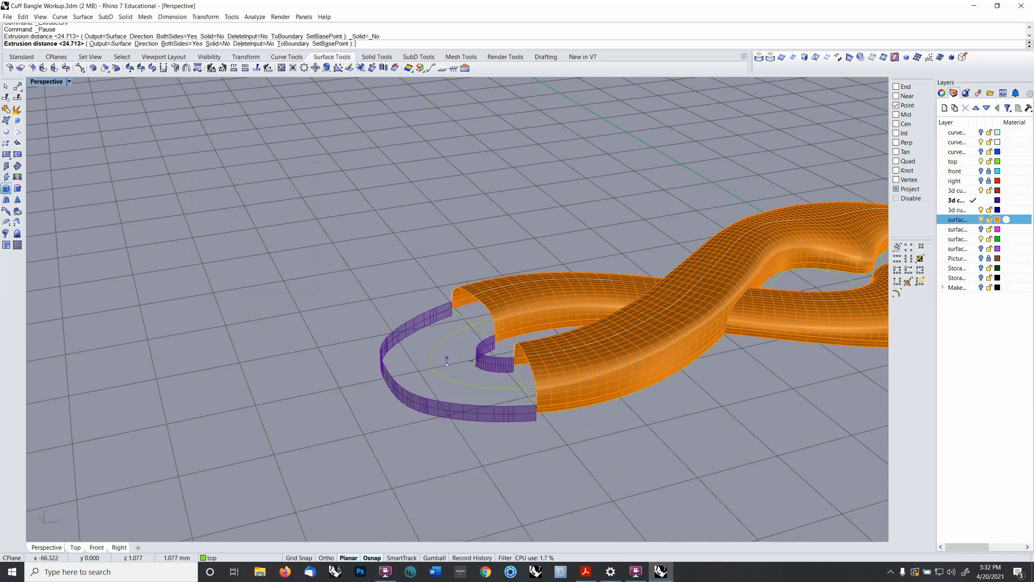
type("b")
key("Return")
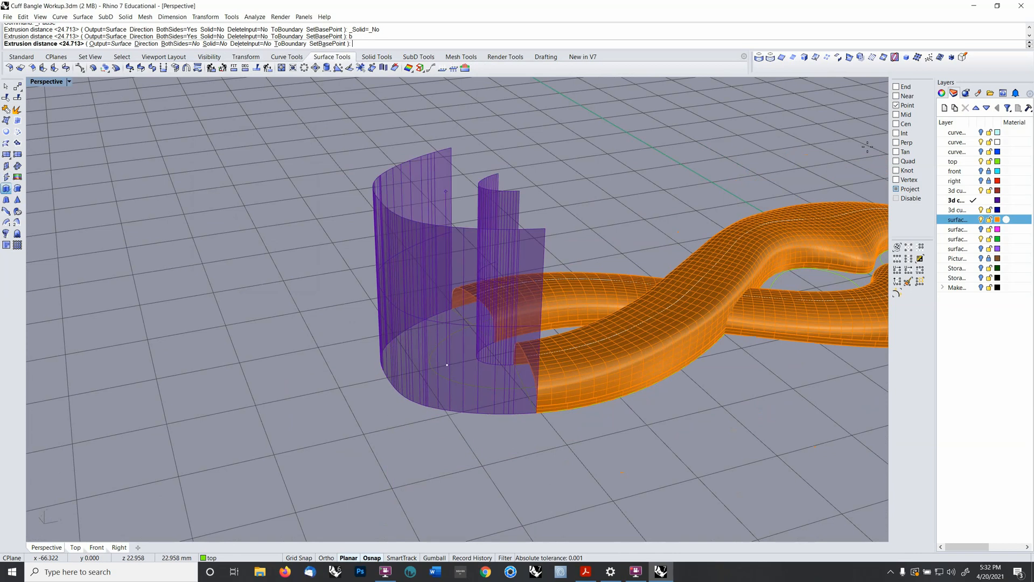
right_click(896, 86)
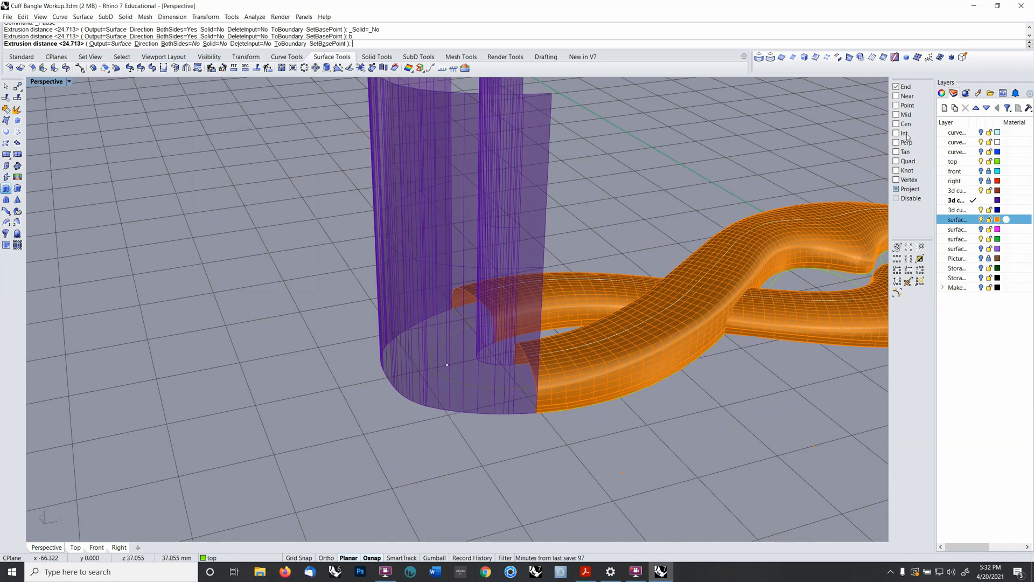
left_click(897, 189)
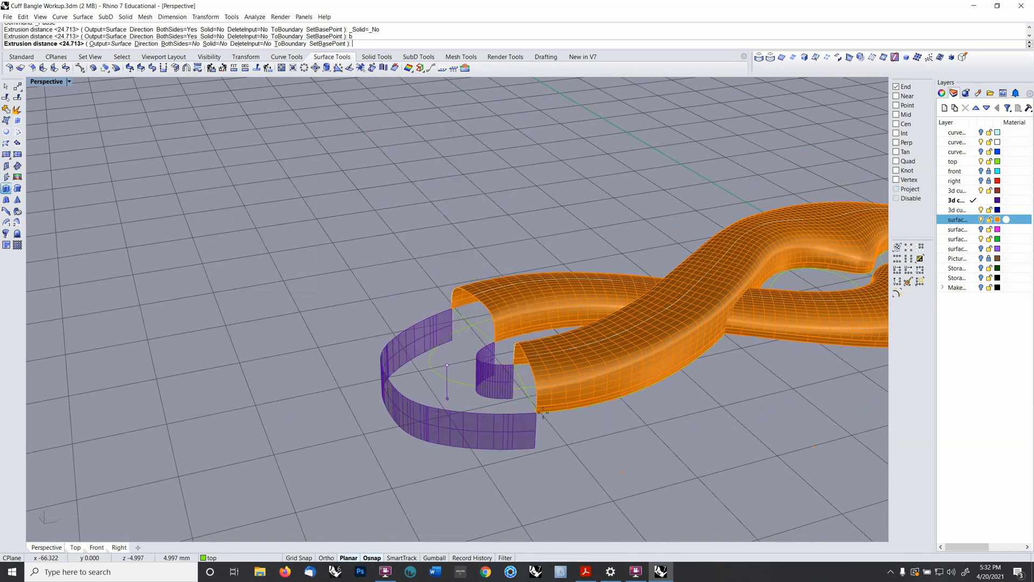
left_click(532, 401)
right_click_drag(497, 413, 527, 393)
right_click_drag(515, 430, 470, 380)
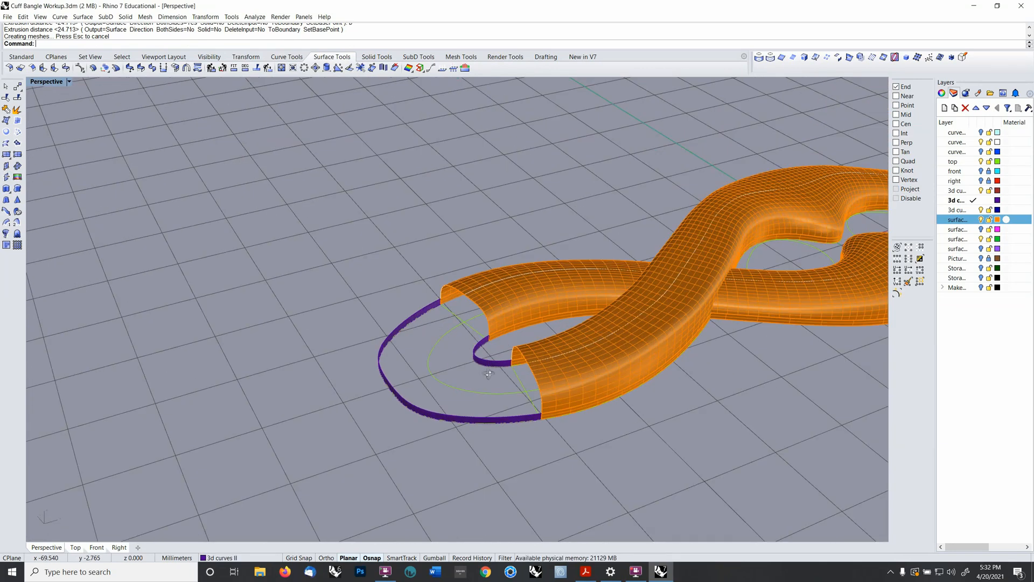
- Hide the surfacing 1 layer and move the two extruded loop surfaces to the surfacing 3 layer
left_click(981, 219)
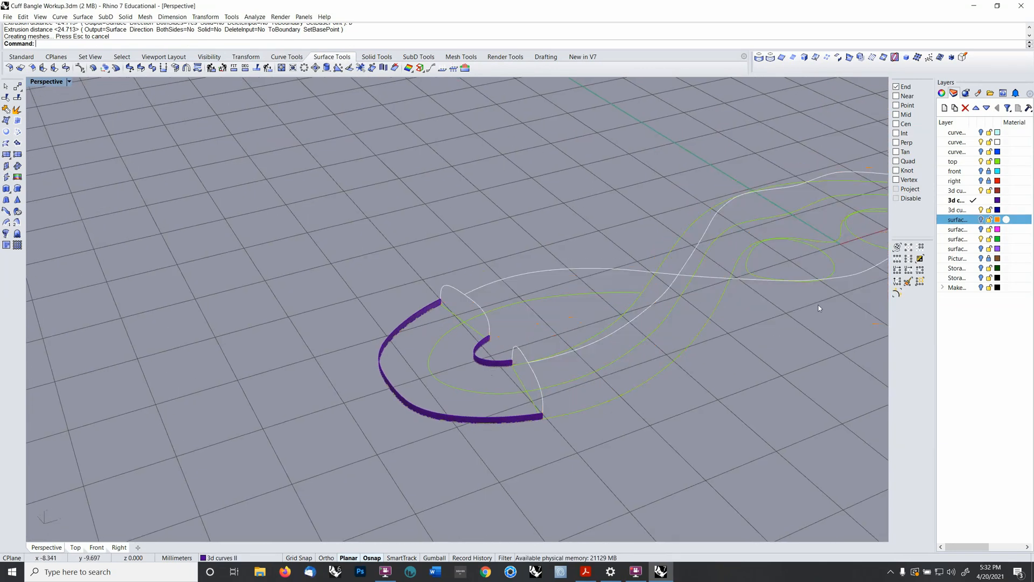
left_click(478, 354)
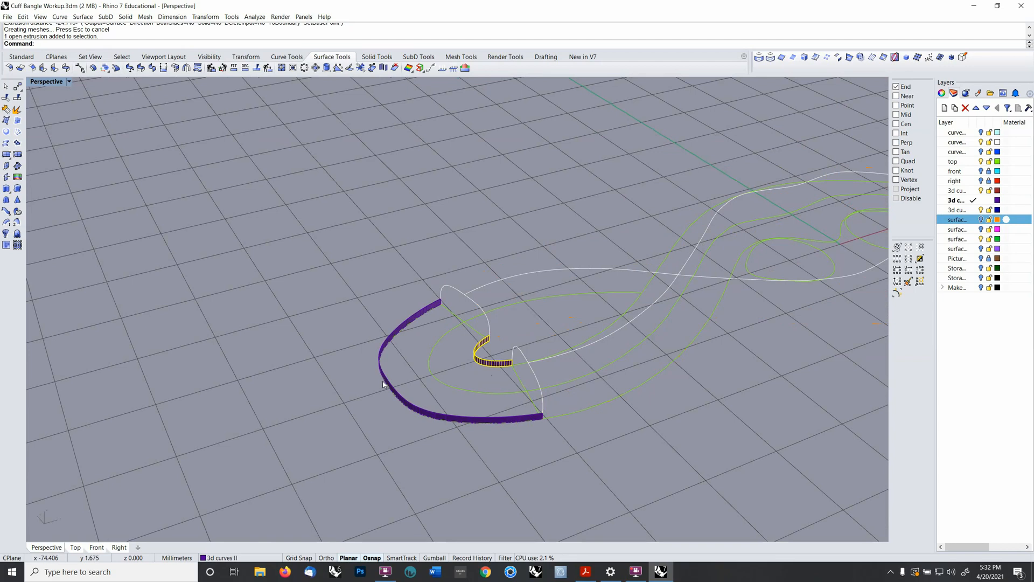
left_click(384, 379)
key("F4")
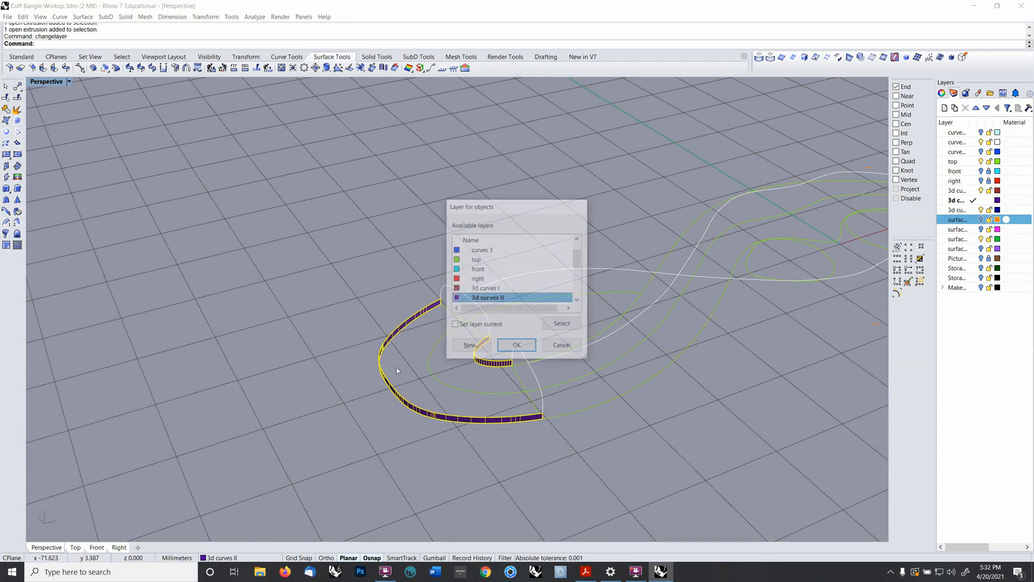
left_click_drag(577, 262, 572, 281)
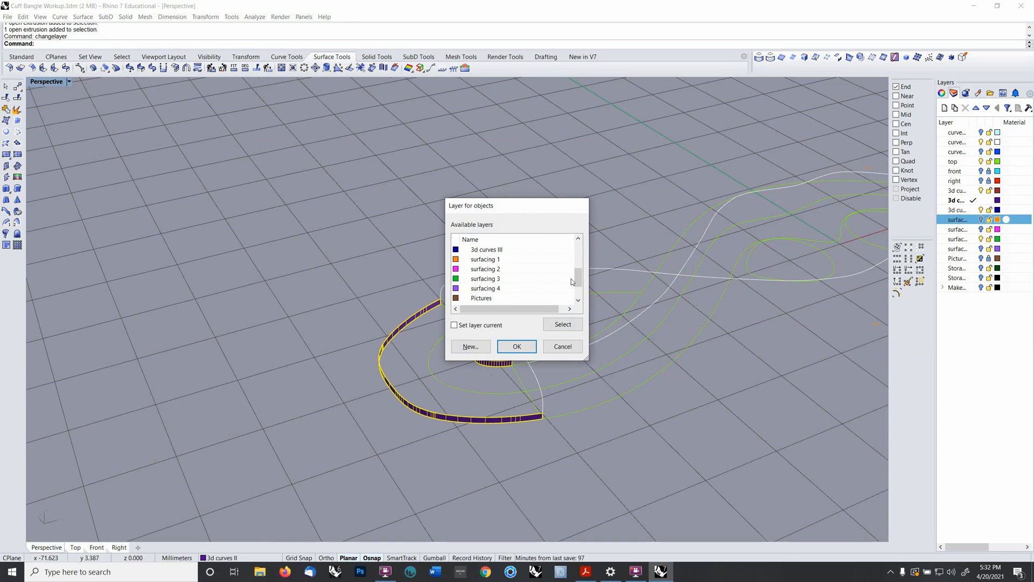
left_click(505, 282)
left_click(504, 348)
left_click(358, 251)
scroll(358, 251, "up", 3)
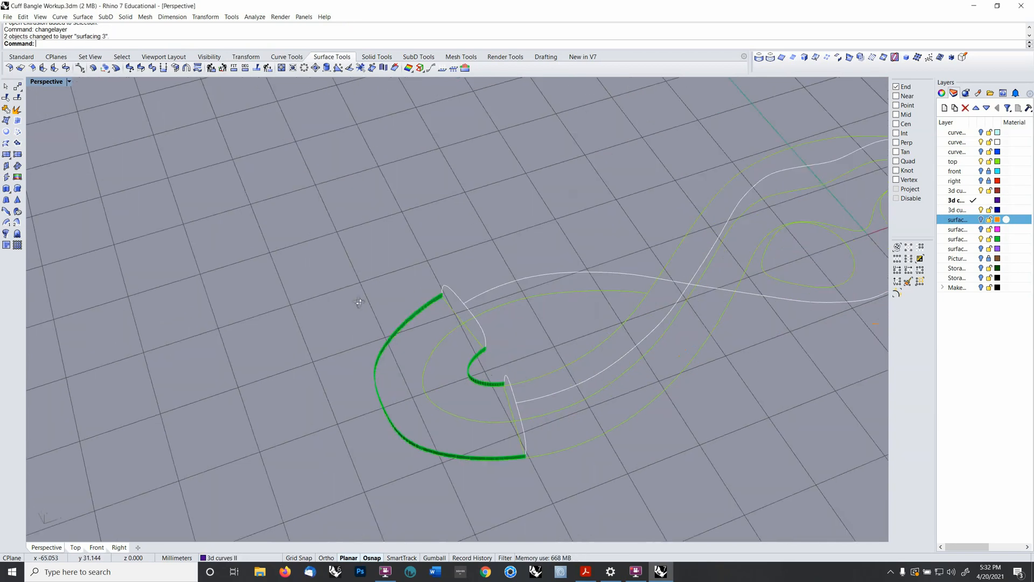
right_click_drag(359, 302, 334, 252)
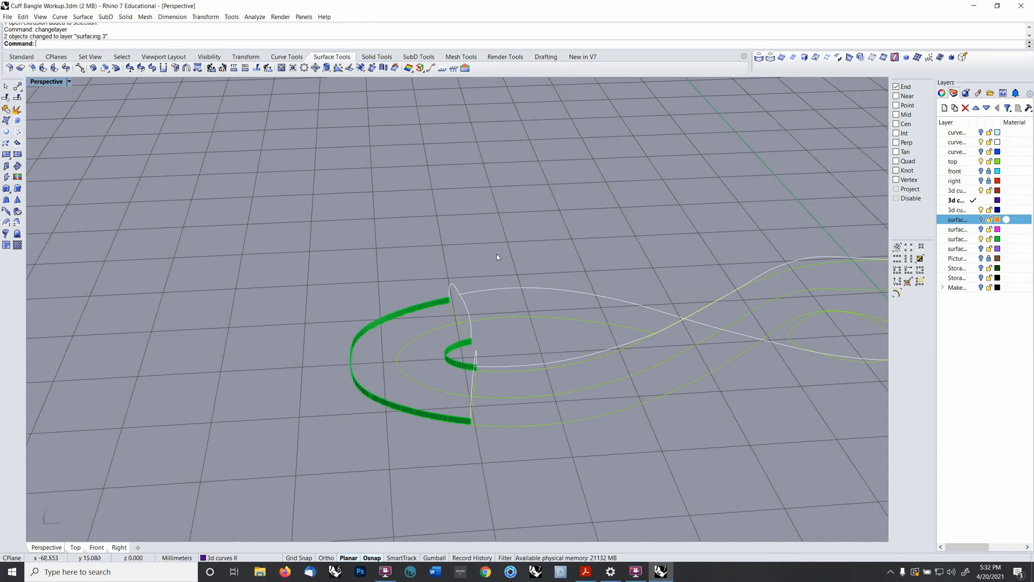
- On the curves 2 layer, draw a straight centerline about 29 mm long along the X axis, crossing both loop surfaces
left_click(973, 142)
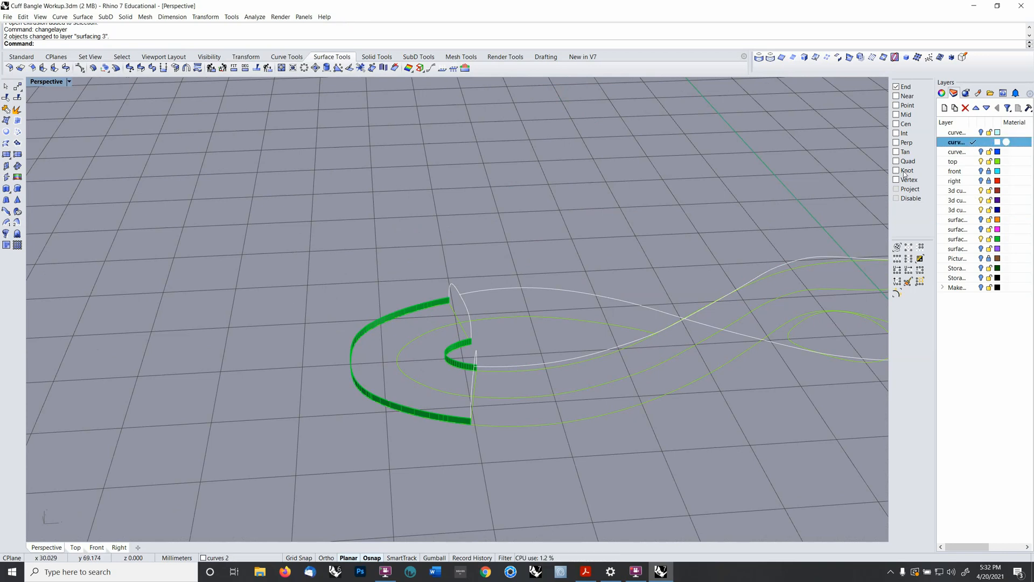
left_click(286, 56)
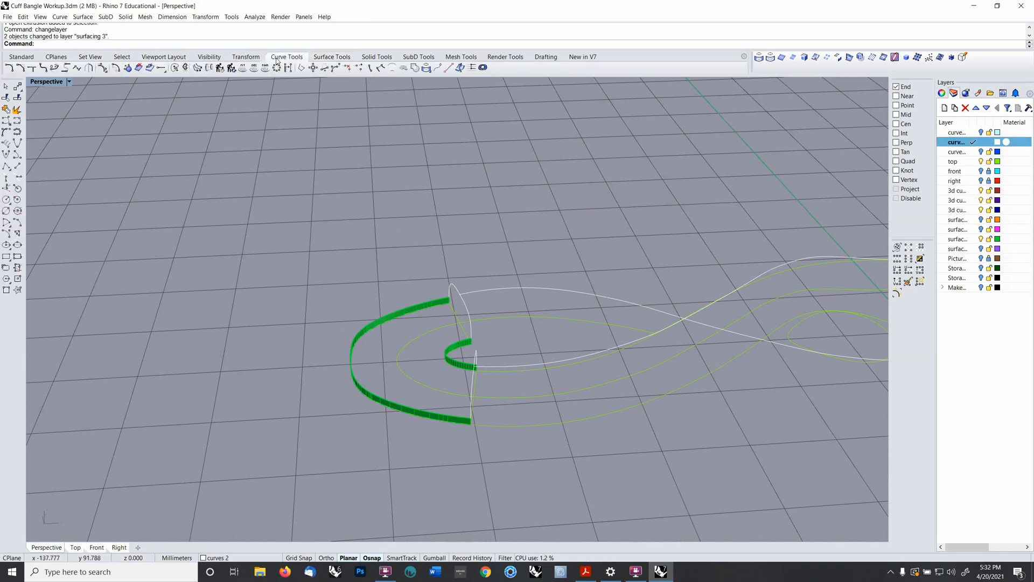
left_click(18, 165)
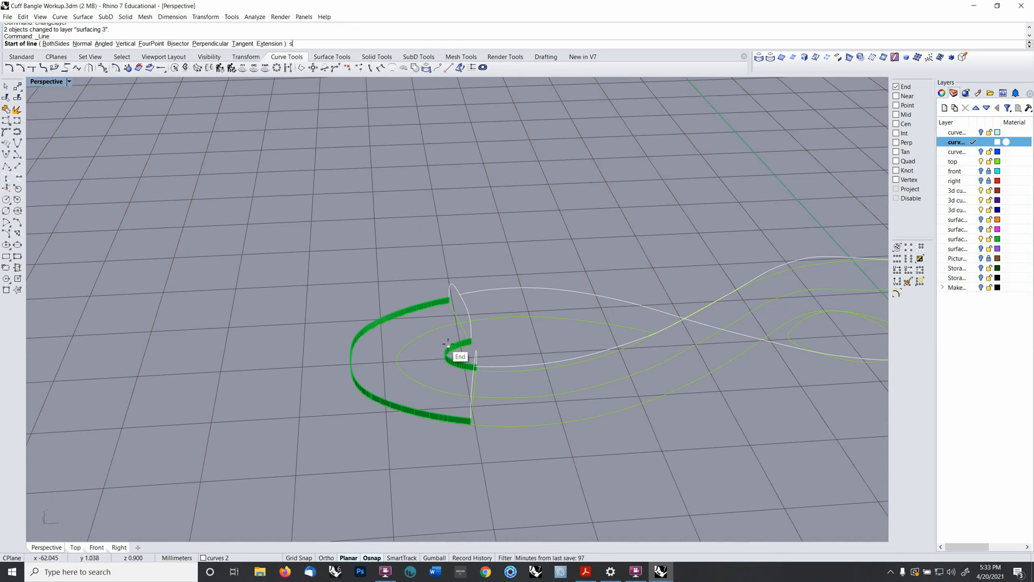
left_click(541, 353)
key("F9")
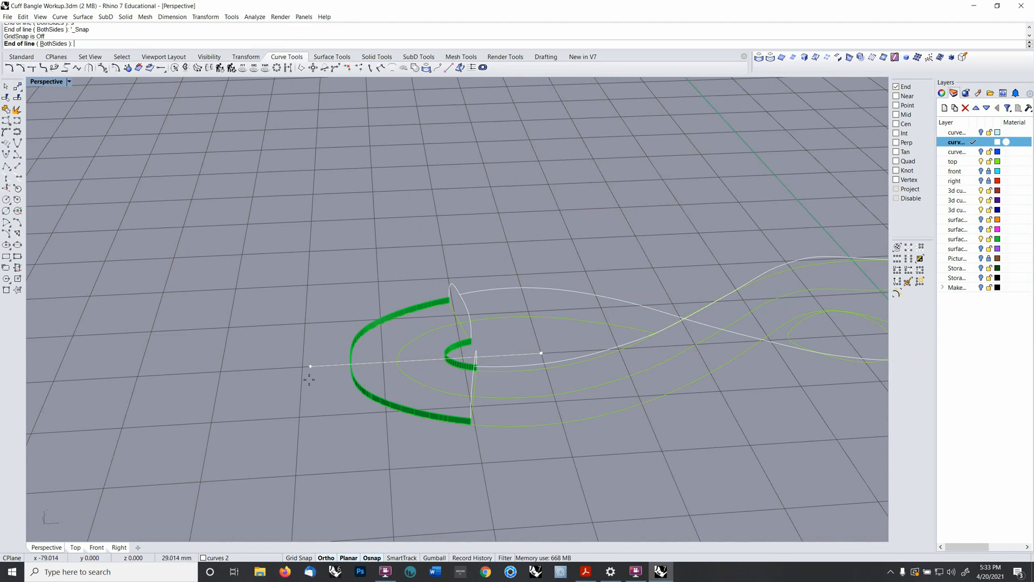
left_click(309, 365)
right_click_drag(308, 365, 467, 364)
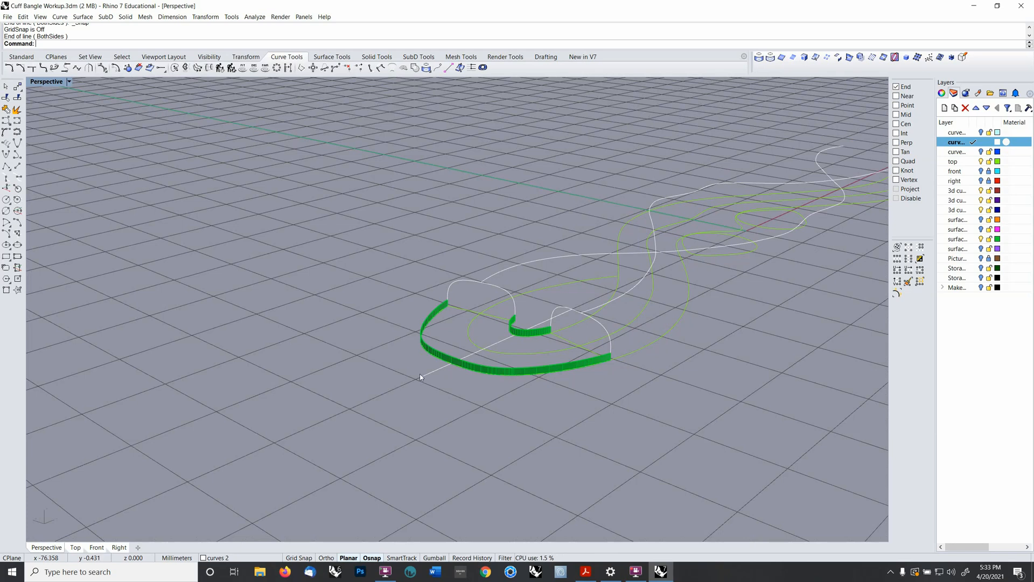
- Project the centerline onto the outer and inner loop surfaces
left_click(475, 354)
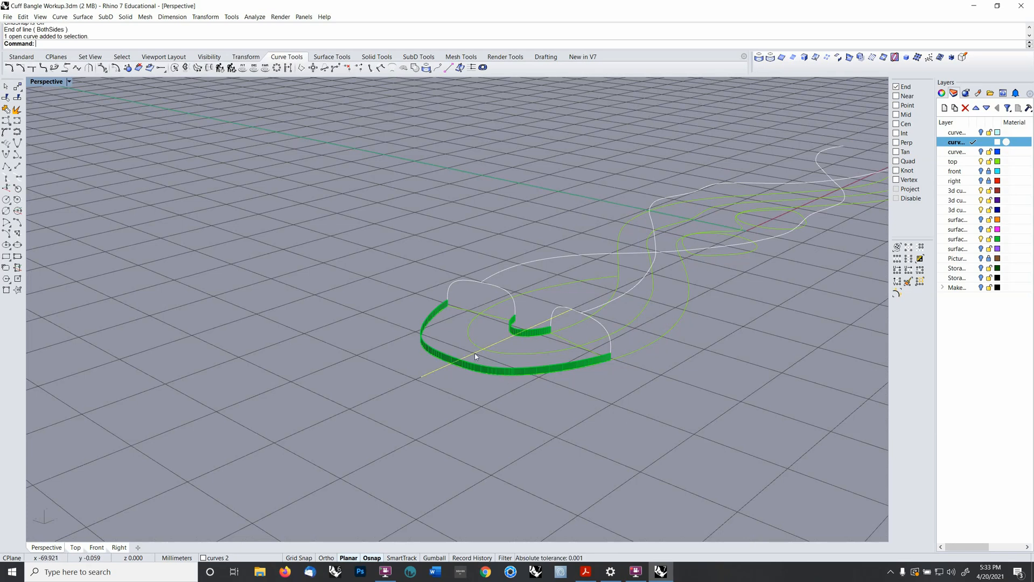
left_click(758, 57)
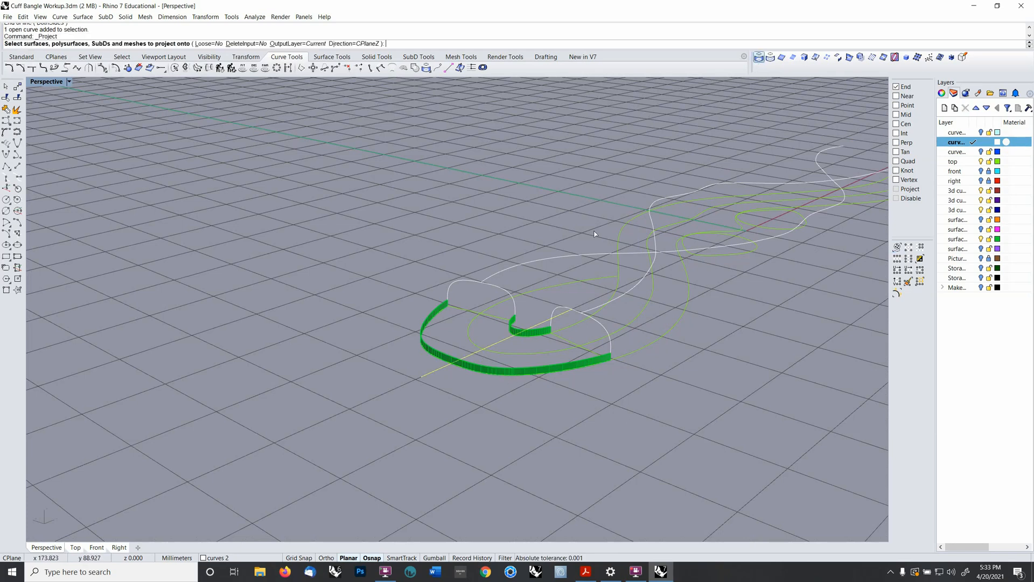
left_click(483, 363)
left_click(528, 334)
key("Return")
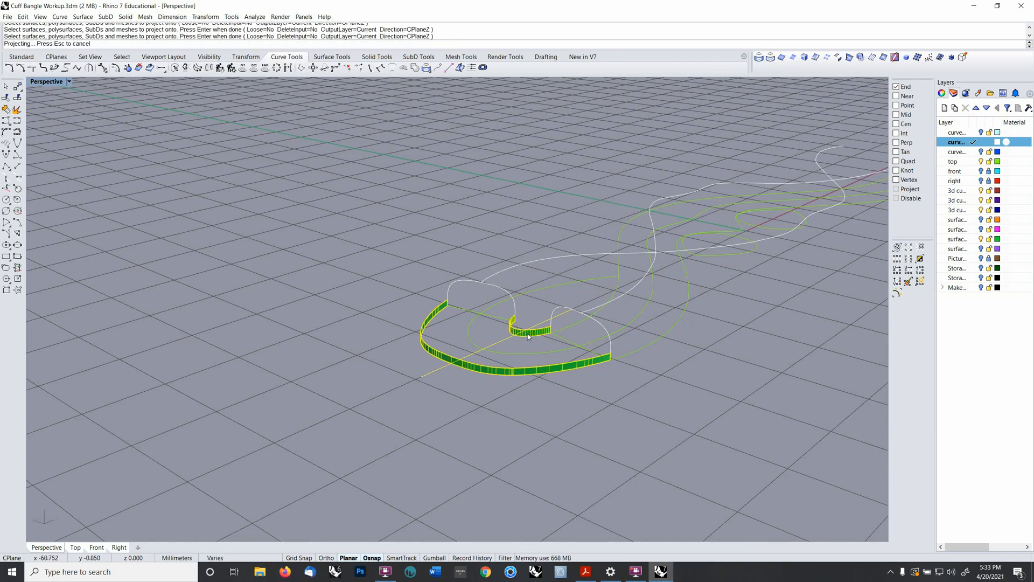
right_click_drag(471, 419, 428, 429)
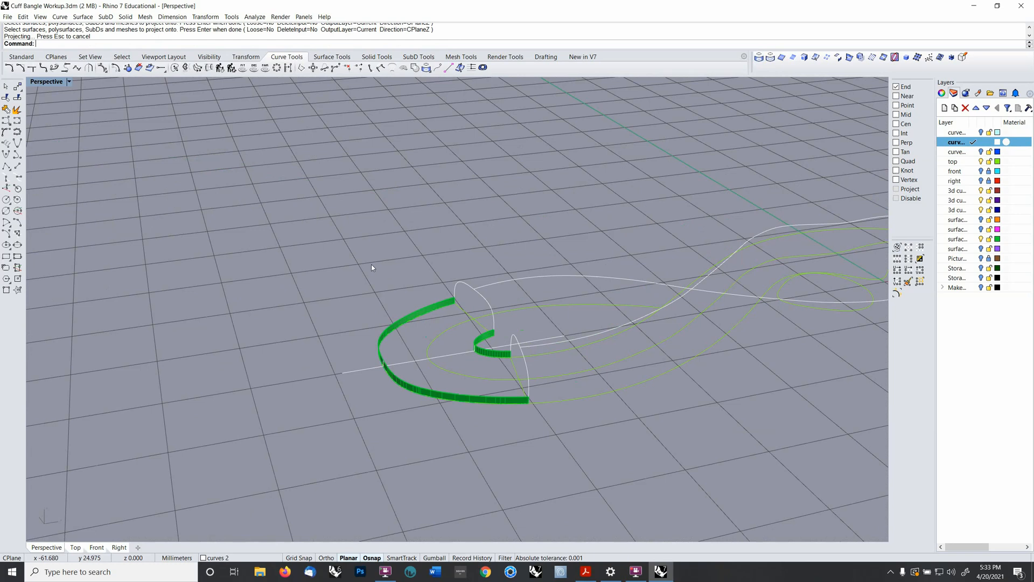
- Set the construction plane to Front and draw a vertical both-sided line centered where the middle loop curve crosses the centerline
mouse_move(435, 360)
right_mouse_down()
mouse_move(430, 319)
mouse_move(424, 342)
mouse_move(444, 332)
mouse_move(420, 350)
right_mouse_up()
left_click(445, 343)
right_click_drag(412, 291, 385, 348)
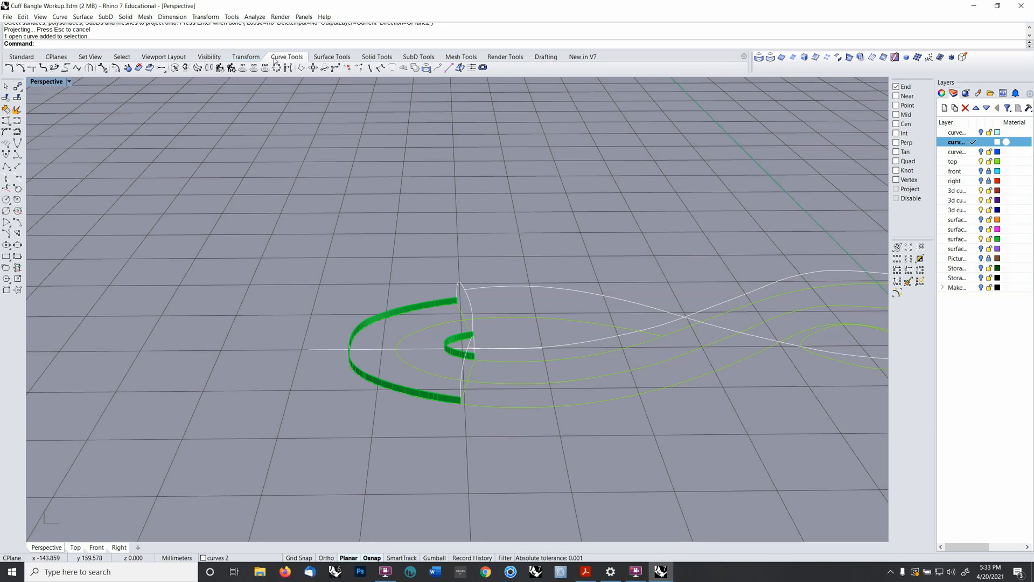
key("F5")
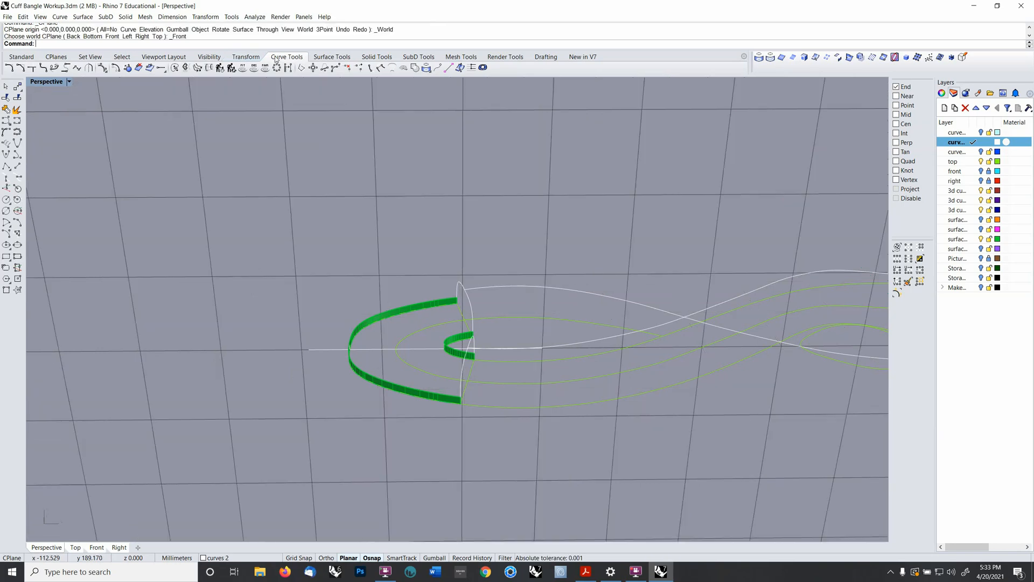
left_click(19, 168)
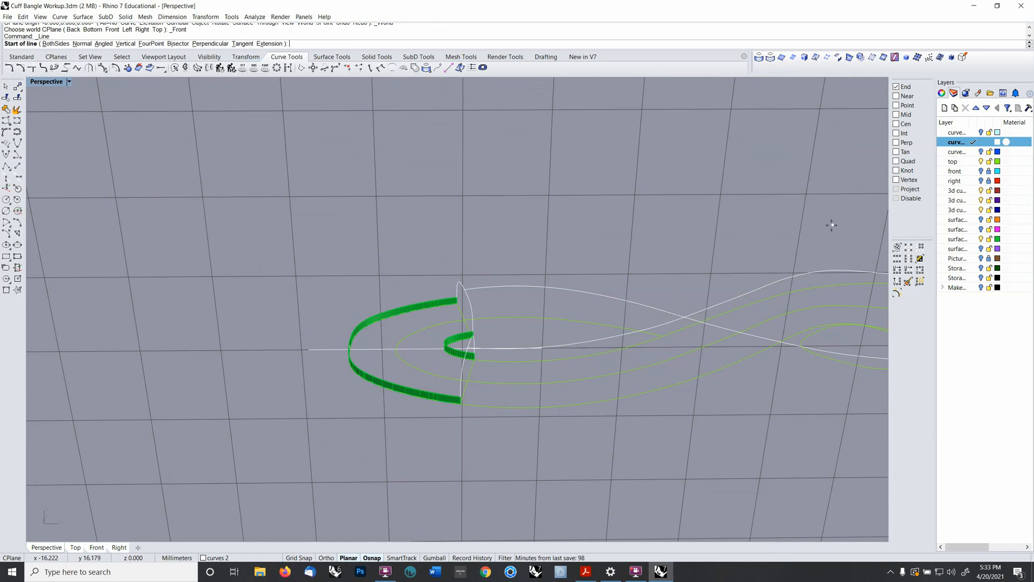
right_click(903, 135)
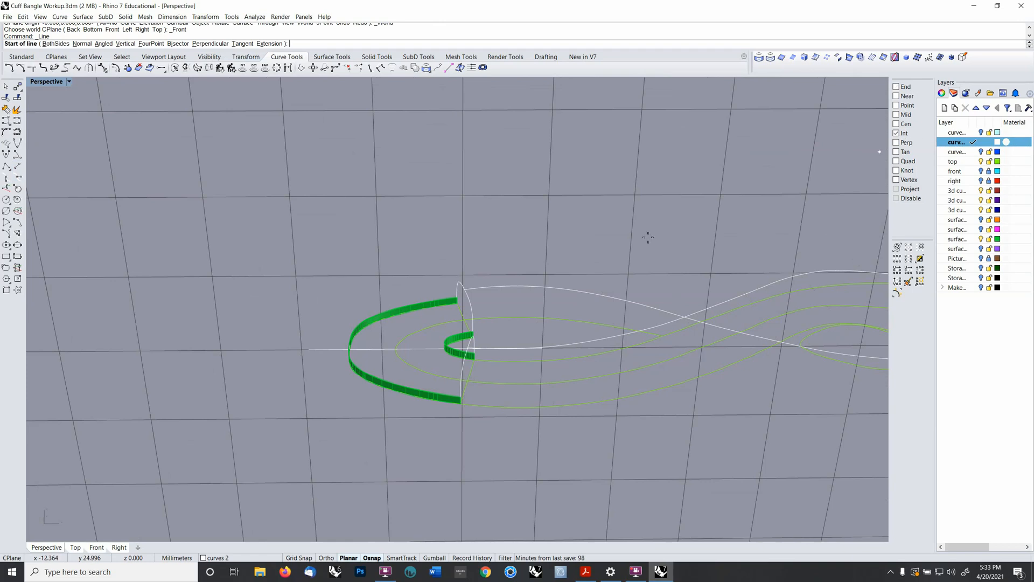
left_click(398, 349)
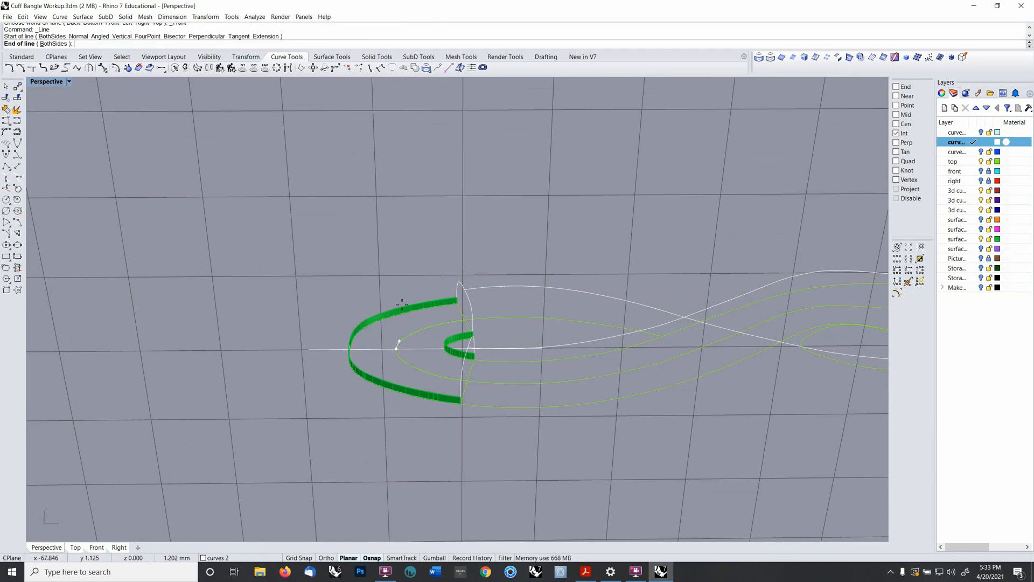
type("b")
key("Return")
left_click(393, 235)
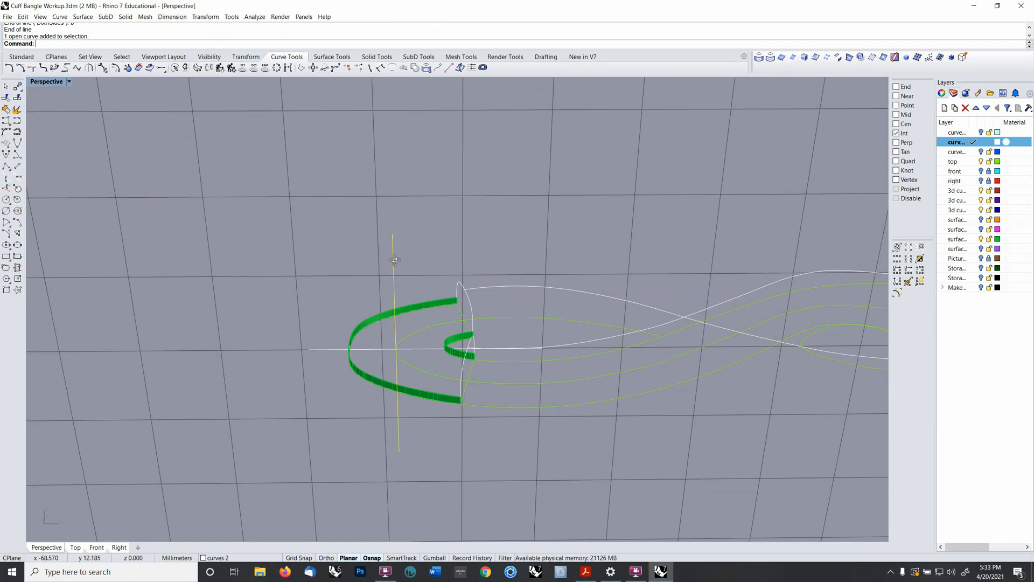
- On the 3d curves II layer, extrude the vertical line to both sides into a flat surface crossing the outer loop surface
right_click_drag(394, 260, 433, 261)
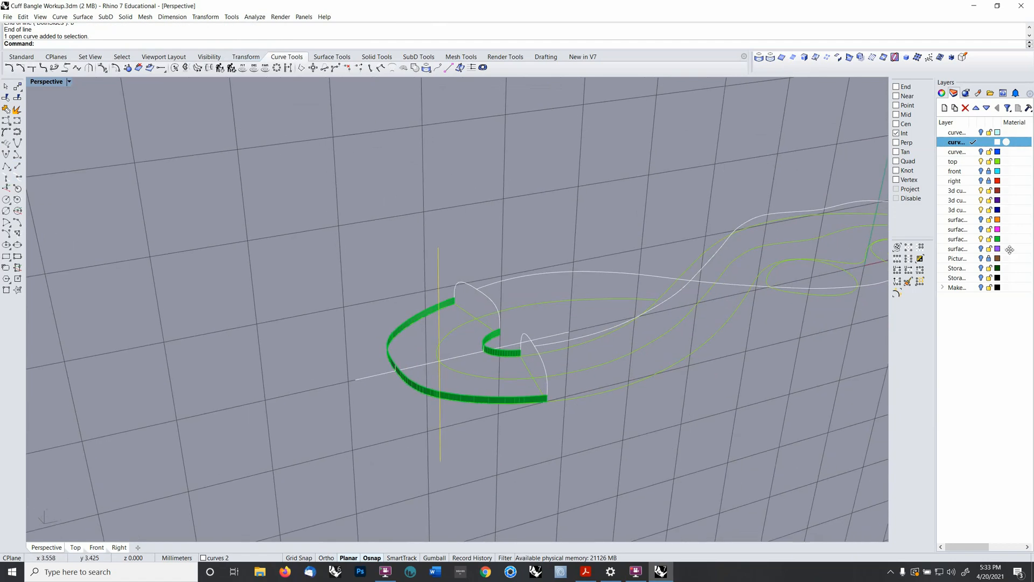
left_click(973, 201)
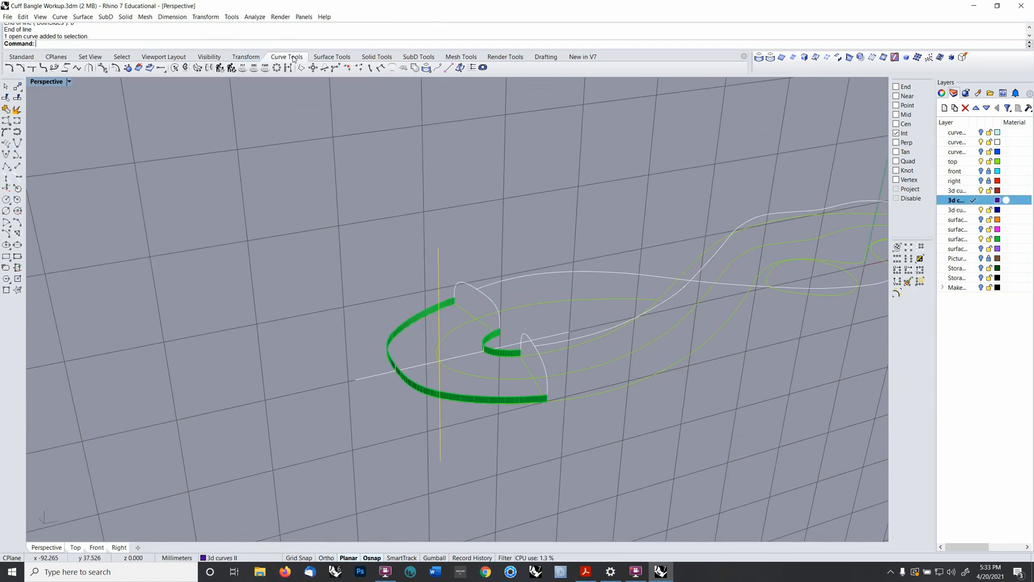
left_click(331, 57)
left_click(5, 188)
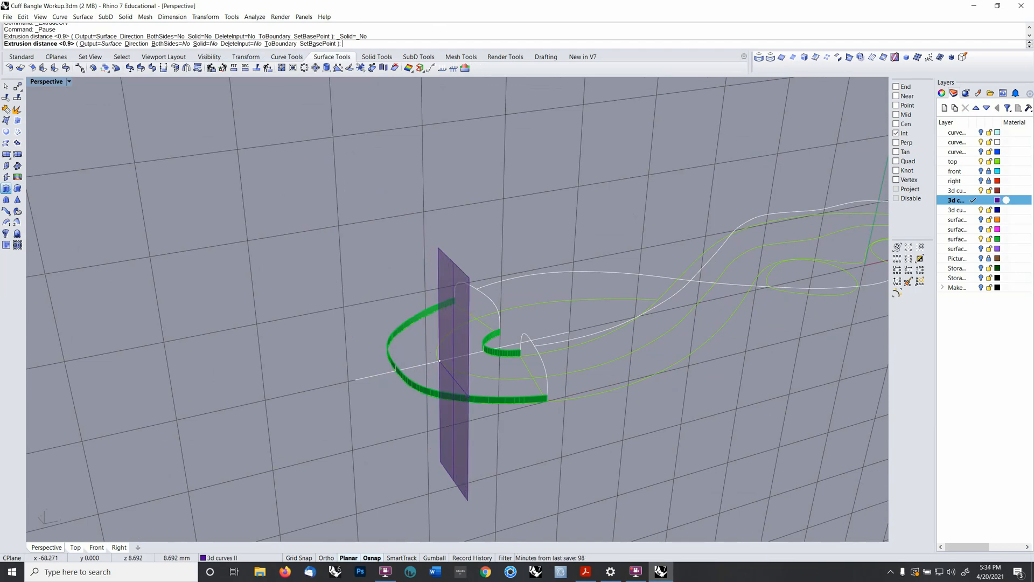
type("b")
key("Return")
left_click(518, 430)
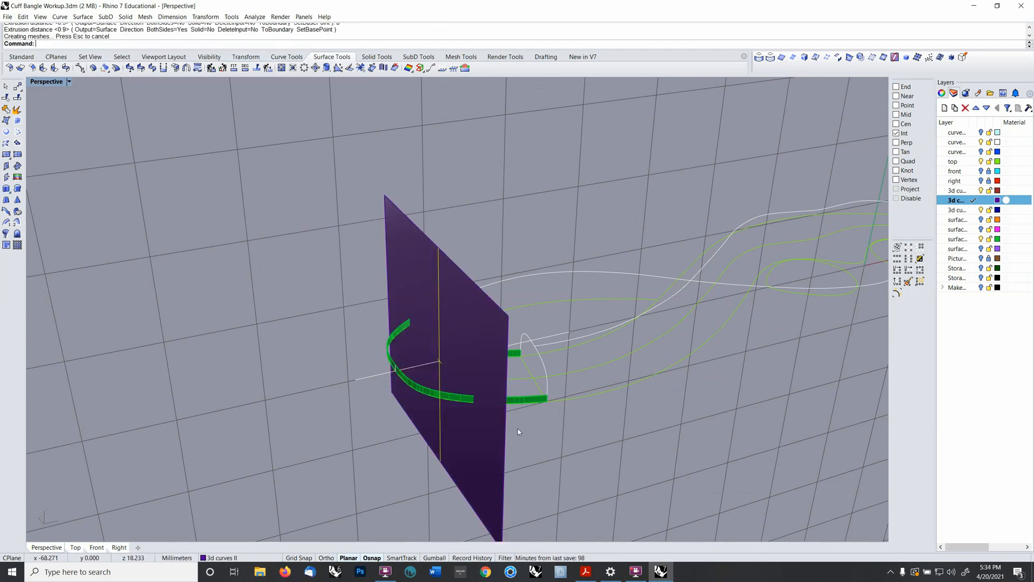
right_click_drag(527, 429, 513, 422)
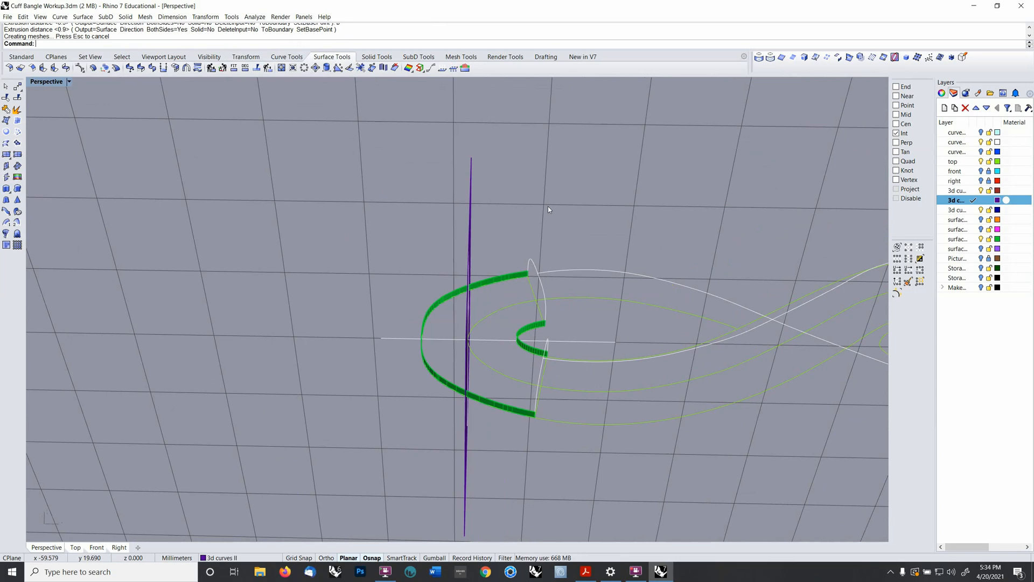
right_click_drag(549, 209, 560, 305)
left_click(560, 306)
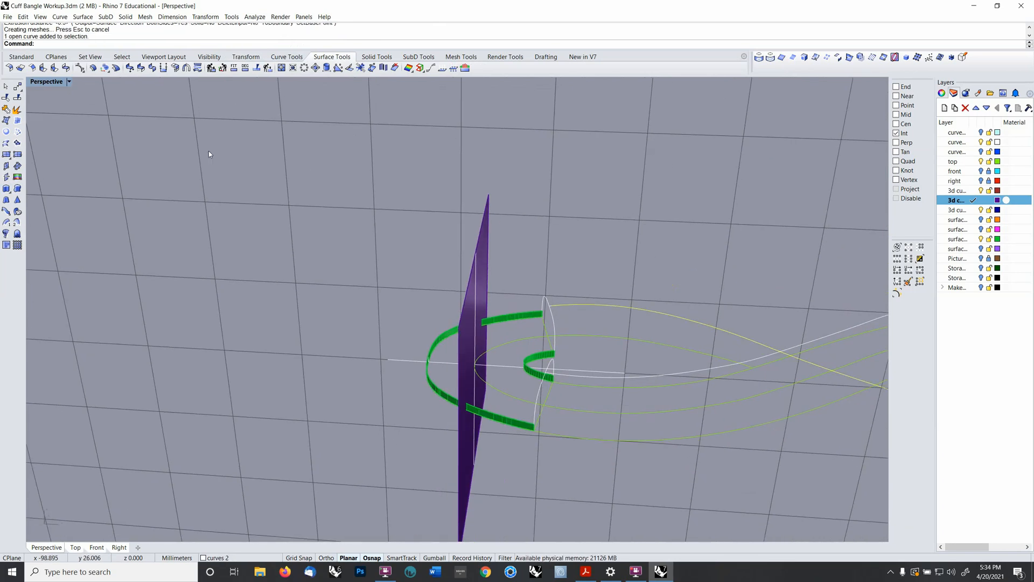
left_click(60, 16)
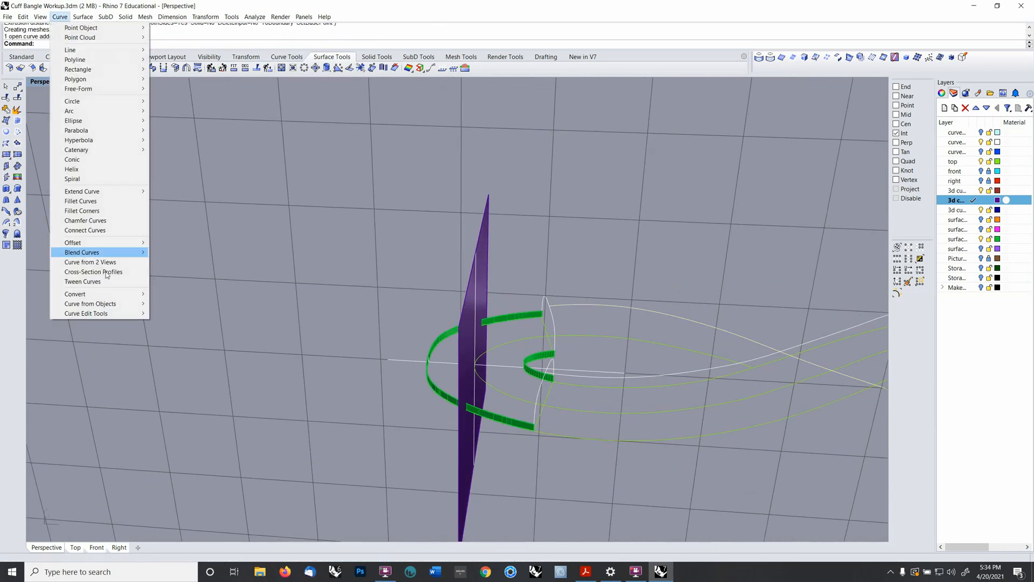
mouse_move(110, 252)
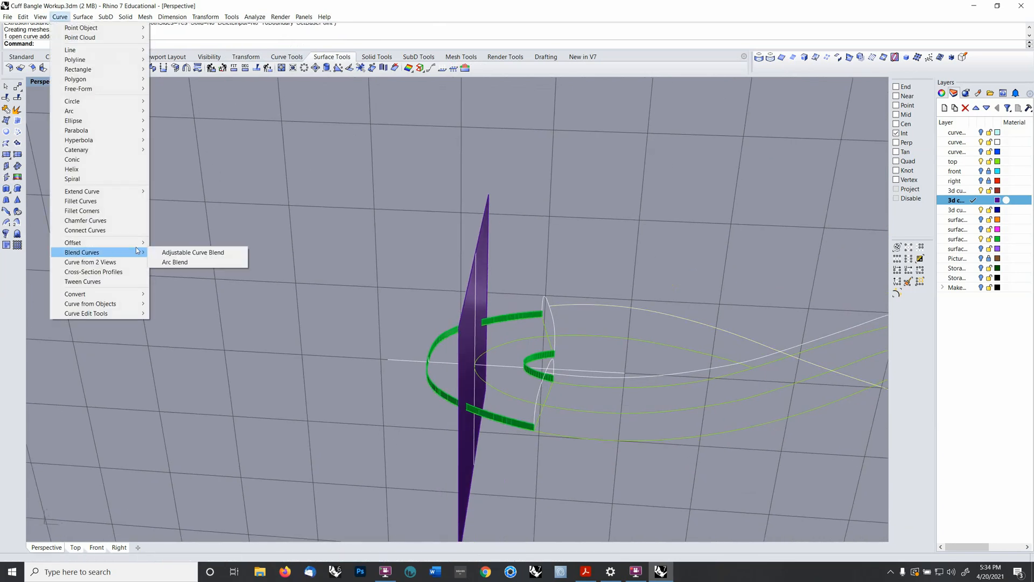
left_click(187, 252)
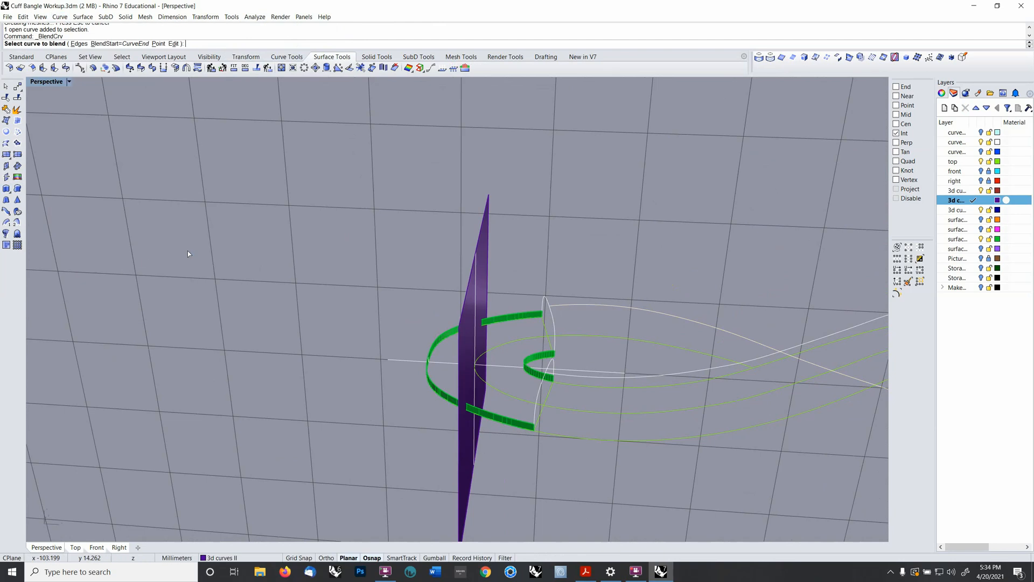
key("Escape")
- Blend the loop-side ends of the two white wavy curves with curvature continuity at both ends, on the curves 2 layer
left_click(58, 17)
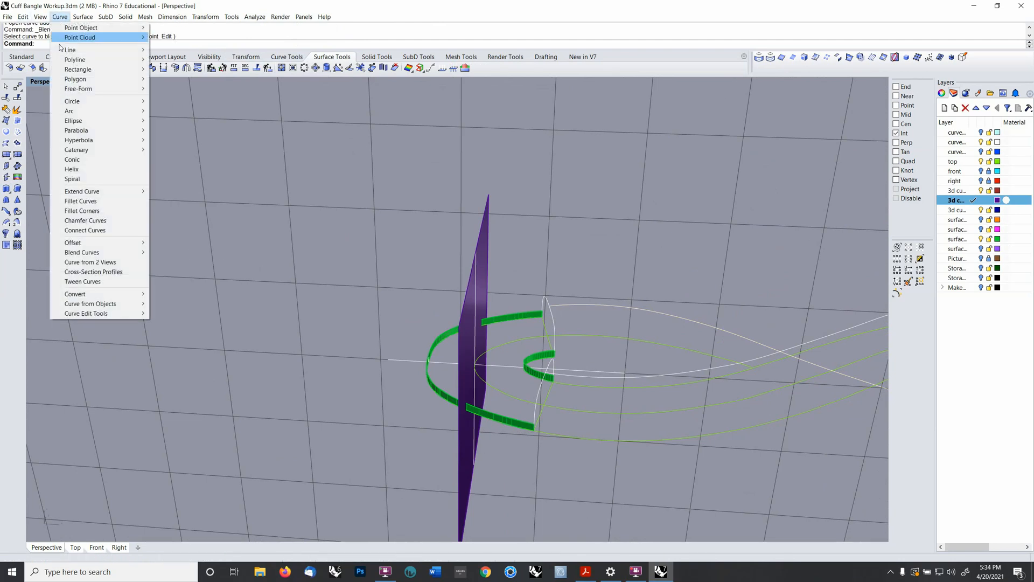
mouse_move(100, 252)
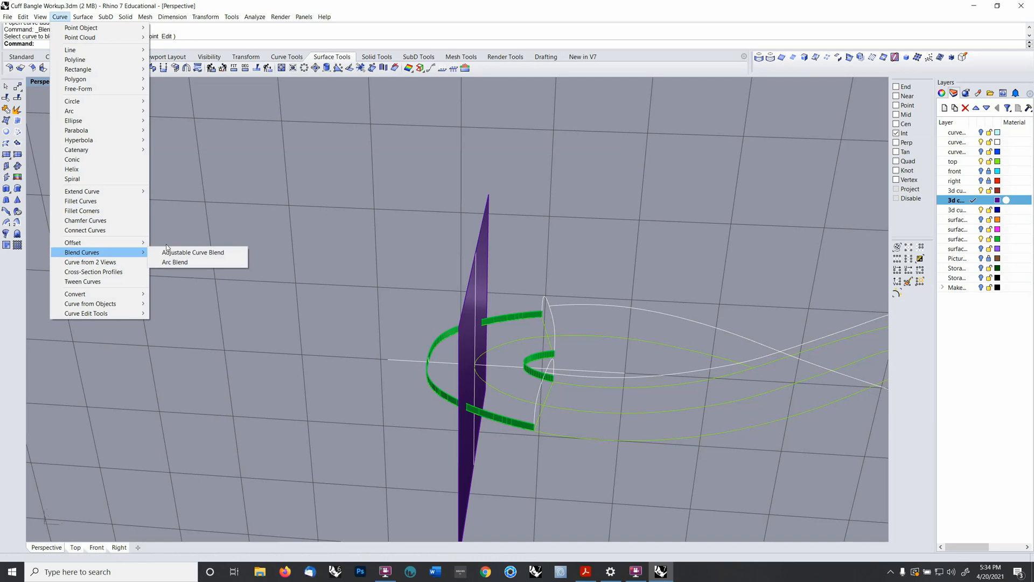
left_click(183, 253)
left_click(571, 305)
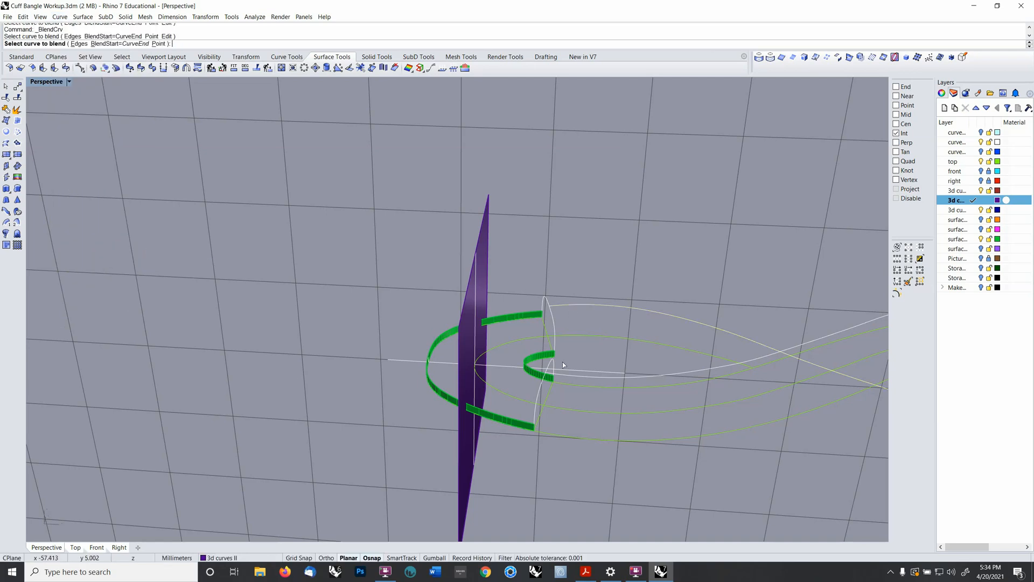
left_click(566, 377)
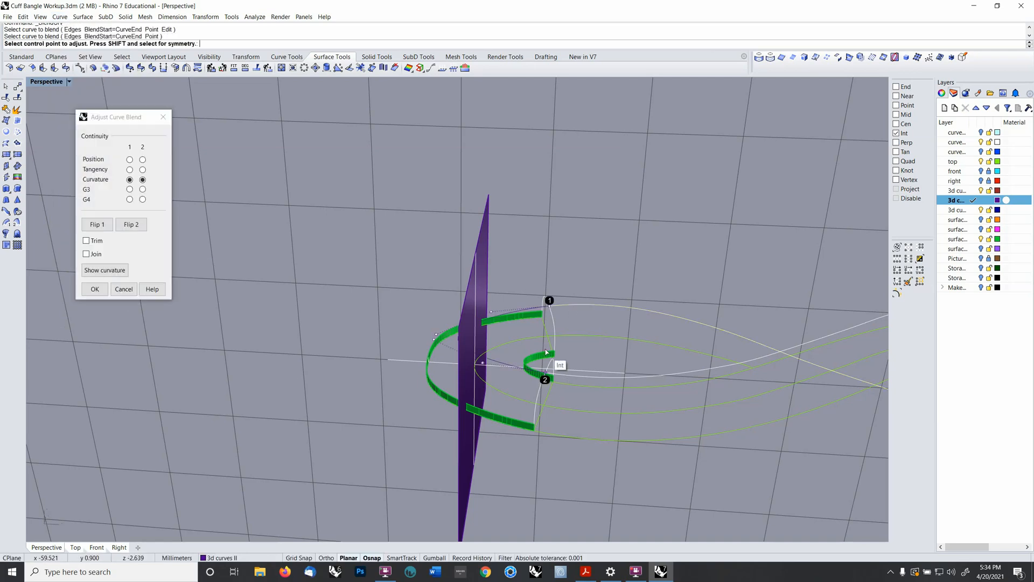
mouse_move(559, 363)
right_mouse_down()
mouse_move(568, 337)
mouse_move(561, 353)
right_mouse_up()
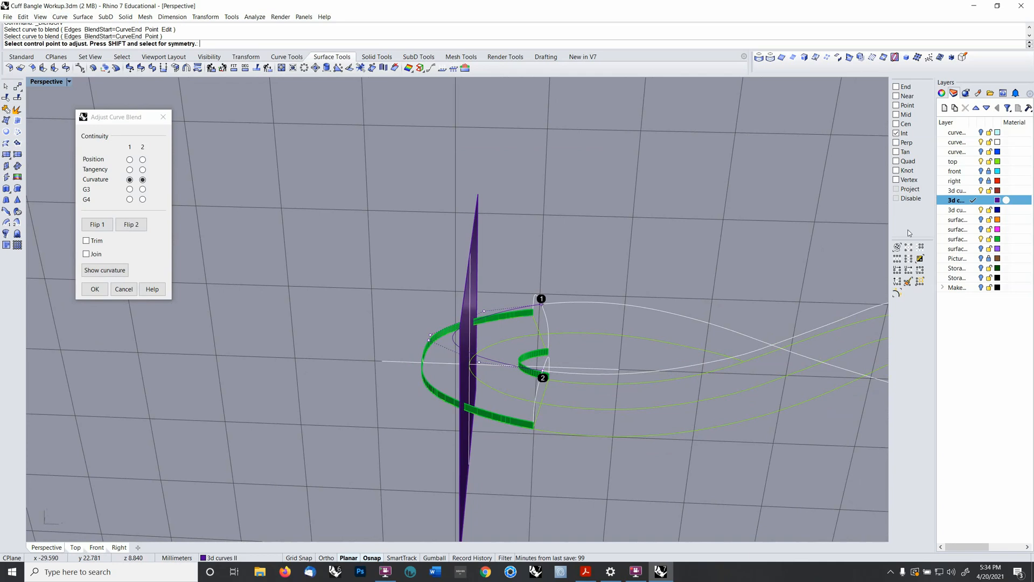
left_click(974, 142)
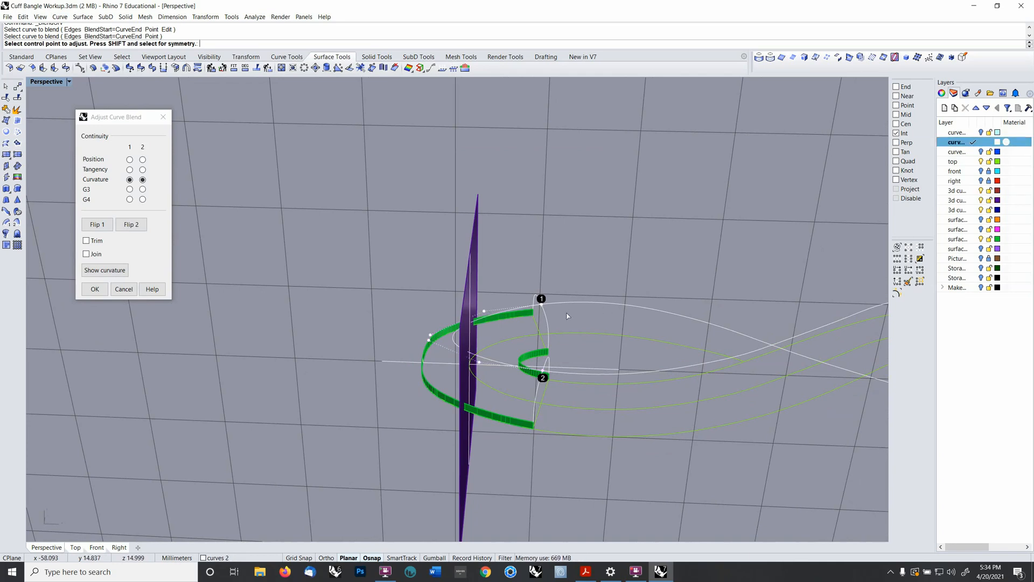
right_click_drag(518, 291, 531, 291)
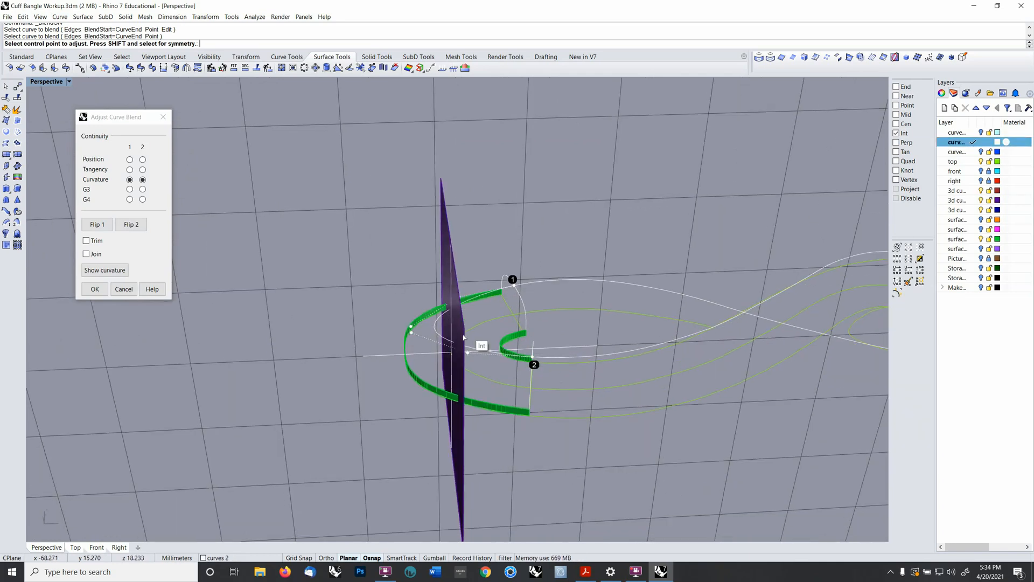
- Disable object snaps, pull both pairs of blend control points symmetrically inward to shorten the loop, and accept the blend
key("F4")
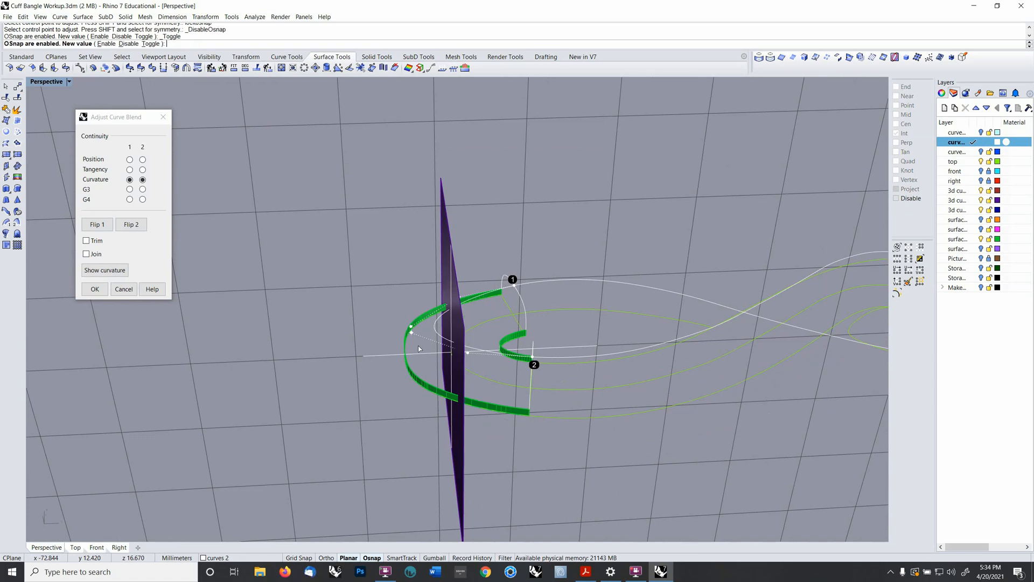
left_click(468, 353, "shift")
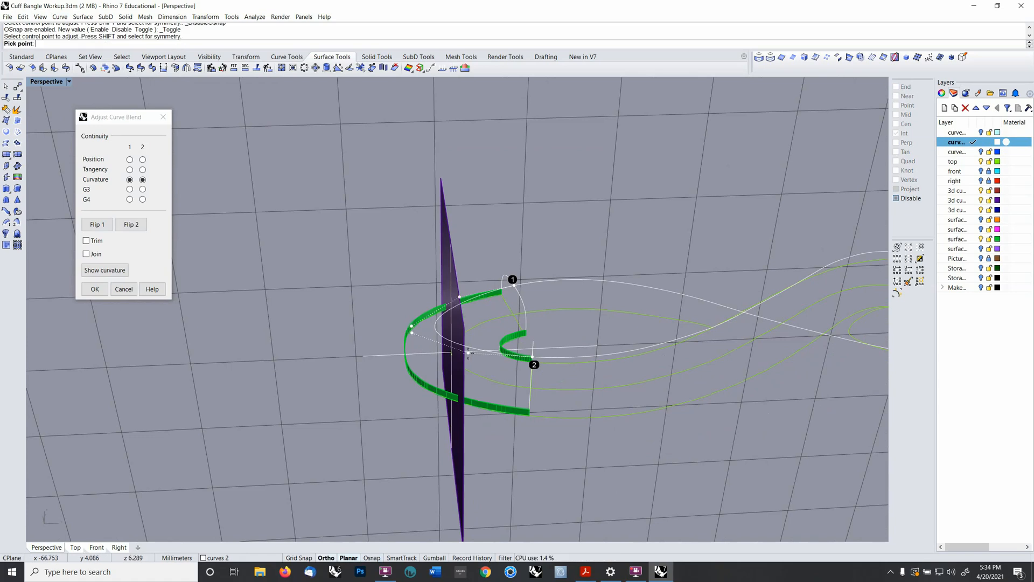
left_click(475, 353, "shift")
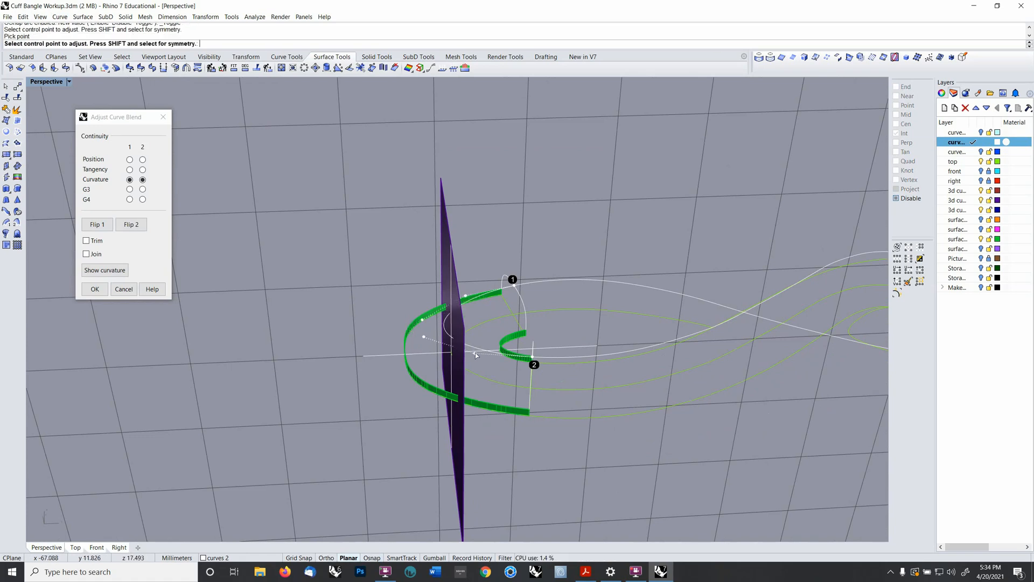
right_click_drag(475, 352, 440, 327)
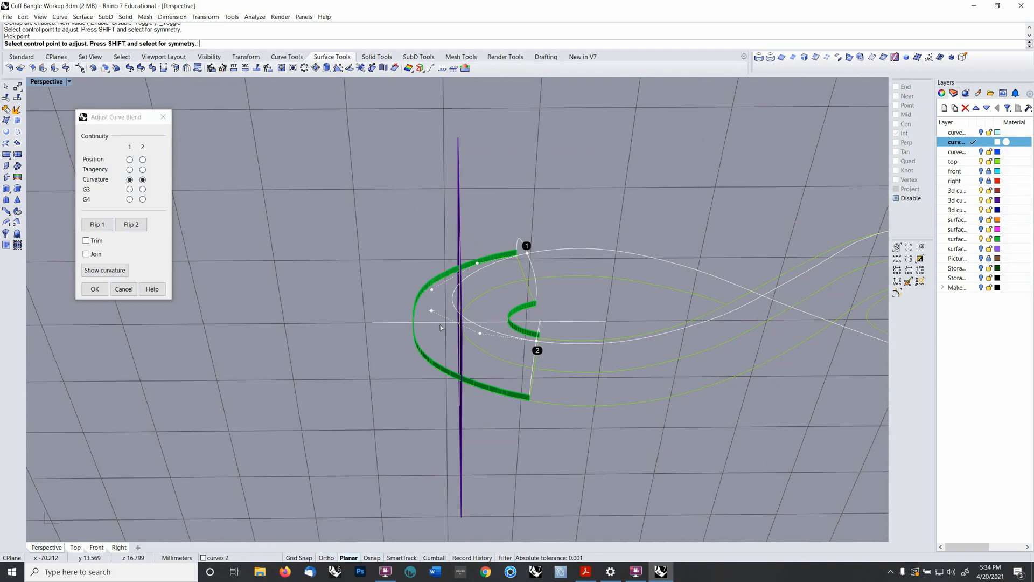
left_click(432, 312, "shift")
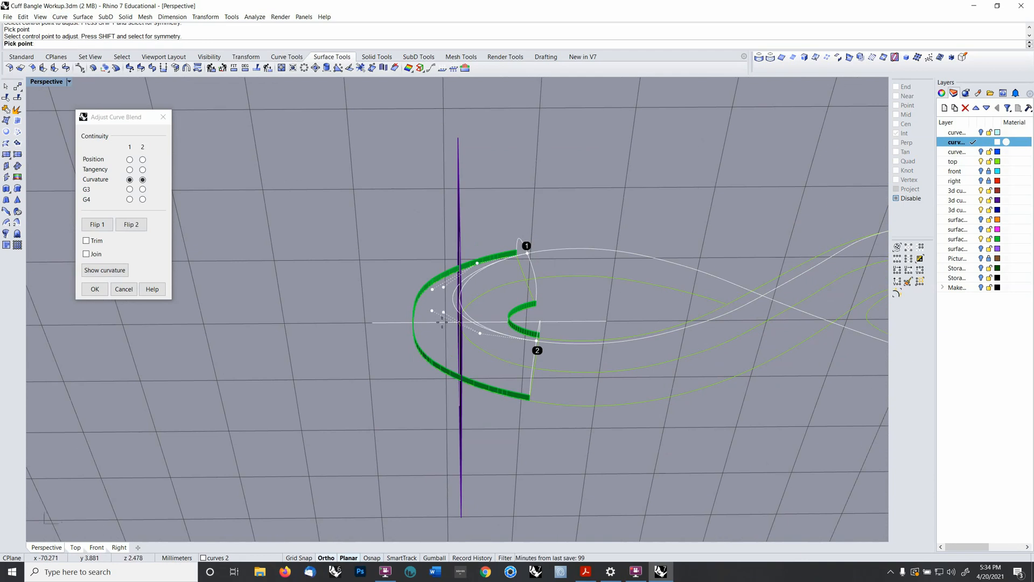
left_click(441, 322, "shift")
right_click_drag(441, 322, 459, 357)
right_click_drag(458, 343, 513, 340)
key("Return")
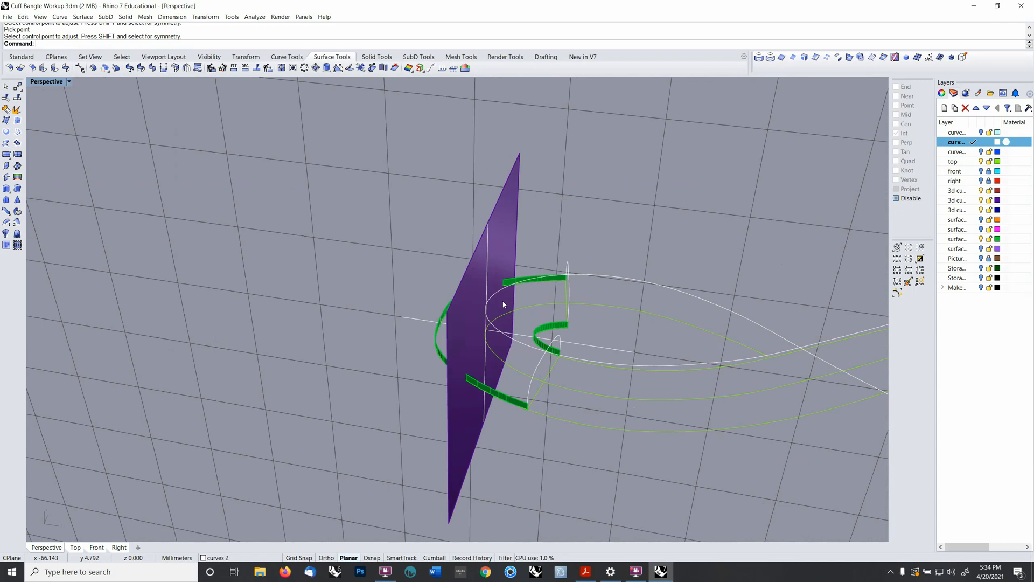
- Set the construction plane to Right and draw a horizontal both-sided line from the blend curve's midpoint, about 30 mm each way
mouse_move(558, 264)
right_mouse_down()
mouse_move(536, 290)
mouse_move(549, 278)
right_mouse_up()
left_click(544, 273)
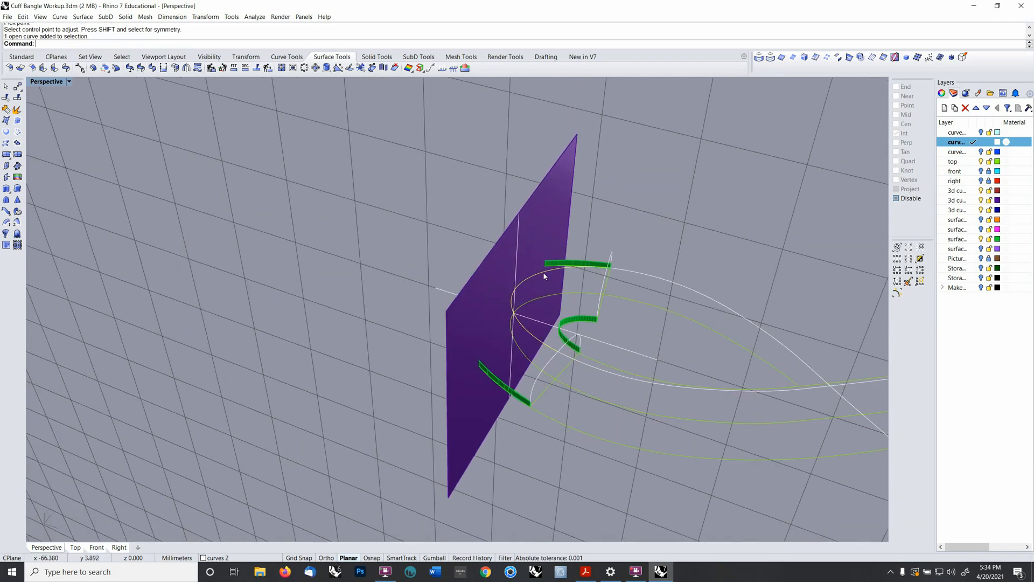
key("F5")
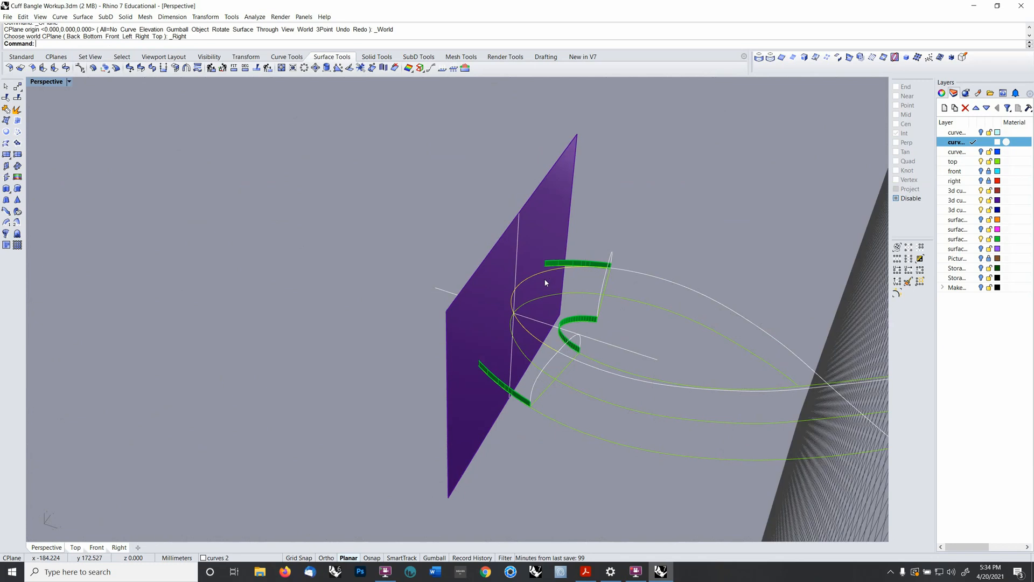
right_click_drag(547, 284, 550, 315)
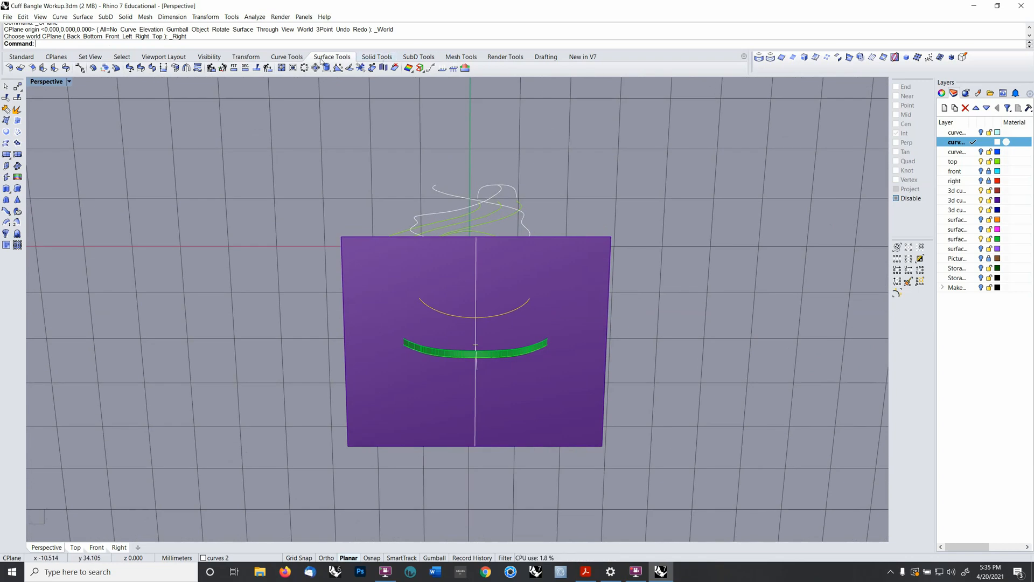
left_click(295, 59)
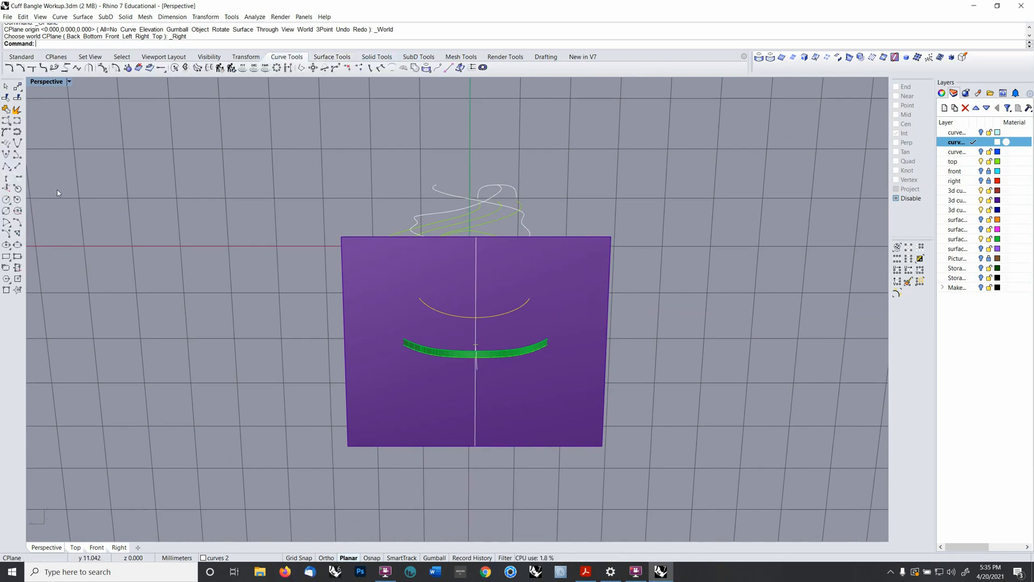
left_click(18, 166)
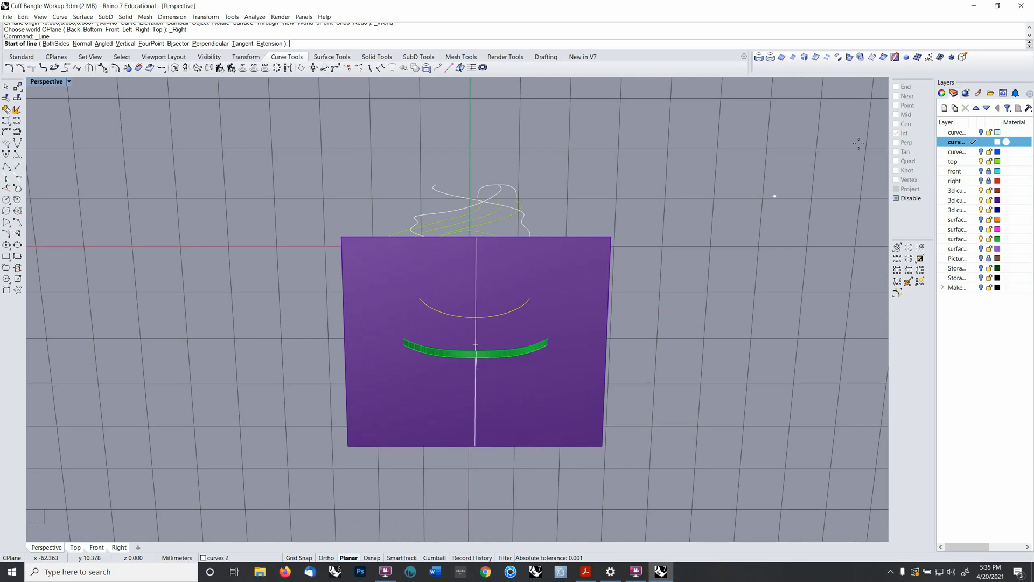
left_click(896, 198)
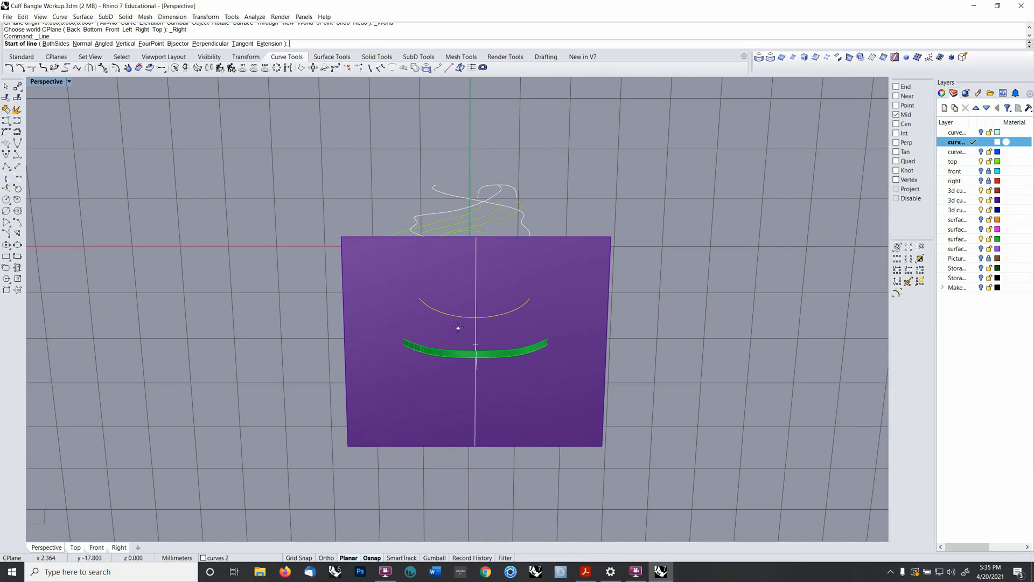
left_click(475, 318)
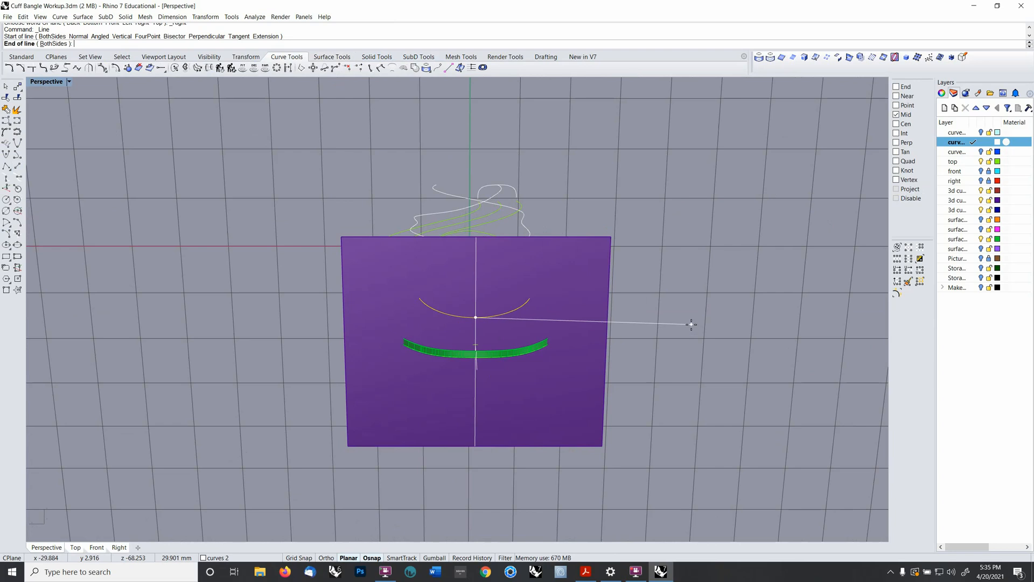
type("b")
key("Return")
left_click(687, 317)
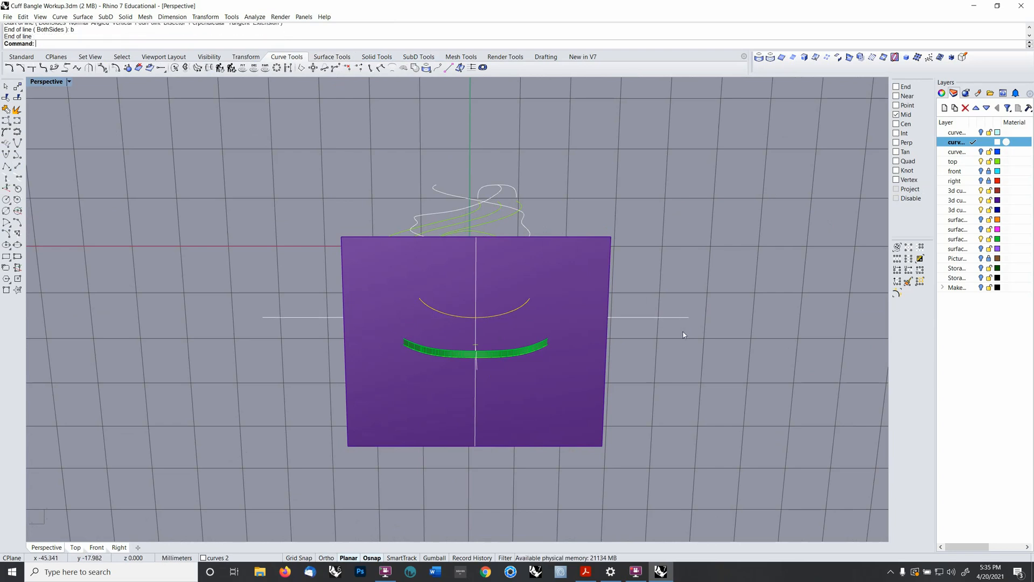
right_click_drag(685, 338, 597, 253)
- Project the horizontal both-sided line onto the flat purple surface with DeleteInput set to Yes
left_click(556, 315)
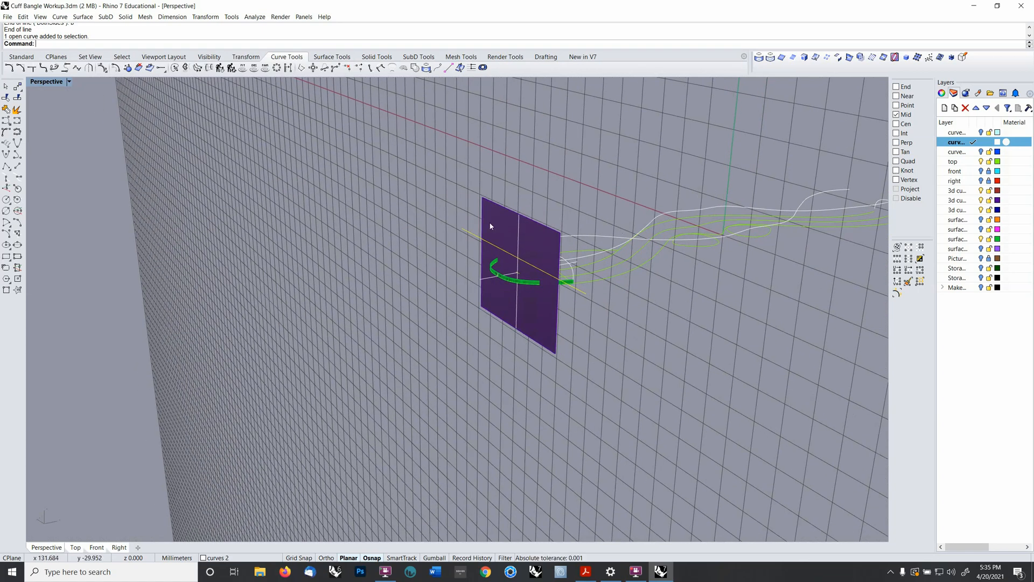
right_click_drag(686, 191, 515, 266)
mouse_move(471, 319)
right_mouse_down()
mouse_move(521, 277)
mouse_move(564, 280)
mouse_move(468, 330)
right_mouse_up()
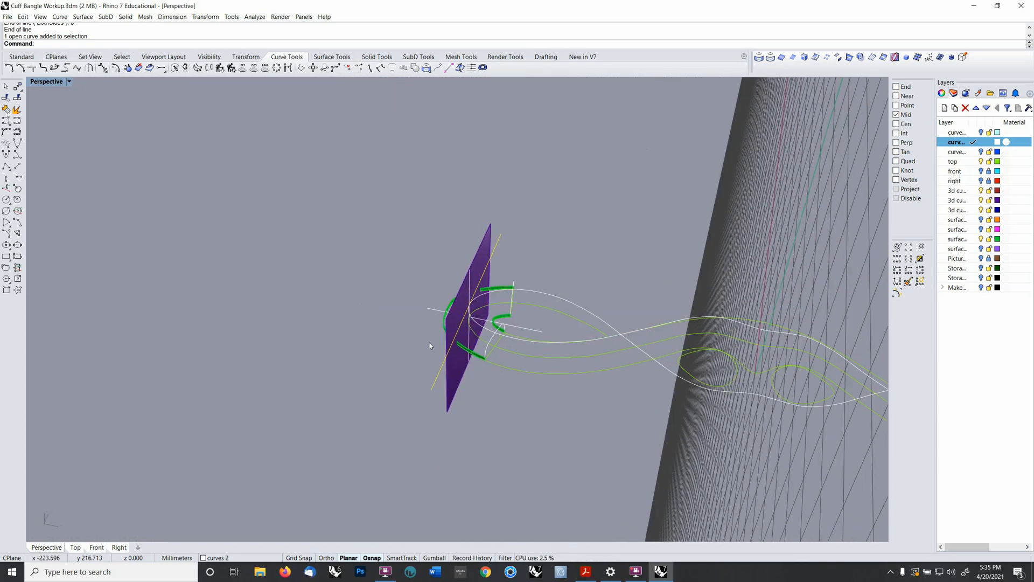
right_click_drag(424, 326, 489, 312)
left_click(759, 57)
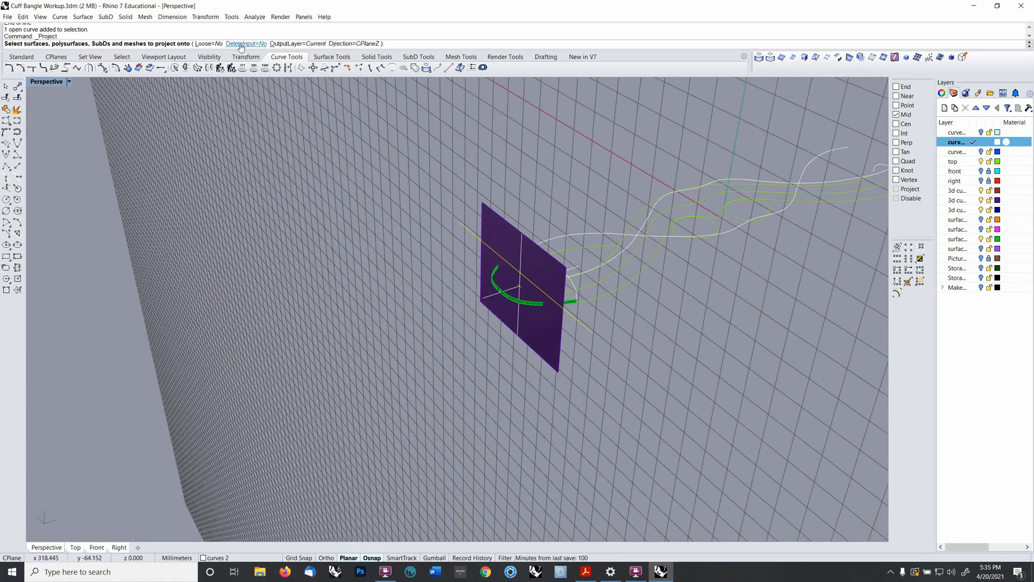
left_click(240, 44)
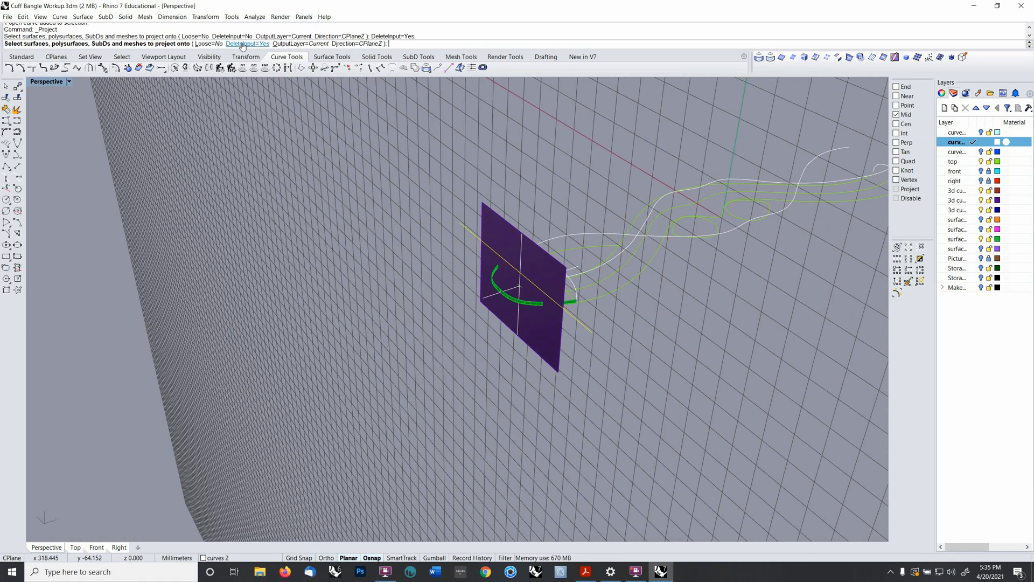
left_click(490, 222)
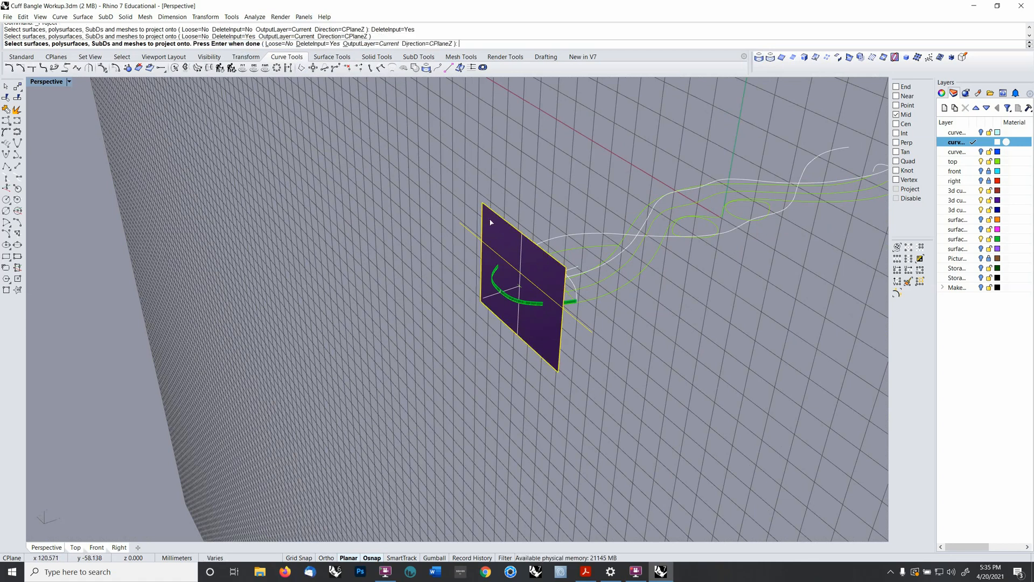
key("Return")
- Delete the flat purple surface and reset the construction plane to world Top
right_click_drag(491, 222, 434, 247)
left_click(484, 260)
key("Delete")
key("F4")
- Try to create an intersection point between the vertical line and the projected horizontal line, and undo it
left_click(442, 245)
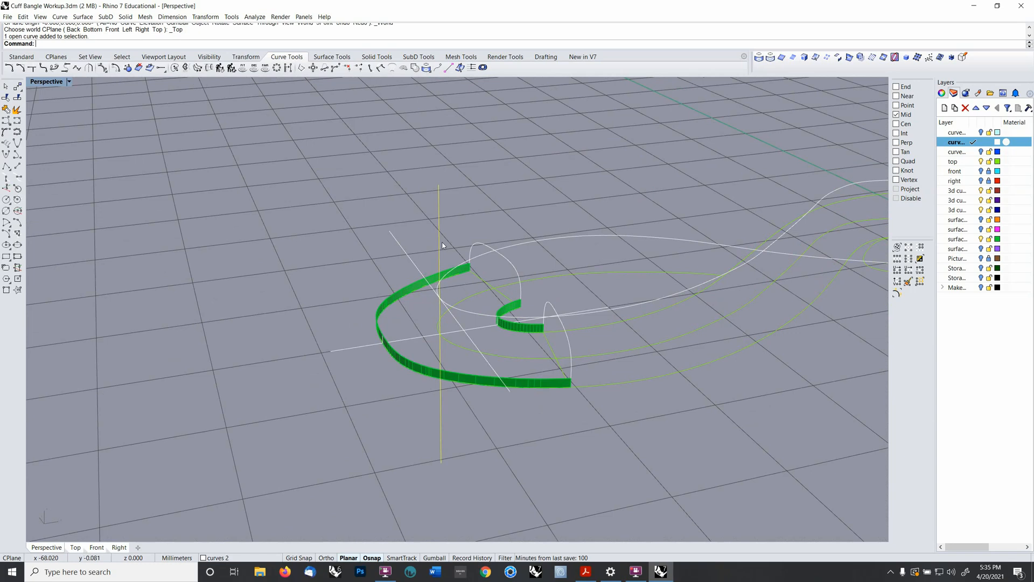
left_click(417, 269)
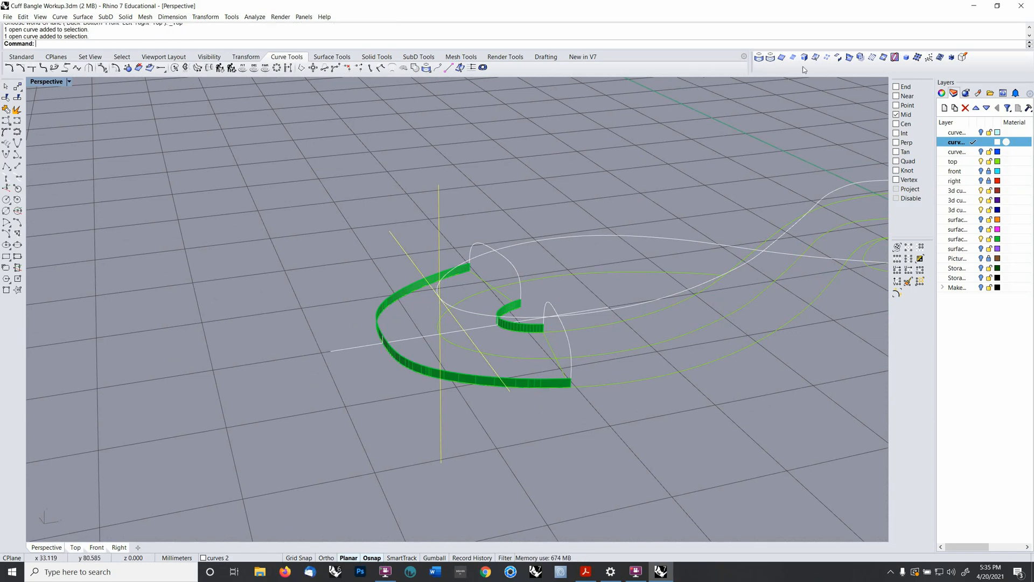
left_click(850, 59)
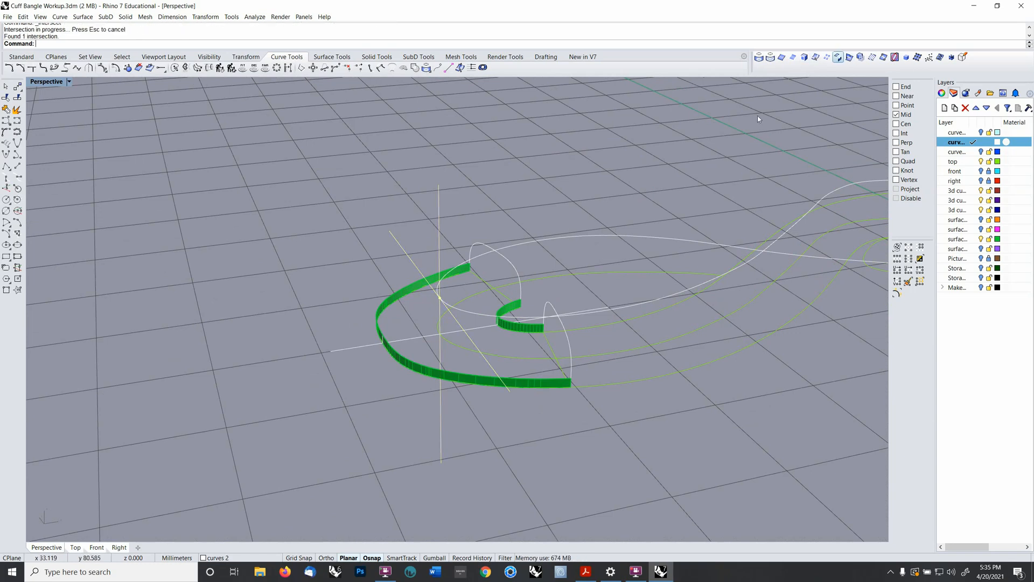
right_click_drag(554, 288, 502, 293)
key("ctrl+z")
- Delete the white blend curve that connects the two wavy curves at the loop end
left_click(466, 309)
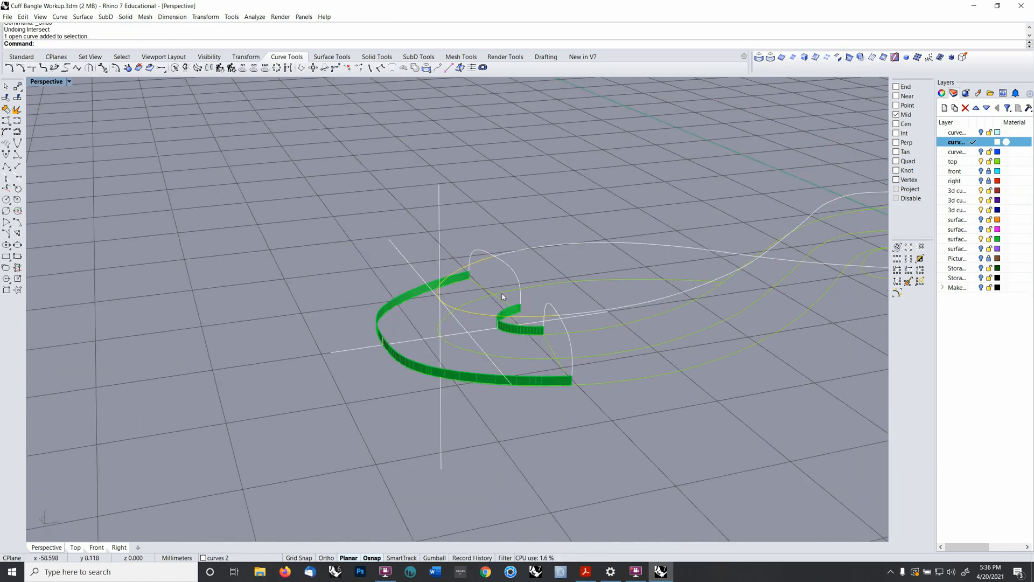
key("Delete")
mouse_move(442, 309)
right_mouse_down()
mouse_move(480, 328)
mouse_move(461, 307)
right_mouse_up()
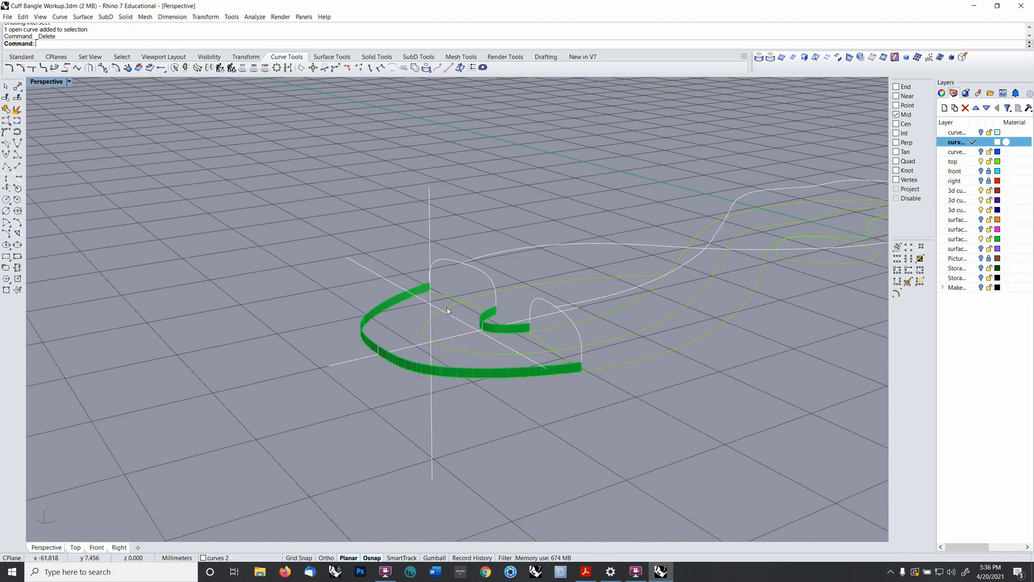
right_click_drag(463, 303, 480, 322)
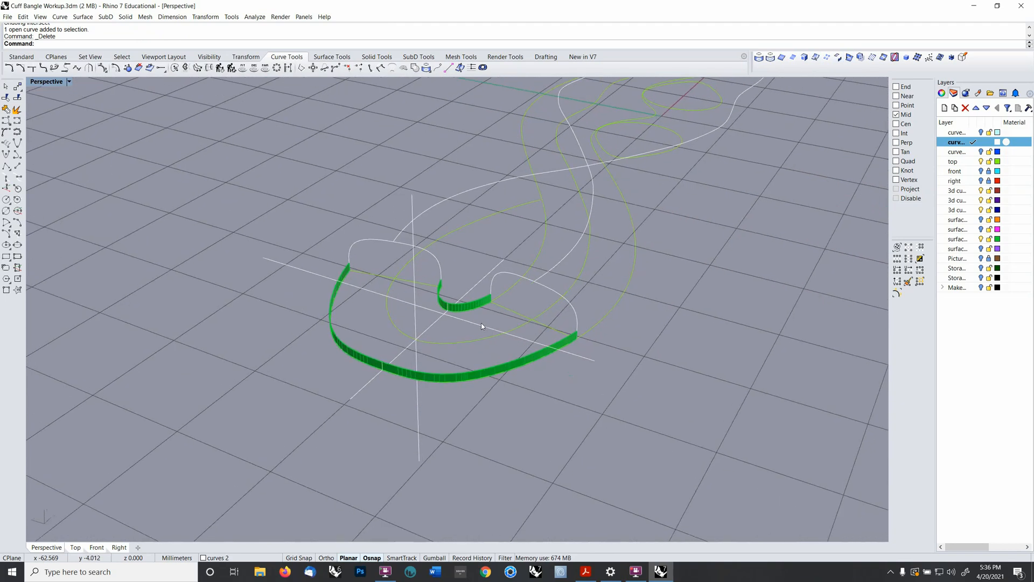
- Trim one half of the projected horizontal line, using the vertical line as the cutter
left_click(416, 320)
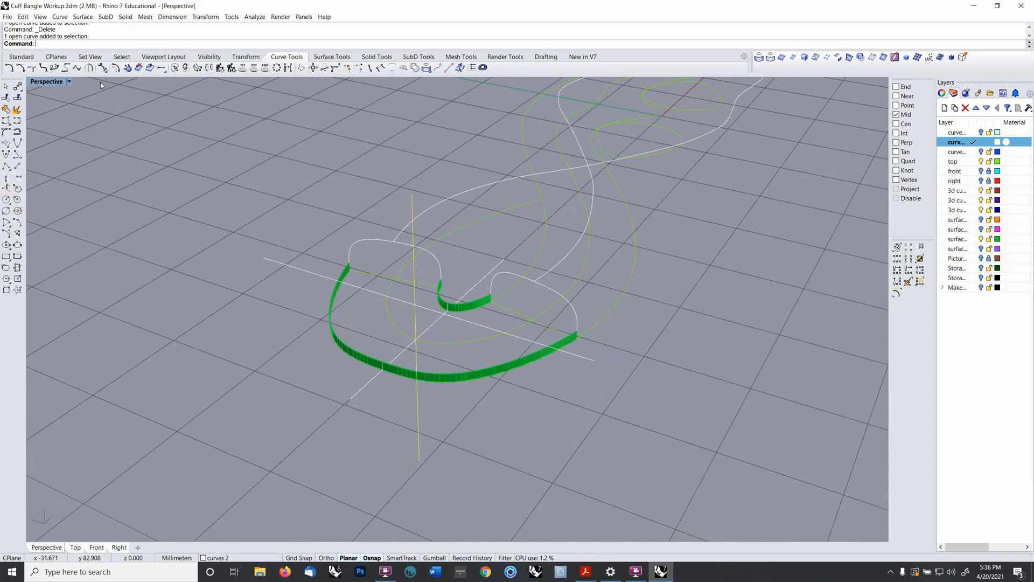
left_click(6, 98)
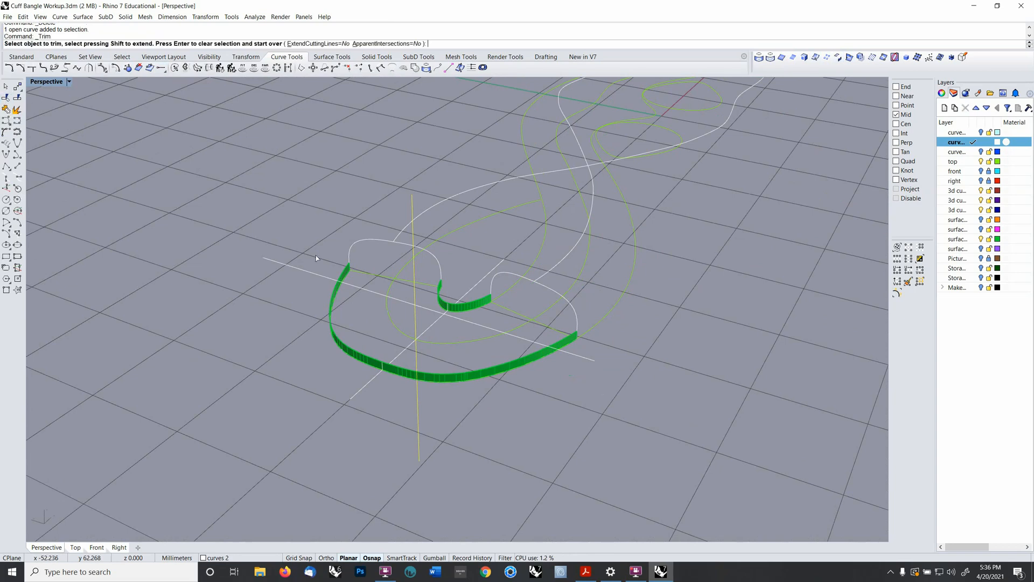
left_click(380, 296)
right_click_drag(379, 318, 504, 344)
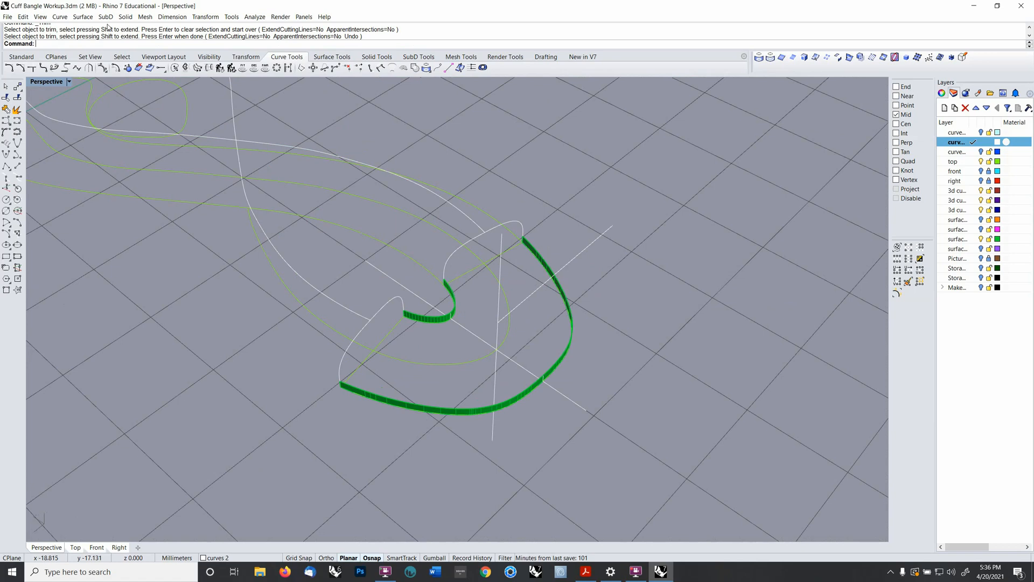
- Blend the trimmed line's end to the facing wavy curve with curvature continuity, shortening the handles at the line's end
left_click(60, 17)
mouse_move(102, 253)
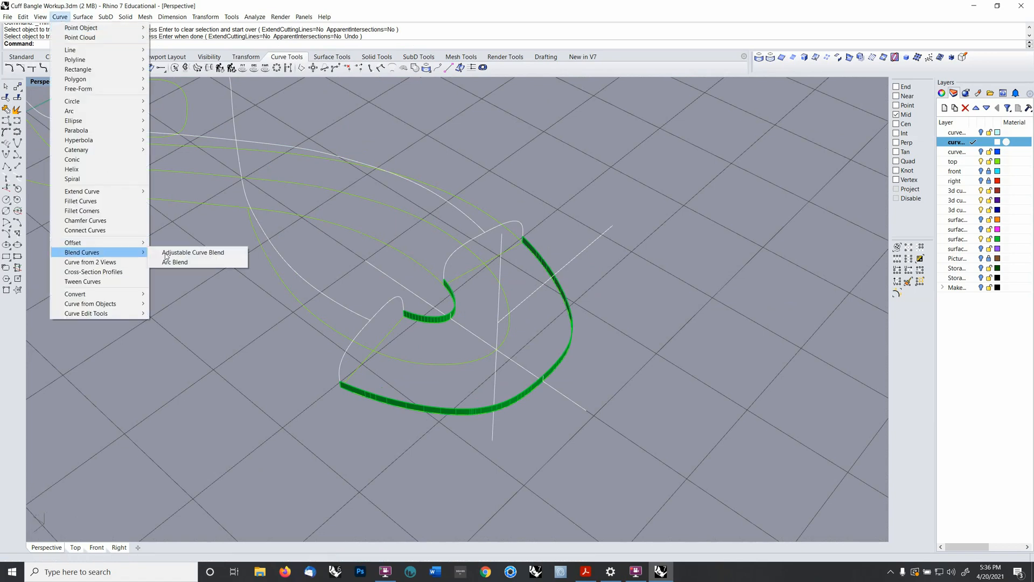
left_click(166, 254)
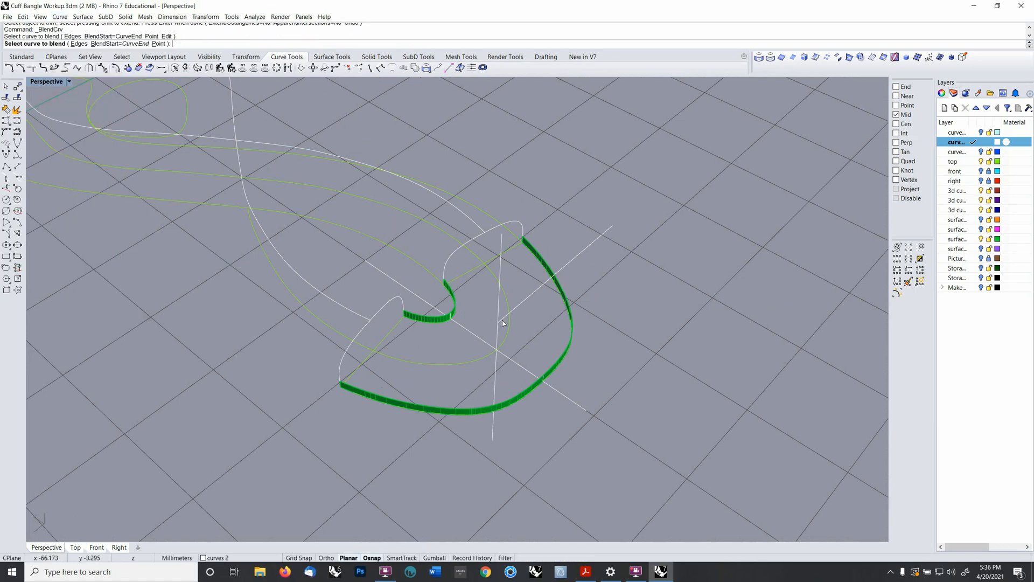
left_click(360, 320)
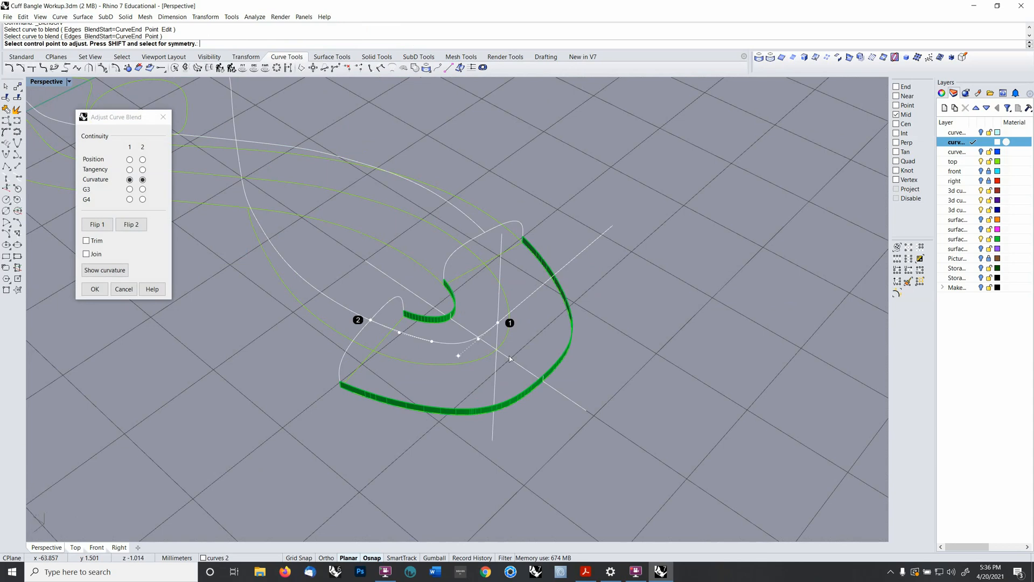
scroll(460, 354, "up", 5)
scroll(524, 345, "up", 1)
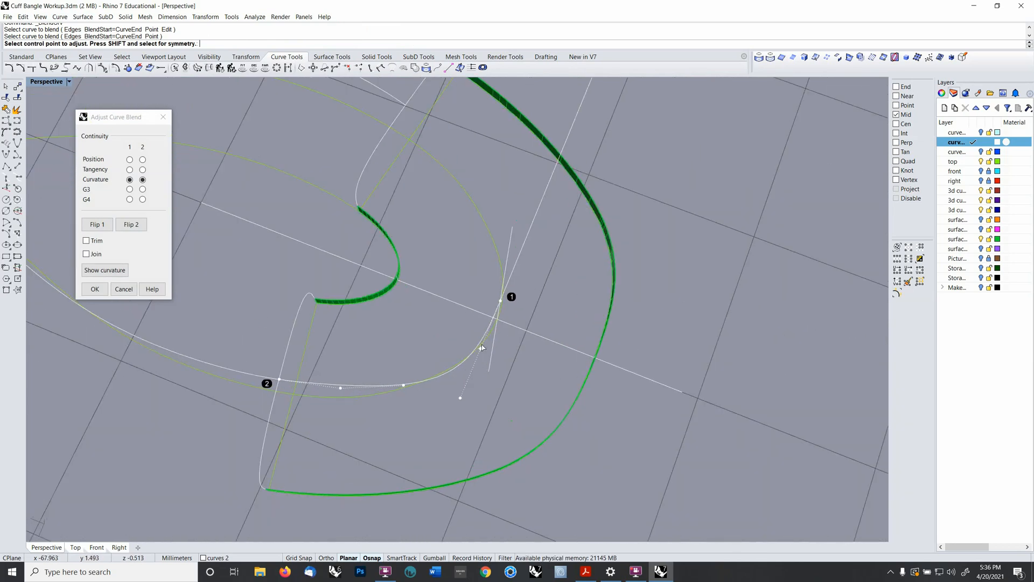
left_click_drag(481, 349, 487, 328)
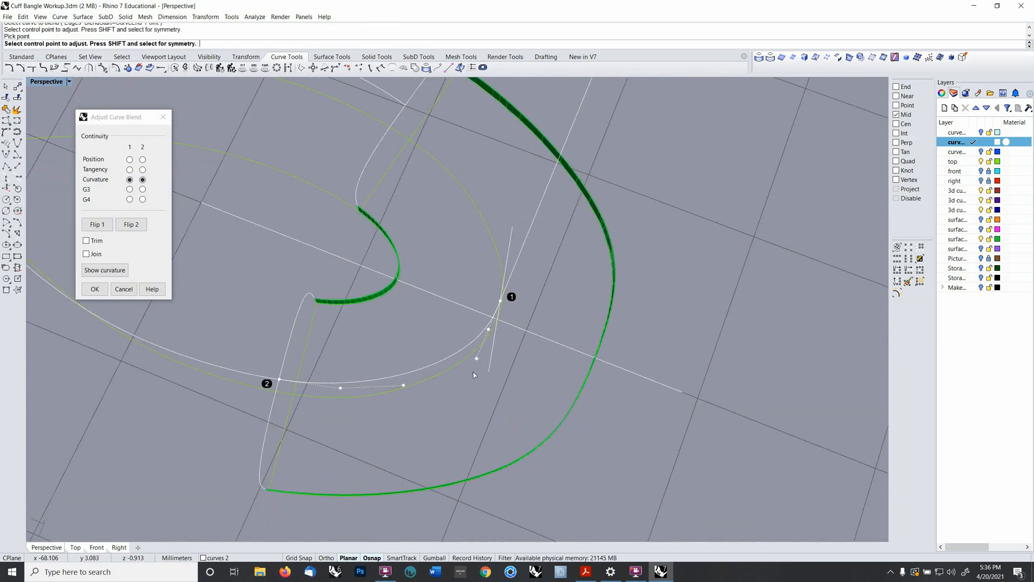
mouse_move(474, 373)
right_mouse_down()
mouse_move(456, 393)
mouse_move(464, 372)
right_mouse_up()
key("Return")
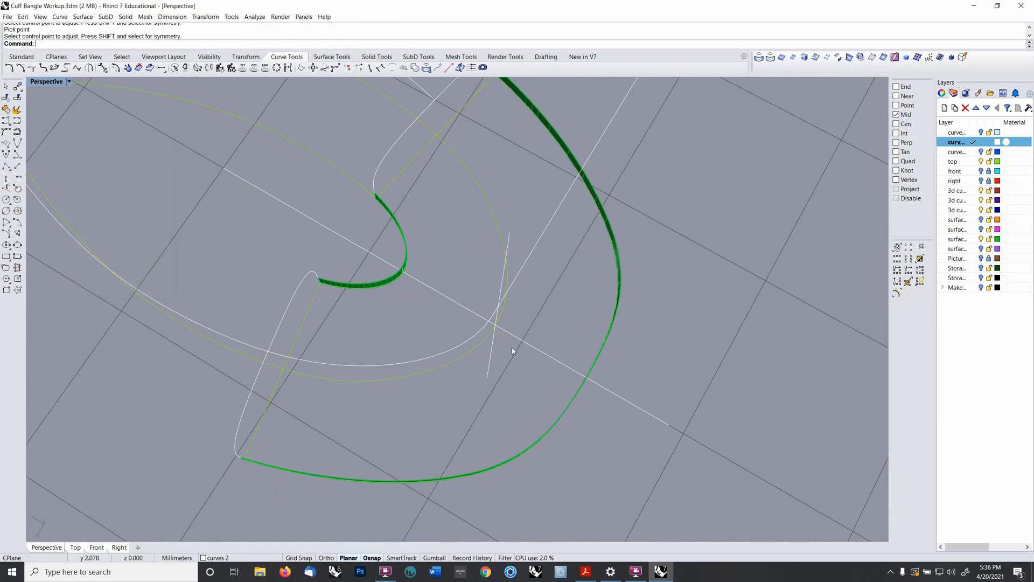
- Delete the remaining half of the horizontal line, leaving the half-loop blend curve
right_click_drag(513, 351, 470, 319)
left_click(470, 319)
key("Delete")
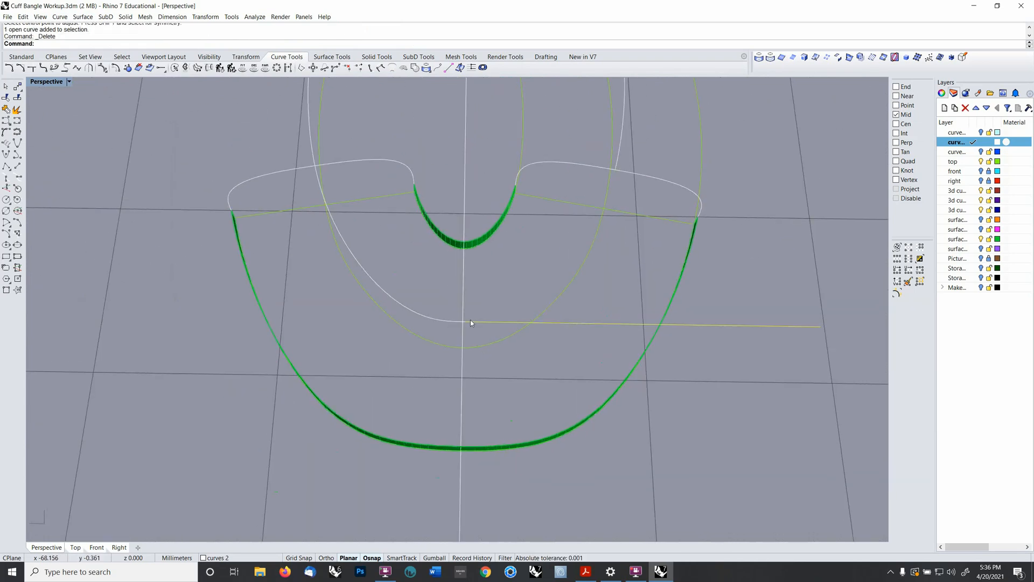
- Blend the half-loop's centre end to the opposite wavy curve with curvature continuity, pulling both centre-side control points inward
key("Return")
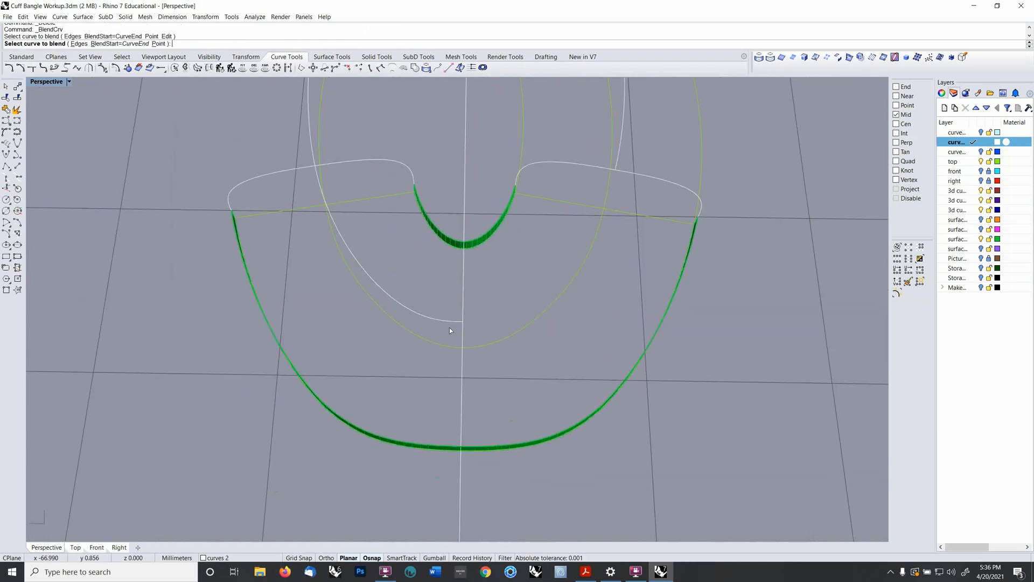
left_click(620, 163)
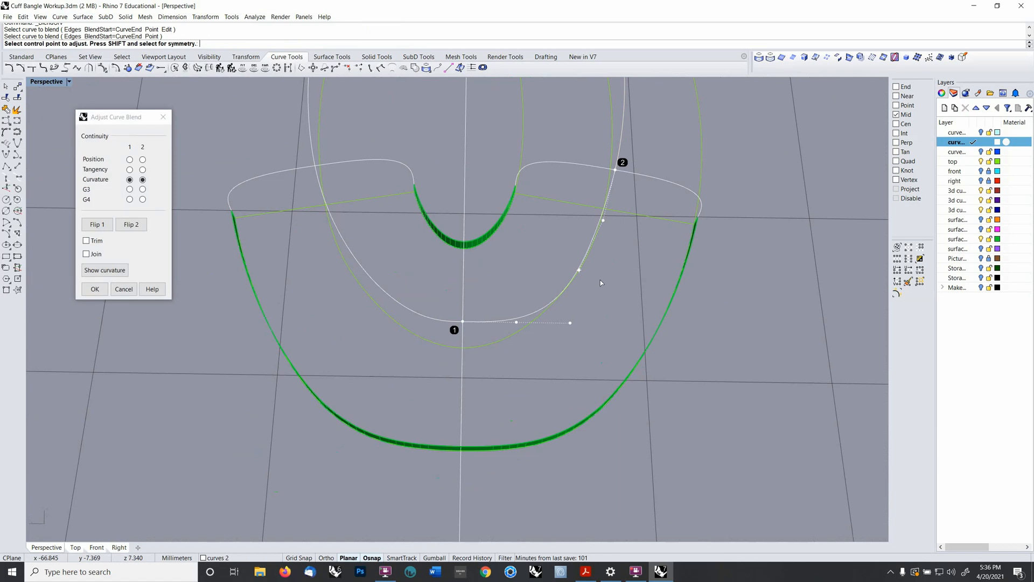
right_click_drag(620, 162, 587, 279)
left_click(514, 340)
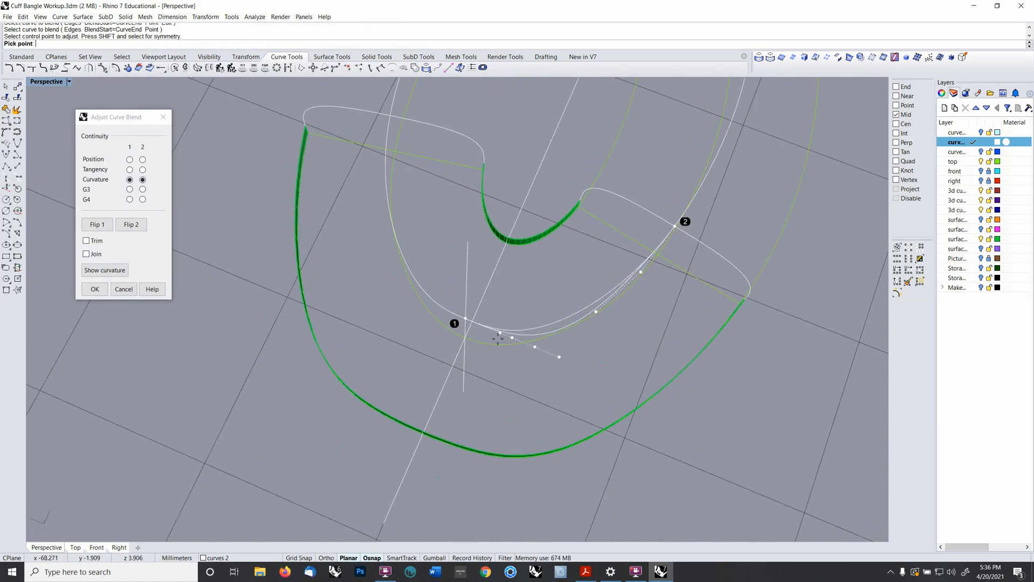
left_click(493, 335)
left_click(526, 344)
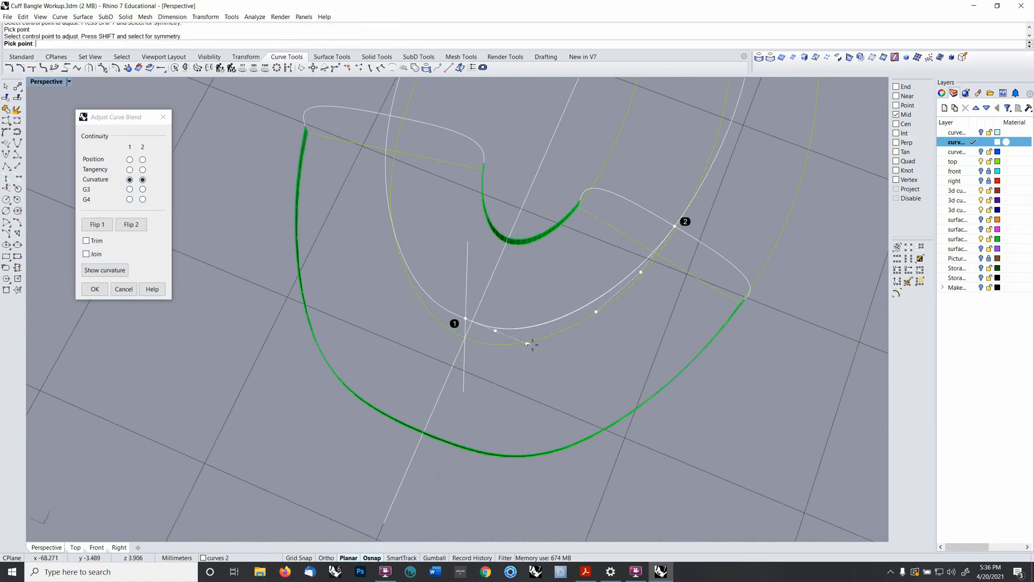
left_click(531, 344)
right_click_drag(535, 357, 507, 334)
key("Return")
- Join the two half-loop blend curves into one open curve
left_click(508, 336)
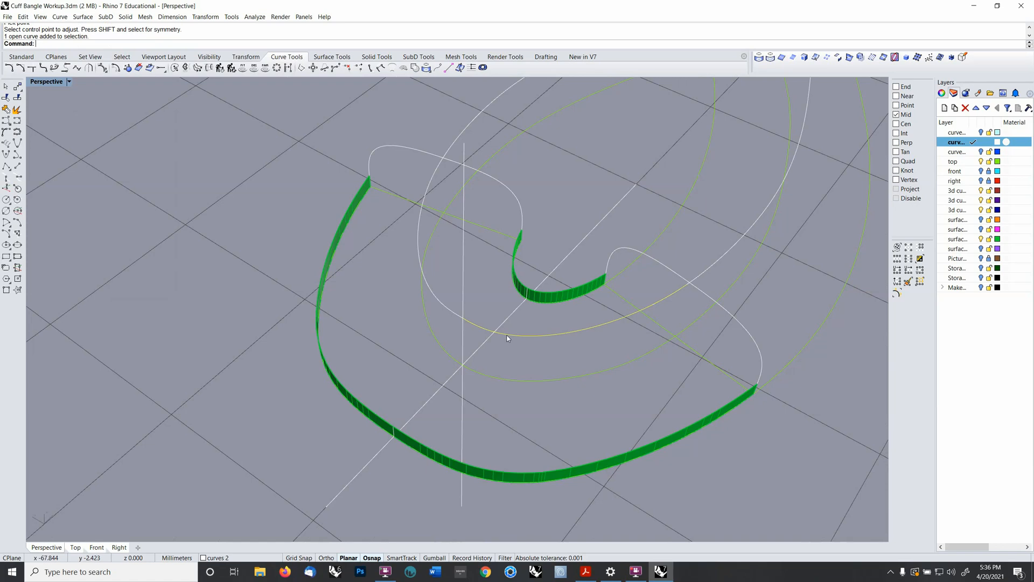
left_click(433, 298, "shift")
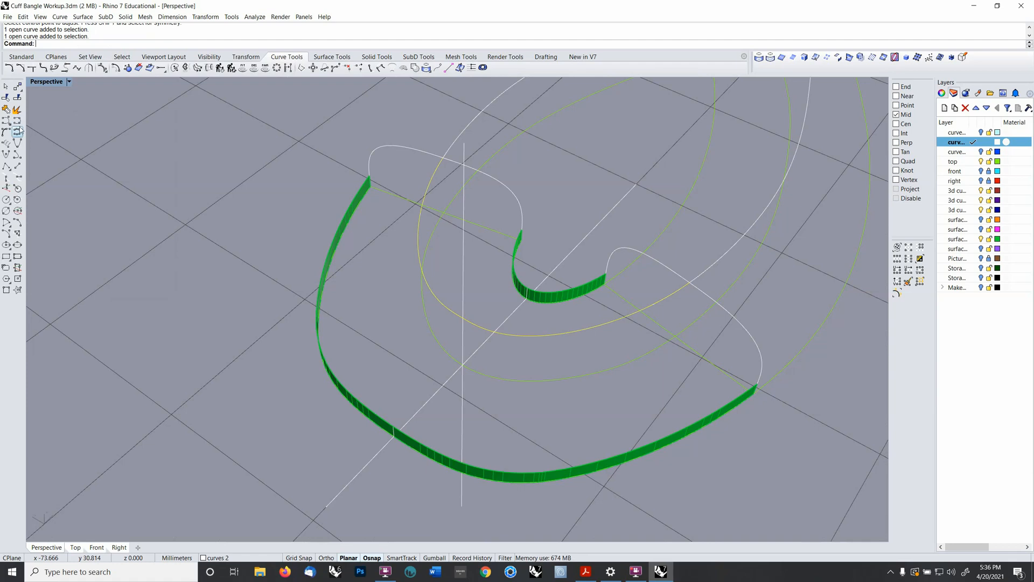
left_click(7, 111)
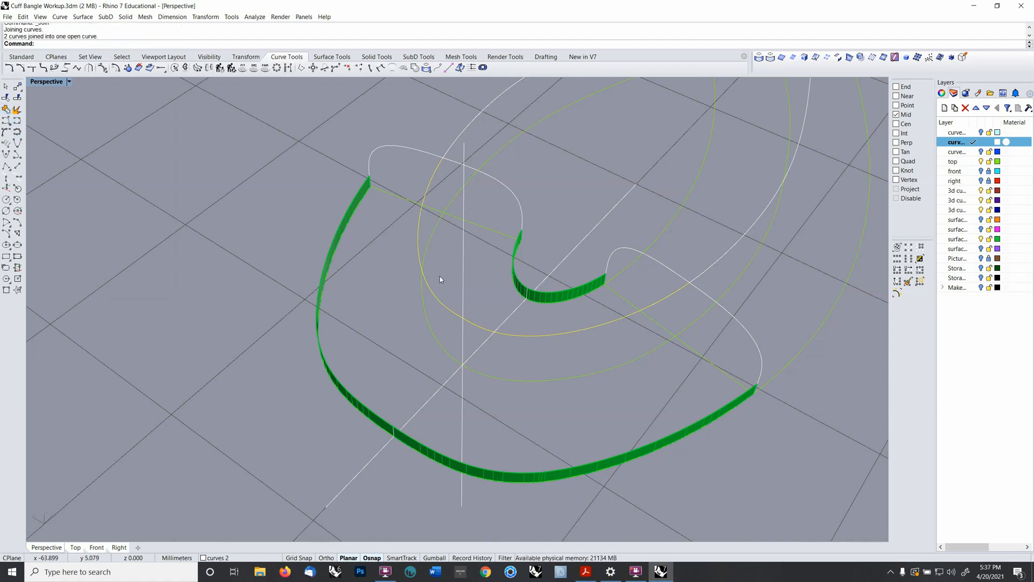
- Rebuild the joined loop curve with 25 points at degree 4, deleting the input
right_click_drag(439, 276, 400, 285)
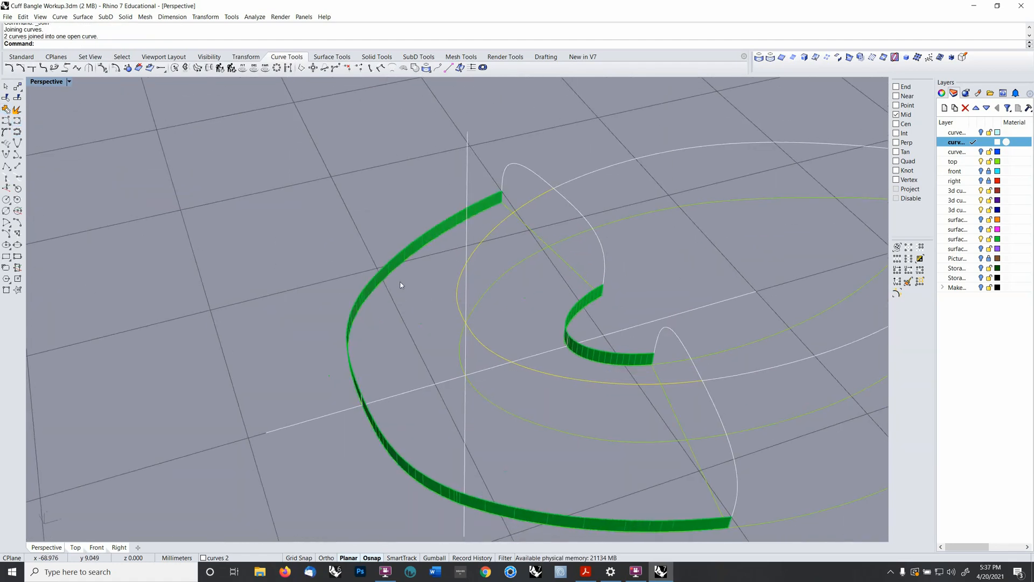
type("rebuild")
key("Return")
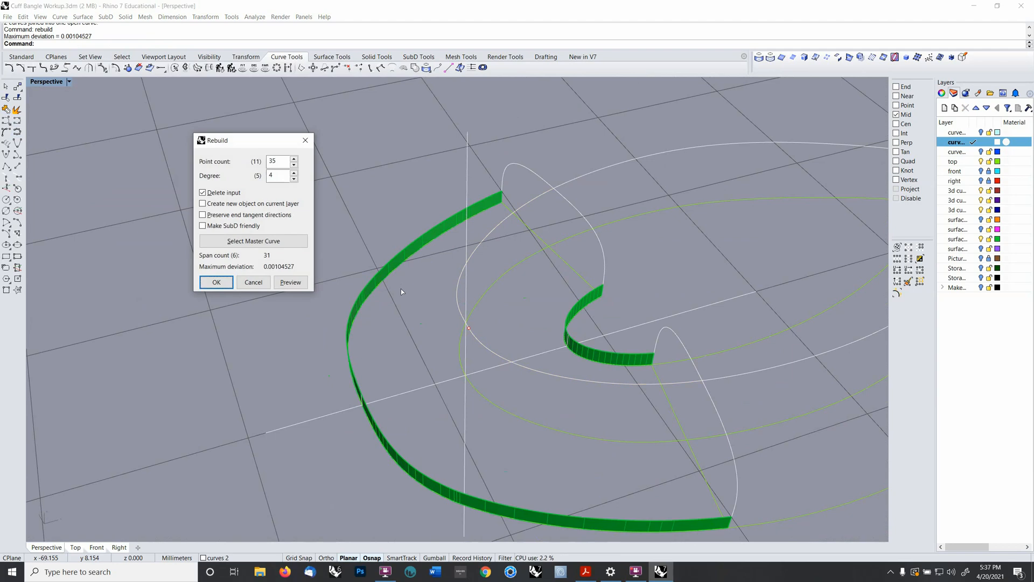
left_click(282, 162)
type("25")
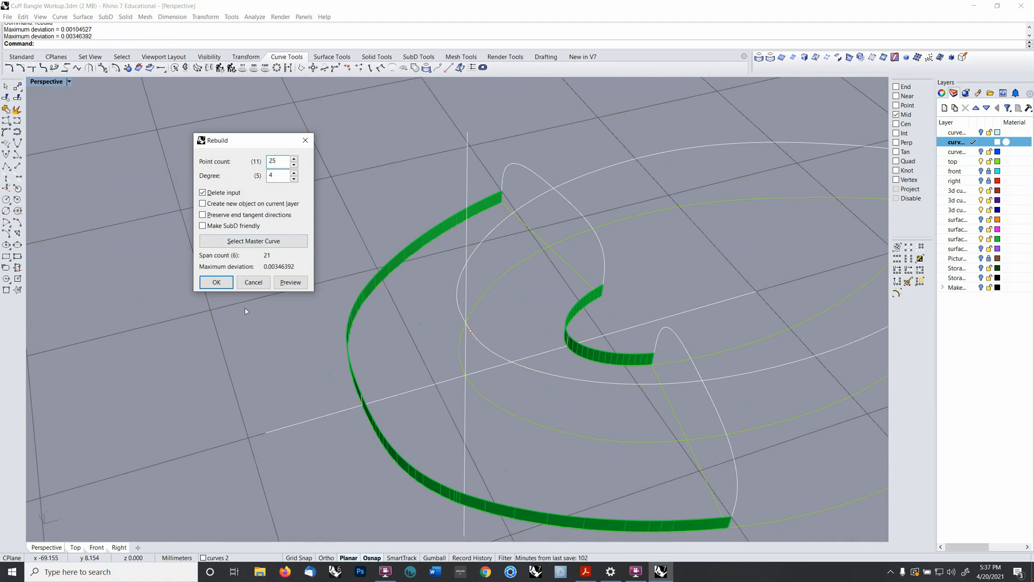
left_click(216, 282)
- Create an intersection point between the rebuilt loop curve and the vertical line
right_click_drag(476, 356, 441, 351)
left_click(472, 357)
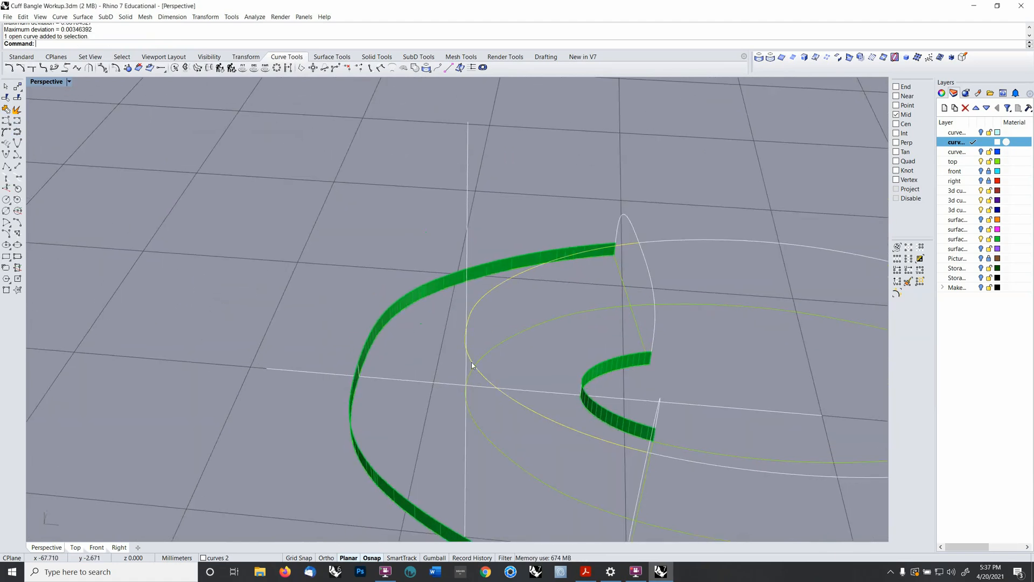
left_click(467, 315, "shift")
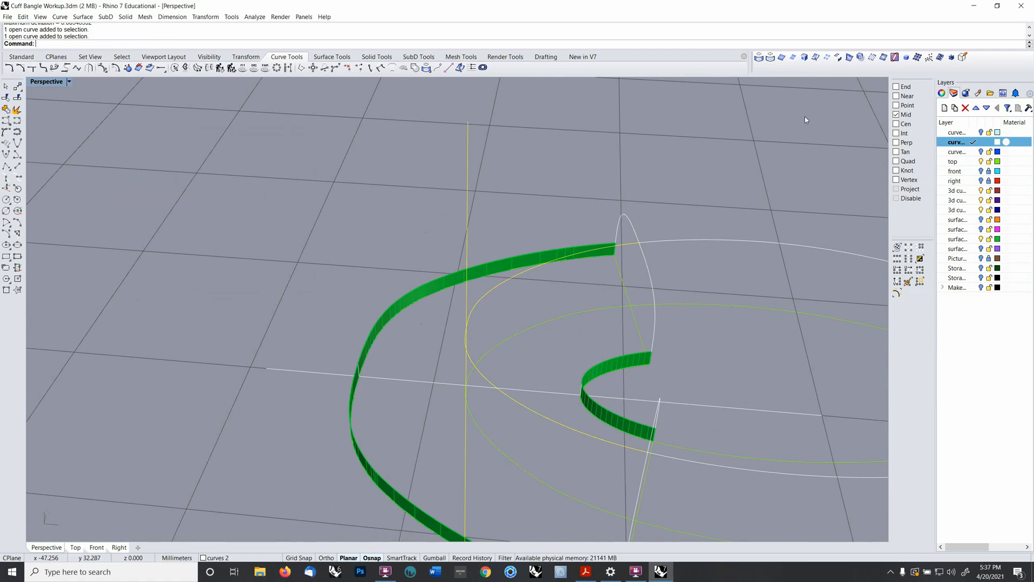
left_click(849, 57)
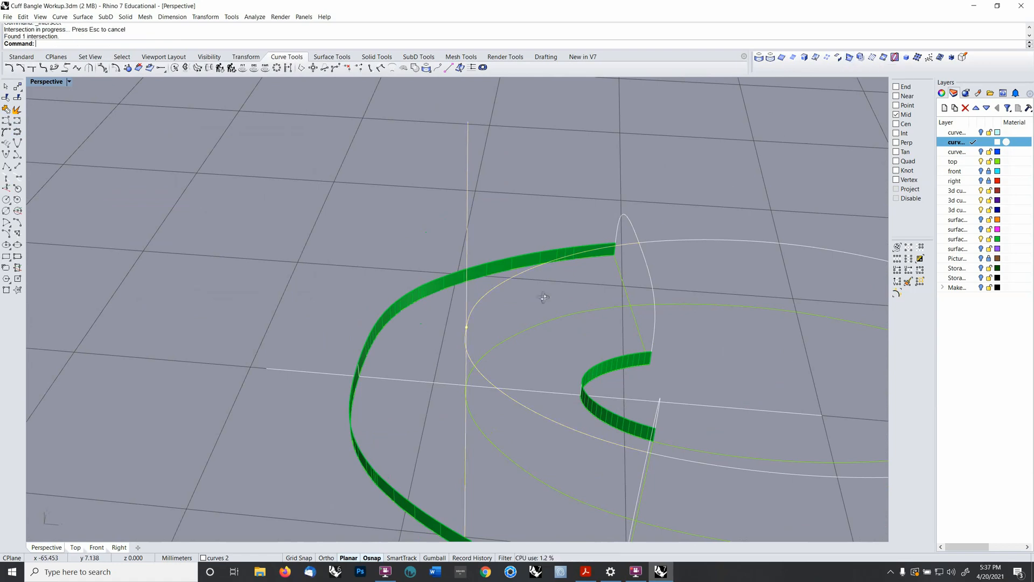
right_click_drag(544, 298, 564, 307)
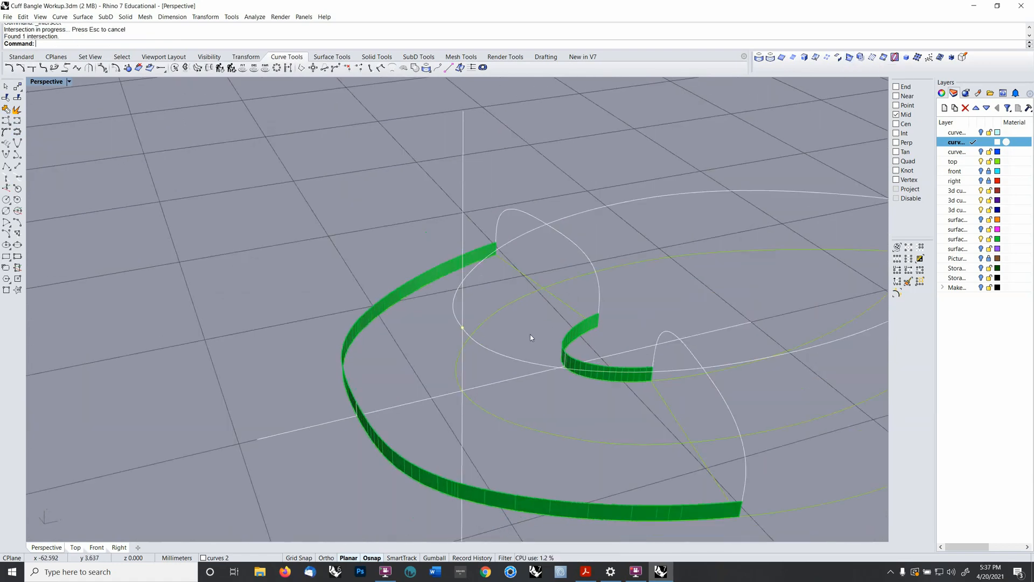
- Set the construction plane to world Front and draw a horizontal line from the intersection point outward past the outer rail surface
right_click_drag(530, 337, 508, 341)
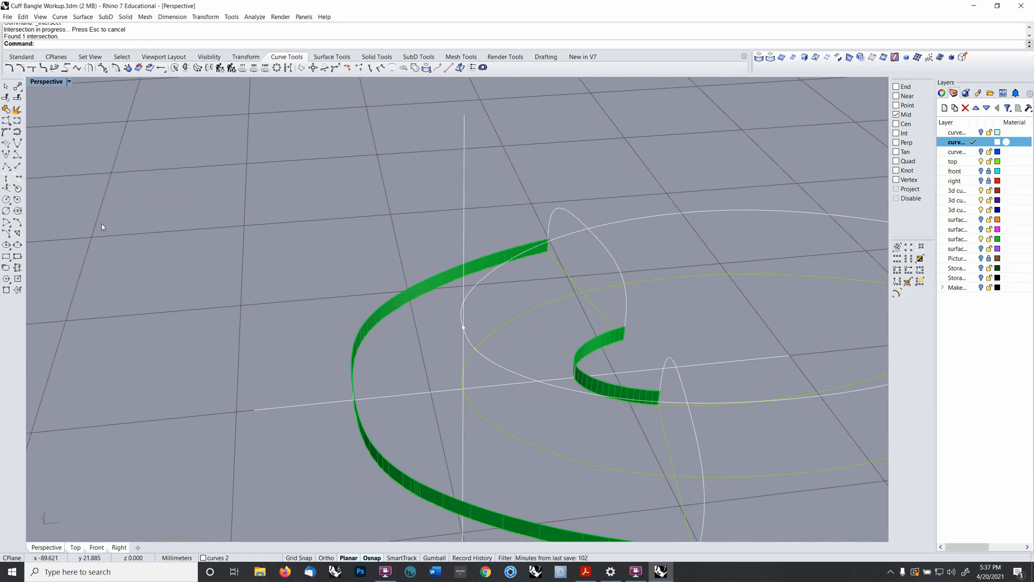
key("F2")
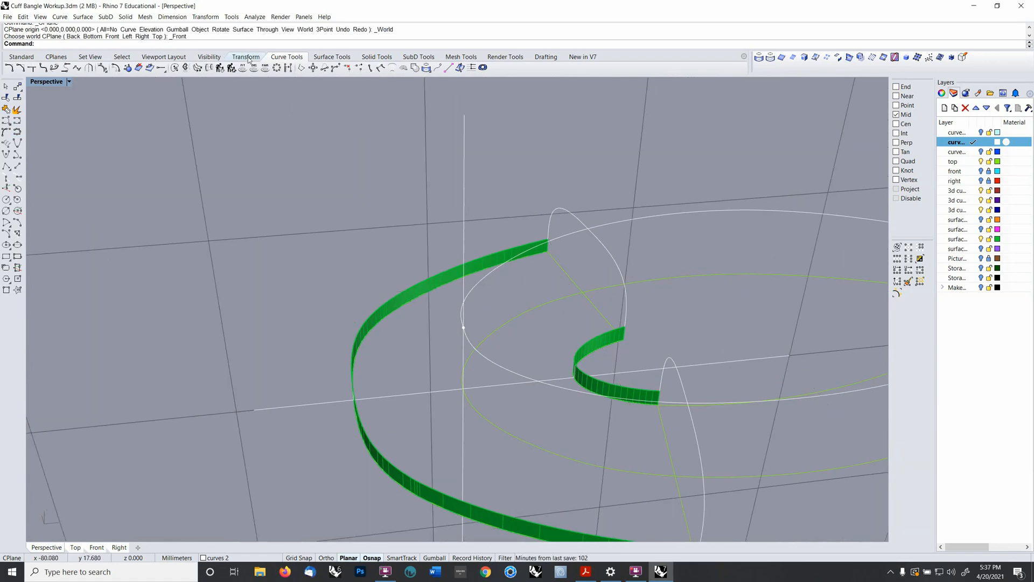
left_click(17, 167)
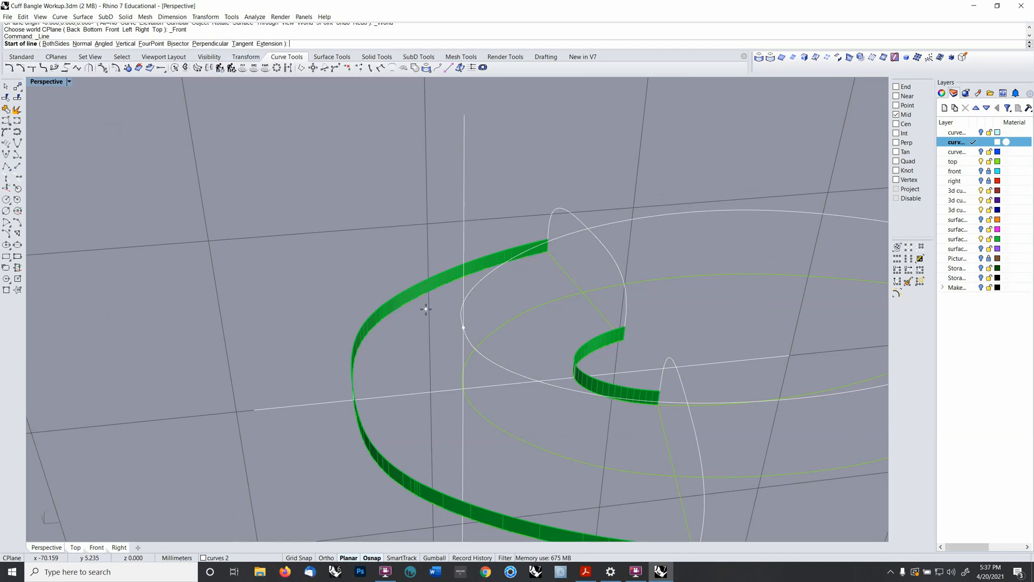
left_click(899, 105)
left_click(463, 328)
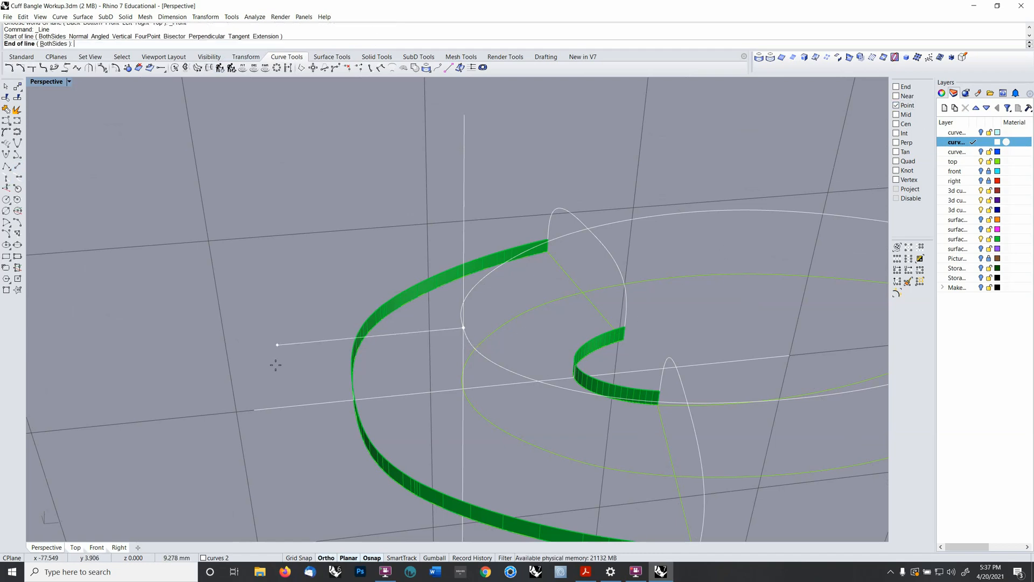
left_click(252, 347)
- Start an adjustable curve blend between the inner rail surface's vertical middle edge and the horizontal line's end at the intersection point
right_click_drag(253, 374, 559, 331)
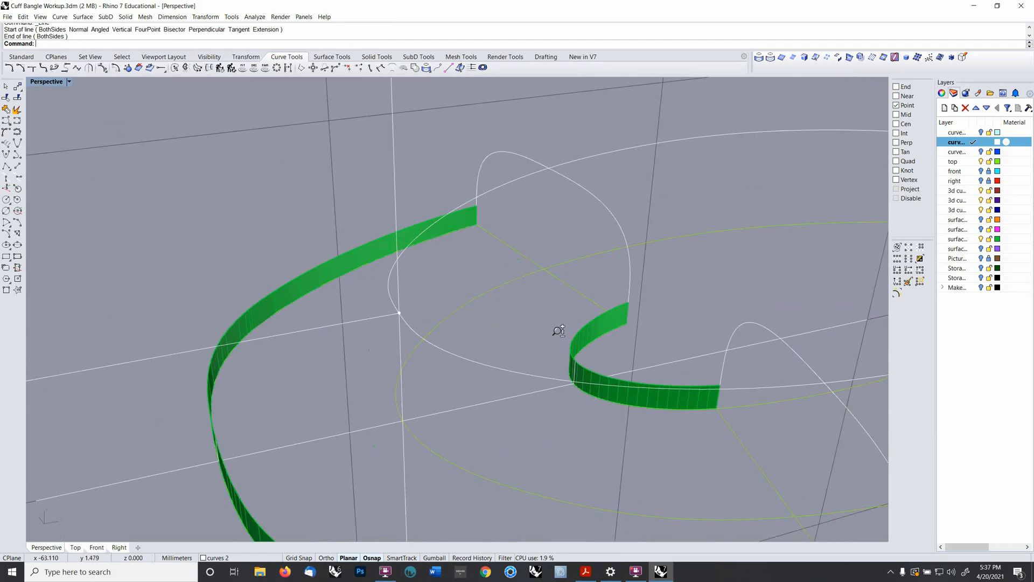
left_click(59, 17)
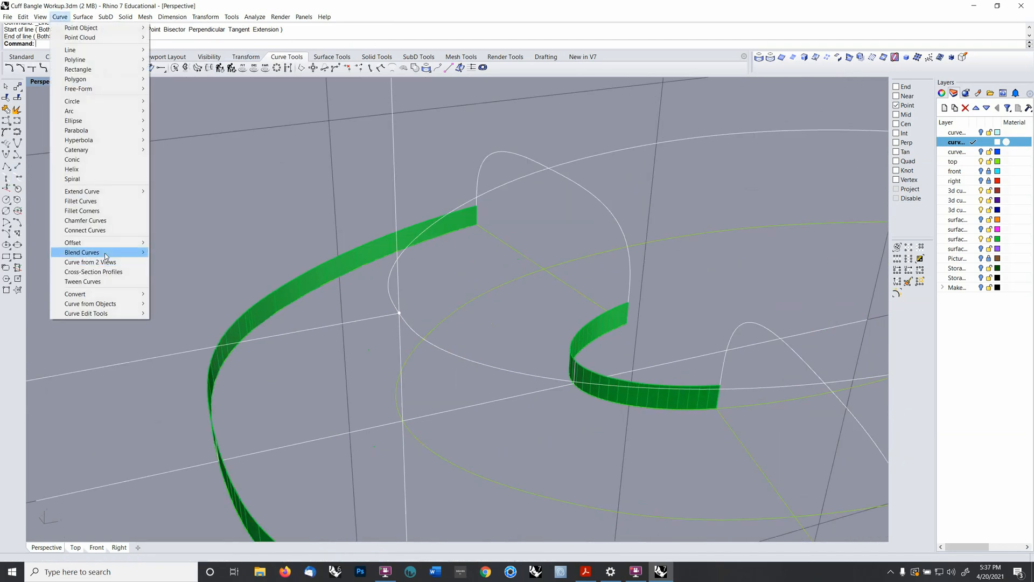
mouse_move(106, 254)
left_click(188, 254)
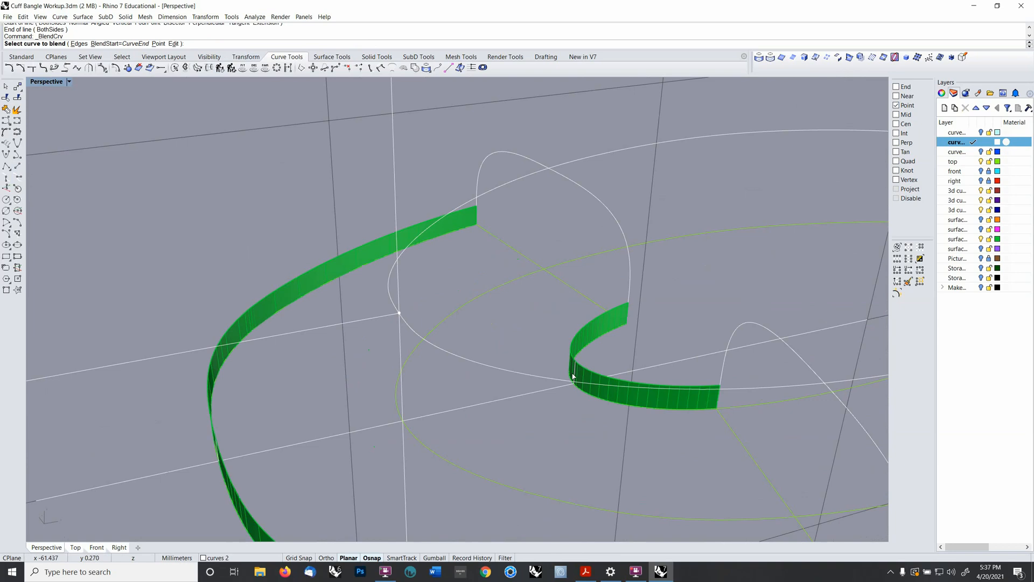
scroll(573, 377, "up", 2)
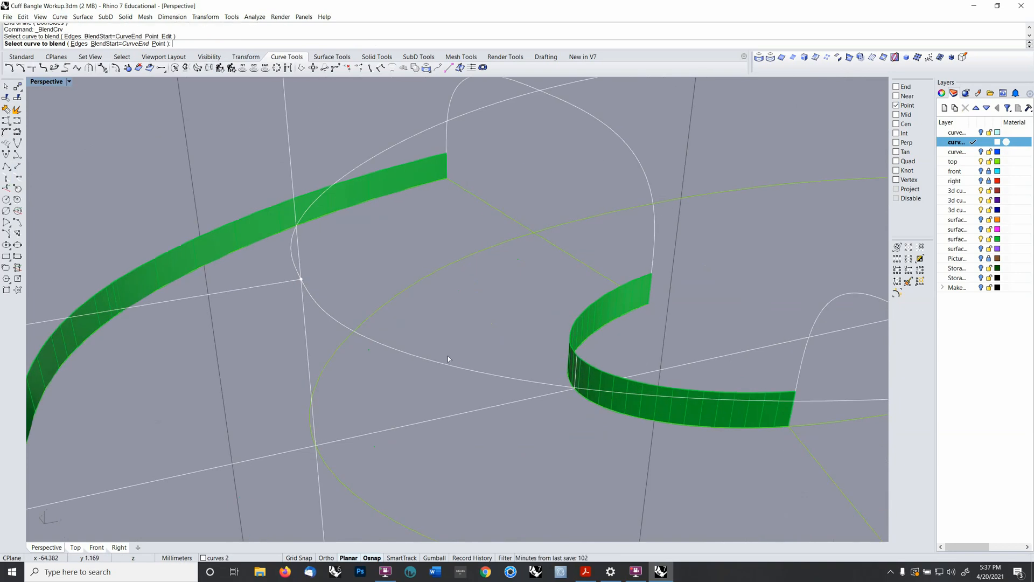
left_click(283, 280)
right_click_drag(412, 297, 426, 299)
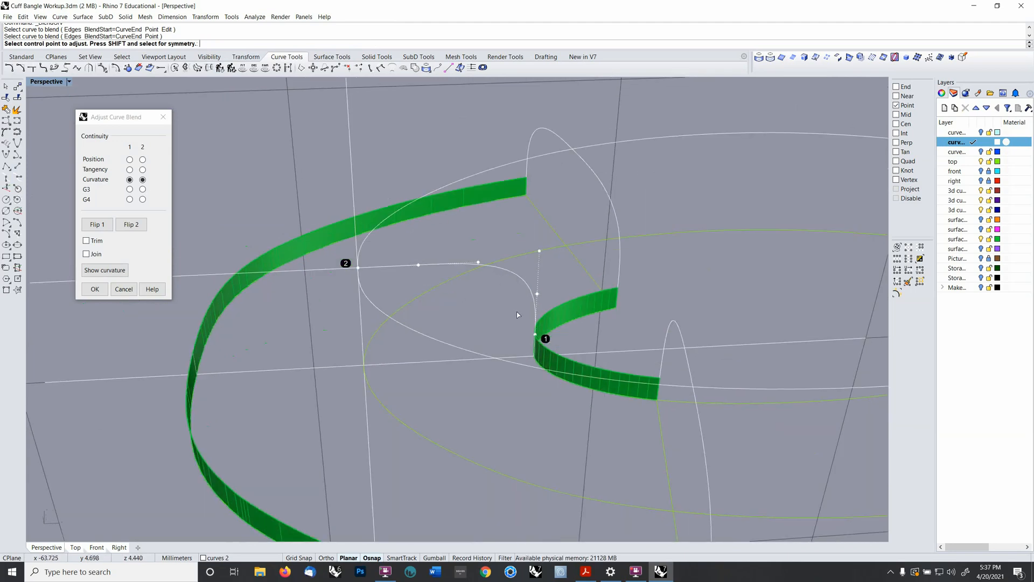
- Adjust the inner blend's control points at both ends to round the arch, keeping curvature continuity, and accept the blend
left_click(536, 295)
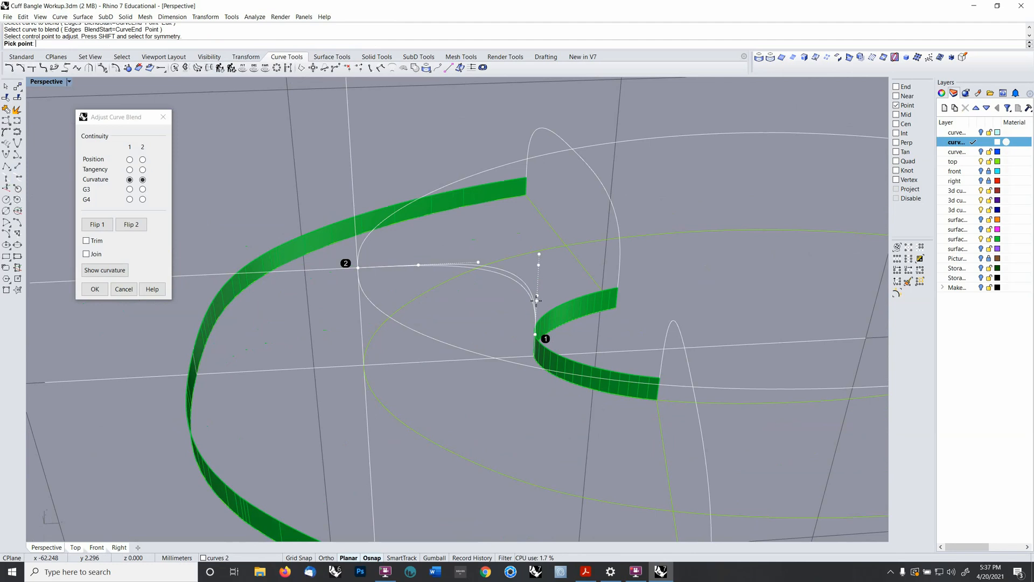
left_click(536, 314)
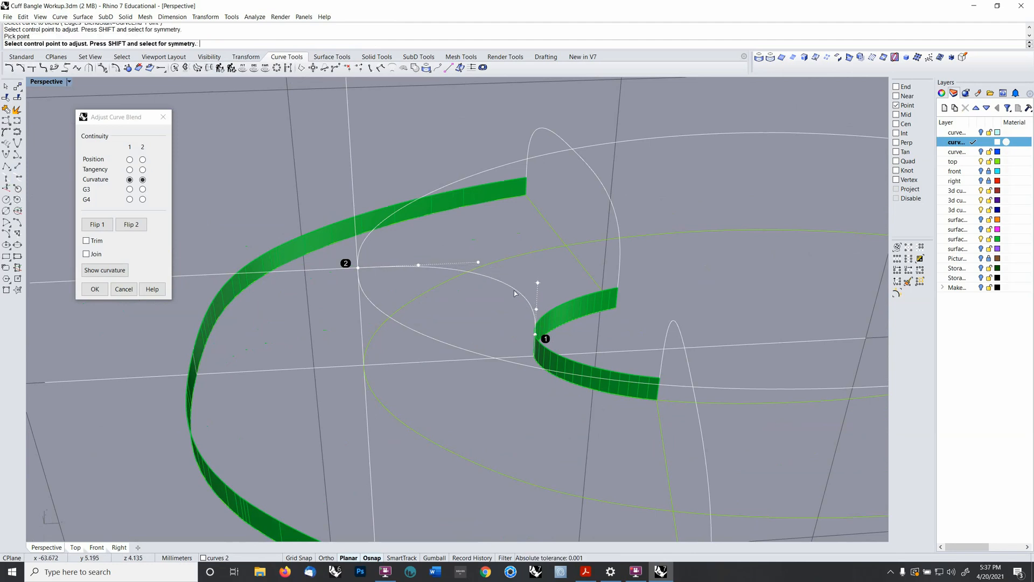
left_click(417, 266)
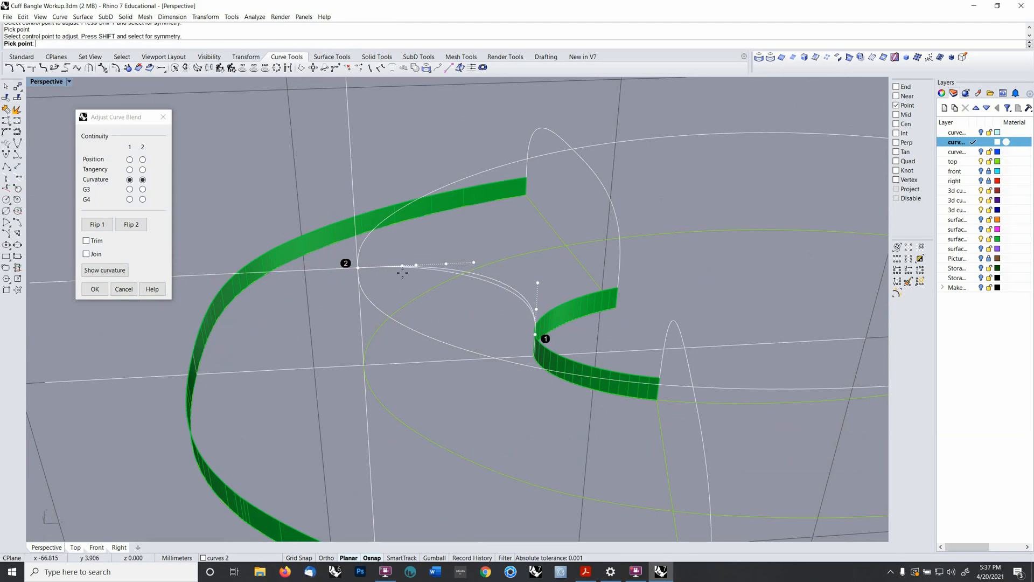
left_click(404, 273)
left_click(446, 264)
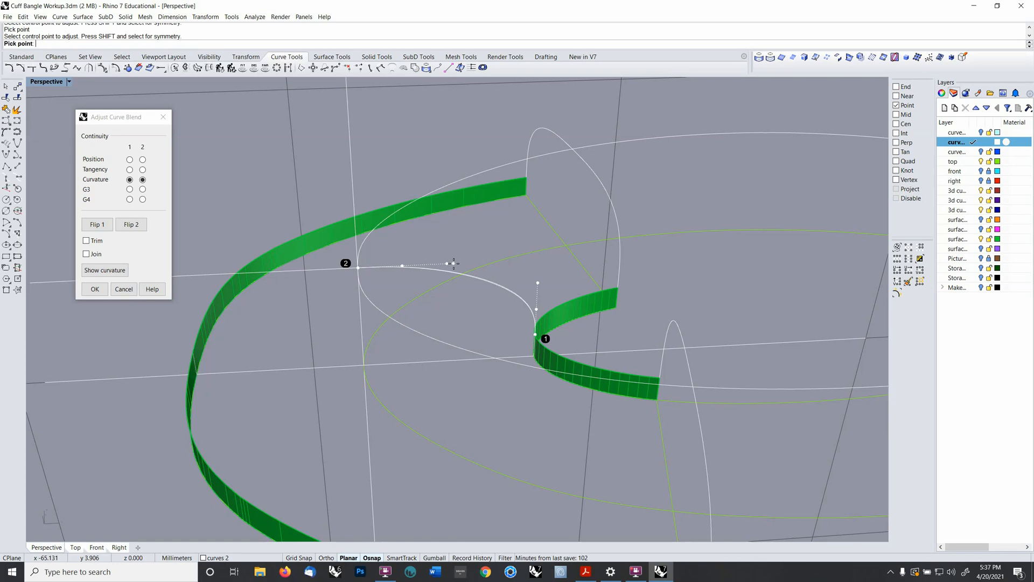
left_click(462, 263)
right_click(465, 265)
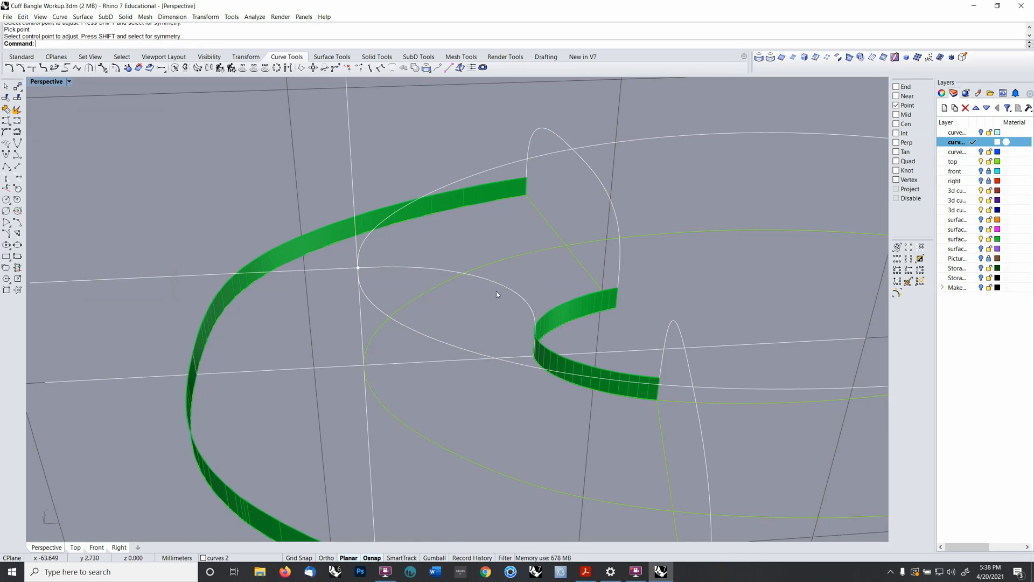
right_click_drag(372, 278, 560, 259)
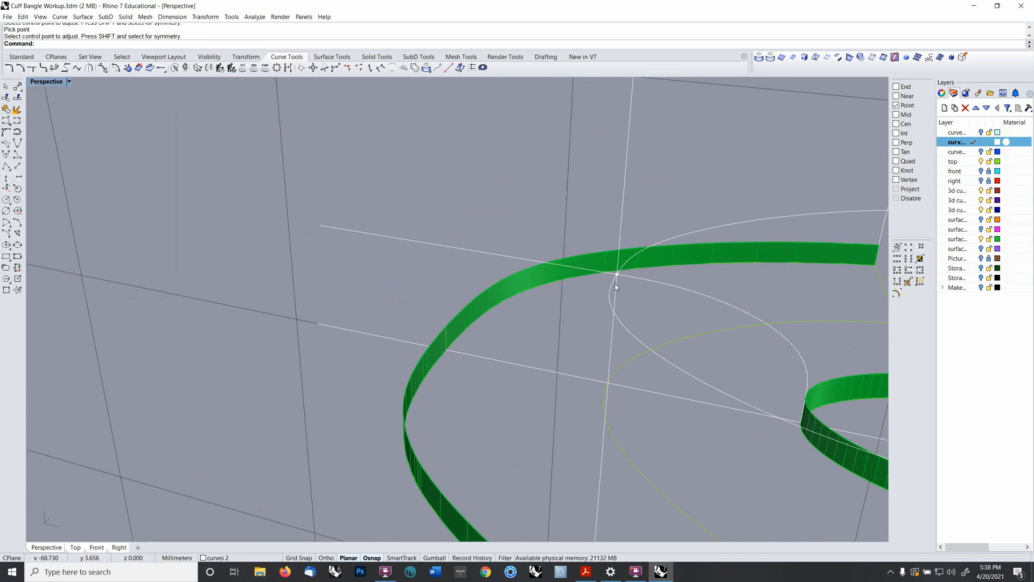
right_click(632, 277)
left_click(635, 279)
right_click_drag(630, 283, 462, 346)
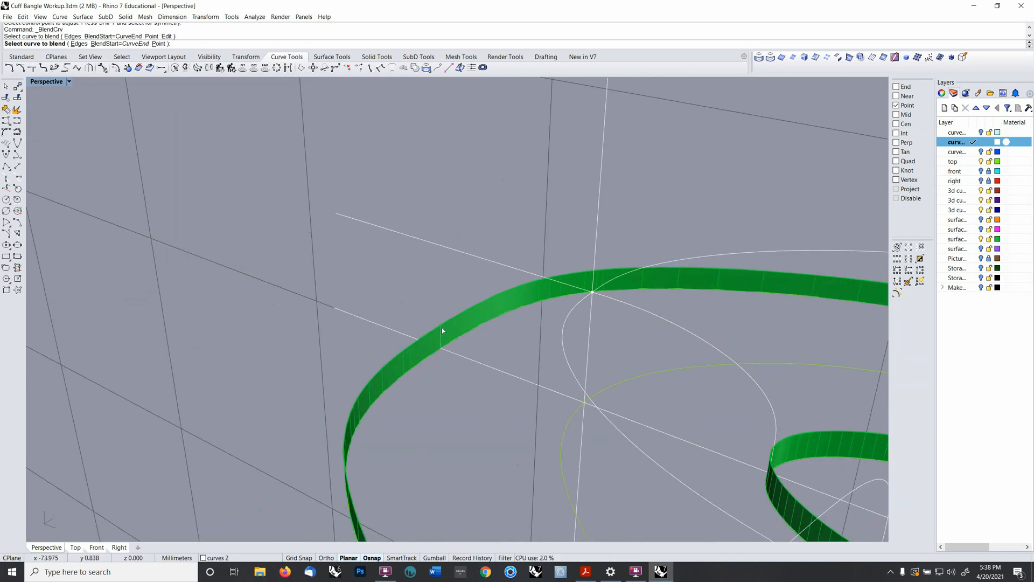
left_click(441, 329)
key("Escape")
- Blend the outer rail surface's vertical middle edge to the inner blend's end with curvature continuity, pulling in a control point on each side
right_click(442, 333)
left_click(442, 333)
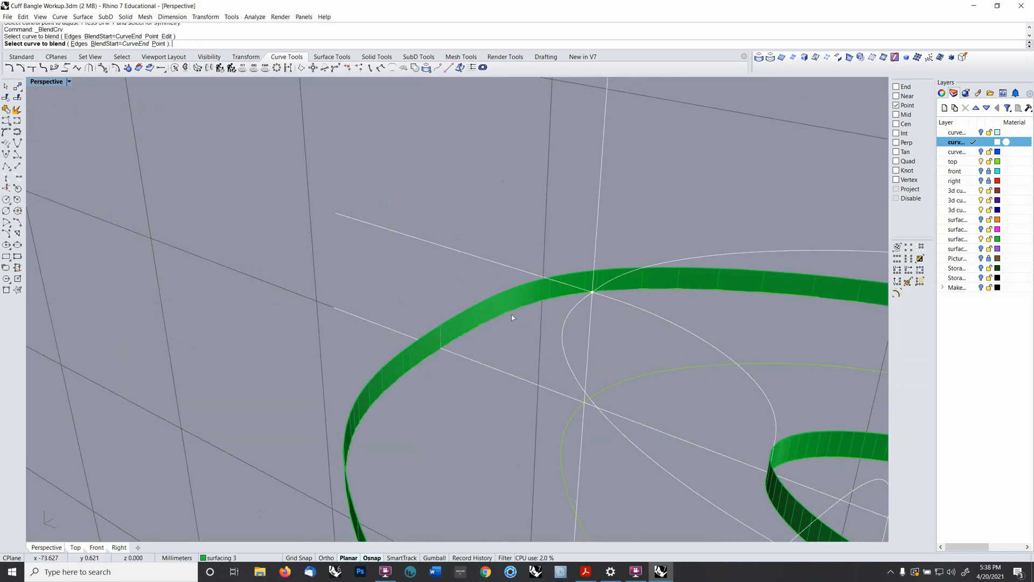
left_click(609, 301)
right_click_drag(603, 302, 605, 300)
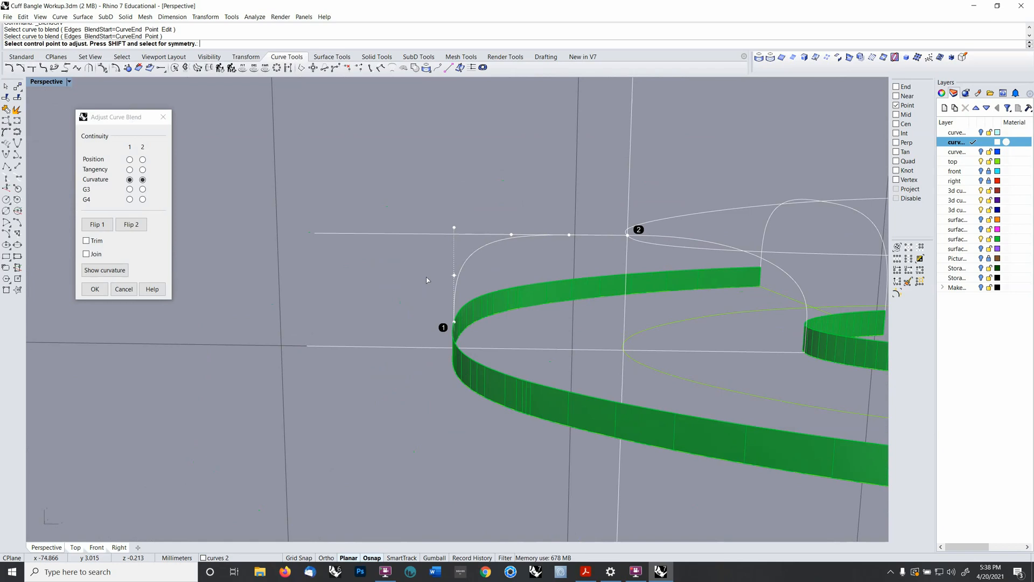
left_click_drag(454, 275, 454, 281)
left_click_drag(511, 235, 526, 234)
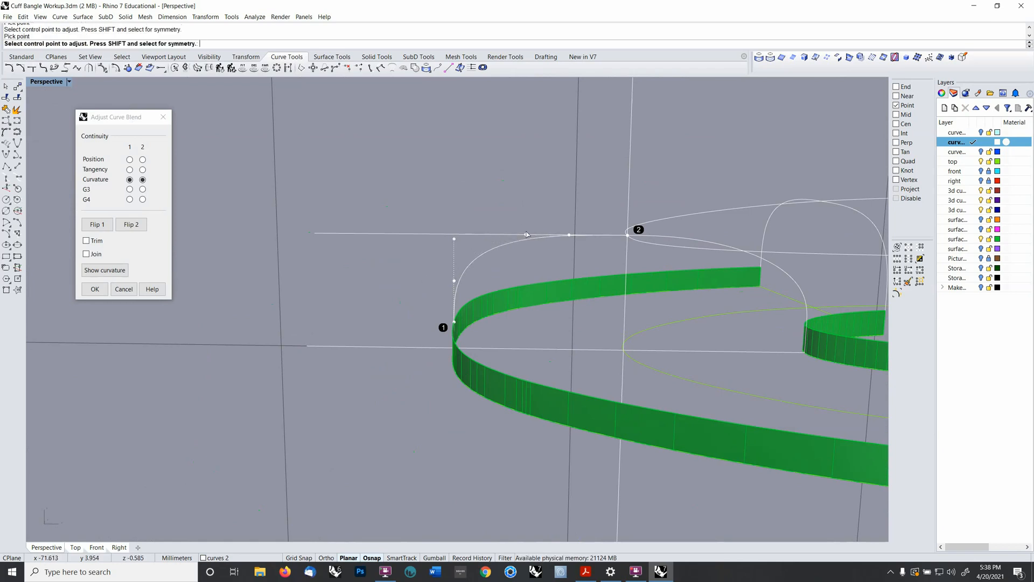
right_click_drag(517, 251, 503, 293)
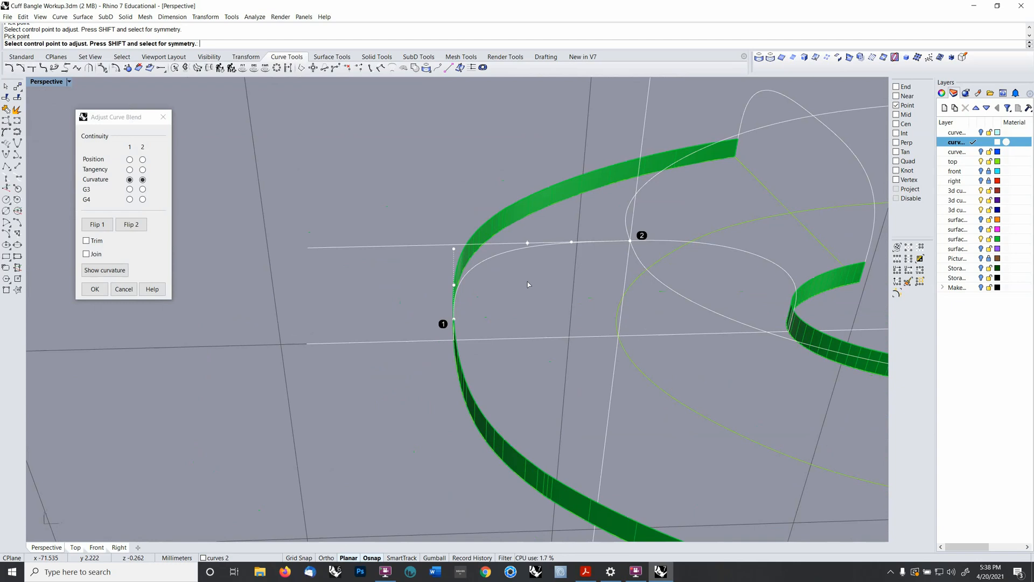
left_click(95, 289)
- Delete the horizontal construction line and join the inner and outer blend curves into one arch curve
left_click(512, 246)
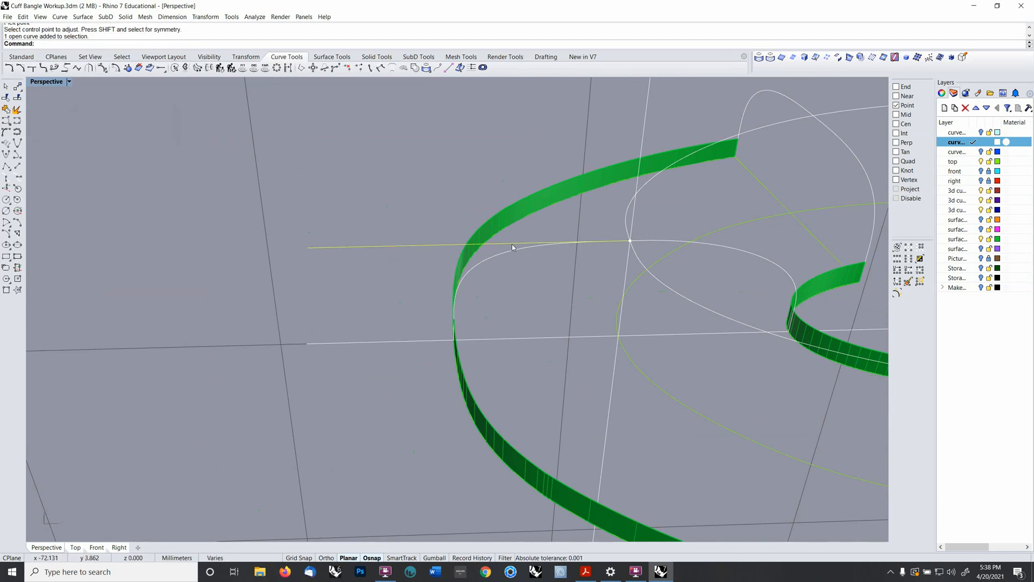
key("Delete")
left_click(532, 245)
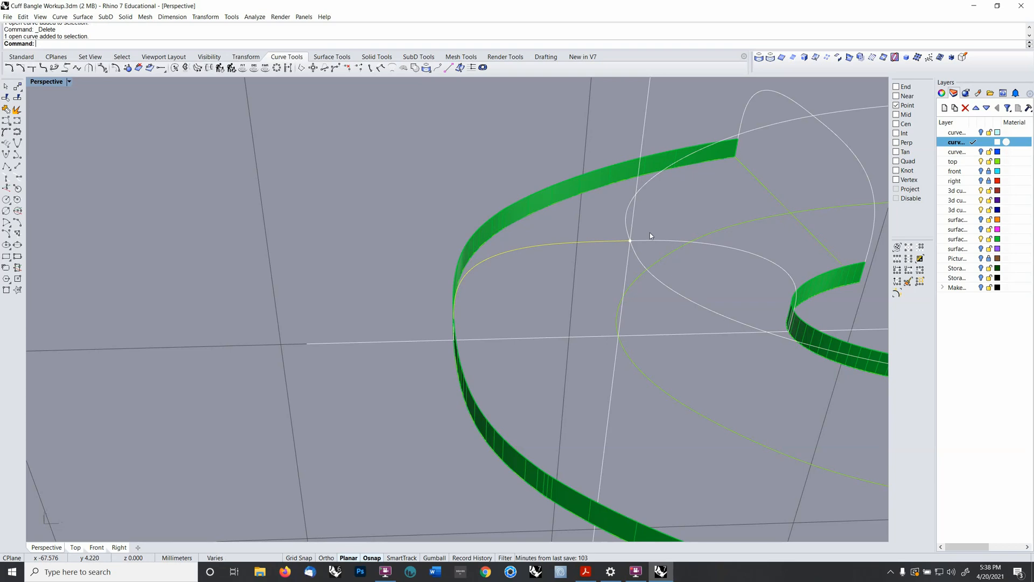
left_click(658, 240, "shift")
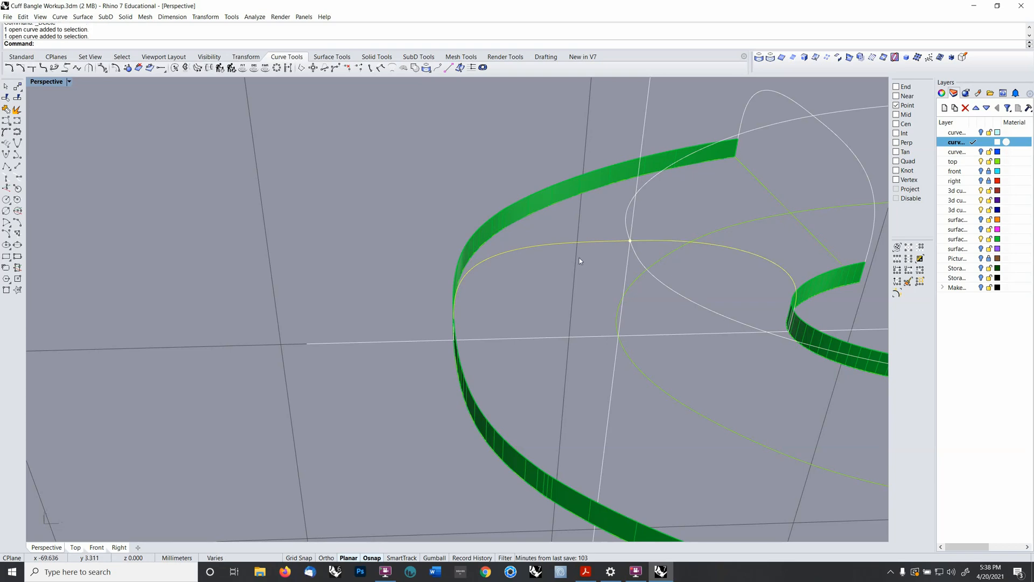
left_click(6, 110)
- Delete the vertical construction line and the intersection point at the arch's crown
scroll(638, 252, "down", 6)
right_click_drag(637, 251, 524, 255, "shift")
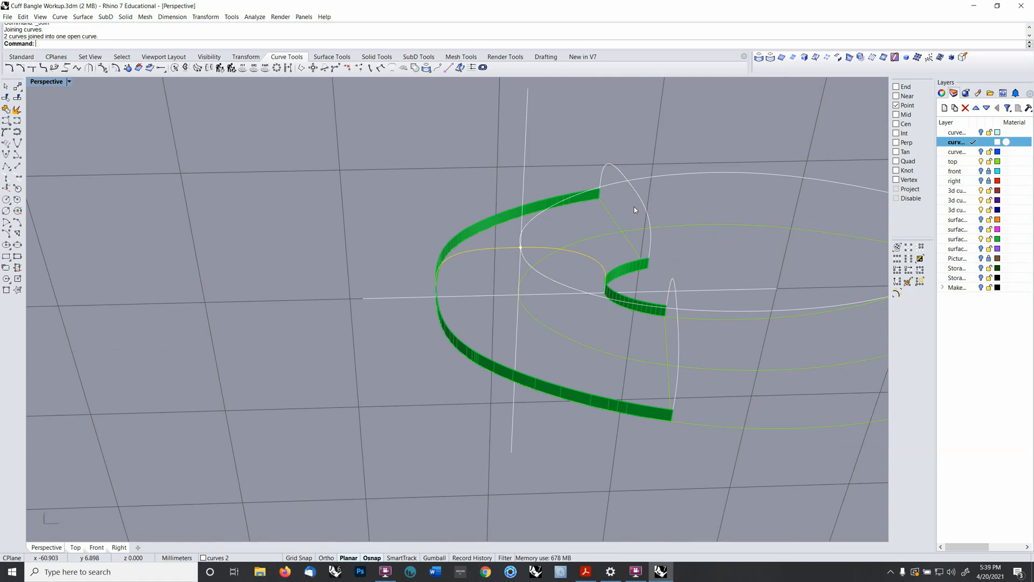
left_click(519, 275)
key("Delete")
right_click_drag(577, 265, 512, 247)
left_click(512, 250)
left_click(510, 249)
left_click(538, 275)
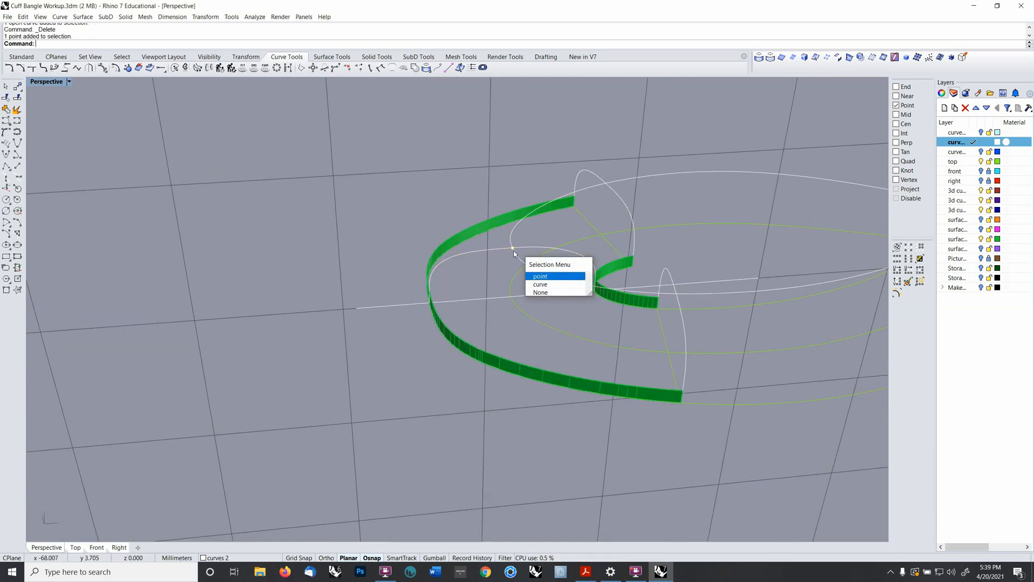
key("Delete")
- Delete the leftover end profile arcs and long wavy curves, keeping the rebuilt loop curve, the arch and the centerline
right_click_drag(605, 253, 476, 249)
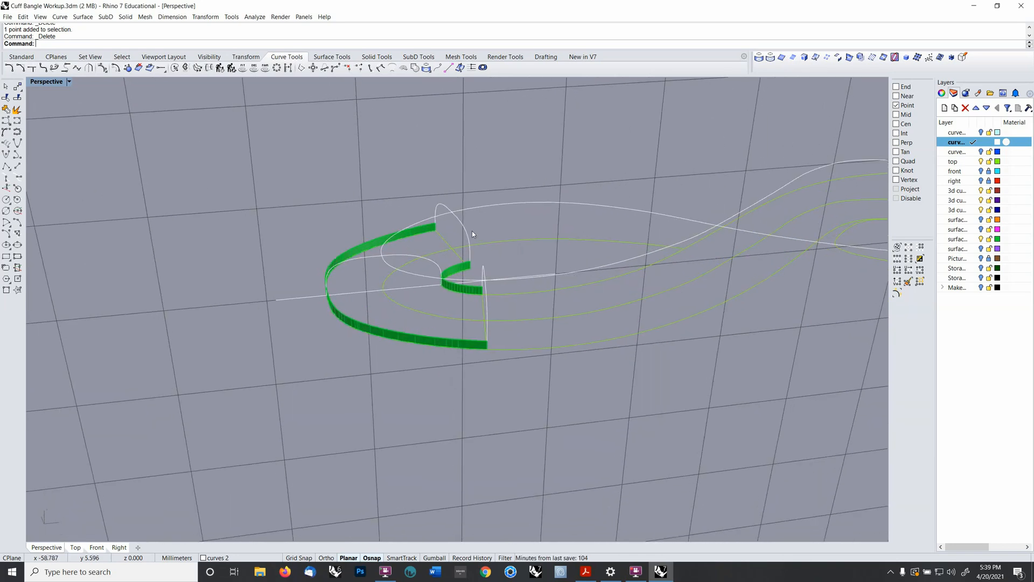
left_click(469, 232)
left_click(483, 270)
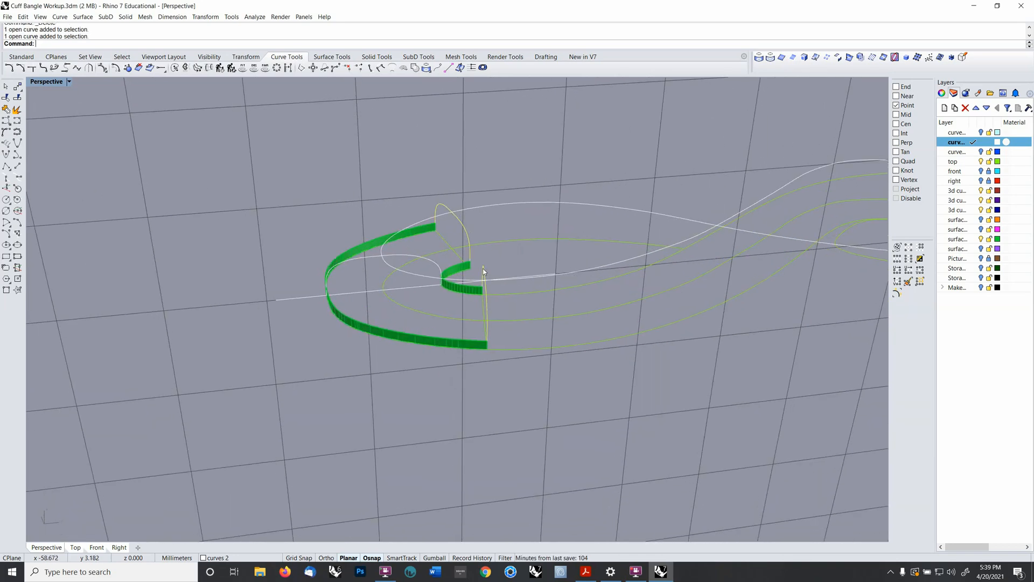
left_click(498, 209)
right_click_drag(529, 201, 623, 199)
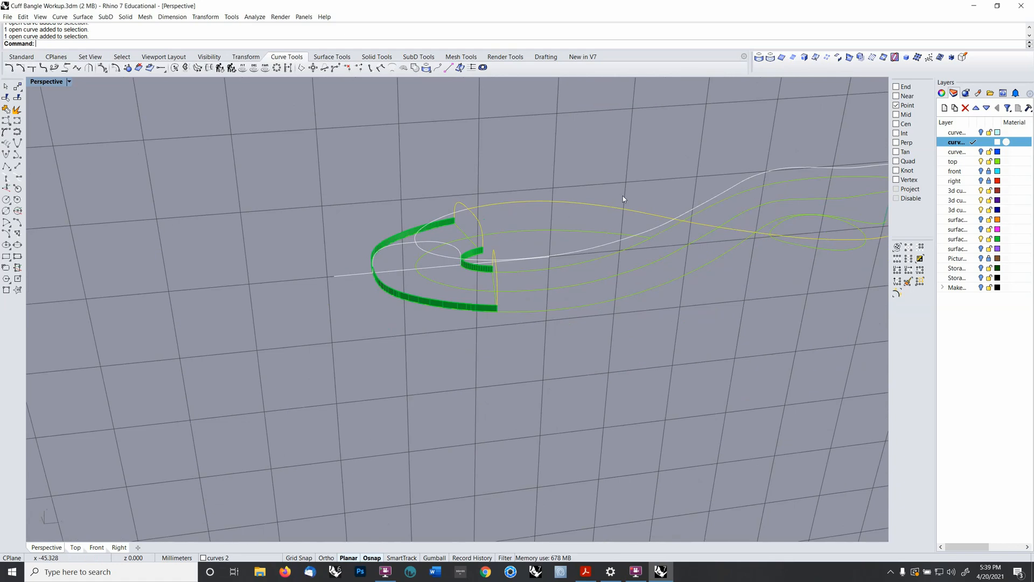
left_click(687, 211, "shift")
scroll(694, 209, "down", 7)
right_click_drag(703, 206, 322, 285, "shift")
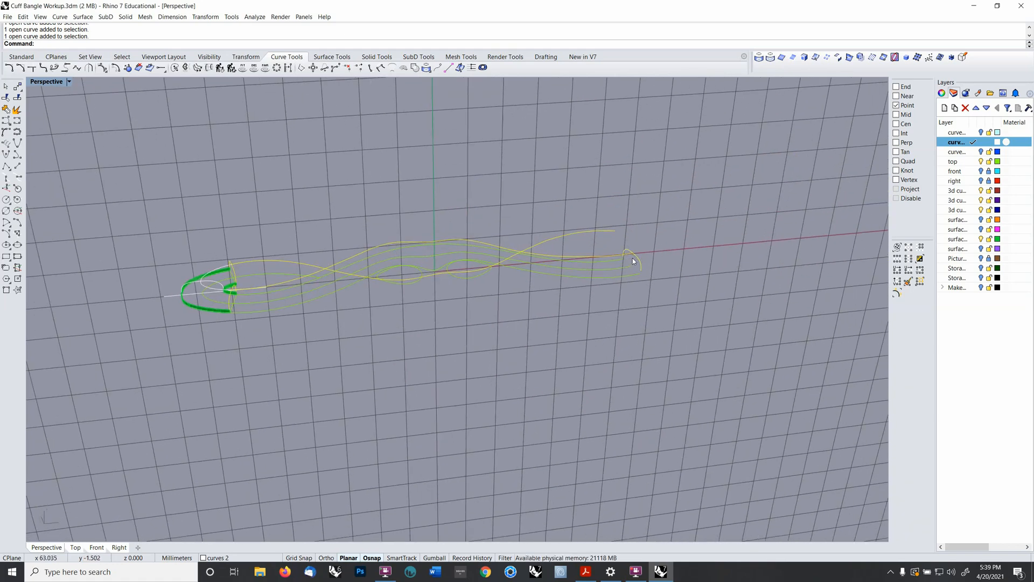
key("Delete")
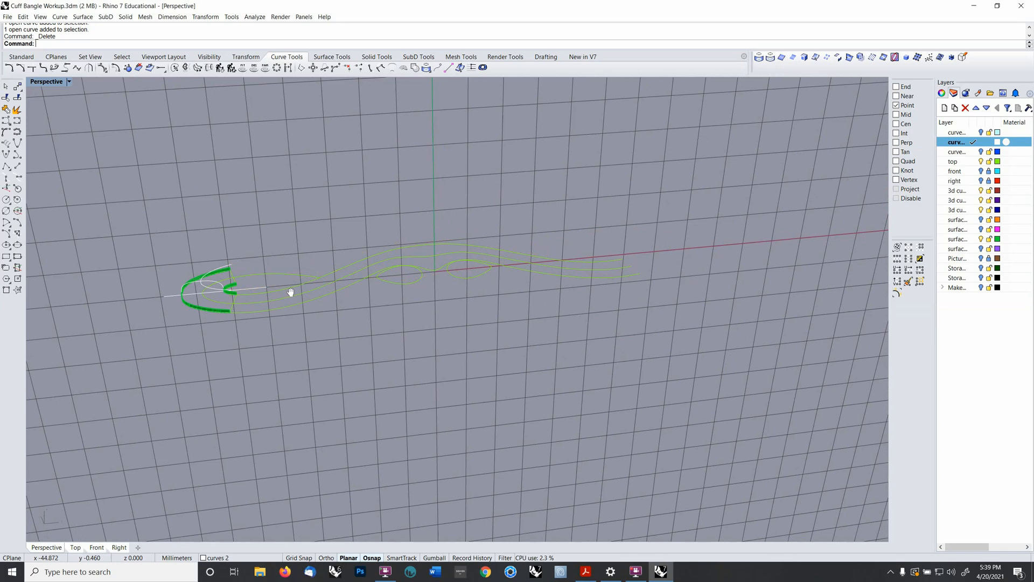
- Turn on the orange surfacing layer to show the interlaced bands with the end loop curves
right_click_drag(291, 292, 518, 281)
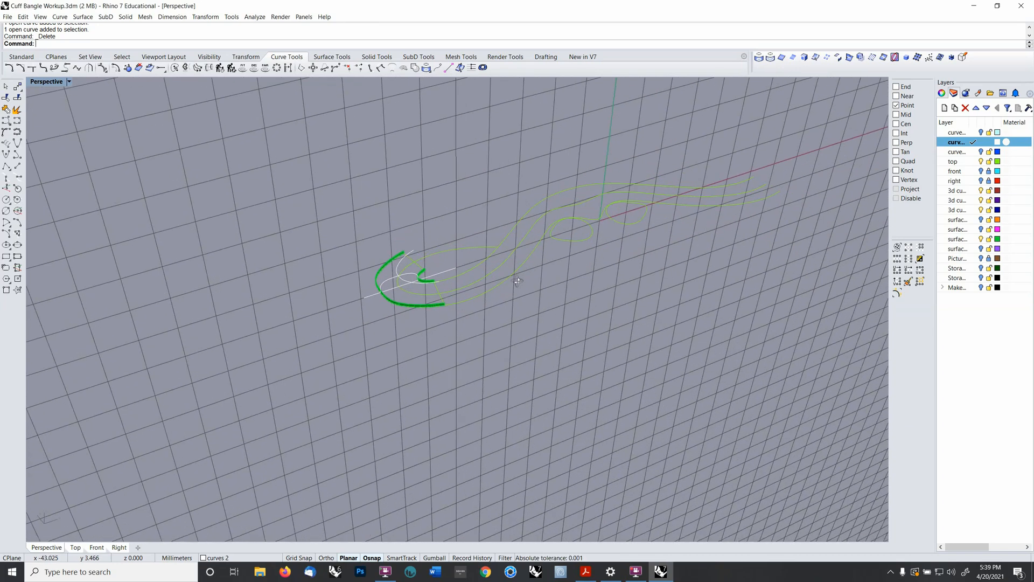
scroll(517, 280, "up", 3)
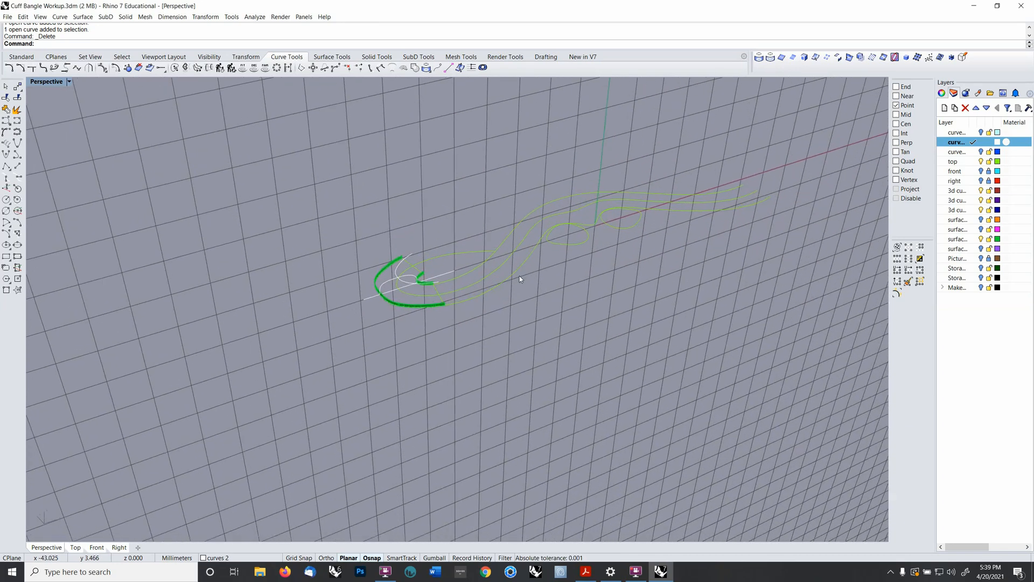
left_click(981, 220)
right_click_drag(427, 277, 496, 262)
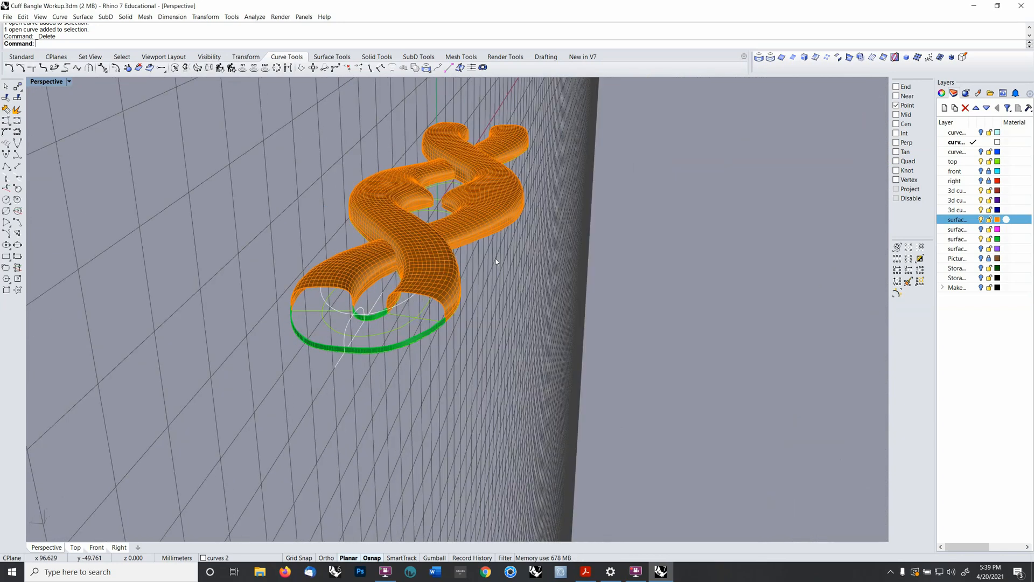
- Set the construction plane to world Top and make the 3d curves II layer current
key("F4")
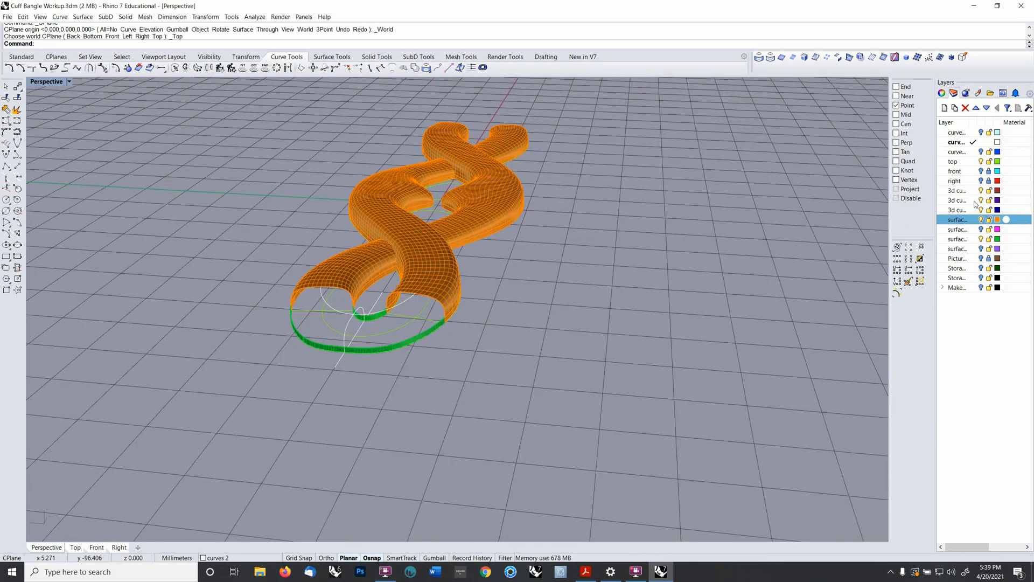
left_click(973, 201)
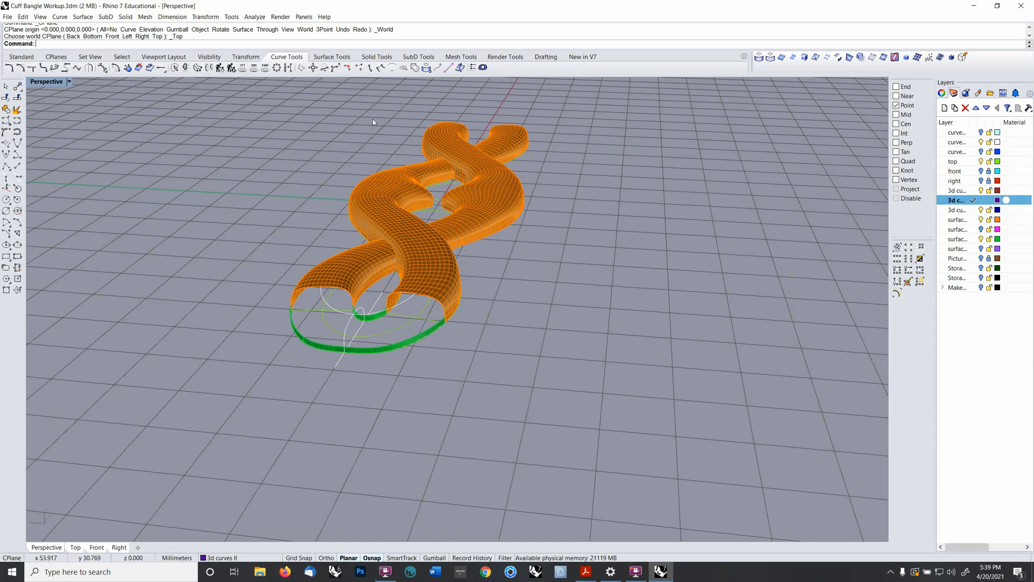
- Start a network surface from the top edges of the outer and inner green rails and the loop curve
left_click(331, 56)
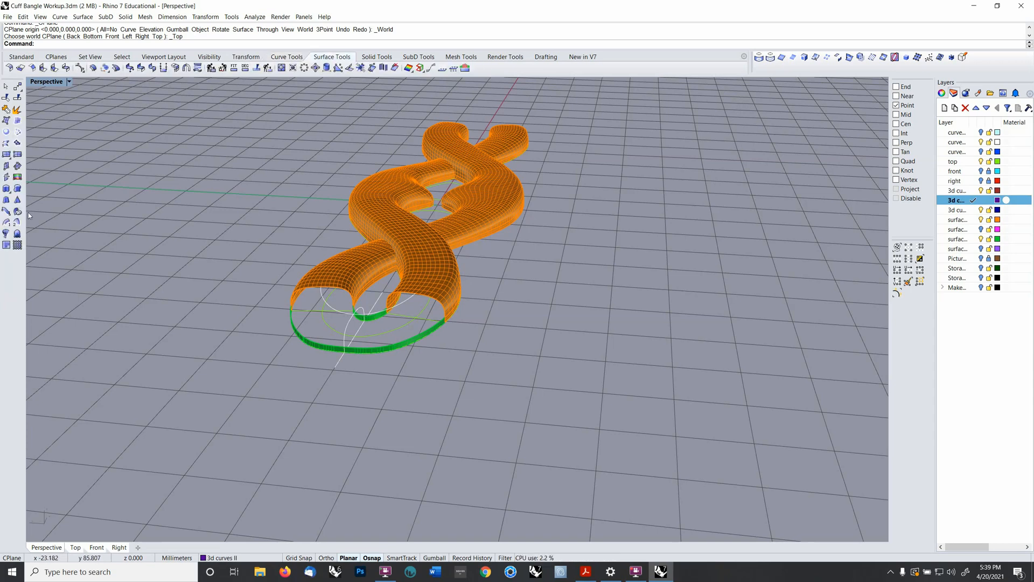
left_click(17, 131)
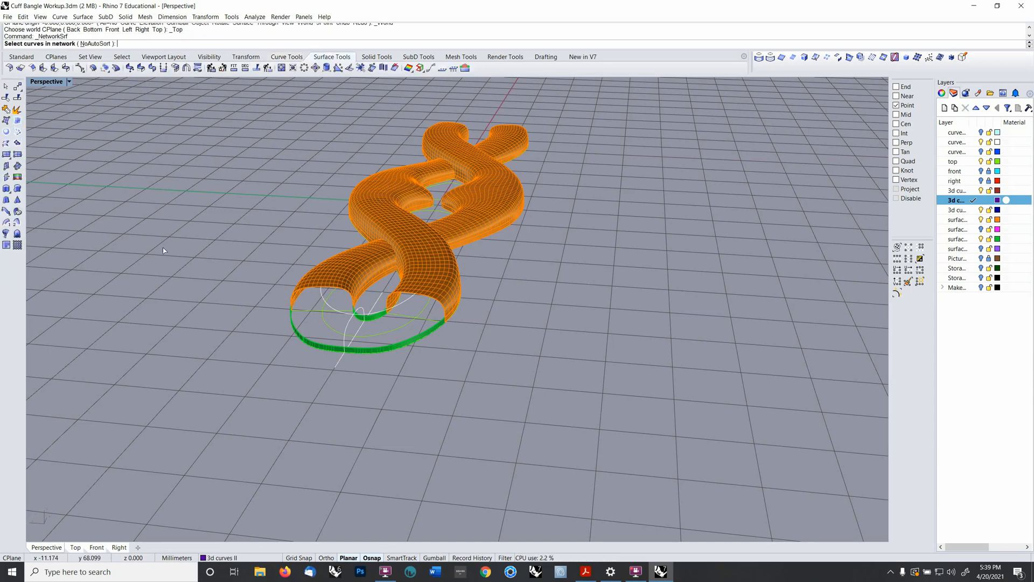
left_click(418, 337)
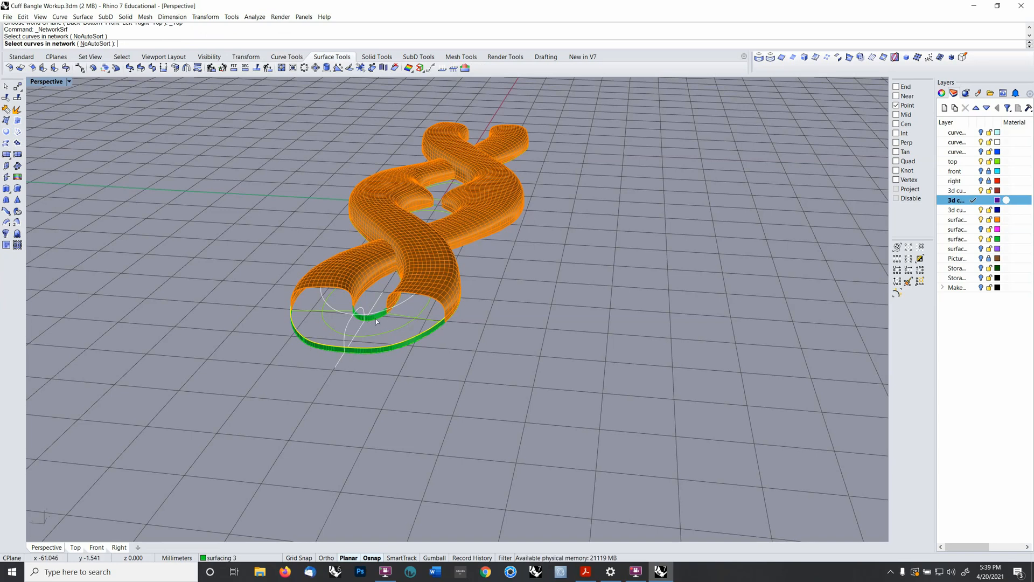
scroll(376, 321, "up", 5)
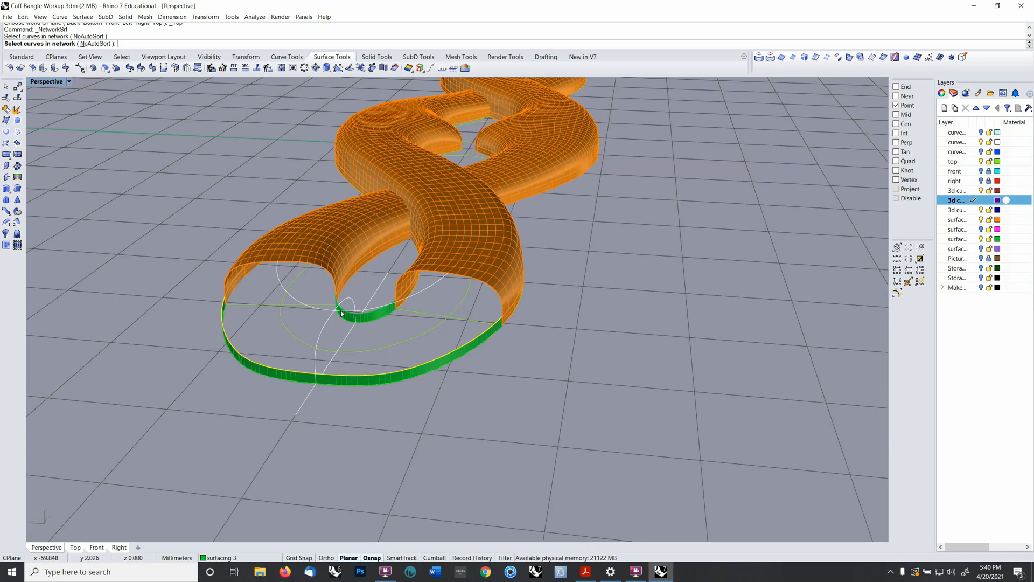
left_click(322, 313)
right_click_drag(322, 313, 340, 294)
left_click(338, 299)
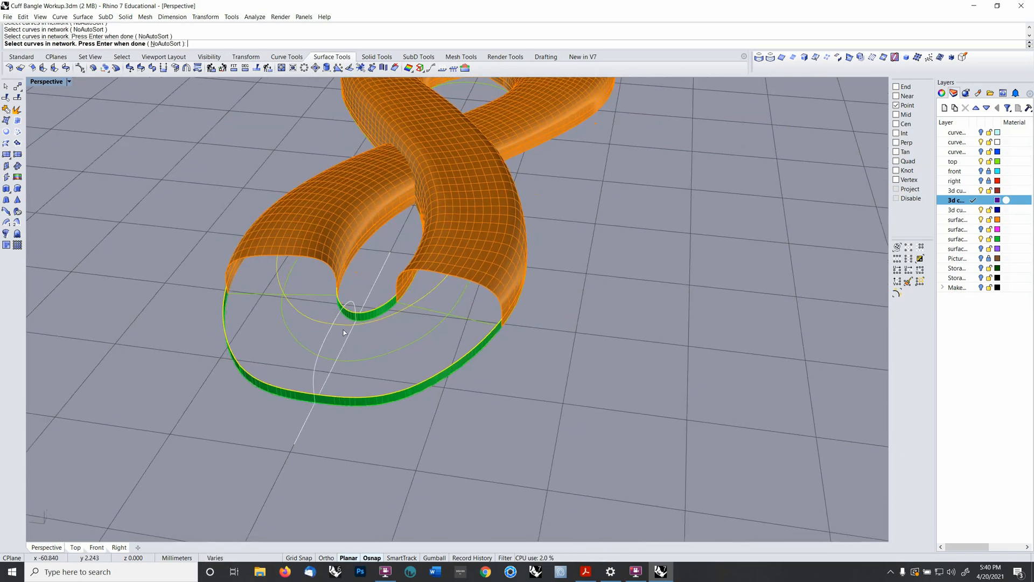
- Add the two band end edges and the arch profile, and create the network surface with tangency on edges A to D
right_click_drag(344, 333, 450, 315)
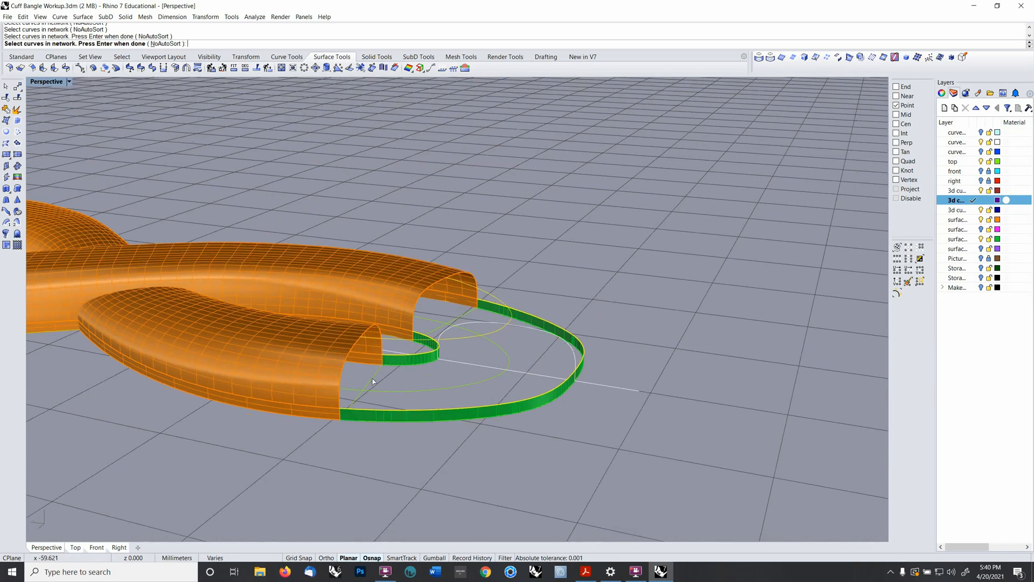
left_click(341, 373)
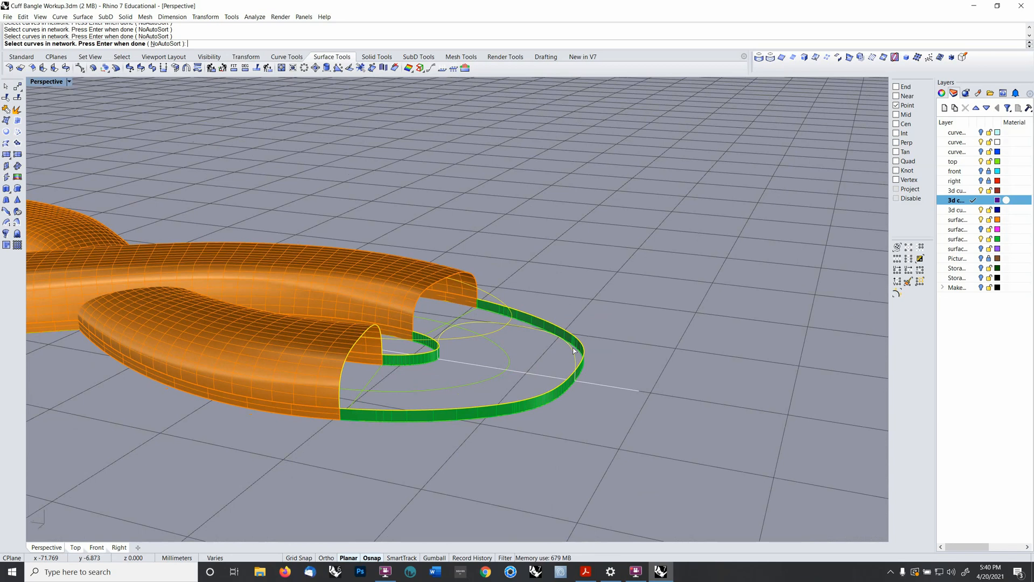
right_click_drag(590, 328, 491, 374)
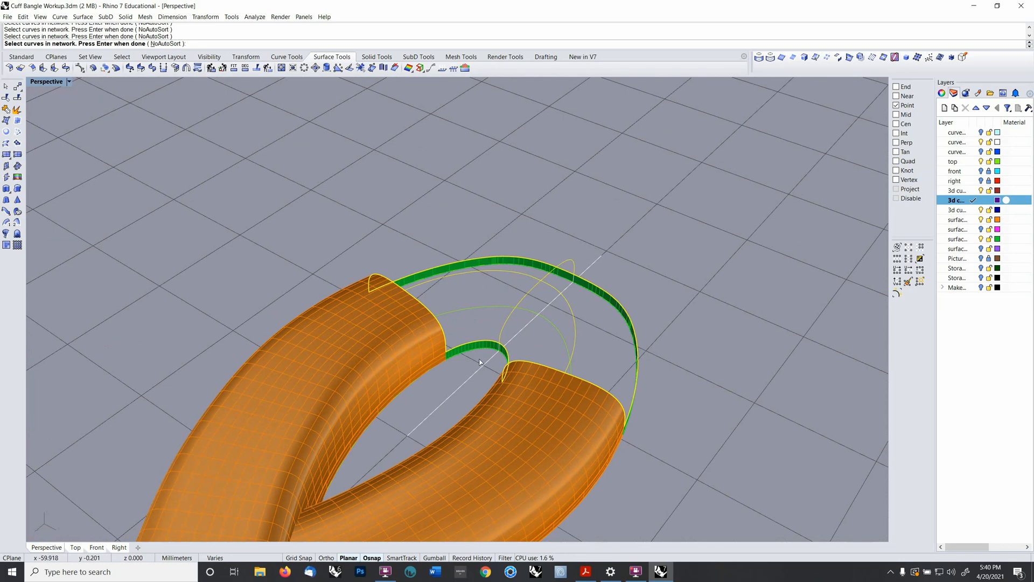
right_click_drag(618, 300, 570, 300)
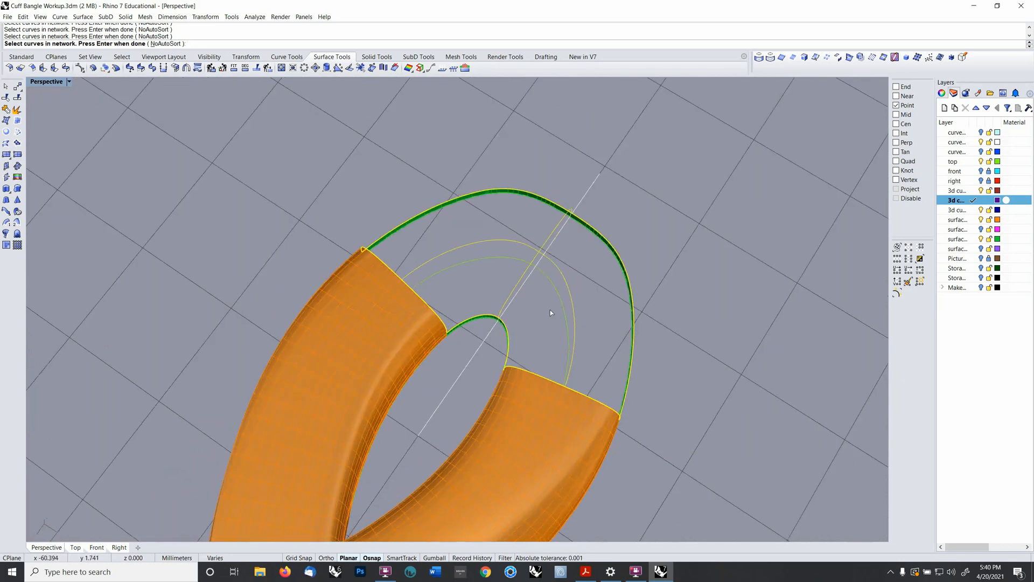
right_click_drag(660, 309, 559, 269)
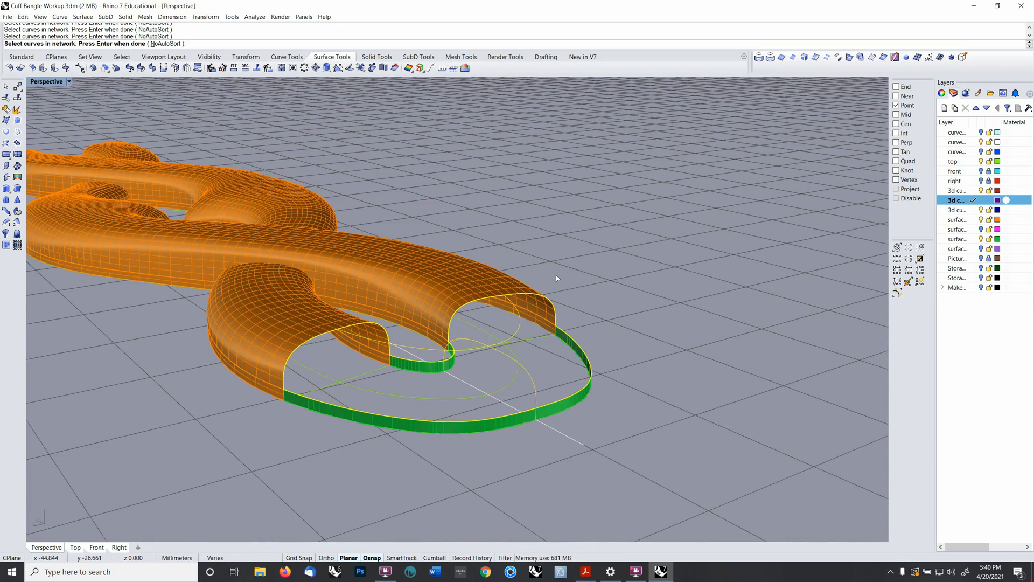
key("Return")
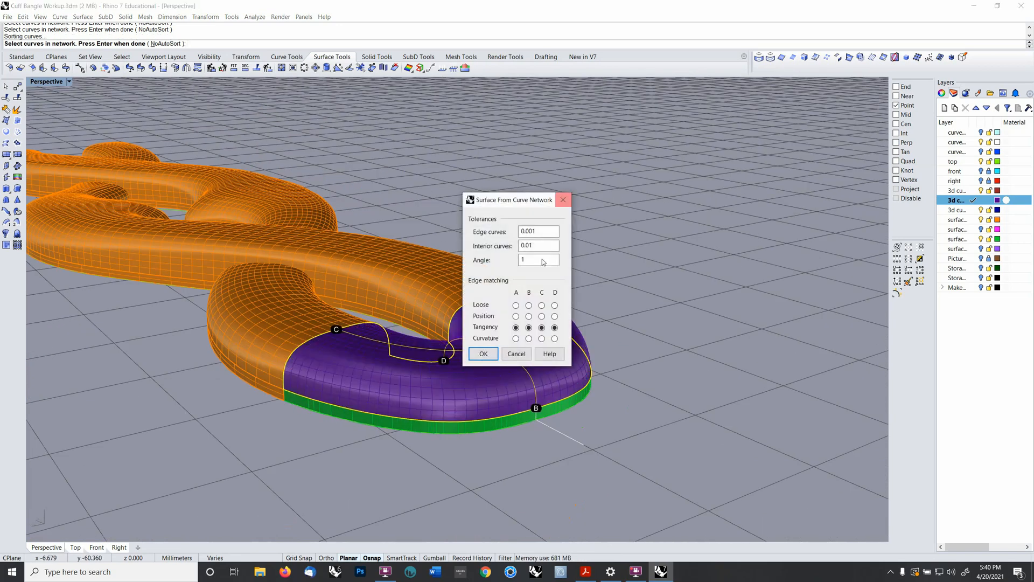
left_click(484, 354)
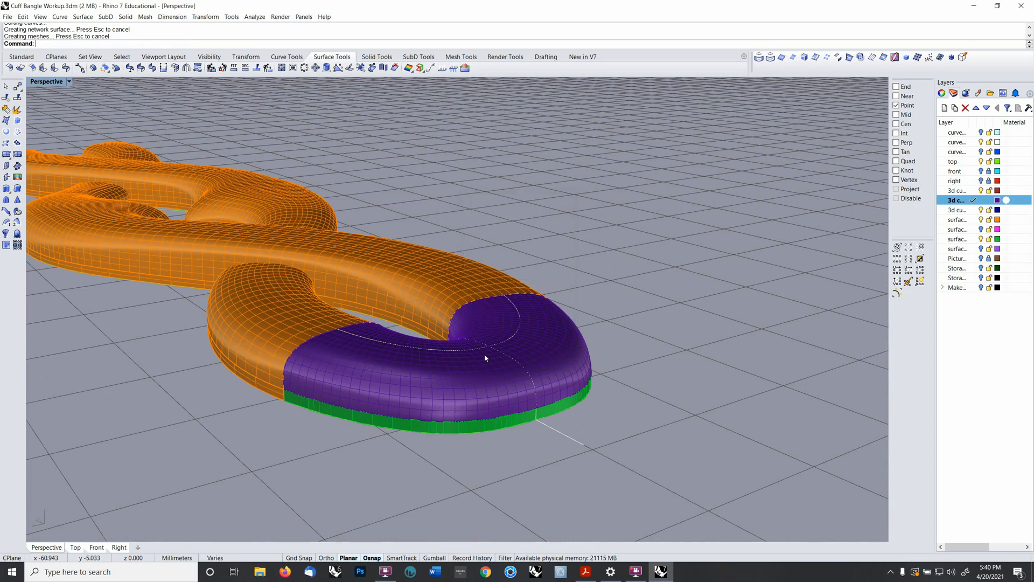
- Try to join the new end loop surface with the outer green rail strip
right_click_drag(621, 298, 667, 354)
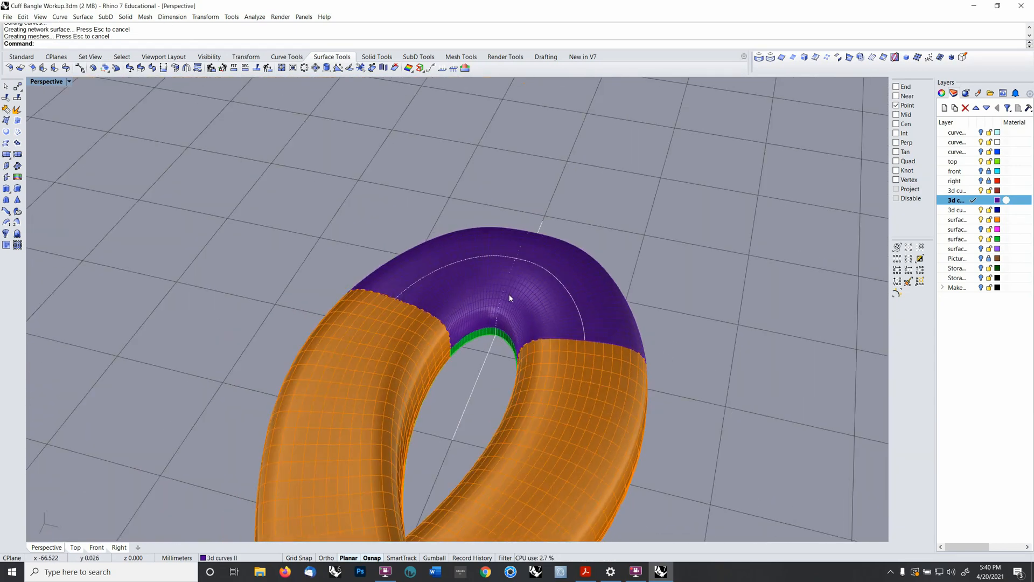
right_click_drag(501, 292, 458, 342)
left_click(458, 342)
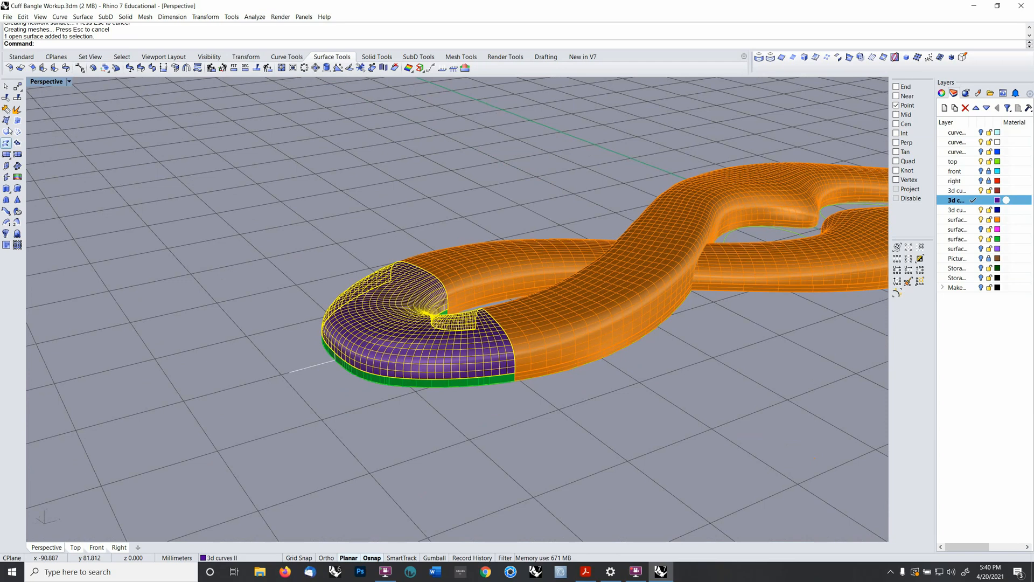
left_click(6, 110)
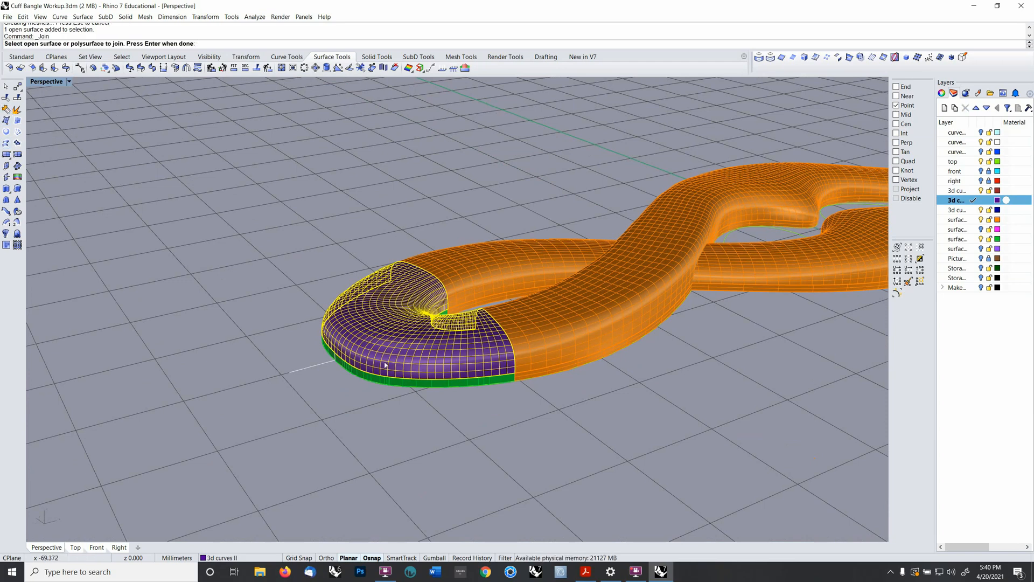
left_click(379, 380)
key("Return")
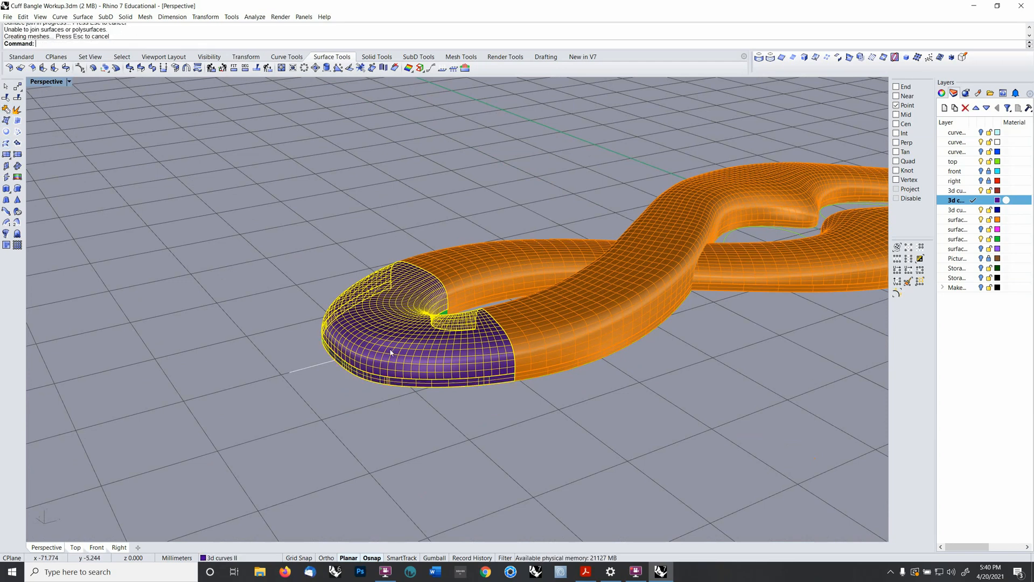
- Join the inner green rail strip to the end loop surface
scroll(393, 353, "down", 10)
right_click_drag(392, 352, 343, 357)
scroll(425, 280, "up", 8)
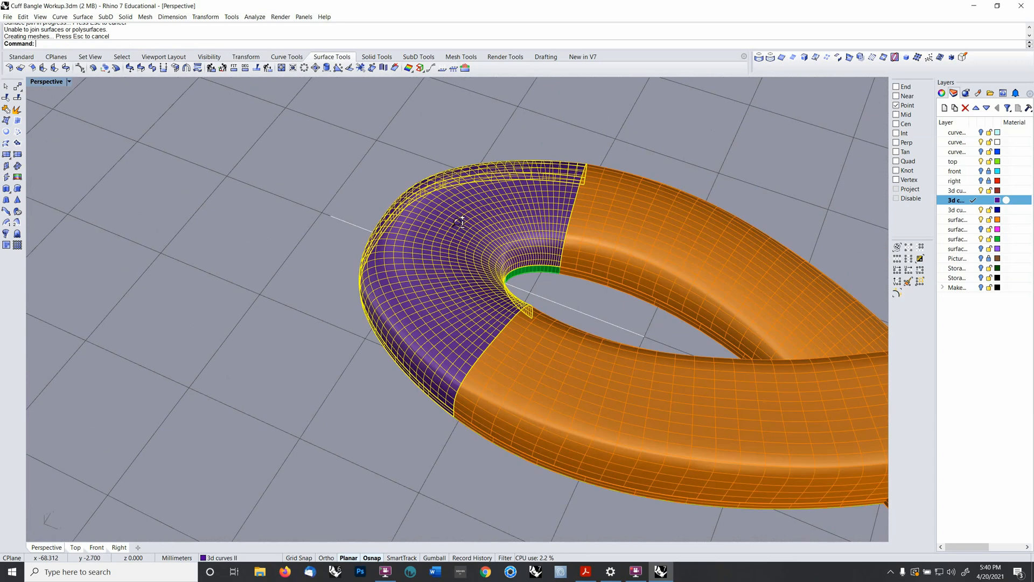
left_click(541, 269)
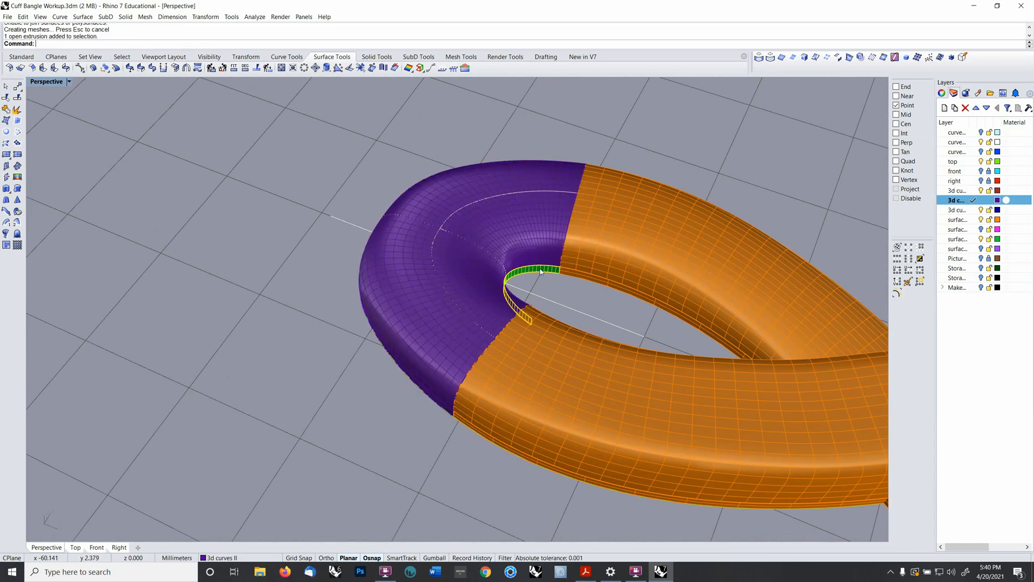
key("Escape")
right_click(531, 250)
left_click(531, 251)
left_click(533, 273)
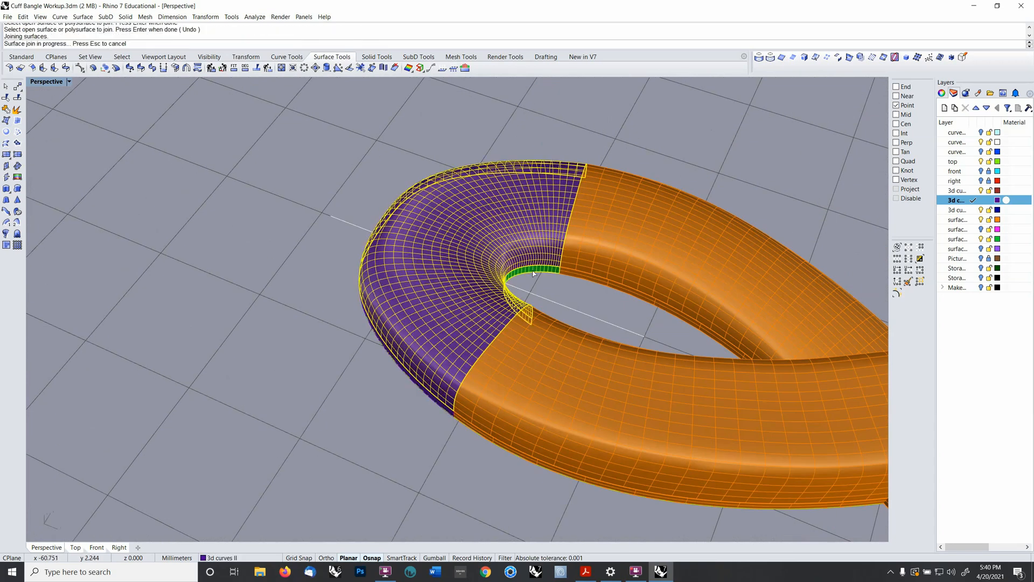
right_click(534, 273)
right_click_drag(531, 272, 469, 305)
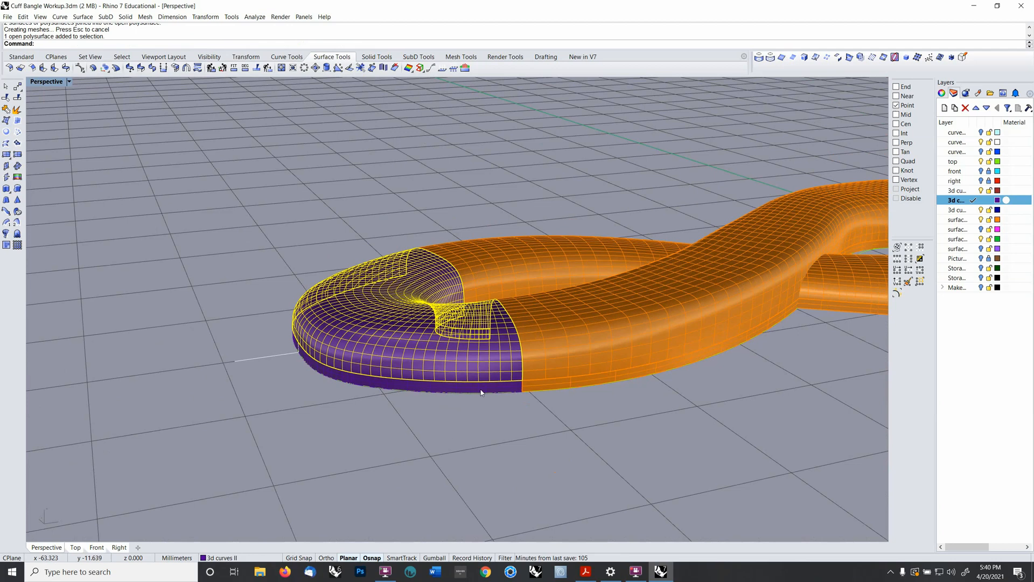
- Try to join the outer rail strip to the joined end loop polysurface
left_click(474, 390)
scroll(475, 389, "up", 3)
left_click(470, 373)
right_click(470, 374)
left_click(474, 386)
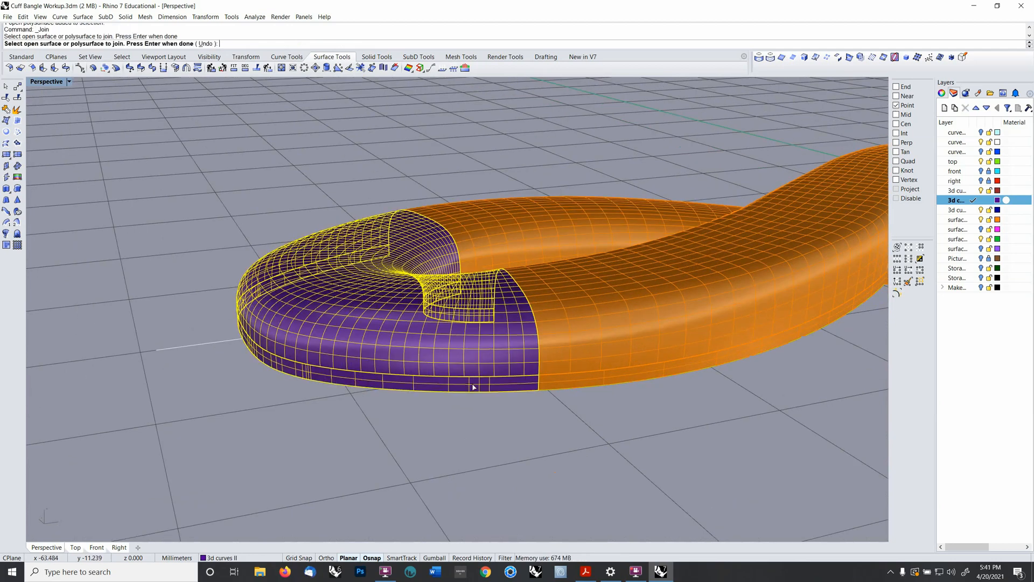
right_click(474, 387)
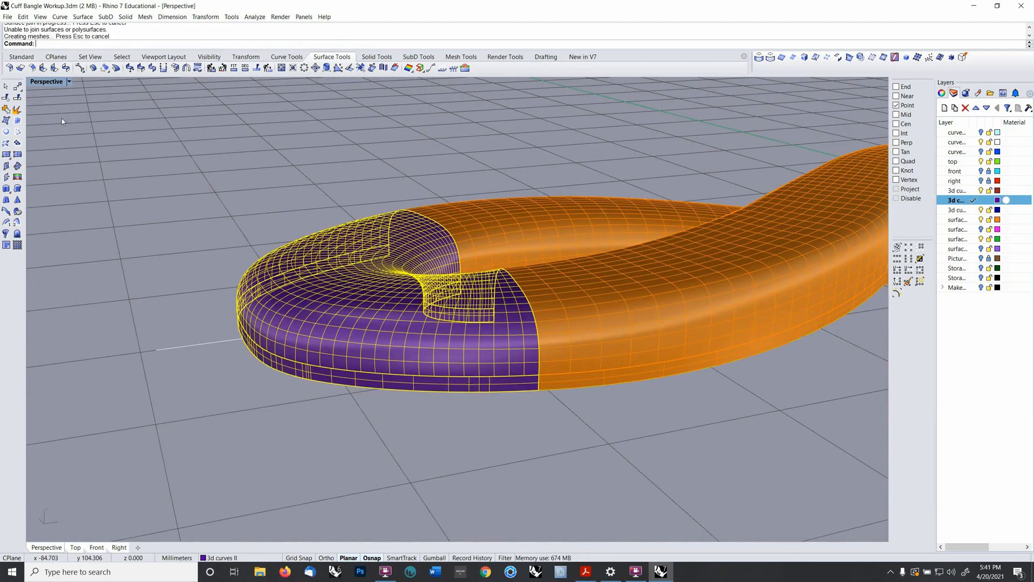
- Check the seam between the end loop polysurface and the outer rail strip by selecting each piece
left_click(100, 231)
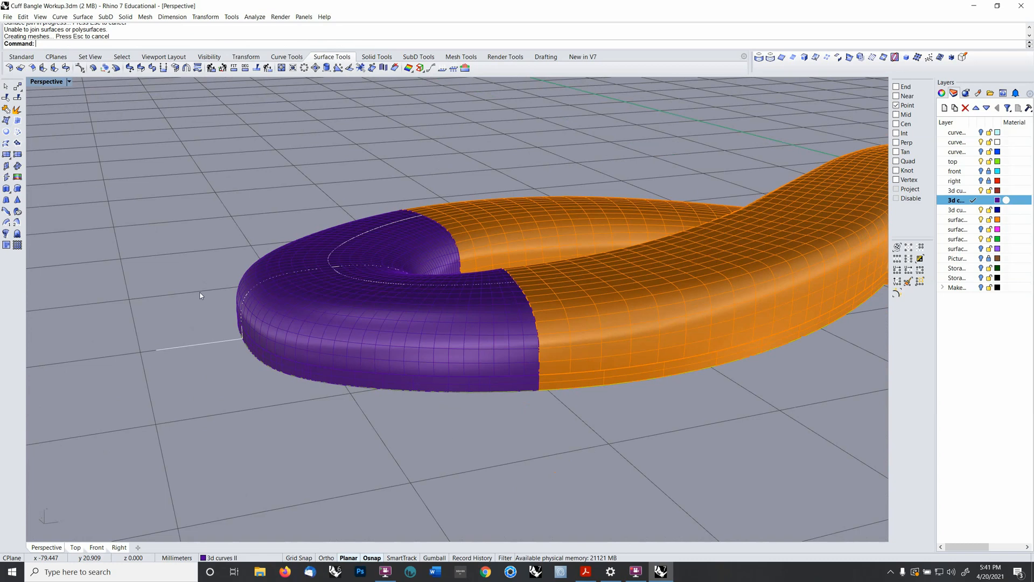
left_click(376, 358)
right_click_drag(376, 358, 456, 418)
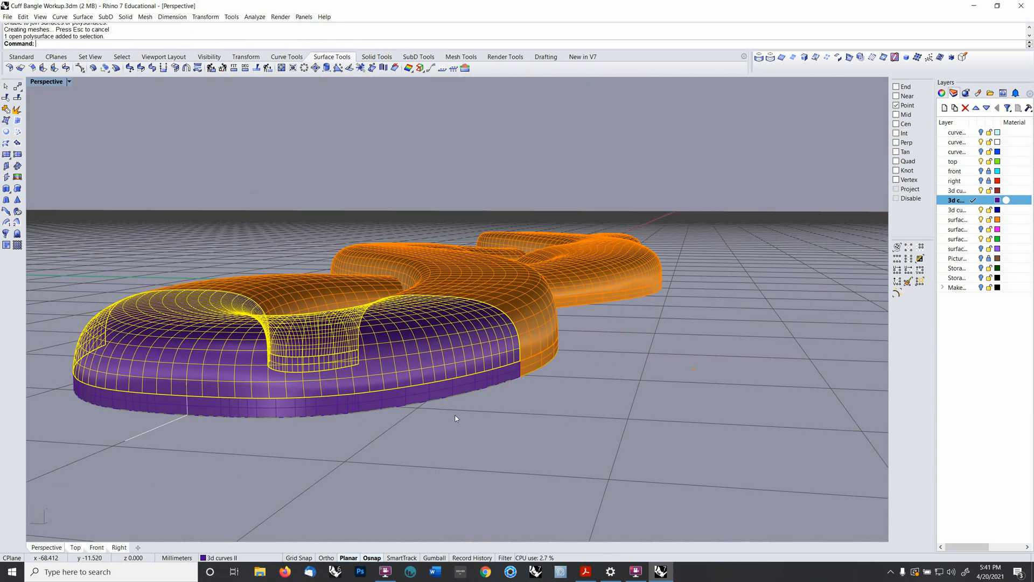
left_click(455, 418)
left_click(451, 394)
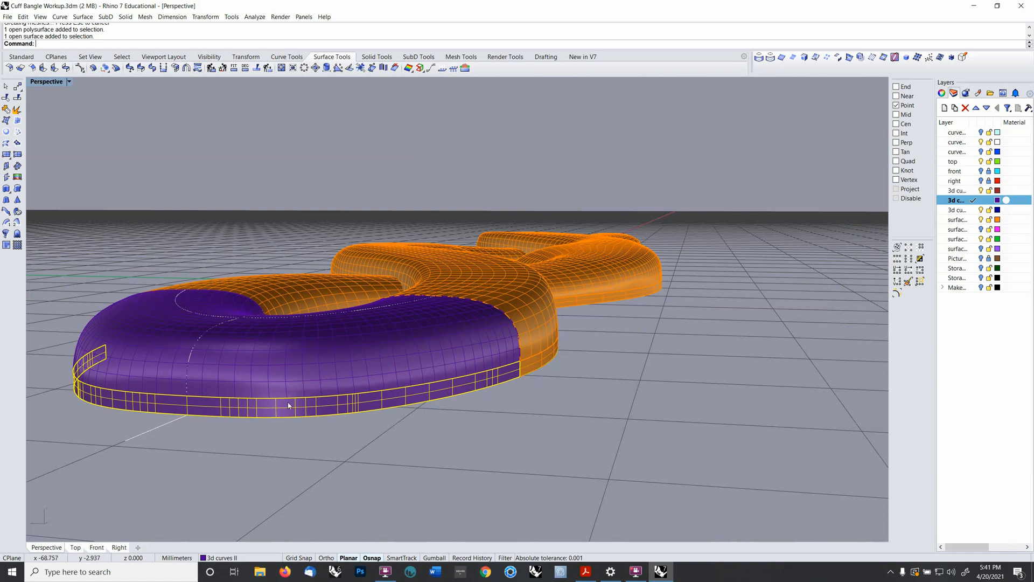
mouse_move(460, 367)
right_mouse_down()
mouse_move(445, 409)
mouse_move(475, 378)
right_mouse_up()
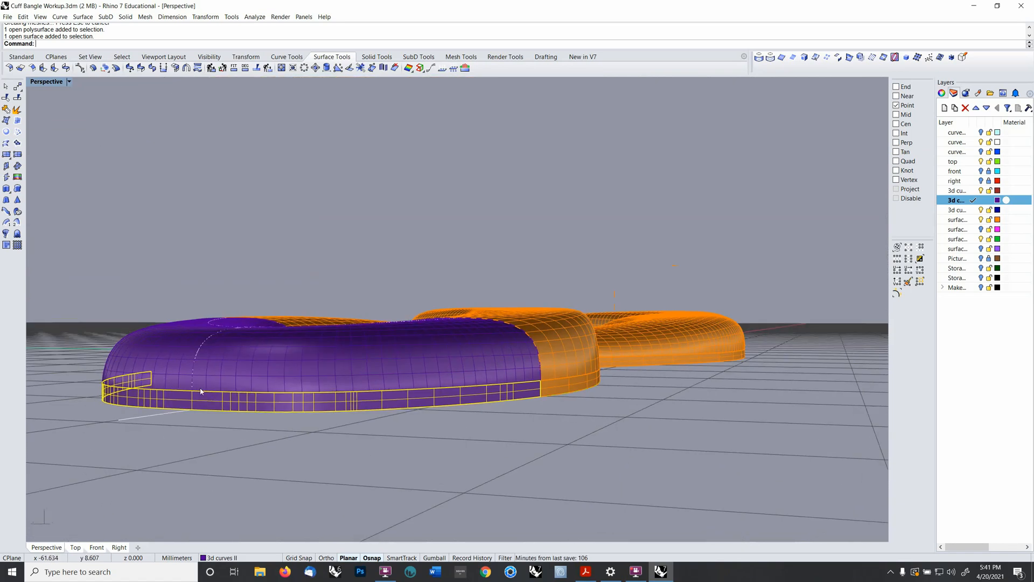
right_click_drag(202, 392, 427, 455)
- Use JoinEdge on the end loop's outer edge and the outer rail strip's matching edge, accepting the required tolerance
left_click(381, 423)
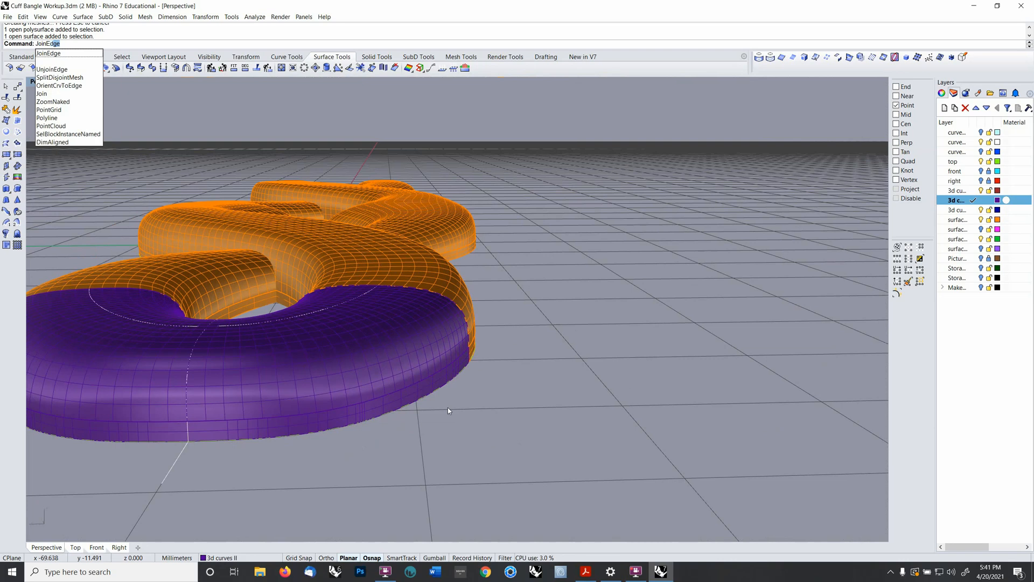
key("Return")
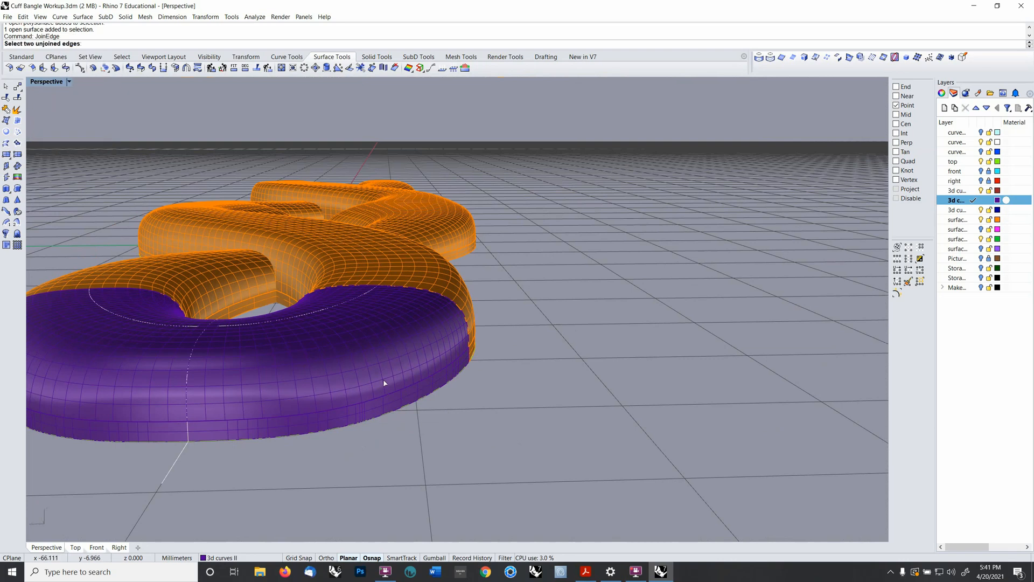
left_click(446, 374)
key("Return")
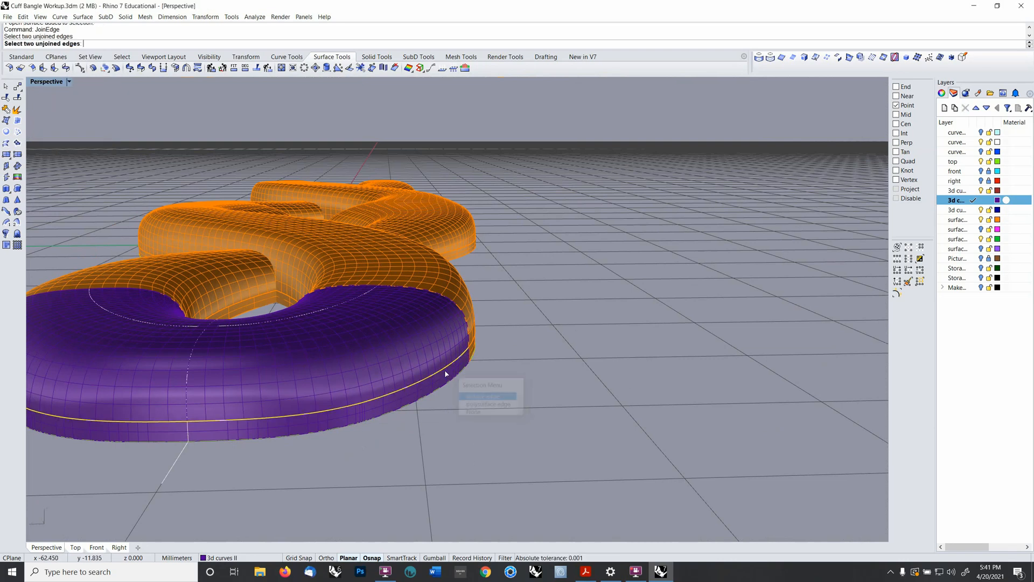
left_click(446, 375)
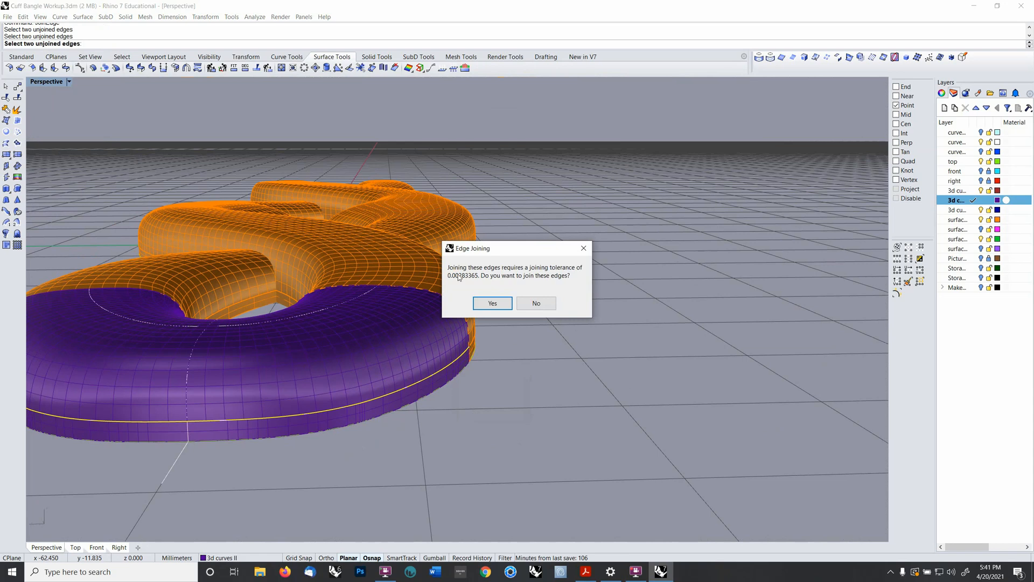
left_click(491, 303)
- Mirror a copy of the joined end loop through the origin, along the Y axis, to the opposite end of the bands
right_click_drag(488, 315, 406, 379)
scroll(417, 371, "down", 5)
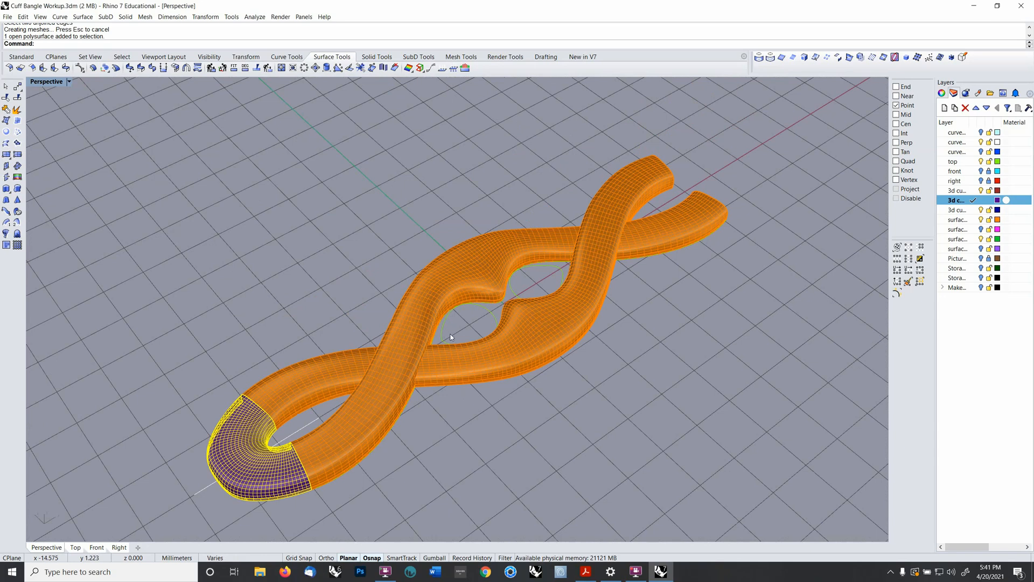
type("mirror")
key("Return")
type("0")
key("Return")
left_click(604, 338)
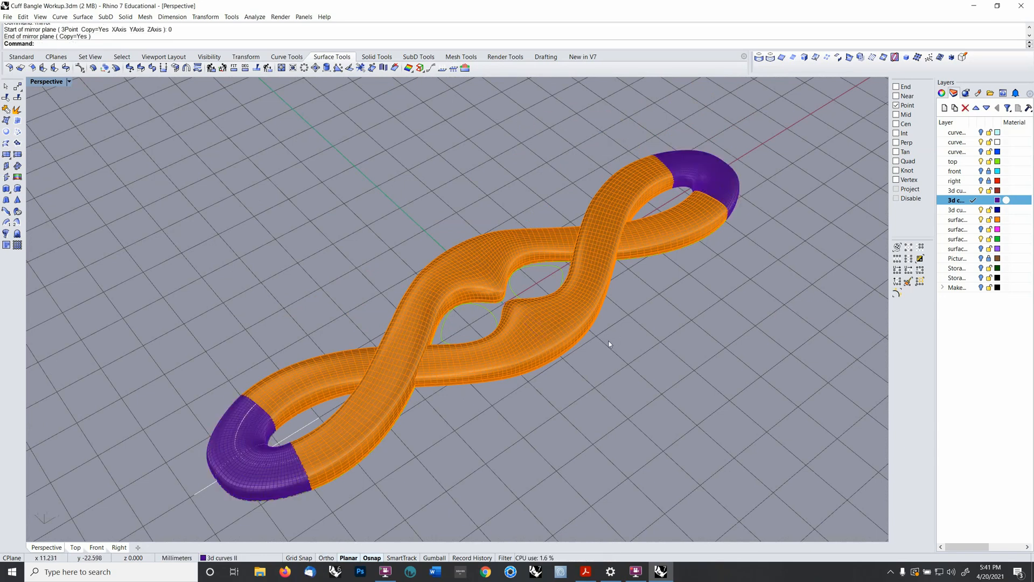
- Move the original and mirrored purple end loops to the surfacing 1 layer
left_click(264, 437)
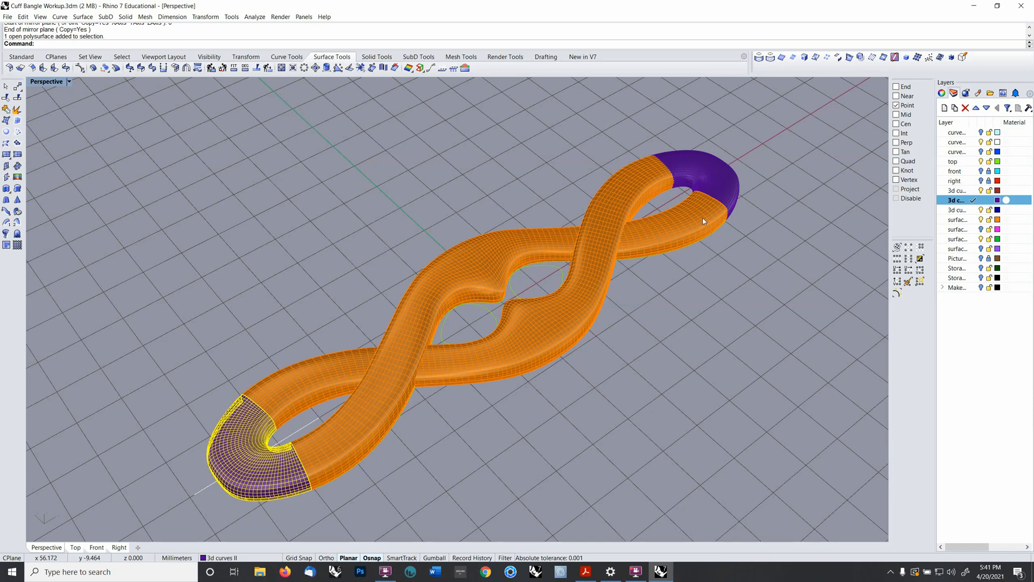
left_click(721, 184, "shift")
key("F4")
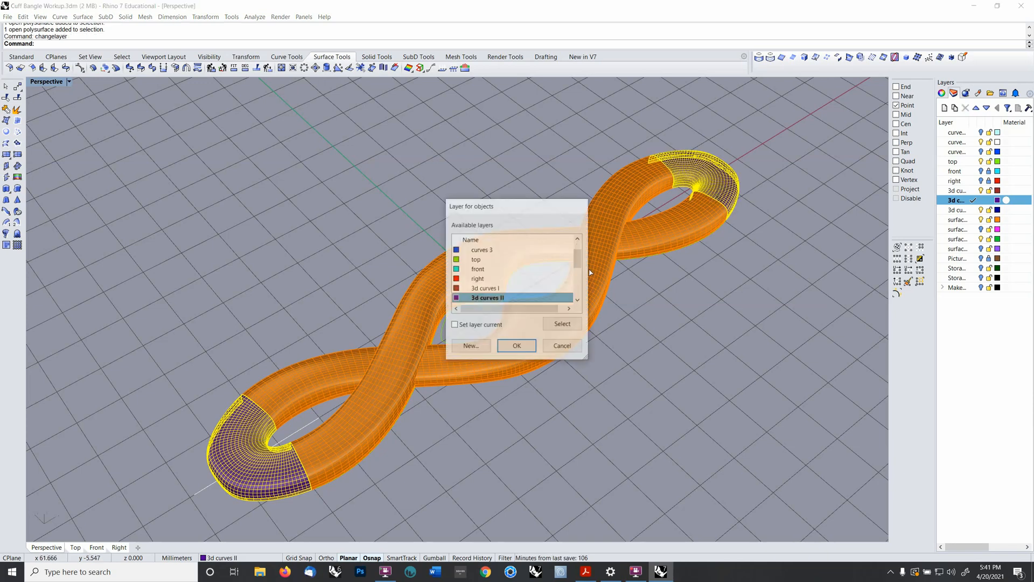
left_click_drag(576, 266, 543, 254)
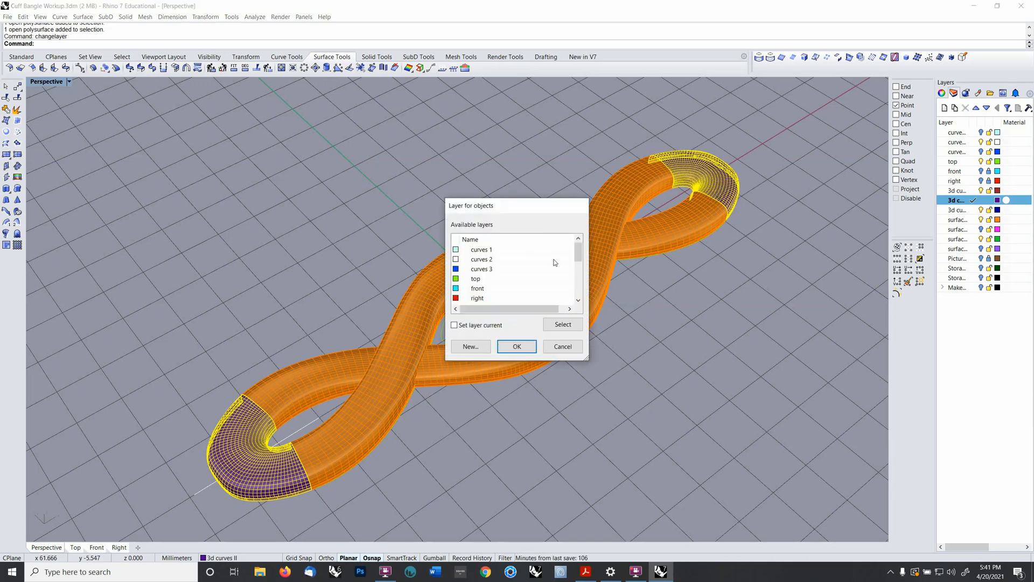
scroll(517, 272, "down", 2)
left_click(500, 280)
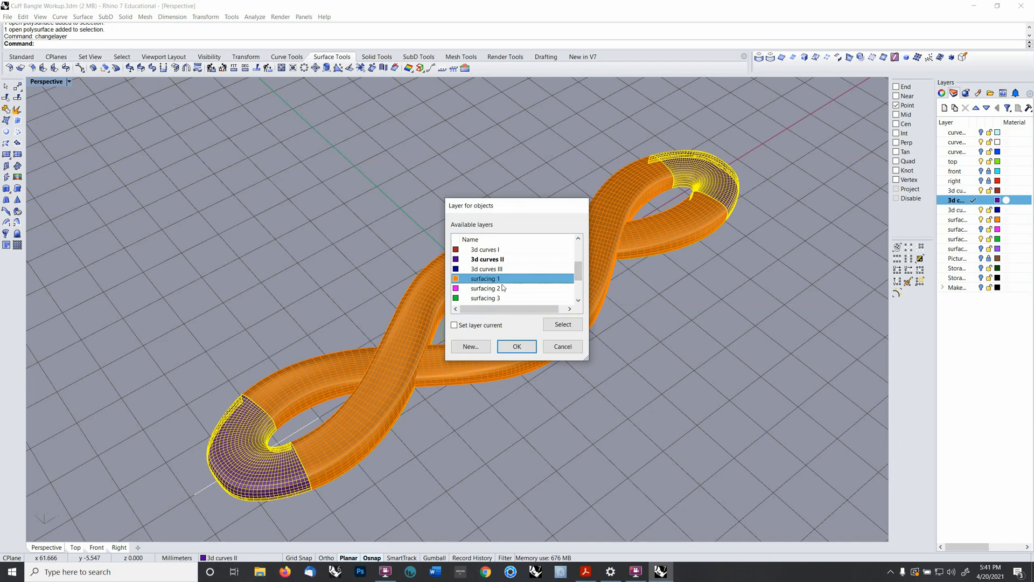
left_click(516, 346)
left_click(499, 444)
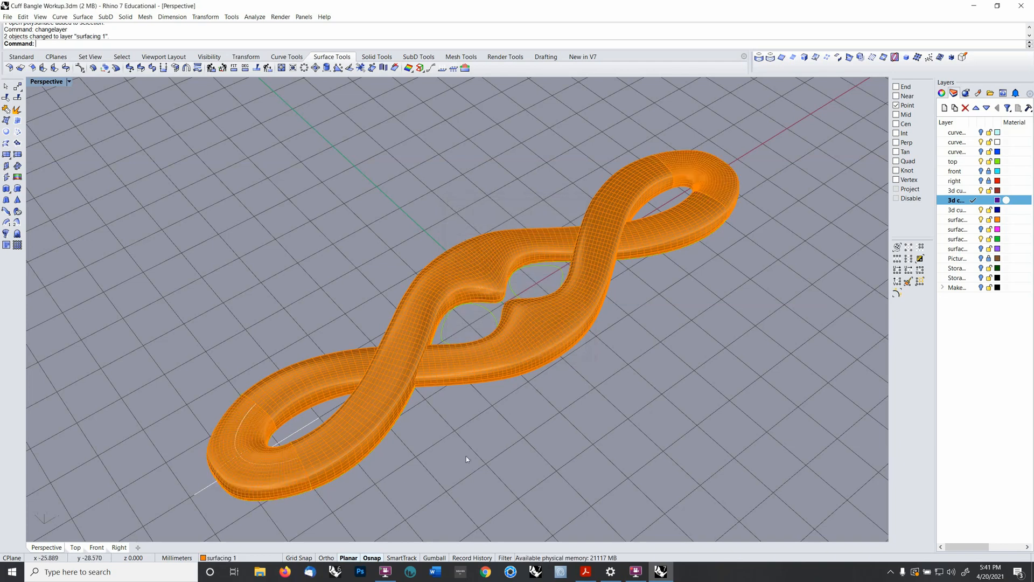
- Ungroup the interlaced bands and regroup them with both end loops as a single group
left_click(267, 431)
left_click(393, 413, "shift")
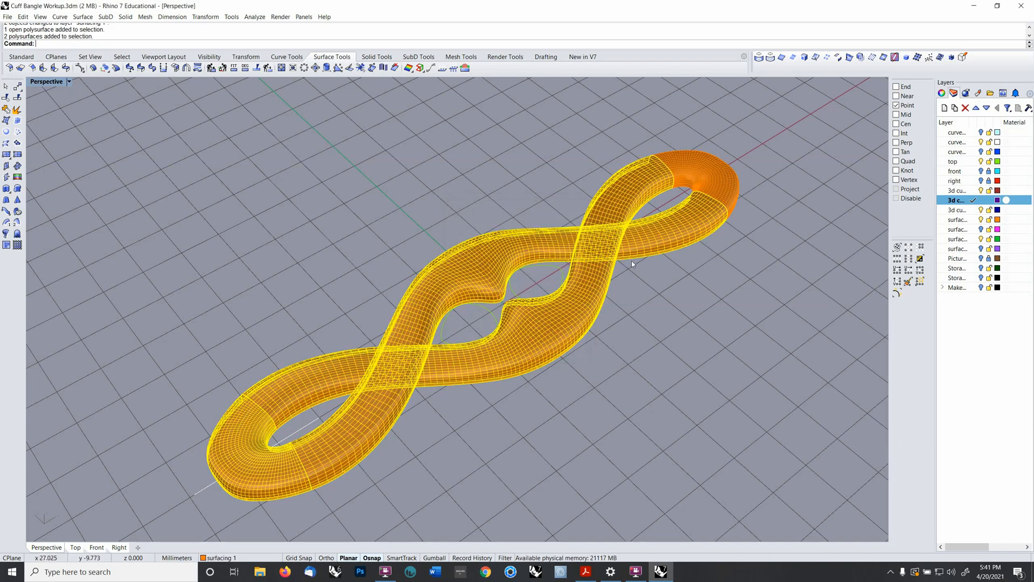
left_click(709, 188, "shift")
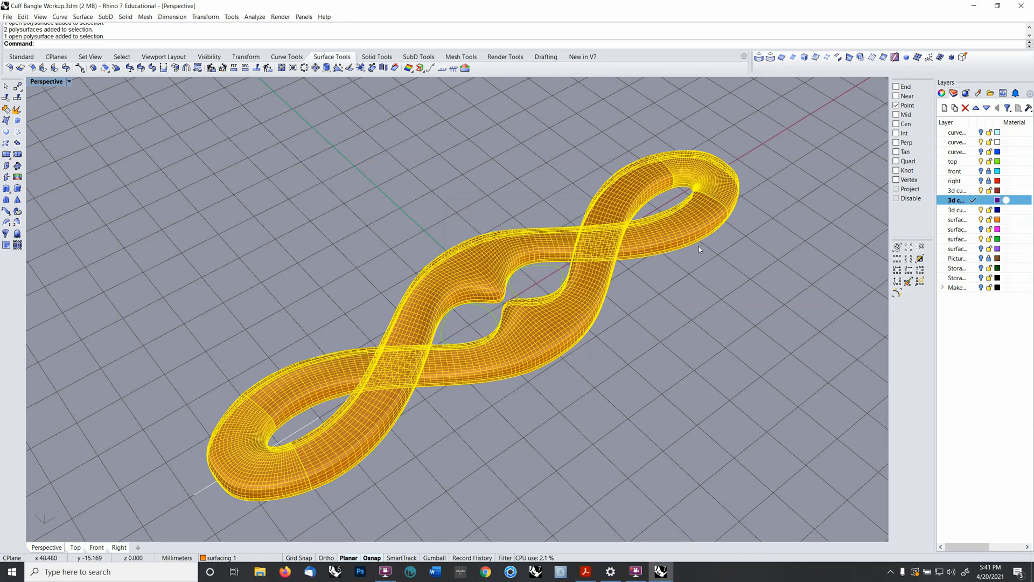
key("ctrl+shift+g")
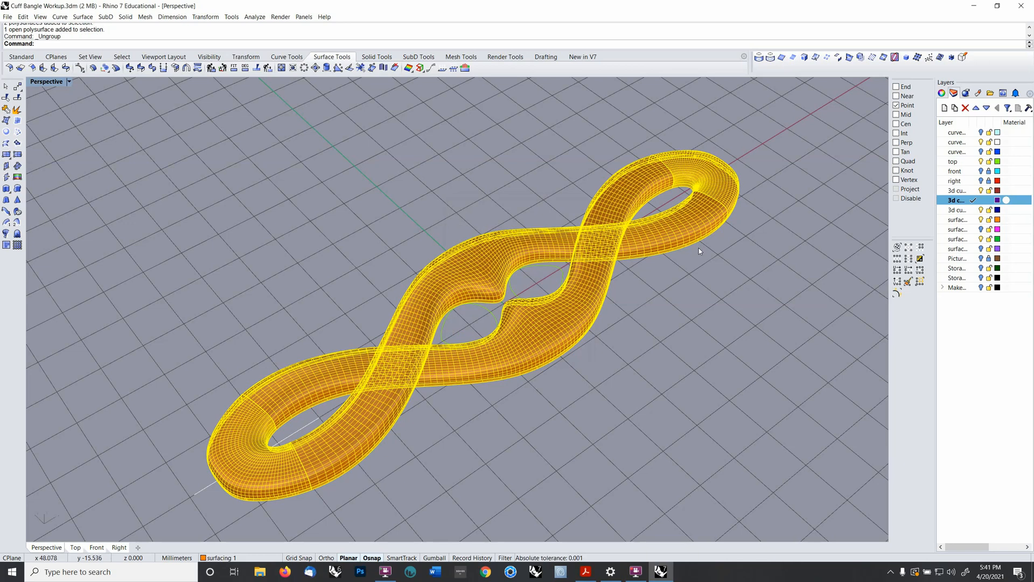
key("ctrl+g")
left_click(665, 321)
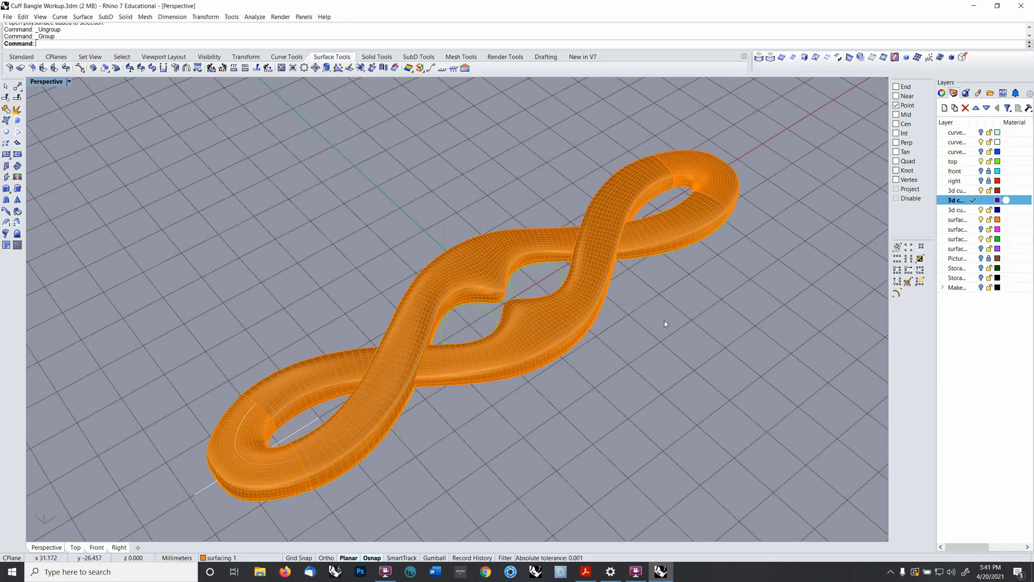
- Show the curves 3 layer holding the cuff profile curve and hide the curves 2 layer
mouse_move(664, 321)
right_mouse_down()
mouse_move(620, 439)
mouse_move(669, 303)
mouse_move(644, 308)
mouse_move(649, 331)
right_mouse_up()
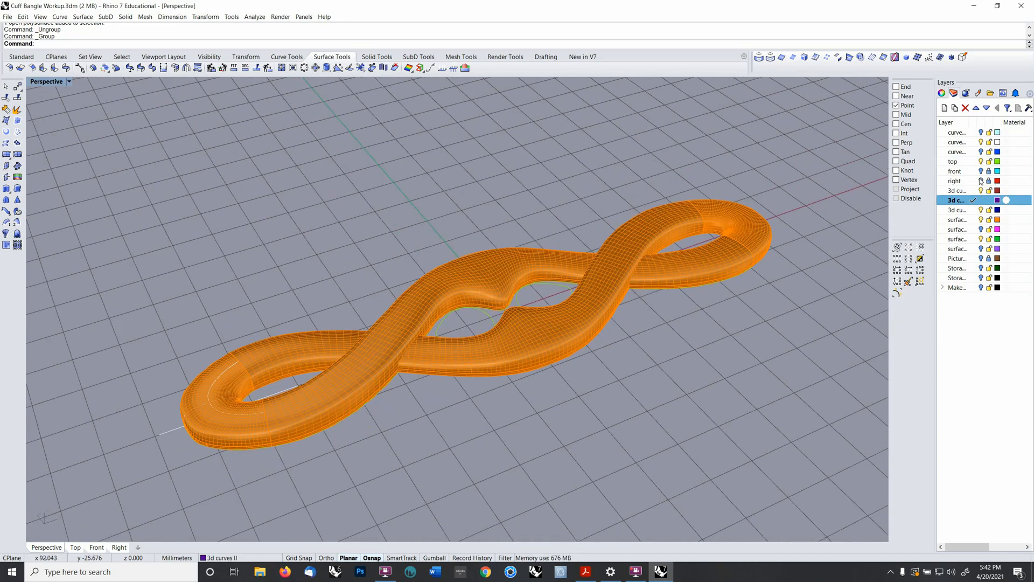
left_click(981, 151)
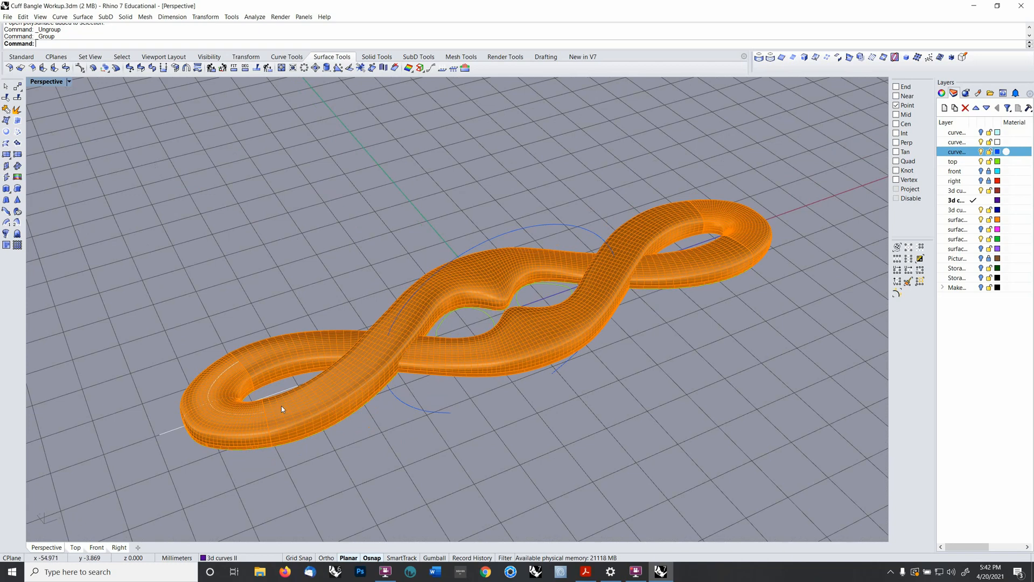
right_click_drag(281, 405, 318, 339)
scroll(291, 360, "up", 4)
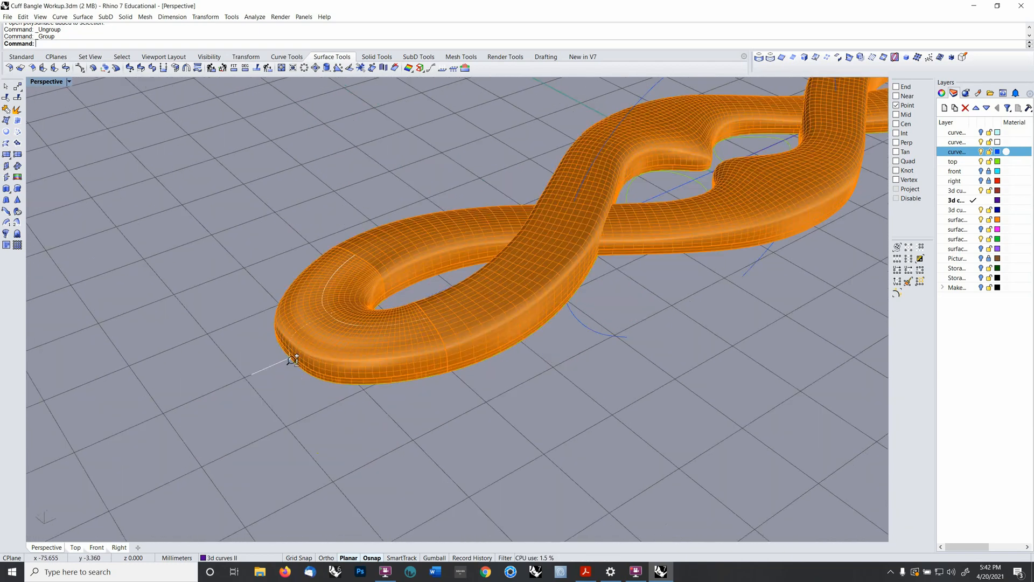
scroll(294, 359, "down", 1)
left_click(981, 142)
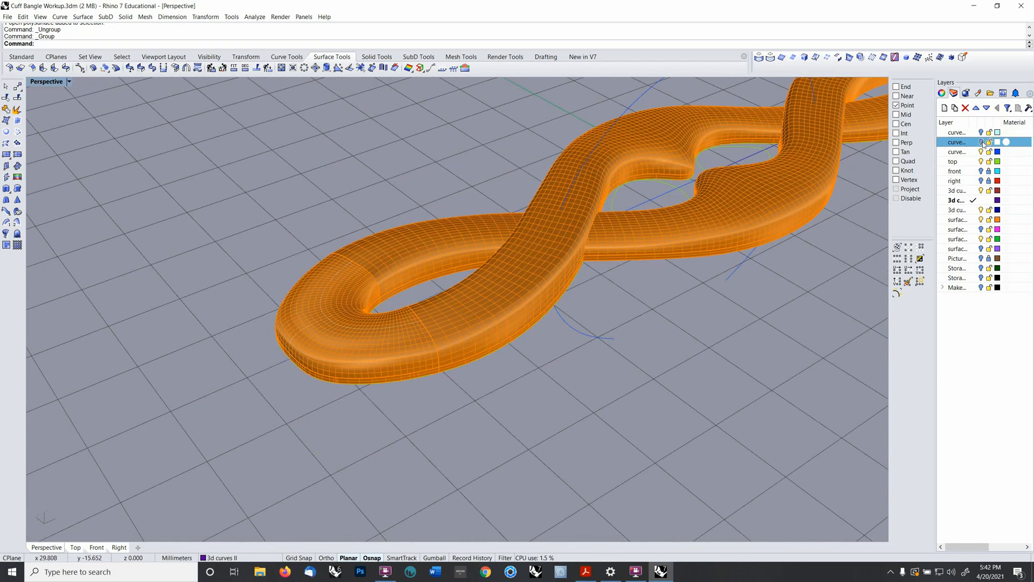
- Flow a copy of the grouped flat bangle from its straight base line along the open cuff profile curve
right_click_drag(648, 286, 366, 253)
left_click(379, 349)
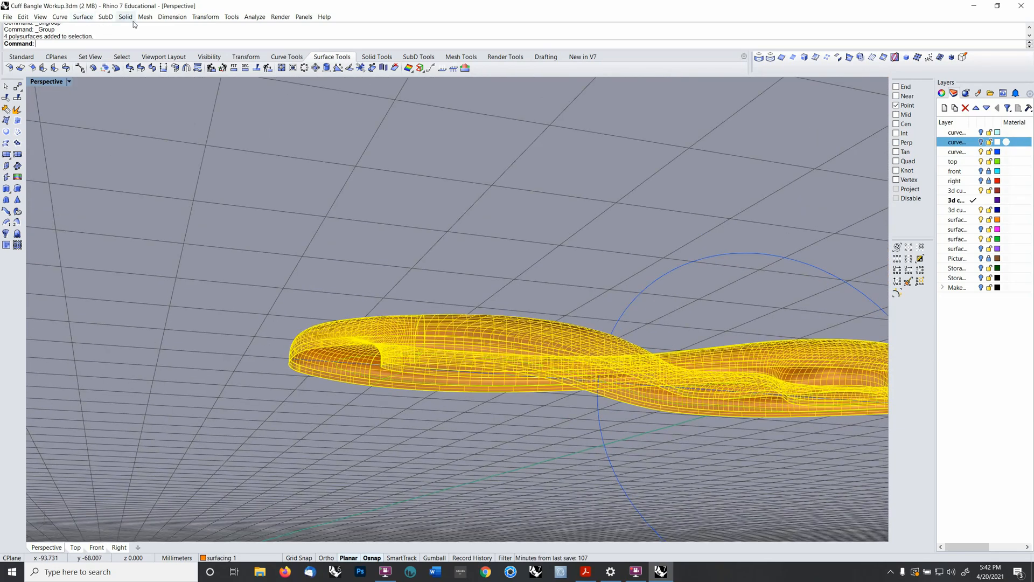
left_click(205, 17)
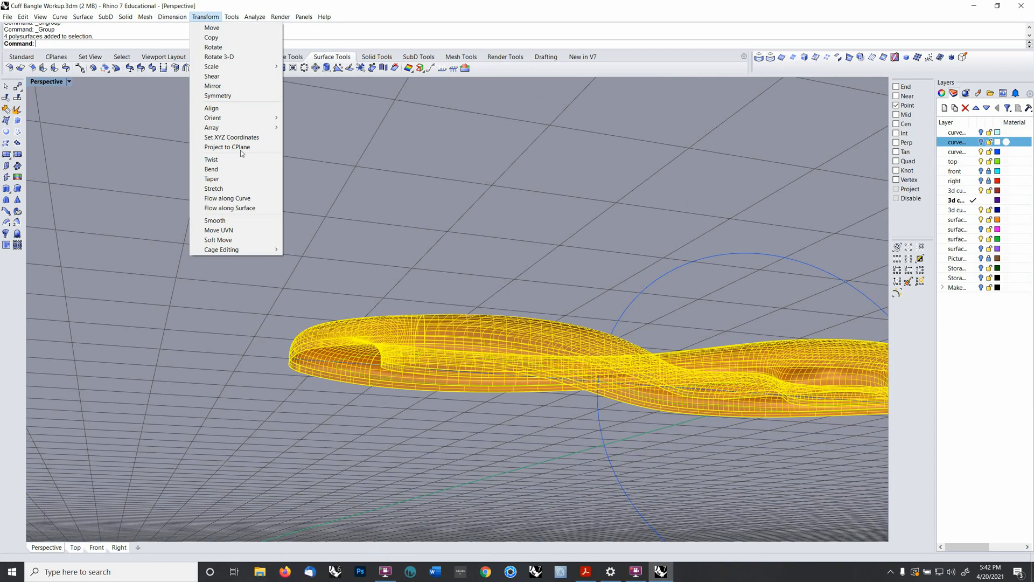
left_click(232, 198)
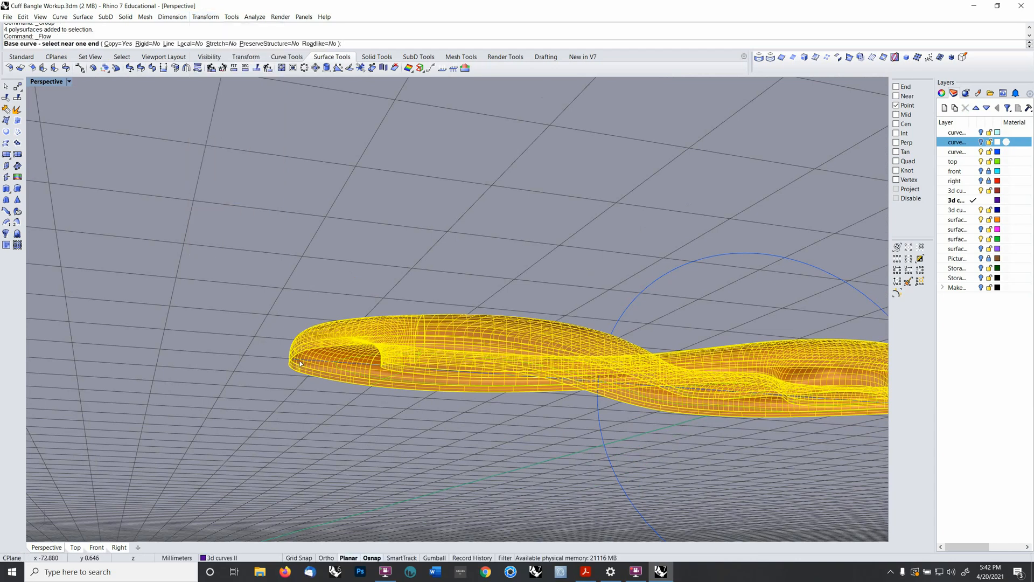
left_click(300, 364)
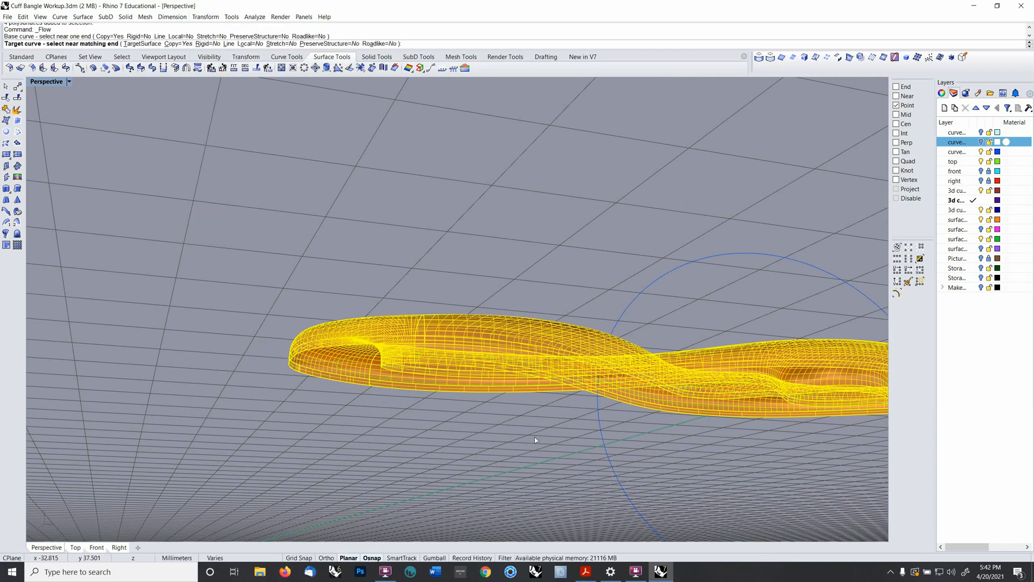
scroll(560, 431, "down", 3)
left_click(630, 477)
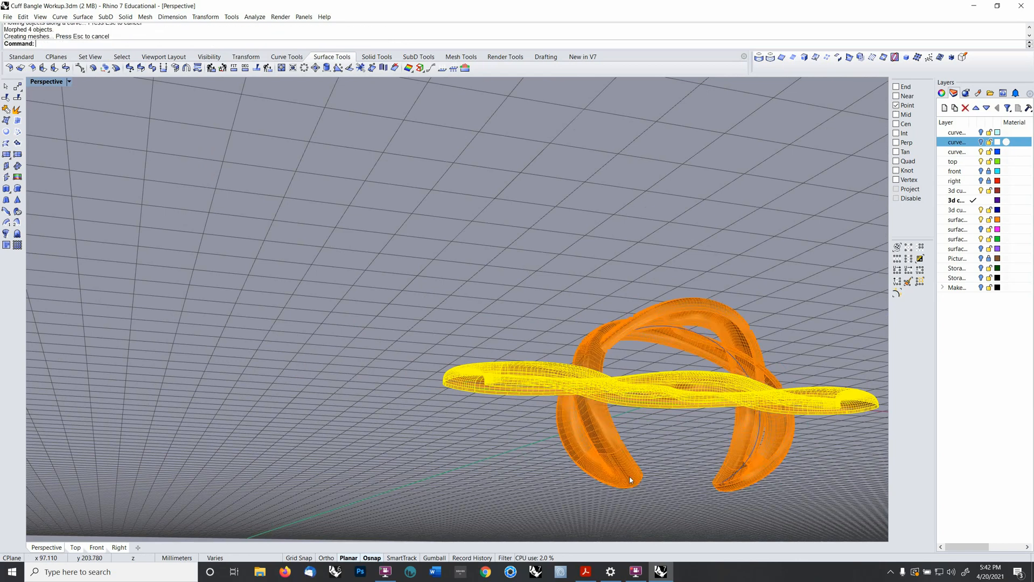
- Move the flat bangle away from the bent cuff in the positive Y direction with Grid Snap on
right_click_drag(612, 370, 555, 444)
type("m")
key("Return")
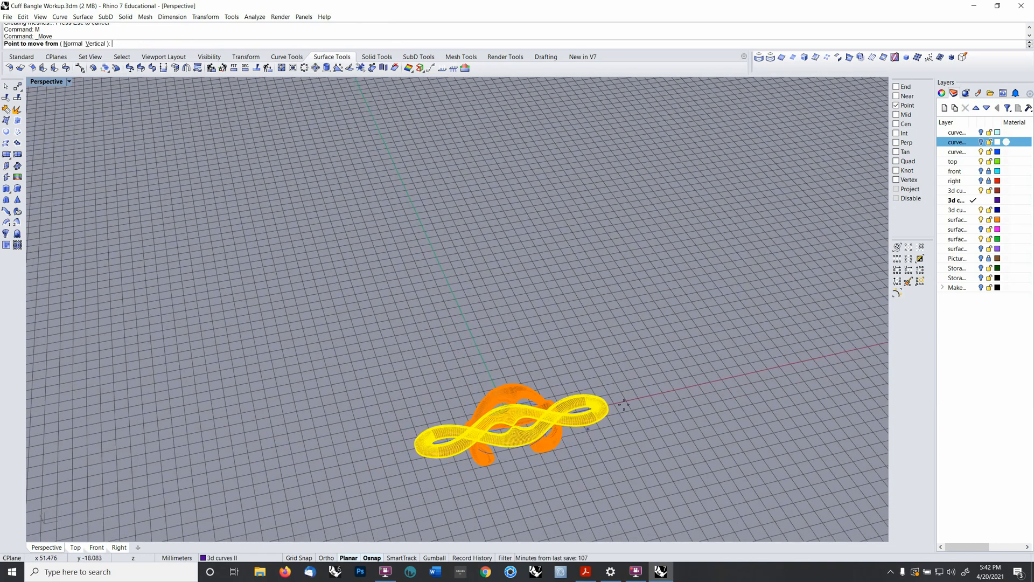
key("F9")
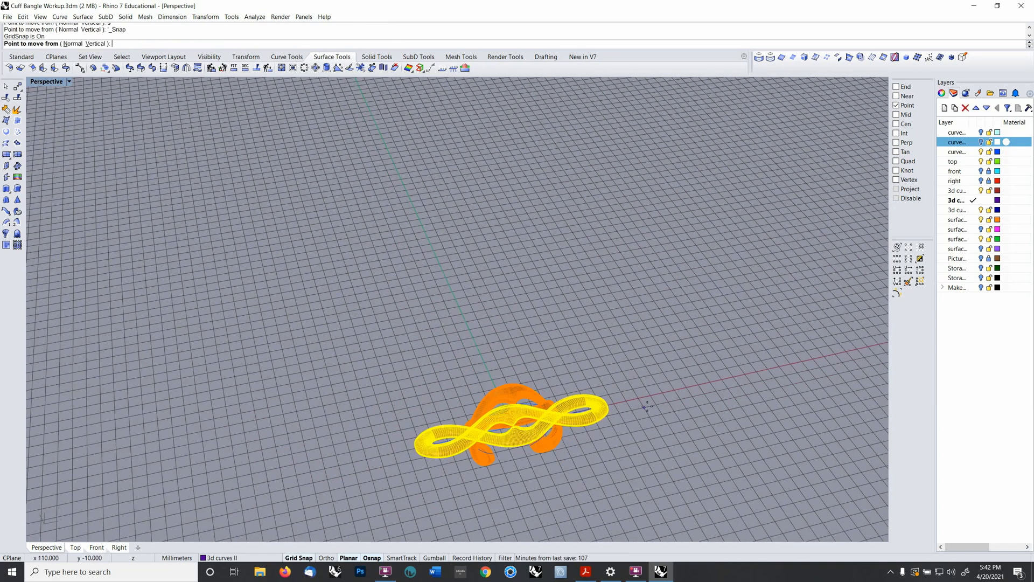
left_click(639, 398)
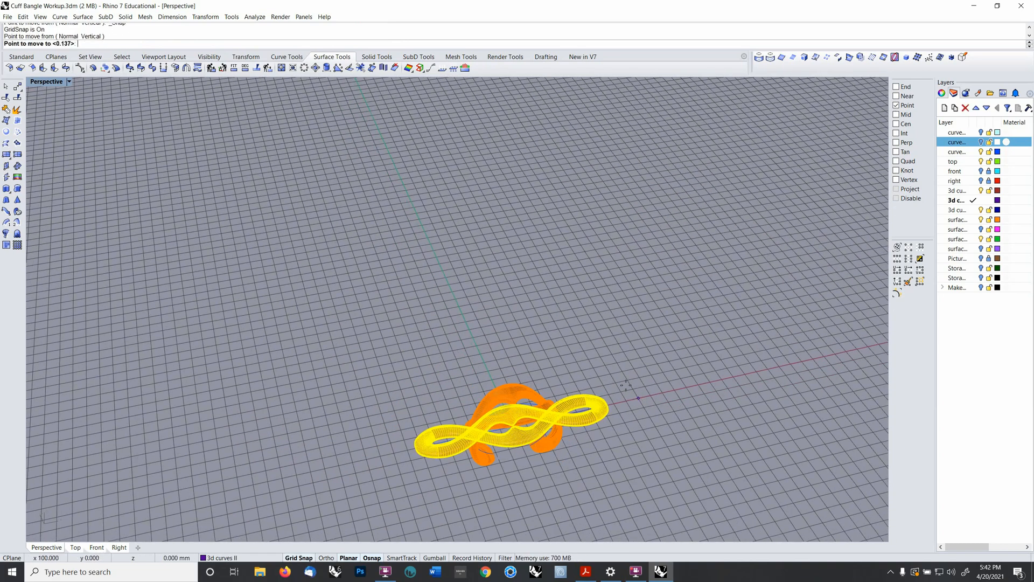
left_click(607, 338)
key("Escape")
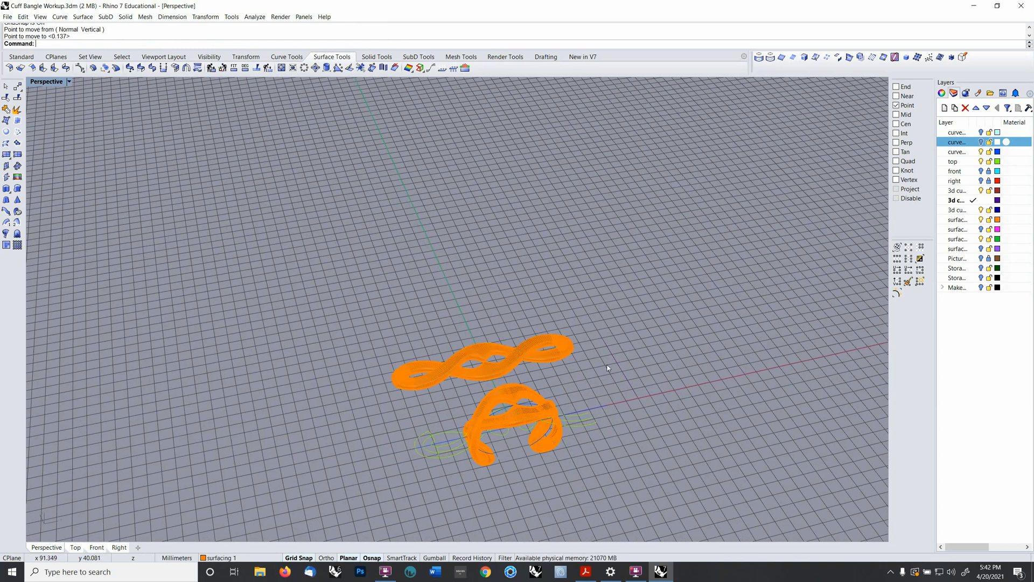
- Hide the top and curves 3 layers so only the flat and bent bangles show
scroll(551, 398, "up", 5)
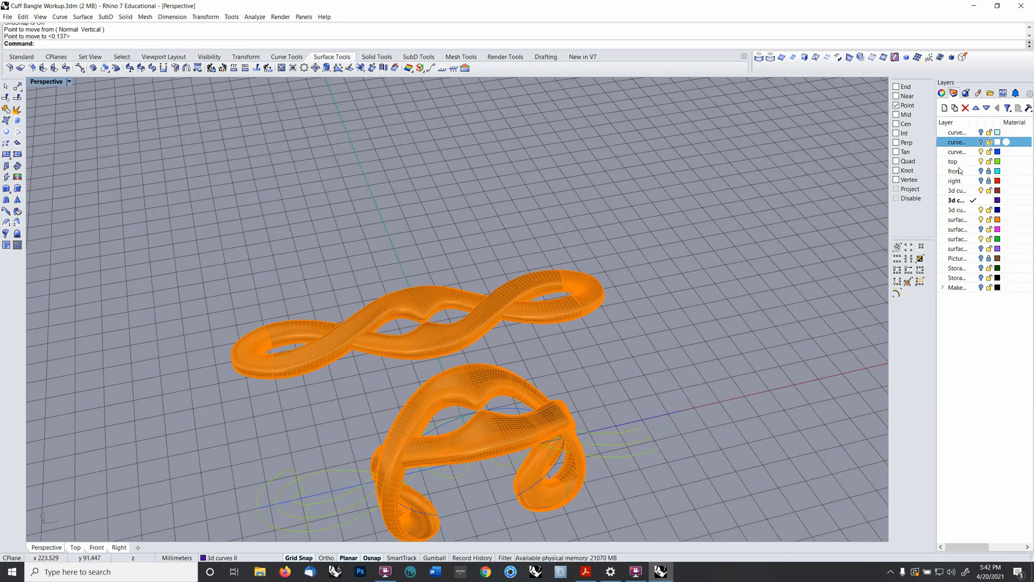
left_click(978, 162)
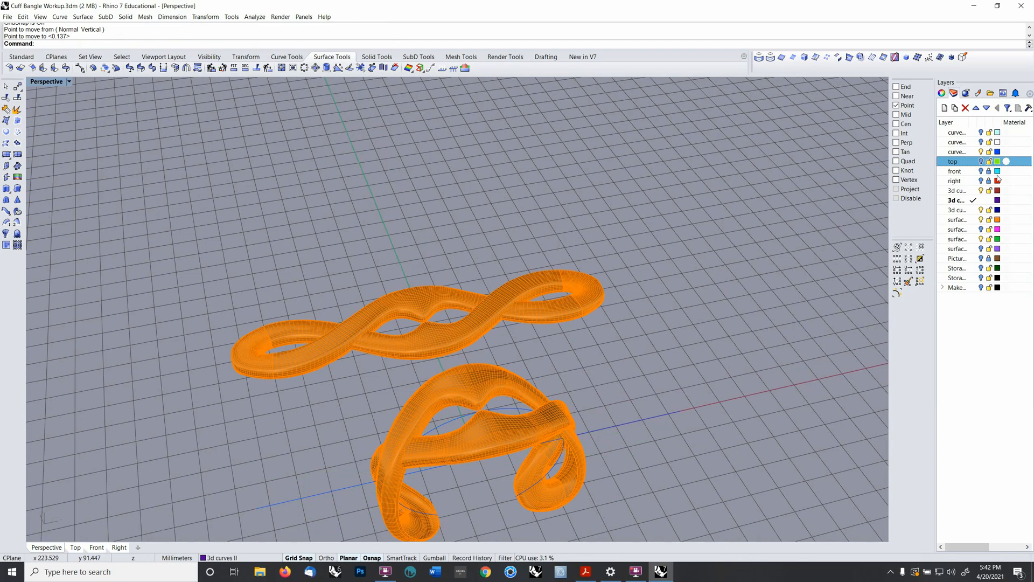
left_click(981, 152)
scroll(376, 409, "up", 3)
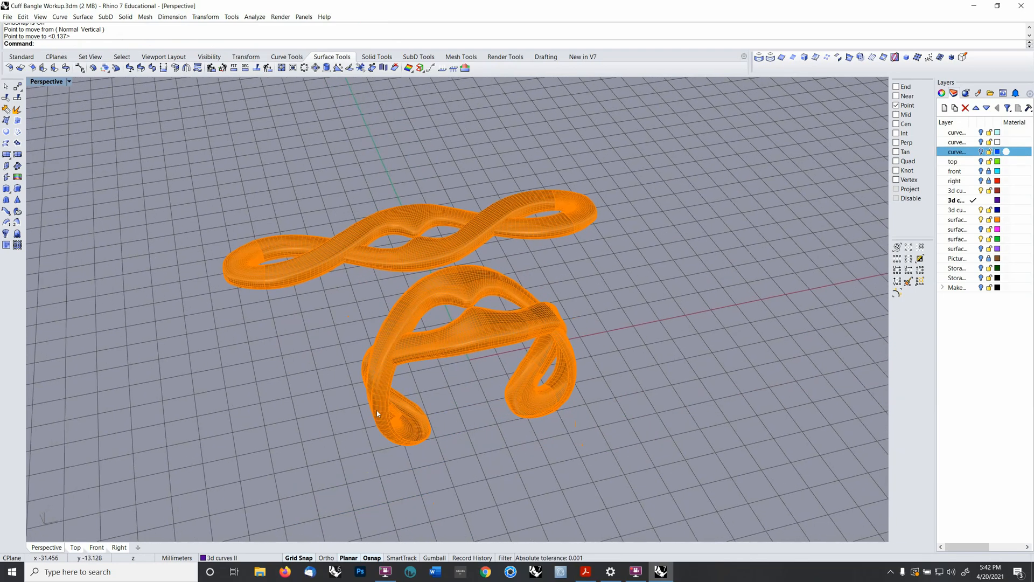
- Apply EMap with the sunroom environment image to the bent cuff and examine its surface reflections from several angles
right_click_drag(413, 386, 472, 367)
left_click(419, 433)
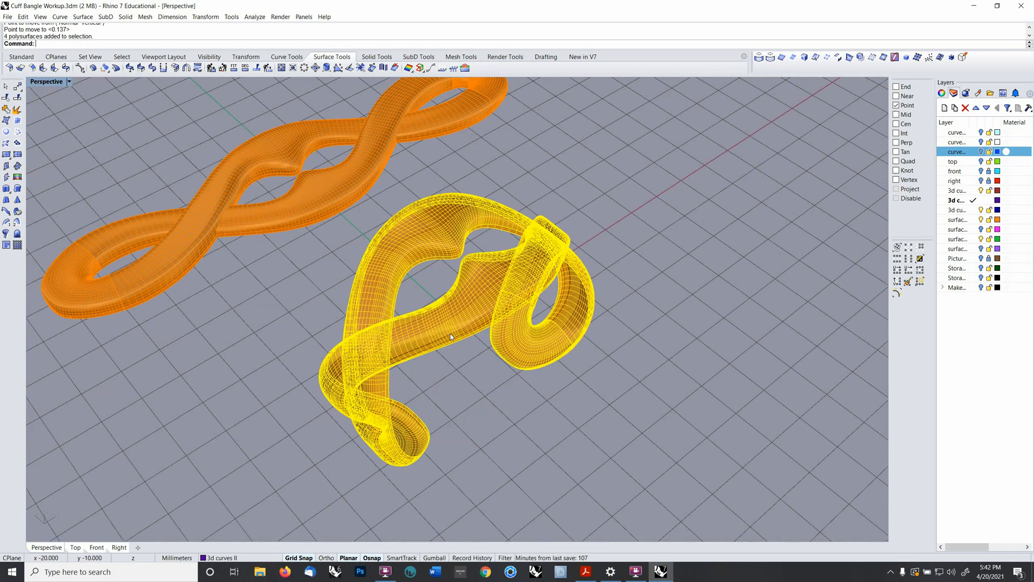
type("E")
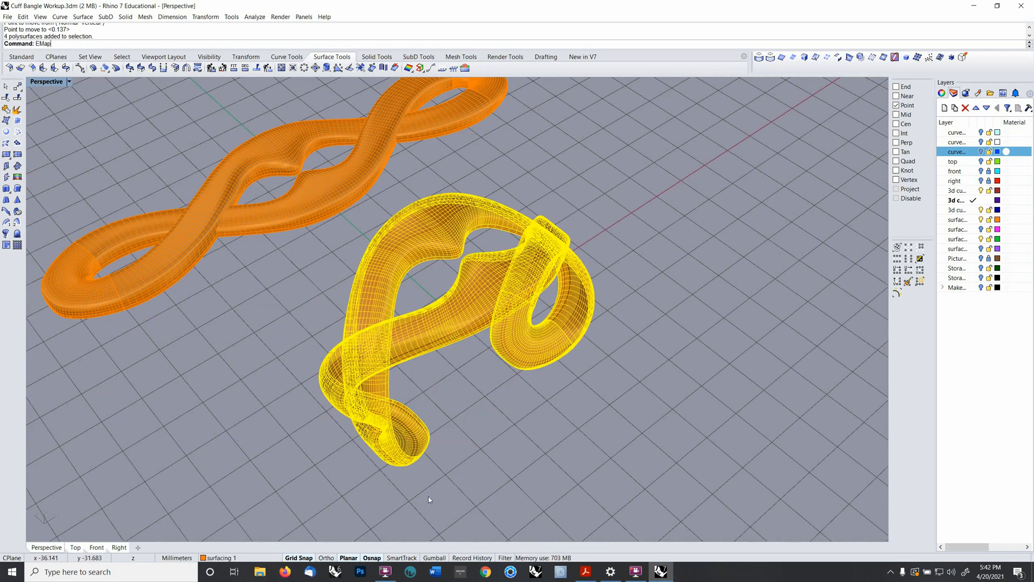
type("Map")
key("Return")
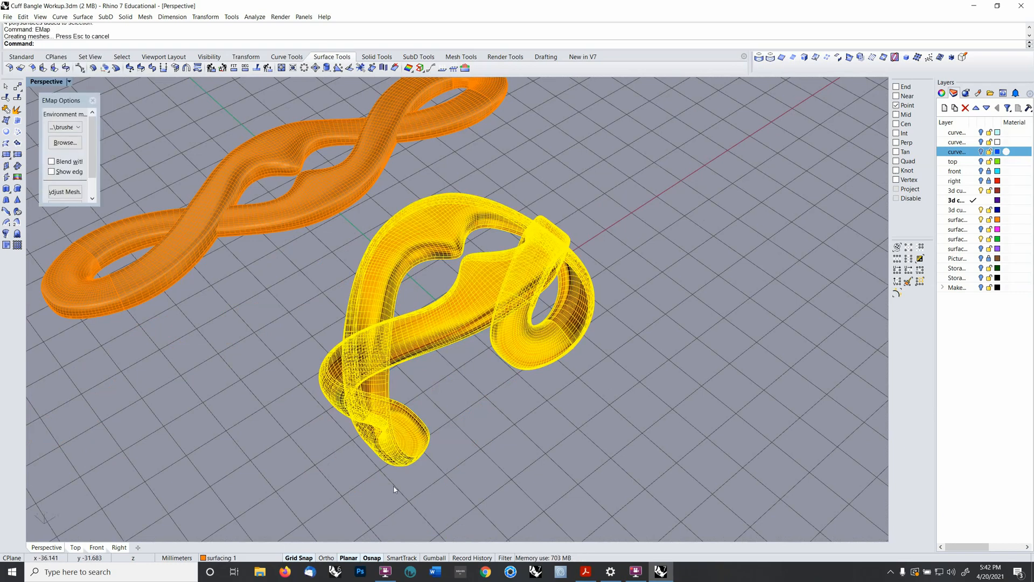
left_click(78, 128)
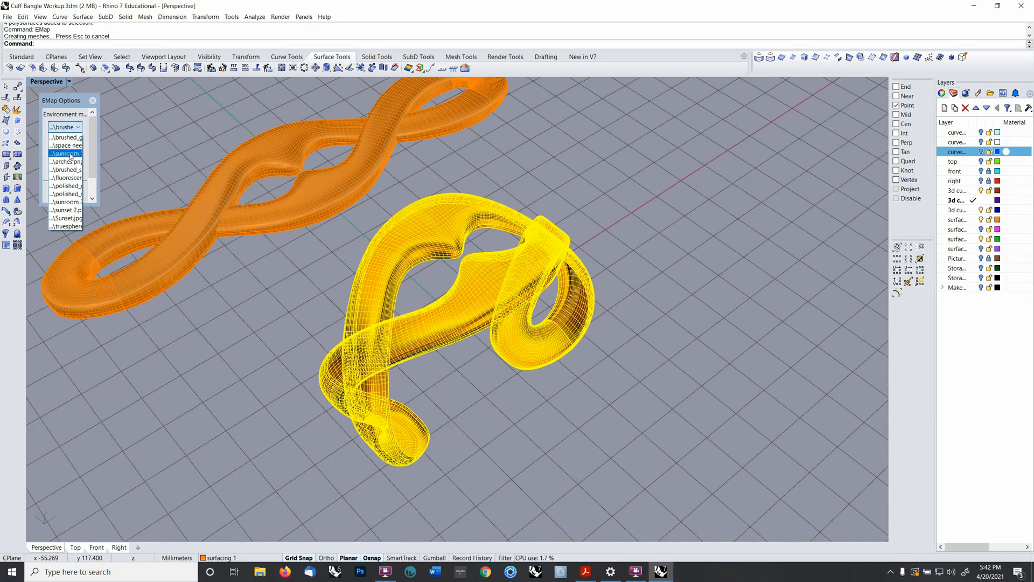
left_click(71, 155)
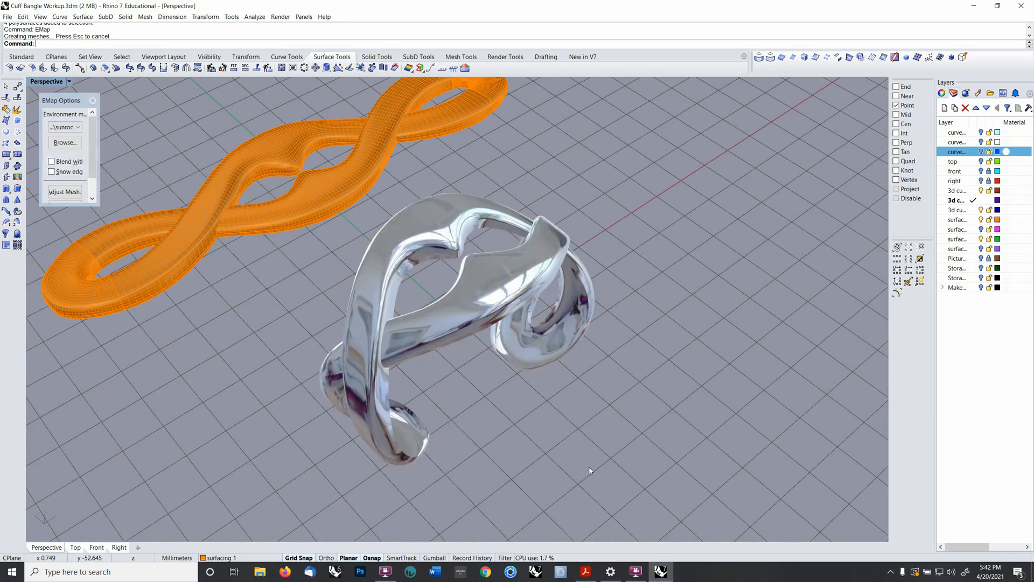
right_click_drag(437, 440, 471, 384)
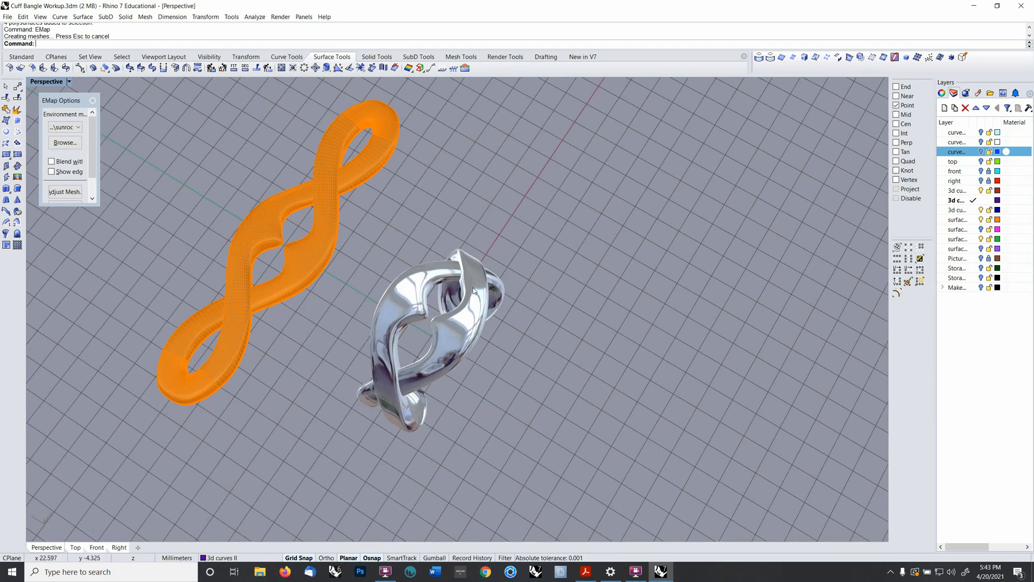
right_click_drag(513, 367, 501, 345)
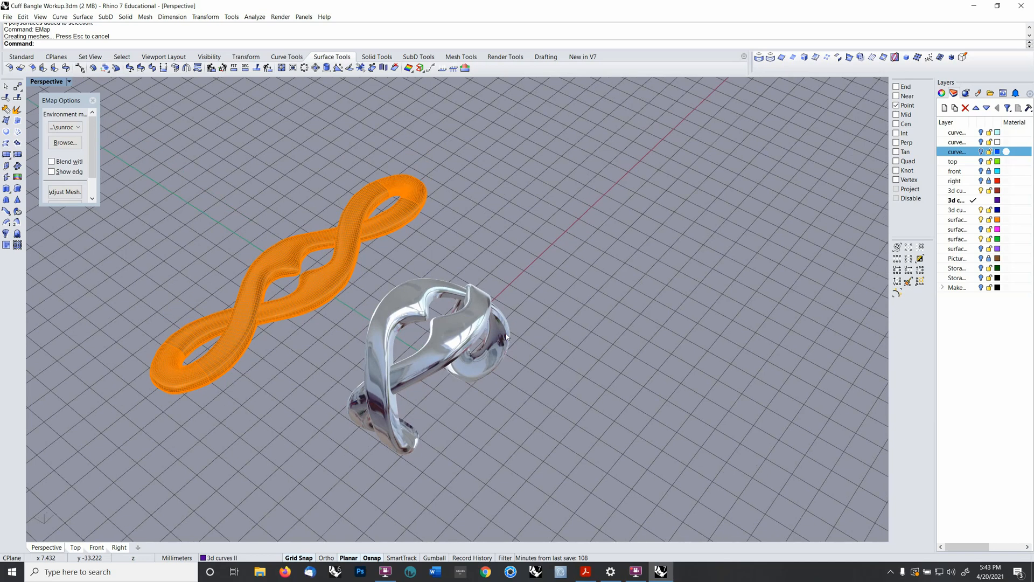
- Show the Storage Objects layer with the Make2D layer hidden
left_click(981, 288)
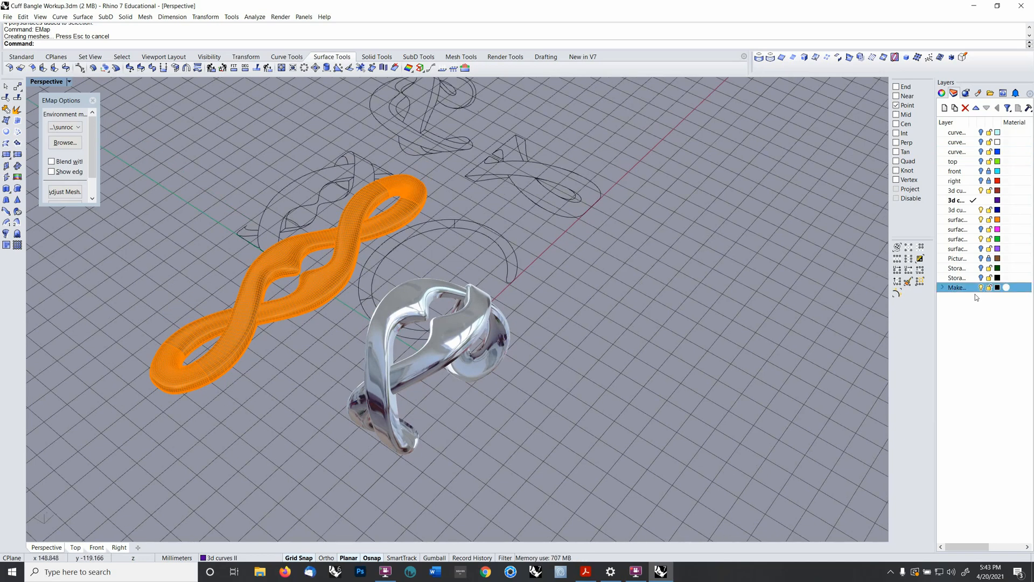
left_click(981, 287)
left_click(981, 278)
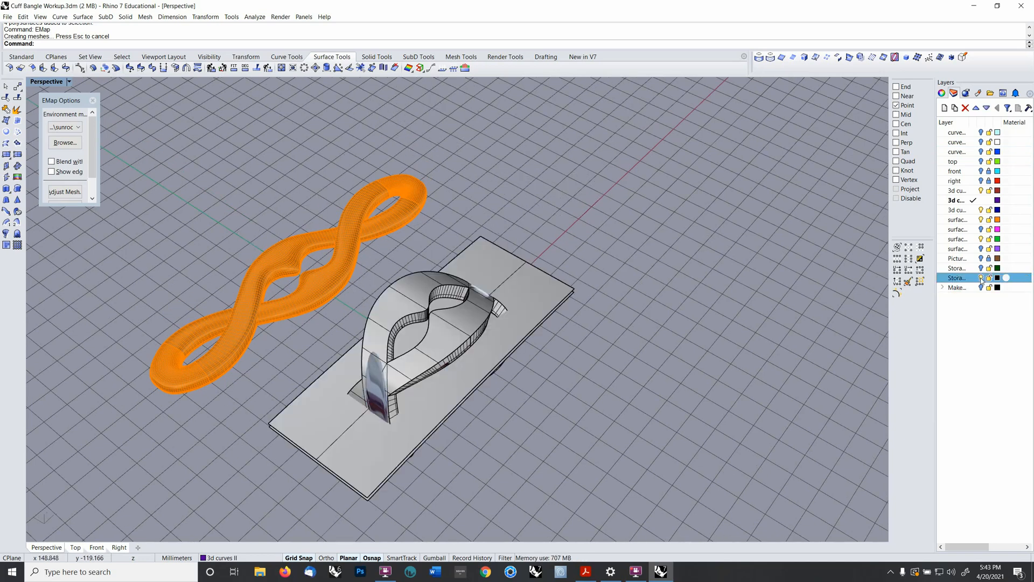
- Reassign the stored cuff and its curves to the surfacing 3 layer, and hide the Storage Objects layer
left_click(392, 282)
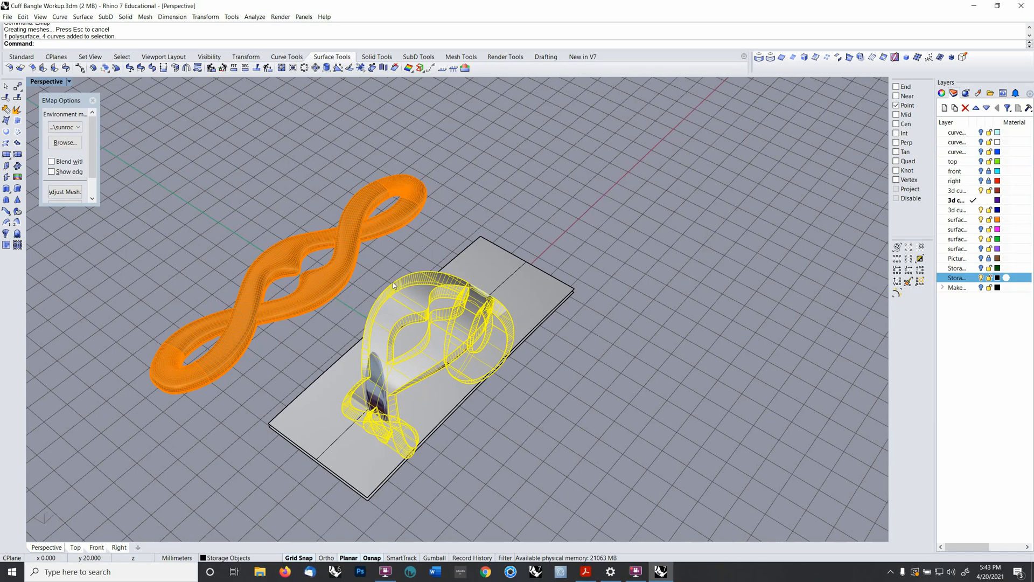
key("F4")
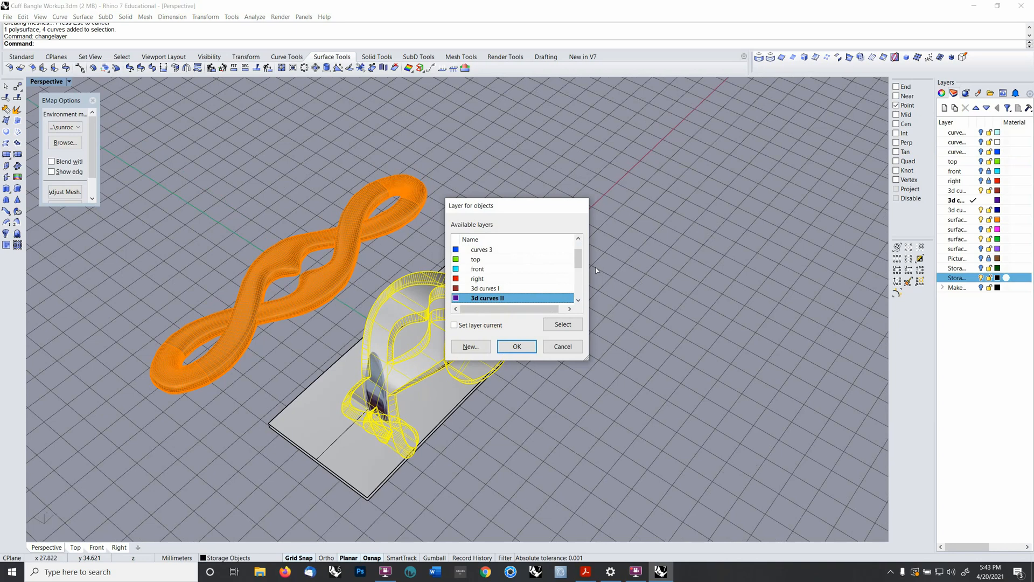
left_click_drag(577, 264, 573, 279)
left_click(487, 289)
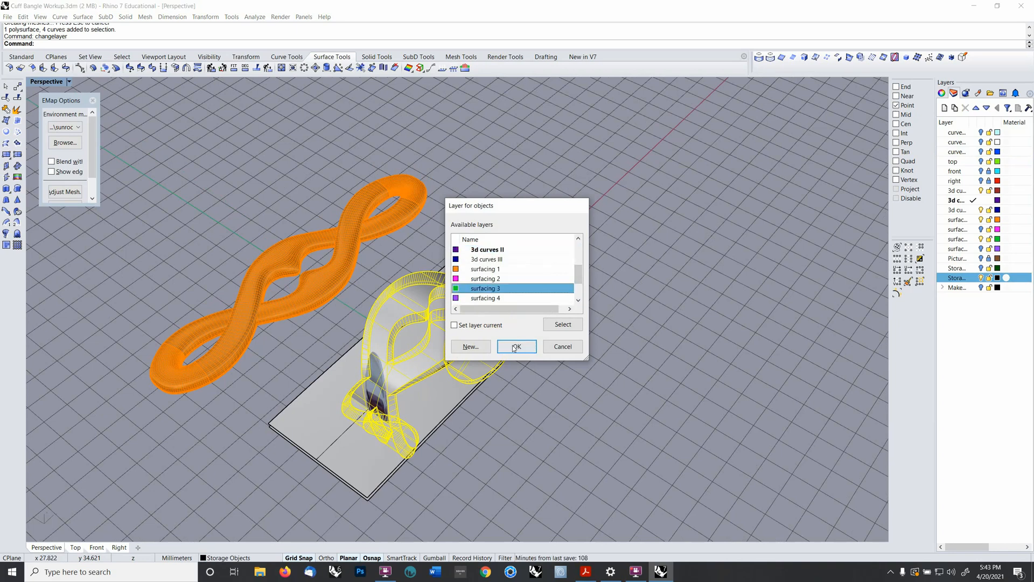
left_click(517, 347)
left_click(981, 277)
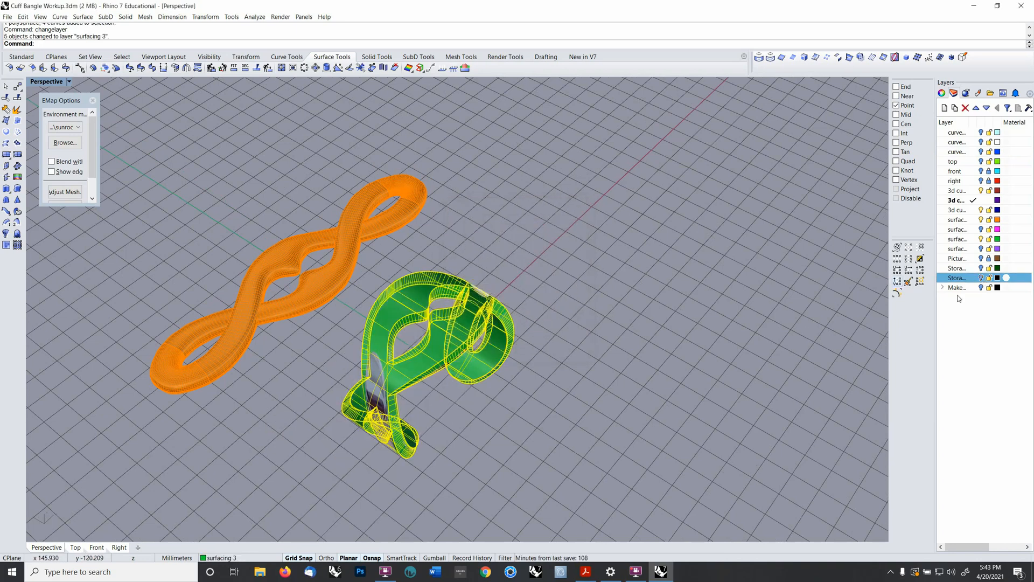
- Move the green stored cuff clear of the reflective bent cuff in the negative Y direction and deselect it
right_click_drag(560, 302, 572, 300)
type("M")
key("Return")
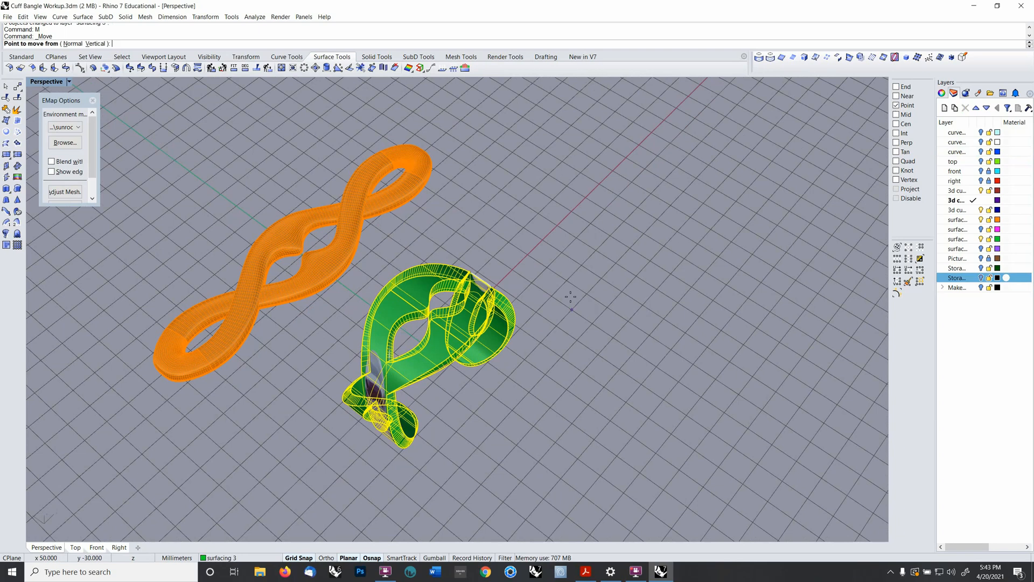
left_click(526, 254)
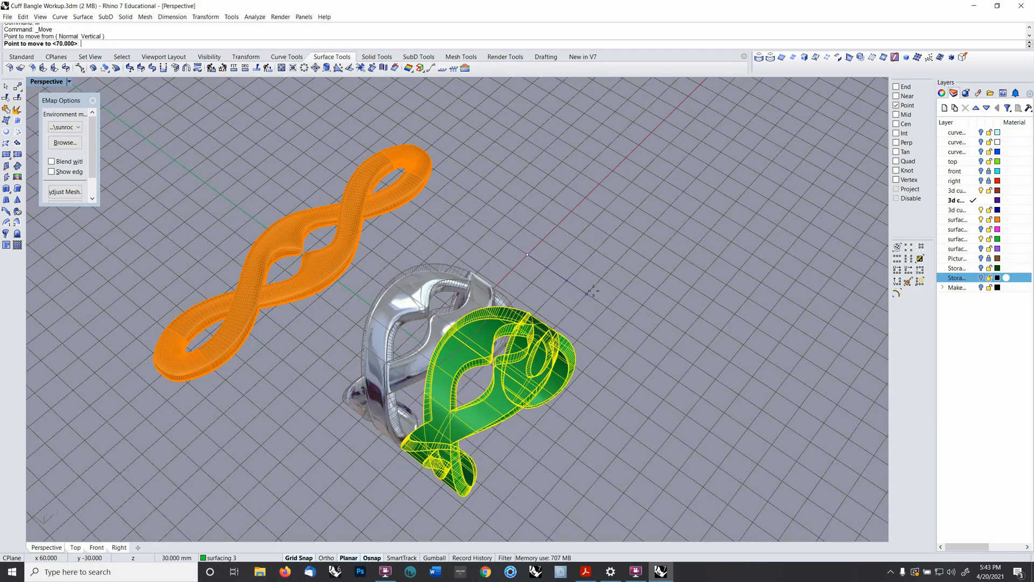
left_click(632, 317)
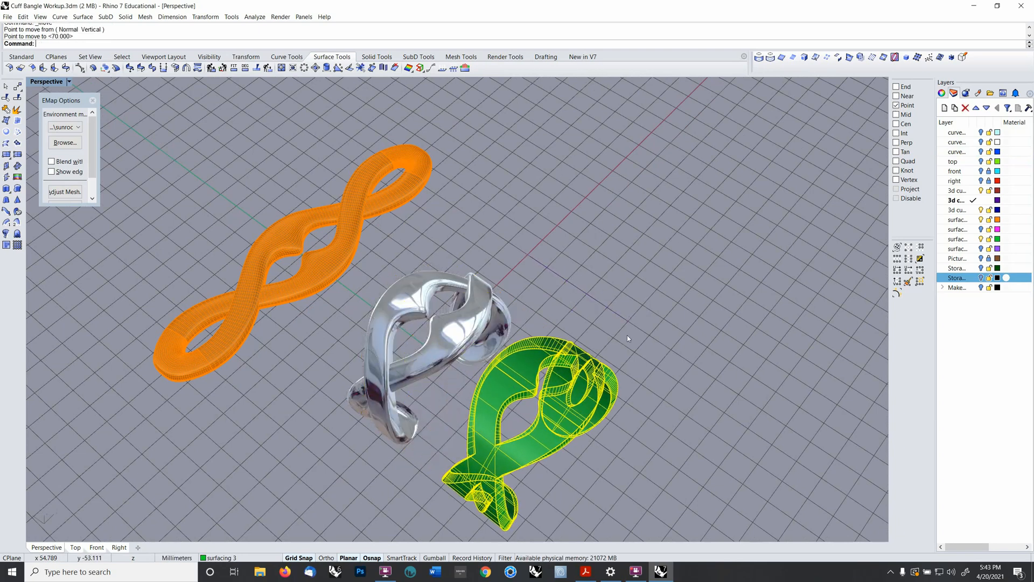
key("Escape")
- Compare the shapes of the reflective bent cuff and the green stored cuff side by side
scroll(515, 401, "up", 3)
right_click_drag(515, 399, 584, 379, "shift")
scroll(525, 369, "down", 5)
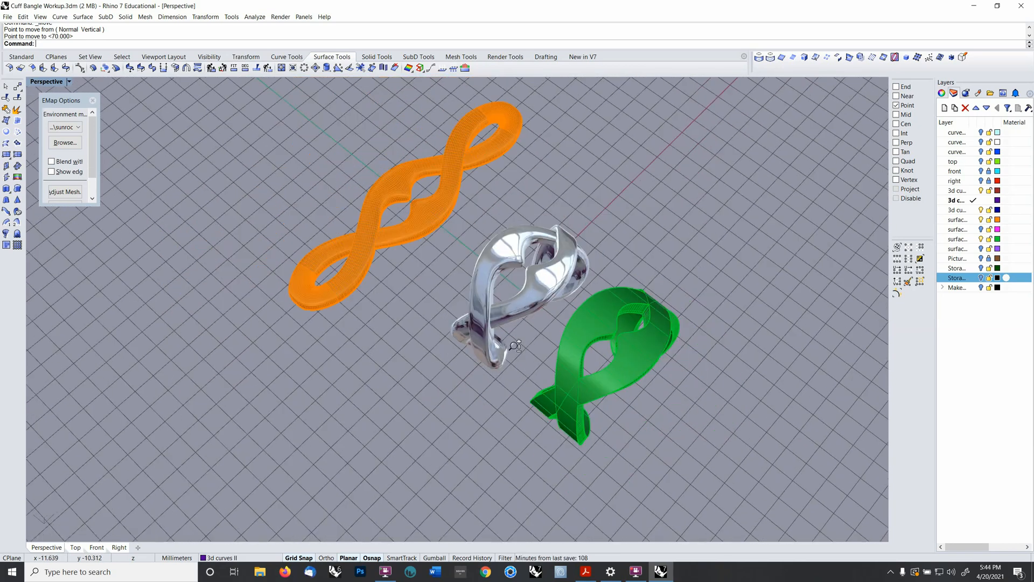
right_click_drag(524, 354, 450, 340, "shift")
scroll(449, 337, "up", 5)
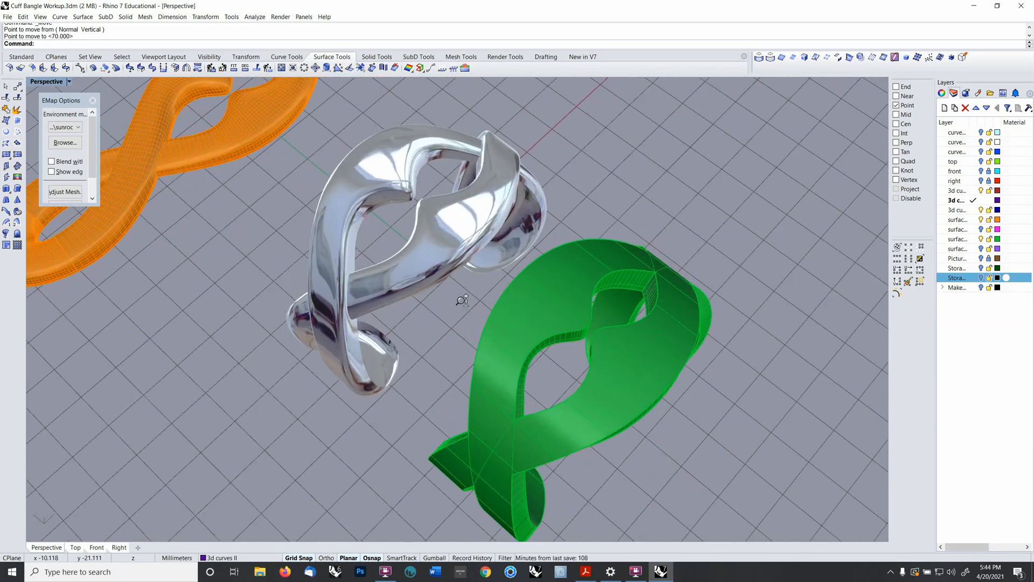